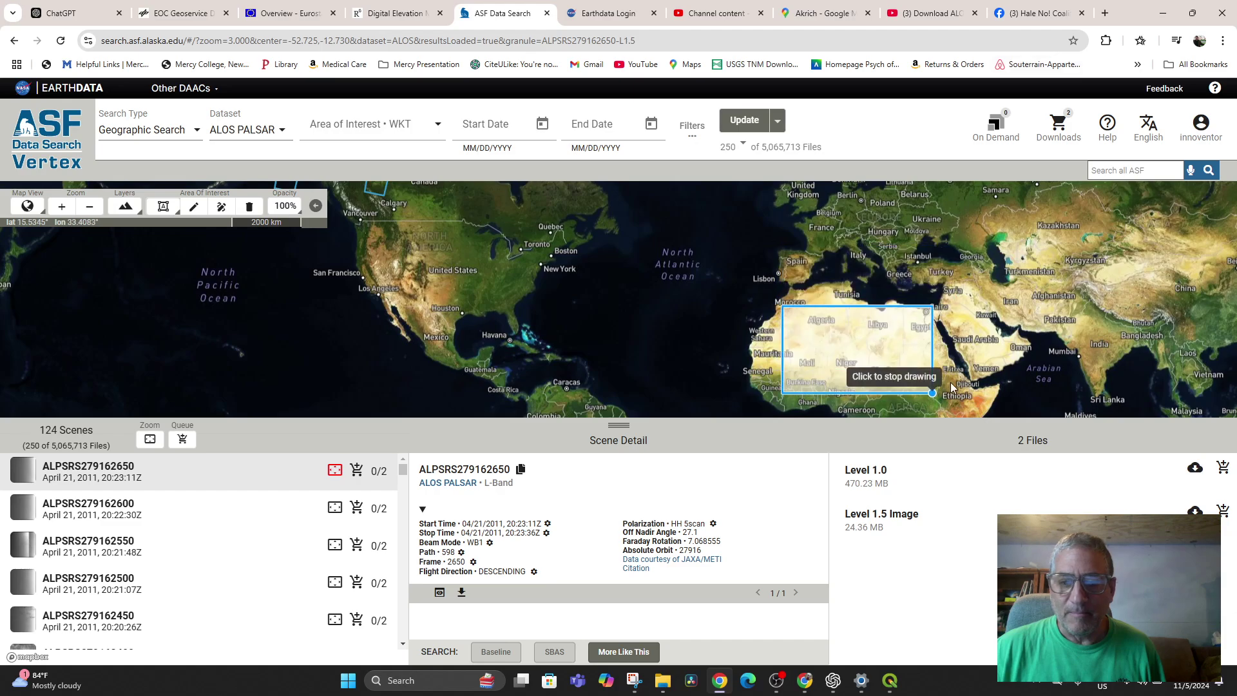
pyautogui.click(833, 687)
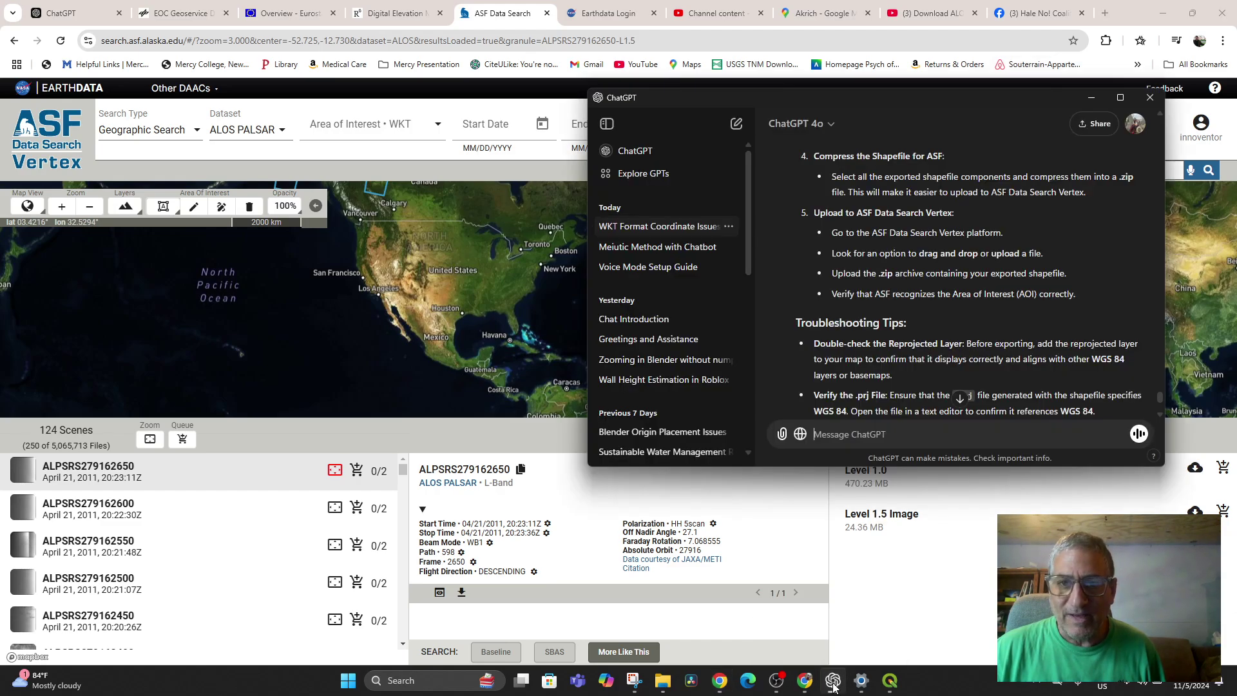
pyautogui.click(1090, 101)
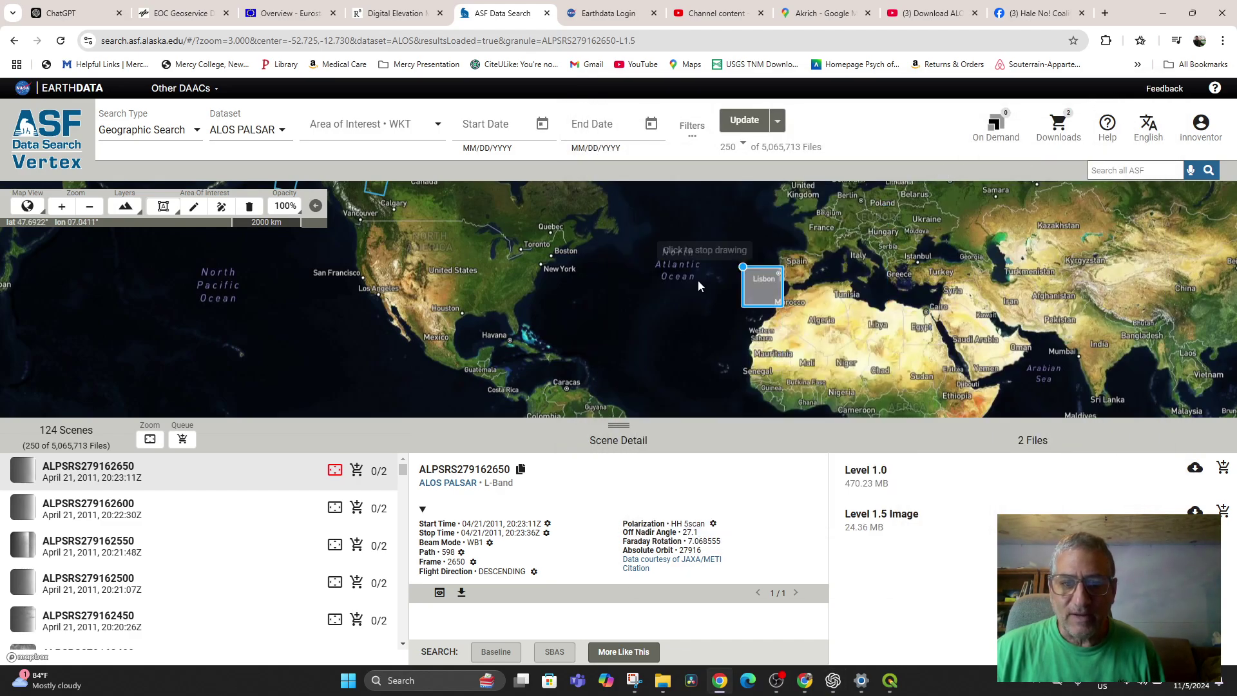
# Draw a rectangular area of interest over the Atlantic west of Lisbon, about longitude -31.28 to -22.14 and latitude 23.22 to 40.16.
pyautogui.click(745, 273)
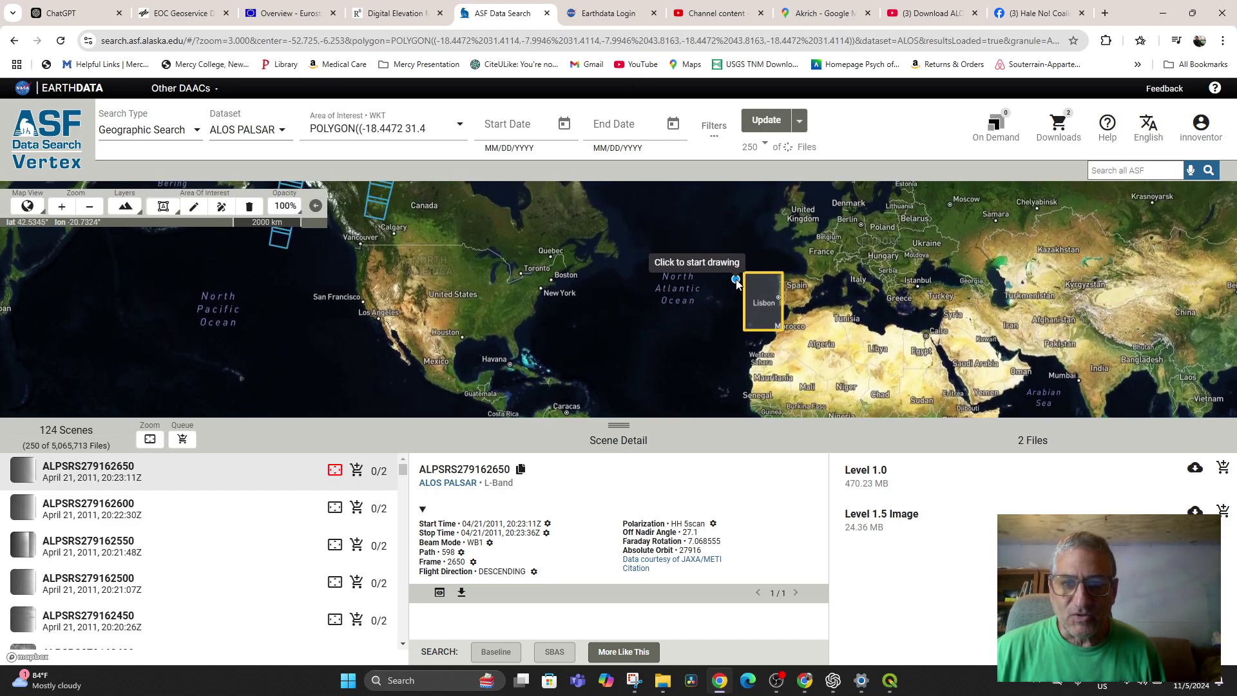
pyautogui.click(700, 365)
pyautogui.click(731, 291)
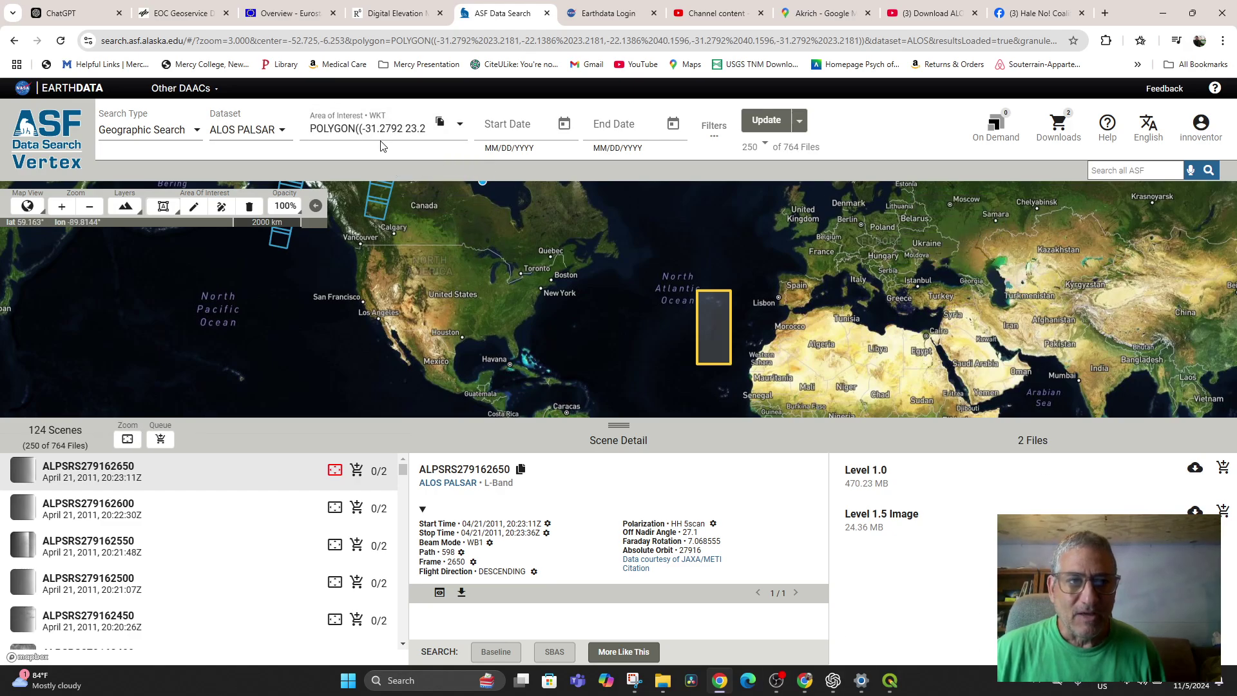
# Open the additional information for the ALOS PALSAR dataset and examine the overview table's coverage, beam modes and spatial resolutions.
pyautogui.click(280, 131)
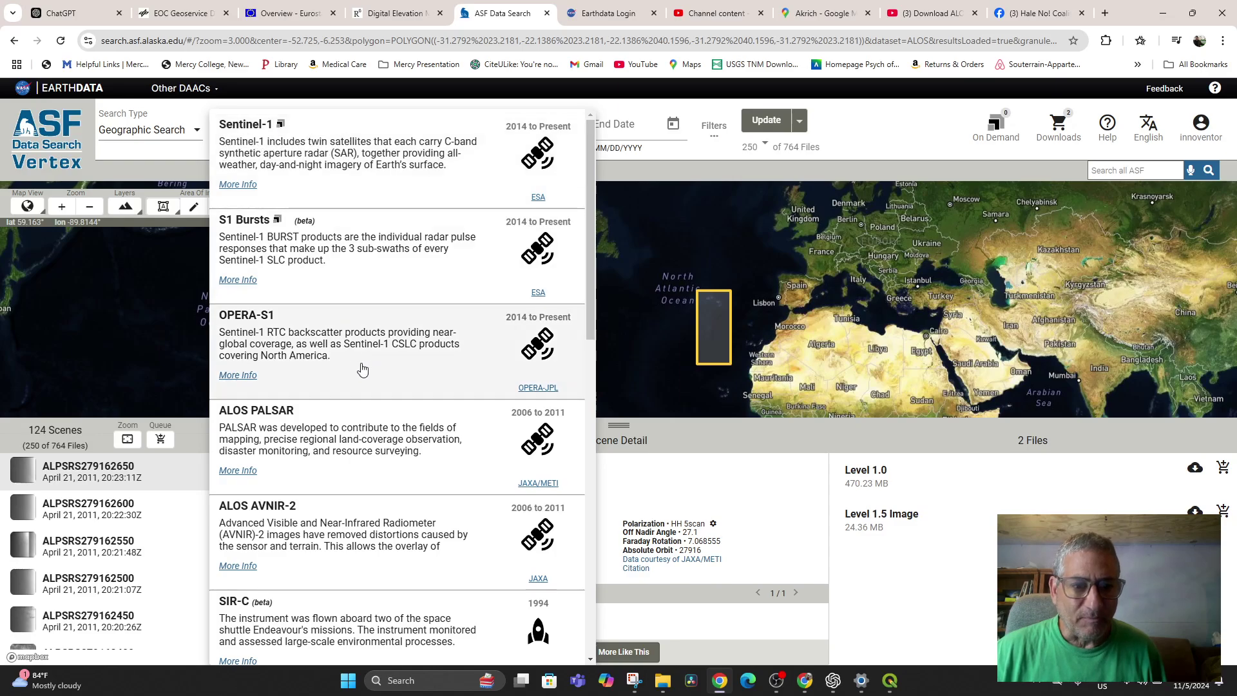
pyautogui.click(242, 472)
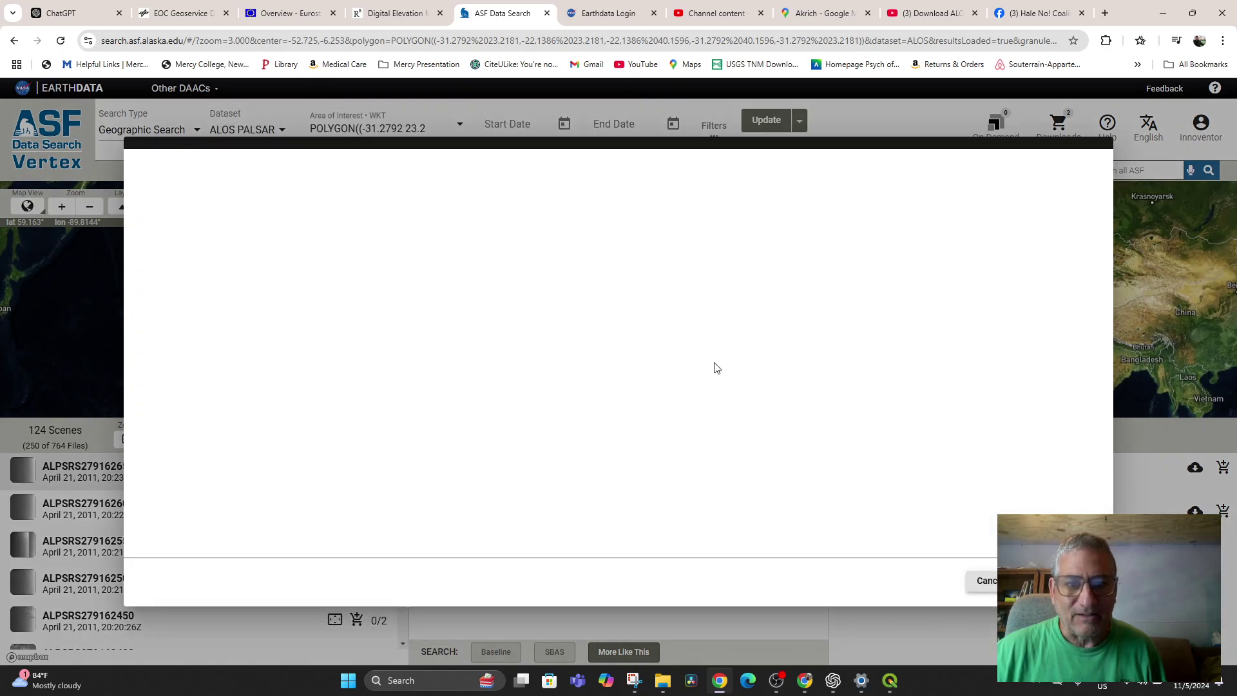
pyautogui.scroll(-5, 721, 387)
pyautogui.scroll(-7, 722, 397)
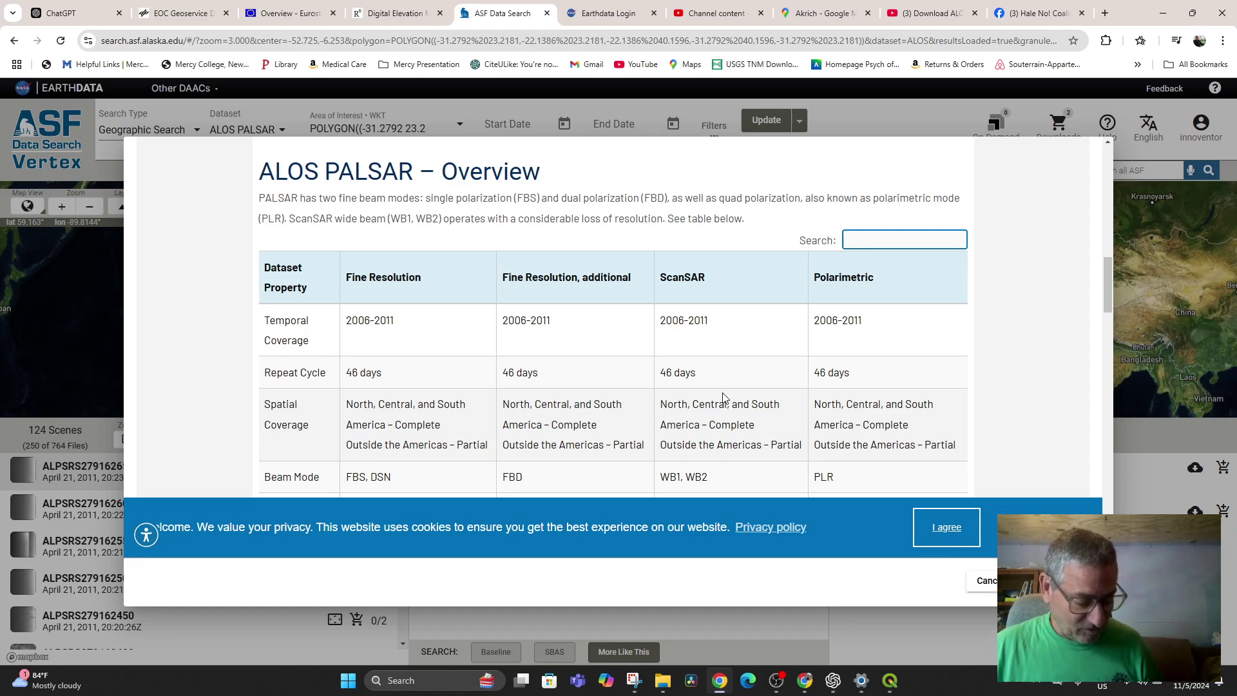
pyautogui.scroll(-2, 723, 397)
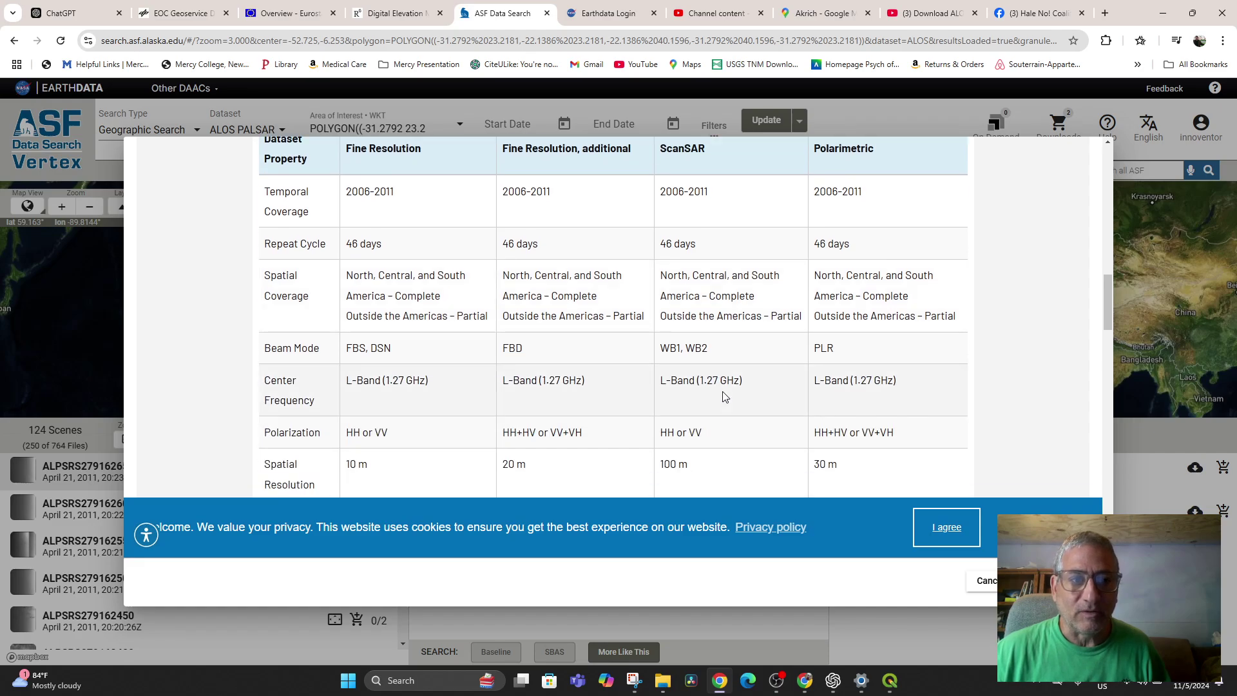
pyautogui.scroll(-2, 723, 396)
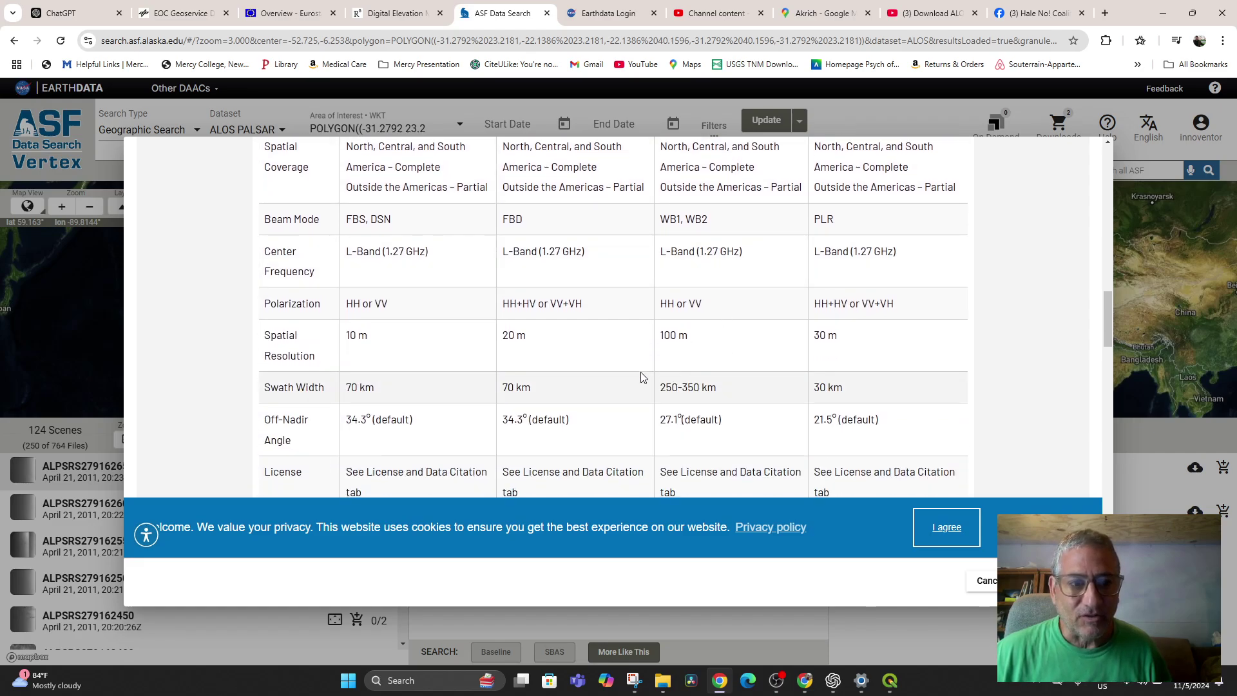
pyautogui.scroll(3, 506, 354)
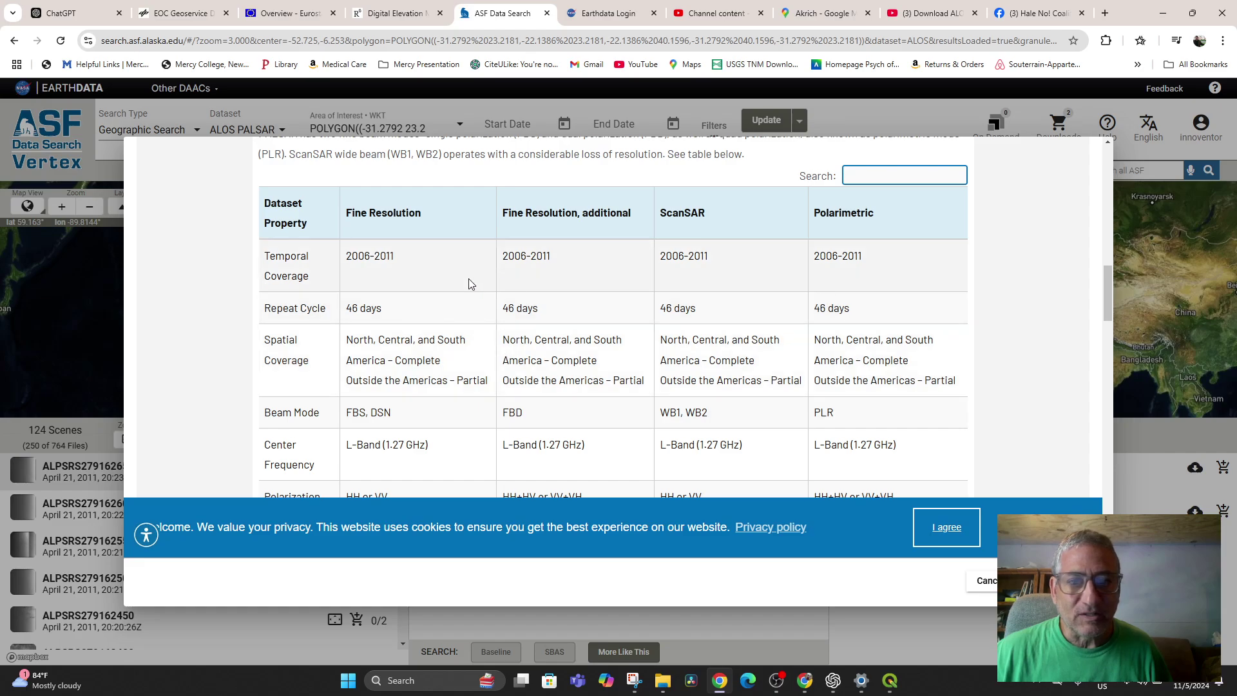
pyautogui.scroll(-2, 468, 281)
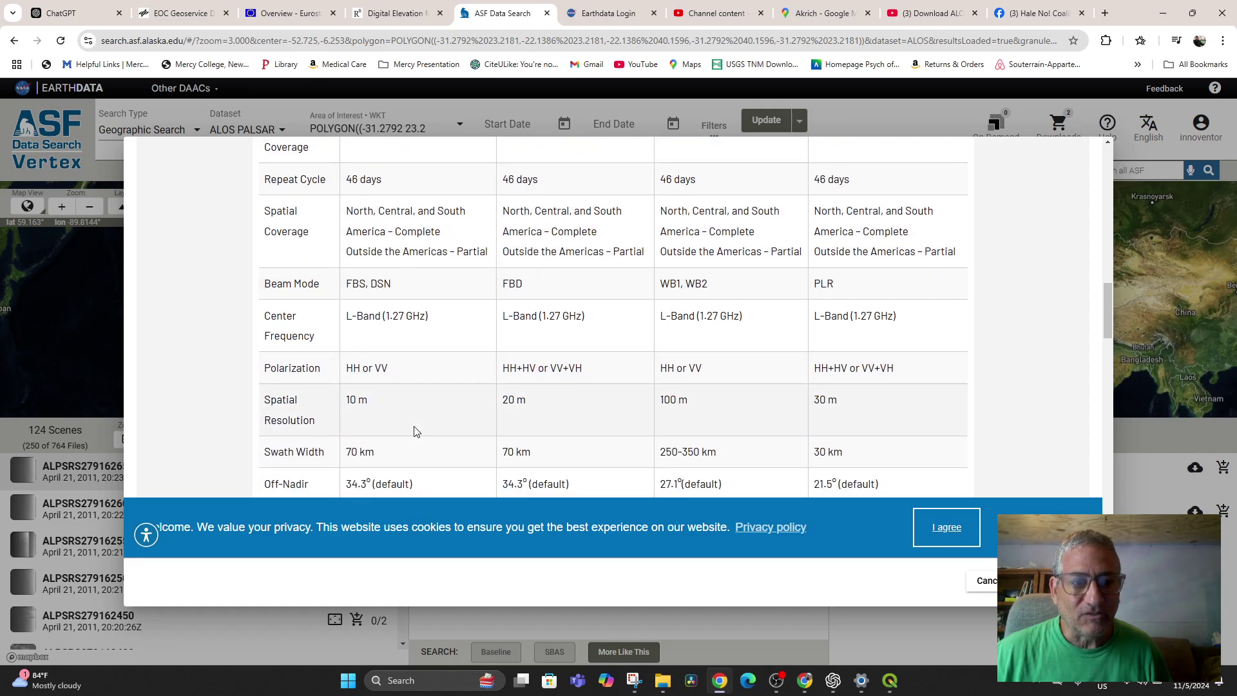
pyautogui.scroll(-7, 424, 406)
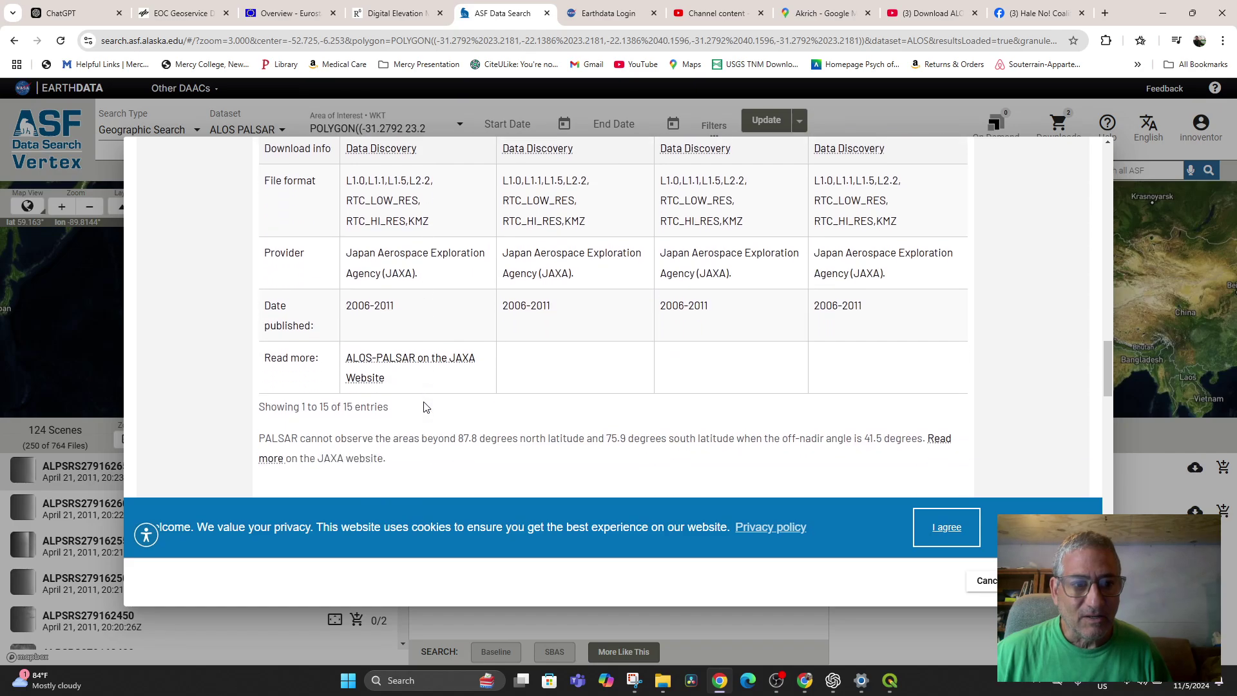
pyautogui.scroll(1, 425, 393)
pyautogui.scroll(-2, 427, 378)
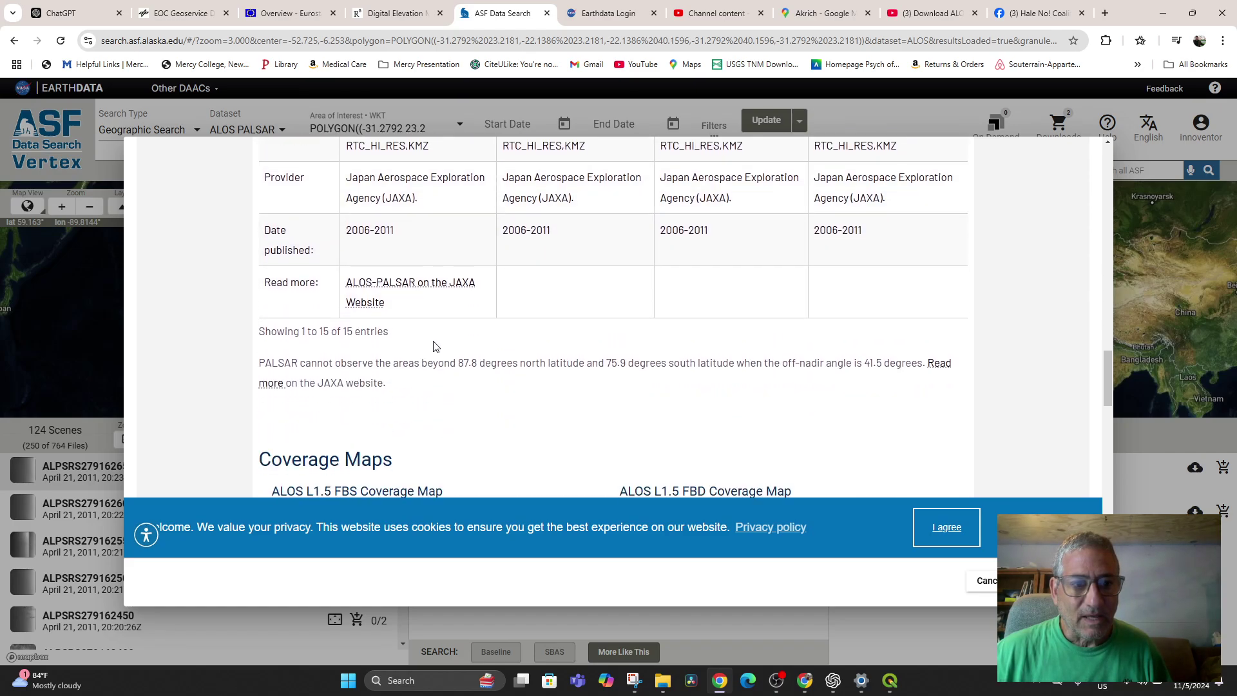
pyautogui.scroll(2, 432, 342)
pyautogui.scroll(10, 618, 429)
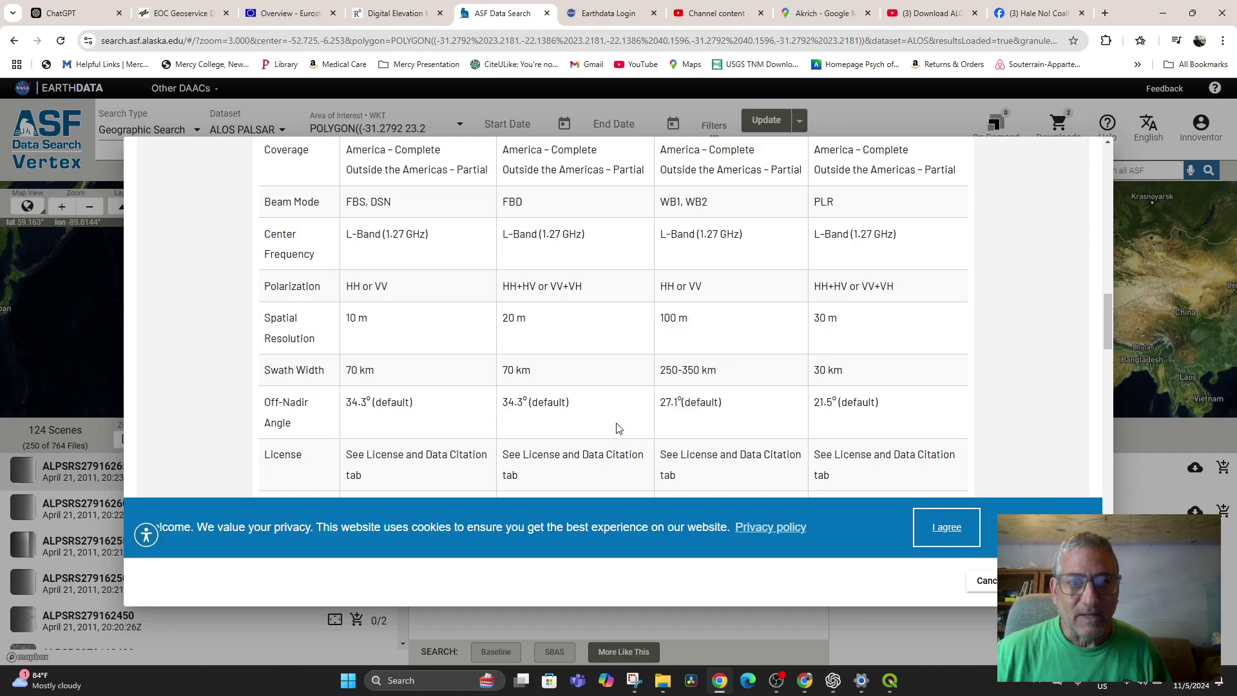
pyautogui.scroll(-2, 618, 429)
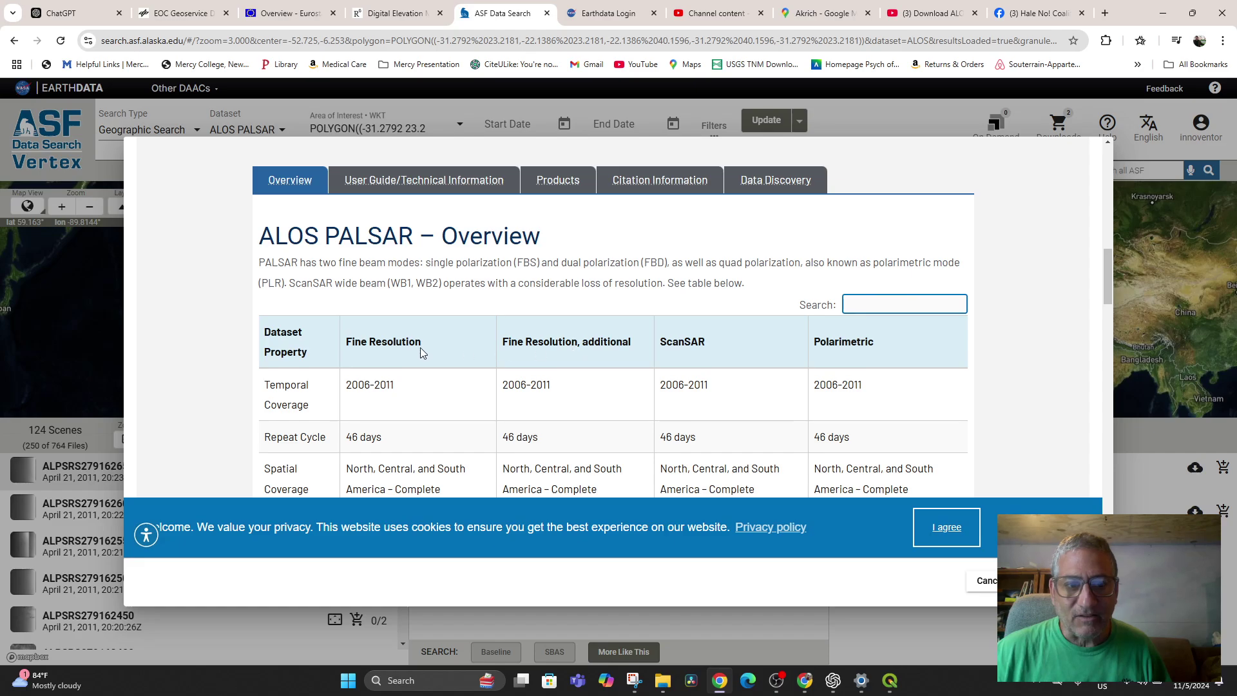
pyautogui.scroll(-4, 434, 350)
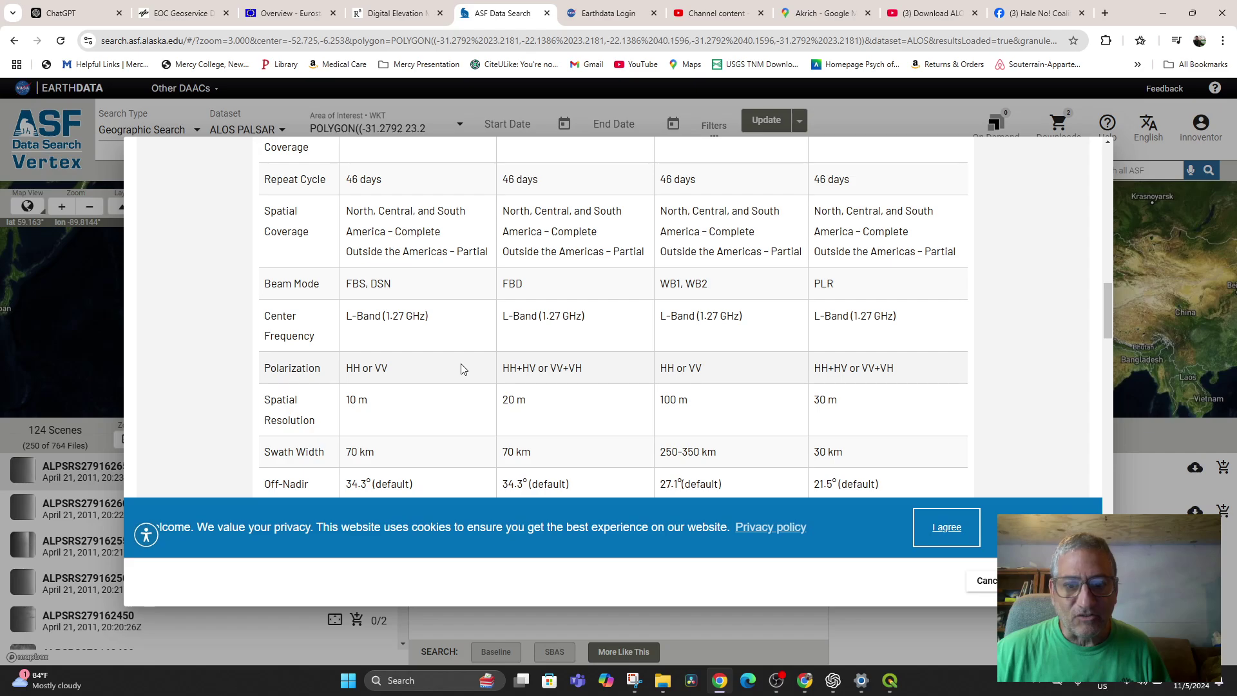
pyautogui.scroll(3, 834, 394)
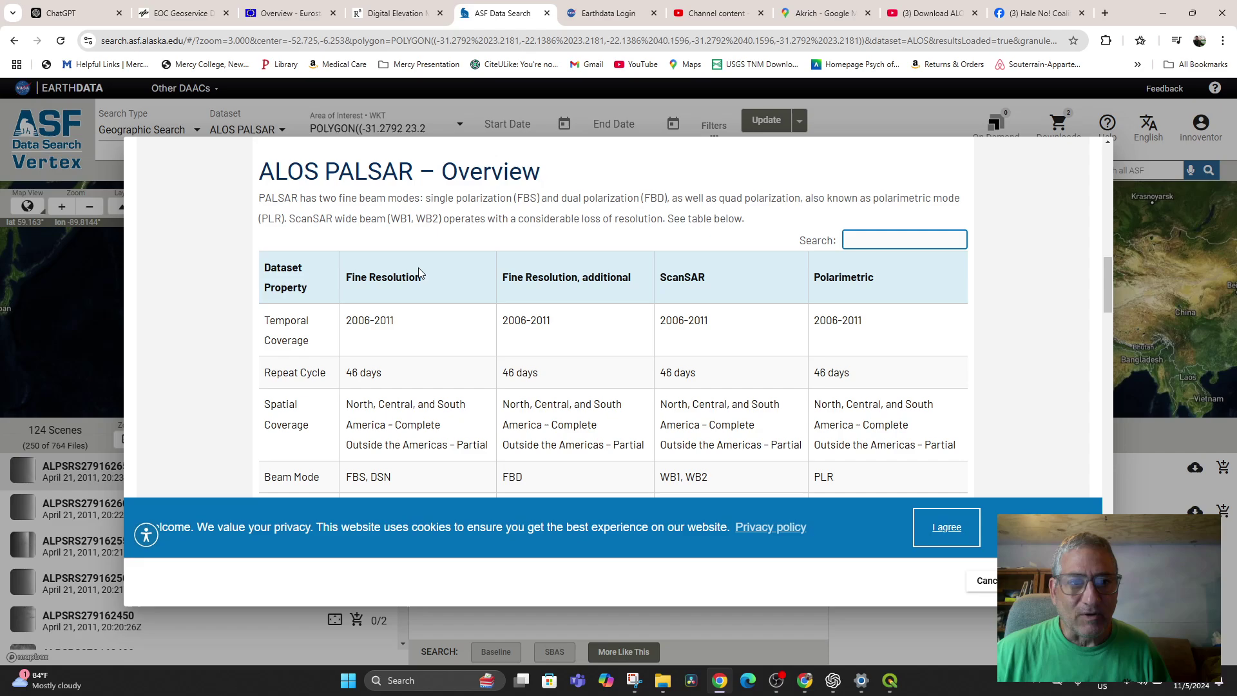
# Accept the cookie notice, review the ALOS L1.5 coverage maps and close the dataset information.
pyautogui.scroll(-12, 415, 269)
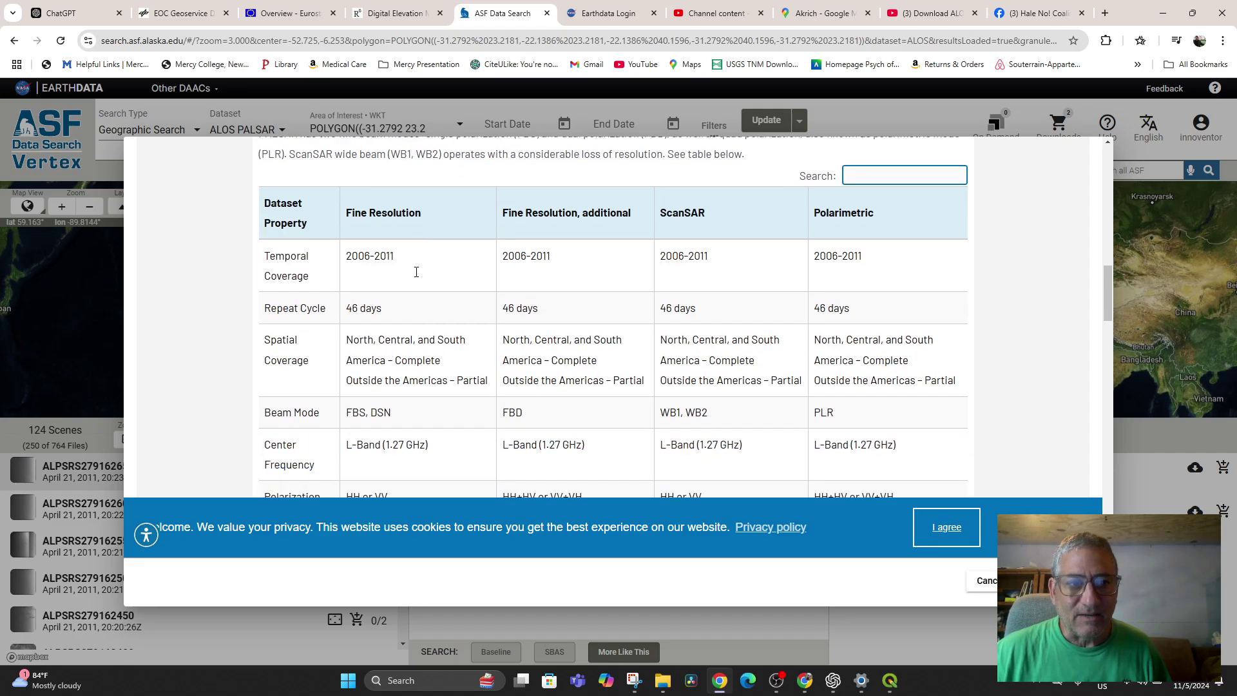
pyautogui.scroll(-2, 416, 279)
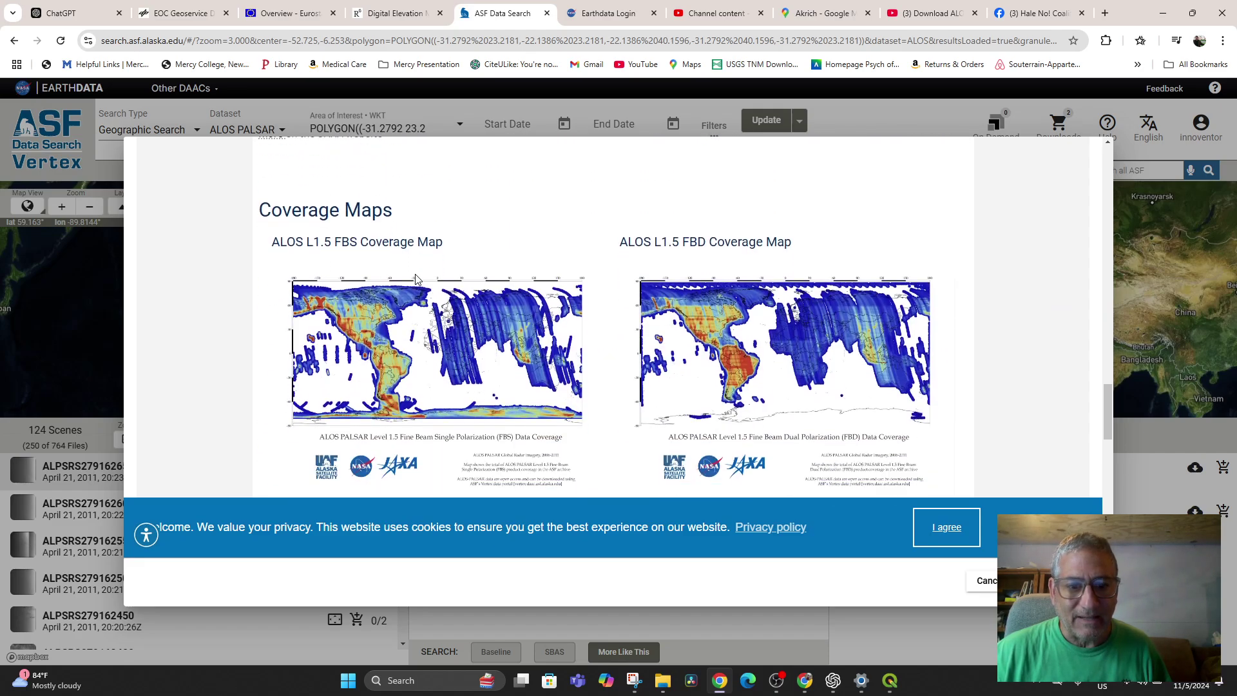
pyautogui.click(950, 527)
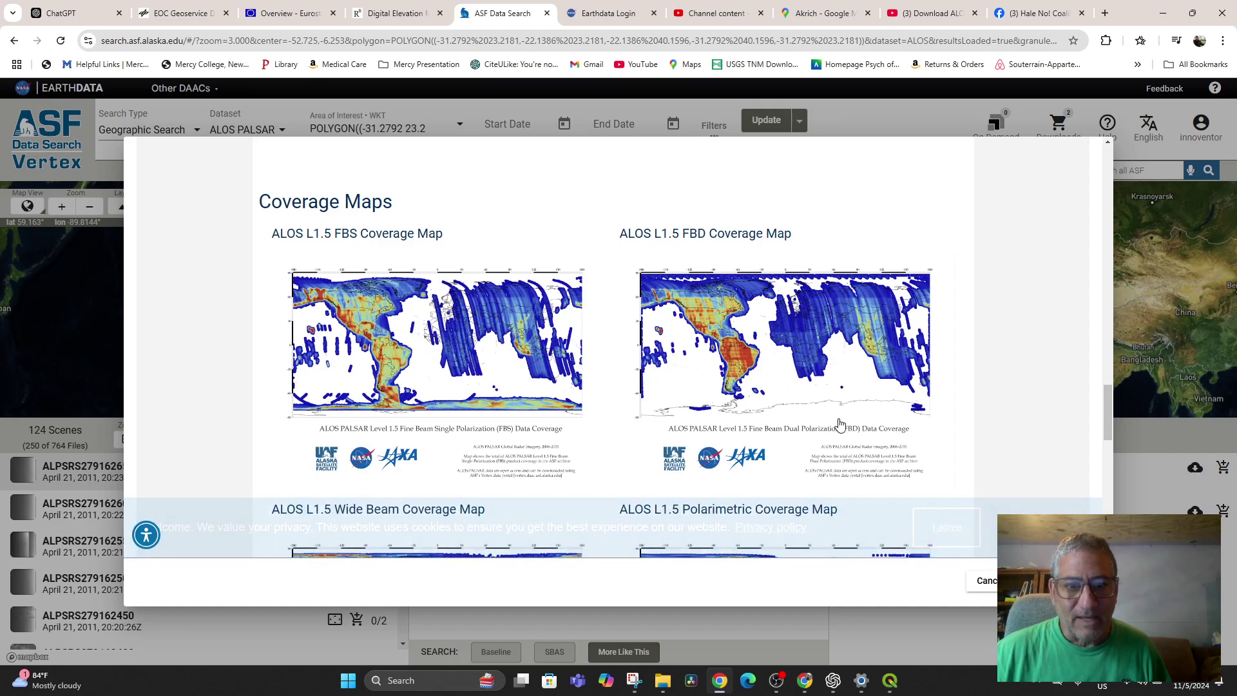
pyautogui.scroll(-7, 715, 374)
pyautogui.scroll(12, 712, 377)
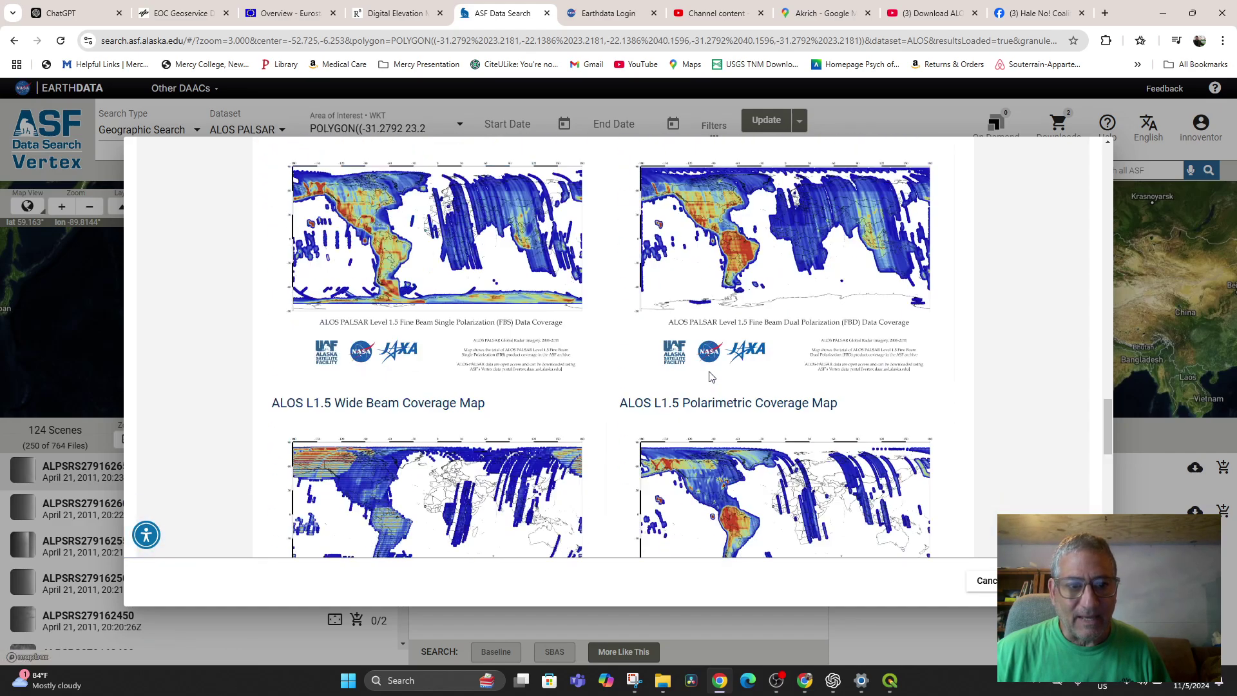
pyautogui.click(985, 580)
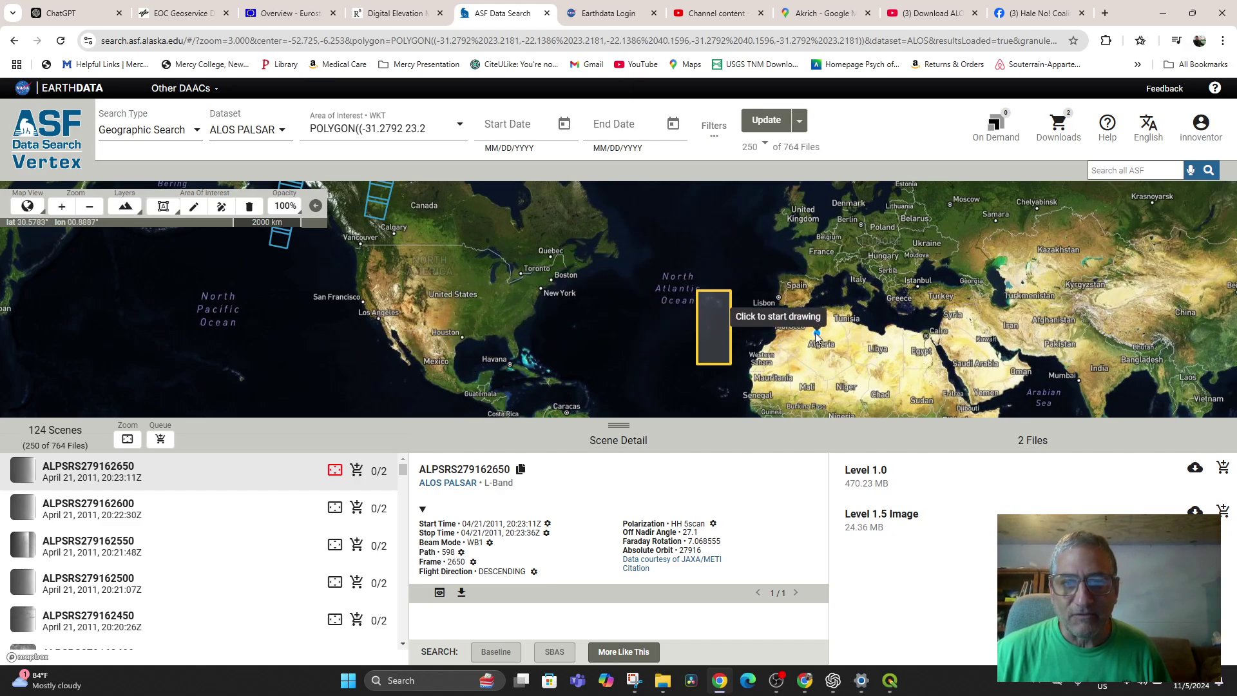
# Draw a rectangular area of interest over central Morocco, about longitude -10.01 to -3.06 and latitude 30.45 to 34.00.
pyautogui.moveTo(773, 328)
pyautogui.mouseDown()
pyautogui.moveTo(786, 332)
pyautogui.moveTo(701, 312)
pyautogui.moveTo(740, 334)
pyautogui.mouseUp()
pyautogui.click(701, 312)
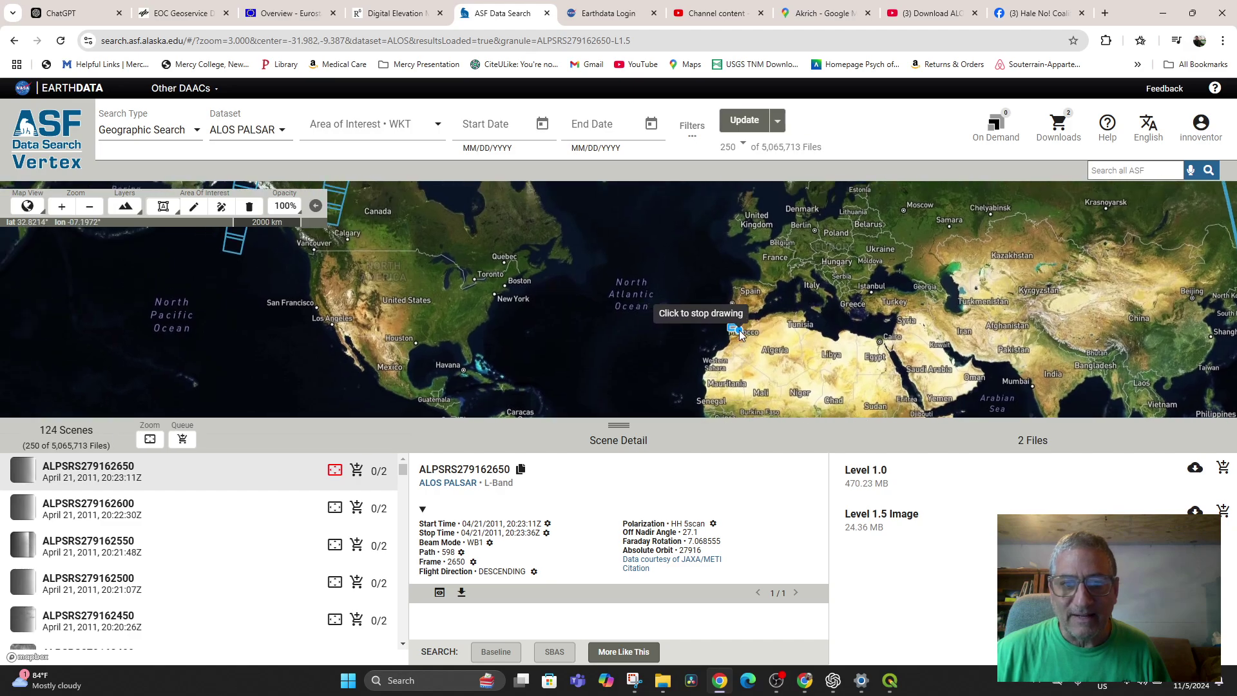
pyautogui.scroll(5, 740, 334)
pyautogui.click(800, 356)
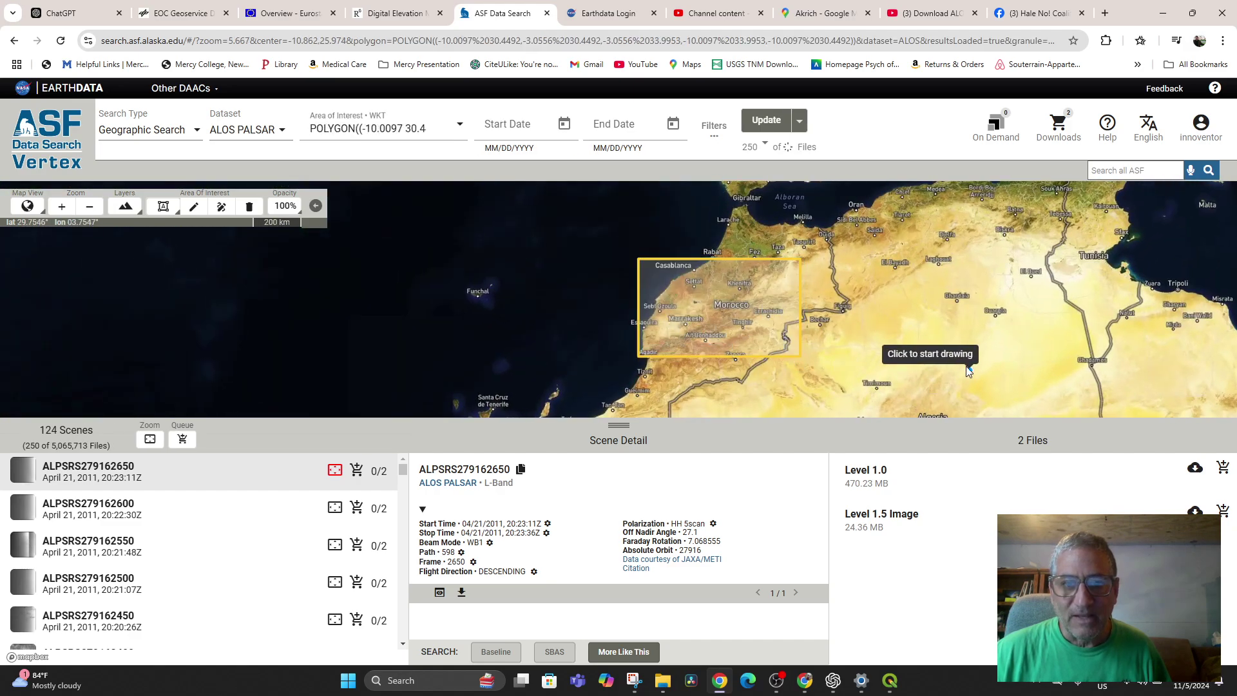
pyautogui.scroll(3, 973, 355)
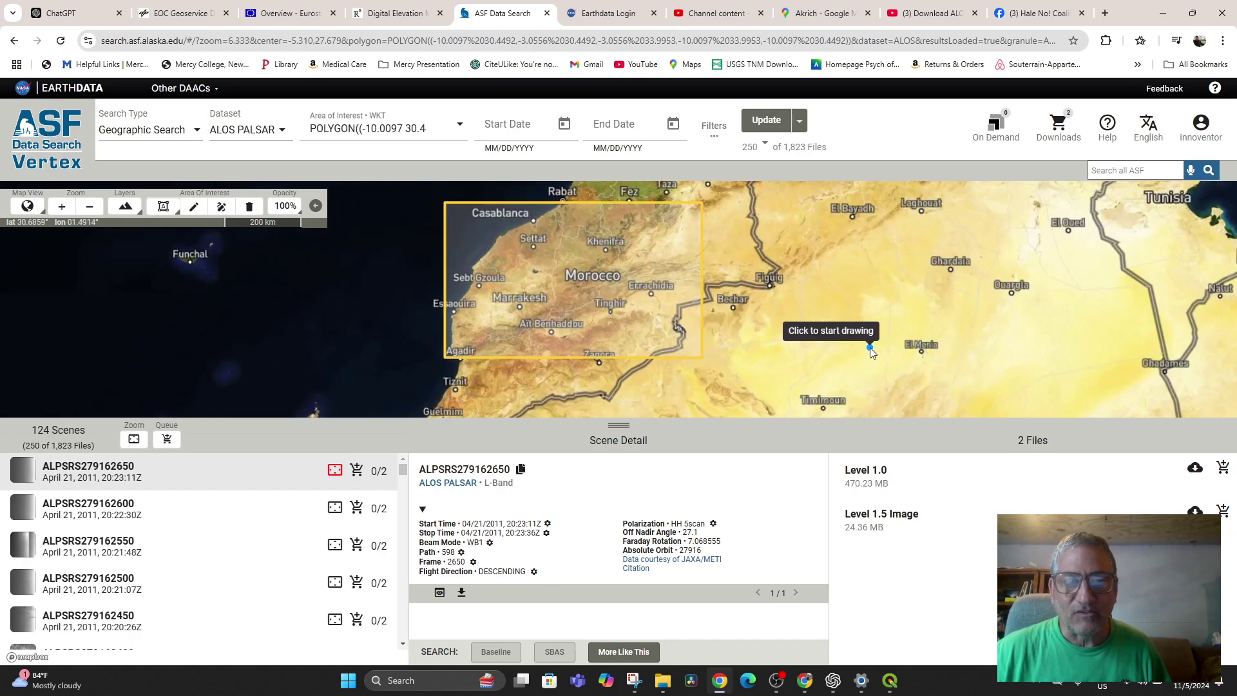
pyautogui.scroll(-1, 869, 346)
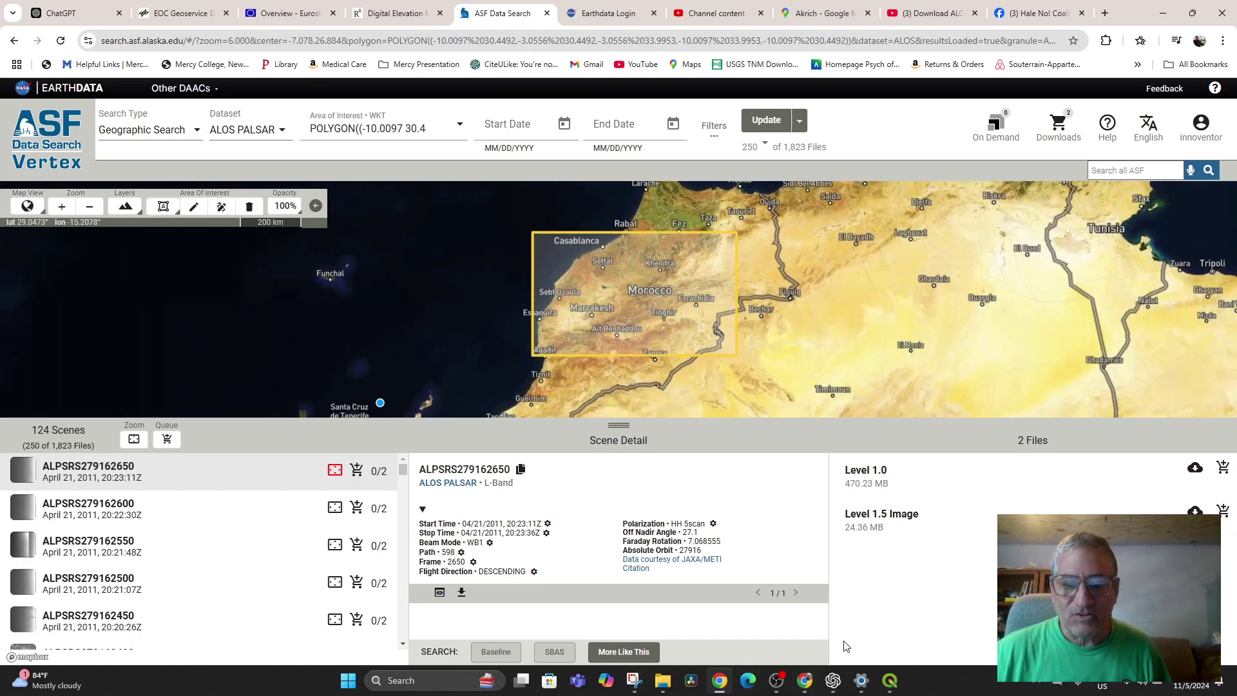
# Switch to QGIS, zoom to the cemetaryfeature layer and examine the satellite imagery around the walled compound at the site.
pyautogui.click(894, 693)
pyautogui.scroll(2, 617, 387)
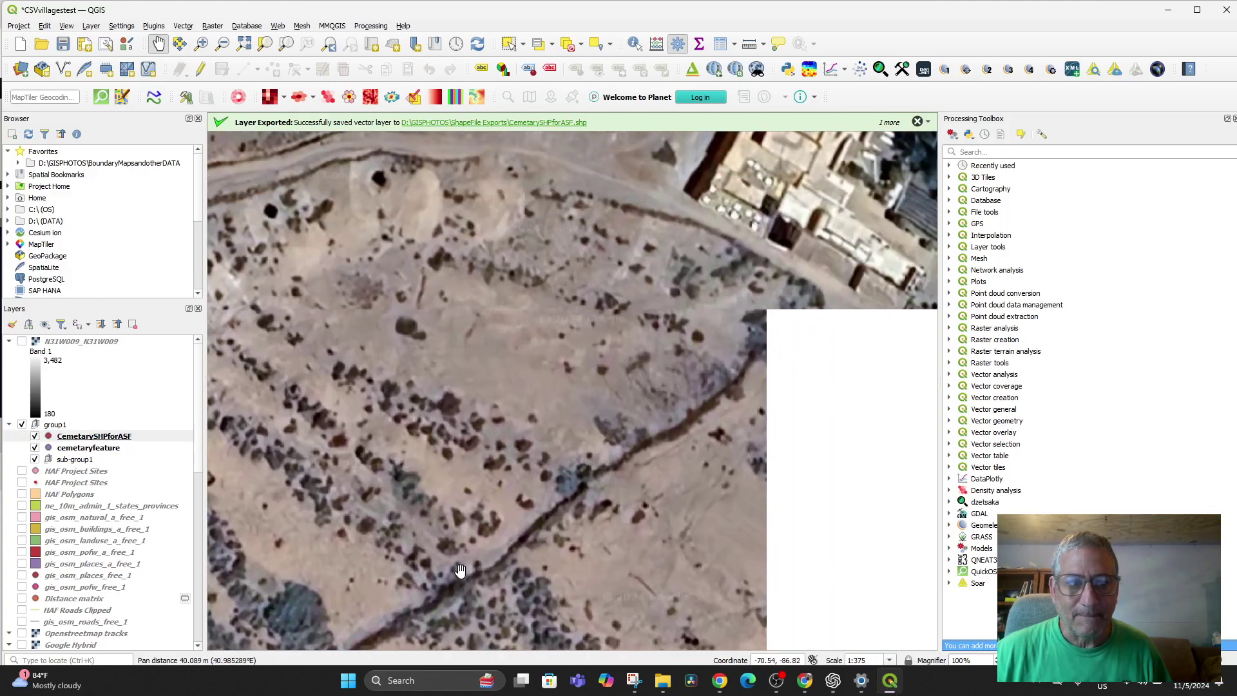
pyautogui.moveTo(586, 425); pyautogui.dragTo(543, 490)
pyautogui.scroll(1, 622, 471)
pyautogui.scroll(-8, 677, 457)
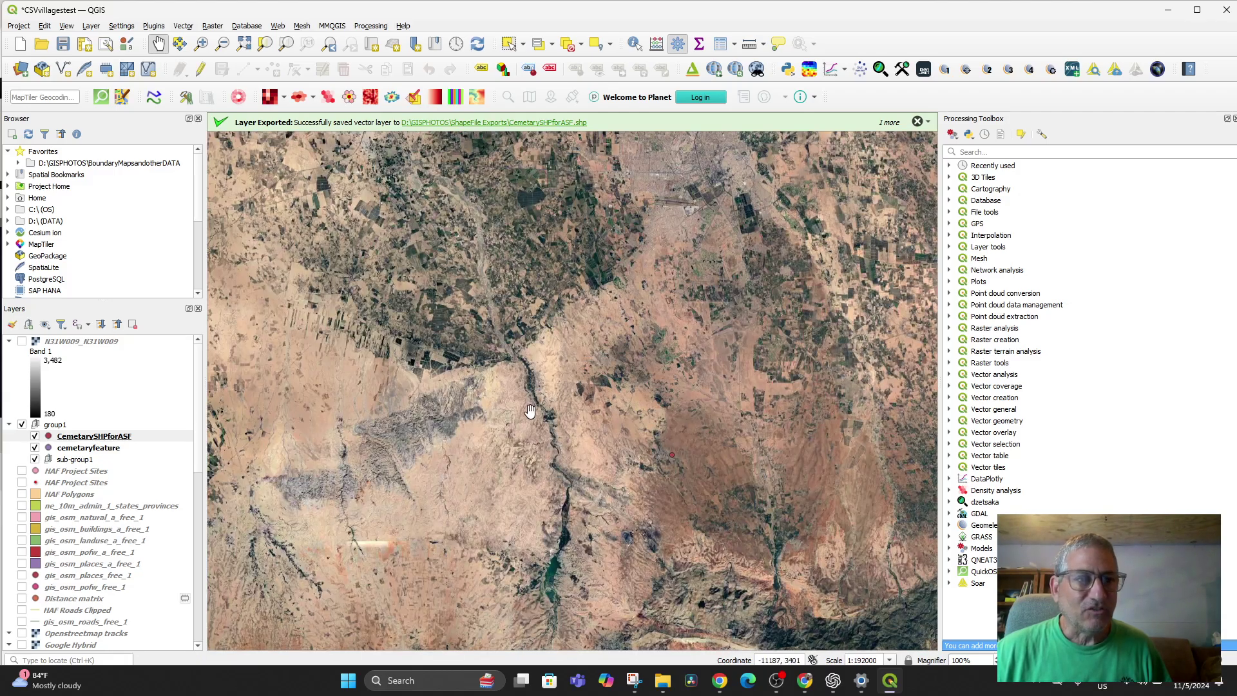
pyautogui.scroll(3, 674, 337)
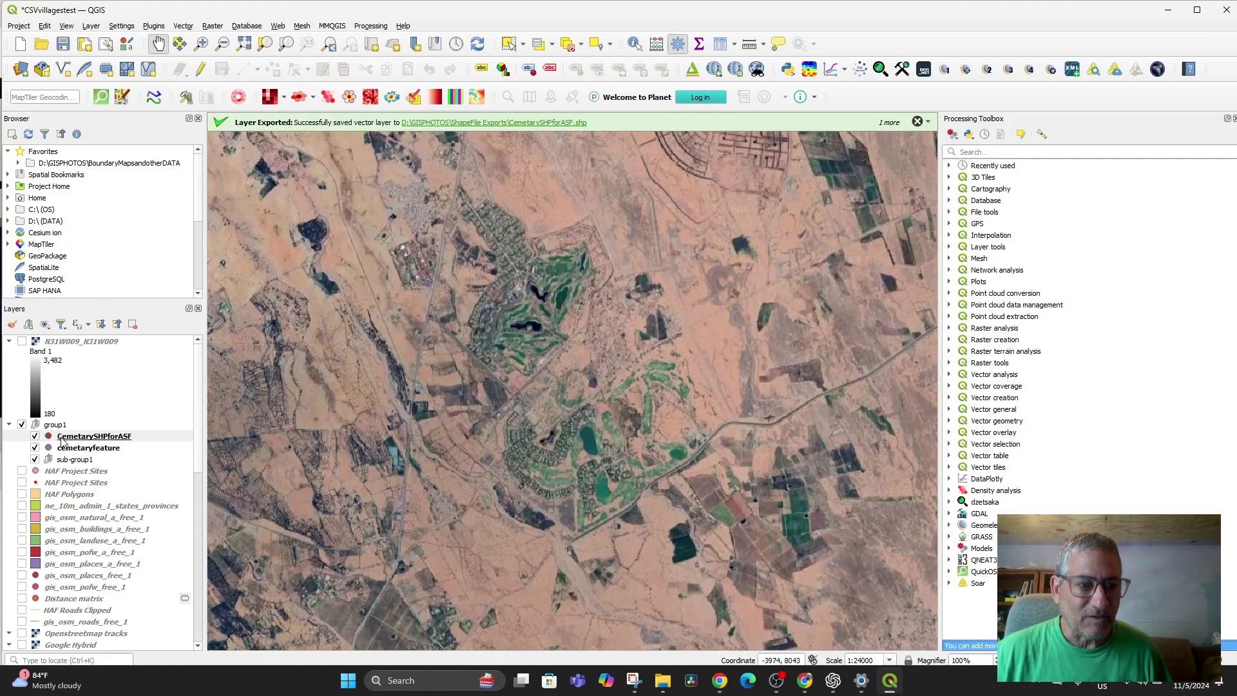
pyautogui.rightClick(65, 449)
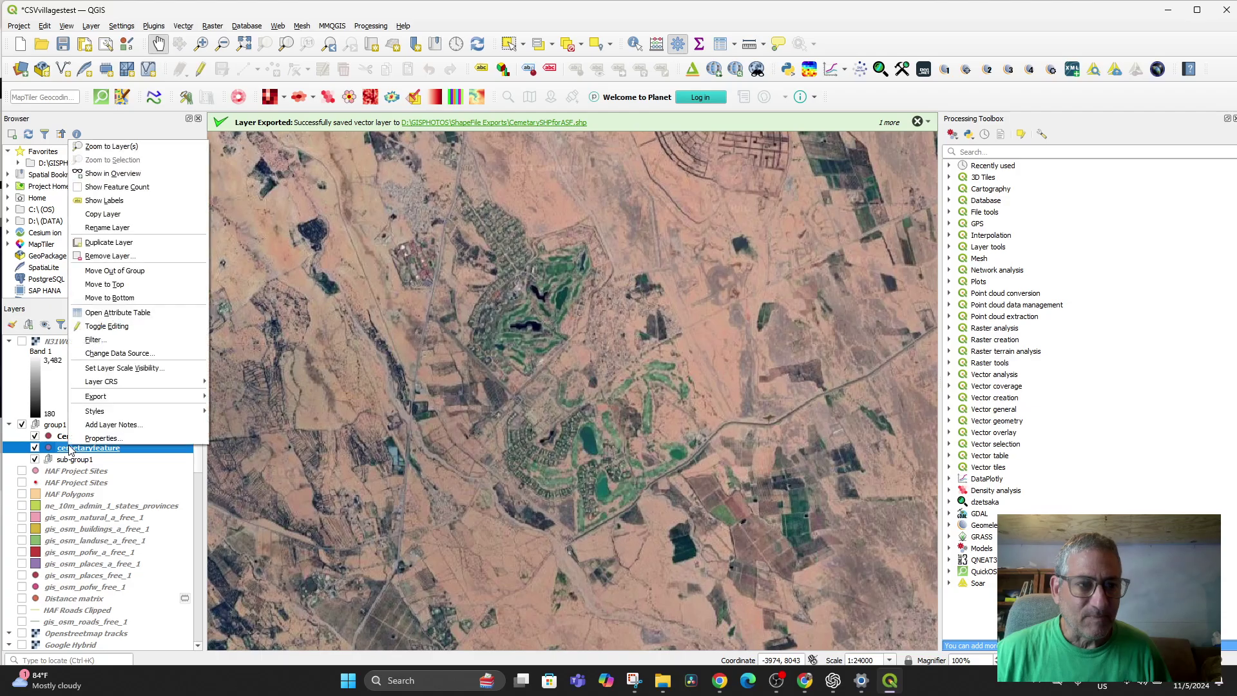
pyautogui.click(142, 152)
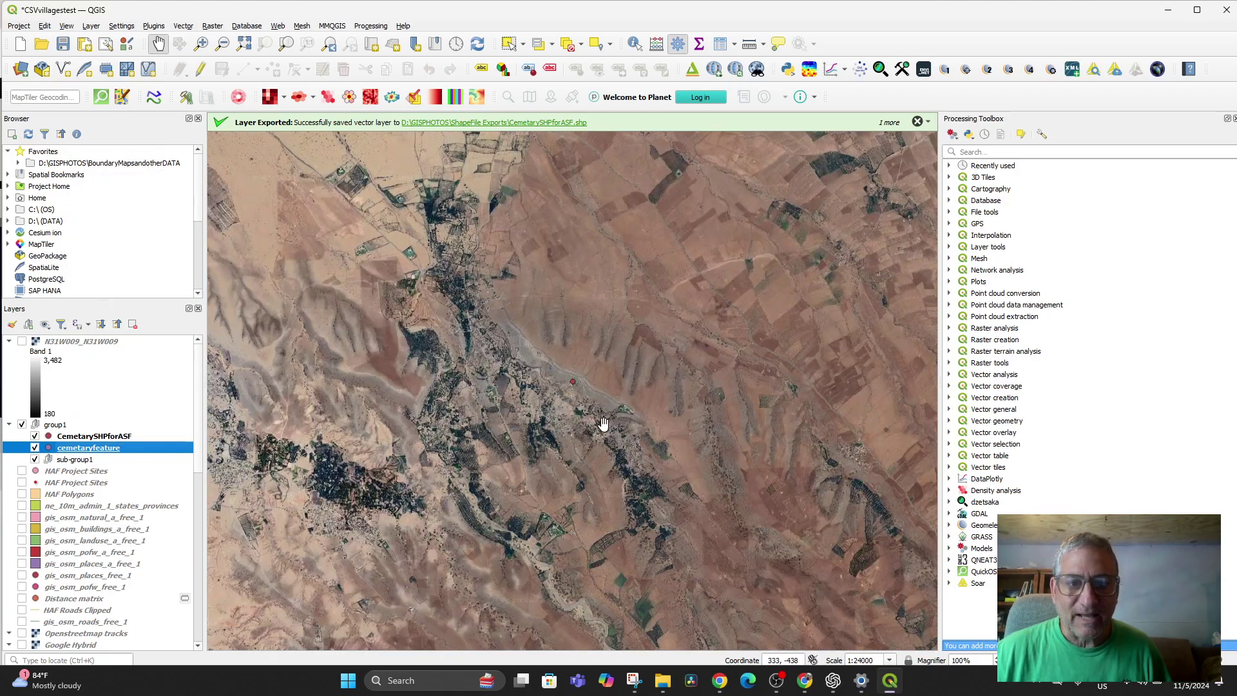
pyautogui.scroll(3, 552, 402)
pyautogui.moveTo(618, 356); pyautogui.dragTo(489, 474)
pyautogui.scroll(1, 489, 475)
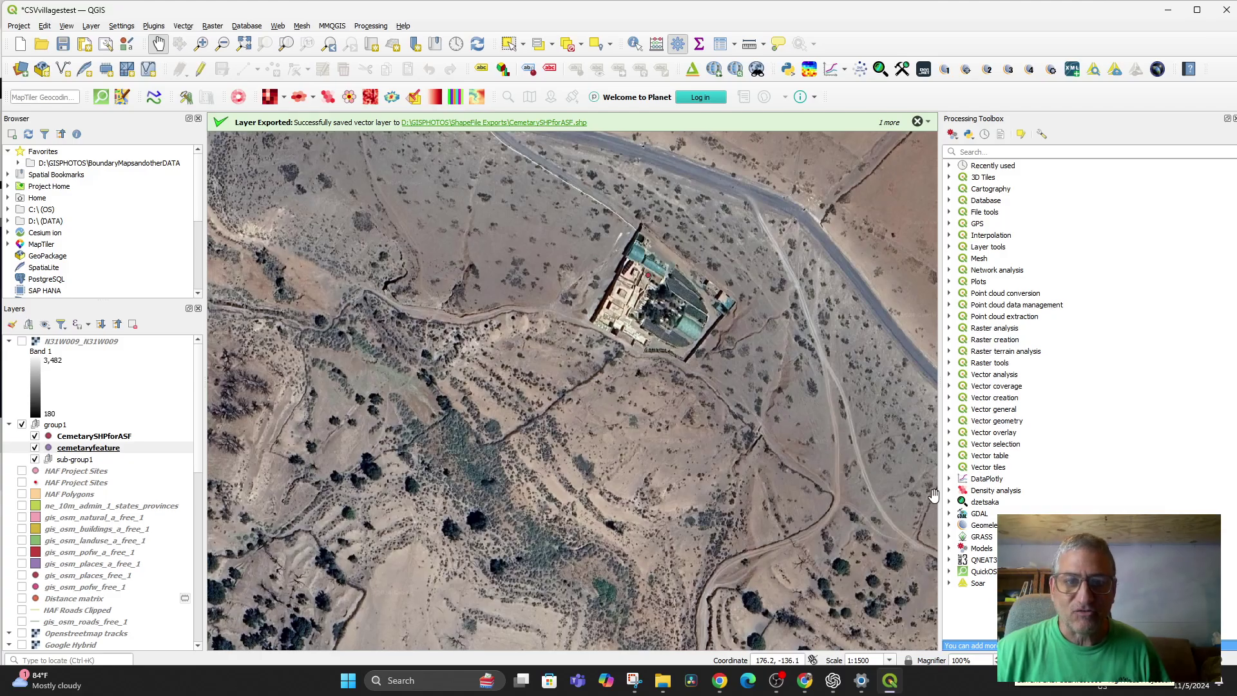
pyautogui.moveTo(680, 426); pyautogui.dragTo(632, 464)
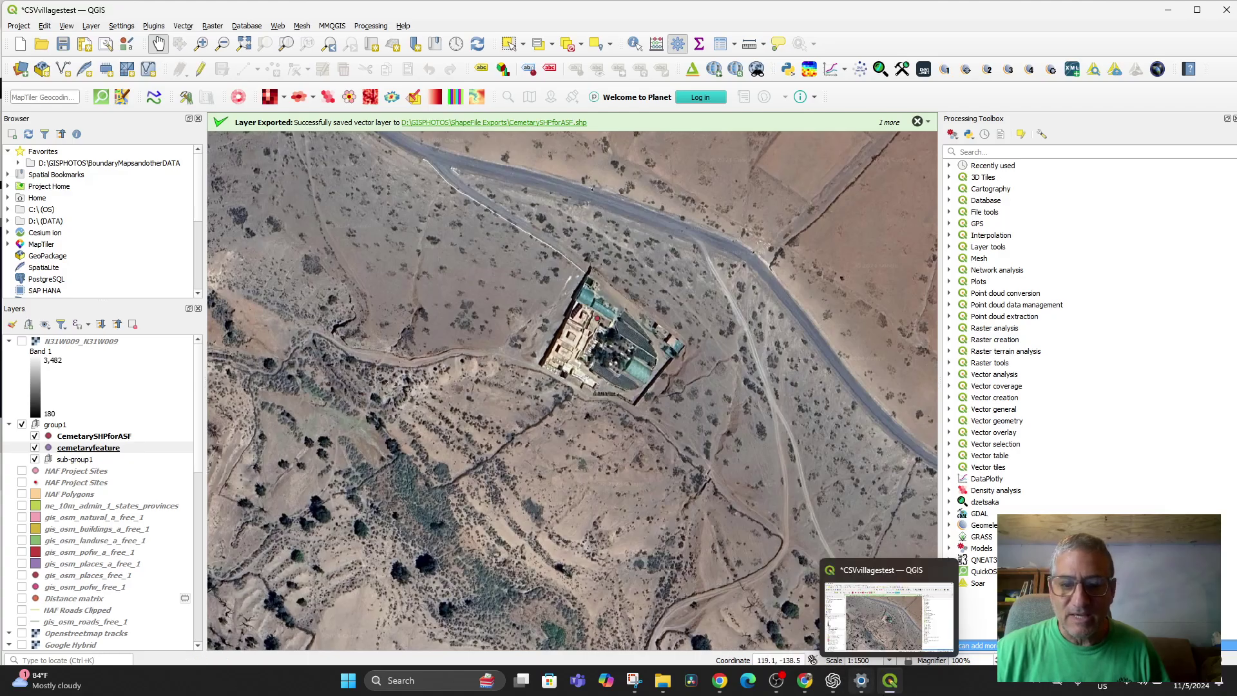
# Return to the ASF Data Search page in the browser, showing the Morocco area of interest.
pyautogui.click(815, 685)
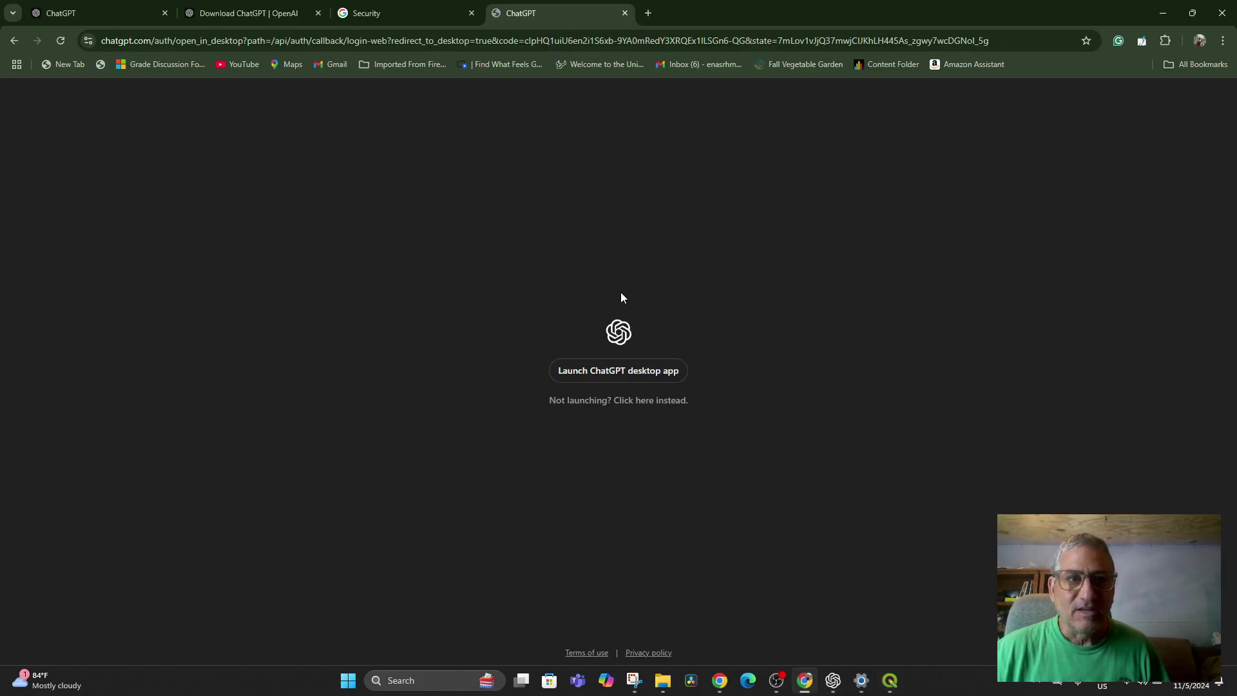
pyautogui.click(720, 680)
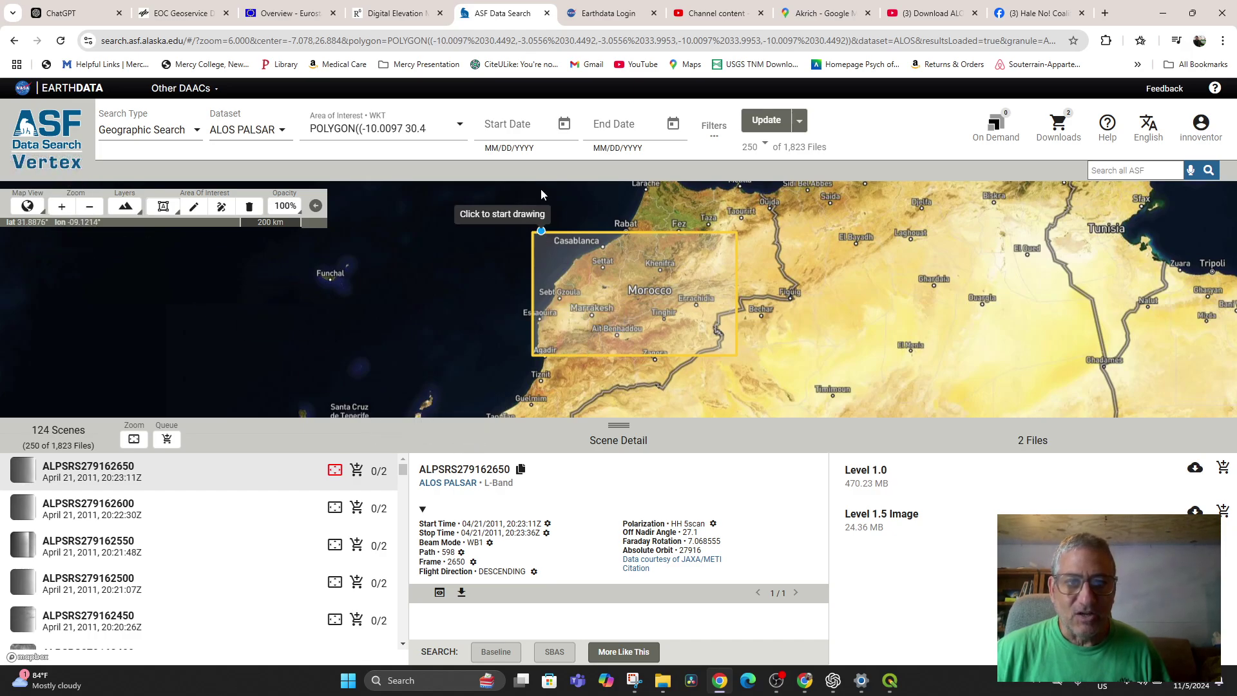
# Clear the Morocco rectangle from the area of interest.
pyautogui.click(460, 127)
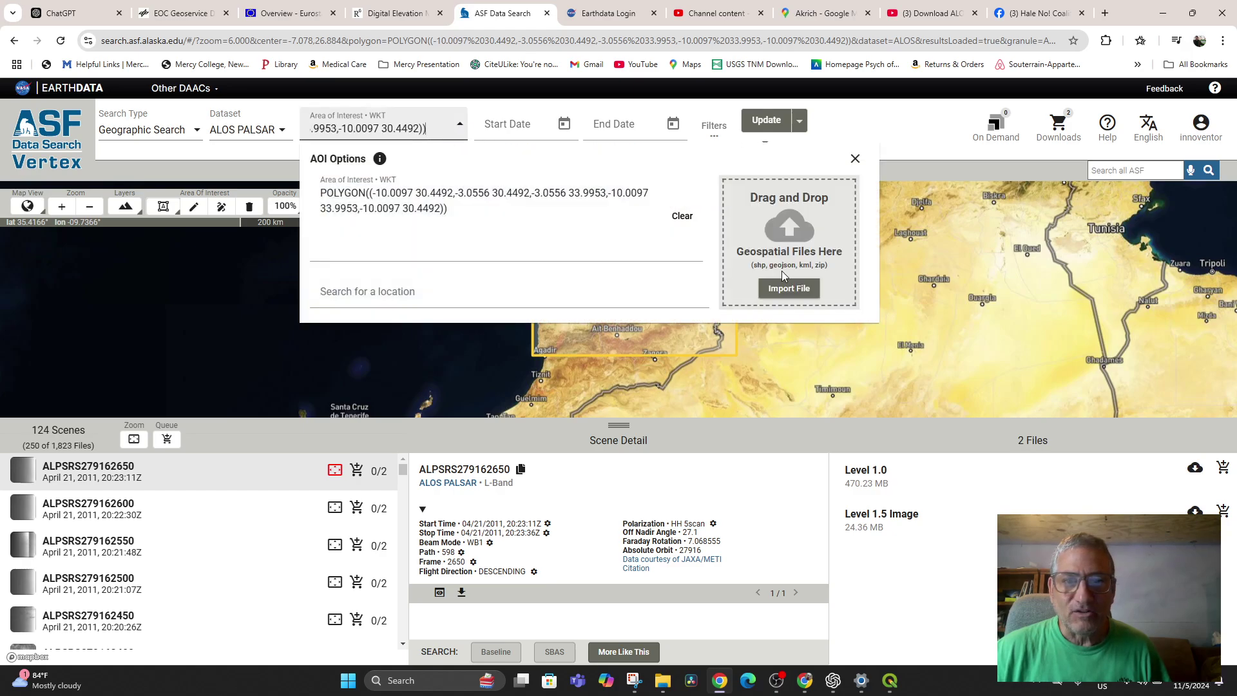
pyautogui.click(686, 227)
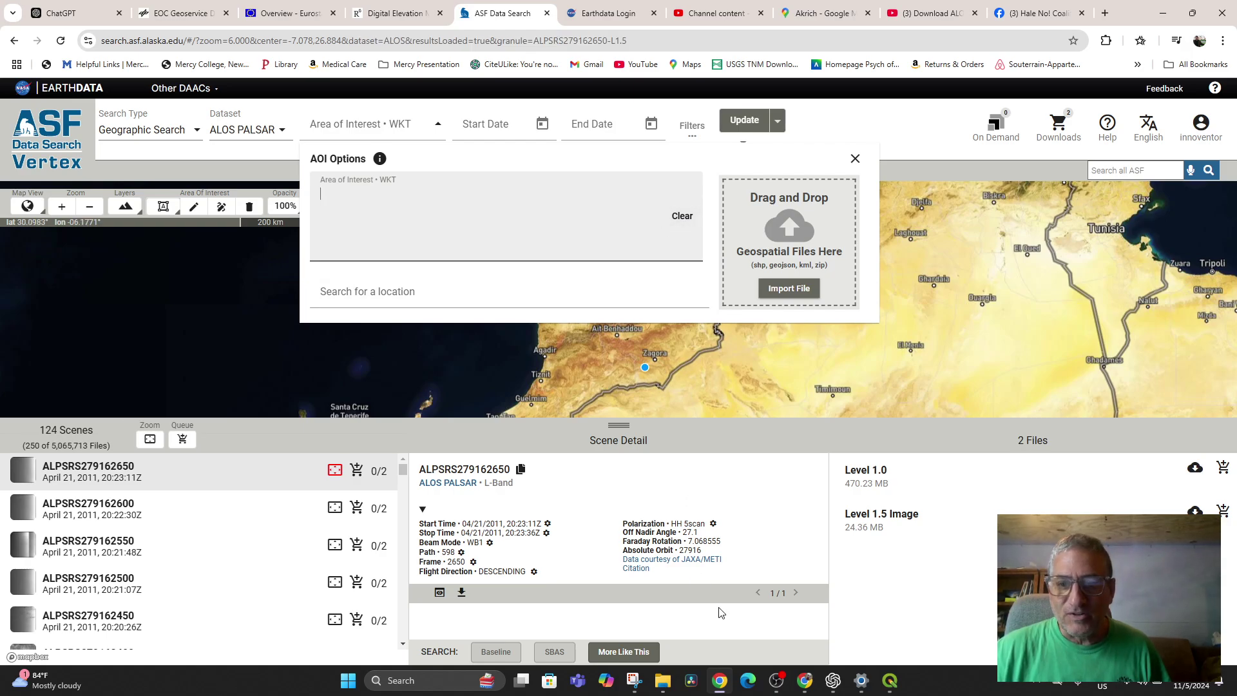
# Switch to Google Maps and copy the coordinates 31.42704, -8.03920 beside the walled cemetery compound near Akrich.
pyautogui.click(818, 15)
pyautogui.scroll(2, 593, 336)
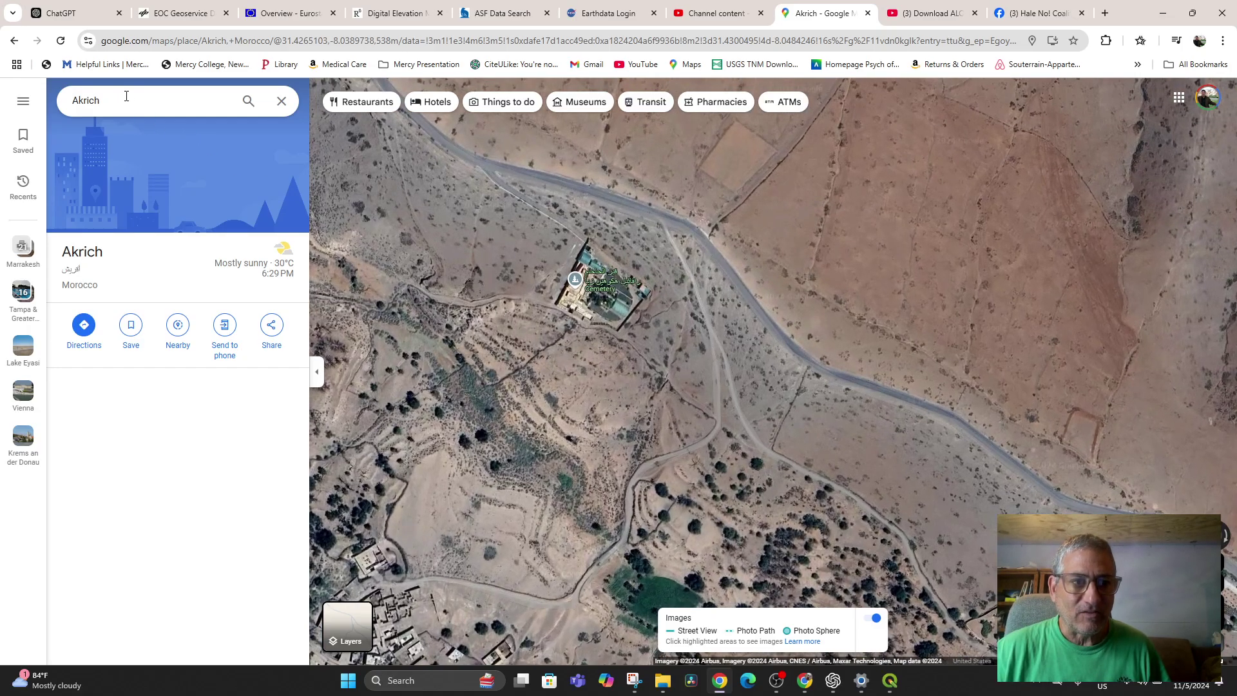
pyautogui.scroll(-3, 529, 386)
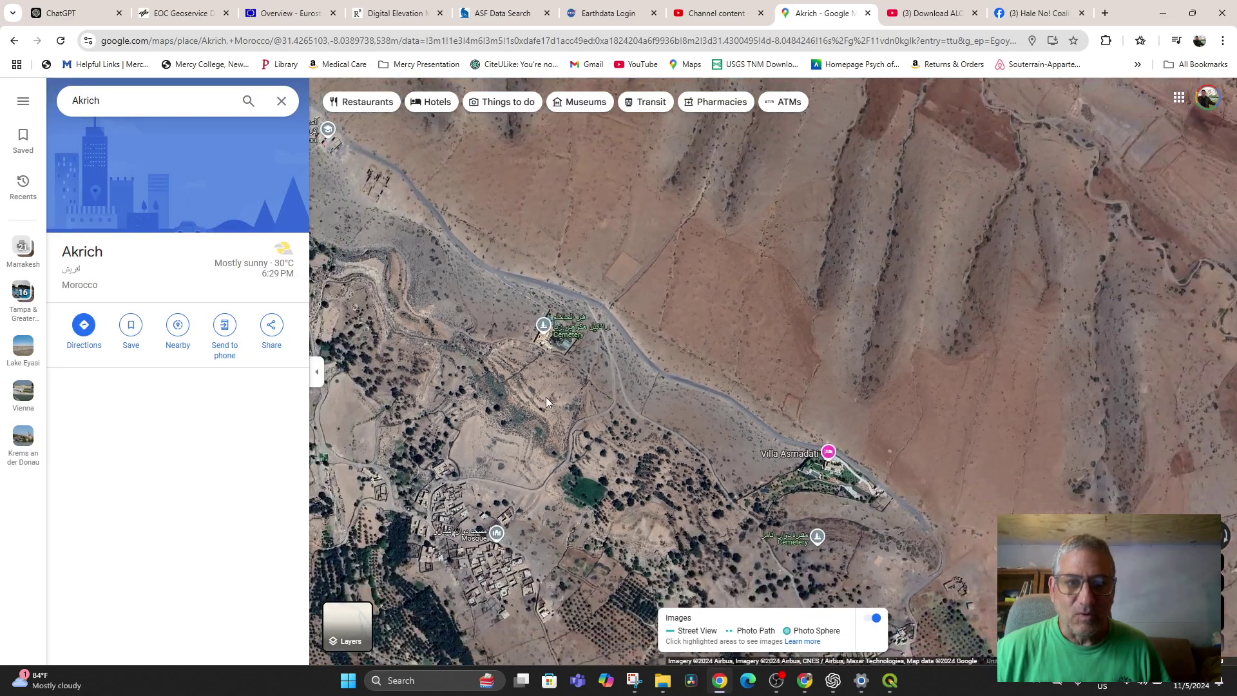
pyautogui.scroll(3, 547, 387)
pyautogui.rightClick(562, 295)
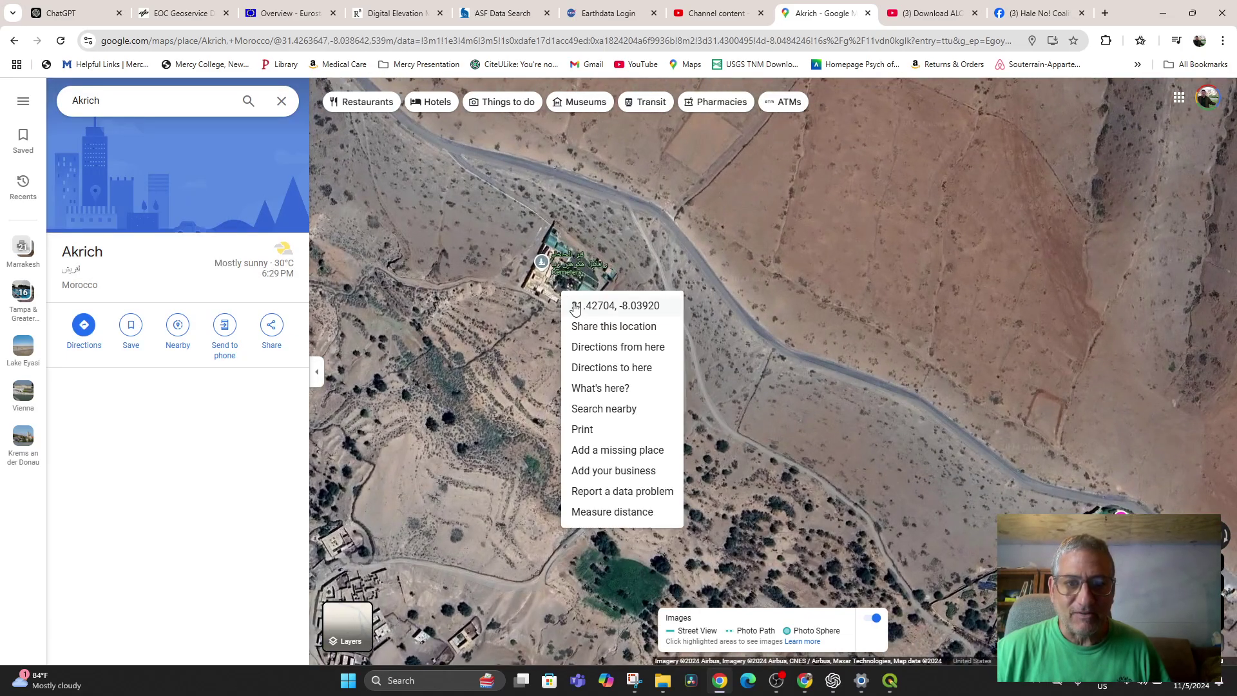
pyautogui.click(590, 306)
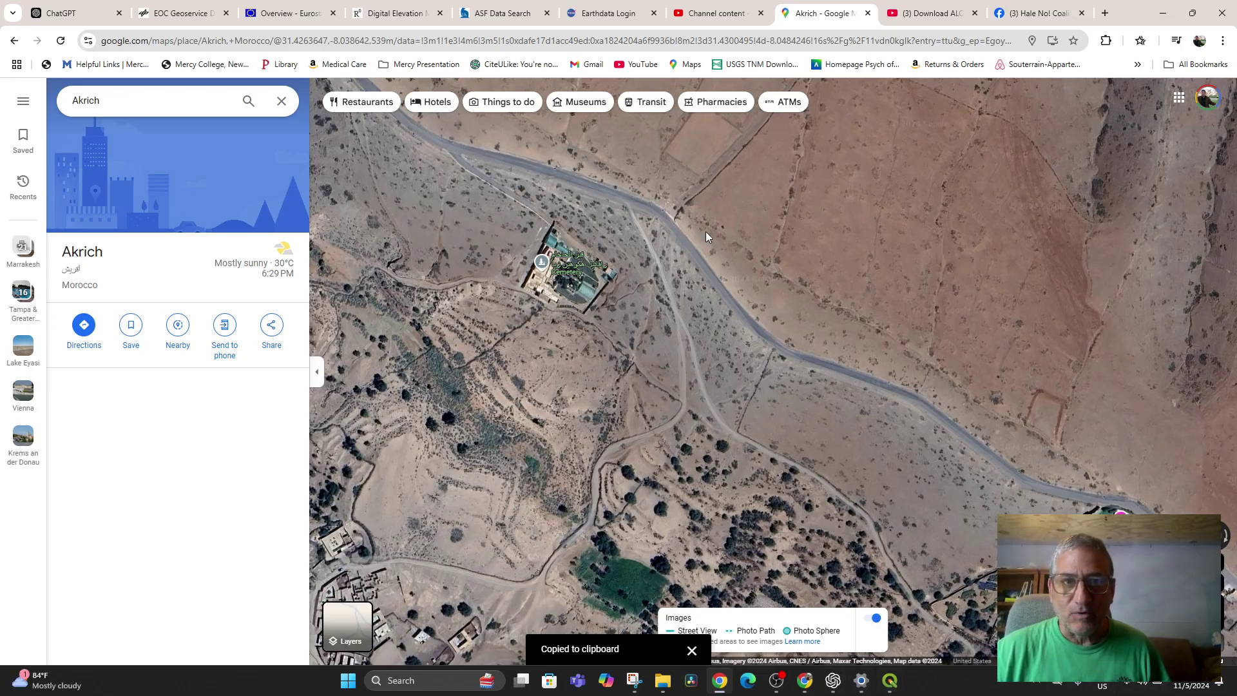
# Return to ASF Data Search and try to update the search using 31.42704123360992, -8.039204202350785 as the WKT area of interest.
pyautogui.click(503, 13)
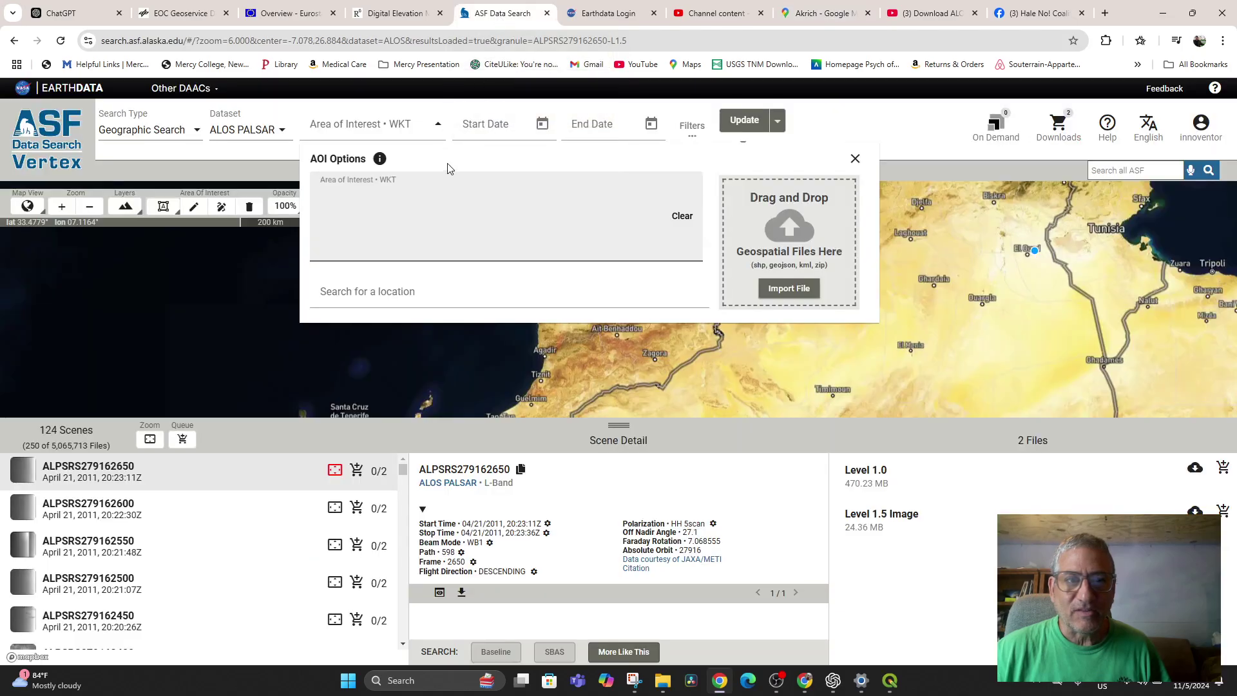
pyautogui.hotkey('ctrl', 'v')
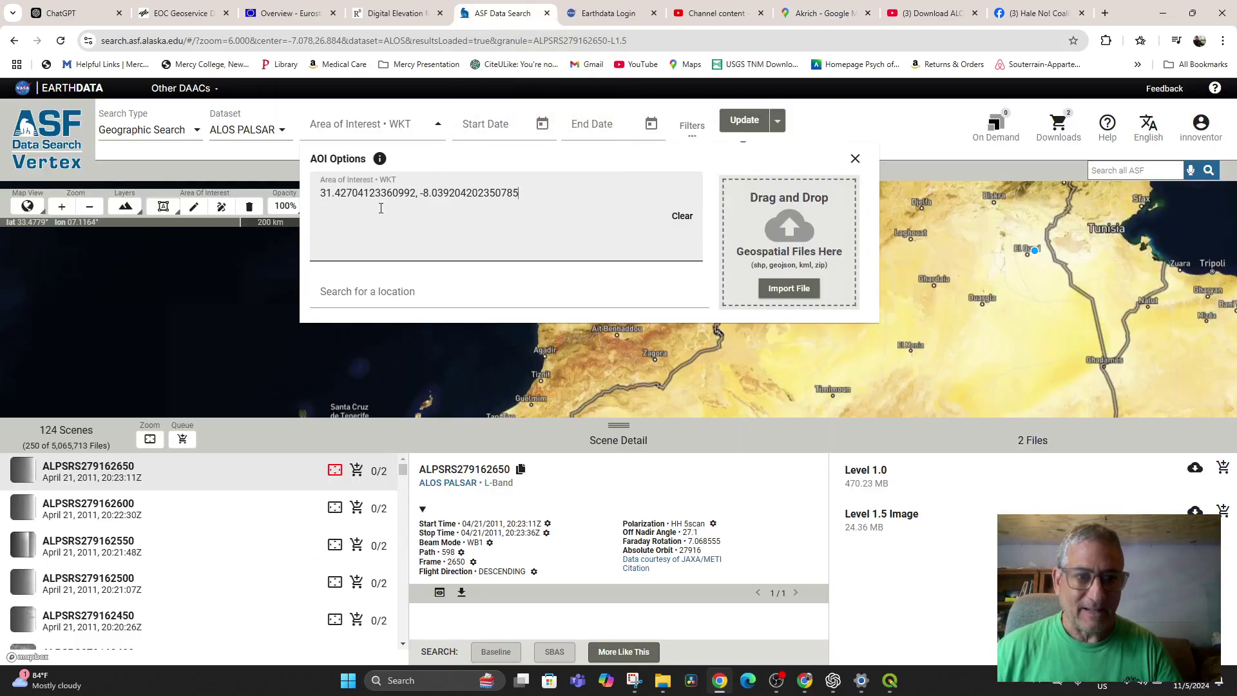
pyautogui.click(744, 121)
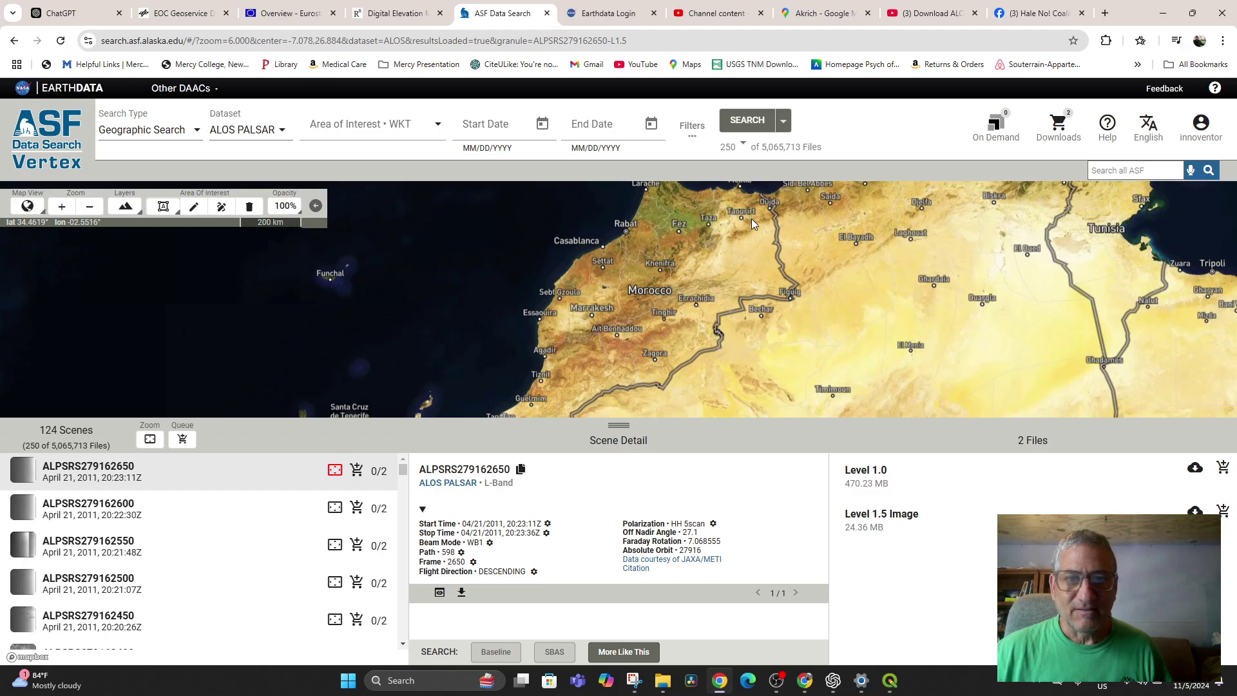
pyautogui.scroll(-1, 683, 209)
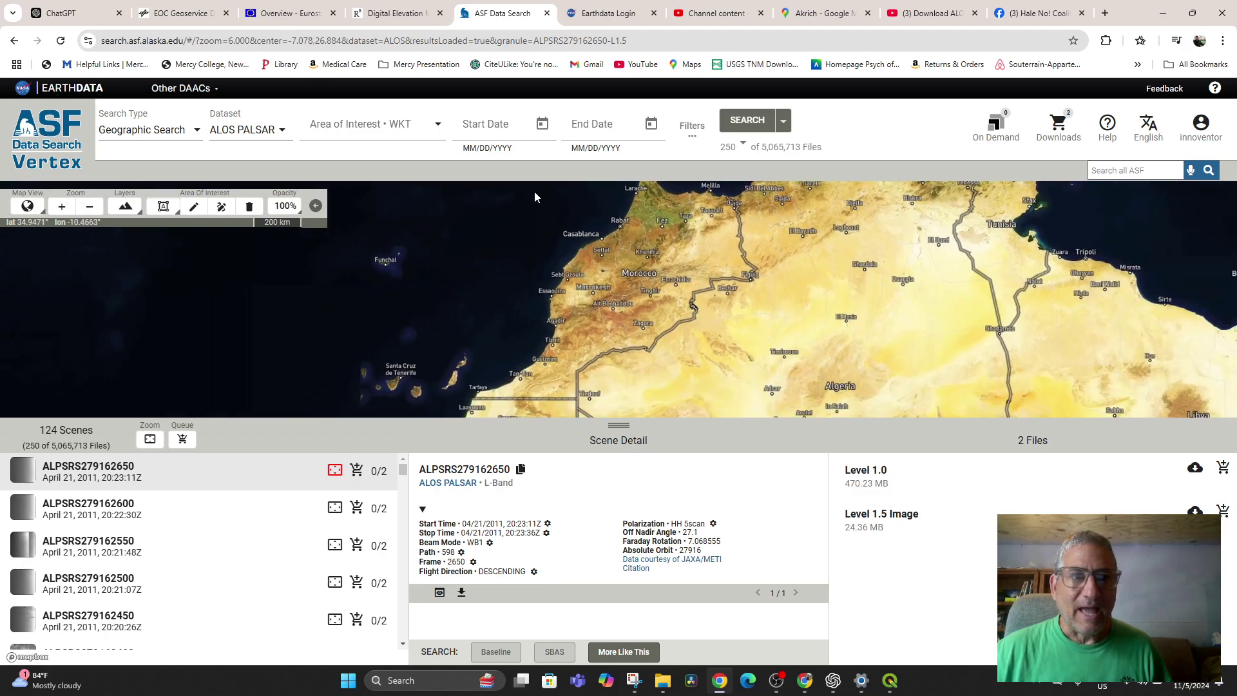
# Search for the location 31.42704123360992, -8.039204202350785 in the area-of-interest options and check where the point lands on the map.
pyautogui.click(433, 128)
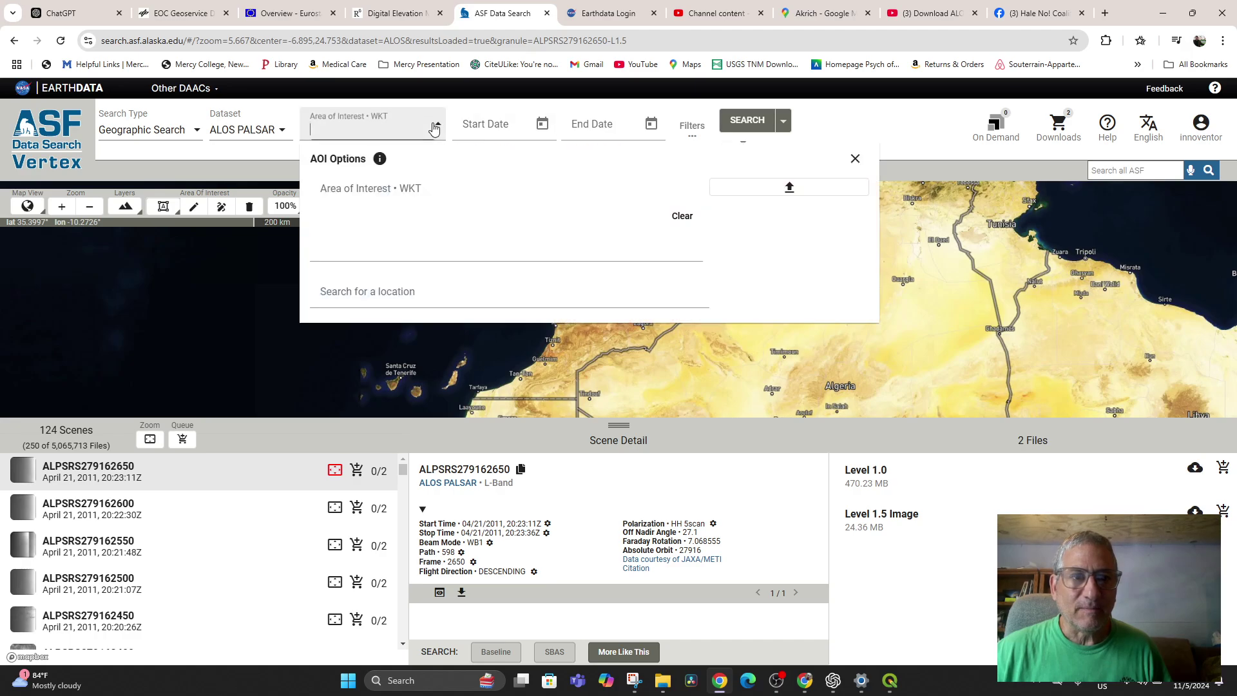
pyautogui.click(400, 289)
pyautogui.write('31.42704123360092, -8.039204202350785')
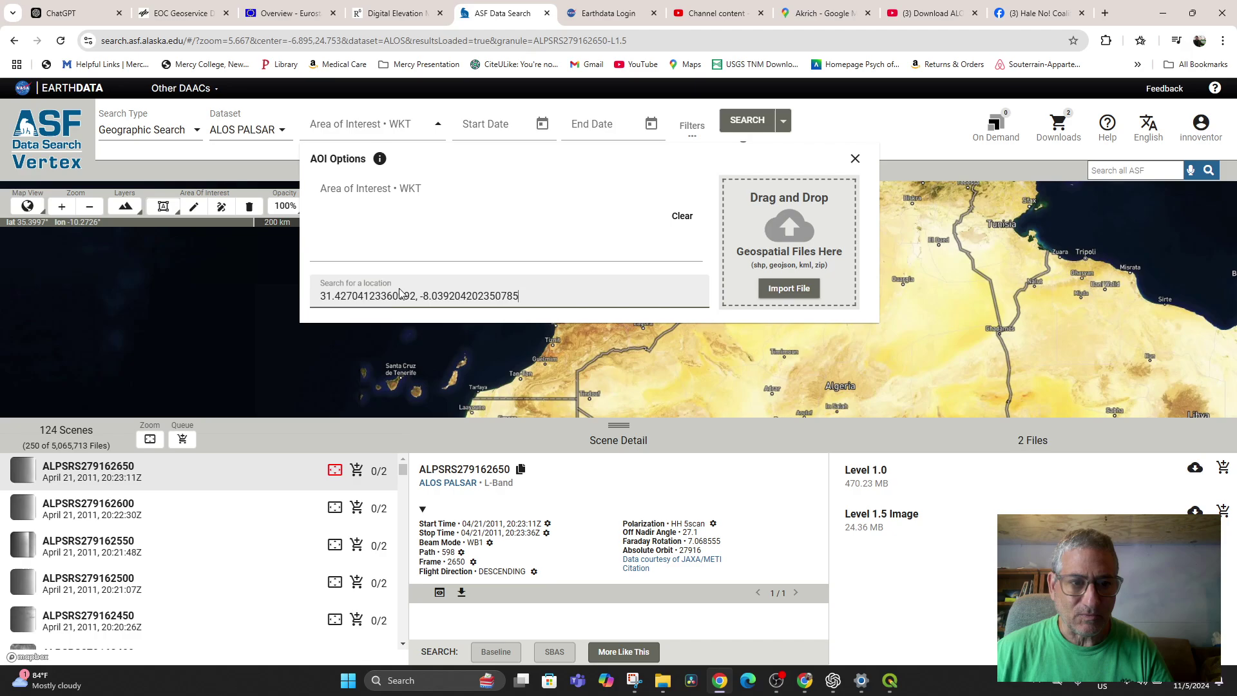
pyautogui.press('Return')
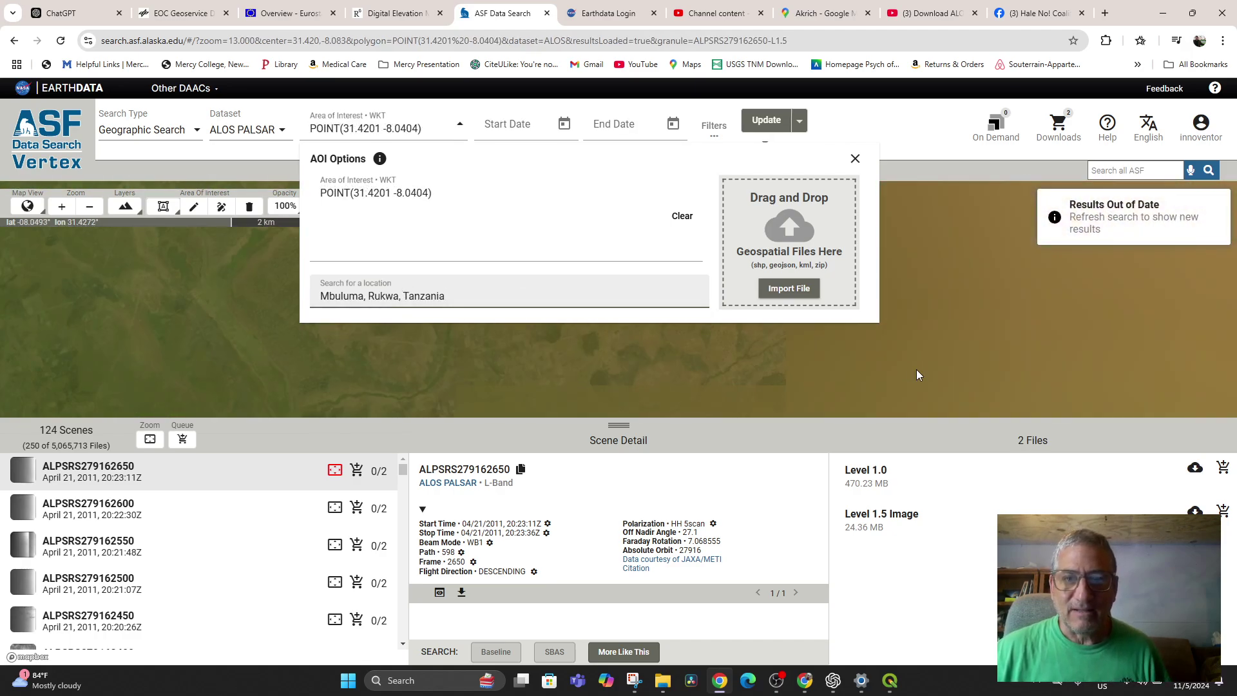
pyautogui.scroll(-6, 912, 335)
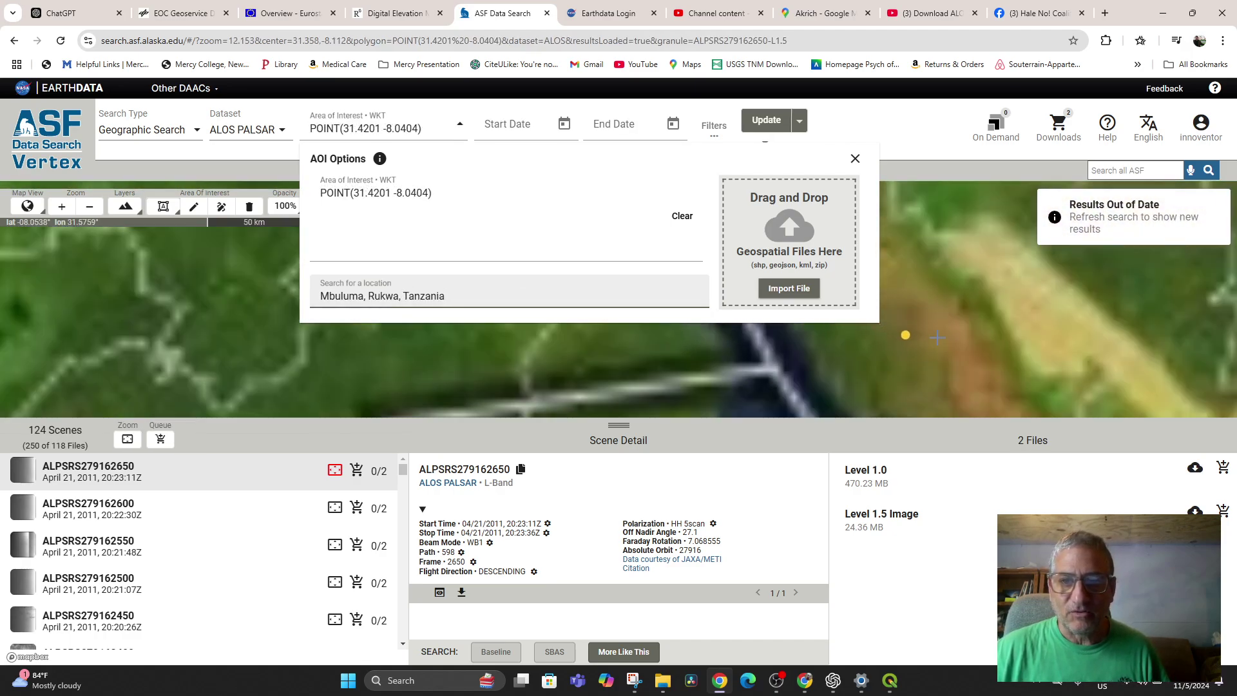
pyautogui.scroll(-6, 940, 337)
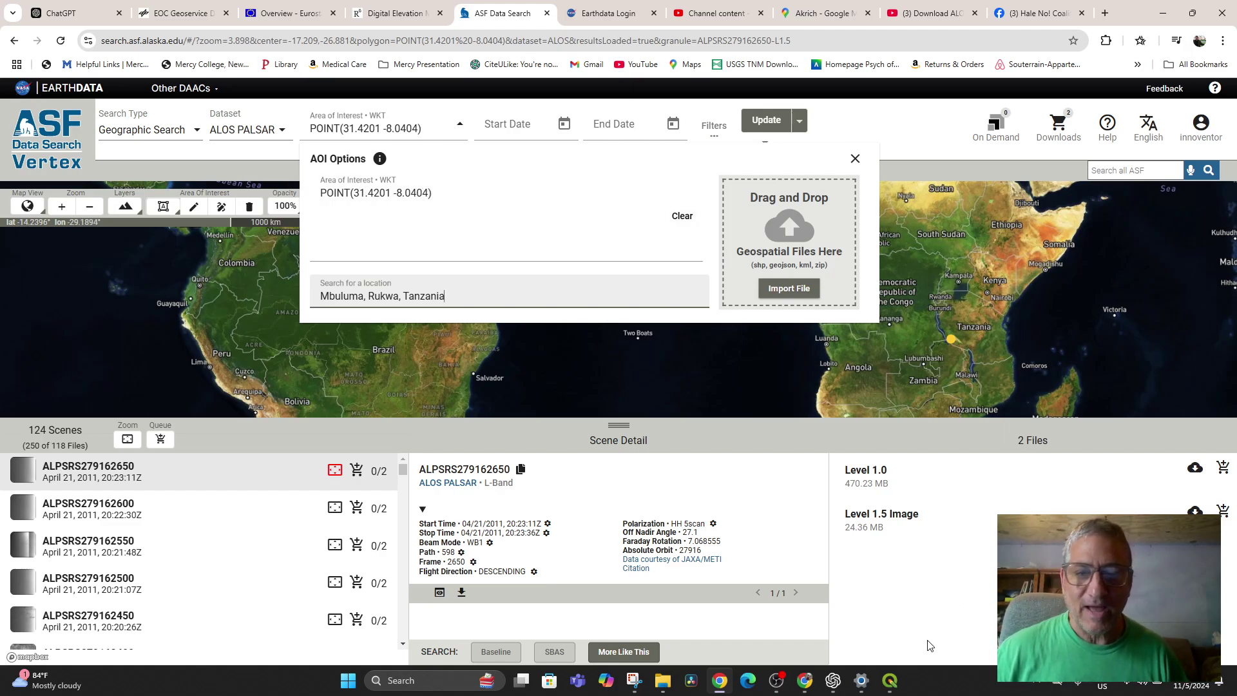
# Switch to ChatGPT, find the WKT format advice in the conversation and copy the longitude-latitude pair -8.039008475858319 31.42700412781472.
pyautogui.click(833, 680)
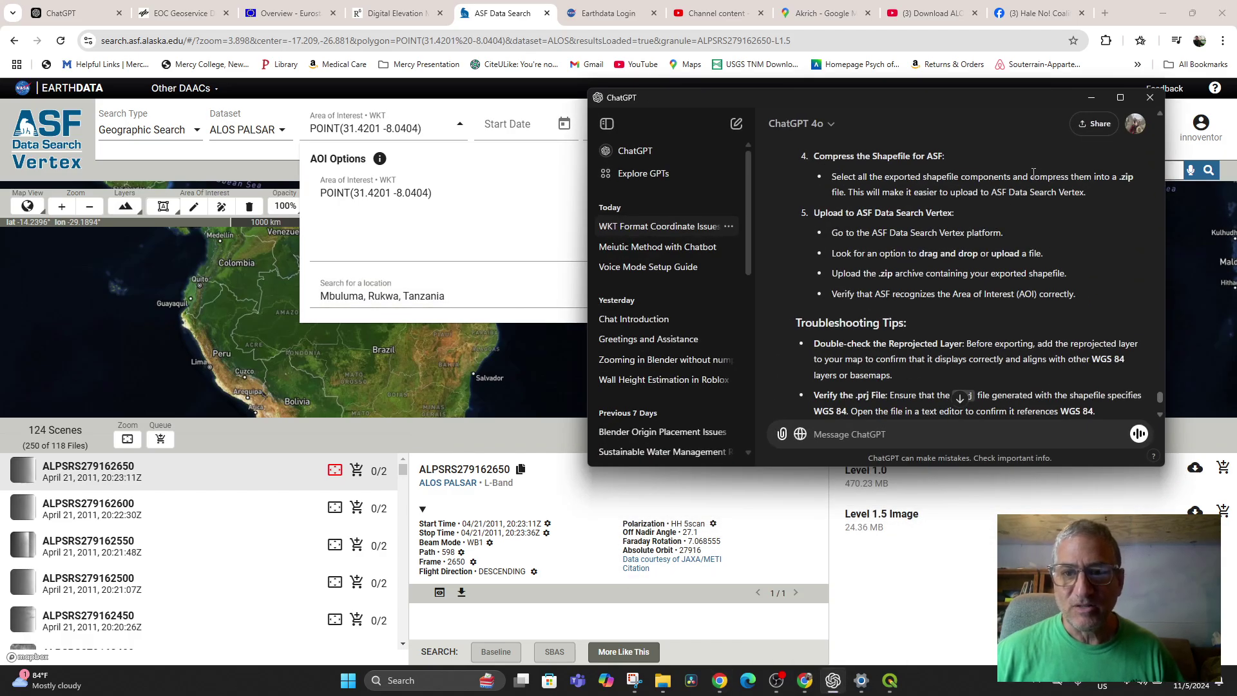
pyautogui.scroll(-10, 986, 238)
pyautogui.scroll(20, 986, 238)
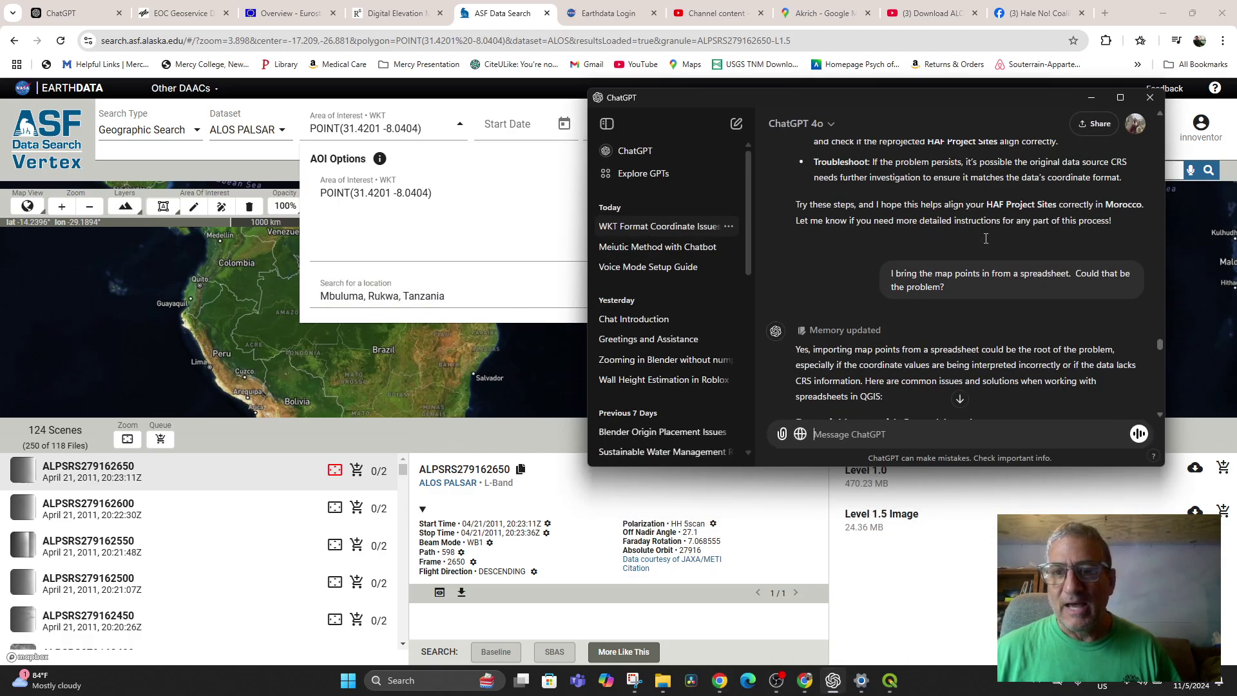
pyautogui.scroll(5, 986, 238)
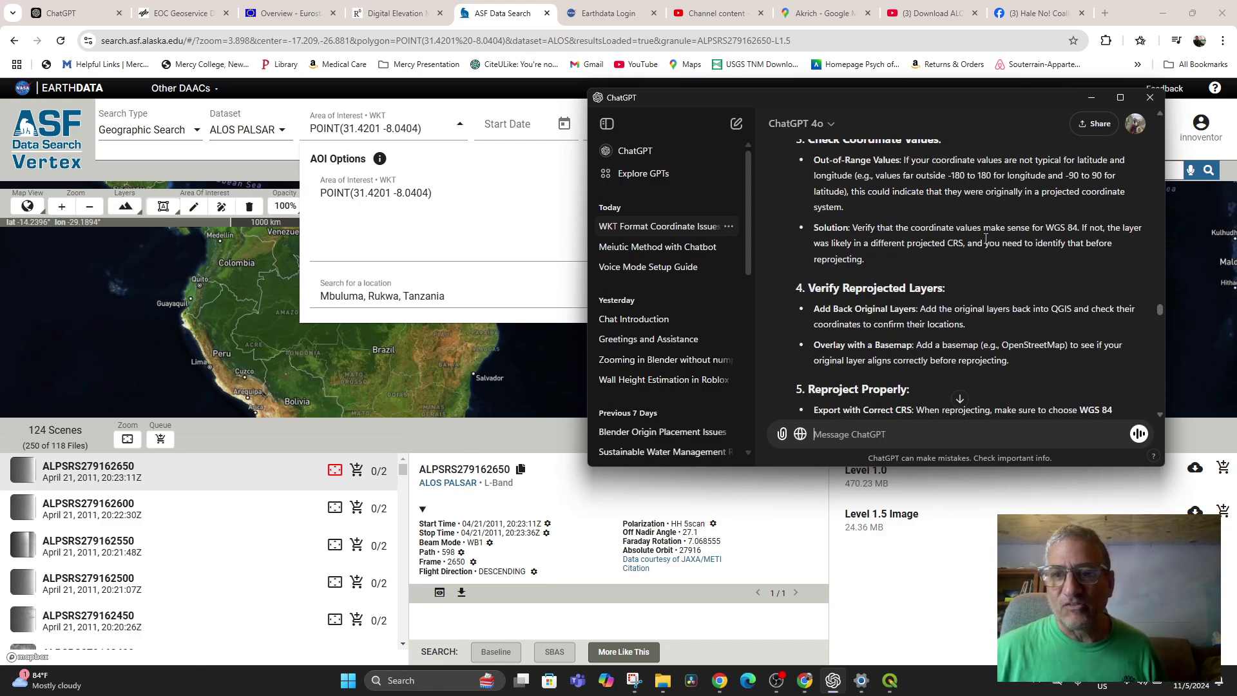
pyautogui.scroll(3, 1051, 270)
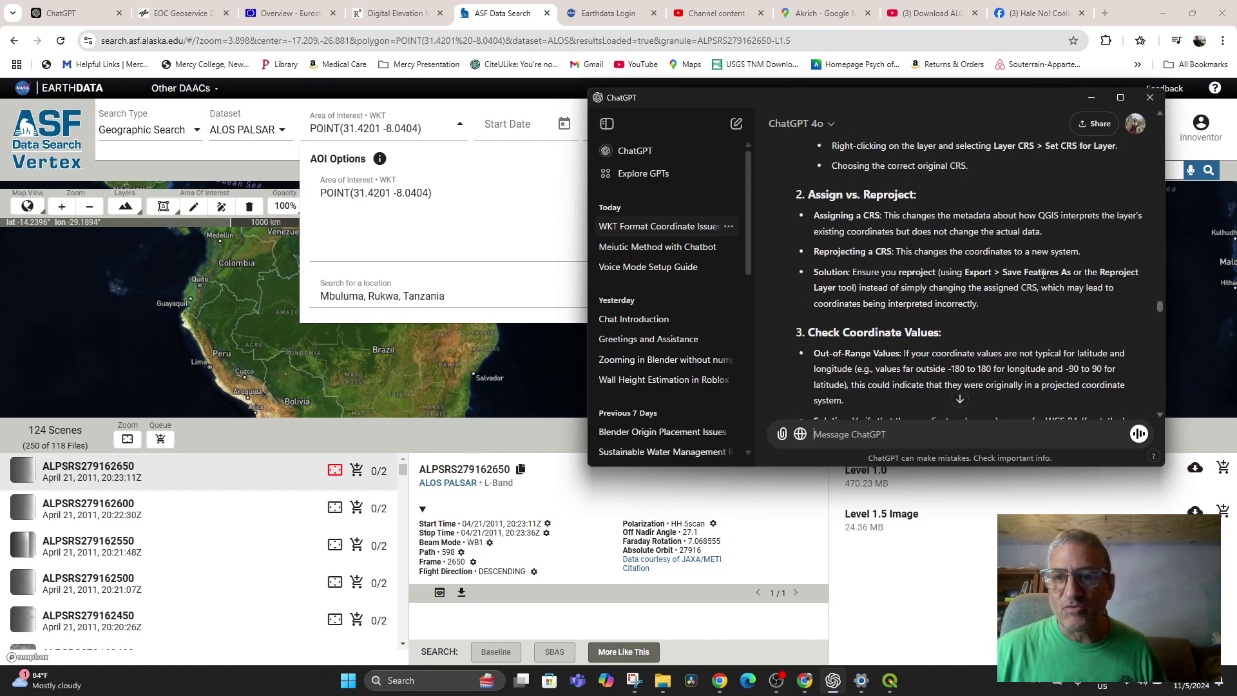
pyautogui.scroll(3, 1026, 293)
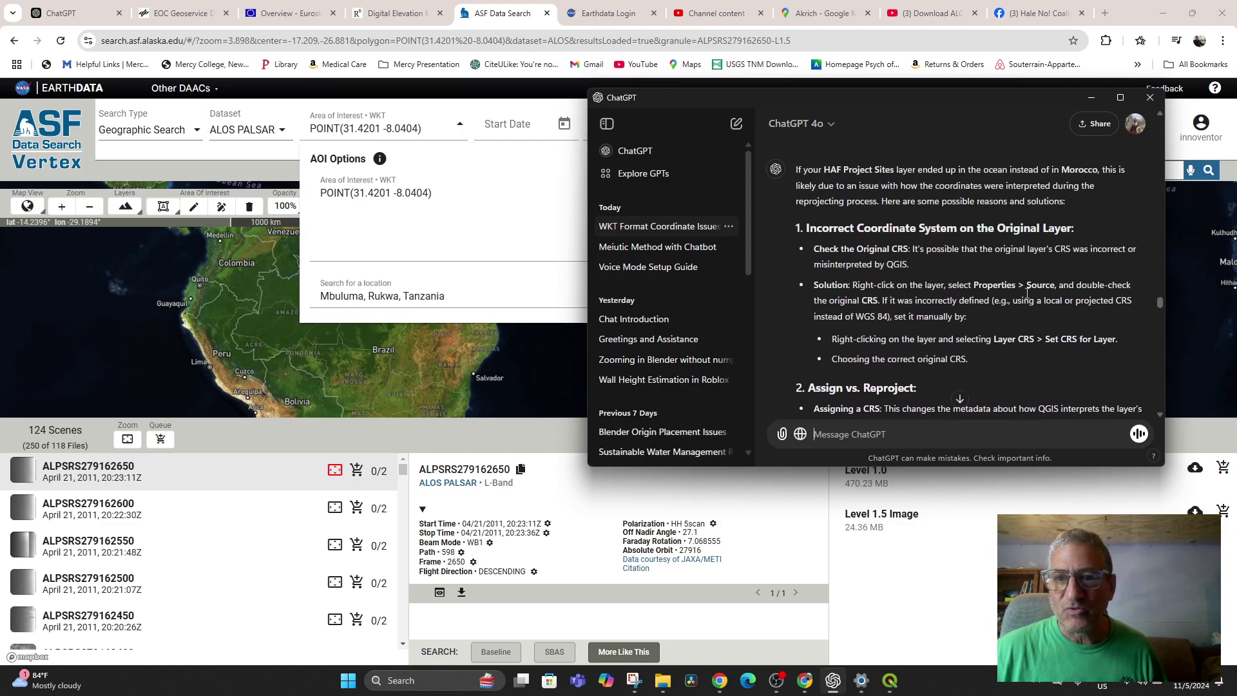
pyautogui.scroll(20, 1025, 293)
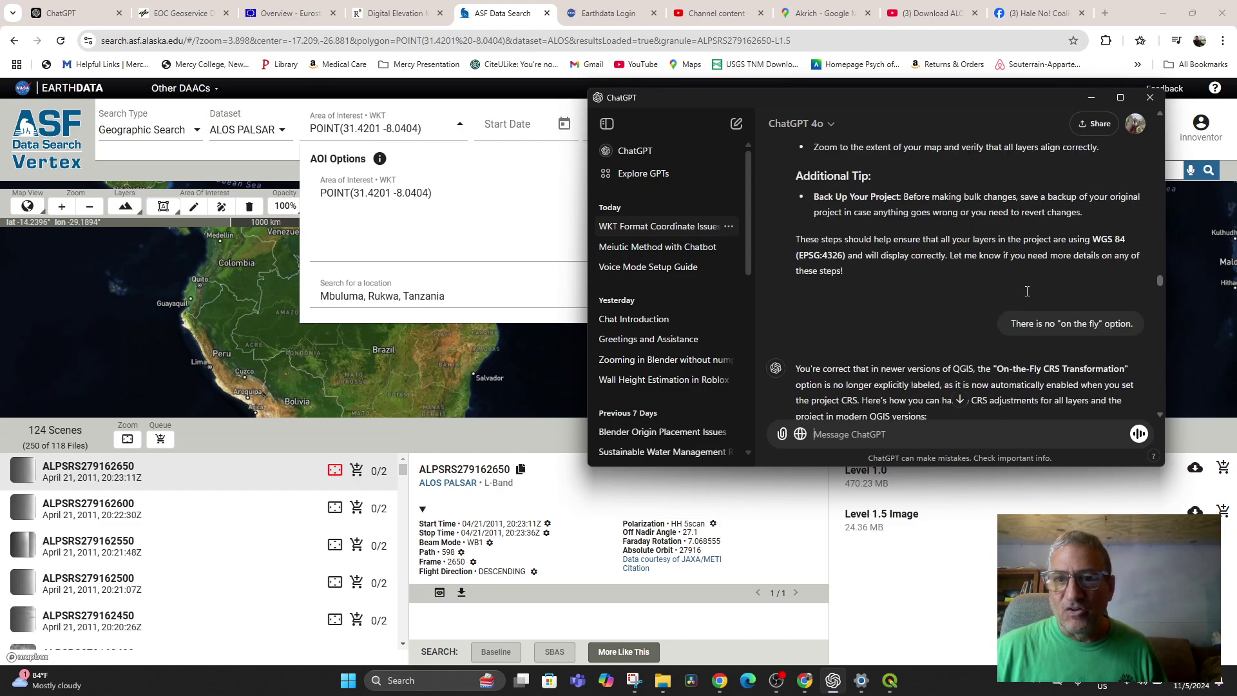
pyautogui.middleClick(1025, 290)
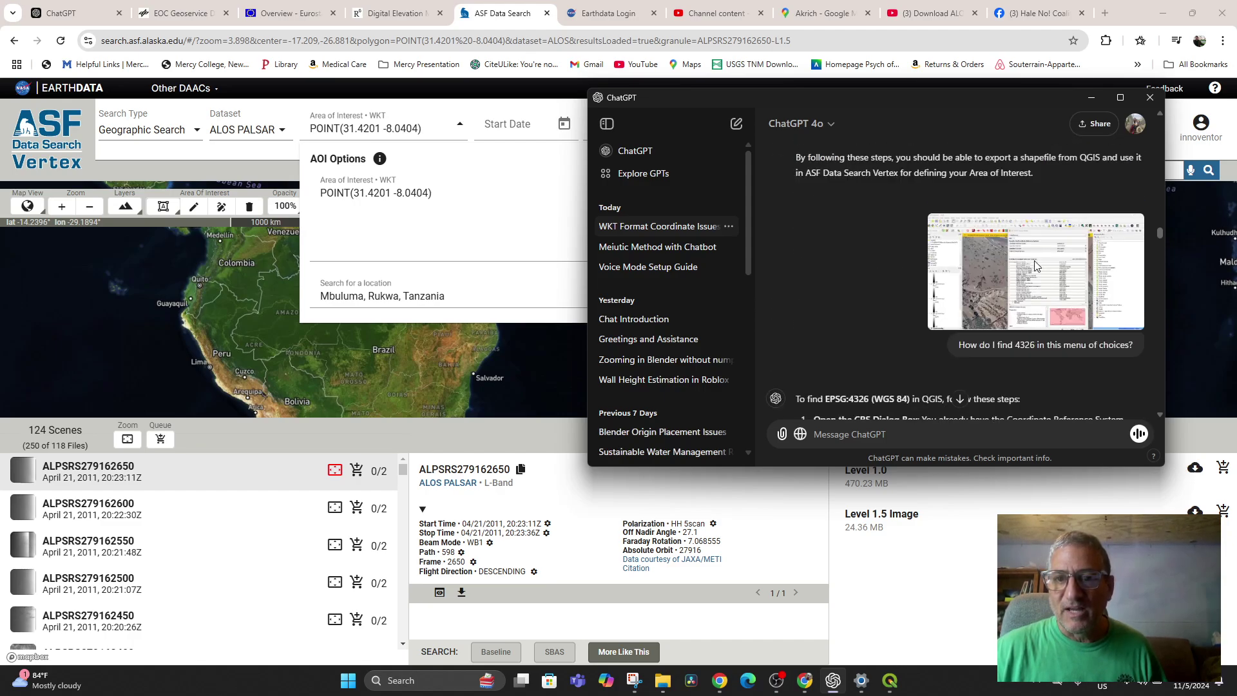
pyautogui.scroll(20, 1035, 259)
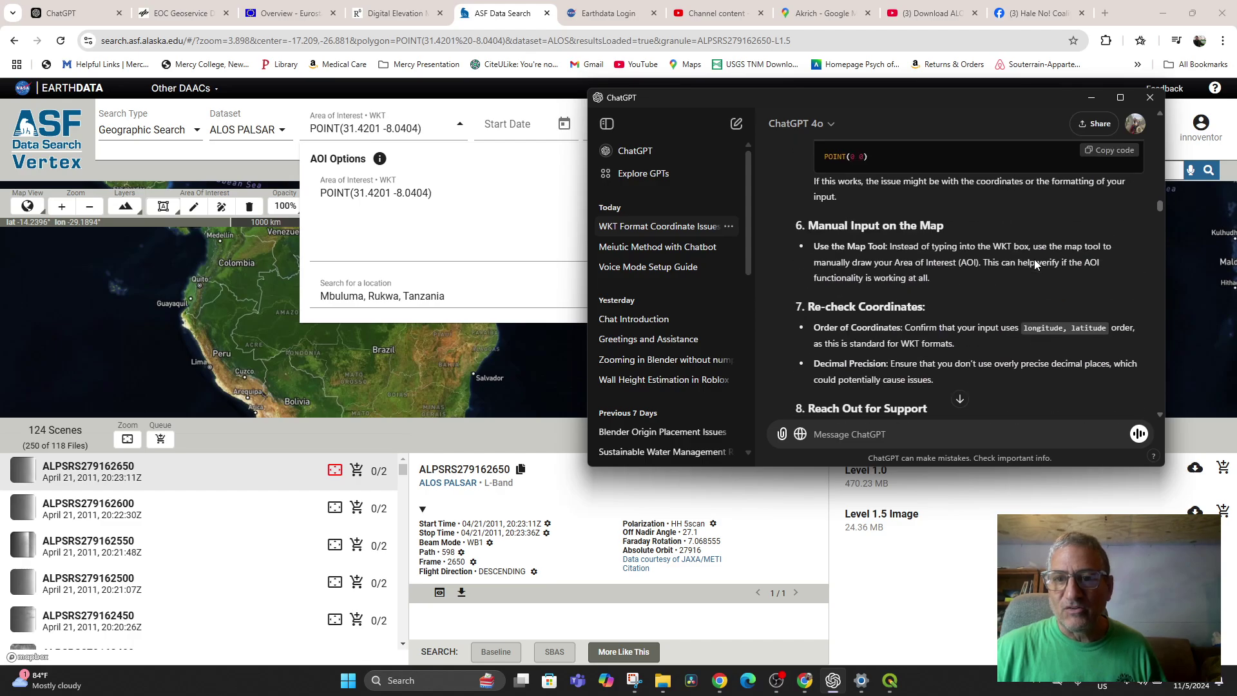
pyautogui.scroll(10, 1033, 259)
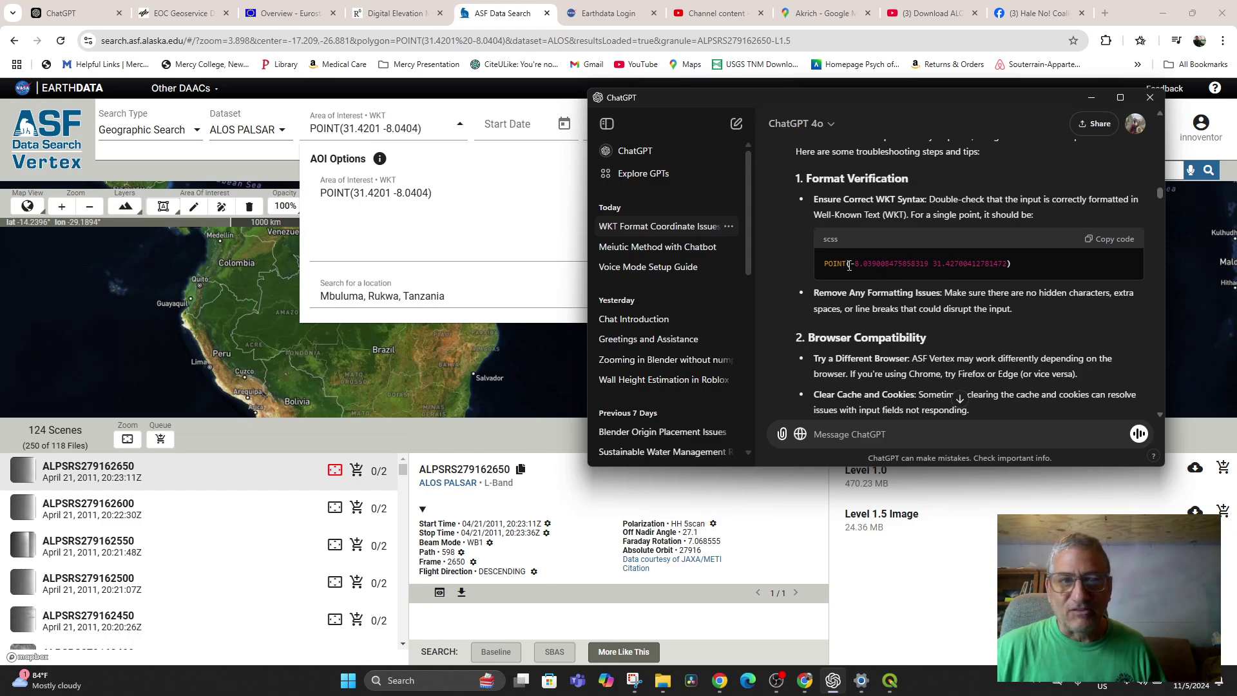
pyautogui.click(1009, 263)
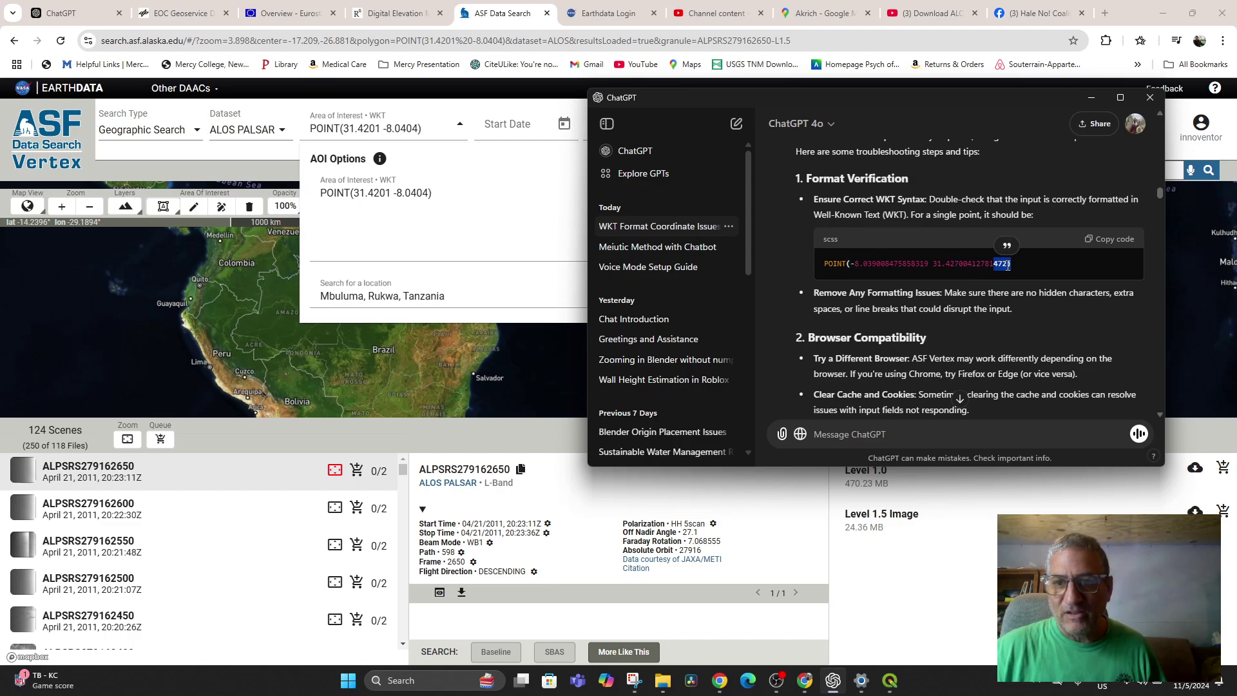
pyautogui.moveTo(996, 265); pyautogui.dragTo(850, 265)
pyautogui.hotkey('ctrl', 'c')
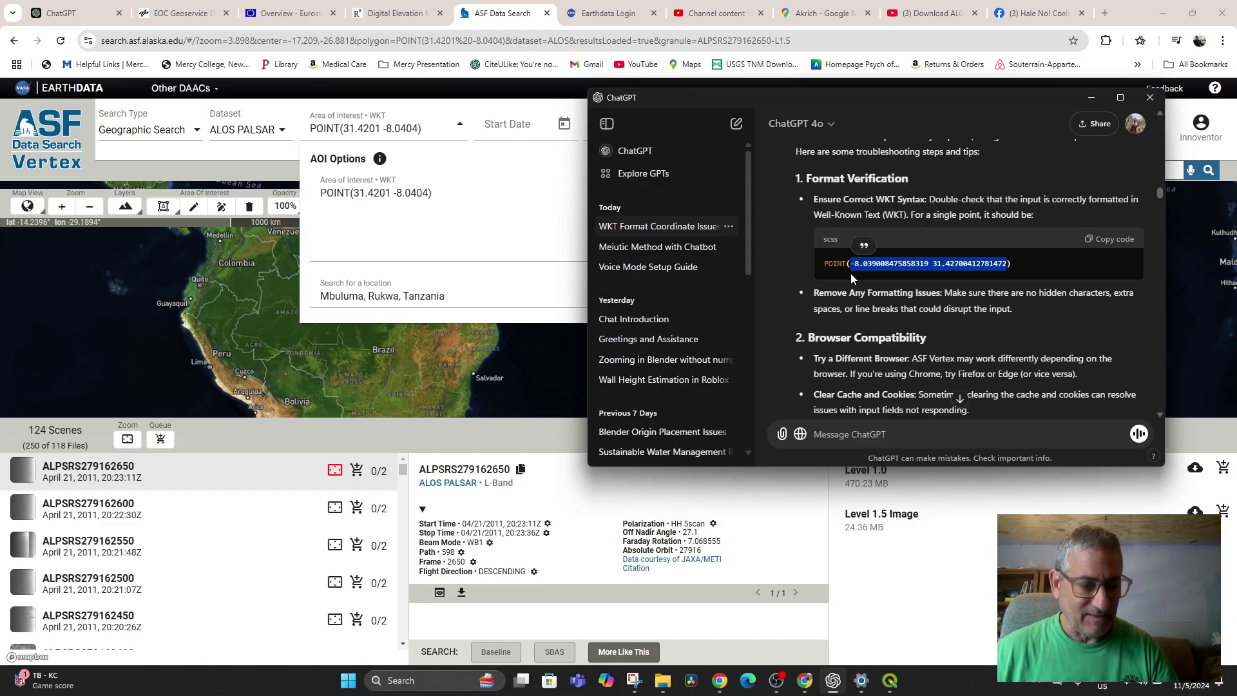
# Replace the location search in ASF Data Search with -8.039008475858319 31.42700412781472 and update the results.
pyautogui.click(455, 295)
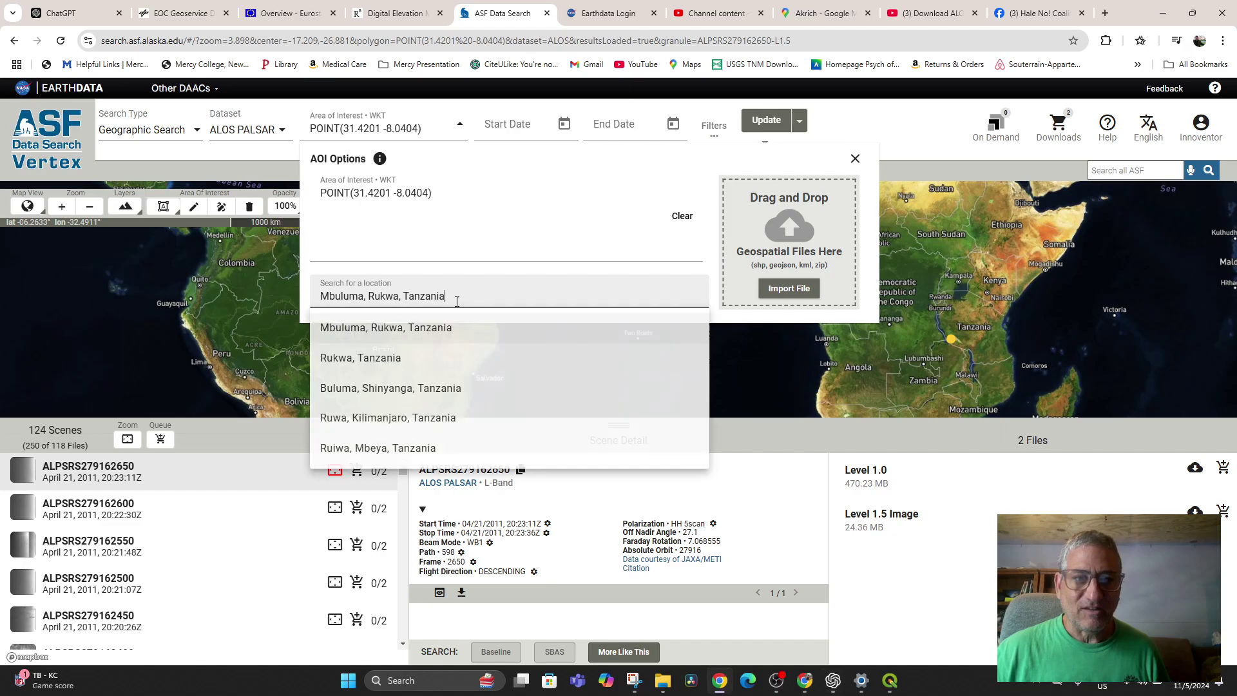
pyautogui.moveTo(456, 296); pyautogui.dragTo(307, 303)
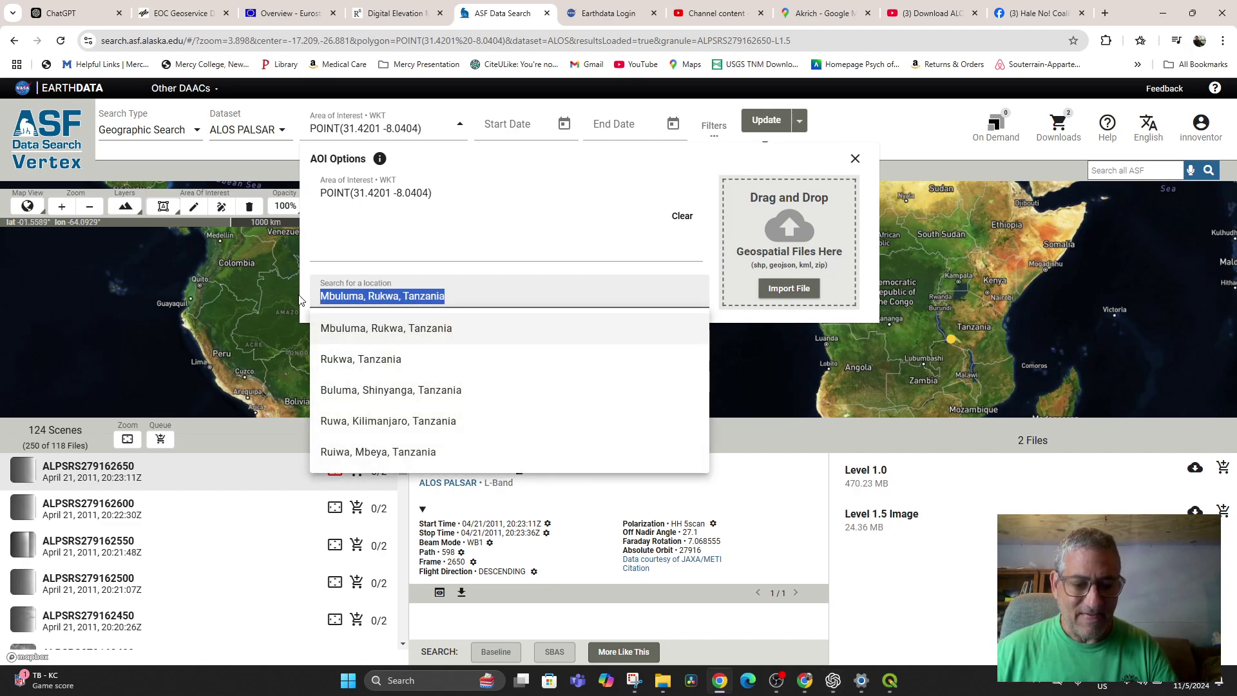
pyautogui.hotkey('ctrl', 'v')
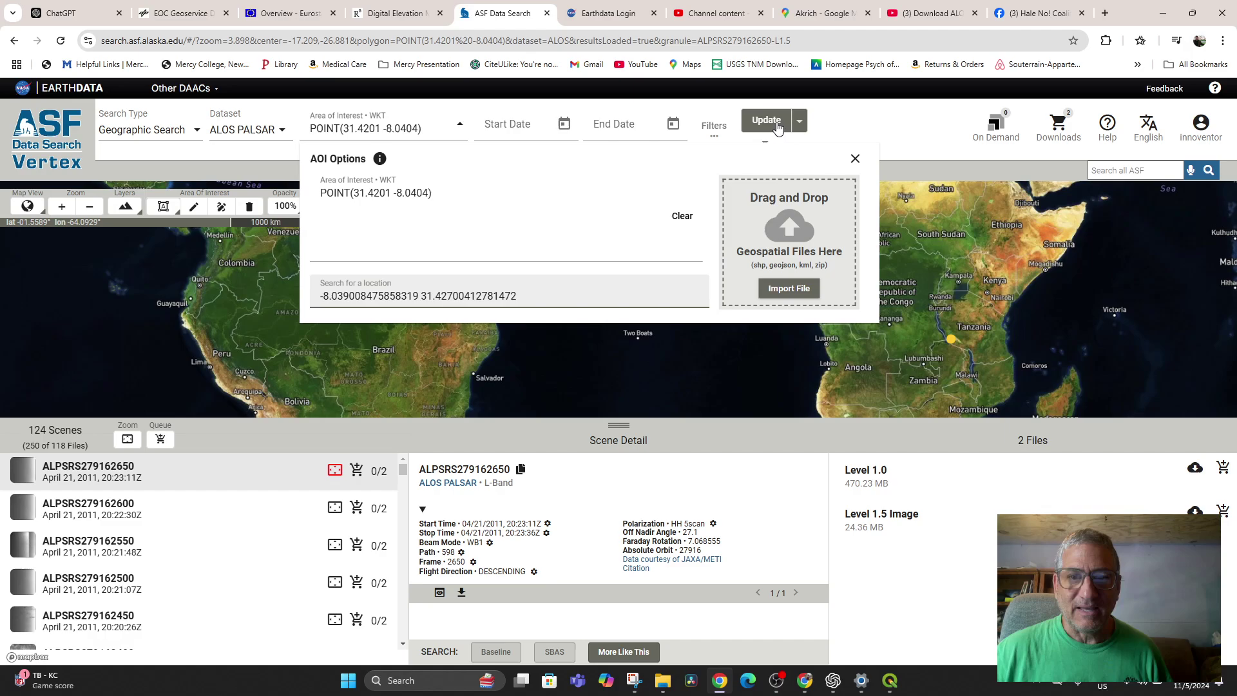
pyautogui.click(767, 120)
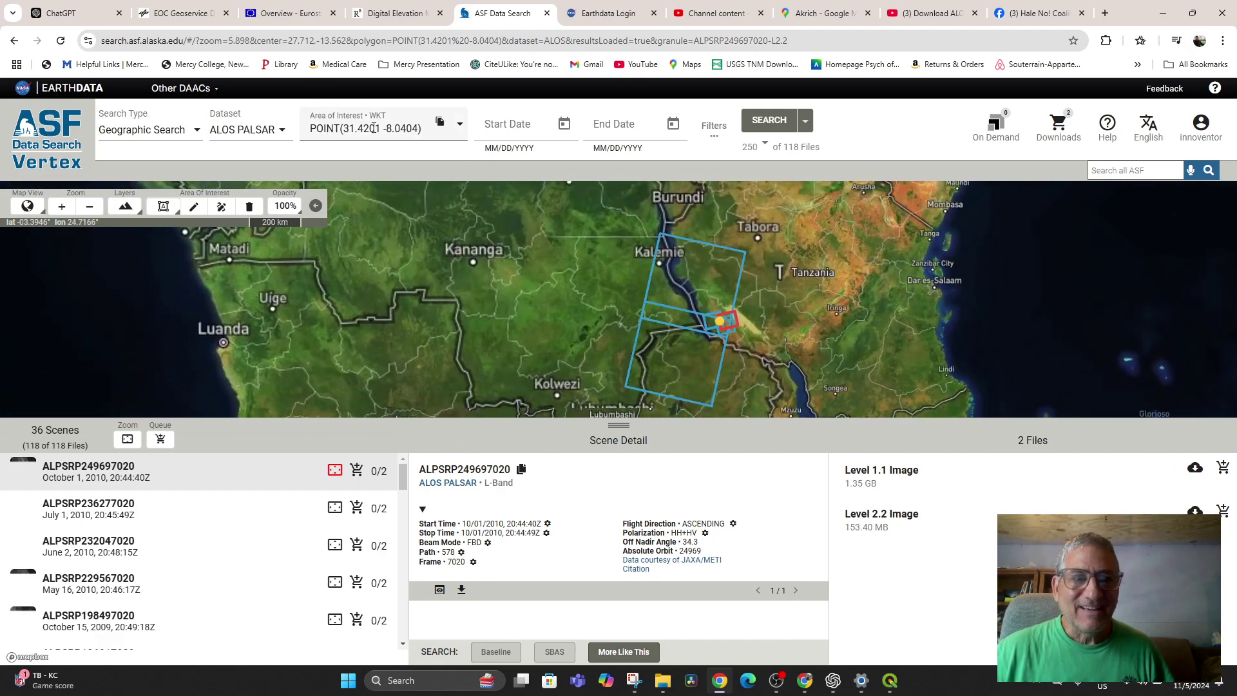
# Clear the area-of-interest point, enter -8.039008475858319 31.42700412781472 as the location and run the search again.
pyautogui.click(460, 124)
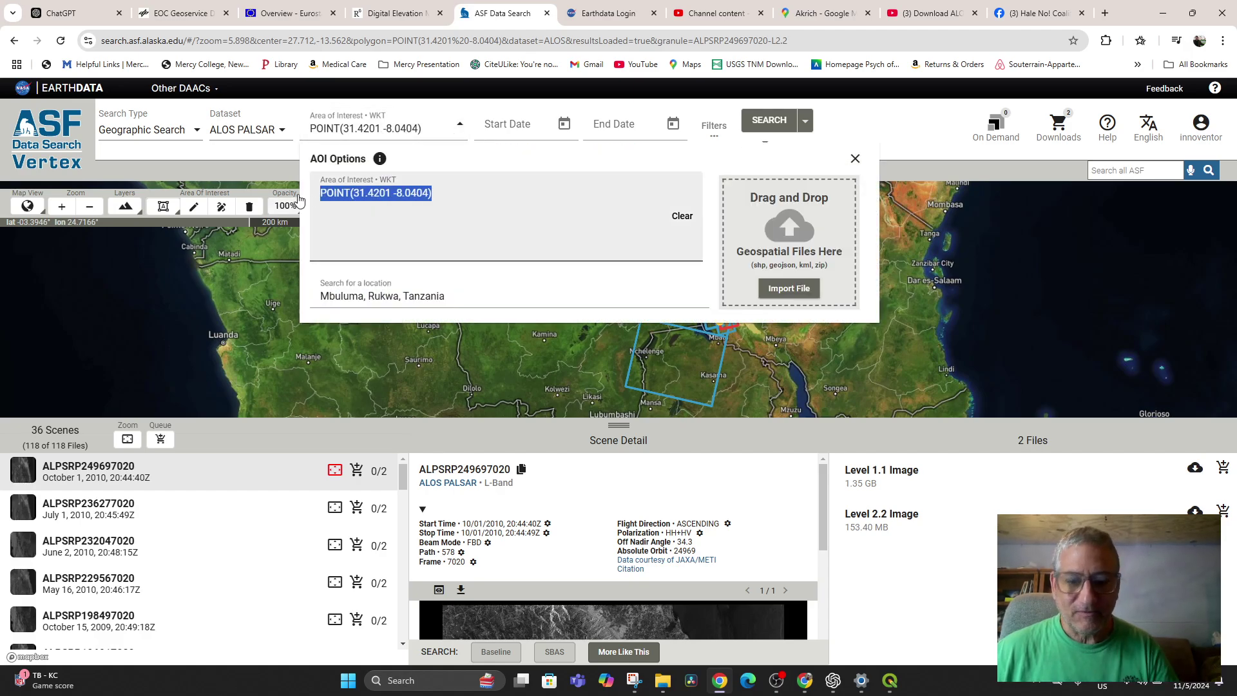
pyautogui.click(686, 219)
pyautogui.click(687, 219)
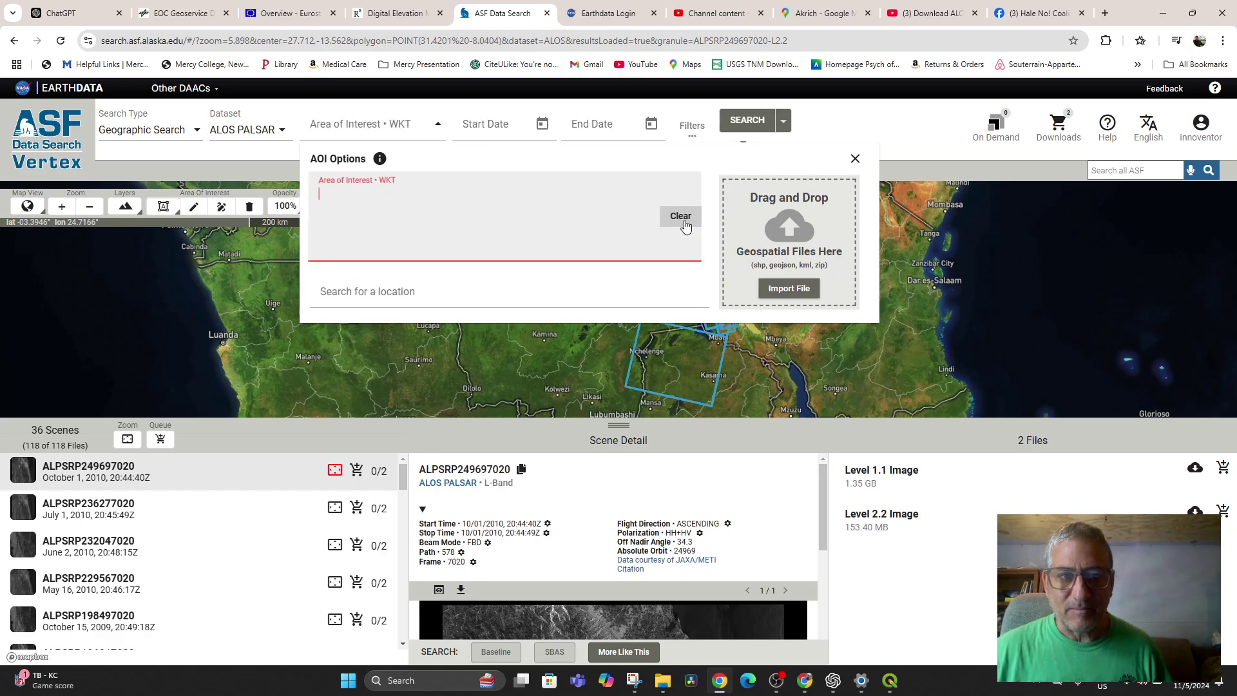
pyautogui.click(382, 297)
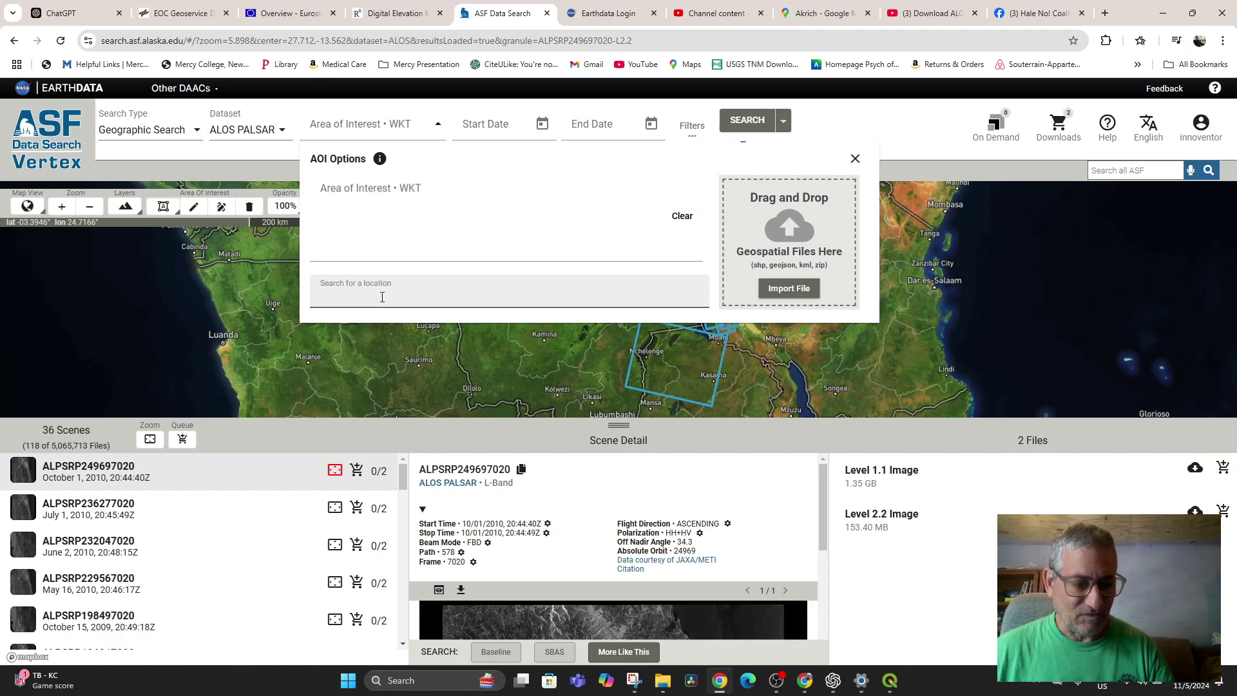
pyautogui.write('-8.039008475858319 31.42700412781472')
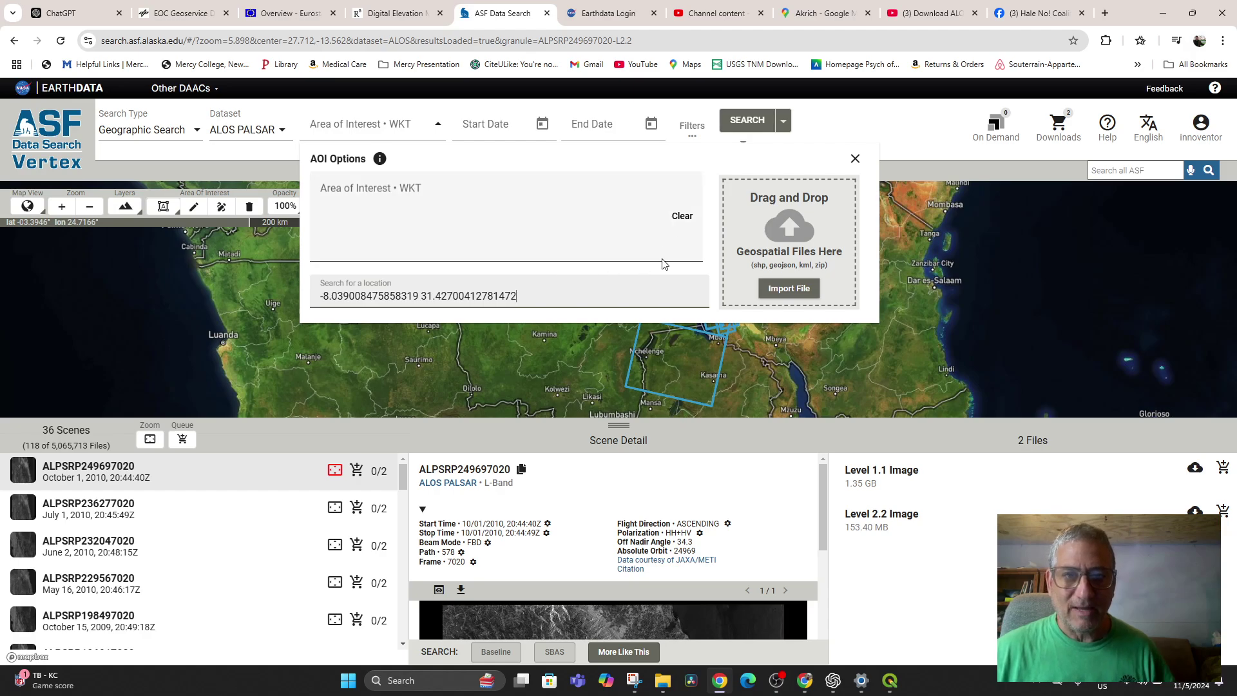
pyautogui.click(746, 124)
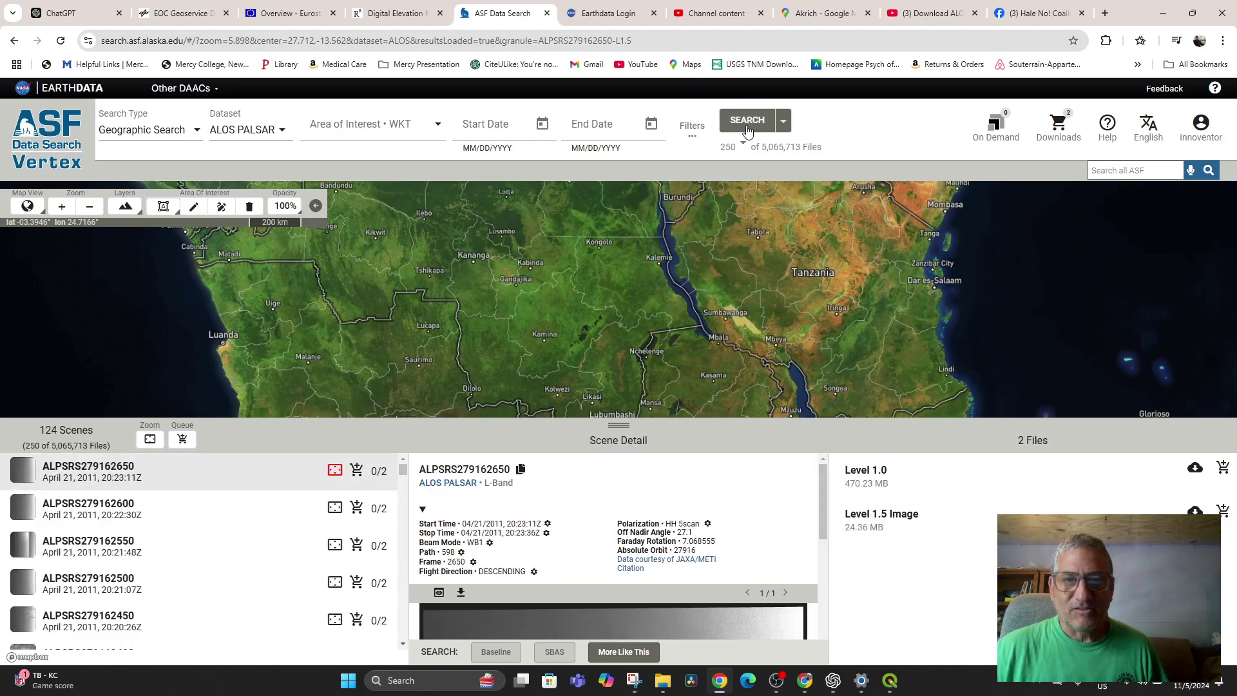
# Zoom to the footprint of scene ALPSRS279162650 and examine where the returned scenes lie on the map relative to Morocco.
pyautogui.scroll(-6, 648, 341)
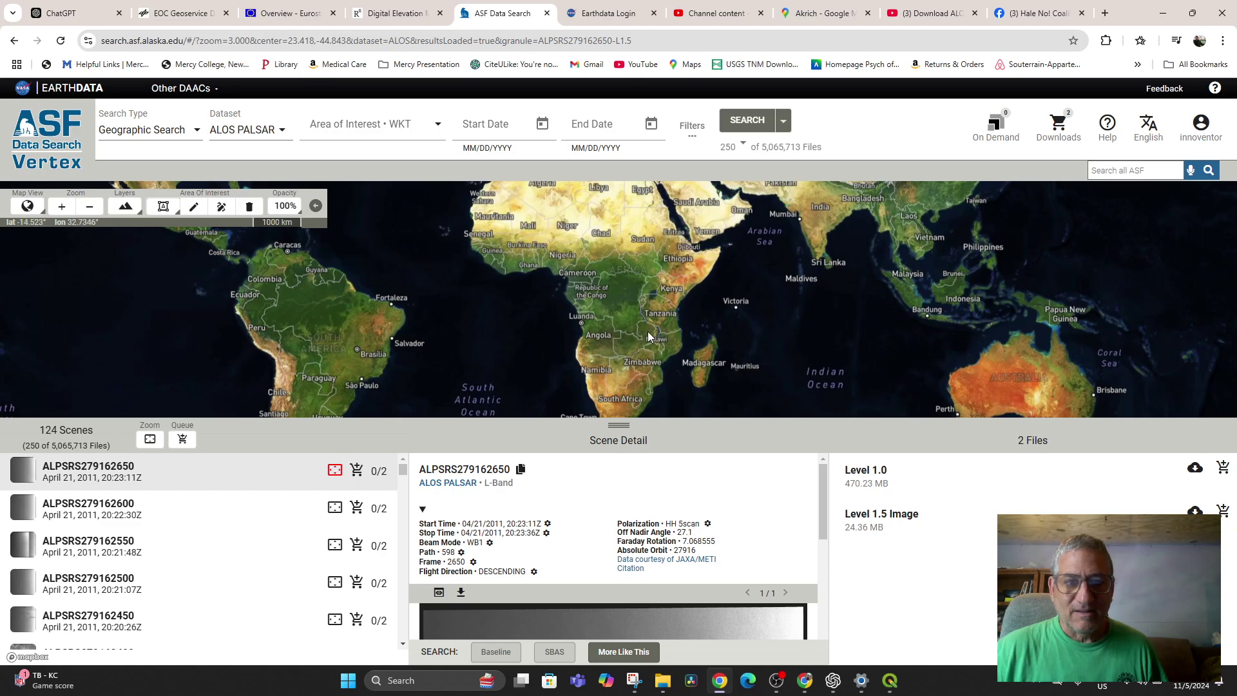
pyautogui.moveTo(648, 336); pyautogui.dragTo(692, 340)
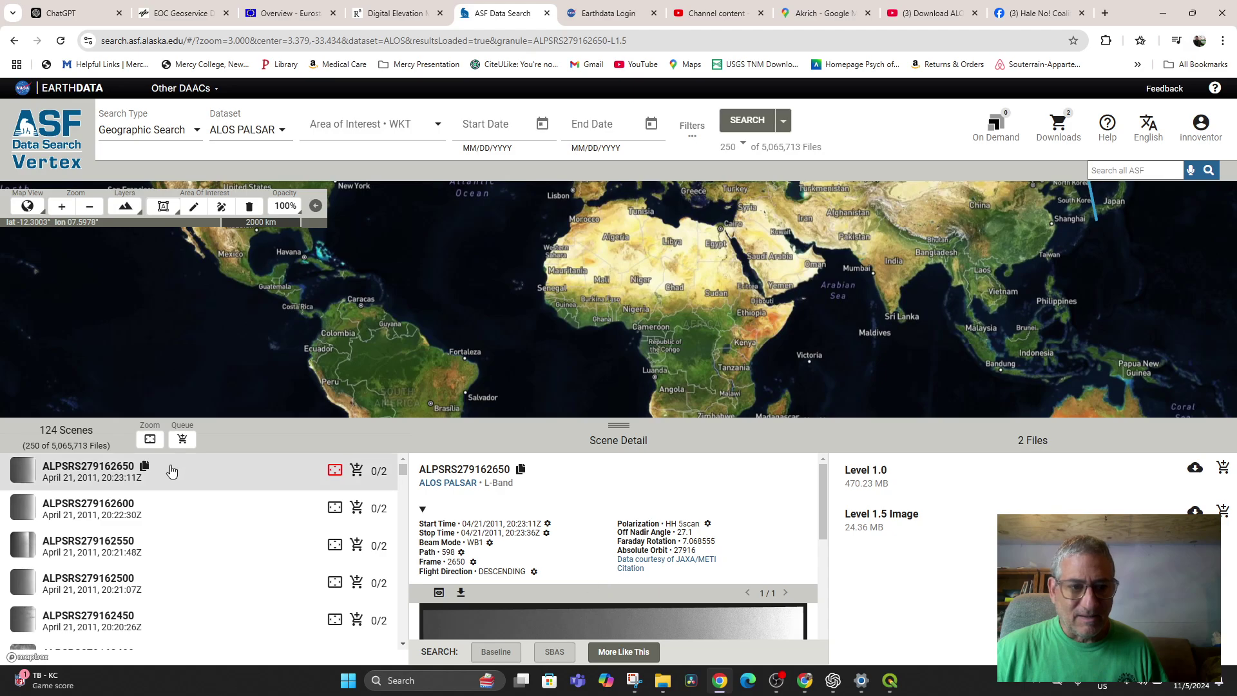
pyautogui.click(334, 469)
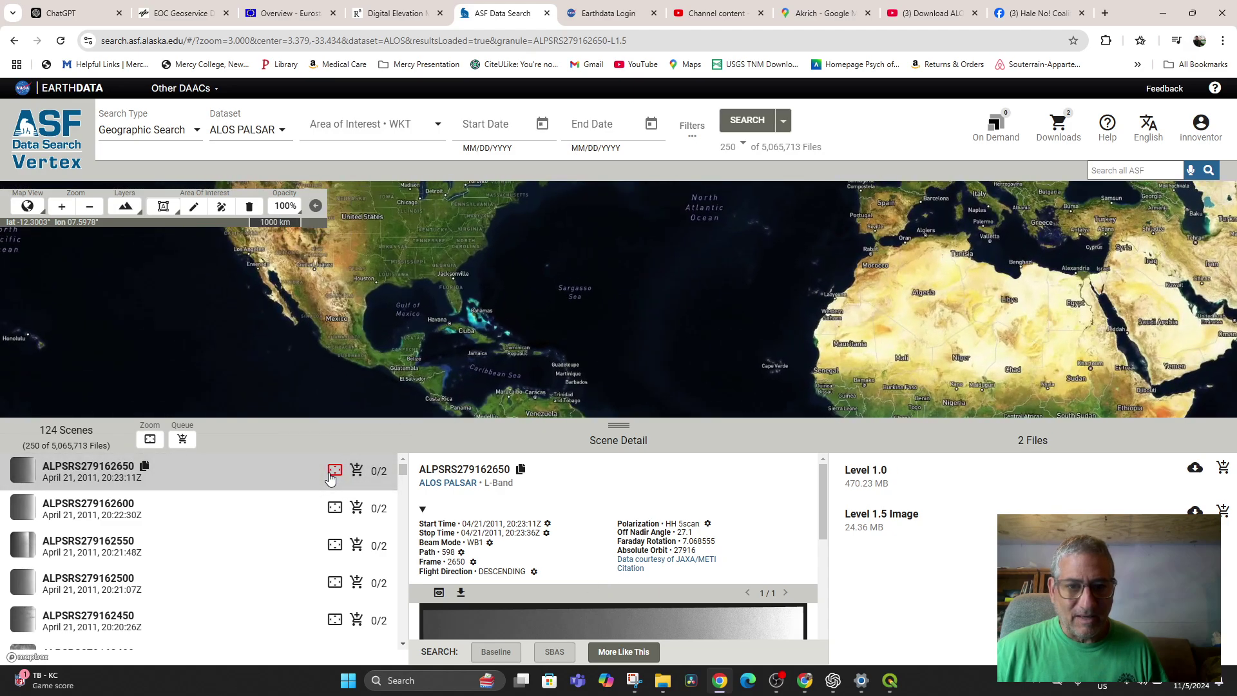
pyautogui.scroll(-5, 702, 277)
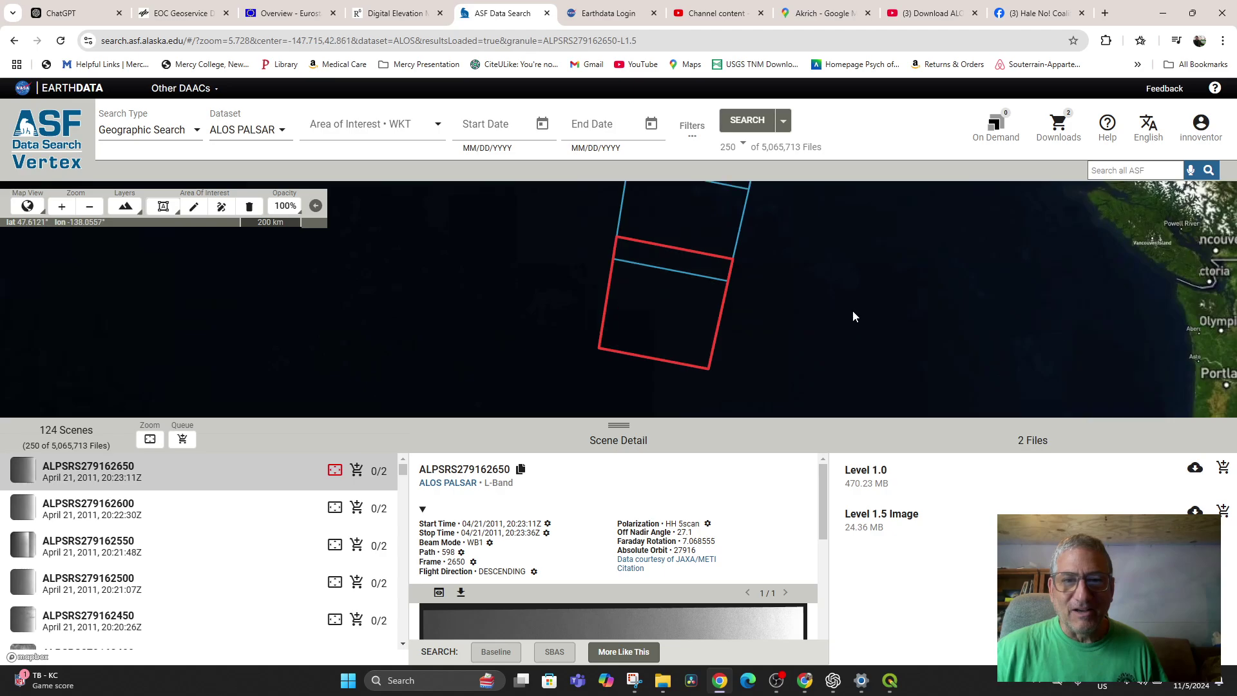
pyautogui.scroll(-3, 835, 316)
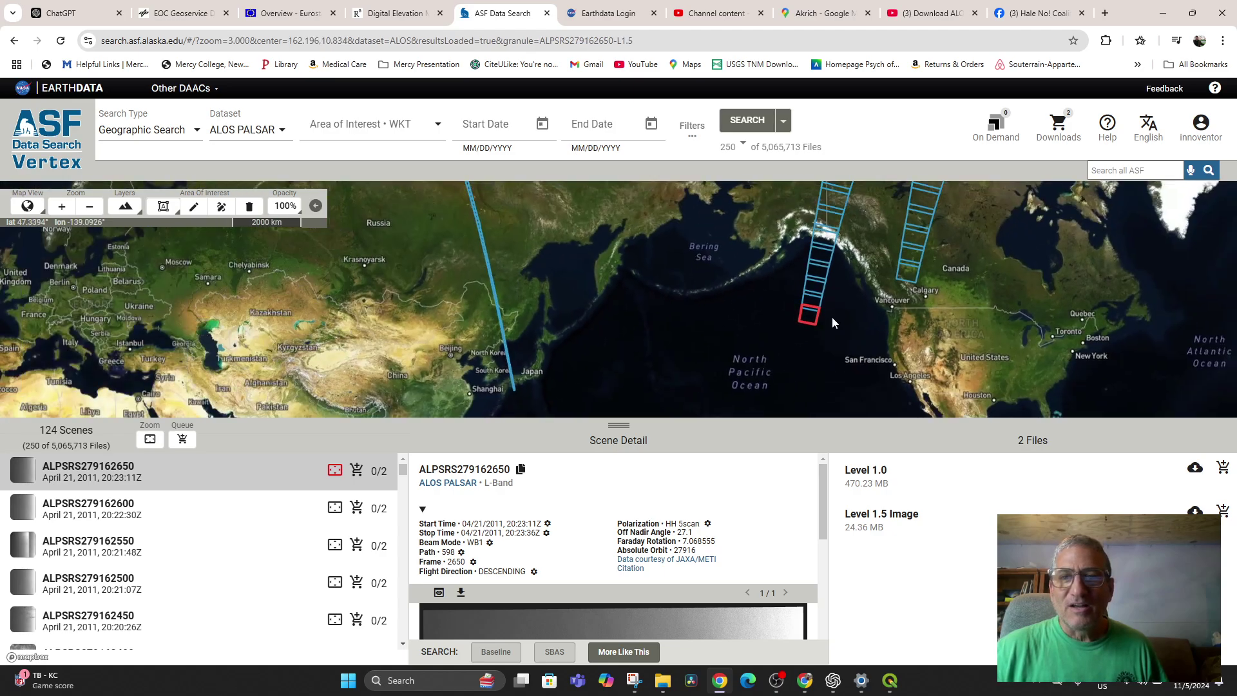
pyautogui.scroll(4, 734, 305)
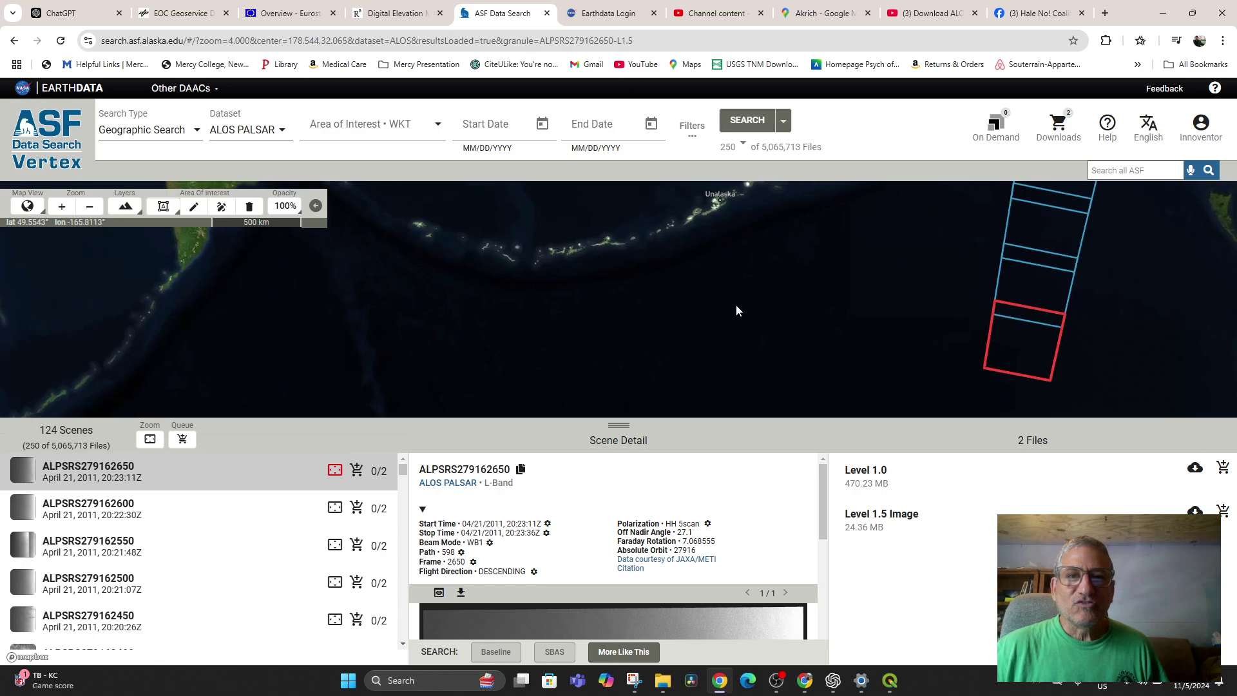
# Try Akrîch Boû Zrîbé, Hodh El Gharbi, Mauritania as the area-of-interest location and clear it again.
pyautogui.click(412, 125)
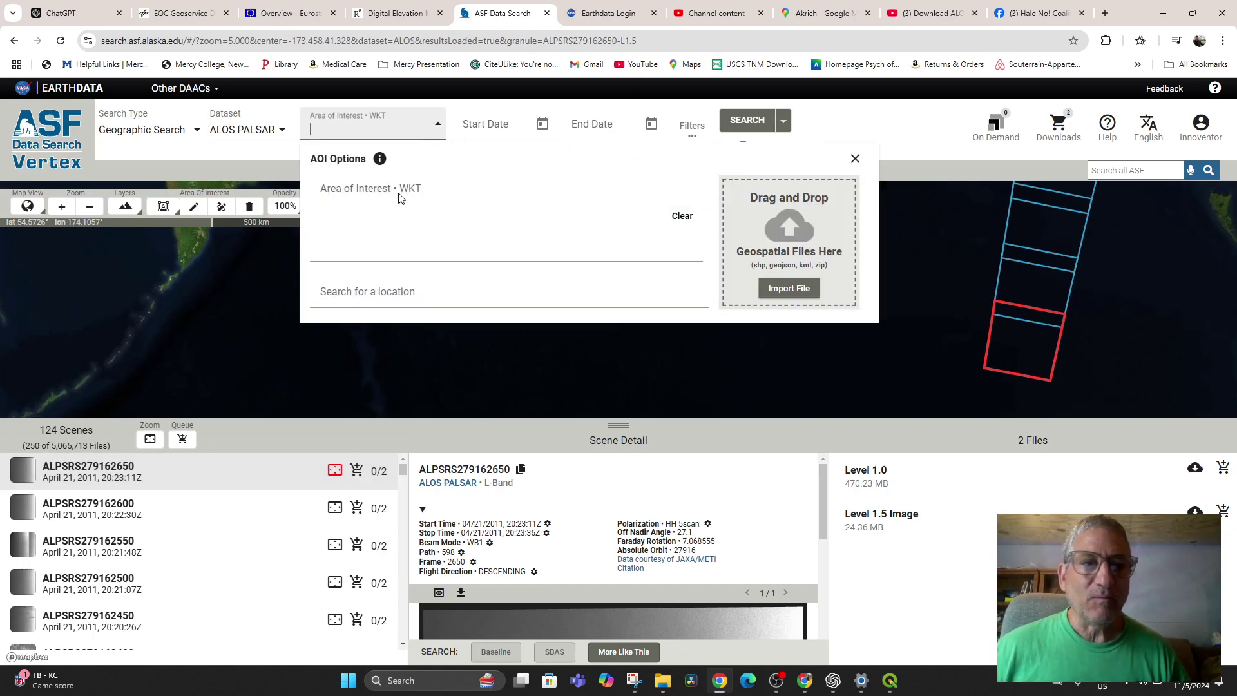
pyautogui.click(396, 292)
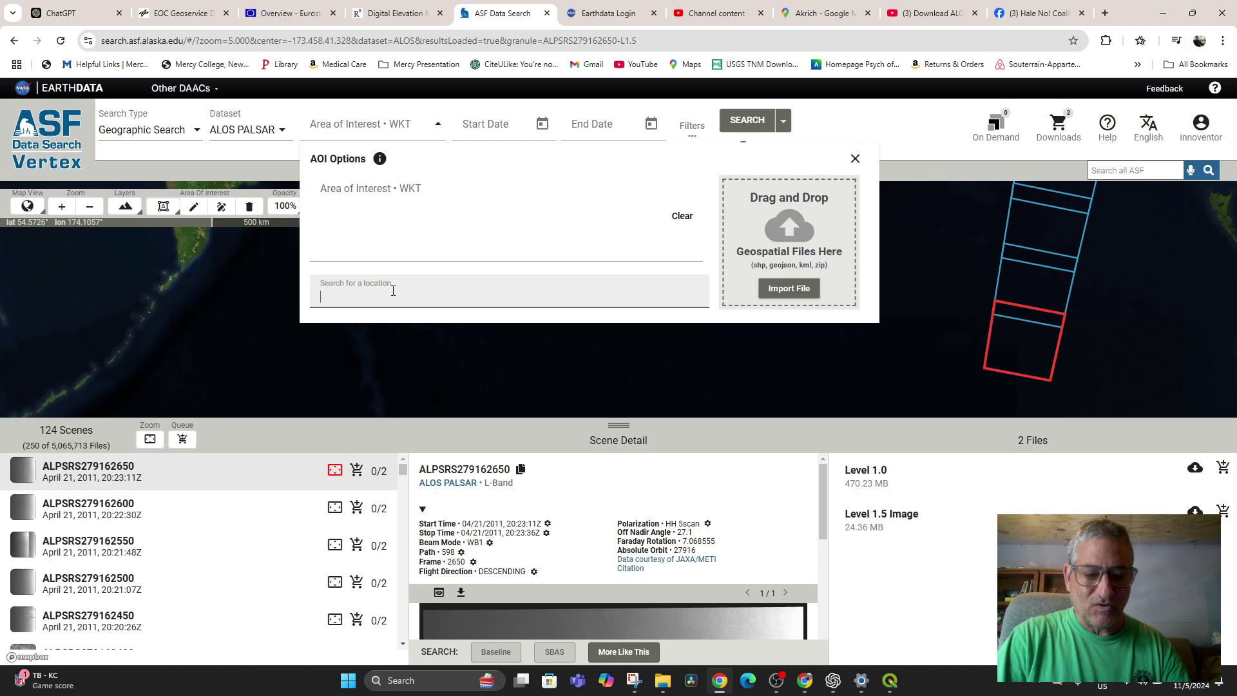
pyautogui.write('Arric')
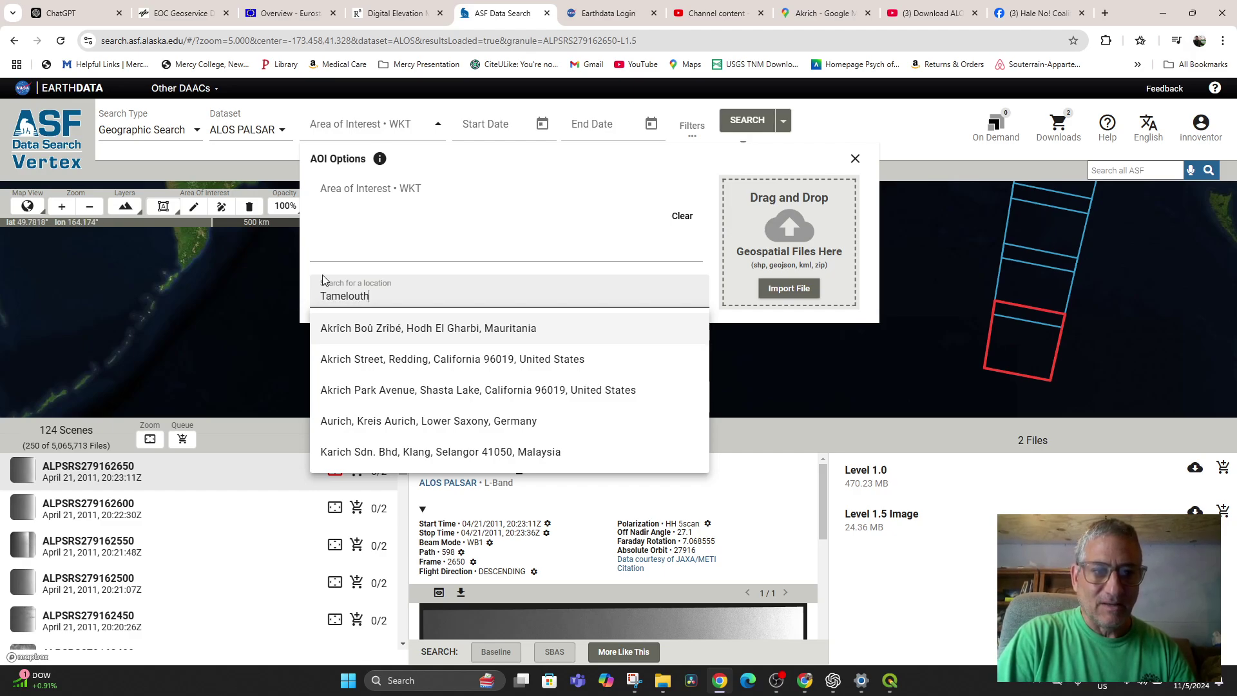
pyautogui.press('Return')
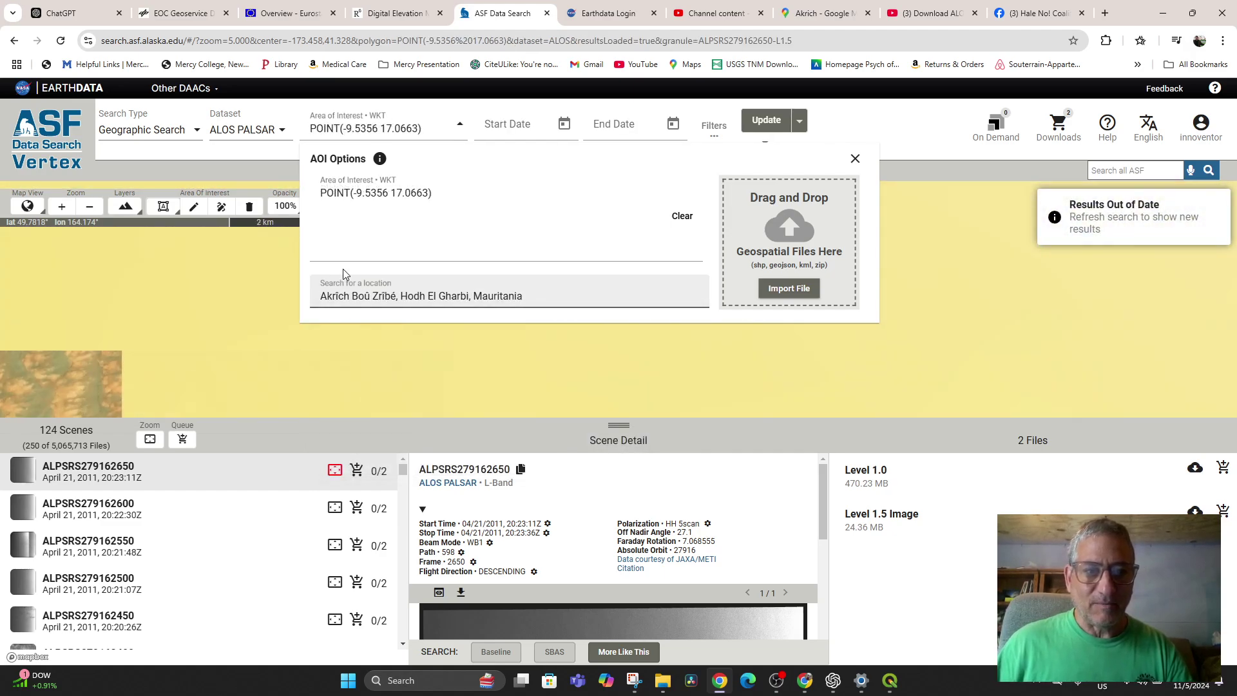
pyautogui.click(379, 299)
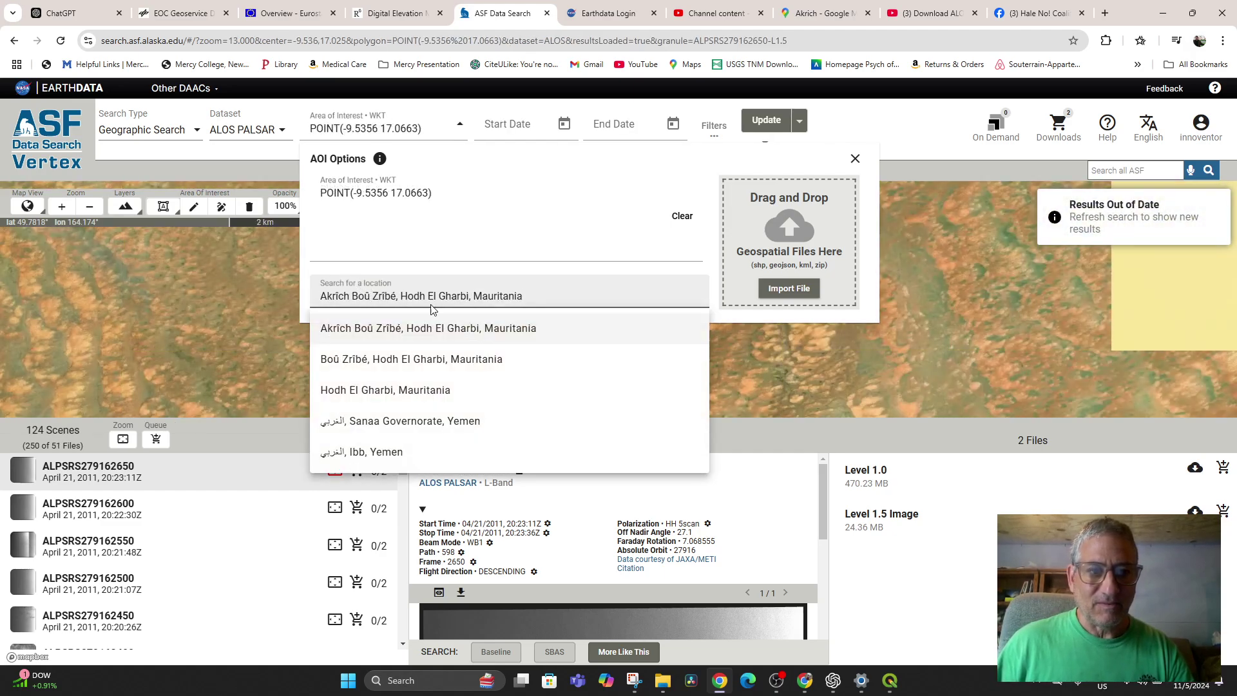
pyautogui.click(681, 216)
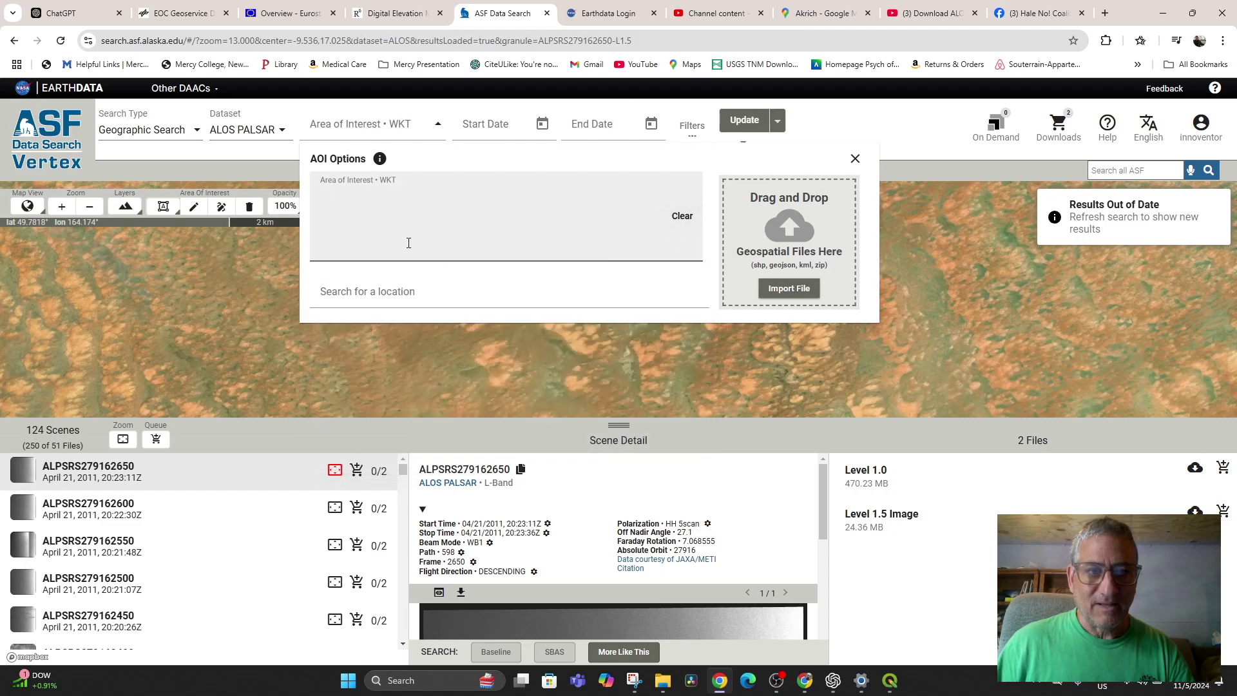
# Search for the location "Tameslo" and set Tameslohte, Marrakesh-Safi, Morocco as the area of interest.
pyautogui.click(387, 290)
pyautogui.write('T')
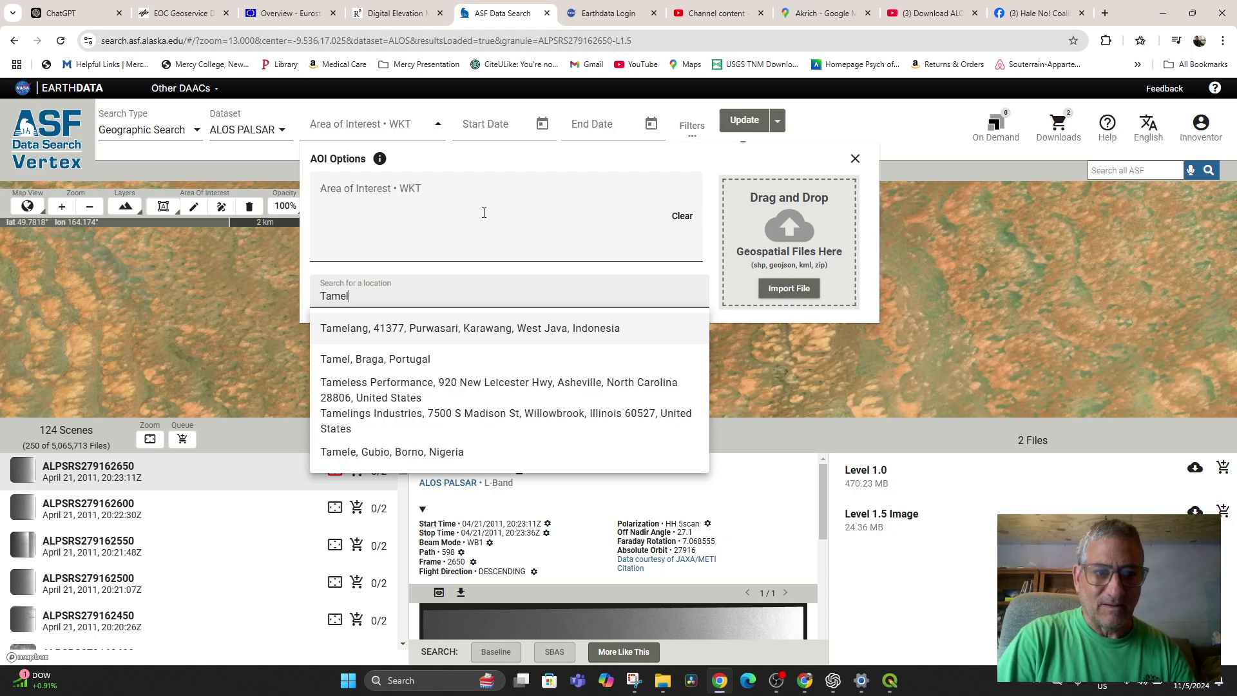
pyautogui.write('ameslo')
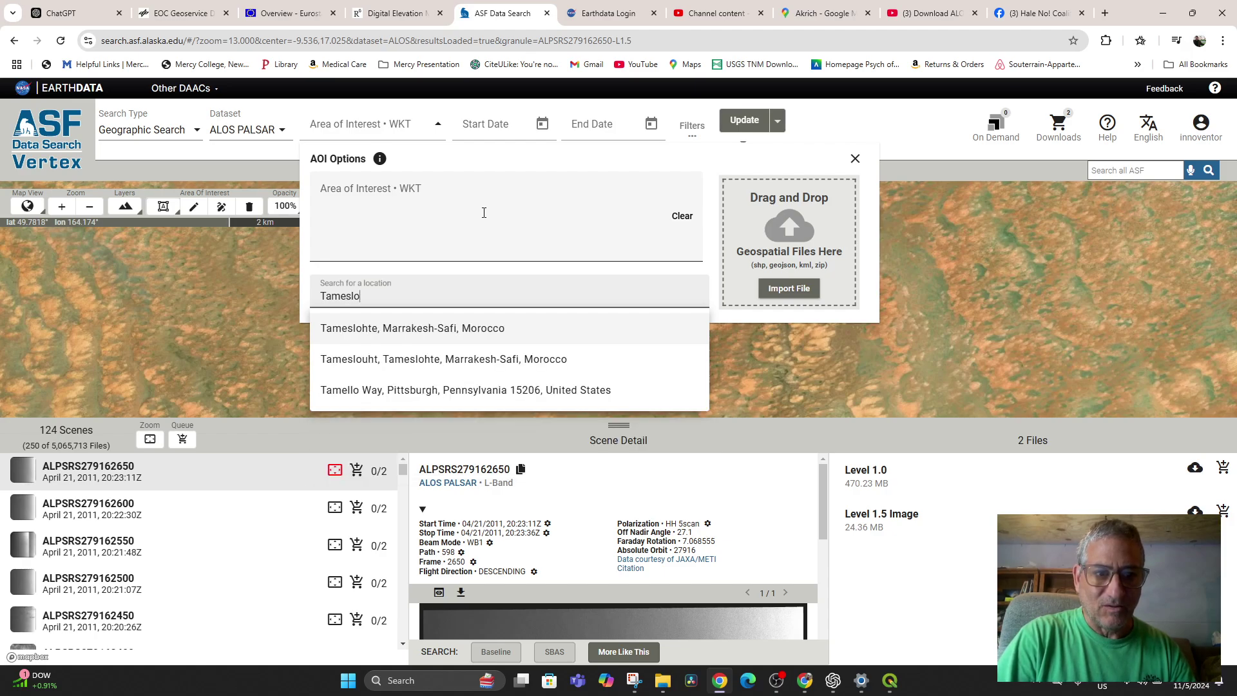
pyautogui.click(441, 328)
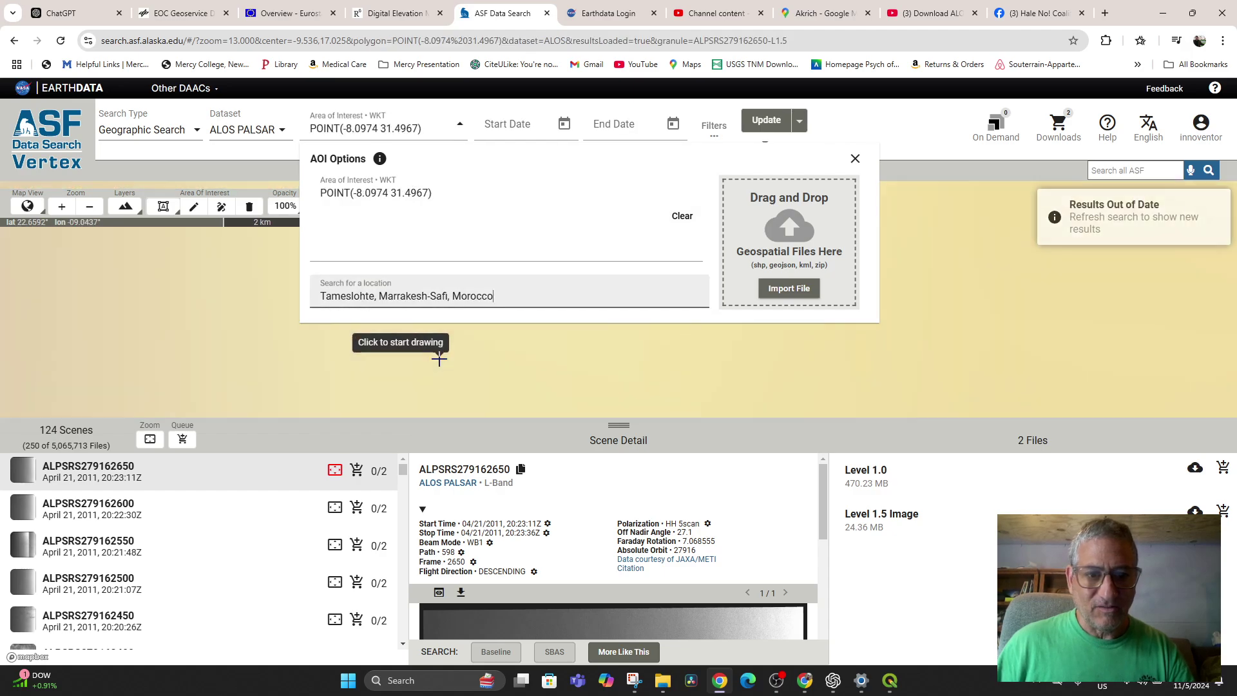
pyautogui.click(511, 297)
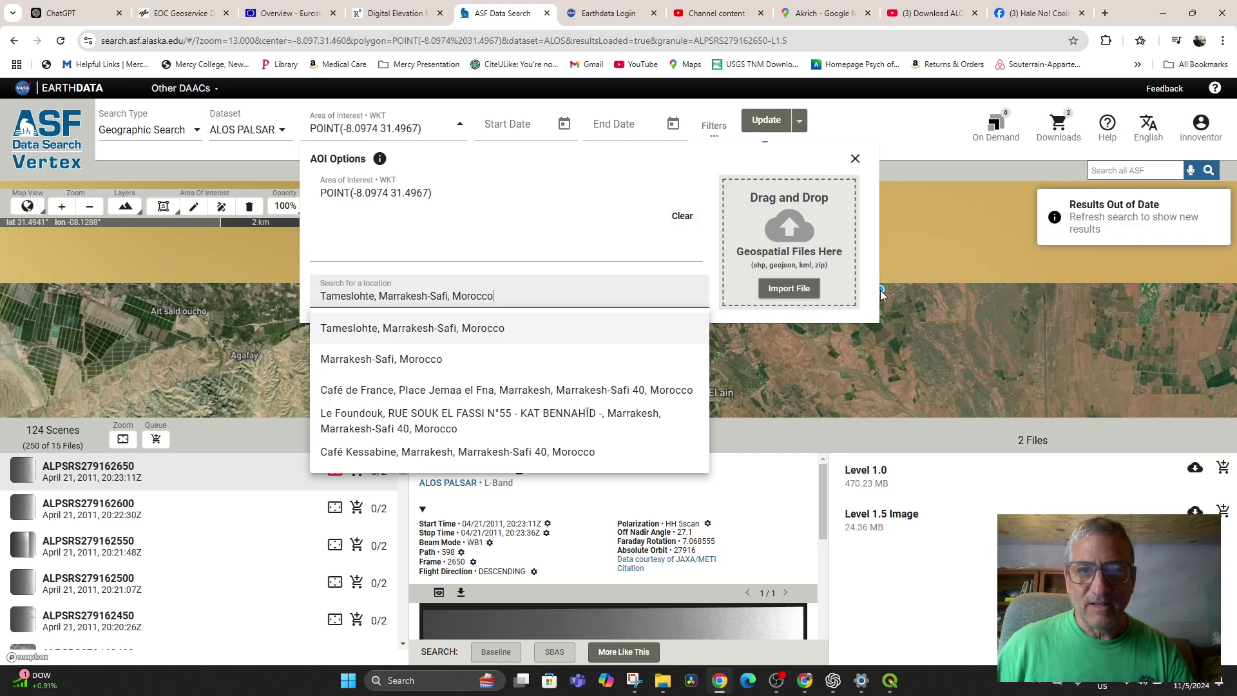
pyautogui.click(854, 158)
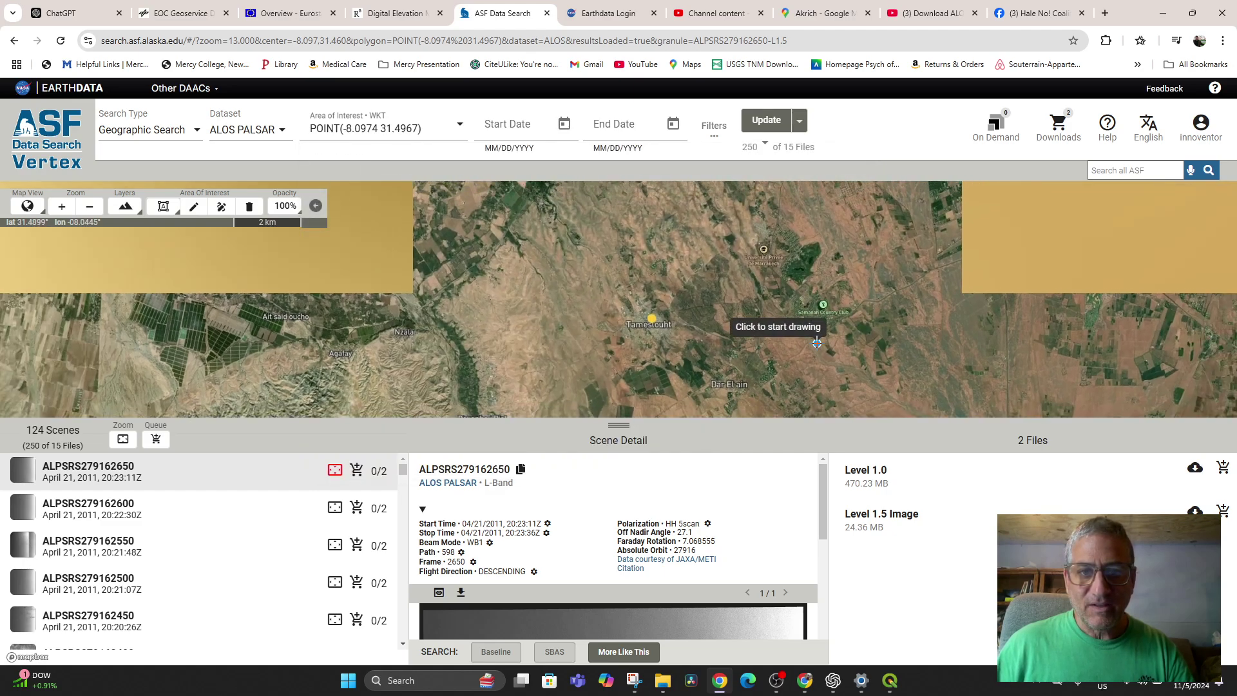
# Examine the map south of Tameslohte around Oumnass and Anamer to locate the cemetery site.
pyautogui.scroll(-1, 816, 343)
pyautogui.scroll(2, 747, 335)
pyautogui.moveTo(746, 329); pyautogui.dragTo(690, 258)
pyautogui.moveTo(725, 310); pyautogui.dragTo(688, 261)
pyautogui.moveTo(732, 331); pyautogui.dragTo(662, 268)
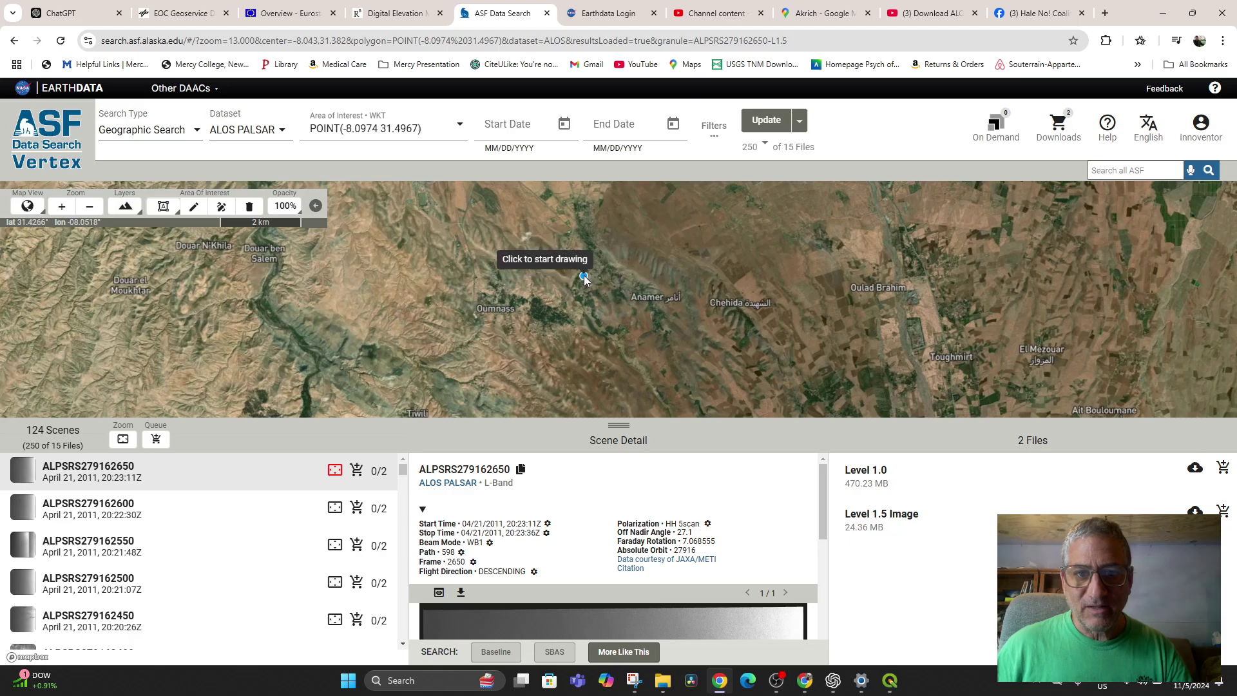
pyautogui.scroll(-1, 522, 278)
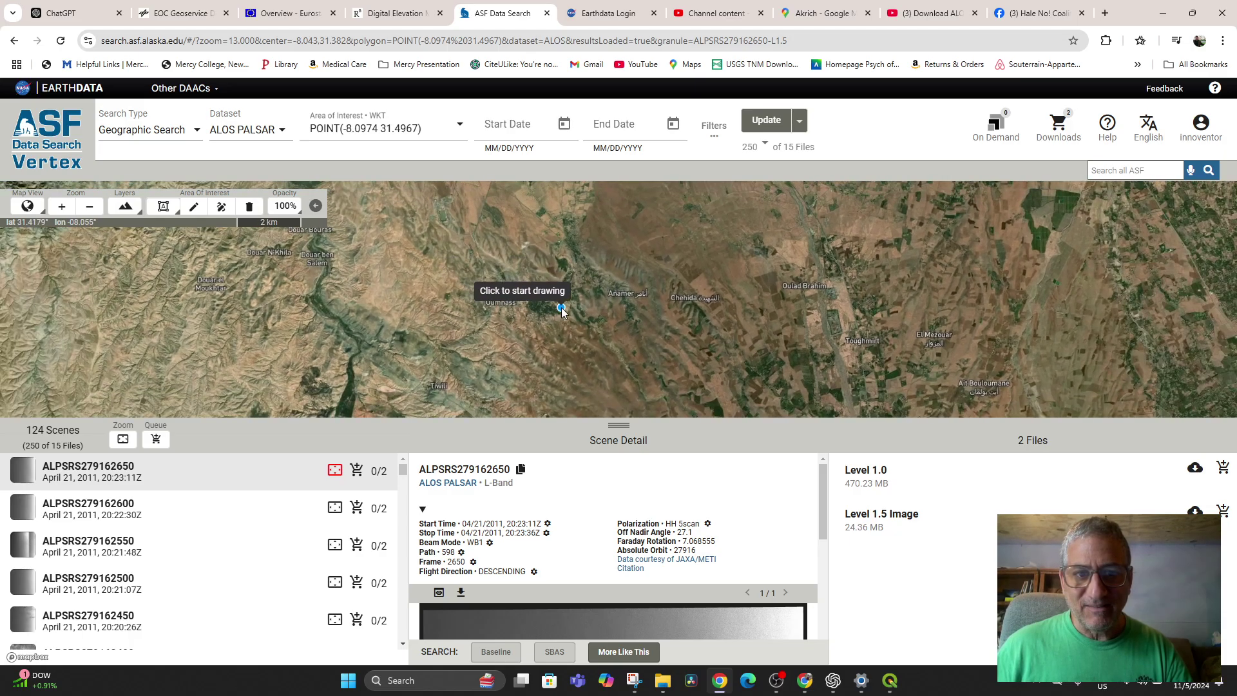
pyautogui.scroll(-2, 561, 312)
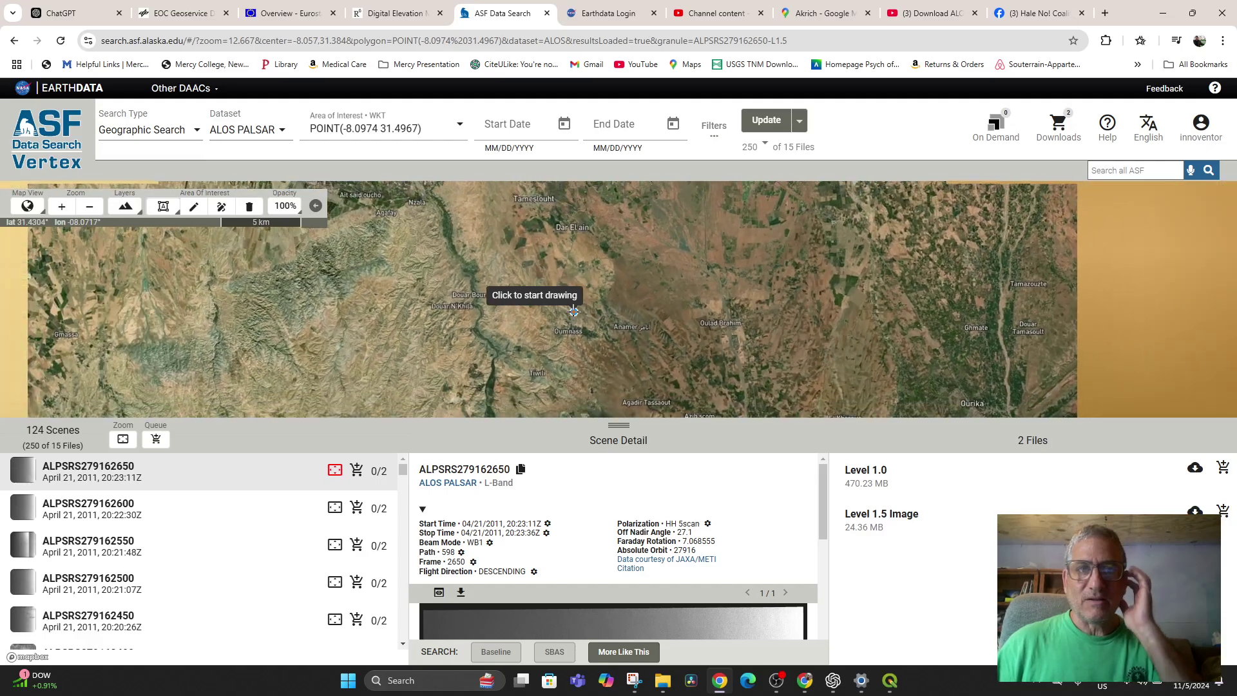
pyautogui.click(394, 127)
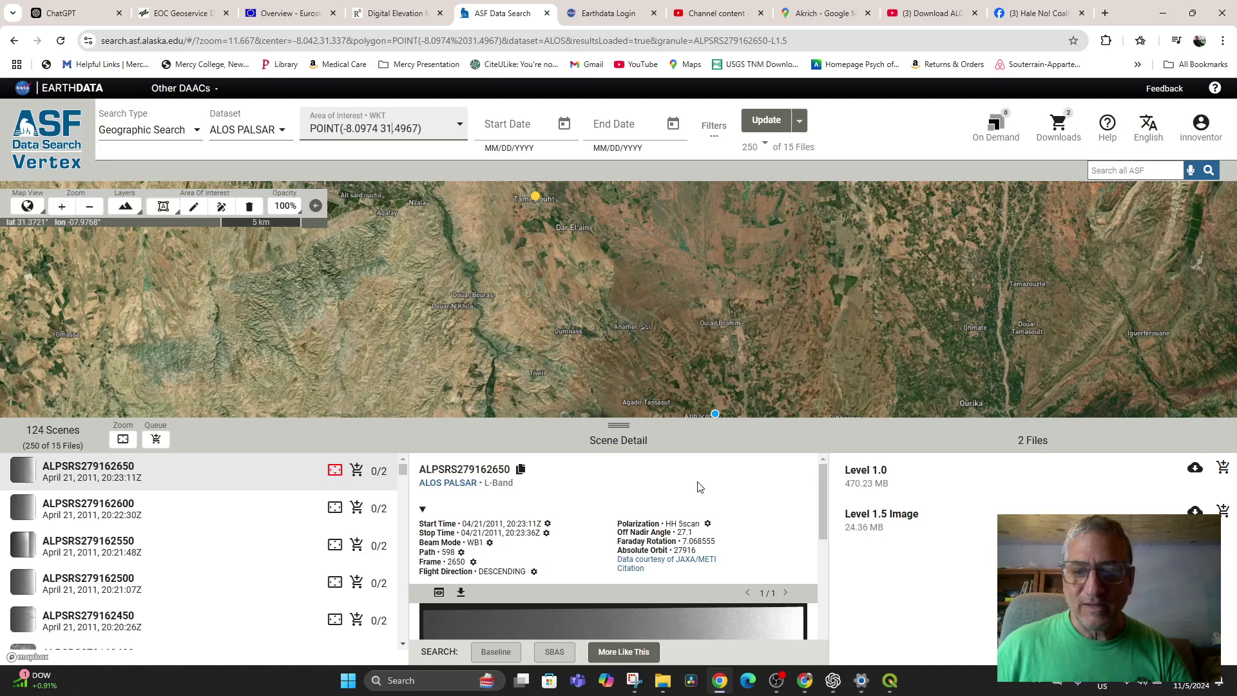
pyautogui.moveTo(509, 248); pyautogui.dragTo(548, 310)
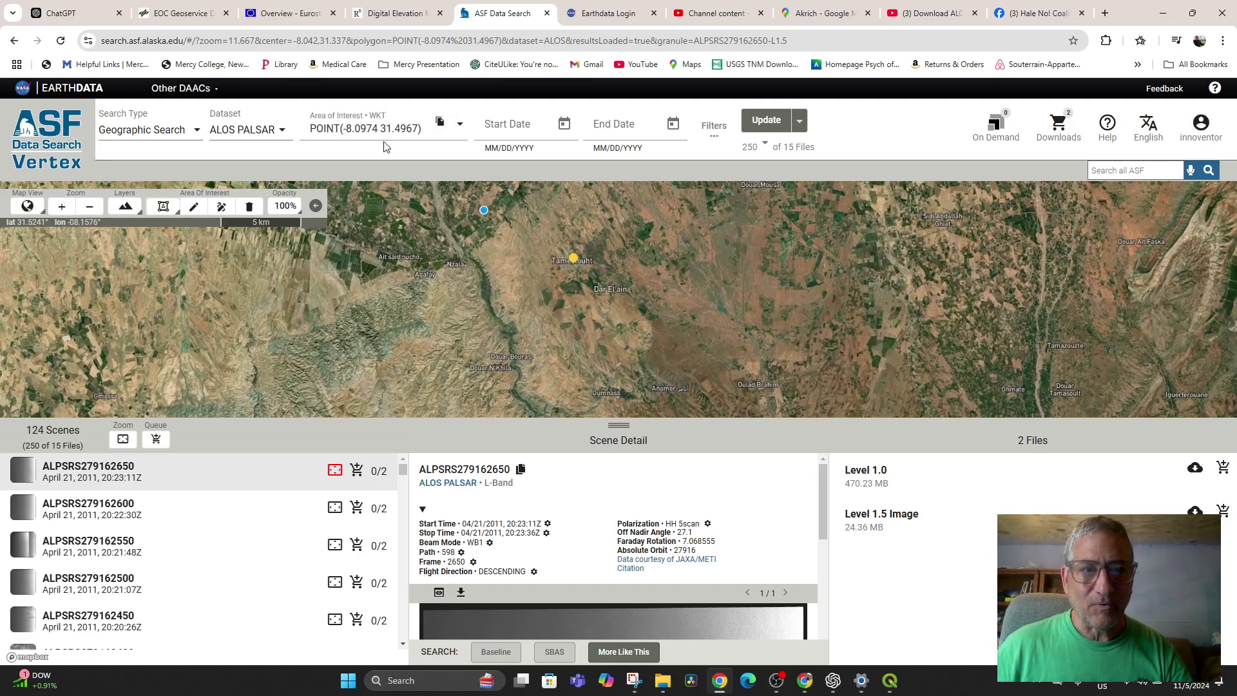
# Switch to ChatGPT and copy the complete WKT code POINT(-8.039008475858319 31.42700412781472) from the format verification advice.
pyautogui.click(890, 681)
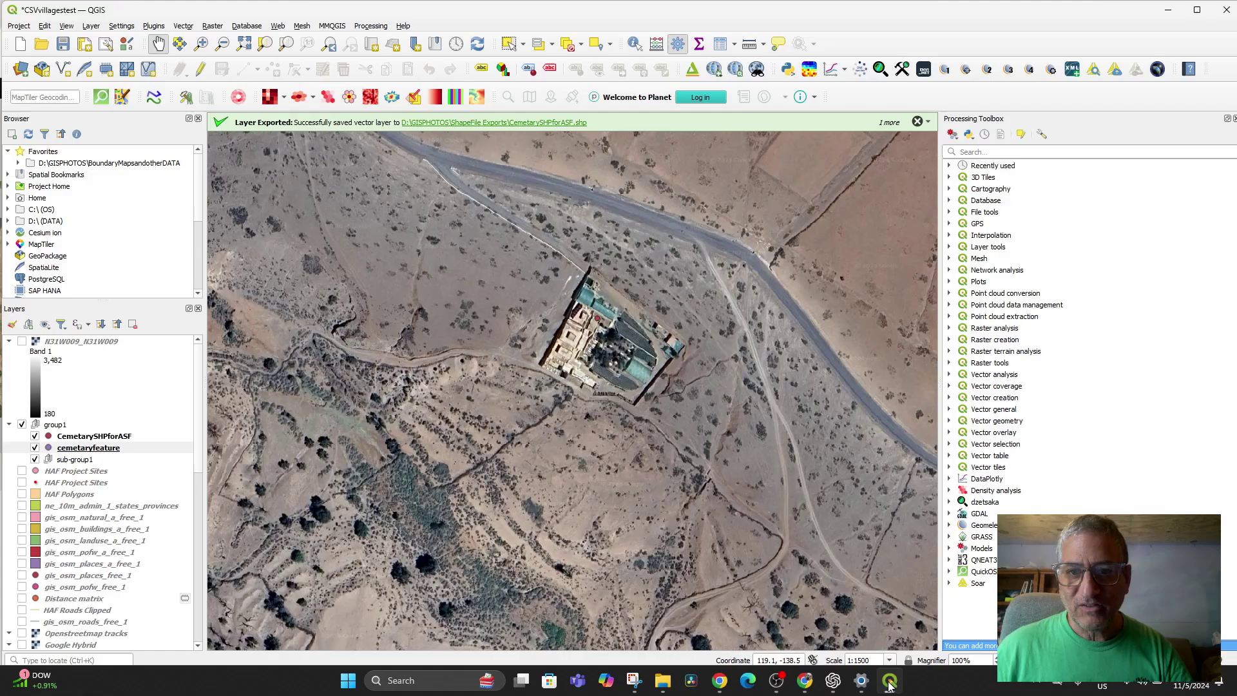
pyautogui.click(832, 681)
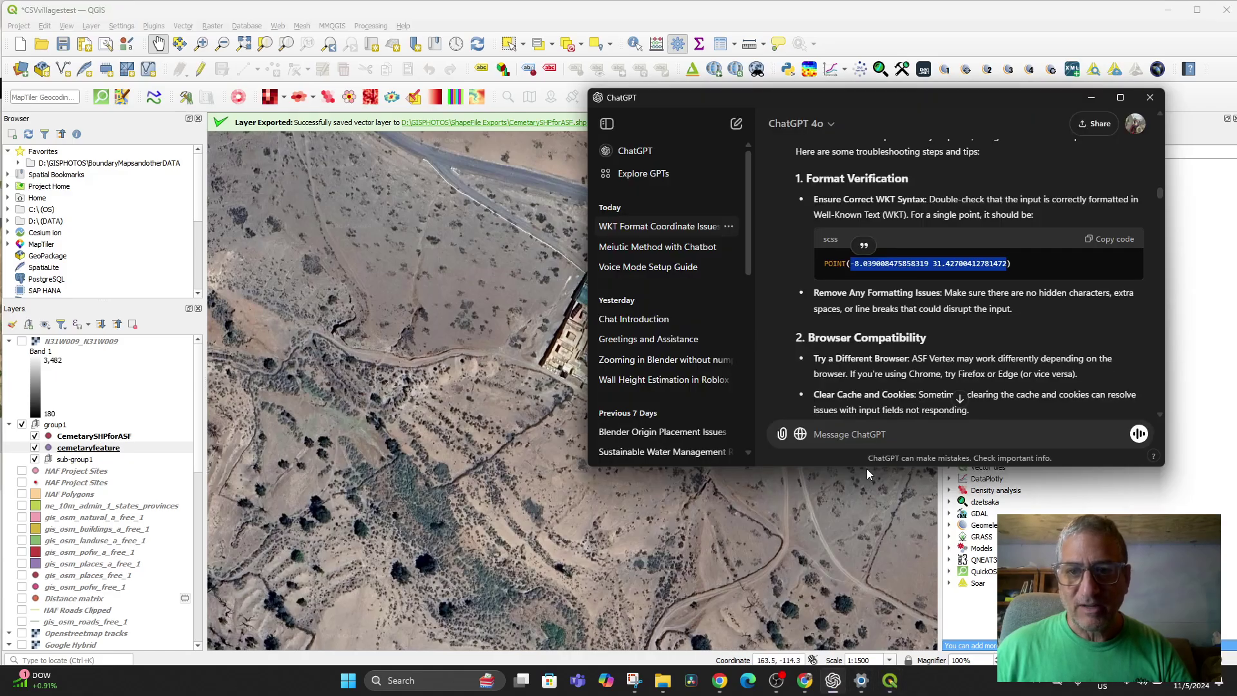
pyautogui.click(824, 269)
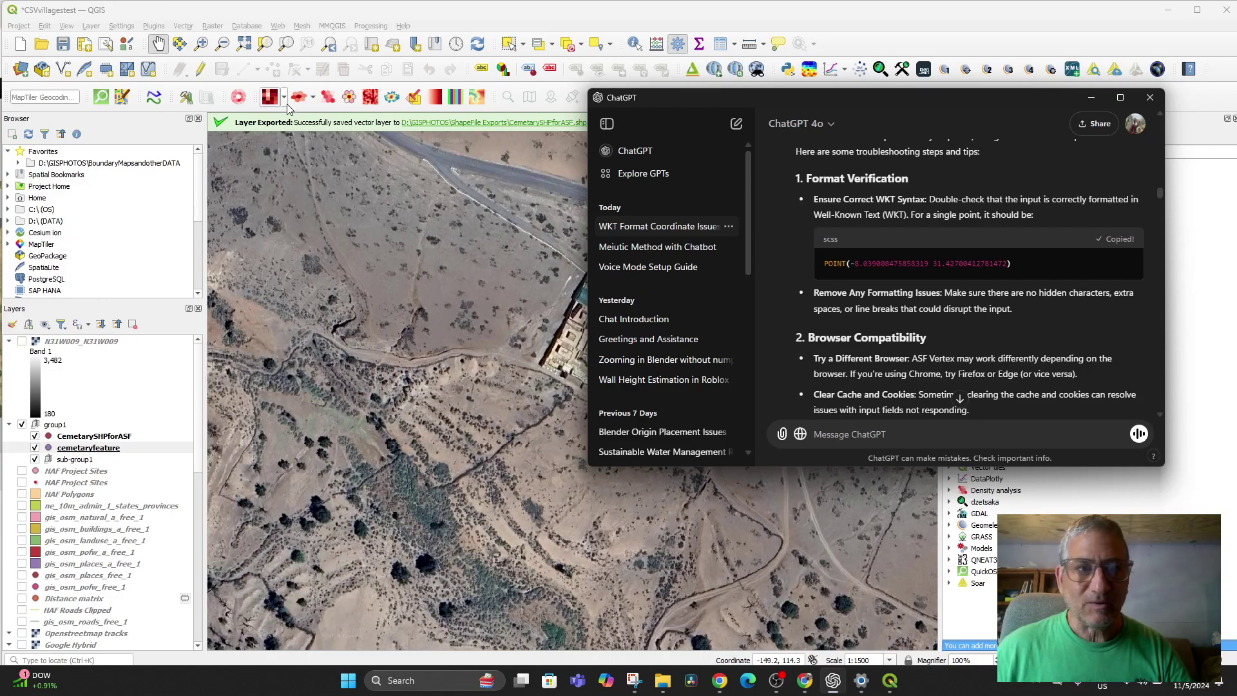
# Return to ASF Data Search, replace the area of interest with POINT(-8.039008475858319 31.42700412781472) and update the results.
pyautogui.moveTo(803, 684)
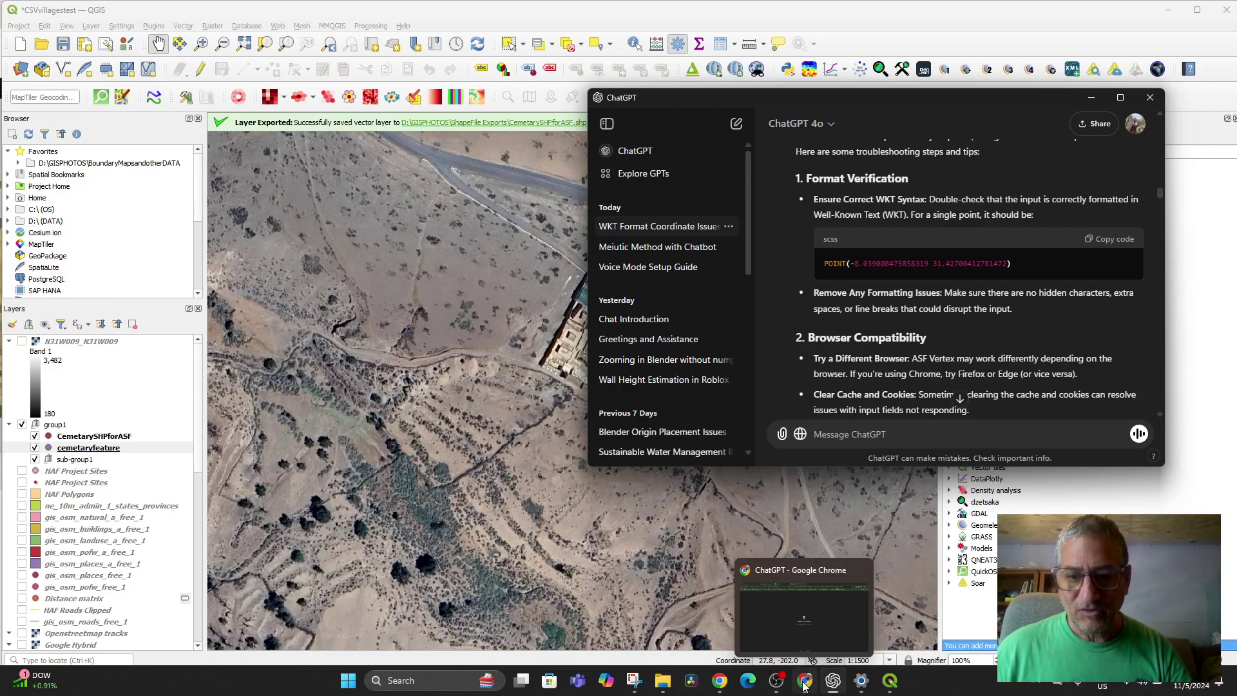
pyautogui.click(720, 682)
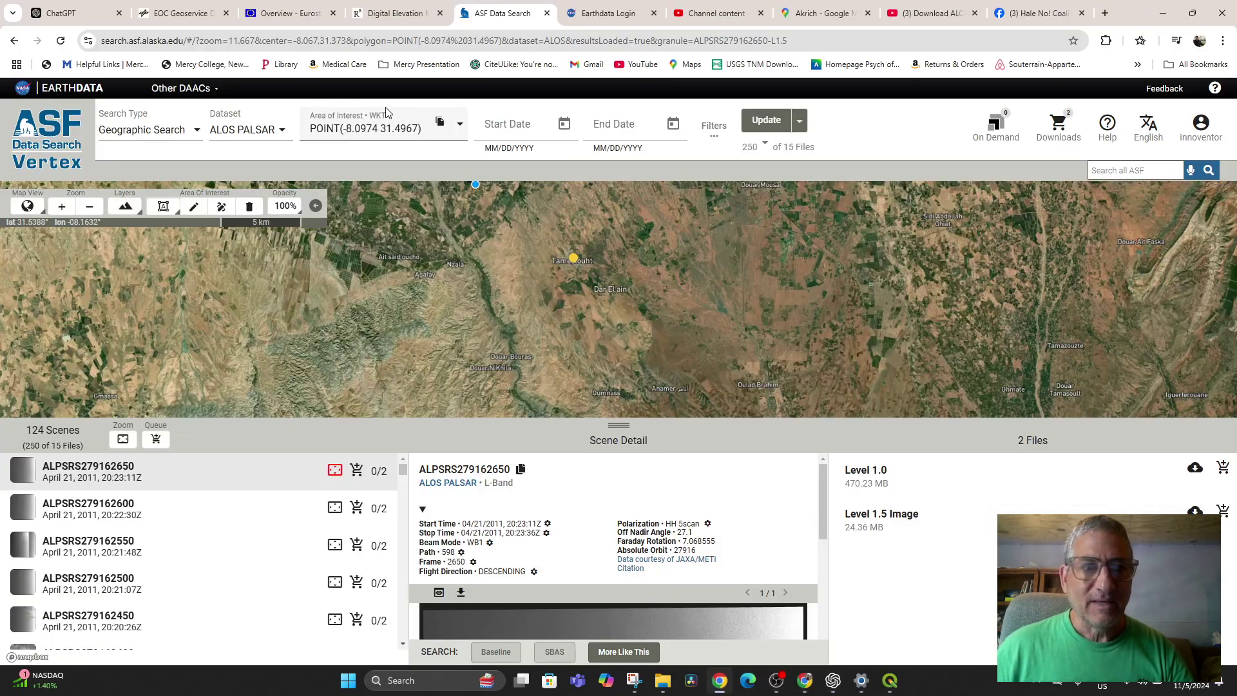
pyautogui.click(440, 123)
pyautogui.click(684, 218)
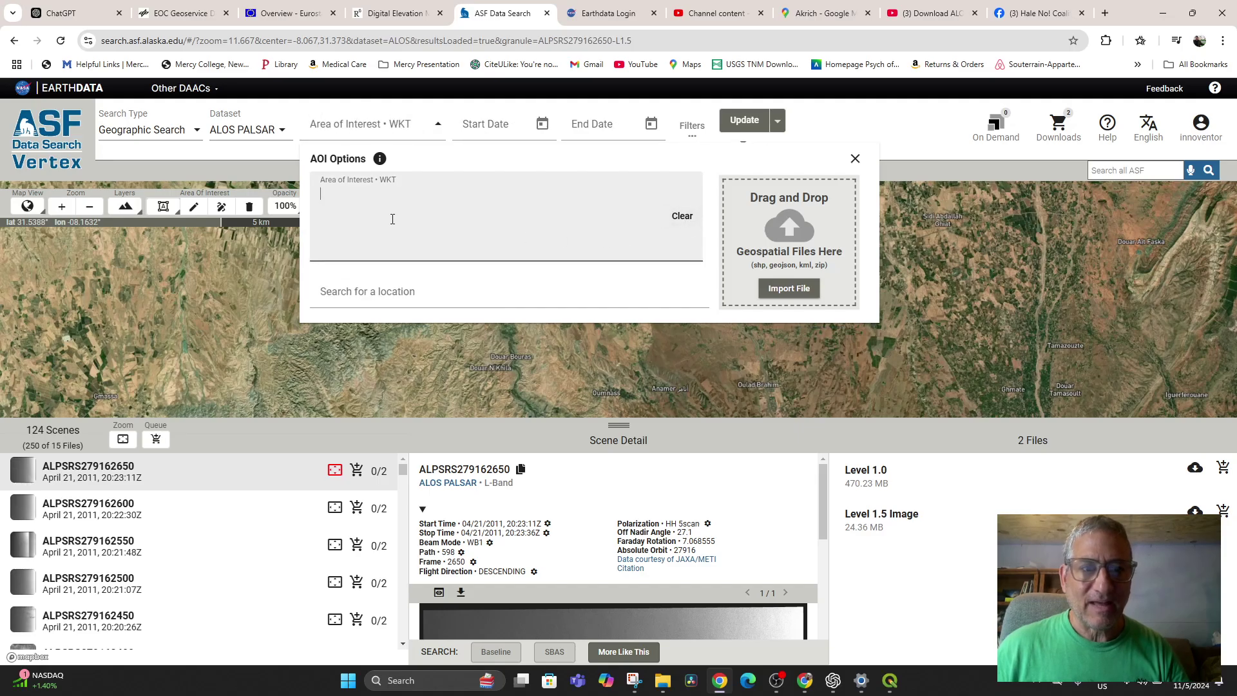
pyautogui.write('POINT(-8.039008475858319 31.42700412781472)')
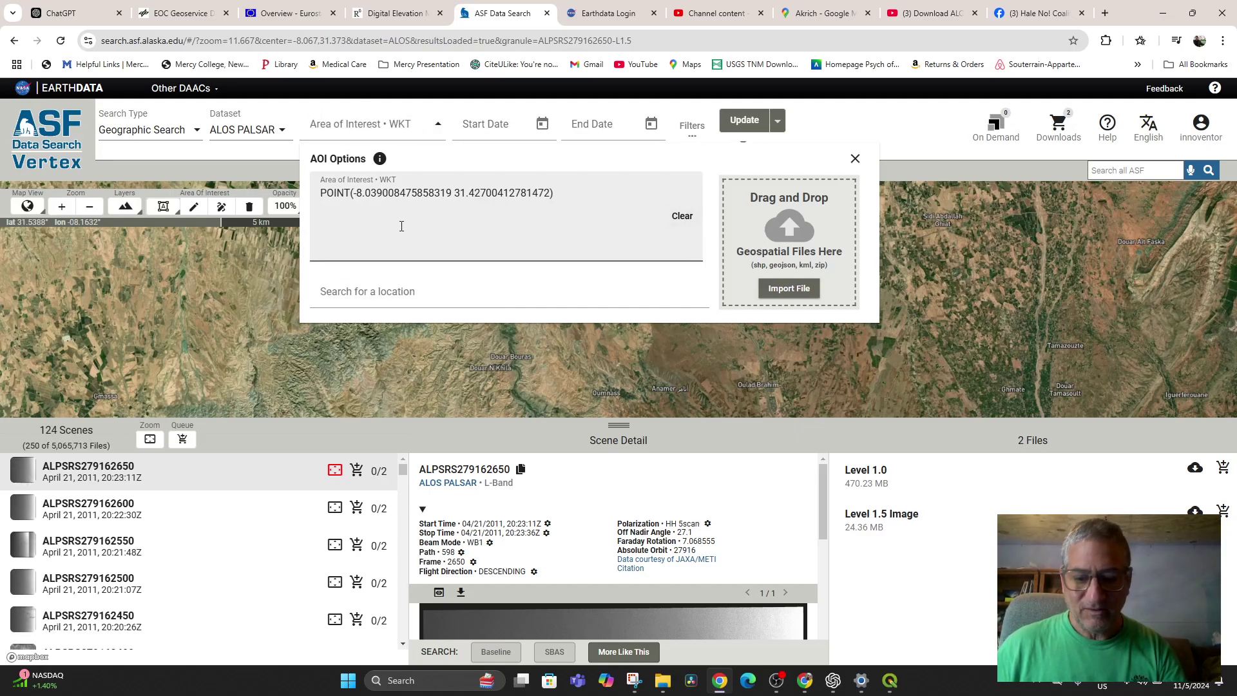
pyautogui.click(733, 123)
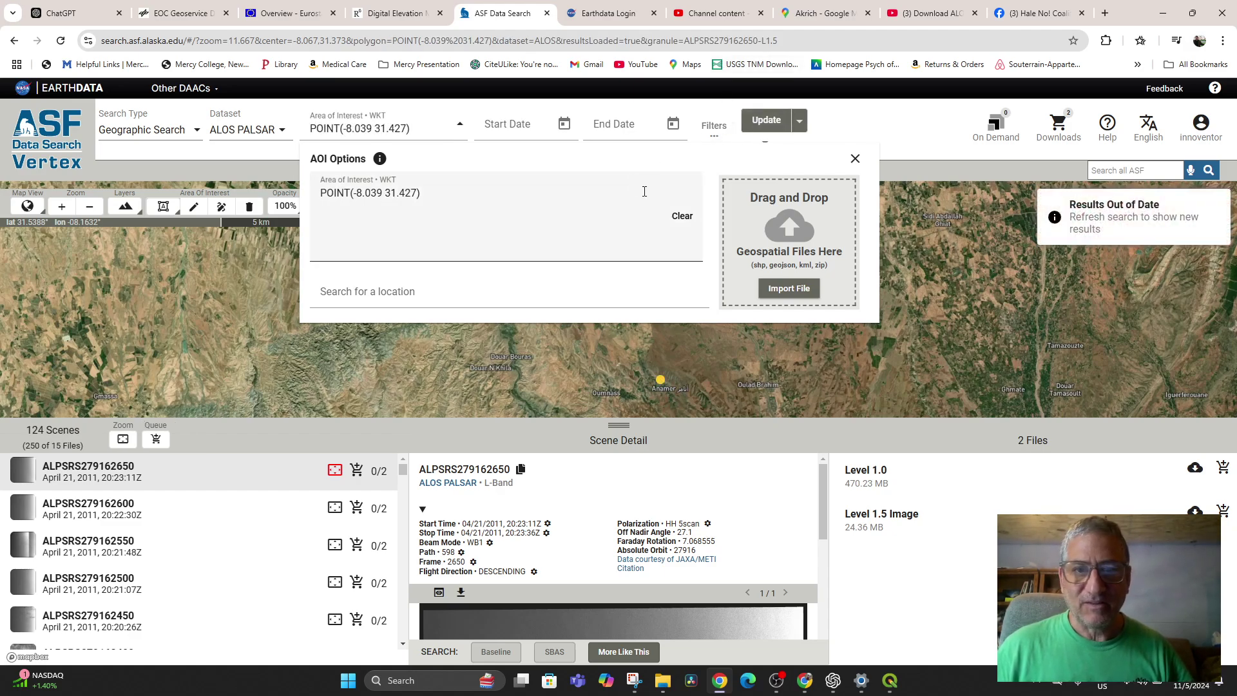
pyautogui.click(767, 122)
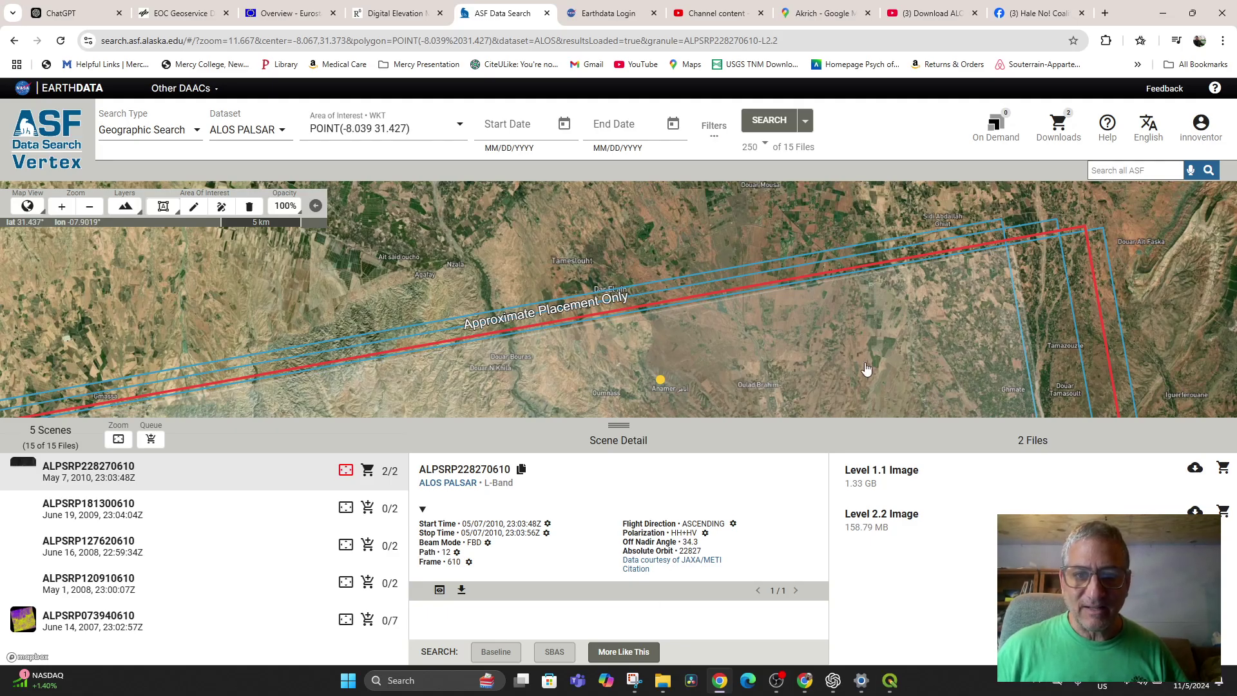
# Inspect how the returned scene footprints cover the area-of-interest point near Anamer on the map.
pyautogui.scroll(-1, 866, 368)
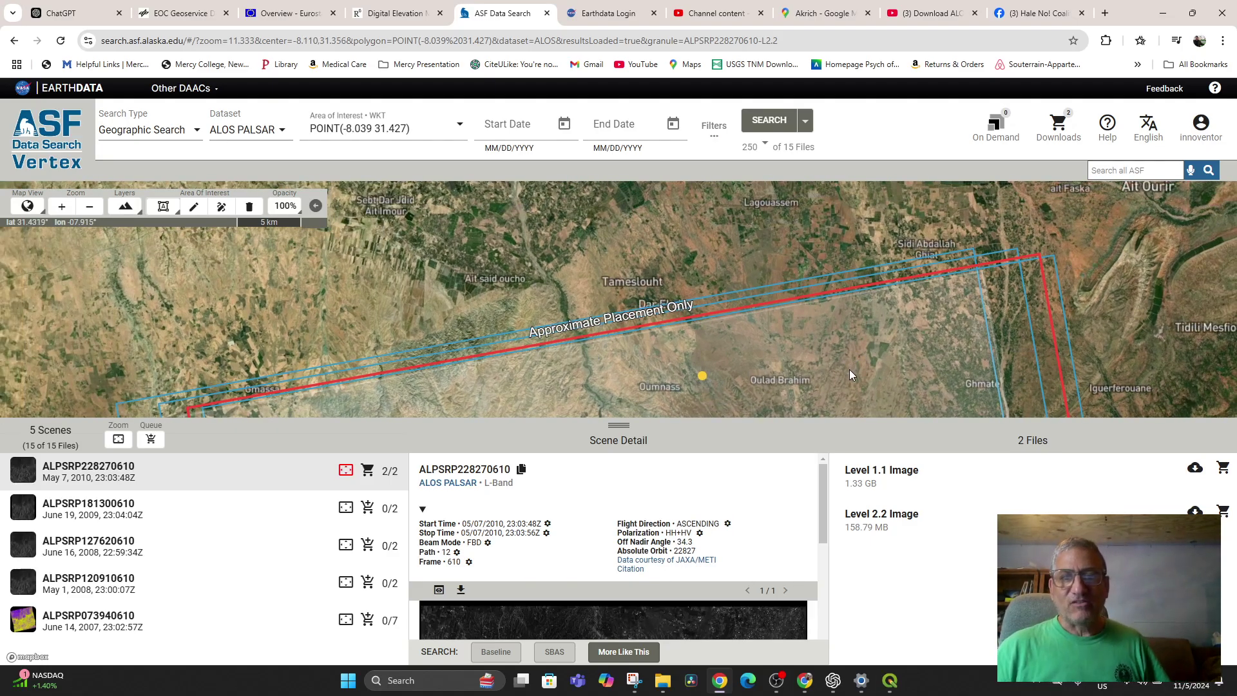
pyautogui.moveTo(840, 365); pyautogui.dragTo(841, 247)
pyautogui.moveTo(845, 356); pyautogui.dragTo(836, 298)
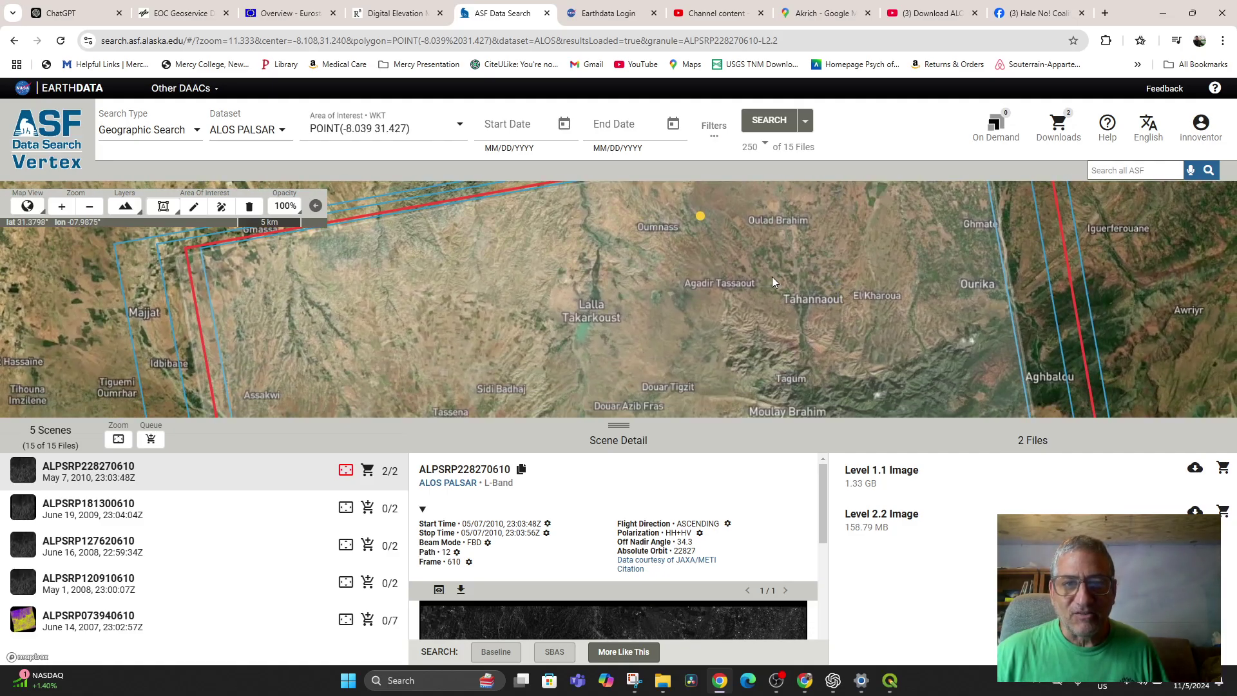
pyautogui.moveTo(739, 273); pyautogui.dragTo(735, 339)
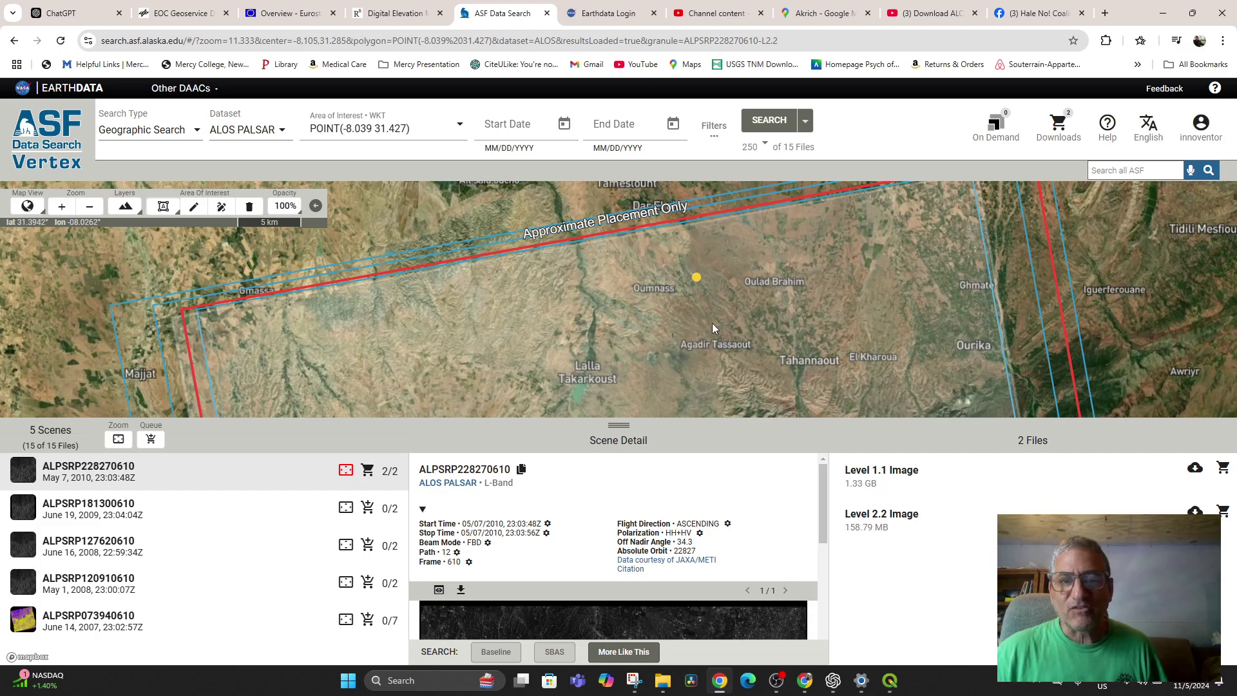
pyautogui.scroll(3, 706, 304)
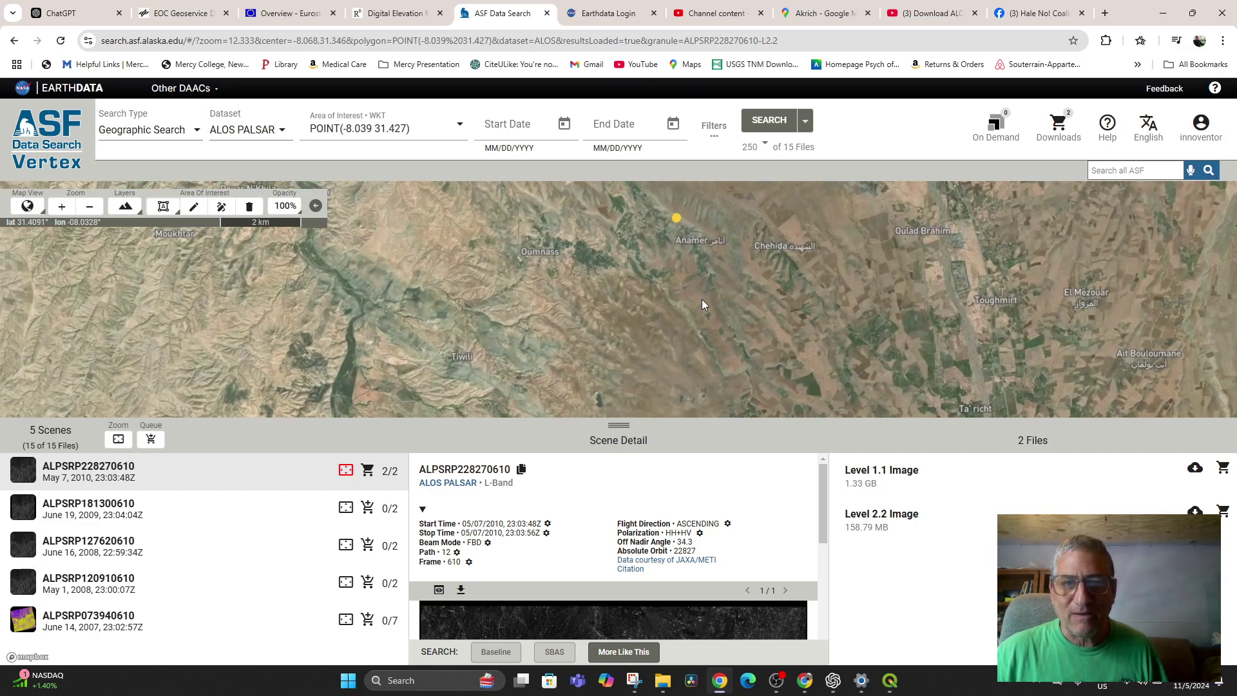
# Switch to QGIS and zoom the map to the CemetarySHPforASF layer.
pyautogui.moveTo(702, 305); pyautogui.dragTo(750, 454)
pyautogui.moveTo(700, 380); pyautogui.dragTo(682, 277)
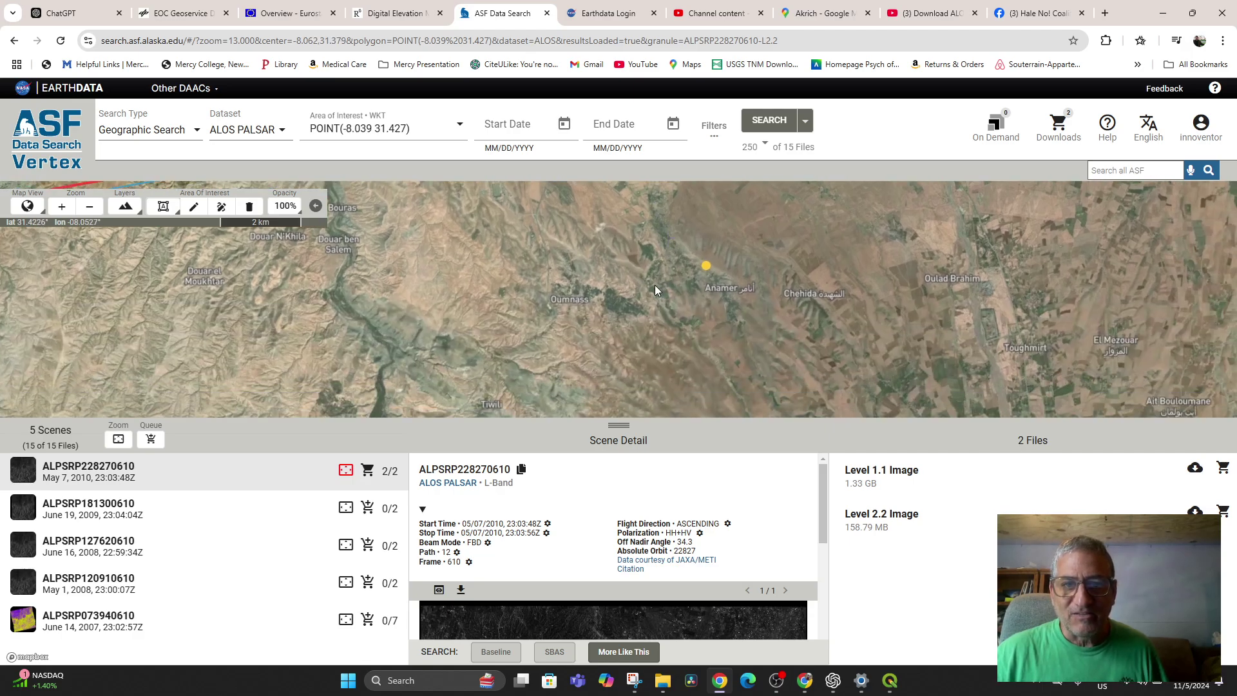
pyautogui.click(889, 682)
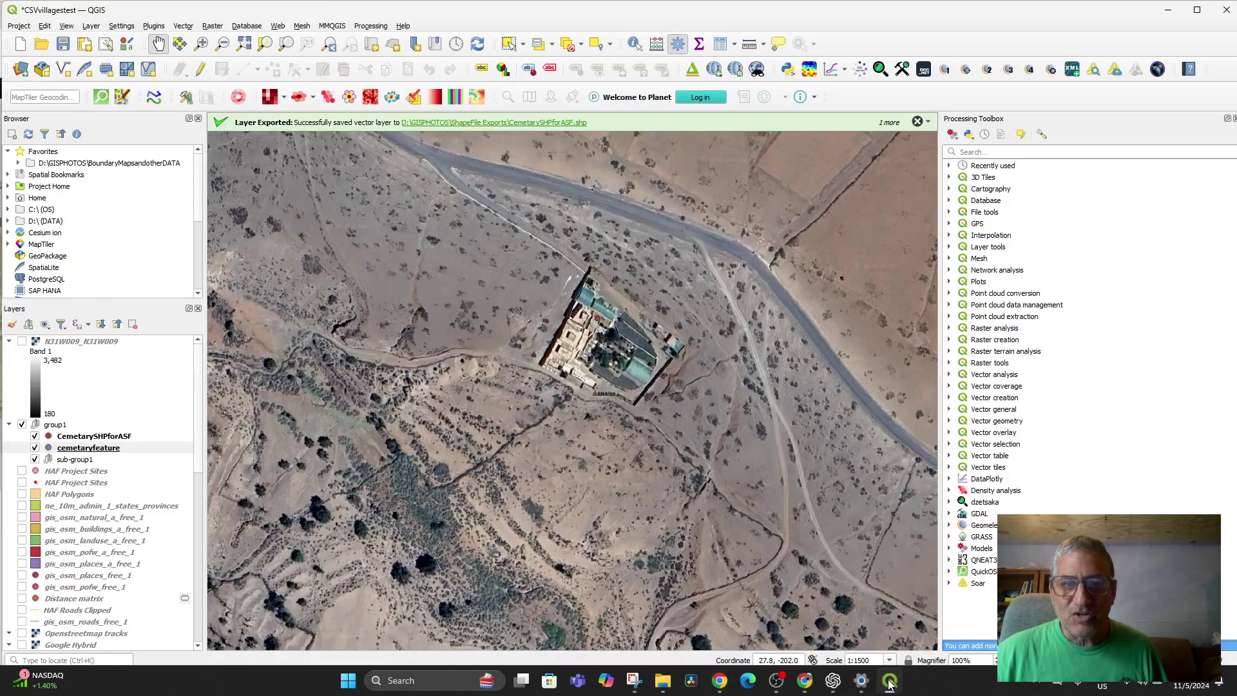
pyautogui.scroll(-4, 742, 588)
pyautogui.scroll(-2, 716, 567)
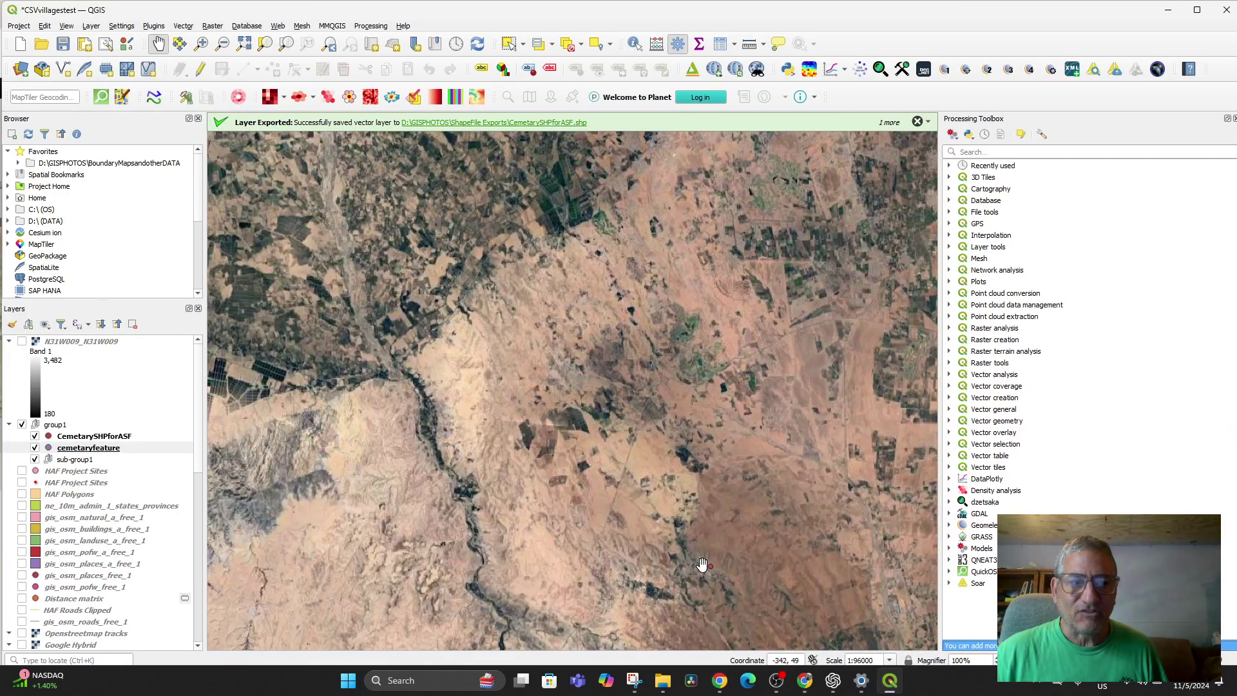
pyautogui.rightClick(83, 438)
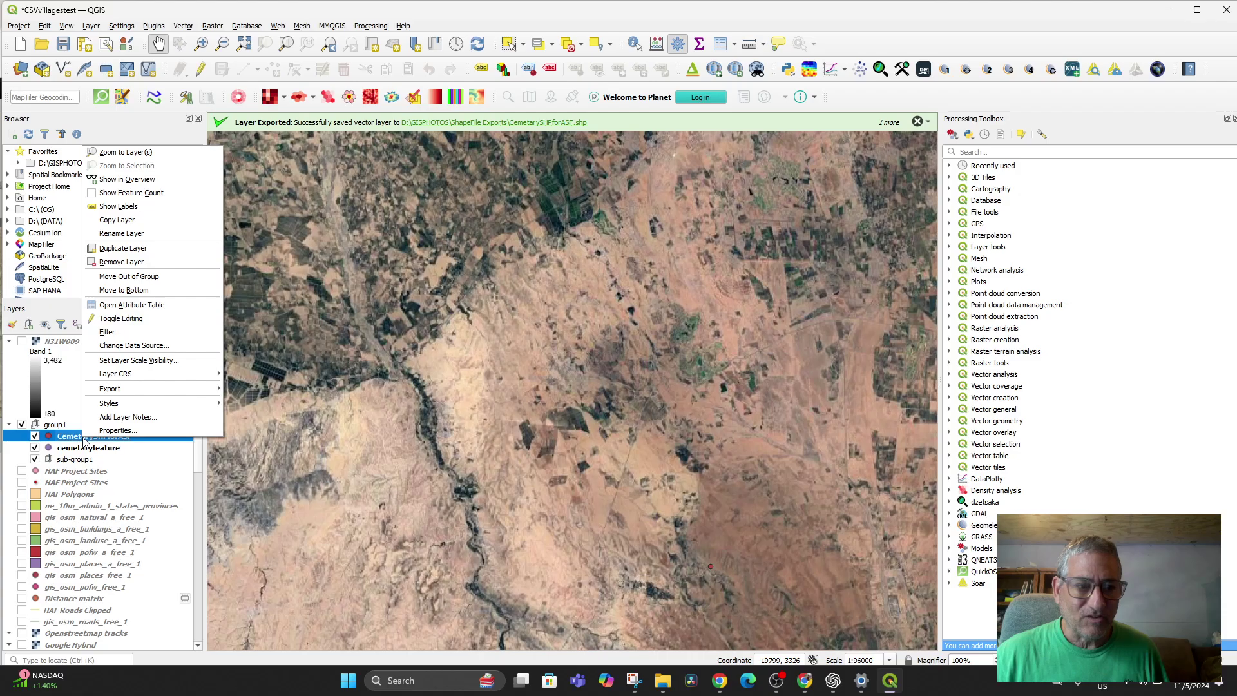
pyautogui.click(153, 153)
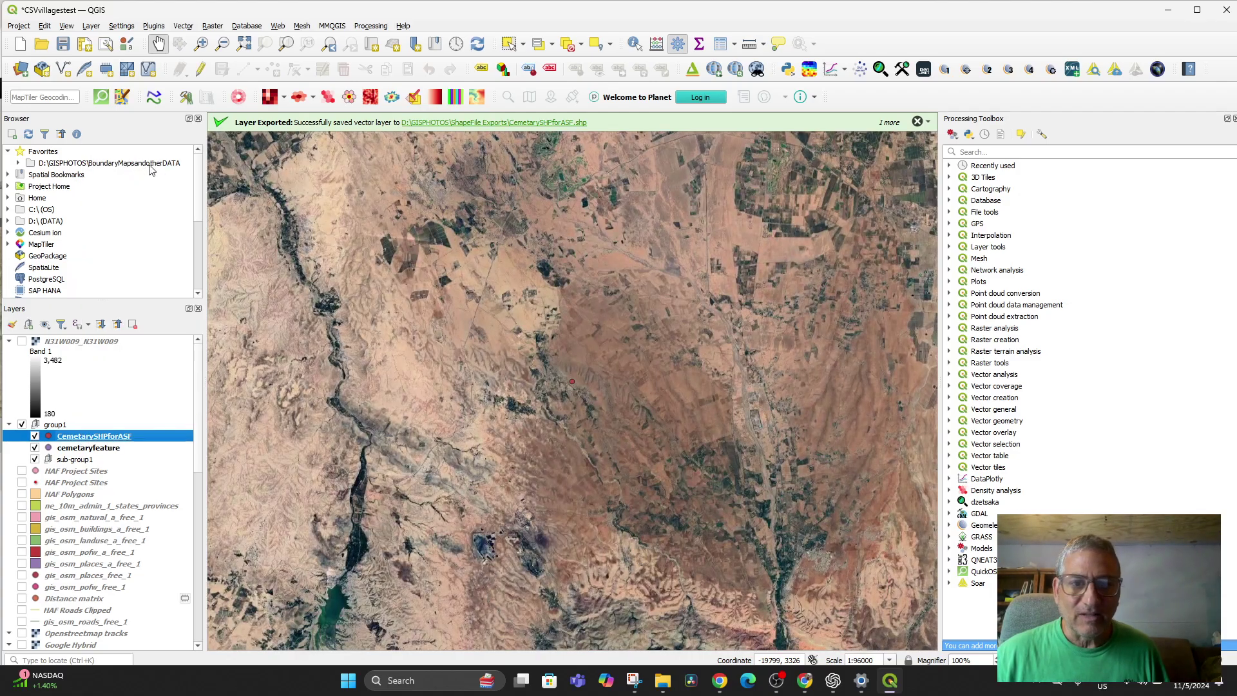
# Examine the satellite imagery around the CemetarySHPforASF point to locate the cemetery compound beside the road.
pyautogui.scroll(2, 512, 430)
pyautogui.moveTo(572, 413); pyautogui.dragTo(484, 515)
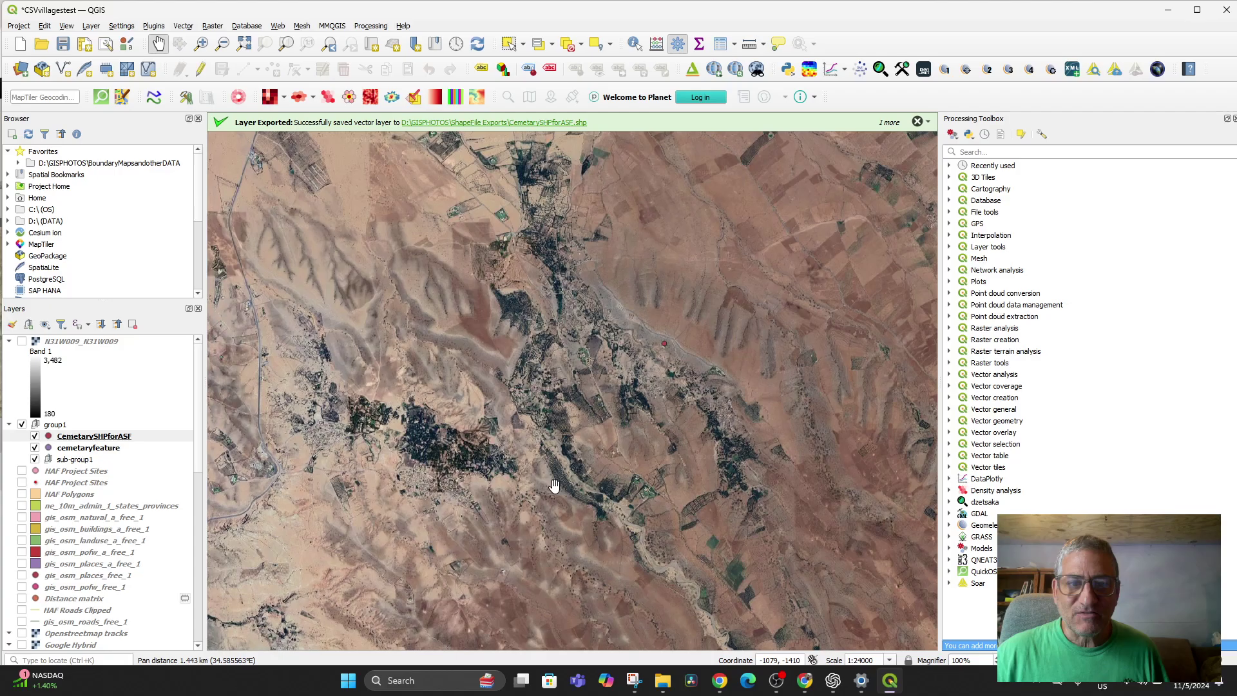
pyautogui.moveTo(556, 481); pyautogui.dragTo(519, 516)
pyautogui.scroll(3, 518, 516)
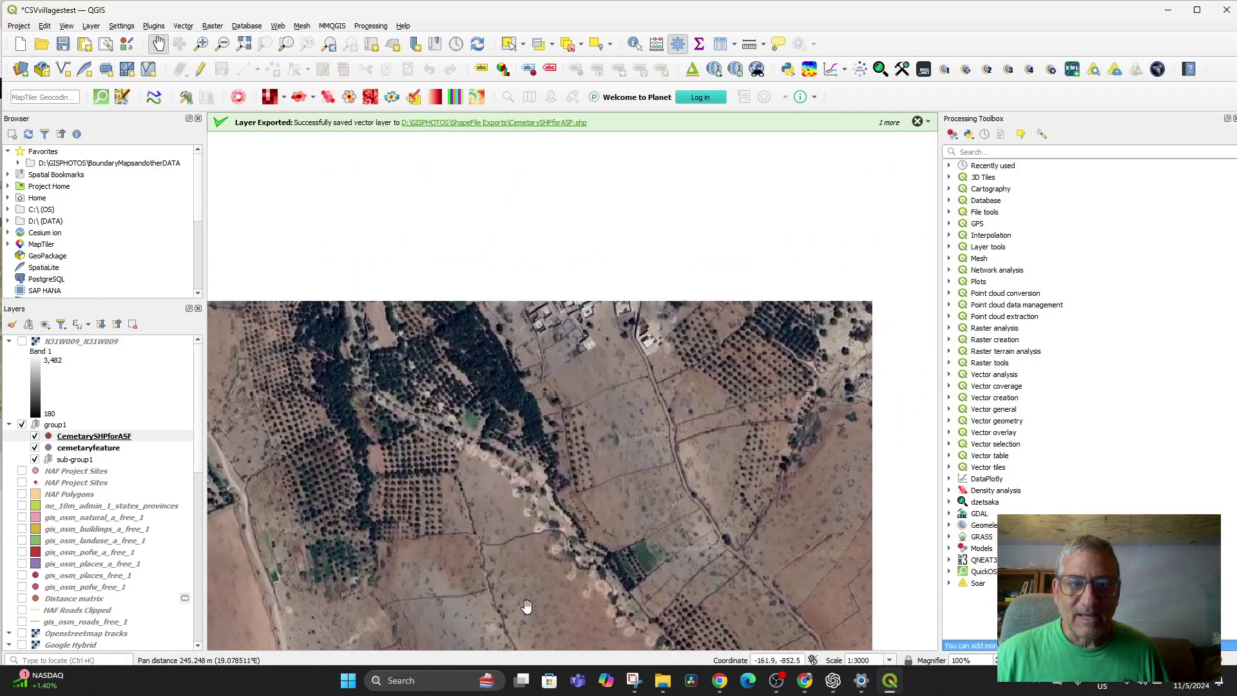
pyautogui.moveTo(619, 442); pyautogui.dragTo(477, 609)
pyautogui.scroll(-1, 548, 585)
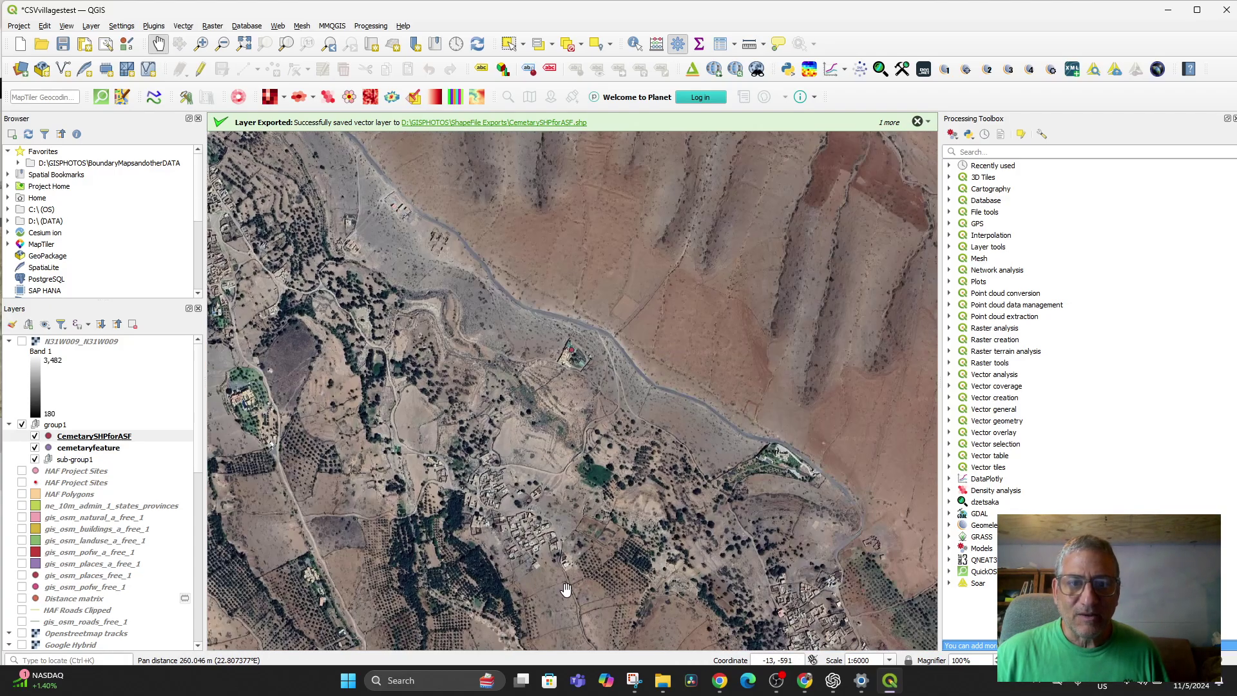
pyautogui.moveTo(540, 513); pyautogui.dragTo(558, 588)
pyautogui.scroll(1, 558, 588)
pyautogui.moveTo(488, 441); pyautogui.dragTo(435, 473)
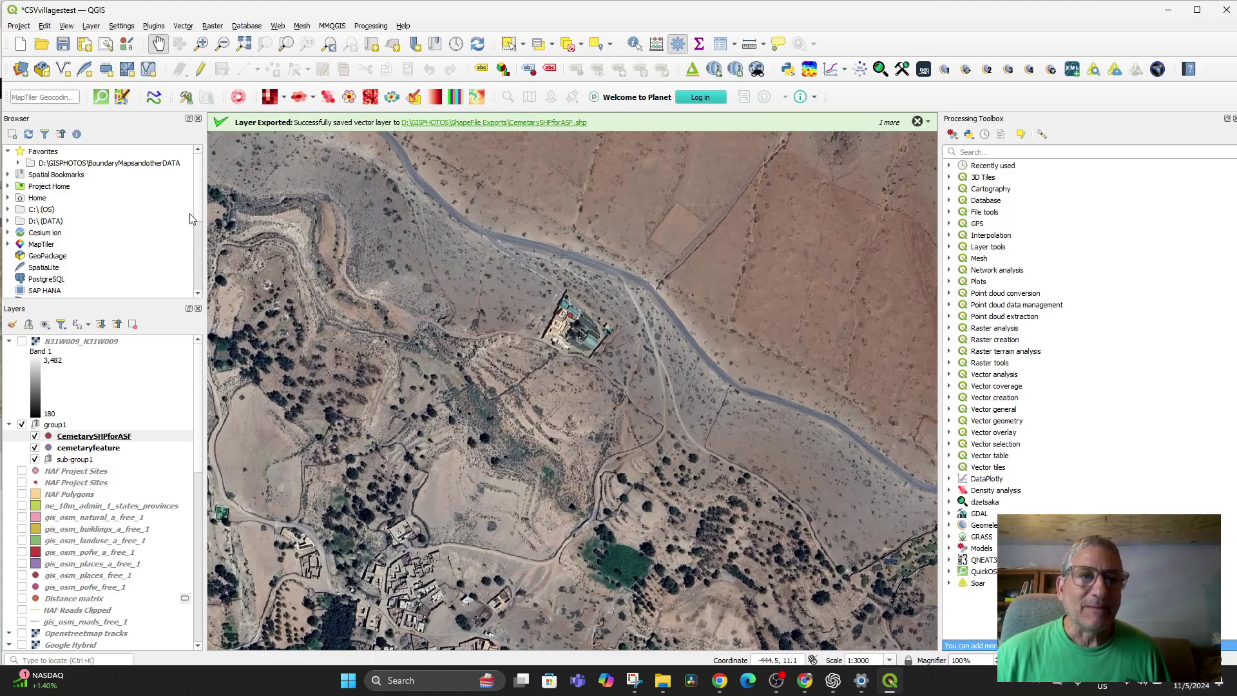
# Add the Google Hybrid basemap through QuickMapServices and hide the Google Satellite layer.
pyautogui.click(279, 27)
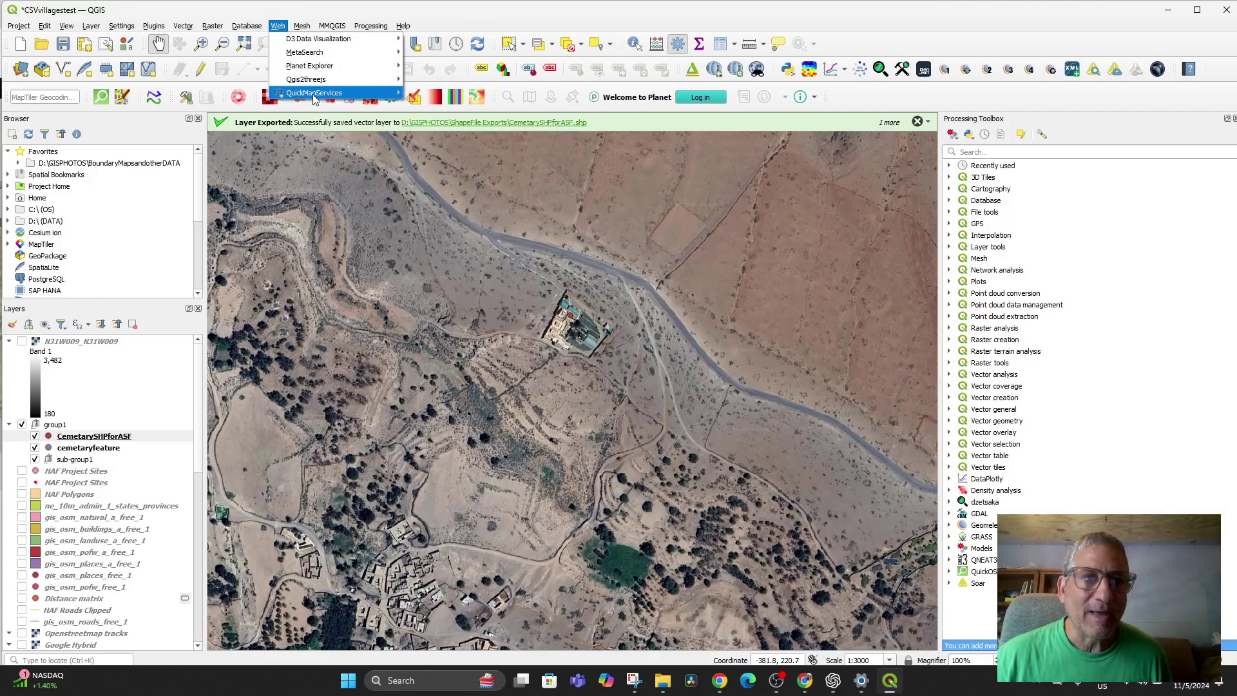
pyautogui.moveTo(314, 96)
pyautogui.moveTo(441, 161)
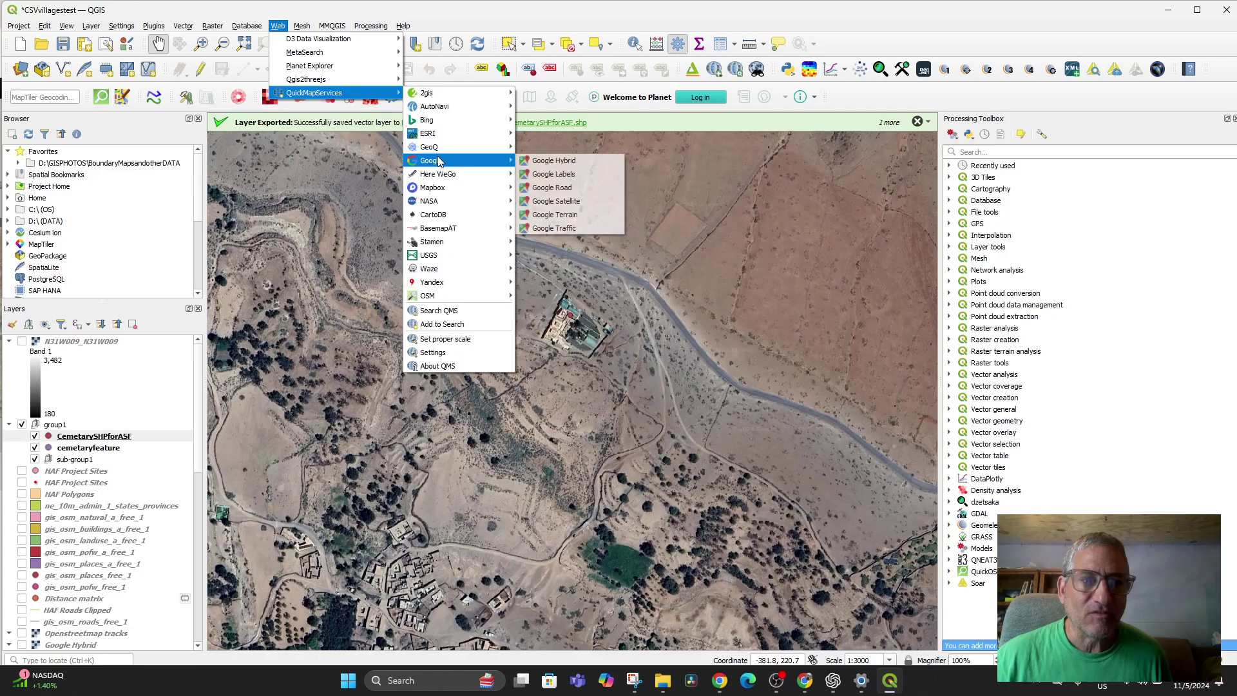
pyautogui.click(542, 162)
pyautogui.scroll(-10, 170, 429)
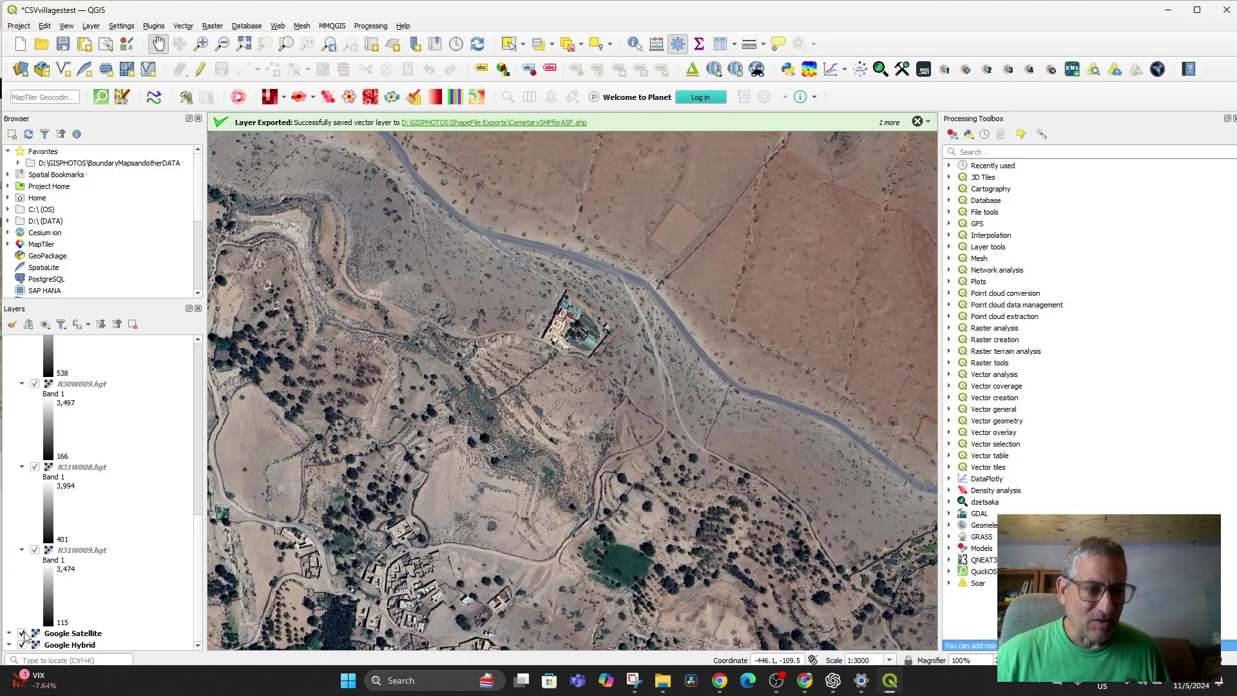
pyautogui.click(22, 633)
# Examine the place labels around the cemetery point, including Akrich, Anamer and Chehida, on the hybrid basemap.
pyautogui.scroll(-3, 636, 439)
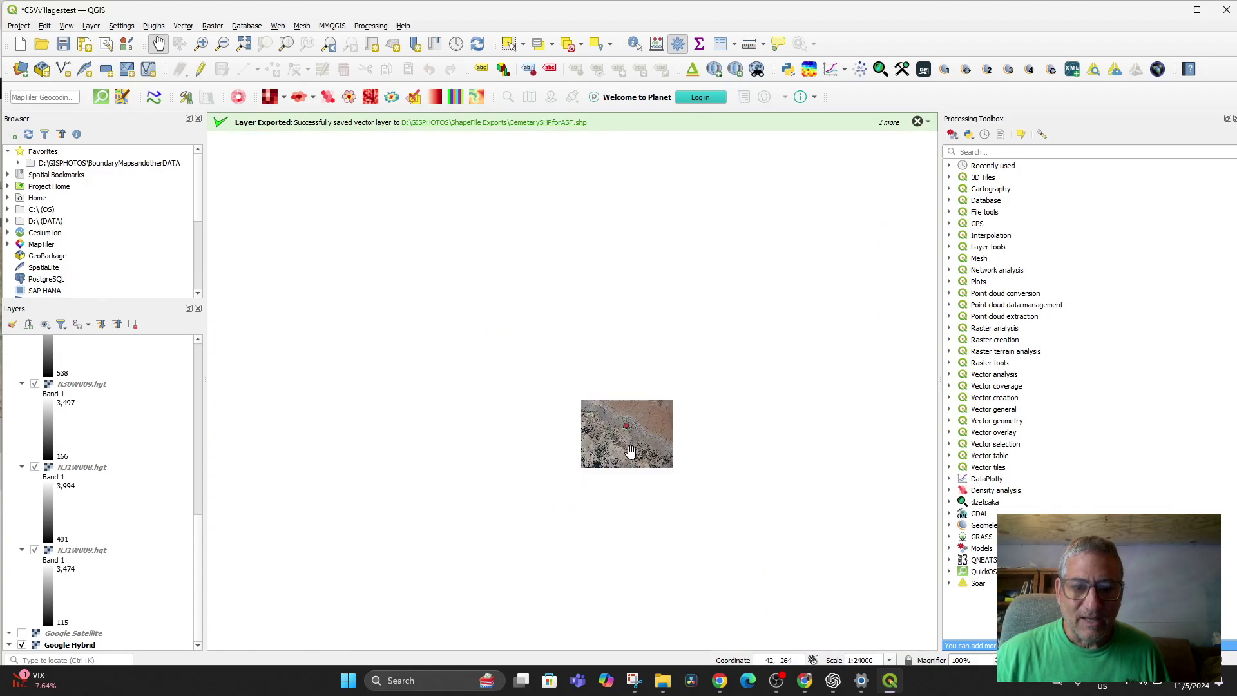
pyautogui.scroll(1, 639, 469)
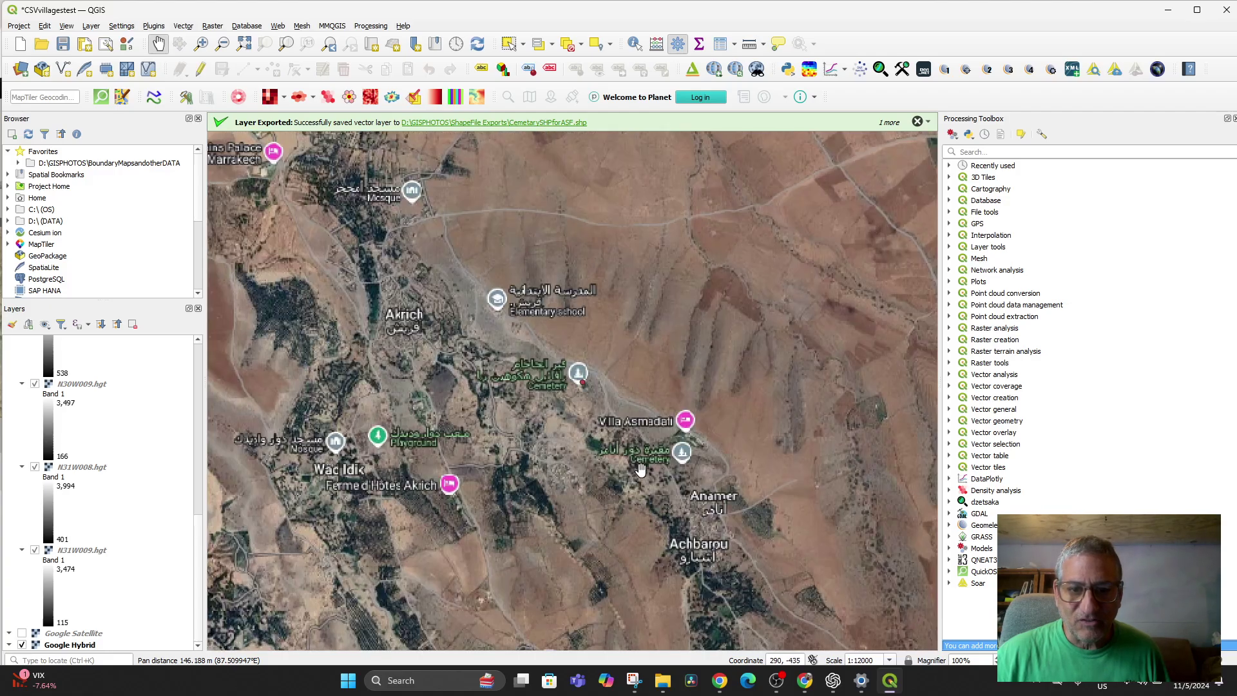
pyautogui.scroll(2, 600, 480)
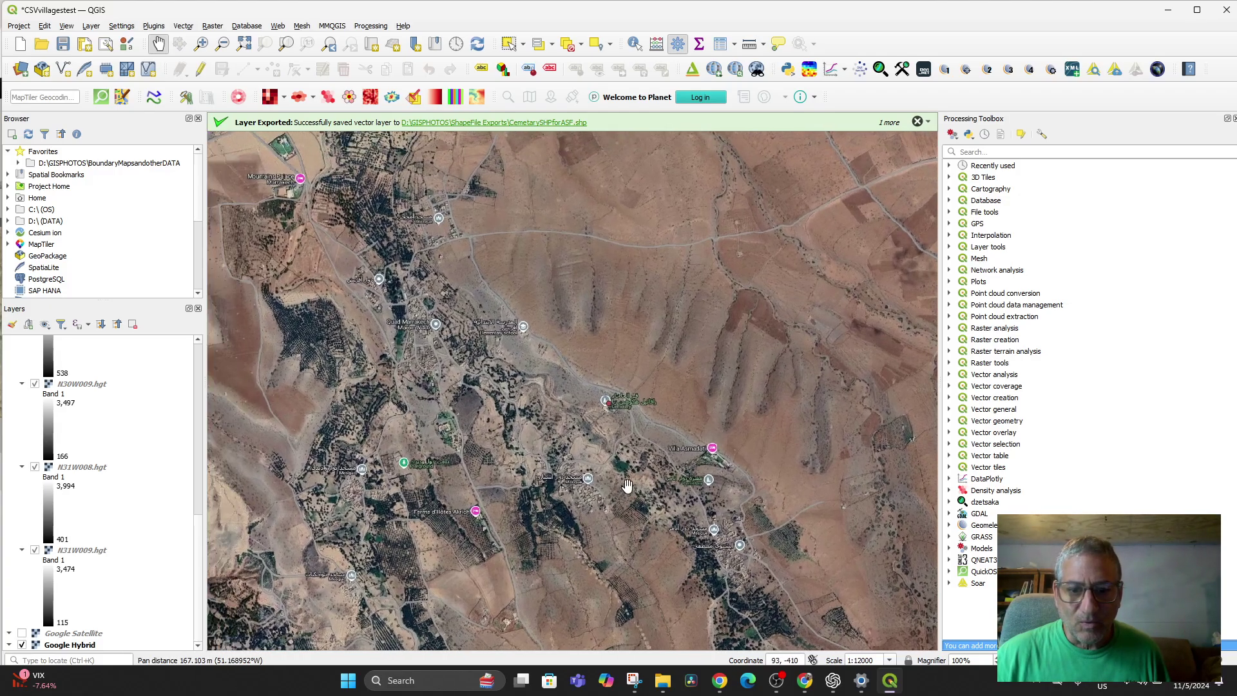
pyautogui.moveTo(624, 483); pyautogui.dragTo(478, 455)
pyautogui.moveTo(591, 497); pyautogui.dragTo(515, 451)
pyautogui.scroll(-3, 522, 449)
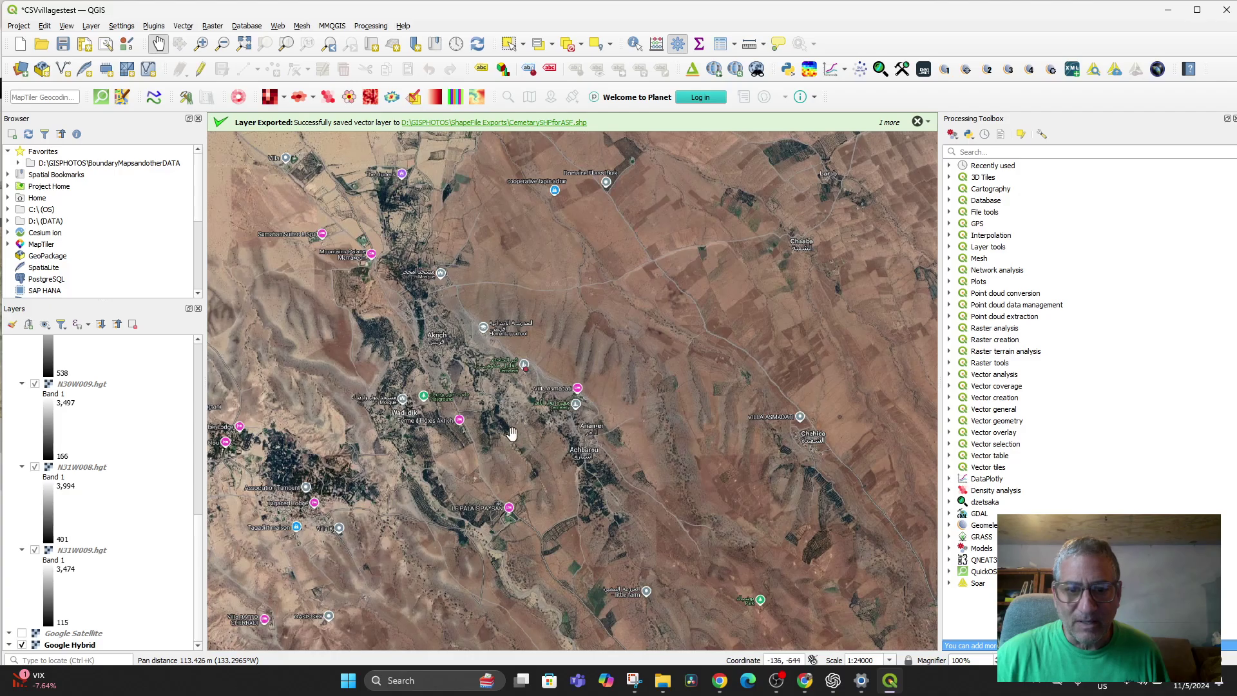
pyautogui.moveTo(511, 432); pyautogui.dragTo(525, 424)
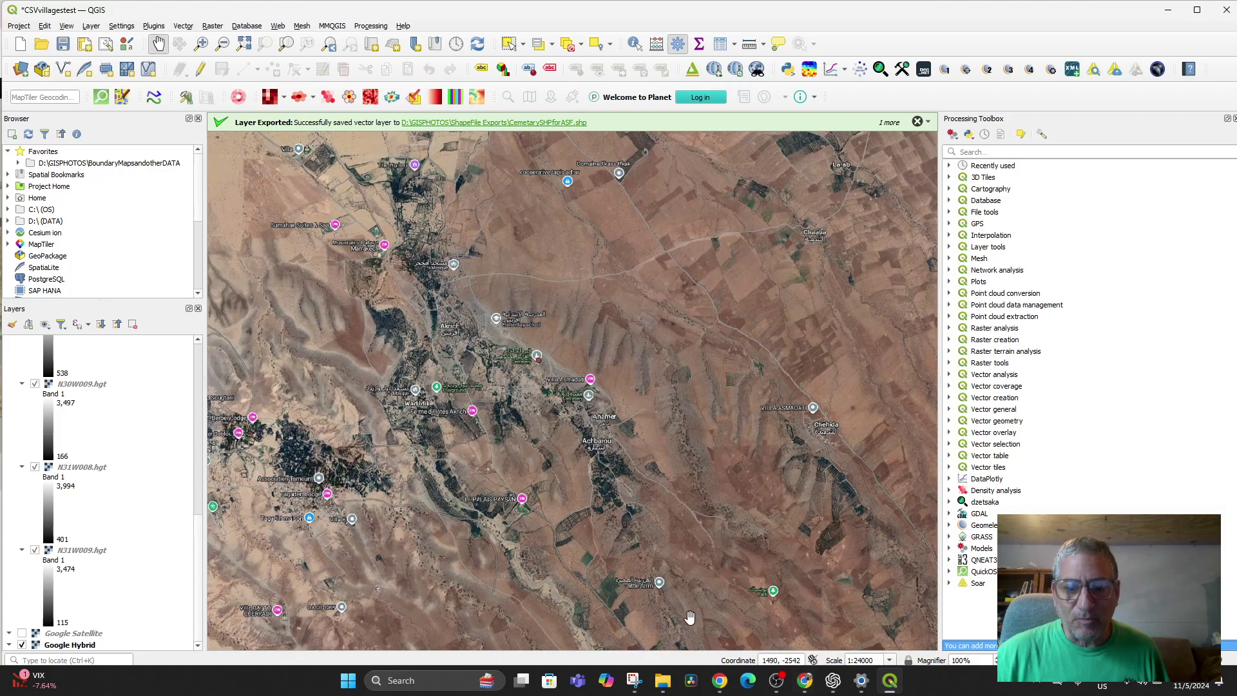
# Compare the area-of-interest point near Anamer in ASF Data Search with the cemetery's position in QGIS.
pyautogui.click(723, 684)
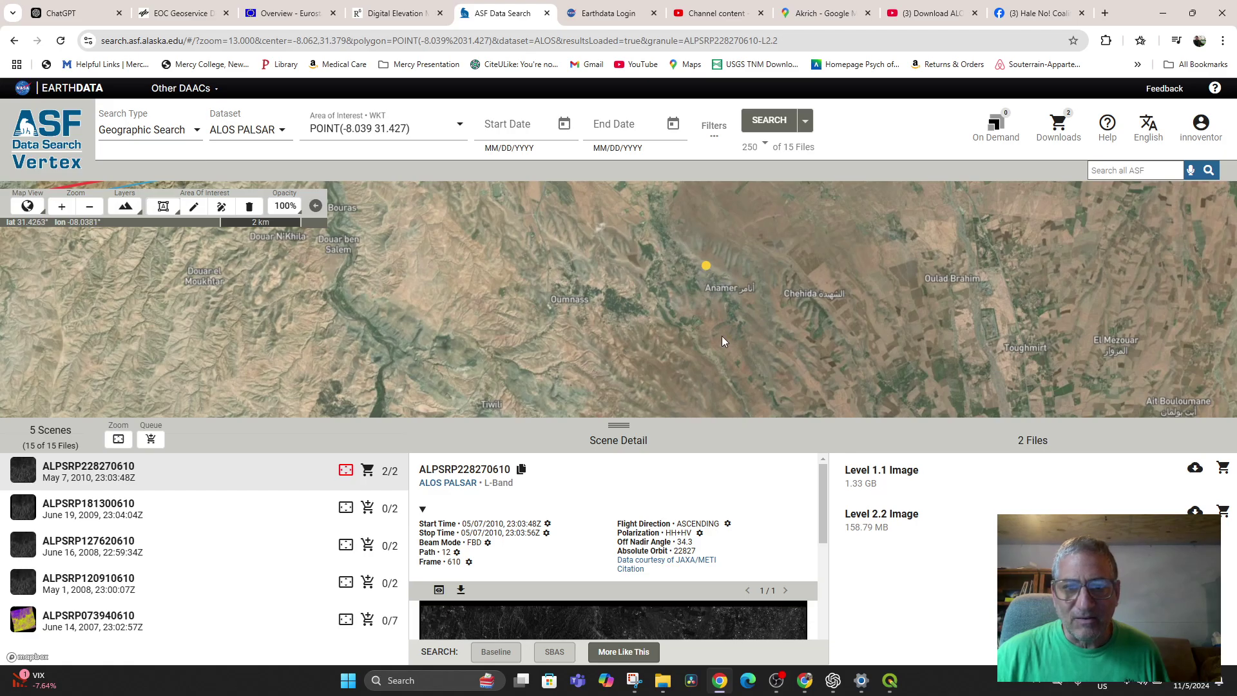
pyautogui.click(890, 684)
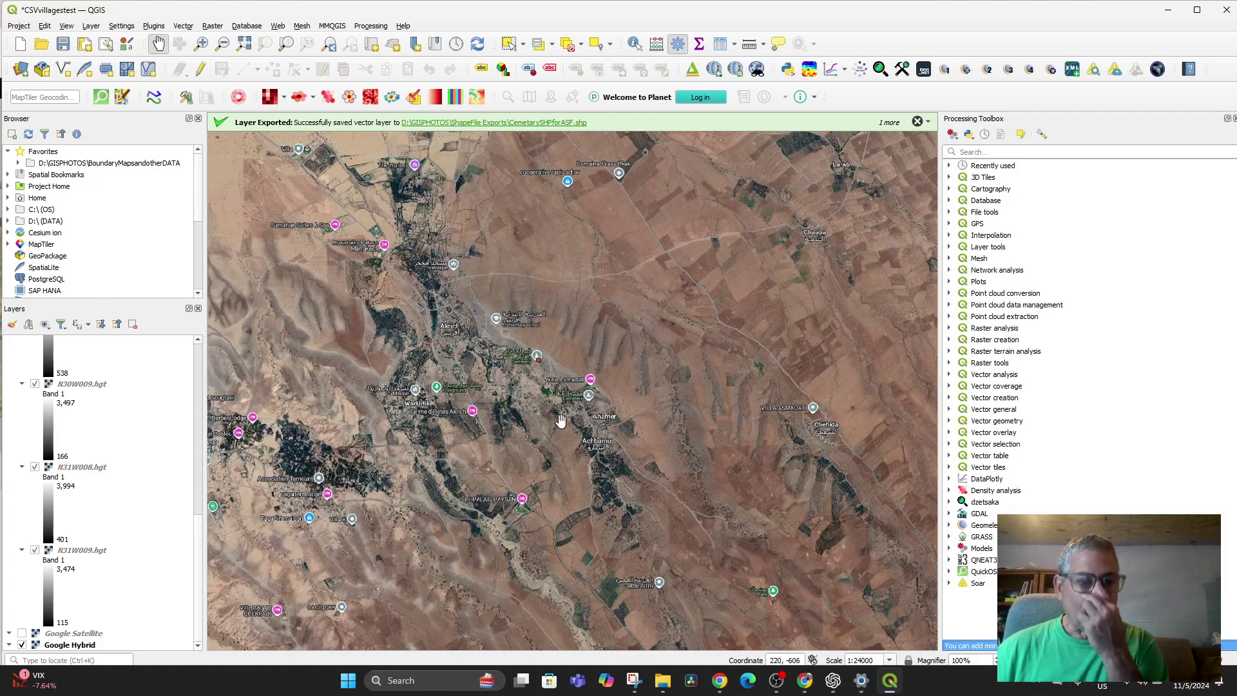
pyautogui.scroll(2, 579, 417)
pyautogui.scroll(-2, 461, 418)
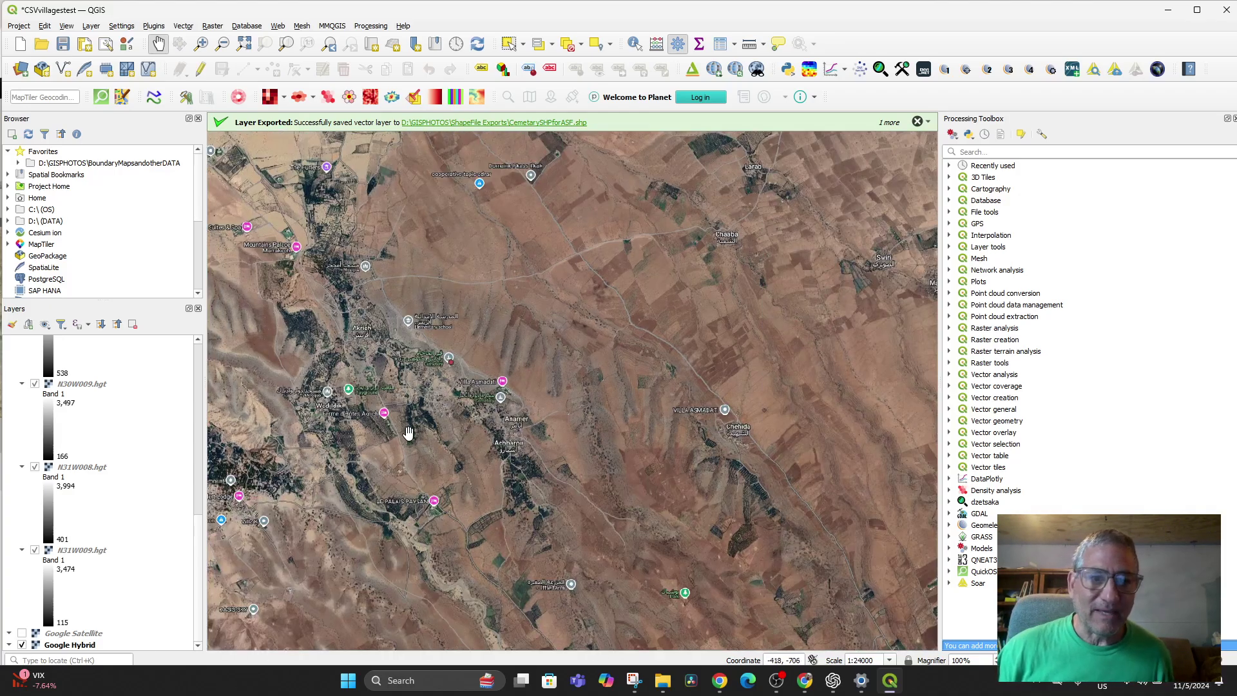
# Zoom to the upper HAF Project Sites layer and set the map scale to 1:1000.
pyautogui.scroll(-8, 107, 423)
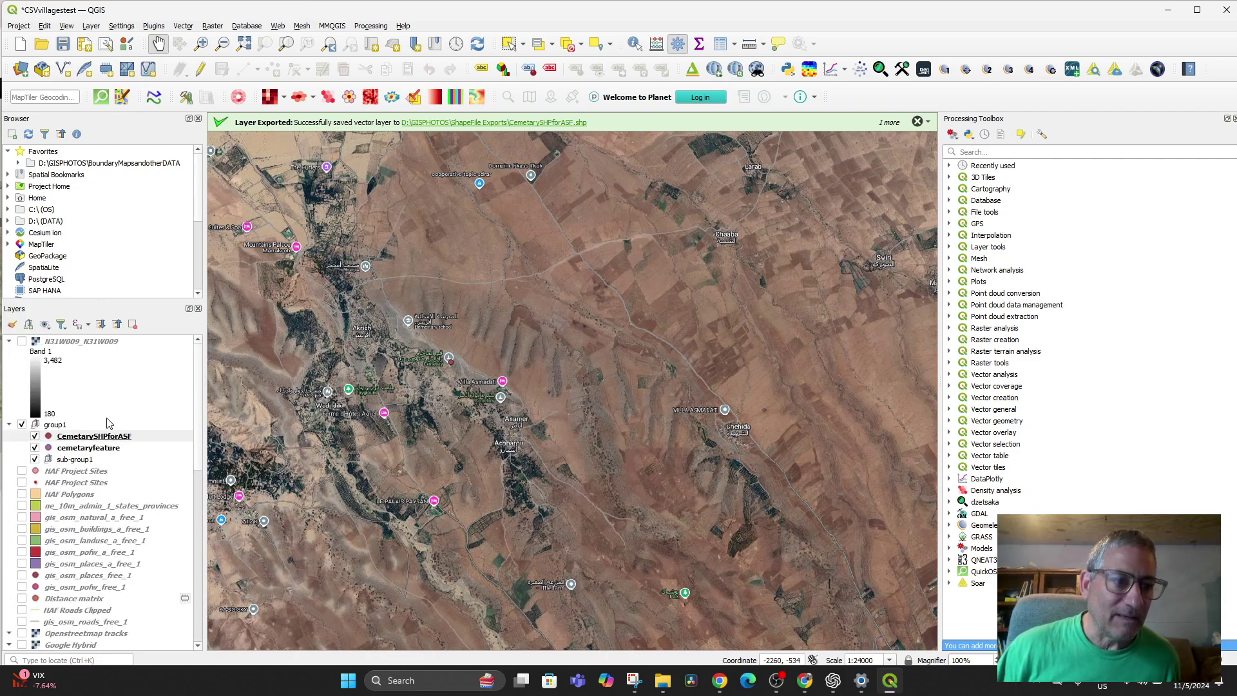
pyautogui.rightClick(79, 475)
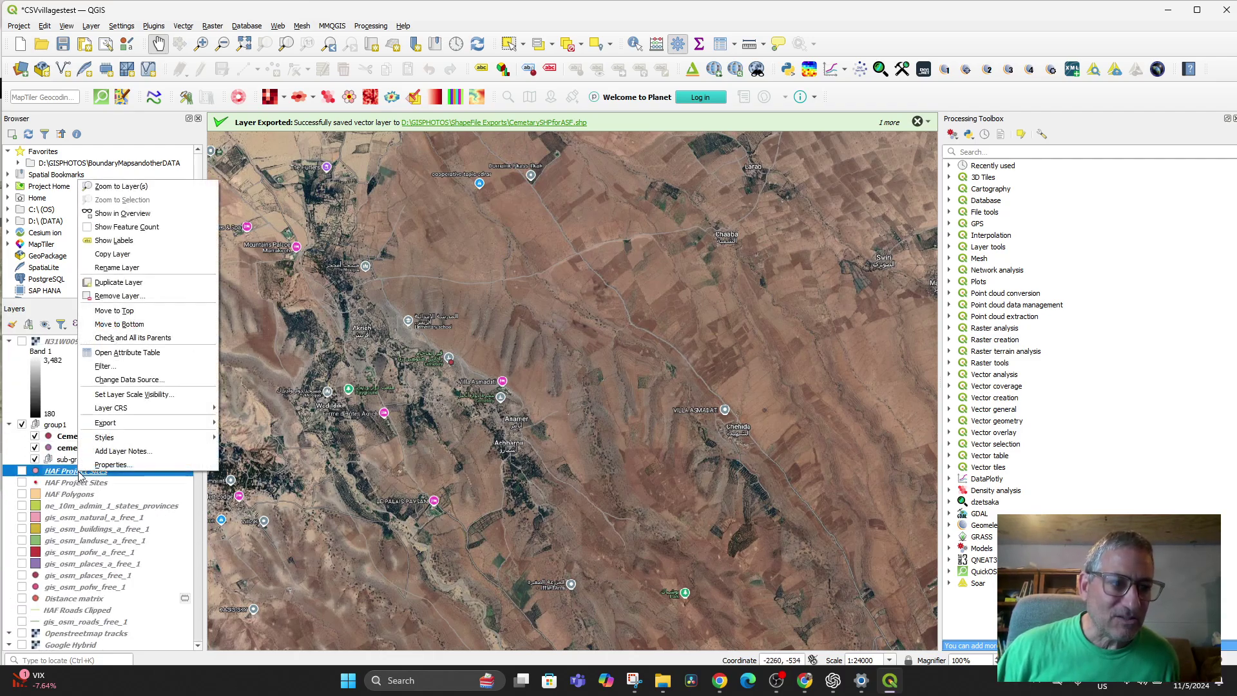
pyautogui.click(136, 188)
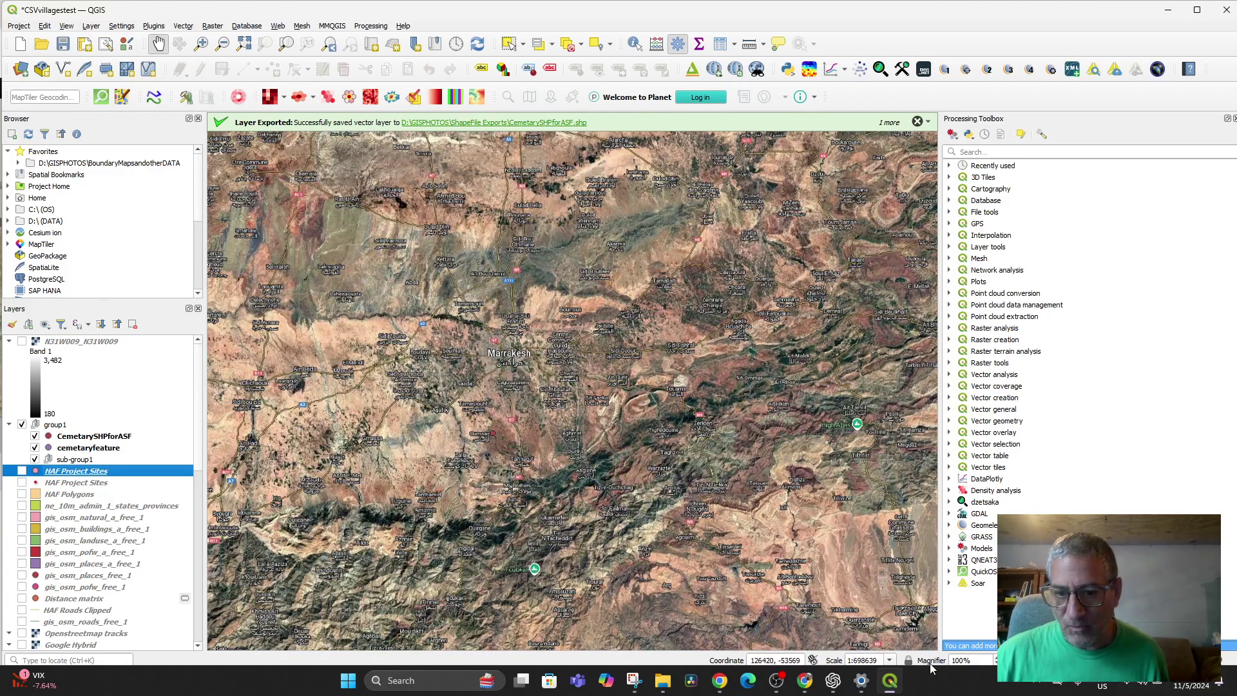
pyautogui.click(890, 660)
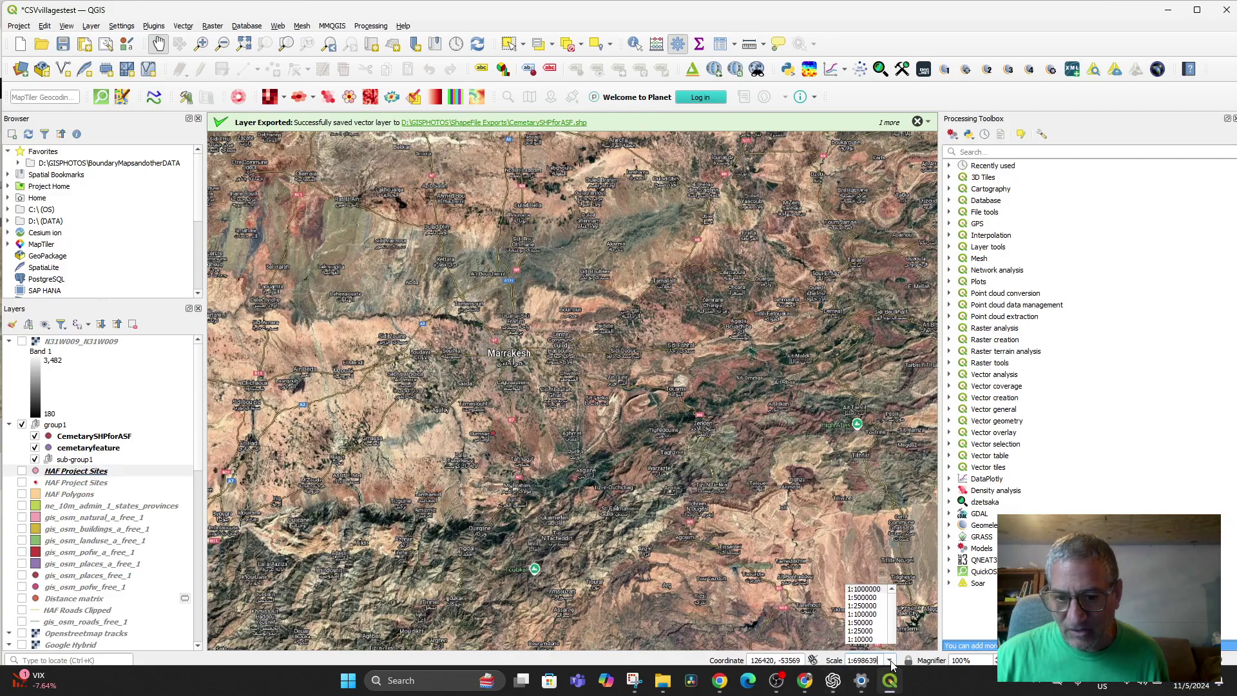
pyautogui.click(865, 646)
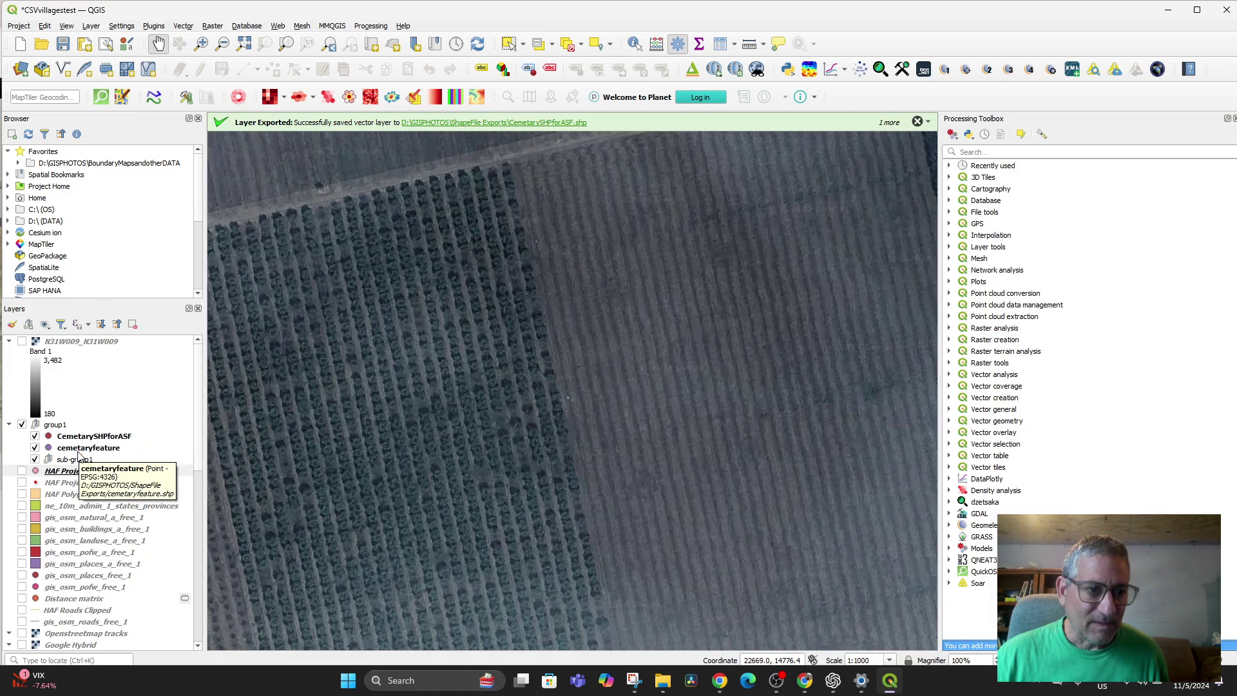
# Zoom the map to the cemetaryfeature layer.
pyautogui.click(79, 447)
pyautogui.rightClick(78, 448)
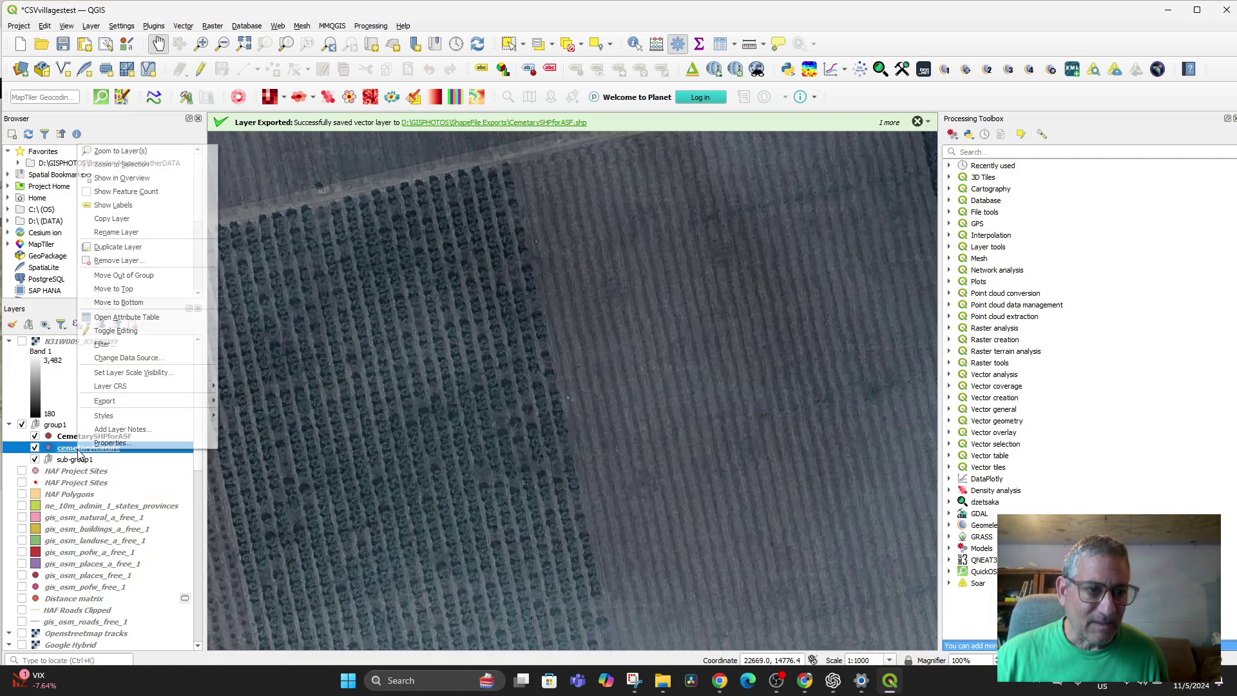
pyautogui.click(138, 152)
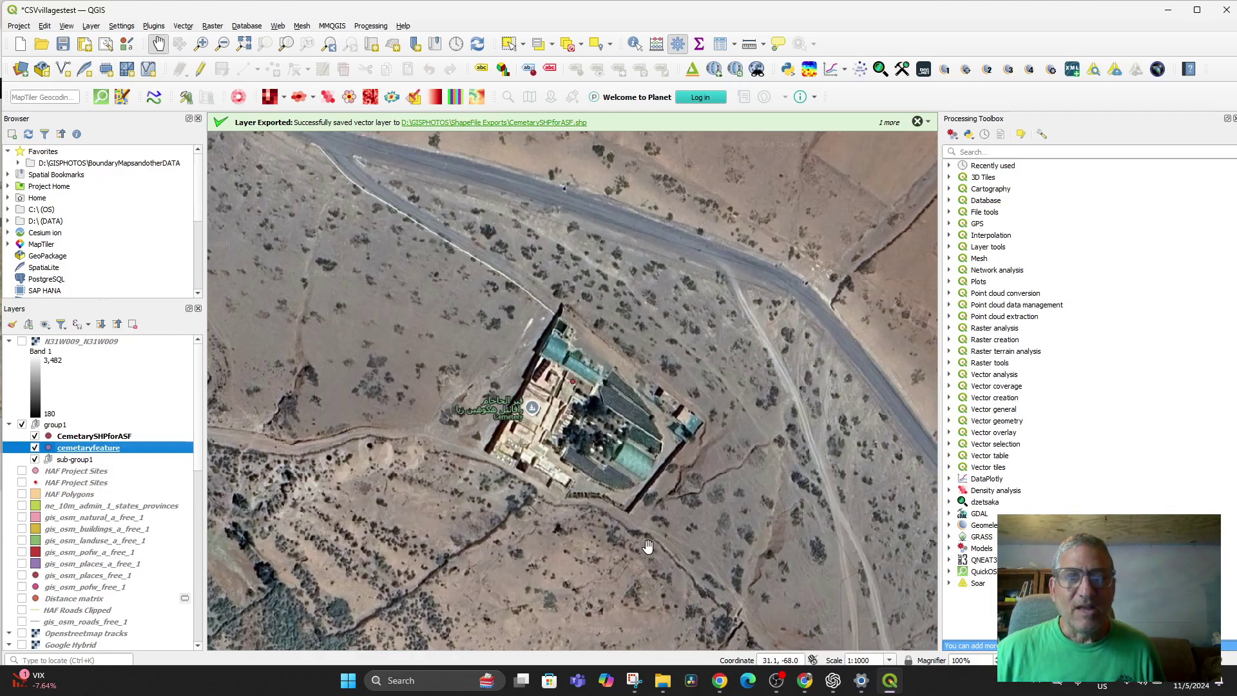
# Remove the CemetarySHPforASF layer from group1 in the project.
pyautogui.click(110, 440)
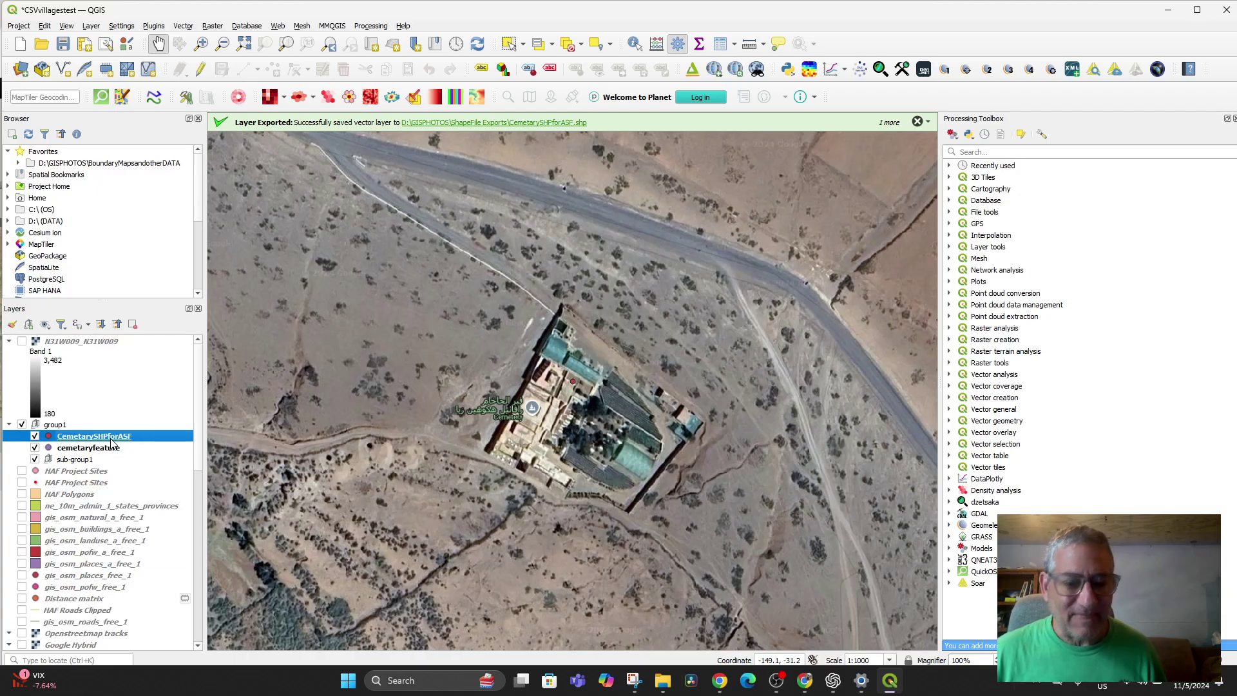
pyautogui.rightClick(112, 440)
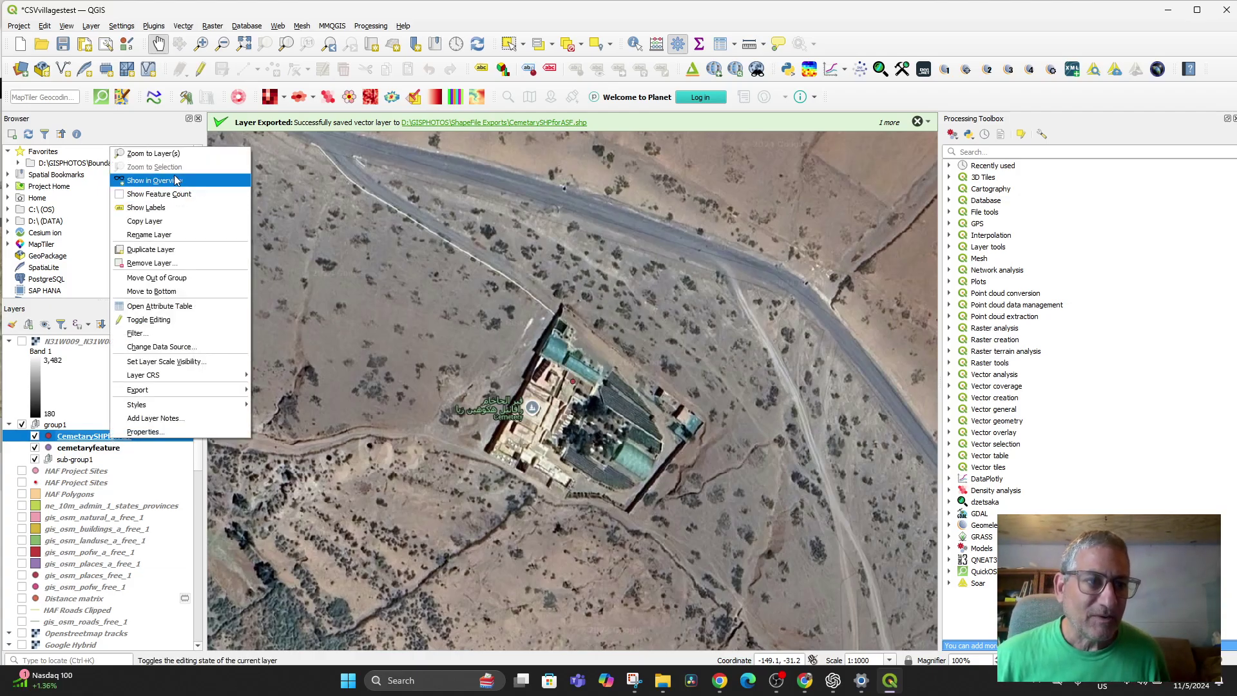
pyautogui.click(171, 263)
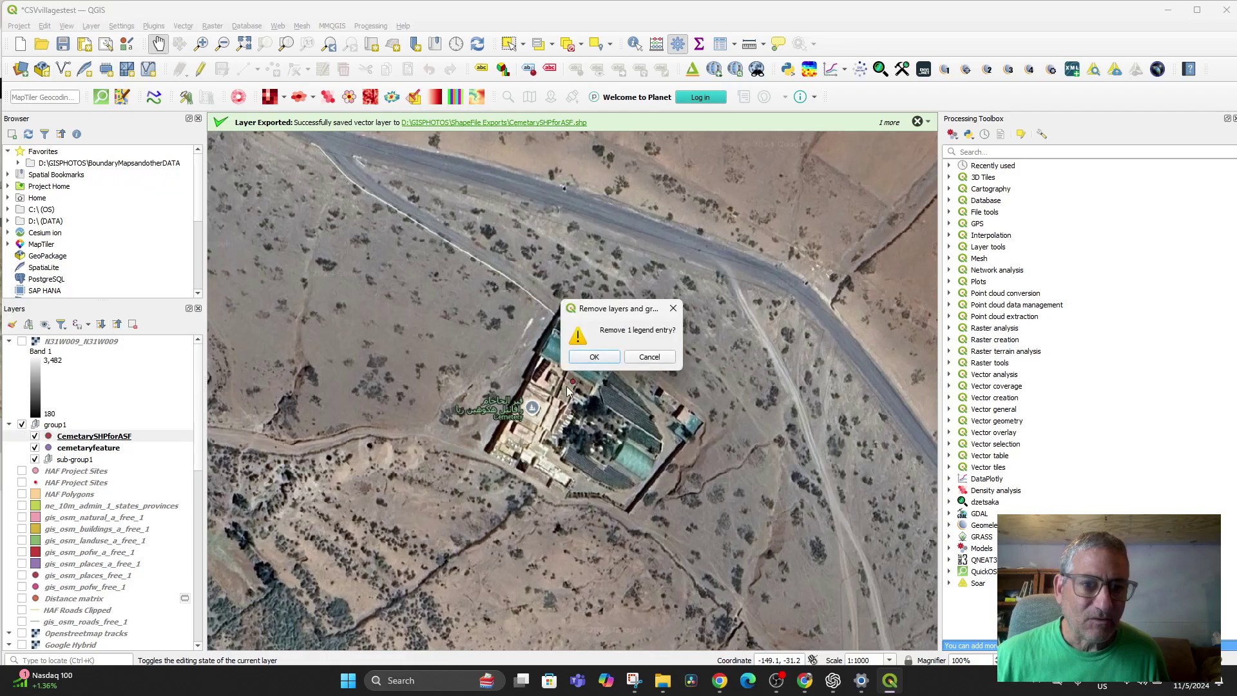
pyautogui.click(590, 358)
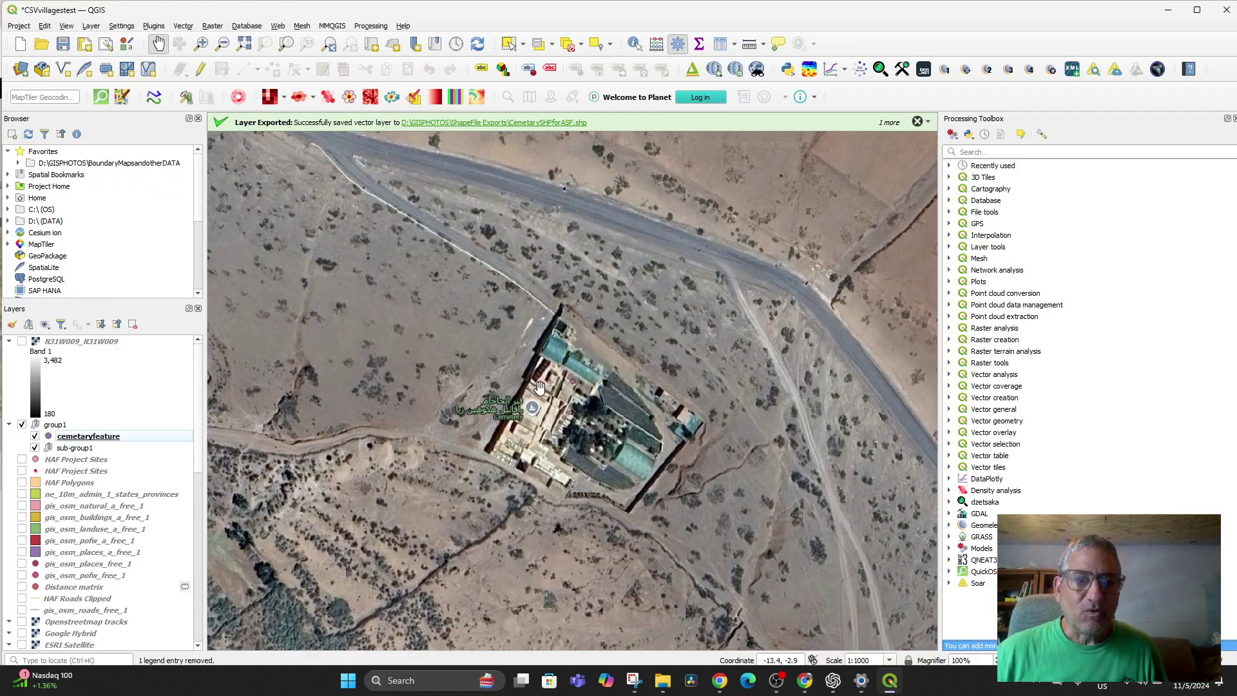
pyautogui.scroll(1, 523, 404)
pyautogui.scroll(-2, 630, 425)
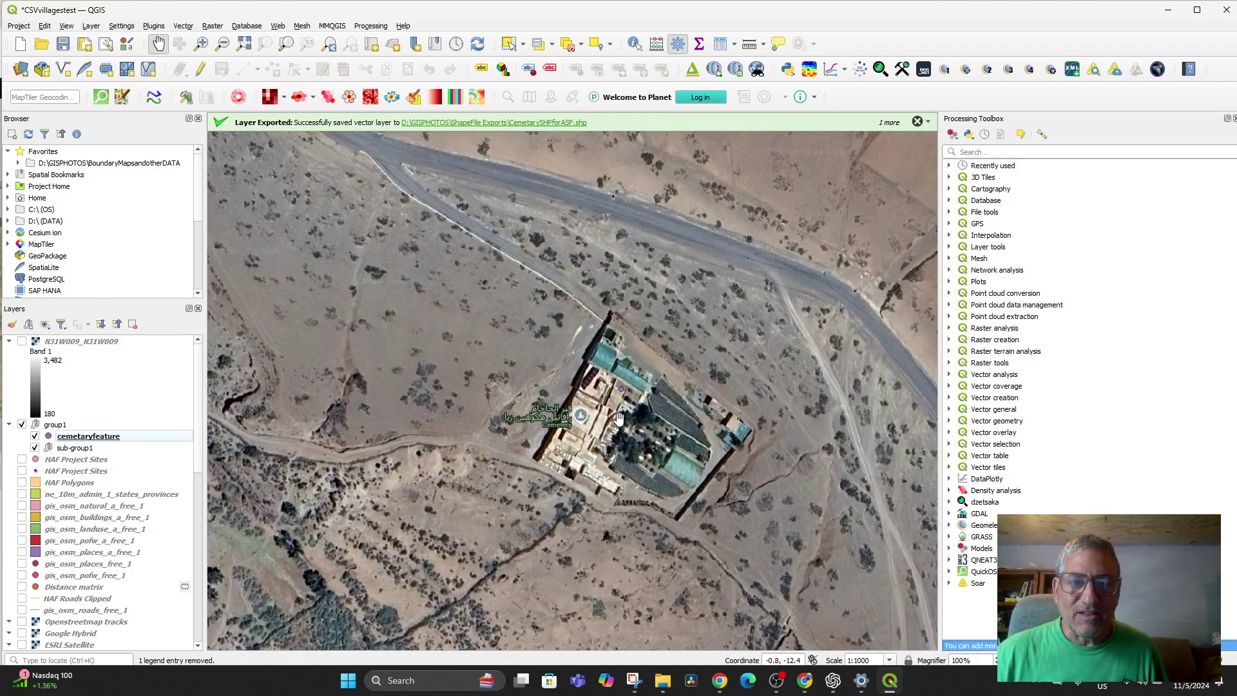
pyautogui.scroll(1, 630, 425)
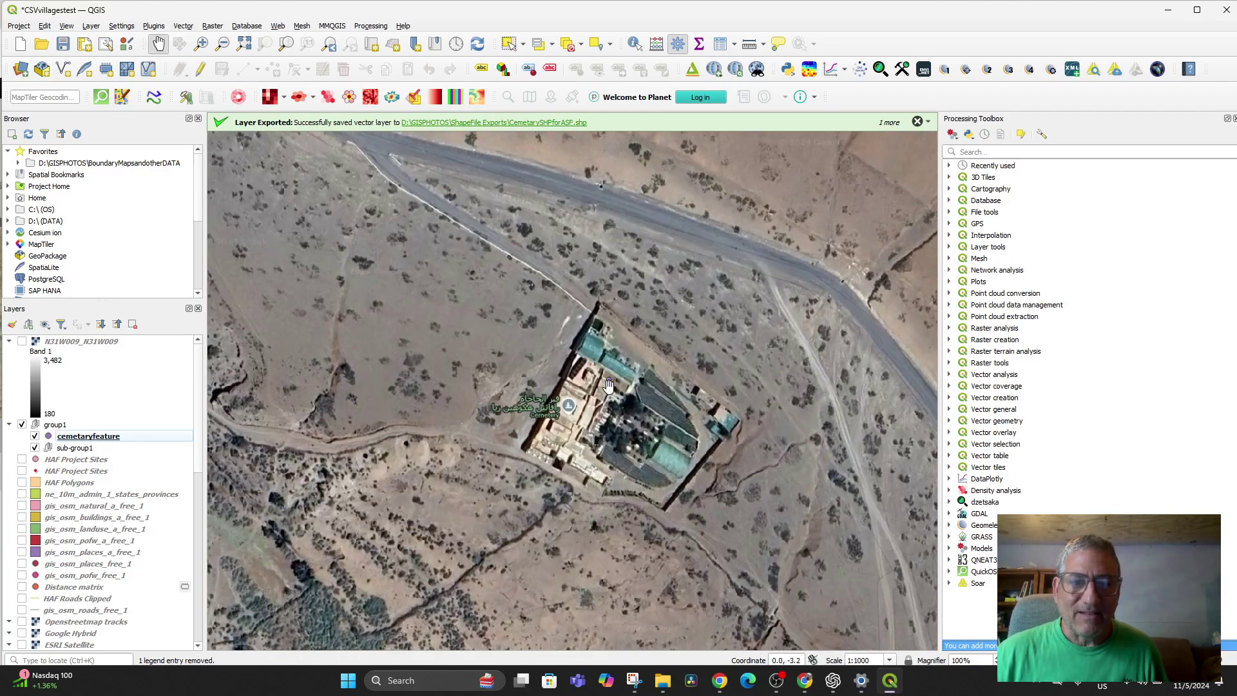
# Export the cemetaryfeature layer as an ESRI Shapefile in EPSG:4326, overwriting CemetarySHPforASF.shp in the ShapeFile Exports folder.
pyautogui.rightClick(78, 439)
pyautogui.moveTo(117, 388)
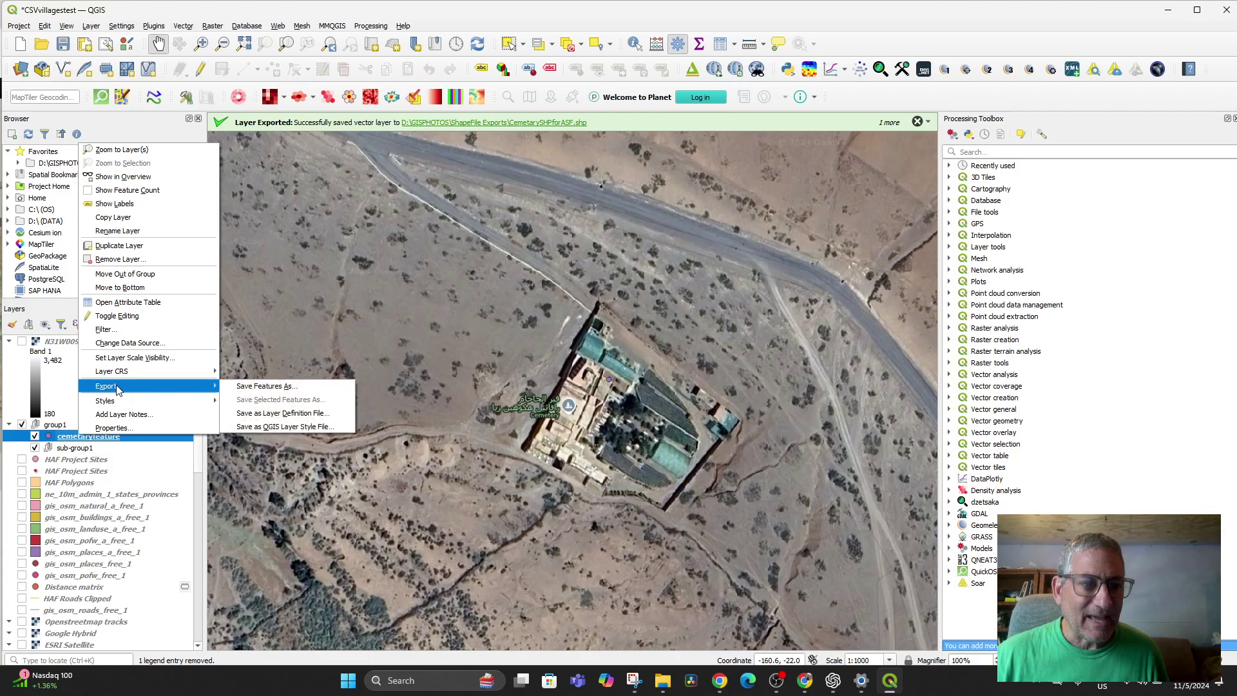
pyautogui.click(267, 387)
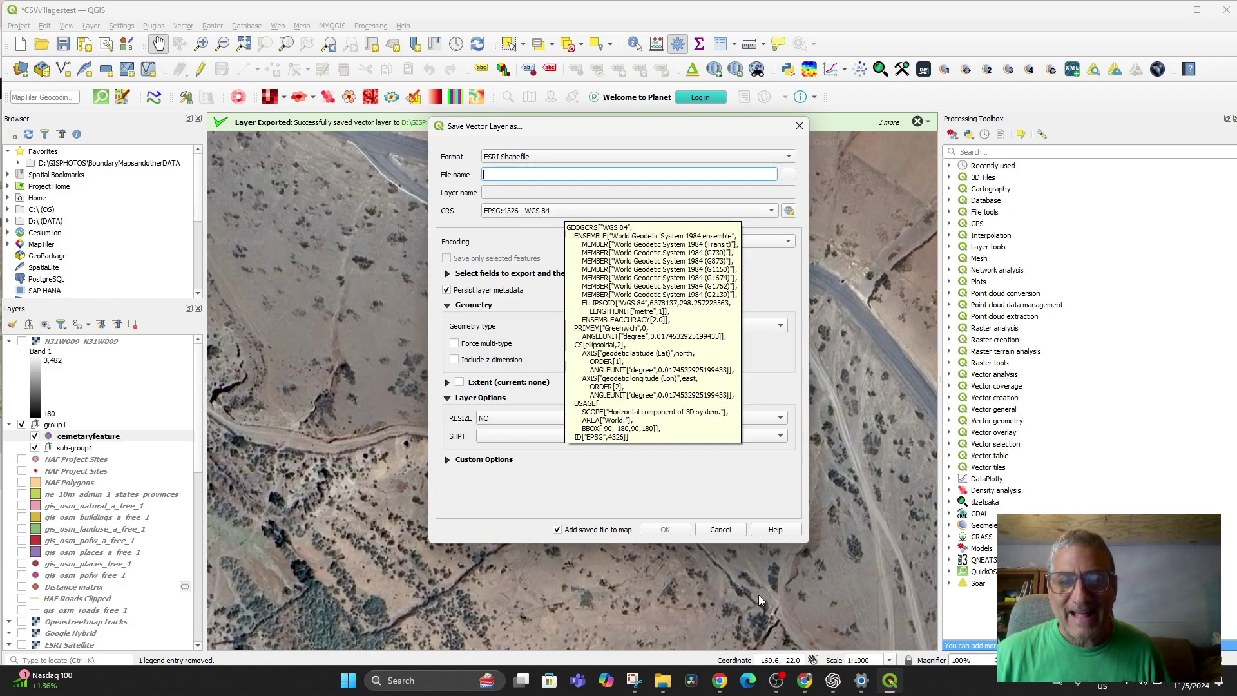
pyautogui.click(720, 681)
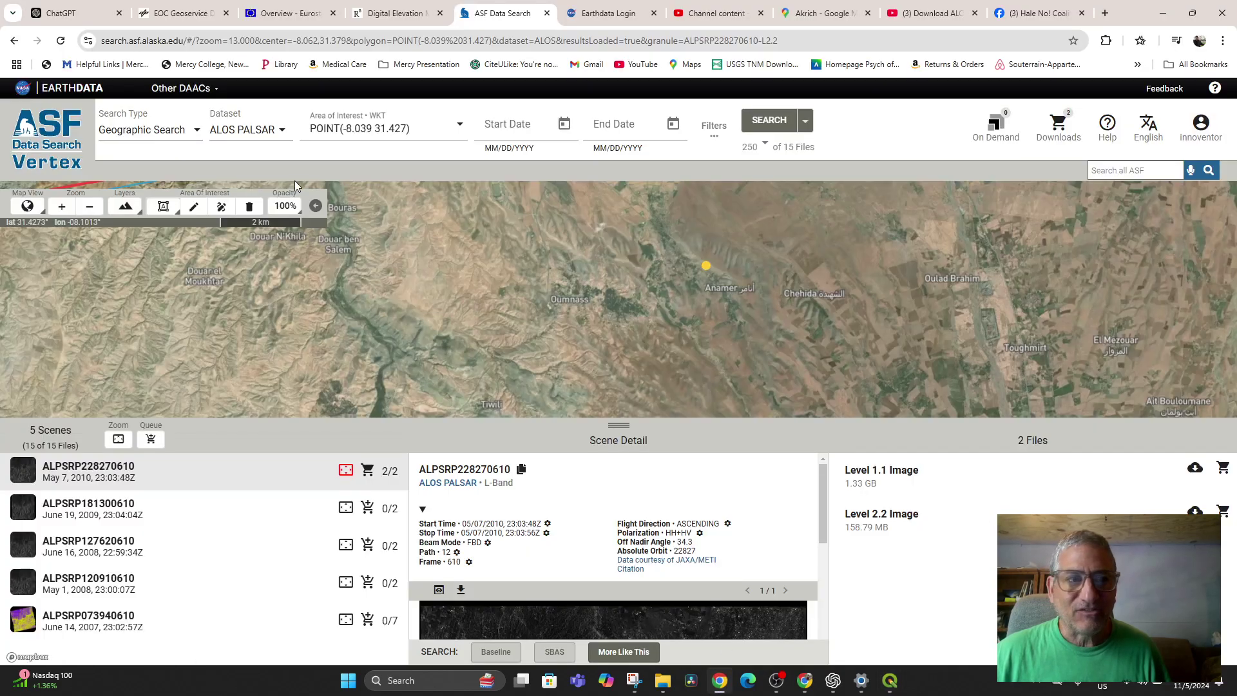
pyautogui.click(890, 681)
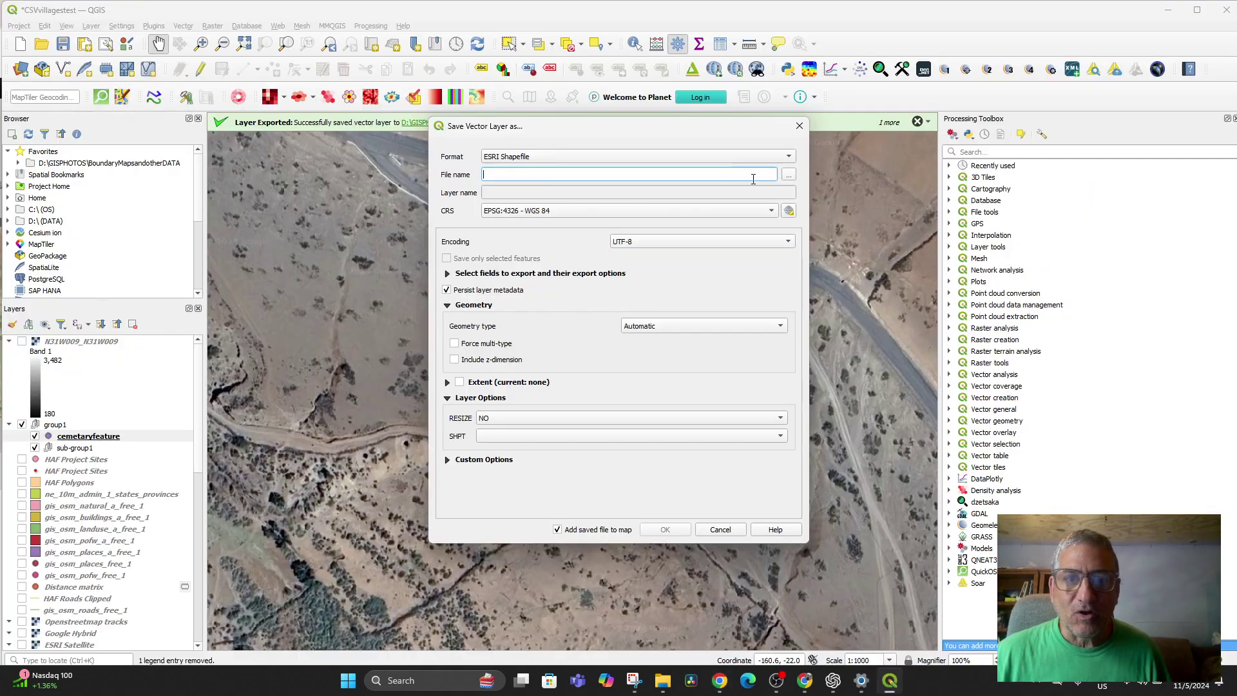
pyautogui.click(789, 176)
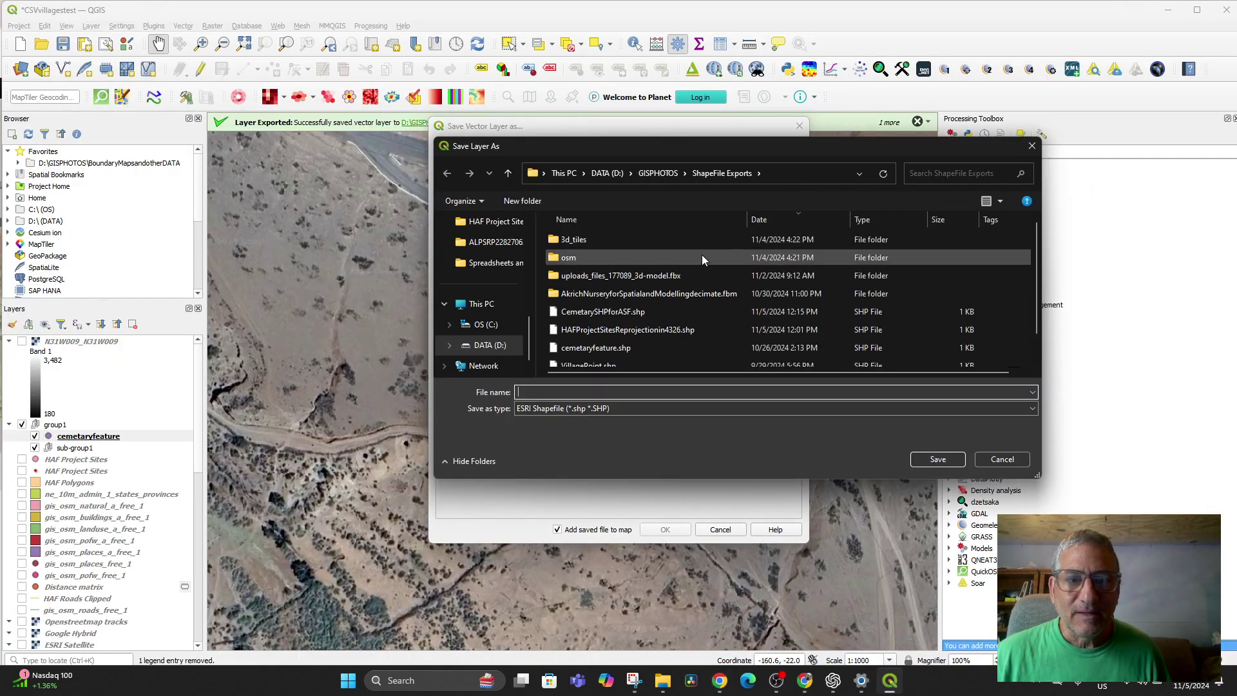
pyautogui.click(628, 313)
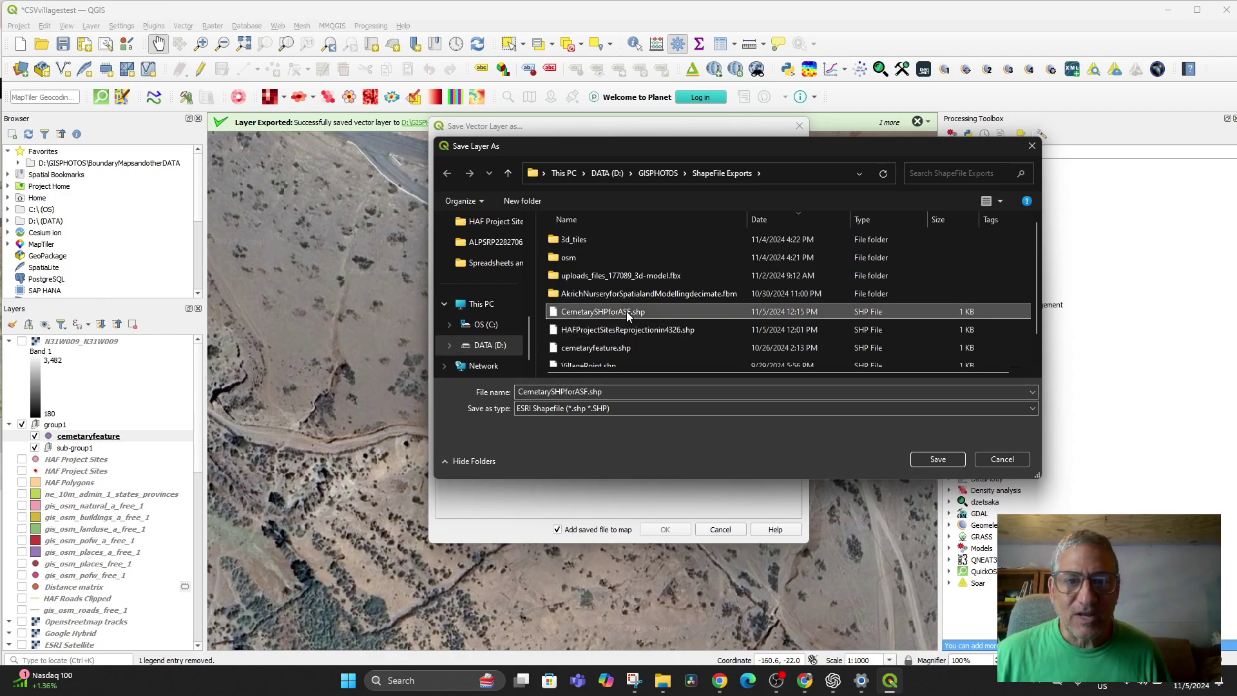
pyautogui.click(934, 462)
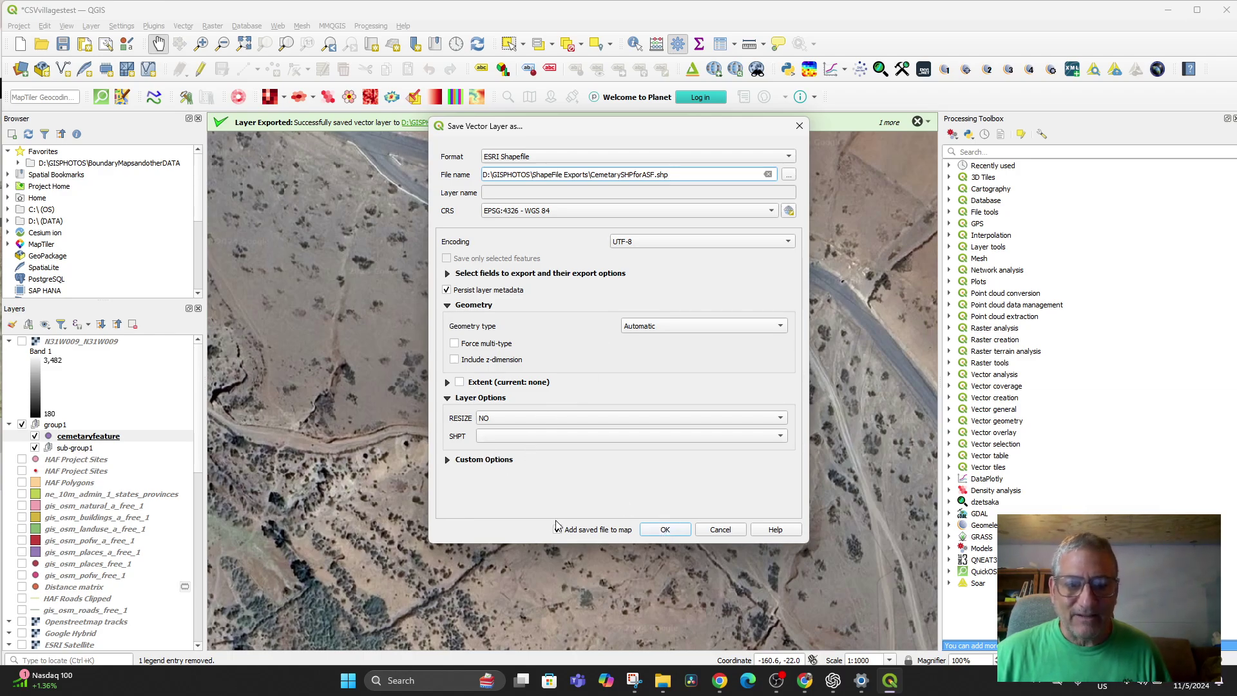
pyautogui.click(671, 534)
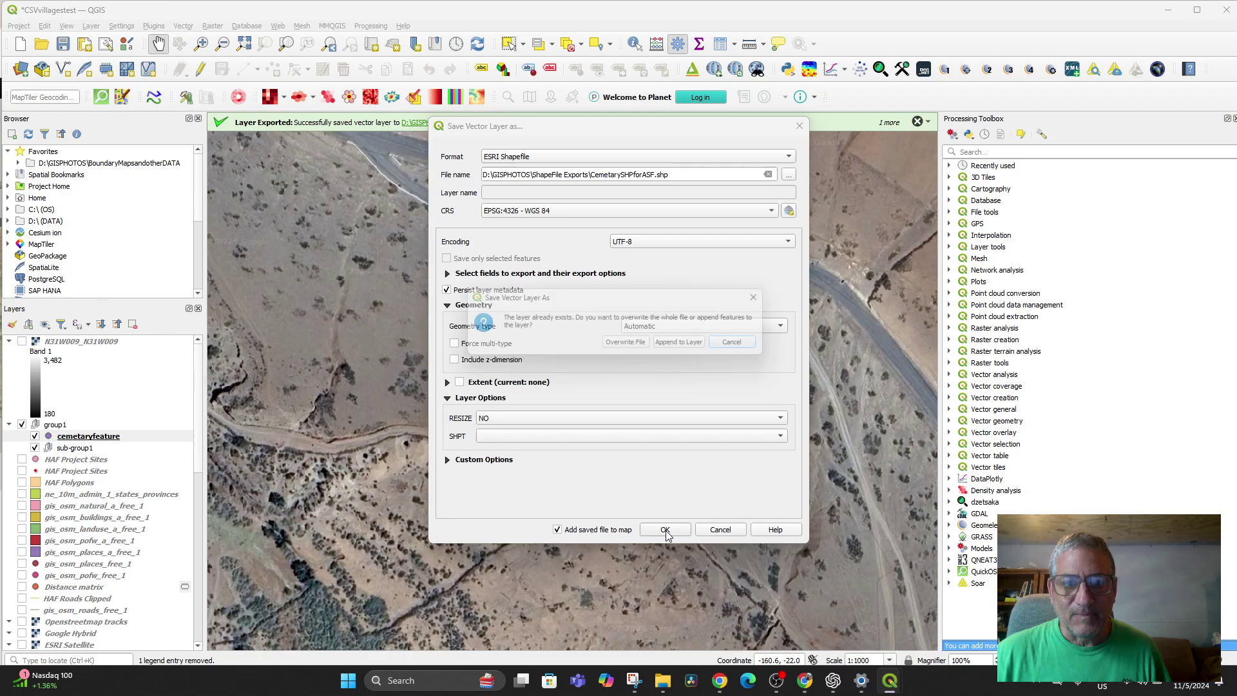
pyautogui.click(630, 346)
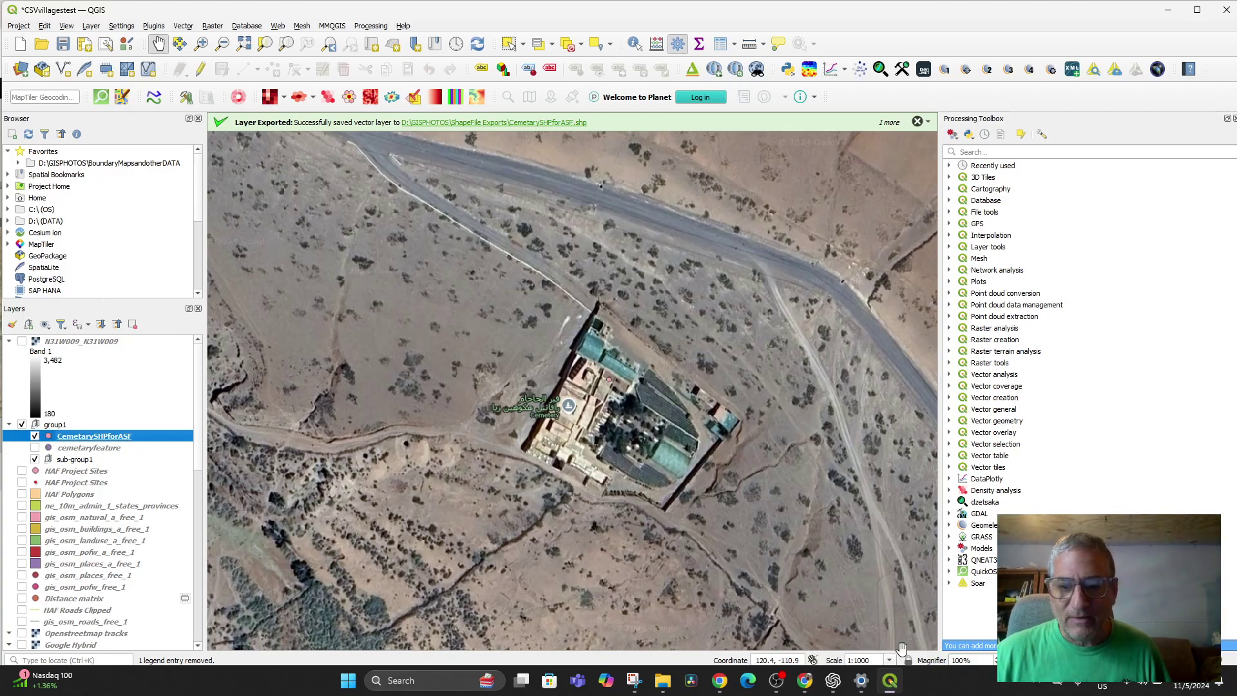
# Switch to ASF Data Search and try to import the CemetarySHPforASF OpenOffice table file as the area of interest.
pyautogui.click(725, 681)
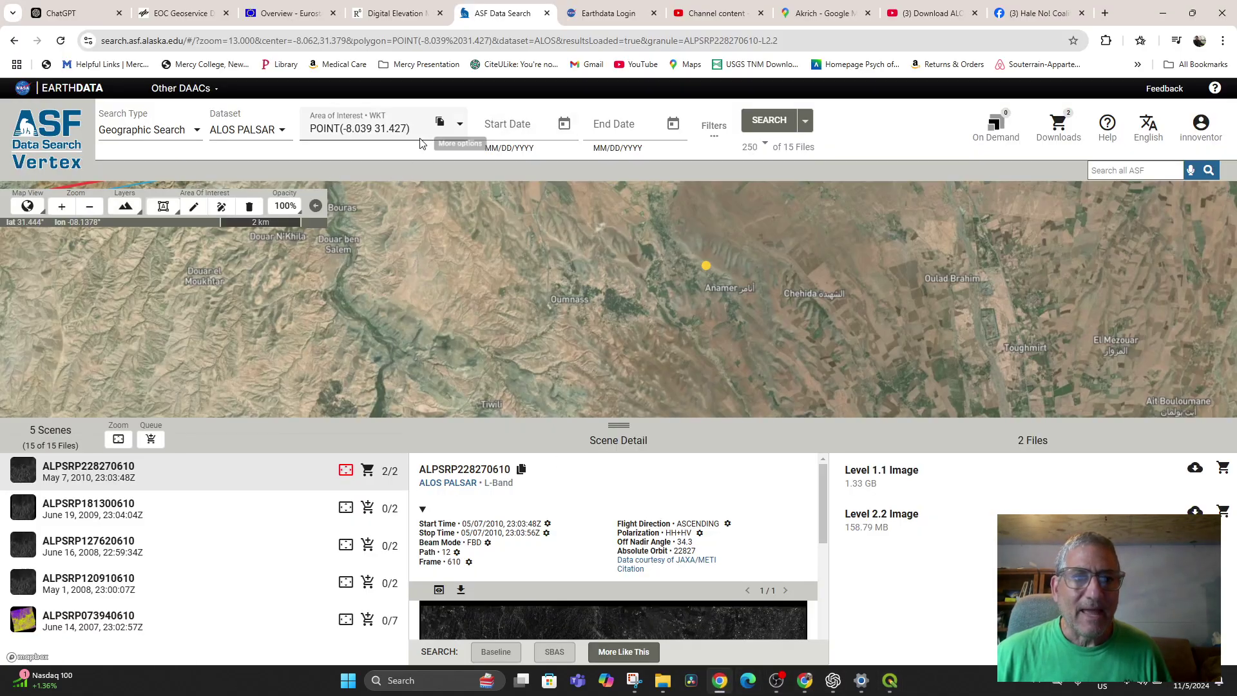
pyautogui.click(461, 127)
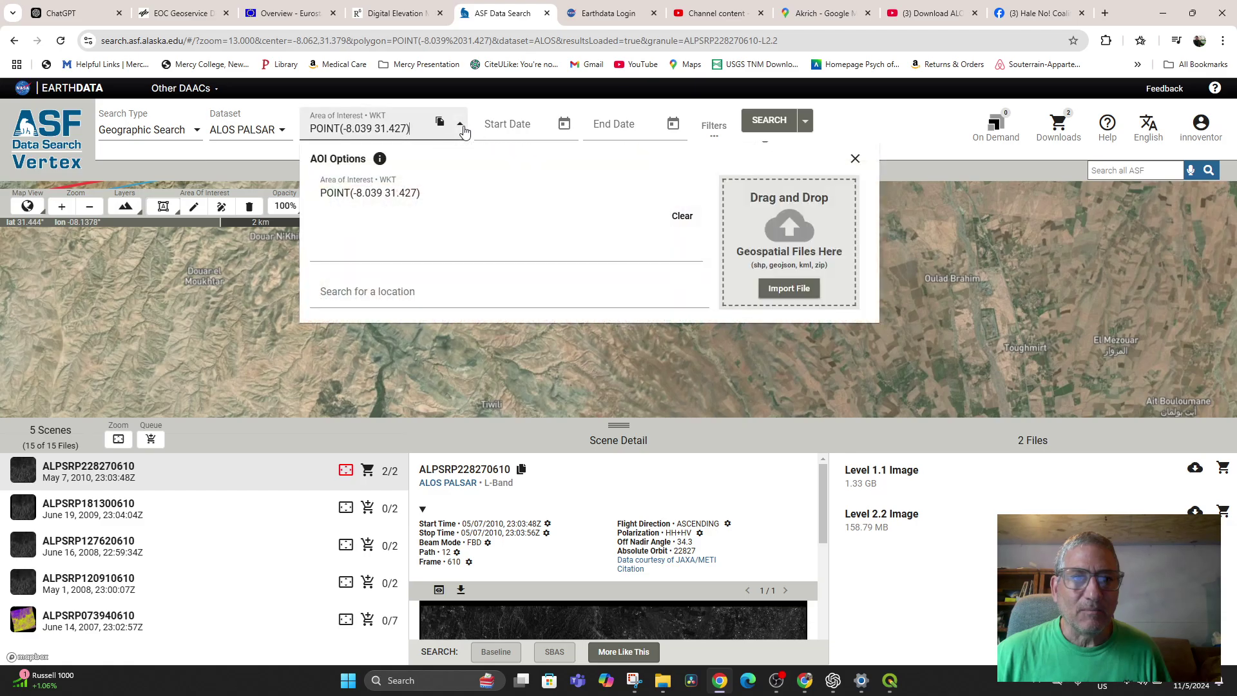
pyautogui.click(785, 291)
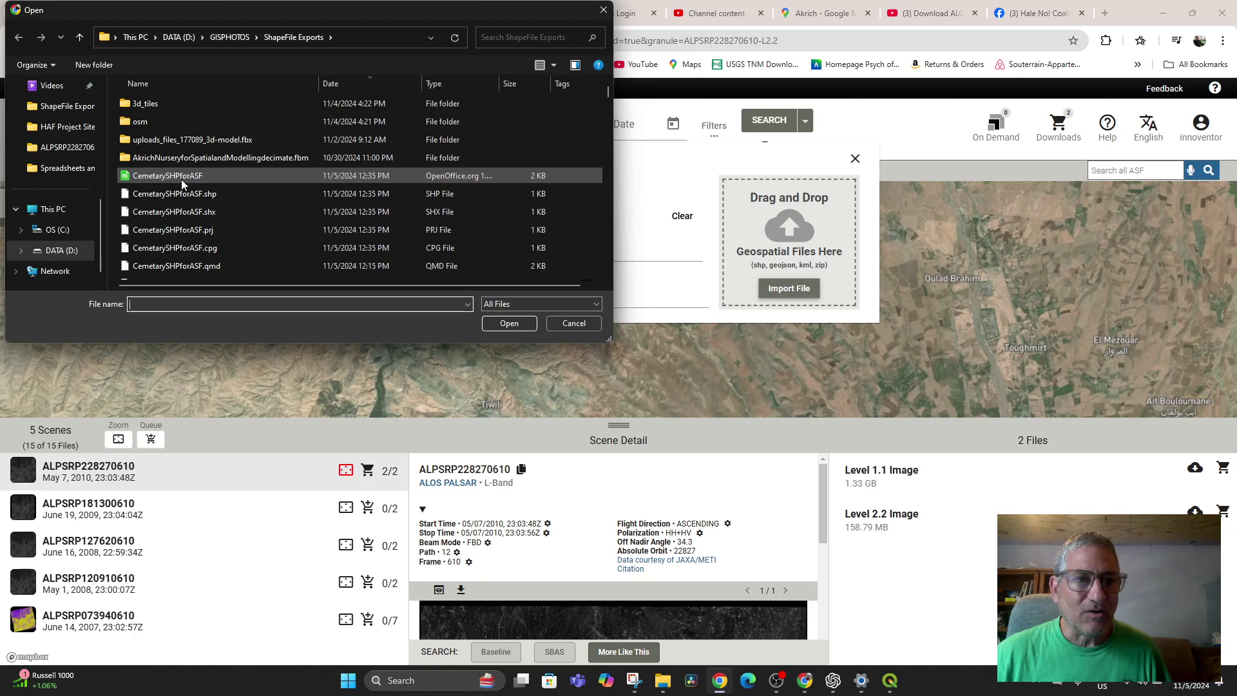
pyautogui.click(181, 179)
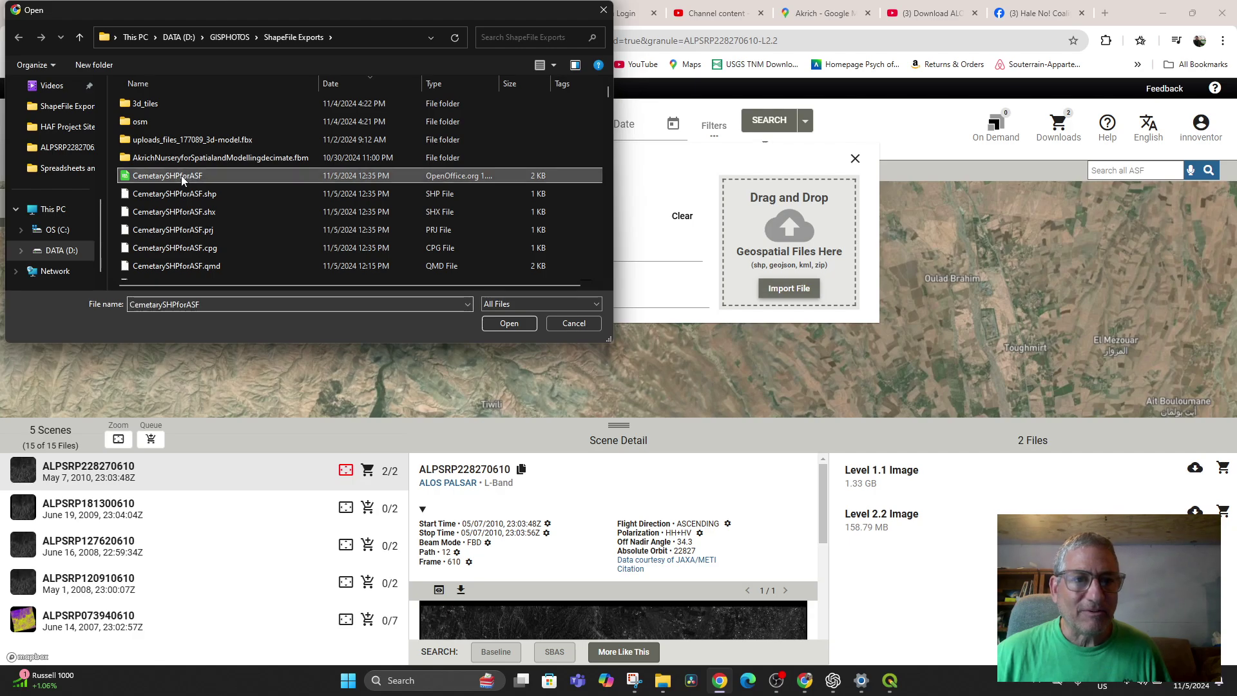
pyautogui.click(506, 324)
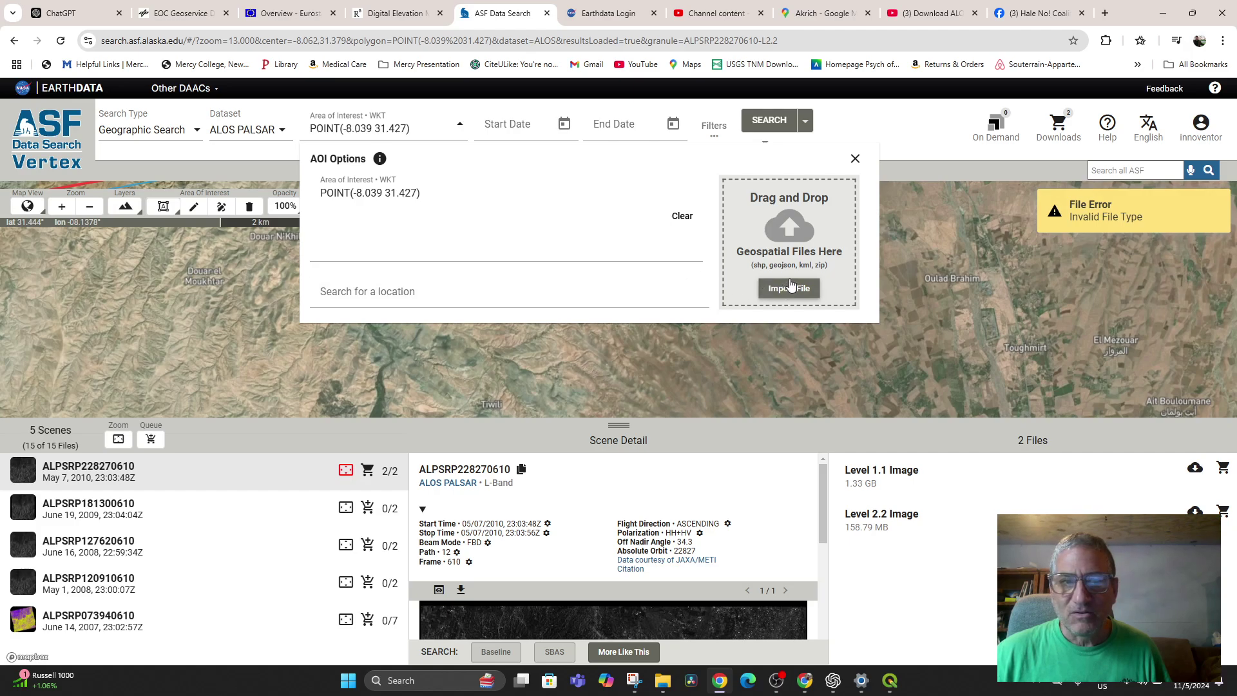
# Clear the current area of interest and import CemetarySHPforASF.shp in its place.
pyautogui.click(682, 215)
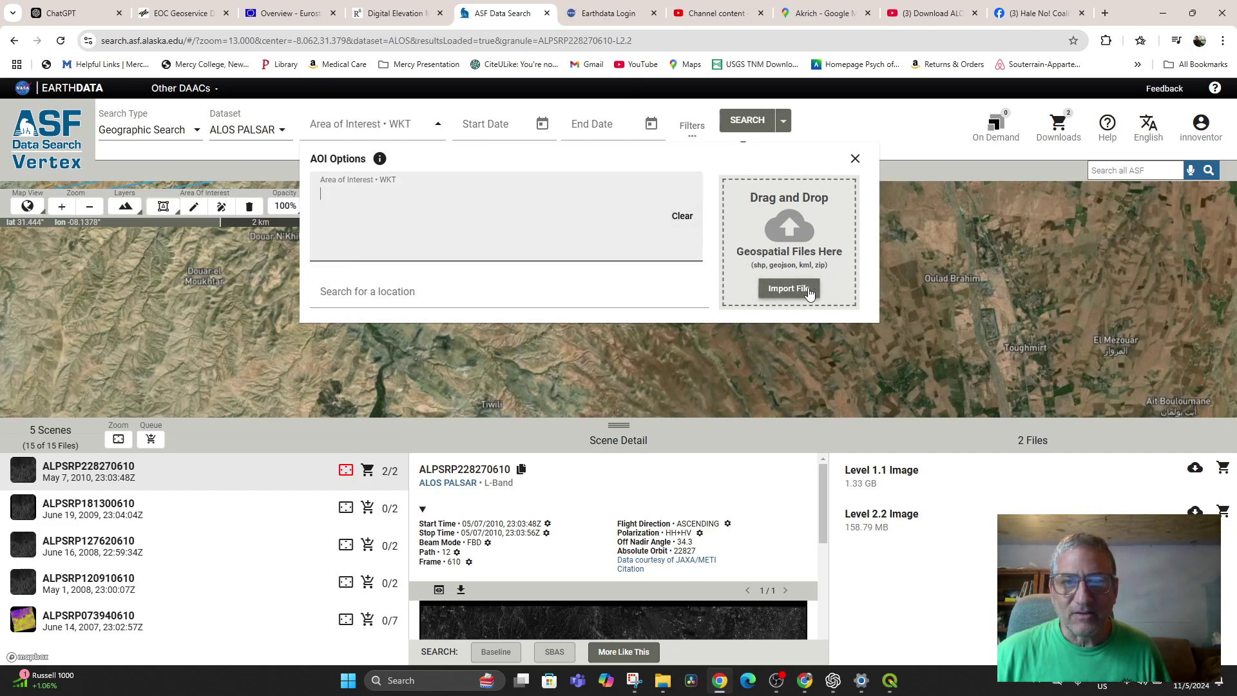
pyautogui.click(787, 289)
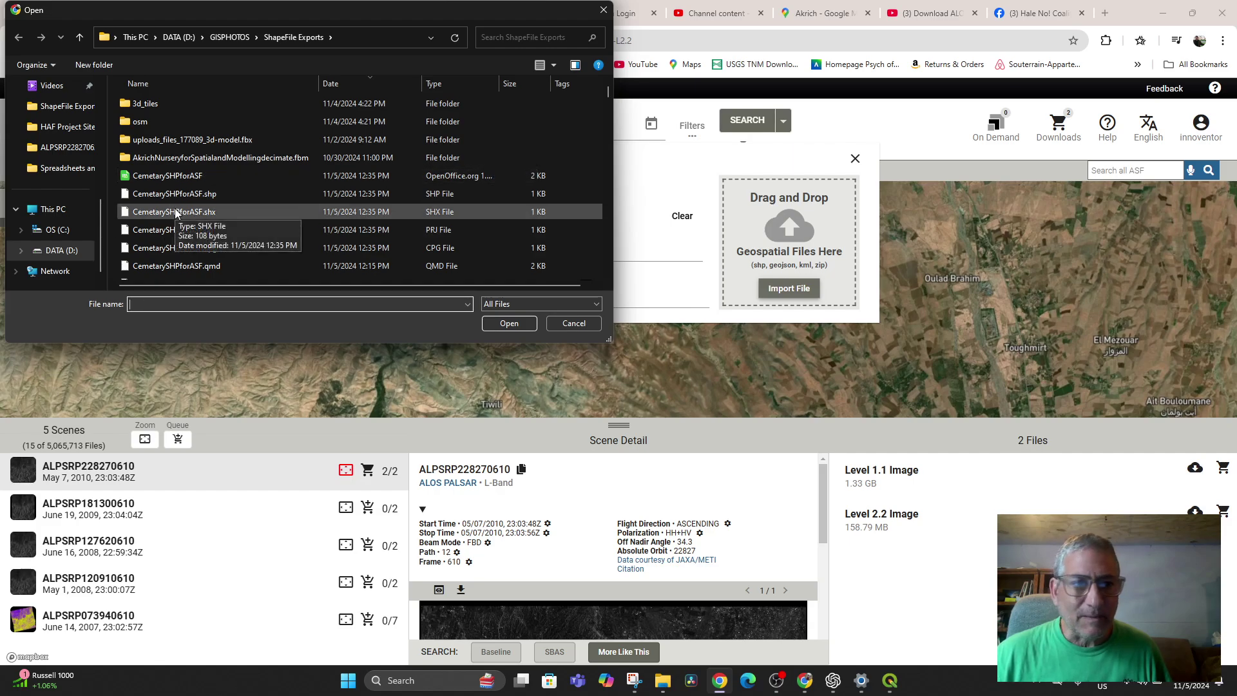
pyautogui.click(202, 196)
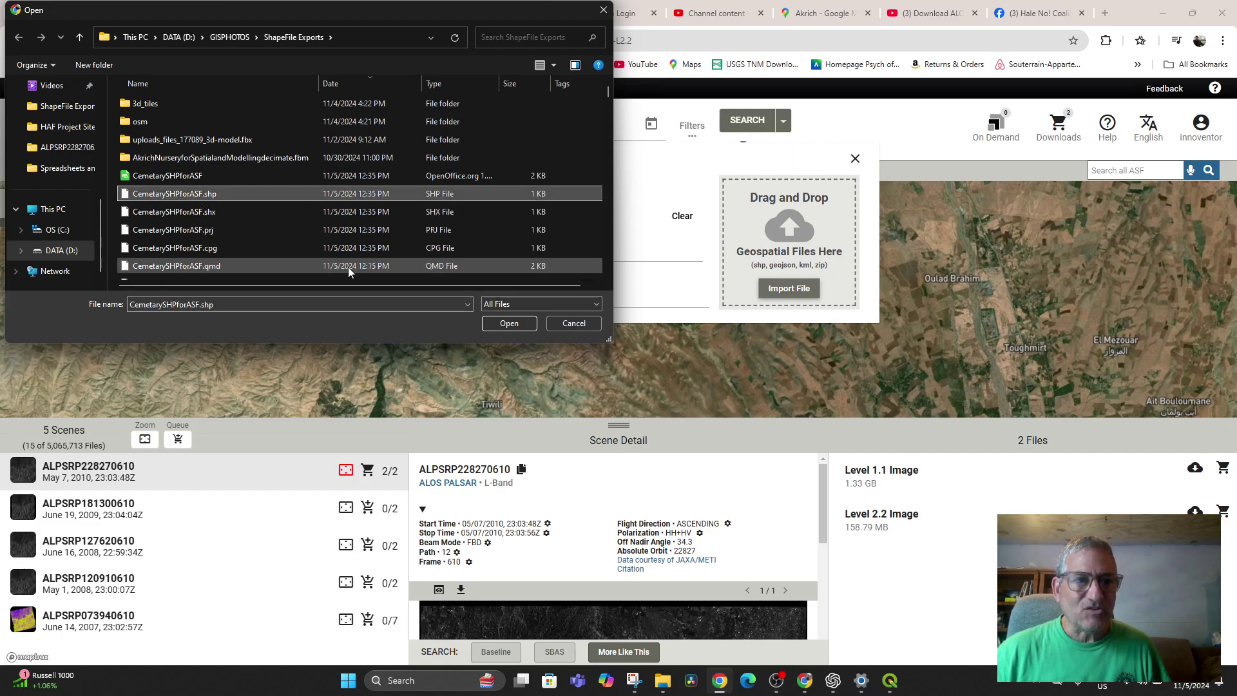
pyautogui.click(509, 324)
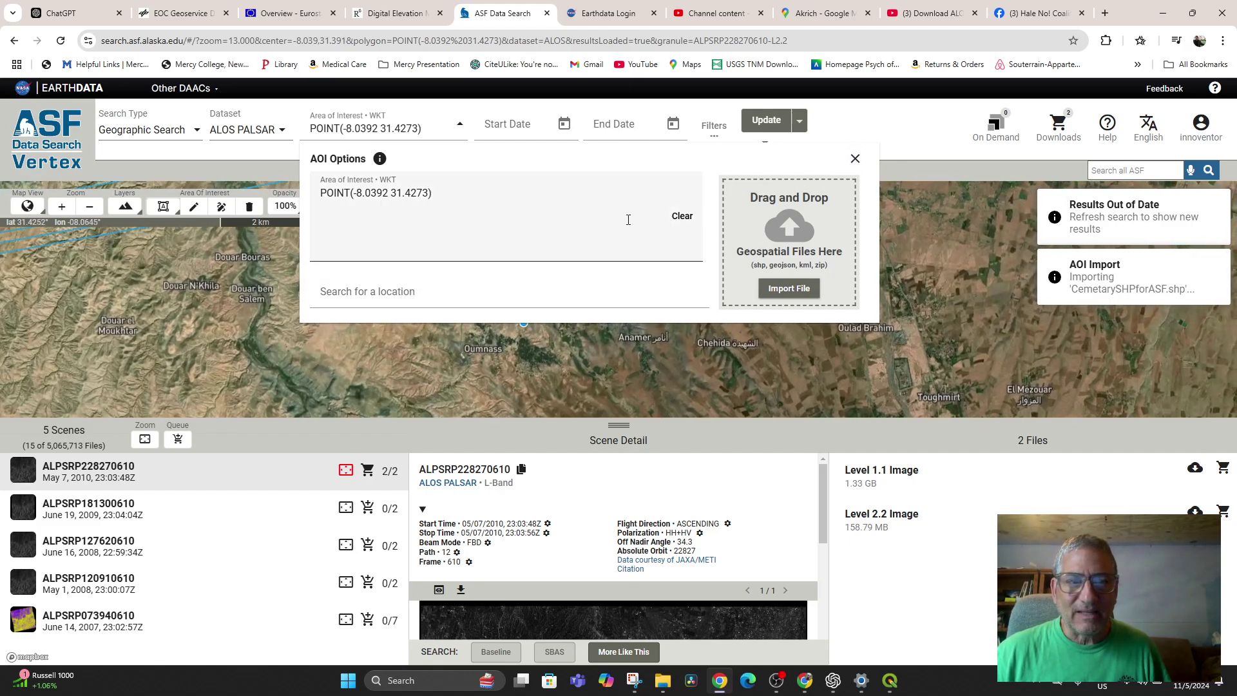
pyautogui.click(855, 158)
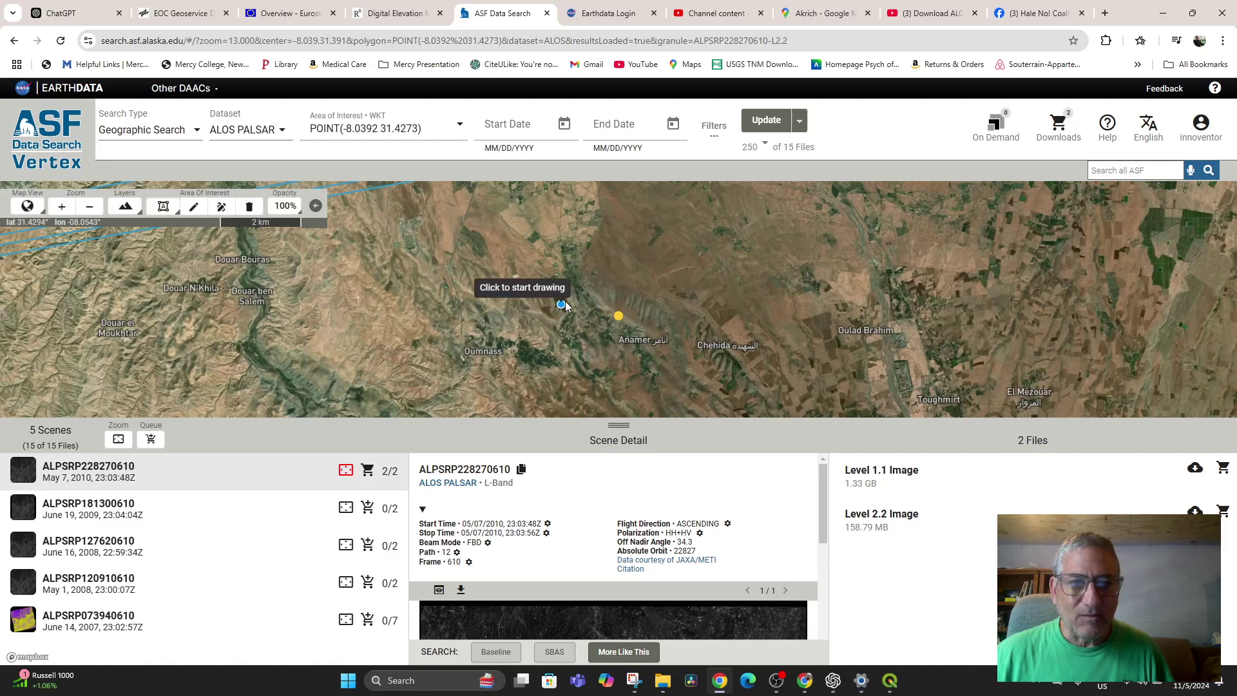
# Draw a rectangular area of interest around Anamer, from about -8.0562, 31.4351 to -8.016, 31.4071, and update the search results.
pyautogui.click(555, 280)
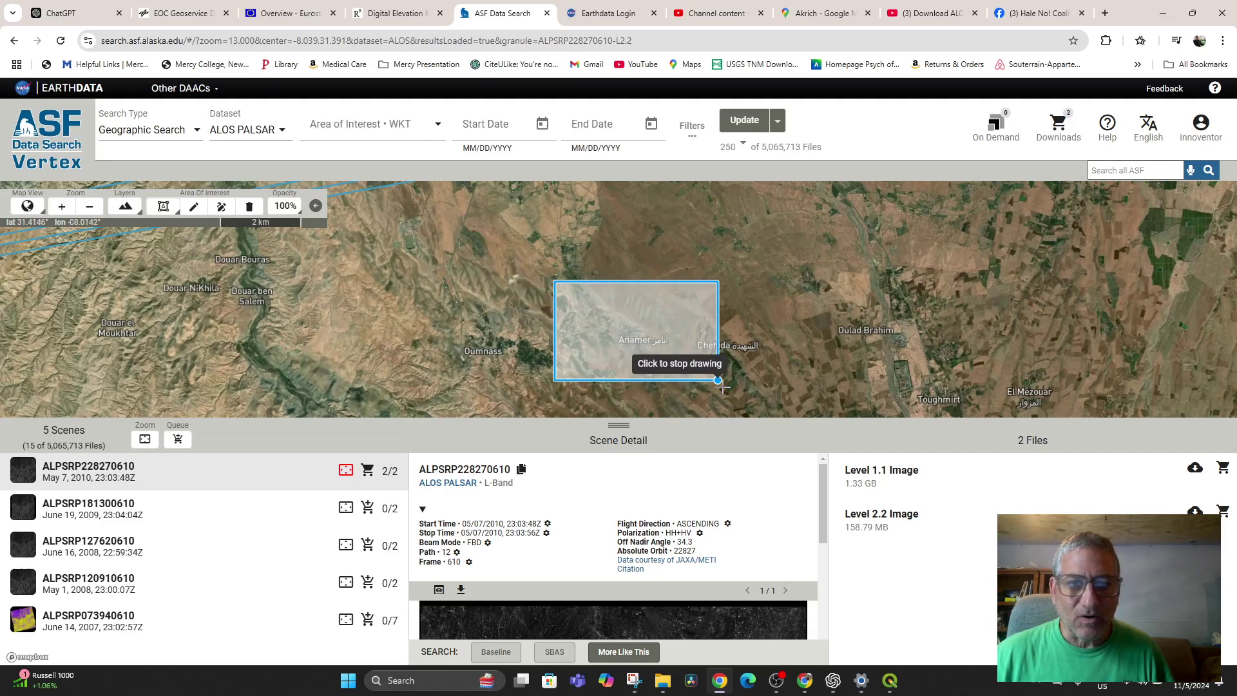
pyautogui.click(706, 404)
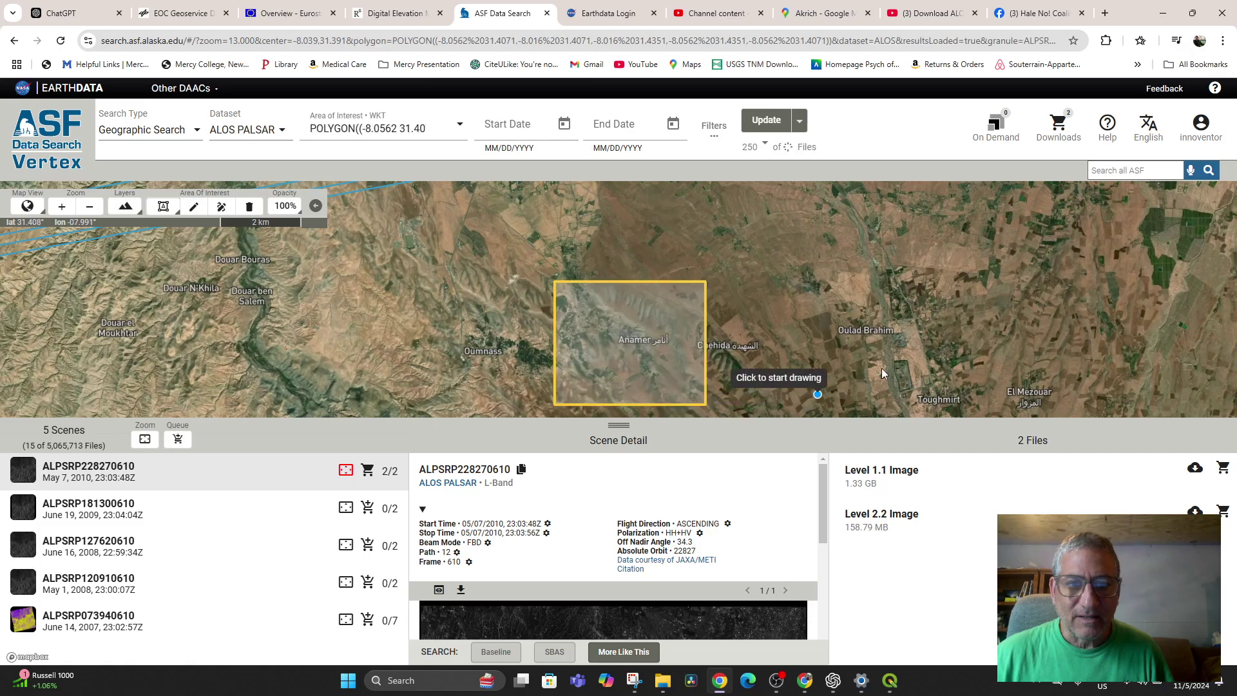
pyautogui.scroll(-3, 712, 522)
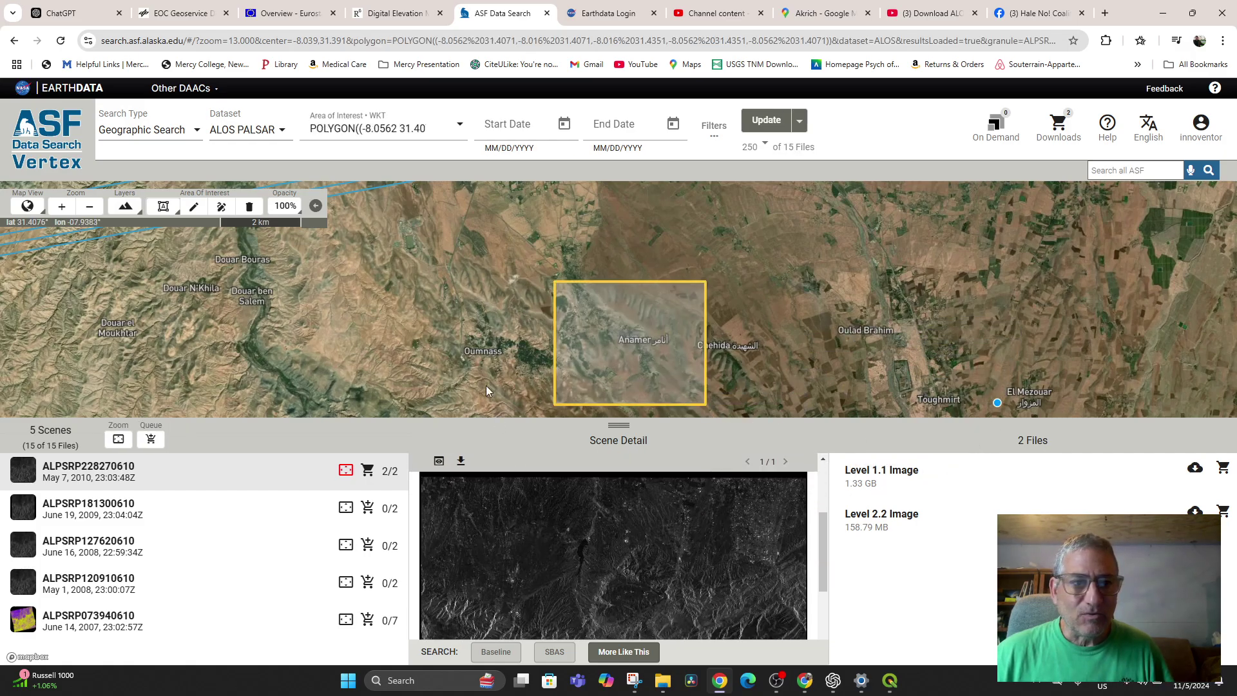
pyautogui.click(768, 121)
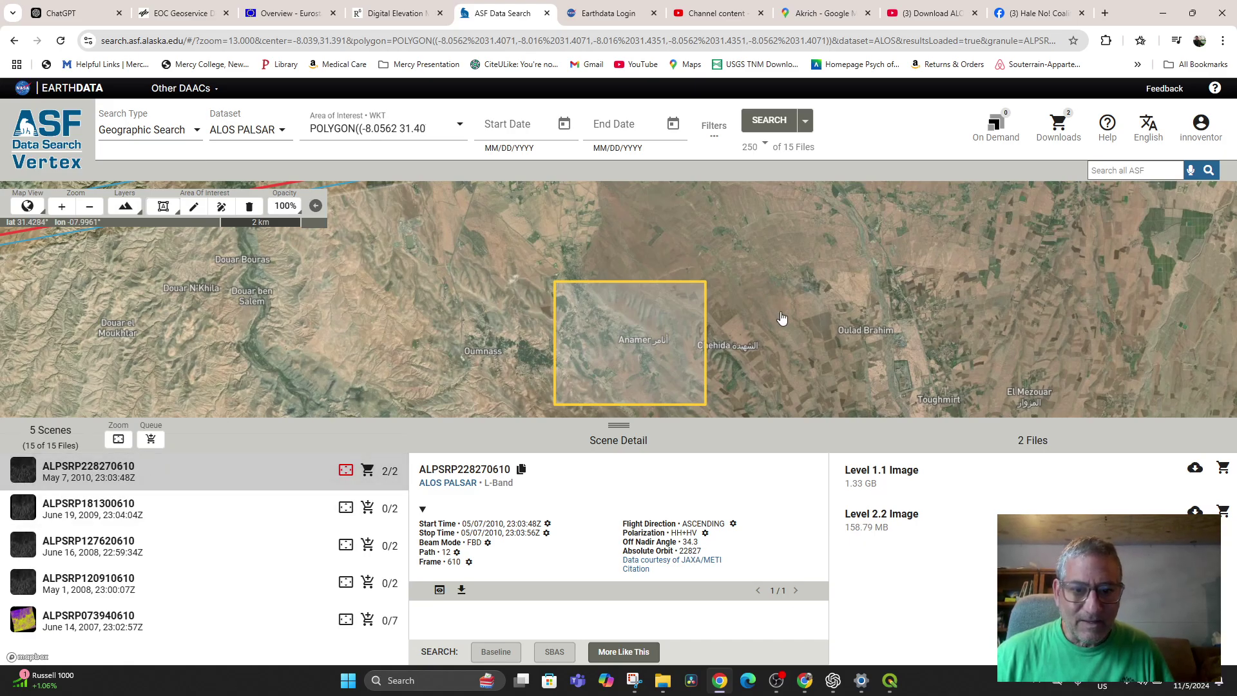
# Capture the scene footprints around the area of interest together with the results list in Snipping Tool and copy the screenshot.
pyautogui.scroll(-5, 807, 319)
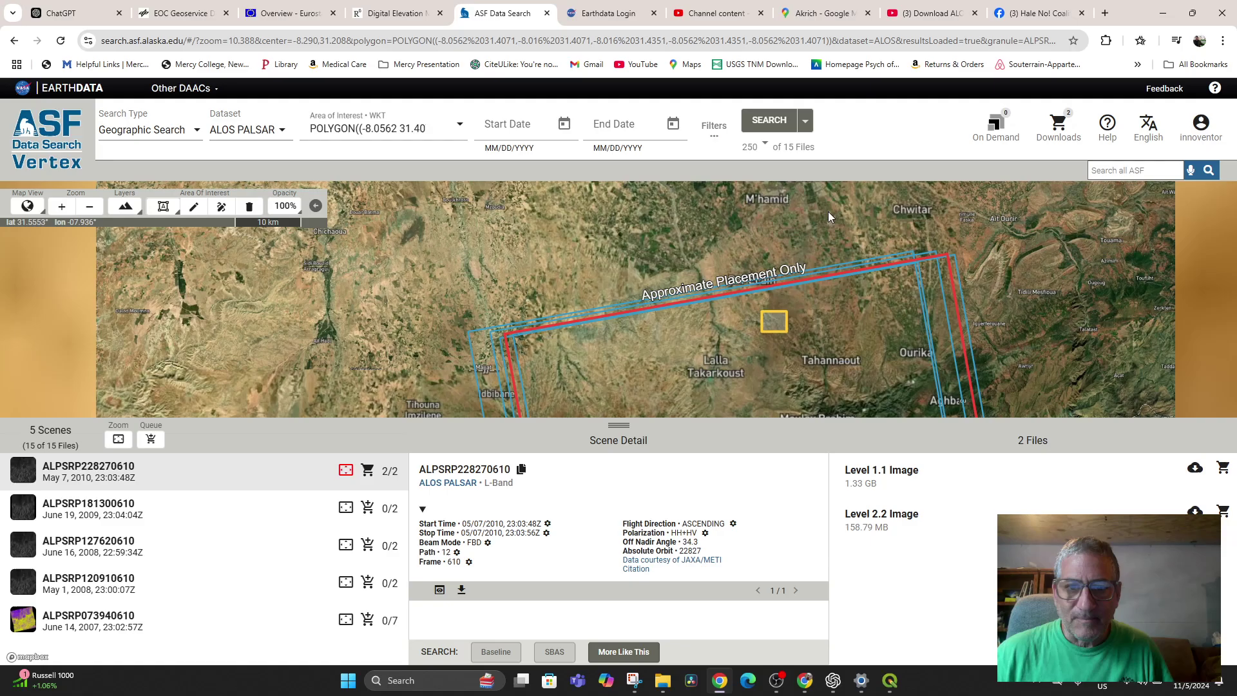
pyautogui.moveTo(815, 226); pyautogui.dragTo(757, 153)
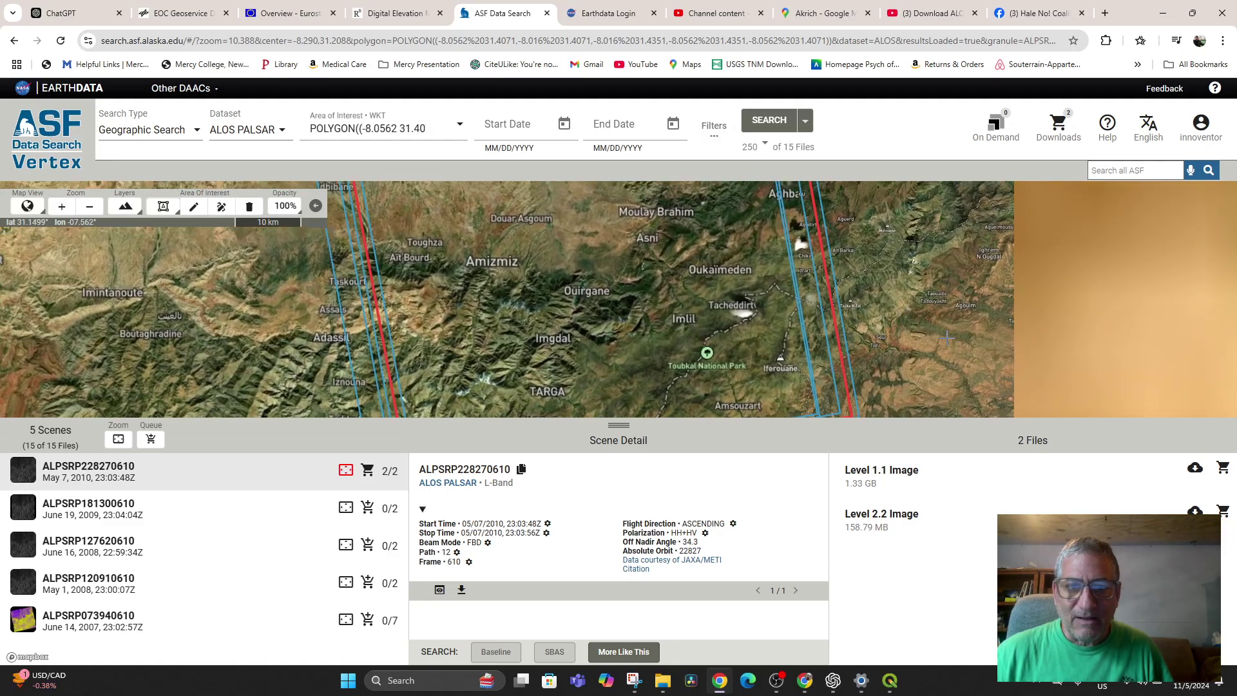
pyautogui.moveTo(946, 337); pyautogui.dragTo(1072, 416)
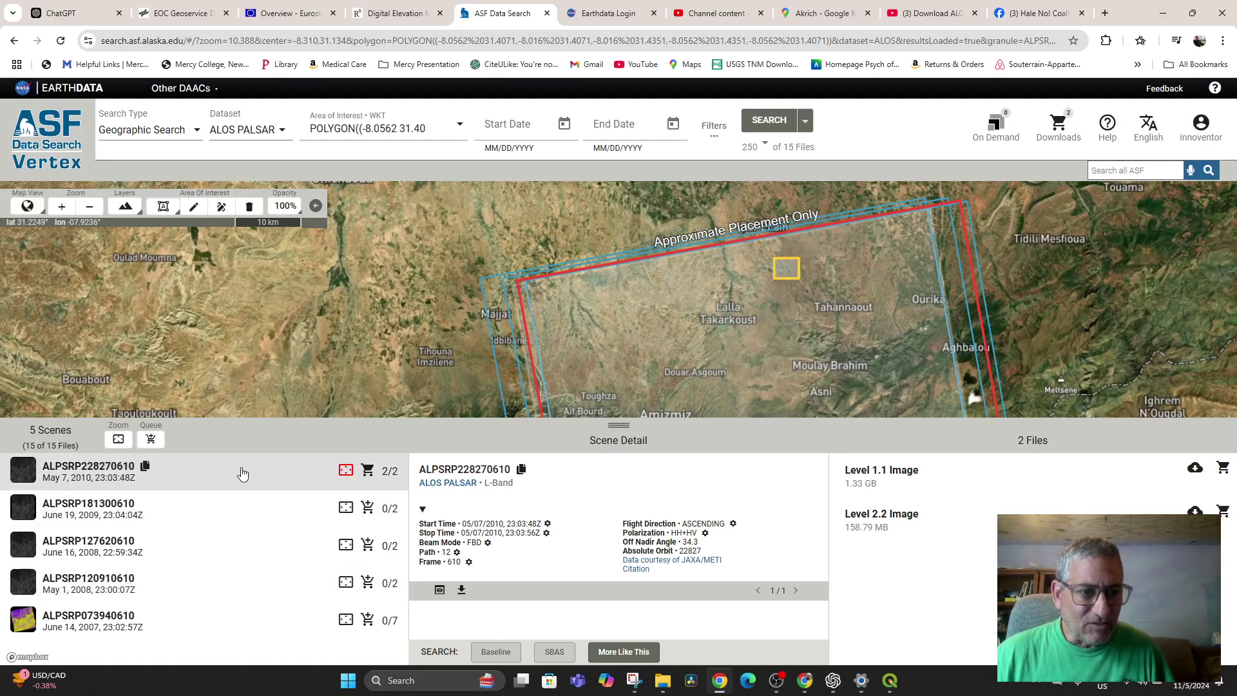
pyautogui.click(119, 441)
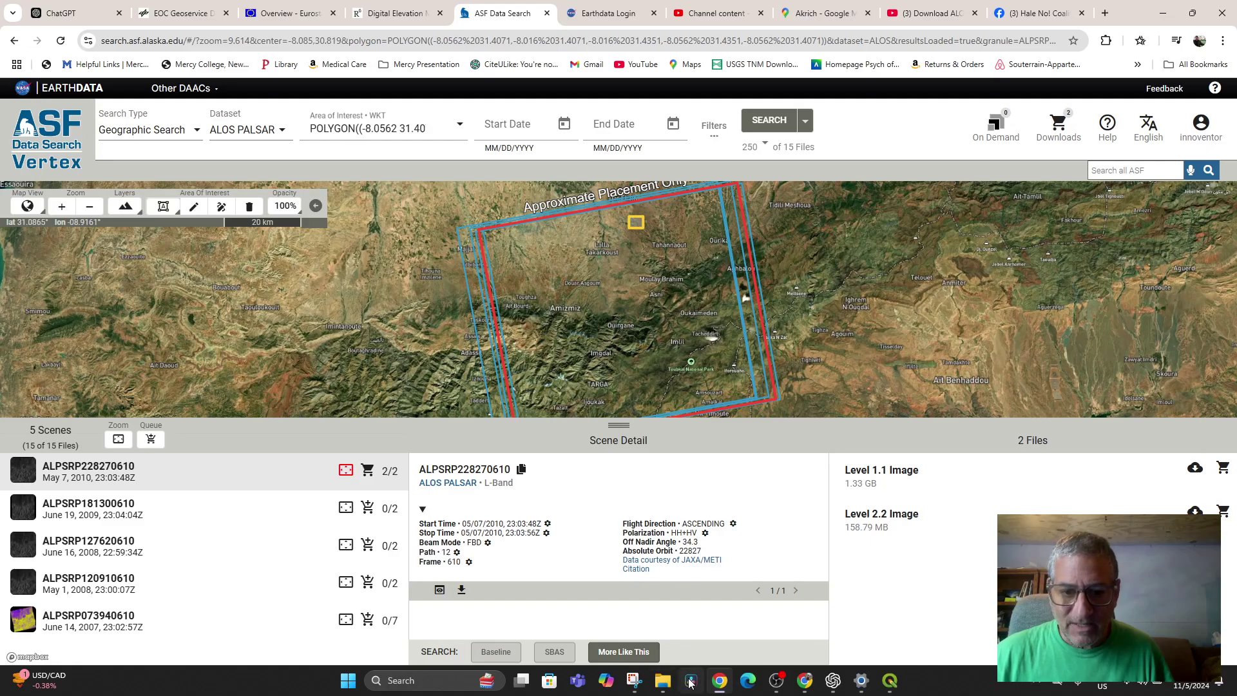
pyautogui.click(634, 680)
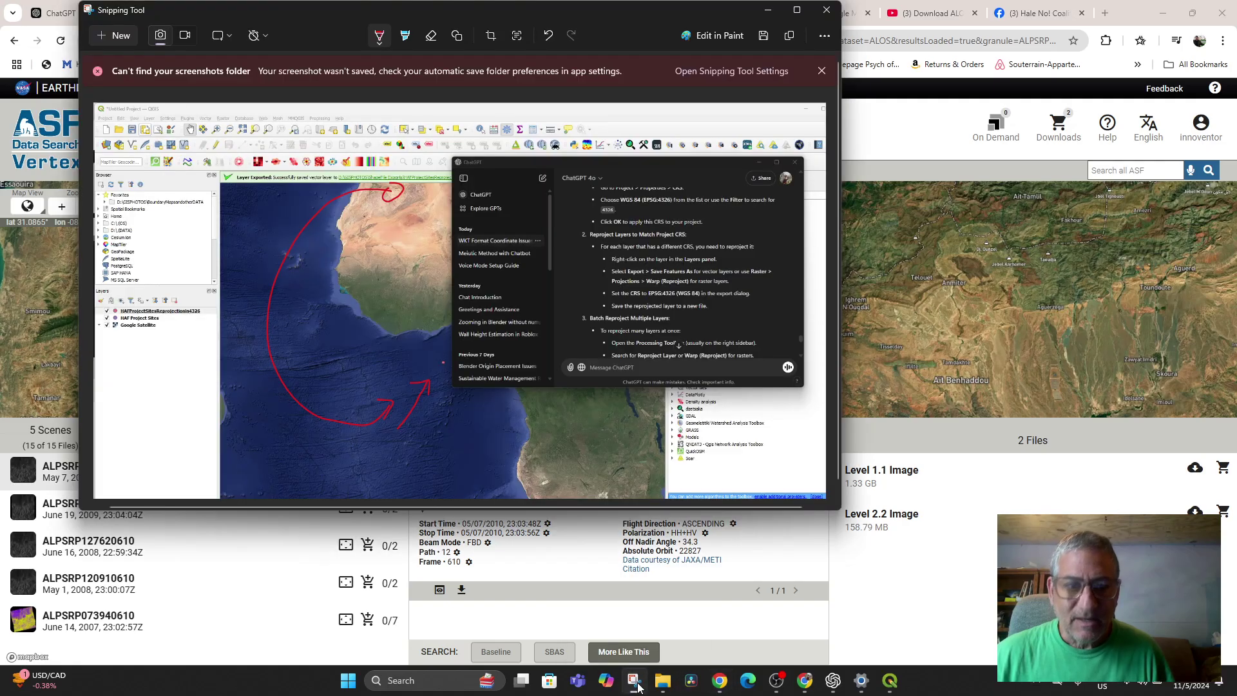
pyautogui.click(119, 37)
pyautogui.press('Escape')
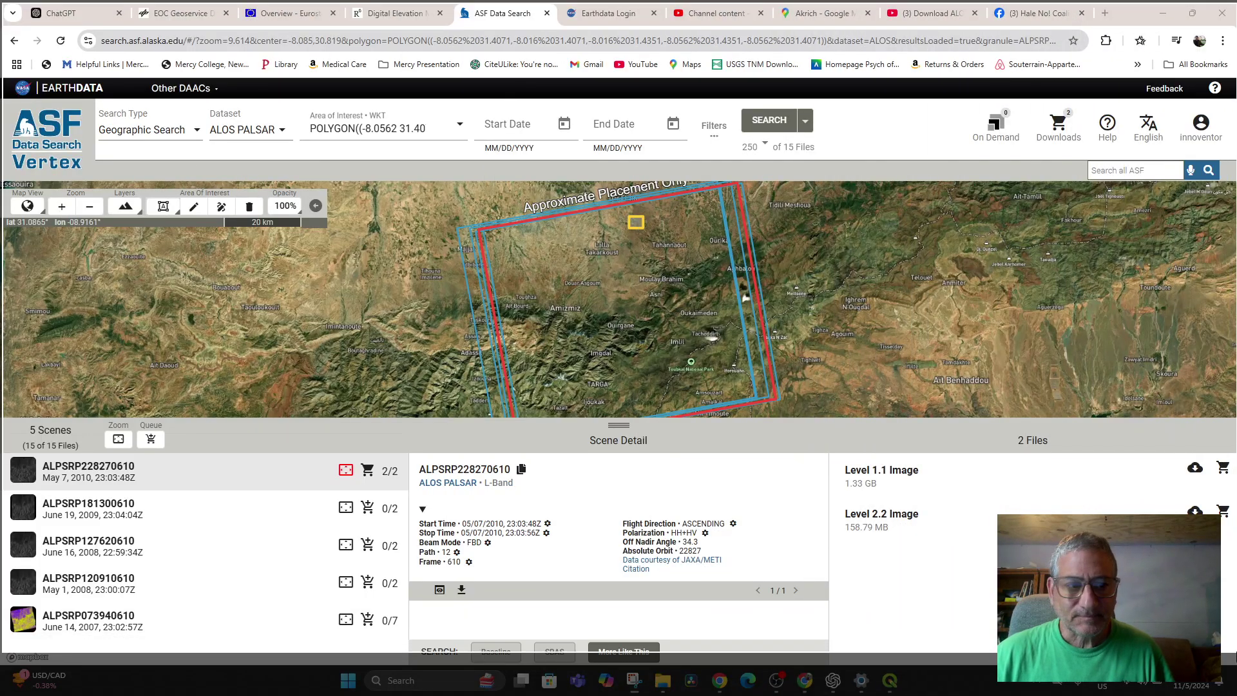
pyautogui.press('super+shift+s')
pyautogui.click(629, 320)
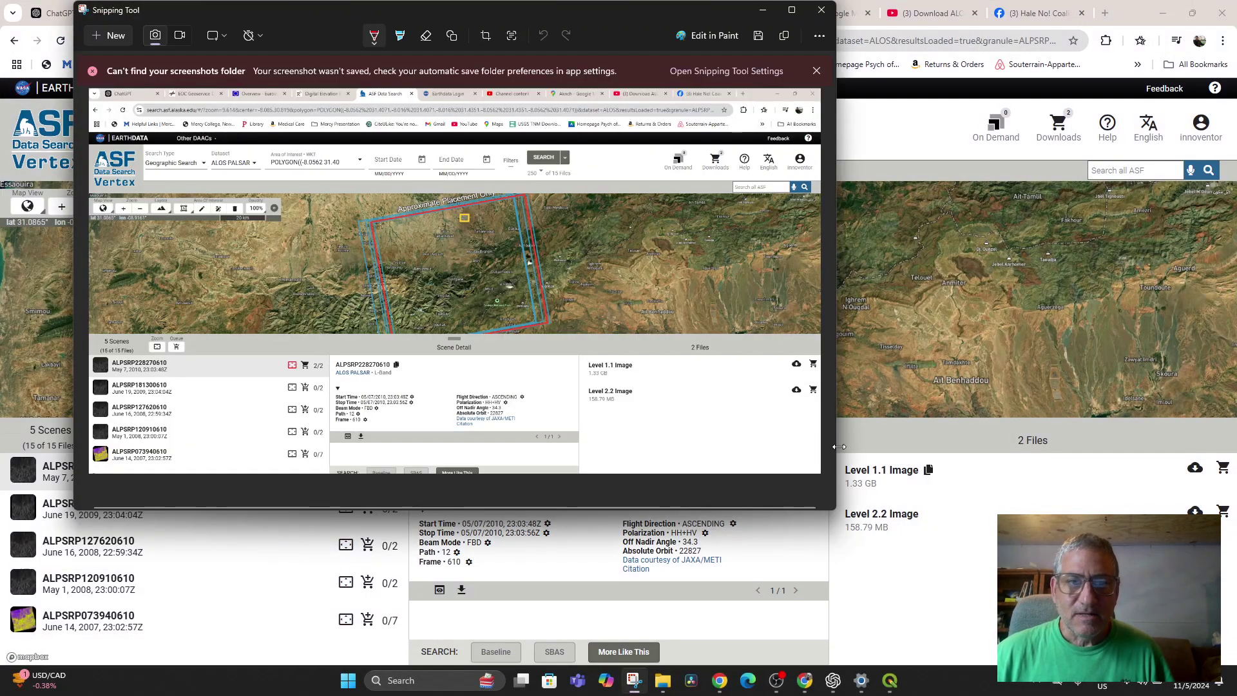
pyautogui.rightClick(629, 320)
pyautogui.click(669, 355)
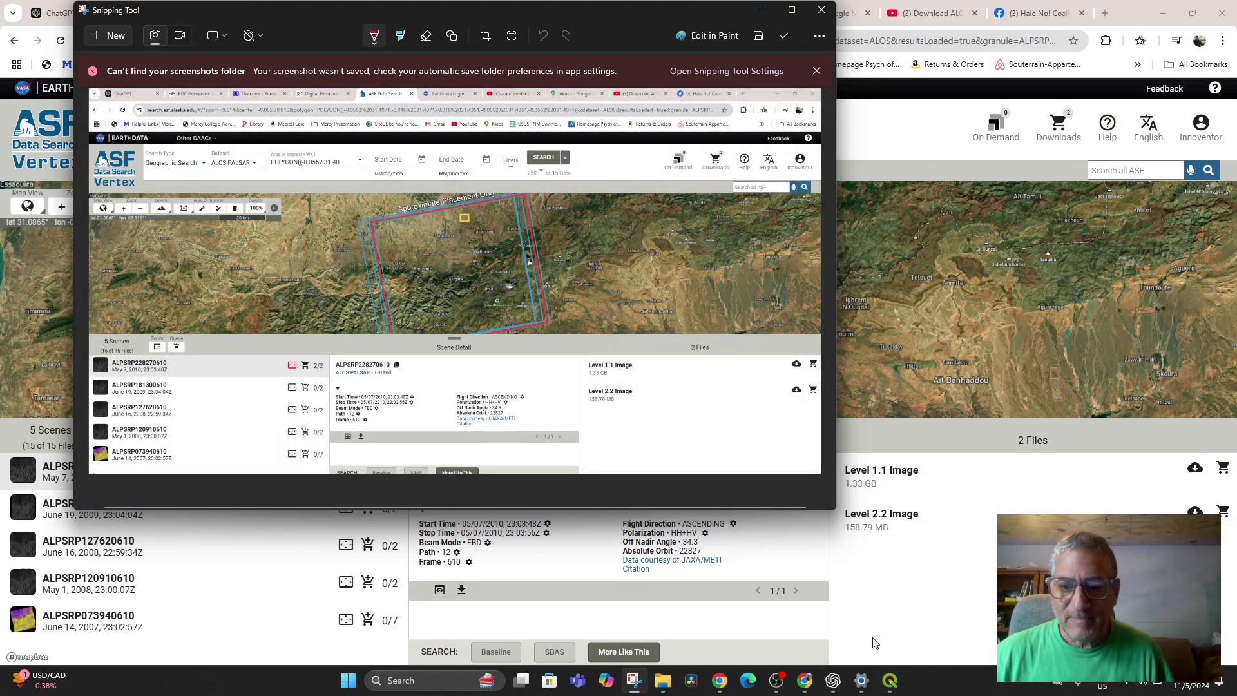
# Switch to ChatGPT and write that ASF seems to be working, asking which image DEM is 12.5 m or 10 m because the screen seems not to show it.
pyautogui.click(832, 680)
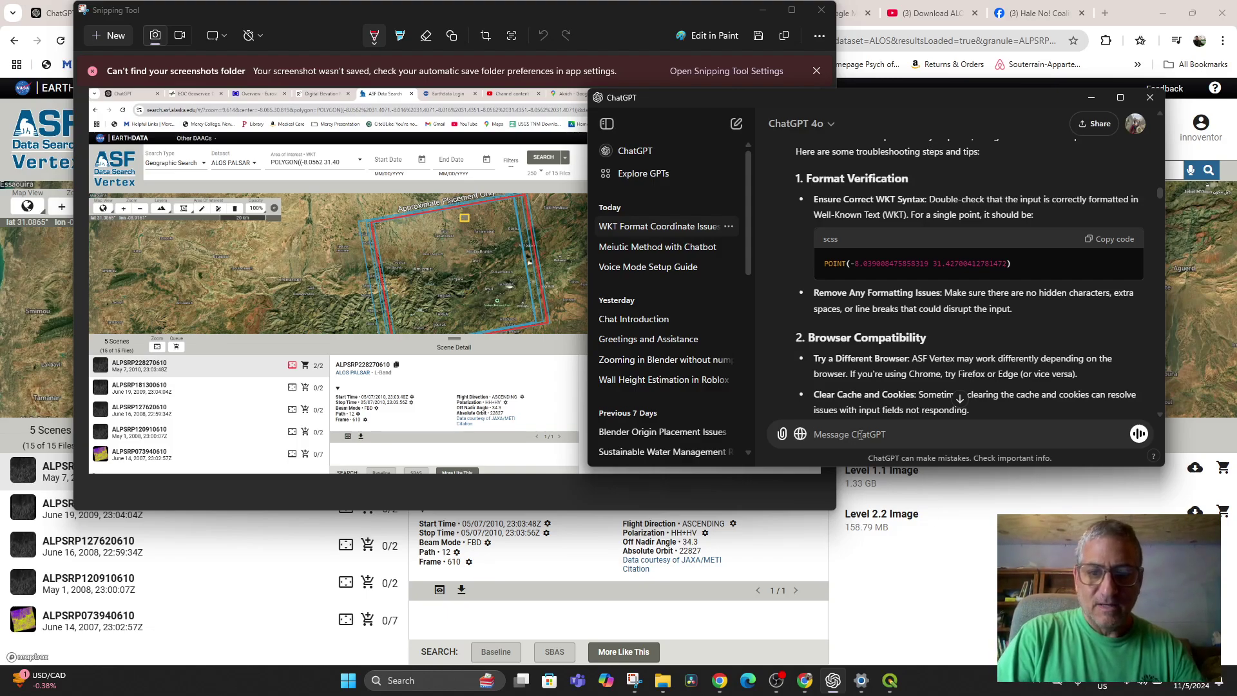
pyautogui.write('Hi Chat... seems')
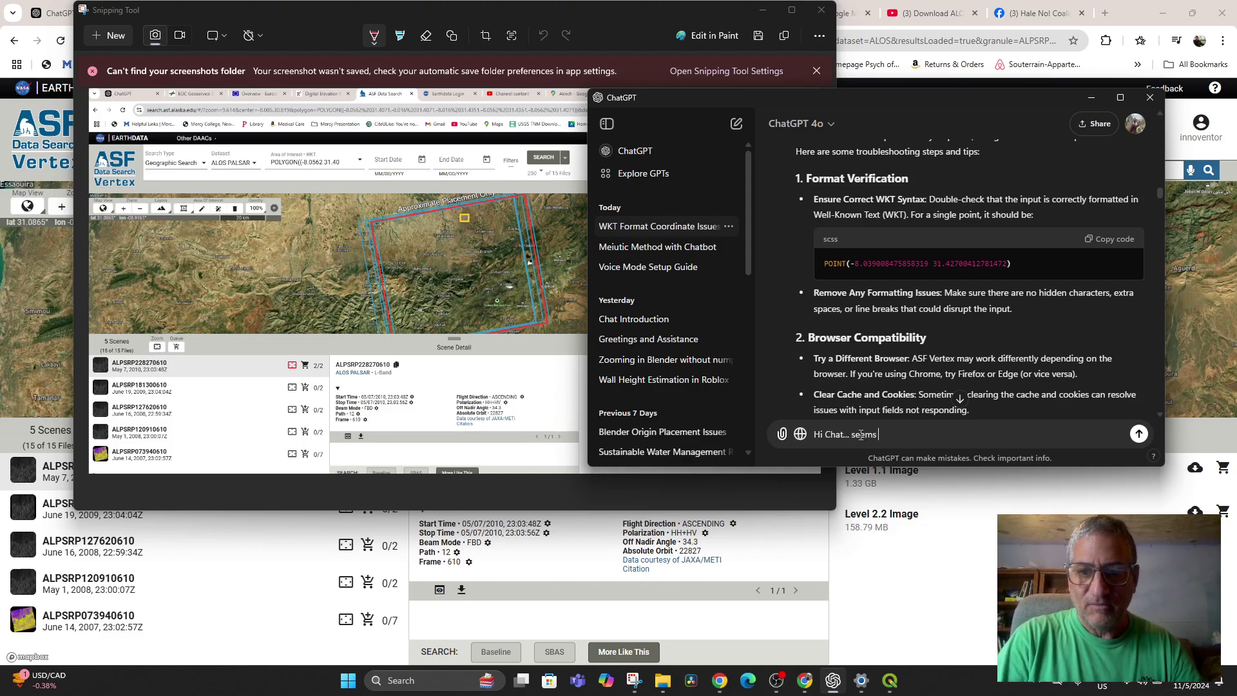
pyautogui.write(' to be working now w')
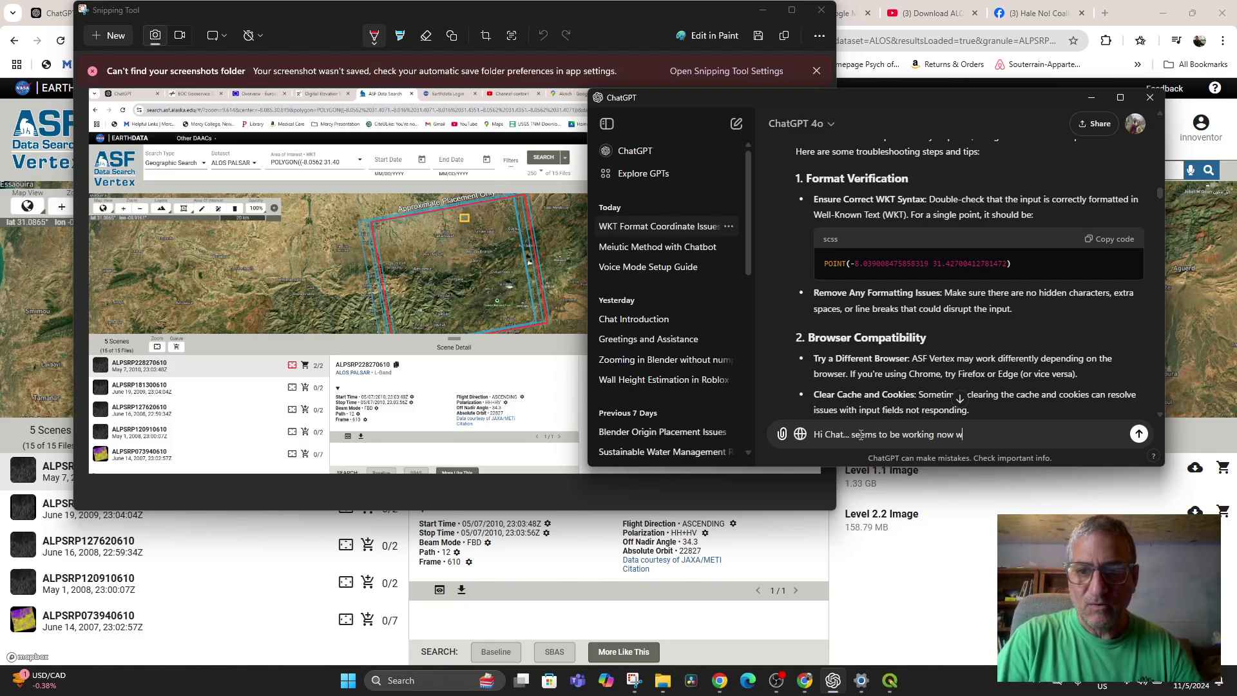
pyautogui.write('ith ASF... ')
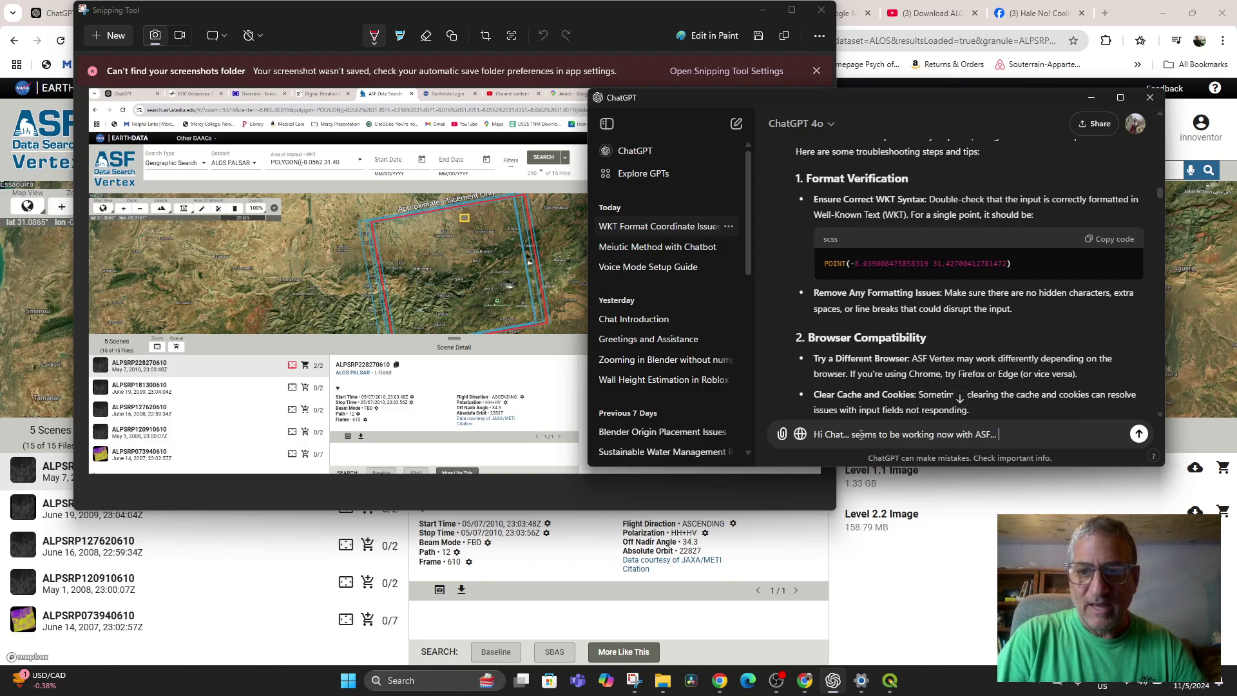
pyautogui.write('How do I know w')
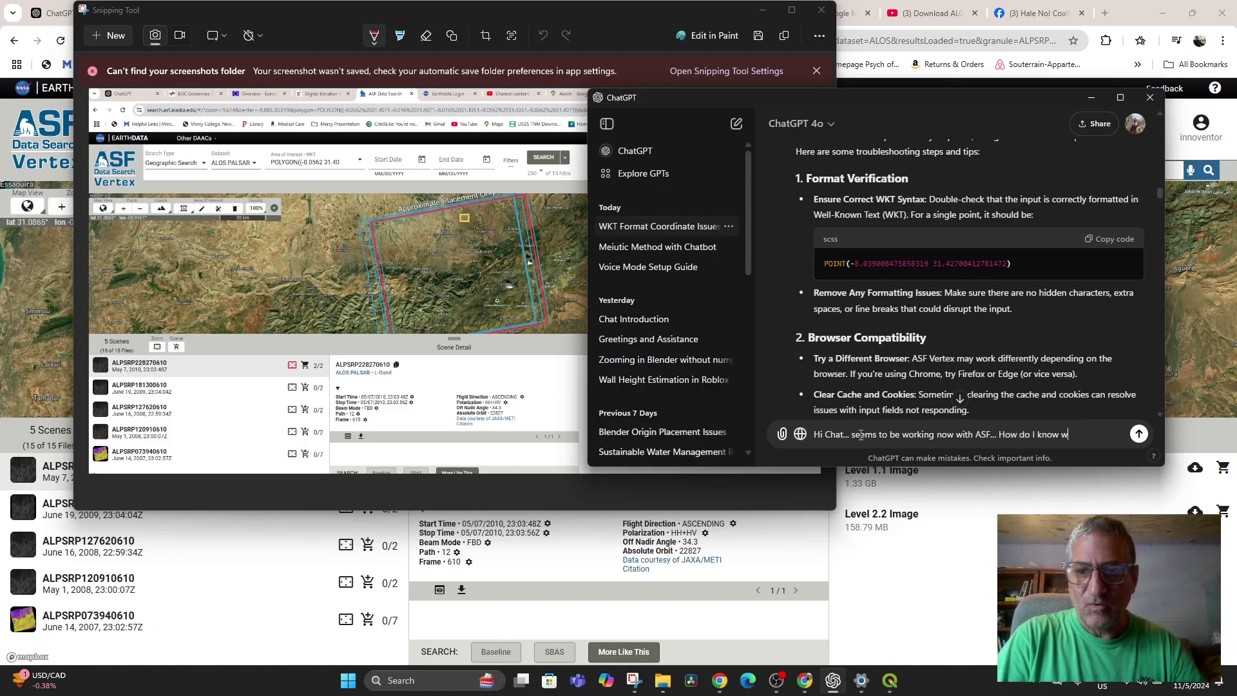
pyautogui.write('hich image')
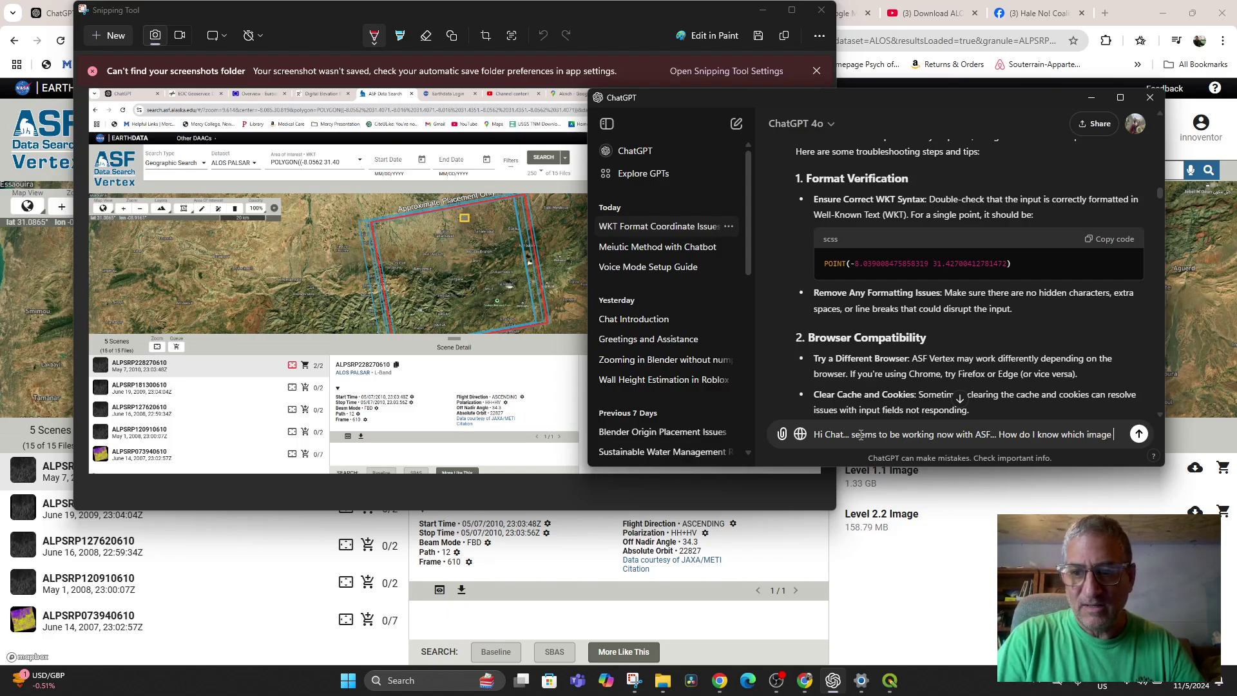
pyautogui.write(' DEM')
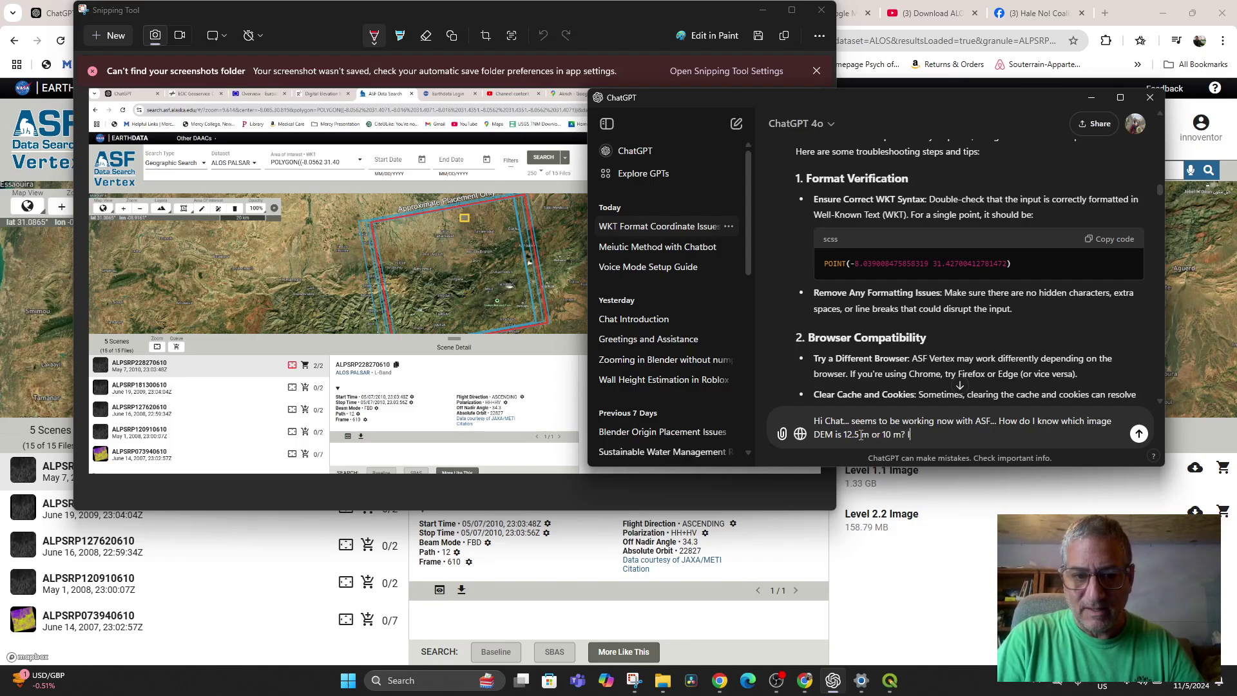
pyautogui.write("can't seem")
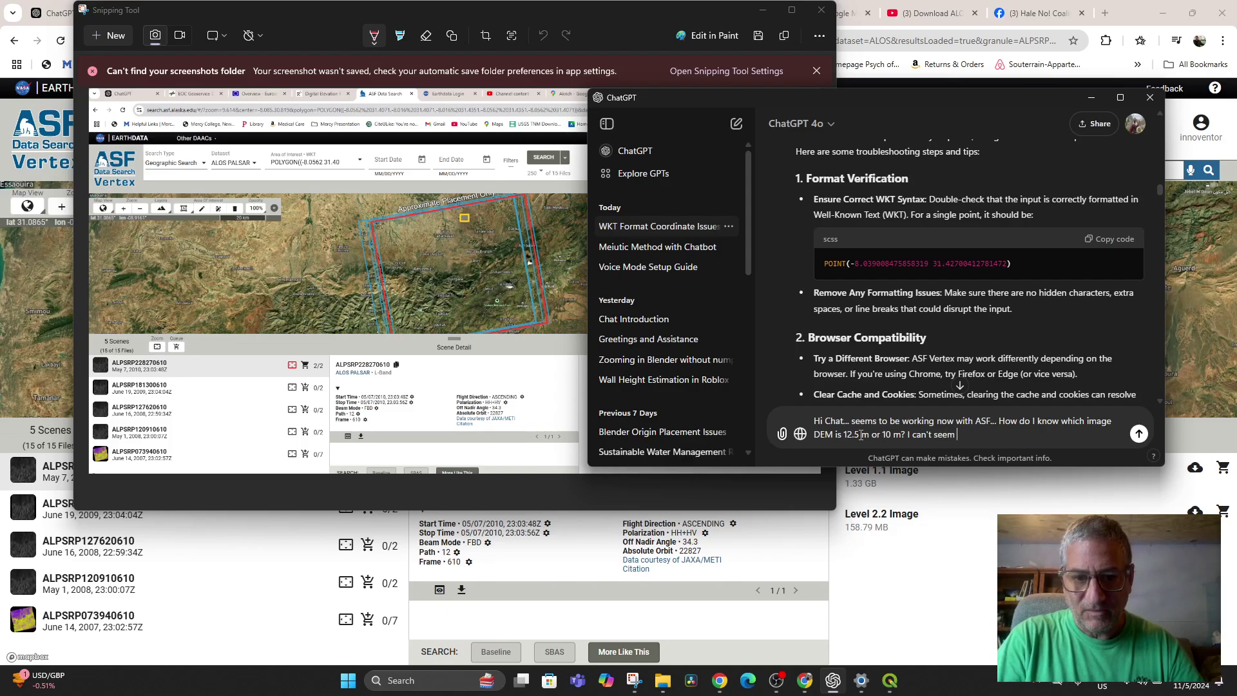
pyautogui.write(' to see that information')
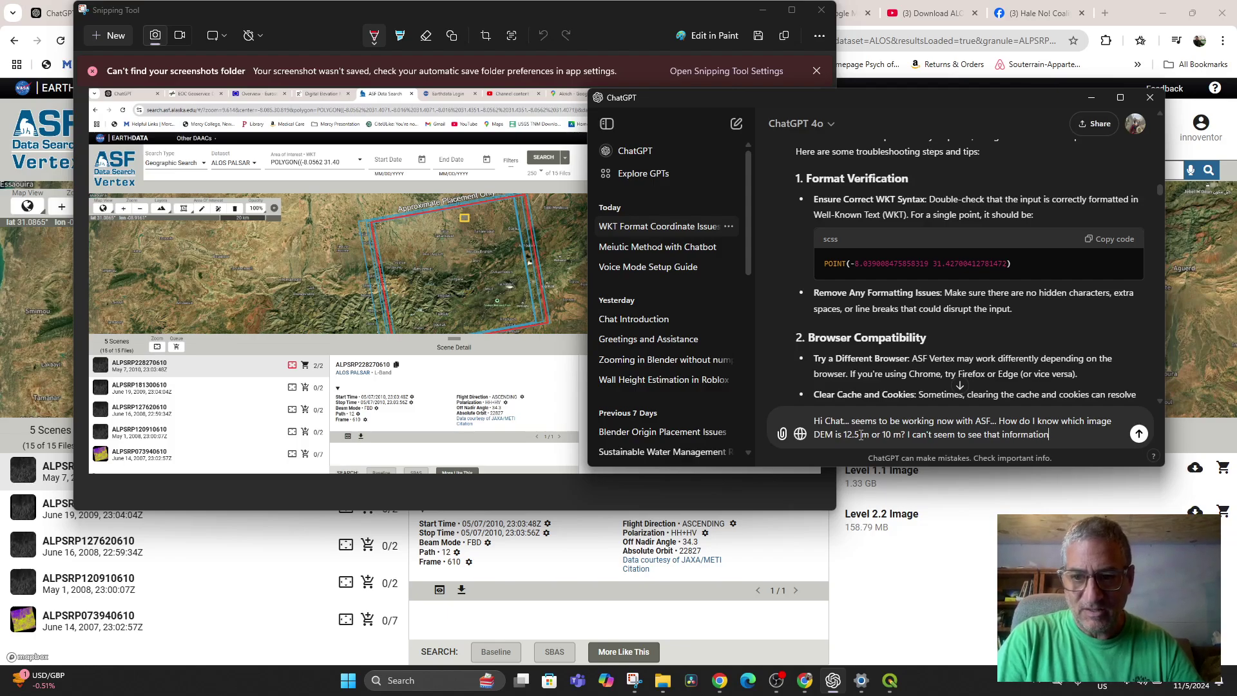
pyautogui.write(' on the scr')
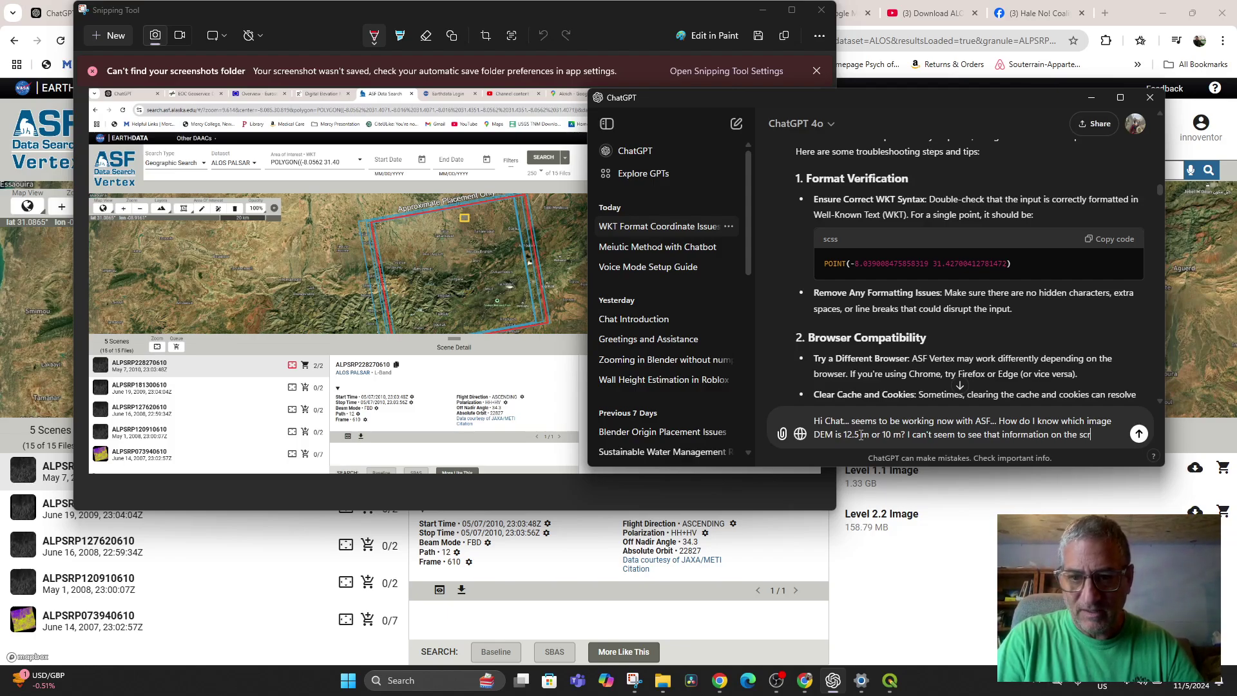
pyautogui.write('een.')
# Add "Here is a screenshot." to the message, attach the copied ASF screenshot and send it in the current chat.
pyautogui.hotkey('shift', 'Return')
pyautogui.write('Here is a s')
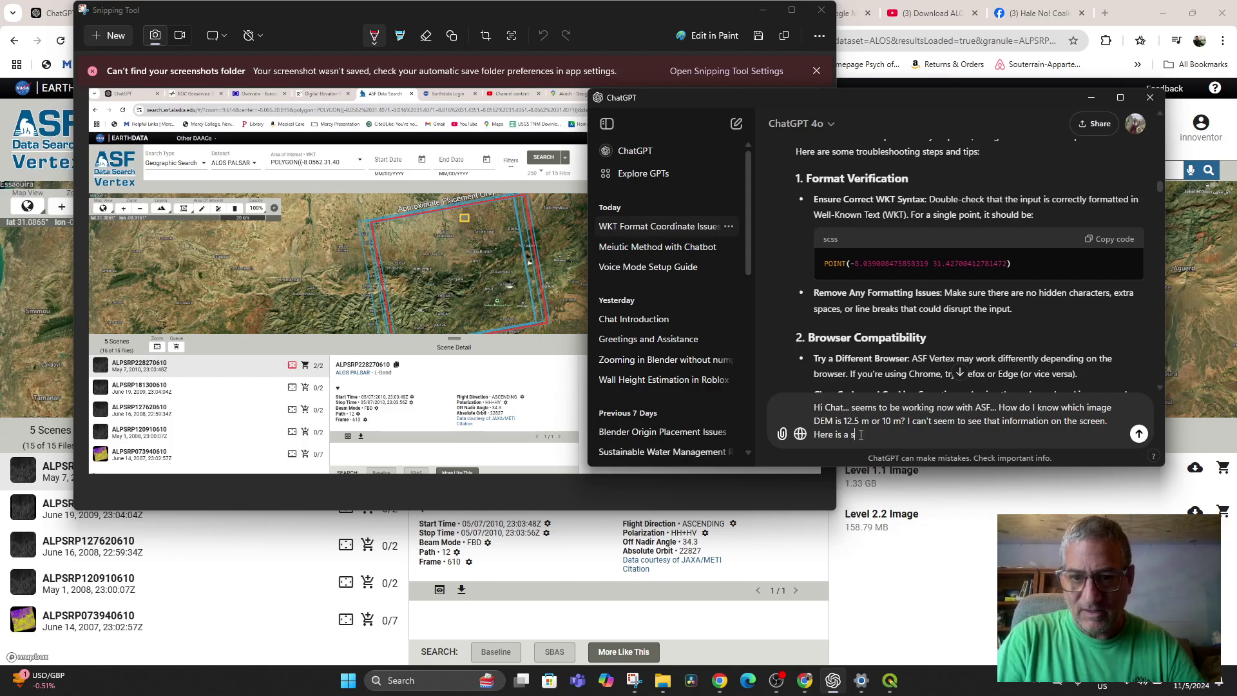
pyautogui.write('creenshot.')
pyautogui.hotkey('ctrl', 'v')
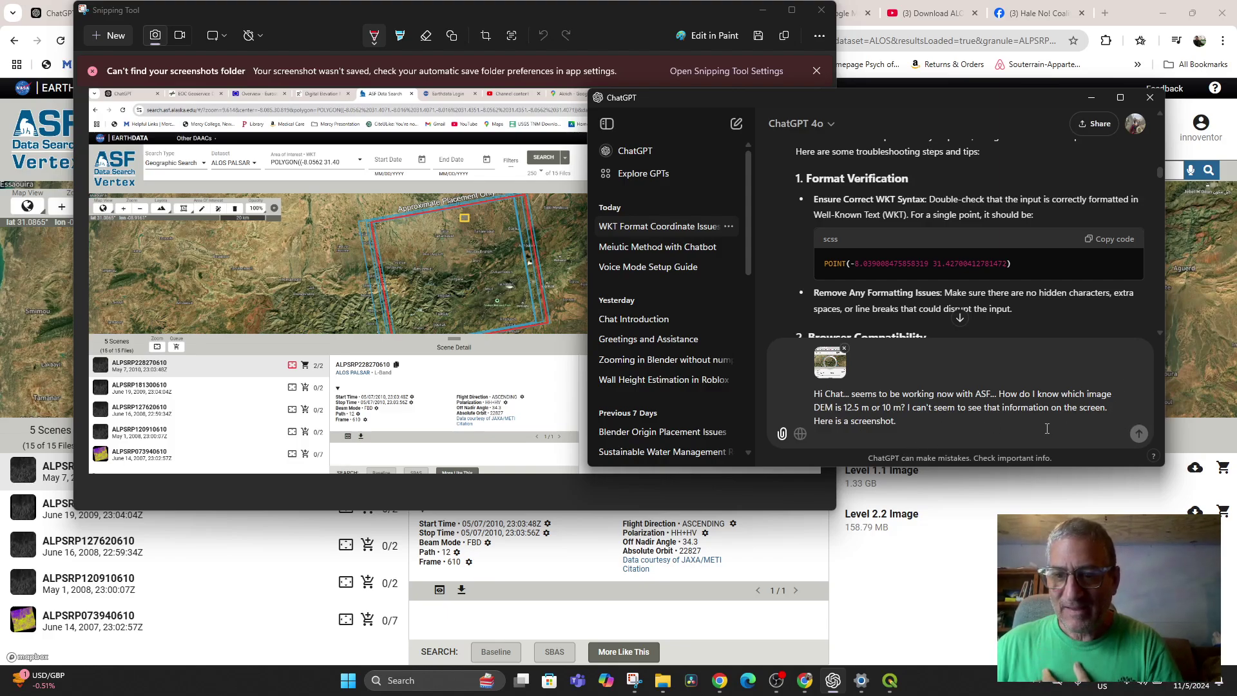
pyautogui.scroll(-10, 1061, 275)
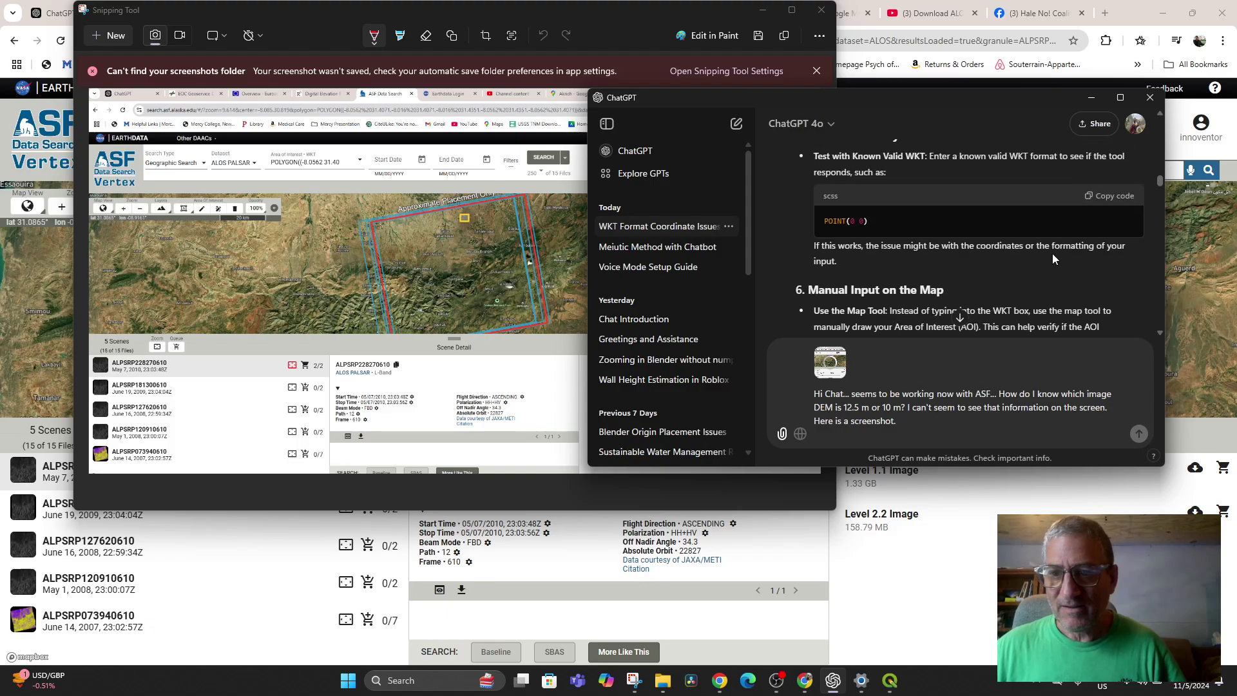
pyautogui.moveTo(1158, 194); pyautogui.dragTo(1166, 446)
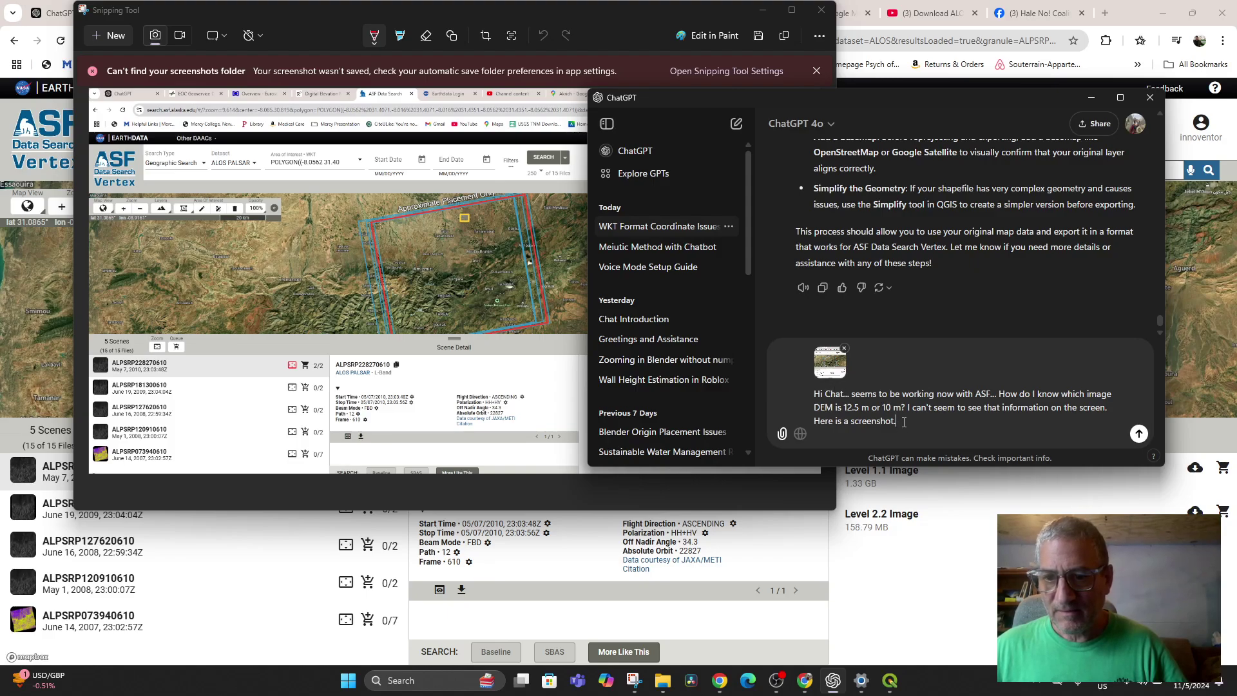
pyautogui.click(1138, 434)
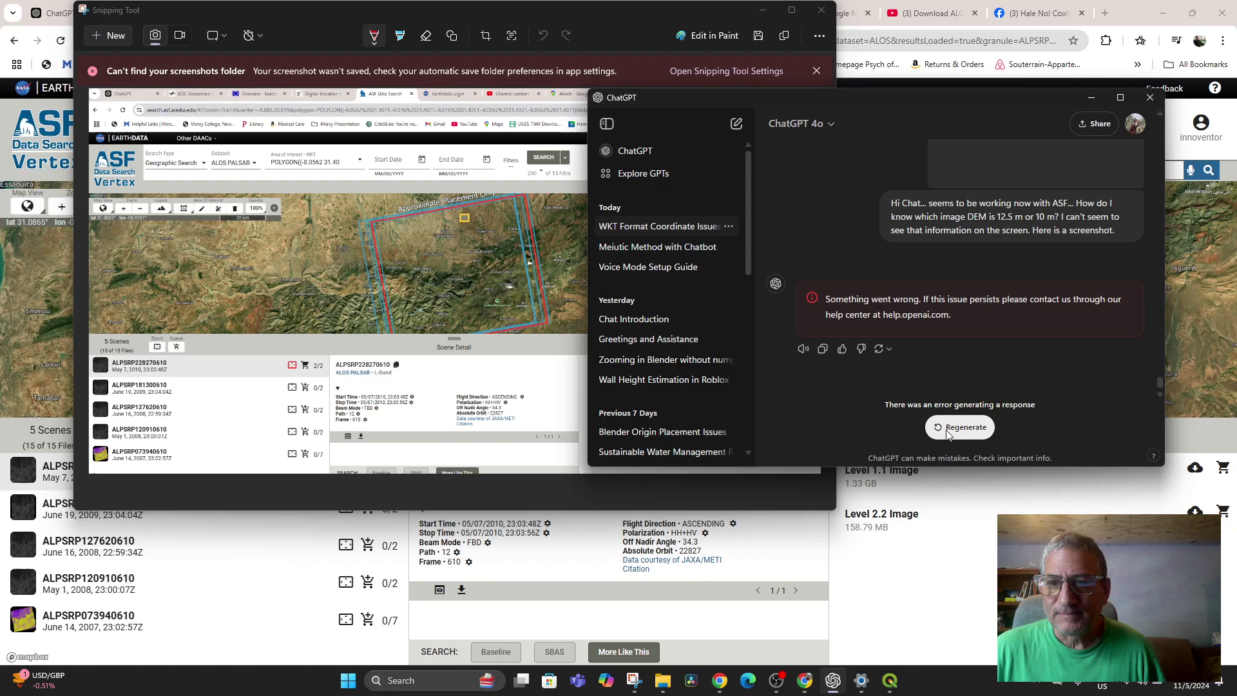
# Regenerate the response to the DEM resolution question.
pyautogui.click(952, 432)
pyautogui.click(949, 432)
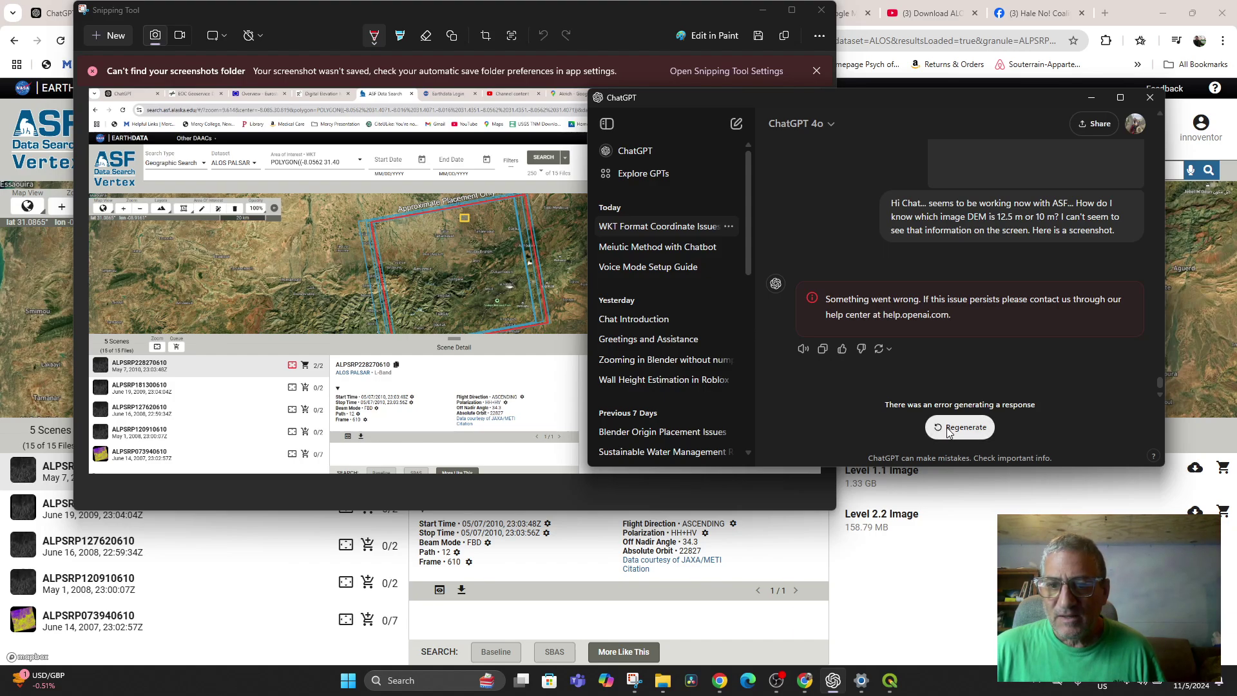
pyautogui.click(949, 431)
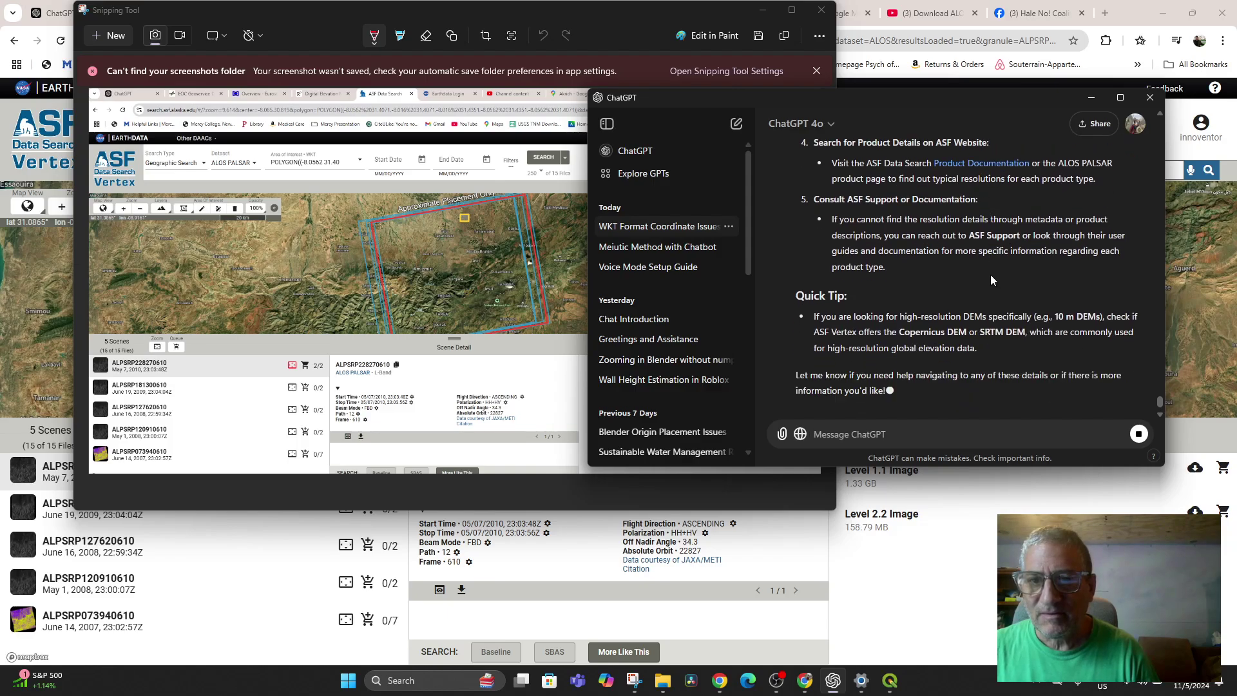
# Read through the answer on identifying DEM resolution, including the metadata, product specification and documentation advice.
pyautogui.scroll(5, 992, 277)
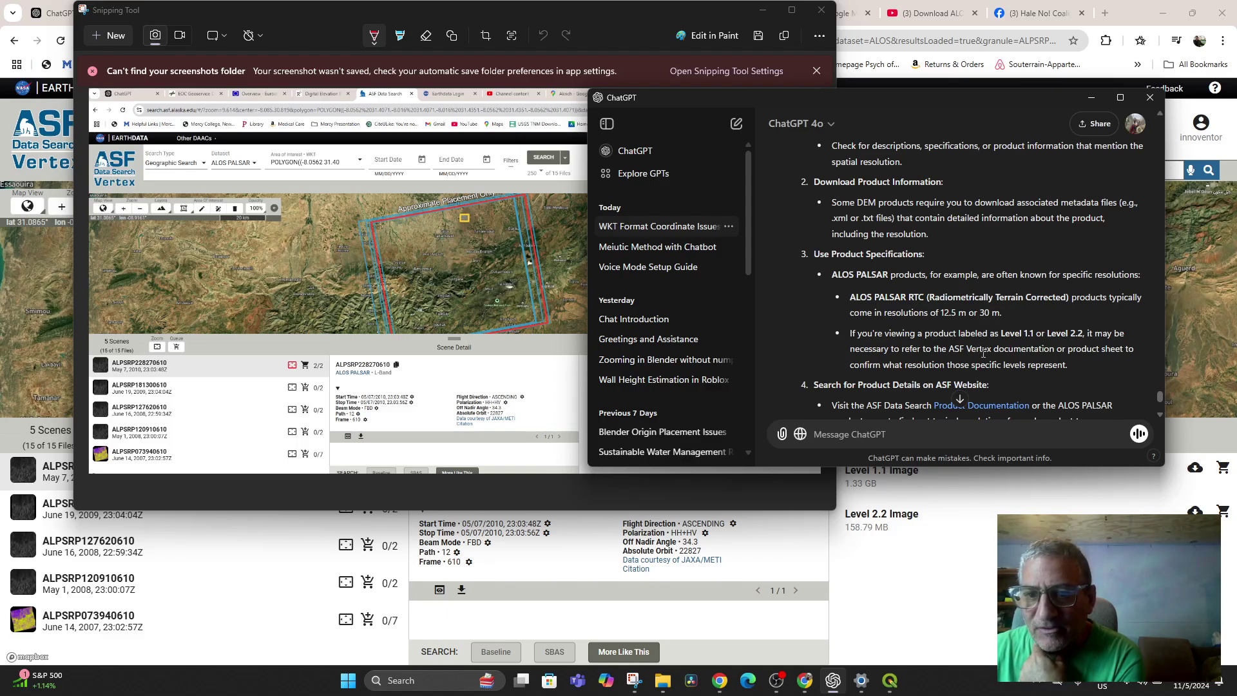
pyautogui.scroll(-1, 984, 353)
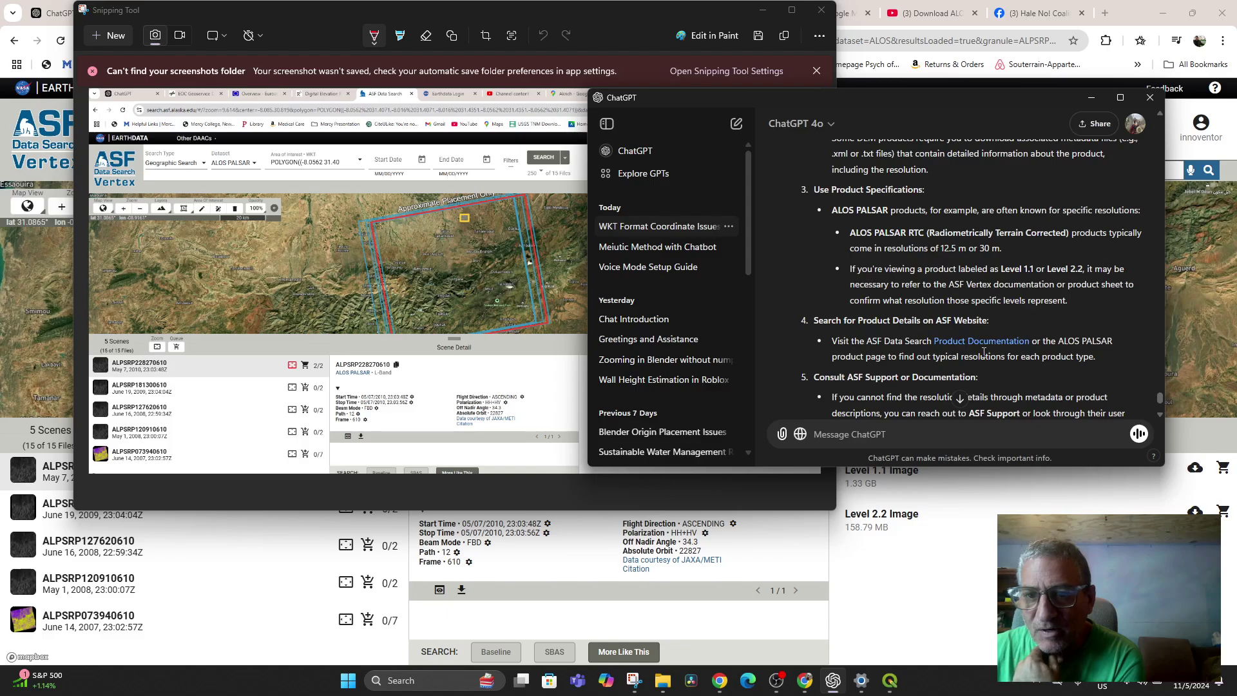
pyautogui.scroll(-2, 984, 353)
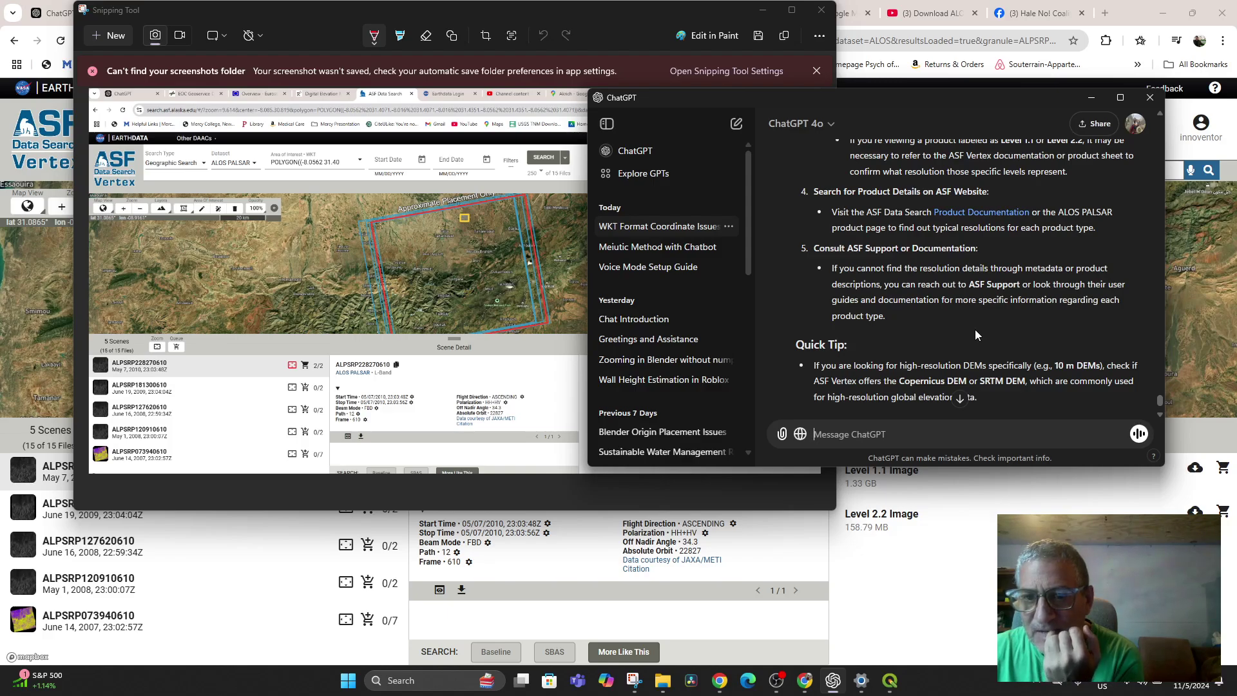
pyautogui.scroll(-2, 975, 331)
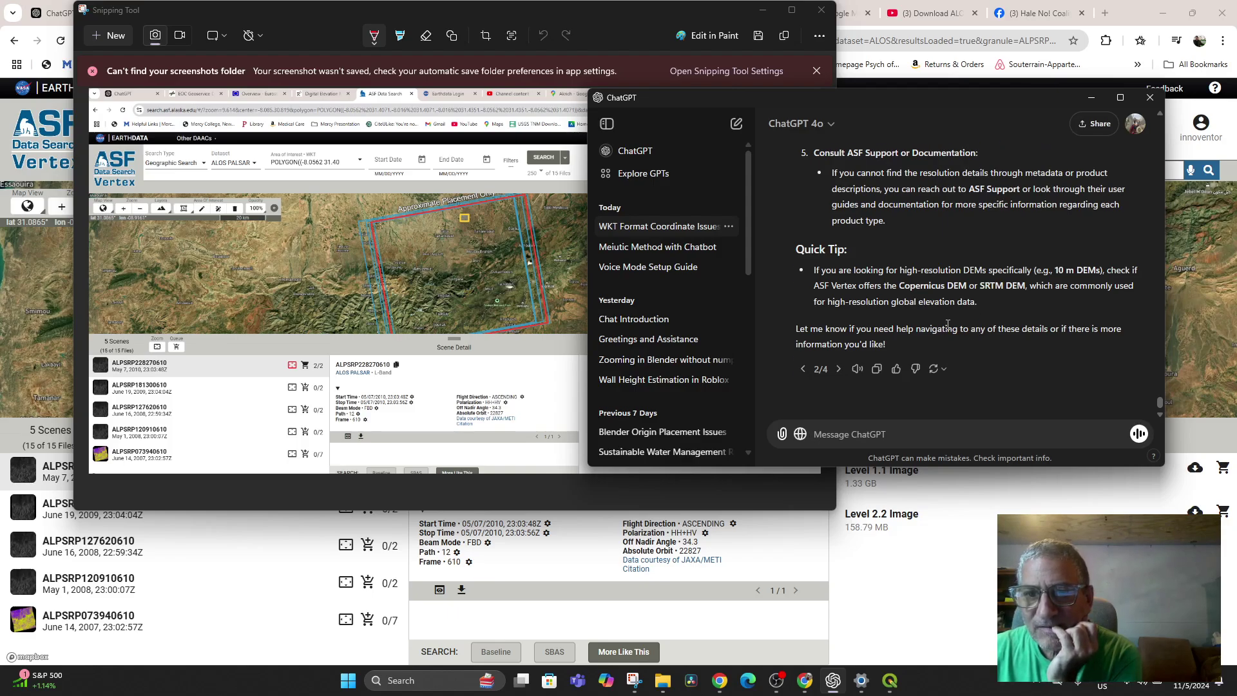
pyautogui.scroll(3, 937, 330)
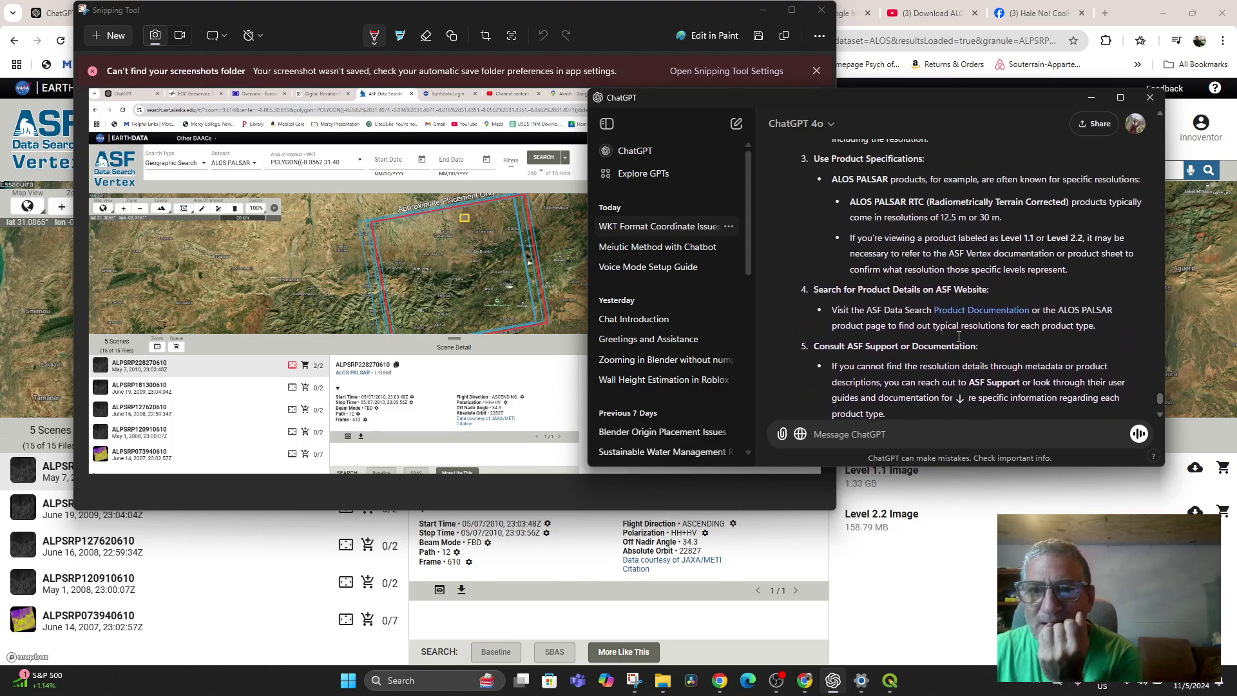
pyautogui.scroll(2, 958, 342)
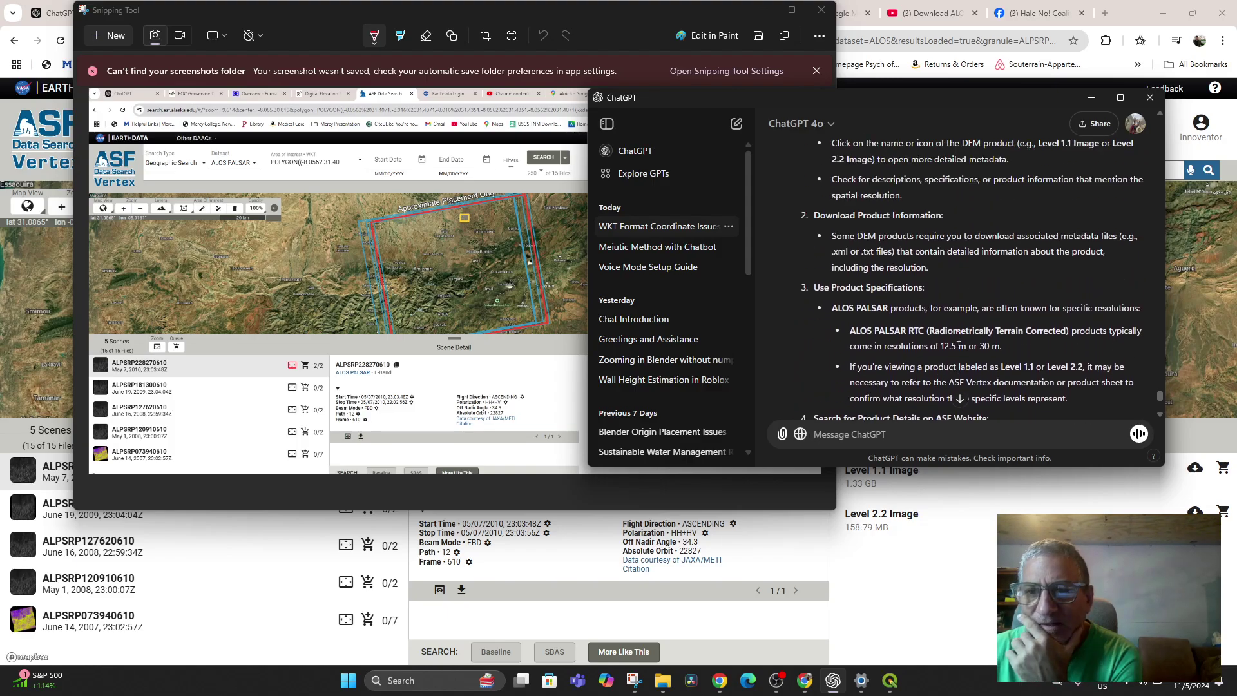
pyautogui.scroll(1, 958, 336)
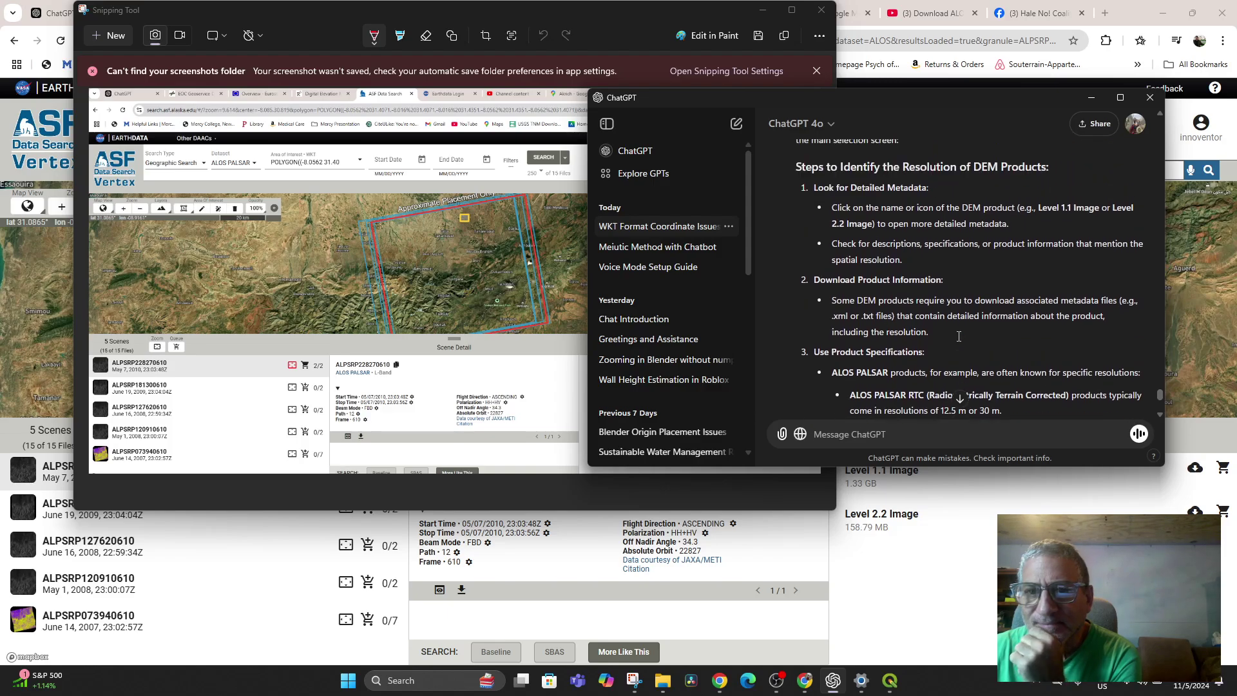
pyautogui.scroll(1, 958, 341)
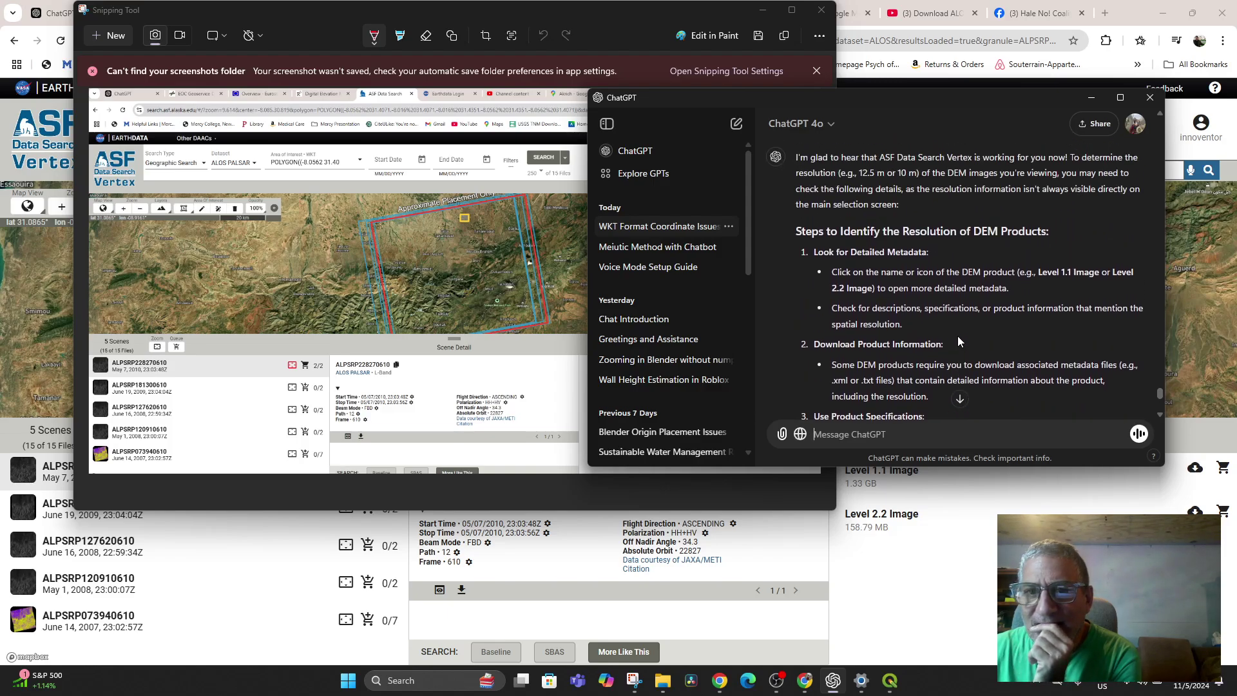
pyautogui.scroll(-1, 957, 341)
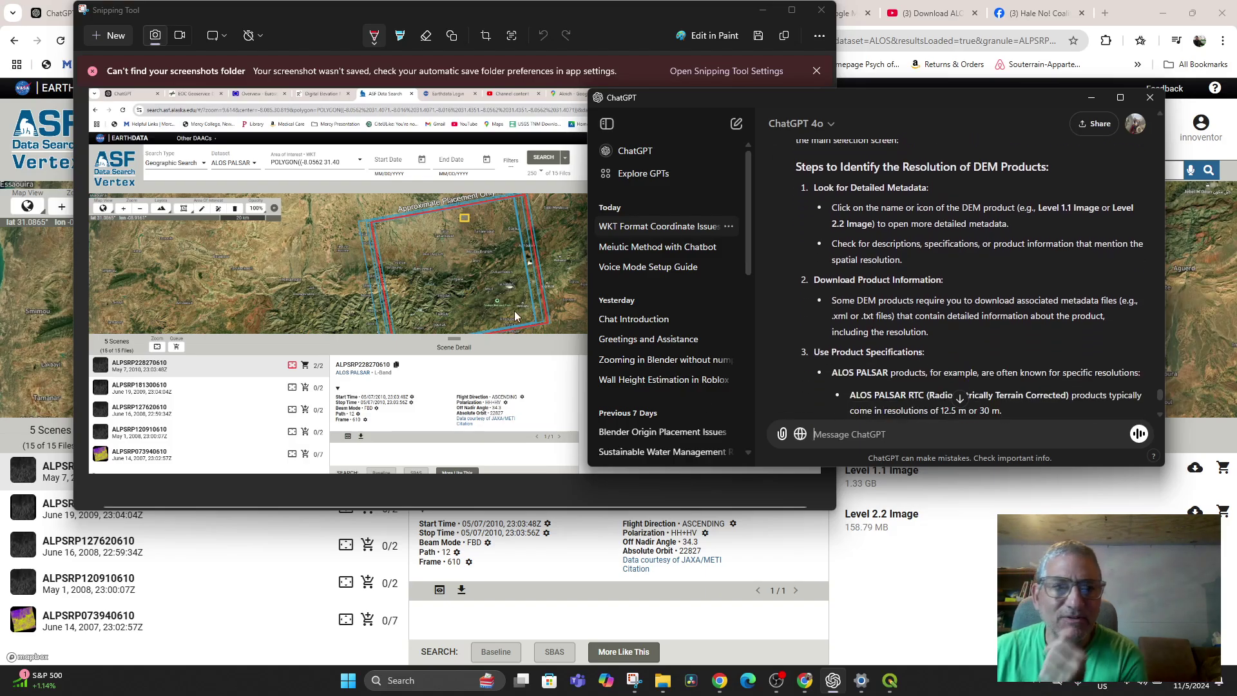
# Switch back to ASF Data Search and examine the details, preview images and files of the five listed scenes, ending with ALPSRP073940610.
pyautogui.click(254, 559)
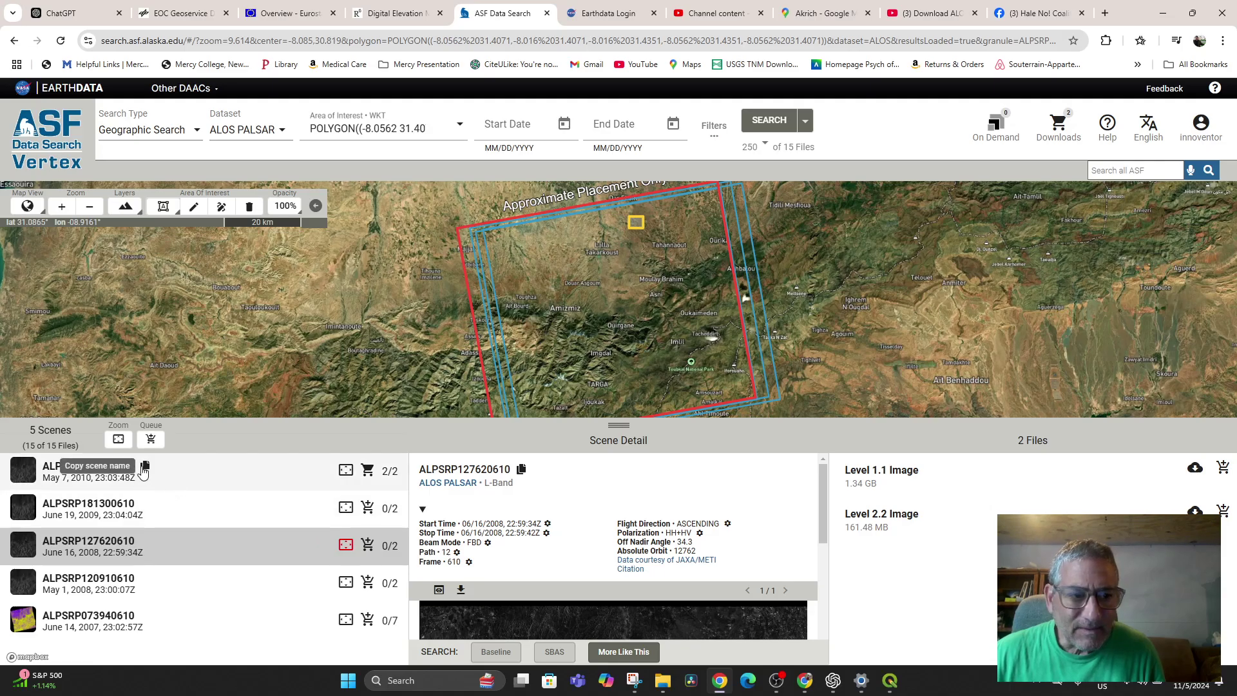
pyautogui.click(157, 483)
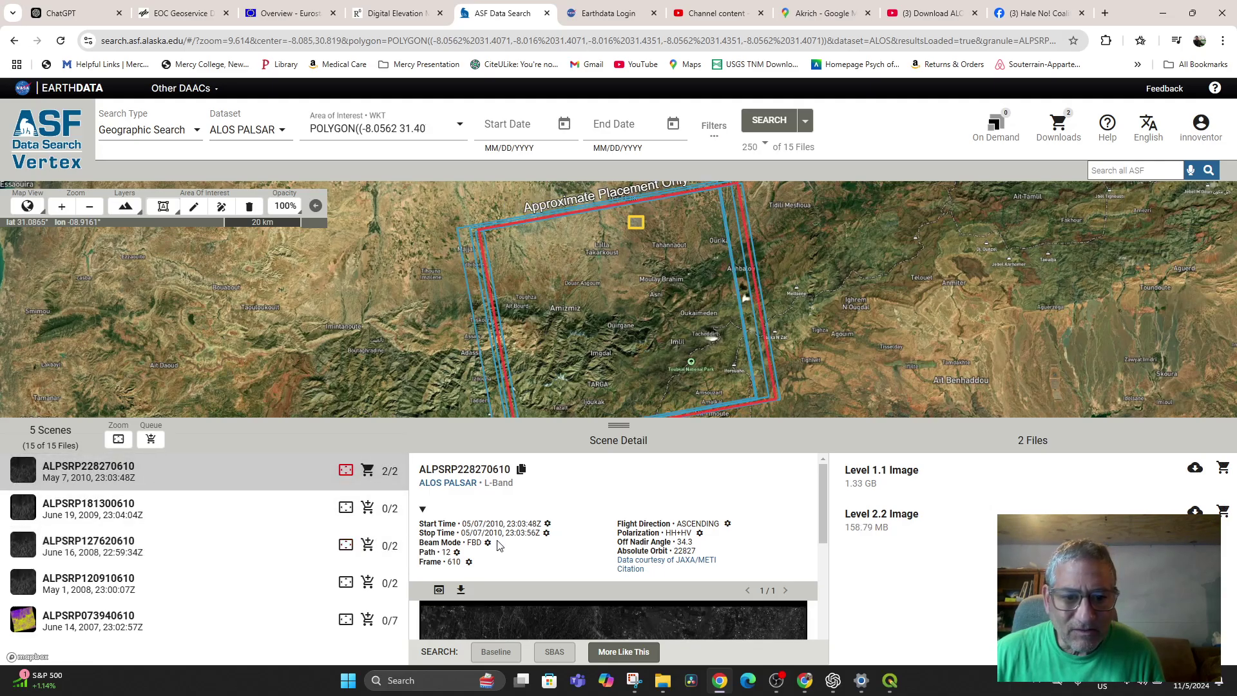
pyautogui.scroll(-3, 535, 534)
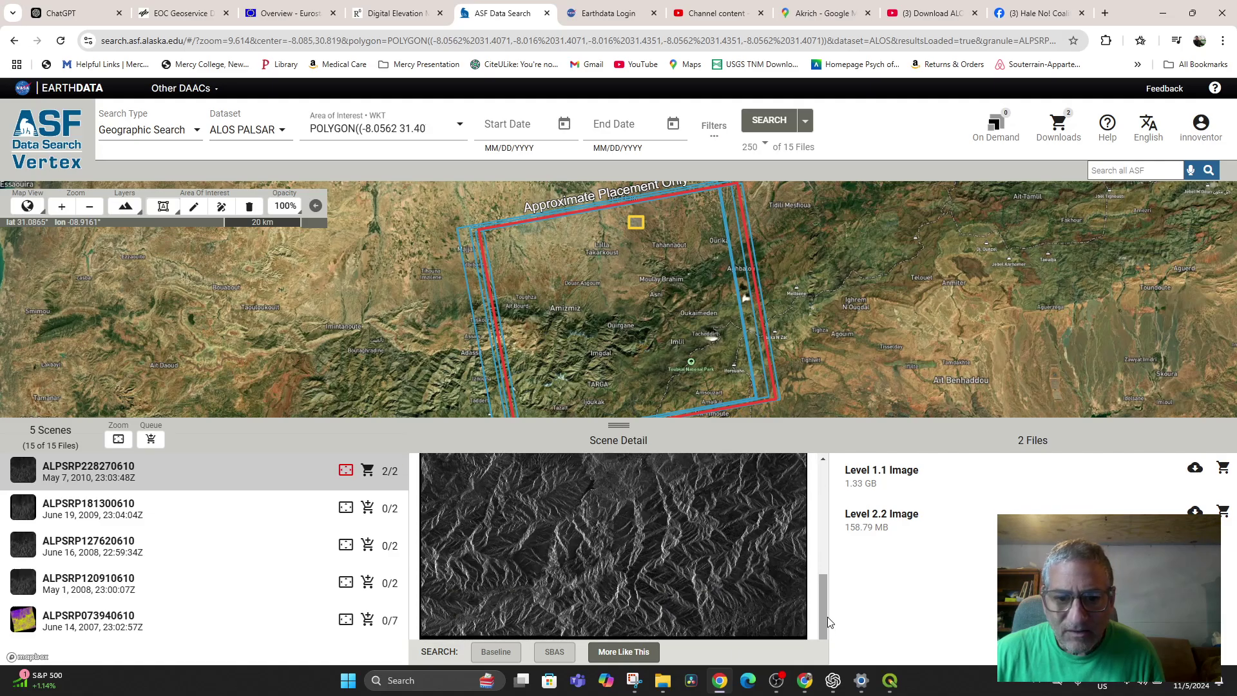
pyautogui.click(103, 516)
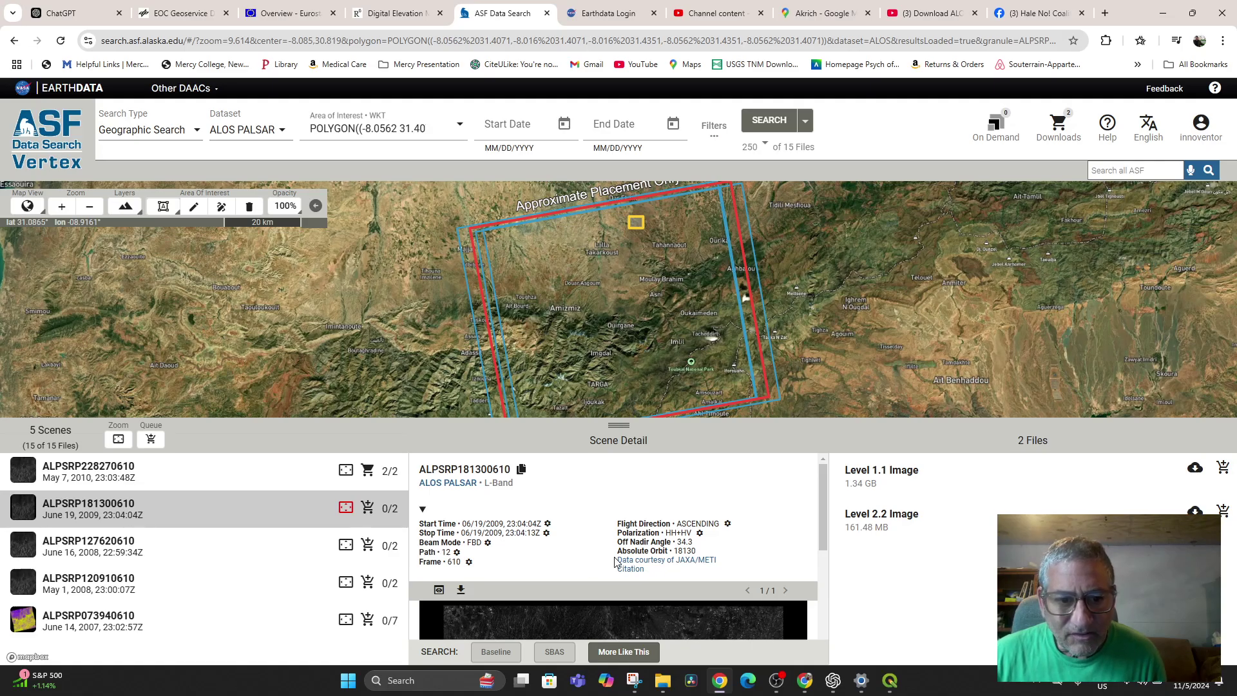
pyautogui.scroll(-3, 615, 560)
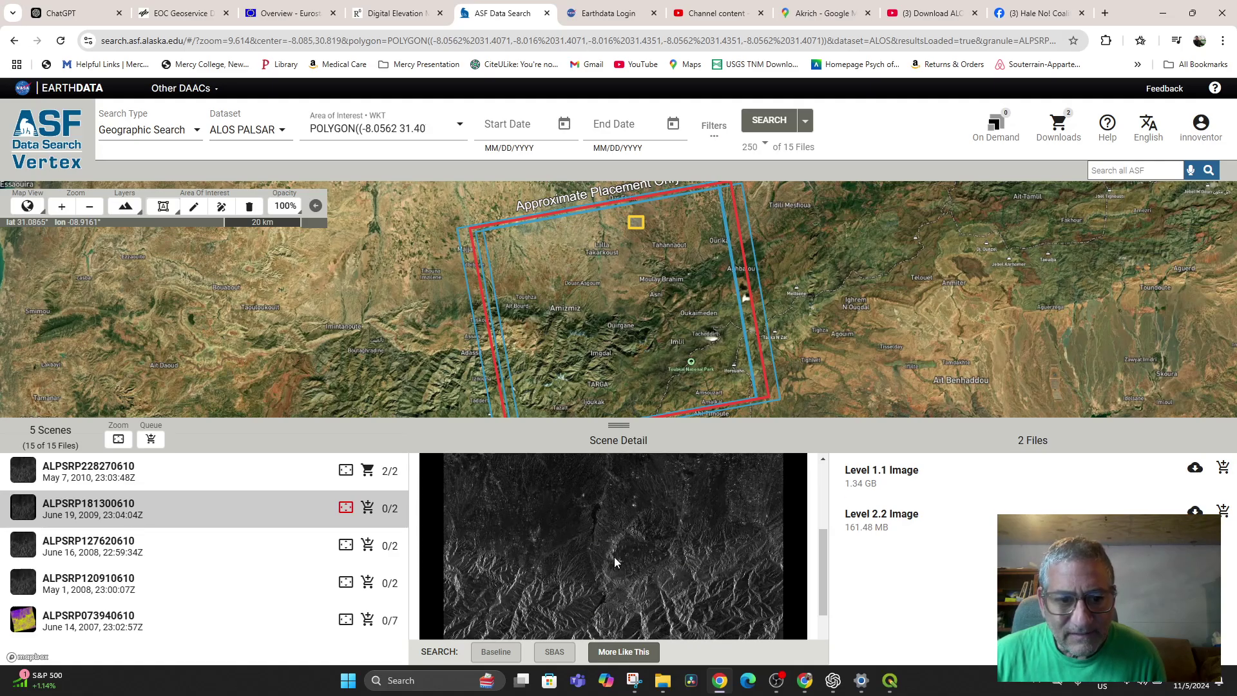
pyautogui.click(221, 543)
pyautogui.scroll(-5, 738, 576)
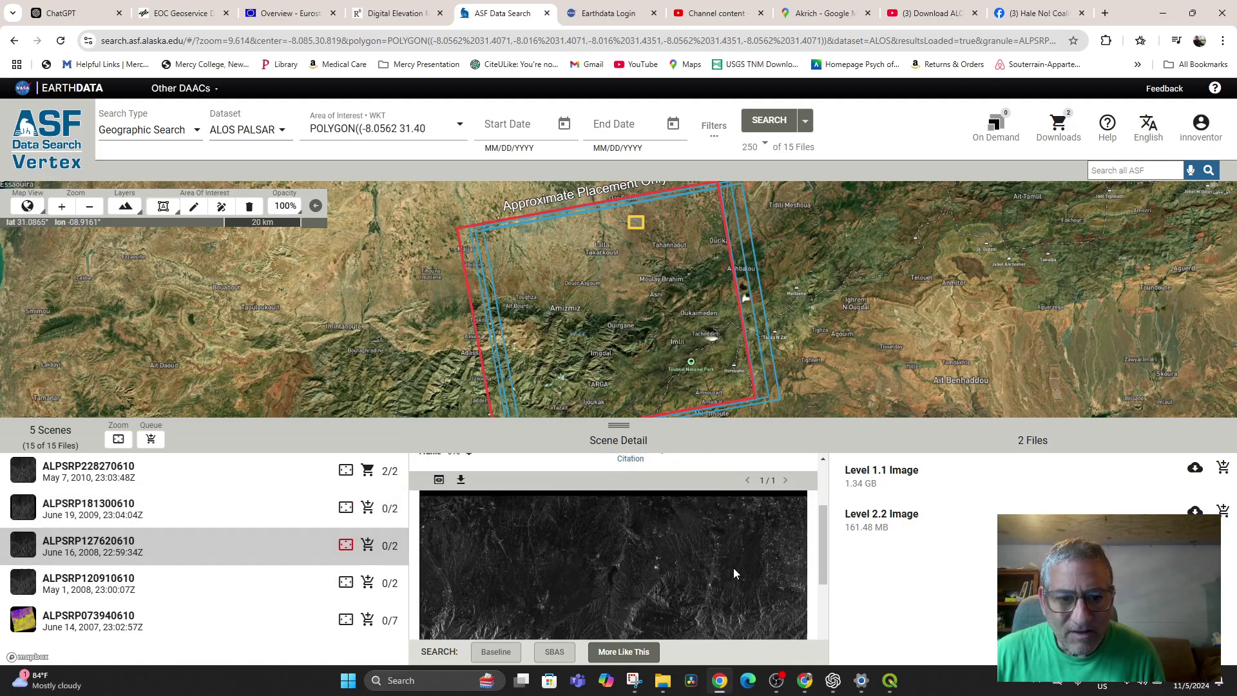
pyautogui.click(169, 577)
pyautogui.scroll(-5, 638, 567)
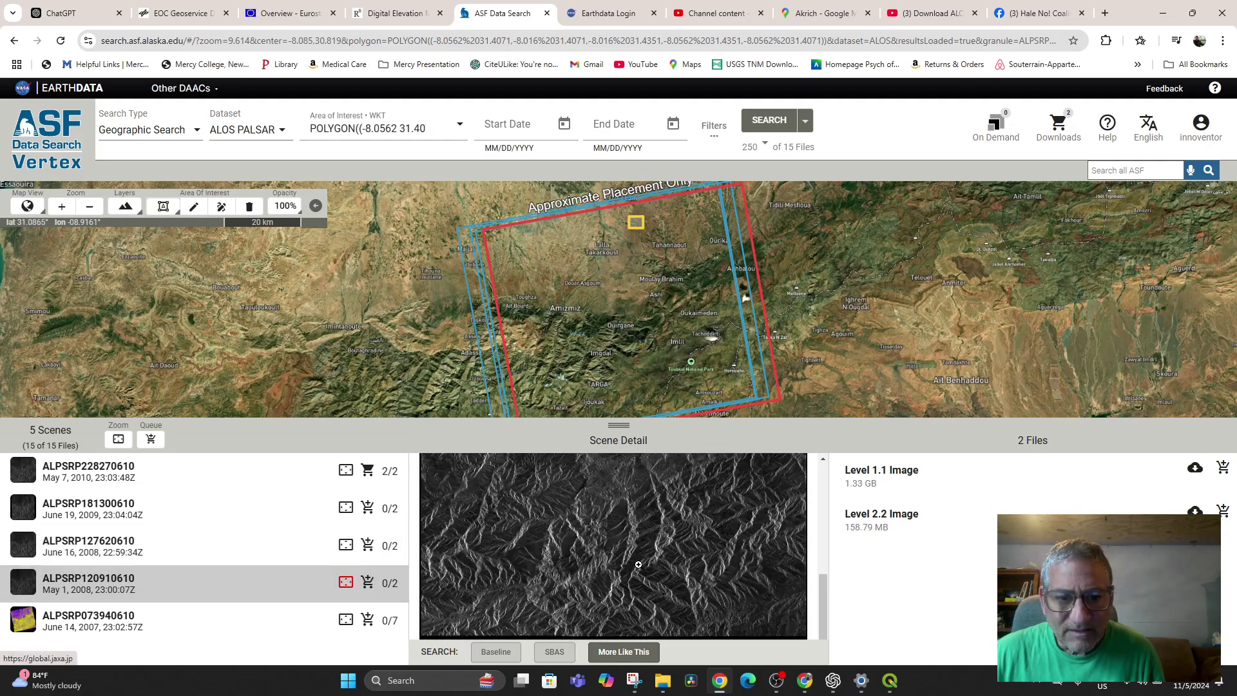
pyautogui.scroll(5, 639, 567)
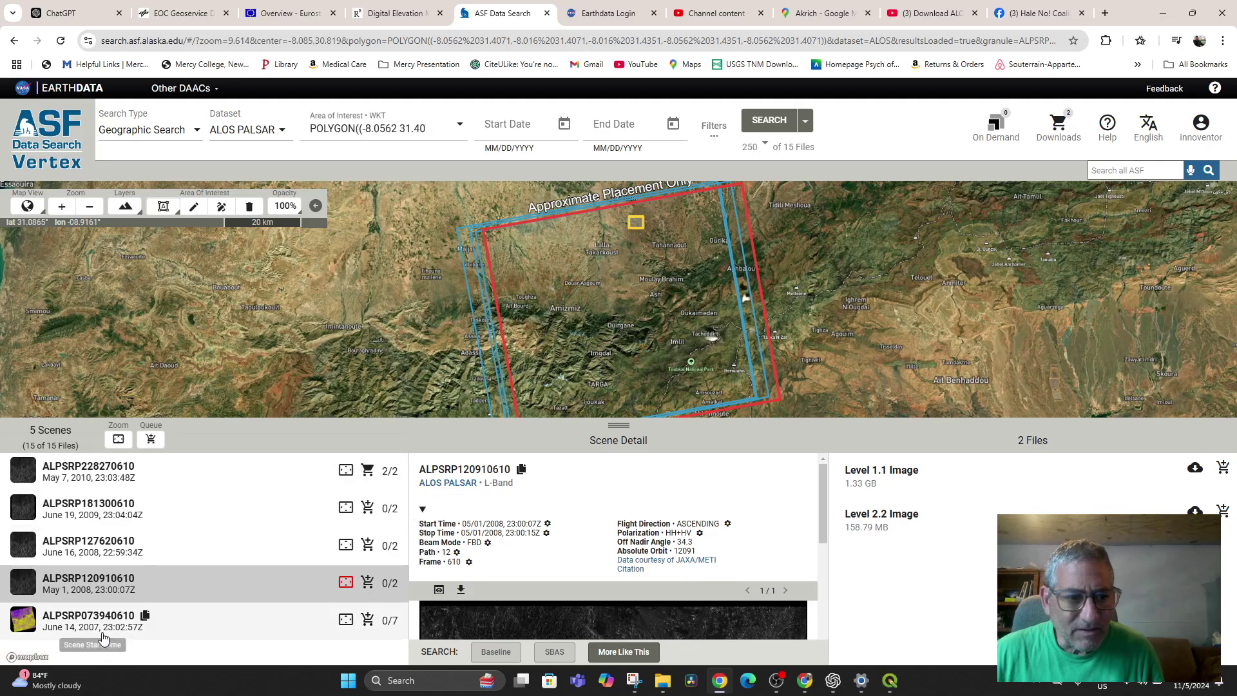
pyautogui.click(77, 622)
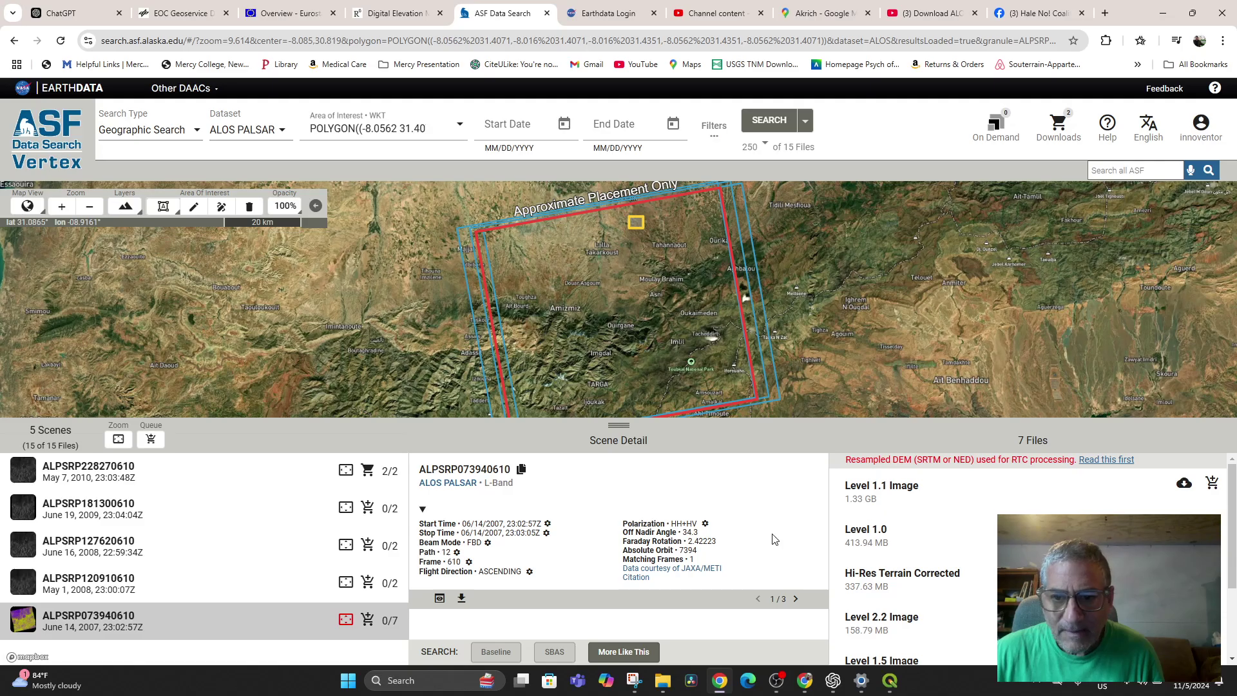
# Review the remaining files of scene ALPSRP073940610 and compare them with the other four scenes, ending with ALPSRP228270610.
pyautogui.scroll(-2, 980, 549)
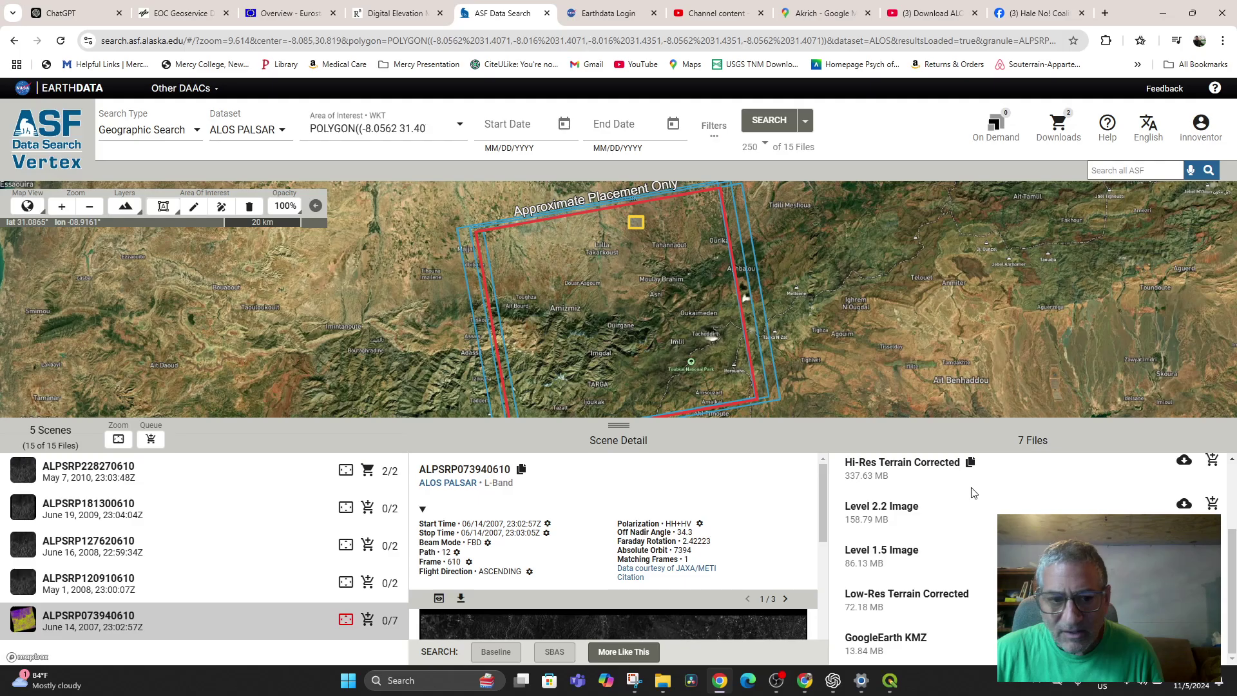
pyautogui.click(96, 590)
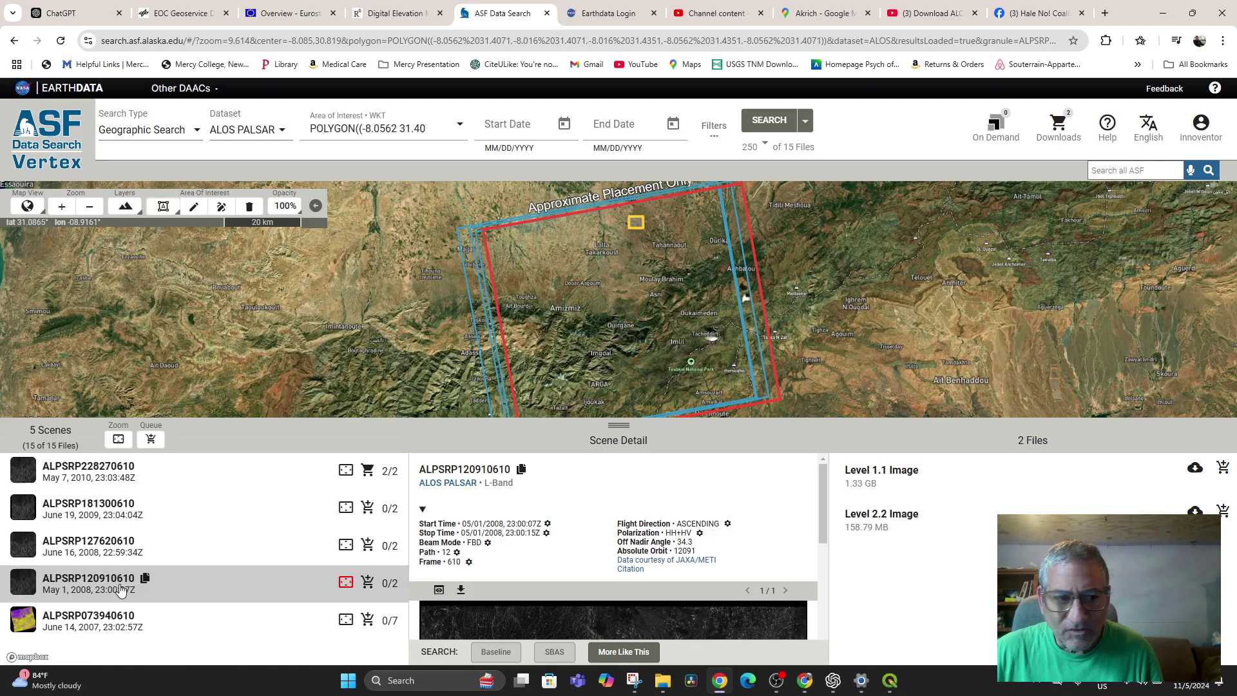
pyautogui.click(92, 547)
pyautogui.click(102, 506)
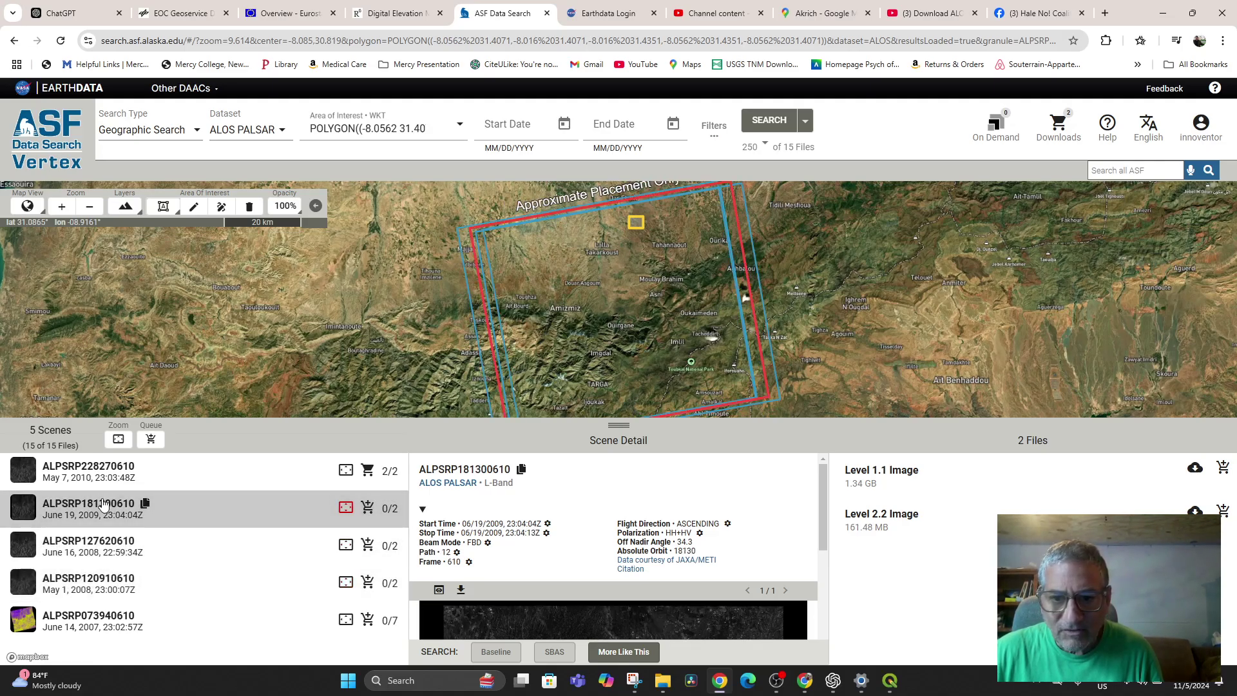
pyautogui.click(89, 475)
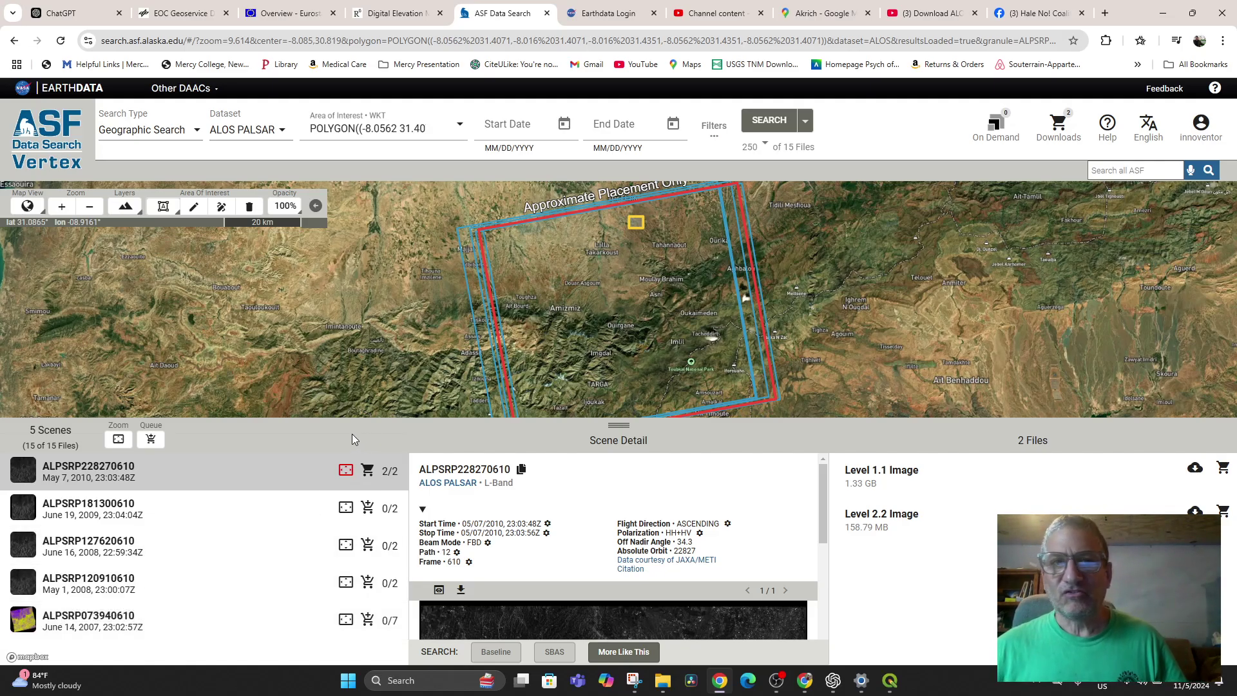
# Switch to the YouTube video "Download ALOS PALSAR RTC 12.5m DEM for Free", rewind it slightly and resume playback.
pyautogui.click(927, 14)
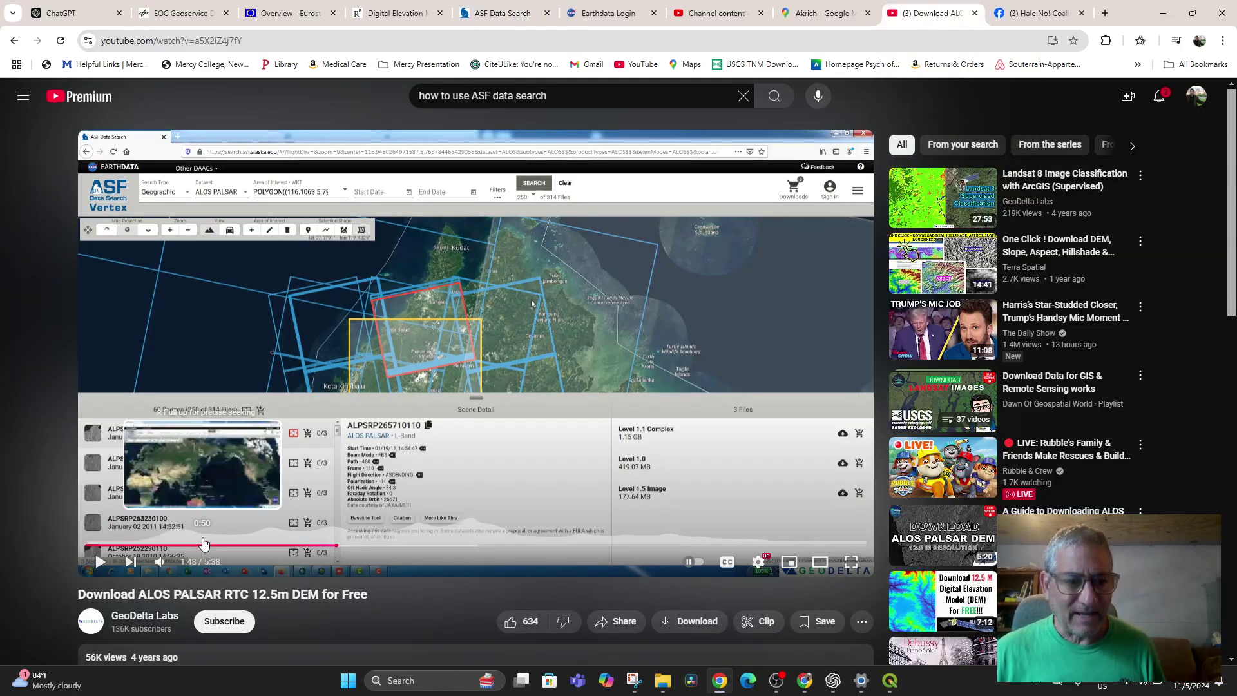
pyautogui.click(290, 546)
pyautogui.click(100, 562)
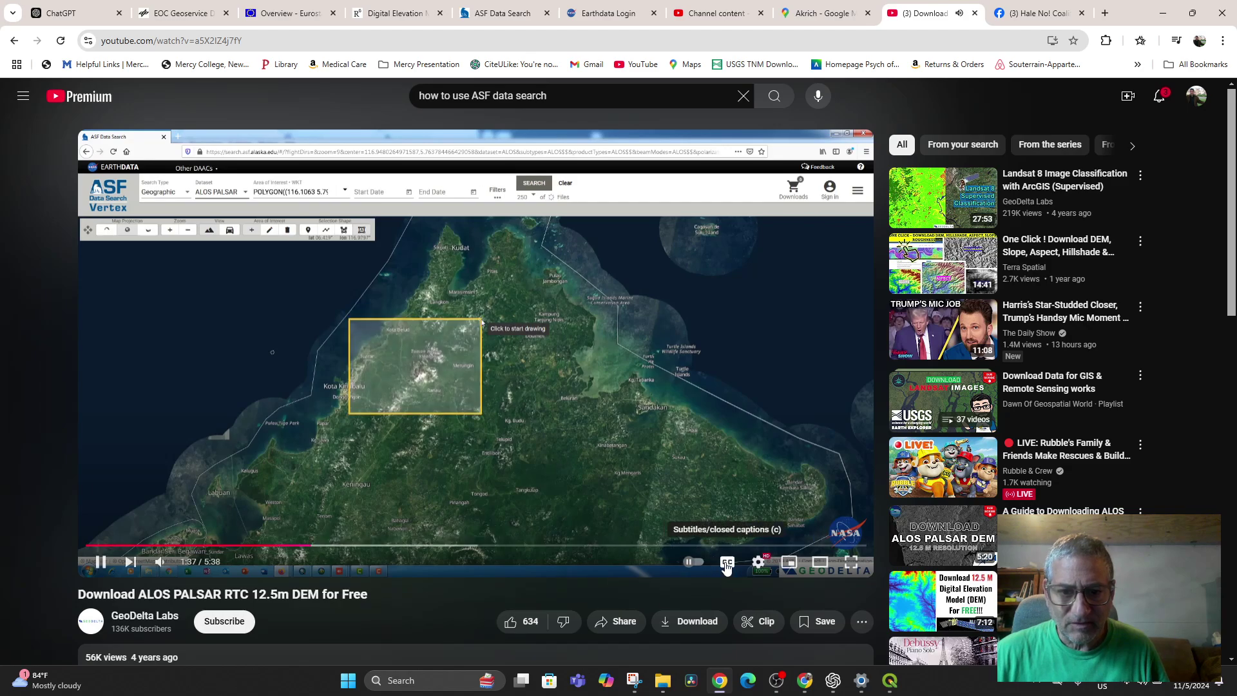
# Set the video's playback speed to 1.5, watch it up to the Earthdata Login part and pause it at 3:08.
pyautogui.click(764, 564)
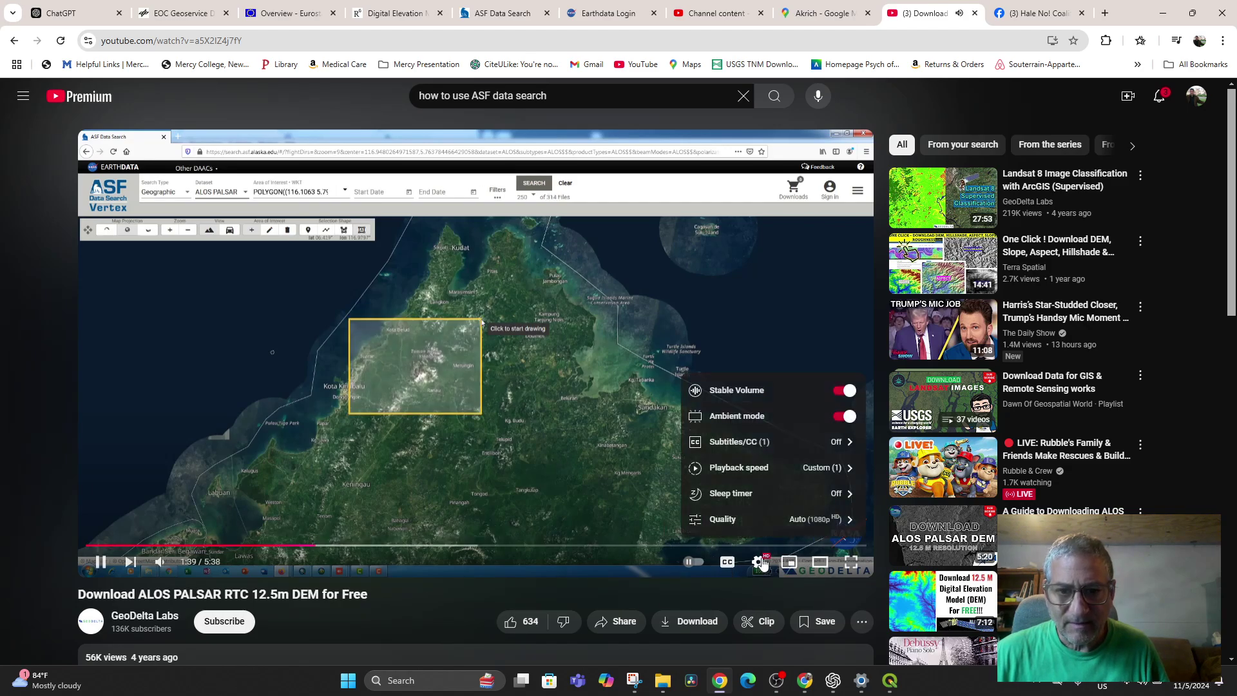
pyautogui.click(851, 475)
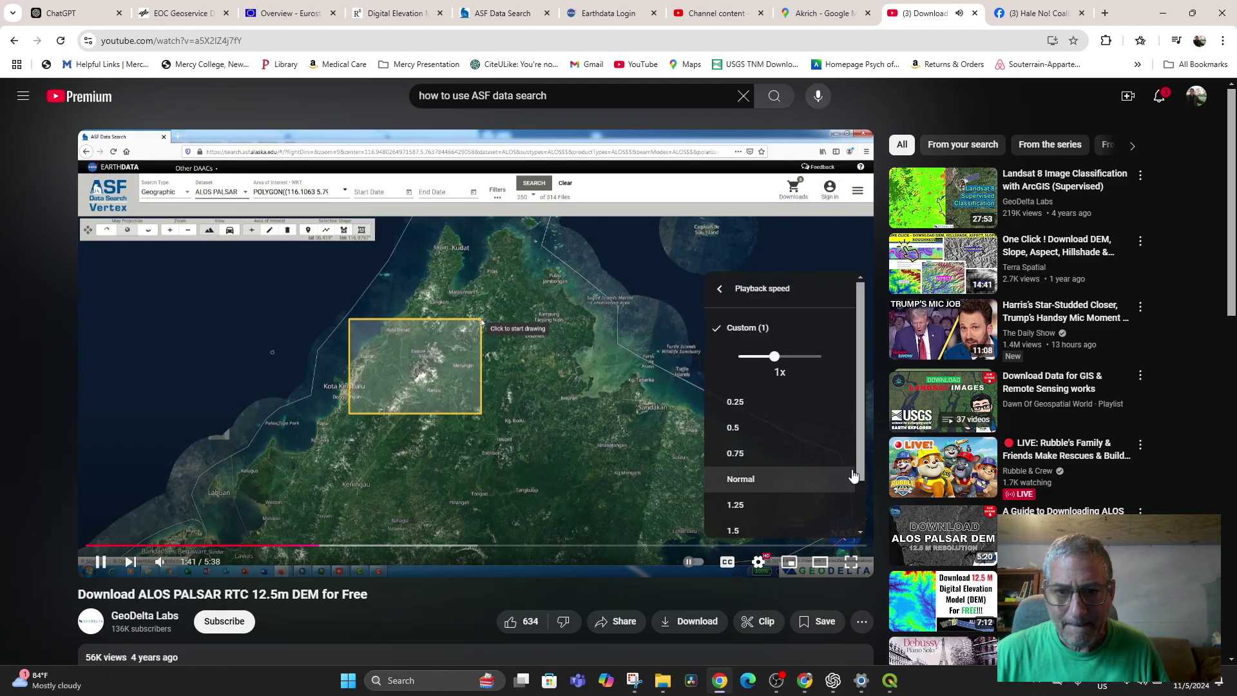
pyautogui.click(747, 505)
pyautogui.scroll(-1, 773, 496)
pyautogui.scroll(-1, 779, 494)
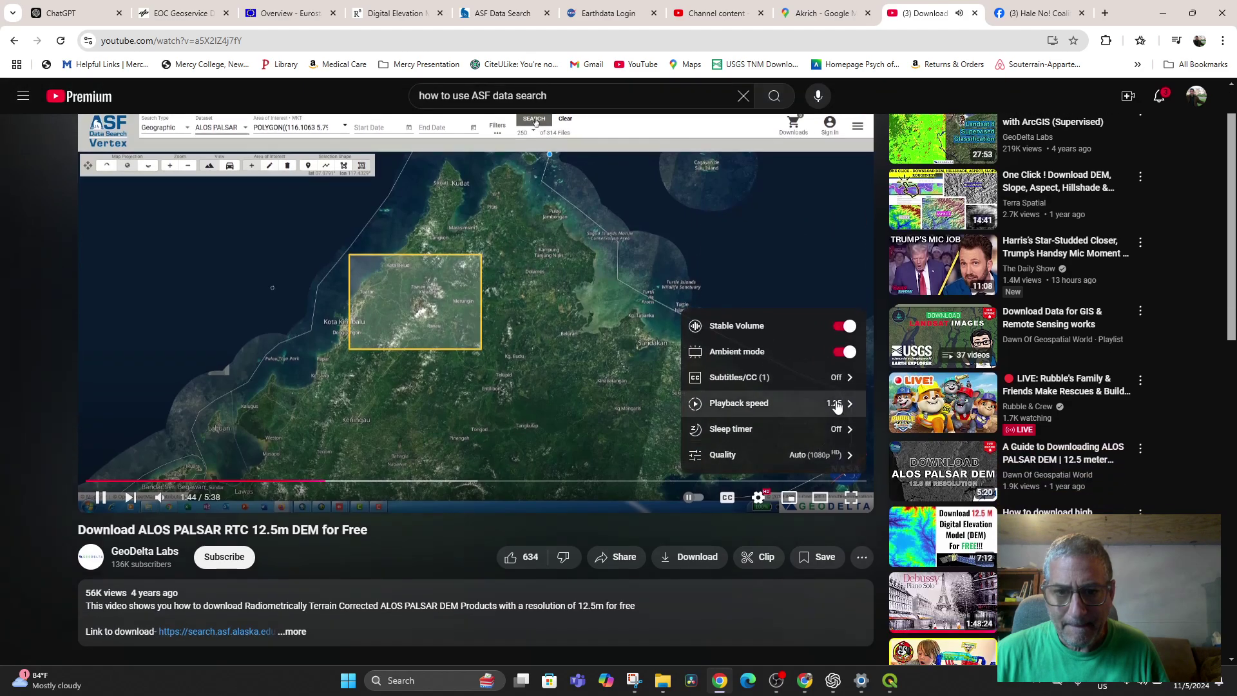
pyautogui.click(840, 404)
pyautogui.click(747, 469)
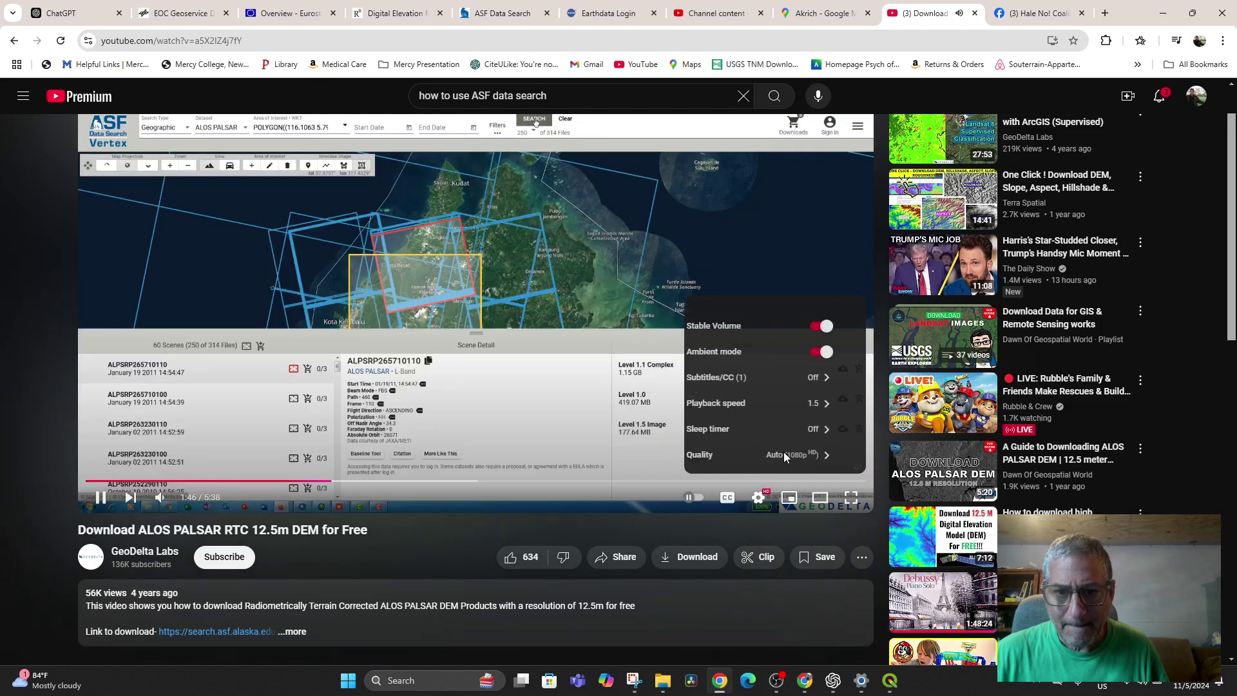
pyautogui.scroll(-1, 783, 454)
pyautogui.scroll(2, 781, 445)
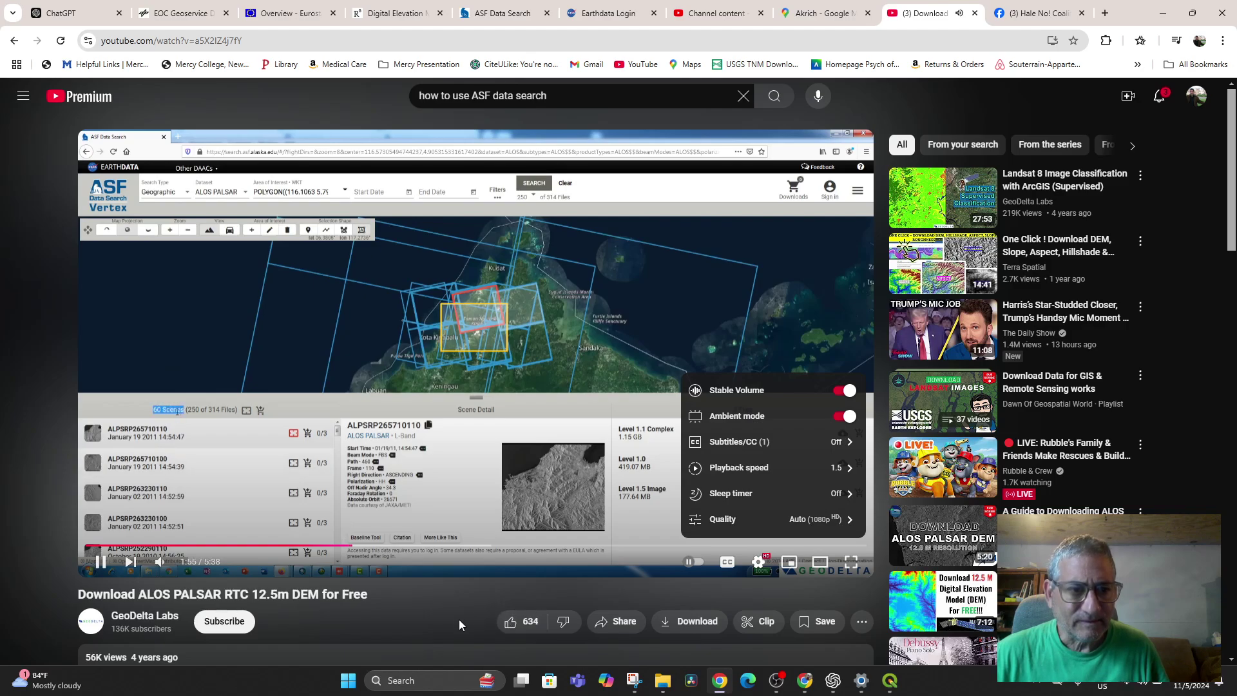
pyautogui.click(775, 333)
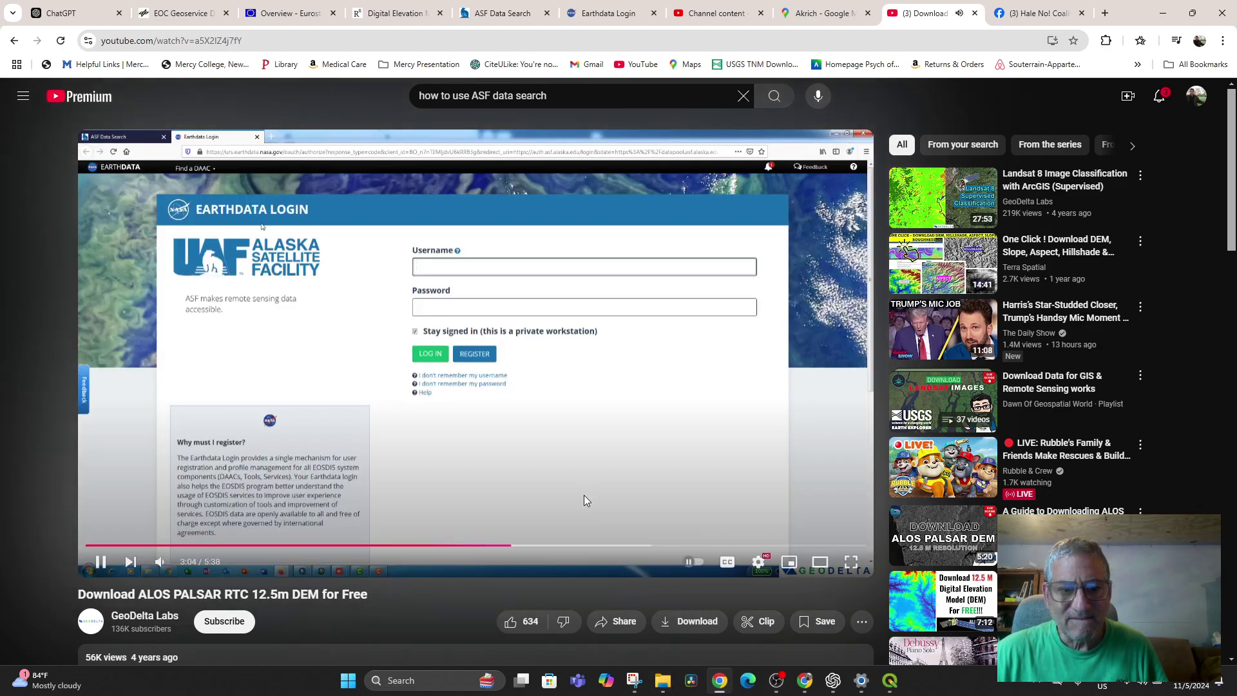
pyautogui.click(100, 562)
# Minimize the browser and ChatGPT windows and close the Snipping Tool.
pyautogui.moveTo(813, 689)
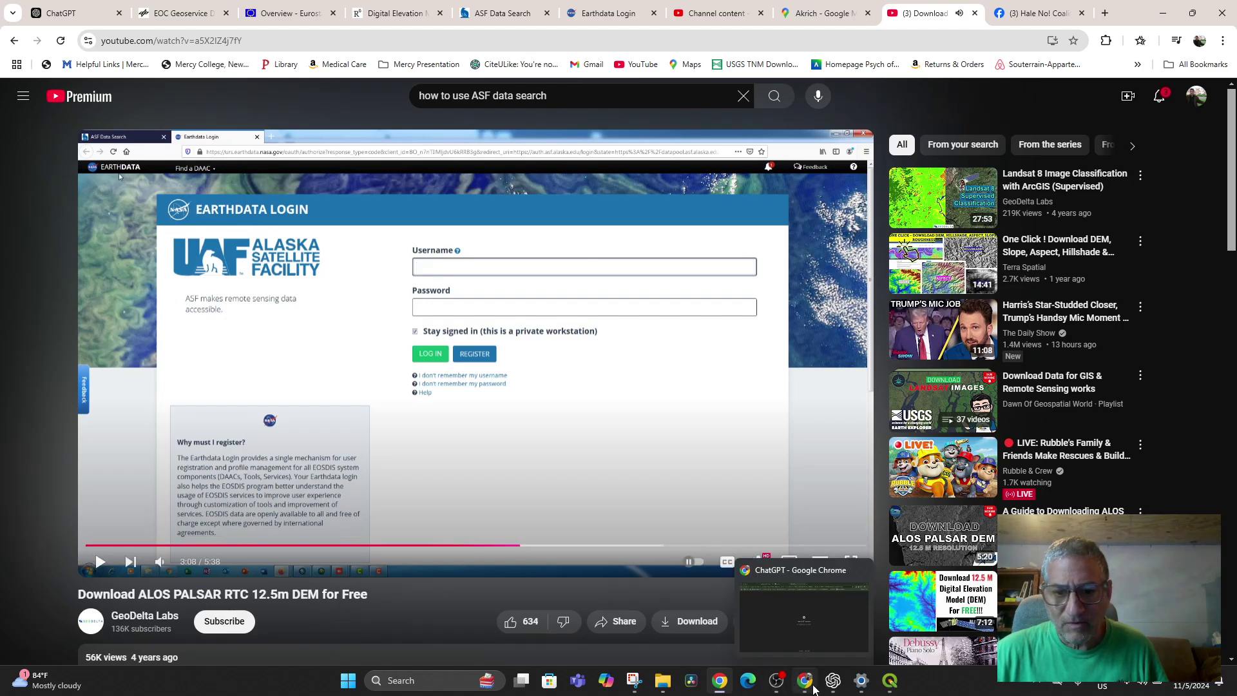
pyautogui.click(719, 680)
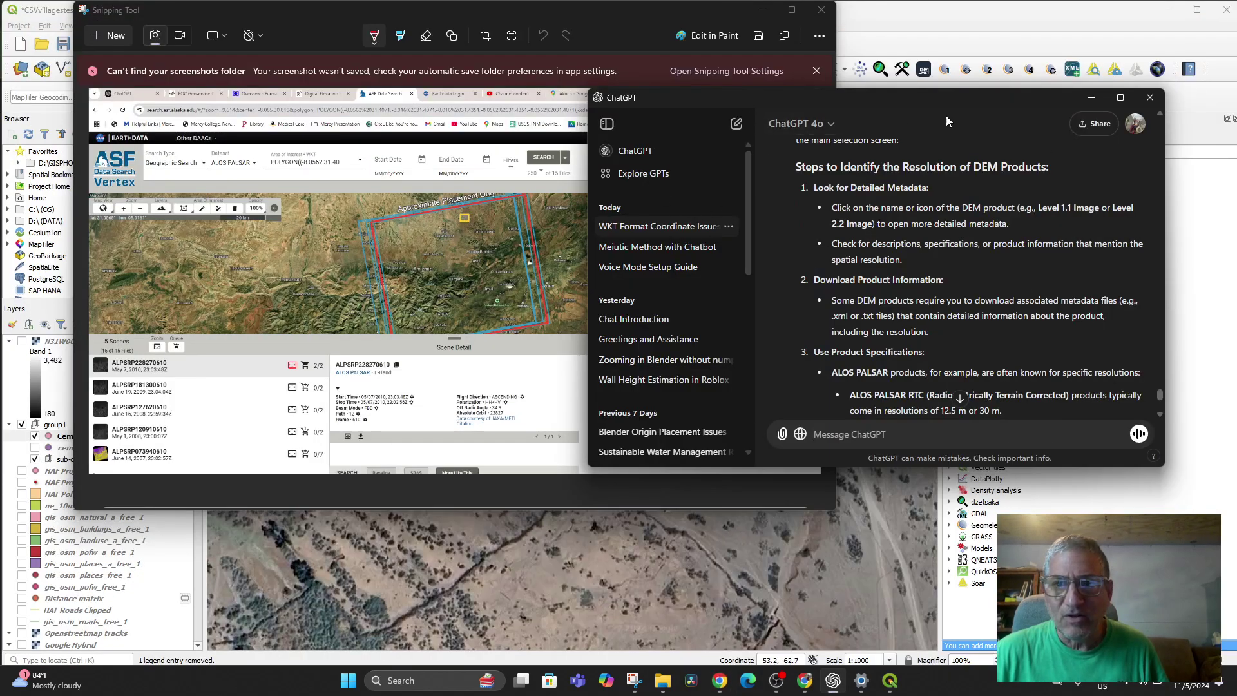
pyautogui.click(1092, 102)
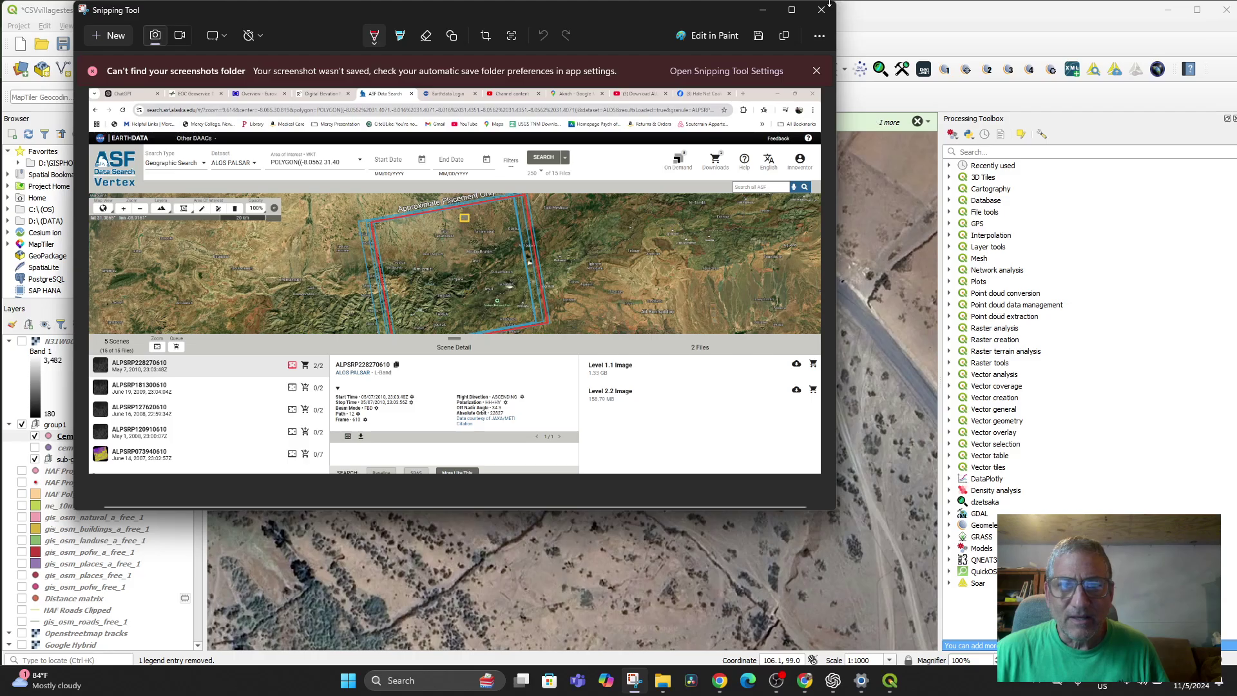
pyautogui.click(822, 11)
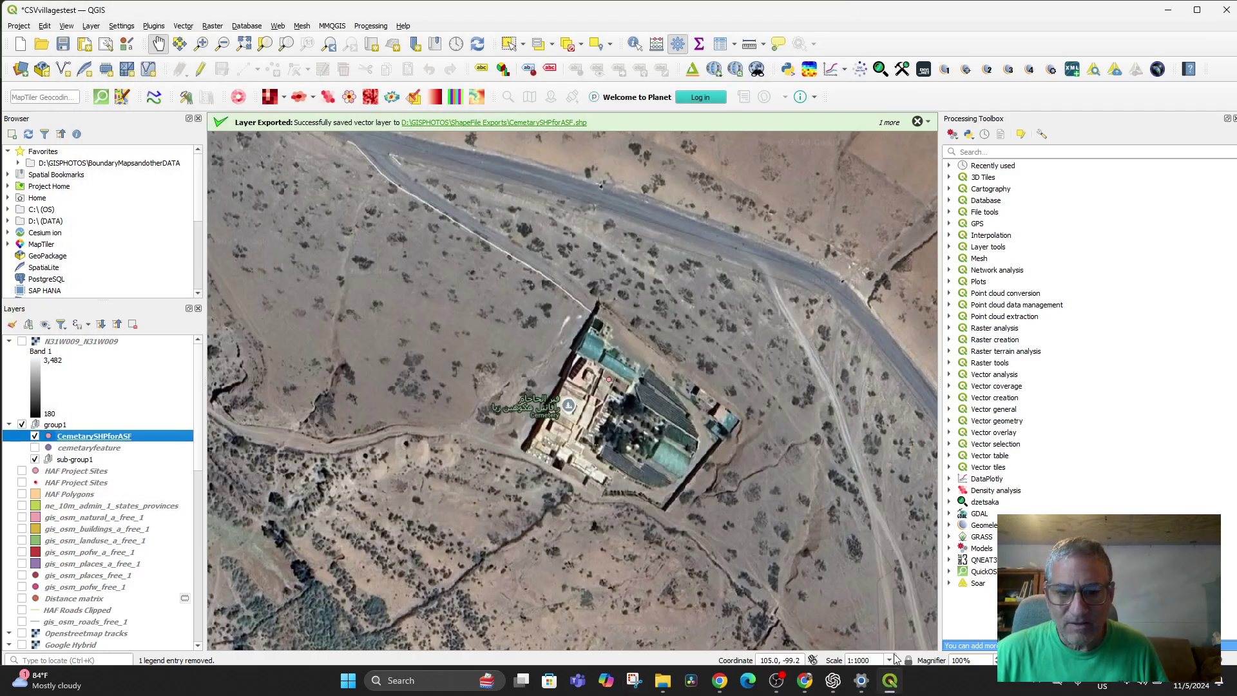
# Return to ASF Data Search in the browser and compare the scenes' available files, ending with ALPSRP073940610.
pyautogui.click(720, 682)
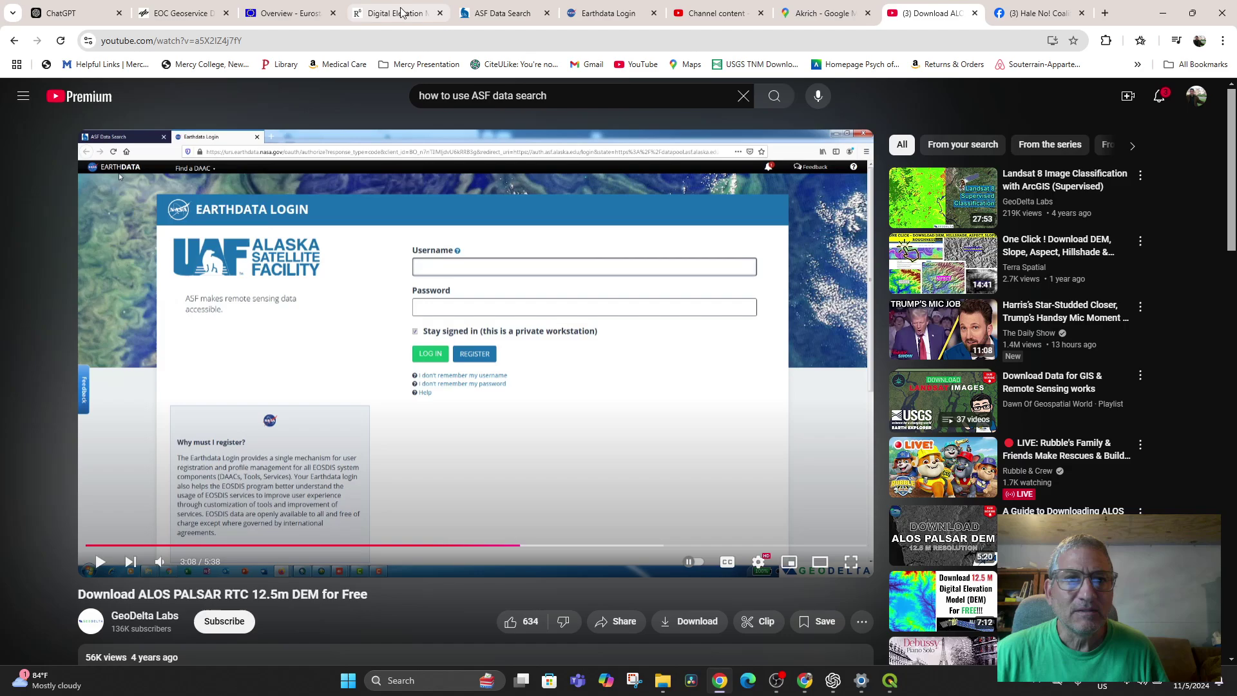
pyautogui.click(494, 14)
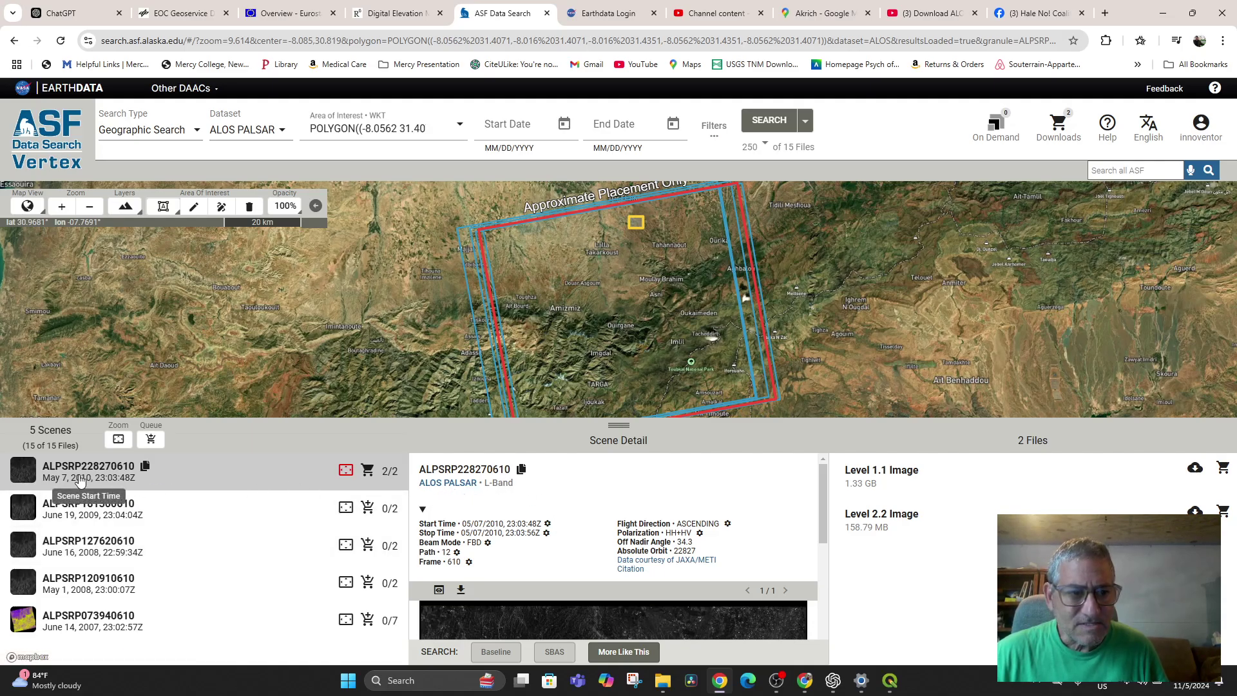
pyautogui.click(80, 507)
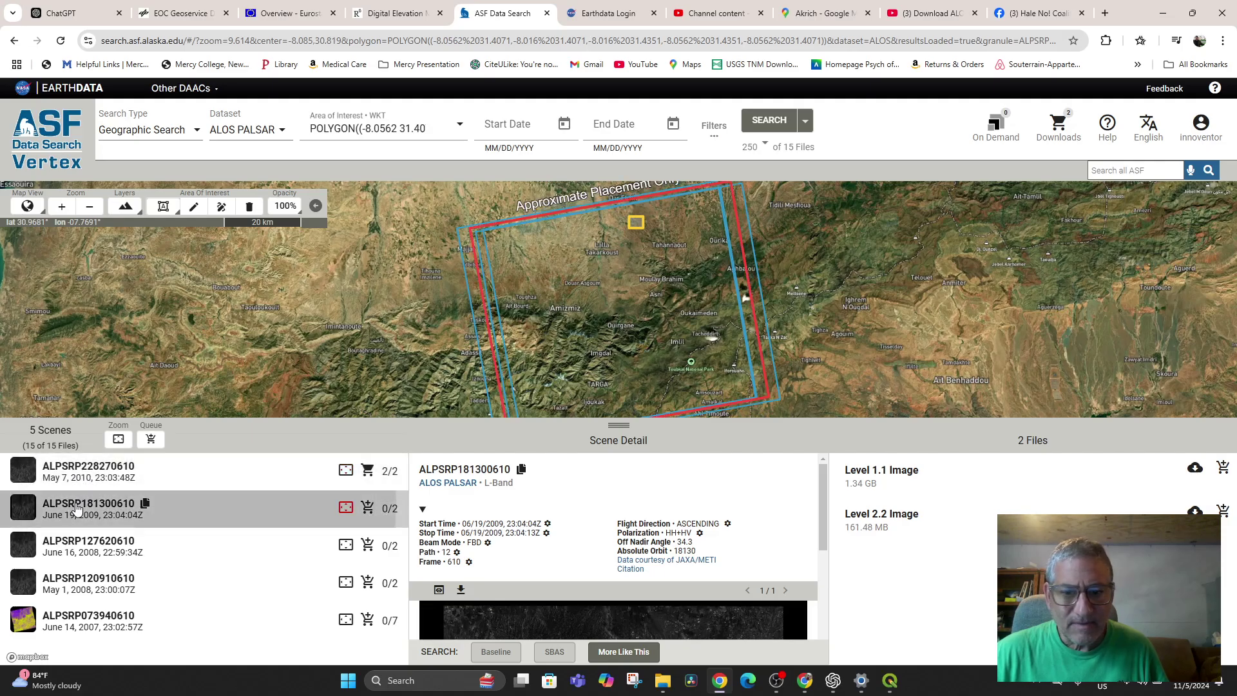
pyautogui.click(79, 558)
pyautogui.click(92, 583)
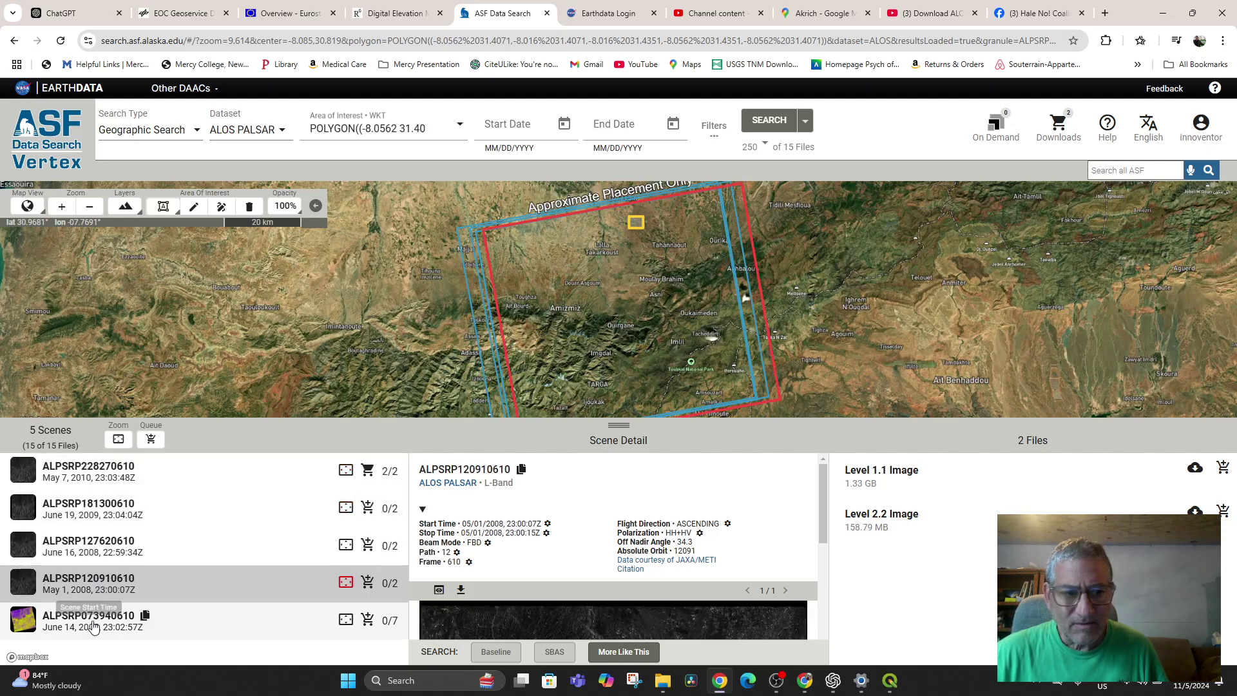
pyautogui.click(93, 628)
pyautogui.scroll(-2, 950, 570)
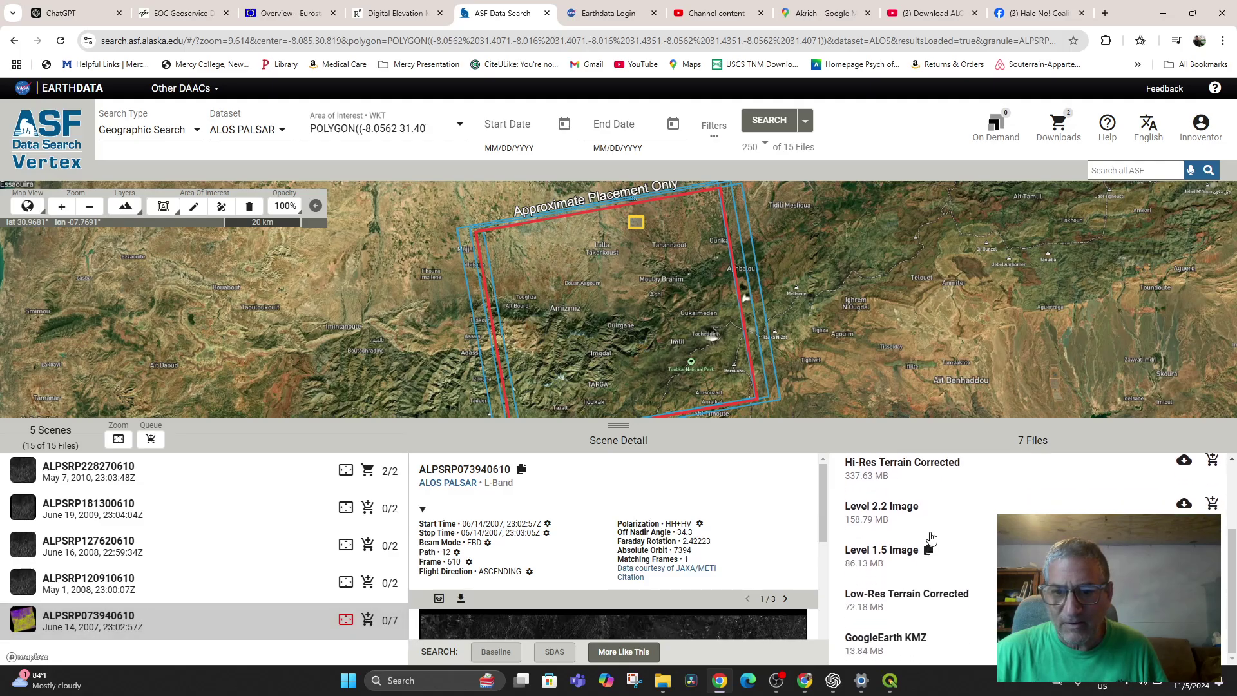
pyautogui.scroll(1, 934, 540)
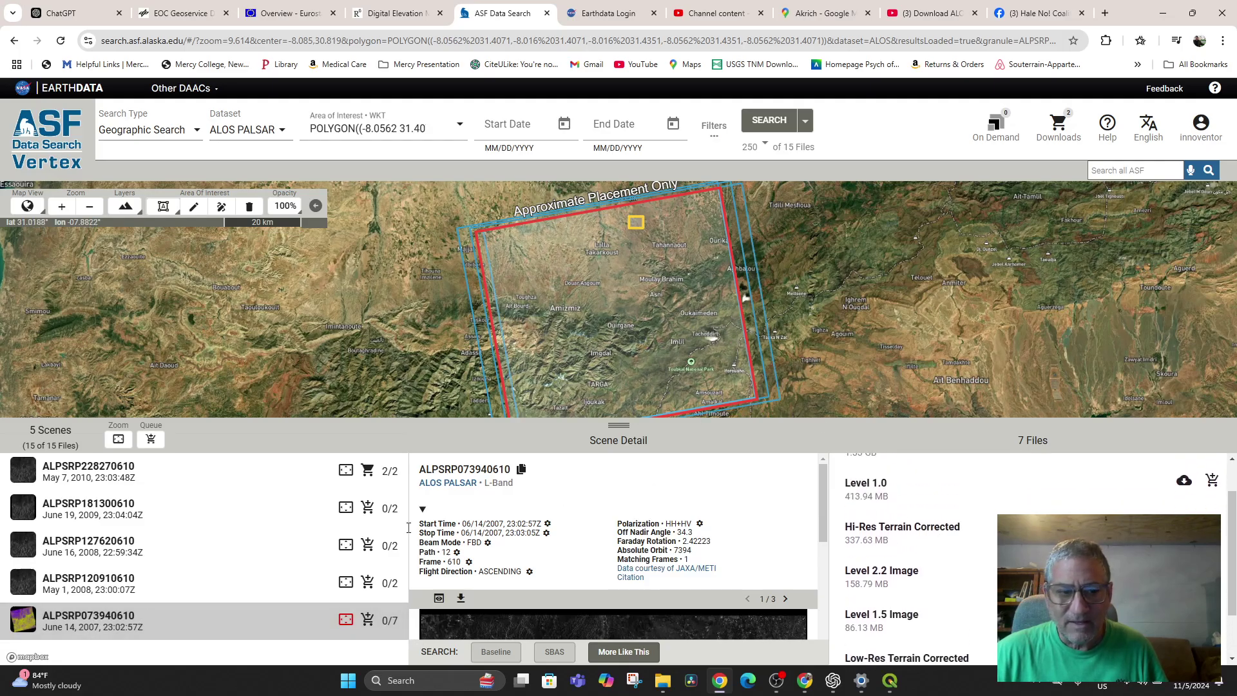
pyautogui.click(89, 547)
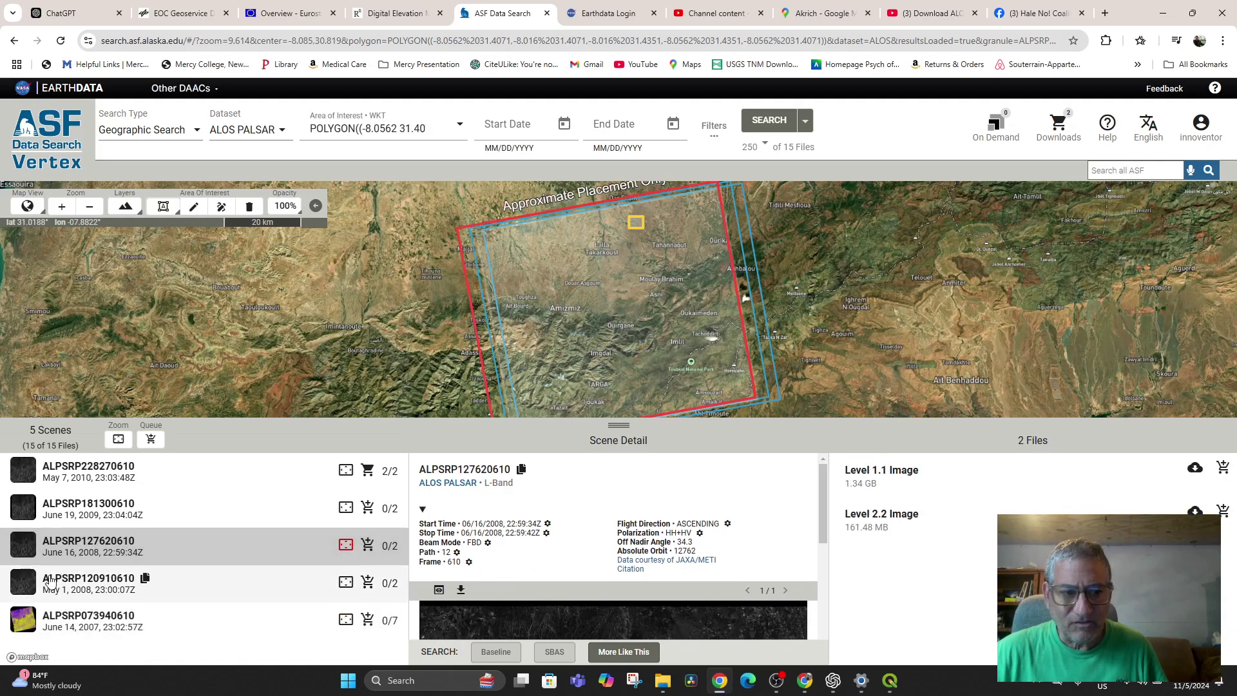
pyautogui.click(72, 617)
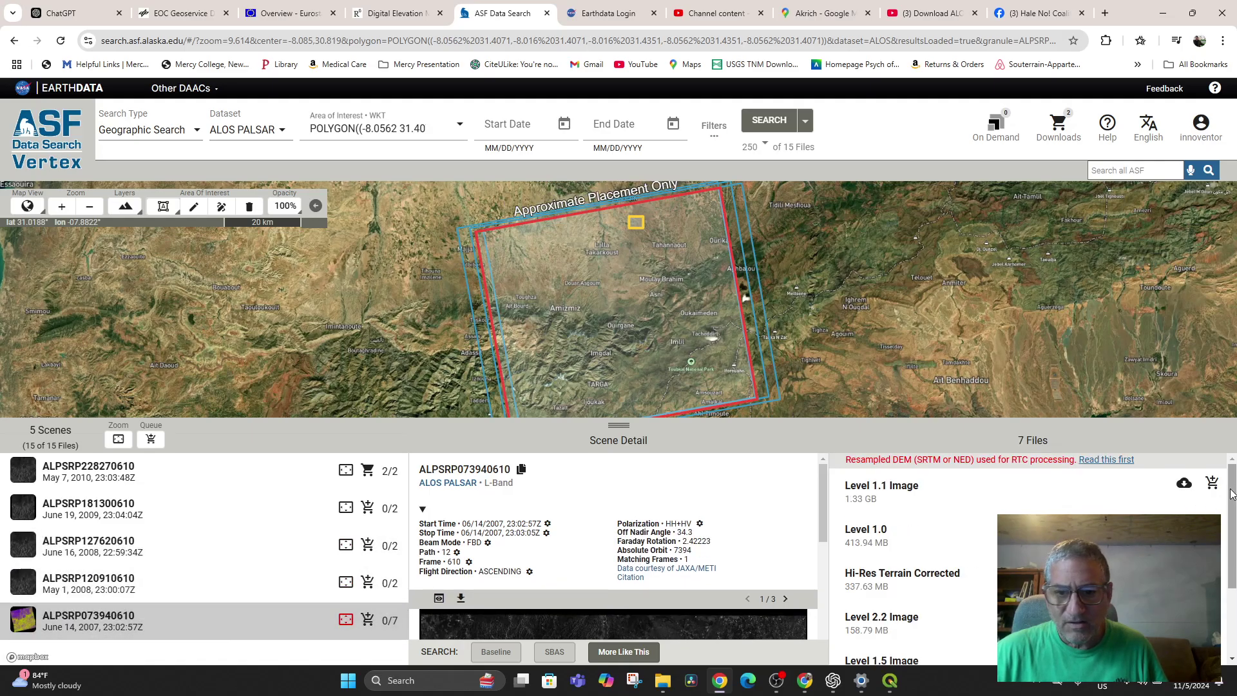
# Examine the Hi-Res Terrain Corrected entry of ALPSRP073940610, then open the scene's enlarged preview and compare its three browse images.
pyautogui.doubleClick(943, 576)
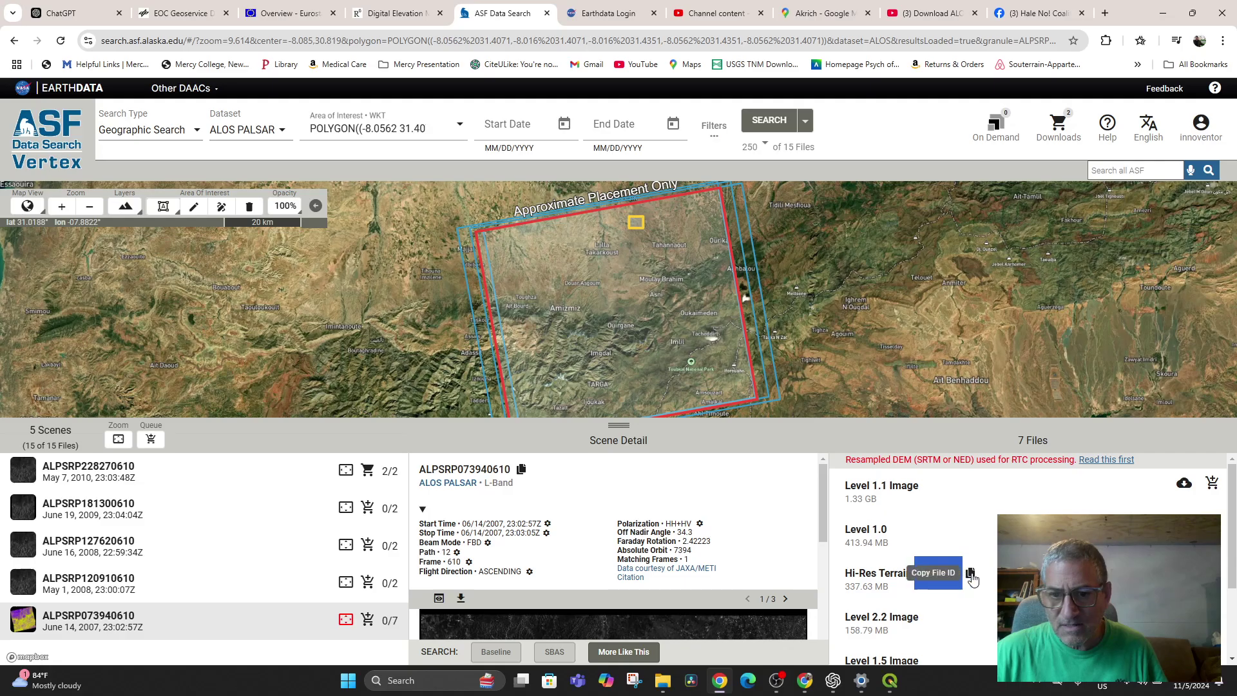
pyautogui.scroll(-3, 623, 583)
pyautogui.click(623, 578)
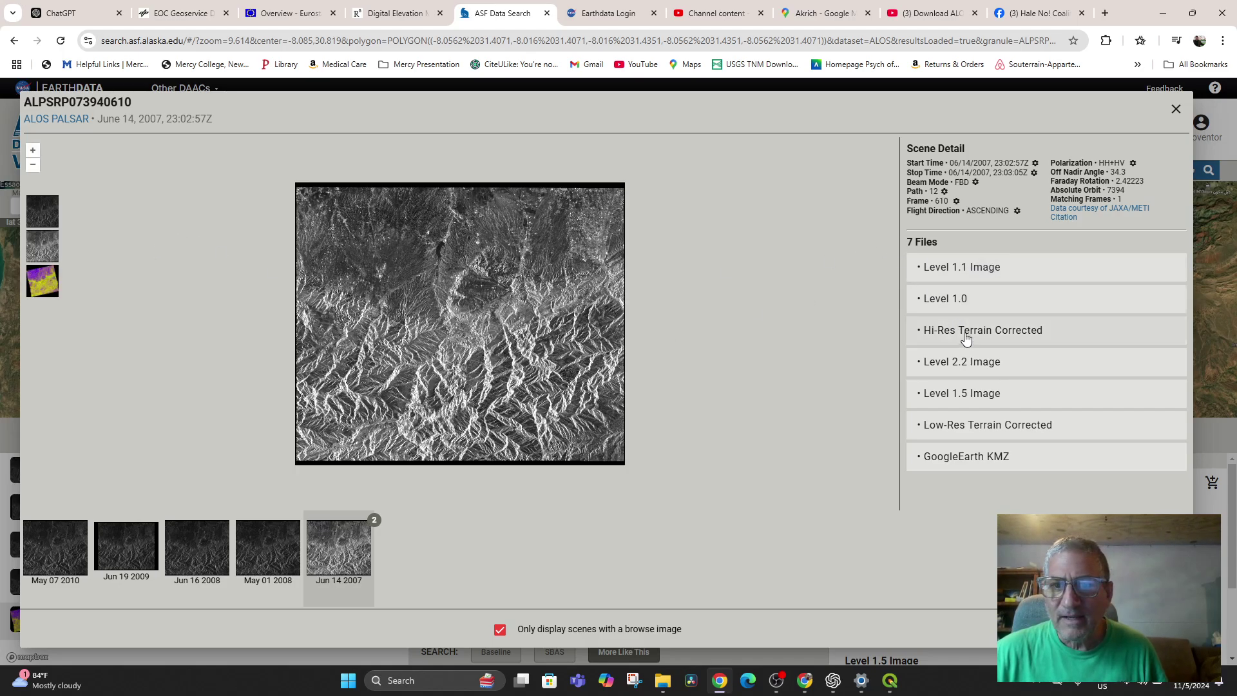
pyautogui.click(42, 280)
pyautogui.click(43, 258)
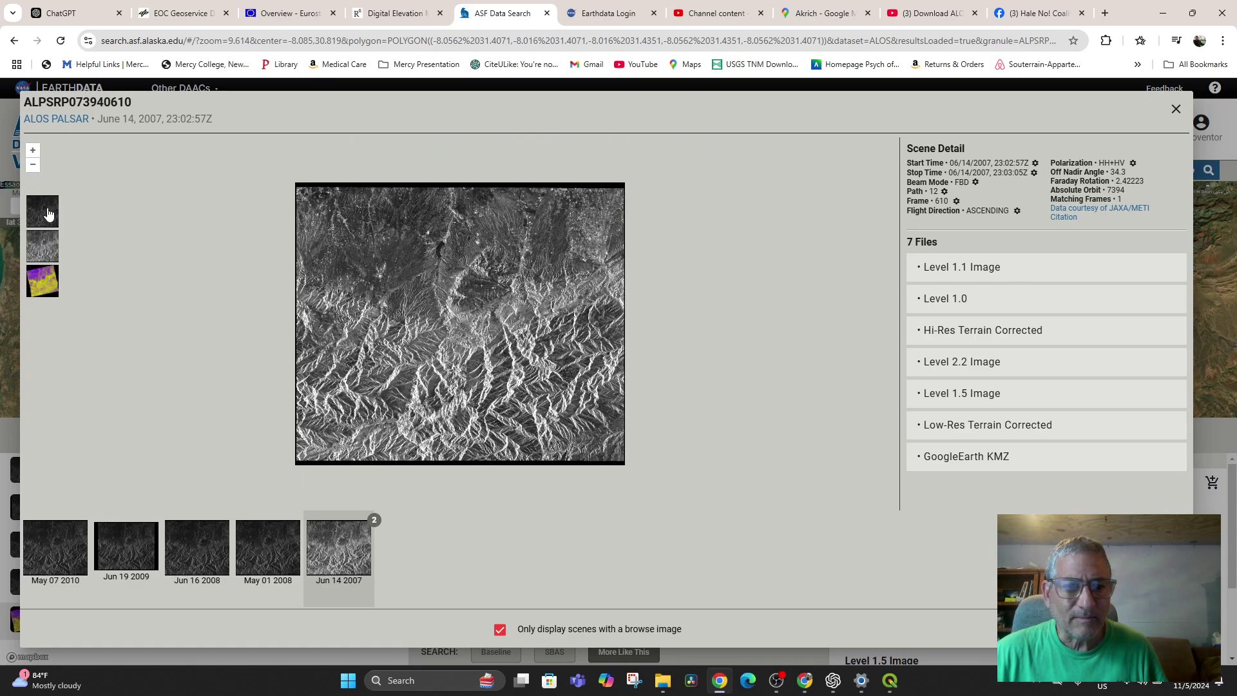
pyautogui.click(50, 208)
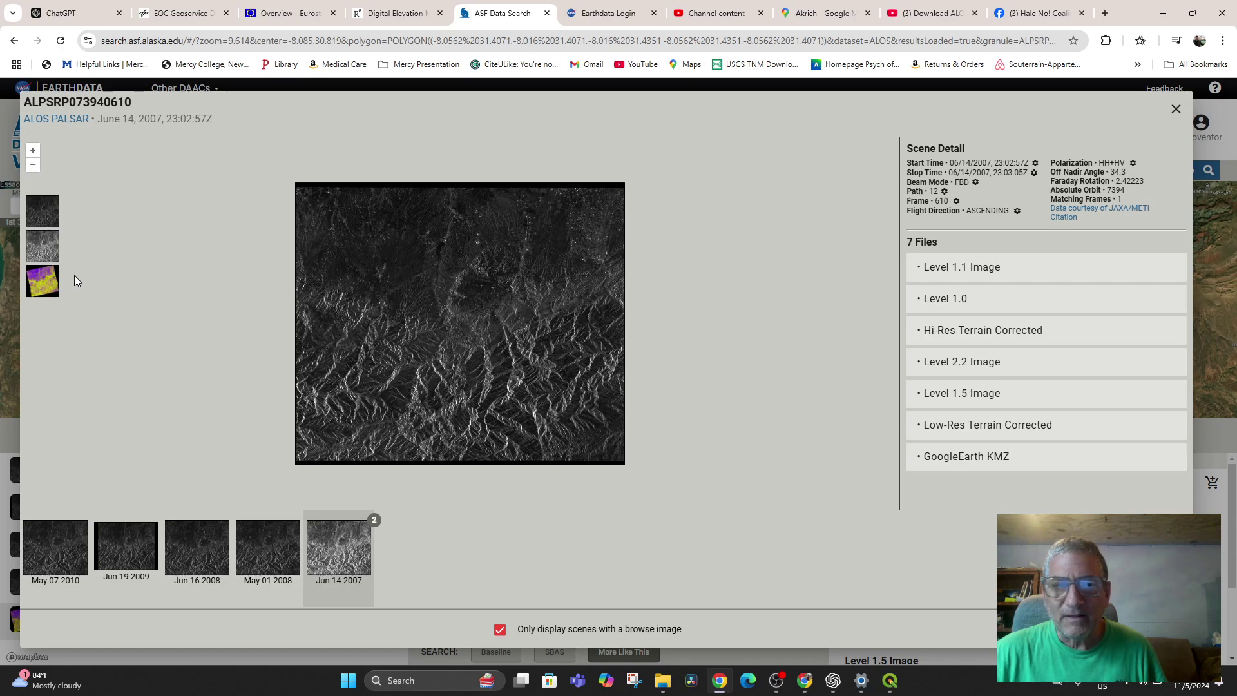
pyautogui.click(54, 291)
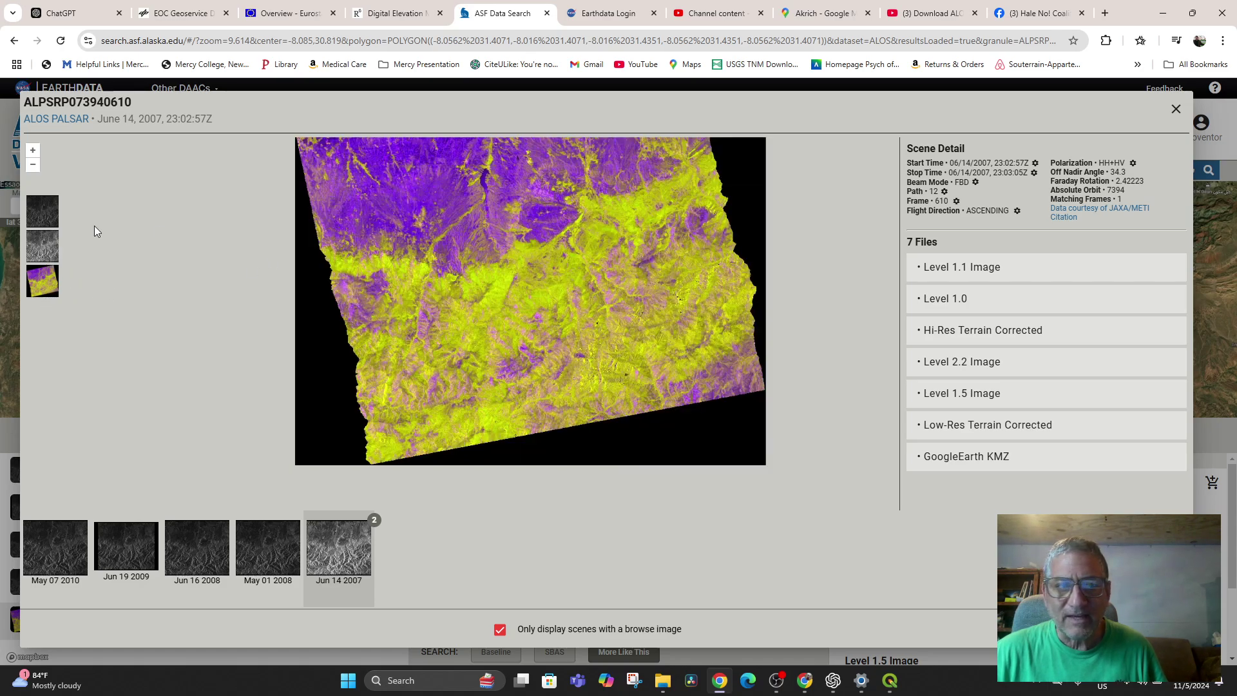
pyautogui.click(36, 217)
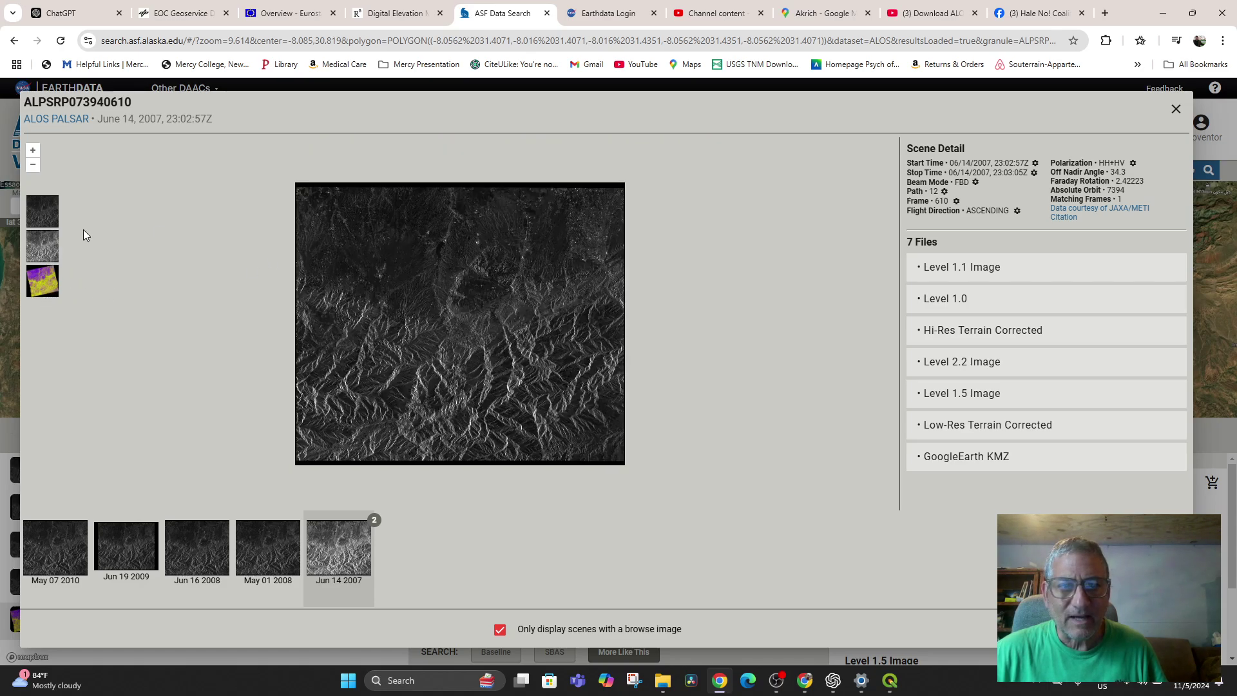
pyautogui.click(42, 247)
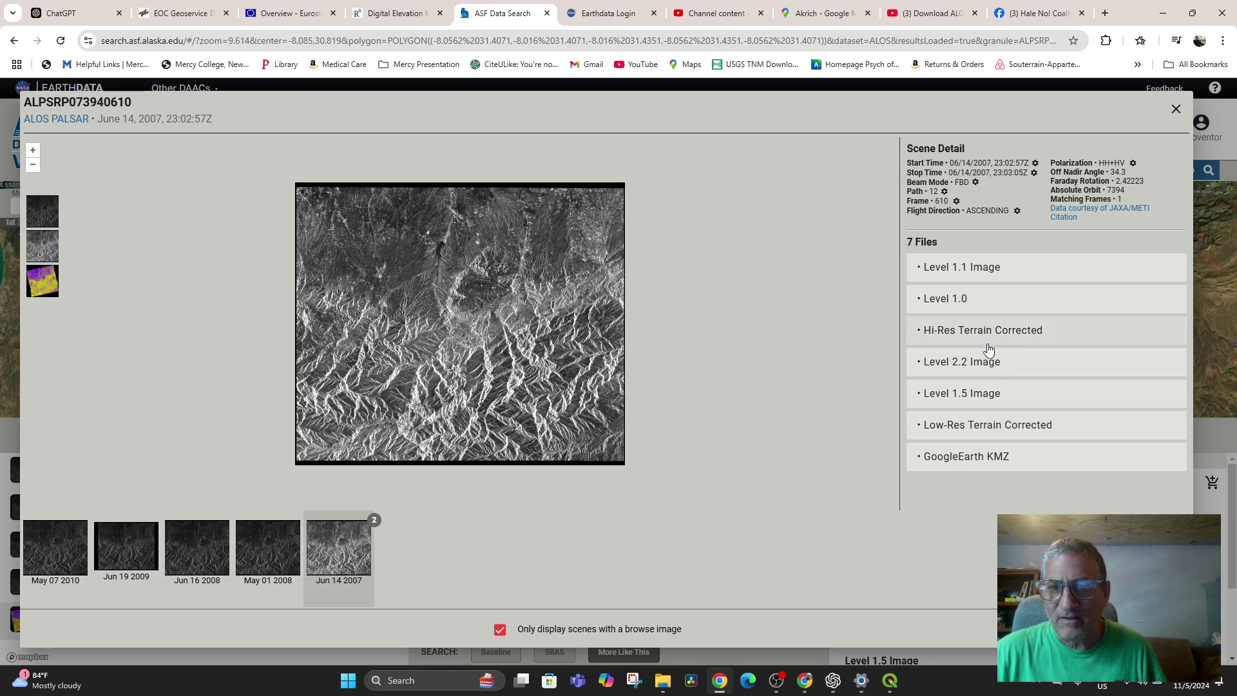
# Step through the enlarged previews and file lists of the scenes by date, ending with the Jun 14 2007 scene.
pyautogui.click(61, 554)
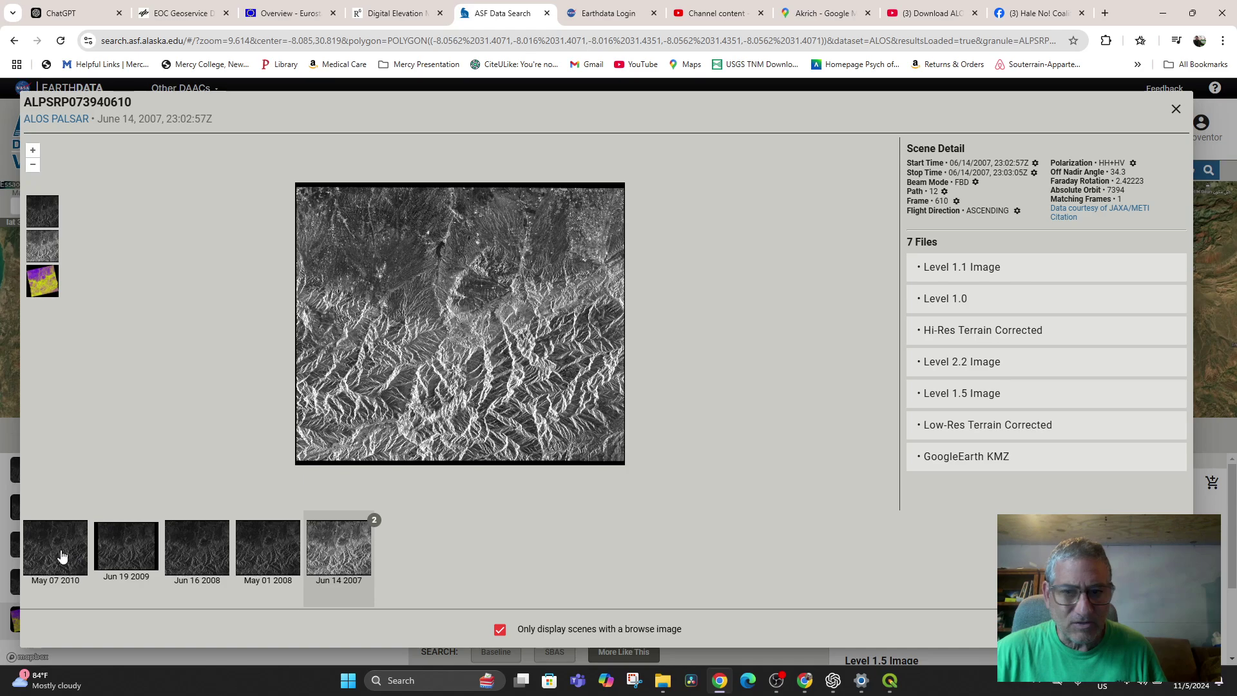
pyautogui.click(122, 556)
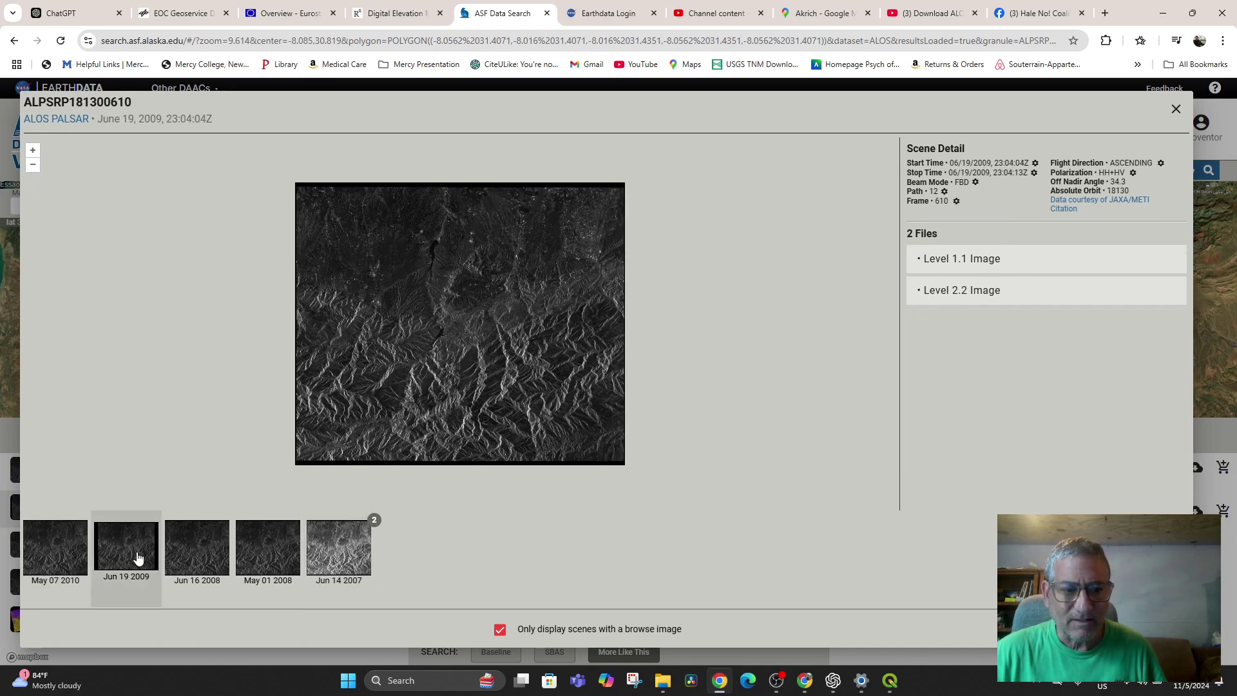
pyautogui.click(197, 558)
pyautogui.click(265, 565)
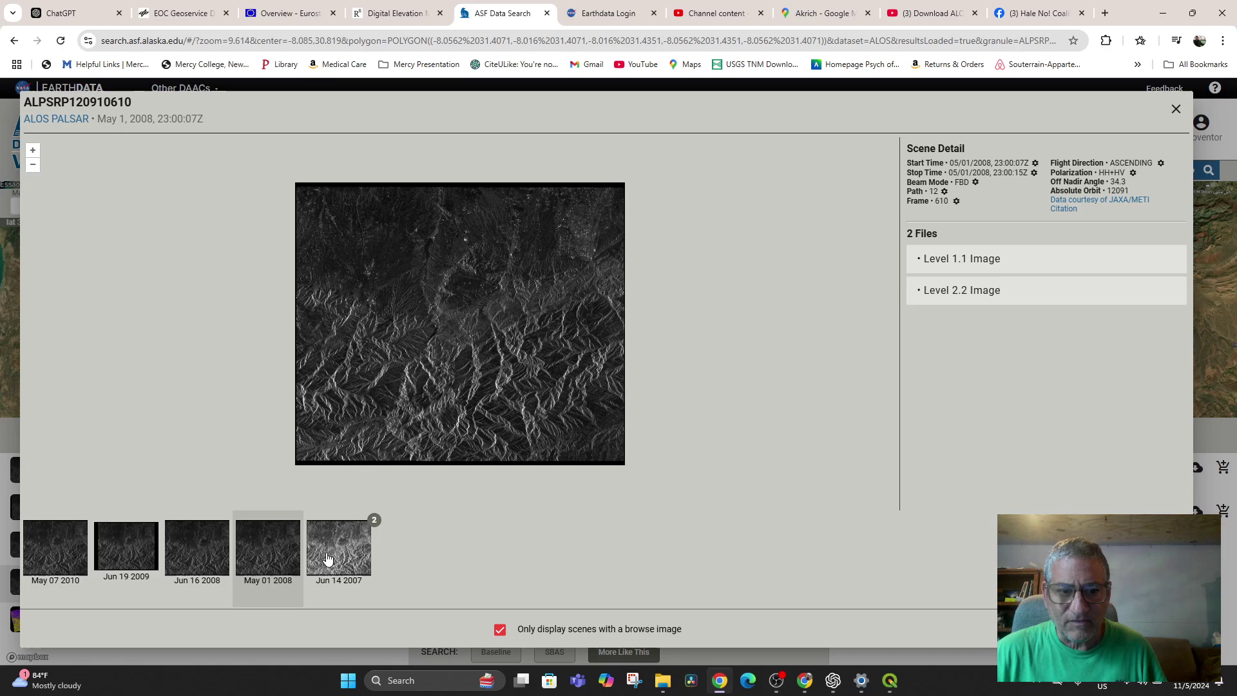
pyautogui.click(335, 558)
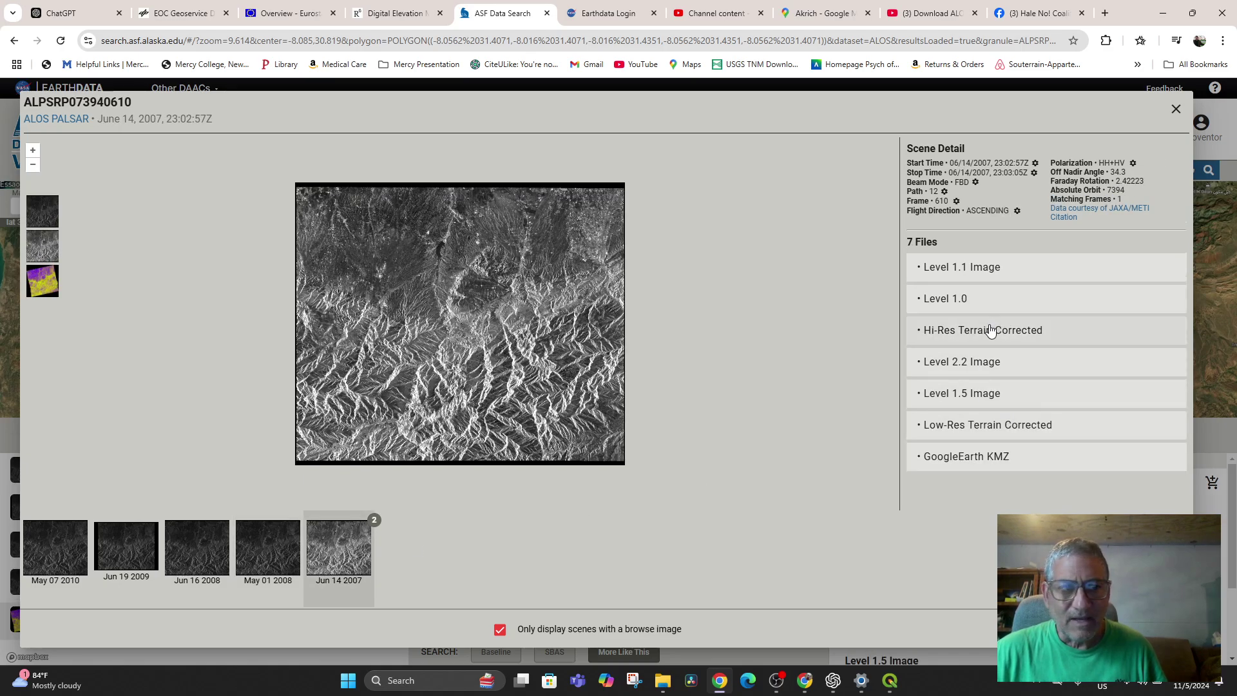
# Download the Hi-Res Terrain Corrected file of the Jun 14 2007 scene and check its progress in the download history.
pyautogui.click(990, 331)
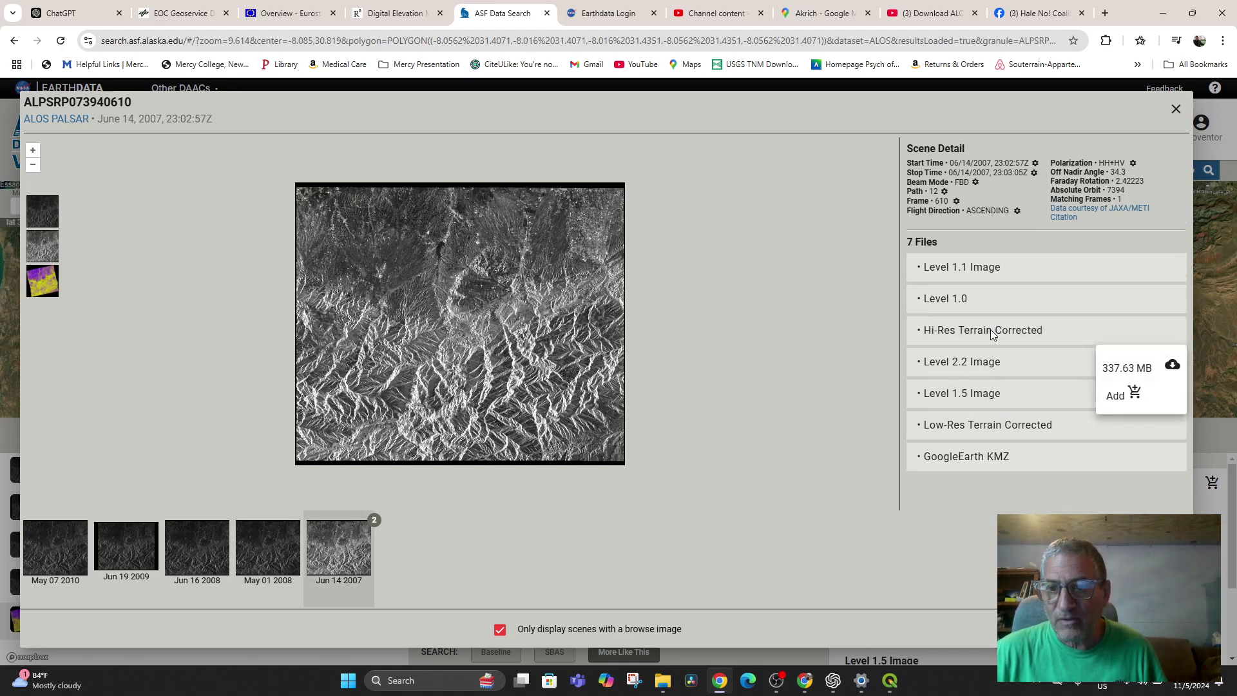
pyautogui.click(1173, 365)
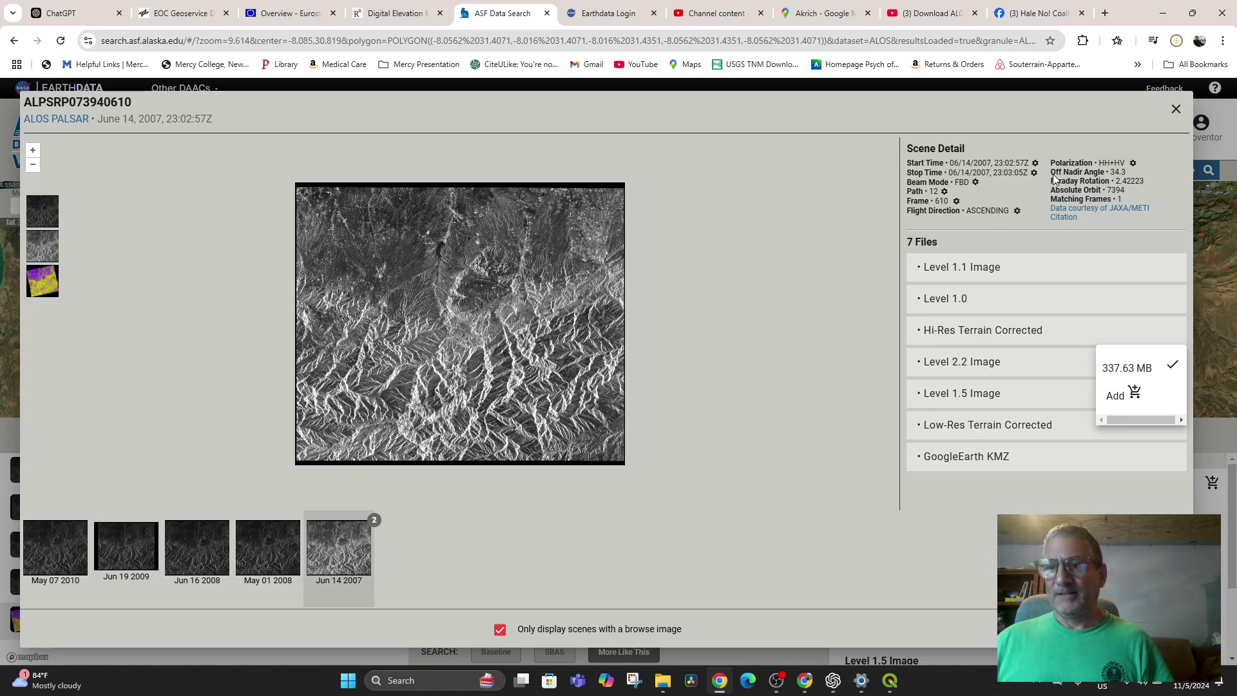
pyautogui.click(1177, 42)
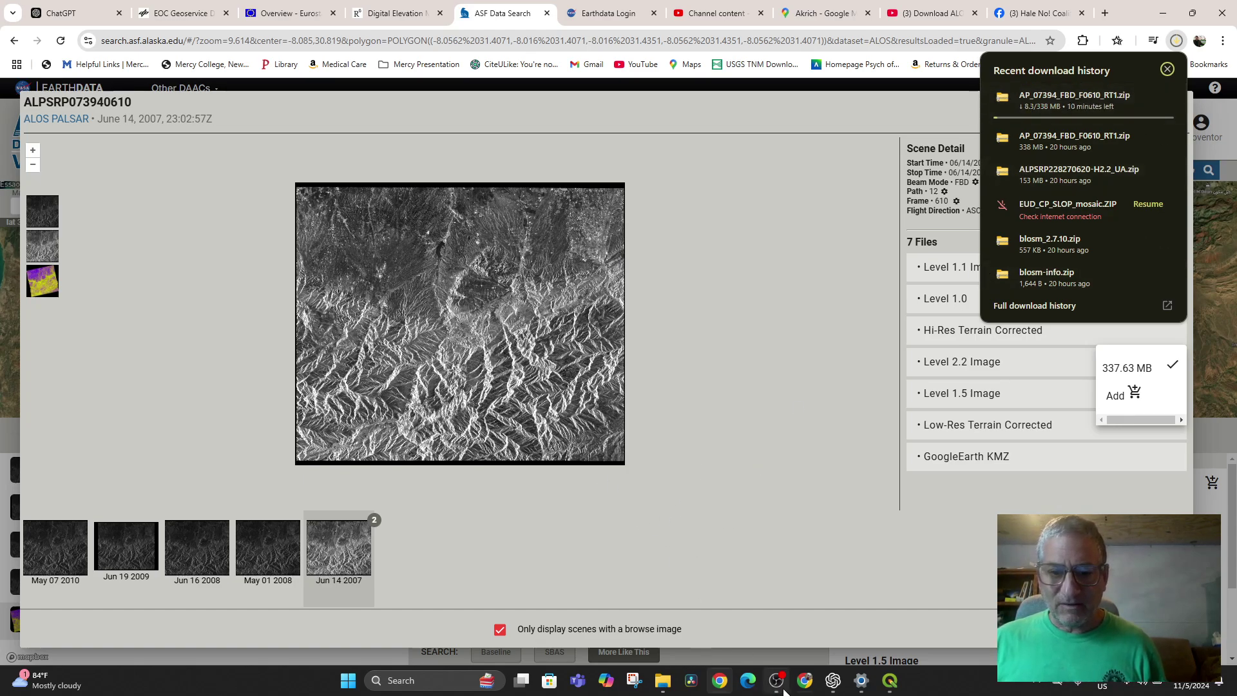
# Return to the YouTube tutorial on downloading ALOS PALSAR RTC 12.5m DEM and play it on from 3:08.
pyautogui.moveTo(798, 684)
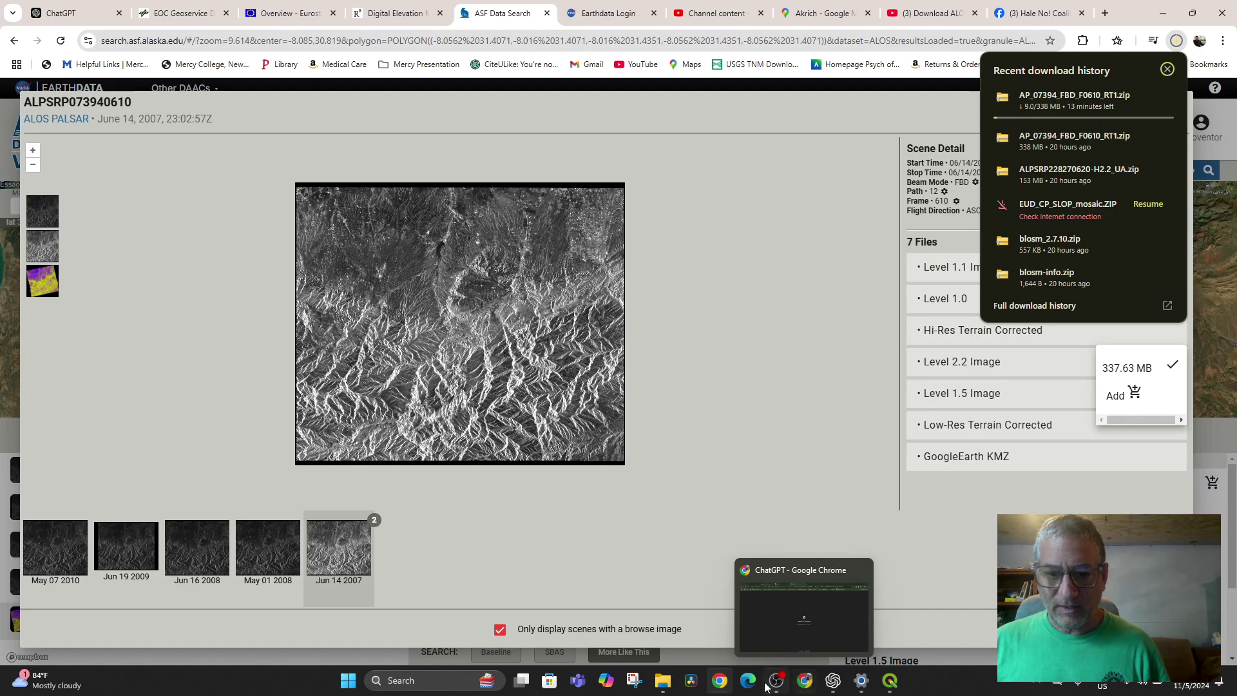
pyautogui.click(719, 682)
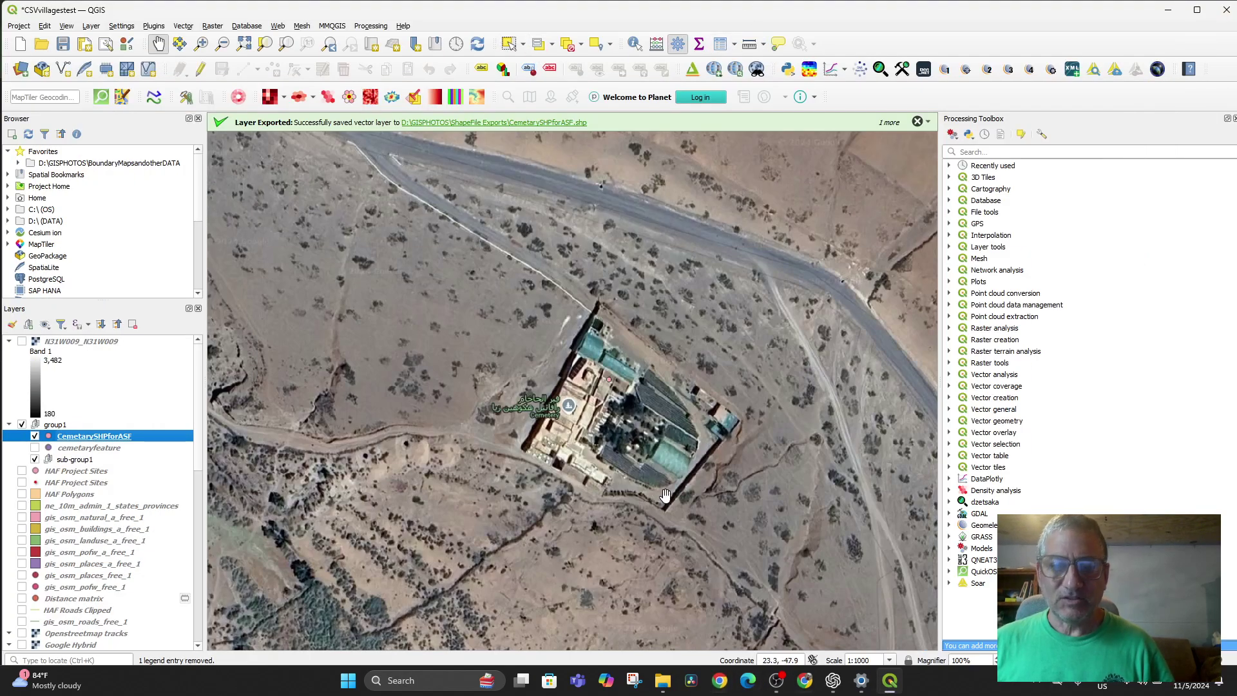
pyautogui.click(720, 680)
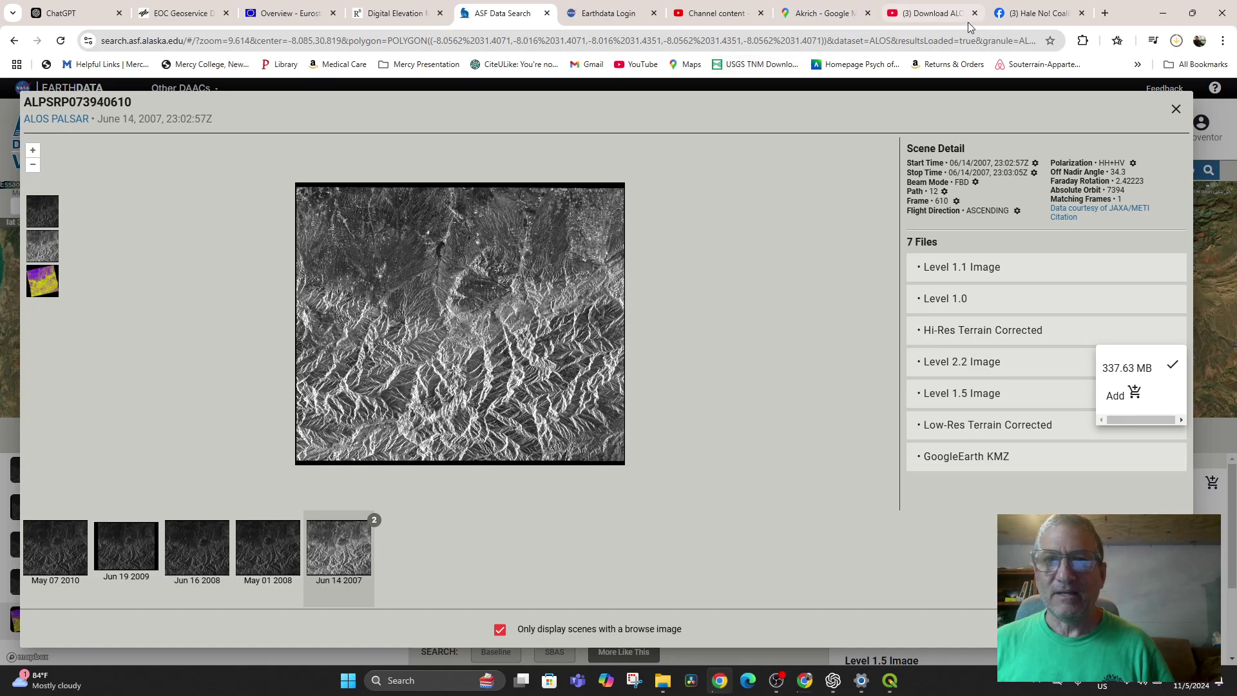
pyautogui.click(927, 14)
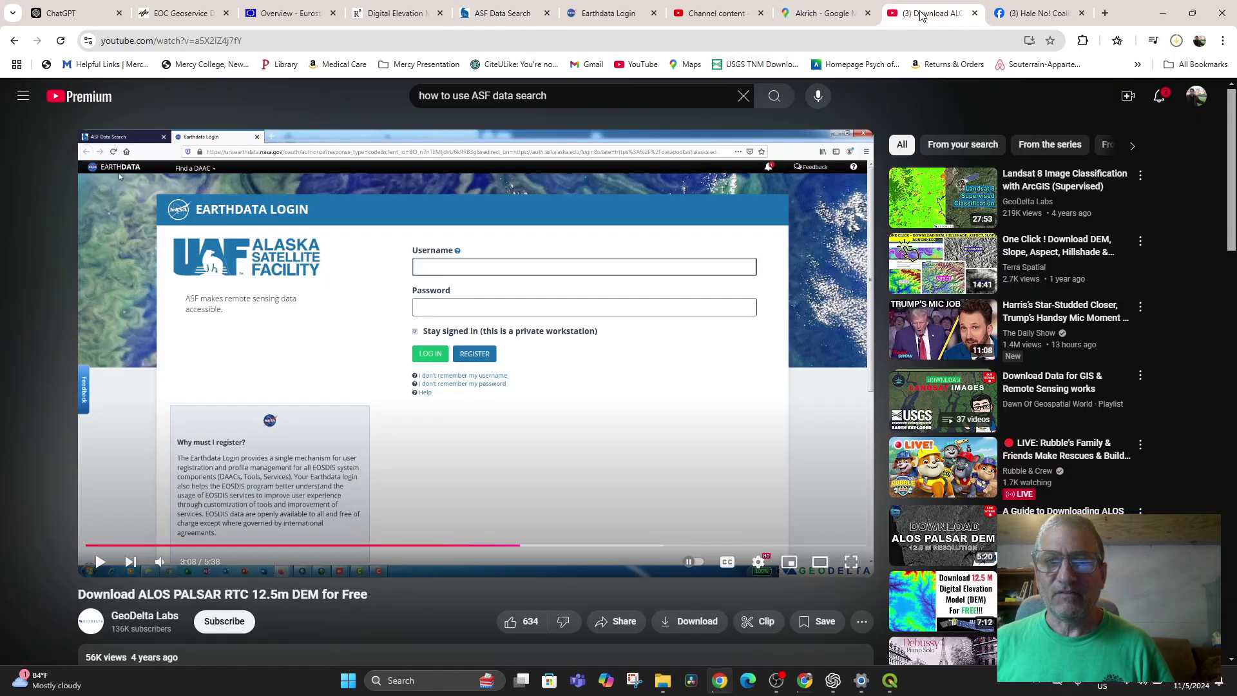
pyautogui.click(101, 563)
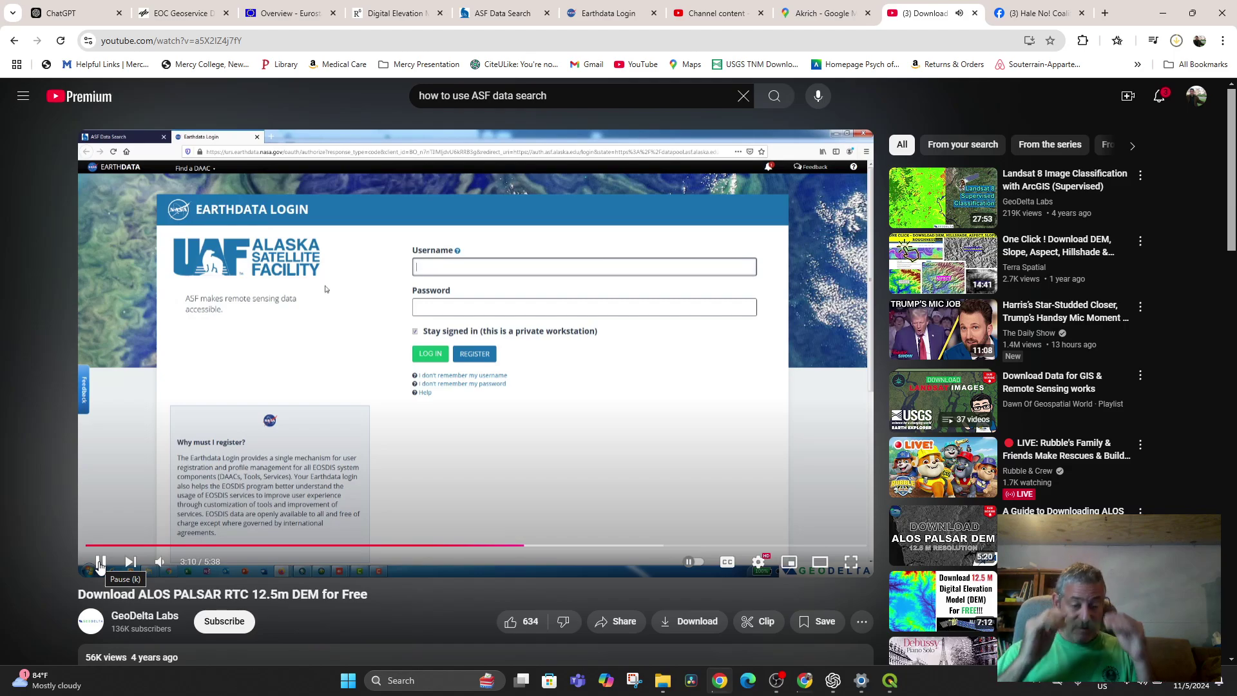
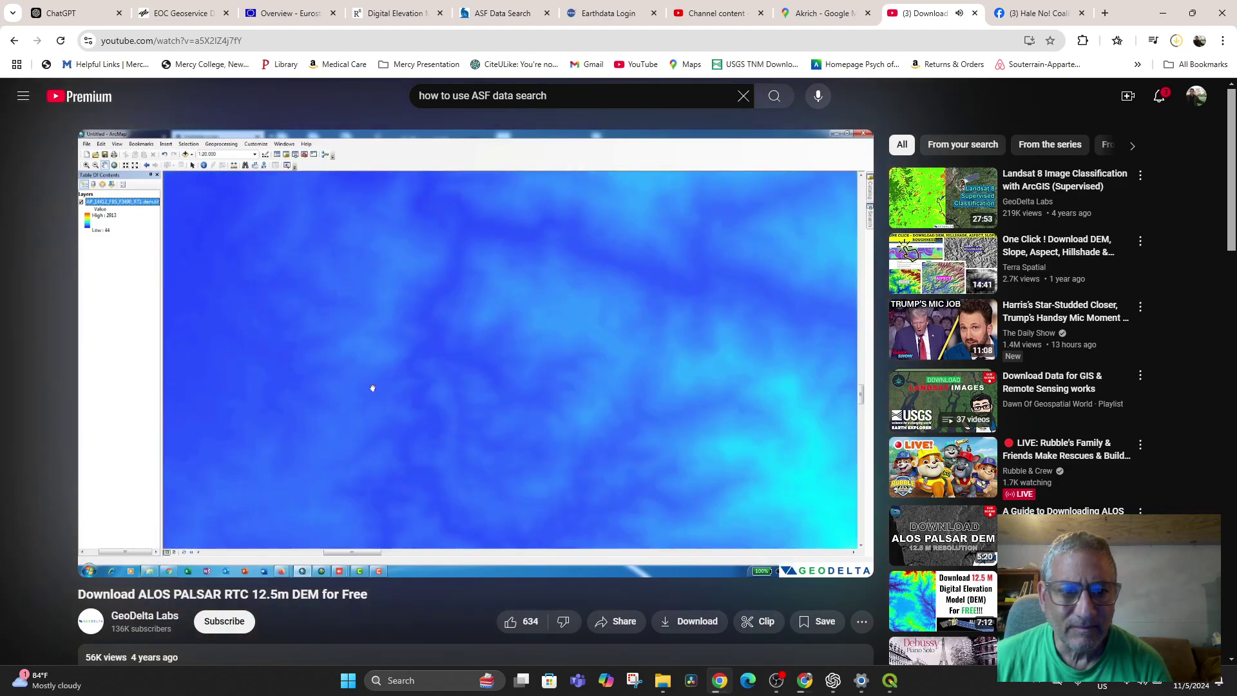
pyautogui.moveTo(522, 359)
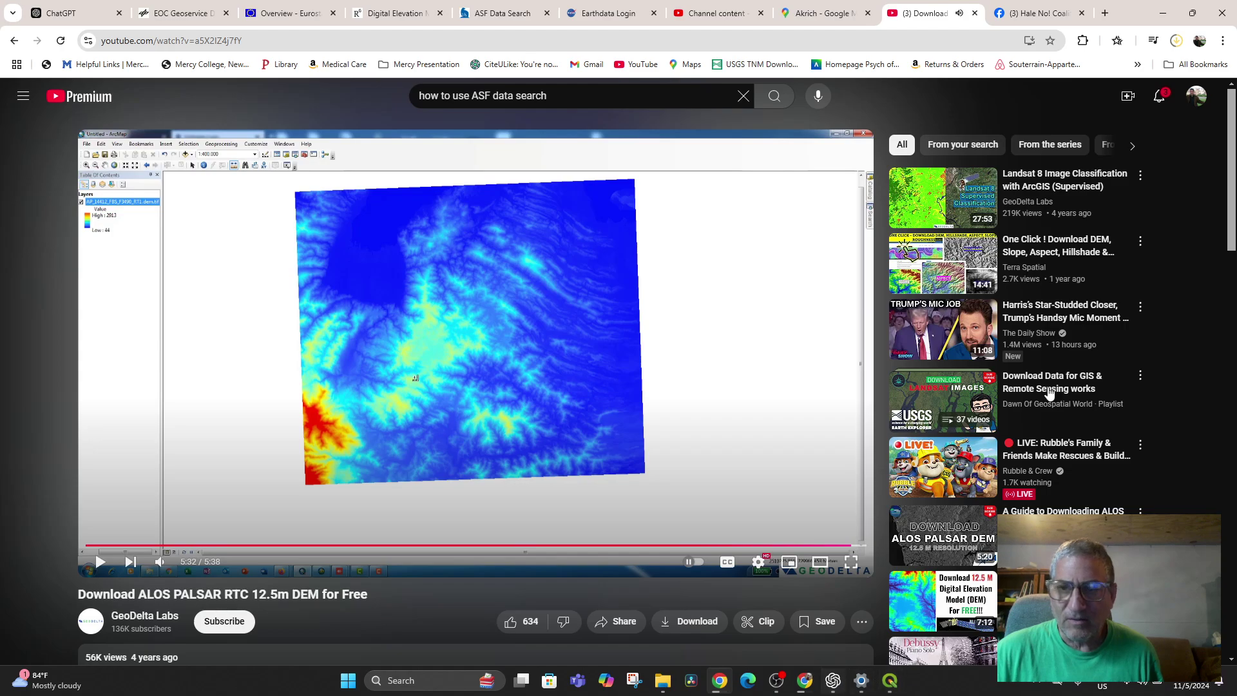
# Check the download status and rewind the tutorial to about 4:01, where the extracted files are shown.
pyautogui.click(1176, 41)
pyautogui.click(1177, 43)
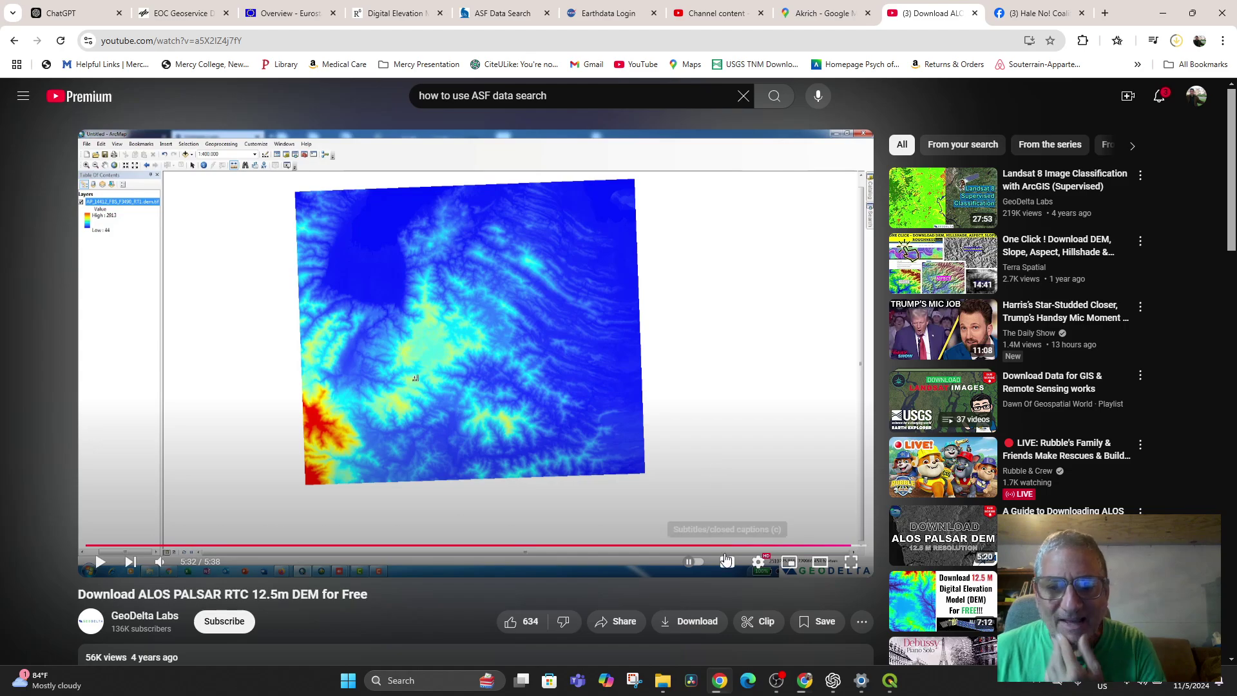
pyautogui.moveTo(747, 546); pyautogui.dragTo(701, 546)
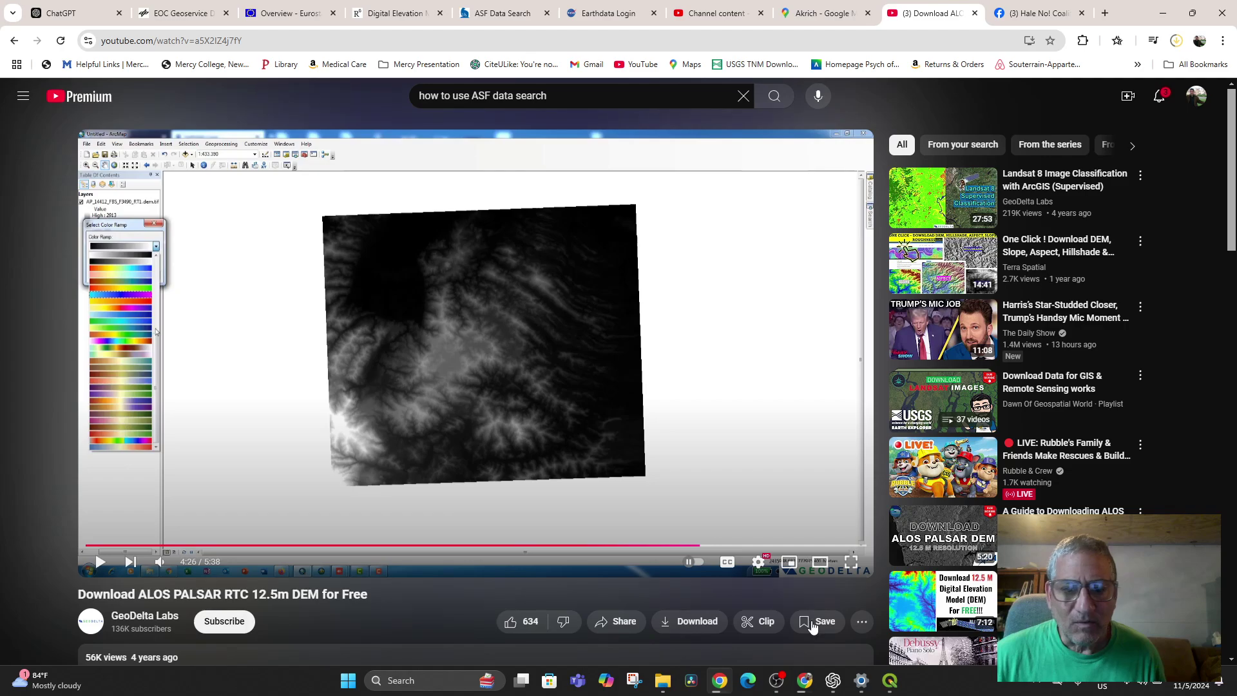
pyautogui.click(642, 551)
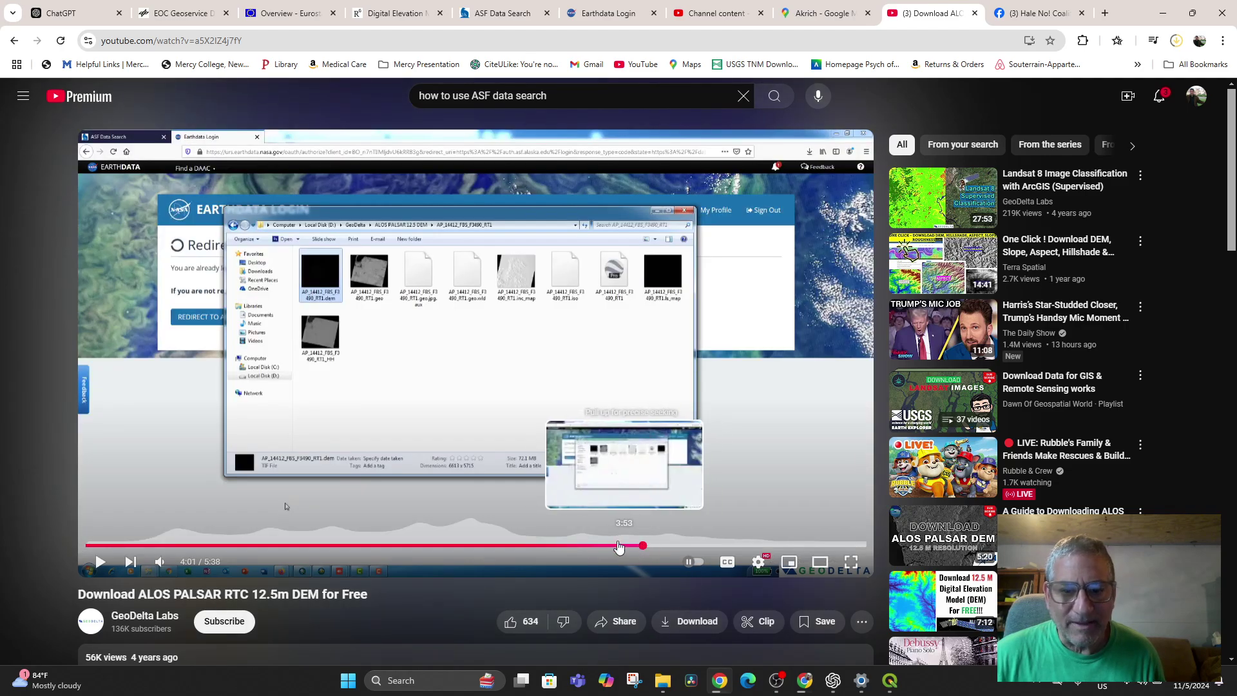
# Return to ASF Data Search in the browser and show the newest downloaded AP_07394_FBD_F0610_RT1.zip in its folder.
pyautogui.click(890, 680)
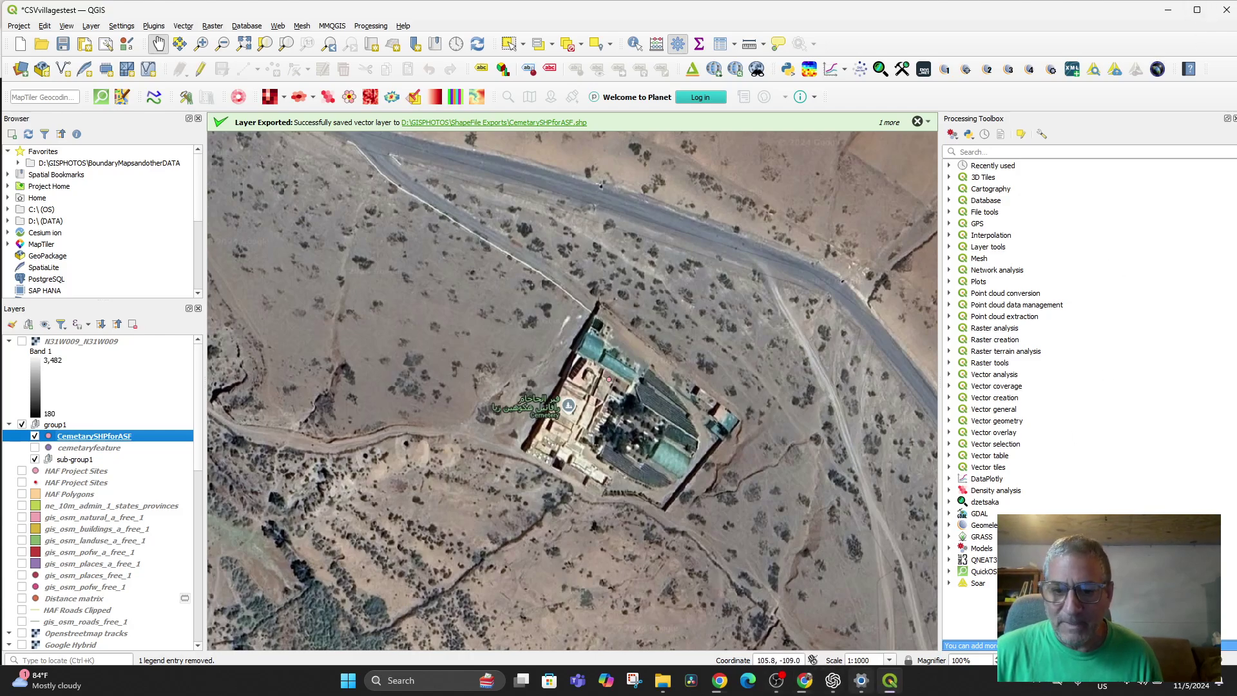
pyautogui.click(720, 681)
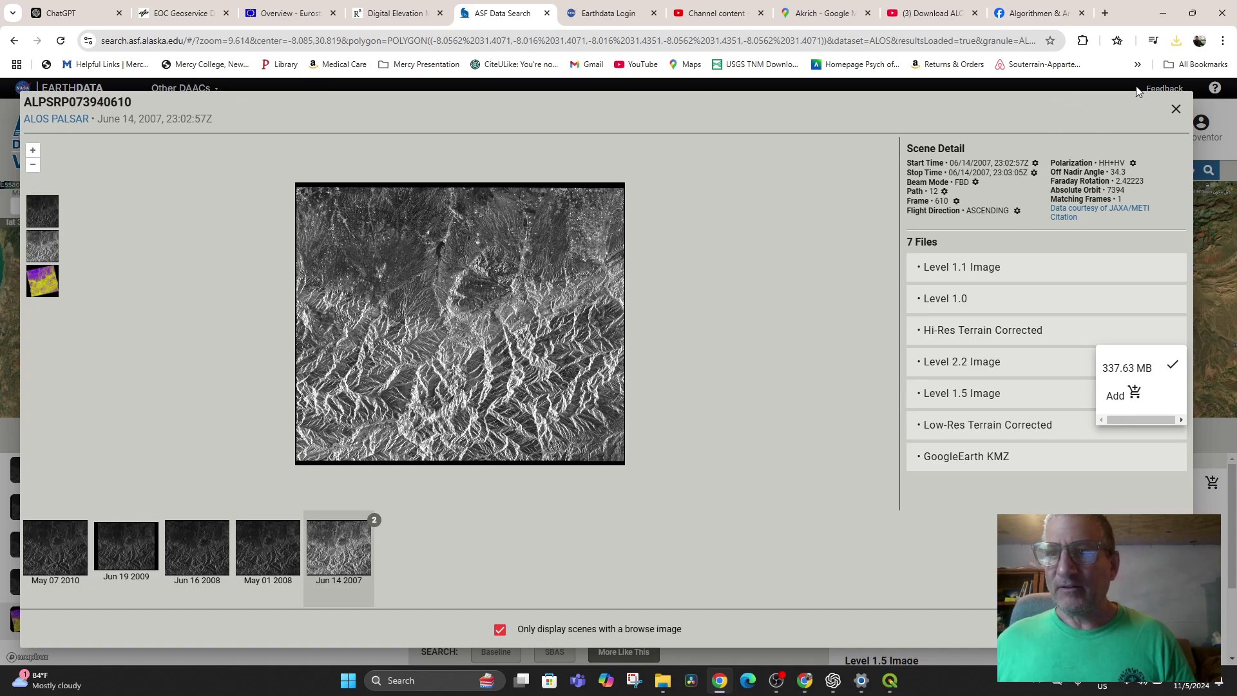
pyautogui.click(1177, 42)
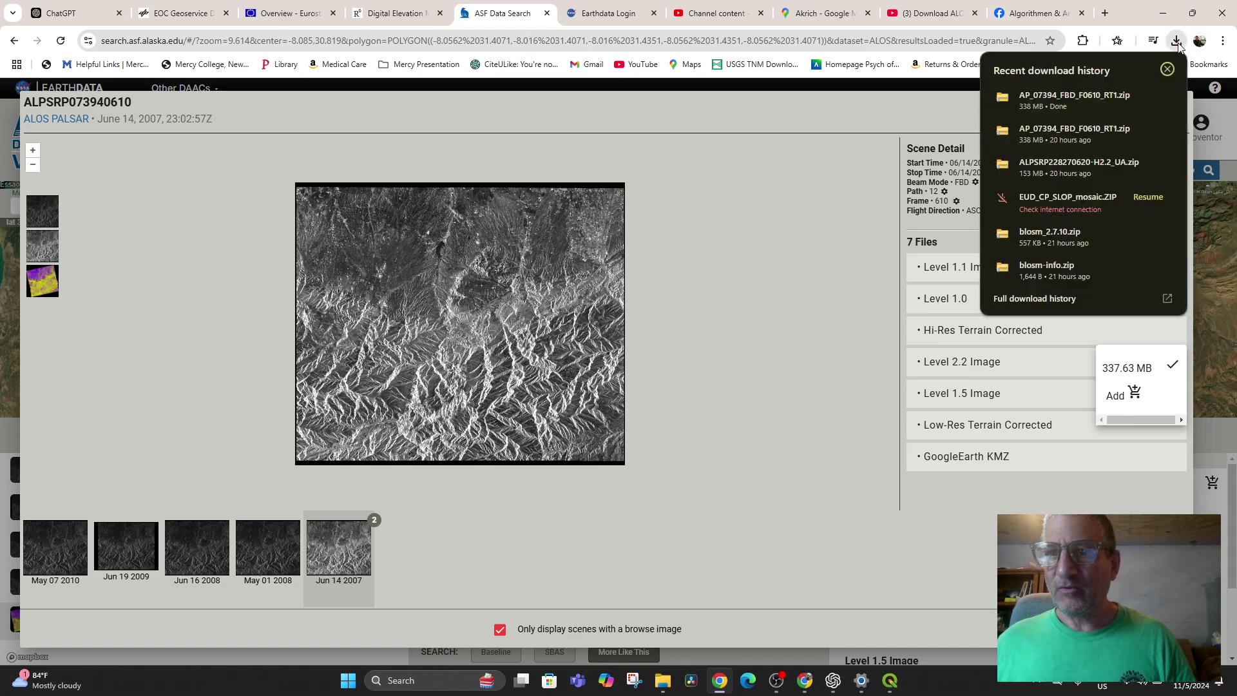
pyautogui.rightClick(1059, 99)
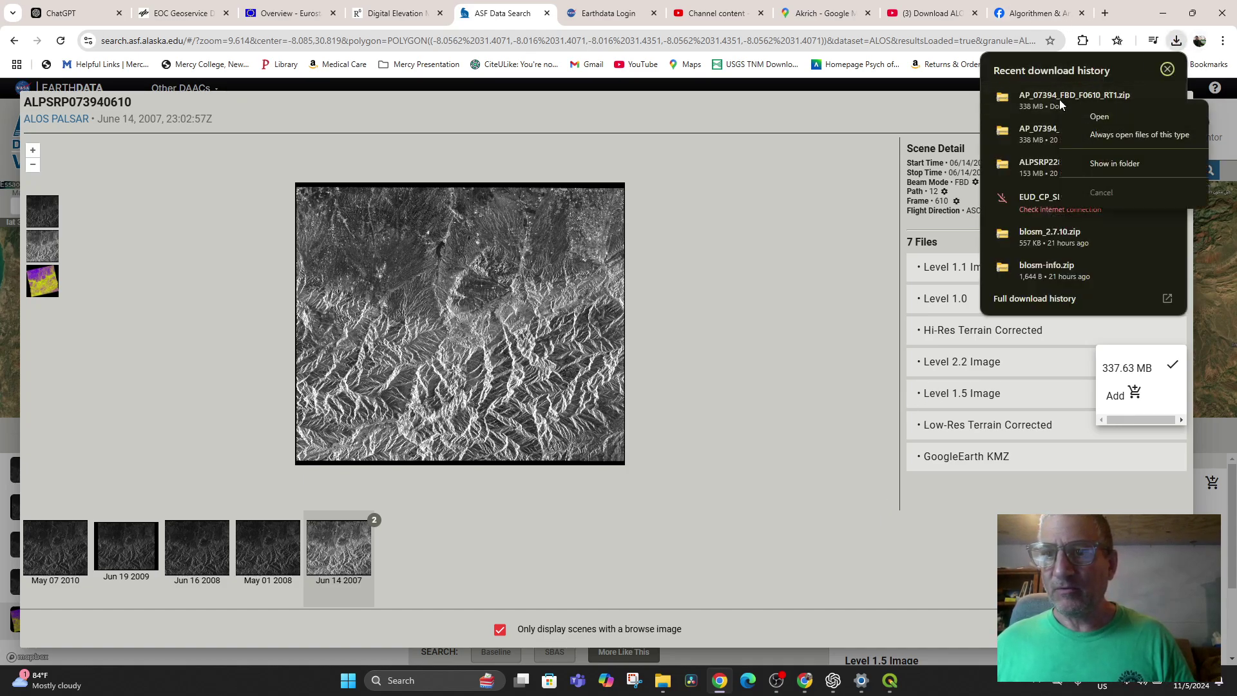
pyautogui.click(1115, 163)
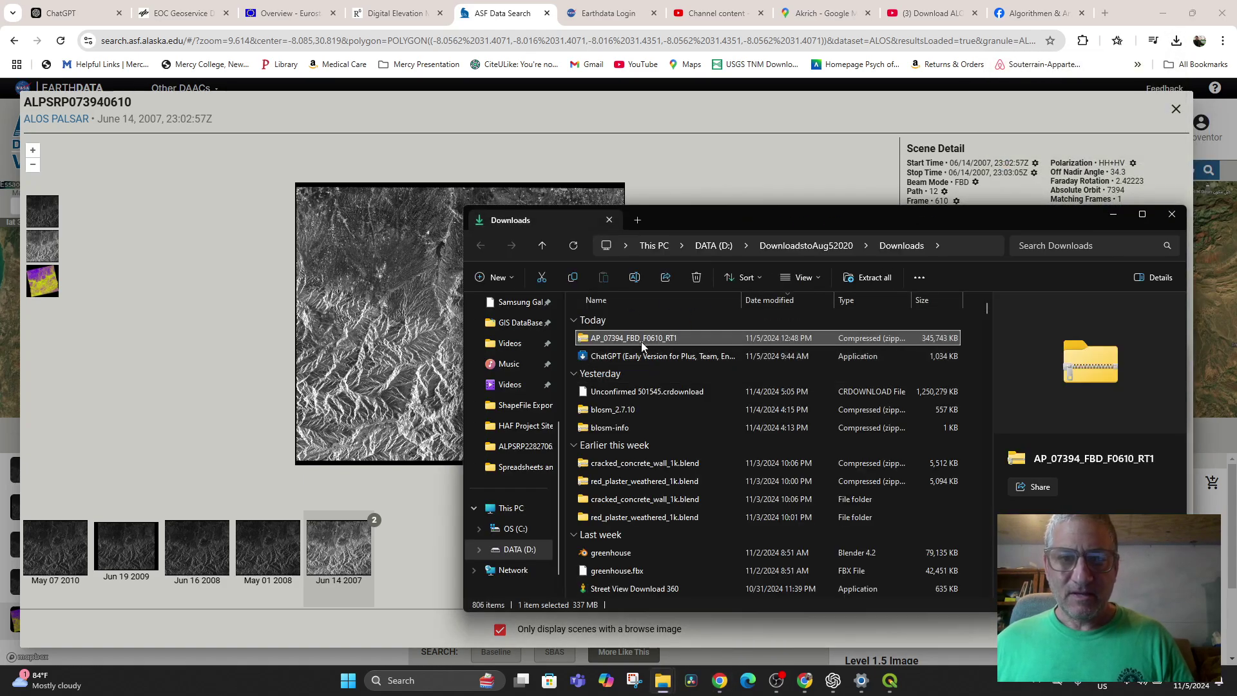
# Move AP_07394_FBD_F0610_RT1.zip from Downloads to GISPHOTOS\BoundaryMapsandotherDATA, replacing the file already there.
pyautogui.rightClick(635, 337)
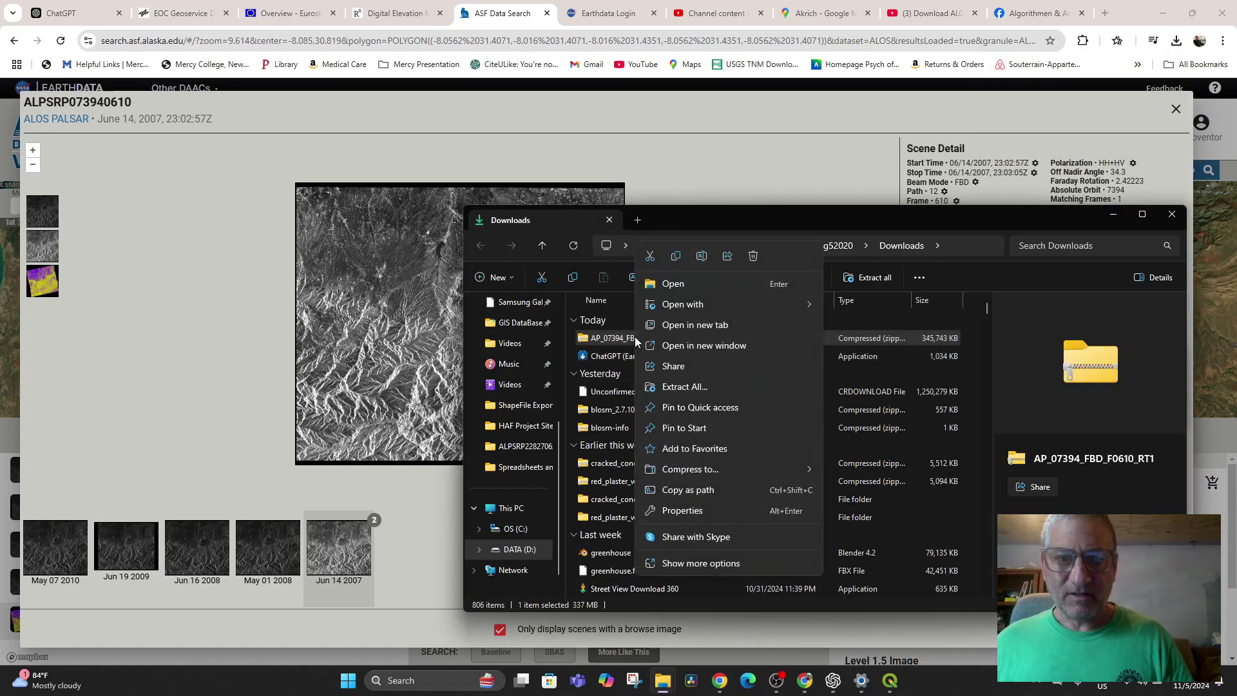
pyautogui.click(648, 256)
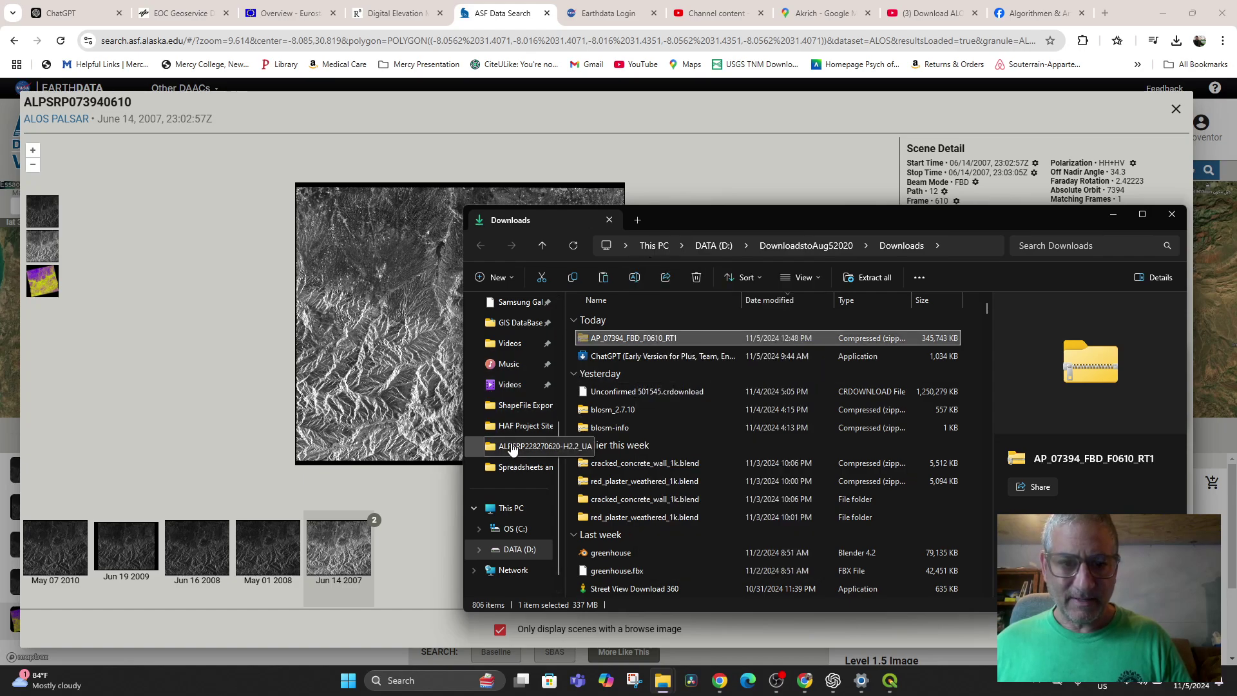
pyautogui.click(518, 405)
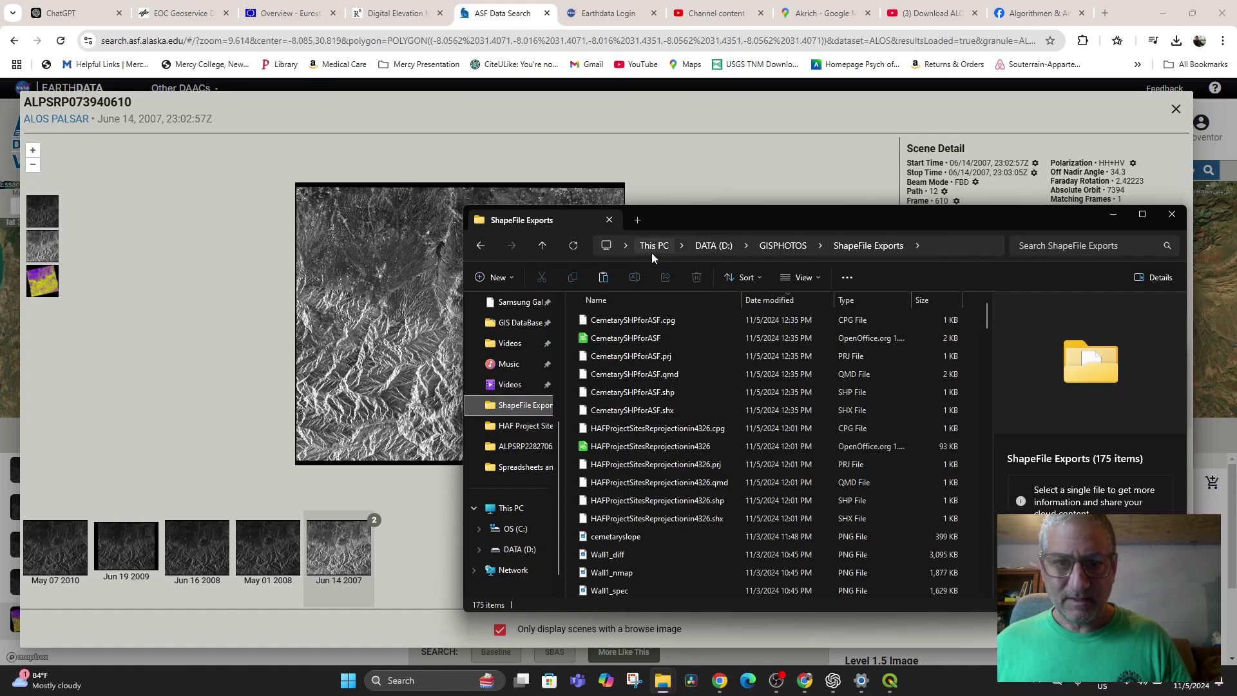
pyautogui.click(779, 246)
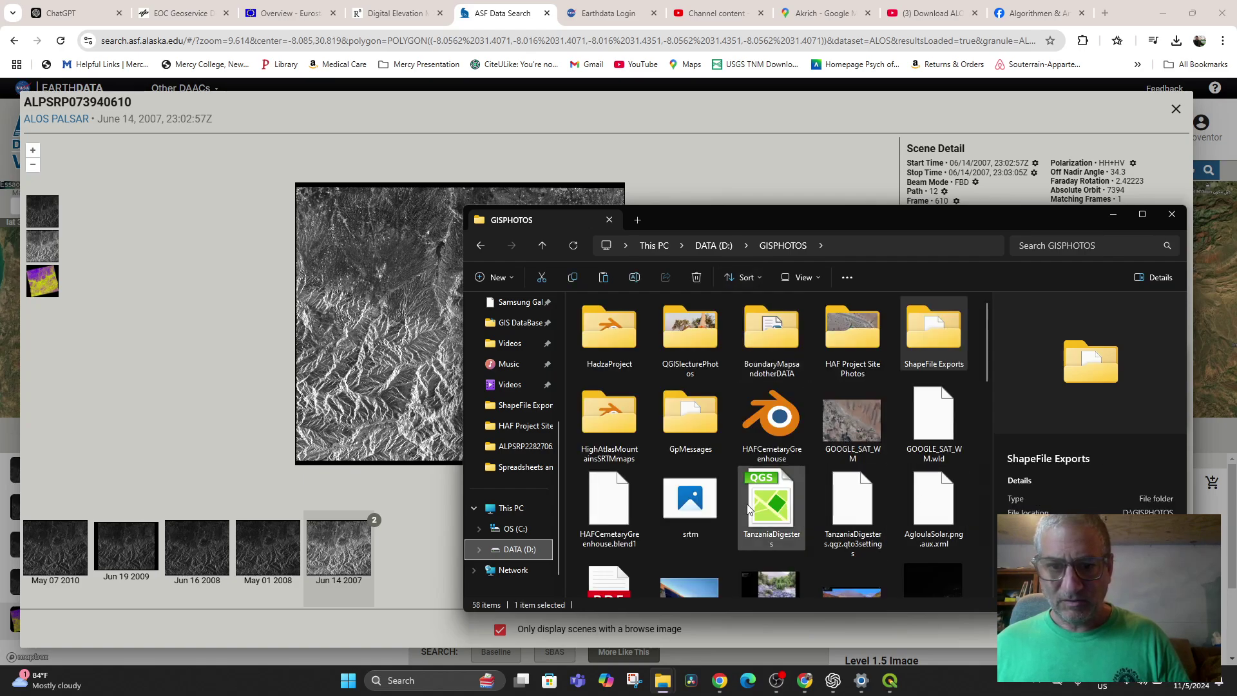
pyautogui.doubleClick(768, 333)
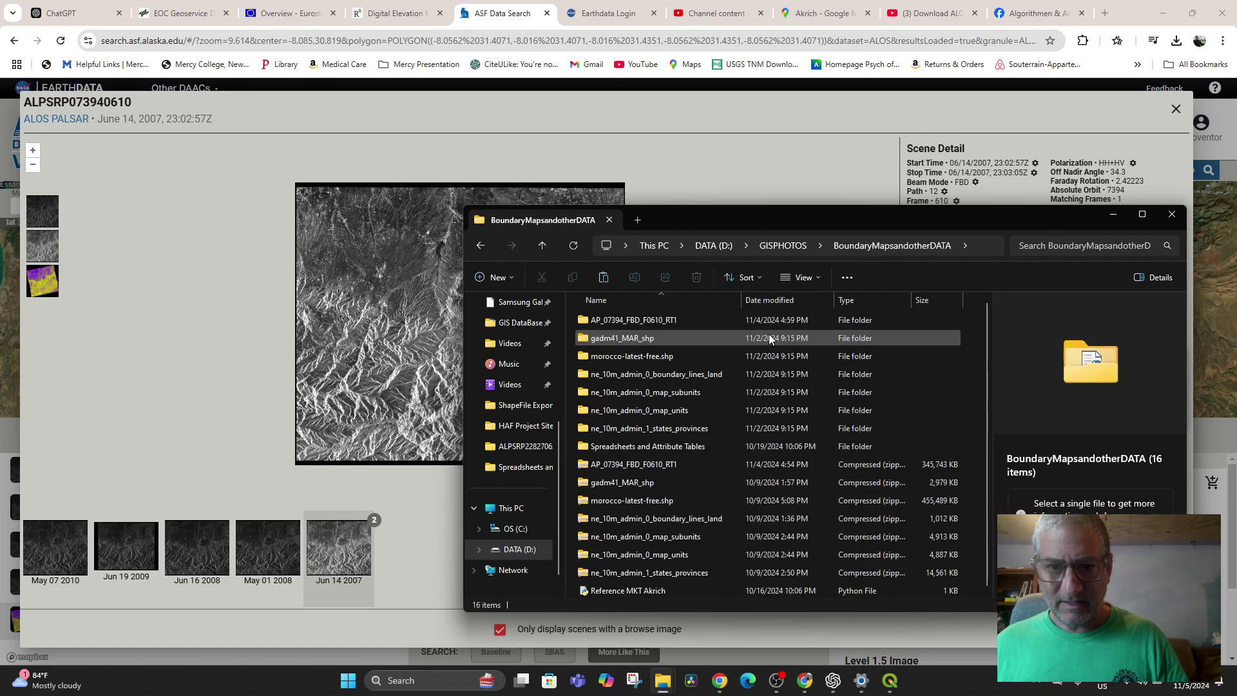
pyautogui.rightClick(922, 383)
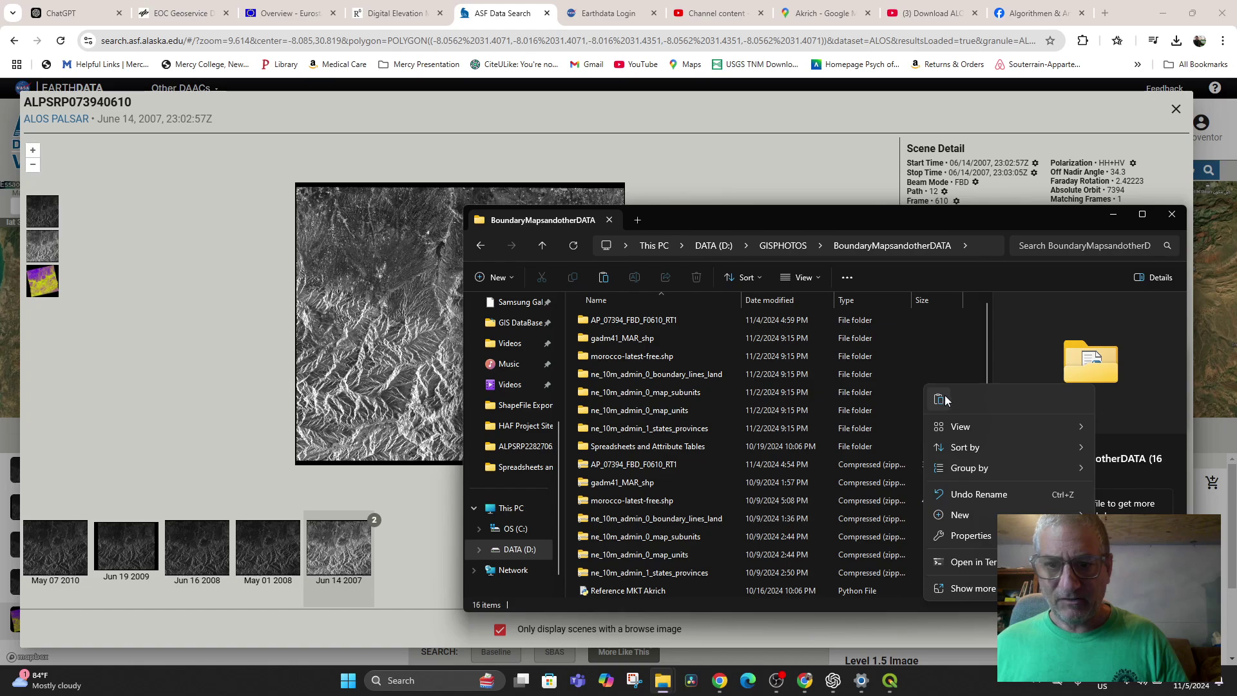
pyautogui.click(939, 401)
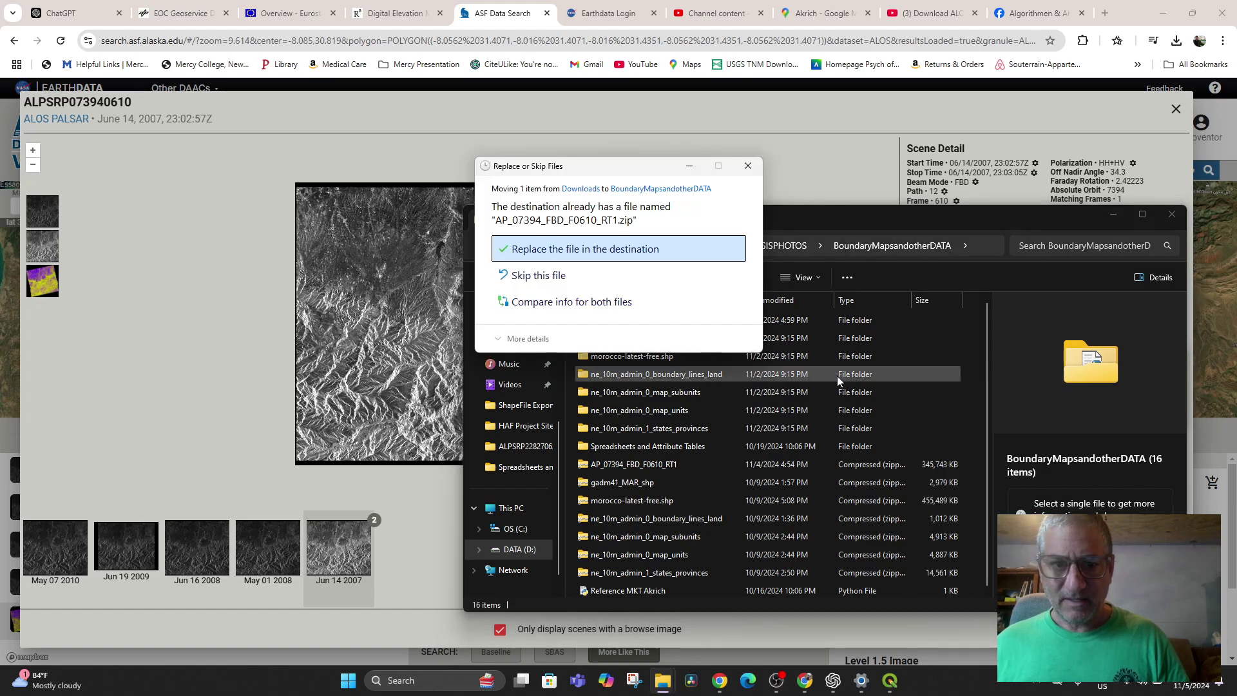
pyautogui.click(583, 251)
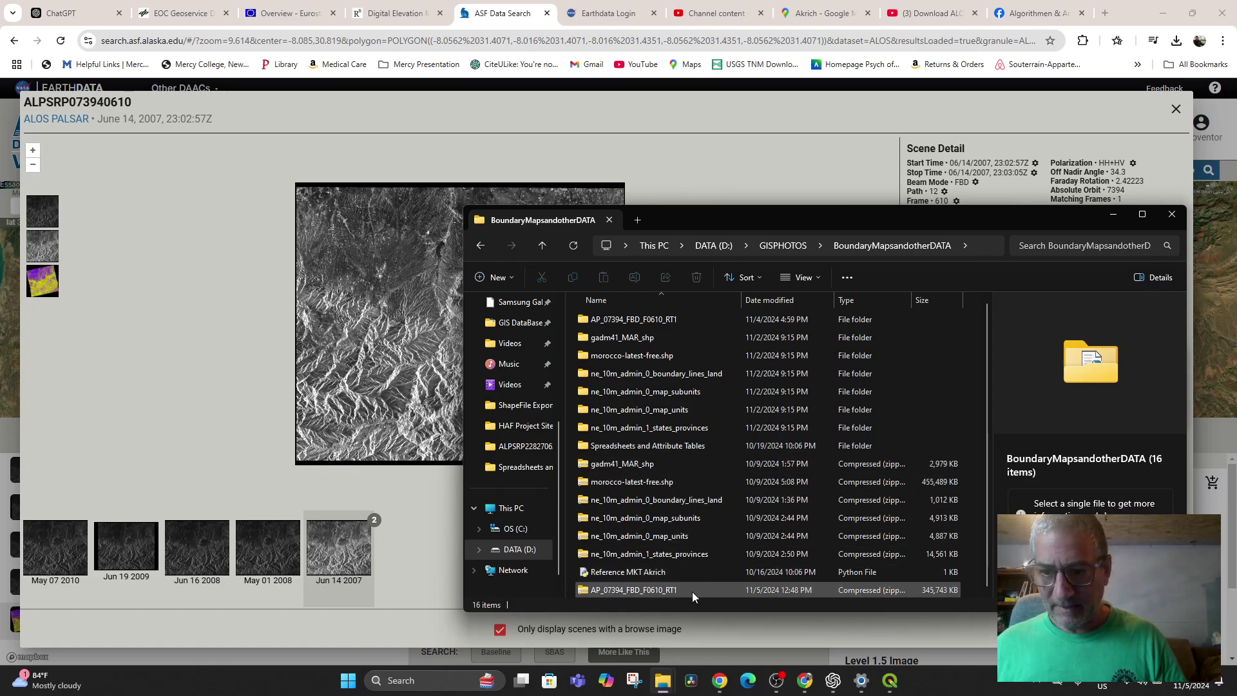
# Delete the previously extracted AP_07394_FBD_F0610_RT1 folder dated 11/4/2024 from BoundaryMapsandotherDATA, keeping the new zip.
pyautogui.click(663, 589)
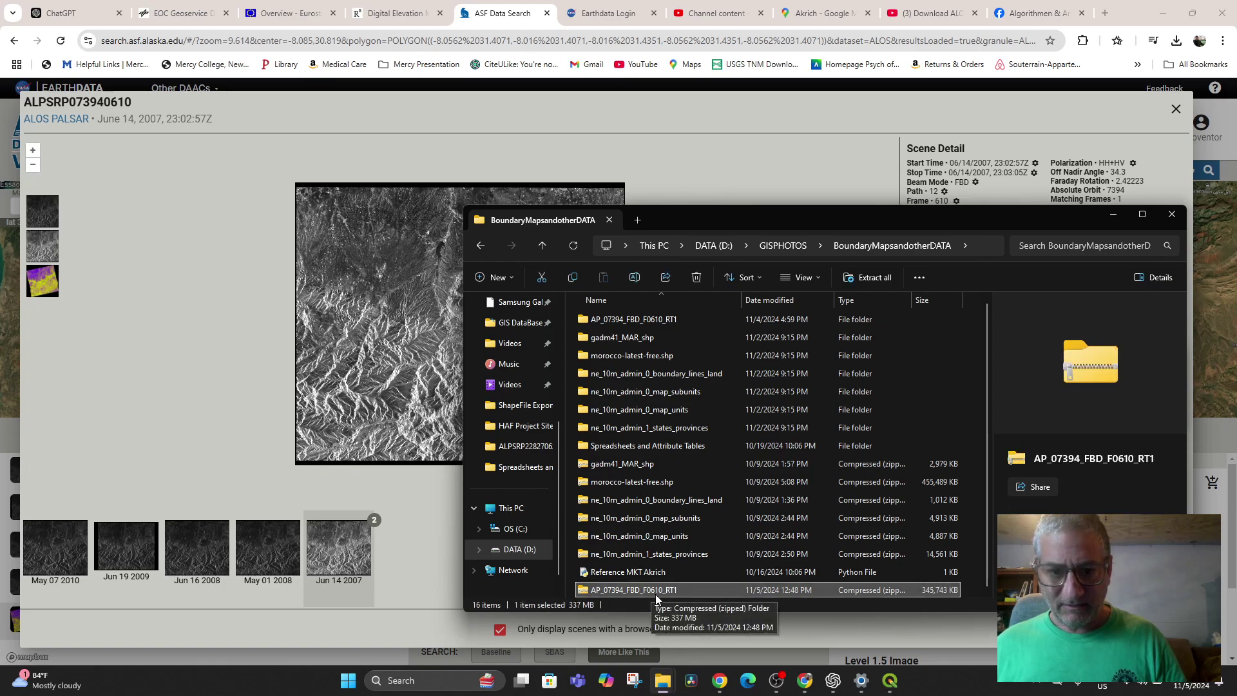
pyautogui.rightClick(615, 322)
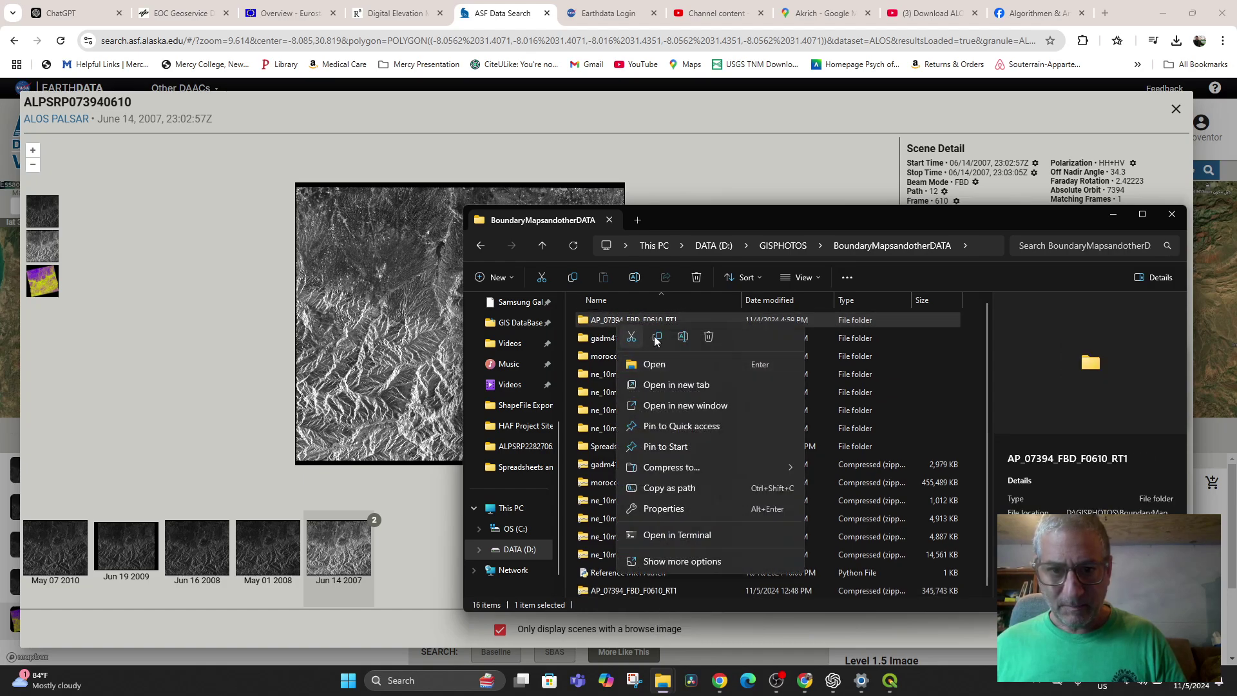
pyautogui.click(708, 336)
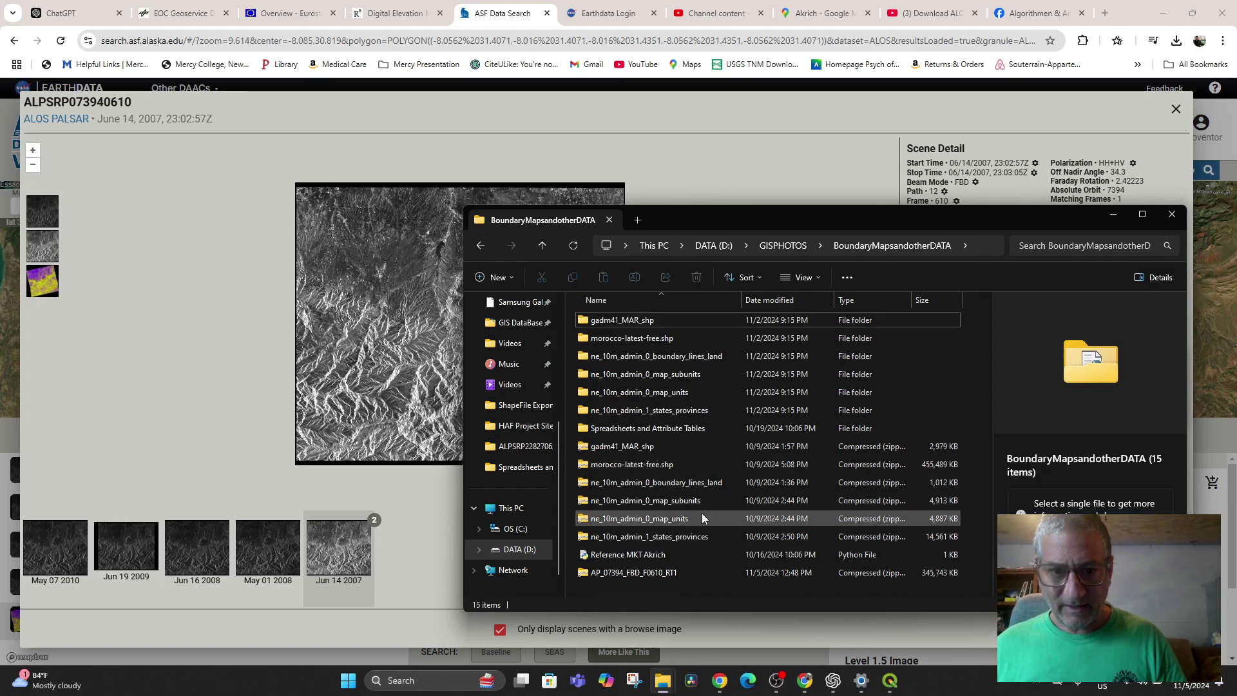
# Extract AP_07394_FBD_F0610_RT1.zip into D:\GISPHOTOS\BoundaryMapsandotherDATA\AP_07394_FBD_F0610_RT1, with the extracted files shown when complete.
pyautogui.click(656, 569)
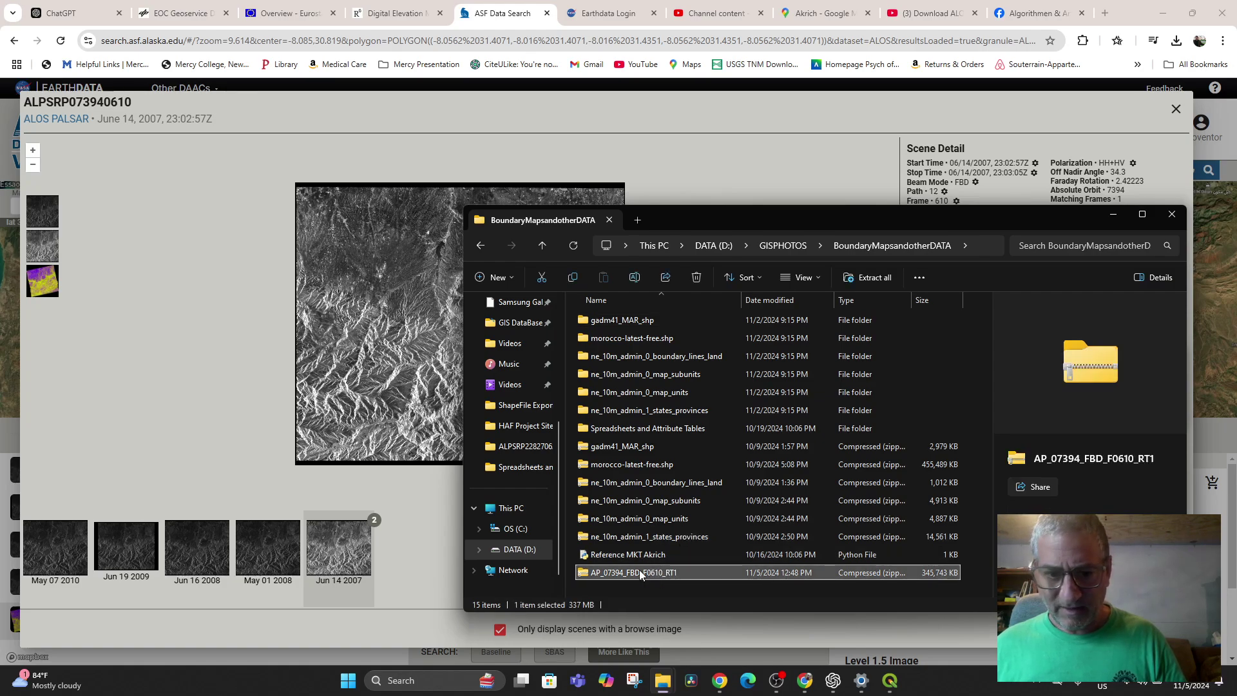
pyautogui.rightClick(639, 573)
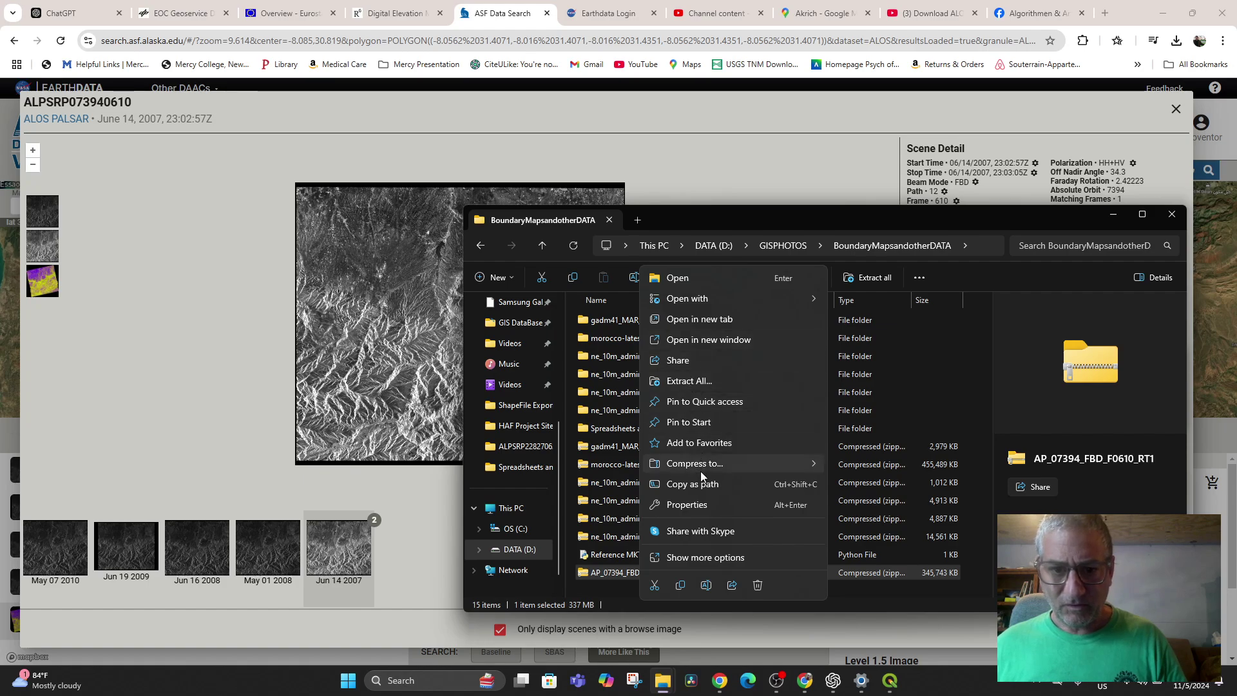
pyautogui.click(699, 382)
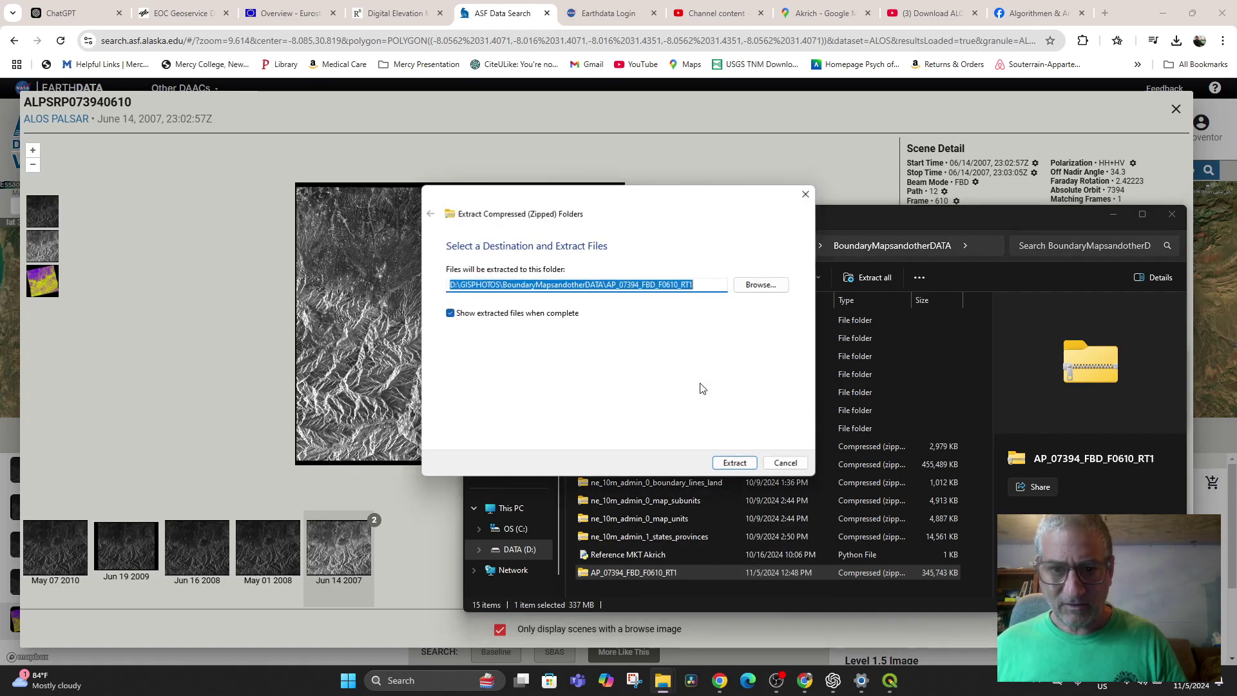
pyautogui.click(728, 453)
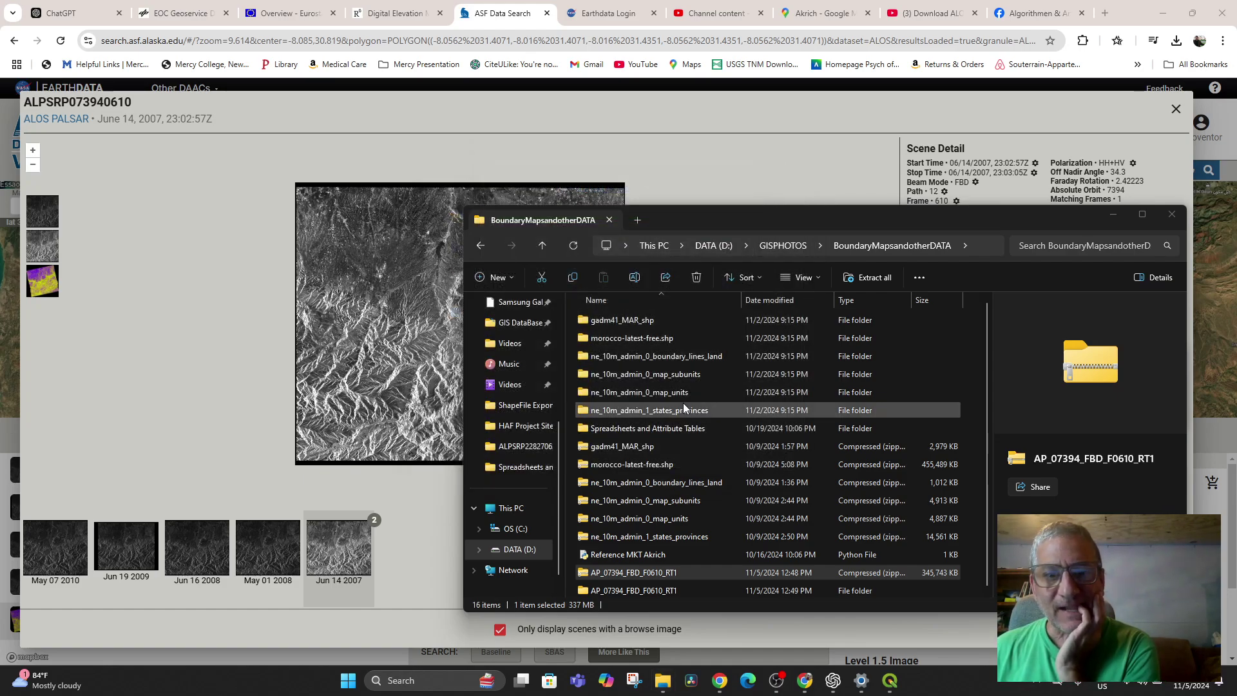
# Open the extracted AP_07394_FBD_F0610_RT1 folder to show its files, and switch to QGIS to turn on the N31W009_N31W009 raster layer.
pyautogui.doubleClick(616, 336)
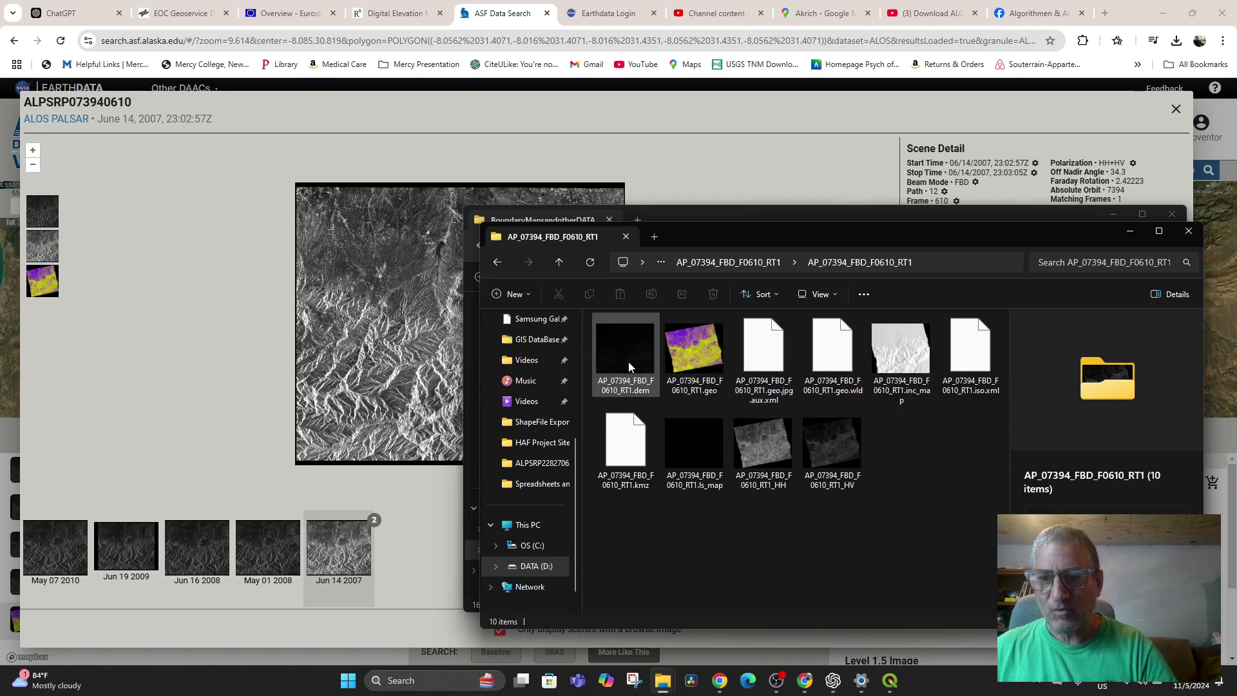
pyautogui.click(890, 676)
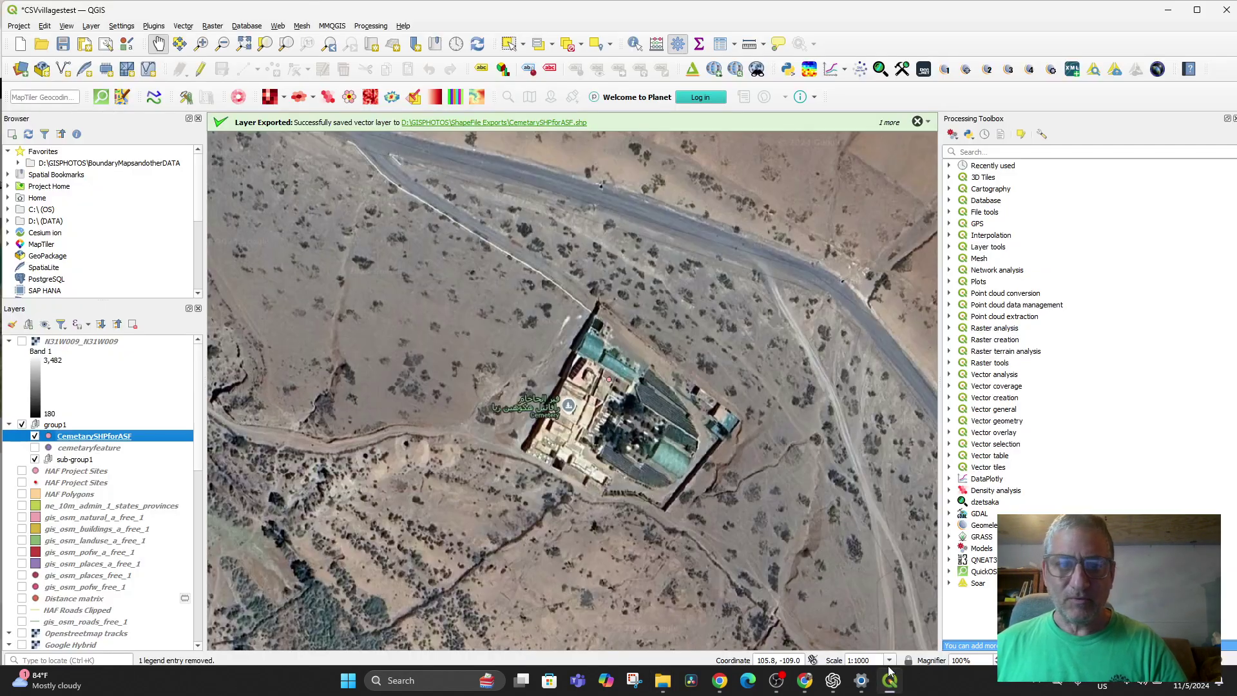
pyautogui.click(22, 342)
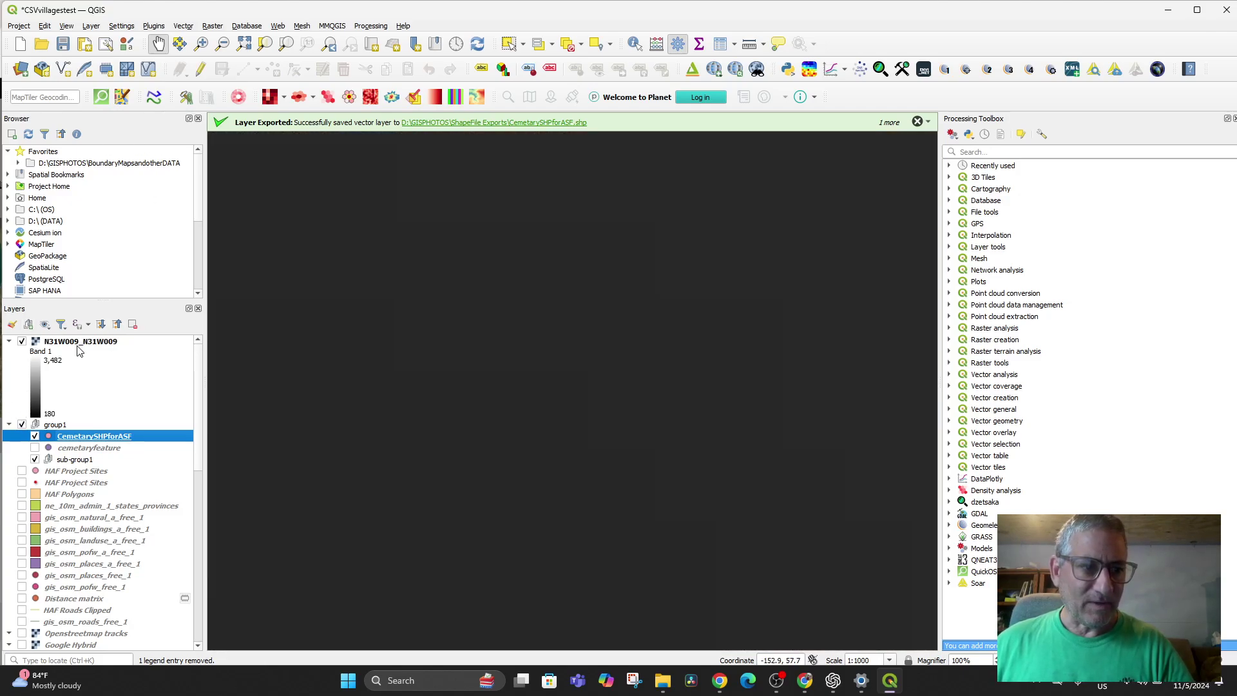
pyautogui.rightClick(78, 345)
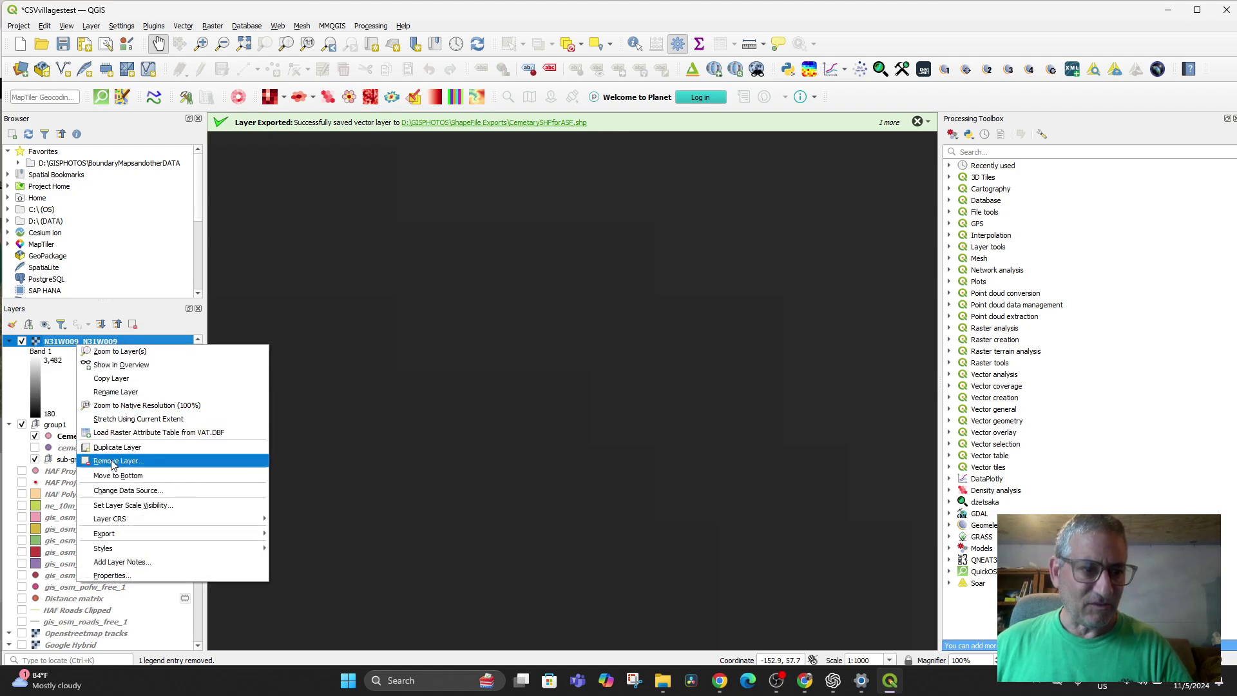
pyautogui.click(115, 461)
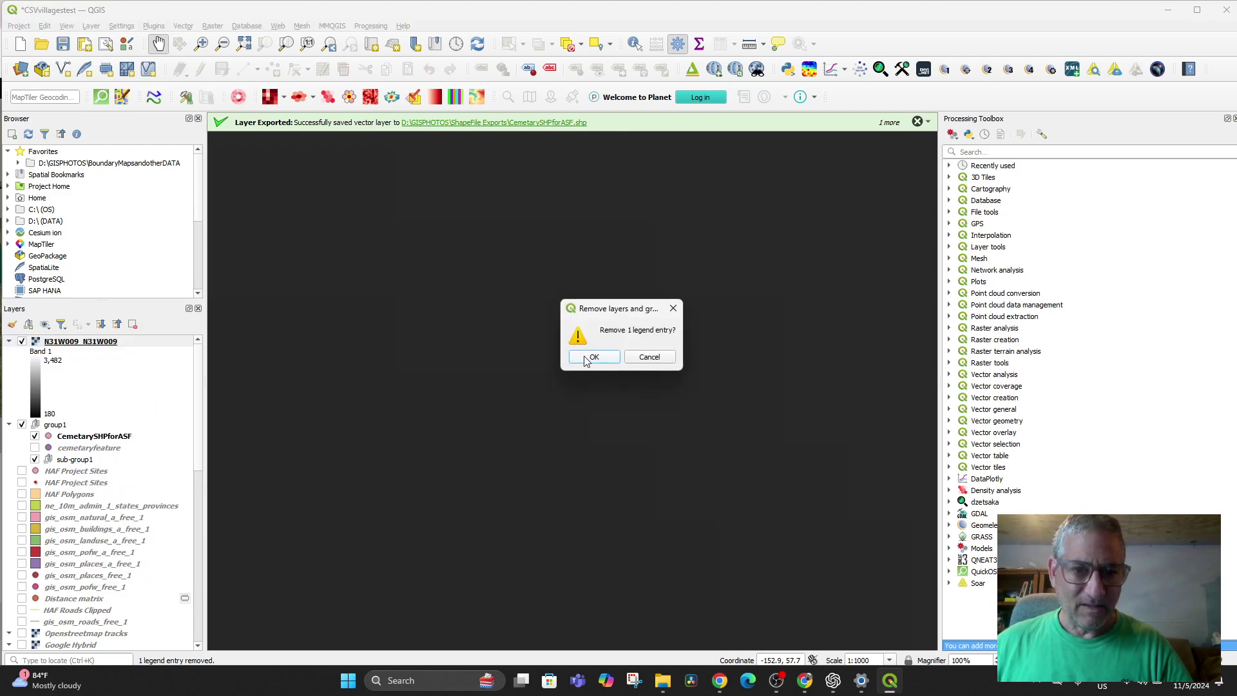
pyautogui.click(635, 356)
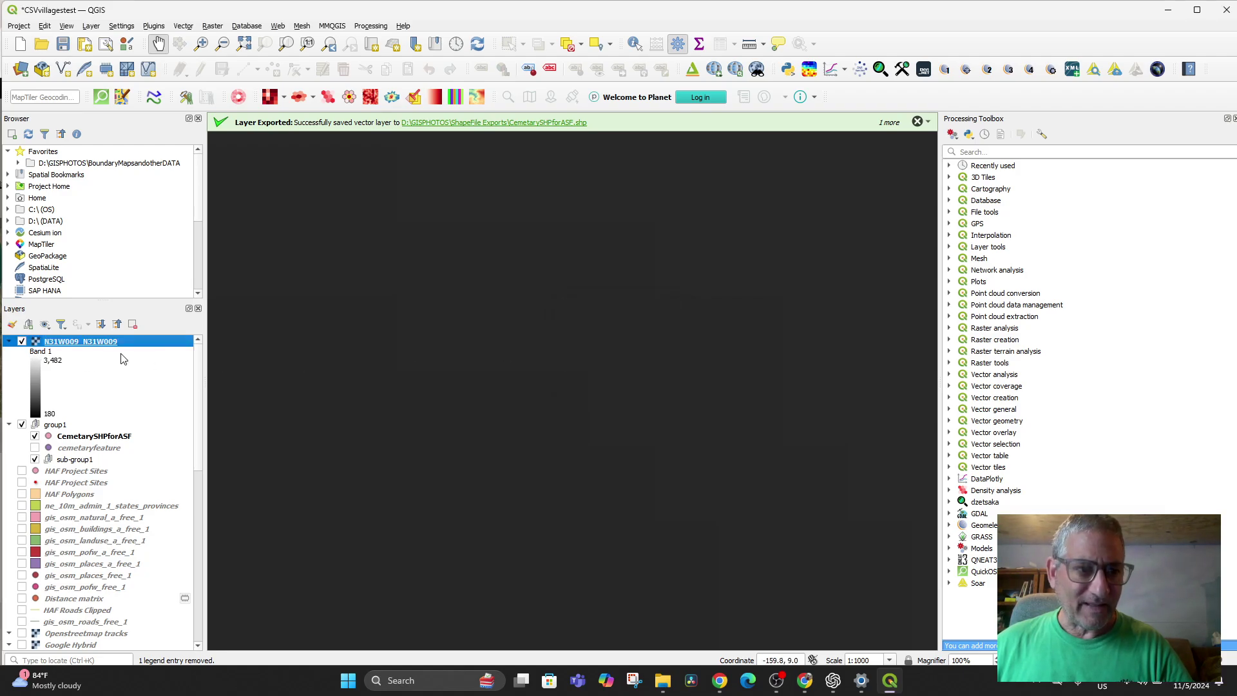
# Review the N31W009_N31W009 layer's information properties, including provider details, pixel size, CRS and bands, and close them without changes.
pyautogui.scroll(-2, 496, 413)
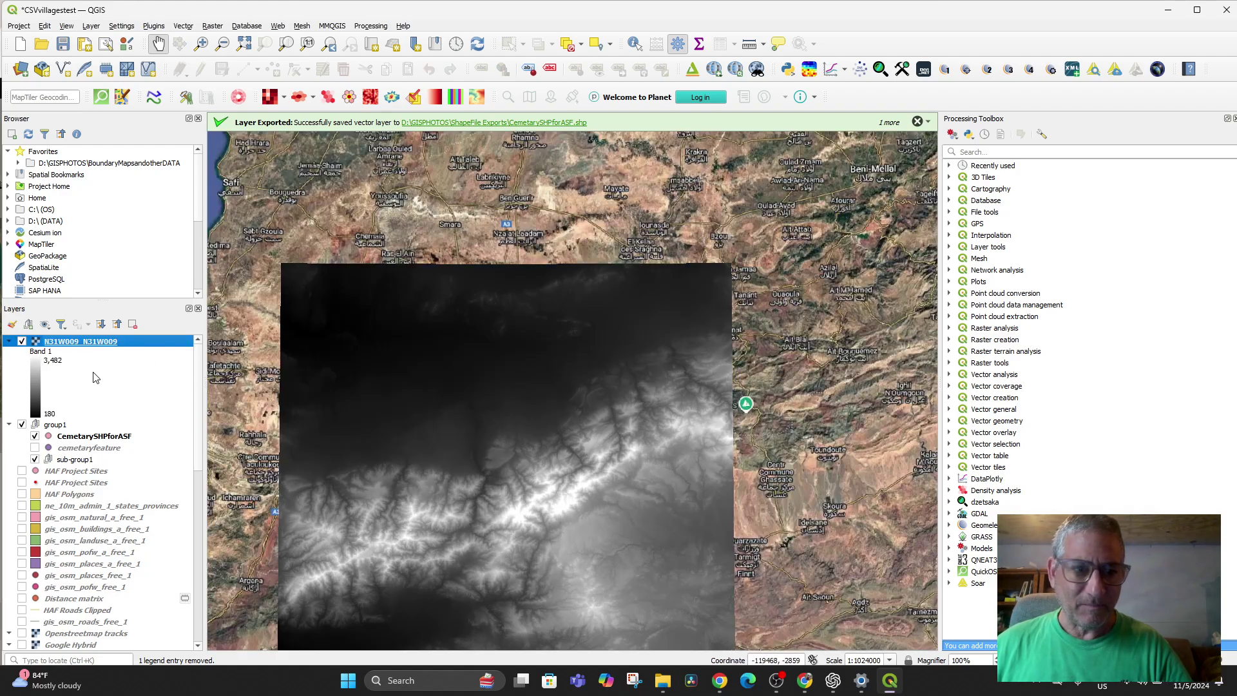
pyautogui.rightClick(79, 345)
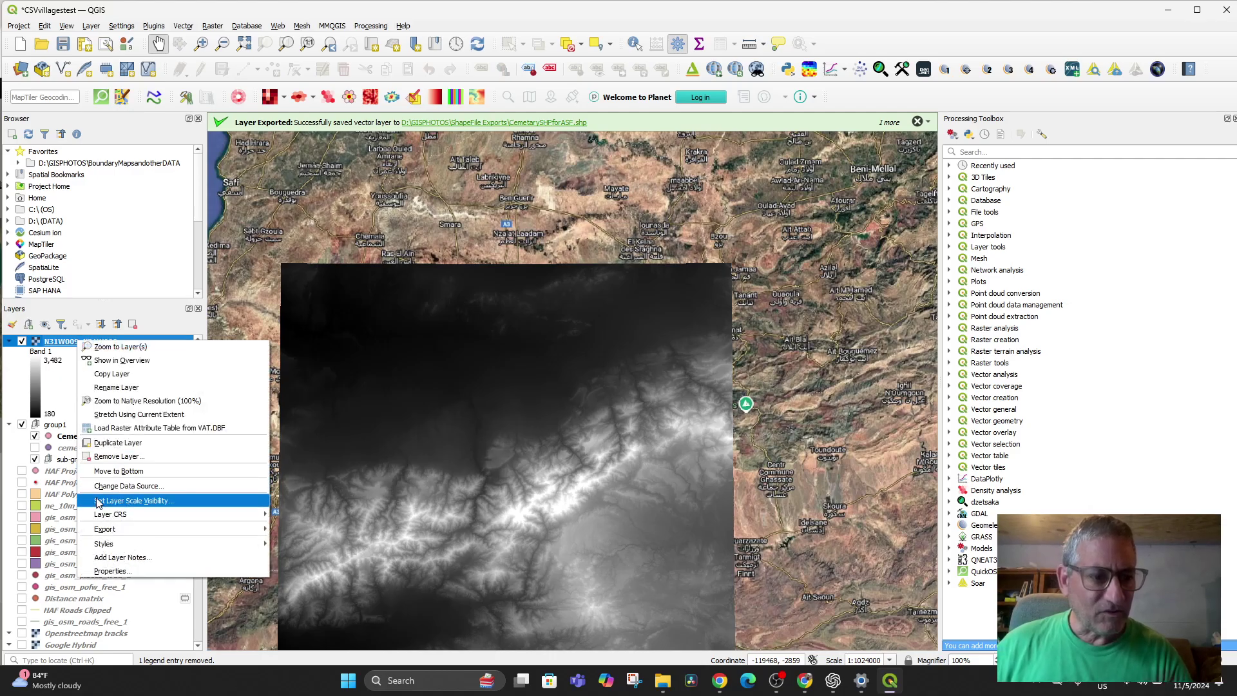
pyautogui.click(122, 576)
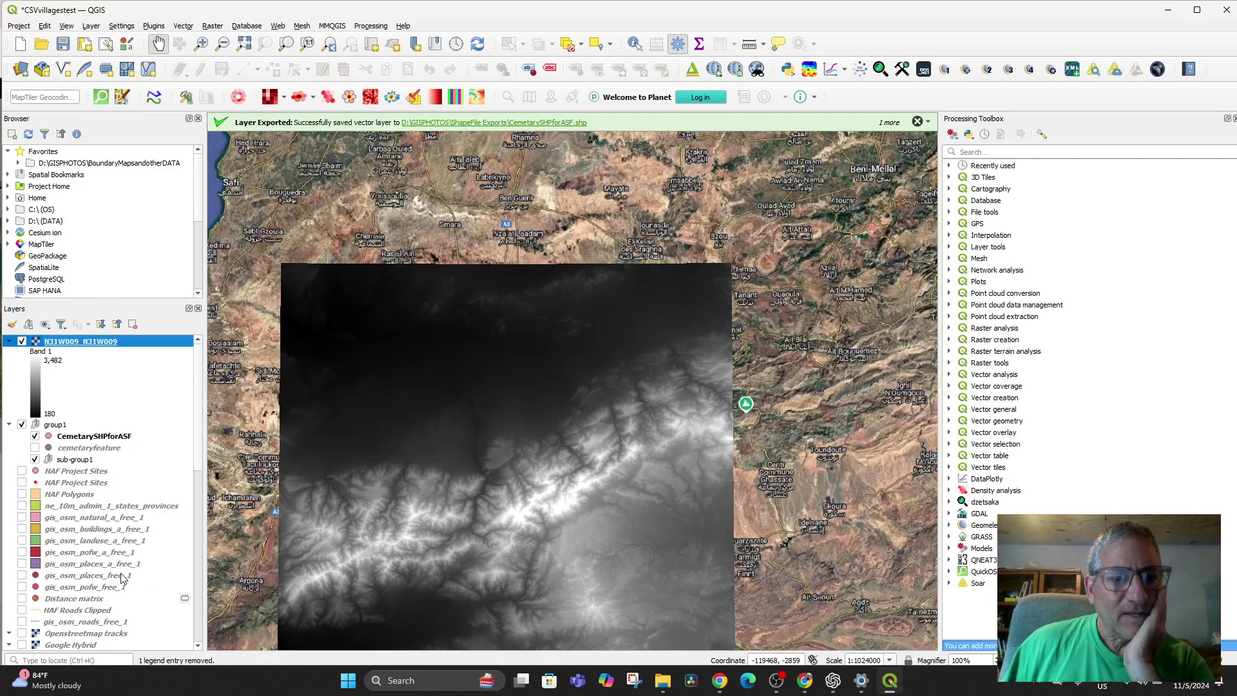
pyautogui.moveTo(917, 56); pyautogui.dragTo(854, 63)
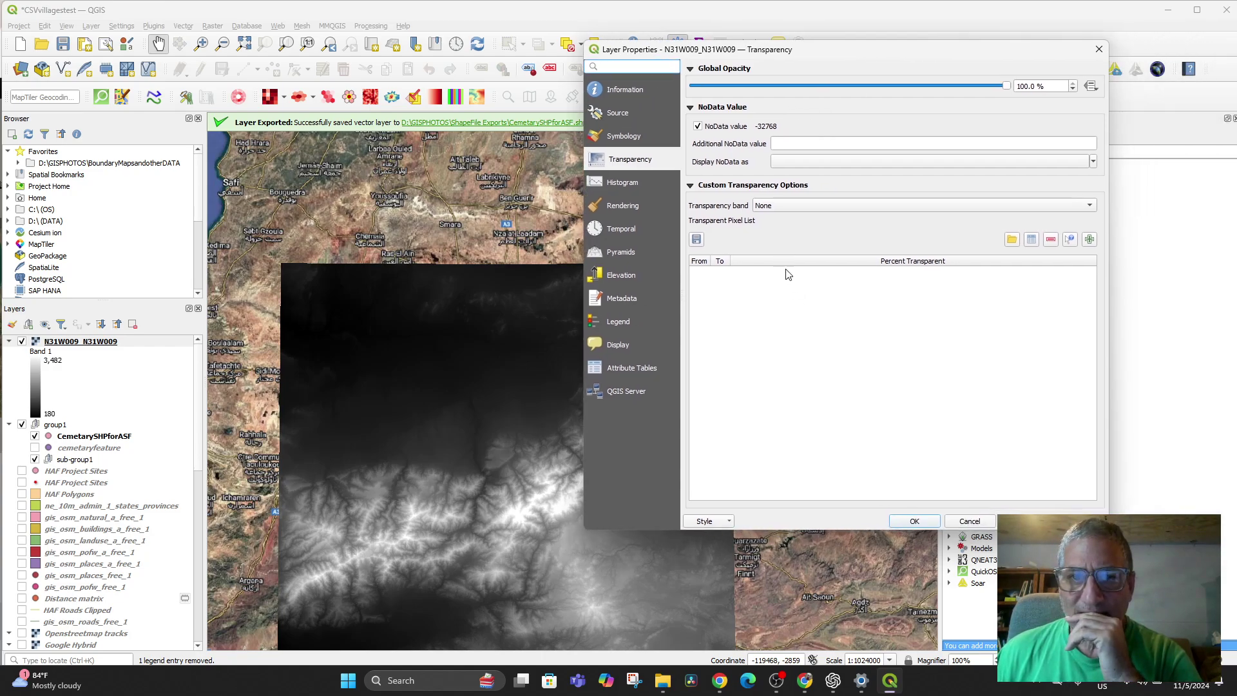
pyautogui.click(625, 90)
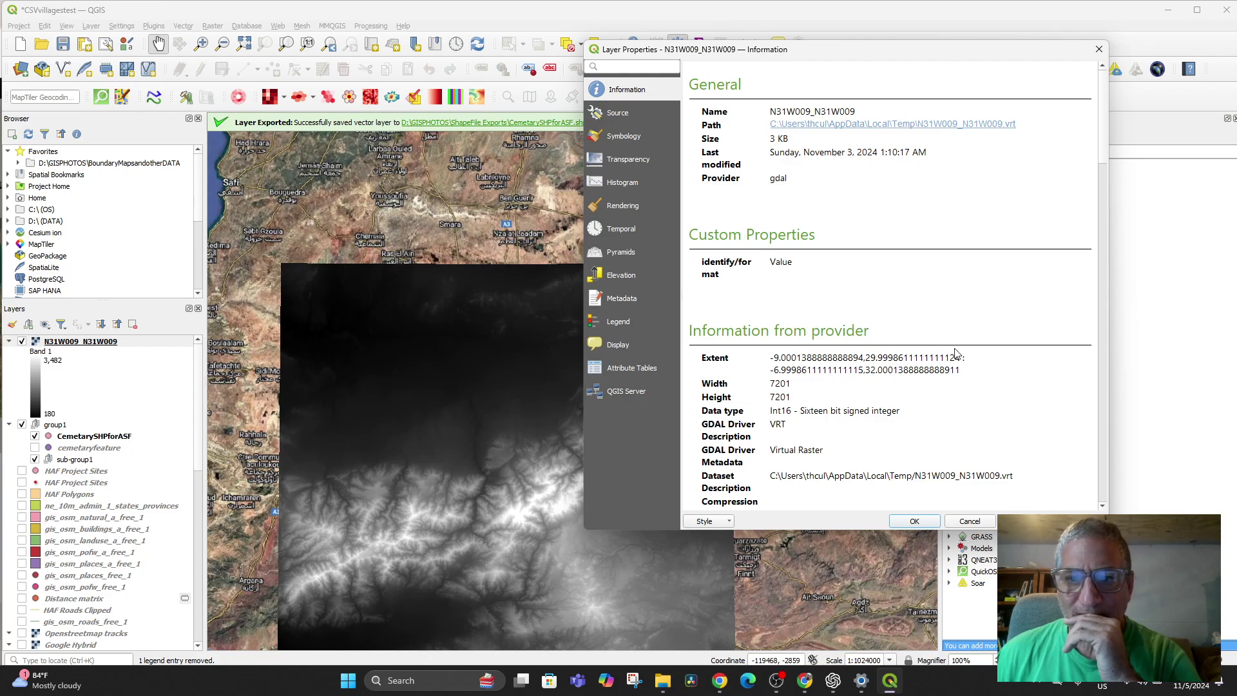
pyautogui.scroll(-3, 956, 354)
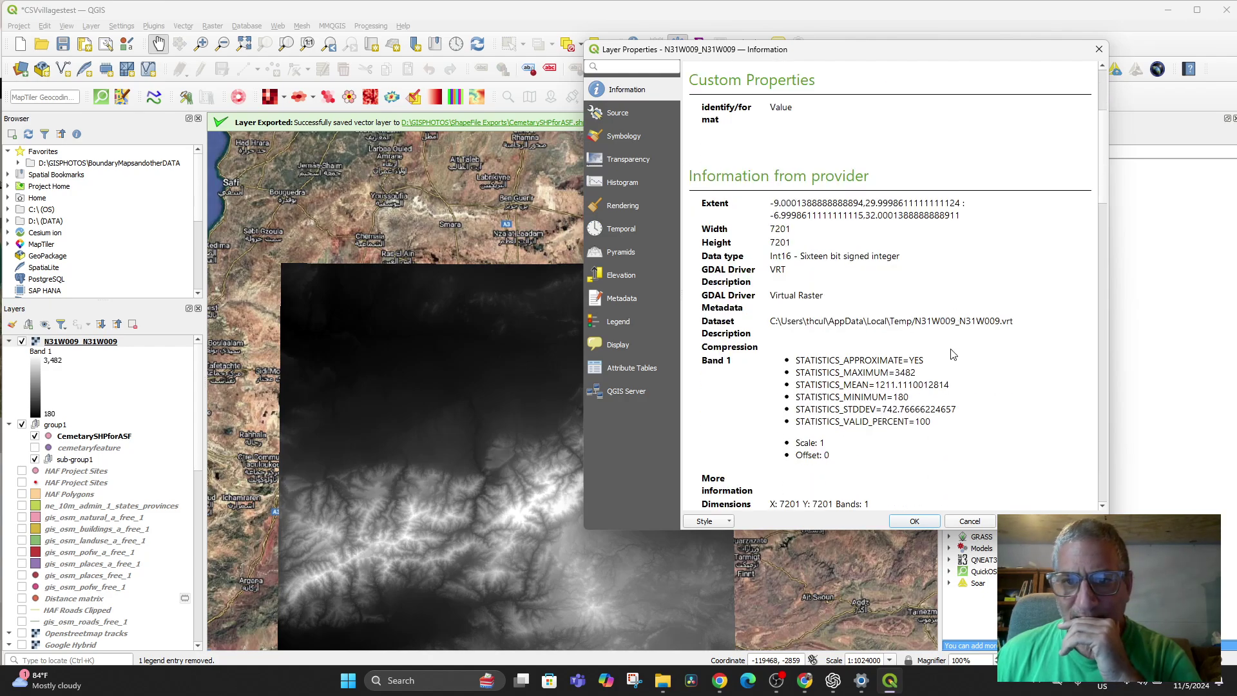
pyautogui.scroll(-3, 952, 354)
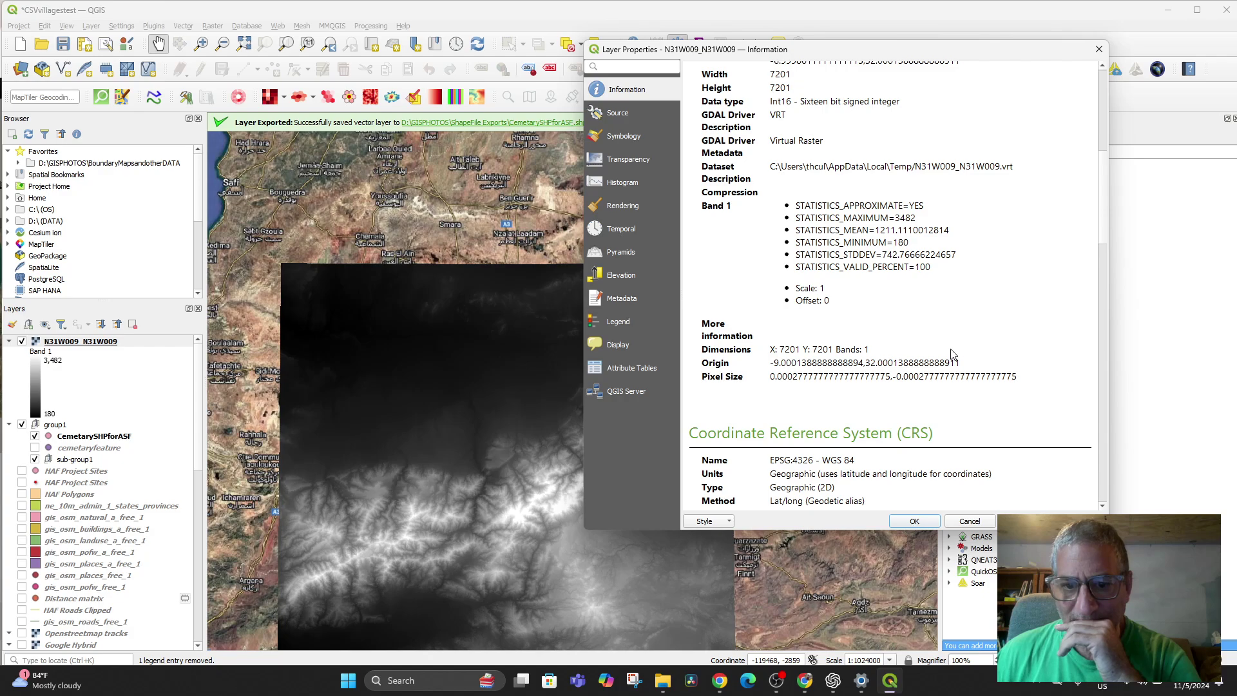
pyautogui.scroll(-3, 952, 355)
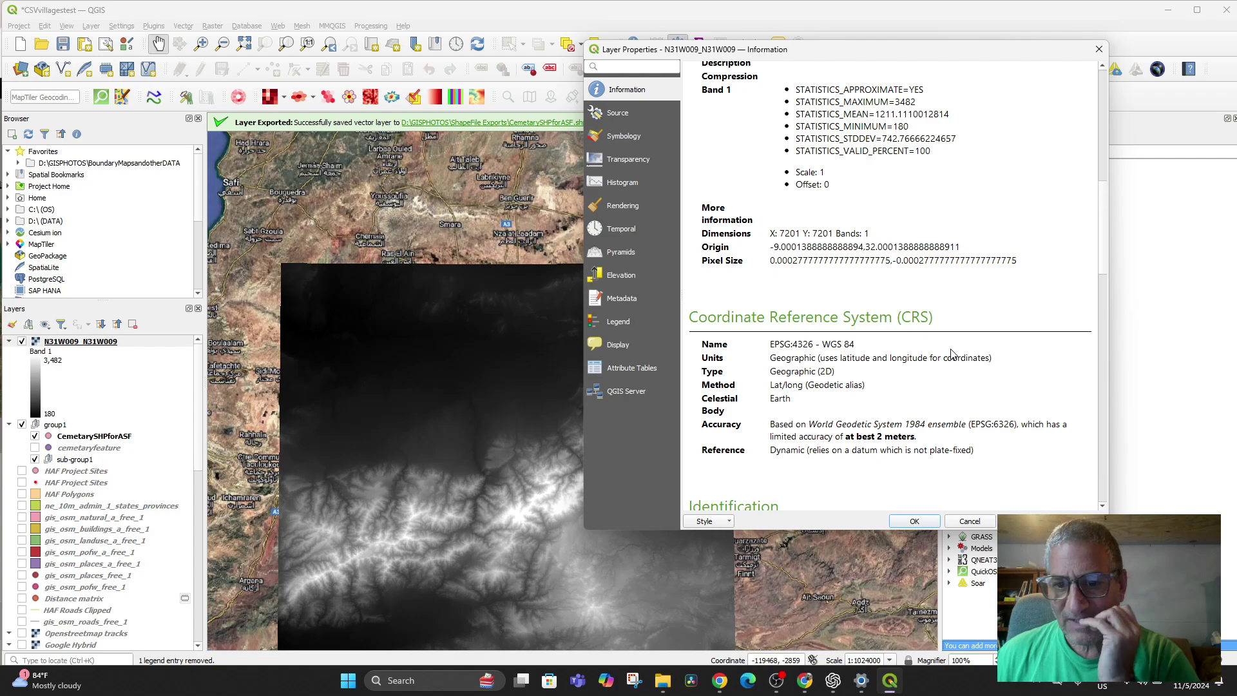
pyautogui.scroll(-14, 952, 354)
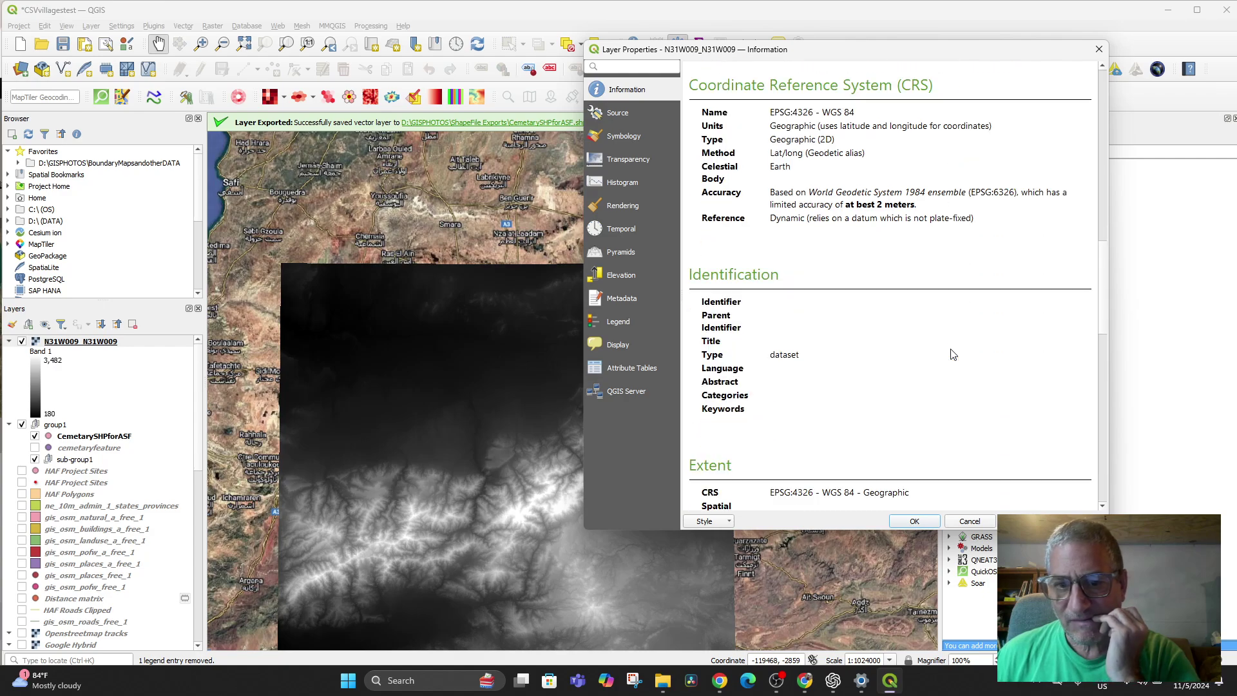
pyautogui.scroll(-5, 952, 355)
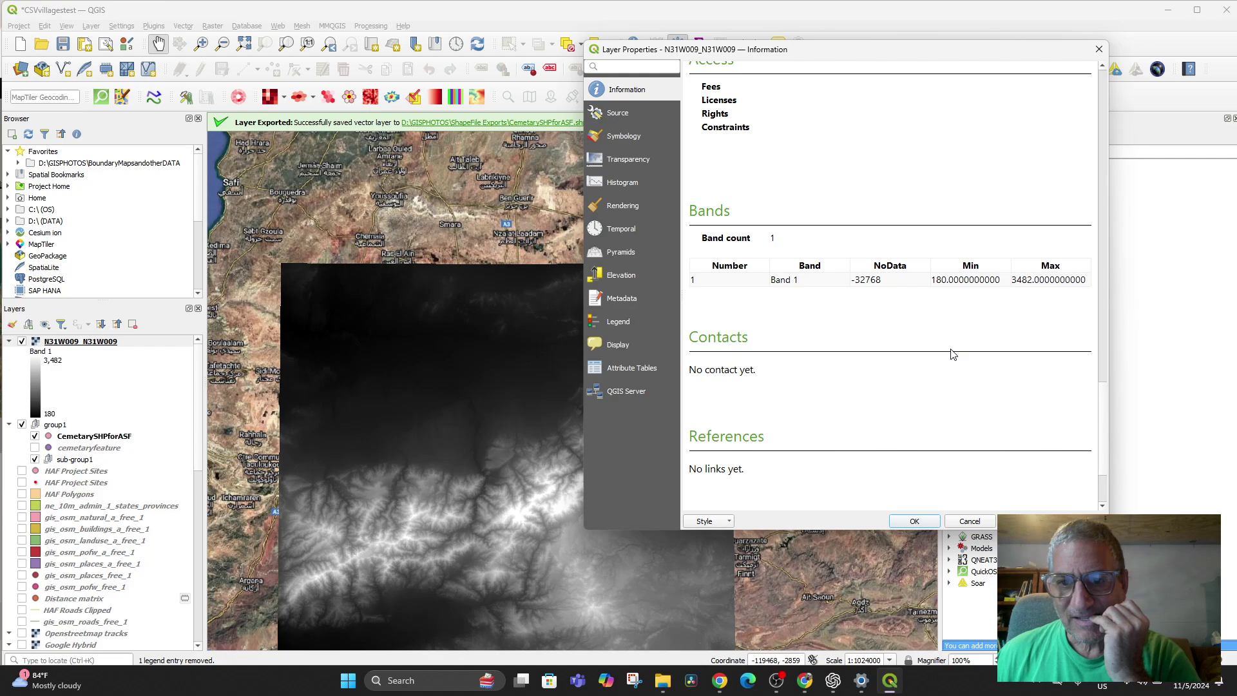
pyautogui.scroll(-3, 952, 355)
pyautogui.scroll(20, 952, 355)
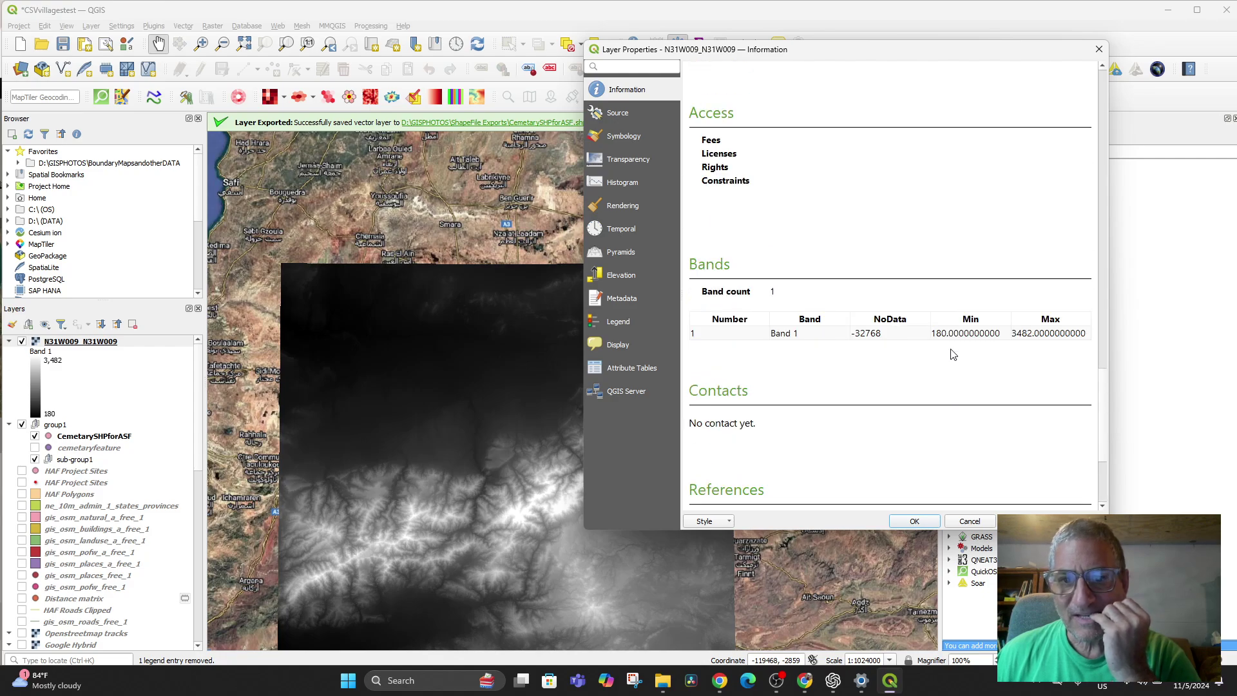
pyautogui.click(973, 523)
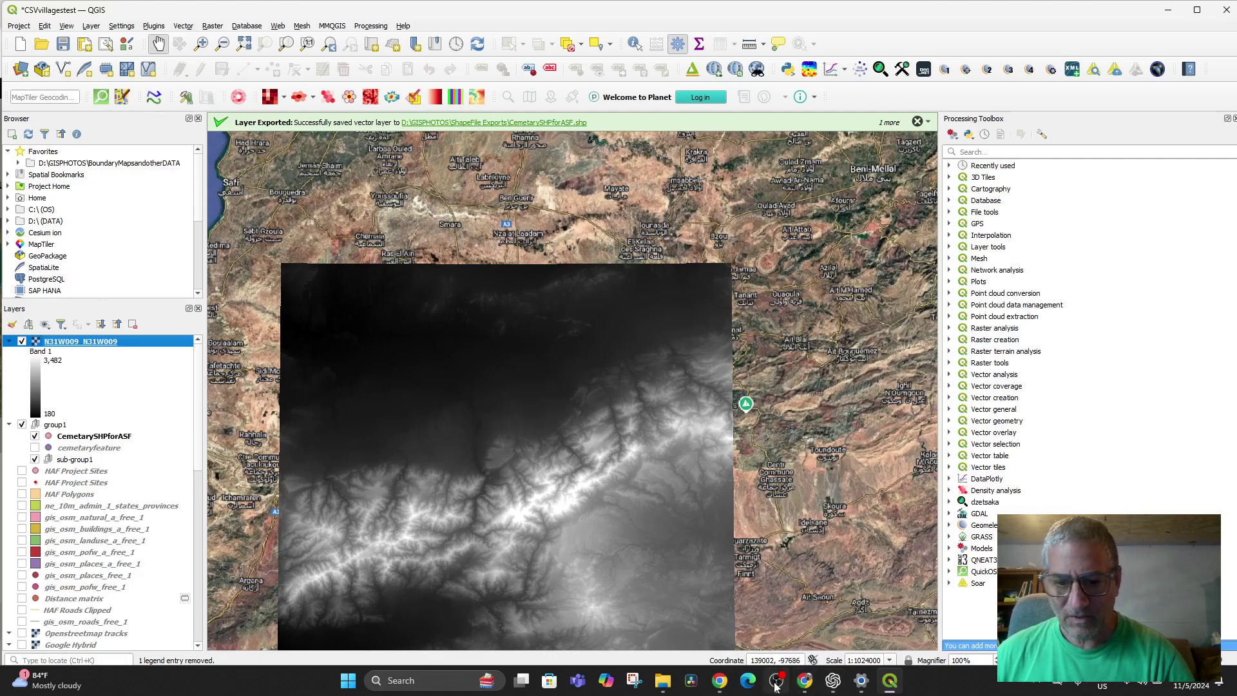
# Switch to Chrome and skim the YouTube video "Download ALOS PALSAR RTC 12.5m DEM for Free", pausing where the DEM's cell size is shown.
pyautogui.click(798, 648)
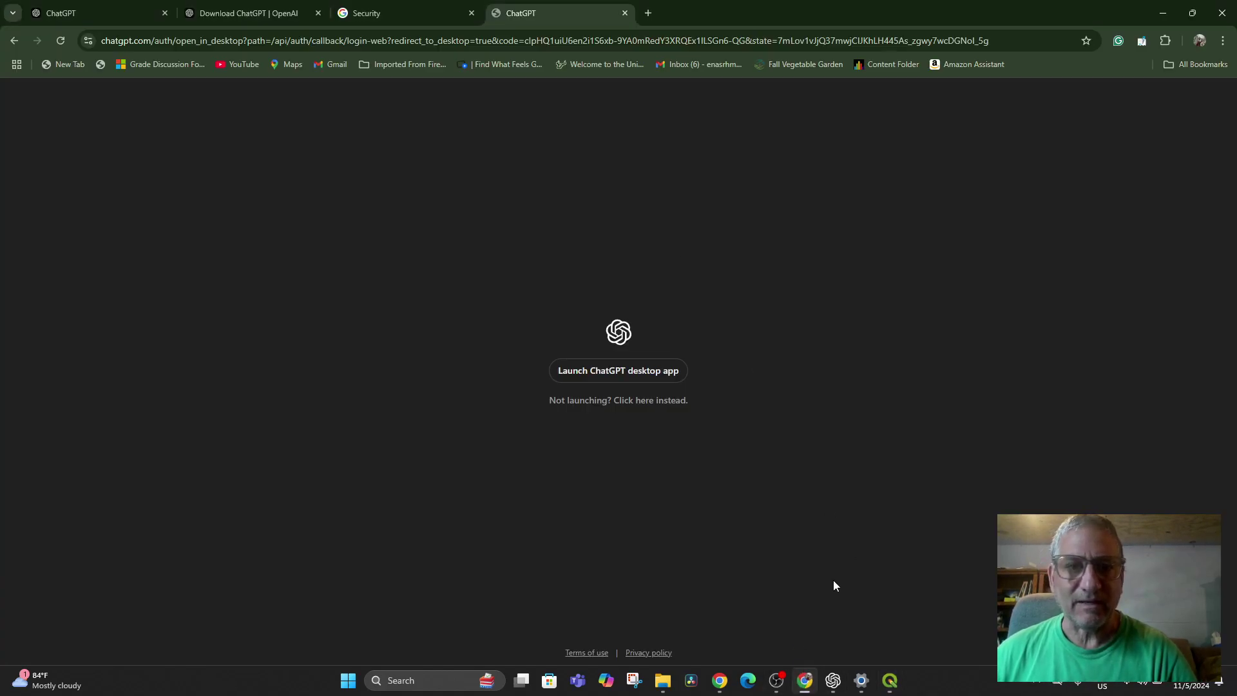
pyautogui.click(721, 681)
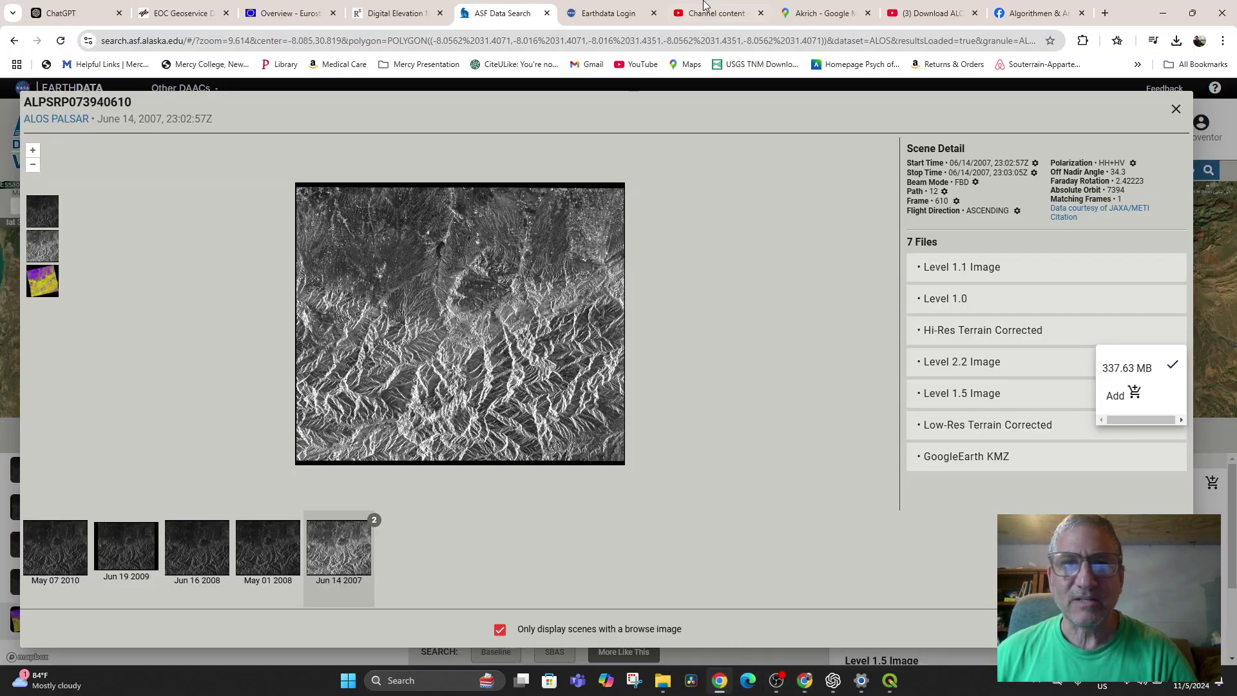
pyautogui.click(920, 14)
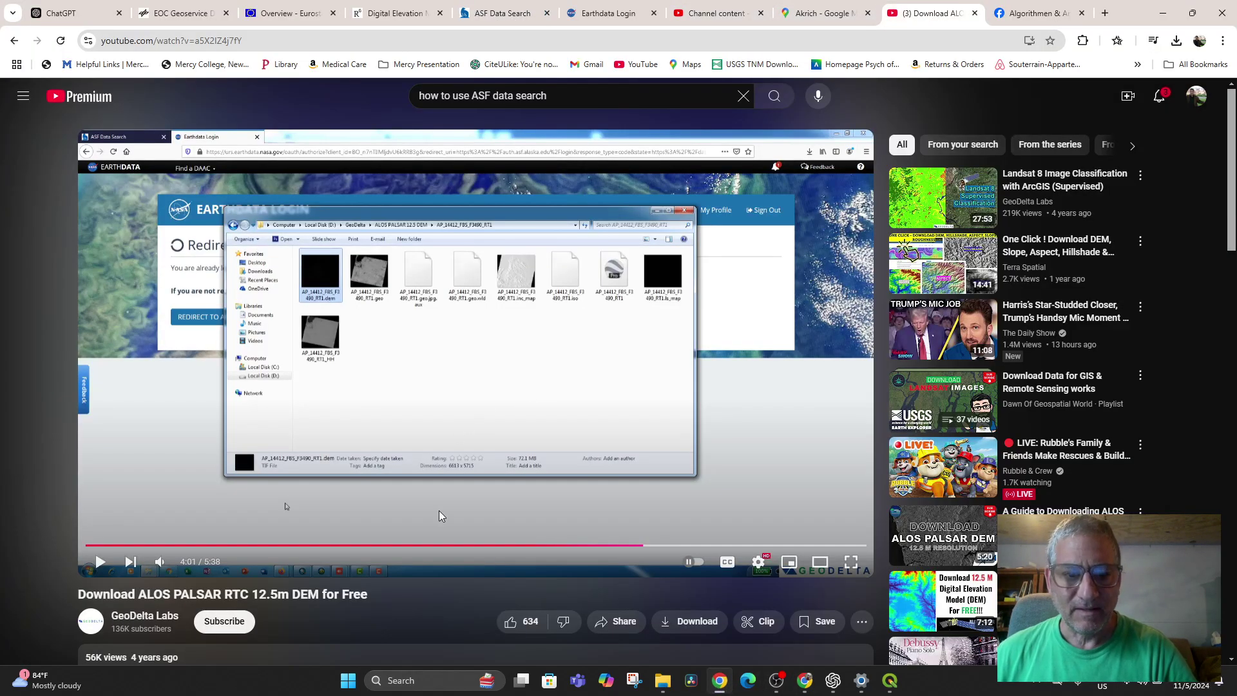
pyautogui.click(570, 546)
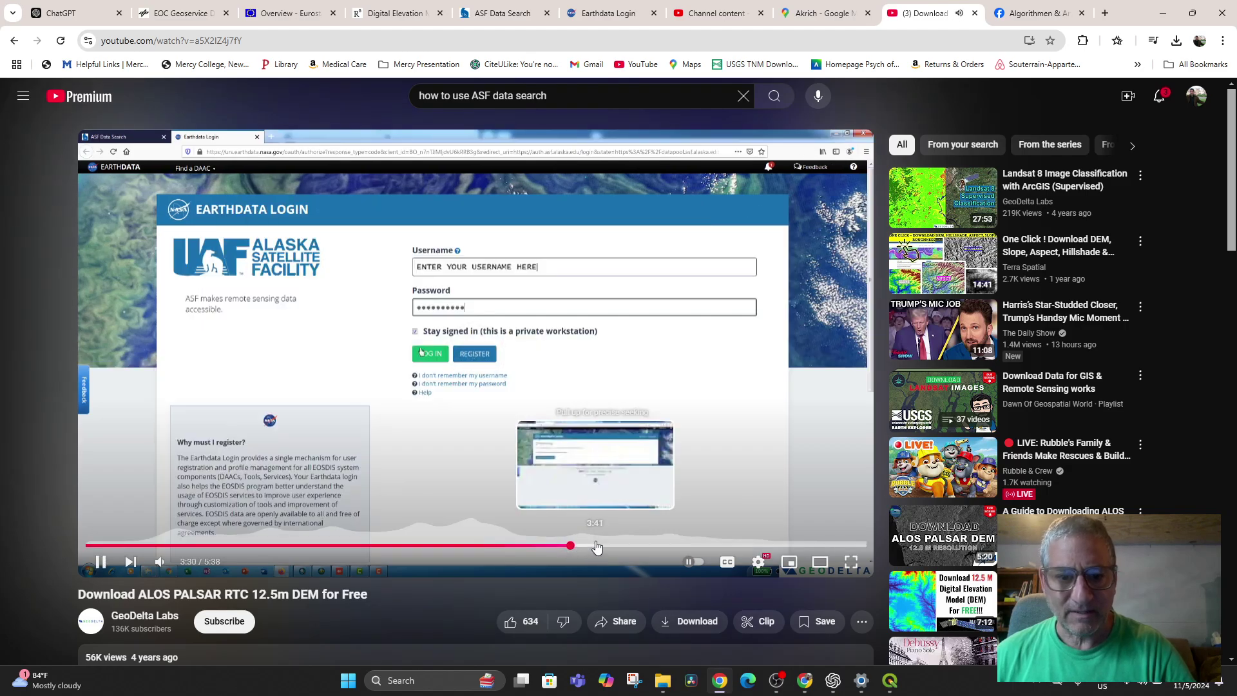
pyautogui.click(646, 546)
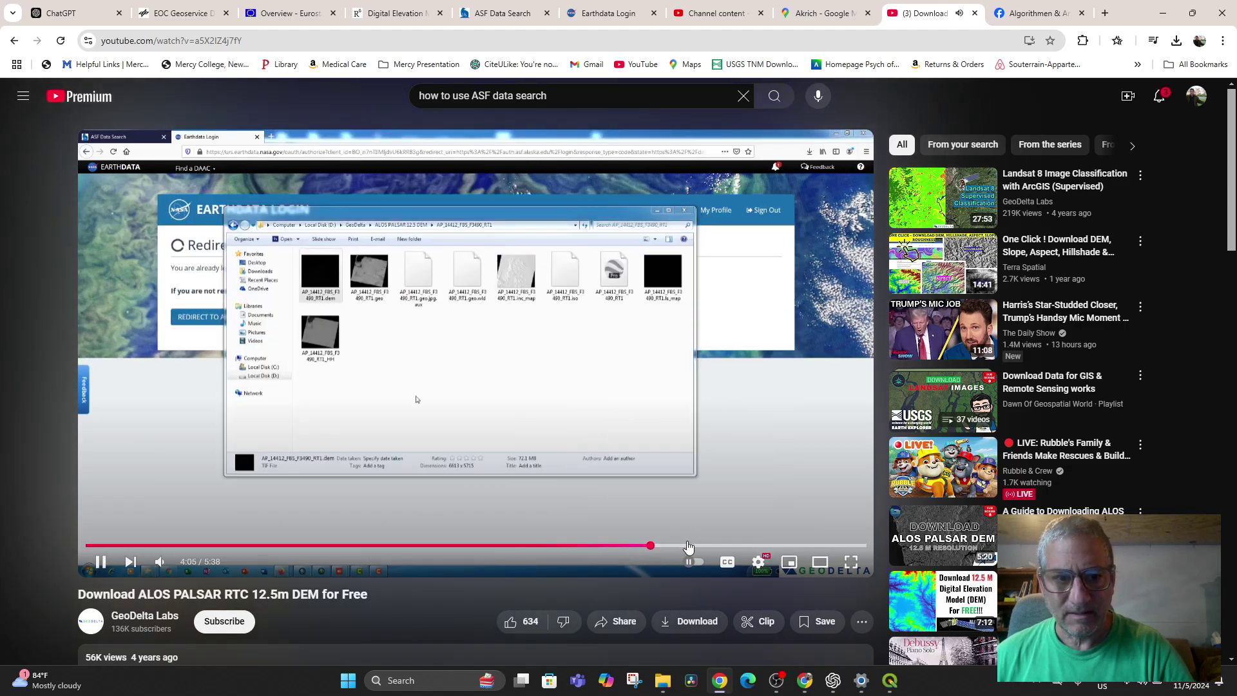
pyautogui.click(688, 546)
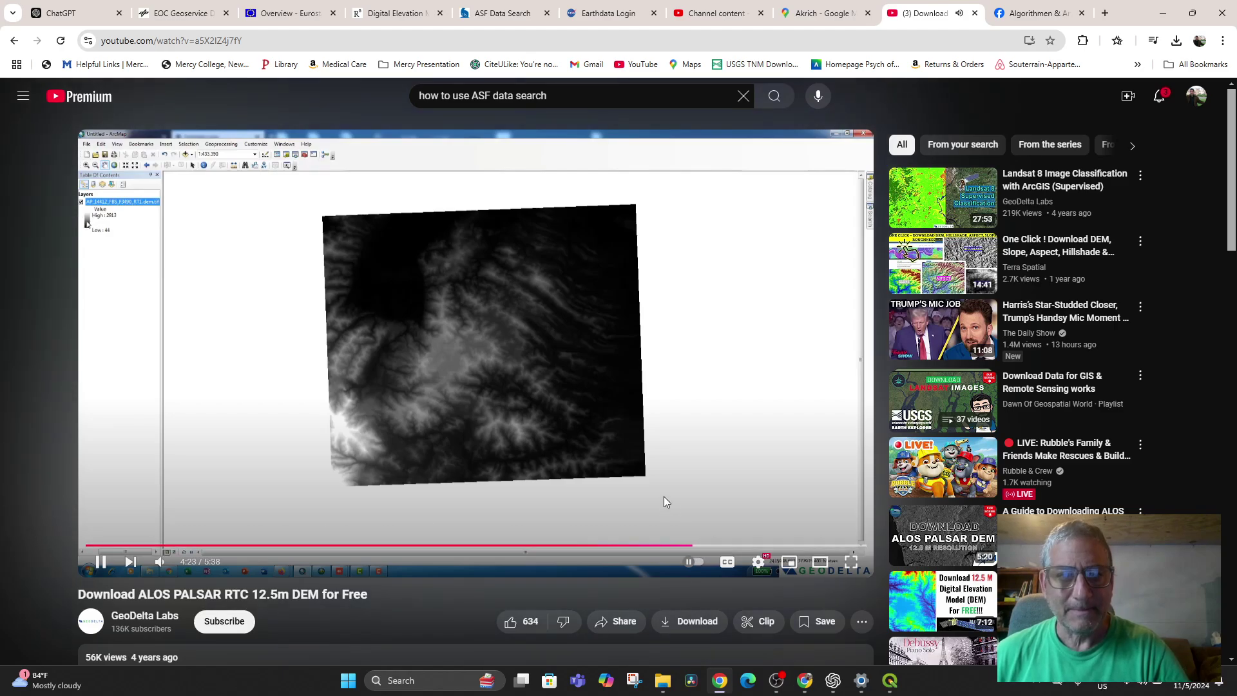
pyautogui.click(712, 546)
pyautogui.click(732, 546)
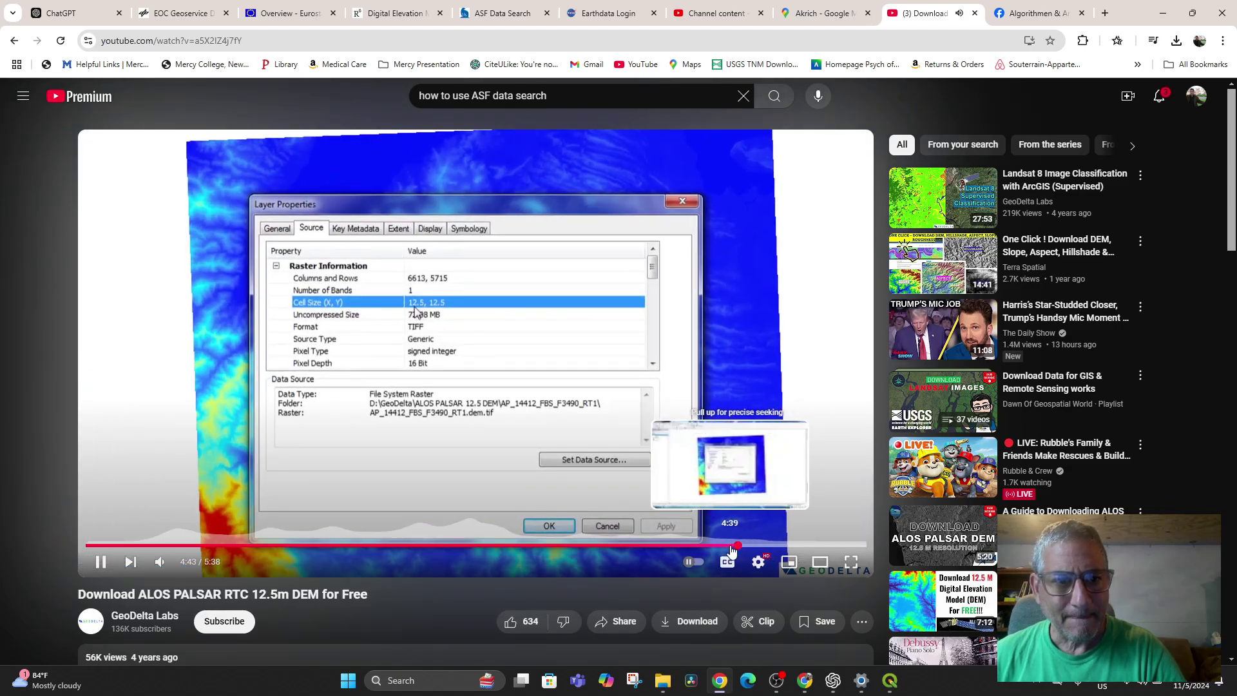
pyautogui.click(730, 546)
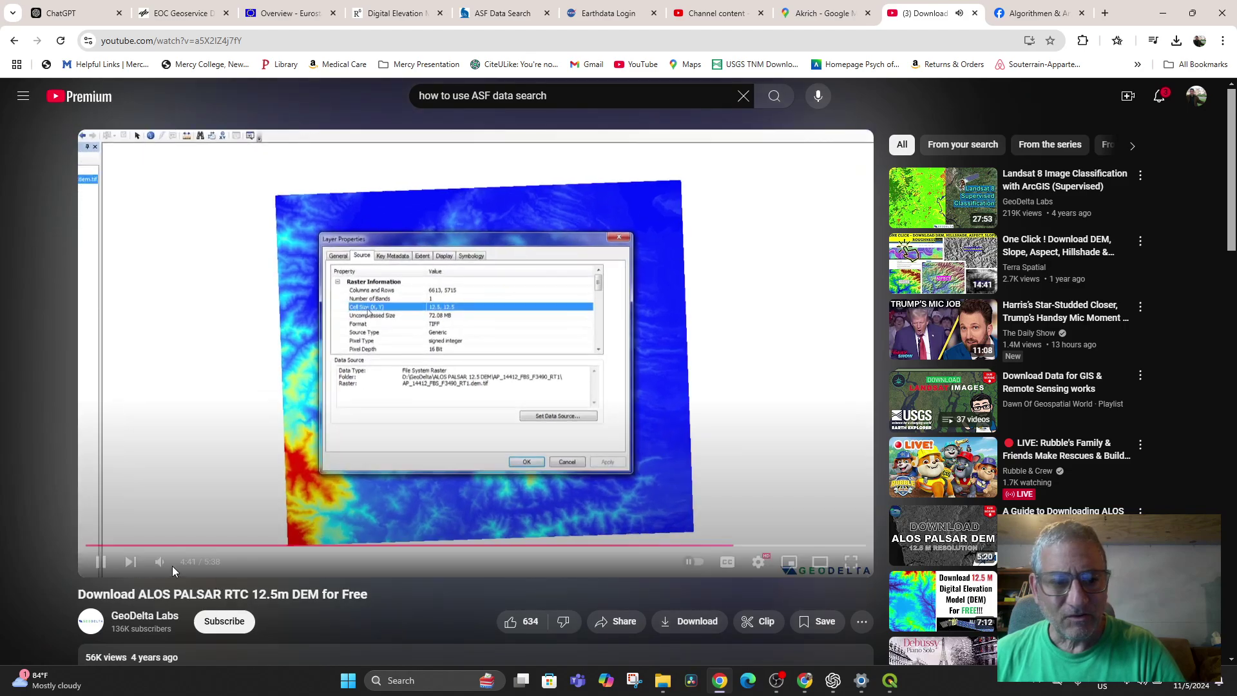
pyautogui.click(100, 564)
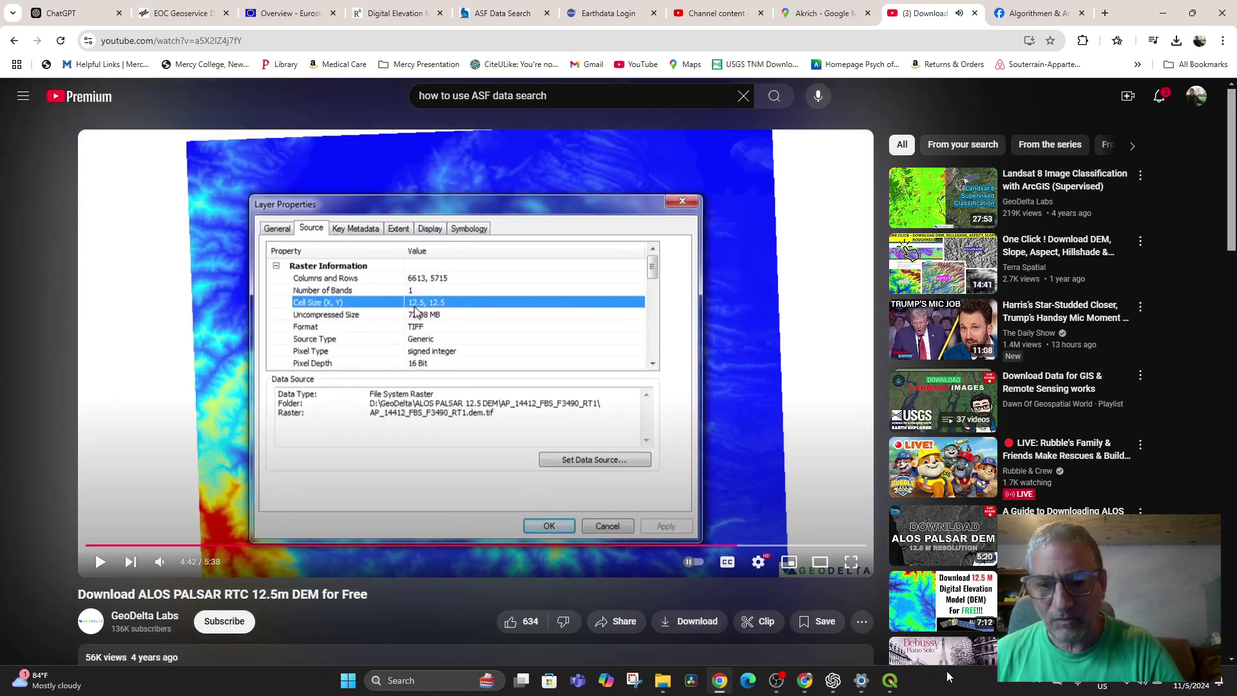
# Return to QGIS and examine the dimensions, pixel size and CRS in the N31W009_N31W009 layer's information properties.
pyautogui.click(890, 681)
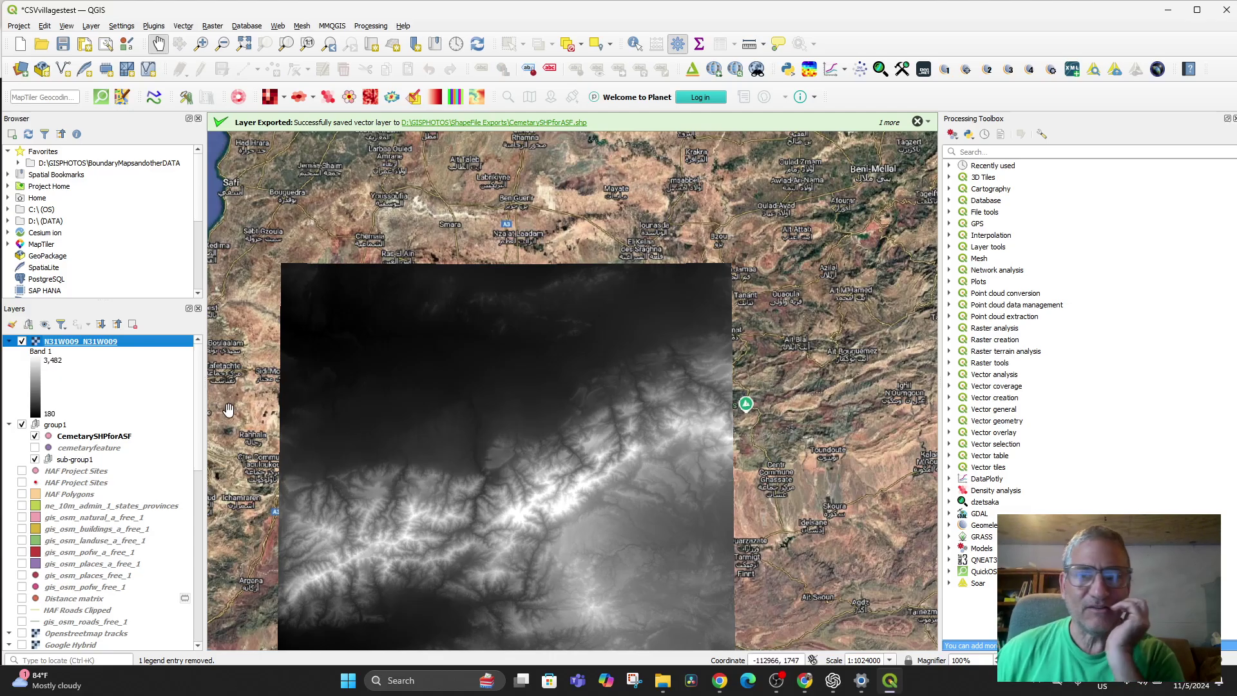
pyautogui.rightClick(57, 342)
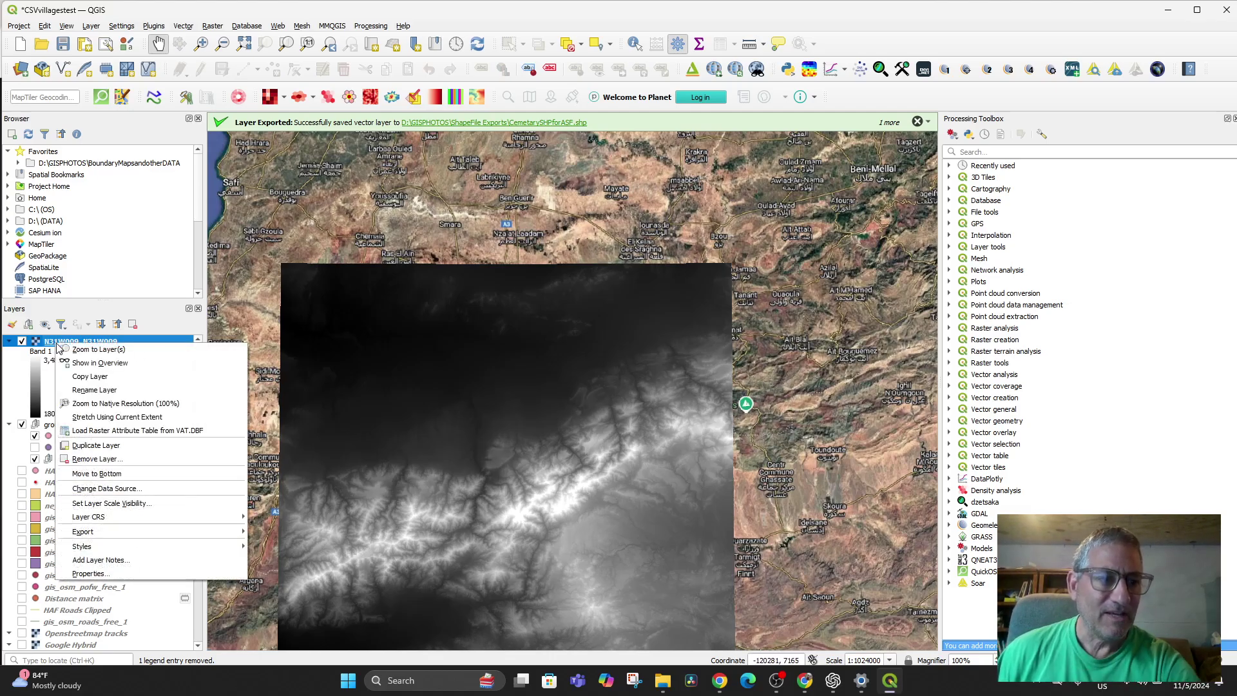
pyautogui.click(88, 573)
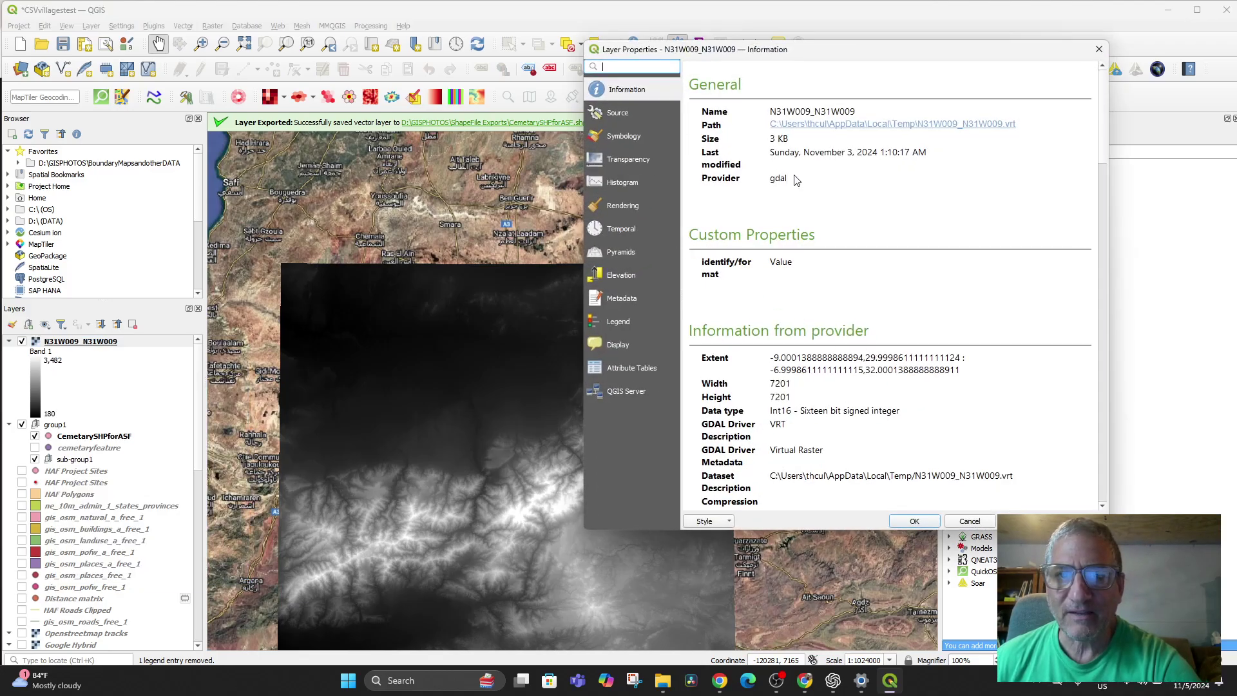
pyautogui.scroll(-1, 841, 282)
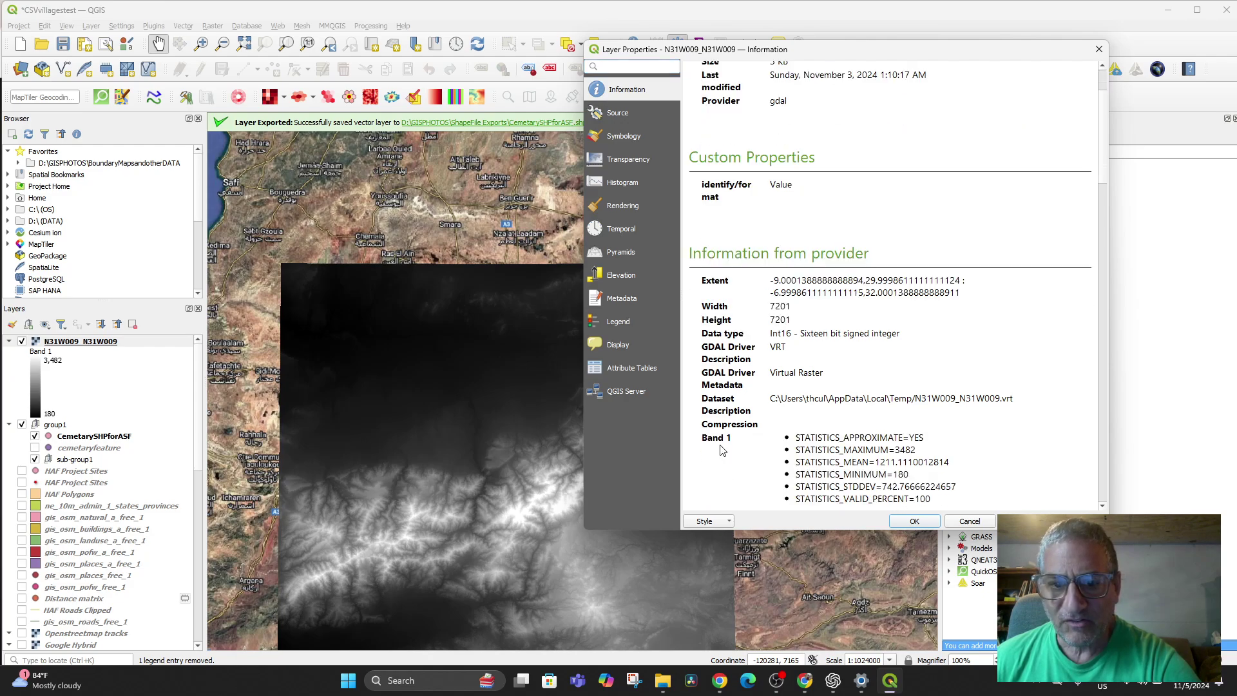
pyautogui.scroll(-2, 753, 366)
pyautogui.scroll(-2, 754, 366)
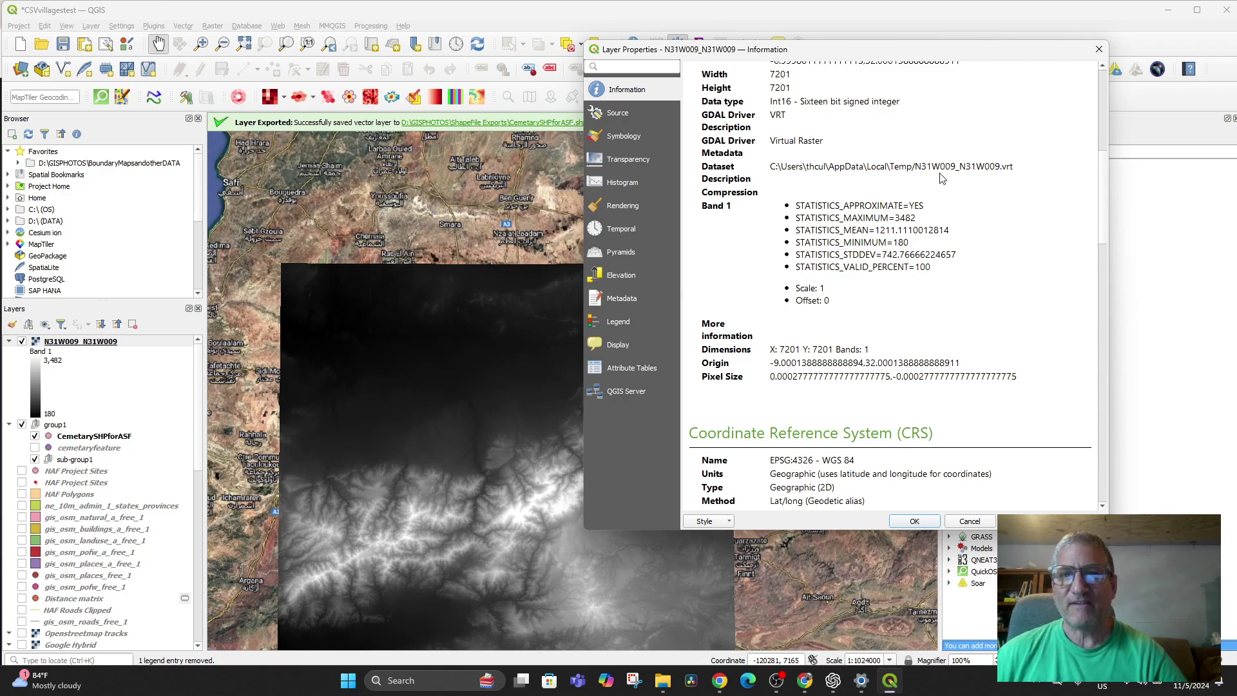
pyautogui.scroll(-2, 957, 161)
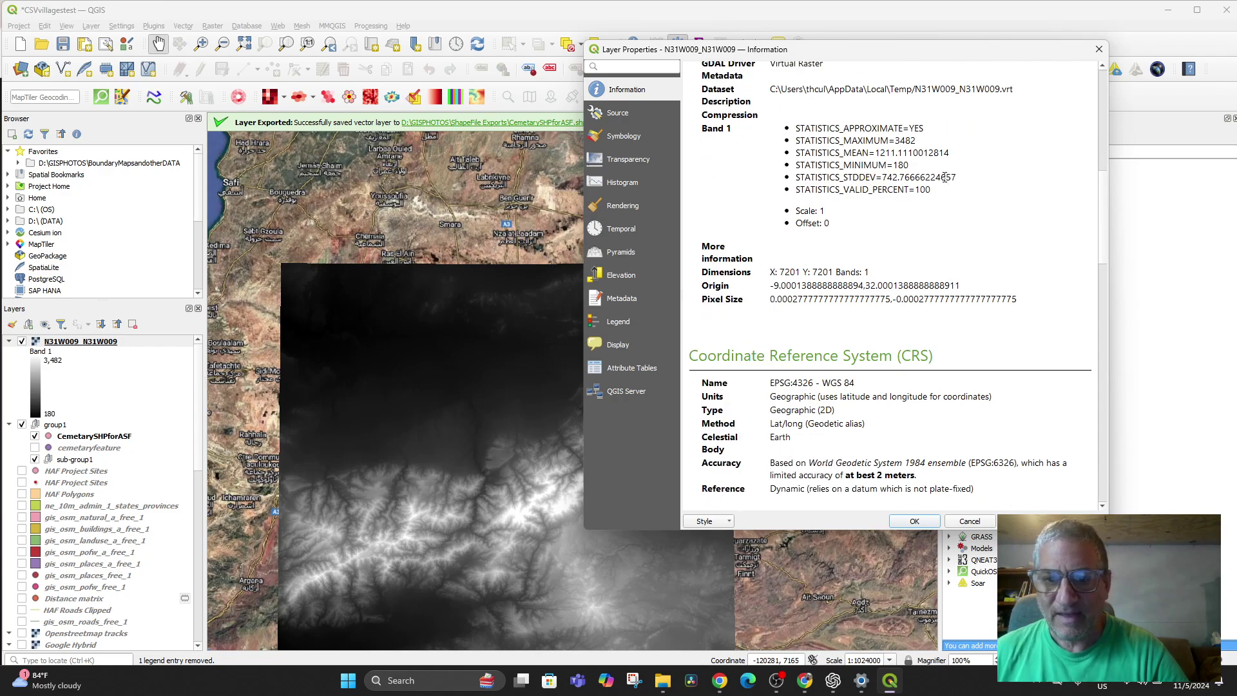
pyautogui.scroll(1, 945, 183)
pyautogui.scroll(1, 740, 364)
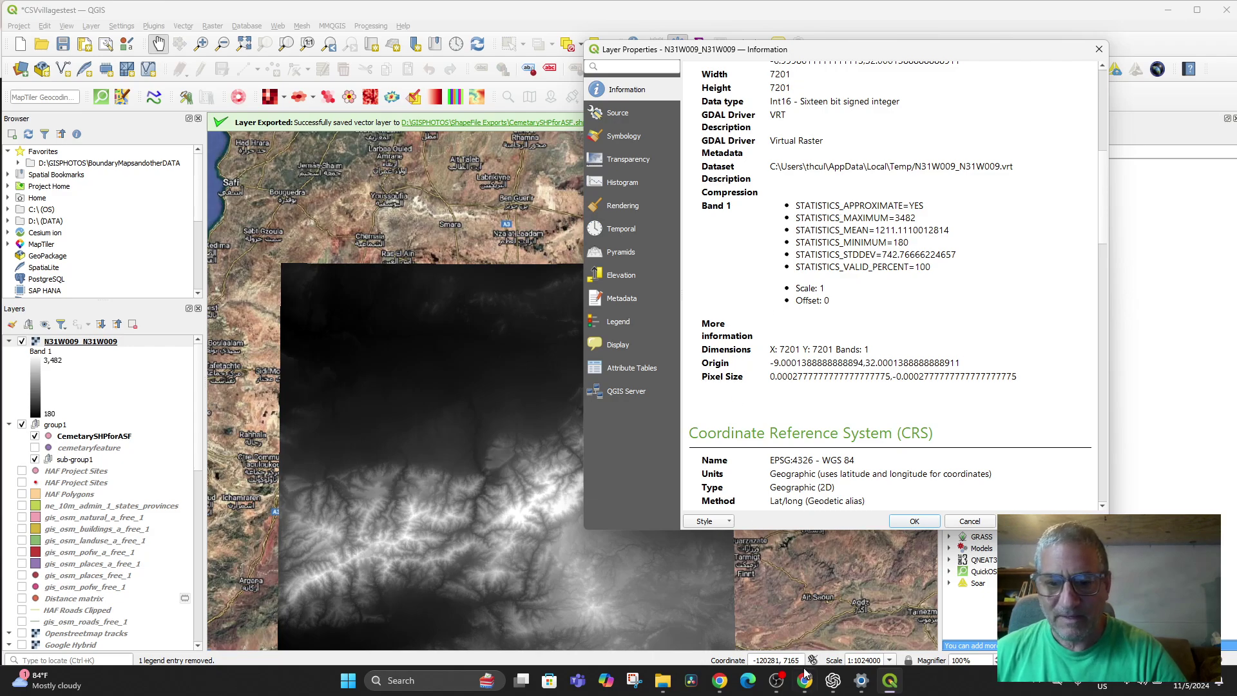
pyautogui.moveTo(714, 672)
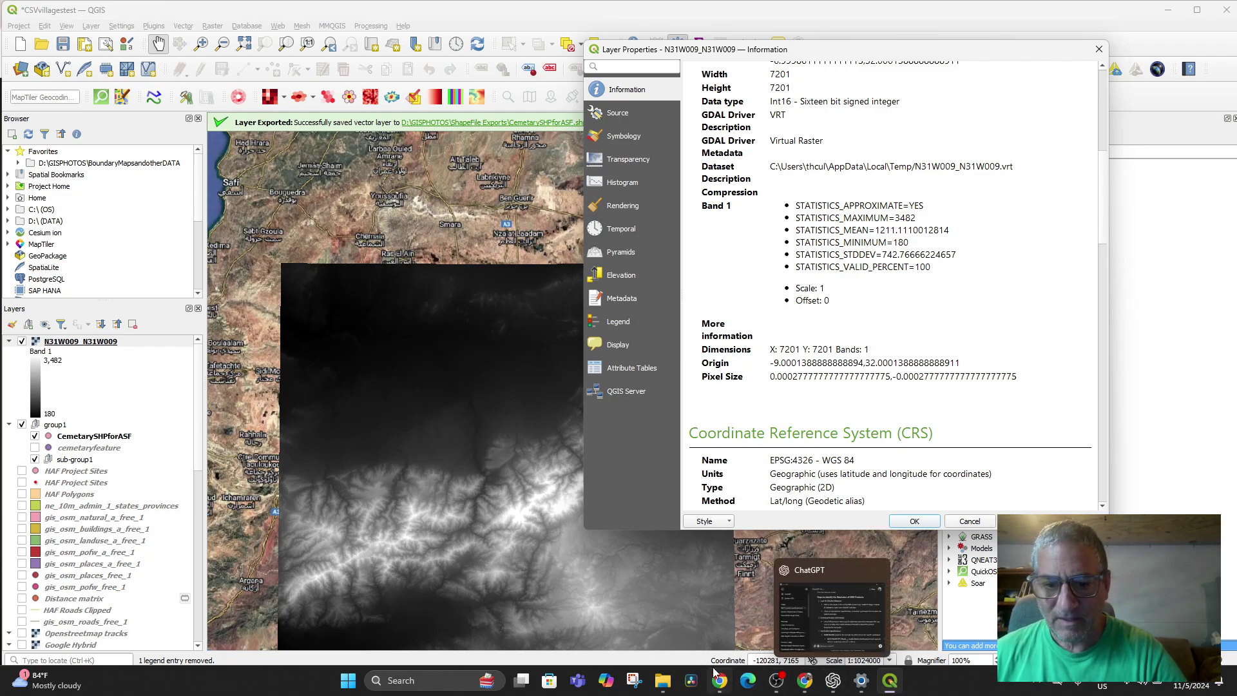
# Switch to Snipping Tool and capture a rectangular screenshot of the N31W009_N31W009 layer's properties window.
pyautogui.click(634, 680)
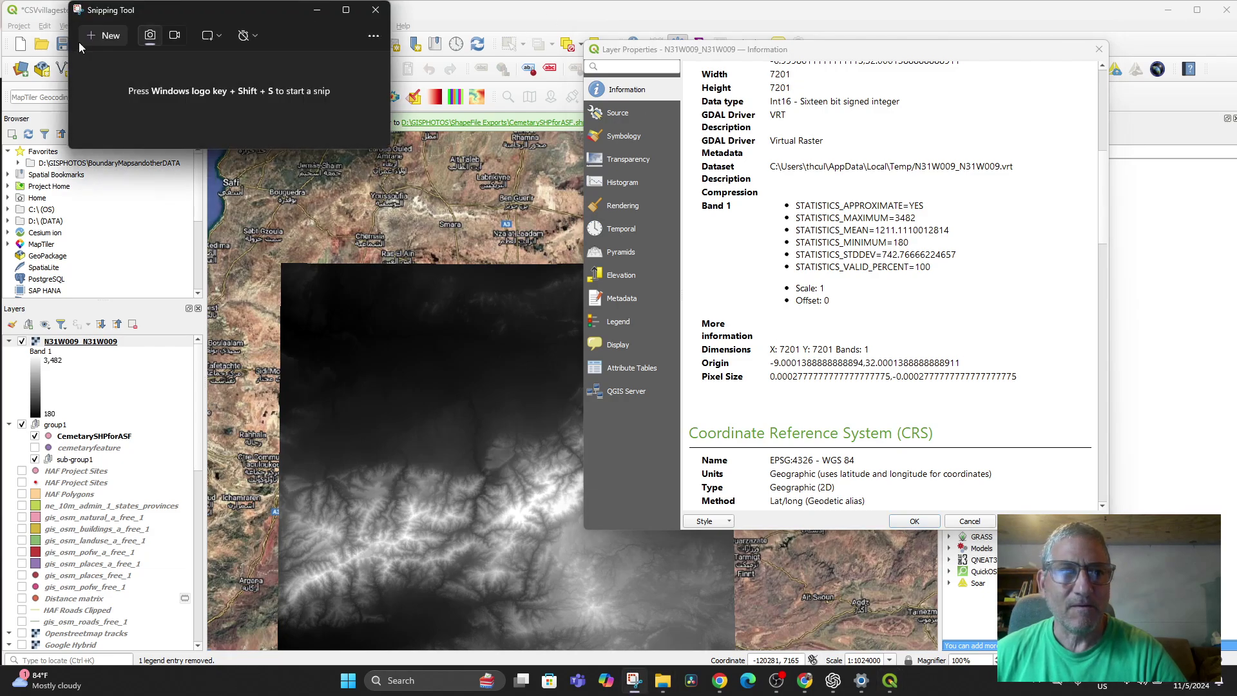
pyautogui.click(103, 36)
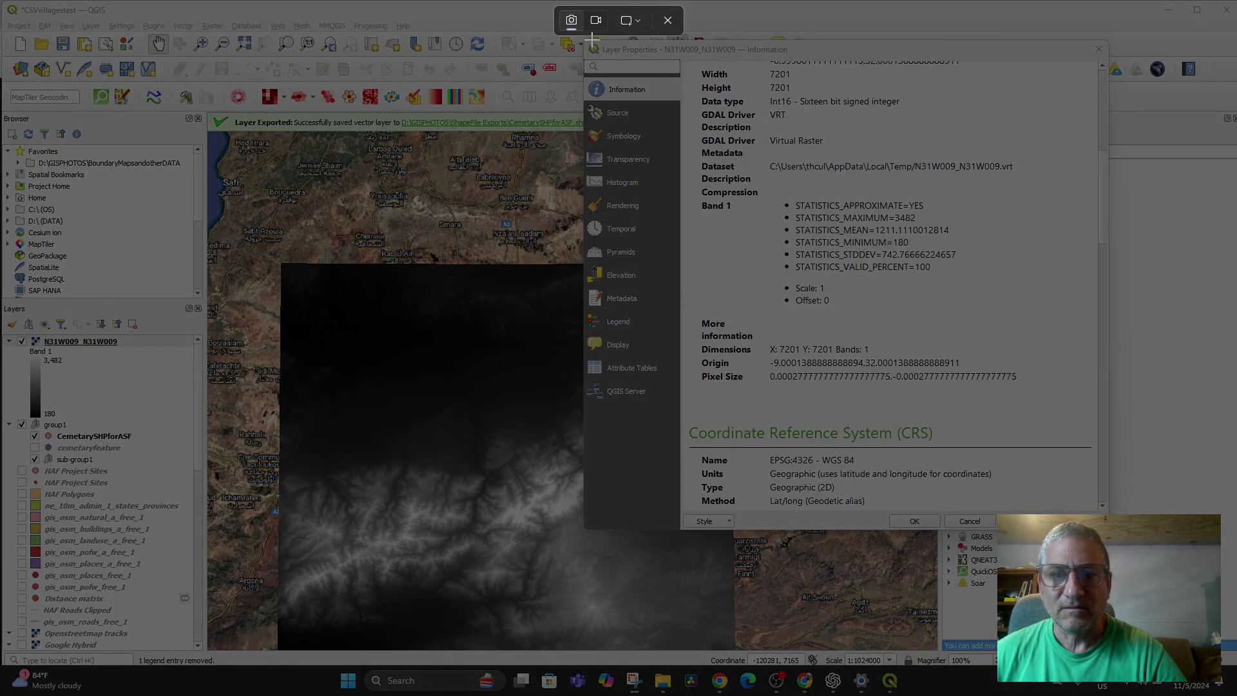
pyautogui.moveTo(592, 40); pyautogui.dragTo(1108, 525)
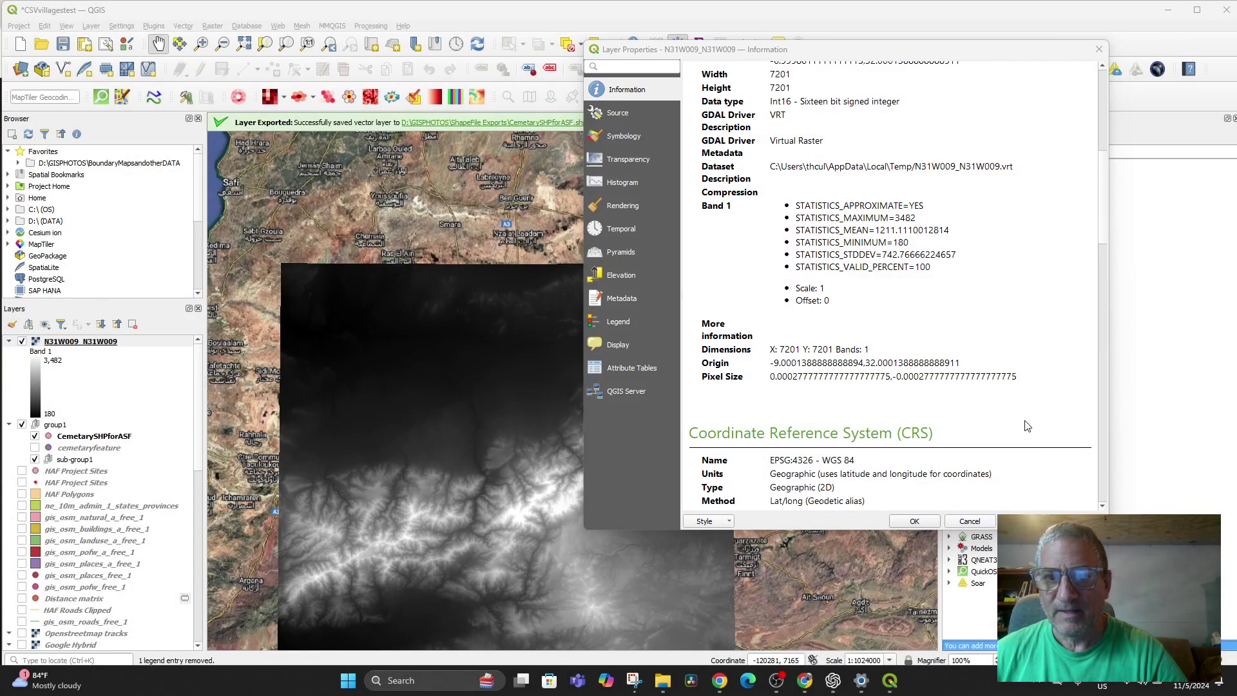
pyautogui.rightClick(594, 369)
pyautogui.press('Escape')
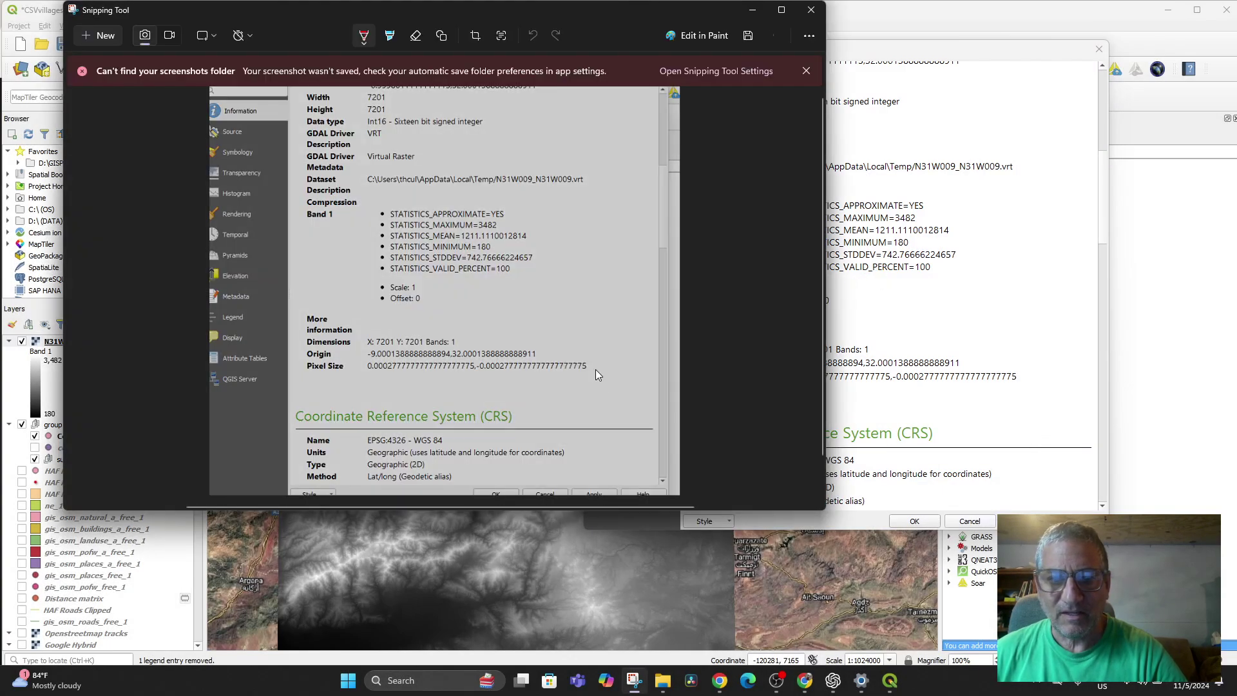
# Switch to ChatGPT and write "Hey chat... QGIS properties tells me pixel size. In ArcGIS properties tell us cell size. How would you interpret this pixel size:".
pyautogui.click(832, 680)
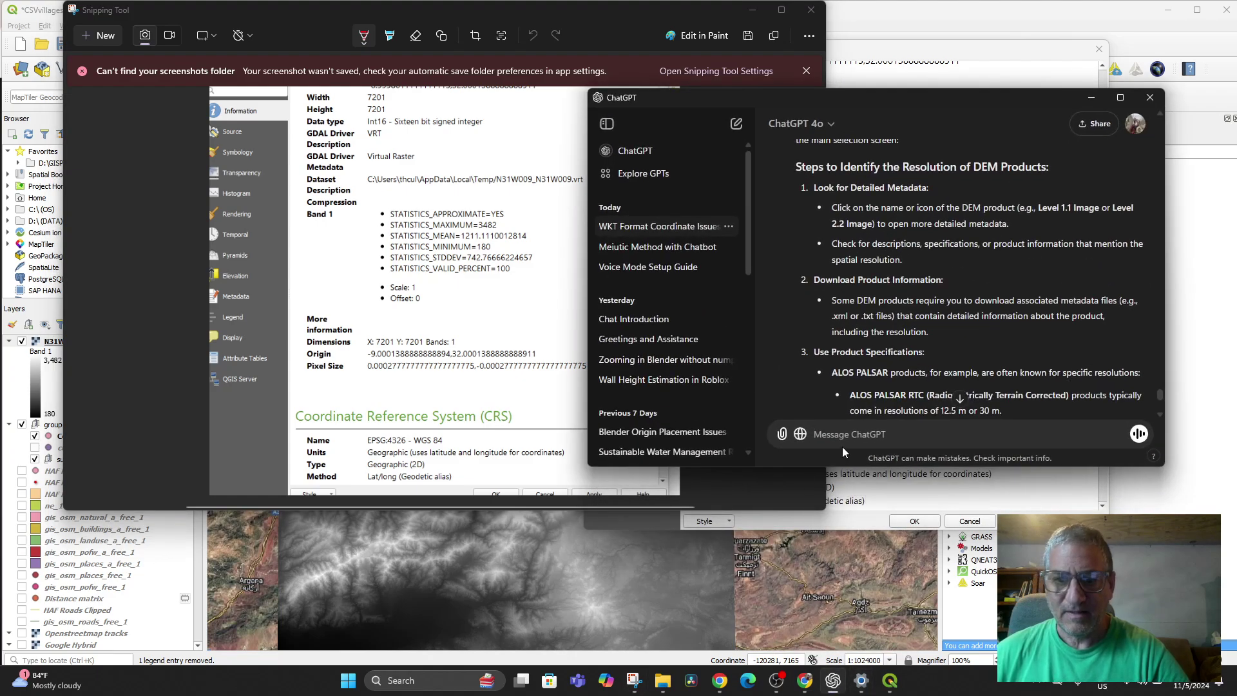
pyautogui.write('Hey c')
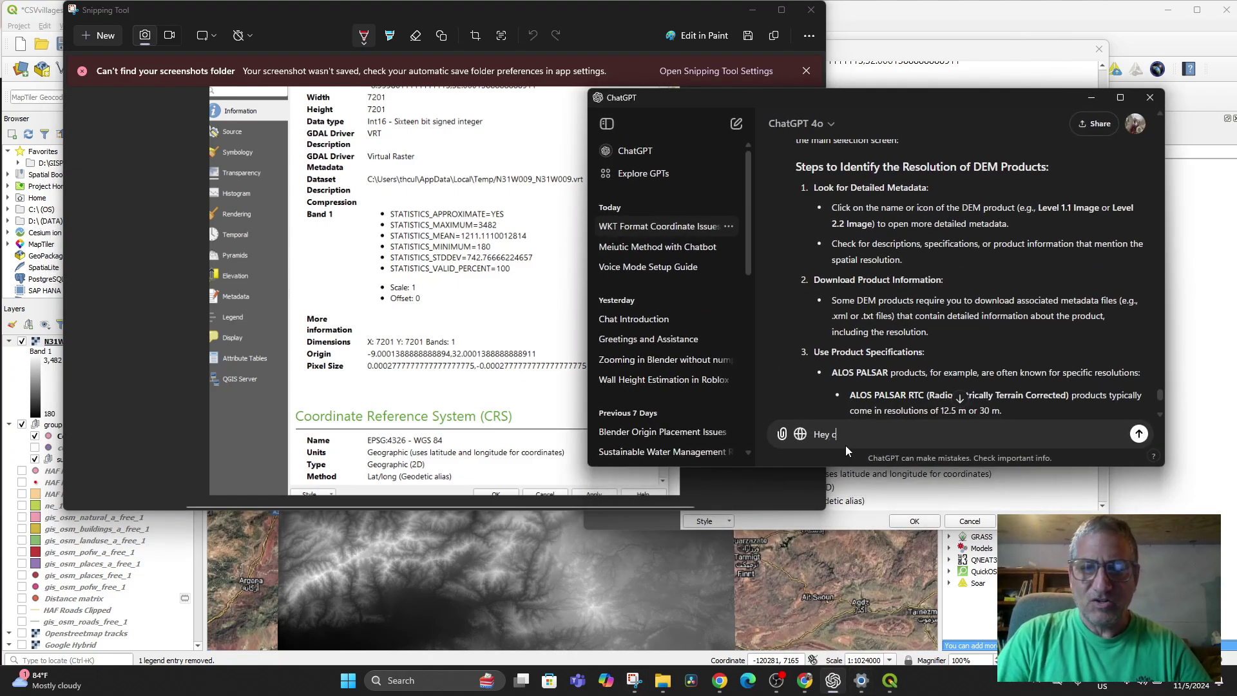
pyautogui.write('hat... QGIS')
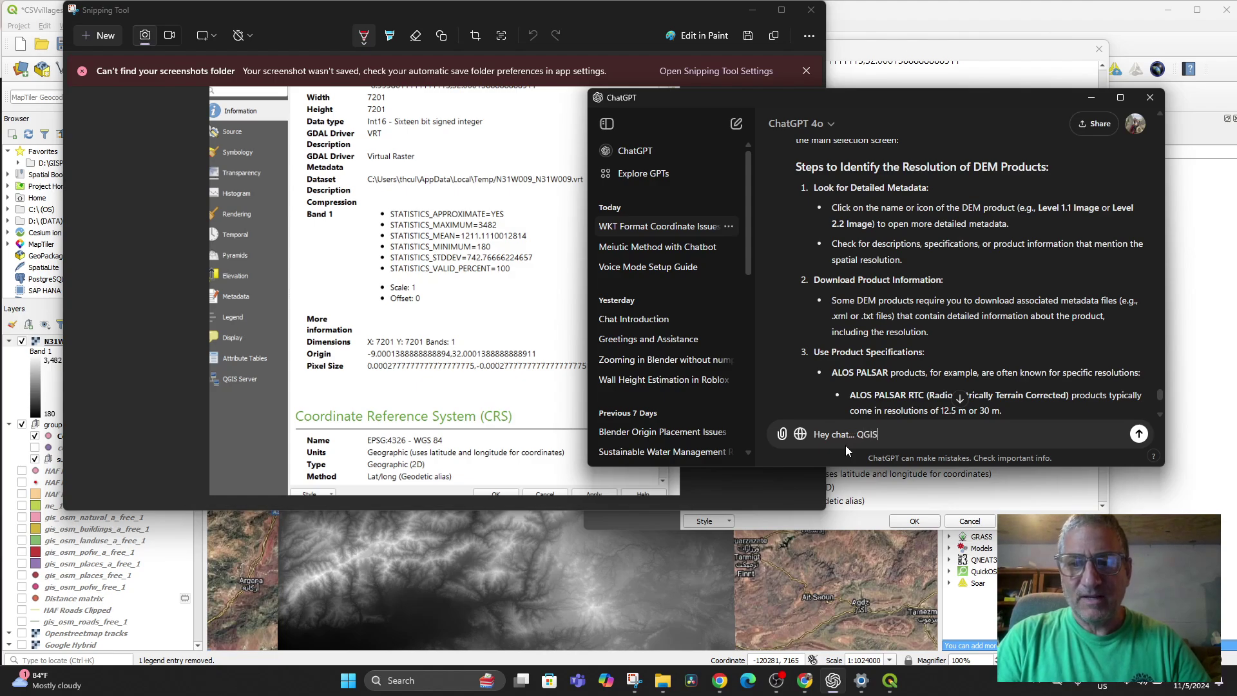
pyautogui.write(' properties')
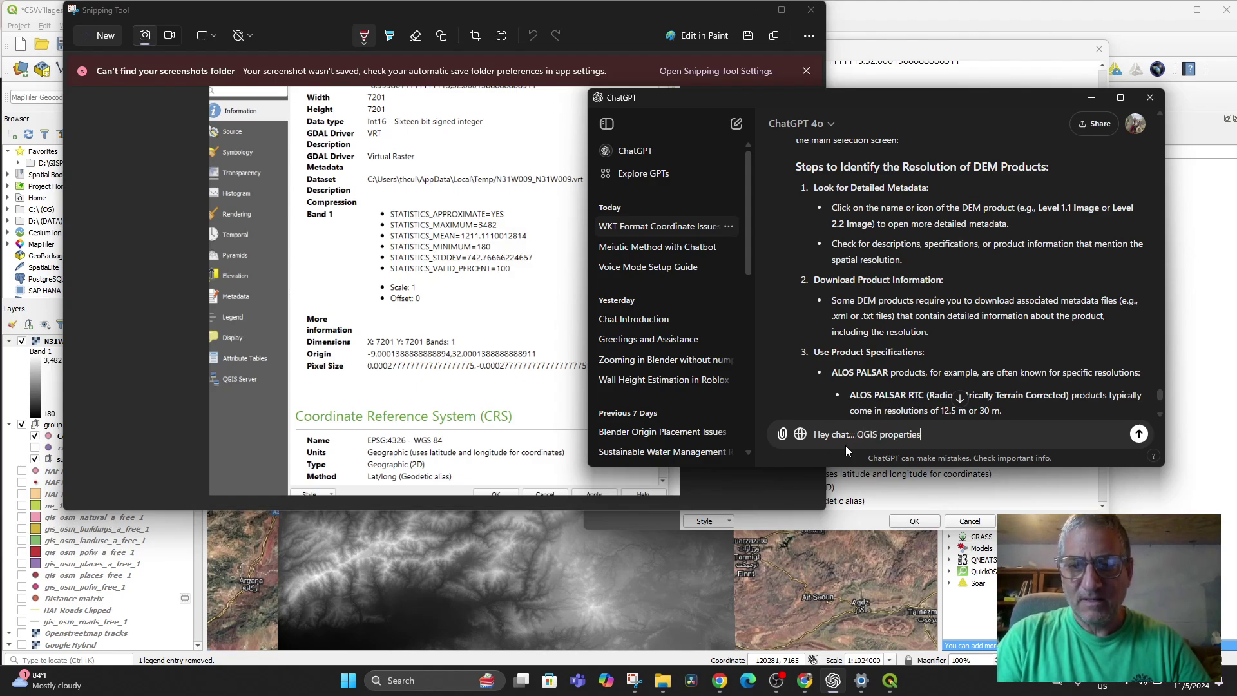
pyautogui.write(' tells me pix')
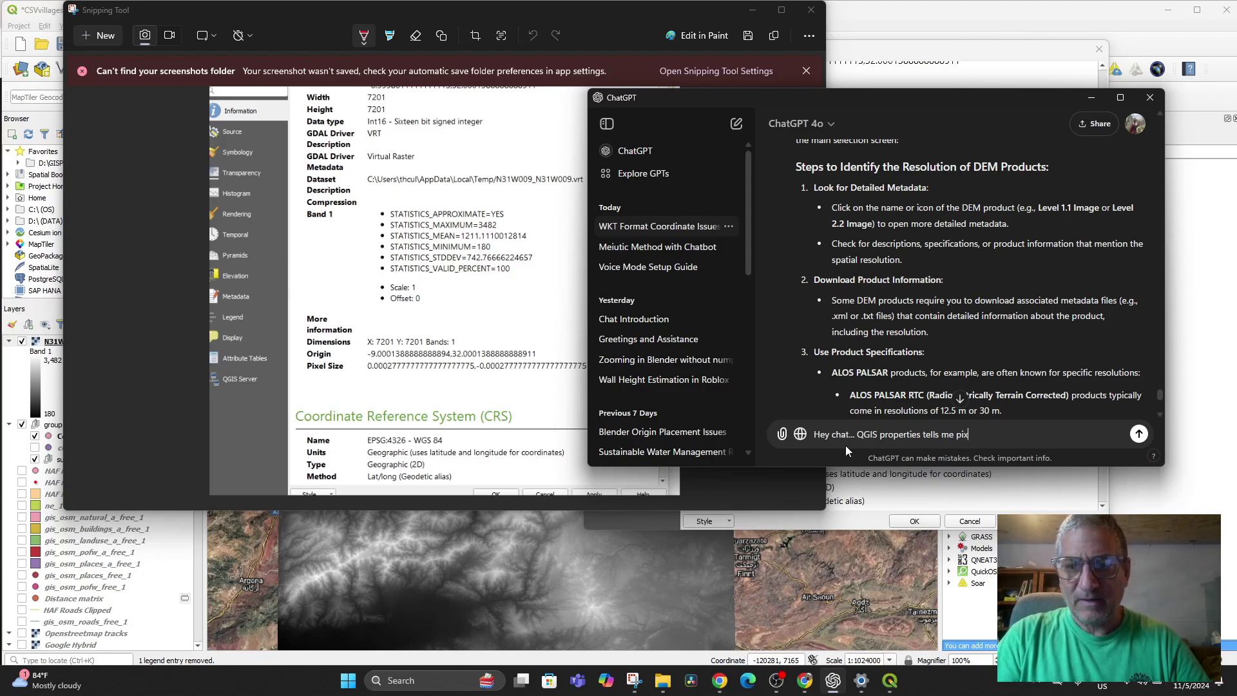
pyautogui.write('el size.  ')
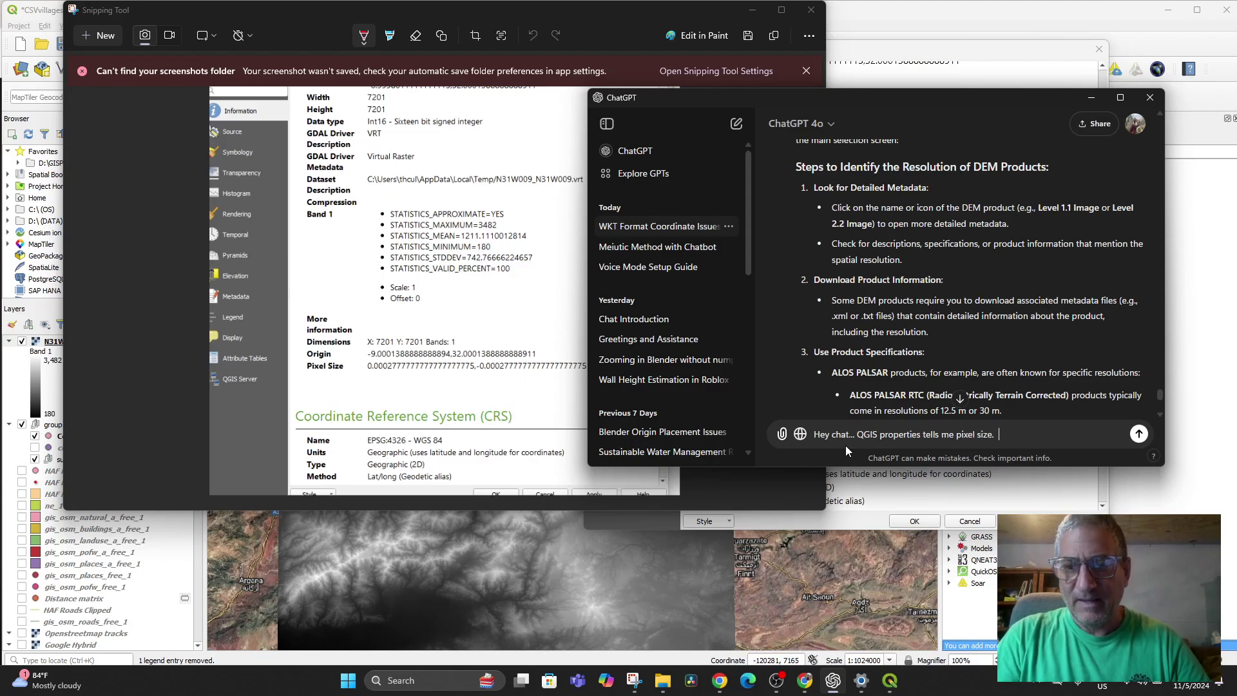
pyautogui.write('In ArchG')
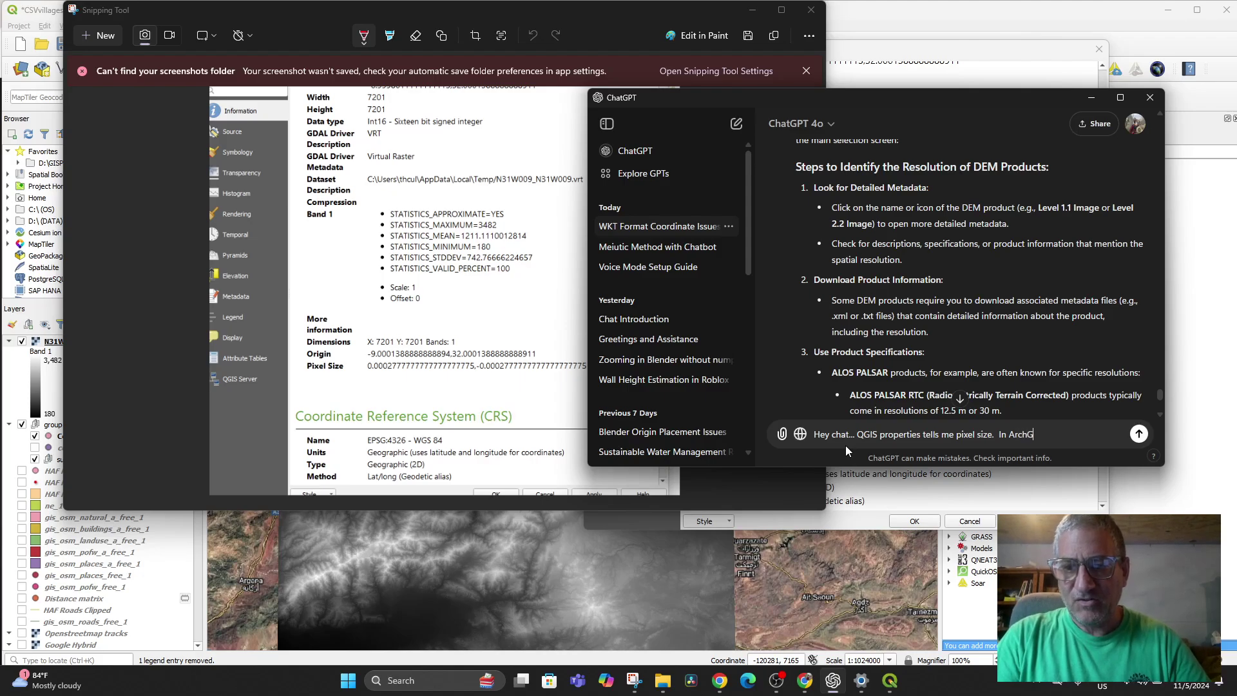
pyautogui.press('BackSpace')
pyautogui.press('BackSpace')
pyautogui.write('GIS ')
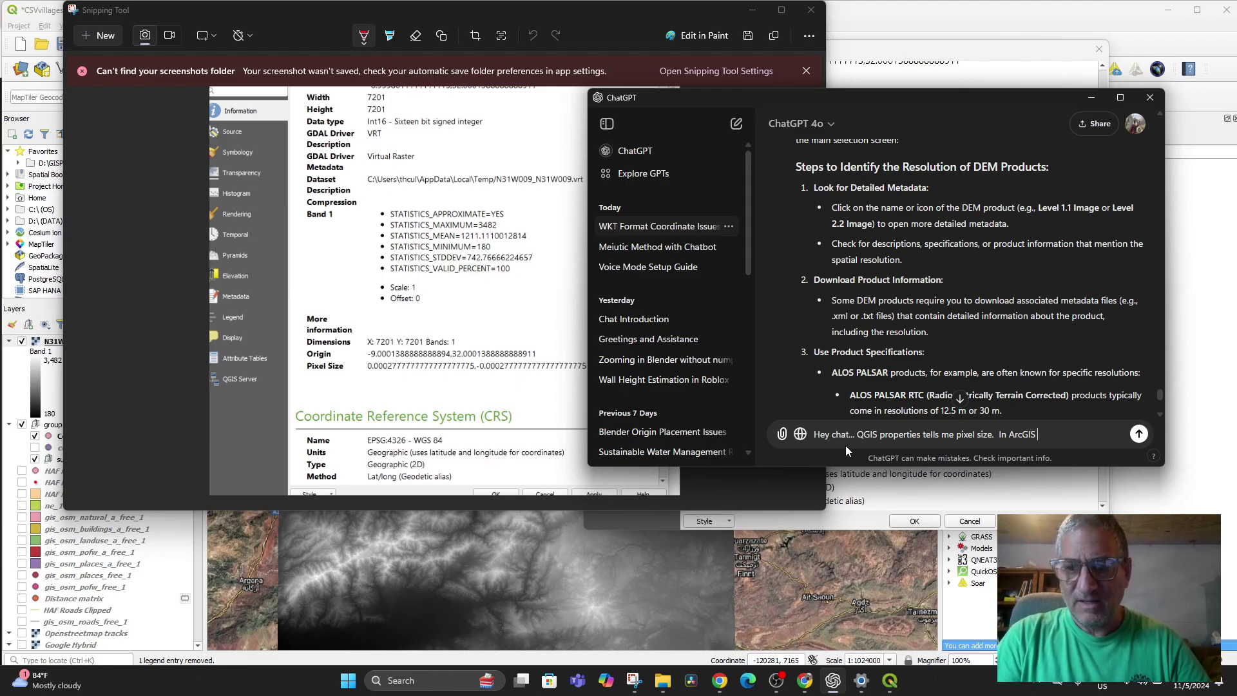
pyautogui.write('properties tell us')
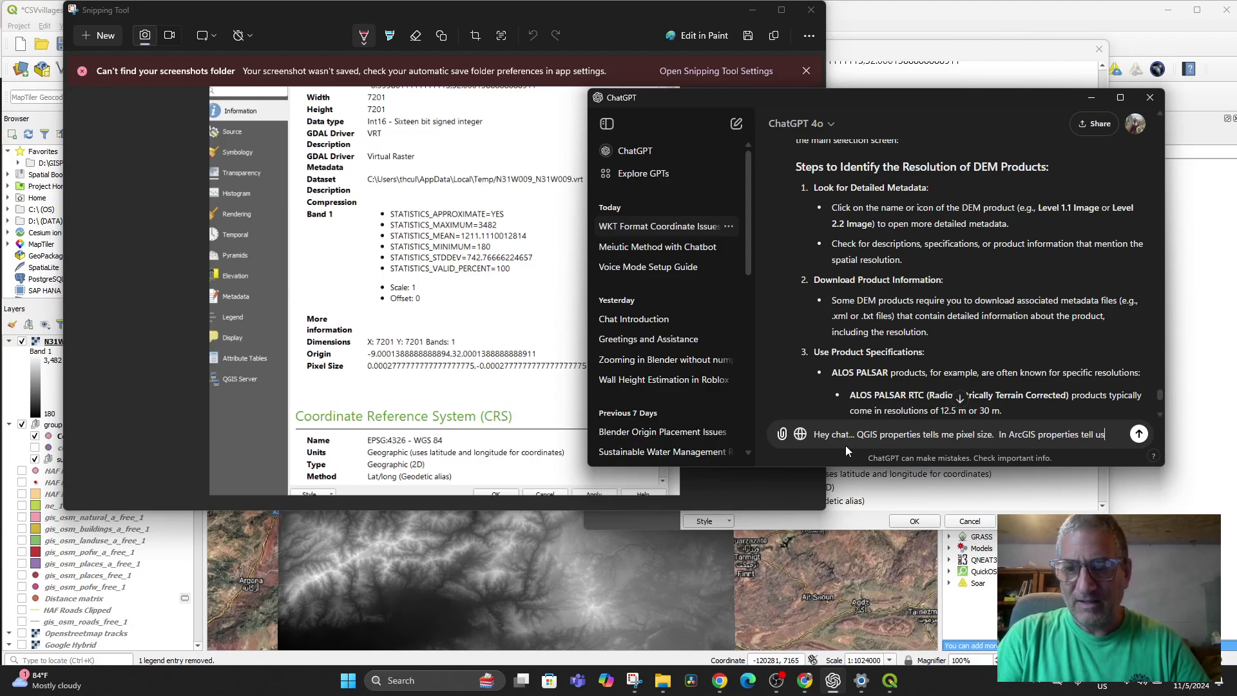
pyautogui.write(' cell size.')
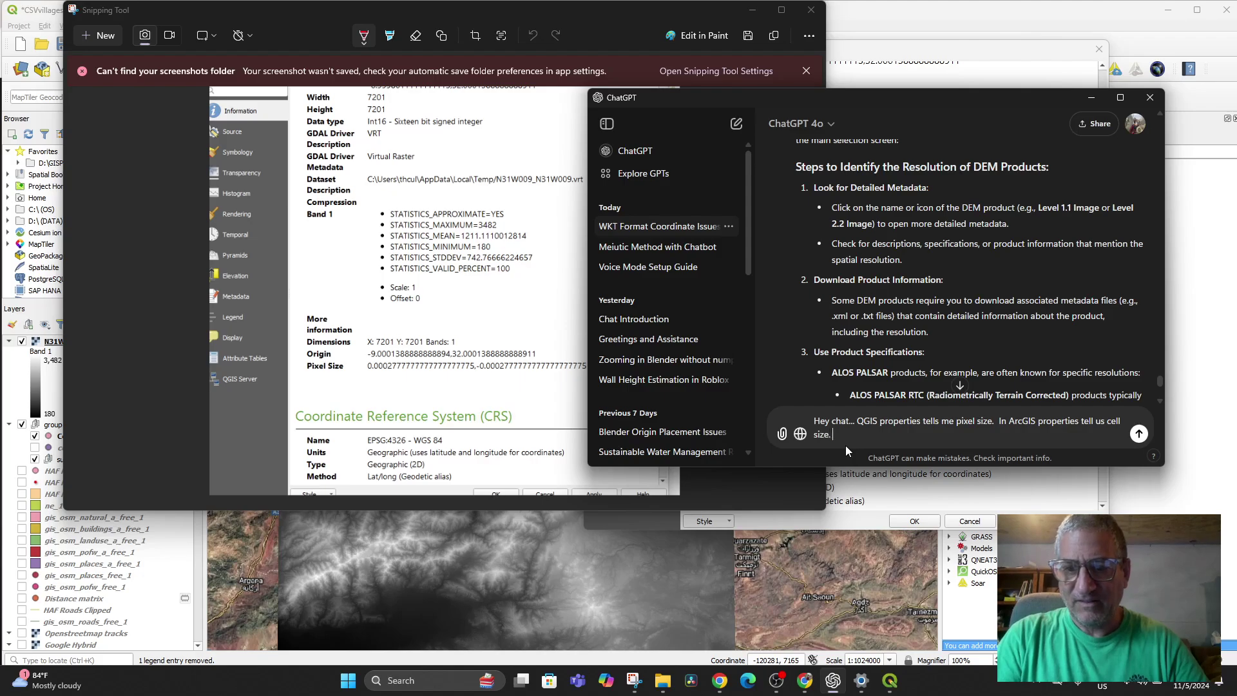
pyautogui.write(' How would you ')
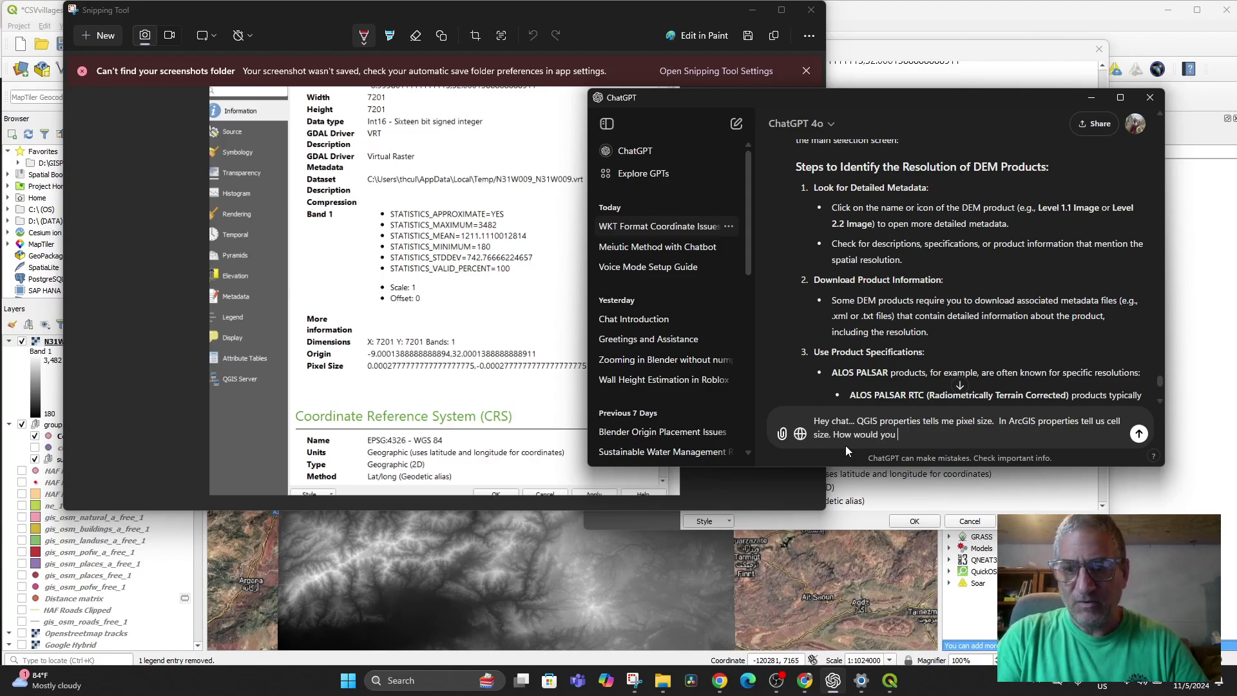
pyautogui.write('interpret this ')
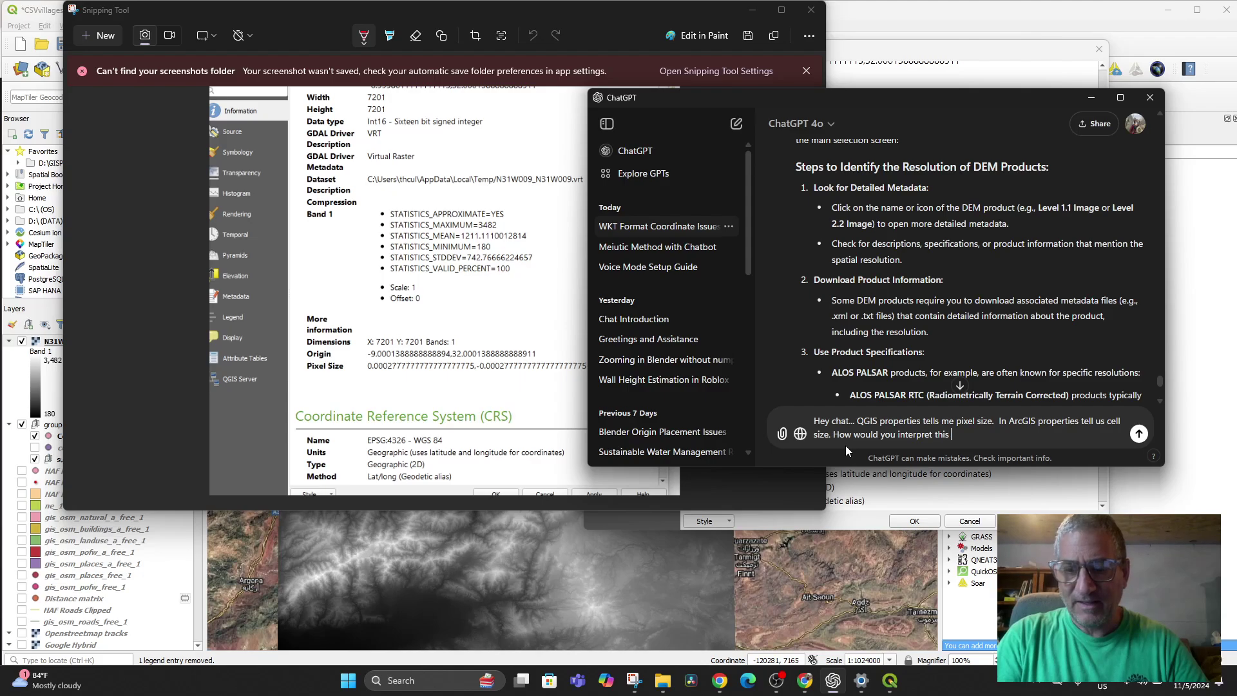
pyautogui.write('pixel size:')
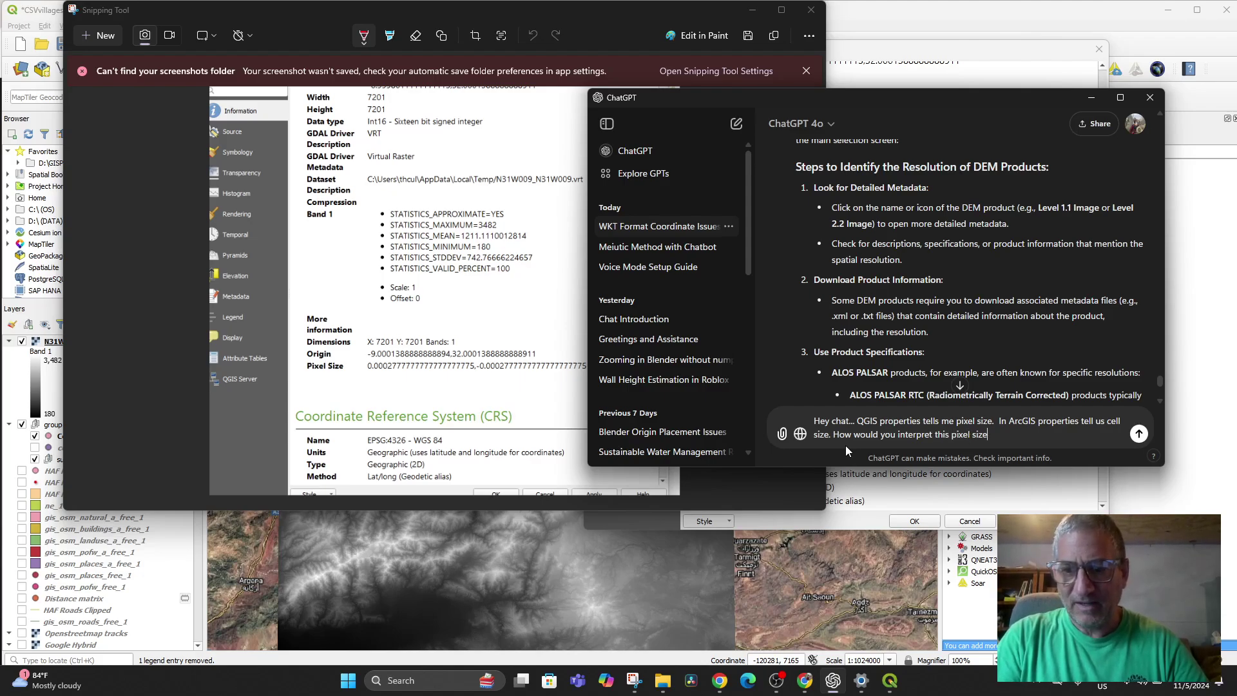
# Attach the copied layer-properties screenshot to the pixel-size question, send it, and read the reply through to its interpretation.
pyautogui.hotkey('shift', 'Return')
pyautogui.hotkey('ctrl', 'v')
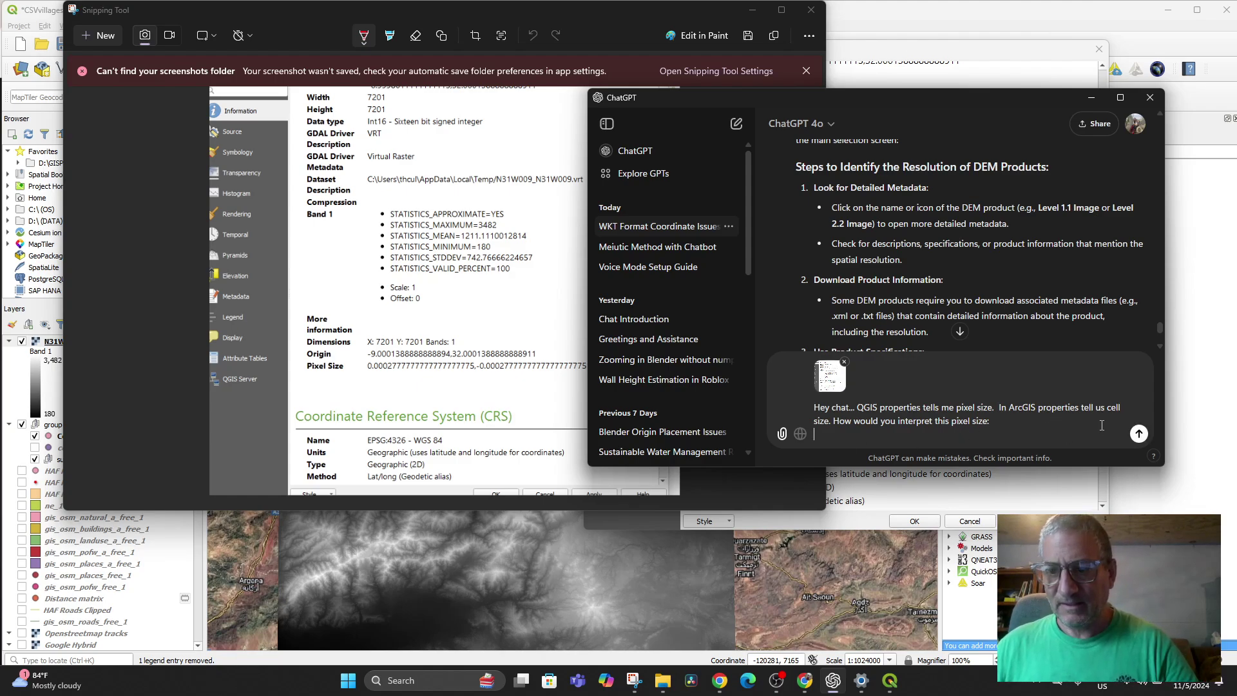
pyautogui.click(1138, 433)
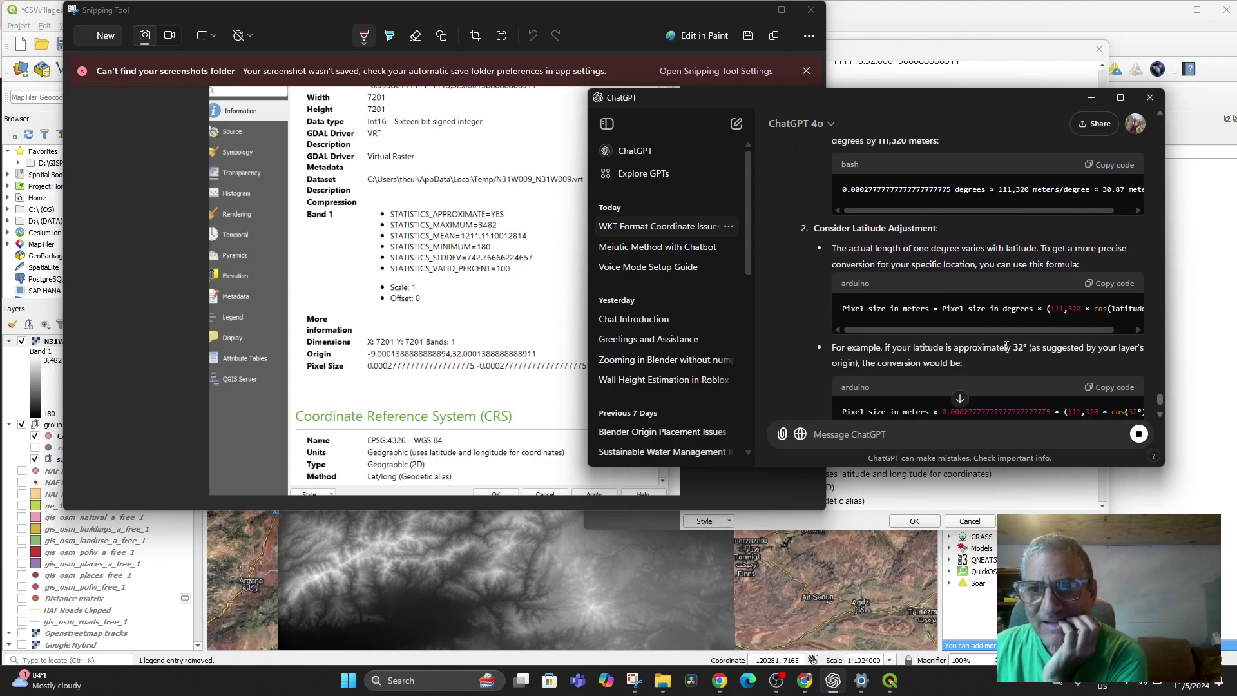
pyautogui.scroll(-3, 1080, 241)
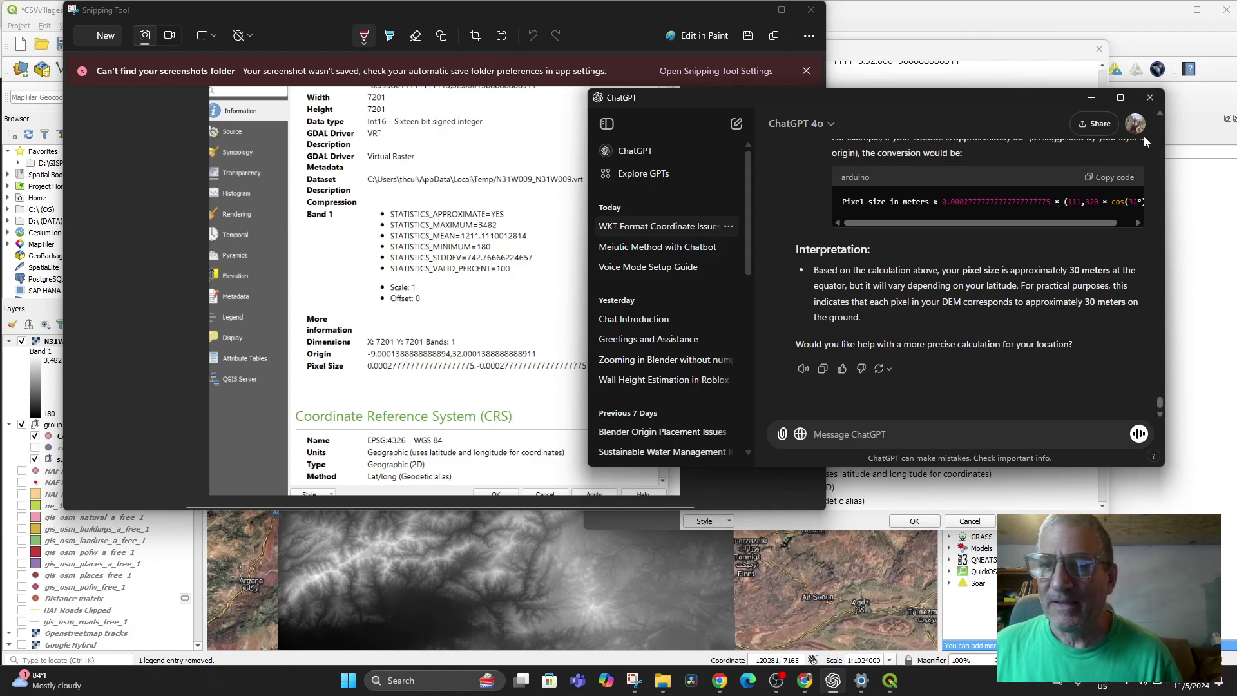
# Close ChatGPT, Snipping Tool and the layer properties in QGIS, and hide the N31W009_N31W009 raster layer.
pyautogui.click(1150, 100)
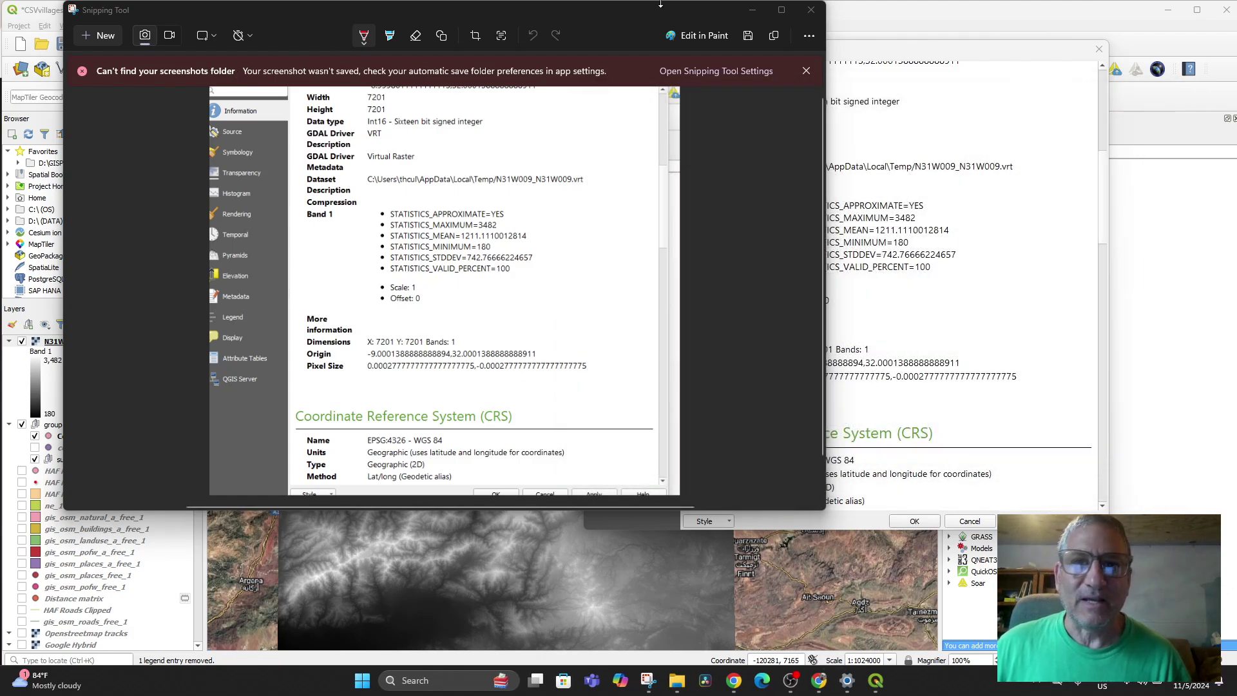
pyautogui.click(811, 10)
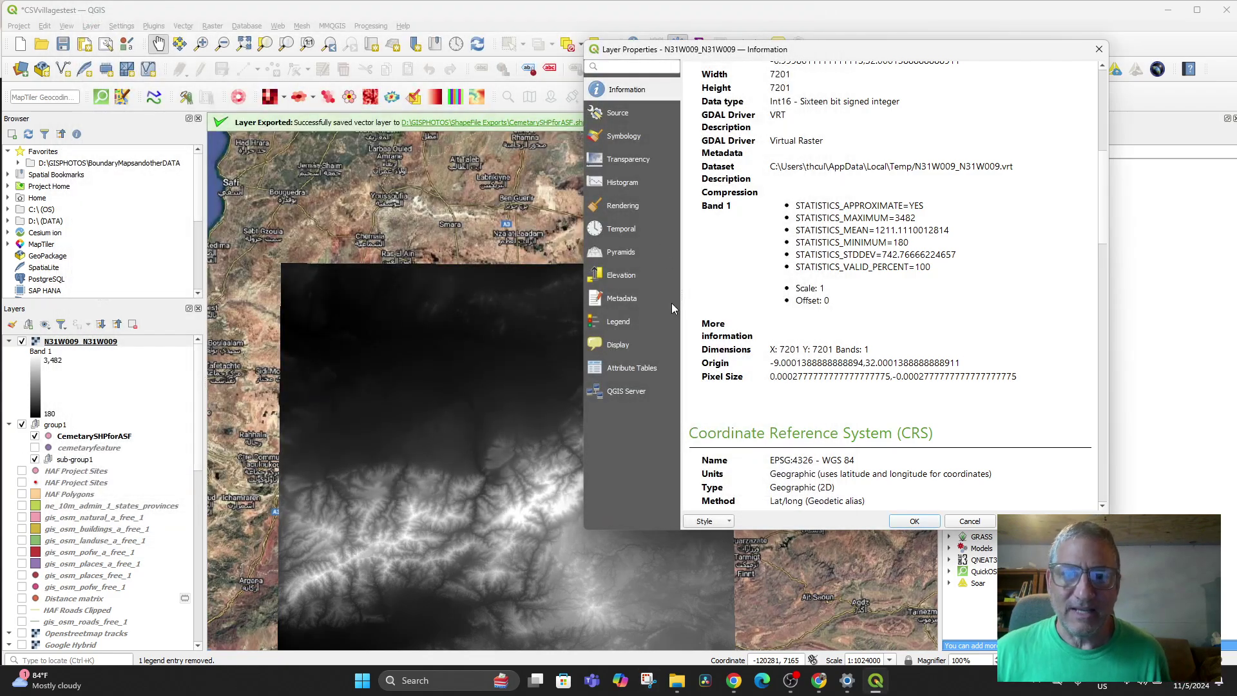
pyautogui.click(1098, 49)
pyautogui.click(21, 342)
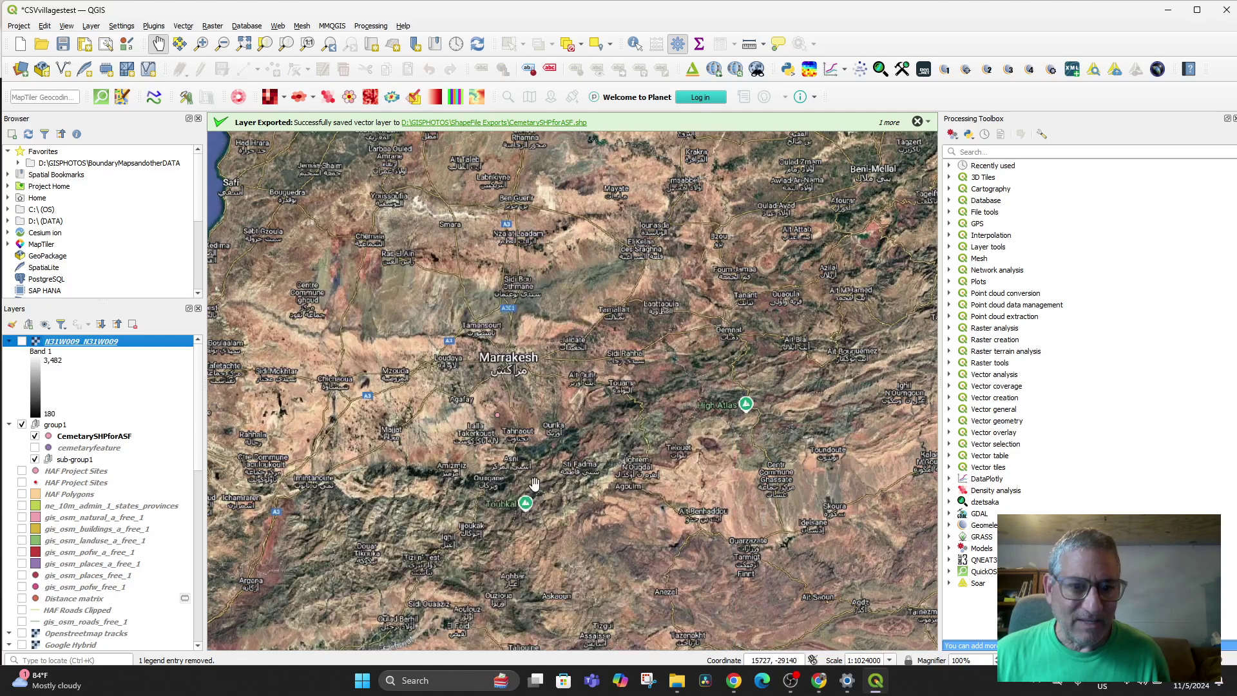
# Zoom the map to the CemetarySHPforASF layer and examine the area around the cemetery near Akrich at 1:8000.
pyautogui.scroll(2, 492, 440)
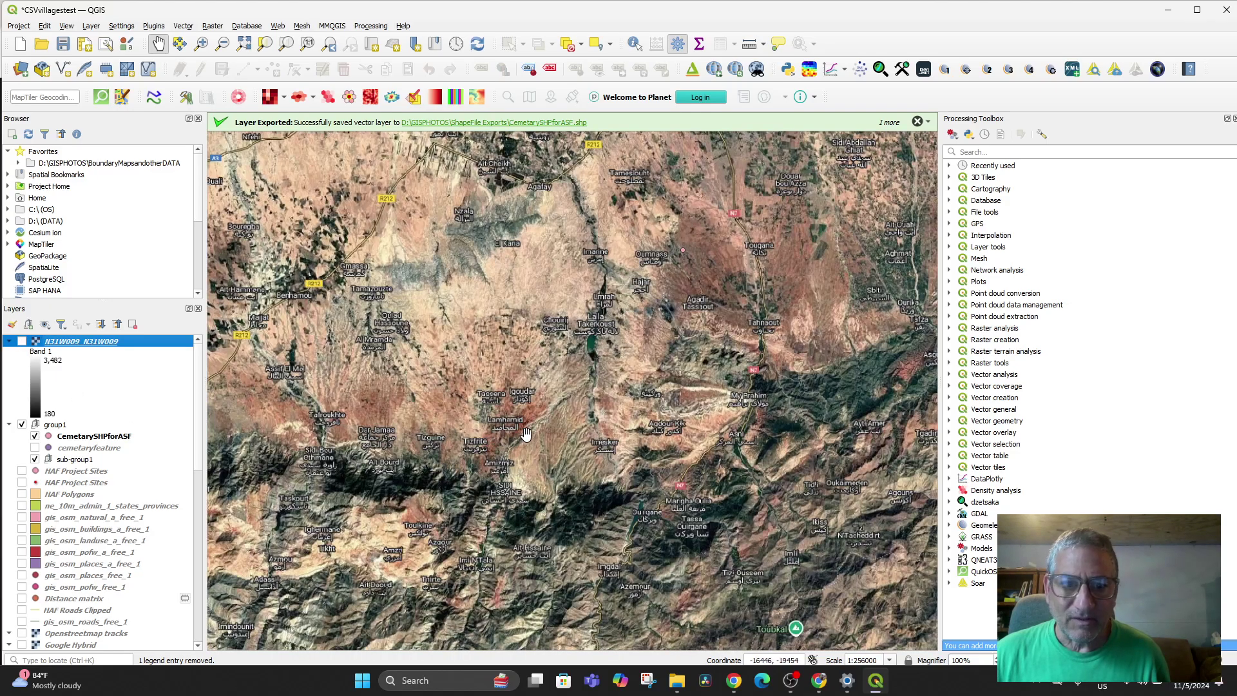
pyautogui.rightClick(76, 438)
pyautogui.click(119, 149)
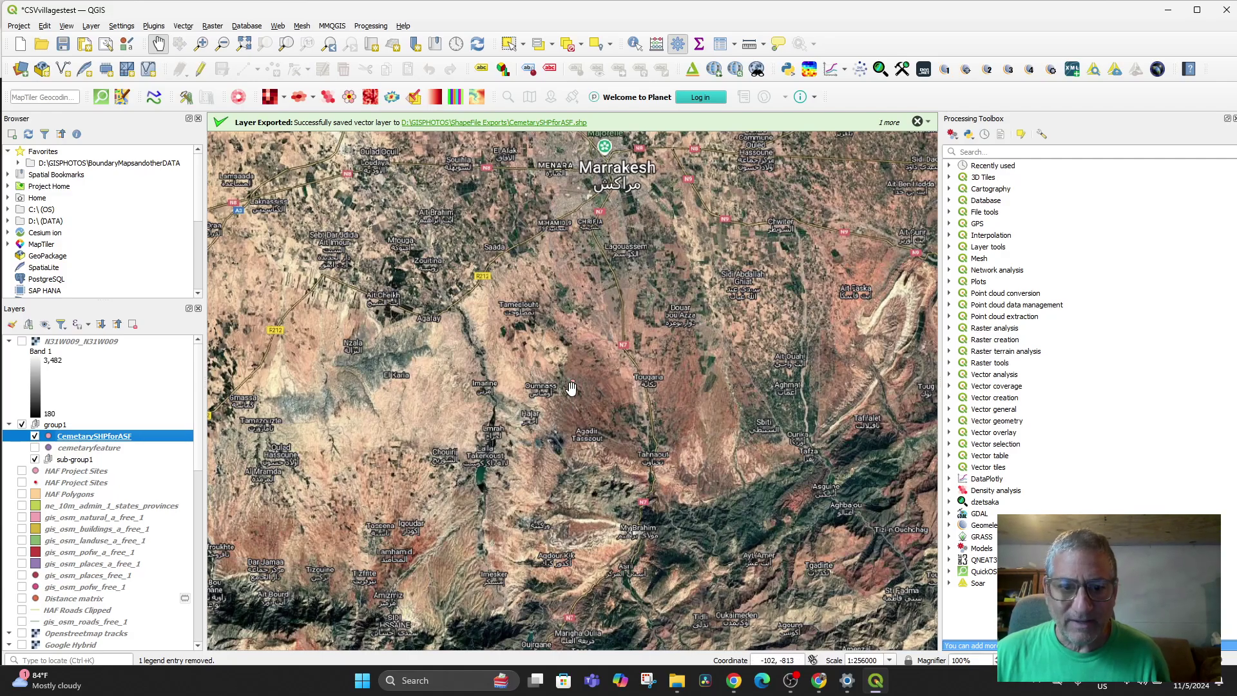
pyautogui.scroll(1, 566, 405)
pyautogui.scroll(1, 566, 409)
pyautogui.scroll(2, 566, 410)
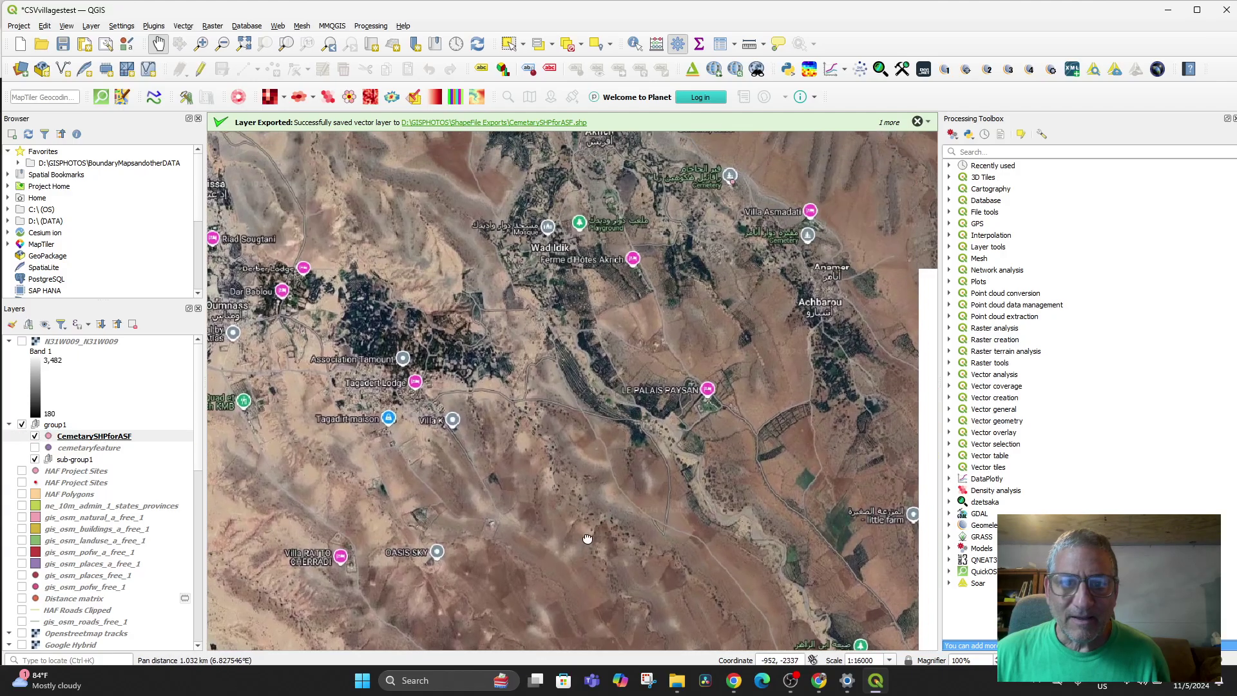
pyautogui.moveTo(603, 419); pyautogui.dragTo(599, 442)
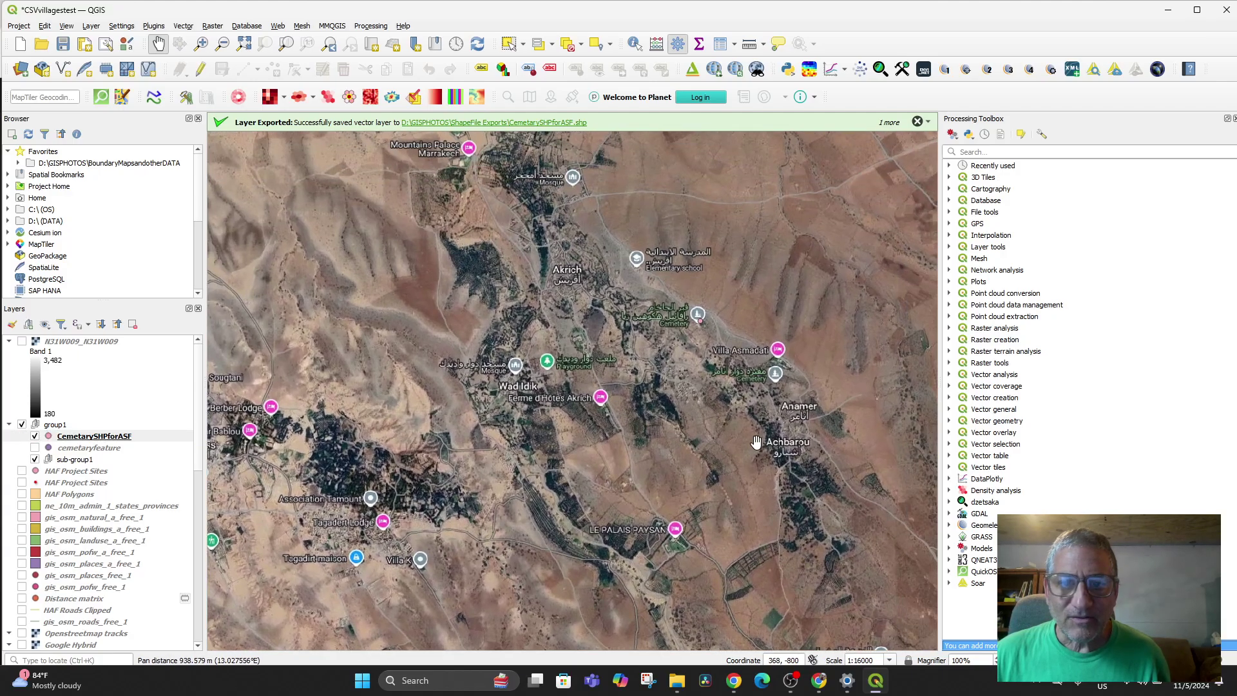
pyautogui.moveTo(676, 386); pyautogui.dragTo(659, 440)
pyautogui.scroll(1, 681, 412)
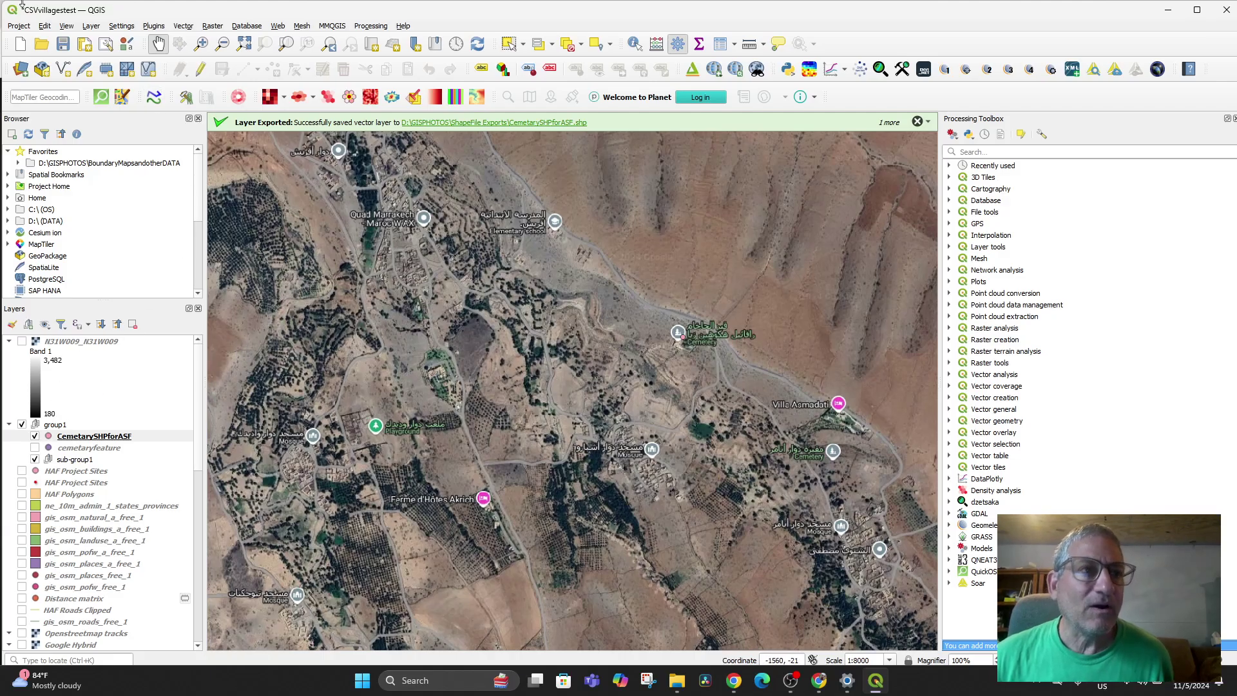
# Add the raster AP_07394_FBD_F0610_RT1.dem.tif from the extracted AP_07394_FBD_F0610_RT1 folder in BoundaryMapsandotherDATA as a layer.
pyautogui.click(45, 26)
pyautogui.moveTo(91, 25)
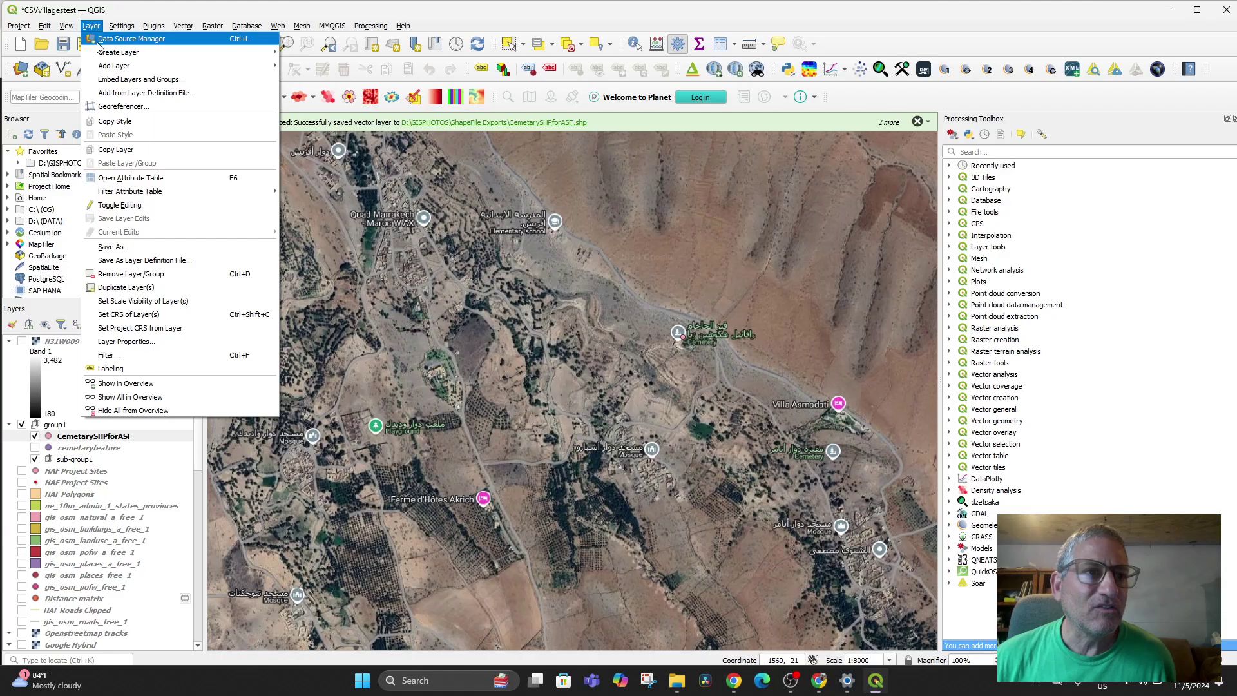
pyautogui.moveTo(150, 66)
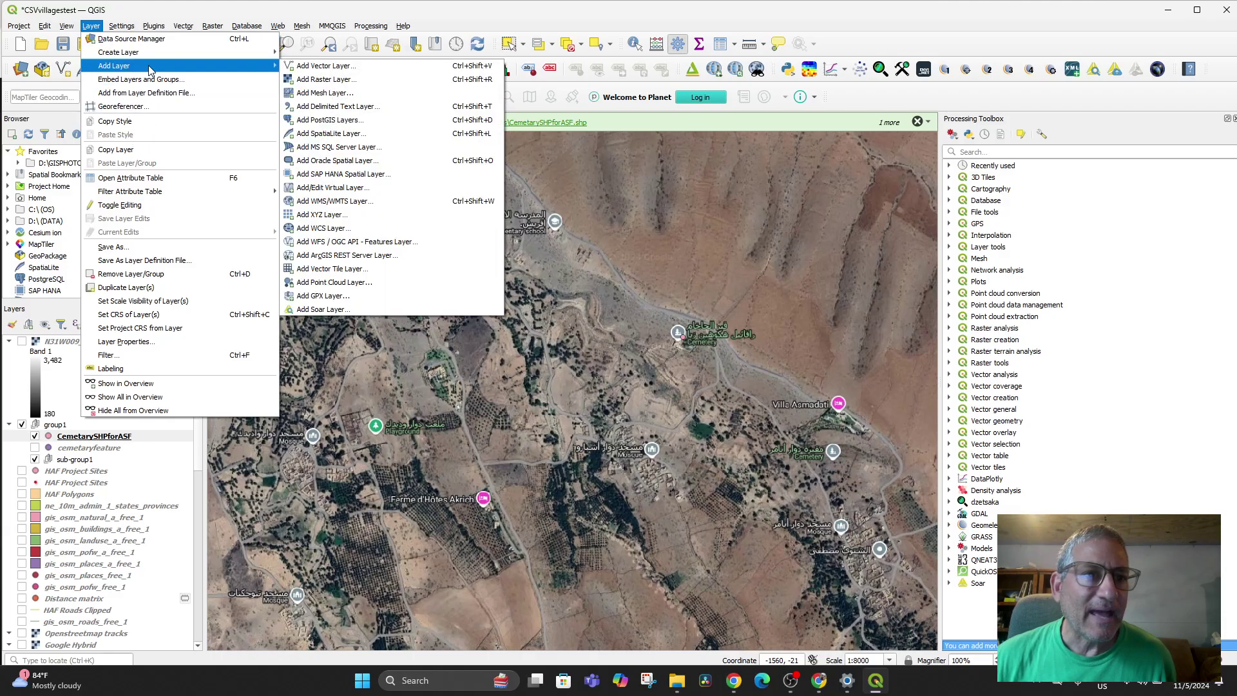
pyautogui.click(324, 79)
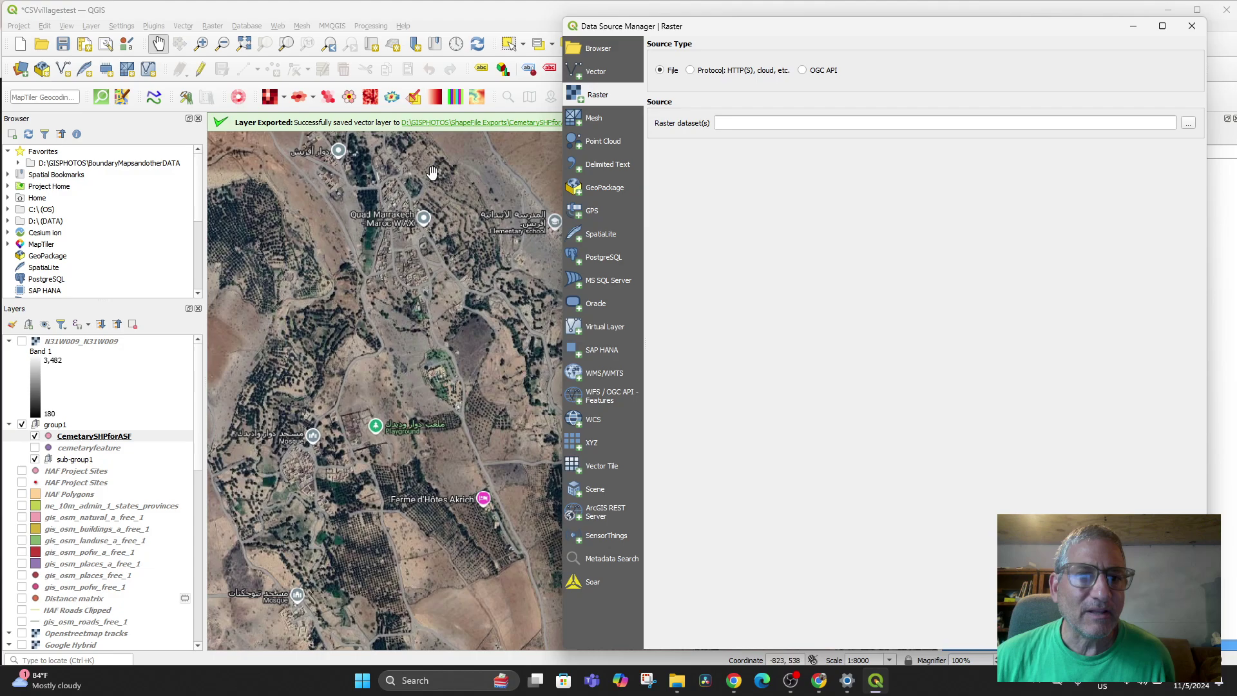
pyautogui.click(1192, 123)
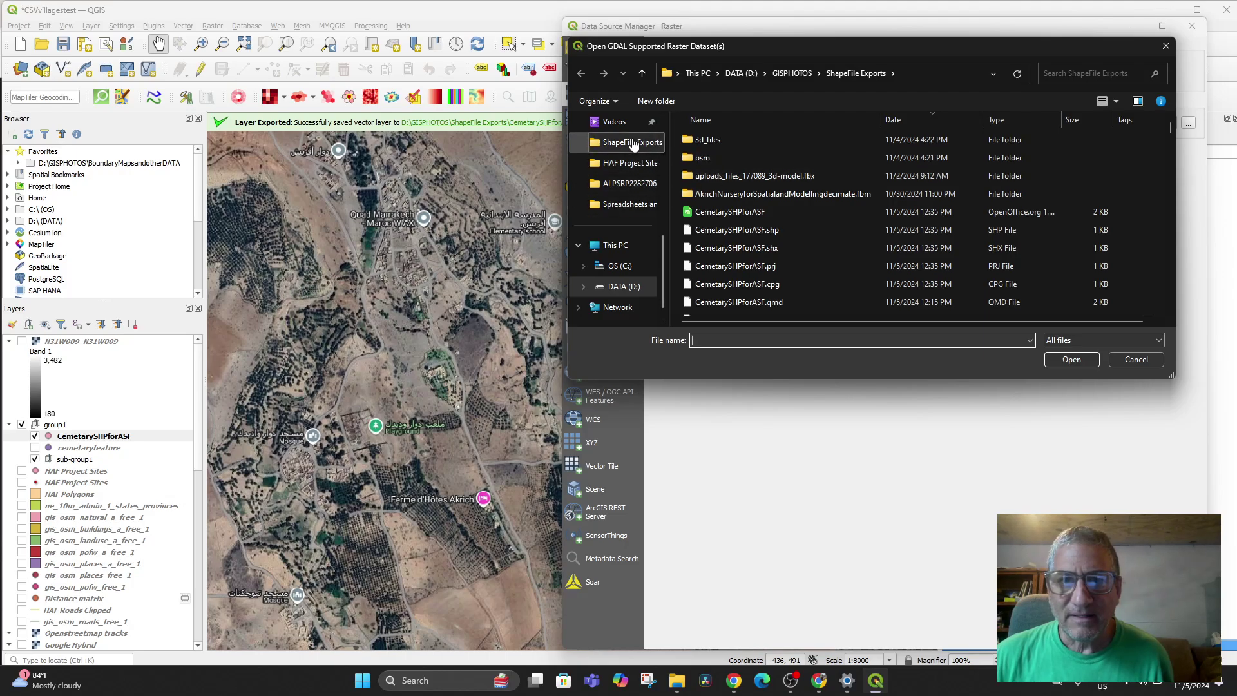
pyautogui.click(802, 74)
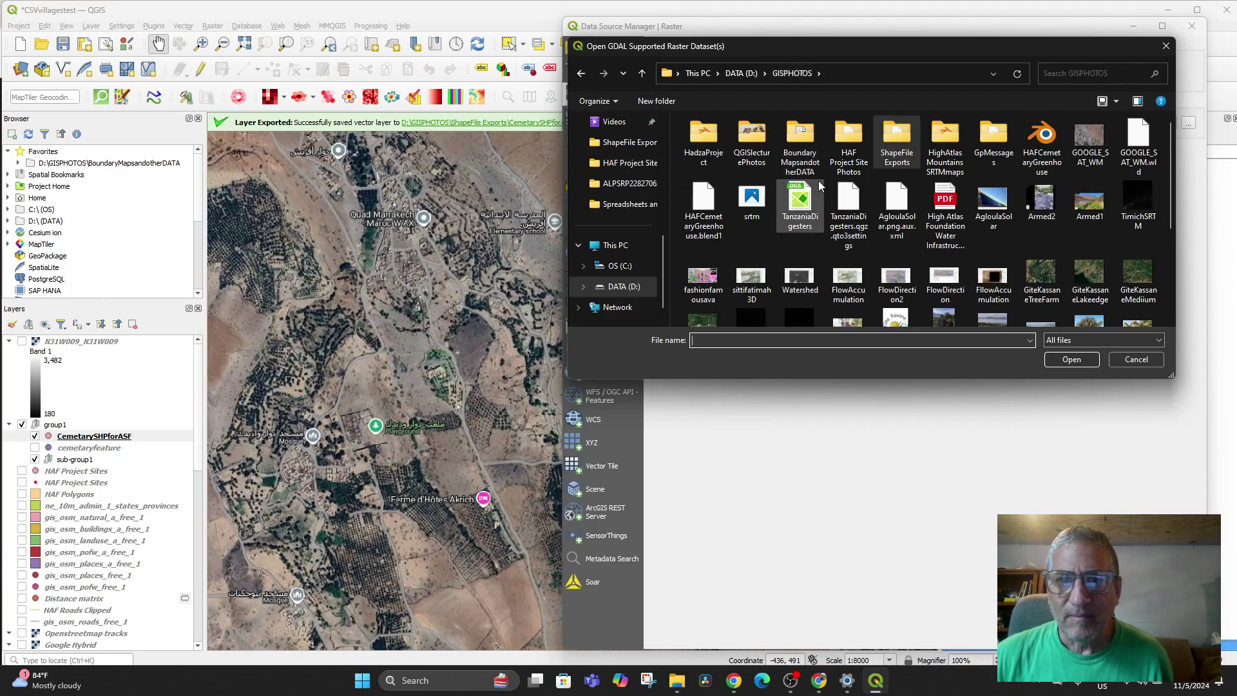
pyautogui.doubleClick(800, 137)
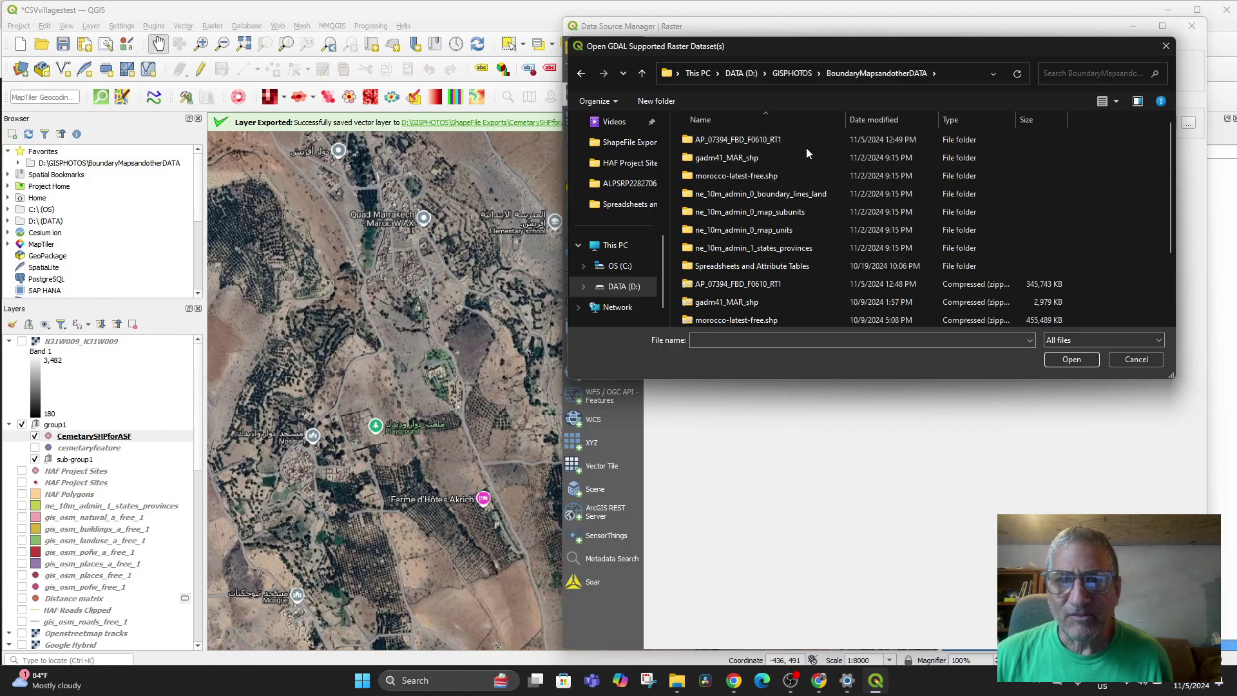
pyautogui.doubleClick(734, 141)
pyautogui.doubleClick(734, 141)
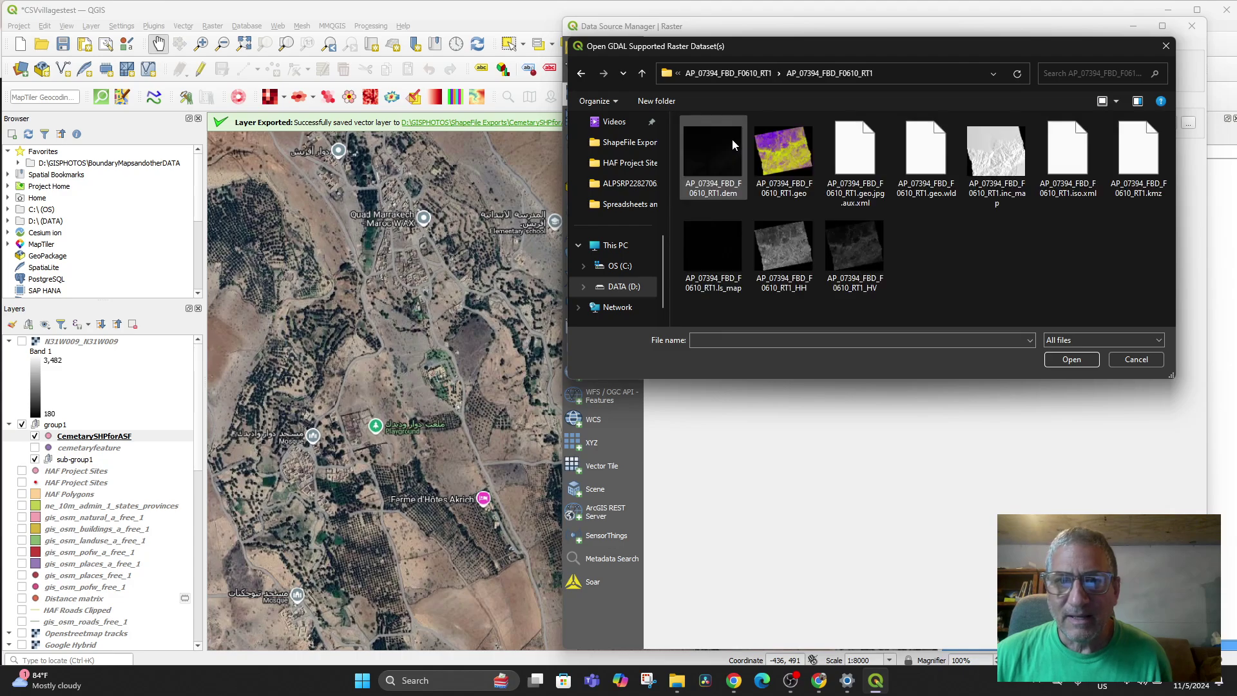
pyautogui.click(717, 166)
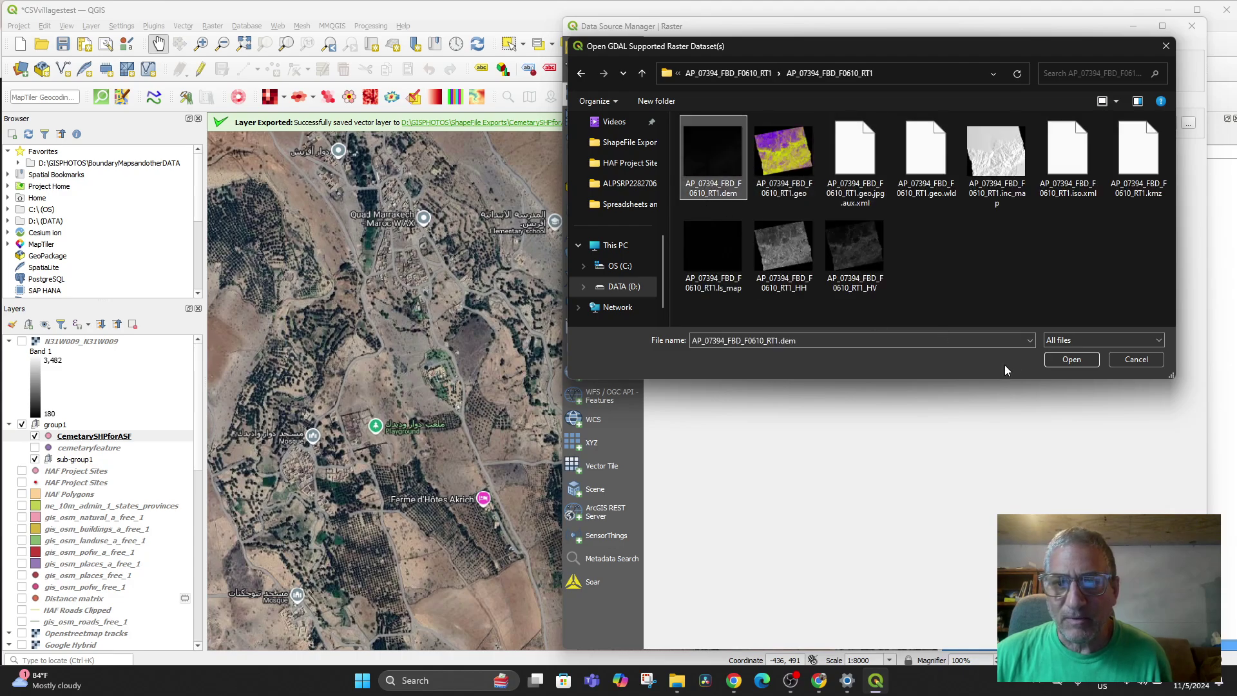
pyautogui.click(1069, 360)
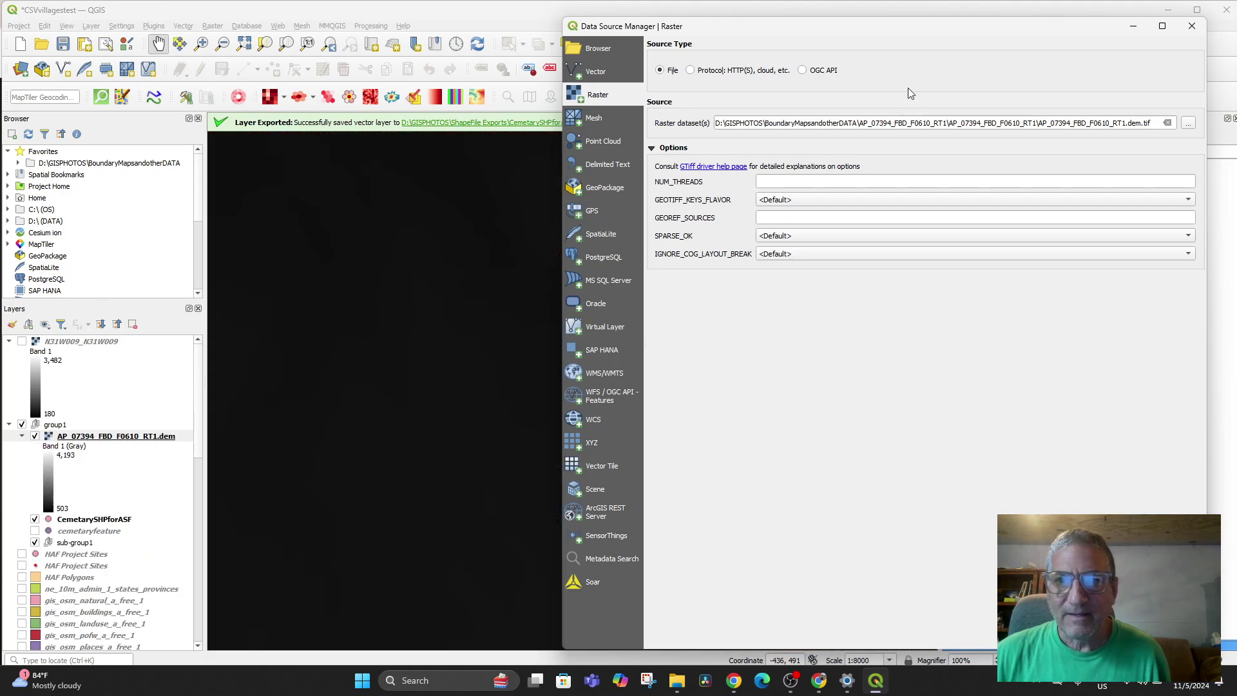
pyautogui.click(1146, 646)
# Compare the coverage of the added AP_07394_FBD_F0610_RT1.dem with N31W009_N31W009 by showing and hiding the N31W009_N31W009 layer.
pyautogui.scroll(-6, 573, 374)
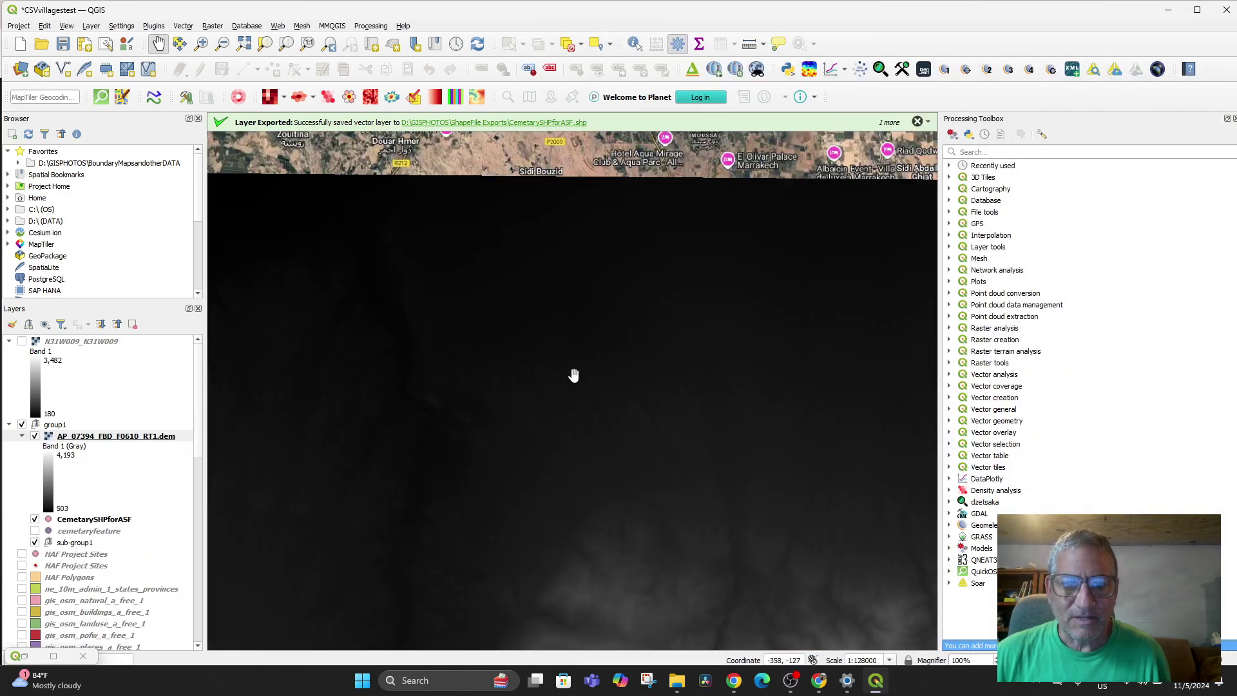
pyautogui.scroll(6, 574, 374)
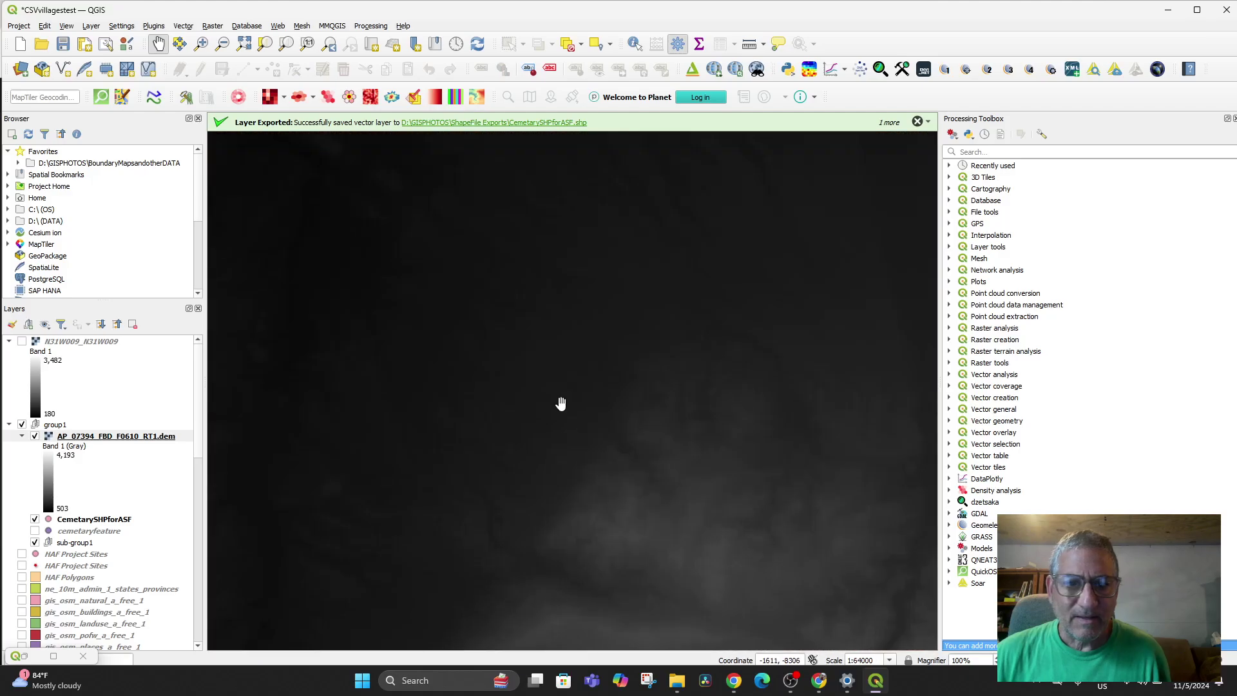
pyautogui.scroll(-4, 560, 403)
pyautogui.scroll(-1, 561, 403)
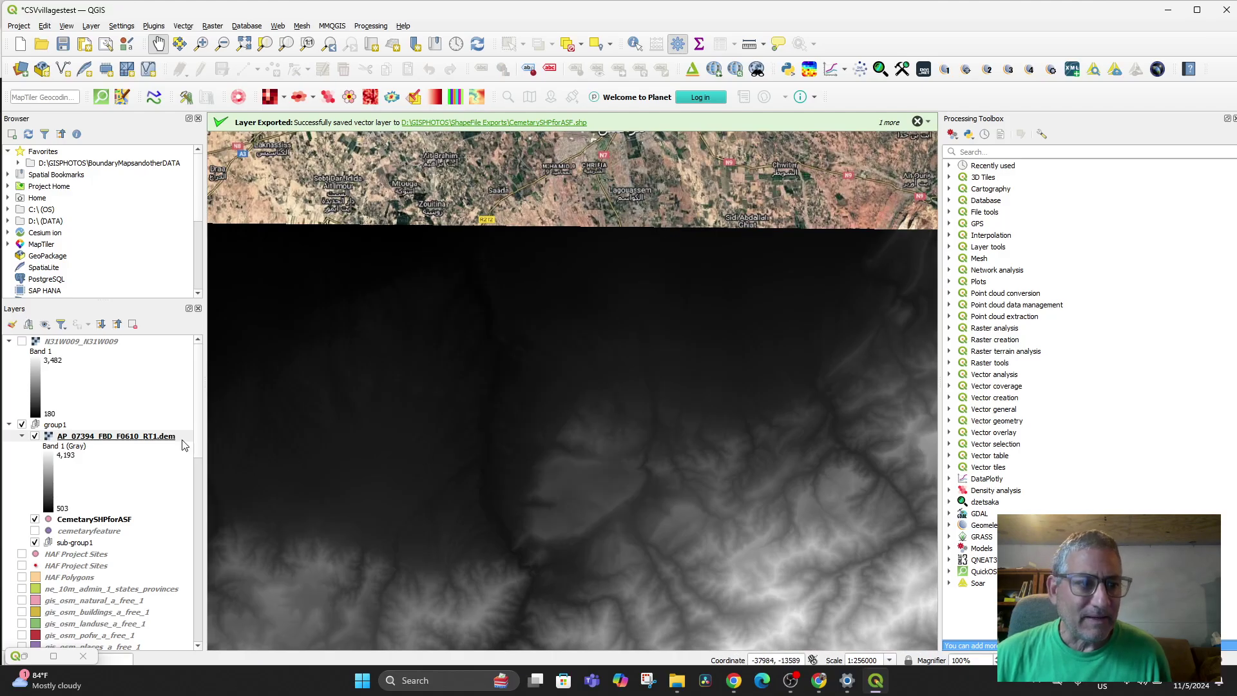
pyautogui.click(22, 341)
pyautogui.click(22, 341)
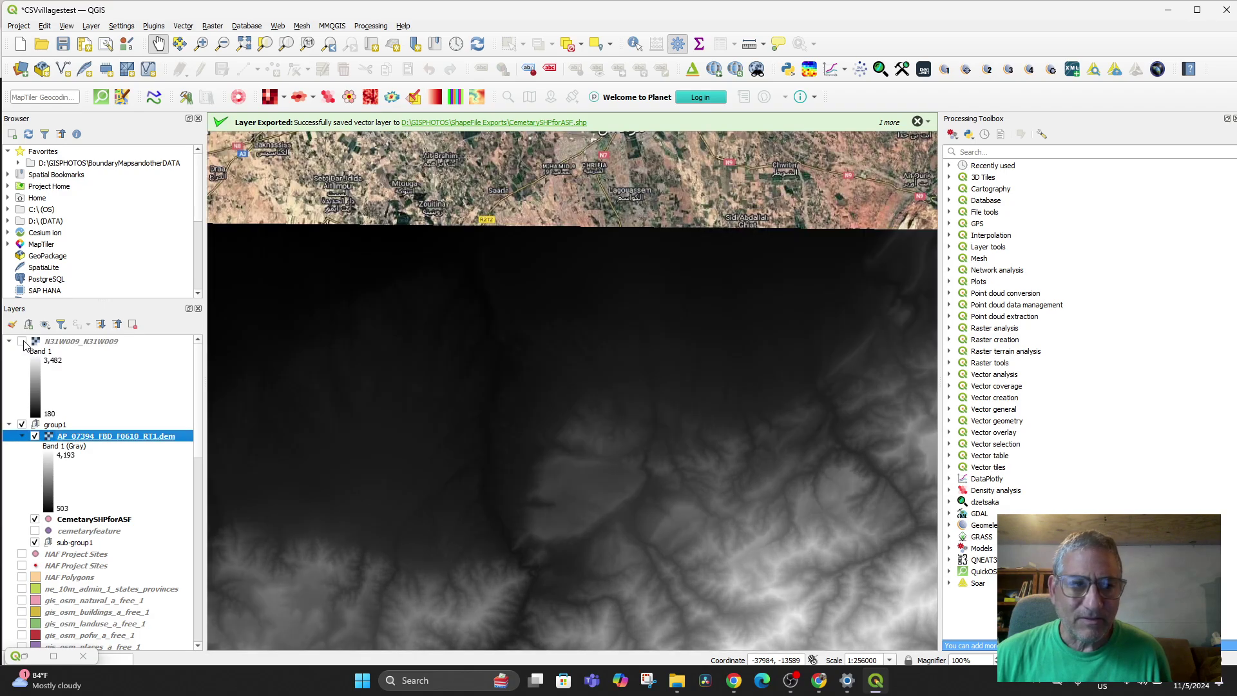
pyautogui.click(22, 342)
pyautogui.click(22, 341)
pyautogui.click(22, 341)
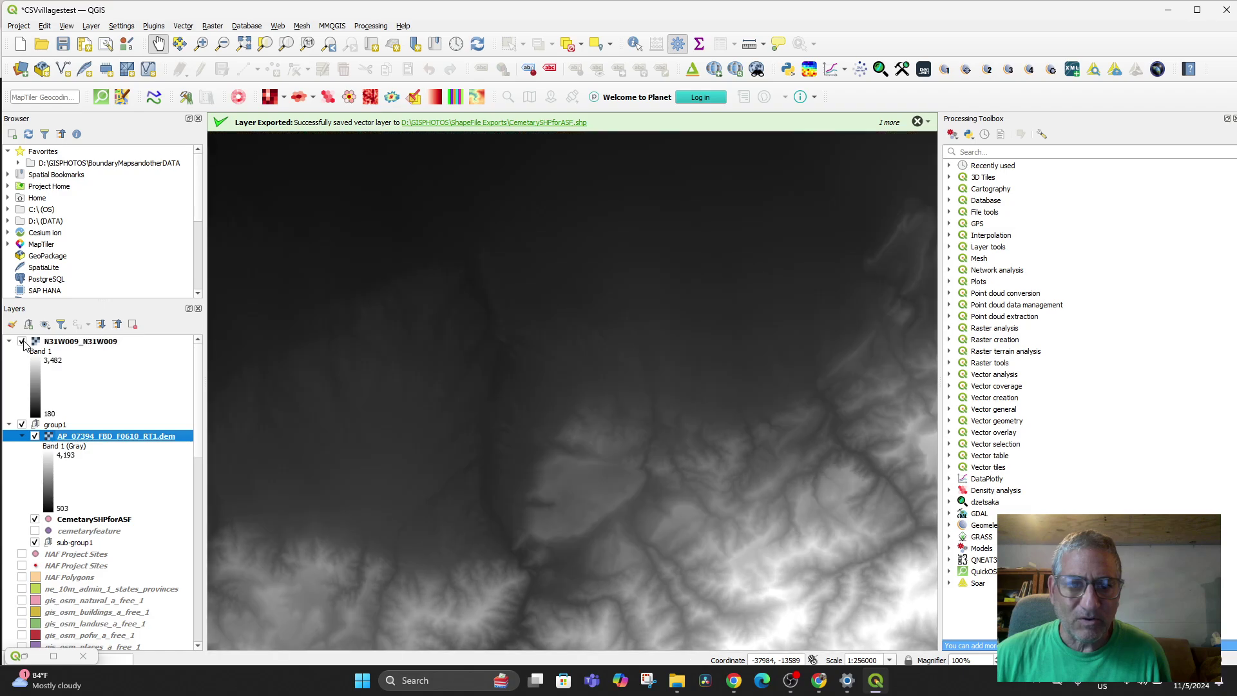
pyautogui.click(22, 342)
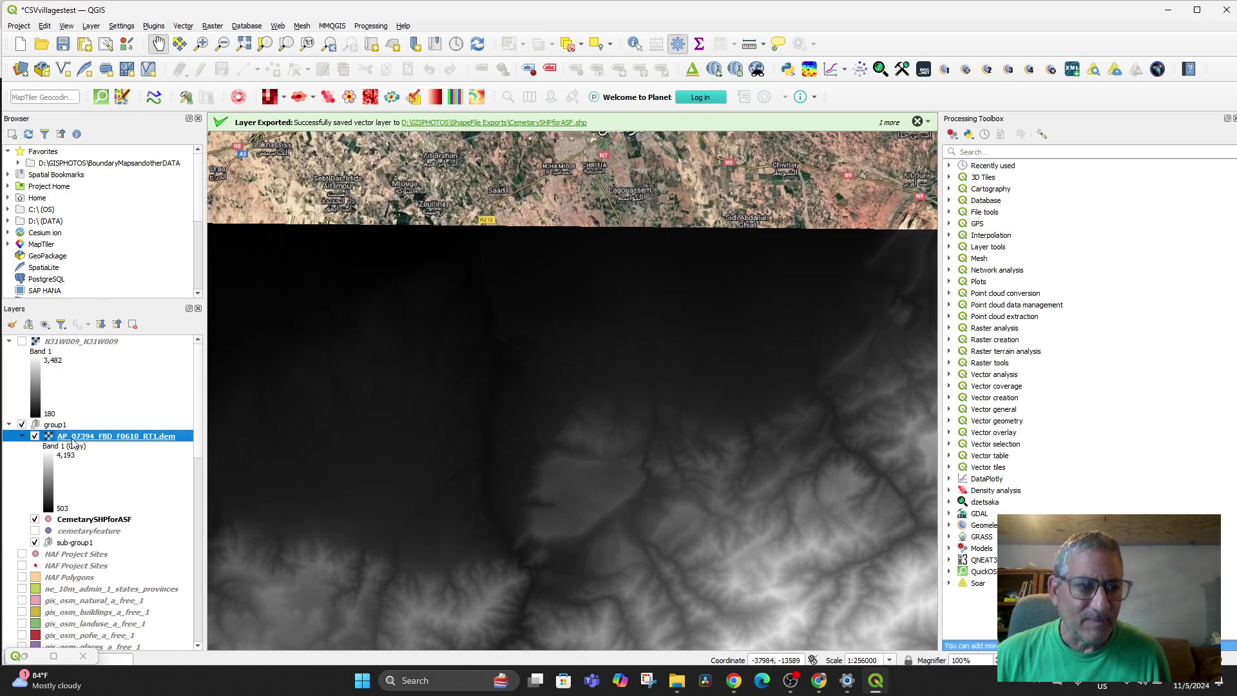
# Move the AP_07394_FBD_F0610_RT1.dem layer above N31W009_N31W009 in the layer order and check its pixel size in the layer properties.
pyautogui.moveTo(83, 444); pyautogui.dragTo(86, 363)
pyautogui.moveTo(80, 343); pyautogui.dragTo(80, 342)
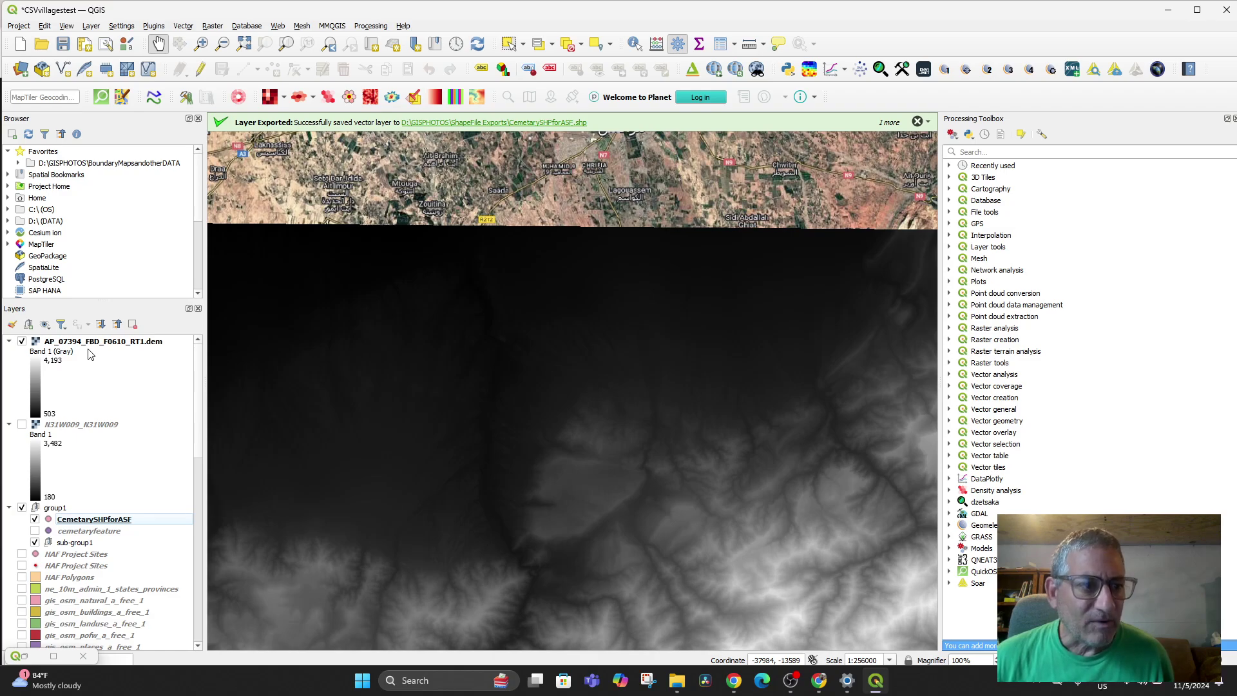
pyautogui.rightClick(96, 345)
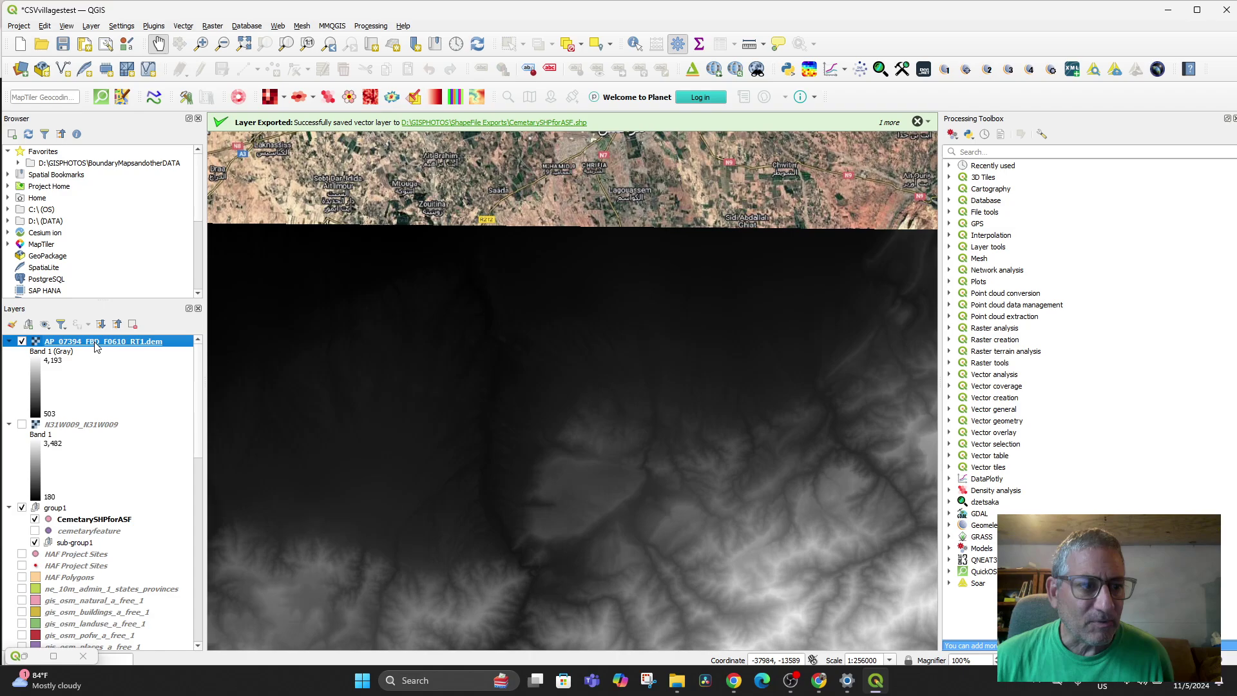
pyautogui.click(129, 572)
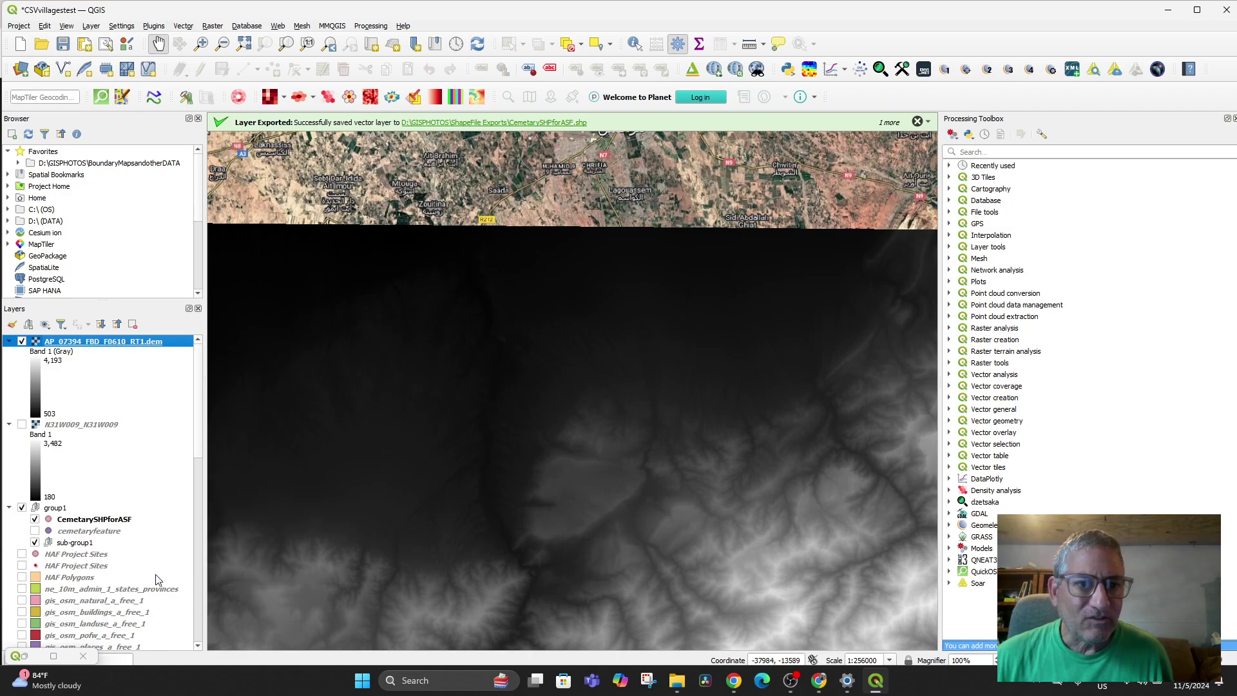
pyautogui.scroll(-8, 900, 364)
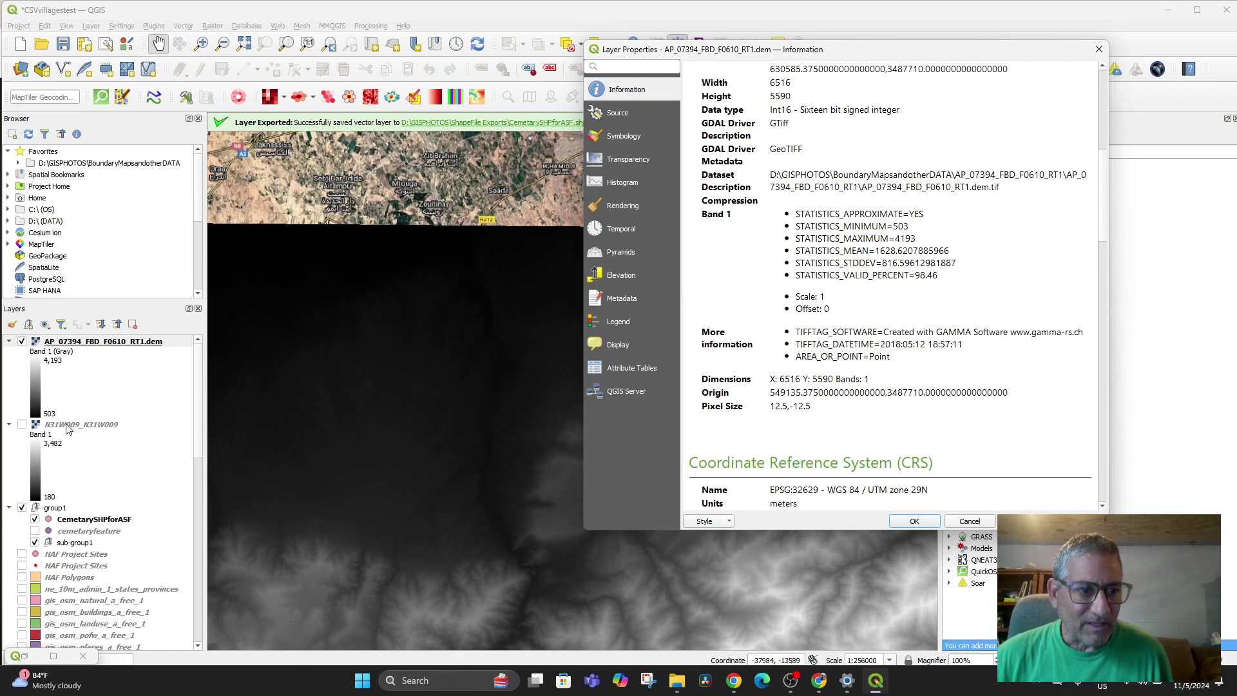
pyautogui.click(970, 521)
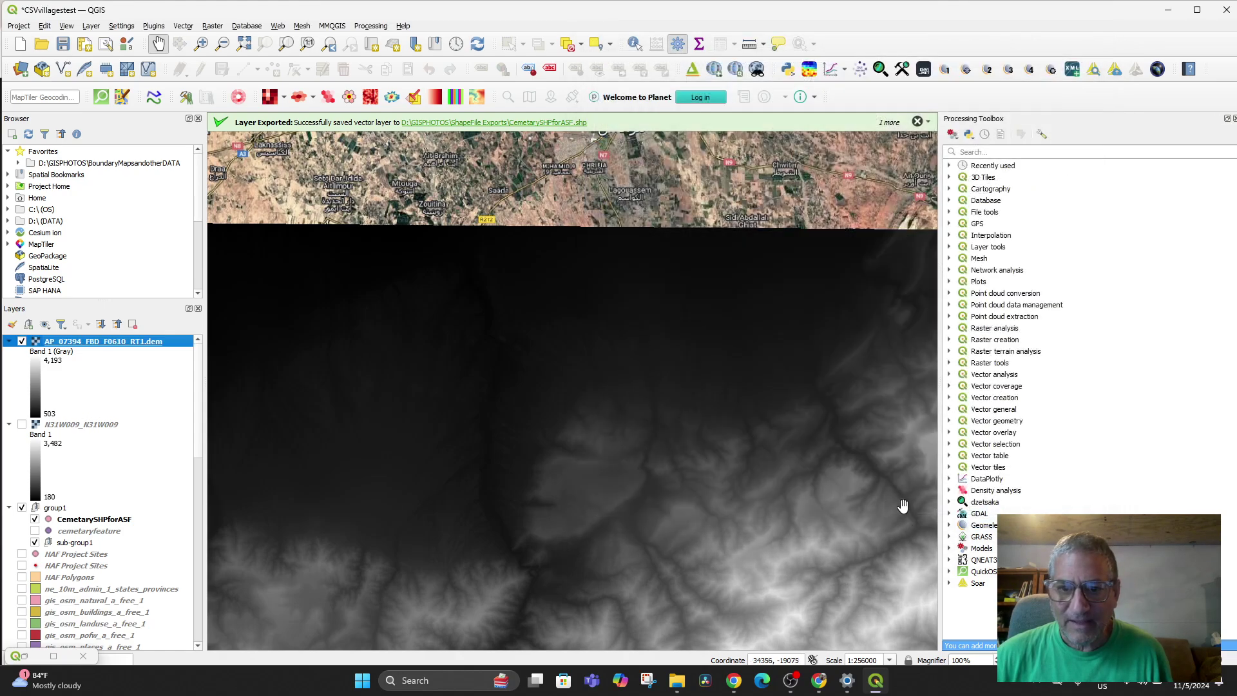
# Make the N31W009_N31W009 layer visible and check the pixel size in its layer properties.
pyautogui.click(63, 426)
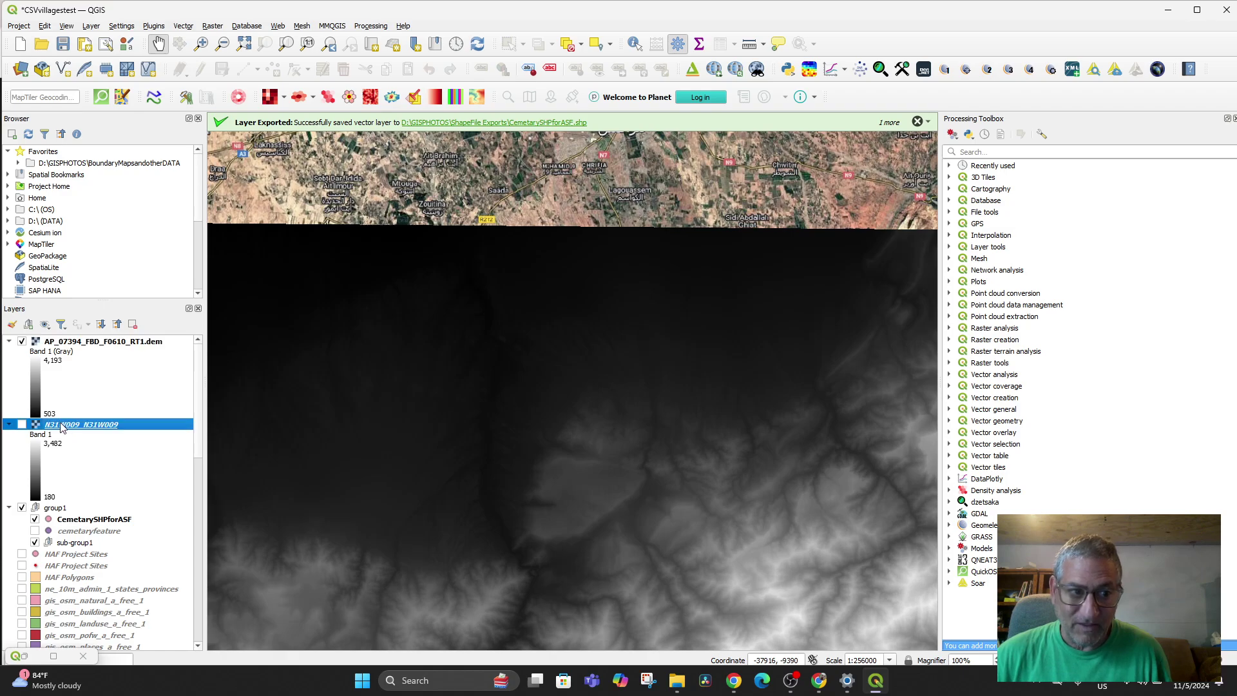
pyautogui.click(22, 425)
pyautogui.rightClick(71, 427)
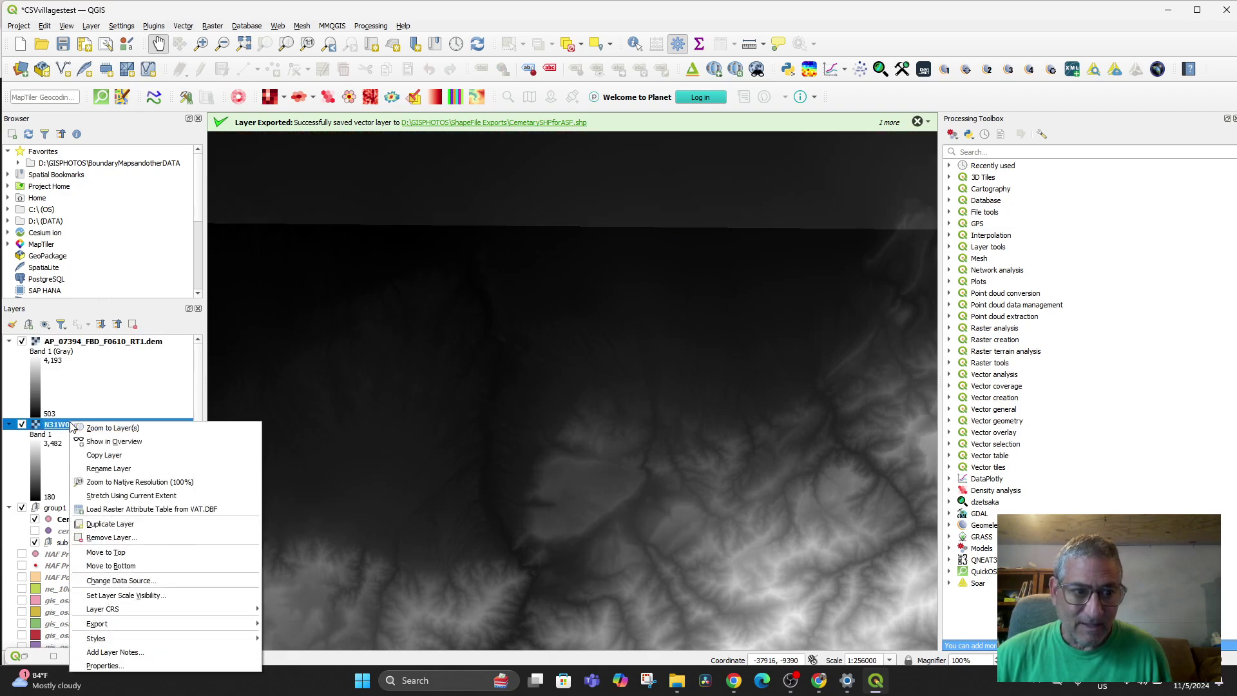
pyautogui.click(146, 664)
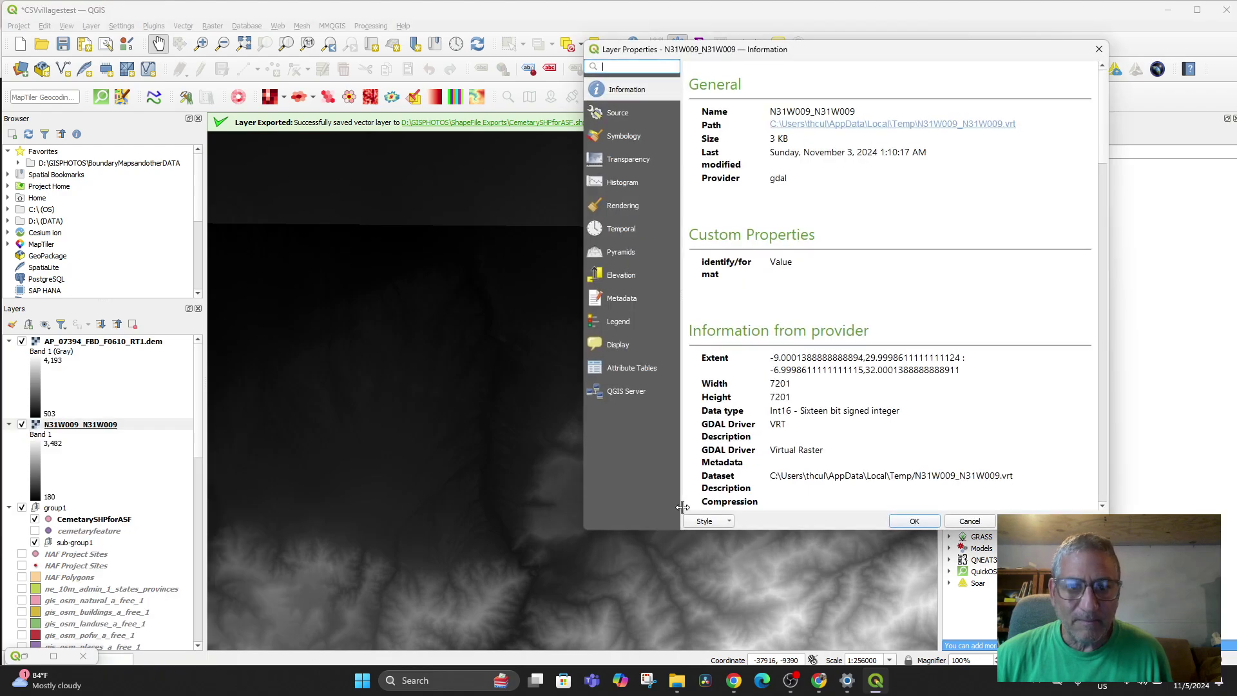
pyautogui.scroll(-5, 837, 396)
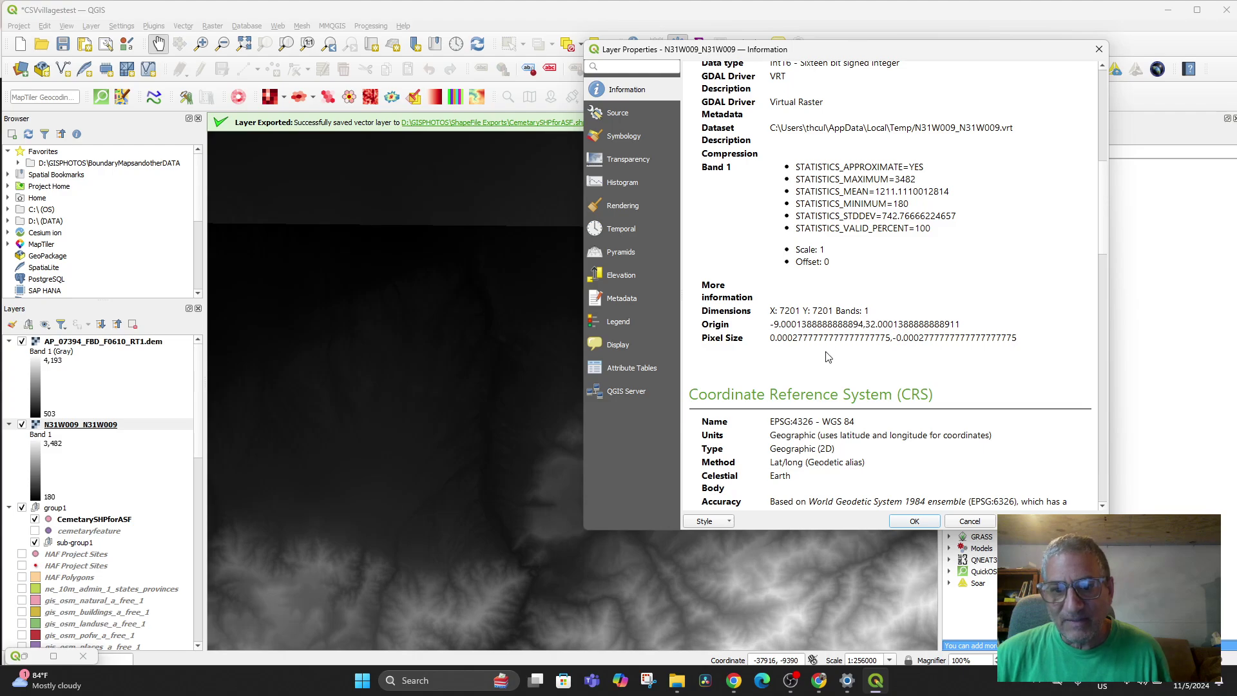
# Review the pixel size and coordinate reference system details of the N31W009_N31W009 layer, and close its properties.
pyautogui.scroll(-2, 828, 357)
pyautogui.scroll(3, 826, 351)
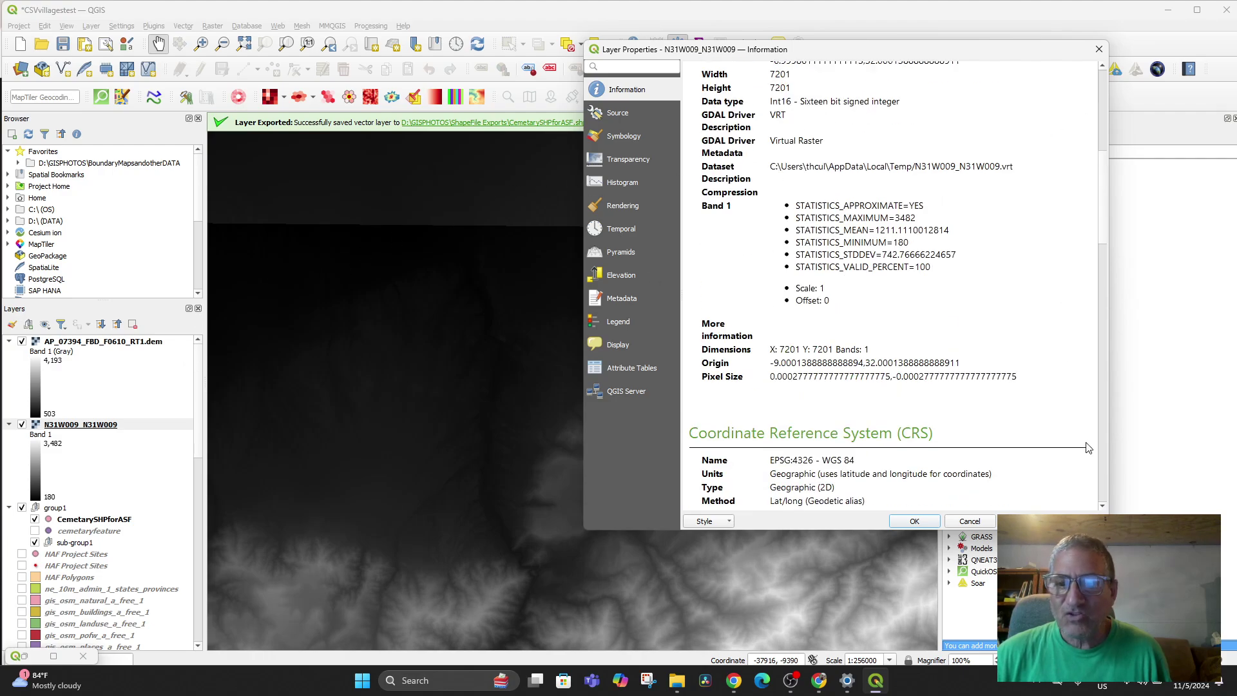
pyautogui.click(1100, 49)
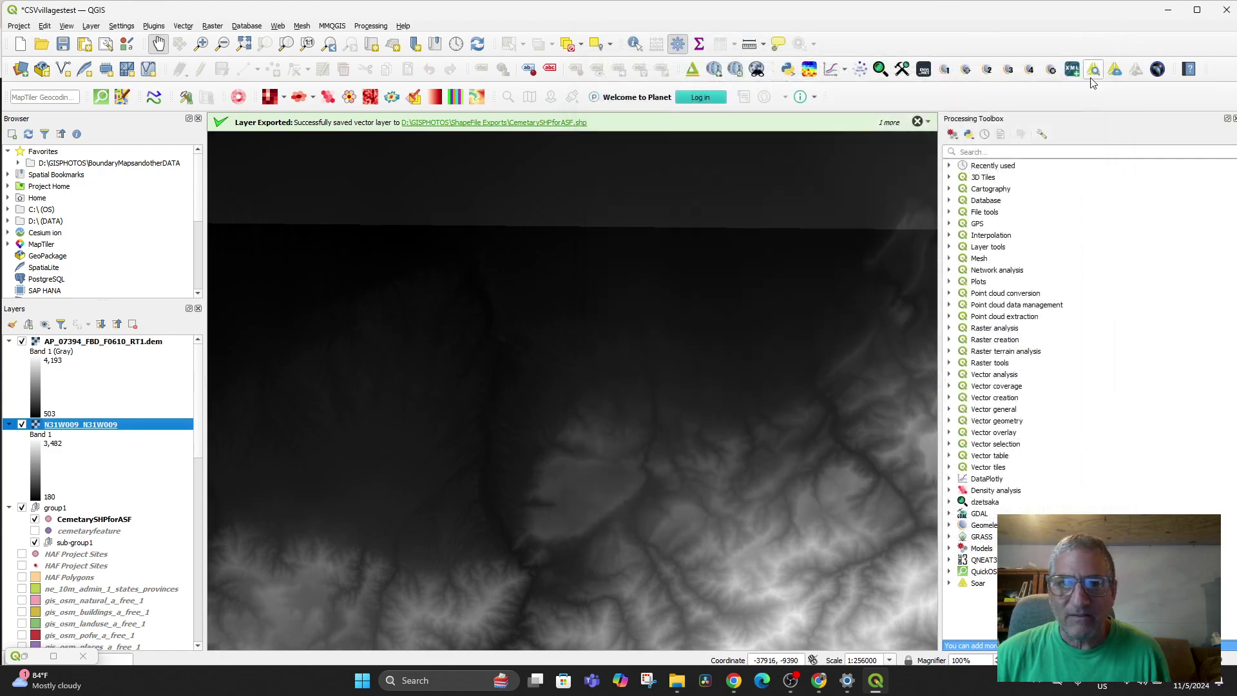
# Open the properties of the AP_07394_FBD_F0610_RT1.dem layer and examine its pixel size and coordinate reference system.
pyautogui.rightClick(68, 342)
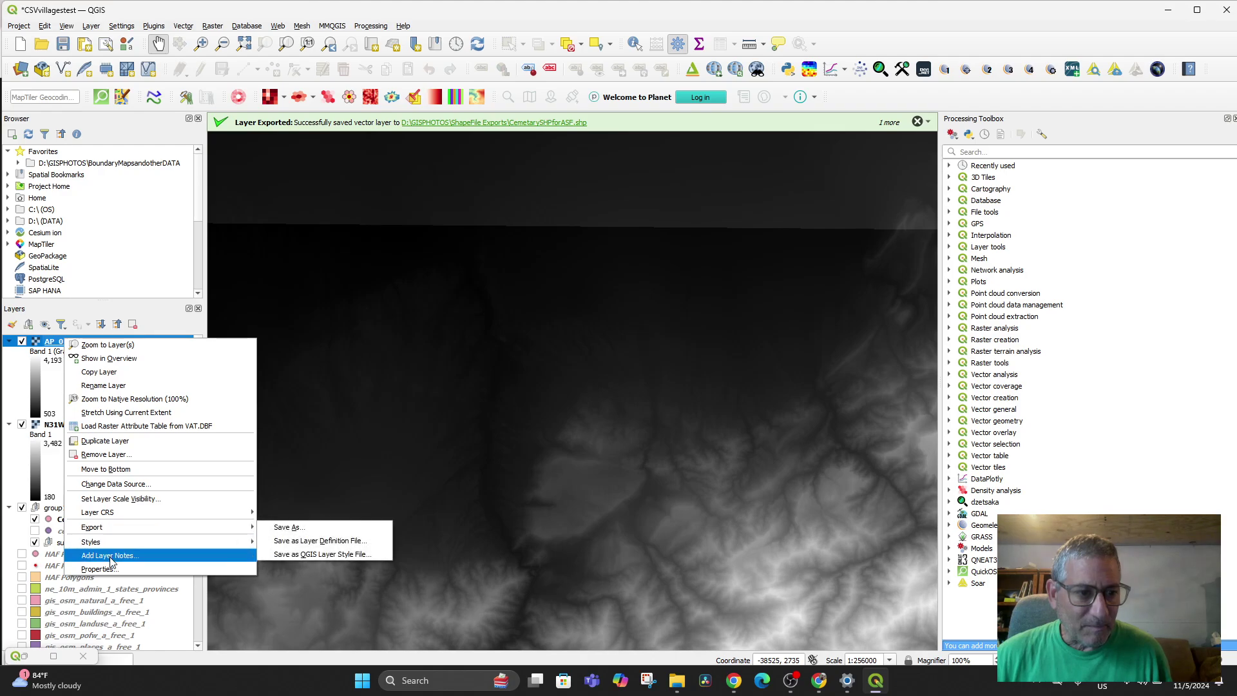
pyautogui.click(96, 569)
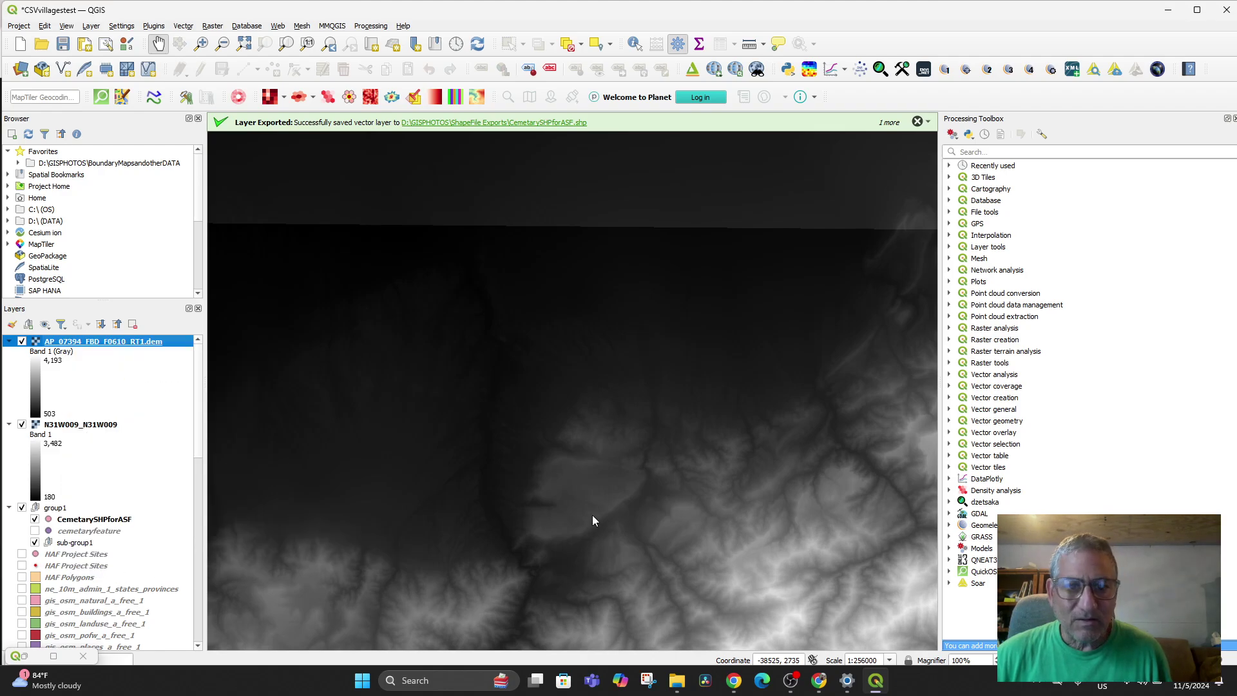
pyautogui.scroll(-9, 805, 390)
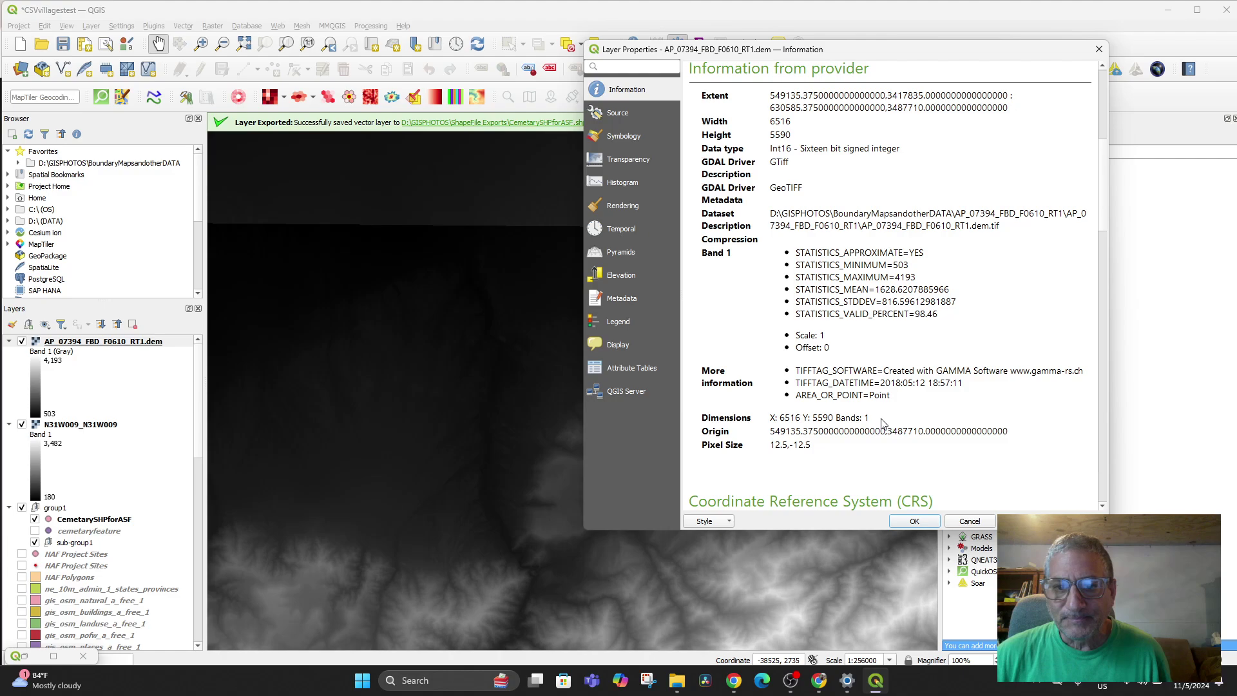
pyautogui.scroll(1, 882, 418)
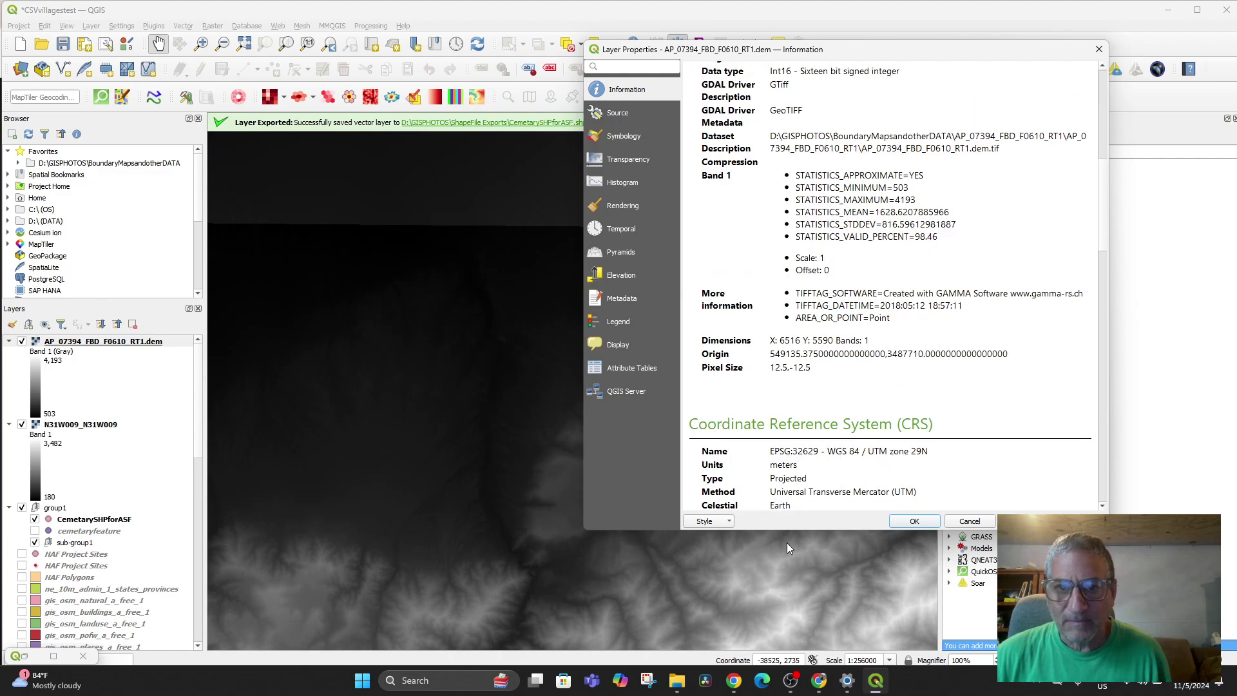
pyautogui.scroll(1, 741, 499)
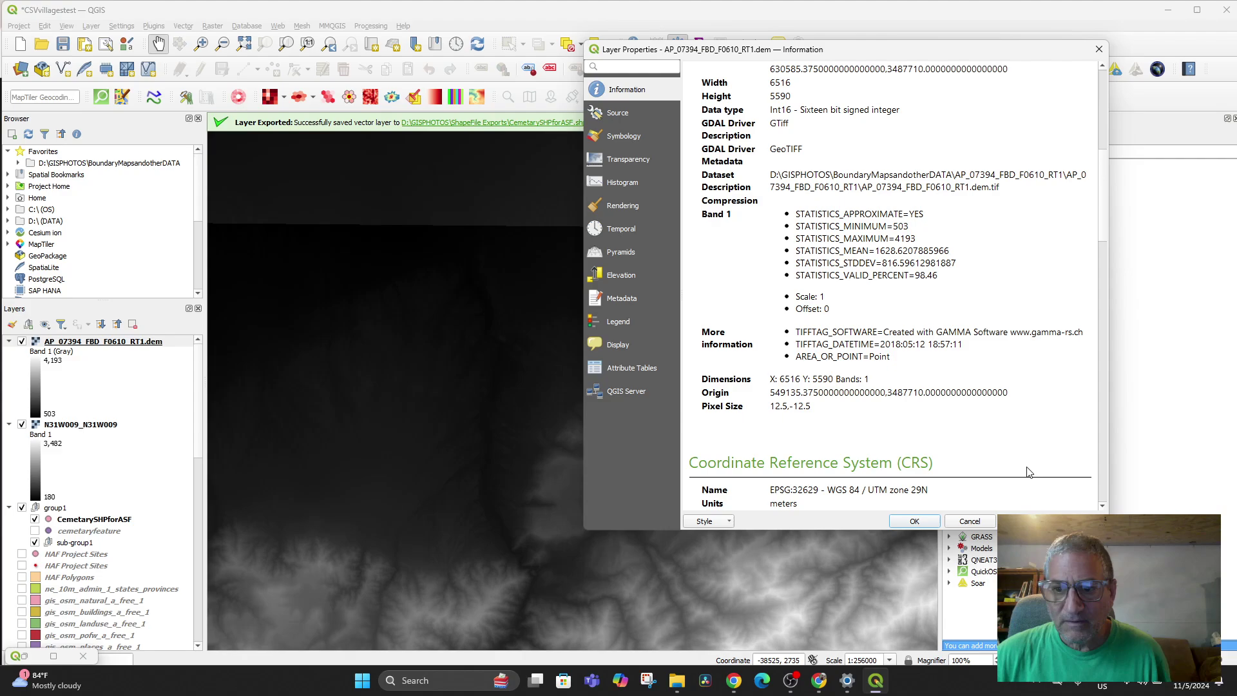
# Enlarge the layer properties dialog and copy a Snipping Tool screenshot of it, including the provider information and pixel size.
pyautogui.moveTo(1056, 529); pyautogui.dragTo(1056, 625)
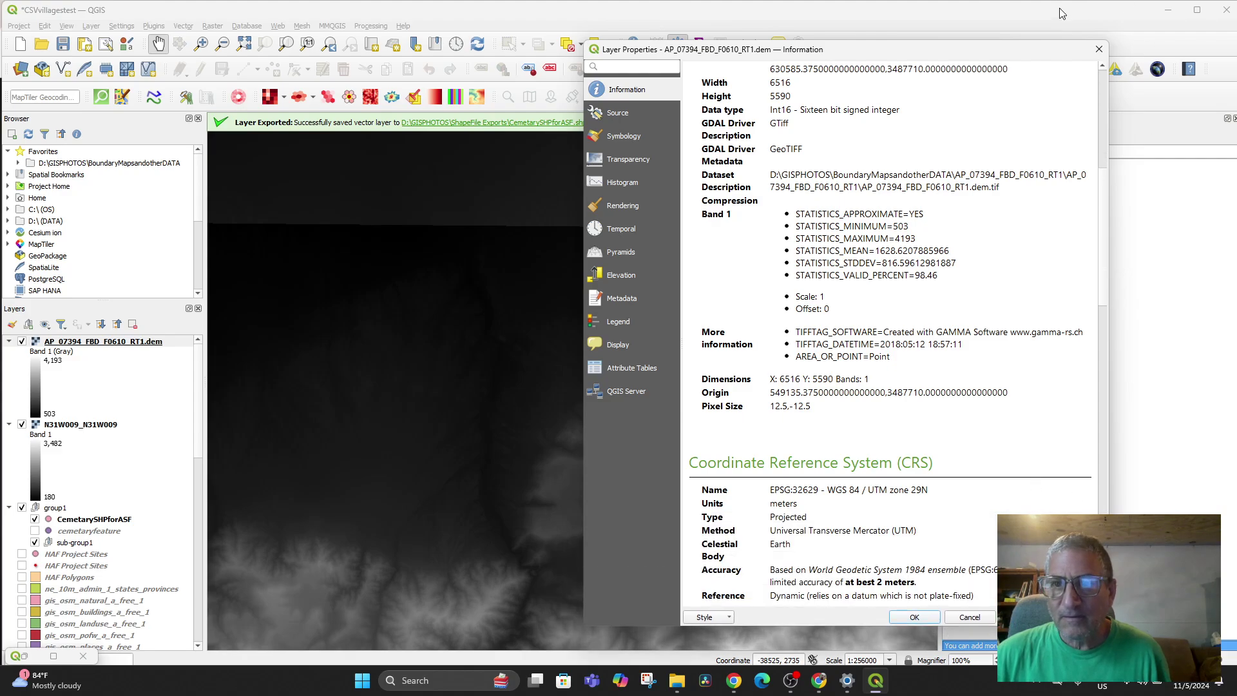
pyautogui.moveTo(1048, 56); pyautogui.dragTo(1040, 16)
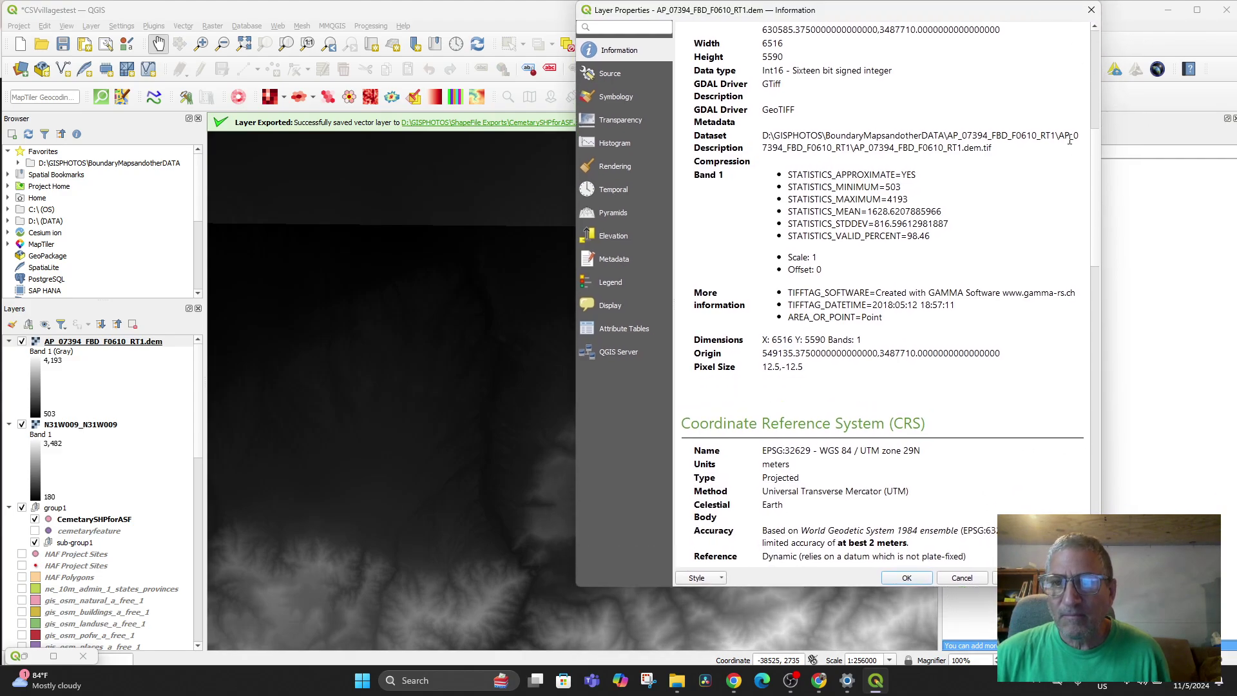
pyautogui.scroll(2, 1089, 143)
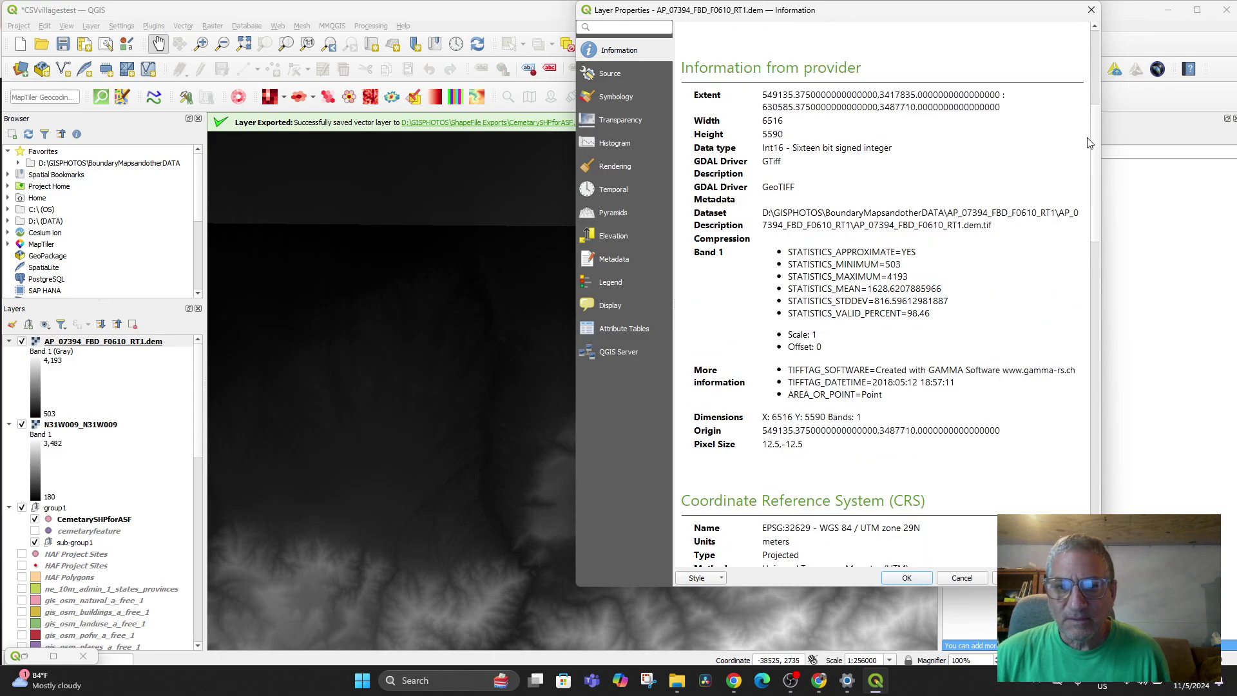
pyautogui.click(647, 680)
pyautogui.click(98, 32)
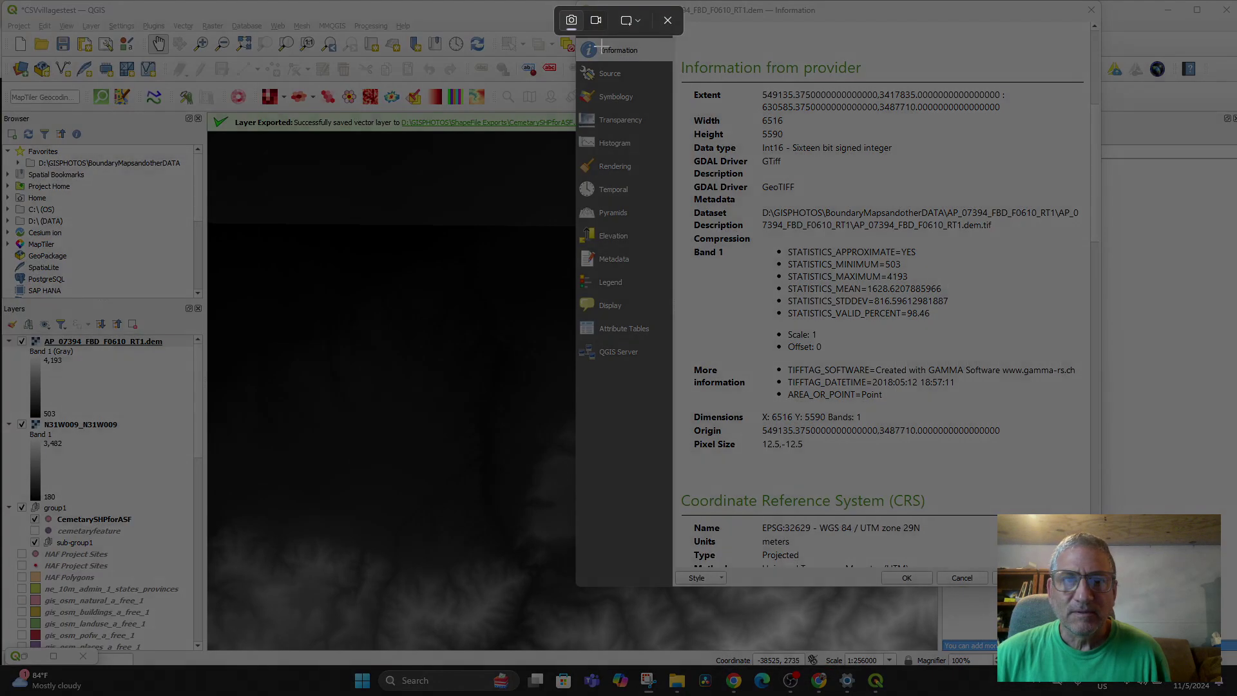
pyautogui.moveTo(578, 4); pyautogui.dragTo(1095, 585)
pyautogui.rightClick(597, 362)
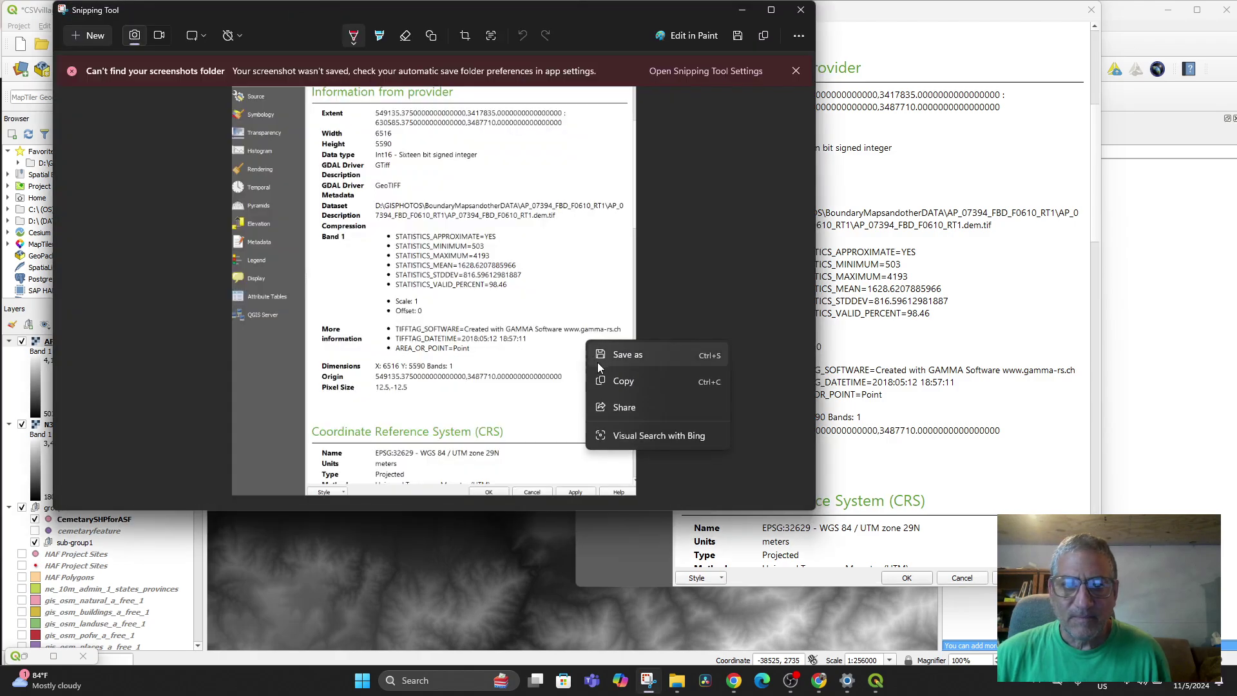
pyautogui.click(611, 380)
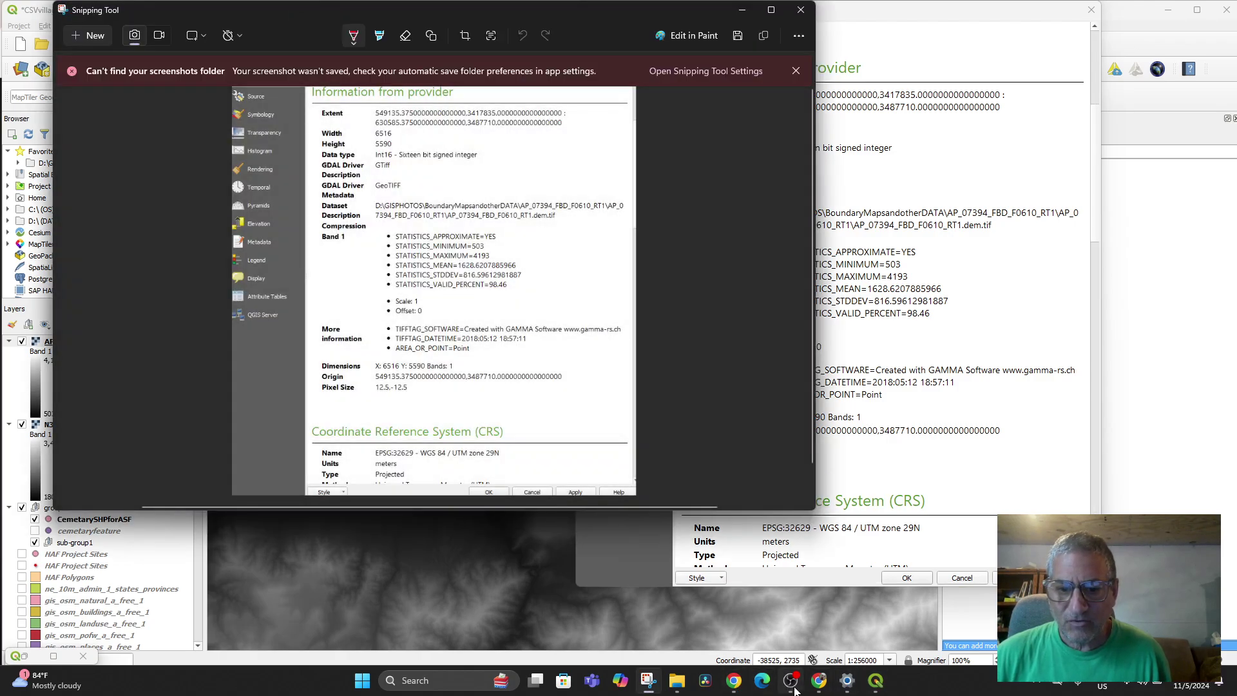
pyautogui.click(819, 681)
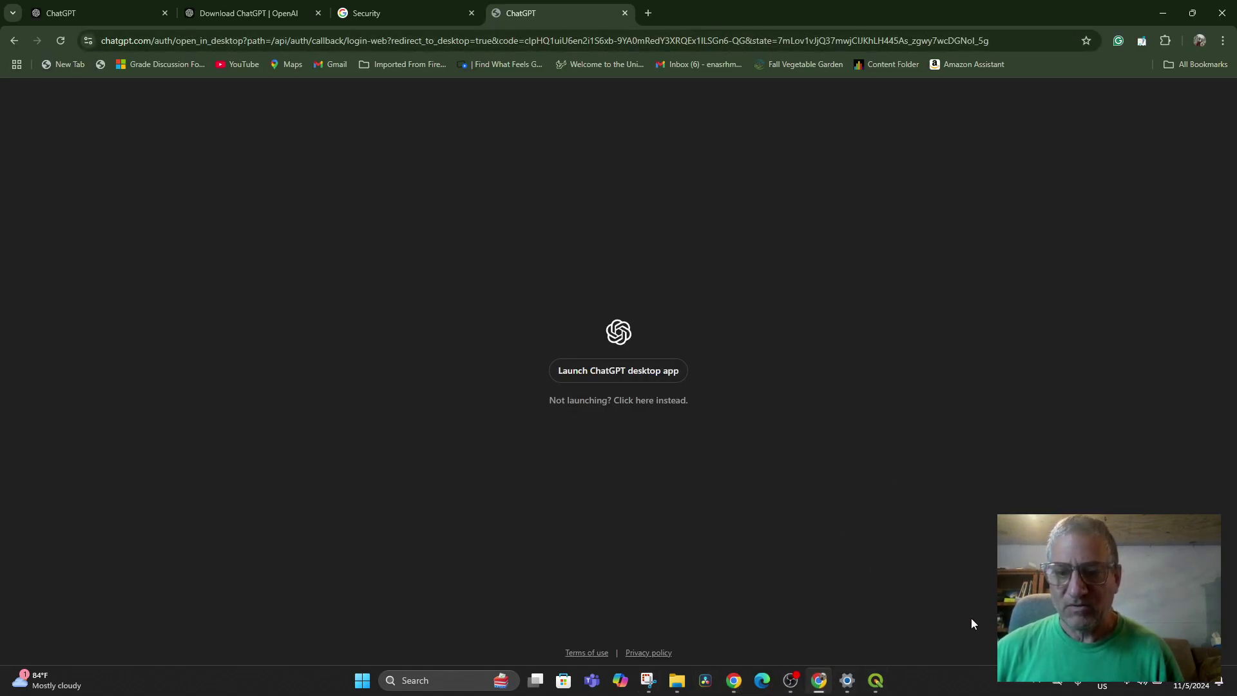
pyautogui.moveTo(853, 683)
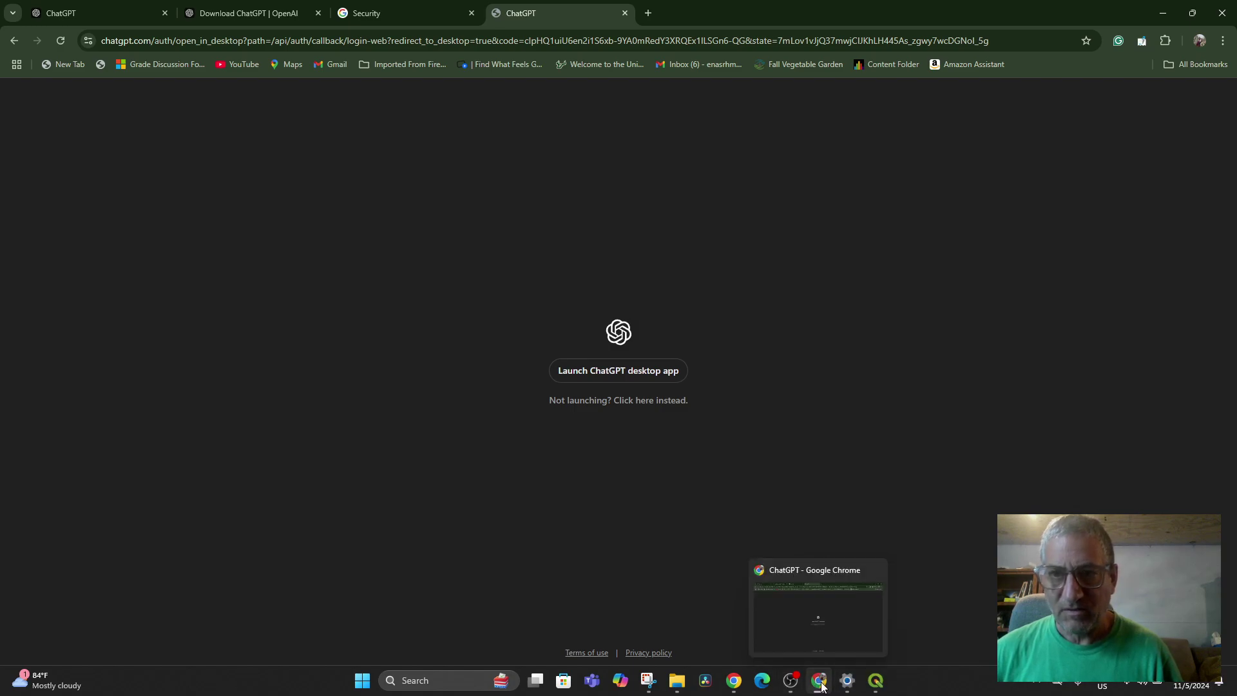
pyautogui.click(1163, 14)
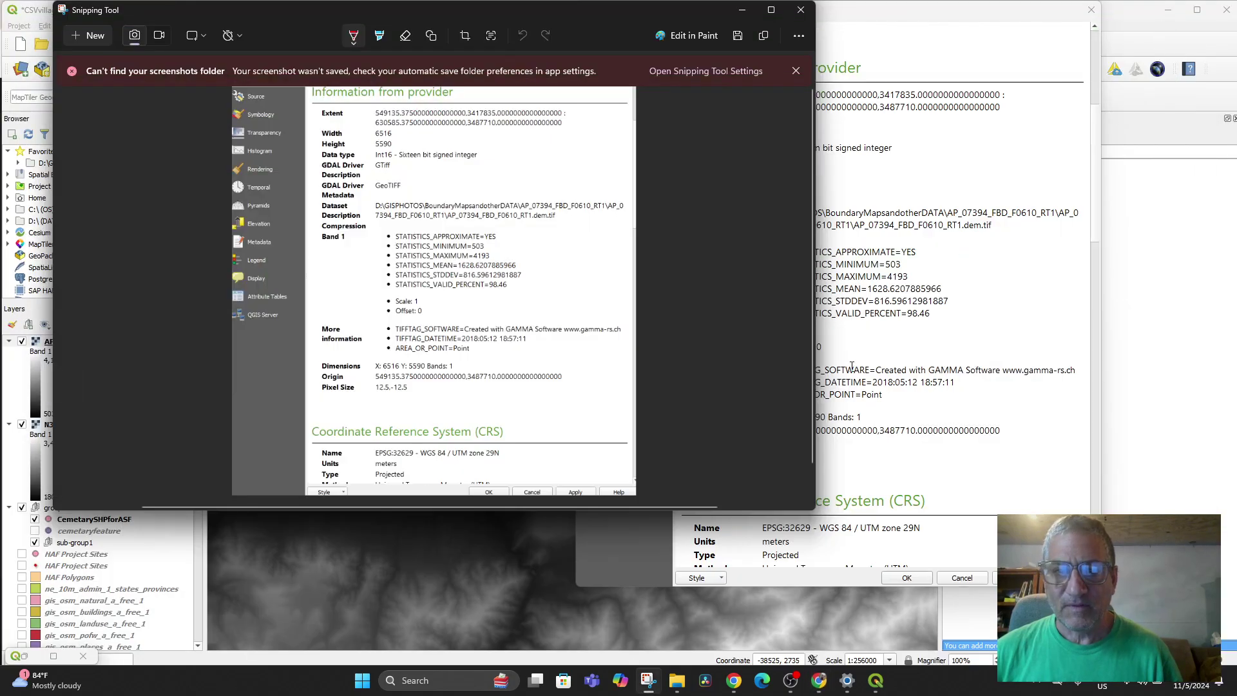
# Switch to Chrome and launch the ChatGPT desktop app from the open ChatGPT page, allowing the site to open it.
pyautogui.click(818, 683)
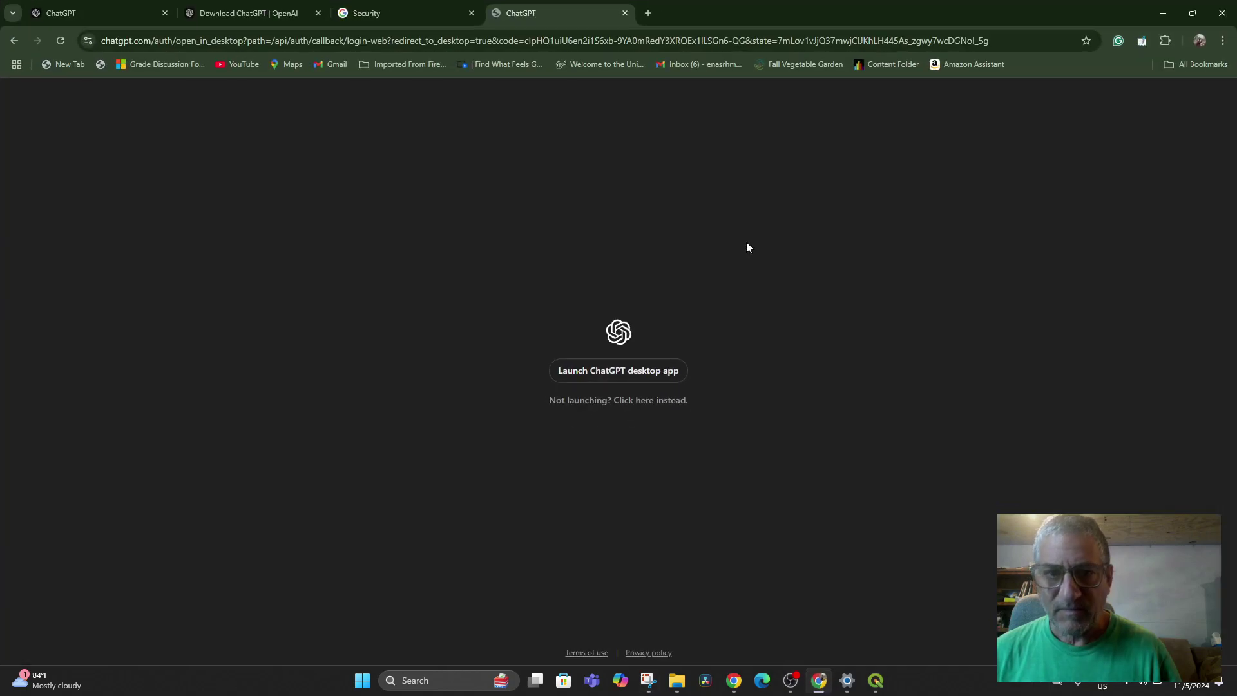
pyautogui.click(612, 375)
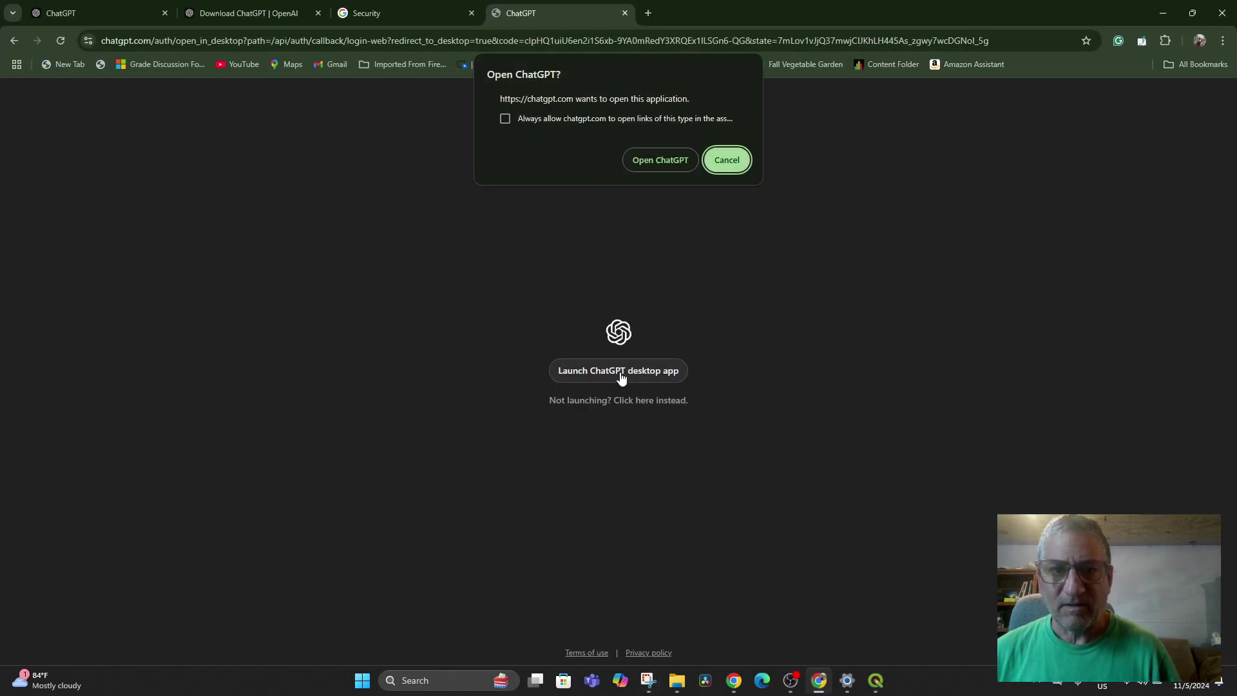
pyautogui.click(655, 161)
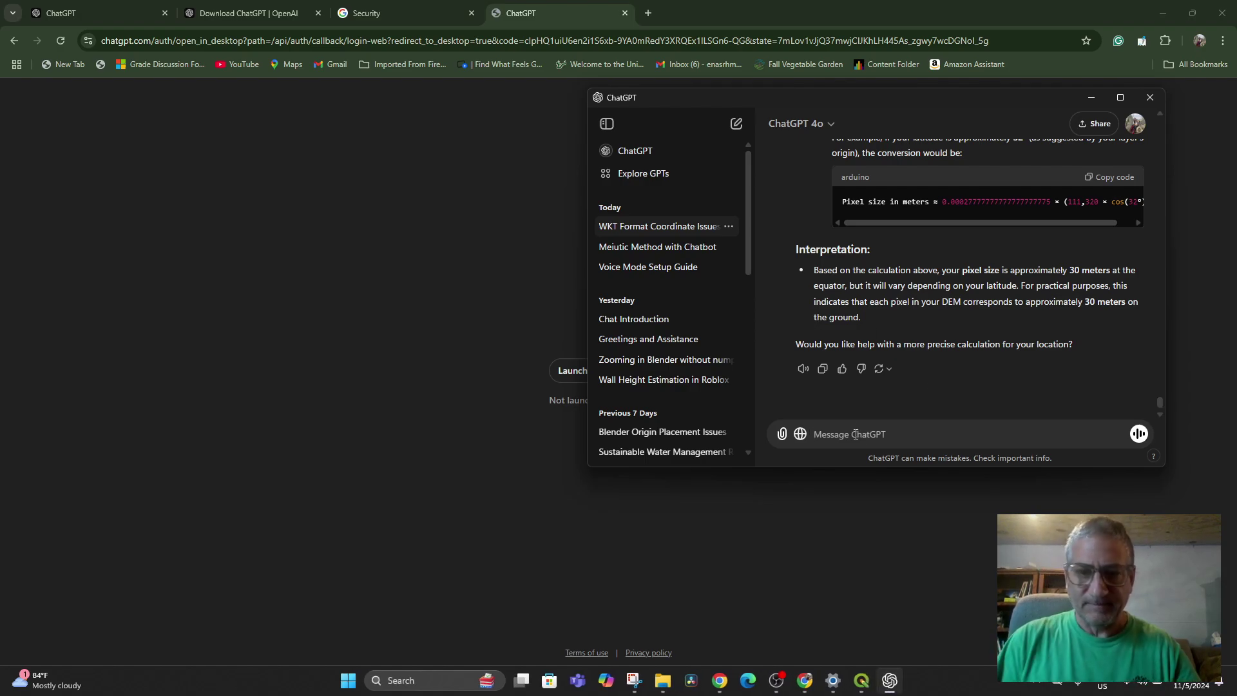
# Begin the ChatGPT message with "Okay, so that was the original SRTM 30 m data. Now I bring in the".
pyautogui.write('Okay, so ')
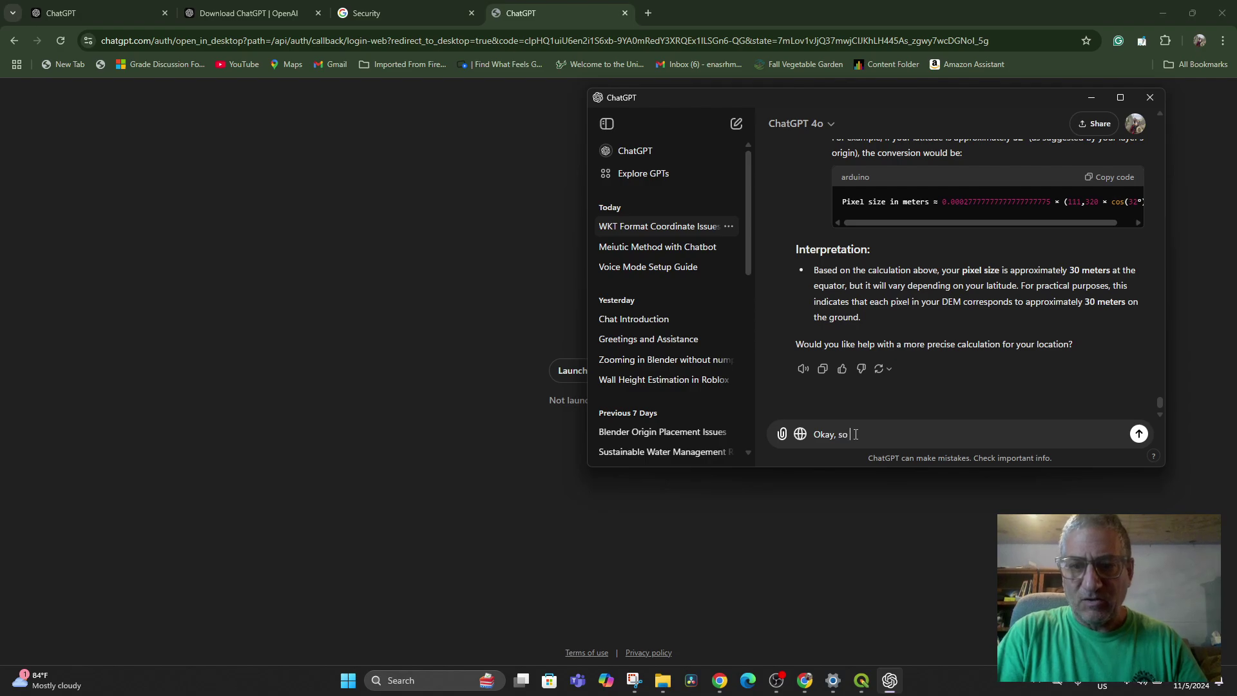
pyautogui.write('that was the origi')
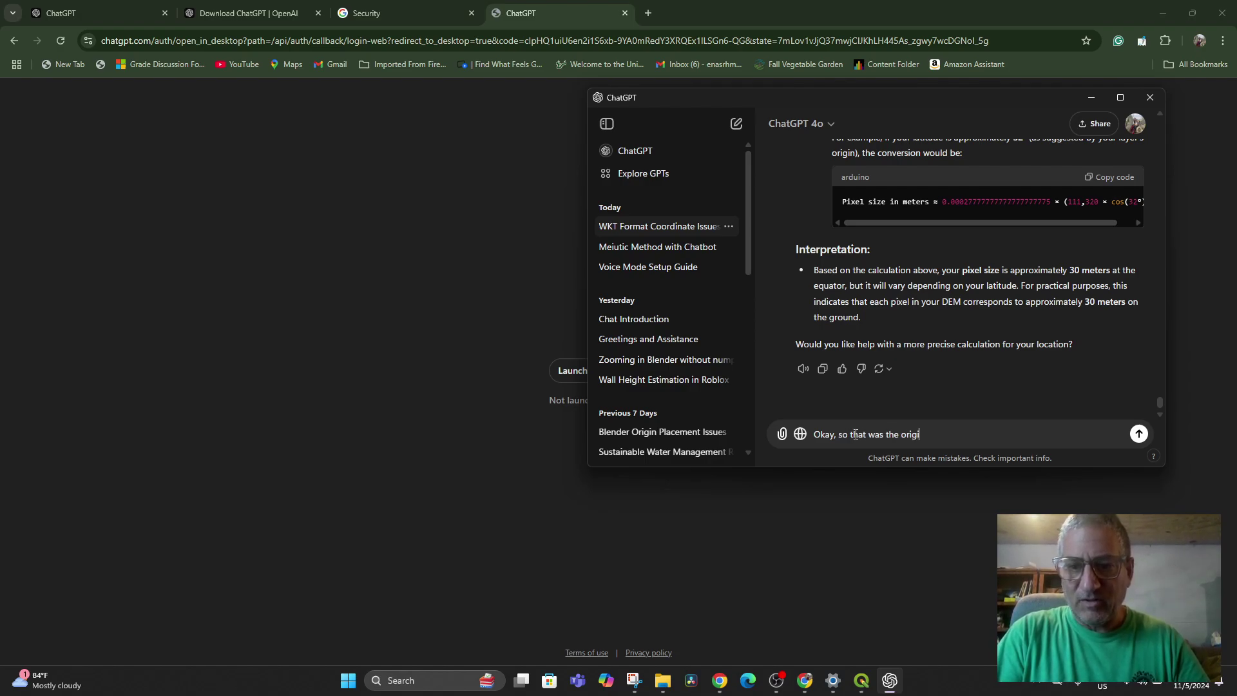
pyautogui.write('nal SRTM')
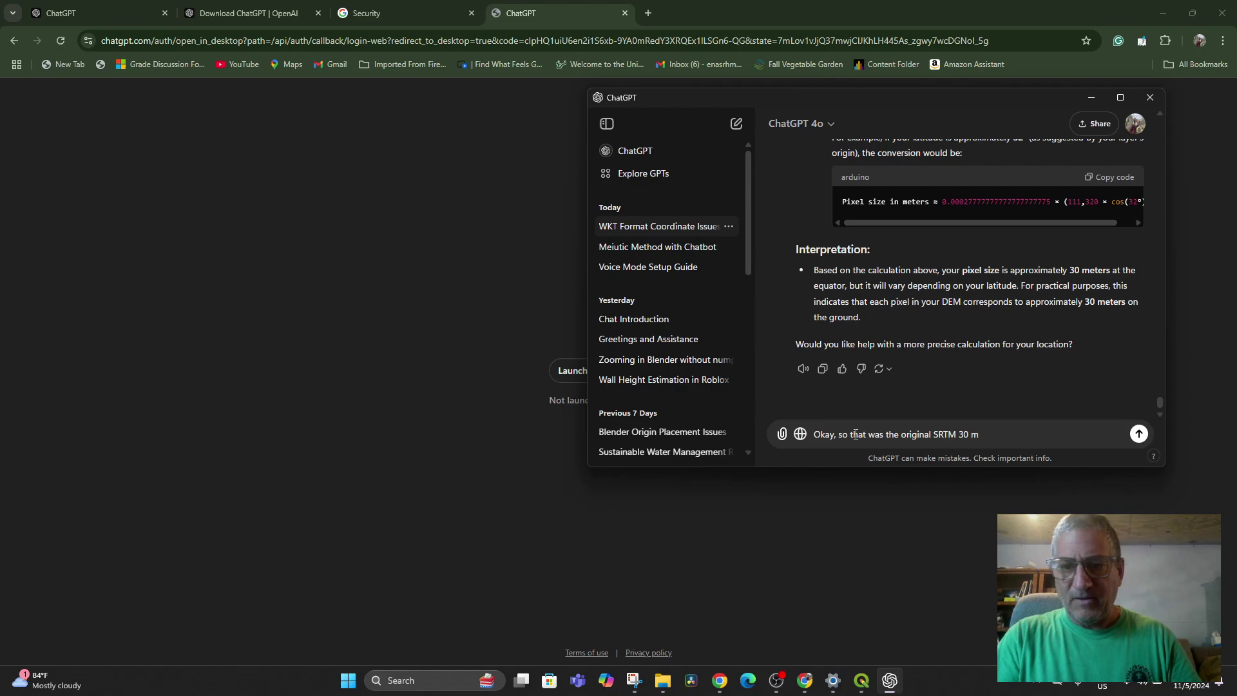
pyautogui.write('30 m data.')
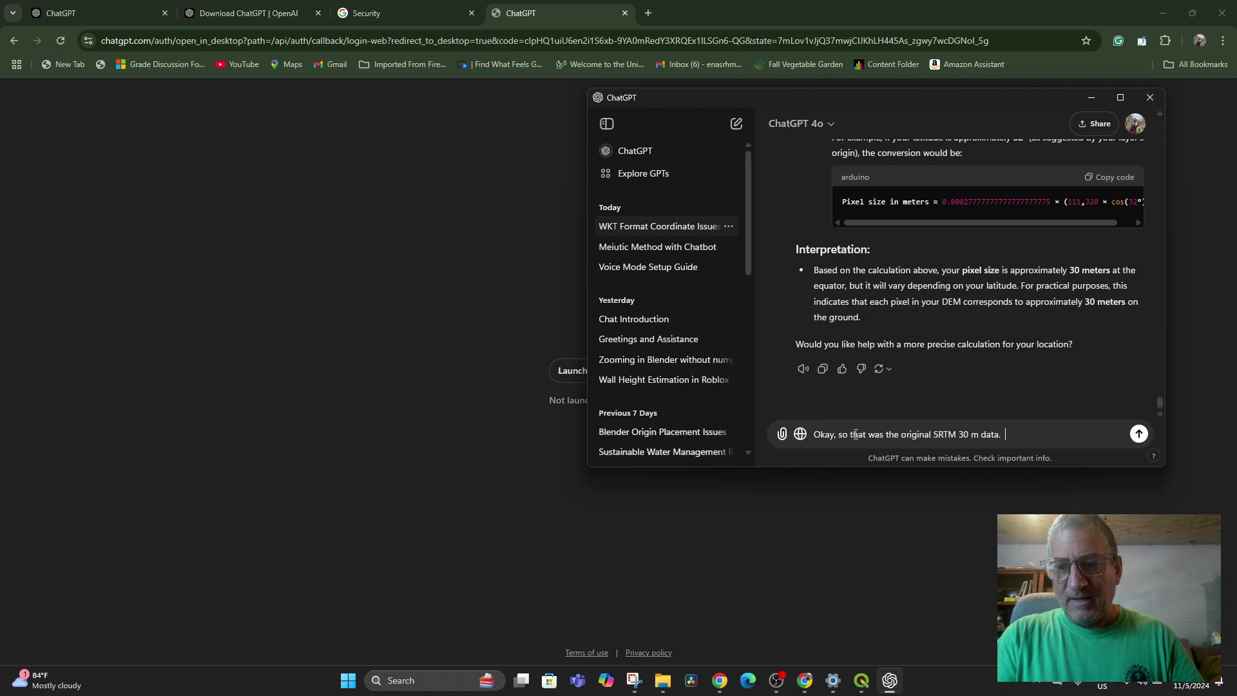
pyautogui.write('  Now I bri')
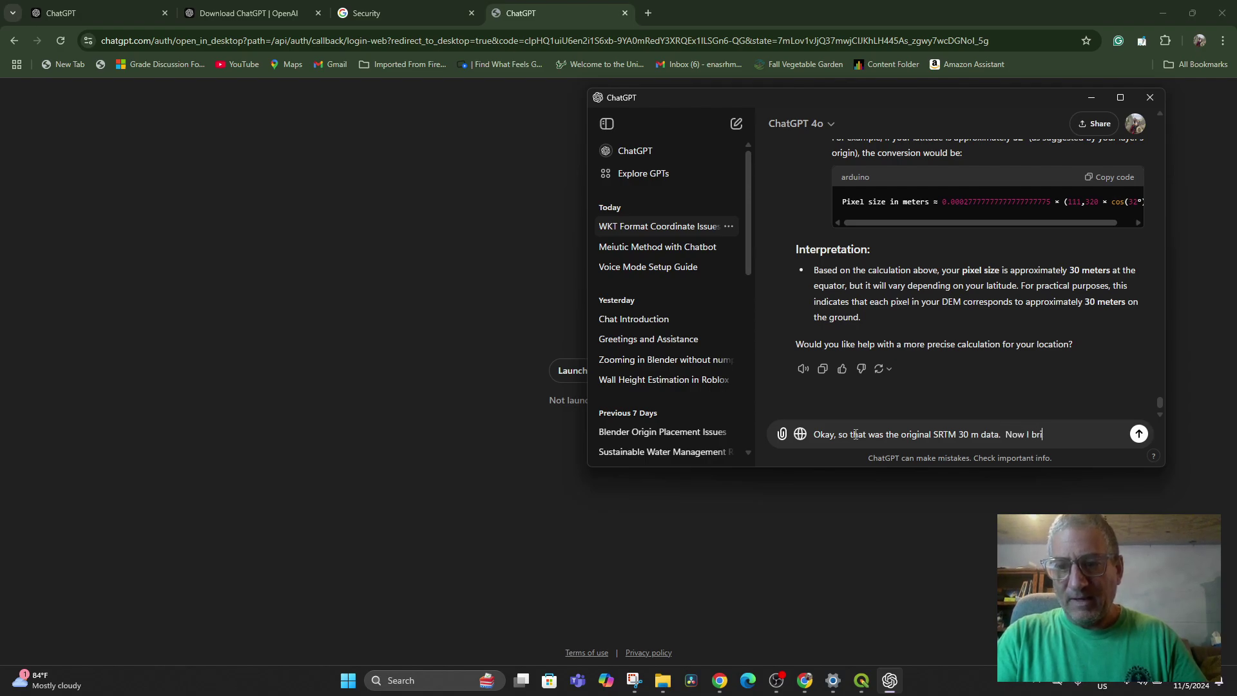
pyautogui.write('ng in the')
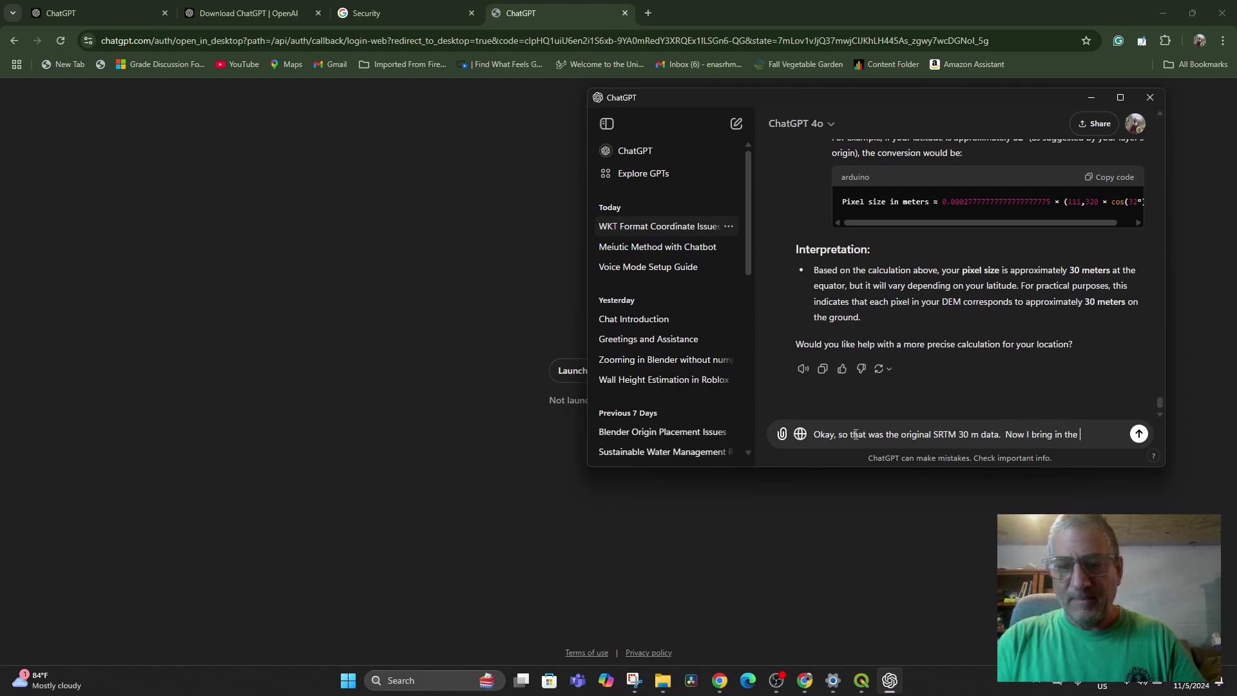
# Check the dataset name on the ASF Data Search page and continue the ChatGPT message with "ALOS PALSAR and I get this:".
pyautogui.click(721, 681)
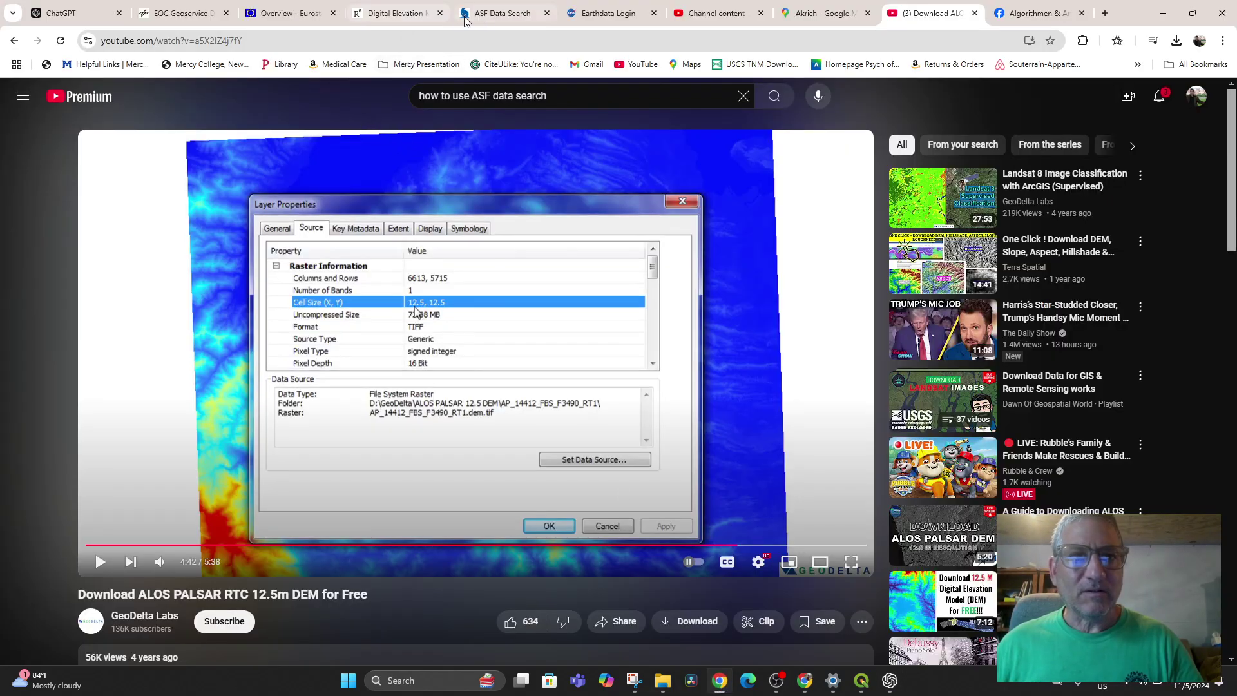
pyautogui.click(500, 14)
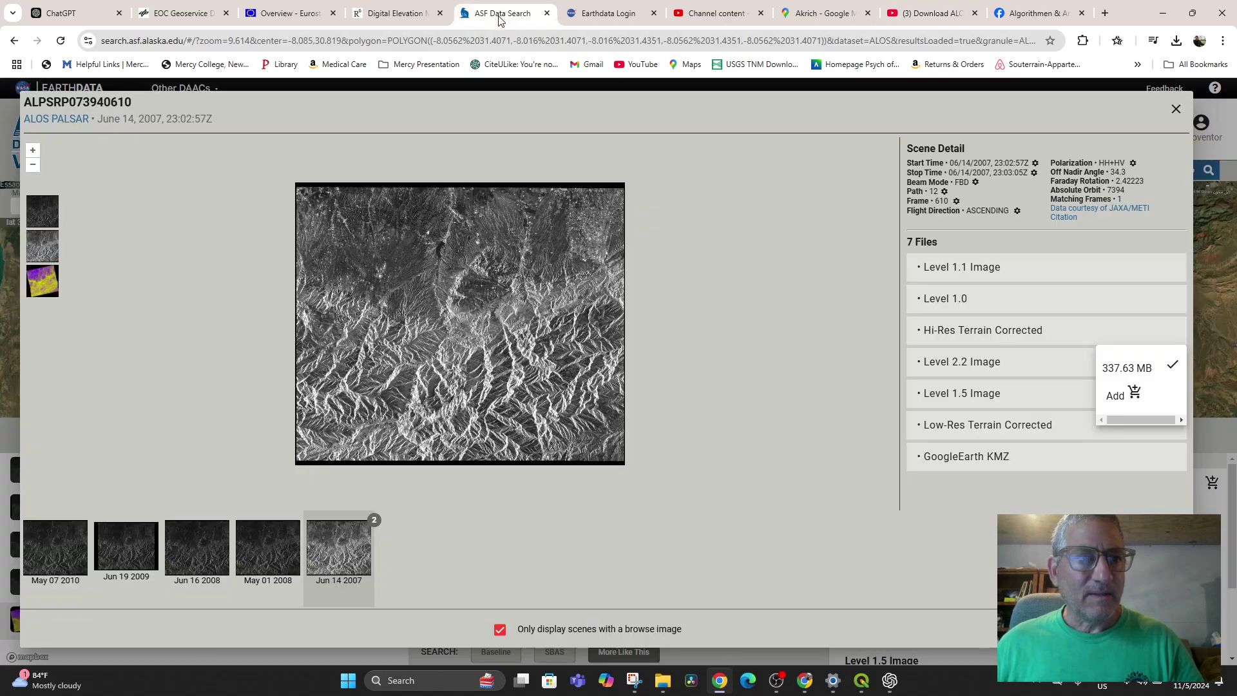
pyautogui.click(889, 680)
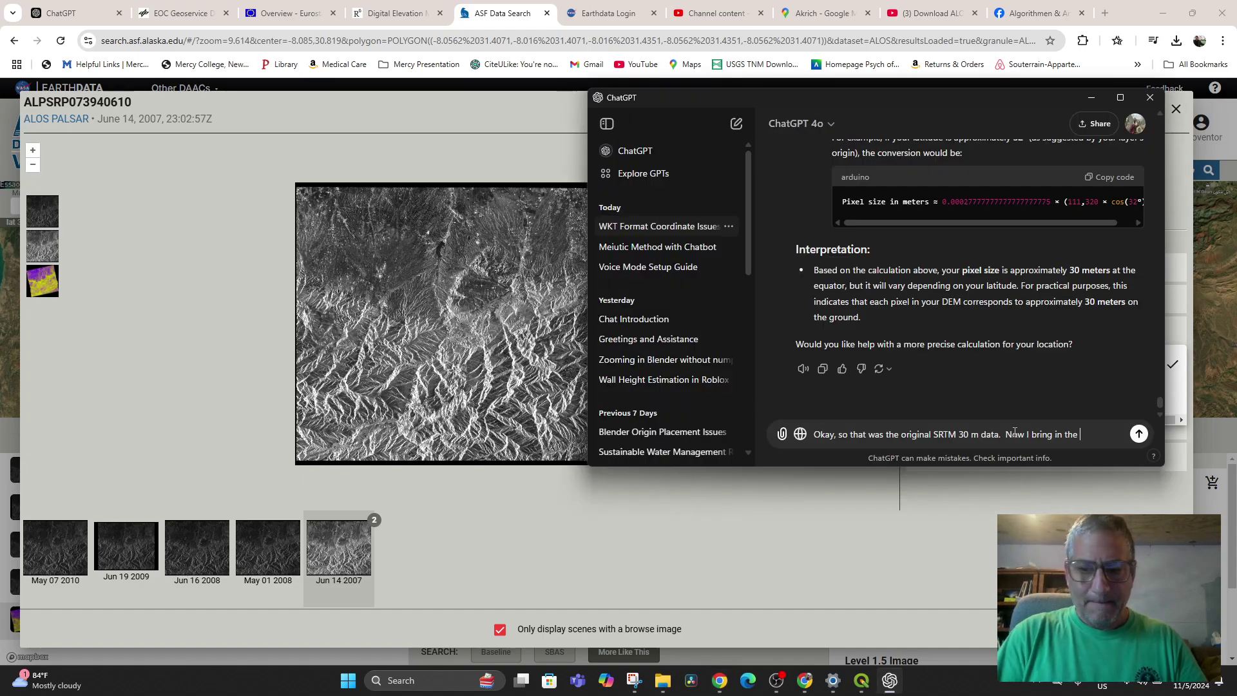
pyautogui.write('OS ')
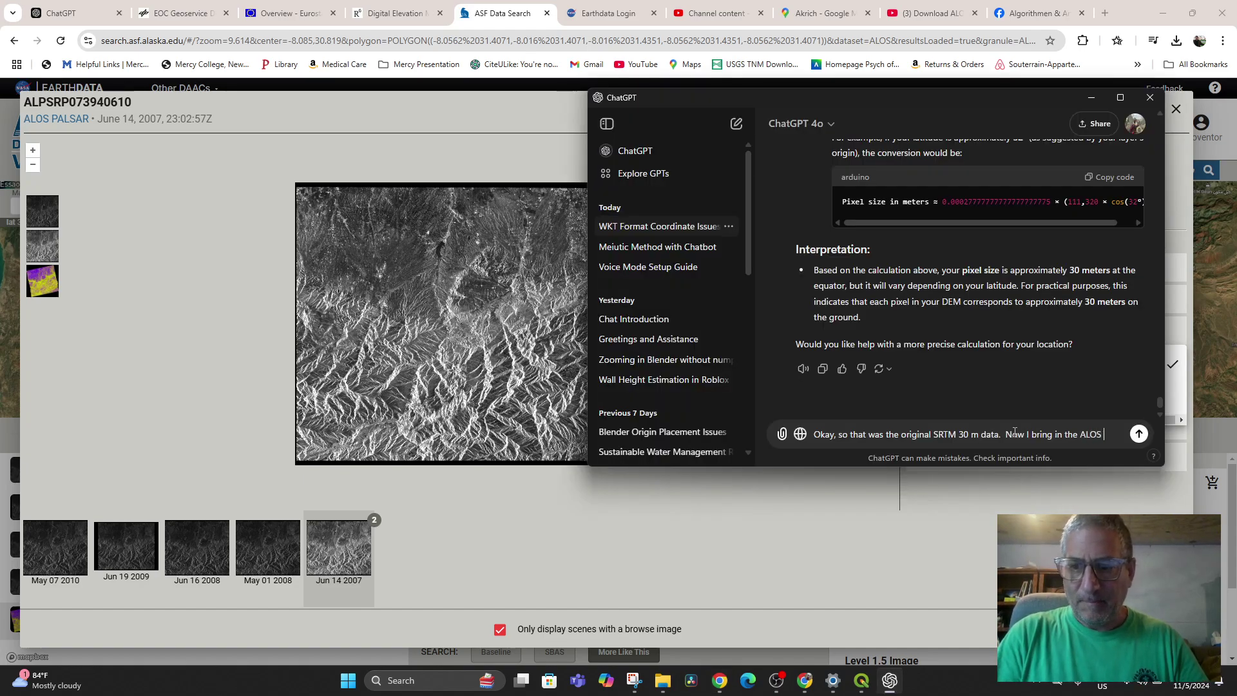
pyautogui.write('PALS')
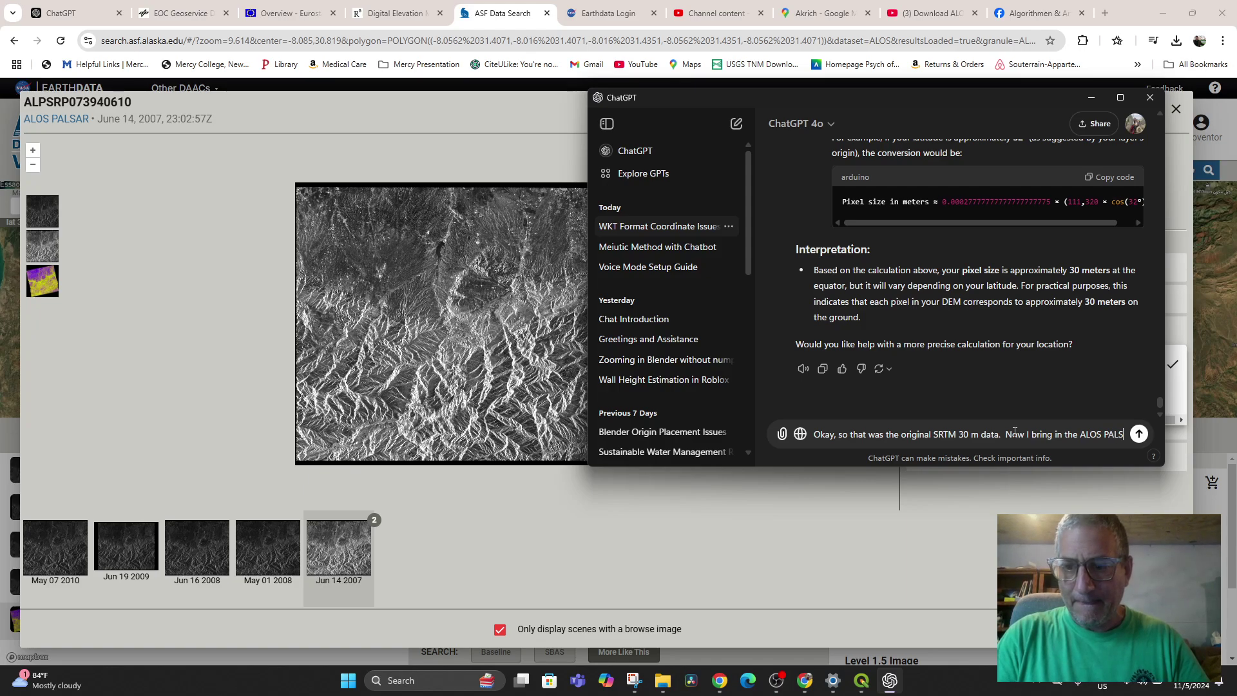
pyautogui.write('AR and I get this:')
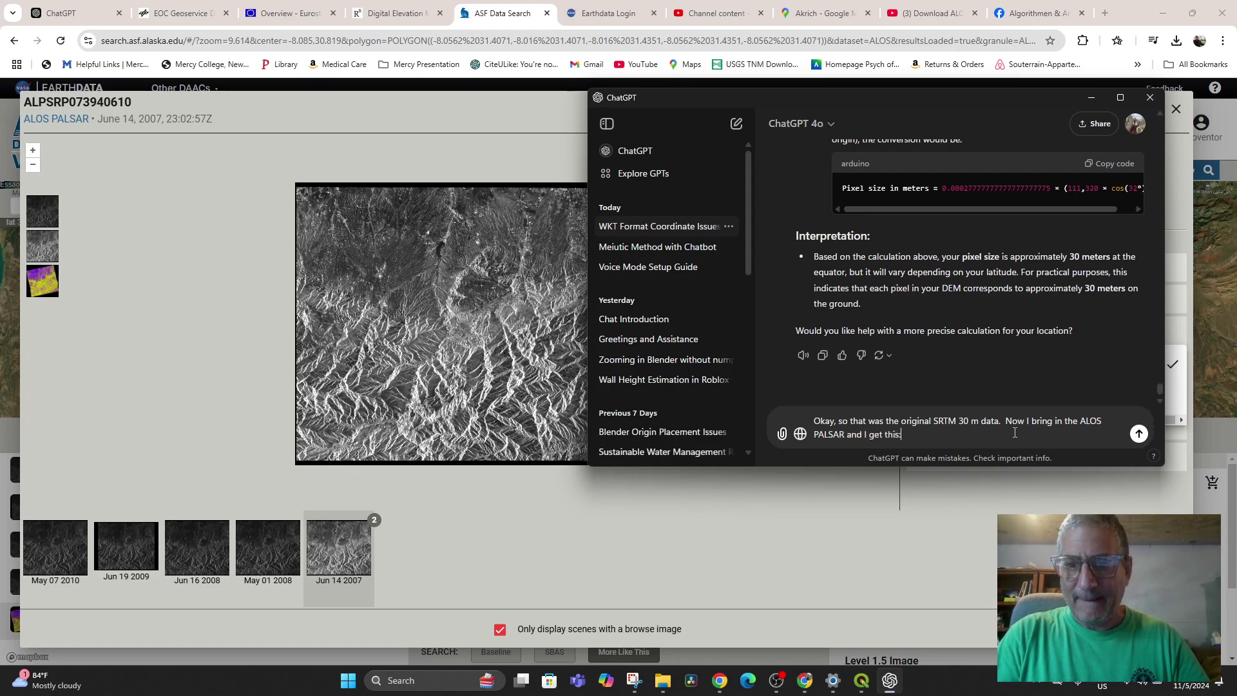
# Paste the copied layer properties screenshot into the ChatGPT message and add "It says 12.5..." on a new line.
pyautogui.hotkey('ctrl', 'v')
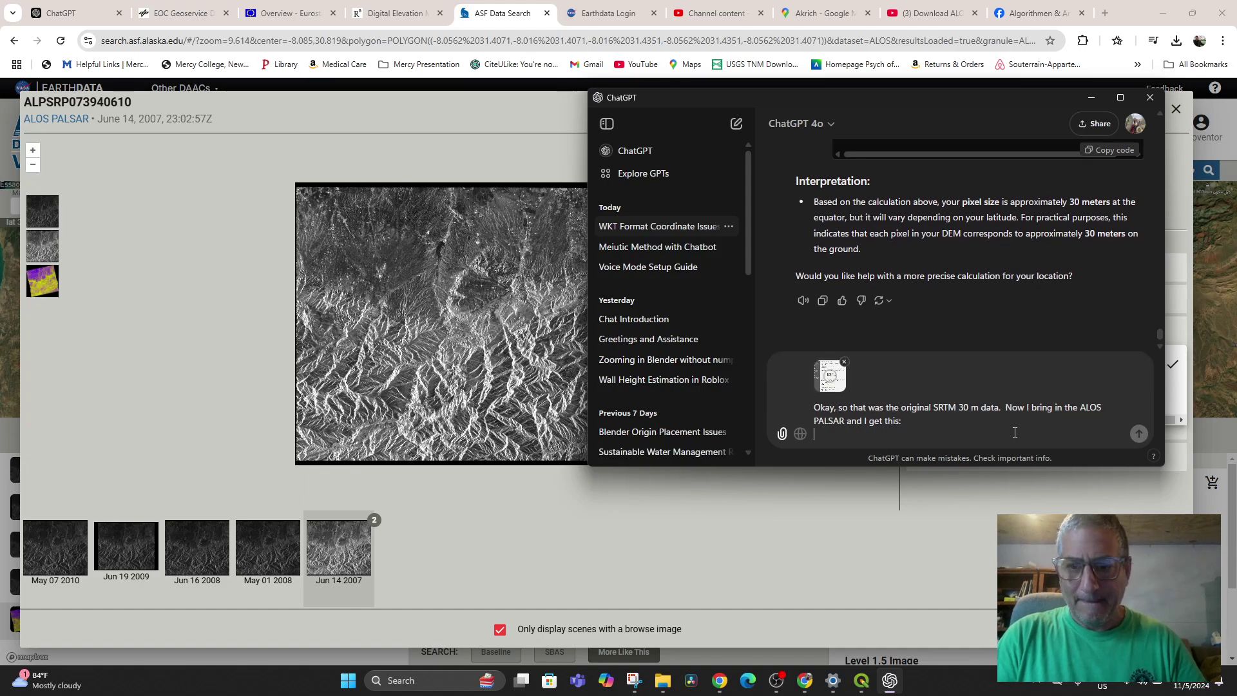
pyautogui.hotkey('shift', 'Return')
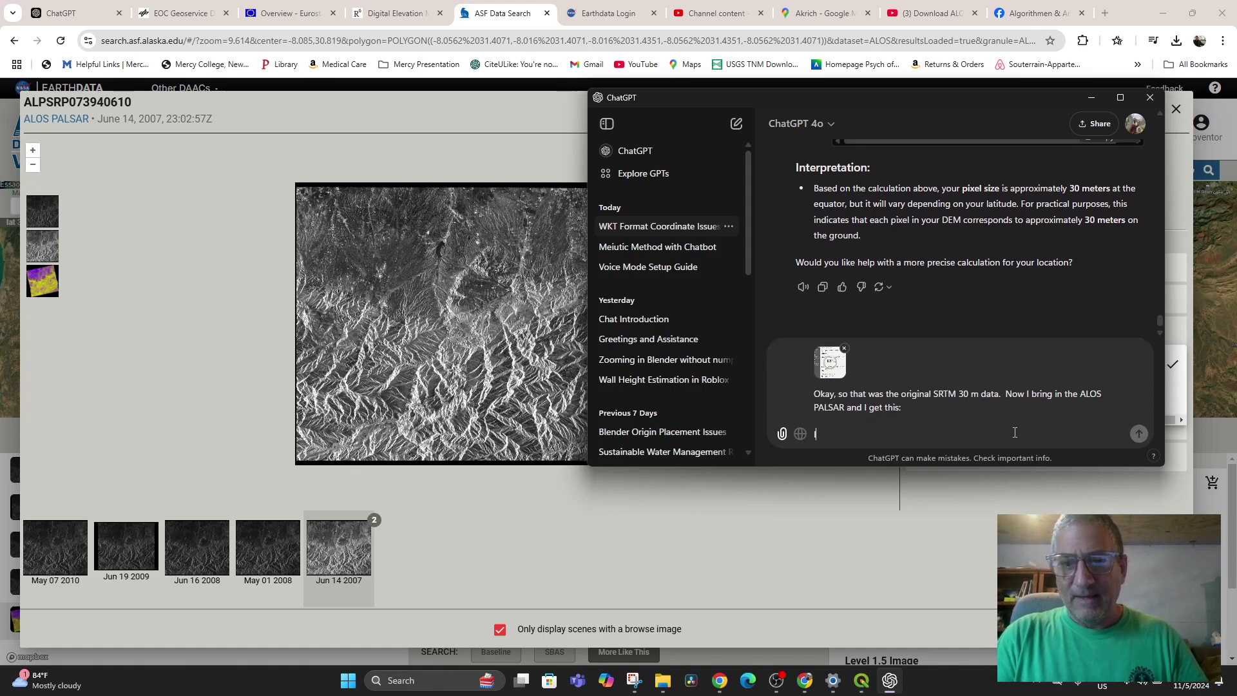
pyautogui.write('It says 1')
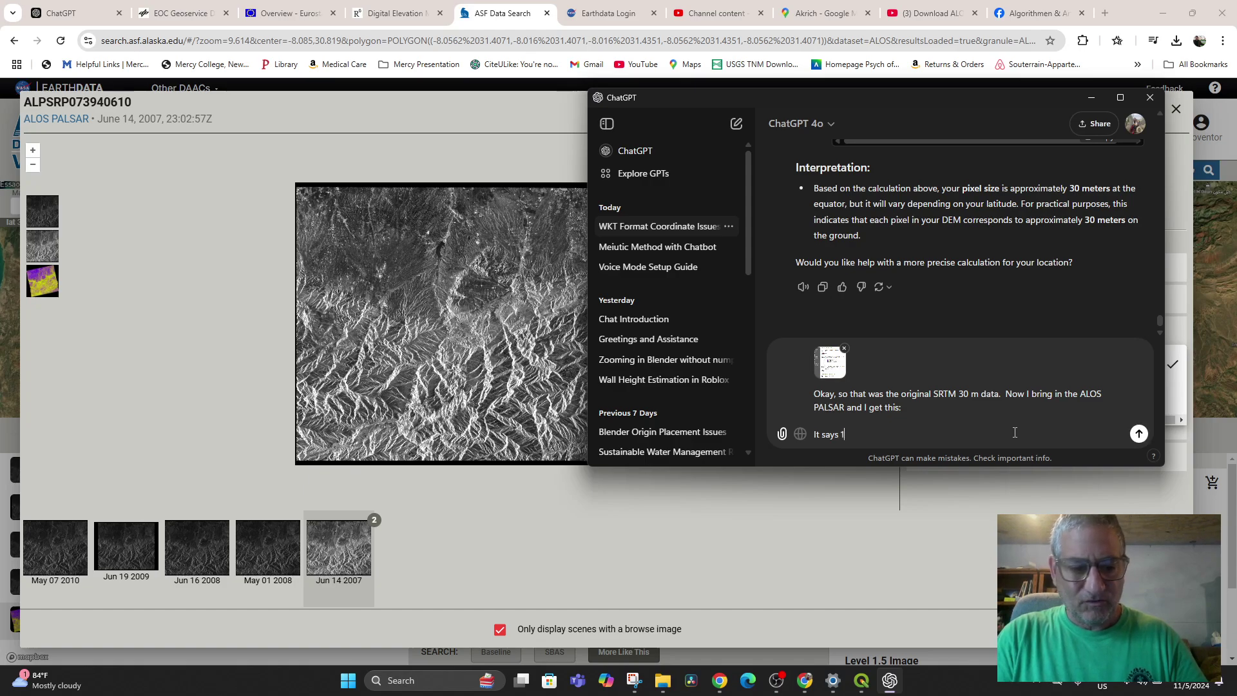
pyautogui.write('2.5... ')
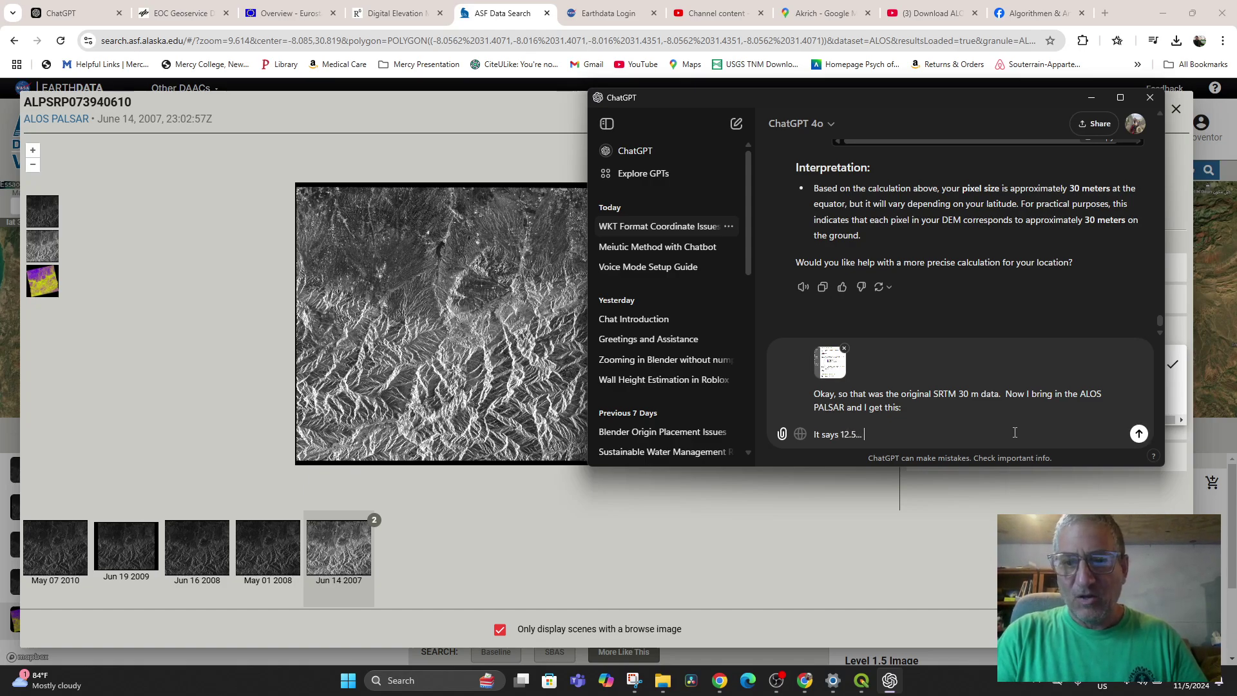
# Finish the message with "why is it using 12.5 somethings and not the decimal that you saw in the earlier properties?" and send it.
pyautogui.write('why is it using')
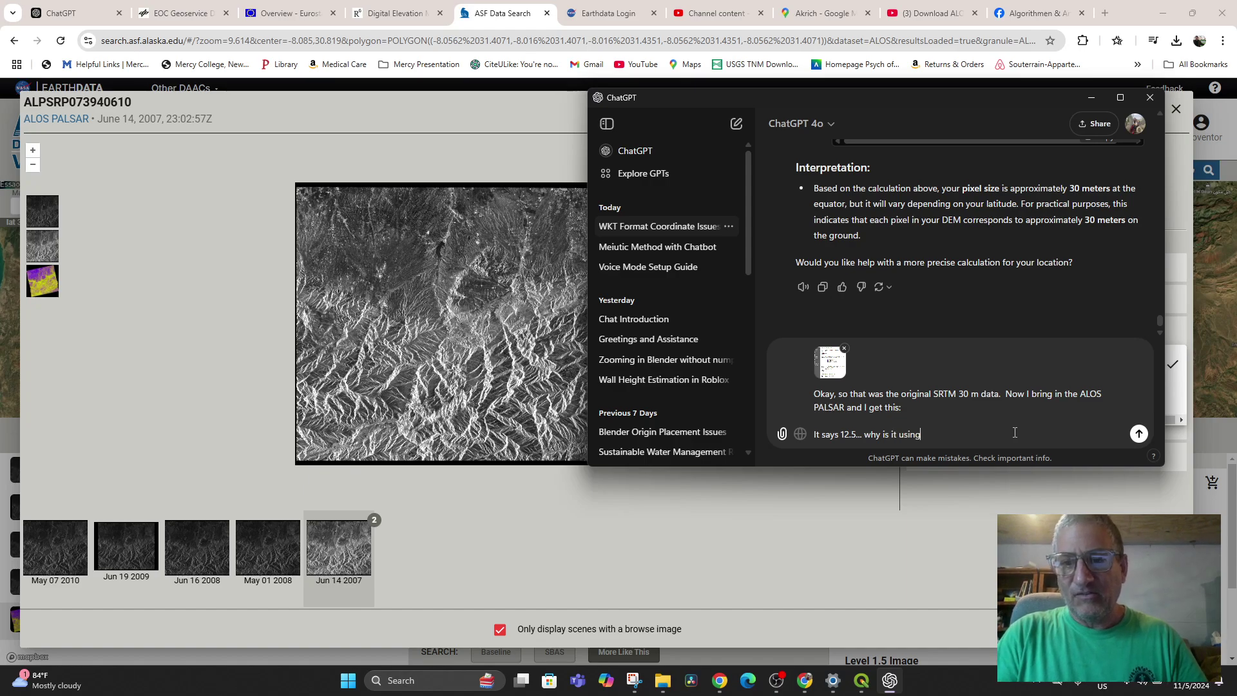
pyautogui.write(' 12.5 ')
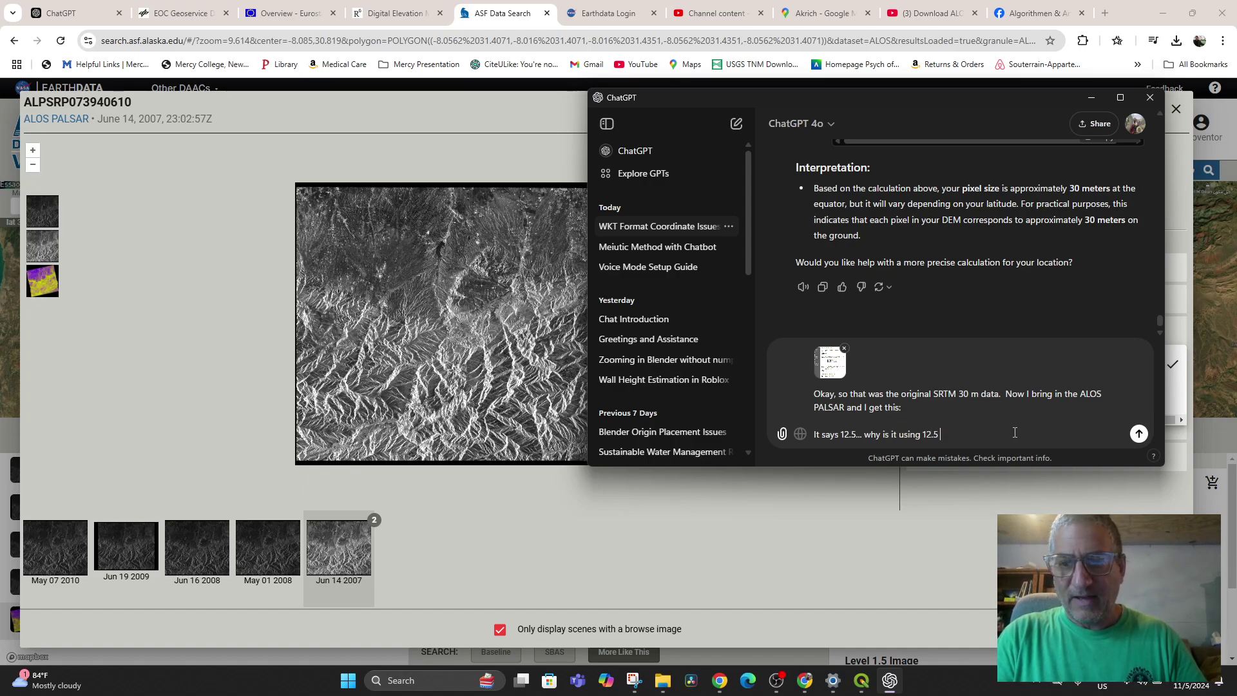
pyautogui.write('somethings and')
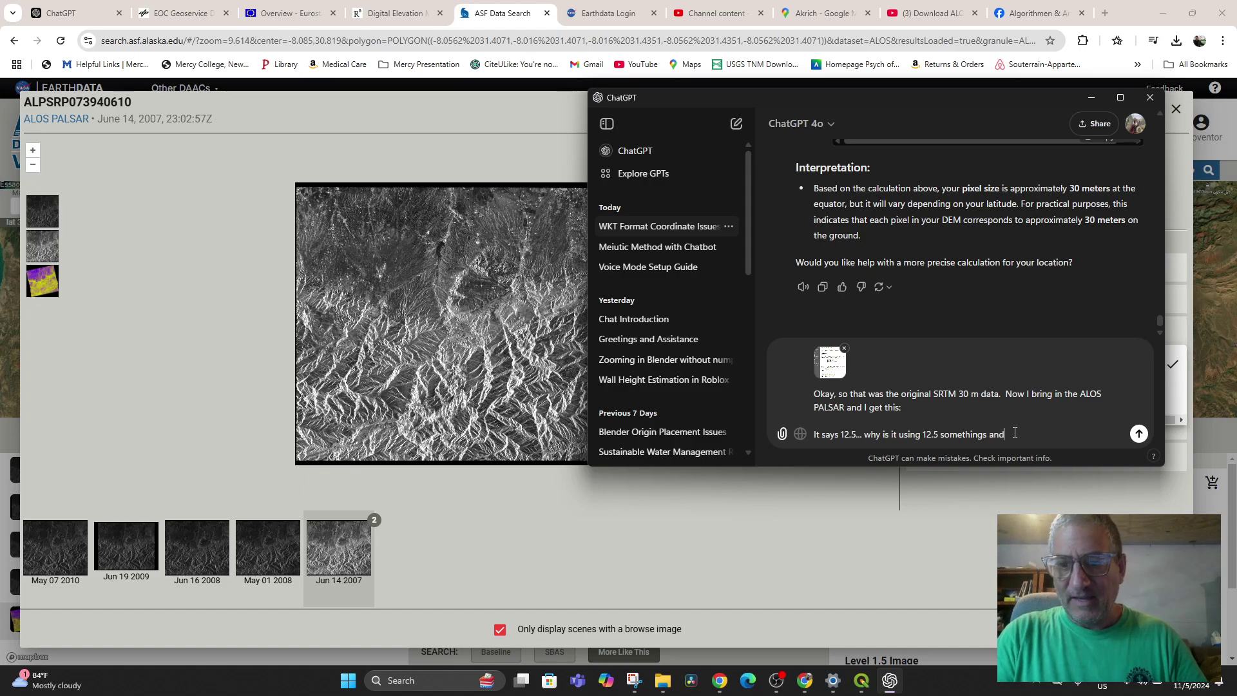
pyautogui.write(' not the')
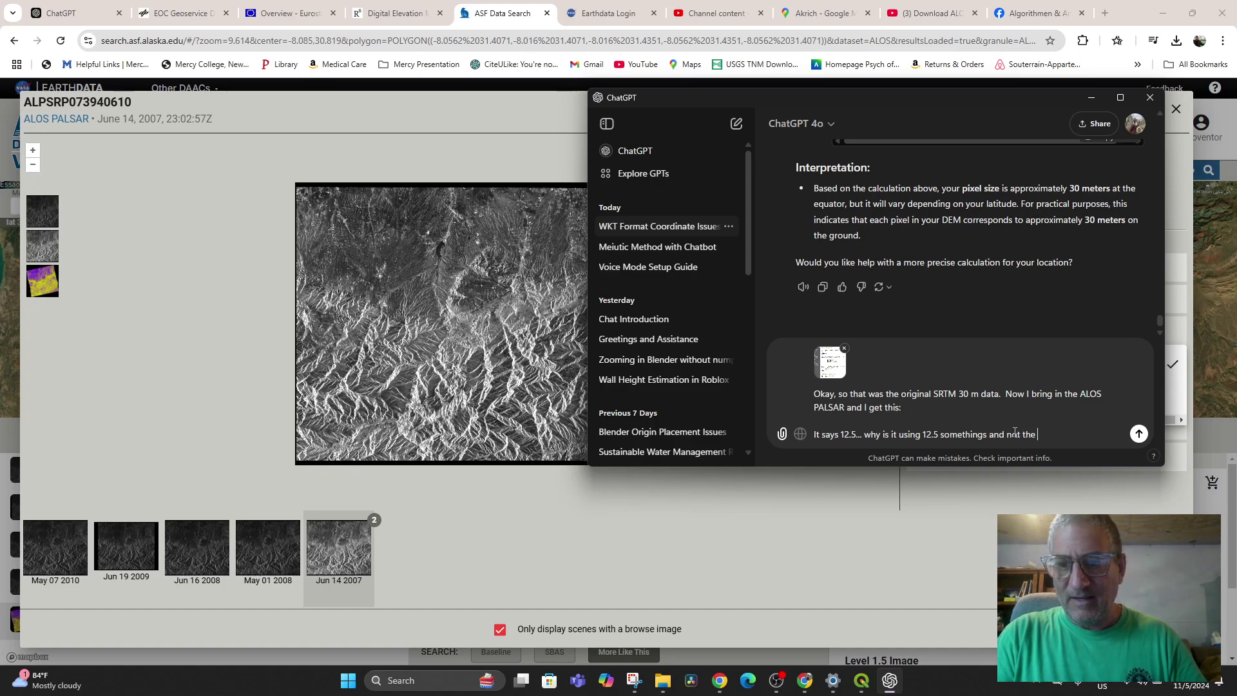
pyautogui.write(' decimal')
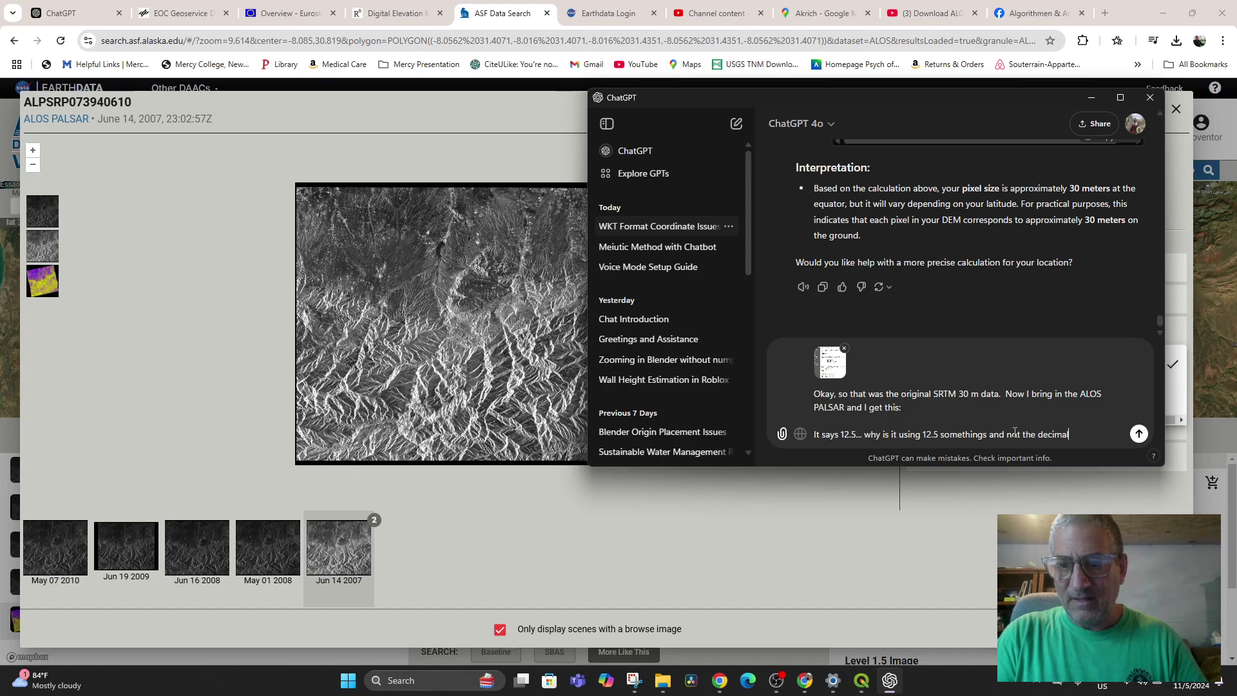
pyautogui.write(' that you sa')
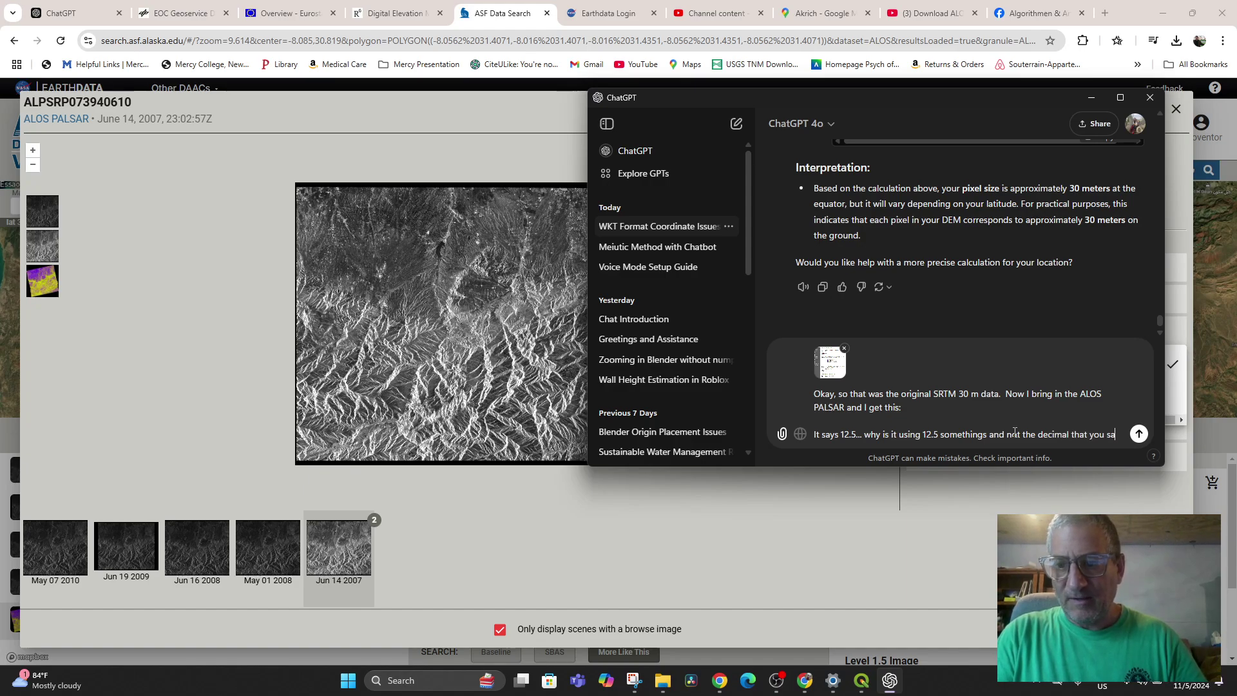
pyautogui.write('w in the er')
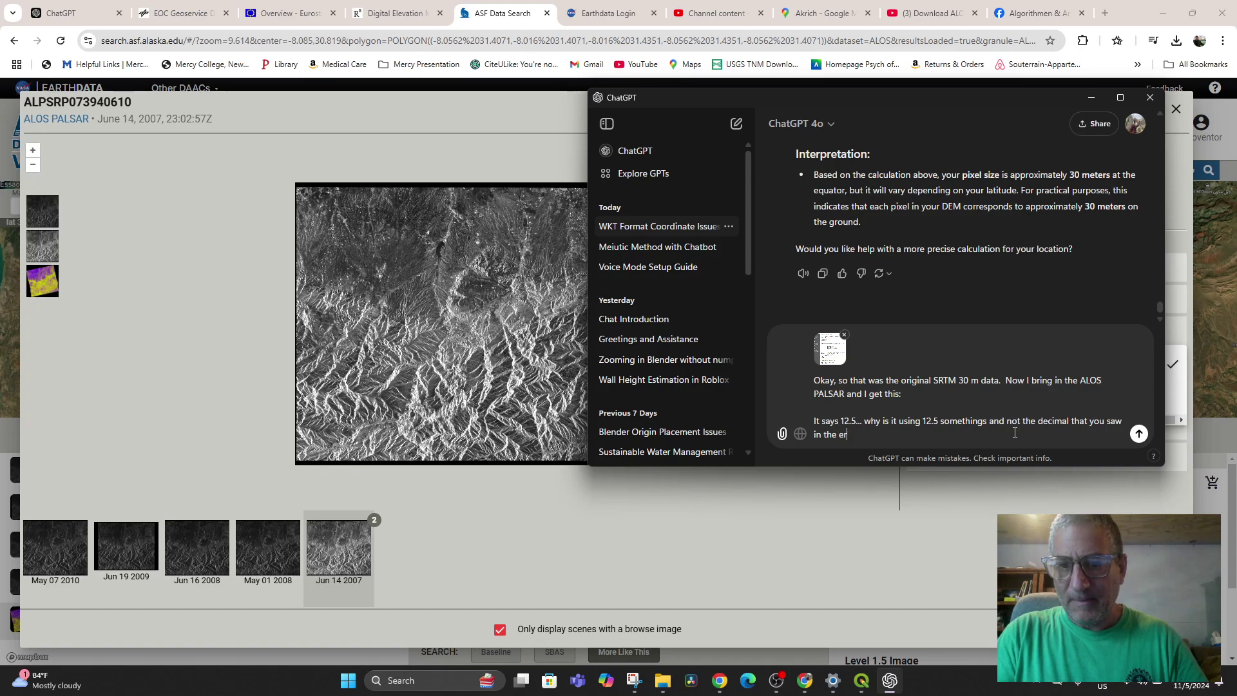
pyautogui.write('lrlier')
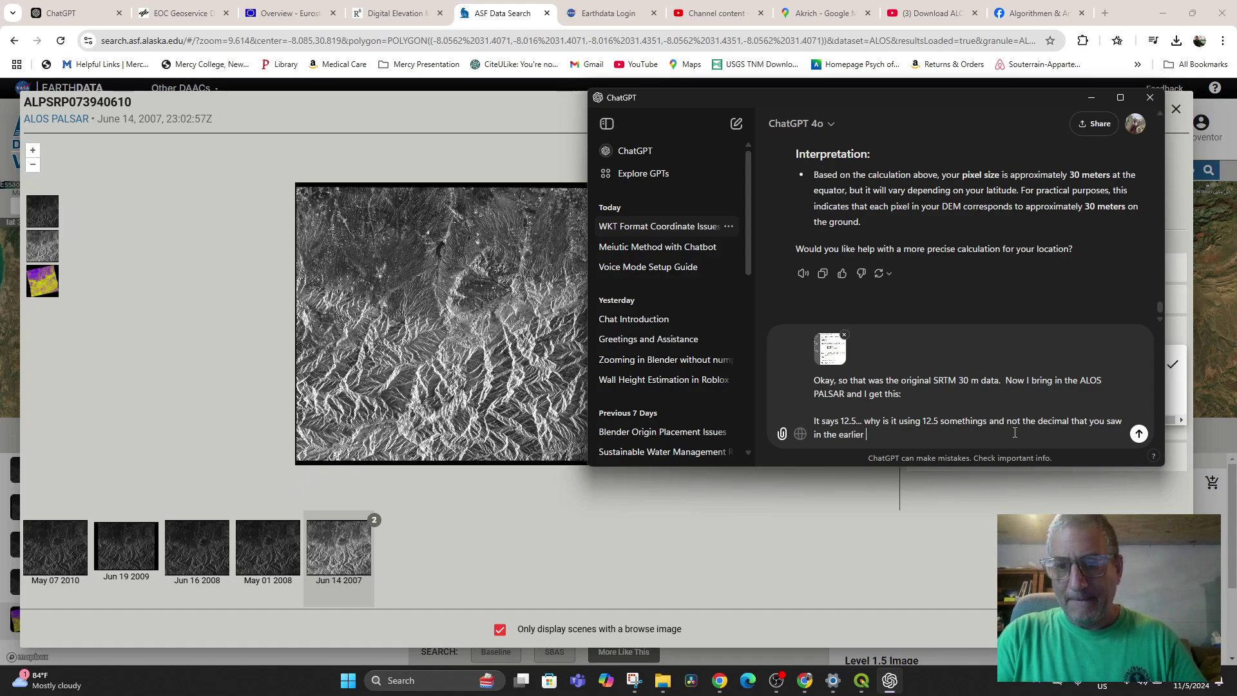
pyautogui.write(' properties?')
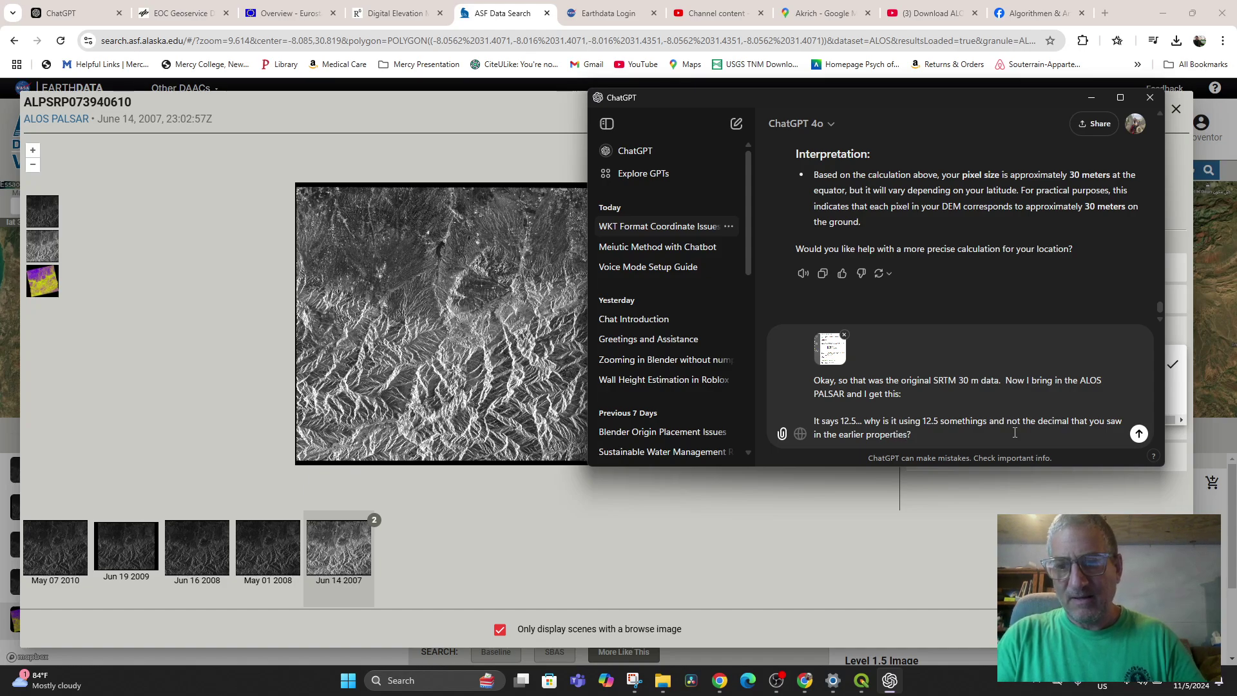
pyautogui.press('Return')
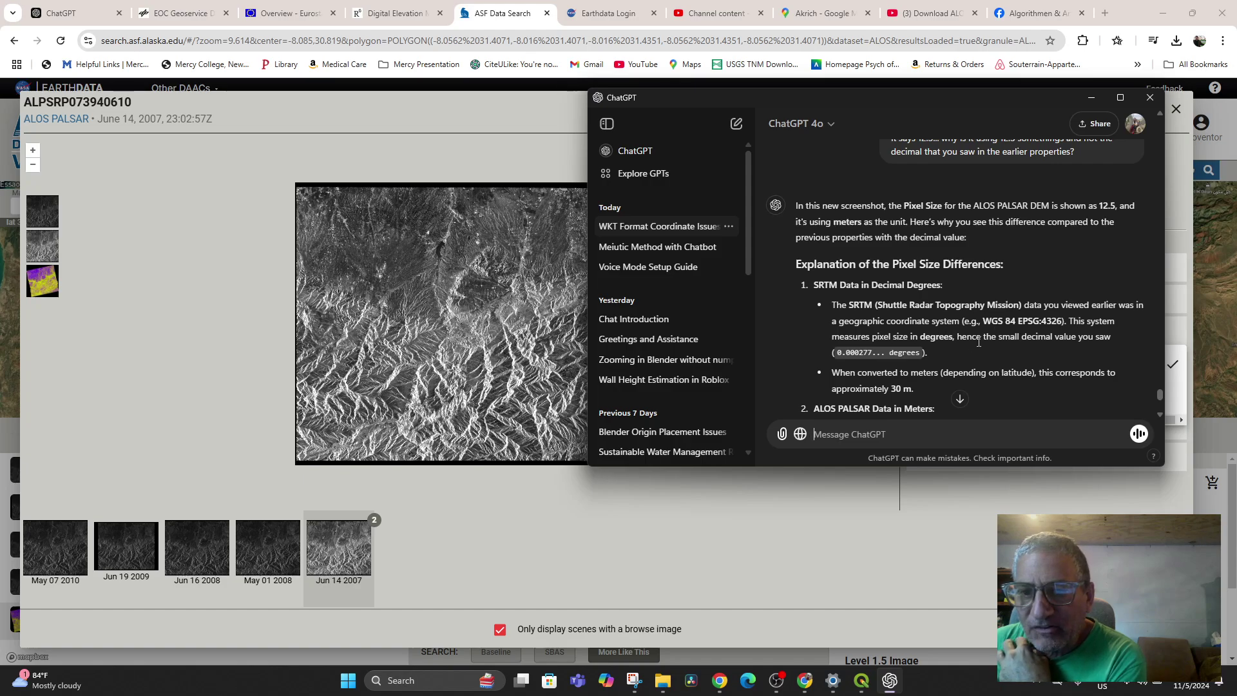
# Read ChatGPT's explanation of the pixel size differences between the SRTM and ALOS PALSAR data through to its summary.
pyautogui.scroll(-1, 1046, 333)
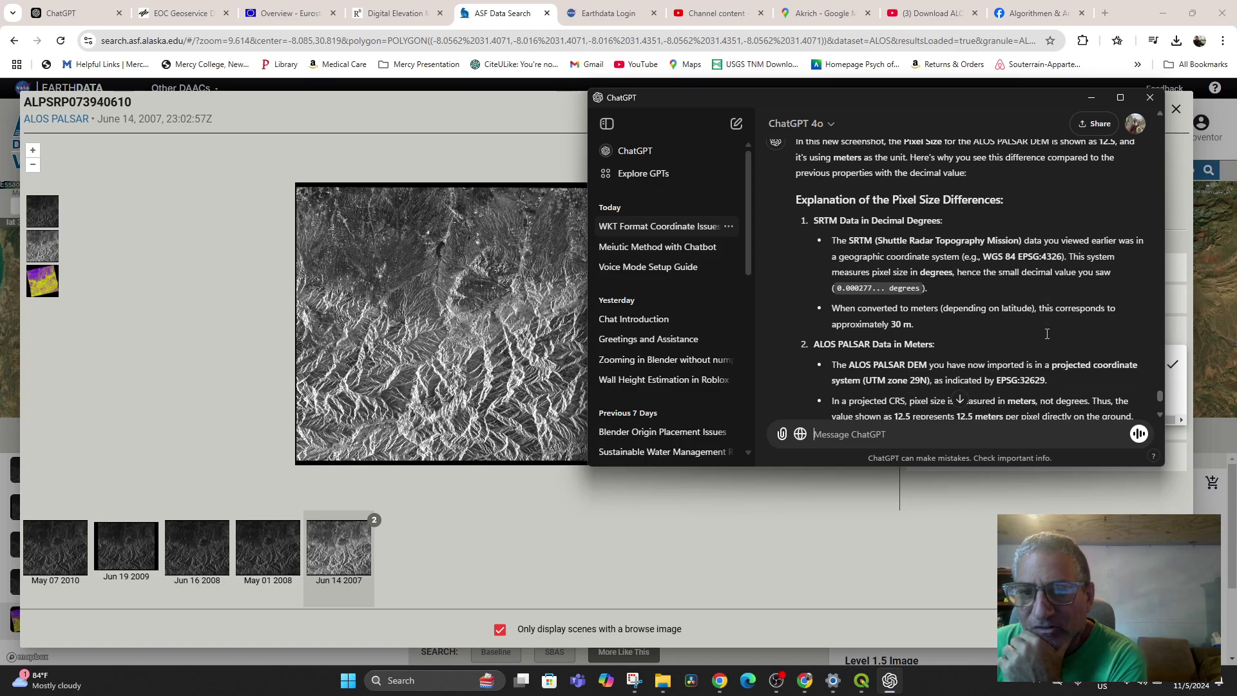
pyautogui.scroll(-1, 970, 327)
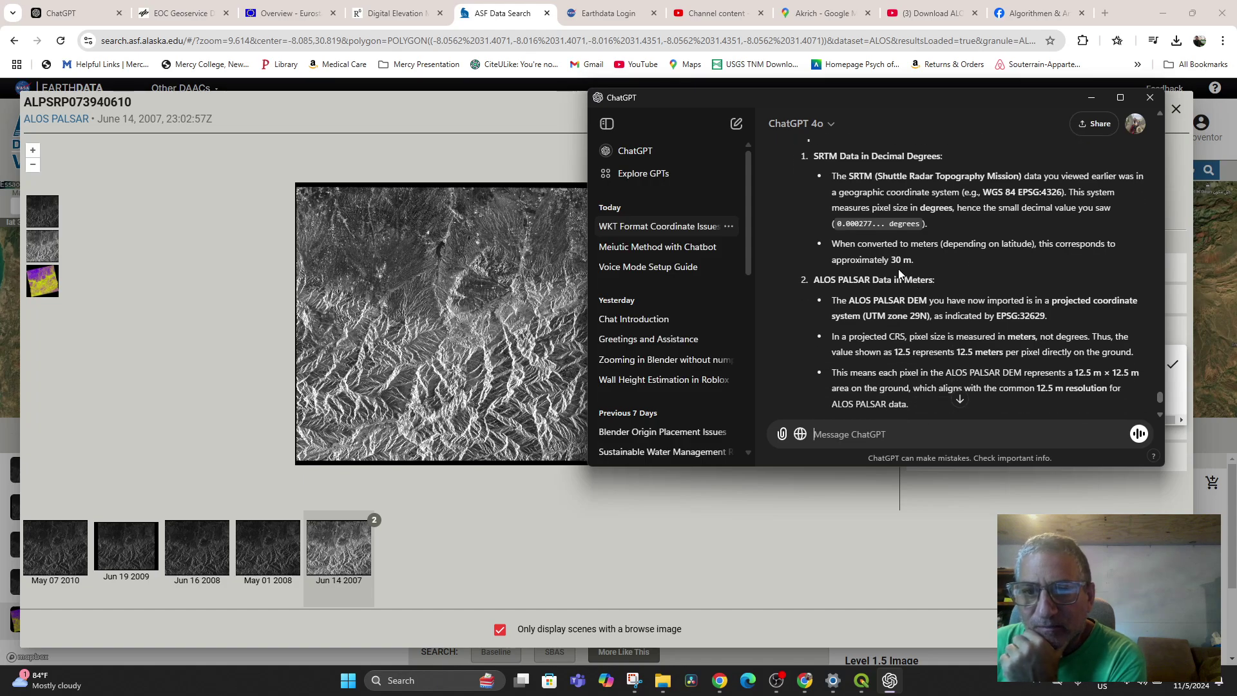
pyautogui.scroll(-1, 914, 261)
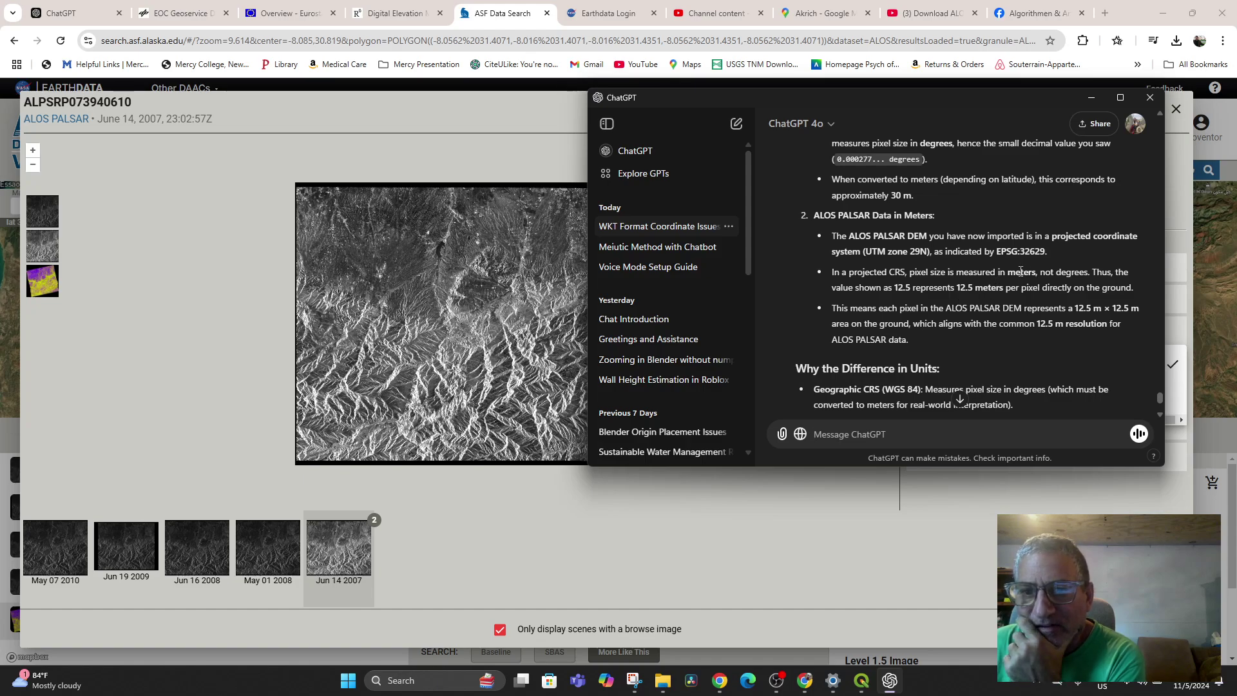
pyautogui.scroll(-2, 1020, 271)
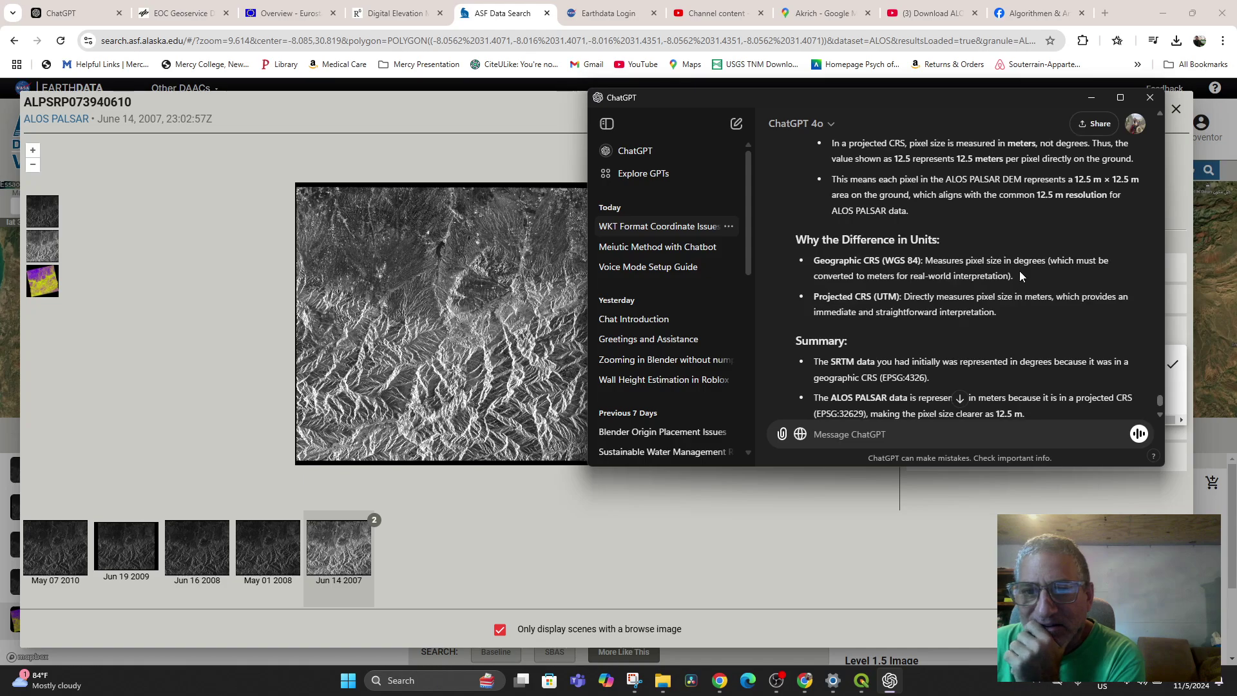
pyautogui.scroll(-1, 1021, 276)
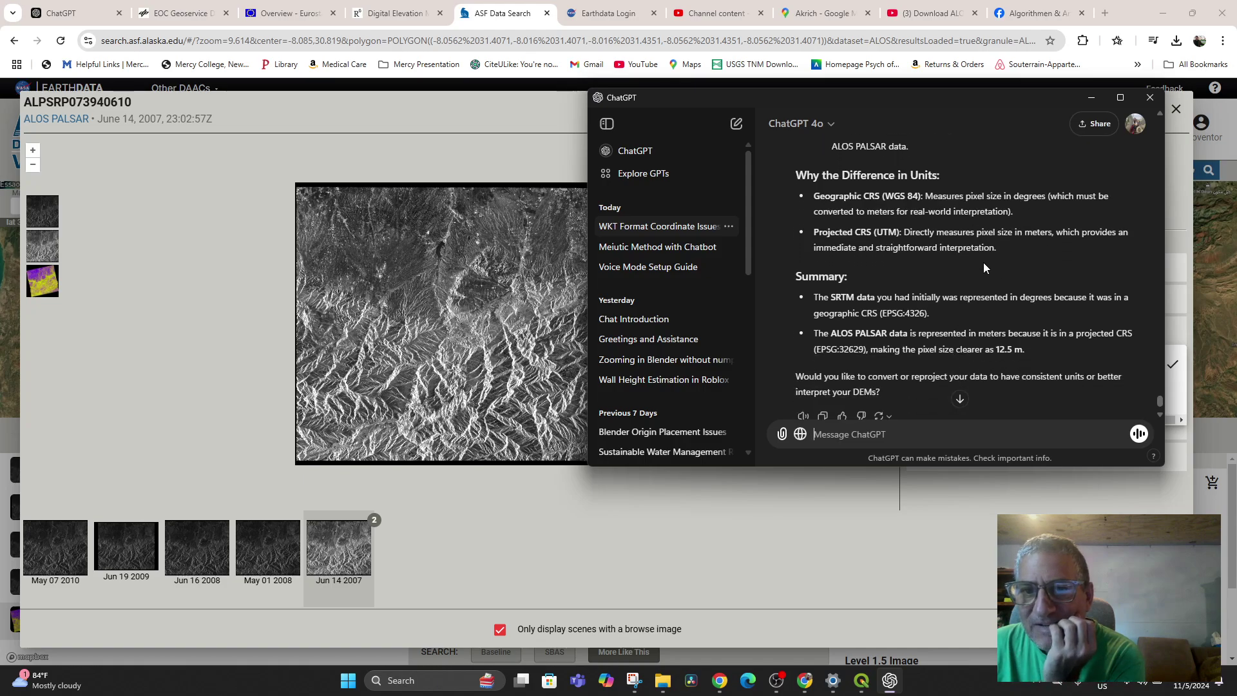
pyautogui.scroll(-2, 977, 254)
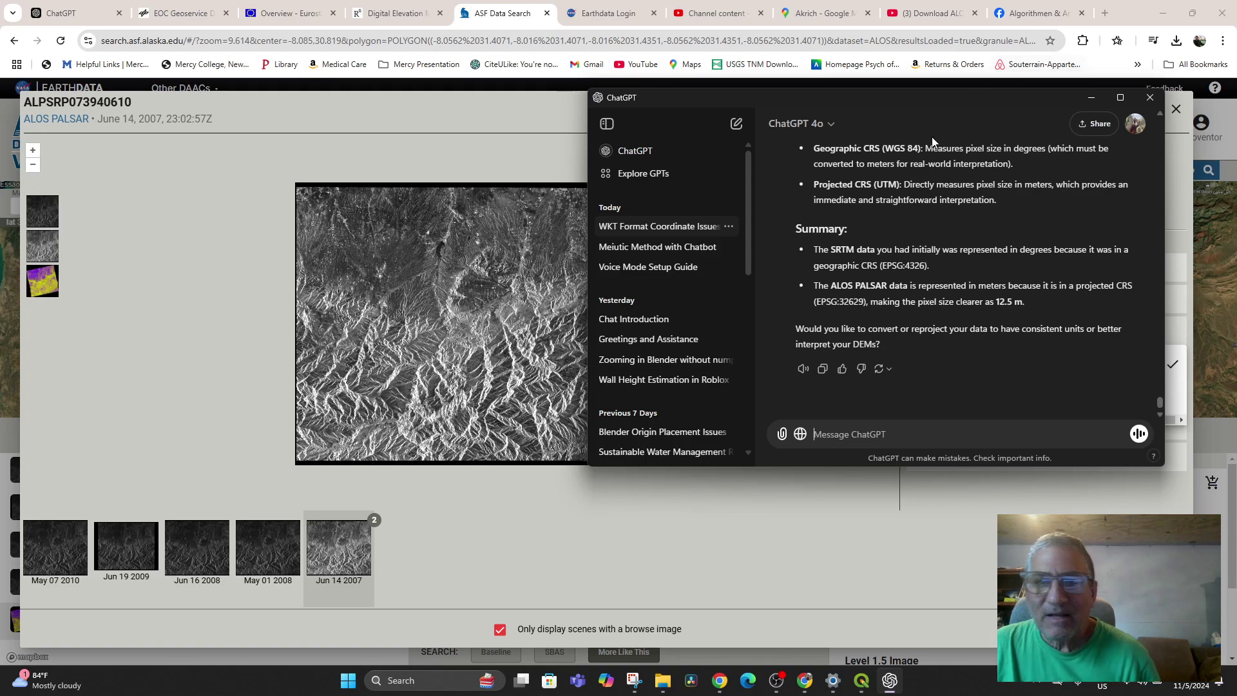
# Switch to QGIS, close the ALOS PALSAR layer's properties dialog and show more of the map around the DEMs.
pyautogui.click(863, 682)
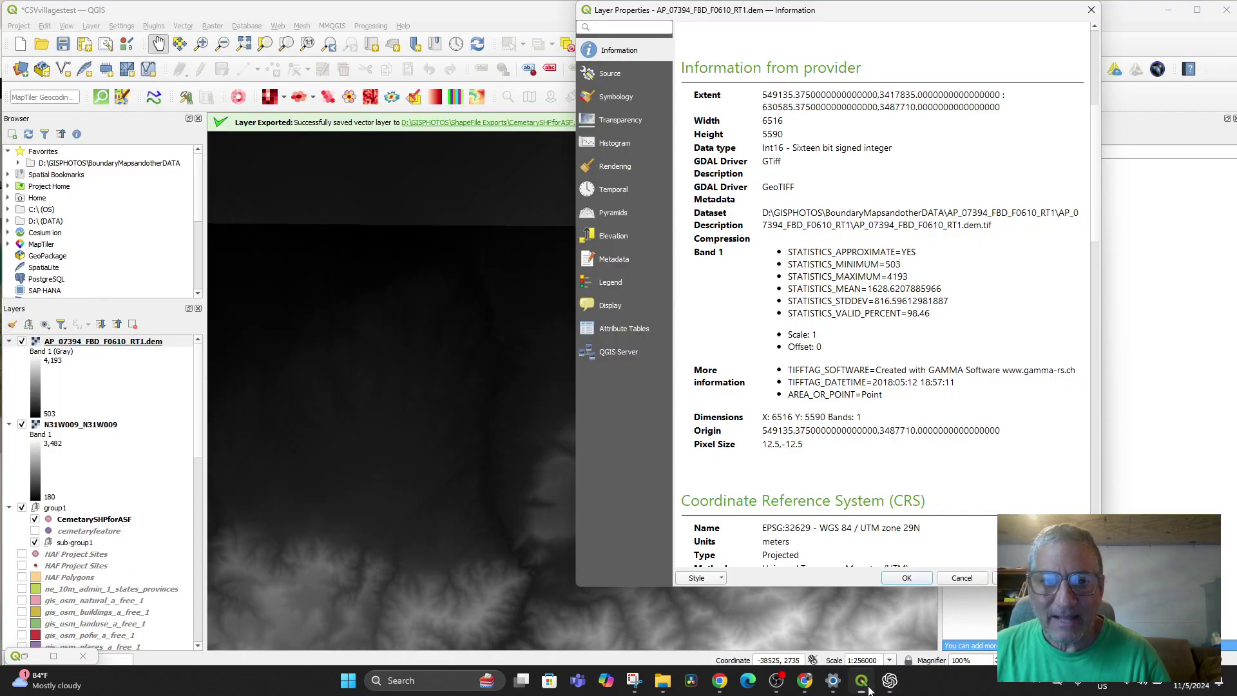
pyautogui.click(1091, 10)
pyautogui.scroll(-1, 630, 429)
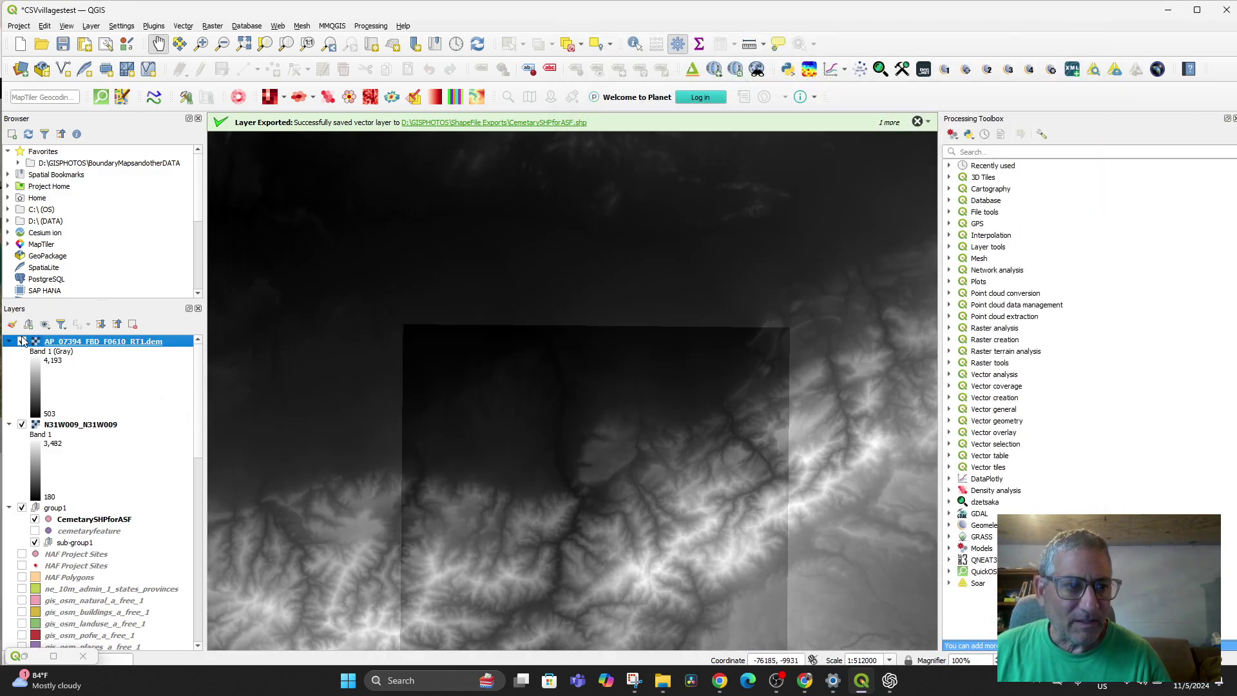
# Toggle the visibility of the ALOS PALSAR and SRTM layers to compare them, leaving only the N31W009_N31W009 layer hidden.
pyautogui.click(22, 341)
pyautogui.click(22, 342)
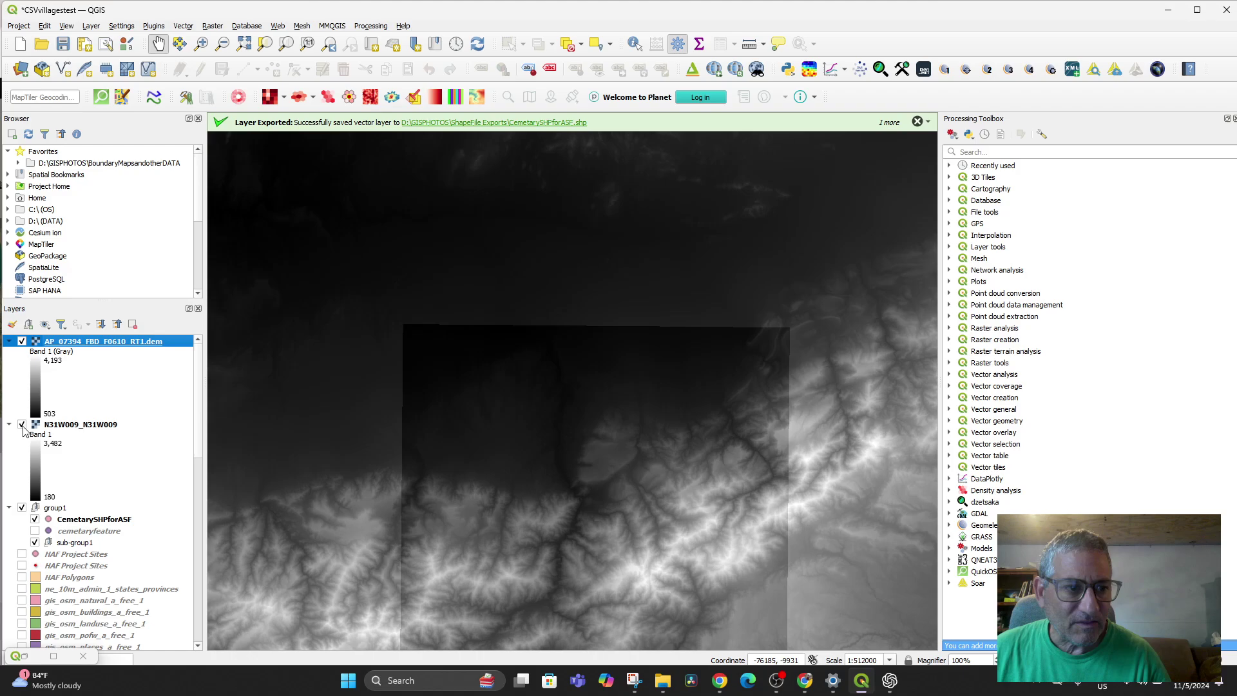
pyautogui.click(22, 424)
pyautogui.click(21, 424)
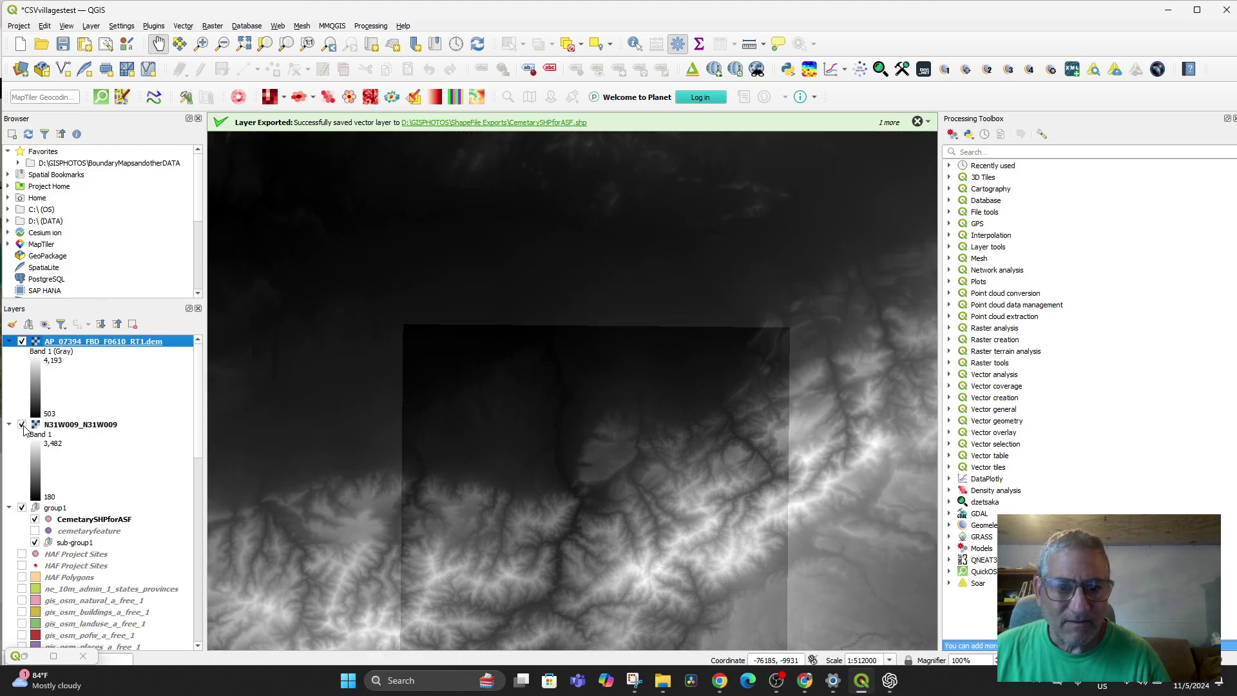
pyautogui.click(22, 425)
# Inspect the ALOS PALSAR DEM's pixel detail at very close range and at wider scales.
pyautogui.scroll(1, 592, 521)
pyautogui.scroll(6, 592, 520)
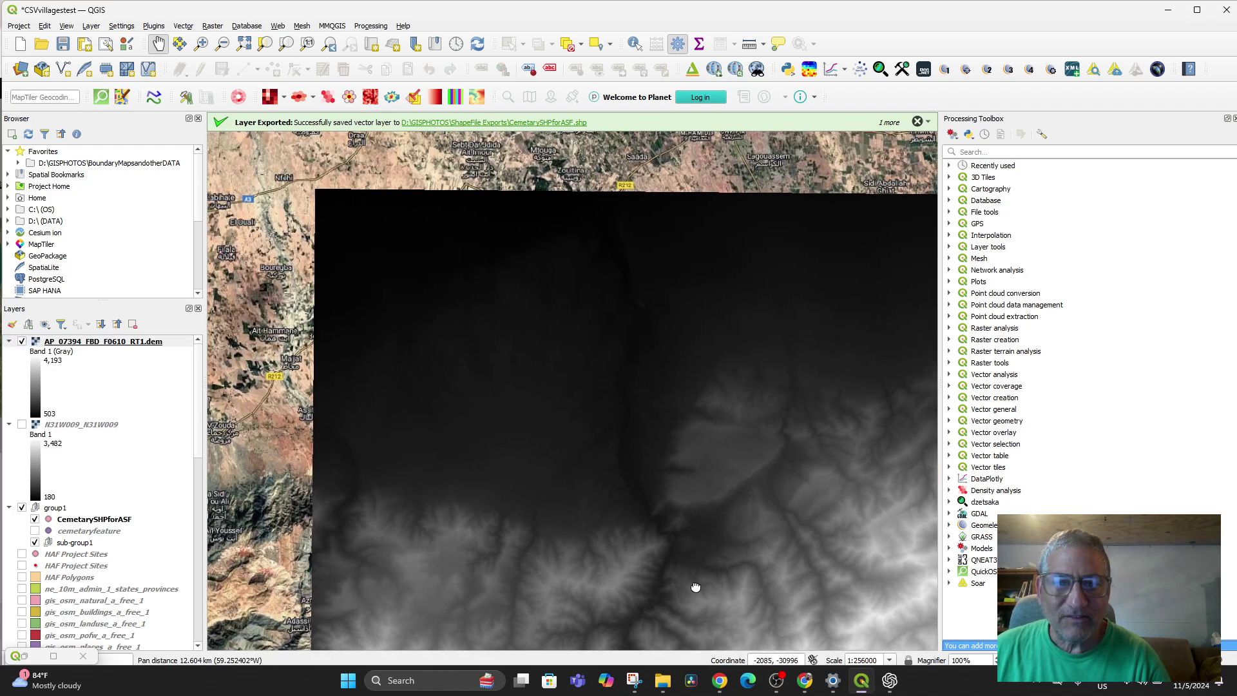
pyautogui.scroll(12, 604, 463)
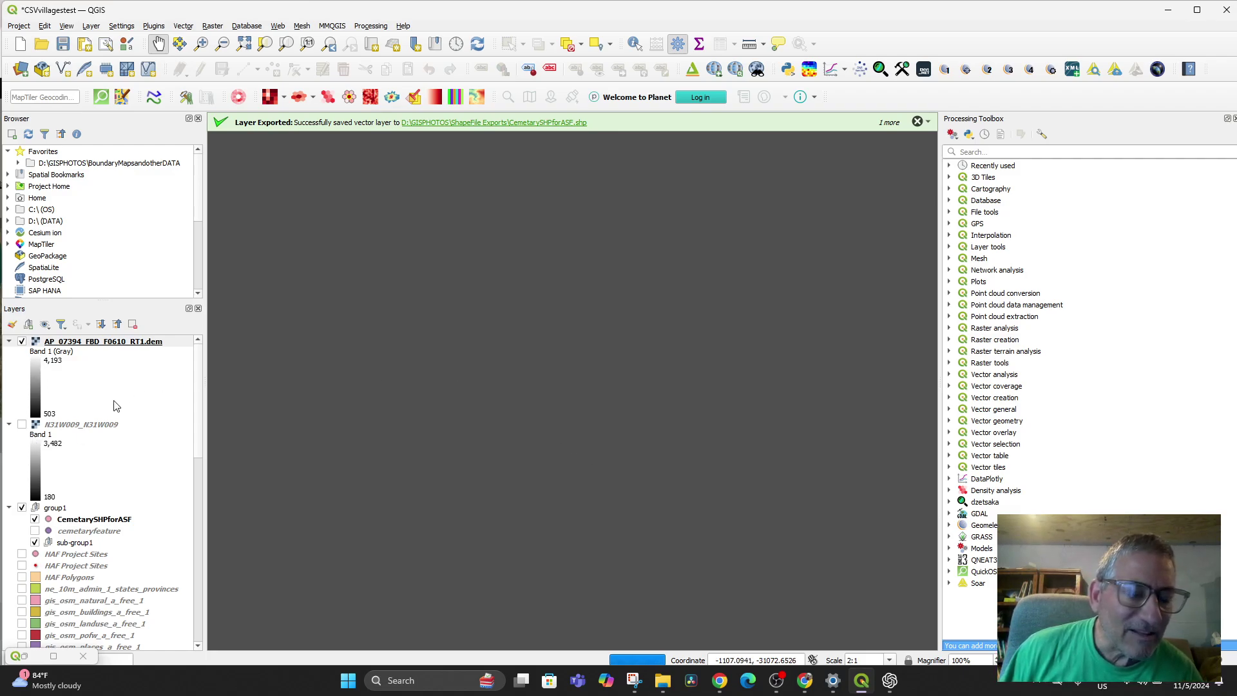
pyautogui.scroll(-6, 531, 317)
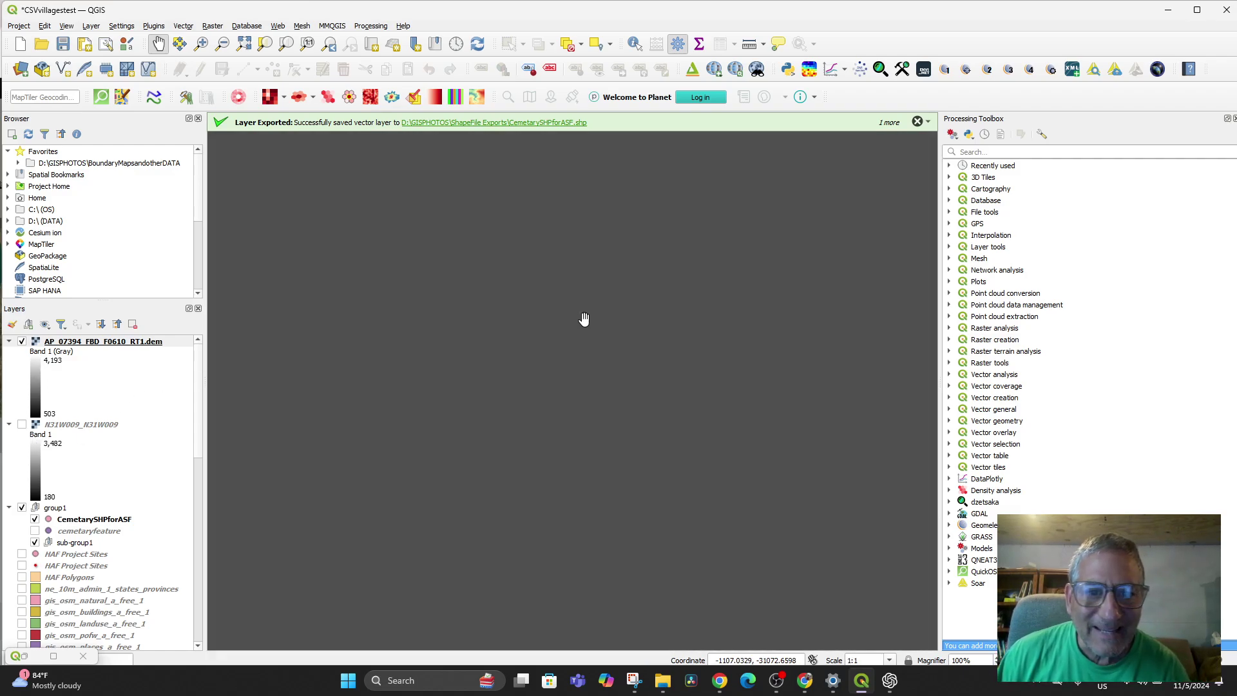
pyautogui.scroll(-10, 628, 367)
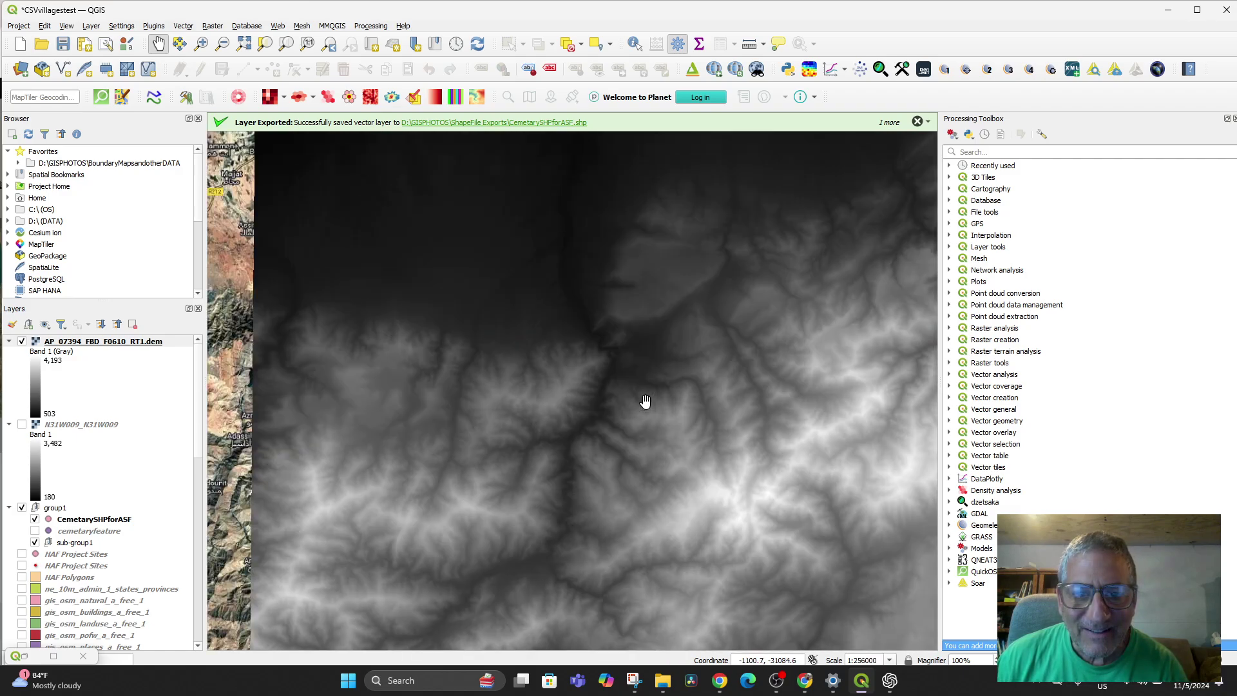
pyautogui.scroll(8, 644, 401)
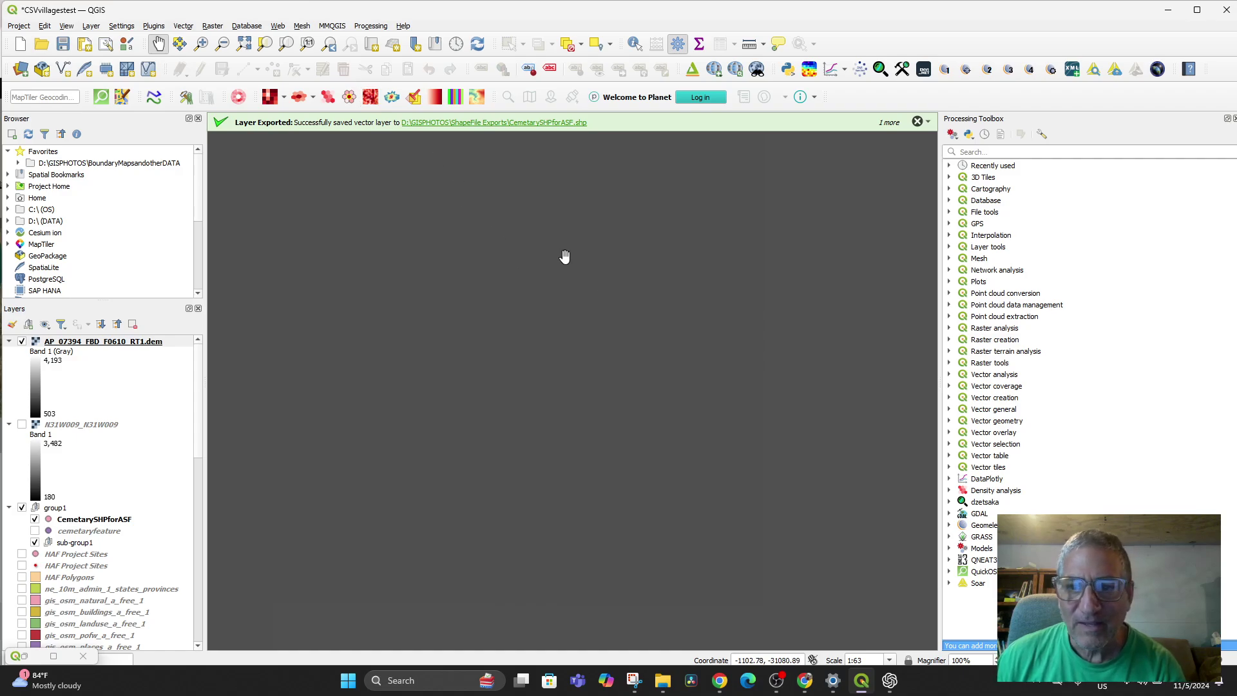
pyautogui.scroll(-11, 564, 256)
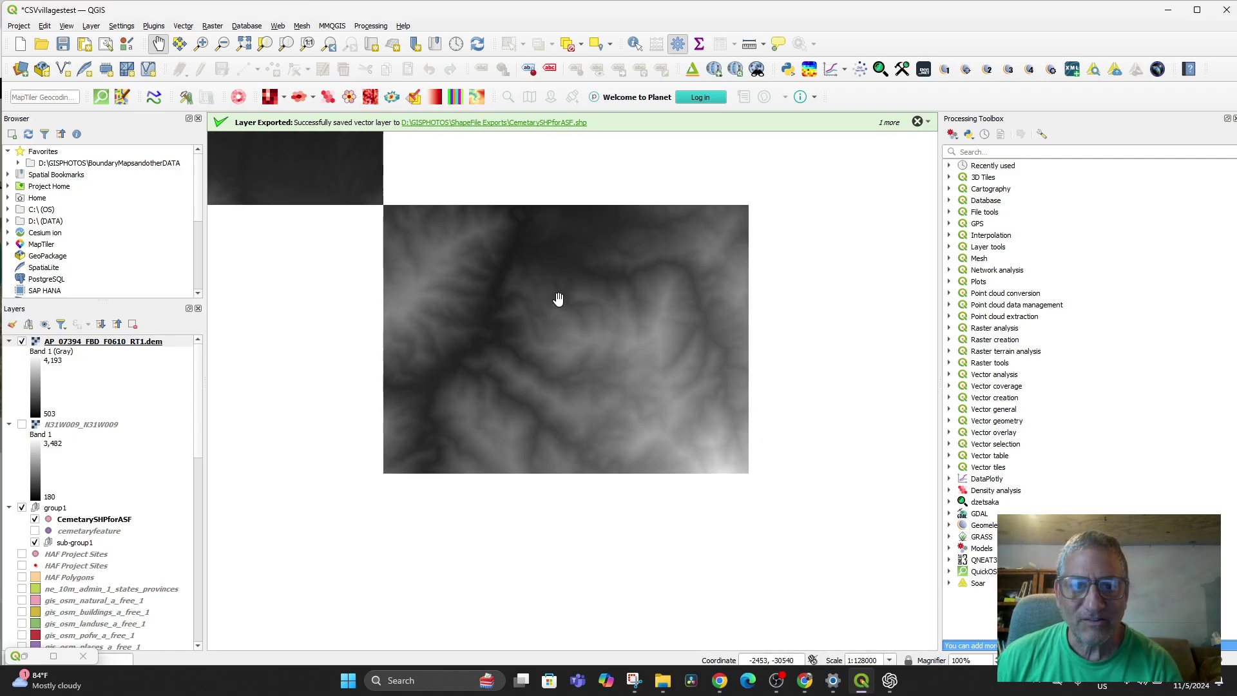
pyautogui.scroll(-3, 557, 298)
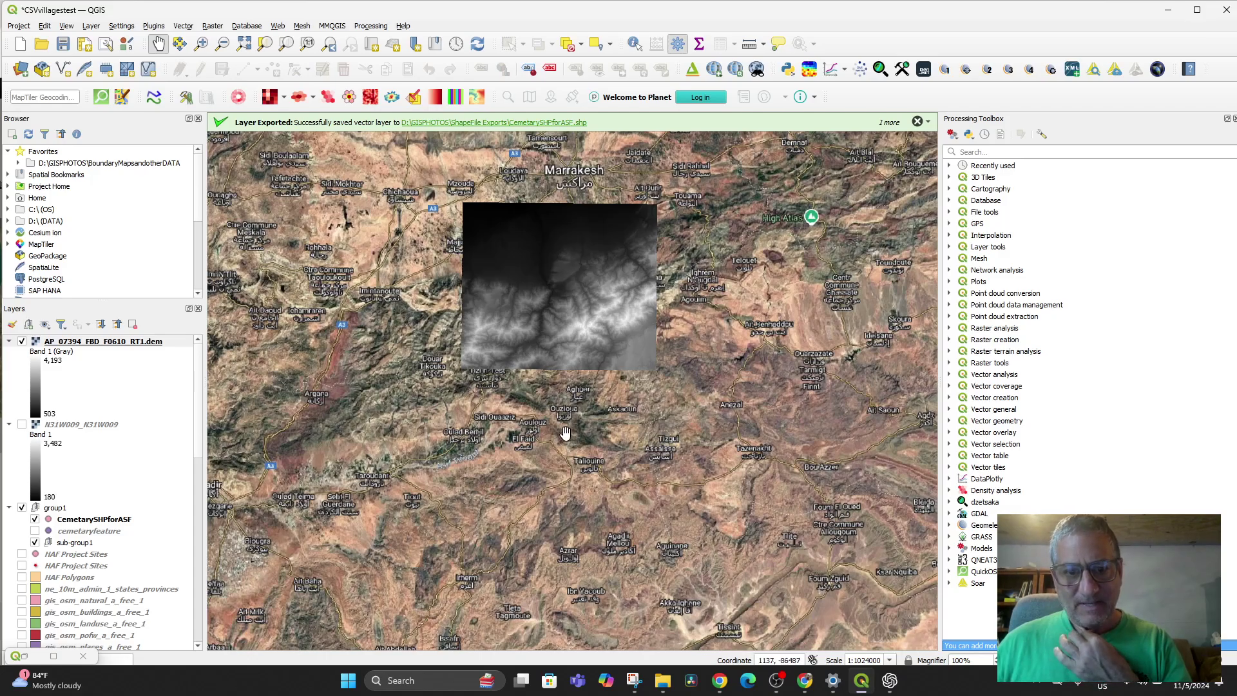
# Examine the ALOS PALSAR DEM's mountain terrain and its overall coverage south of Marrakesh against the satellite basemap.
pyautogui.moveTo(662, 441); pyautogui.dragTo(693, 554)
pyautogui.scroll(2, 671, 499)
pyautogui.scroll(-1, 855, 633)
pyautogui.scroll(1, 670, 520)
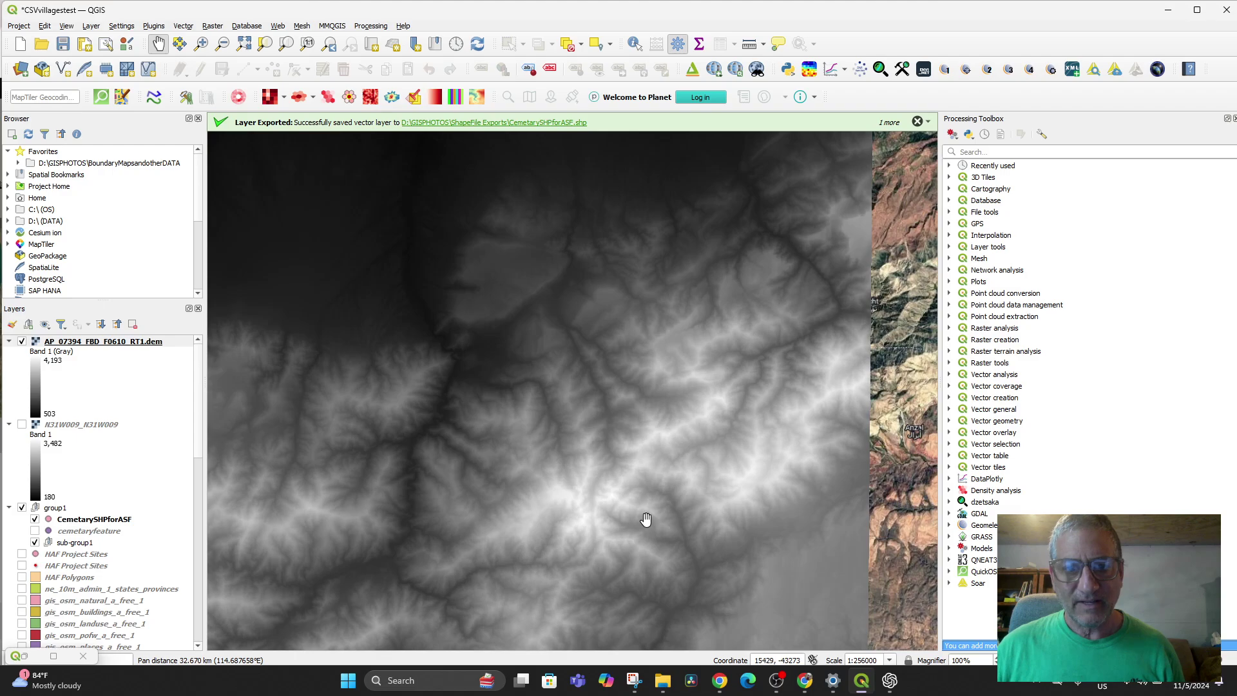
pyautogui.moveTo(645, 519); pyautogui.dragTo(729, 509)
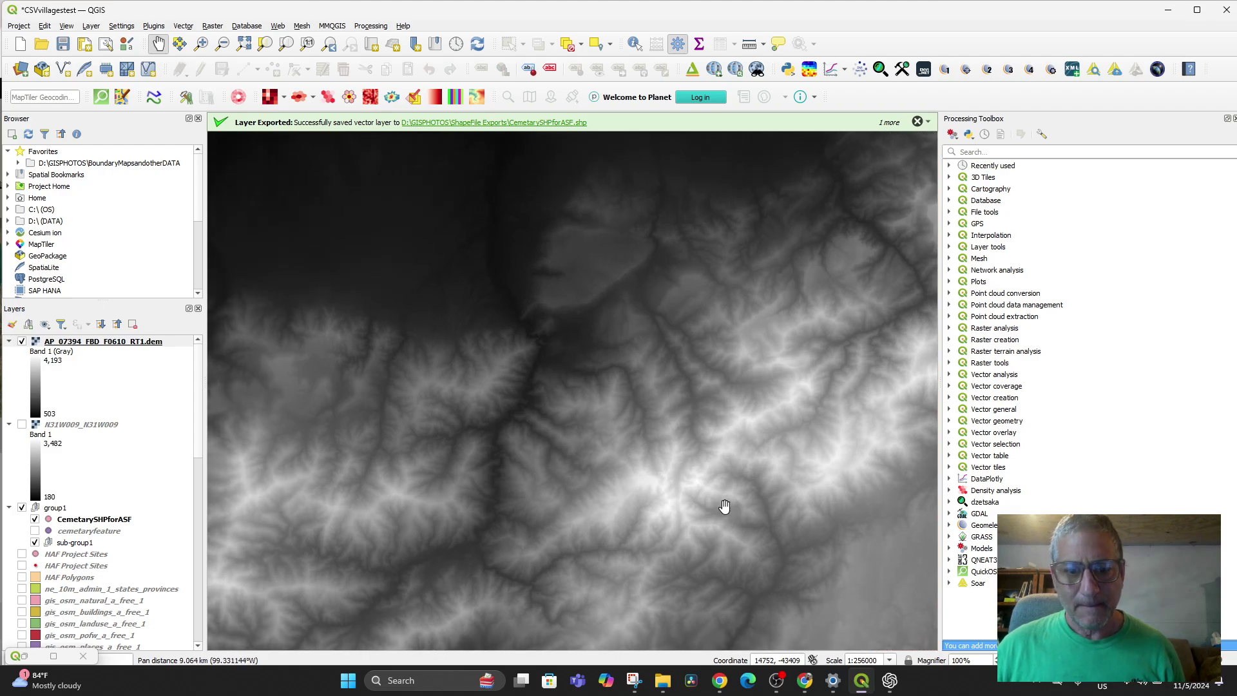
pyautogui.scroll(-1, 724, 507)
pyautogui.scroll(1, 723, 505)
pyautogui.scroll(-1, 696, 491)
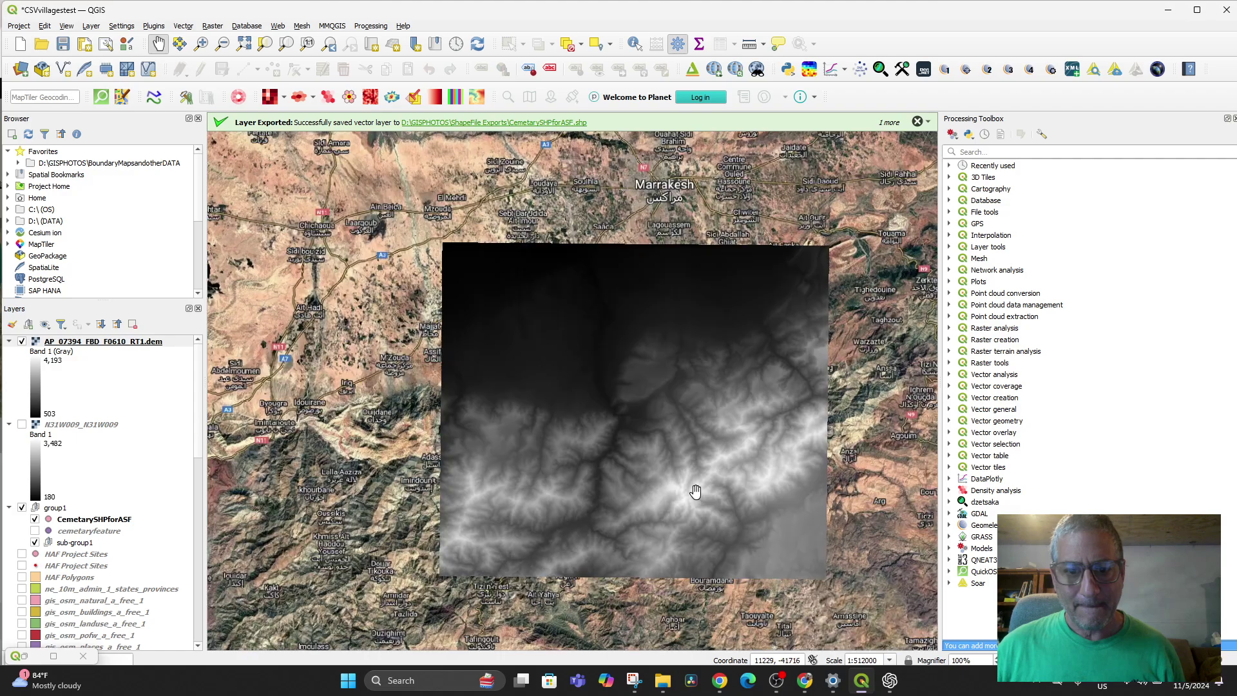
pyautogui.moveTo(663, 428); pyautogui.dragTo(650, 482)
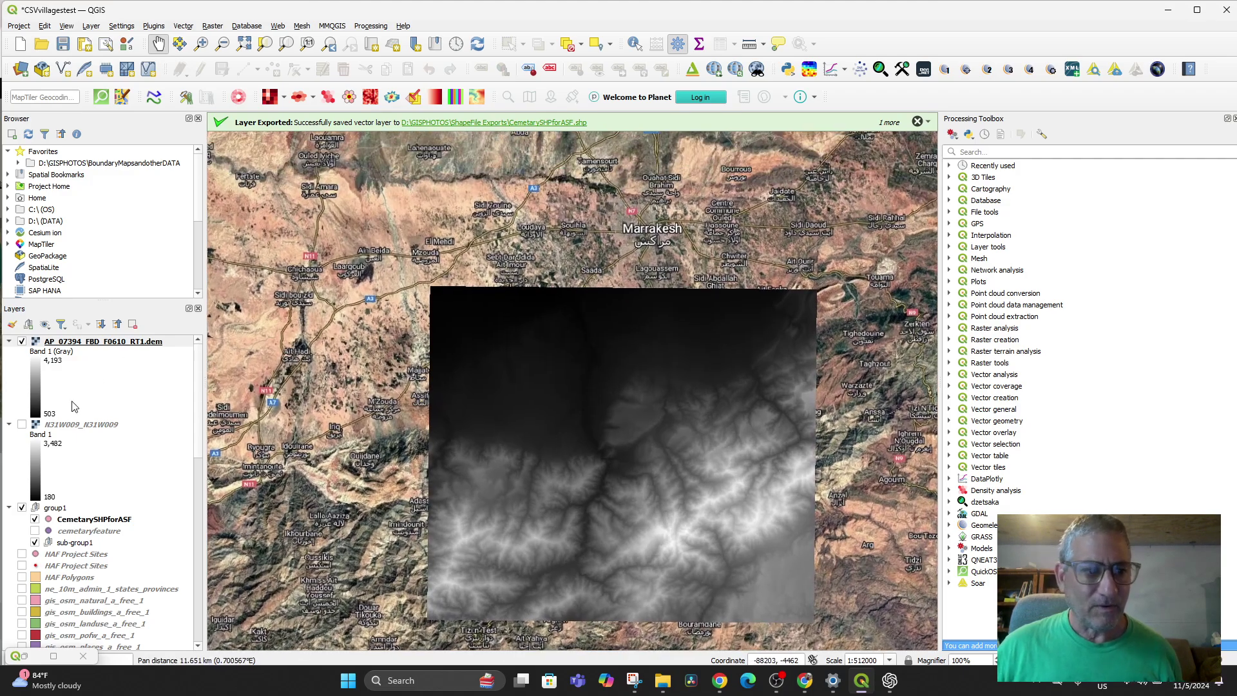
# Hide the ALOS PALSAR DEM and zoom to the CemetarySHPforASF layer at a map scale of 1:1000.
pyautogui.click(22, 341)
pyautogui.moveTo(517, 422); pyautogui.dragTo(473, 456)
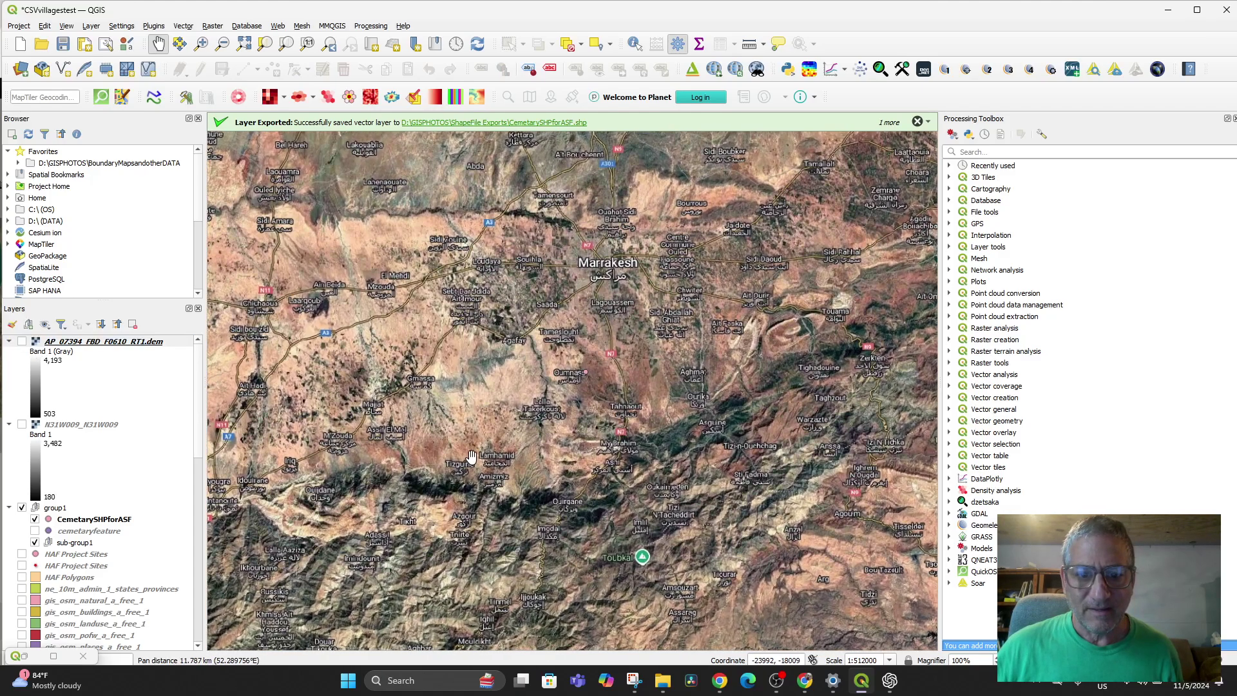
pyautogui.click(82, 521)
pyautogui.rightClick(82, 520)
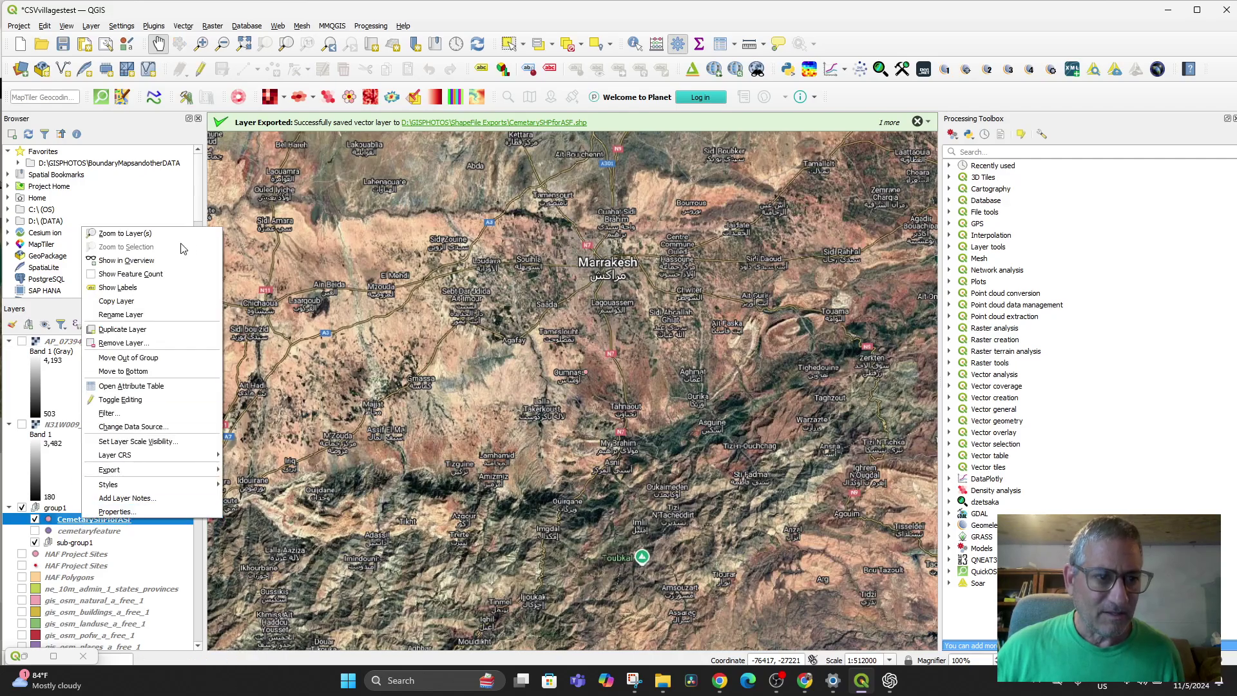
pyautogui.click(138, 236)
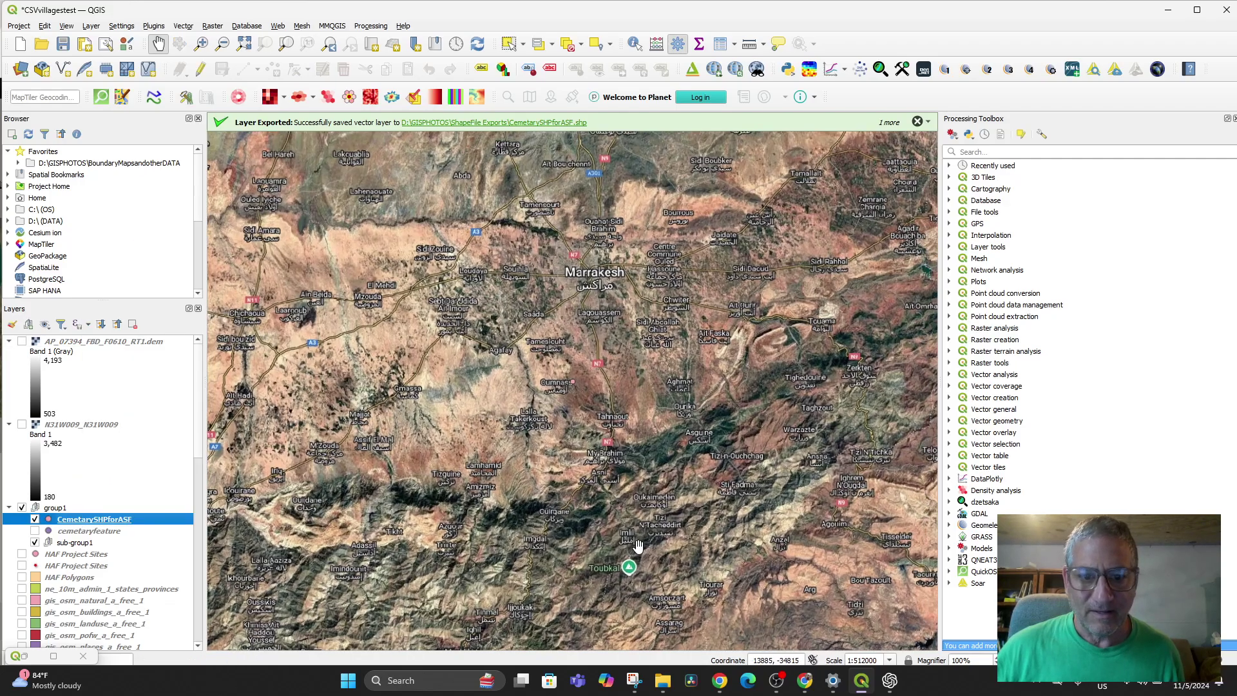
pyautogui.moveTo(889, 680)
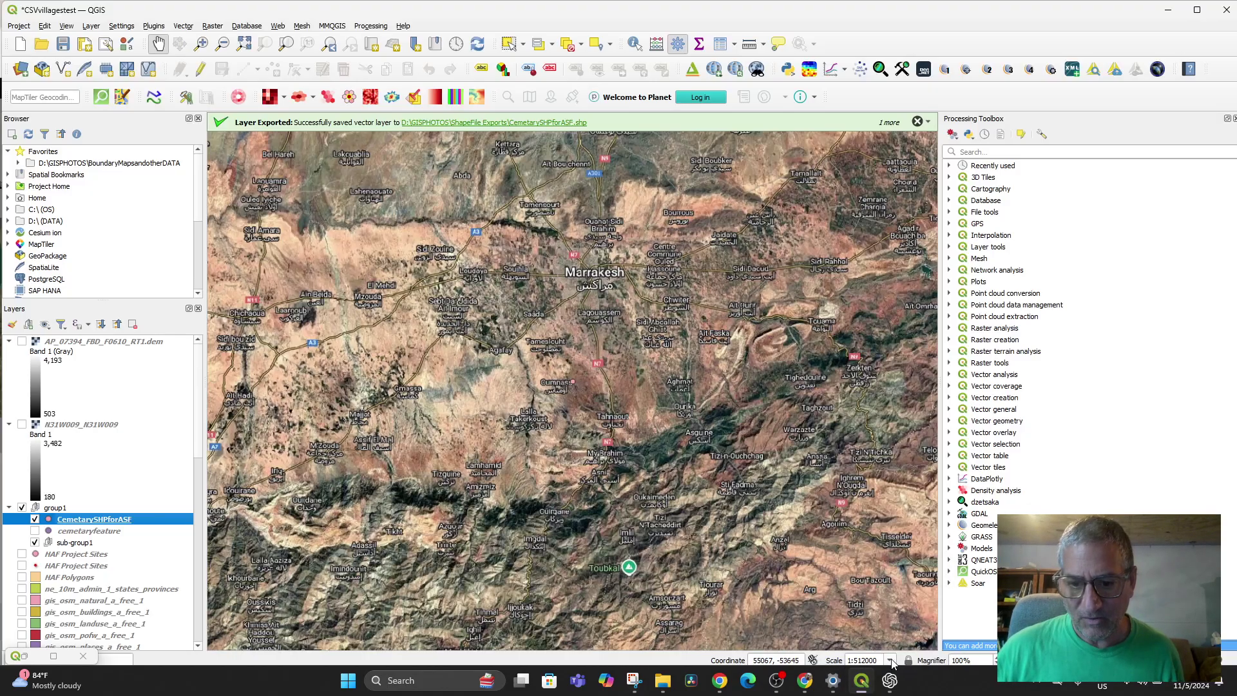
pyautogui.click(891, 660)
pyautogui.click(860, 649)
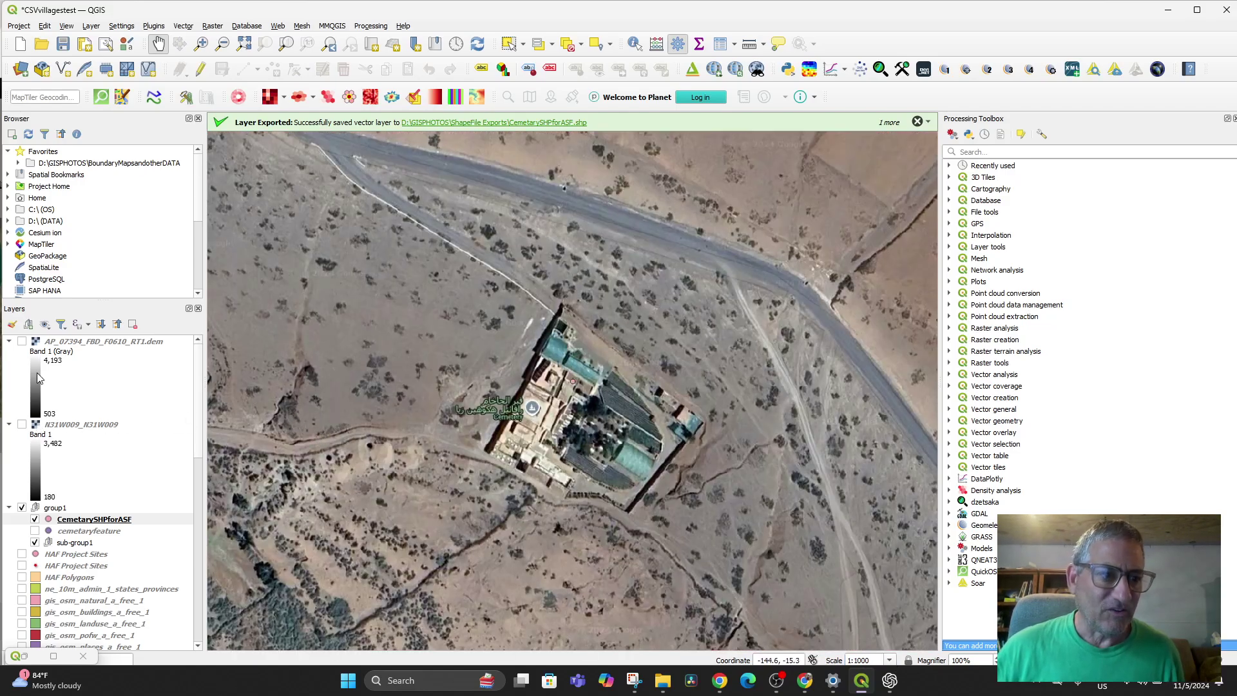
# Show the ALOS PALSAR DEM again and set up a map image export using the map canvas extent.
pyautogui.click(22, 343)
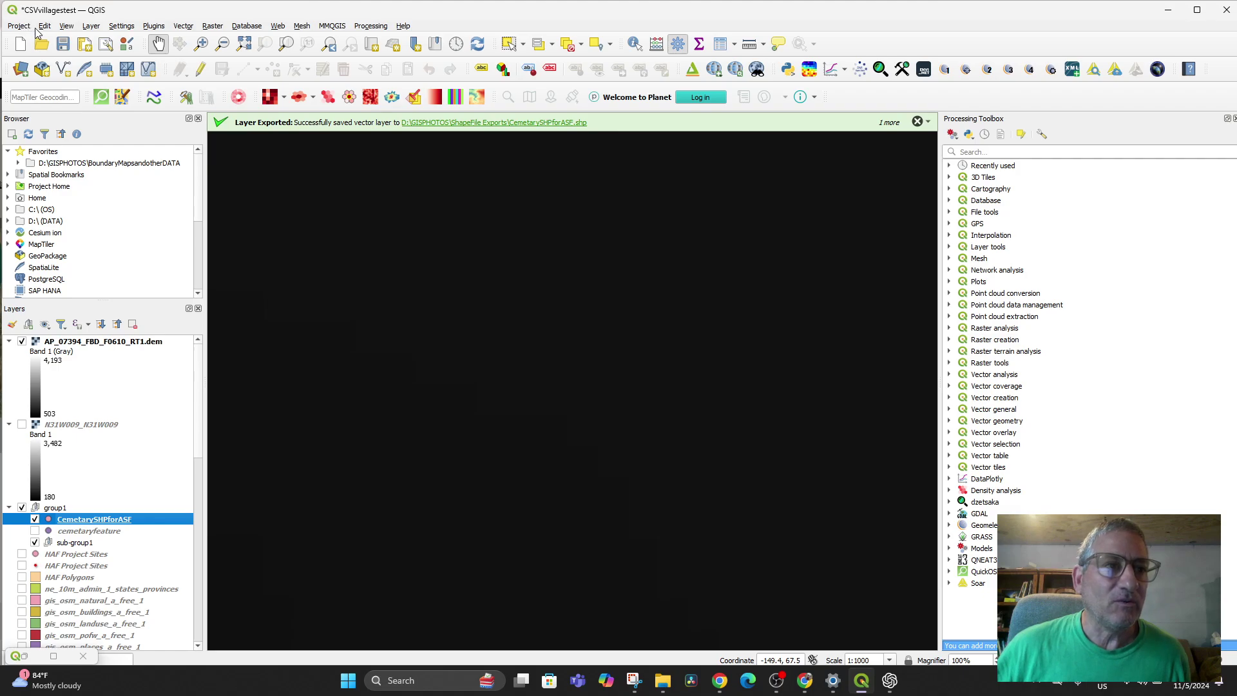
pyautogui.click(67, 342)
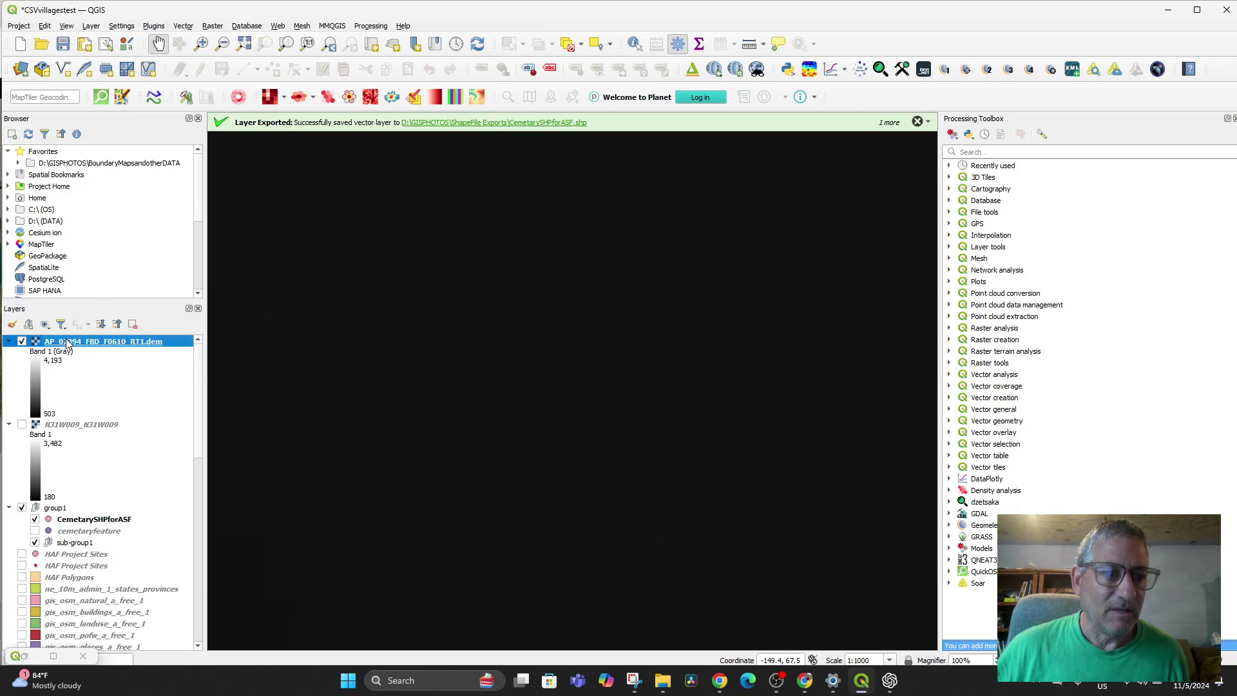
pyautogui.click(19, 26)
pyautogui.moveTo(87, 207)
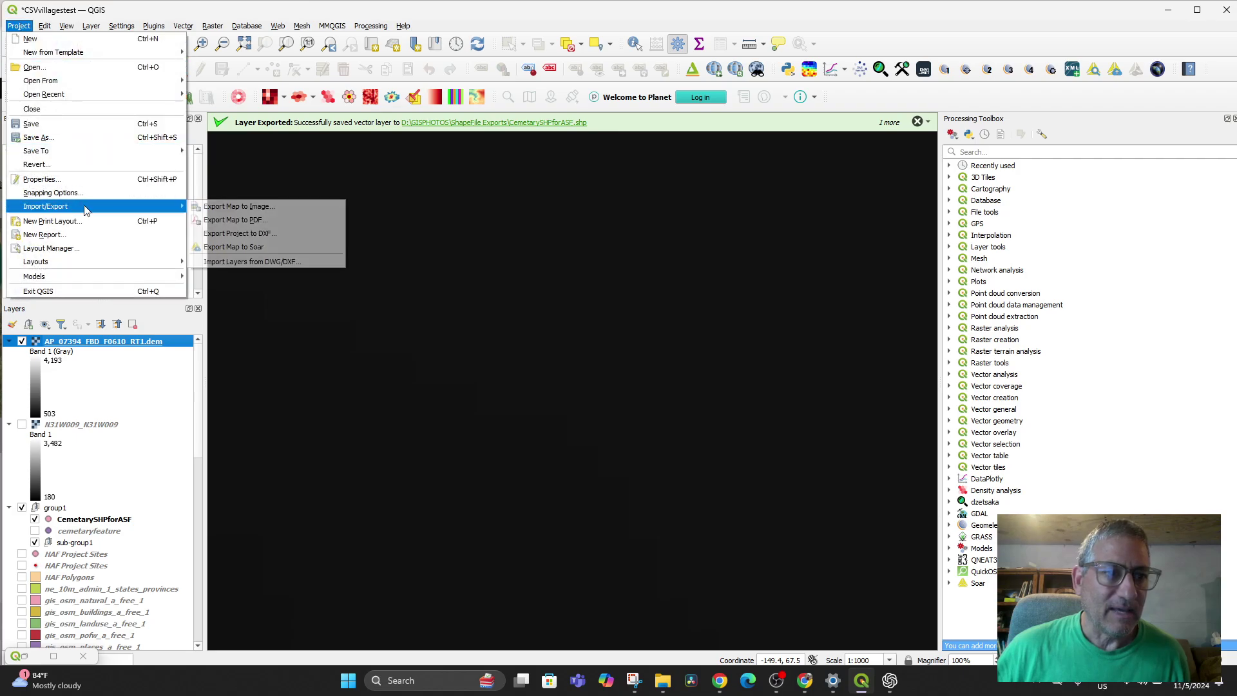
pyautogui.click(269, 209)
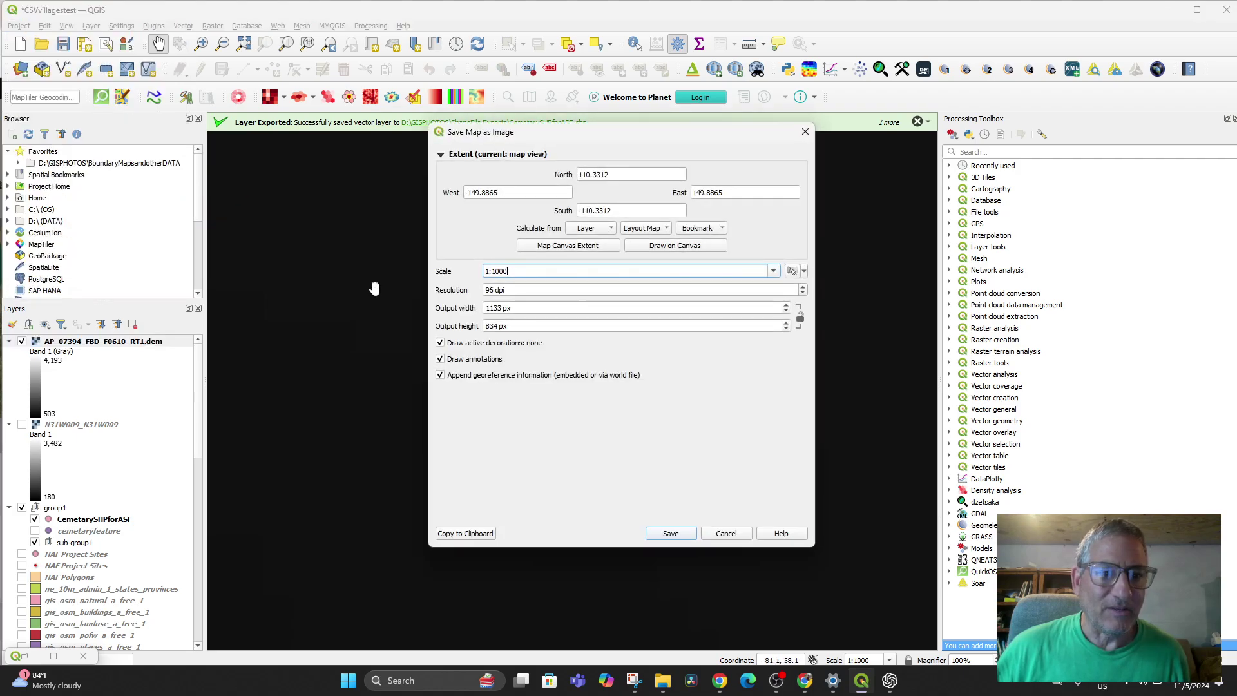
pyautogui.click(552, 250)
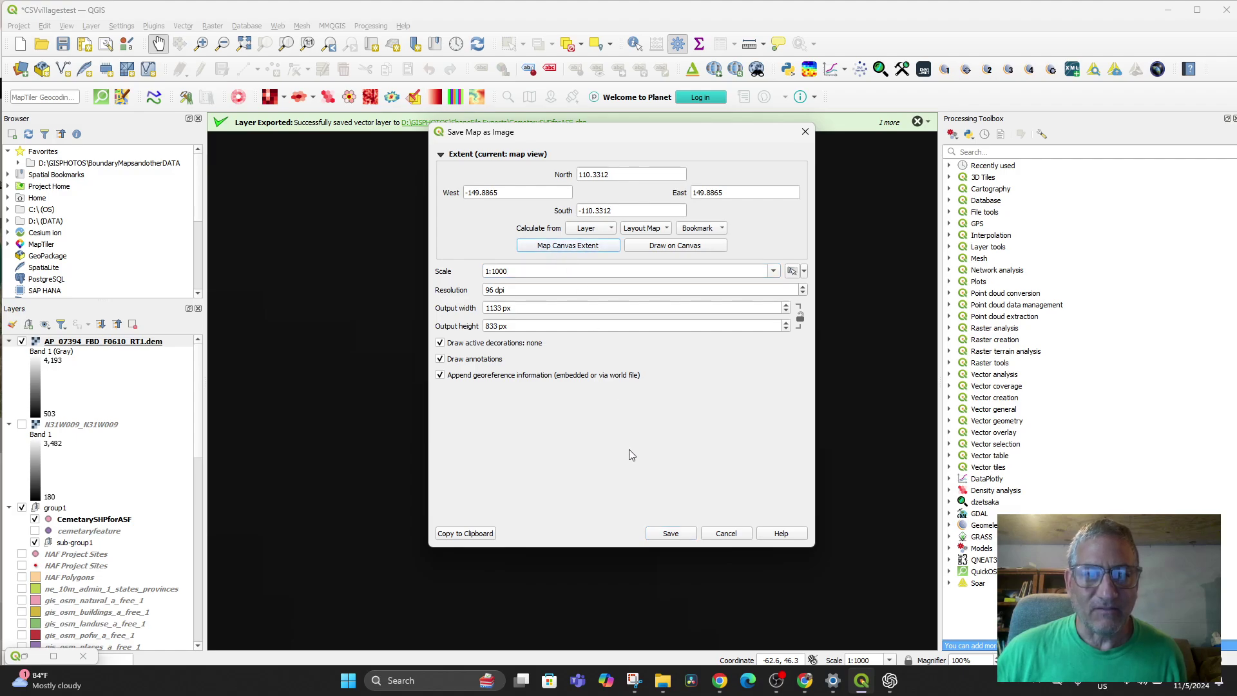
pyautogui.click(570, 292)
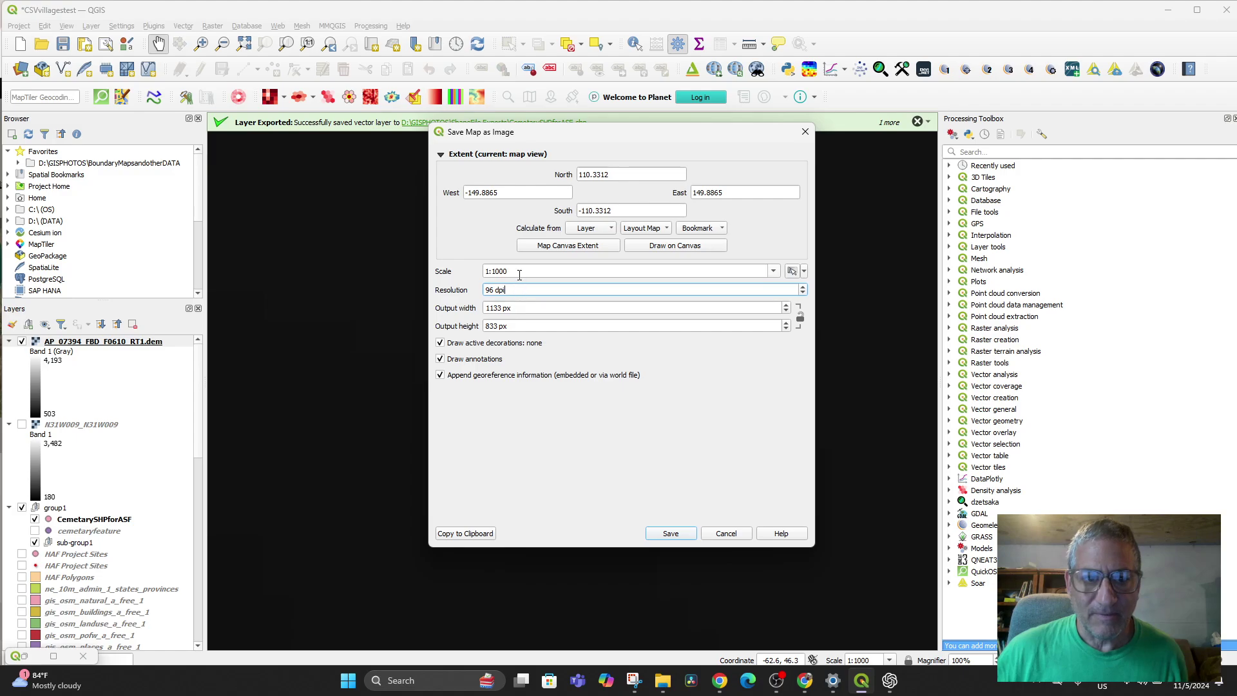
# Save the DEM map image as the PNG AOSPALSARCemetaryDEM in the GISPHOTOS > ShapeFile Exports folder.
pyautogui.click(671, 533)
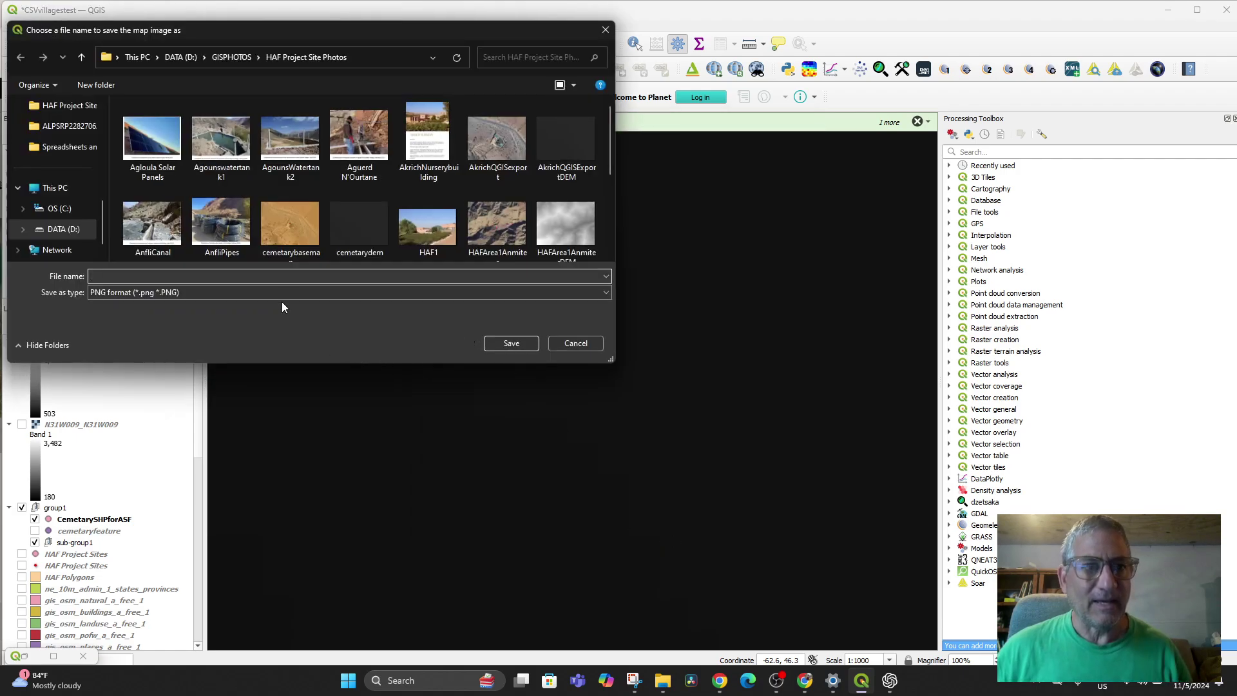
pyautogui.click(232, 57)
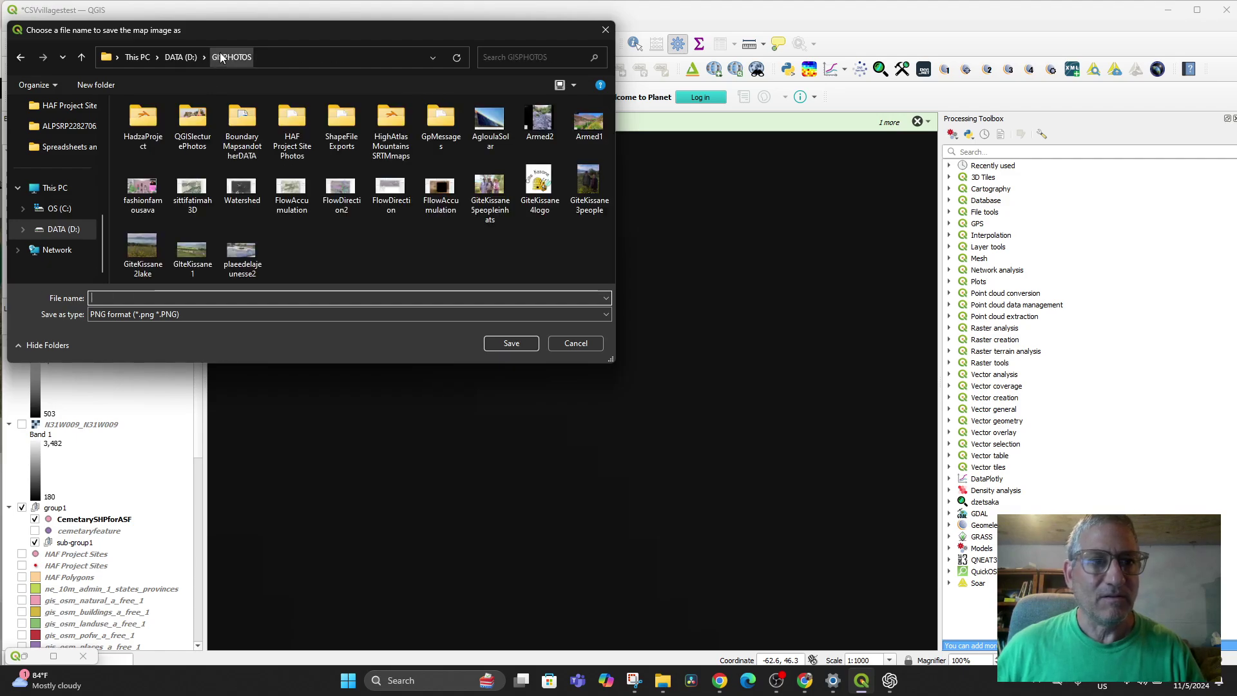
pyautogui.doubleClick(340, 126)
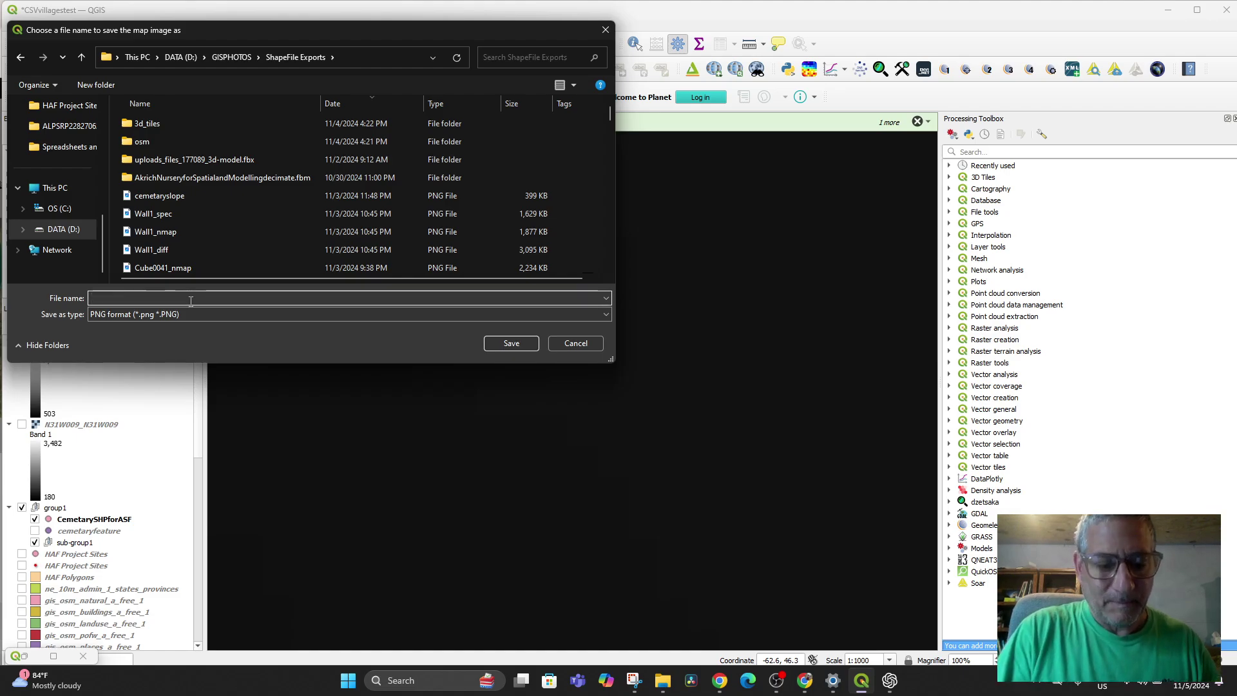
pyautogui.write('AO')
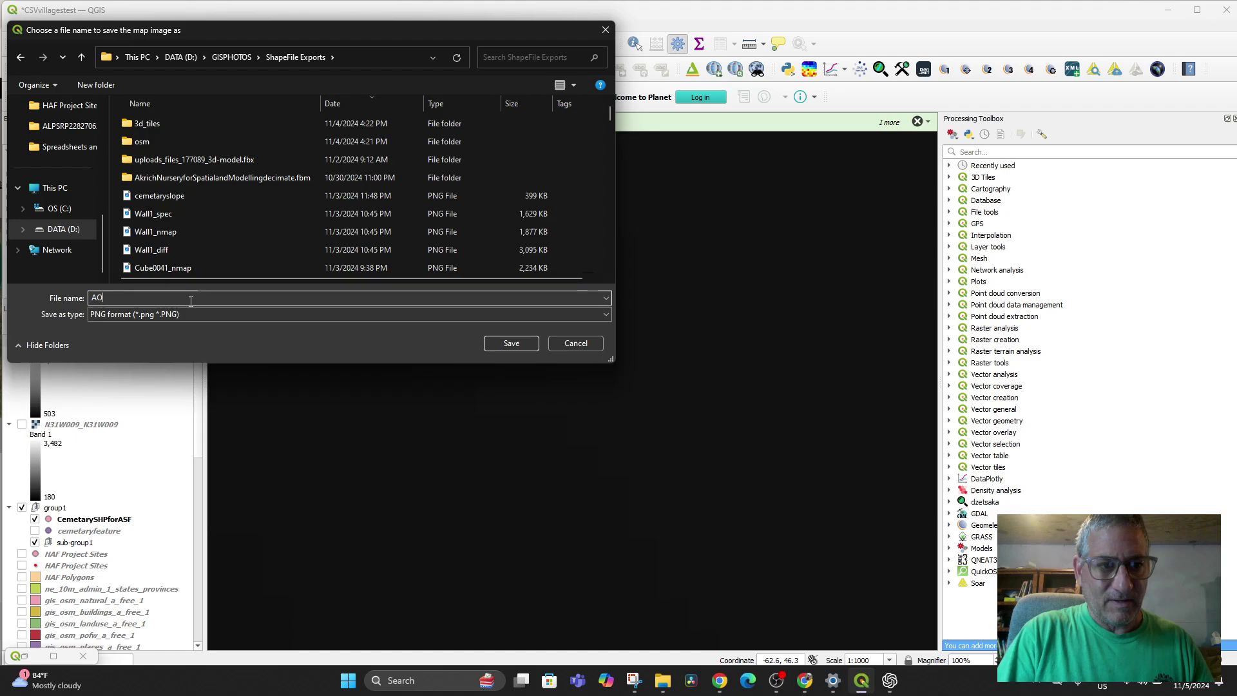
pyautogui.write('A')
pyautogui.press('BackSpace')
pyautogui.write('SPALSAR')
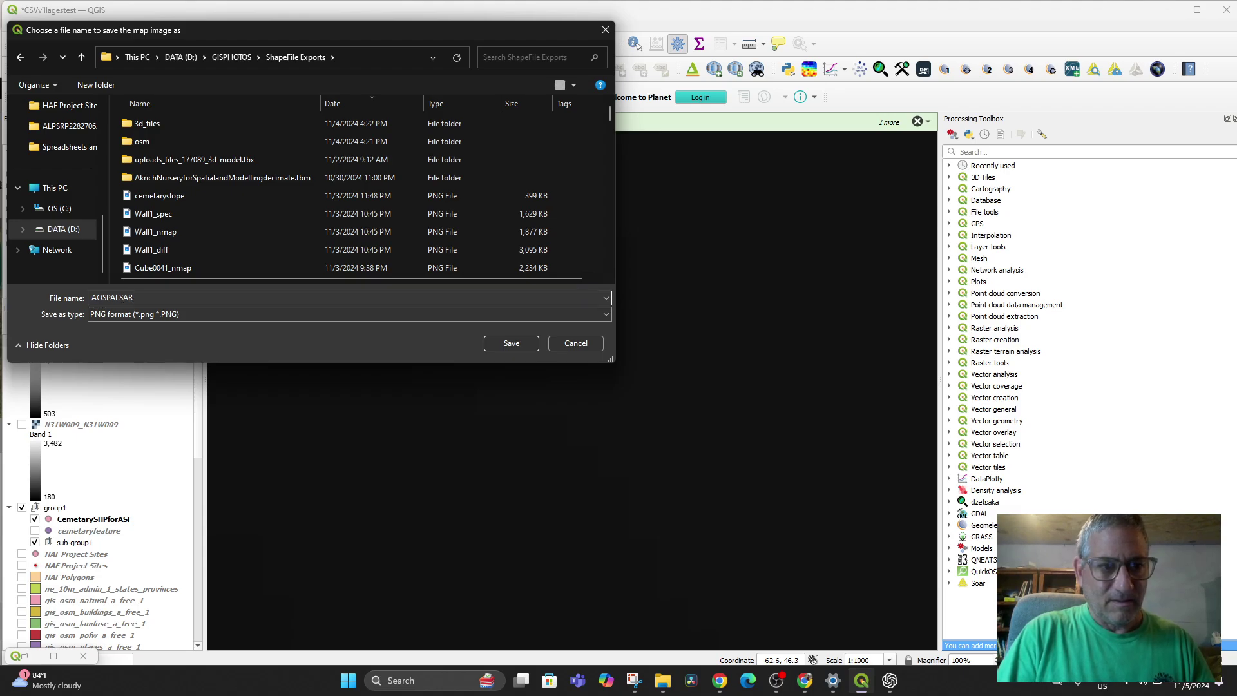
pyautogui.write('Cemetary')
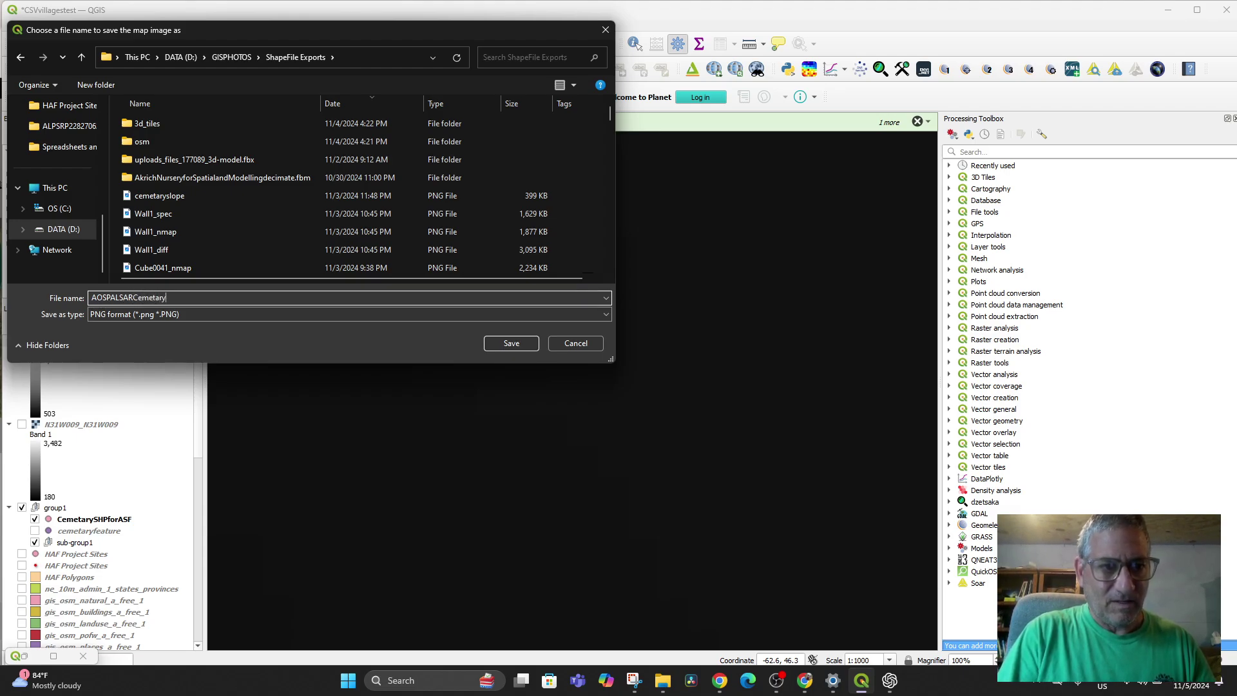
pyautogui.write('DEM1')
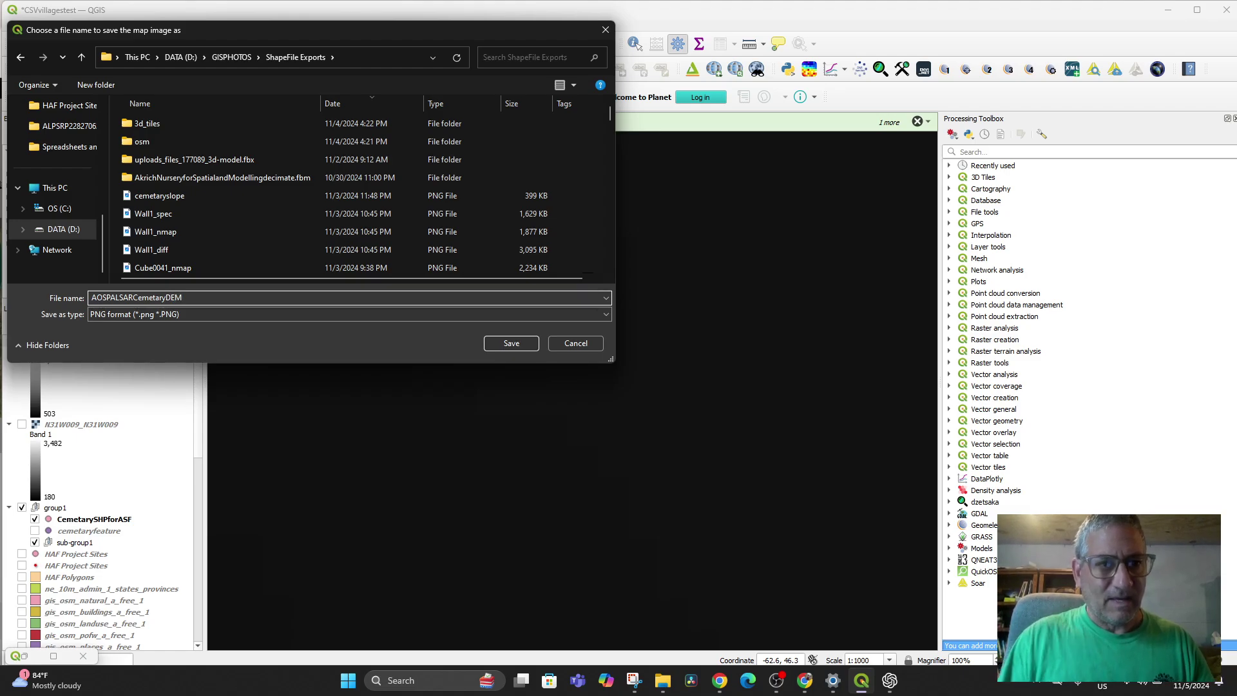
pyautogui.click(511, 343)
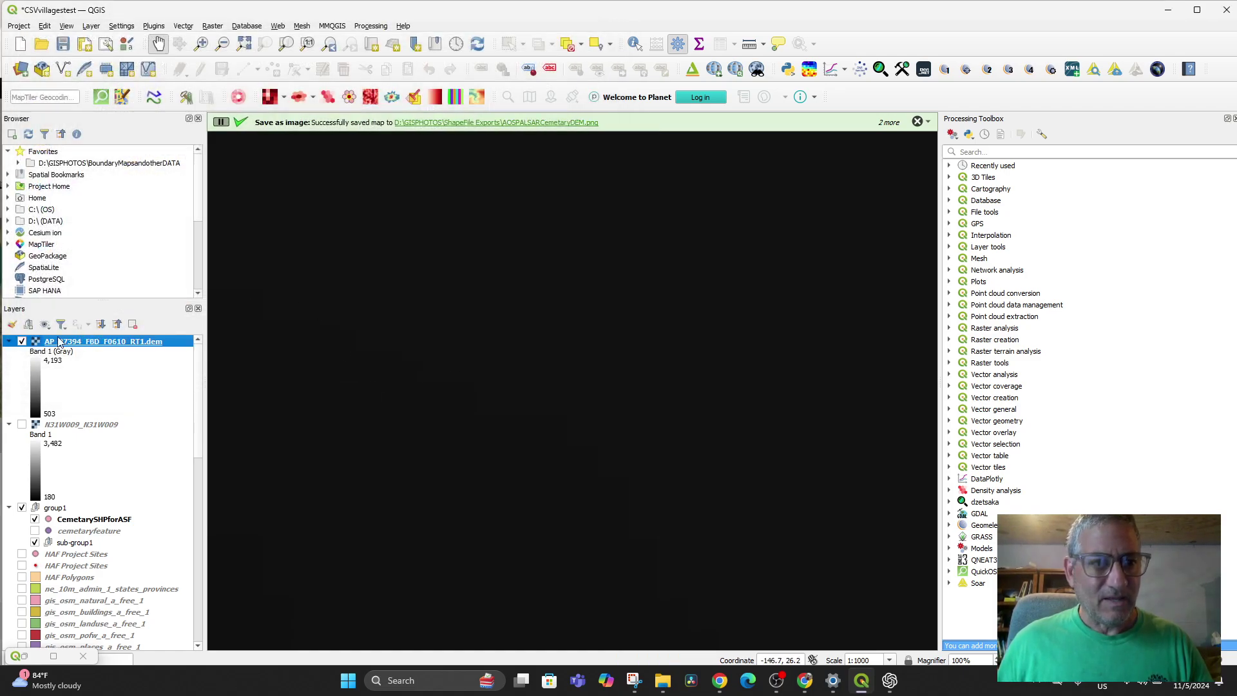
# Hide the ALOS PALSAR DEM and CemetarySHPforASF layers and switch the basemap from Google Hybrid to Google Satellite.
pyautogui.click(21, 342)
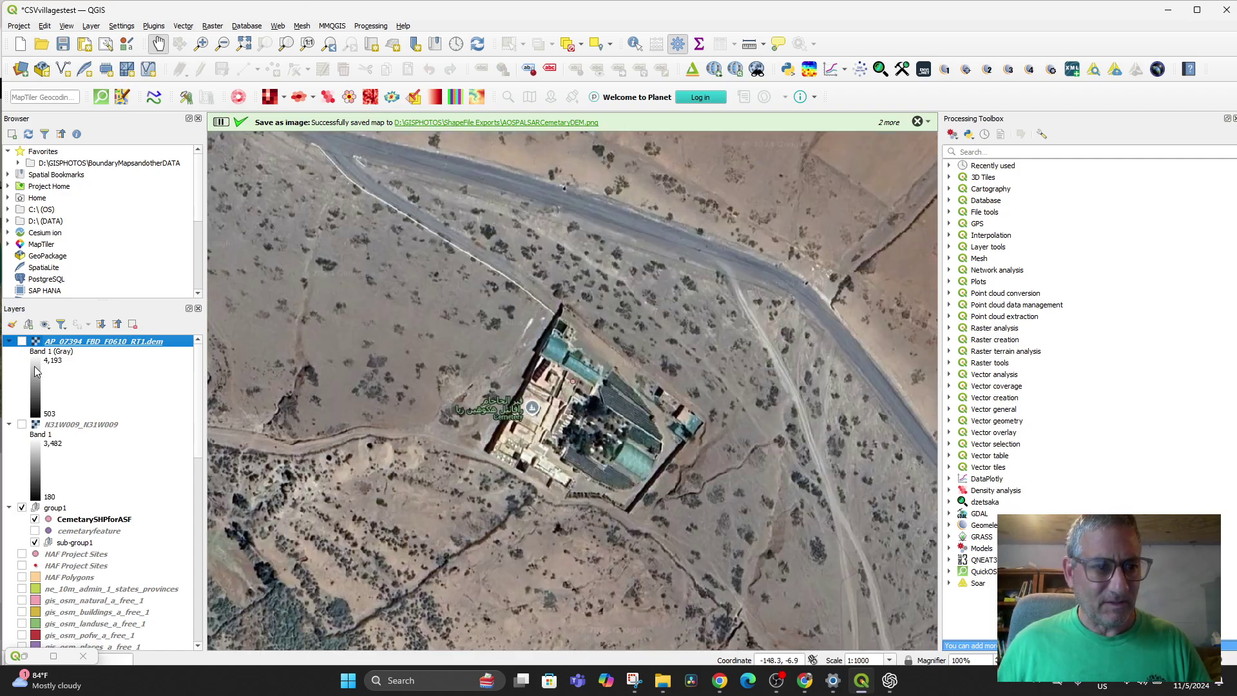
pyautogui.scroll(-10, 168, 464)
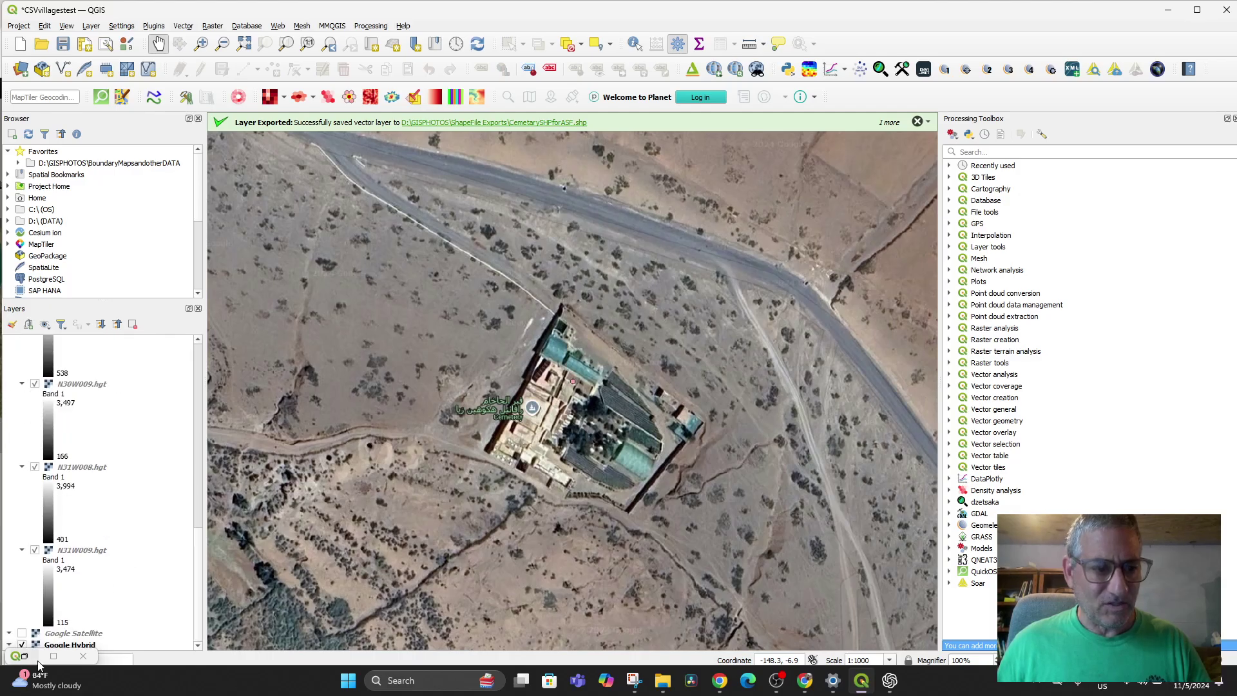
pyautogui.click(21, 634)
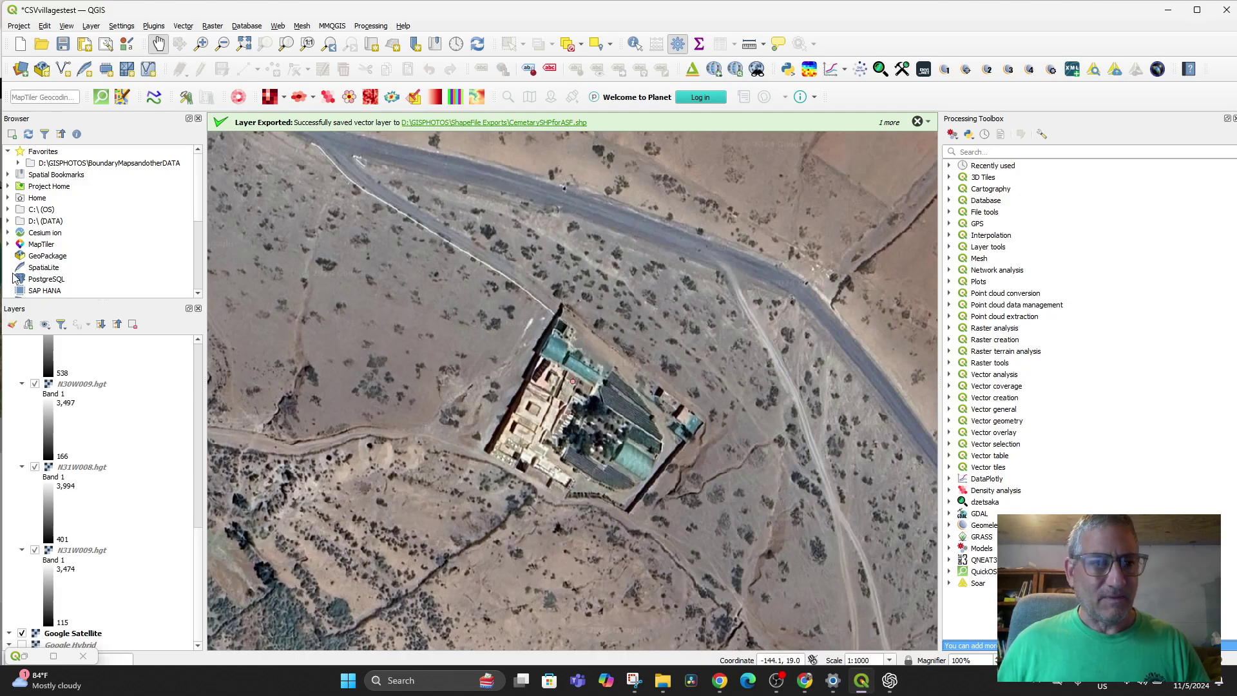
pyautogui.scroll(8, 90, 358)
pyautogui.scroll(7, 90, 358)
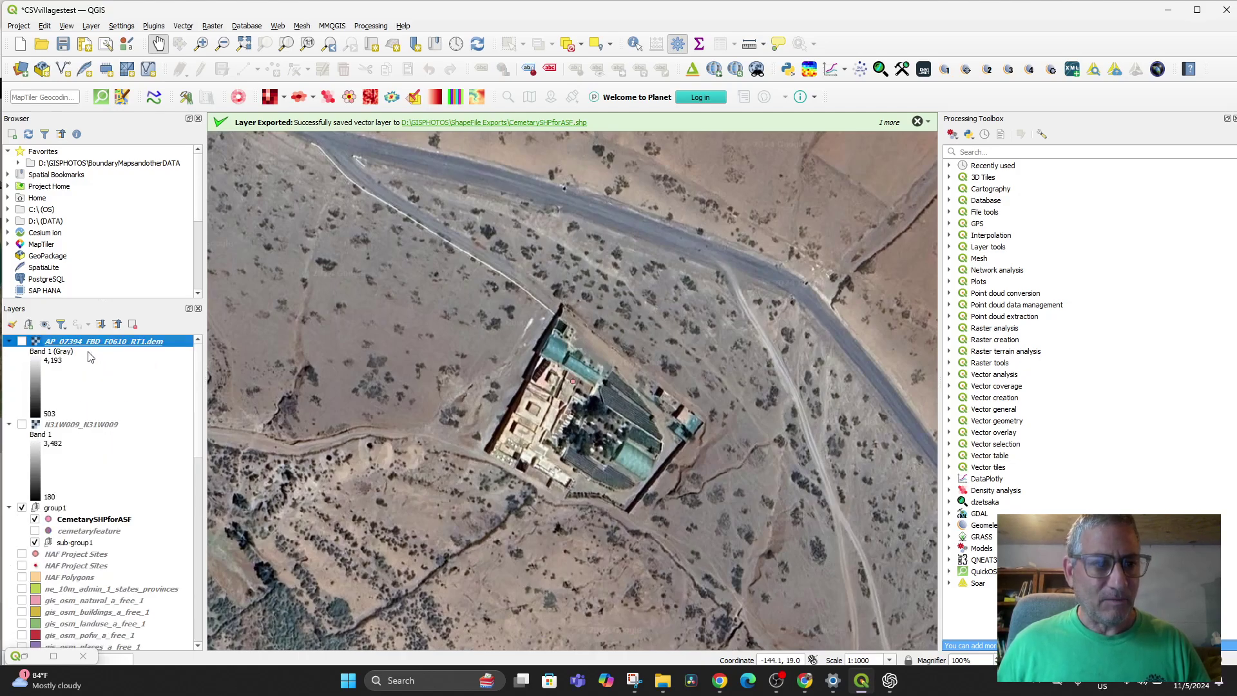
pyautogui.click(34, 519)
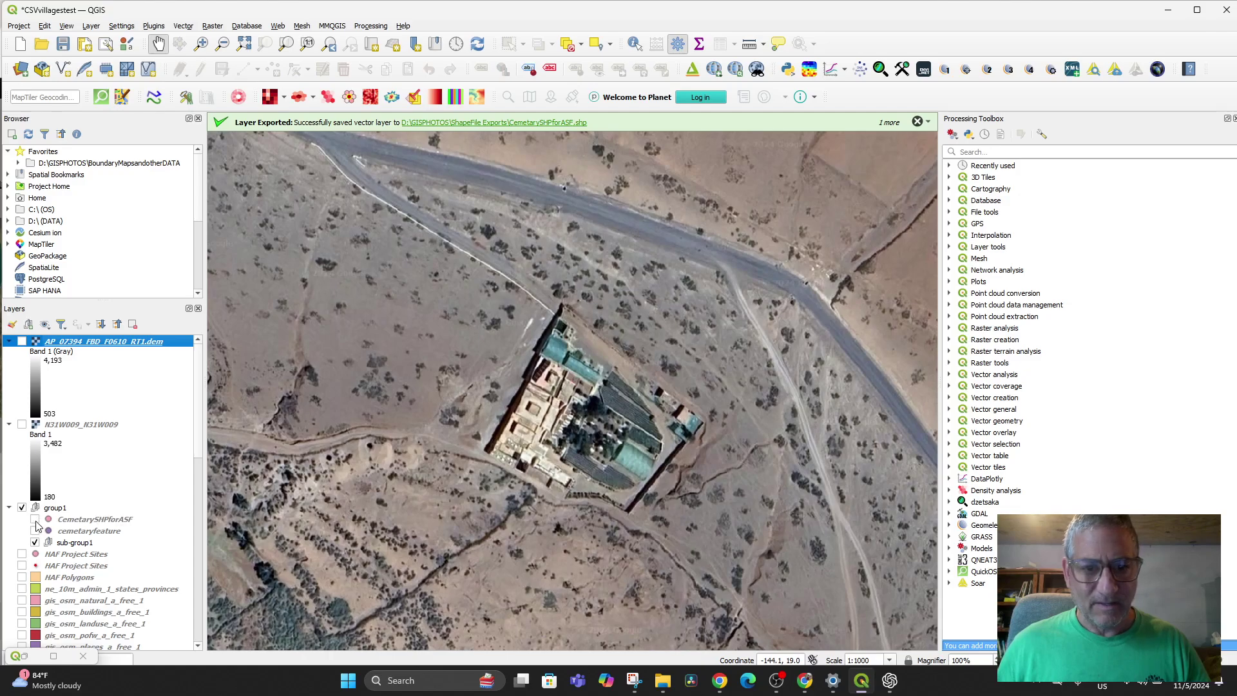
# Export the satellite map at the map canvas extent as the PNG AOLPALSARCemetaryGoogleSatellite in ShapeFile Exports.
pyautogui.click(18, 28)
pyautogui.moveTo(103, 207)
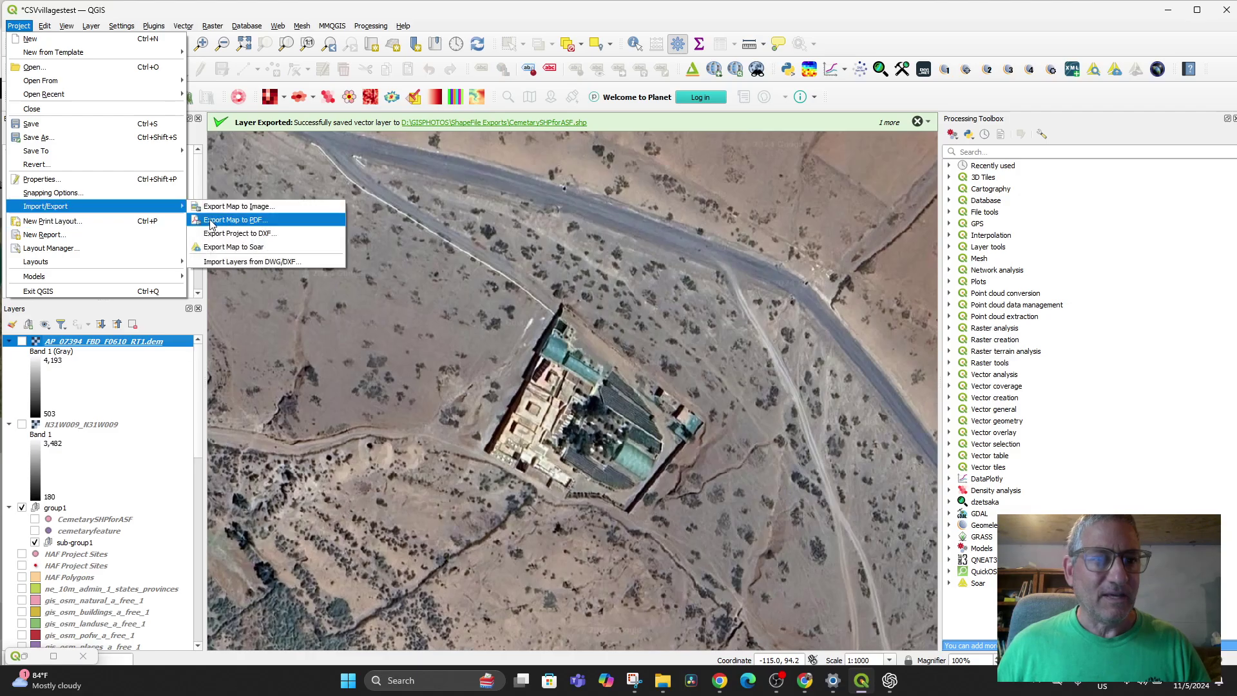
pyautogui.click(238, 207)
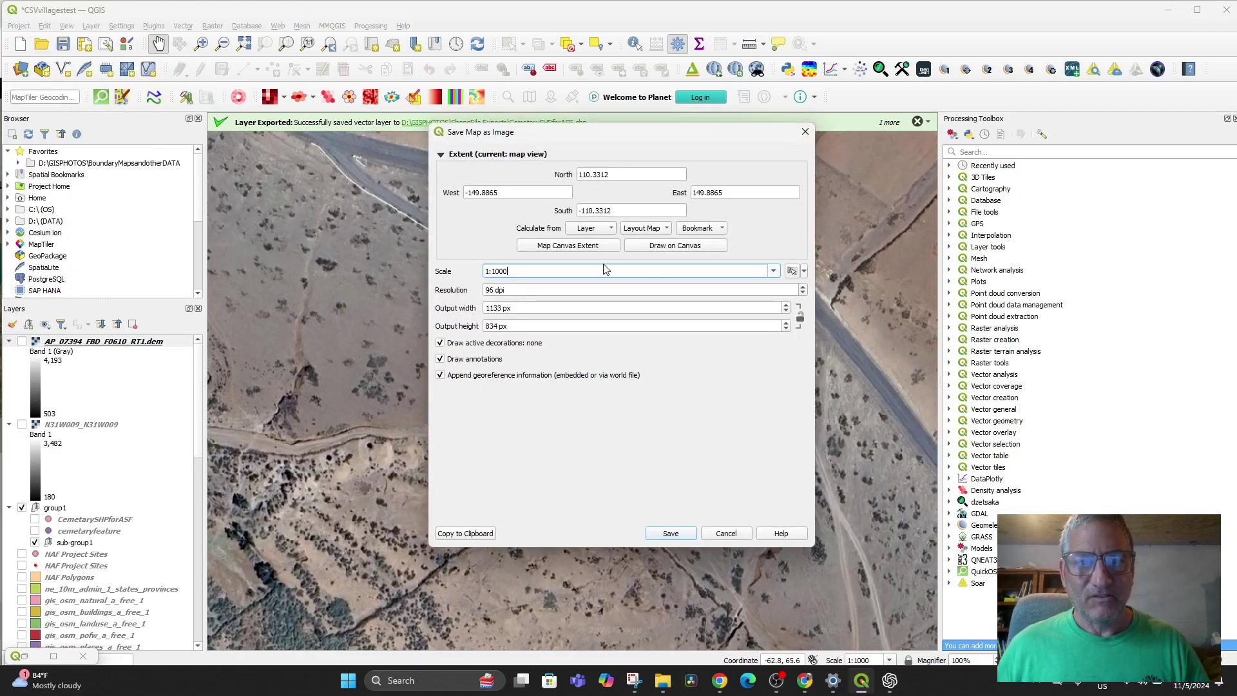
pyautogui.click(557, 247)
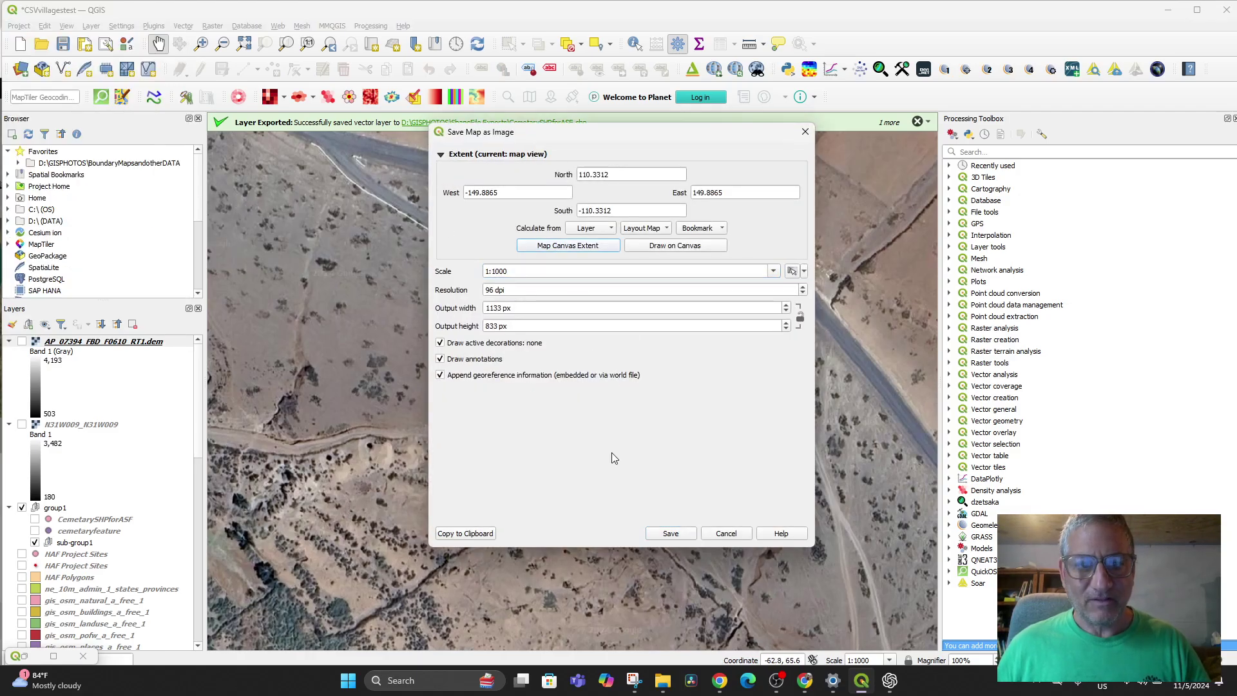
pyautogui.click(671, 534)
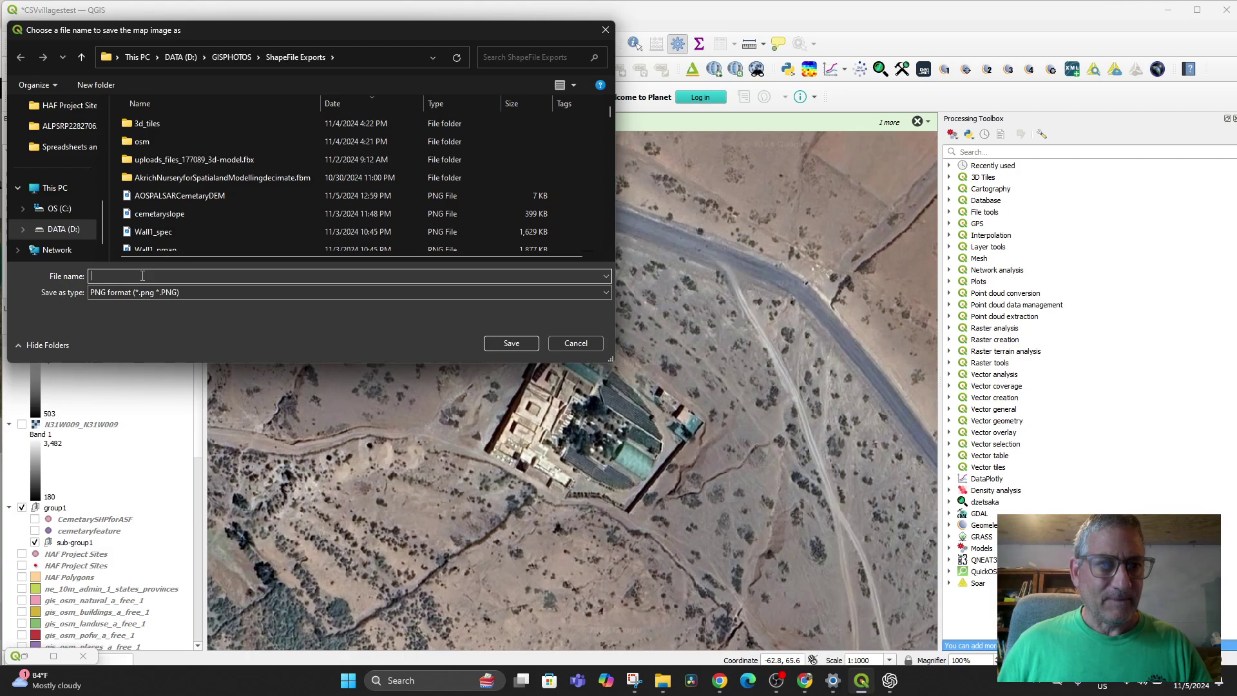
pyautogui.write('AOLPALSARCemetaryGo')
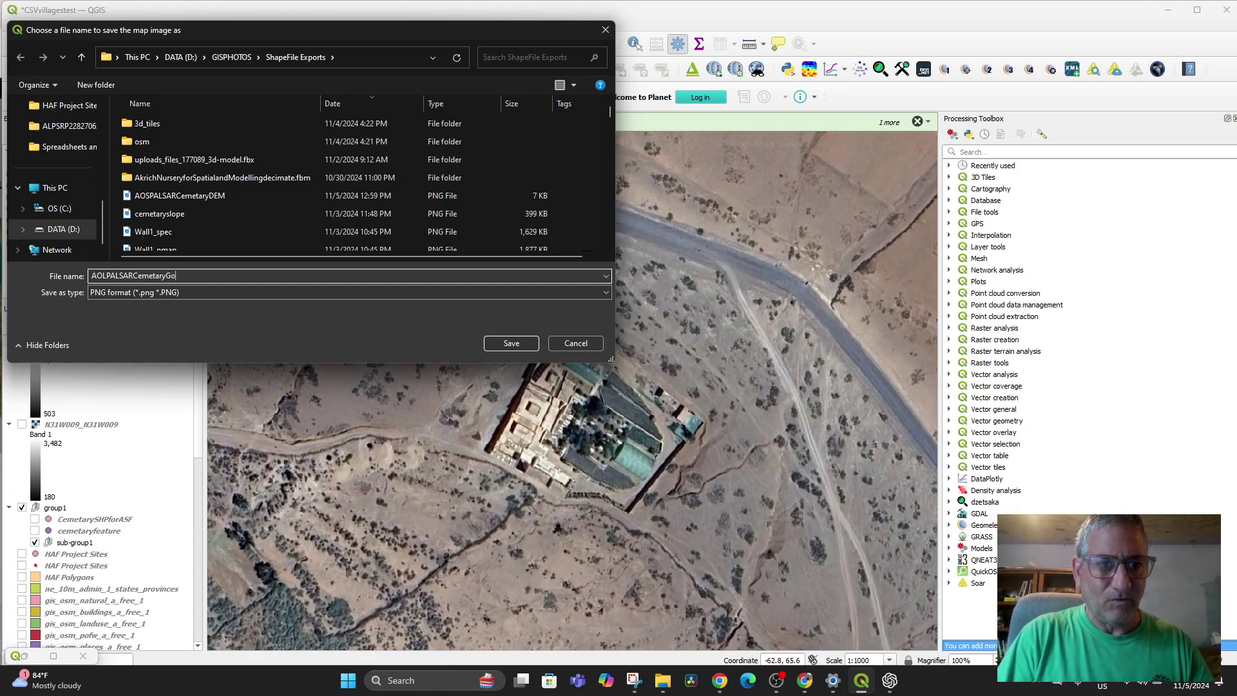
pyautogui.write('tellite')
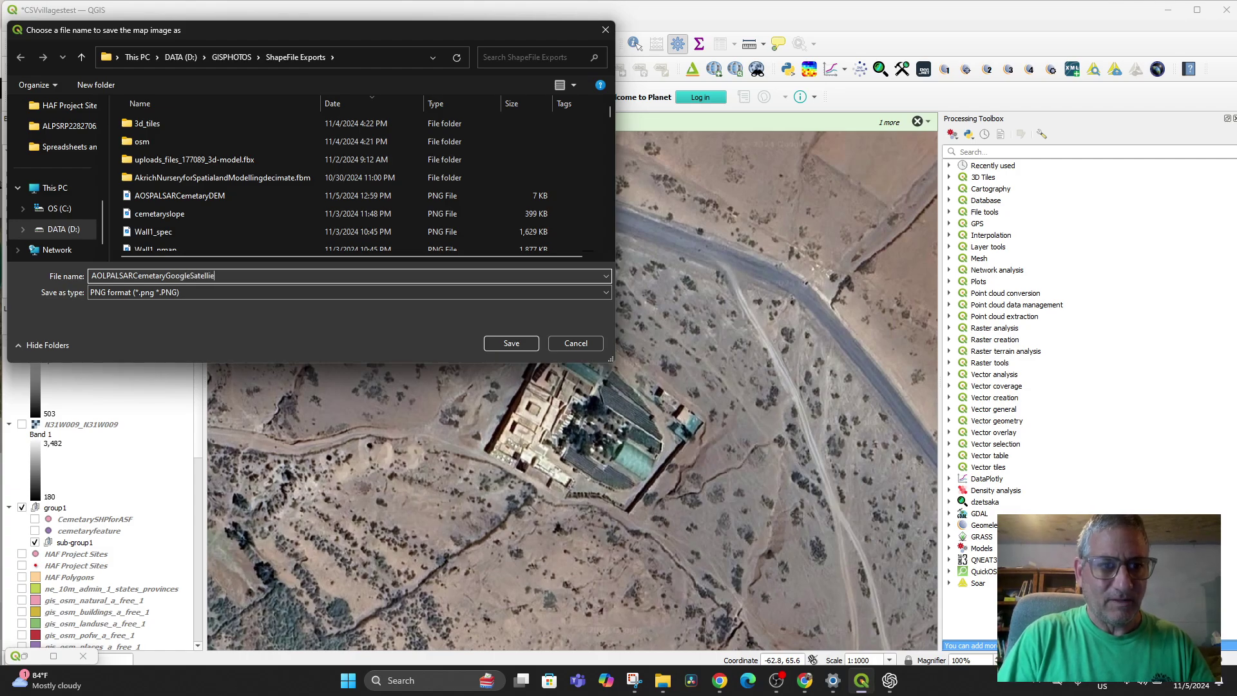
pyautogui.click(510, 344)
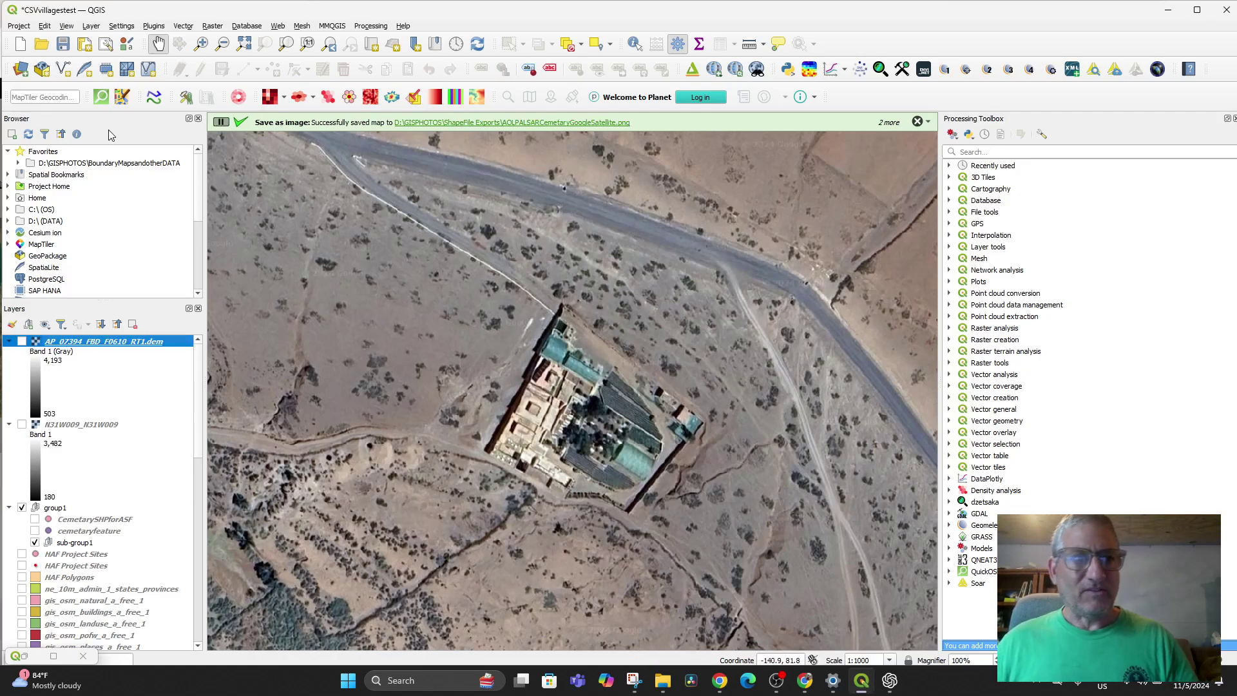
pyautogui.click(19, 26)
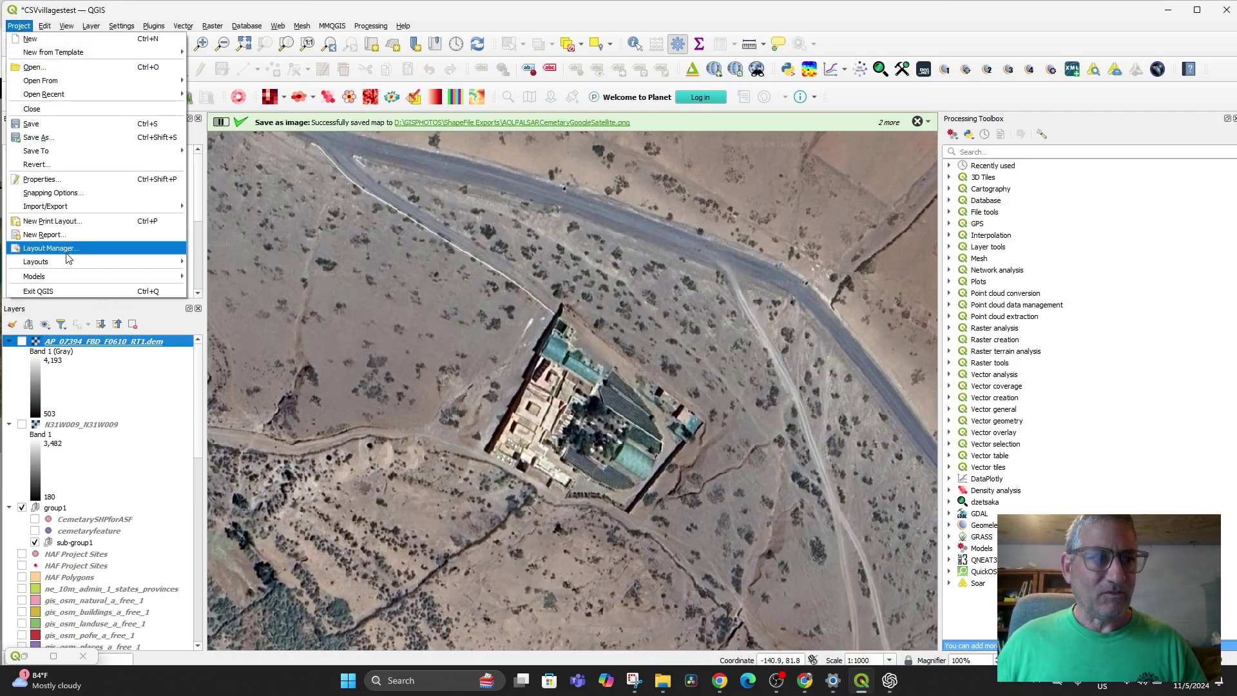
pyautogui.moveTo(79, 207)
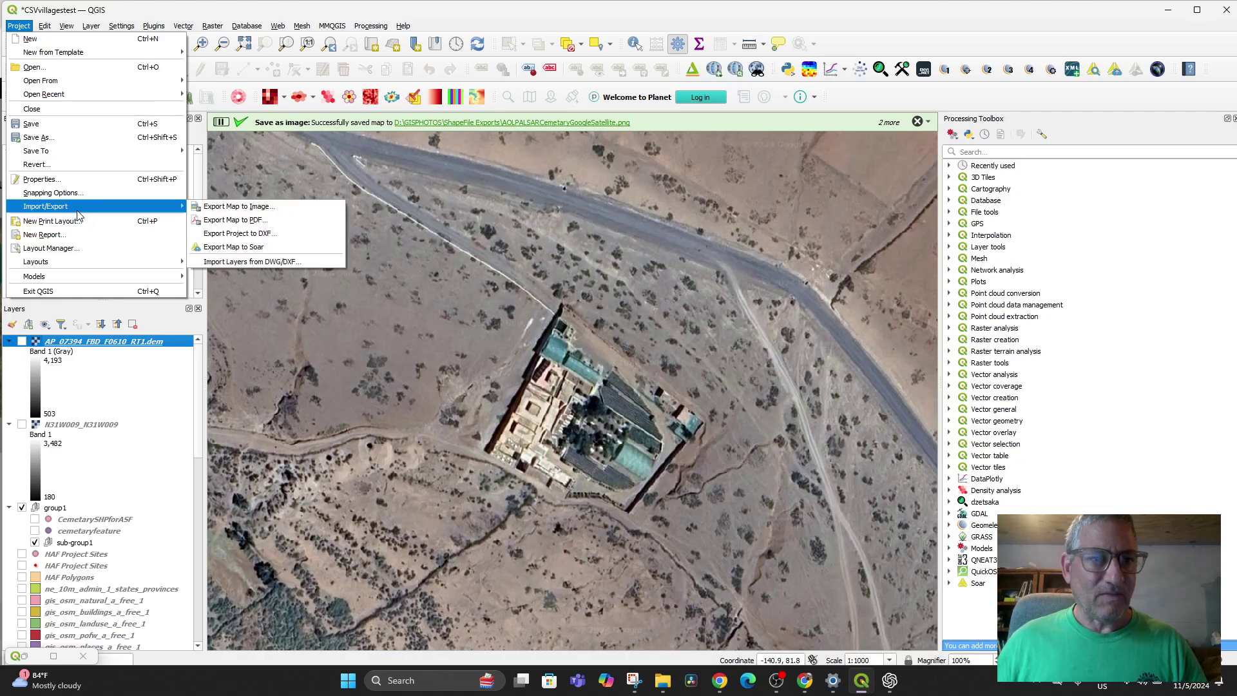
pyautogui.click(223, 206)
pyautogui.click(686, 533)
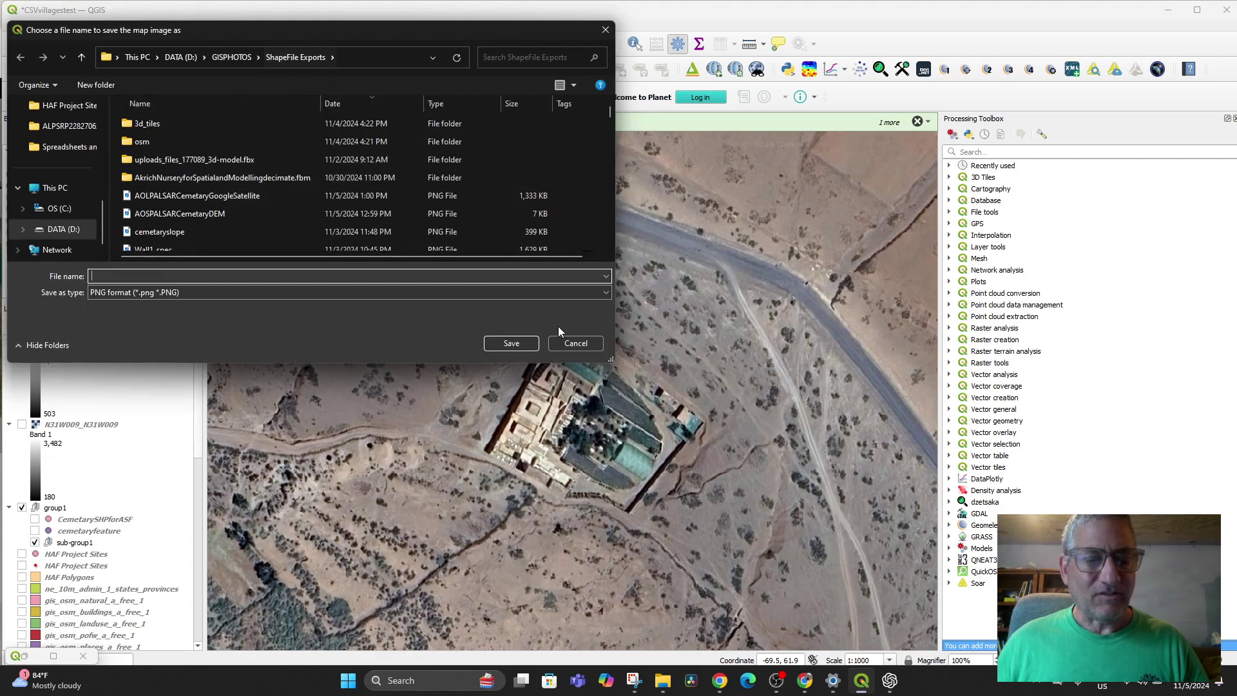
pyautogui.click(562, 343)
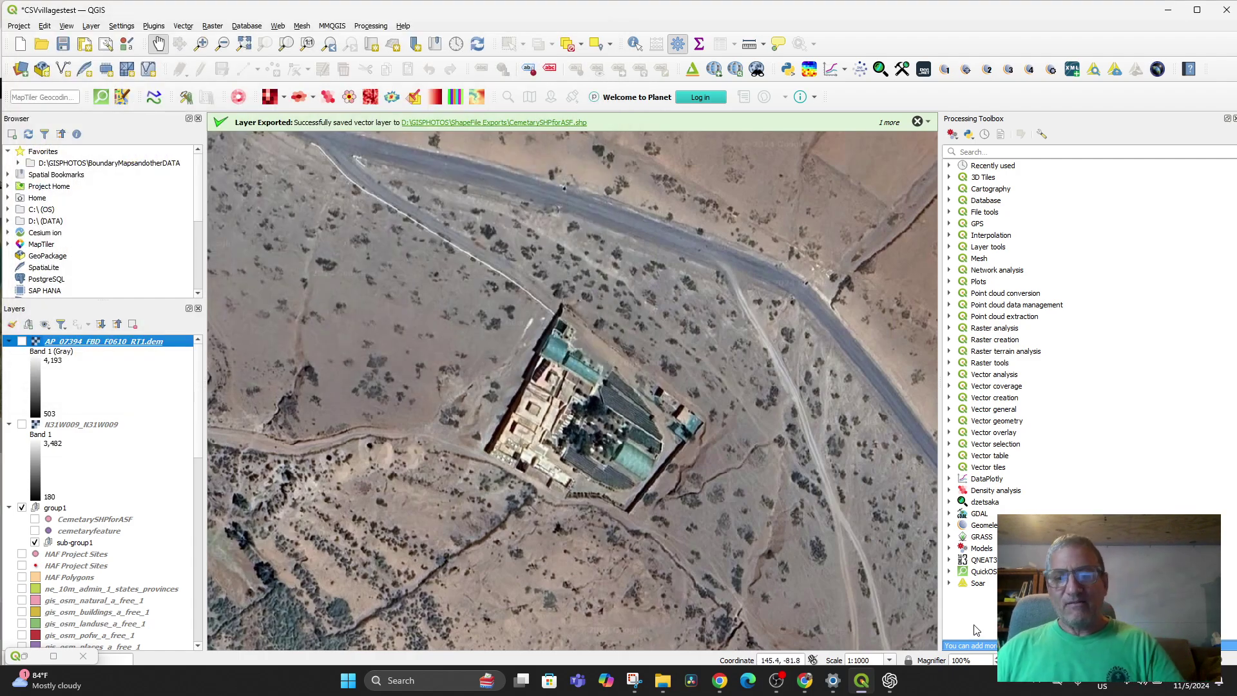
# Switch to Blender, starting it with the default scene and dismissing its splash screen.
pyautogui.click(435, 687)
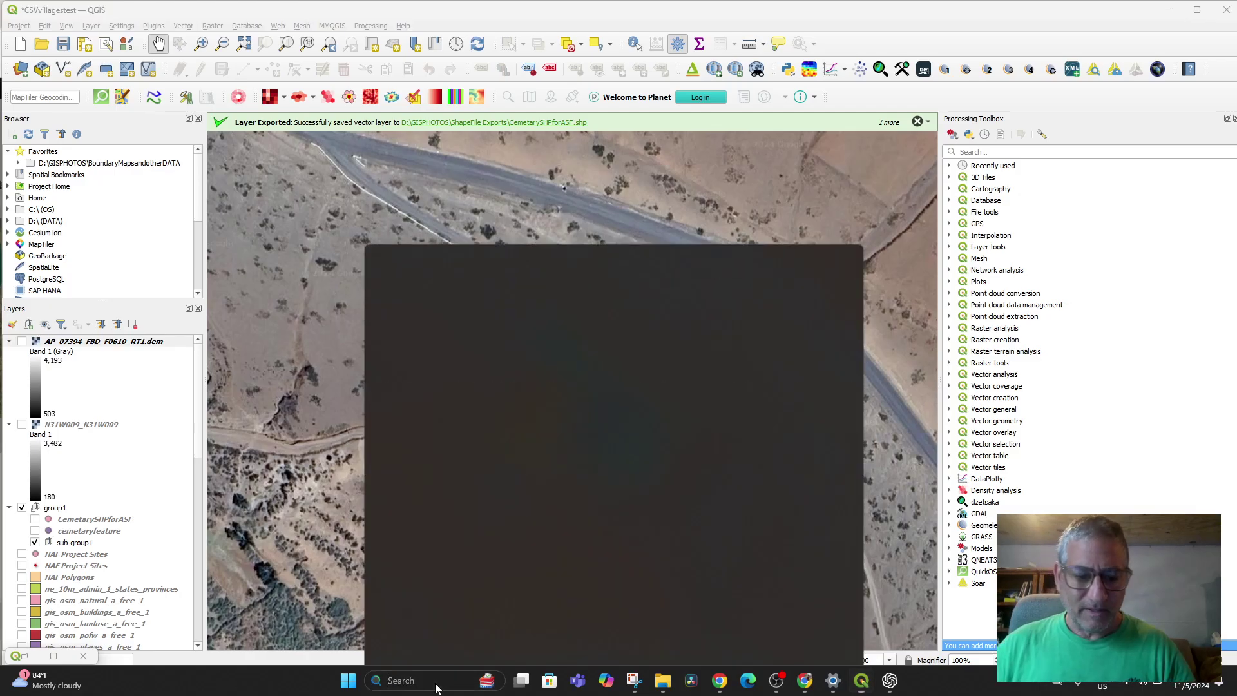
pyautogui.write('blender')
pyautogui.press('Escape')
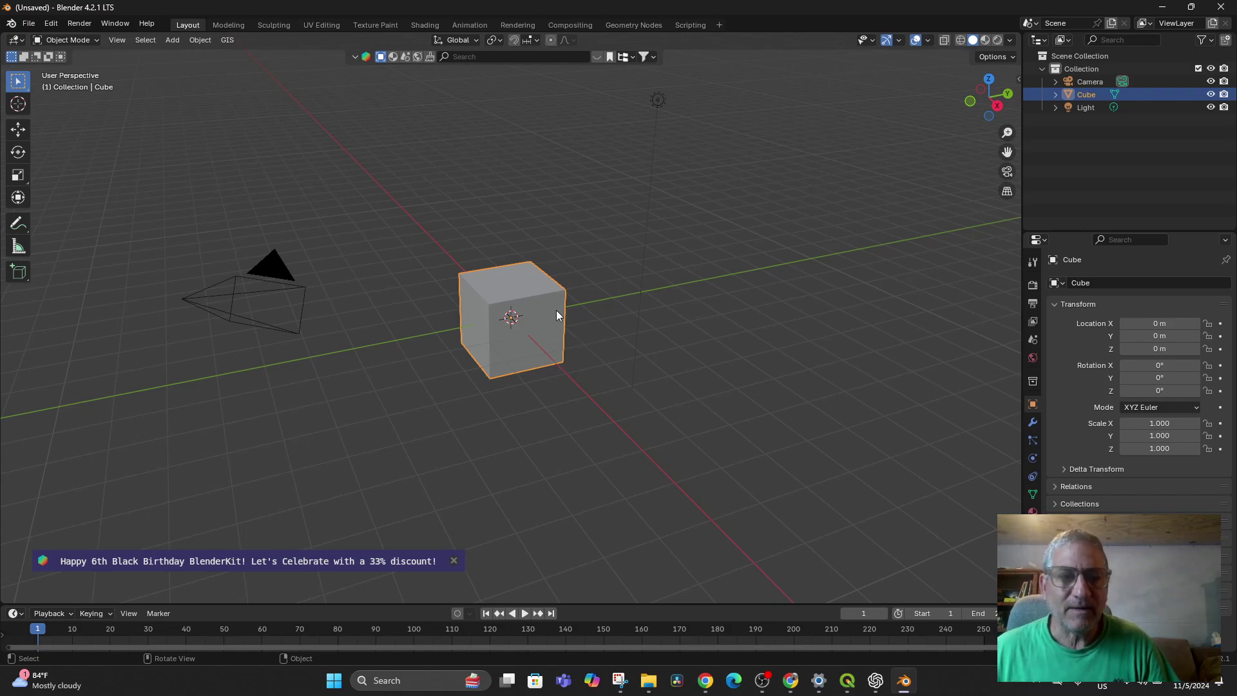
# Delete the default cube and add a new mesh cube at the world origin.
pyautogui.click(519, 303)
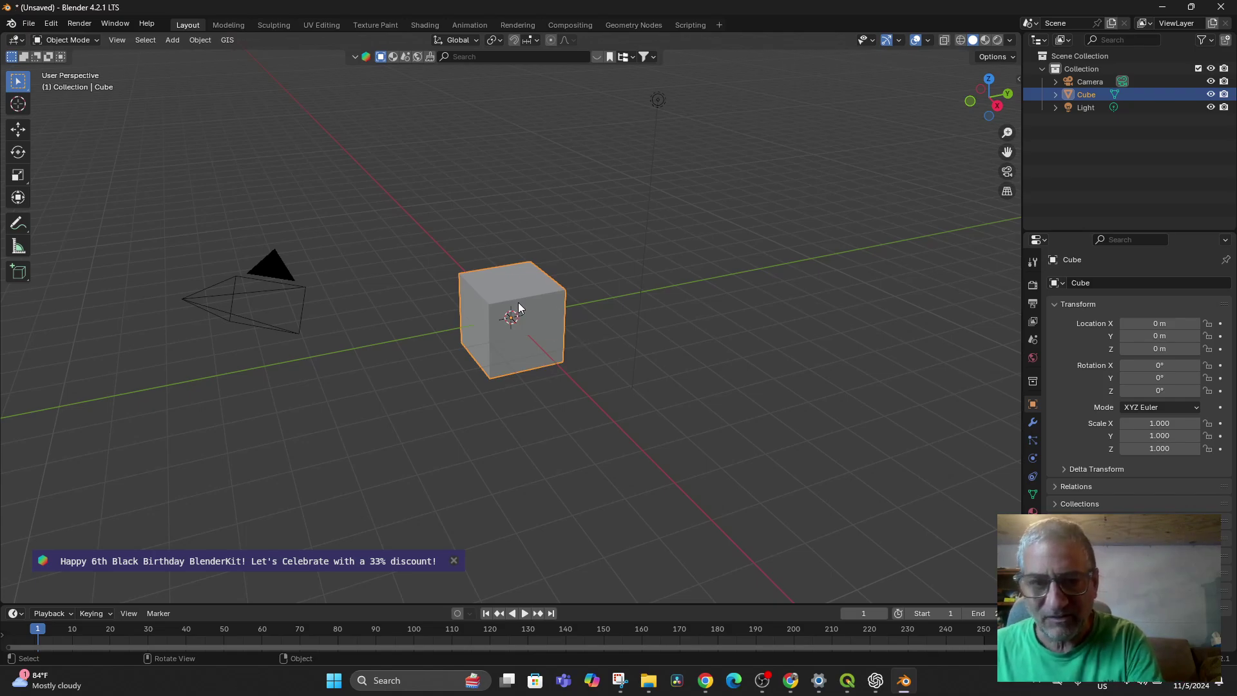
pyautogui.press('Delete')
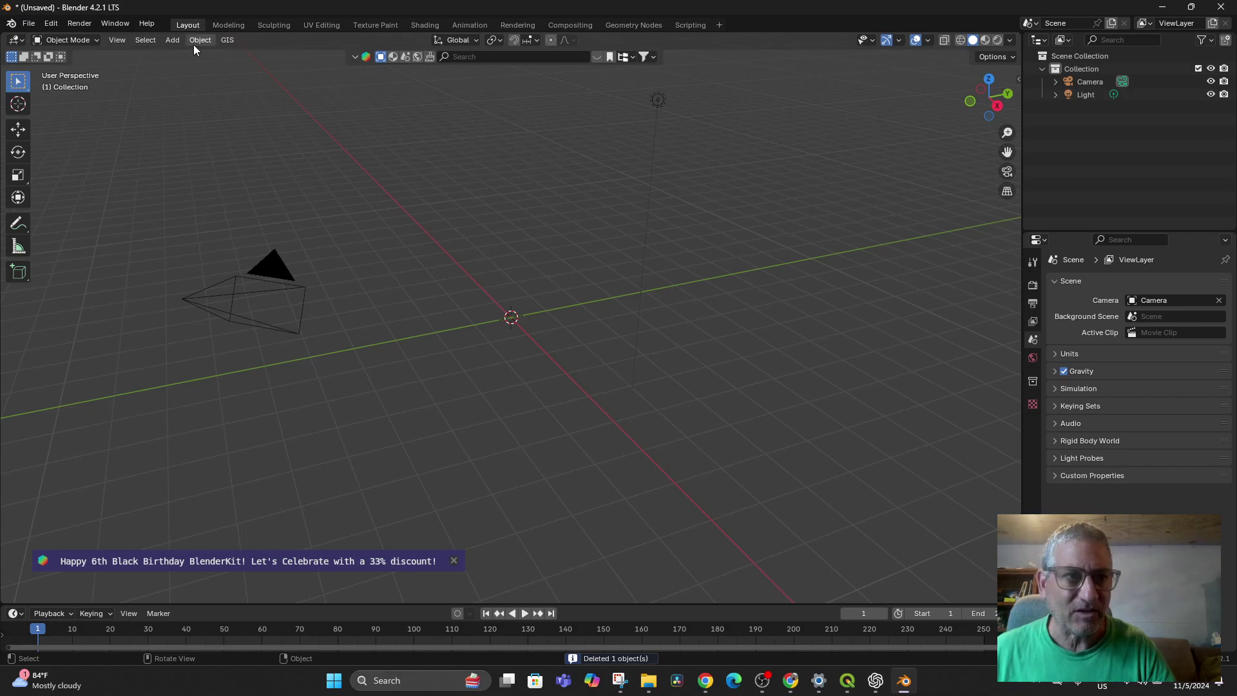
pyautogui.click(172, 40)
pyautogui.moveTo(190, 54)
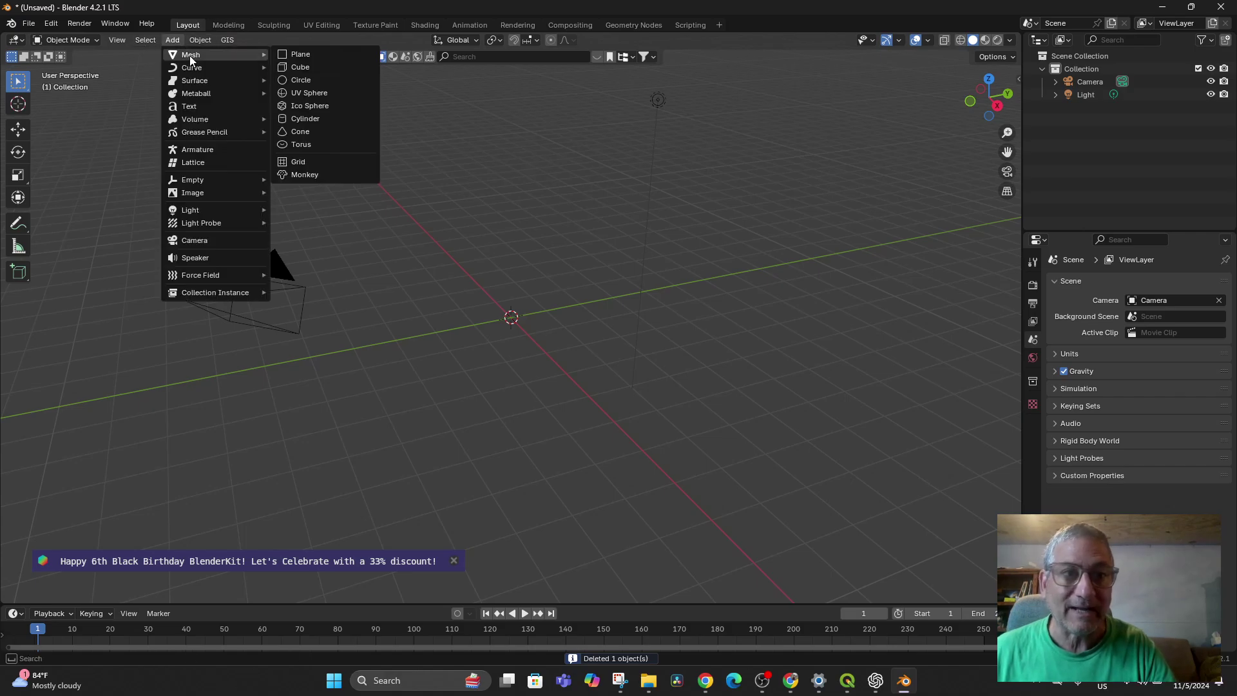
pyautogui.click(296, 68)
pyautogui.moveTo(550, 351)
pyautogui.mouseDown(button='middle')
pyautogui.moveTo(559, 366)
pyautogui.moveTo(545, 357)
pyautogui.mouseUp(button='middle')
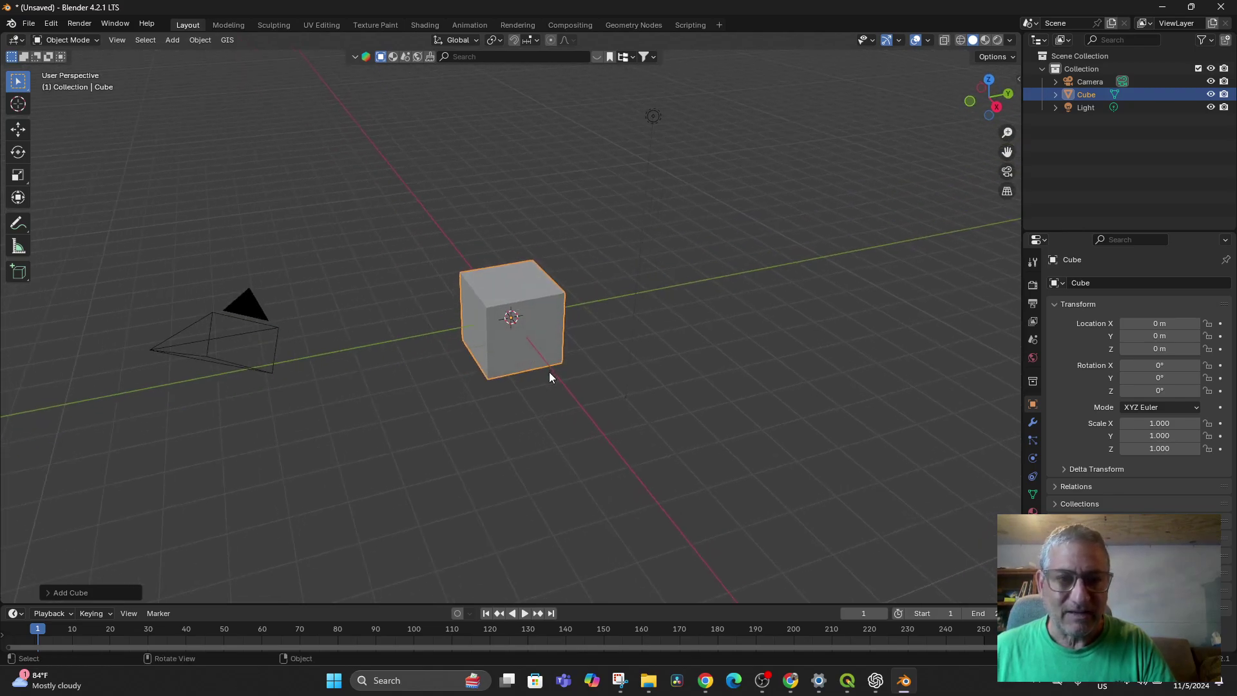
# Scale the new cube up uniformly to about 3.06.
pyautogui.press('s')
pyautogui.click(717, 414)
pyautogui.scroll(-6, 702, 413)
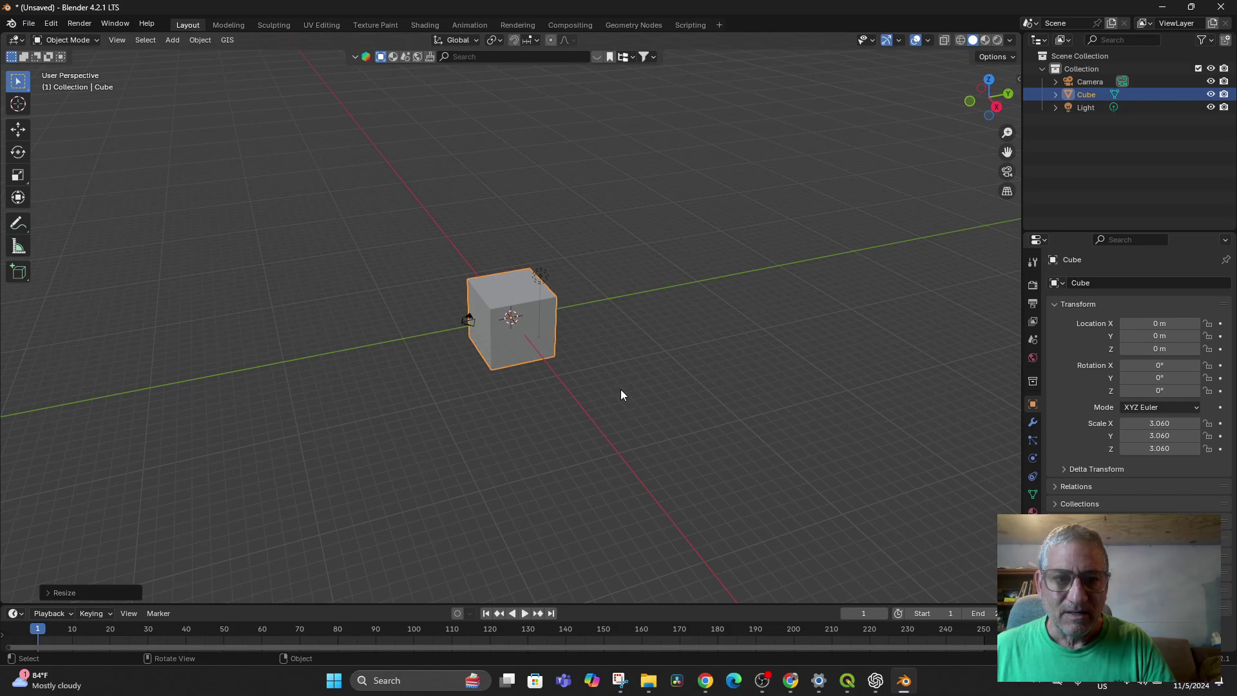
pyautogui.moveTo(621, 390); pyautogui.dragTo(615, 397, button='middle')
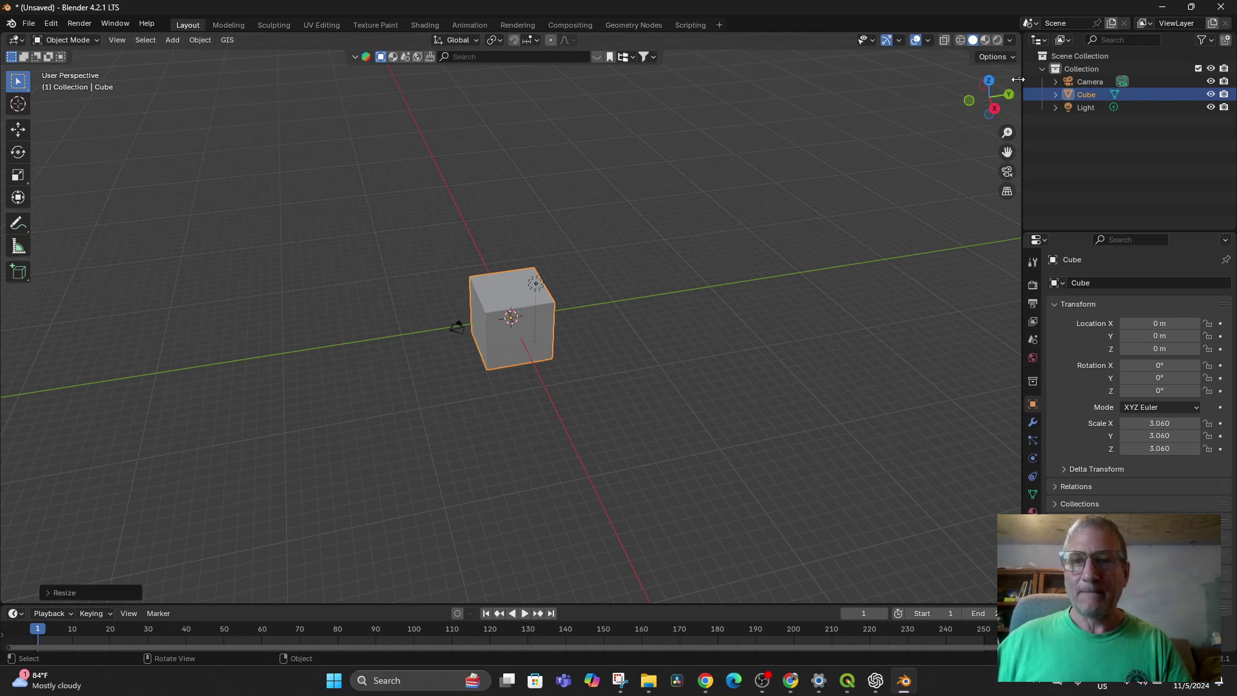
pyautogui.press('n')
pyautogui.click(1015, 253)
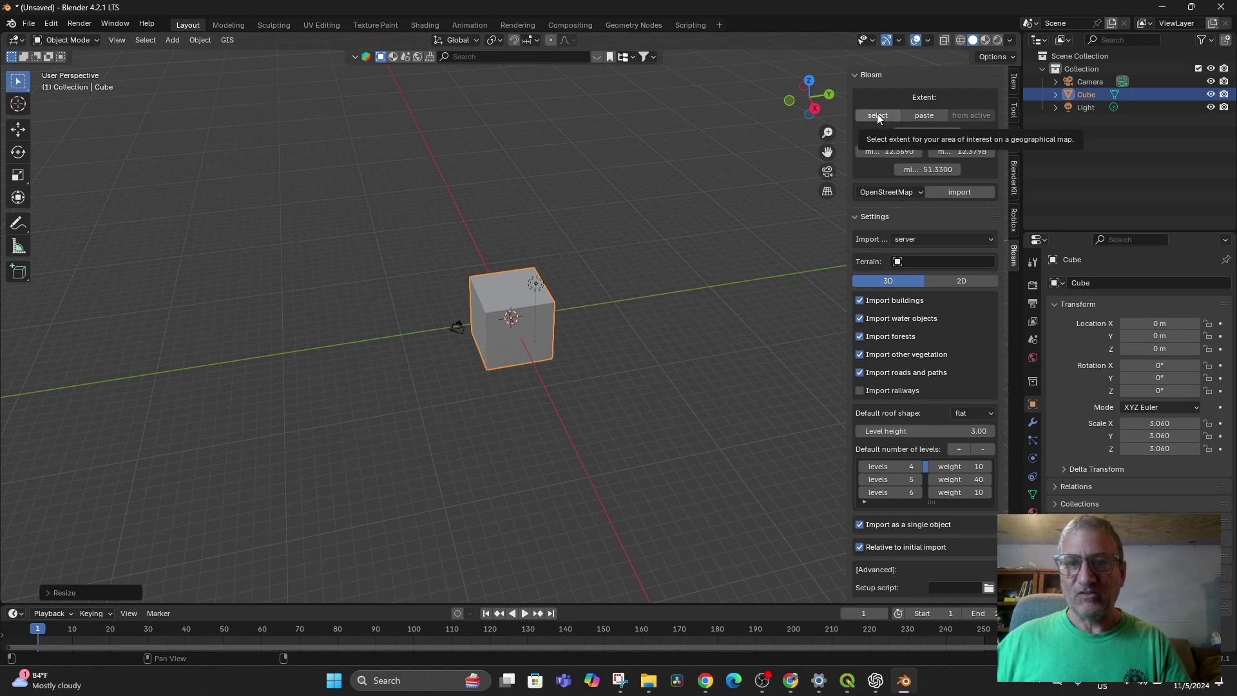
pyautogui.click(731, 218)
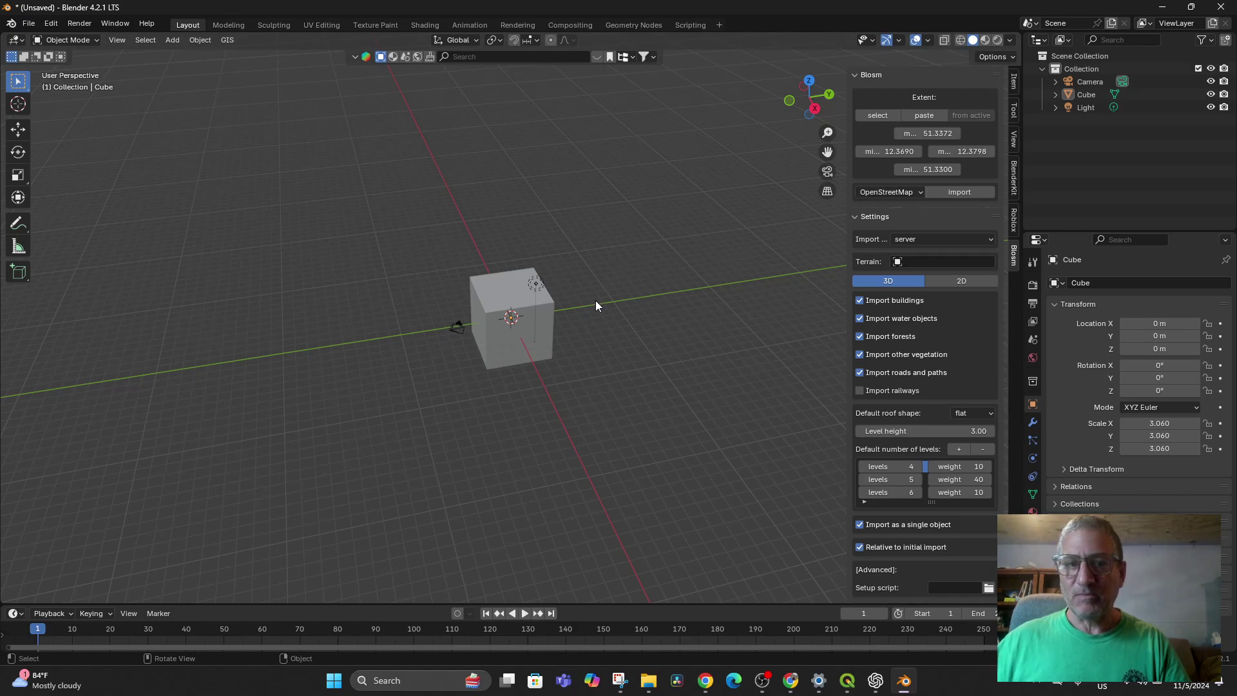
pyautogui.click(491, 297)
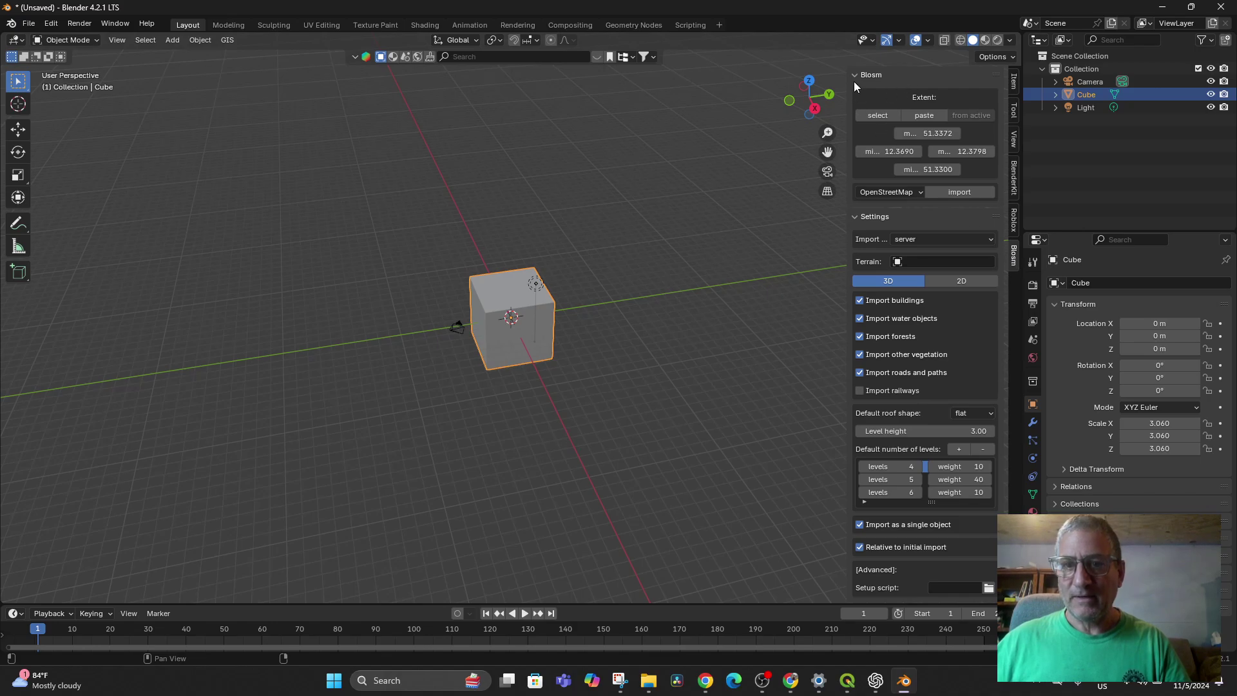
pyautogui.press('n')
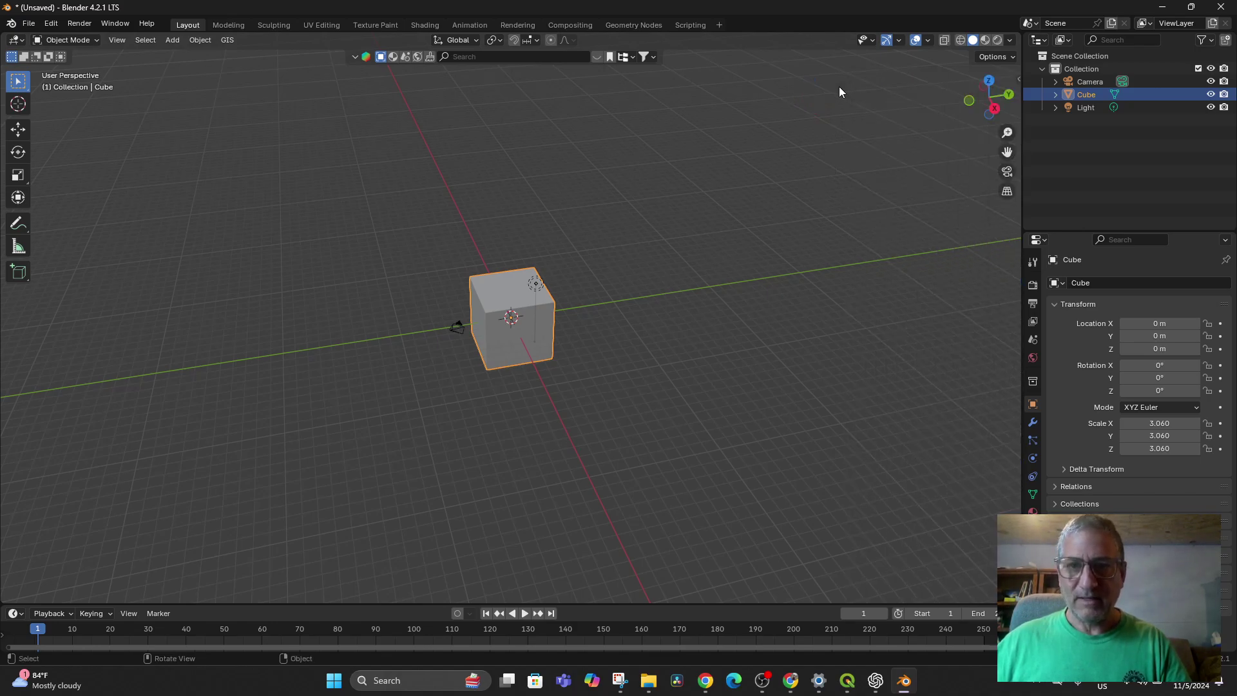
# Import AOLPALSARCemetaryGoogleSatellite.png from ShapeFile Exports as a georeferenced raster, using Basemap on new plane and the Web Mercator CRS.
pyautogui.click(221, 38)
pyautogui.moveTo(240, 86)
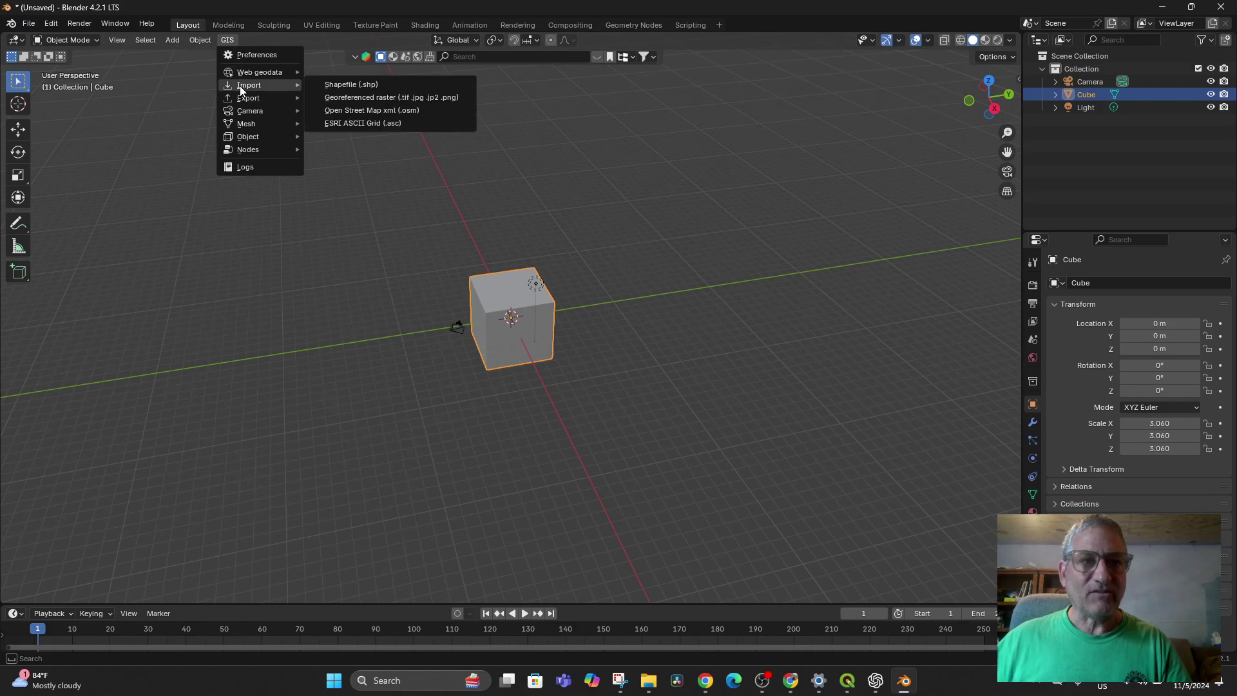
pyautogui.click(365, 98)
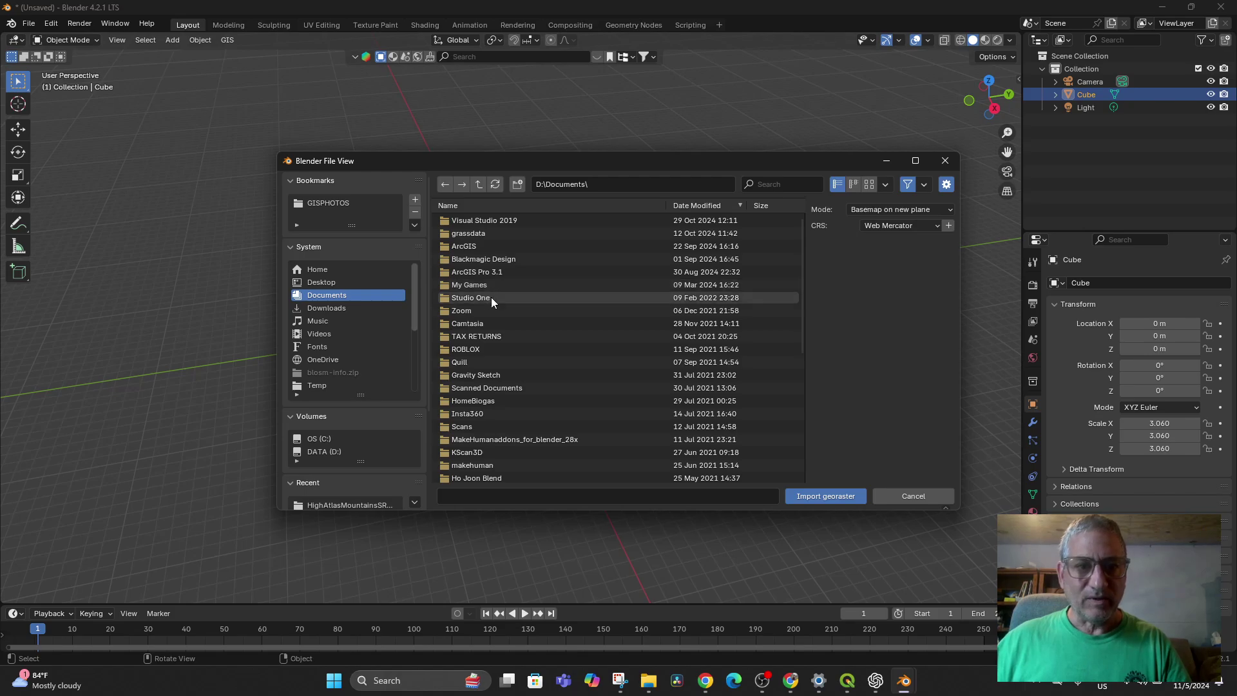
pyautogui.scroll(-4, 326, 420)
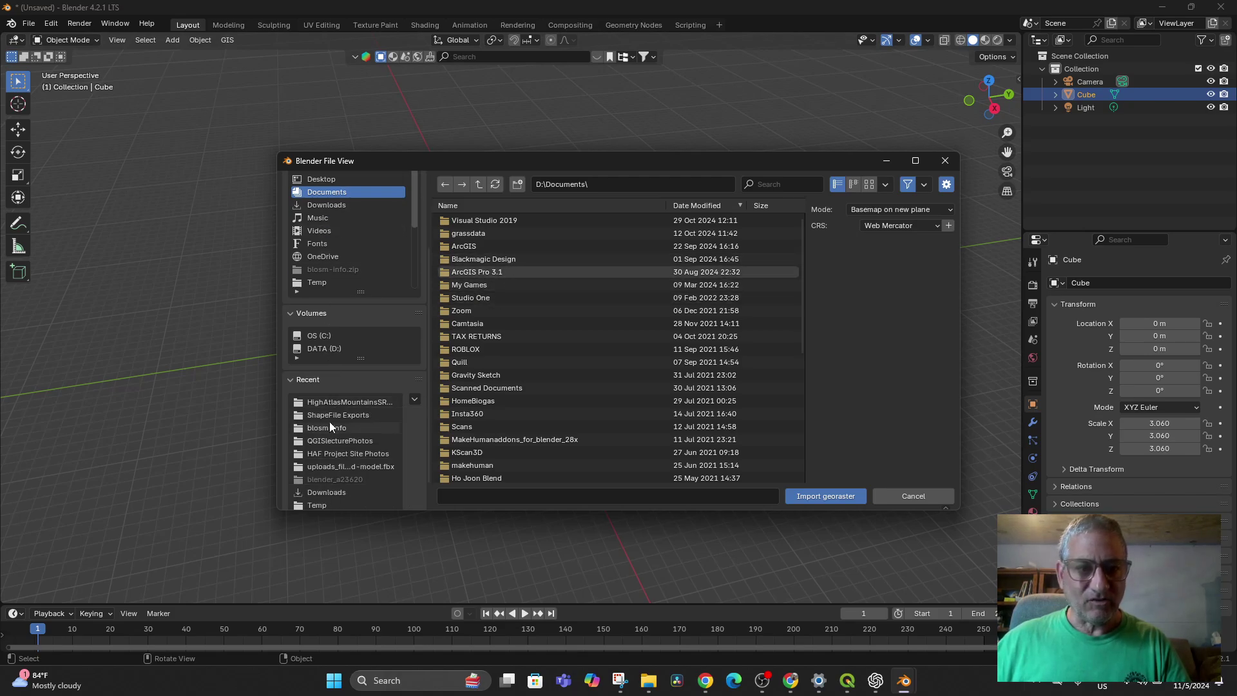
pyautogui.click(328, 416)
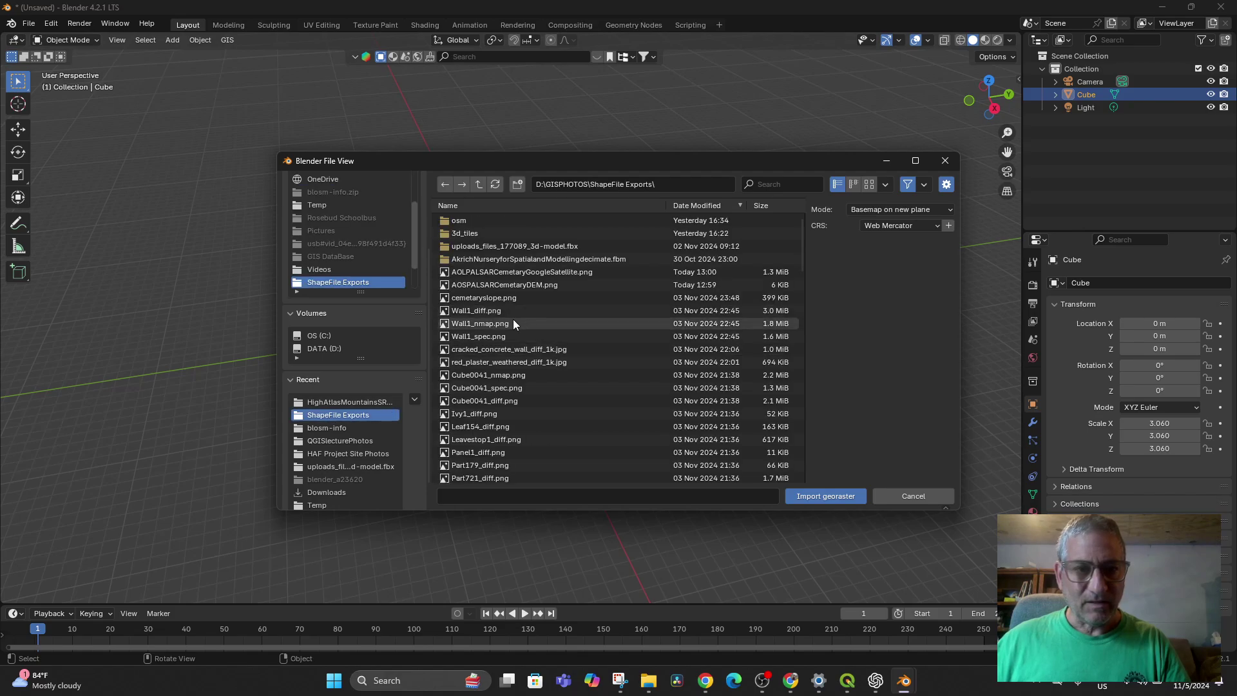
pyautogui.click(503, 272)
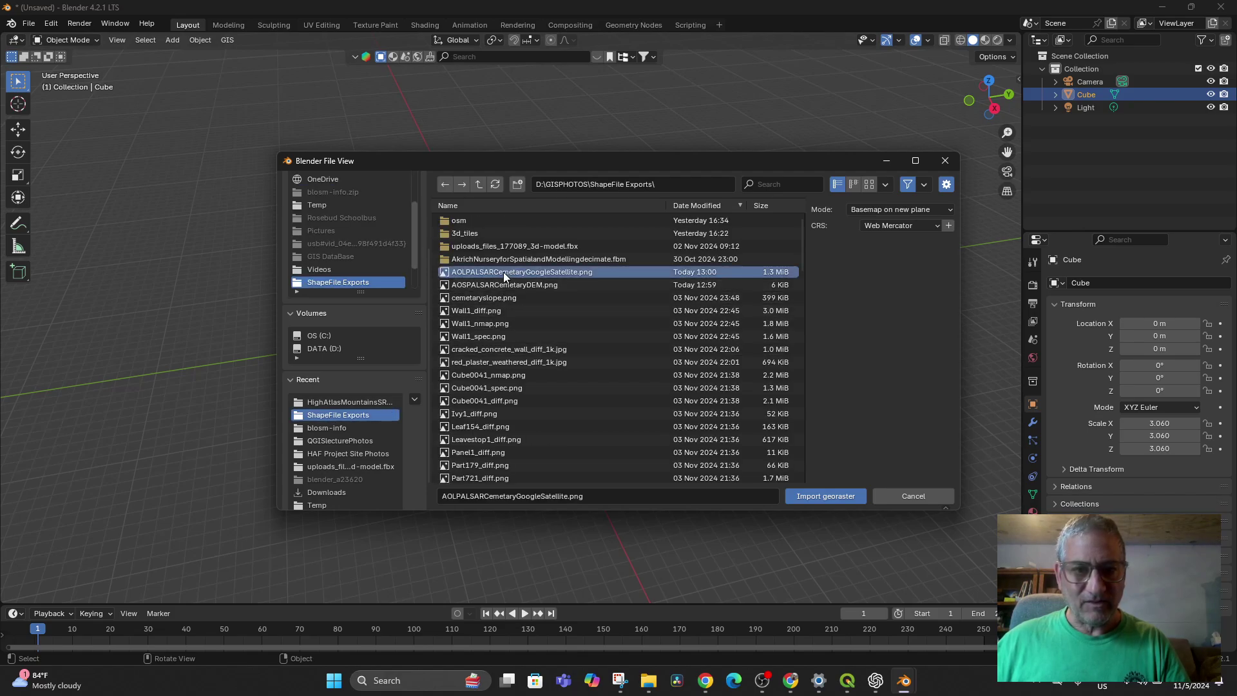
pyautogui.click(821, 496)
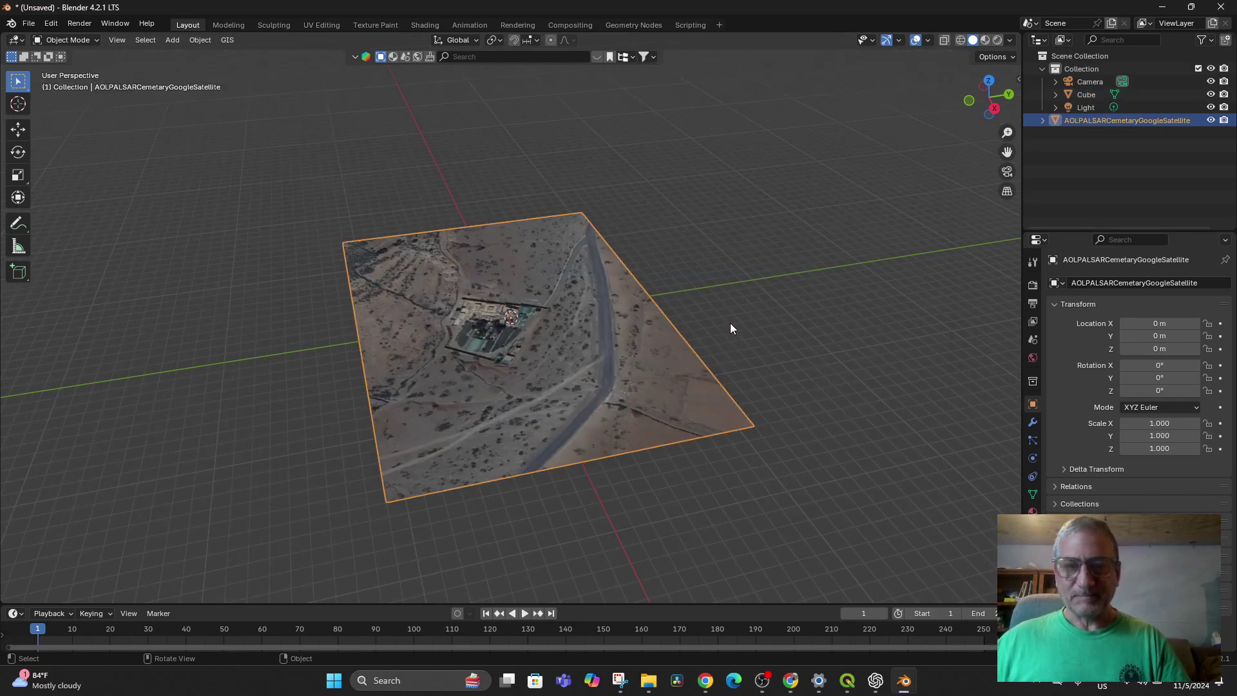
# Select the light above the satellite plane and scale it up uniformly to about 1.4.
pyautogui.scroll(-2, 729, 327)
pyautogui.scroll(3, 724, 358)
pyautogui.scroll(-2, 715, 368)
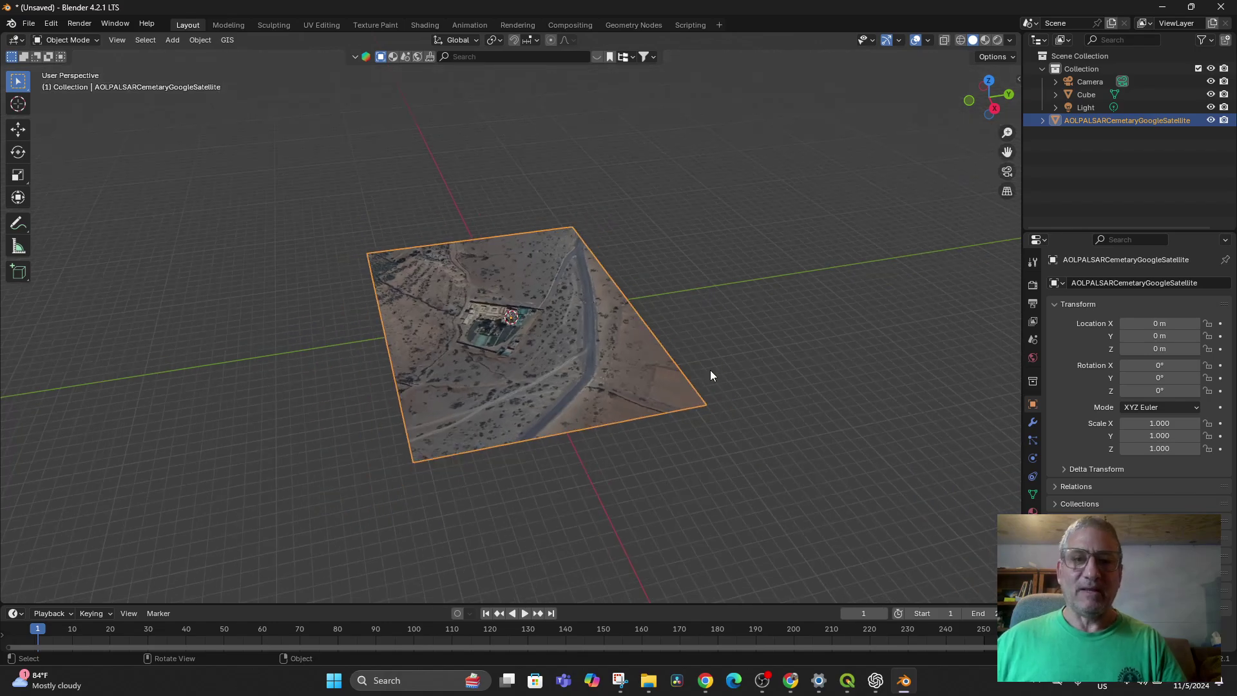
pyautogui.scroll(5, 604, 360)
pyautogui.click(524, 304)
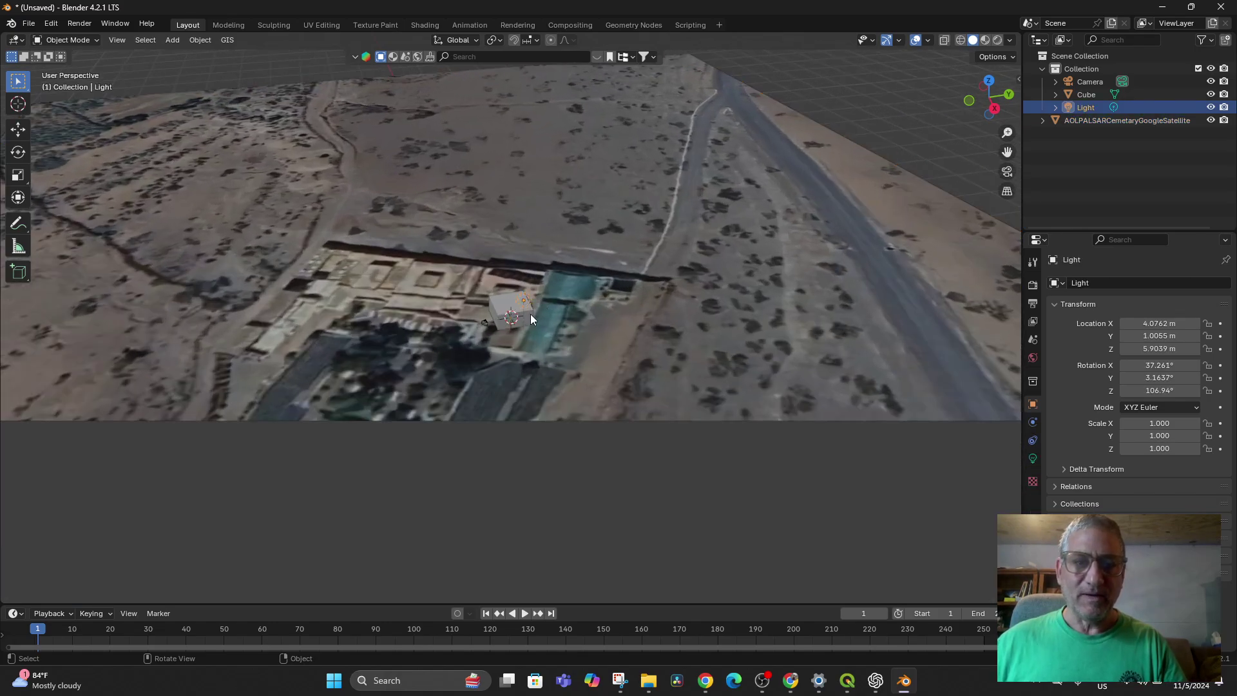
pyautogui.scroll(-5, 827, 362)
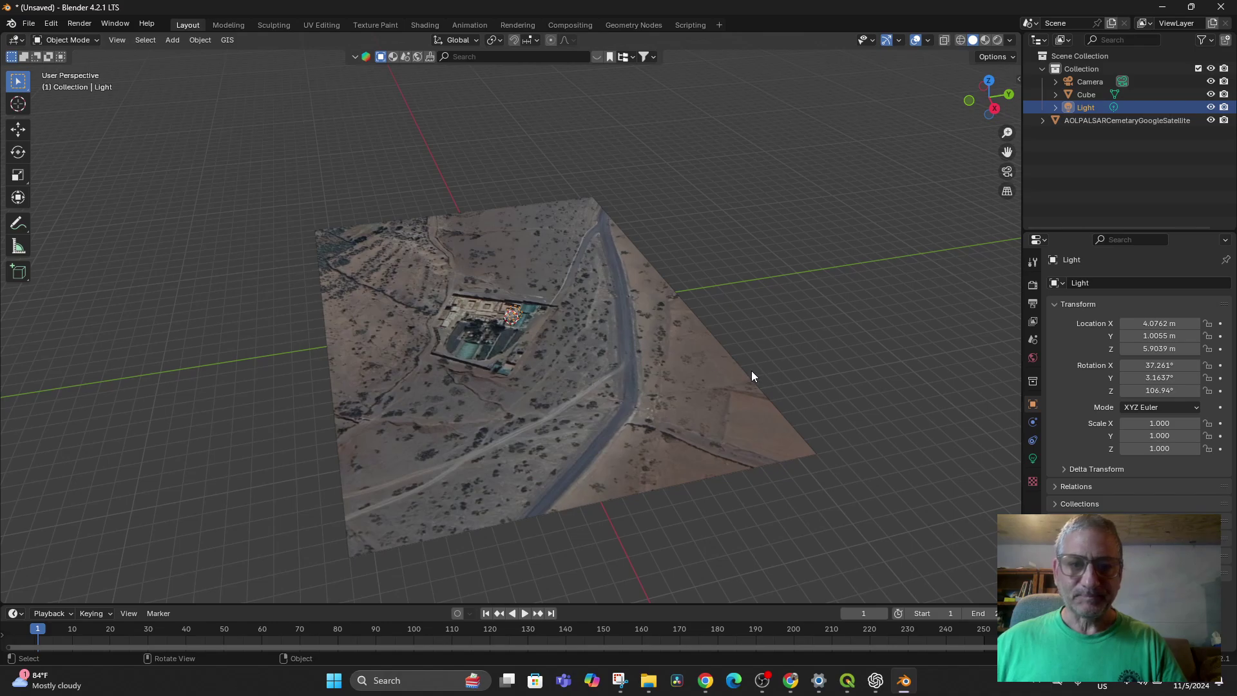
pyautogui.press('s')
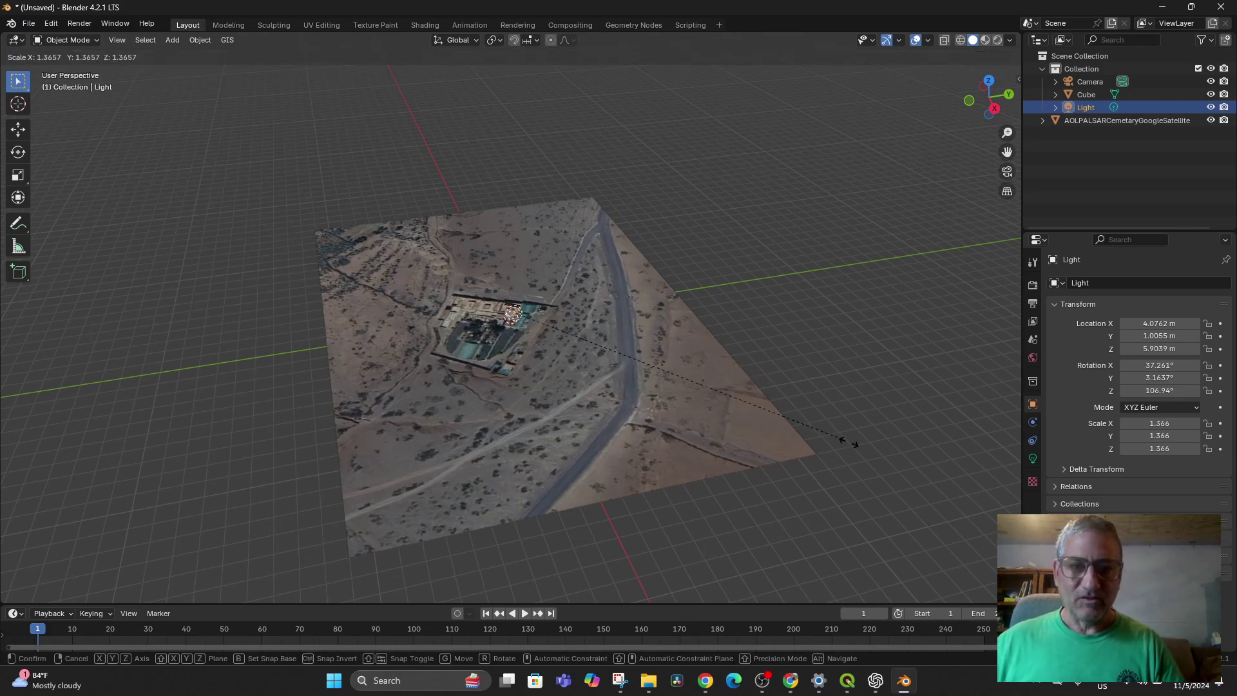
pyautogui.click(864, 387)
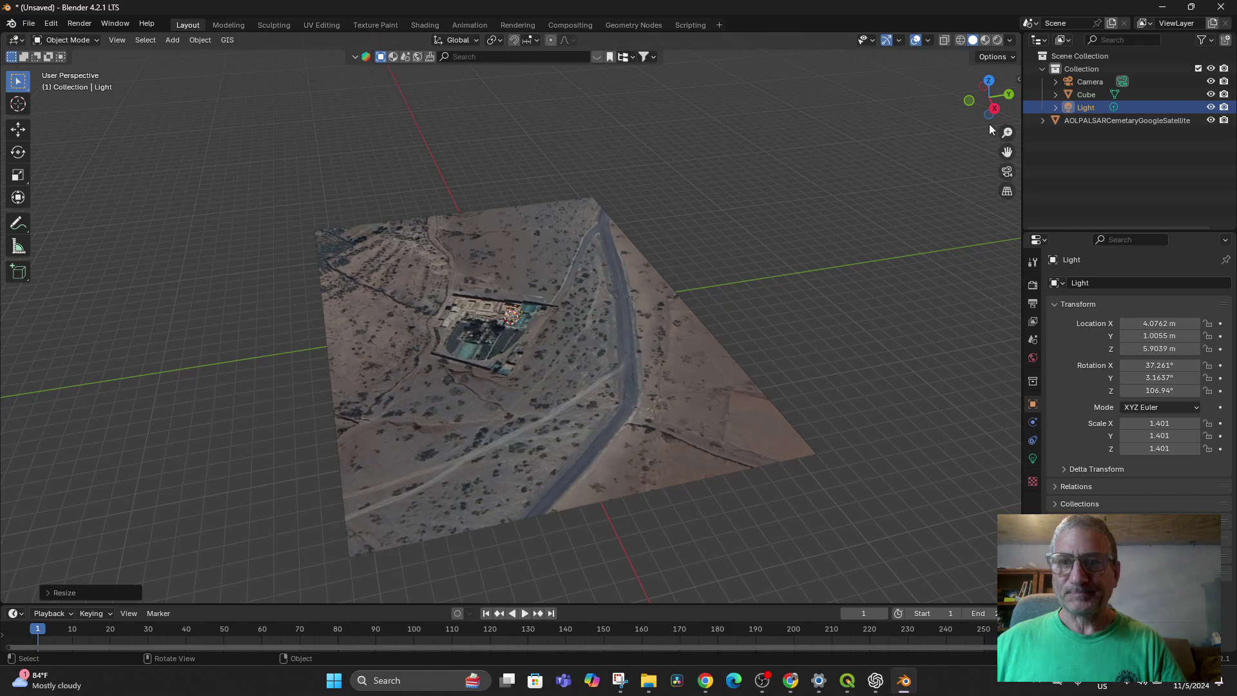
# Select the satellite image plane and display its transform values and dimensions.
pyautogui.click(693, 396)
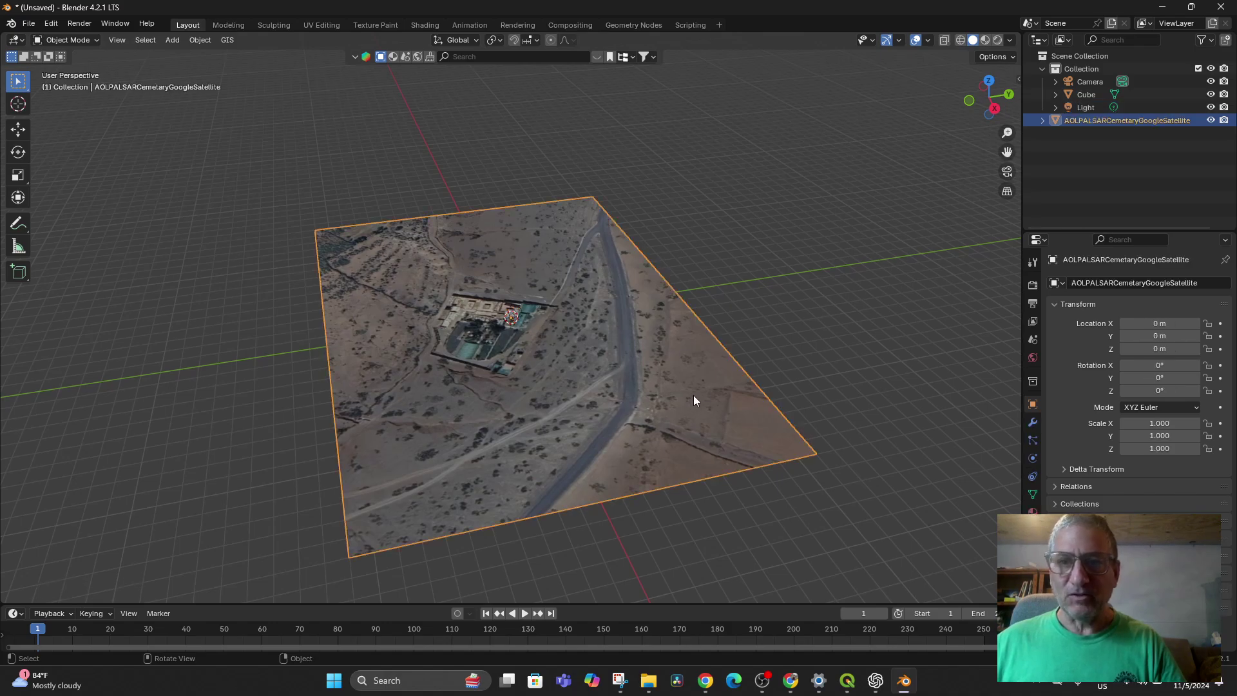
pyautogui.click(1019, 78)
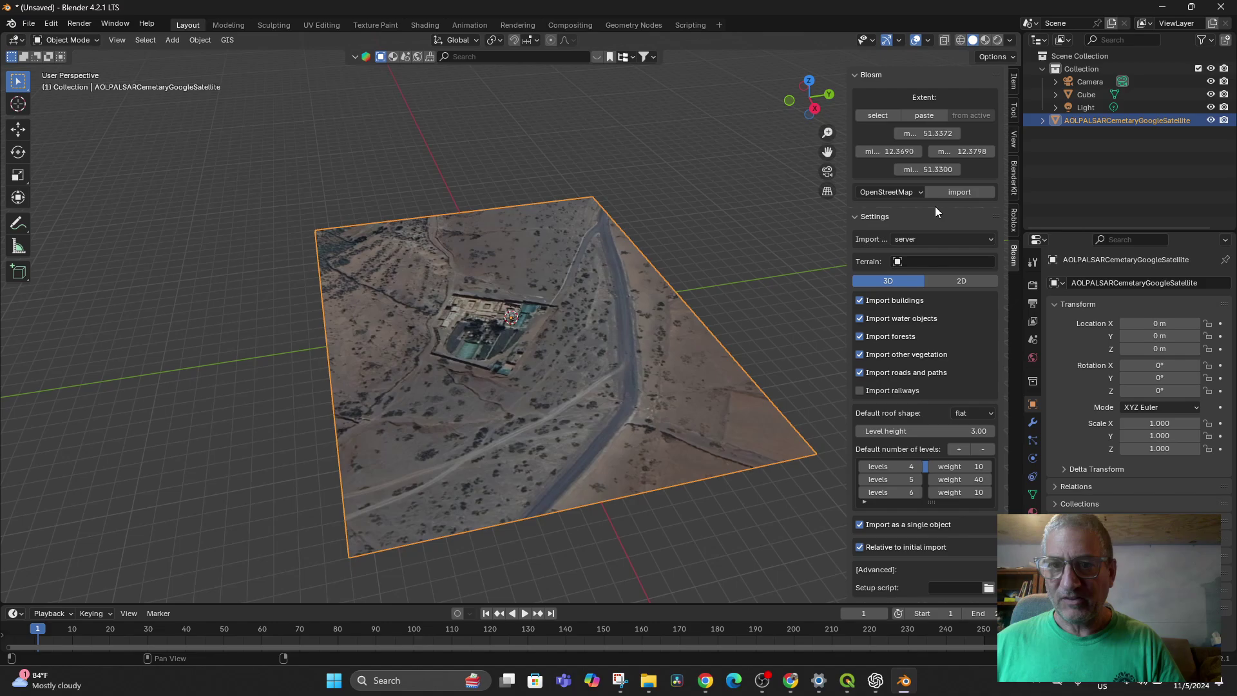
pyautogui.click(1013, 85)
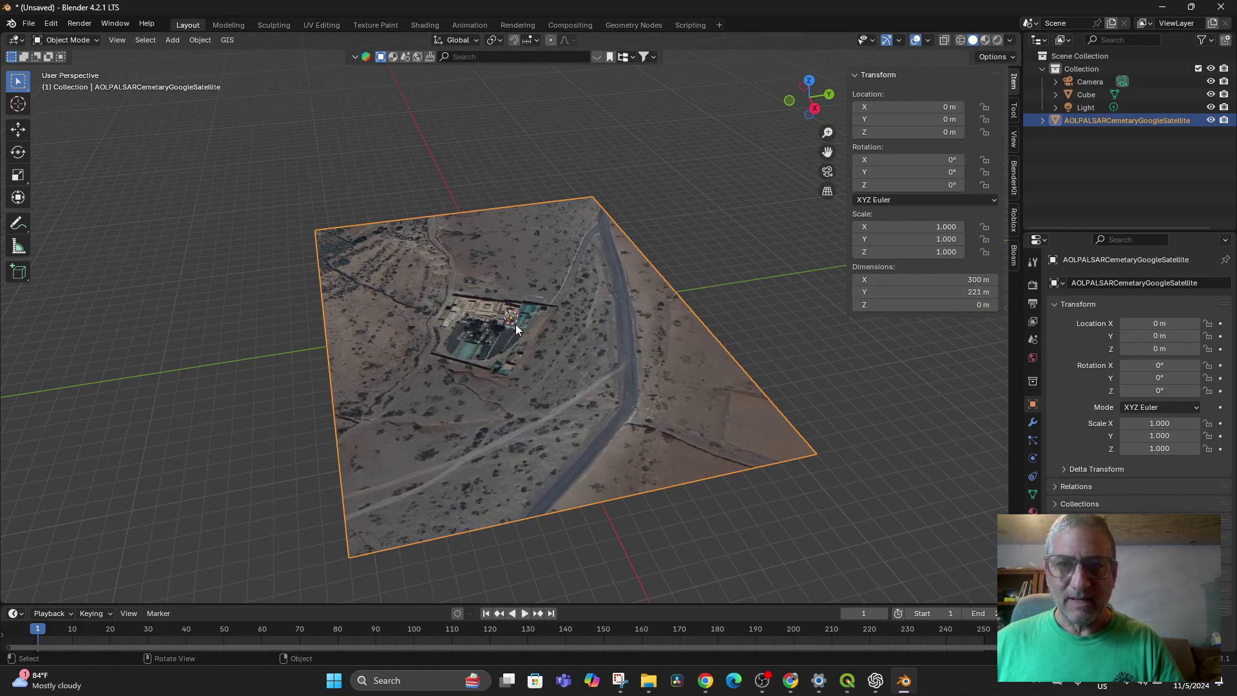
# Rename the cube object as CubeforAkrichRoblox.
pyautogui.click(1087, 96)
pyautogui.doubleClick(1087, 96)
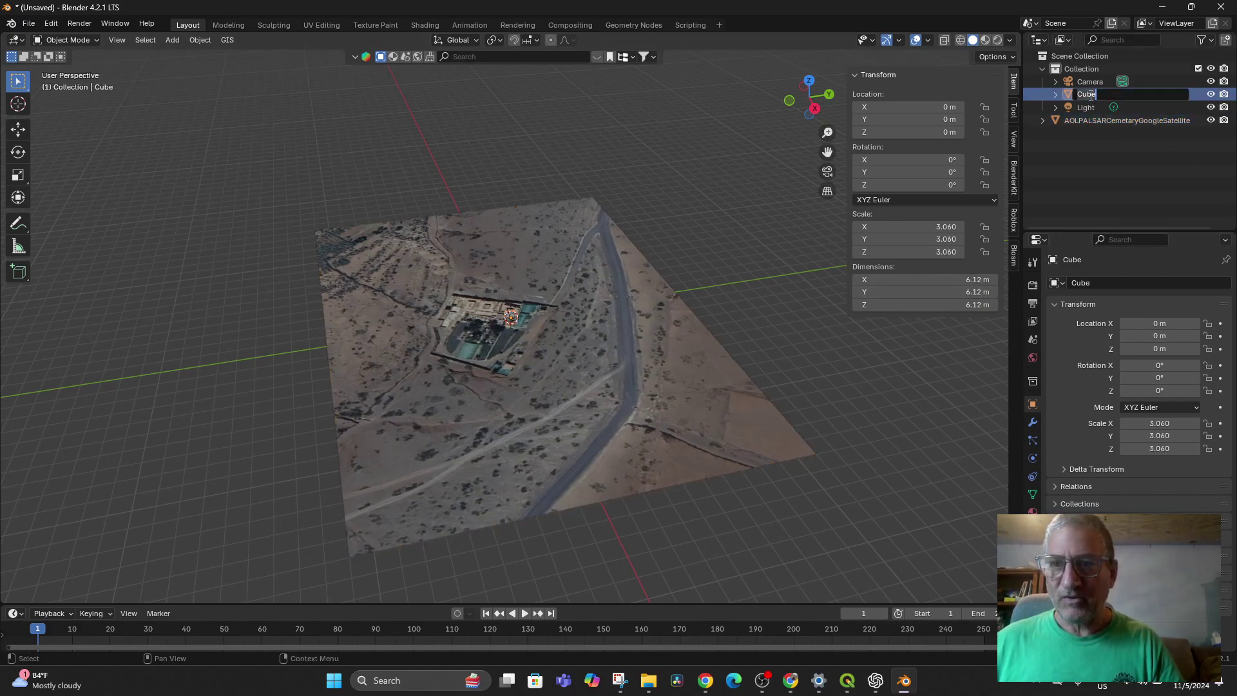
pyautogui.write('CubeforAkrichR')
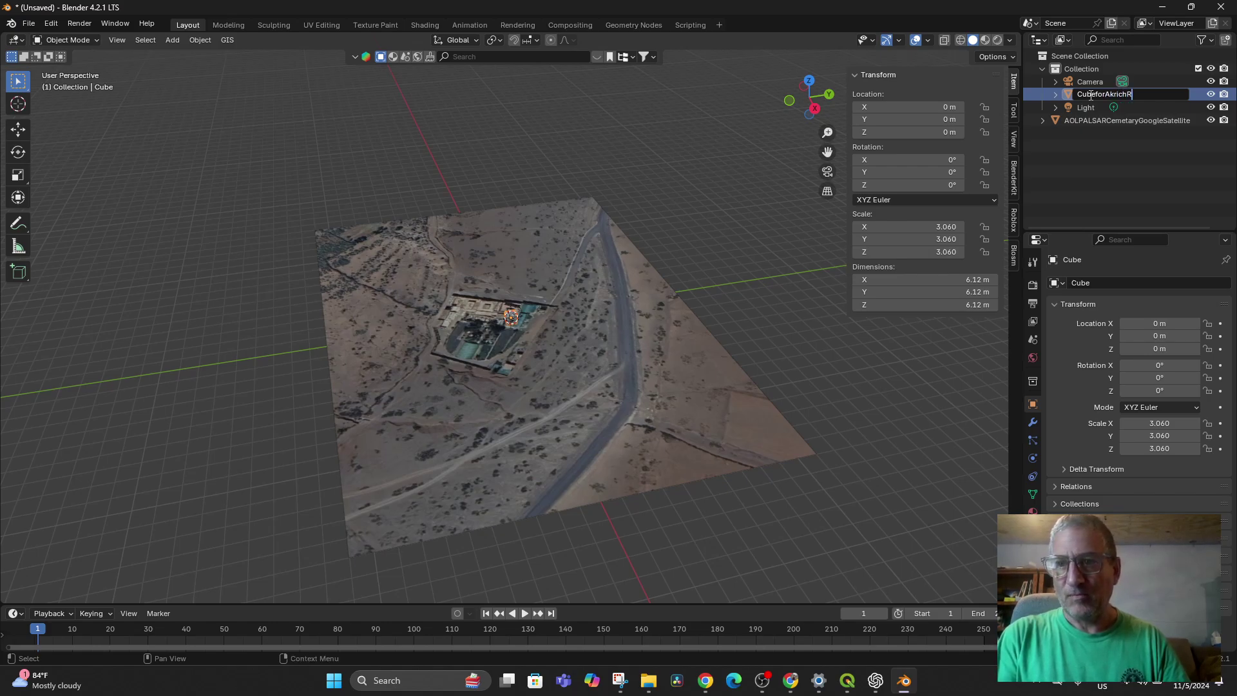
pyautogui.write('oblox')
pyautogui.press('Return')
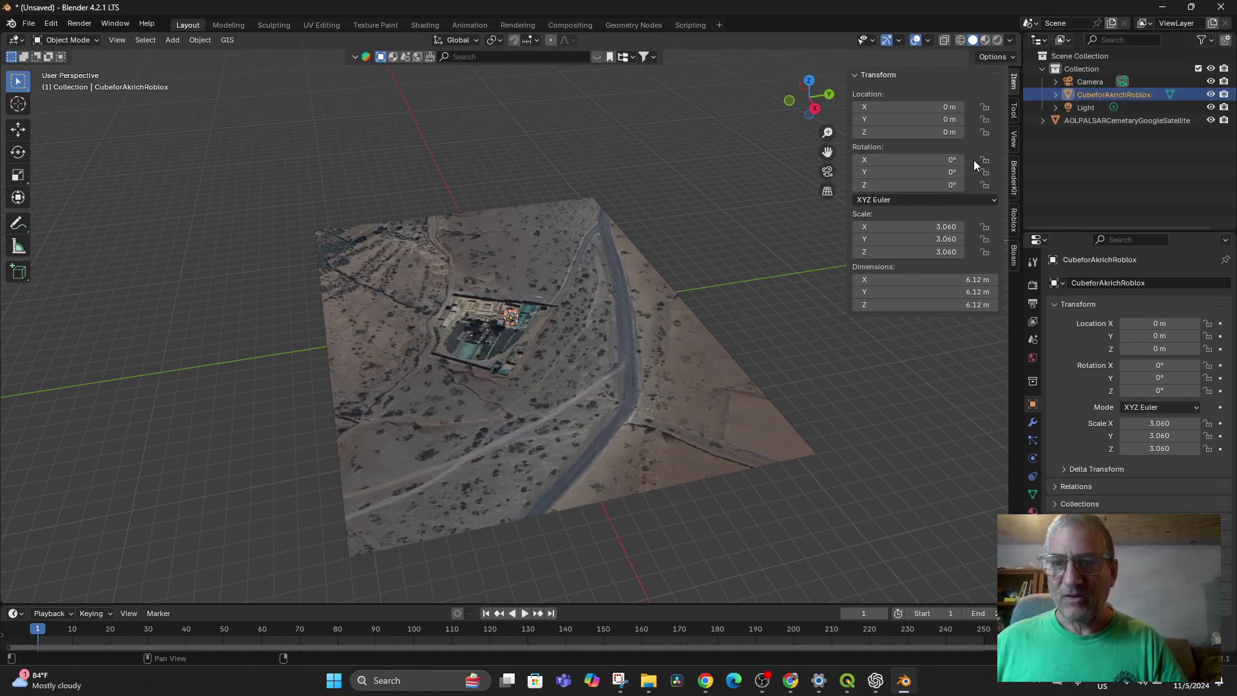
# Match the CubeforAkrichRoblox object to the satellite plane by setting its dimensions to 300 m in X and 221 m in Y.
pyautogui.click(633, 369)
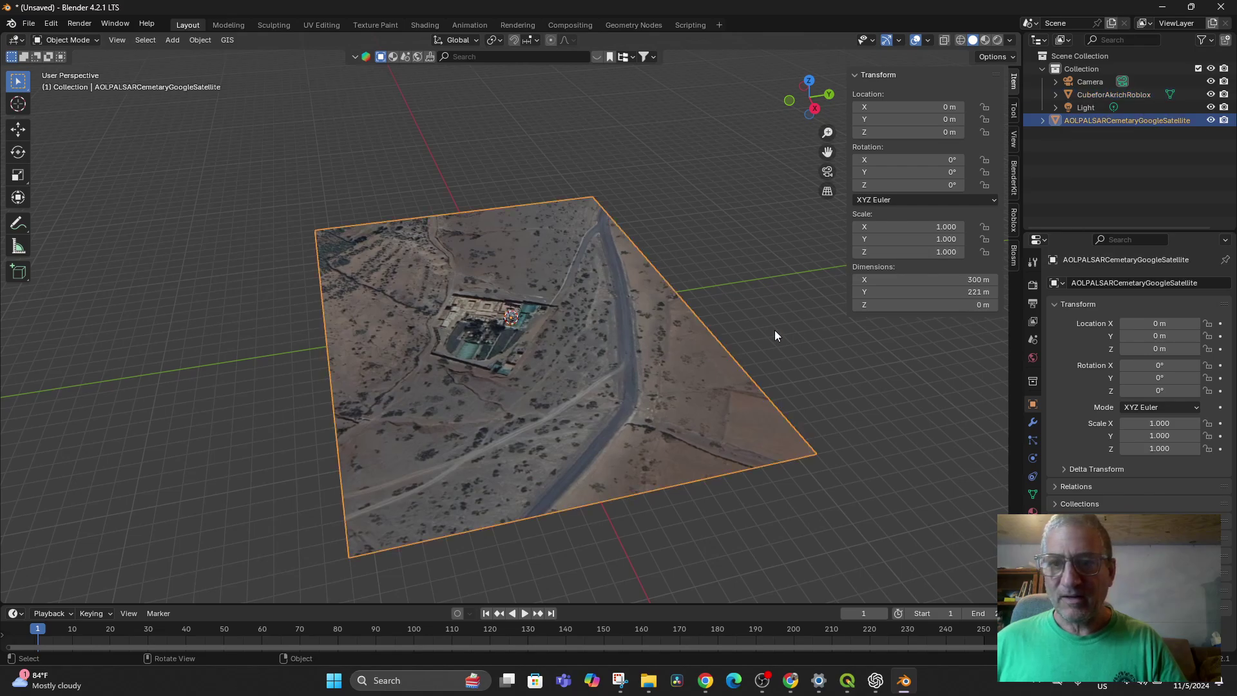
pyautogui.click(1092, 95)
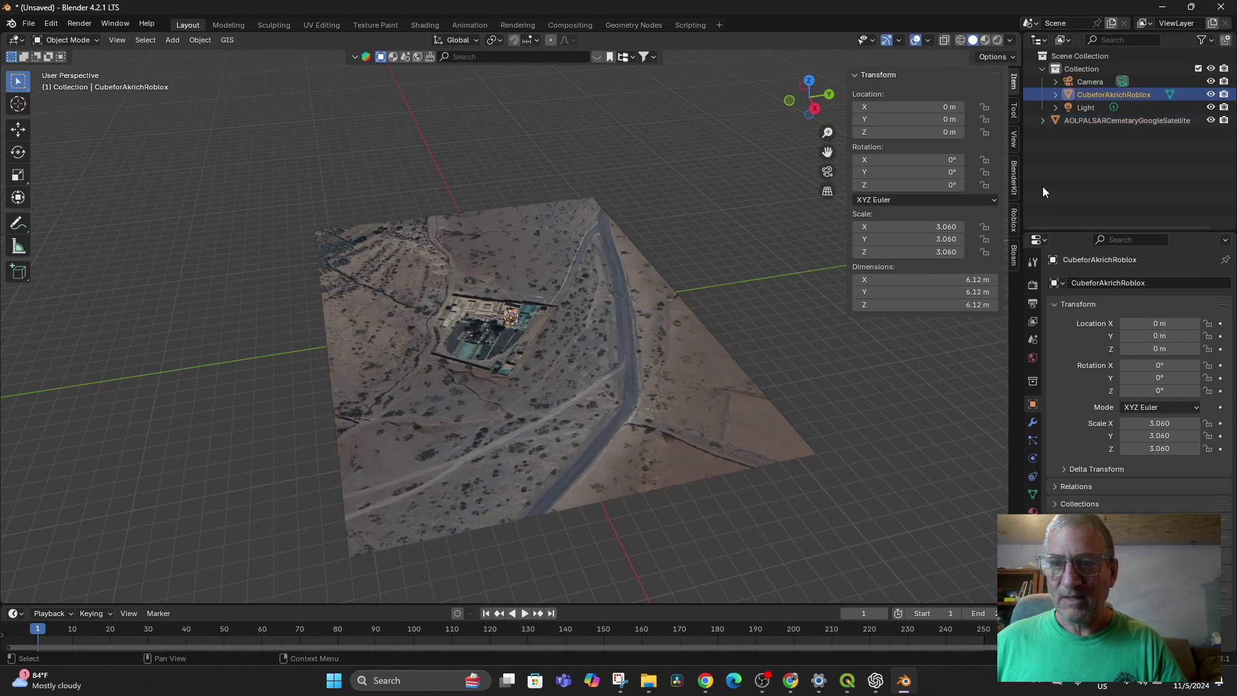
pyautogui.click(977, 280)
pyautogui.write('300')
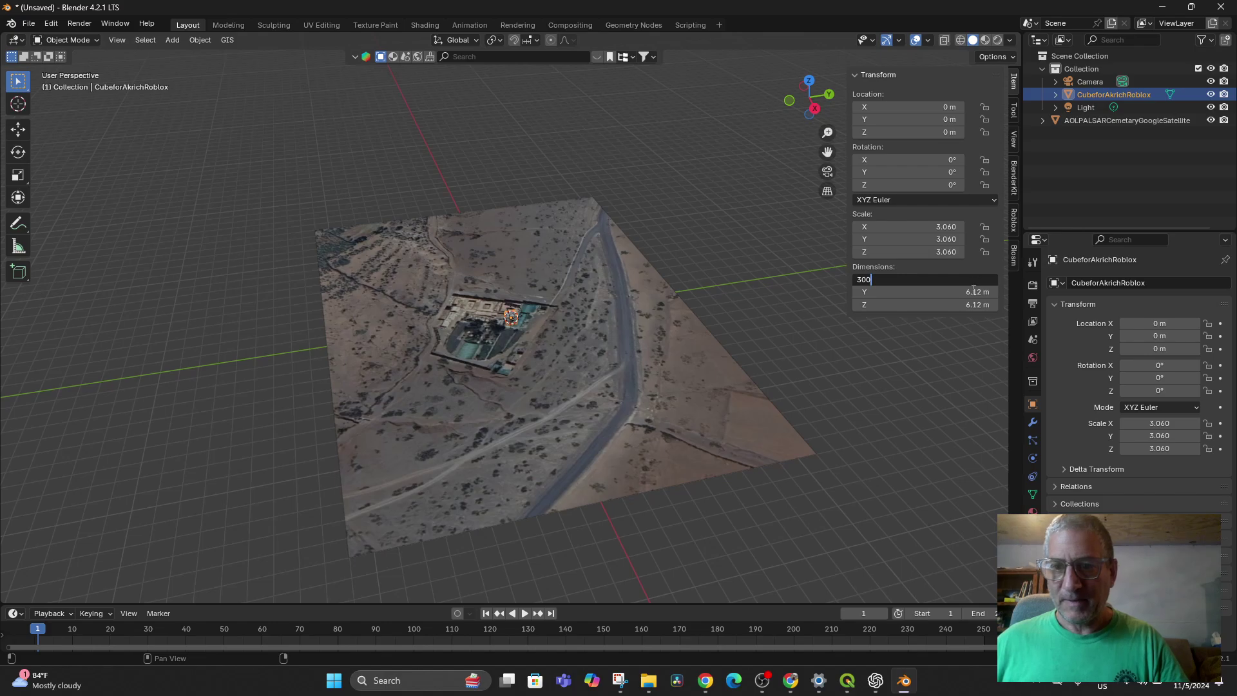
pyautogui.press('Tab')
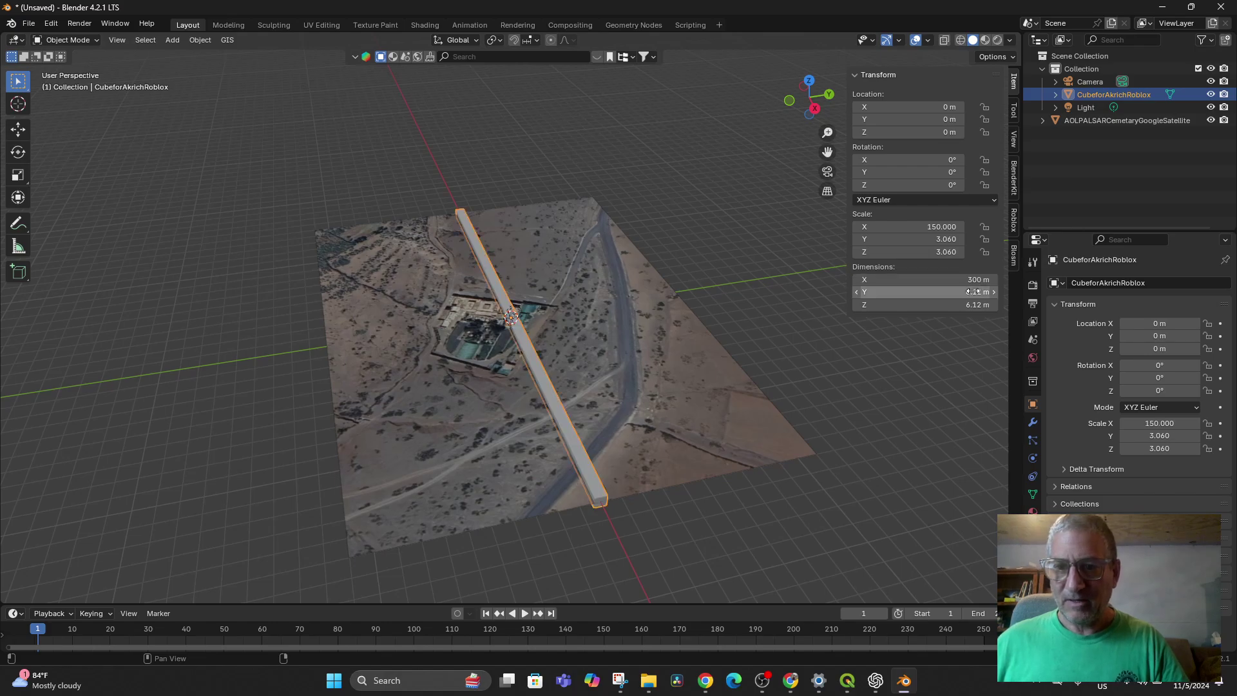
pyautogui.write('2')
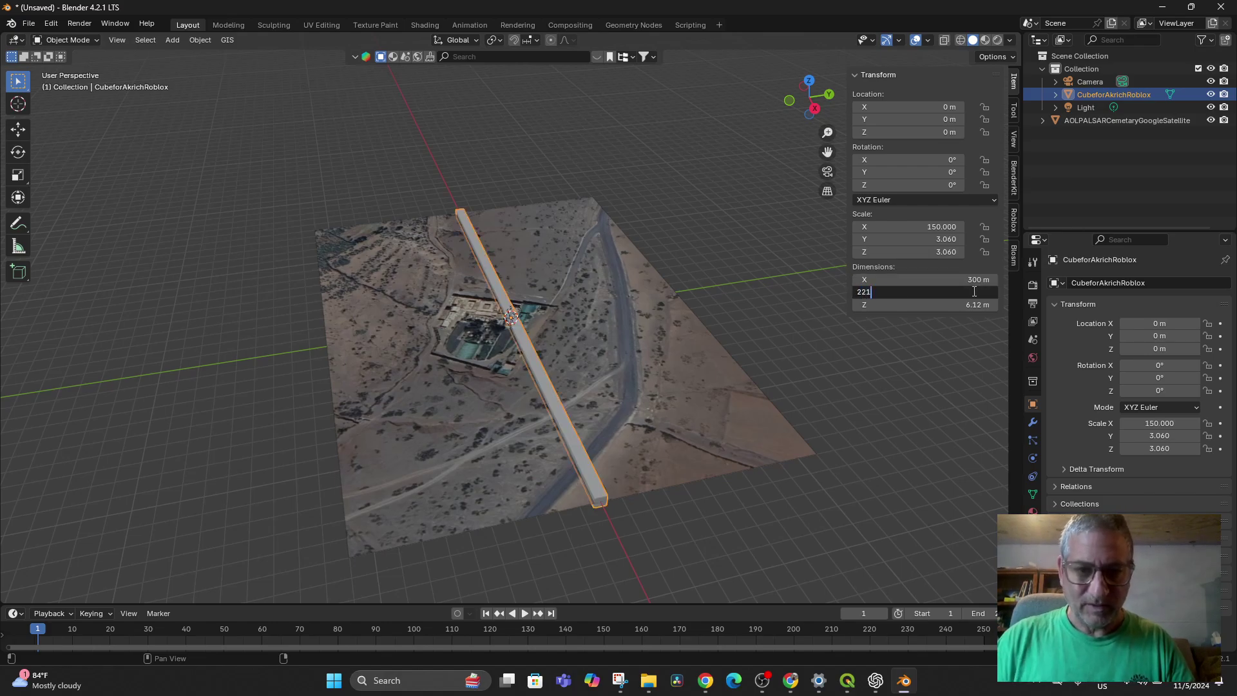
pyautogui.write('21')
pyautogui.press('Return')
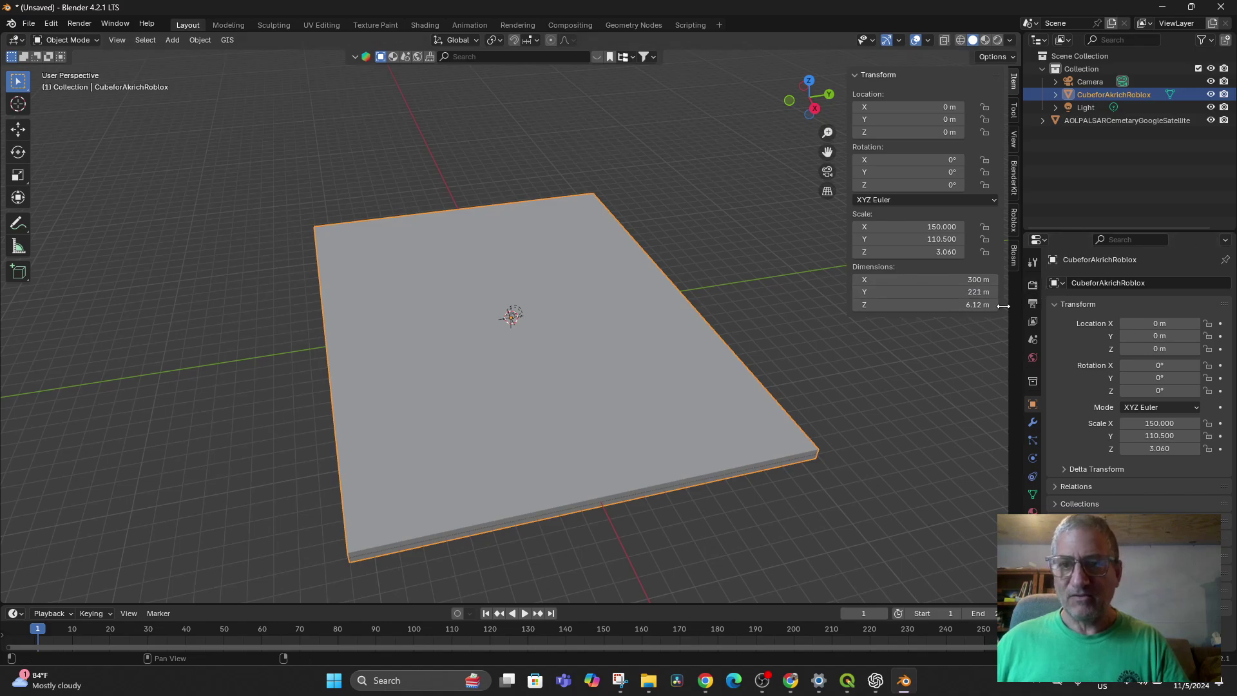
# Thicken the CubeforAkrichRoblox object by increasing its Z dimension to about 59.2 m.
pyautogui.moveTo(863, 412)
pyautogui.mouseDown(button='middle')
pyautogui.moveTo(856, 369)
pyautogui.moveTo(840, 412)
pyautogui.mouseUp(button='middle')
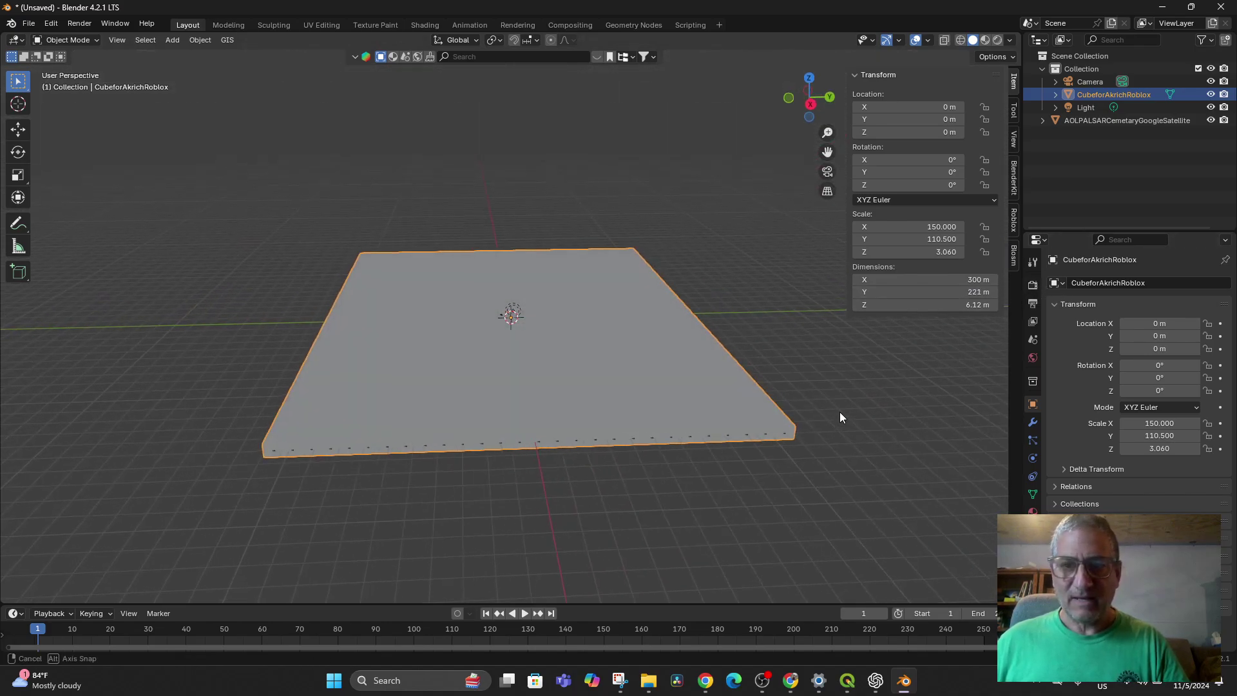
pyautogui.moveTo(967, 309); pyautogui.dragTo(1207, 308)
pyautogui.moveTo(859, 364)
pyautogui.mouseDown(button='middle')
pyautogui.moveTo(881, 321)
pyautogui.moveTo(854, 372)
pyautogui.mouseUp(button='middle')
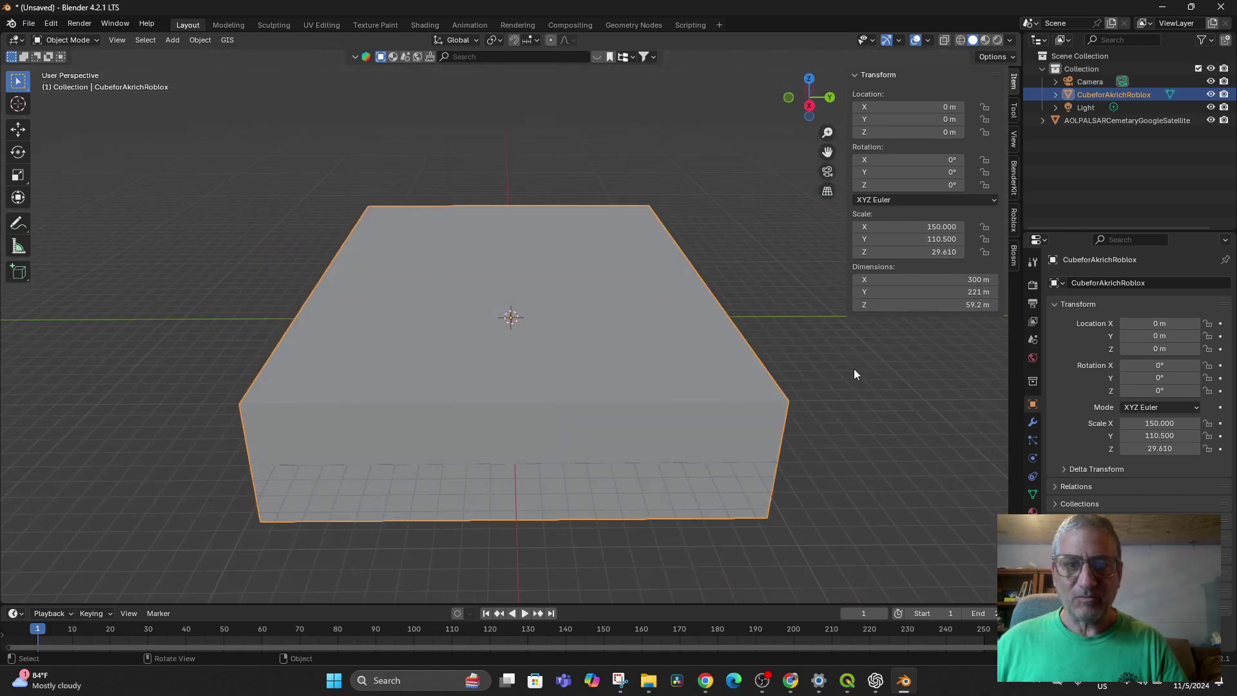
# Raise the thickened cube along the Z axis to about 29.9 m so its base rests at ground level.
pyautogui.press('g')
pyautogui.press('z')
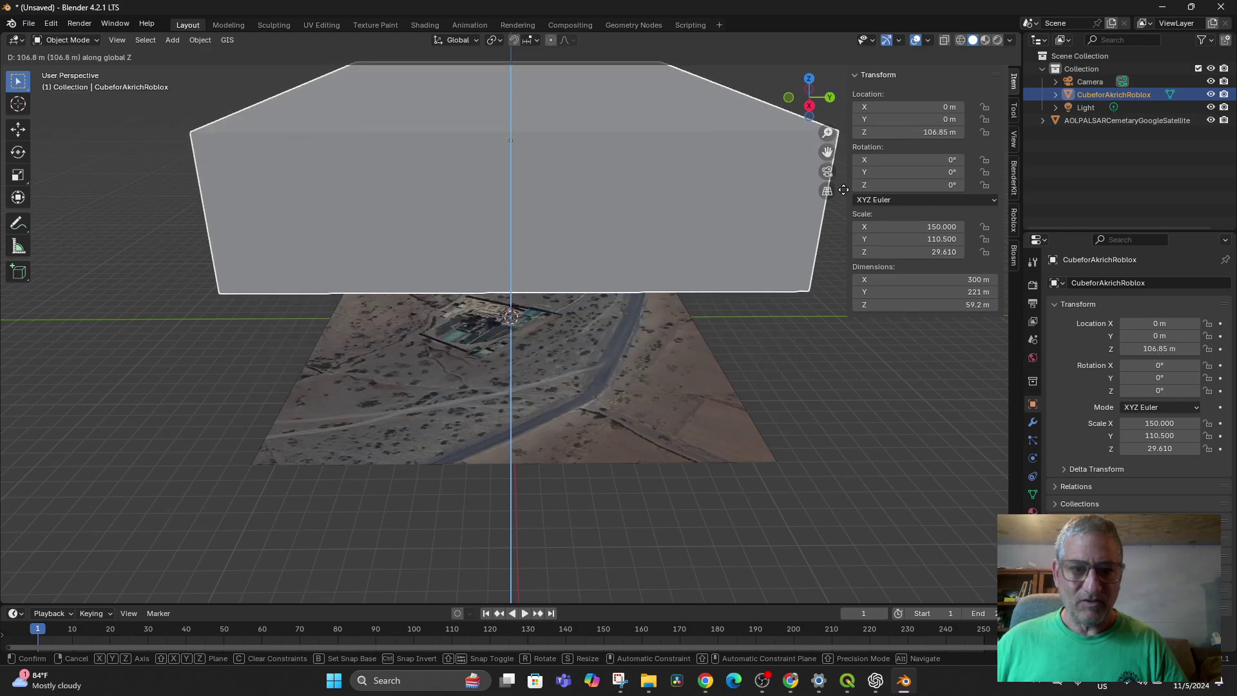
pyautogui.click(842, 325)
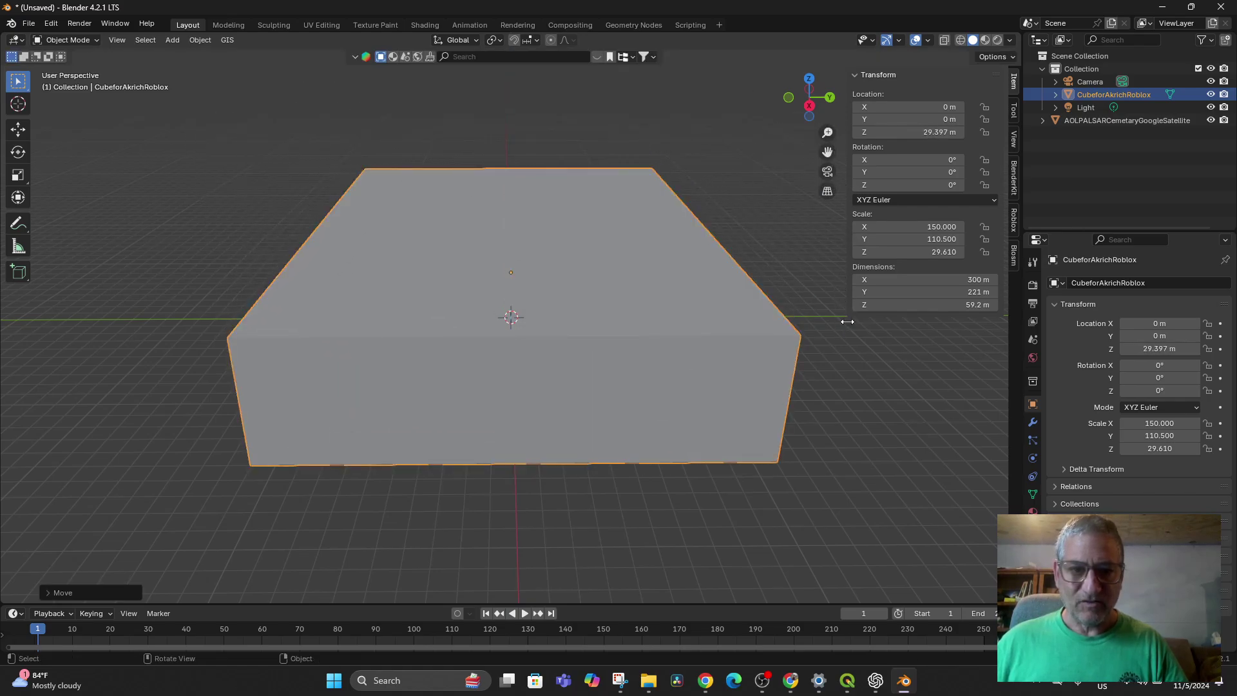
pyautogui.moveTo(842, 326); pyautogui.dragTo(797, 349, button='middle')
pyautogui.press('KP_1')
pyautogui.scroll(2, 691, 360)
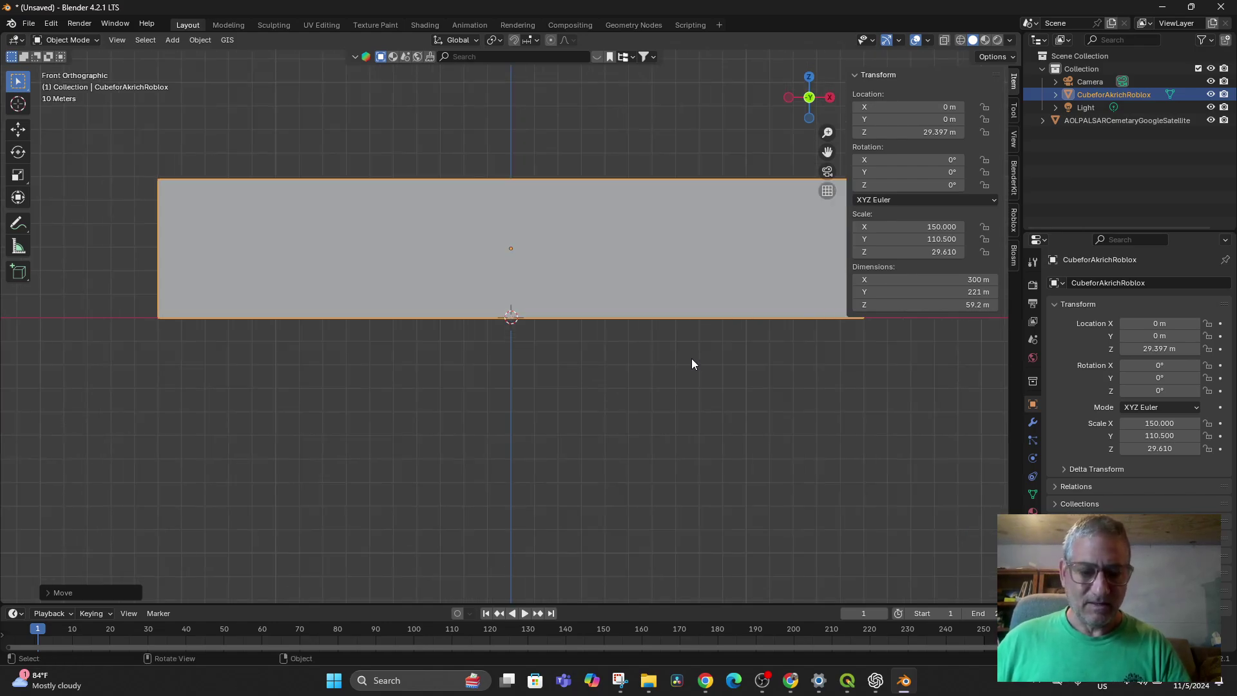
pyautogui.press('g')
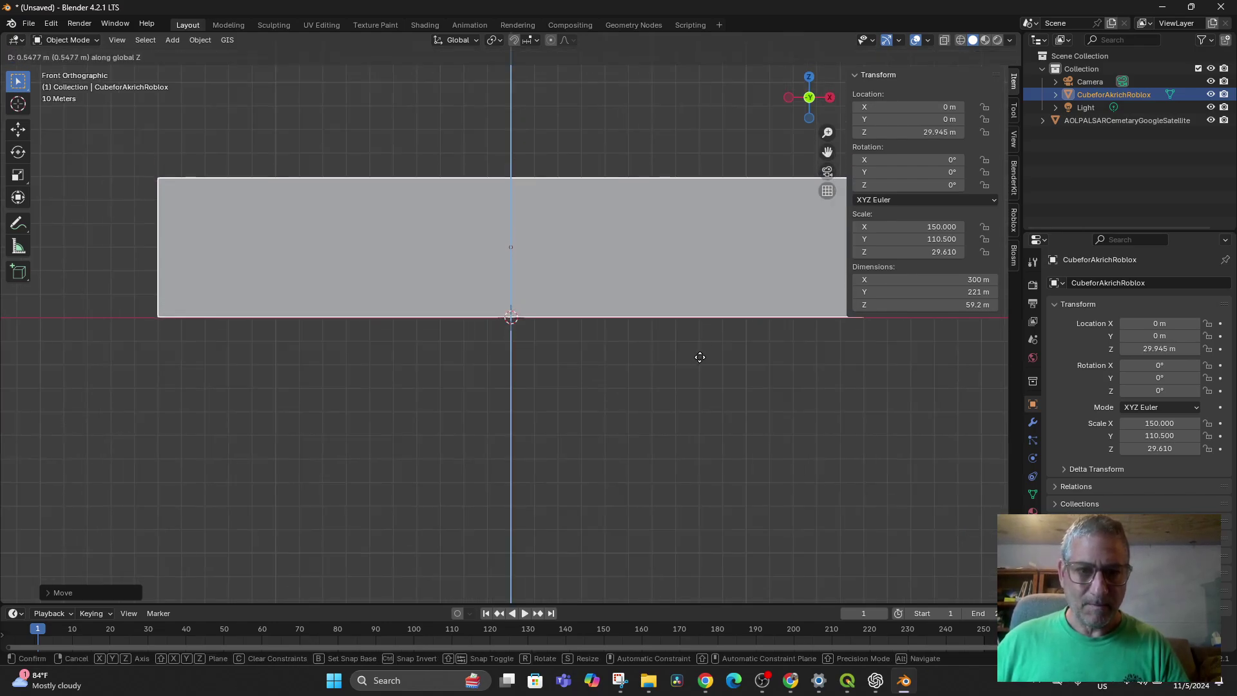
pyautogui.click(699, 357)
# Hide the cube to check the satellite plane beneath it, and unhide the cube.
pyautogui.moveTo(698, 358); pyautogui.dragTo(879, 433, button='middle')
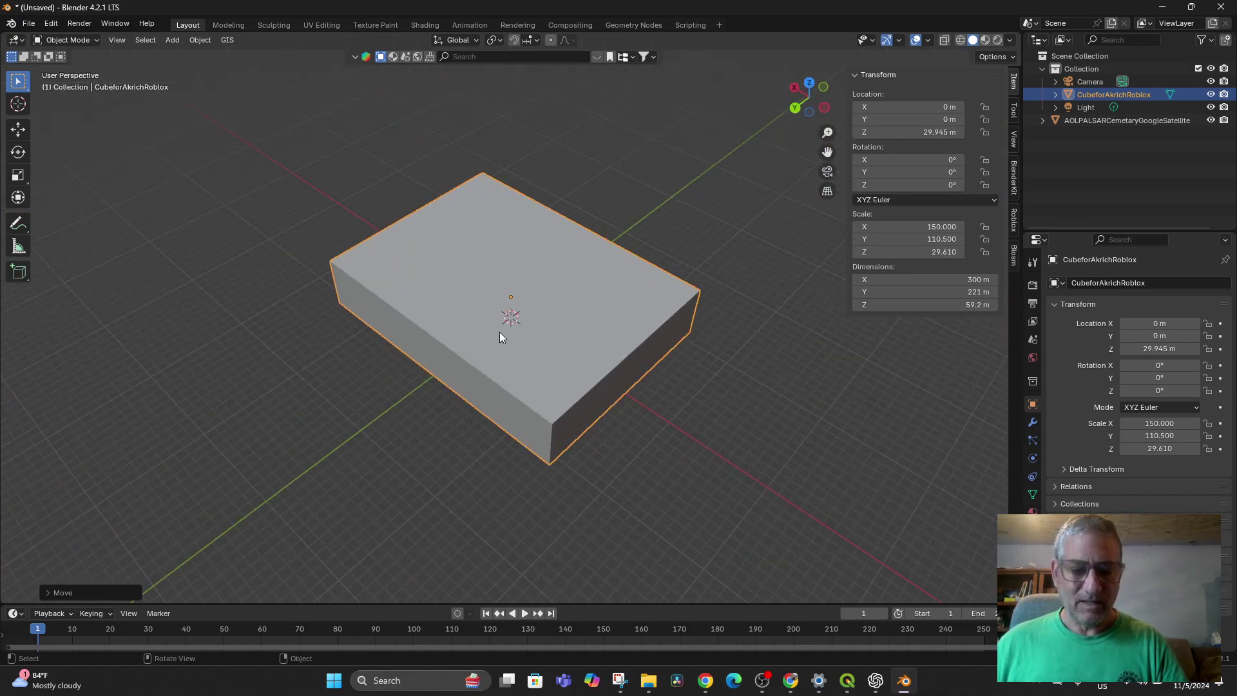
pyautogui.press('h')
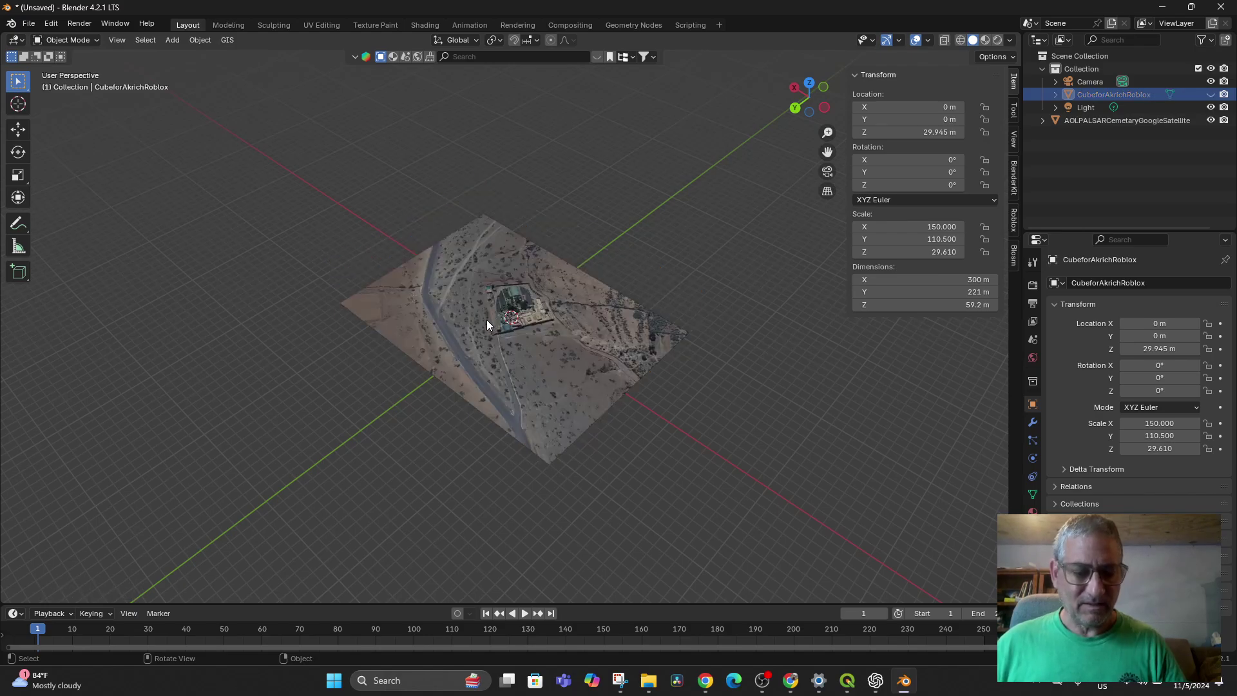
pyautogui.hotkey('alt', 'h')
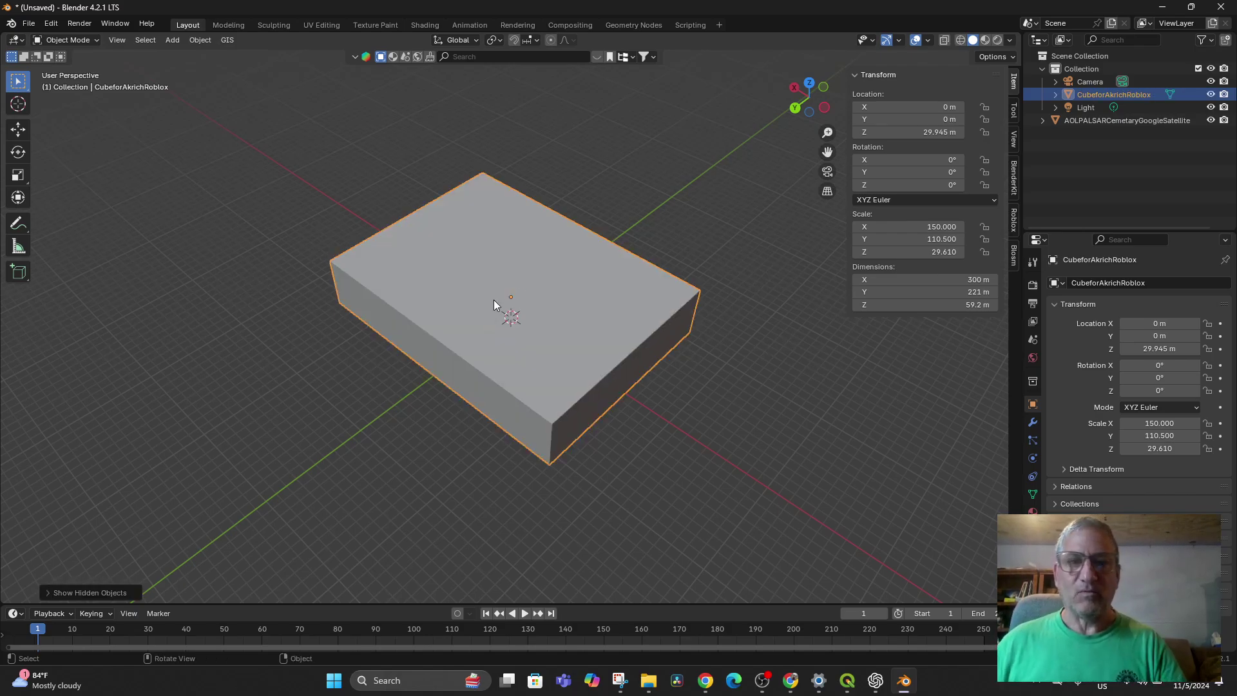
pyautogui.moveTo(578, 314); pyautogui.dragTo(699, 365, button='middle')
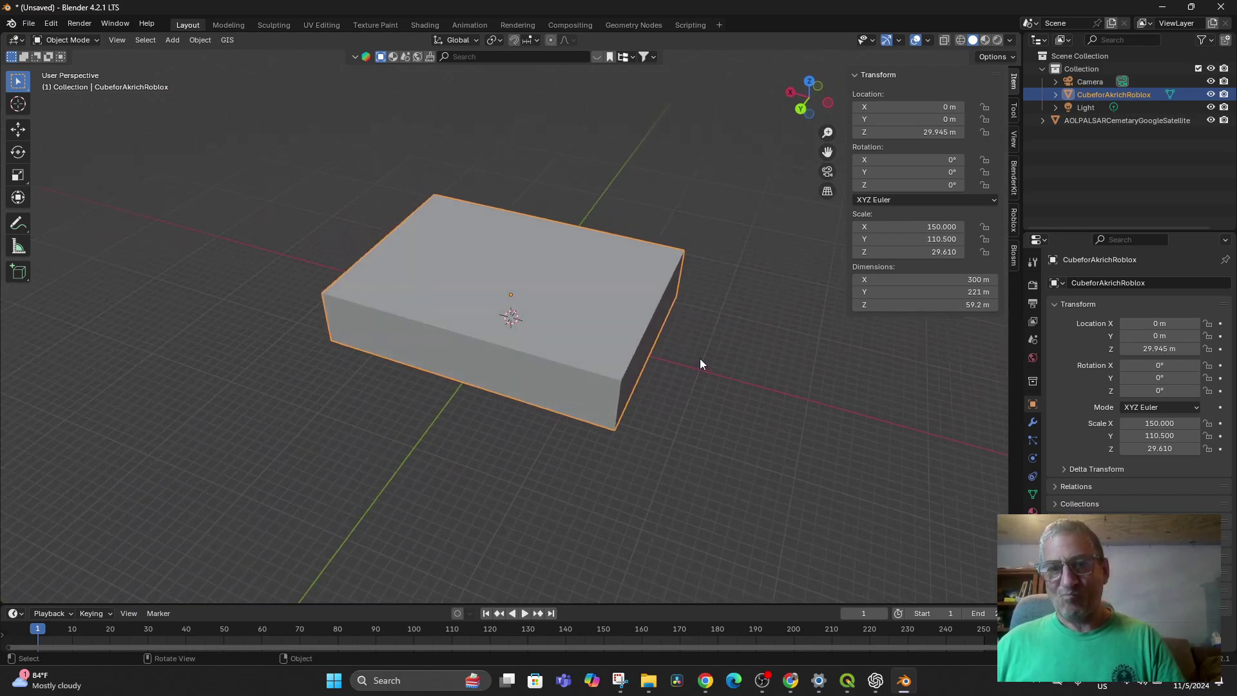
# Save the scene as AkrichCubeforRoblox.blend in the HighAtlasMountainsSRTMmaps folder.
pyautogui.click(29, 23)
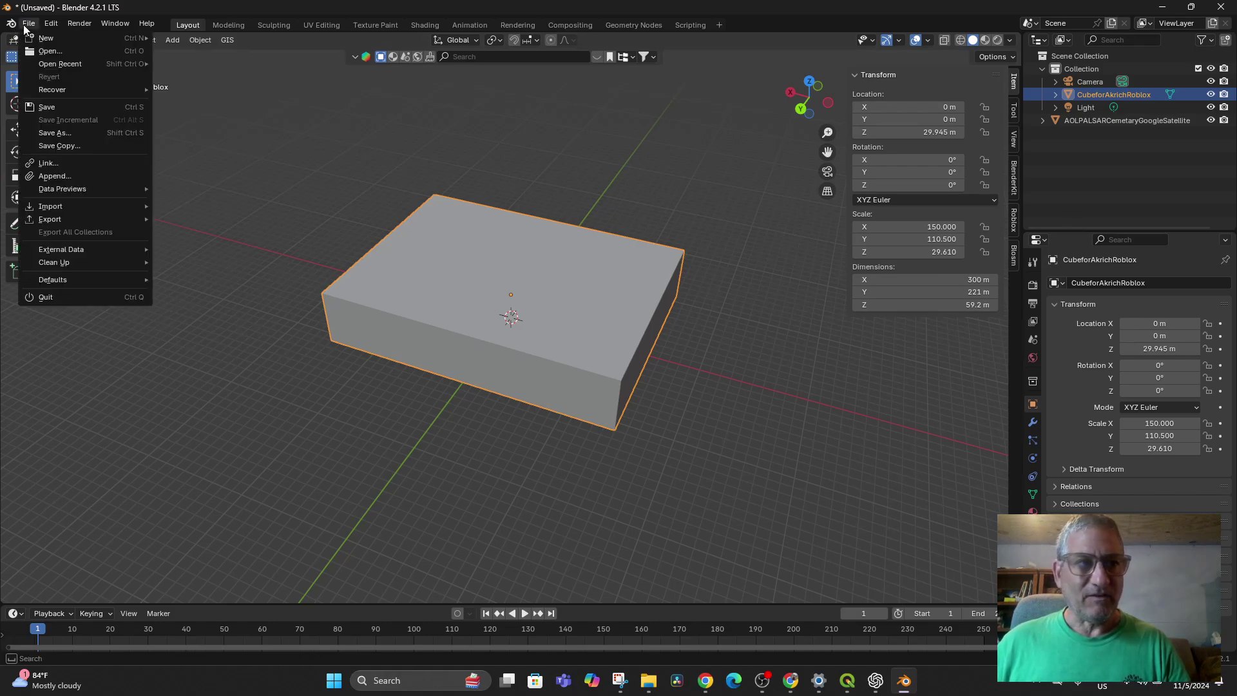
pyautogui.click(59, 133)
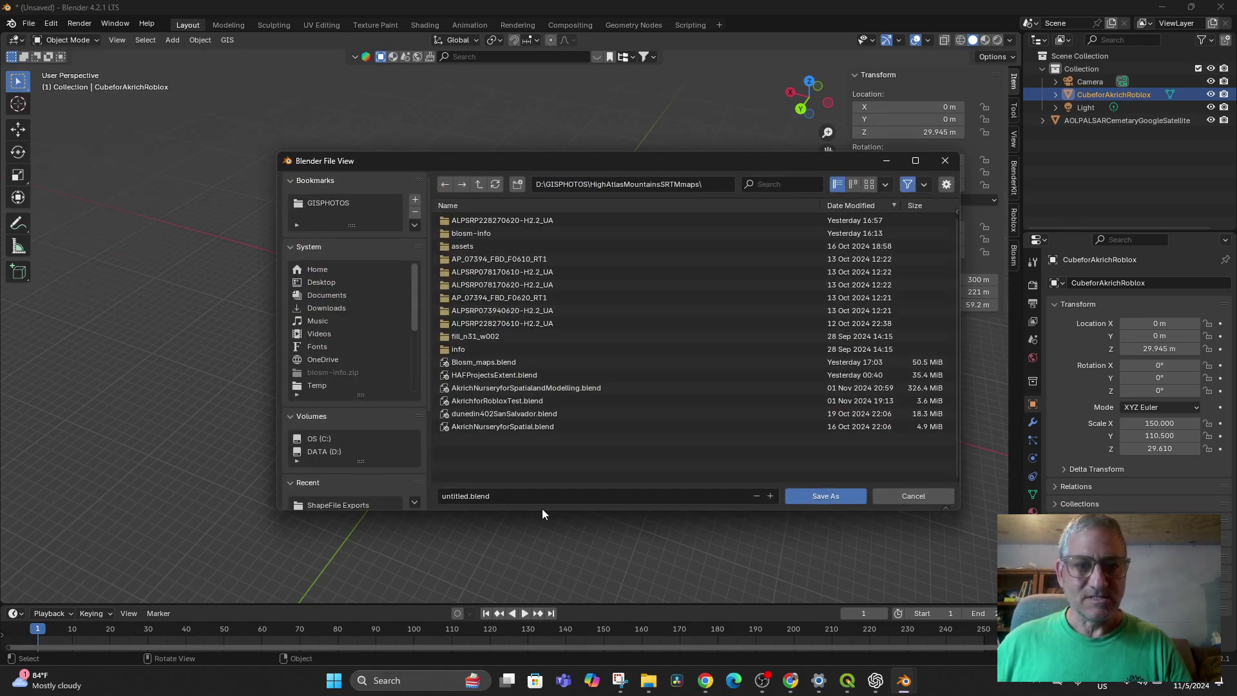
pyautogui.click(526, 500)
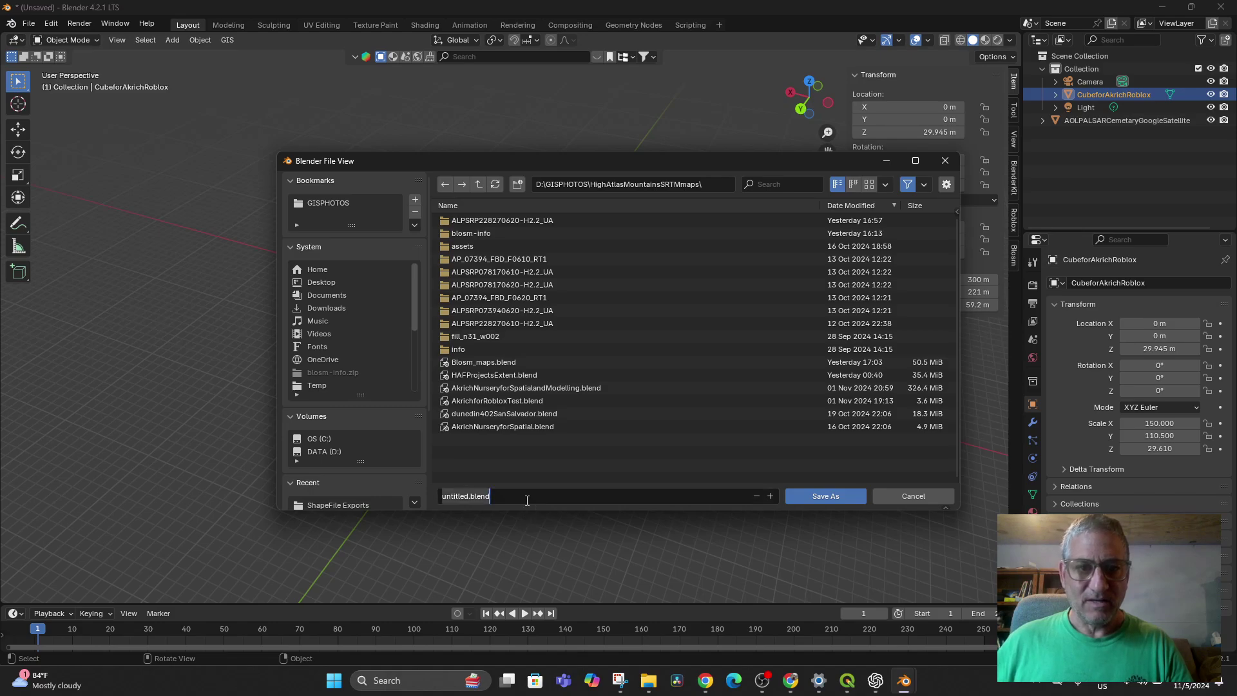
pyautogui.write('Akri')
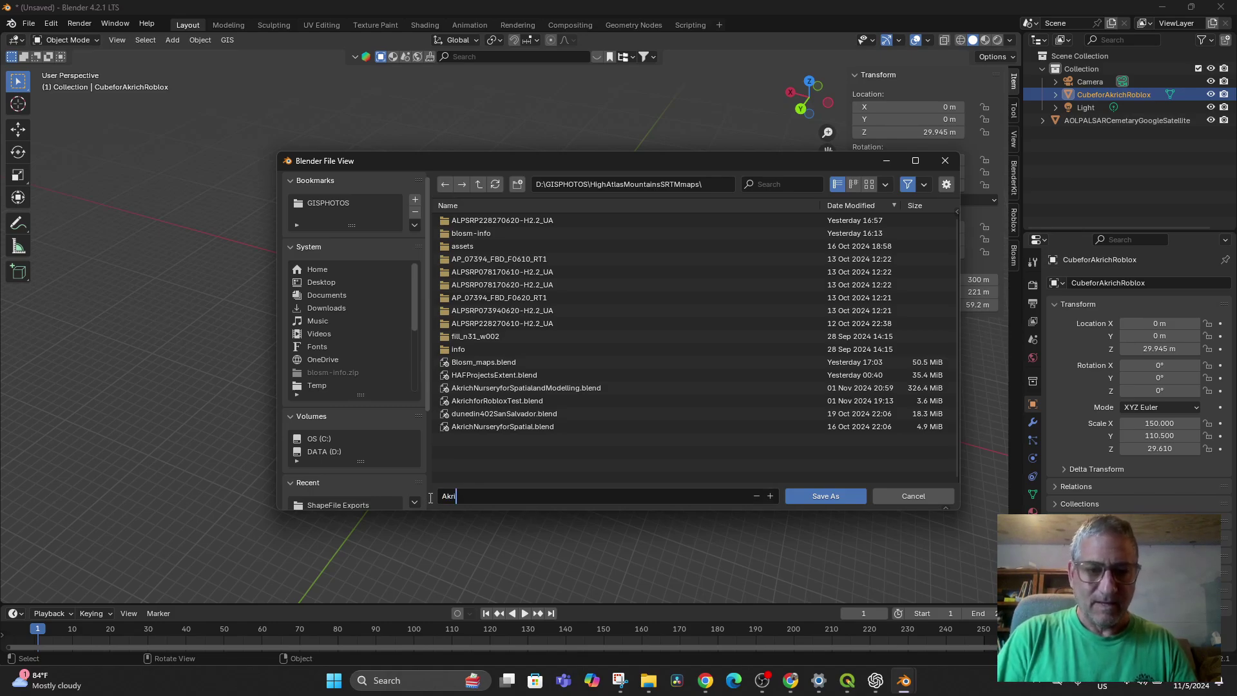
pyautogui.write('chCubefor')
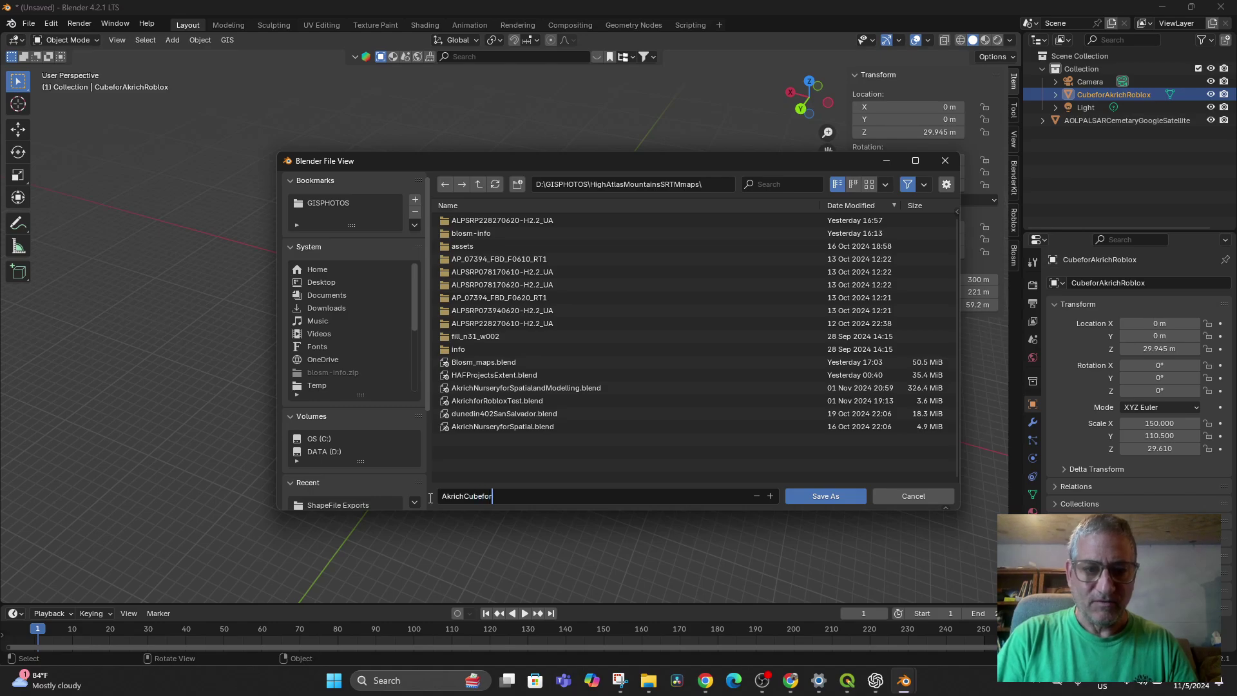
pyautogui.write('Roblox.blend')
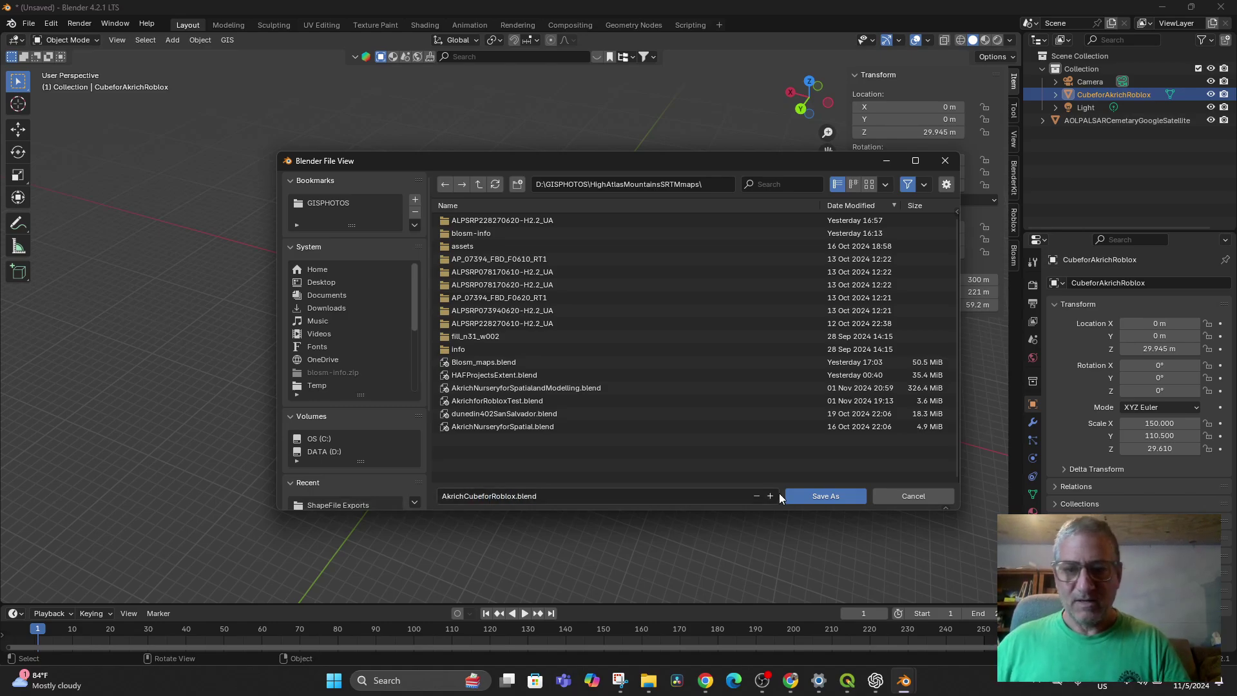
pyautogui.click(824, 495)
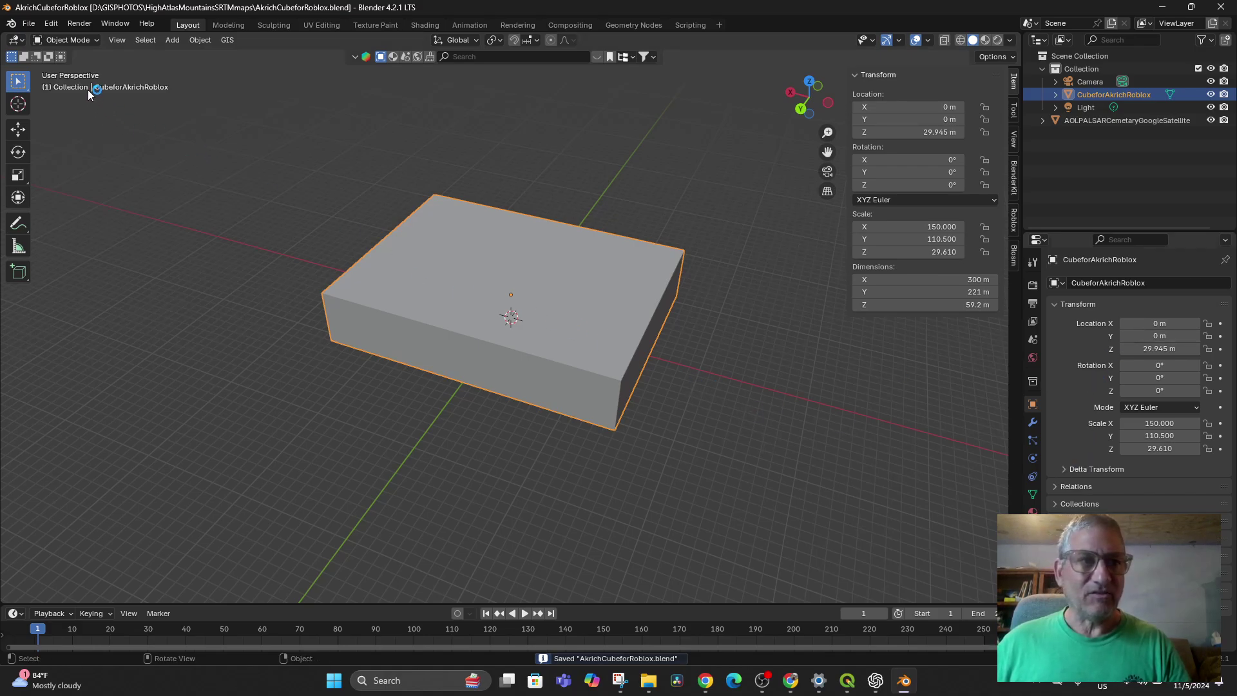
# Switch the cube to Edit Mode with face selection and select its top face.
pyautogui.click(74, 40)
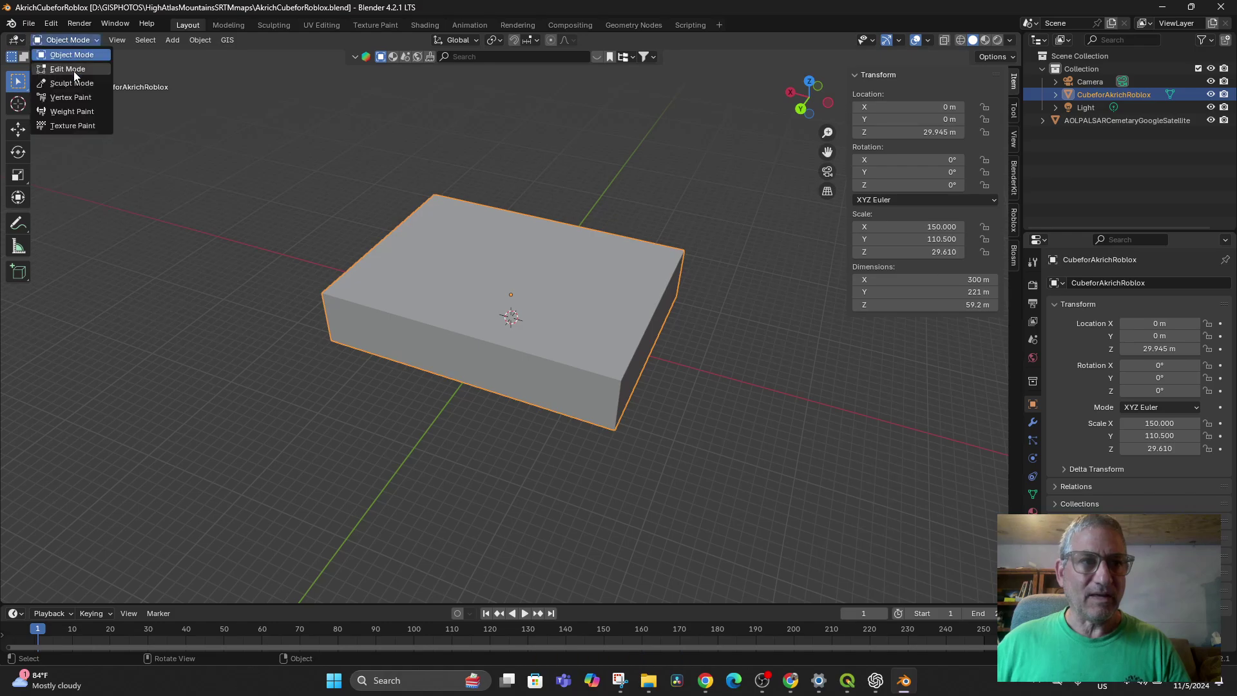
pyautogui.click(73, 69)
pyautogui.hotkey('alt', 'a')
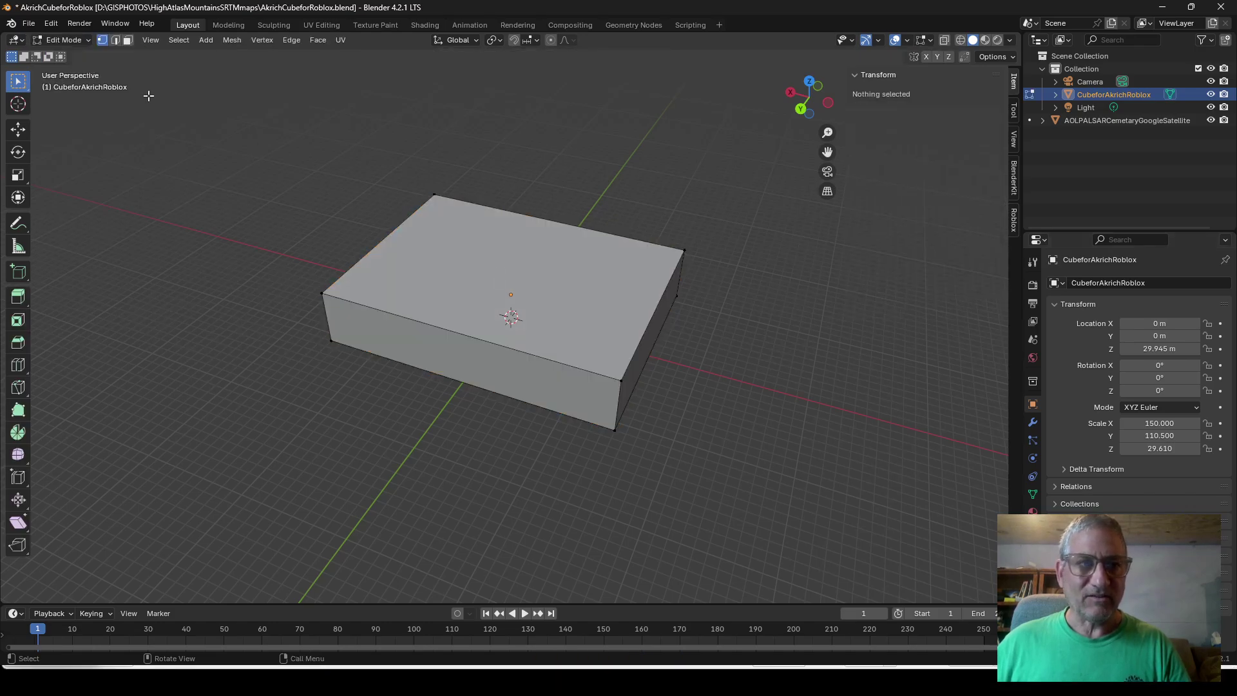
pyautogui.click(129, 40)
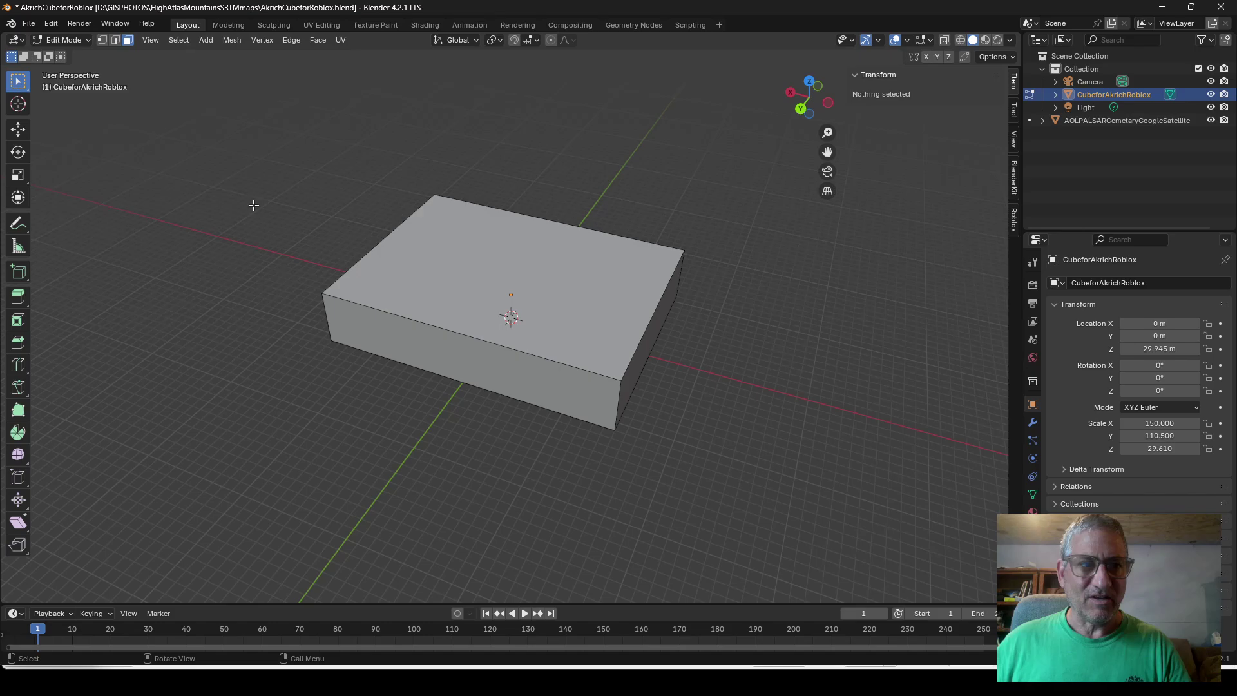
pyautogui.click(493, 288)
pyautogui.moveTo(493, 288); pyautogui.dragTo(634, 386, button='middle')
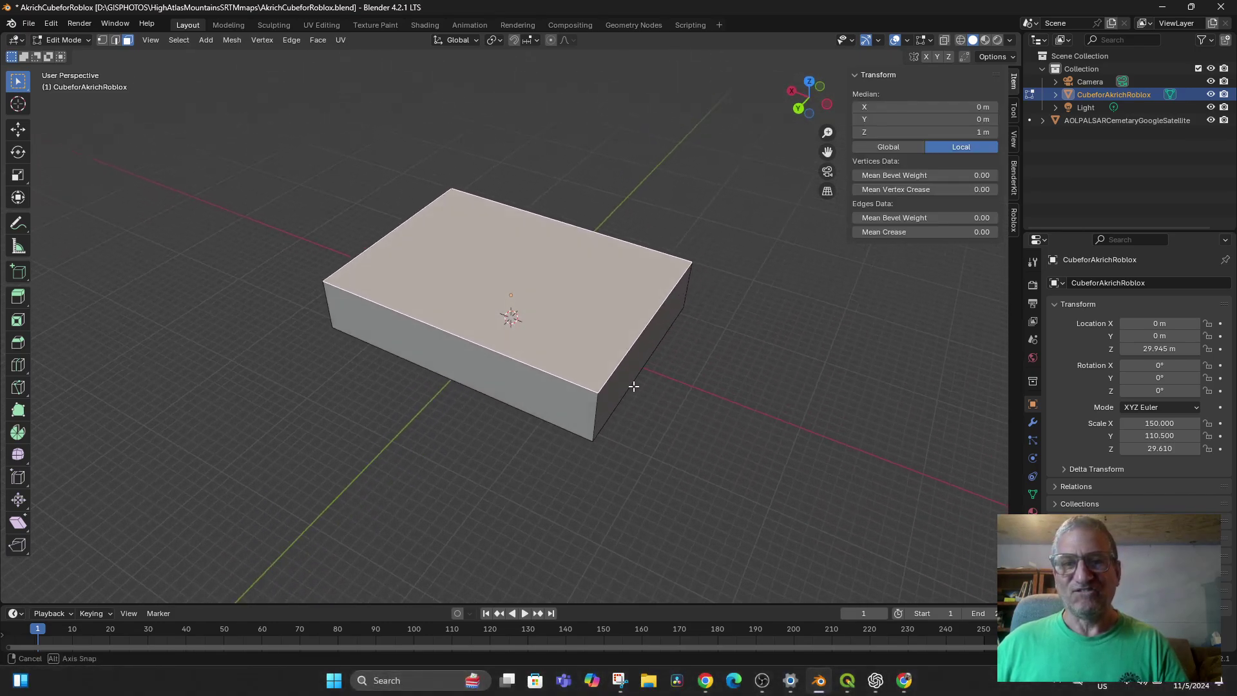
# Subdivide the cube's selected top face nine times in succession and inspect the dense mesh grid up close.
pyautogui.rightClick(547, 277)
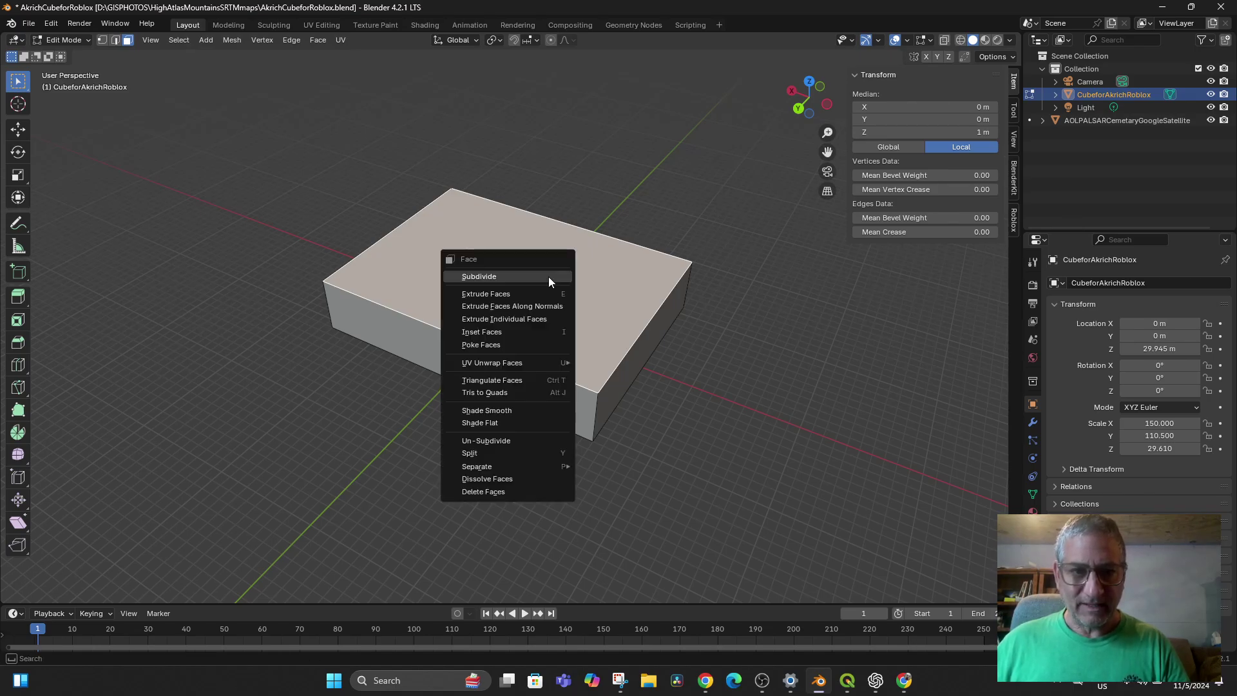
pyautogui.click(547, 276)
pyautogui.rightClick(548, 276)
pyautogui.click(548, 276)
pyautogui.rightClick(548, 276)
pyautogui.click(548, 276)
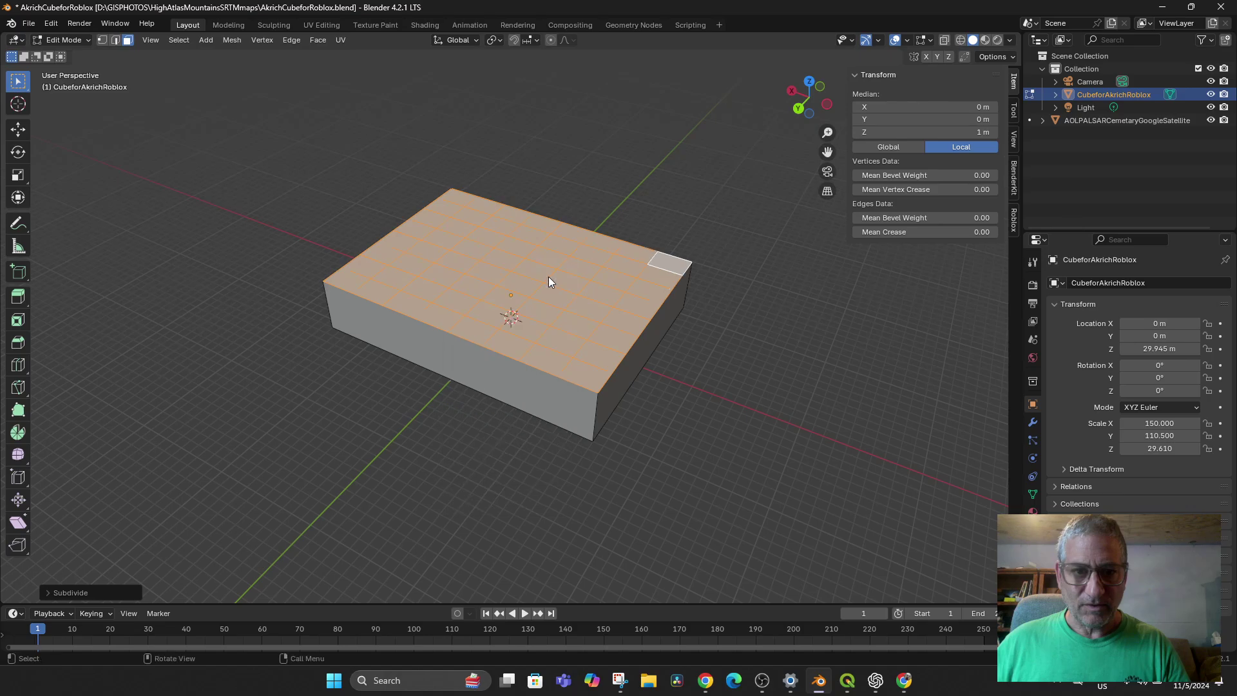
pyautogui.rightClick(547, 276)
pyautogui.click(548, 276)
pyautogui.rightClick(547, 277)
pyautogui.click(547, 277)
pyautogui.rightClick(532, 280)
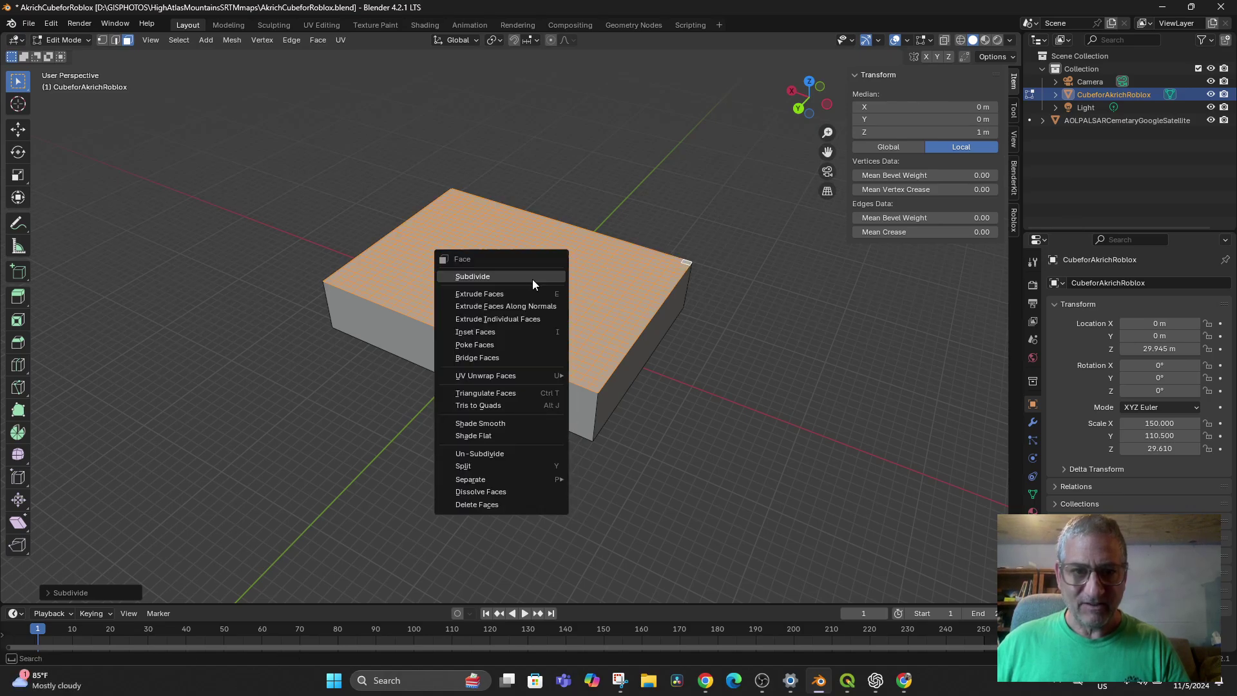
pyautogui.click(532, 280)
pyautogui.rightClick(516, 282)
pyautogui.click(517, 282)
pyautogui.rightClick(508, 284)
pyautogui.click(509, 283)
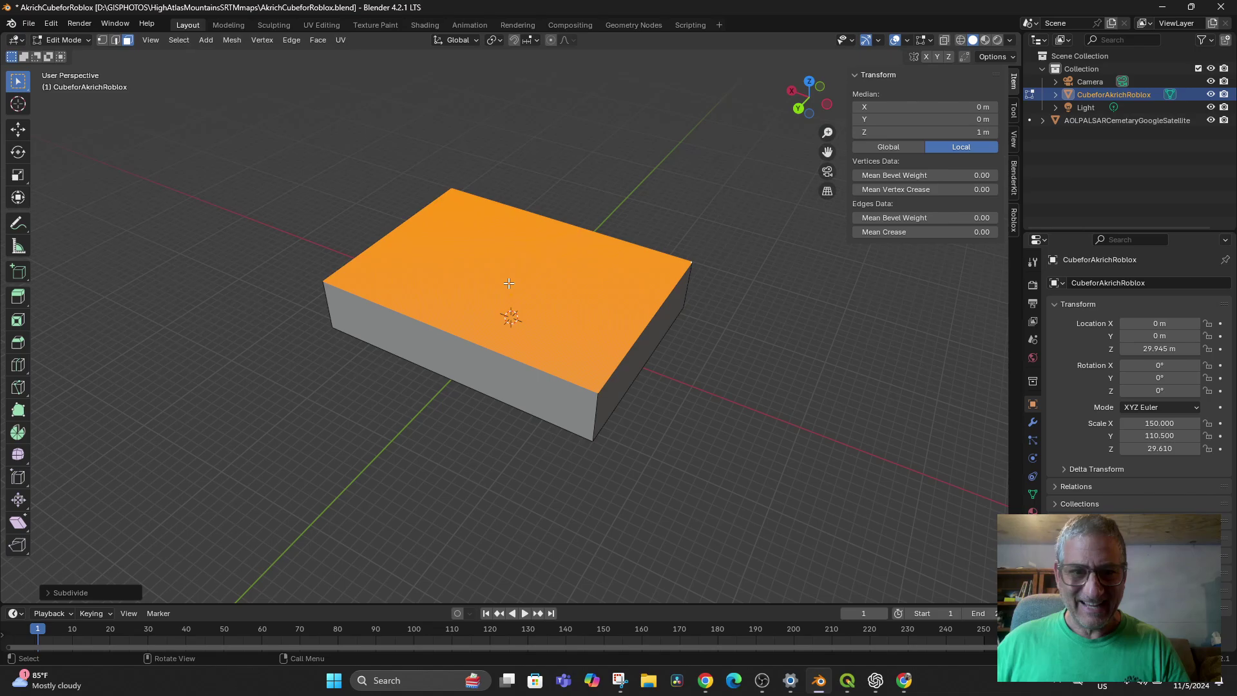
pyautogui.rightClick(509, 283)
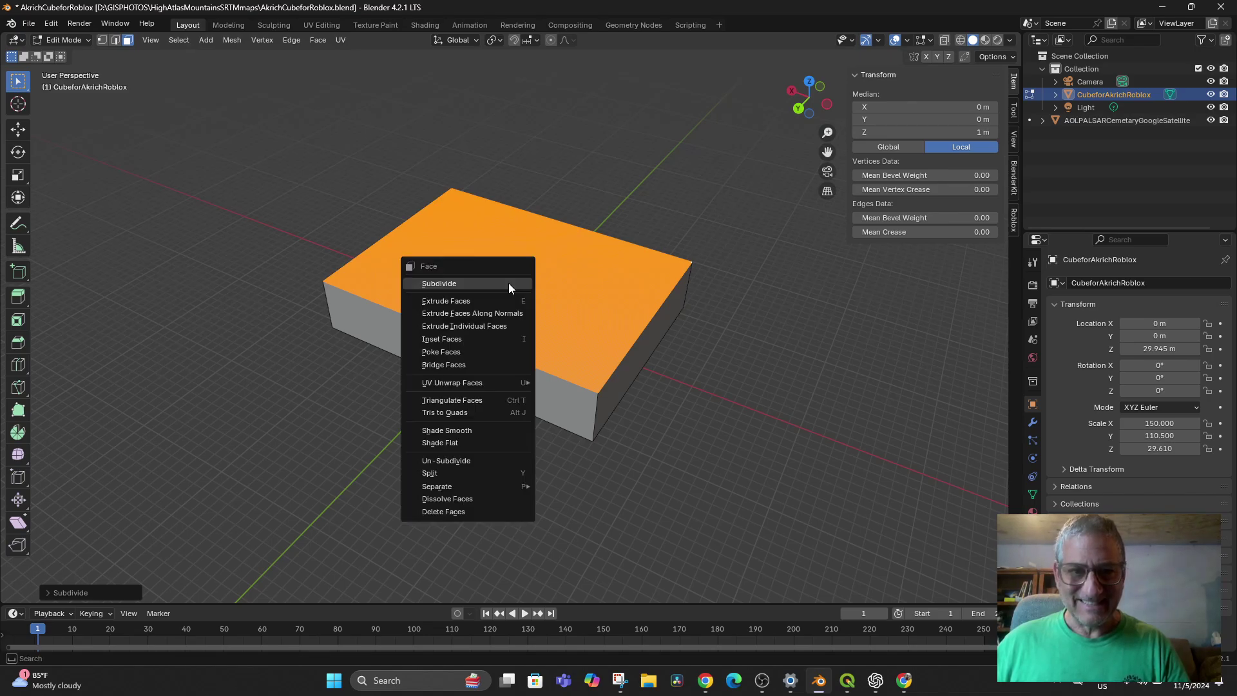
pyautogui.click(508, 283)
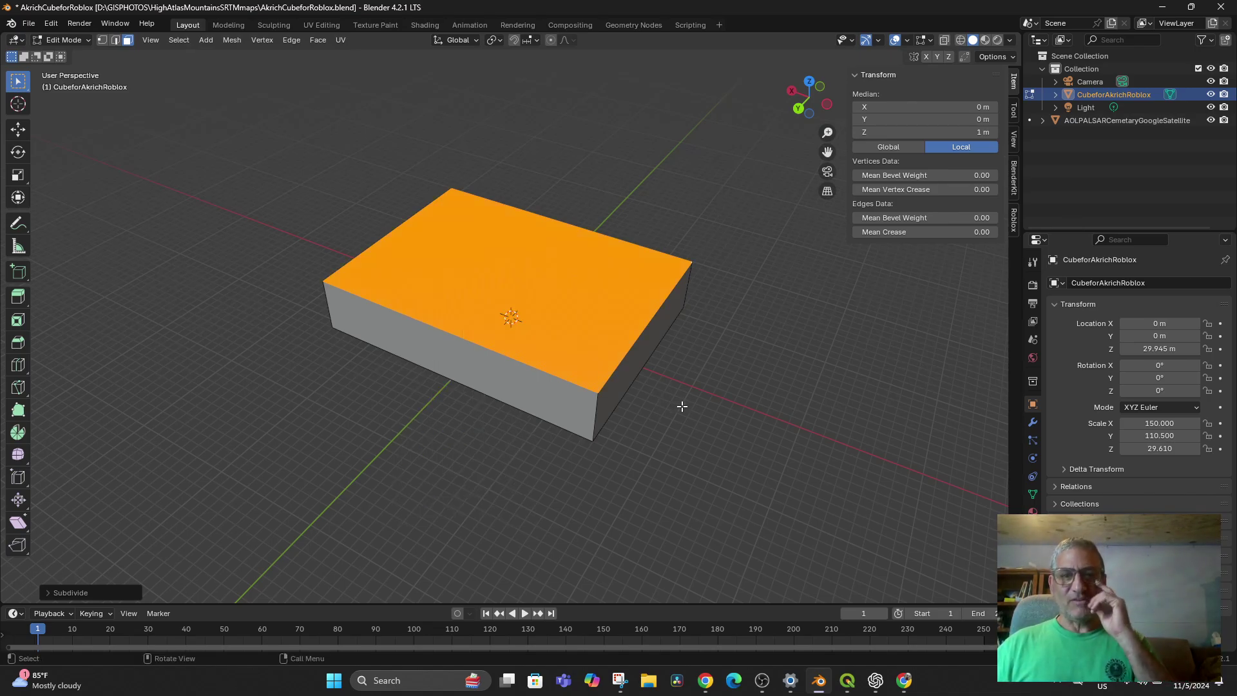
pyautogui.moveTo(682, 406); pyautogui.dragTo(723, 433, button='middle')
pyautogui.scroll(8, 723, 434)
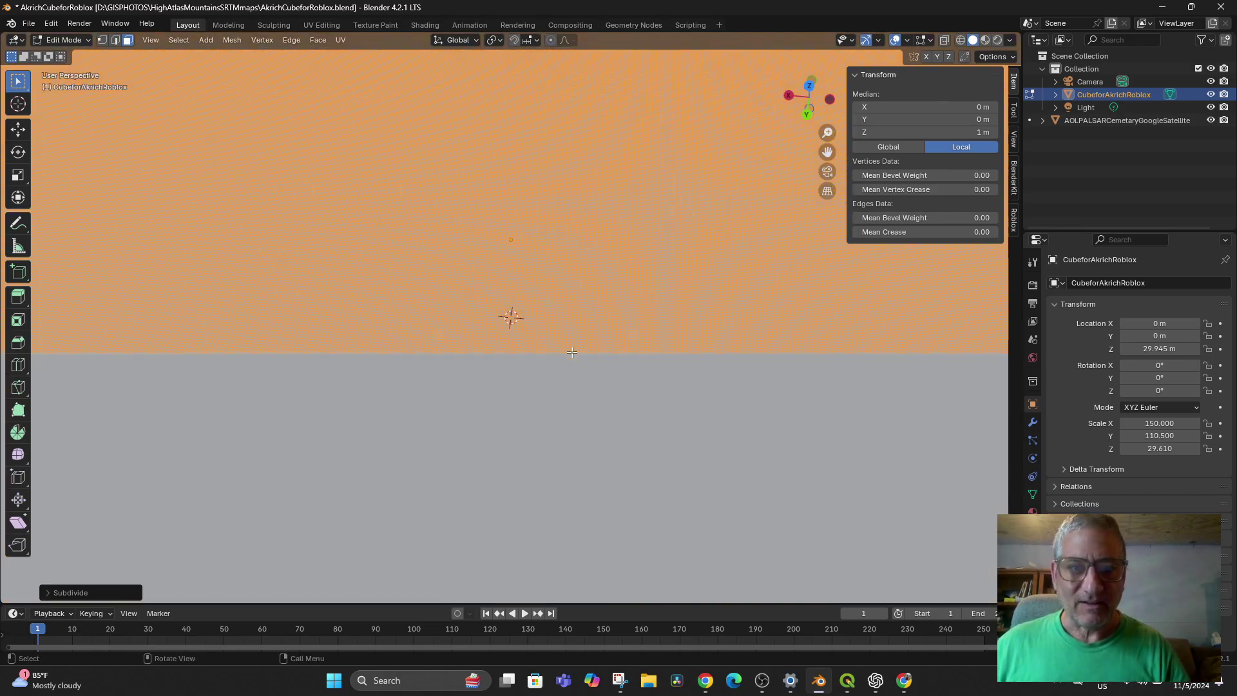
pyautogui.scroll(-6, 572, 352)
pyautogui.moveTo(571, 351); pyautogui.dragTo(638, 381, button='middle')
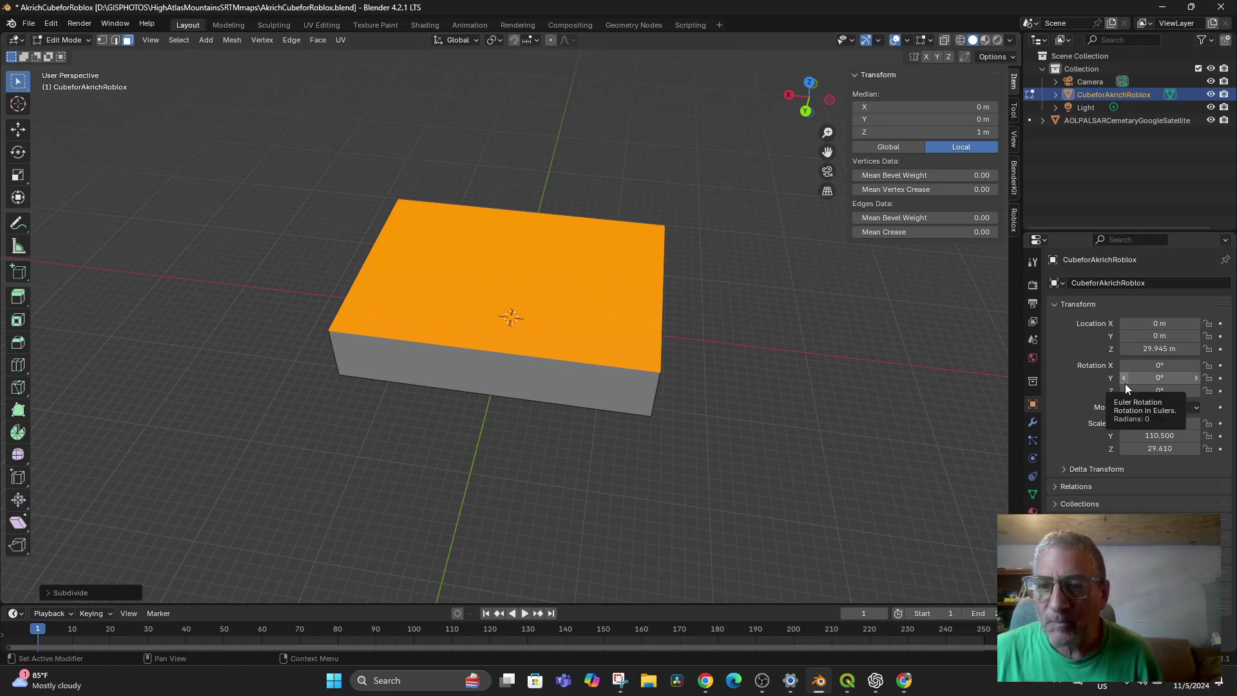
# Return to Object Mode and add a Displace modifier to the CubeforAkrichRoblox object.
pyautogui.click(67, 41)
pyautogui.click(68, 53)
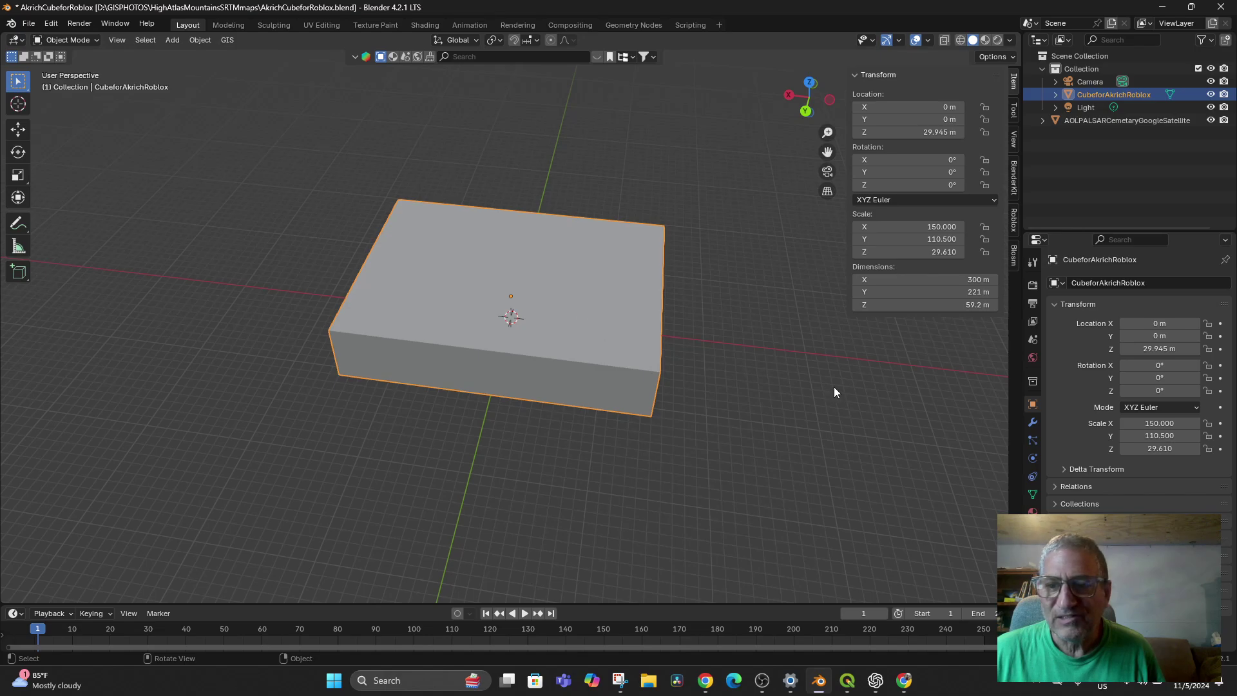
pyautogui.click(1032, 422)
pyautogui.click(1075, 284)
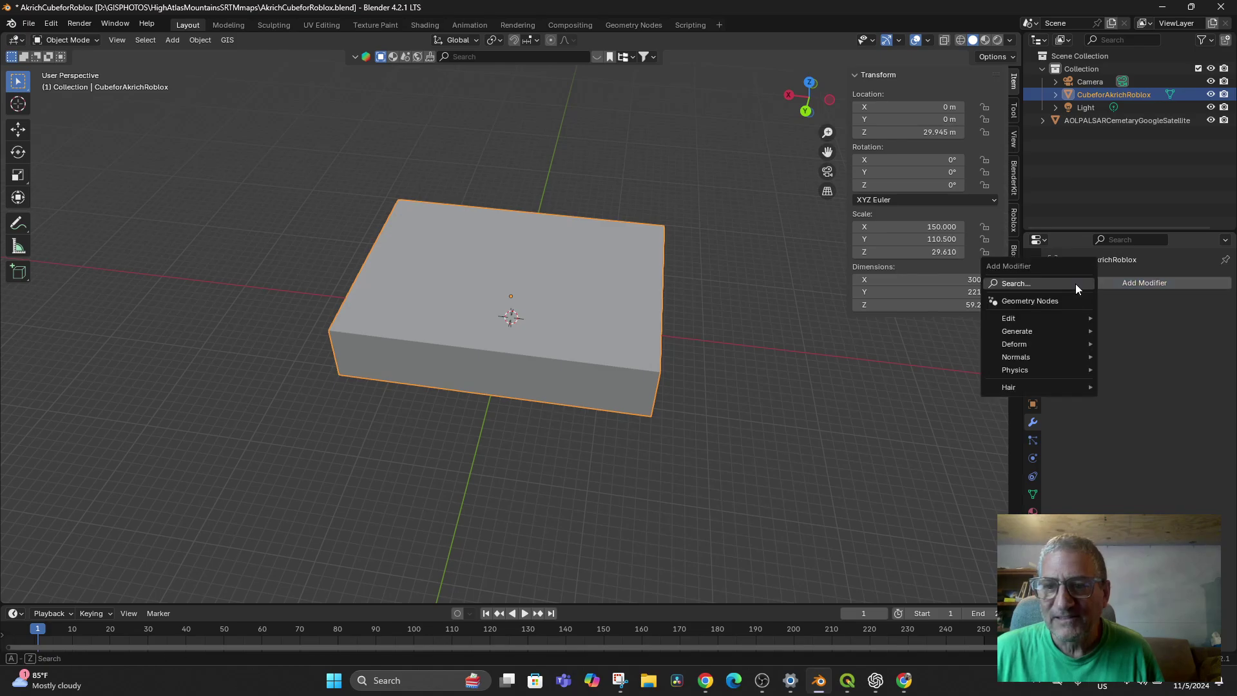
pyautogui.click(1041, 286)
pyautogui.write('dip')
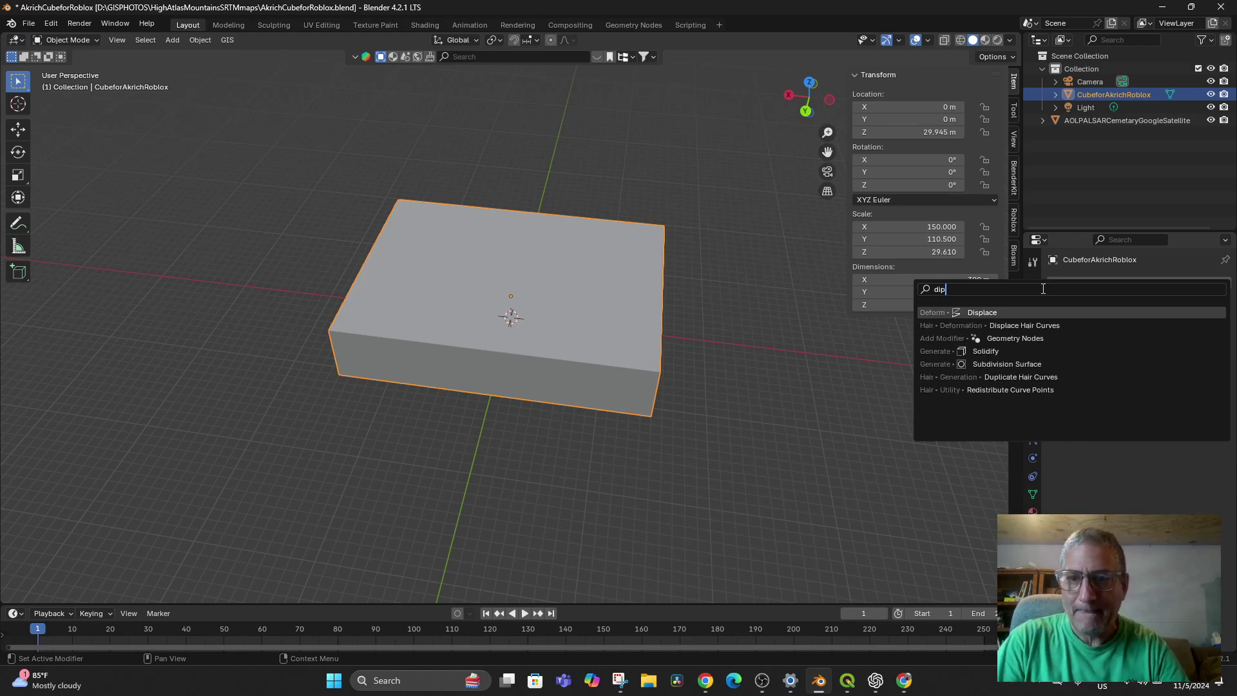
pyautogui.press('Return')
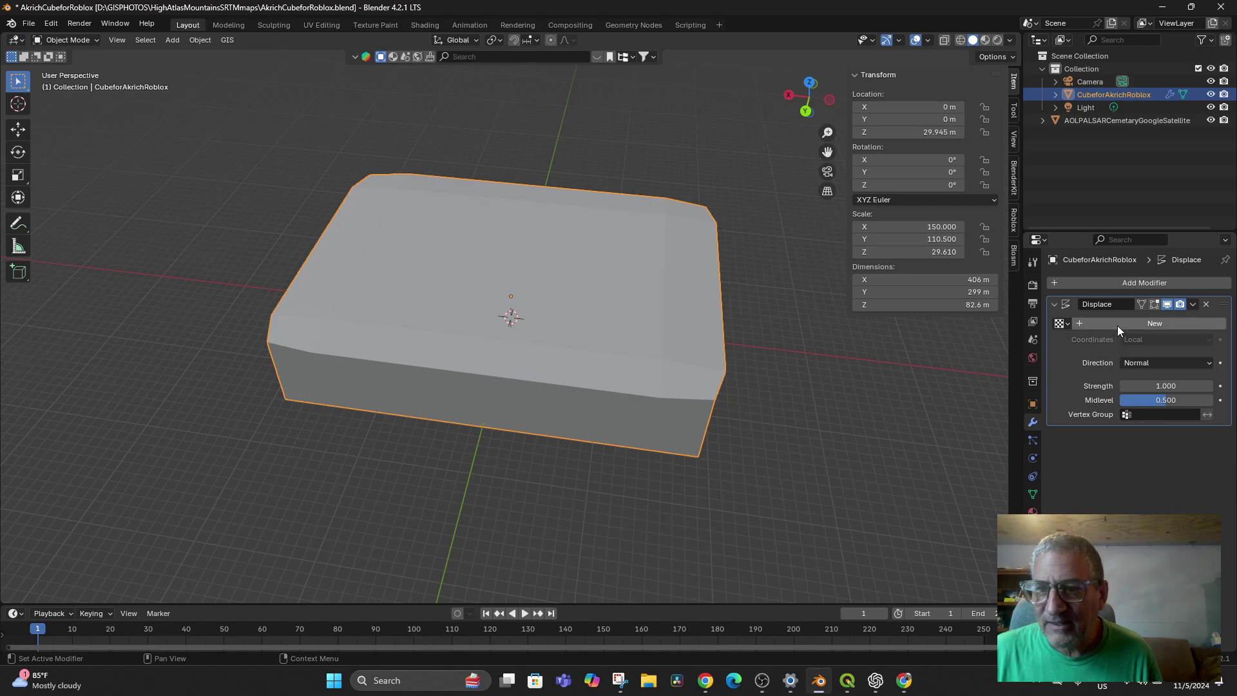
# Check the existing textures available for the Displace modifier.
pyautogui.click(1067, 322)
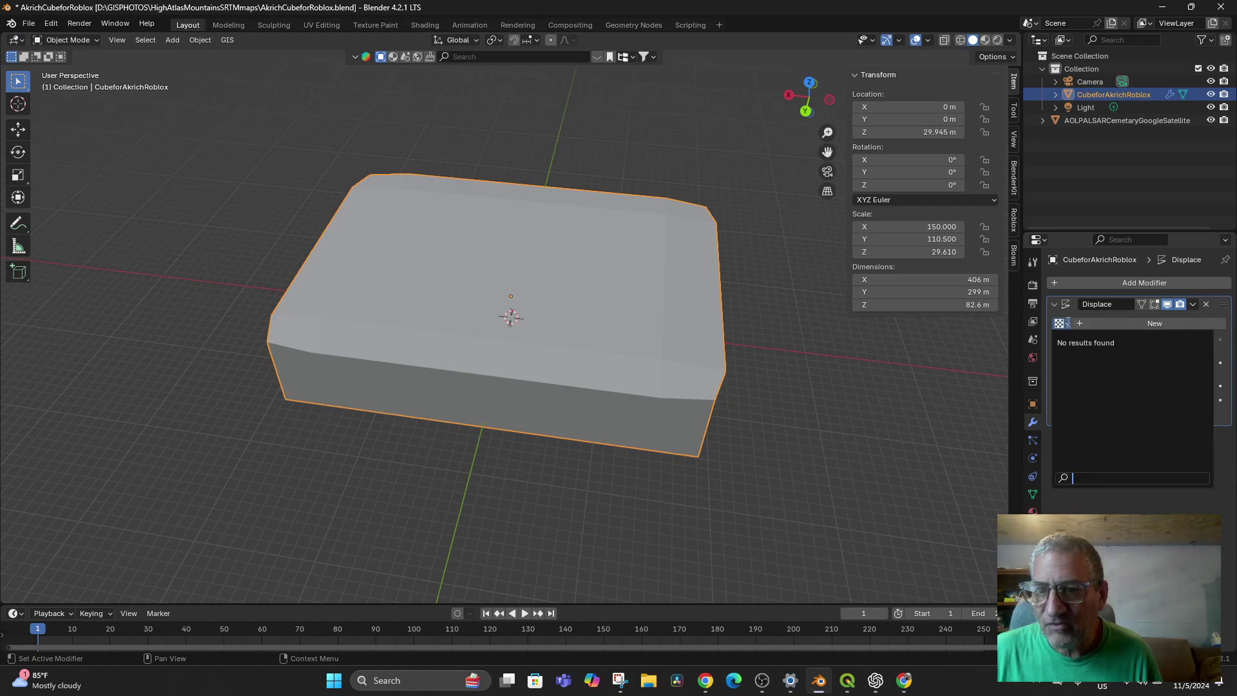
pyautogui.click(1109, 320)
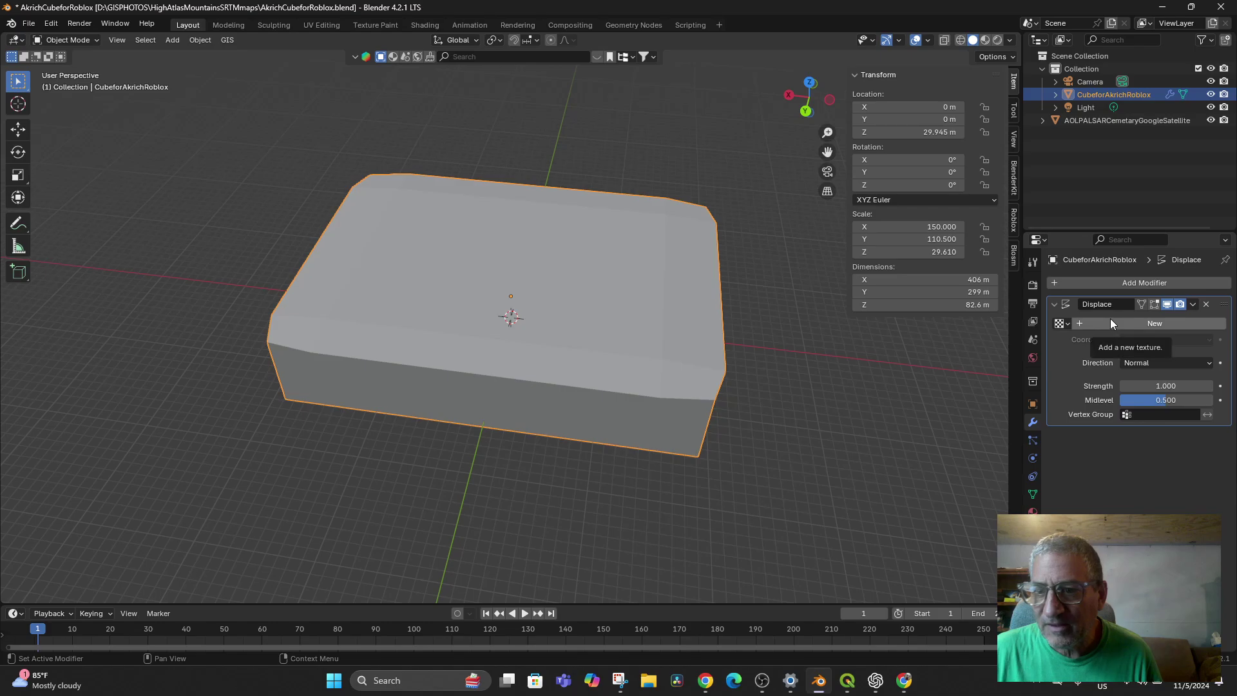
pyautogui.click(1111, 323)
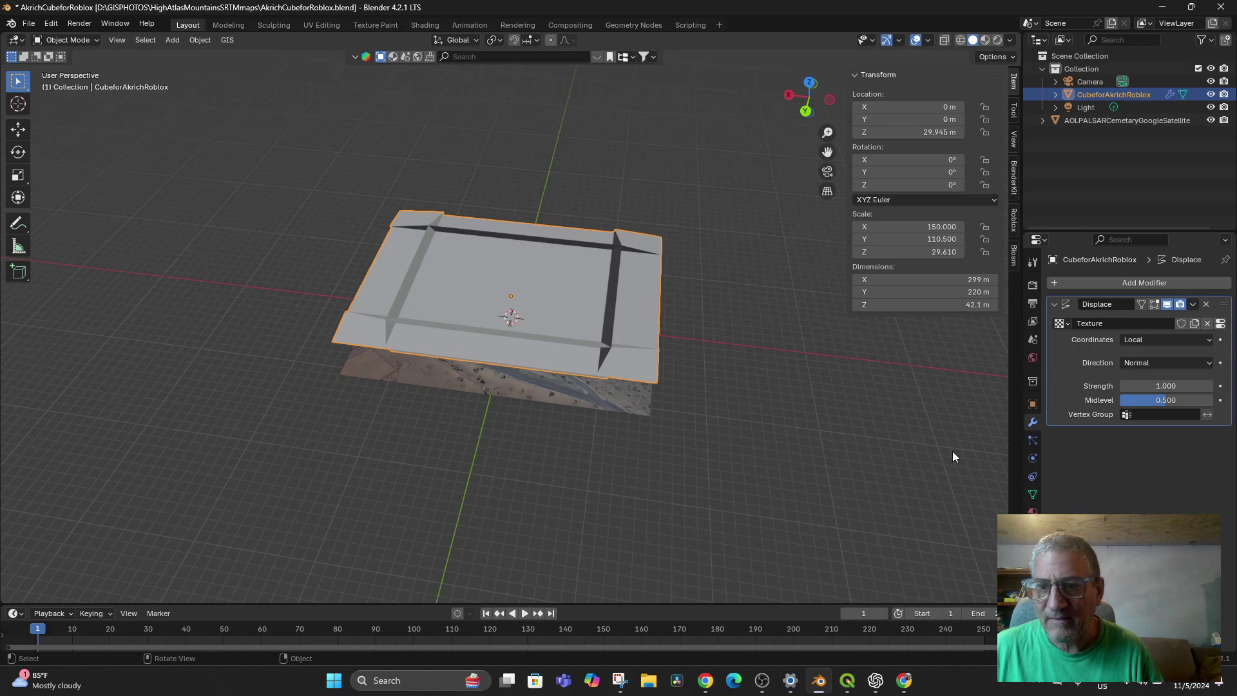
pyautogui.hotkey('ctrl', 'z')
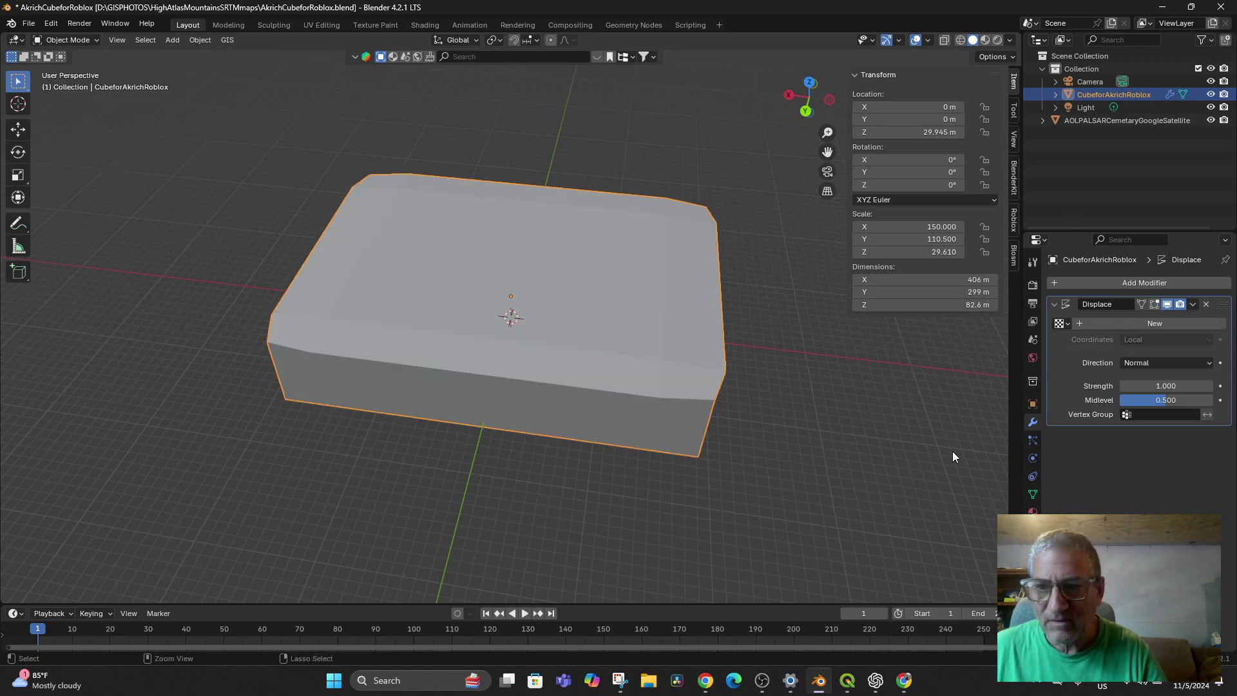
pyautogui.click(1068, 323)
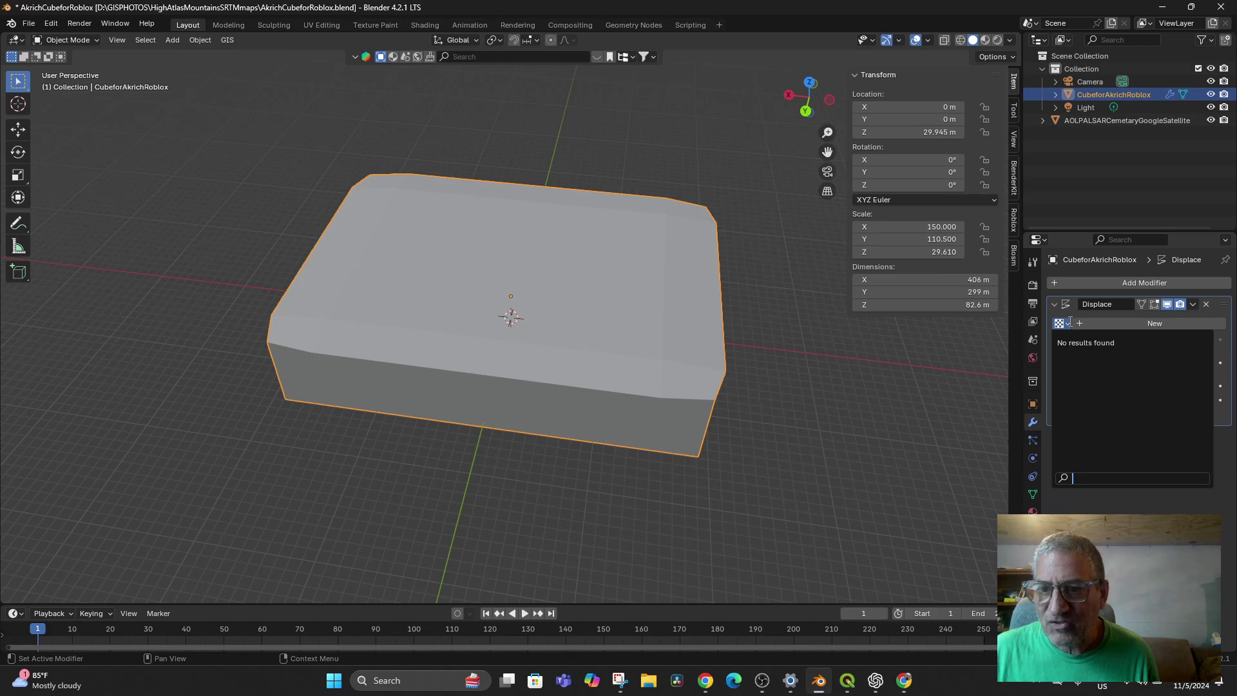
pyautogui.press('Escape')
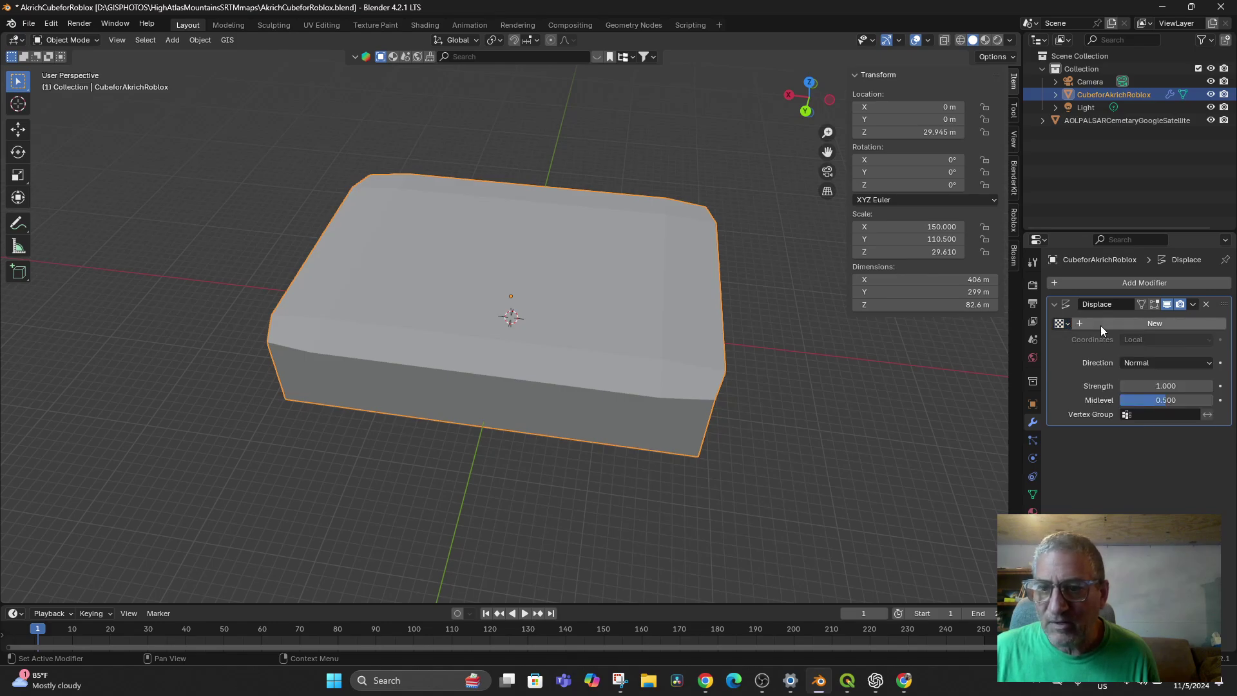
# Create a new texture for the cube's Displace modifier and load AOSPALSARCemetaryDEM.png from the ShapeFile Exports folder as its image.
pyautogui.click(1100, 326)
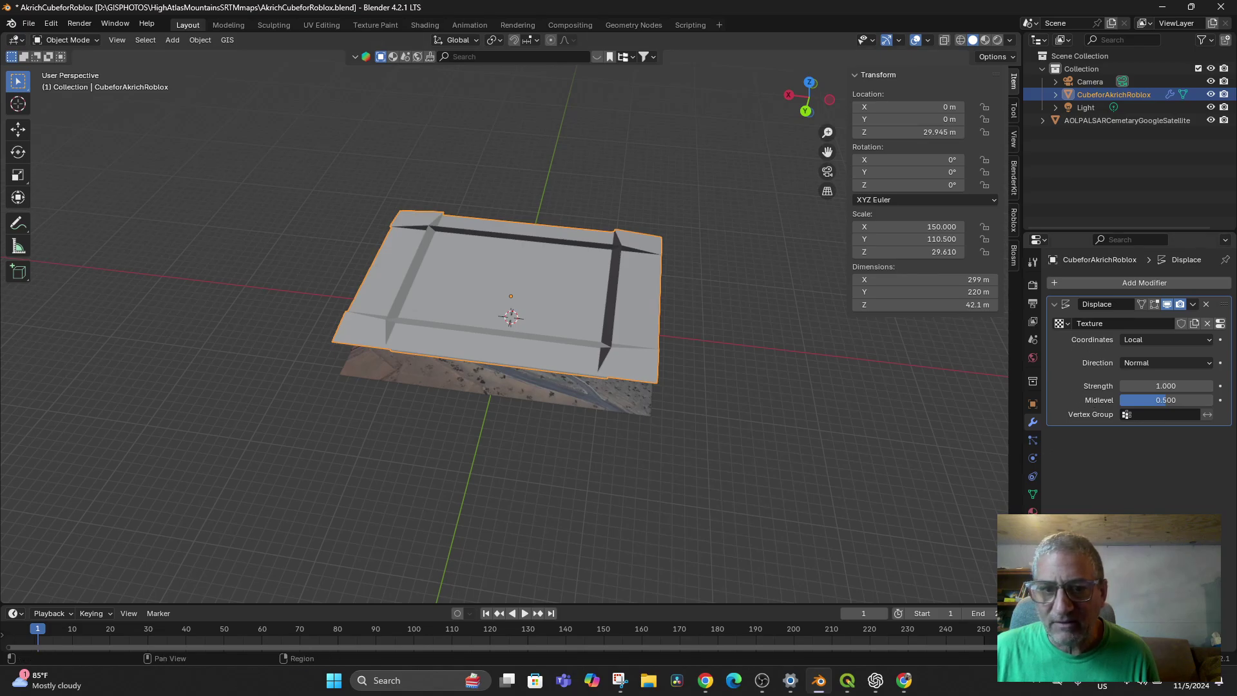
pyautogui.click(1219, 323)
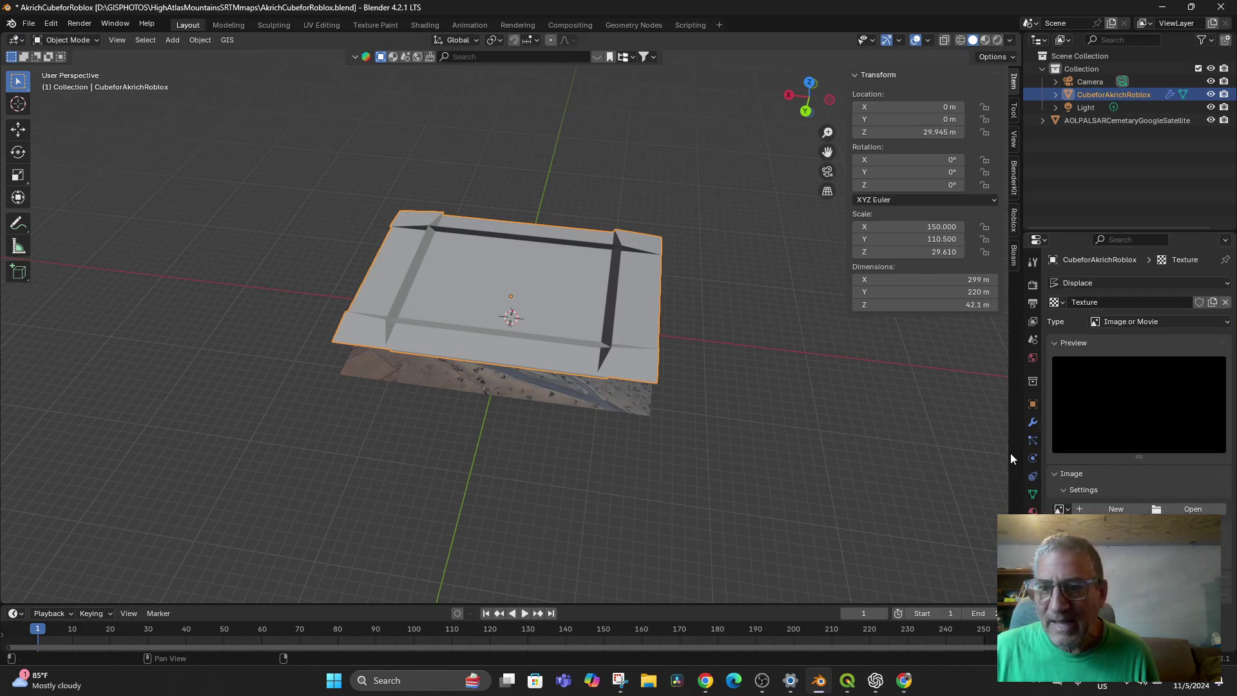
pyautogui.click(1185, 504)
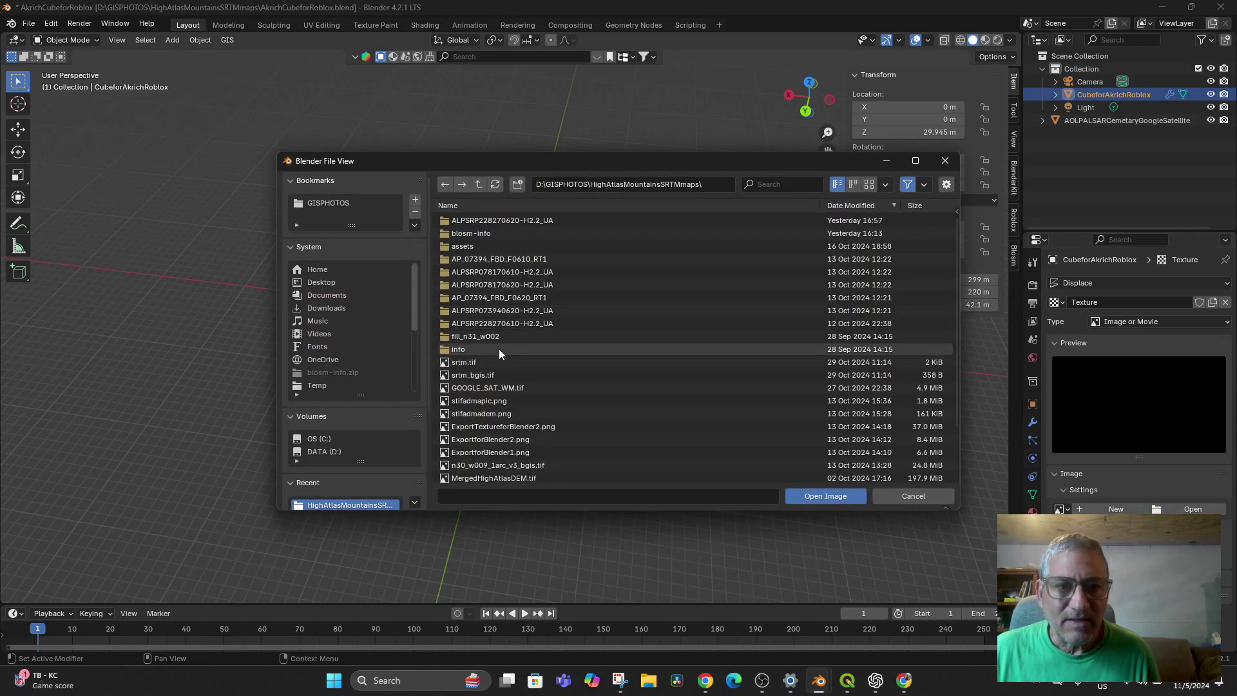
pyautogui.scroll(-3, 374, 425)
pyautogui.click(348, 443)
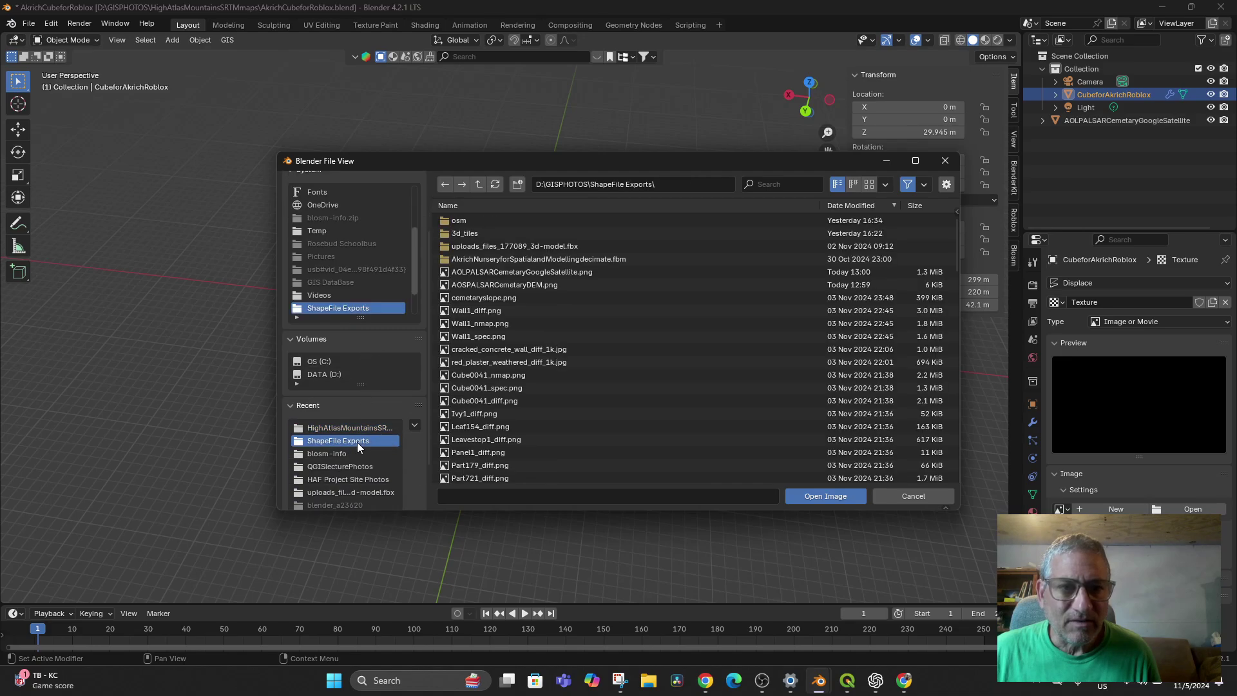
pyautogui.click(498, 285)
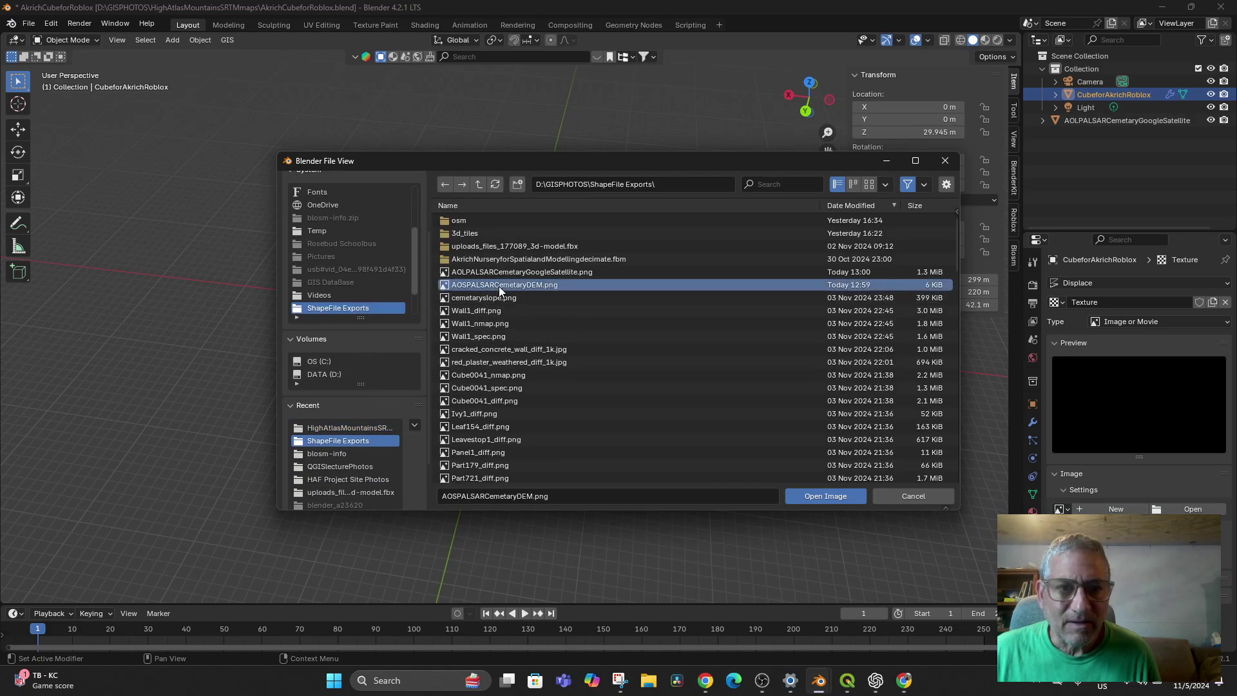
pyautogui.click(809, 495)
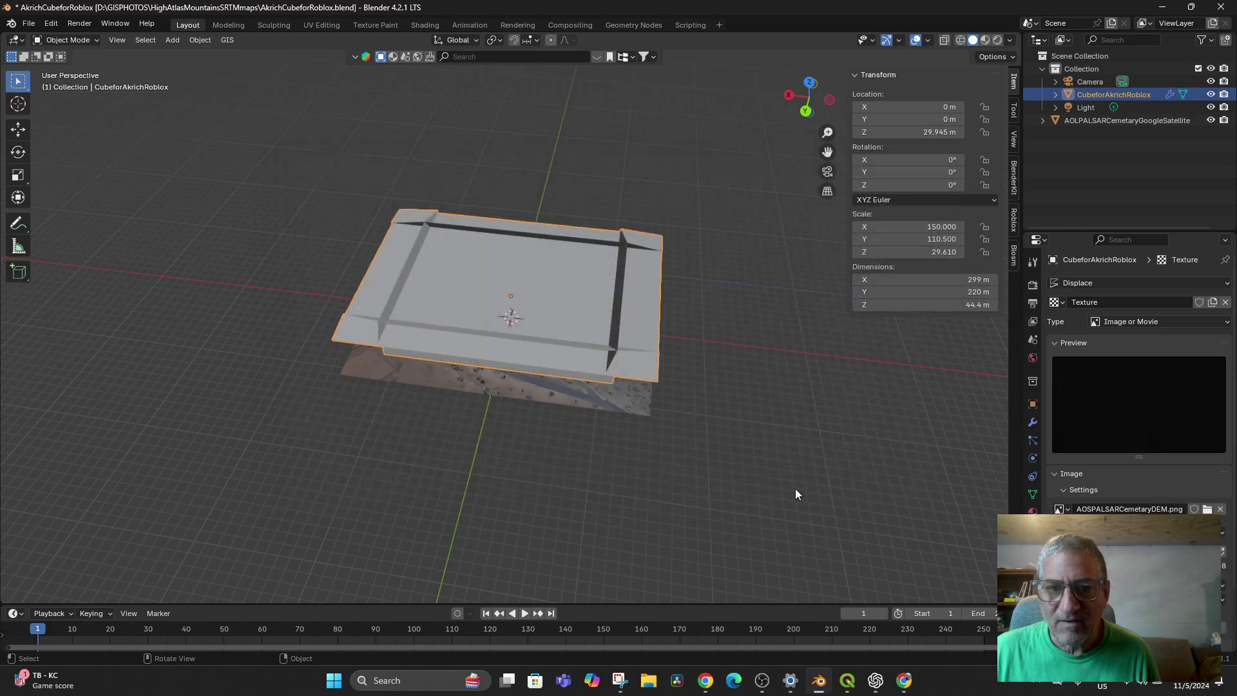
# Set the cube's Displace modifier to strength 0.6 and midlevel 0.228 using the DEM texture, and inspect the block's top surface.
pyautogui.click(1032, 423)
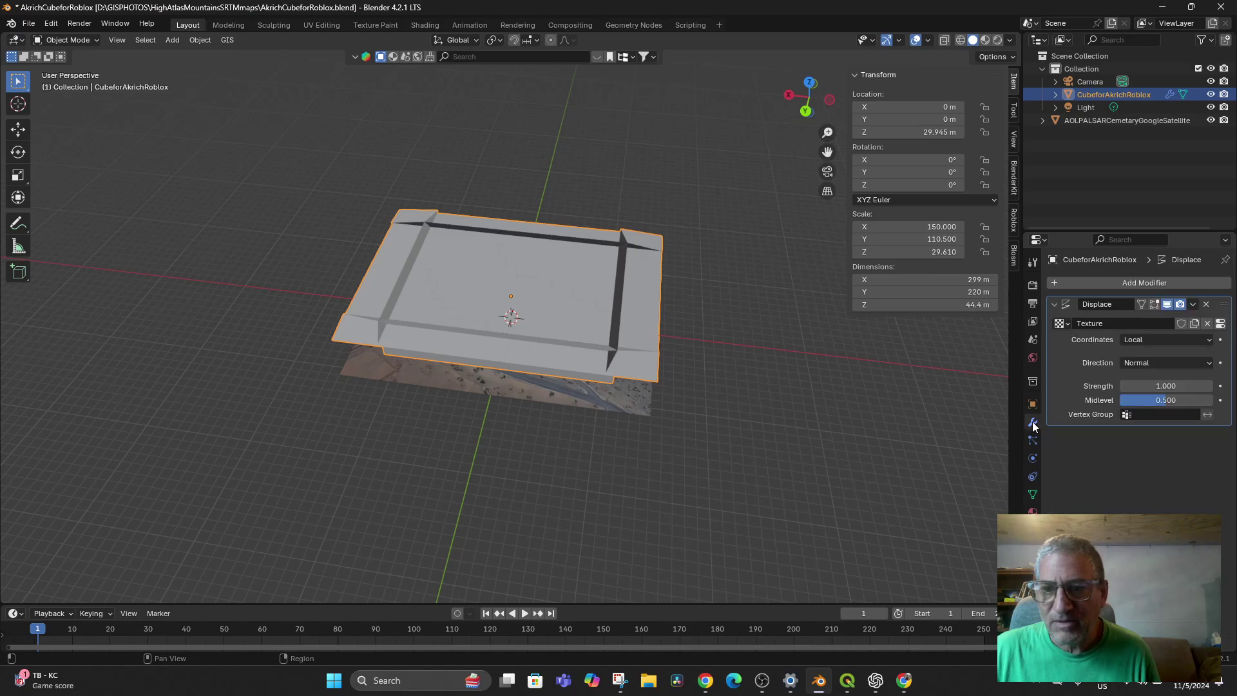
pyautogui.moveTo(1160, 385)
pyautogui.mouseDown()
pyautogui.moveTo(1211, 385)
pyautogui.moveTo(1146, 385)
pyautogui.mouseUp()
pyautogui.click(1061, 323)
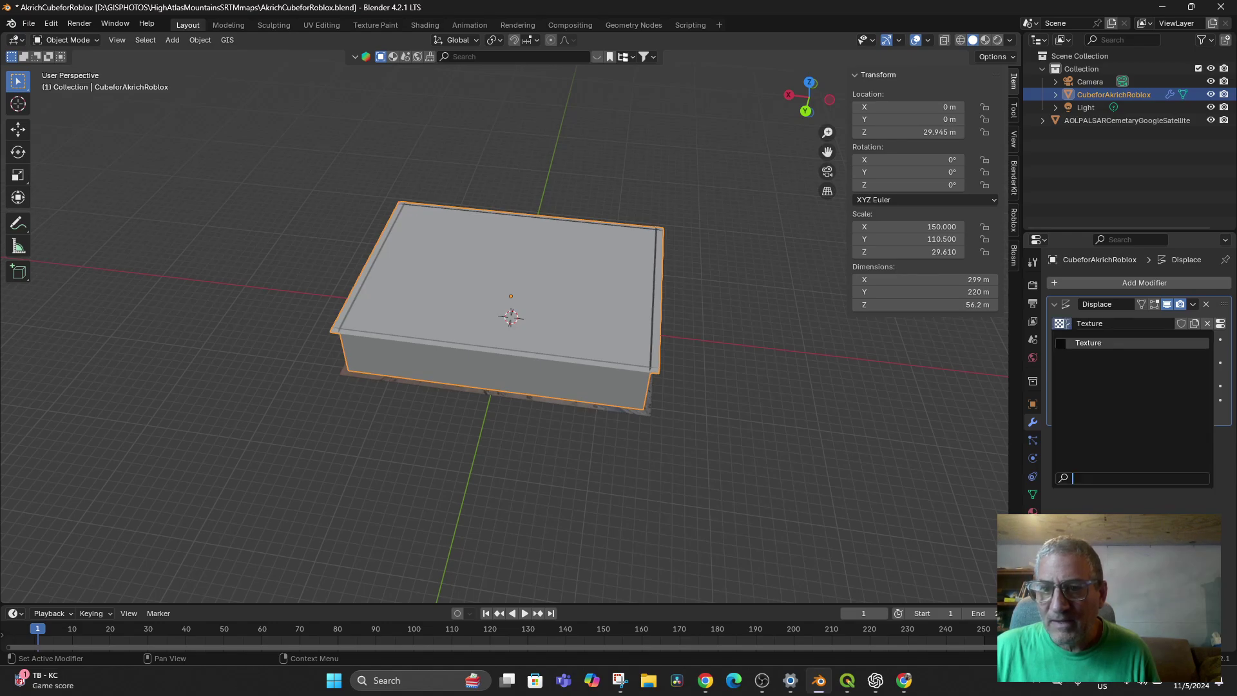
pyautogui.click(1093, 344)
pyautogui.click(1147, 386)
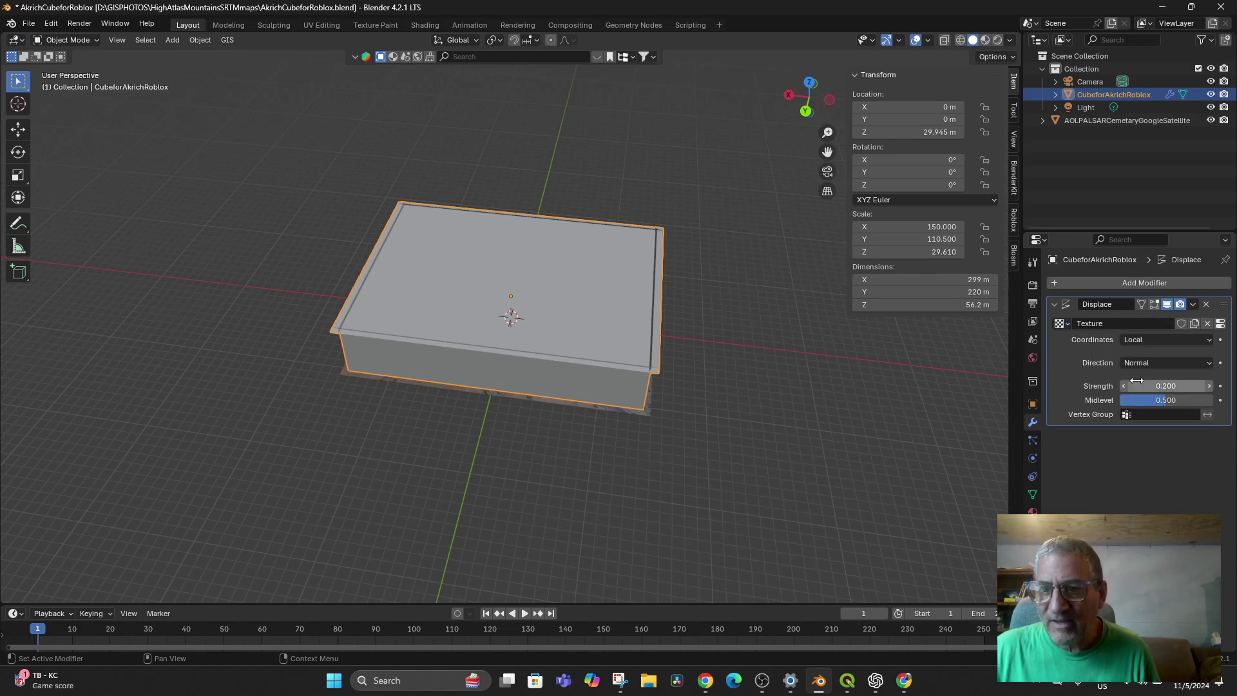
pyautogui.write('0.6')
pyautogui.press('Return')
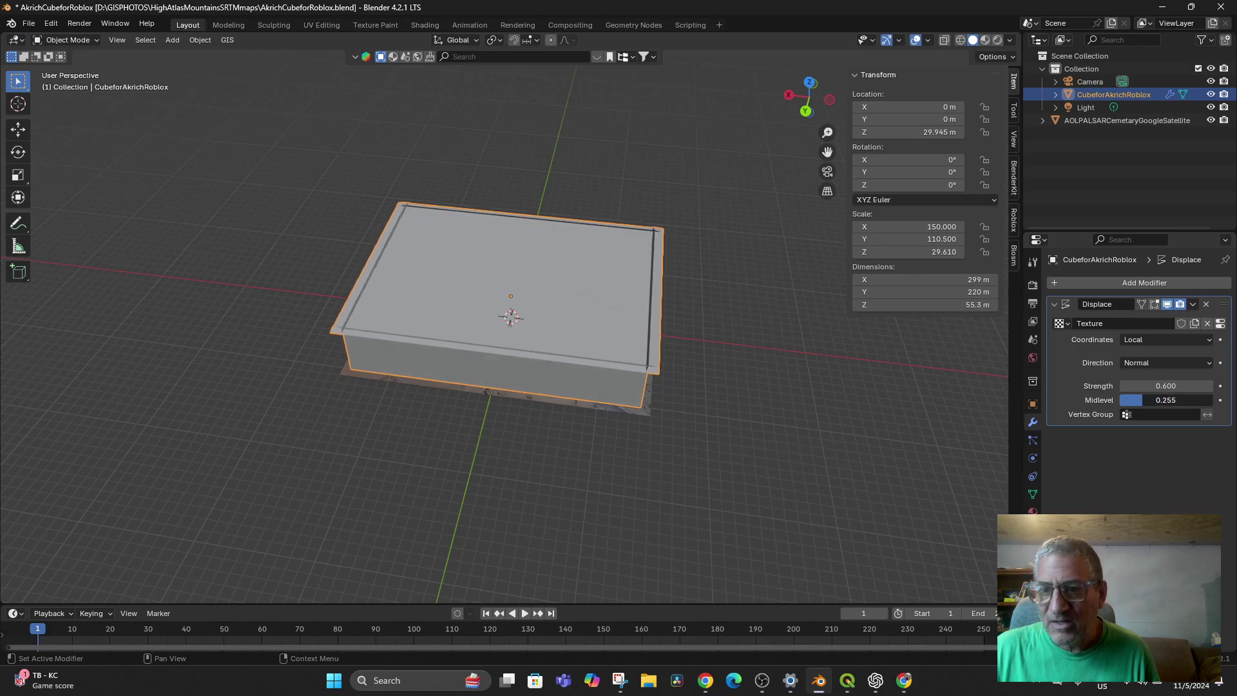
pyautogui.click(1188, 360)
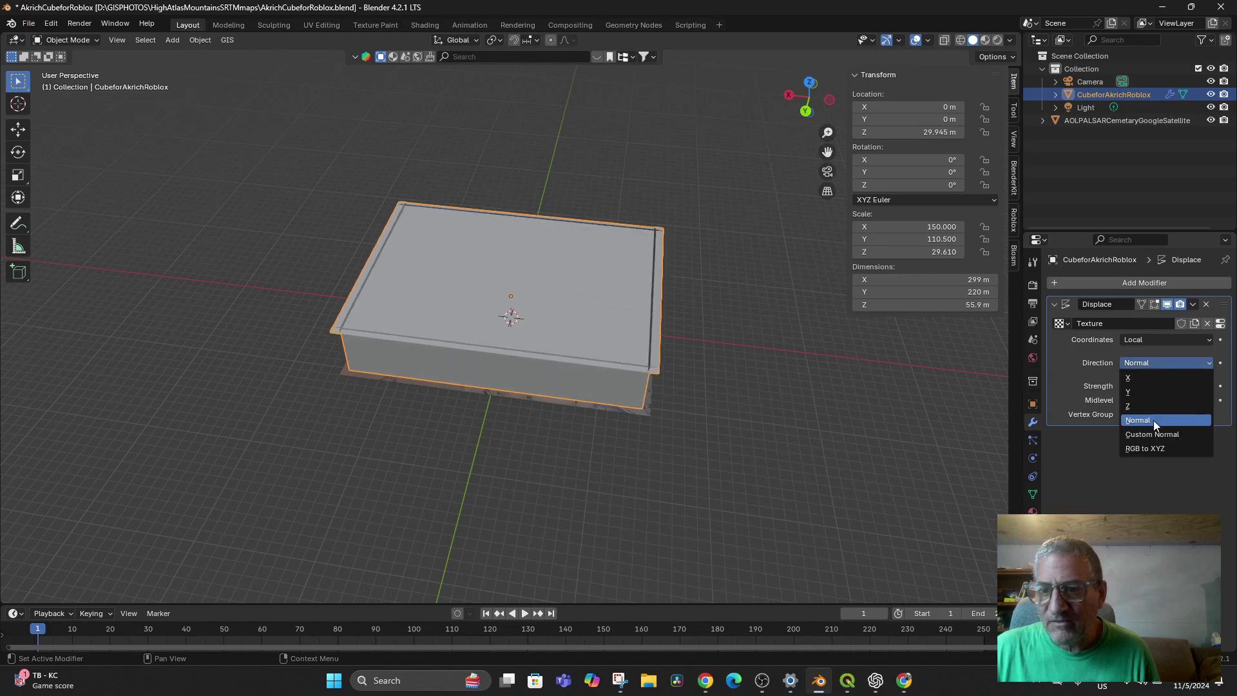
pyautogui.moveTo(759, 426); pyautogui.dragTo(722, 412, button='middle')
pyautogui.scroll(5, 759, 408)
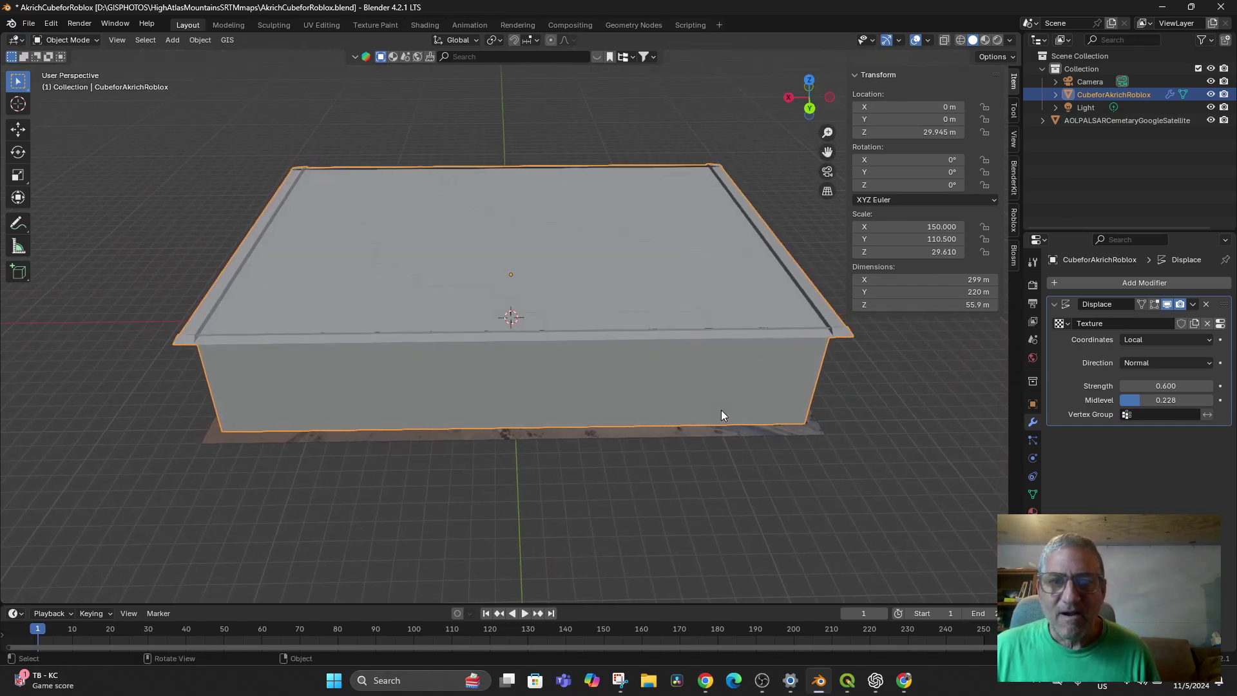
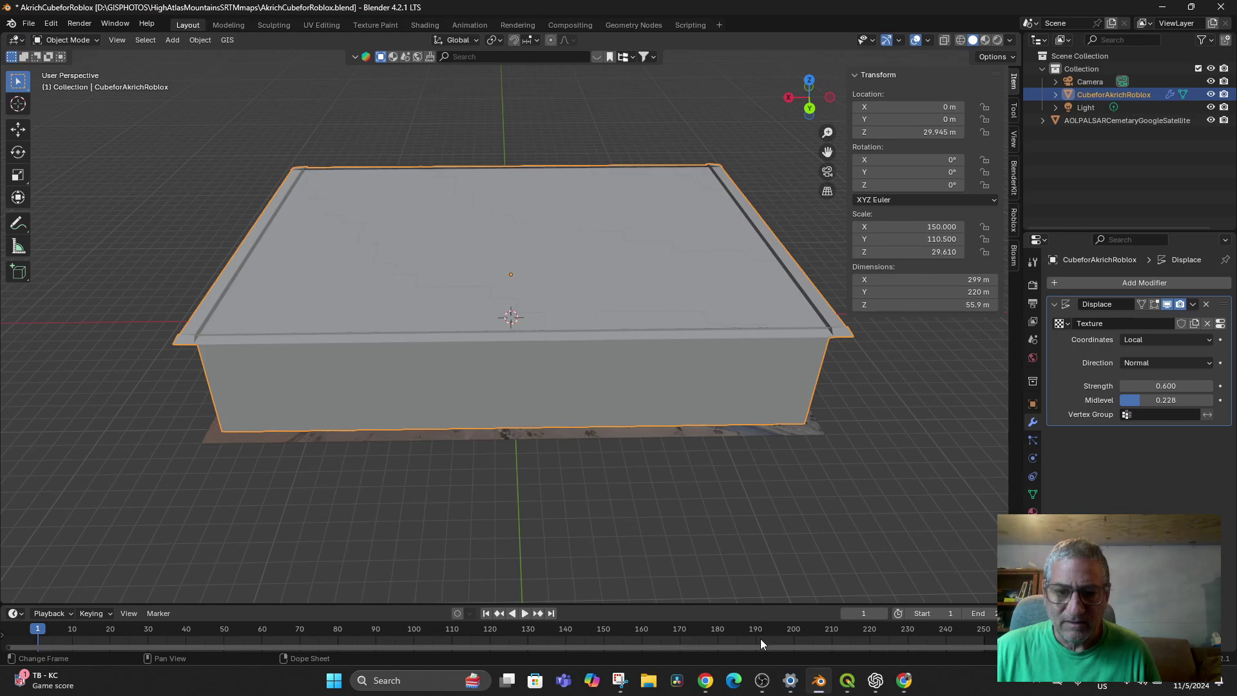
pyautogui.click(762, 680)
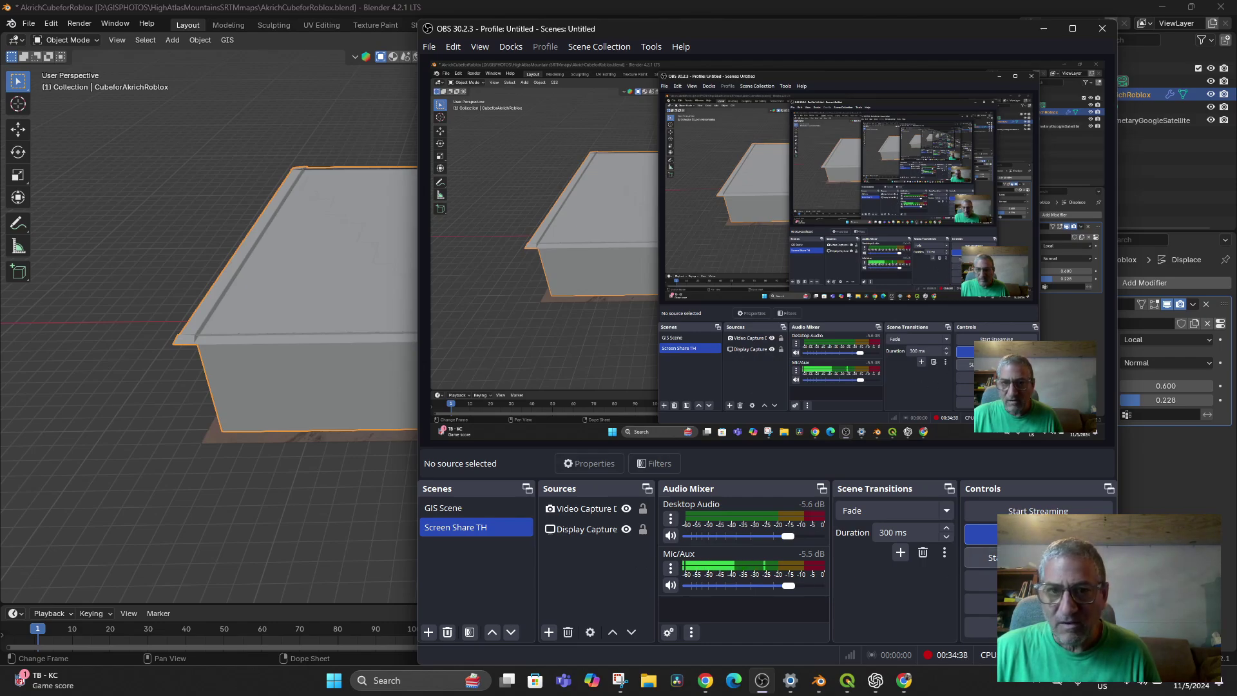
pyautogui.moveTo(761, 684)
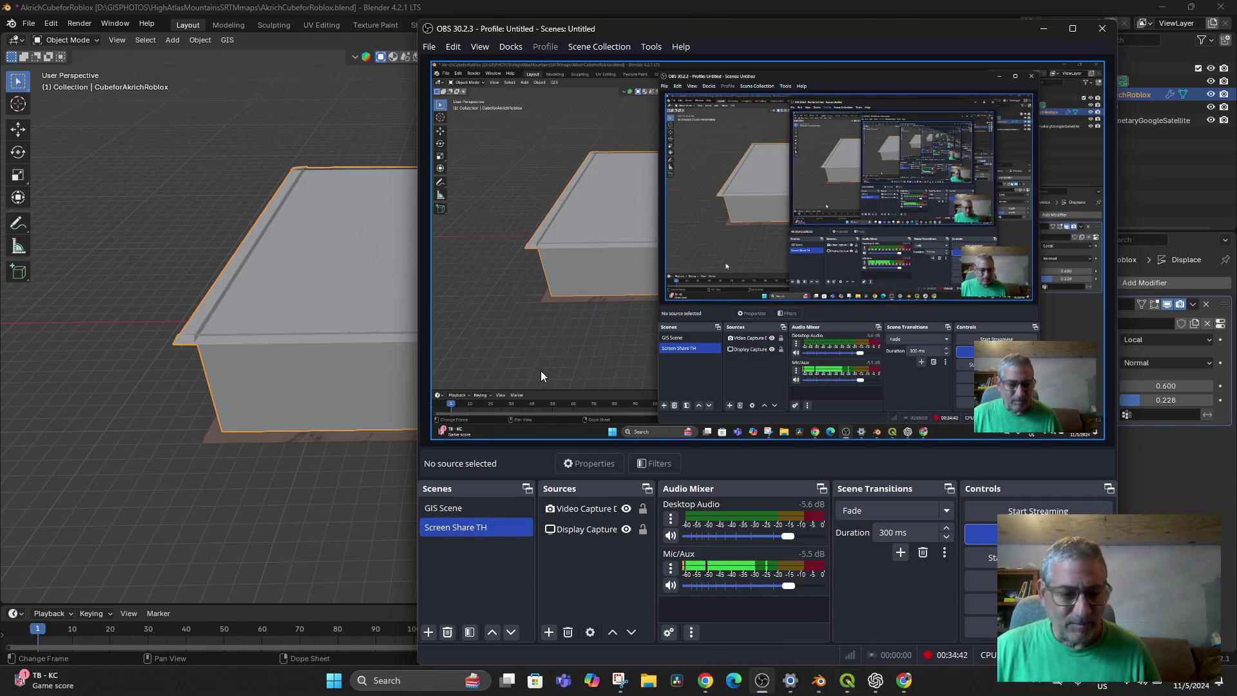
pyautogui.hotkey('alt', 't')
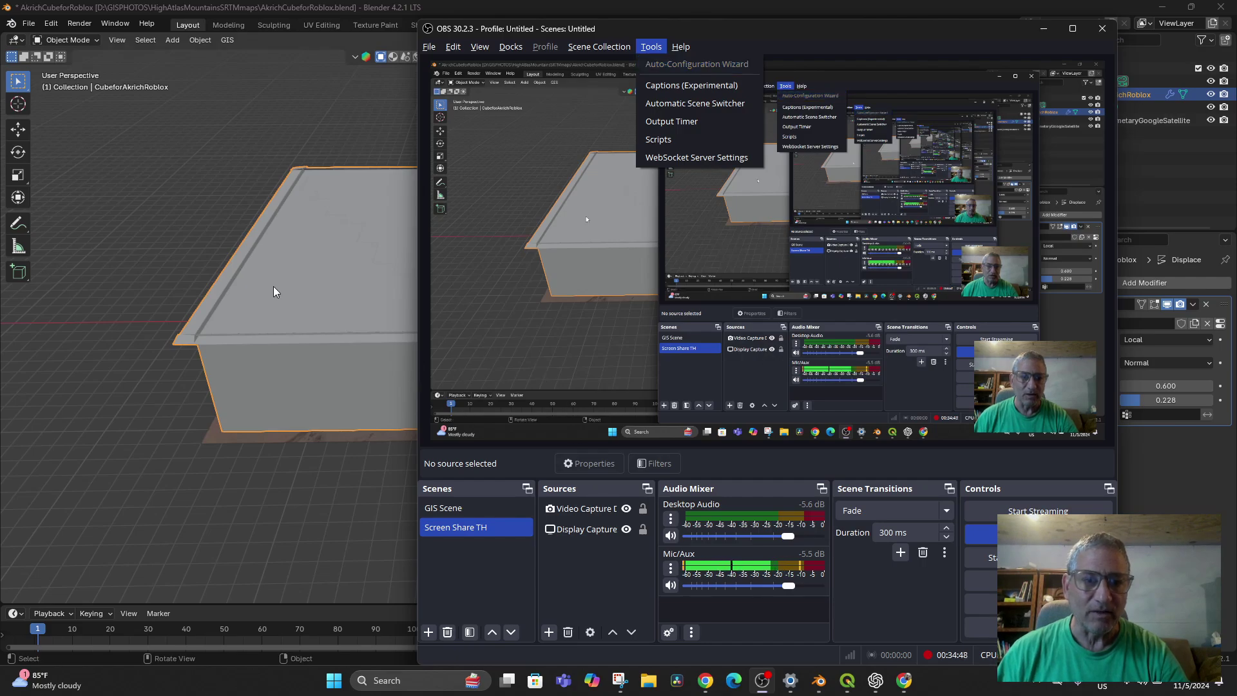
pyautogui.click(222, 510)
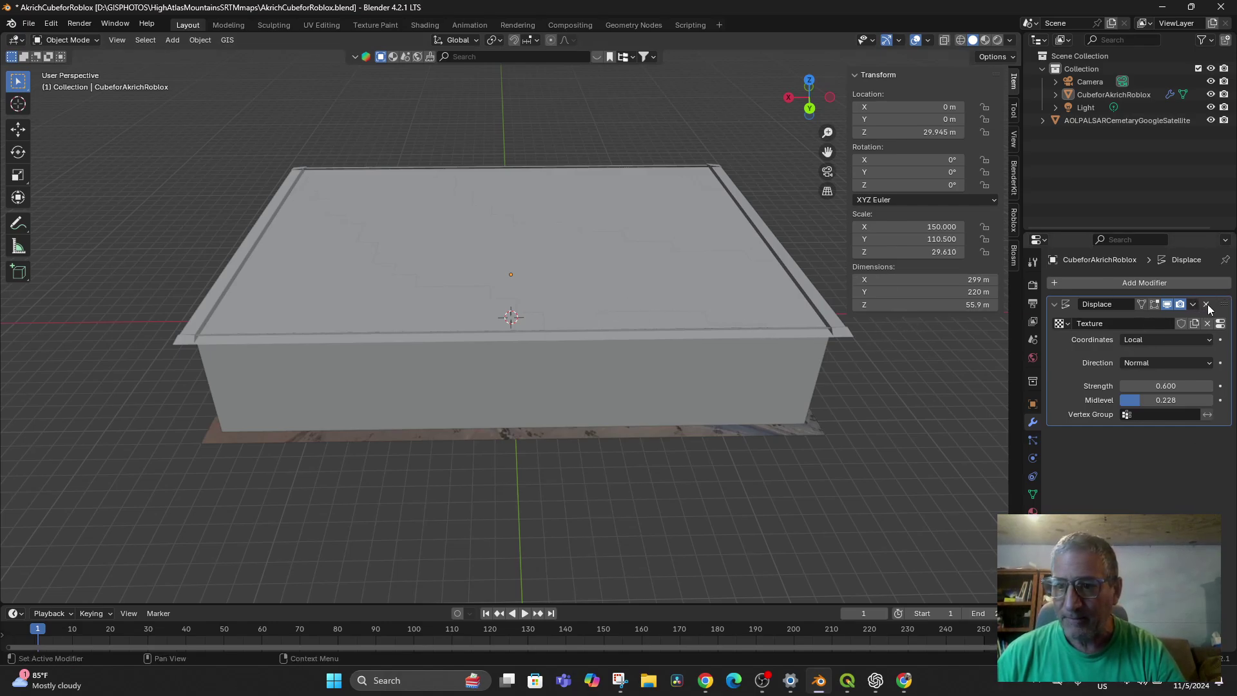
# Remove the Displace modifier from the CubeforAkrichRoblox object and hide the cube.
pyautogui.click(1206, 304)
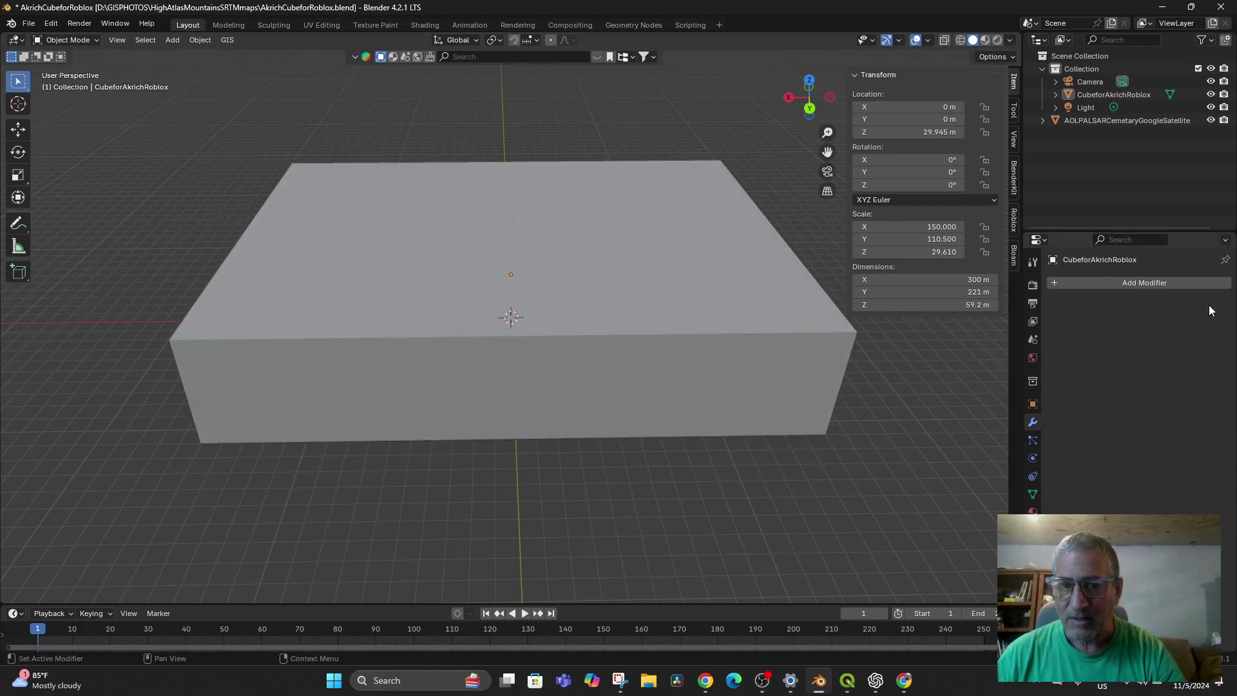
pyautogui.click(596, 339)
pyautogui.press('h')
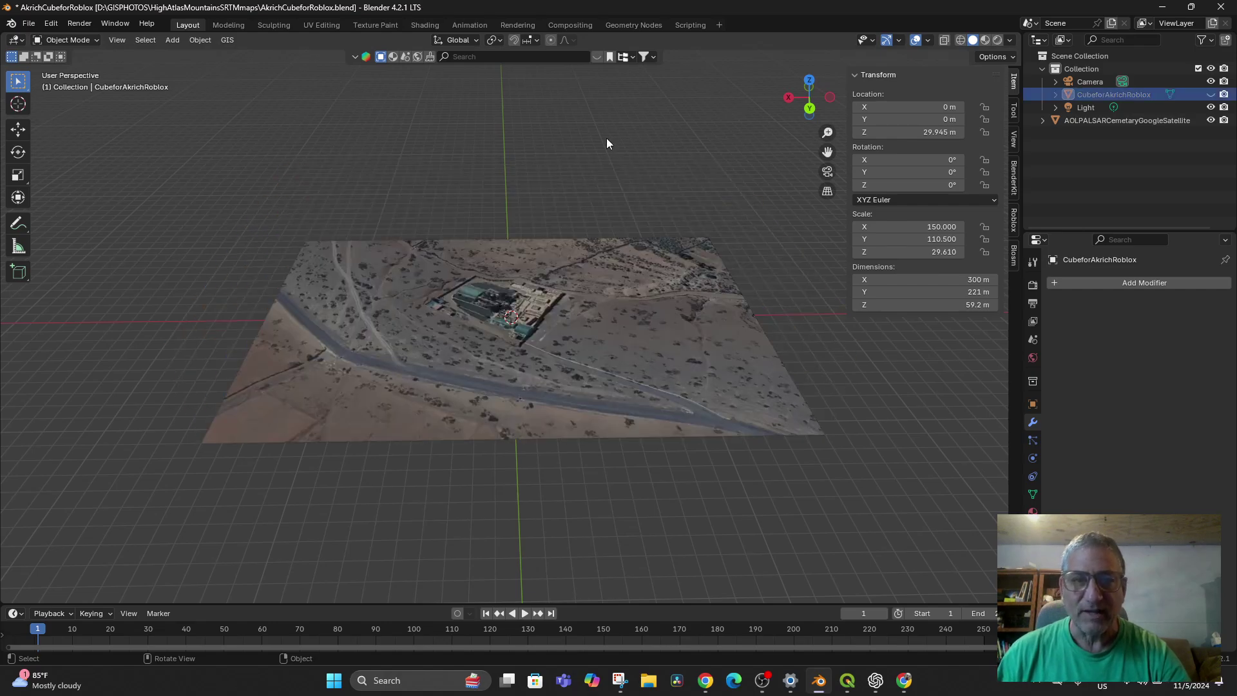
# Add a mesh plane to the scene and rename it PlaneforAkrichRoblox.
pyautogui.click(183, 40)
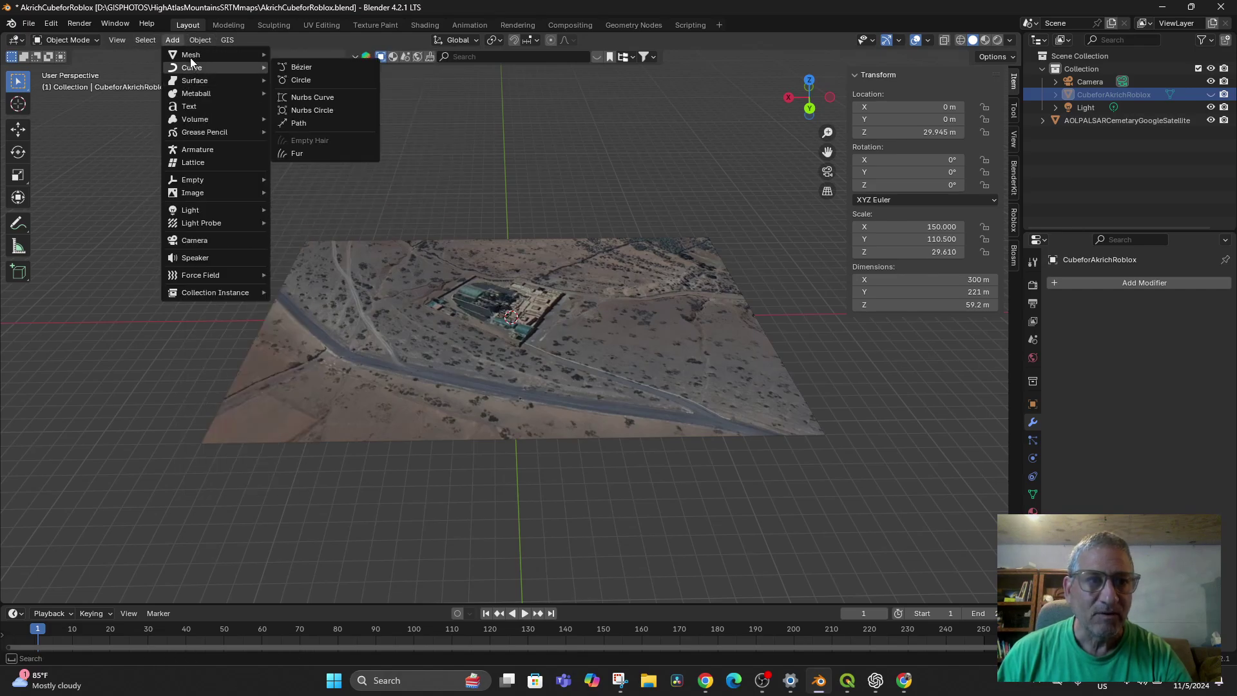
pyautogui.moveTo(193, 54)
pyautogui.click(284, 56)
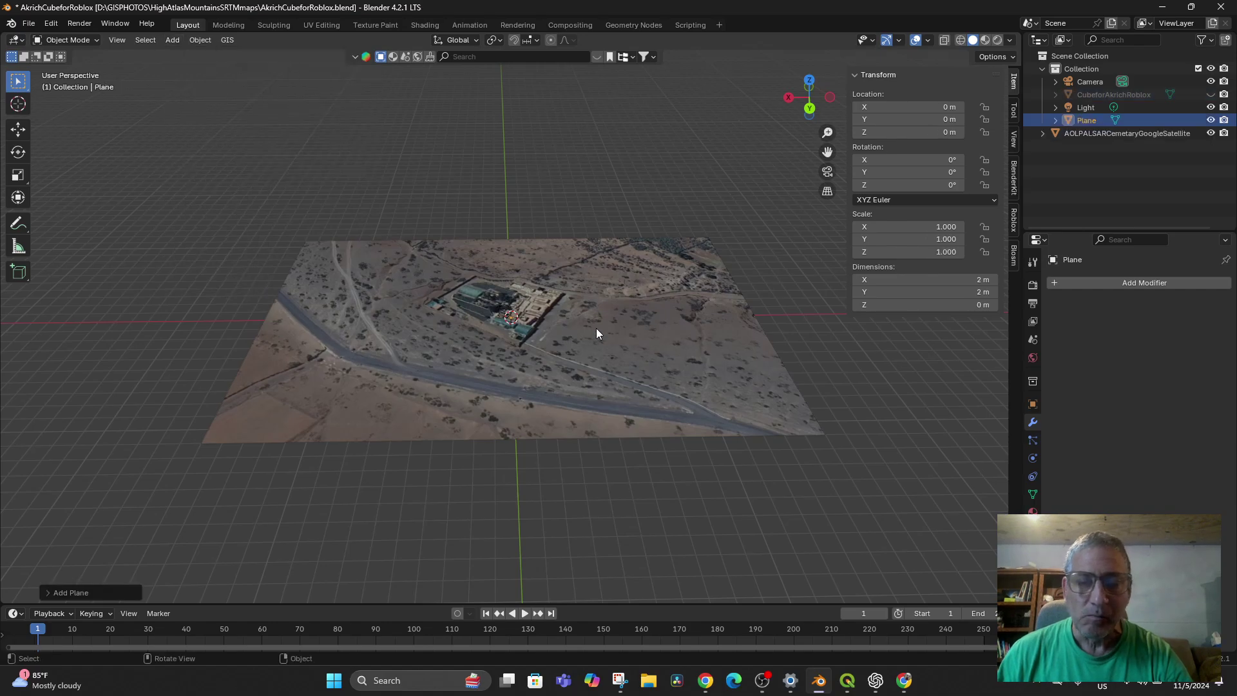
pyautogui.click(614, 389)
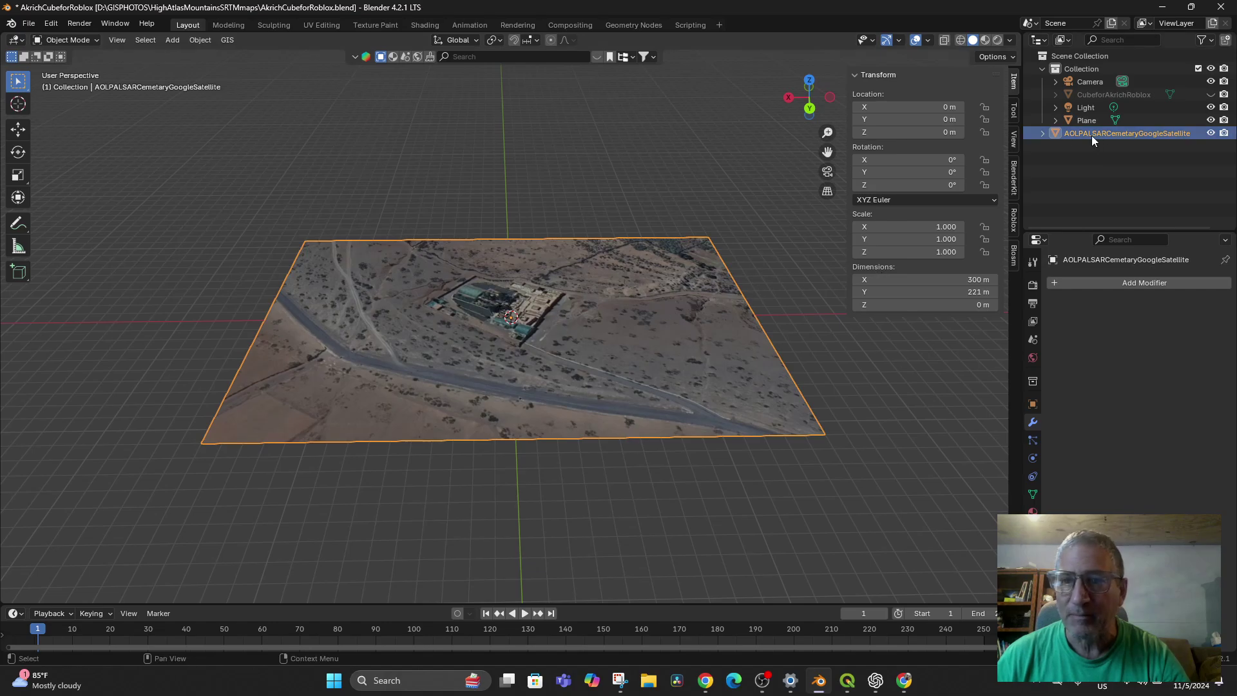
pyautogui.click(1094, 118)
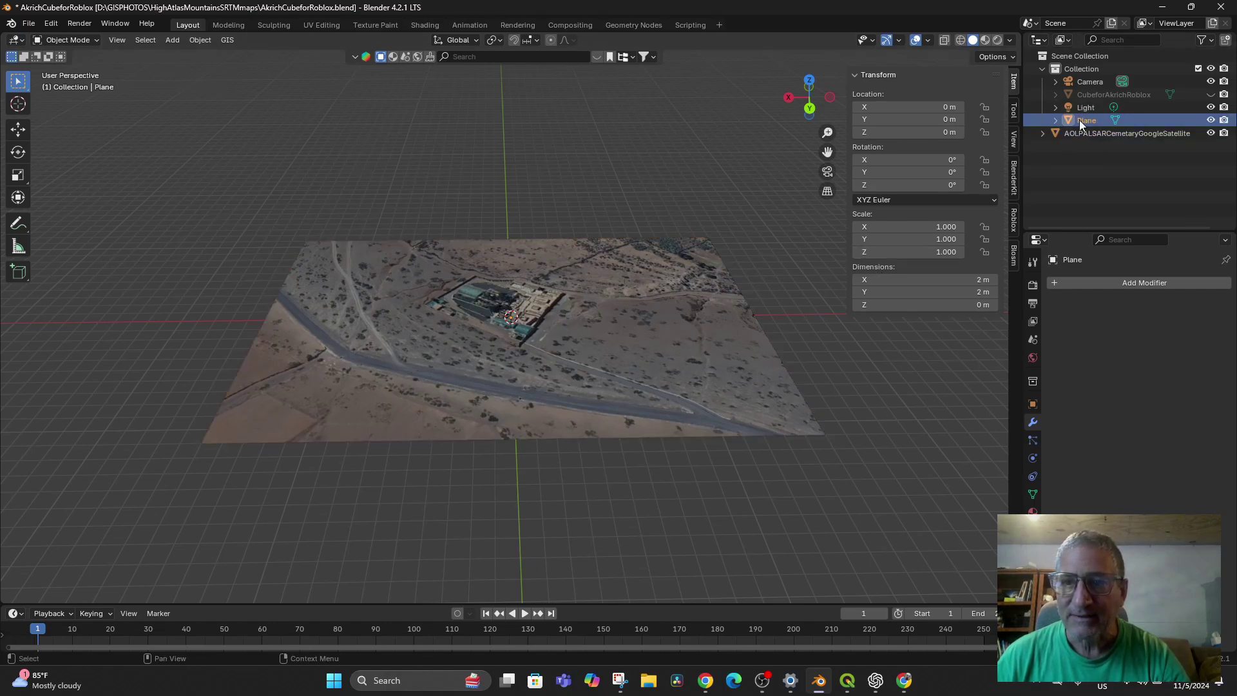
pyautogui.doubleClick(1079, 122)
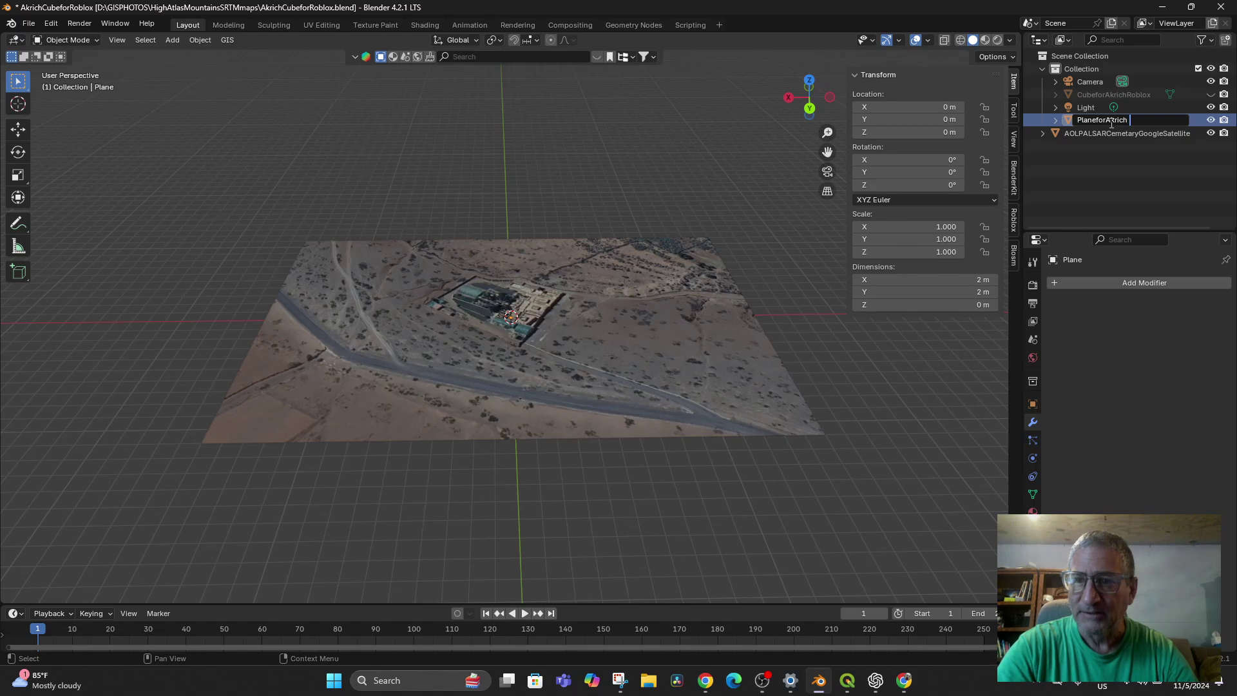
pyautogui.write('forAkrichRoblox')
pyautogui.press('Return')
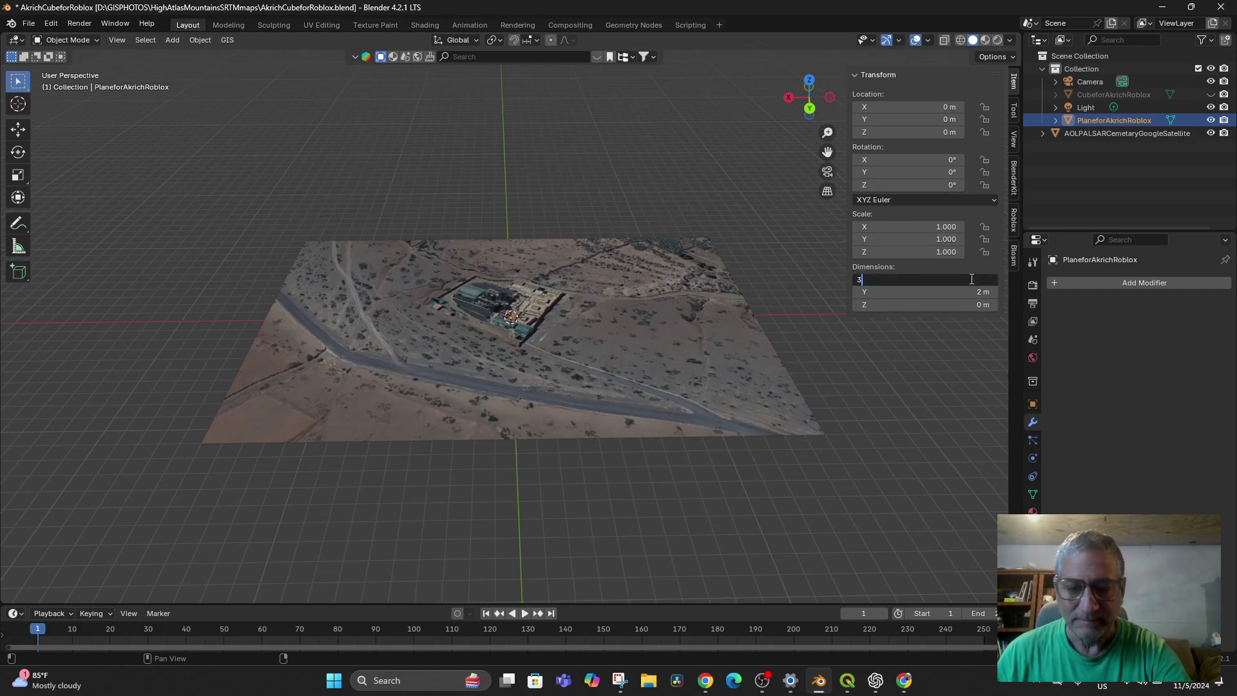
# Set the PlaneforAkrichRoblox dimensions to 300 m in X and 221 m in Y.
pyautogui.press('Return')
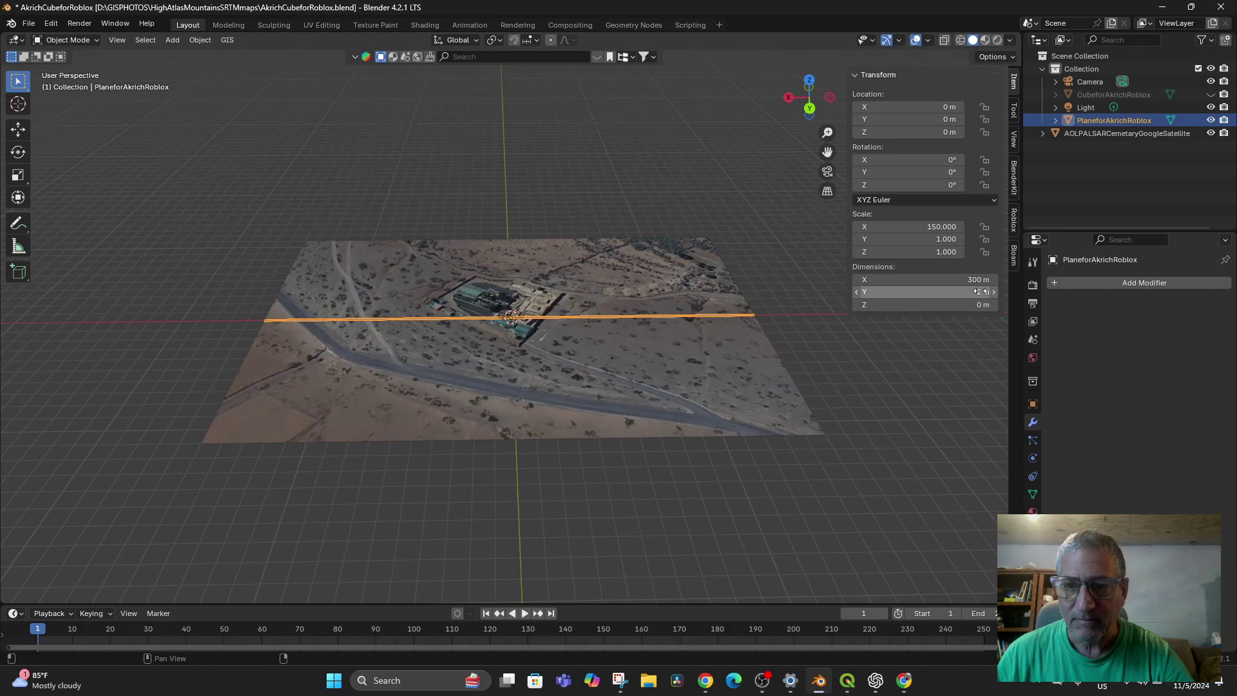
pyautogui.click(981, 292)
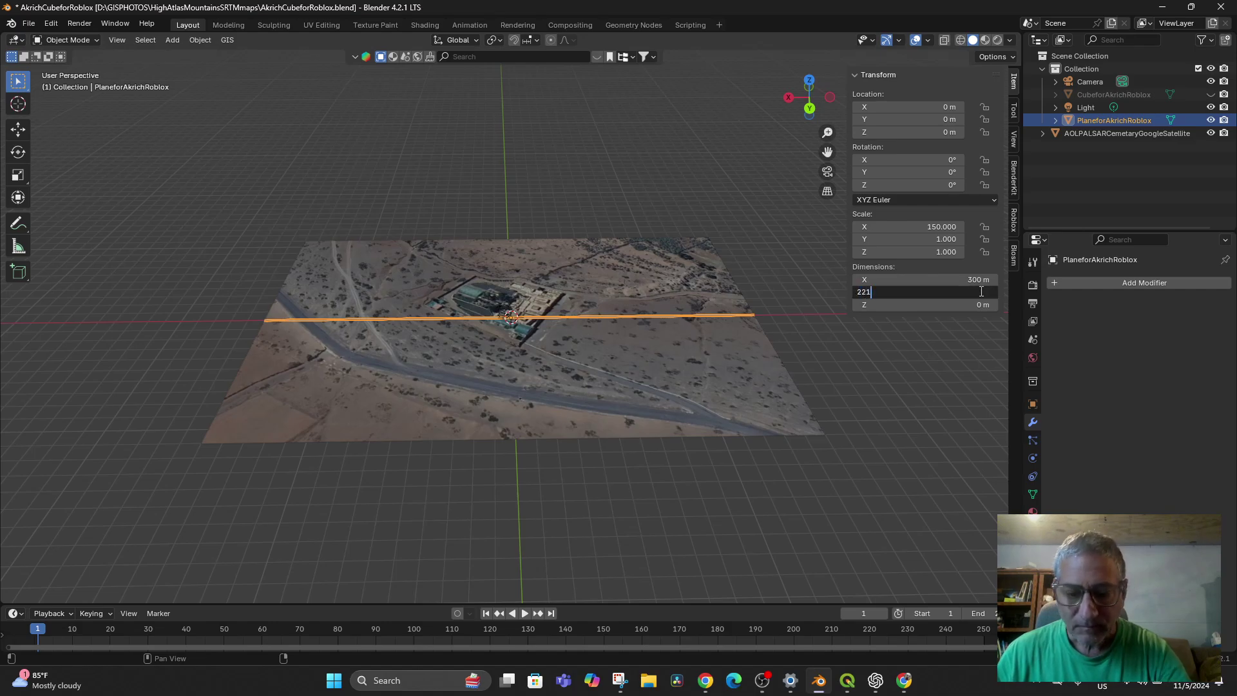
pyautogui.write('221')
pyautogui.press('Return')
pyautogui.moveTo(829, 402); pyautogui.dragTo(833, 413, button='middle')
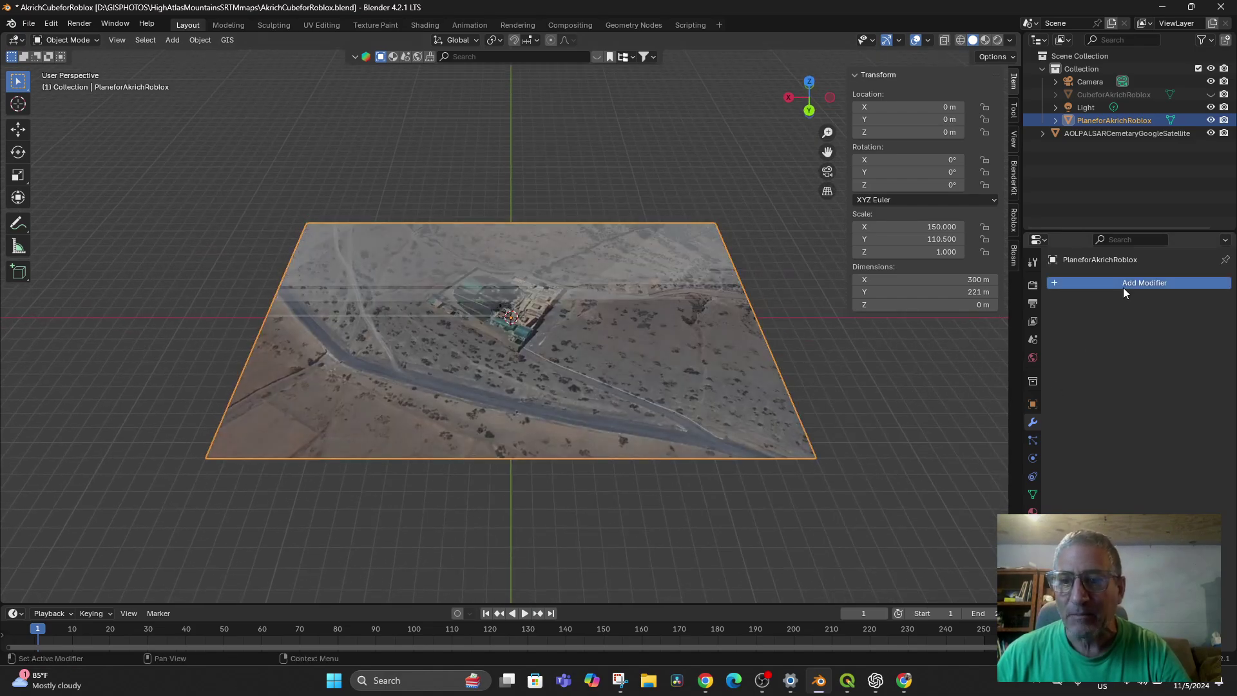
# Add a Displace modifier to the PlaneforAkrichRoblox object.
pyautogui.click(1122, 287)
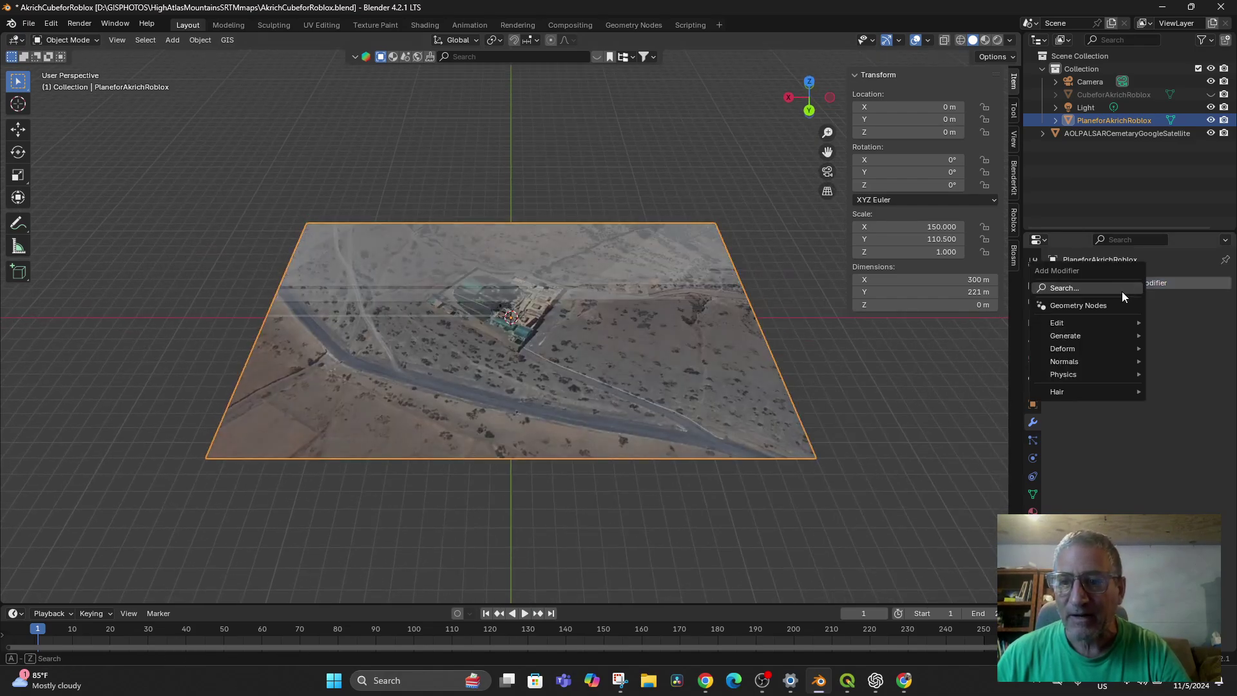
pyautogui.click(1070, 287)
pyautogui.write('di')
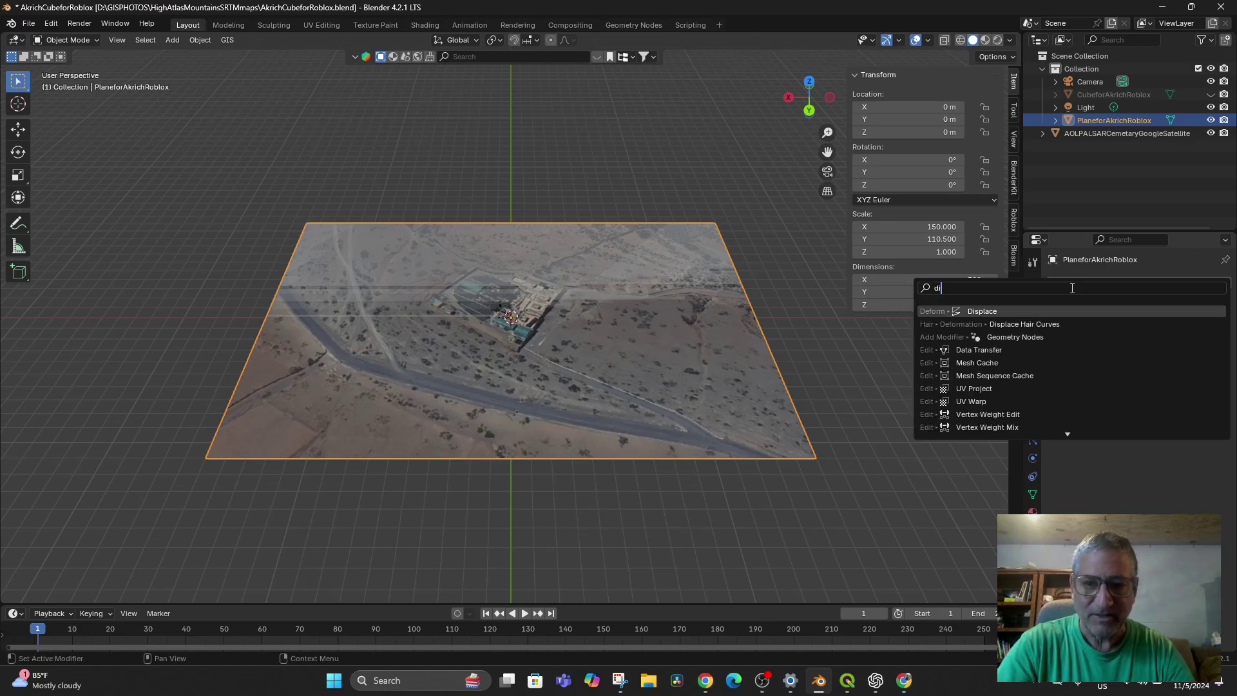
pyautogui.press('Return')
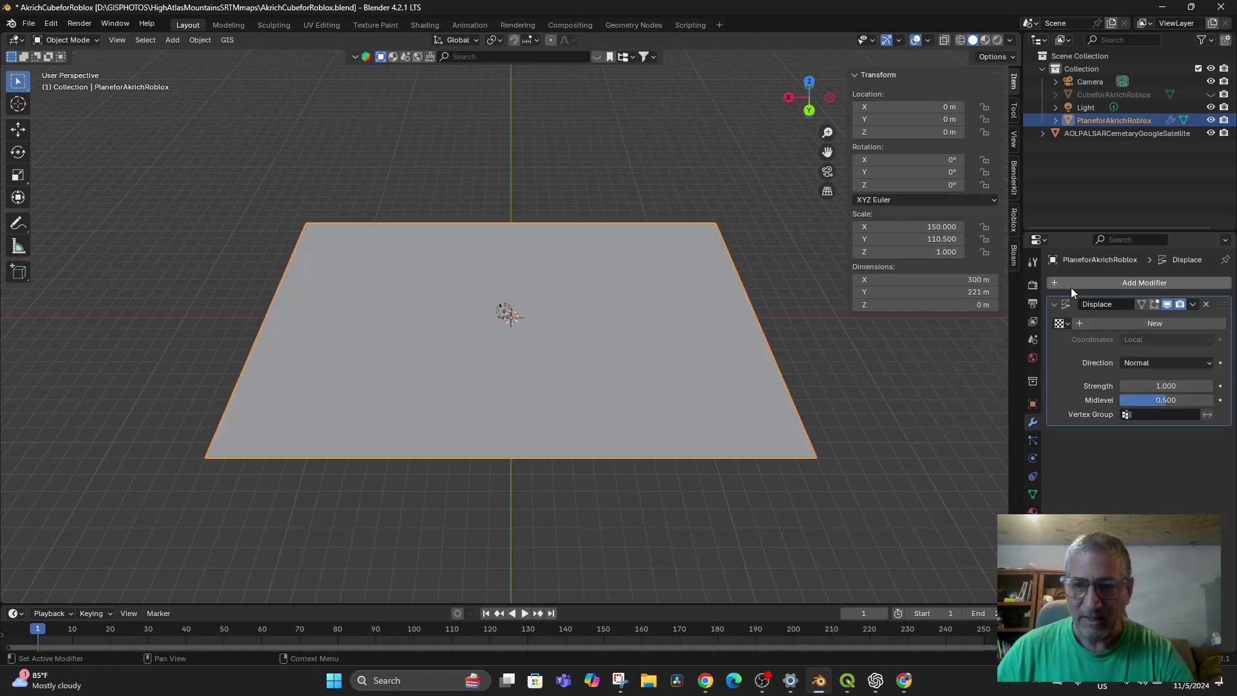
# Subdivide all faces of PlaneforAkrichRoblox nine times in Edit Mode and return to Object Mode.
pyautogui.click(75, 39)
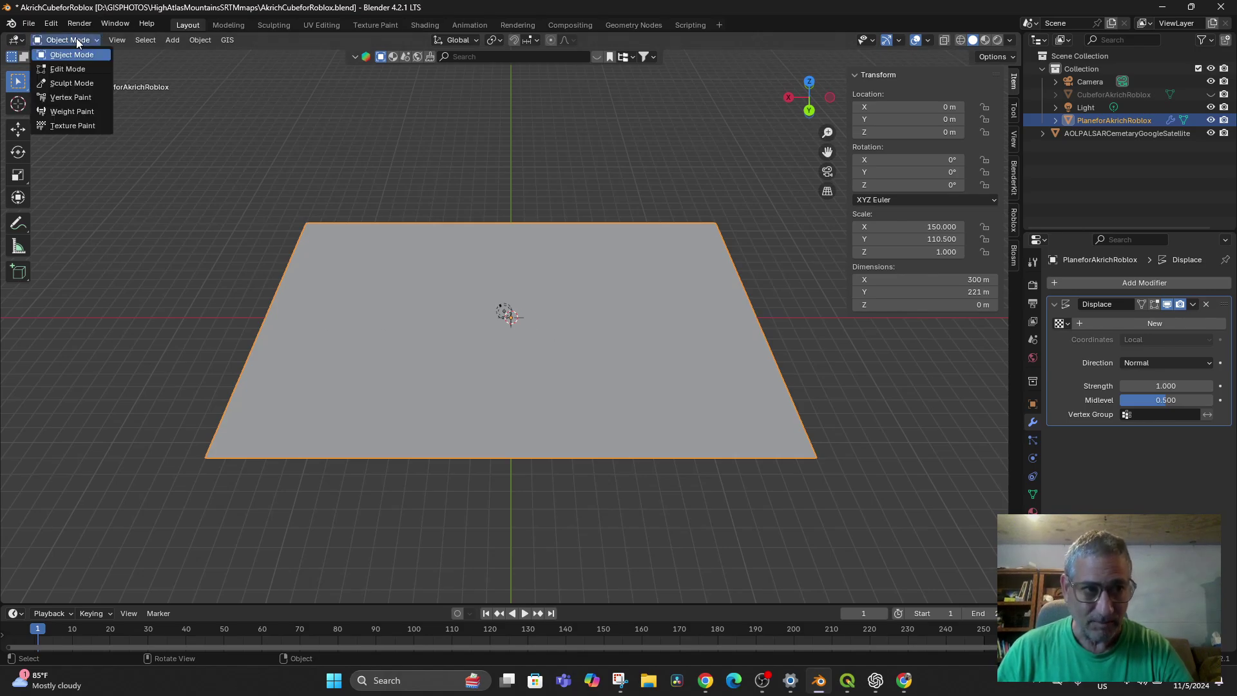
pyautogui.click(73, 69)
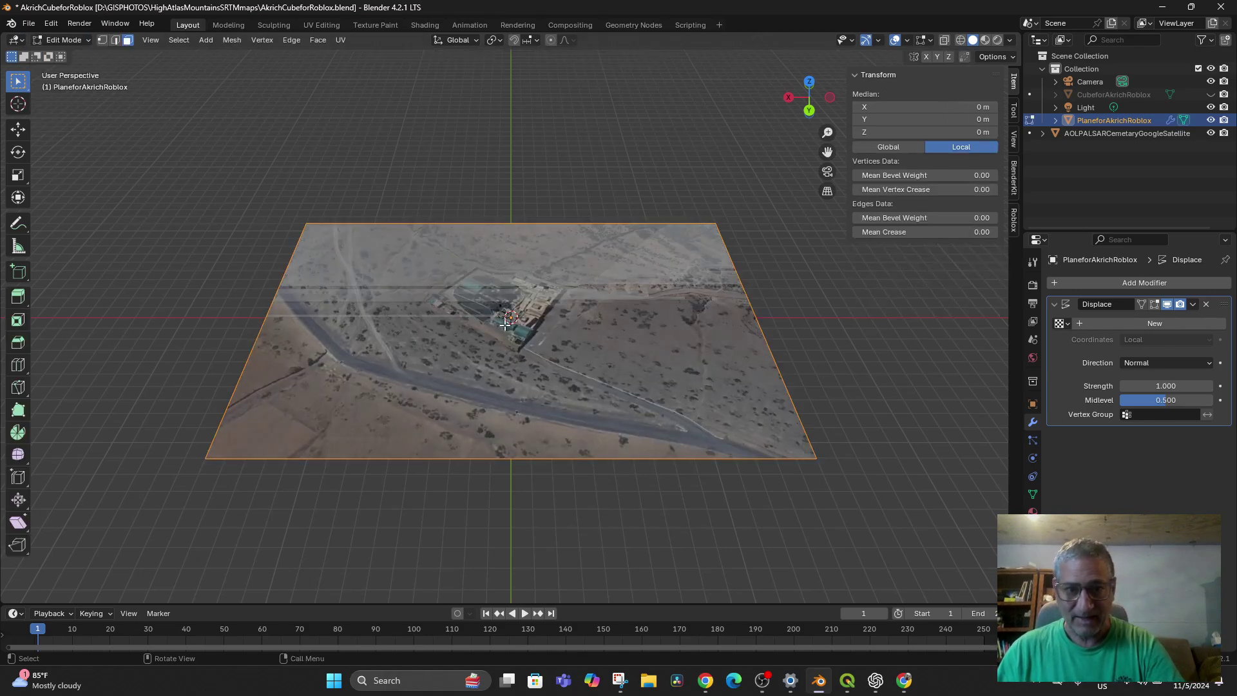
pyautogui.rightClick(555, 324)
pyautogui.click(547, 324)
pyautogui.rightClick(546, 326)
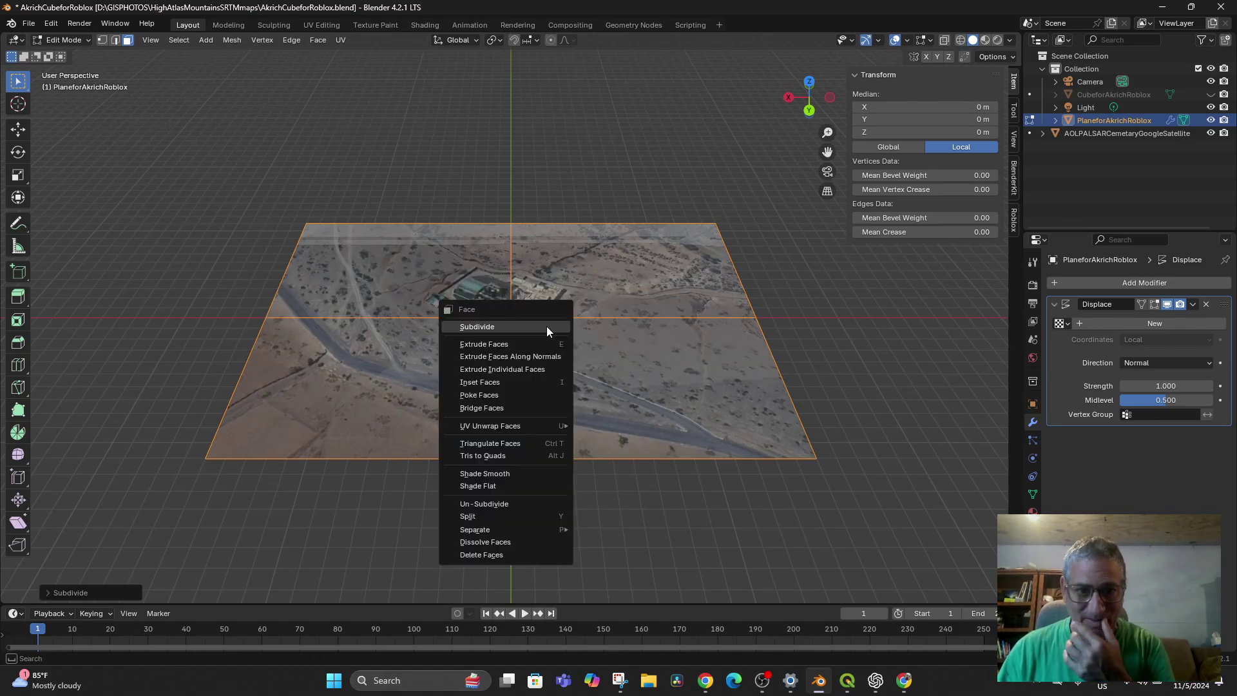
pyautogui.click(546, 326)
pyautogui.click(546, 325)
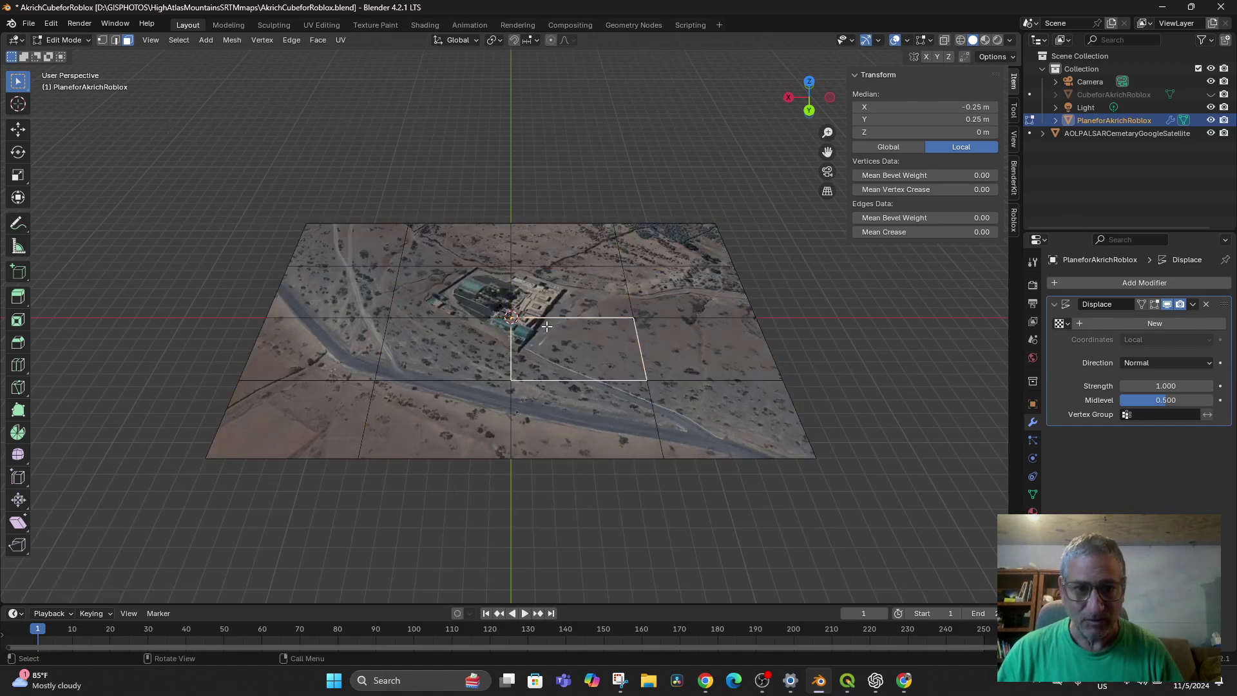
pyautogui.press('a')
pyautogui.rightClick(519, 303)
pyautogui.click(519, 303)
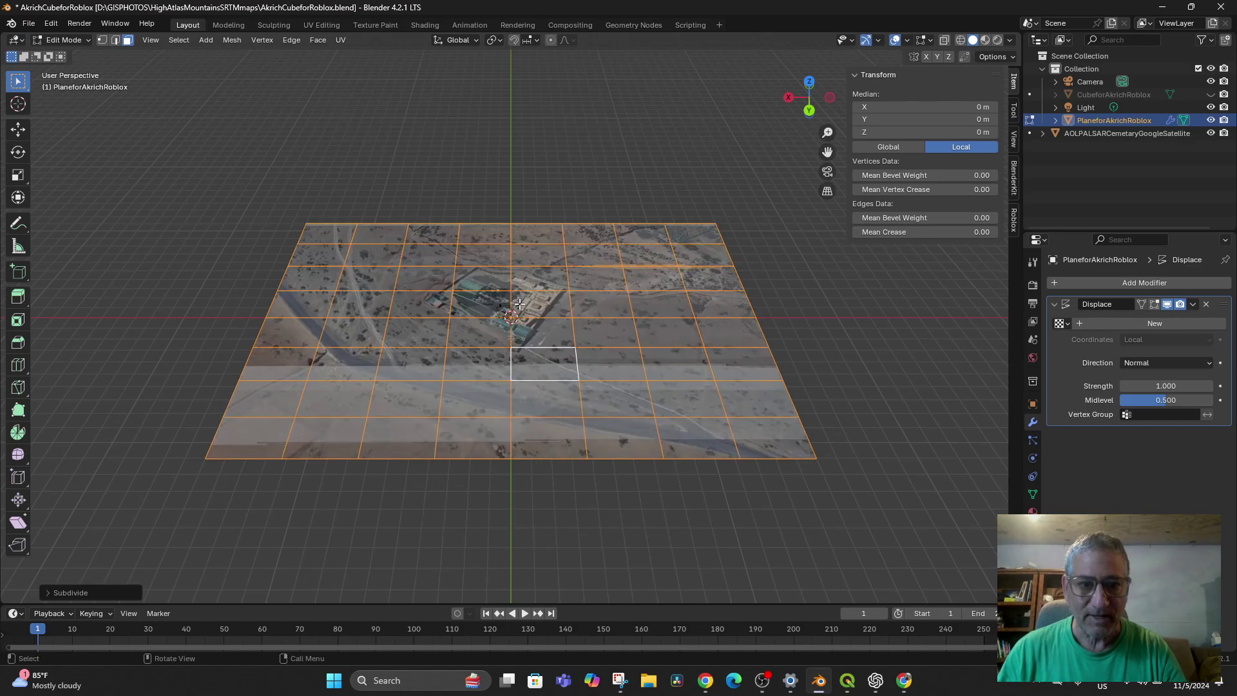
pyautogui.rightClick(519, 304)
pyautogui.click(519, 304)
pyautogui.rightClick(519, 303)
pyautogui.click(520, 304)
pyautogui.rightClick(519, 303)
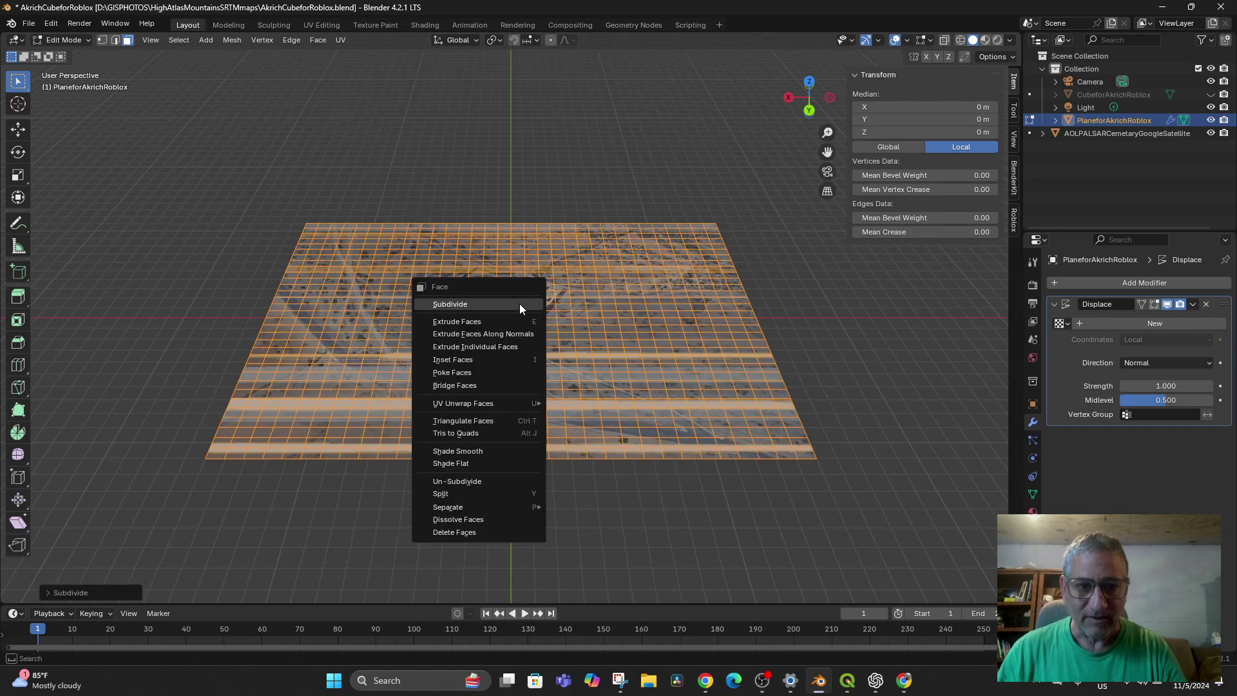
pyautogui.click(519, 303)
pyautogui.rightClick(520, 304)
pyautogui.click(519, 304)
pyautogui.rightClick(519, 304)
pyautogui.click(519, 303)
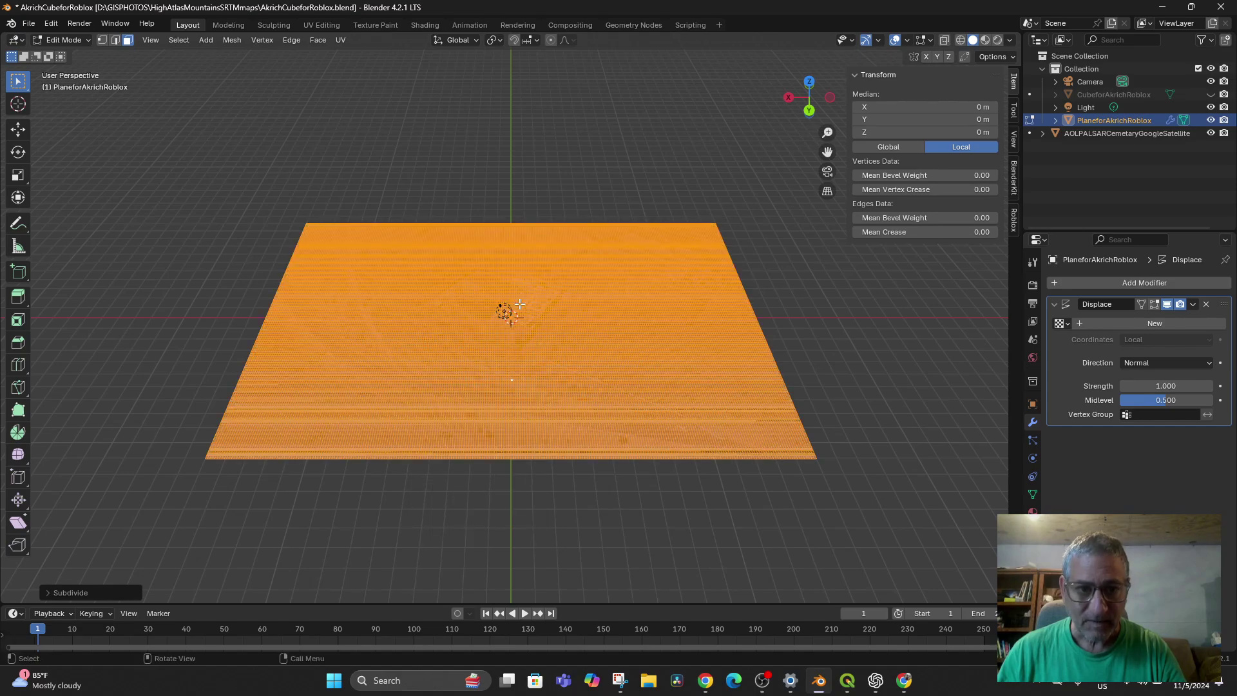
pyautogui.rightClick(519, 303)
pyautogui.click(519, 303)
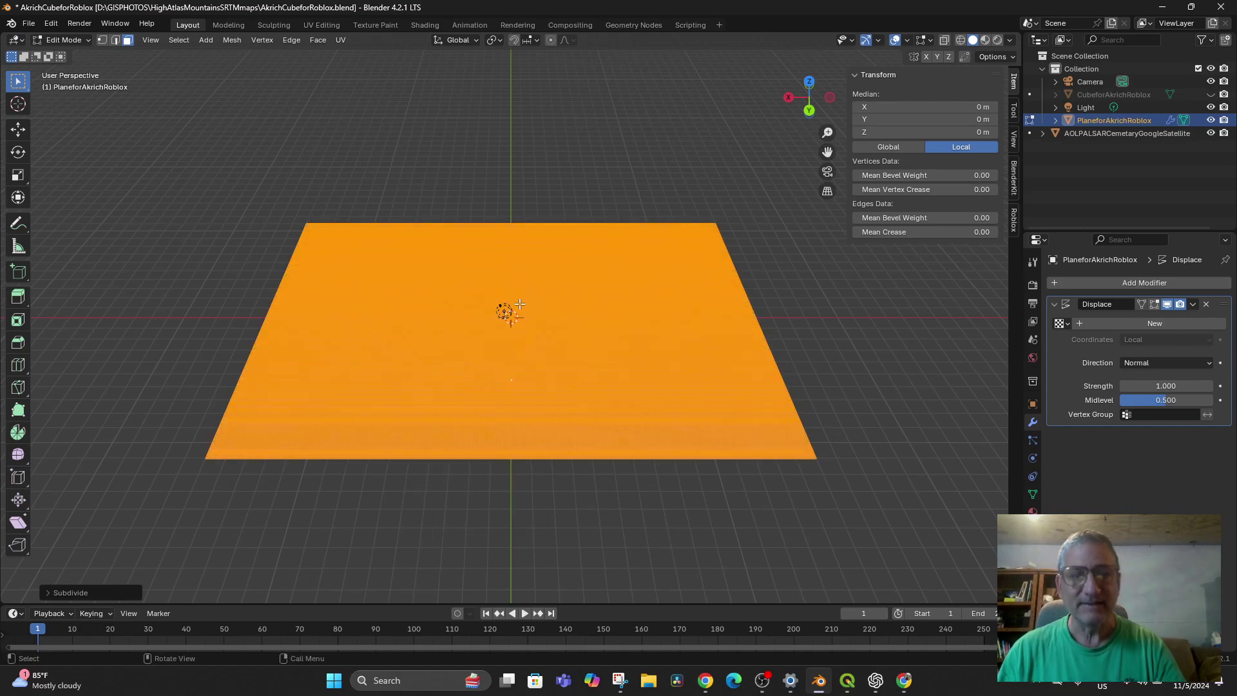
pyautogui.click(63, 40)
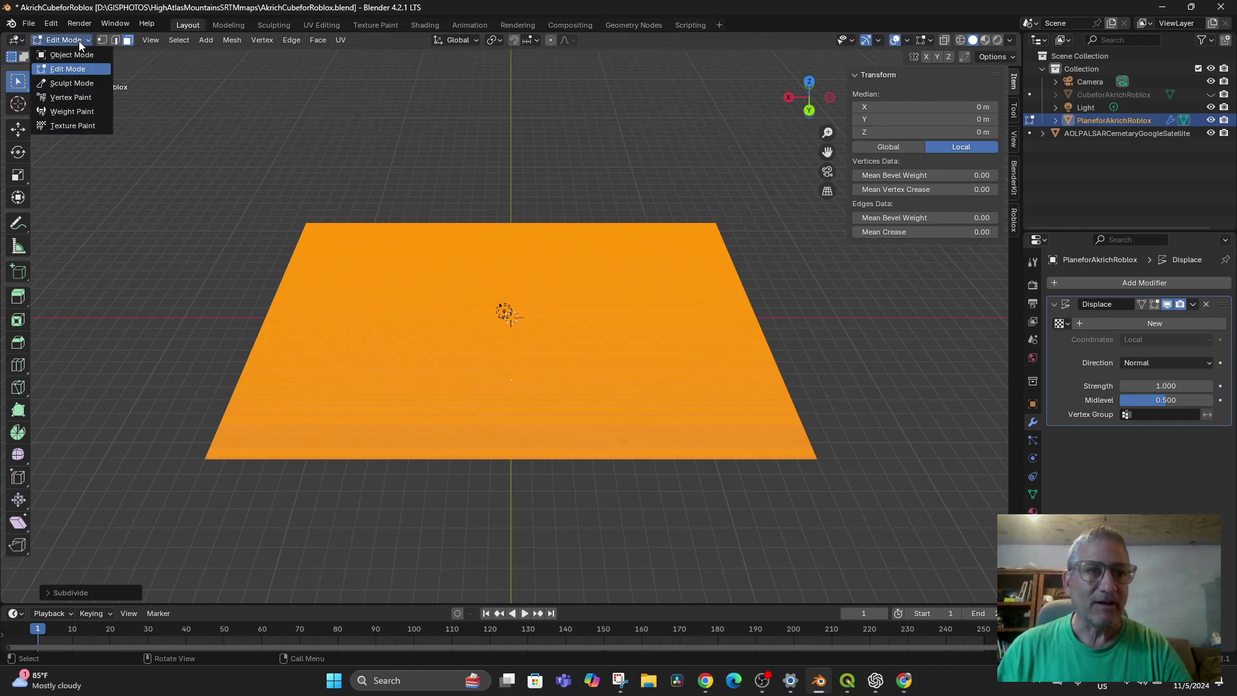
pyautogui.click(71, 51)
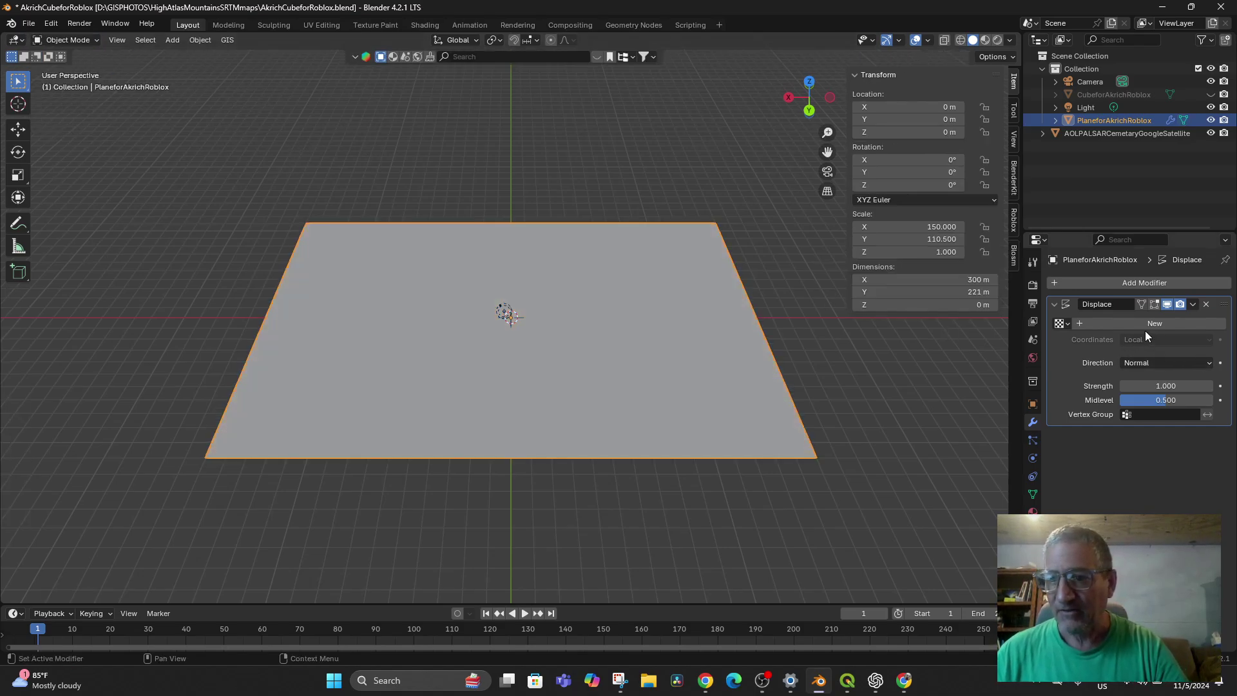
# Assign the existing texture named Texture to the Displace modifier of PlaneforAkrichRoblox.
pyautogui.click(1061, 323)
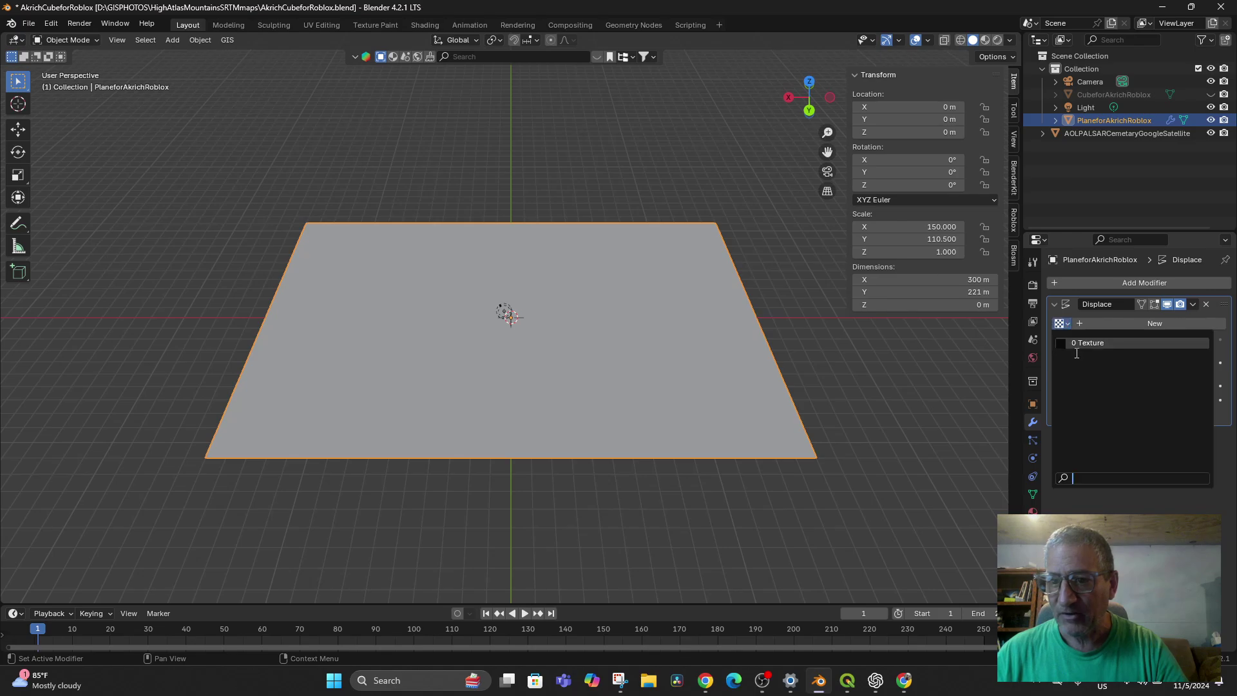
pyautogui.click(1087, 343)
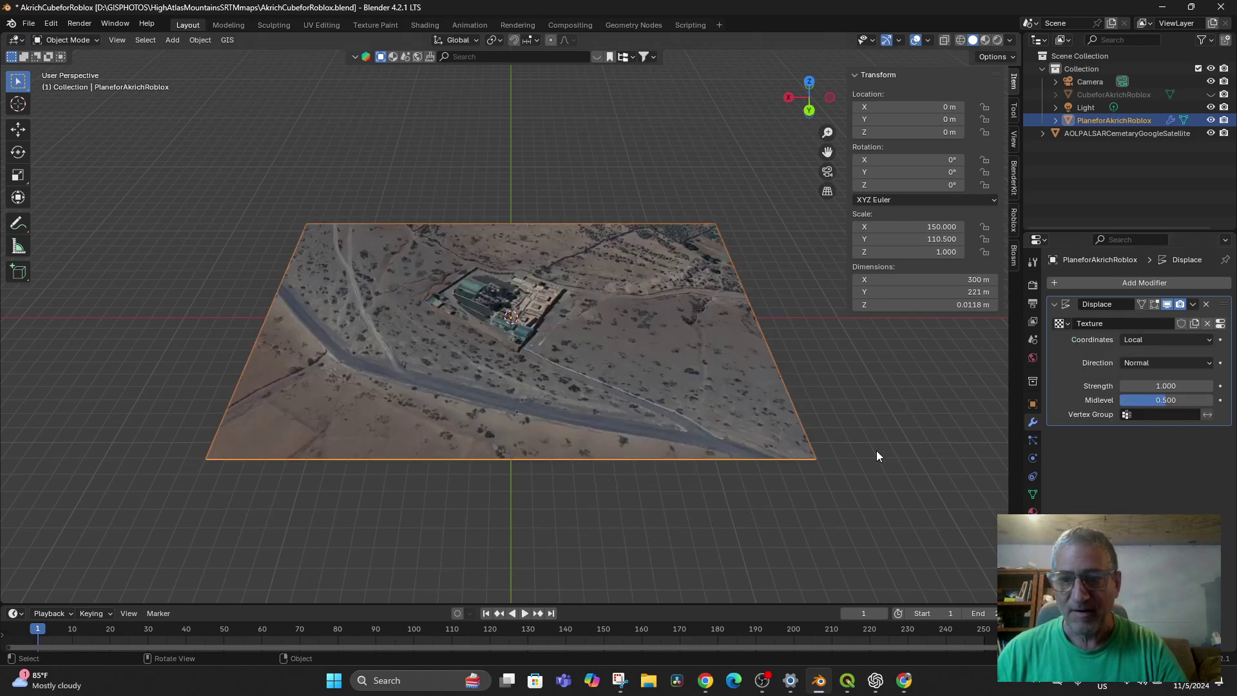
pyautogui.scroll(-10, 844, 469)
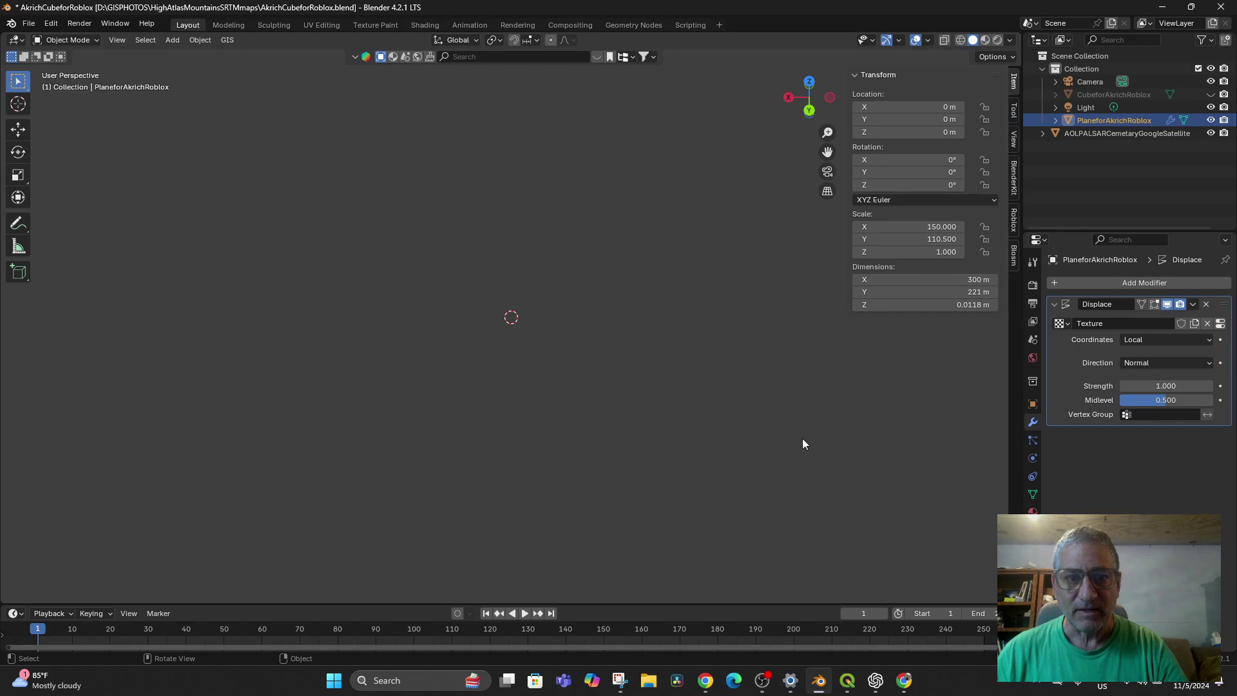
pyautogui.scroll(10, 802, 443)
pyautogui.scroll(-2, 780, 430)
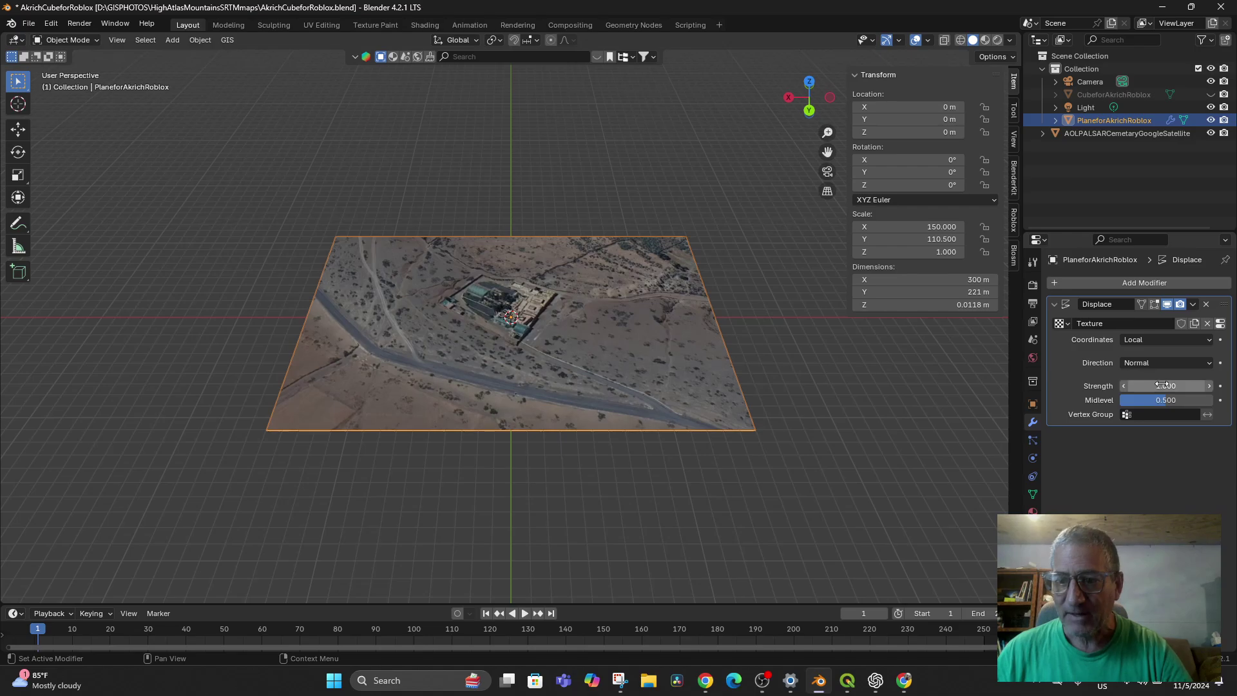
# Set the strength of the plane's Displace modifier to 81.2.
pyautogui.moveTo(1161, 385); pyautogui.dragTo(1207, 384)
pyautogui.scroll(3, 682, 473)
pyautogui.moveTo(716, 516); pyautogui.dragTo(713, 484, button='middle')
pyautogui.scroll(-5, 712, 463)
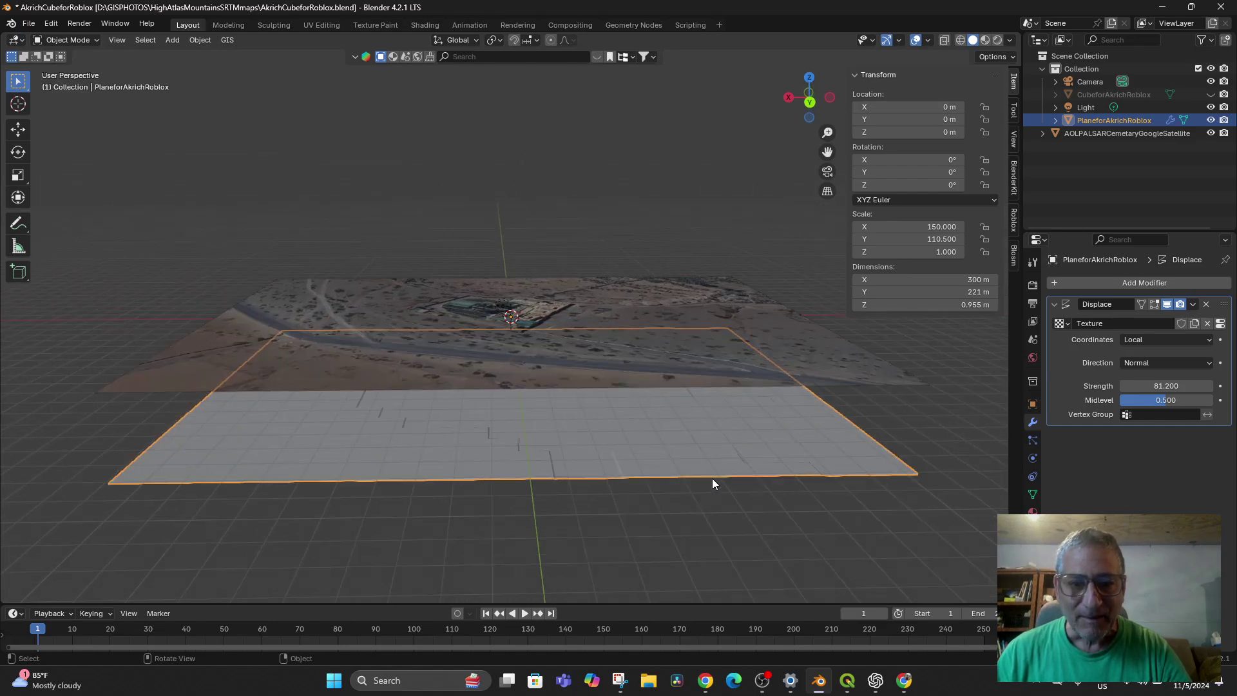
pyautogui.scroll(-1, 713, 479)
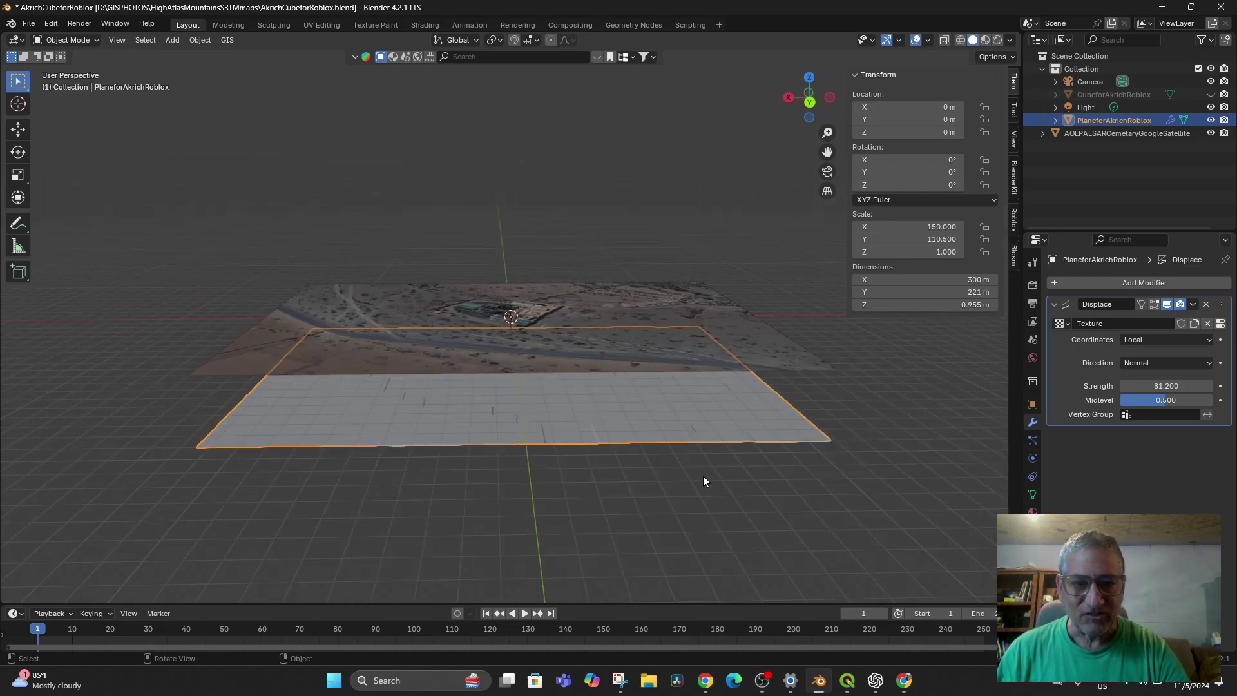
pyautogui.scroll(-3, 673, 475)
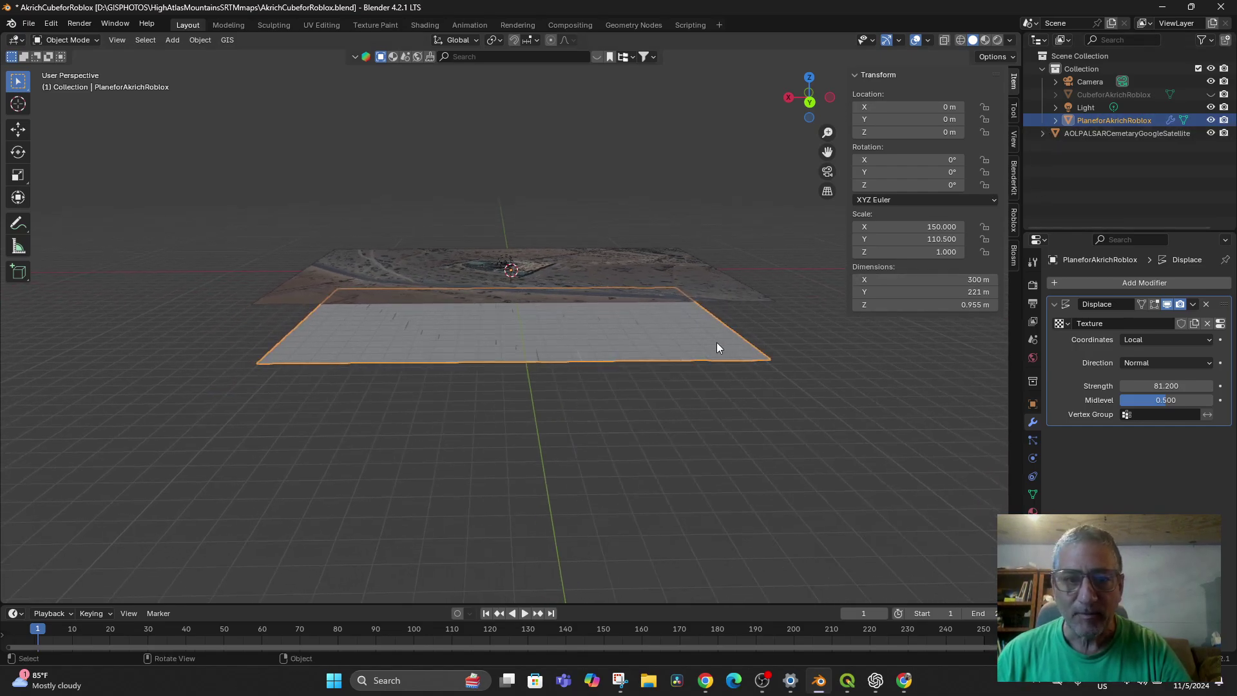
# Raise PlaneforAkrichRoblox along the Z axis to a location of about 58.2 m, above the satellite image.
pyautogui.press('g')
pyautogui.press('z')
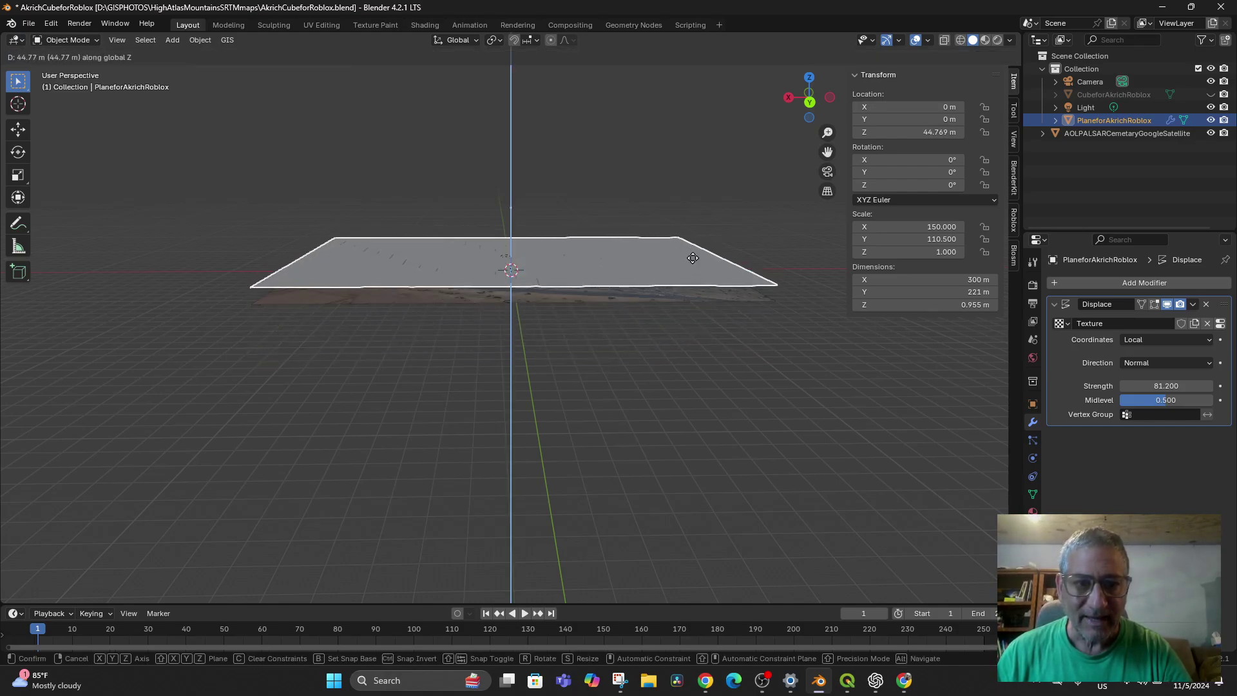
pyautogui.click(697, 238)
pyautogui.moveTo(710, 278); pyautogui.dragTo(716, 366, button='middle')
pyautogui.scroll(4, 623, 347)
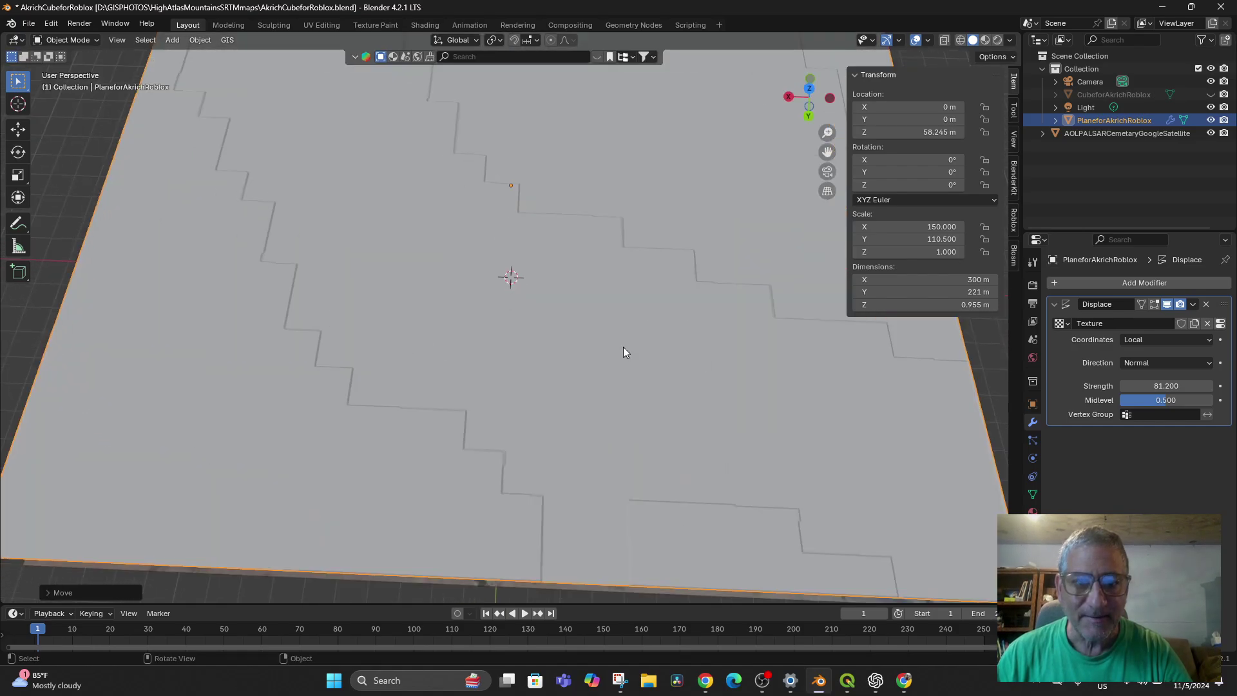
# Set the midlevel of the plane's Displace modifier to 0.609.
pyautogui.moveTo(625, 351); pyautogui.dragTo(688, 357, button='middle')
pyautogui.press('KP_1')
pyautogui.scroll(3, 558, 353)
pyautogui.scroll(3, 558, 353)
pyautogui.moveTo(577, 357); pyautogui.dragTo(578, 346, button='middle')
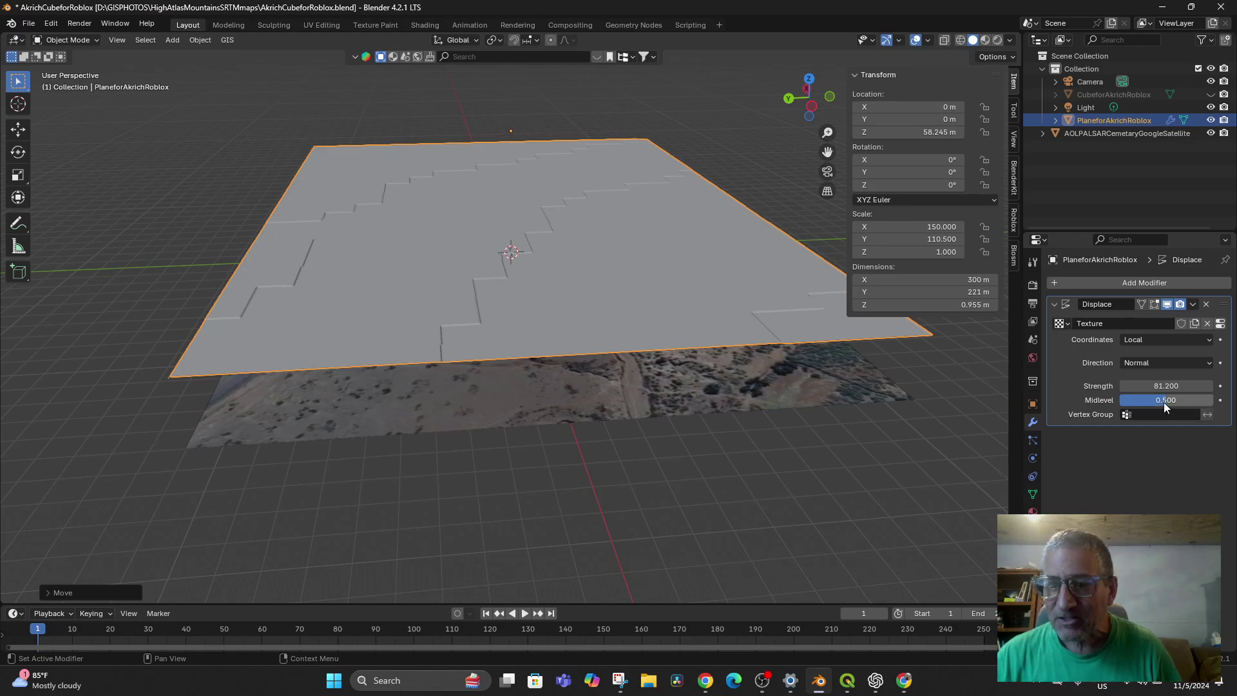
pyautogui.moveTo(1164, 400)
pyautogui.mouseDown()
pyautogui.moveTo(1200, 400)
pyautogui.moveTo(1148, 400)
pyautogui.moveTo(1174, 400)
pyautogui.mouseUp()
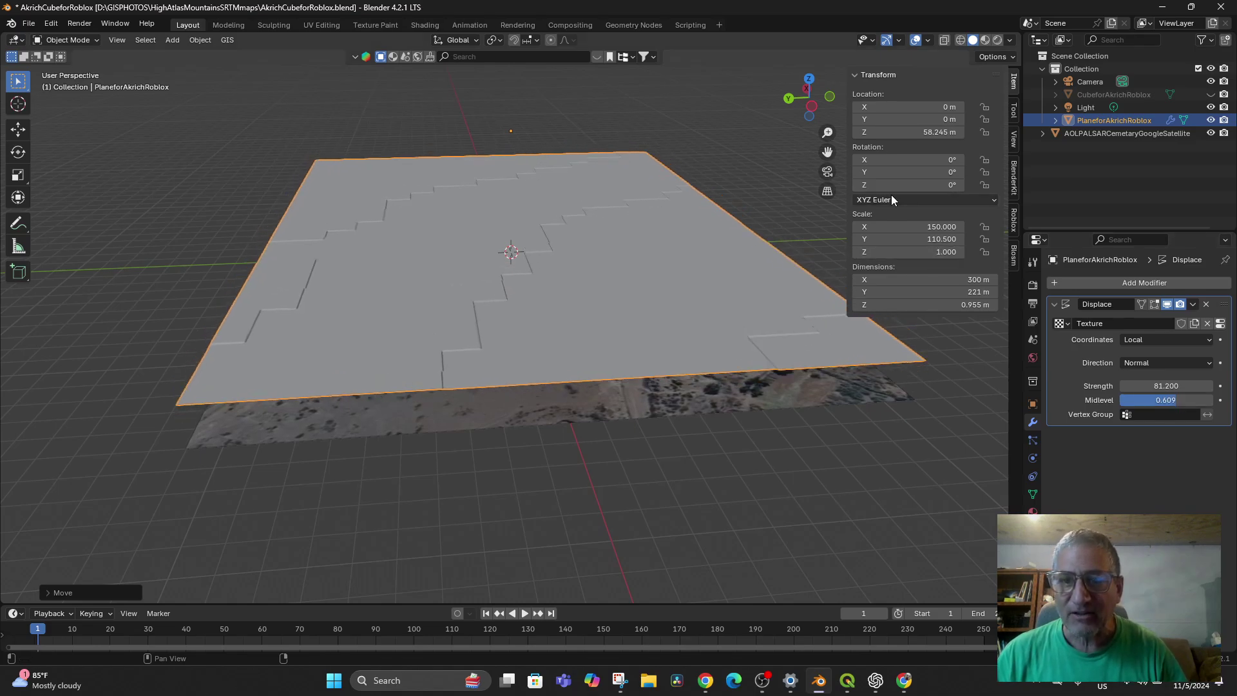
# Set the Z scale of PlaneforAkrichRoblox to 7.19 and raise the plane along Z to about 334 m.
pyautogui.moveTo(926, 252)
pyautogui.mouseDown()
pyautogui.moveTo(961, 251)
pyautogui.moveTo(927, 252)
pyautogui.mouseUp()
pyautogui.moveTo(908, 252); pyautogui.dragTo(955, 252)
pyautogui.scroll(-4, 622, 477)
pyautogui.moveTo(622, 477)
pyautogui.mouseDown(button='middle')
pyautogui.moveTo(624, 438)
pyautogui.moveTo(606, 466)
pyautogui.mouseUp(button='middle')
pyautogui.press('g')
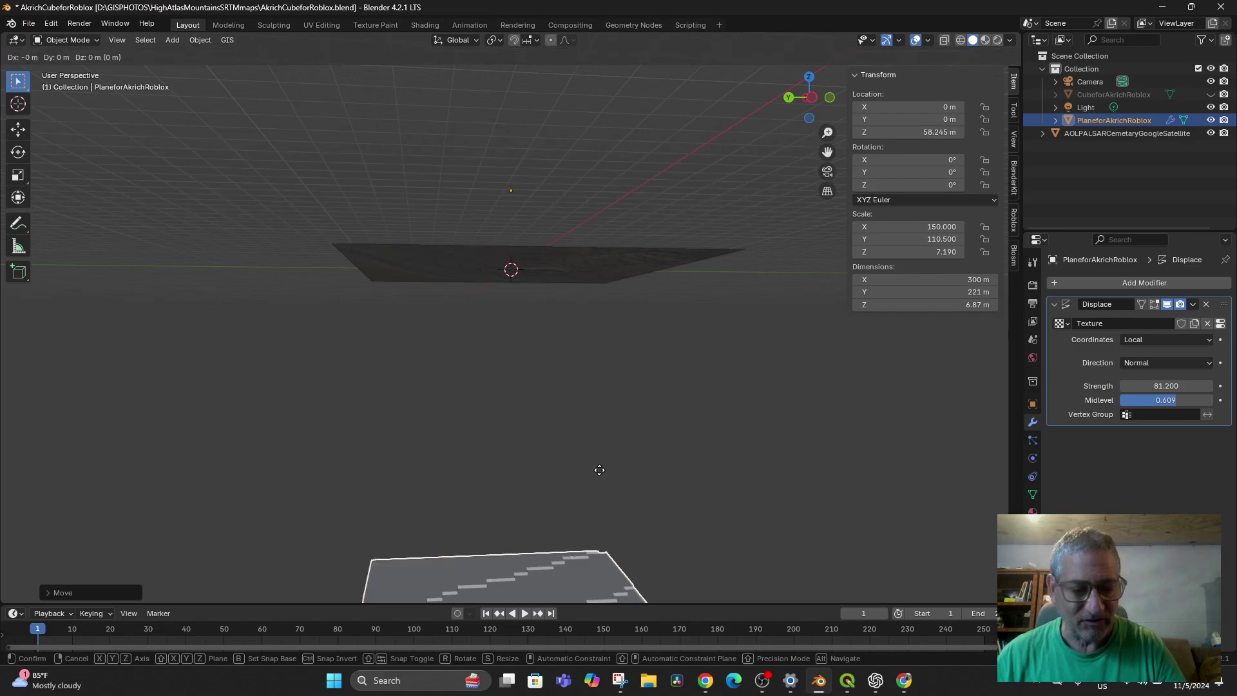
pyautogui.press('z')
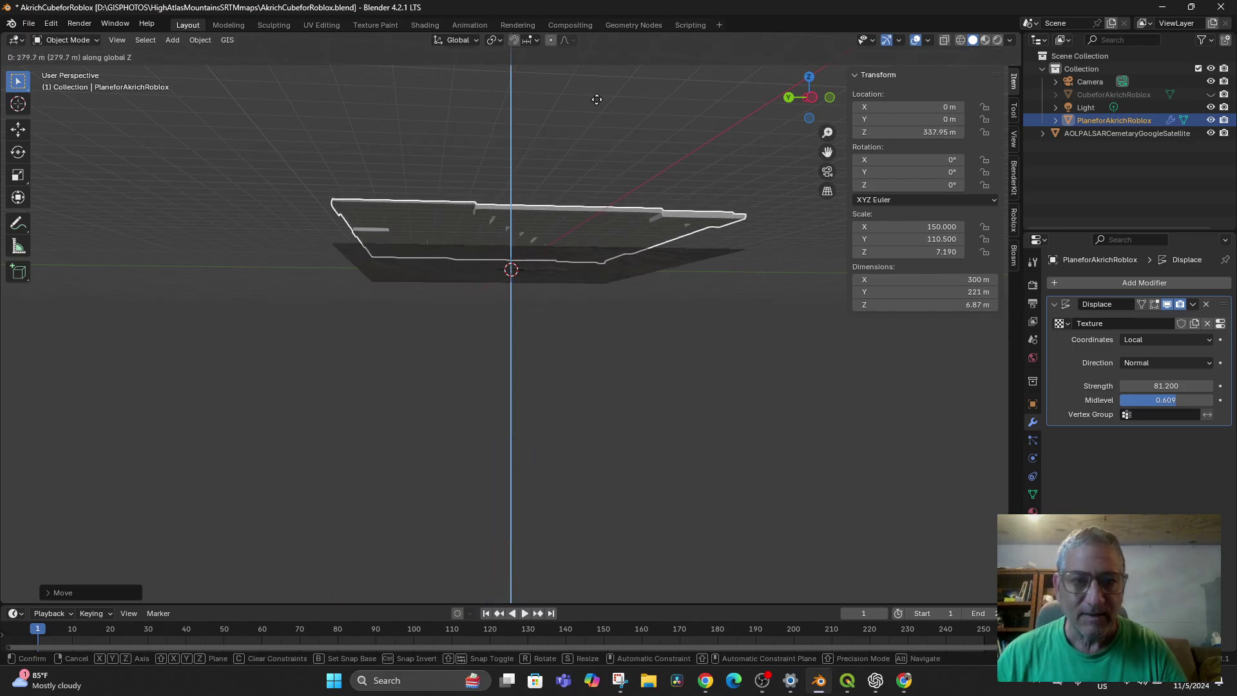
pyautogui.click(598, 99)
pyautogui.moveTo(598, 98); pyautogui.dragTo(620, 187, button='middle')
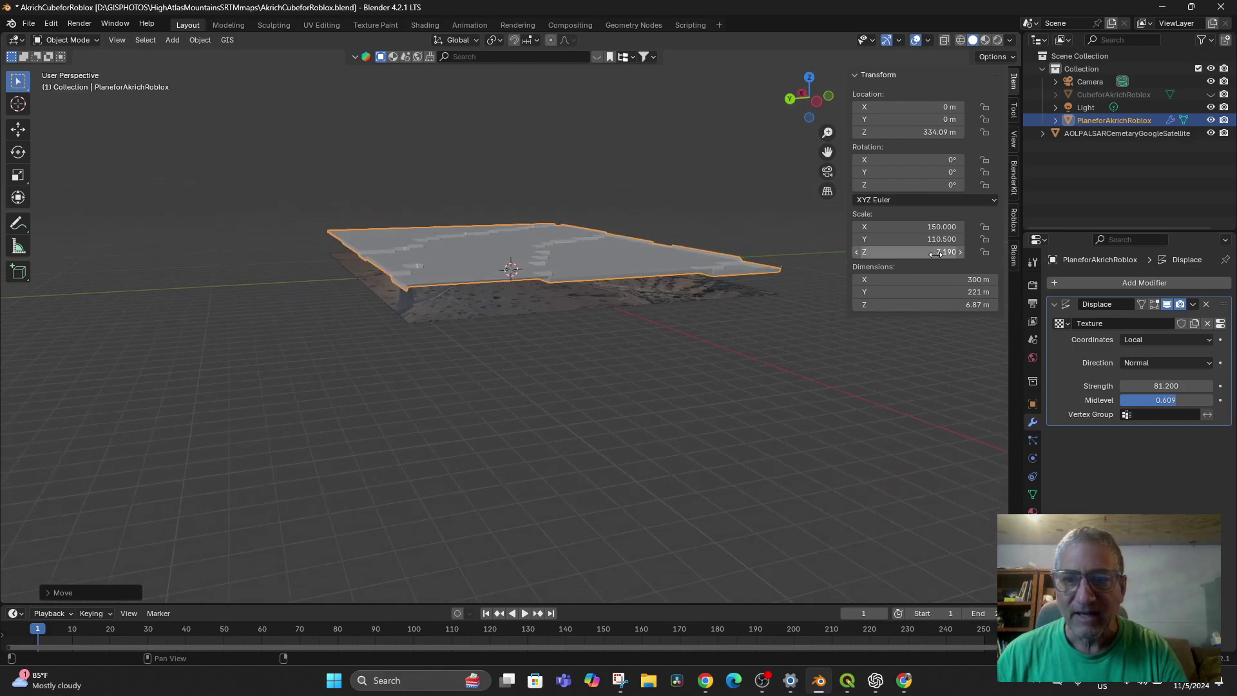
# Set the Z scale of PlaneforAkrichRoblox to 9.06 and raise the plane along Z to about 407.4 m.
pyautogui.moveTo(942, 254); pyautogui.dragTo(1062, 253)
pyautogui.press('g')
pyautogui.press('z')
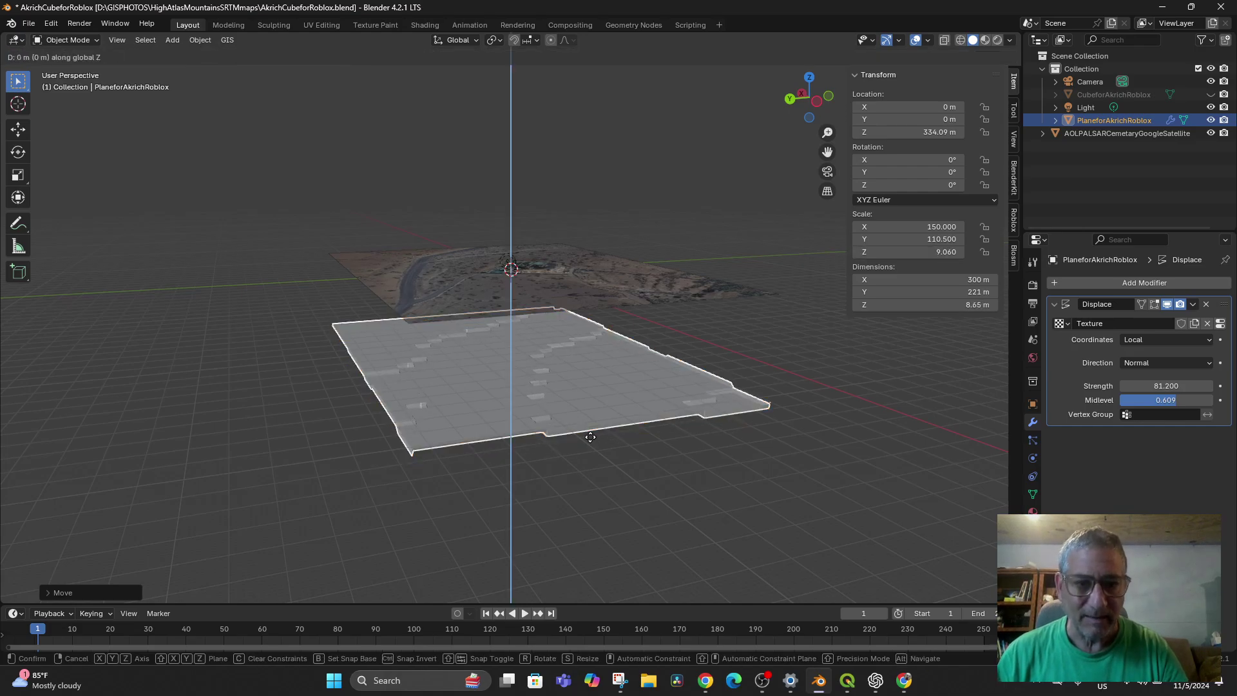
pyautogui.click(601, 298)
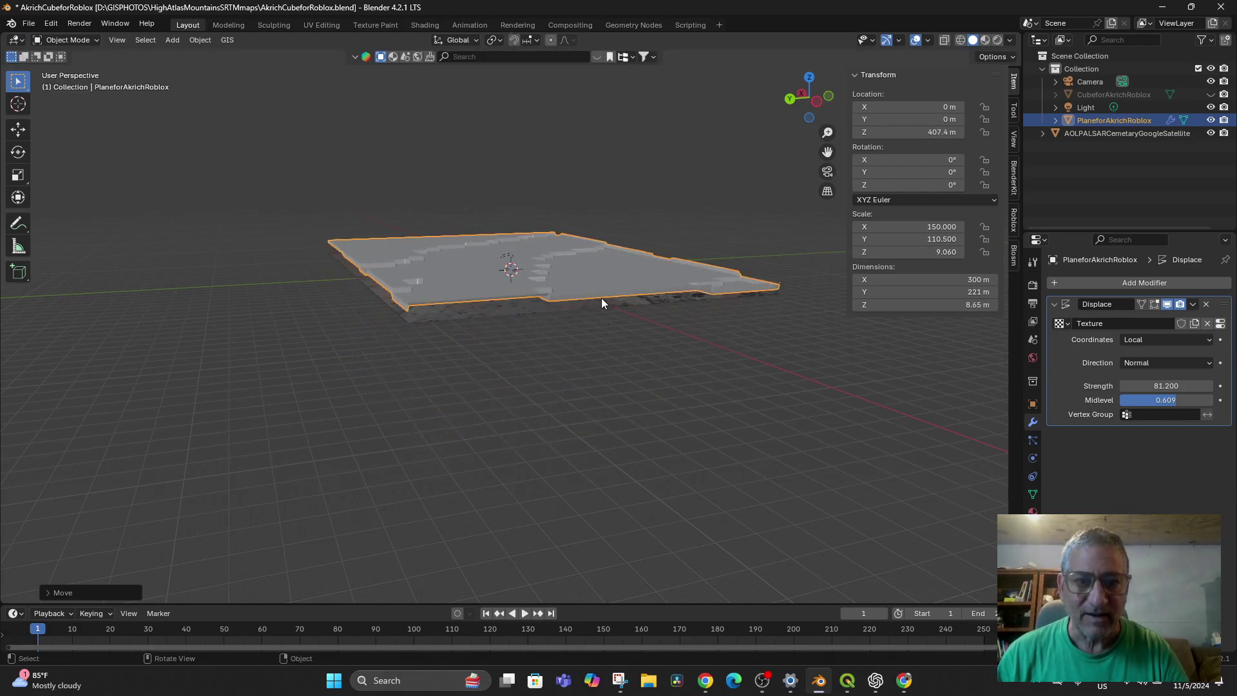
# Slightly increase the displacement strength of PlaneforAkrichRoblox.
pyautogui.moveTo(601, 297); pyautogui.dragTo(493, 268, button='middle')
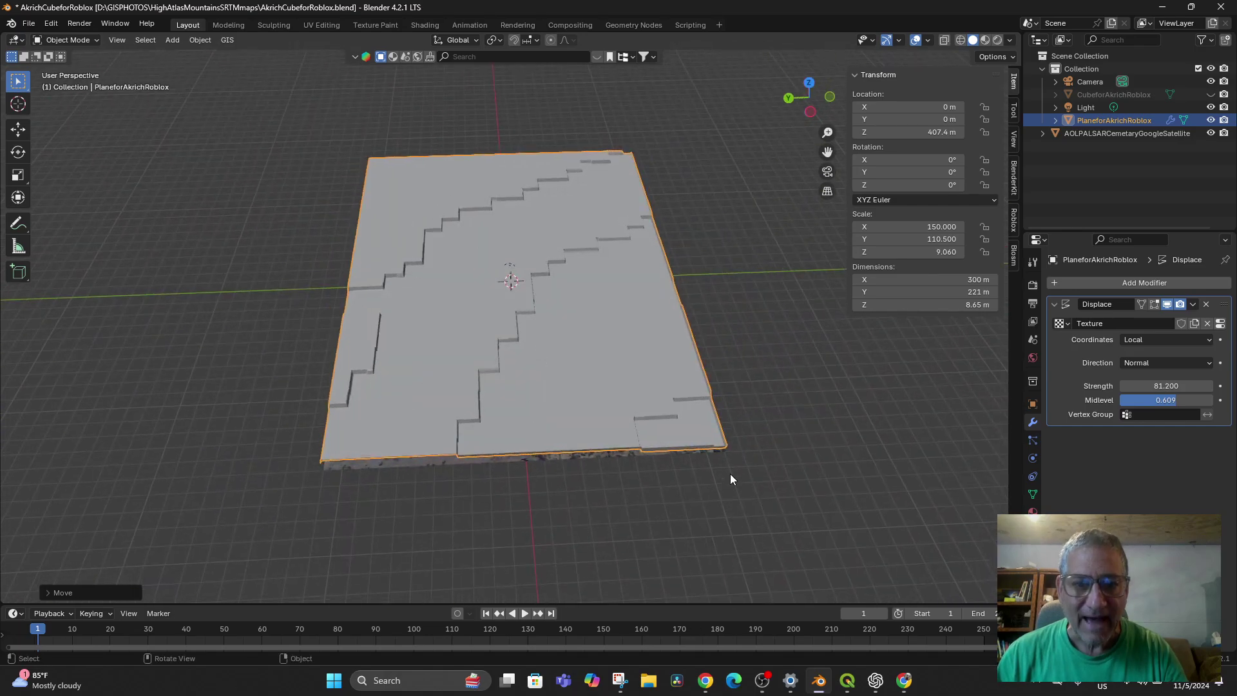
pyautogui.moveTo(730, 479); pyautogui.dragTo(626, 442, button='middle')
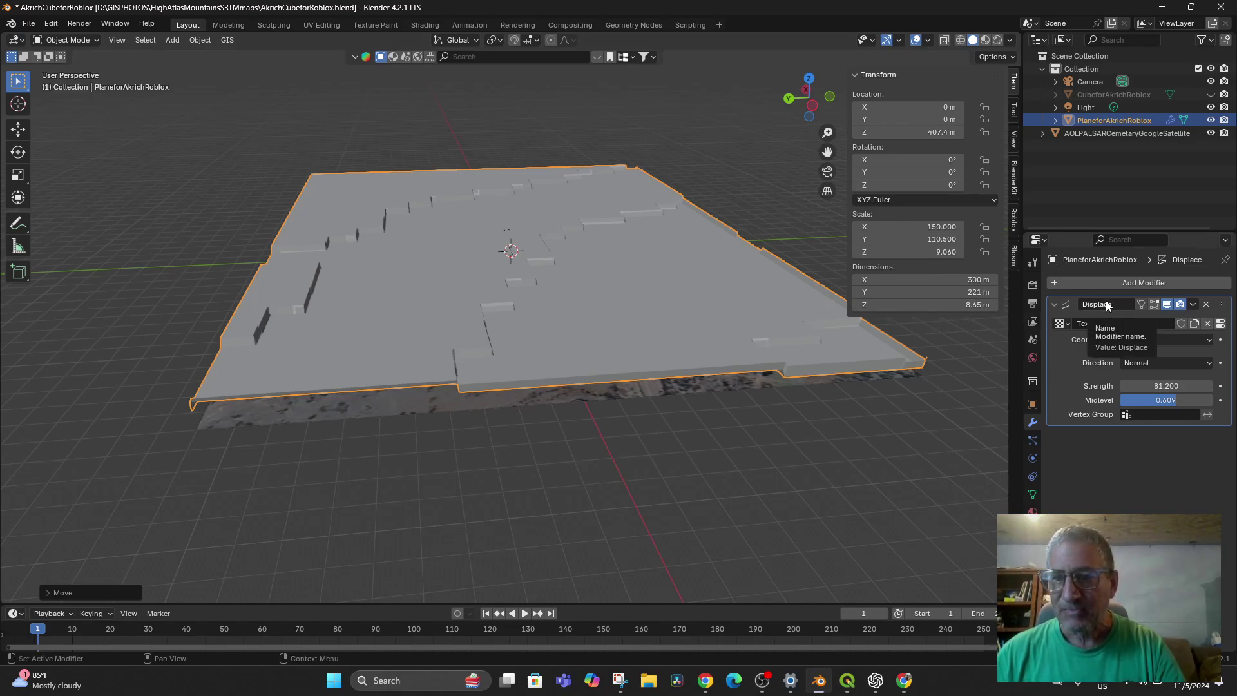
pyautogui.moveTo(1166, 385)
pyautogui.mouseDown()
pyautogui.moveTo(1147, 386)
pyautogui.moveTo(1185, 385)
pyautogui.moveTo(1159, 385)
pyautogui.mouseUp()
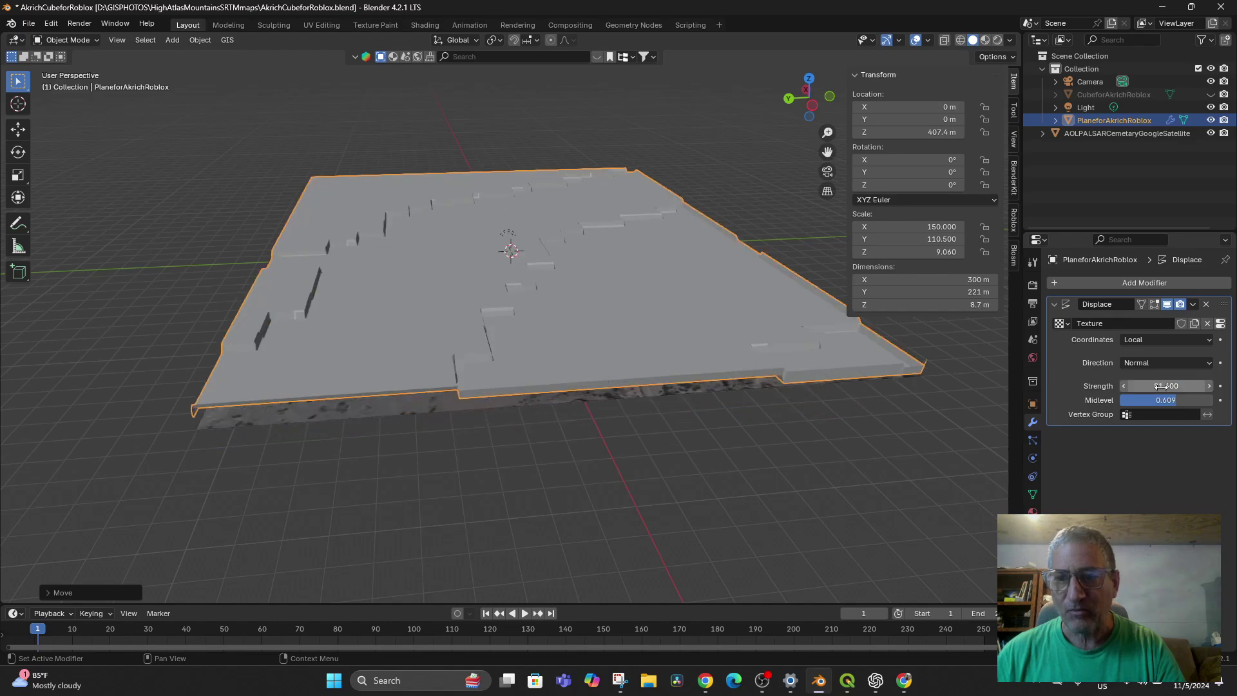
# Create a new material for PlaneforAkrichRoblox and open the input options of its base color.
pyautogui.click(1042, 512)
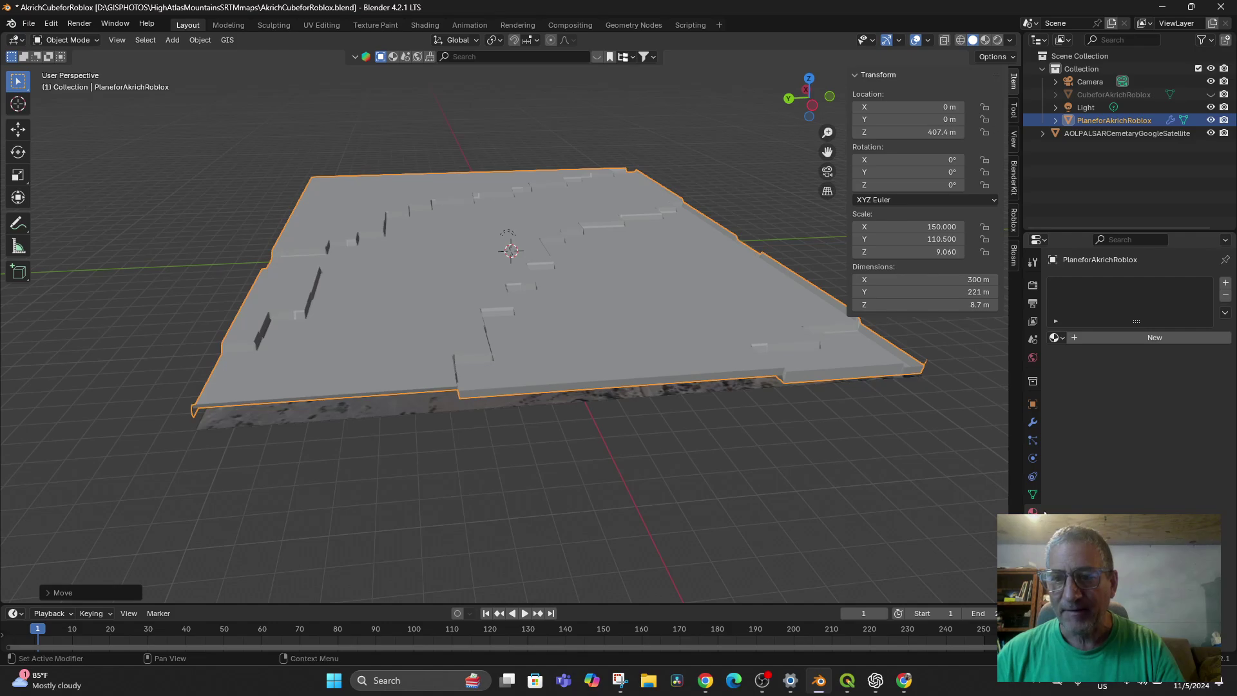
pyautogui.click(1059, 337)
pyautogui.click(1091, 336)
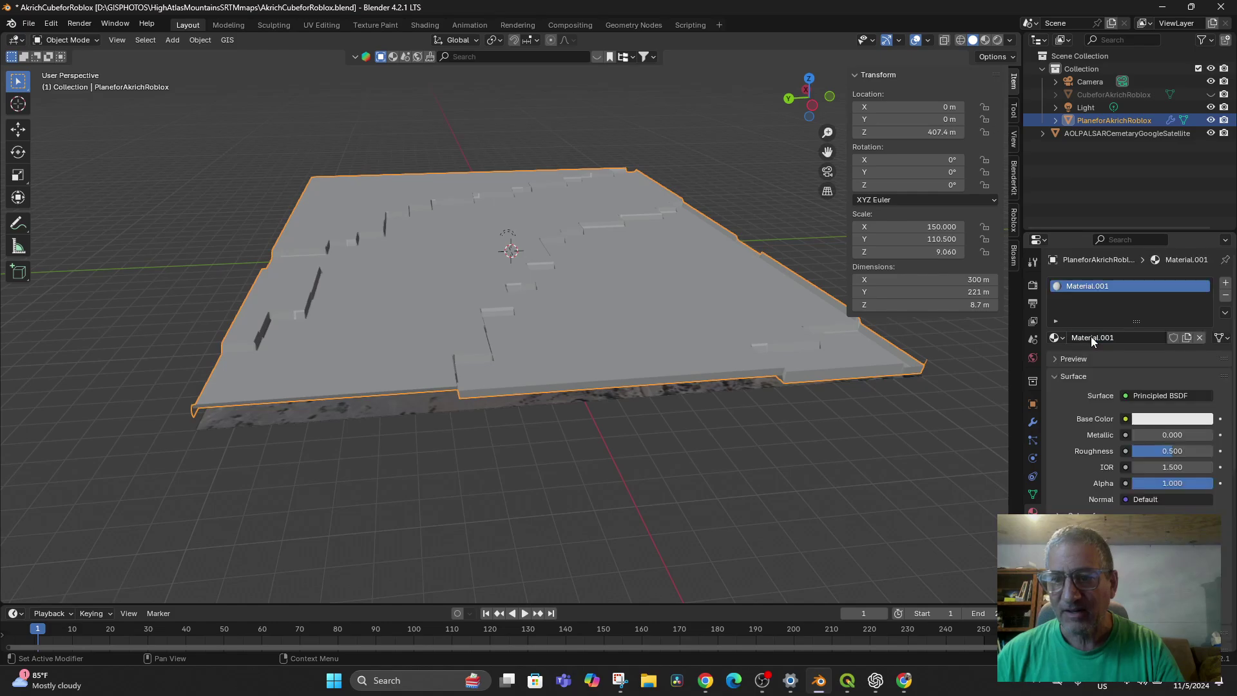
pyautogui.click(1125, 420)
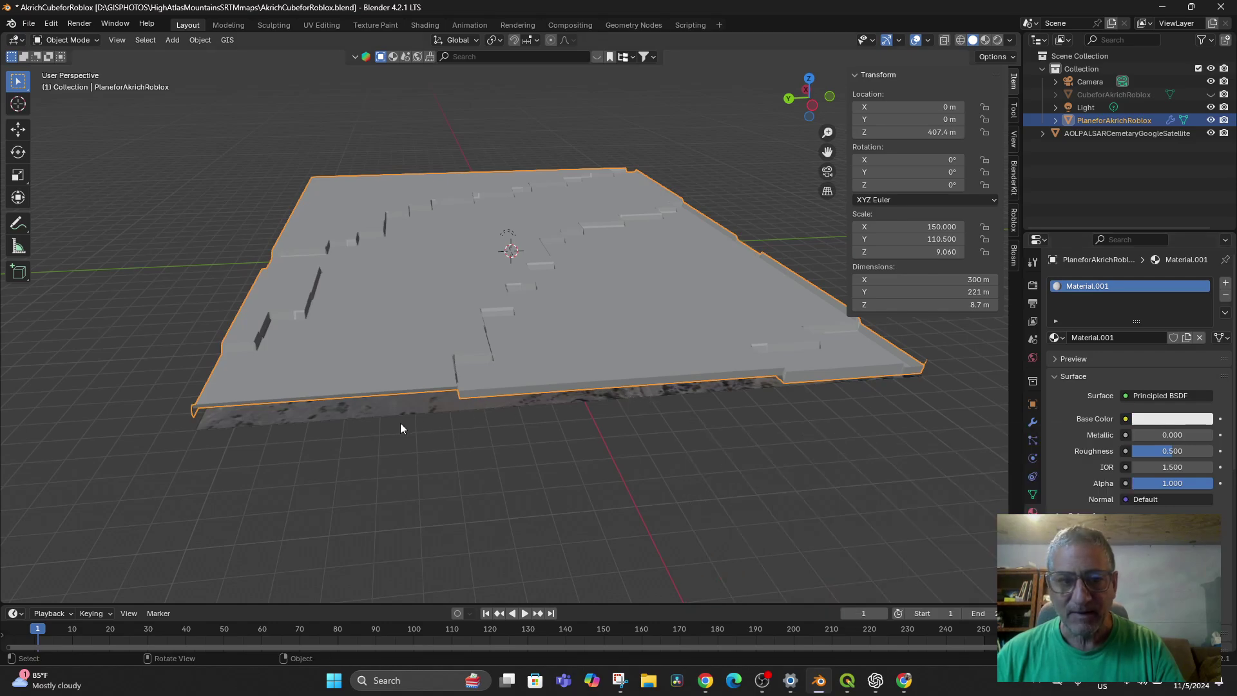
# Select the AOLPALSARCemetaryGoogleSatellite image plane and hide PlaneforAkrichRoblox to expose the satellite image.
pyautogui.click(391, 400)
pyautogui.scroll(2, 567, 467)
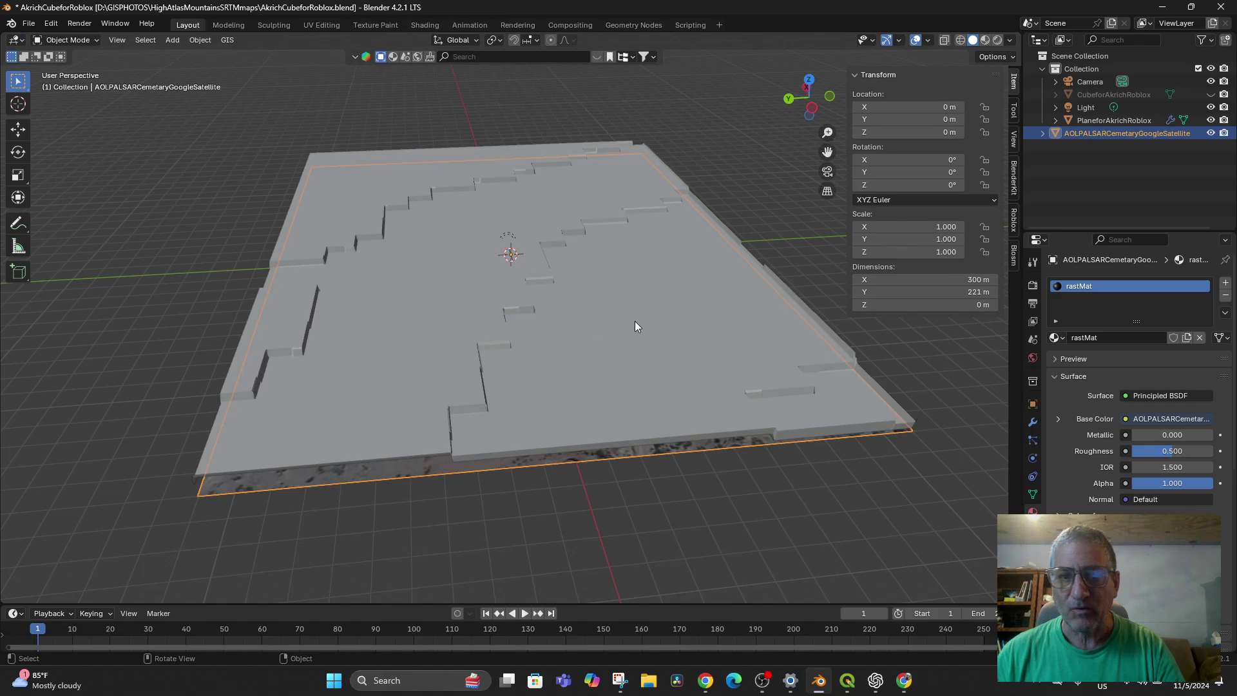
pyautogui.click(1211, 132)
pyautogui.click(1209, 132)
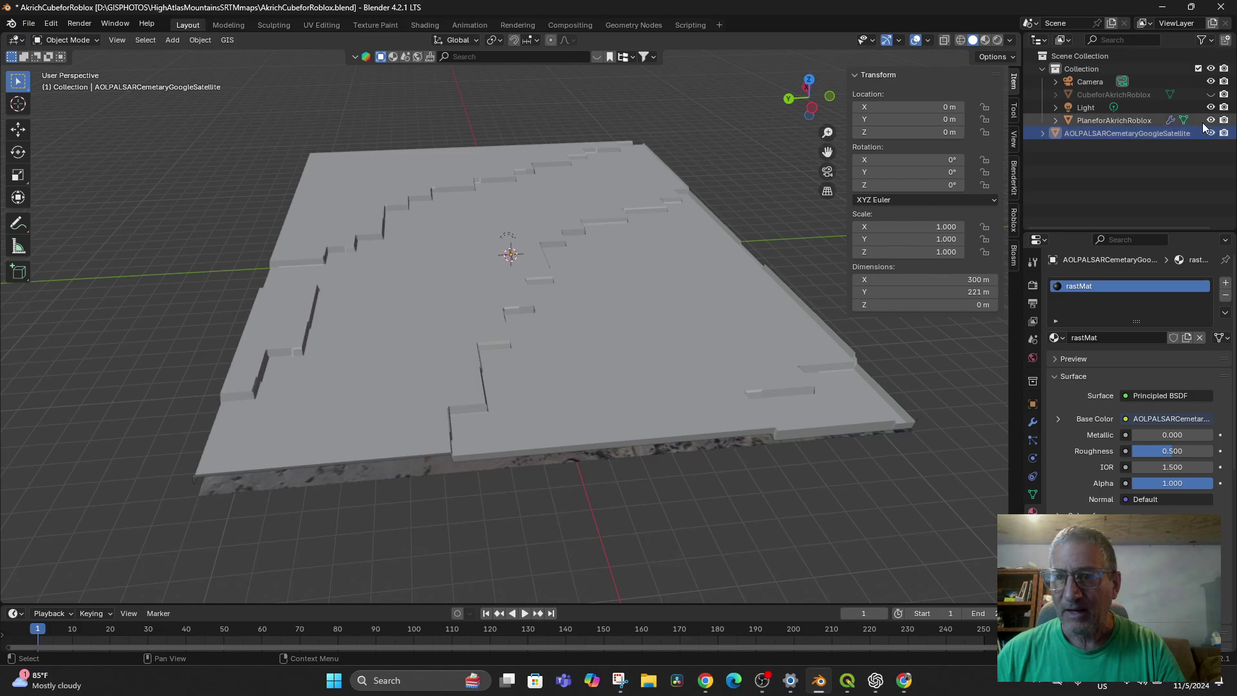
pyautogui.click(1210, 121)
pyautogui.scroll(2, 586, 438)
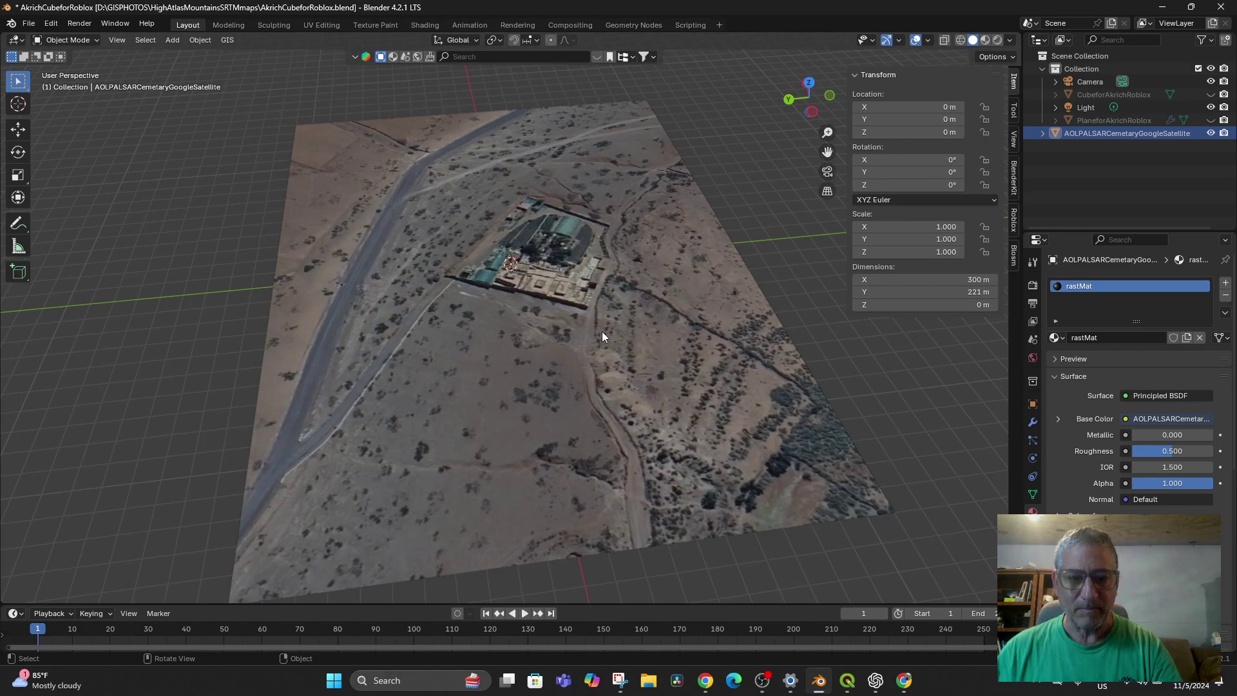
# Select the AOLPALSARCemetaryGoogleSatellite plane and select all its faces in the UV Editing workspace to bring up its UV layout.
pyautogui.click(592, 386)
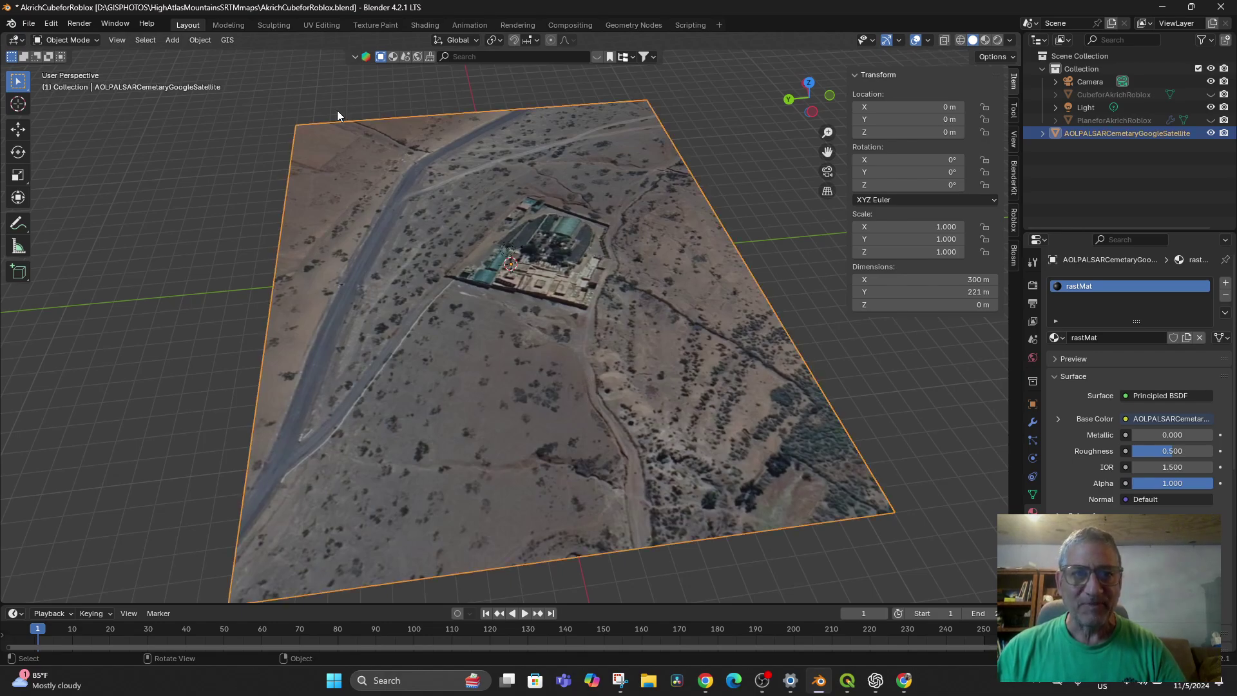
pyautogui.click(317, 25)
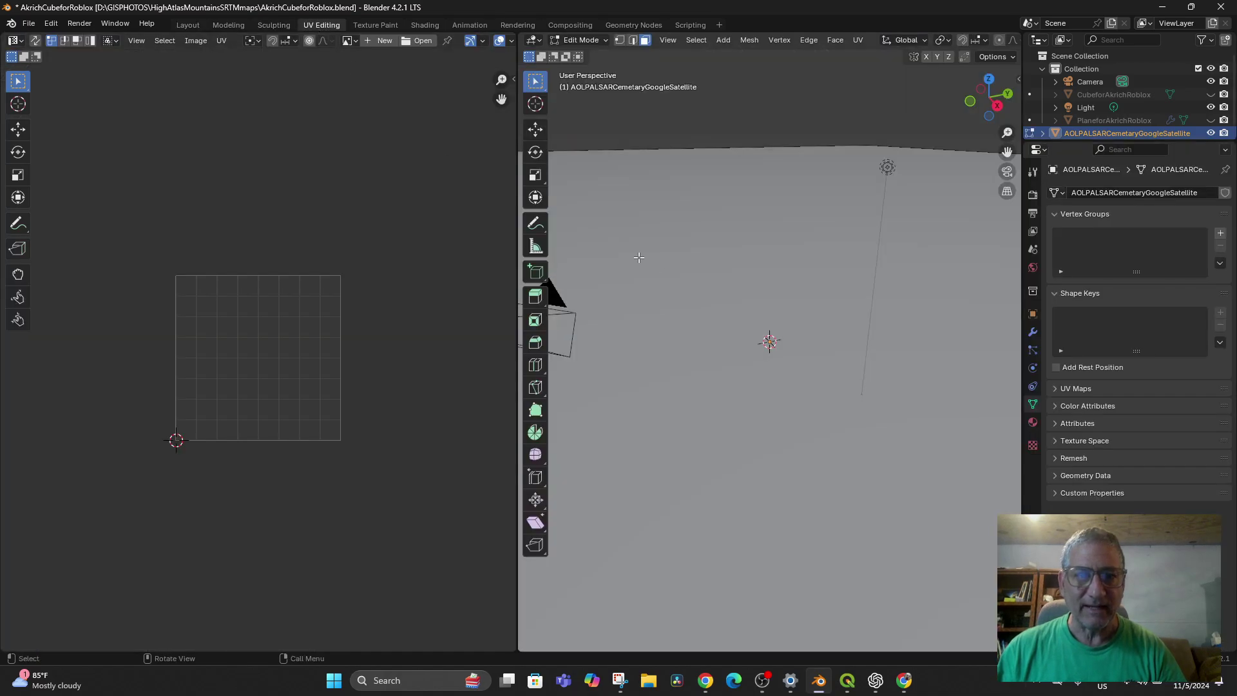
pyautogui.moveTo(640, 257); pyautogui.dragTo(753, 336, button='middle')
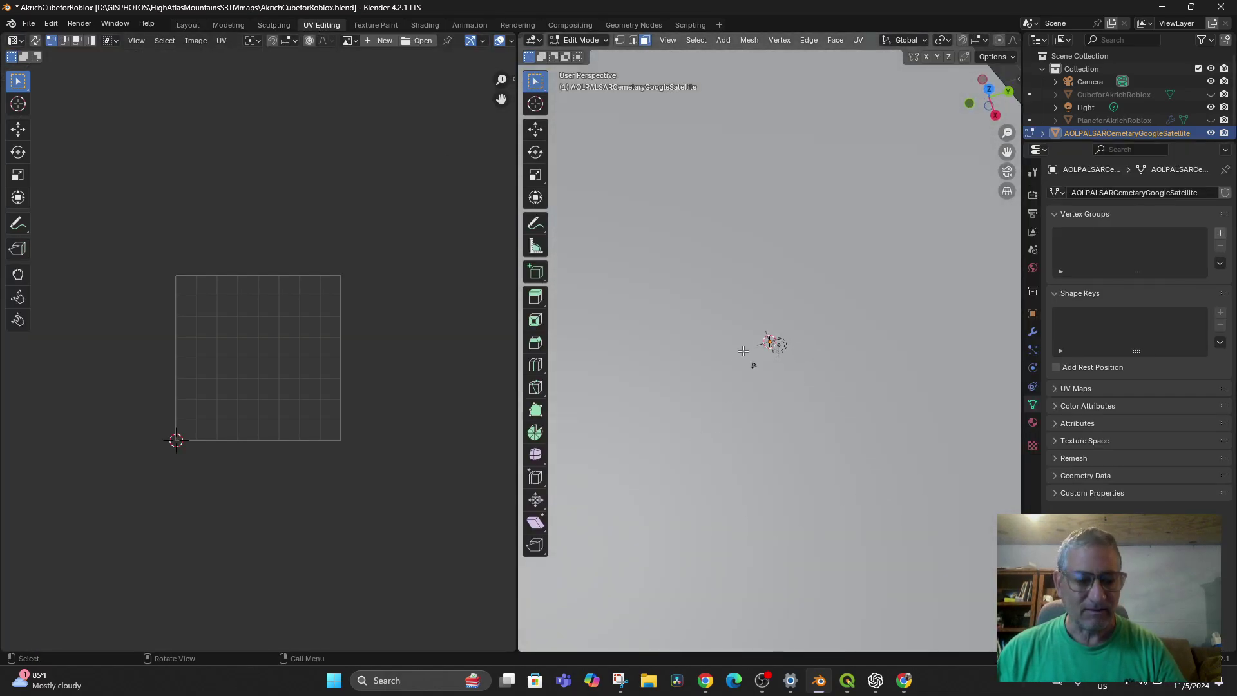
pyautogui.press('a')
pyautogui.scroll(-5, 380, 351)
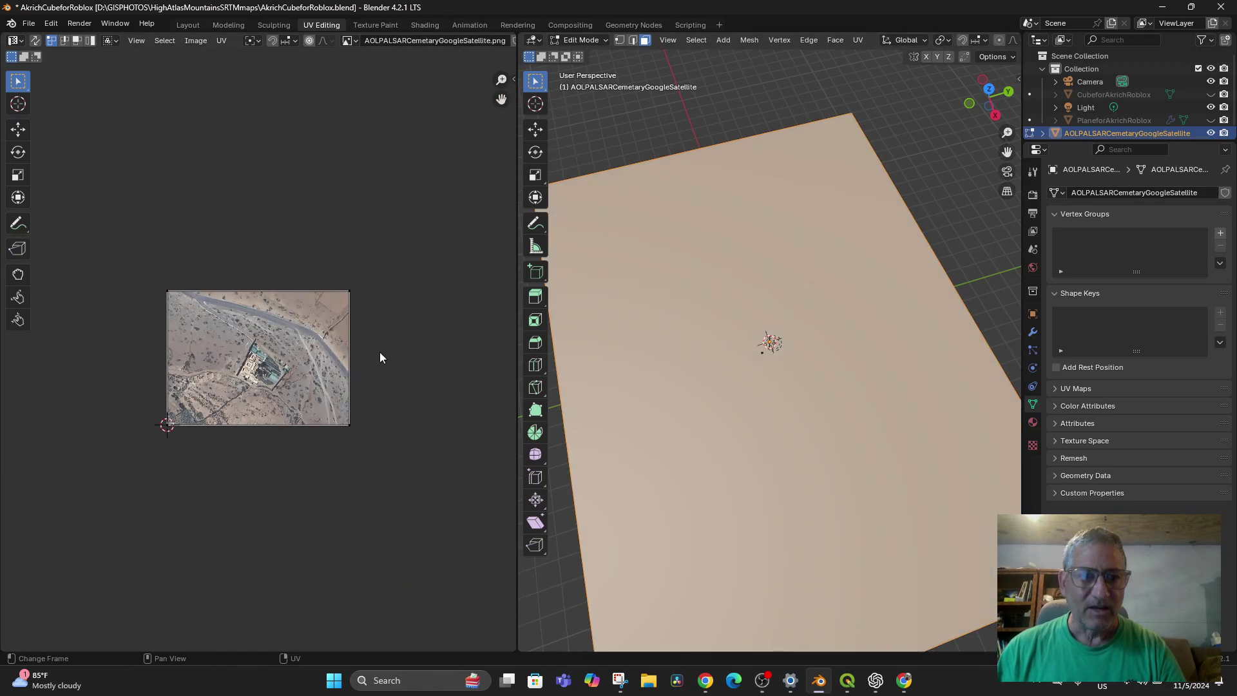
pyautogui.scroll(3, 380, 351)
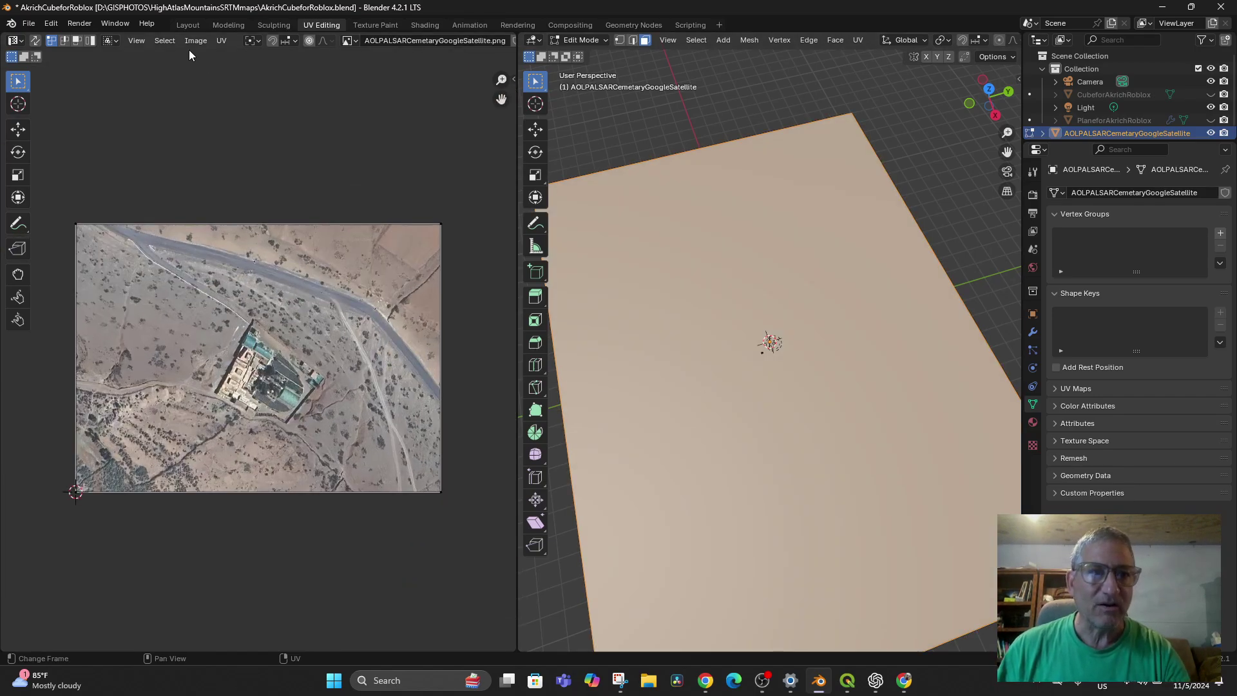
pyautogui.click(194, 40)
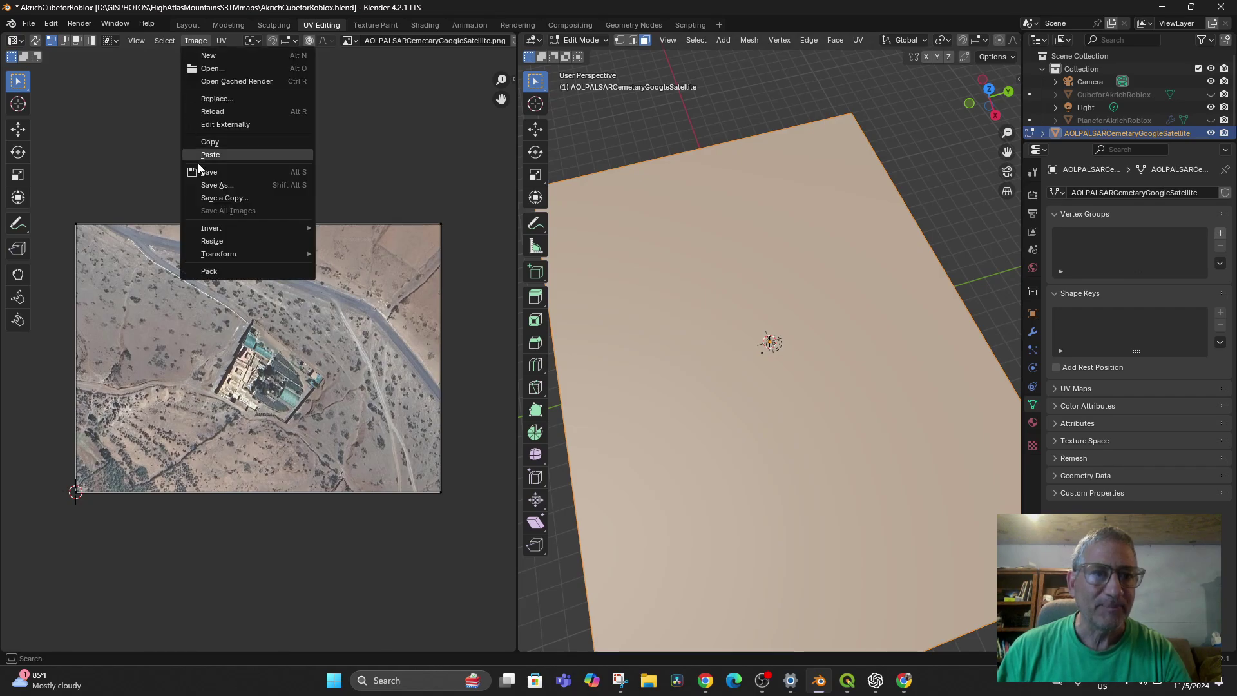
pyautogui.click(213, 185)
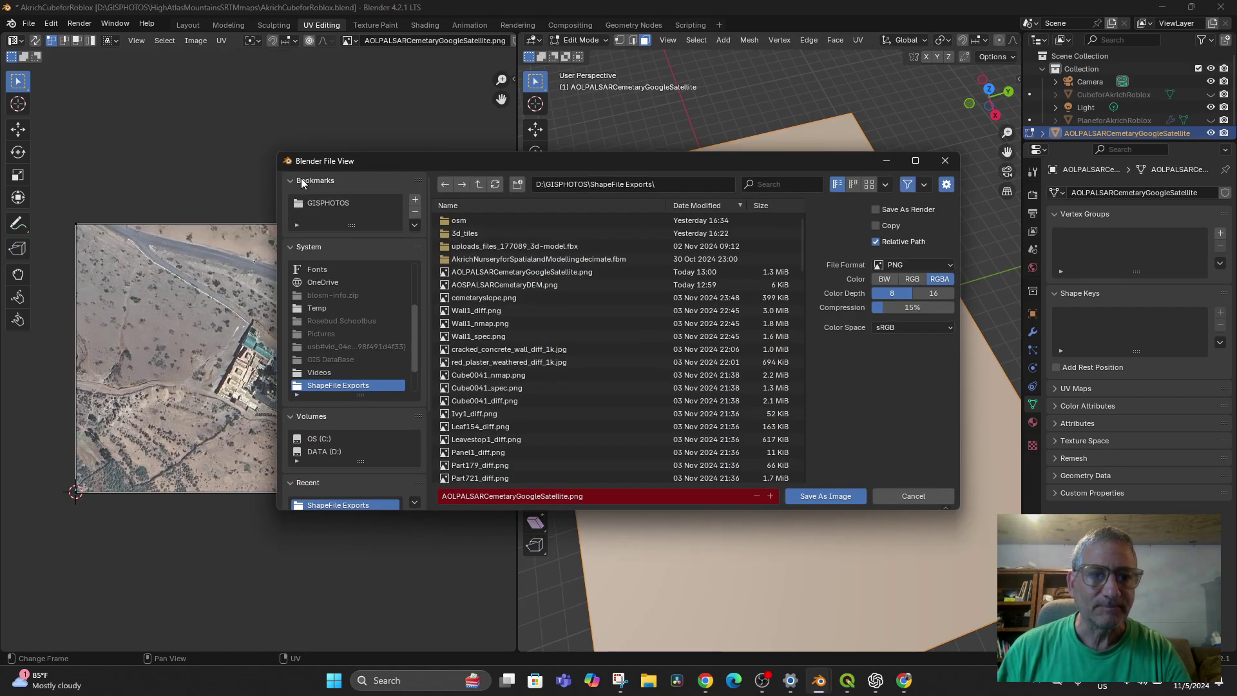
pyautogui.click(912, 493)
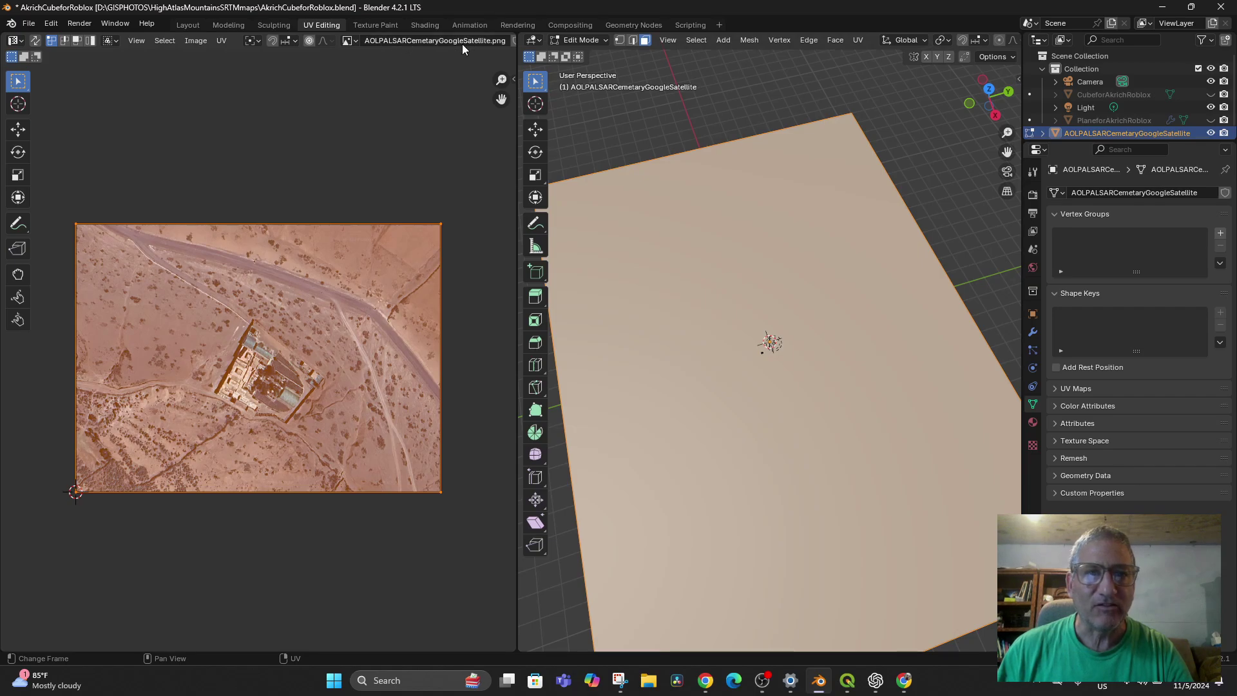
# Save the satellite image from the UV editor as AOLPALSARCemetaryGoogleSatelliteUV.png in the ShapeFile Exports folder.
pyautogui.click(196, 41)
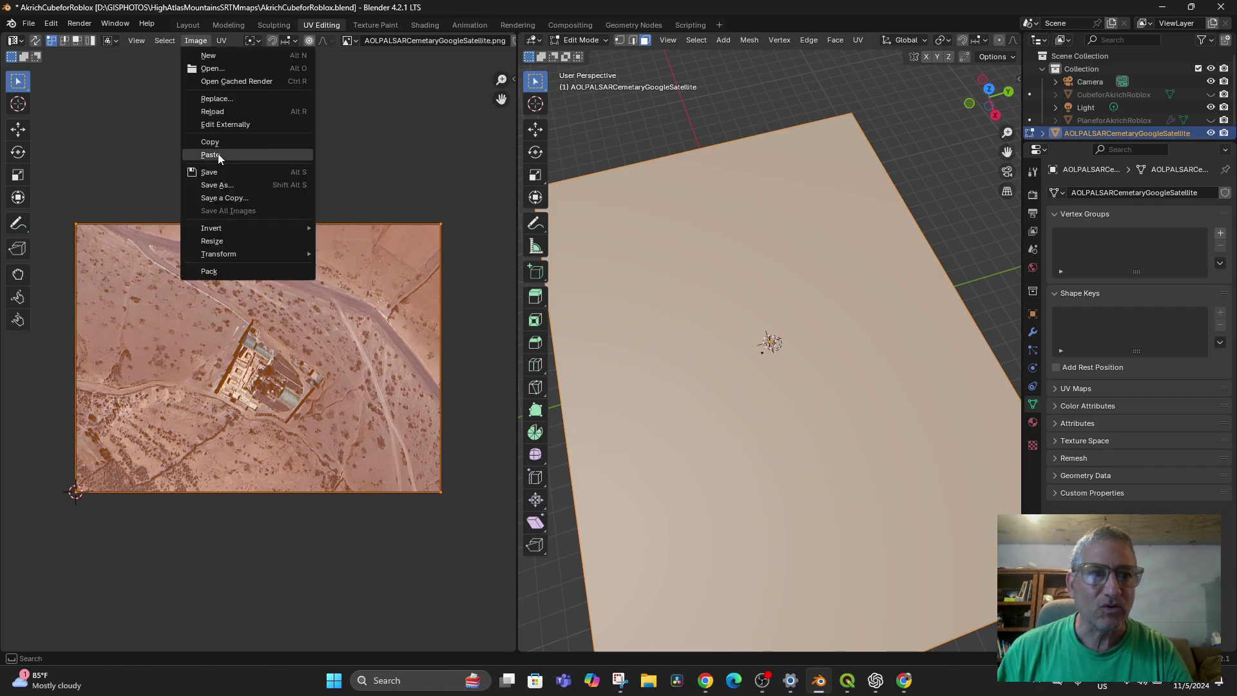
pyautogui.click(222, 187)
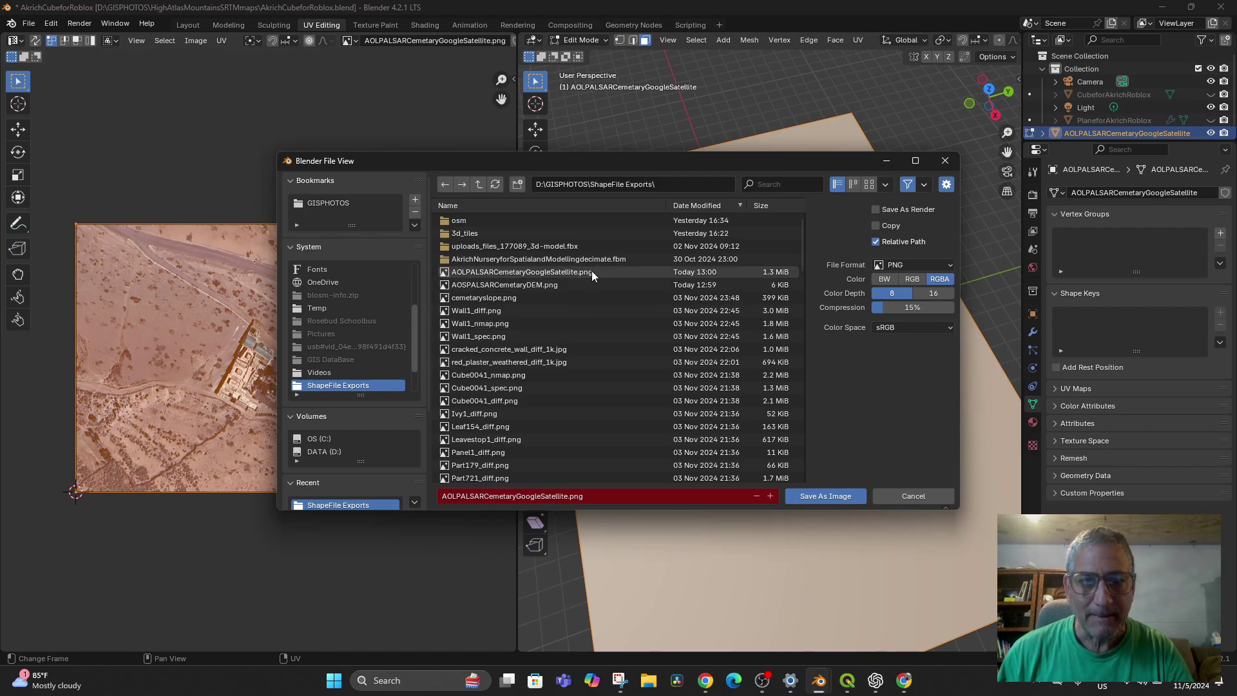
pyautogui.click(565, 496)
pyautogui.click(566, 496)
pyautogui.write('UV')
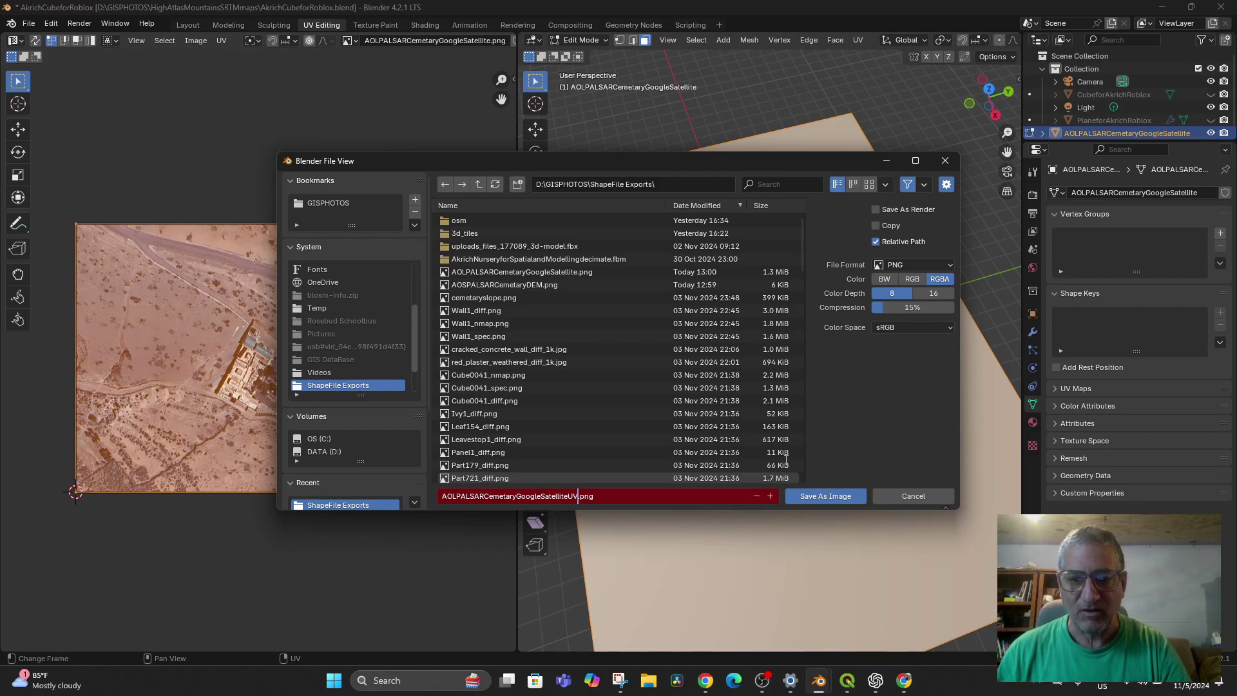
pyautogui.click(818, 497)
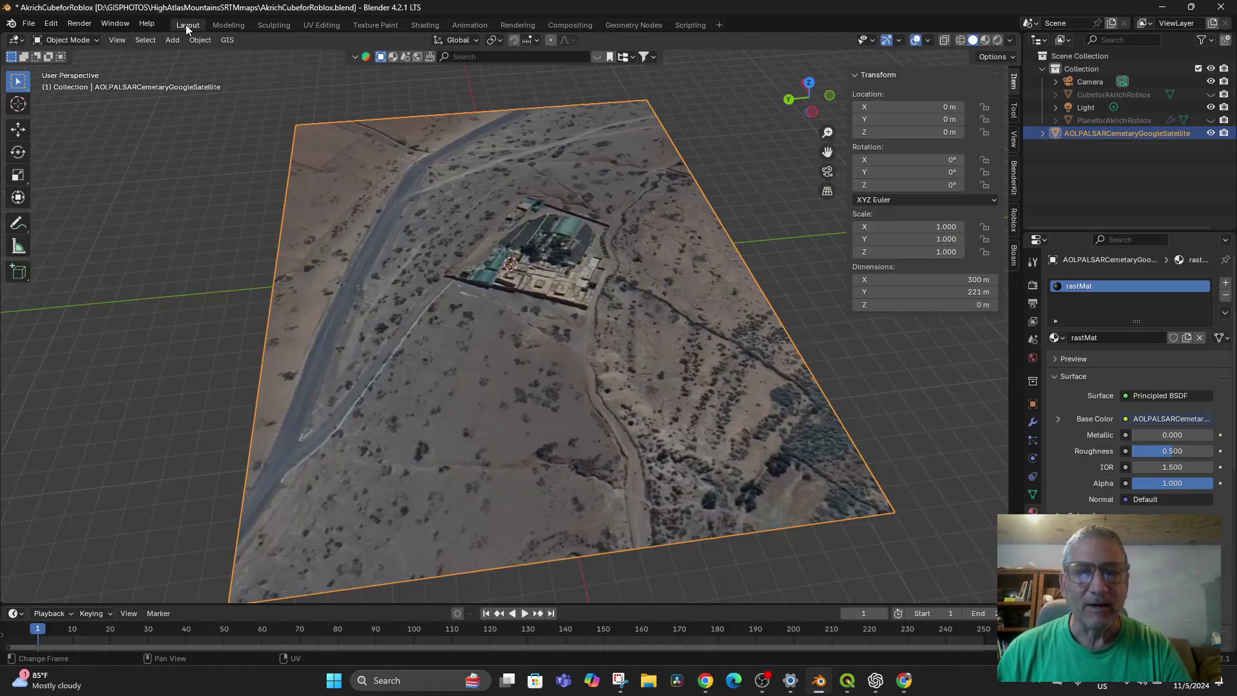
# Return to the Layout workspace, hide the satellite image plane and unhide PlaneforAkrichRoblox.
pyautogui.click(187, 25)
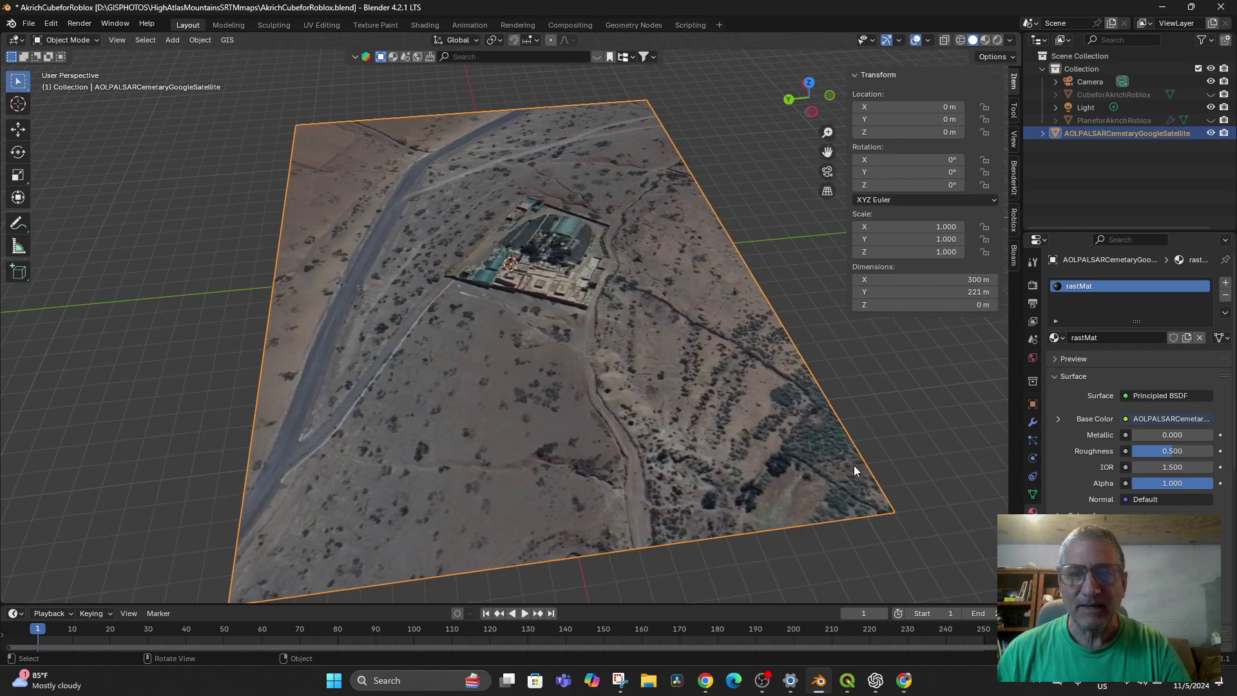
pyautogui.click(1211, 133)
pyautogui.click(1210, 120)
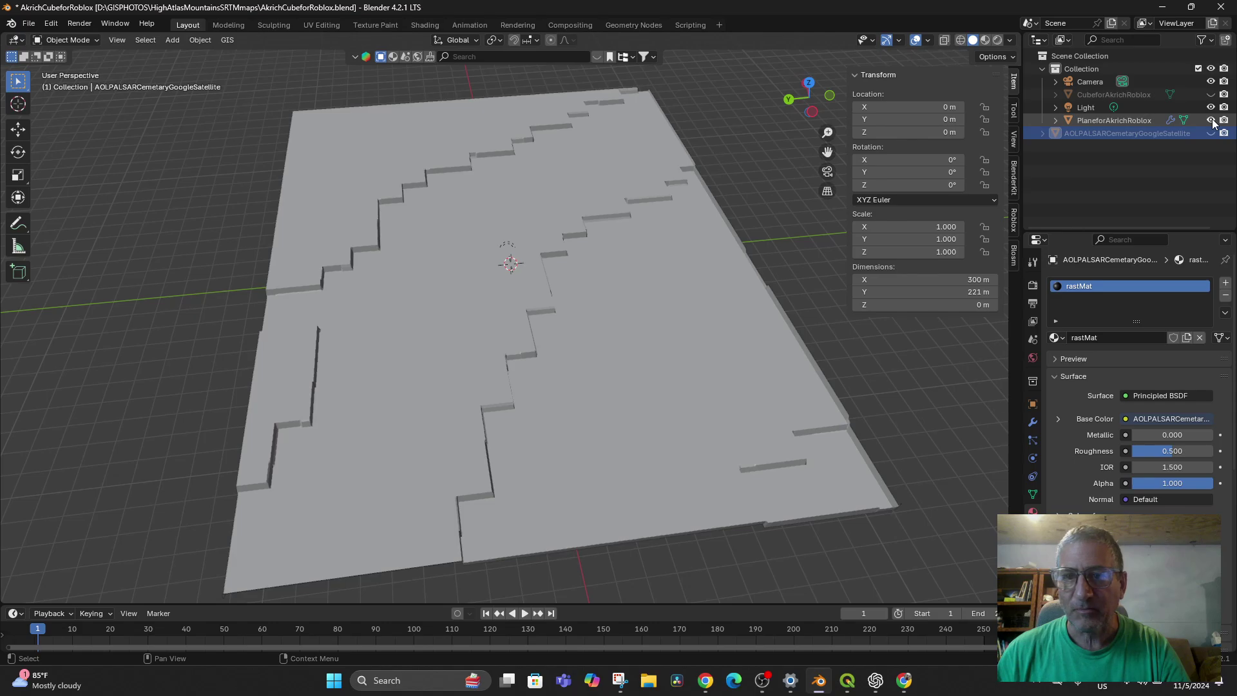
pyautogui.moveTo(710, 352); pyautogui.dragTo(881, 430, button='middle')
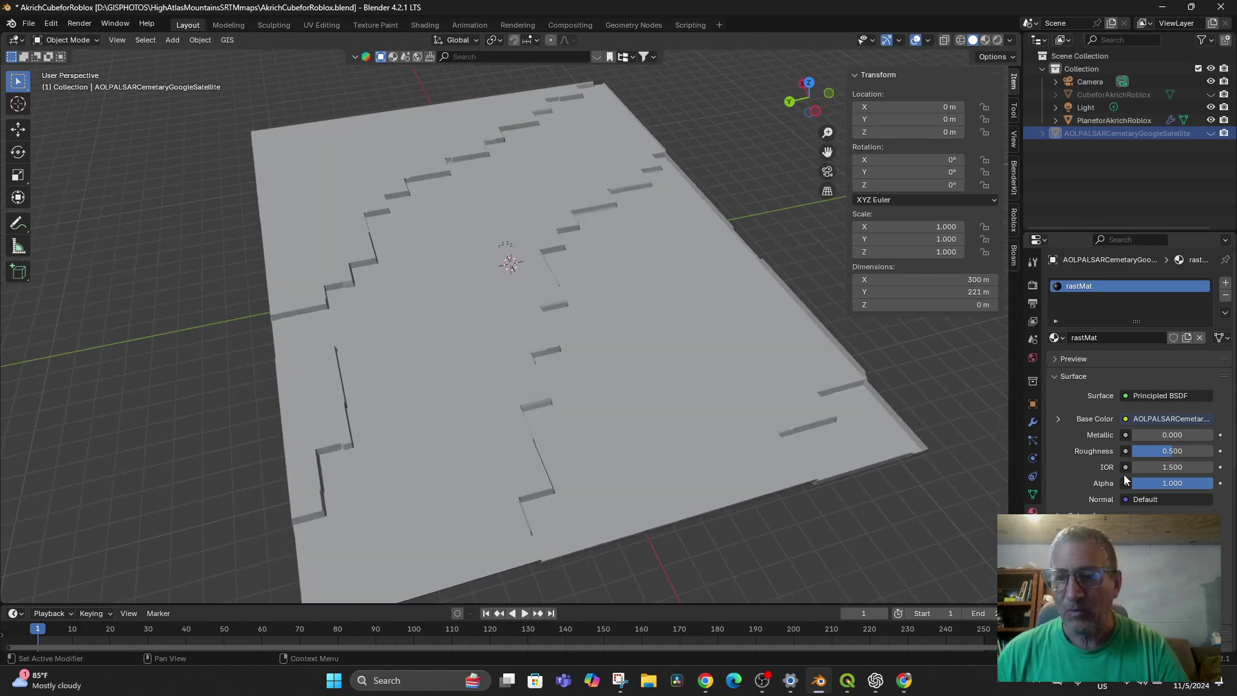
# Give the rastMat base color an Image Texture, switch to material preview shading and load AOLPALSARCemetaryGoogleSatelliteUV.png.
pyautogui.click(1057, 338)
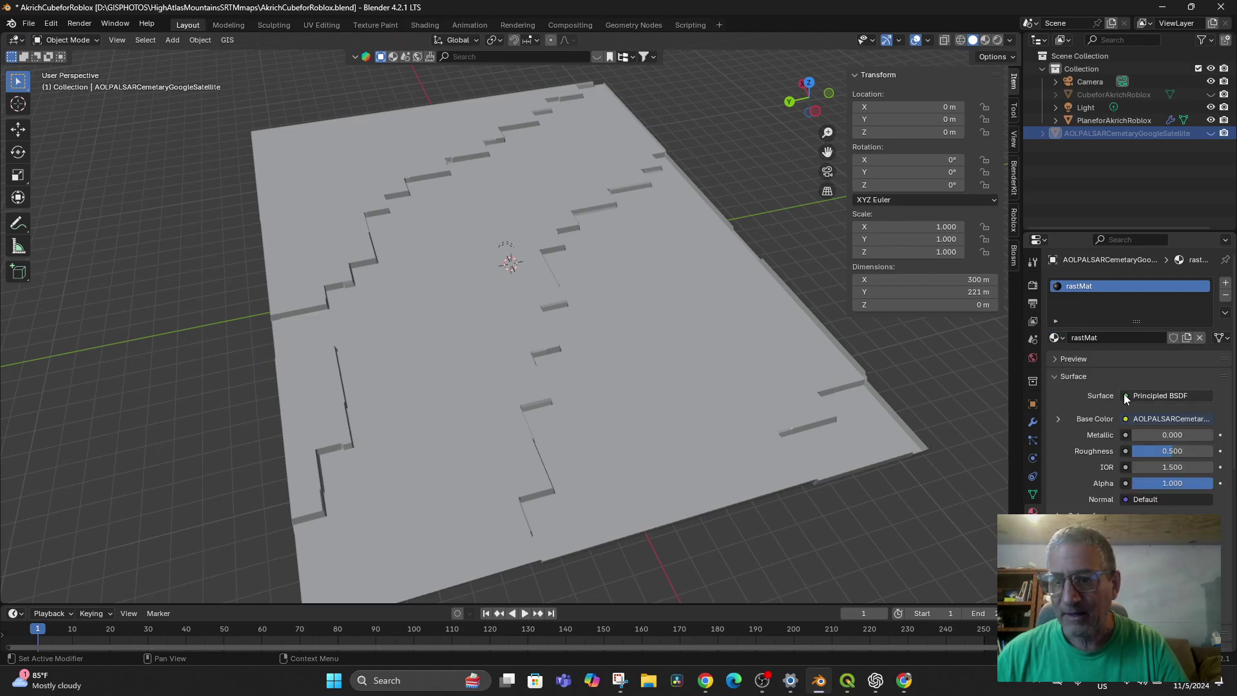
pyautogui.click(1125, 419)
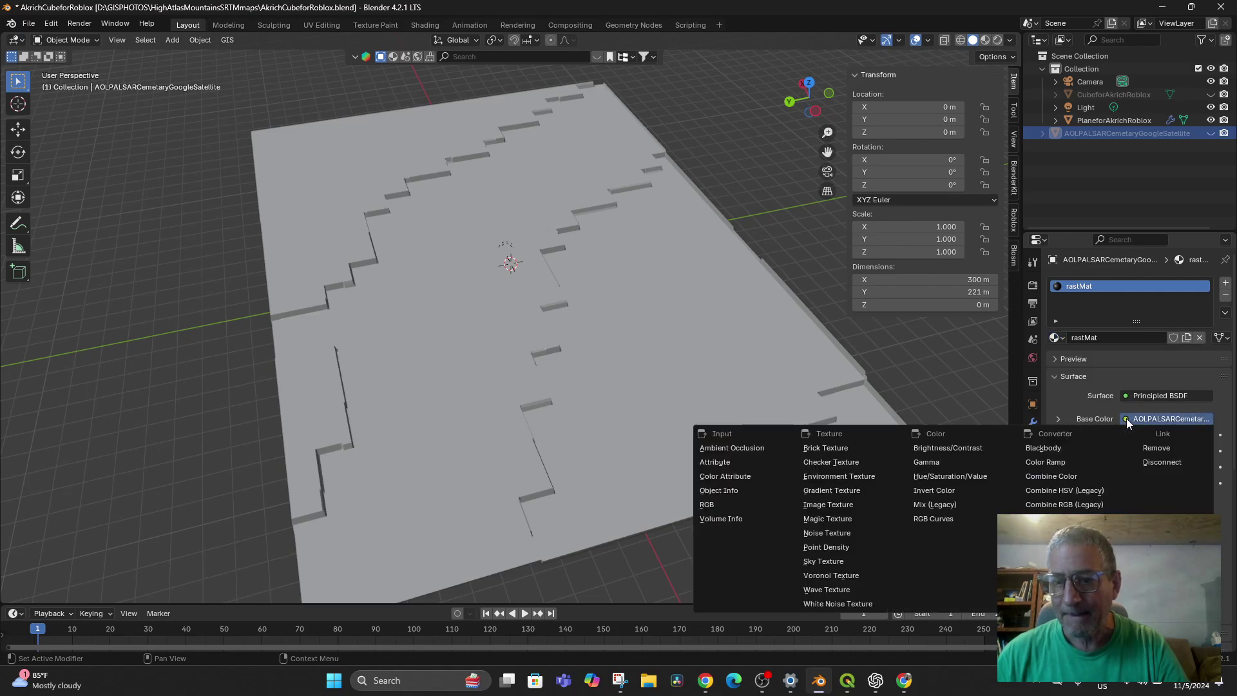
pyautogui.click(842, 500)
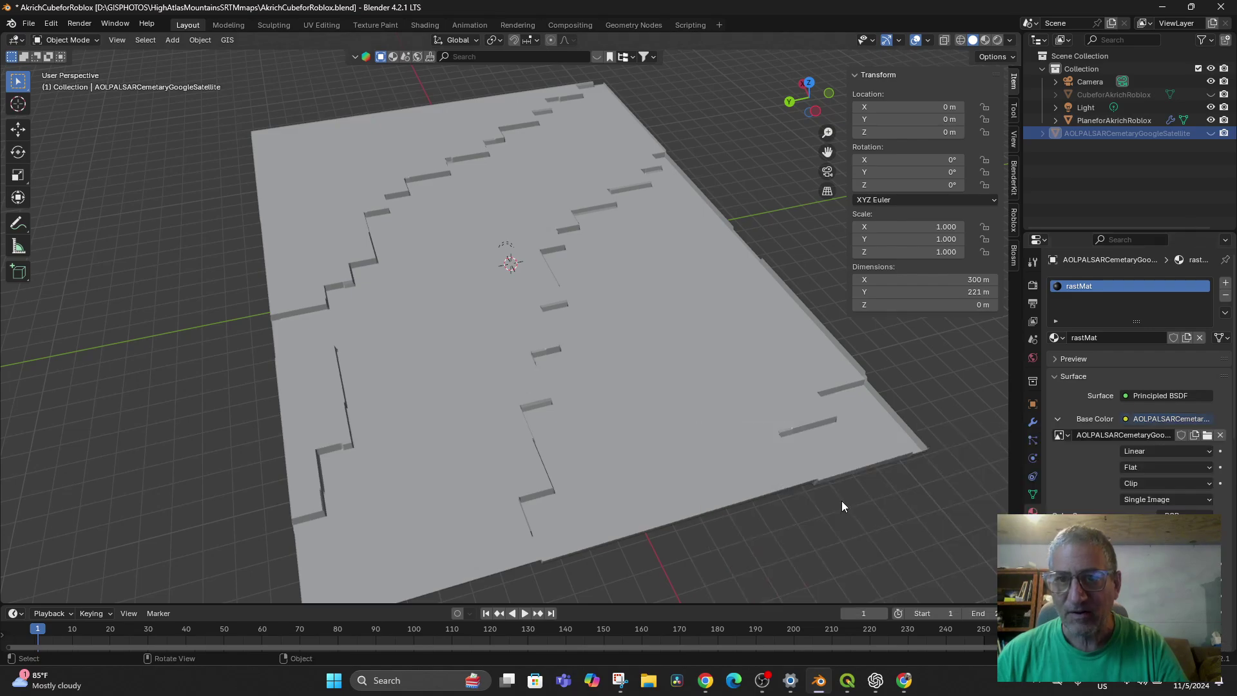
pyautogui.click(985, 40)
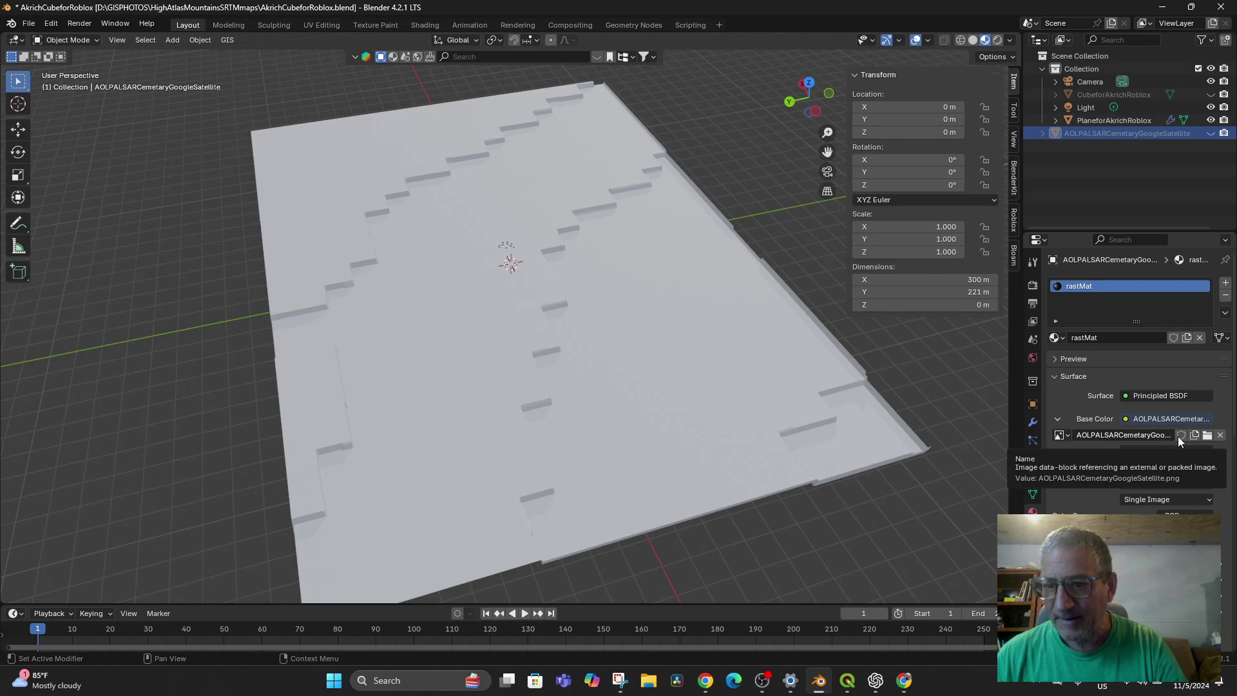
pyautogui.click(1211, 433)
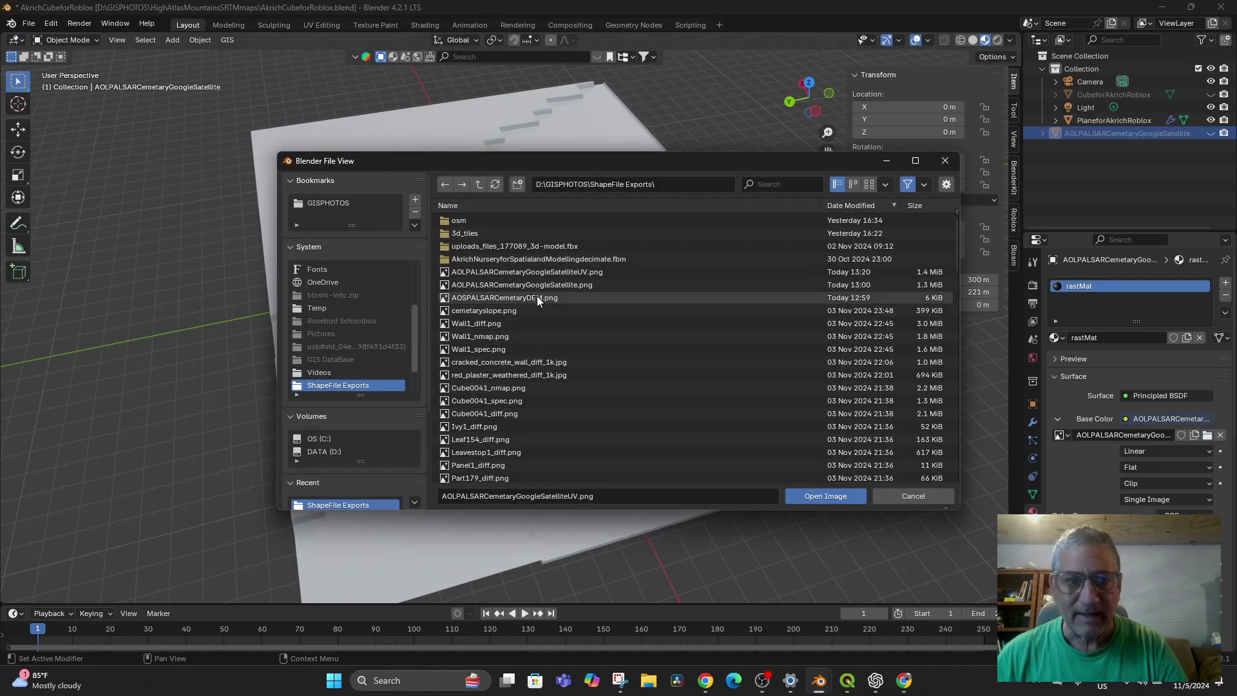
pyautogui.doubleClick(542, 273)
# Examine the stepped terrain plane in rendered, material preview, wireframe and solid shading.
pyautogui.moveTo(542, 277)
pyautogui.mouseDown(button='middle')
pyautogui.moveTo(850, 387)
pyautogui.moveTo(817, 367)
pyautogui.moveTo(814, 334)
pyautogui.moveTo(817, 392)
pyautogui.mouseUp(button='middle')
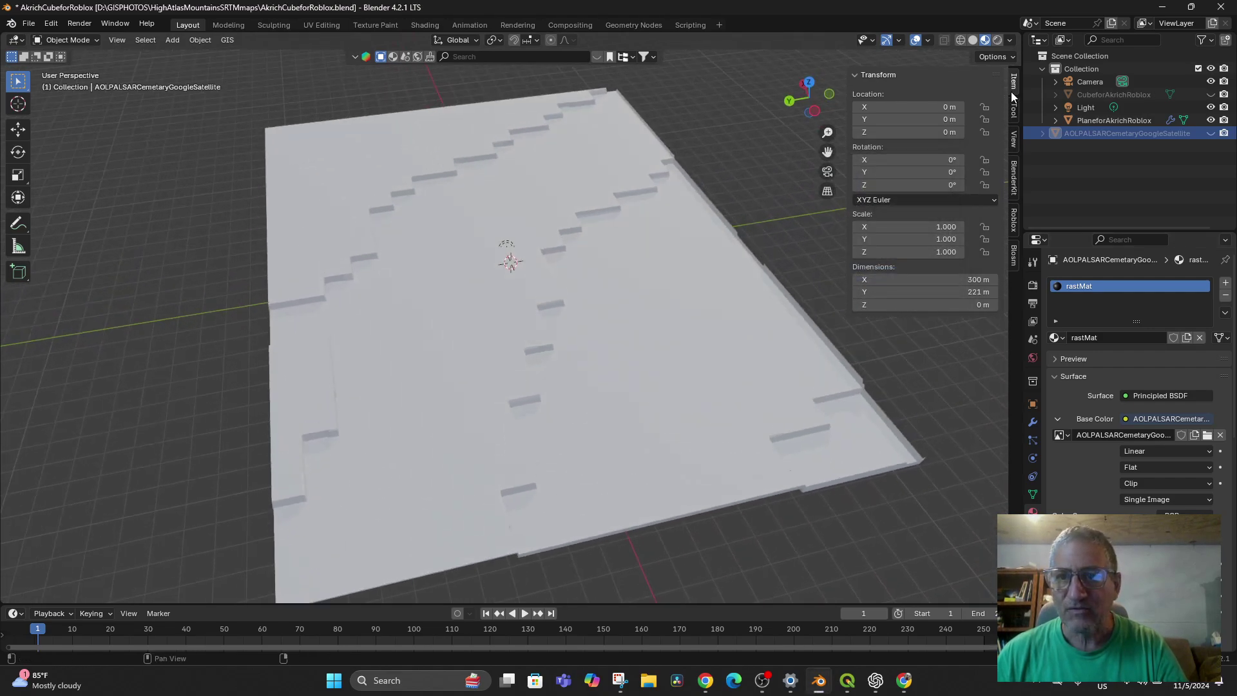
pyautogui.click(997, 40)
pyautogui.click(984, 40)
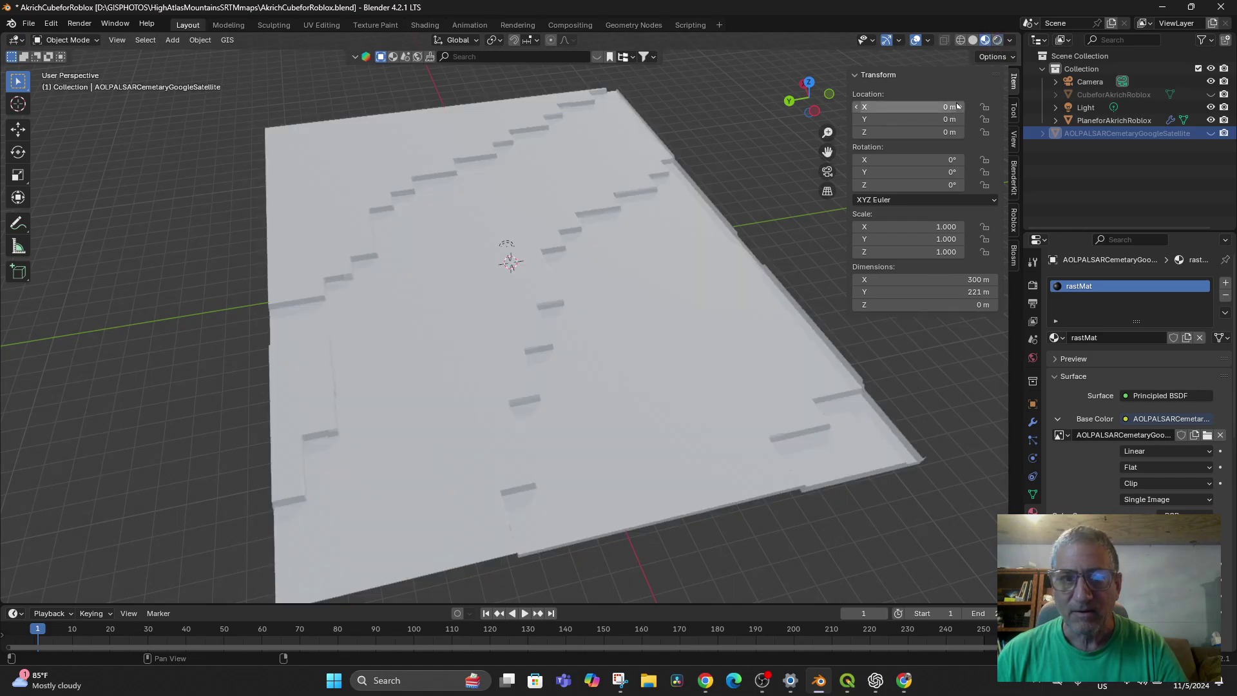
pyautogui.moveTo(702, 290)
pyautogui.mouseDown(button='middle')
pyautogui.moveTo(717, 315)
pyautogui.moveTo(693, 358)
pyautogui.moveTo(683, 347)
pyautogui.moveTo(675, 359)
pyautogui.mouseUp(button='middle')
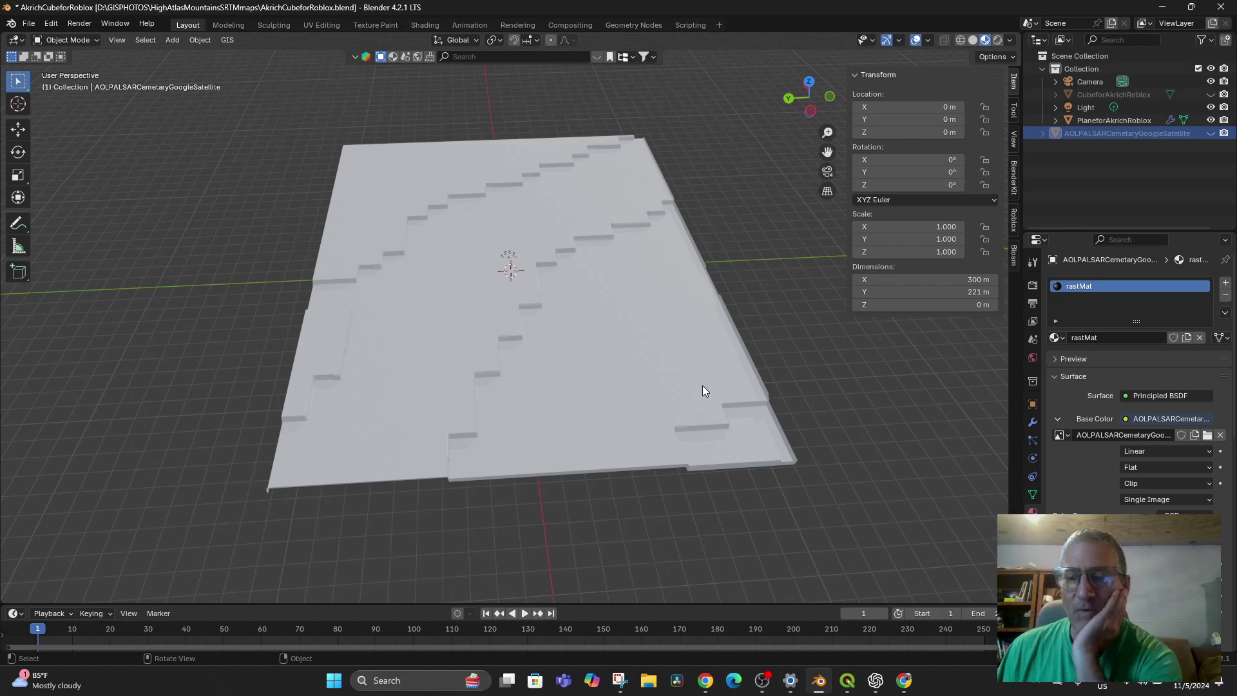
pyautogui.moveTo(702, 386); pyautogui.dragTo(713, 433, button='middle')
pyautogui.scroll(3, 671, 408)
pyautogui.scroll(-4, 670, 408)
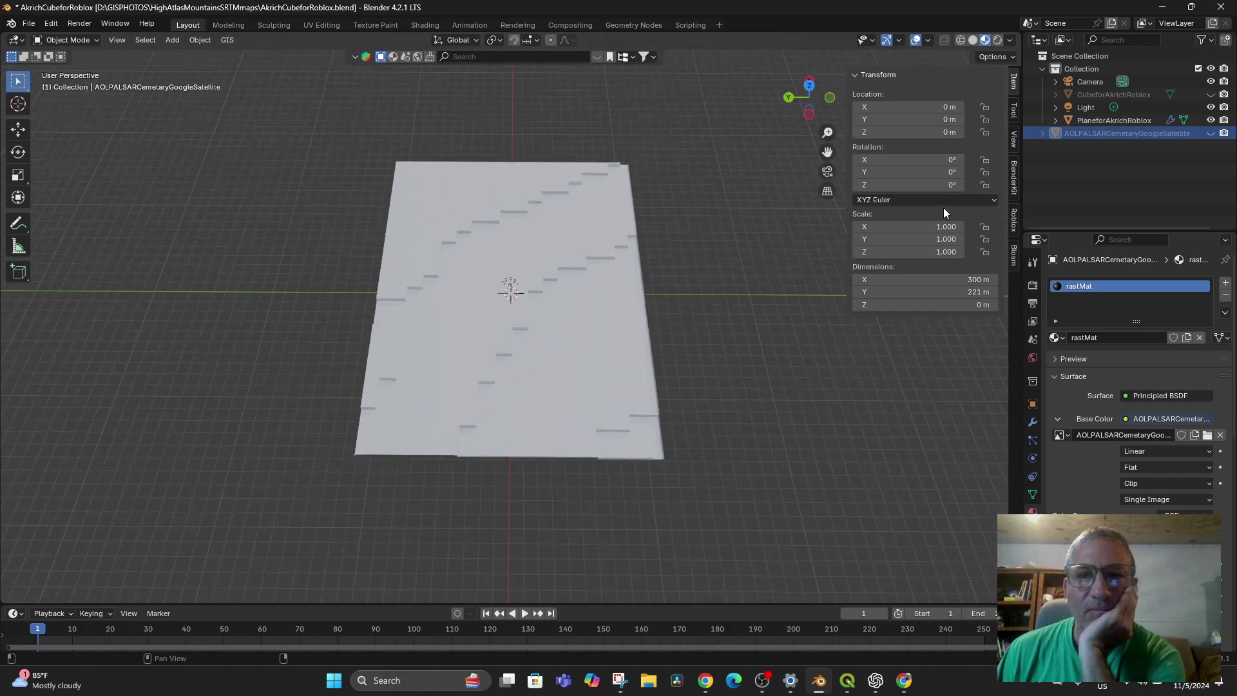
pyautogui.click(974, 39)
pyautogui.click(959, 42)
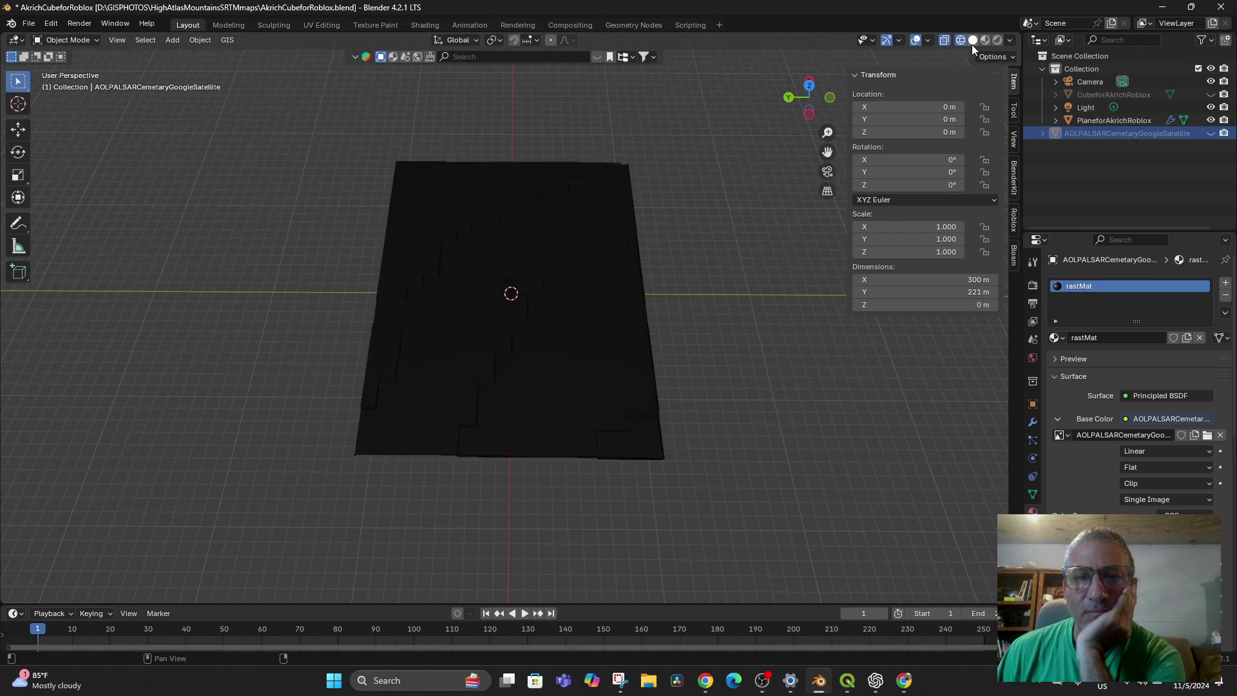
pyautogui.click(972, 40)
pyautogui.moveTo(547, 357)
pyautogui.mouseDown(button='middle')
pyautogui.moveTo(574, 365)
pyautogui.moveTo(583, 338)
pyautogui.moveTo(567, 368)
pyautogui.mouseUp(button='middle')
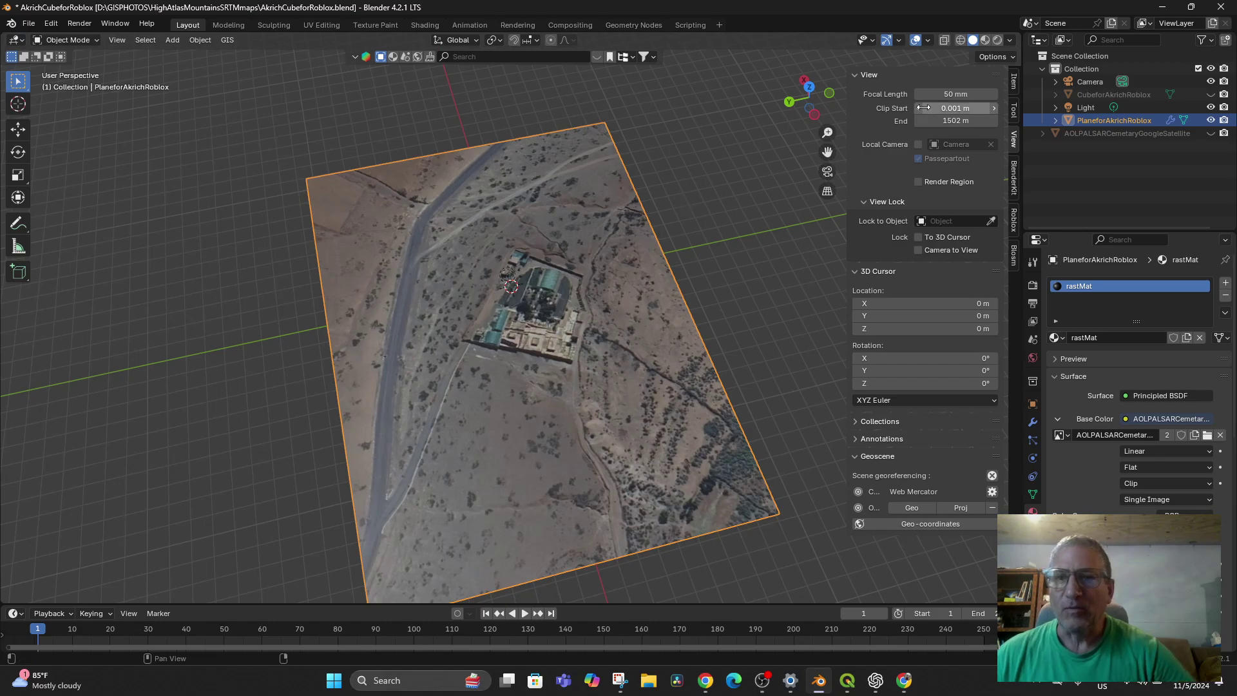
# Compare how the satellite material on PlaneforAkrichRoblox displays in the solid, material preview and rendered shading modes.
pyautogui.click(962, 41)
pyautogui.click(972, 41)
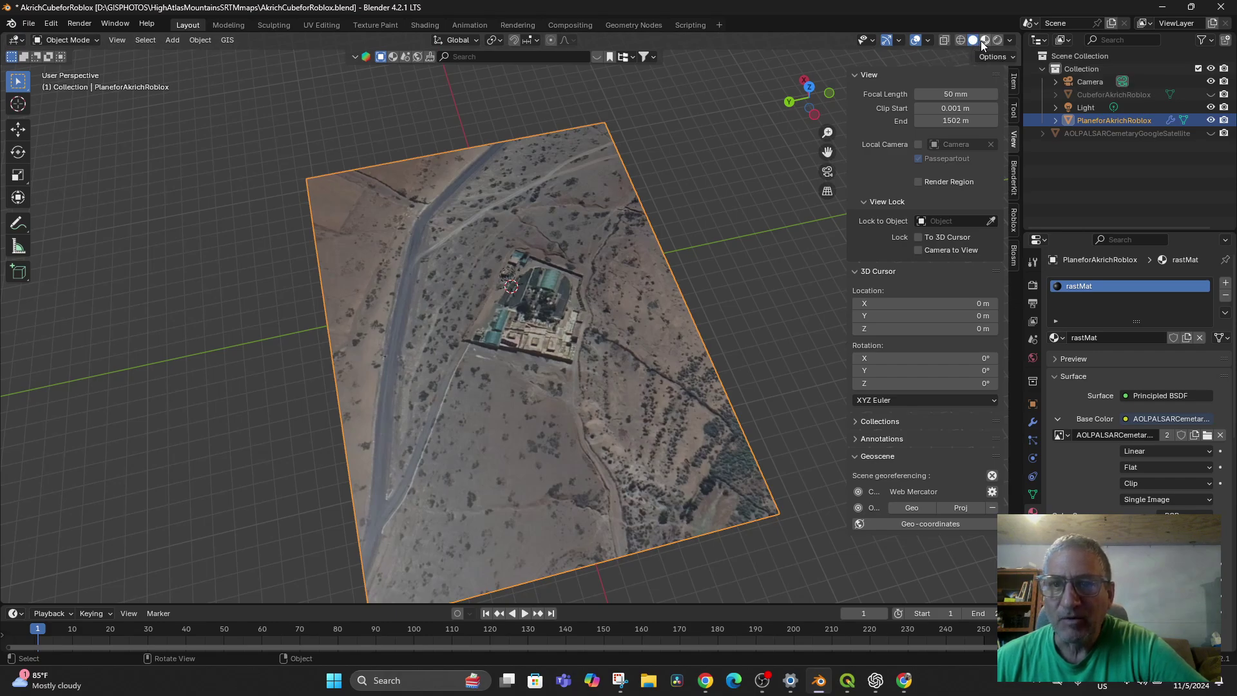
pyautogui.click(985, 41)
pyautogui.moveTo(668, 438)
pyautogui.mouseDown(button='middle')
pyautogui.moveTo(685, 408)
pyautogui.moveTo(684, 326)
pyautogui.moveTo(672, 397)
pyautogui.moveTo(709, 393)
pyautogui.mouseUp(button='middle')
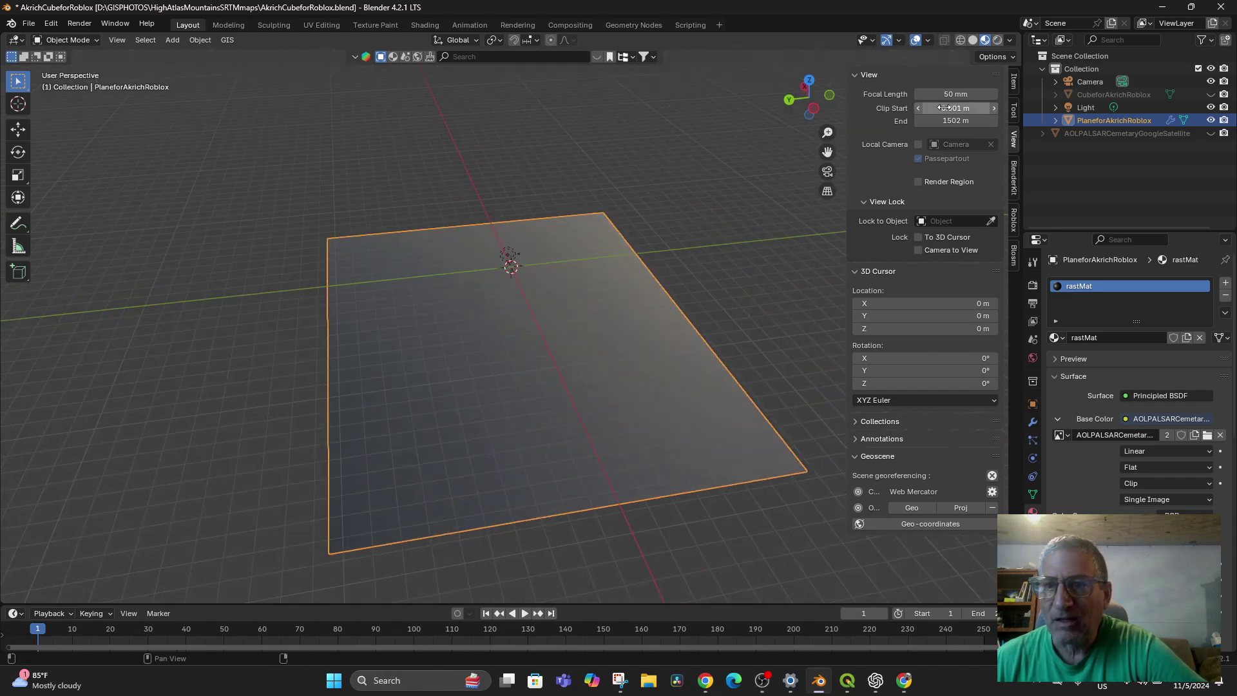
pyautogui.click(997, 41)
pyautogui.click(985, 41)
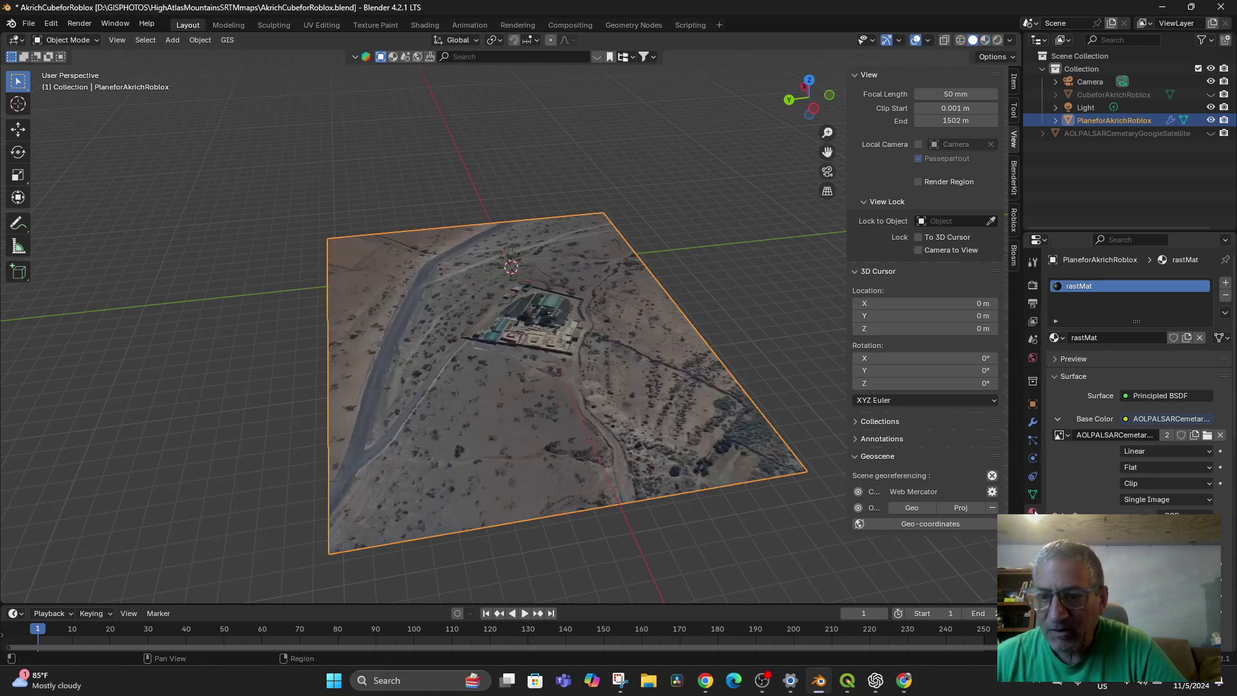
# Try the cemetery Google satellite image as the Displace modifier's texture on PlaneforAkrichRoblox and inspect the displaced mesh.
pyautogui.click(1033, 529)
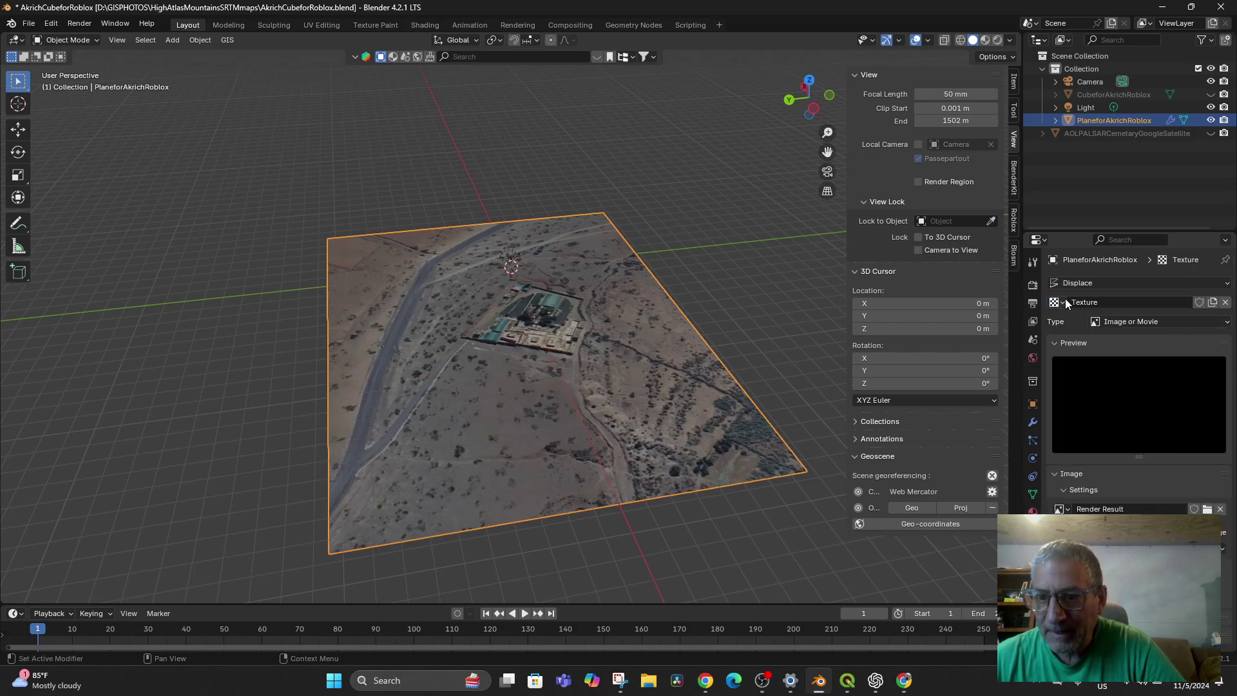
pyautogui.click(1061, 509)
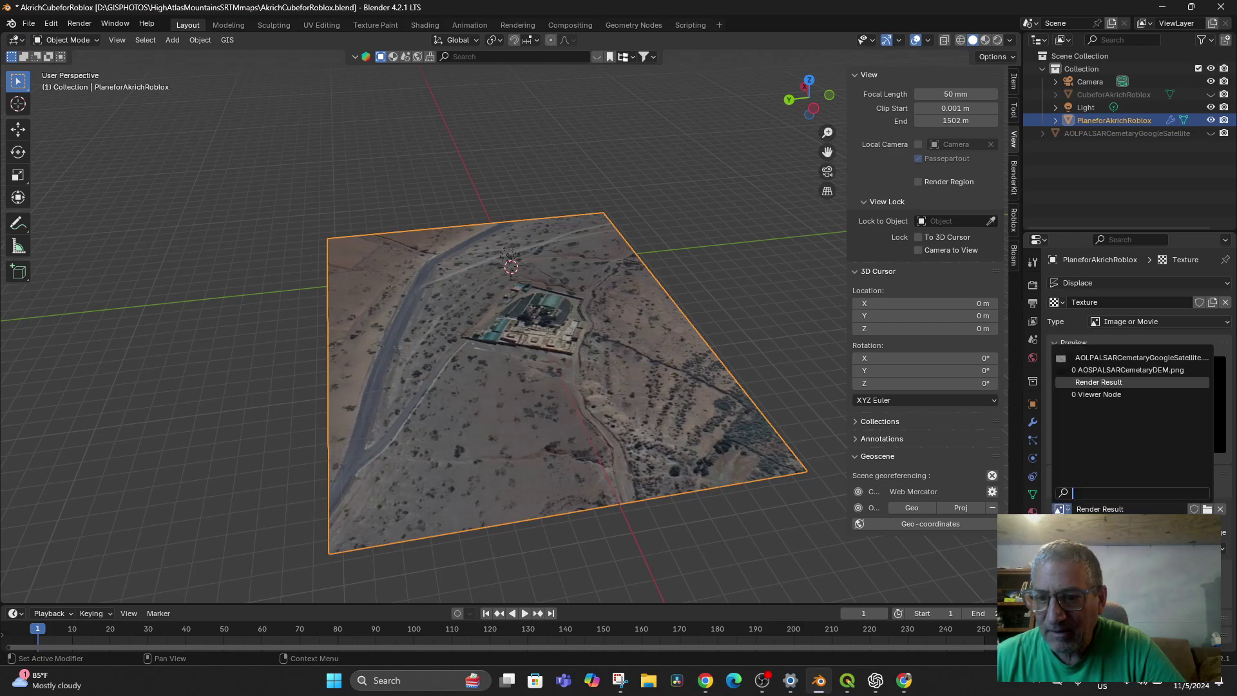
pyautogui.click(1100, 357)
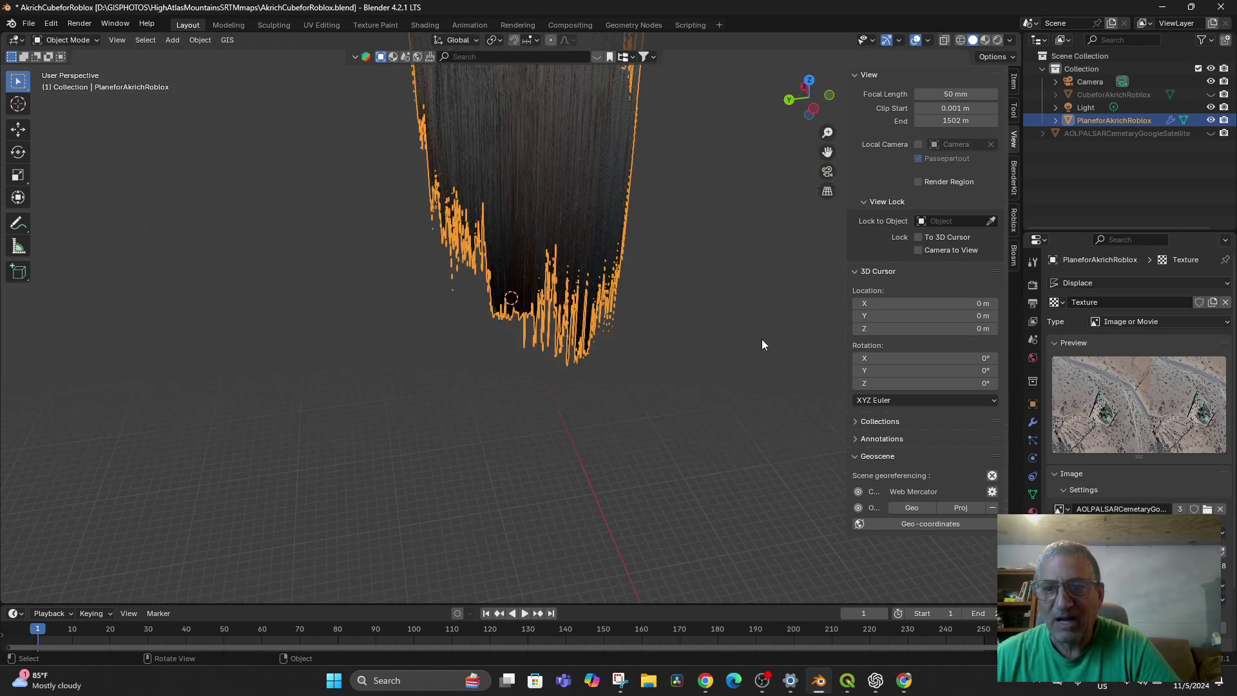
pyautogui.moveTo(762, 338); pyautogui.dragTo(686, 334, button='middle')
pyautogui.scroll(6, 664, 391)
pyautogui.scroll(3, 666, 388)
pyautogui.scroll(-9, 666, 388)
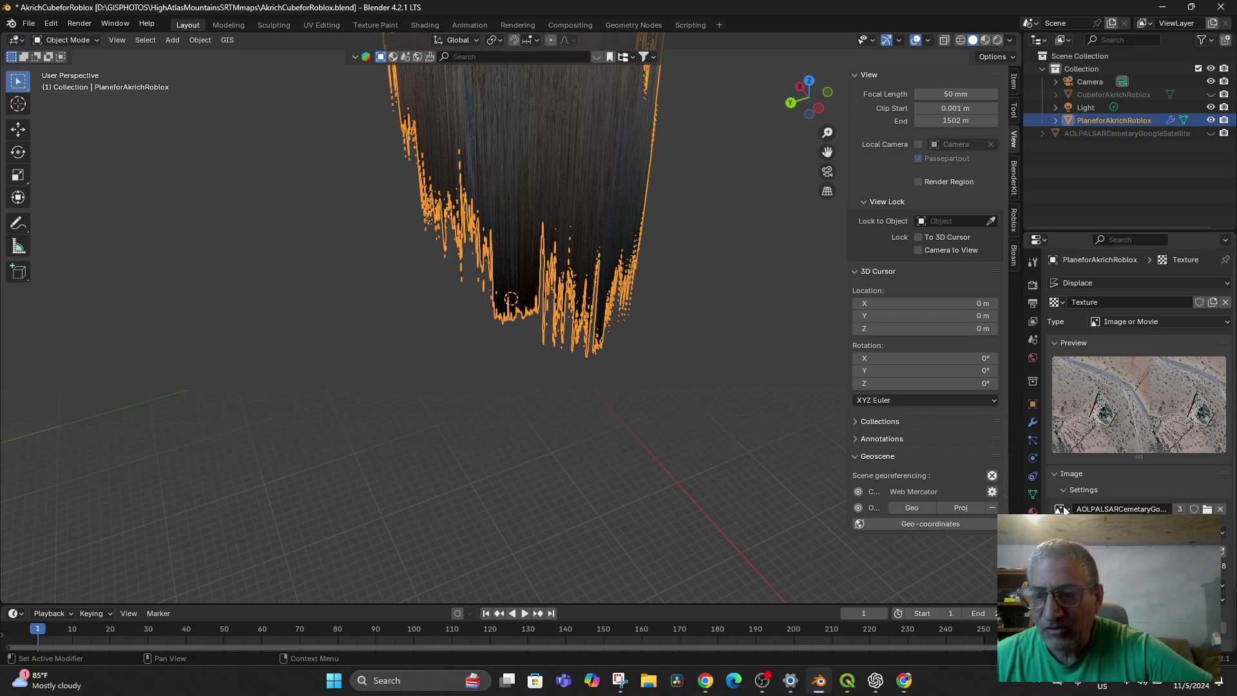
# Set the image of the displacement texture back to Render Result.
pyautogui.click(1060, 508)
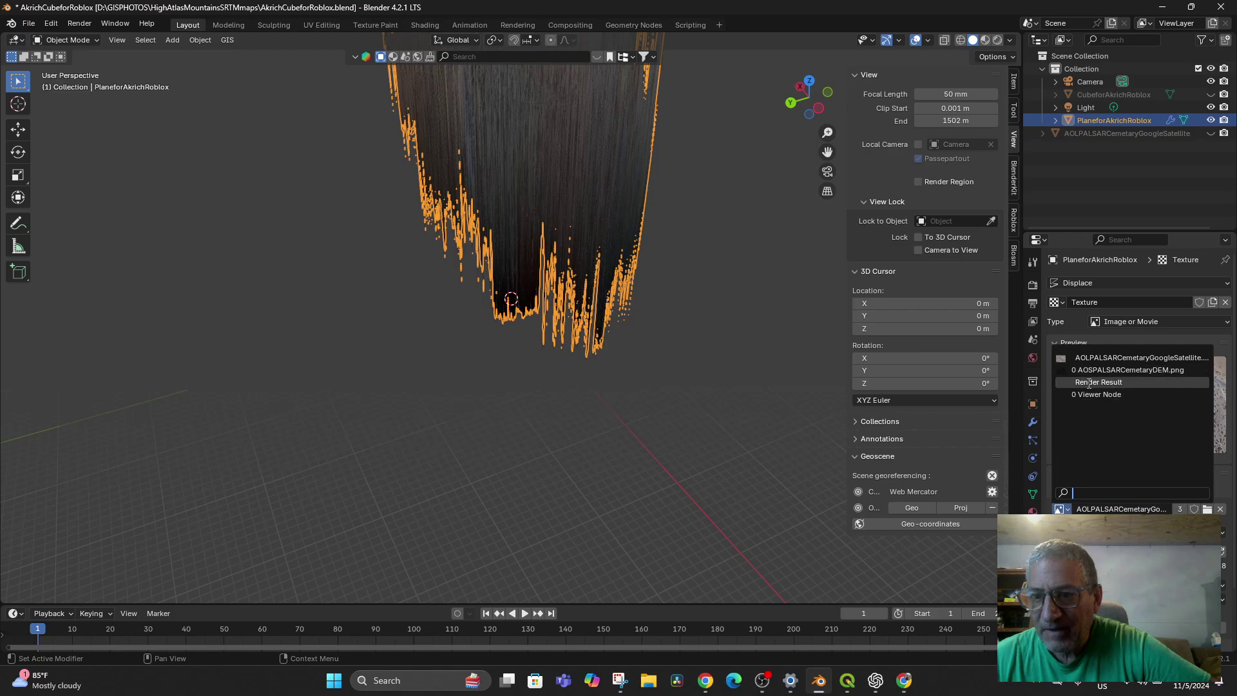
pyautogui.click(1088, 381)
pyautogui.scroll(2, 634, 477)
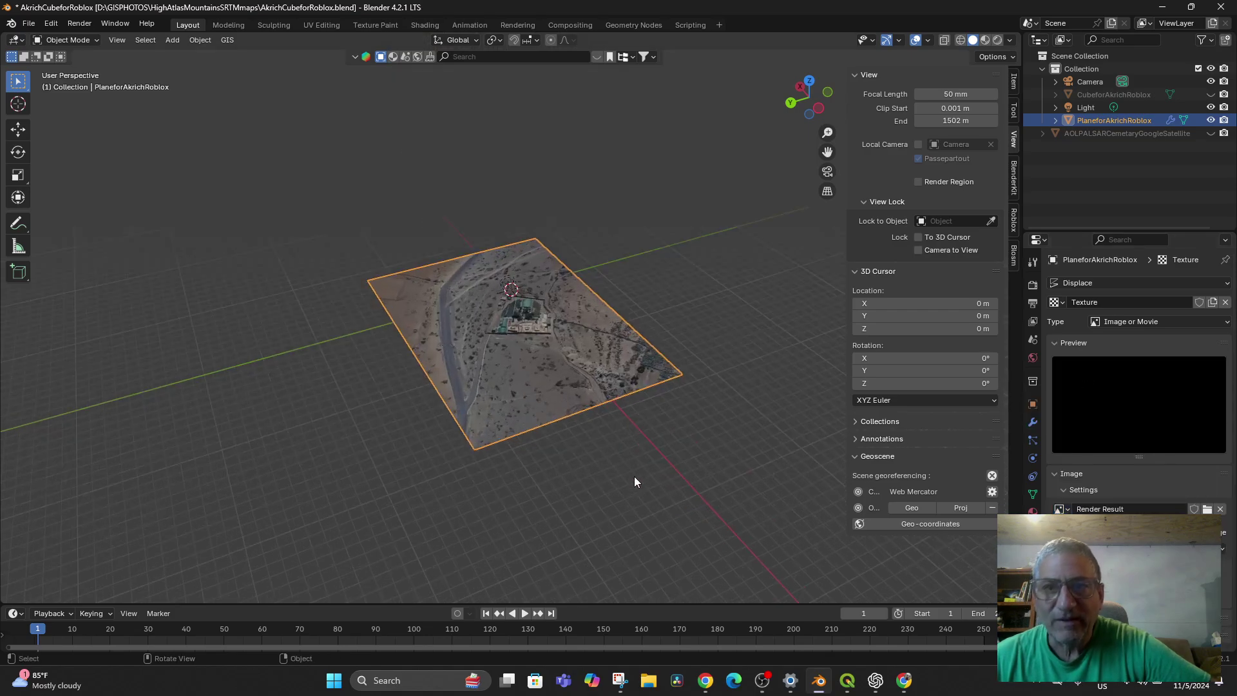
# Compare how the satellite image on PlaneforAkrichRoblox displays in material preview, rendered and solid shading from several angles.
pyautogui.click(984, 40)
pyautogui.click(997, 40)
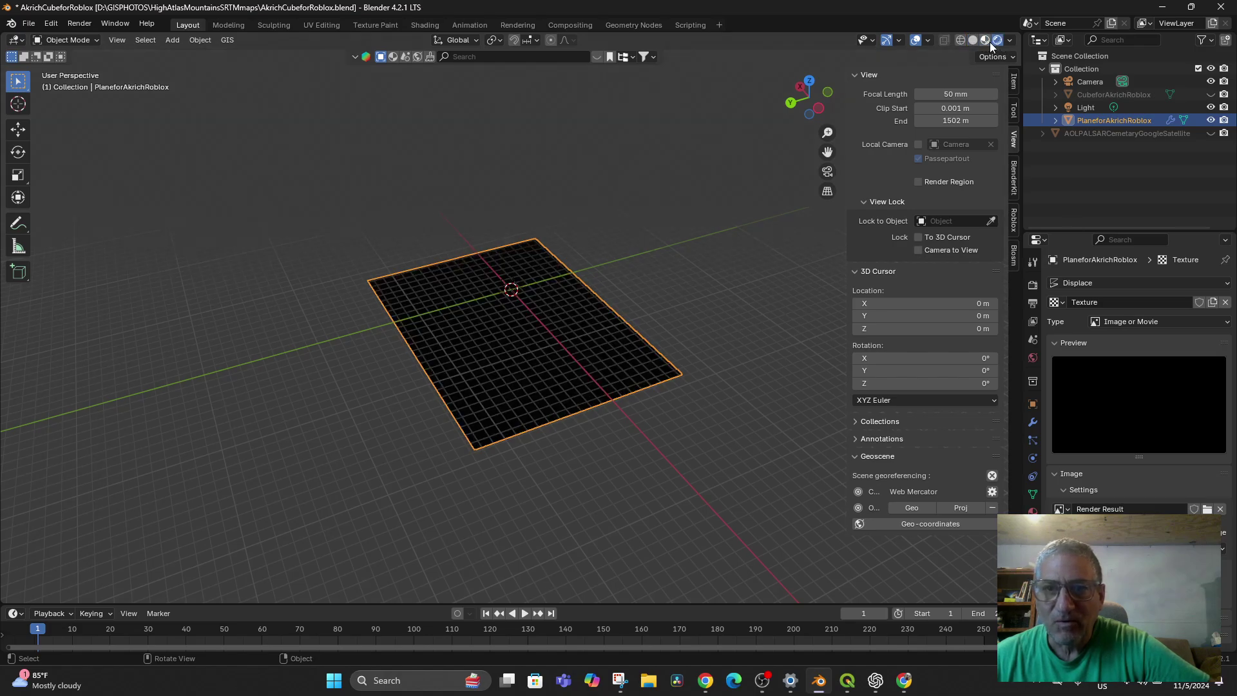
pyautogui.click(973, 40)
pyautogui.moveTo(664, 335)
pyautogui.mouseDown(button='middle')
pyautogui.moveTo(694, 352)
pyautogui.moveTo(679, 388)
pyautogui.mouseUp(button='middle')
pyautogui.scroll(4, 675, 400)
pyautogui.scroll(-2, 676, 400)
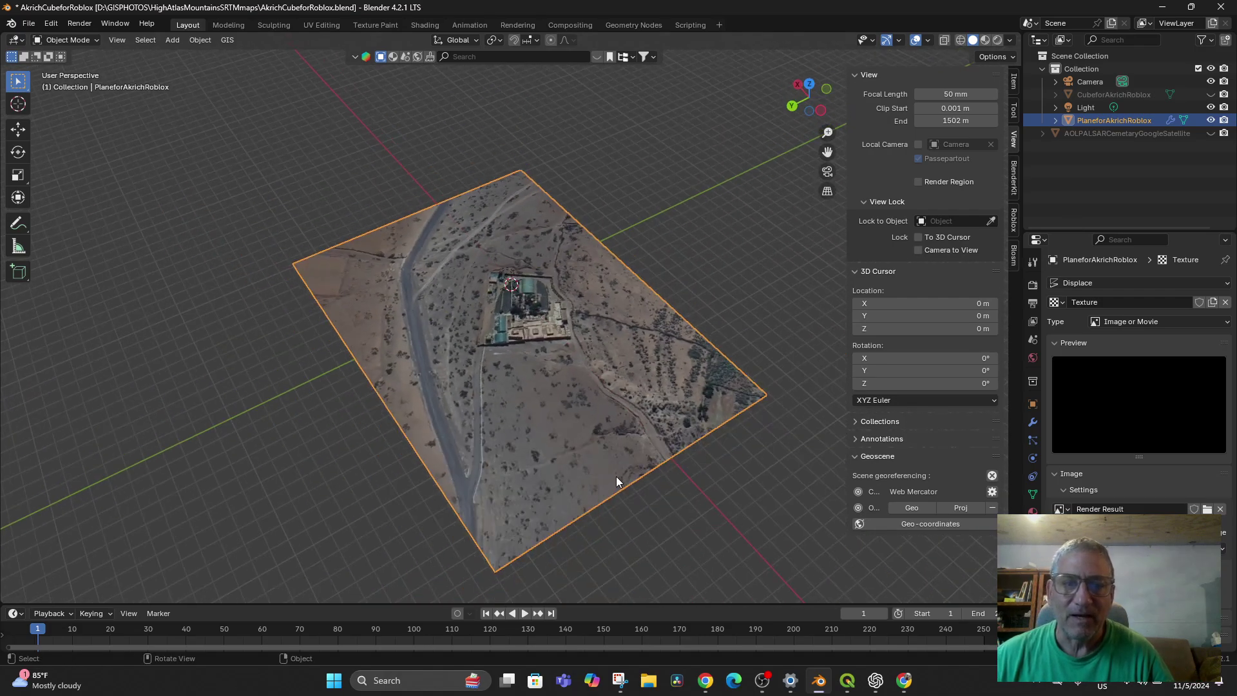
pyautogui.moveTo(616, 477); pyautogui.dragTo(692, 413, button='middle')
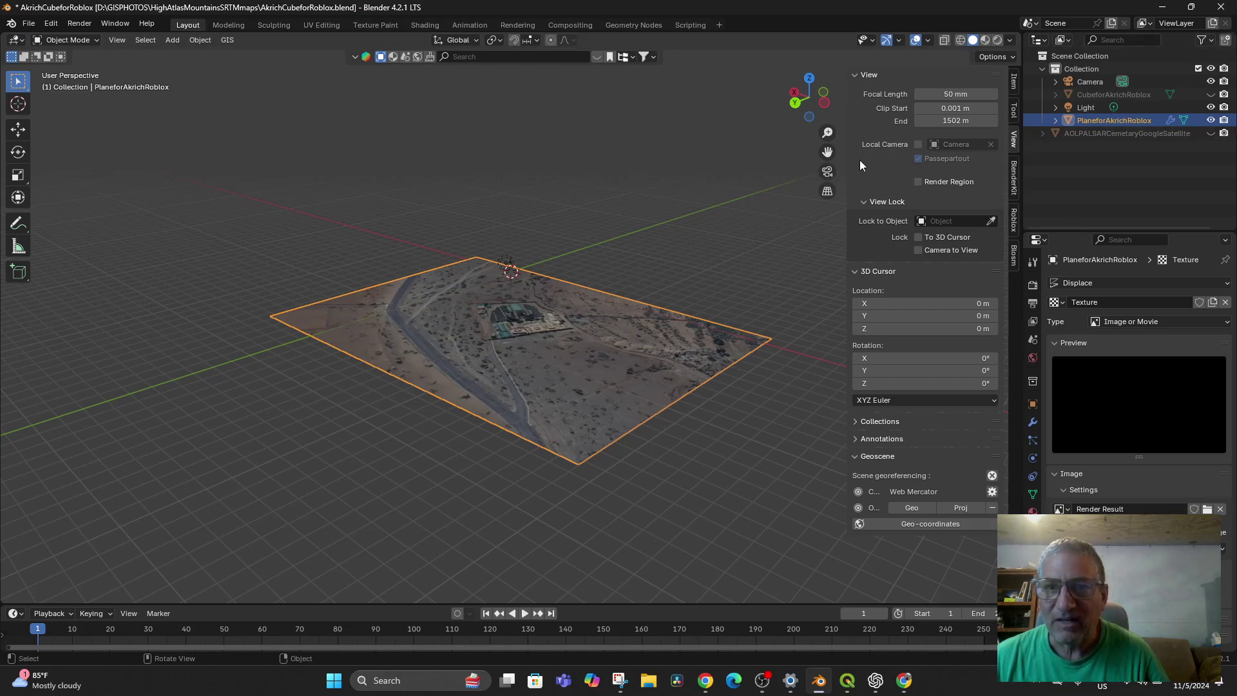
pyautogui.click(984, 42)
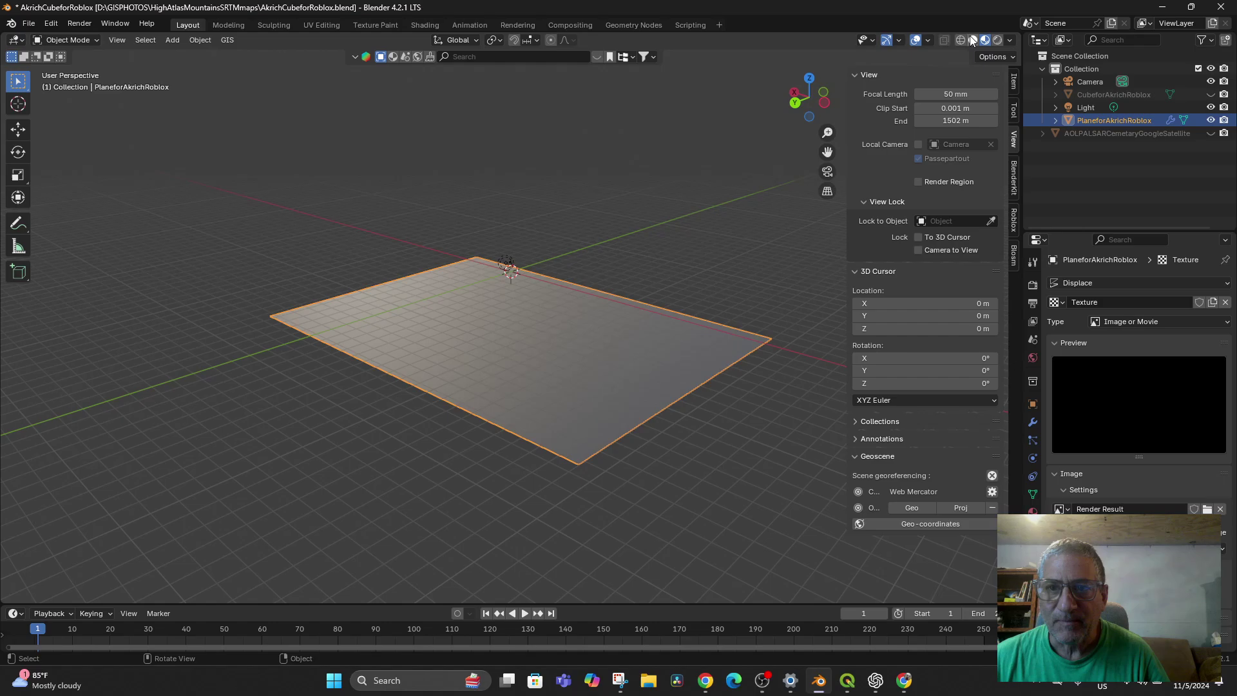
pyautogui.click(972, 40)
pyautogui.moveTo(694, 322); pyautogui.dragTo(590, 408, button='middle')
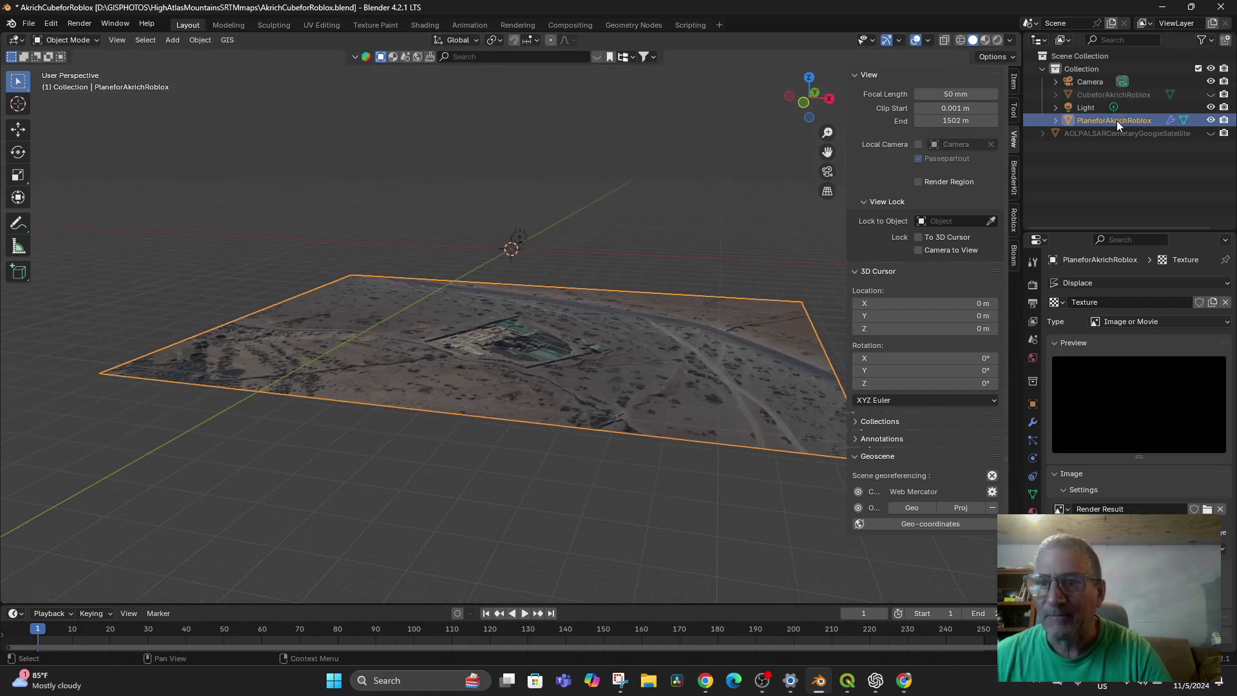
# Unhide AOLPALSARCemetaryGoogleSatellite and set the Displace strength of PlaneforAkrichRoblox to 82.7.
pyautogui.click(1211, 134)
pyautogui.moveTo(683, 278); pyautogui.dragTo(704, 264, button='middle')
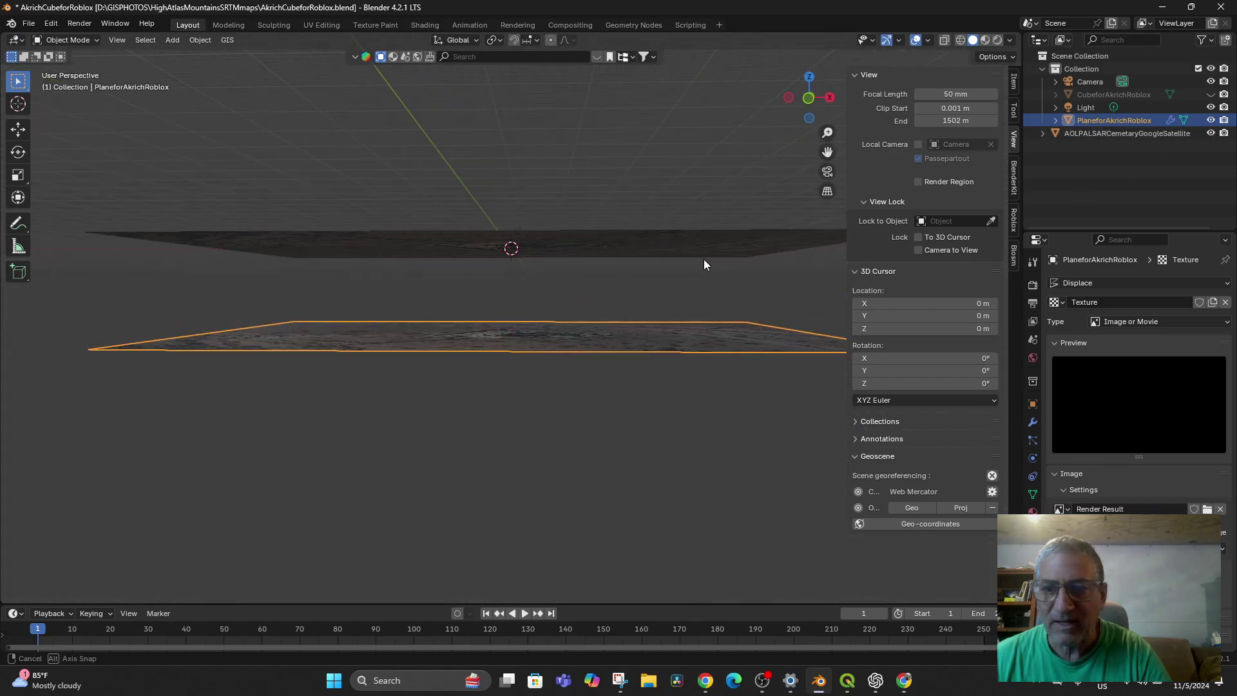
pyautogui.click(1032, 422)
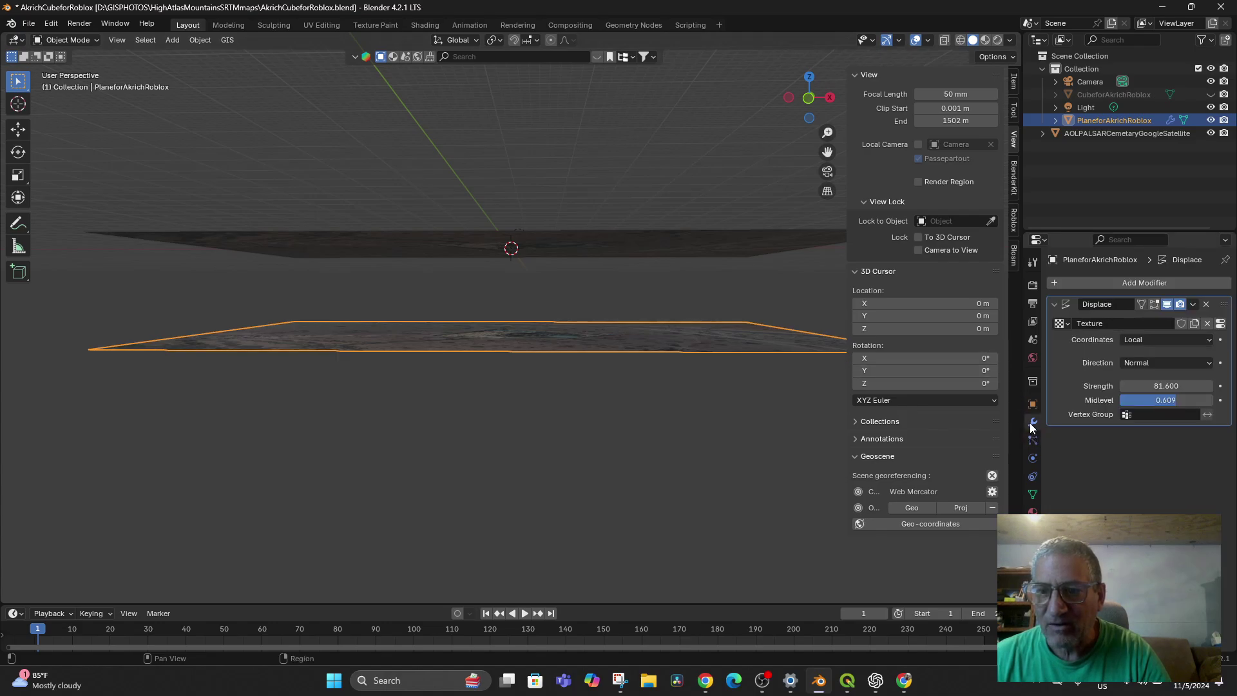
pyautogui.moveTo(1160, 385)
pyautogui.mouseDown()
pyautogui.moveTo(1214, 385)
pyautogui.moveTo(1184, 385)
pyautogui.mouseUp()
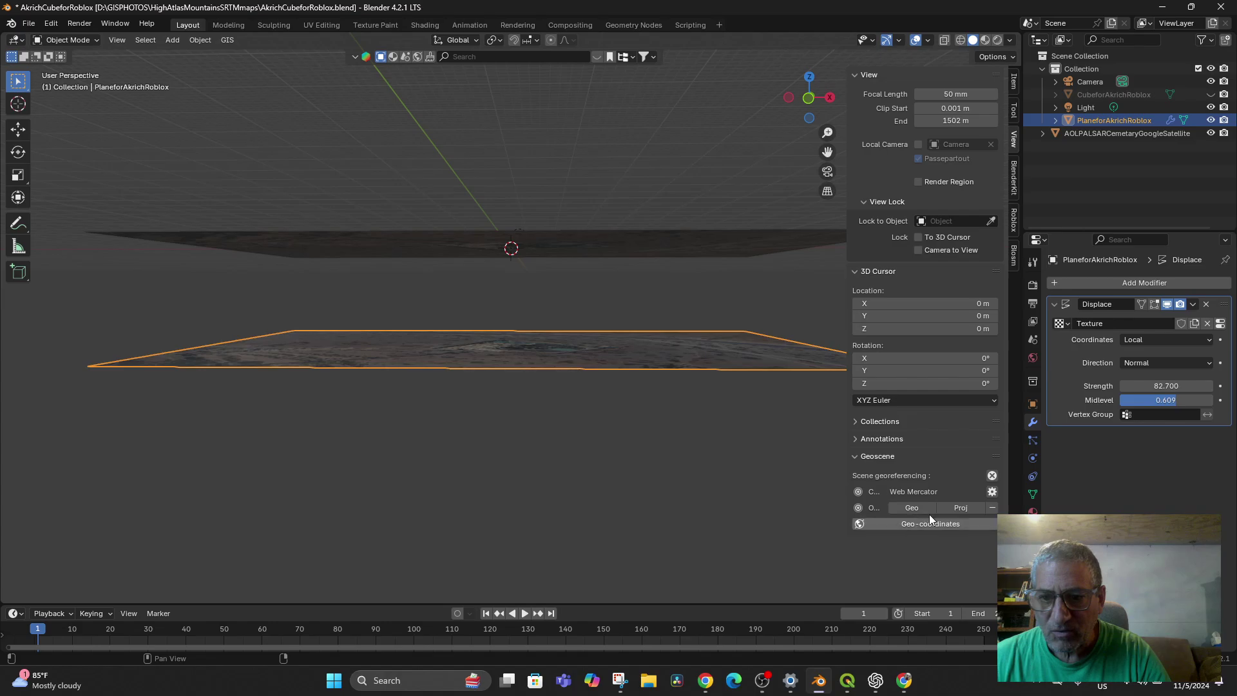
# Clear the scene's georeferencing and expand the Collections and Annotations settings with PlaneforAkrichRoblox selected.
pyautogui.click(991, 475)
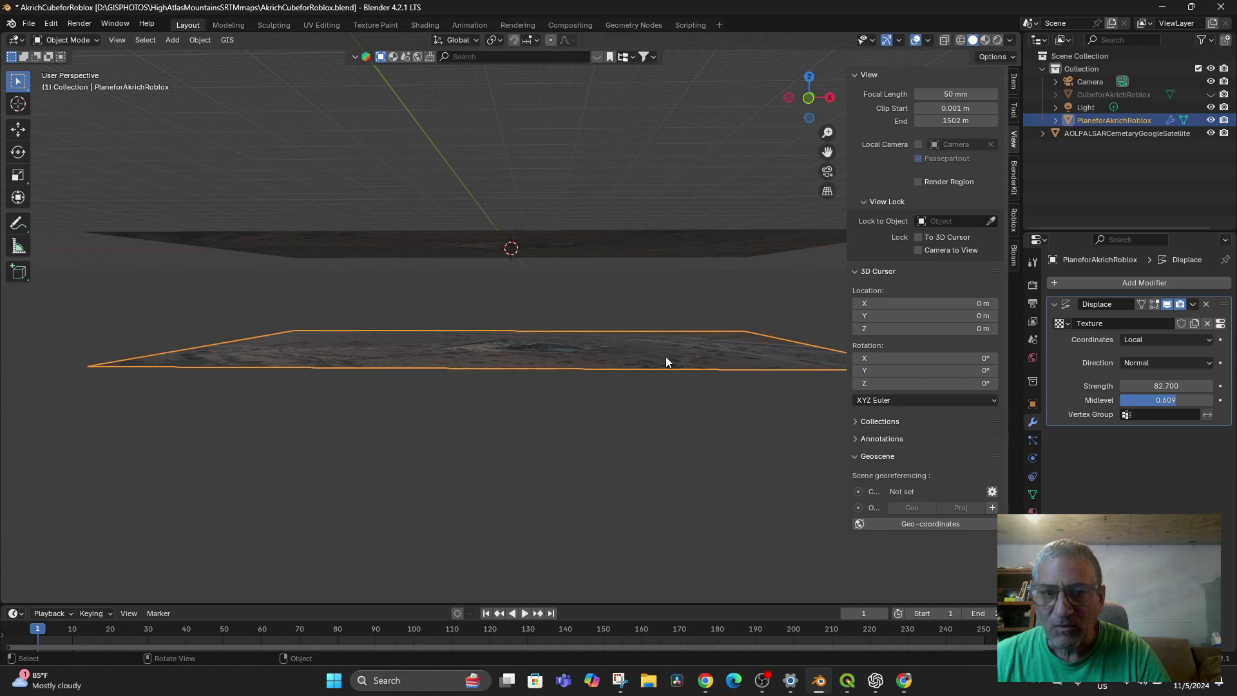
pyautogui.click(654, 240)
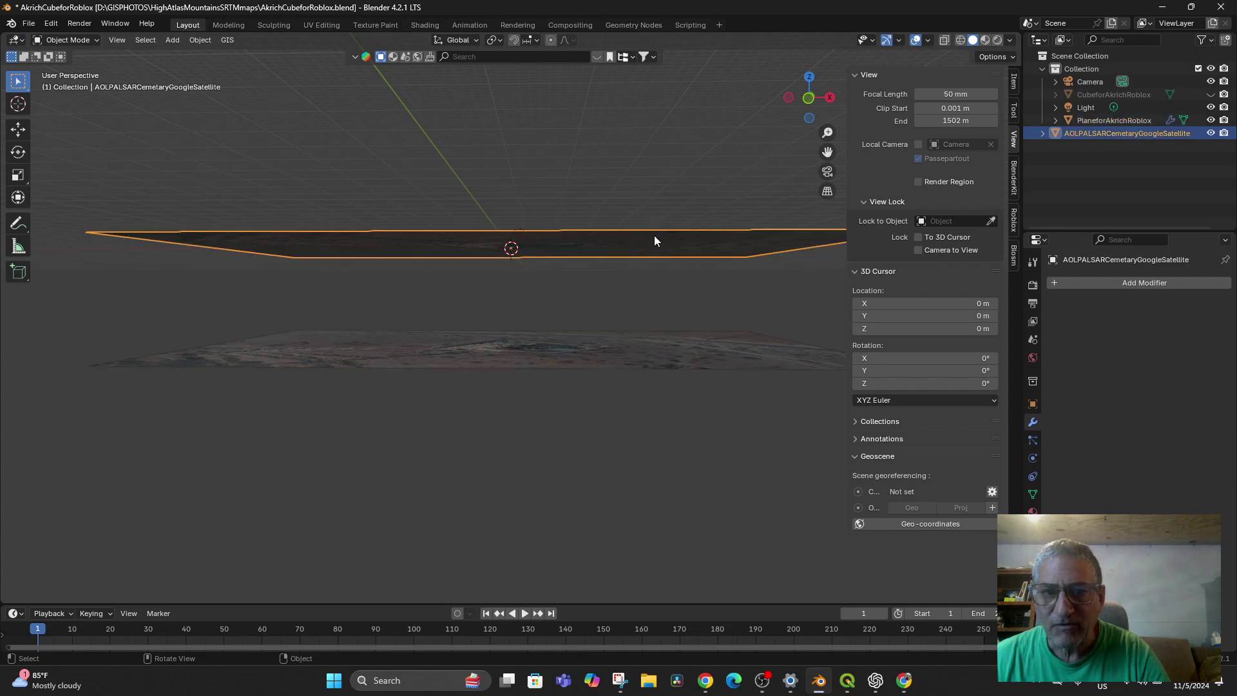
pyautogui.click(644, 342)
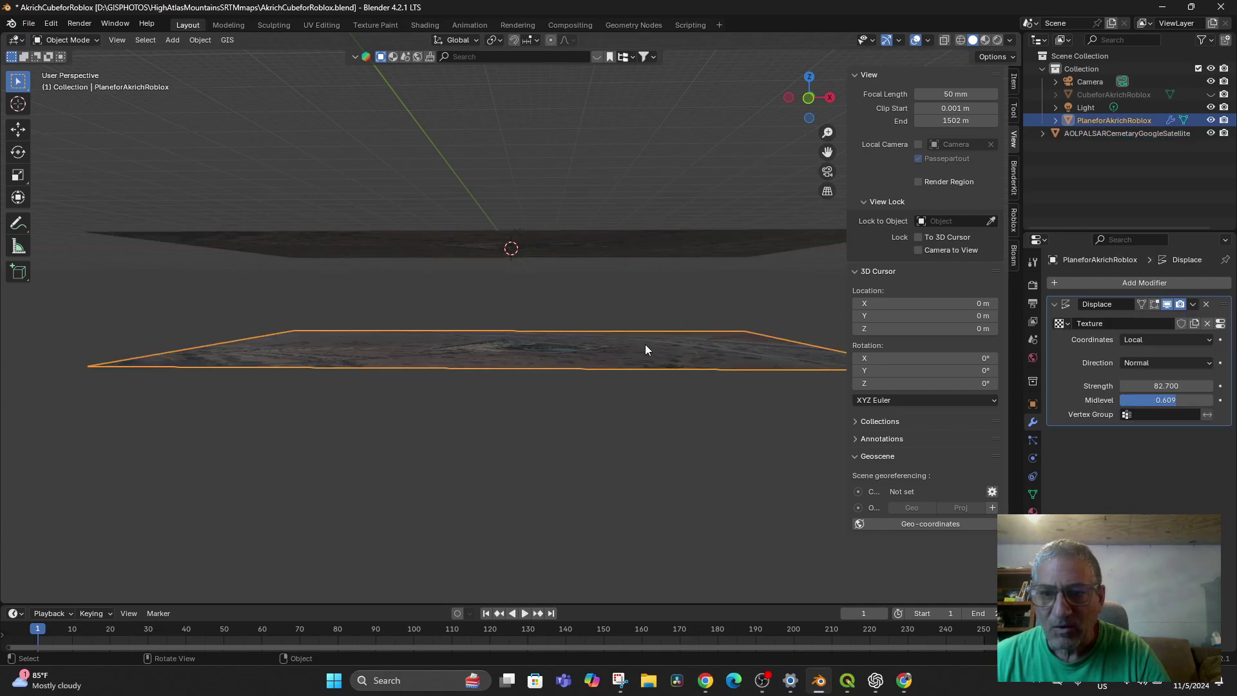
pyautogui.click(992, 401)
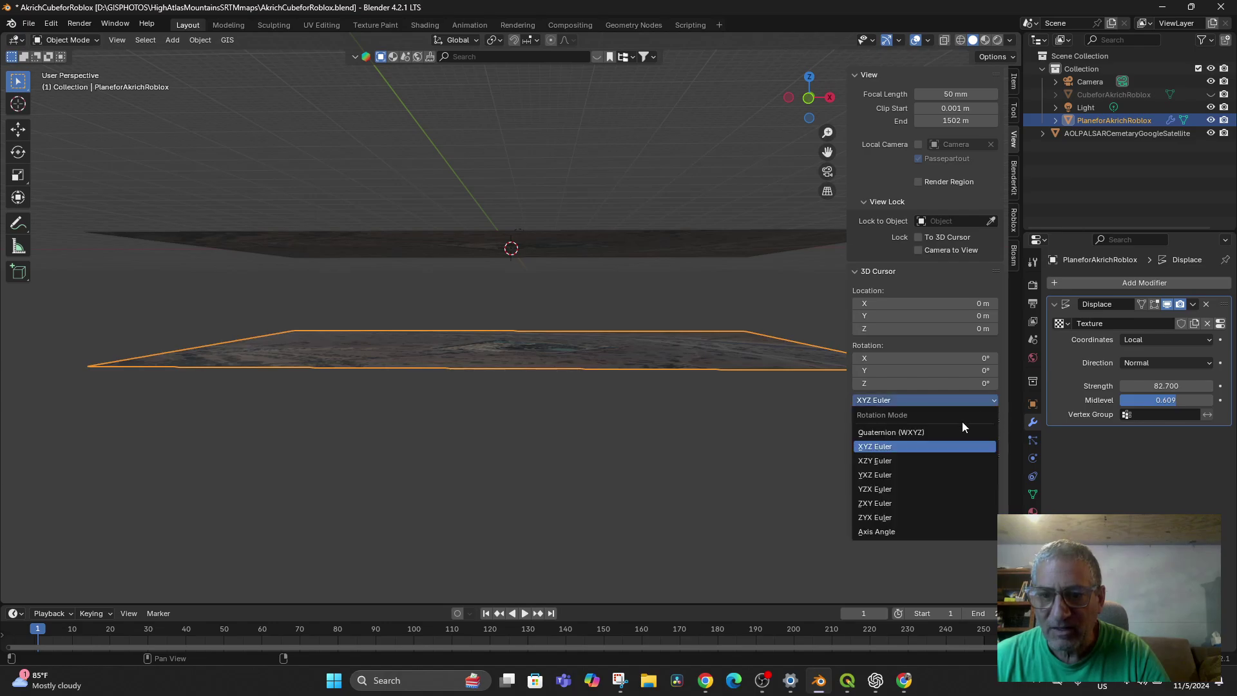
pyautogui.click(991, 404)
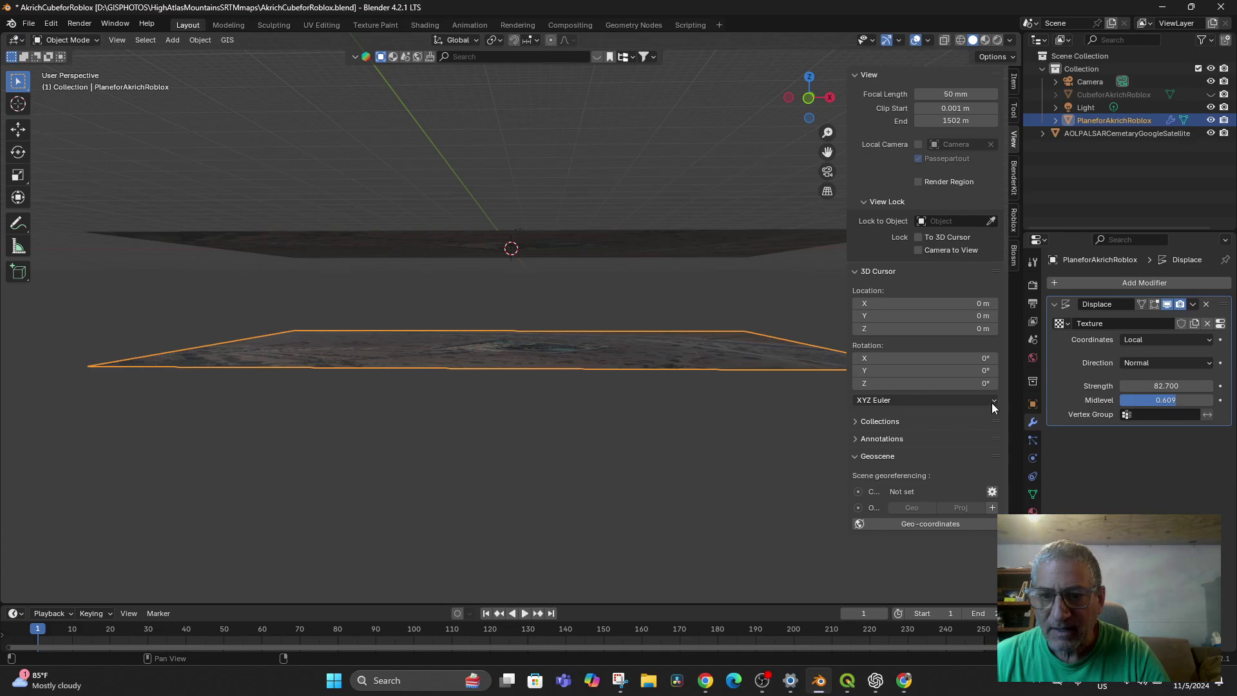
pyautogui.click(857, 439)
pyautogui.click(857, 425)
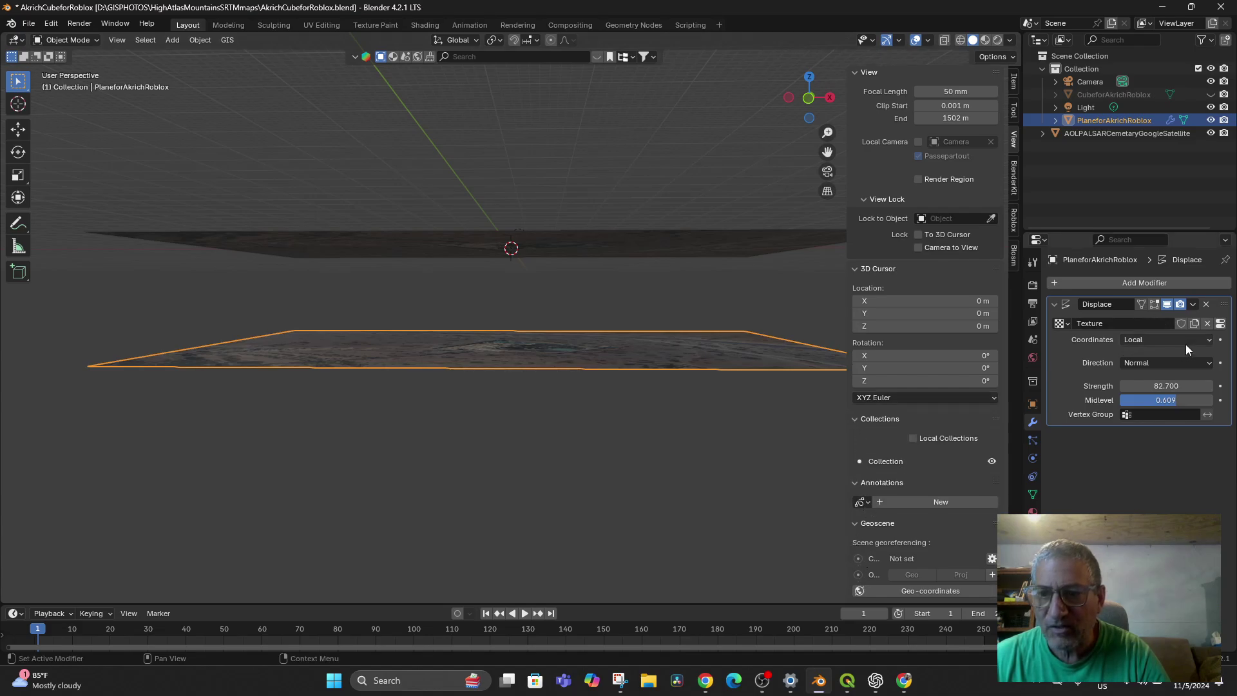
# Set the displacement texture's image to the AOLPALSARCemetaryGoogleSatellite image and inspect the displaced mesh.
pyautogui.click(1032, 530)
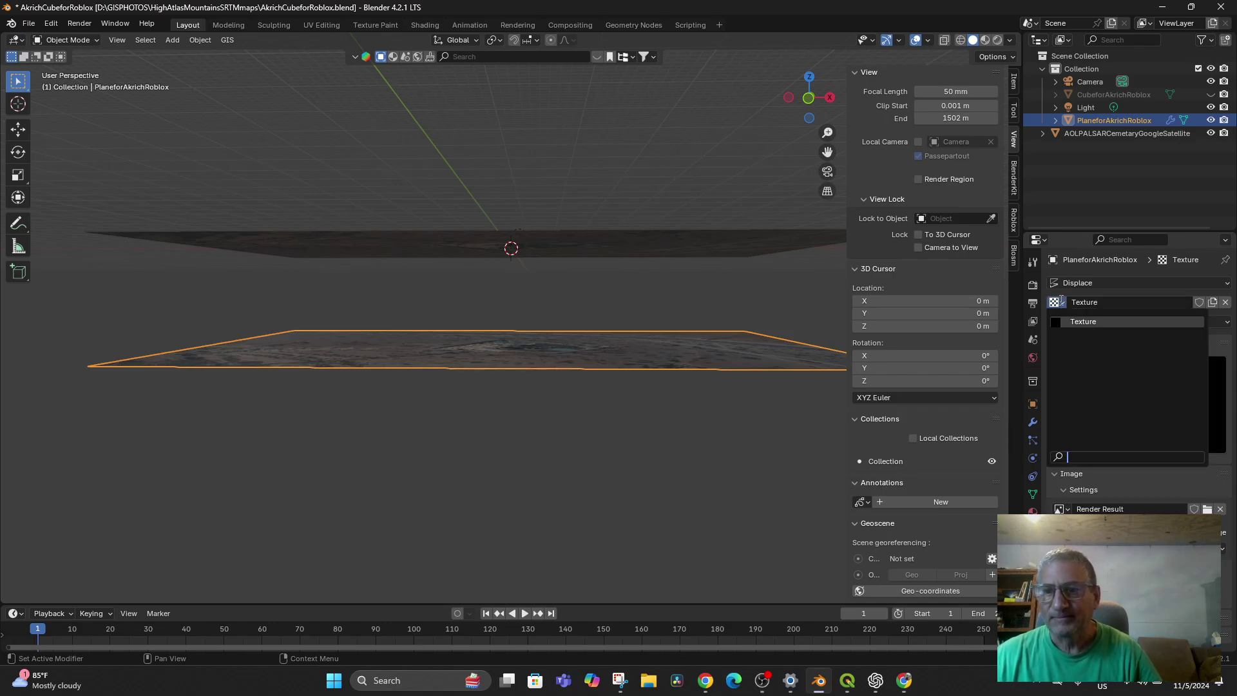
pyautogui.click(1067, 510)
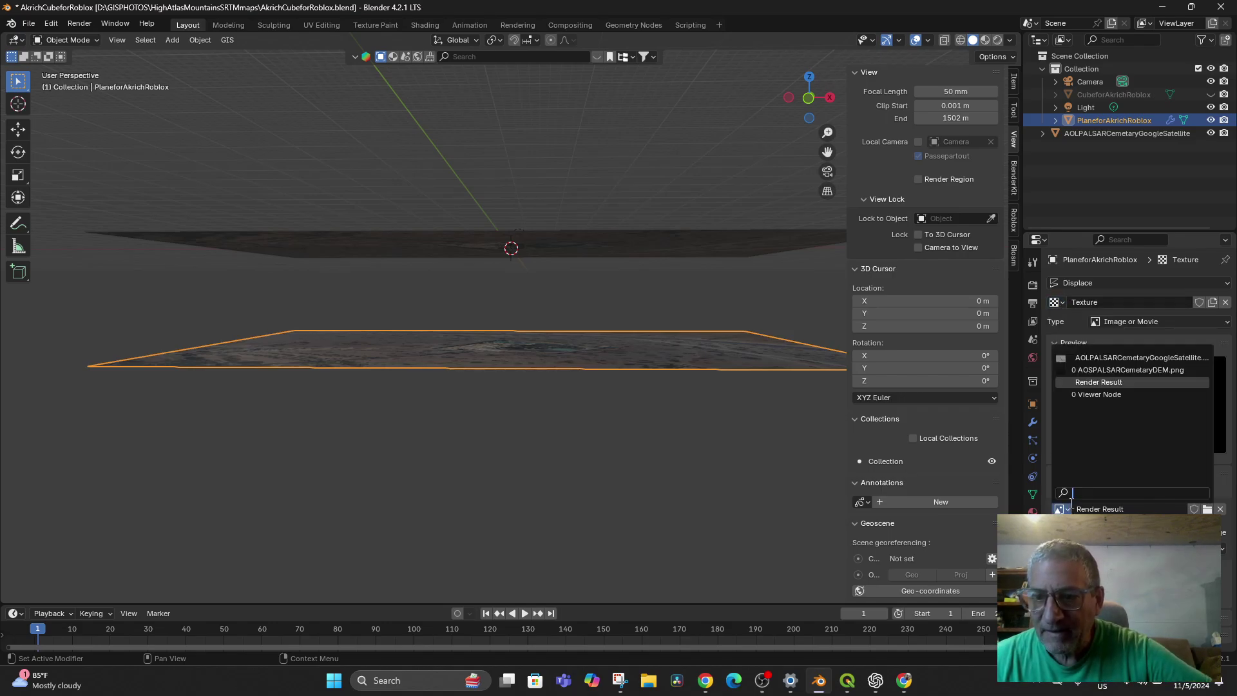
pyautogui.click(1116, 358)
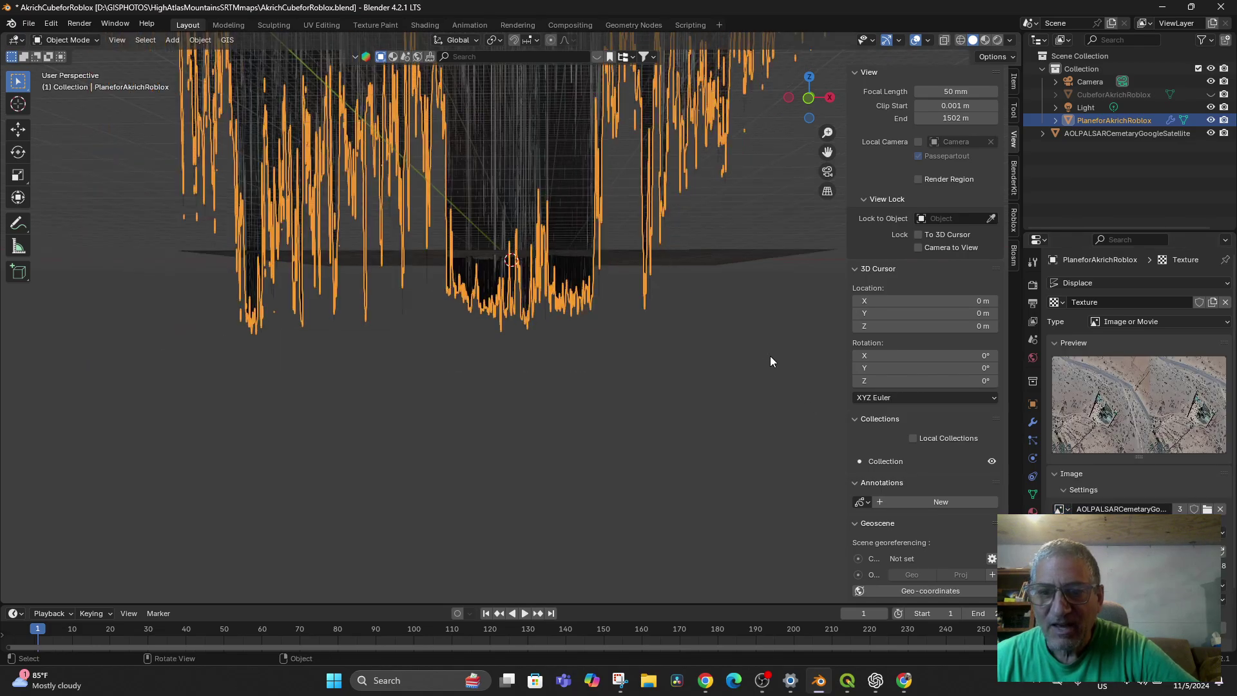
pyautogui.moveTo(755, 353); pyautogui.dragTo(724, 366, button='middle')
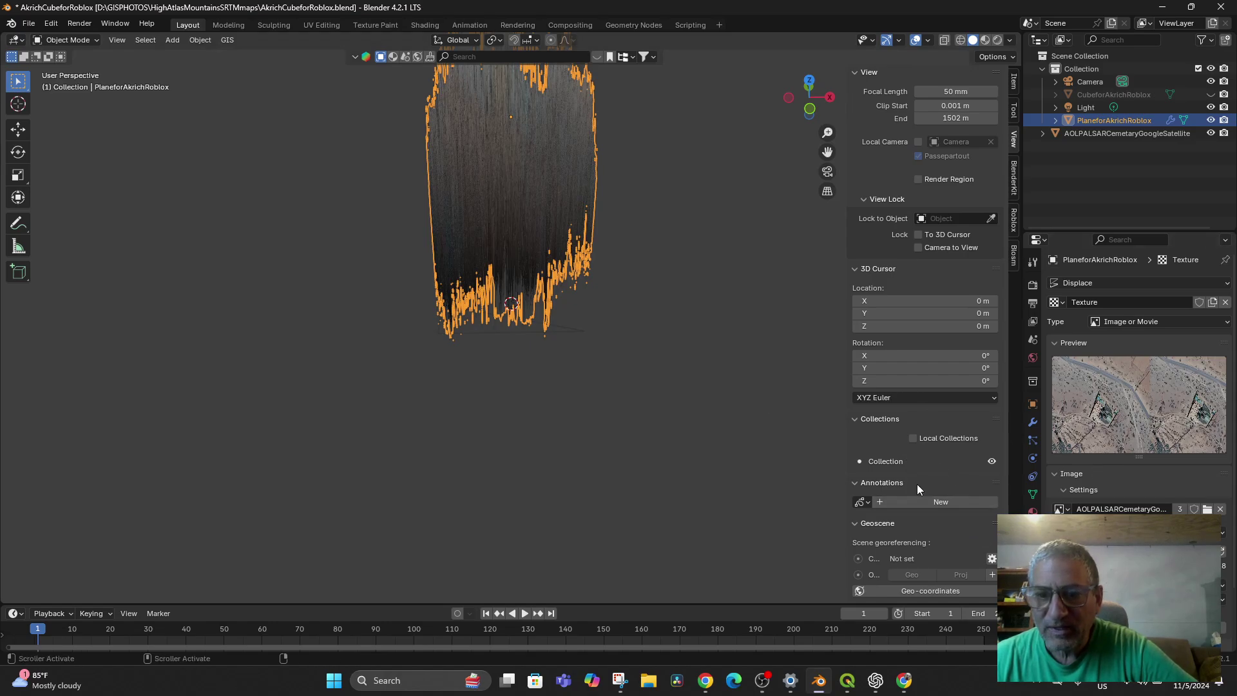
# Try to open the scene's geo-coordinates and check for existing annotation data.
pyautogui.click(891, 593)
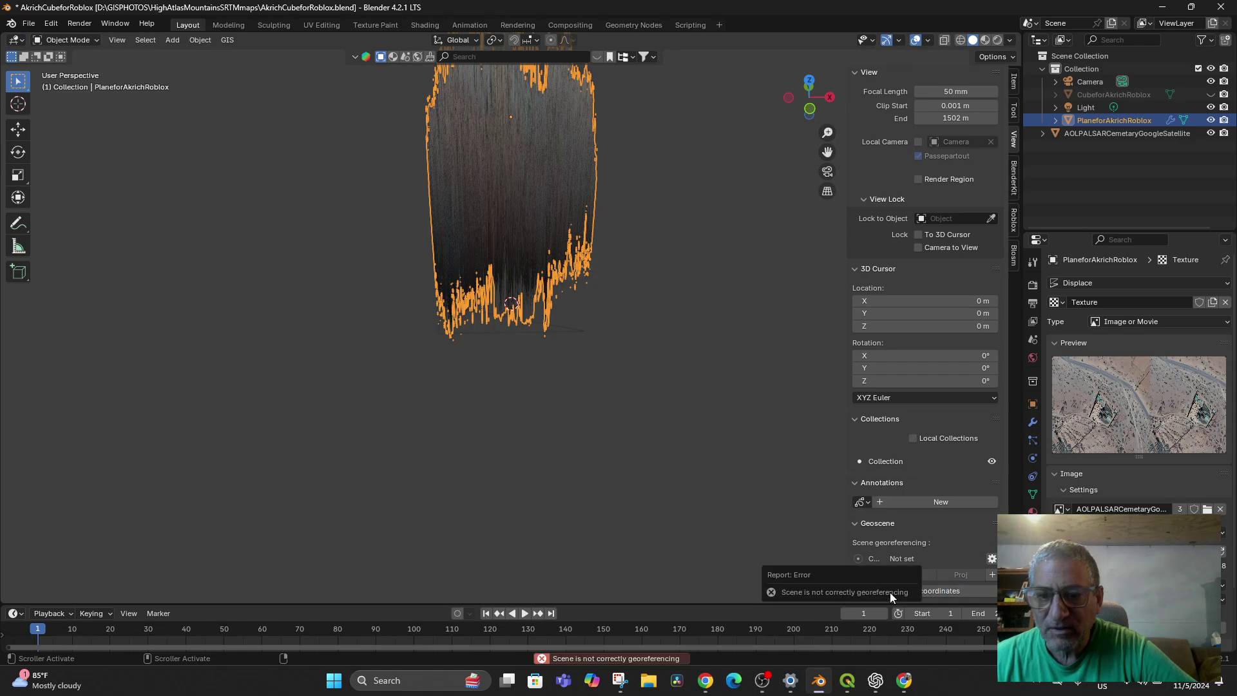
pyautogui.click(744, 501)
pyautogui.click(866, 503)
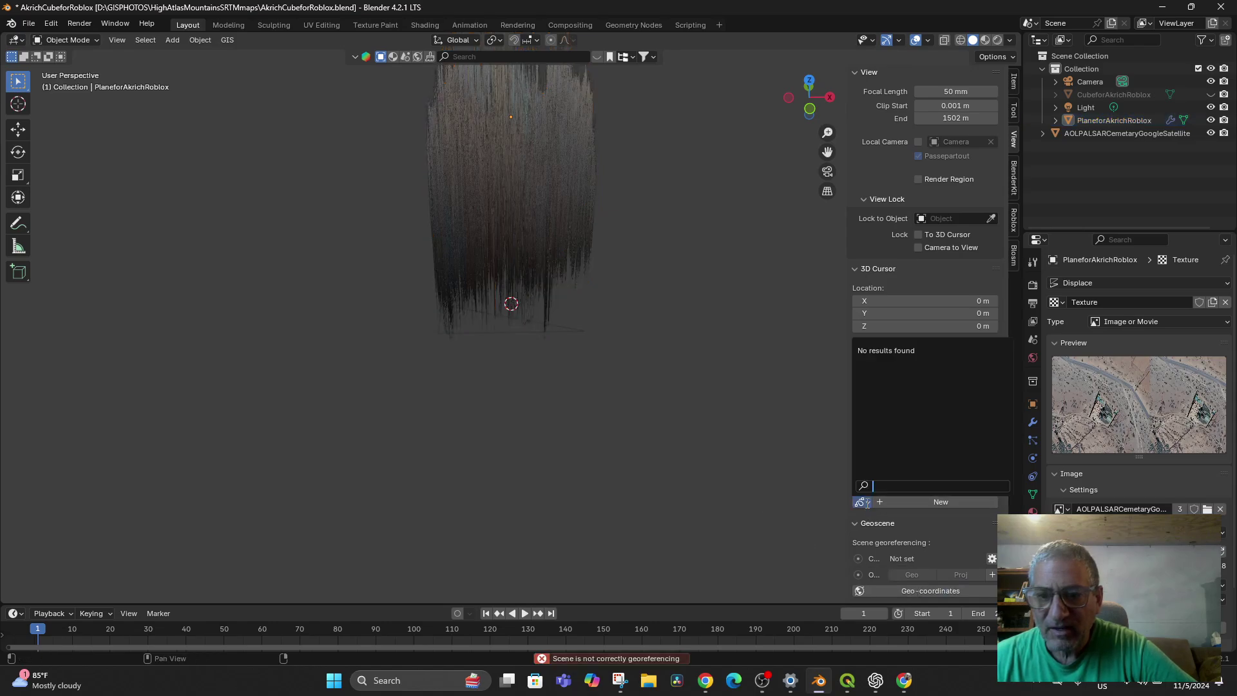
pyautogui.scroll(1, 975, 246)
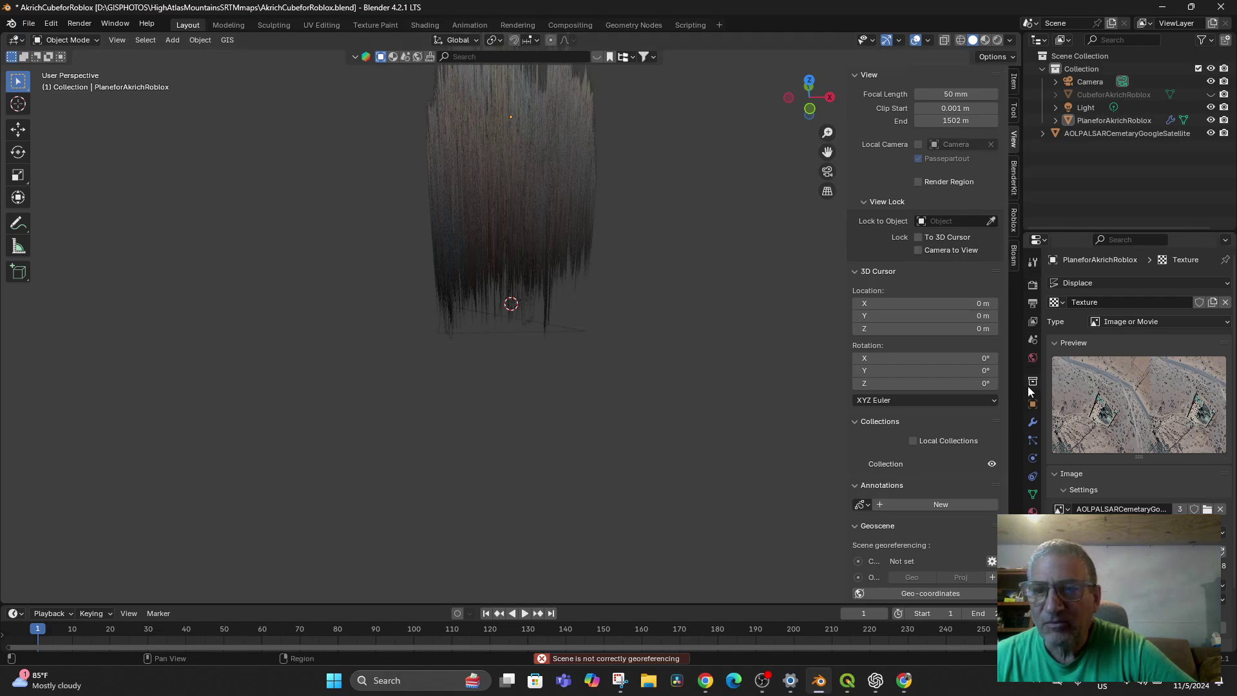
# Reduce the Displace strength on PlaneforAkrichRoblox to 2.7 and inspect the terrain relief up close.
pyautogui.click(1035, 425)
pyautogui.moveTo(1160, 385); pyautogui.dragTo(1077, 385)
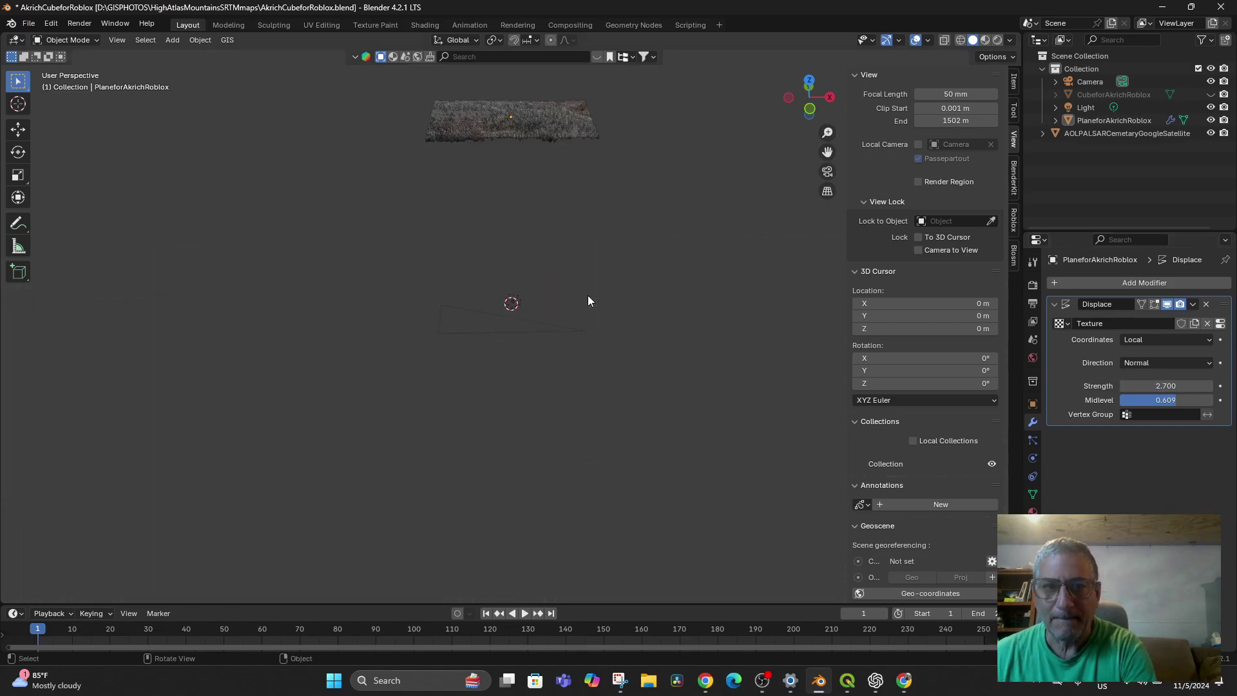
pyautogui.moveTo(532, 186); pyautogui.dragTo(535, 334, button='middle')
pyautogui.scroll(6, 577, 328)
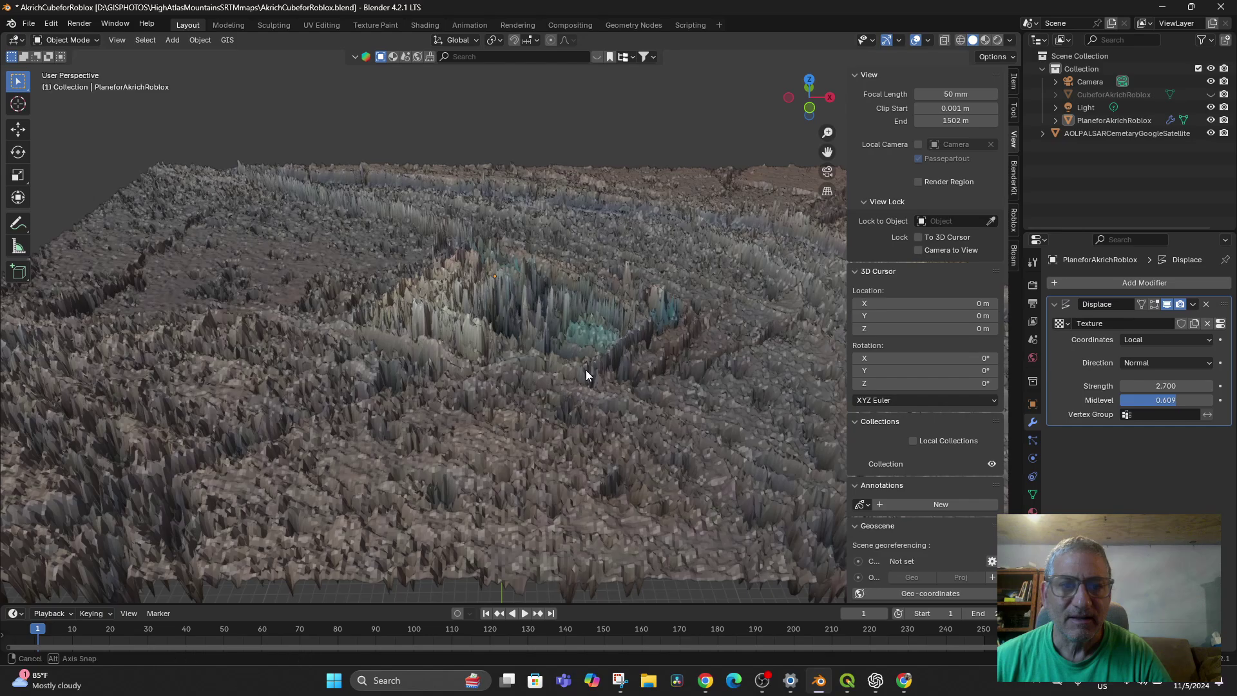
pyautogui.moveTo(585, 370); pyautogui.dragTo(577, 361, button='middle')
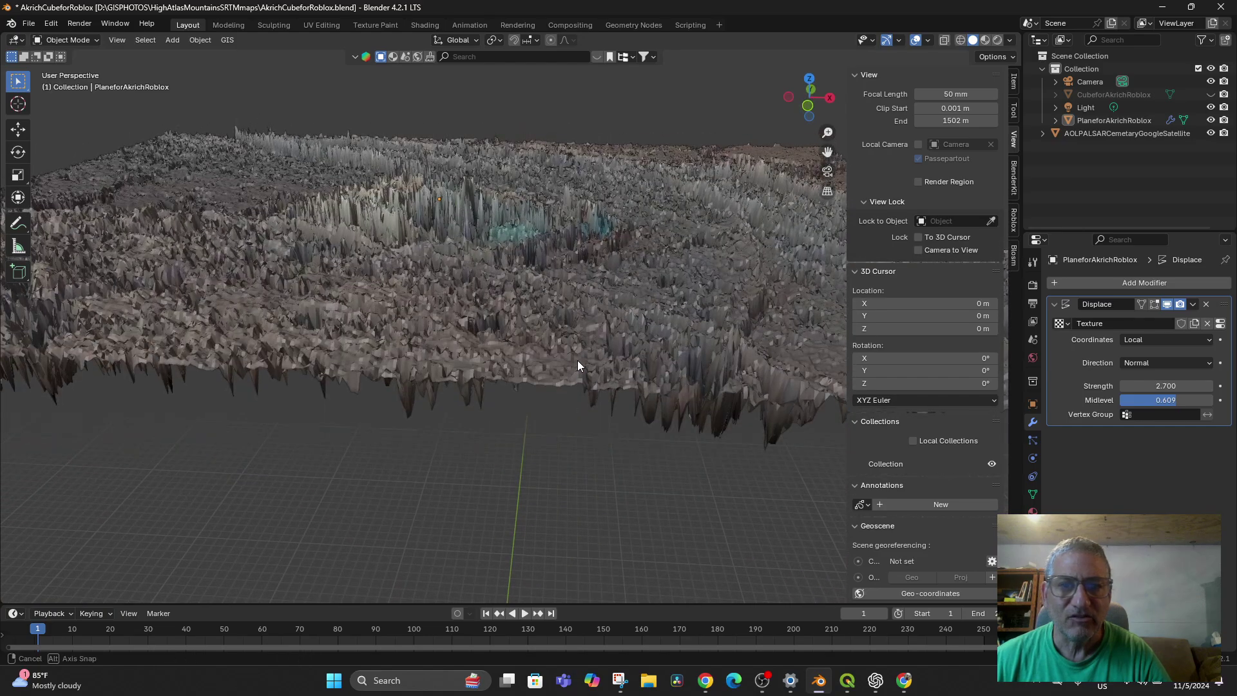
# Lower the Displace strength further to 0.9 to flatten the spikes in the terrain.
pyautogui.doubleClick(1165, 385)
pyautogui.write('1.3')
pyautogui.press('Return')
pyautogui.moveTo(1166, 385)
pyautogui.mouseDown()
pyautogui.moveTo(1127, 386)
pyautogui.moveTo(1166, 386)
pyautogui.moveTo(1144, 392)
pyautogui.mouseUp()
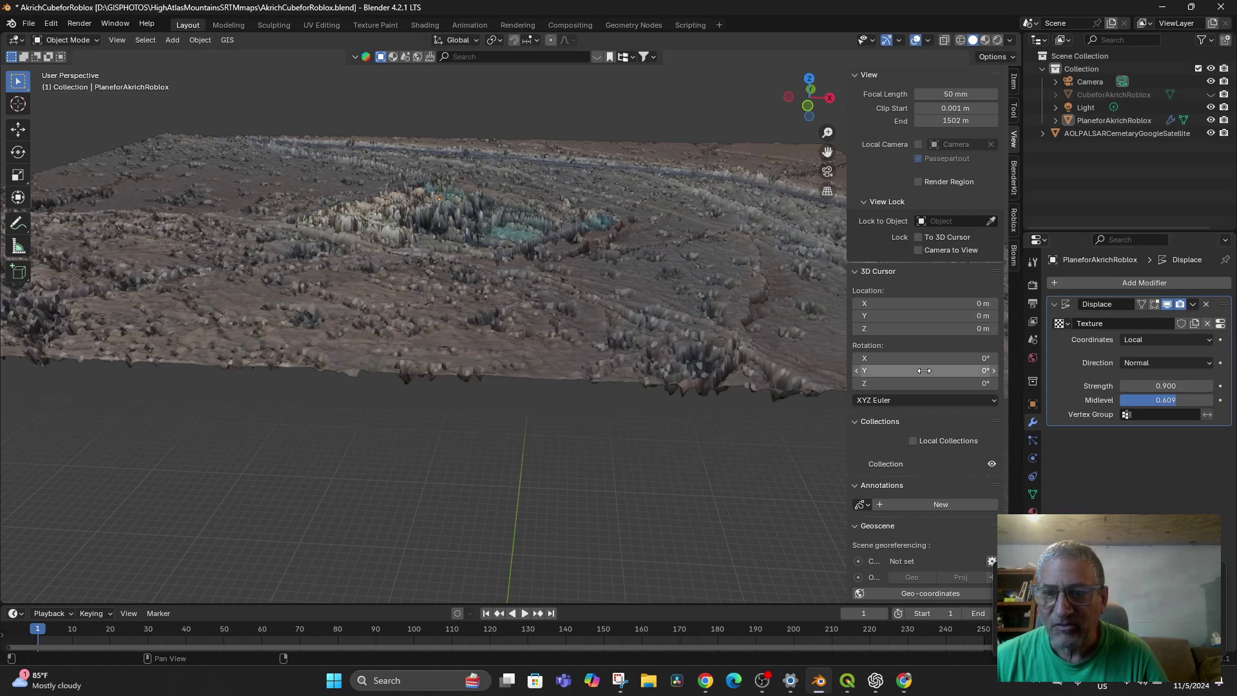
pyautogui.scroll(-1, 927, 374)
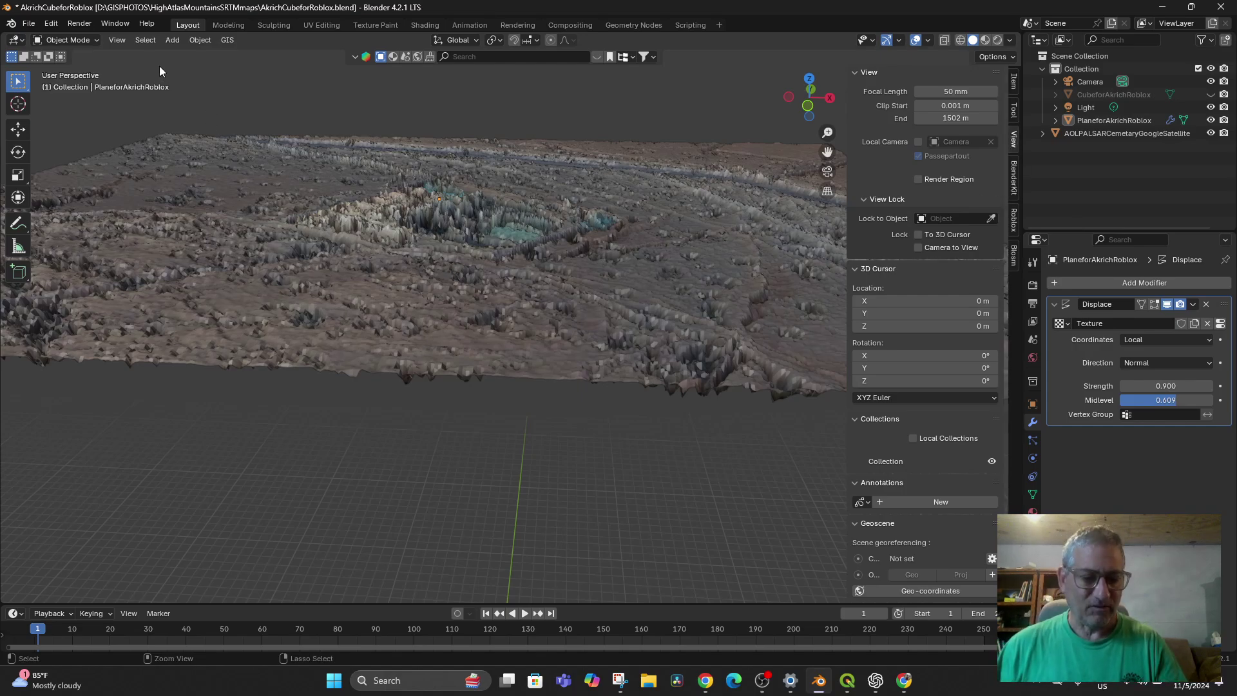
# Undo the recent changes to the Displace strength, texture image, georeferencing and satellite plane visibility, and bring PlaneforAkrichRoblox back into view.
pyautogui.hotkey('ctrl', 'z')
pyautogui.hotkey('ctrl', 'z')
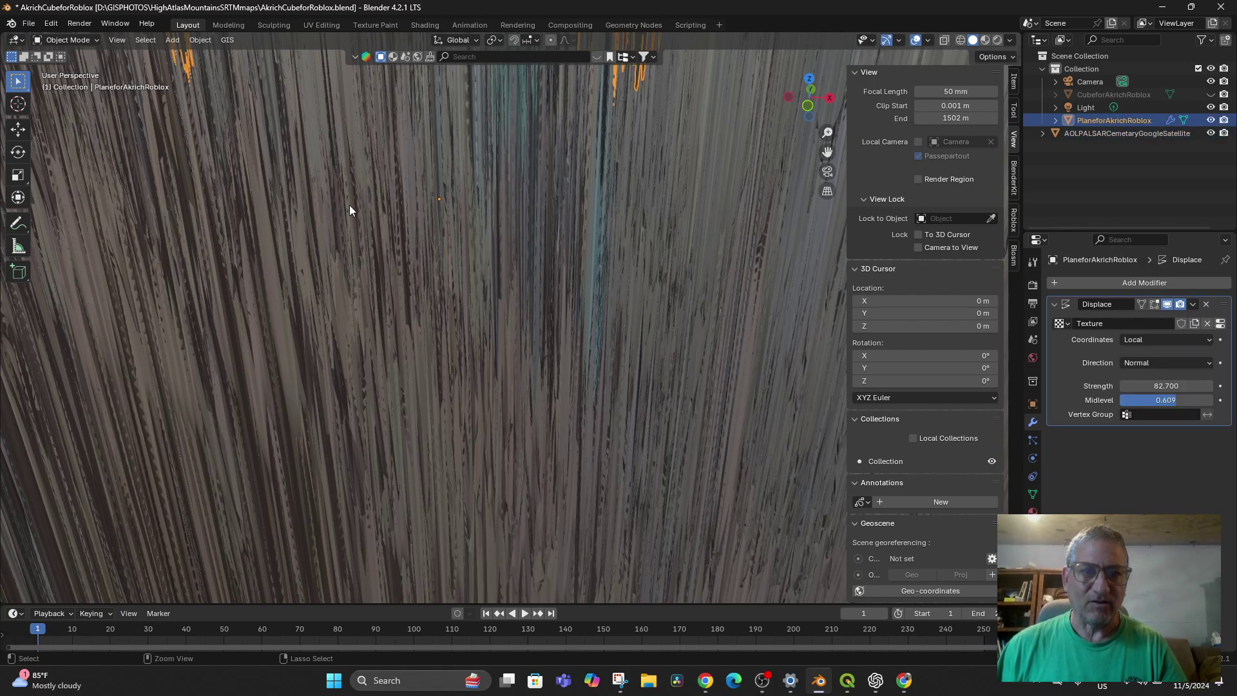
pyautogui.hotkey('ctrl', 'z')
pyautogui.hotkey('ctrl', 'z')
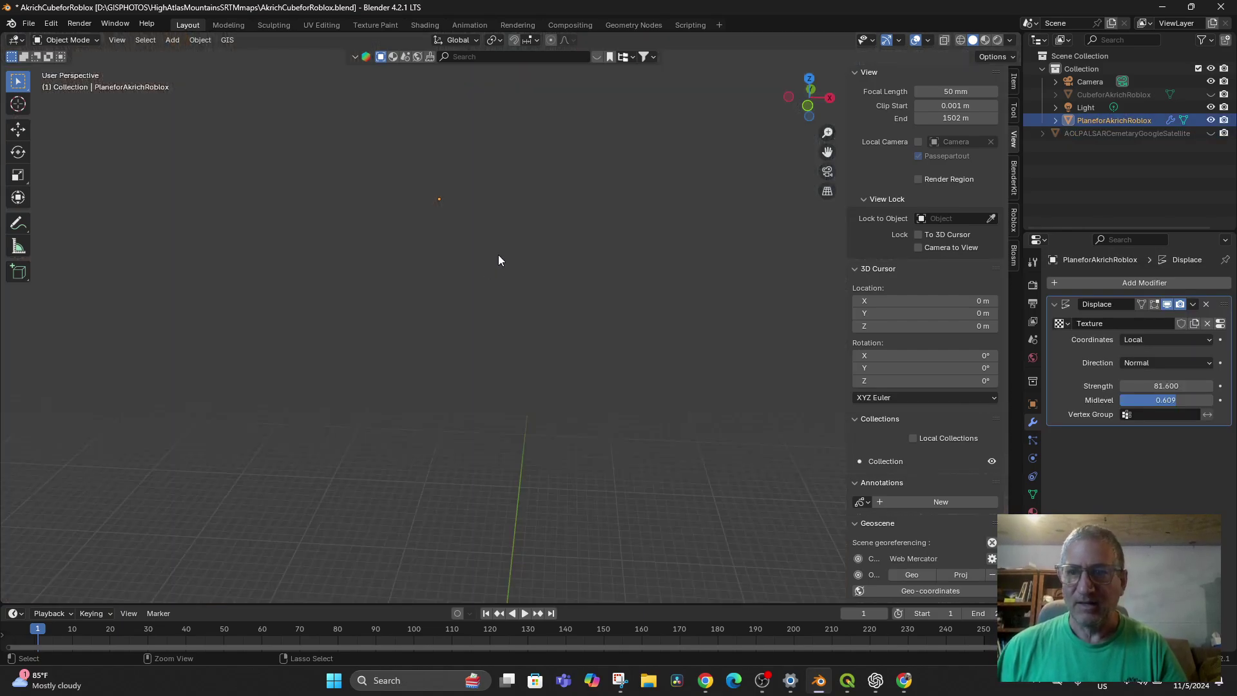
pyautogui.scroll(-5, 538, 253)
pyautogui.scroll(-3, 538, 256)
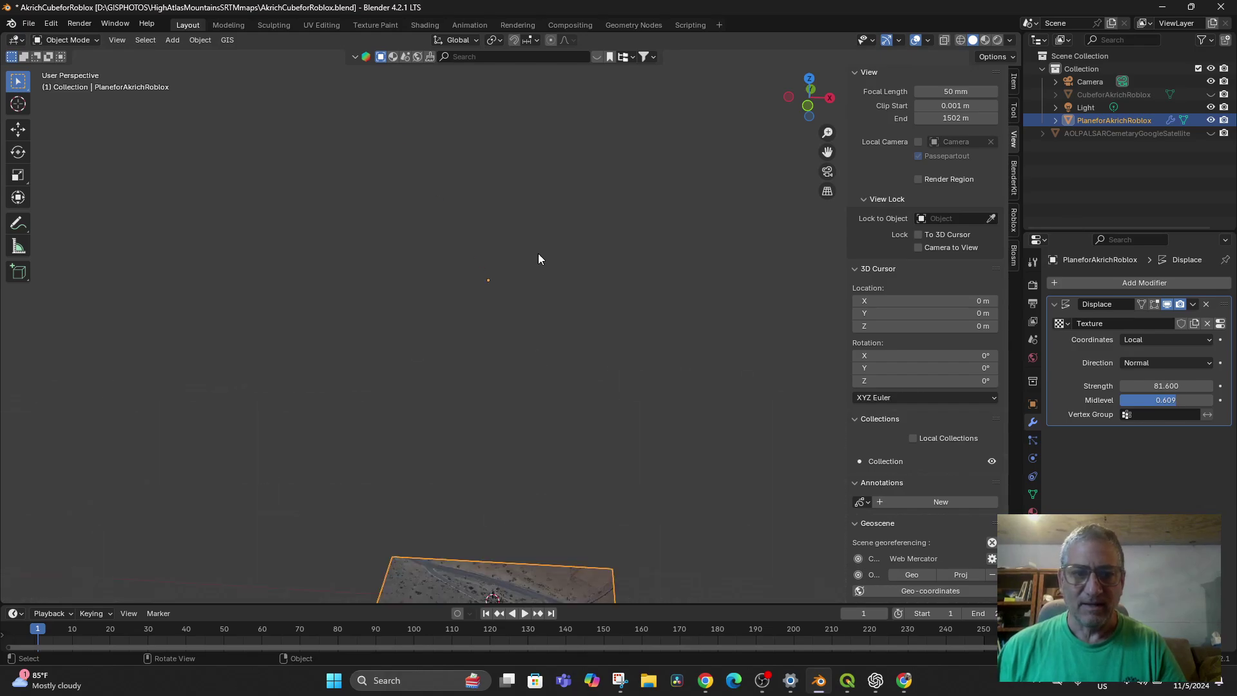
pyautogui.keyDown('shift'); pyautogui.moveTo(552, 312); pyautogui.dragTo(577, 90, button='middle'); pyautogui.keyUp('shift')
pyautogui.scroll(5, 598, 284)
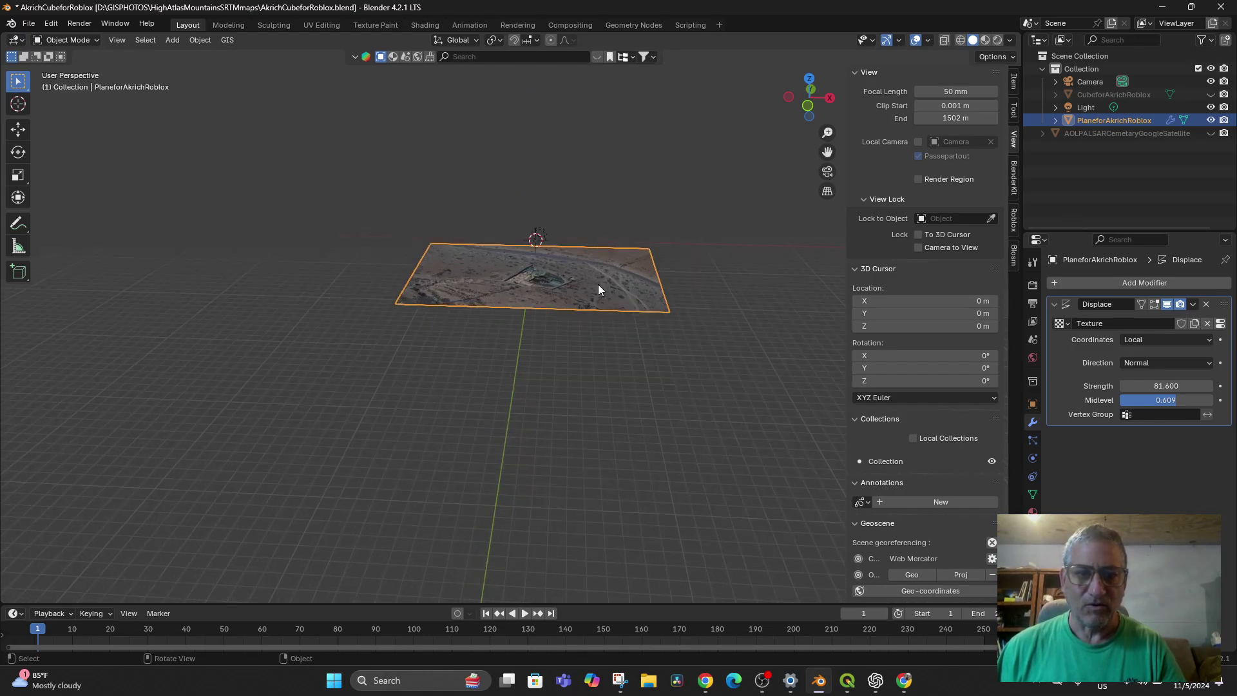
pyautogui.moveTo(597, 283); pyautogui.dragTo(567, 253, button='middle')
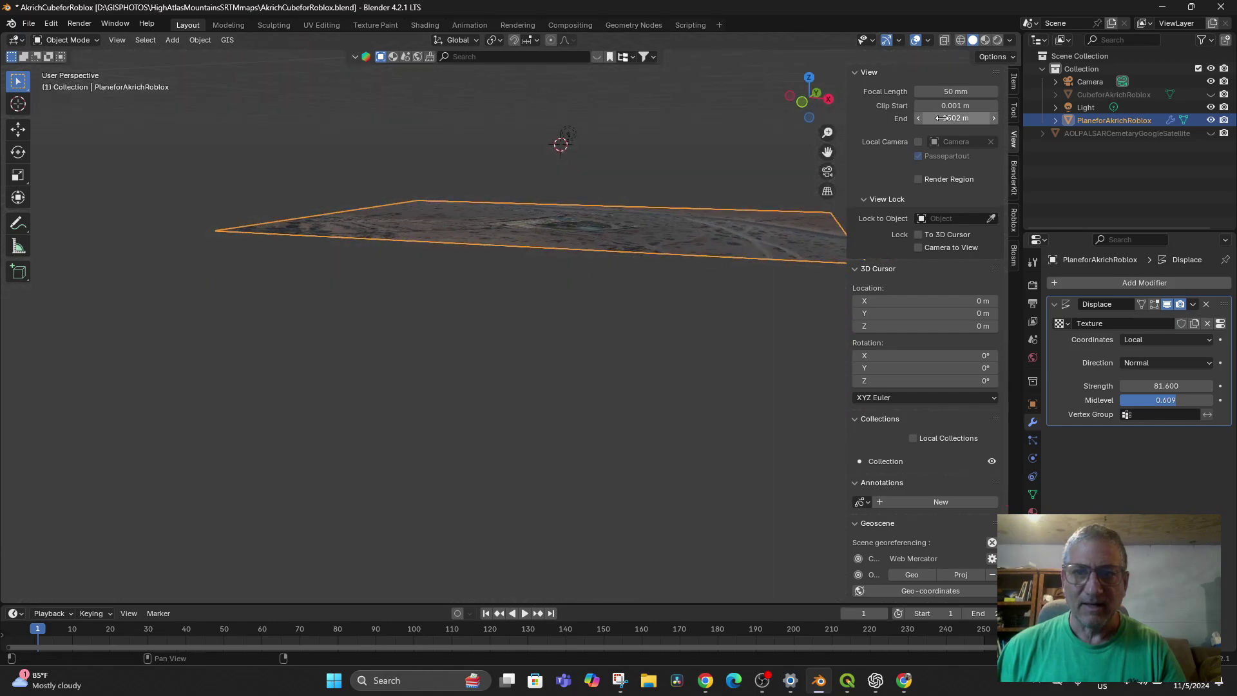
# Check PlaneforAkrichRoblox in material preview shading and remove its Displace modifier.
pyautogui.click(963, 40)
pyautogui.click(981, 40)
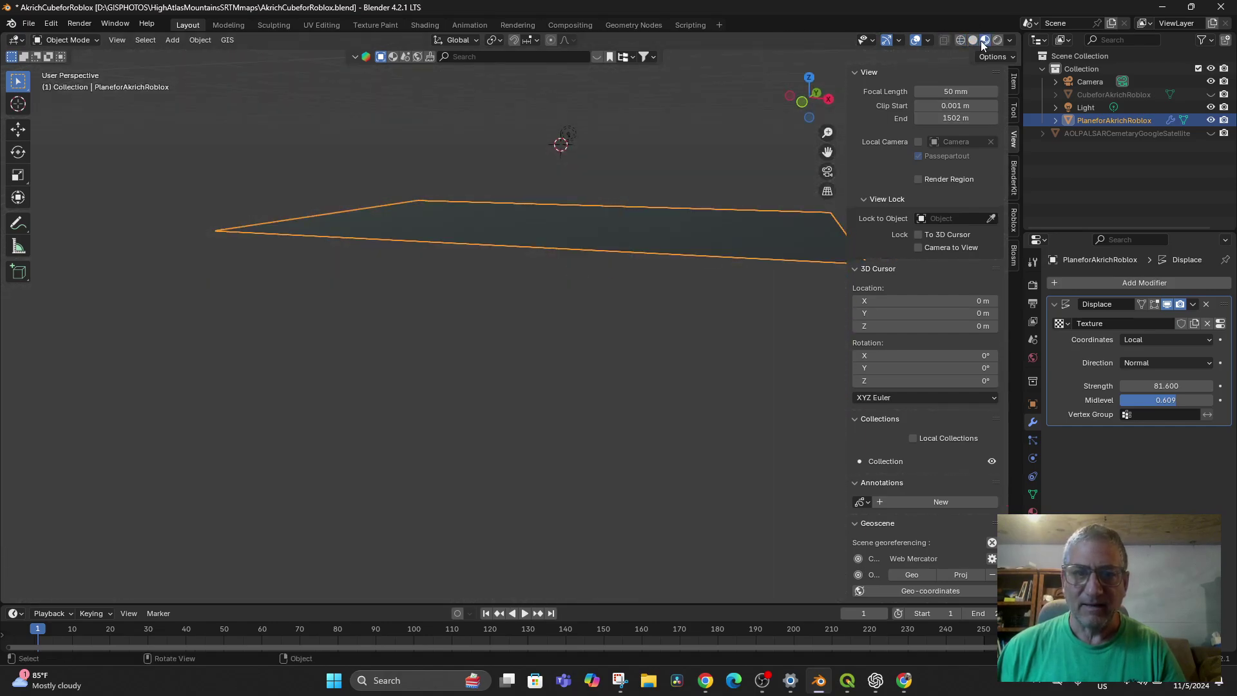
pyautogui.moveTo(763, 239); pyautogui.dragTo(695, 264, button='middle')
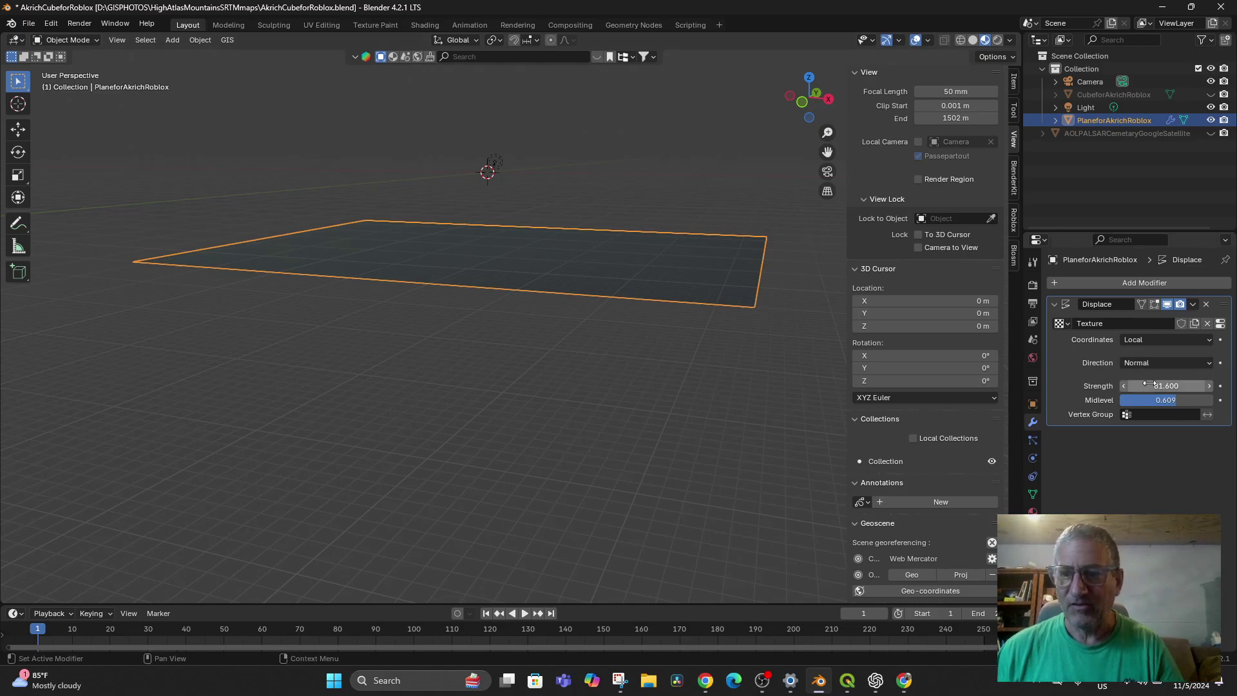
pyautogui.moveTo(1165, 385)
pyautogui.mouseDown()
pyautogui.moveTo(1134, 385)
pyautogui.moveTo(1148, 384)
pyautogui.mouseUp()
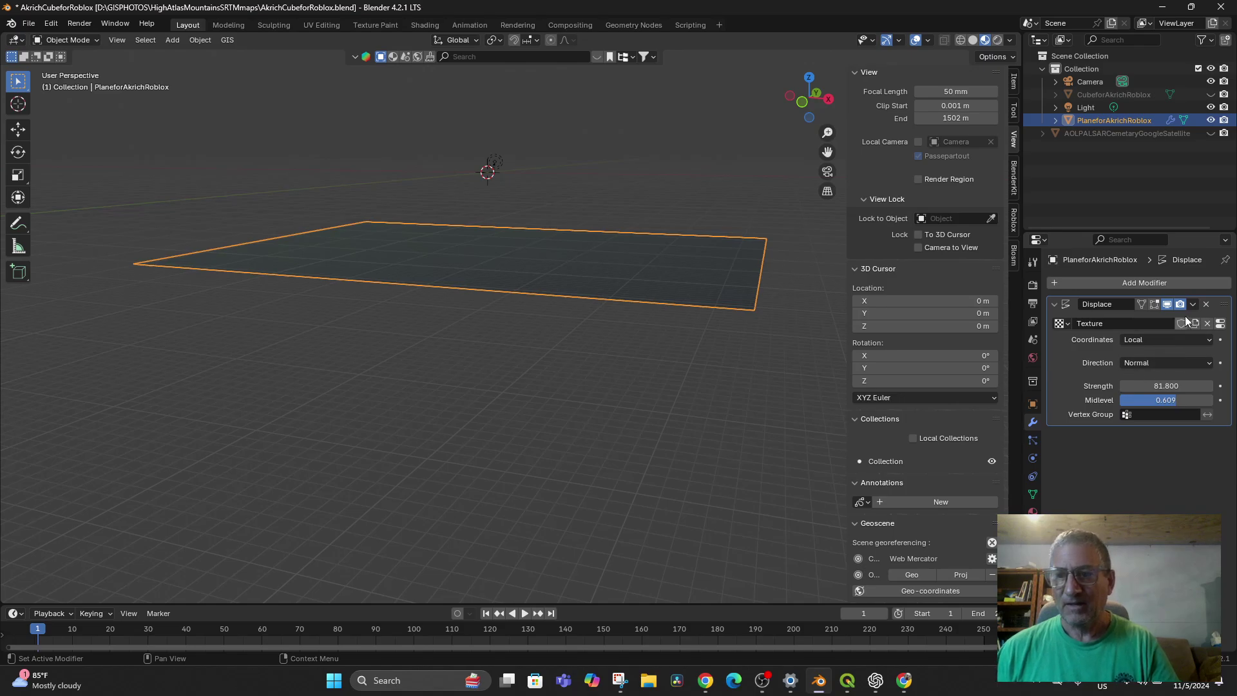
pyautogui.click(1206, 305)
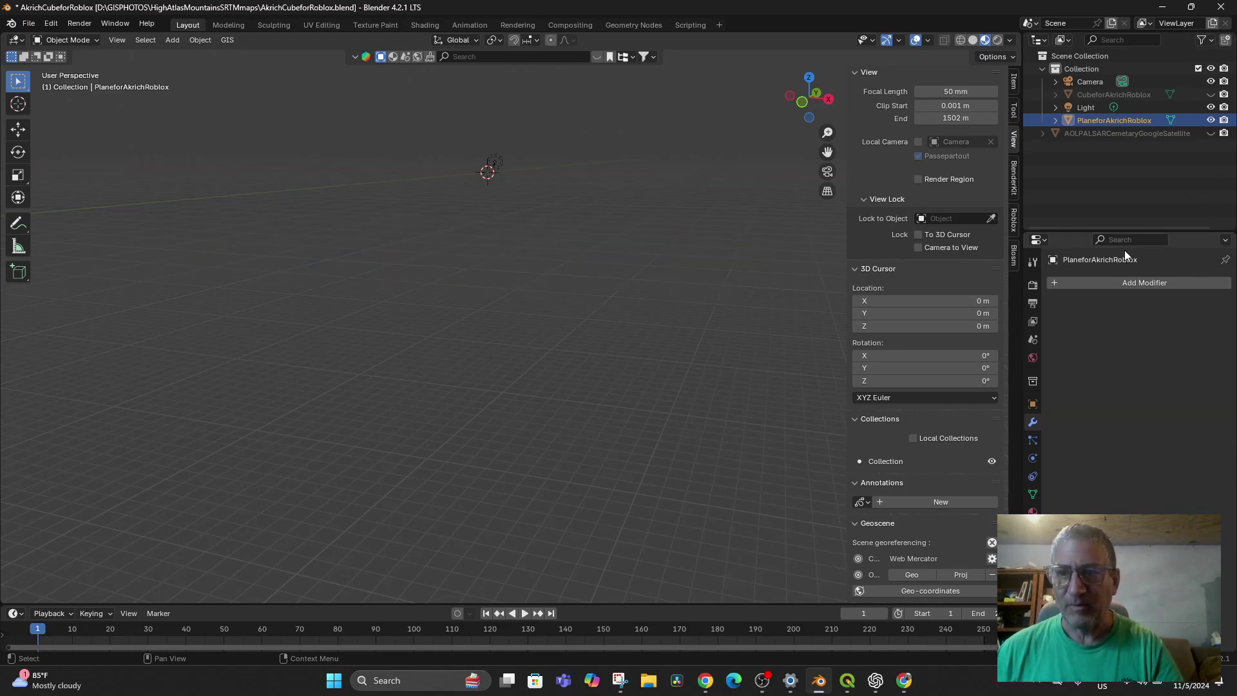
# Frame PlaneforAkrichRoblox in solid shading and unhide the AOLPALSARCemetaryGoogleSatellite plane.
pyautogui.press('KP_Decimal')
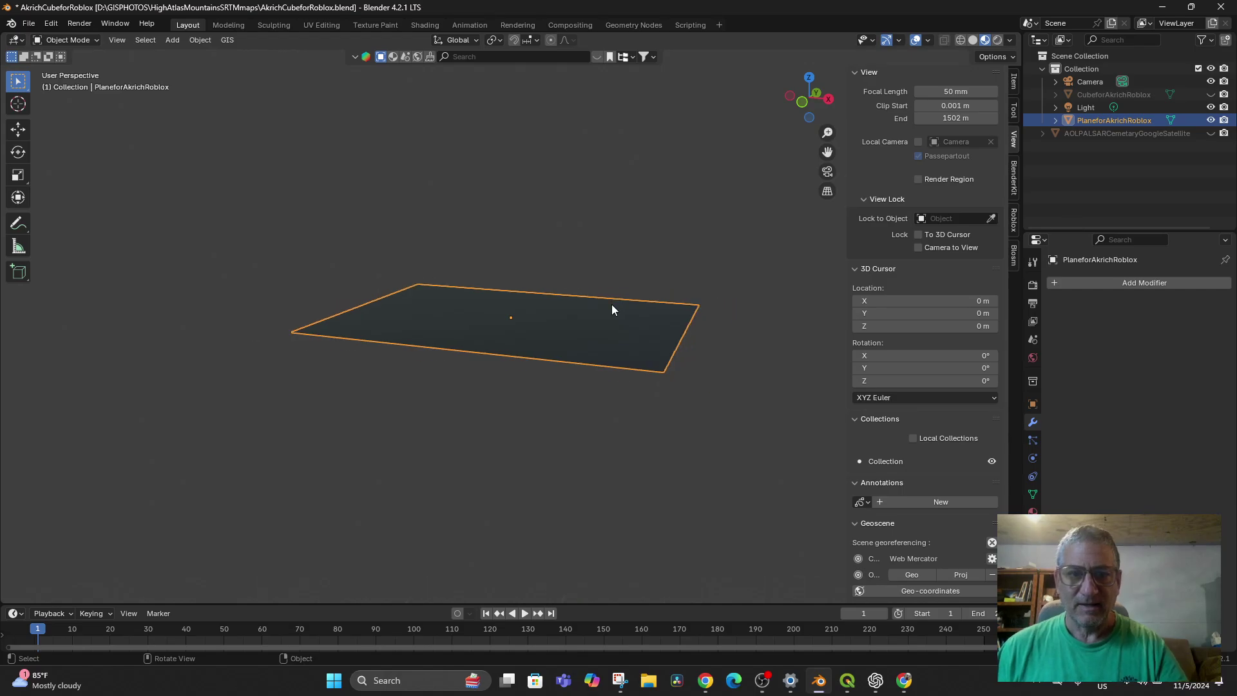
pyautogui.scroll(2, 612, 309)
pyautogui.click(972, 40)
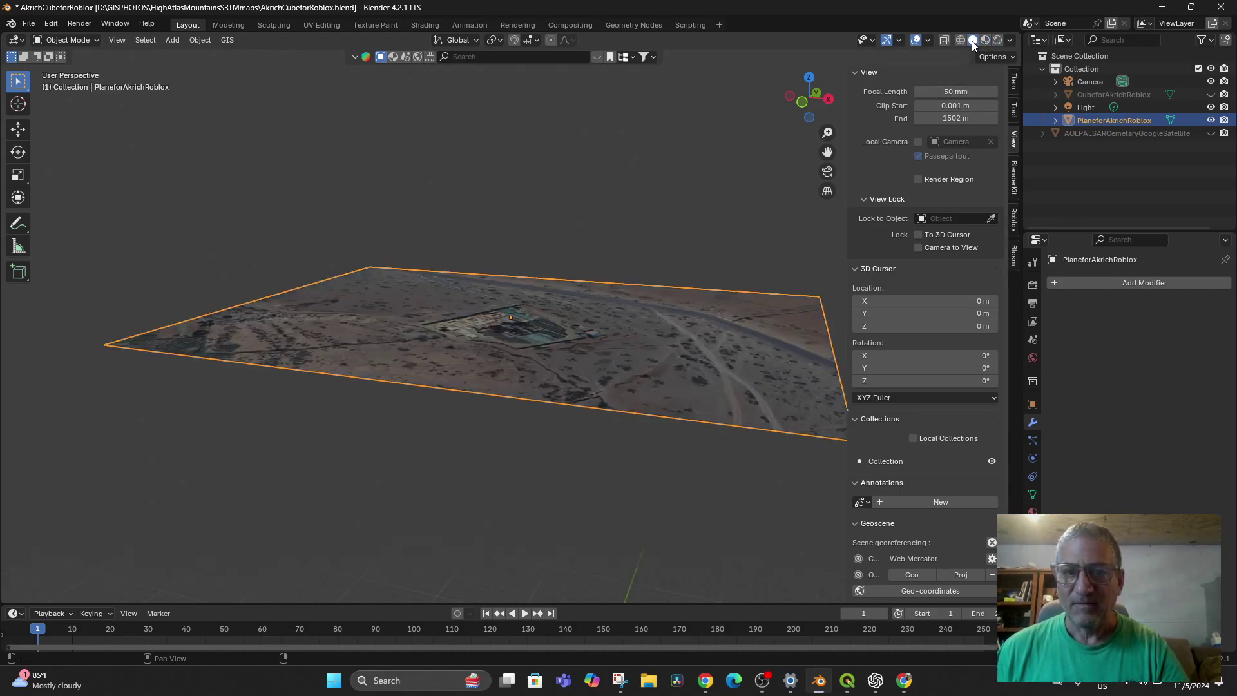
pyautogui.moveTo(602, 427); pyautogui.dragTo(619, 430, button='middle')
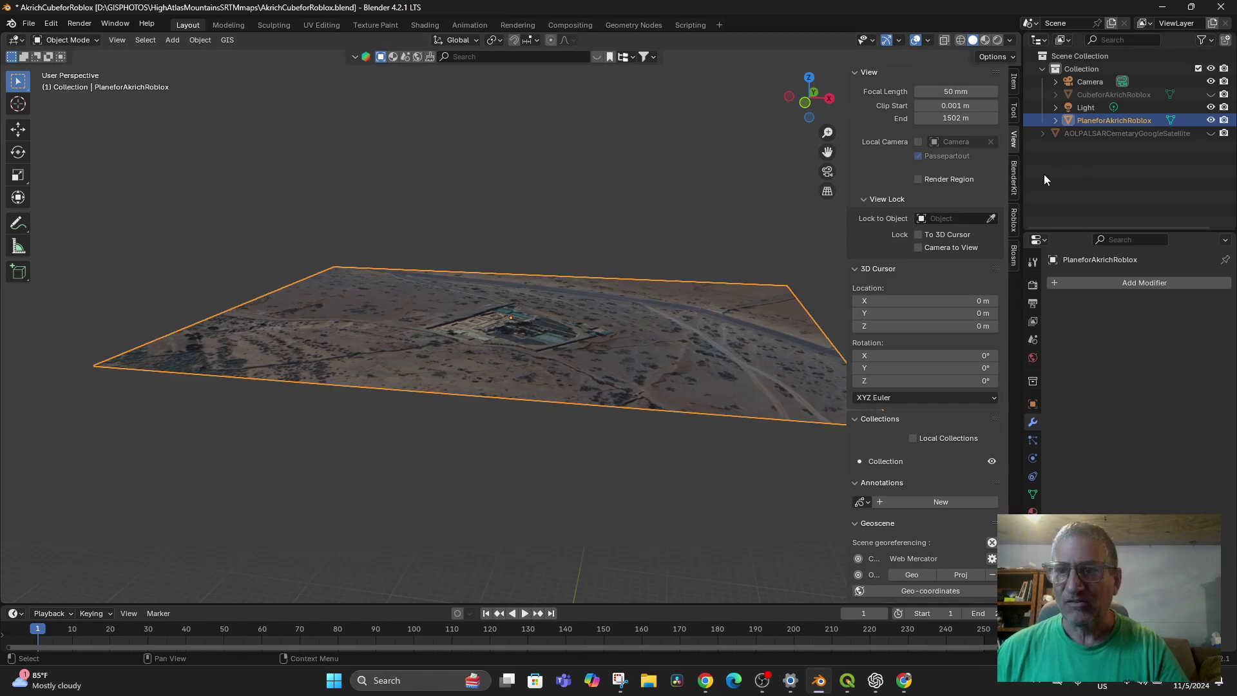
pyautogui.click(1210, 133)
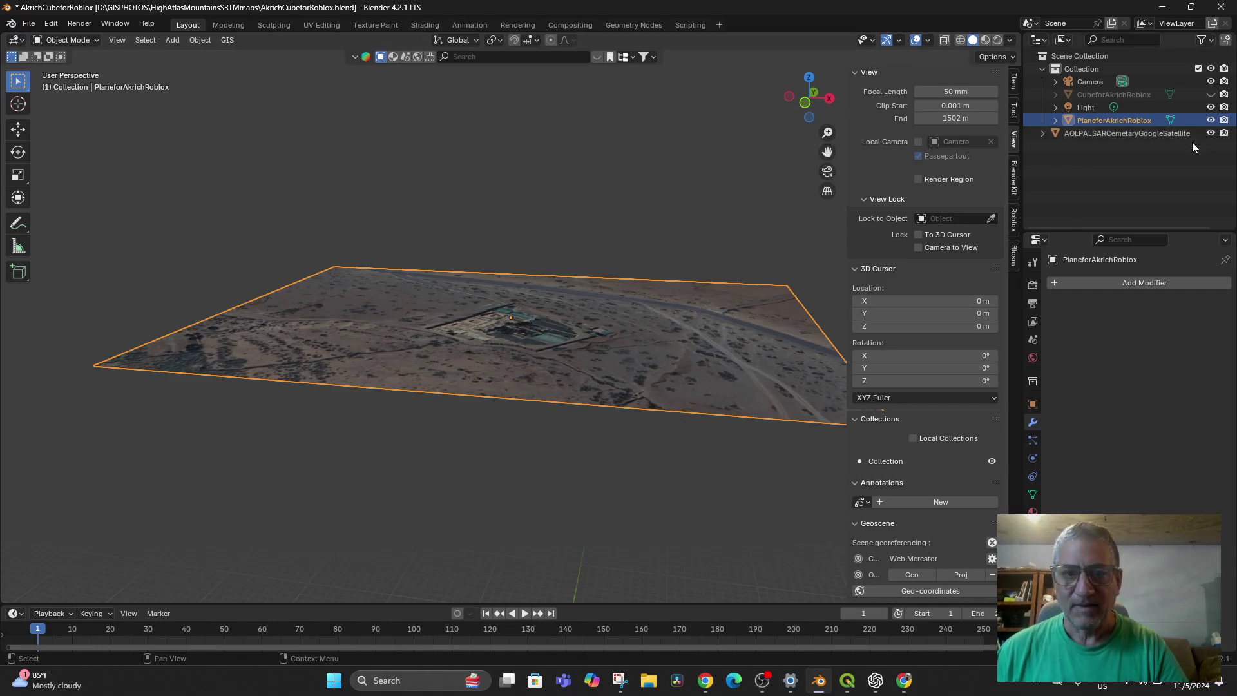
# Move PlaneforAkrichRoblox to tell it apart from the satellite plane below, and delete it.
pyautogui.scroll(-2, 626, 401)
pyautogui.moveTo(630, 425)
pyautogui.mouseDown(button='middle')
pyautogui.moveTo(635, 407)
pyautogui.moveTo(630, 422)
pyautogui.mouseUp(button='middle')
pyautogui.press('g')
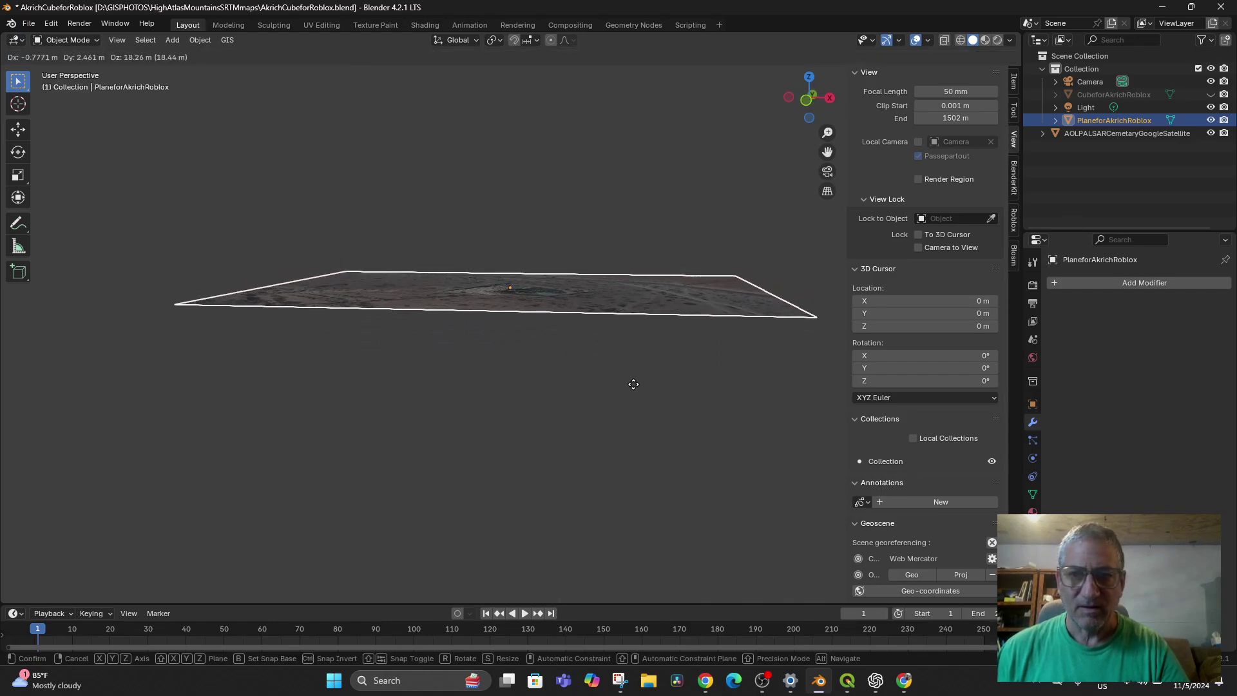
pyautogui.click(636, 413)
pyautogui.click(1083, 134)
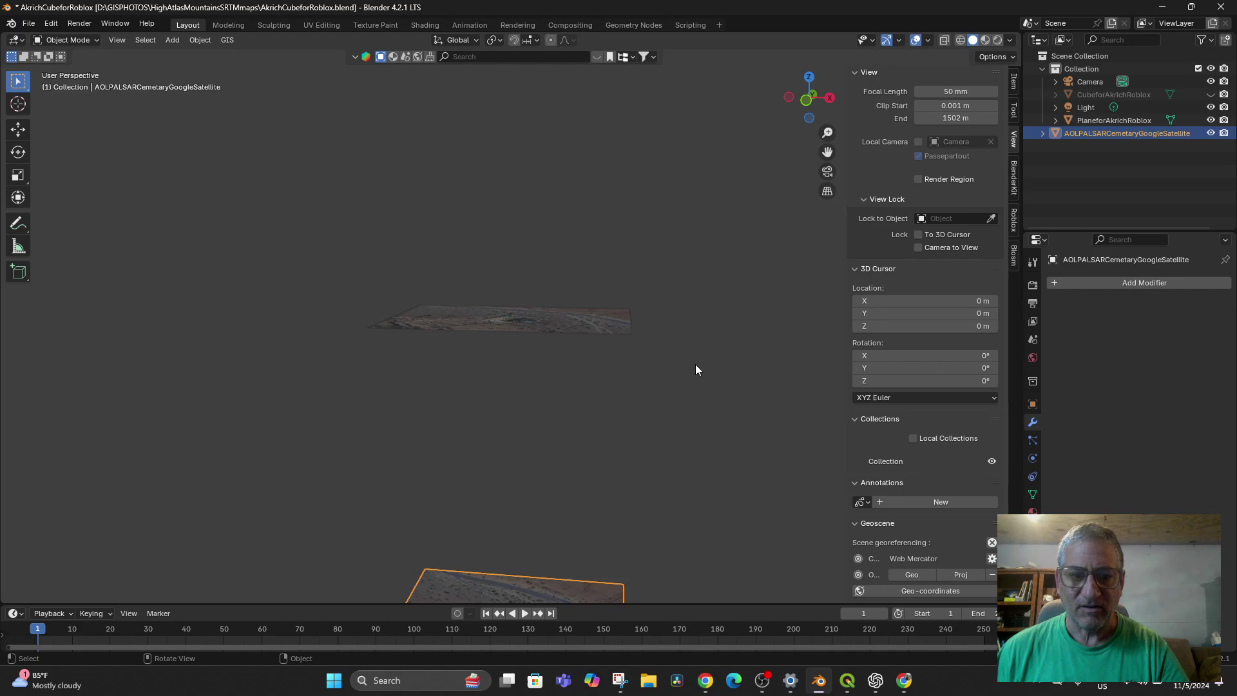
pyautogui.scroll(-2, 651, 386)
pyautogui.click(529, 327)
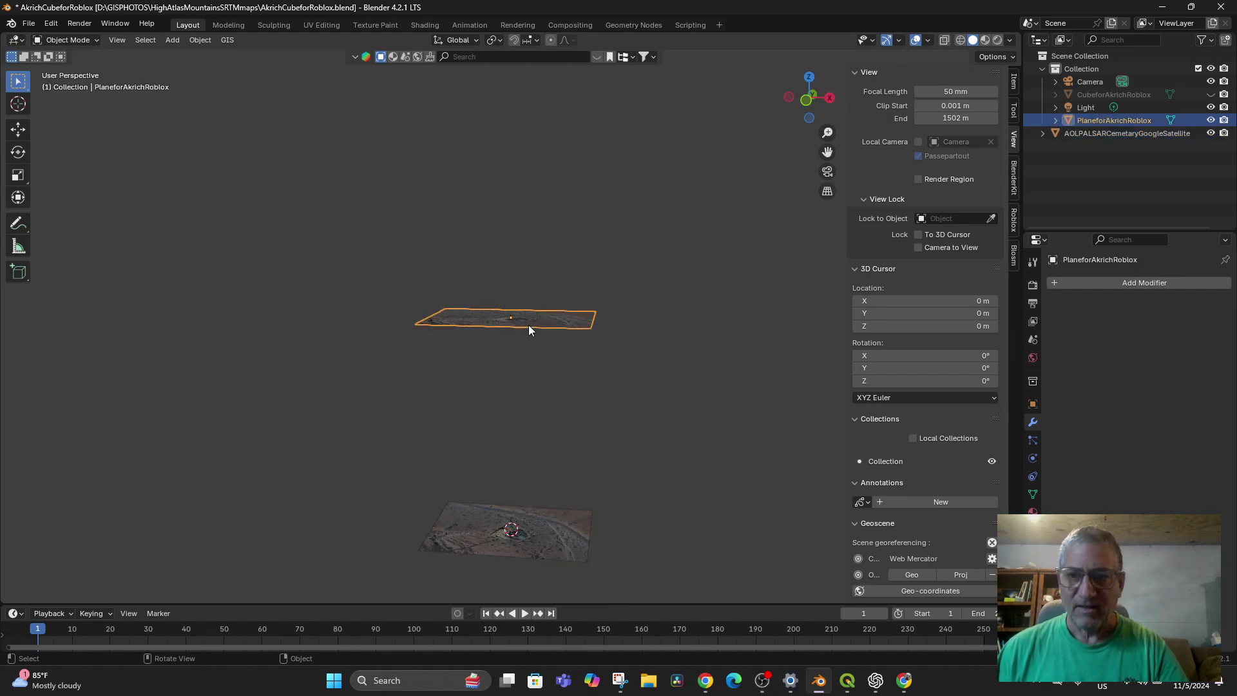
pyautogui.moveTo(621, 421); pyautogui.dragTo(625, 429, button='middle')
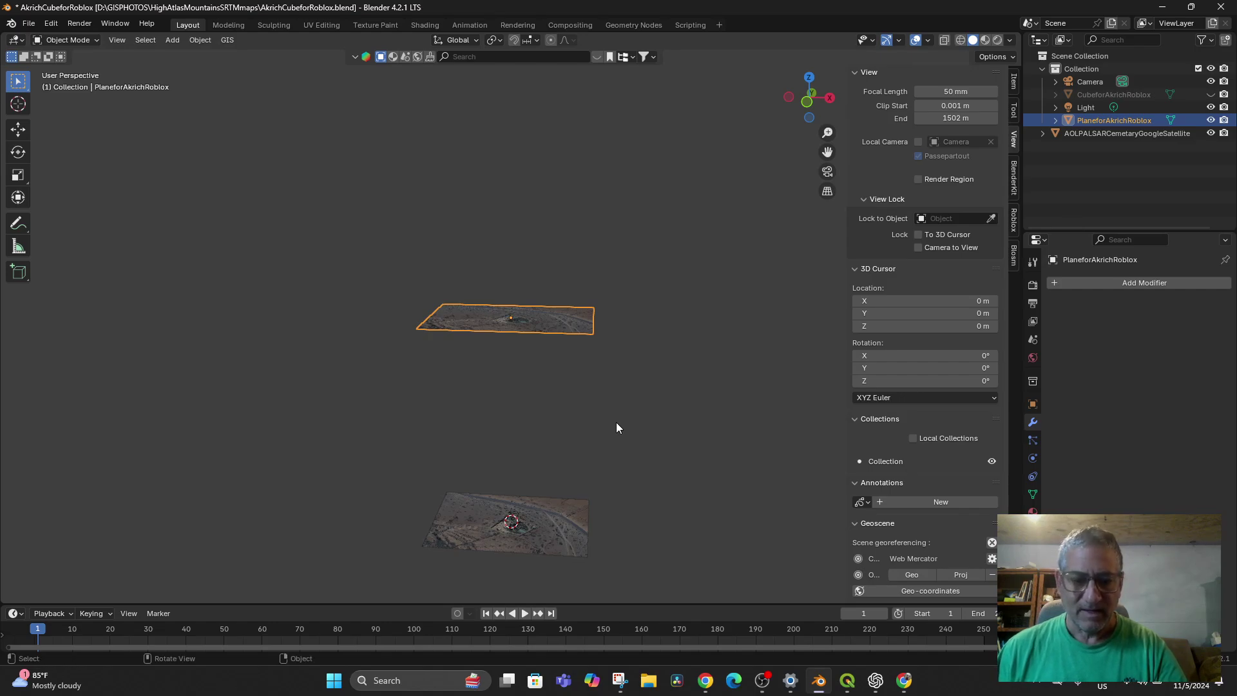
pyautogui.press('Delete')
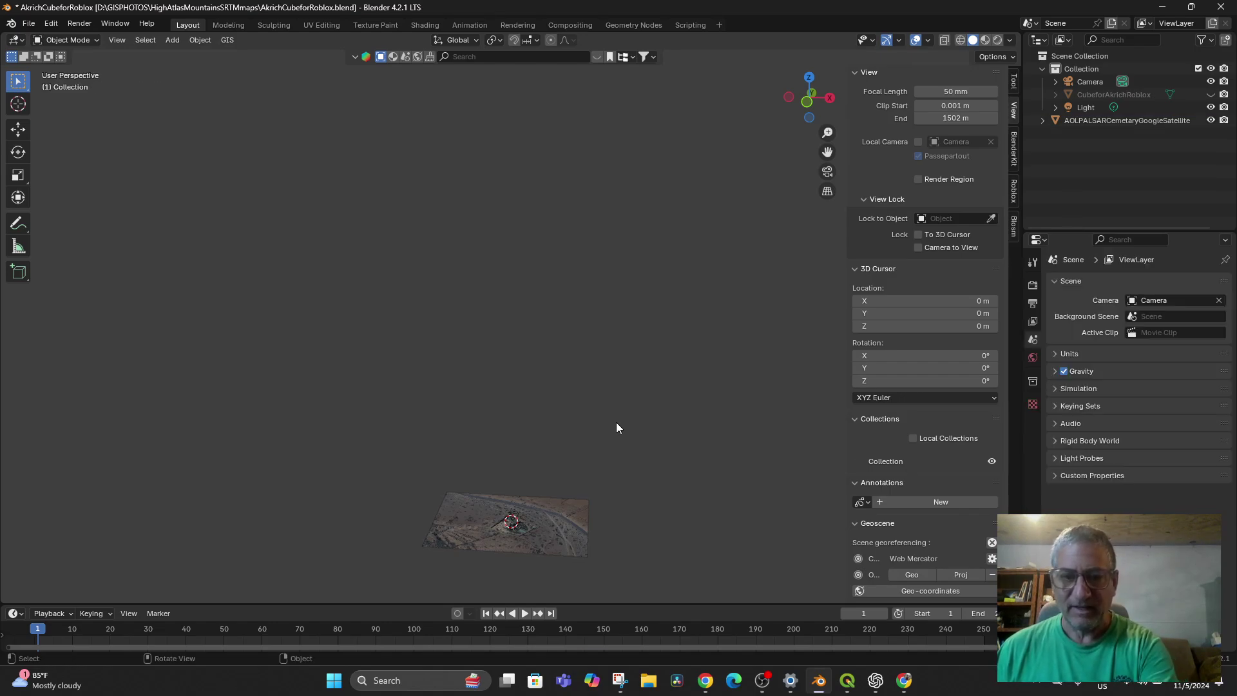
# Add a new mesh plane at the centre of the AOLPALSARCemetaryGoogleSatellite plane.
pyautogui.moveTo(585, 447); pyautogui.dragTo(621, 387, button='middle')
pyautogui.click(612, 529)
pyautogui.moveTo(612, 527); pyautogui.dragTo(478, 440, button='middle')
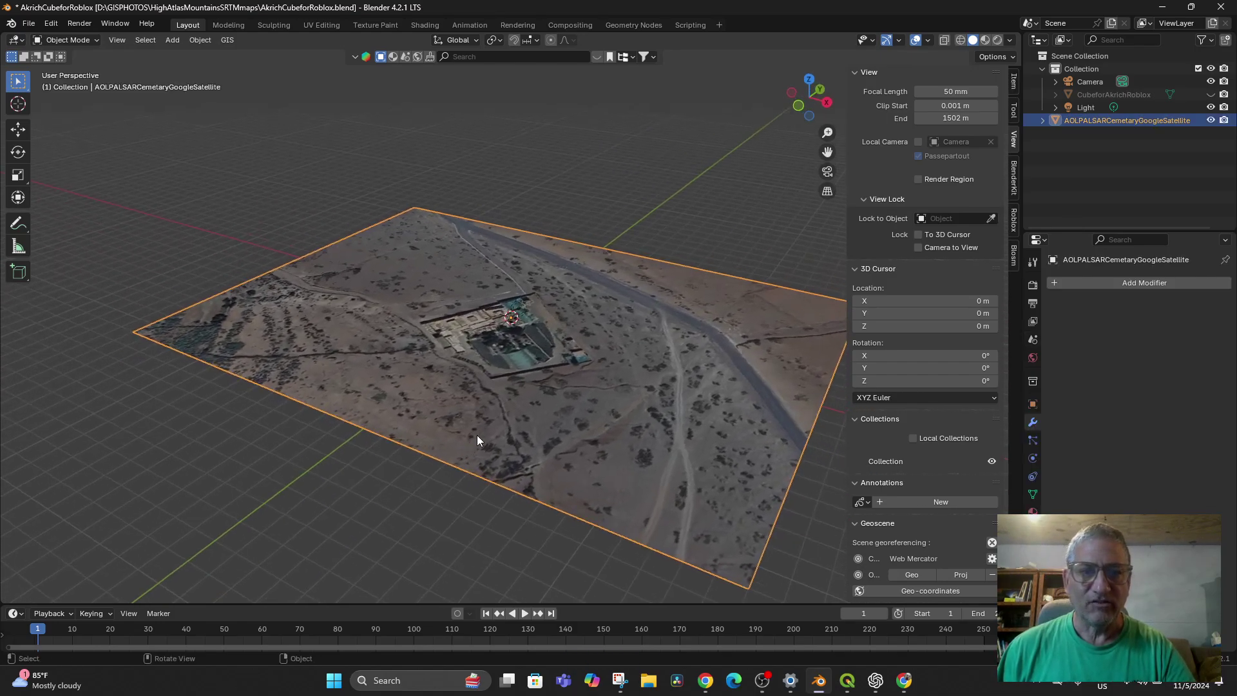
pyautogui.click(172, 40)
pyautogui.moveTo(244, 55)
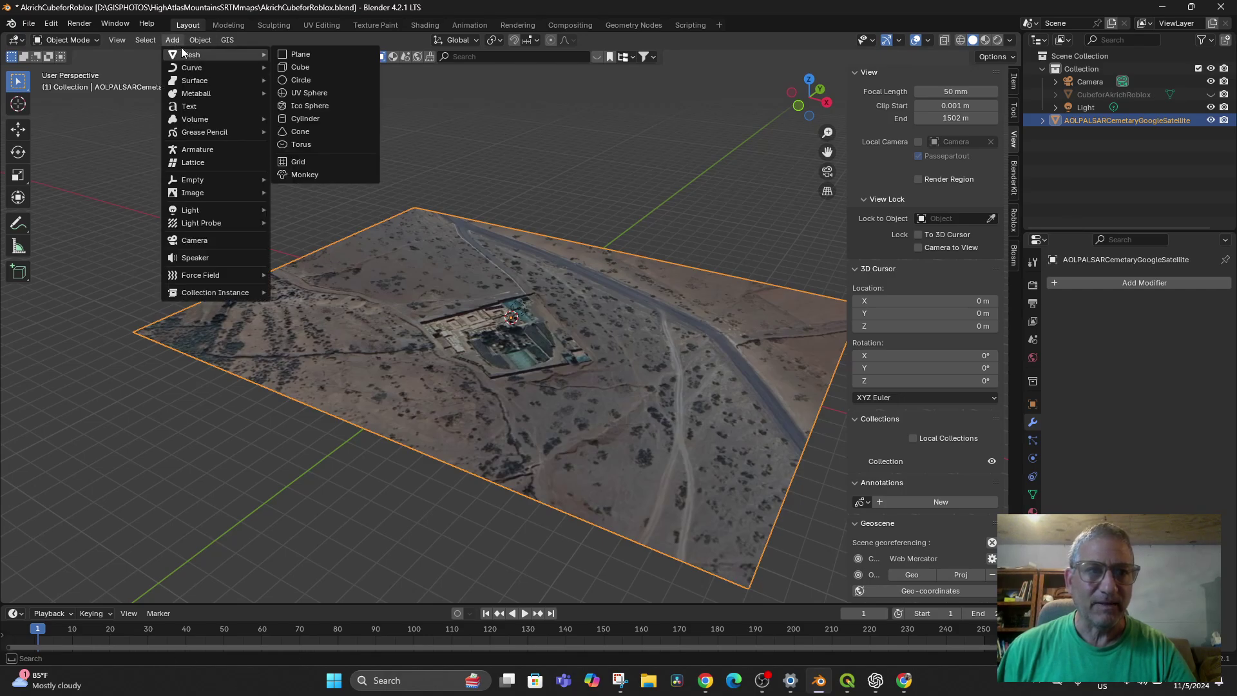
pyautogui.click(298, 56)
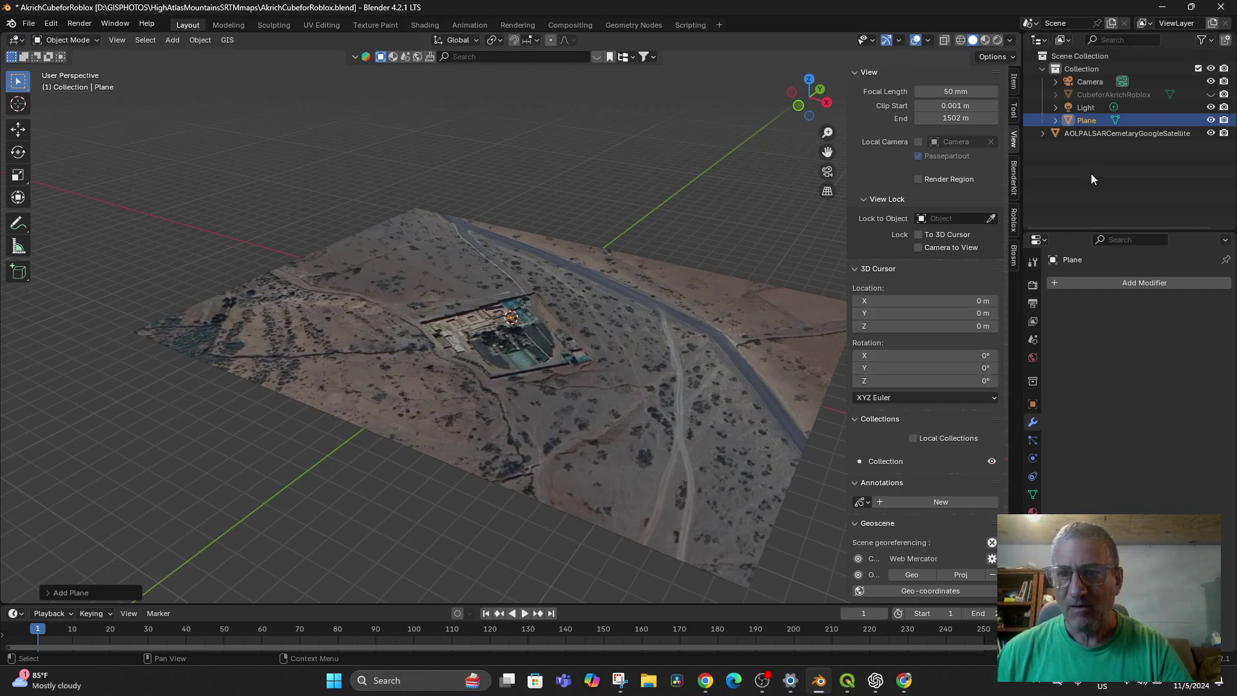
# Rename the new plane to PlaneforAkrichRoblox.
pyautogui.click(1077, 119)
pyautogui.doubleClick(1095, 119)
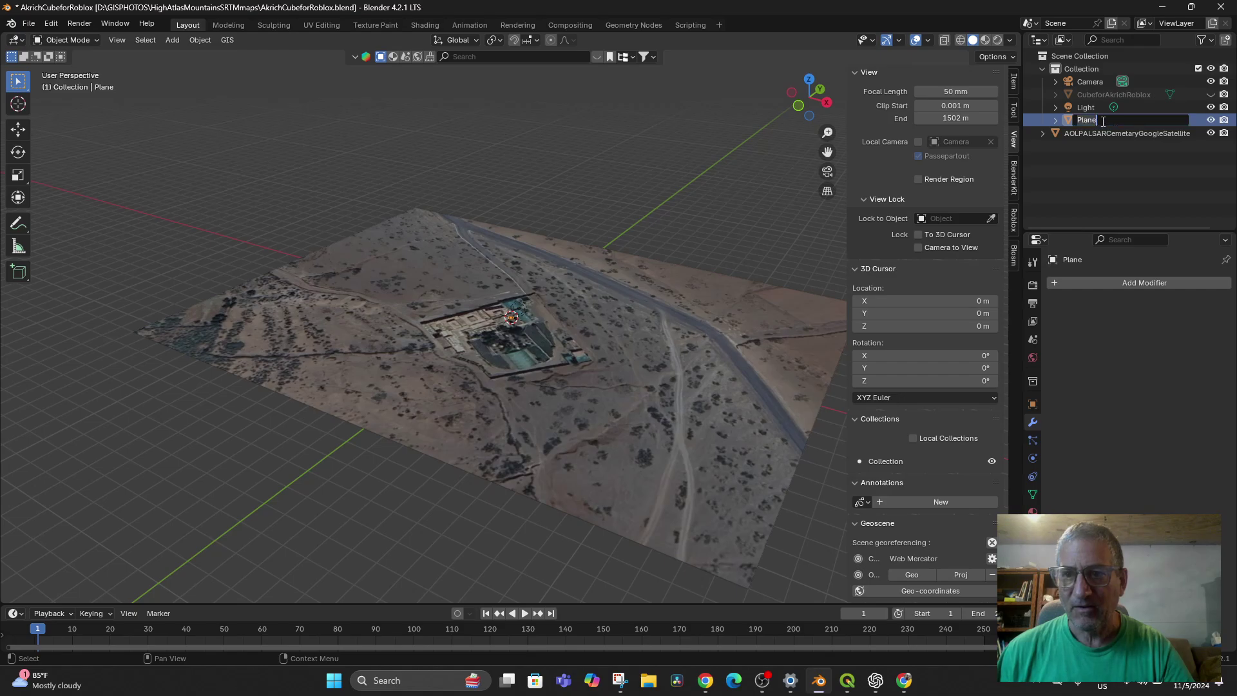
pyautogui.click(1102, 121)
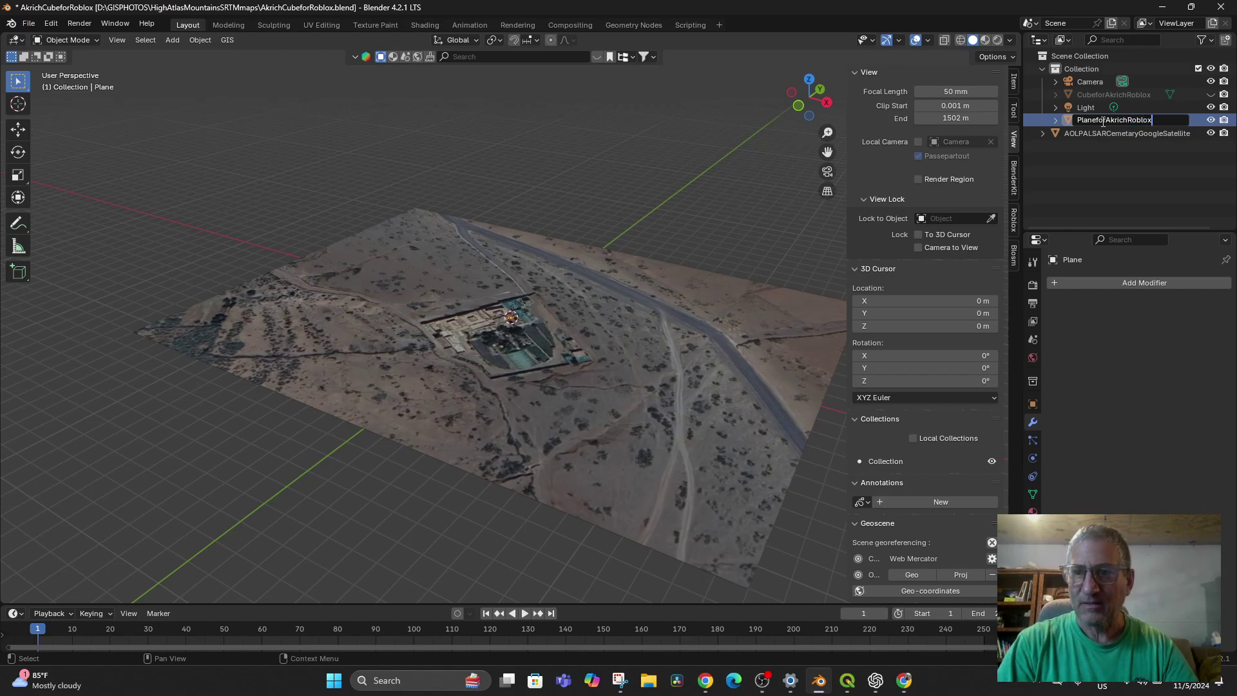
pyautogui.write('forAkrichRoblox')
pyautogui.press('Return')
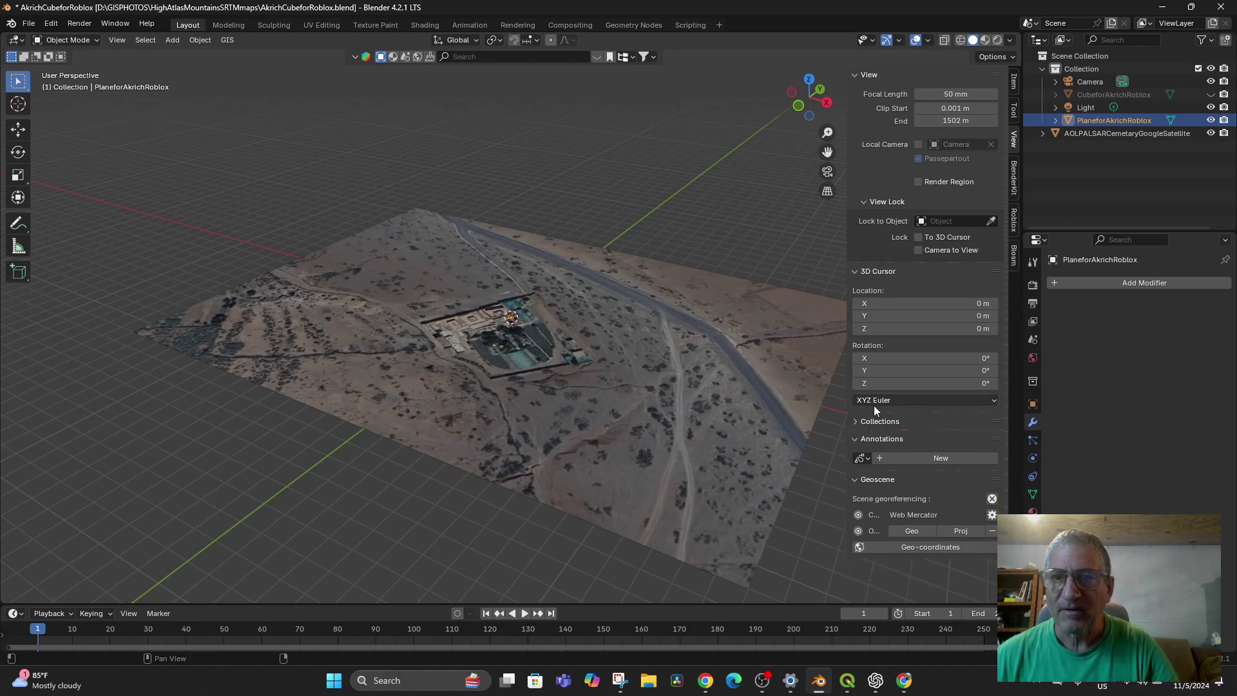
# Set the dimensions of PlaneforAkrichRoblox to 300 m in X and 221 m in Y to match the satellite plane.
pyautogui.click(1015, 82)
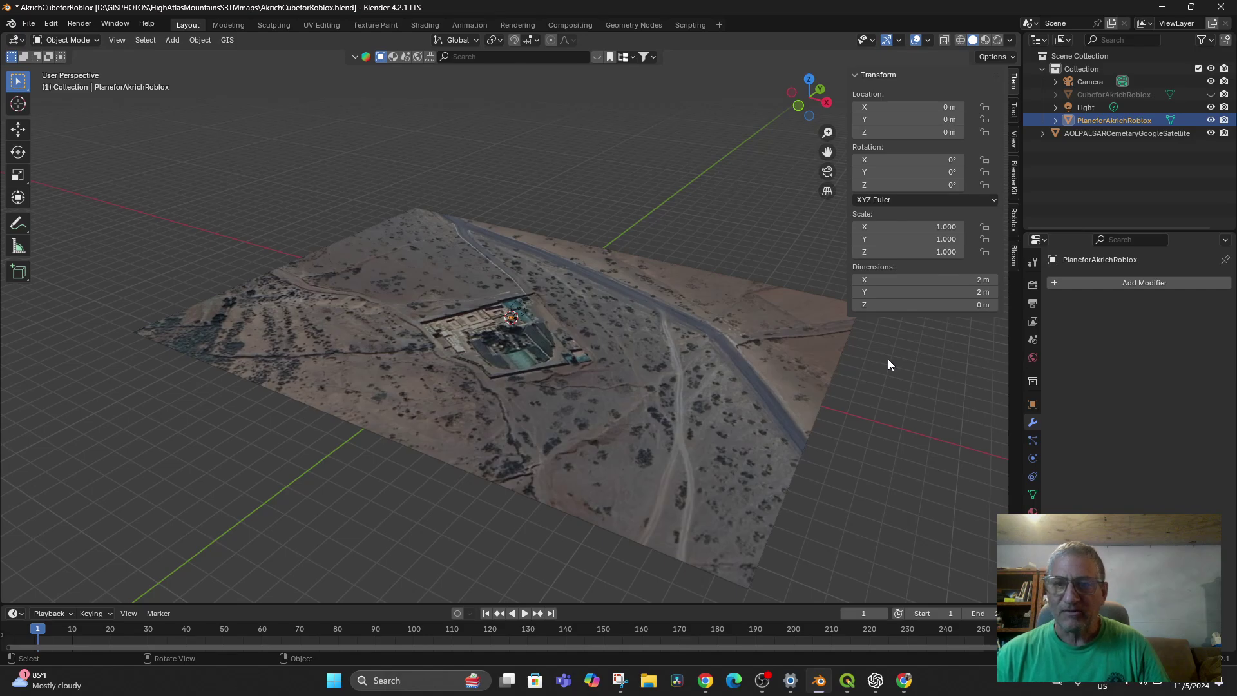
pyautogui.click(977, 279)
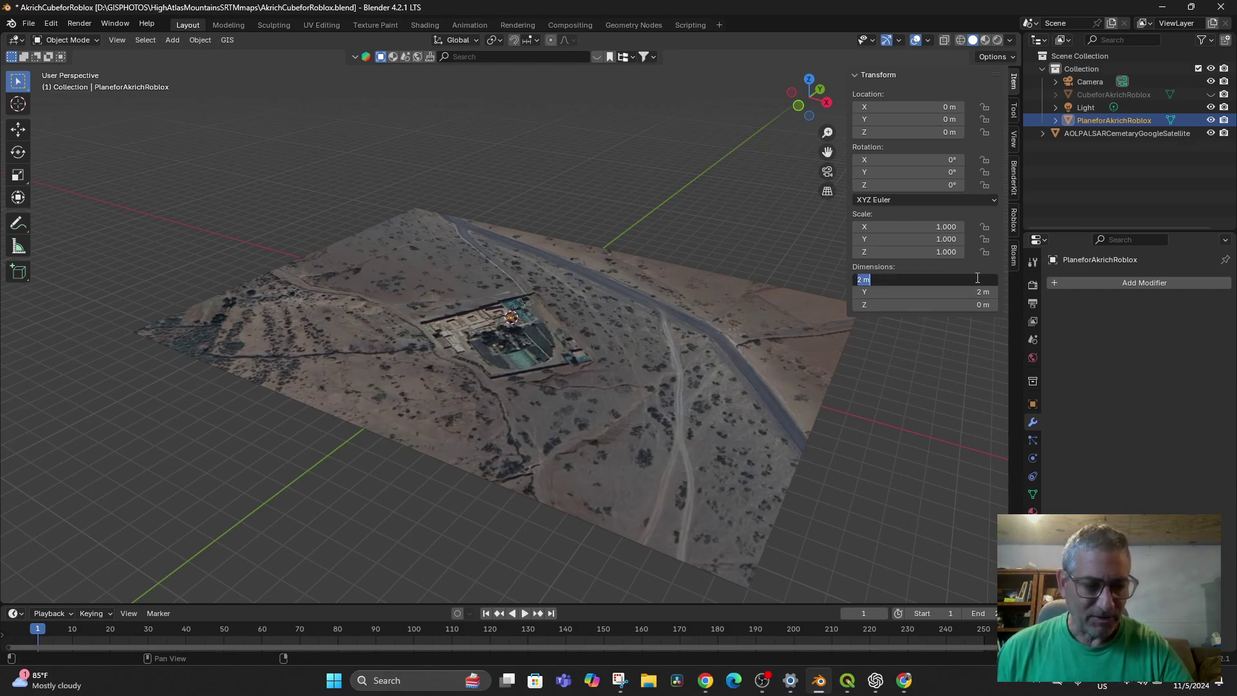
pyautogui.write('300')
pyautogui.press('Return')
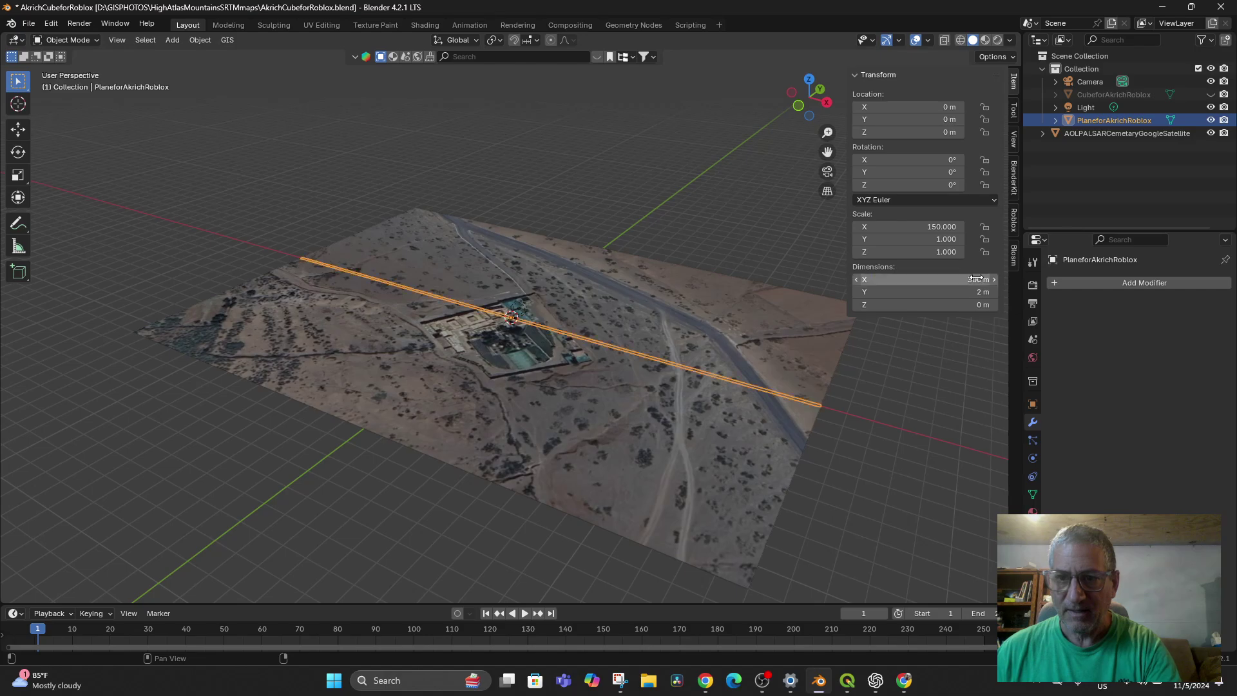
pyautogui.click(980, 294)
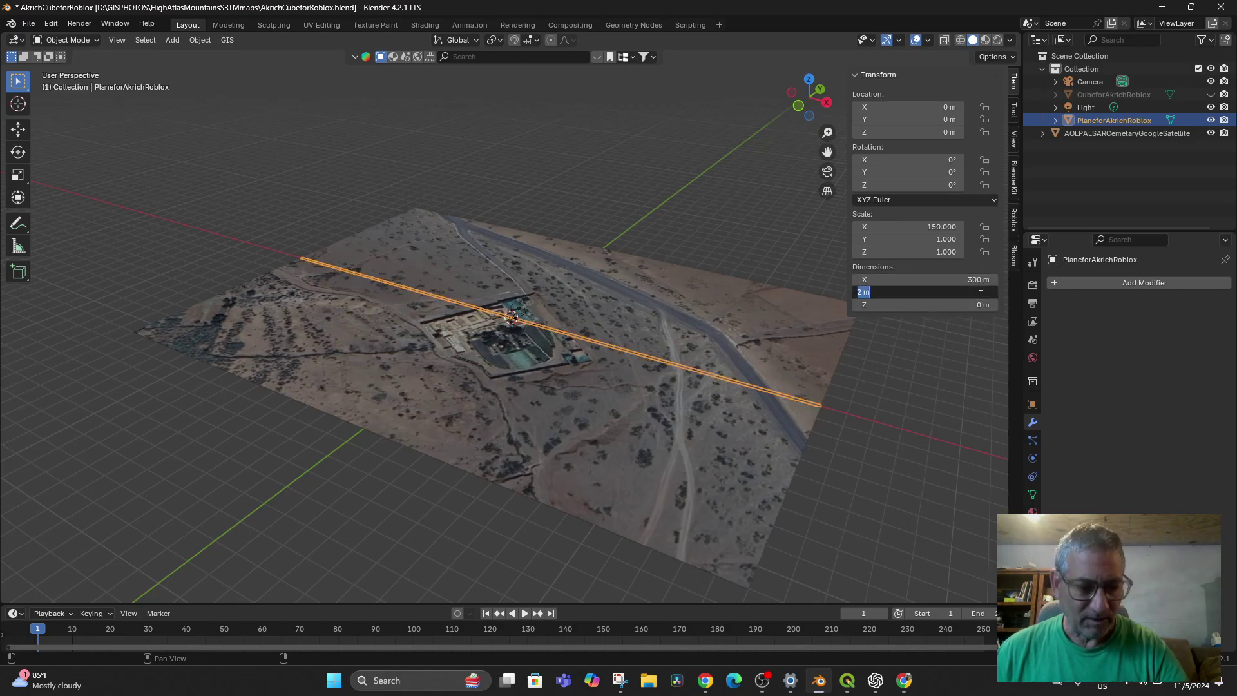
pyautogui.write('221')
pyautogui.press('Return')
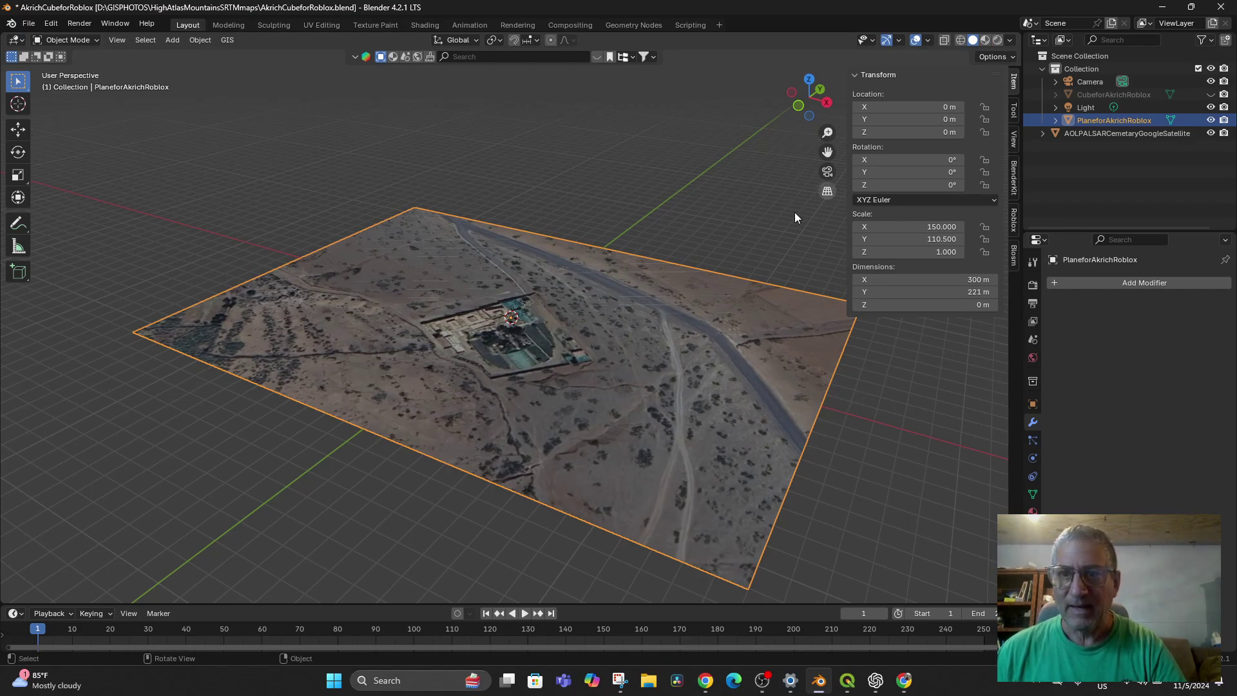
# Raise PlaneforAkrichRoblox about 4.1 m along Z, above the satellite plane.
pyautogui.press('g')
pyautogui.press('z')
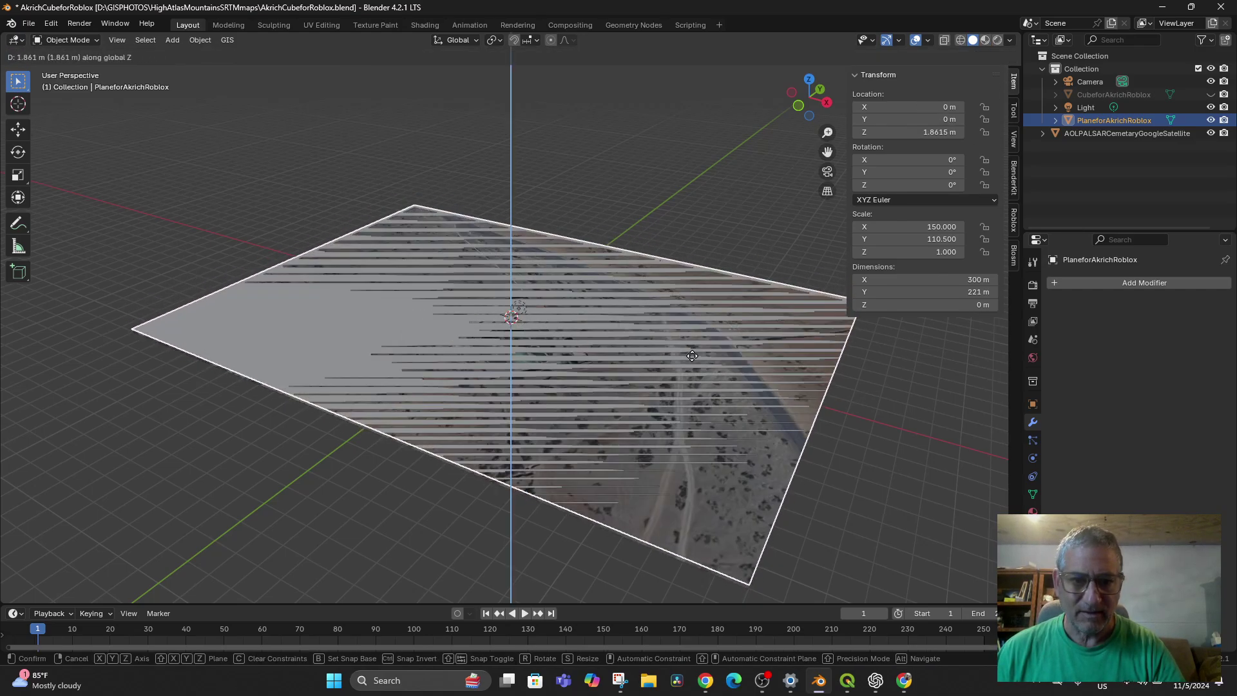
pyautogui.click(814, 458)
pyautogui.moveTo(814, 459); pyautogui.dragTo(771, 450, button='middle')
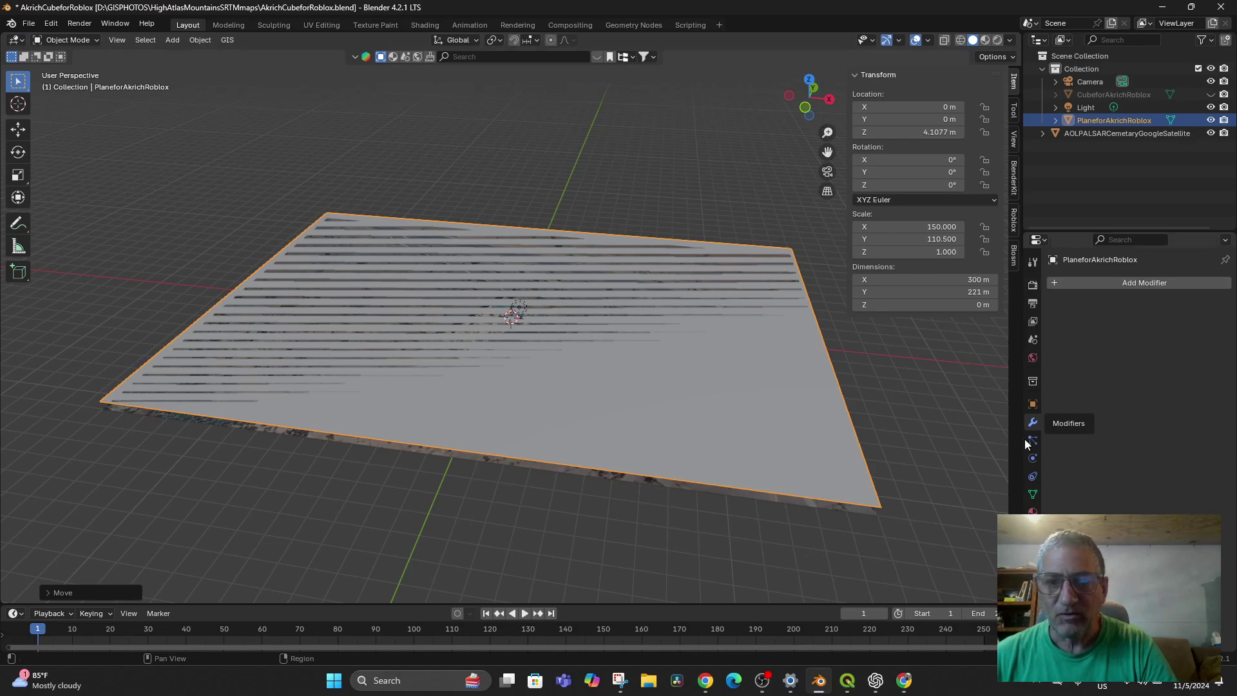
# Add a Displace modifier to PlaneforAkrichRoblox and assign it the existing texture named Texture.
pyautogui.click(1055, 283)
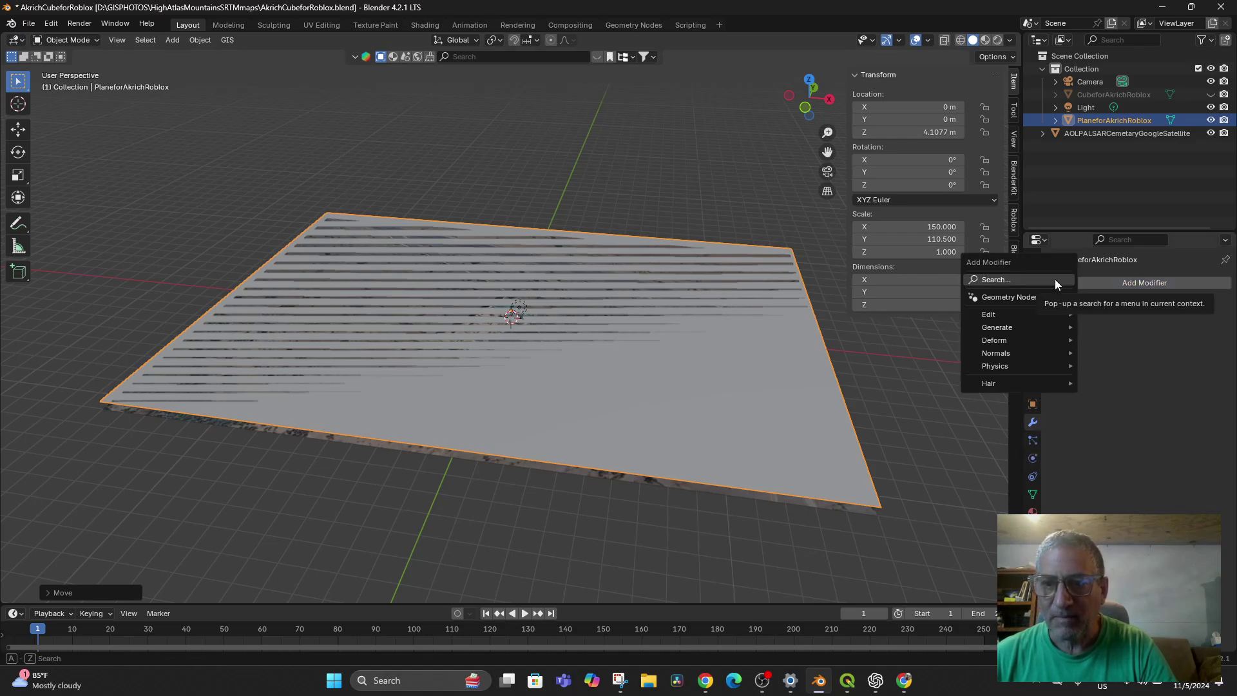
pyautogui.click(1045, 282)
pyautogui.write('di')
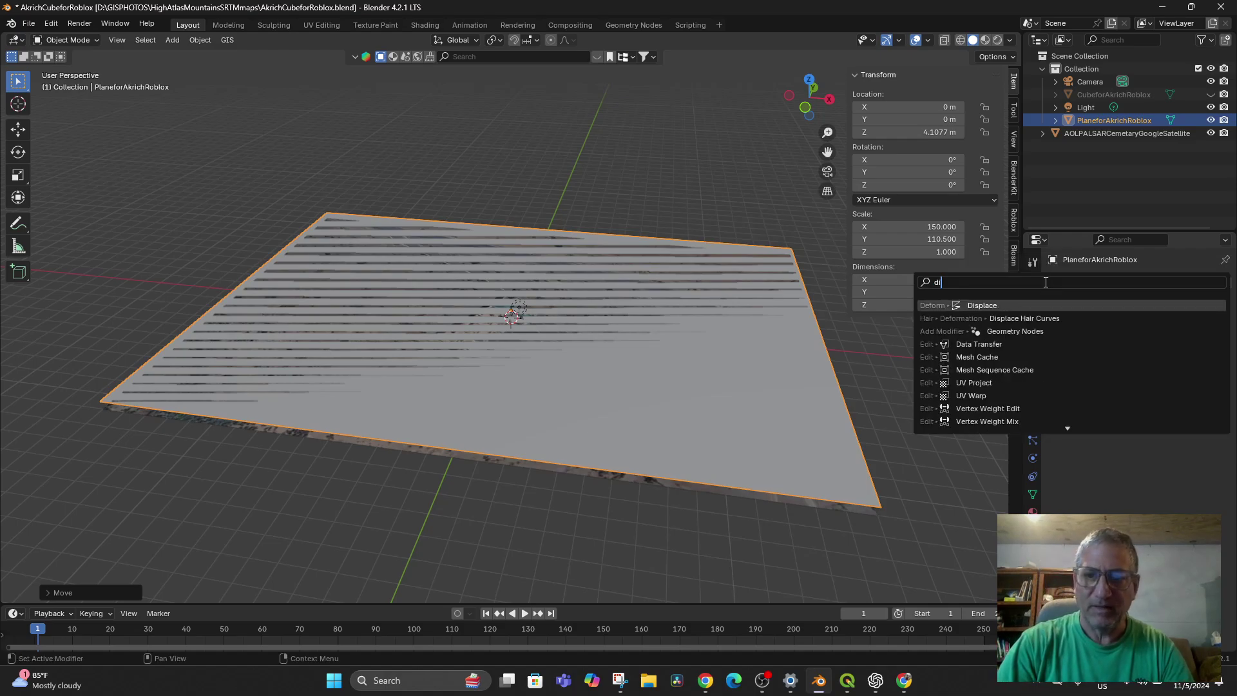
pyautogui.press('Return')
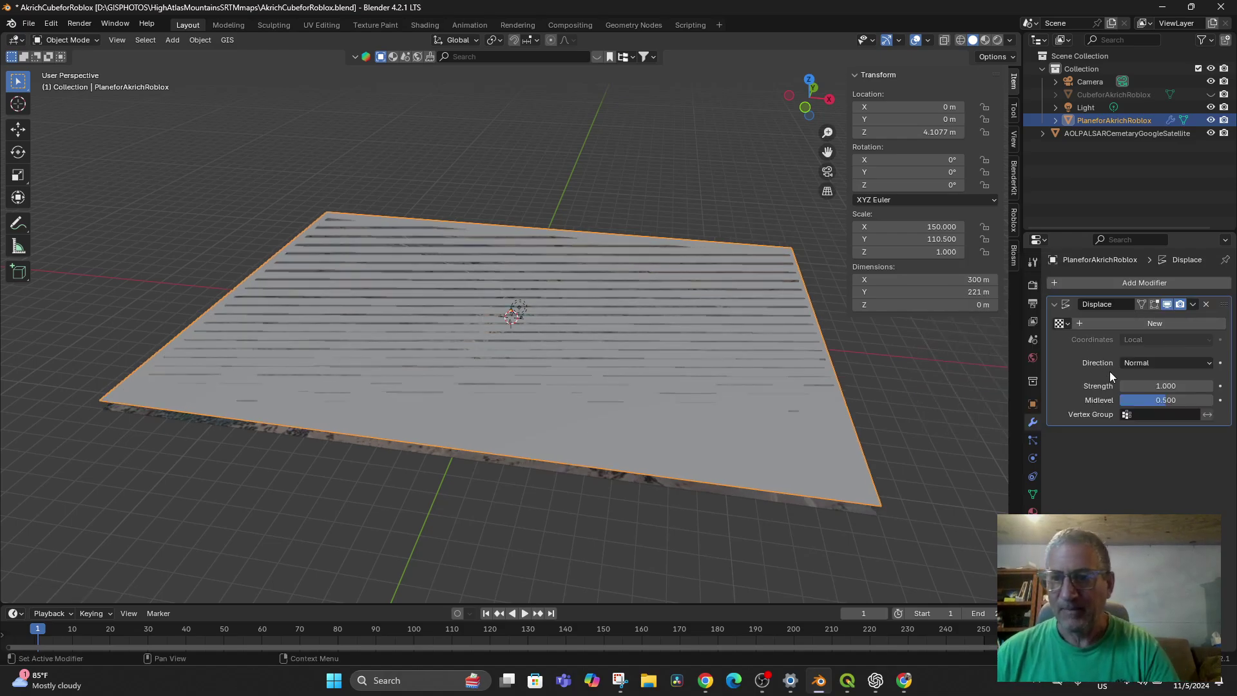
pyautogui.click(1061, 323)
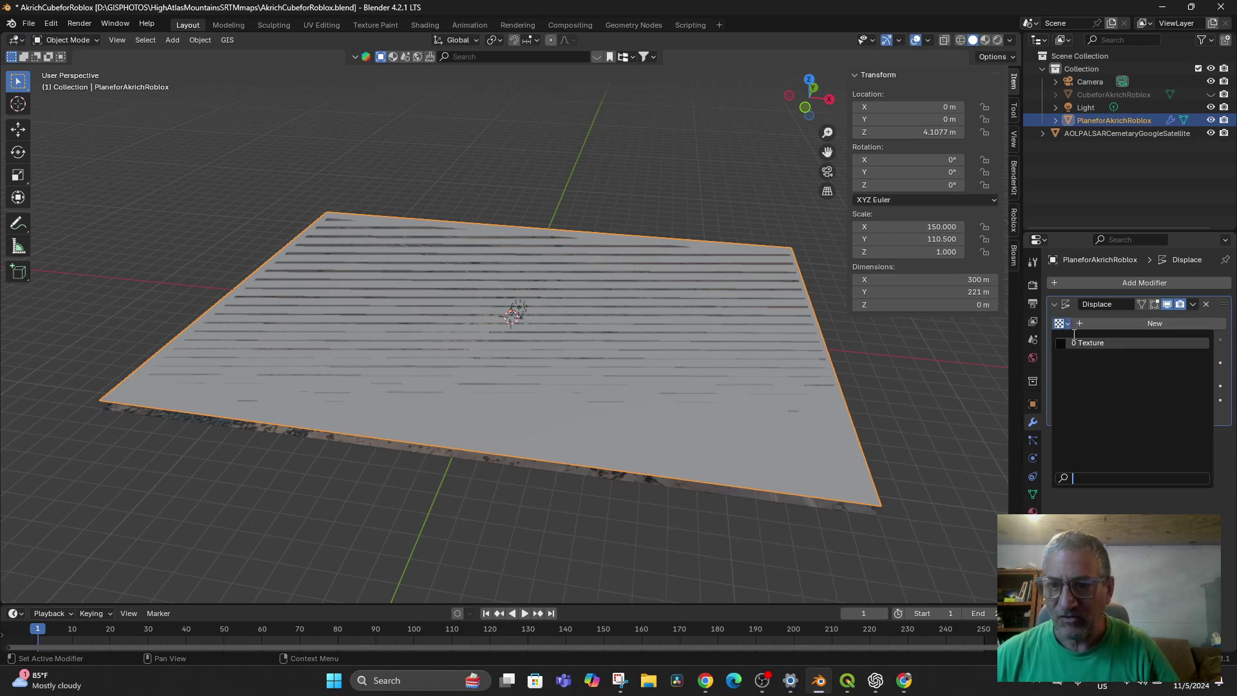
pyautogui.click(1089, 342)
pyautogui.moveTo(697, 559); pyautogui.dragTo(711, 536, button='middle')
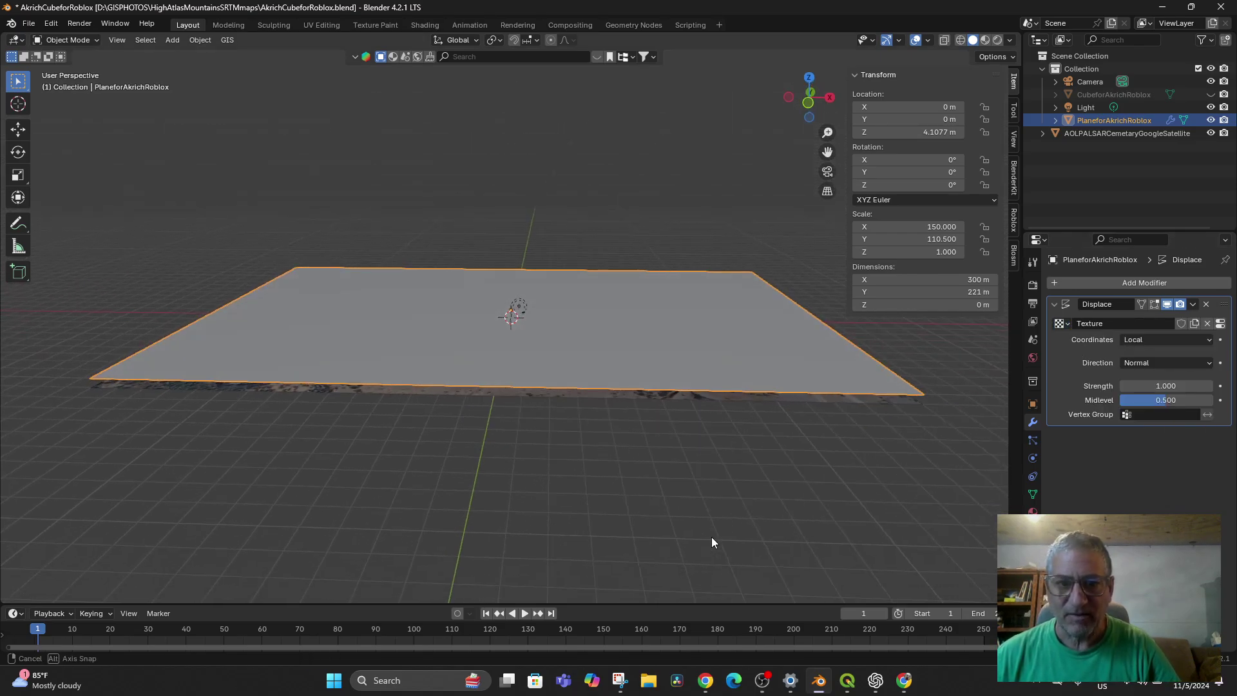
# Raise the Displace strength to 81.6 and inspect the plane's displacement.
pyautogui.moveTo(1164, 385); pyautogui.dragTo(1235, 386)
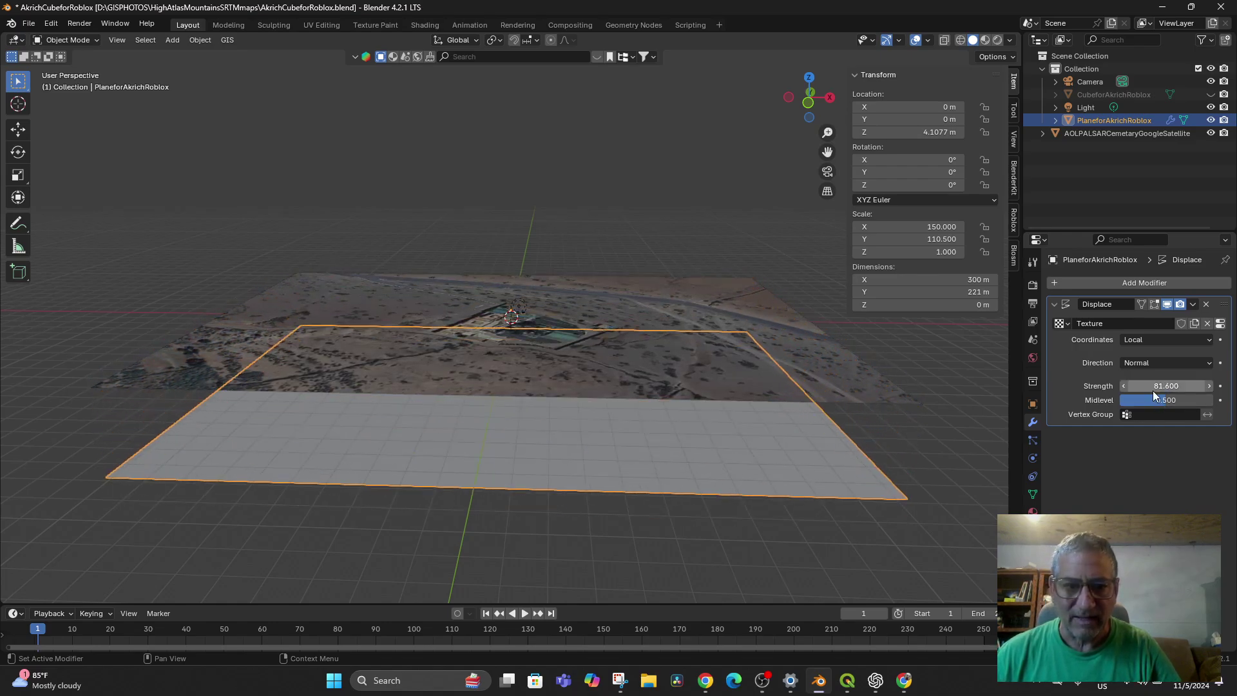
pyautogui.moveTo(534, 515)
pyautogui.mouseDown(button='middle')
pyautogui.moveTo(550, 477)
pyautogui.moveTo(543, 493)
pyautogui.moveTo(515, 490)
pyautogui.moveTo(511, 509)
pyautogui.mouseUp(button='middle')
pyautogui.scroll(2, 511, 496)
pyautogui.scroll(-3, 512, 497)
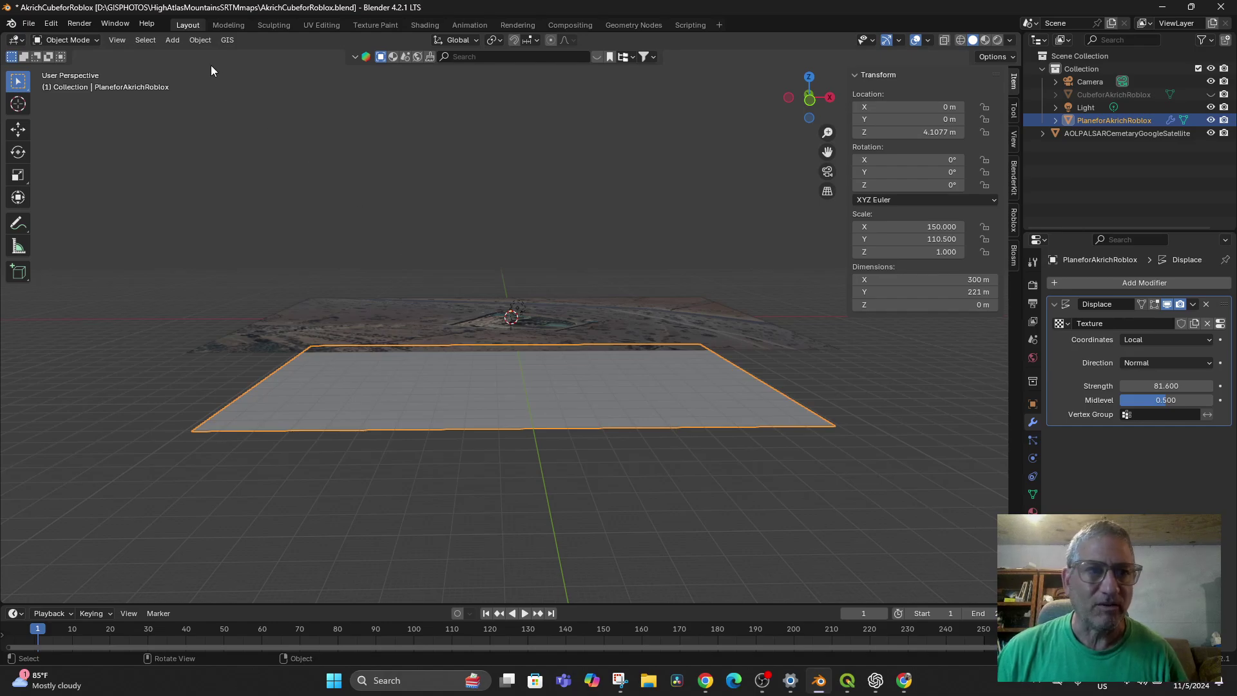
# Subdivide the face of PlaneforAkrichRoblox nine times in Edit Mode to give the mesh a dense grid.
pyautogui.click(87, 40)
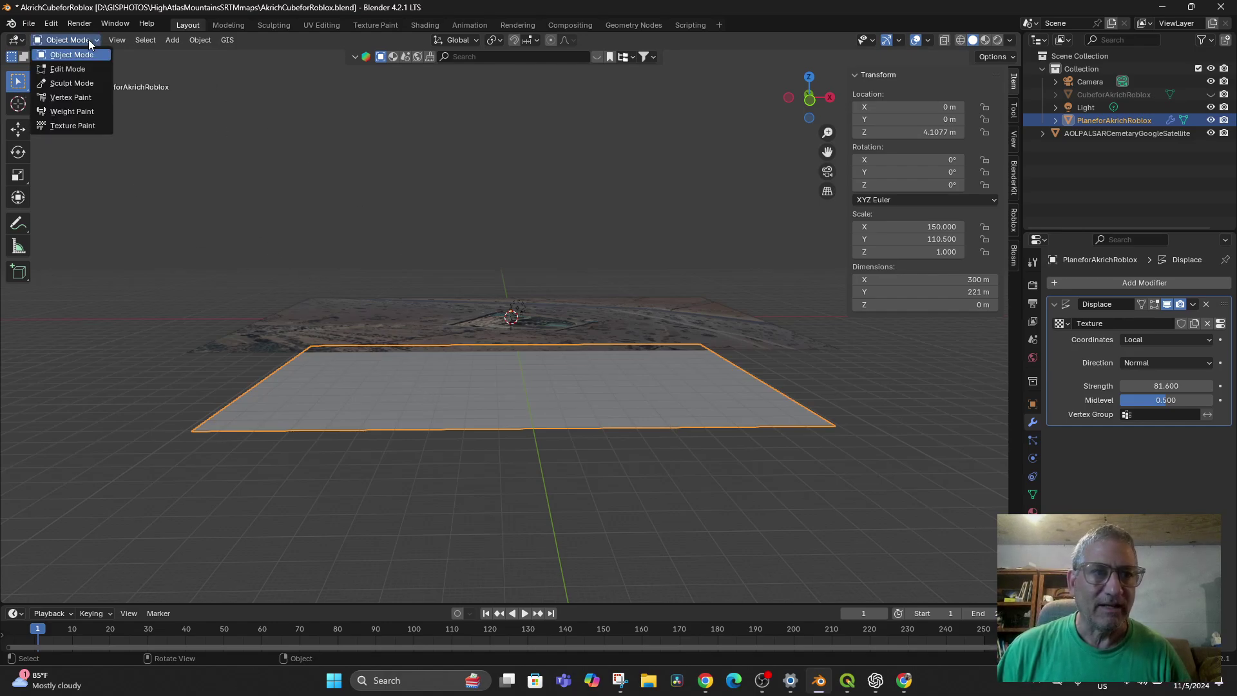
pyautogui.click(76, 69)
pyautogui.rightClick(457, 314)
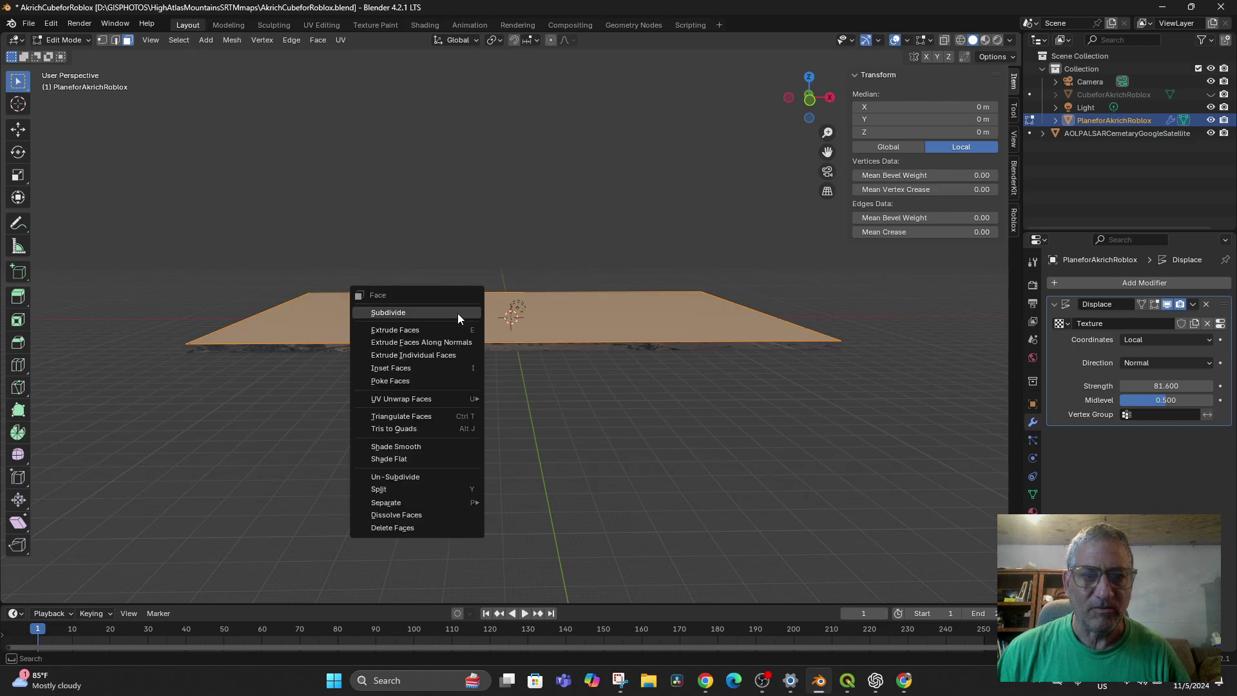
pyautogui.click(458, 313)
pyautogui.rightClick(457, 314)
pyautogui.click(458, 314)
pyautogui.rightClick(457, 314)
pyautogui.click(457, 313)
pyautogui.rightClick(457, 313)
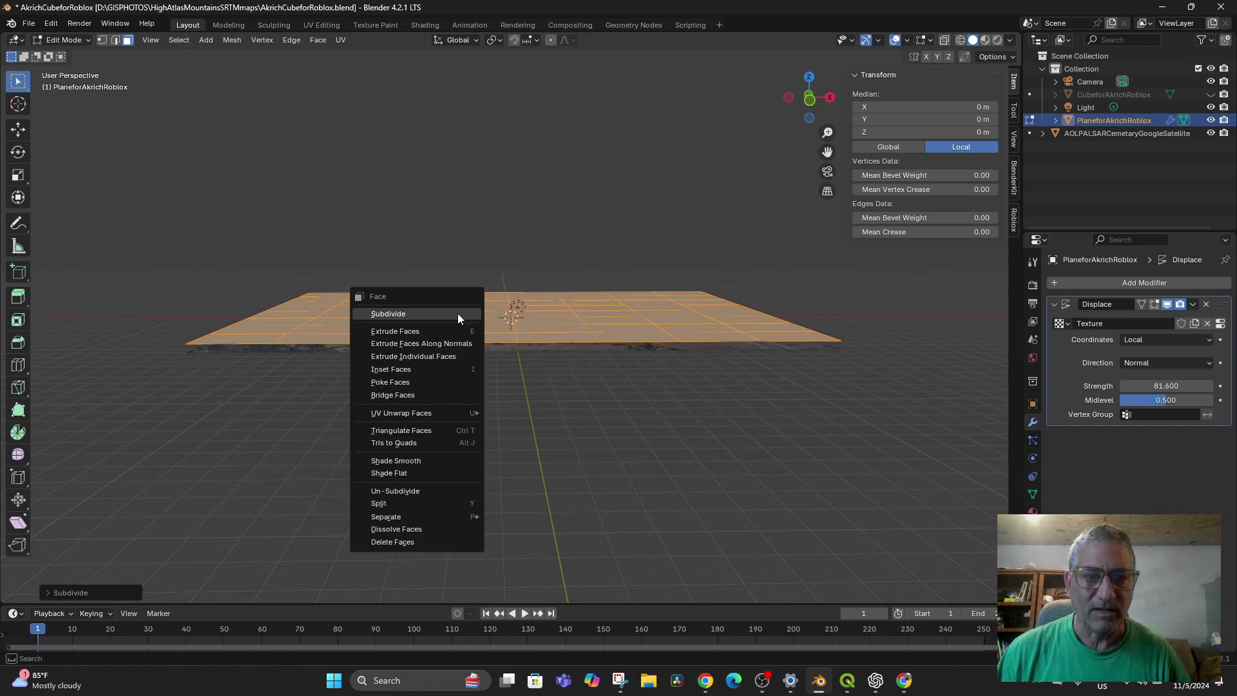
pyautogui.click(457, 313)
pyautogui.rightClick(457, 313)
pyautogui.click(457, 313)
pyautogui.rightClick(452, 314)
pyautogui.click(444, 315)
pyautogui.rightClick(424, 321)
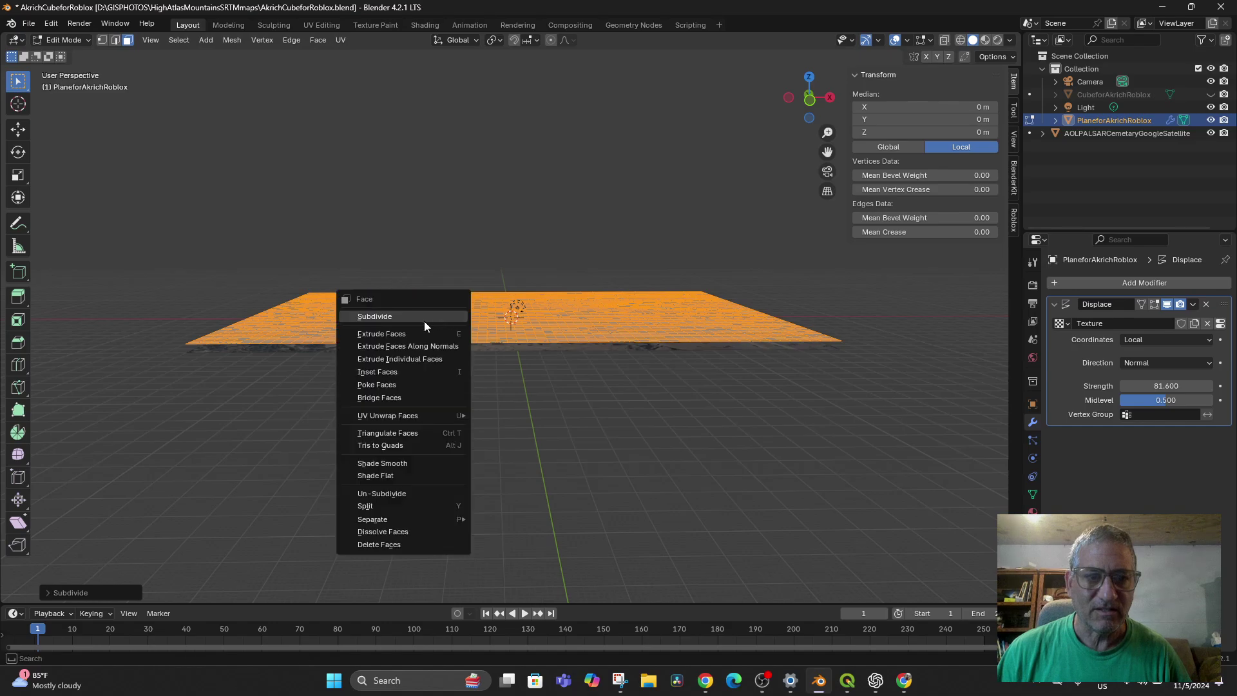
pyautogui.click(424, 321)
pyautogui.rightClick(401, 330)
pyautogui.click(401, 329)
pyautogui.rightClick(401, 330)
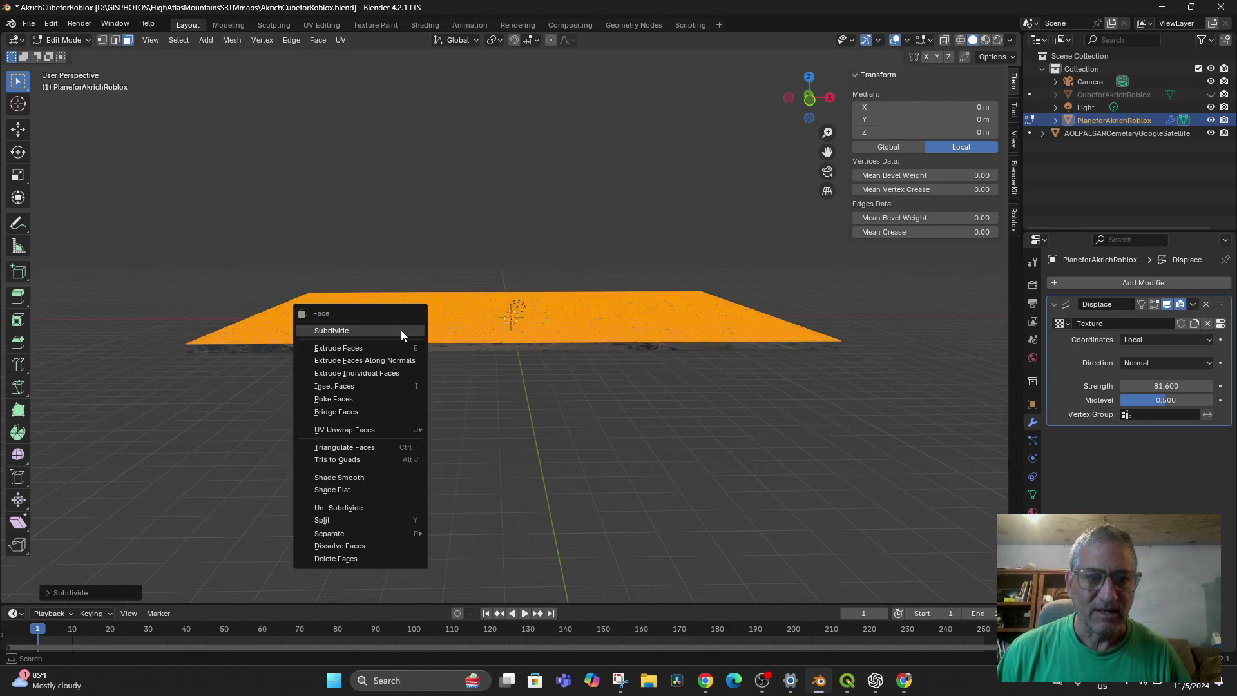
pyautogui.click(400, 330)
pyautogui.moveTo(583, 431)
pyautogui.mouseDown(button='middle')
pyautogui.moveTo(598, 456)
pyautogui.moveTo(597, 434)
pyautogui.moveTo(594, 450)
pyautogui.mouseUp(button='middle')
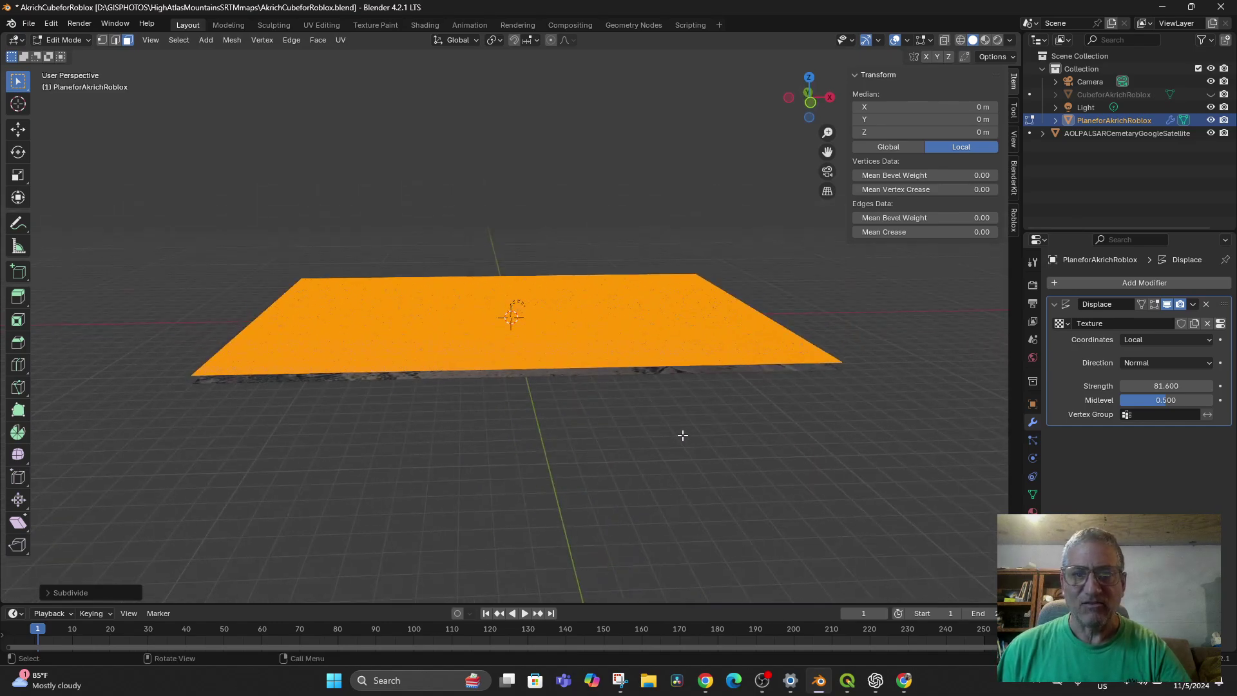
# Return PlaneforAkrichRoblox to Object Mode and raise its Displace strength to 100.
pyautogui.scroll(1, 682, 431)
pyautogui.moveTo(1165, 386)
pyautogui.mouseDown()
pyautogui.moveTo(1137, 386)
pyautogui.moveTo(1191, 386)
pyautogui.moveTo(1174, 385)
pyautogui.mouseUp()
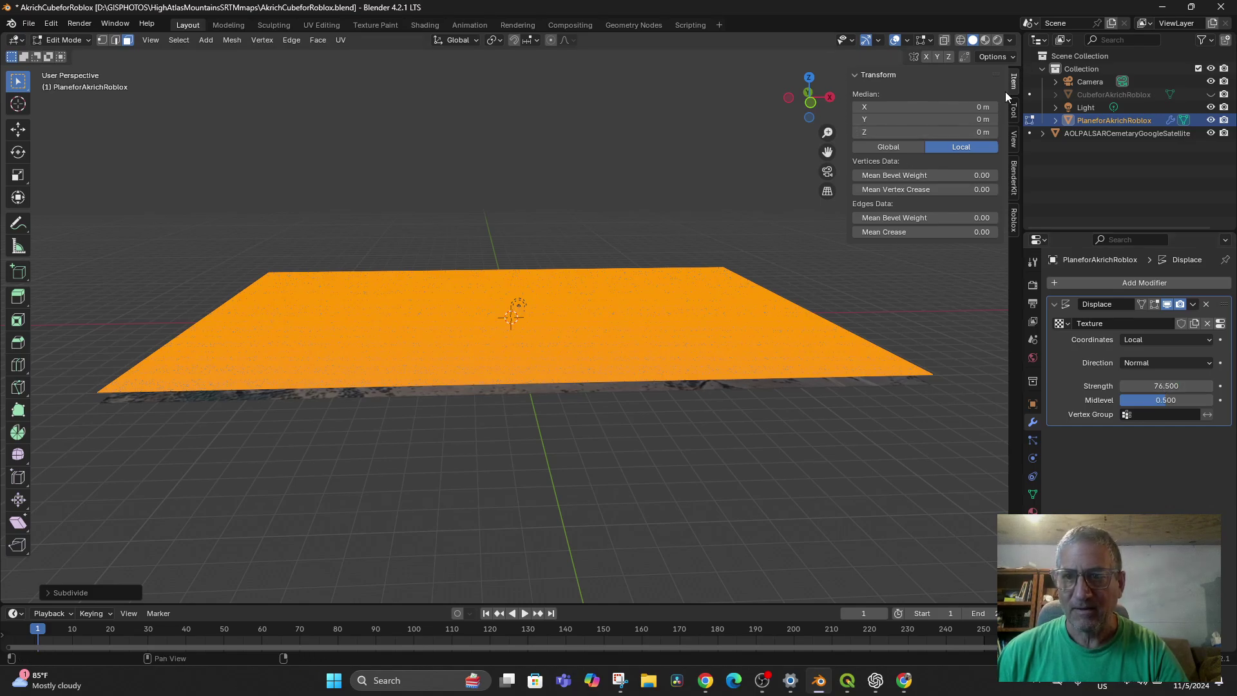
pyautogui.click(59, 43)
pyautogui.click(67, 55)
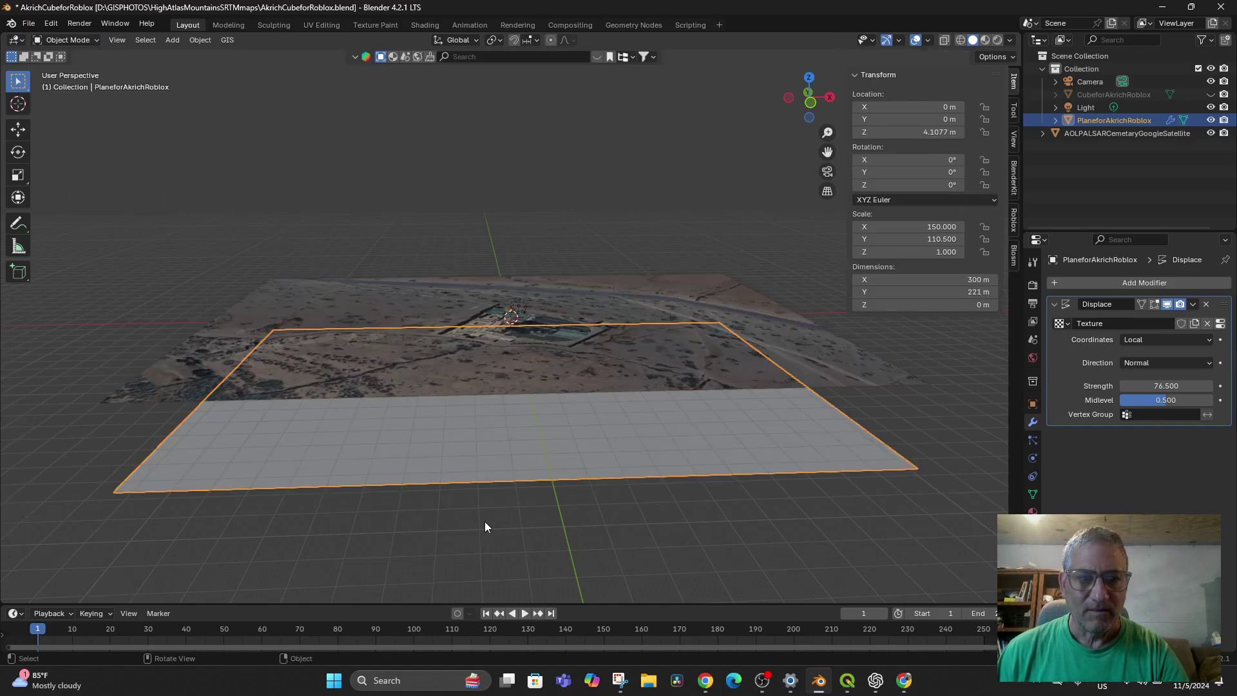
pyautogui.moveTo(485, 527); pyautogui.dragTo(463, 511, button='middle')
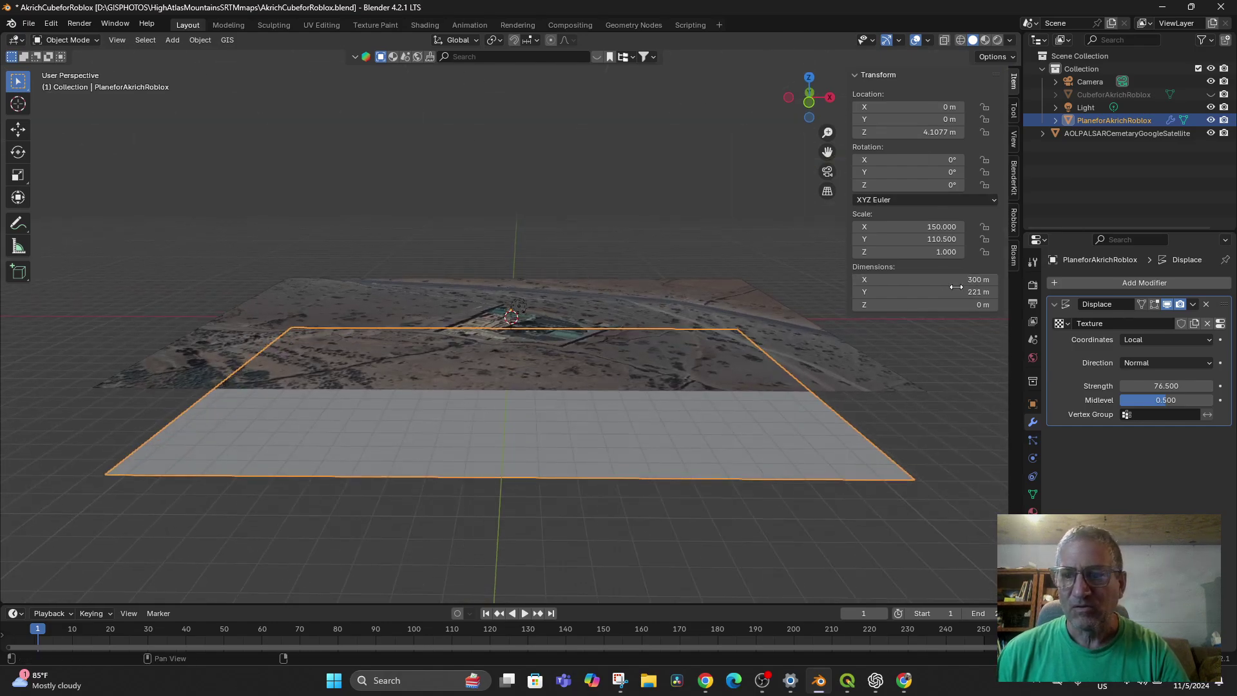
pyautogui.moveTo(1163, 385)
pyautogui.mouseDown()
pyautogui.moveTo(1124, 385)
pyautogui.moveTo(1186, 385)
pyautogui.moveTo(1166, 385)
pyautogui.mouseUp()
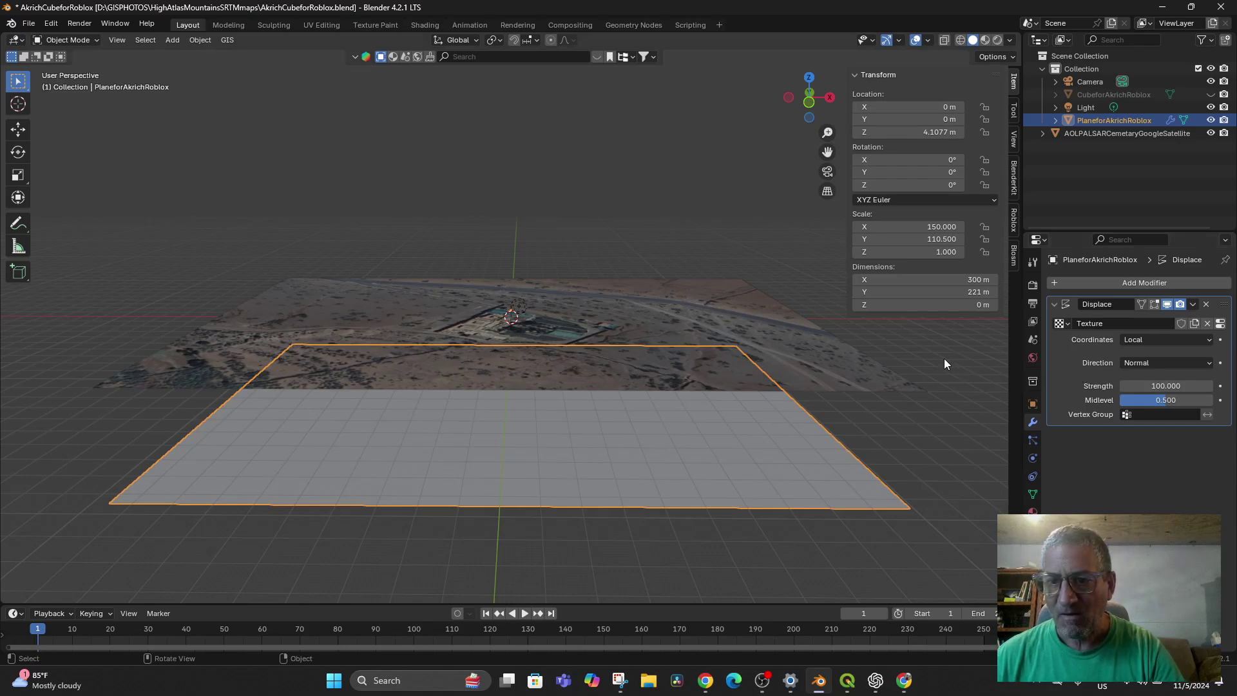
# Try to set the plane's Z dimension to 102 m, and remove its Displace modifier.
pyautogui.click(938, 305)
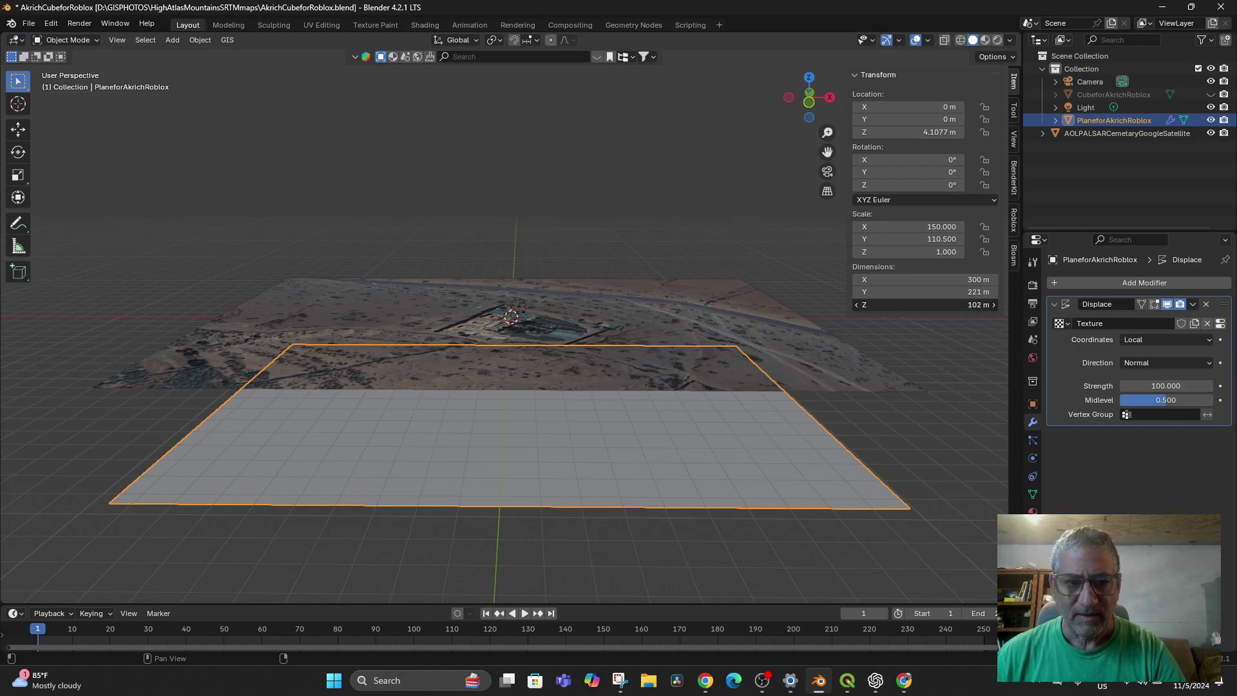
pyautogui.moveTo(938, 305); pyautogui.dragTo(958, 305)
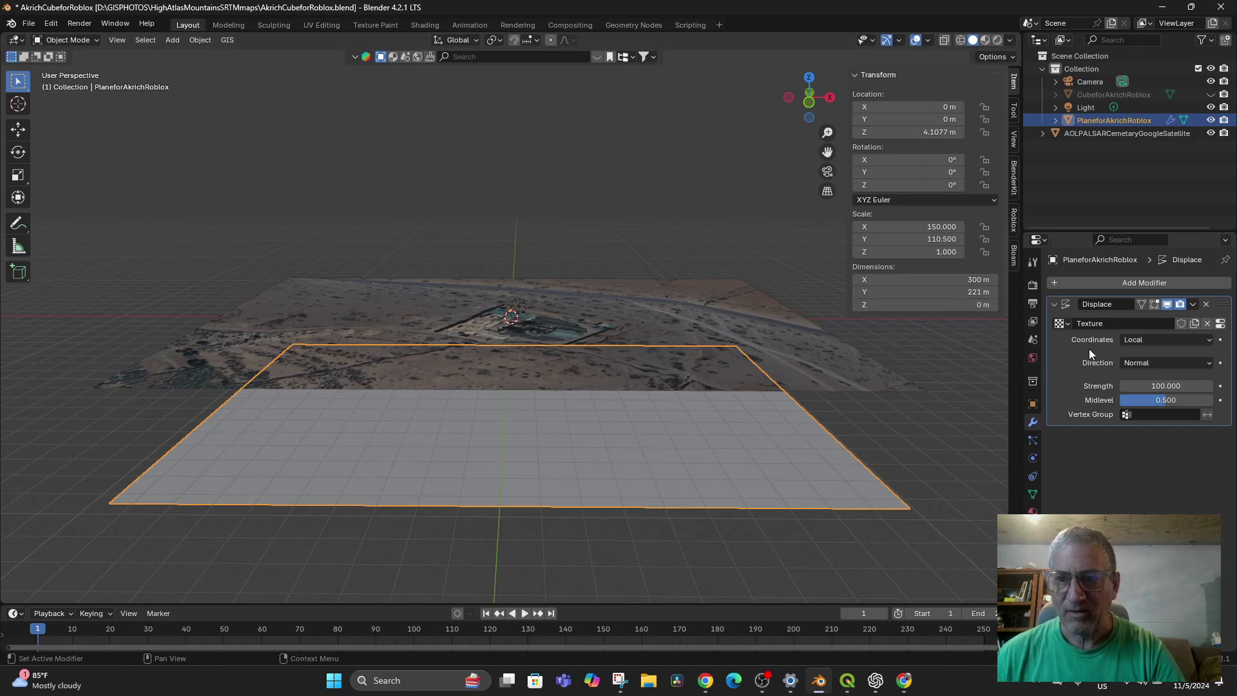
pyautogui.click(1206, 304)
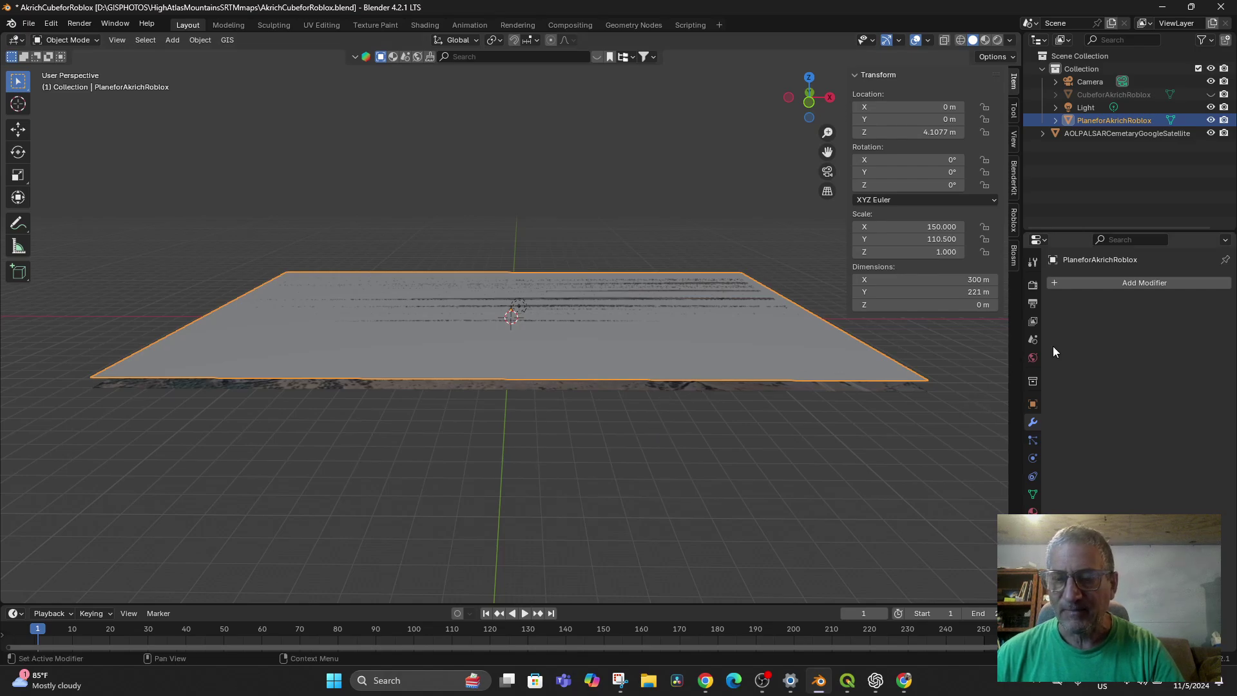
pyautogui.click(71, 39)
pyautogui.click(72, 68)
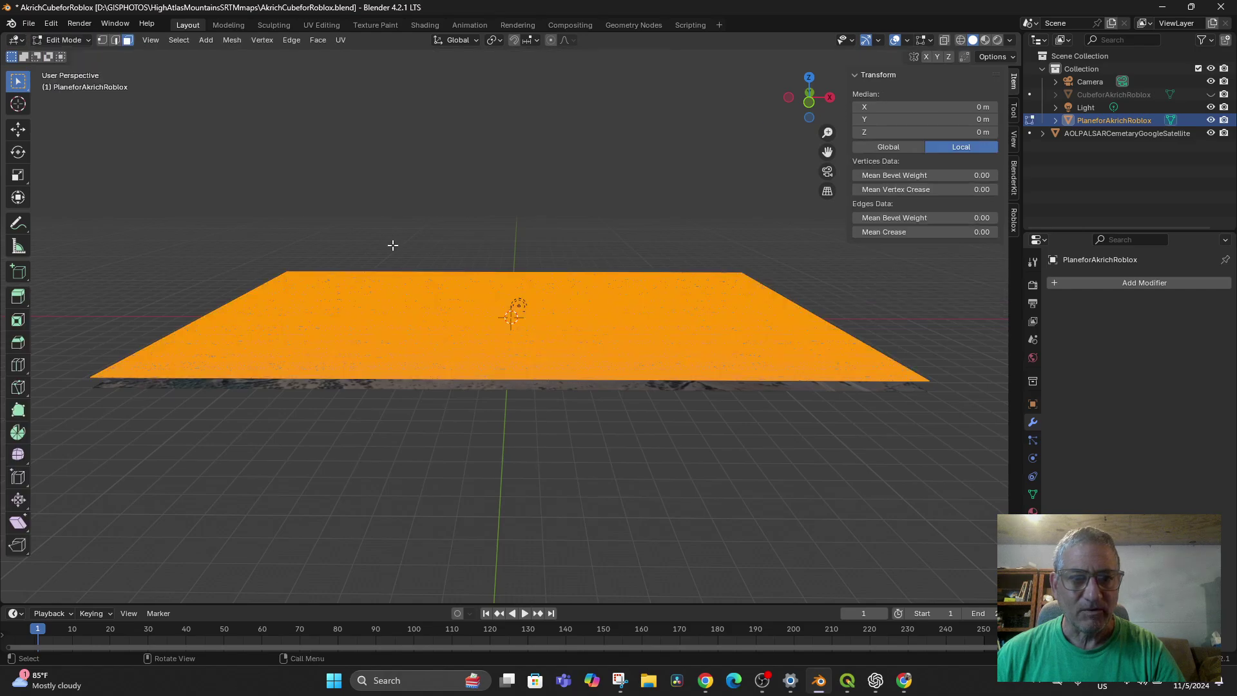
pyautogui.moveTo(581, 355)
pyautogui.mouseDown(button='middle')
pyautogui.moveTo(582, 326)
pyautogui.moveTo(582, 362)
pyautogui.mouseUp(button='middle')
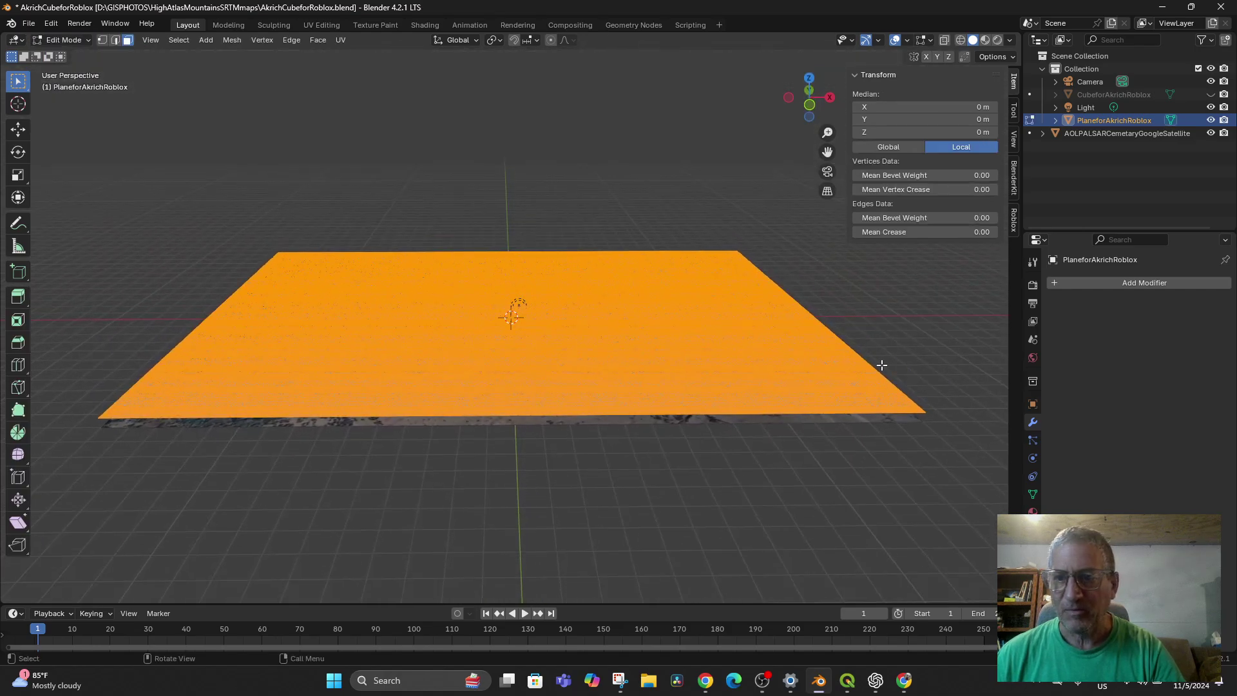
pyautogui.click(1054, 284)
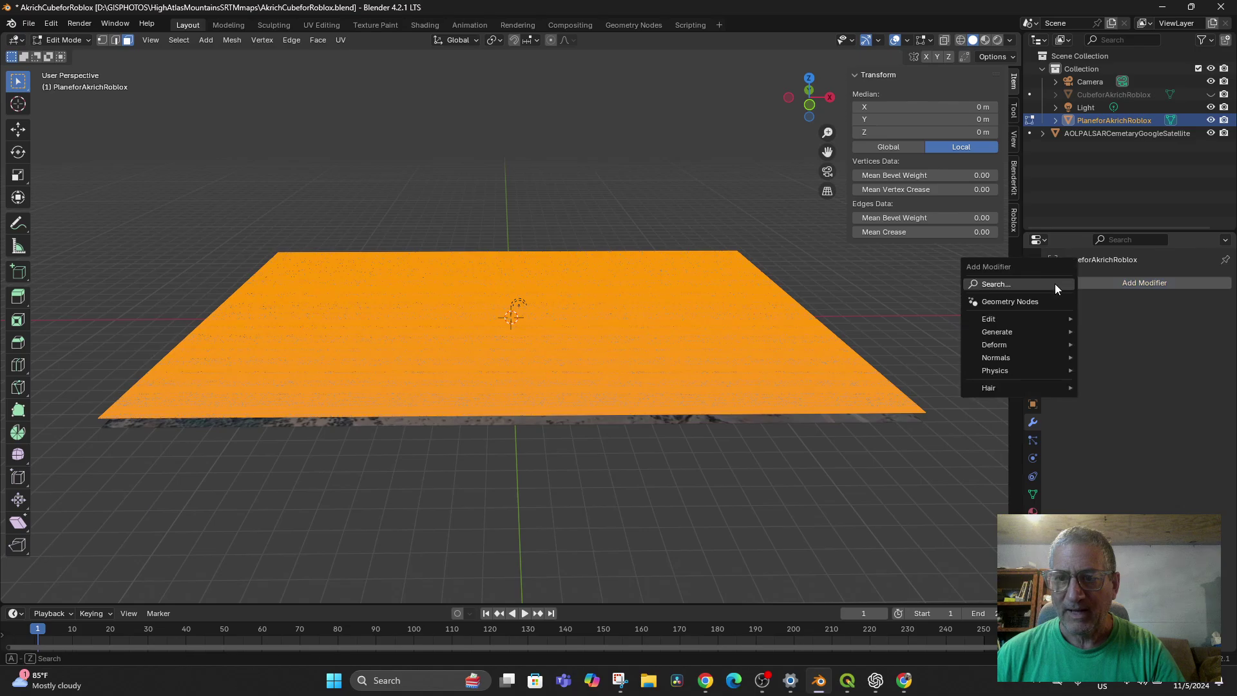
pyautogui.click(1020, 289)
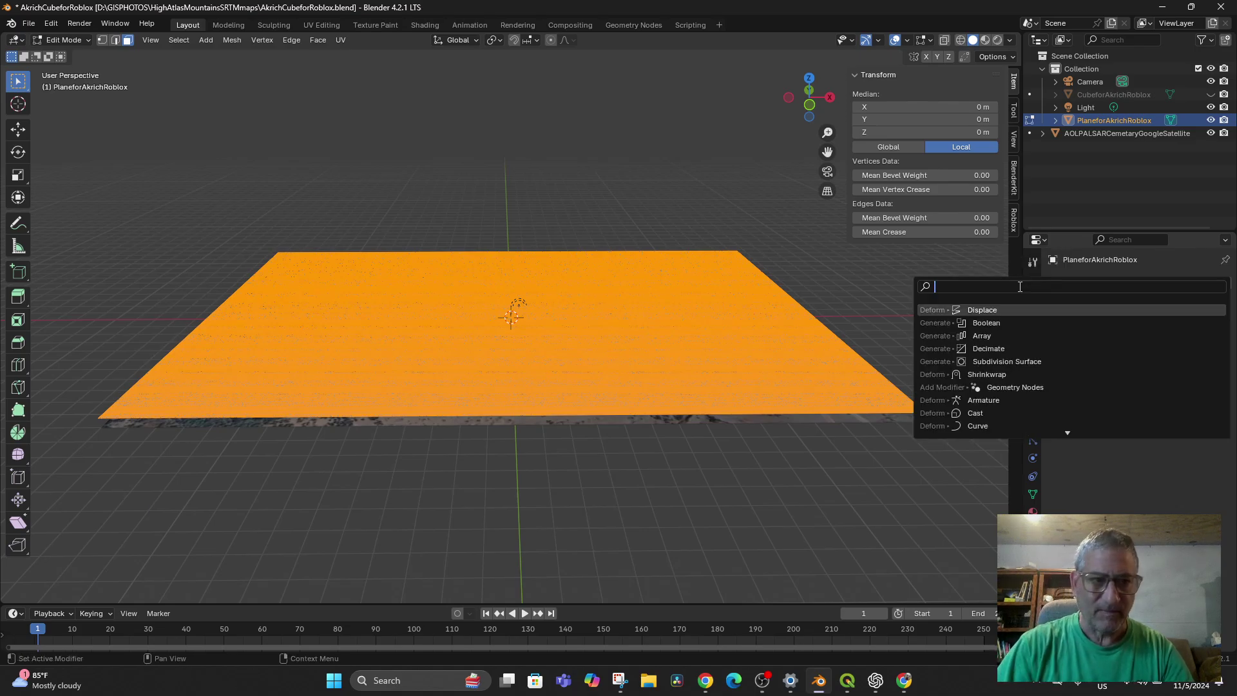
pyautogui.click(59, 41)
pyautogui.click(63, 54)
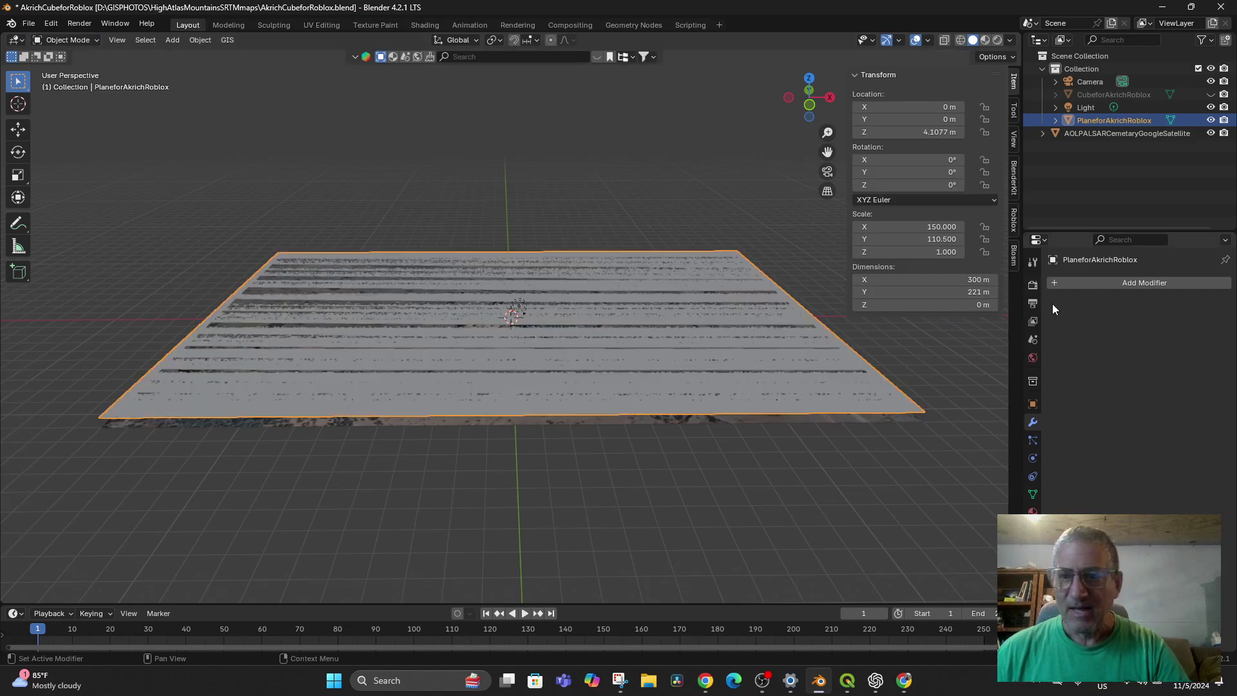
pyautogui.moveTo(716, 400); pyautogui.dragTo(734, 379, button='middle')
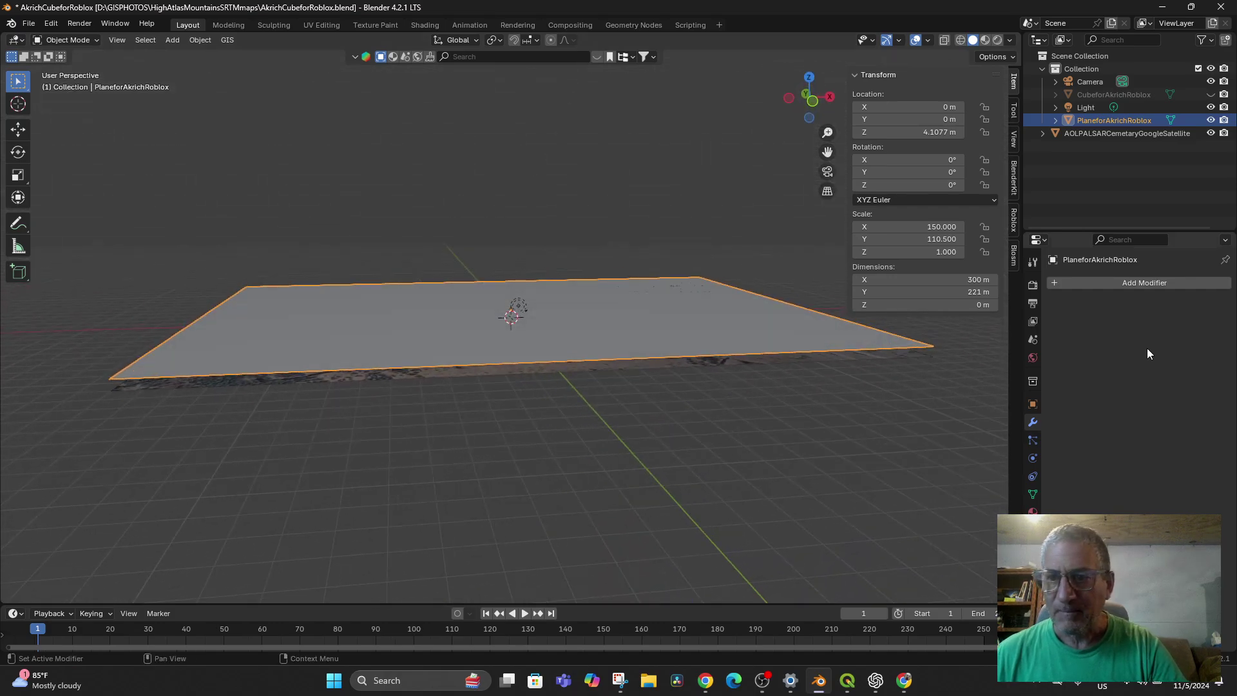
# Add a Displace modifier to the PlaneforAkrichRoblox object.
pyautogui.click(960, 40)
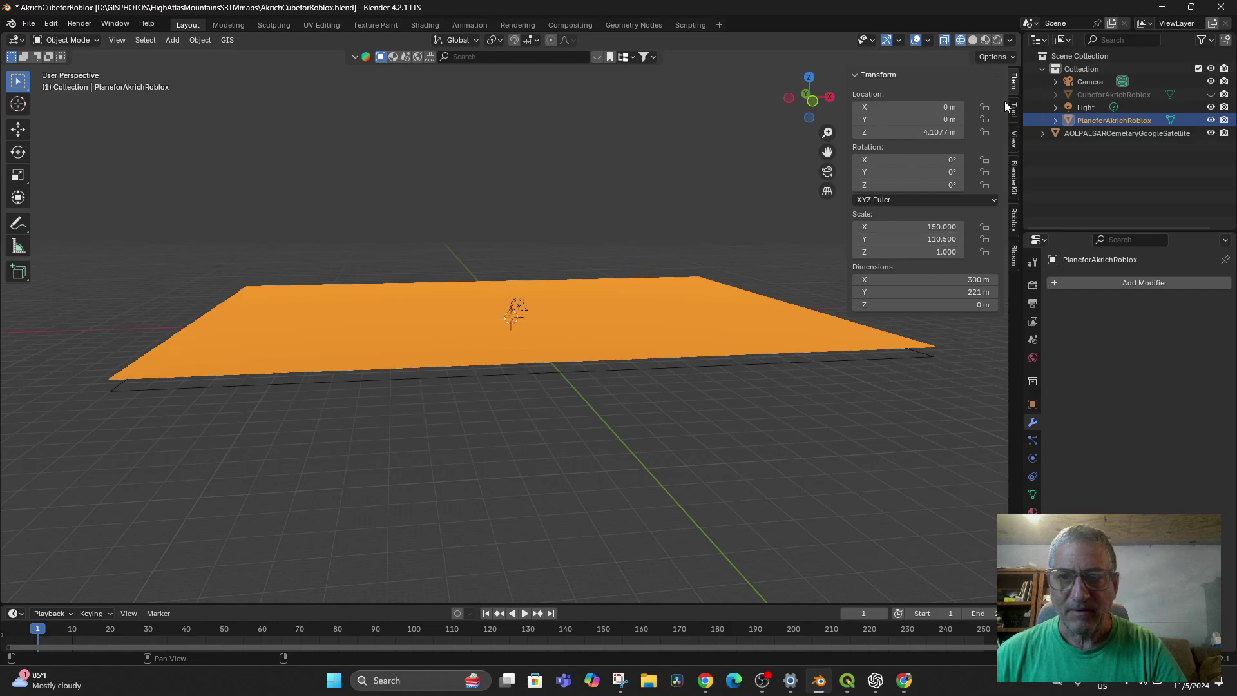
pyautogui.click(972, 39)
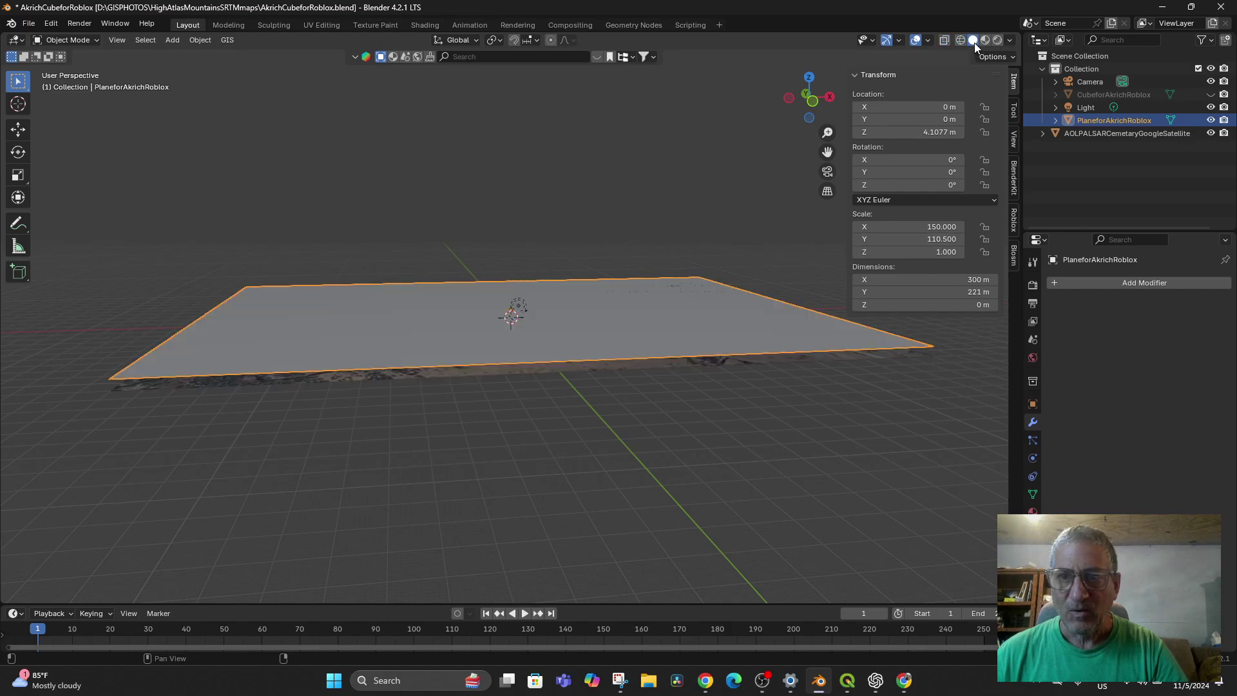
pyautogui.click(1087, 284)
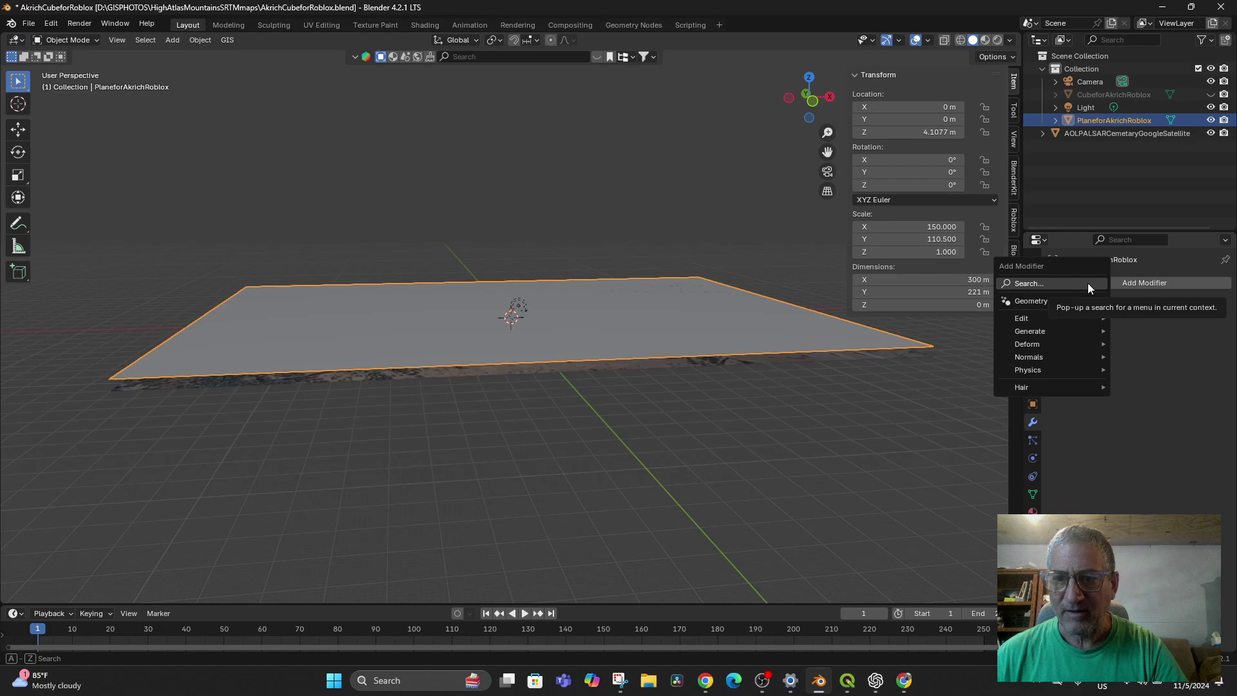
pyautogui.write('f')
pyautogui.press('BackSpace')
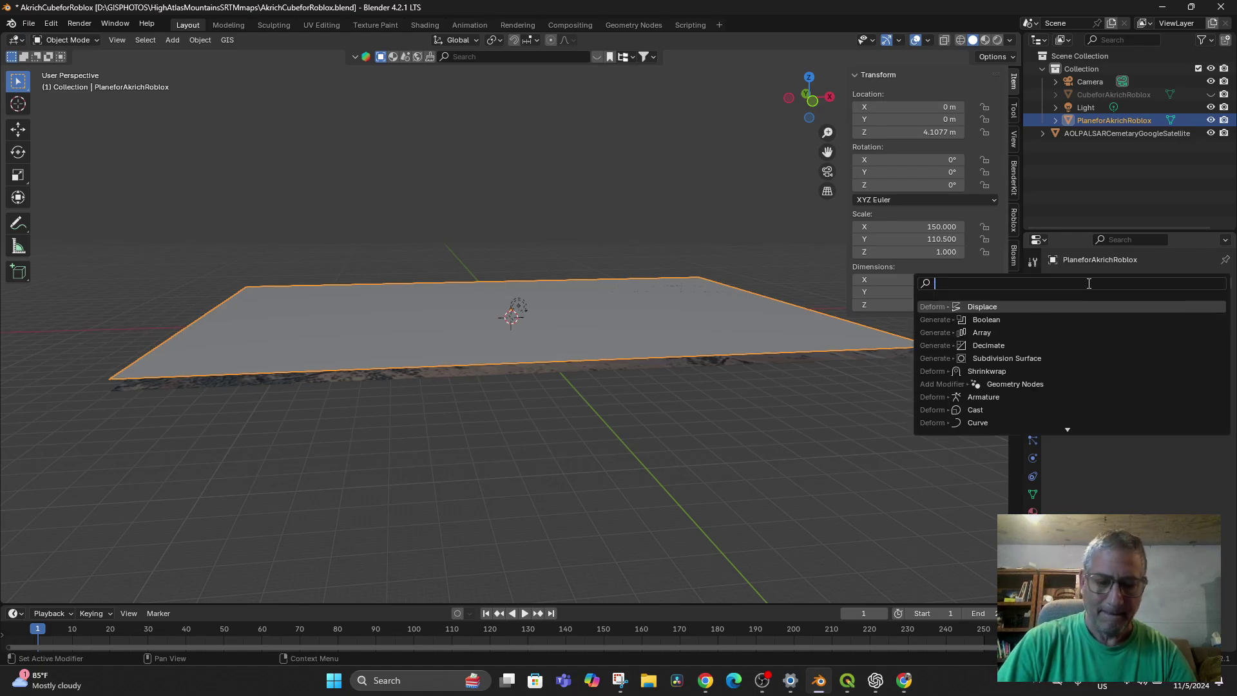
pyautogui.write('di')
pyautogui.press('Return')
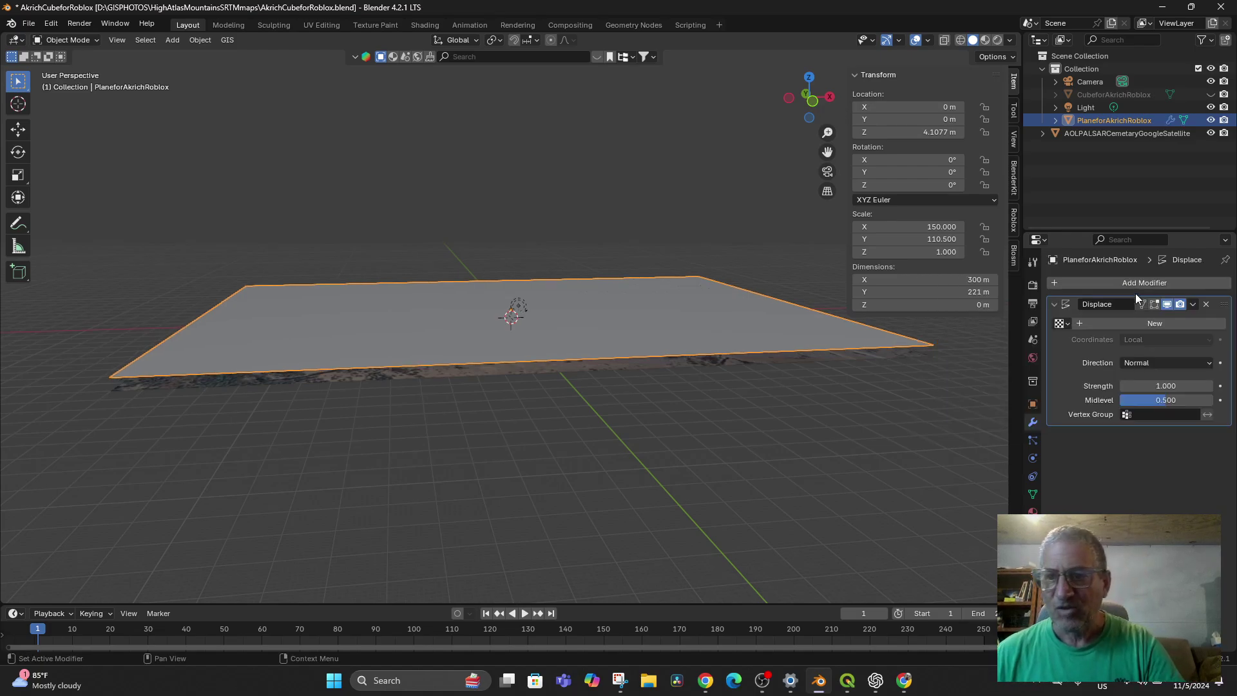
# Create a new texture for the Displace modifier and assign AOSPALSARCemetaryDEM.png as its image.
pyautogui.click(1088, 322)
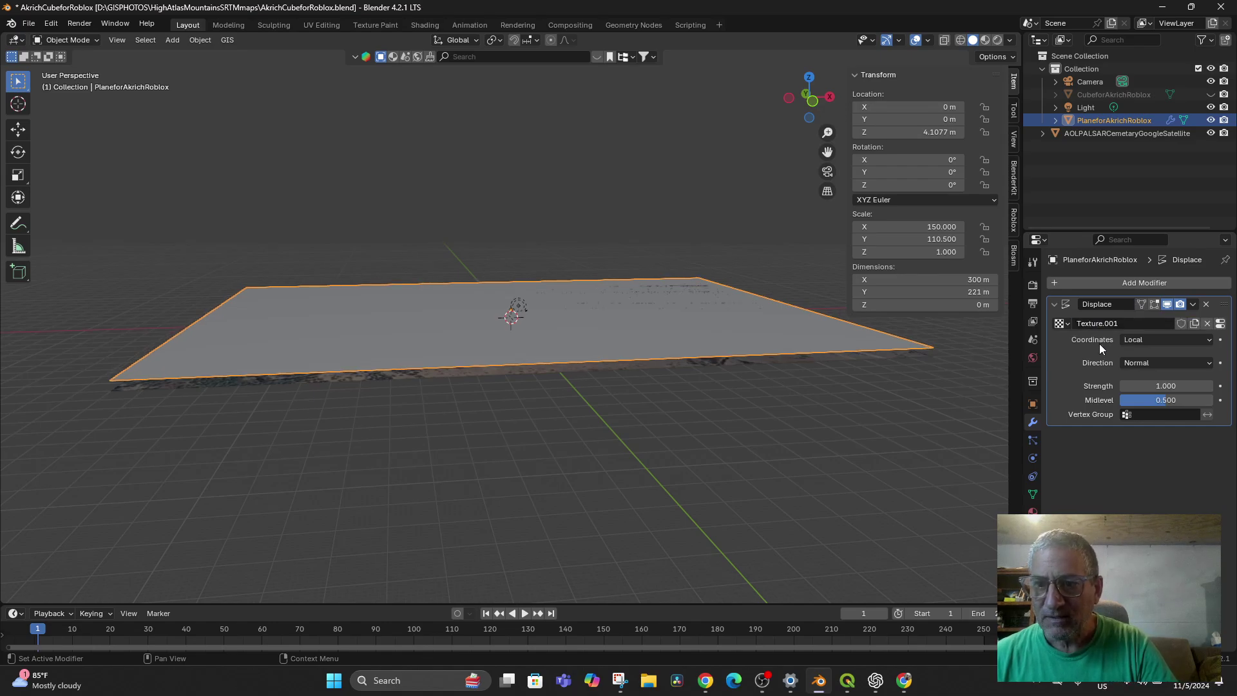
pyautogui.click(1220, 323)
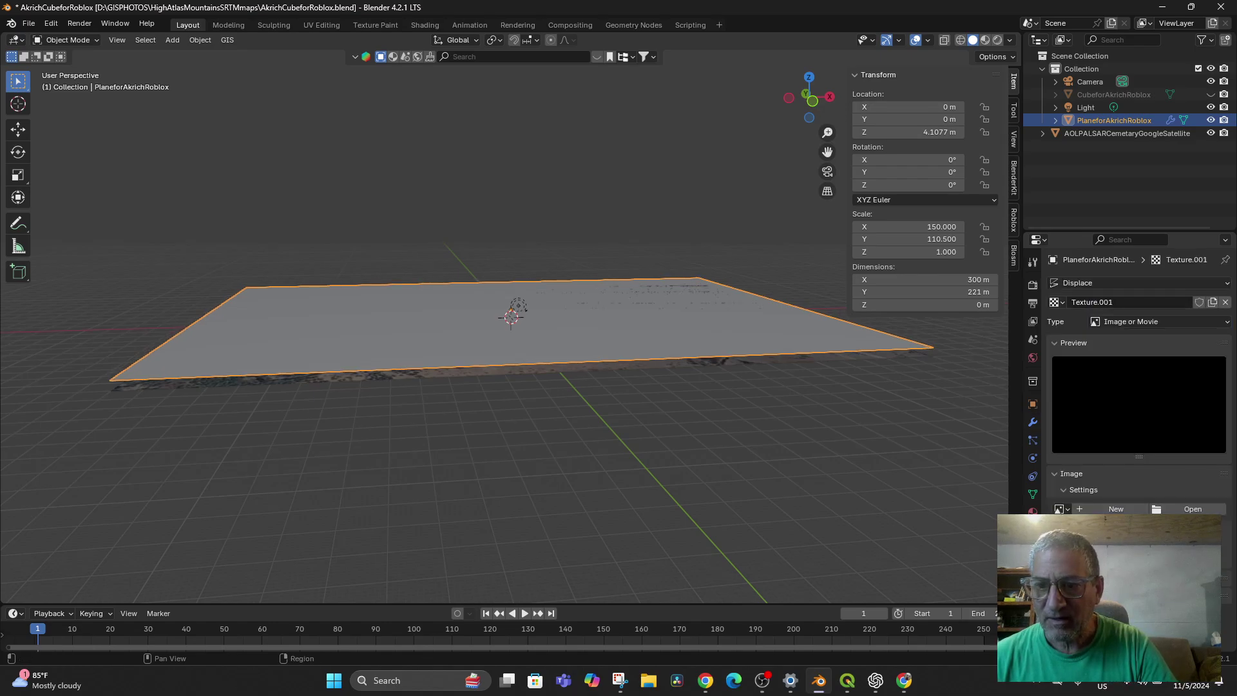
pyautogui.click(1060, 508)
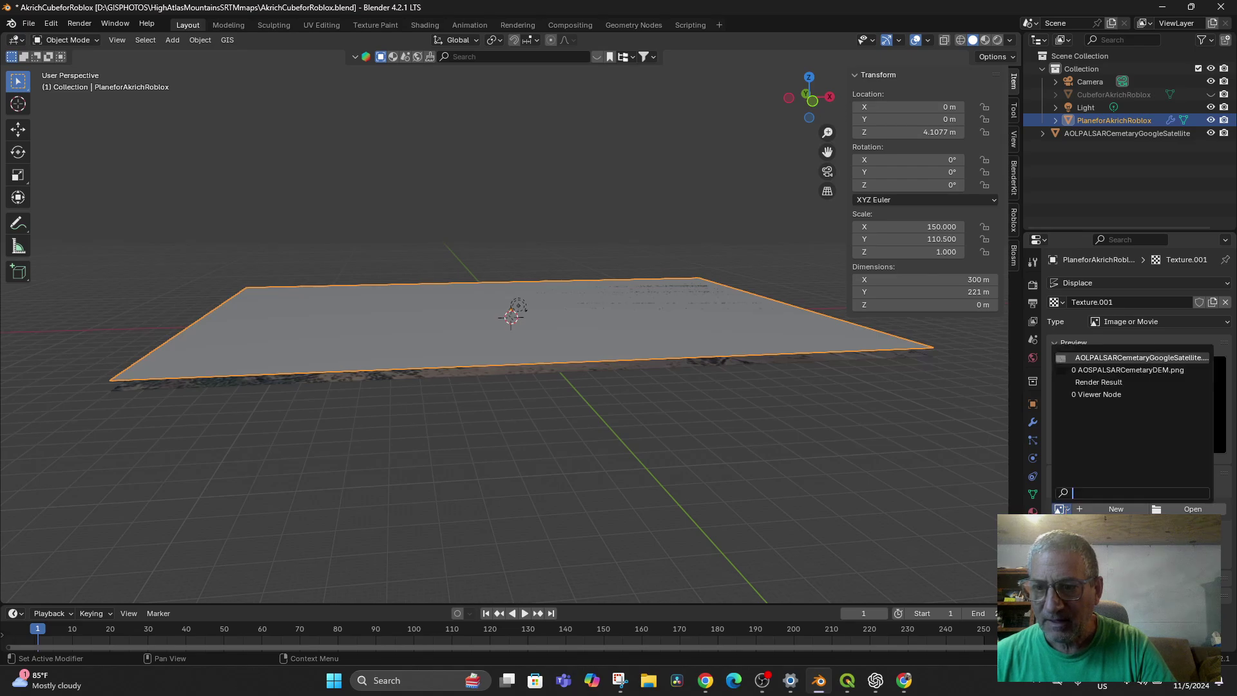
pyautogui.click(1146, 371)
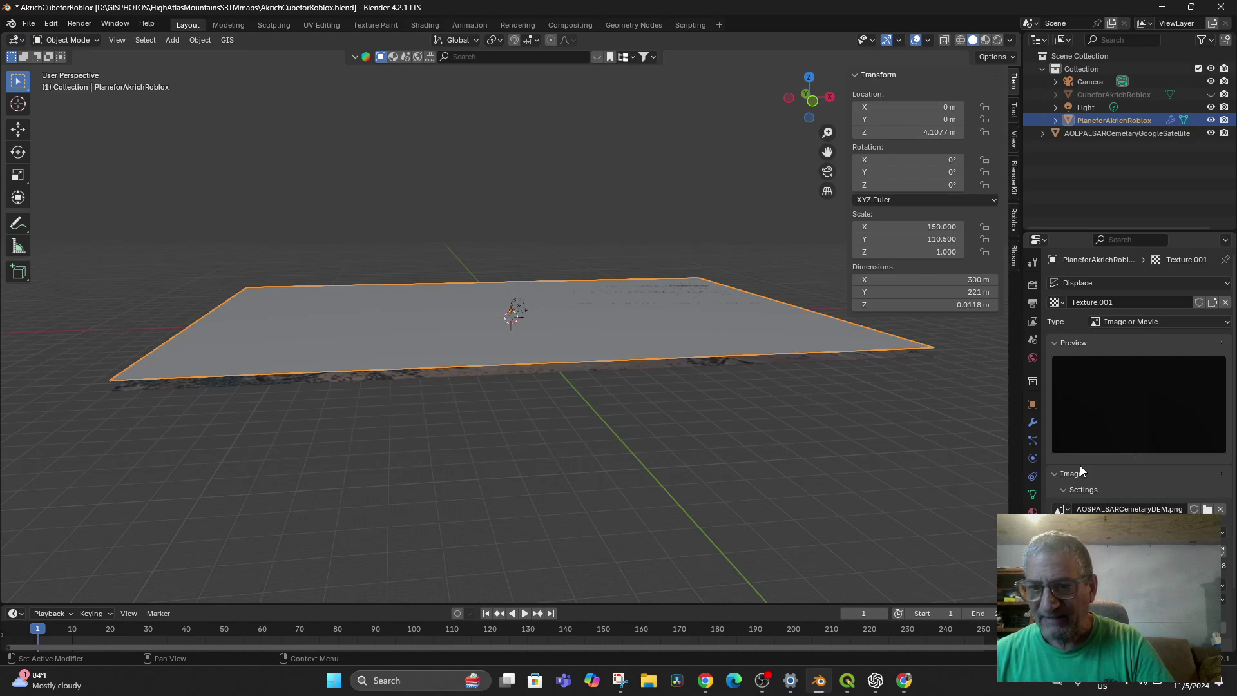
pyautogui.click(1033, 422)
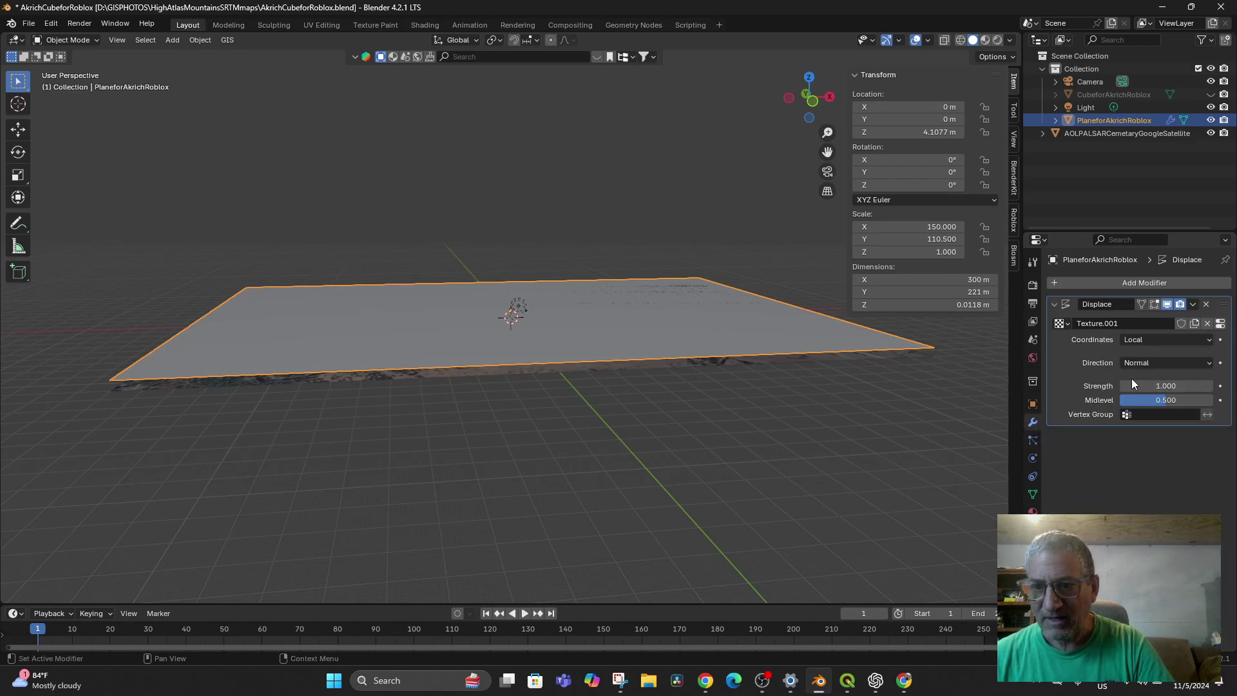
# Set the Displace modifier's strength to 100.
pyautogui.moveTo(1133, 385); pyautogui.dragTo(1219, 385)
pyautogui.moveTo(839, 427); pyautogui.dragTo(533, 523, button='middle')
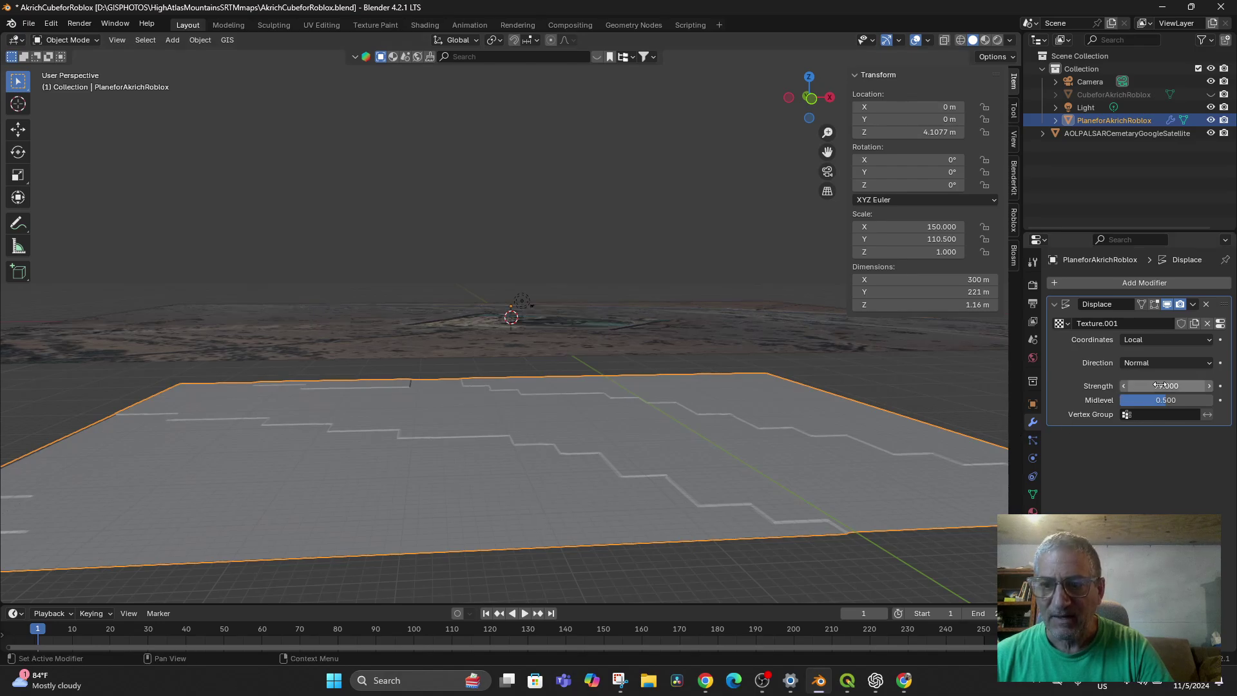
pyautogui.moveTo(1159, 385); pyautogui.dragTo(1164, 385)
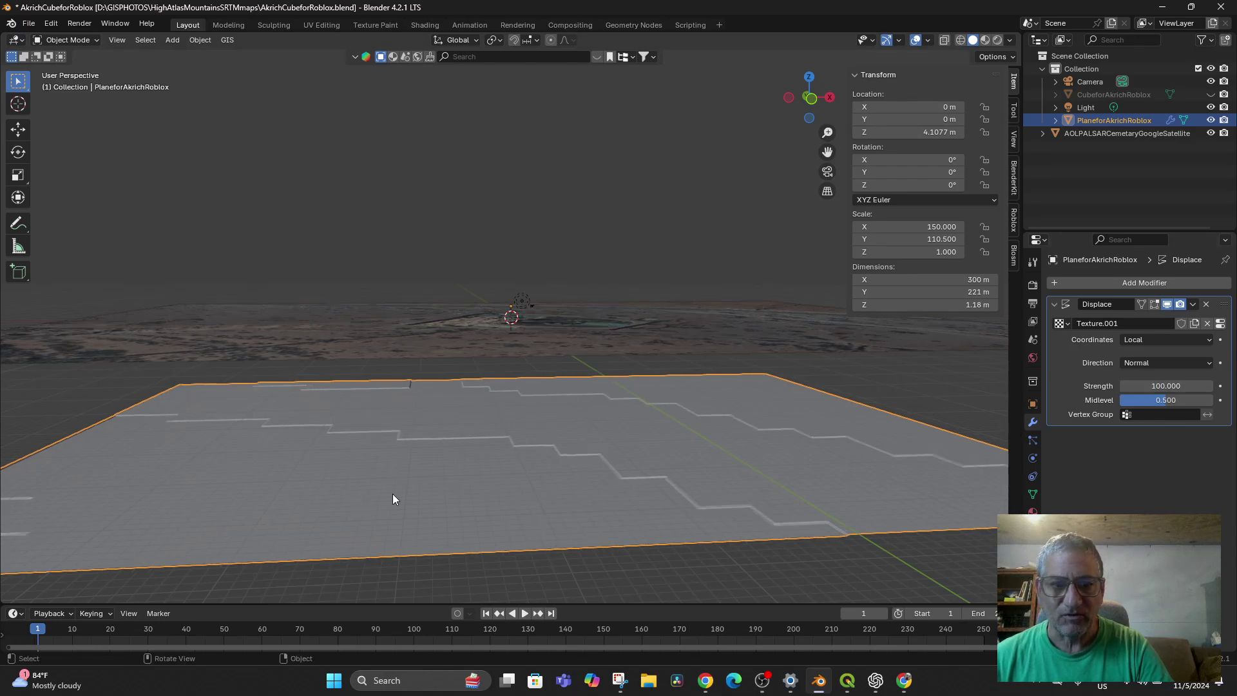
# Reduce the plane's Z dimension to about 0.776 m, and try a Z scale of 0.55 before undoing that scale change.
pyautogui.moveTo(392, 493); pyautogui.dragTo(384, 492, button='middle')
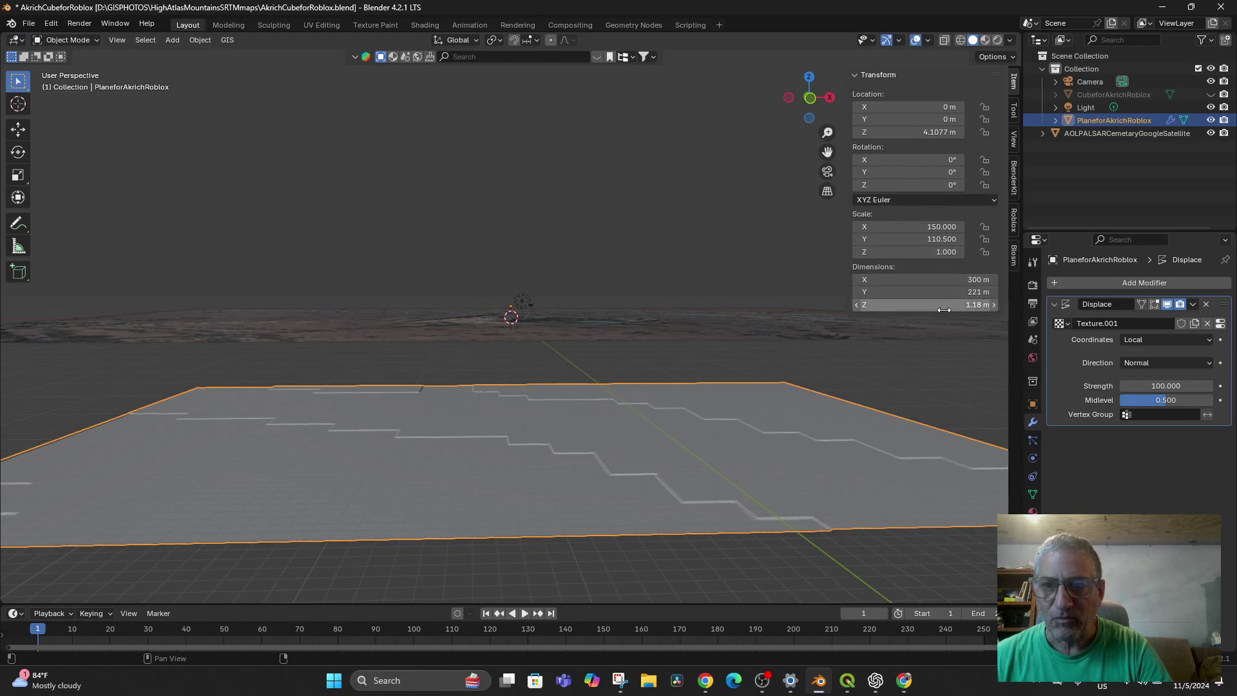
pyautogui.moveTo(947, 308); pyautogui.dragTo(908, 307)
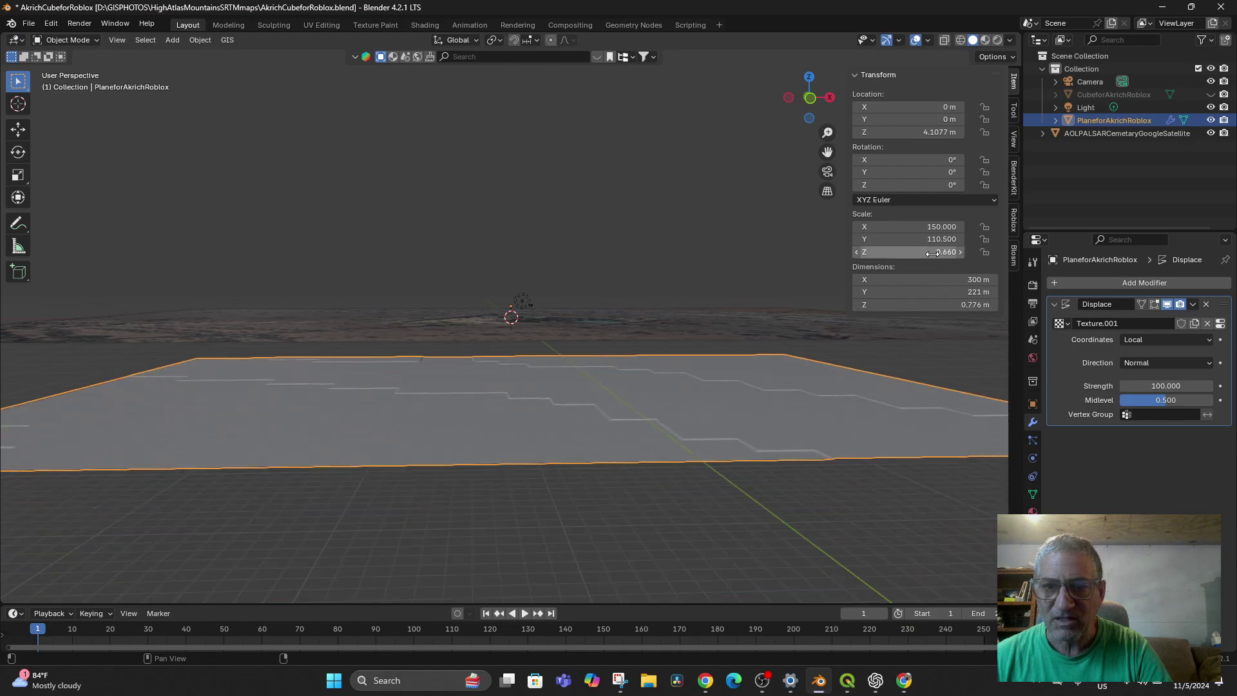
pyautogui.moveTo(932, 254); pyautogui.dragTo(906, 253)
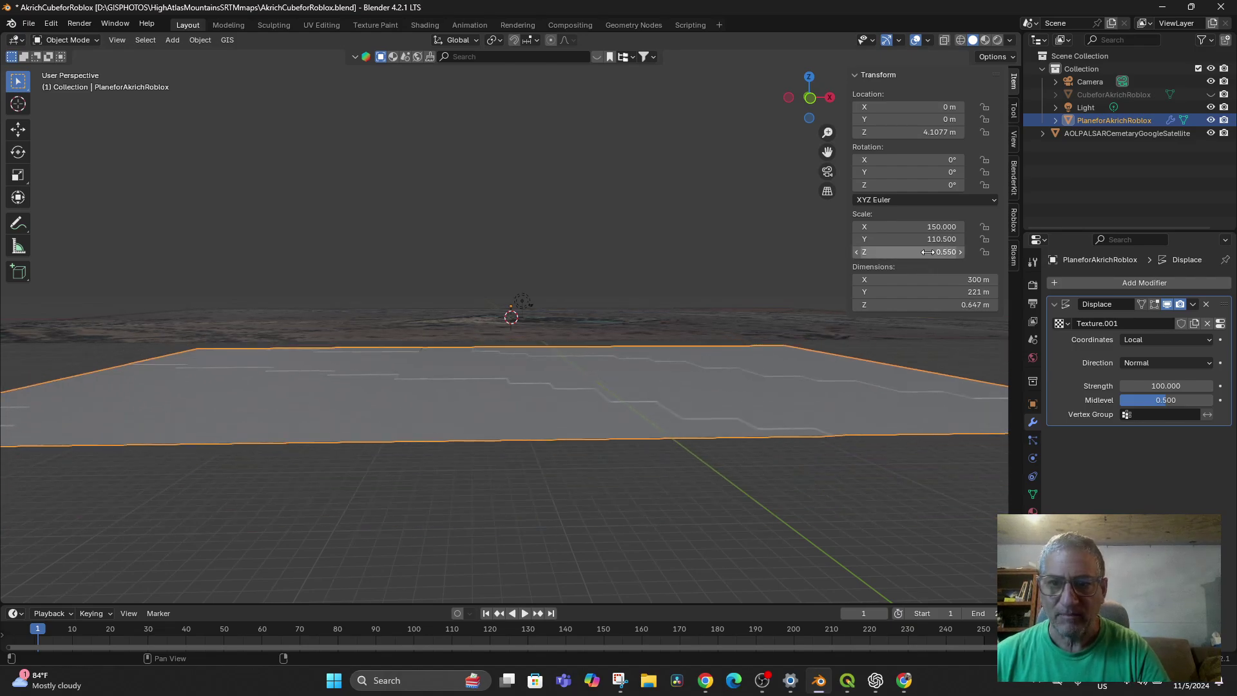
pyautogui.hotkey('ctrl', 'z')
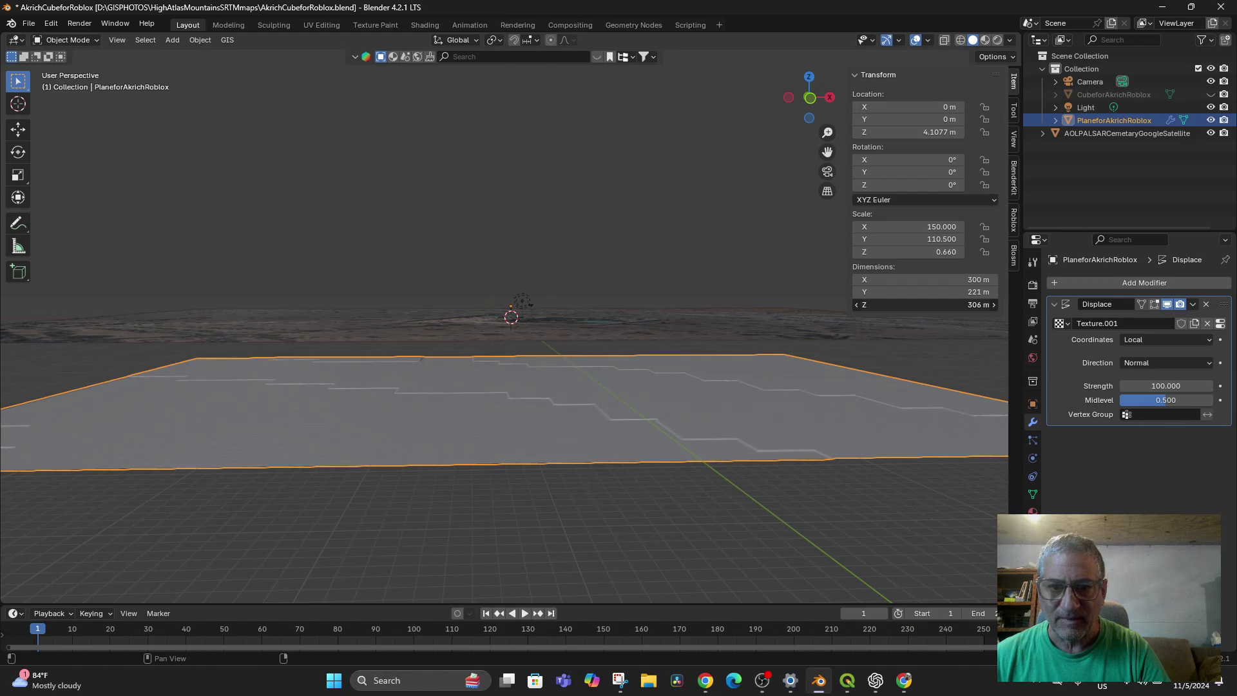
# Try to readjust the displaced plane's Z dimension.
pyautogui.moveTo(925, 305); pyautogui.dragTo(925, 305)
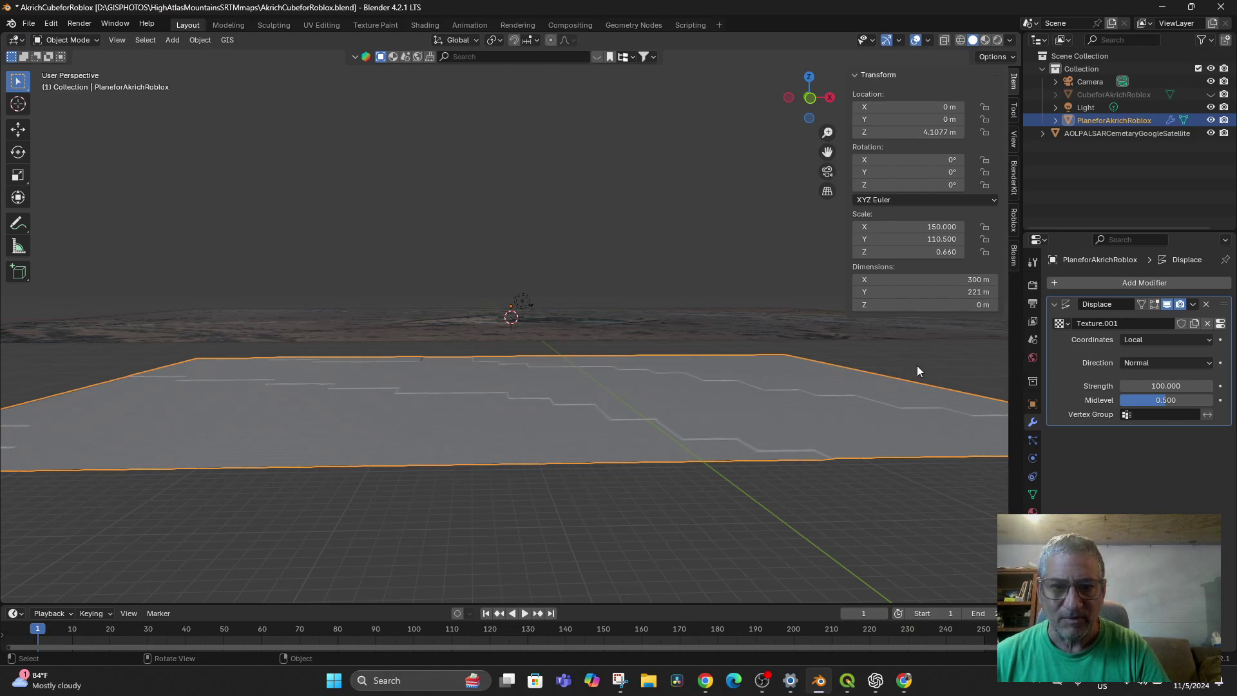
pyautogui.moveTo(831, 444)
pyautogui.mouseDown(button='middle')
pyautogui.moveTo(826, 466)
pyautogui.moveTo(827, 454)
pyautogui.mouseUp(button='middle')
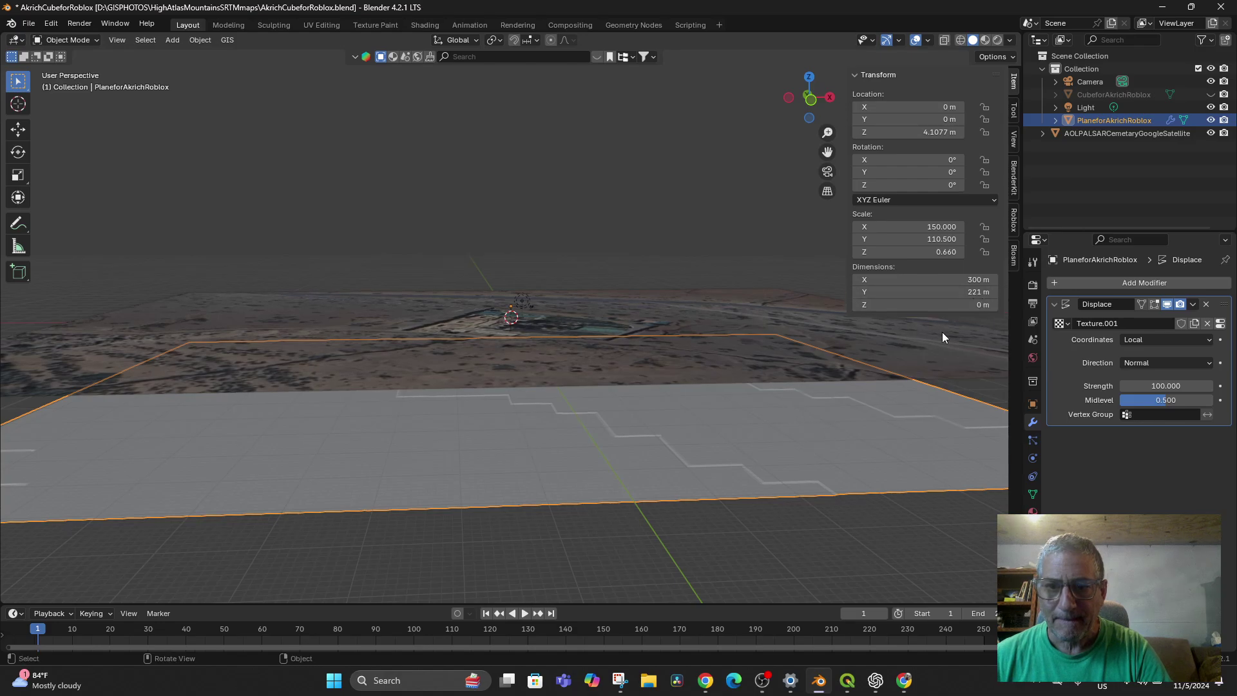
pyautogui.moveTo(925, 305); pyautogui.dragTo(925, 305)
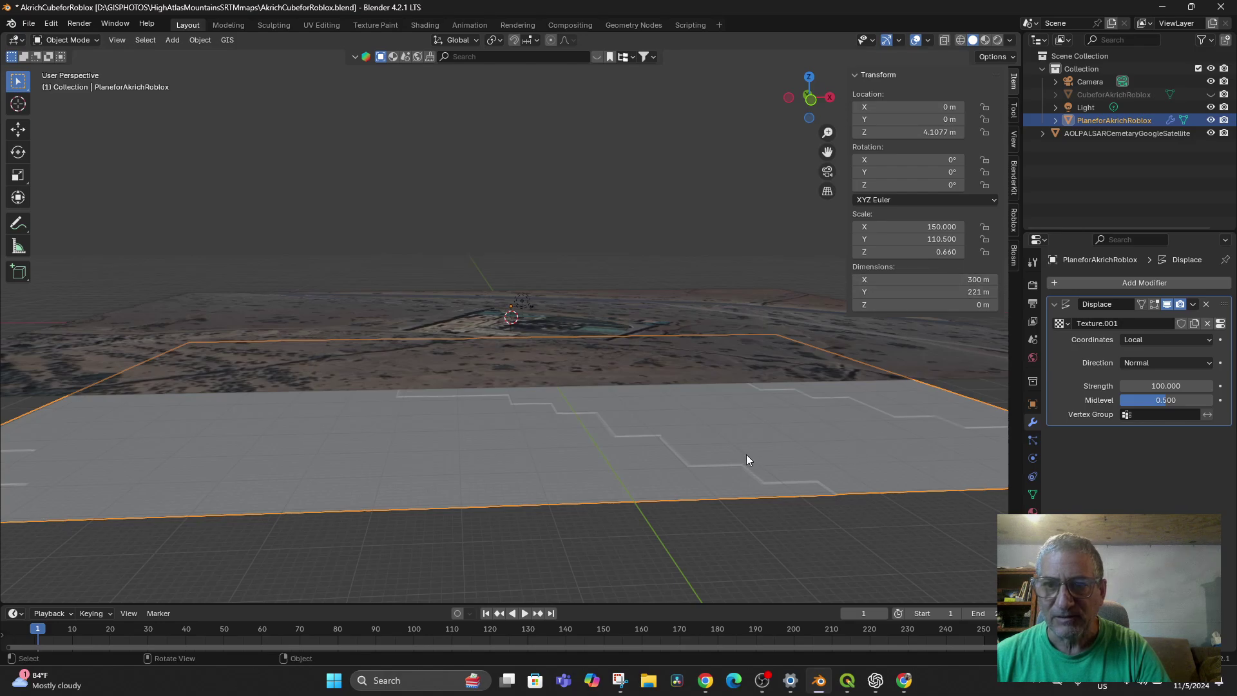
# Set the Displace modifier's strength to 83.5 and the plane's Z dimension to about 5.45 m.
pyautogui.scroll(-3, 746, 454)
pyautogui.scroll(3, 695, 448)
pyautogui.moveTo(702, 475); pyautogui.dragTo(699, 470, button='middle')
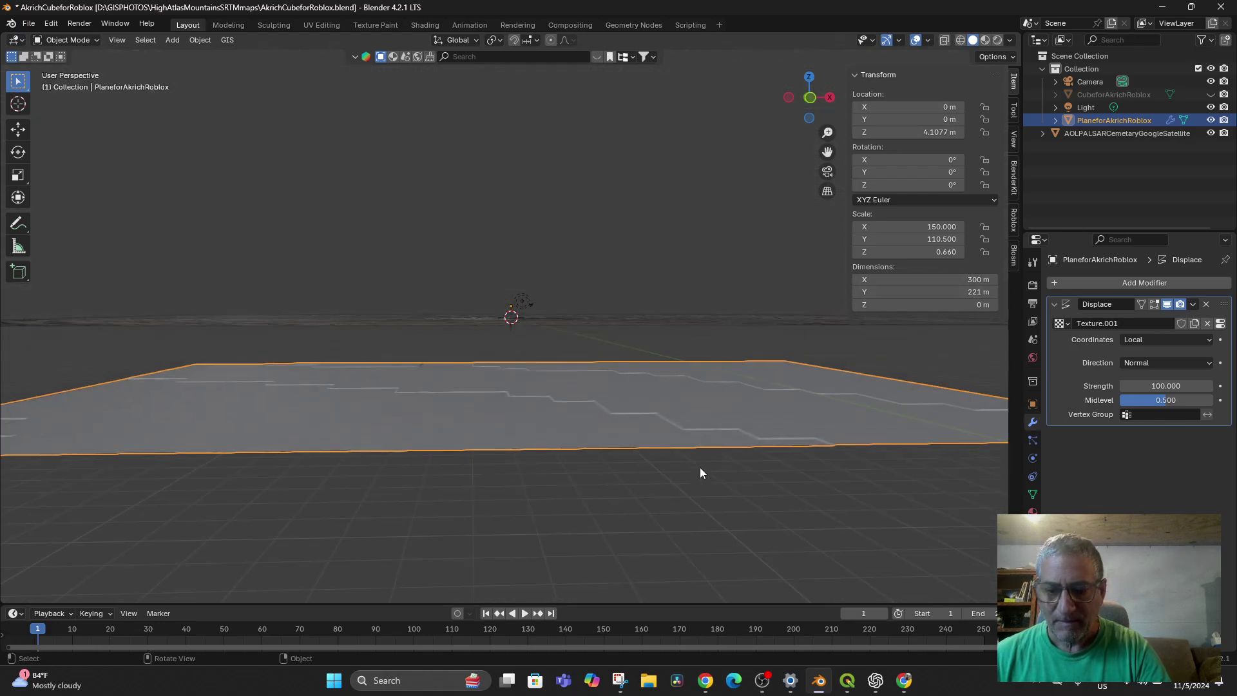
pyautogui.press('KP_1')
pyautogui.scroll(2, 675, 452)
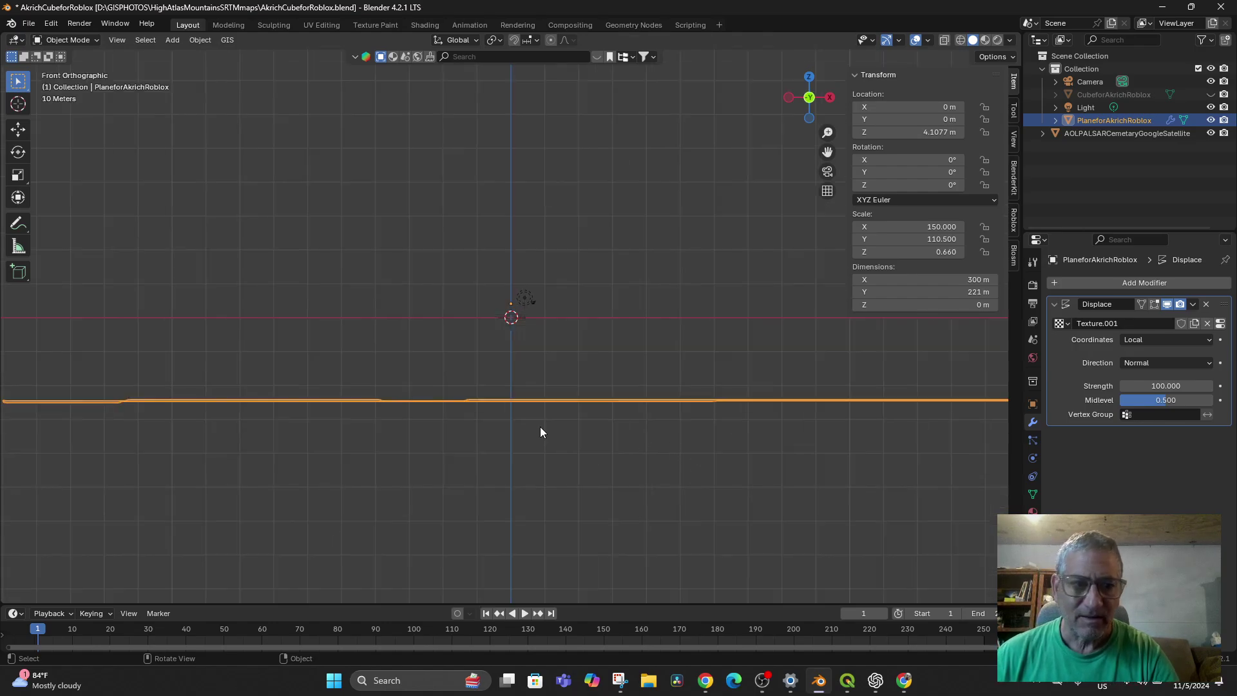
pyautogui.scroll(-2, 679, 458)
pyautogui.scroll(-1, 679, 463)
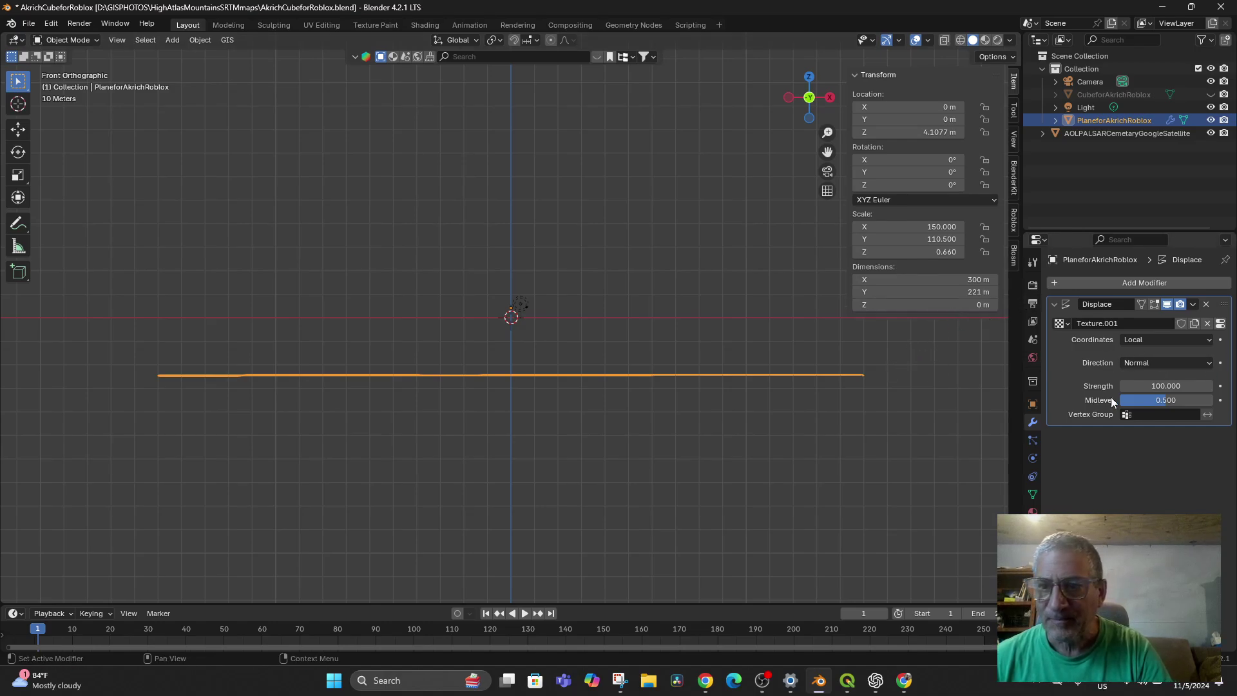
pyautogui.moveTo(1176, 385); pyautogui.dragTo(1149, 385)
pyautogui.moveTo(962, 305)
pyautogui.mouseDown()
pyautogui.moveTo(976, 306)
pyautogui.moveTo(958, 306)
pyautogui.mouseUp()
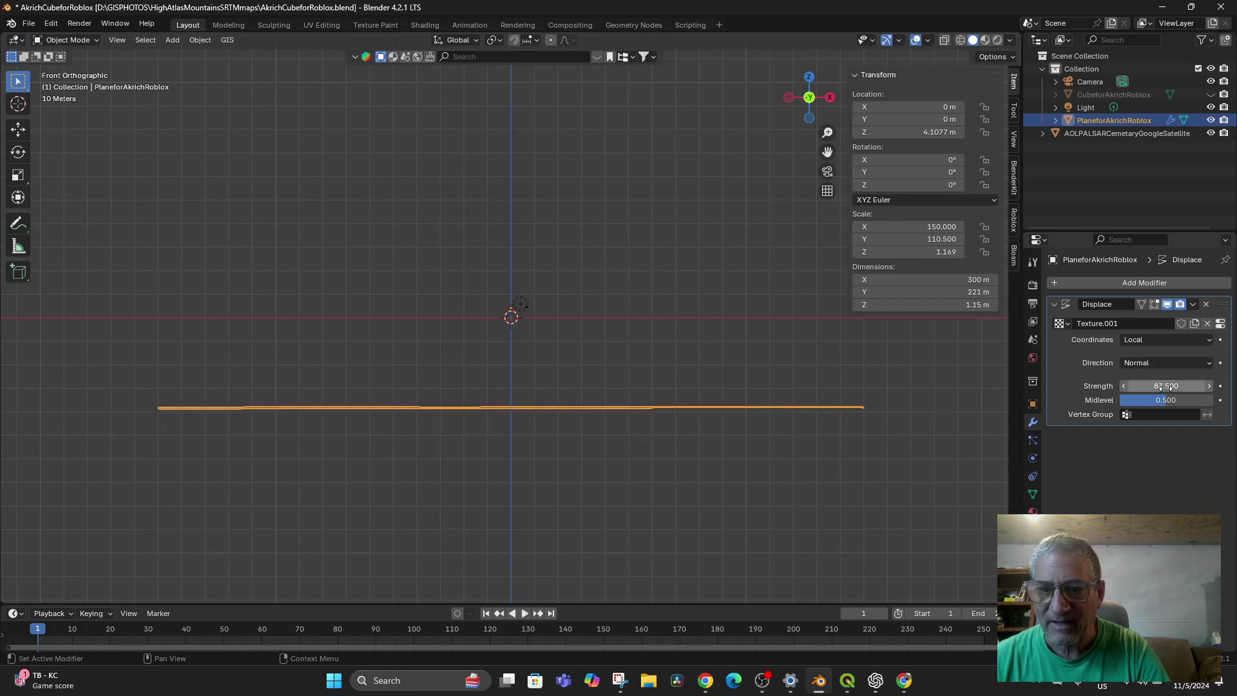
pyautogui.moveTo(782, 465); pyautogui.dragTo(787, 470, button='middle')
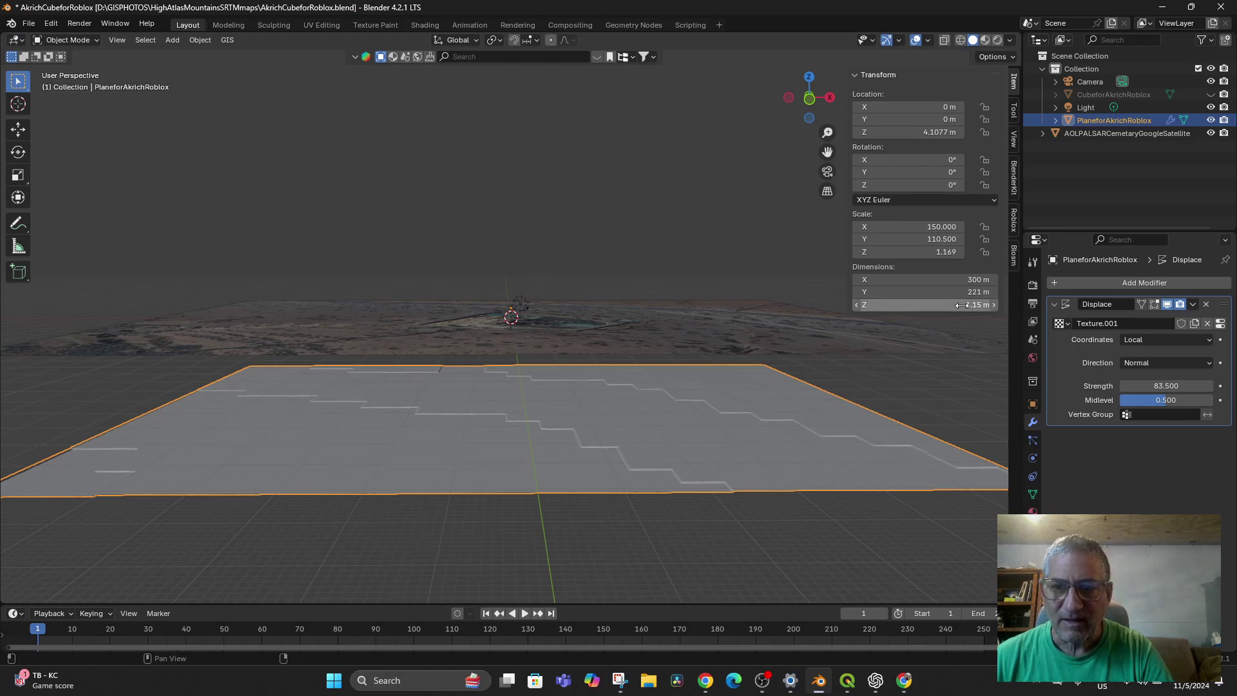
pyautogui.moveTo(962, 306); pyautogui.dragTo(972, 306)
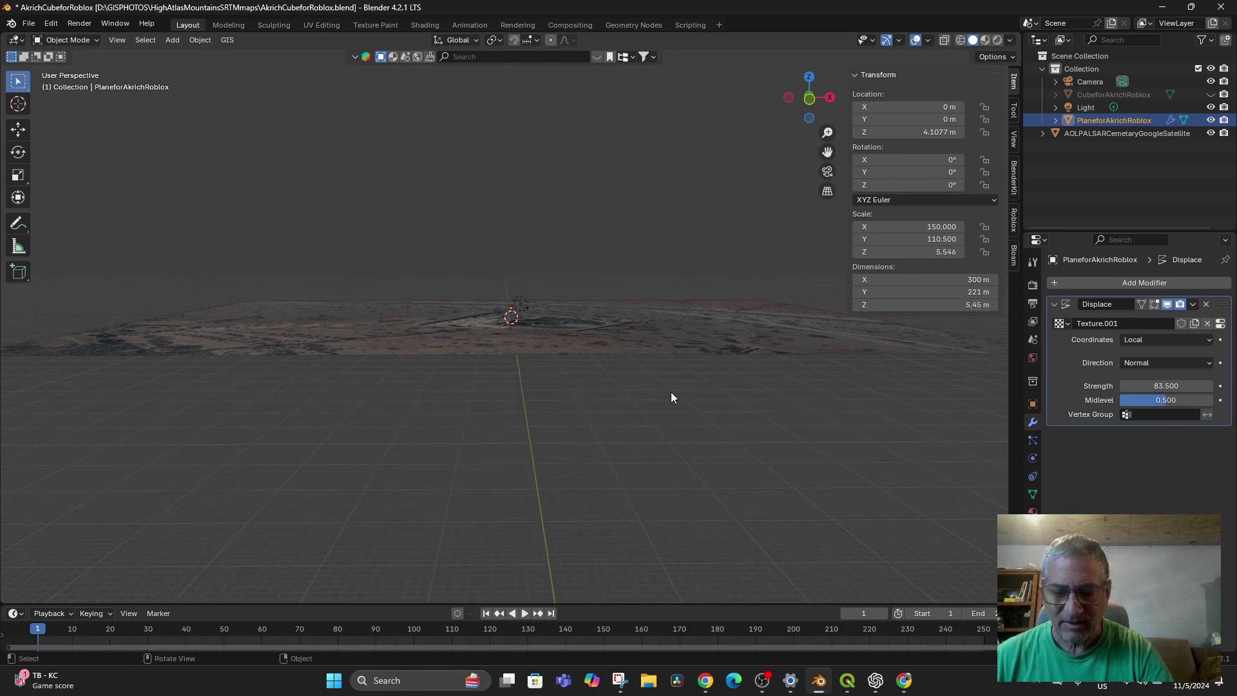
# Examine the displaced plane's relief from the front, up close and at full width, and its offset from the satellite image.
pyautogui.press('KP_Decimal')
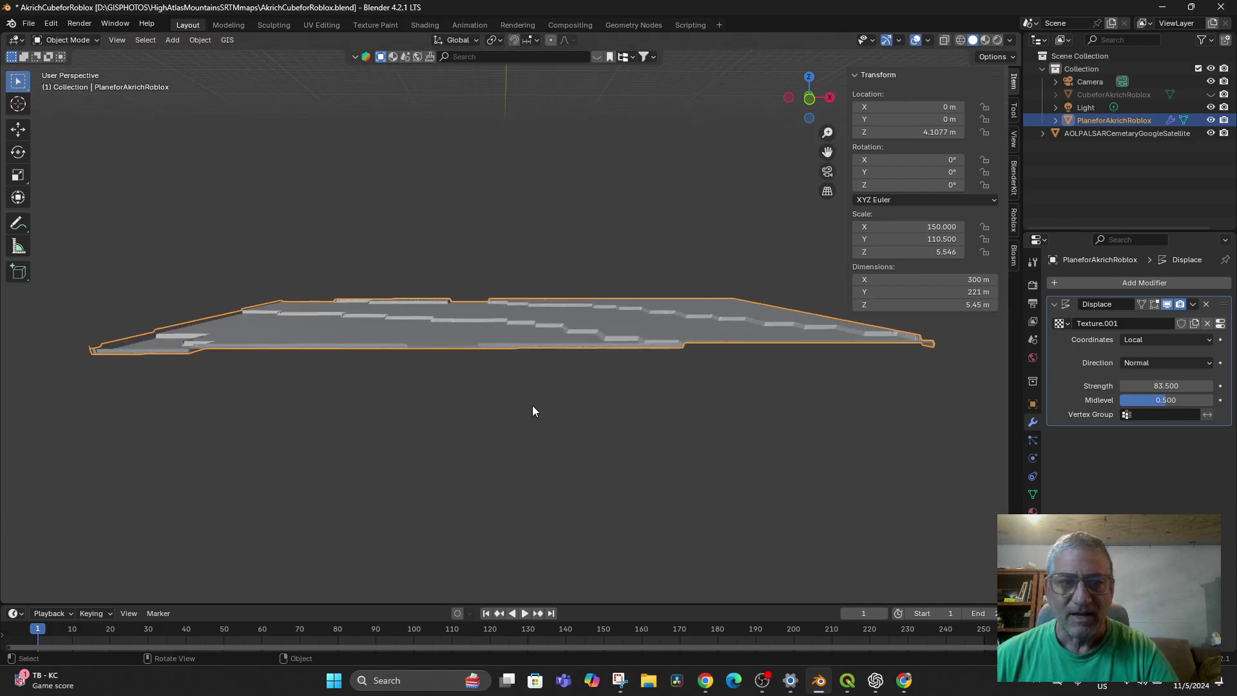
pyautogui.scroll(3, 532, 404)
pyautogui.press('KP_1')
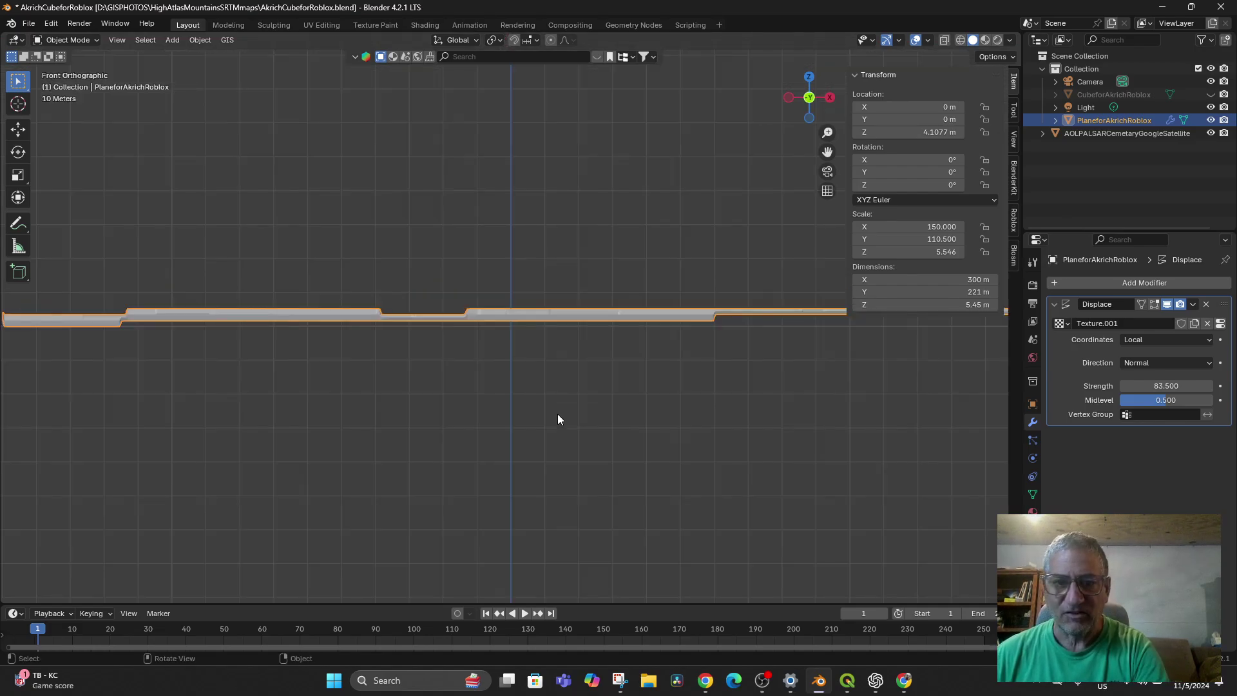
pyautogui.scroll(-1, 585, 412)
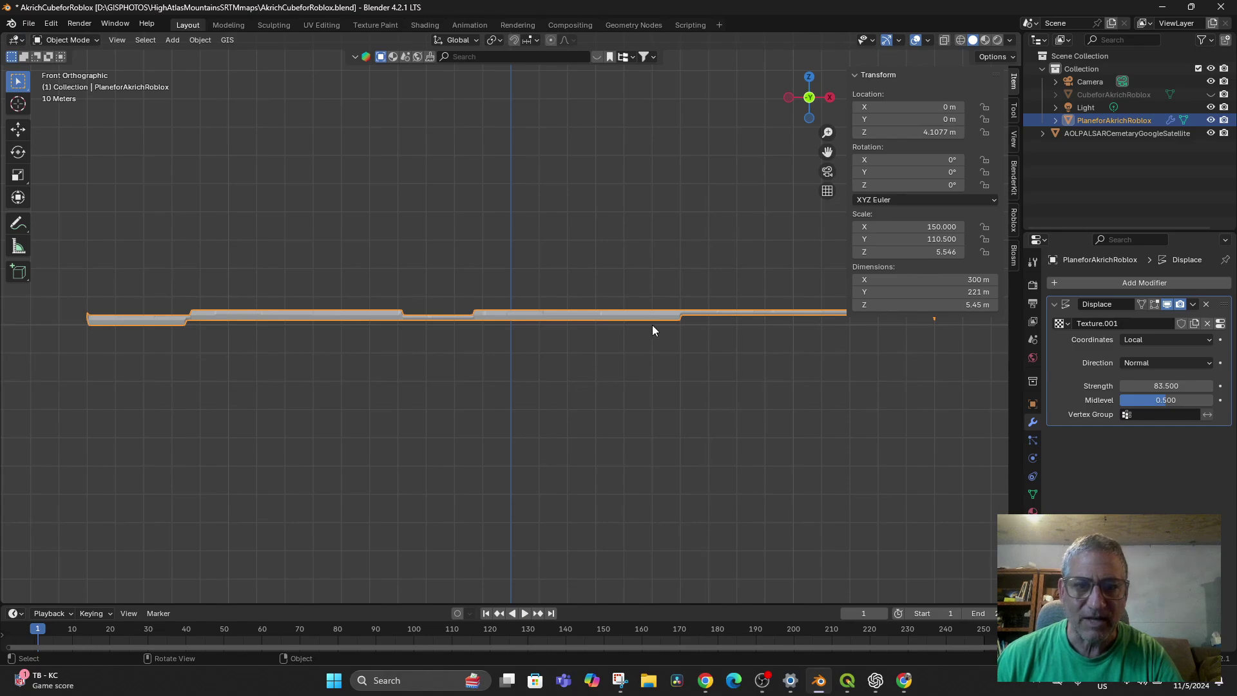
pyautogui.scroll(9, 641, 335)
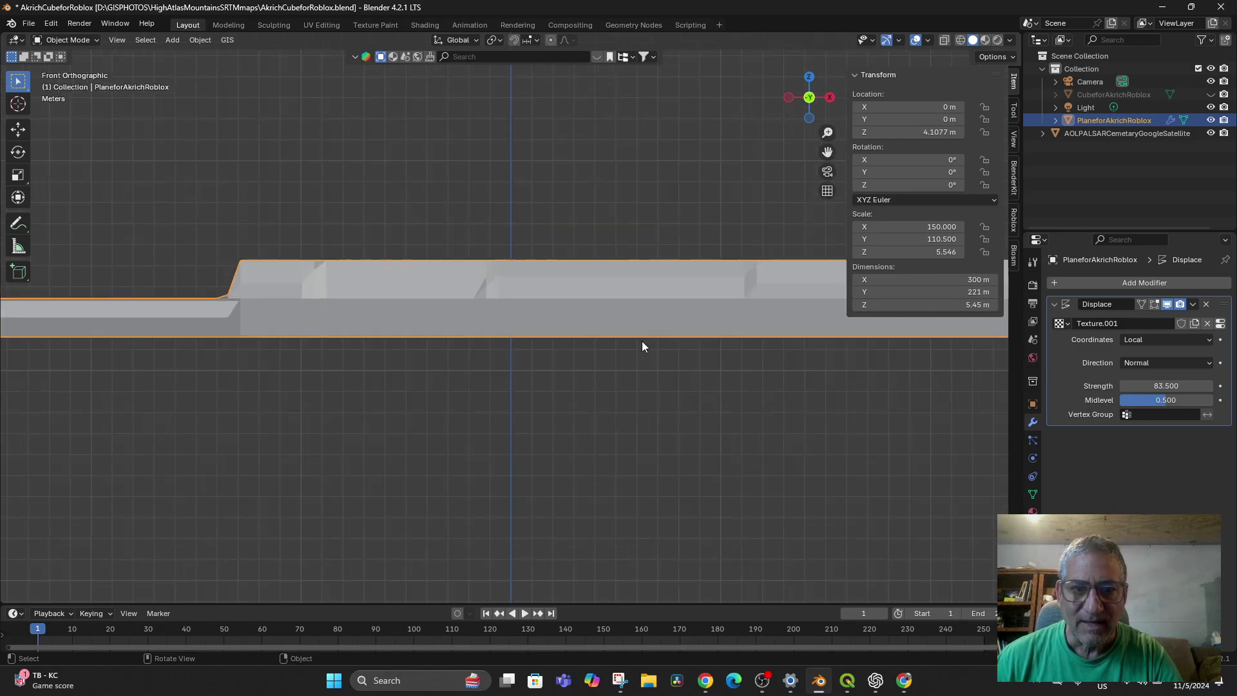
pyautogui.scroll(-12, 641, 343)
pyautogui.scroll(2, 638, 355)
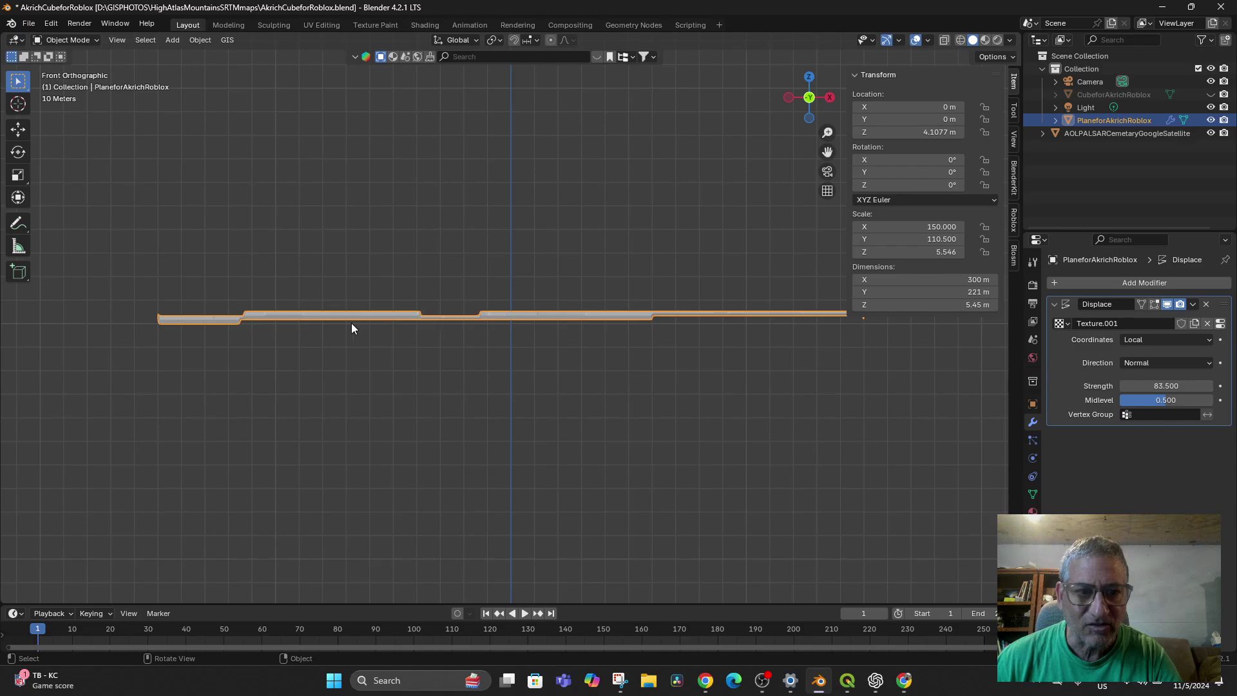
pyautogui.moveTo(322, 351); pyautogui.dragTo(434, 450, button='middle')
pyautogui.scroll(-3, 436, 431)
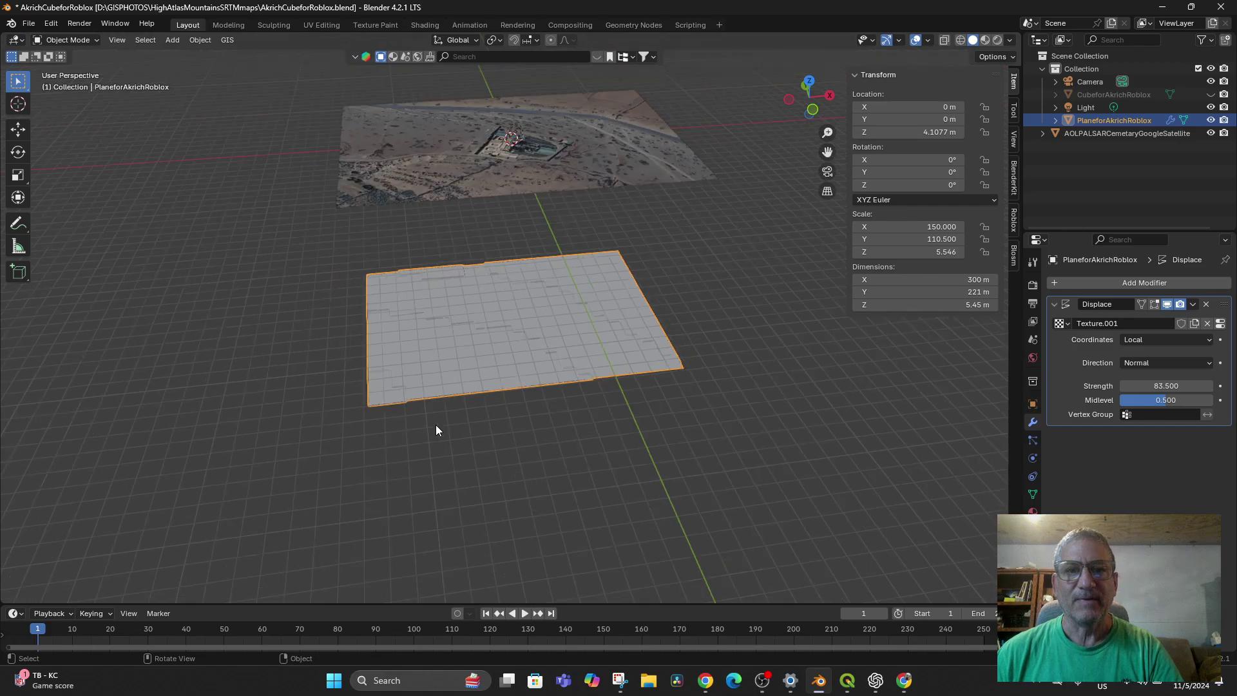
# Move the displaced plane up along the Z axis to a height of about 166.65 m, close to the satellite image.
pyautogui.press('g')
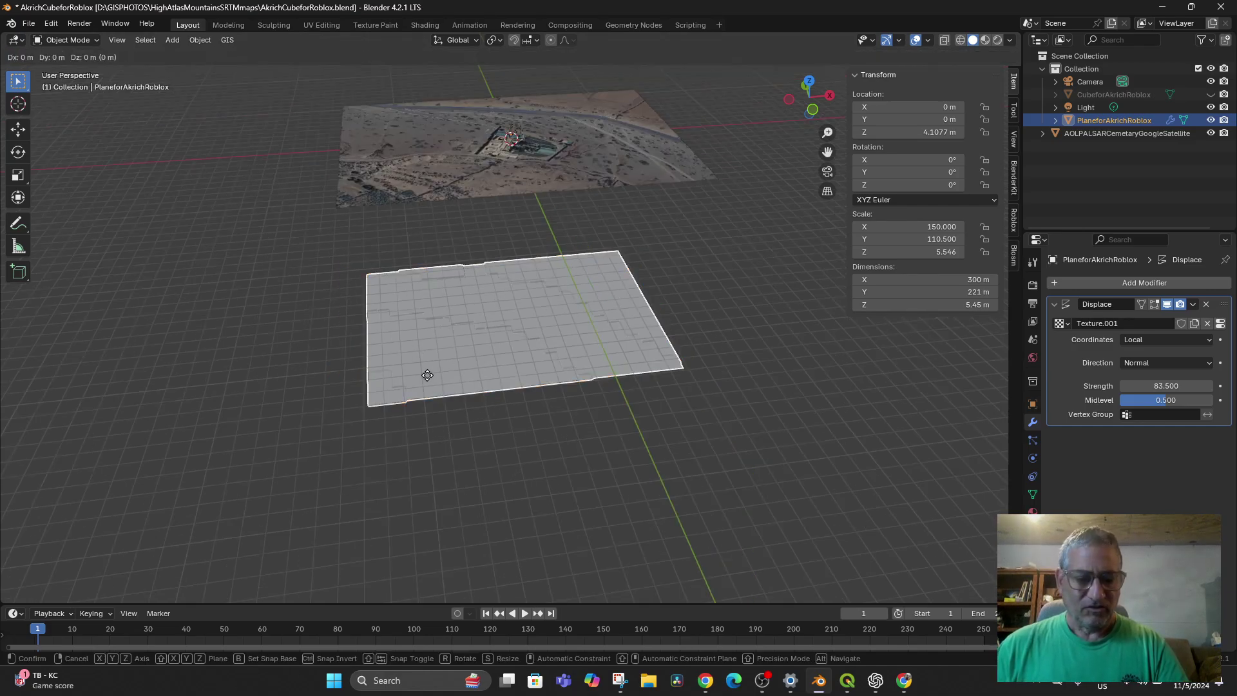
pyautogui.press('z')
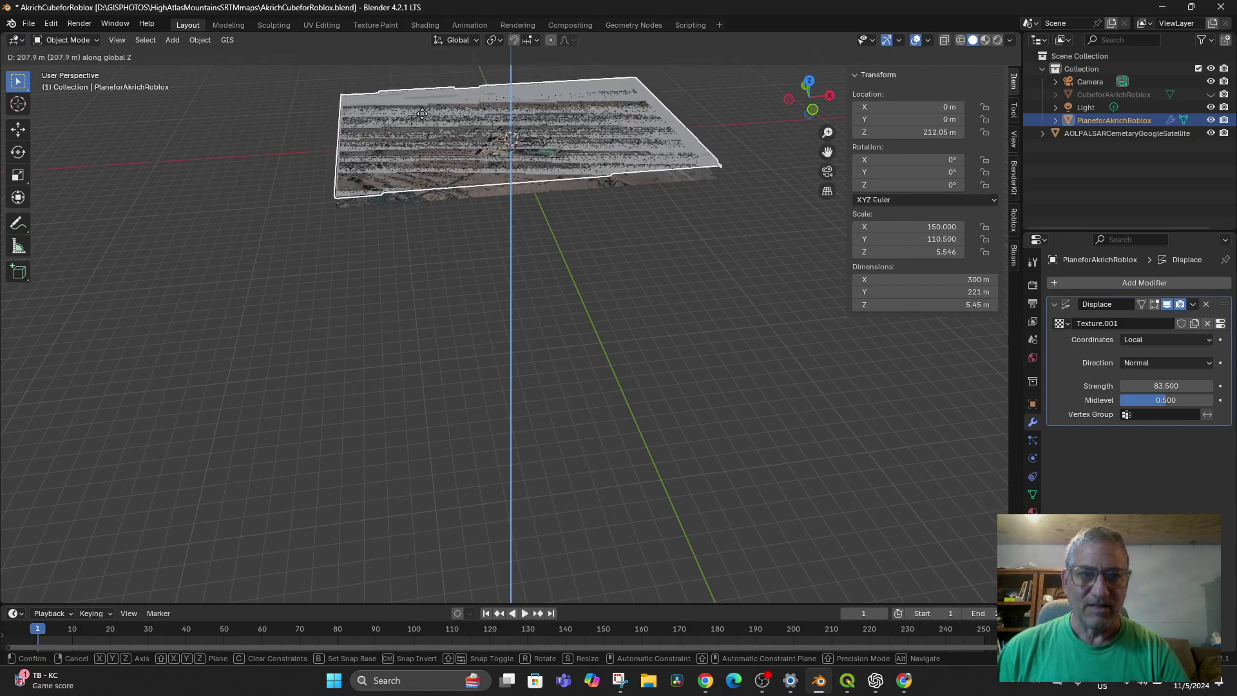
pyautogui.click(424, 194)
pyautogui.scroll(2, 479, 283)
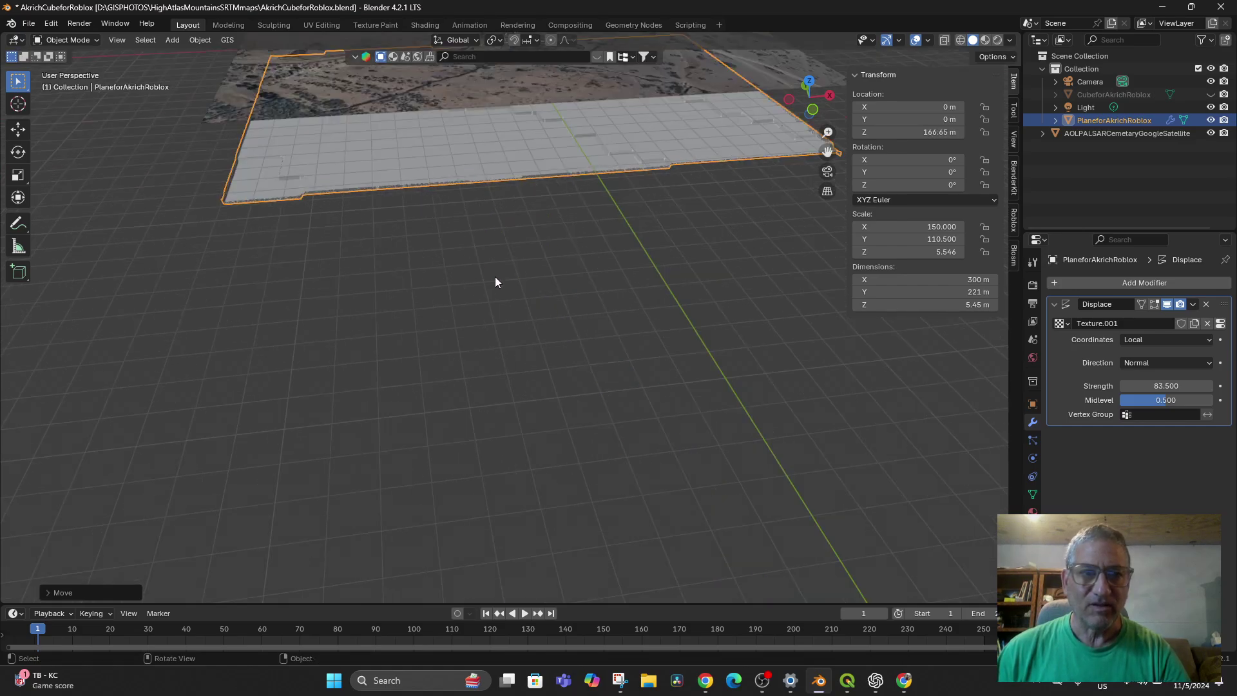
pyautogui.keyDown('shift'); pyautogui.moveTo(496, 282); pyautogui.dragTo(448, 417, button='middle'); pyautogui.keyUp('shift')
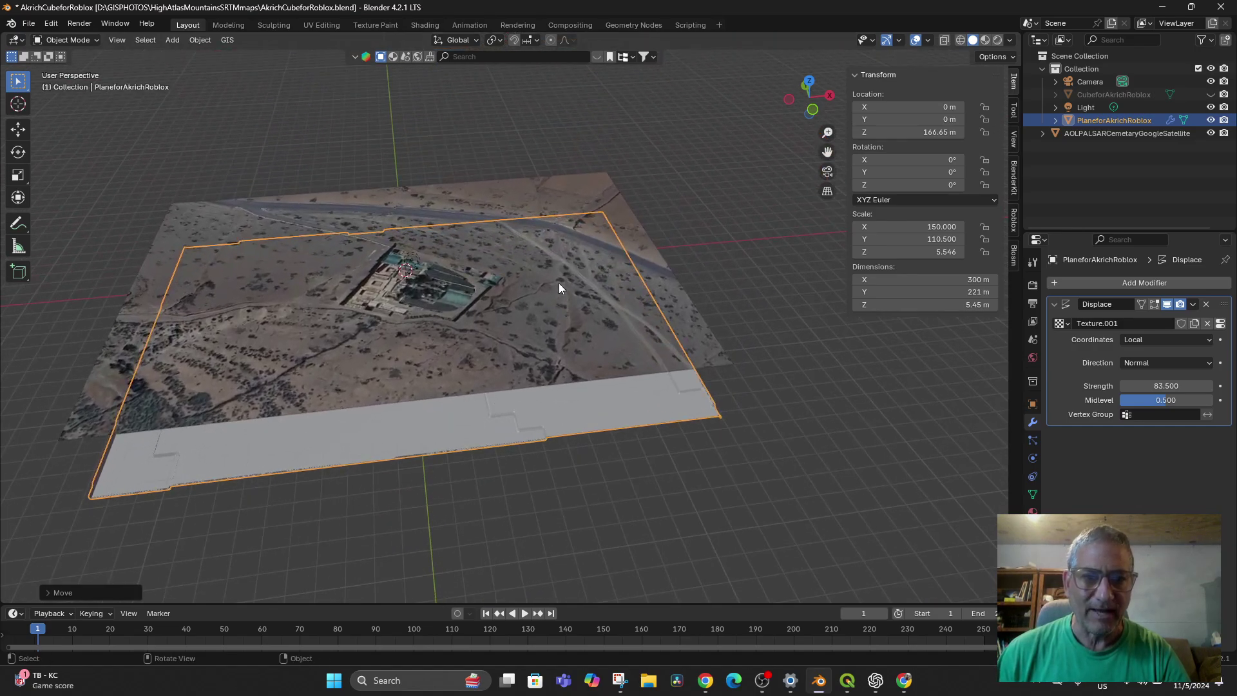
# Increase the displaced plane's Z dimension to about 7.75 m.
pyautogui.scroll(2, 431, 337)
pyautogui.scroll(2, 441, 351)
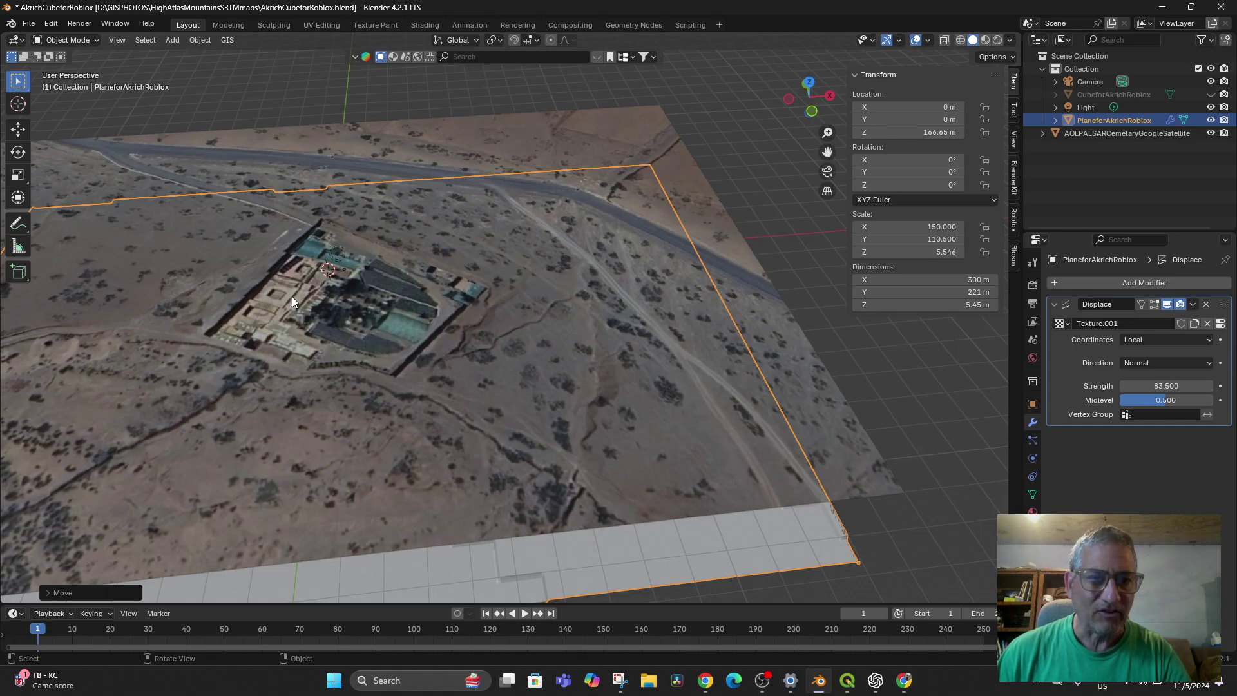
pyautogui.moveTo(336, 368)
pyautogui.mouseDown(button='middle')
pyautogui.moveTo(341, 319)
pyautogui.moveTo(336, 365)
pyautogui.mouseUp(button='middle')
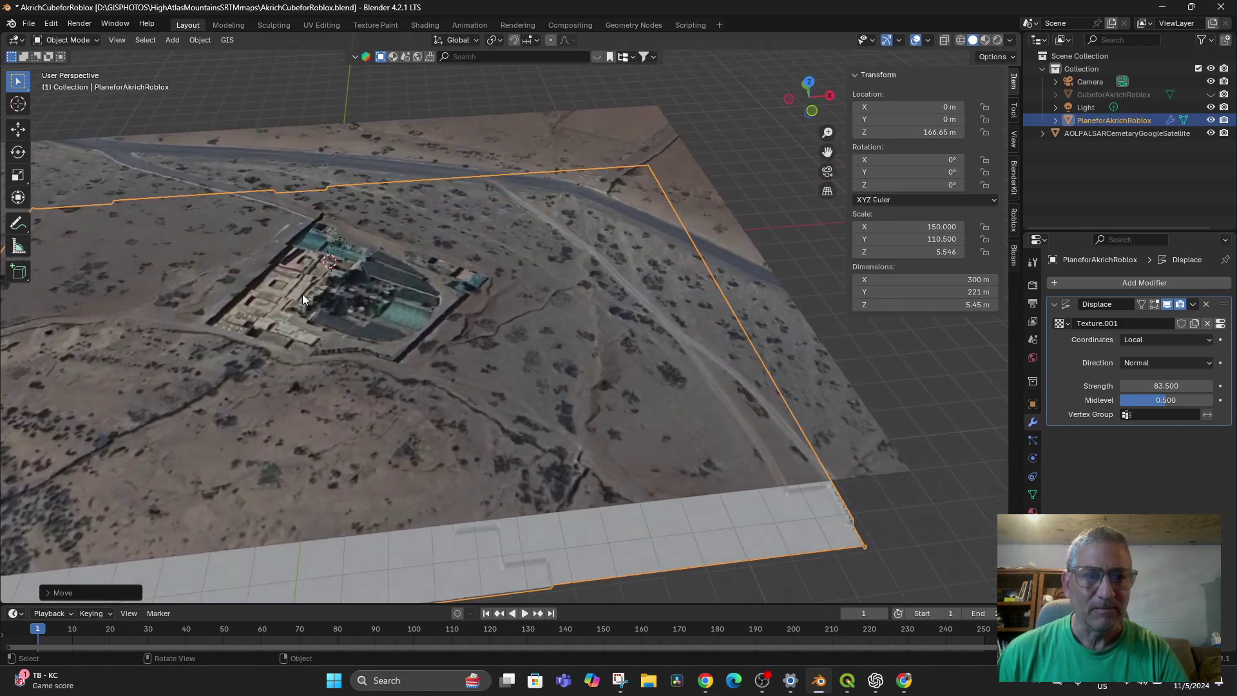
pyautogui.moveTo(355, 437); pyautogui.dragTo(359, 375, button='middle')
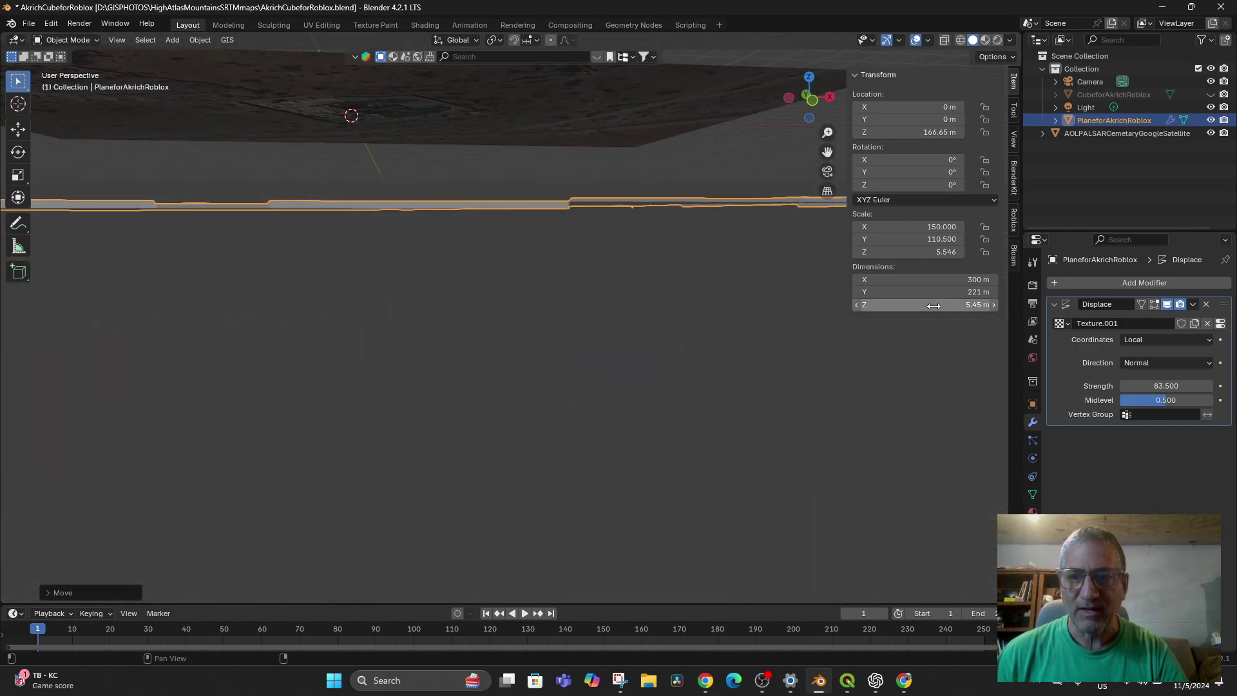
pyautogui.moveTo(933, 306); pyautogui.dragTo(979, 305)
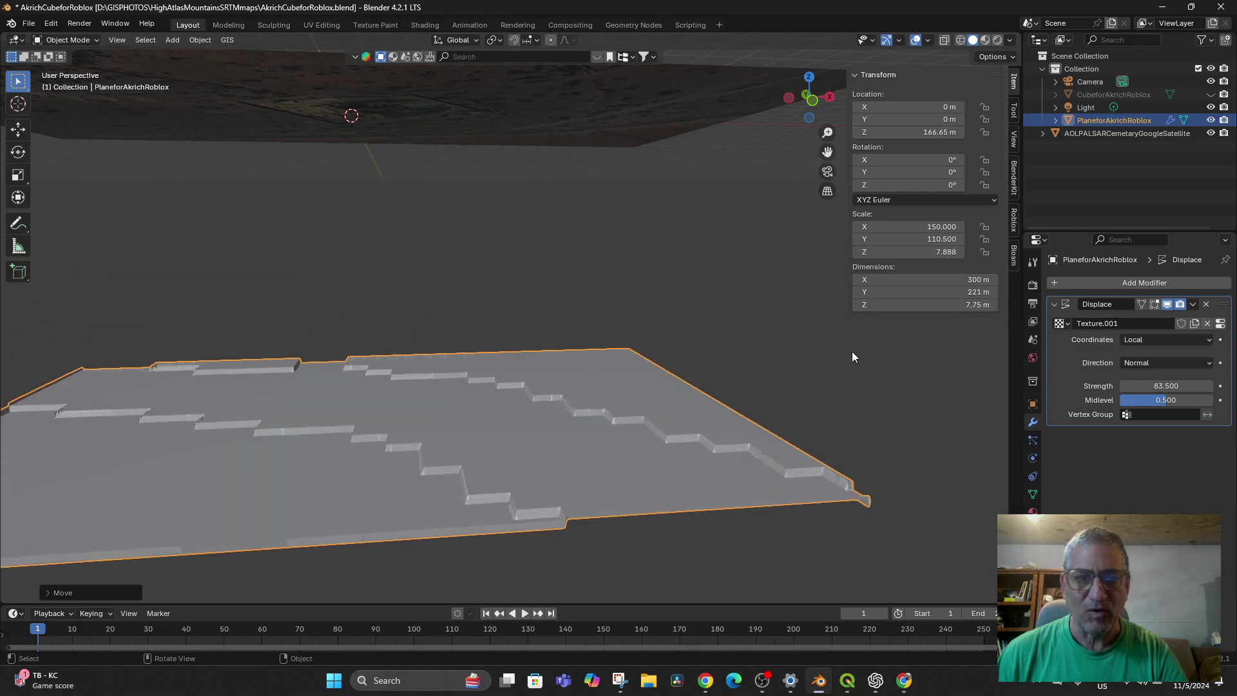
# Raise the displaced plane along the Z axis in front view to a height of about 291.04 m, level with the satellite image.
pyautogui.moveTo(646, 438); pyautogui.dragTo(632, 431, button='middle')
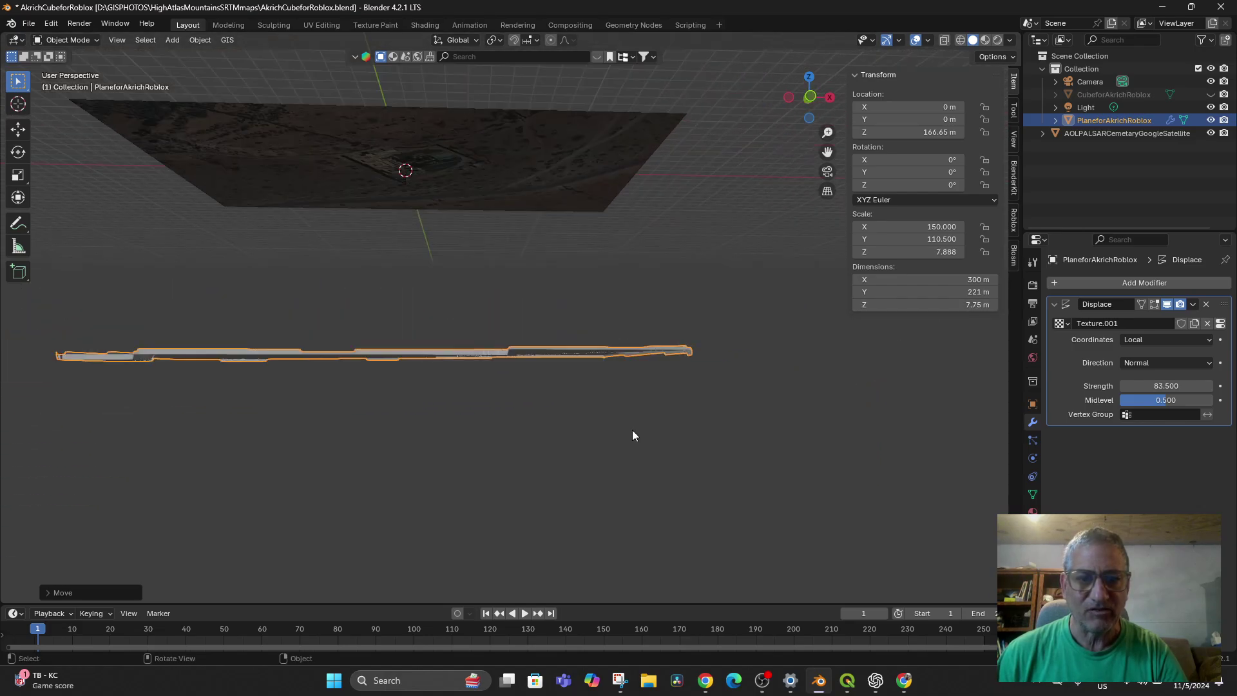
pyautogui.press('KP_1')
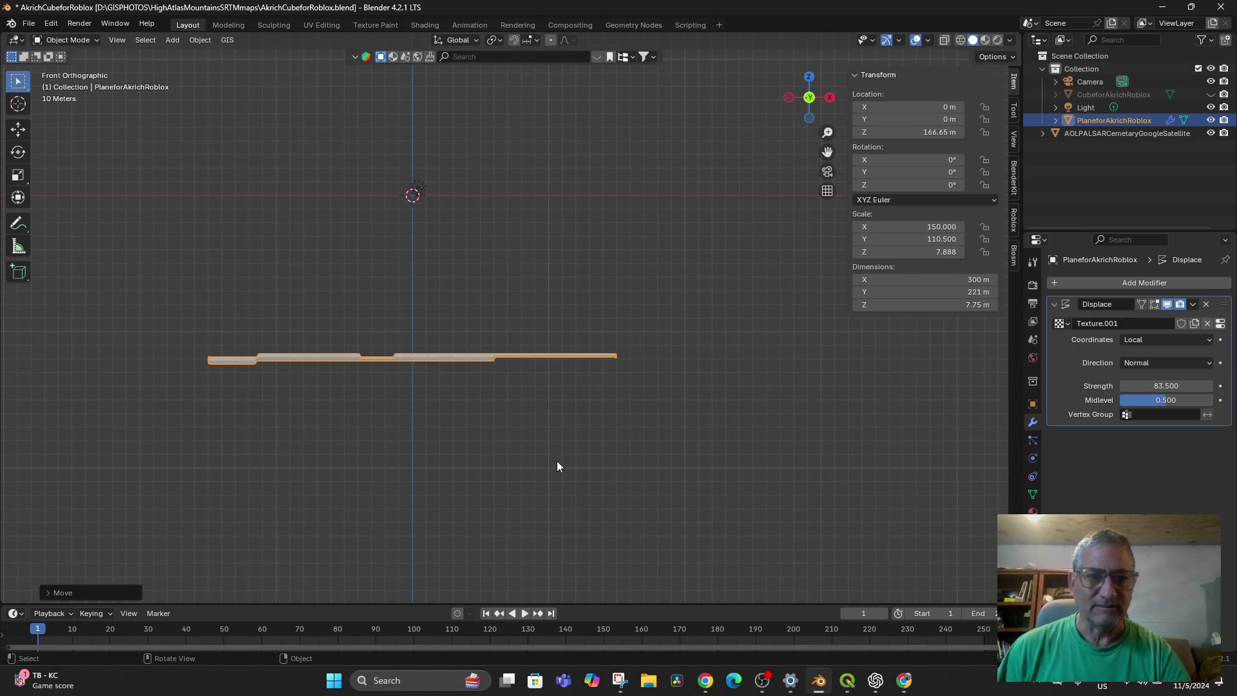
pyautogui.press('g')
pyautogui.press('z')
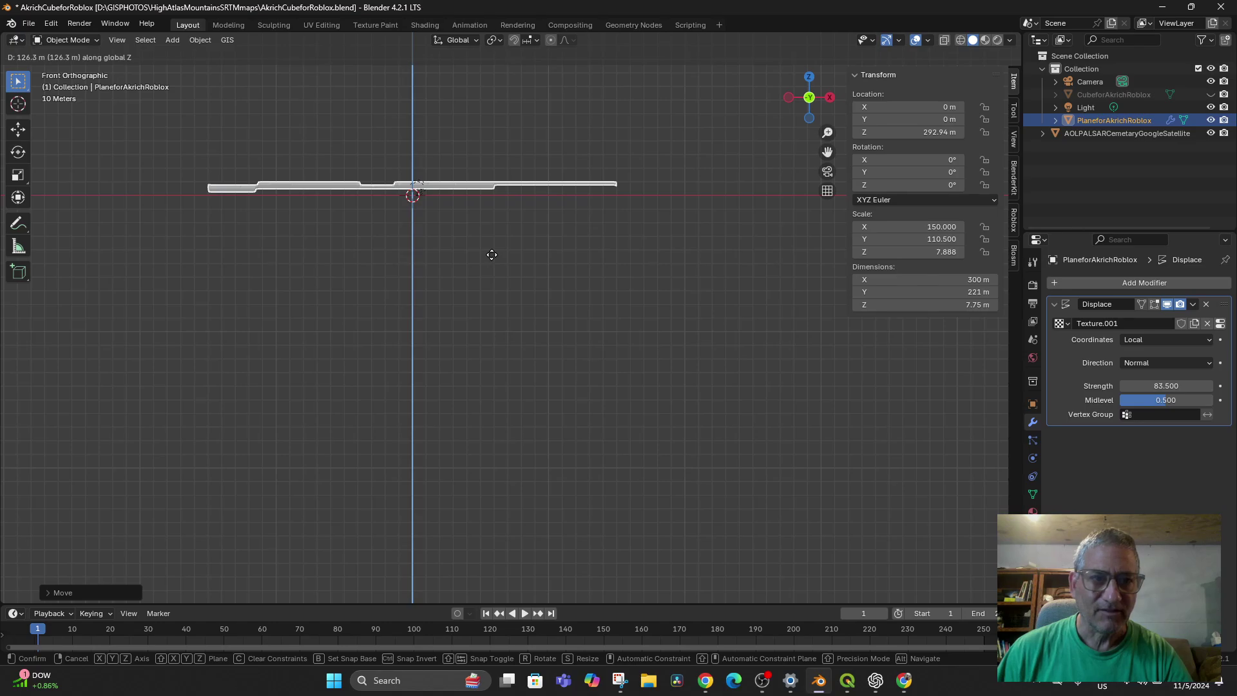
pyautogui.click(491, 257)
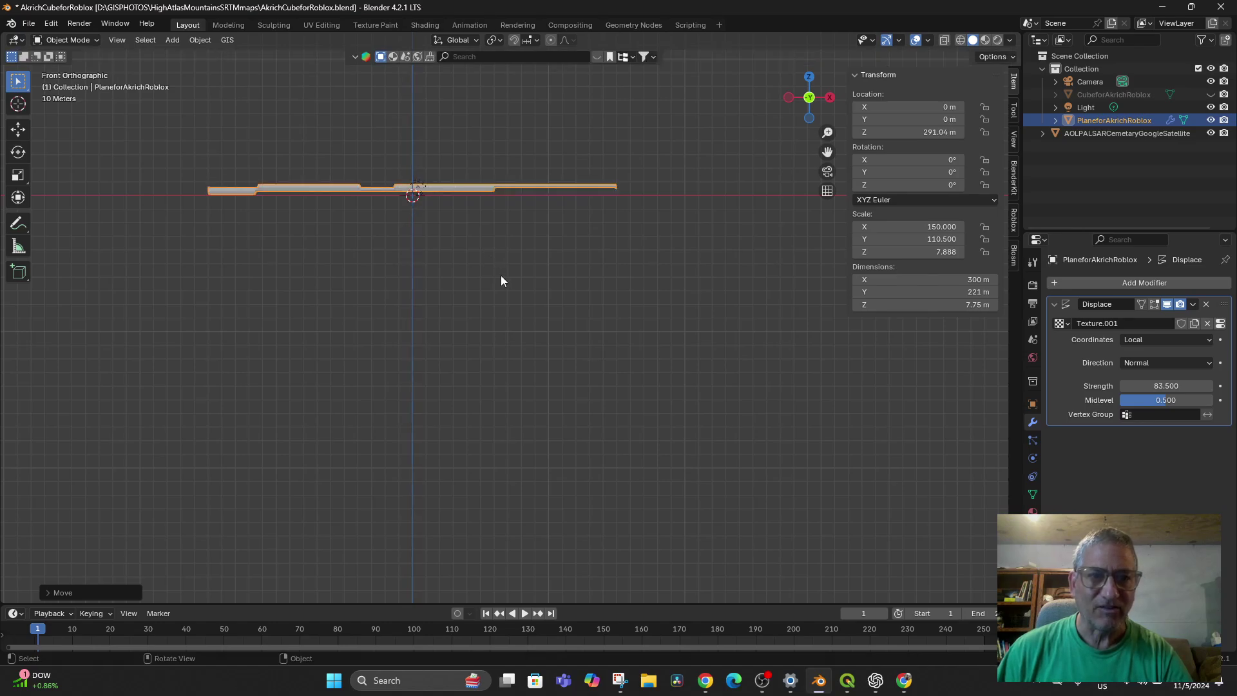
# Save the project over the existing AkrichCubeforRoblox.blend file in the HighAtlasMountainsSRTMmaps folder.
pyautogui.scroll(2, 503, 290)
pyautogui.moveTo(468, 279); pyautogui.dragTo(502, 331, button='middle')
pyautogui.scroll(-3, 326, 284)
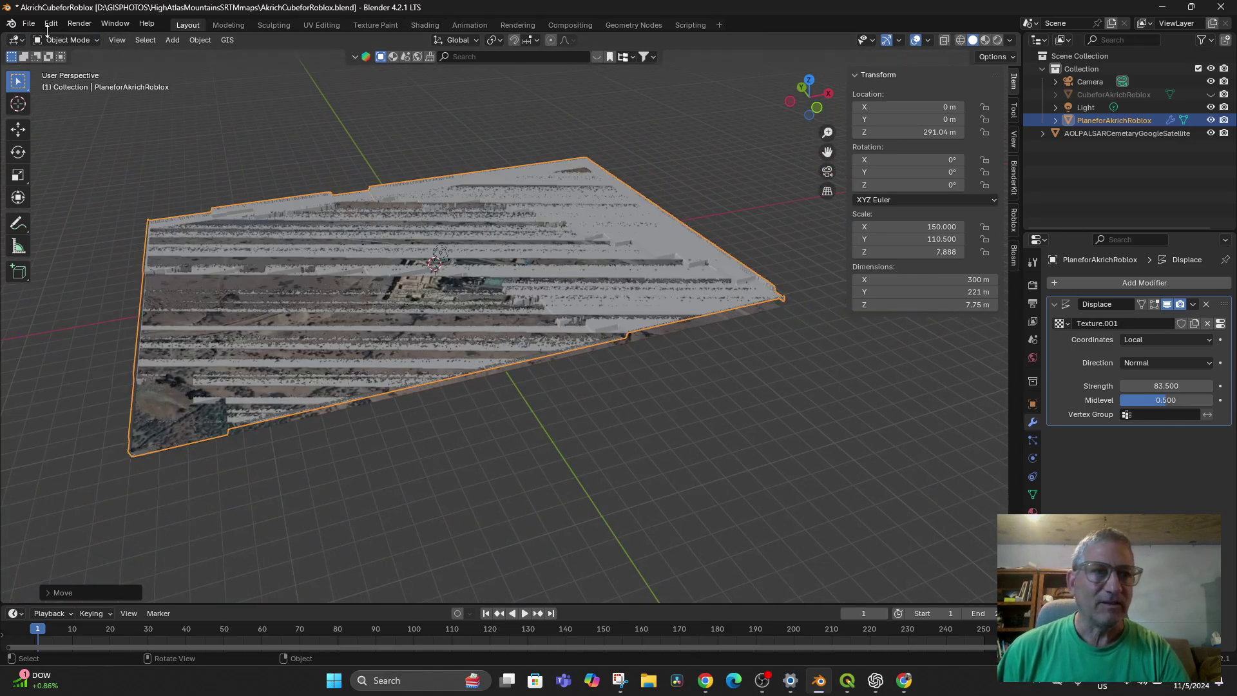
pyautogui.click(29, 24)
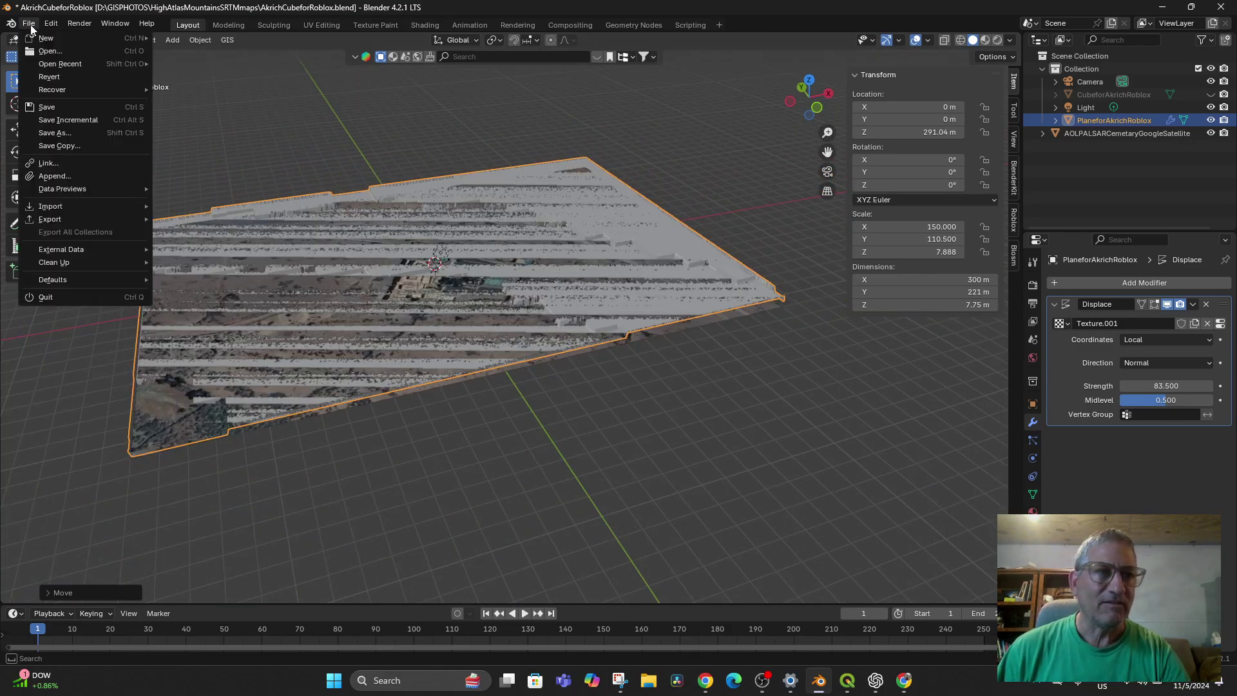
pyautogui.click(61, 132)
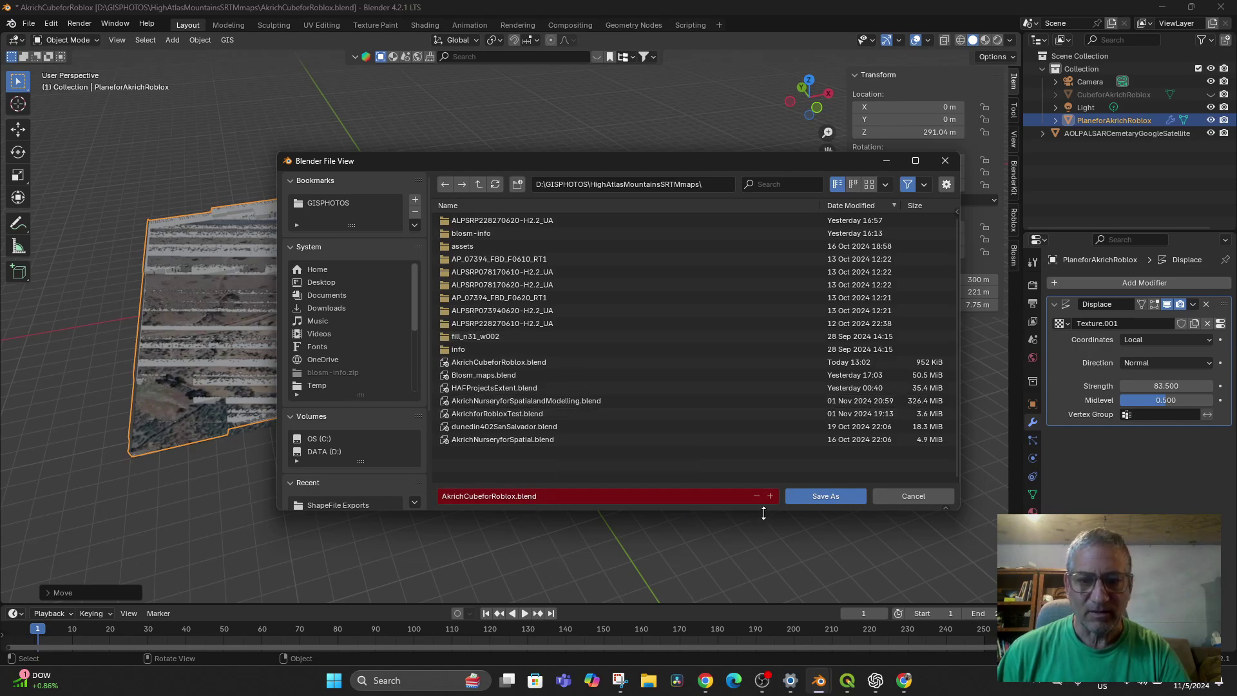
pyautogui.click(810, 497)
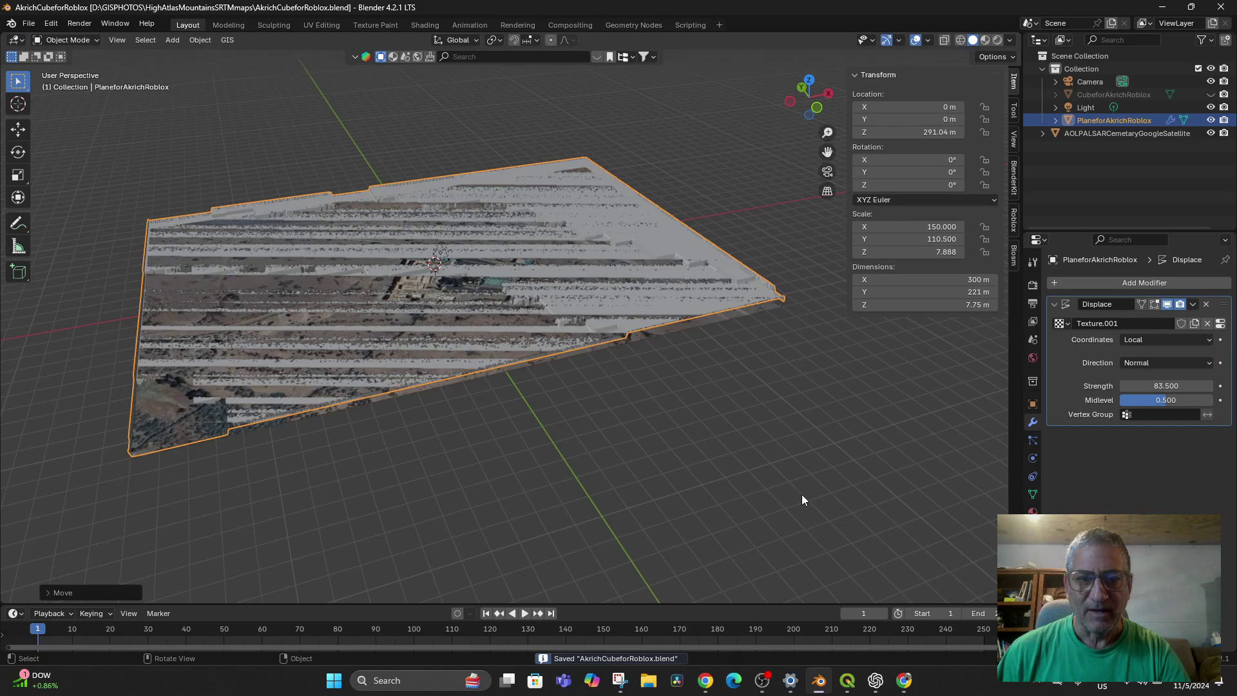
# Apply the Displace modifier to the PlaneforAkrichRoblox plane.
pyautogui.moveTo(711, 414); pyautogui.dragTo(709, 408, button='middle')
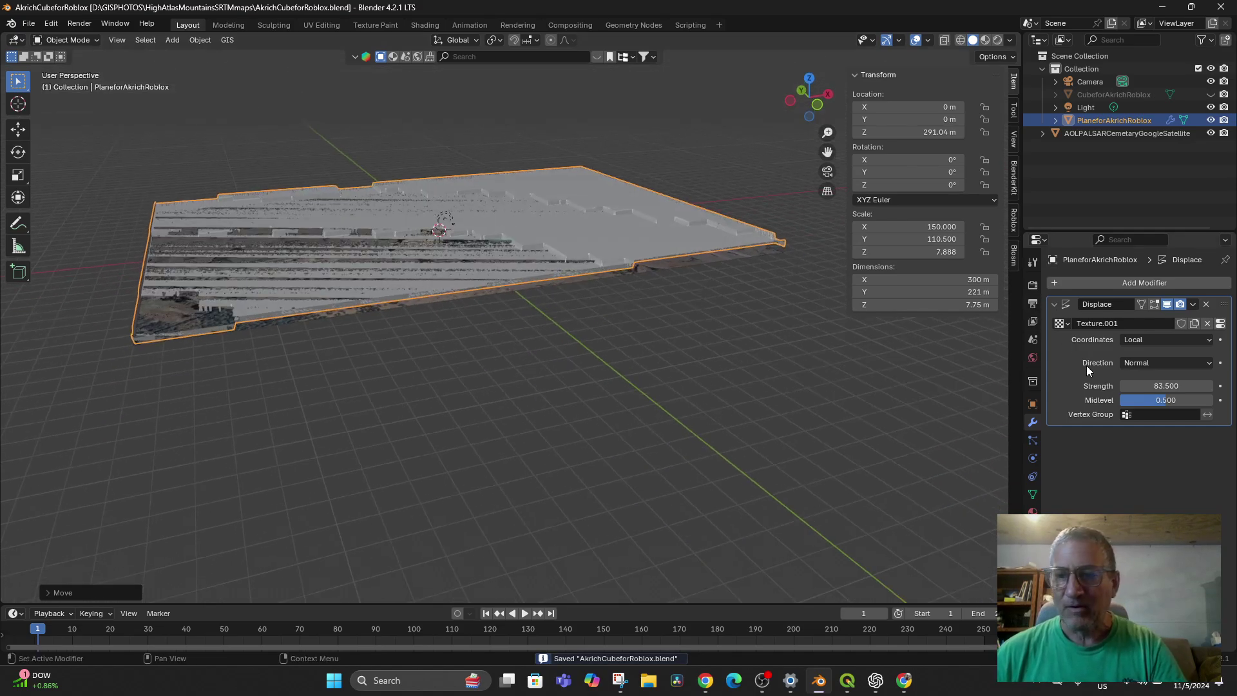
pyautogui.click(1193, 305)
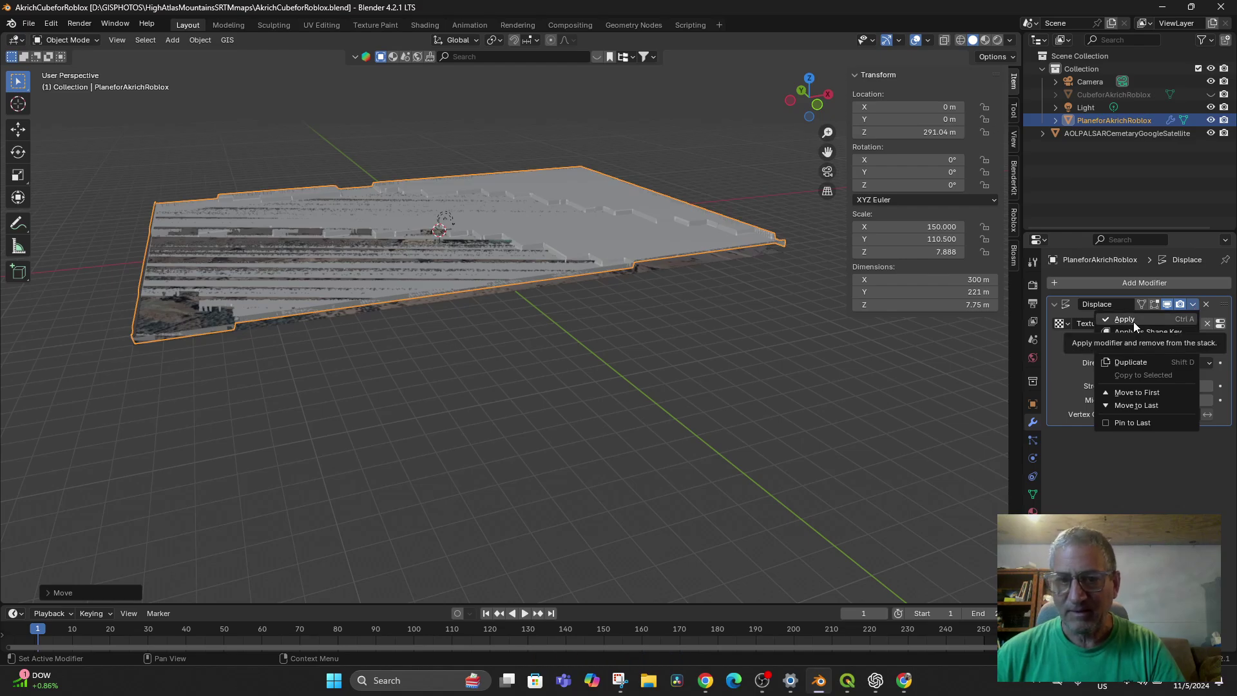
pyautogui.click(1125, 319)
# Give the terrain plane a new material and set its base color source to an Image Texture.
pyautogui.moveTo(746, 336); pyautogui.dragTo(871, 367, button='middle')
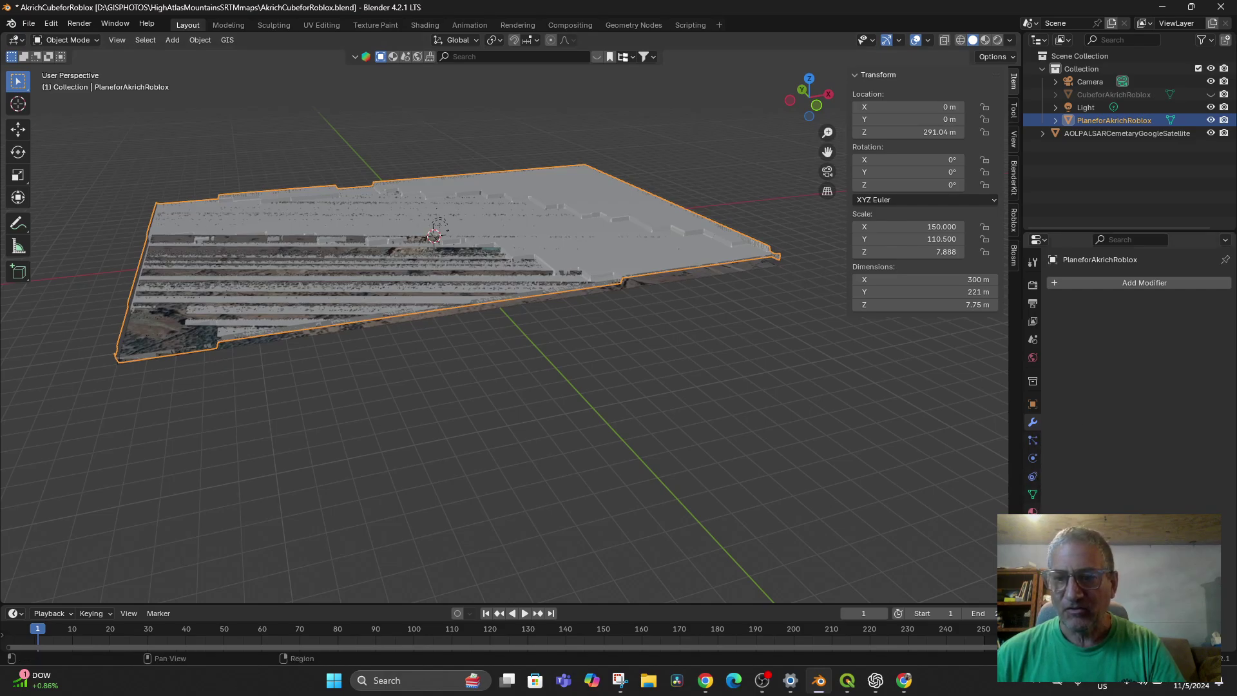
pyautogui.click(1032, 512)
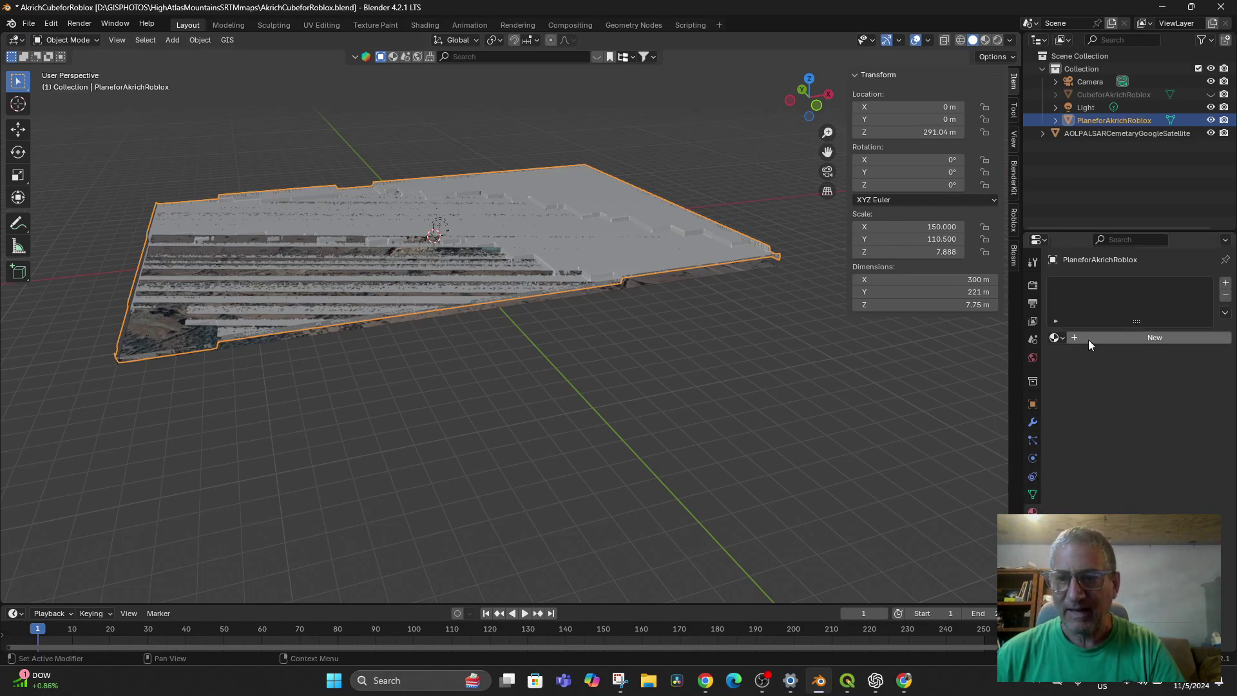
pyautogui.click(1057, 337)
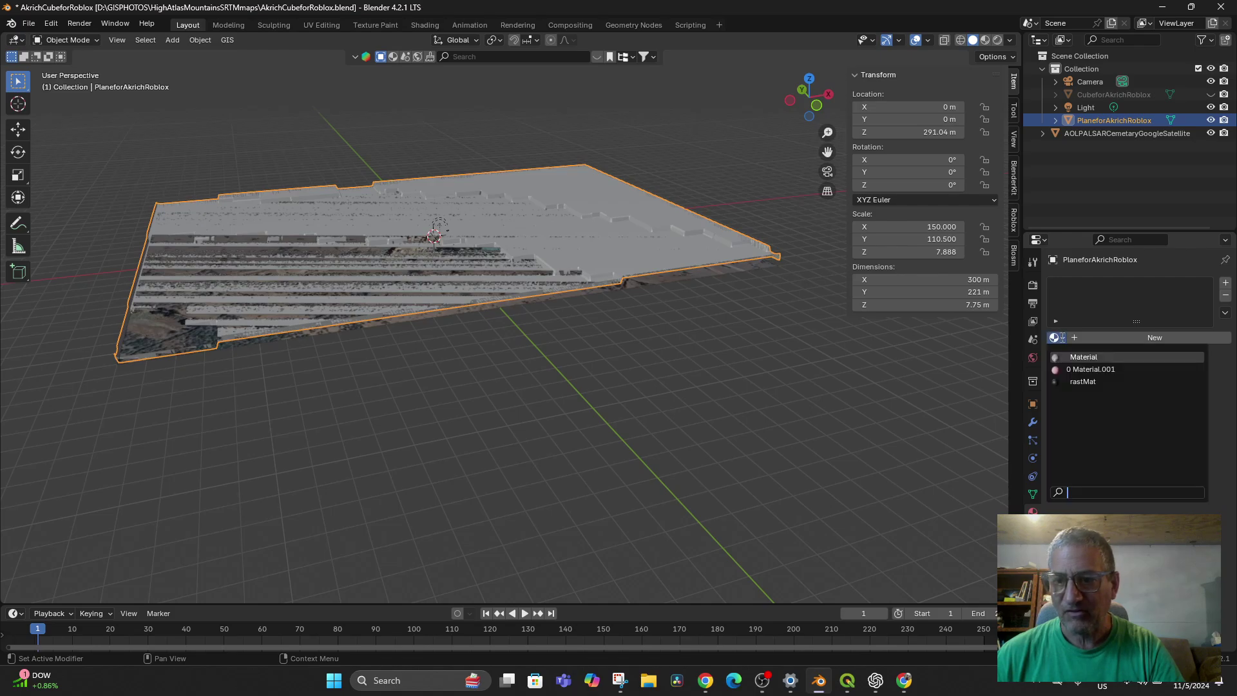
pyautogui.click(1083, 339)
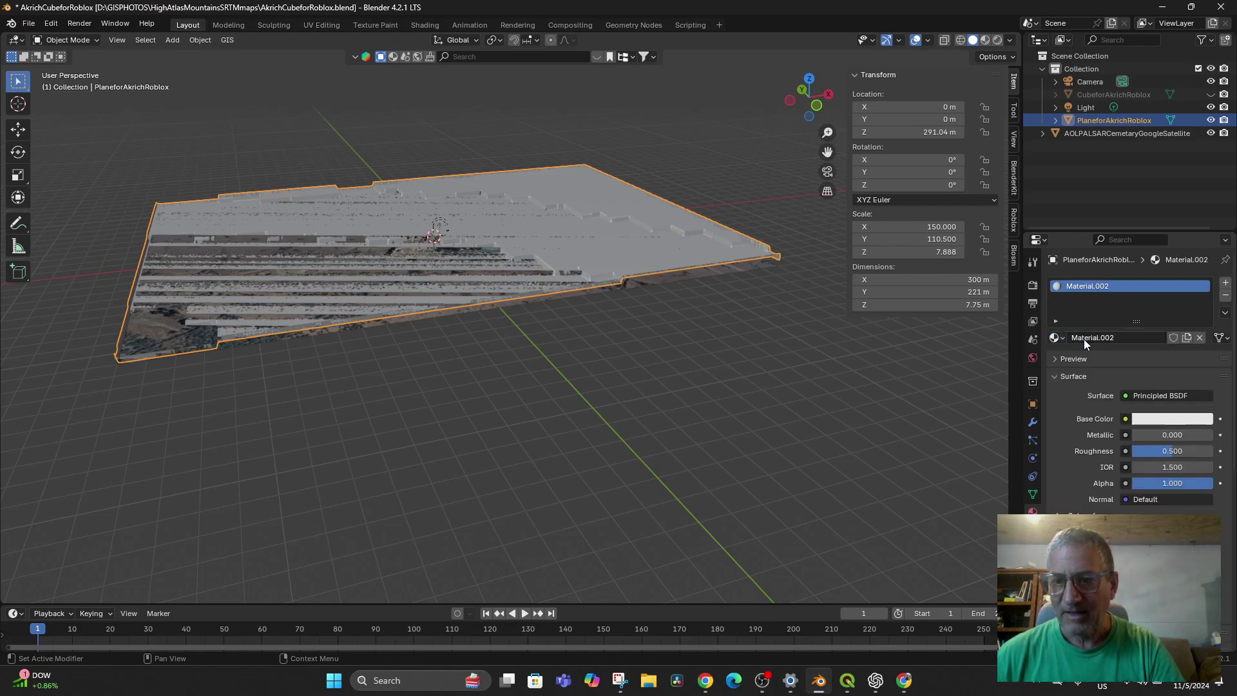
pyautogui.click(1125, 419)
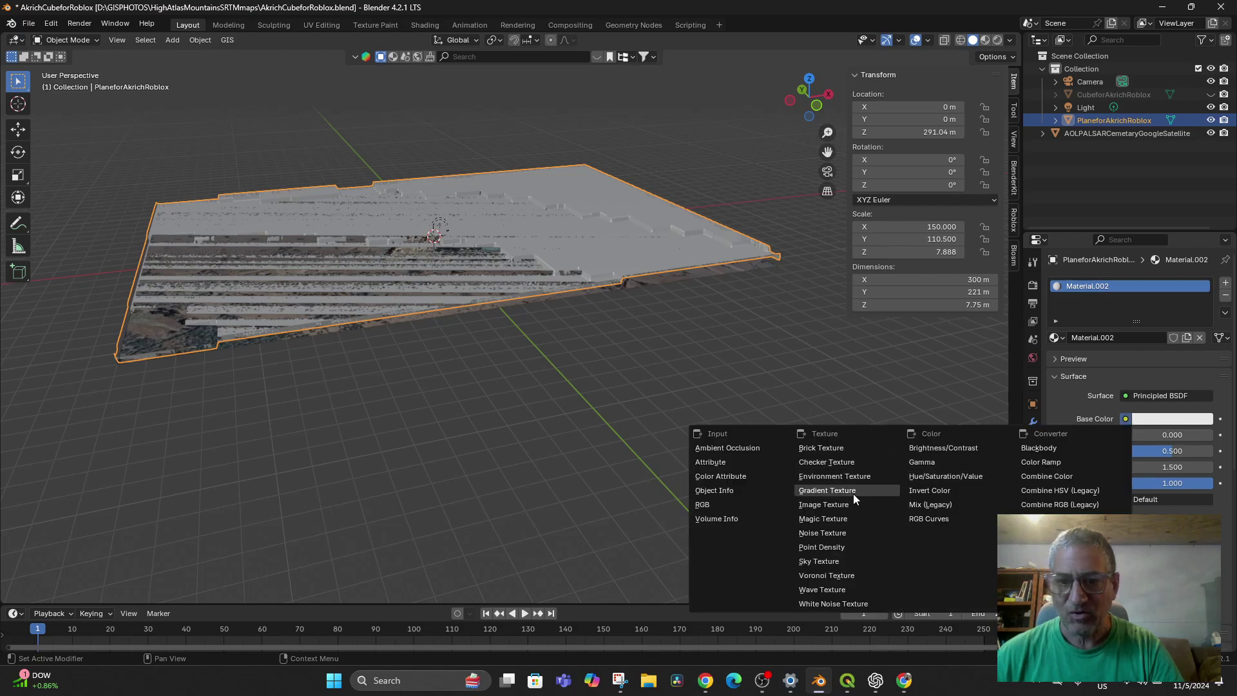
pyautogui.click(833, 504)
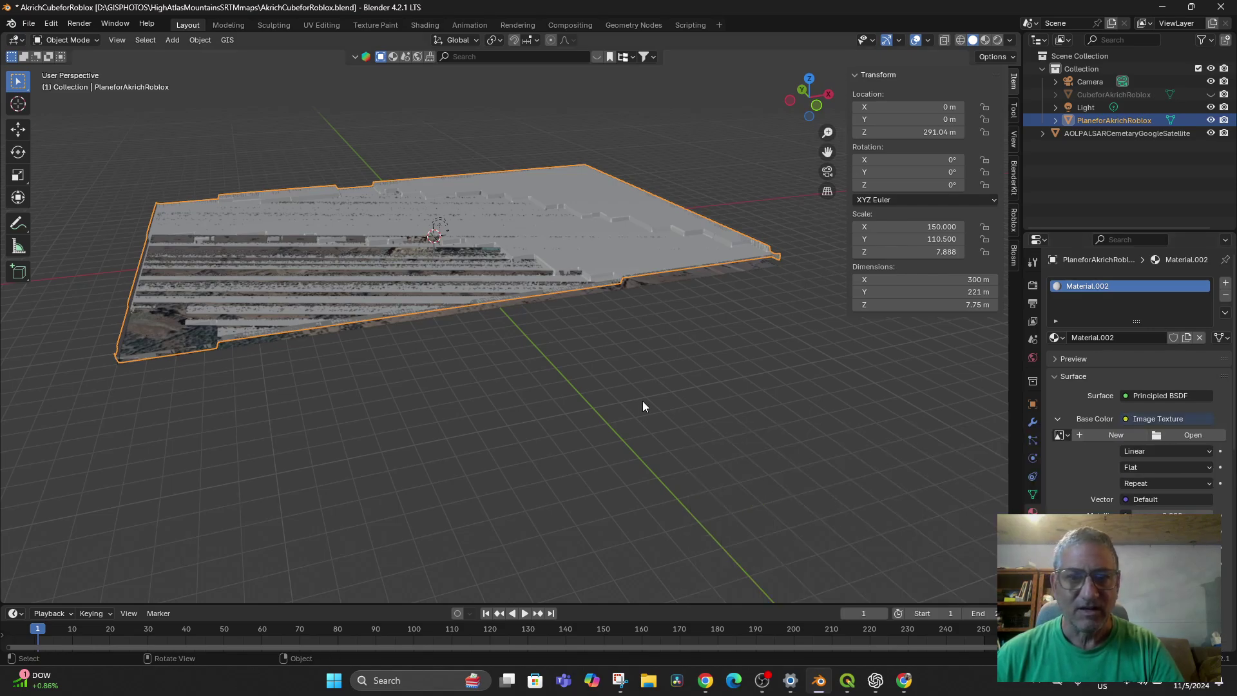
# Load AOLPALSARCemetaryGoogleSatelliteUV.png from the ShapeFile Exports folder as the material's base color image.
pyautogui.click(1163, 435)
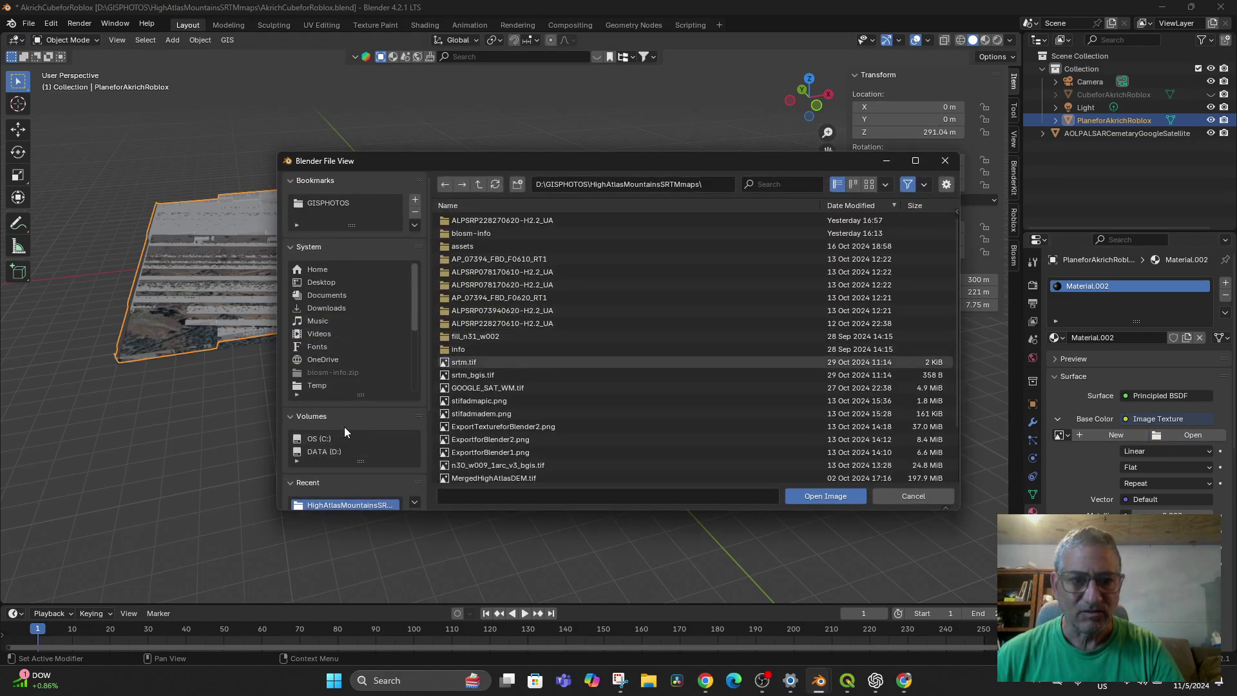
pyautogui.click(478, 185)
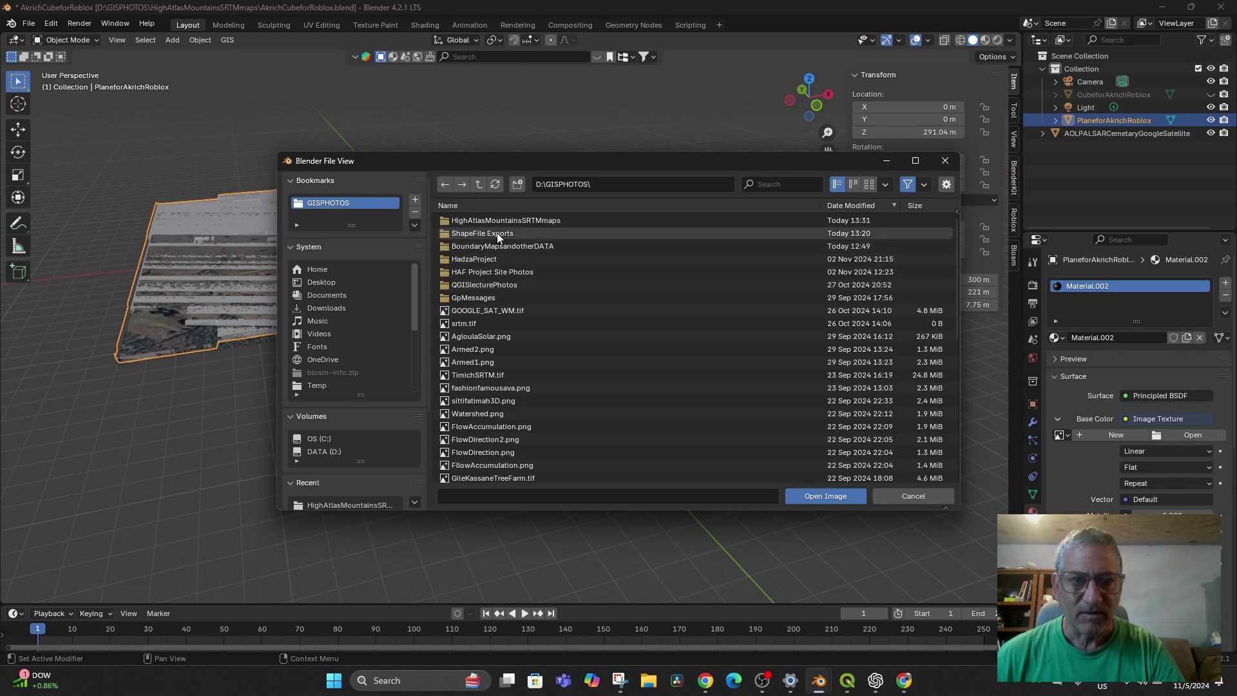
pyautogui.click(496, 233)
pyautogui.click(497, 270)
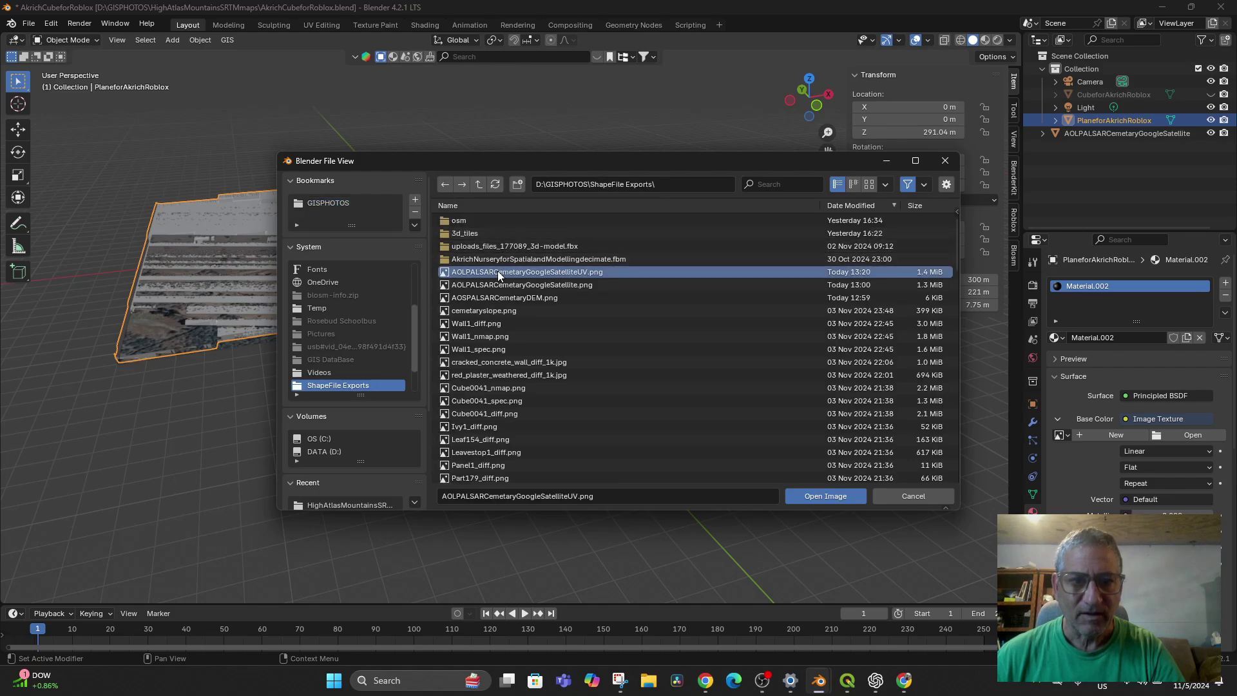
pyautogui.doubleClick(498, 271)
# Select the flat AOLPALSARCemetaryGoogleSatellite plane and hide it in the viewport.
pyautogui.scroll(10, 493, 326)
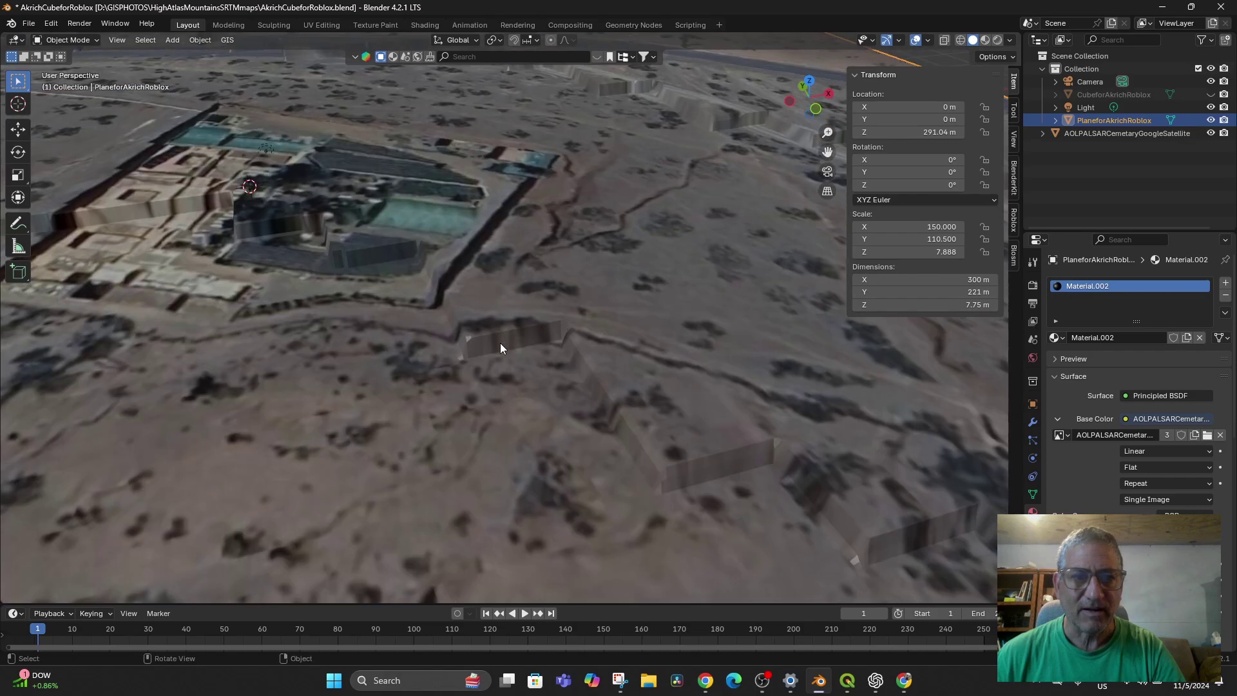
pyautogui.scroll(-10, 499, 343)
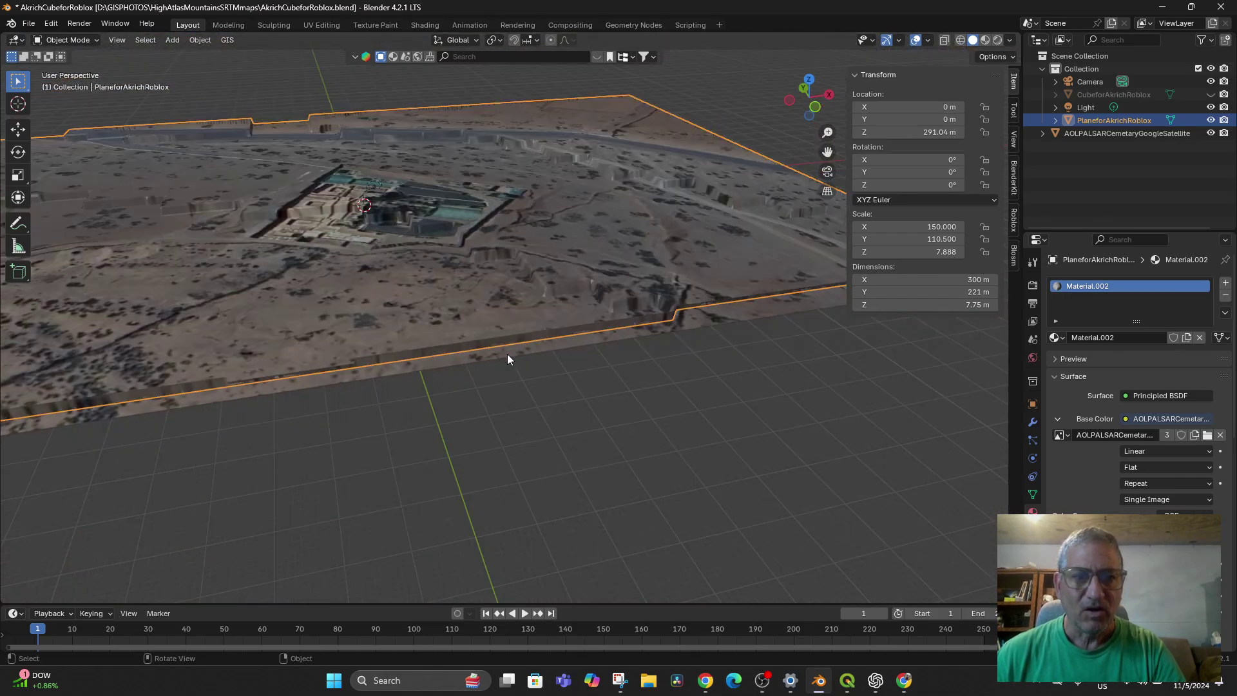
pyautogui.click(507, 355)
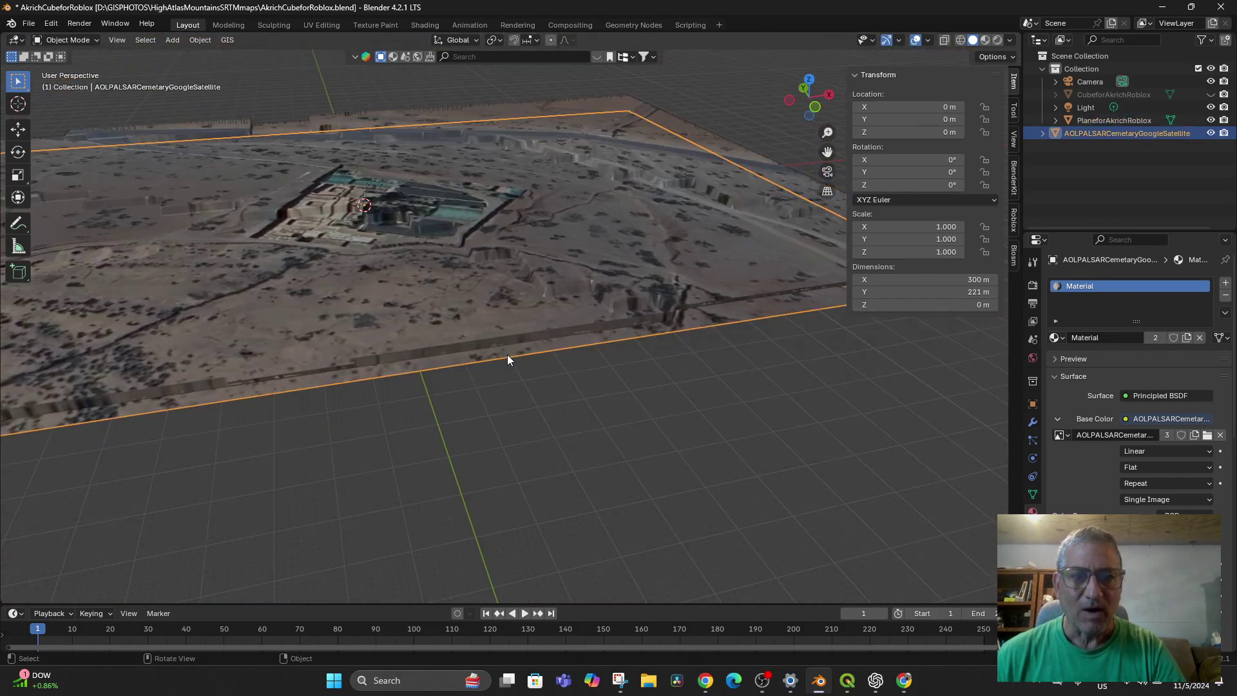
pyautogui.click(1210, 132)
# Examine the textured terrain from several sides, checking the road, the outer edges and the cemetery area.
pyautogui.scroll(2, 594, 313)
pyautogui.moveTo(621, 313); pyautogui.dragTo(578, 346, button='middle')
pyautogui.rightClick(578, 346)
pyautogui.moveTo(566, 262); pyautogui.dragTo(692, 391, button='middle')
pyautogui.scroll(3, 495, 278)
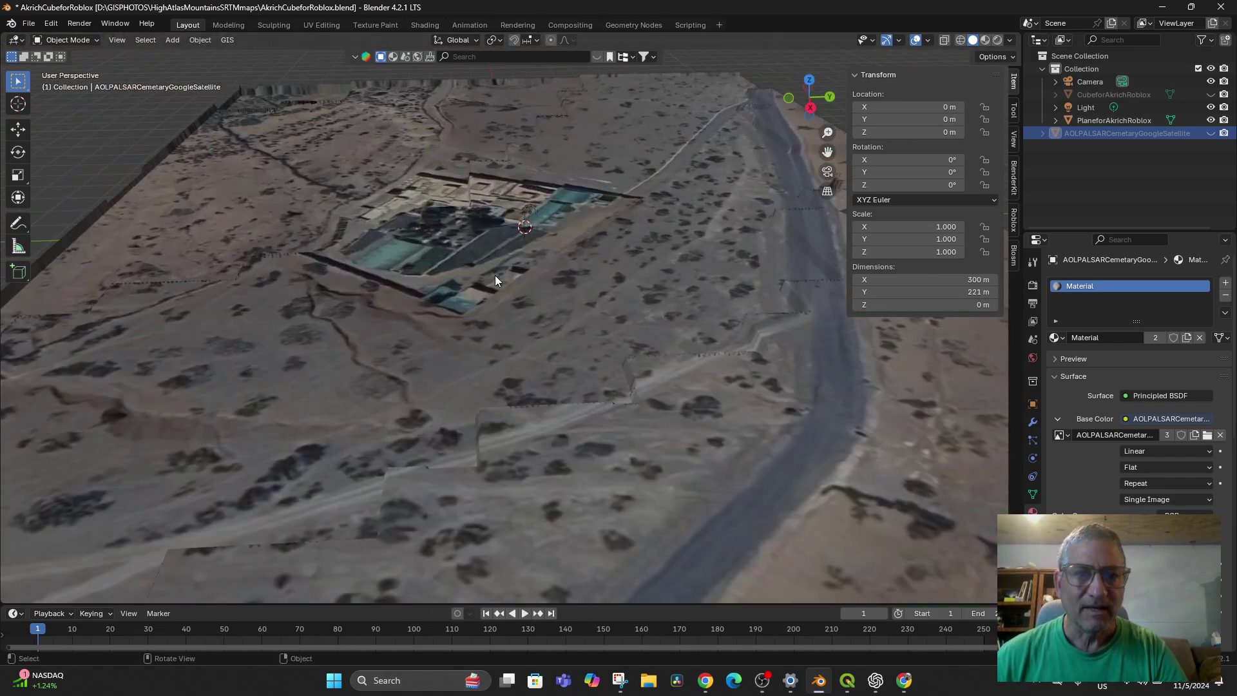
pyautogui.scroll(2, 527, 283)
pyautogui.keyDown('shift'); pyautogui.moveTo(526, 282); pyautogui.dragTo(589, 317, button='middle'); pyautogui.keyUp('shift')
pyautogui.scroll(-10, 518, 304)
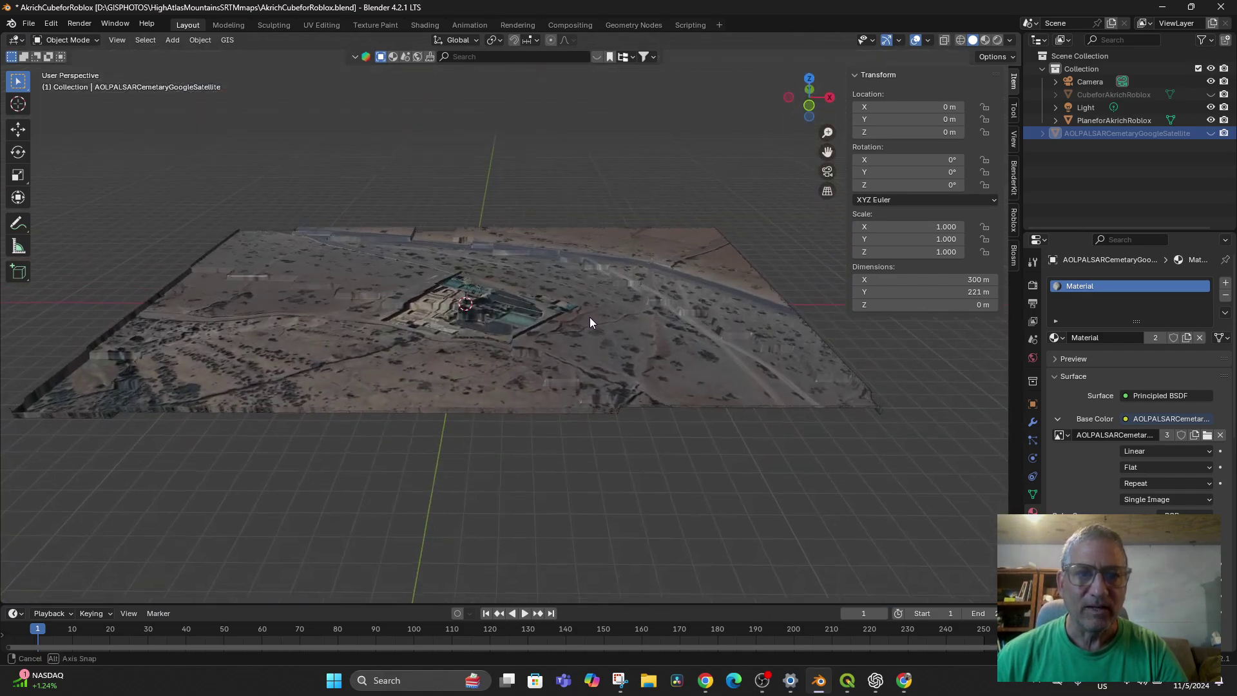
pyautogui.scroll(5, 543, 322)
pyautogui.scroll(3, 532, 319)
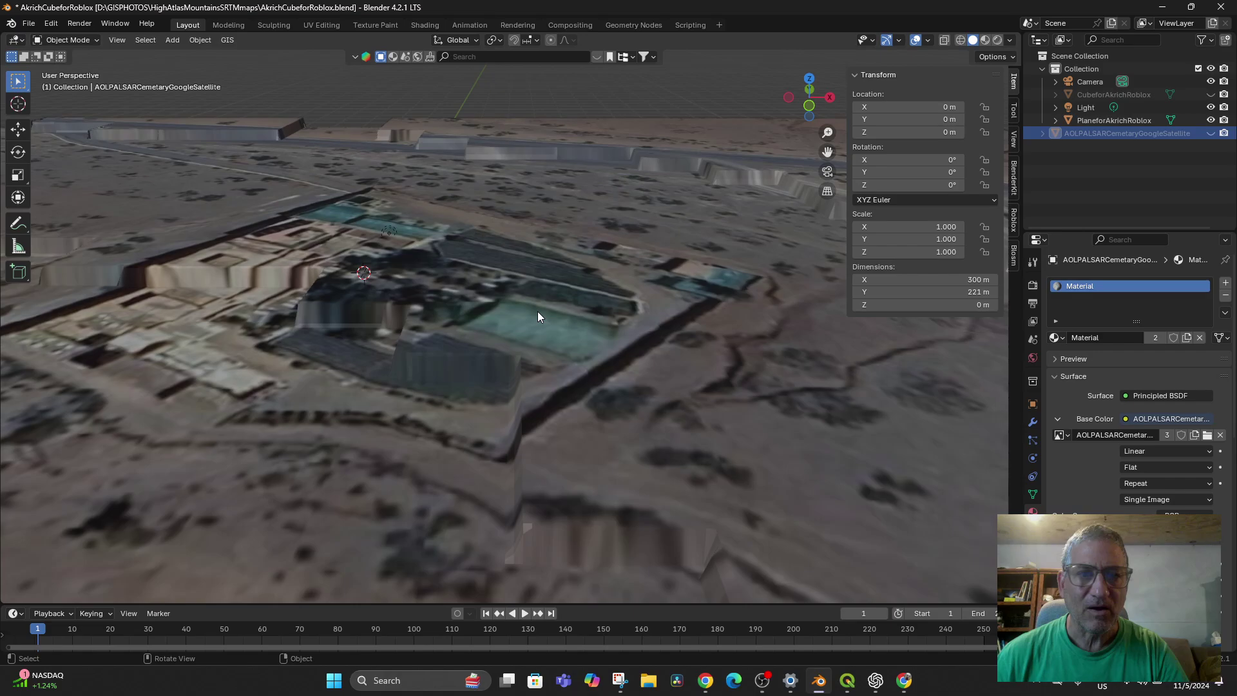
# Examine the height steps that cut through the cemetery buildings and the ground around them up close.
pyautogui.moveTo(543, 304); pyautogui.dragTo(477, 336, button='middle')
pyautogui.scroll(5, 569, 347)
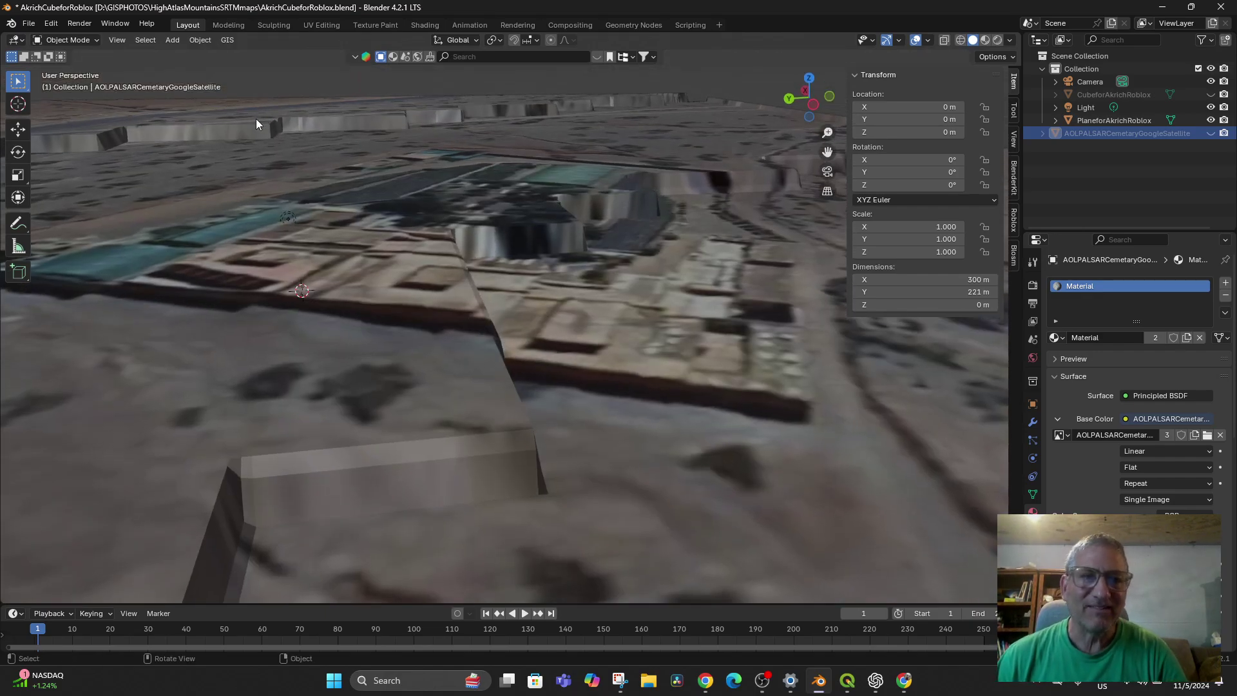
pyautogui.moveTo(423, 227); pyautogui.dragTo(496, 257, button='middle')
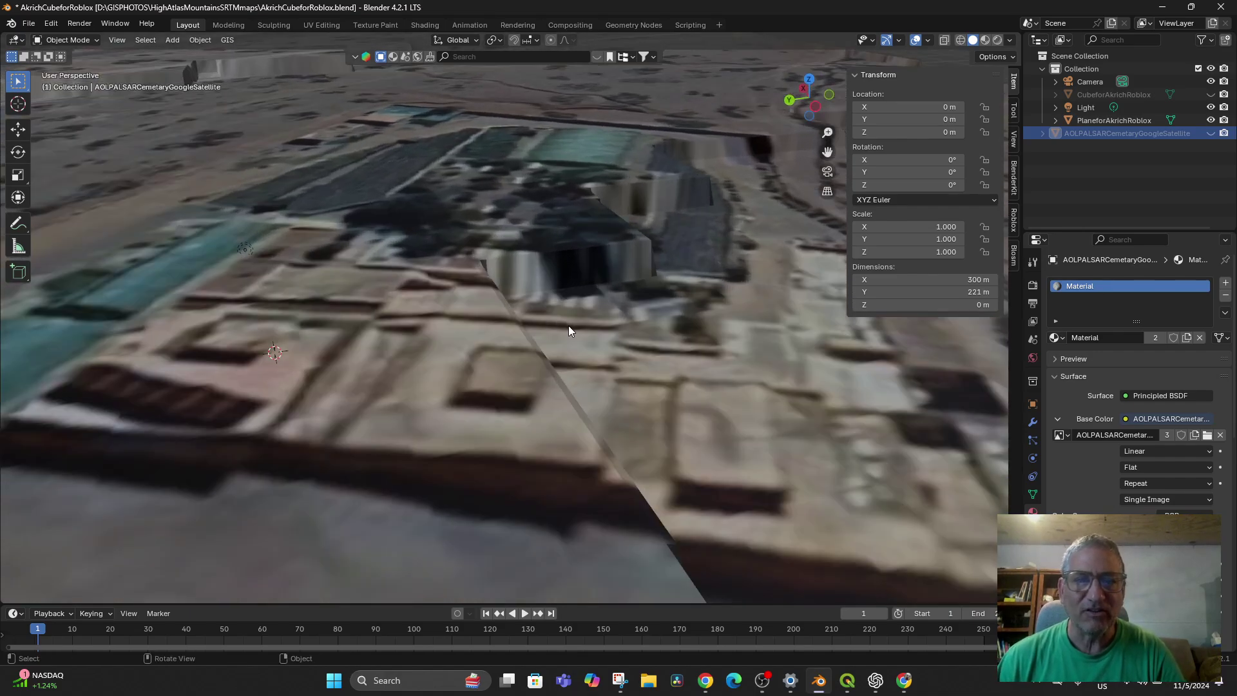
pyautogui.moveTo(568, 326); pyautogui.dragTo(566, 329, button='middle')
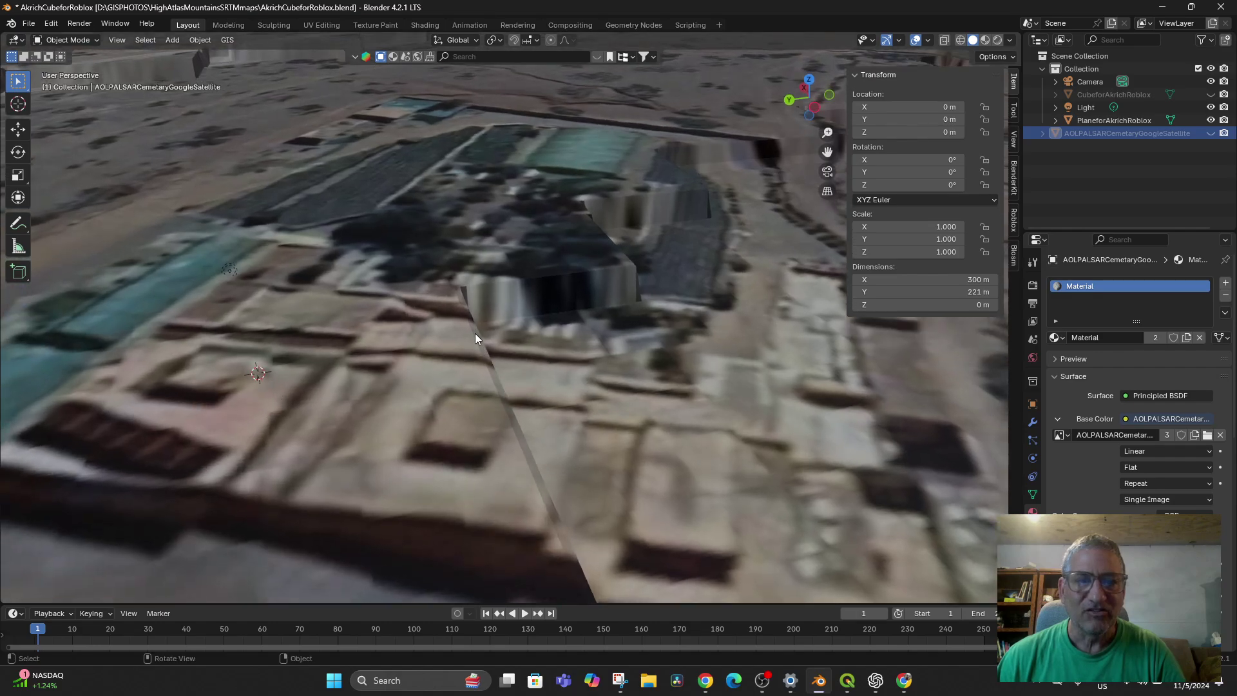
pyautogui.moveTo(620, 394); pyautogui.dragTo(604, 386, button='middle')
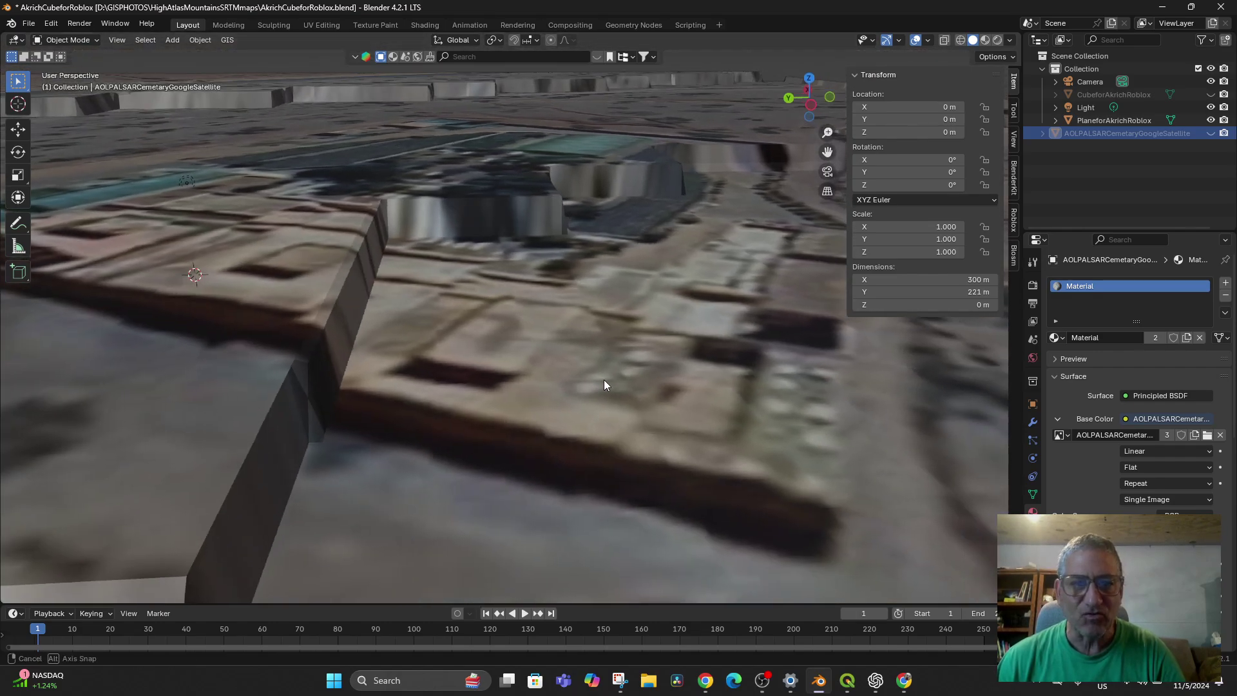
pyautogui.scroll(-8, 452, 297)
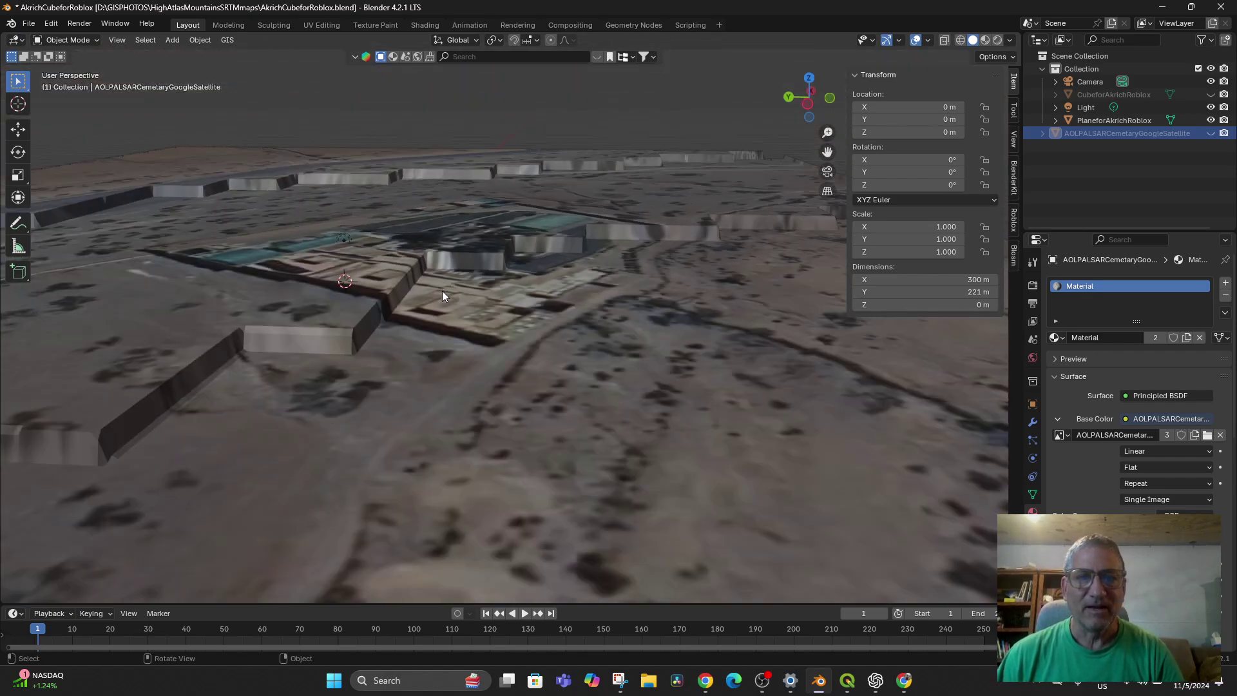
pyautogui.moveTo(442, 291)
pyautogui.mouseDown(button='middle')
pyautogui.moveTo(466, 323)
pyautogui.moveTo(505, 297)
pyautogui.moveTo(408, 322)
pyautogui.moveTo(471, 303)
pyautogui.moveTo(474, 323)
pyautogui.moveTo(463, 304)
pyautogui.moveTo(446, 316)
pyautogui.moveTo(482, 328)
pyautogui.moveTo(439, 324)
pyautogui.moveTo(490, 330)
pyautogui.moveTo(525, 311)
pyautogui.moveTo(434, 330)
pyautogui.moveTo(451, 311)
pyautogui.mouseUp(button='middle')
pyautogui.scroll(3, 462, 304)
pyautogui.scroll(3, 438, 323)
pyautogui.scroll(-6, 438, 325)
pyautogui.scroll(4, 455, 319)
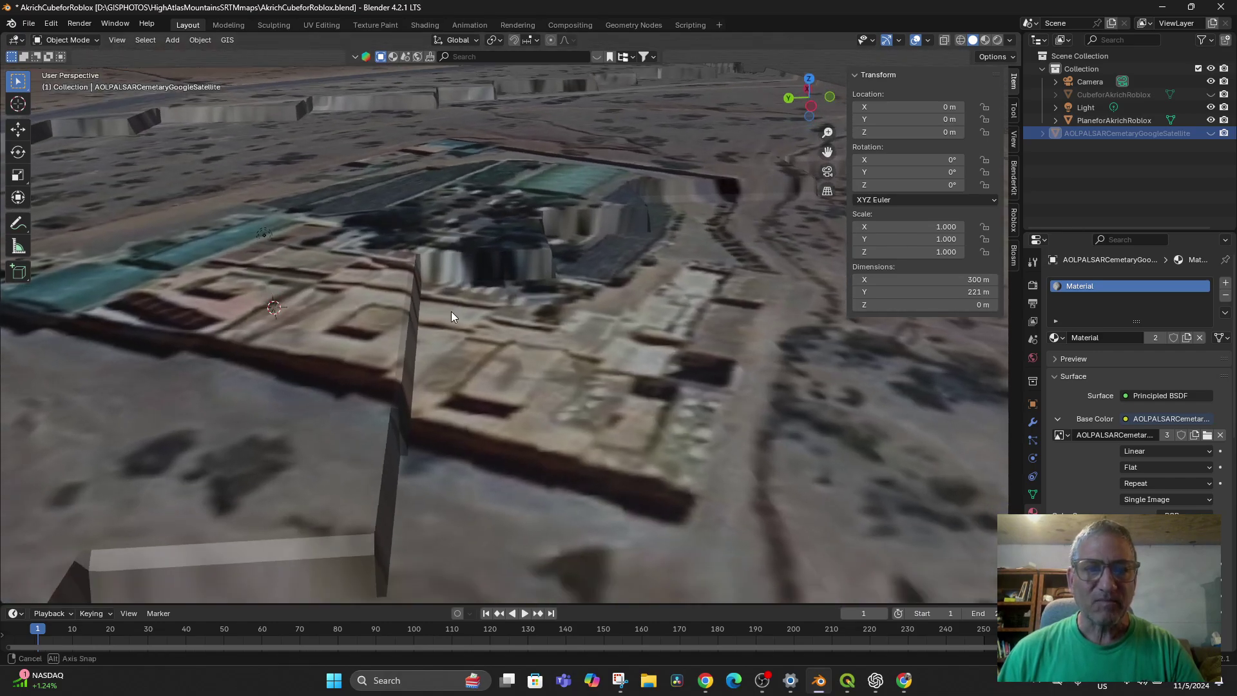
# Switch to the YouTube page in Chrome and search for "high atlas foundation akrich".
pyautogui.click(707, 682)
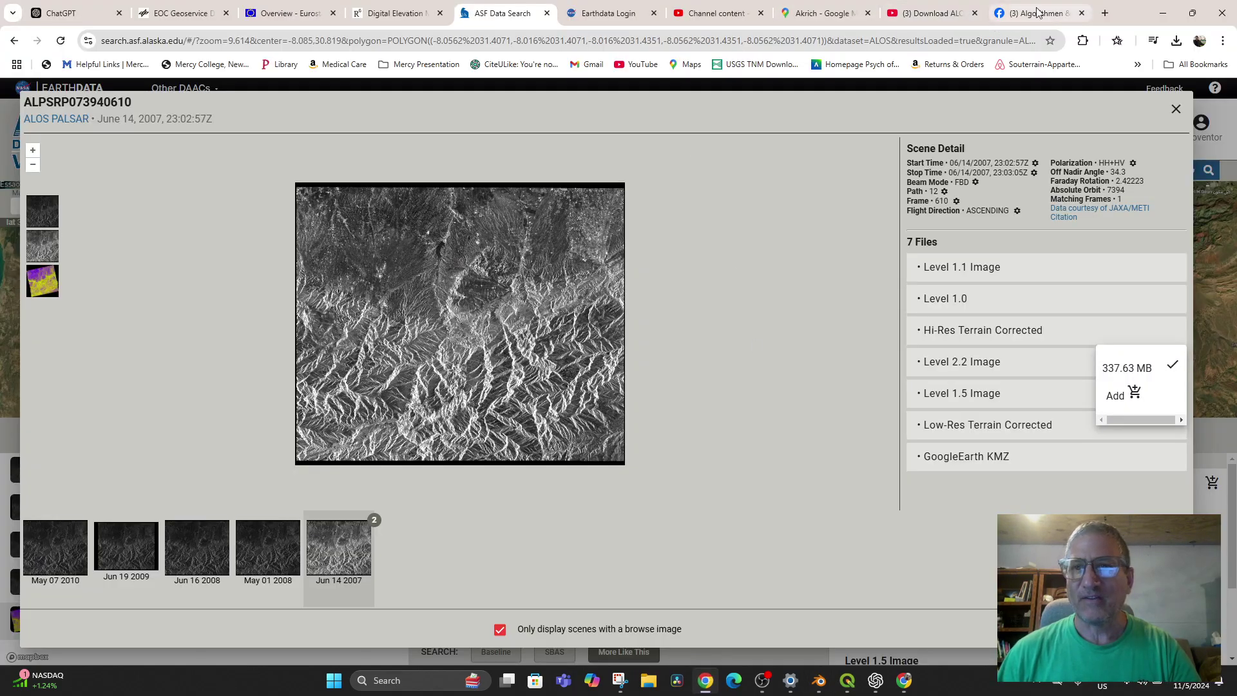
pyautogui.click(937, 15)
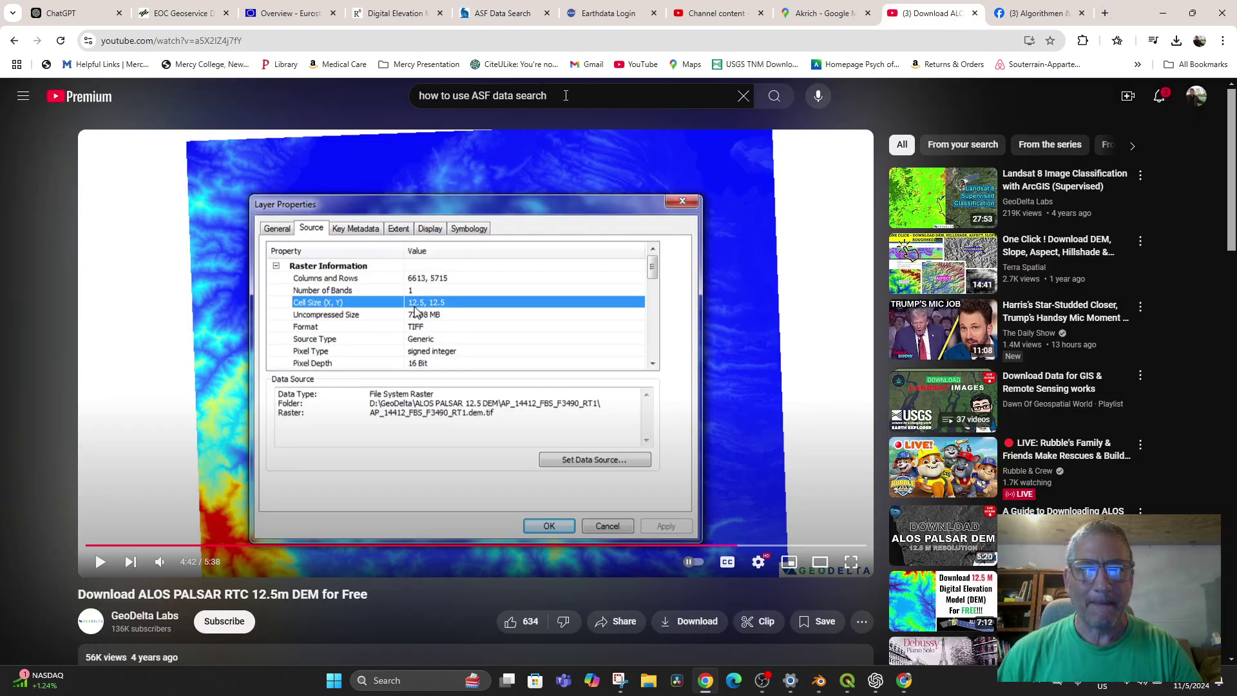
pyautogui.moveTo(566, 96); pyautogui.dragTo(427, 90)
pyautogui.write('high a')
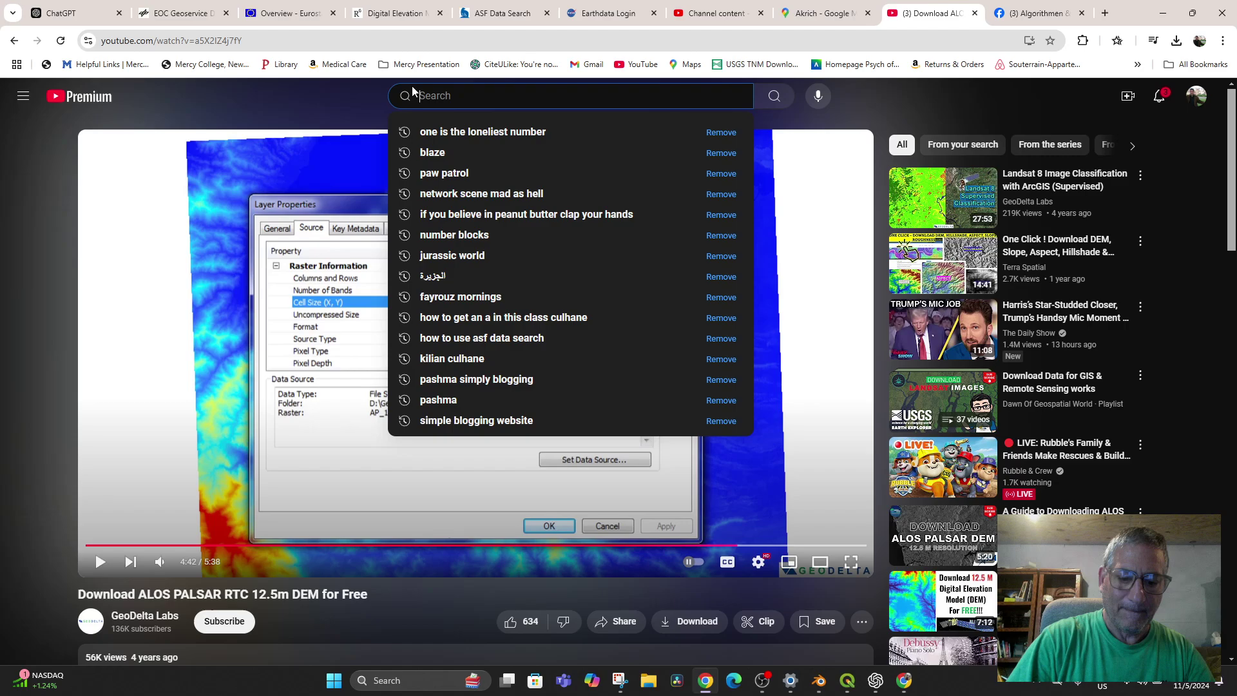
pyautogui.write('t')
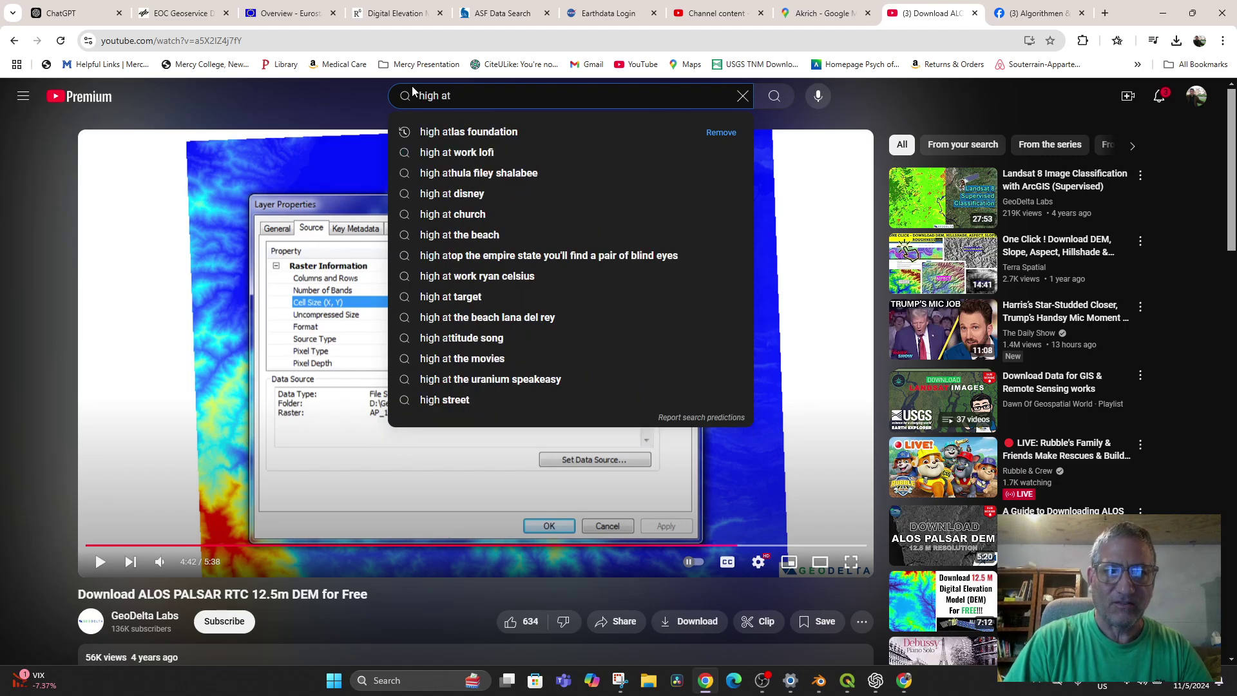
pyautogui.write('las foundation akrich')
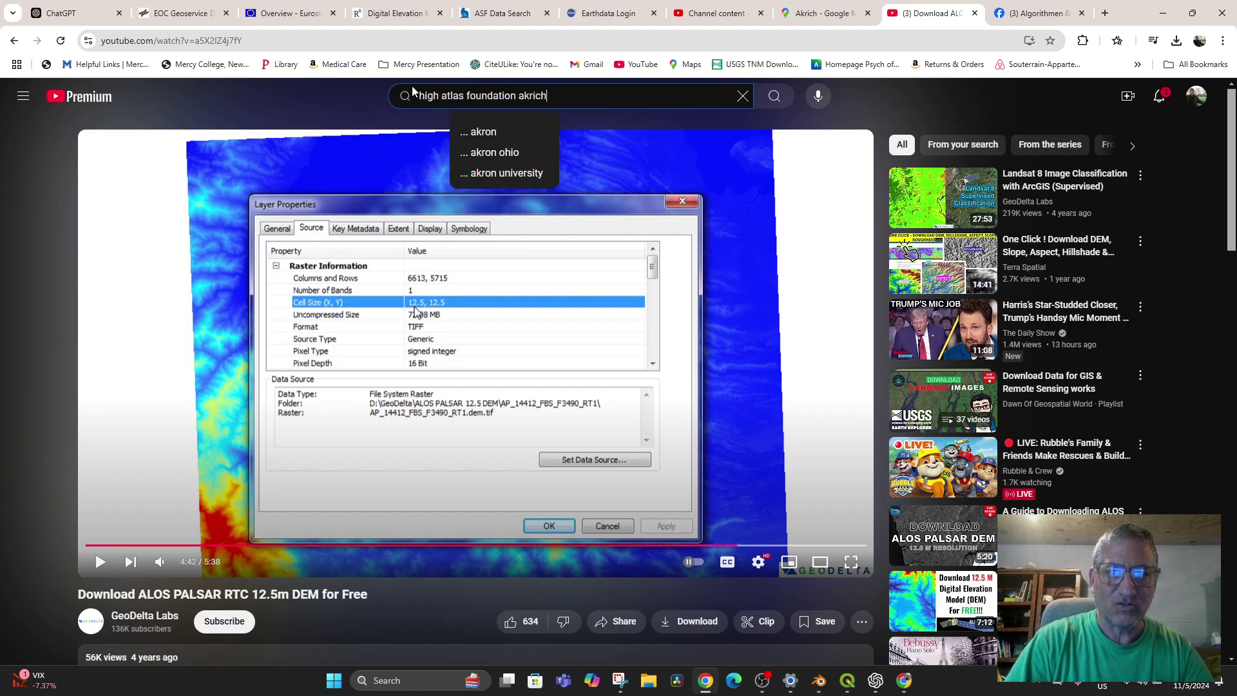
pyautogui.press('Return')
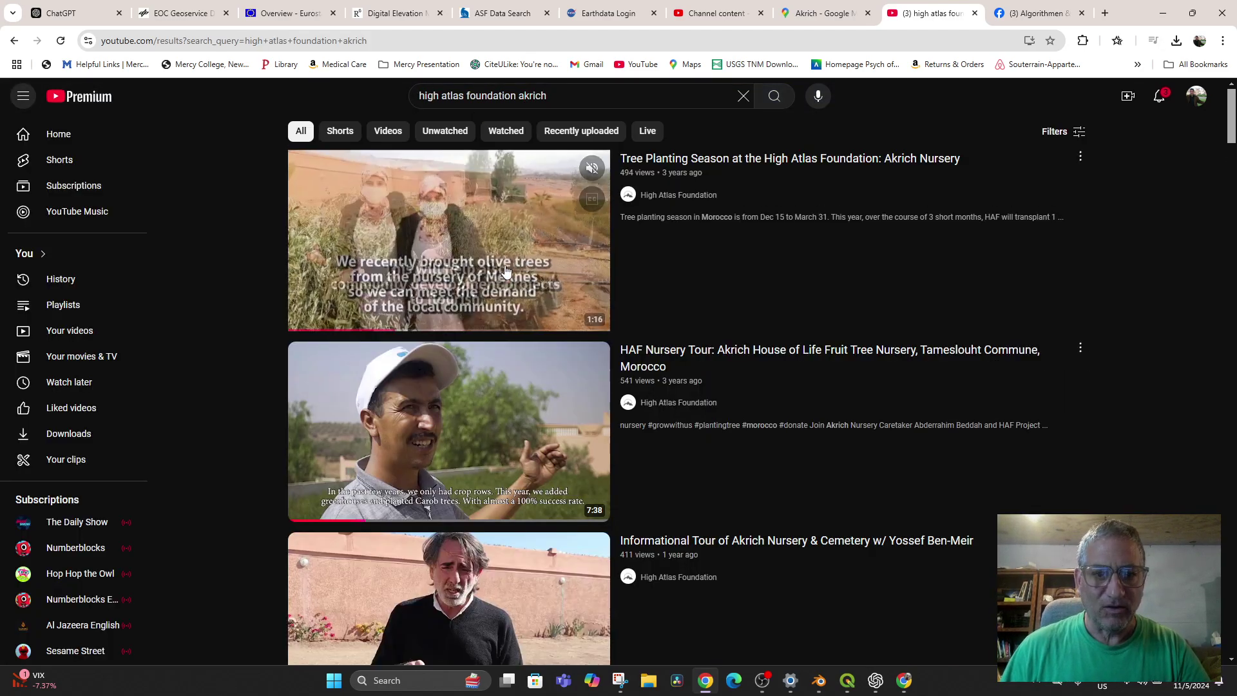
# Open the HAF Nursery Tour video, skim its cemetery and nursery shots, and pause it at 0:42 on the greenhouse view.
pyautogui.click(487, 402)
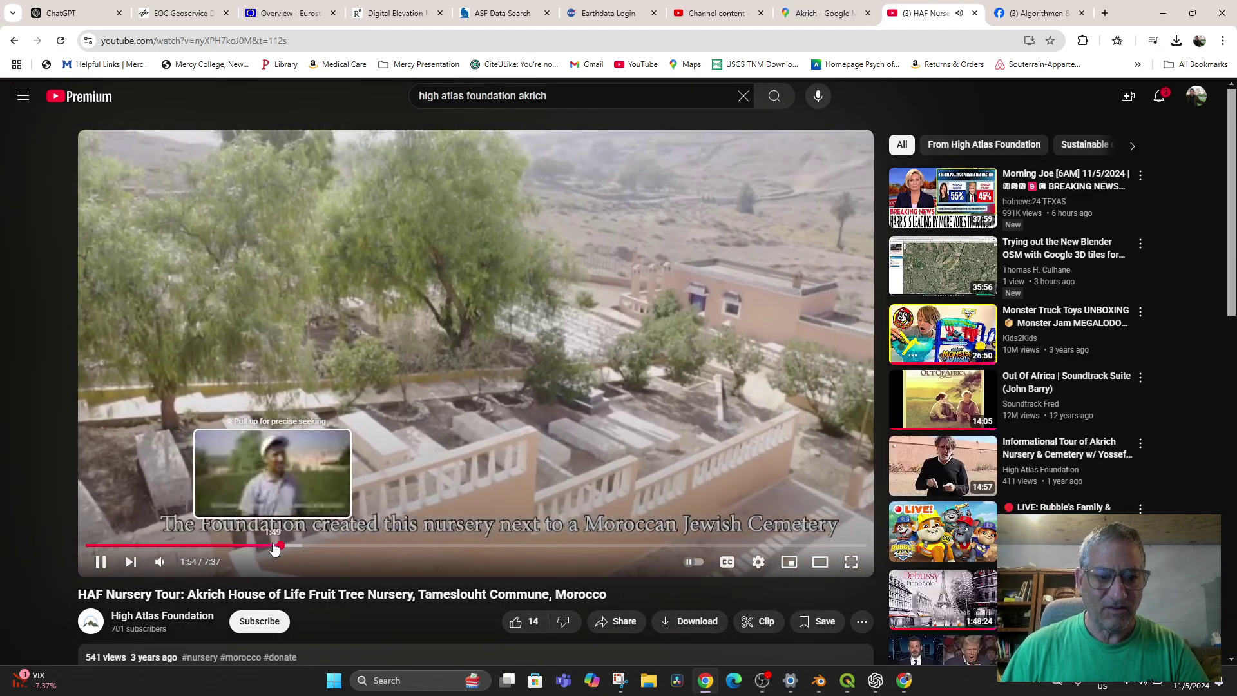
pyautogui.click(274, 546)
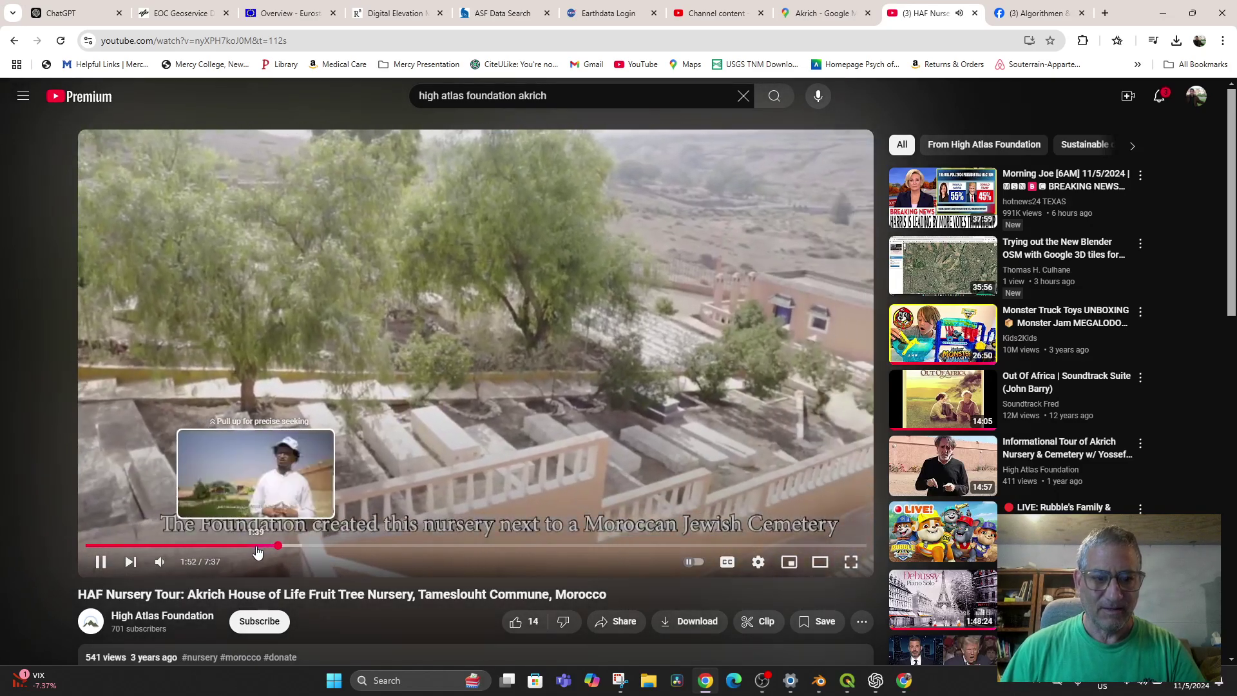
pyautogui.click(257, 547)
pyautogui.click(273, 547)
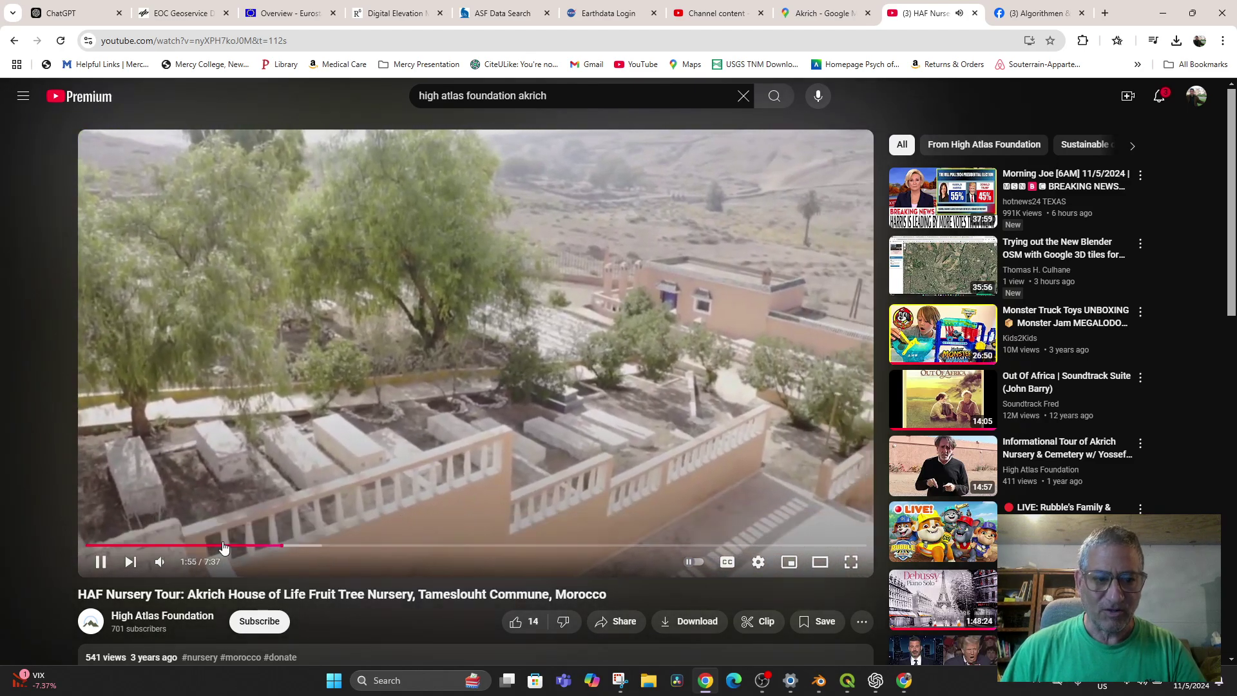
pyautogui.moveTo(135, 546); pyautogui.dragTo(155, 546)
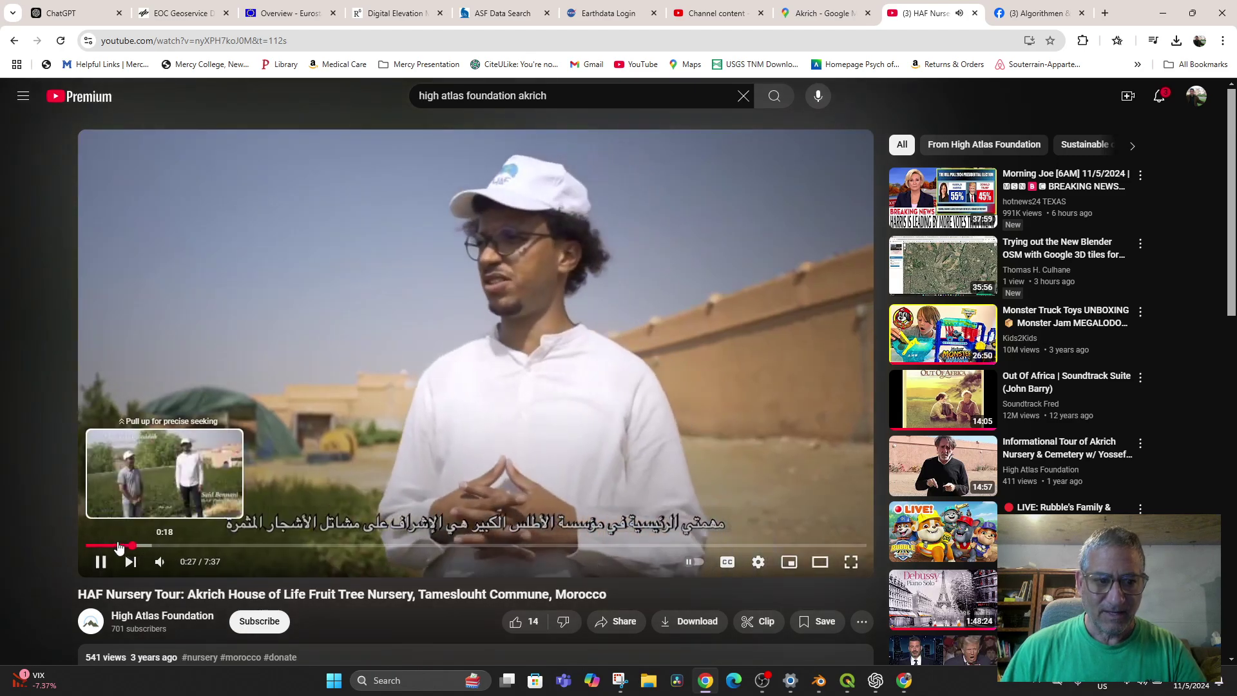
pyautogui.click(118, 546)
pyautogui.moveTo(132, 547); pyautogui.dragTo(166, 546)
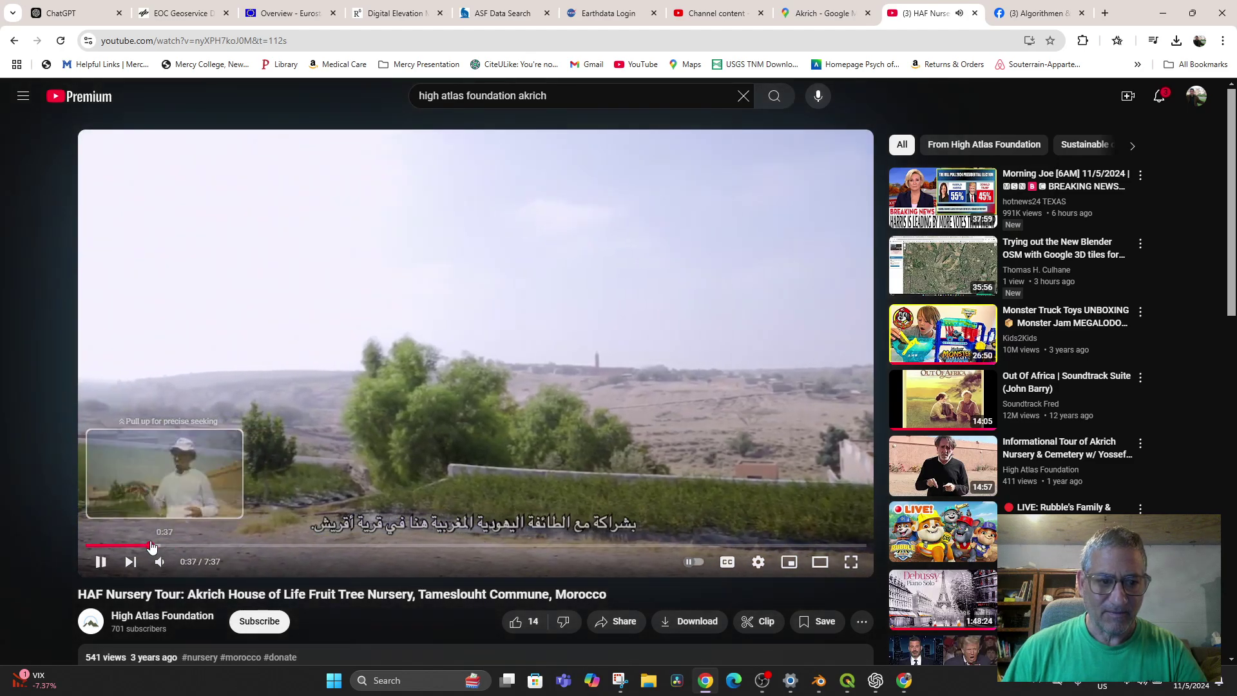
pyautogui.click(152, 547)
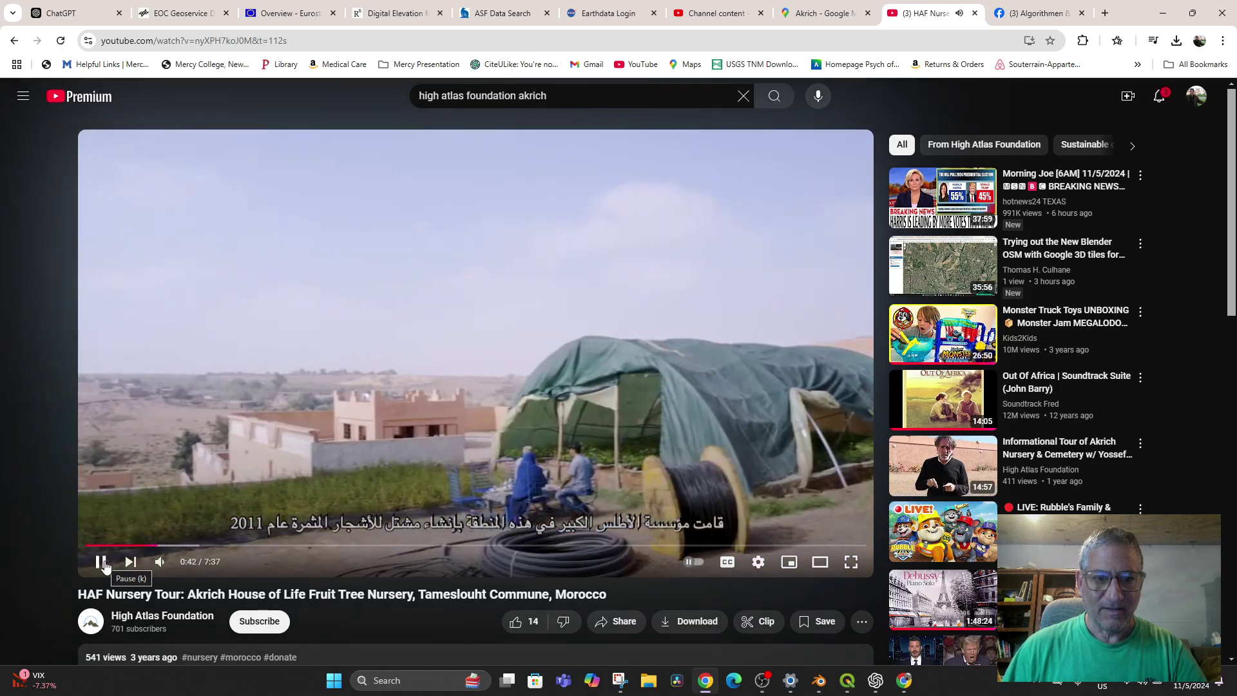
pyautogui.click(105, 566)
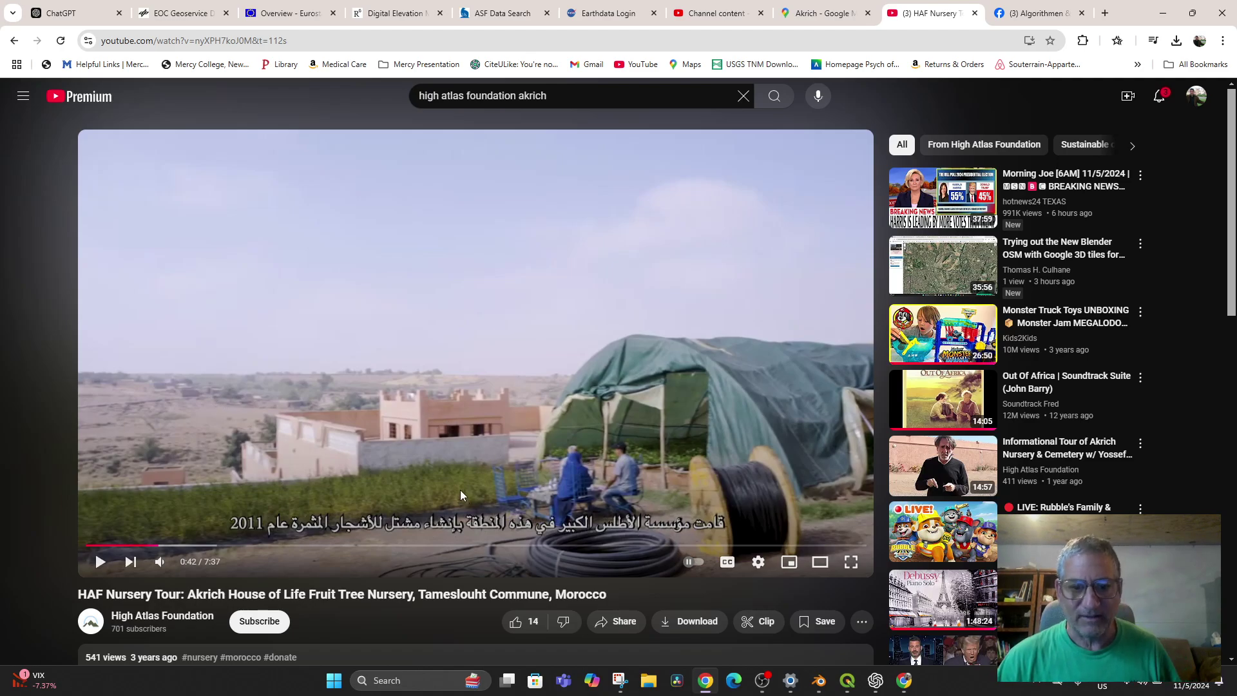
# Switch to Blender and examine the cemetery buildings and greenhouse roofs on the textured terrain from low angles.
pyautogui.click(817, 684)
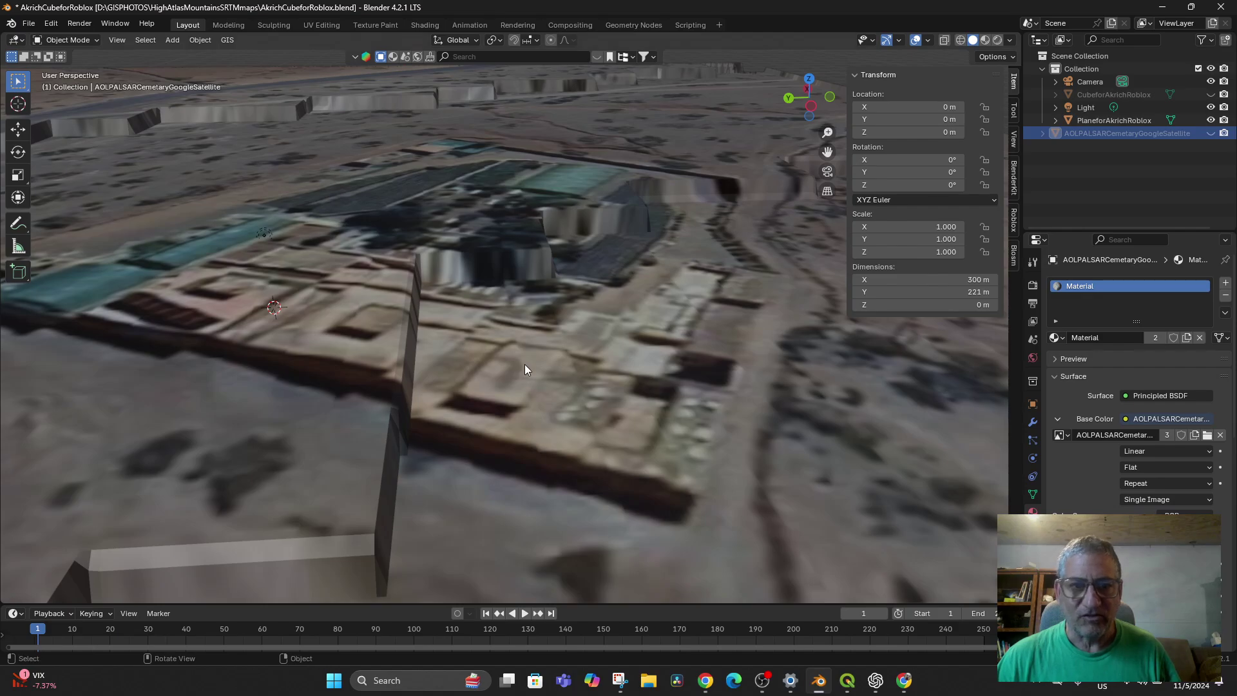
pyautogui.moveTo(525, 365); pyautogui.dragTo(537, 321, button='middle')
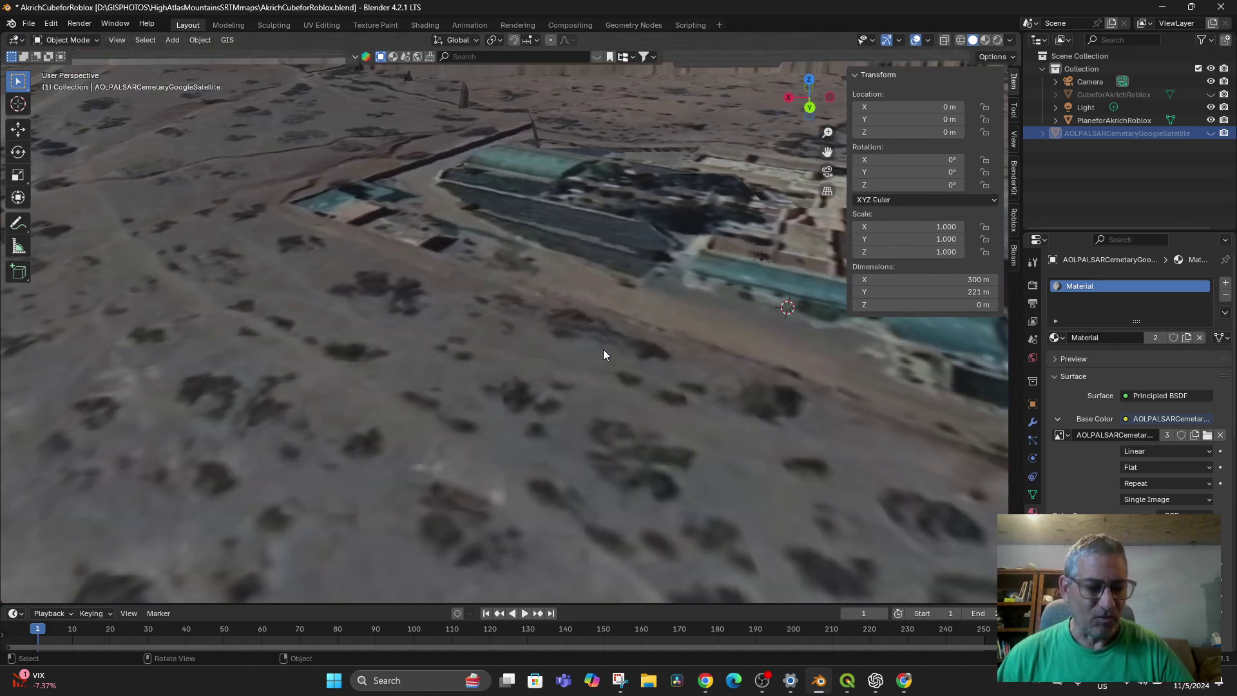
pyautogui.moveTo(604, 354); pyautogui.dragTo(659, 396, button='middle')
pyautogui.scroll(2, 631, 381)
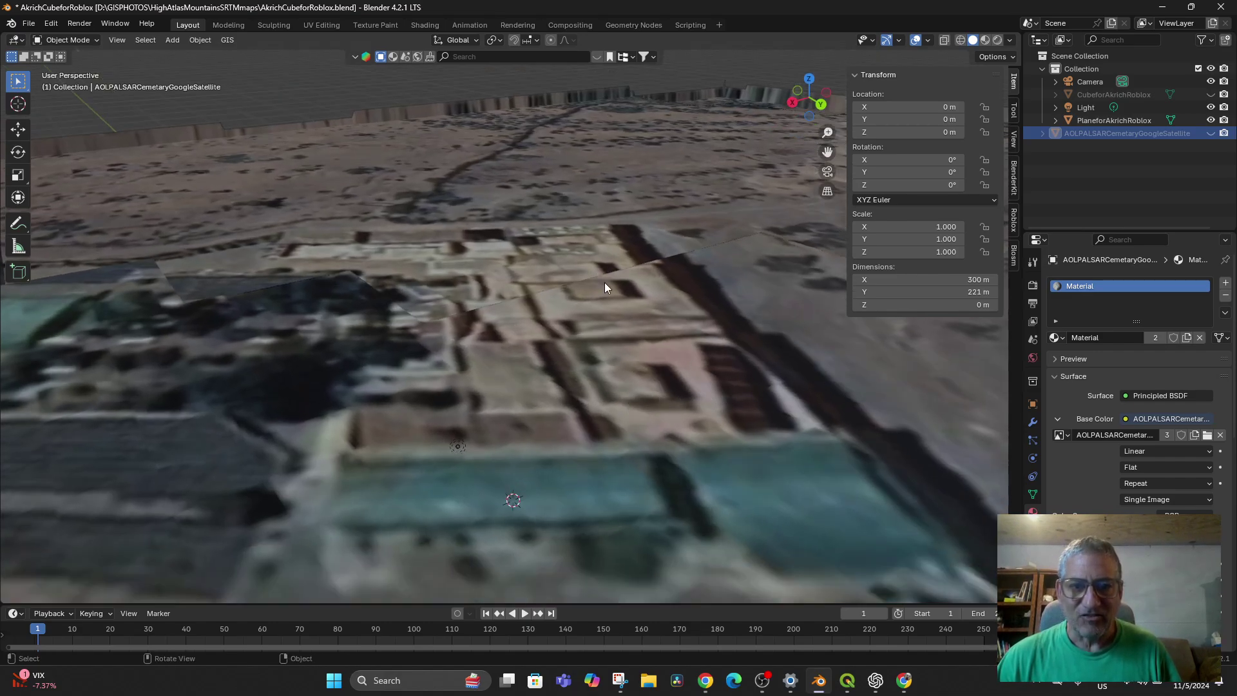
pyautogui.moveTo(604, 287); pyautogui.dragTo(643, 394, button='middle')
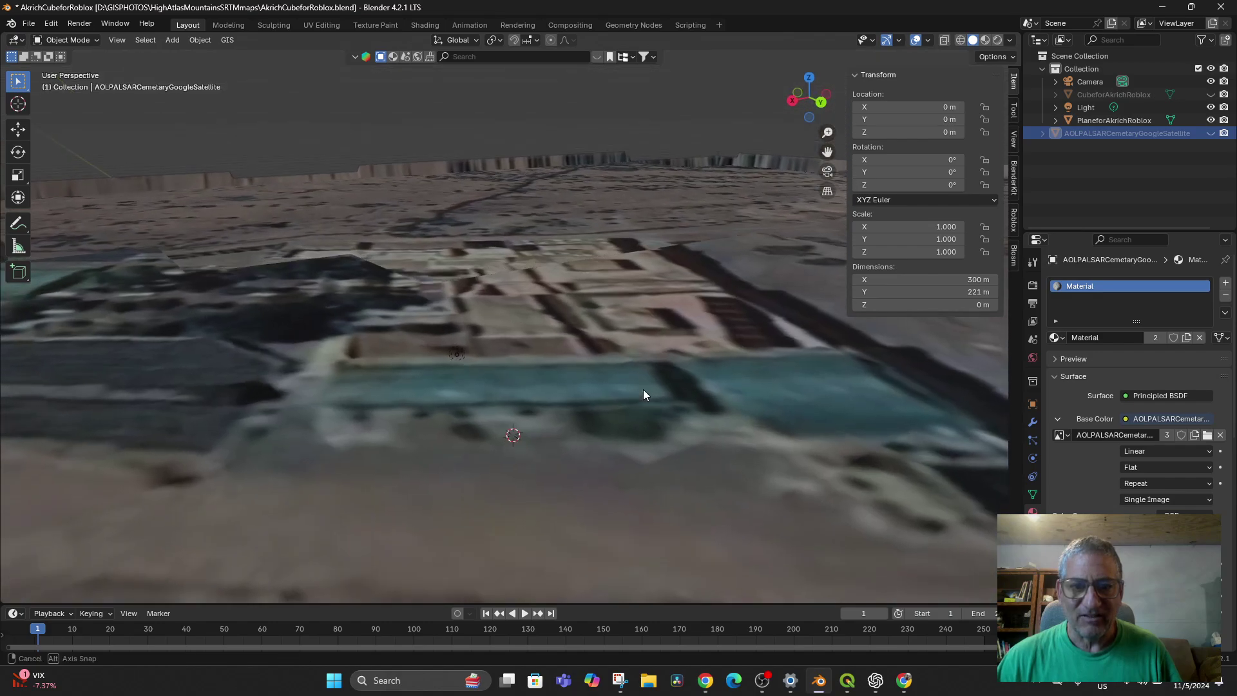
# Switch back to the YouTube window in Chrome and study the paused greenhouse frame as a reference.
pyautogui.click(905, 680)
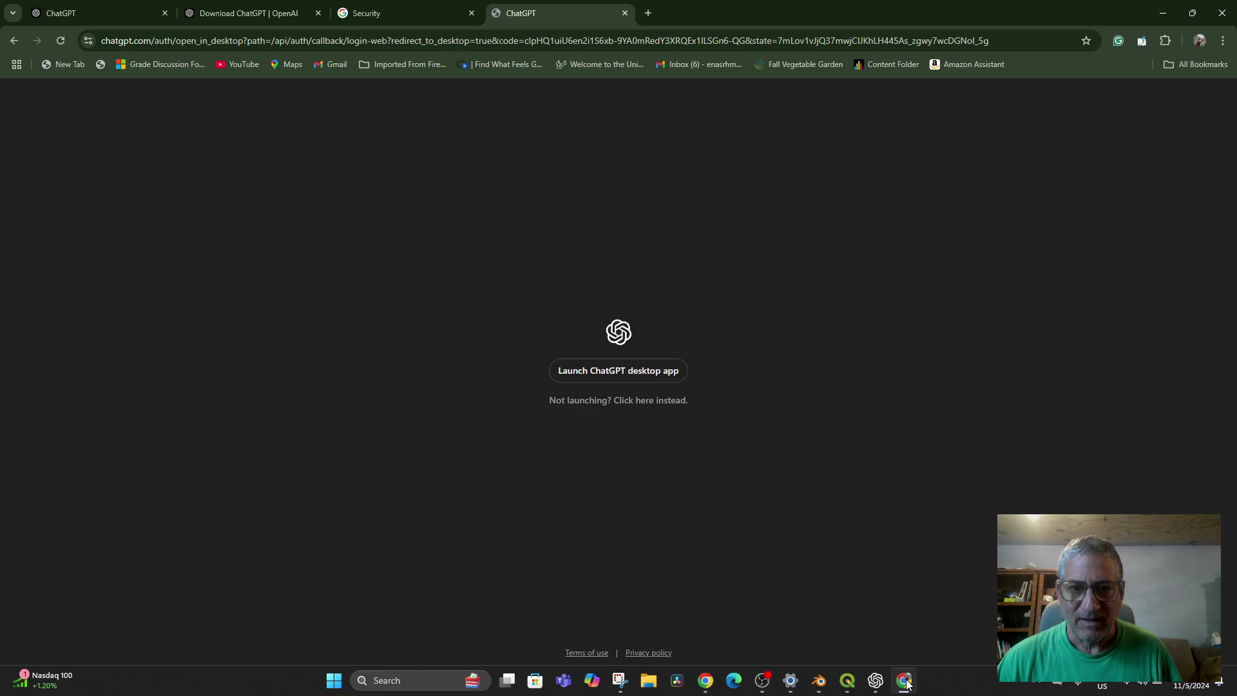
pyautogui.click(705, 683)
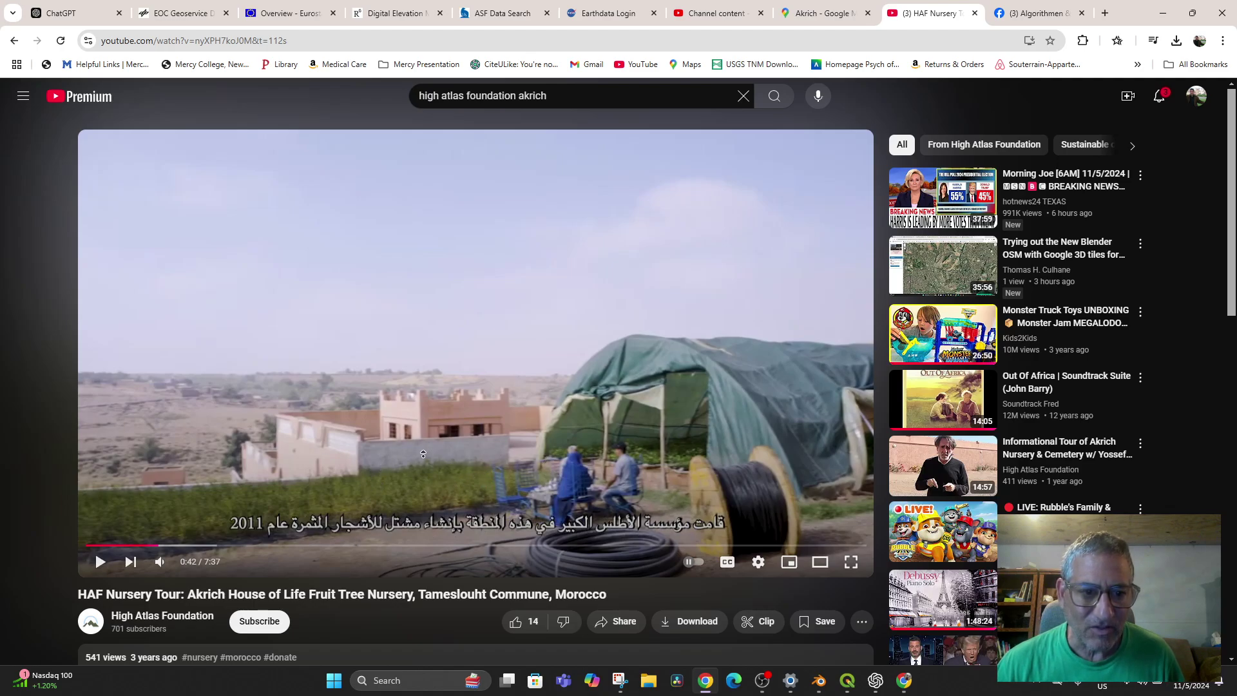
pyautogui.scroll(-1, 350, 455)
pyautogui.scroll(1, 391, 469)
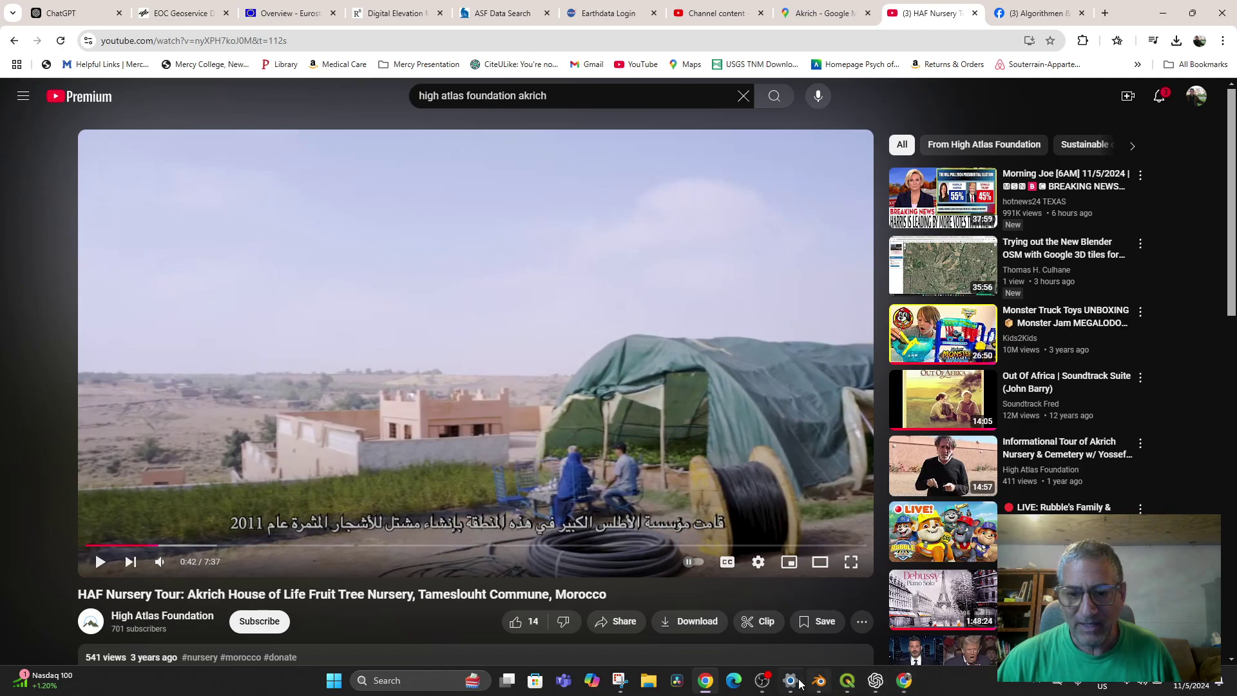
# Return to Blender and compare the terrain around the cemetery with the video, from close up to the whole plane.
pyautogui.click(820, 682)
pyautogui.moveTo(773, 515); pyautogui.dragTo(749, 494, button='middle')
pyautogui.scroll(2, 747, 405)
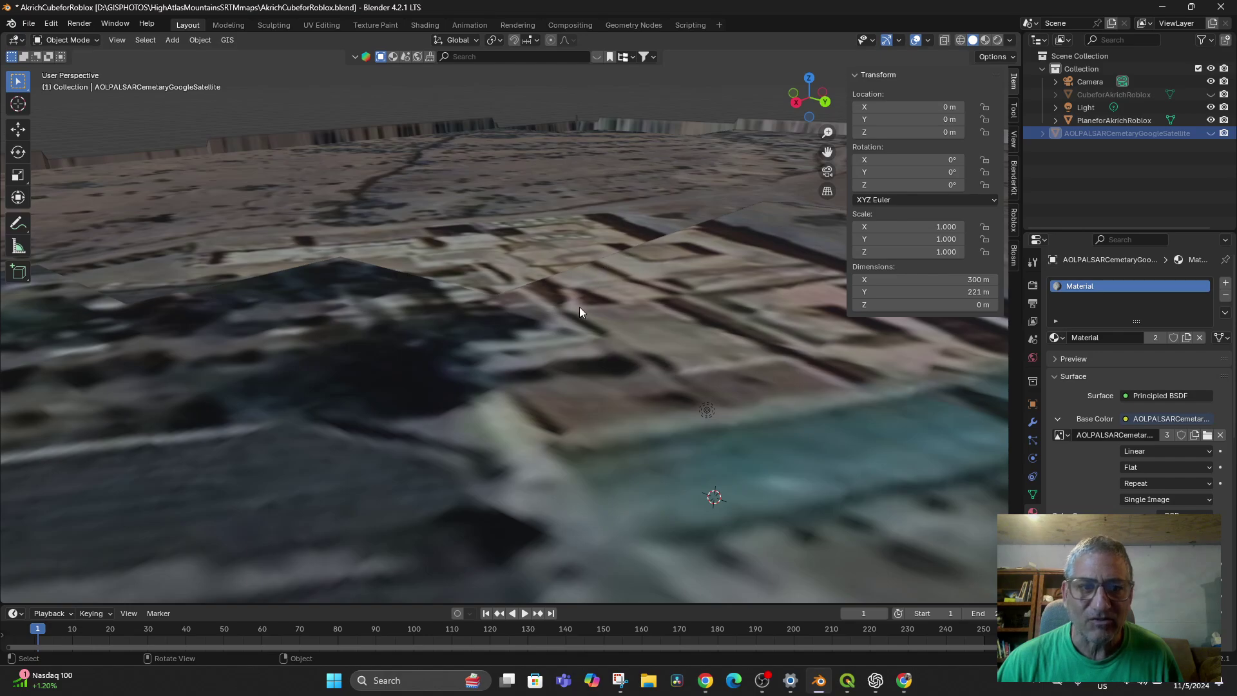
pyautogui.moveTo(579, 312); pyautogui.dragTo(580, 396, button='middle')
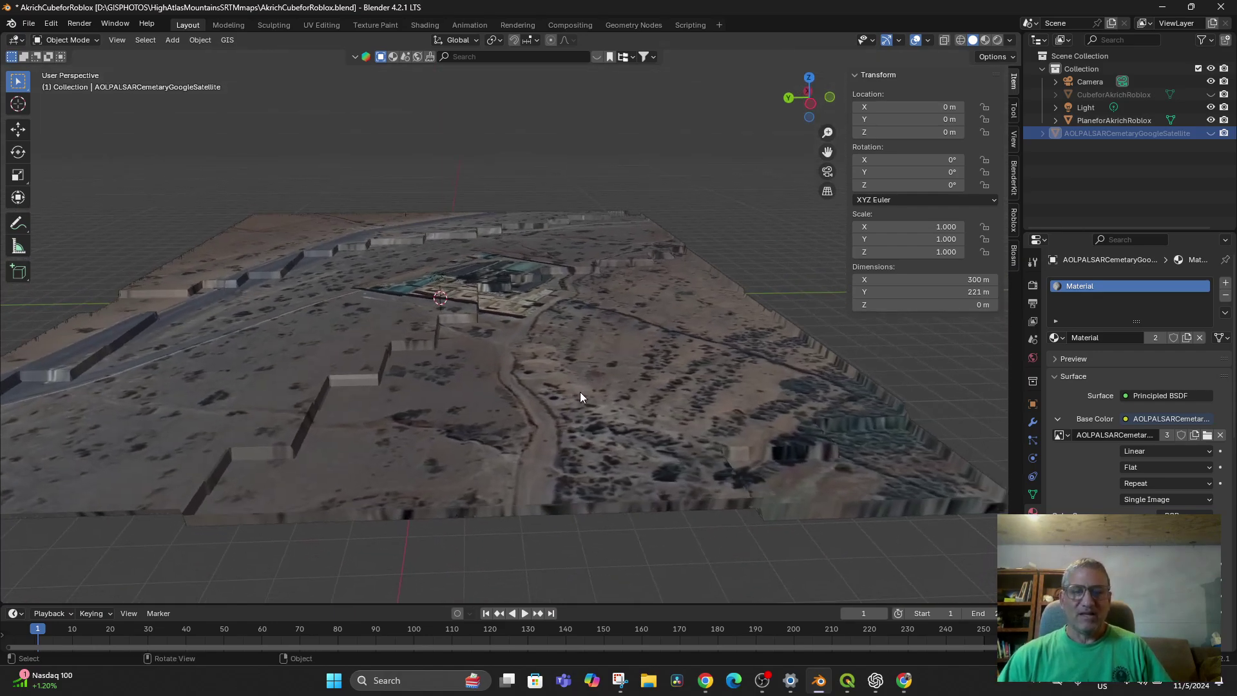
# Return to the YouTube search results, open the Tree Planting Season video about Akrich Nursery, and skim it for site views.
pyautogui.click(708, 682)
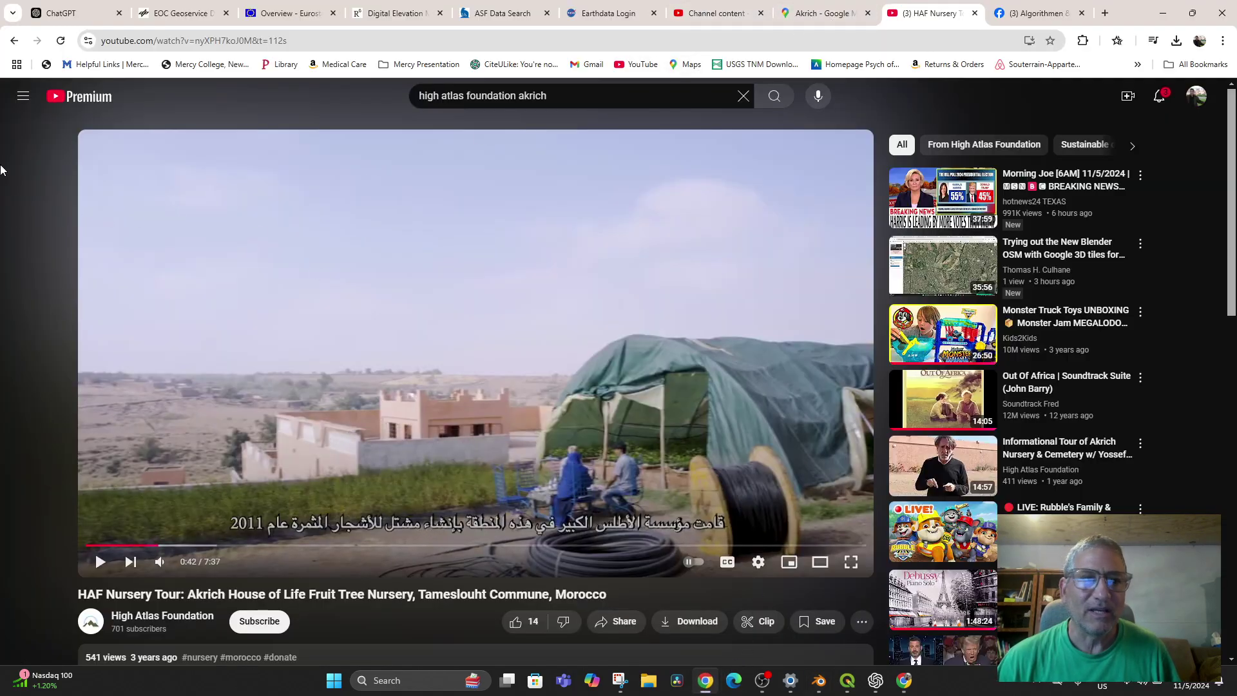
pyautogui.click(13, 42)
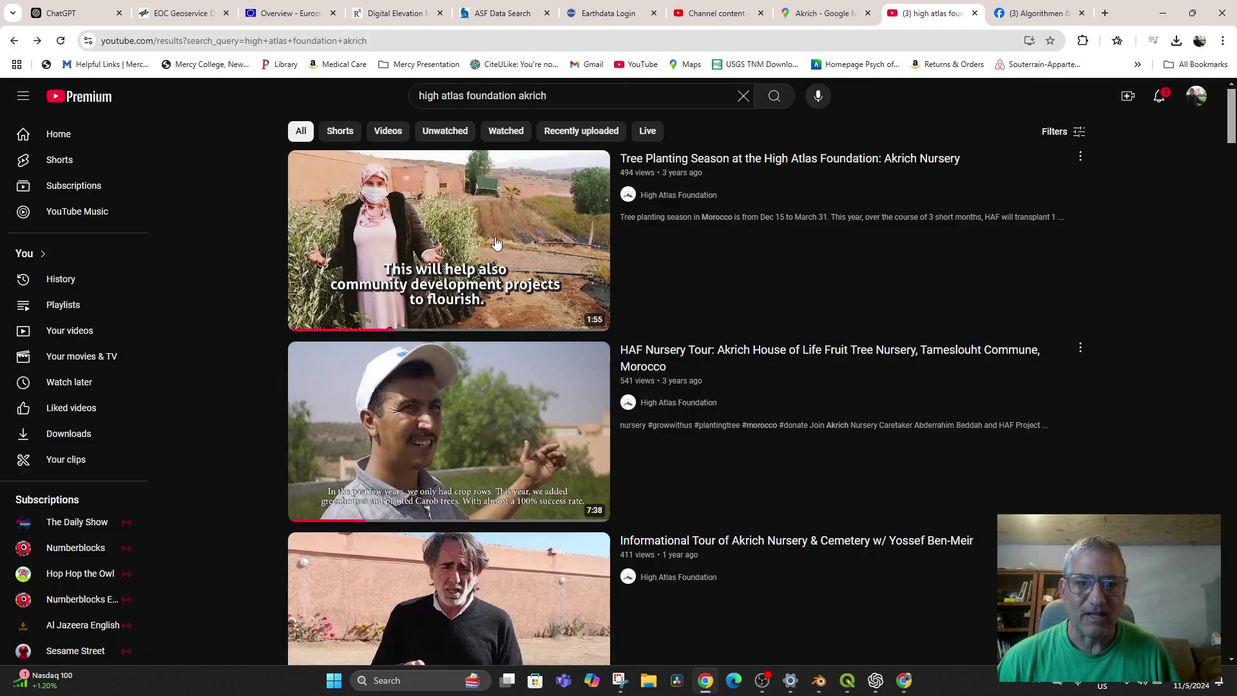
pyautogui.click(499, 228)
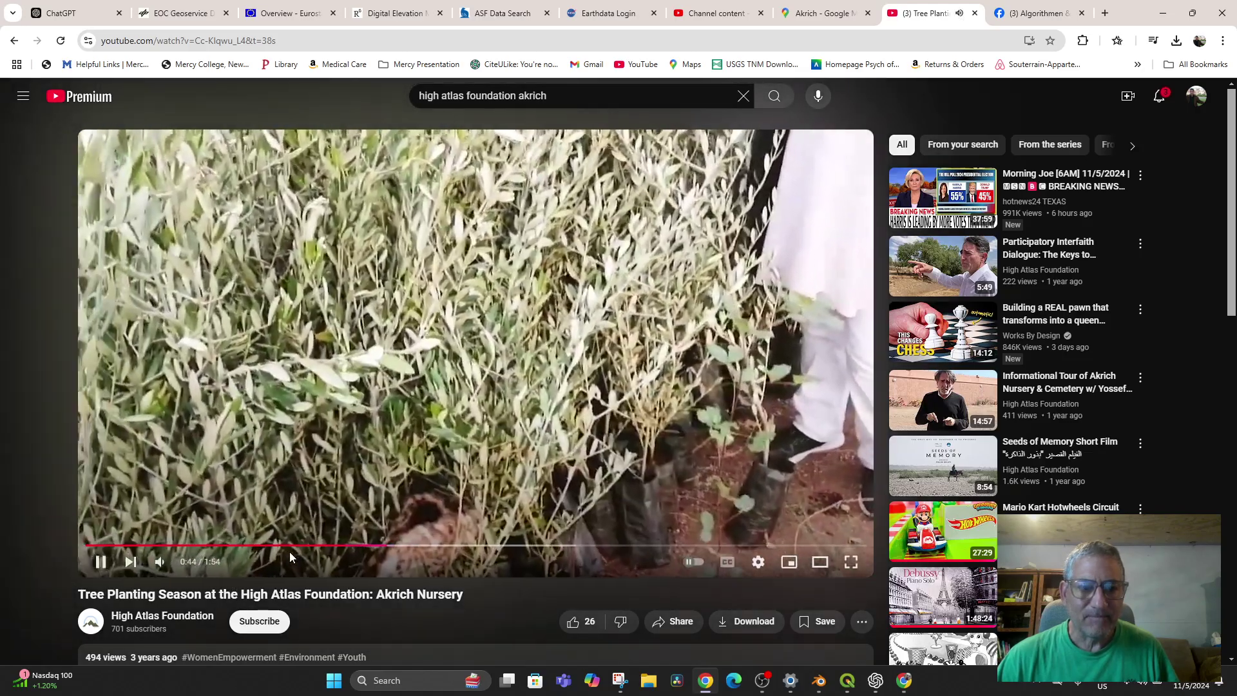
pyautogui.moveTo(290, 553); pyautogui.dragTo(268, 549)
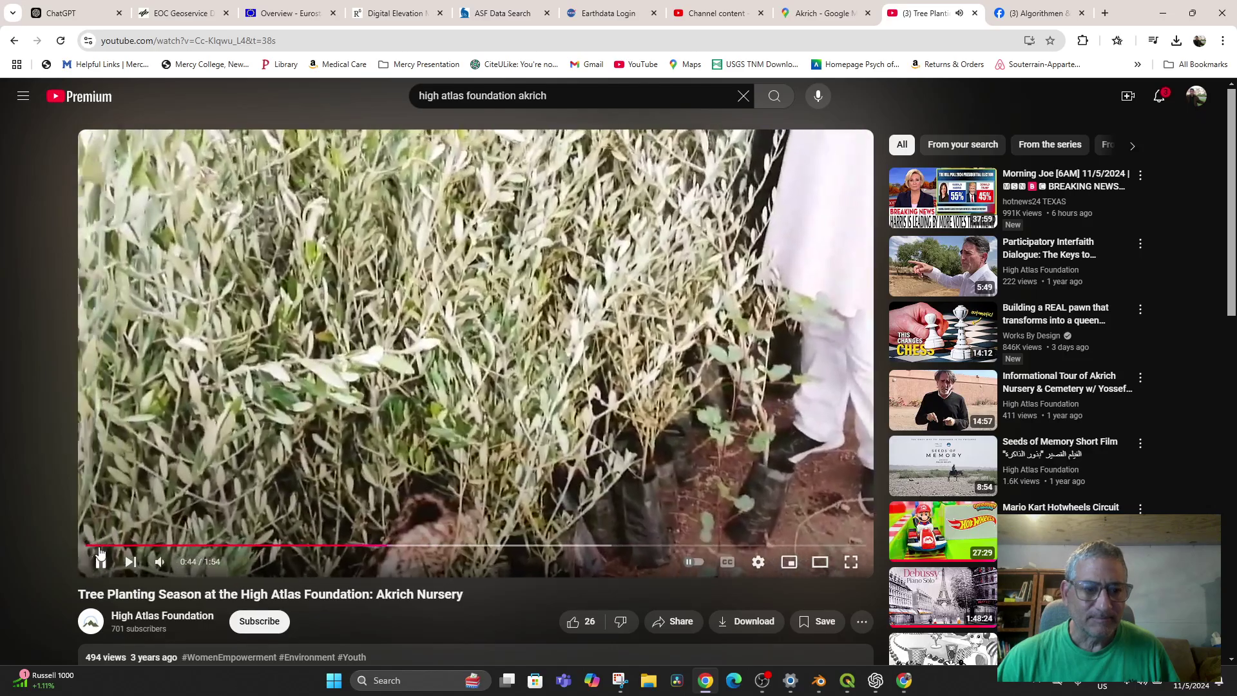
pyautogui.moveTo(161, 546); pyautogui.dragTo(200, 547)
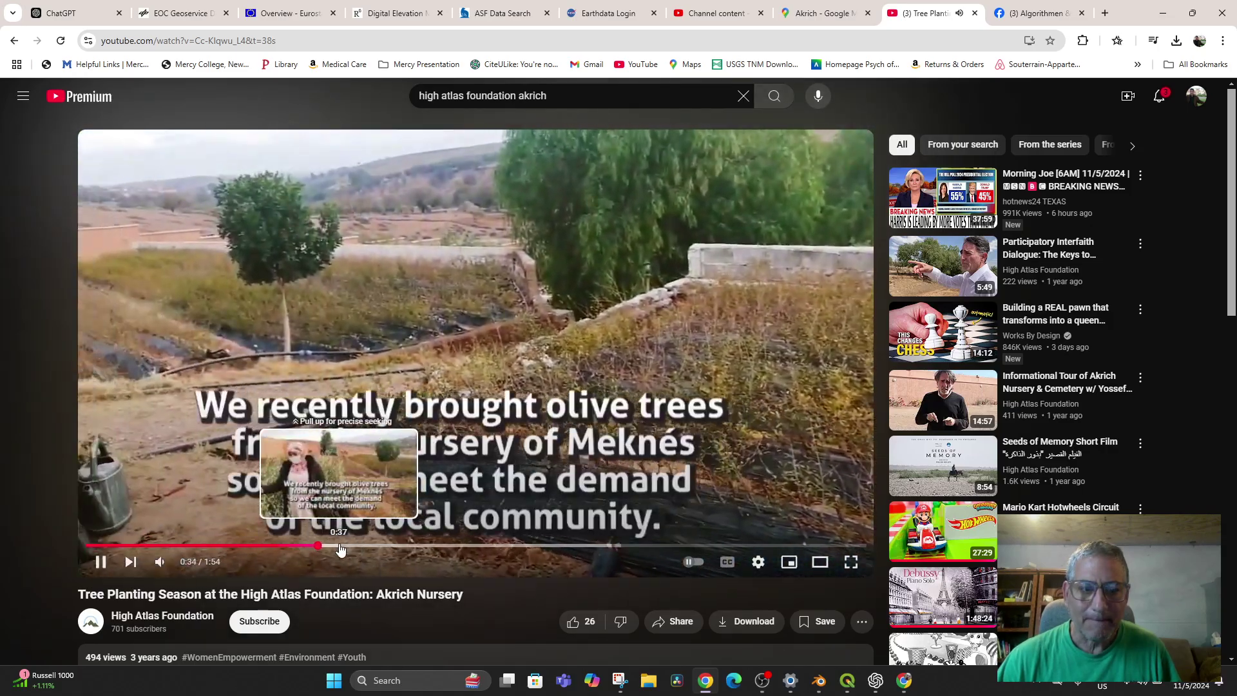
pyautogui.click(361, 546)
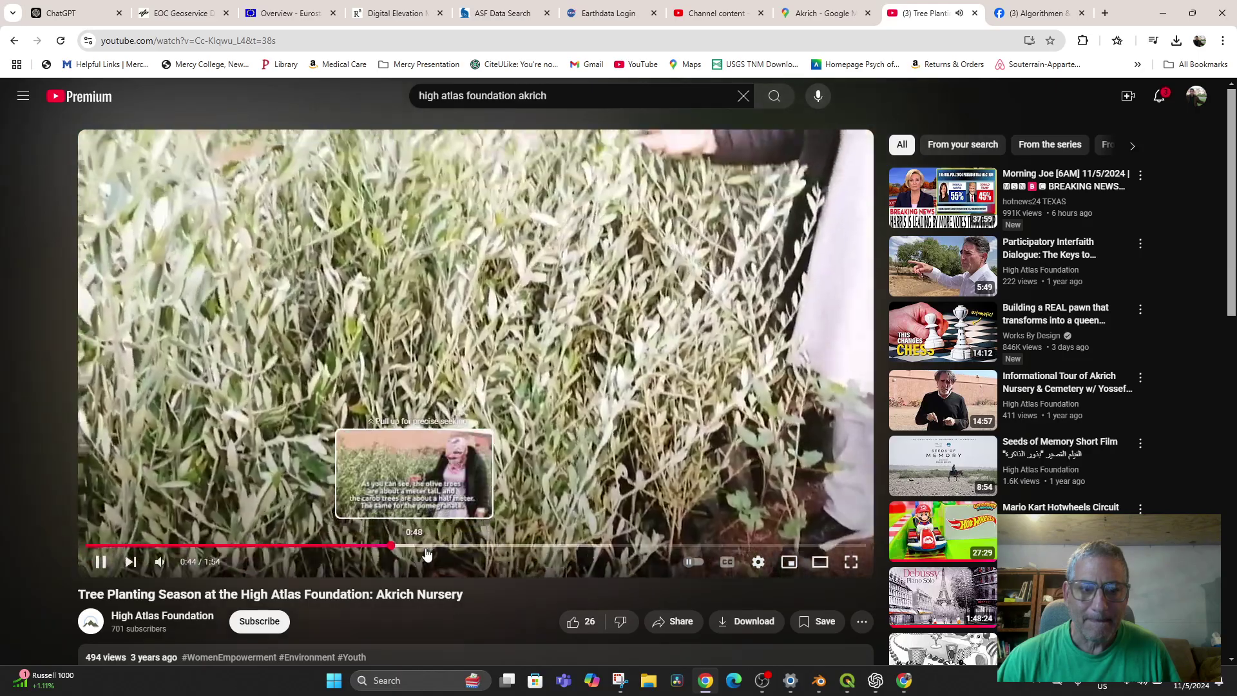
pyautogui.click(454, 546)
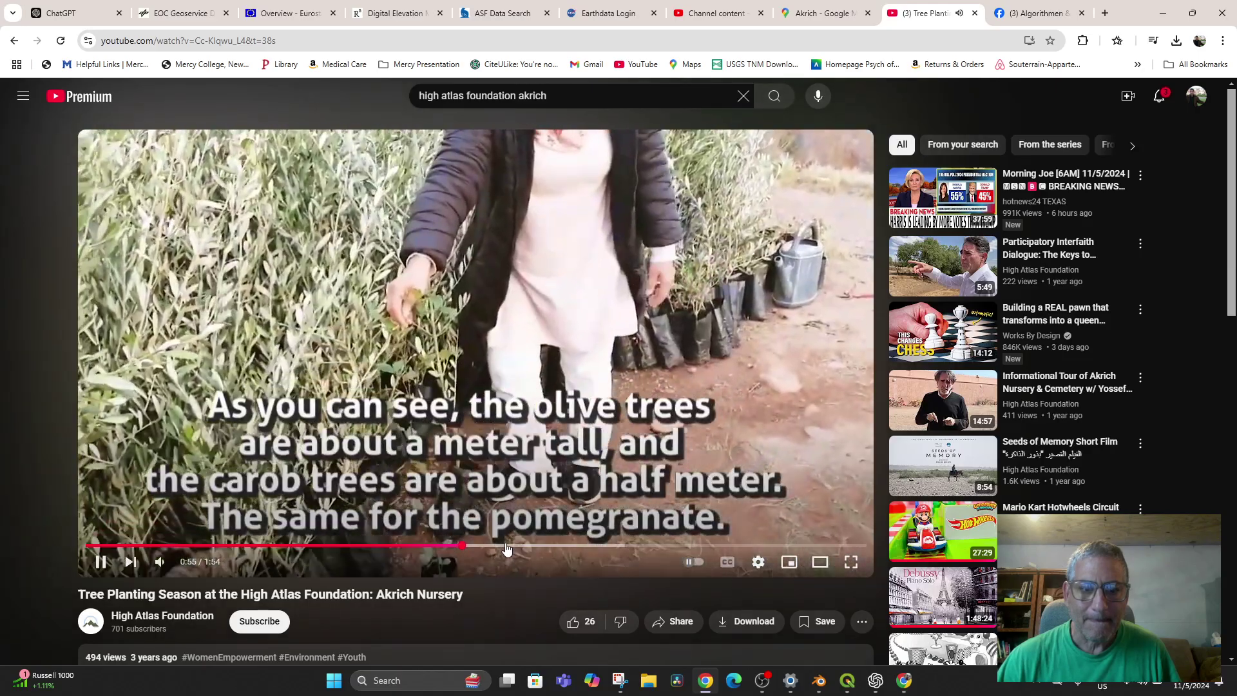
pyautogui.click(538, 546)
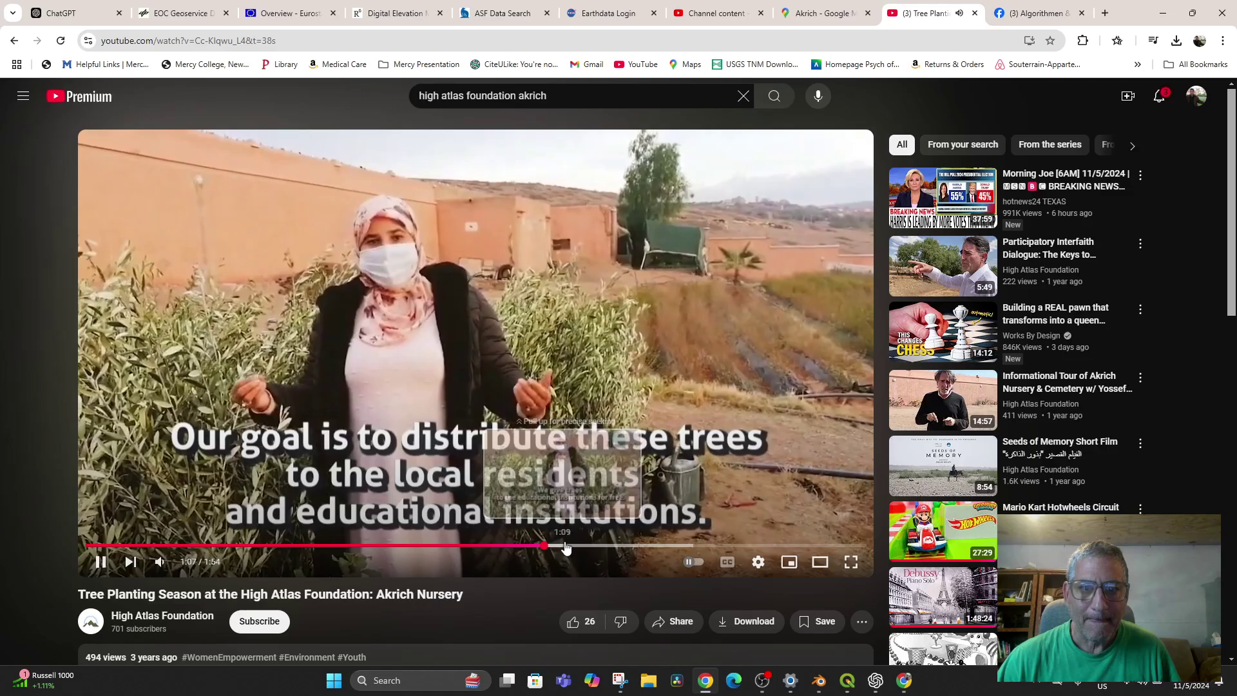
pyautogui.click(640, 547)
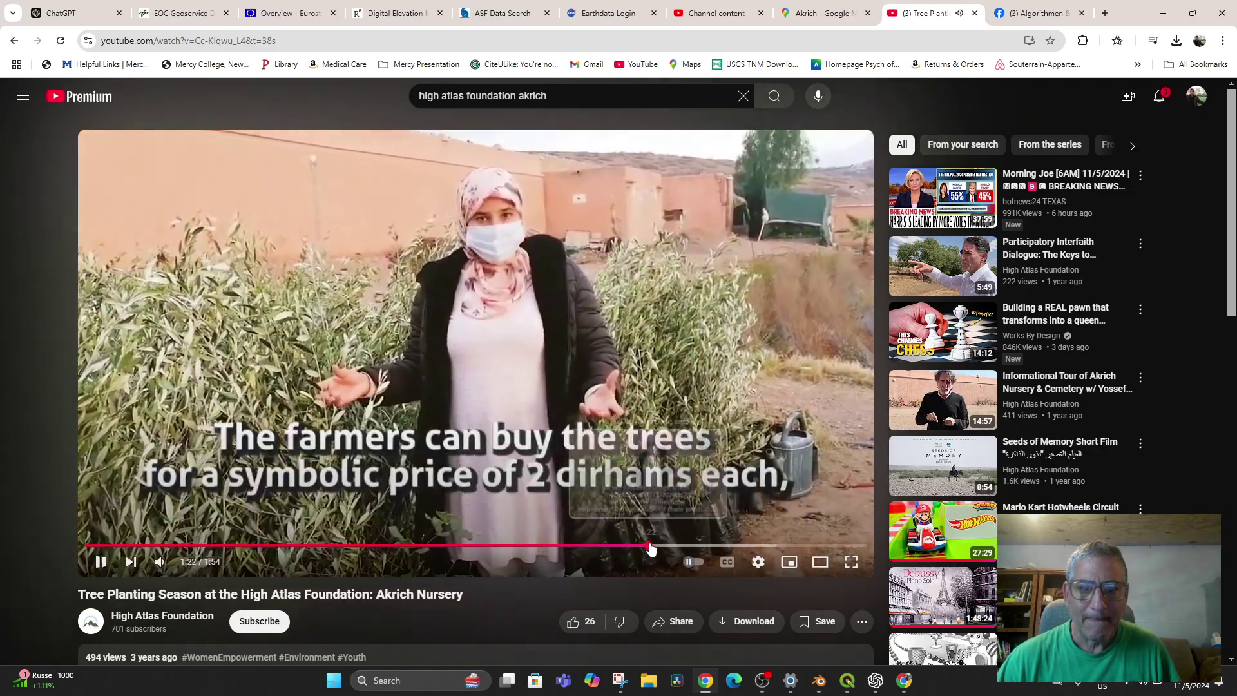
pyautogui.click(709, 546)
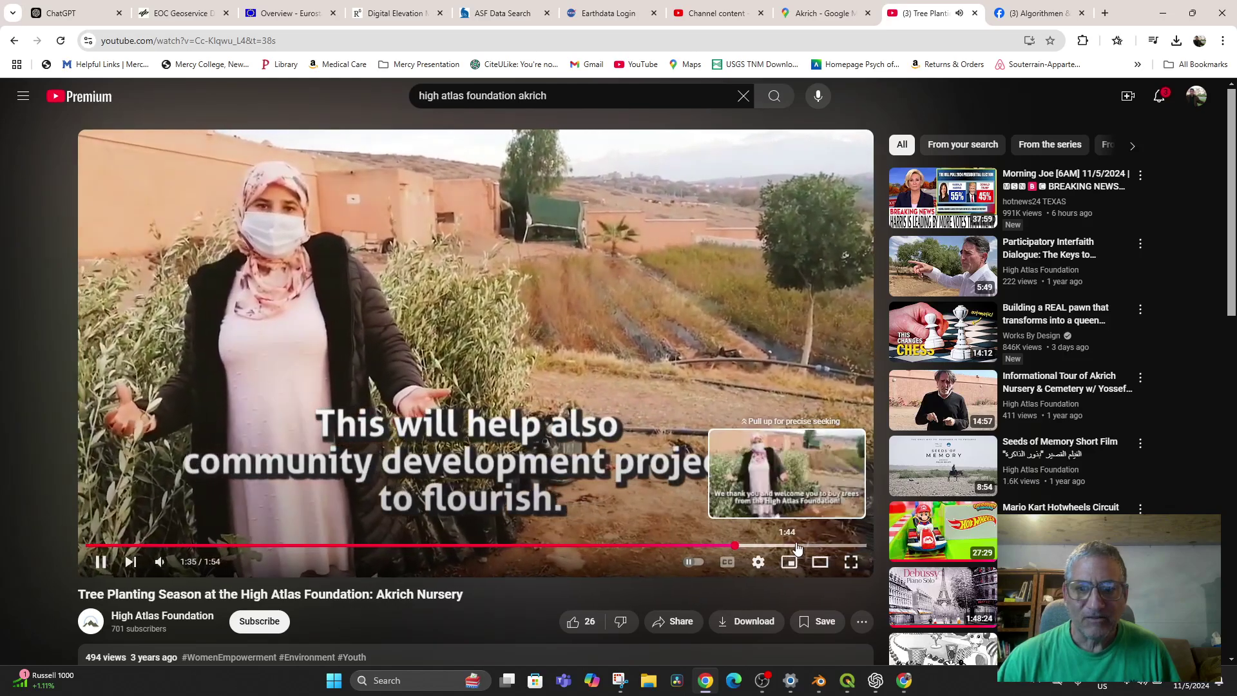
pyautogui.click(793, 547)
pyautogui.click(838, 546)
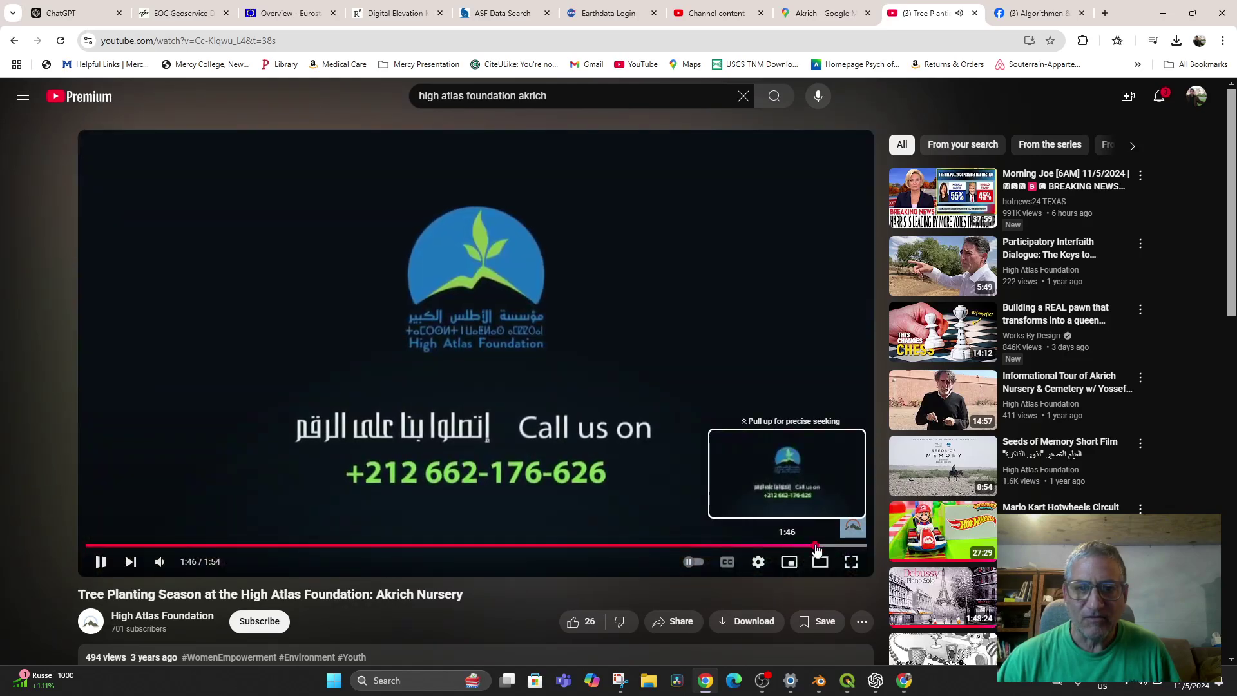
pyautogui.click(765, 546)
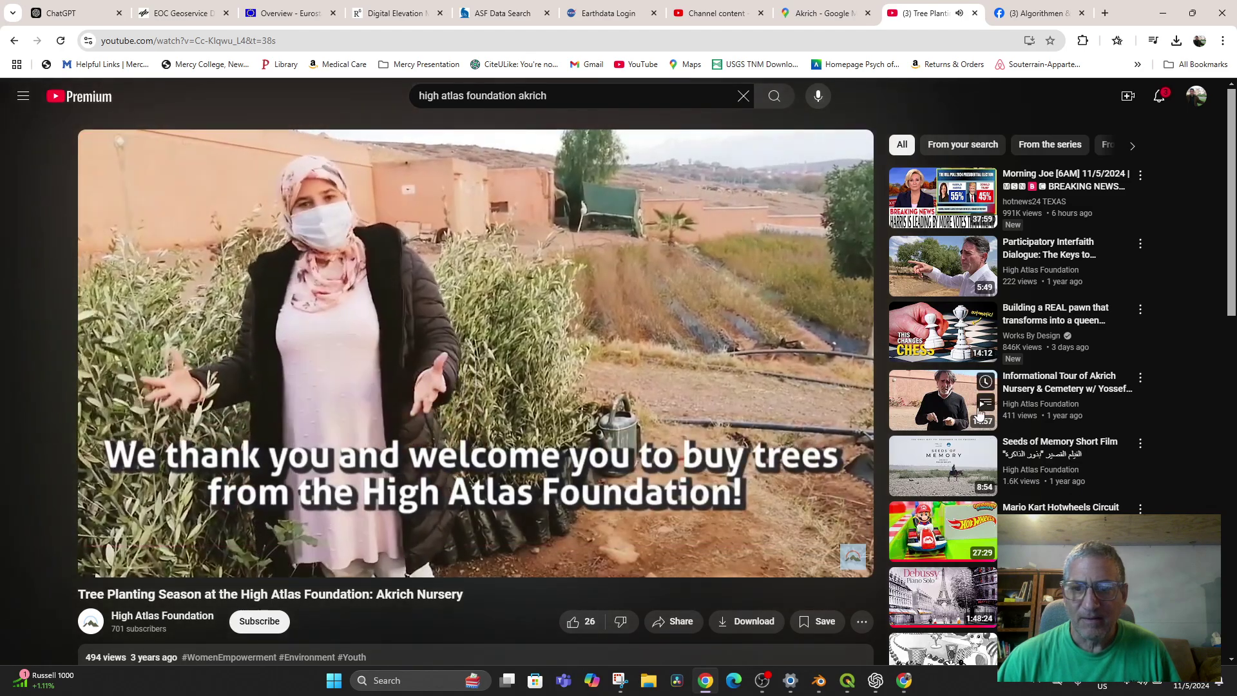
# Open the Informational Tour of Akrich Nursery & Cemetery video, watch its opening, and compare it with the cemetery terrain in Blender.
pyautogui.click(961, 408)
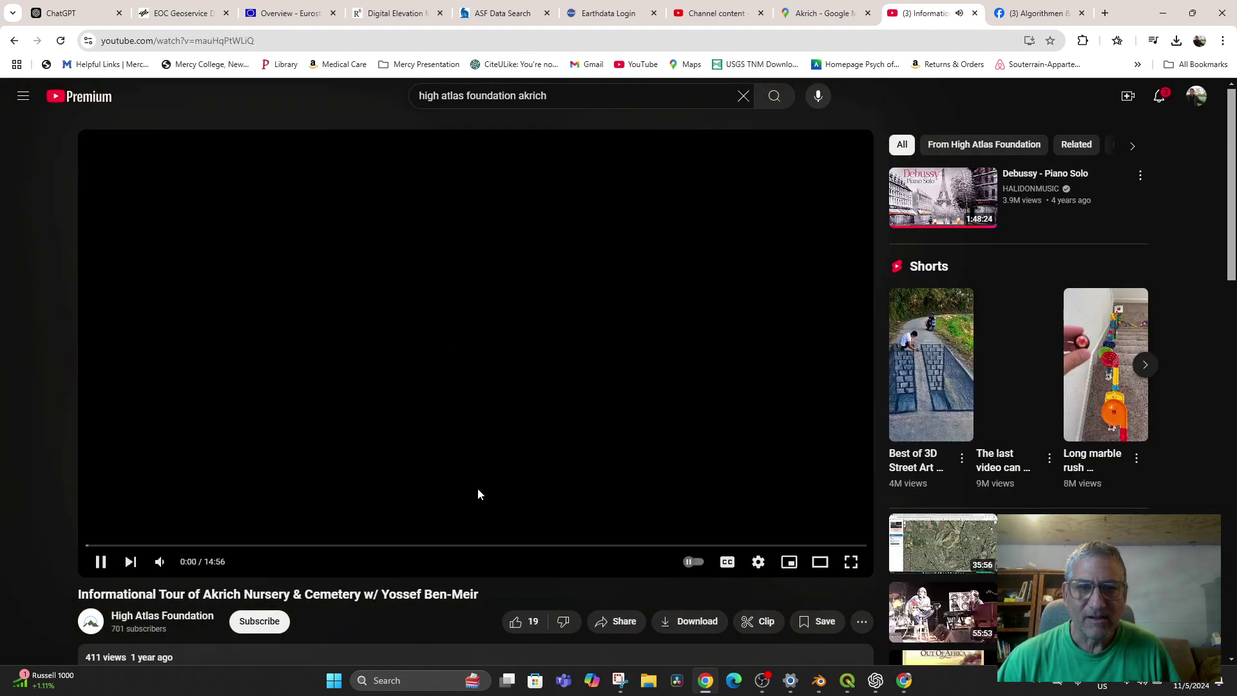
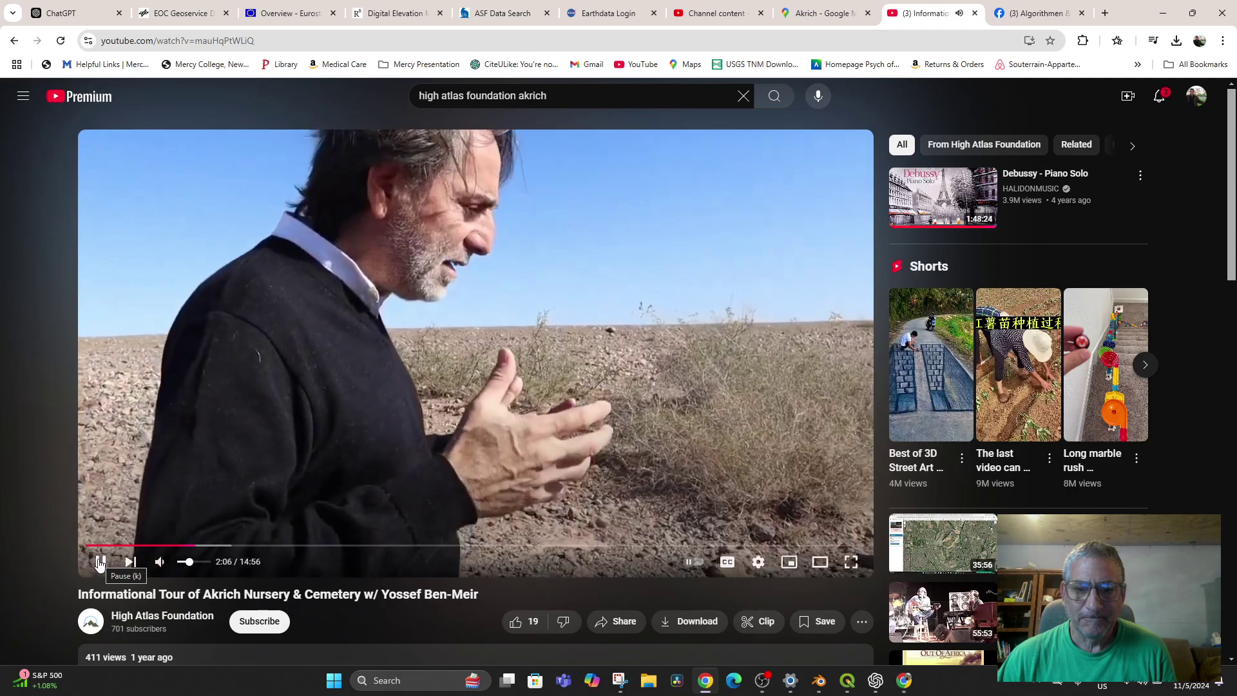
pyautogui.click(818, 685)
pyautogui.moveTo(484, 476); pyautogui.dragTo(463, 567, button='middle')
pyautogui.scroll(4, 588, 451)
pyautogui.scroll(6, 580, 463)
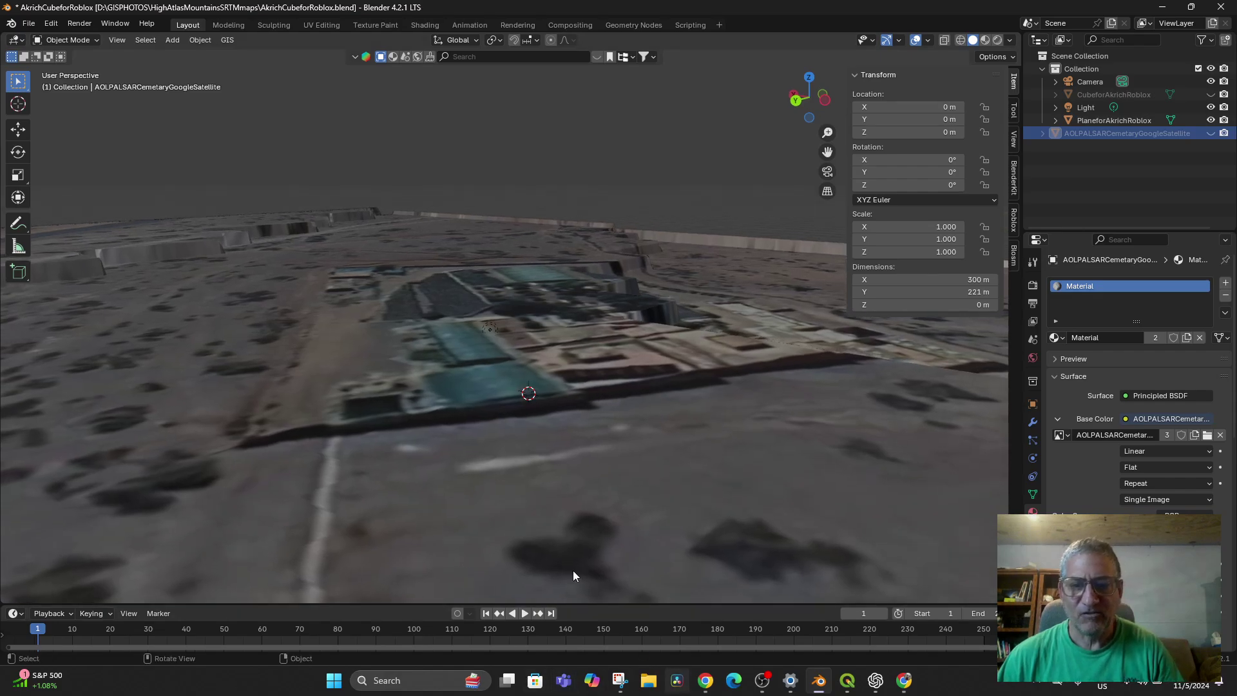
# Return to the tour video in Chrome and pause it at 2:34 on the rocky slope with the white car.
pyautogui.click(704, 682)
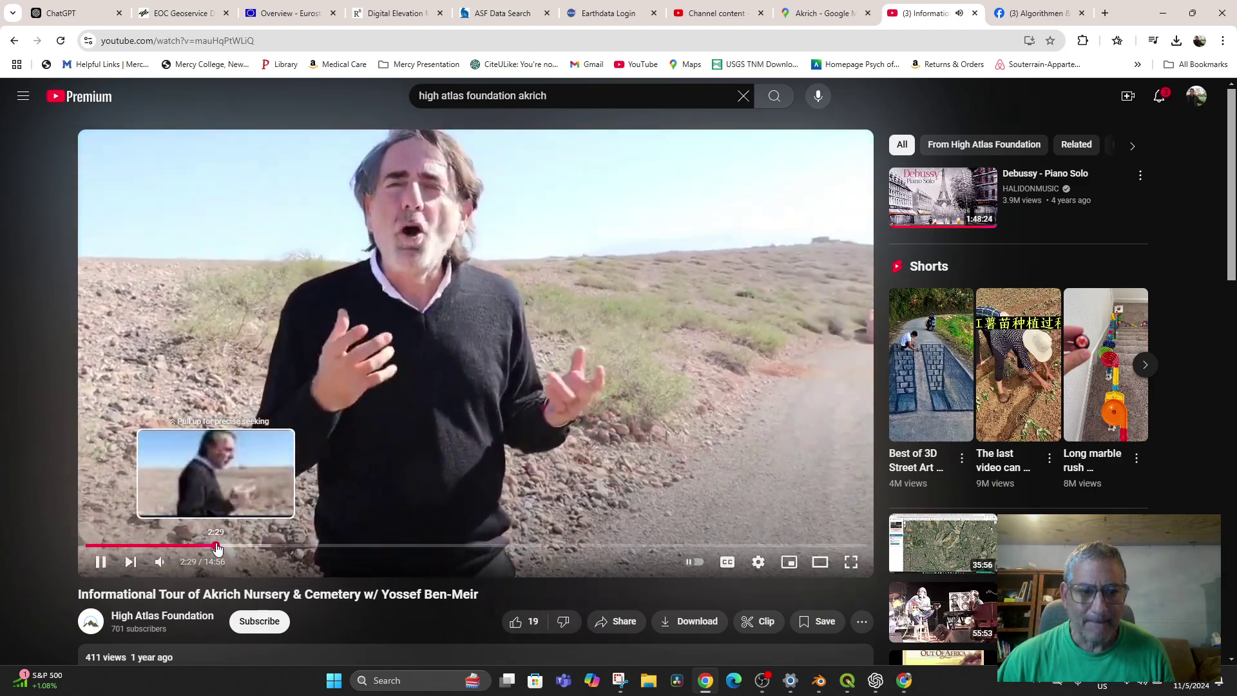
pyautogui.click(216, 546)
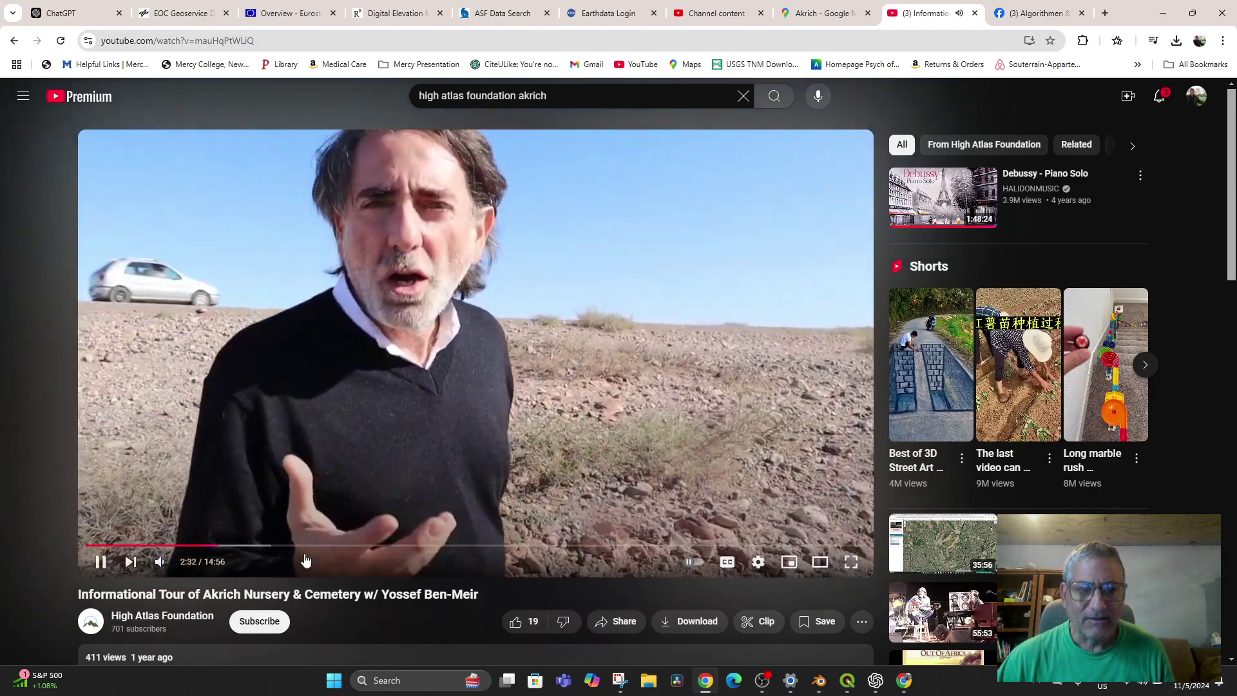
pyautogui.click(567, 355)
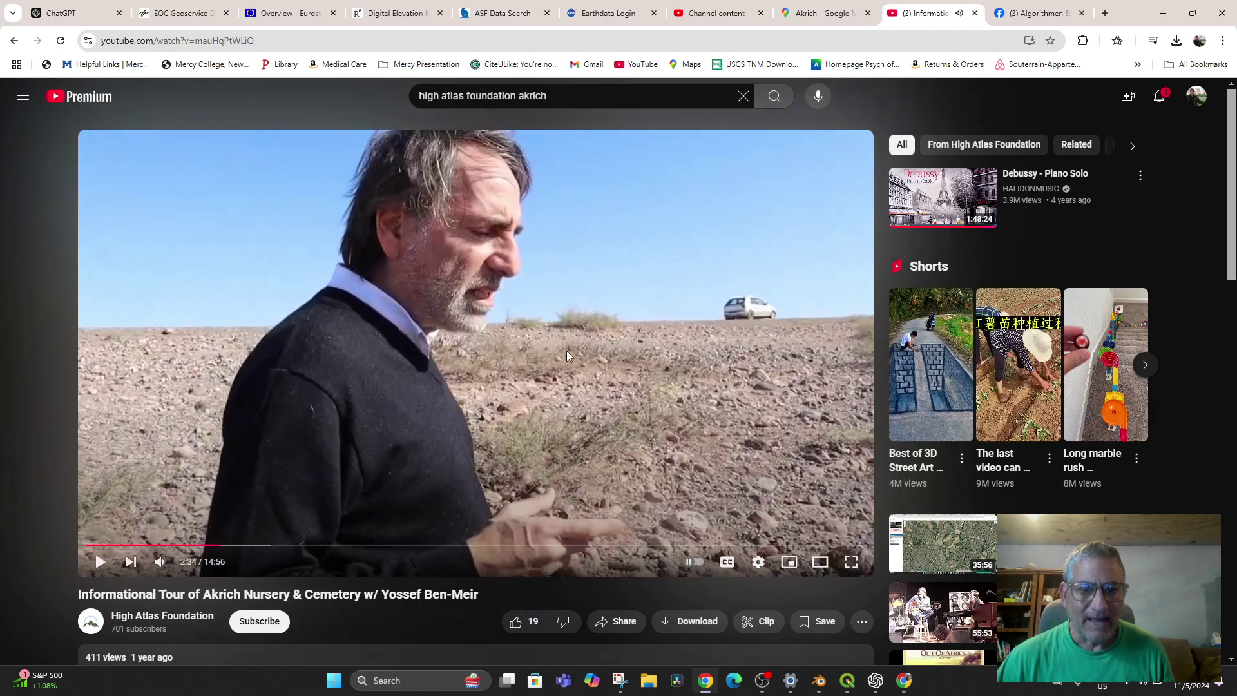
# Switch to Blender and examine the road, the slope and the cemetery's walled corner on the textured terrain from several low angles.
pyautogui.click(822, 687)
pyautogui.scroll(-4, 411, 334)
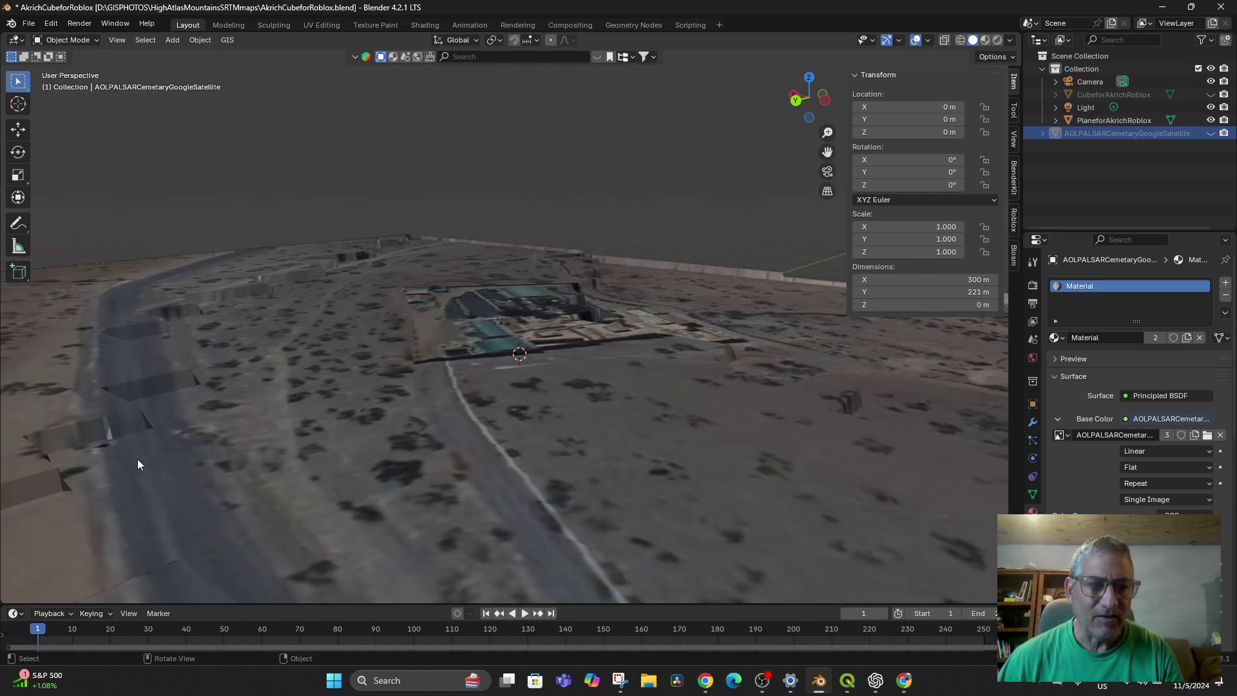
pyautogui.moveTo(159, 462); pyautogui.dragTo(128, 449, button='middle')
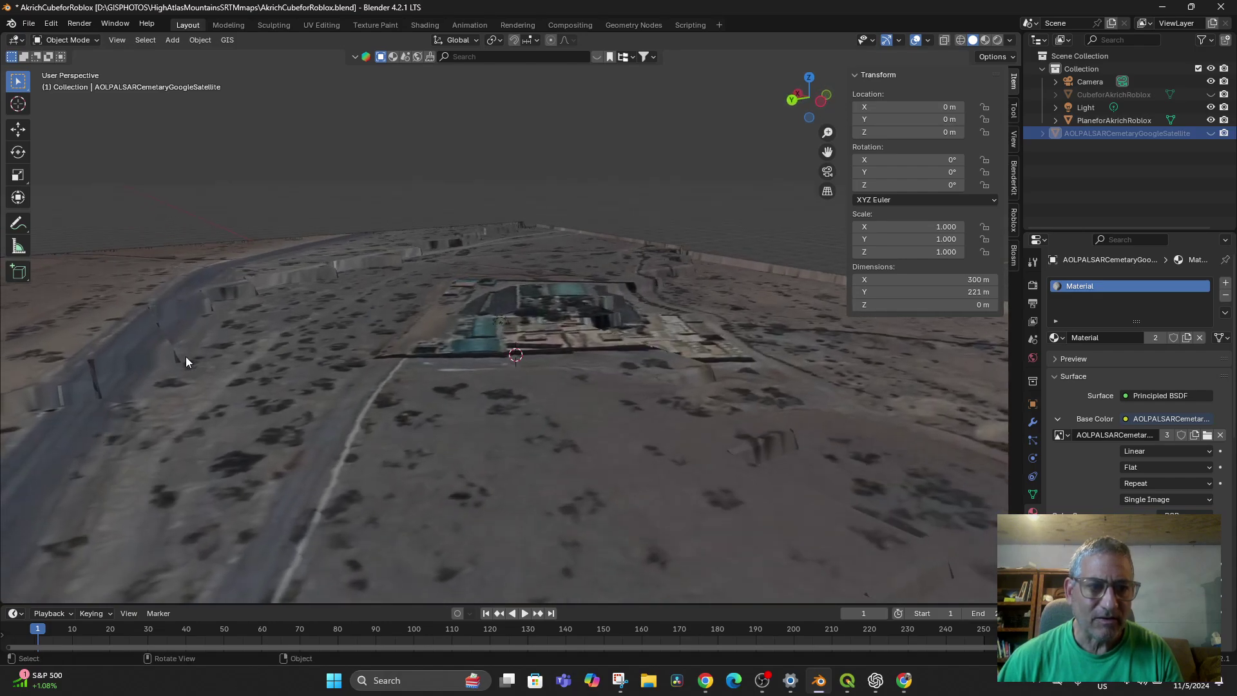
pyautogui.moveTo(186, 360); pyautogui.dragTo(205, 390, button='middle')
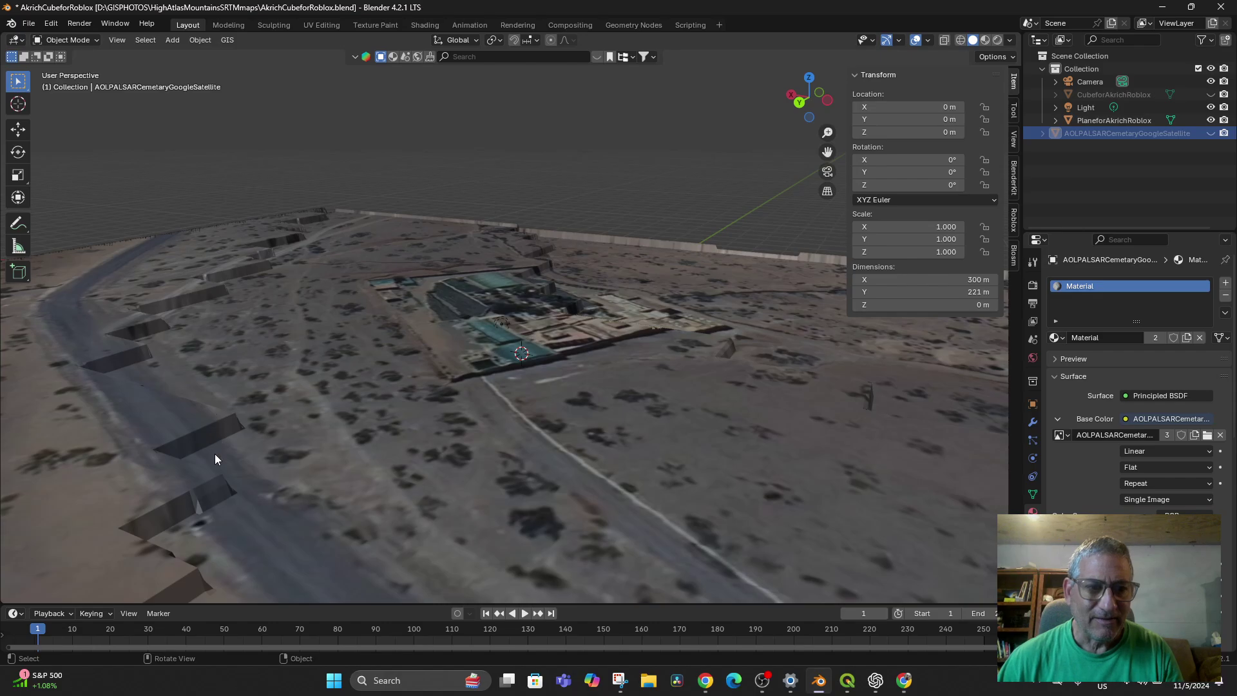
pyautogui.scroll(-1, 214, 452)
pyautogui.moveTo(230, 477); pyautogui.dragTo(203, 482, button='middle')
pyautogui.scroll(1, 261, 459)
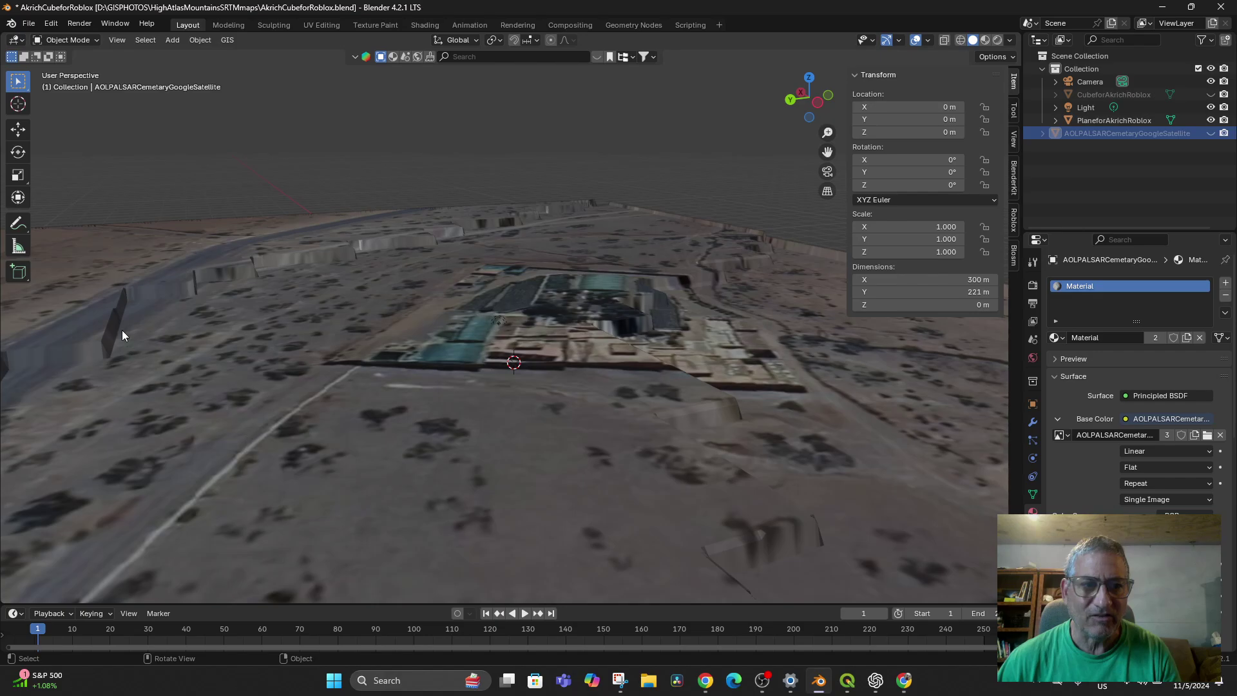
pyautogui.moveTo(286, 354); pyautogui.dragTo(567, 406, button='middle')
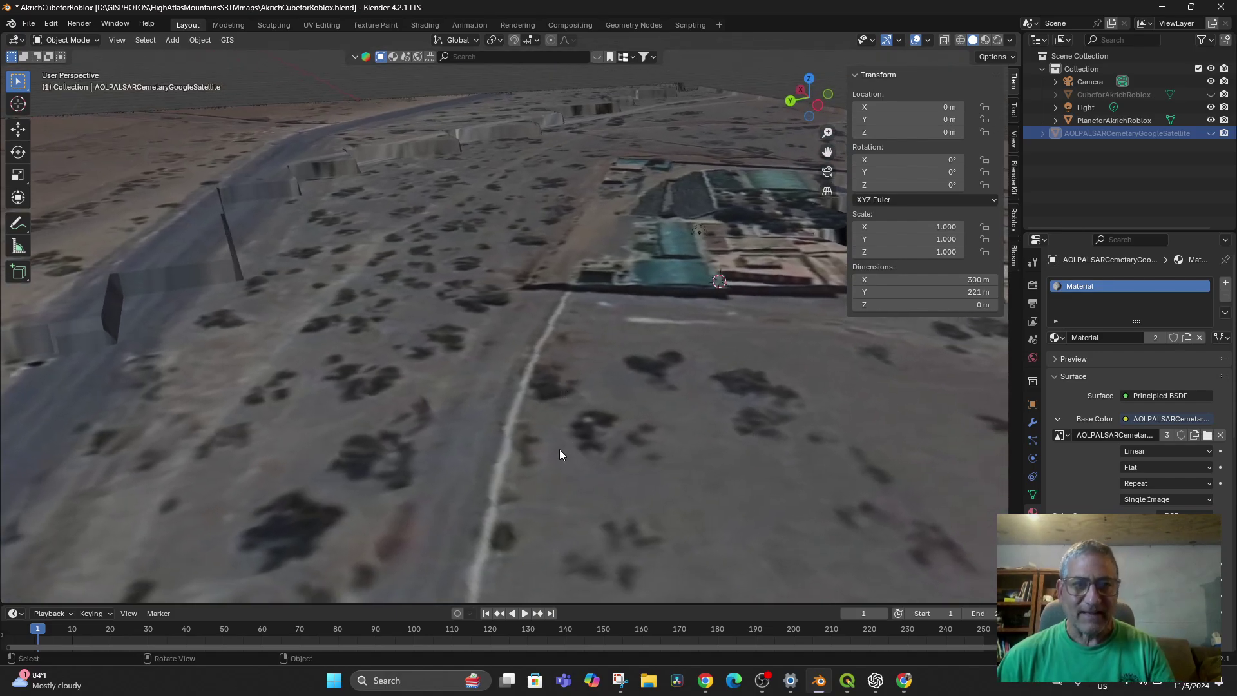
pyautogui.moveTo(559, 454); pyautogui.dragTo(593, 566, button='middle')
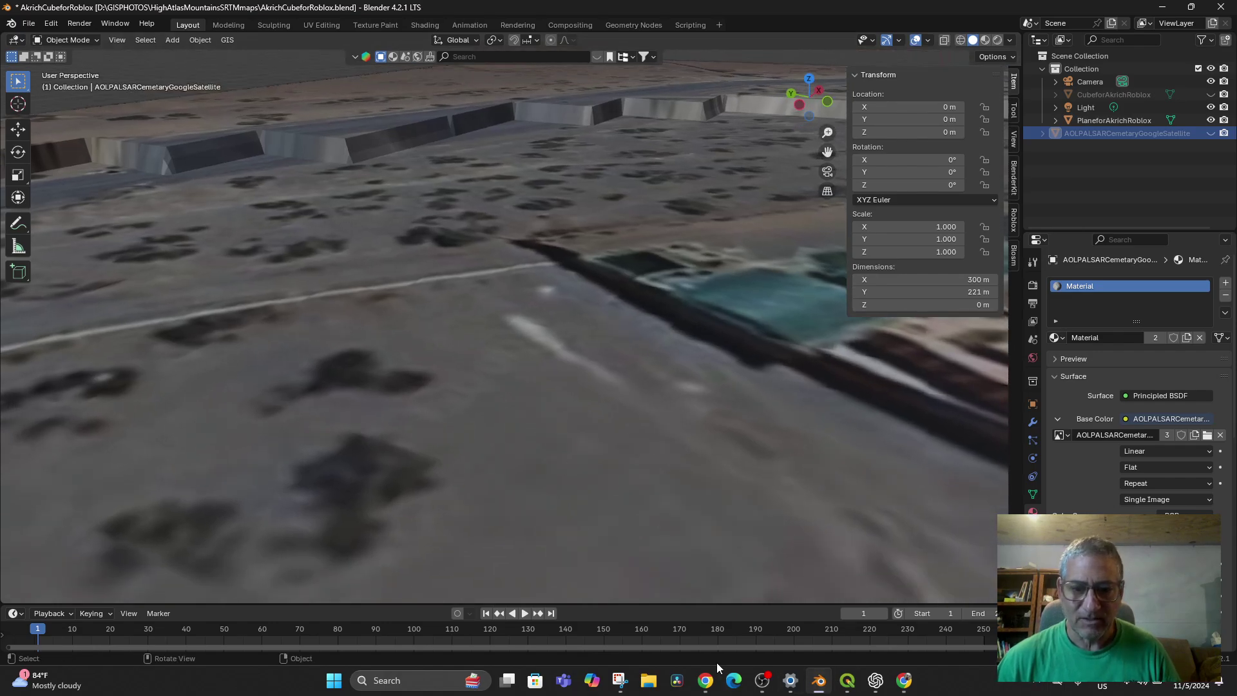
# Return to the tour video in Chrome, continue playing it, and pause on the entrance gate at 4:08.
pyautogui.click(707, 680)
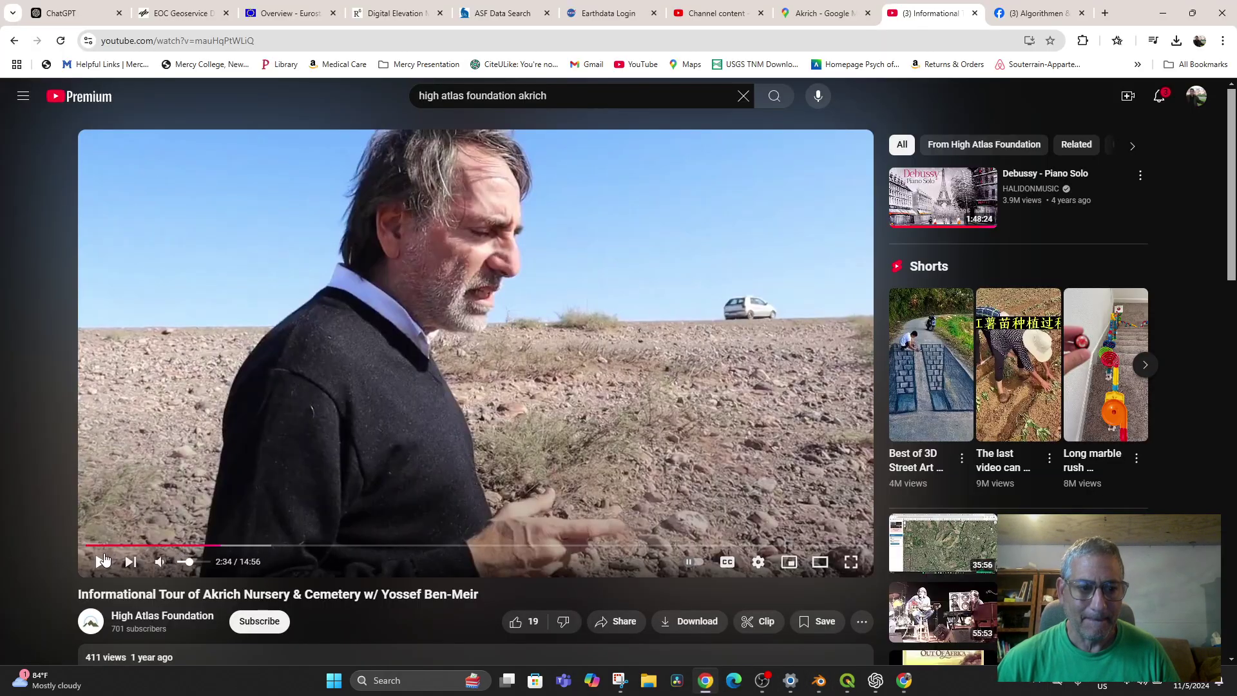
pyautogui.click(97, 562)
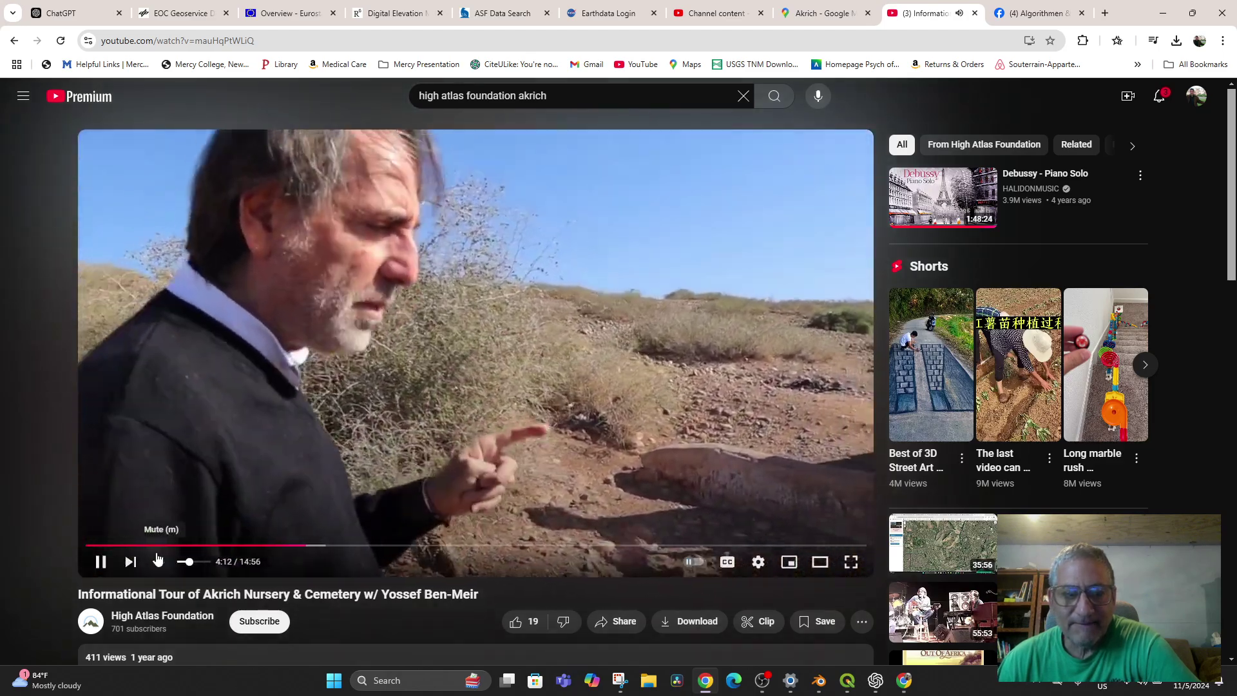
pyautogui.click(100, 562)
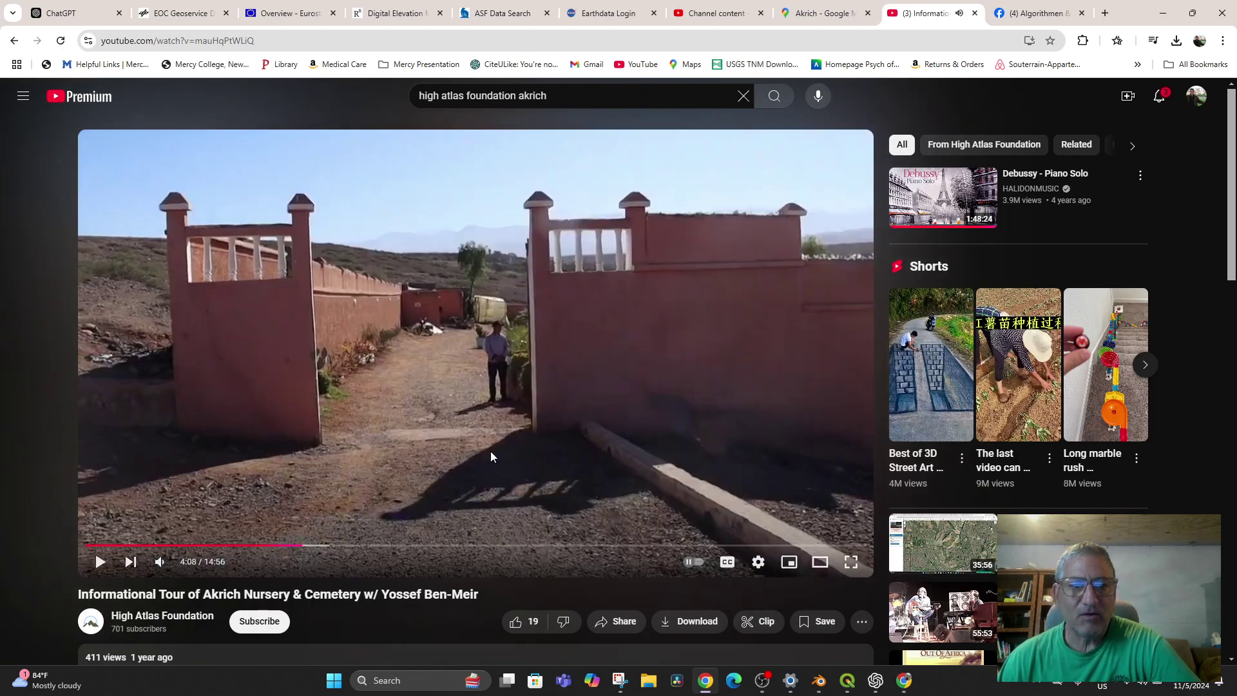
# Switch to Snipping Tool and make two trial captures of the gate frame, cropping the second one tighter.
pyautogui.click(618, 688)
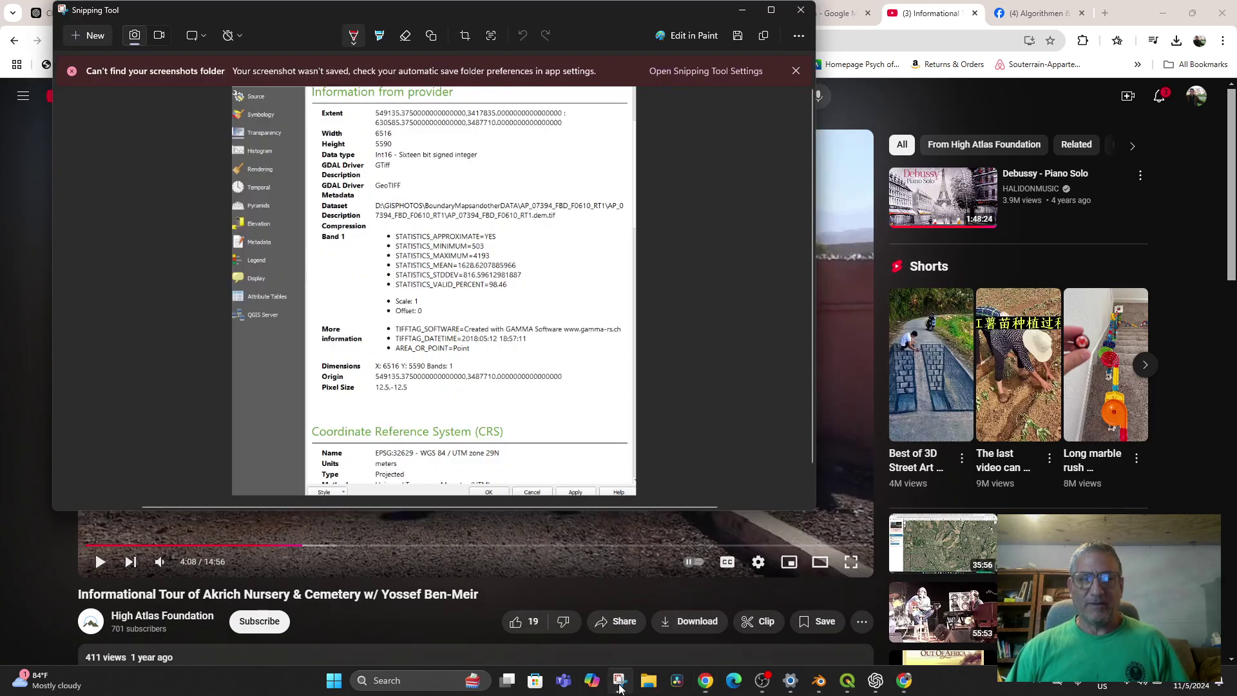
pyautogui.click(88, 37)
pyautogui.moveTo(80, 129); pyautogui.dragTo(753, 497)
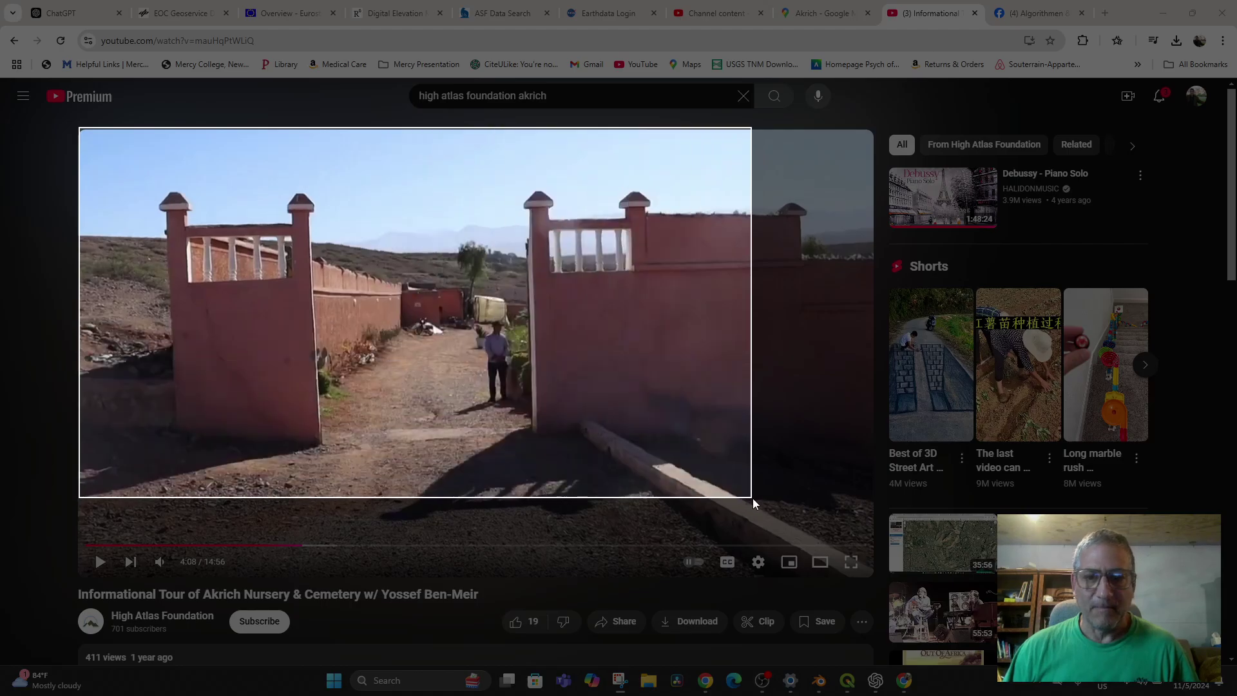
pyautogui.moveTo(853, 551); pyautogui.dragTo(840, 455)
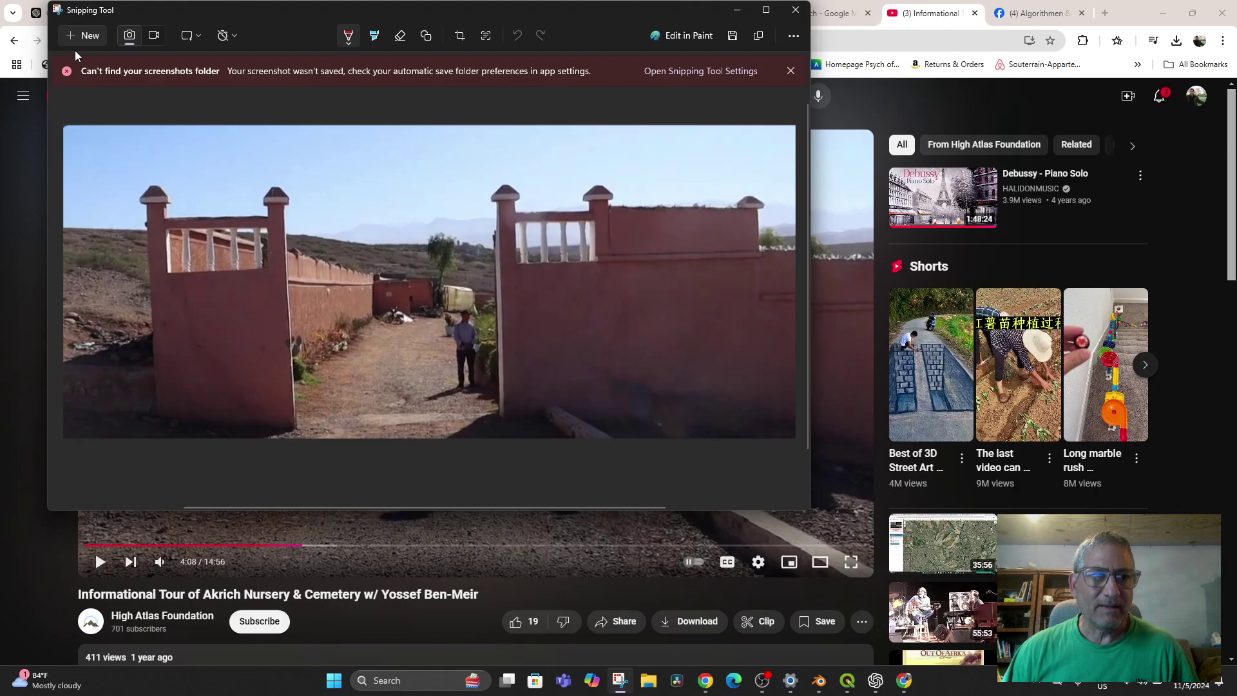
pyautogui.click(82, 36)
pyautogui.moveTo(140, 176); pyautogui.dragTo(650, 451)
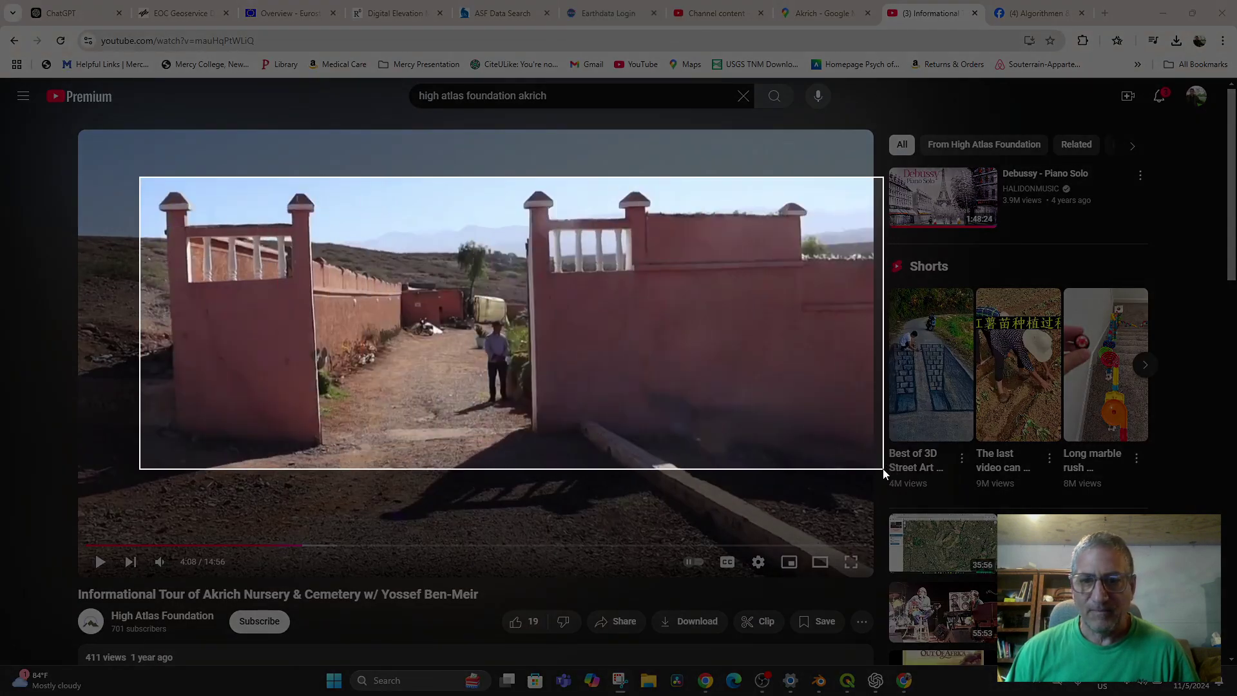
pyautogui.moveTo(875, 475); pyautogui.dragTo(875, 475)
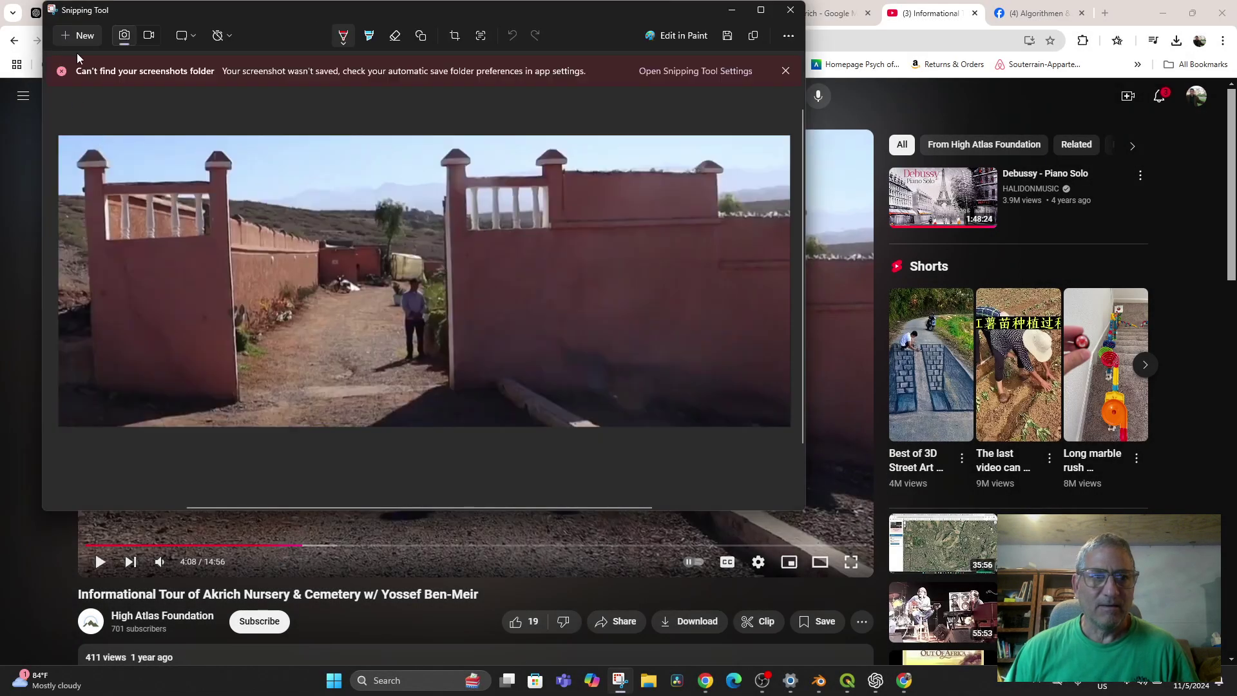
# Capture the gate frame again, cropped closely around the pillars, walls and entrance path.
pyautogui.click(79, 38)
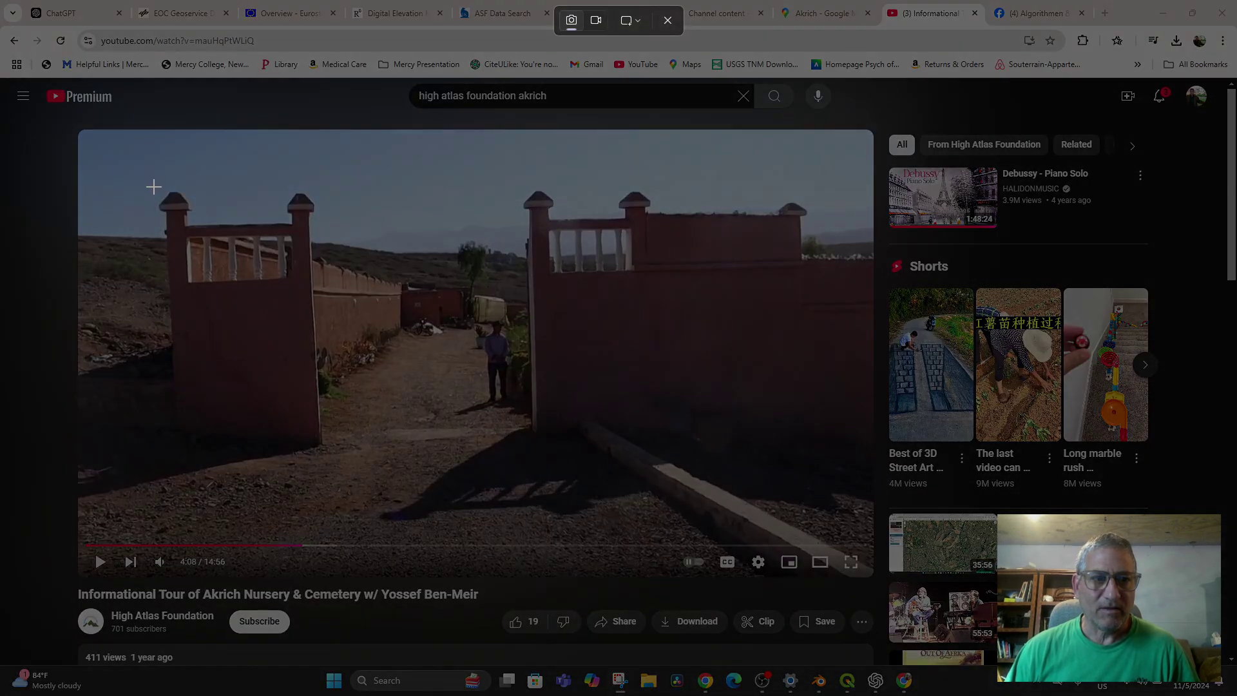
pyautogui.moveTo(169, 194); pyautogui.dragTo(646, 451)
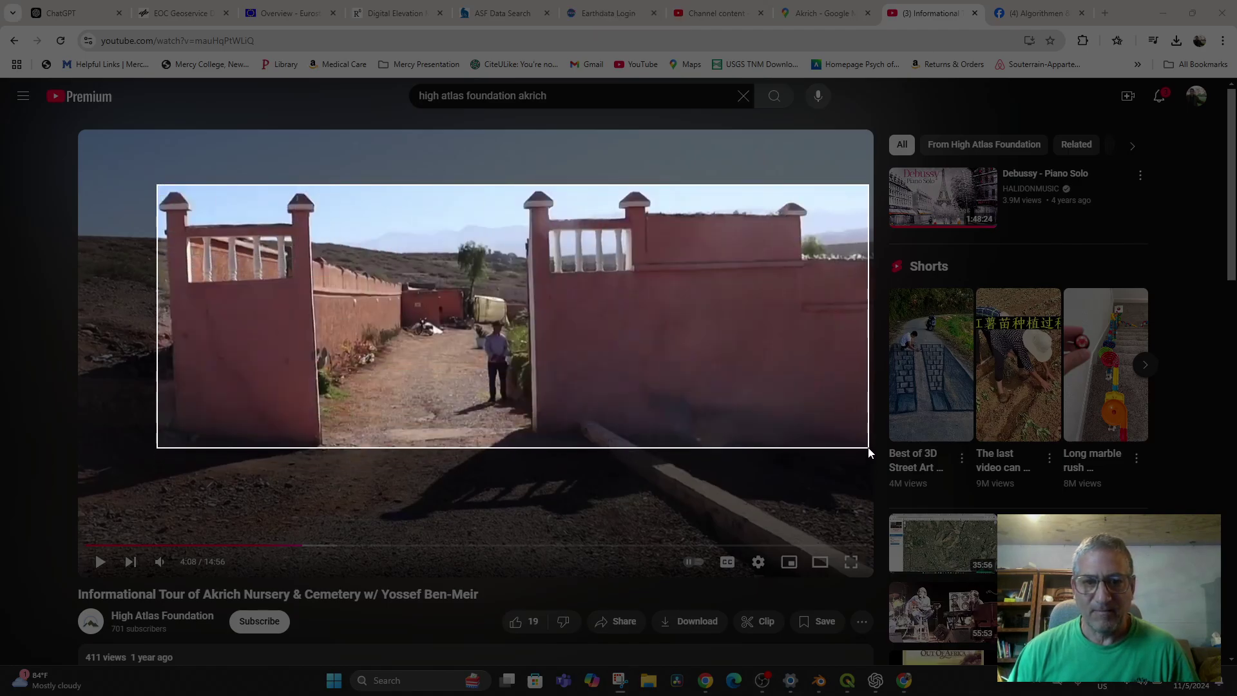
pyautogui.moveTo(869, 449); pyautogui.dragTo(869, 450)
# Save the gate capture as a PNG named AkrichCemetaryGateReferenceImage in the ShapeFile Exports folder.
pyautogui.rightClick(448, 230)
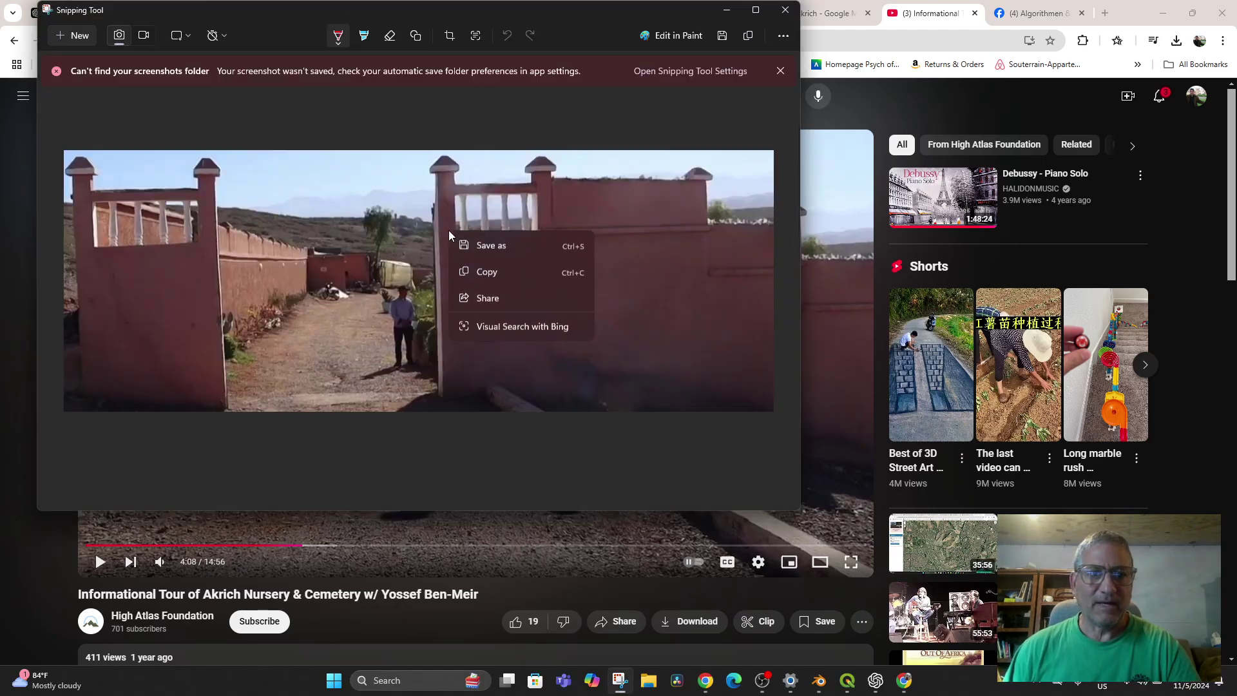
pyautogui.click(490, 242)
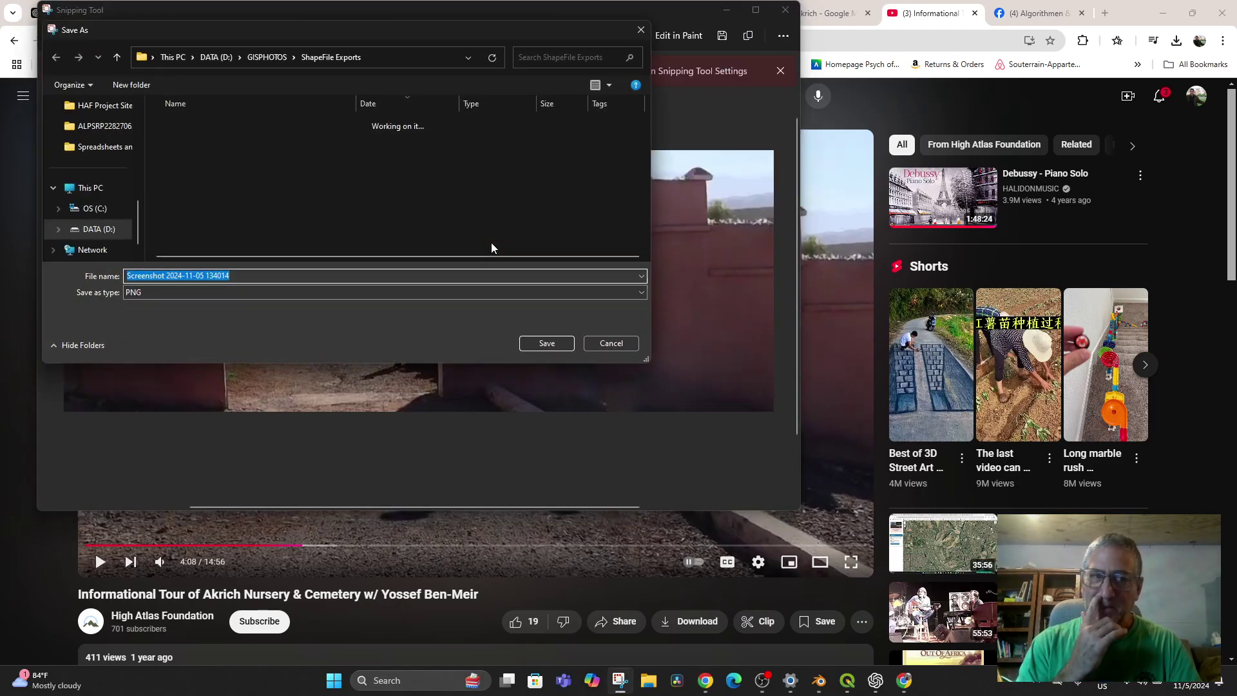
pyautogui.write('Akric')
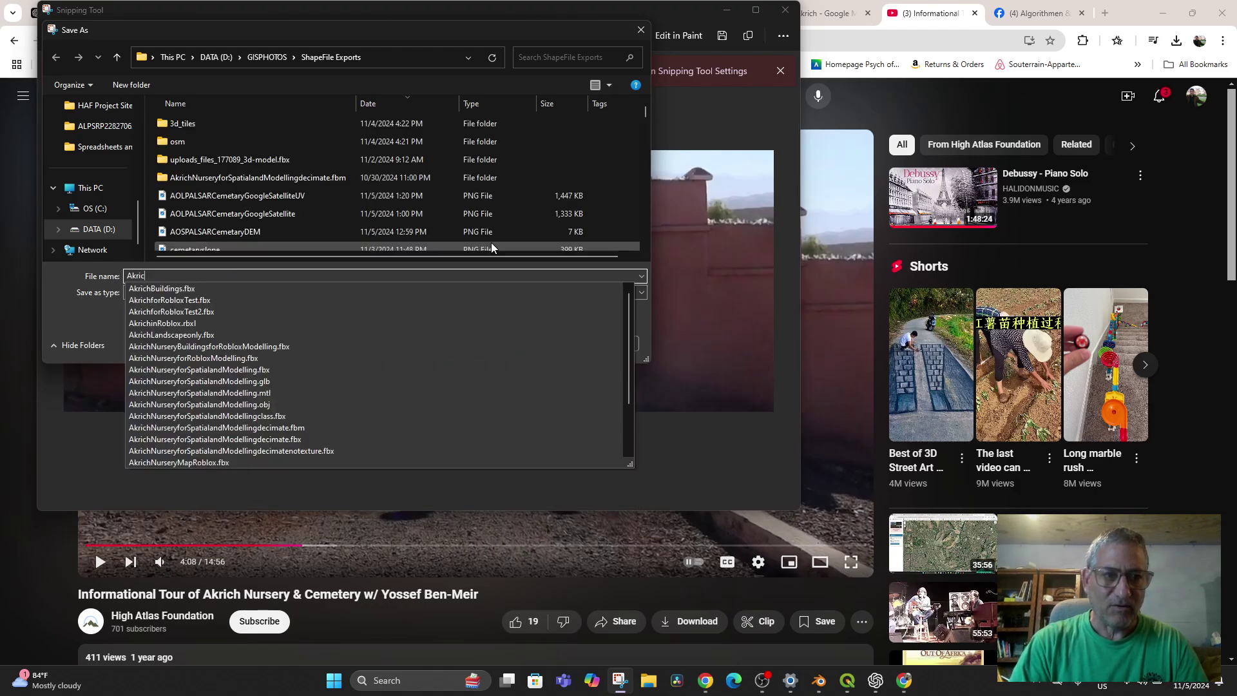
pyautogui.write('hCemeter')
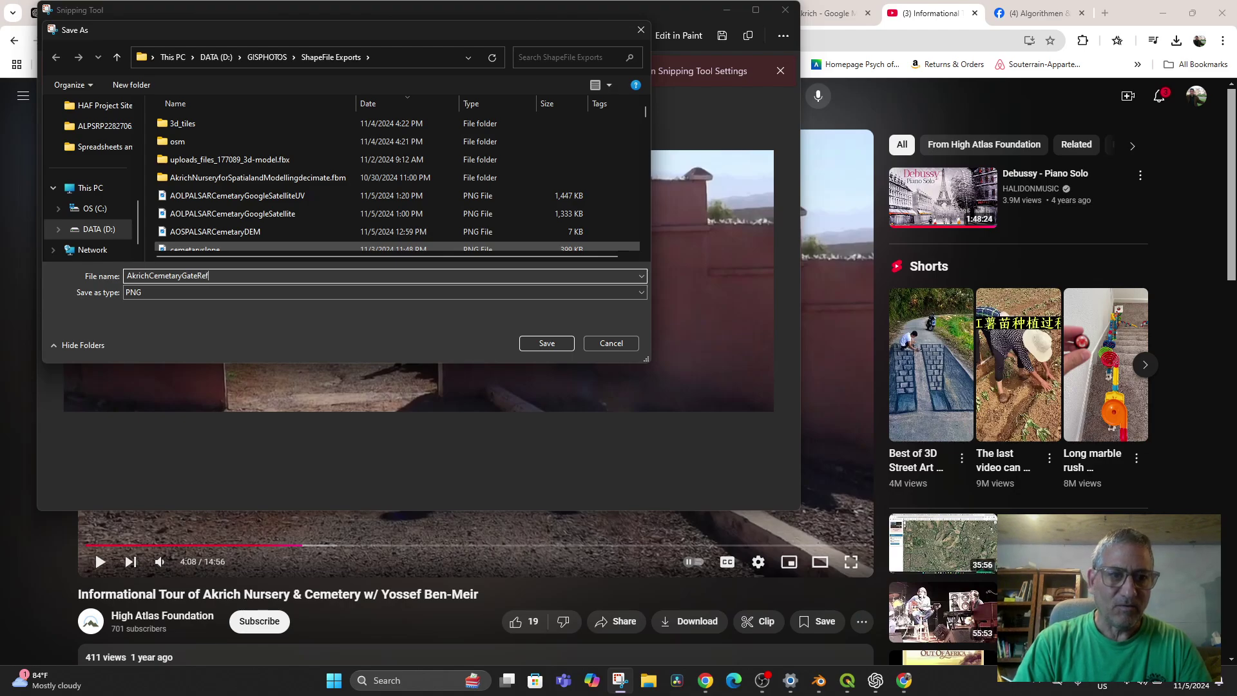
pyautogui.write('yGateReferenceImag')
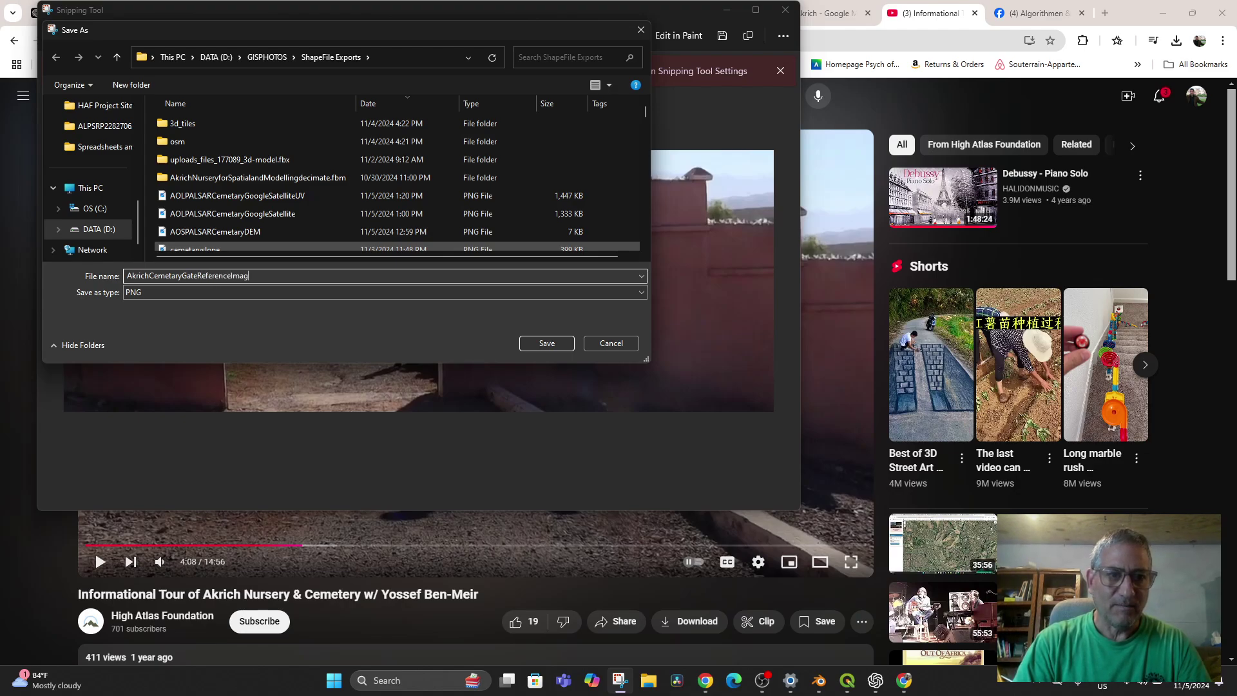
pyautogui.write('e')
pyautogui.press('Return')
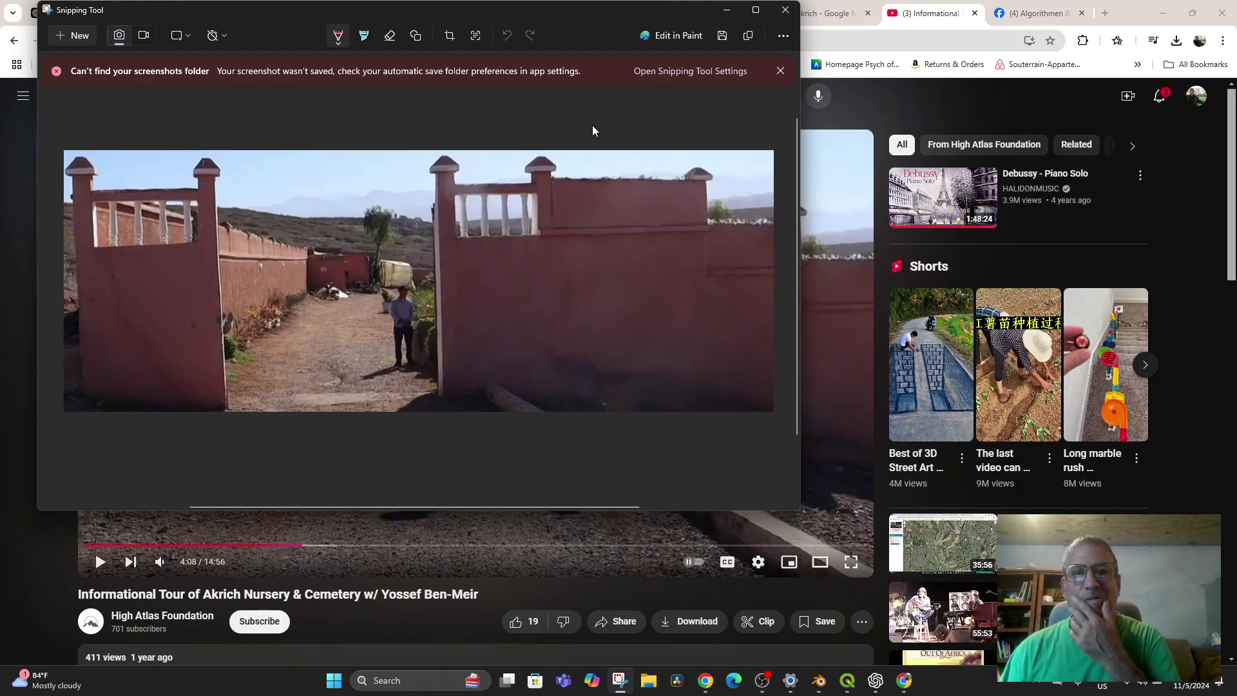
# Return to the tour video, watch the nursery basin and greenhouse section, and pause on the Caroubier seedlings at 5:07.
pyautogui.click(849, 227)
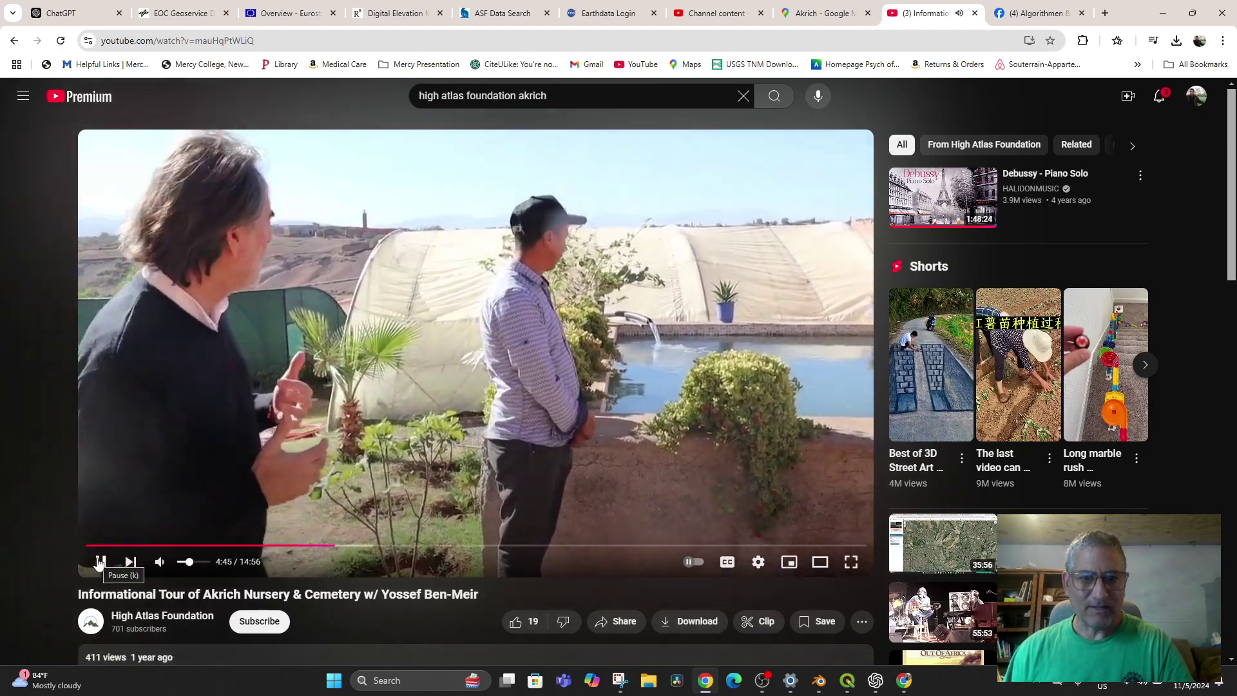
pyautogui.click(99, 563)
pyautogui.click(98, 562)
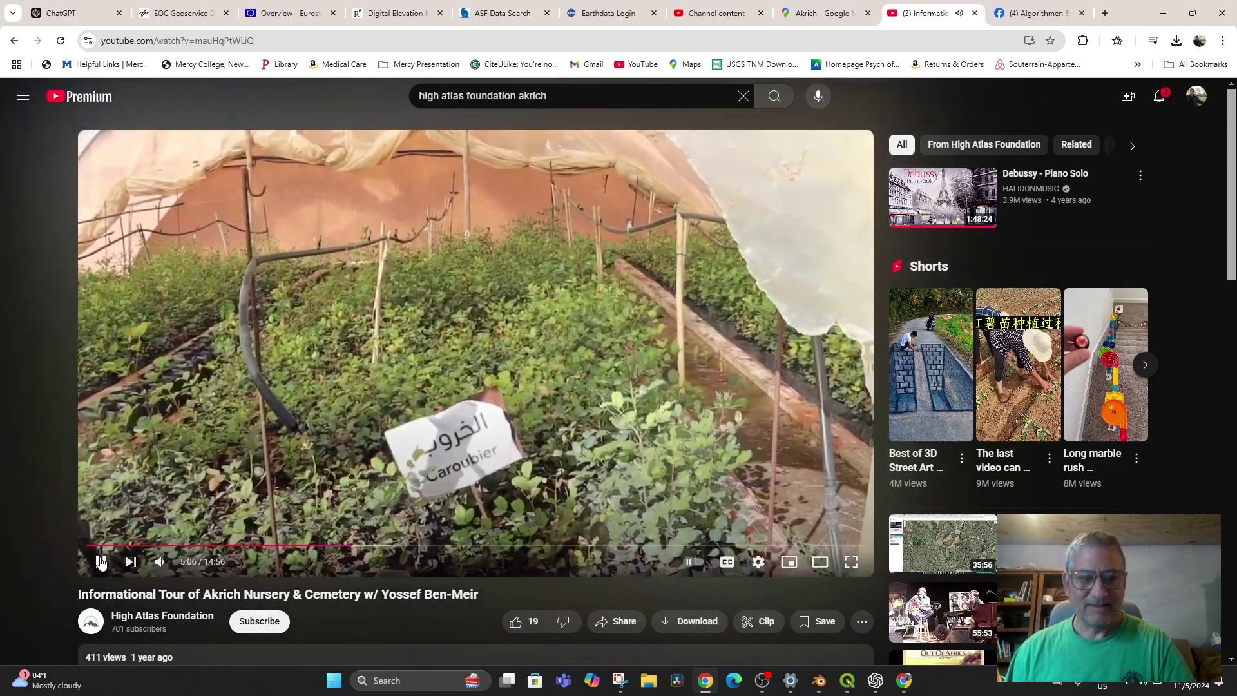
pyautogui.click(100, 561)
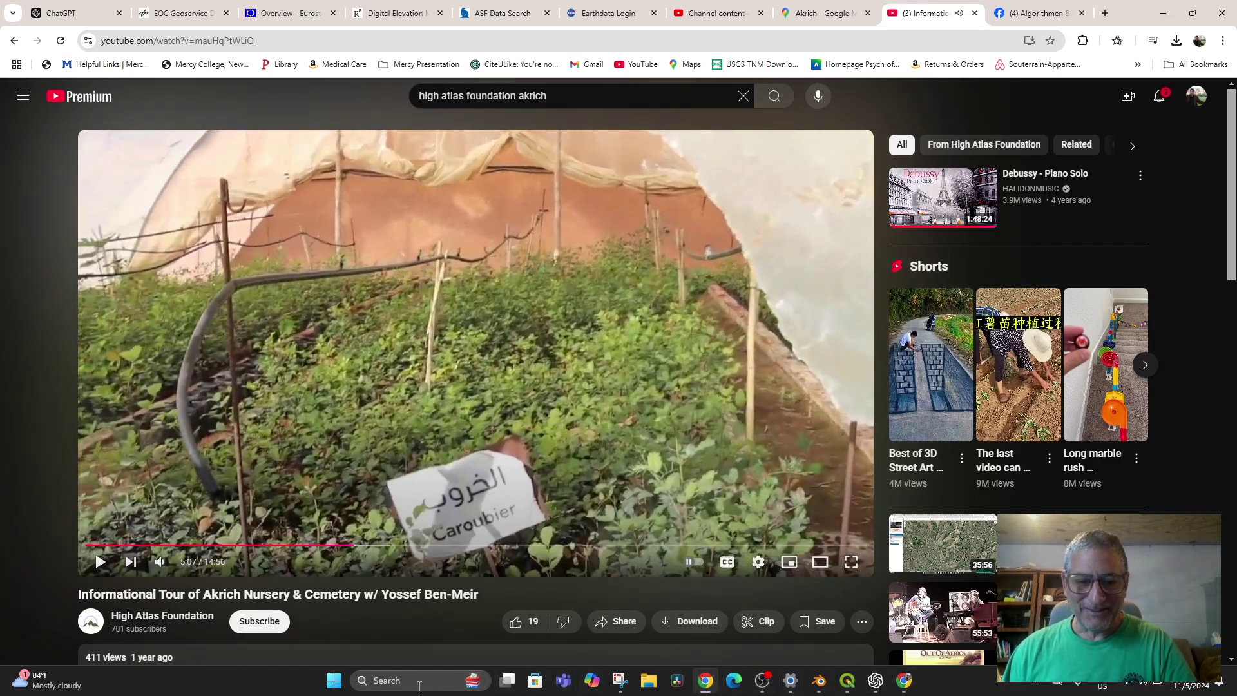
# Launch Roblox Studio, open the Akrich Nursery, Morocco experience, and return to the tour video in Chrome while it loads.
pyautogui.click(419, 682)
pyautogui.write('rob')
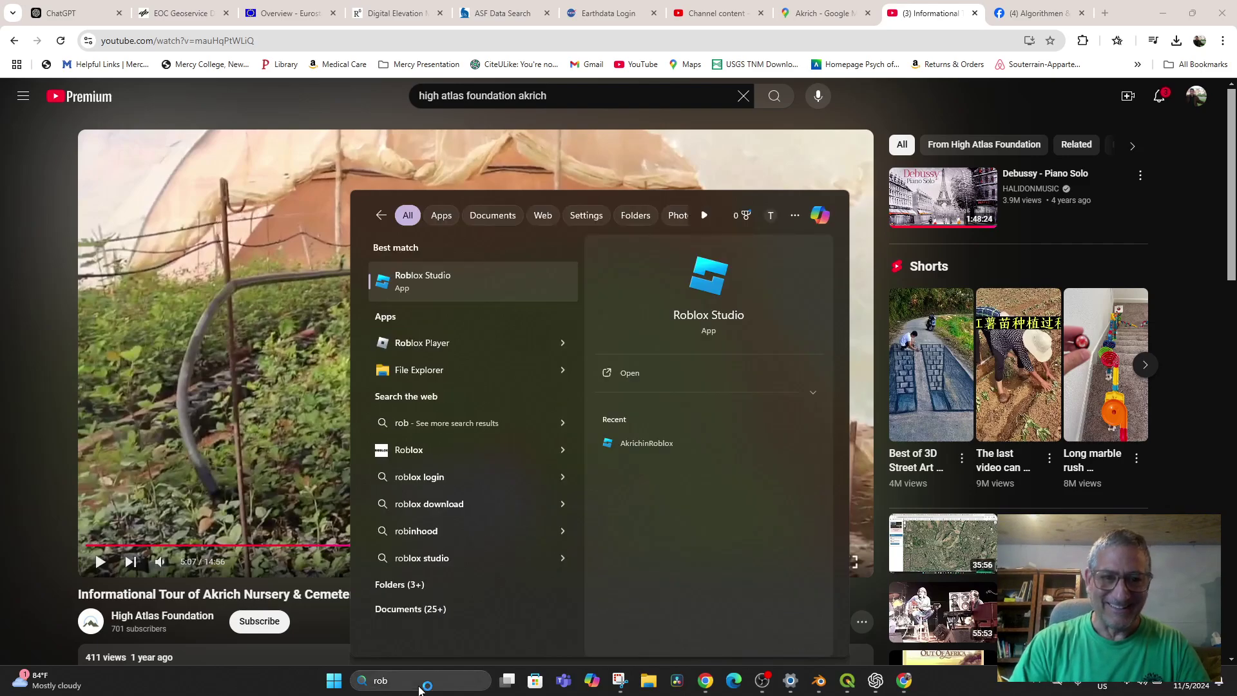
pyautogui.press('Return')
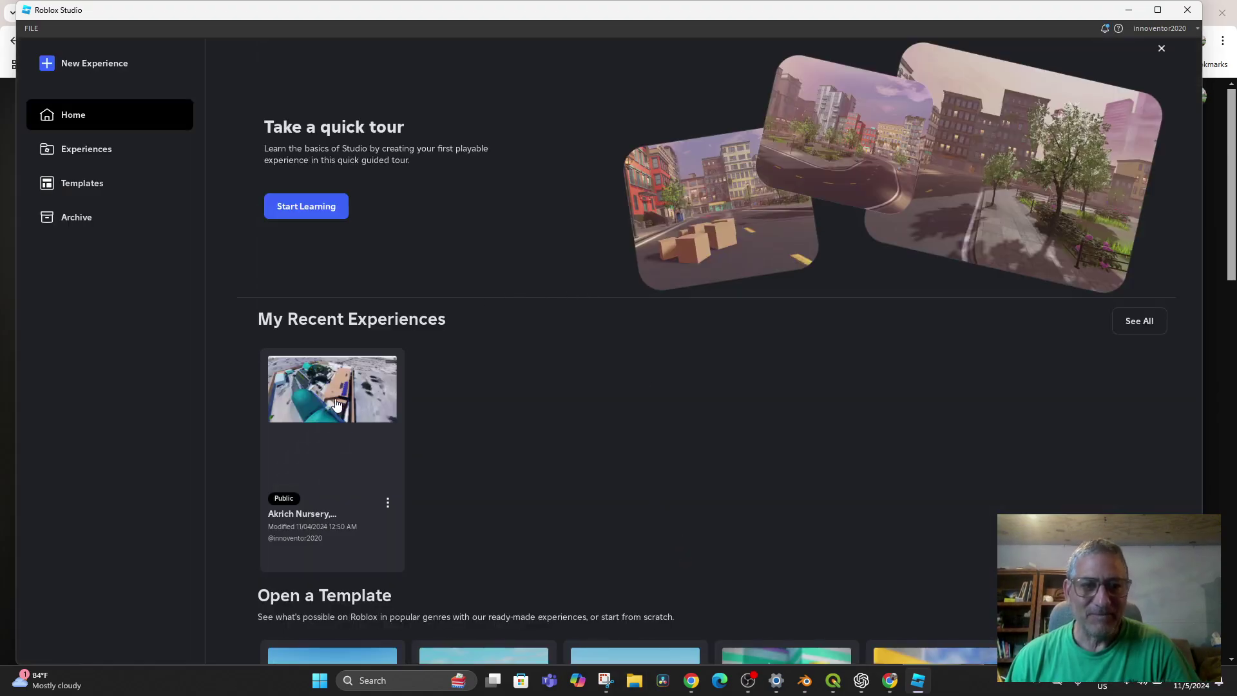
pyautogui.click(335, 404)
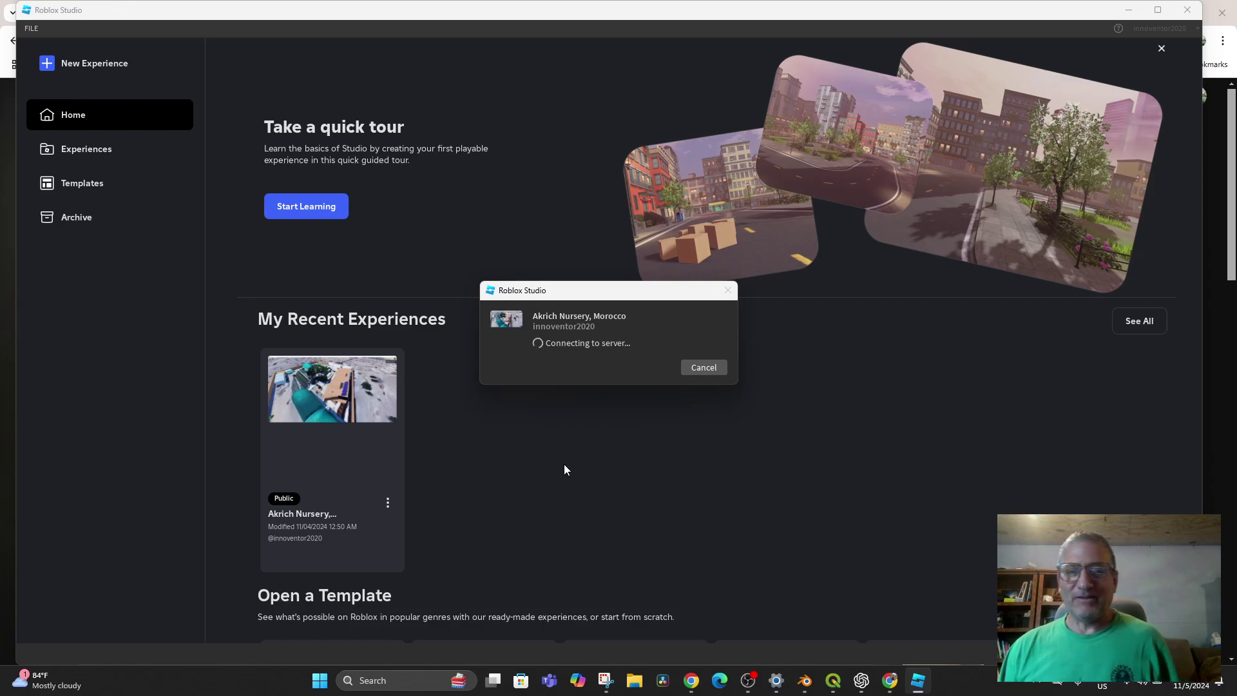
pyautogui.click(693, 682)
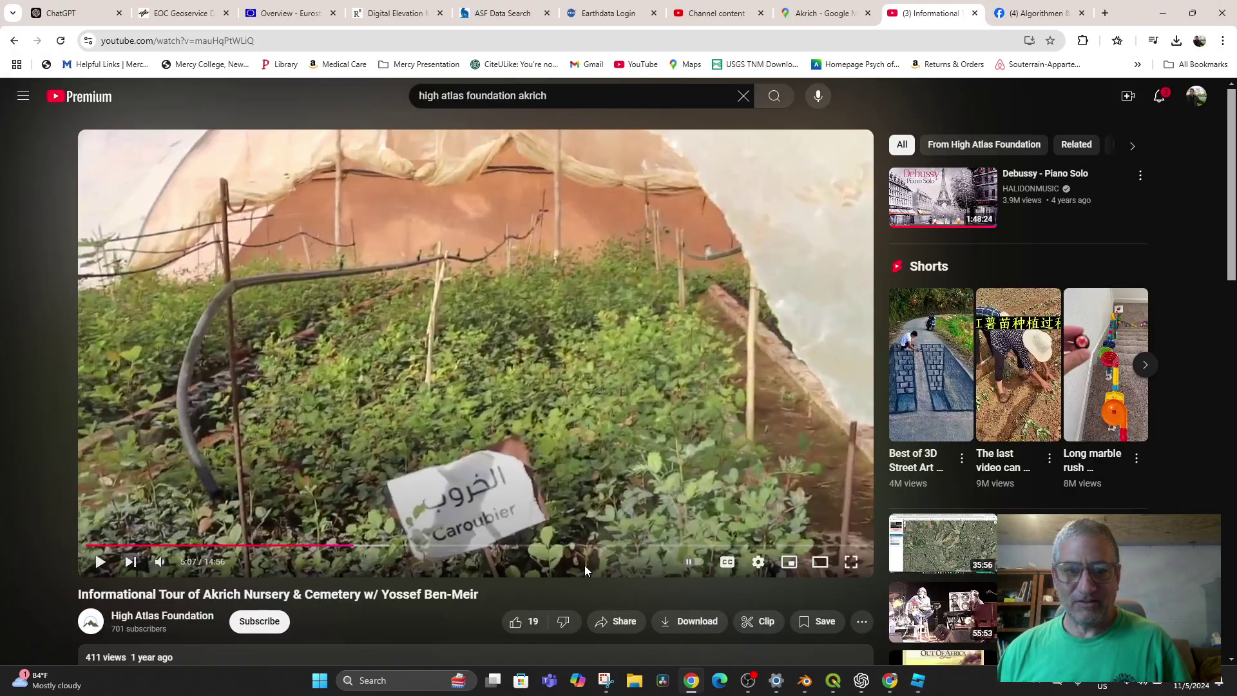
# Switch to Roblox Studio and inspect the nursery compound, checking its walls, entrance arch, greenhouses and corner blocks.
pyautogui.click(920, 680)
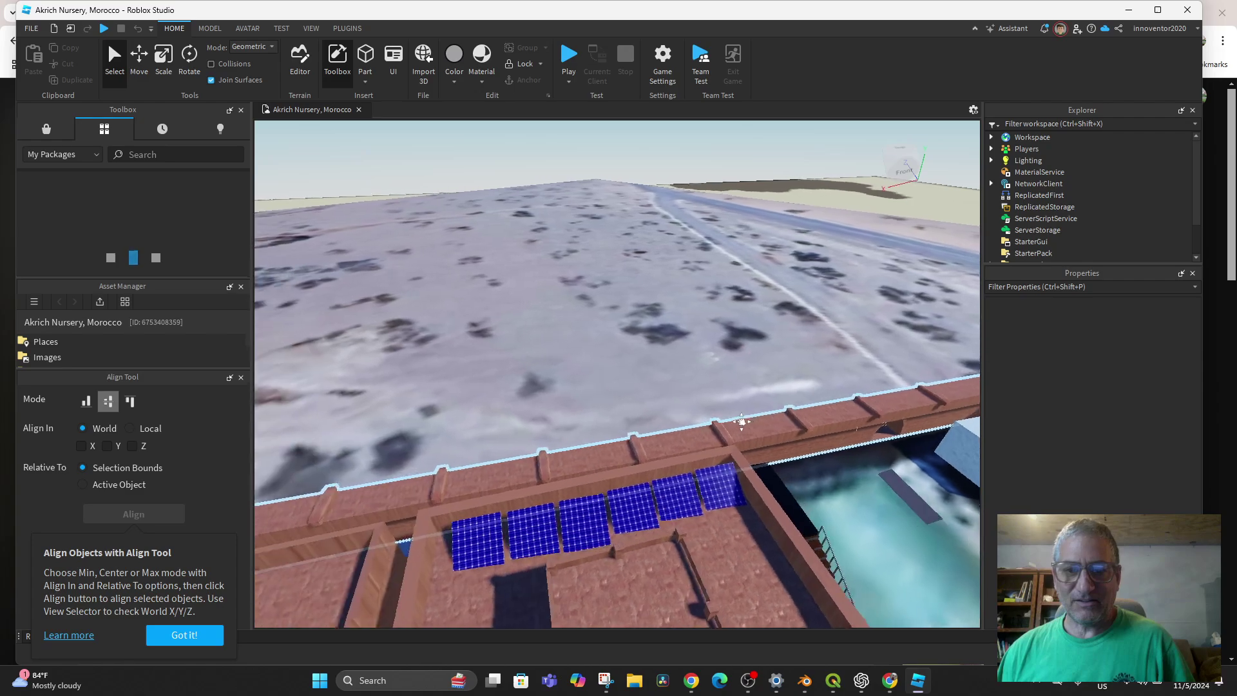
pyautogui.press('d')
pyautogui.moveTo(660, 414); pyautogui.dragTo(521, 365, button='right')
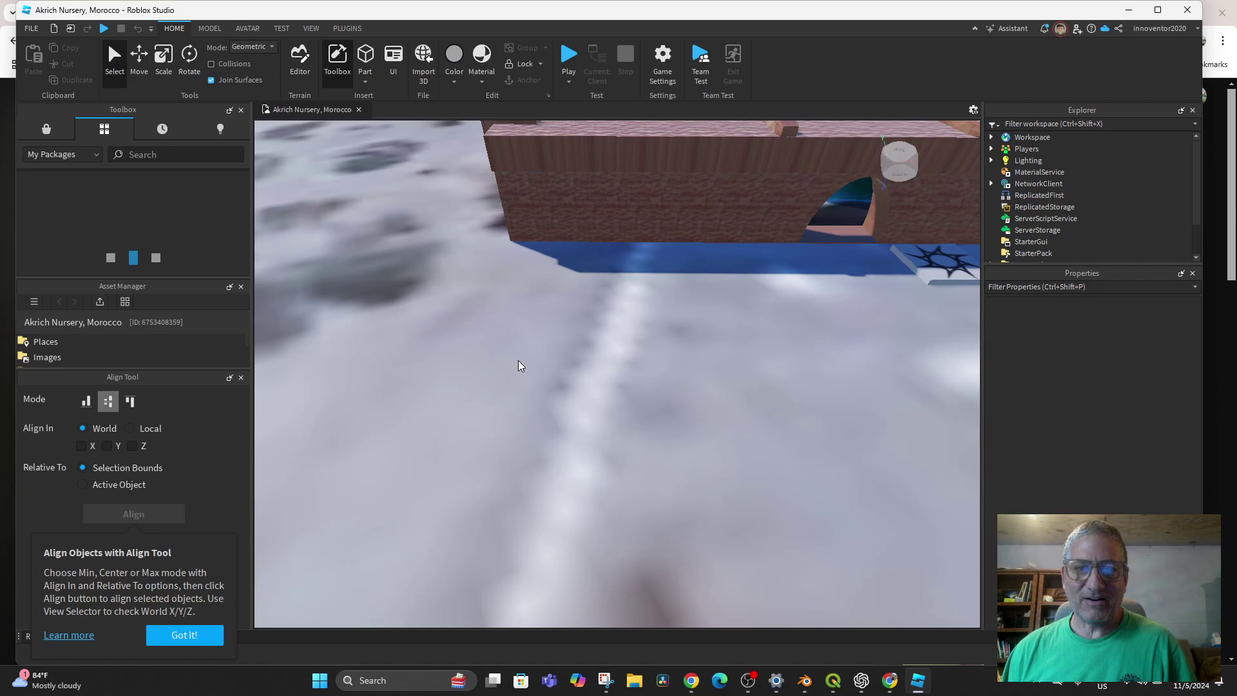
pyautogui.scroll(-2, 612, 326)
pyautogui.moveTo(621, 326); pyautogui.dragTo(609, 384, button='right')
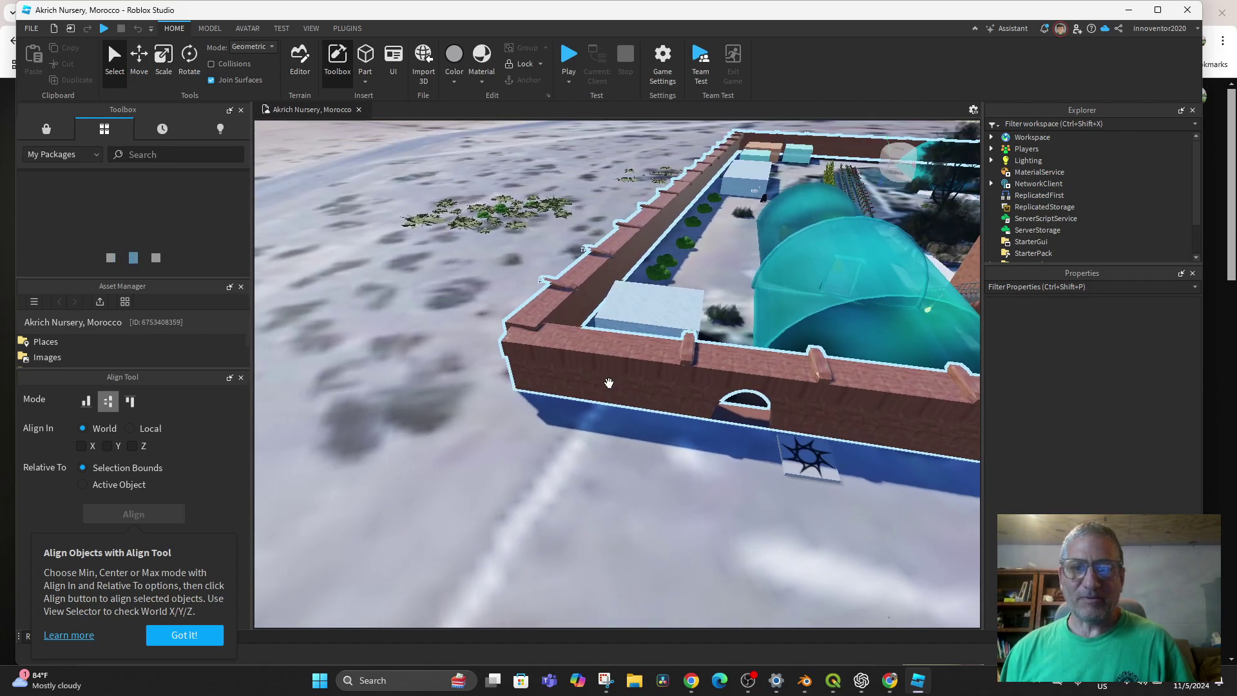
pyautogui.scroll(3, 609, 383)
pyautogui.scroll(3, 744, 401)
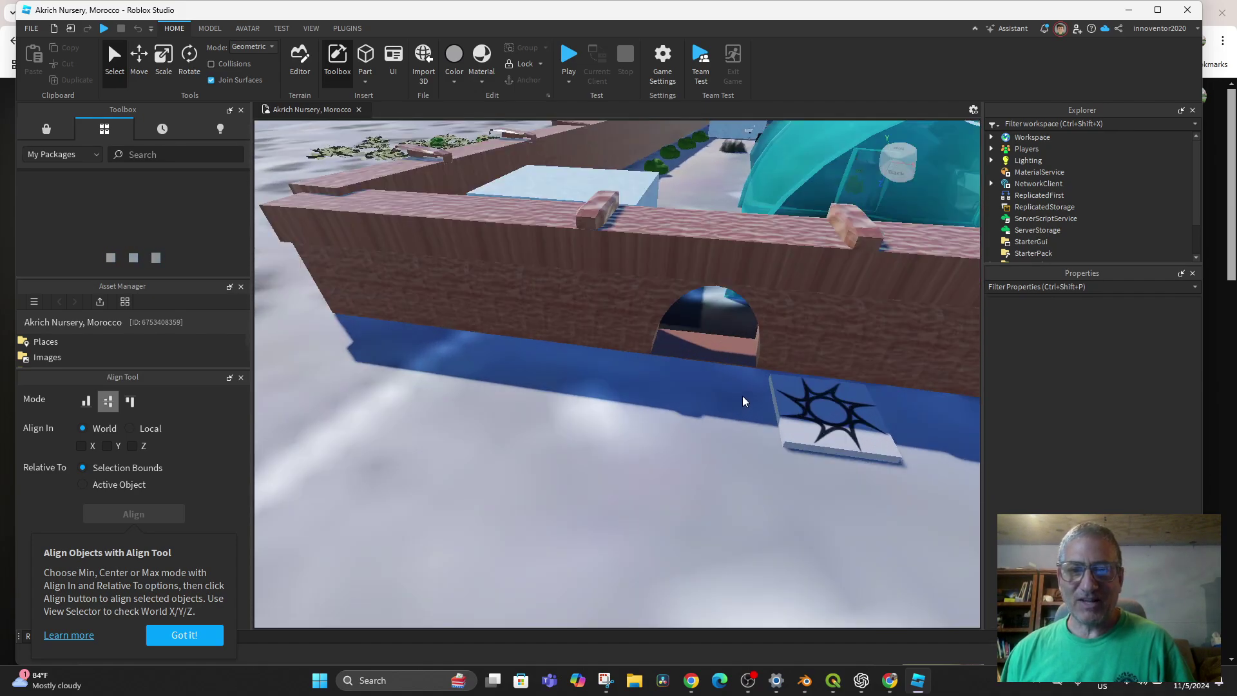
pyautogui.scroll(1, 734, 347)
pyautogui.scroll(-6, 670, 380)
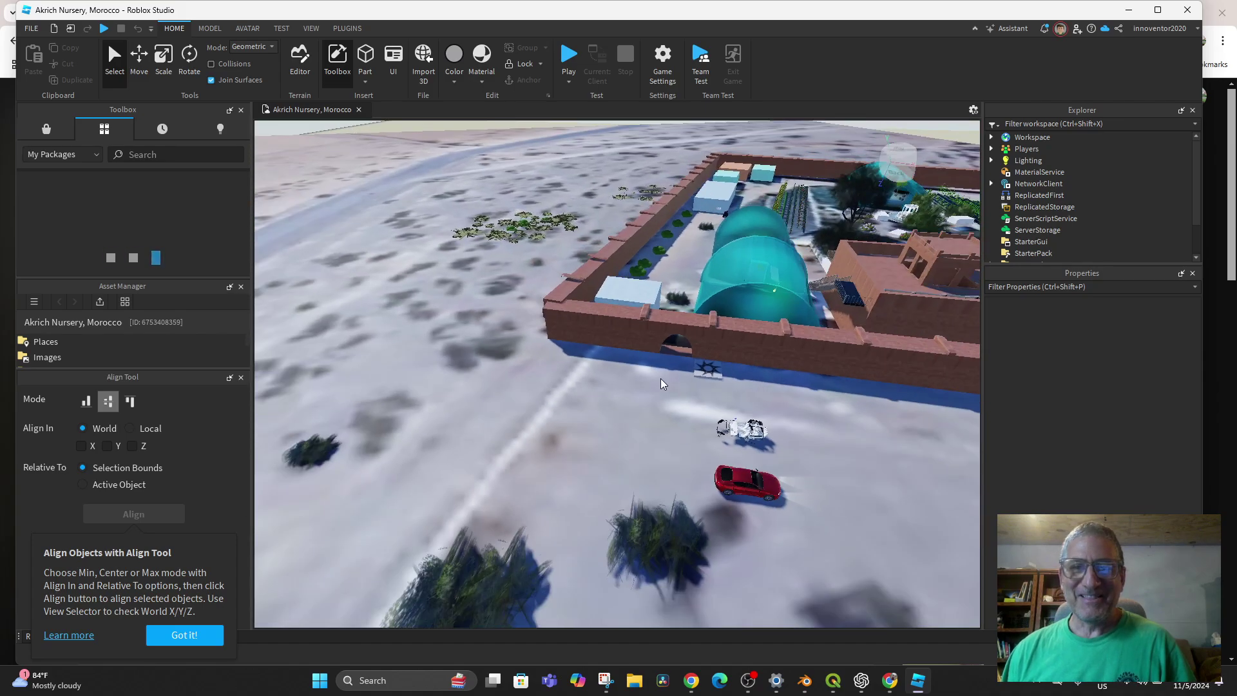
pyautogui.moveTo(661, 383); pyautogui.dragTo(599, 389, button='right')
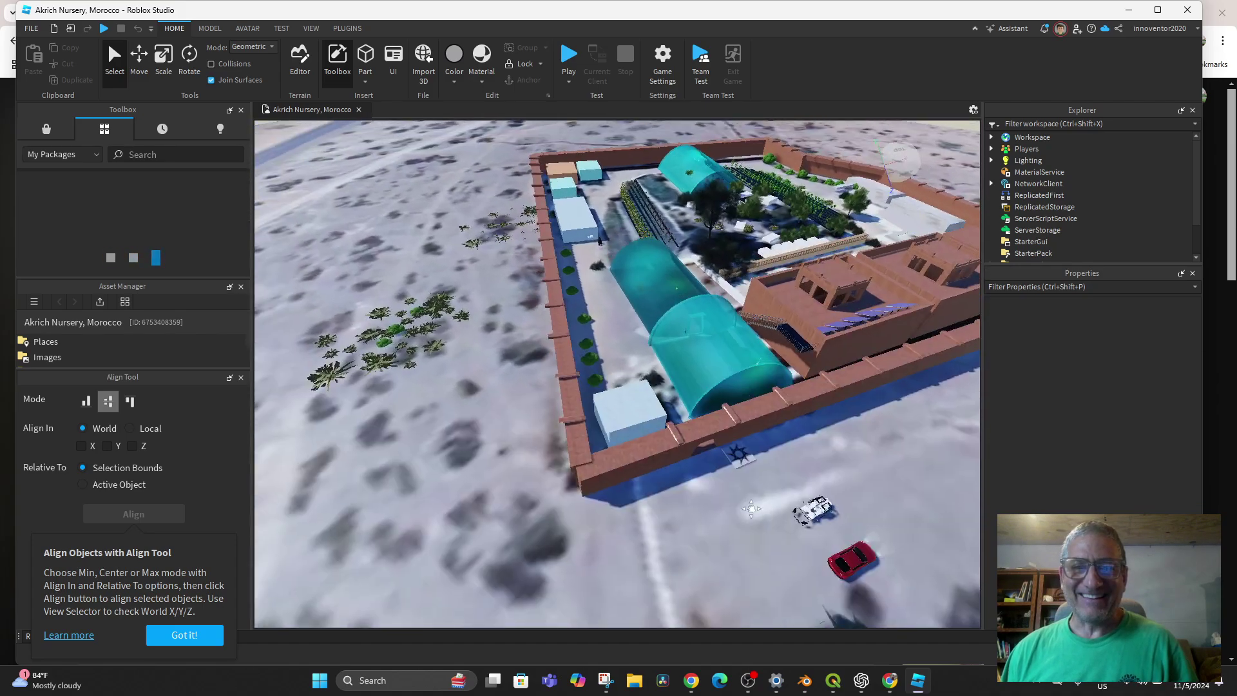
pyautogui.moveTo(751, 508); pyautogui.dragTo(546, 440, button='right')
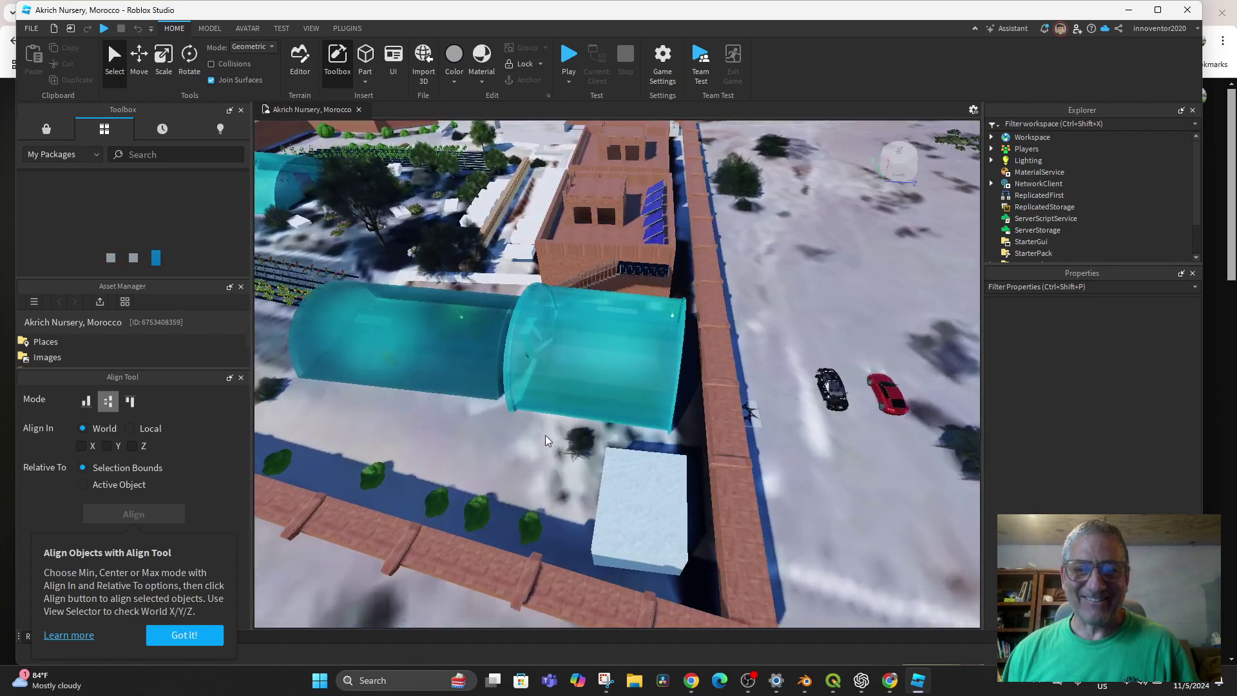
pyautogui.scroll(-2, 550, 437)
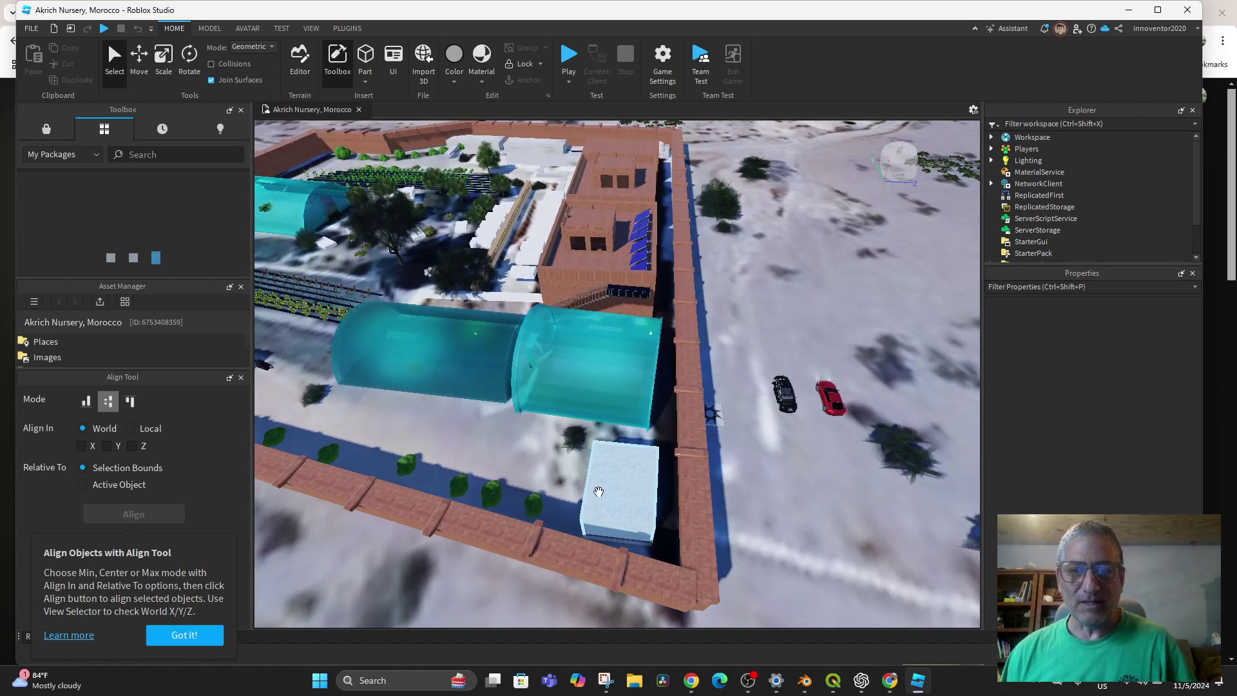
# Move the light-blue BuildingUnknown block to fit between the nearest greenhouse and the corner of the compound wall.
pyautogui.click(609, 492)
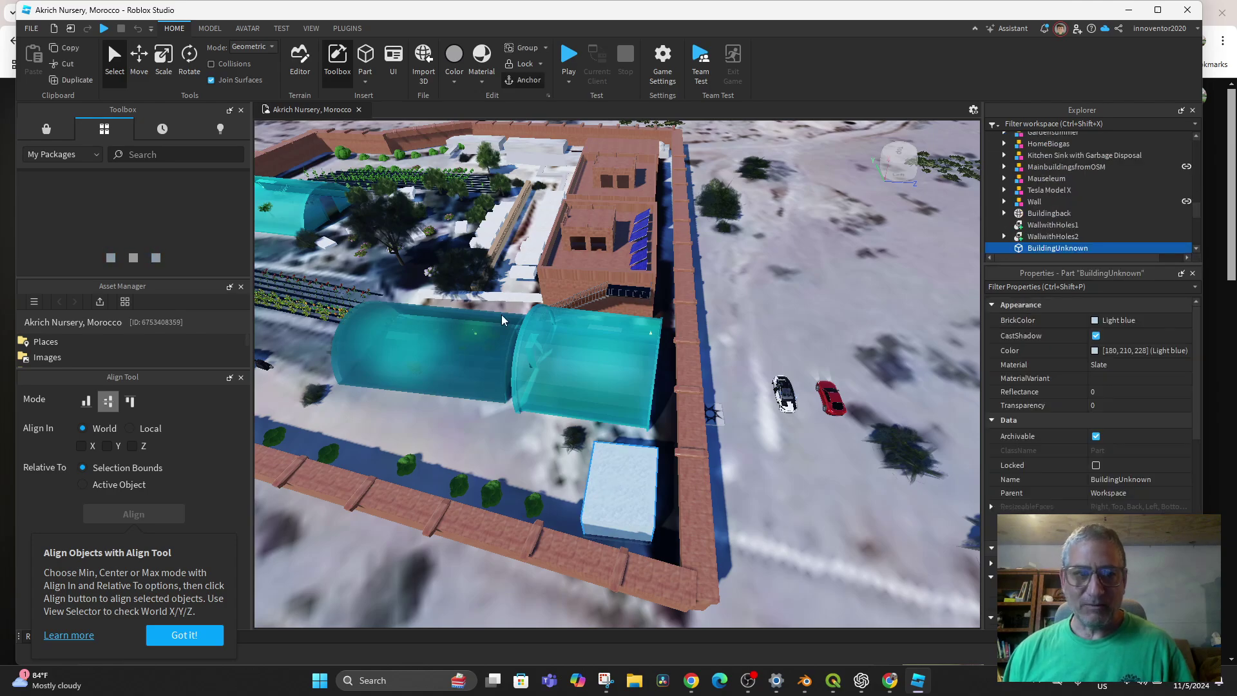
pyautogui.hotkey('ctrl', '2')
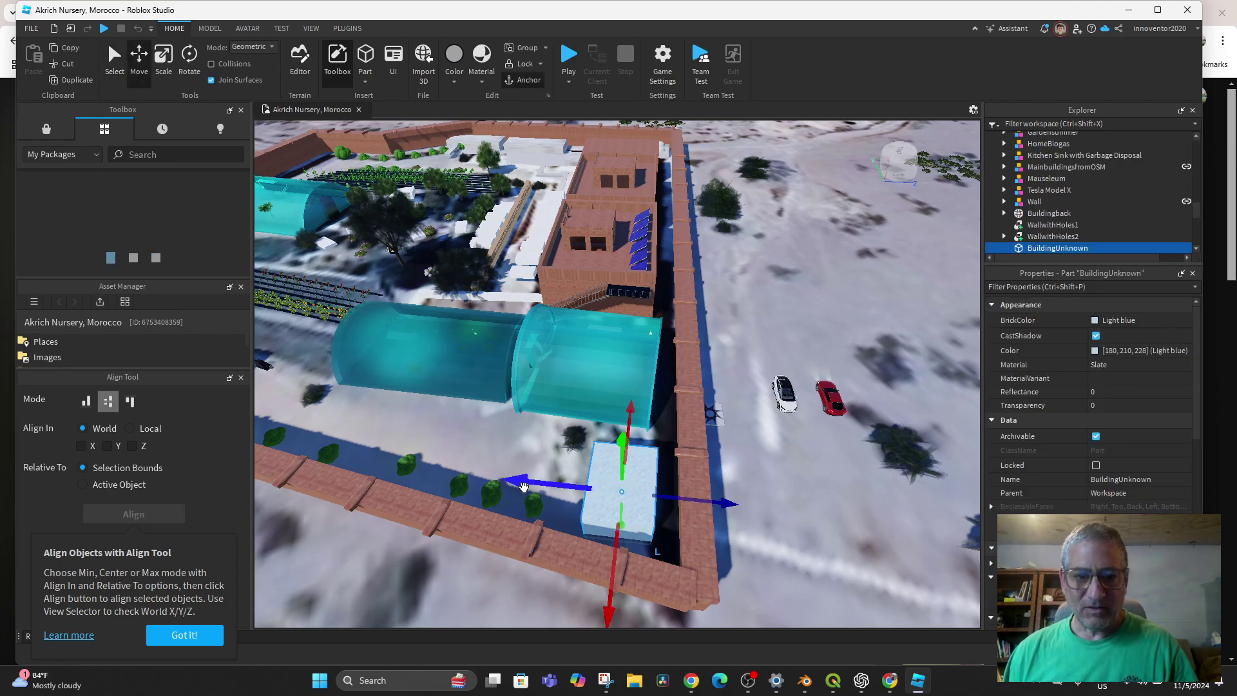
pyautogui.moveTo(523, 487); pyautogui.dragTo(509, 461)
pyautogui.moveTo(599, 548); pyautogui.dragTo(592, 588)
pyautogui.moveTo(717, 477); pyautogui.dragTo(731, 478)
# Rename the BuildingUnknown block as Poolbasin and duplicate it in place.
pyautogui.scroll(5, 582, 483)
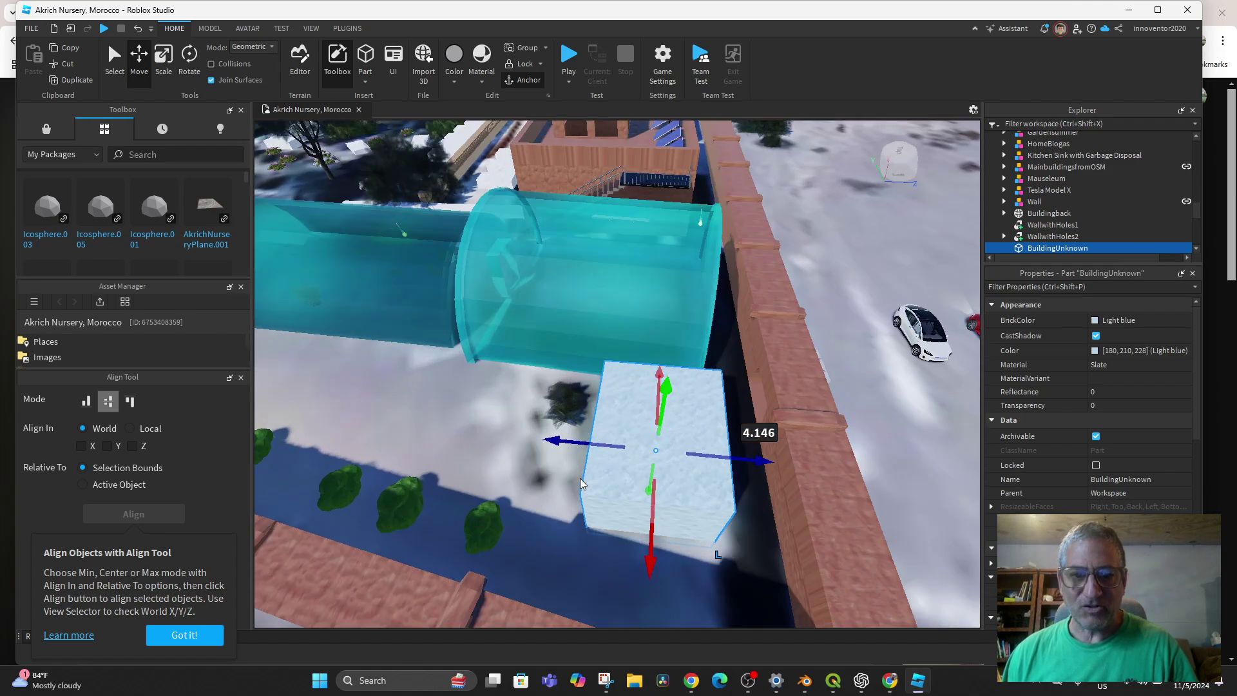
pyautogui.scroll(8, 582, 483)
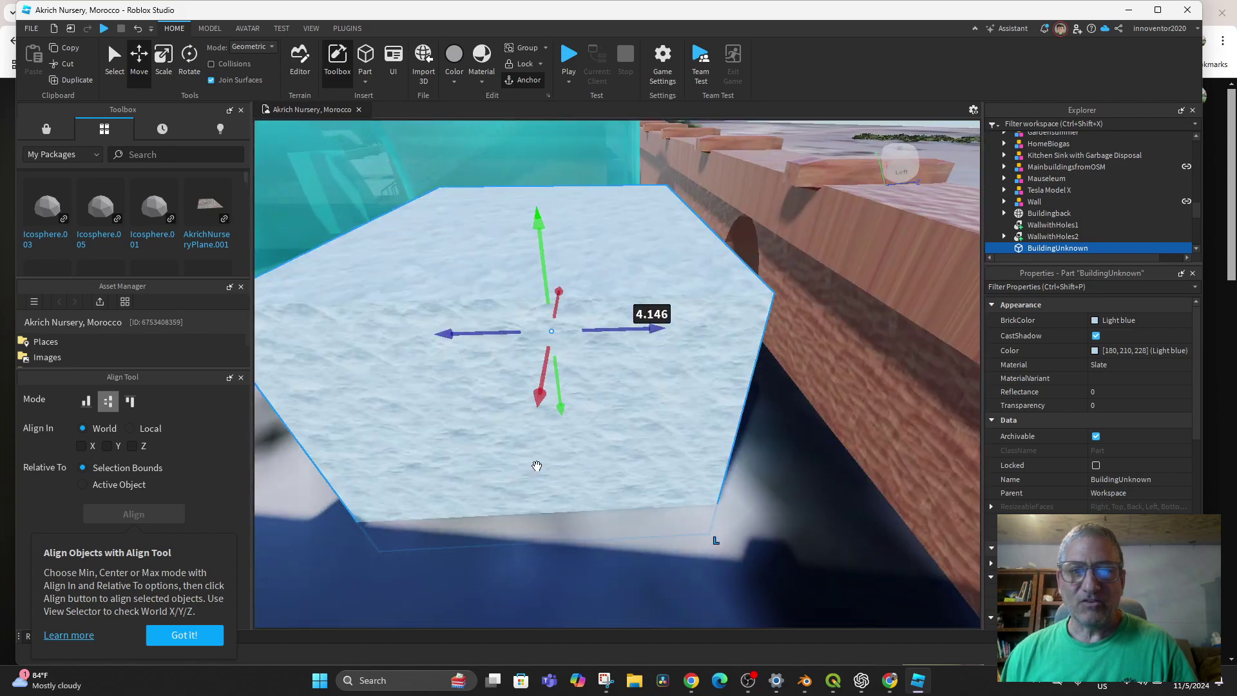
pyautogui.scroll(-10, 537, 465)
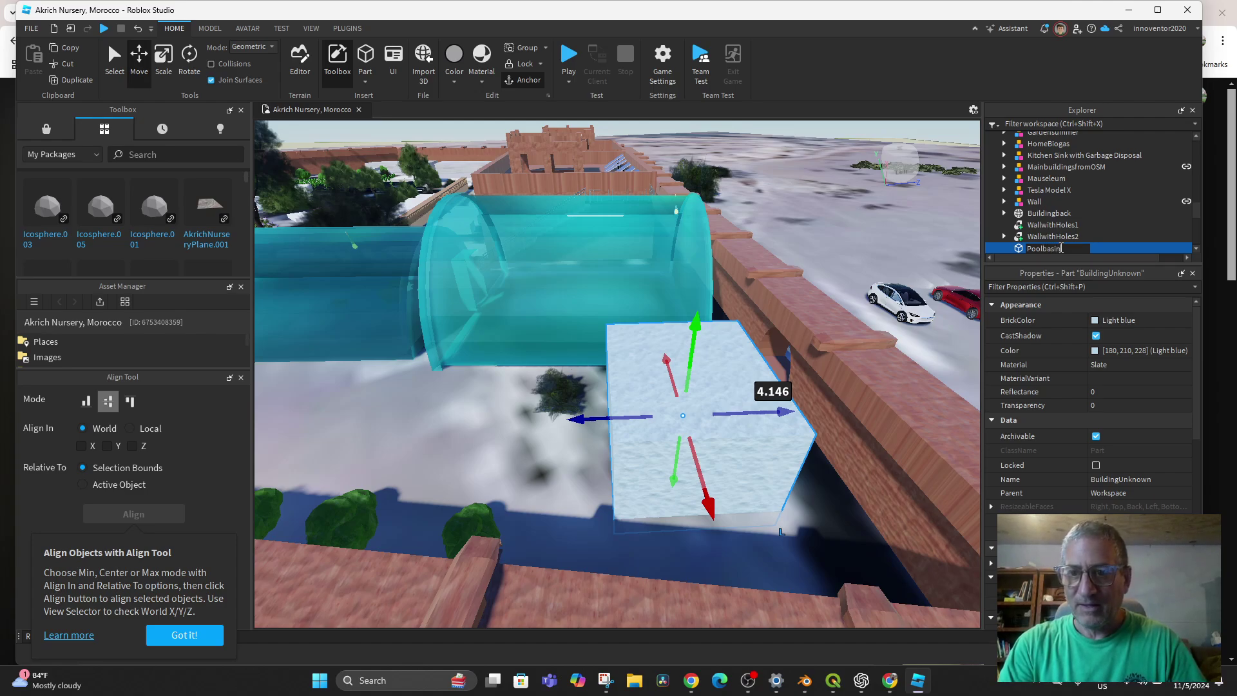
pyautogui.press('Return')
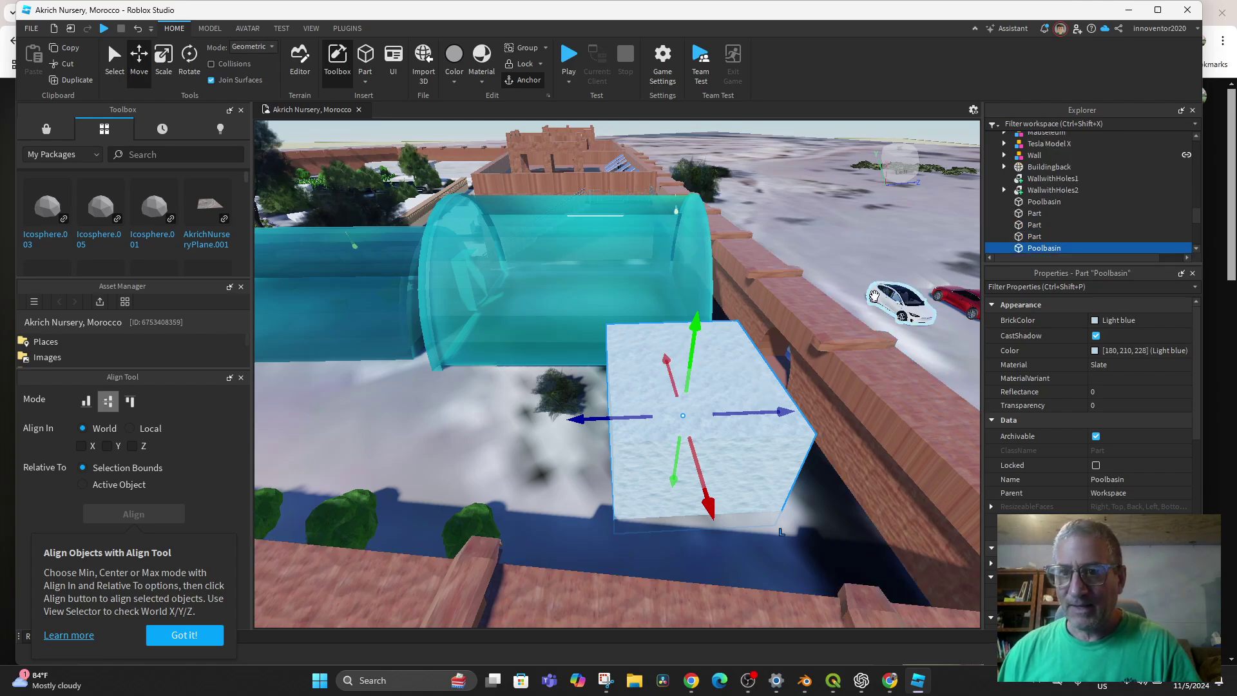
# Rename the duplicate Poolbasin part as PoolbasinNegative and activate the Scale tool for it.
pyautogui.click(1034, 202)
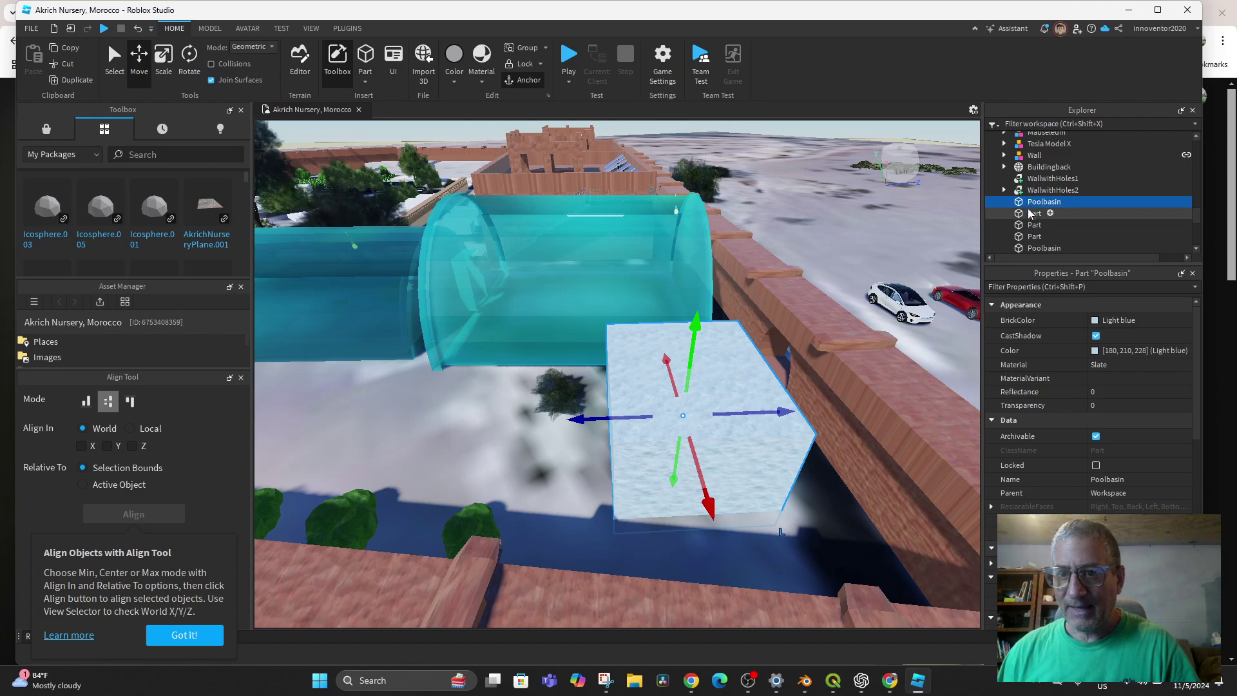
pyautogui.click(1038, 248)
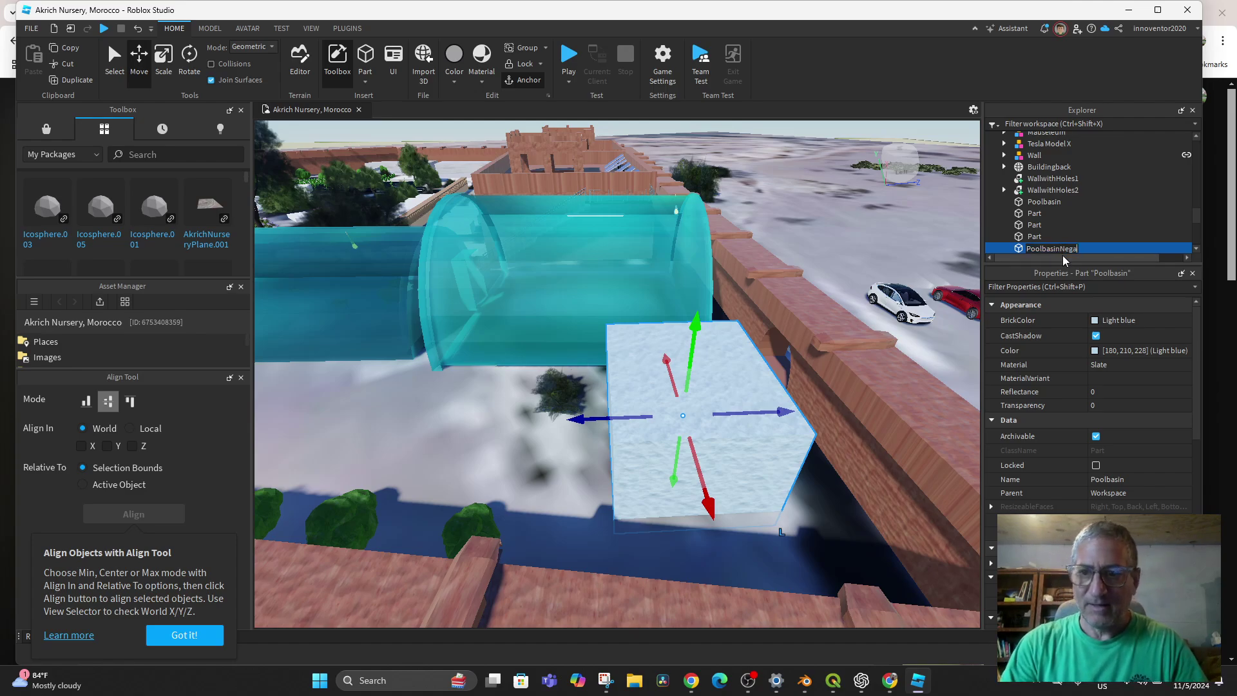
pyautogui.write('e')
pyautogui.press('Return')
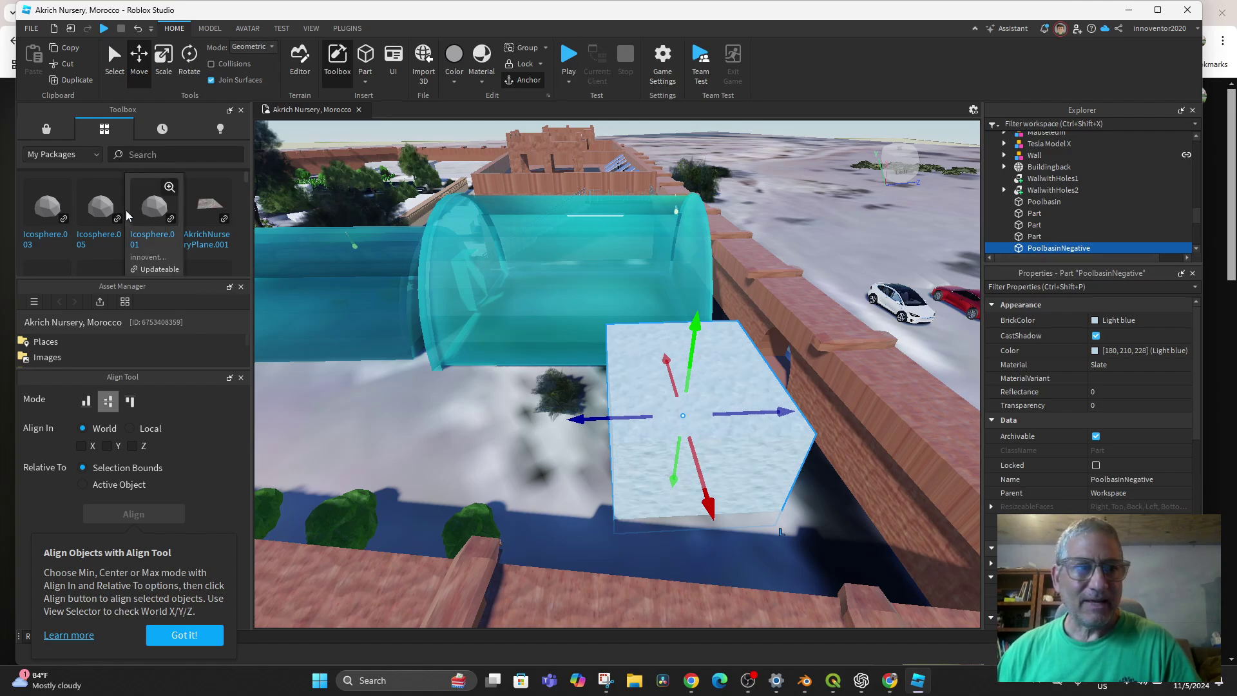
pyautogui.click(163, 58)
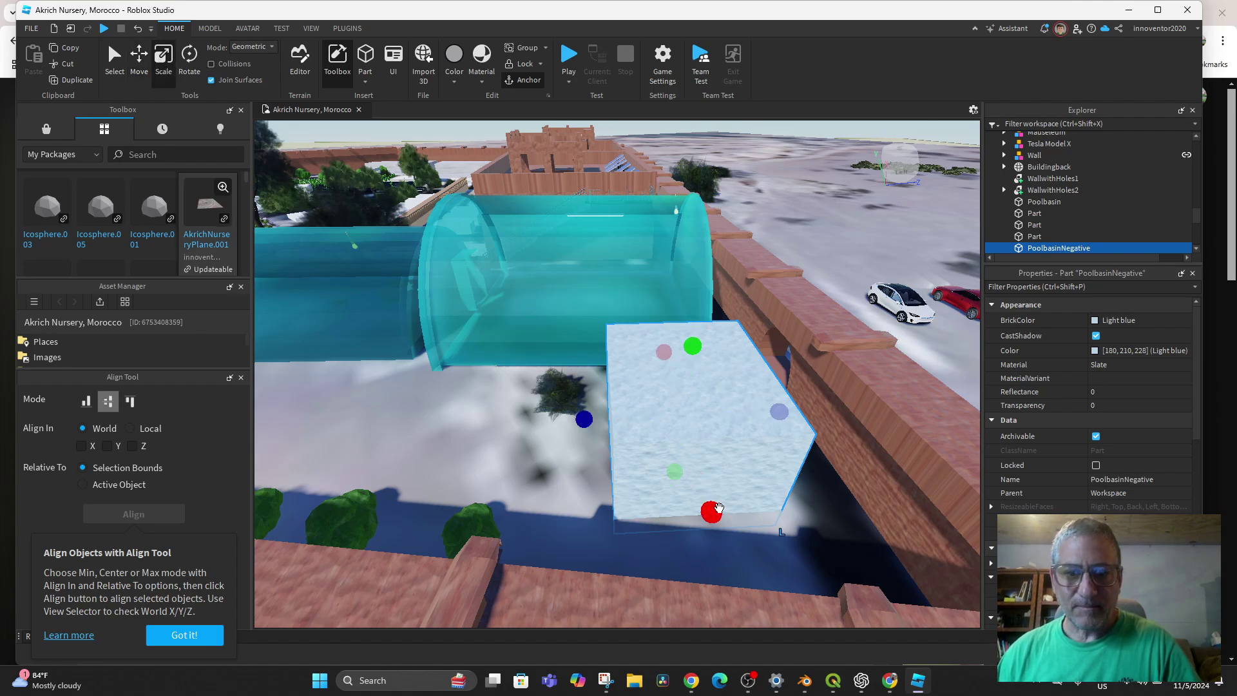
pyautogui.moveTo(718, 508)
pyautogui.mouseDown()
pyautogui.moveTo(704, 486)
pyautogui.moveTo(710, 514)
pyautogui.mouseUp()
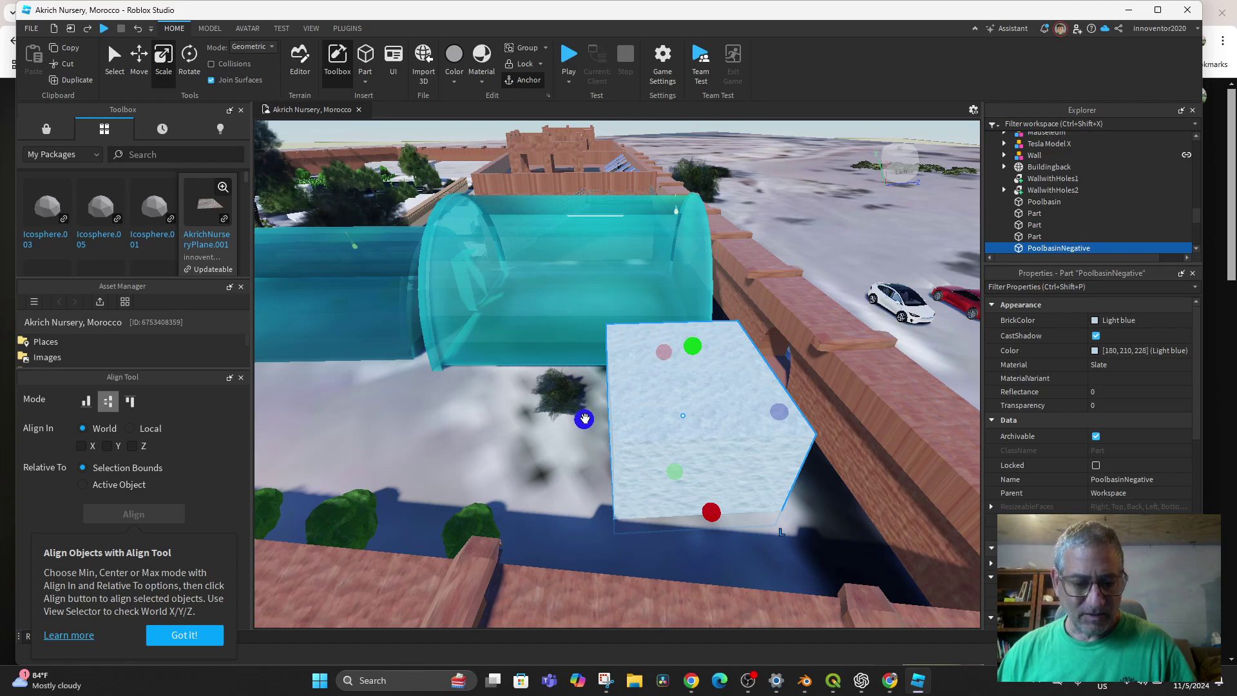
pyautogui.moveTo(584, 419)
pyautogui.mouseDown()
pyautogui.moveTo(628, 403)
pyautogui.moveTo(603, 410)
pyautogui.mouseUp()
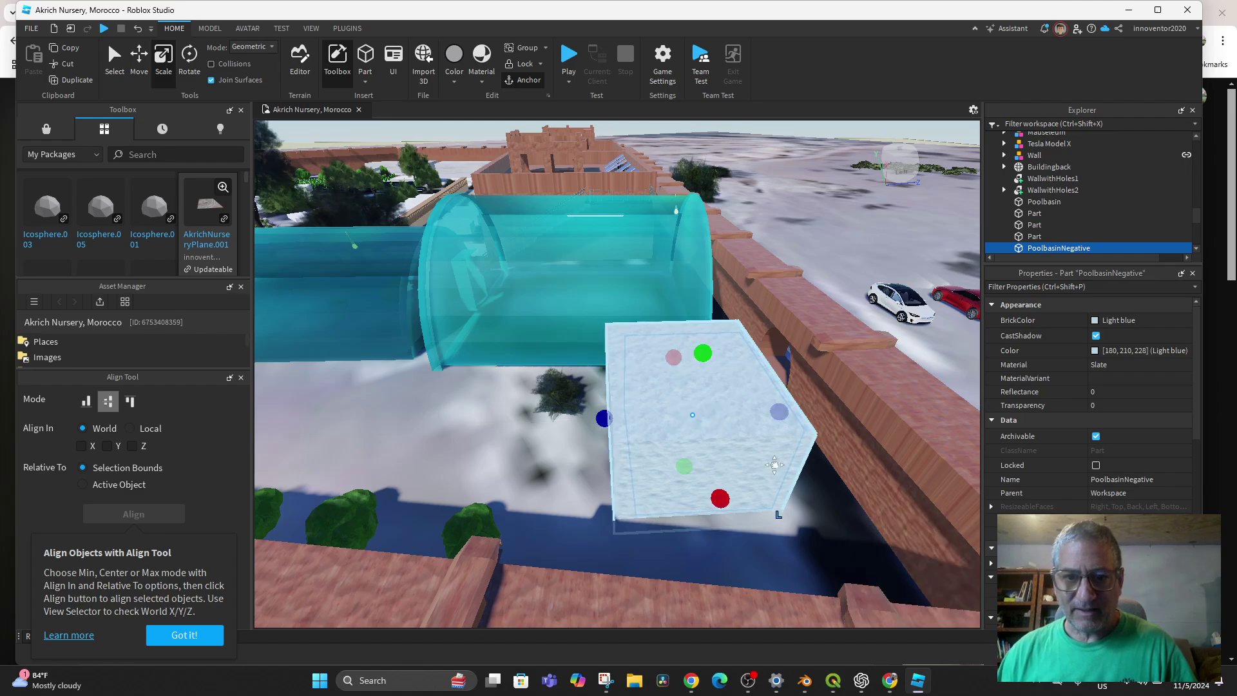
pyautogui.moveTo(775, 464); pyautogui.dragTo(729, 483, button='middle')
pyautogui.scroll(3, 693, 524)
pyautogui.scroll(2, 690, 544)
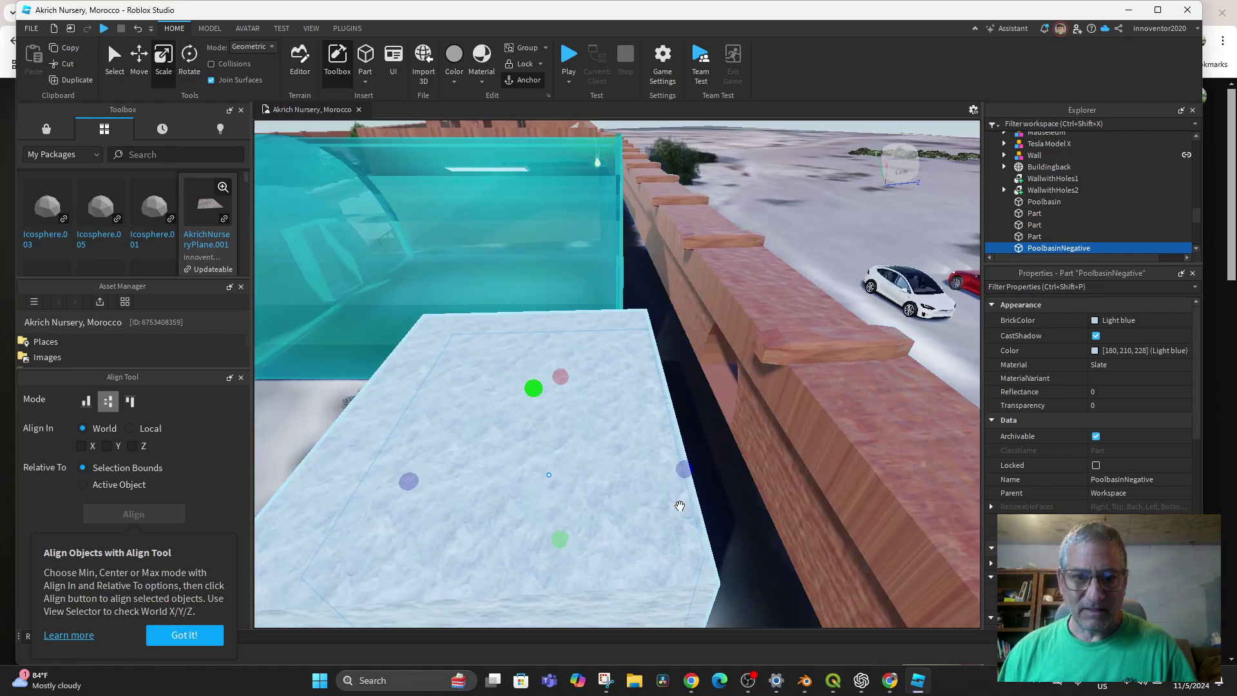
pyautogui.hotkey('ctrl', 'z')
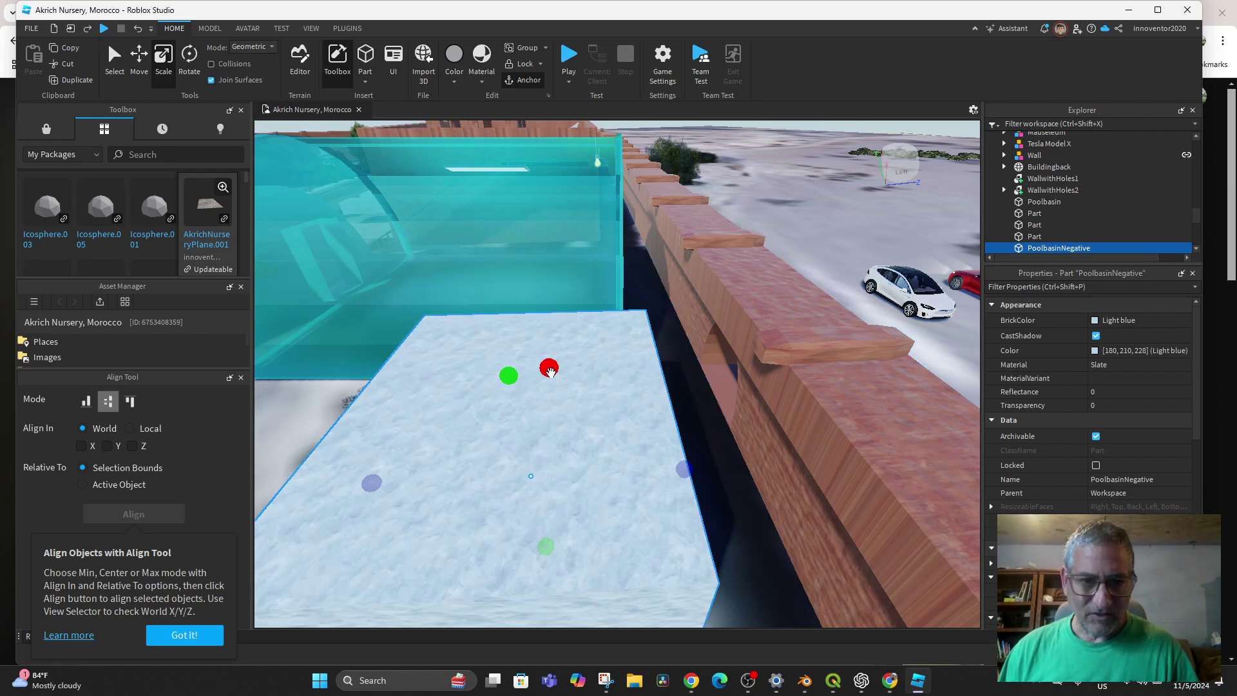
pyautogui.moveTo(548, 369); pyautogui.dragTo(551, 354)
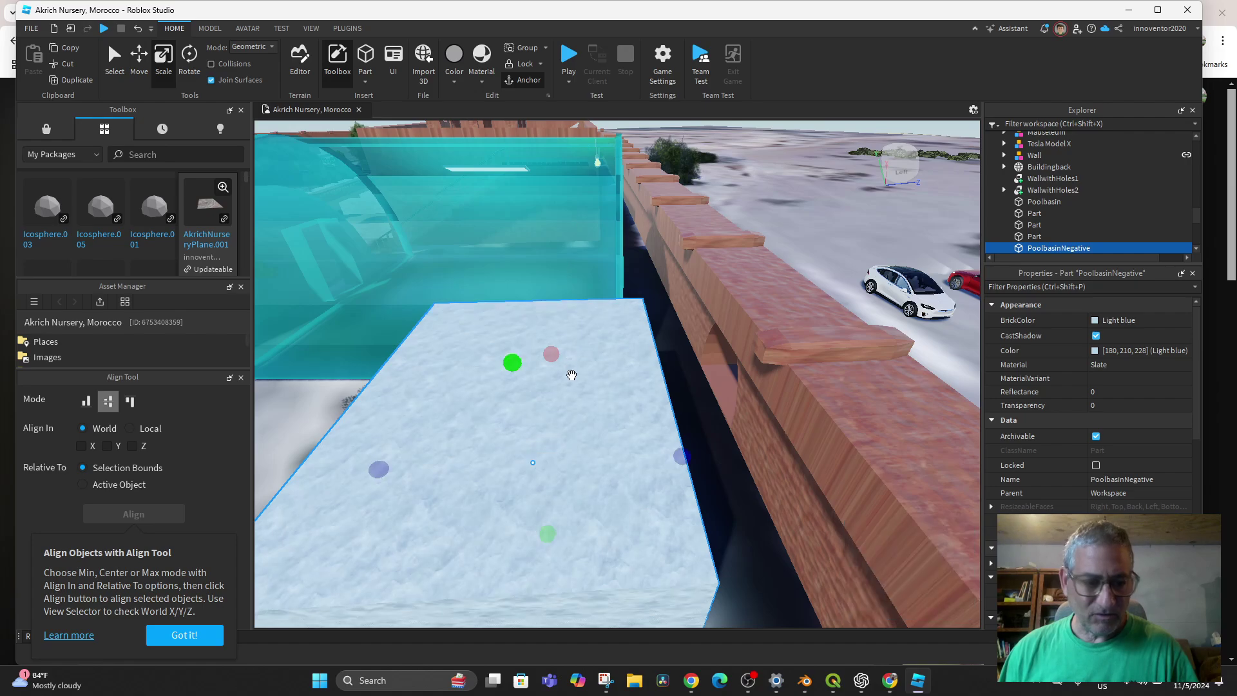
pyautogui.hotkey('ctrl', 'z')
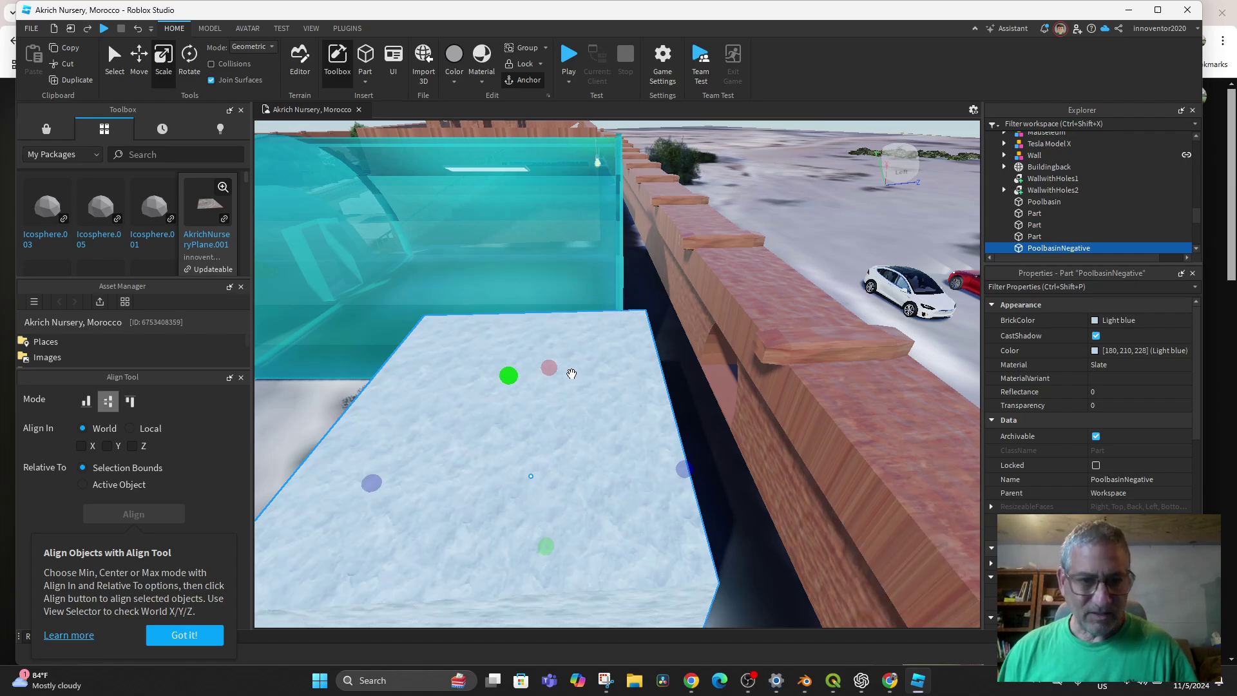
# Shrink PoolbasinNegative along its length and width so it sits inset from the edges of the Poolbasin block.
pyautogui.moveTo(552, 368)
pyautogui.mouseDown()
pyautogui.moveTo(550, 413)
pyautogui.moveTo(560, 378)
pyautogui.mouseUp()
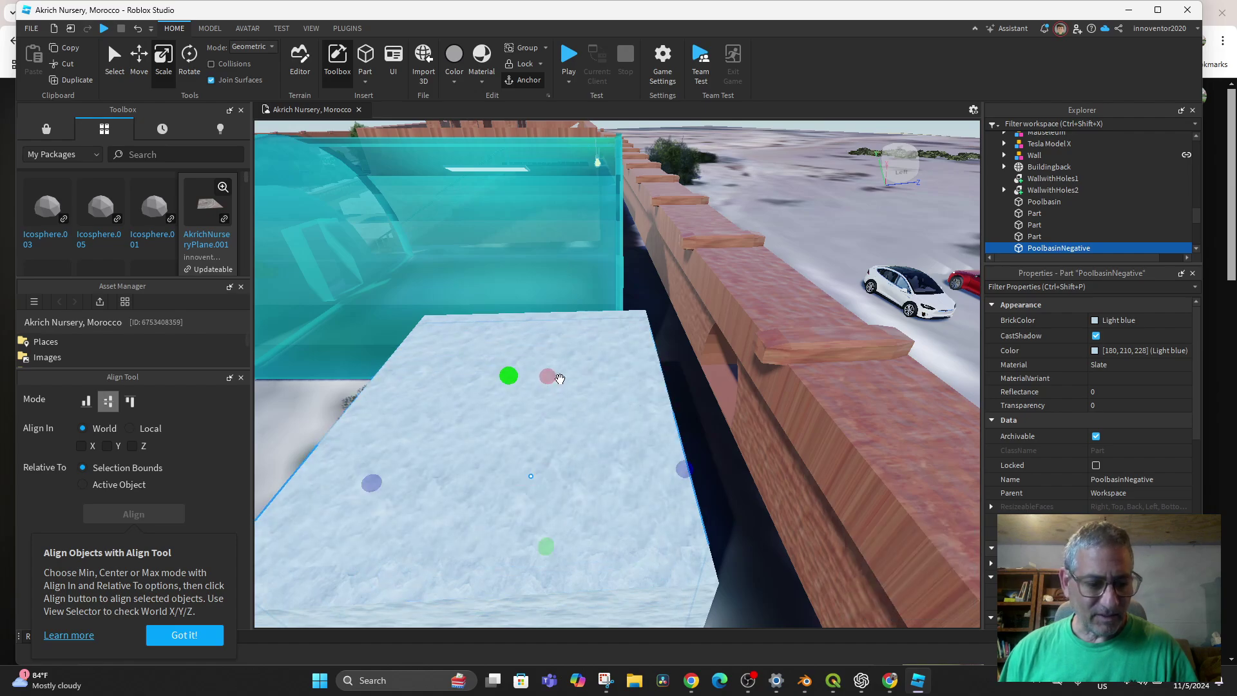
pyautogui.scroll(-5, 550, 514)
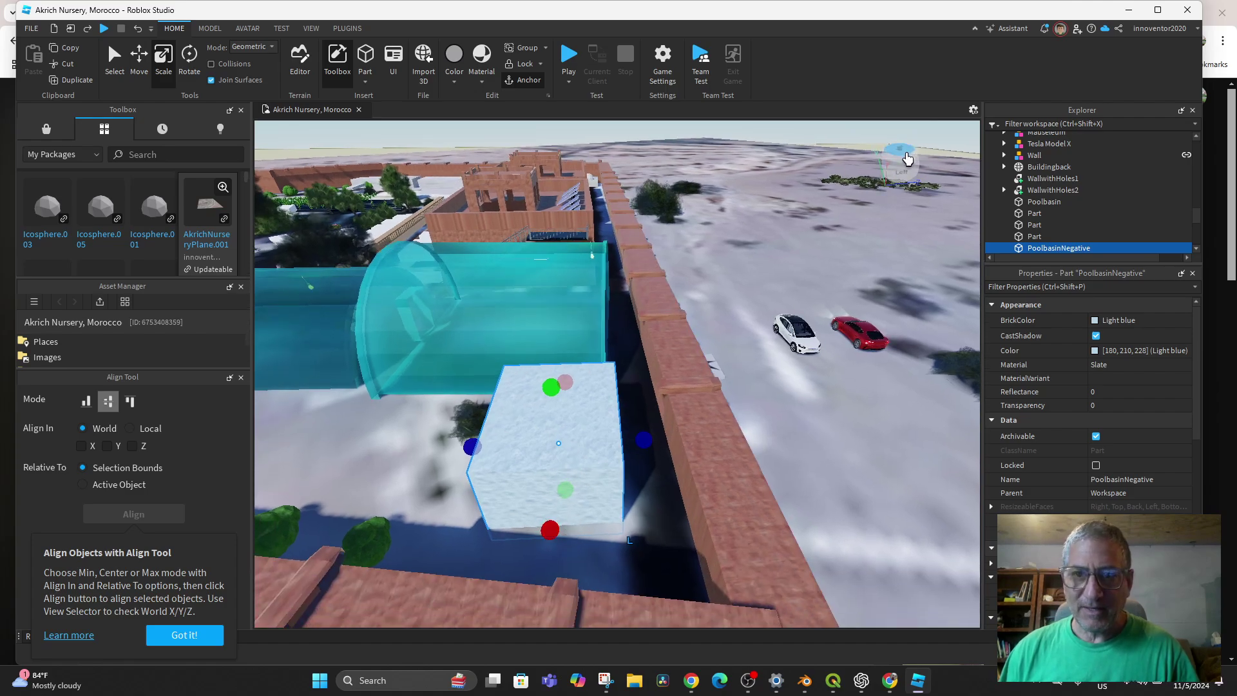
pyautogui.click(902, 153)
pyautogui.scroll(-3, 555, 477)
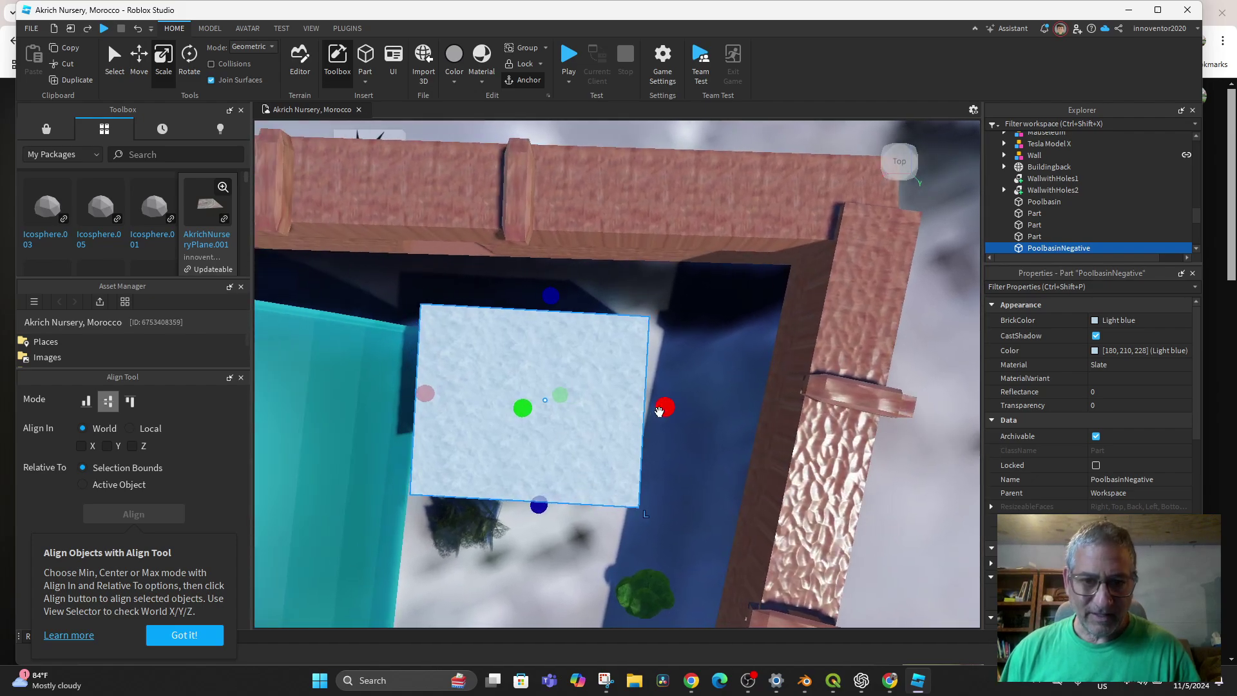
pyautogui.moveTo(658, 411); pyautogui.dragTo(640, 415)
pyautogui.moveTo(623, 503); pyautogui.dragTo(690, 468, button='middle')
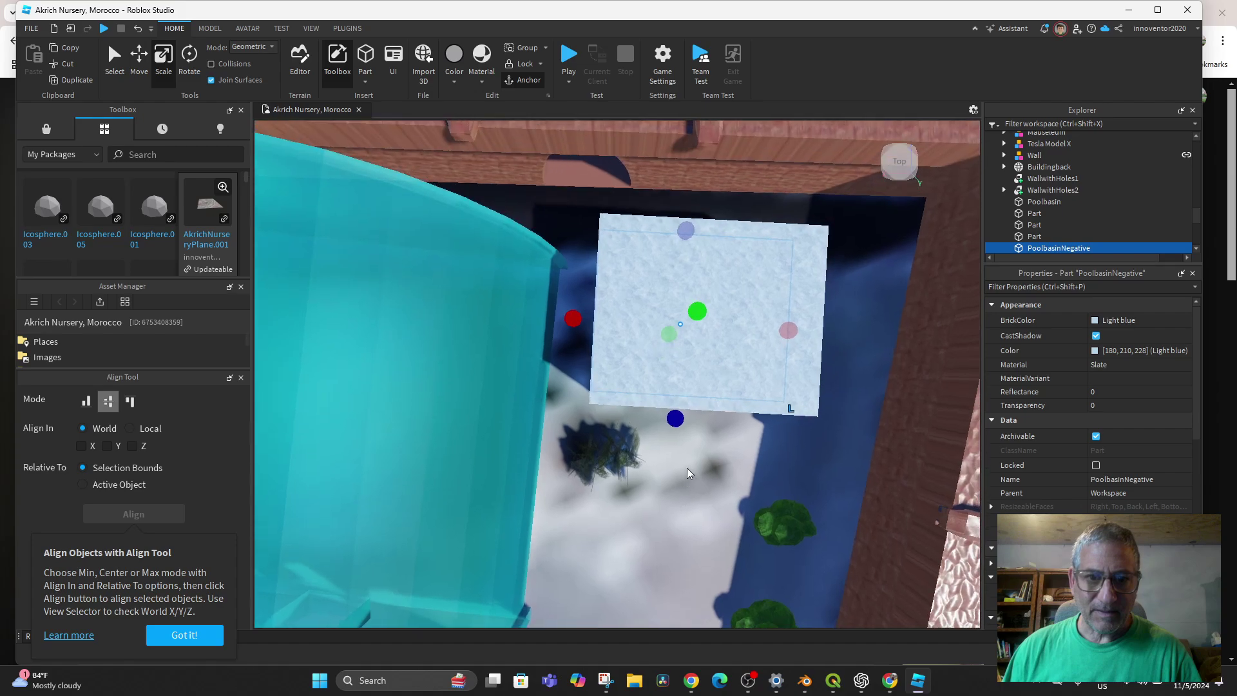
# Shift PoolbasinNegative about 2.6 studs to center it within the Poolbasin block, and raise it about 2.7 studs.
pyautogui.click(138, 64)
pyautogui.moveTo(572, 321); pyautogui.dragTo(596, 323)
pyautogui.moveTo(633, 512); pyautogui.dragTo(627, 475, button='middle')
pyautogui.scroll(2, 659, 417)
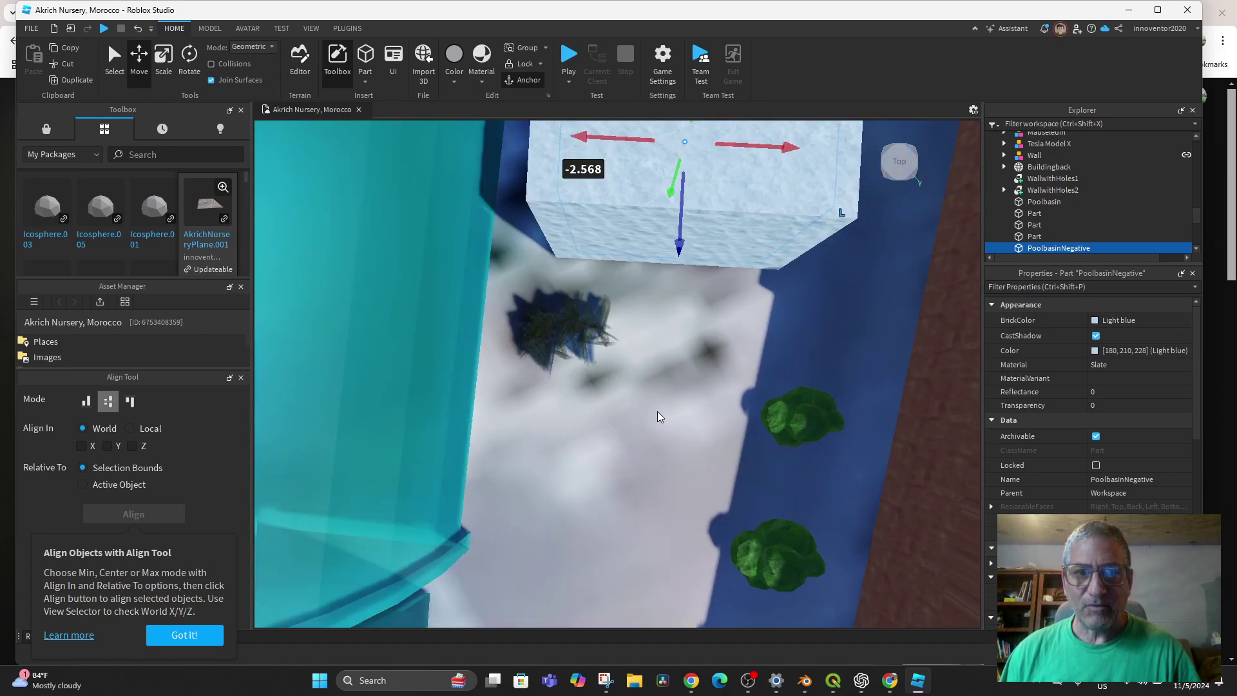
pyautogui.scroll(-4, 659, 417)
pyautogui.moveTo(689, 244); pyautogui.dragTo(696, 239)
pyautogui.moveTo(720, 356); pyautogui.dragTo(719, 356, button='right')
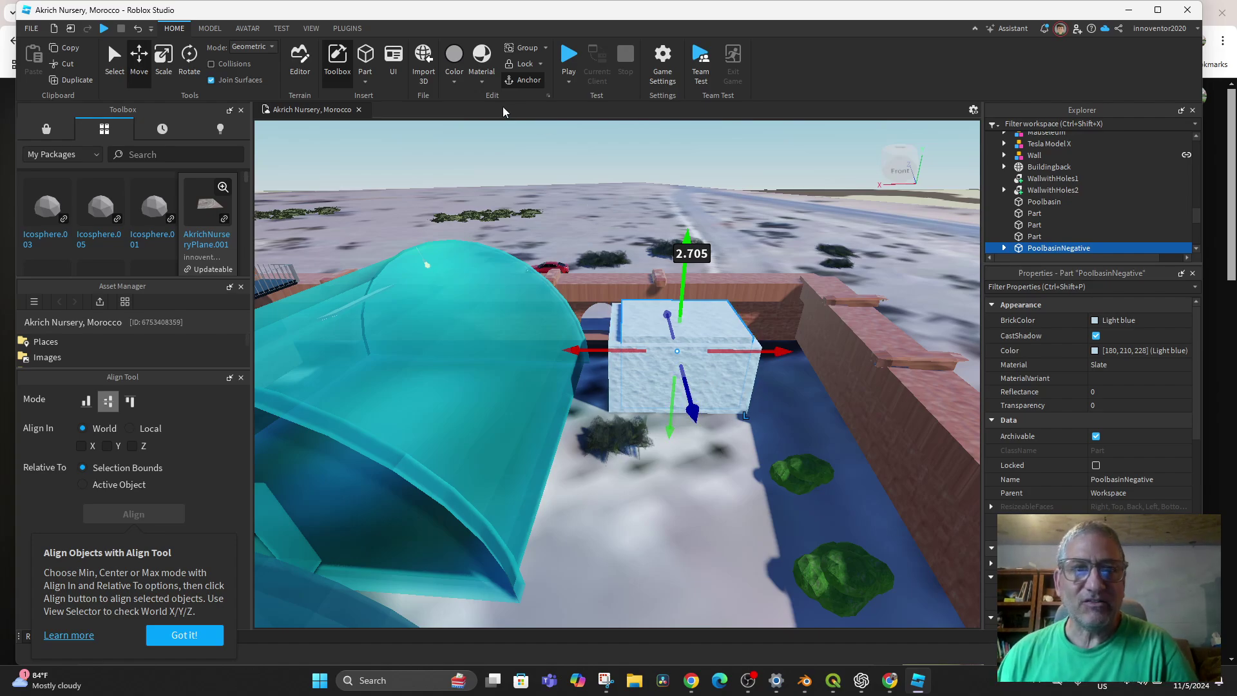
# Negate PoolbasinNegative and union it with the Poolbasin block to hollow out the basin.
pyautogui.scroll(-2, 470, 79)
pyautogui.scroll(-1, 458, 78)
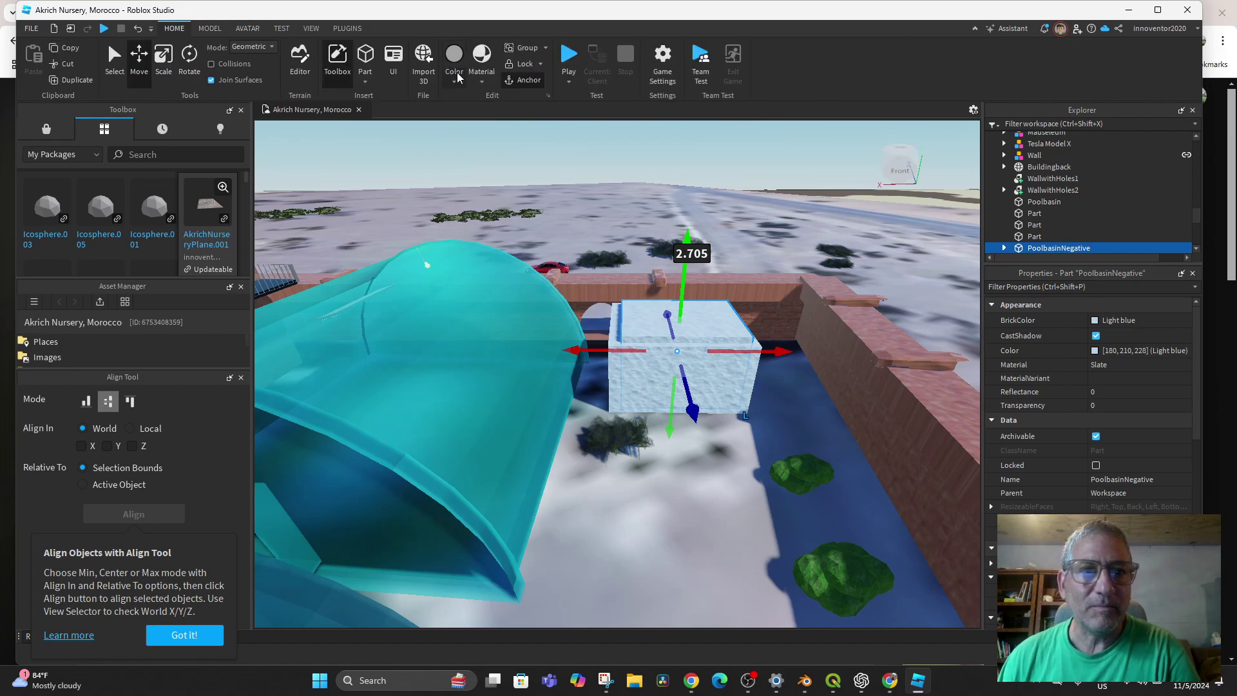
pyautogui.scroll(1, 459, 78)
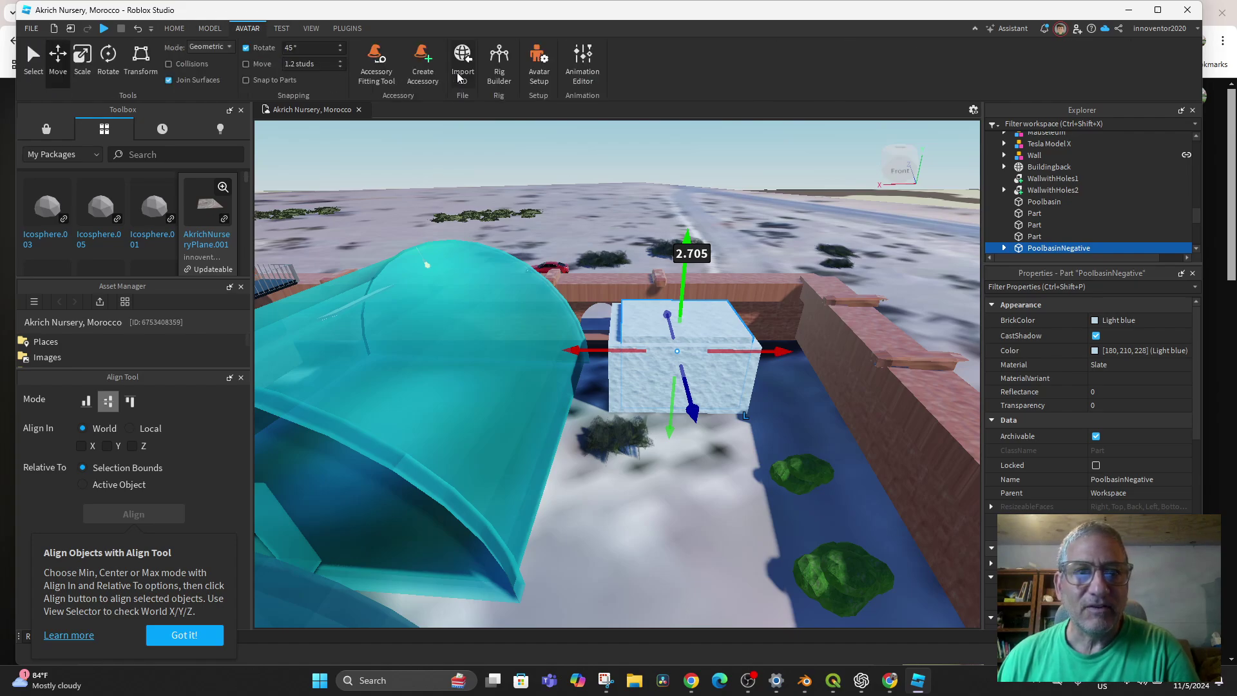
pyautogui.click(207, 29)
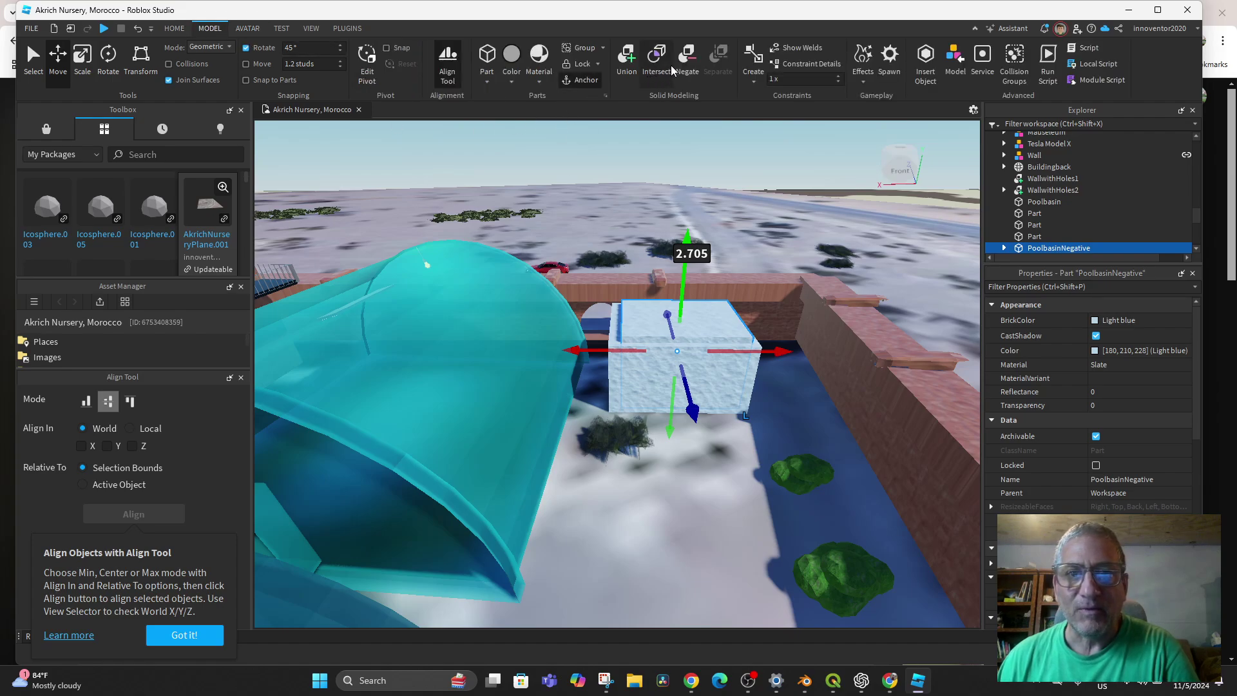
pyautogui.click(687, 59)
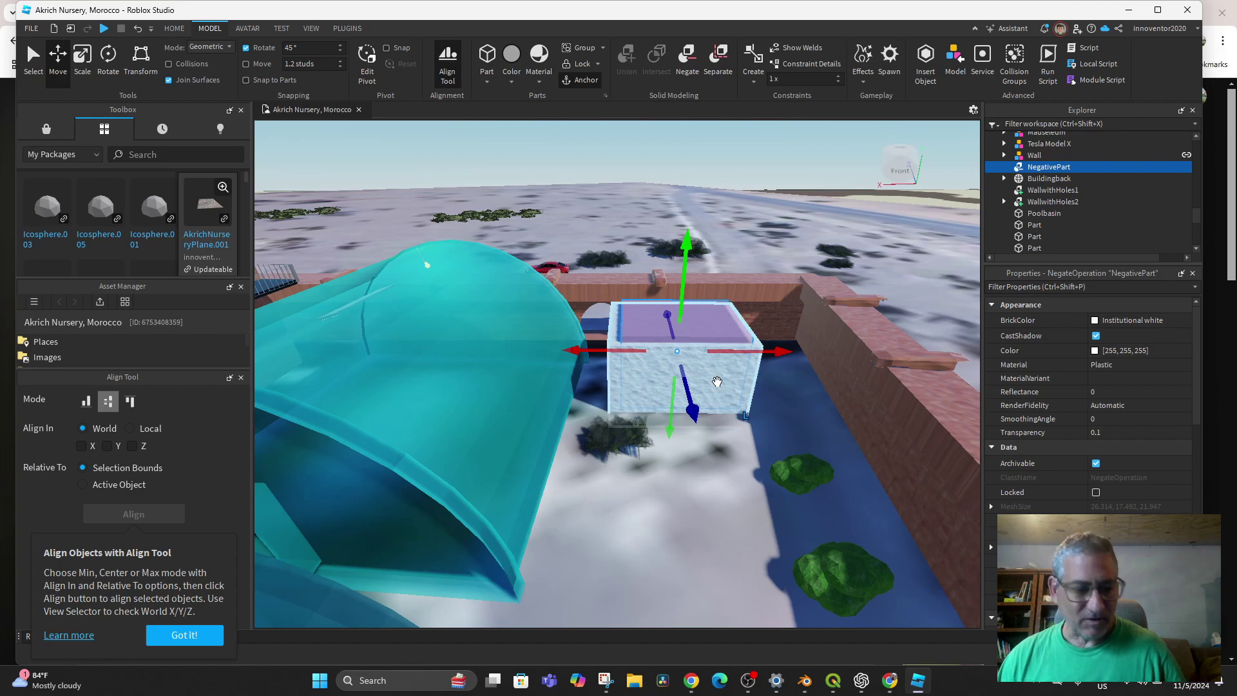
pyautogui.keyDown('ctrl'); pyautogui.click(716, 381); pyautogui.keyUp('ctrl')
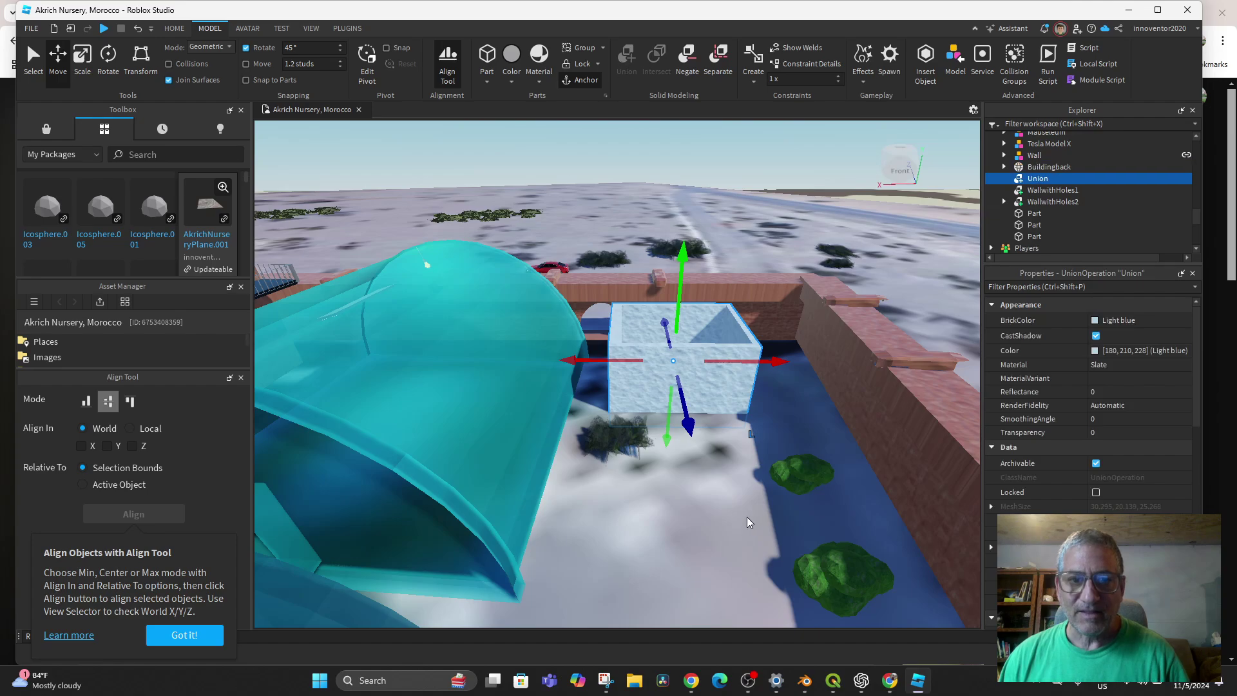
# Rename the new hollow union as Pool.
pyautogui.moveTo(746, 518); pyautogui.dragTo(710, 594, button='middle')
pyautogui.moveTo(710, 594); pyautogui.dragTo(722, 562, button='right')
pyautogui.moveTo(722, 563); pyautogui.dragTo(788, 532, button='middle')
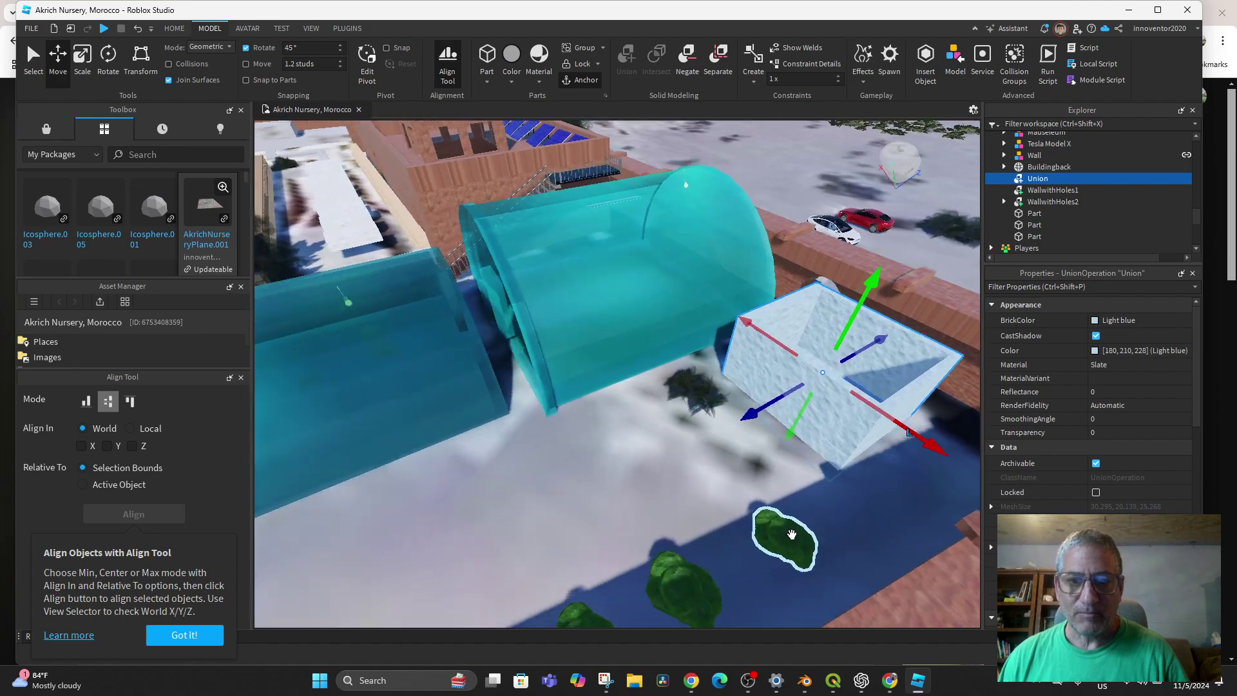
pyautogui.moveTo(788, 532); pyautogui.dragTo(780, 535, button='right')
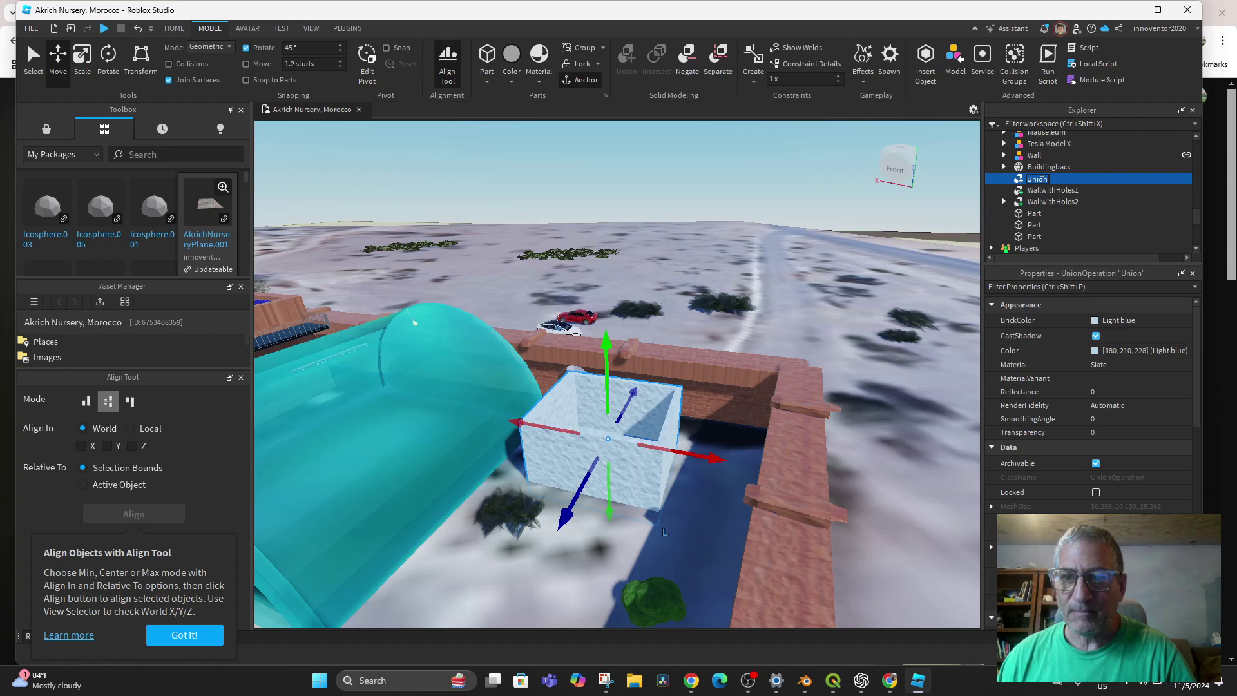
pyautogui.write('Pol')
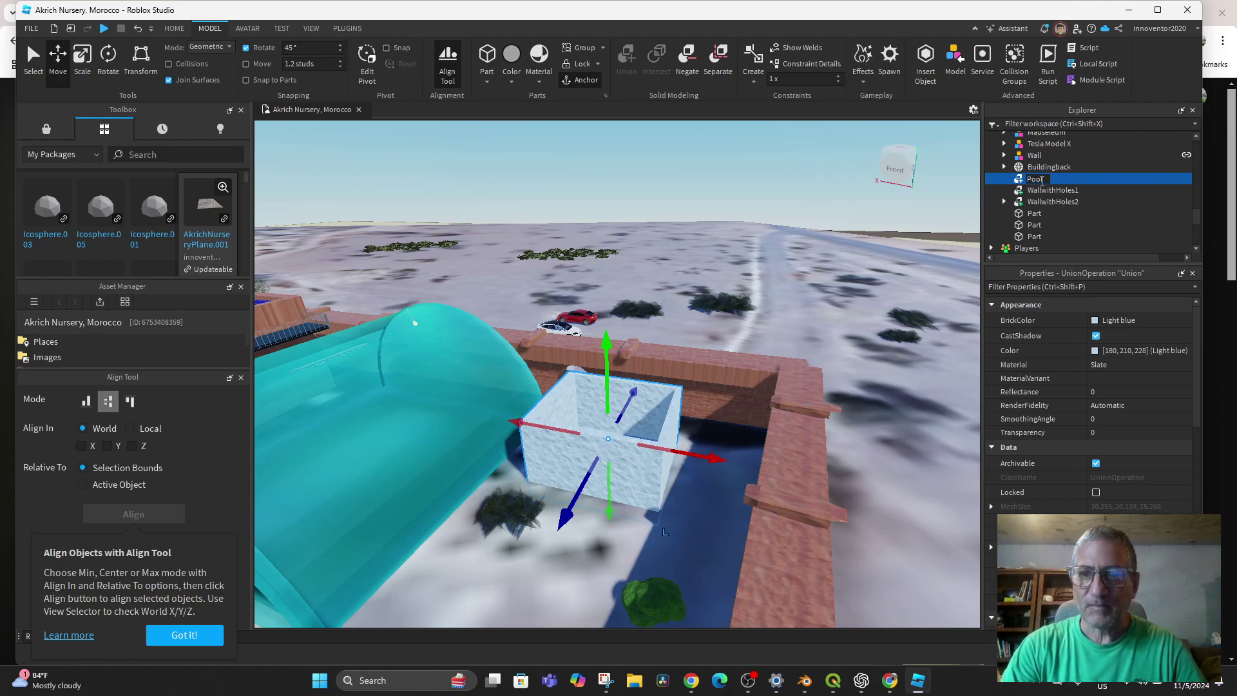
pyautogui.press('Return')
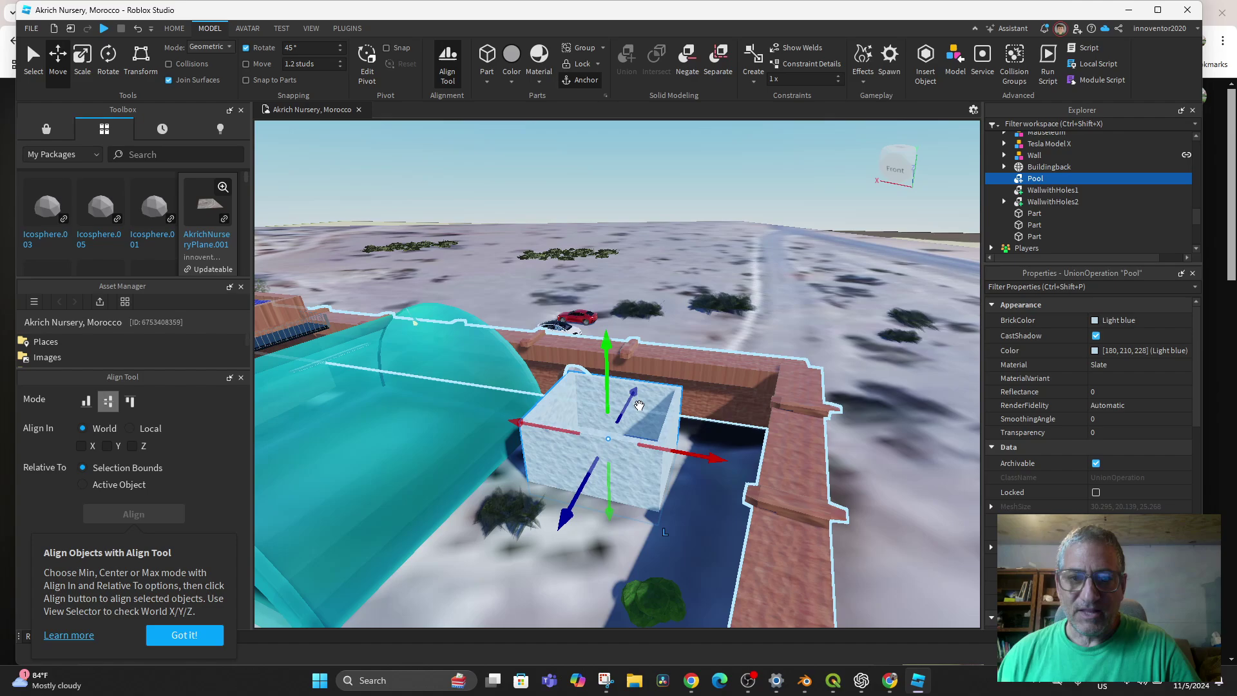
# Scale the Pool down along its vertical axis so it becomes a low, shallow basin near the ground.
pyautogui.hotkey('ctrl', '3')
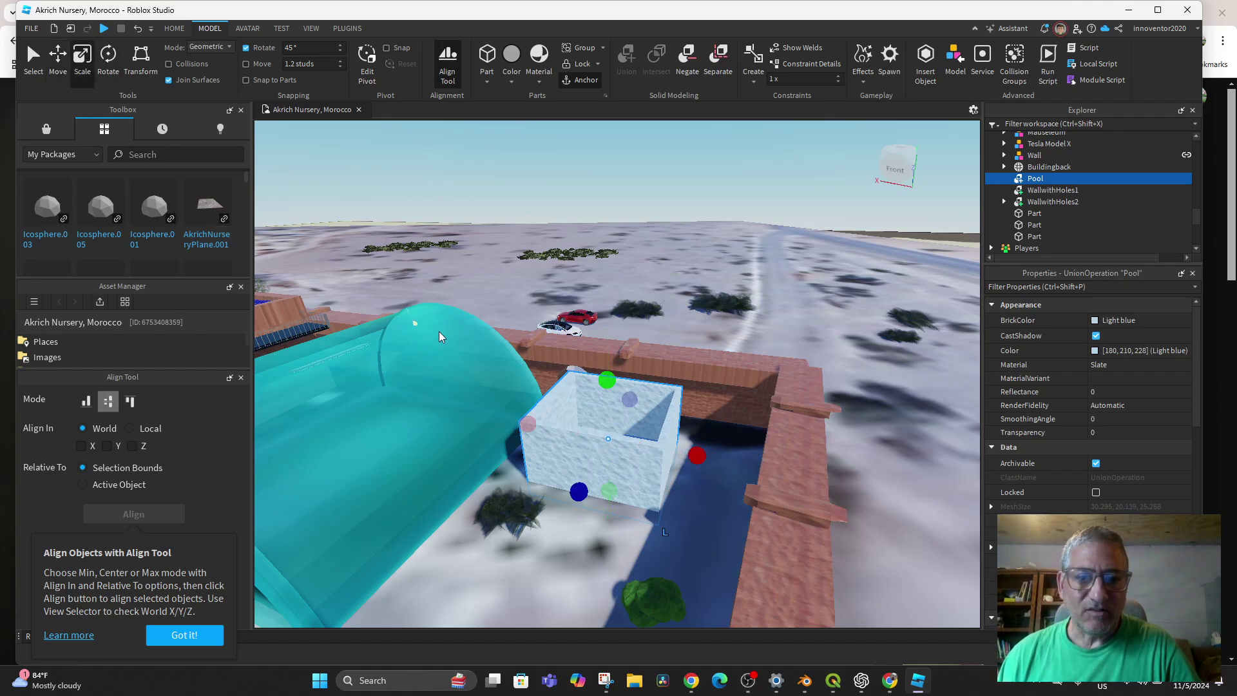
pyautogui.moveTo(616, 383); pyautogui.dragTo(605, 429)
pyautogui.moveTo(670, 495); pyautogui.dragTo(696, 412, button='right')
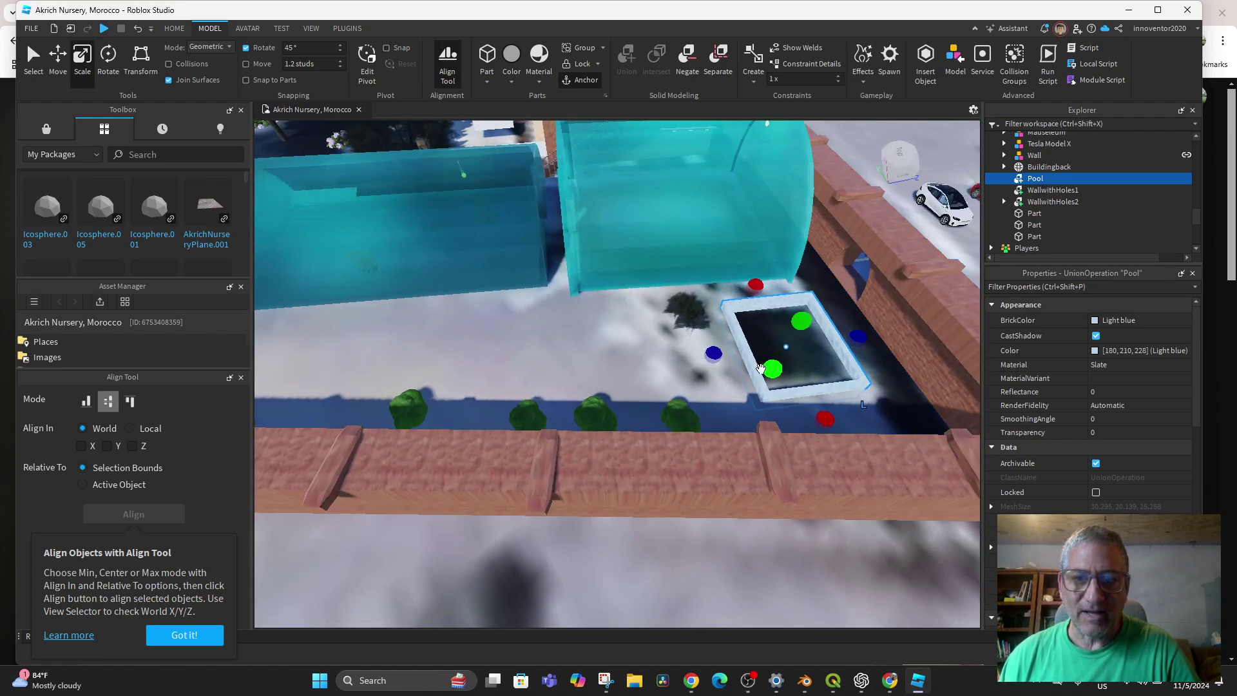
# Raise the Pool about 1.72 studs and publish the place to Roblox.
pyautogui.moveTo(779, 348); pyautogui.dragTo(656, 386, button='middle')
pyautogui.scroll(-1, 655, 386)
pyautogui.scroll(3, 657, 388)
pyautogui.scroll(-3, 670, 390)
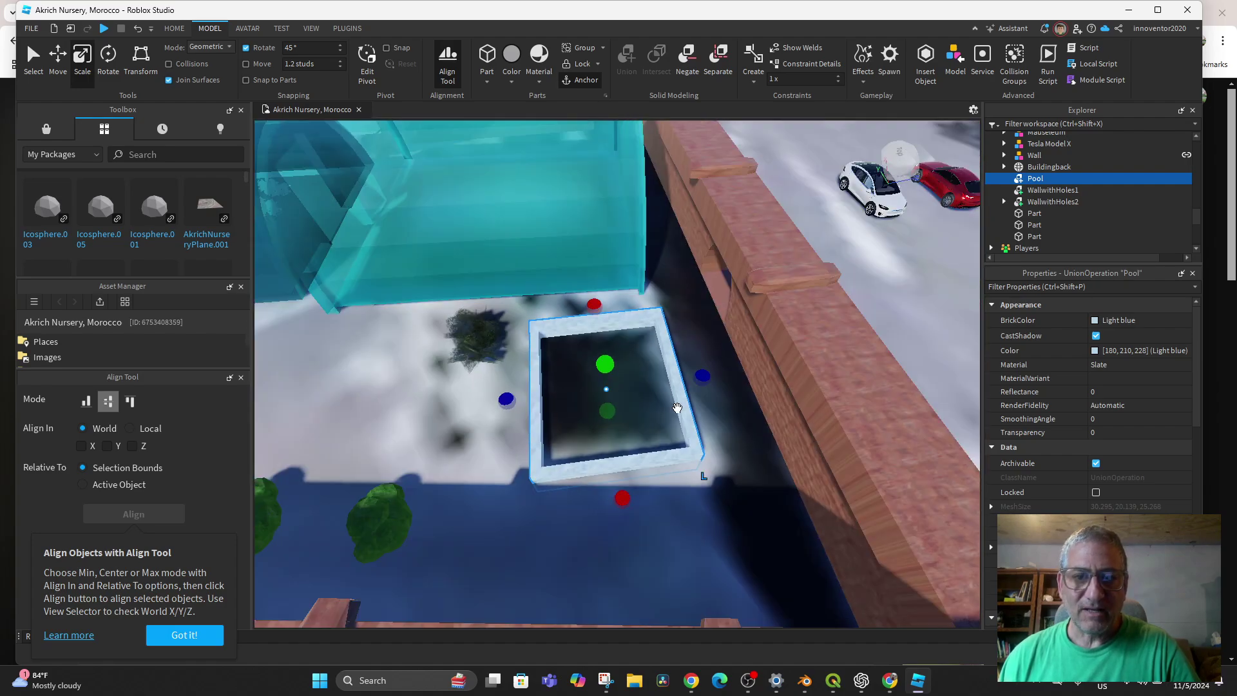
pyautogui.scroll(2, 685, 394)
pyautogui.scroll(-3, 684, 392)
pyautogui.moveTo(685, 389); pyautogui.dragTo(663, 354, button='right')
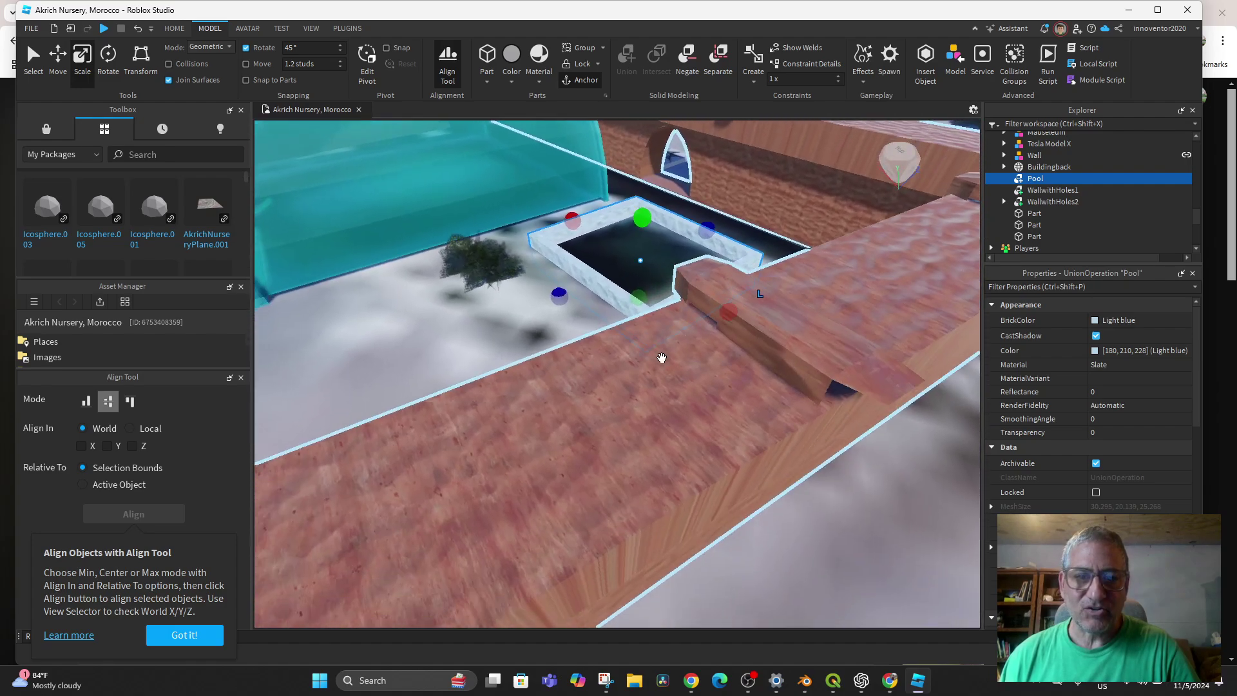
pyautogui.scroll(3, 700, 383)
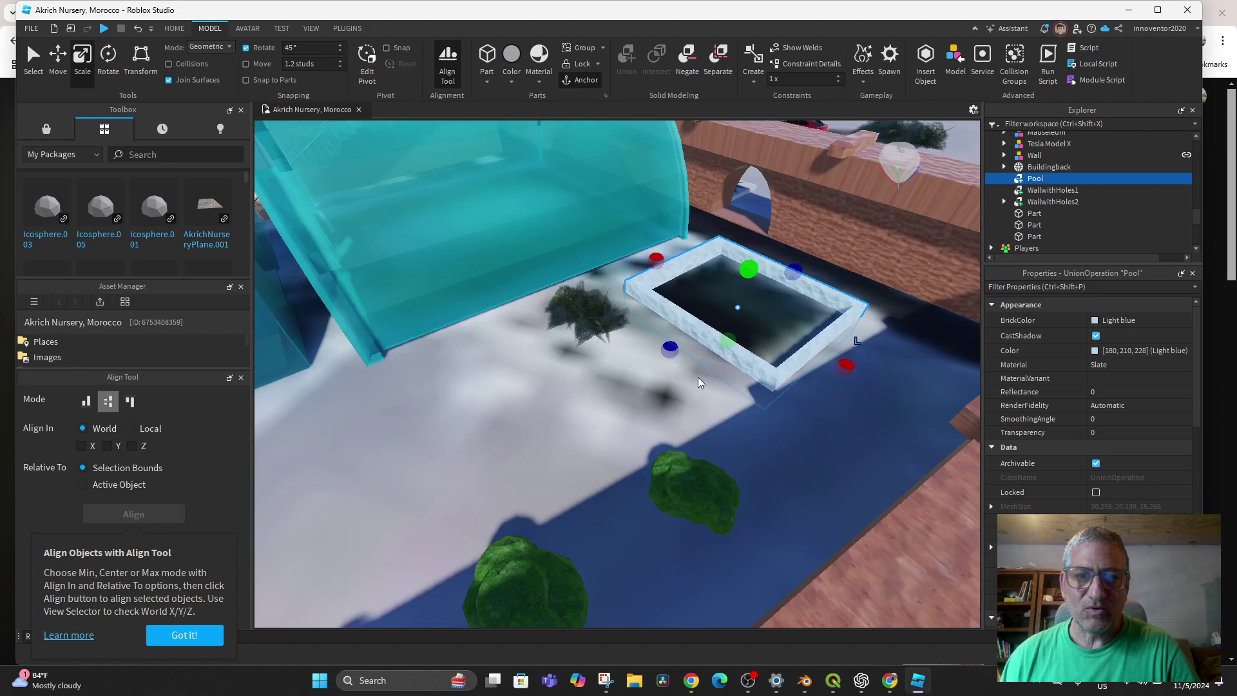
pyautogui.hotkey('ctrl', '2')
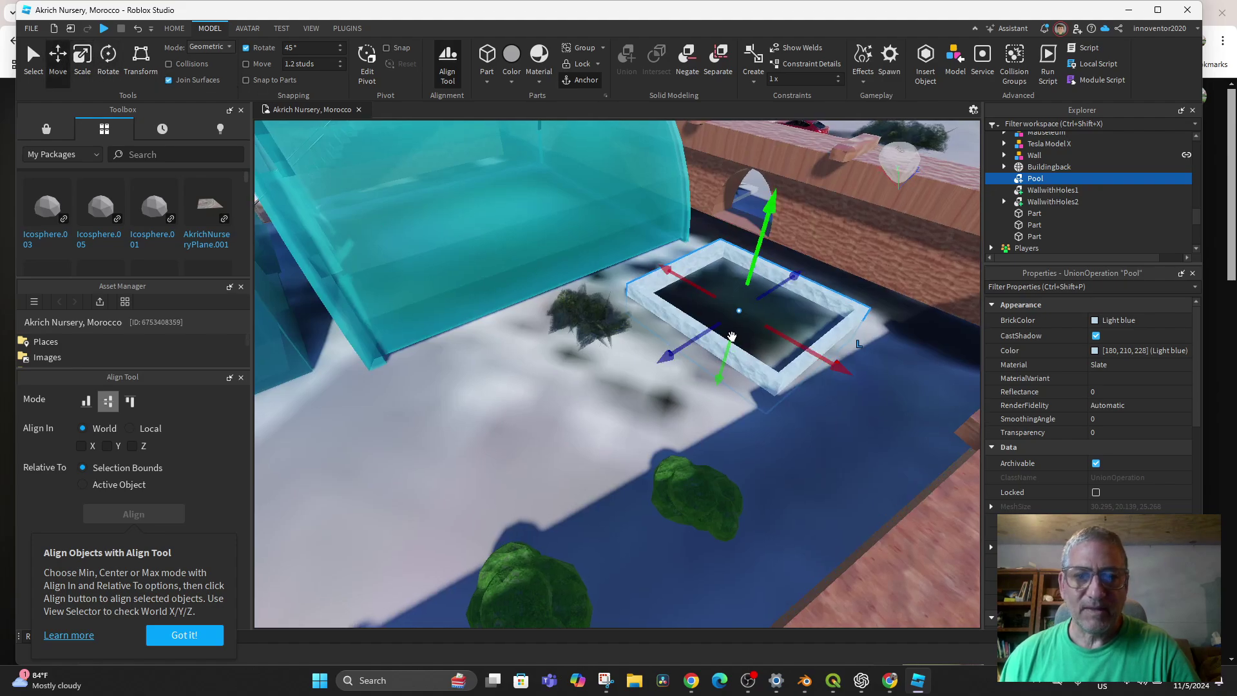
pyautogui.moveTo(775, 222)
pyautogui.mouseDown()
pyautogui.moveTo(753, 186)
pyautogui.moveTo(779, 172)
pyautogui.moveTo(783, 200)
pyautogui.mouseUp()
pyautogui.moveTo(783, 200); pyautogui.dragTo(676, 359, button='right')
pyautogui.scroll(-3, 670, 361)
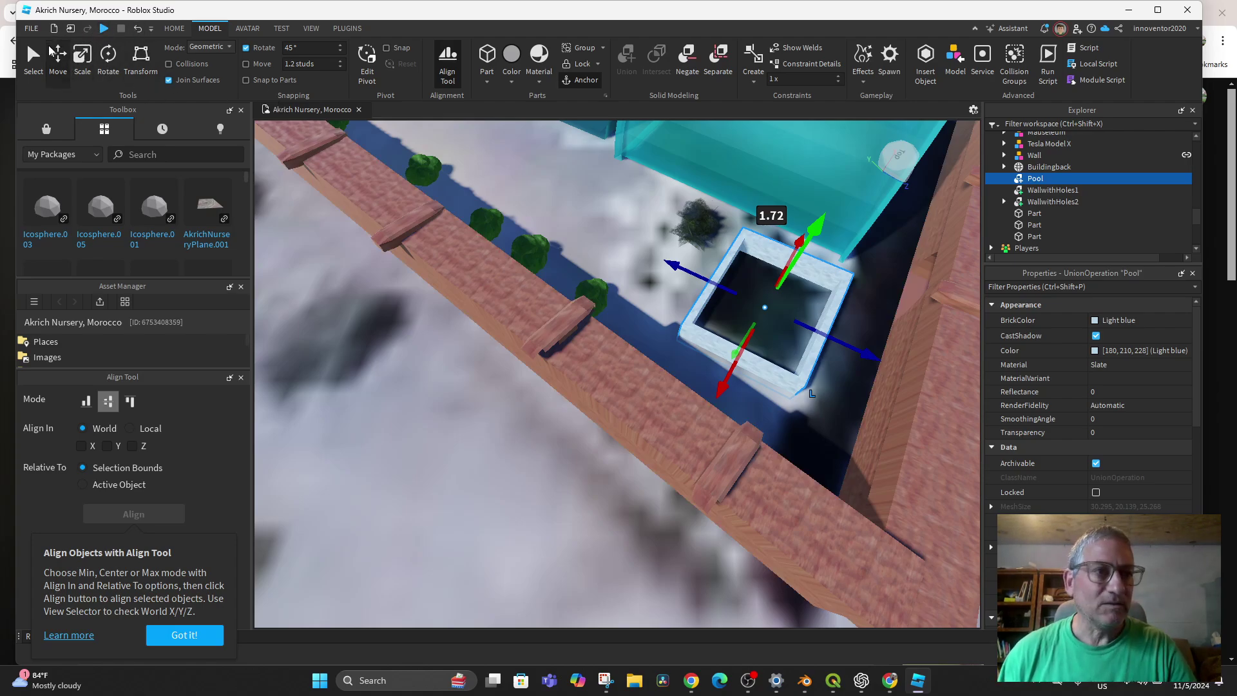
pyautogui.click(33, 29)
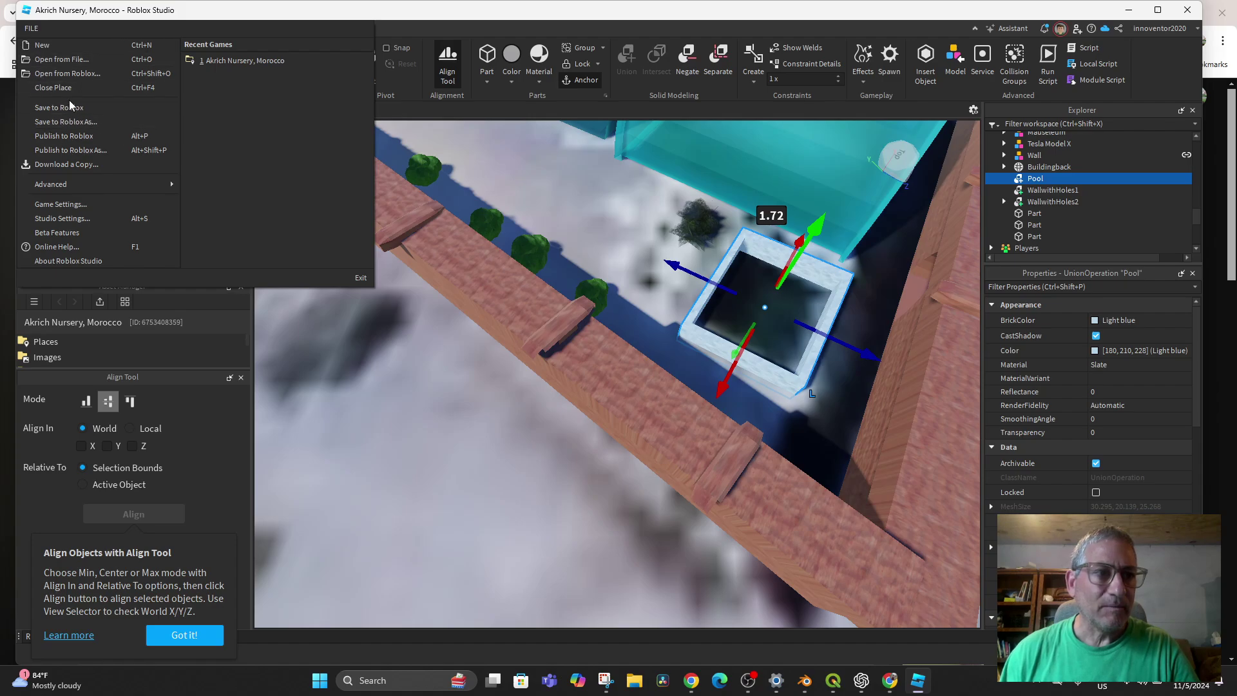
pyautogui.click(68, 136)
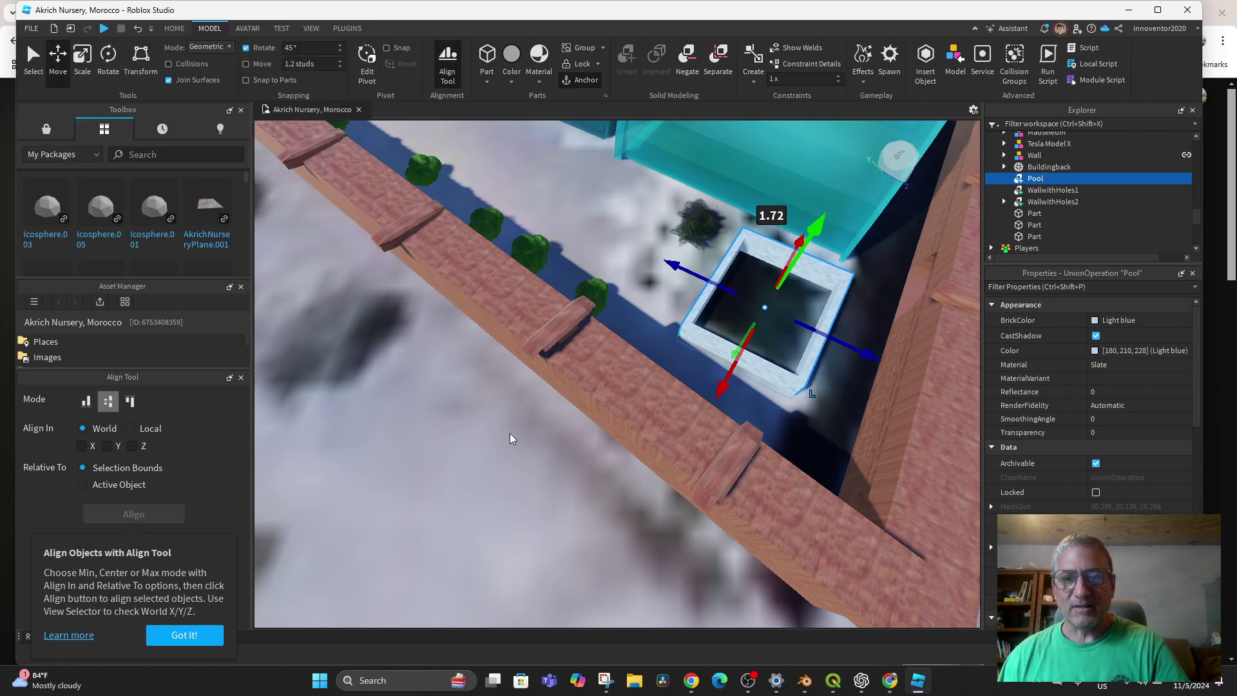
# Switch to Chrome and play the Akrich Nursery tour video from about 4:22, pausing to examine the pool's walls and surroundings.
pyautogui.click(691, 680)
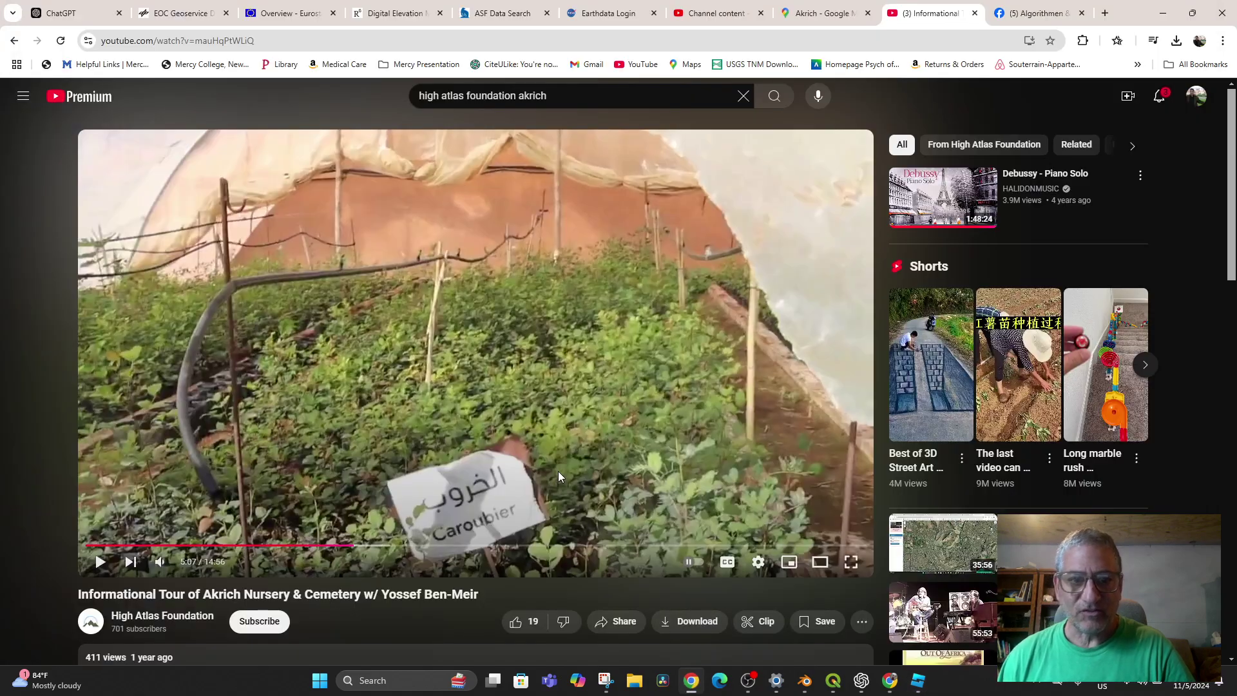
pyautogui.scroll(-5, 558, 477)
pyautogui.scroll(5, 388, 382)
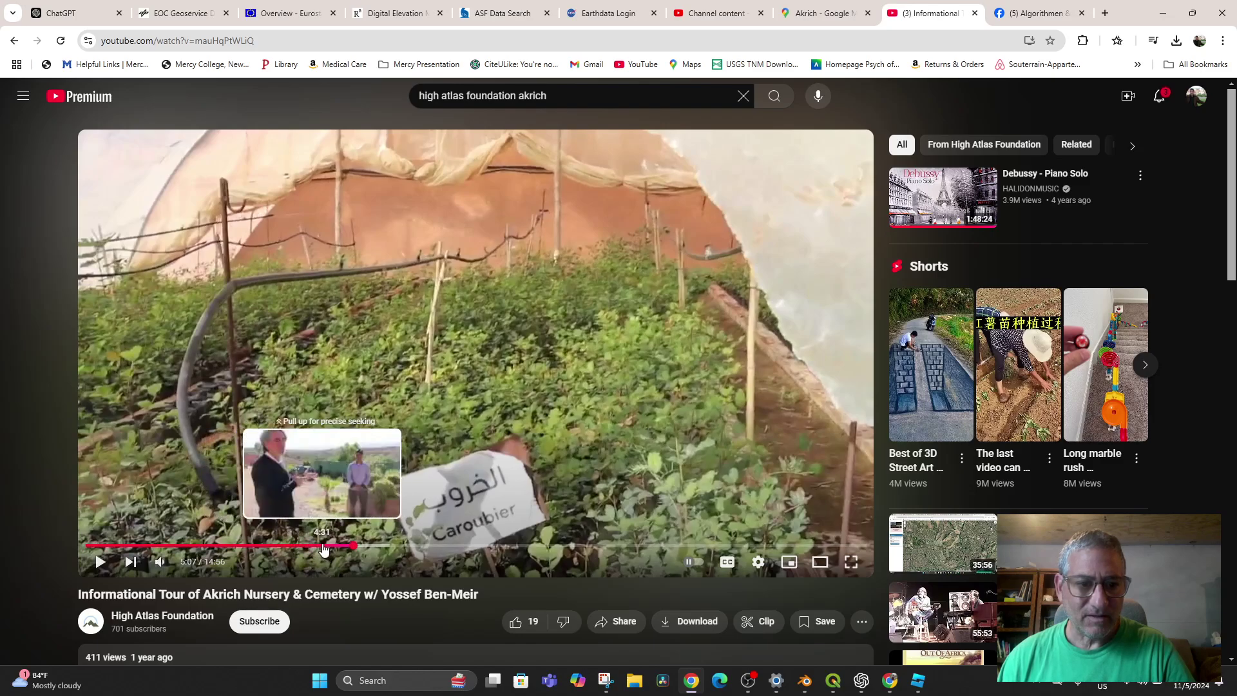
pyautogui.click(315, 546)
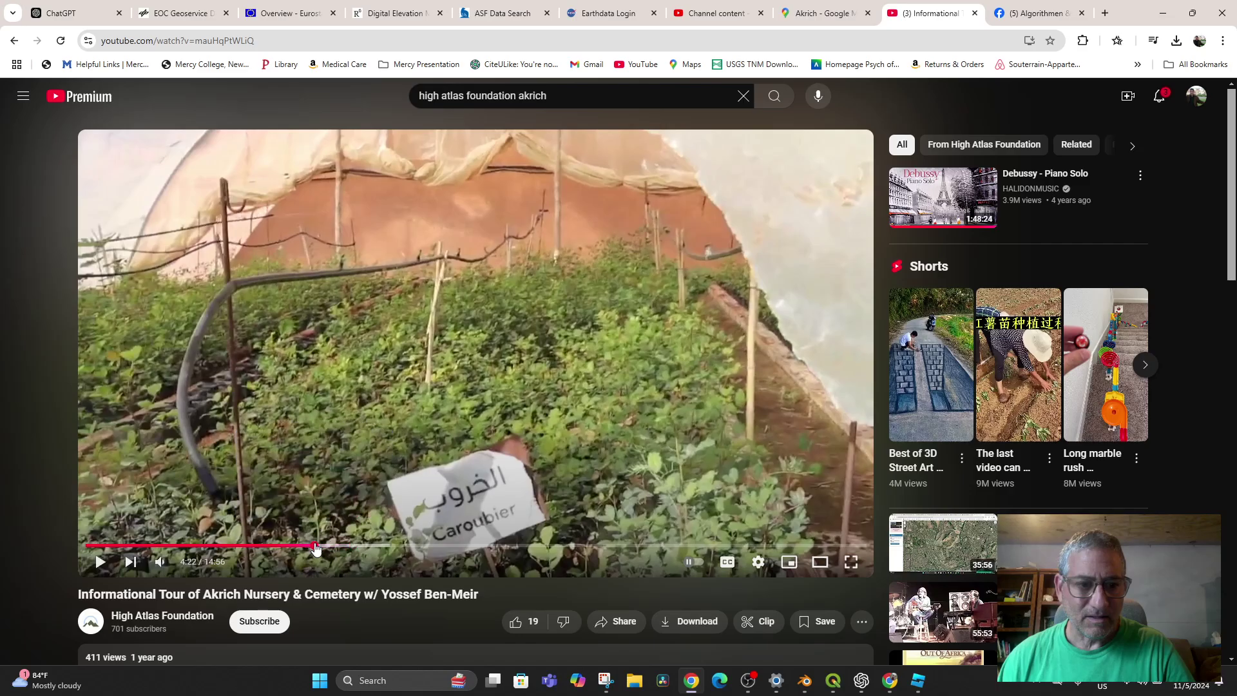
pyautogui.click(551, 532)
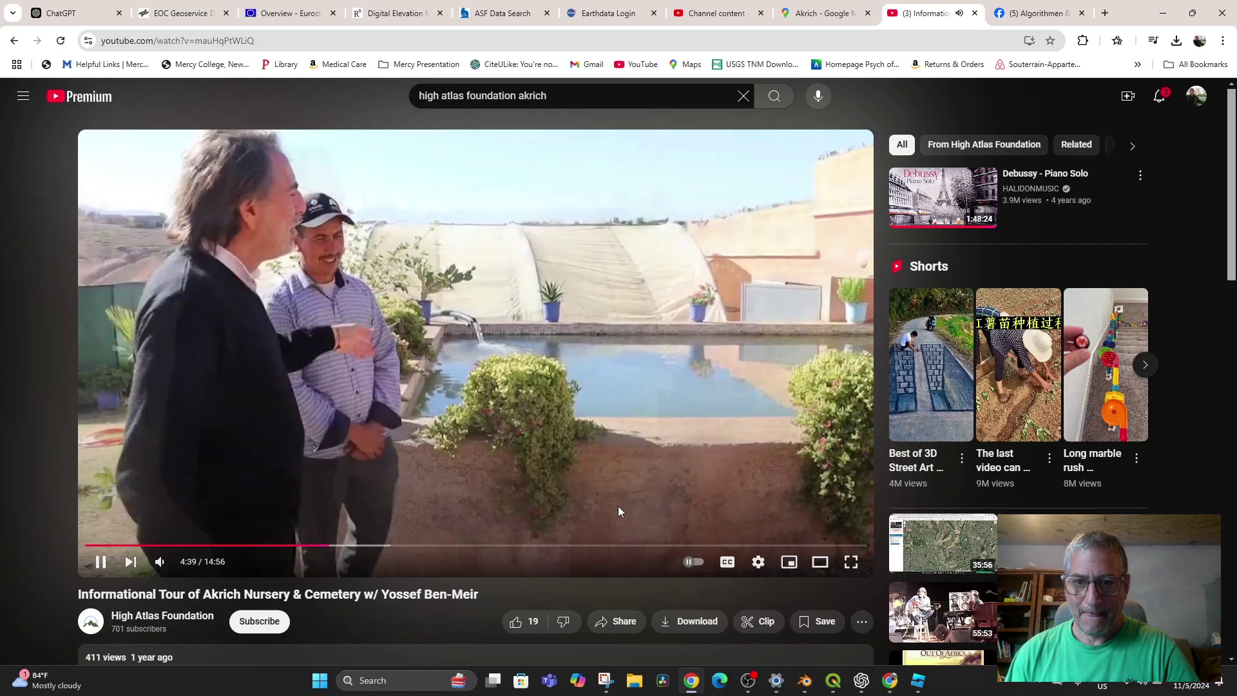
pyautogui.click(619, 507)
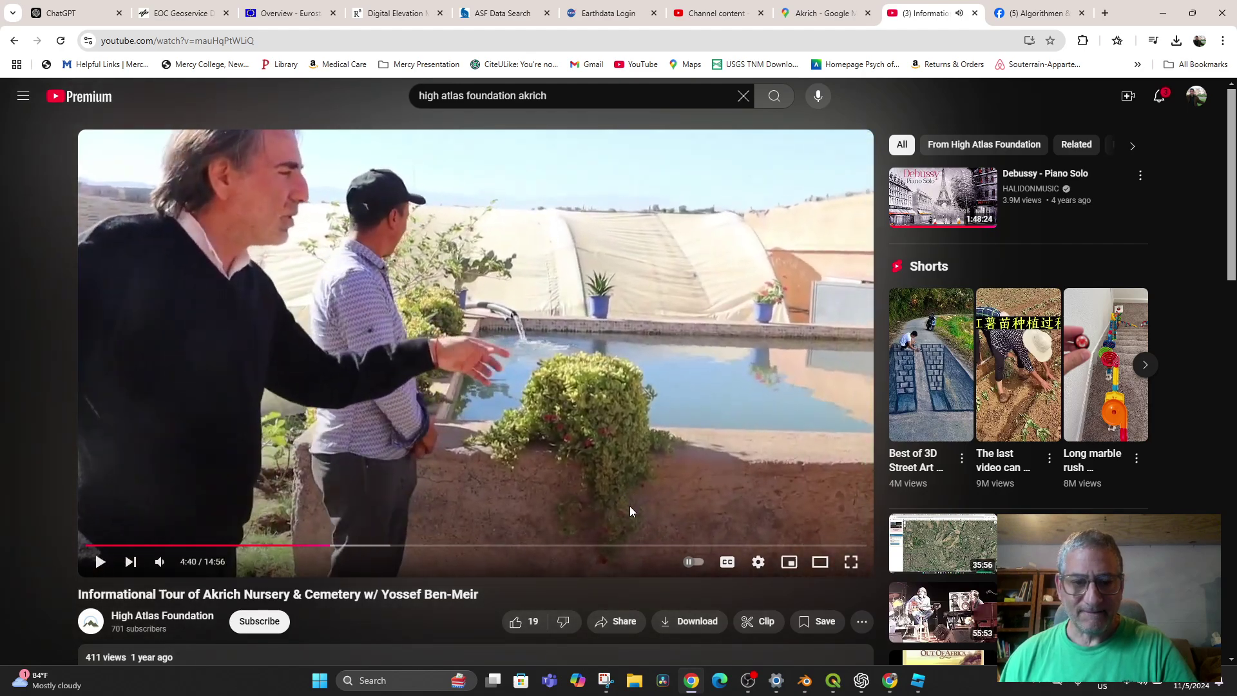
pyautogui.click(614, 509)
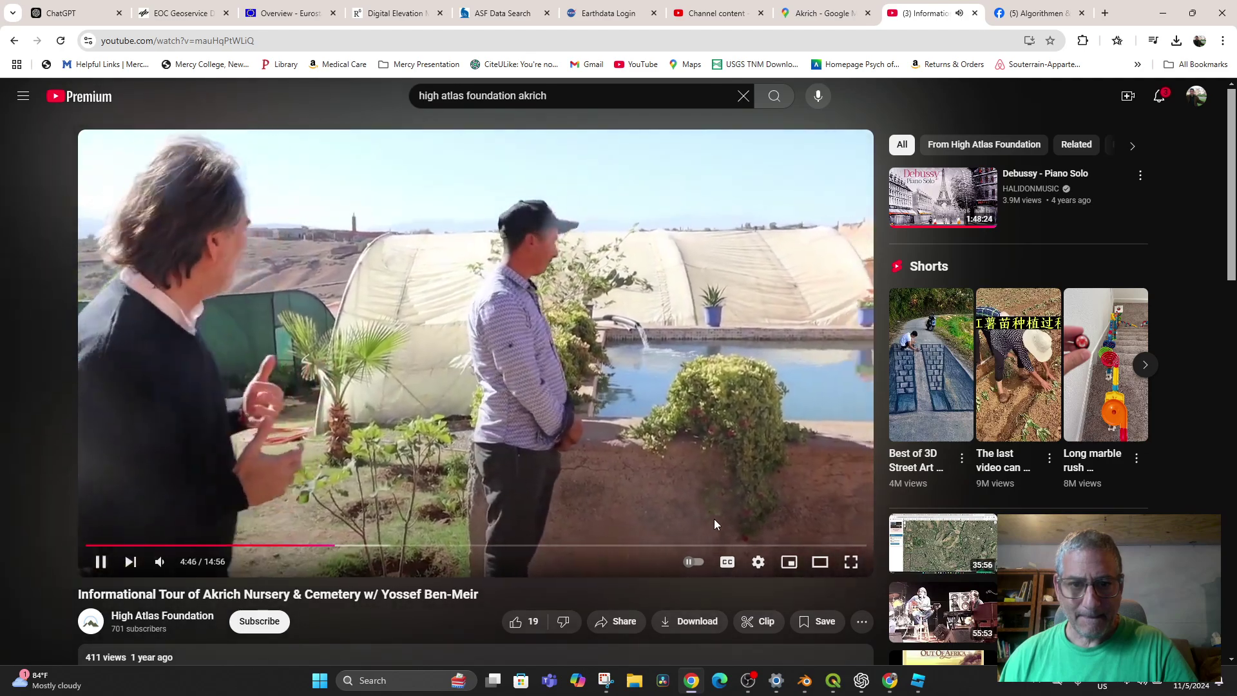
pyautogui.click(714, 520)
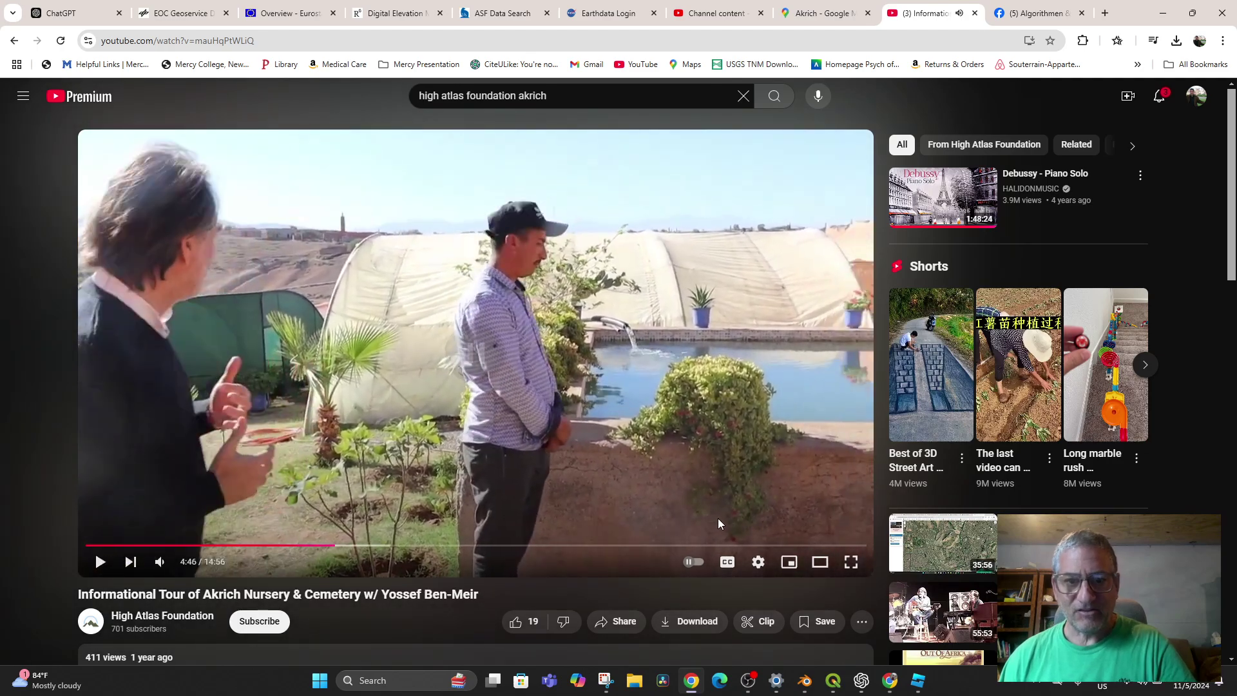
# Return to Roblox Studio and give the Pool the Sandstone material and the Nougat color.
pyautogui.click(917, 680)
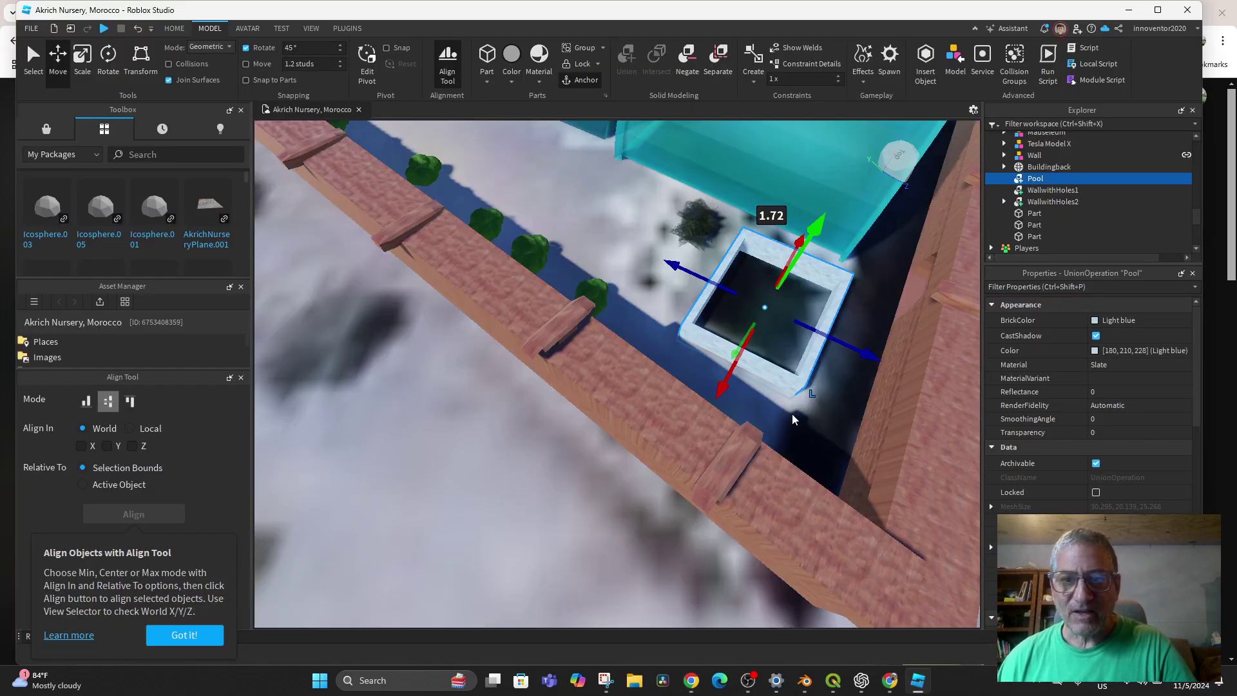
pyautogui.moveTo(793, 419); pyautogui.dragTo(787, 455, button='right')
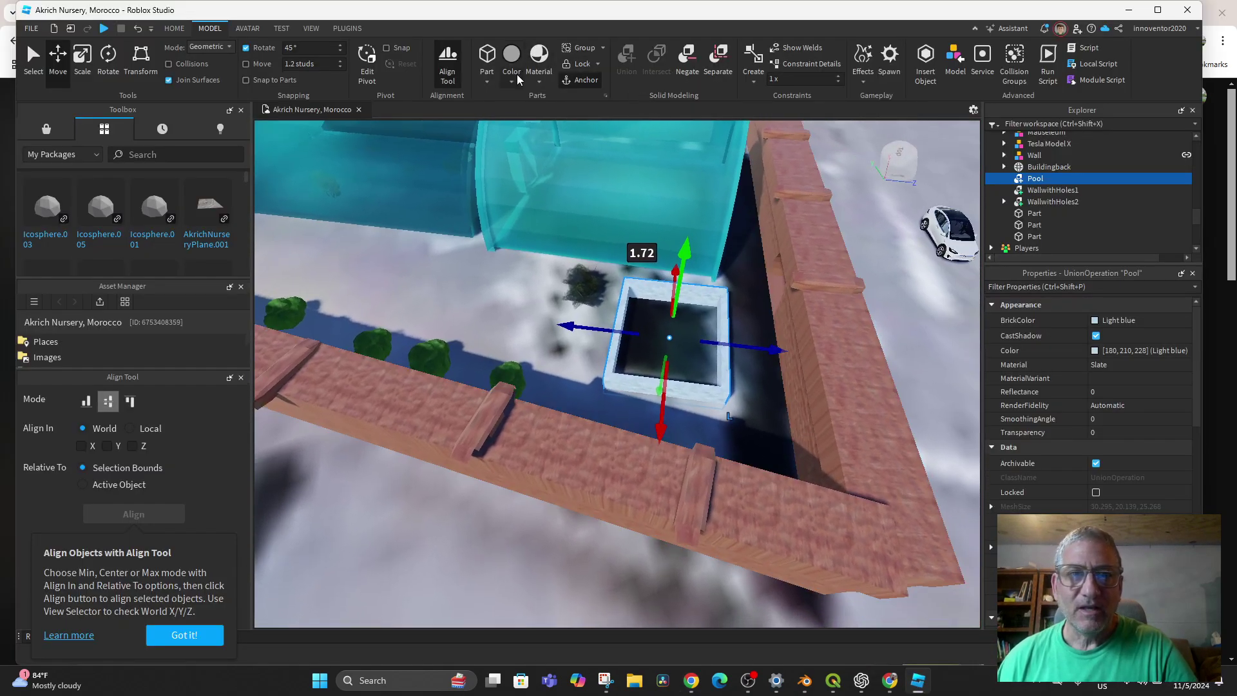
pyautogui.click(539, 86)
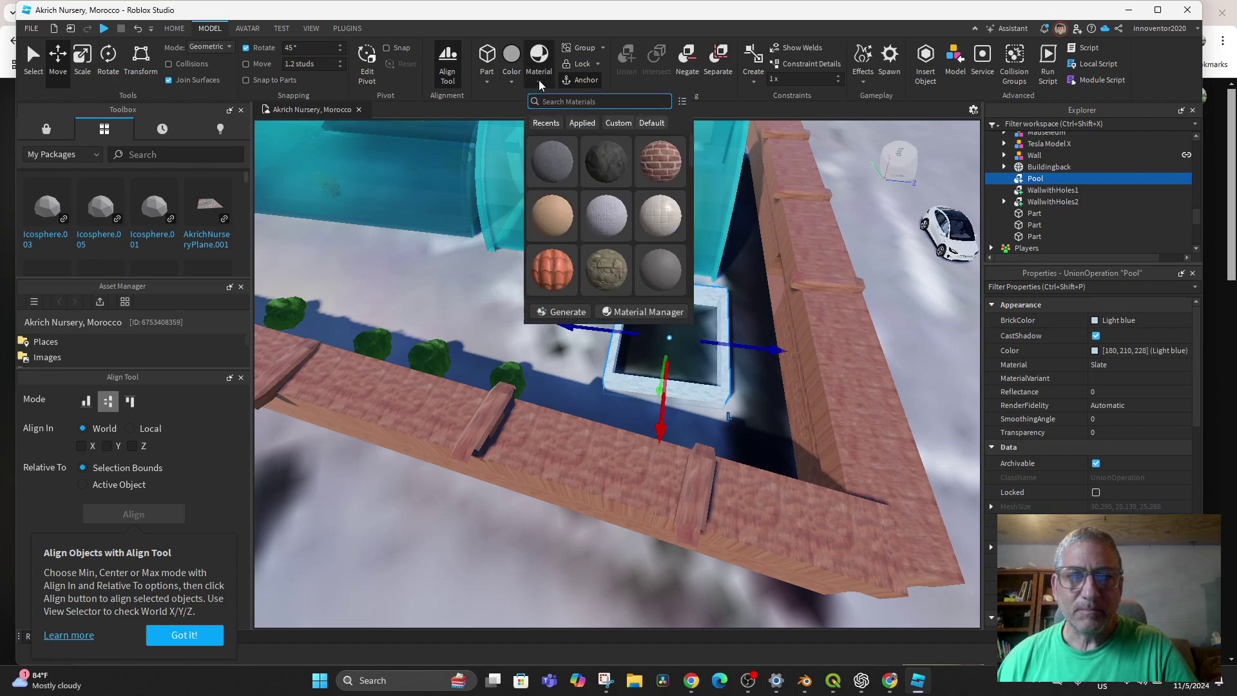
pyautogui.click(676, 174)
pyautogui.scroll(-5, 664, 193)
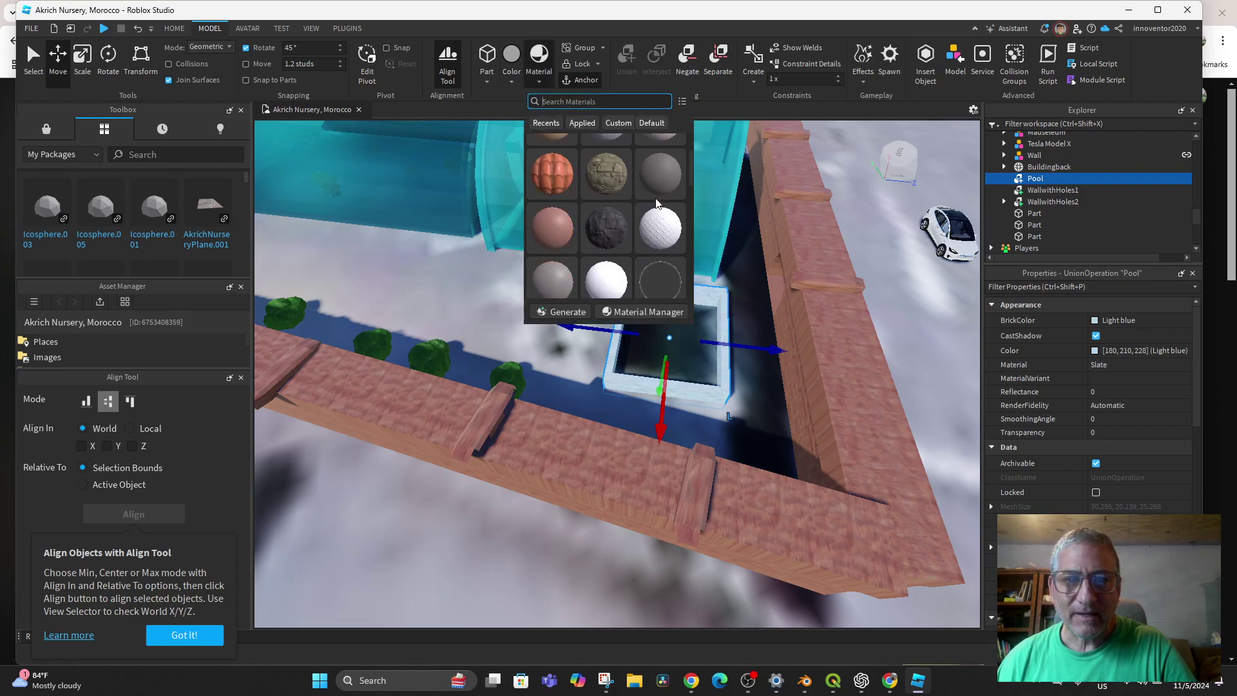
pyautogui.click(656, 206)
pyautogui.scroll(-3, 655, 205)
pyautogui.scroll(2, 657, 201)
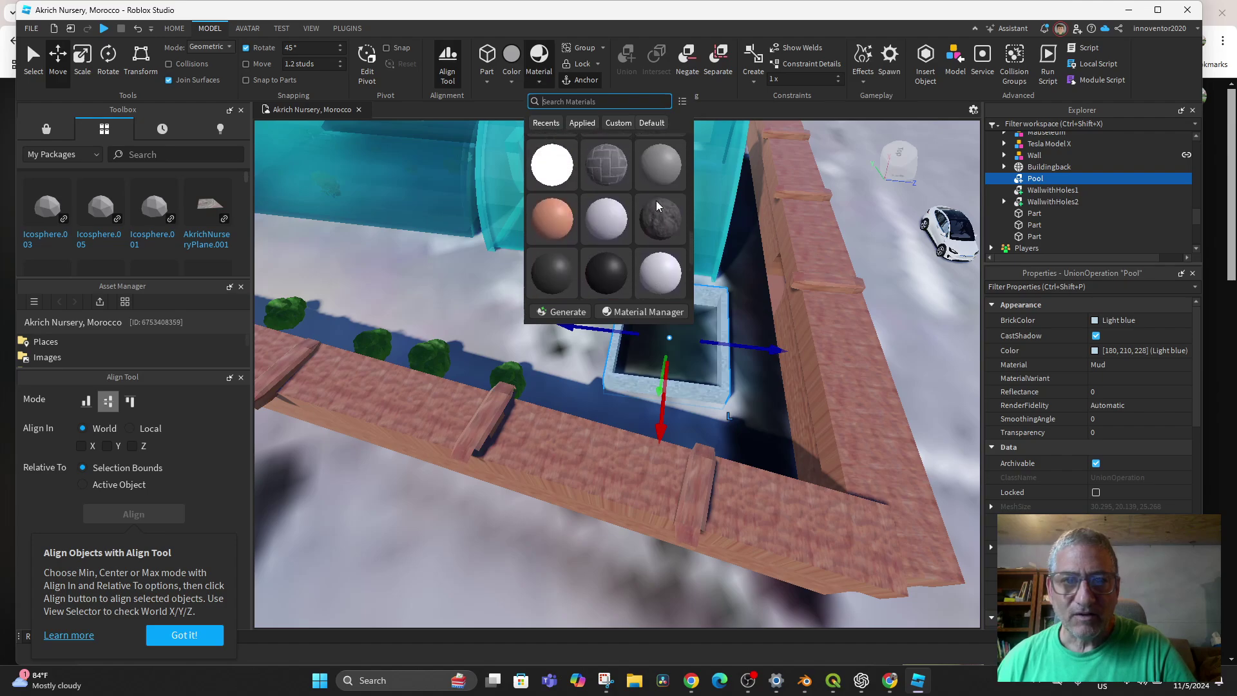
pyautogui.click(555, 221)
pyautogui.scroll(-3, 567, 223)
pyautogui.click(617, 177)
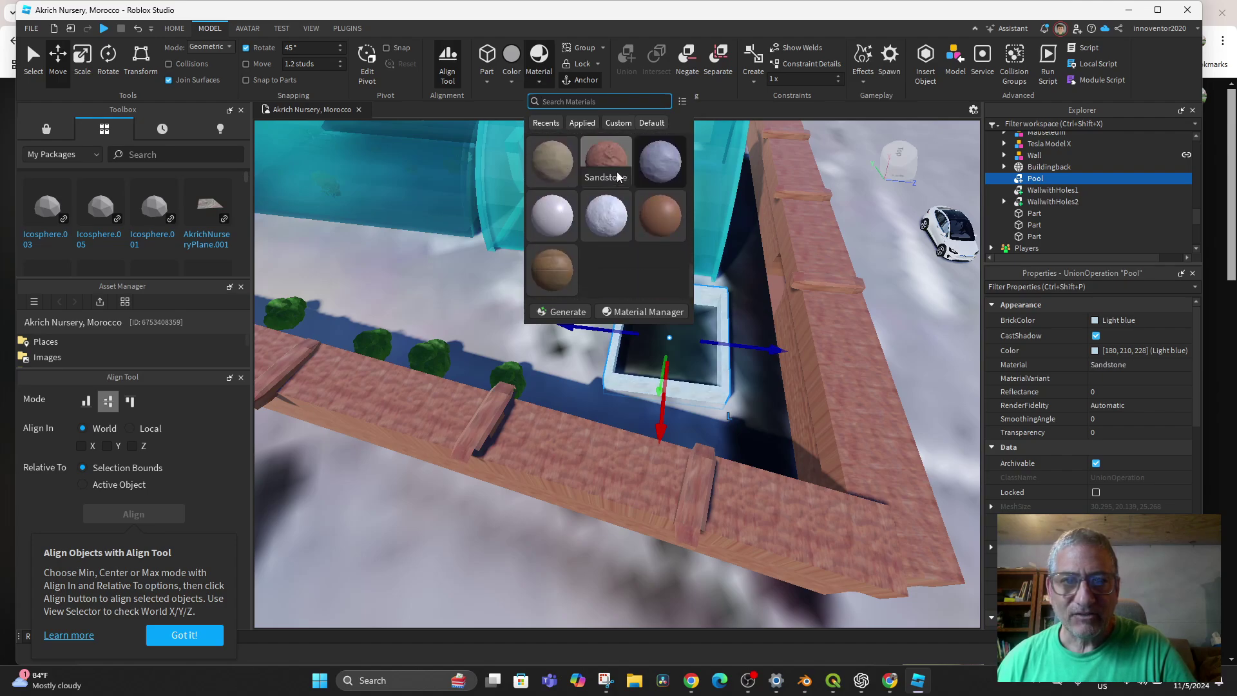
pyautogui.click(632, 190)
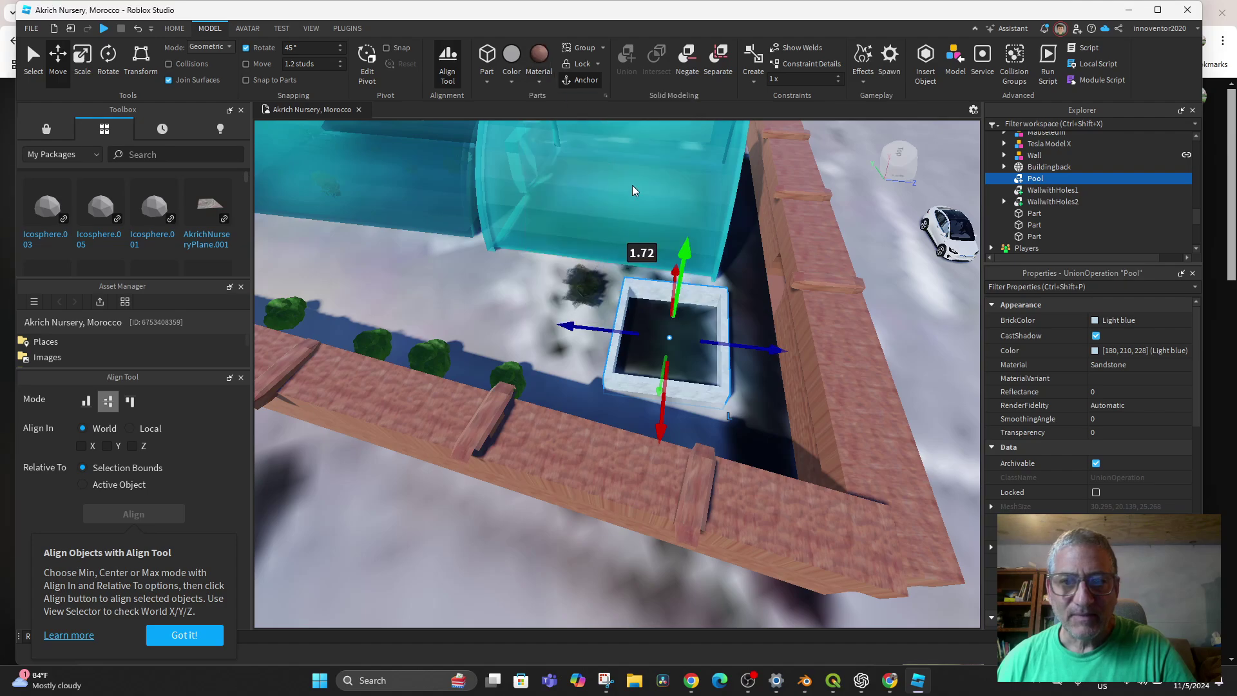
pyautogui.click(511, 72)
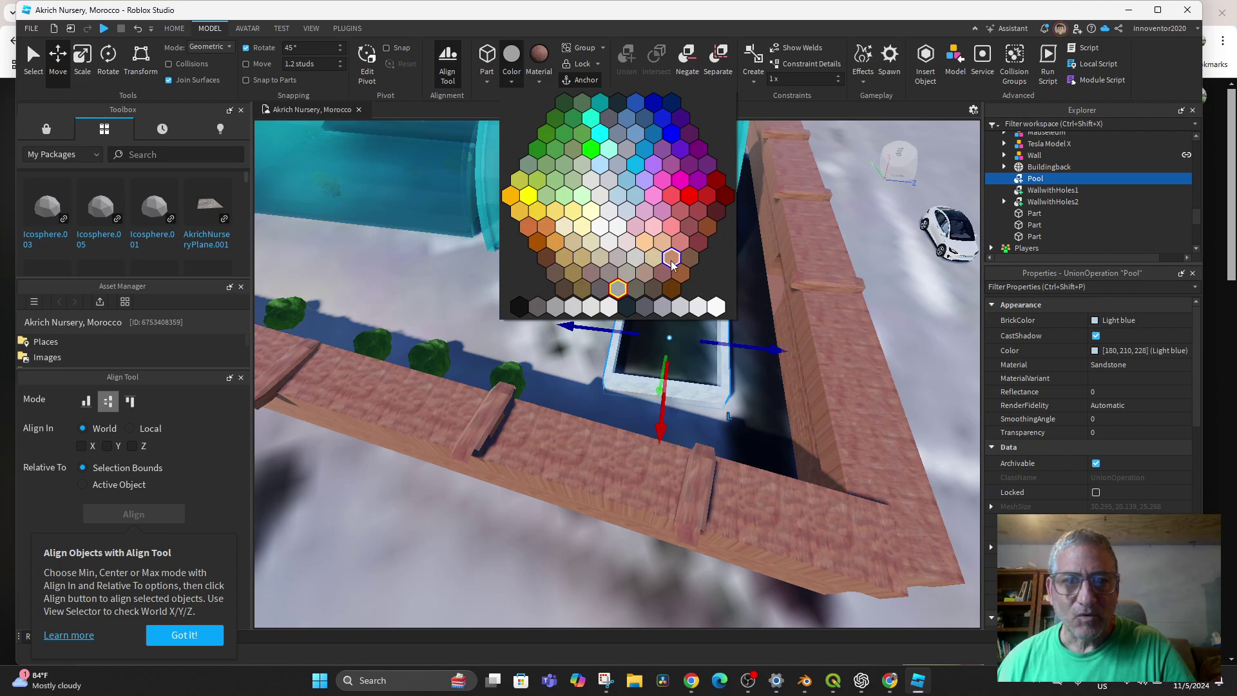
pyautogui.click(672, 259)
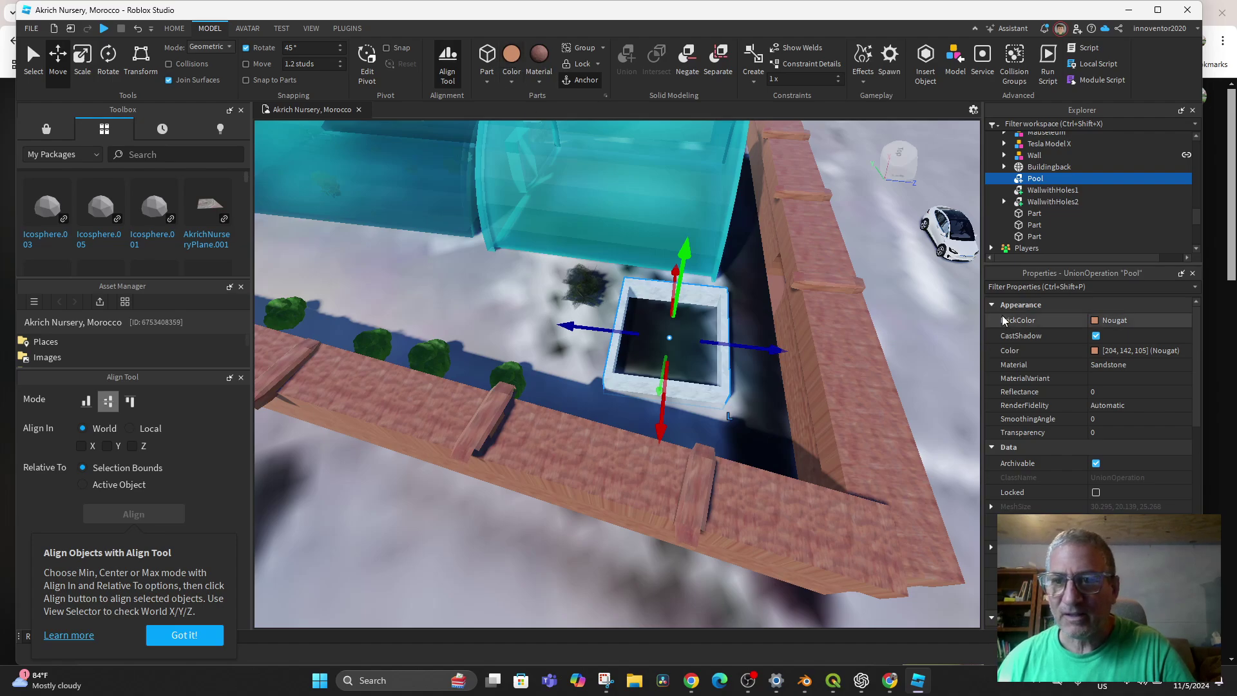
# Export the selected Pool as an OBJ file named AkrichPool in the ShapeFile Exports folder.
pyautogui.doubleClick(1026, 182)
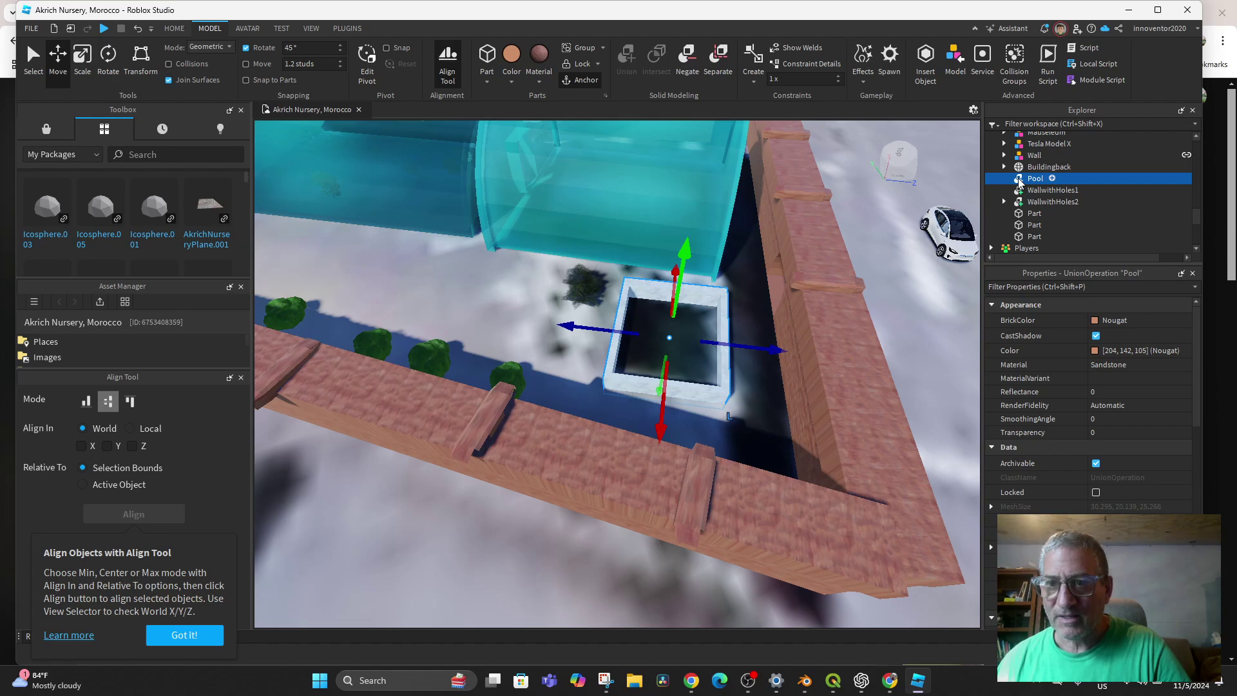
pyautogui.rightClick(1020, 183)
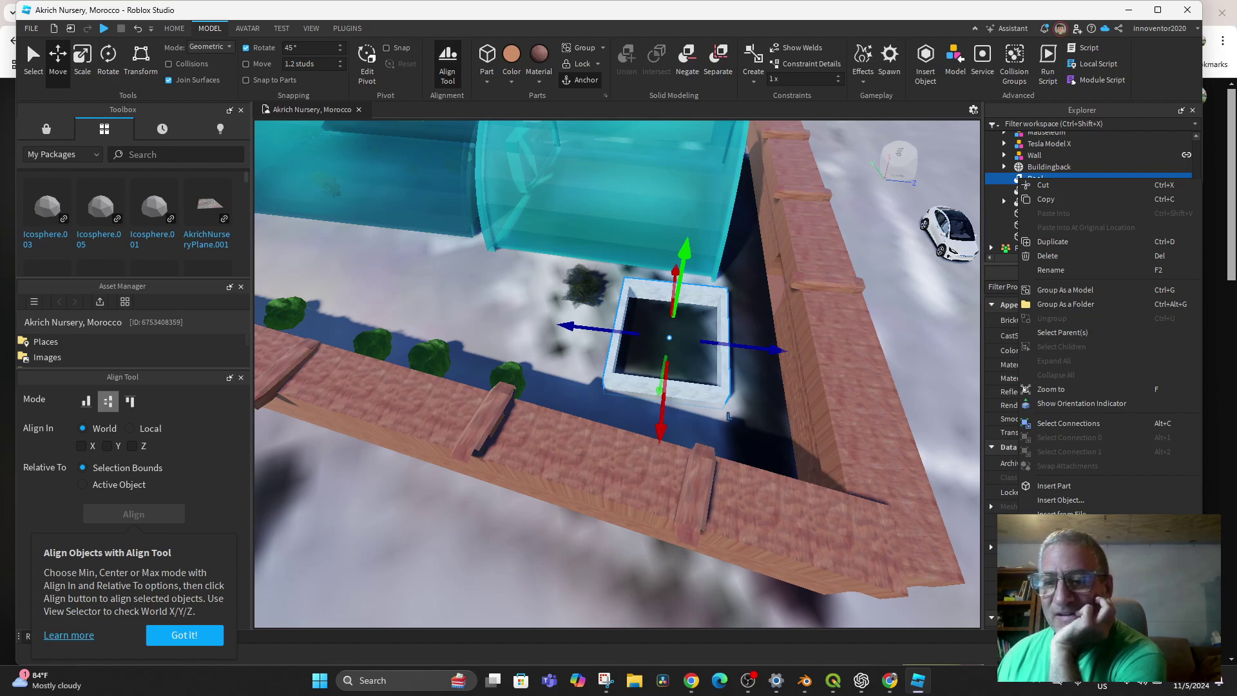
pyautogui.click(1066, 590)
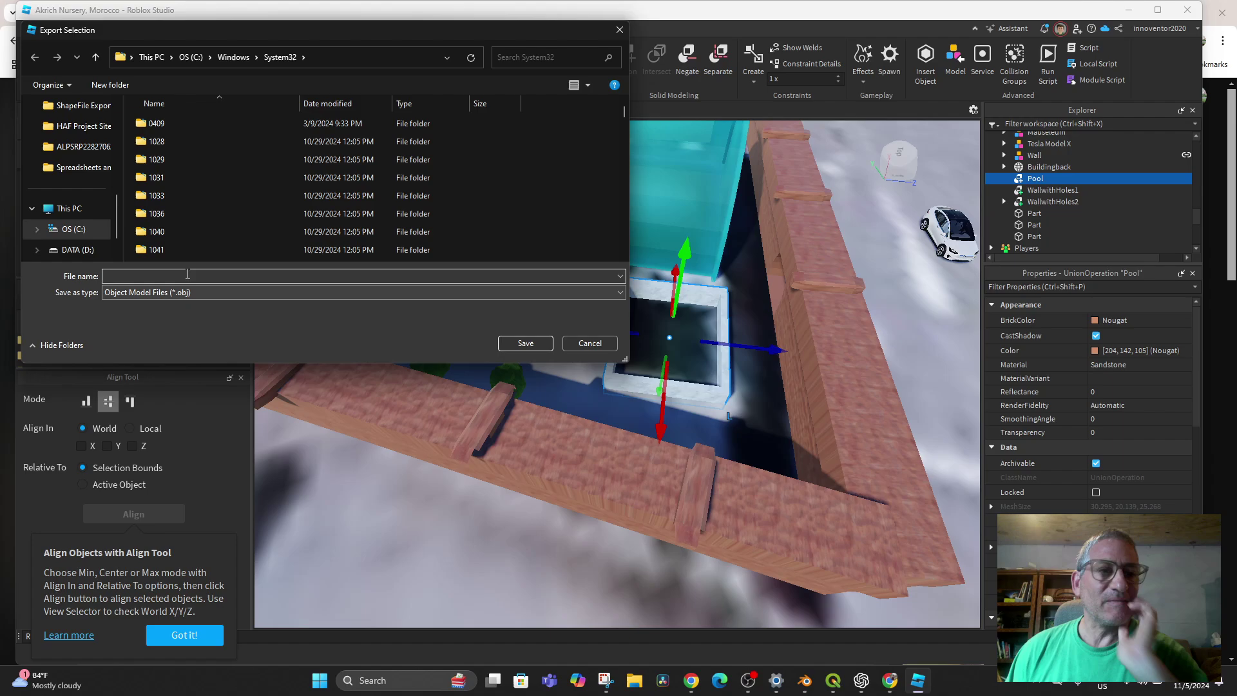
pyautogui.scroll(-2, 78, 183)
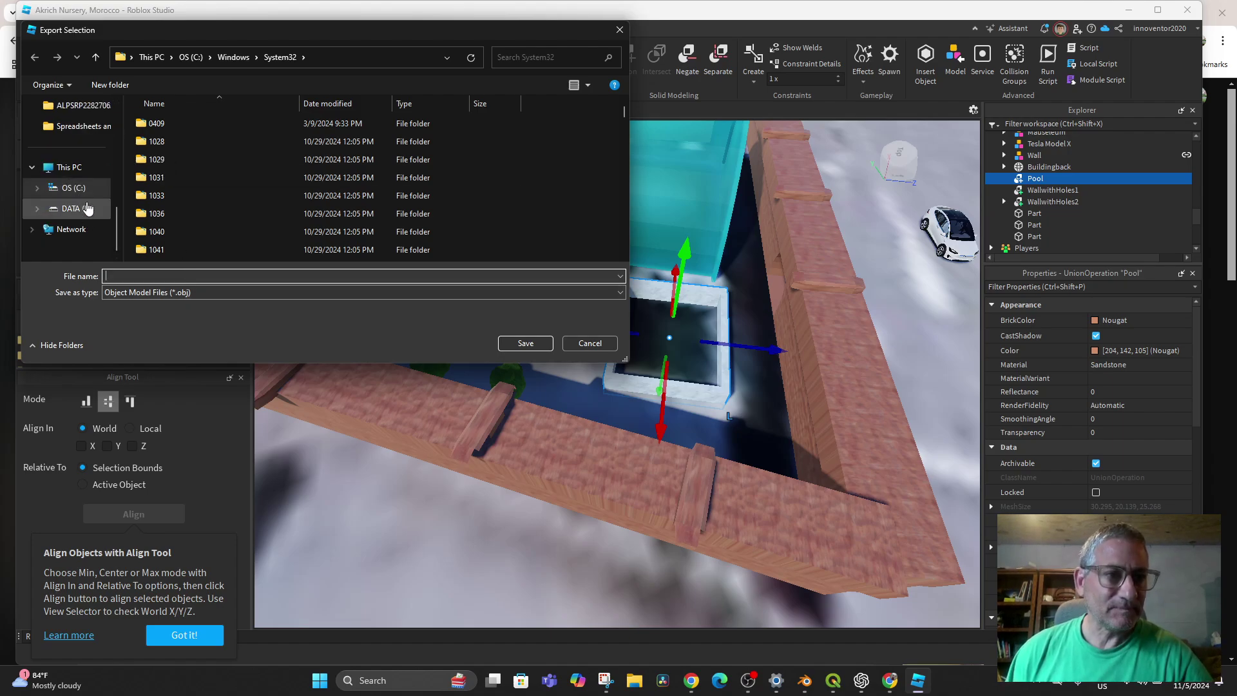
pyautogui.scroll(3, 67, 136)
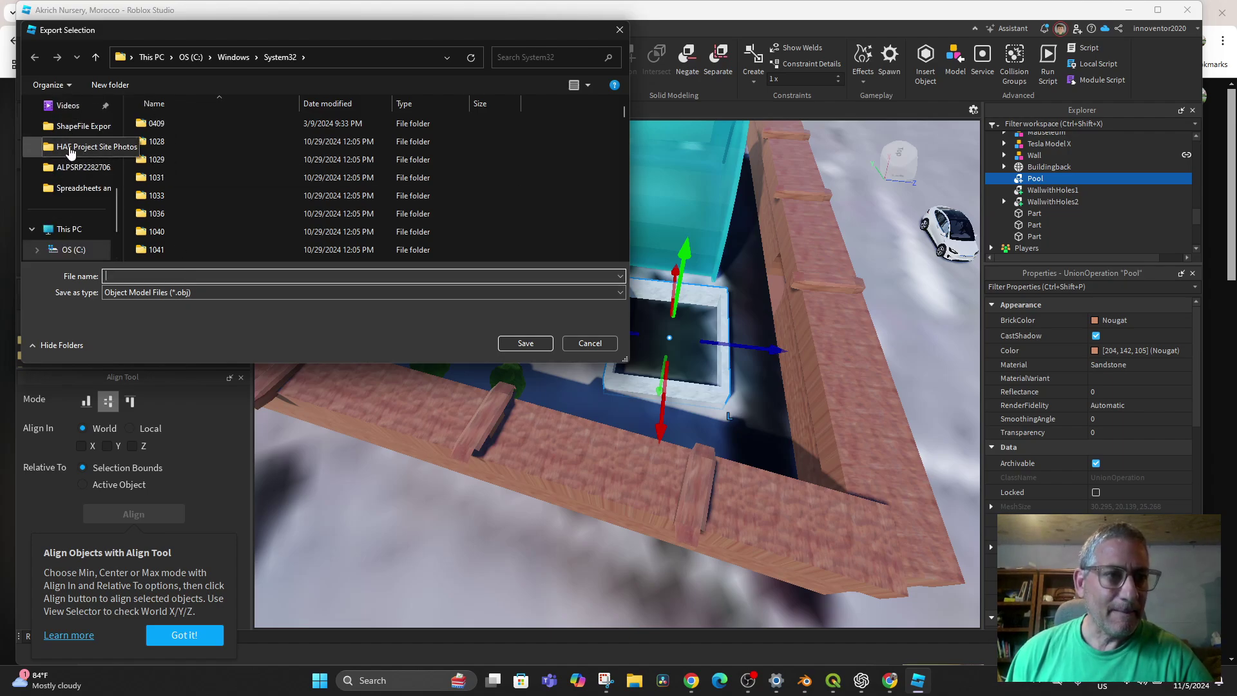
pyautogui.click(74, 126)
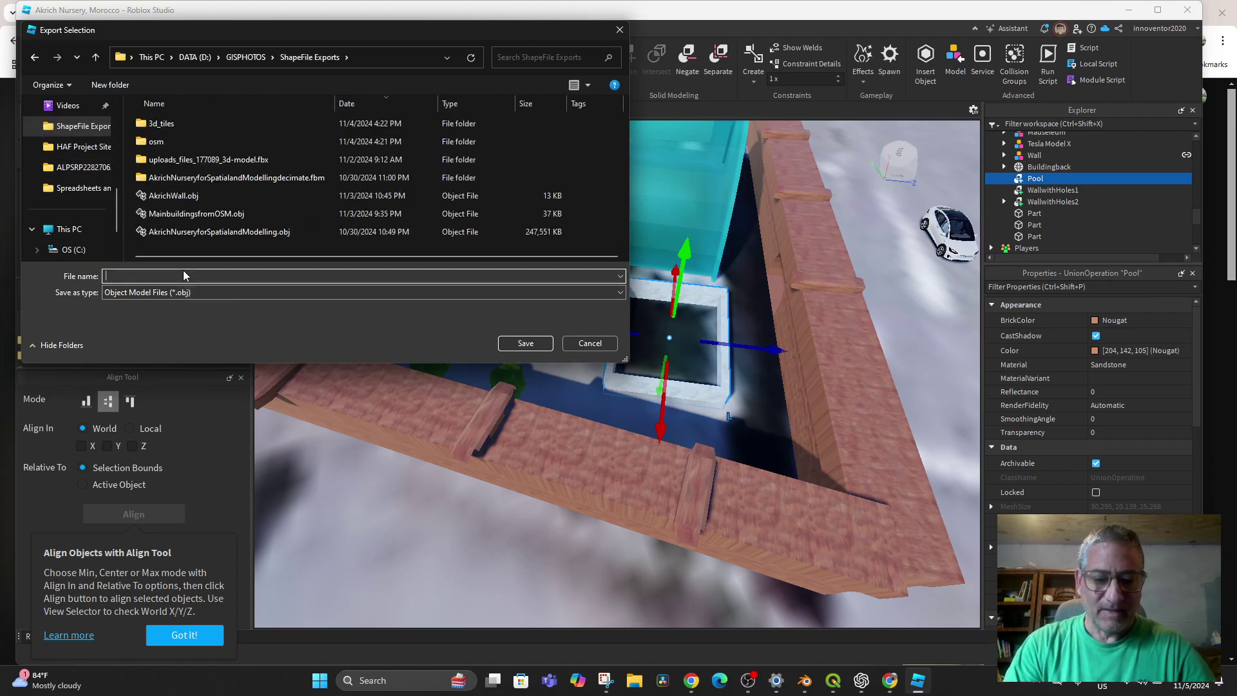
pyautogui.write('Akric')
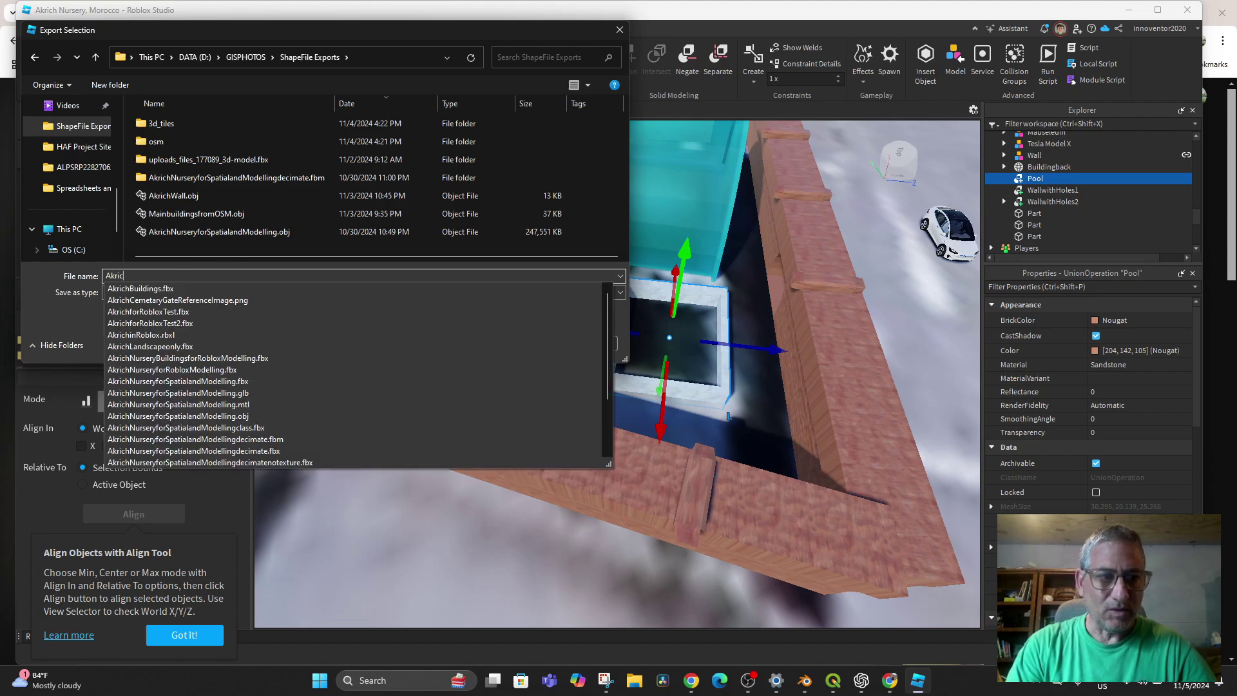
pyautogui.press('BackSpace')
pyautogui.write('chPool')
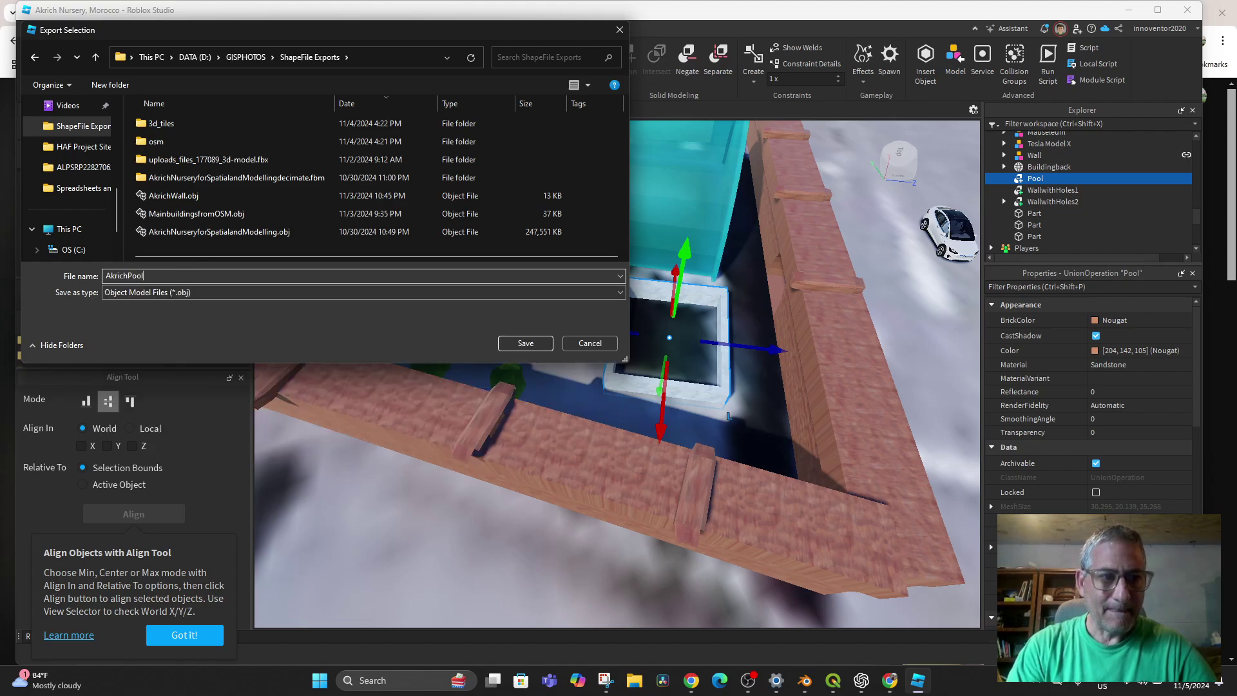
pyautogui.click(513, 344)
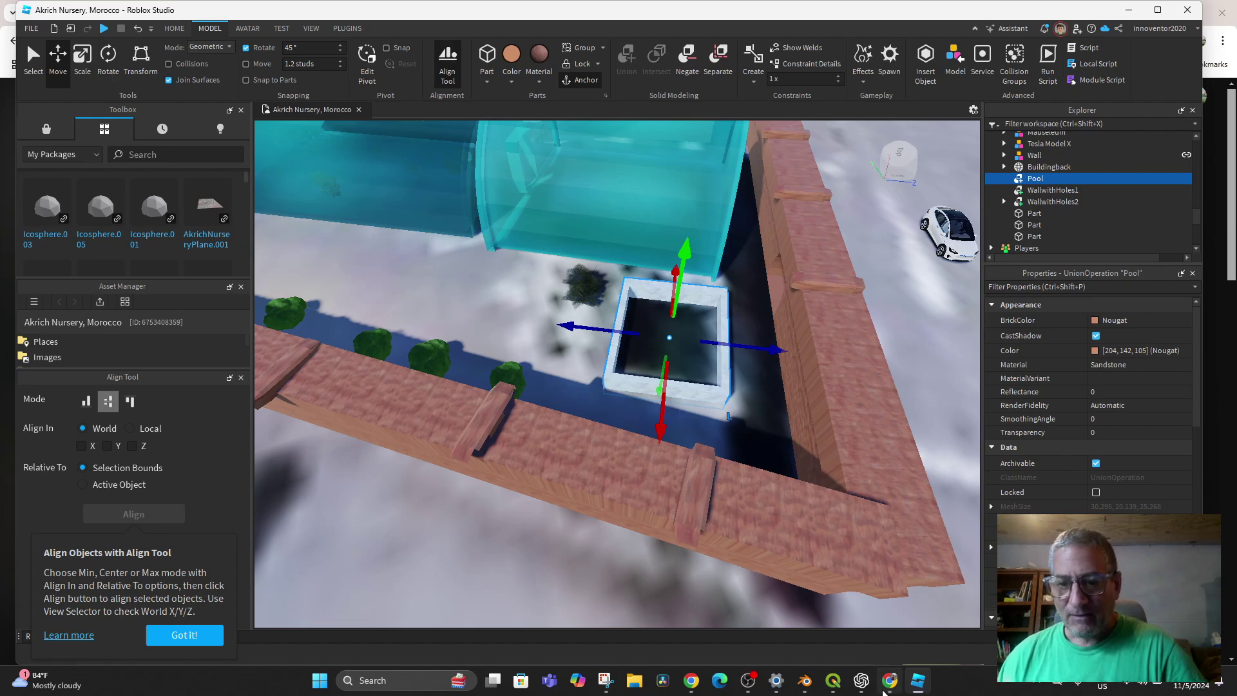
# Switch to Blender and try to import AkrichPool.mtl from the ShapeFile Exports folder as a Wavefront model.
pyautogui.click(812, 681)
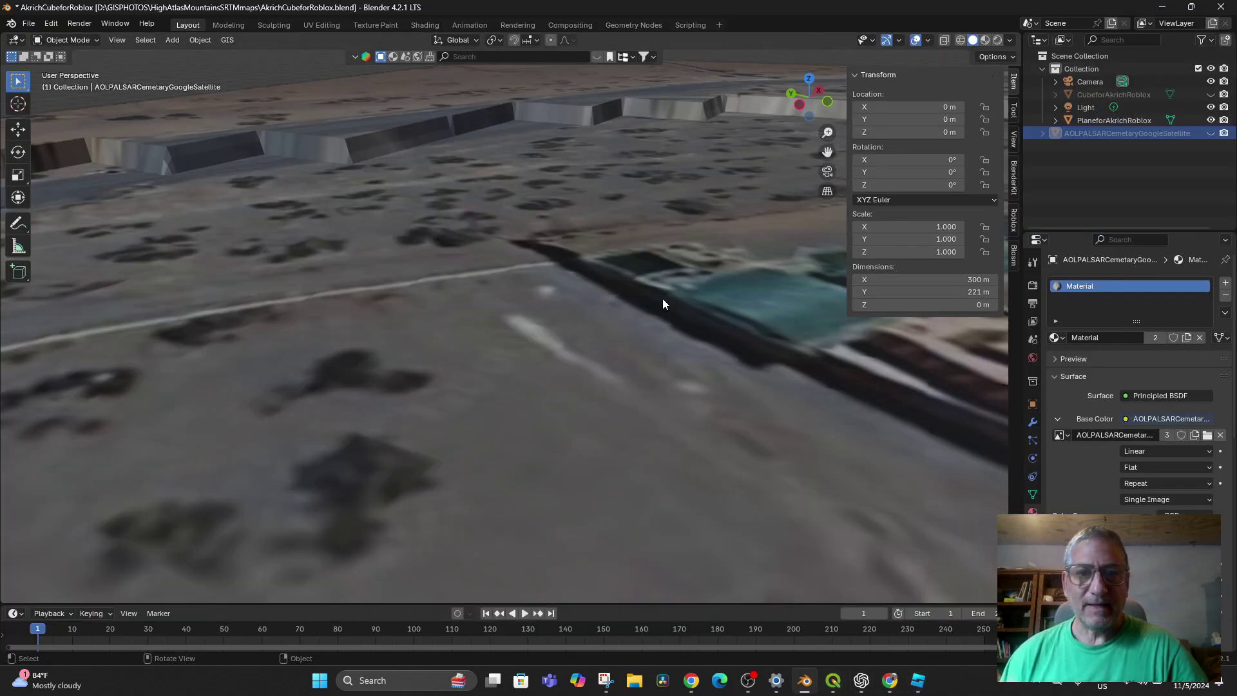
pyautogui.scroll(-5, 550, 373)
pyautogui.moveTo(538, 388); pyautogui.dragTo(599, 404, button='middle')
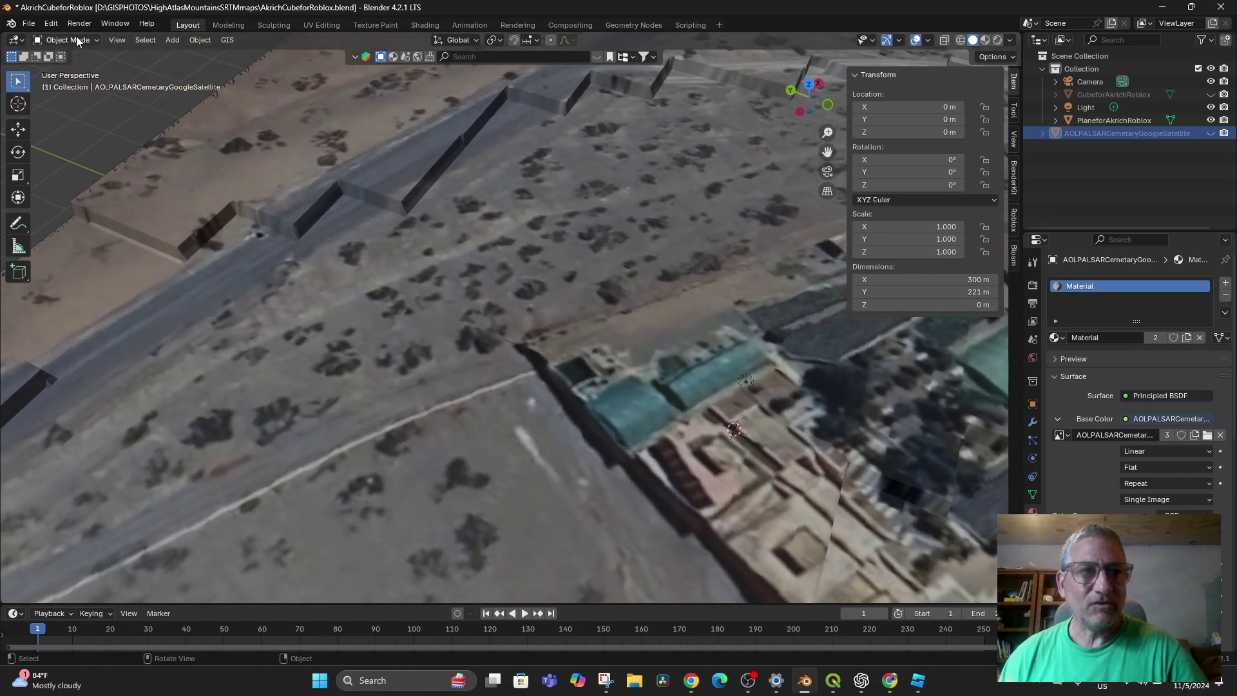
pyautogui.click(28, 23)
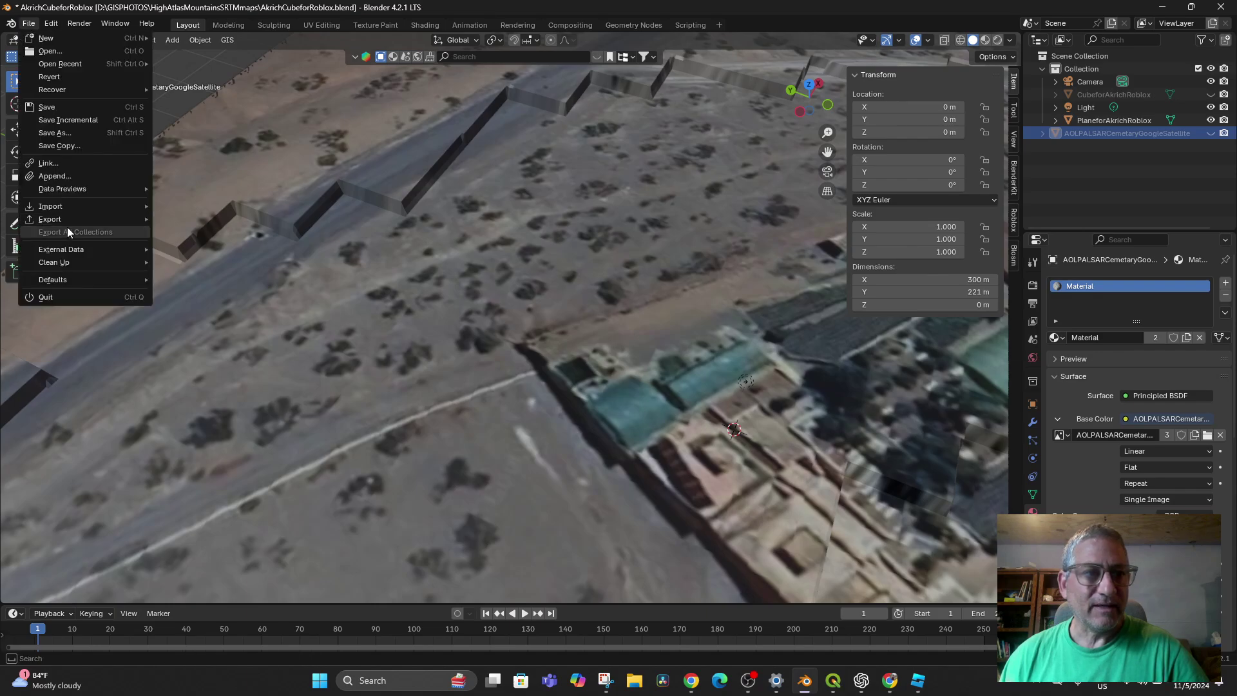
pyautogui.moveTo(69, 218)
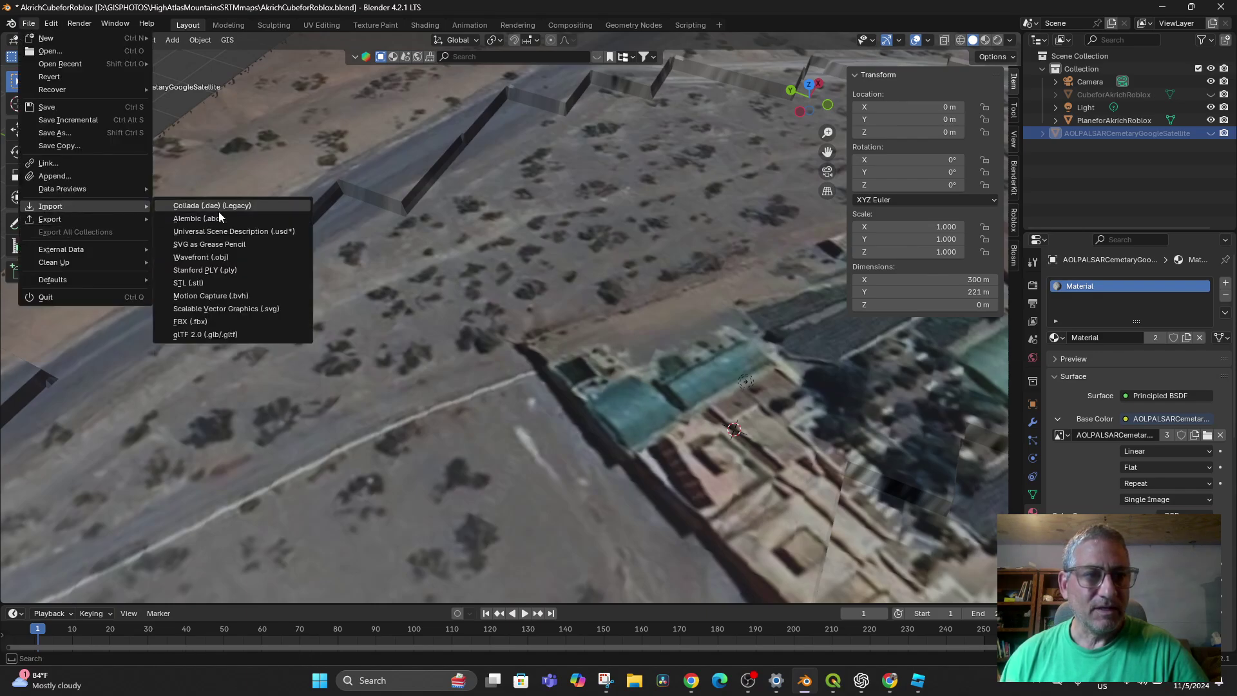
pyautogui.click(252, 253)
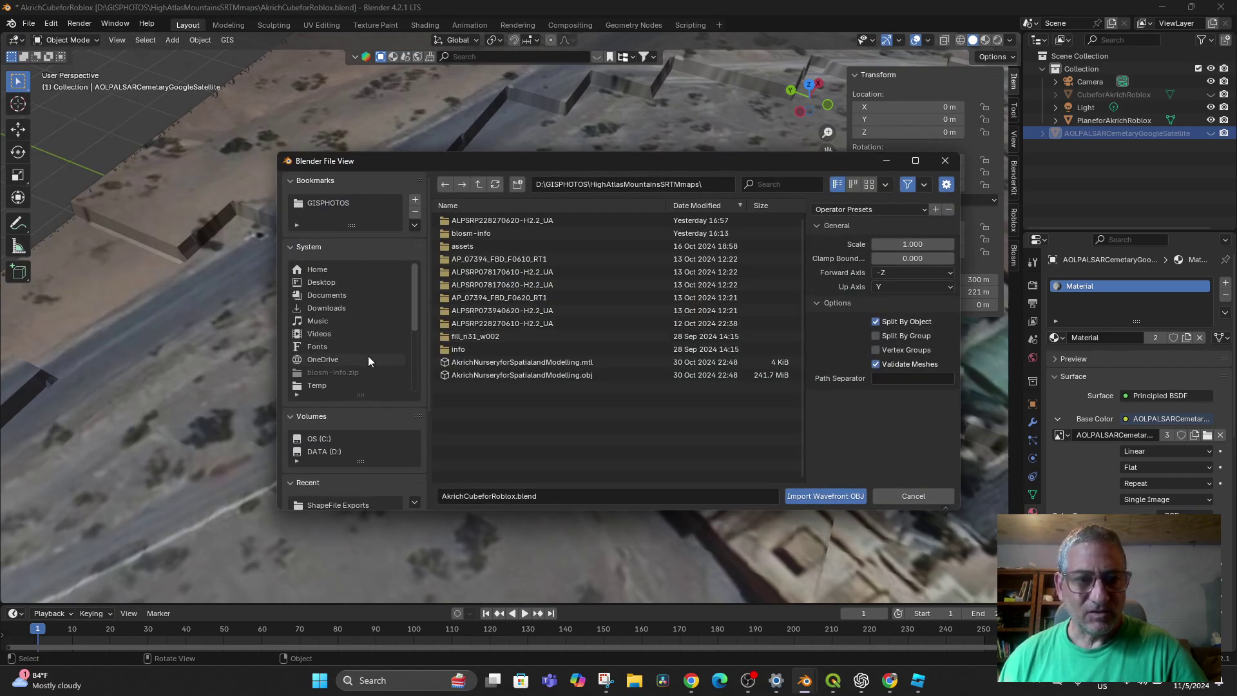
pyautogui.click(478, 184)
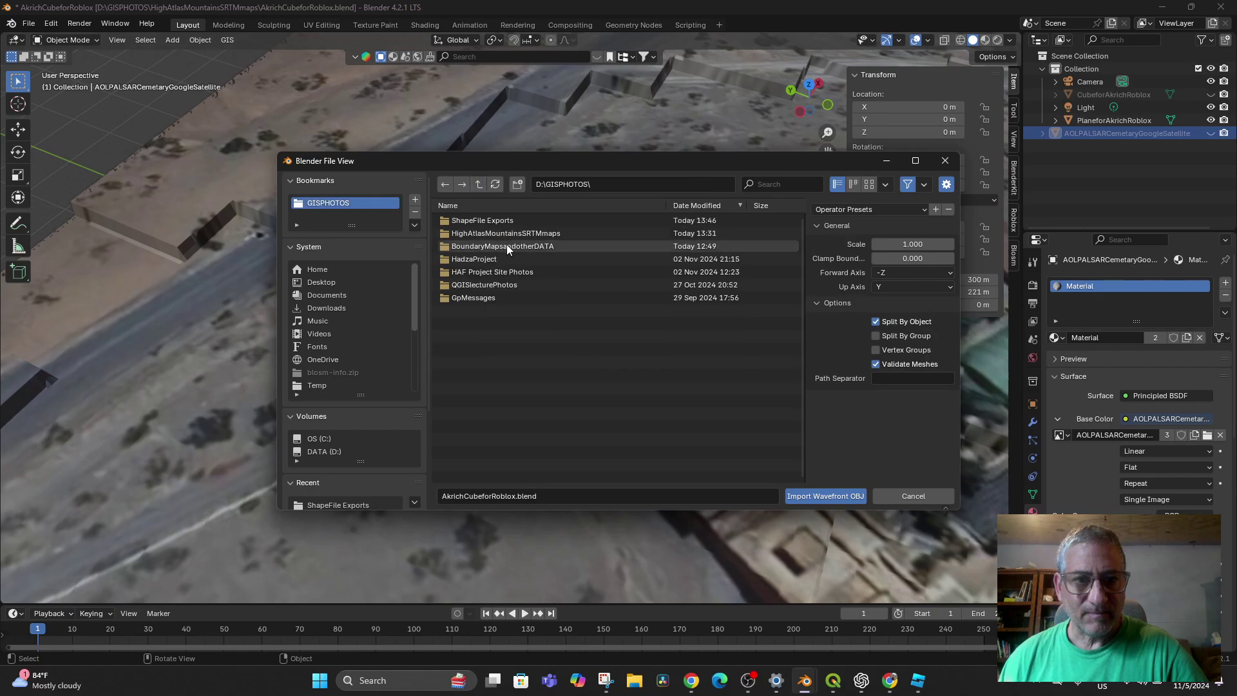
pyautogui.click(481, 220)
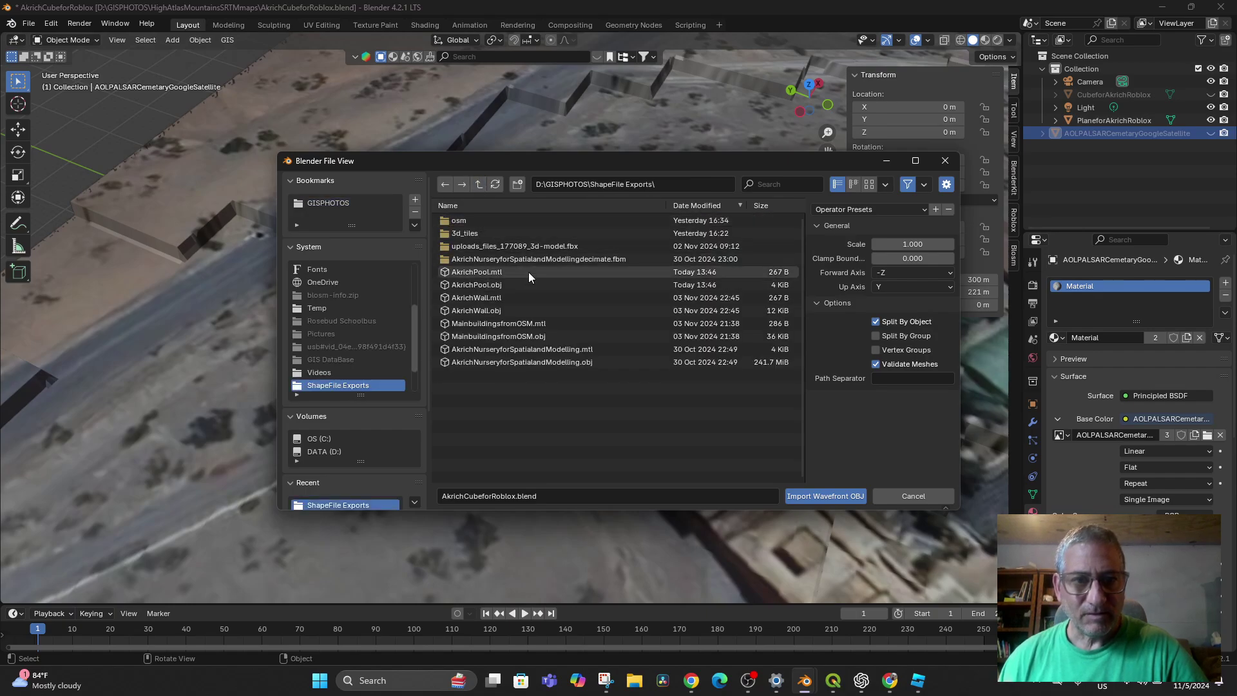
pyautogui.doubleClick(493, 272)
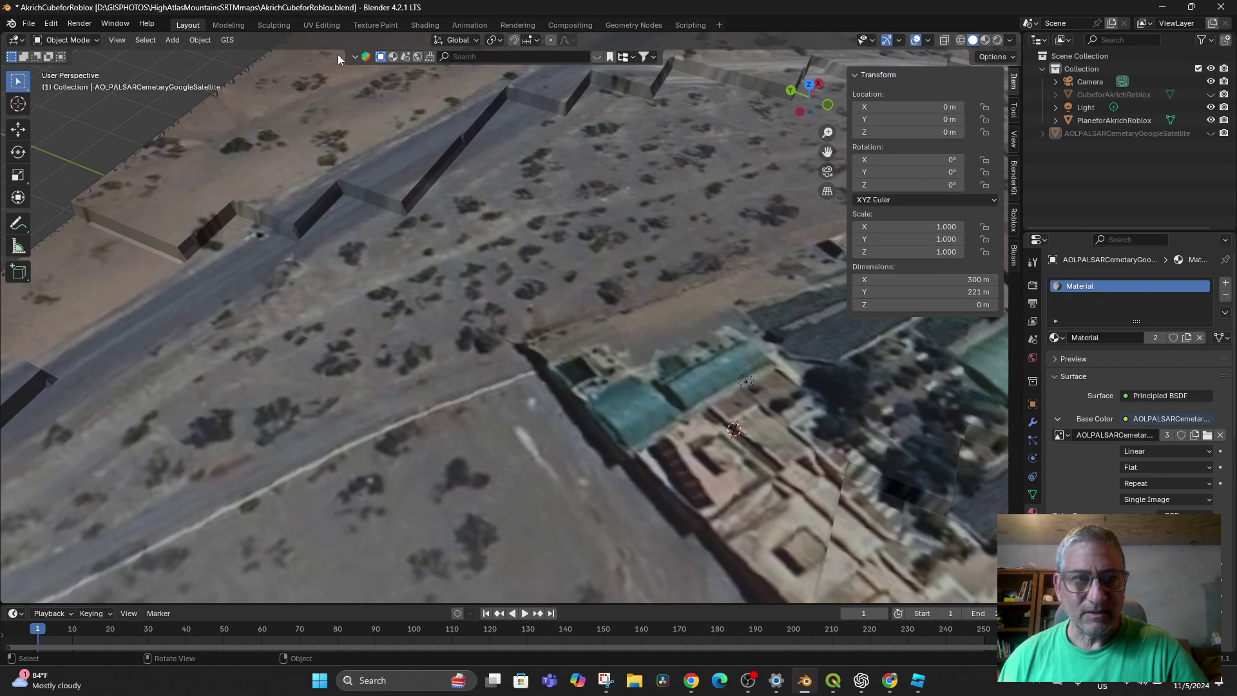
# Import the Wavefront model AkrichPool.obj from the ShapeFile Exports folder.
pyautogui.click(29, 23)
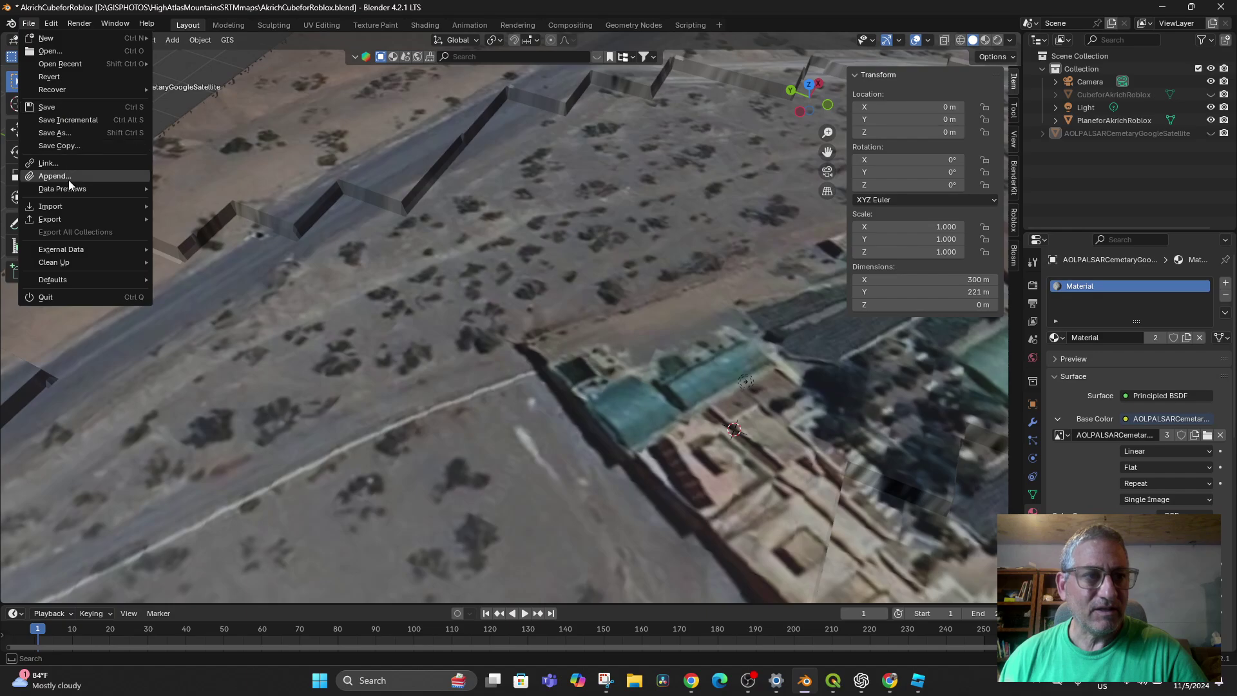
pyautogui.moveTo(72, 204)
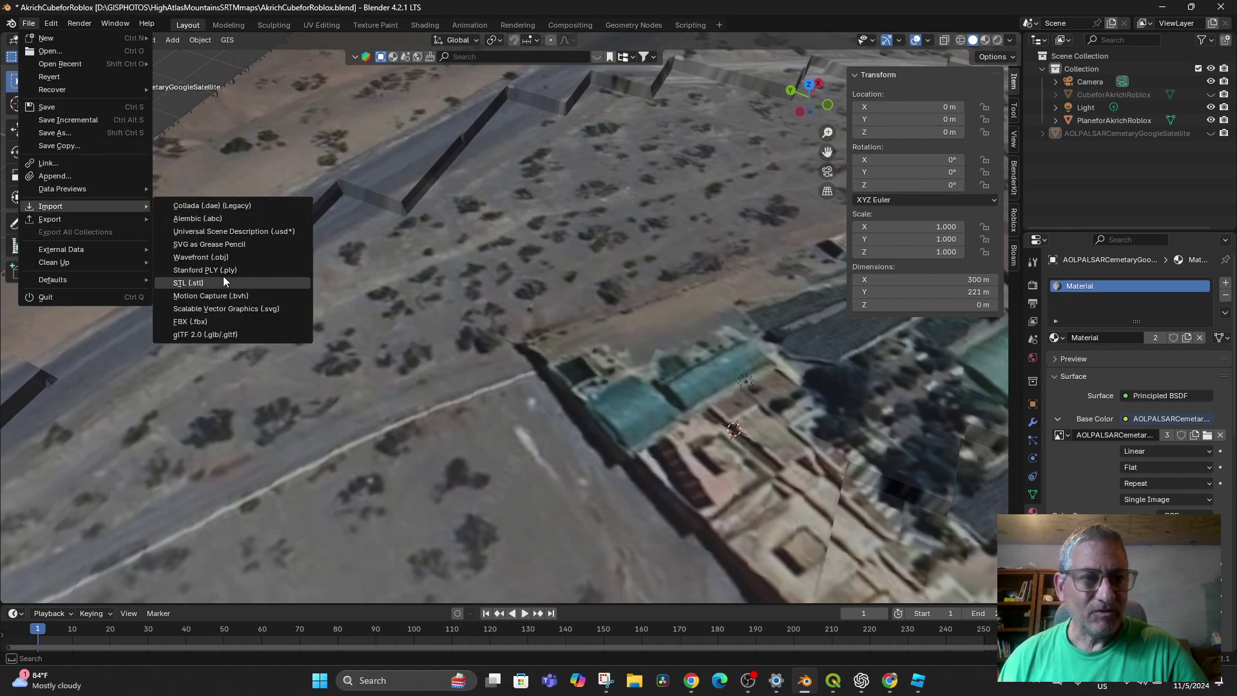
pyautogui.click(223, 257)
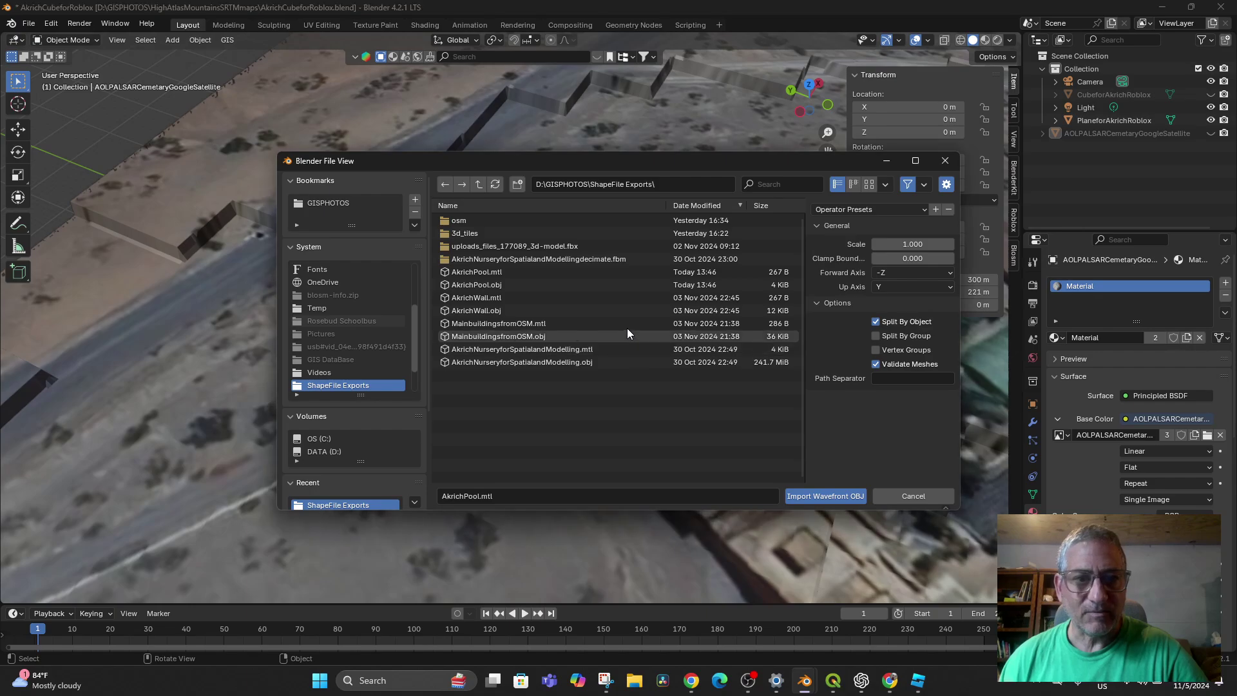
pyautogui.doubleClick(474, 282)
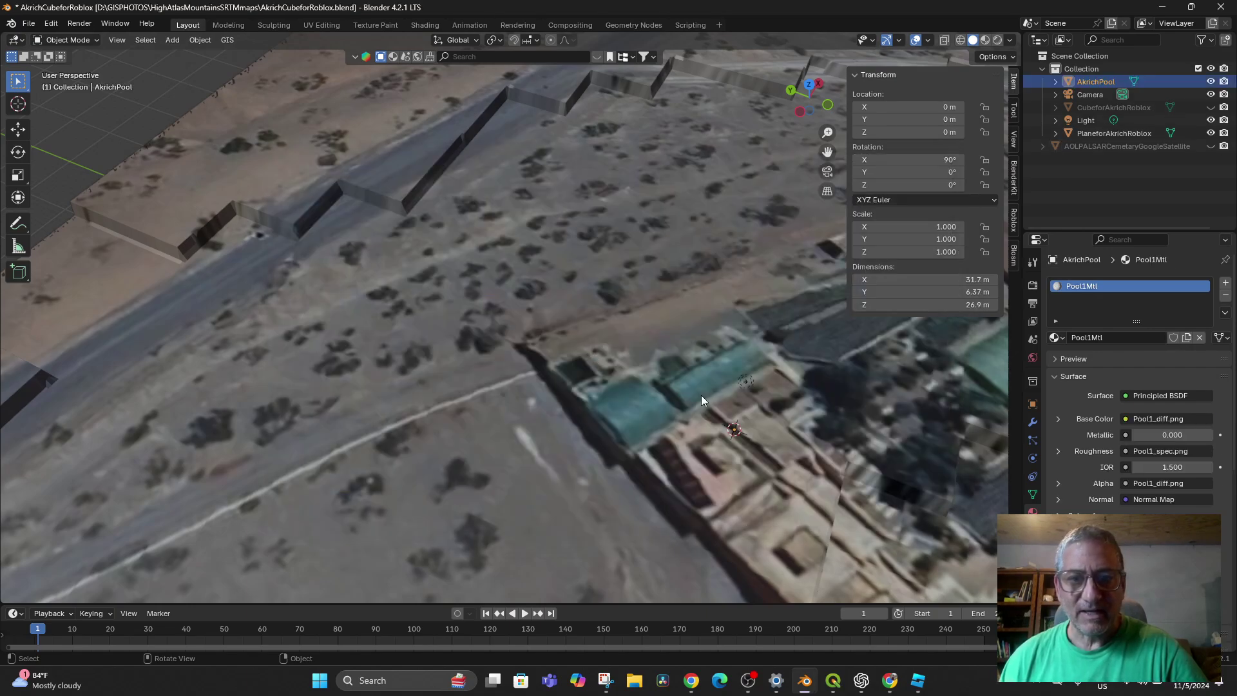
# Move AkrichPool onto the dark pool beside the greenhouses, at about X -3.72, Y 22.05, Z 5.32 m.
pyautogui.scroll(3, 805, 482)
pyautogui.press('g')
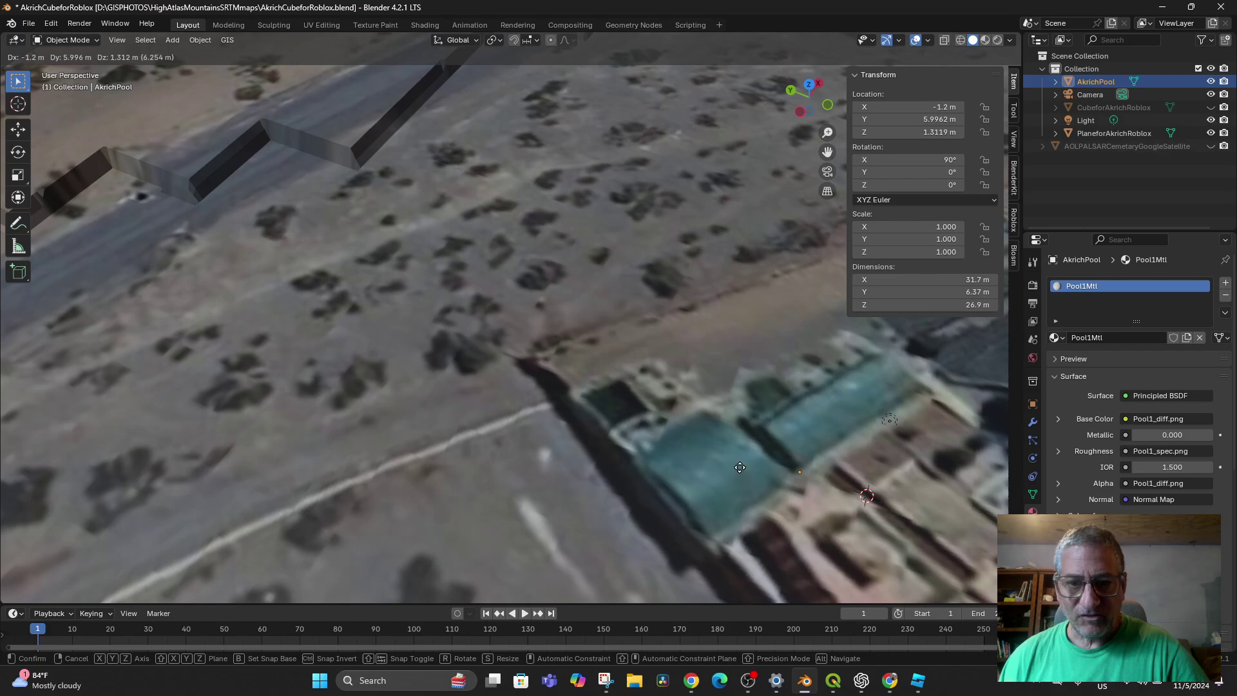
pyautogui.click(570, 396)
pyautogui.moveTo(569, 396); pyautogui.dragTo(703, 450, button='middle')
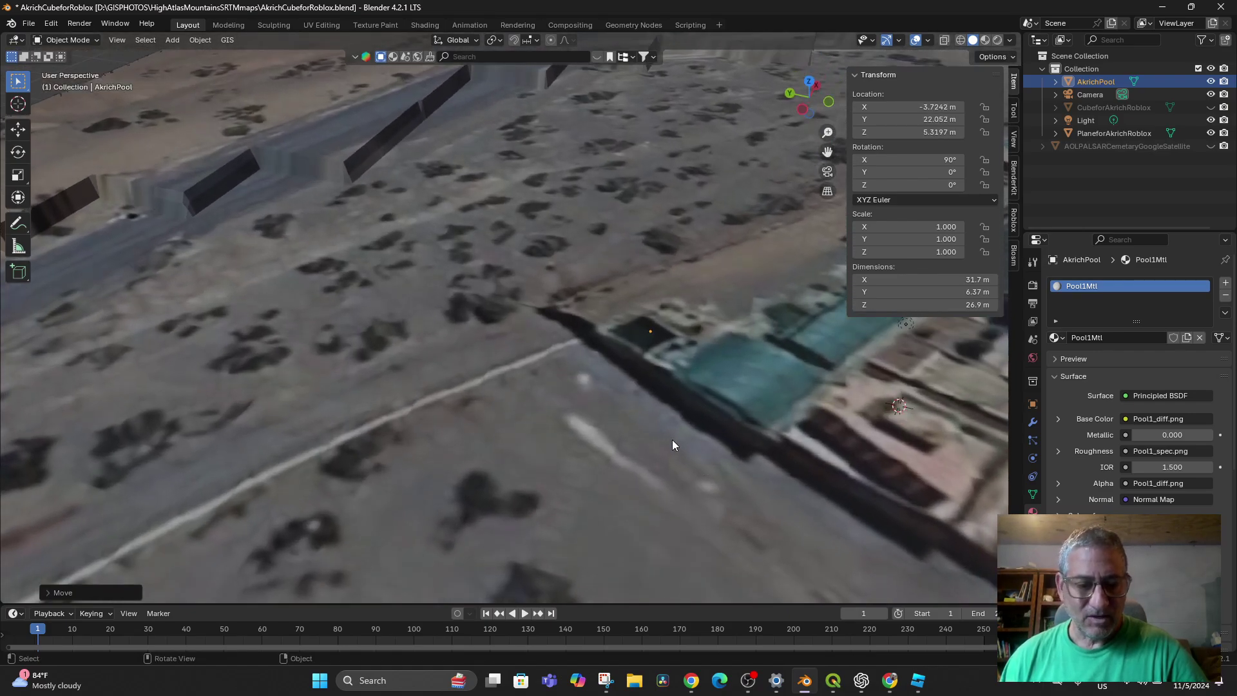
# Scale AkrichPool up uniformly to about 45.18 on all axes and check its walls and floor.
pyautogui.press('s')
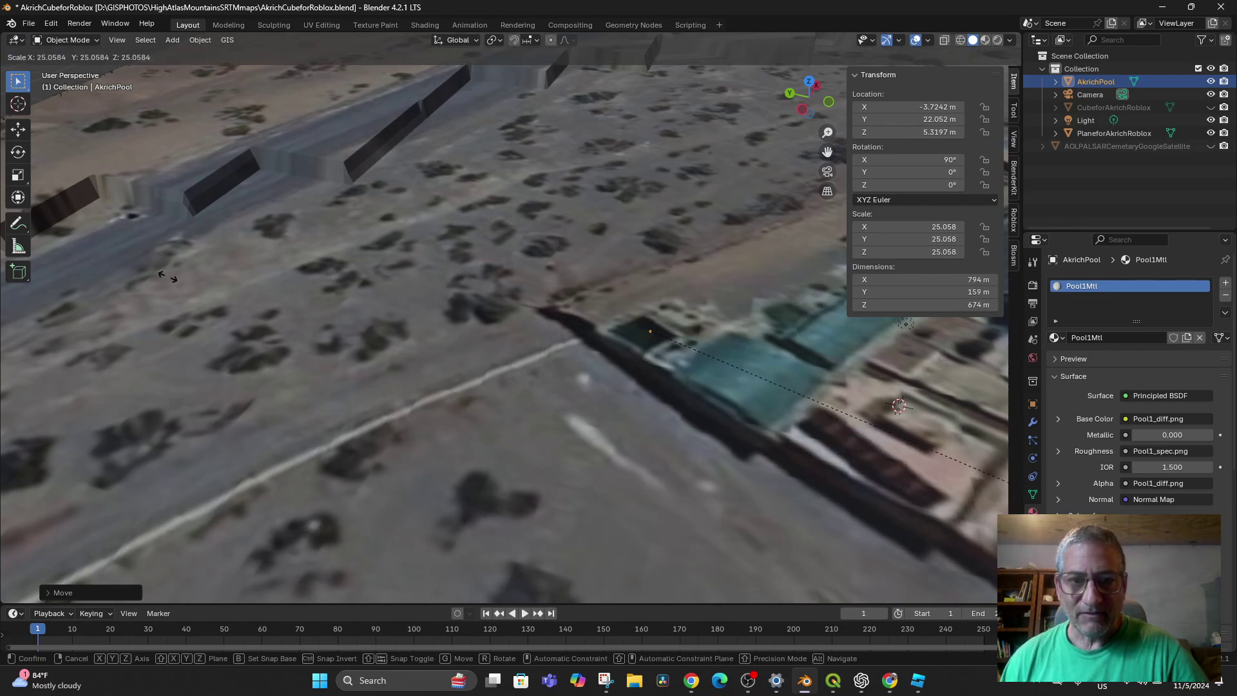
pyautogui.click(950, 496)
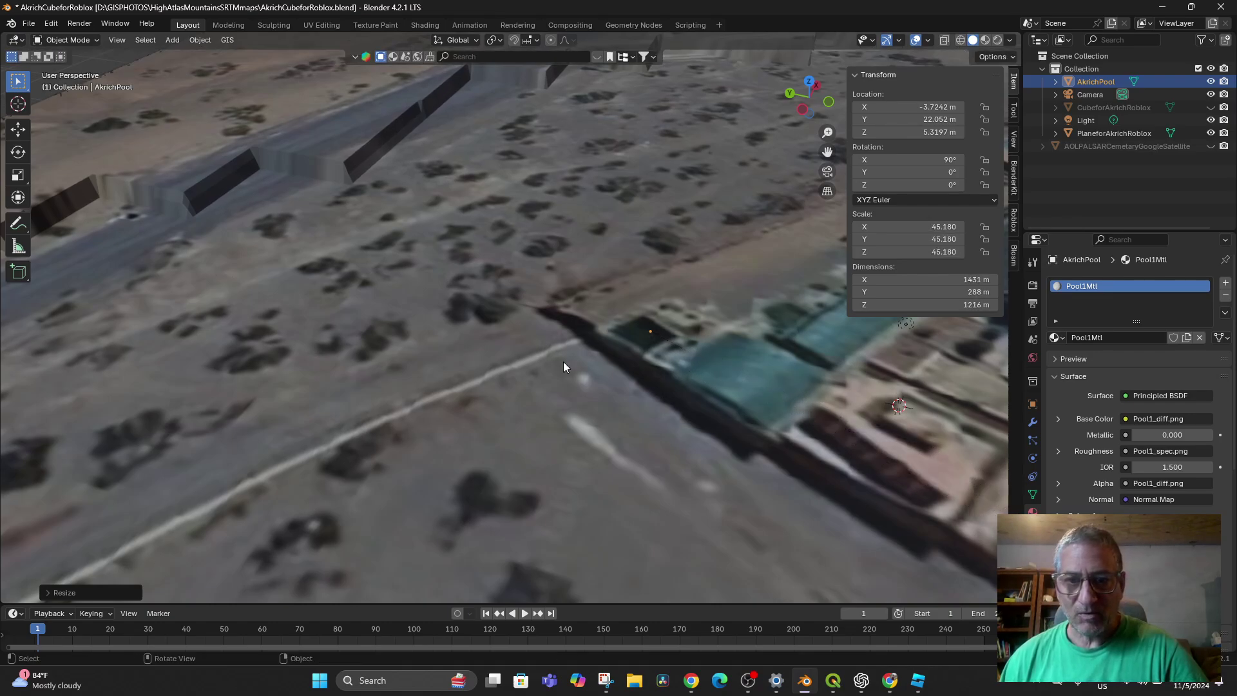
pyautogui.press('KP_Decimal')
pyautogui.scroll(-5, 539, 364)
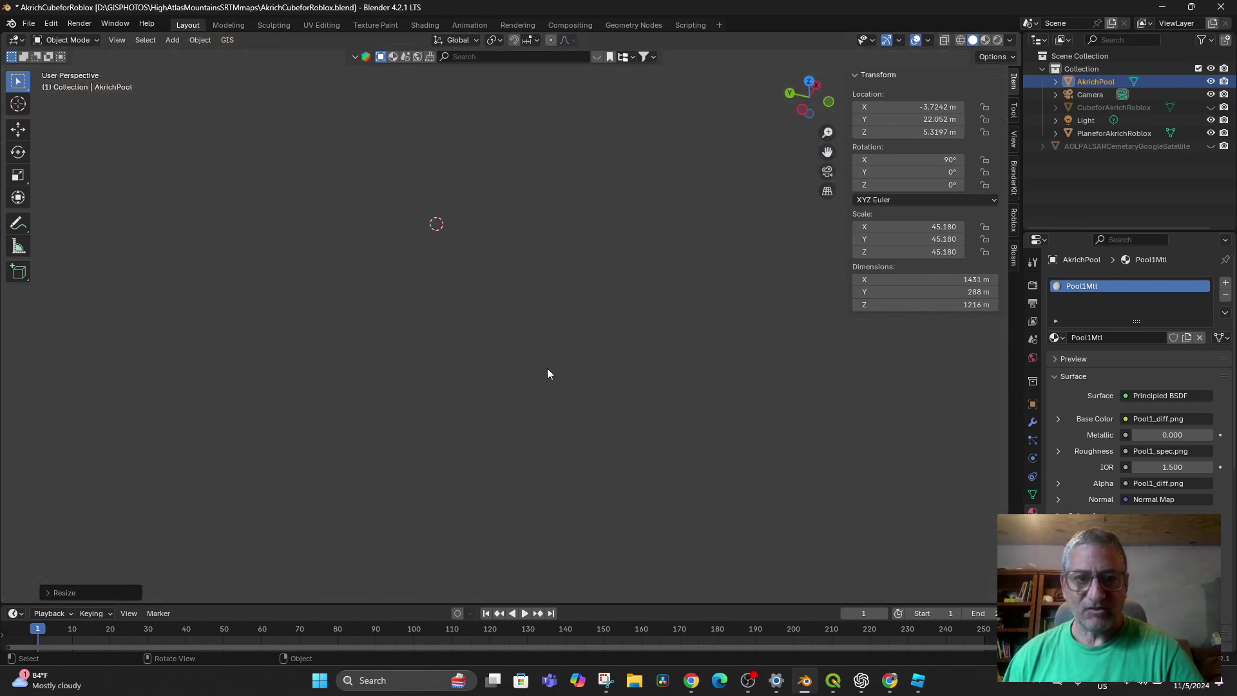
pyautogui.scroll(-5, 559, 385)
pyautogui.scroll(4, 560, 386)
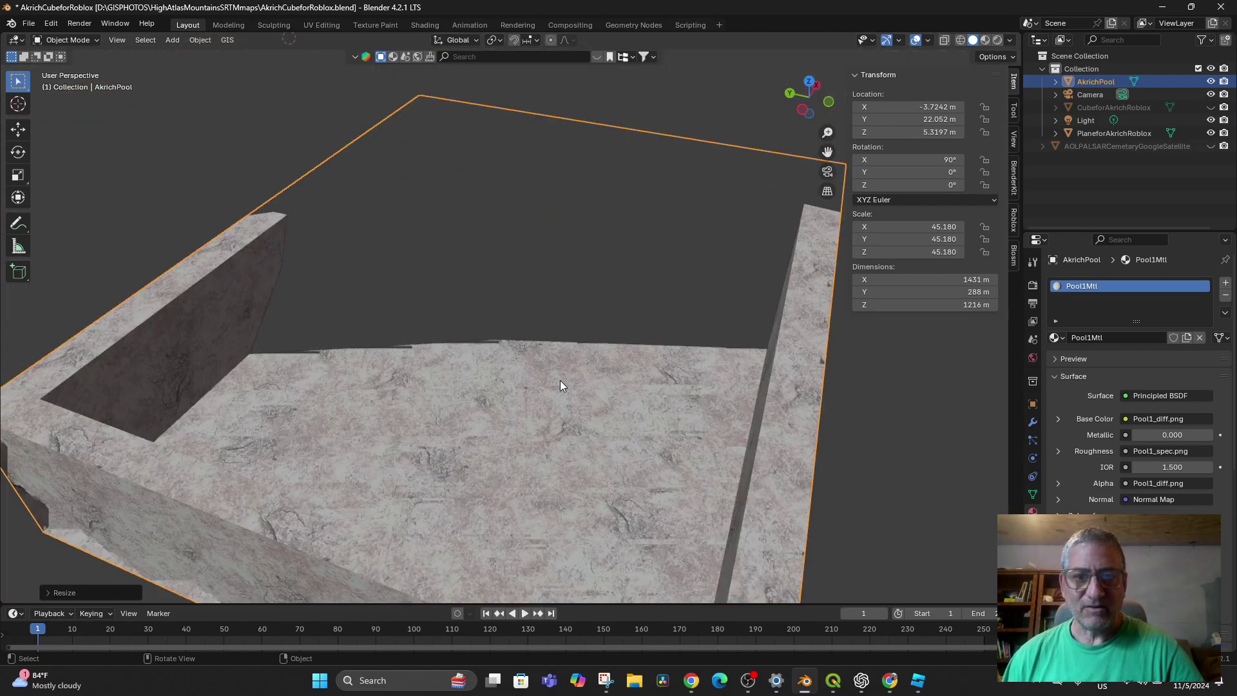
pyautogui.scroll(-5, 562, 386)
pyautogui.moveTo(573, 369)
pyautogui.mouseDown(button='middle')
pyautogui.moveTo(582, 357)
pyautogui.moveTo(578, 374)
pyautogui.mouseUp(button='middle')
pyautogui.scroll(2, 579, 373)
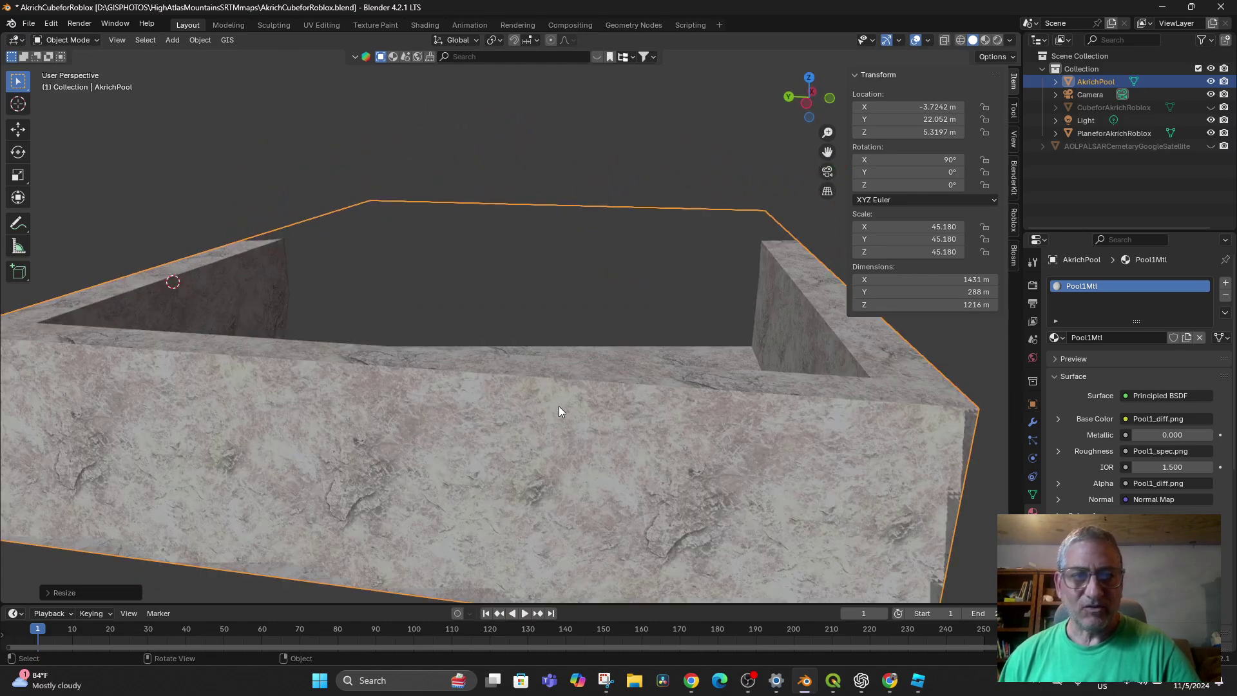
# Set AkrichPool's X rotation to 90° and its Z location to 0 m.
pyautogui.click(942, 159)
pyautogui.write('90')
pyautogui.press('Return')
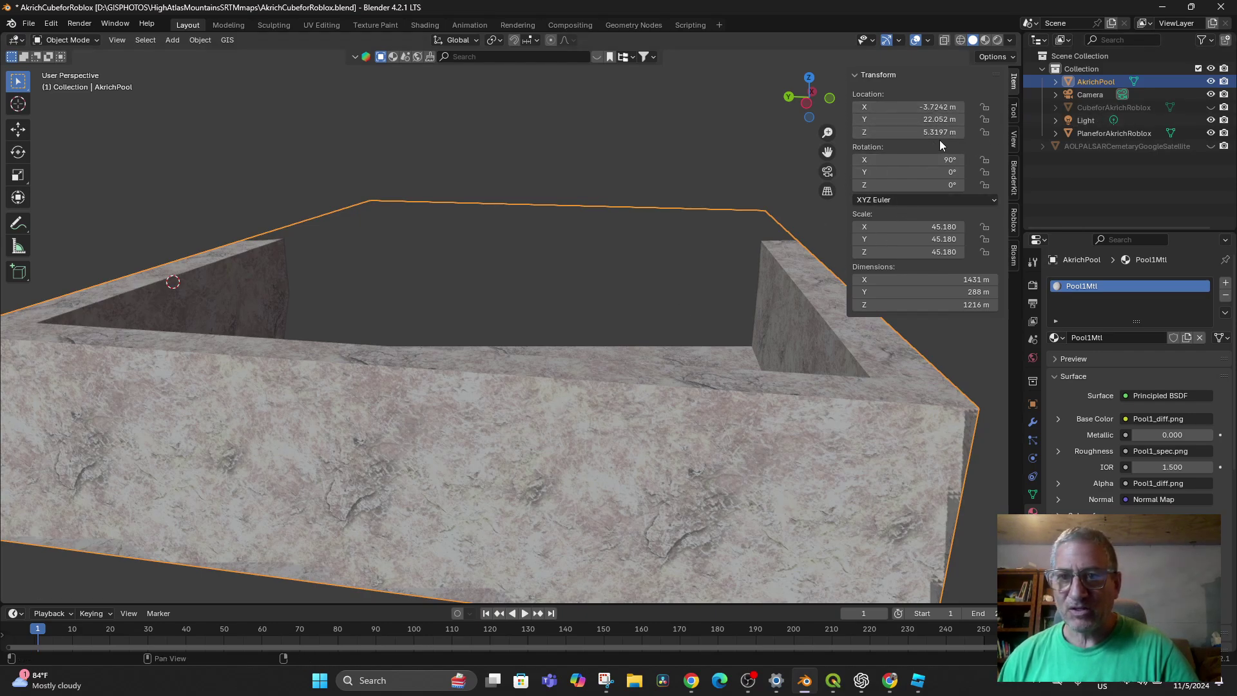
pyautogui.click(934, 134)
pyautogui.write('0')
pyautogui.press('Return')
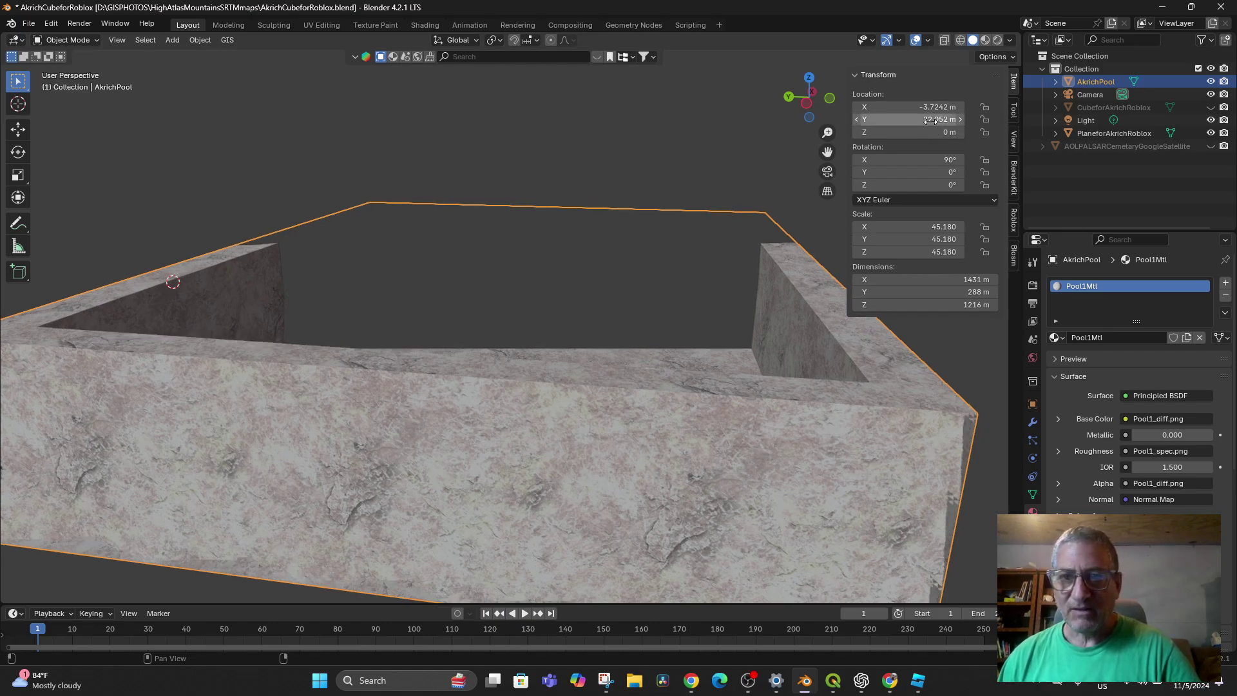
# Extend the viewport's clip end distance to 1000000 m so all of AkrichPool can be viewed.
pyautogui.moveTo(667, 299); pyautogui.dragTo(658, 327, button='middle')
pyautogui.scroll(-3, 655, 327)
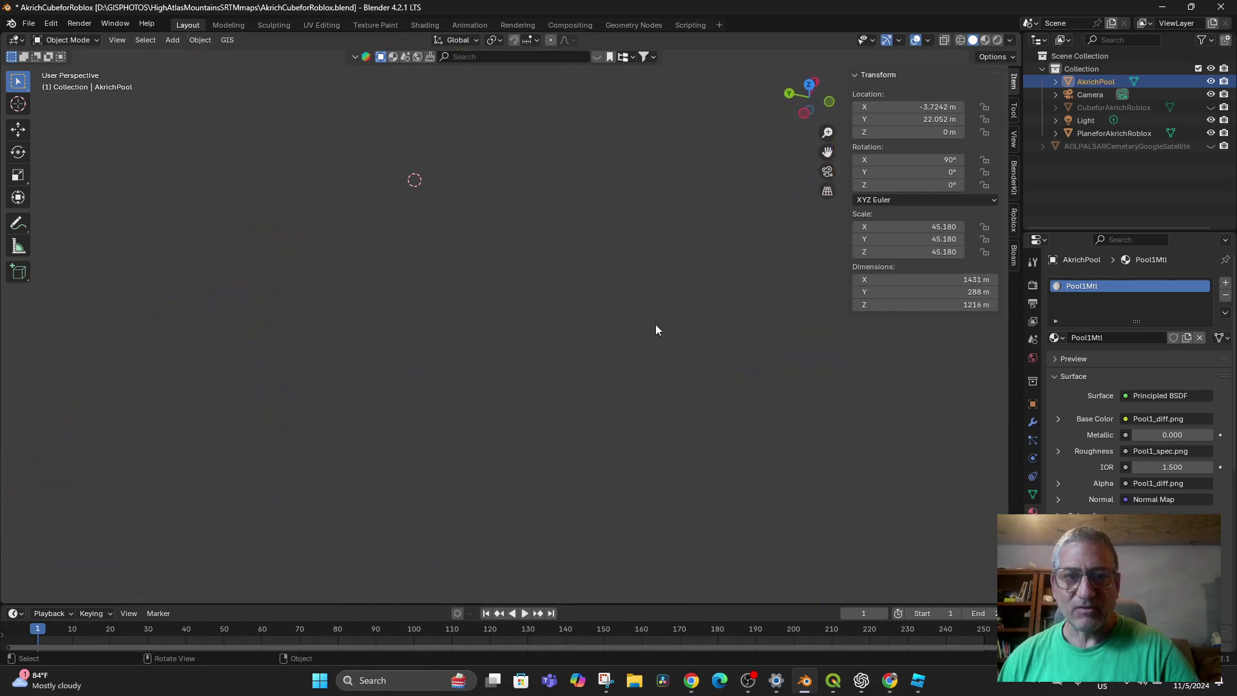
pyautogui.scroll(2, 663, 317)
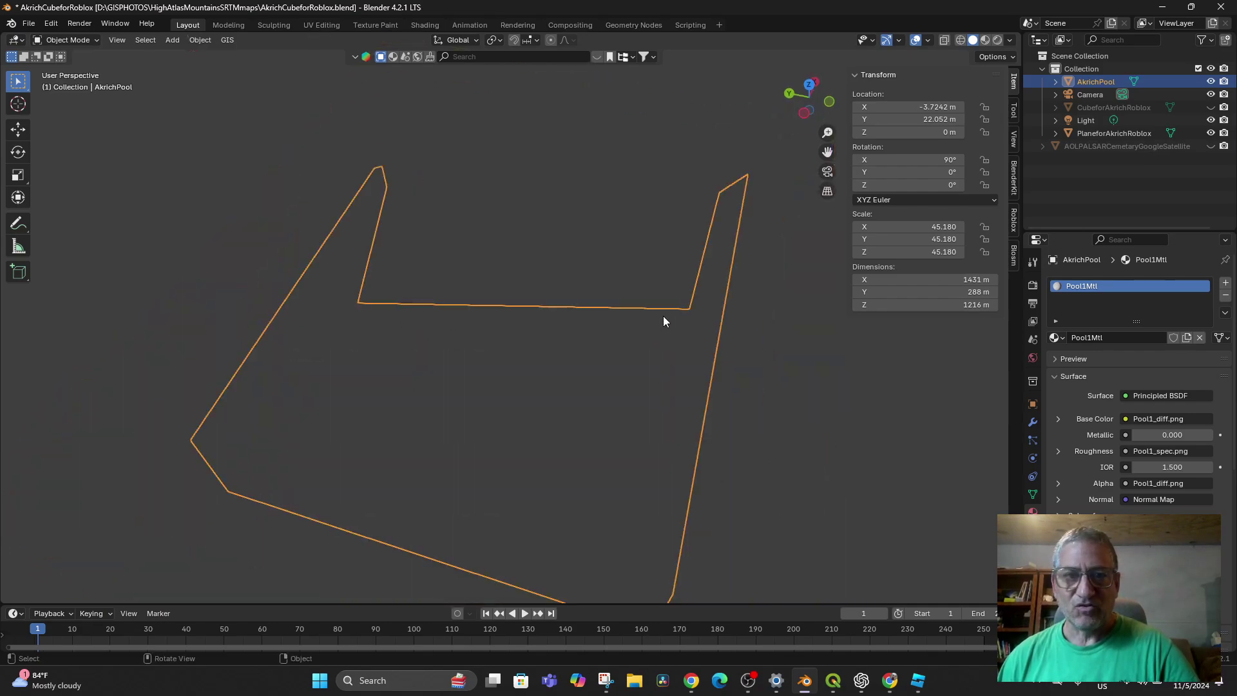
pyautogui.scroll(-2, 662, 324)
pyautogui.scroll(4, 662, 325)
pyautogui.scroll(-4, 663, 326)
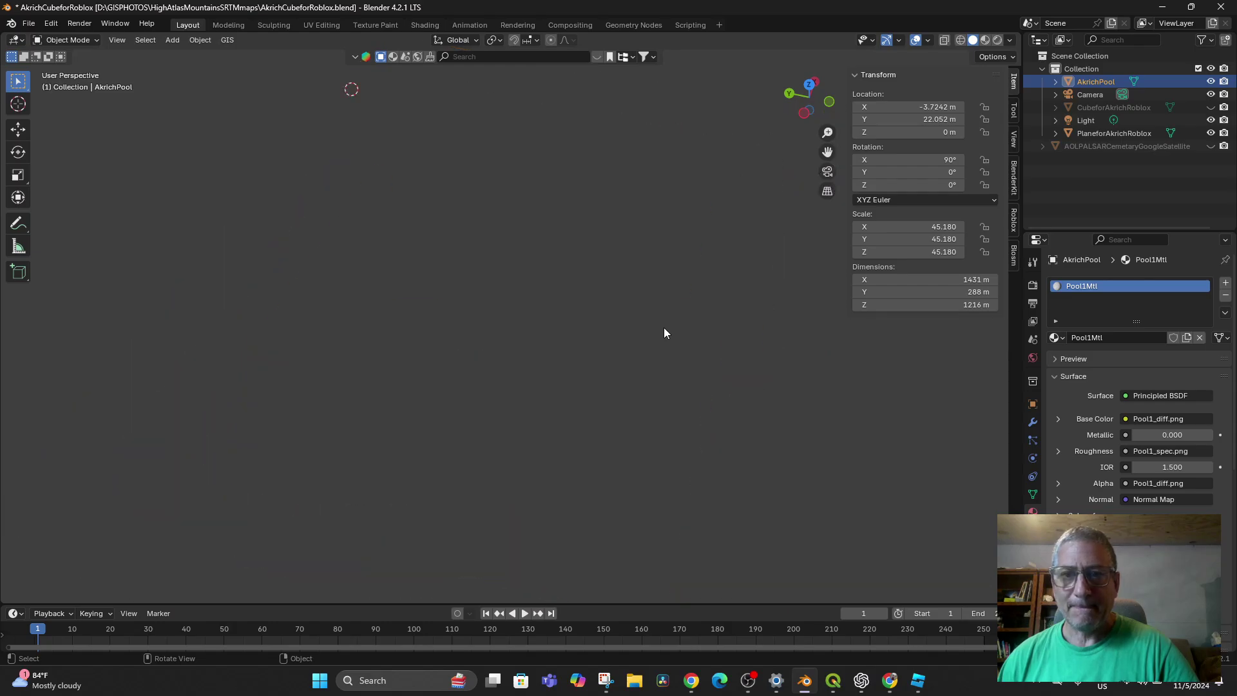
pyautogui.scroll(4, 664, 333)
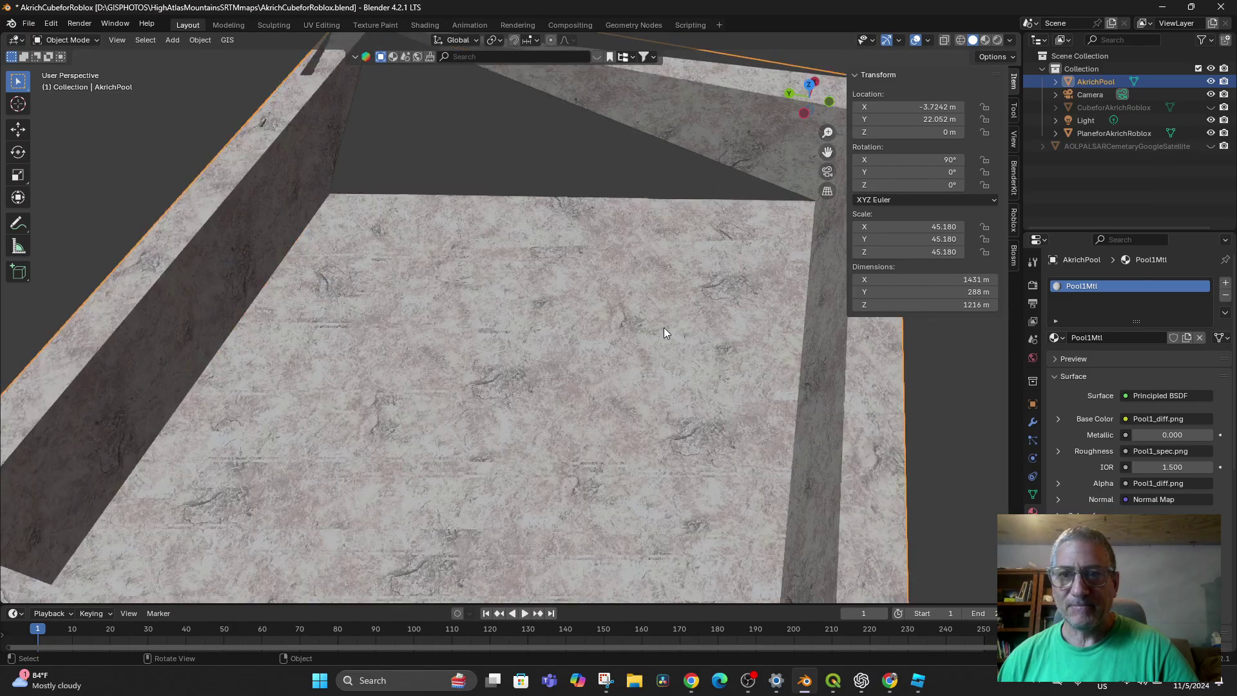
pyautogui.click(1013, 139)
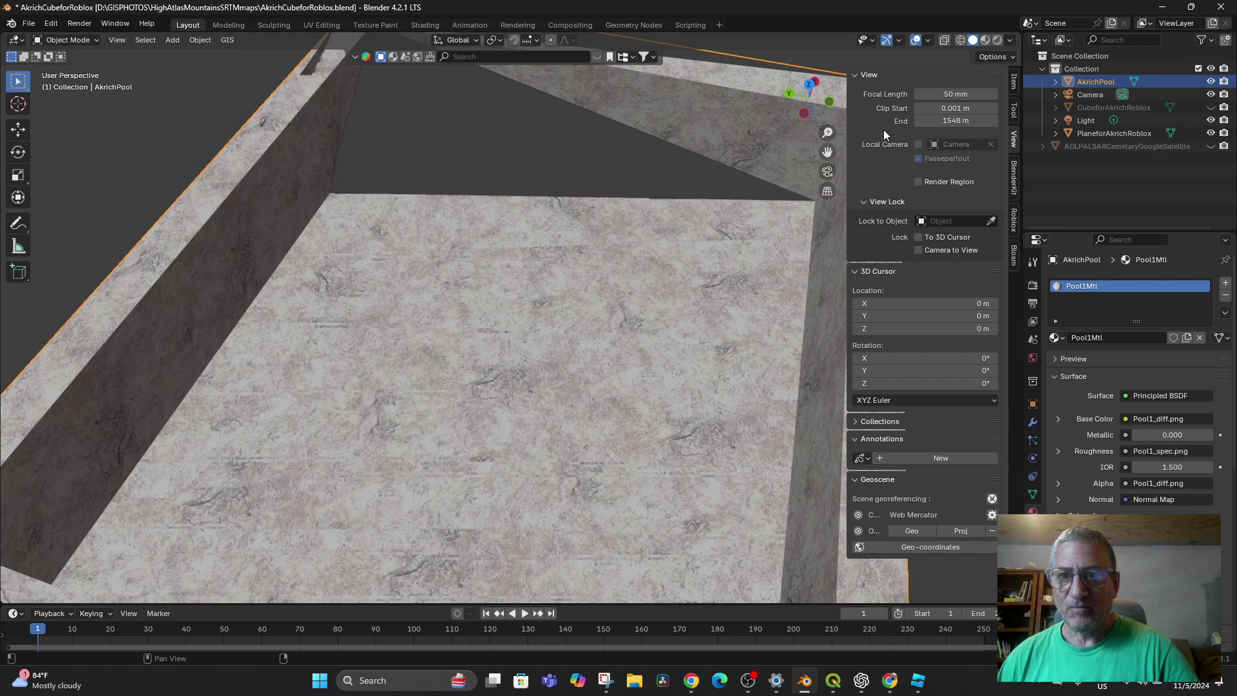
pyautogui.click(945, 121)
pyautogui.write('1')
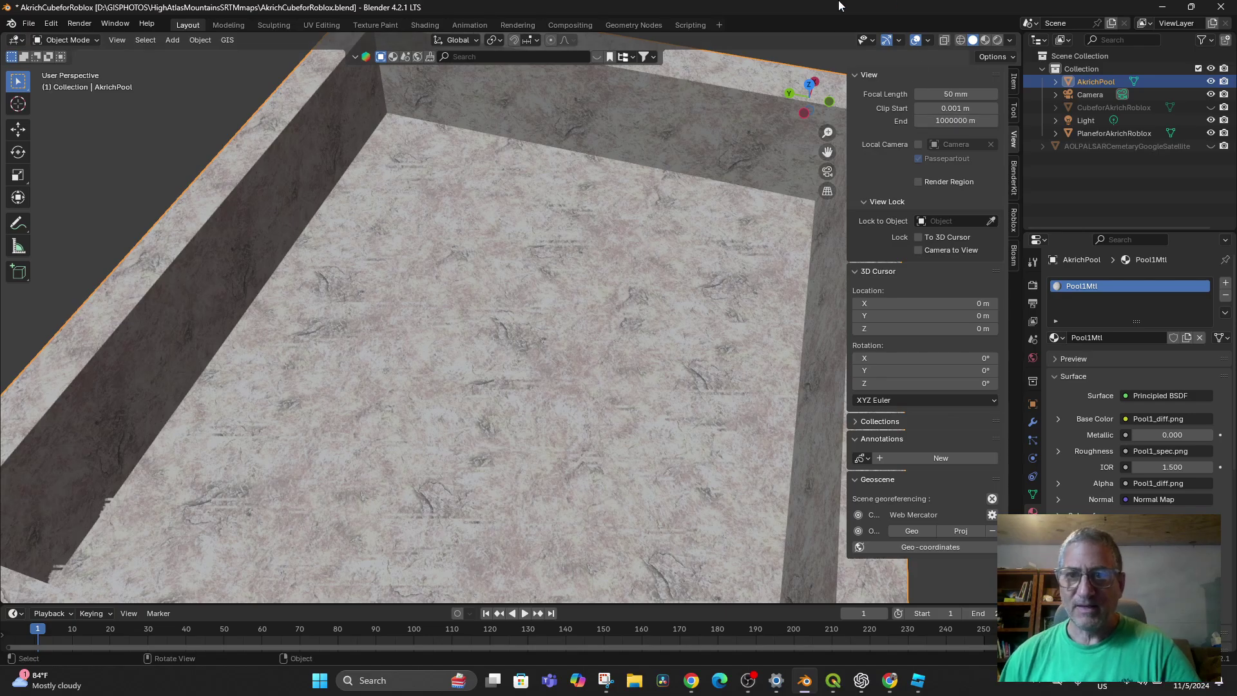
pyautogui.scroll(-12, 431, 304)
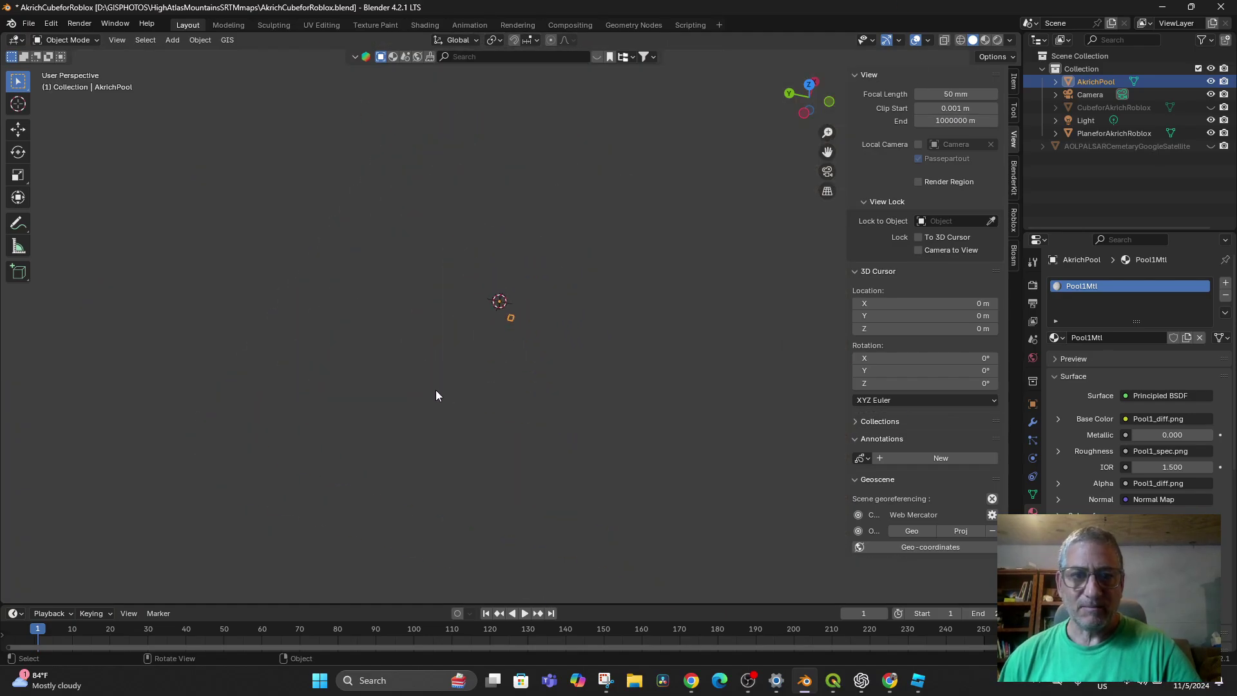
pyautogui.scroll(10, 439, 394)
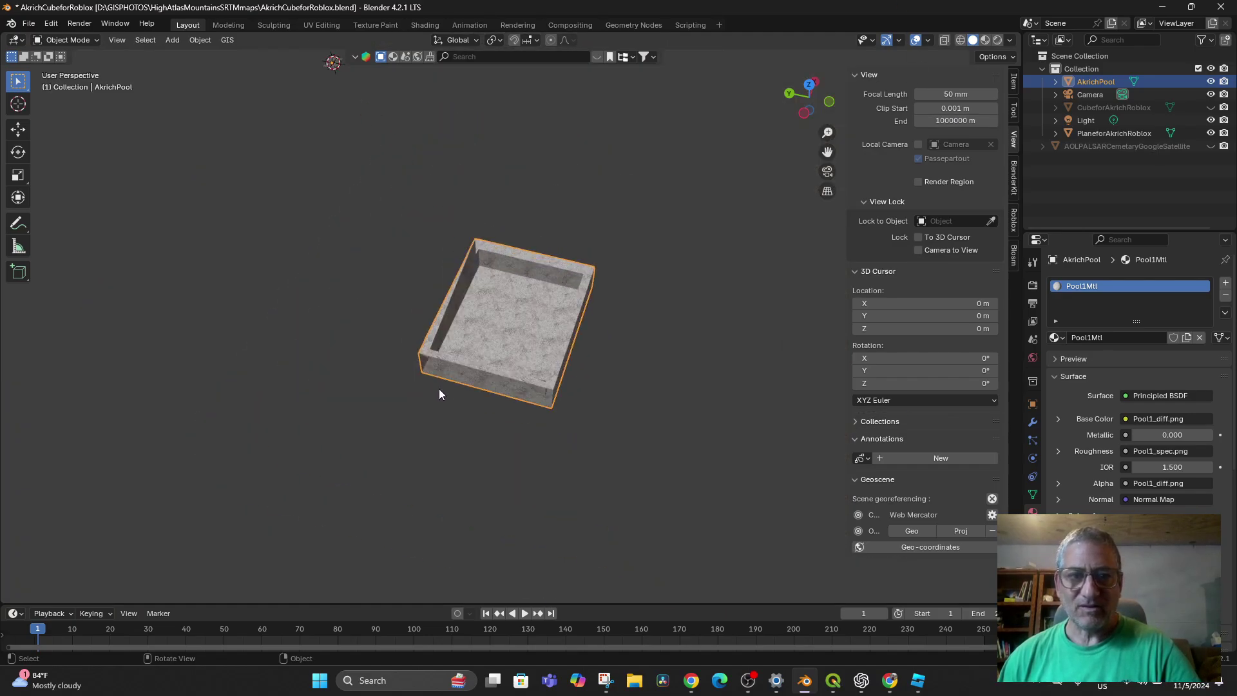
# Compare the positions and sizes of PlaneforAkrichRoblox and AkrichPool in perspective and from directly above.
pyautogui.click(1109, 132)
pyautogui.moveTo(546, 401)
pyautogui.mouseDown(button='middle')
pyautogui.moveTo(574, 326)
pyautogui.moveTo(552, 348)
pyautogui.moveTo(337, 403)
pyautogui.moveTo(331, 427)
pyautogui.moveTo(313, 304)
pyautogui.mouseUp(button='middle')
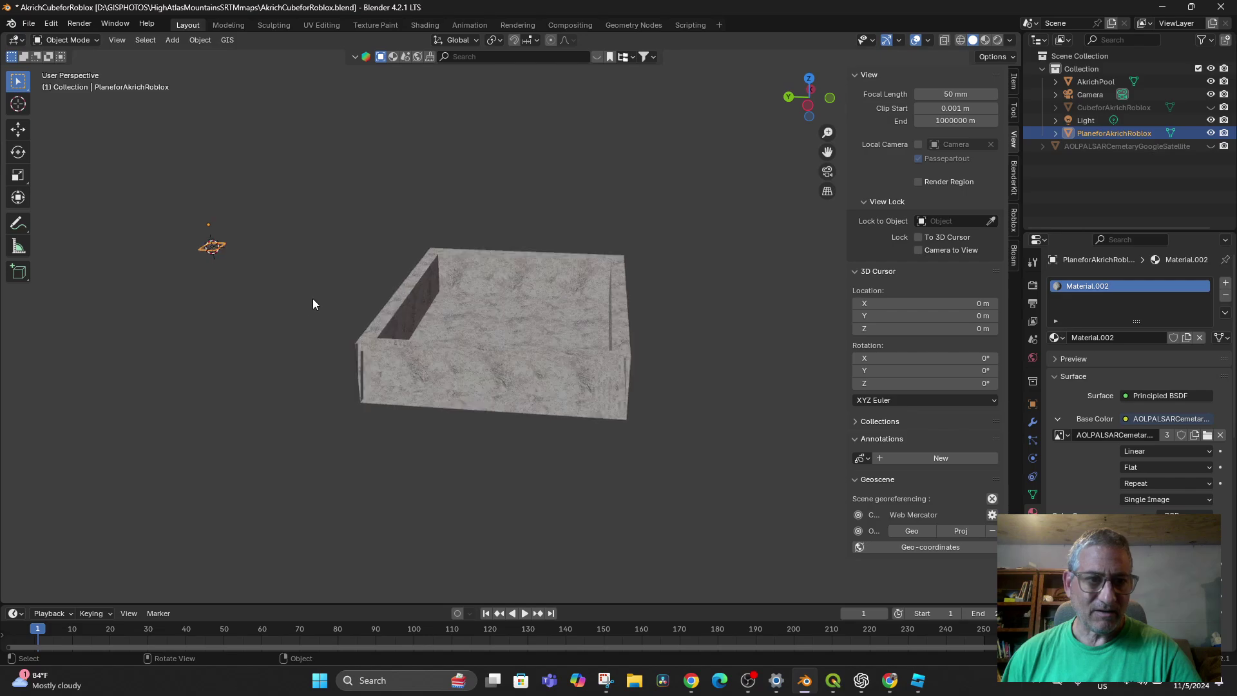
pyautogui.press('KP_Decimal')
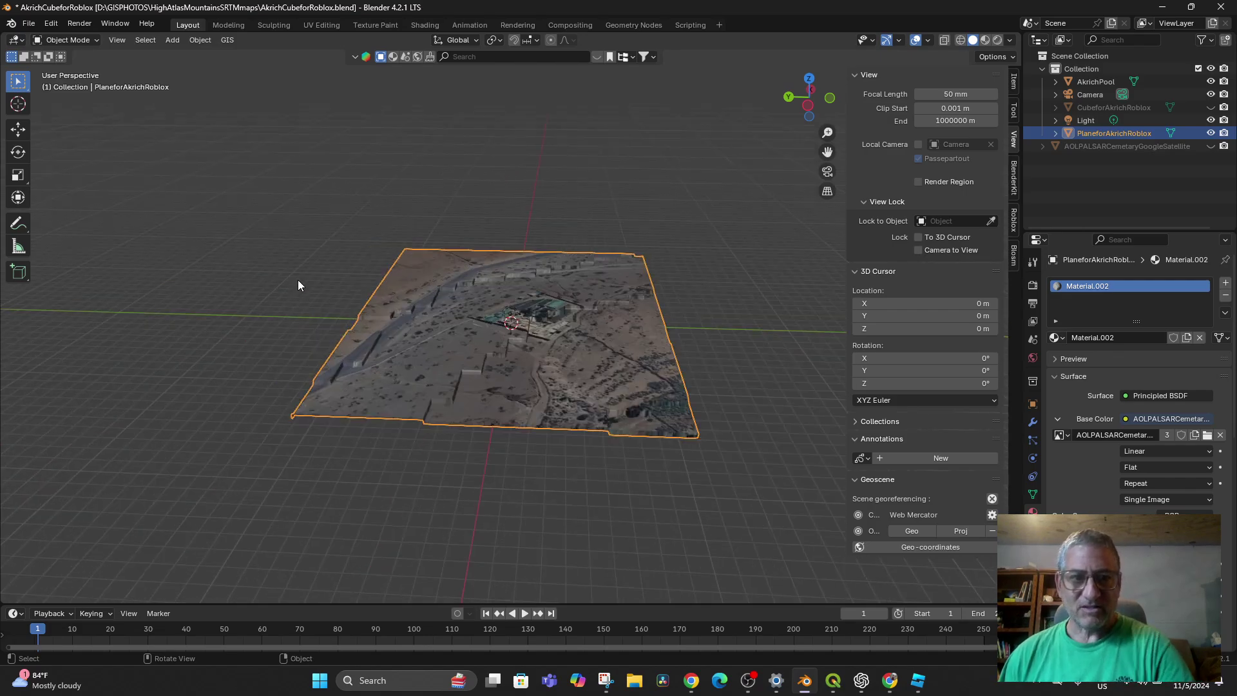
pyautogui.scroll(-11, 413, 335)
pyautogui.scroll(-2, 448, 353)
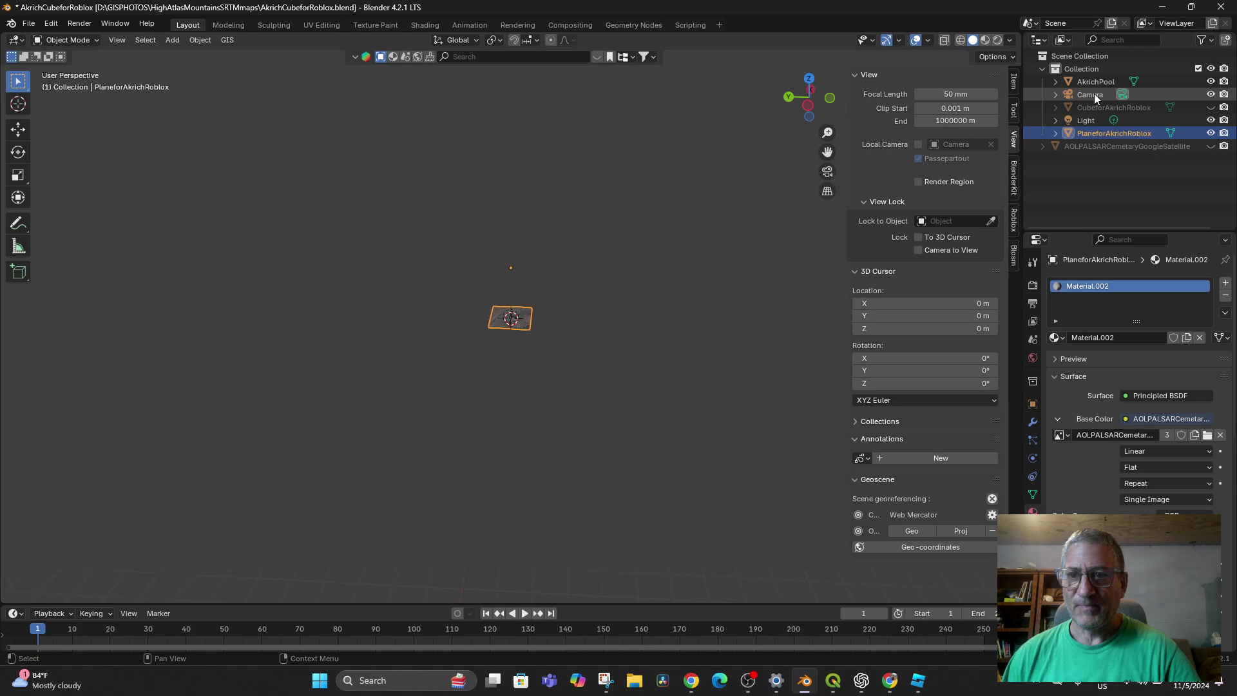
pyautogui.click(1101, 77)
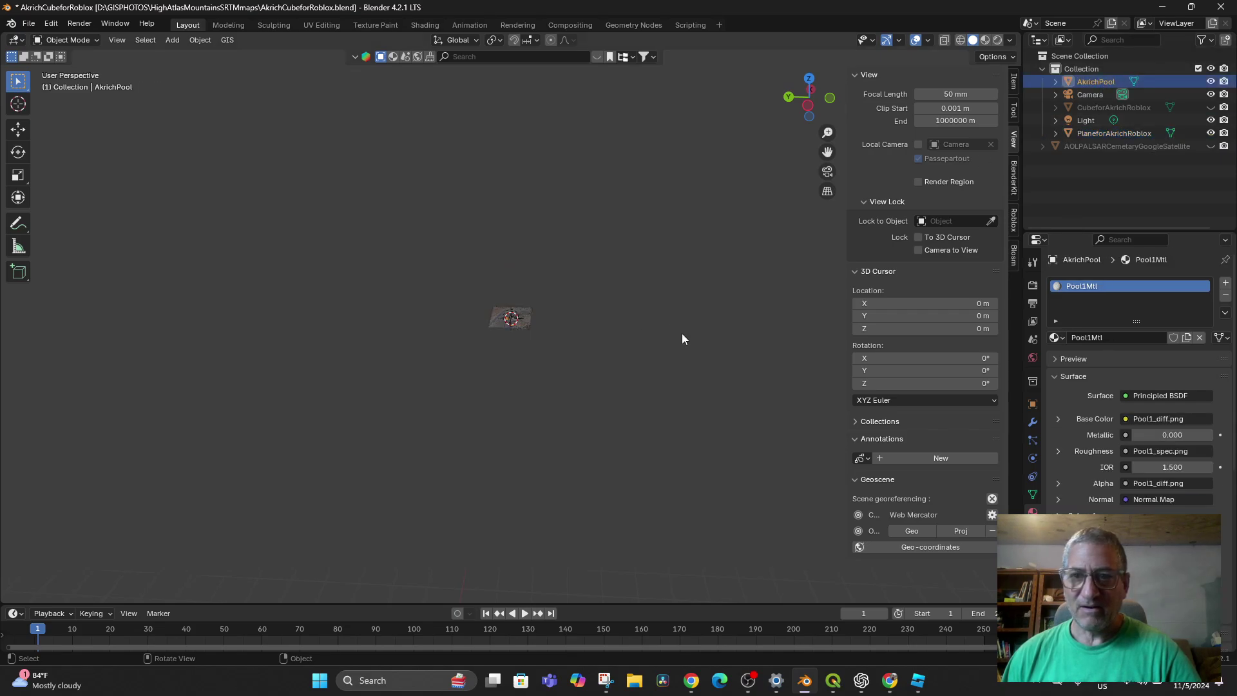
pyautogui.press('KP_Decimal')
pyautogui.scroll(-5, 586, 322)
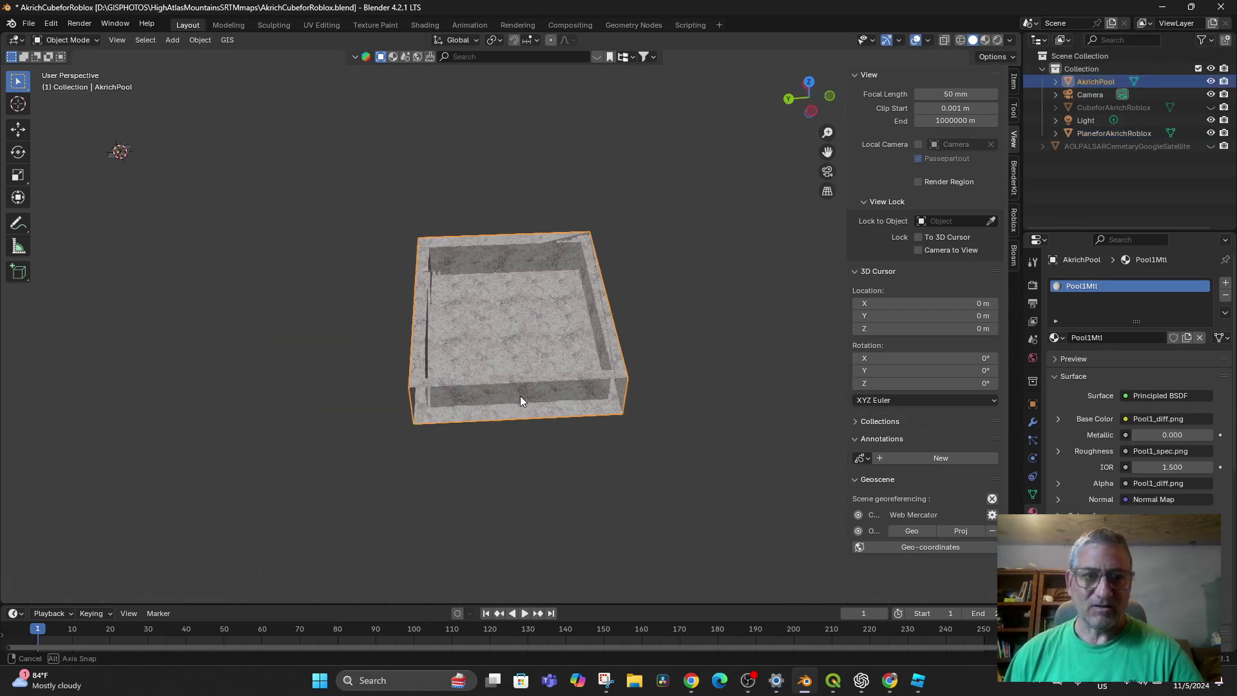
pyautogui.press('KP_7')
pyautogui.scroll(-8, 526, 398)
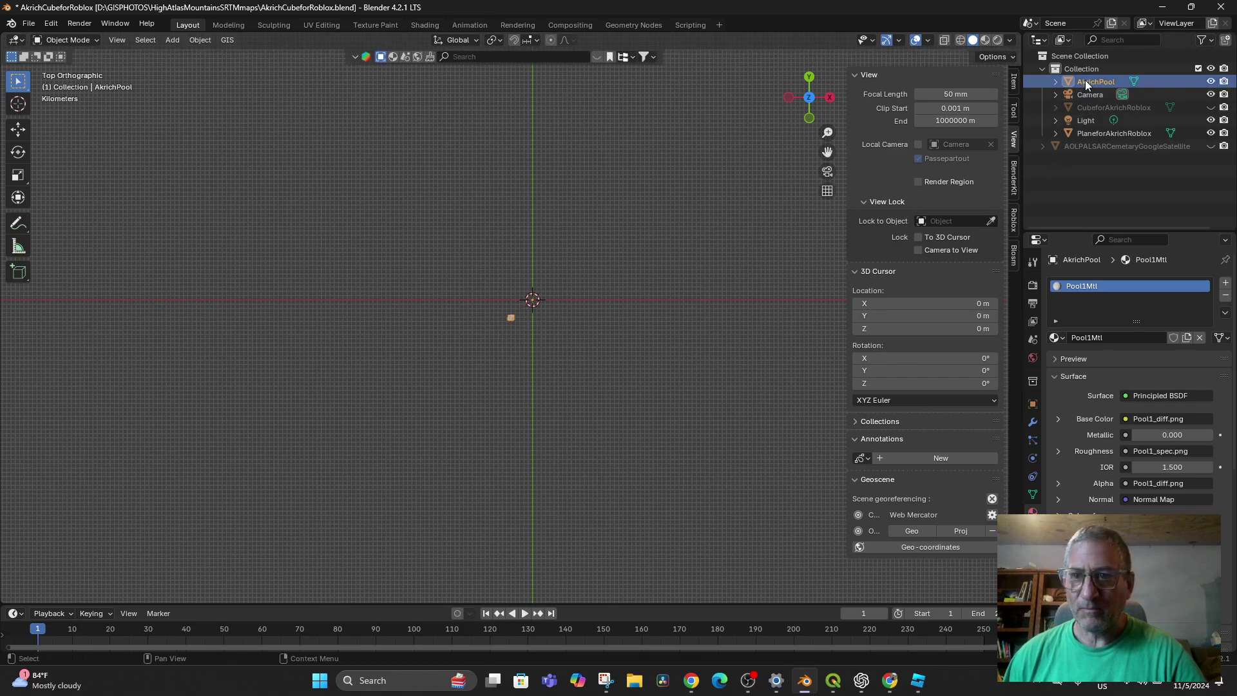
pyautogui.click(661, 328)
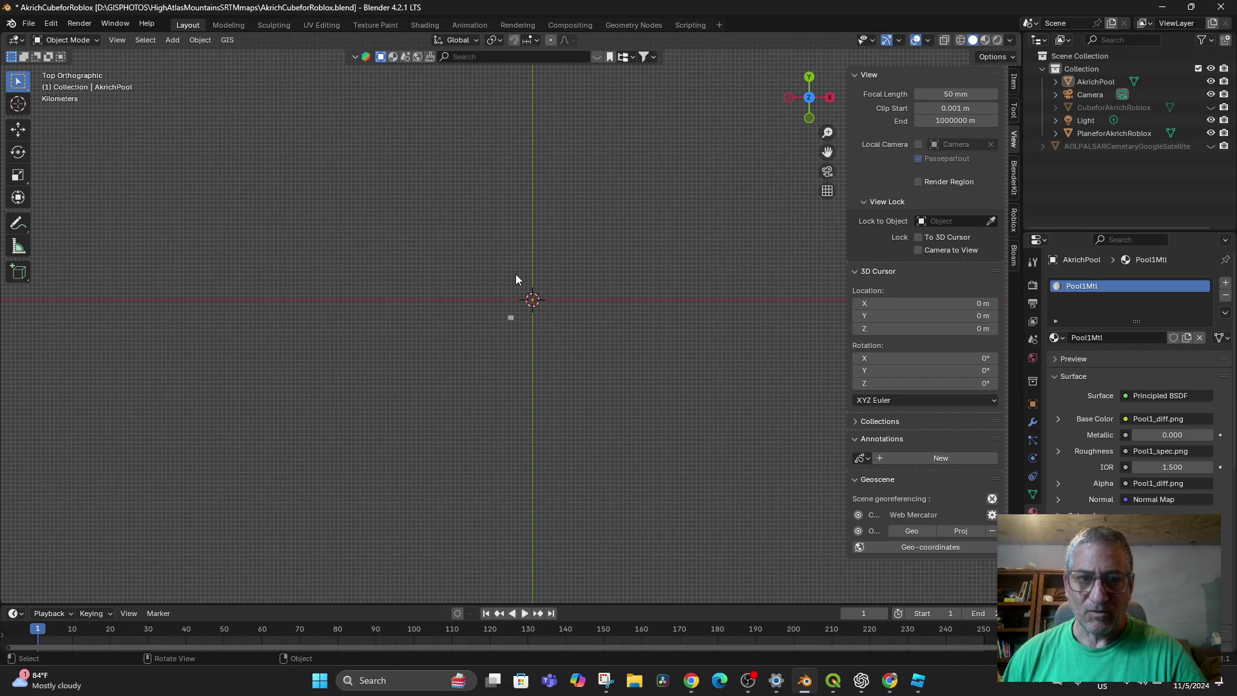
pyautogui.click(1091, 82)
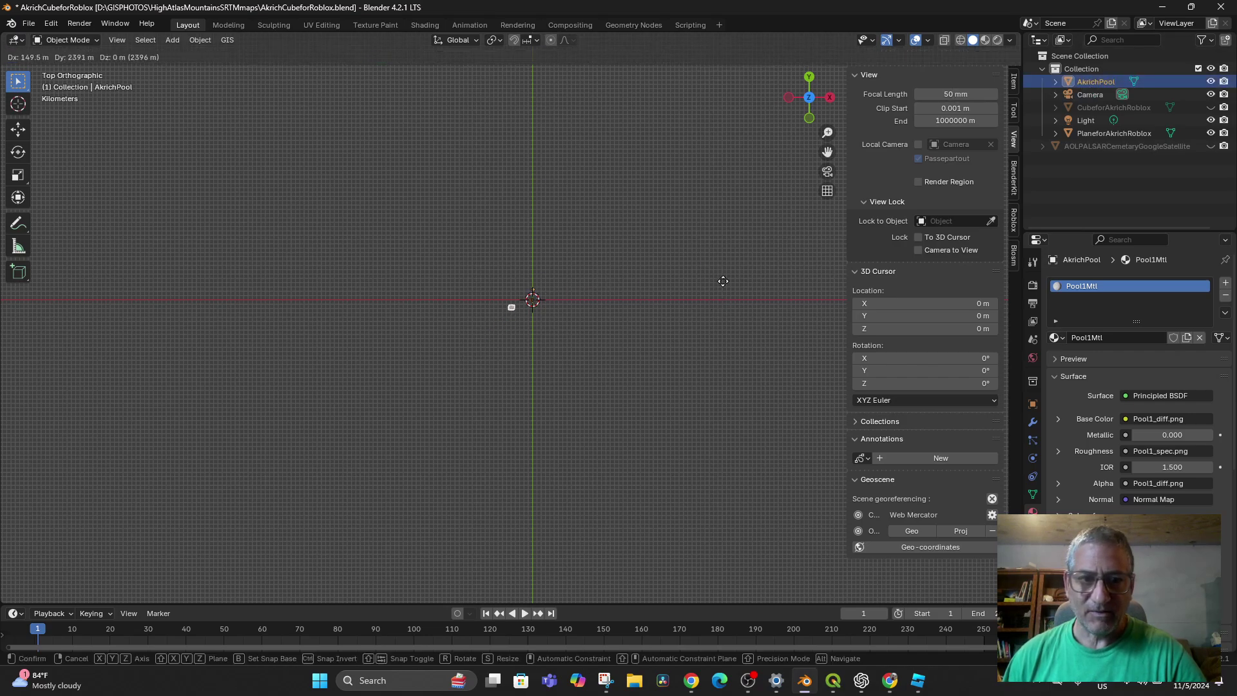
pyautogui.scroll(4, 511, 322)
pyautogui.scroll(5, 489, 341)
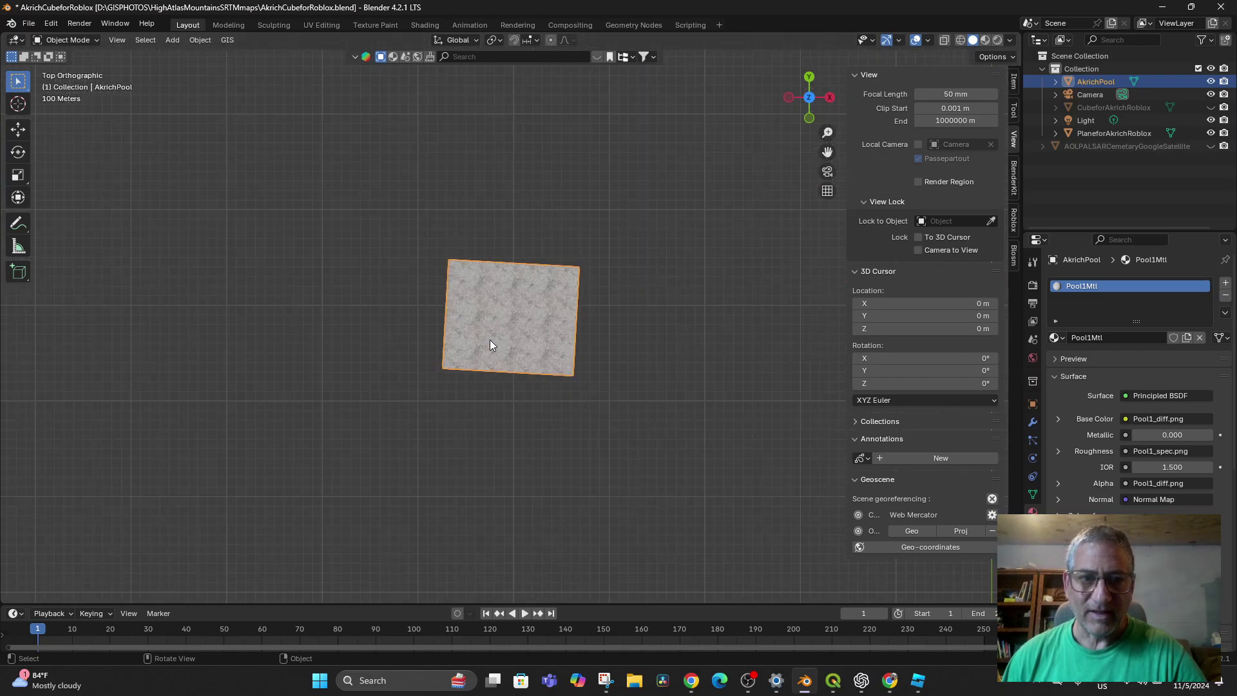
# Examine the PlaneforAkrichRoblox terrain from above and at ground level, and check where AkrichPool's origin point lies relative to its walls.
pyautogui.scroll(-8, 486, 351)
pyautogui.scroll(-2, 481, 358)
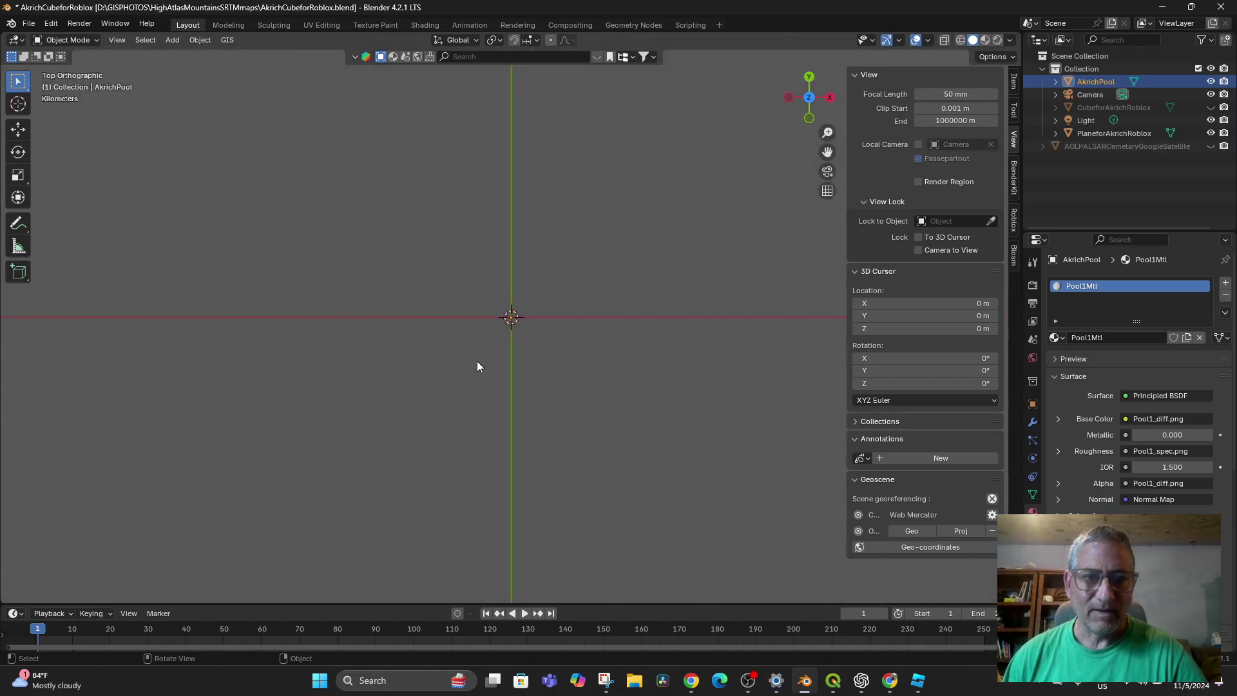
pyautogui.click(1115, 133)
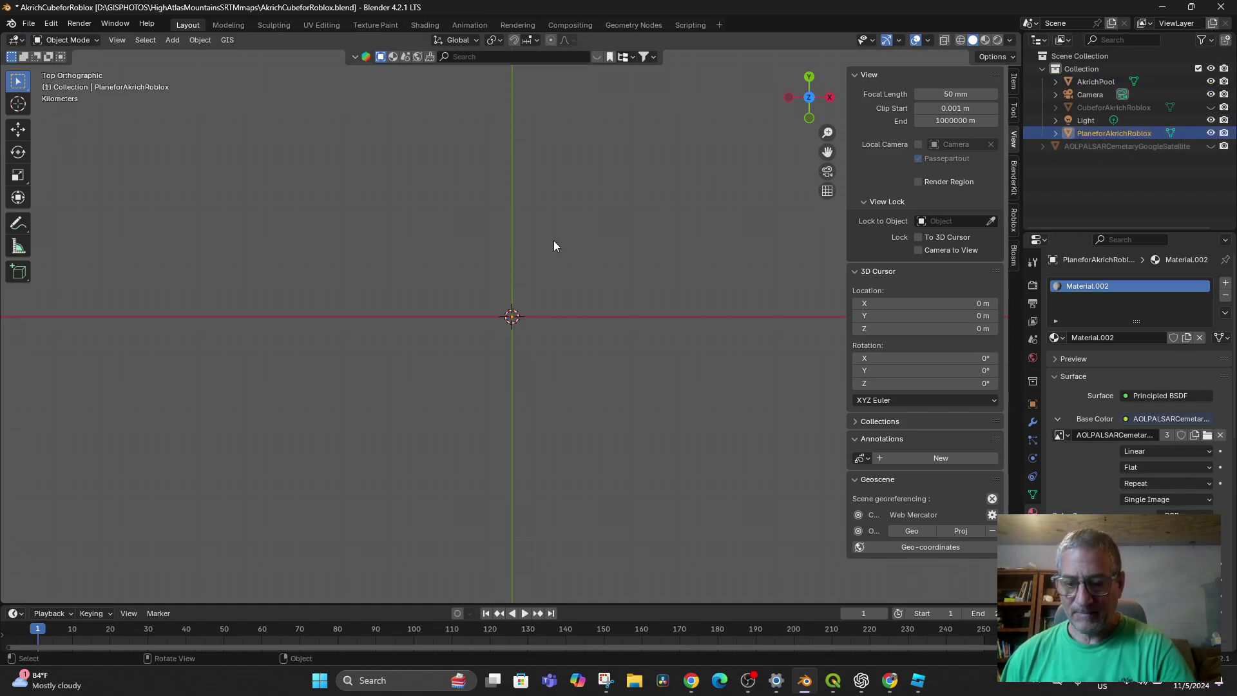
pyautogui.scroll(6, 531, 242)
pyautogui.scroll(-1, 553, 304)
pyautogui.scroll(5, 542, 305)
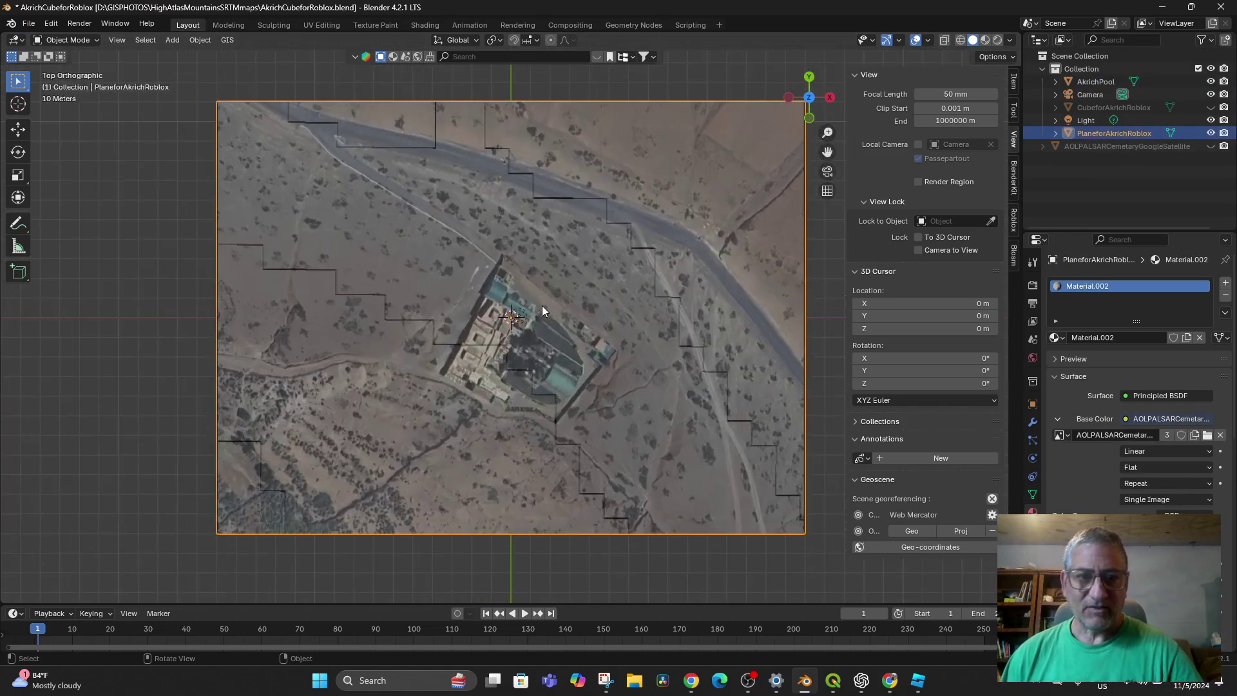
pyautogui.moveTo(538, 345); pyautogui.dragTo(569, 209, button='middle')
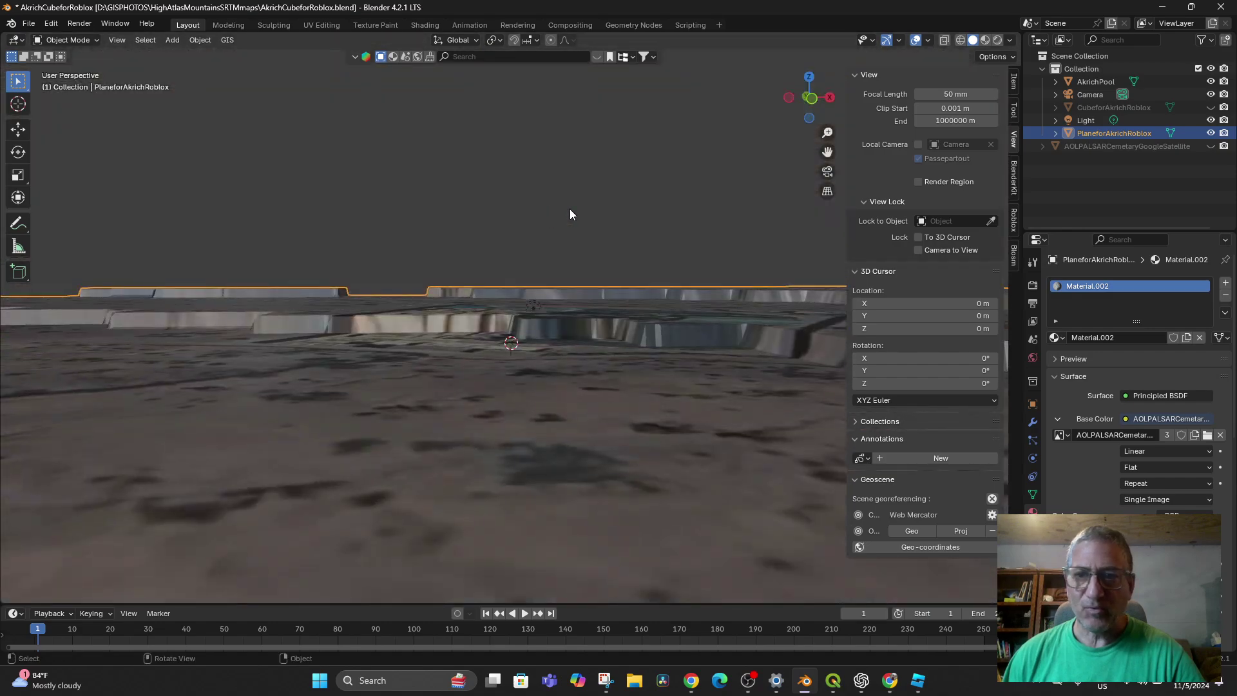
pyautogui.click(1089, 80)
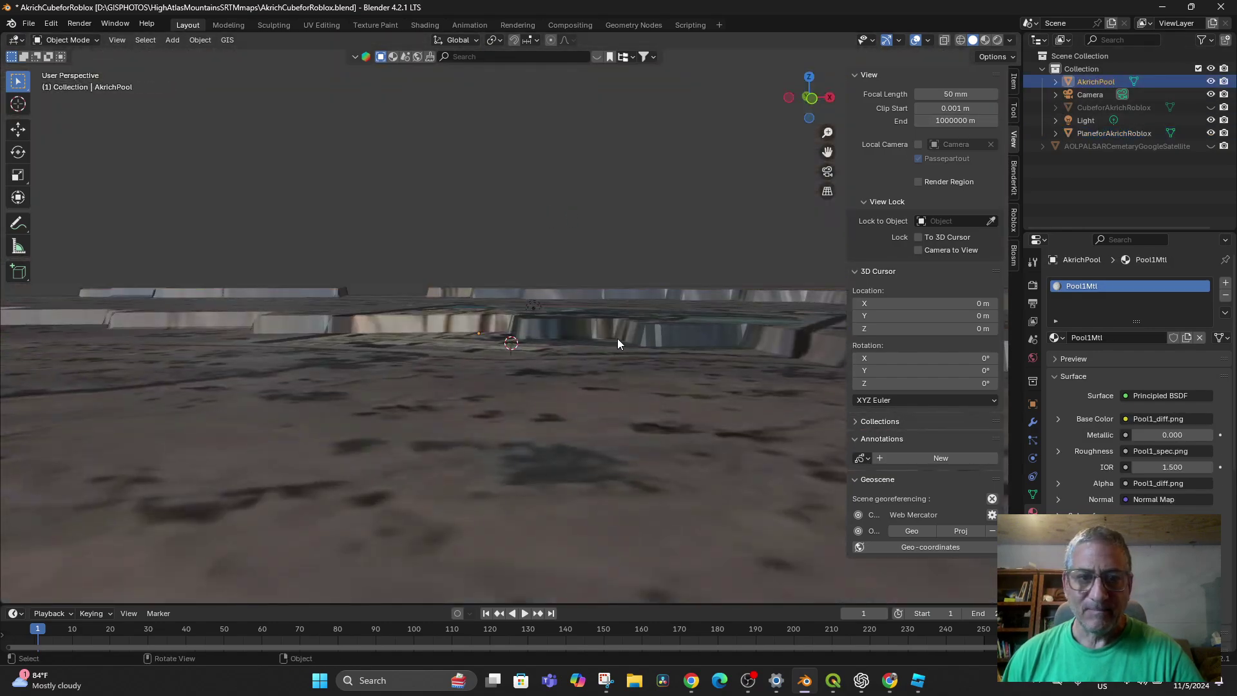
pyautogui.scroll(5, 500, 362)
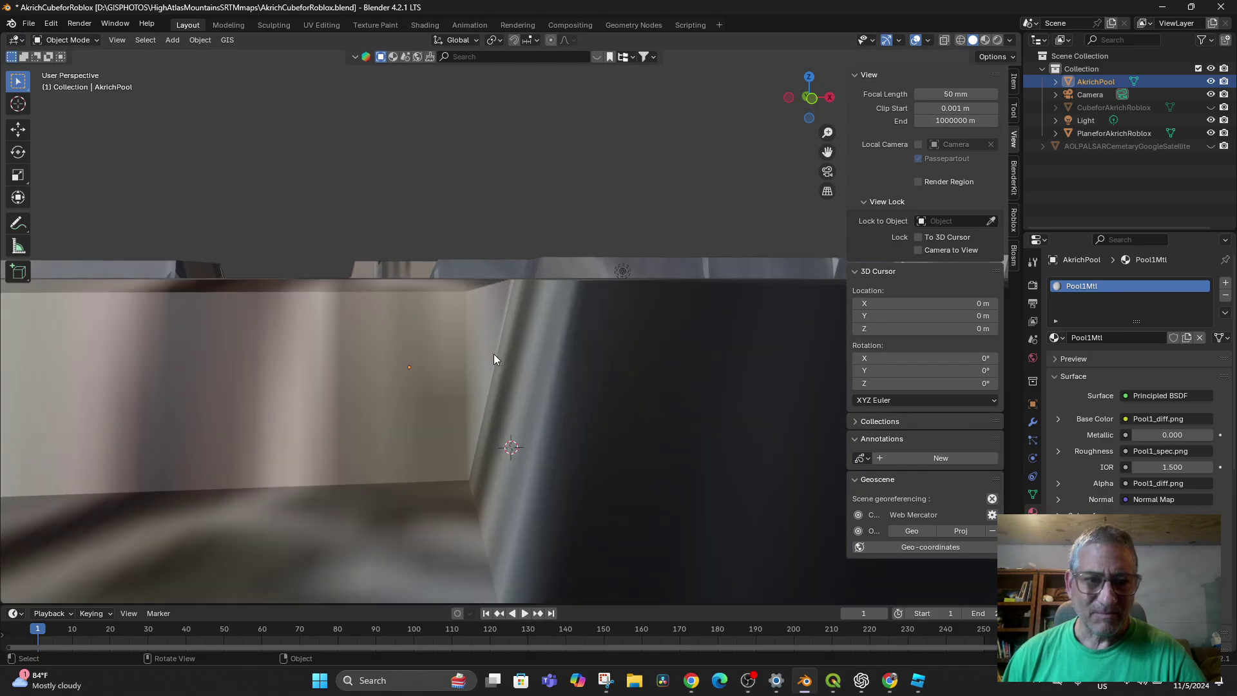
pyautogui.scroll(-4, 494, 353)
pyautogui.scroll(-15, 493, 353)
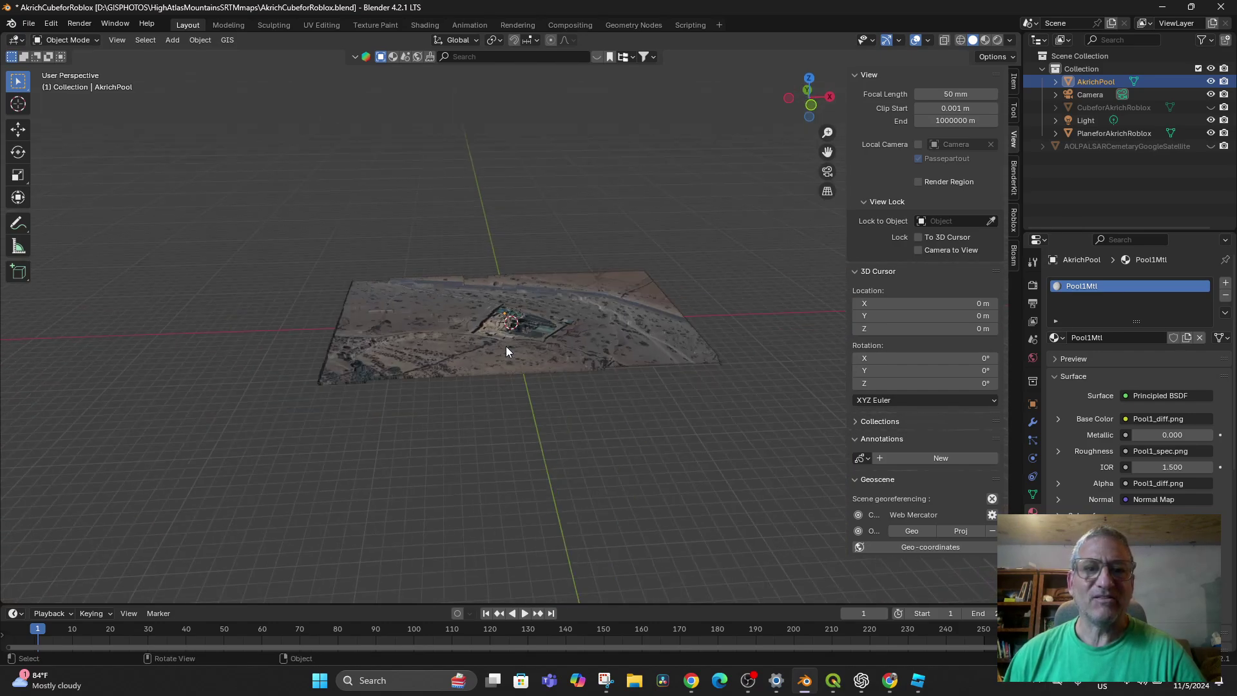
pyautogui.scroll(3, 504, 351)
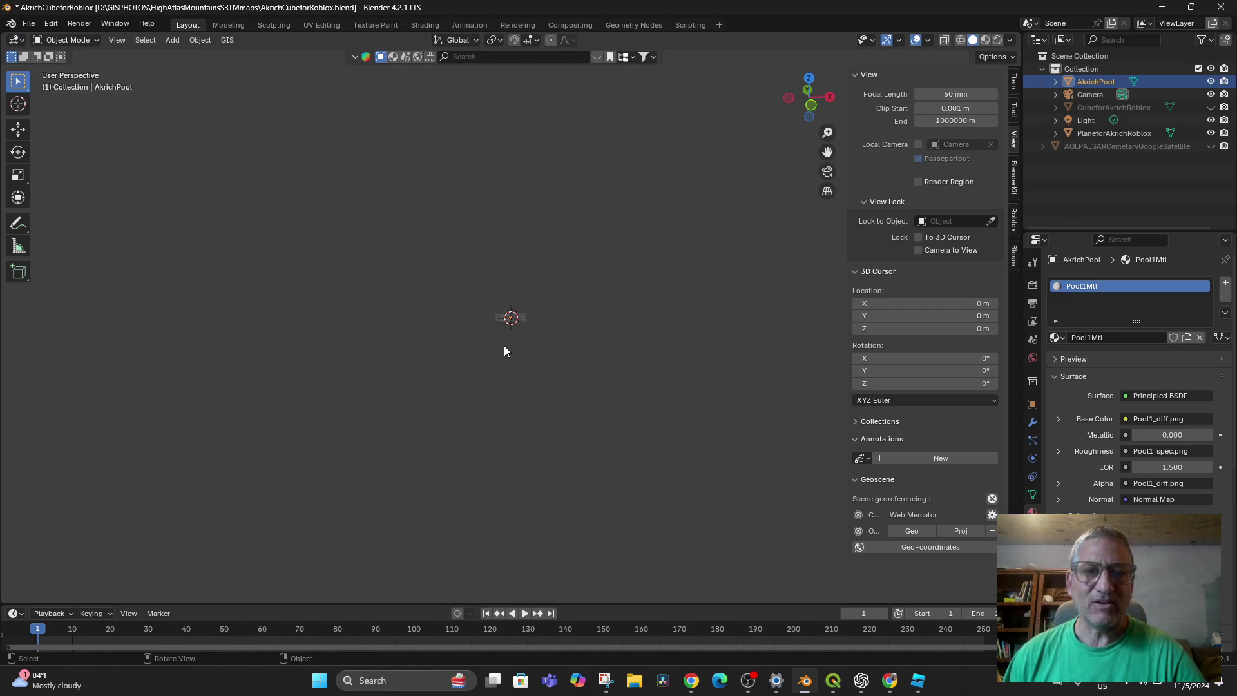
pyautogui.scroll(3, 503, 345)
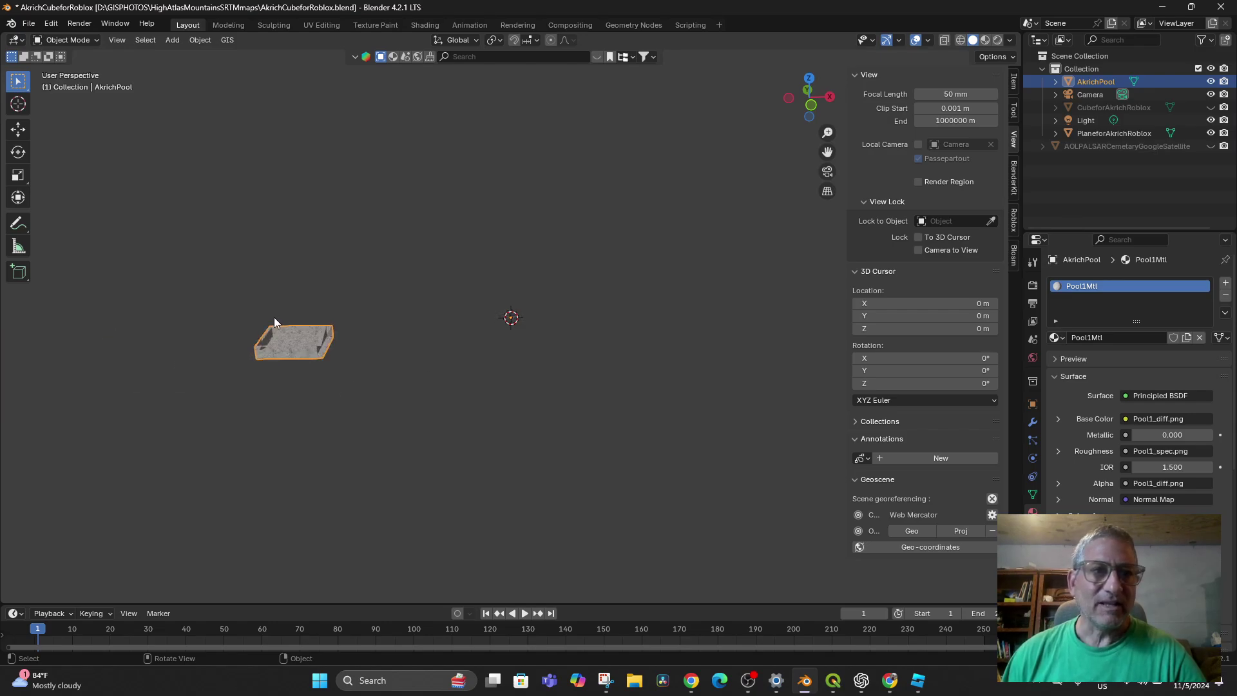
# Set AkrichPool's origin to its geometry.
pyautogui.click(200, 39)
pyautogui.moveTo(220, 68)
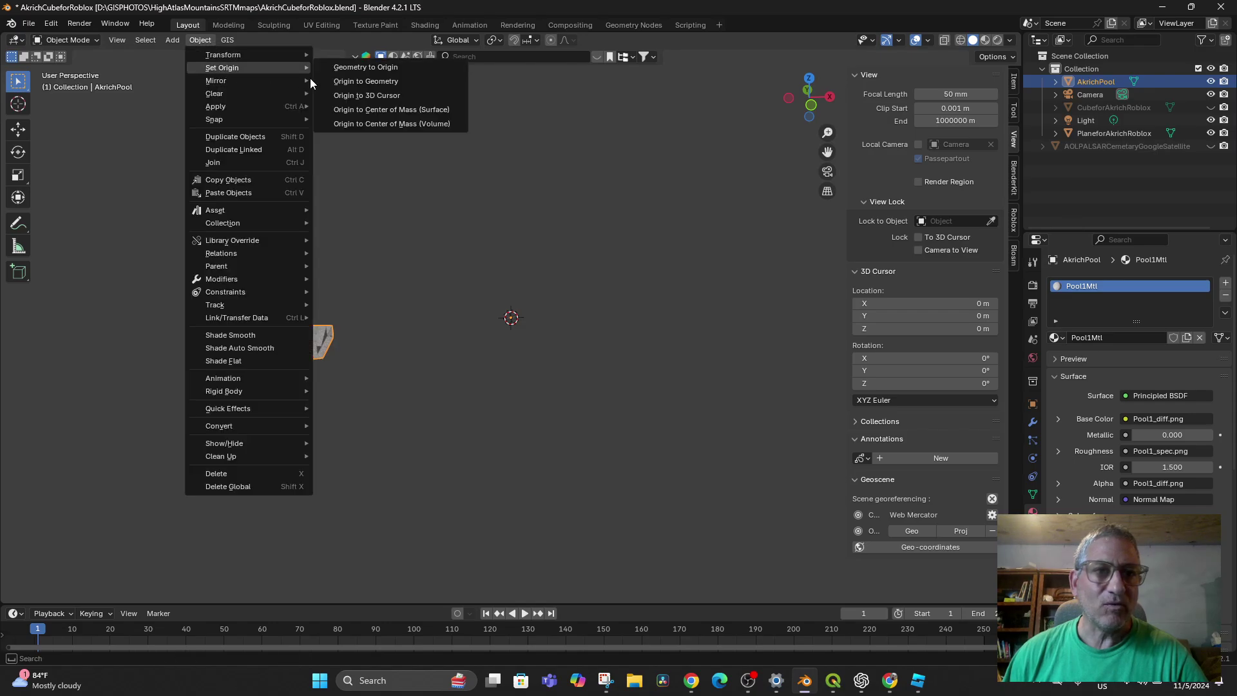
pyautogui.click(345, 85)
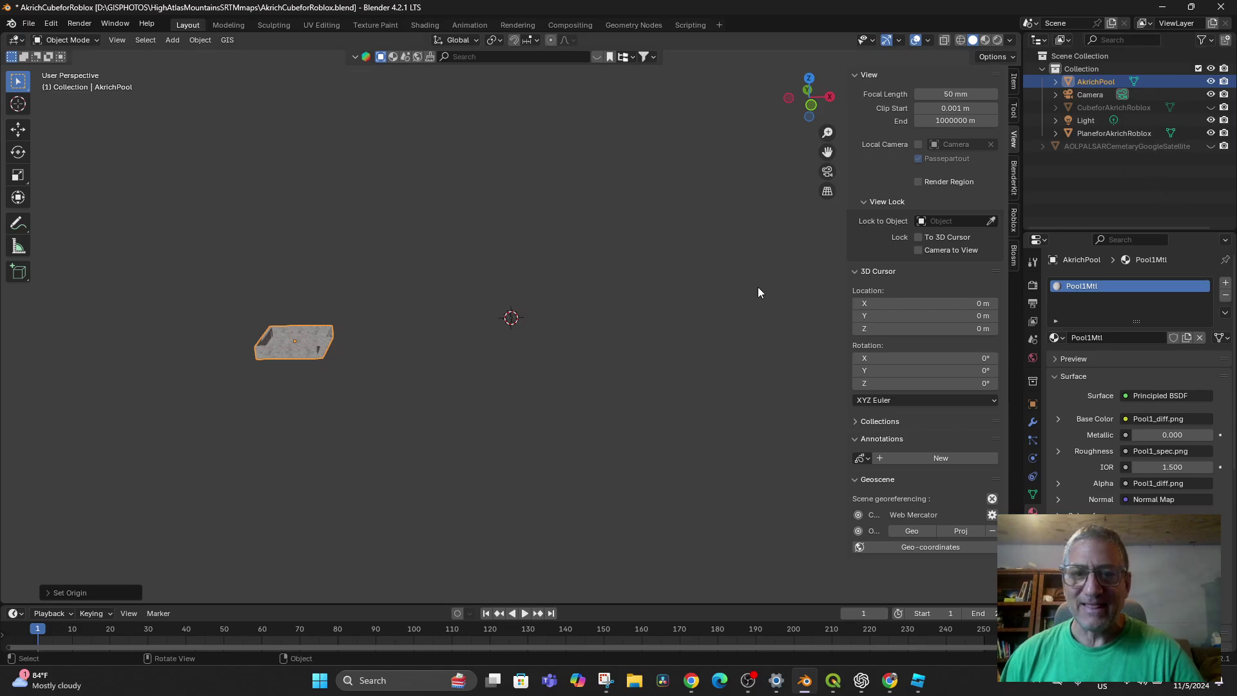
pyautogui.scroll(5, 509, 321)
pyautogui.scroll(-4, 555, 342)
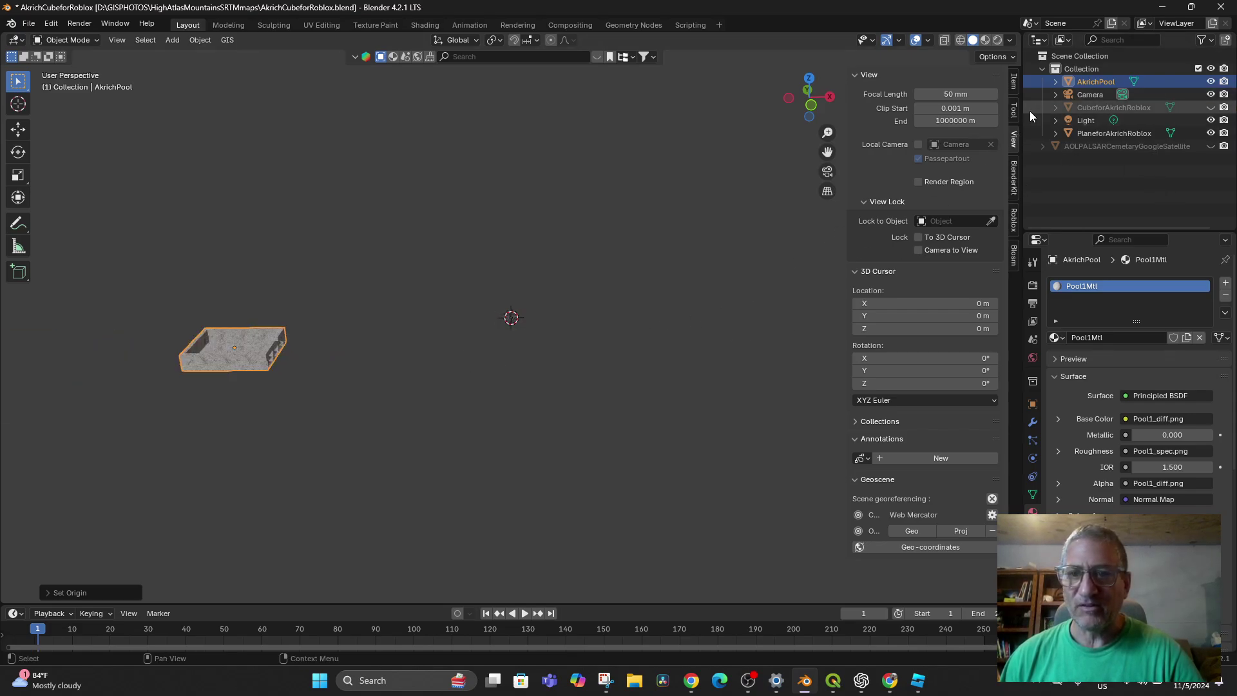
# Move AkrichPool to the world origin by setting its X, Y and Z location to 0 m.
pyautogui.click(1014, 80)
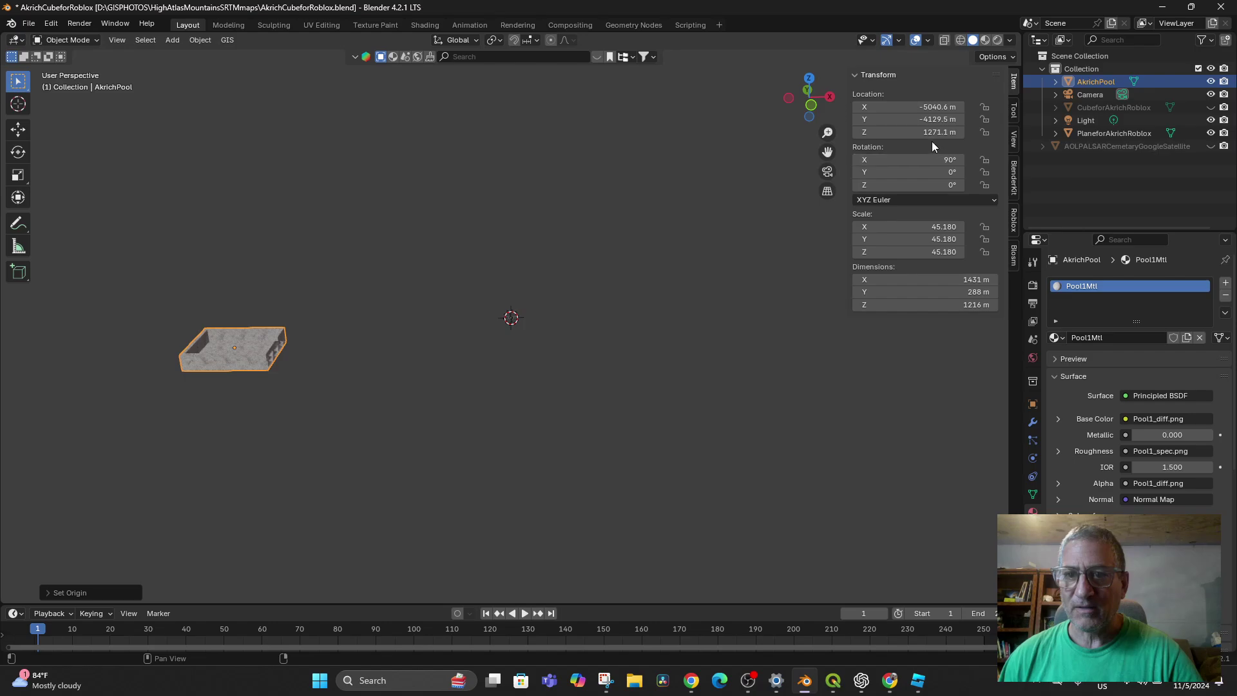
pyautogui.click(937, 106)
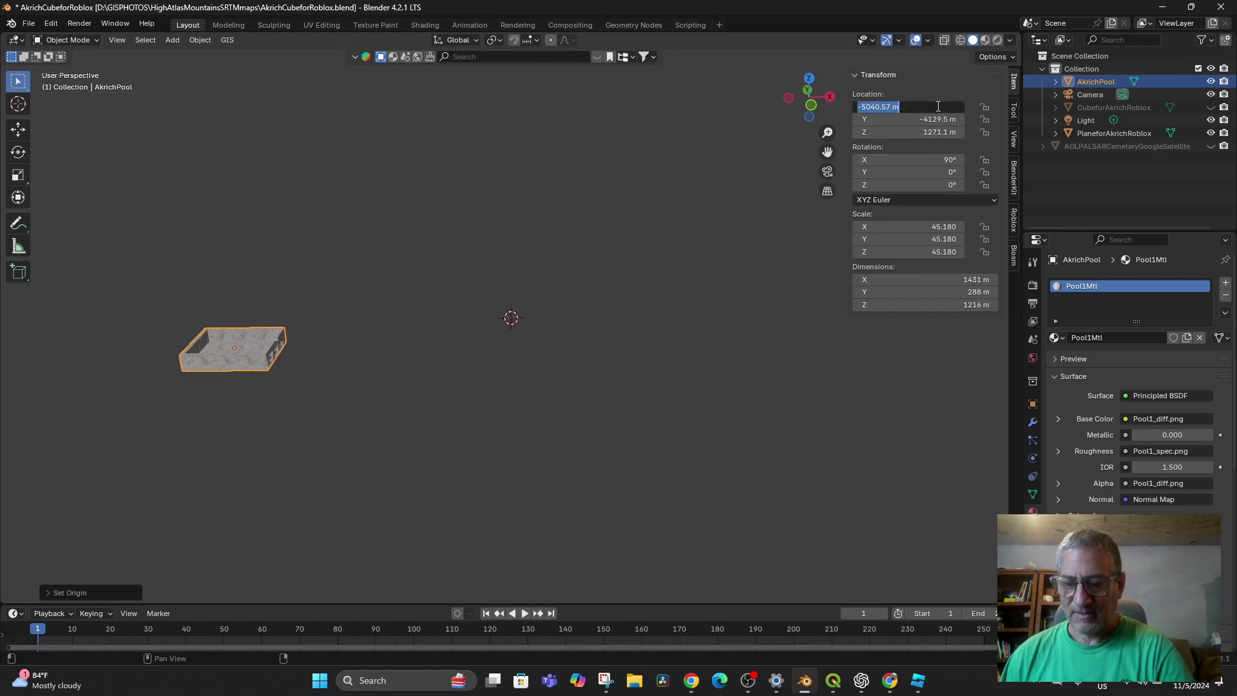
pyautogui.write('0')
pyautogui.press('Return')
pyautogui.click(935, 120)
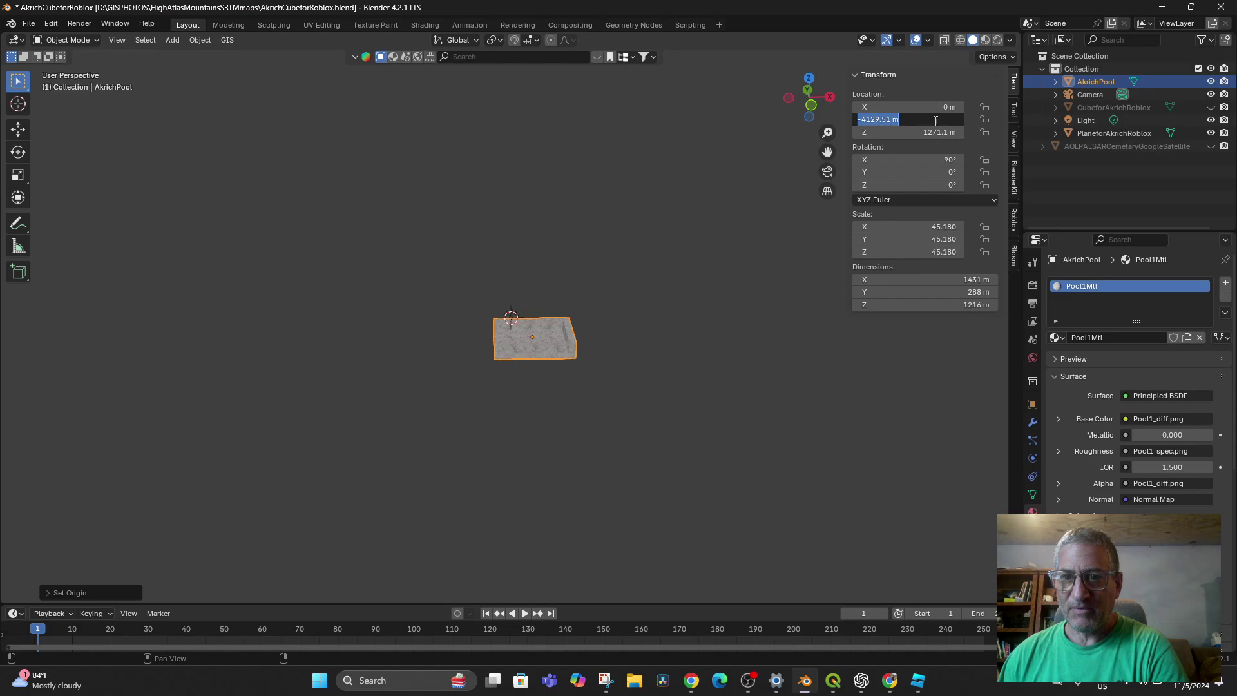
pyautogui.write('0')
pyautogui.press('Return')
pyautogui.click(935, 133)
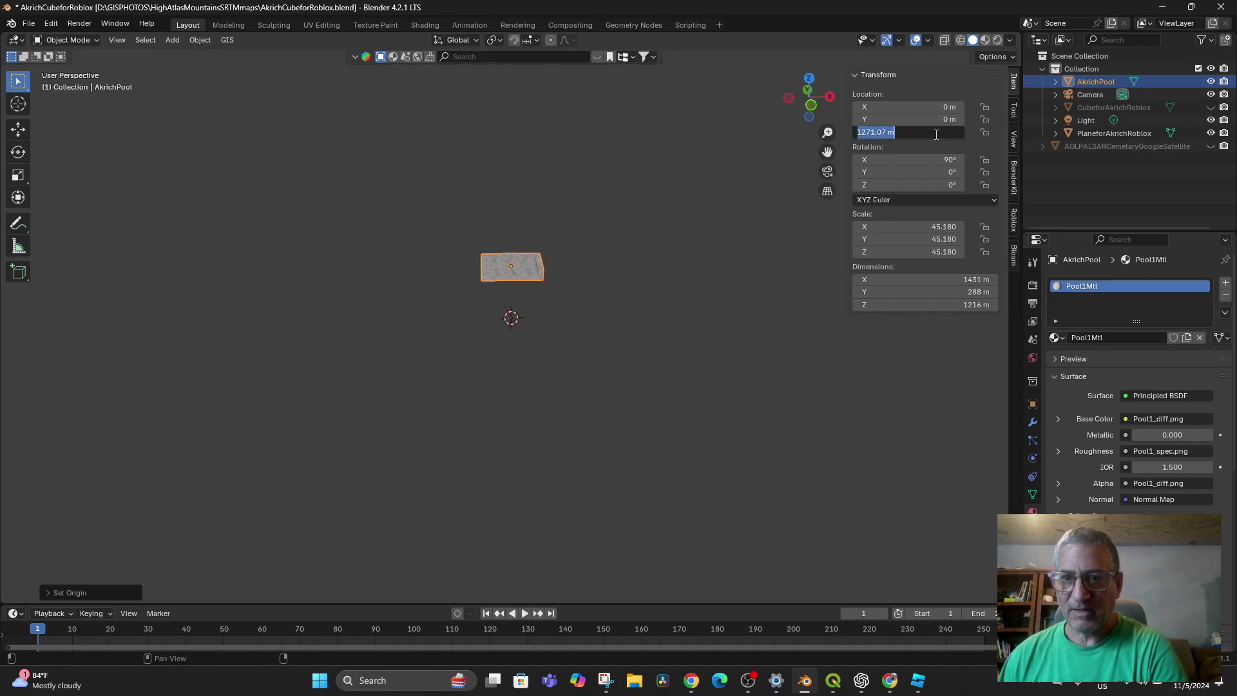
pyautogui.press('Return')
pyautogui.scroll(5, 682, 285)
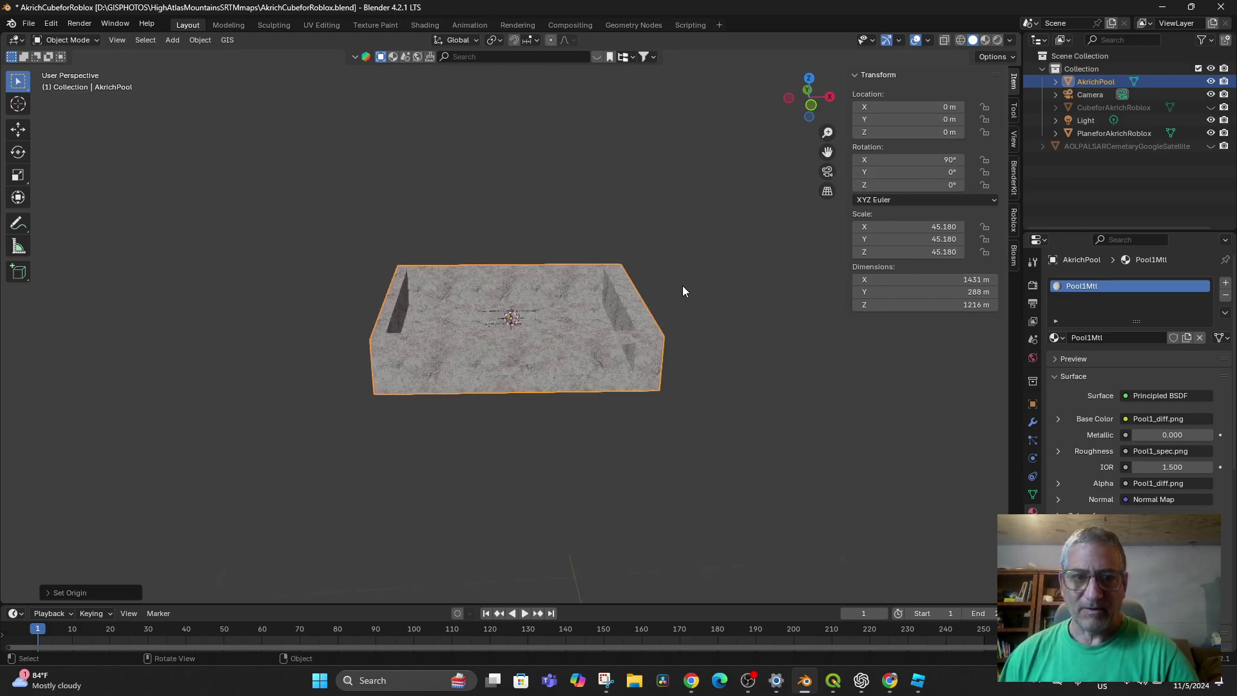
pyautogui.scroll(-6, 684, 289)
pyautogui.scroll(9, 684, 288)
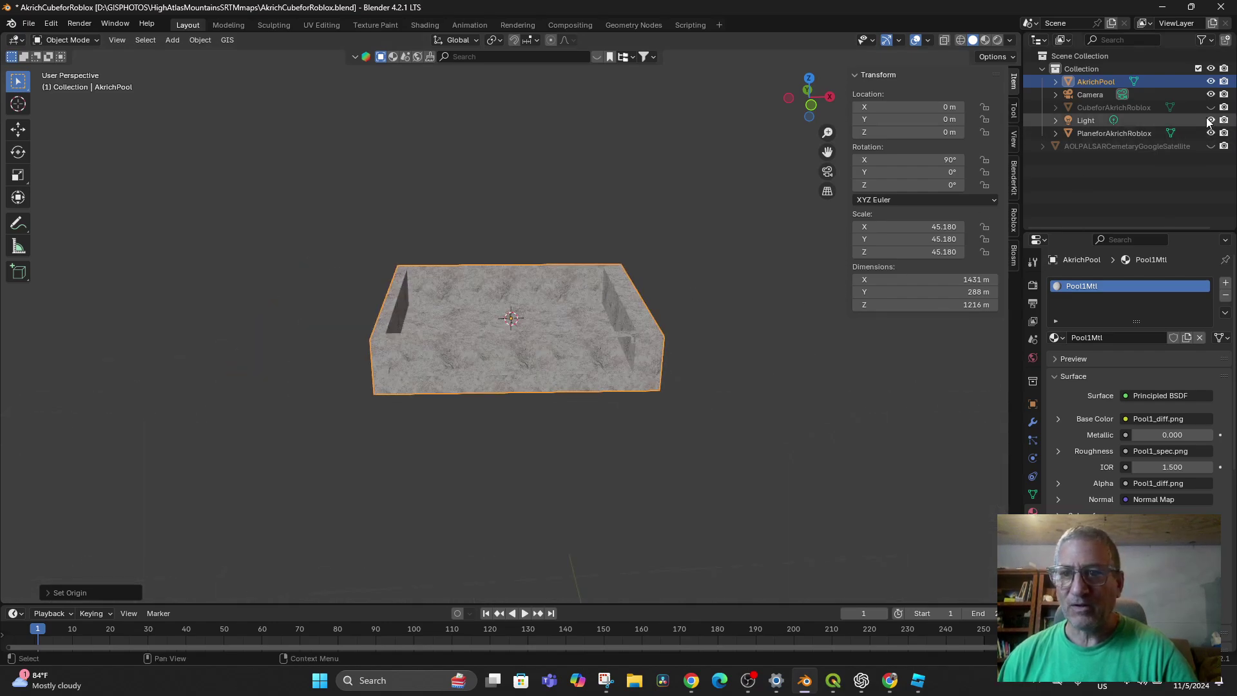
# Scale AkrichPool down uniformly to about 44 m long so that it fits within PlaneforAkrichRoblox.
pyautogui.click(1108, 134)
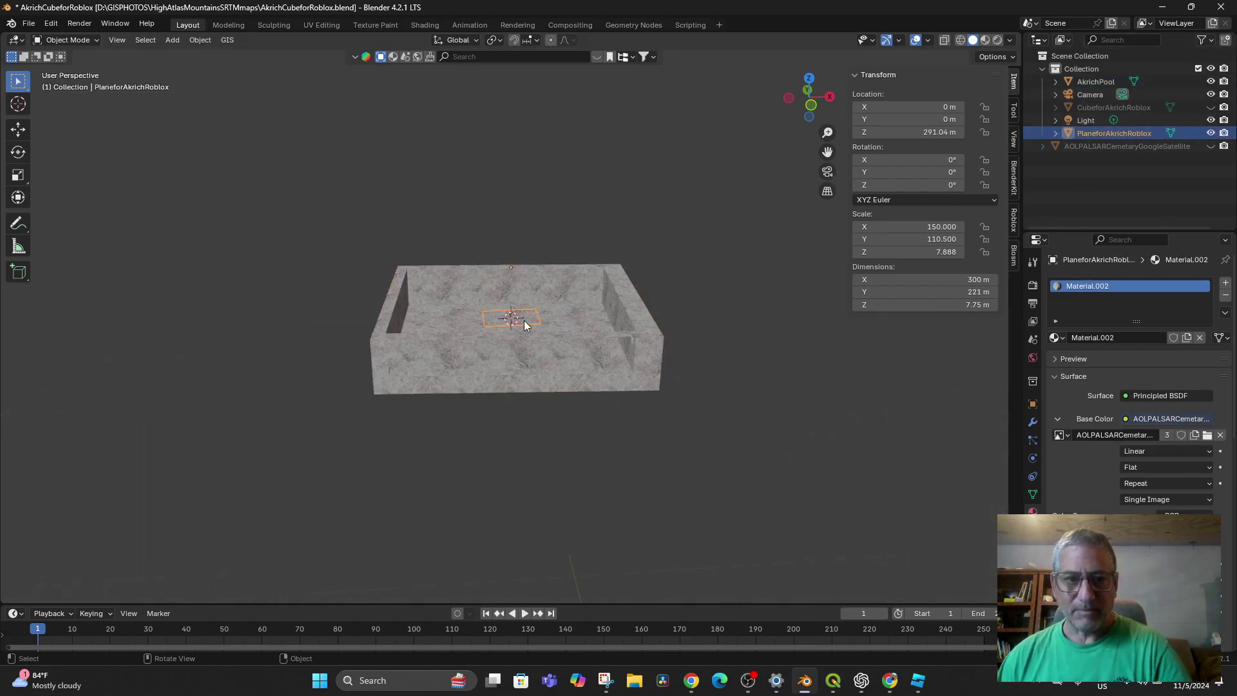
pyautogui.click(565, 372)
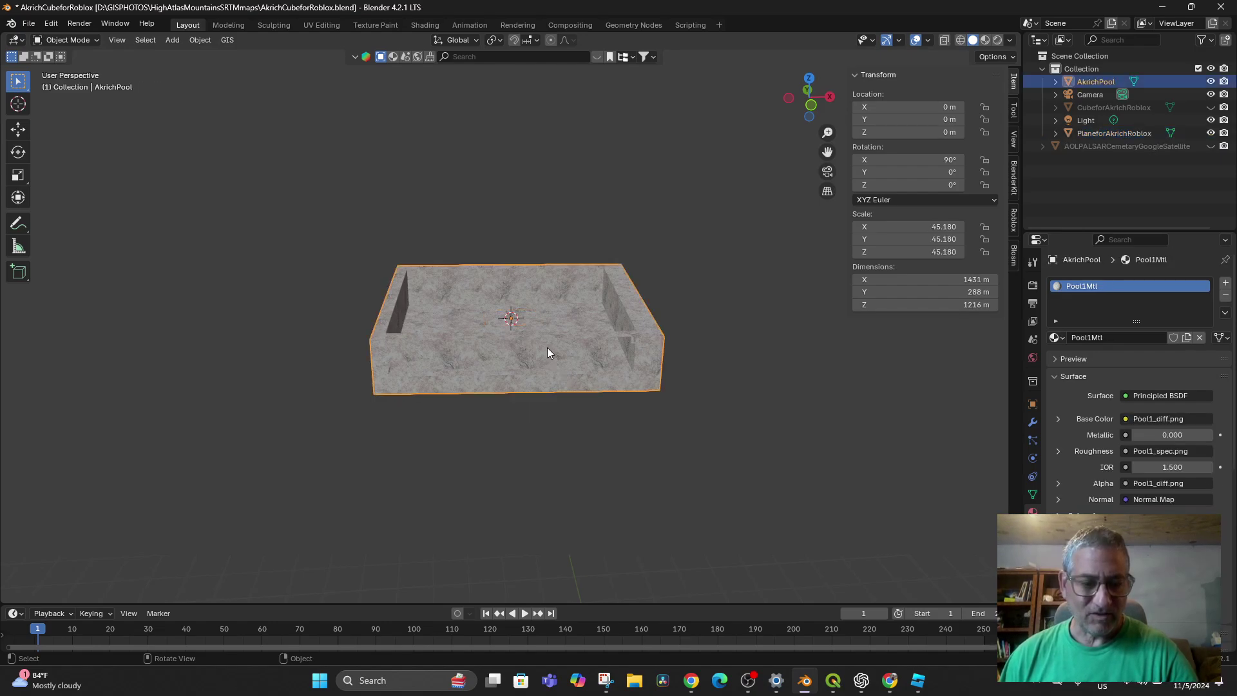
pyautogui.press('s')
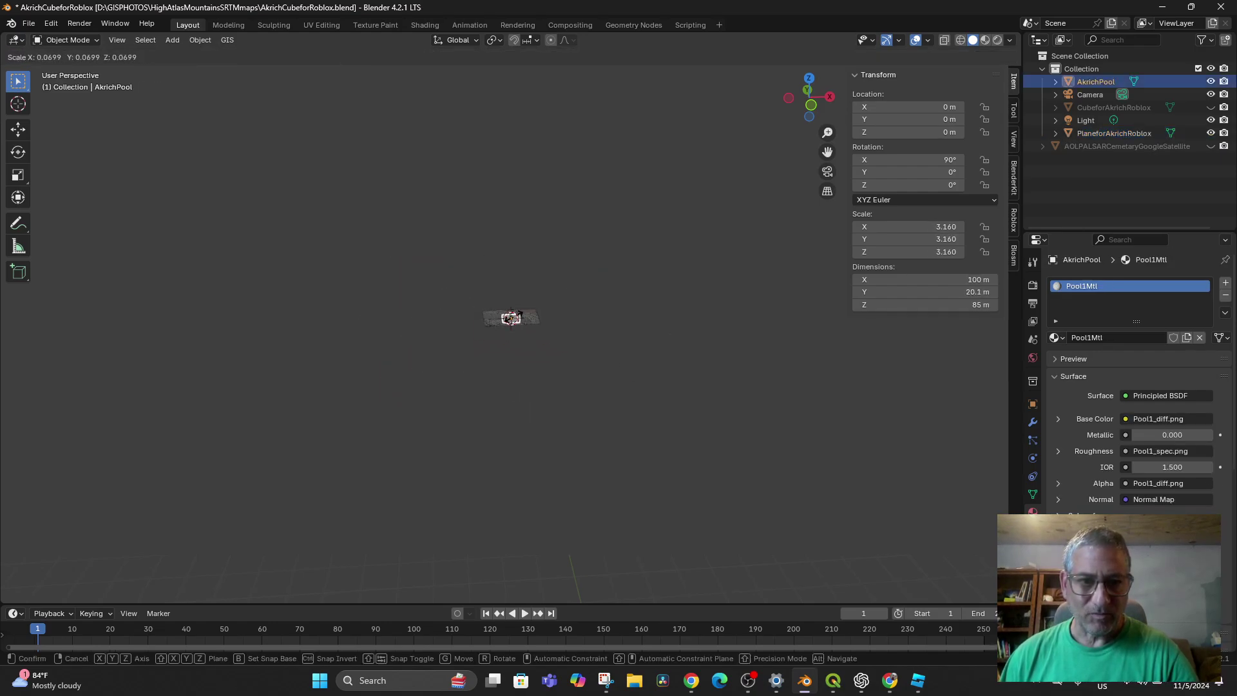
pyautogui.click(514, 322)
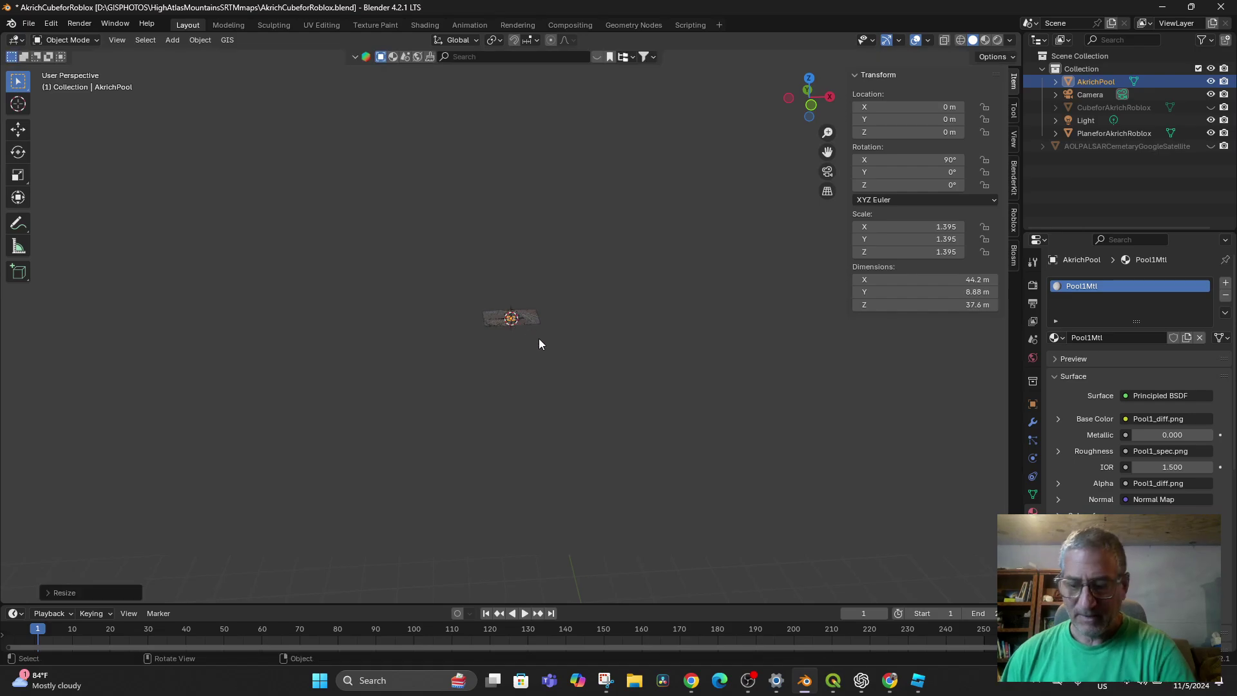
# Raise AkrichPool along the global Z axis to about 9.5 m, above the terrain.
pyautogui.press('KP_Decimal')
pyautogui.scroll(-3, 540, 340)
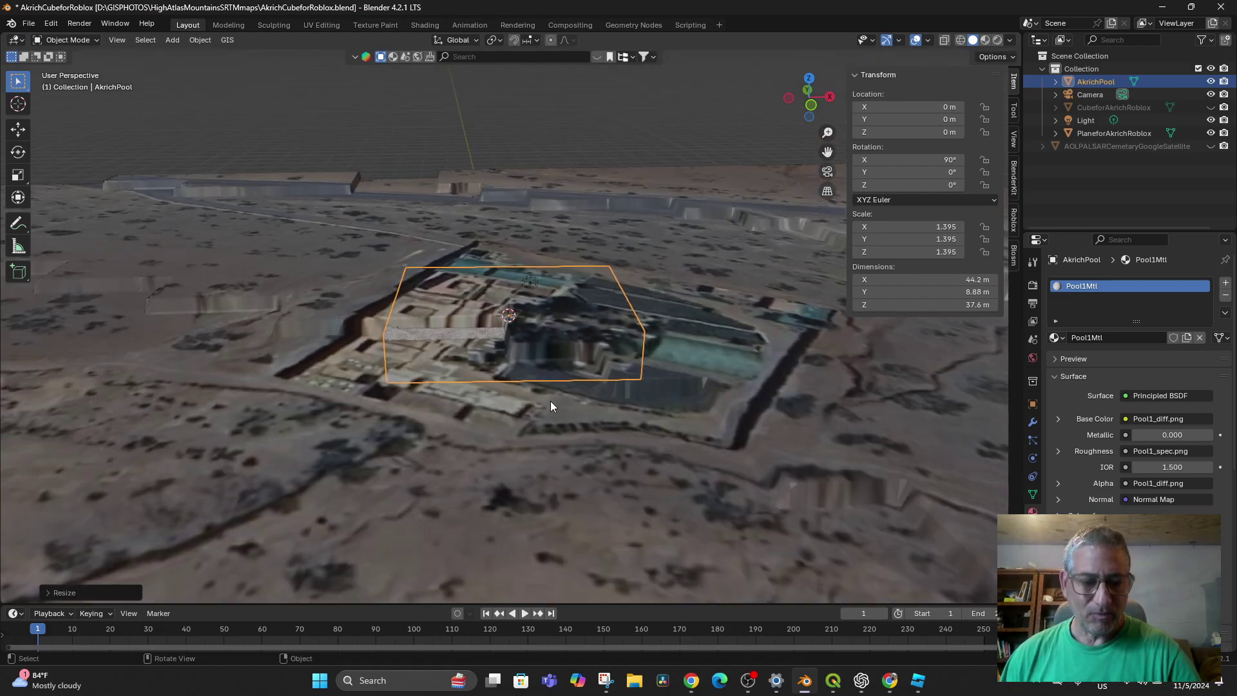
pyautogui.press('g')
pyautogui.press('z')
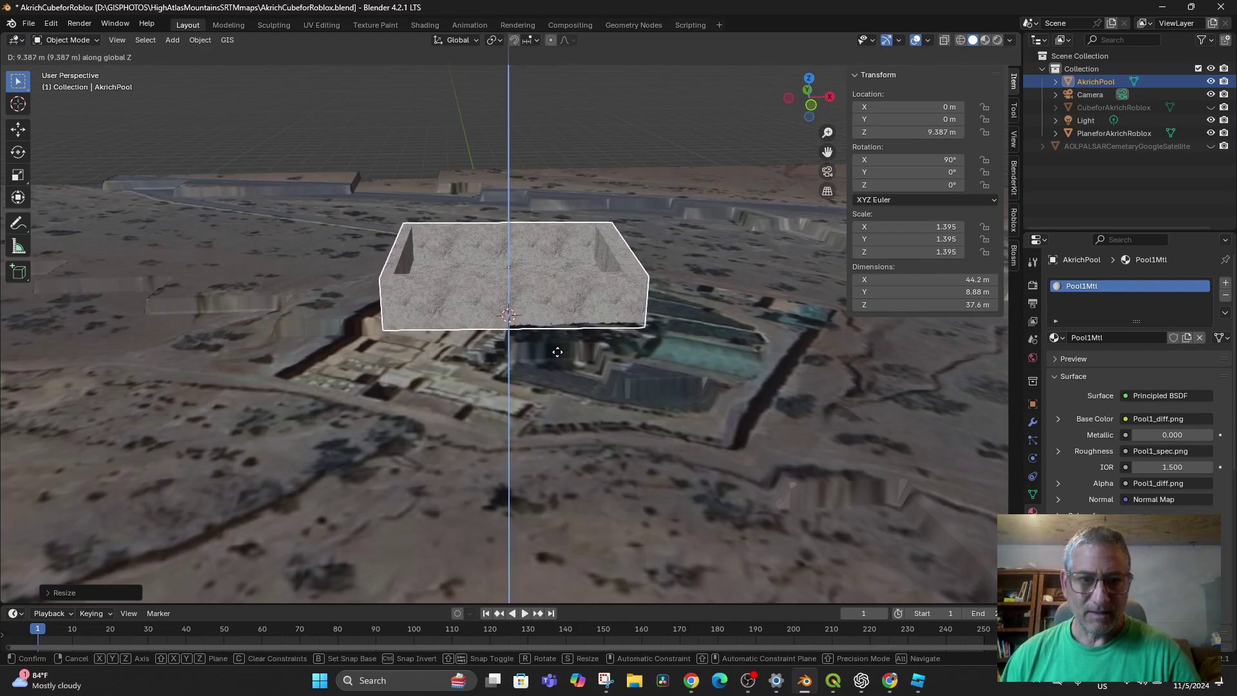
pyautogui.click(558, 350)
# Scale AkrichPool down uniformly to a scale of about 0.409, roughly 12.9 m long.
pyautogui.moveTo(558, 349); pyautogui.dragTo(572, 425, button='middle')
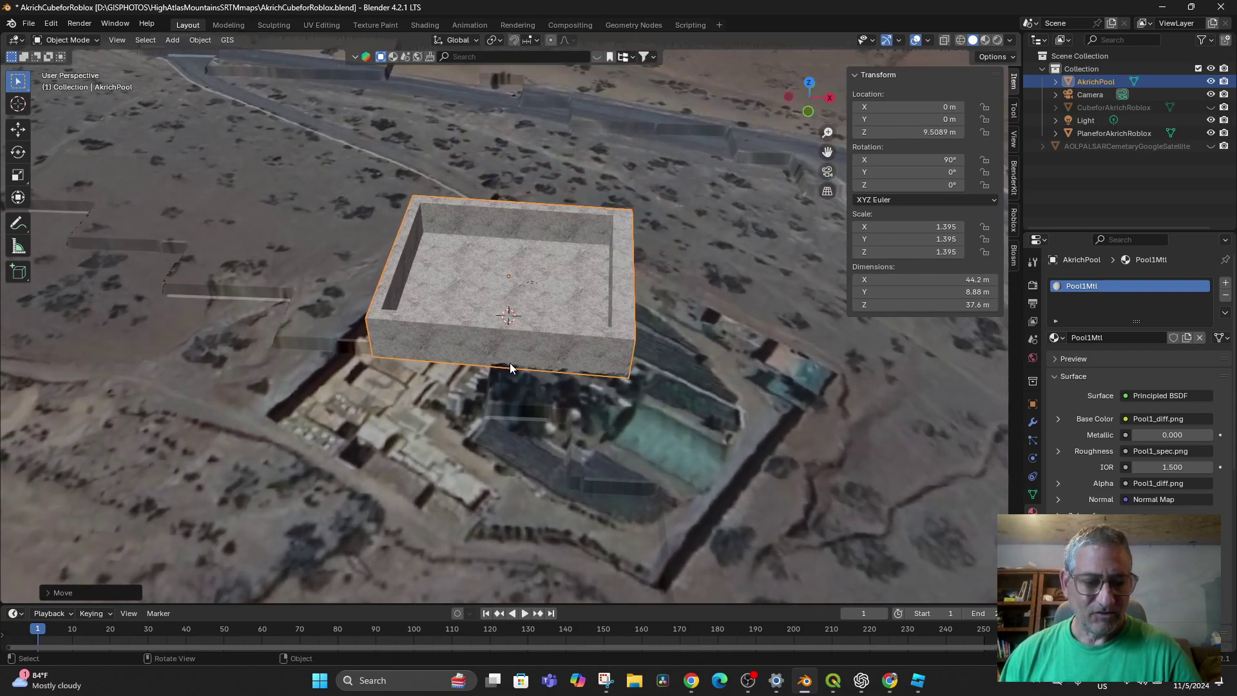
pyautogui.press('s')
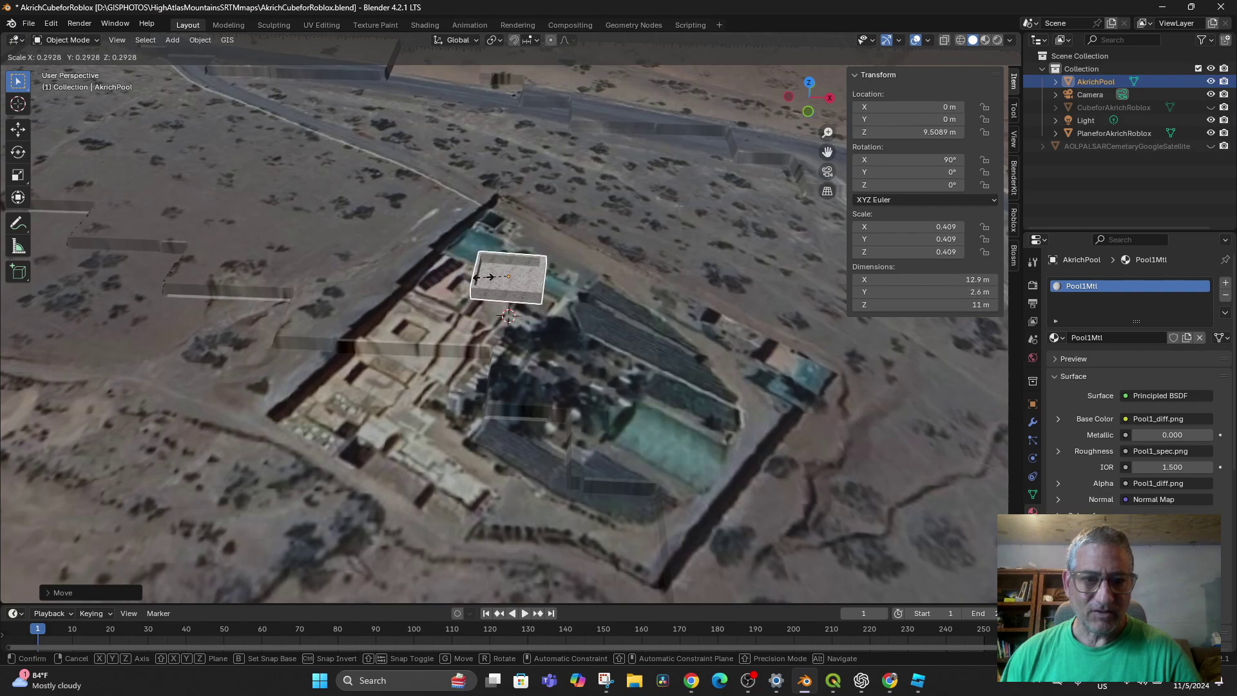
pyautogui.click(485, 279)
# In top view, move AkrichPool to the compound's upper corner at about X -2.77 m, Y 22.15 m and rotate it to about -28° around Z.
pyautogui.press('KP_7')
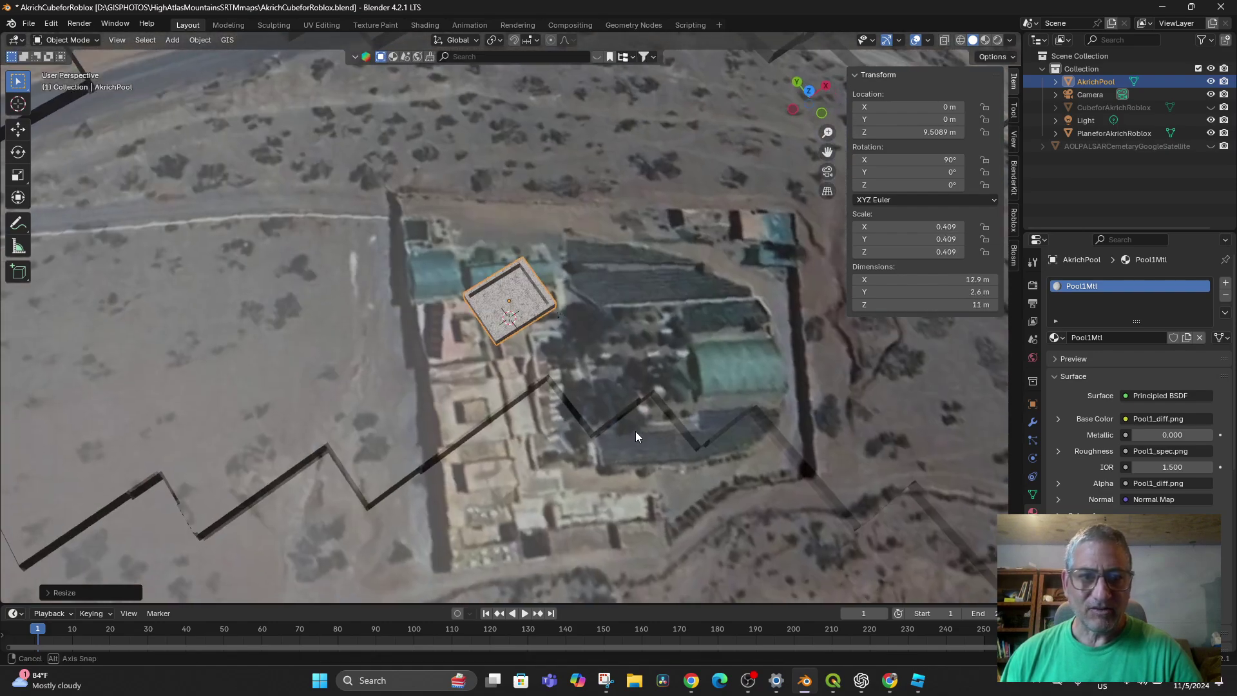
pyautogui.scroll(2, 635, 427)
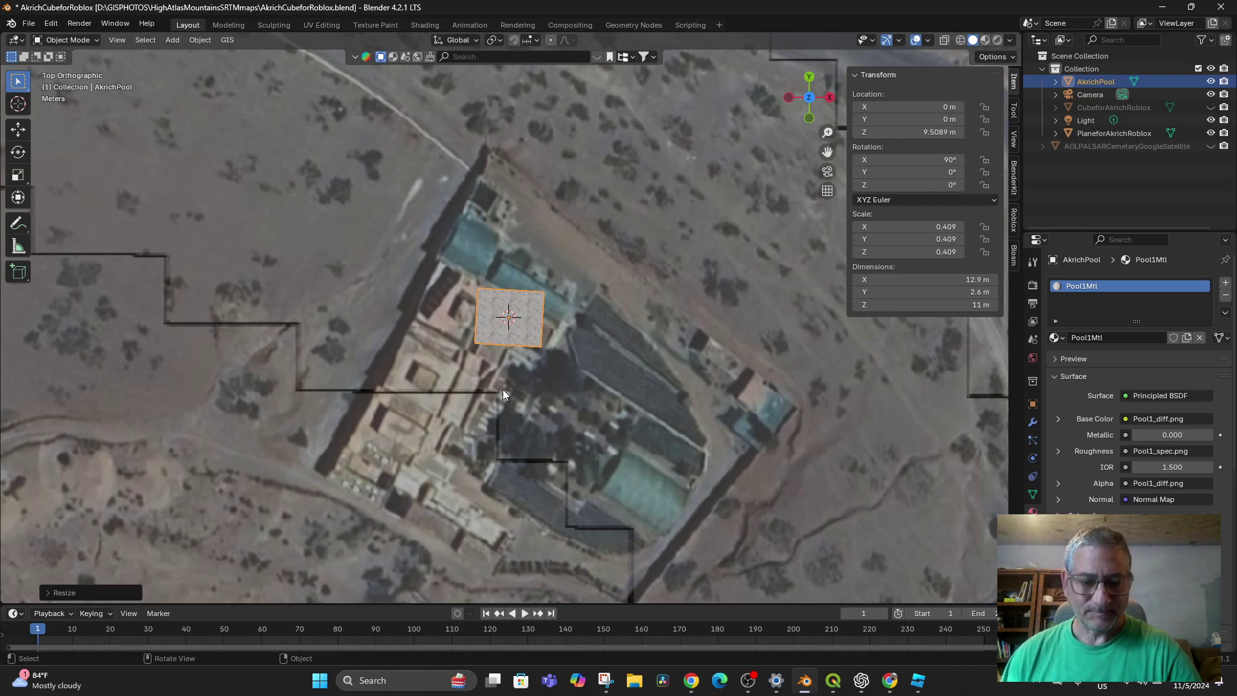
pyautogui.press('g')
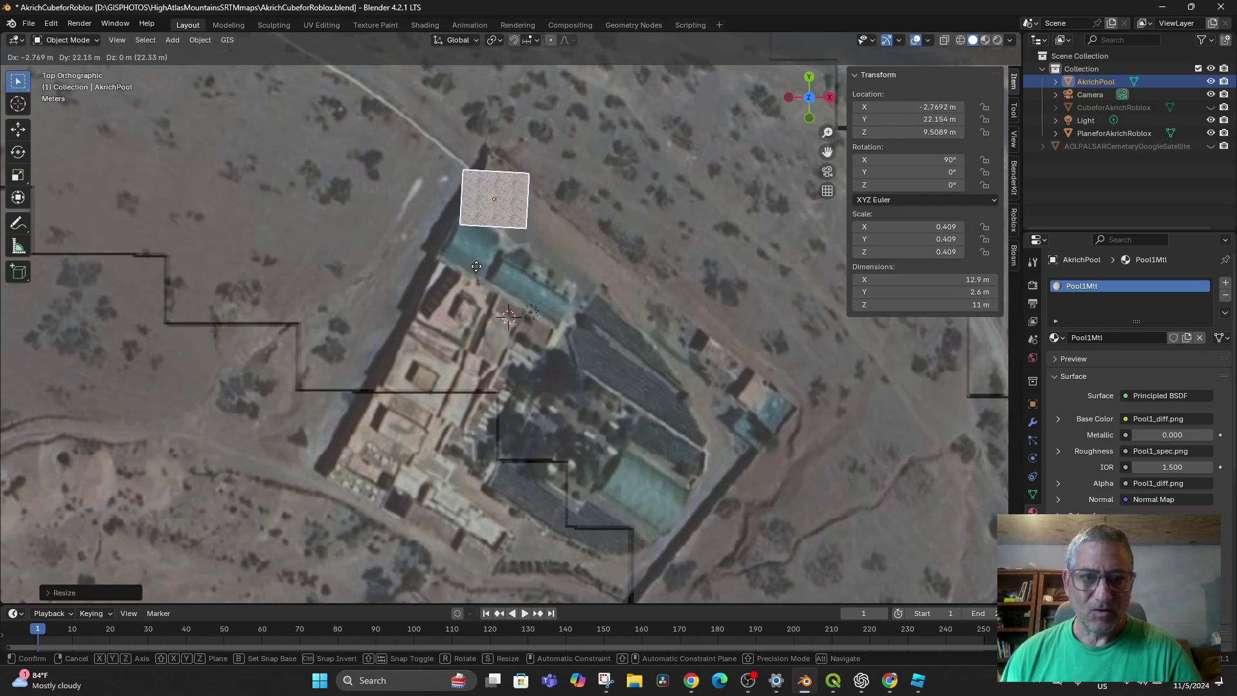
pyautogui.click(476, 266)
pyautogui.press('r')
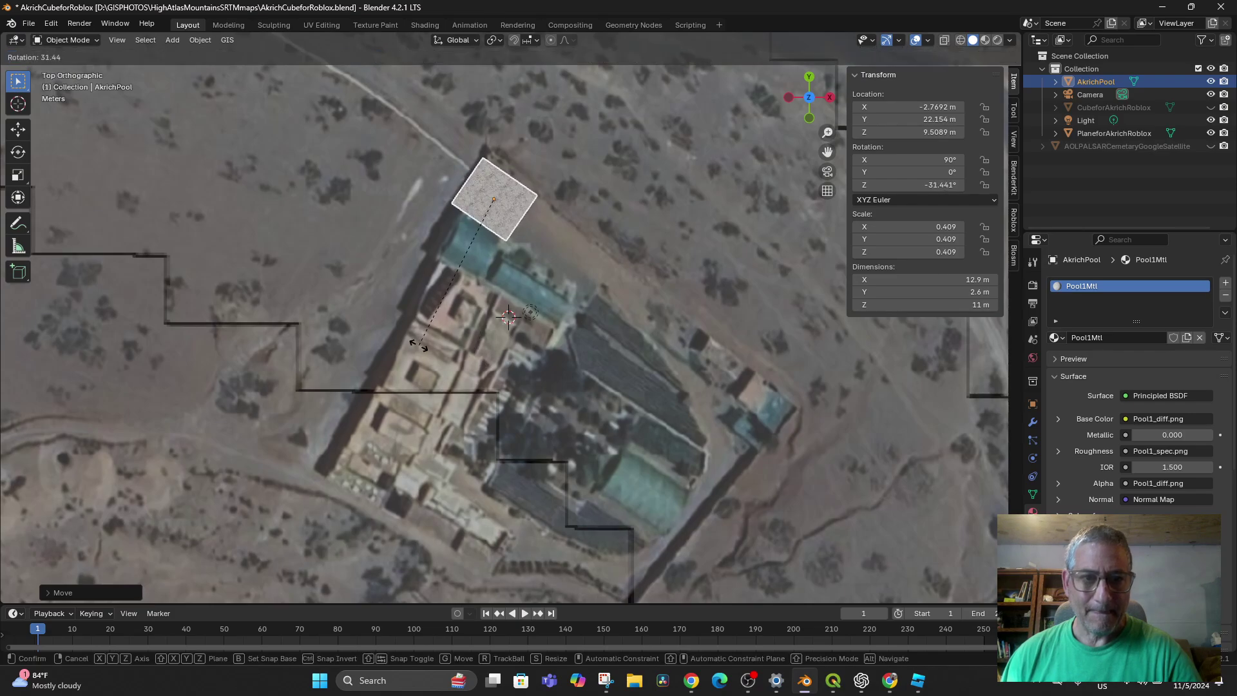
pyautogui.click(431, 351)
# Lower AkrichPool along the global Z axis to about 4.9 m so that it sits into the terrain.
pyautogui.moveTo(431, 351); pyautogui.dragTo(532, 368, button='middle')
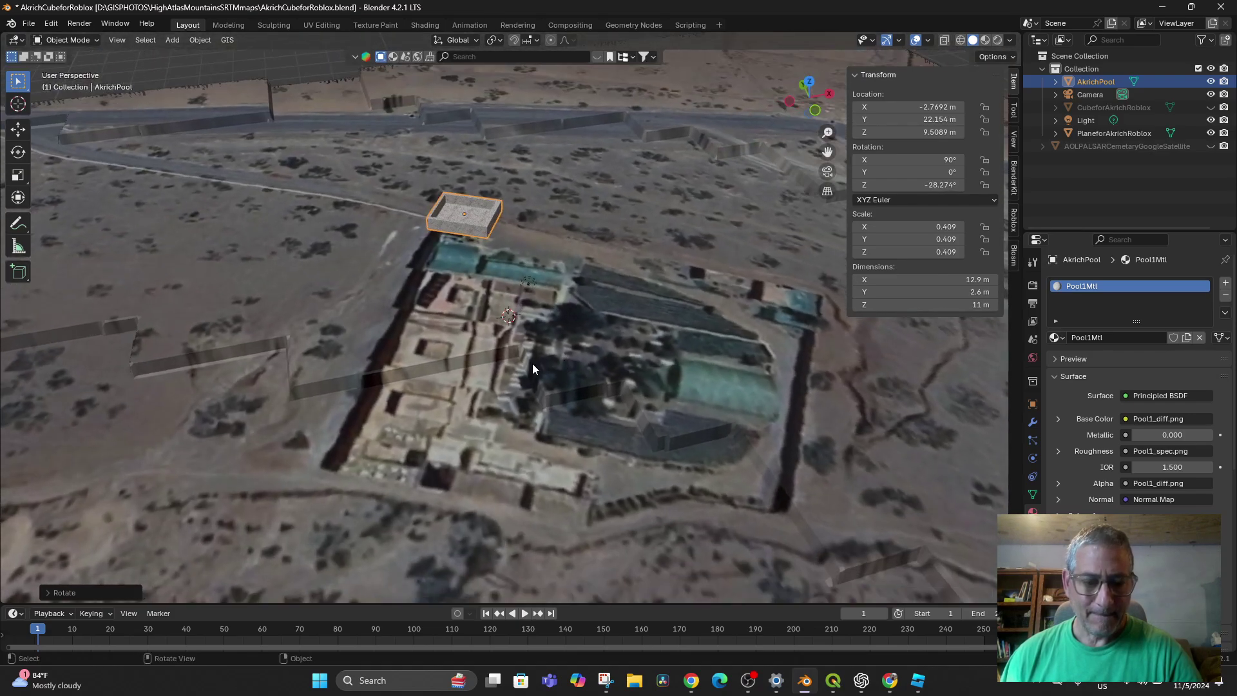
pyautogui.press('g')
pyautogui.press('z')
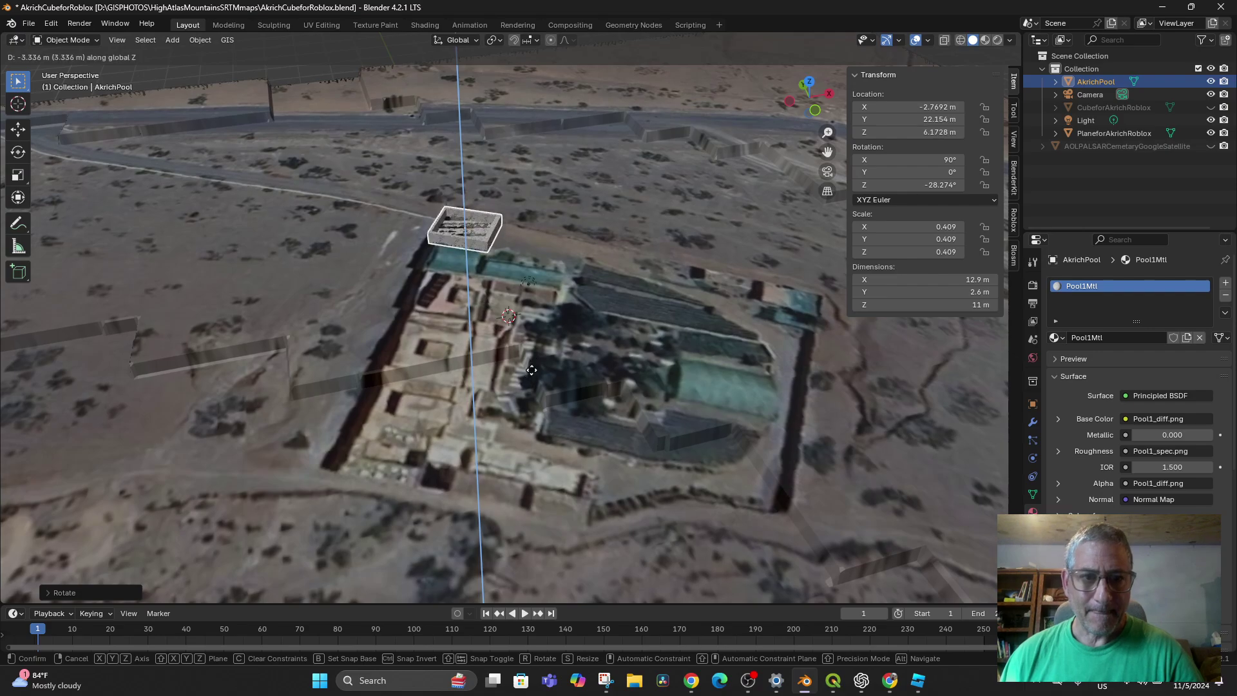
pyautogui.click(626, 372)
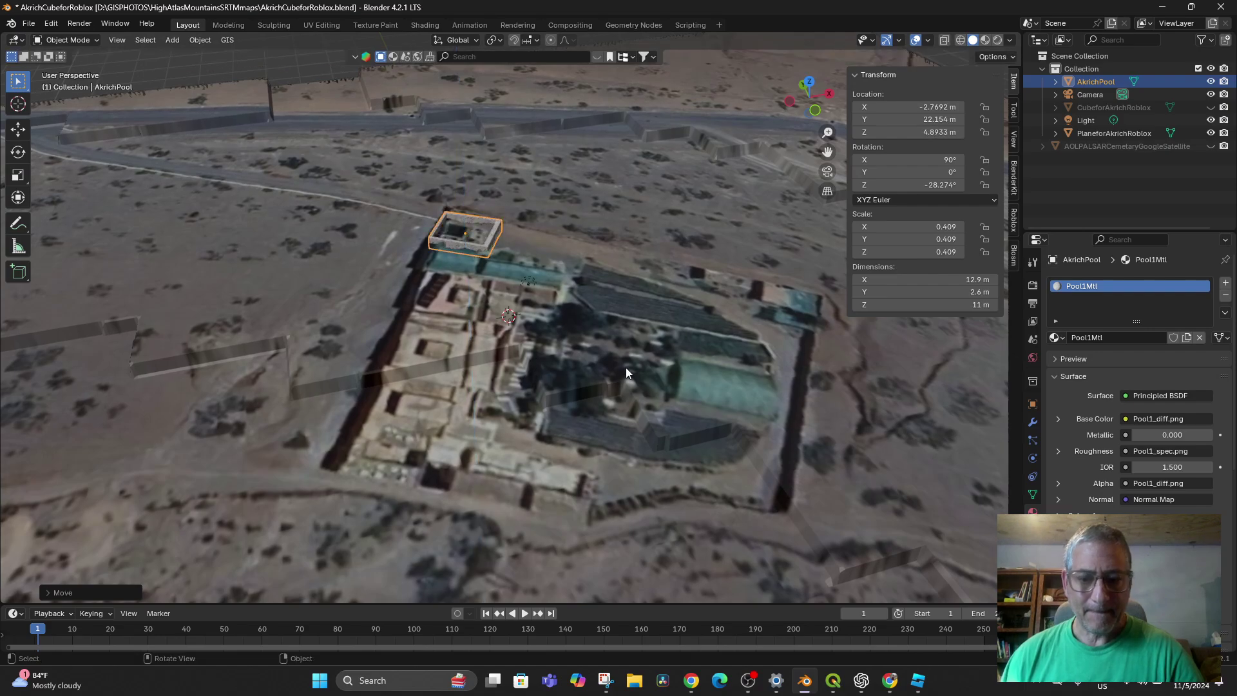
# Scale AkrichPool down uniformly to about 7 m long to match the dark pool in the satellite image.
pyautogui.scroll(4, 603, 386)
pyautogui.keyDown('shift'); pyautogui.moveTo(598, 399); pyautogui.dragTo(683, 670, button='middle'); pyautogui.keyUp('shift')
pyautogui.press('s')
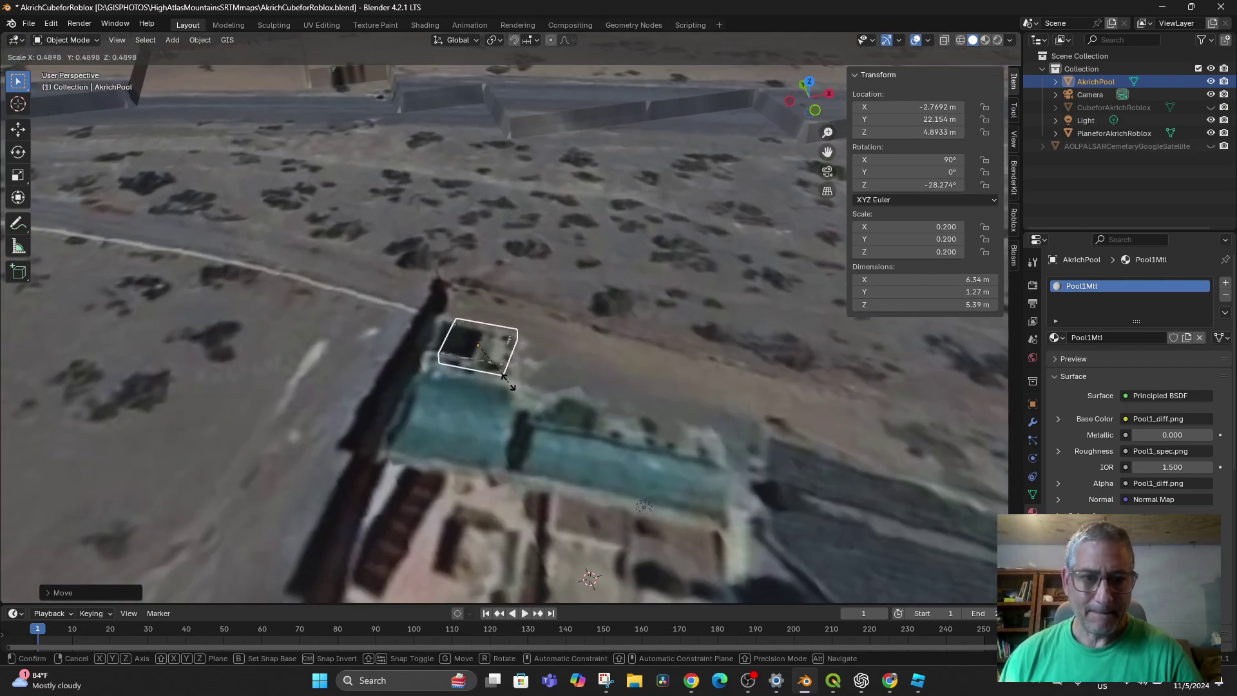
pyautogui.click(514, 384)
# Move AkrichPool over the imaged pool at about X -4.12 m, Y 23.03 m, and scale it down to about 5.5 m long.
pyautogui.press('g')
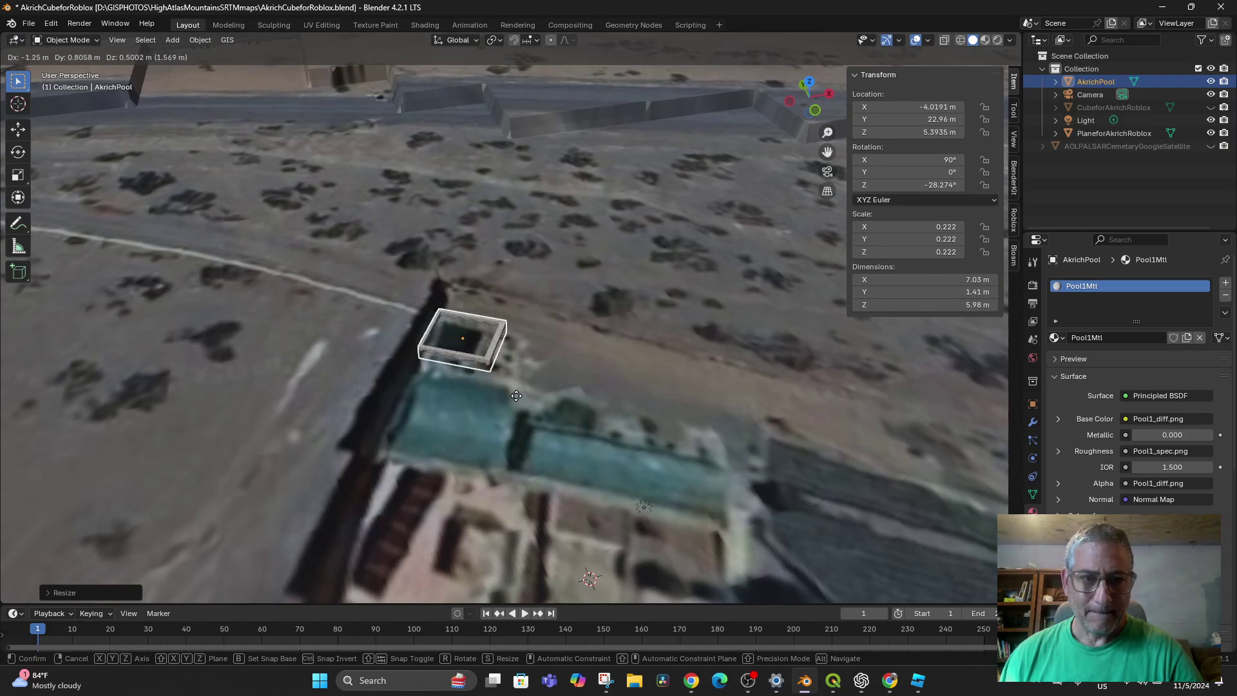
pyautogui.click(516, 396)
pyautogui.press('s')
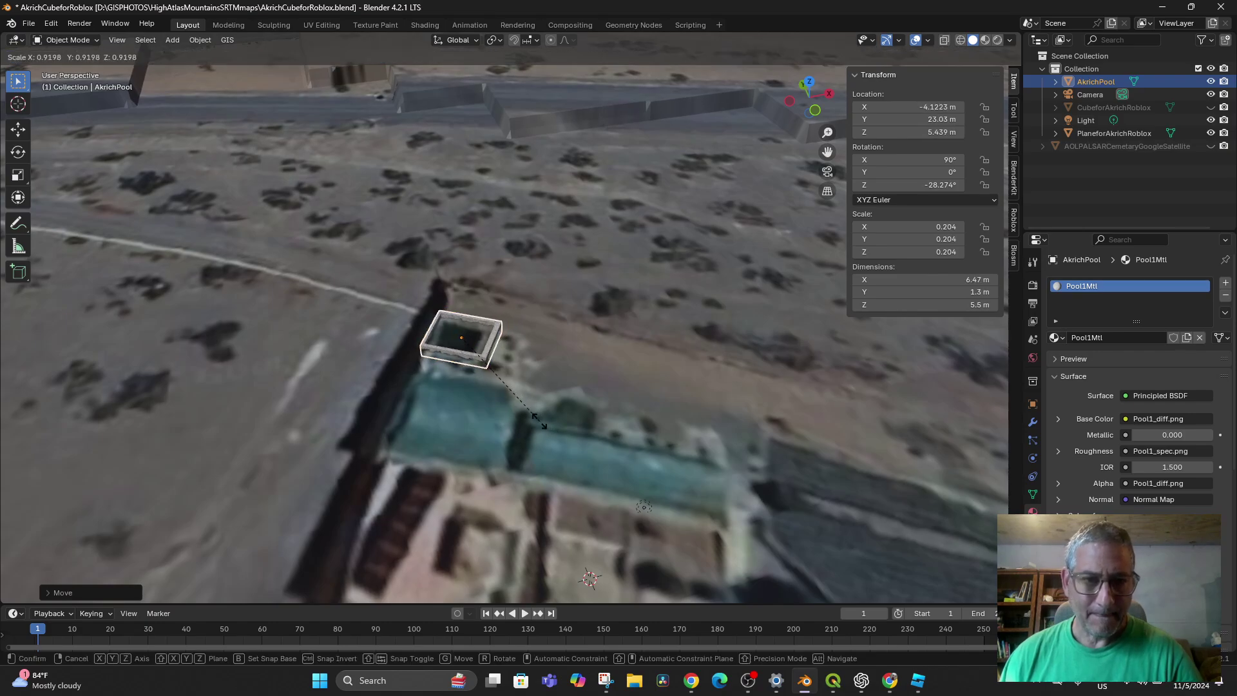
pyautogui.click(512, 418)
# From directly above, shift AkrichPool to about X -4.56 m, Y 22.69 m to align it with the imaged pool.
pyautogui.moveTo(634, 461); pyautogui.dragTo(459, 470, button='middle')
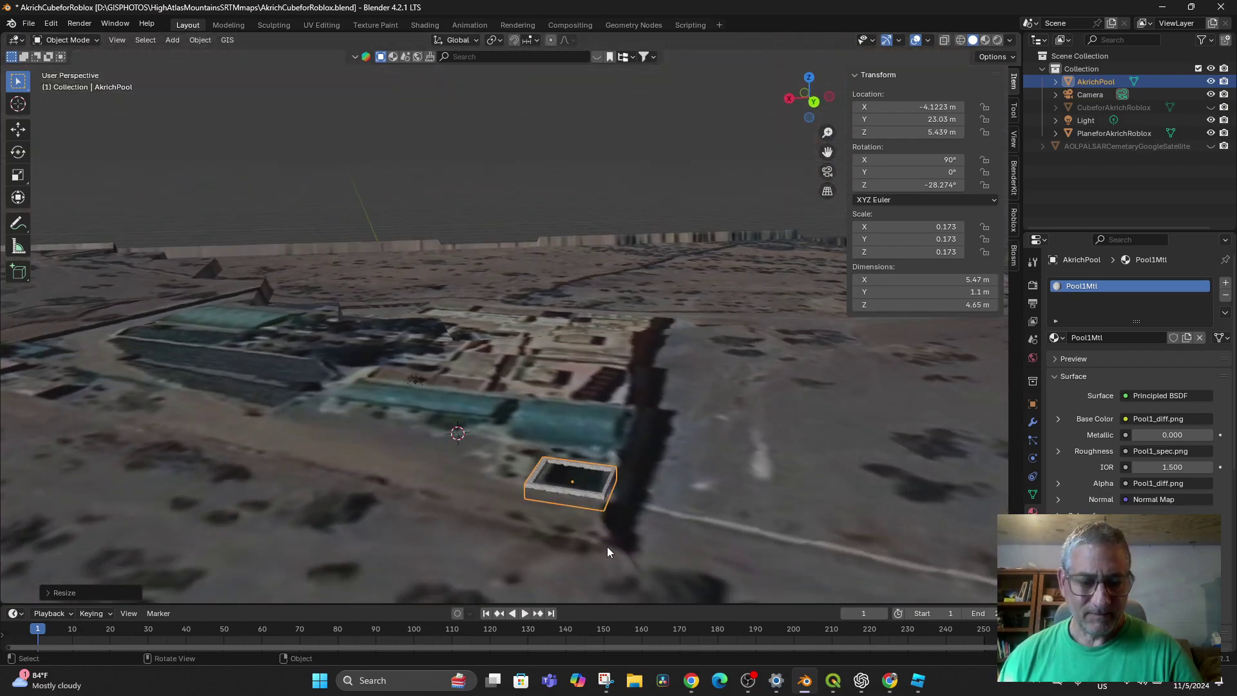
pyautogui.moveTo(607, 546)
pyautogui.mouseDown(button='middle')
pyautogui.moveTo(570, 564)
pyautogui.moveTo(522, 561)
pyautogui.moveTo(570, 536)
pyautogui.moveTo(542, 554)
pyautogui.moveTo(622, 550)
pyautogui.mouseUp(button='middle')
pyautogui.press('KP_7')
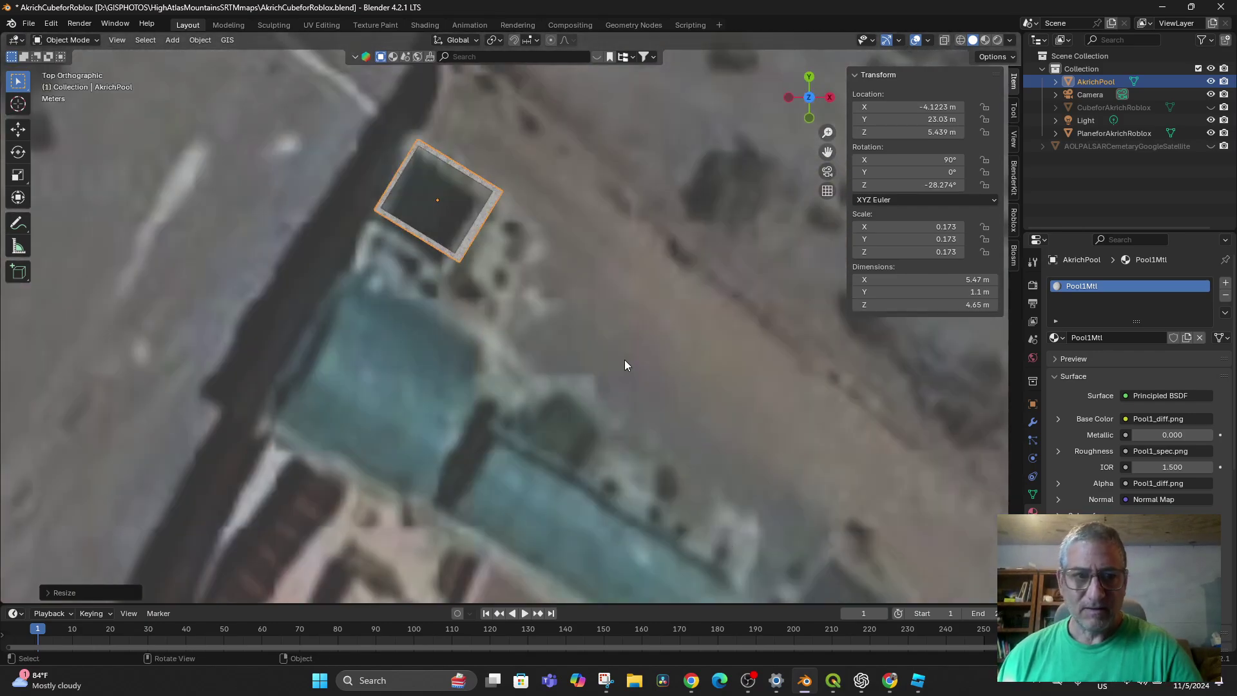
pyautogui.press('g')
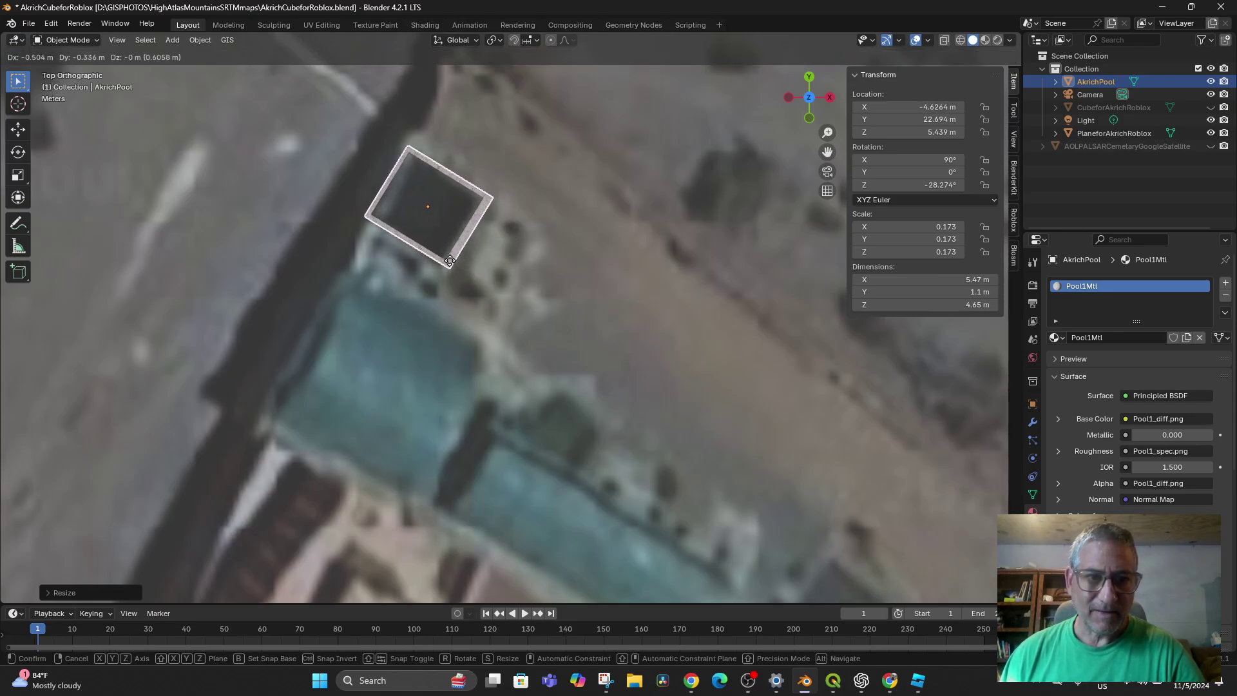
pyautogui.click(451, 261)
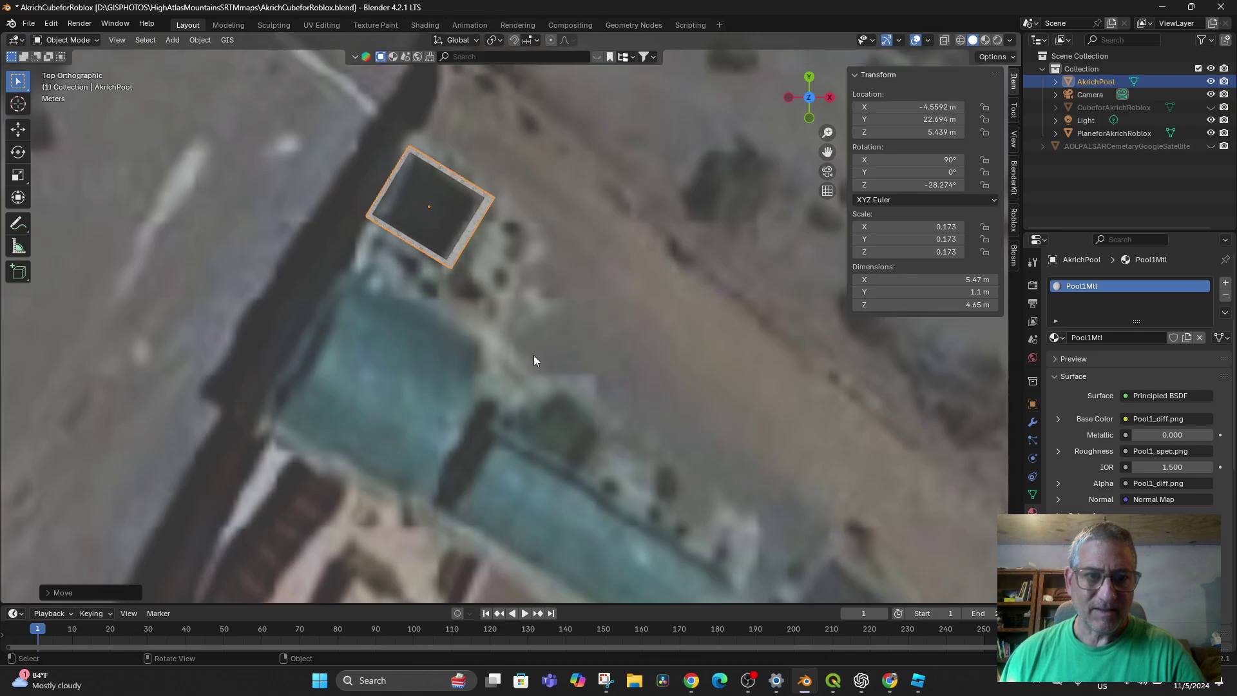
# Raise AkrichPool along the global Z axis to about 5.9 m so that its walls stand above the terrain.
pyautogui.moveTo(533, 354); pyautogui.dragTo(696, 490, button='middle')
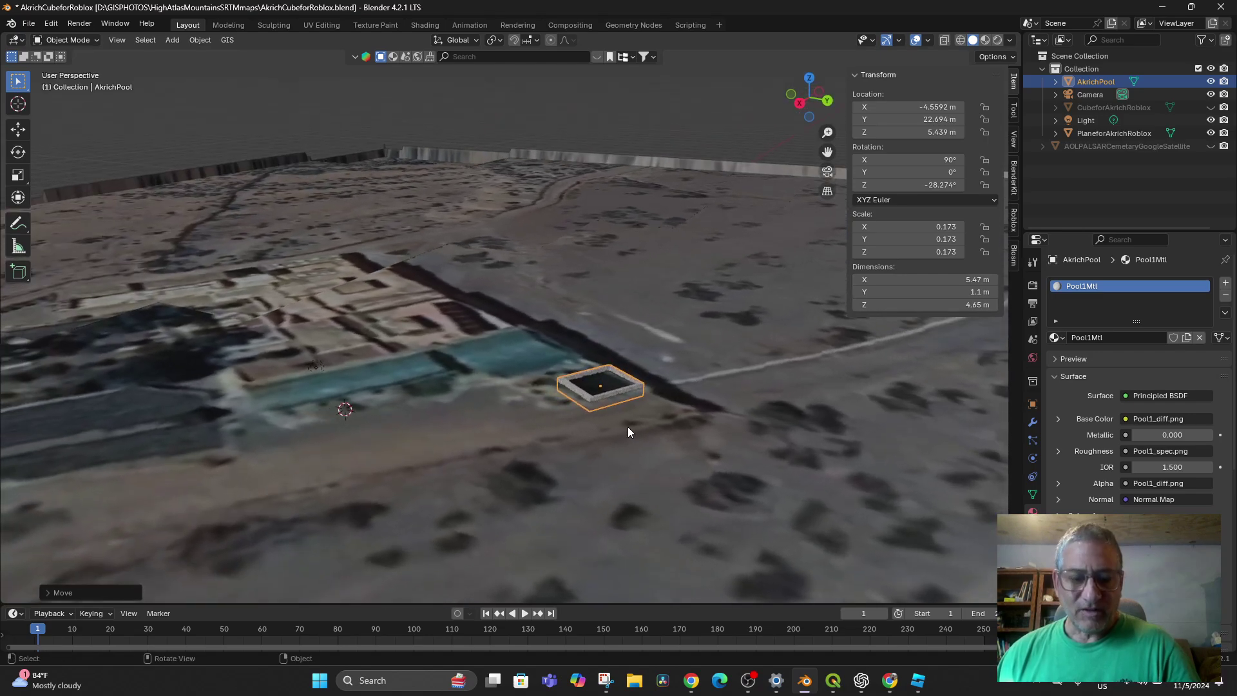
pyautogui.press('g')
pyautogui.press('z')
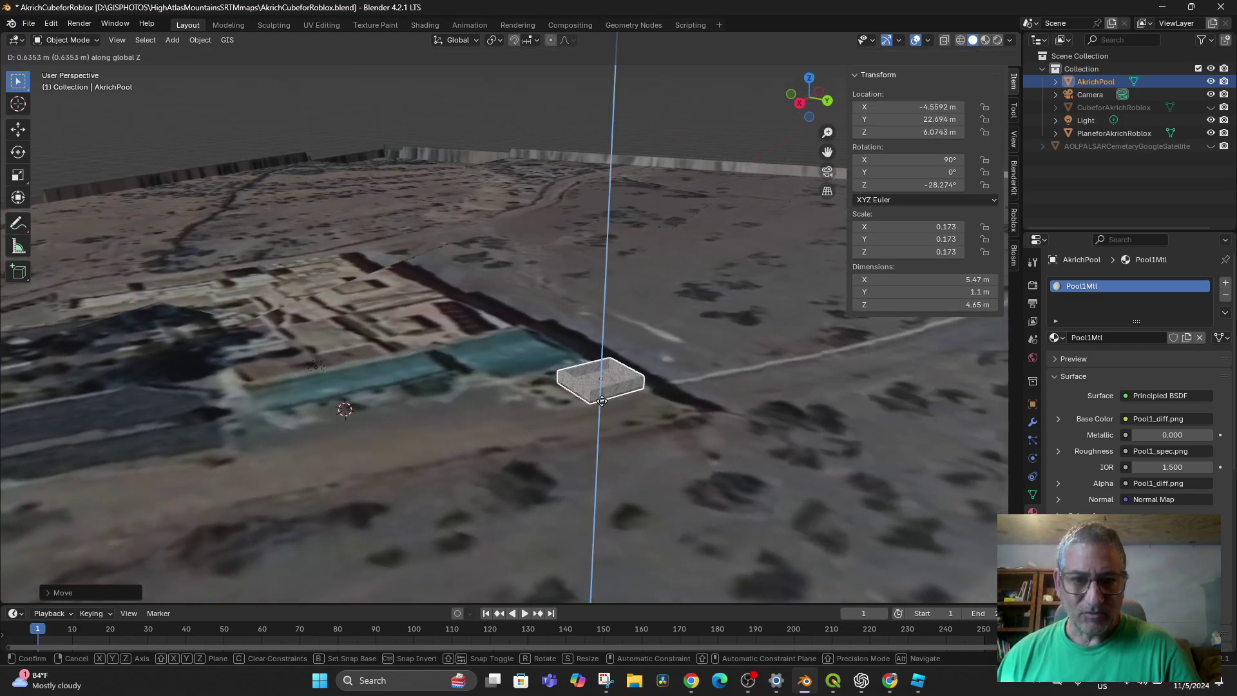
pyautogui.click(600, 403)
pyautogui.moveTo(600, 403); pyautogui.dragTo(619, 464, button='middle')
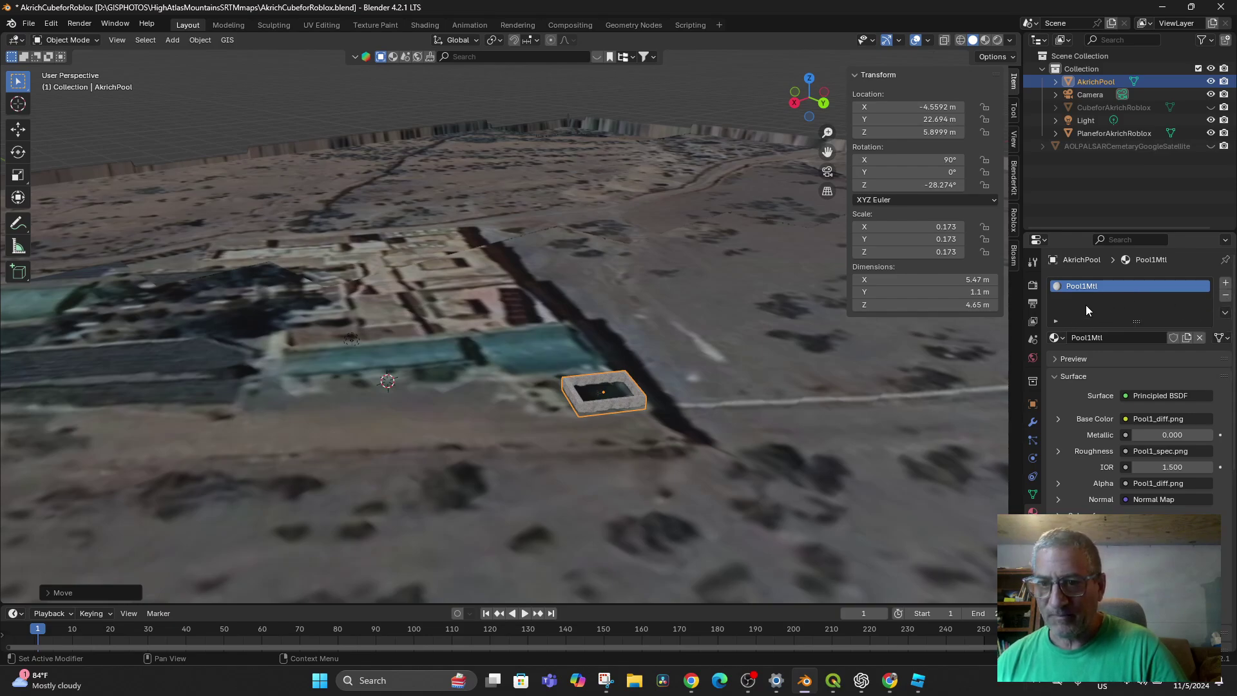
# Add a second material slot to AkrichPool and create a new material in it.
pyautogui.click(1225, 282)
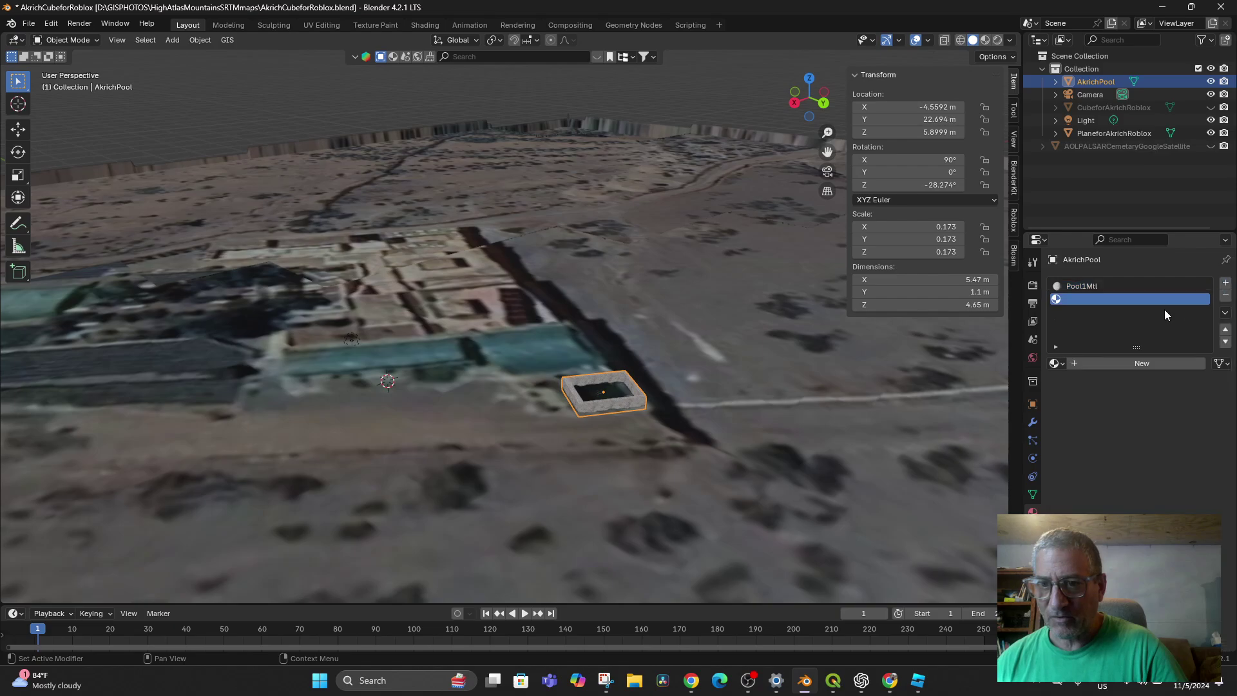
pyautogui.click(1082, 285)
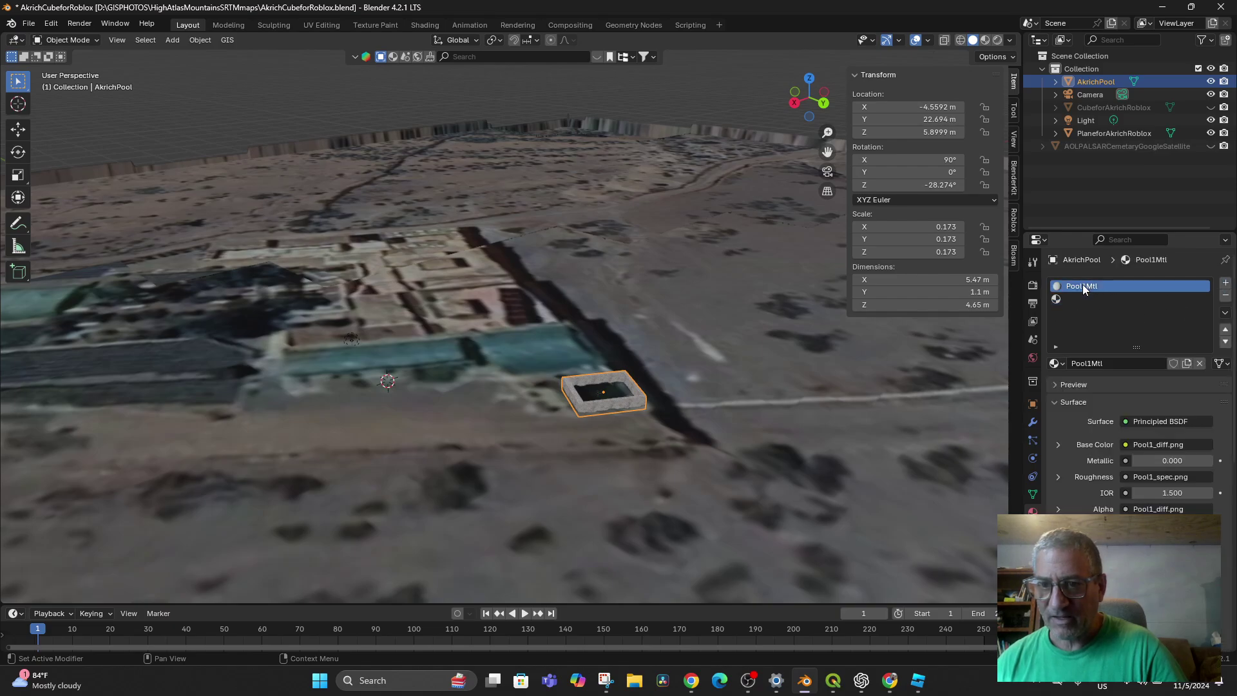
pyautogui.click(1225, 313)
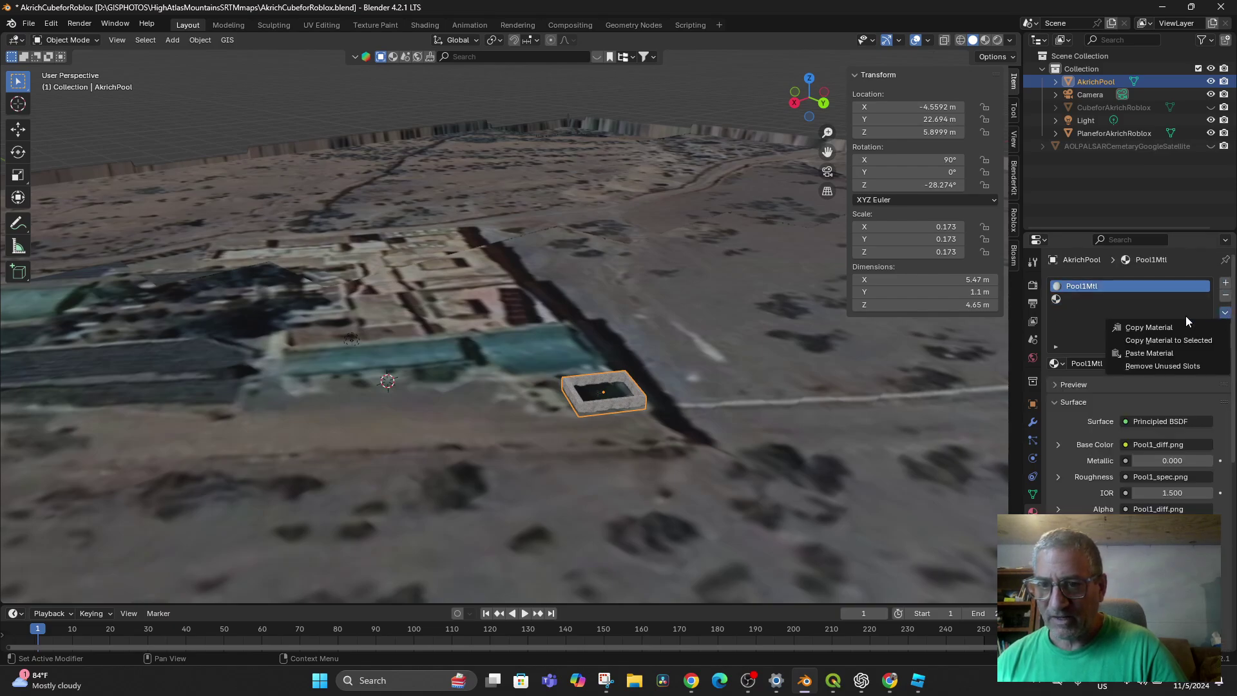
pyautogui.click(1061, 299)
pyautogui.click(1078, 365)
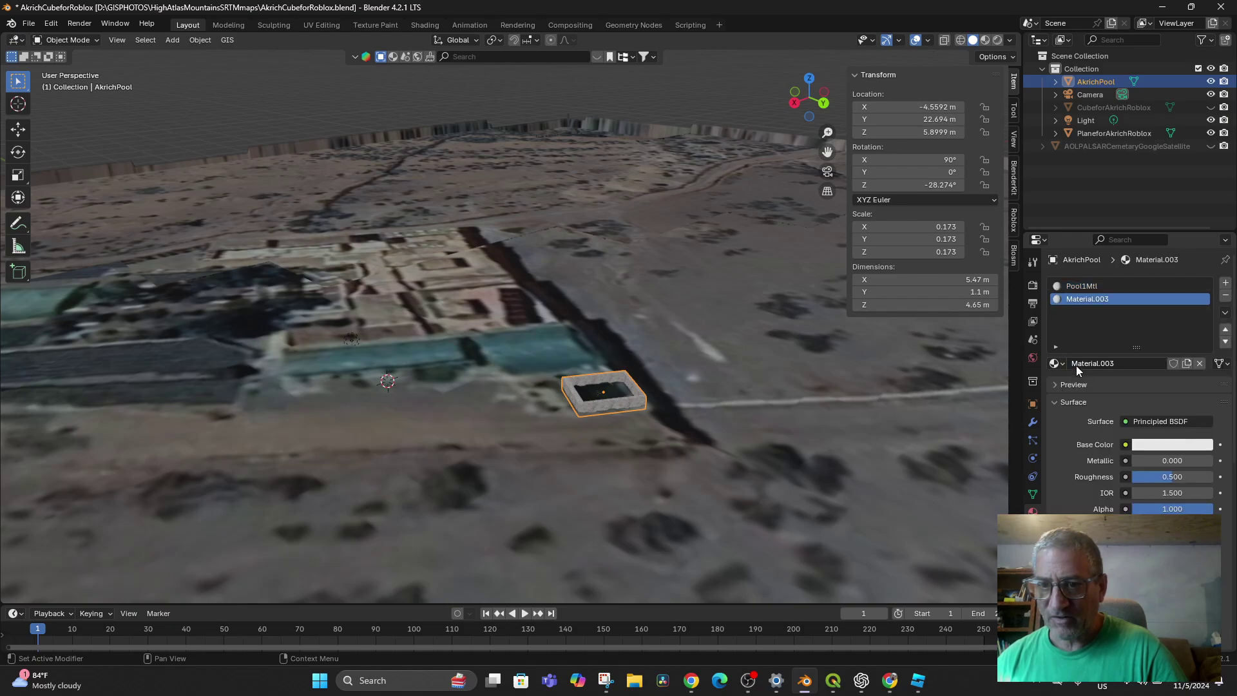
# Set the new material's base color to a muted salmon tone.
pyautogui.click(1144, 445)
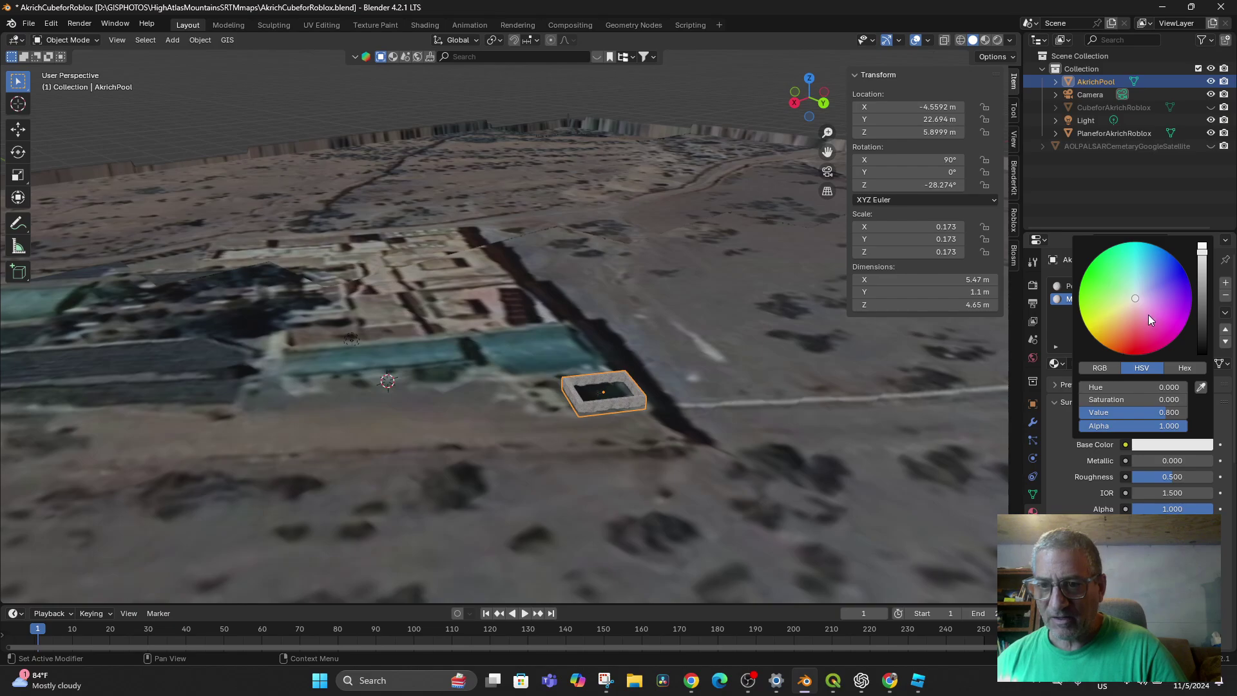
pyautogui.moveTo(1148, 315); pyautogui.dragTo(1131, 326)
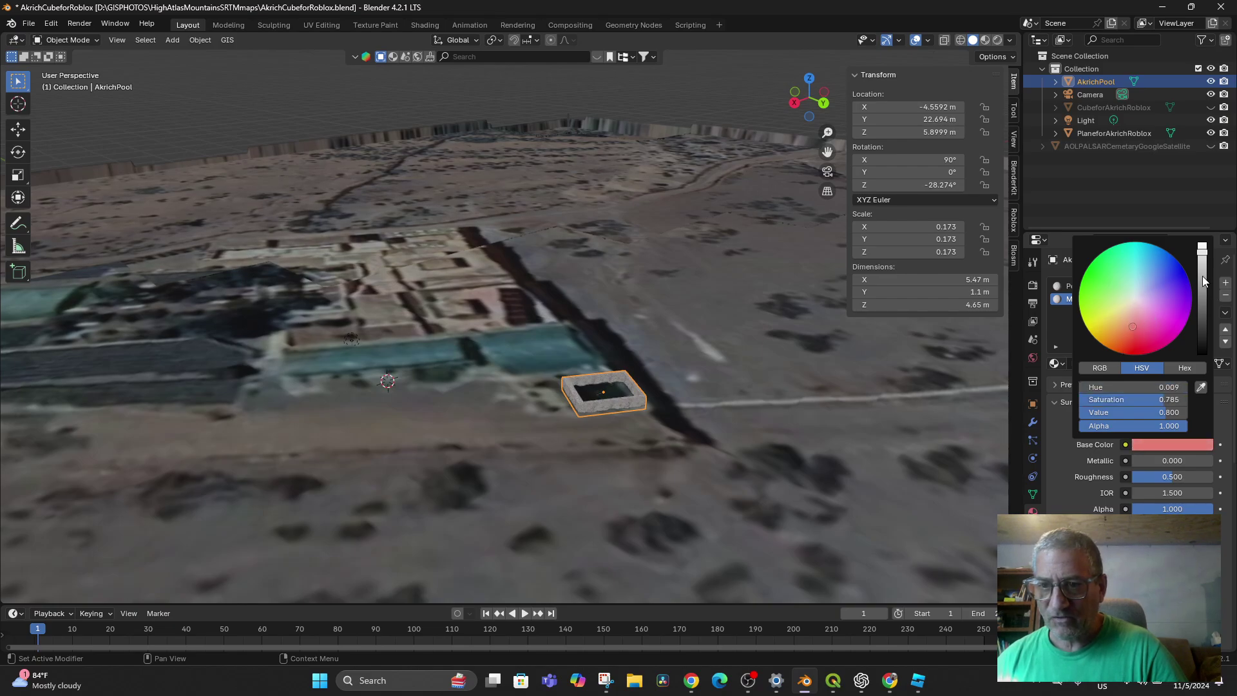
pyautogui.moveTo(1204, 281); pyautogui.dragTo(1202, 275)
pyautogui.moveTo(1122, 328); pyautogui.dragTo(1128, 319)
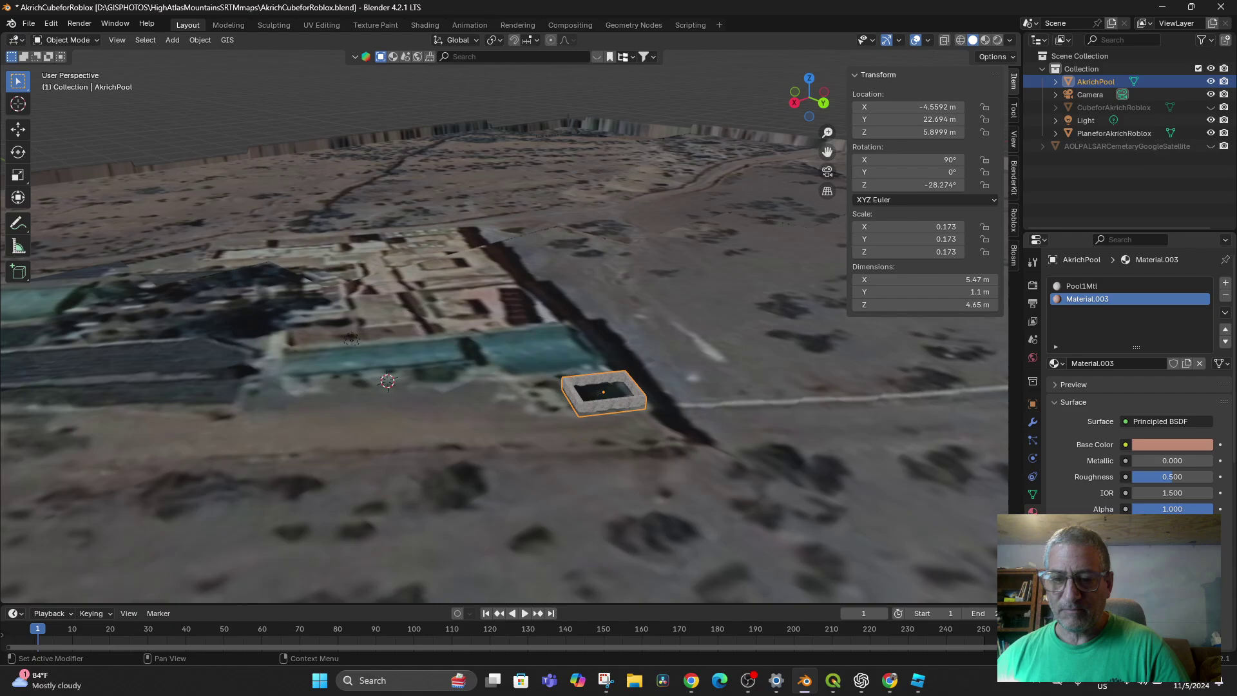
# Rename AkrichPool's new salmon material to Pool MaterialColor.
pyautogui.doubleClick(1088, 298)
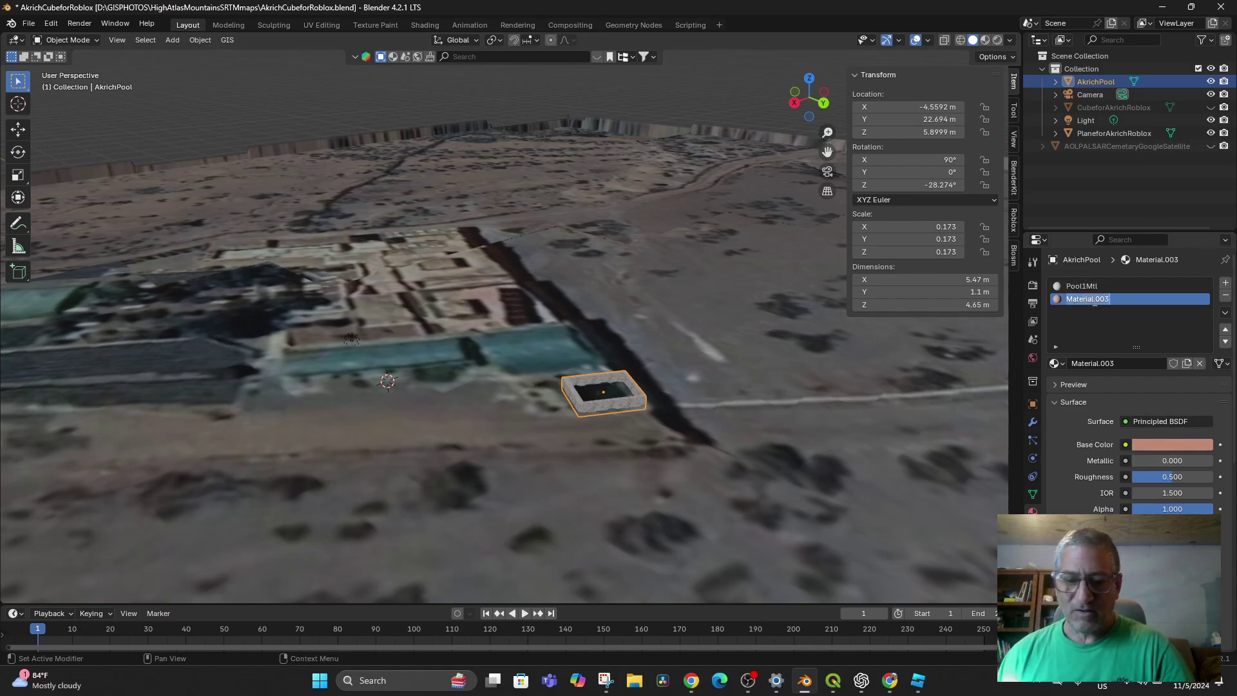
pyautogui.write('Pool Ma')
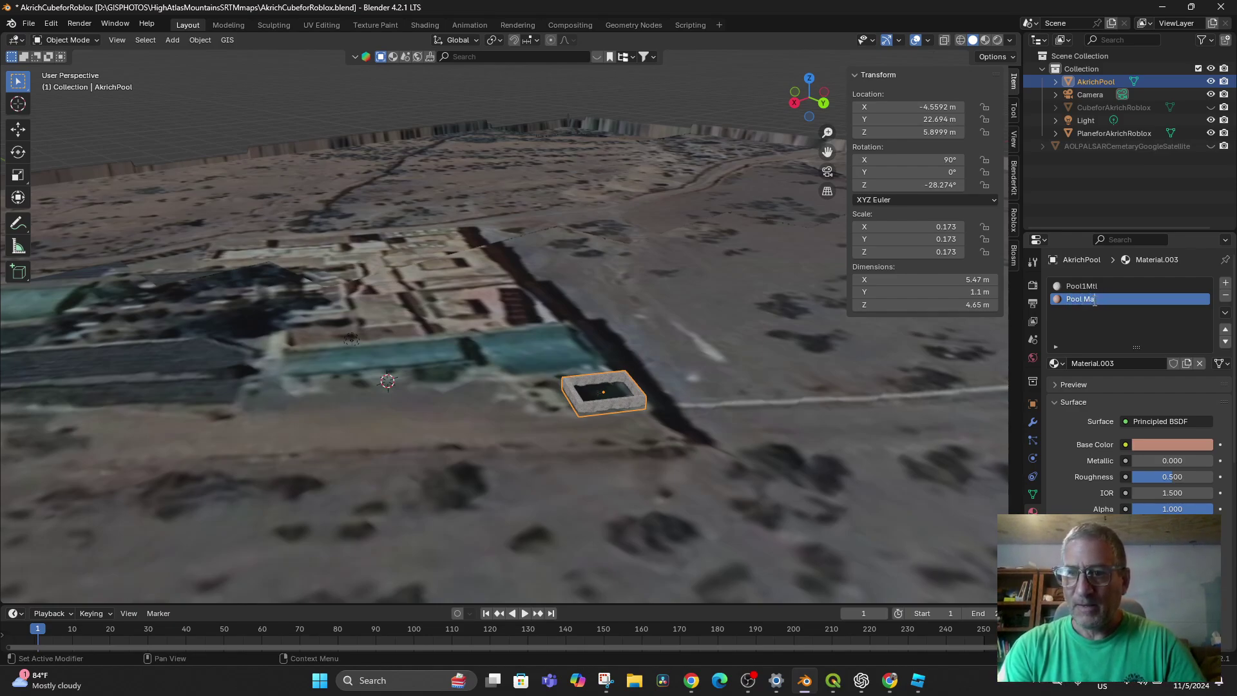
pyautogui.write('steralC')
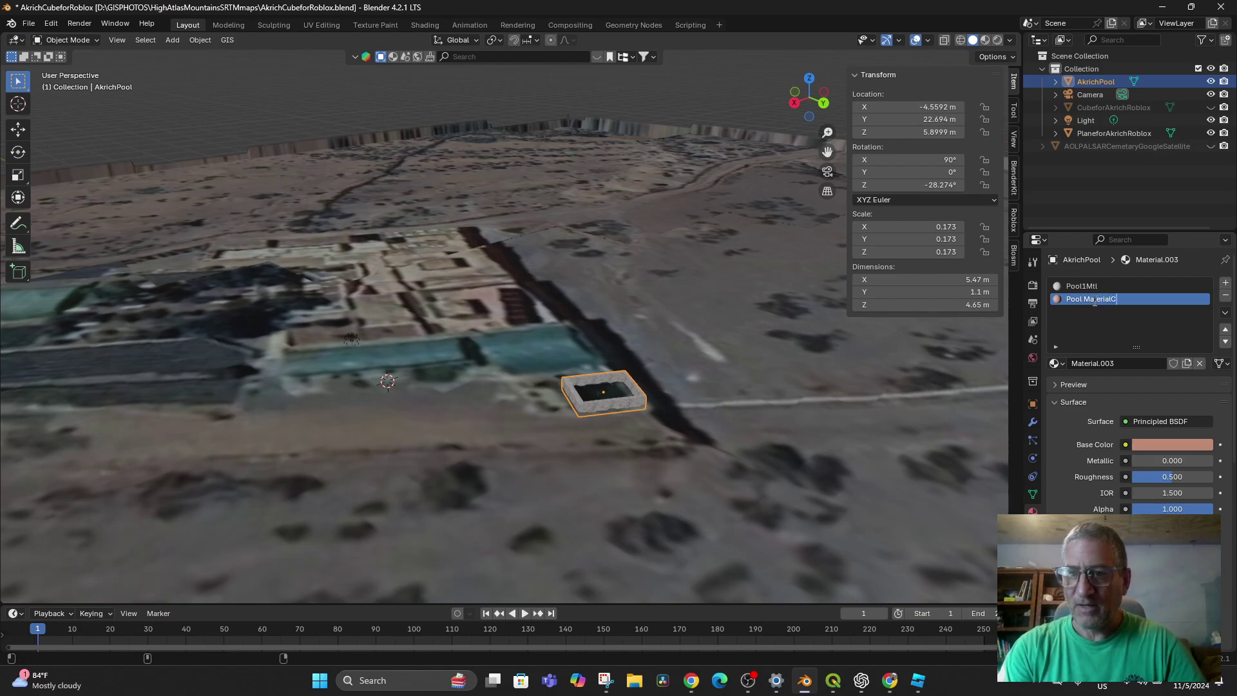
pyautogui.write('olor')
pyautogui.press('Return')
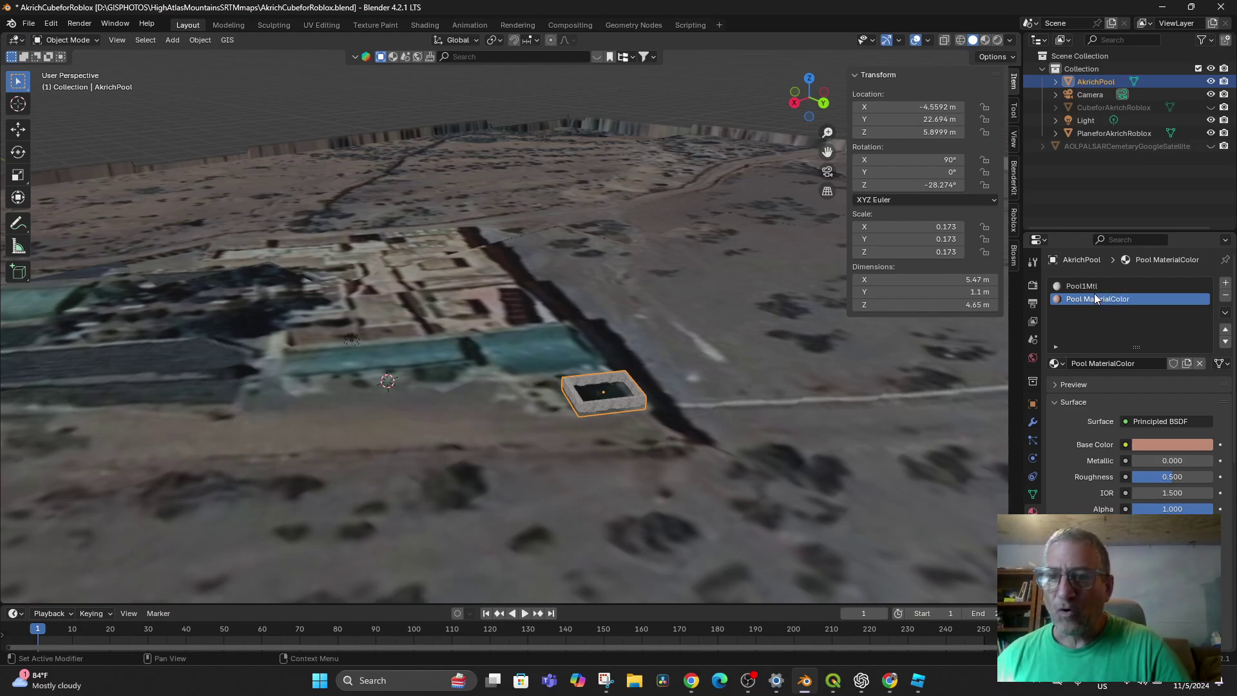
# Review the Pool1Mtl settings and move Pool MaterialColor above it in AkrichPool's material slots.
pyautogui.click(1079, 288)
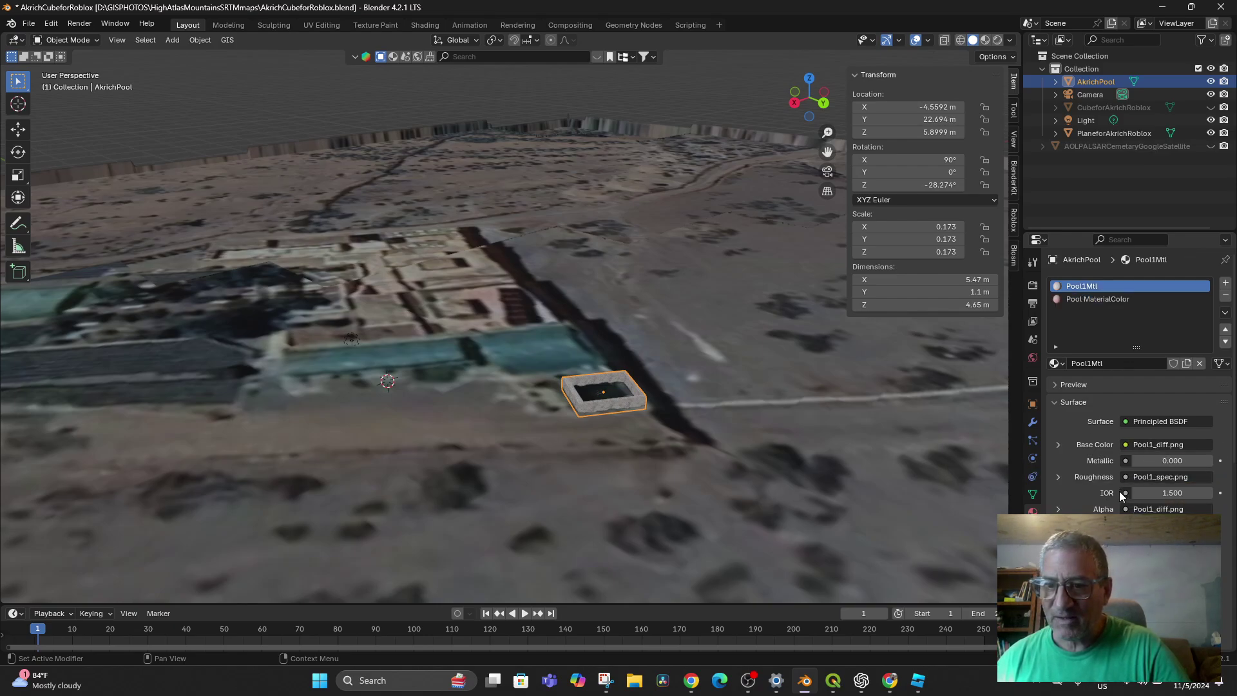
pyautogui.scroll(-7, 1119, 491)
pyautogui.scroll(-7, 1140, 386)
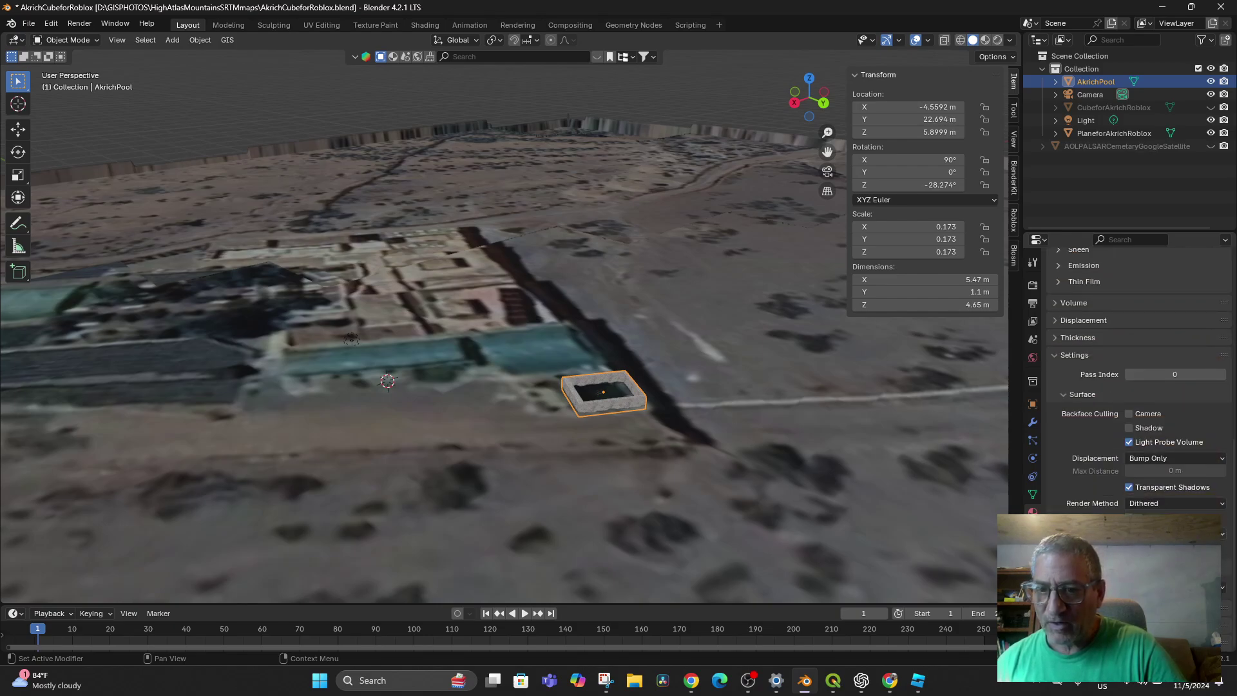
pyautogui.scroll(5, 1140, 386)
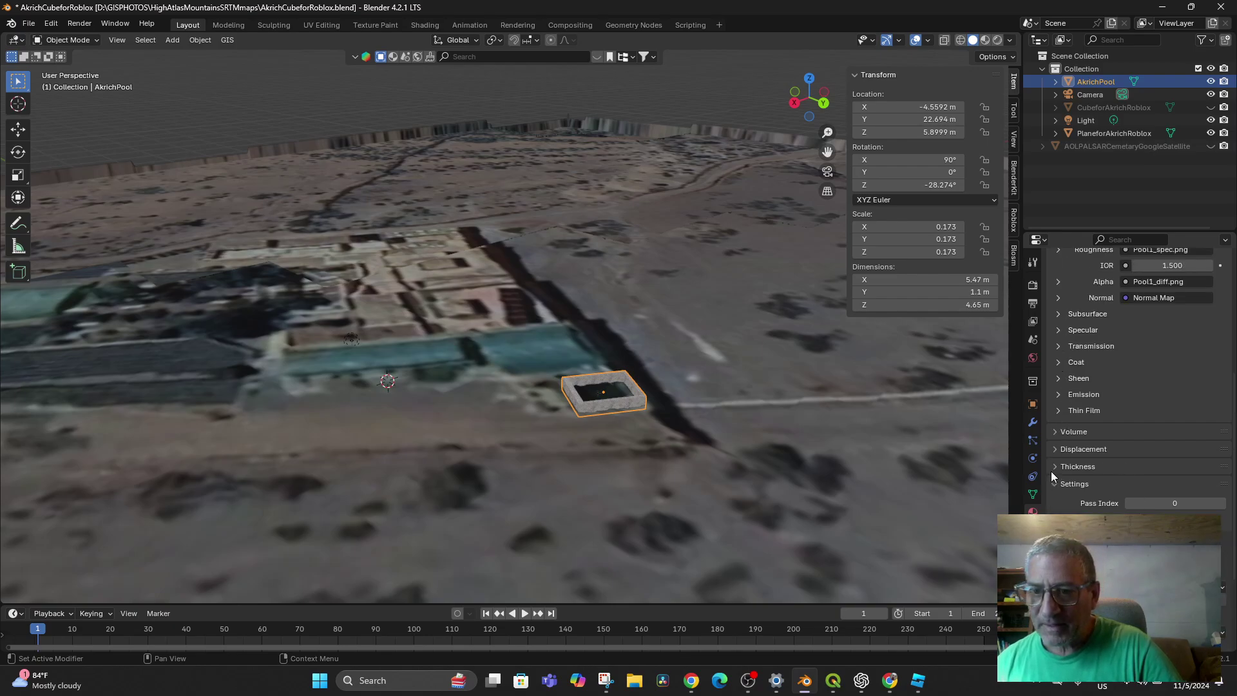
pyautogui.scroll(4, 1134, 361)
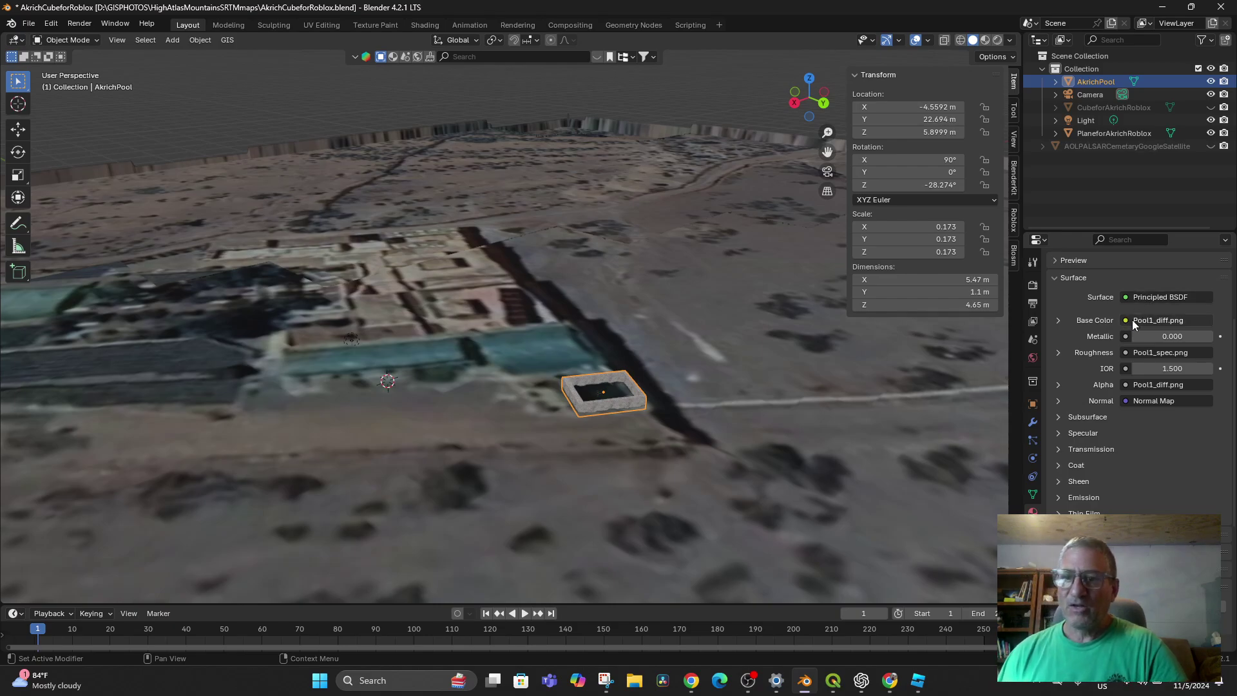
pyautogui.scroll(5, 1114, 292)
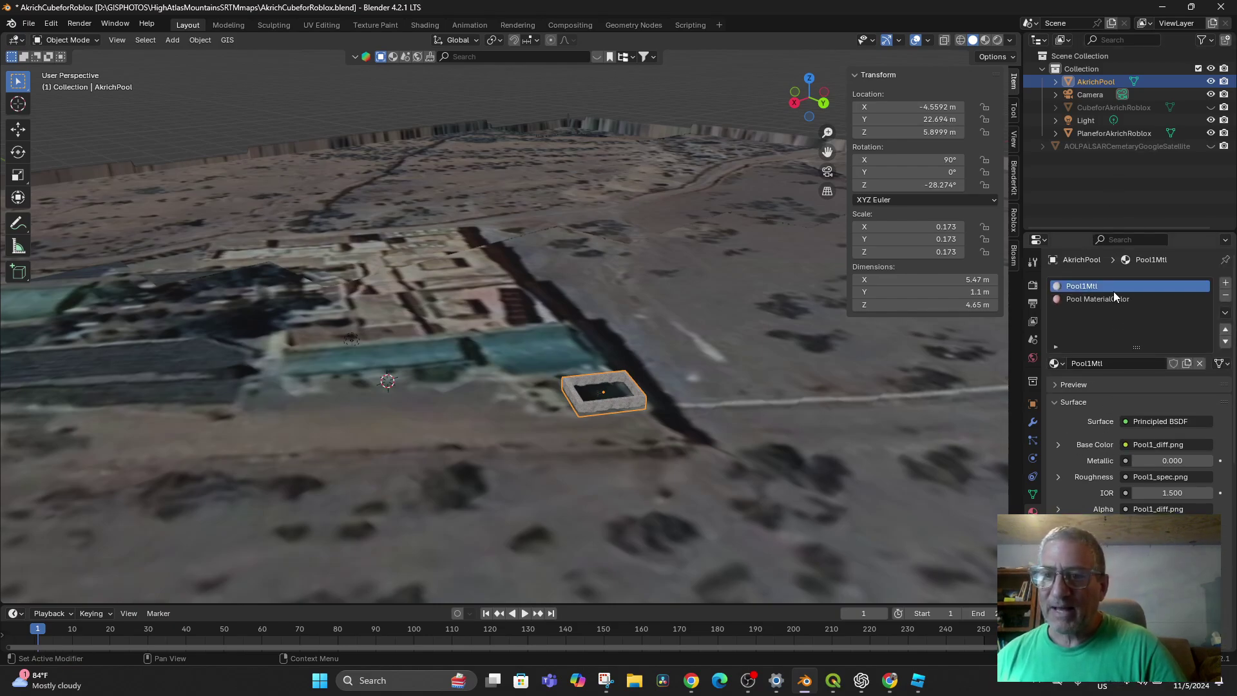
pyautogui.click(1087, 298)
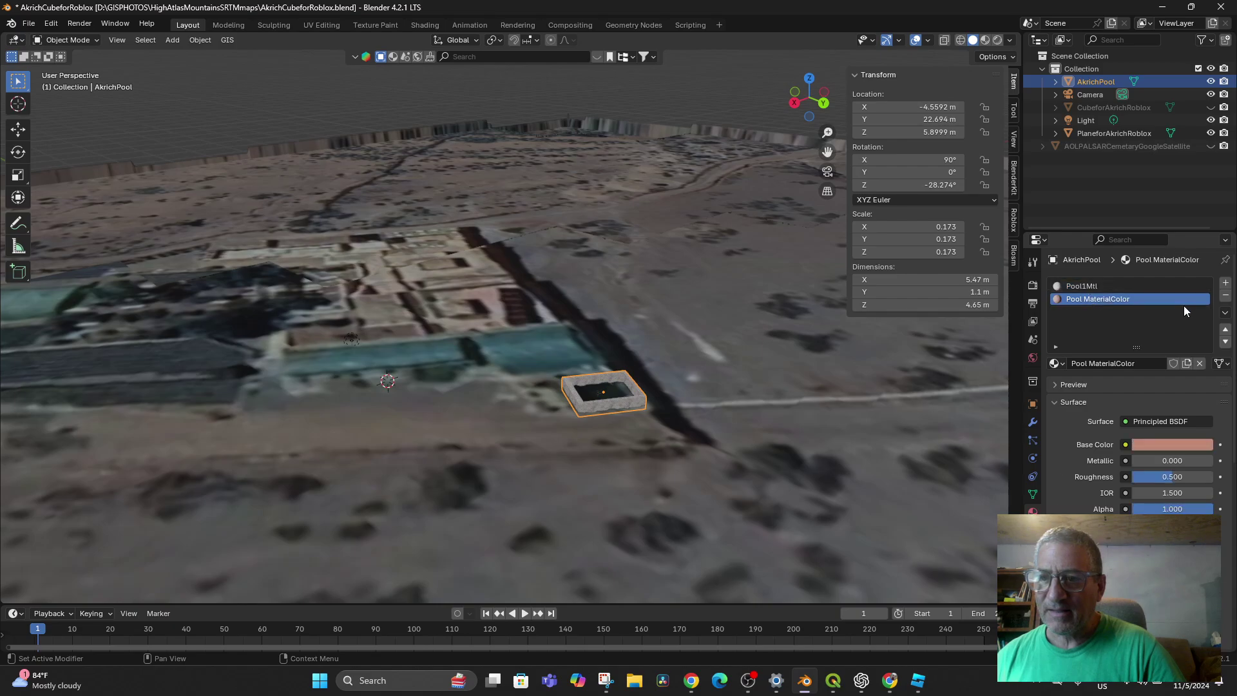
pyautogui.click(1225, 331)
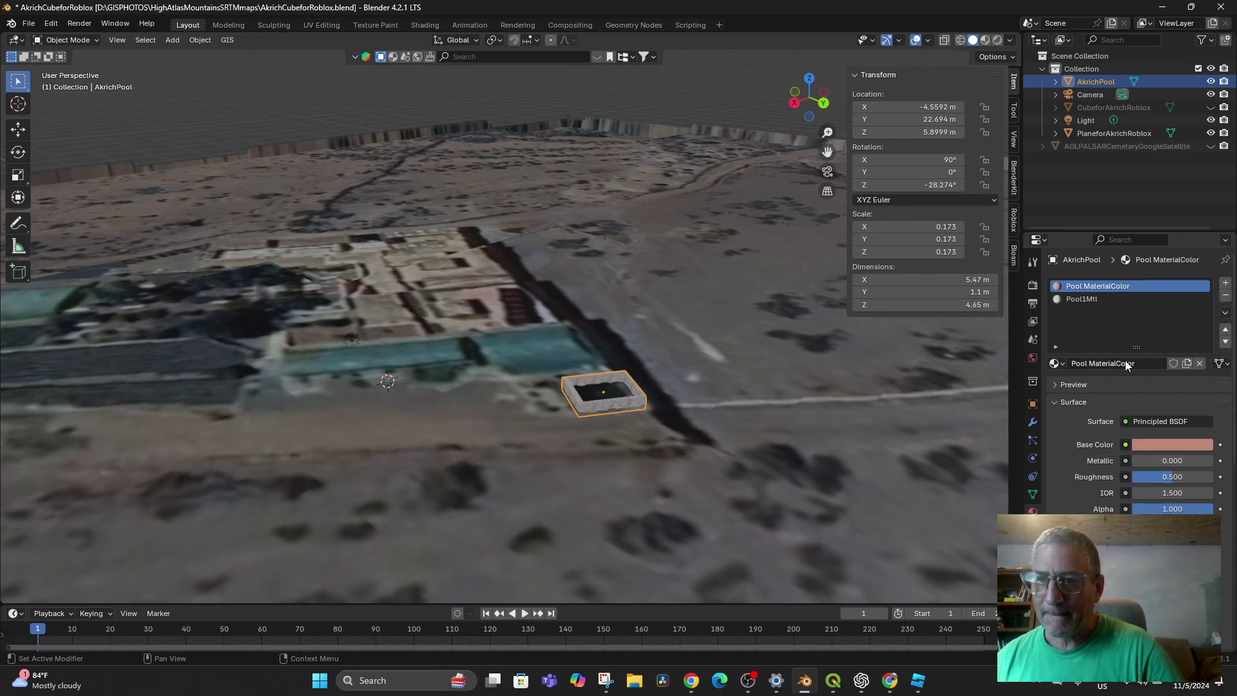
pyautogui.click(1072, 299)
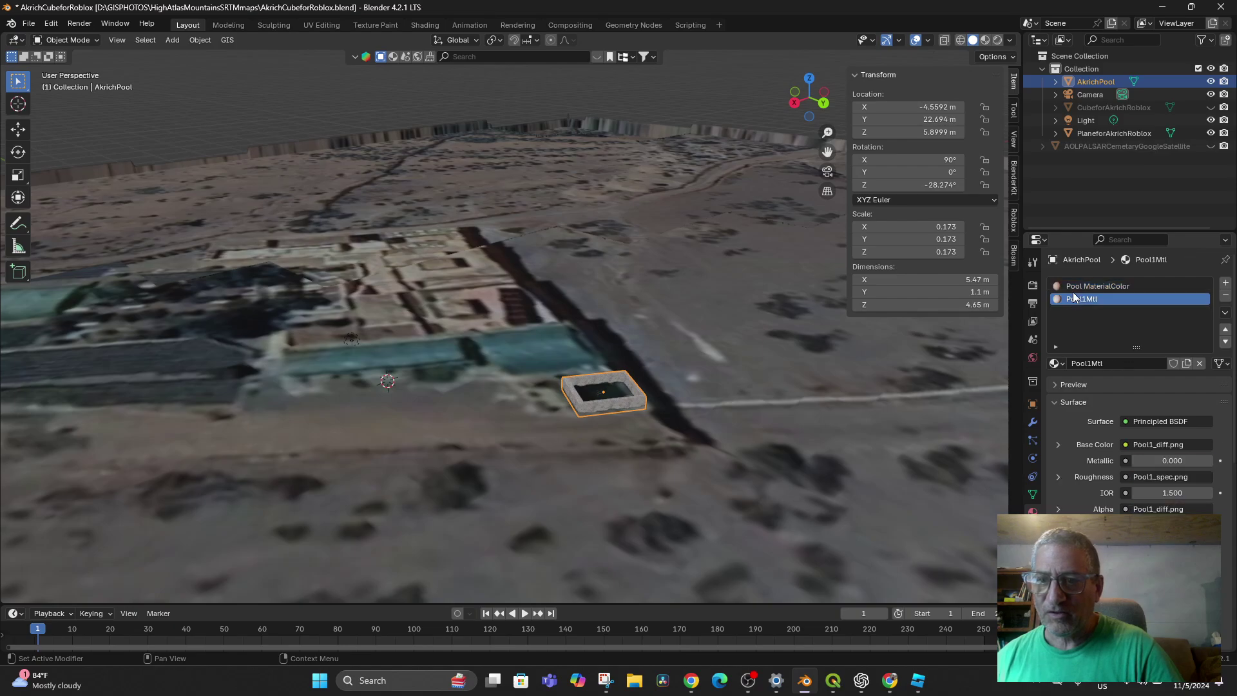
pyautogui.click(1074, 286)
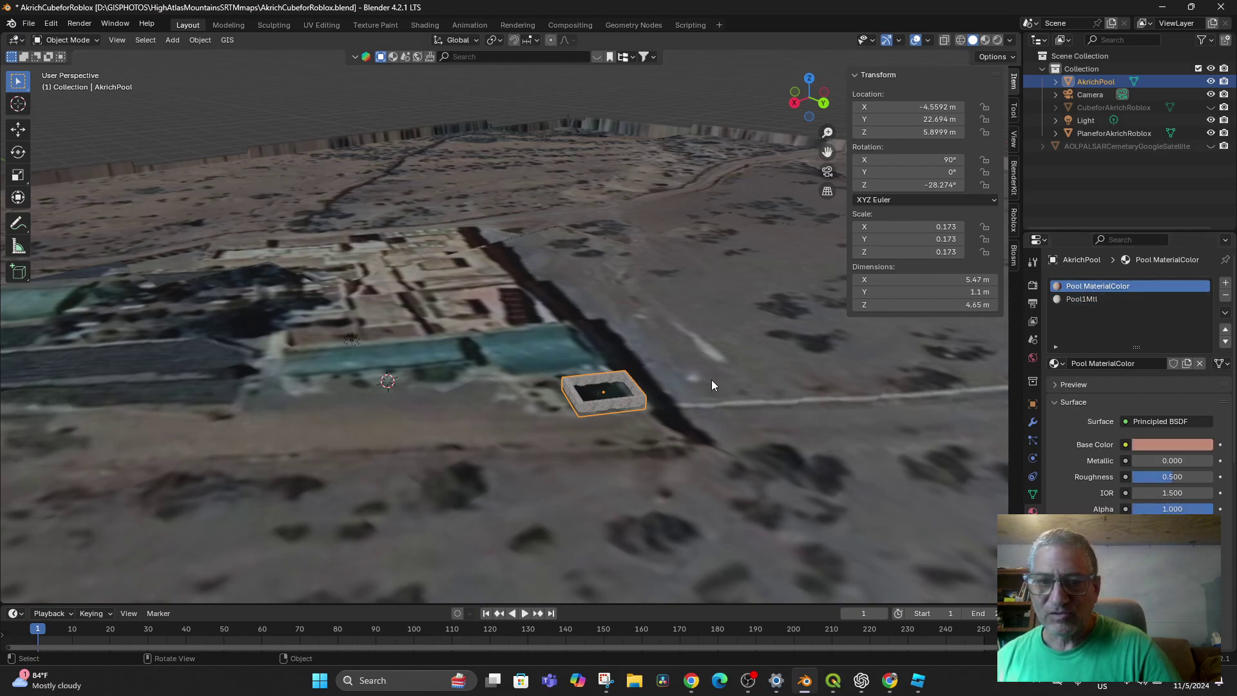
# Try to remove the Pool1Mtl slot from AkrichPool and check the pool up close.
pyautogui.click(1088, 299)
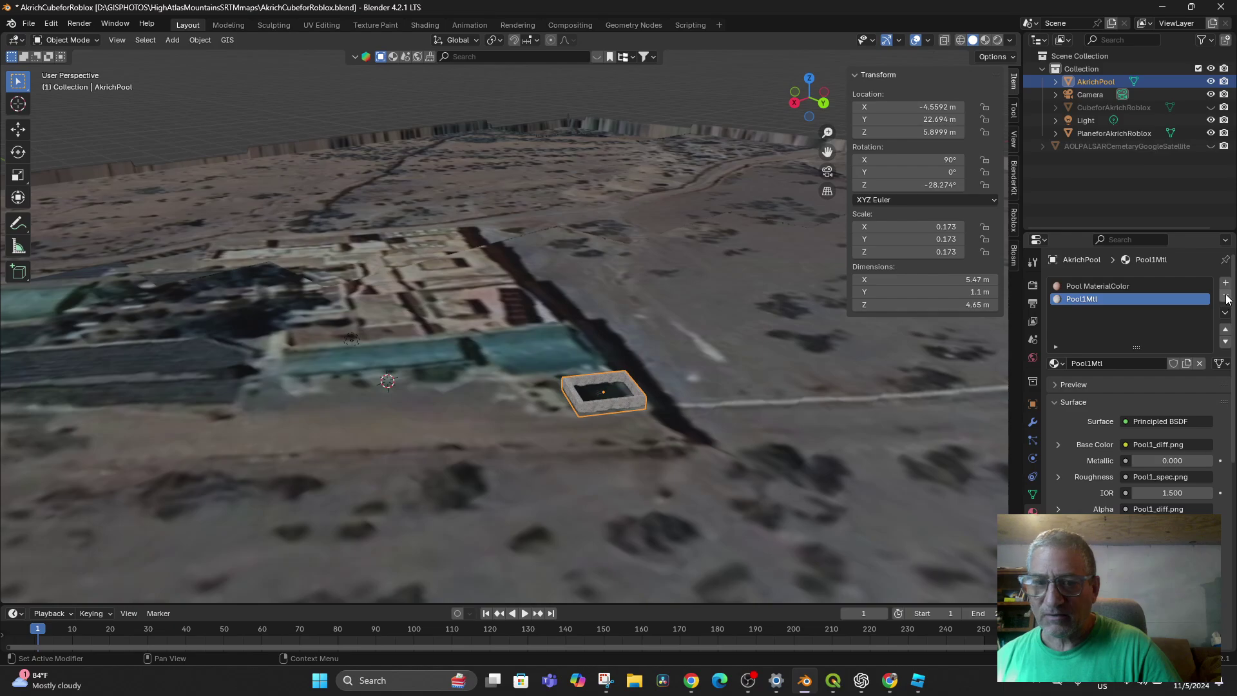
pyautogui.click(1226, 295)
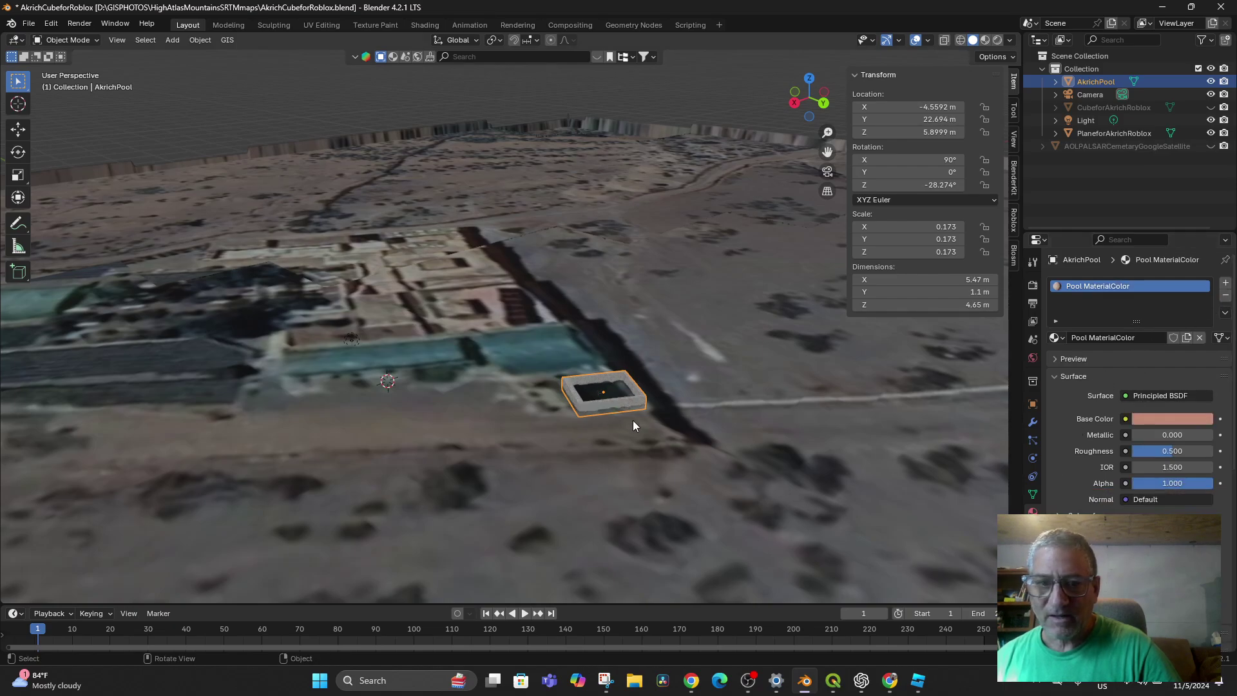
pyautogui.scroll(3, 633, 420)
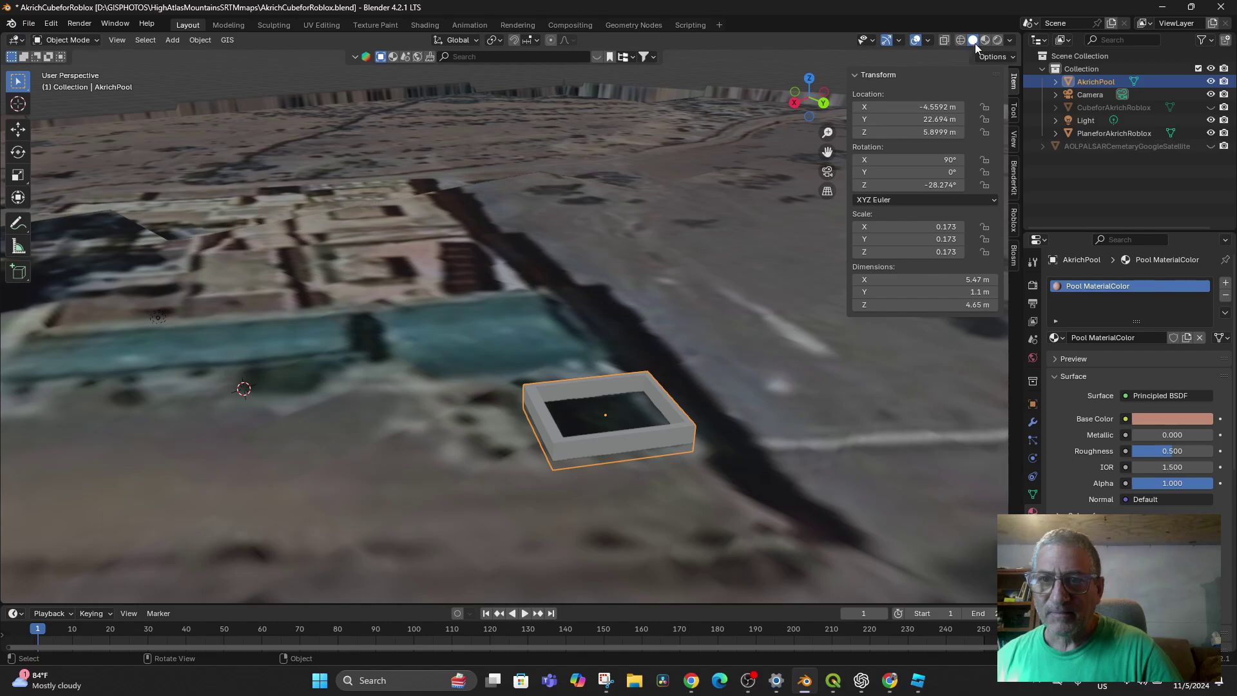
# Show the viewport in Material Preview shading and delete the Pool1Mtl slot so that only Pool MaterialColor covers AkrichPool.
pyautogui.click(984, 40)
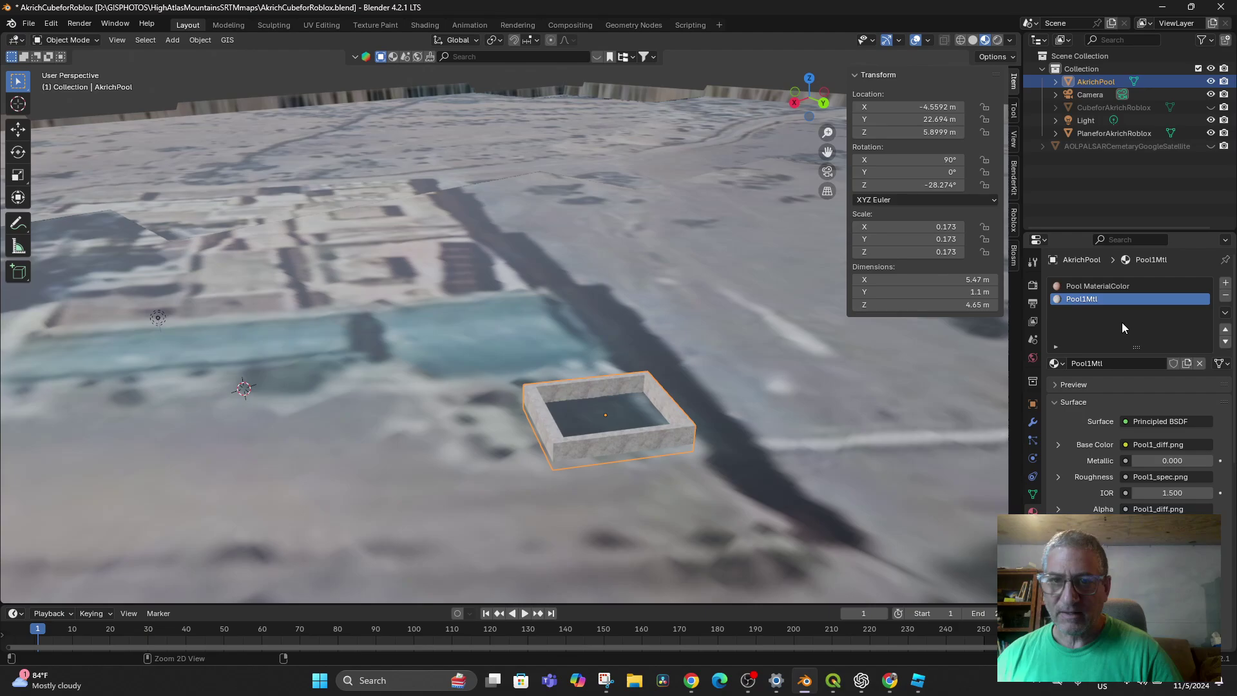
pyautogui.click(1097, 285)
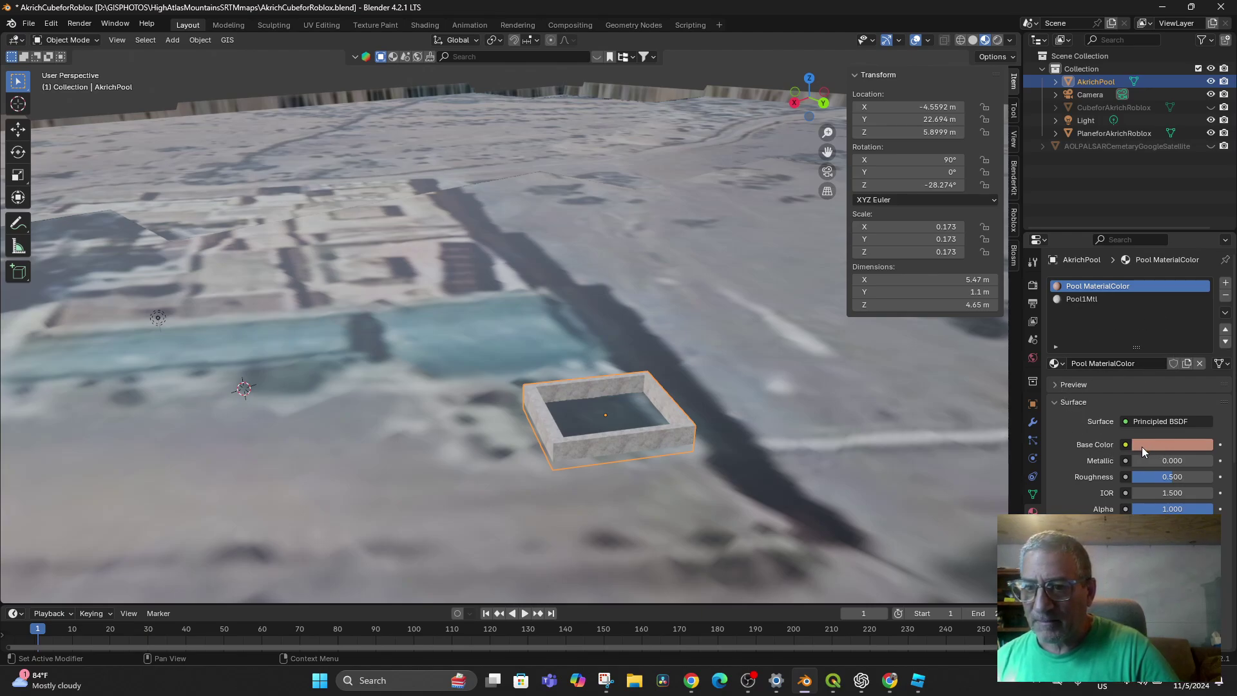
pyautogui.click(1067, 300)
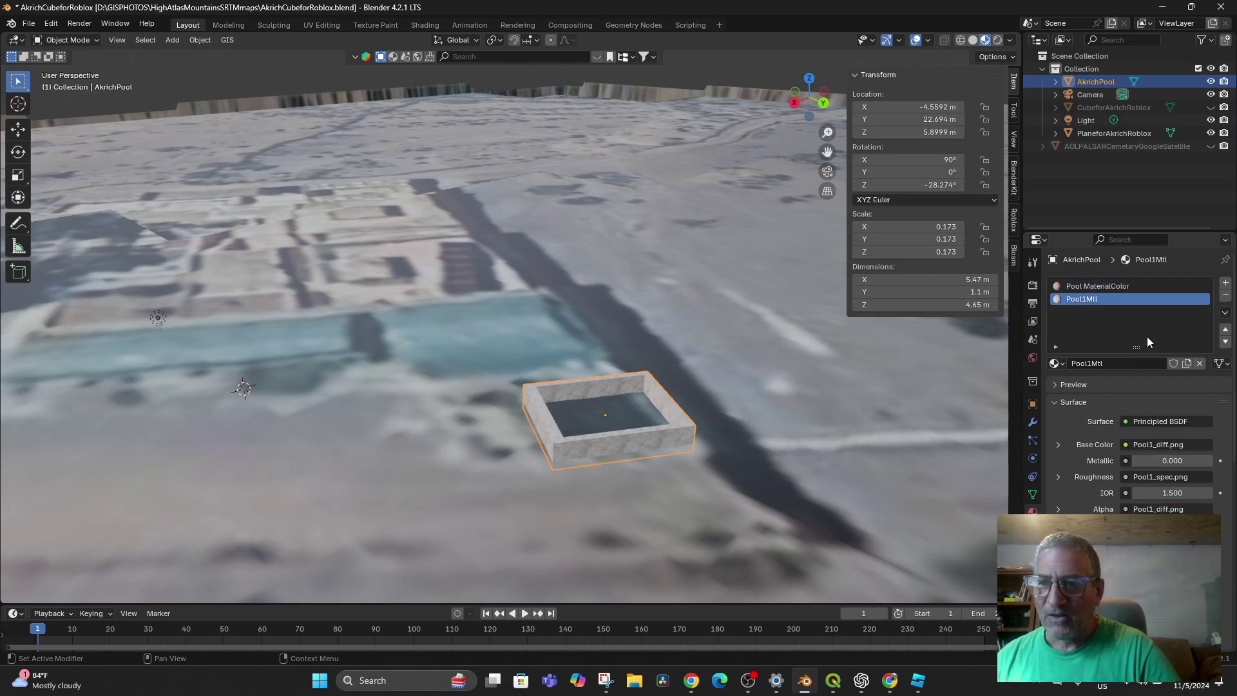
pyautogui.click(1225, 295)
pyautogui.moveTo(789, 422)
pyautogui.mouseDown(button='middle')
pyautogui.moveTo(805, 443)
pyautogui.moveTo(809, 392)
pyautogui.moveTo(814, 420)
pyautogui.mouseUp(button='middle')
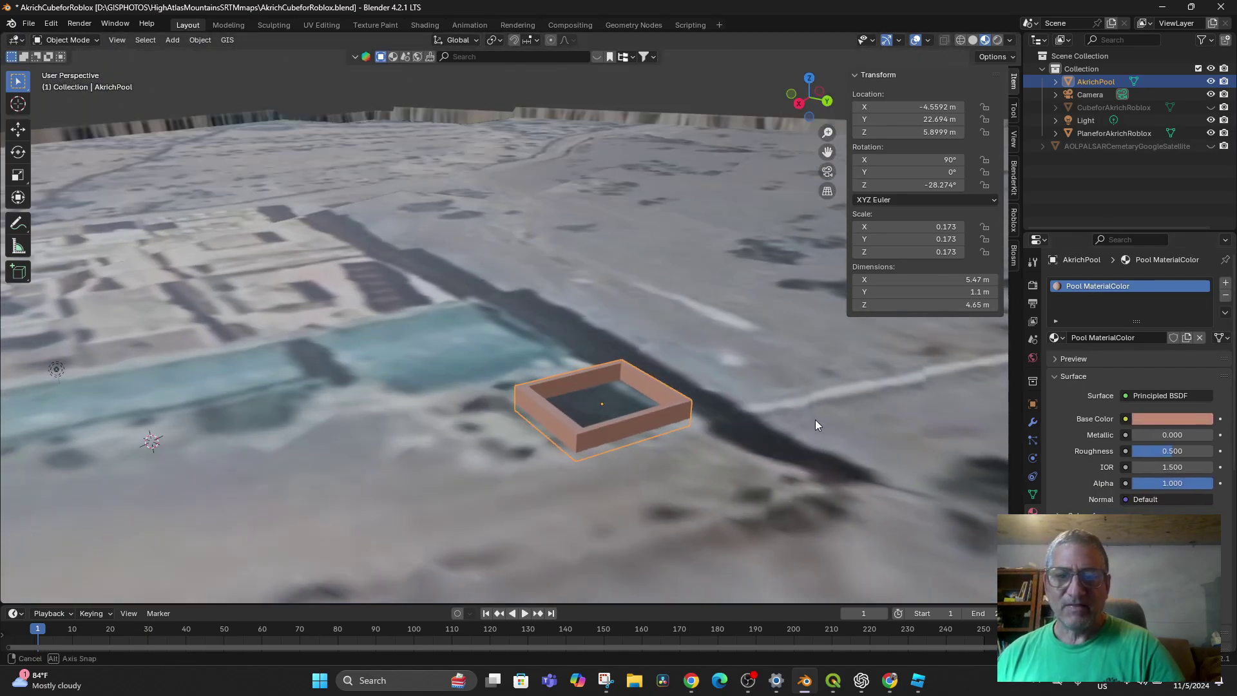
# Switch to Chrome to compare the pool wall's color with the Akrich nursery tour video, and return to Blender.
pyautogui.click(691, 681)
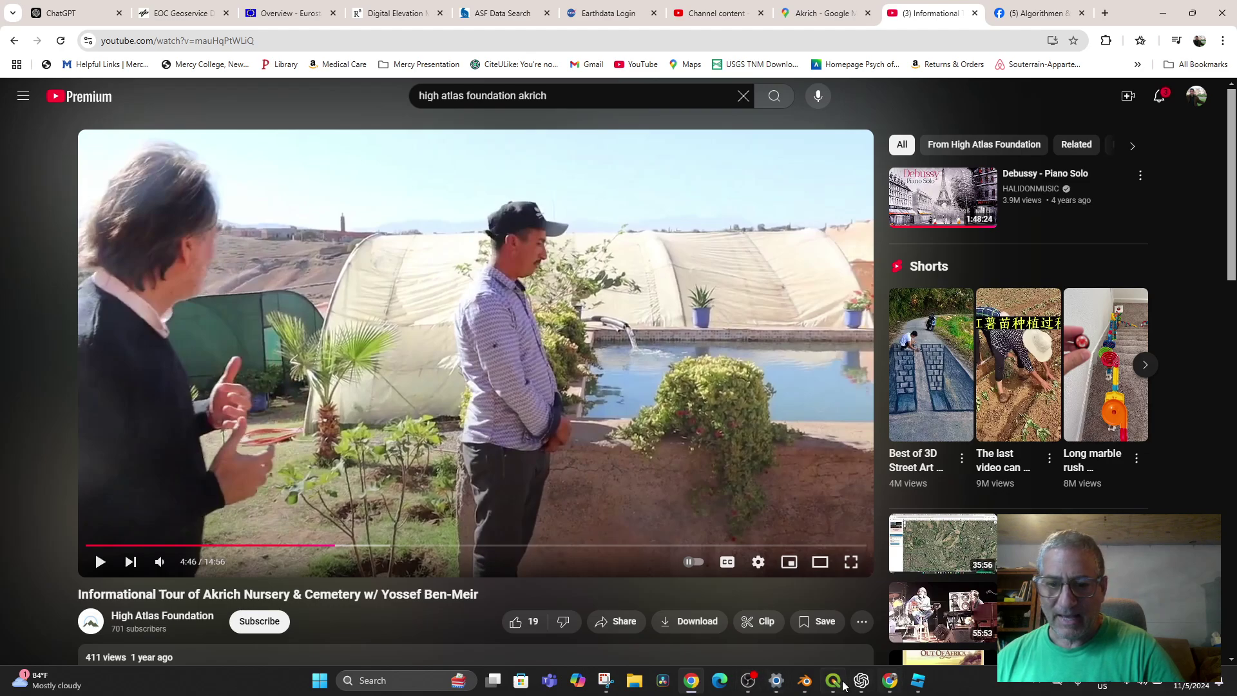
pyautogui.click(805, 680)
pyautogui.moveTo(547, 407)
pyautogui.mouseDown(button='middle')
pyautogui.moveTo(558, 416)
pyautogui.moveTo(563, 400)
pyautogui.moveTo(552, 406)
pyautogui.mouseUp(button='middle')
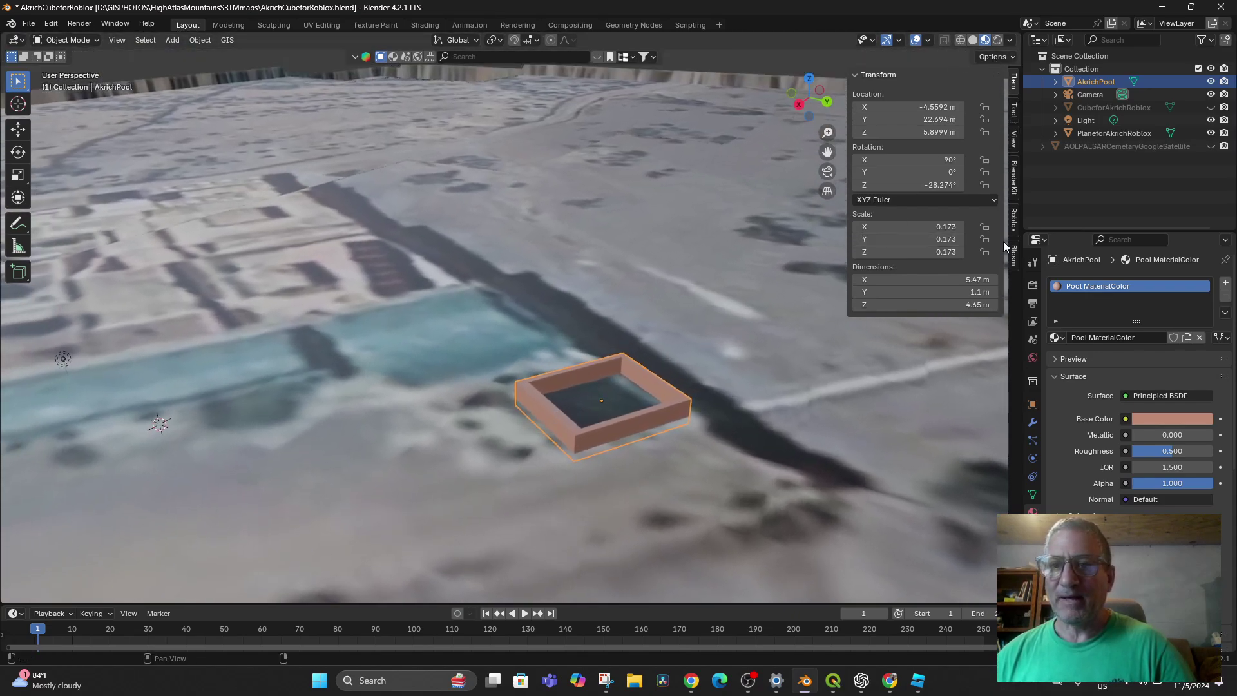
# Log in to Roblox from Blender and upload the selected AkrichPool object to the user account.
pyautogui.click(1012, 227)
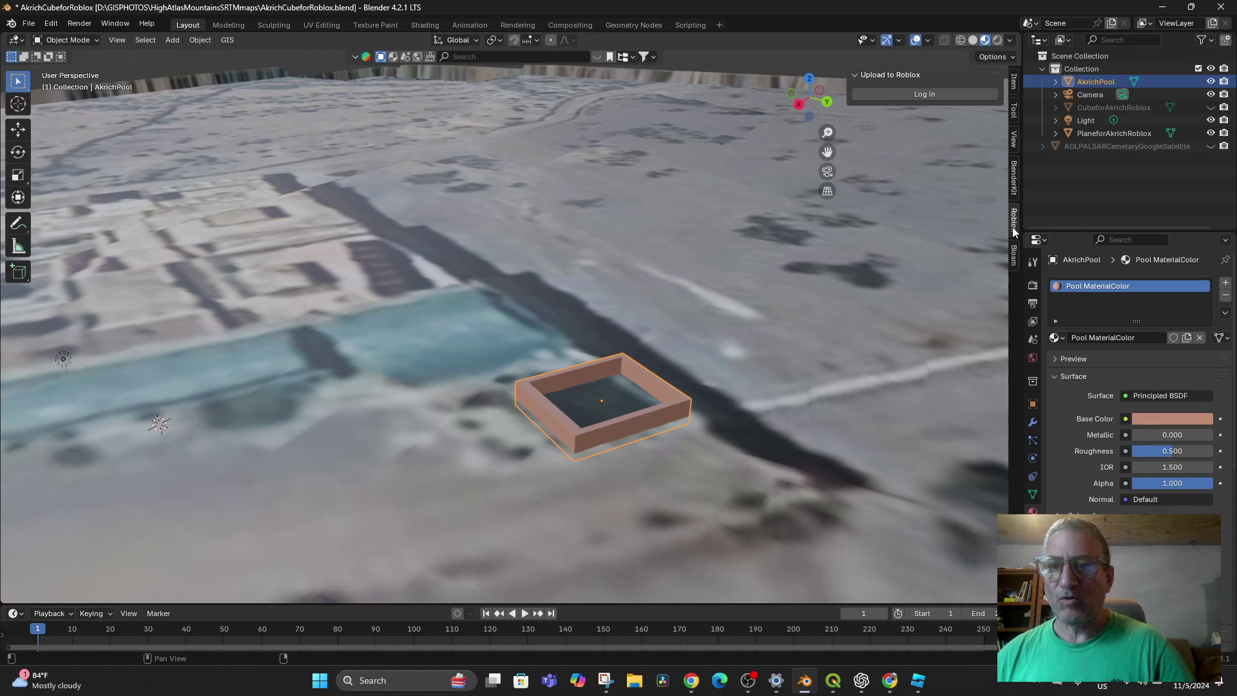
pyautogui.click(918, 98)
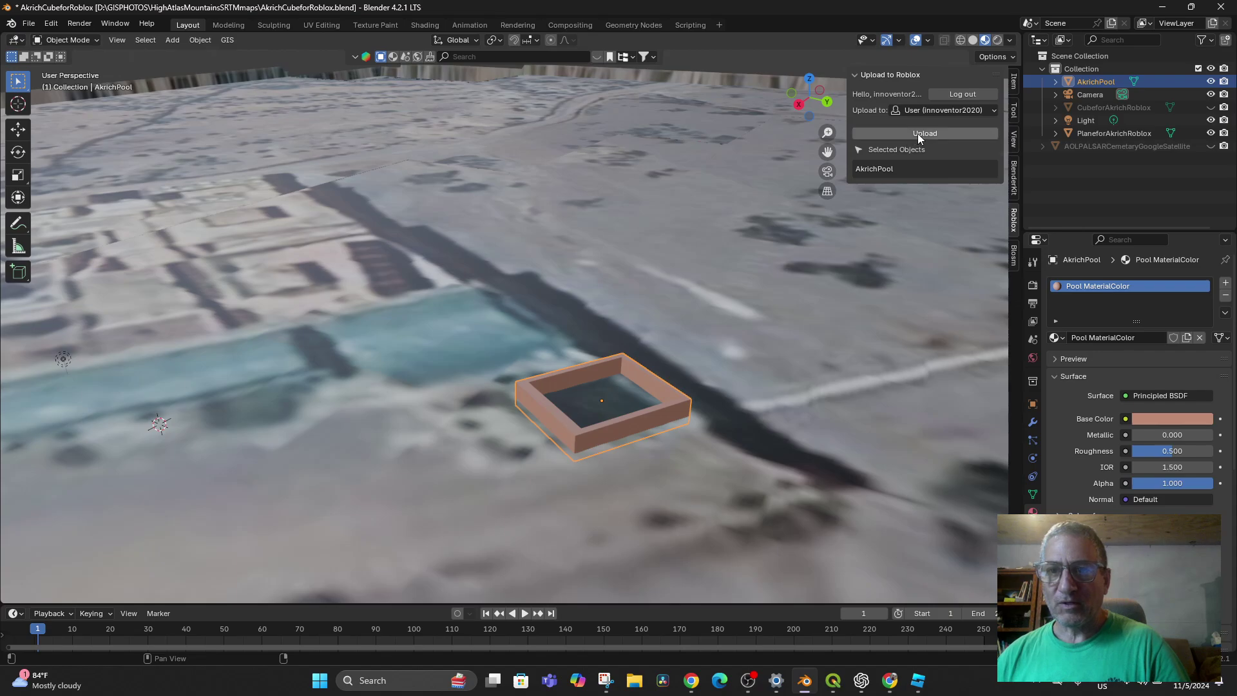
pyautogui.click(918, 133)
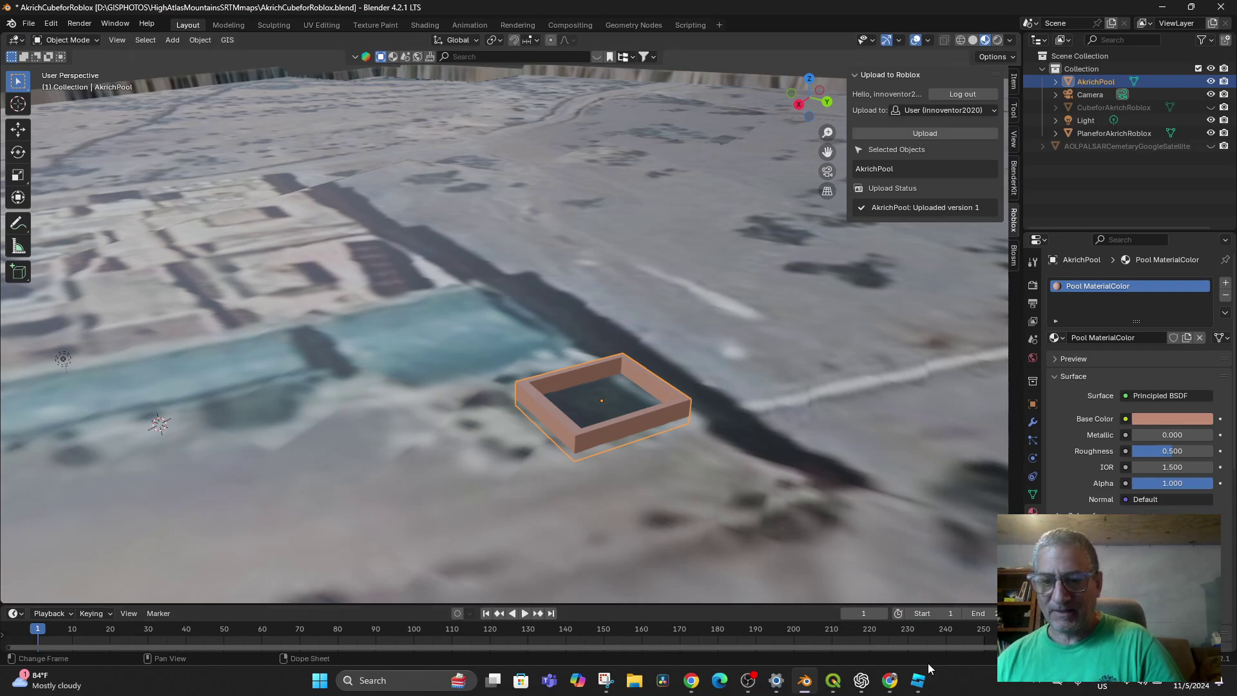
# Switch to Roblox Studio and delete the old Pool union from the Akrich Nursery, Morocco place.
pyautogui.click(918, 680)
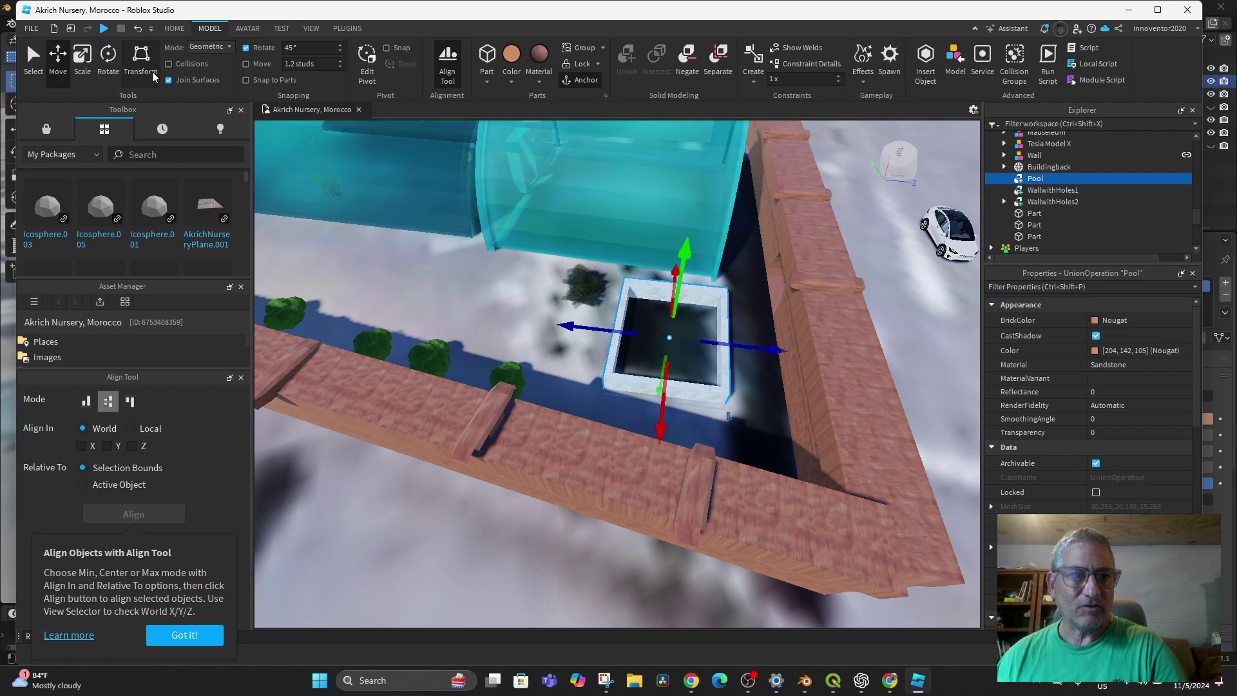
pyautogui.press('Delete')
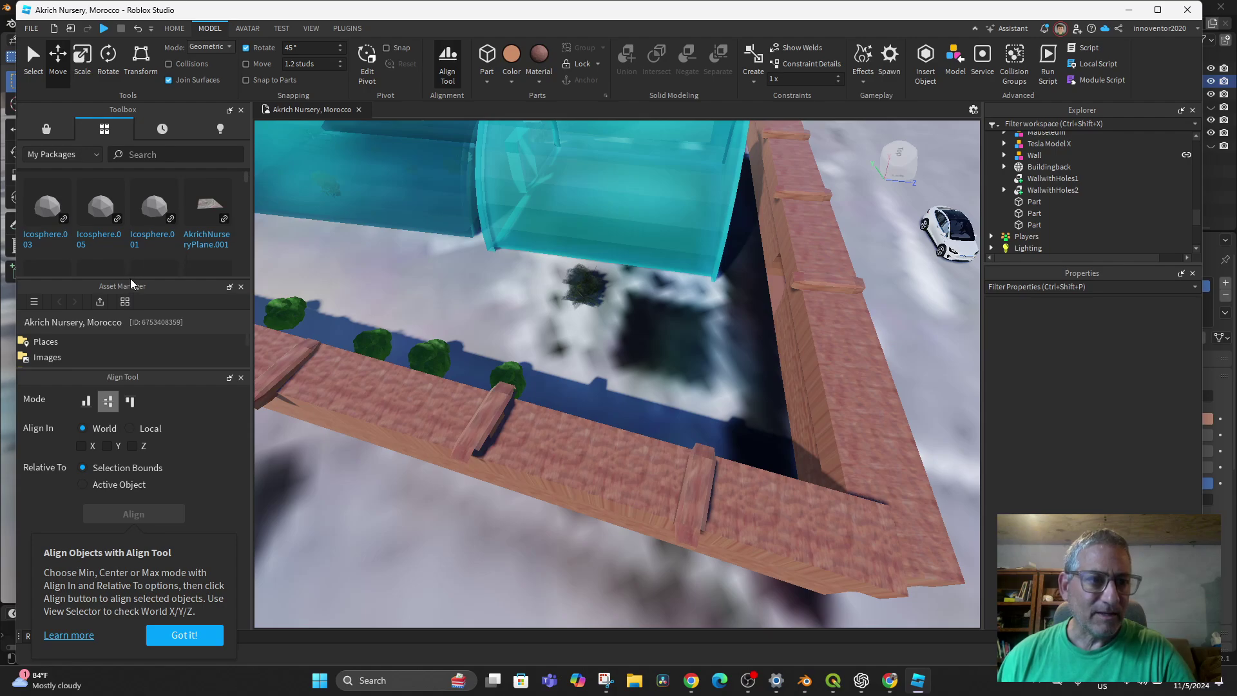
# Enlarge the Toolbox and Asset Manager areas and list My Packages in the Toolbox.
pyautogui.moveTo(130, 278); pyautogui.dragTo(123, 309)
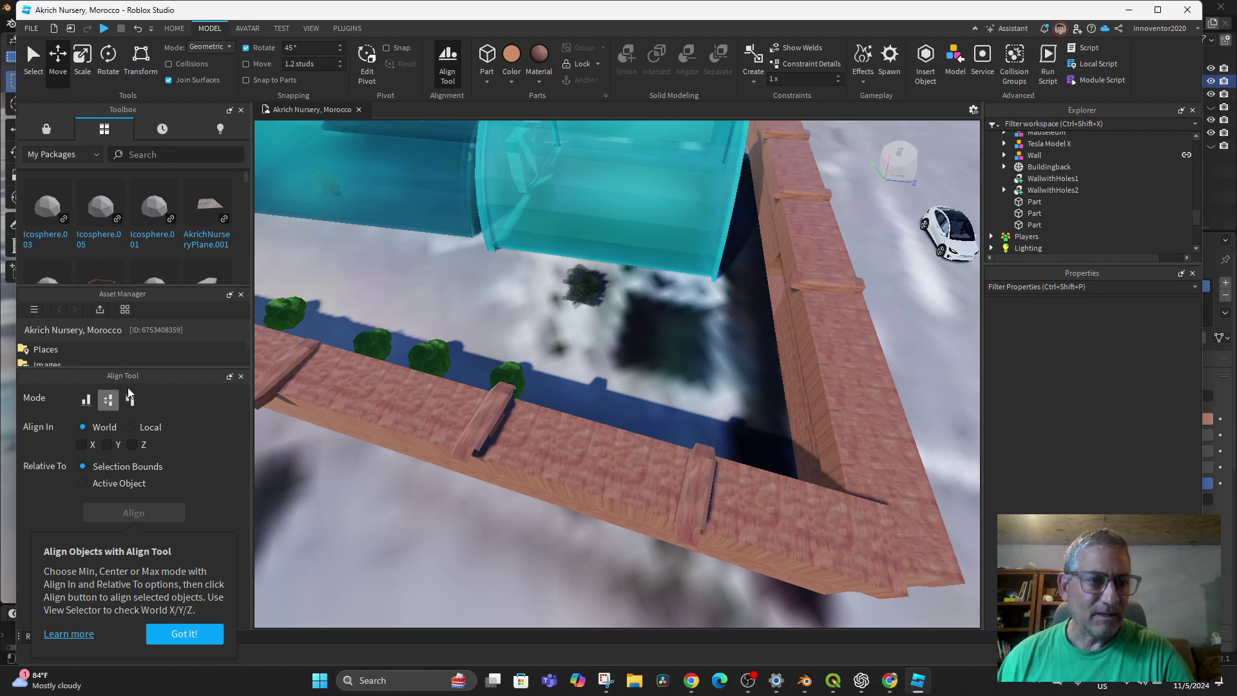
pyautogui.moveTo(137, 373); pyautogui.dragTo(122, 505)
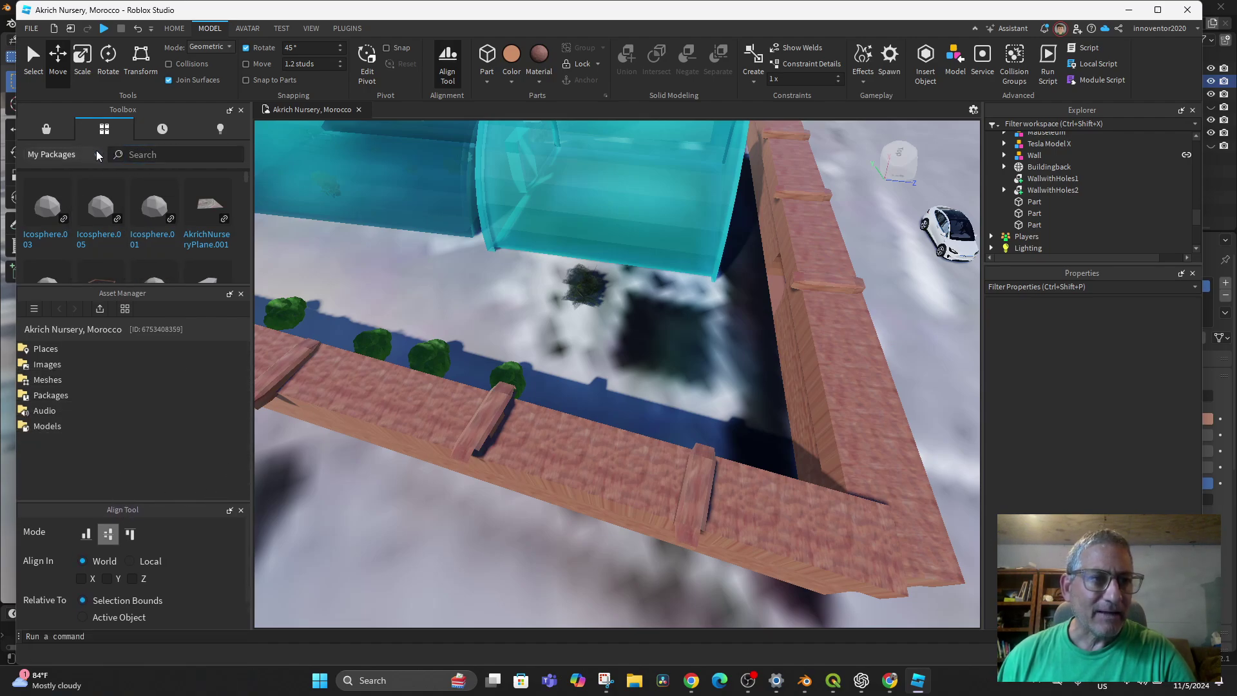
pyautogui.click(74, 158)
pyautogui.click(78, 171)
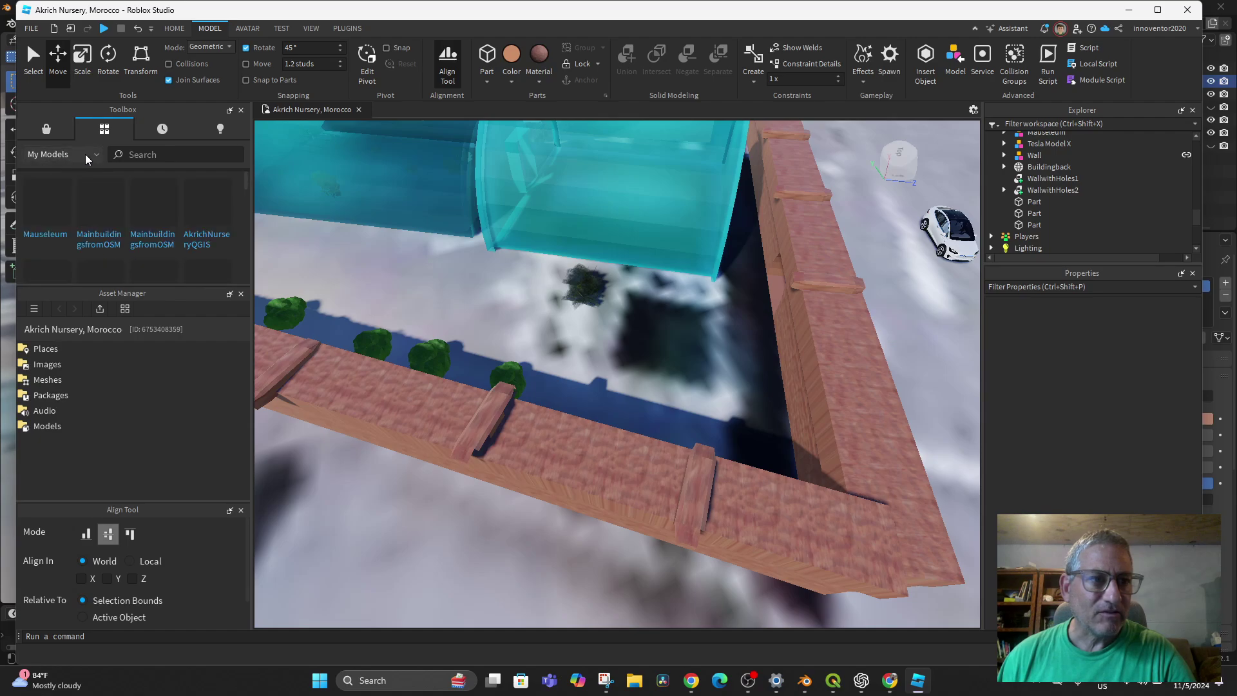
pyautogui.click(85, 156)
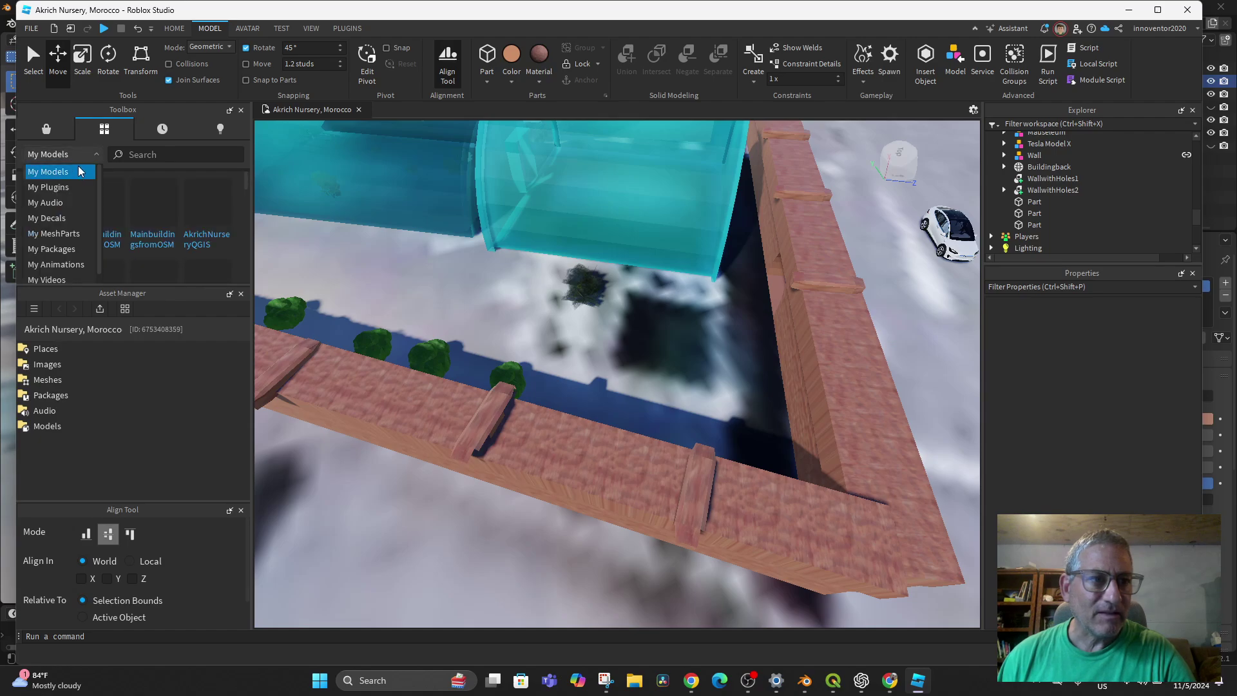
pyautogui.click(63, 249)
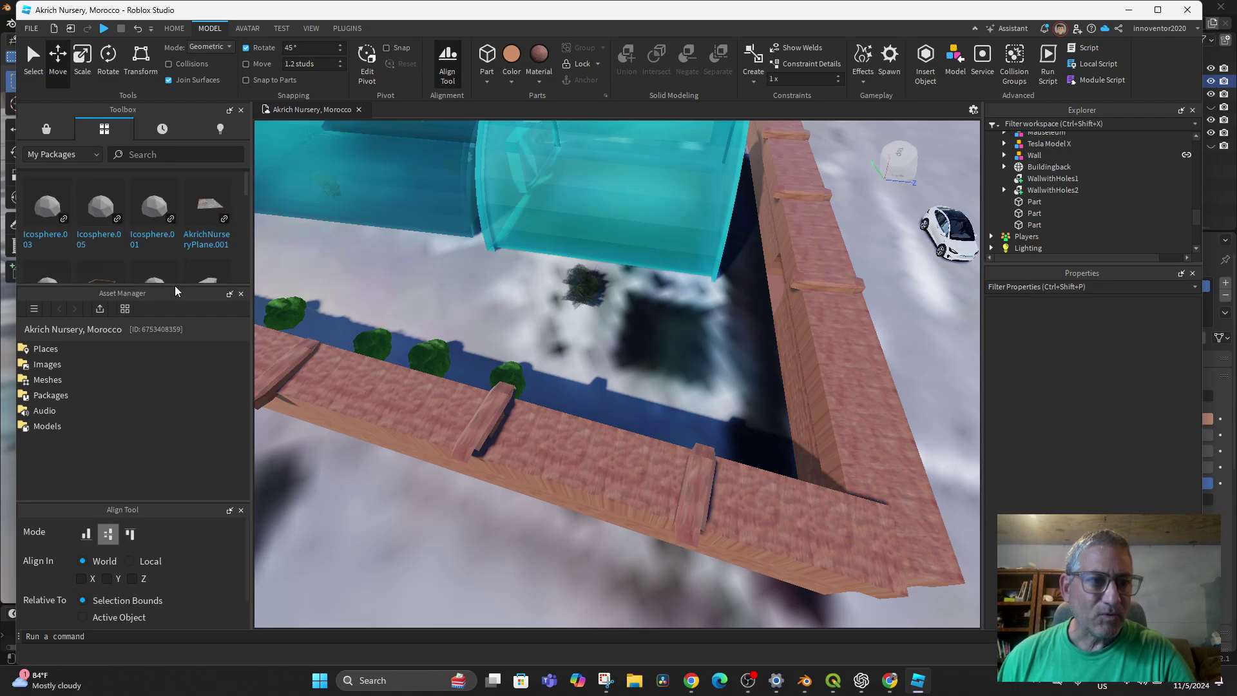
pyautogui.moveTo(176, 283); pyautogui.dragTo(176, 416)
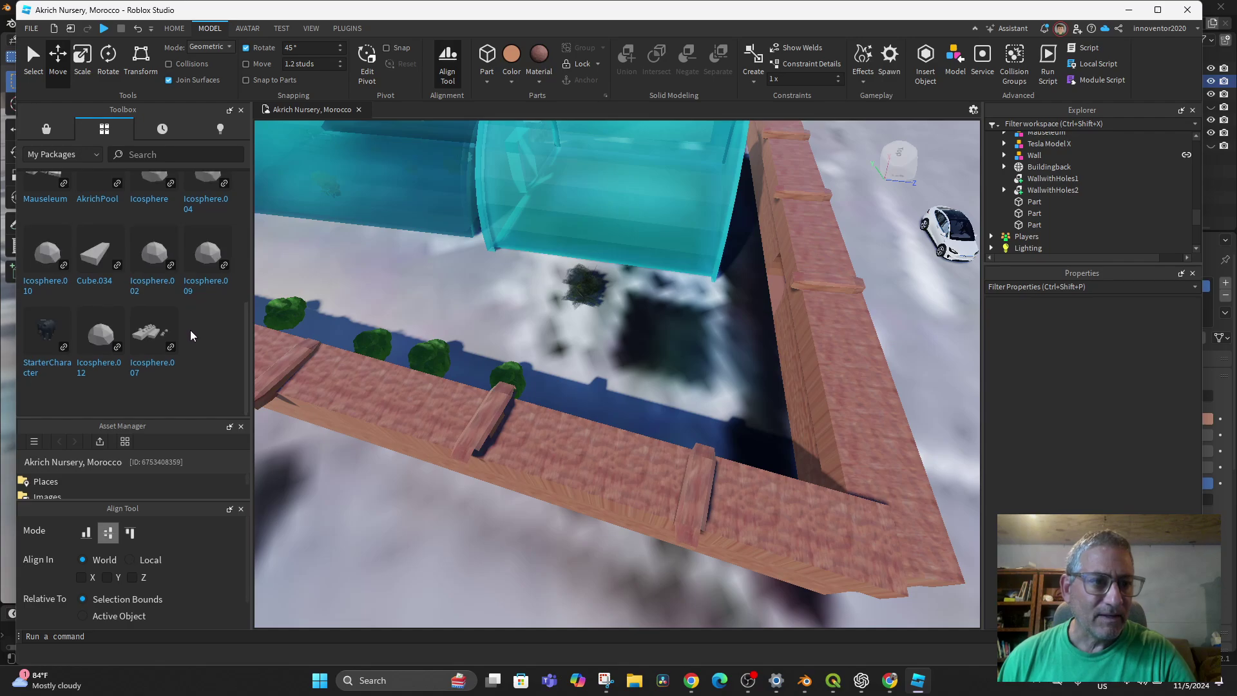
# Find the AkrichPool package and insert it on the ground between the greenhouse and the perimeter wall.
pyautogui.scroll(-3, 191, 333)
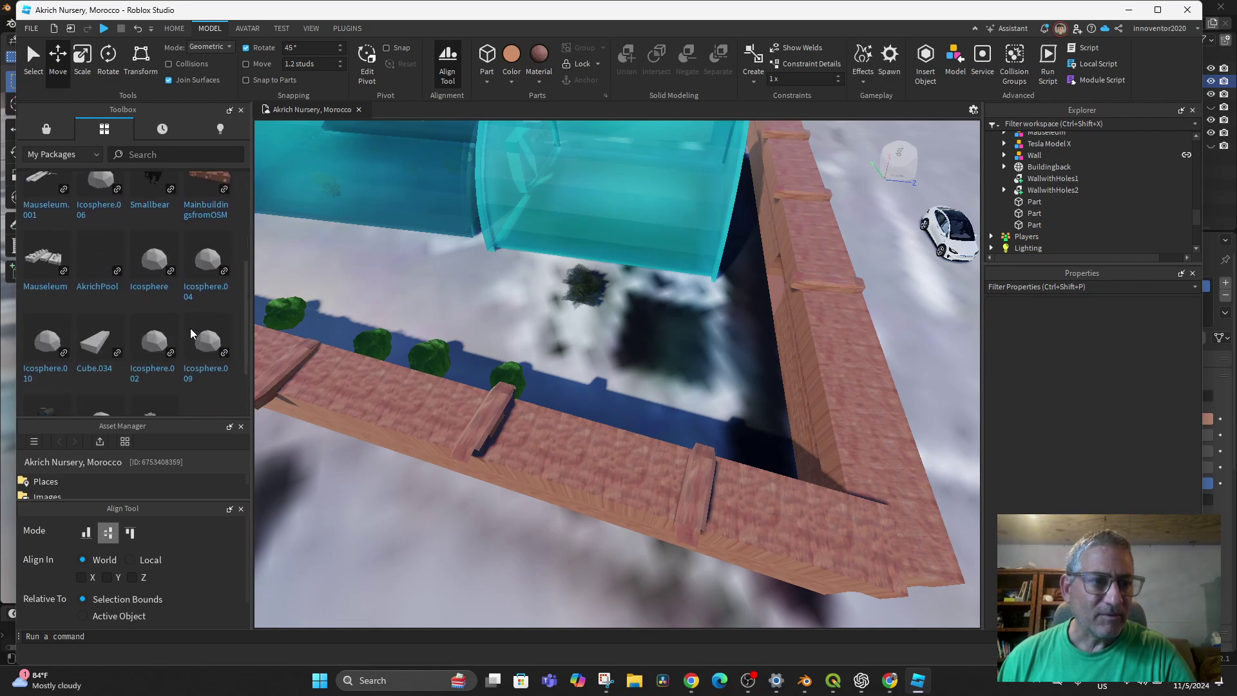
pyautogui.scroll(-2, 190, 333)
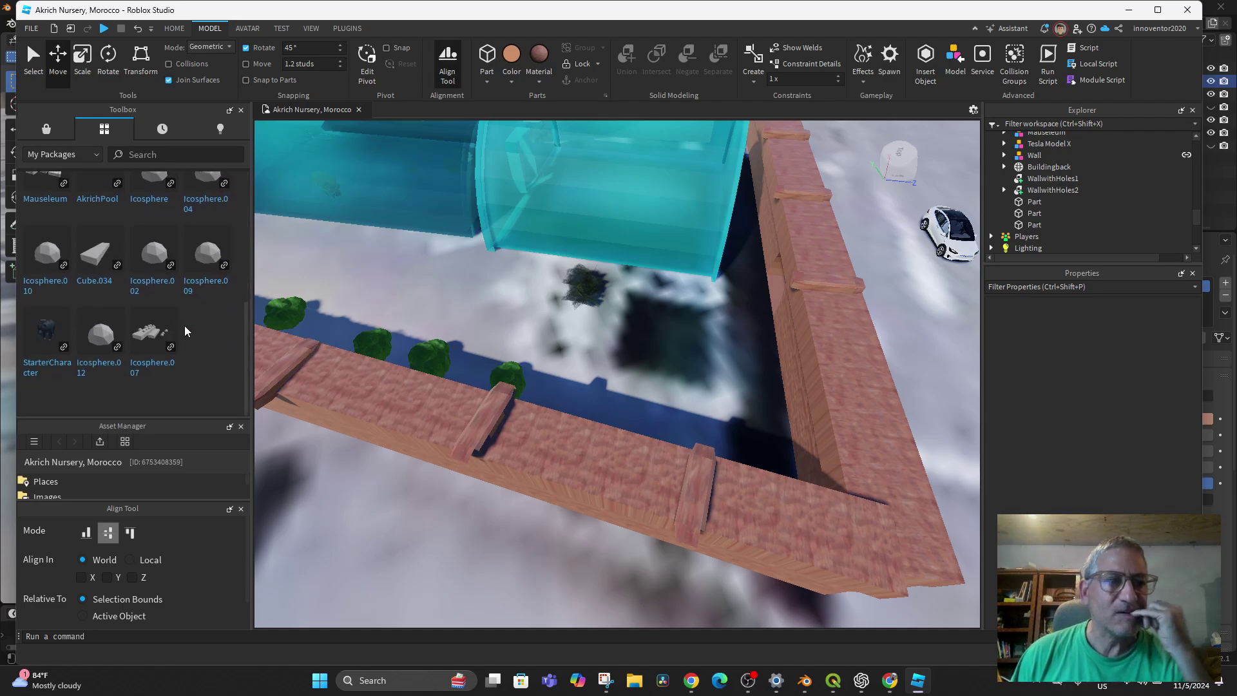
pyautogui.moveTo(143, 277)
pyautogui.scroll(5, 116, 322)
pyautogui.moveTo(95, 372)
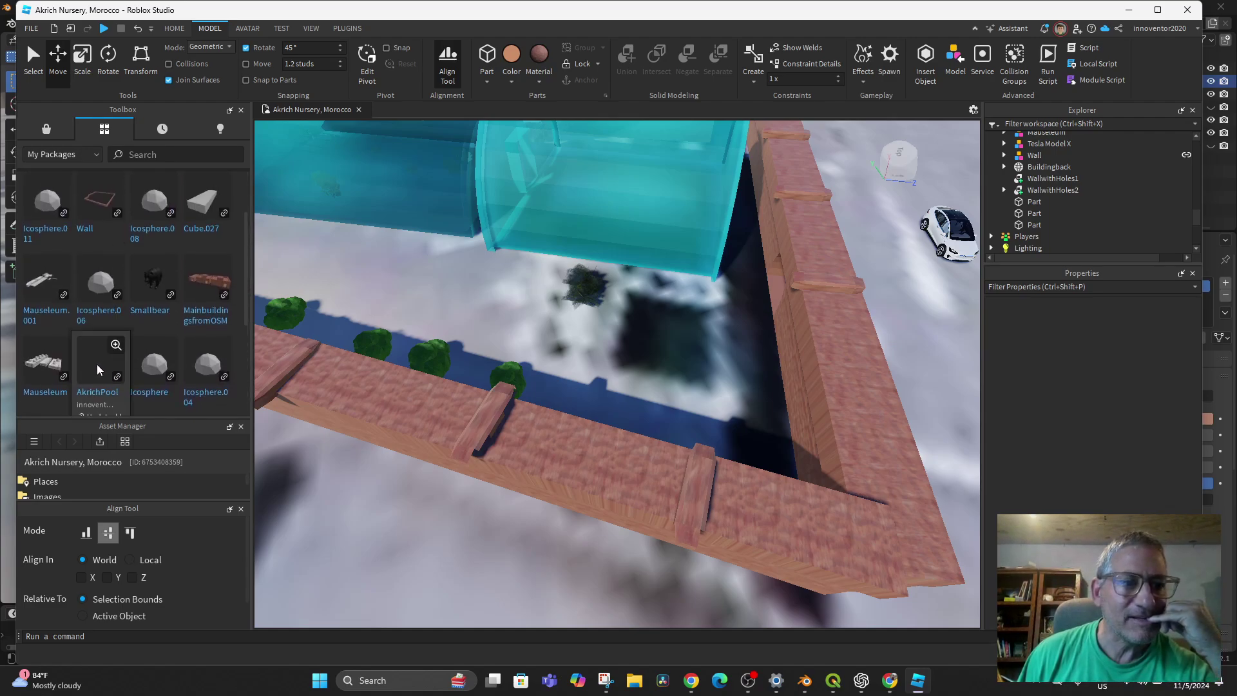
pyautogui.moveTo(95, 372); pyautogui.dragTo(564, 355)
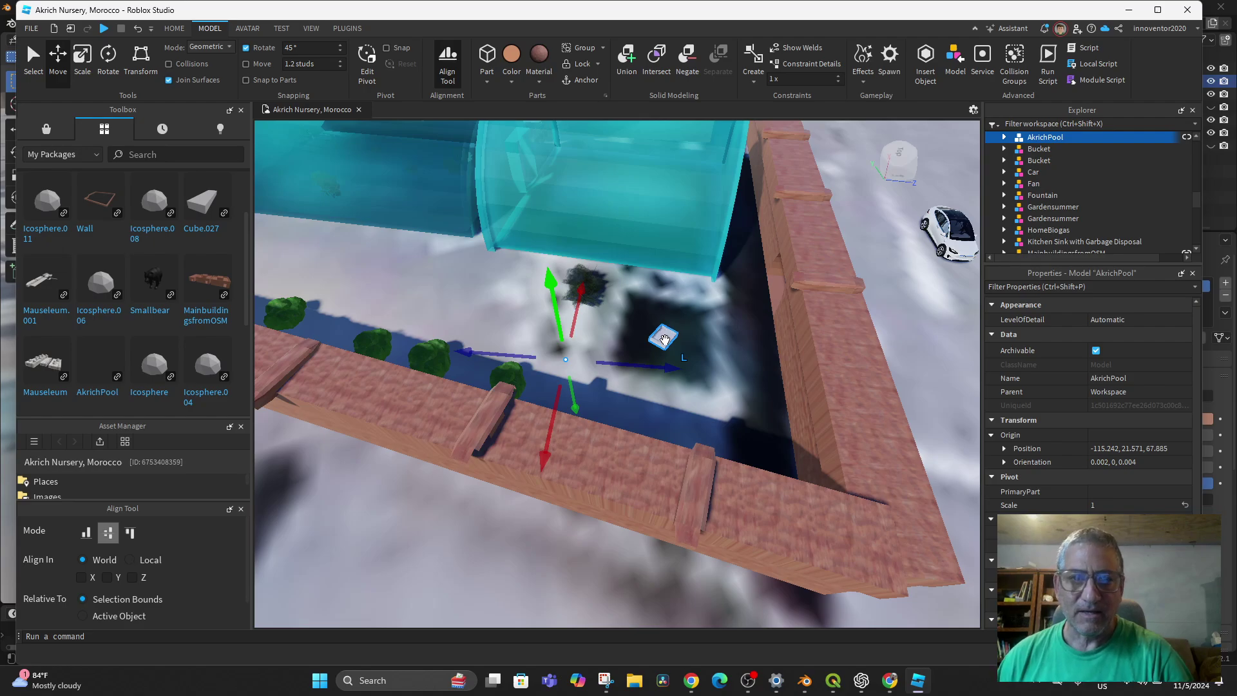
# Try to apply the current part color to AkrichPool.
pyautogui.click(513, 56)
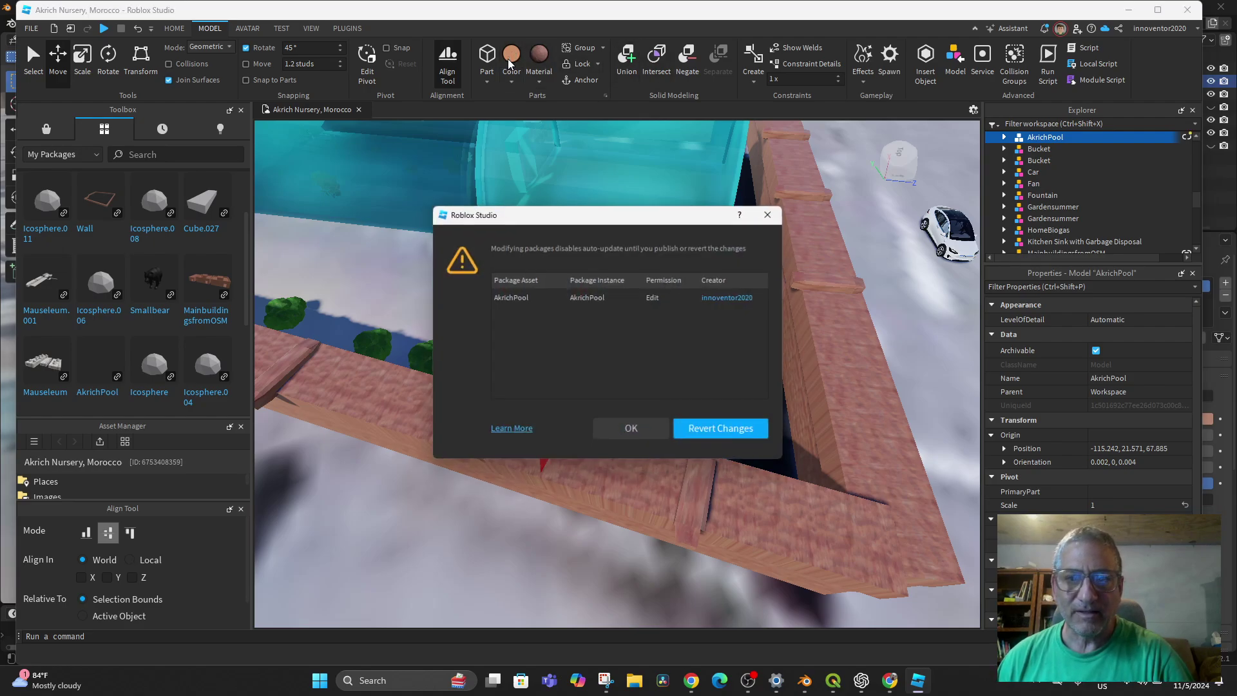
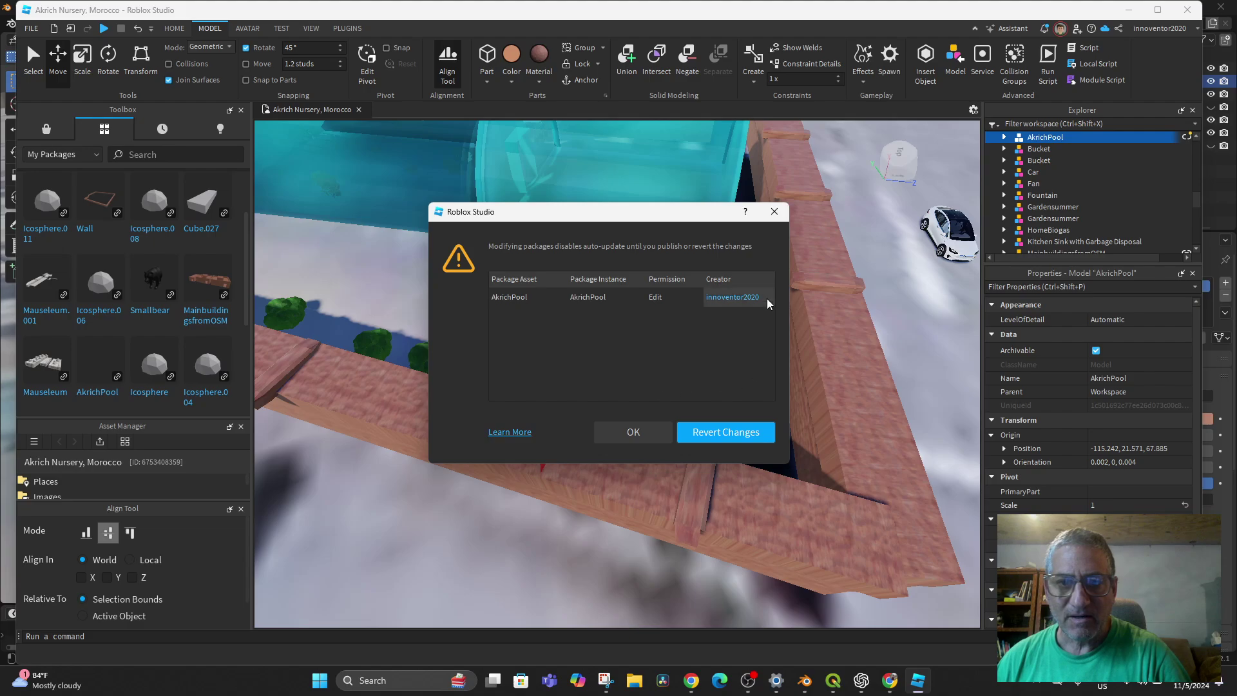
pyautogui.click(774, 211)
# Edit AkrichPool's pivot so that it sits at the center of the pool.
pyautogui.scroll(5, 608, 333)
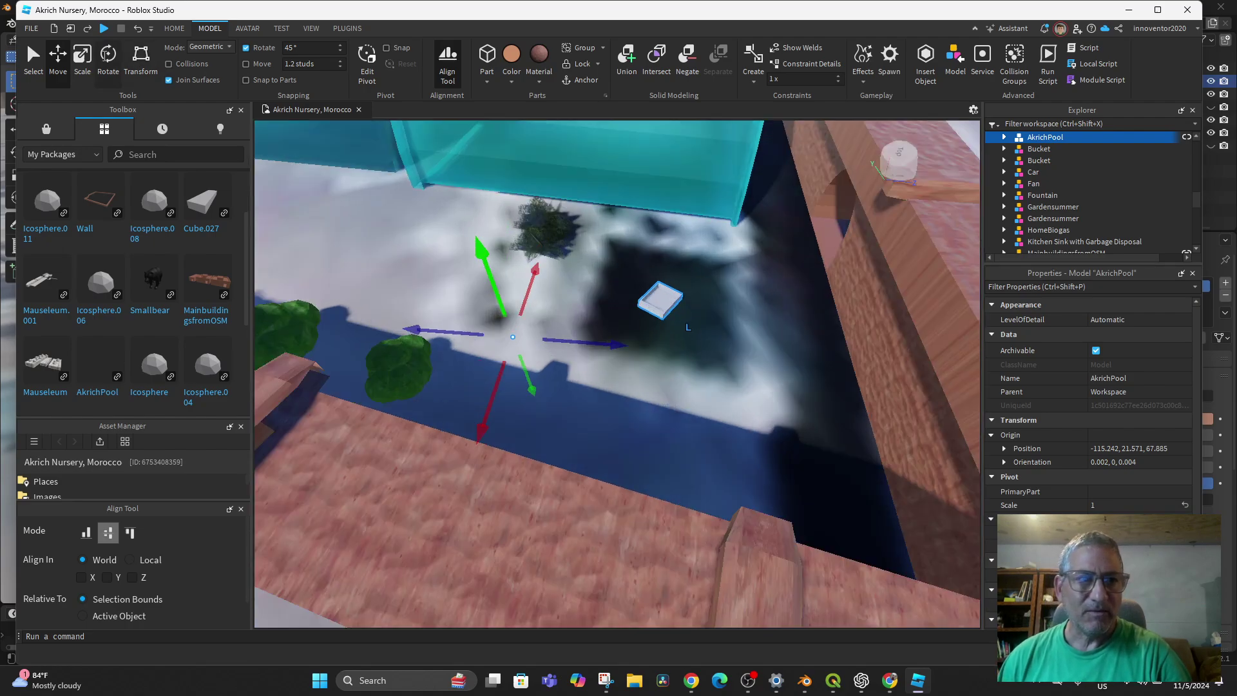
pyautogui.hotkey('ctrl', '4')
pyautogui.moveTo(567, 299)
pyautogui.mouseDown()
pyautogui.moveTo(588, 320)
pyautogui.moveTo(579, 298)
pyautogui.mouseUp()
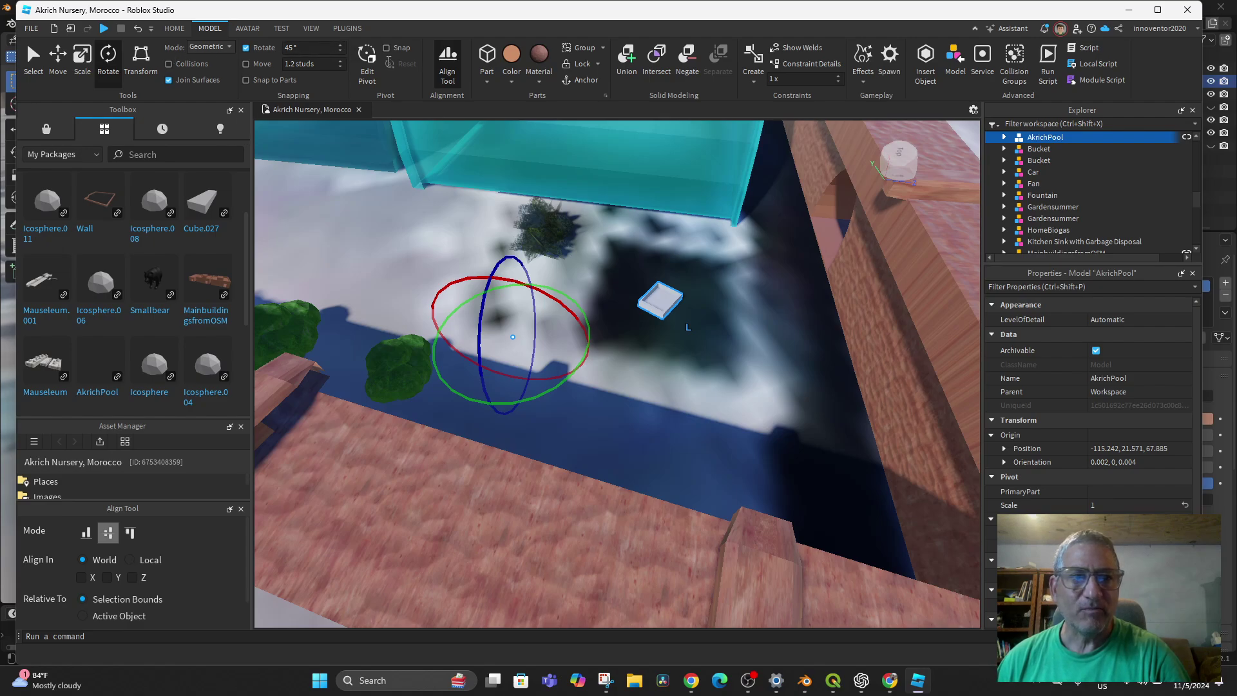
pyautogui.click(367, 59)
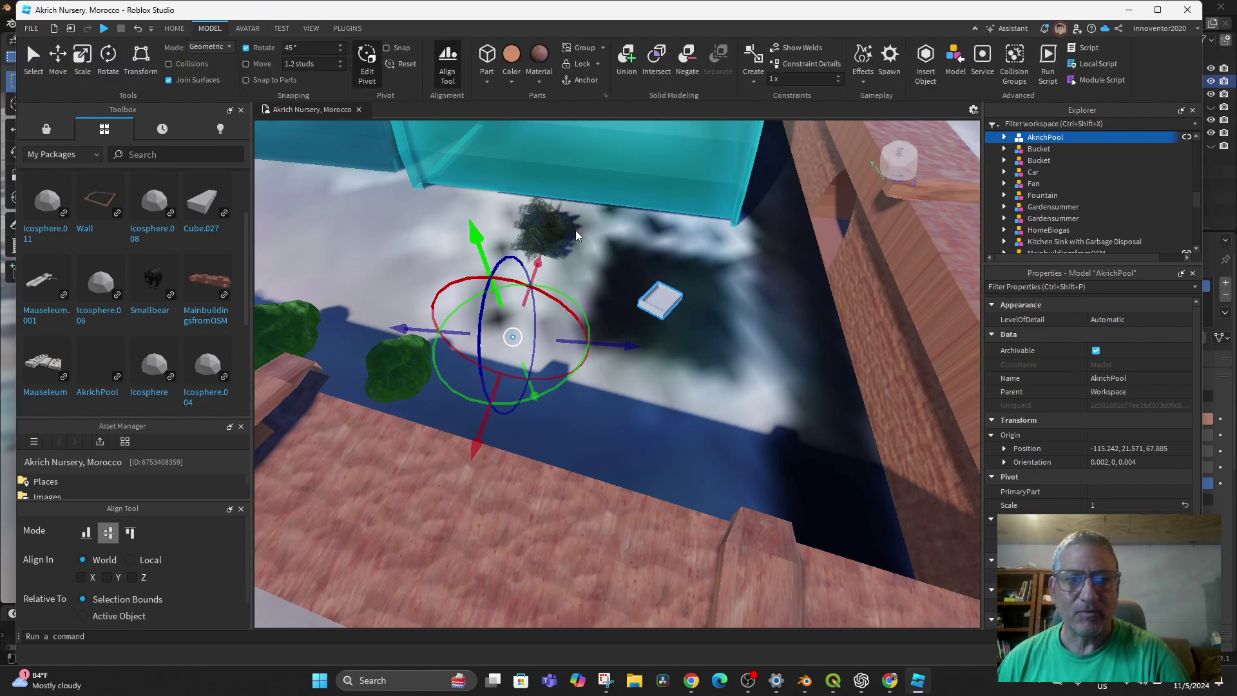
pyautogui.moveTo(513, 336); pyautogui.dragTo(661, 301)
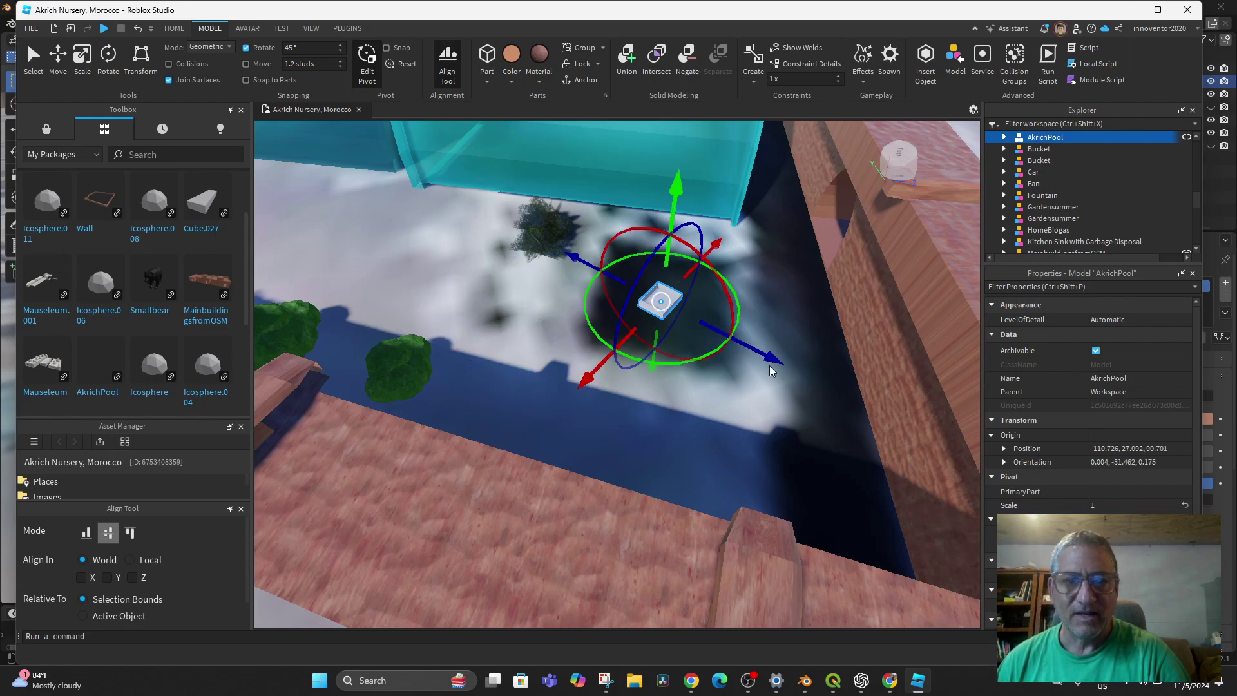
# Disable rotation snapping and rotate AkrichPool about its vertical axis to about -4.5 degrees.
pyautogui.click(108, 56)
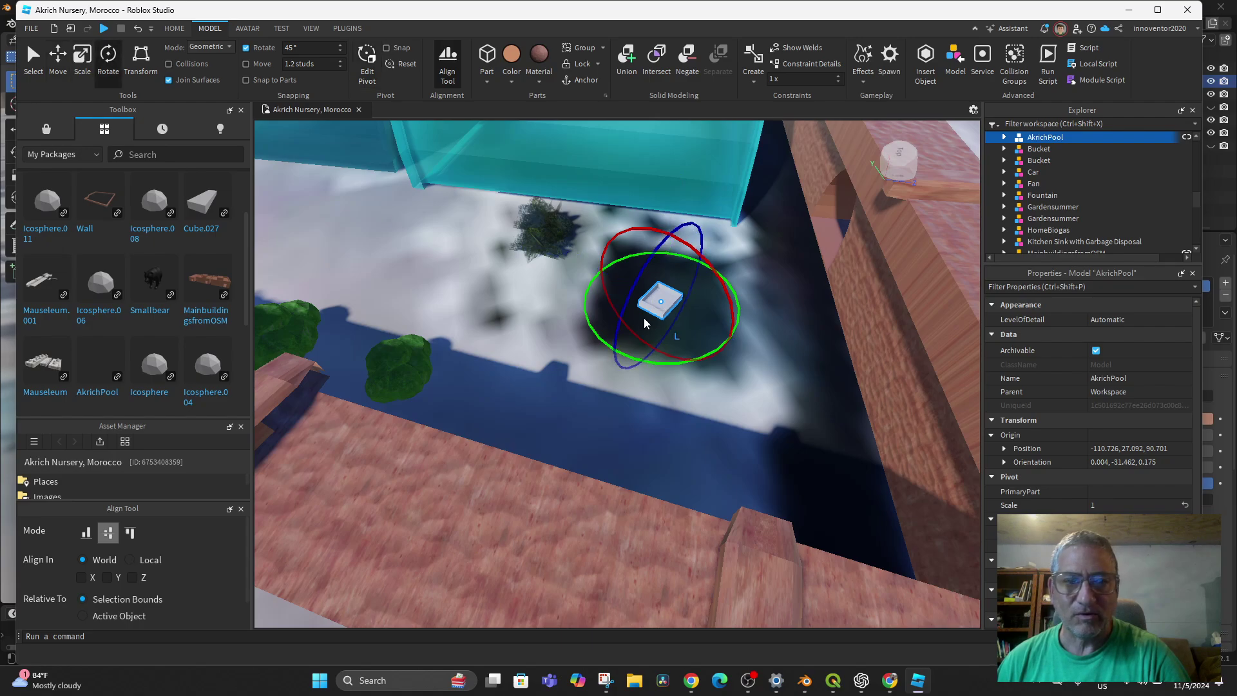
pyautogui.moveTo(665, 367)
pyautogui.mouseDown()
pyautogui.moveTo(598, 351)
pyautogui.moveTo(574, 324)
pyautogui.moveTo(673, 351)
pyautogui.moveTo(715, 335)
pyautogui.moveTo(683, 351)
pyautogui.mouseUp()
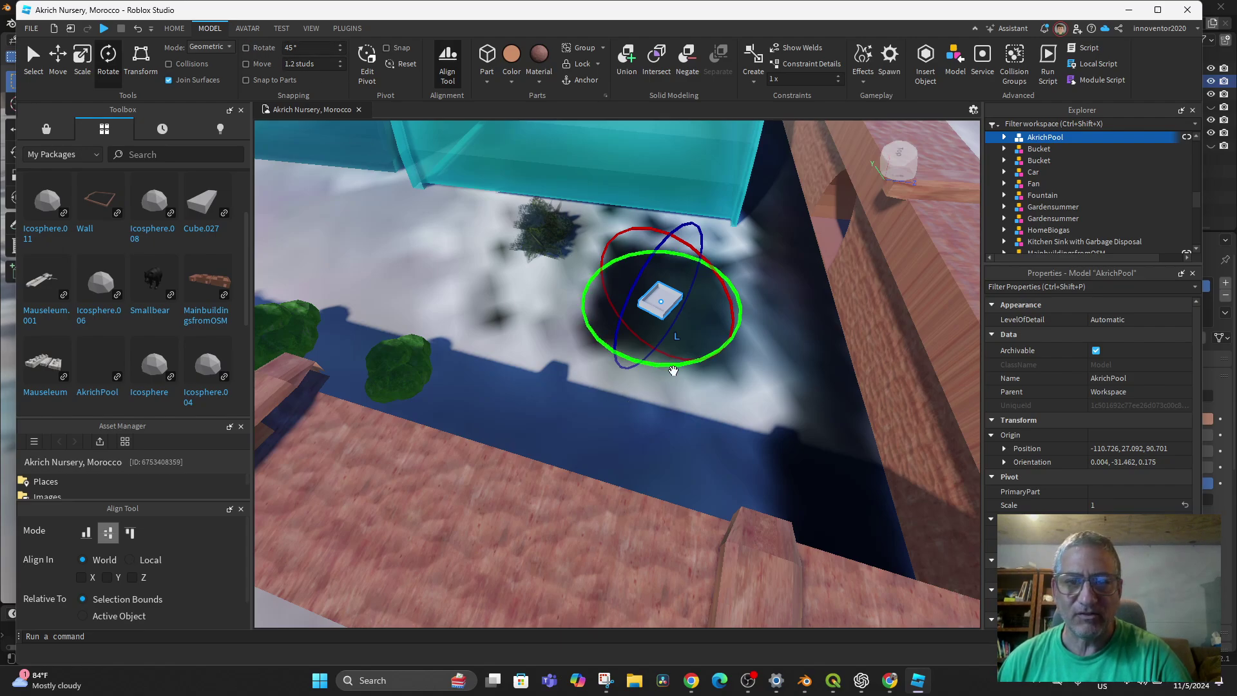
pyautogui.moveTo(671, 370); pyautogui.dragTo(690, 373)
pyautogui.scroll(2, 725, 382)
pyautogui.scroll(2, 708, 370)
pyautogui.scroll(-3, 708, 370)
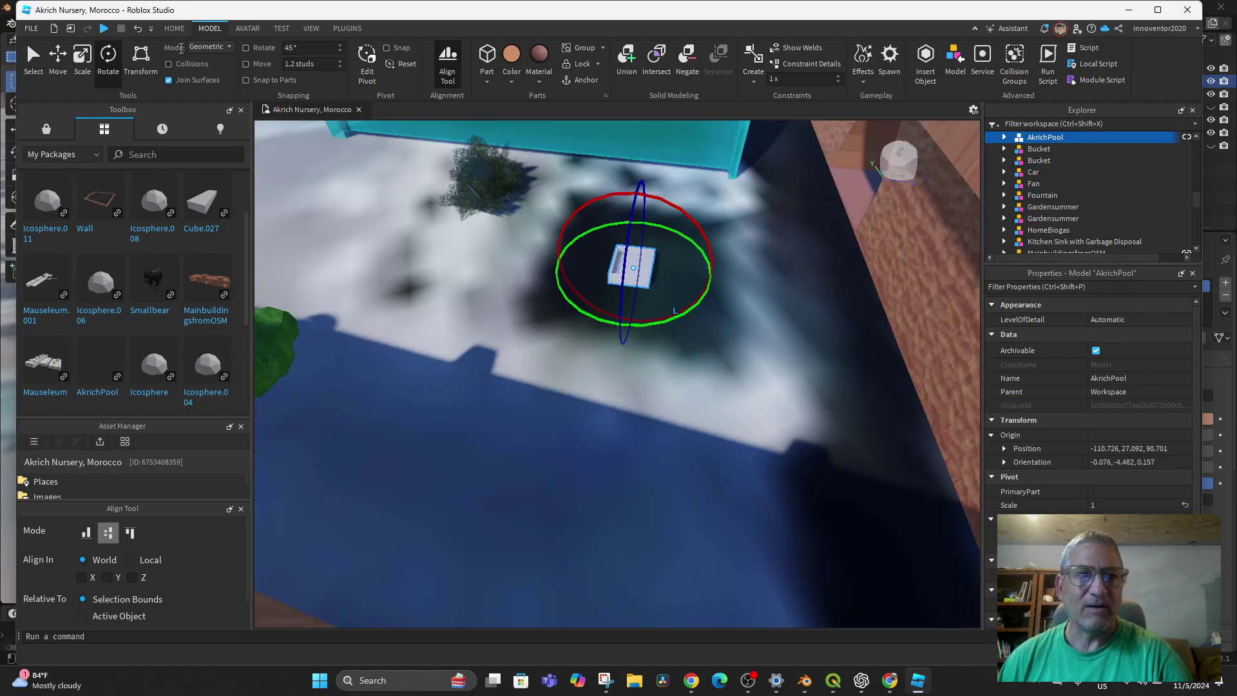
# Scale AkrichPool up to about 4.32 and shift it back about 11.94 studs onto the dark pool area of the ground image.
pyautogui.click(92, 63)
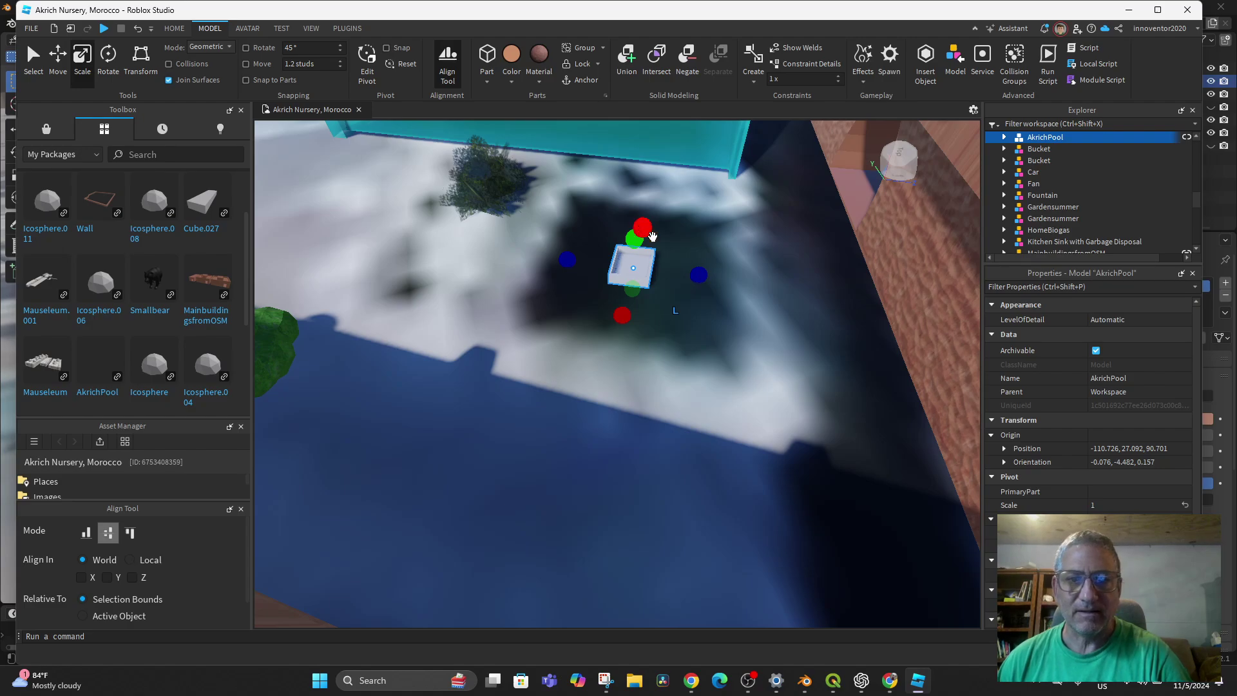
pyautogui.moveTo(692, 274); pyautogui.dragTo(1008, 327)
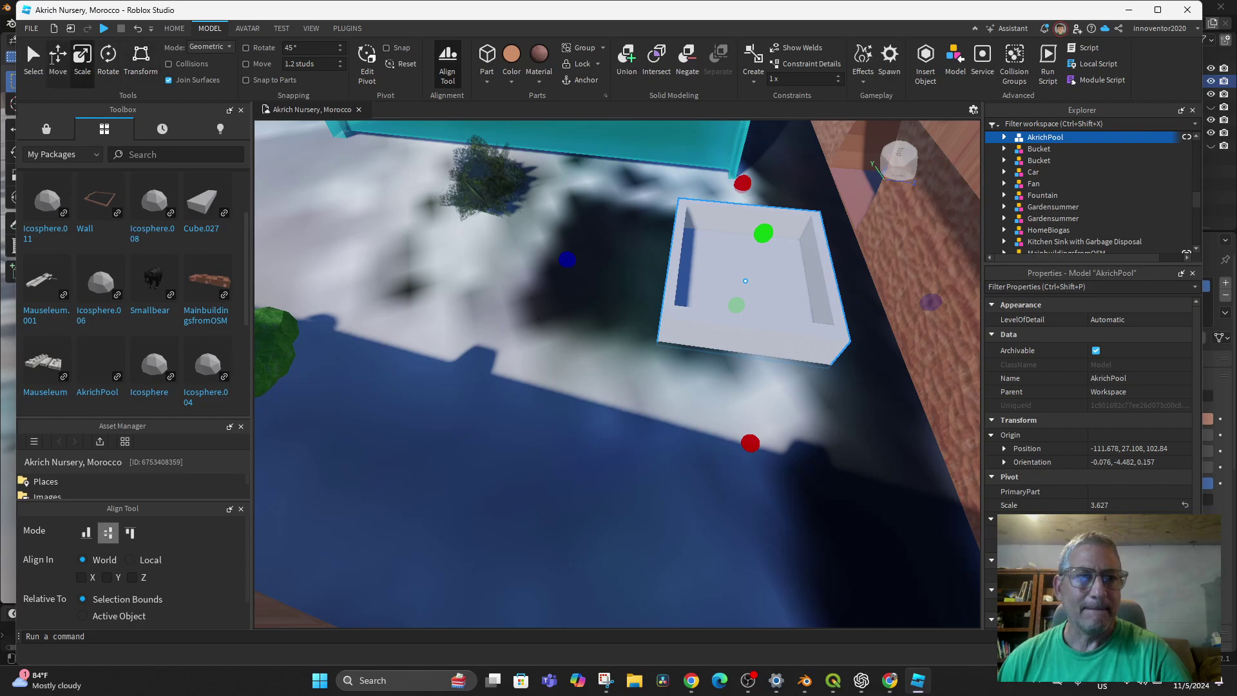
pyautogui.hotkey('ctrl', '2')
pyautogui.moveTo(638, 271); pyautogui.dragTo(521, 258)
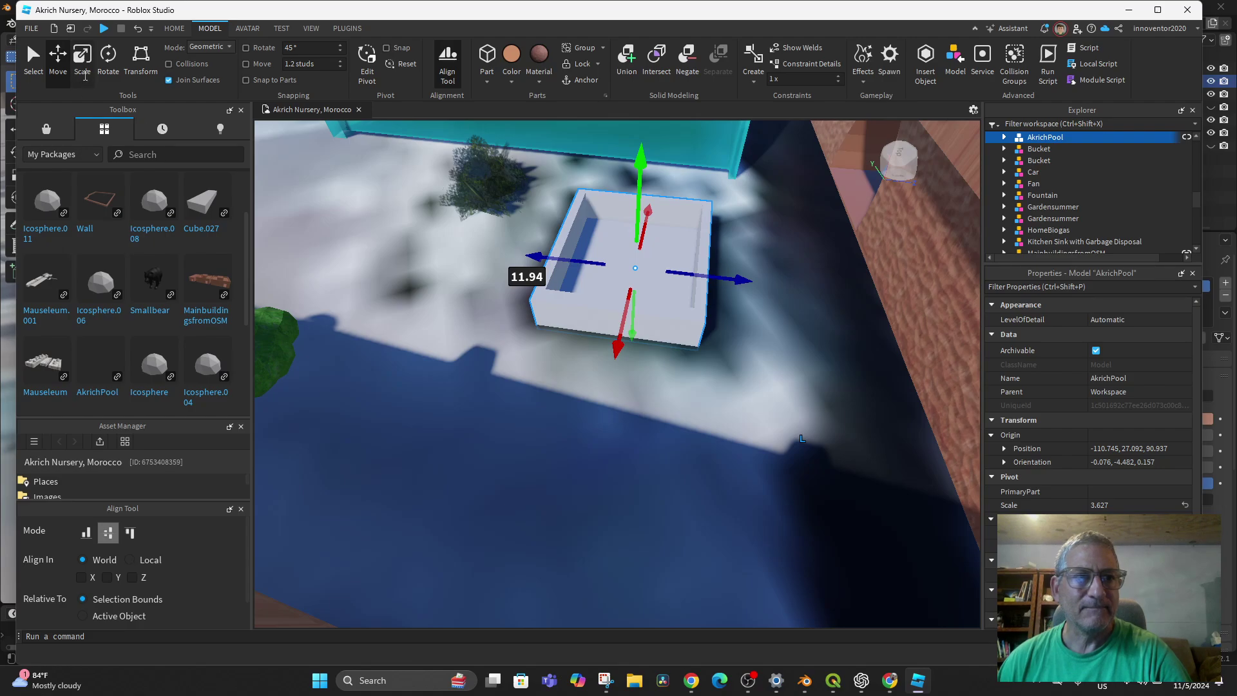
pyautogui.click(82, 71)
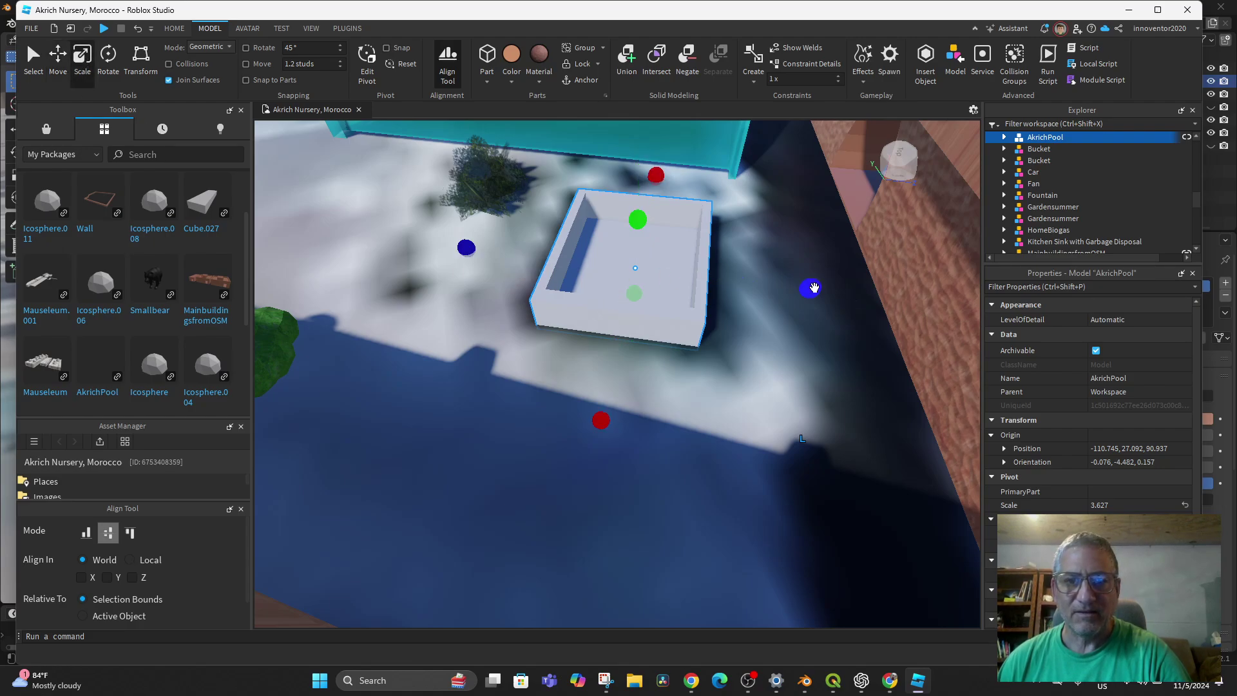
pyautogui.moveTo(810, 288); pyautogui.dragTo(840, 292)
pyautogui.moveTo(454, 246); pyautogui.dragTo(442, 249)
# Apply the current part color and material to AkrichPool, accepting the package modification.
pyautogui.scroll(3, 672, 340)
pyautogui.moveTo(671, 340); pyautogui.dragTo(654, 373, button='middle')
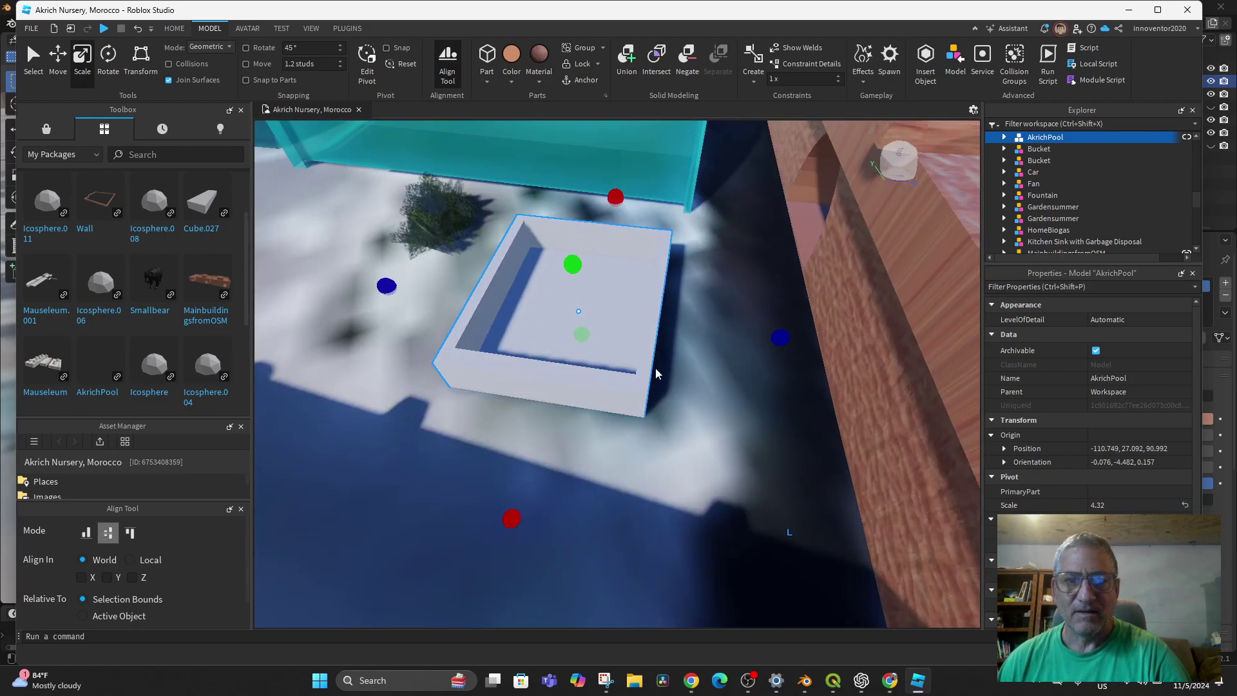
pyautogui.moveTo(655, 373); pyautogui.dragTo(653, 389, button='right')
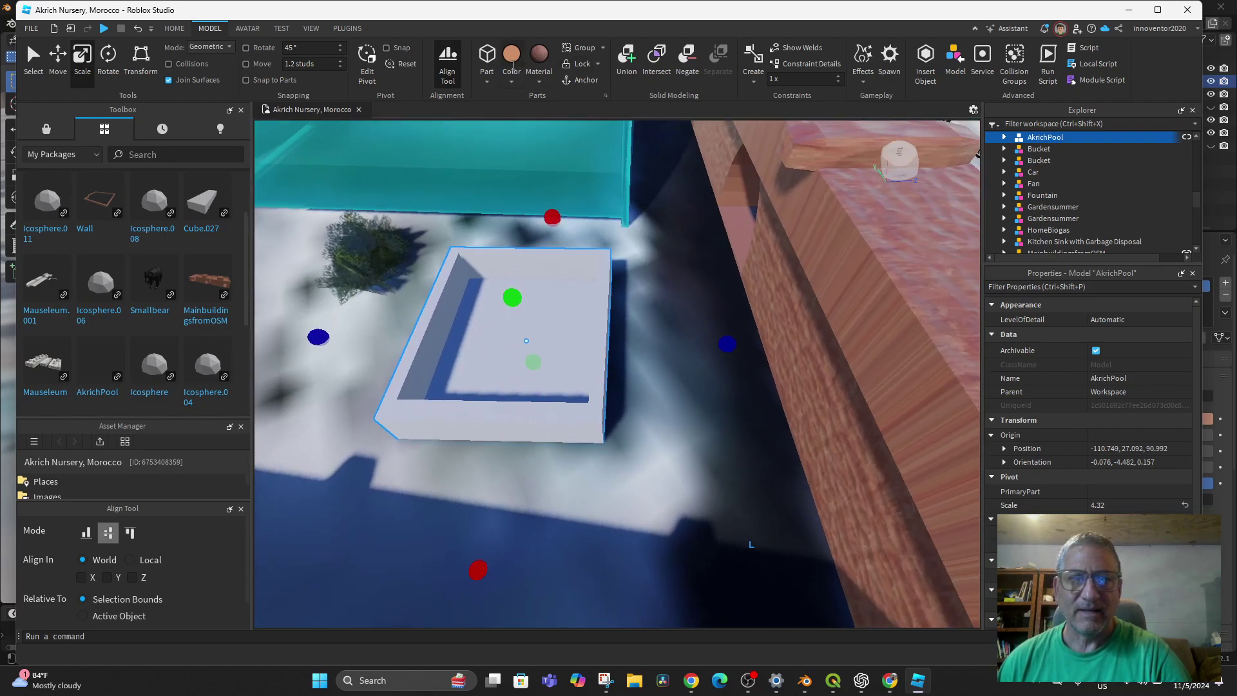
pyautogui.click(511, 59)
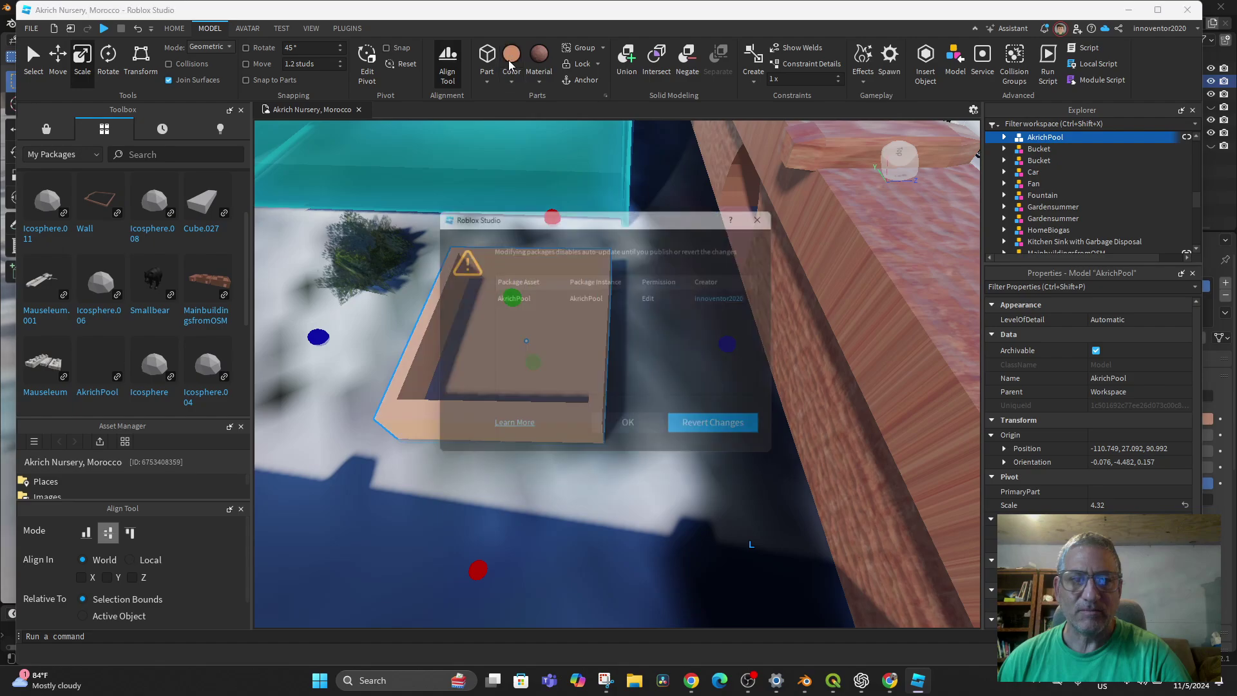
pyautogui.click(604, 436)
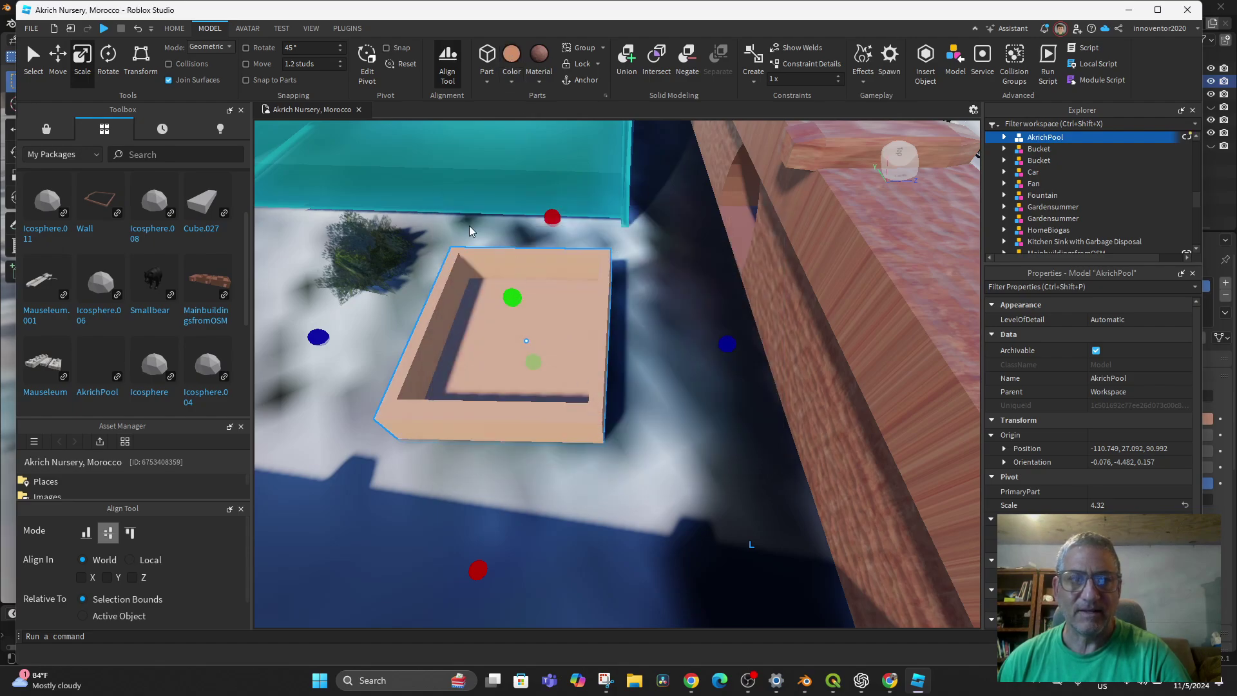
pyautogui.click(538, 56)
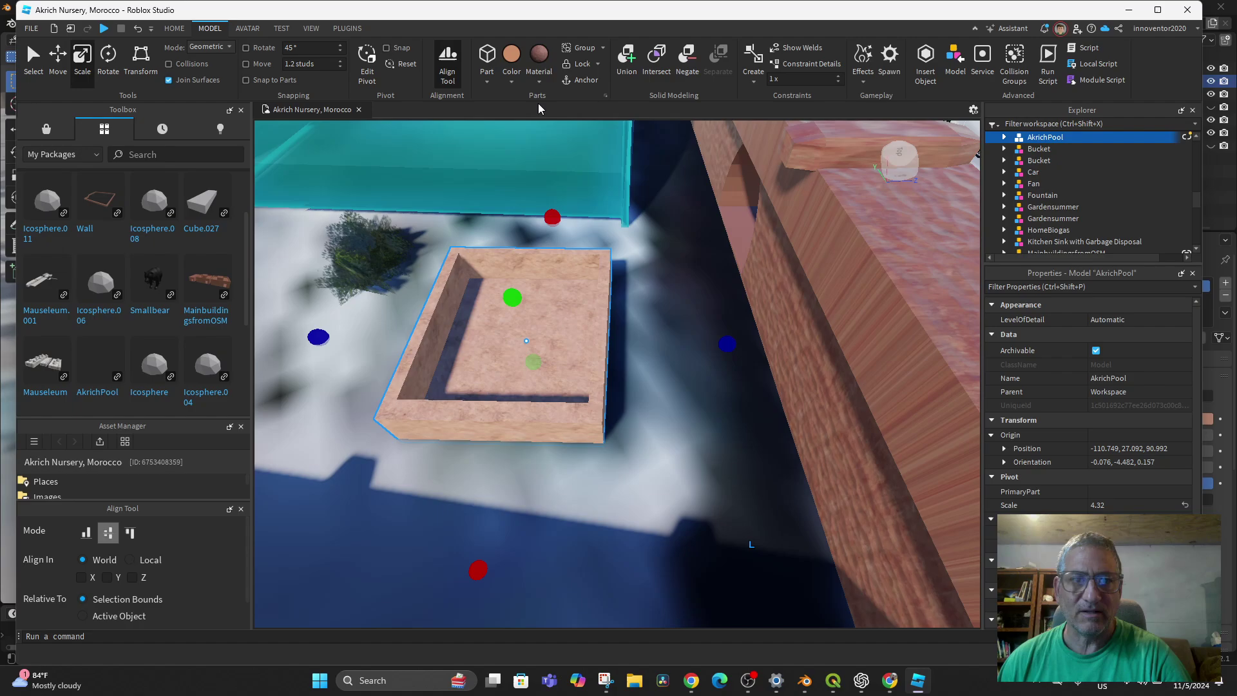
# Scale AkrichPool further from both ends to about 5.03 so that it covers the dark pool area.
pyautogui.moveTo(625, 477); pyautogui.dragTo(559, 319, button='middle')
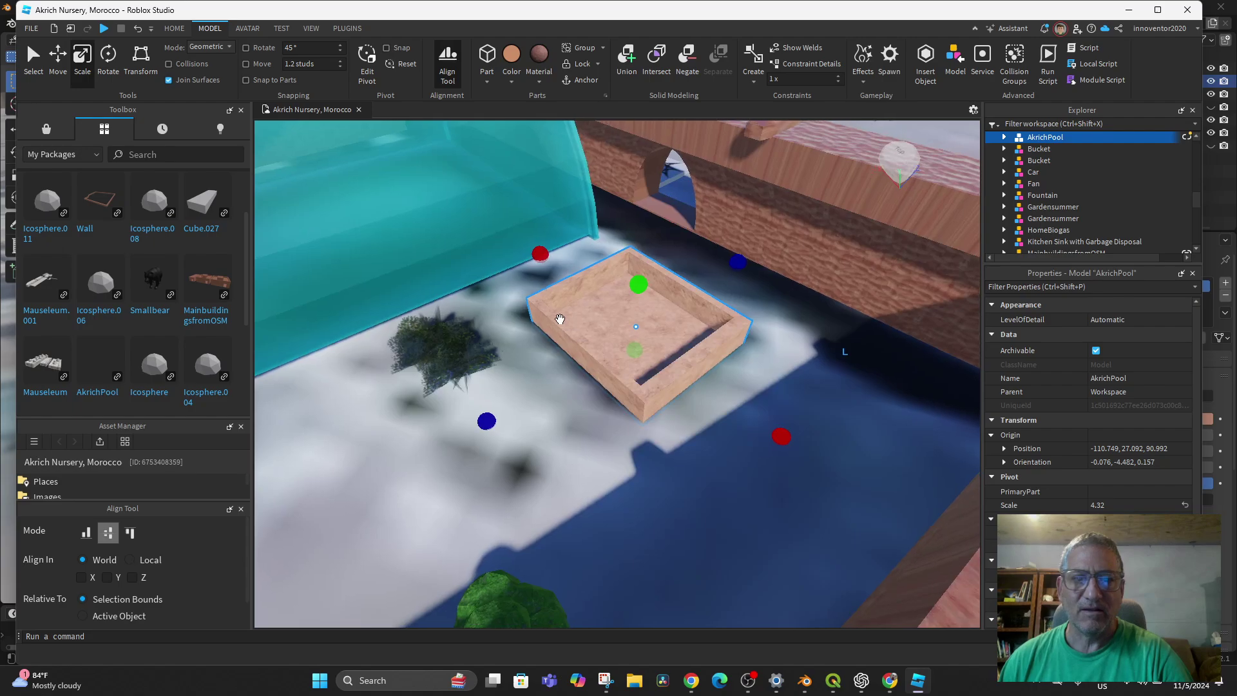
pyautogui.moveTo(539, 253); pyautogui.dragTo(519, 239)
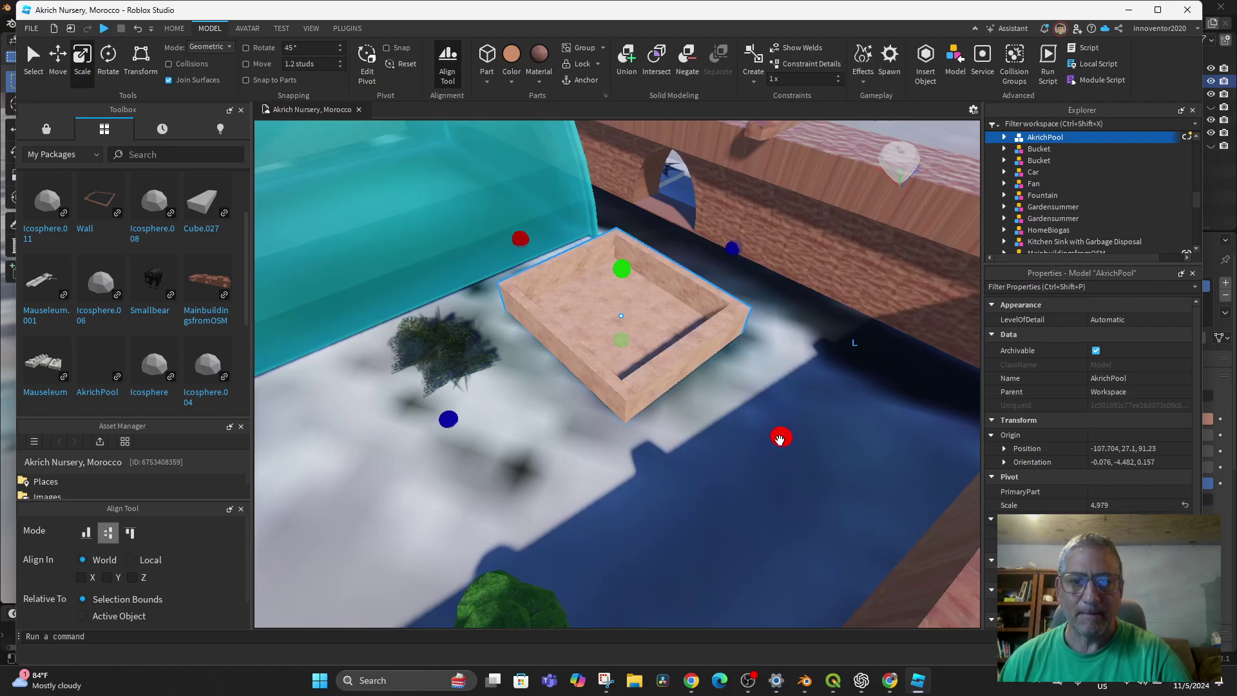
pyautogui.moveTo(779, 439); pyautogui.dragTo(787, 438)
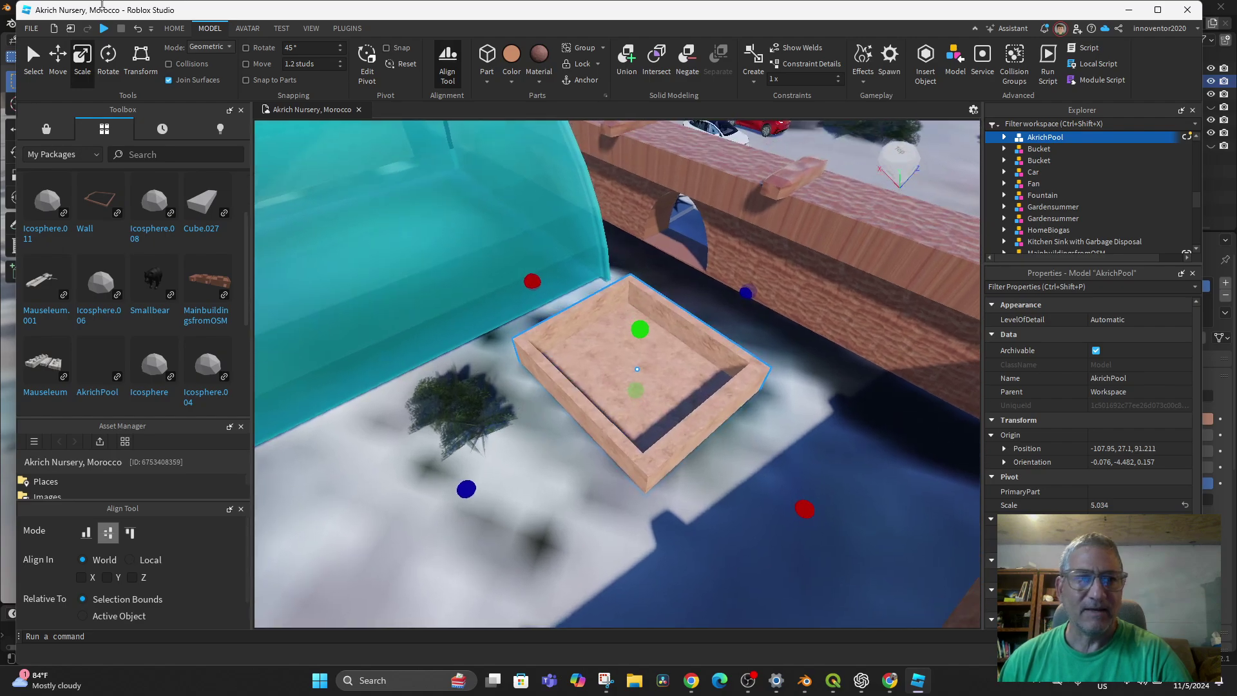
# Lower AkrichPool about 1.06 studs so that its floor sinks below the ground and only the walls stand out.
pyautogui.hotkey('ctrl', '2')
pyautogui.moveTo(653, 302); pyautogui.dragTo(656, 345)
pyautogui.moveTo(693, 368); pyautogui.dragTo(626, 378, button='middle')
pyautogui.moveTo(627, 378); pyautogui.dragTo(626, 365, button='right')
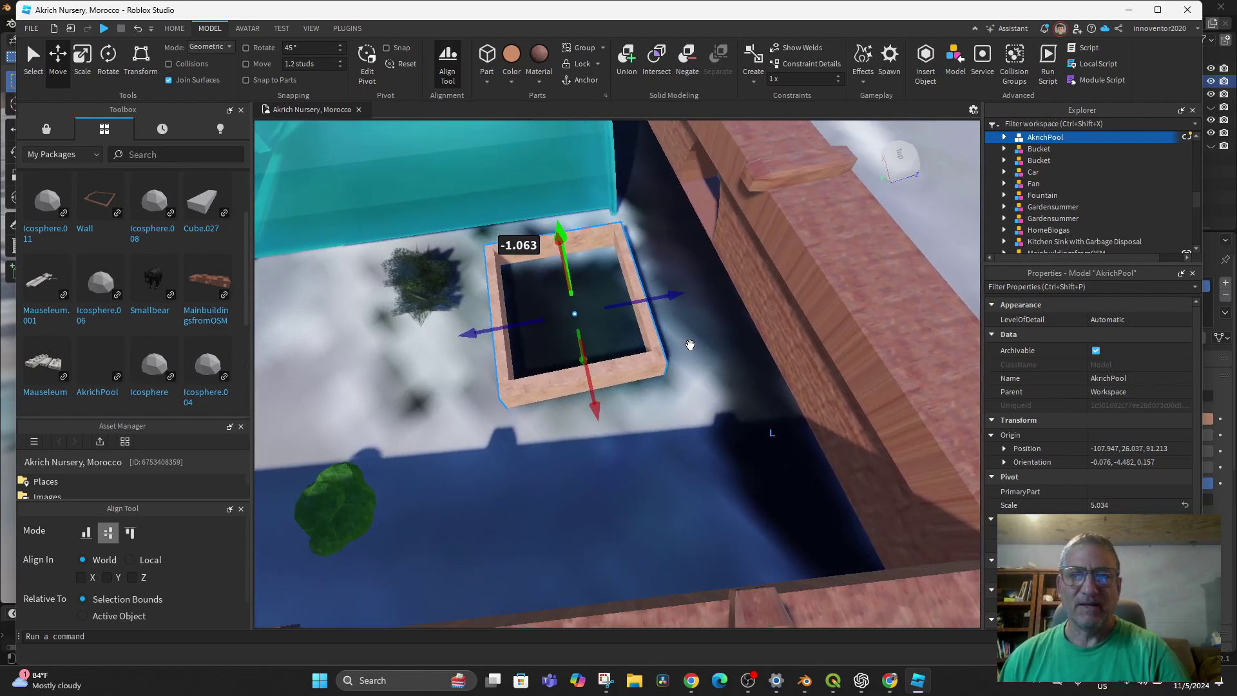
# Open the context commands for the modified AkrichPool package.
pyautogui.rightClick(1185, 137)
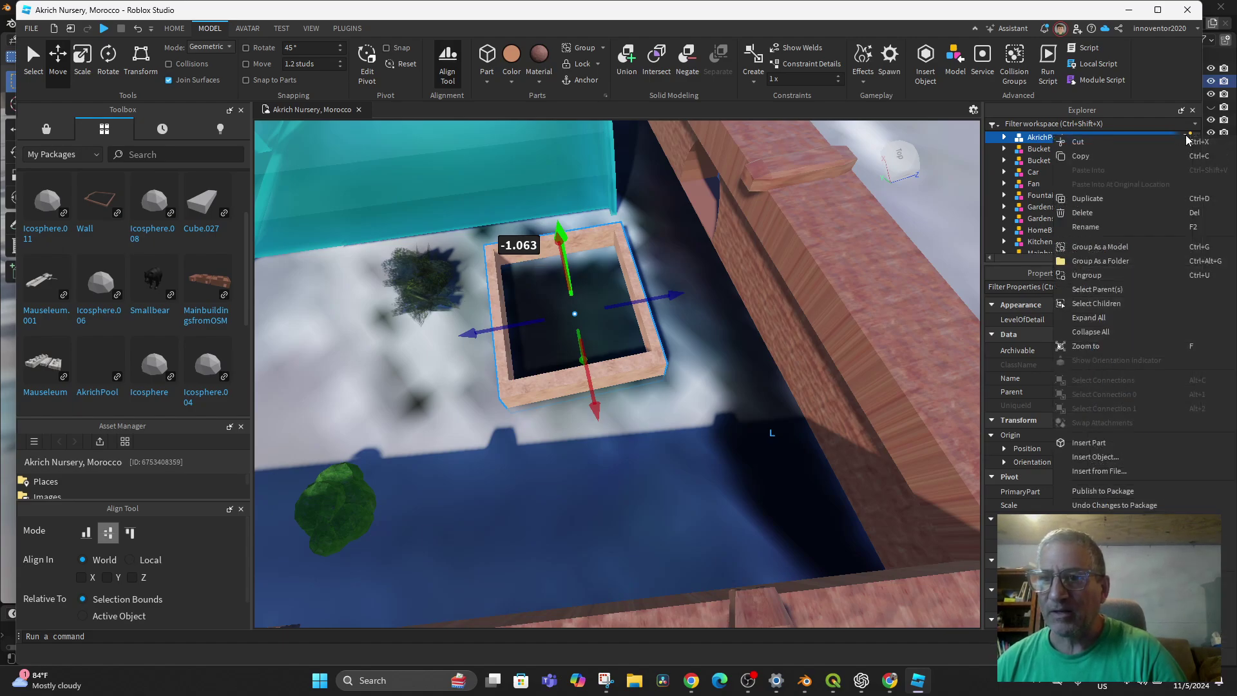
# Publish the AkrichPool model's changes to its package.
pyautogui.click(1110, 492)
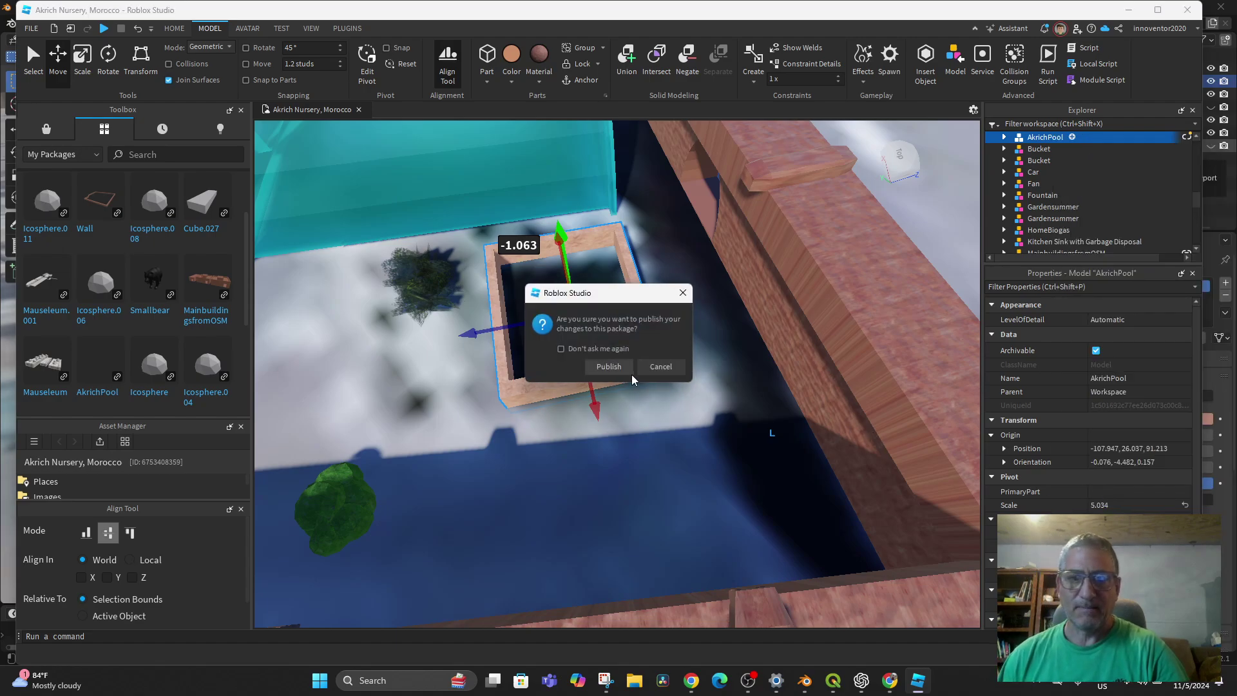
pyautogui.click(608, 368)
pyautogui.moveTo(701, 454); pyautogui.dragTo(728, 417, button='middle')
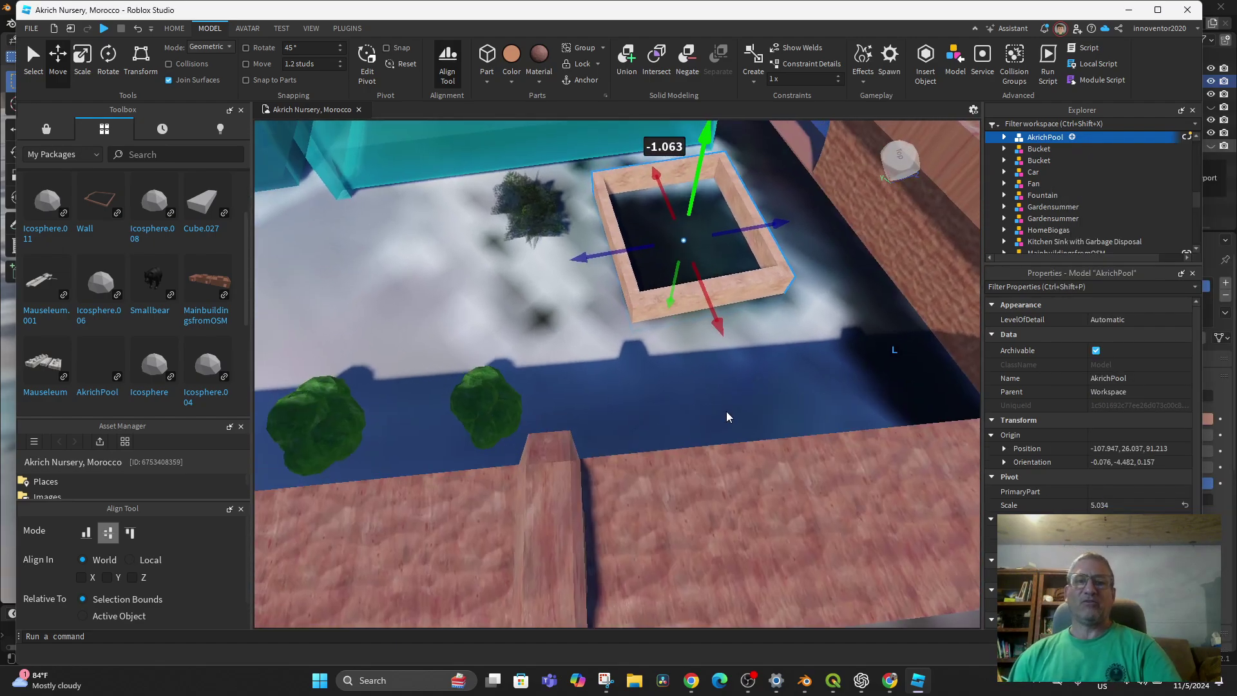
pyautogui.moveTo(728, 417); pyautogui.dragTo(695, 403, button='right')
pyautogui.moveTo(695, 403); pyautogui.dragTo(672, 392, button='middle')
pyautogui.moveTo(672, 392); pyautogui.dragTo(668, 397, button='right')
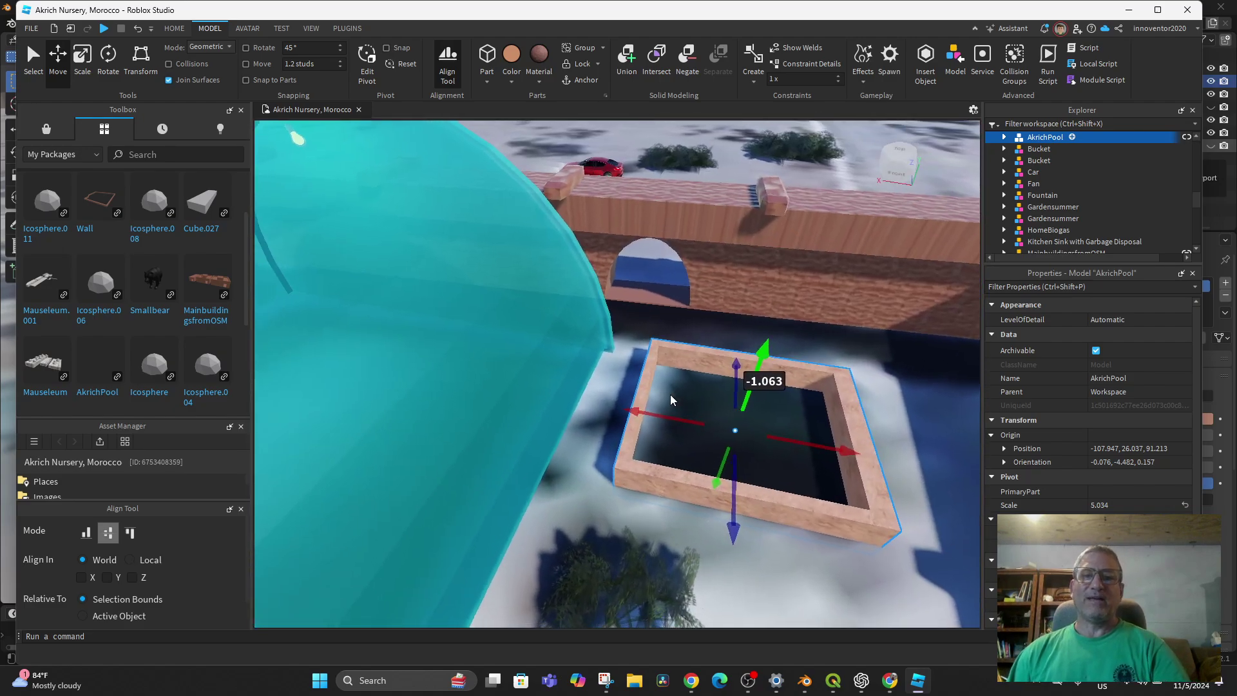
pyautogui.moveTo(668, 398); pyautogui.dragTo(694, 444, button='middle')
pyautogui.scroll(-6, 694, 445)
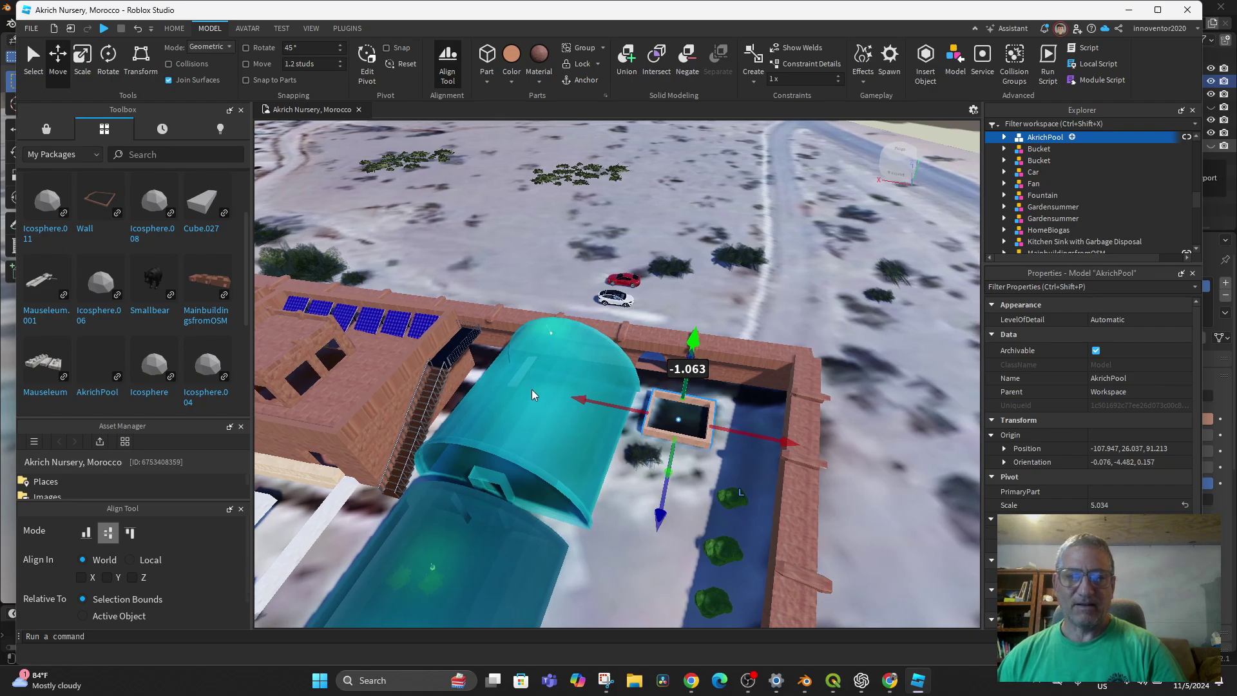
# Unlock the turquoise front greenhouse beside the pool and recolor it white.
pyautogui.click(534, 396)
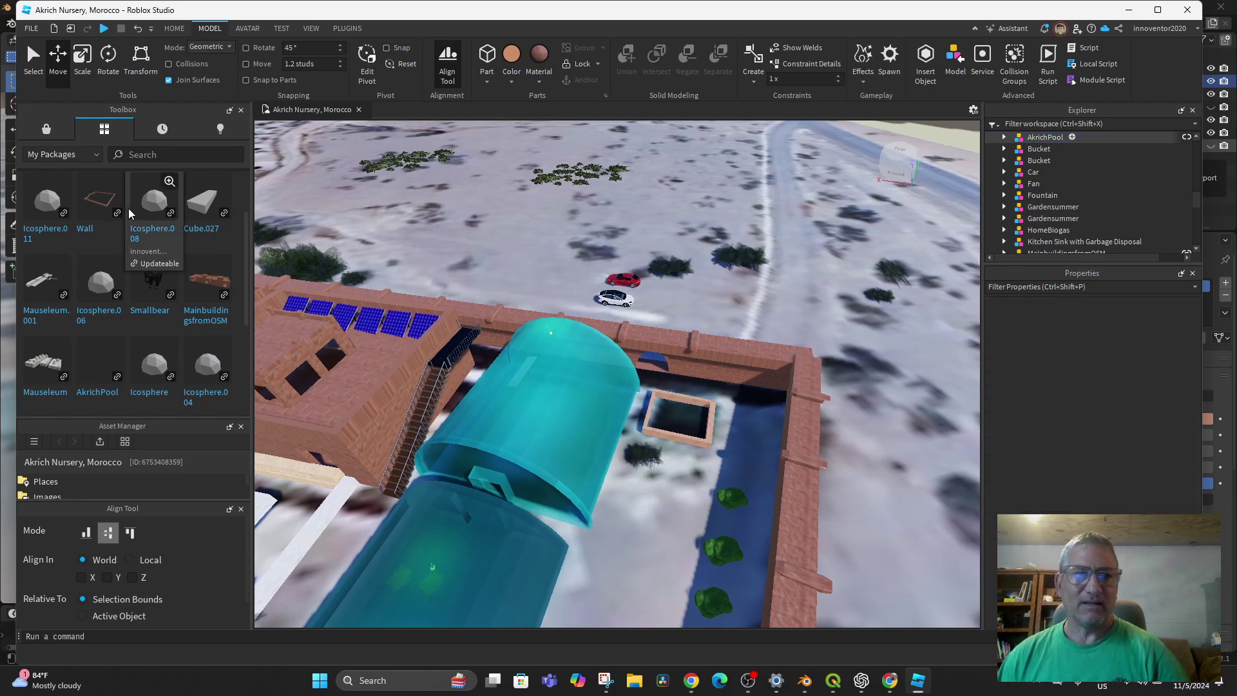
pyautogui.click(34, 60)
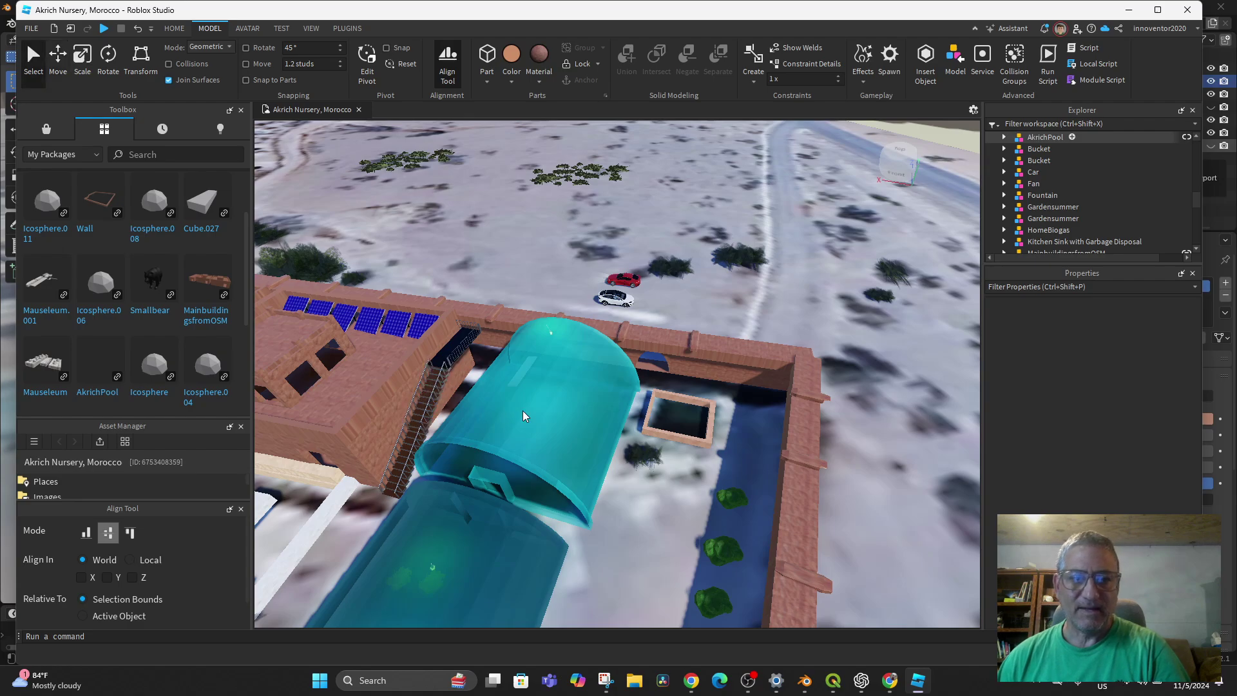
pyautogui.scroll(-3, 1086, 207)
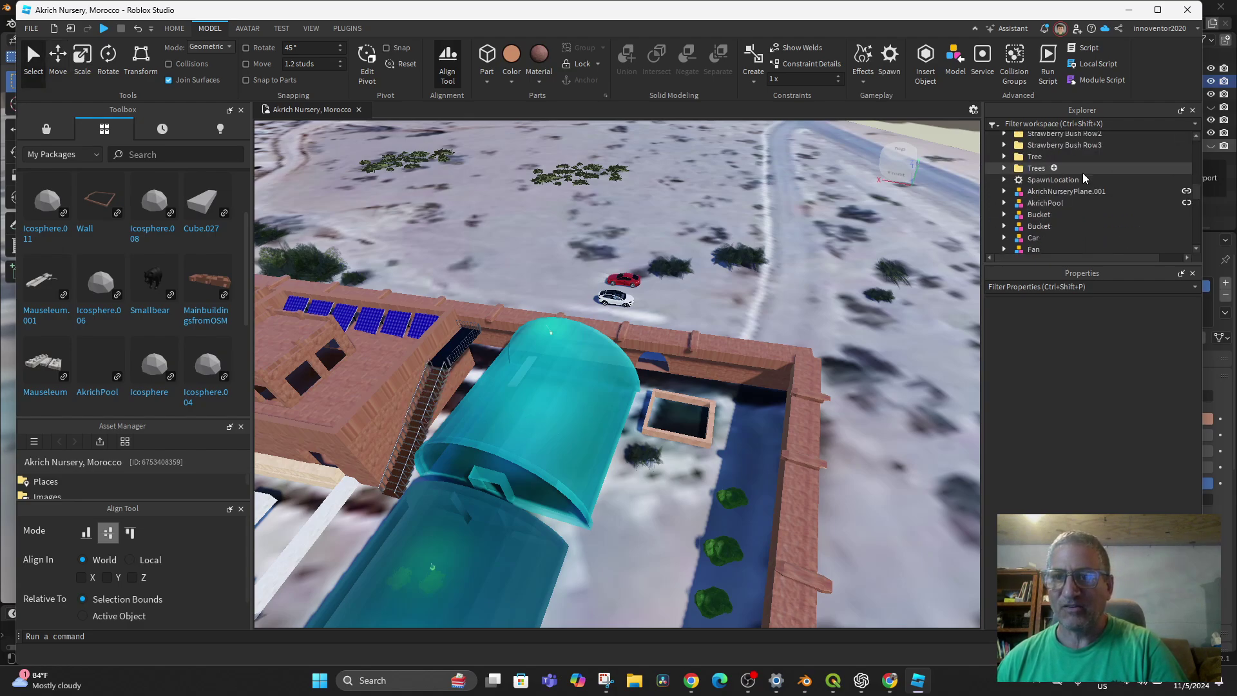
pyautogui.click(538, 444)
pyautogui.click(538, 425)
pyautogui.scroll(5, 1138, 242)
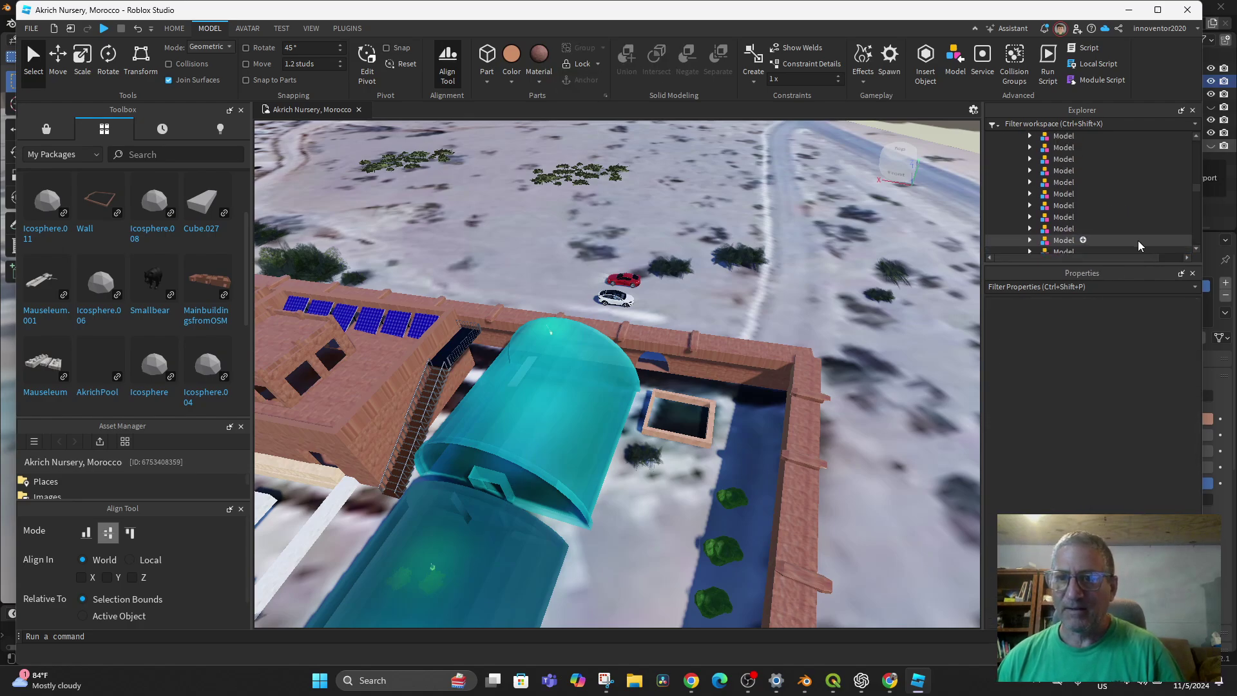
pyautogui.scroll(10, 1138, 244)
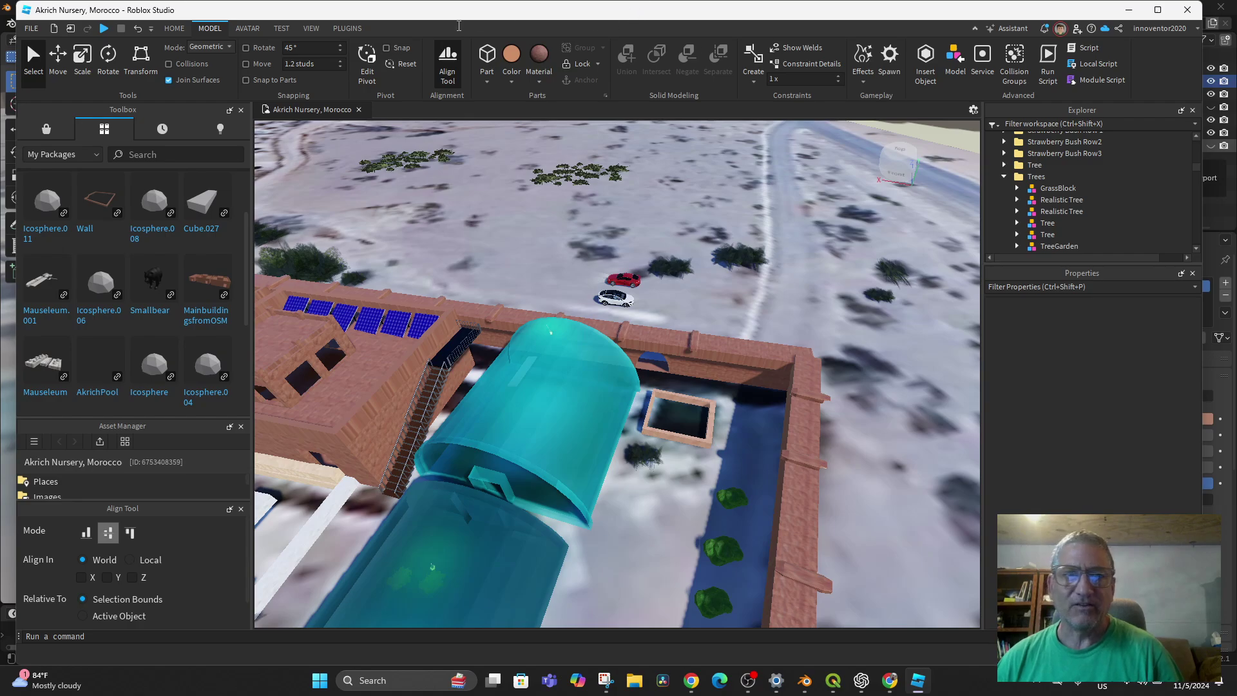
pyautogui.click(575, 63)
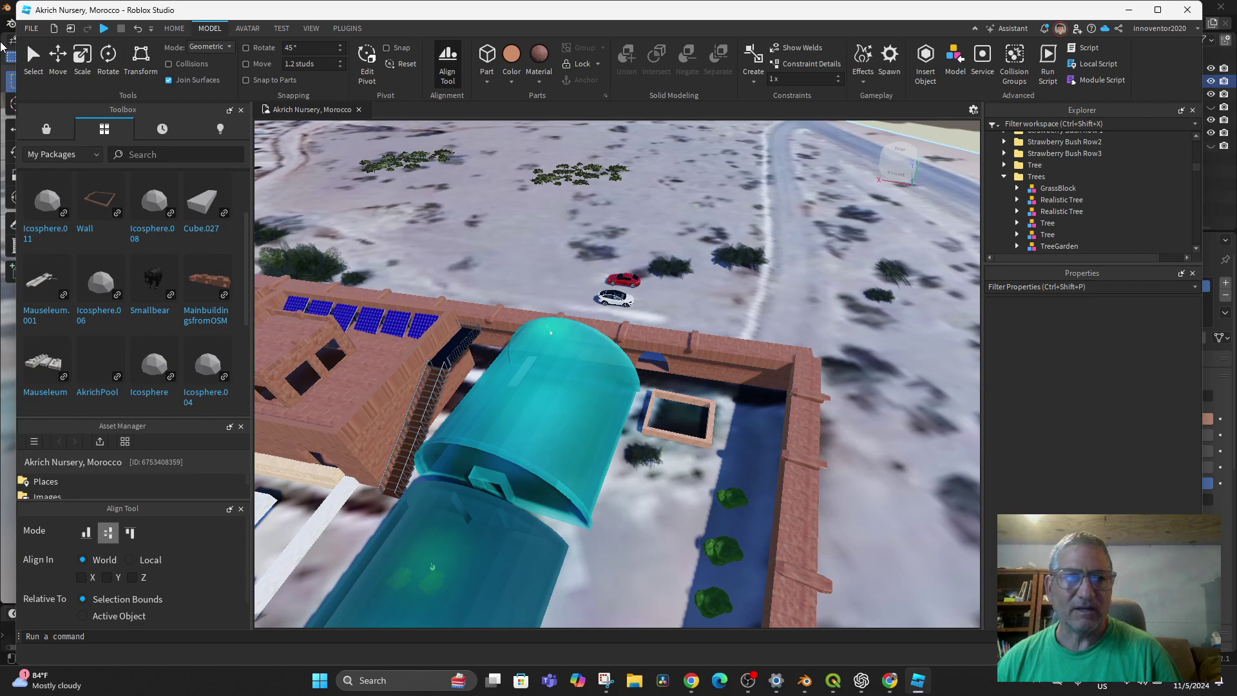
pyautogui.press('Escape')
pyautogui.click(565, 423)
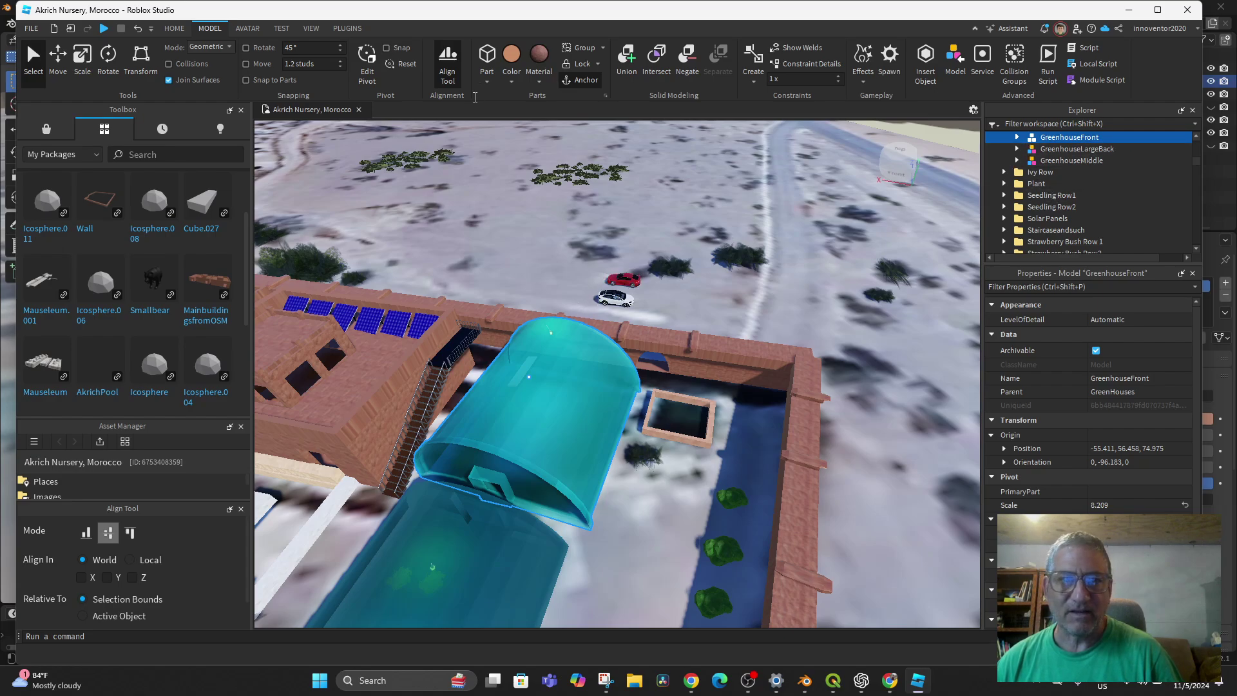
pyautogui.click(514, 82)
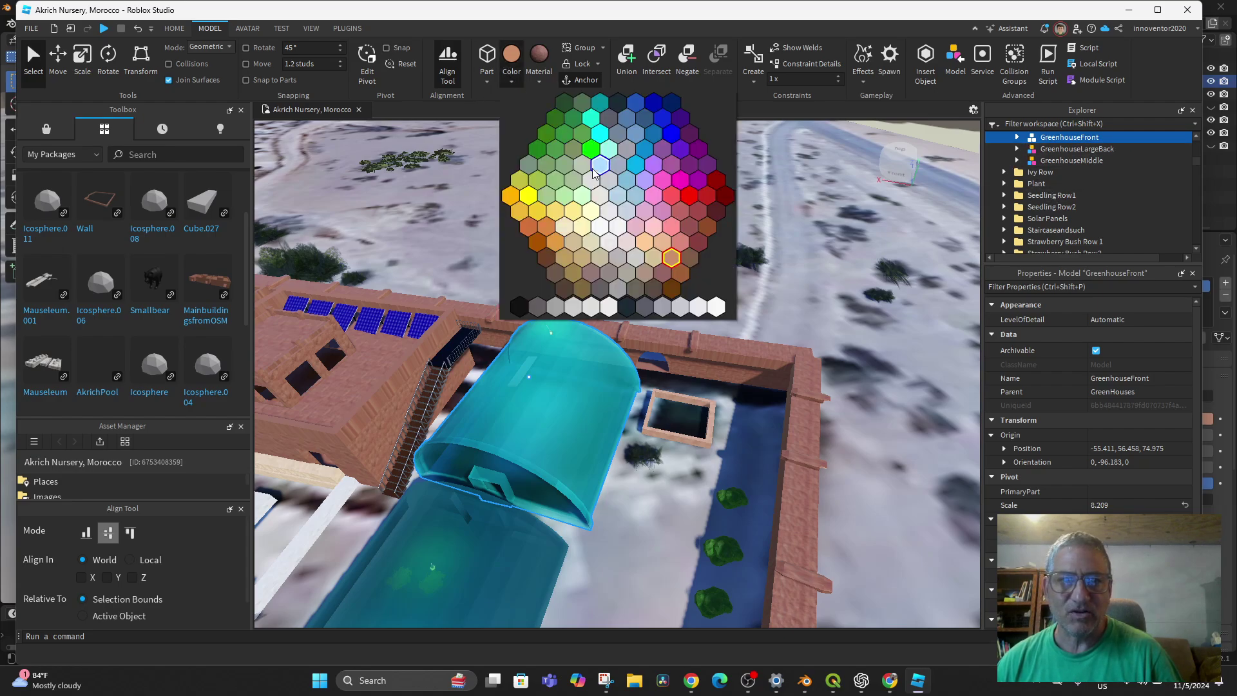
pyautogui.click(602, 202)
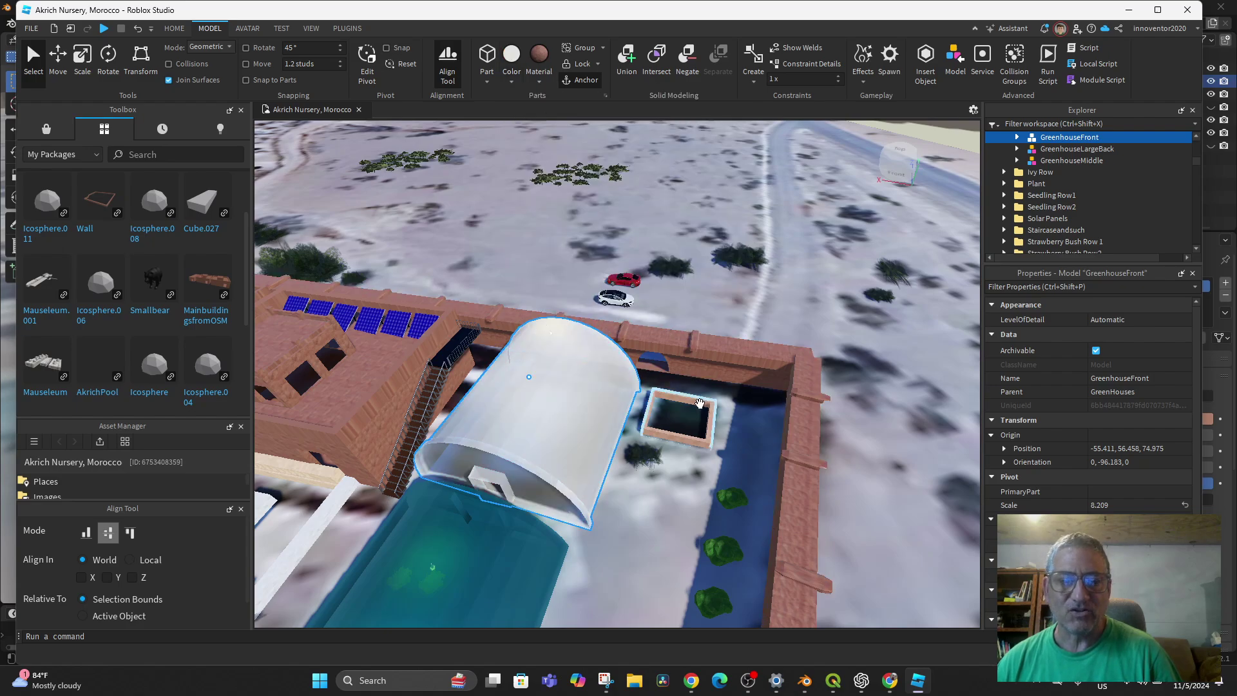
# Duplicate a bush from the row along the wall and place the copy at the pool corner nearest the greenhouse.
pyautogui.scroll(-2, 687, 375)
pyautogui.moveTo(687, 375); pyautogui.dragTo(590, 346, button='right')
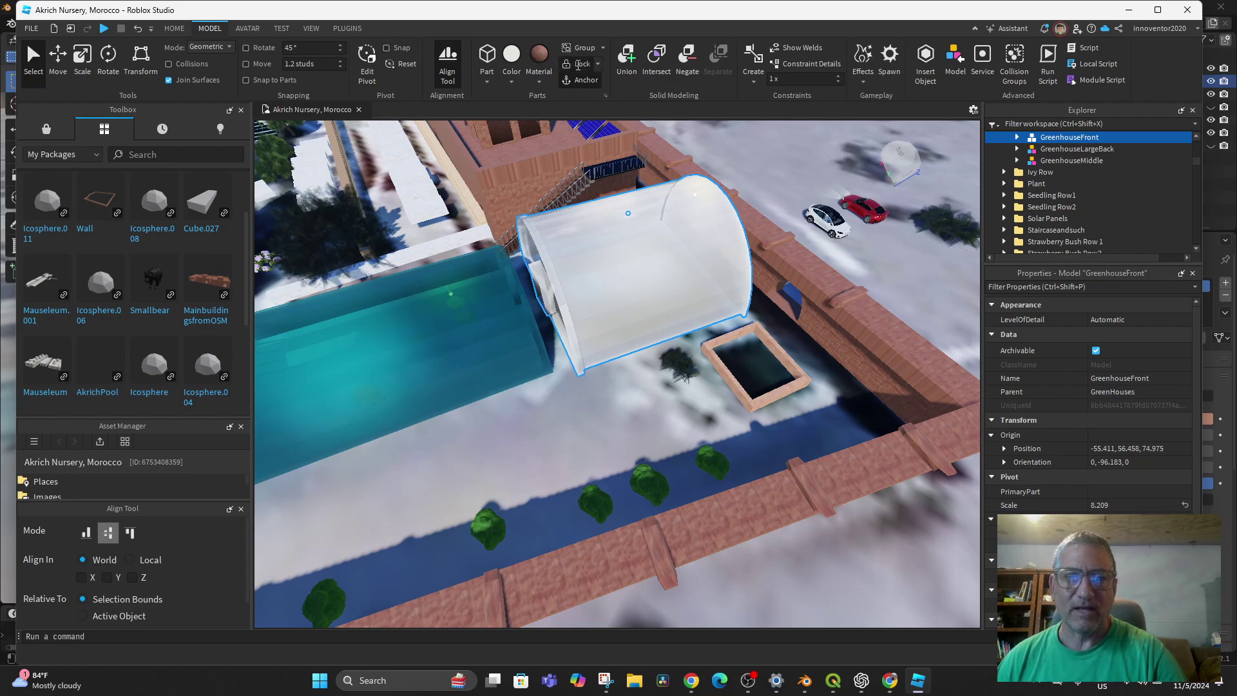
pyautogui.moveTo(624, 370); pyautogui.dragTo(674, 338, button='middle')
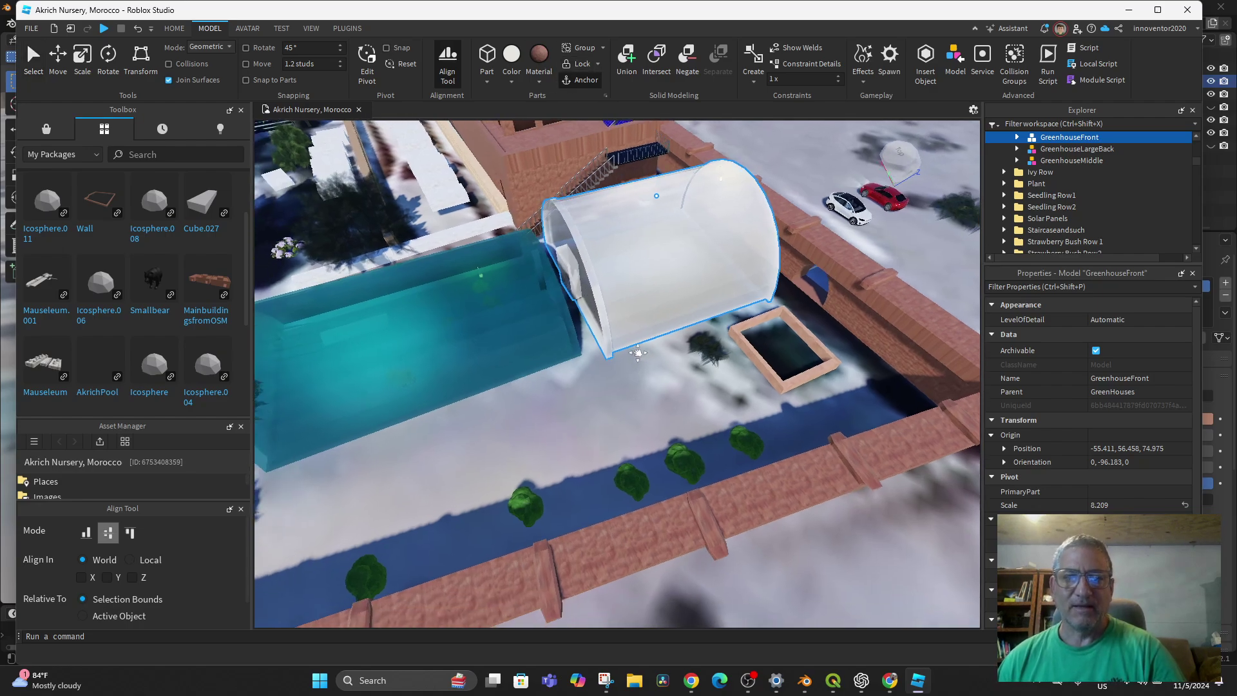
pyautogui.moveTo(687, 377); pyautogui.dragTo(712, 451, button='right')
pyautogui.moveTo(713, 451); pyautogui.dragTo(678, 450, button='middle')
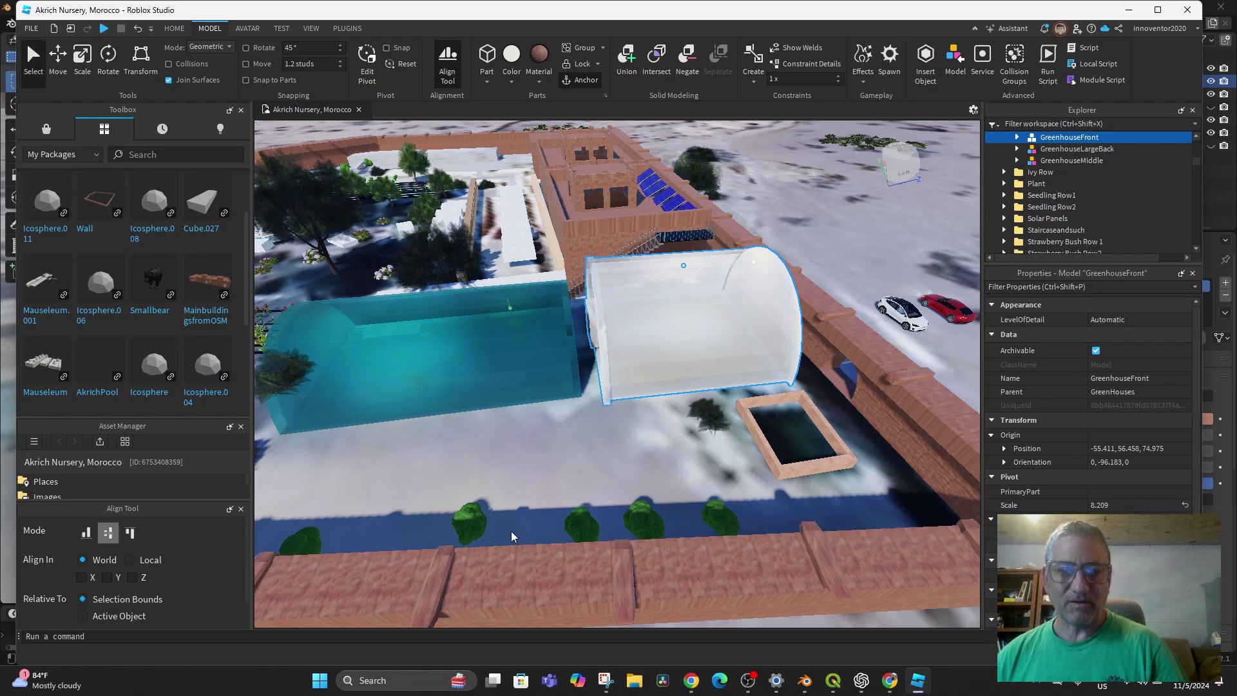
pyautogui.click(645, 523)
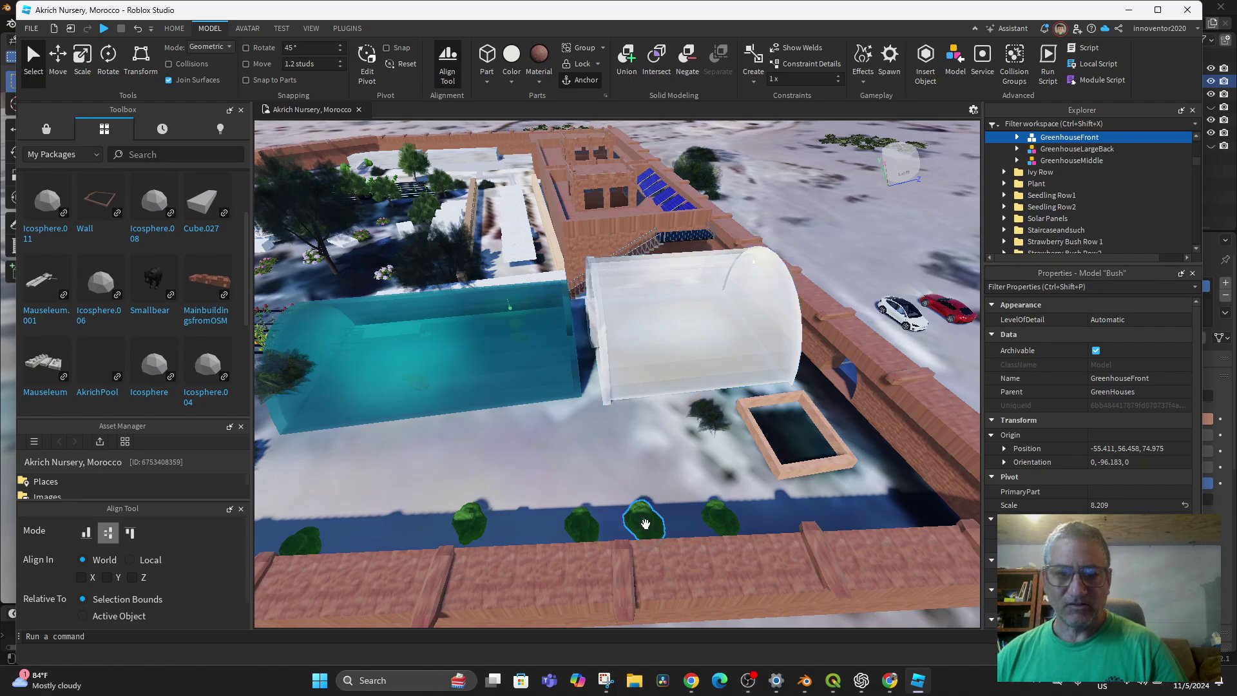
pyautogui.moveTo(646, 523); pyautogui.dragTo(750, 403)
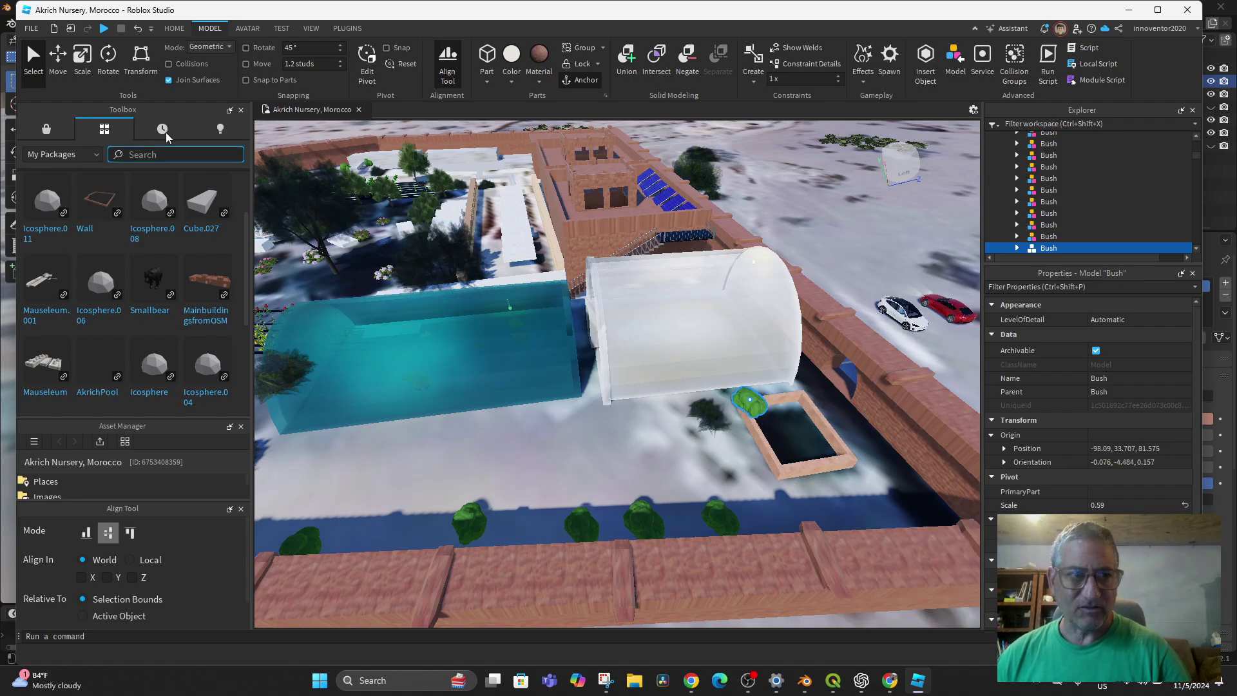
# Scale the copied bush down to about 0.346 and shift it about 1.3 studs along the blue axis toward the pool's corner.
pyautogui.hotkey('ctrl', '3')
pyautogui.moveTo(772, 437); pyautogui.dragTo(766, 426)
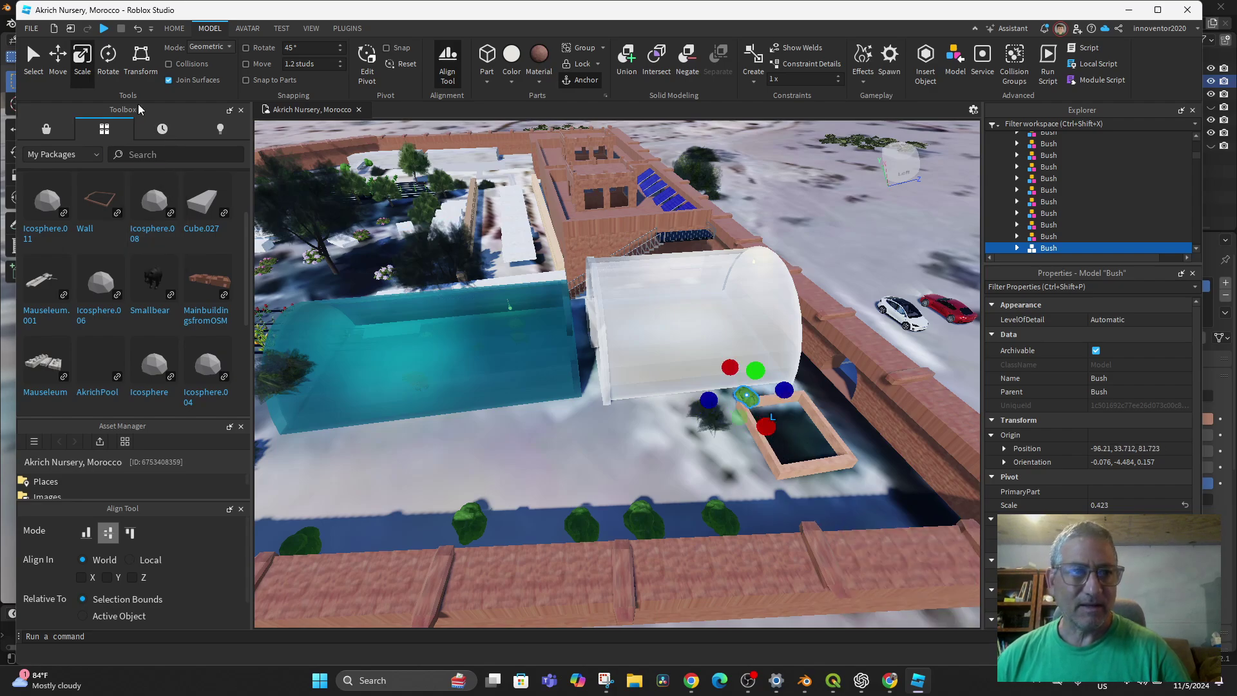
pyautogui.click(58, 58)
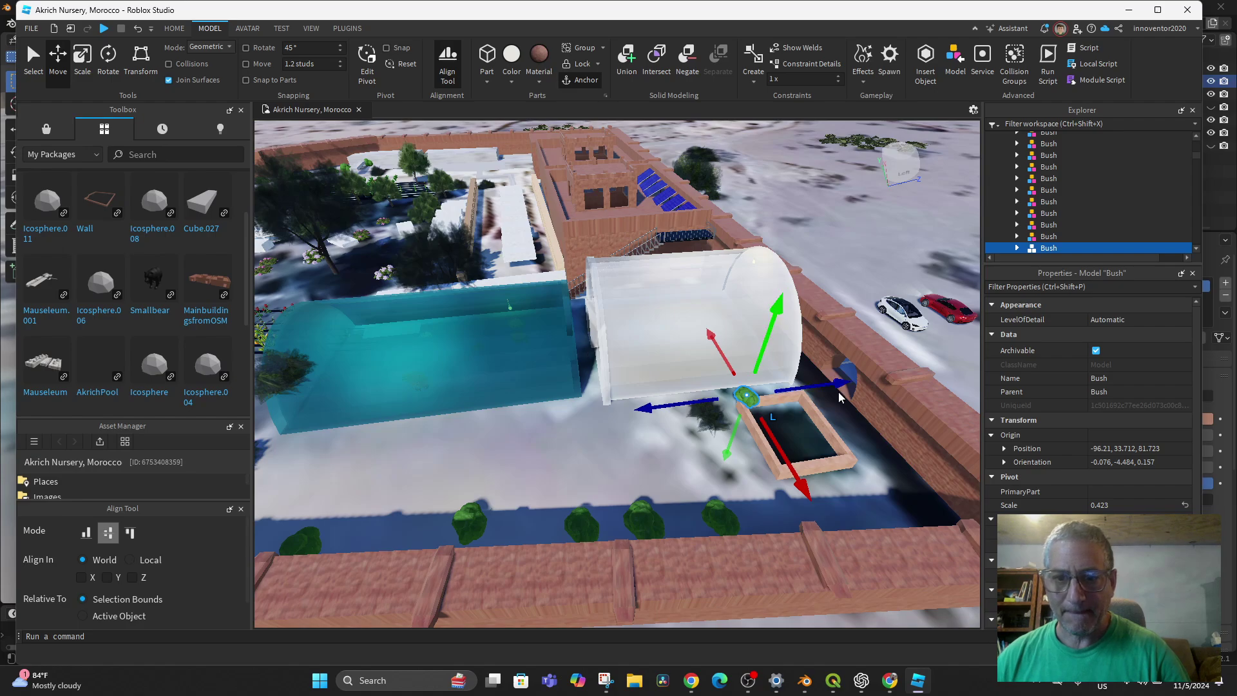
pyautogui.moveTo(840, 388); pyautogui.dragTo(835, 384)
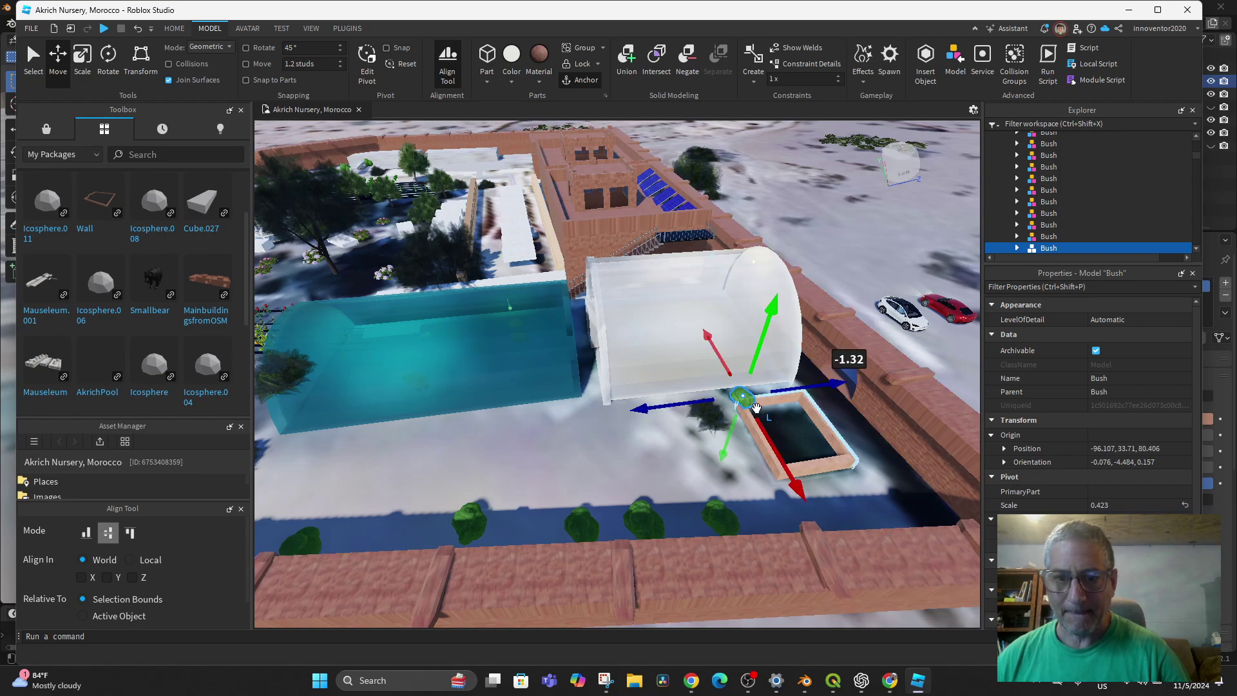
pyautogui.hotkey('ctrl', '3')
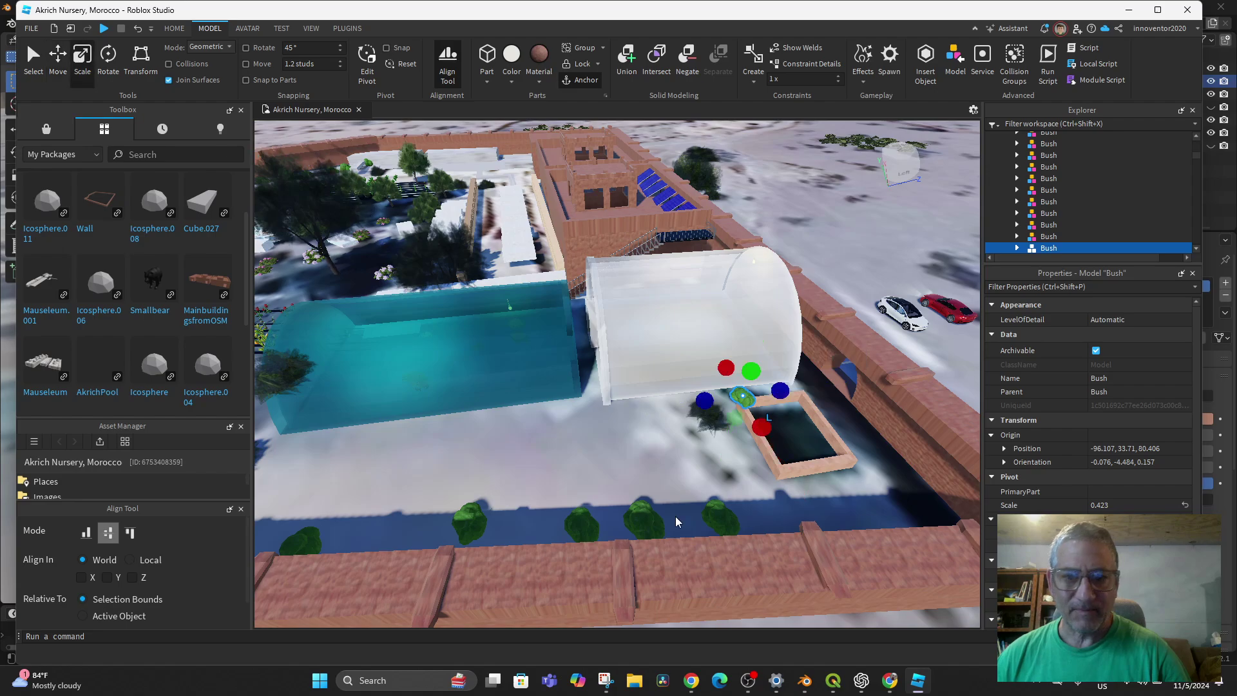
pyautogui.moveTo(762, 430); pyautogui.dragTo(759, 427)
# Move the small bush along the red axis until it sits on the pool's corner, at about X -98.4.
pyautogui.hotkey('ctrl', '2')
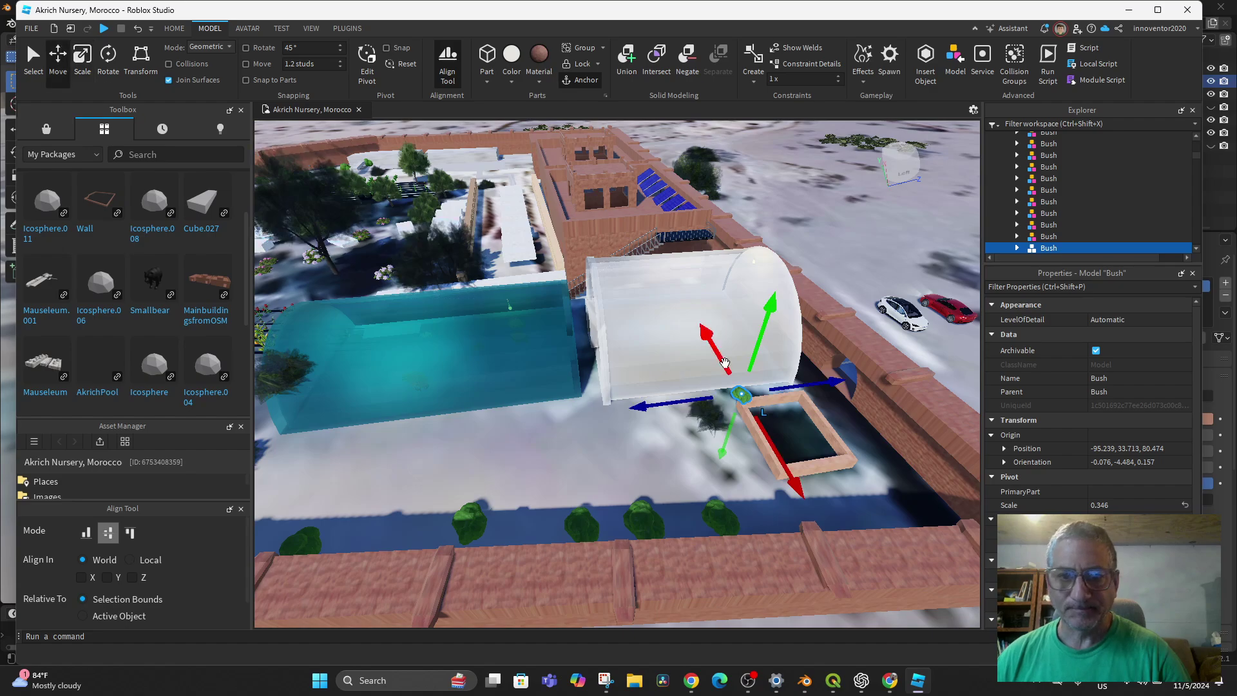
pyautogui.moveTo(703, 329); pyautogui.dragTo(611, 338)
pyautogui.press('f')
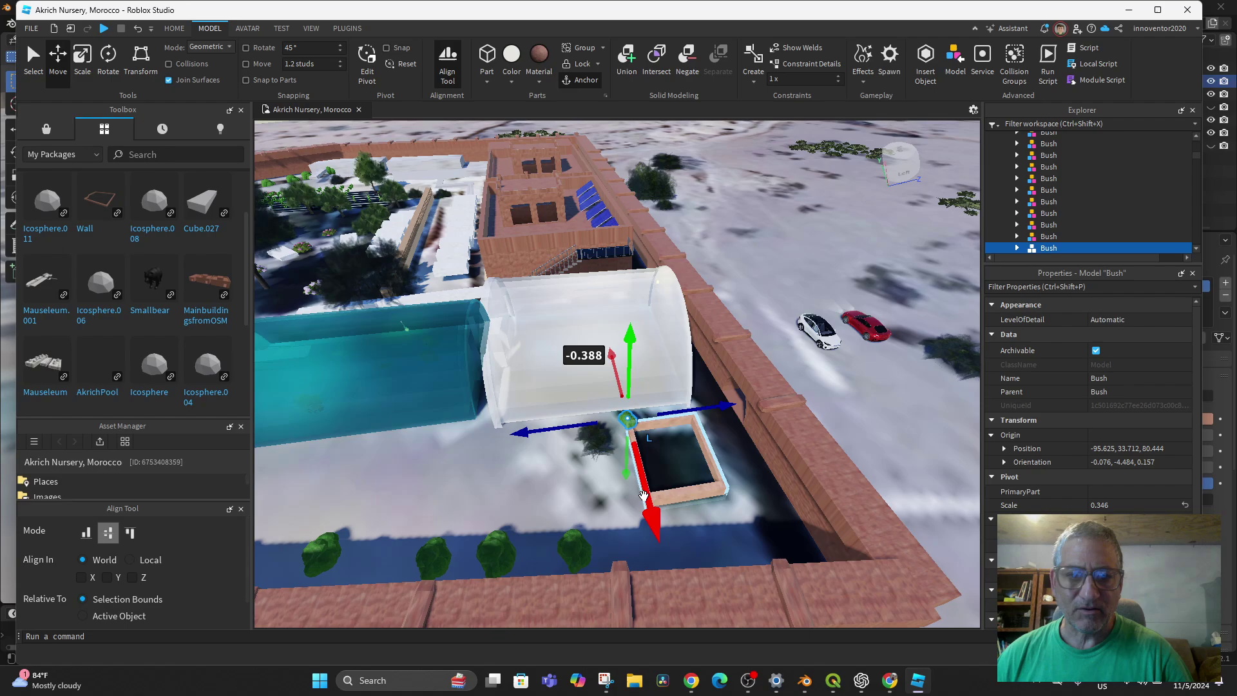
pyautogui.moveTo(651, 514); pyautogui.dragTo(657, 532)
pyautogui.moveTo(657, 532); pyautogui.dragTo(585, 480, button='right')
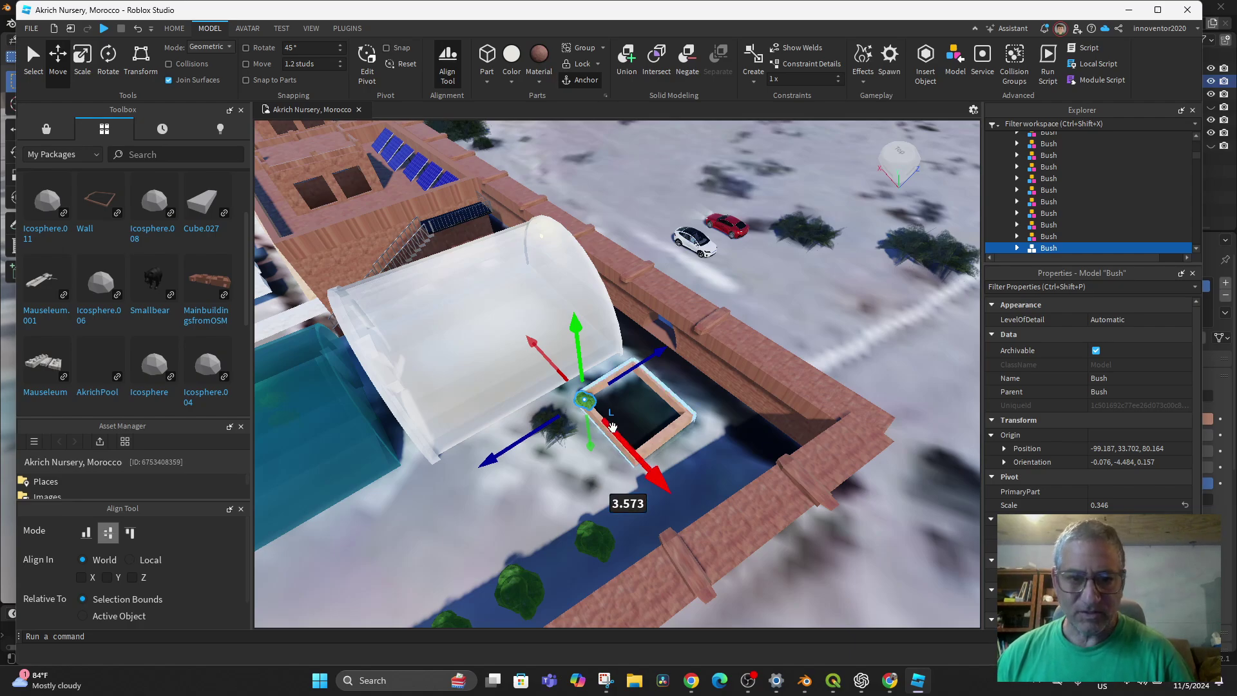
pyautogui.moveTo(652, 475); pyautogui.dragTo(636, 506)
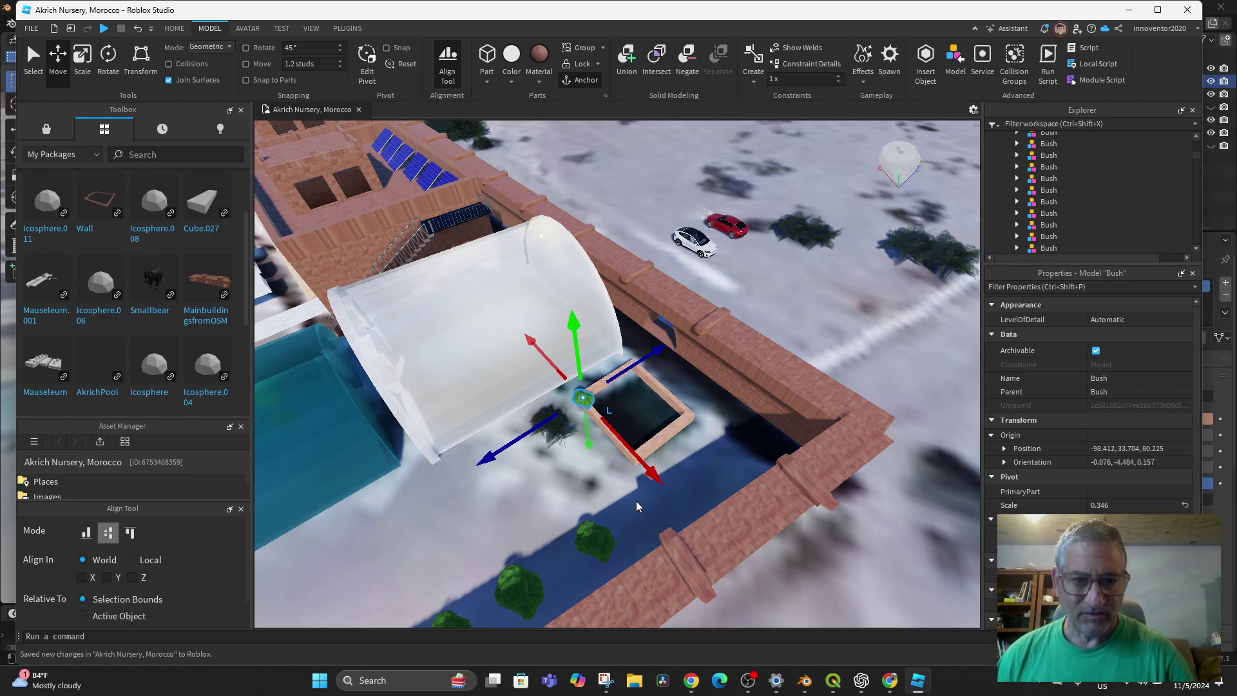
# Duplicate the small bush onto each of the pool's other three corners.
pyautogui.moveTo(653, 476); pyautogui.dragTo(714, 538)
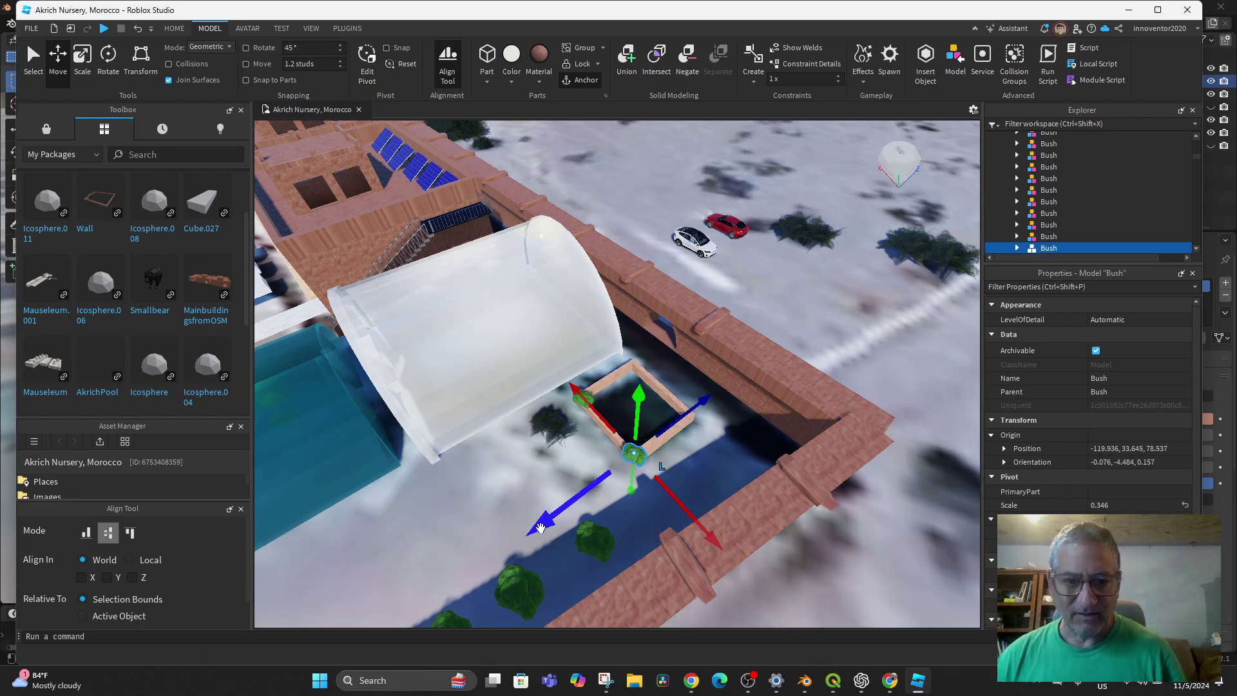
pyautogui.moveTo(540, 528); pyautogui.dragTo(584, 505)
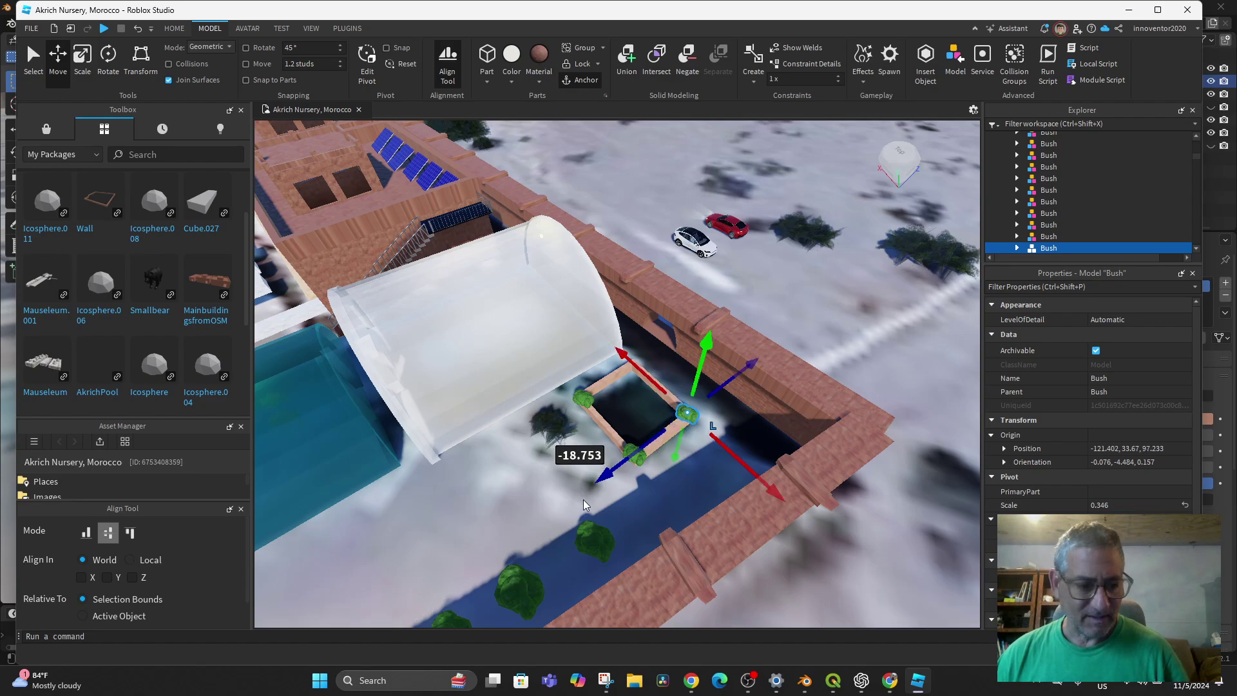
pyautogui.moveTo(768, 491); pyautogui.dragTo(700, 456)
pyautogui.scroll(3, 692, 482)
pyautogui.moveTo(677, 505); pyautogui.dragTo(798, 463, button='right')
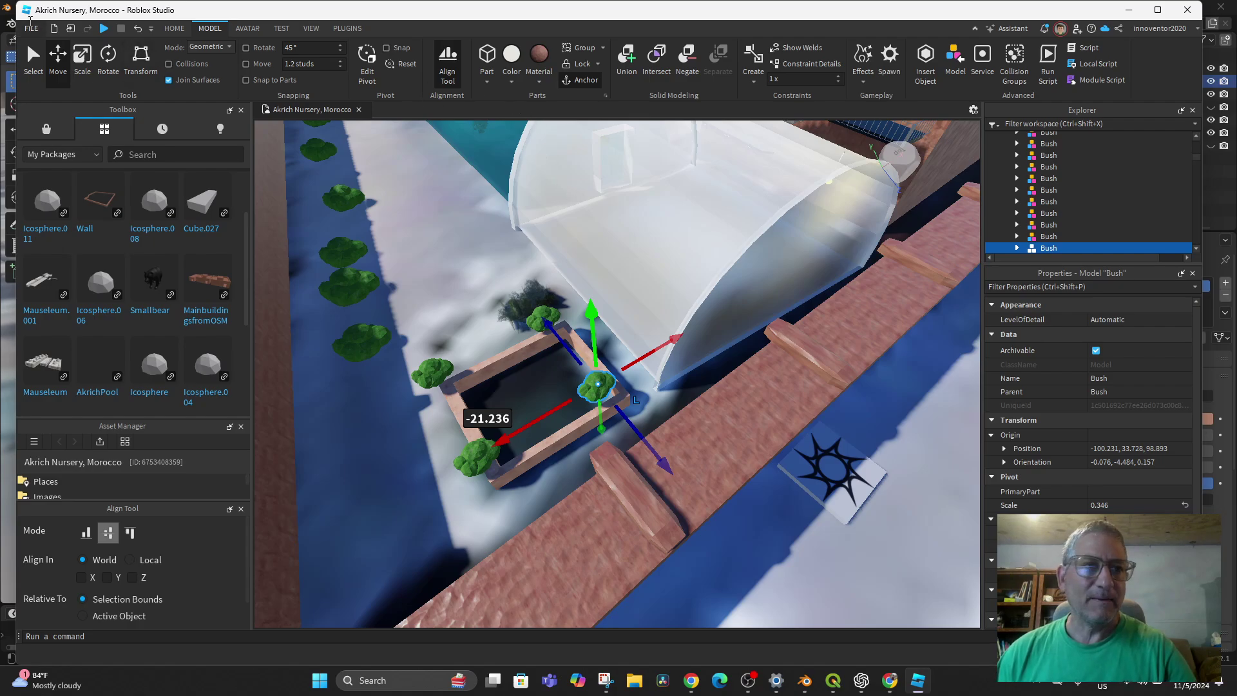
# Publish the Akrich Nursery, Morocco place to Roblox.
pyautogui.click(31, 28)
pyautogui.click(31, 29)
pyautogui.click(31, 28)
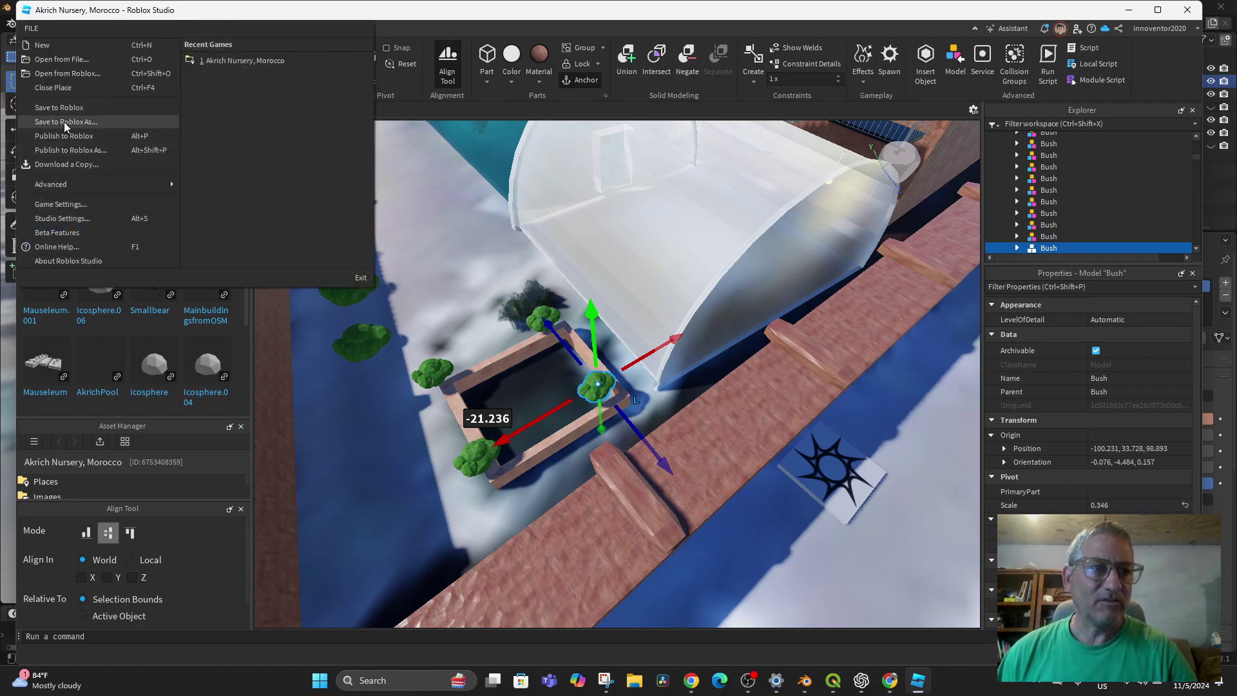
pyautogui.click(31, 30)
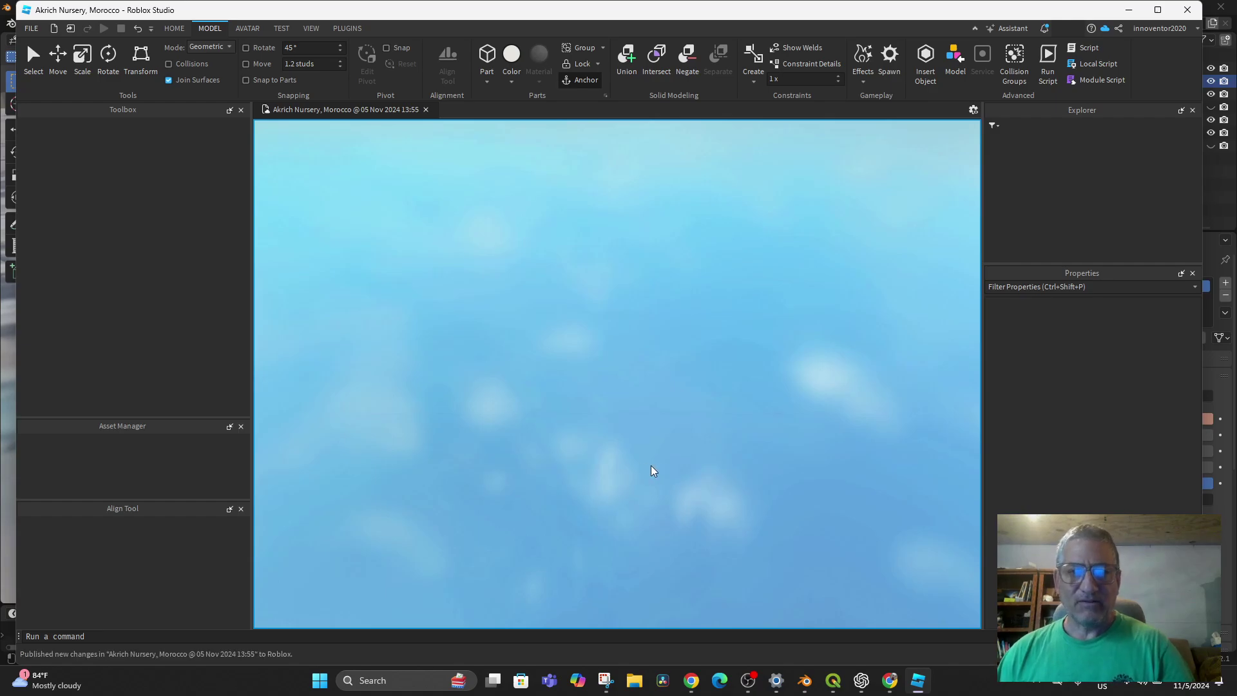
# Playtest the place, walking the avatar through the archway and around the pool to examine its corner bushes and the recolored greenhouse.
pyautogui.press('F5')
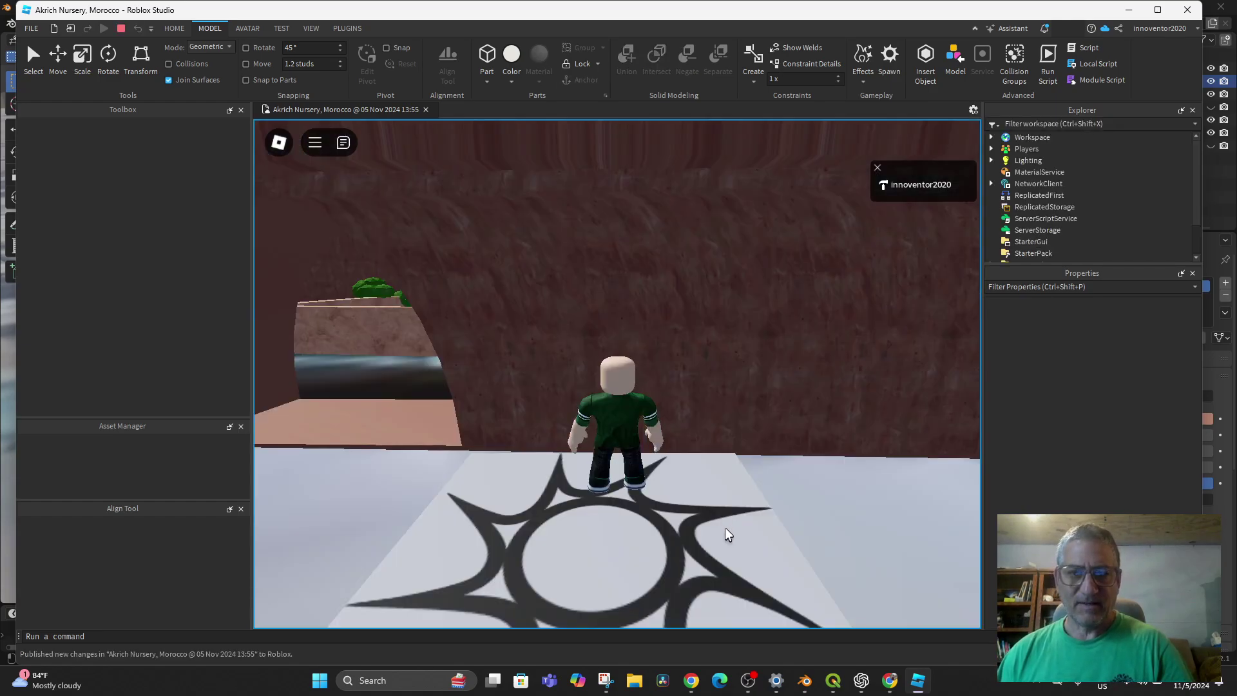
pyautogui.moveTo(722, 528); pyautogui.dragTo(488, 532, button='right')
pyautogui.press('w')
pyautogui.press('w')
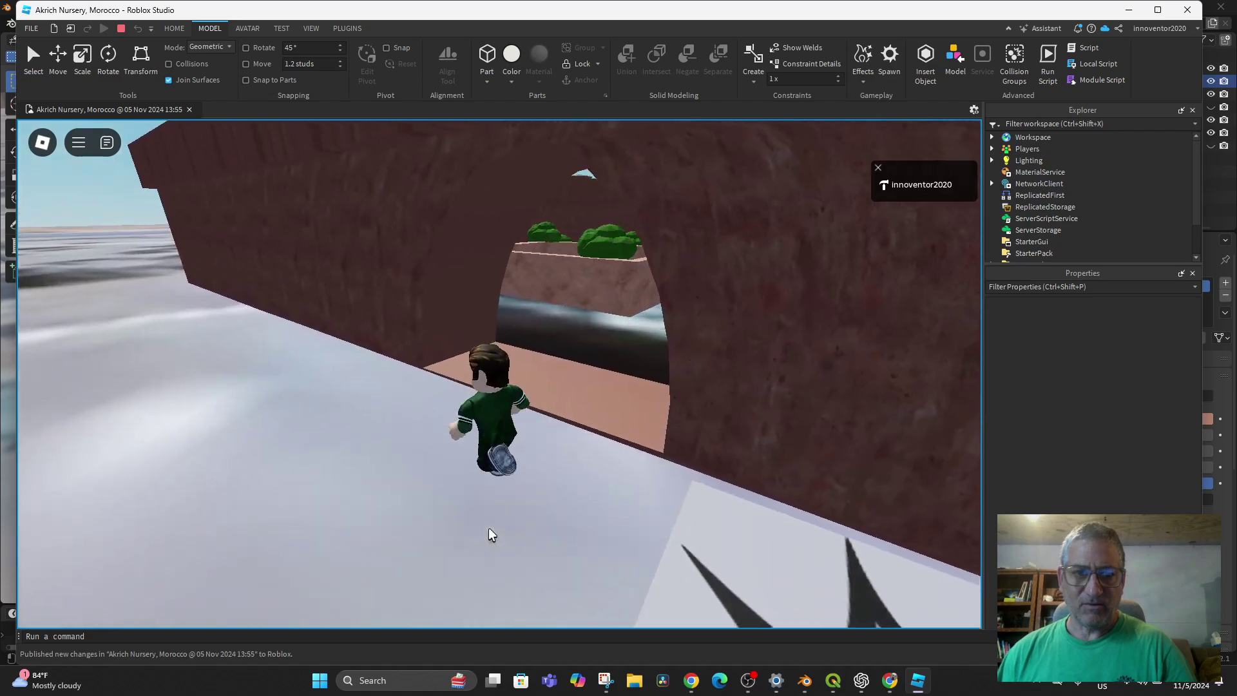
pyautogui.press('w')
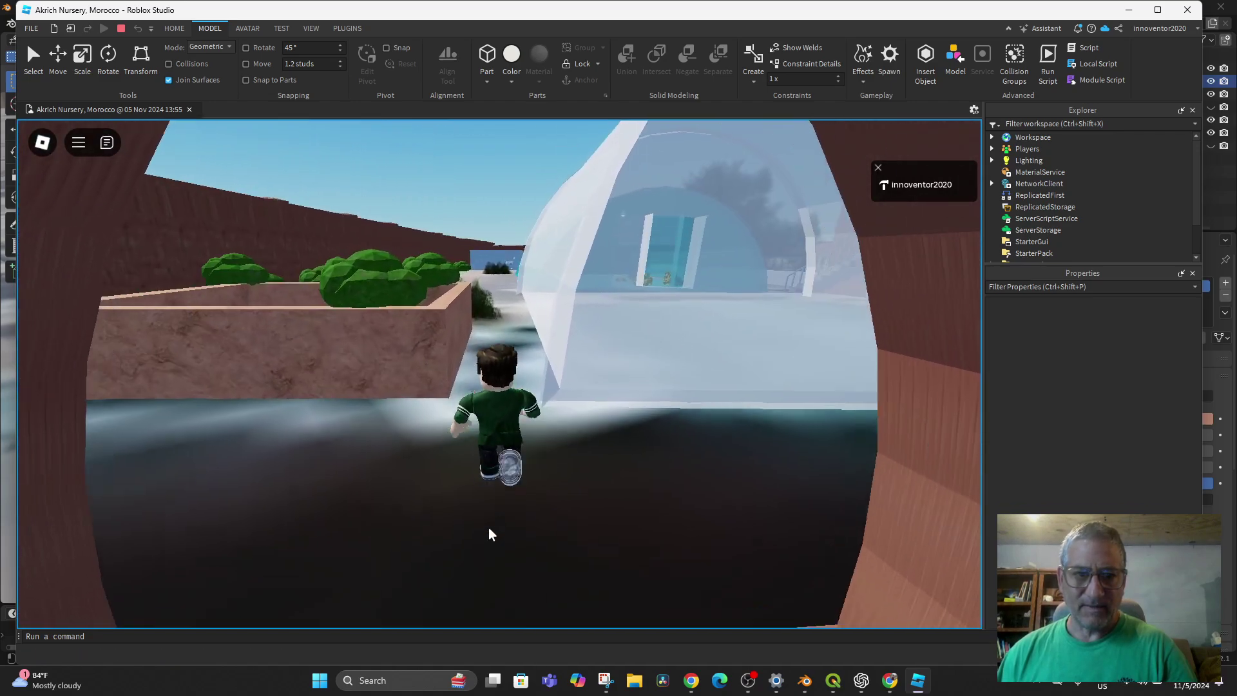
pyautogui.moveTo(488, 529); pyautogui.dragTo(489, 529, button='right')
pyautogui.press('space')
pyautogui.press('w')
pyautogui.press('space')
pyautogui.press('s')
pyautogui.press('d')
pyautogui.press('w')
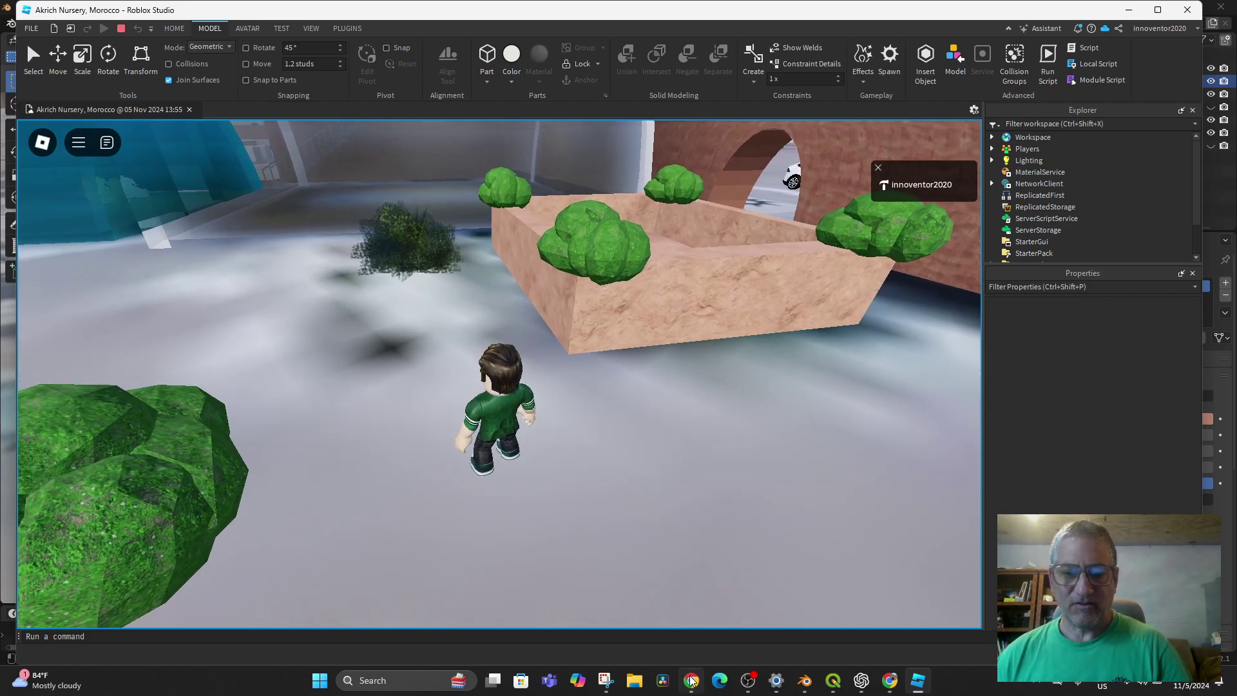
# Switch to the YouTube tour of Akrich Nursery in Chrome, watch the segment from 4:46 to 5:01, and return to Roblox Studio.
pyautogui.click(670, 635)
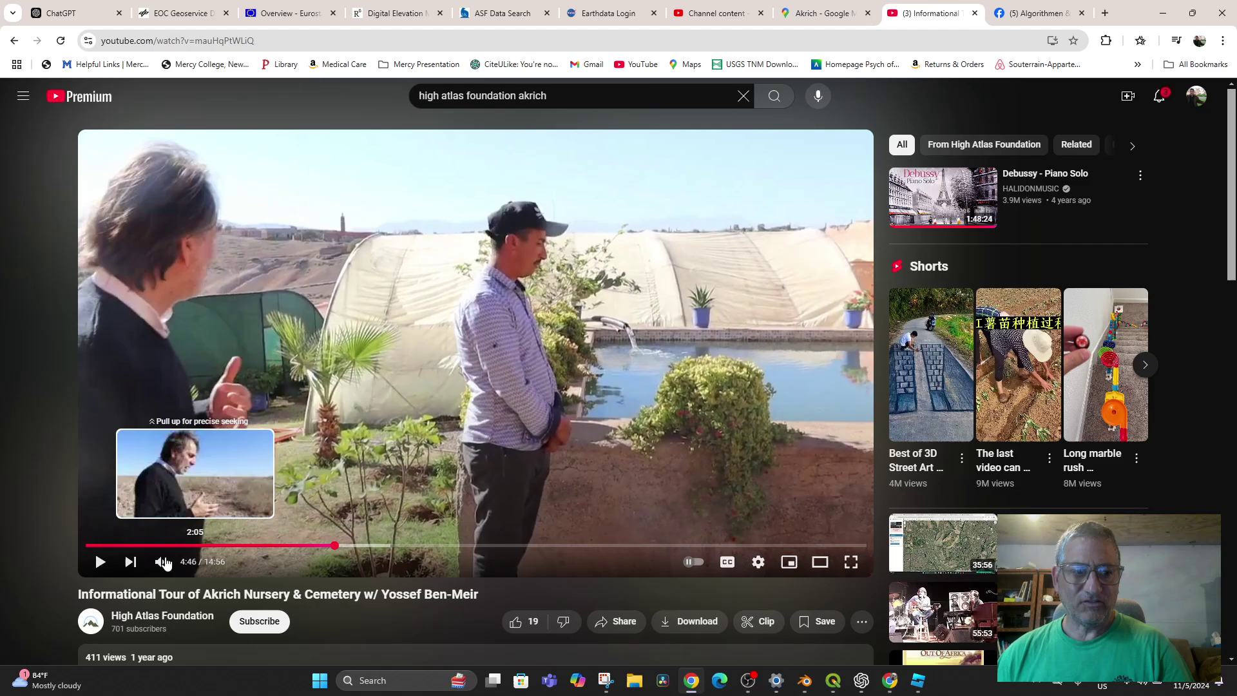
pyautogui.click(100, 561)
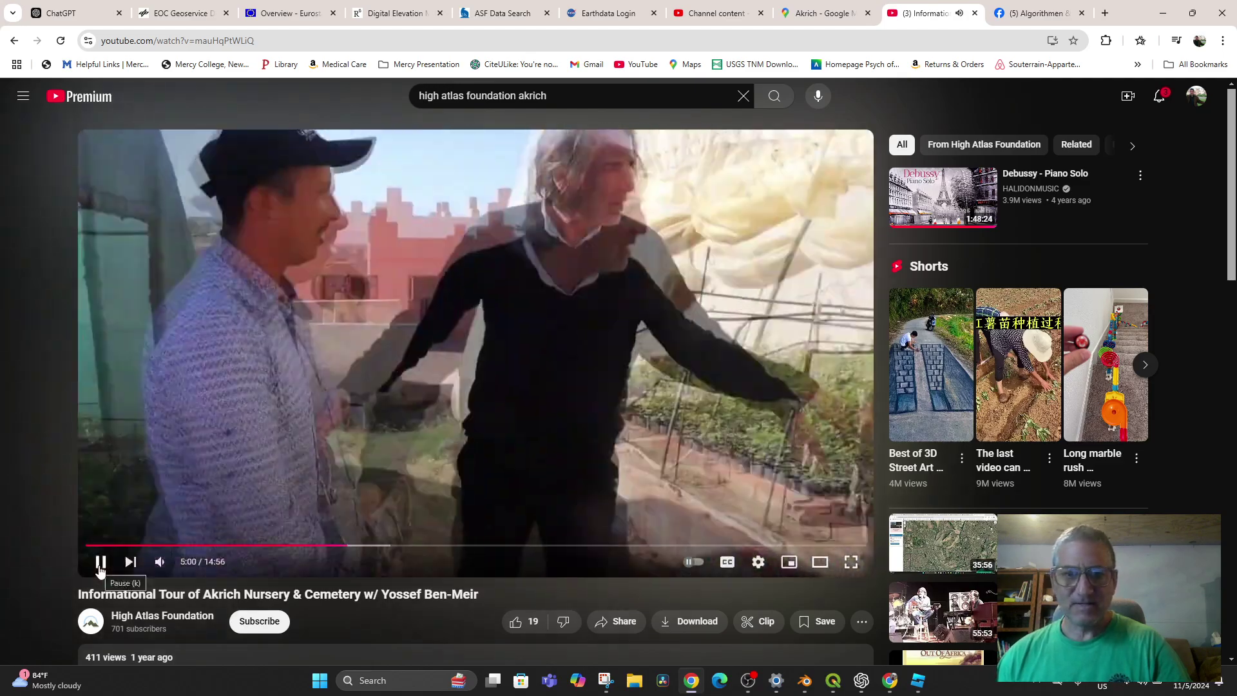
pyautogui.click(100, 569)
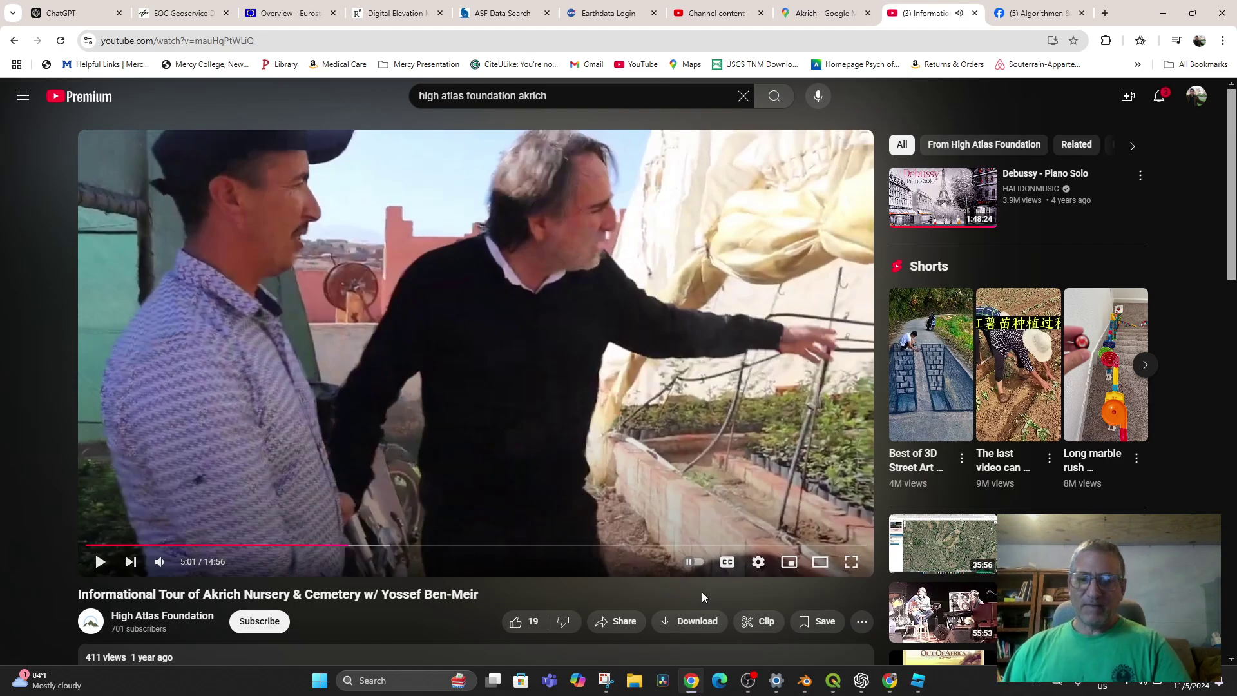
pyautogui.click(918, 681)
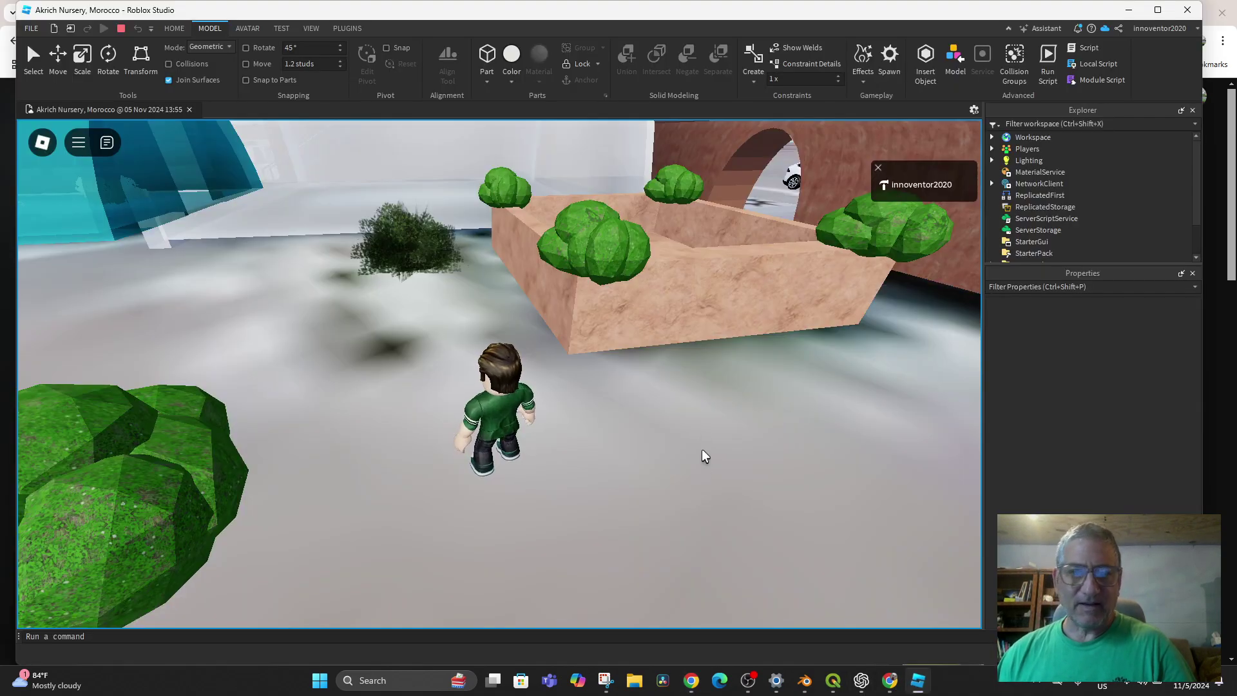
# Examine the pool and greenhouses from above in the running playtest, and stop the playtest.
pyautogui.scroll(-10, 406, 387)
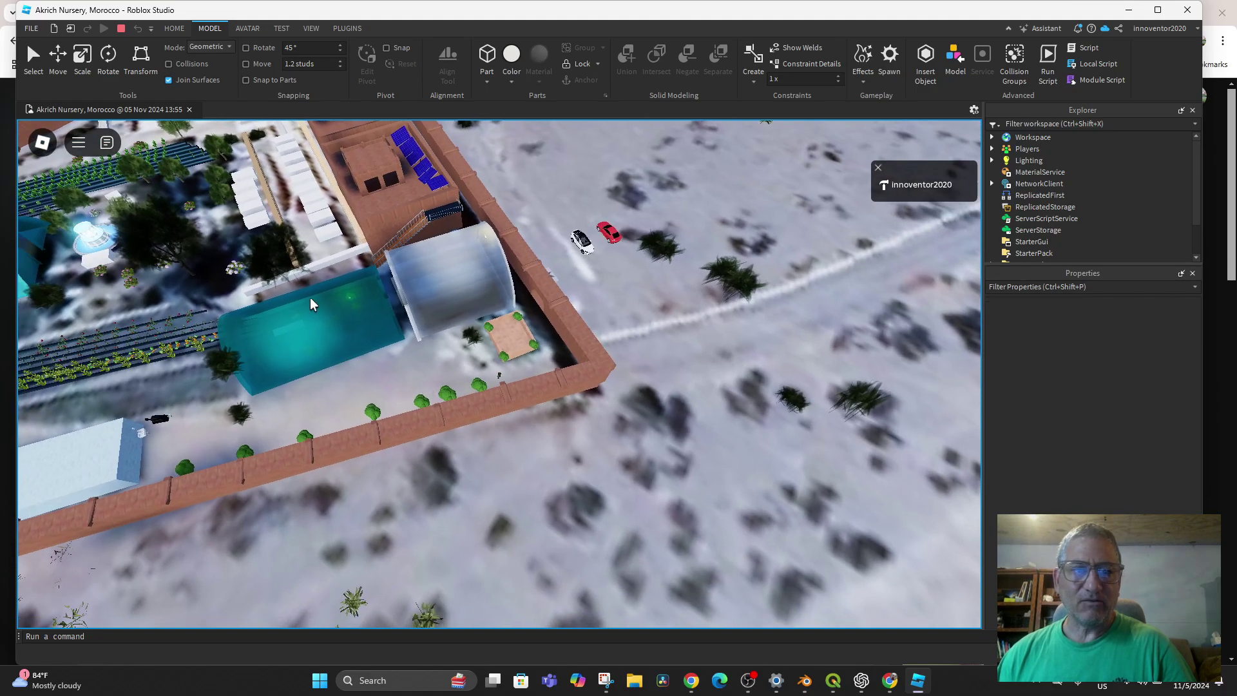
pyautogui.moveTo(475, 403); pyautogui.dragTo(513, 394, button='right')
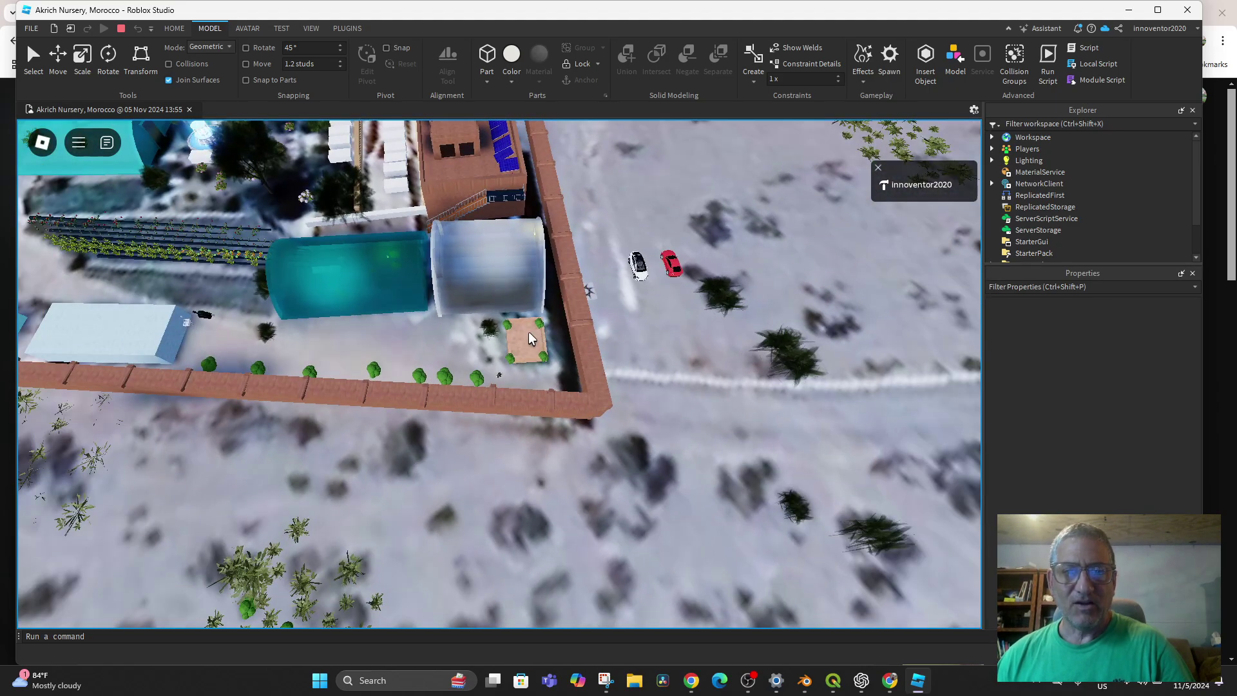
pyautogui.scroll(5, 588, 389)
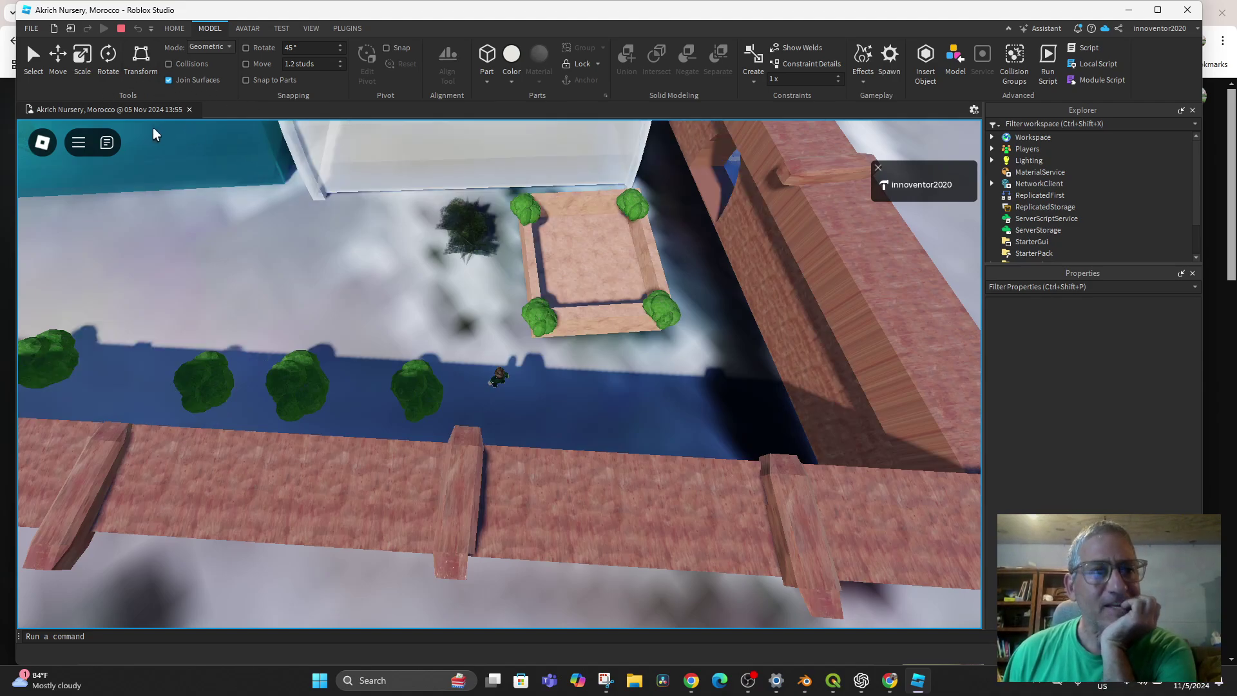
pyautogui.click(174, 28)
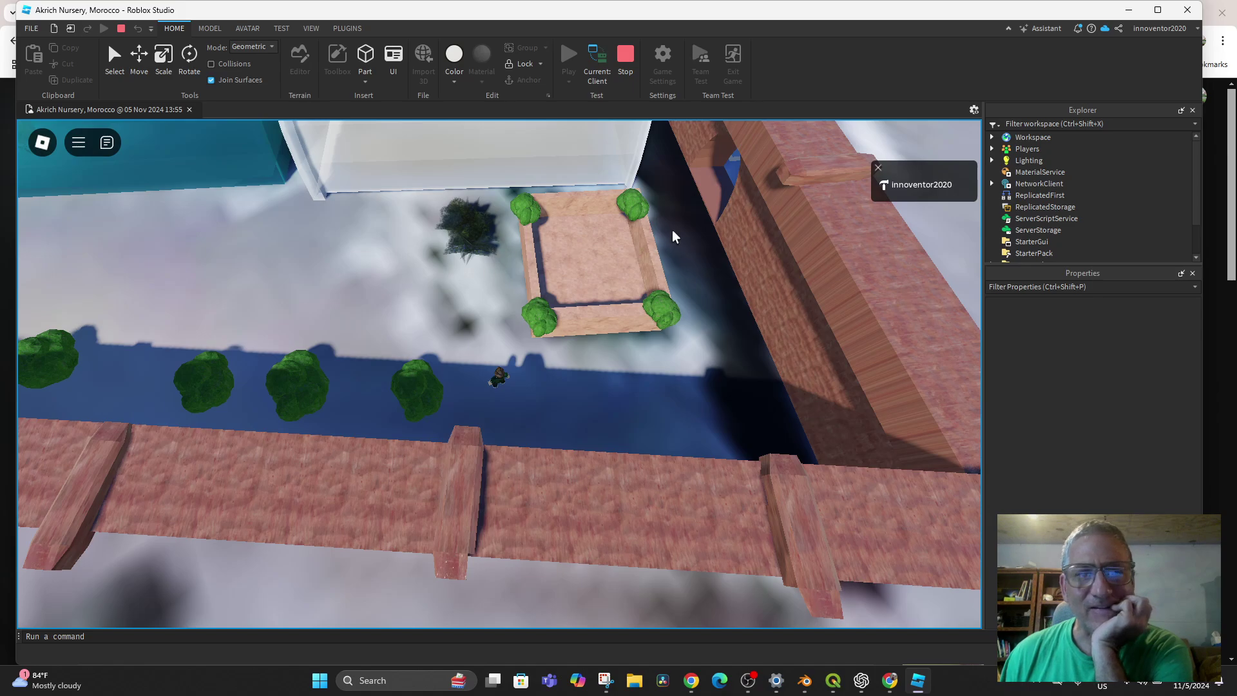
pyautogui.click(626, 58)
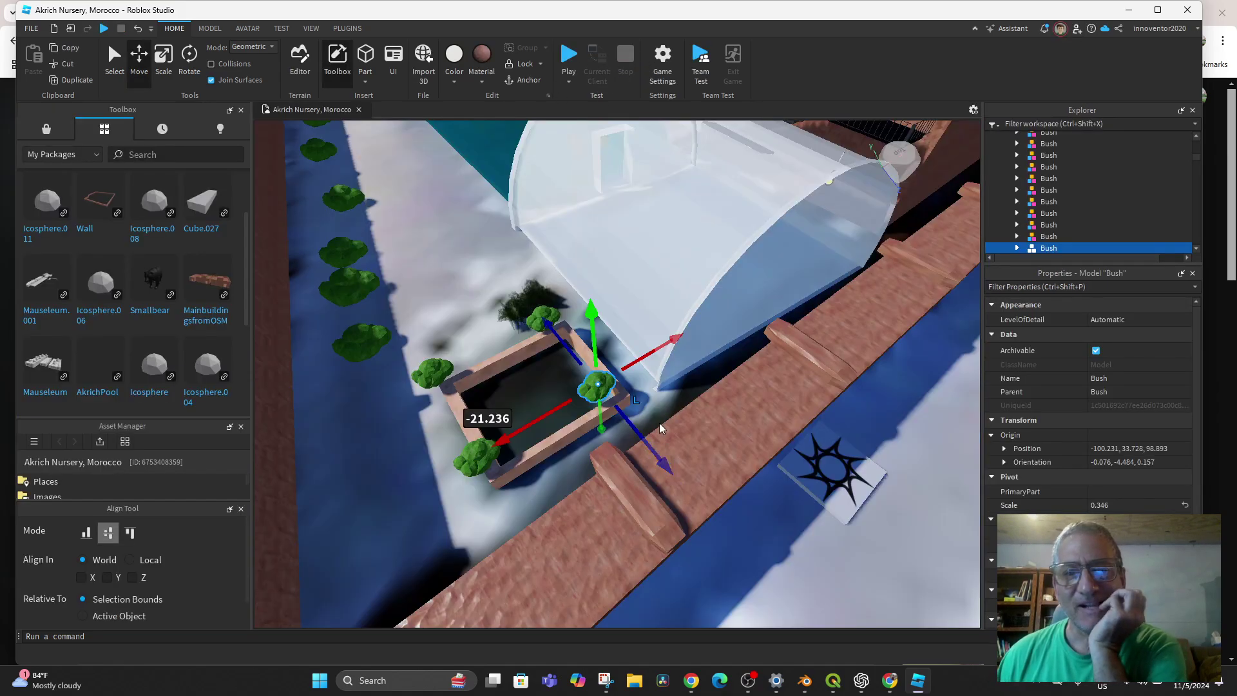
# Move the selected bush from the pool's corner beside the wall and greenhouse onto the middle of the opposite edge, about X -122.4, Z 86.5.
pyautogui.moveTo(660, 427); pyautogui.dragTo(606, 453, button='right')
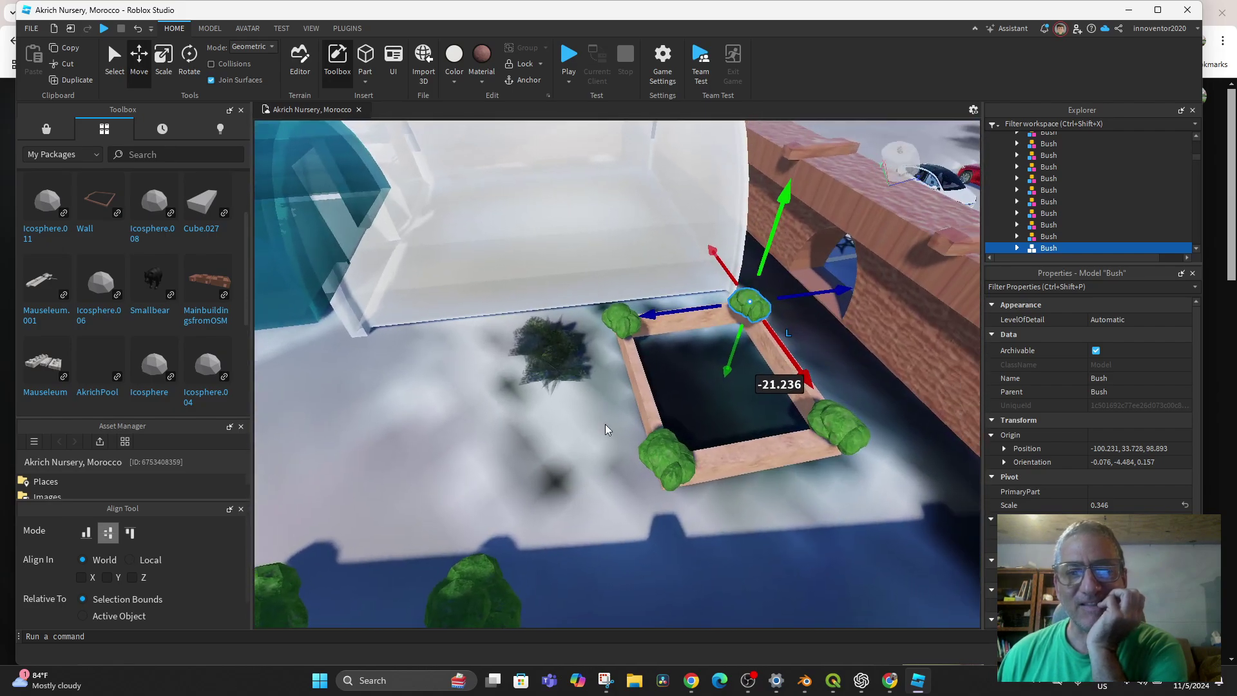
pyautogui.moveTo(757, 301); pyautogui.dragTo(830, 497)
pyautogui.moveTo(796, 447); pyautogui.dragTo(803, 510)
pyautogui.moveTo(804, 510); pyautogui.dragTo(820, 505, button='right')
pyautogui.moveTo(820, 505); pyautogui.dragTo(690, 453, button='middle')
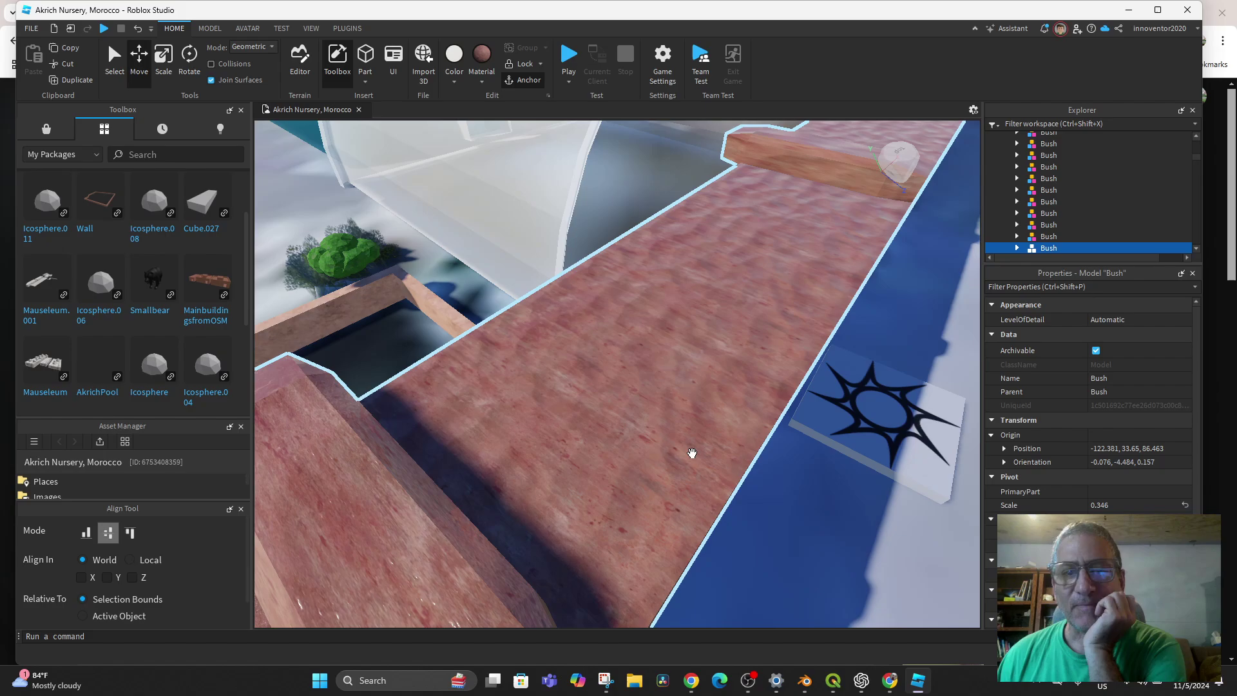
pyautogui.moveTo(602, 434); pyautogui.dragTo(618, 446, button='right')
pyautogui.scroll(-10, 702, 375)
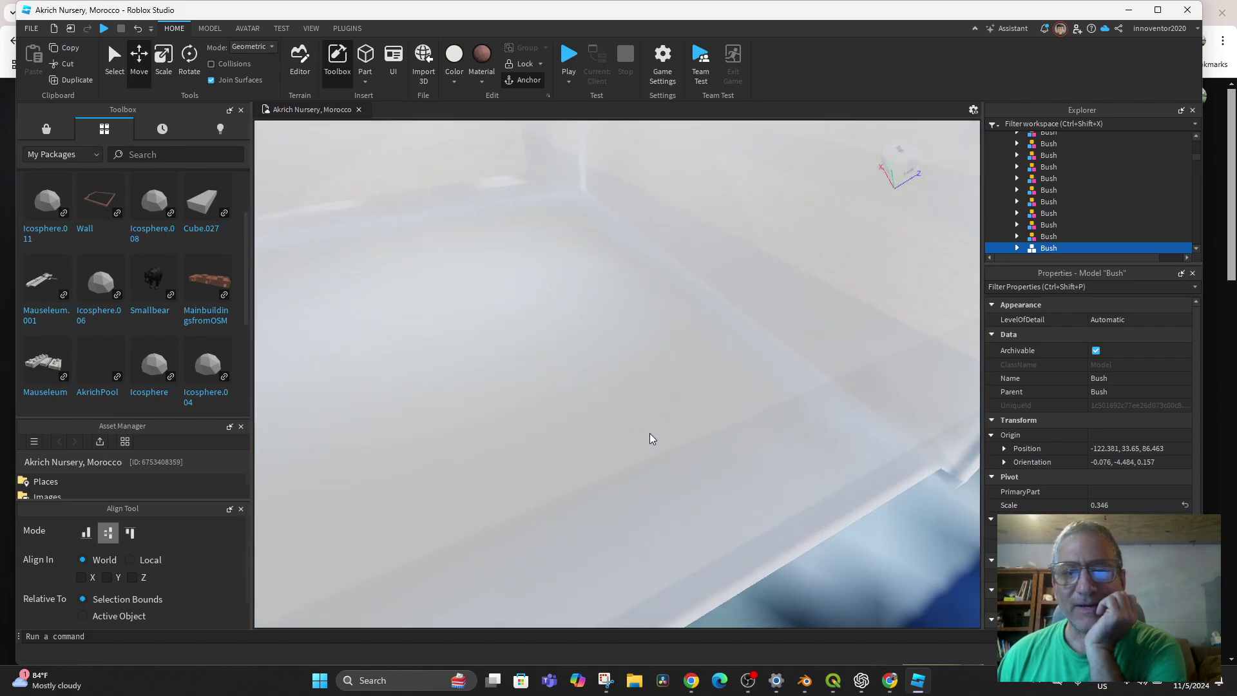
pyautogui.scroll(10, 555, 460)
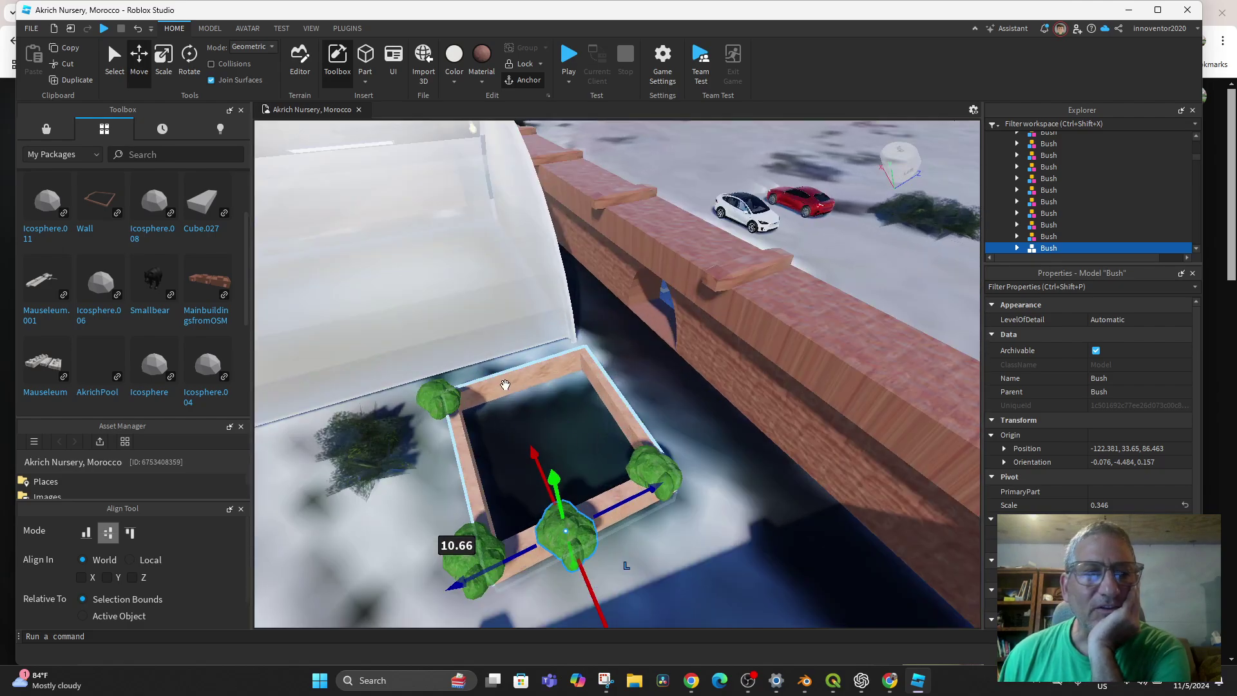
# Open the Terrain Editor and review the size, position and biome settings for generating terrain.
pyautogui.click(299, 65)
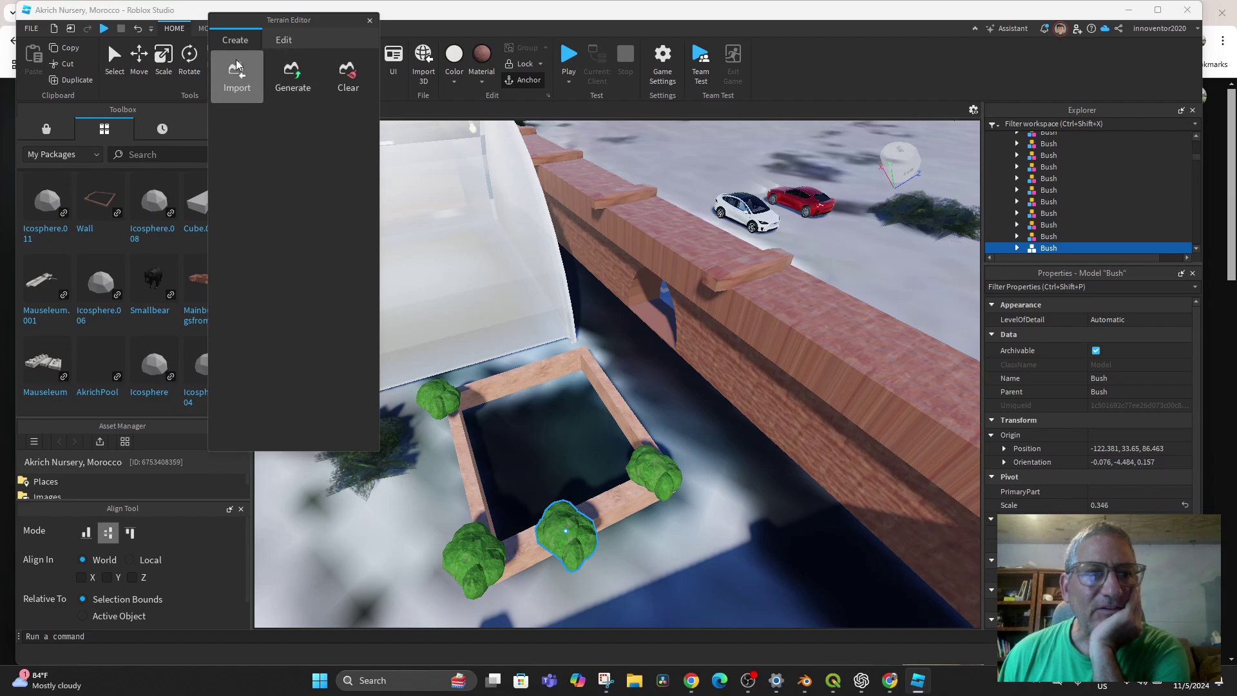
pyautogui.click(293, 82)
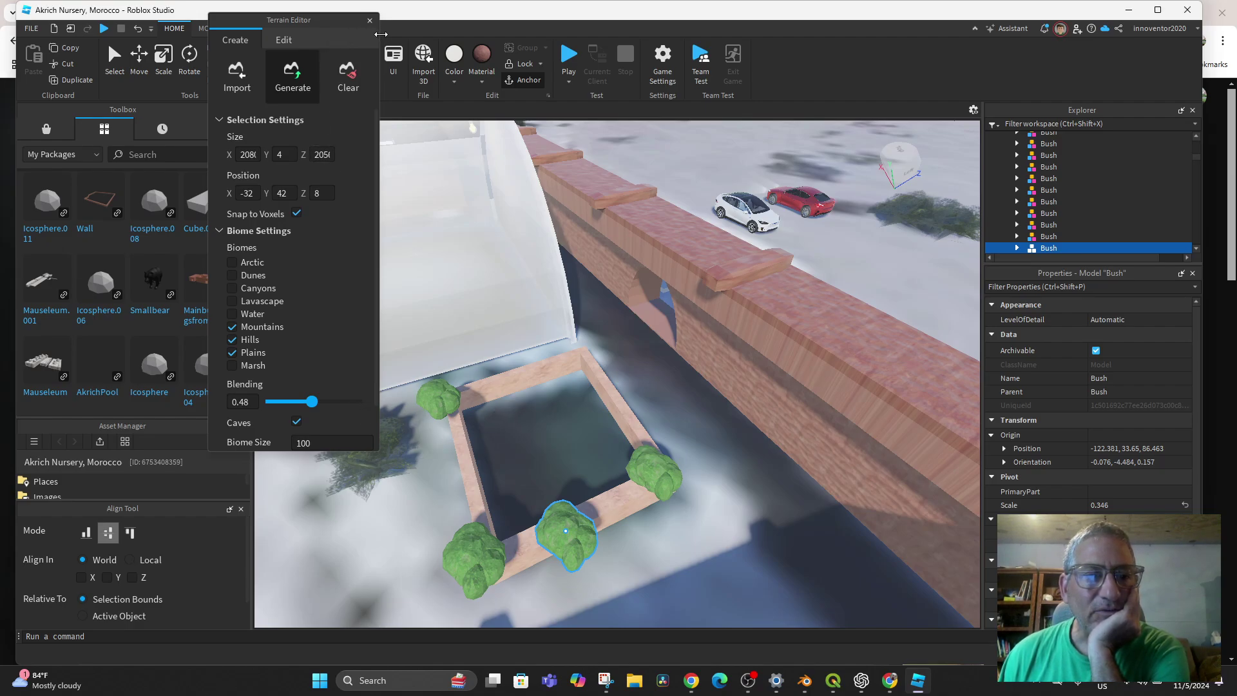
pyautogui.scroll(-2, 299, 374)
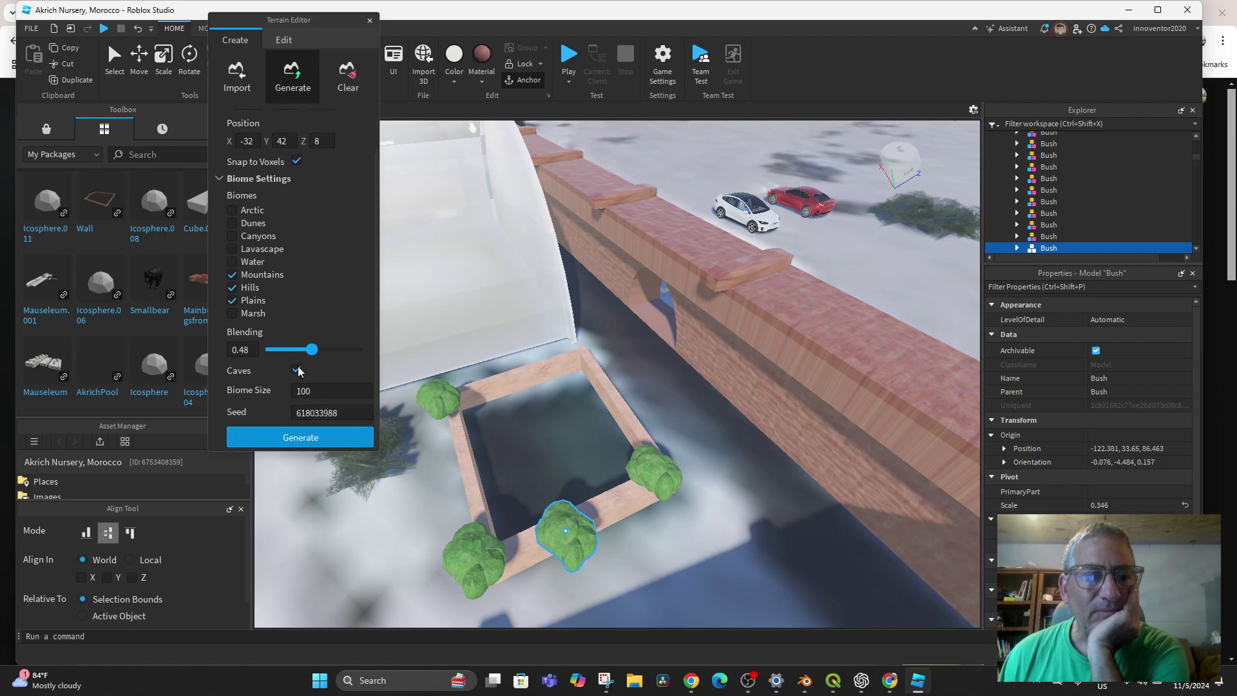
pyautogui.scroll(2, 298, 371)
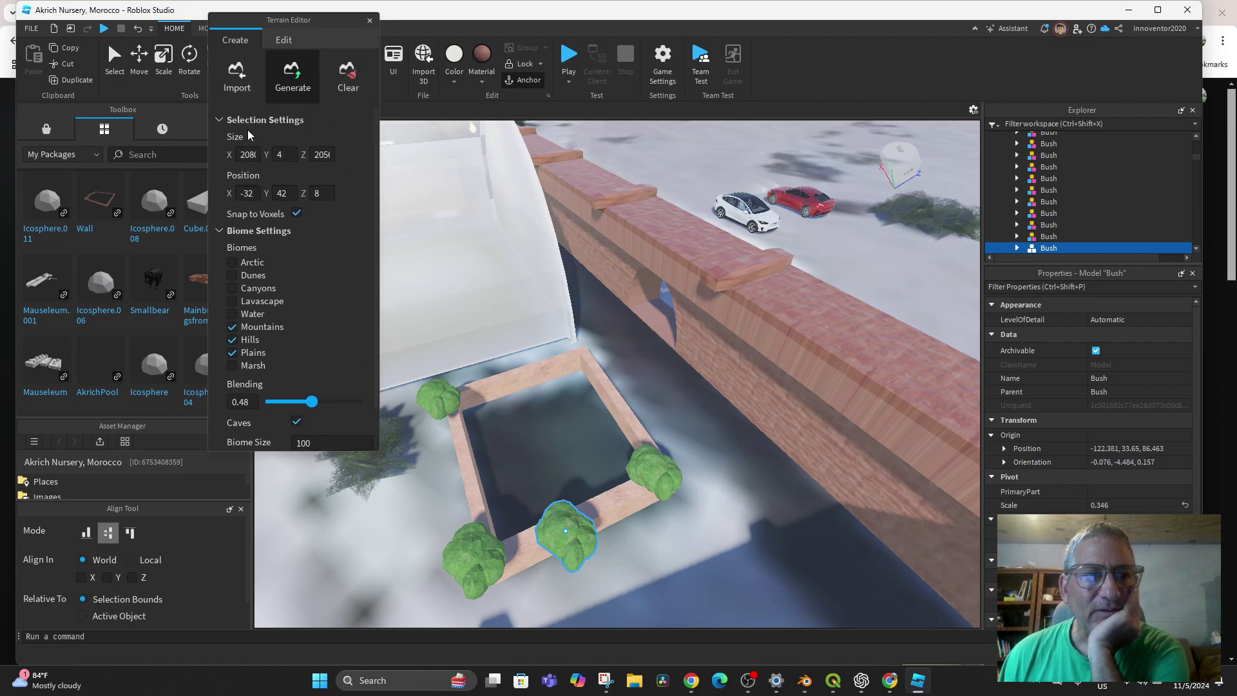
# Try the terrain Draw brush in Add mode at size 6 over the pool, and undo the stroke.
pyautogui.click(283, 40)
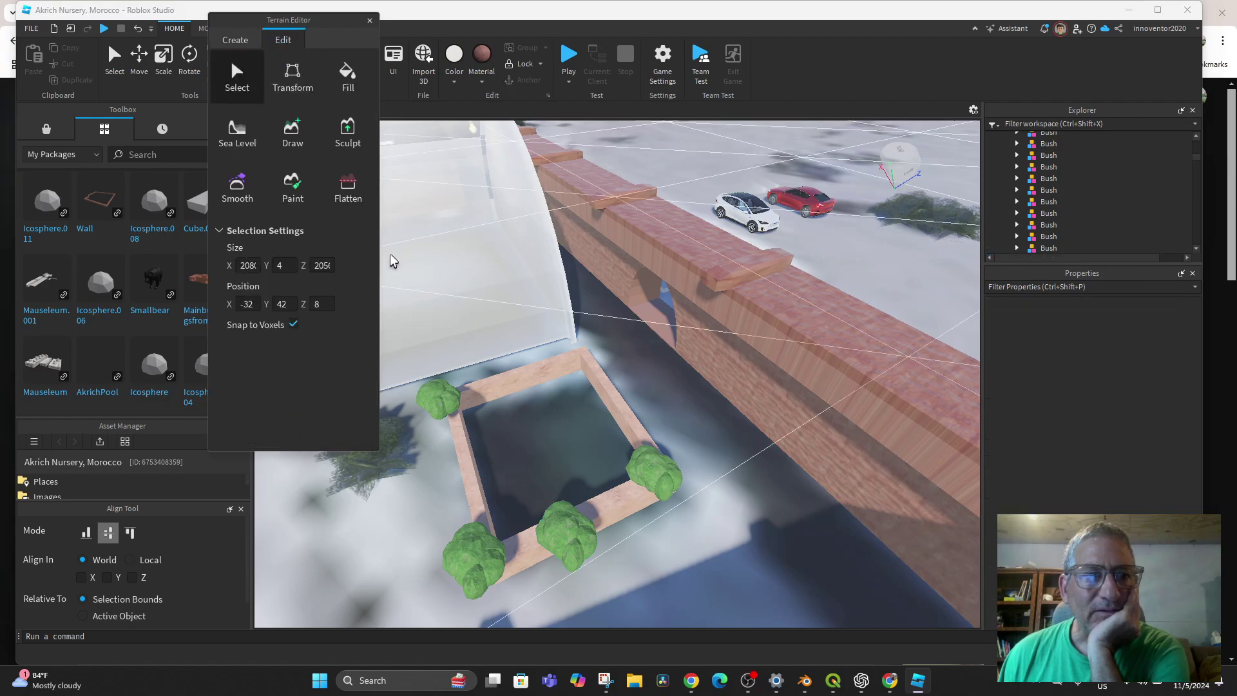
pyautogui.click(293, 132)
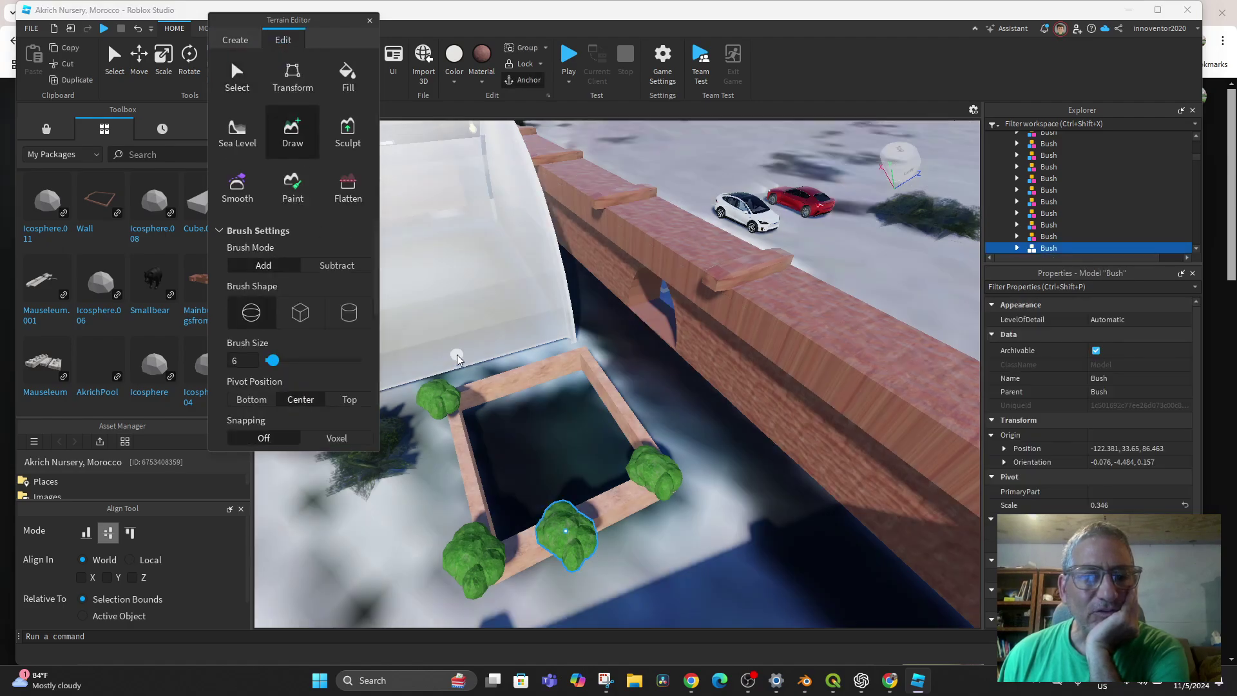
pyautogui.click(469, 417)
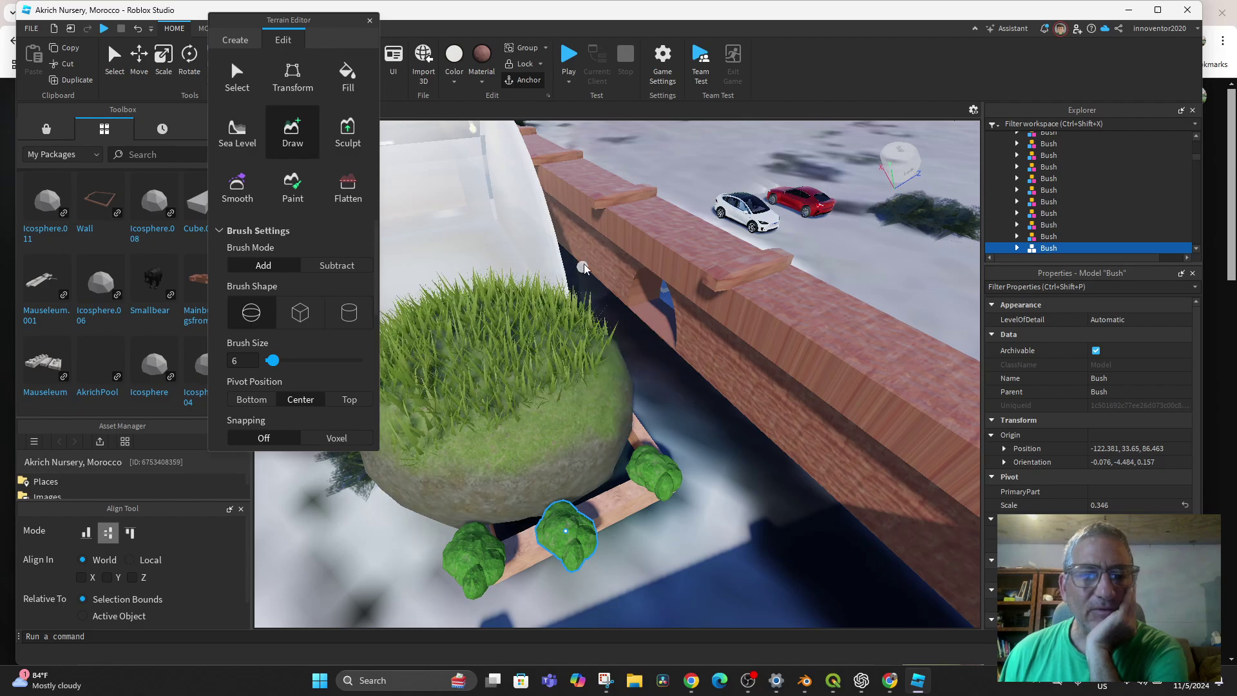
pyautogui.hotkey('ctrl', 'z')
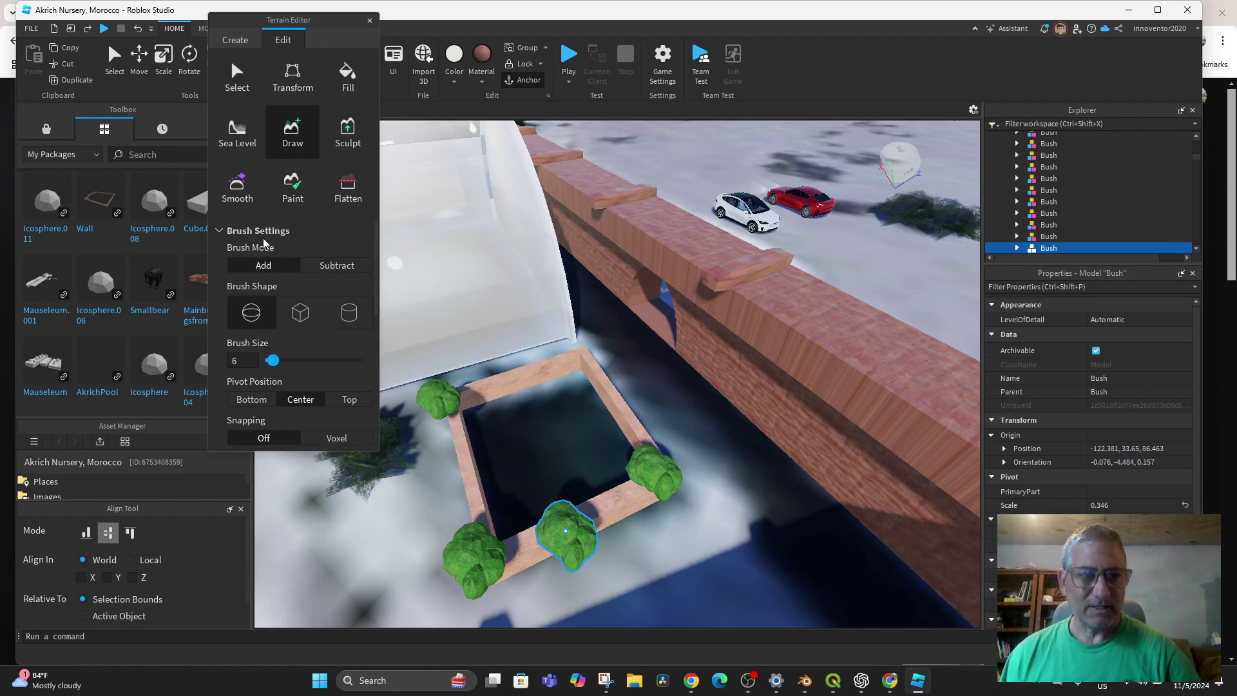
# Choose Water as the Draw brush's source material and add a dab of it at the pool's greenhouse end.
pyautogui.scroll(-3, 330, 318)
pyautogui.scroll(-3, 329, 318)
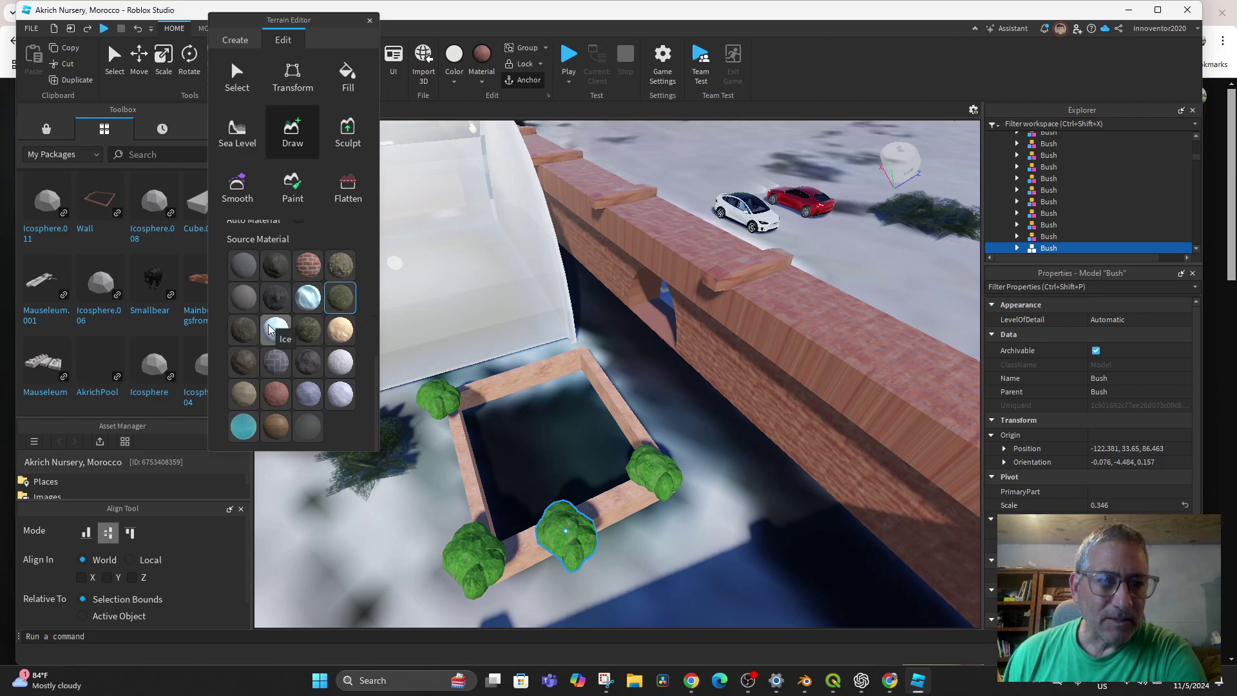
pyautogui.click(243, 428)
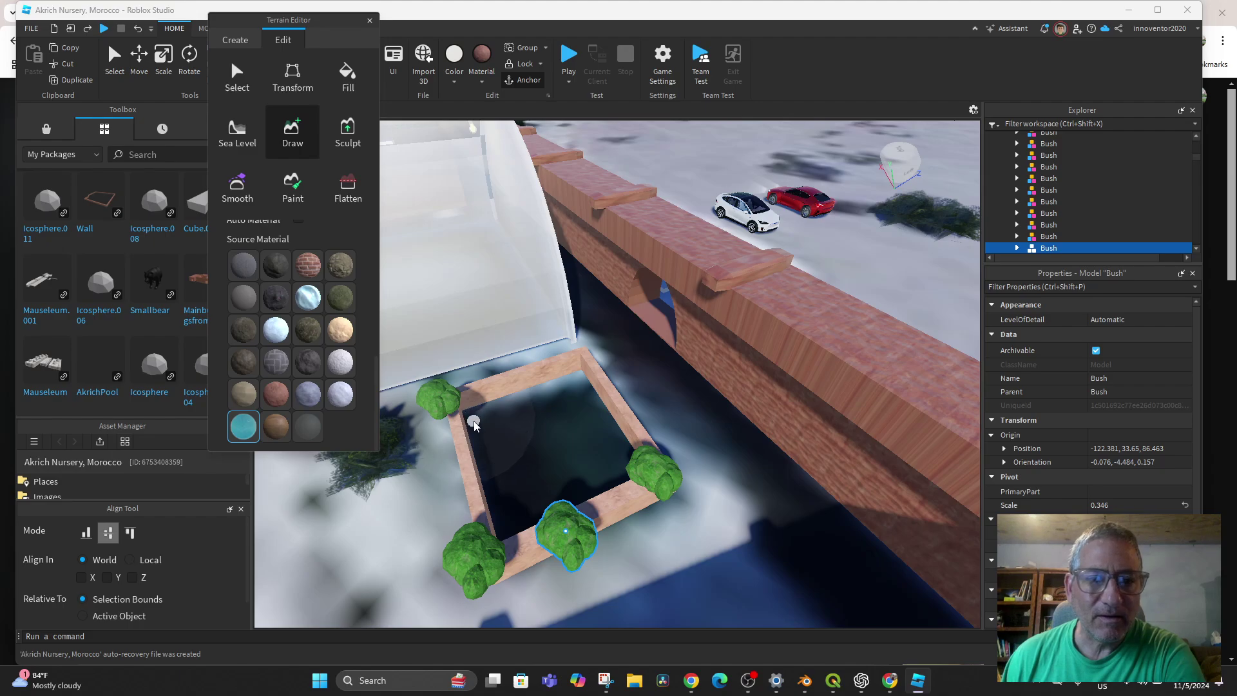
pyautogui.click(515, 415)
# Check the terrain Fill, Select and Transform settings, and close the Terrain Editor.
pyautogui.click(347, 76)
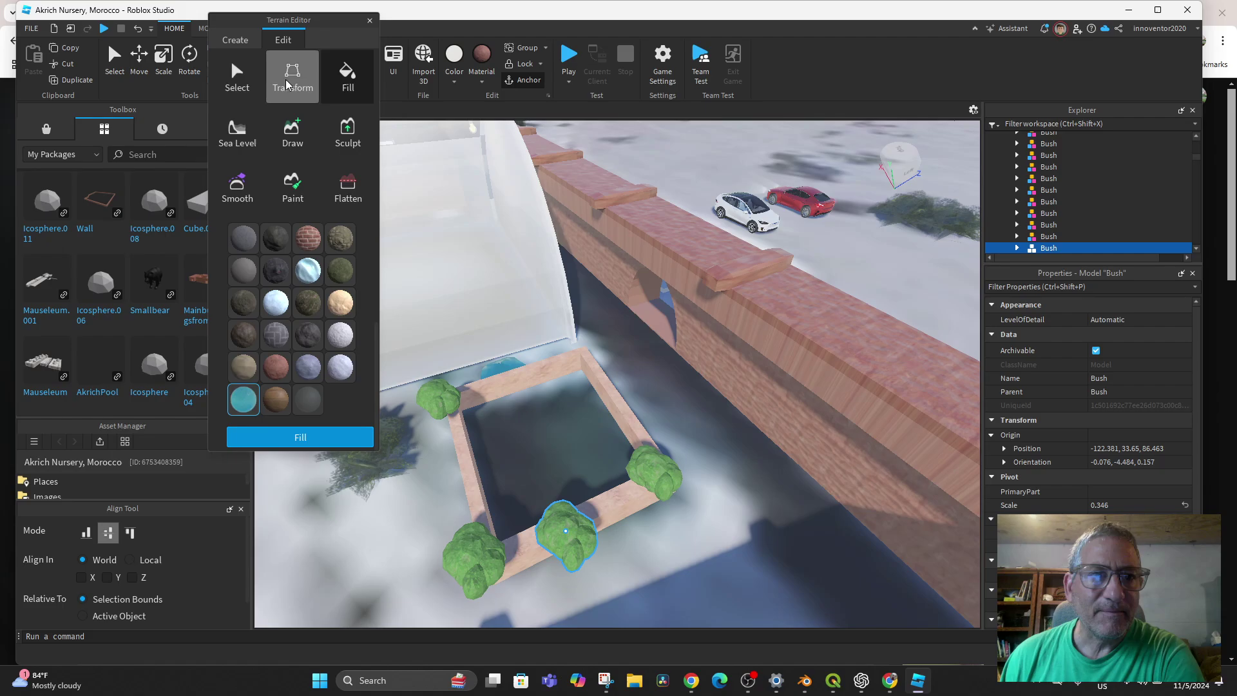
pyautogui.click(237, 76)
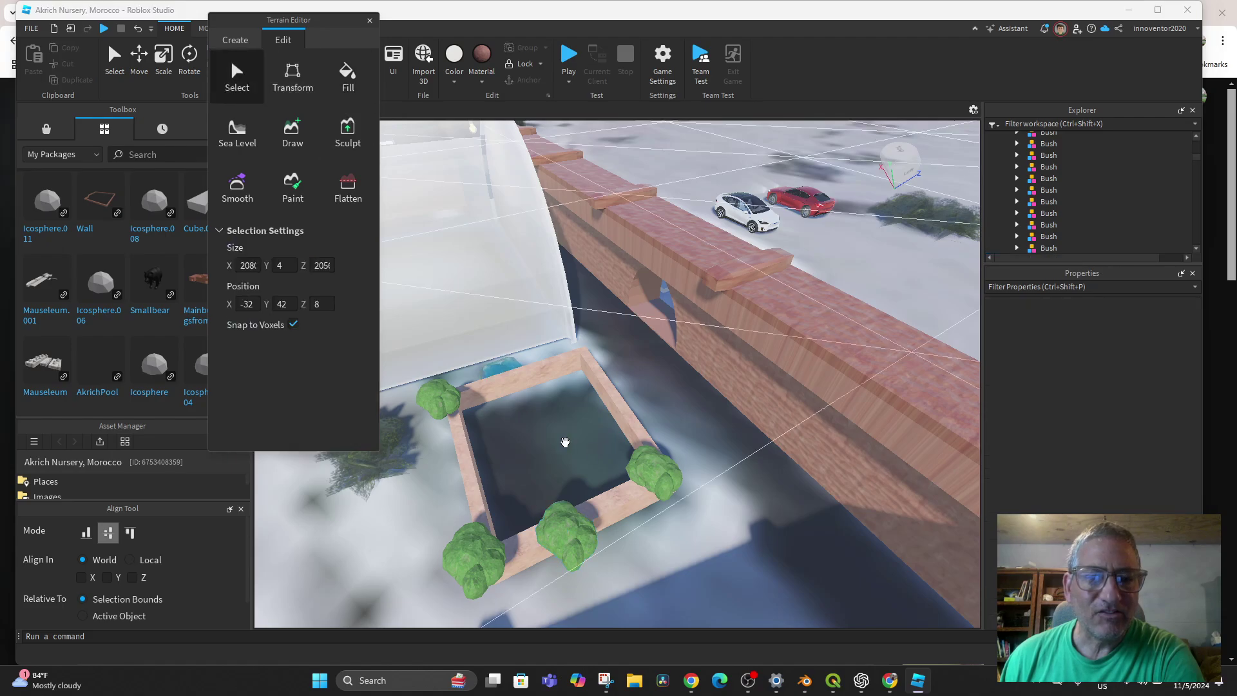
pyautogui.click(295, 81)
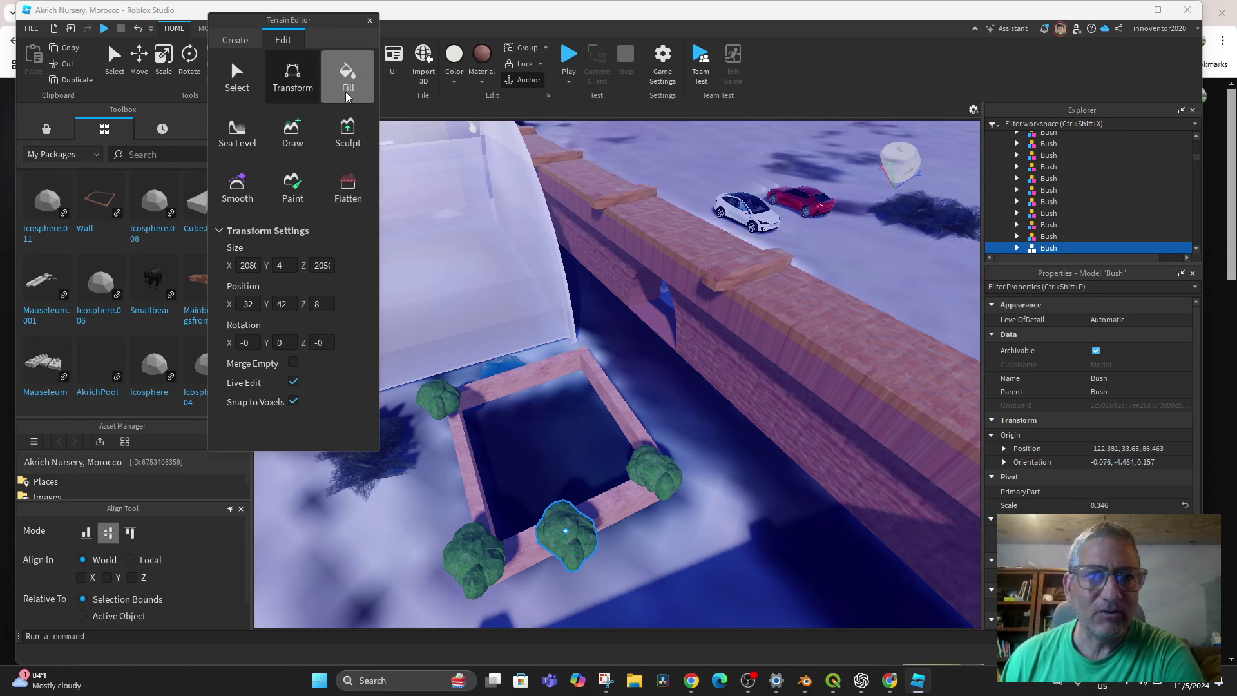
pyautogui.click(370, 20)
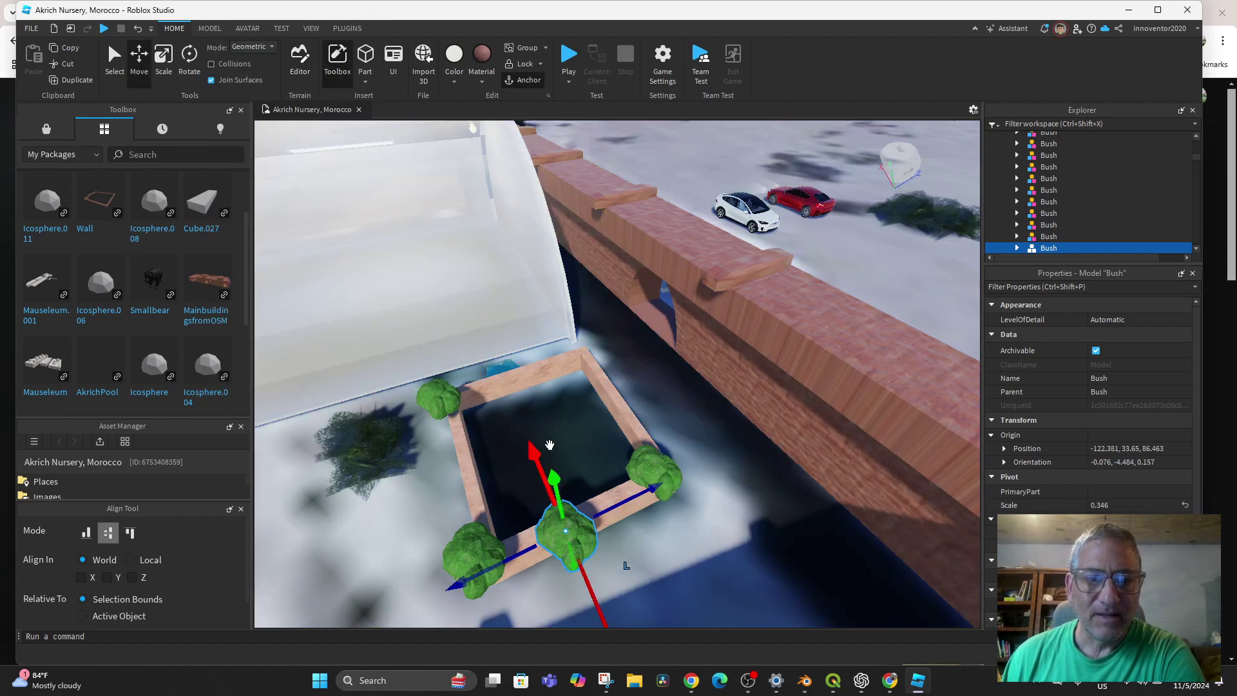
# Try drawing water terrain across the AkrichPool model with the size 6 sphere brush, and undo the strokes.
pyautogui.scroll(5, 550, 444)
pyautogui.scroll(-5, 550, 441)
pyautogui.scroll(2, 565, 429)
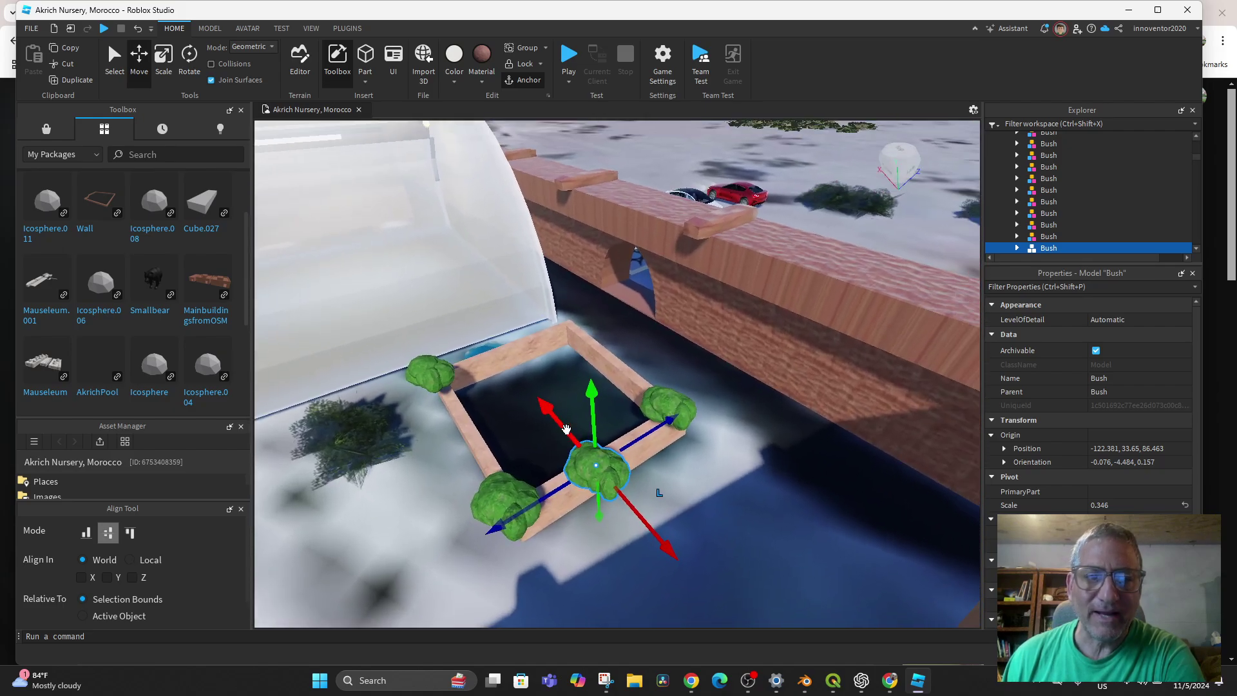
pyautogui.moveTo(566, 429); pyautogui.dragTo(615, 453, button='right')
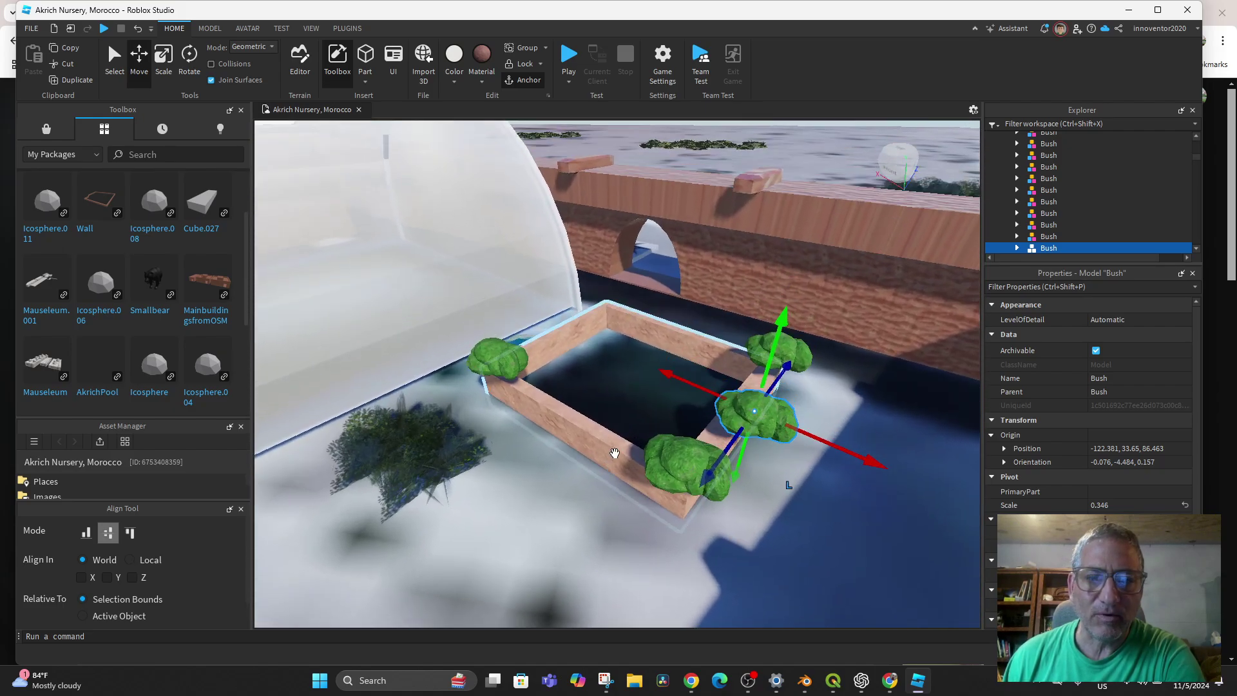
pyautogui.click(580, 426)
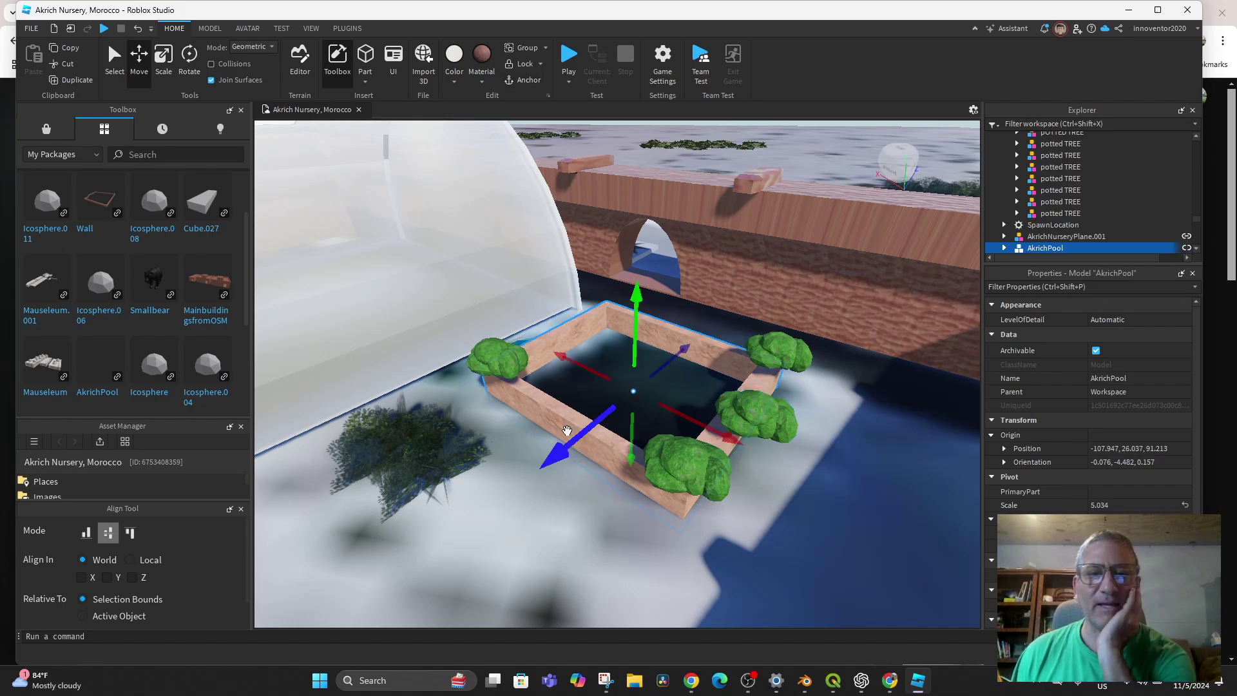
pyautogui.click(300, 63)
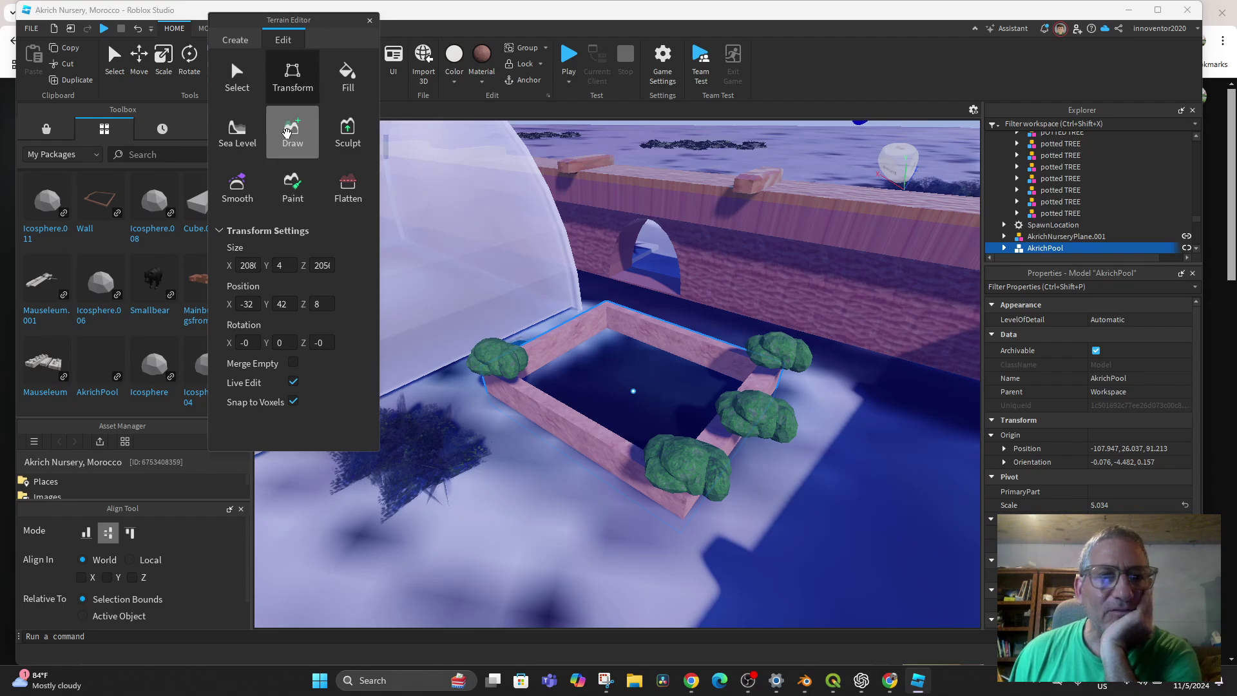
pyautogui.click(291, 133)
pyautogui.moveTo(566, 360)
pyautogui.mouseDown()
pyautogui.moveTo(600, 396)
pyautogui.moveTo(662, 414)
pyautogui.moveTo(652, 419)
pyautogui.moveTo(773, 361)
pyautogui.mouseUp()
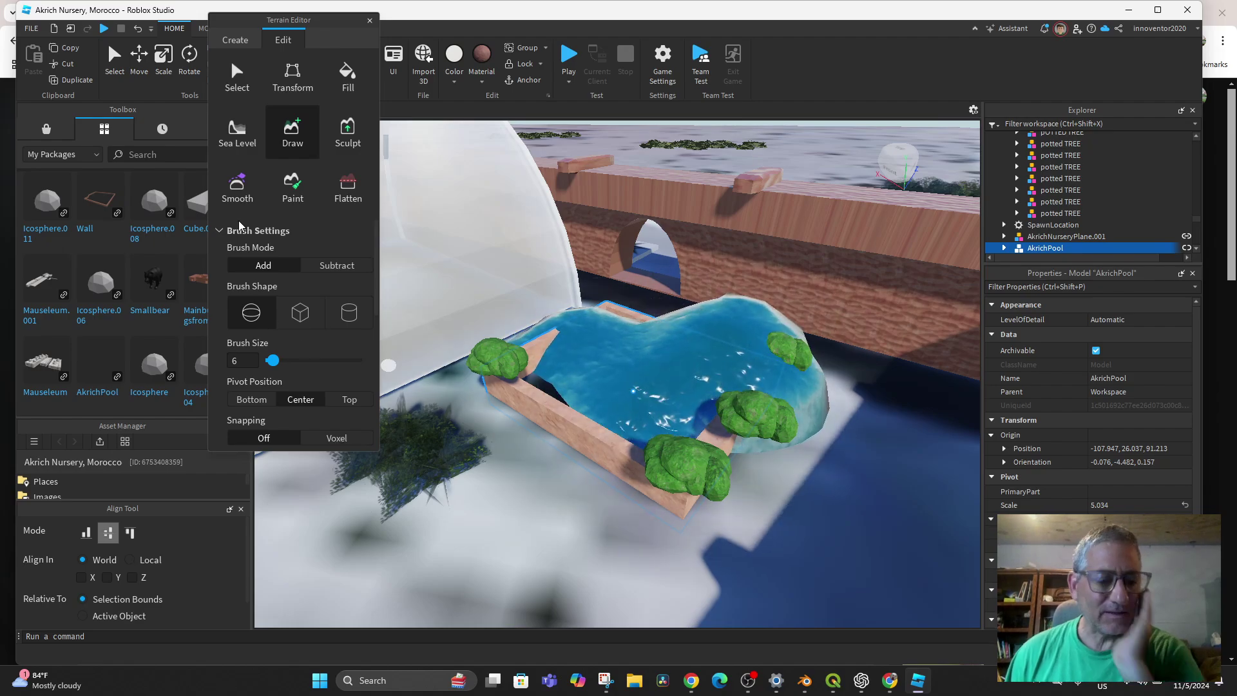
pyautogui.press('ctrl')
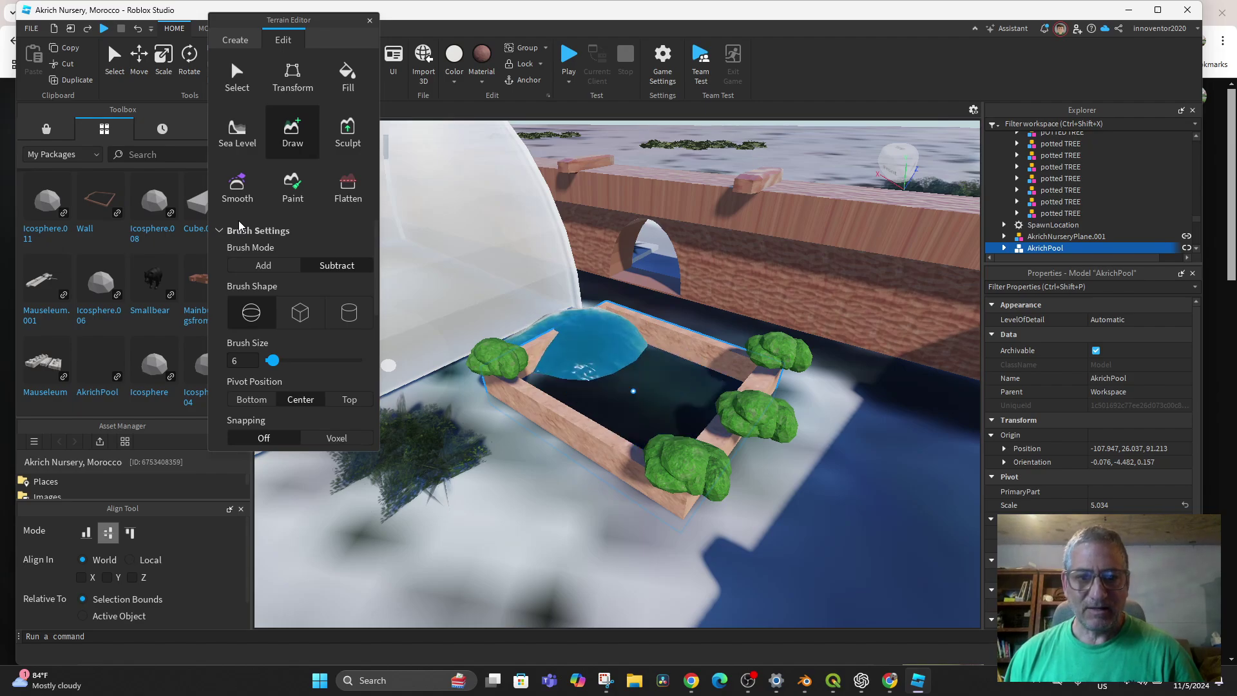
pyautogui.hotkey('ctrl', 'z')
pyautogui.hotkey('ctrl', 'z')
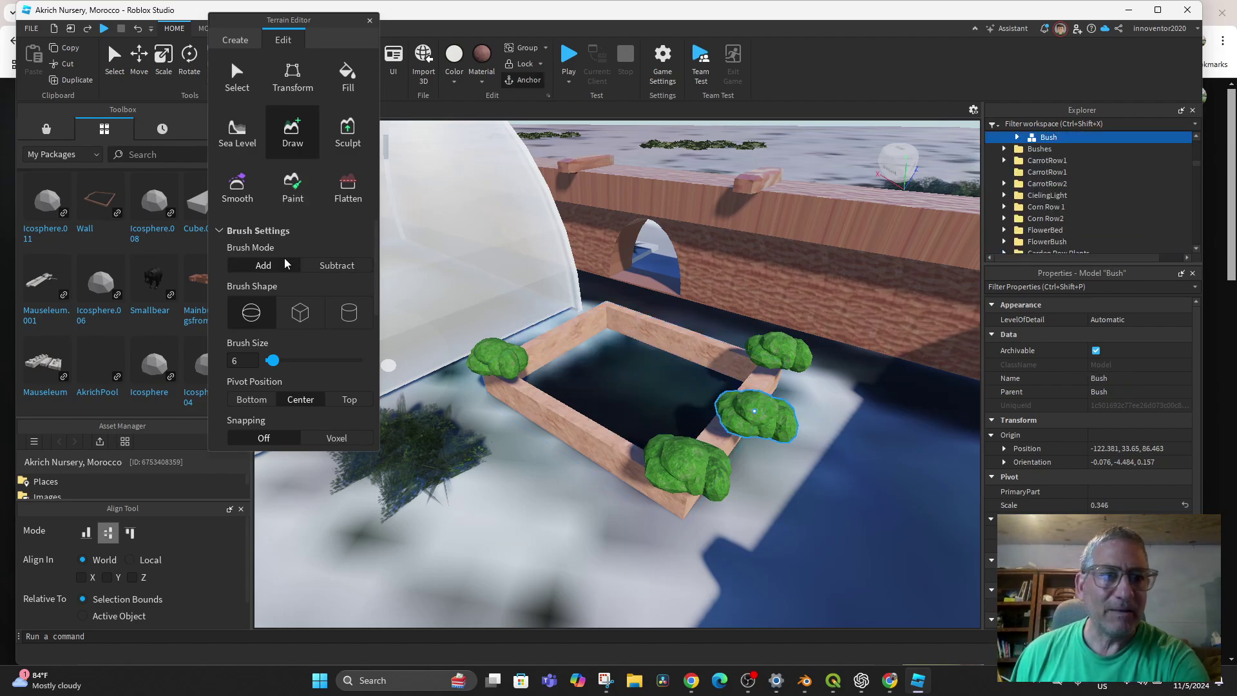
# Reduce the terrain Draw brush size to 3.
pyautogui.scroll(-3, 300, 319)
pyautogui.moveTo(273, 264); pyautogui.dragTo(268, 265)
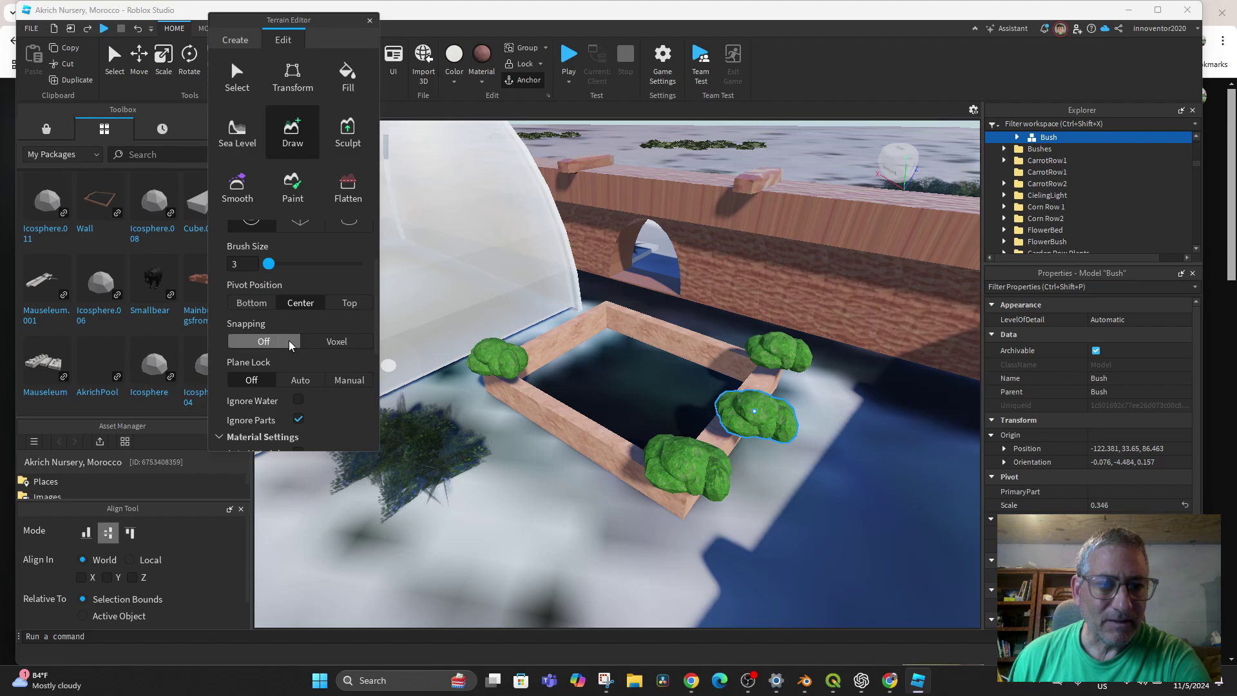
# Set the terrain Draw brush's snapping to Voxel and change its brush shape to a cube.
pyautogui.scroll(-3, 264, 367)
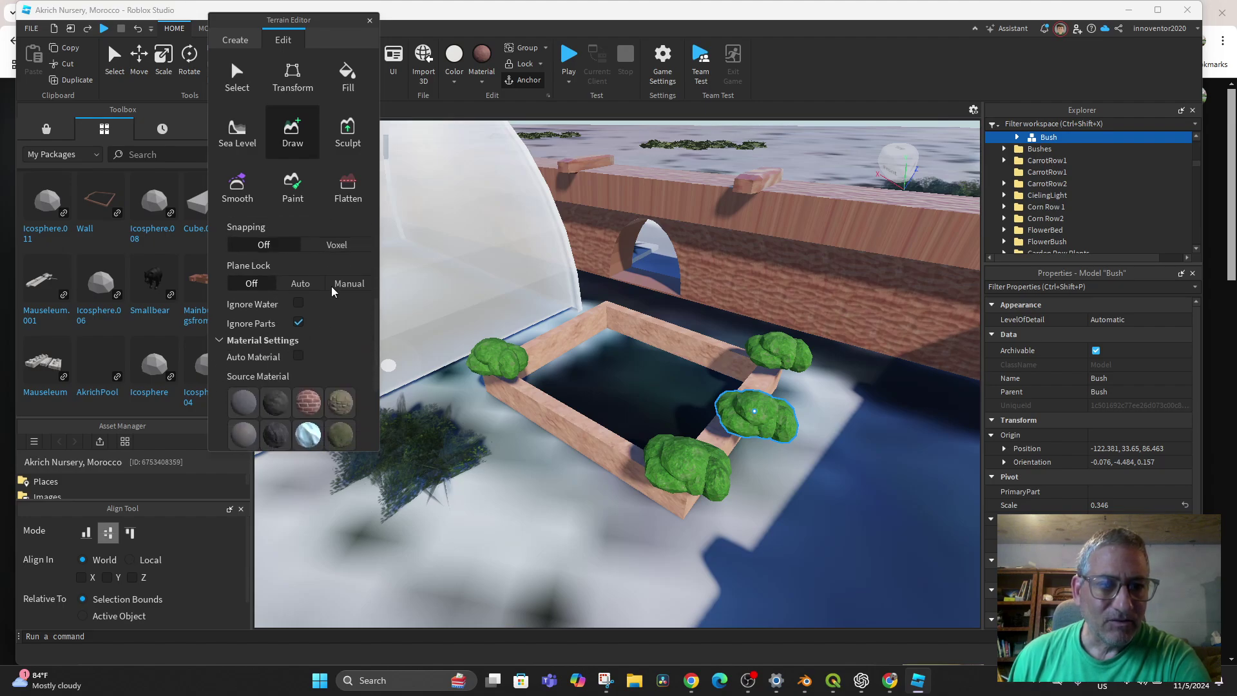
pyautogui.click(340, 243)
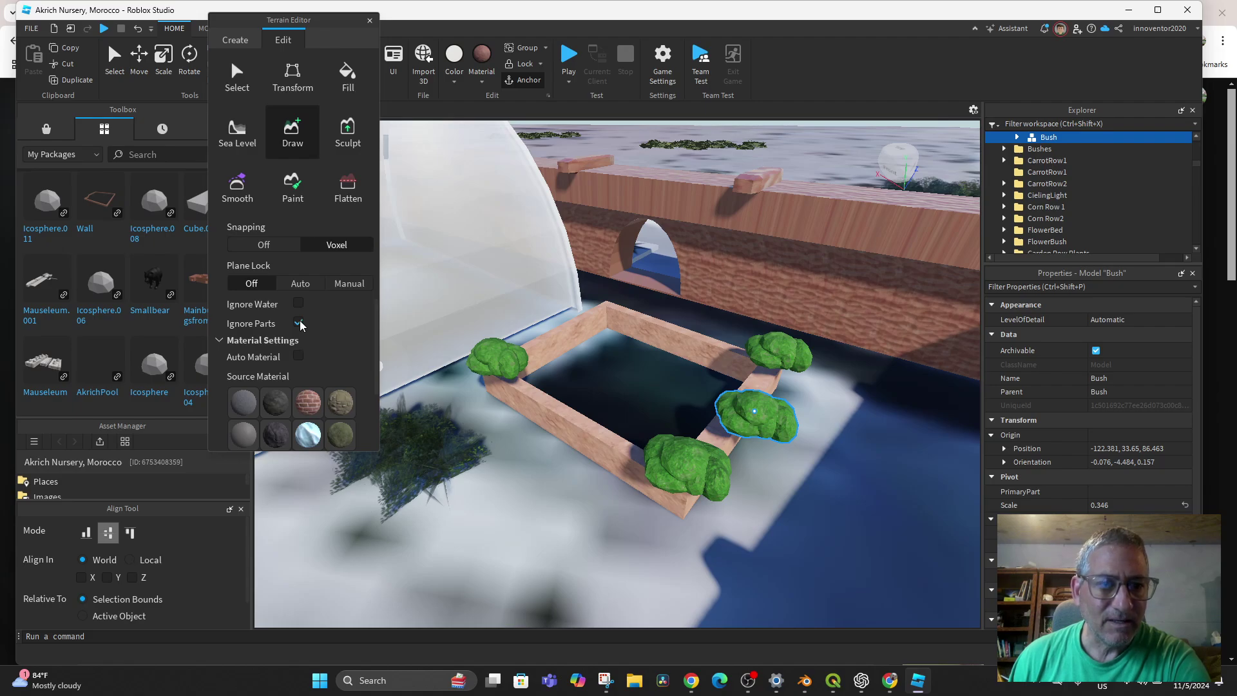
pyautogui.scroll(-3, 311, 335)
pyautogui.scroll(4, 309, 325)
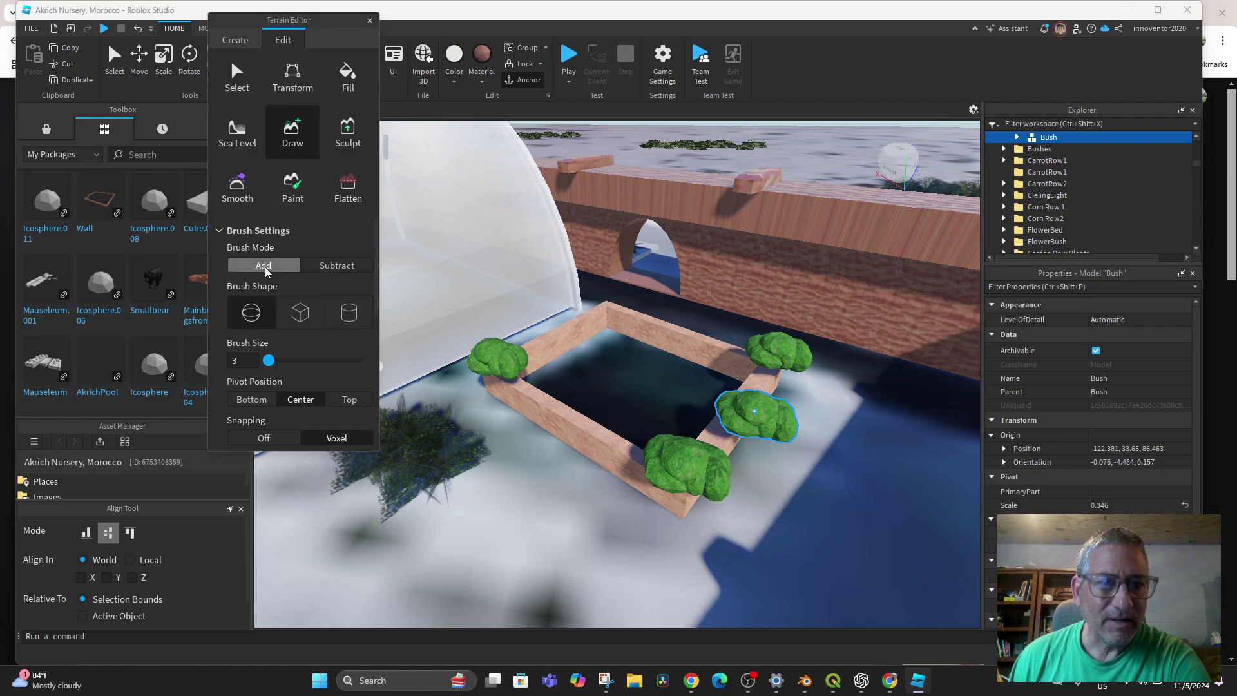
pyautogui.click(298, 316)
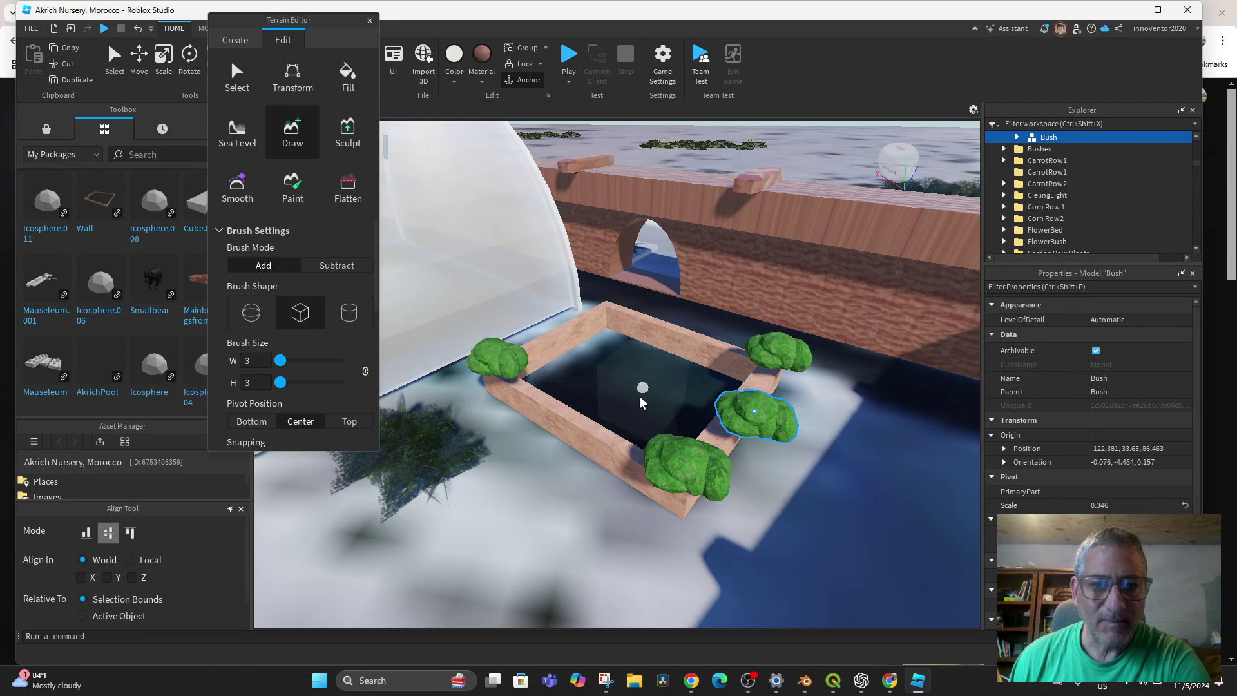
pyautogui.scroll(-5, 284, 253)
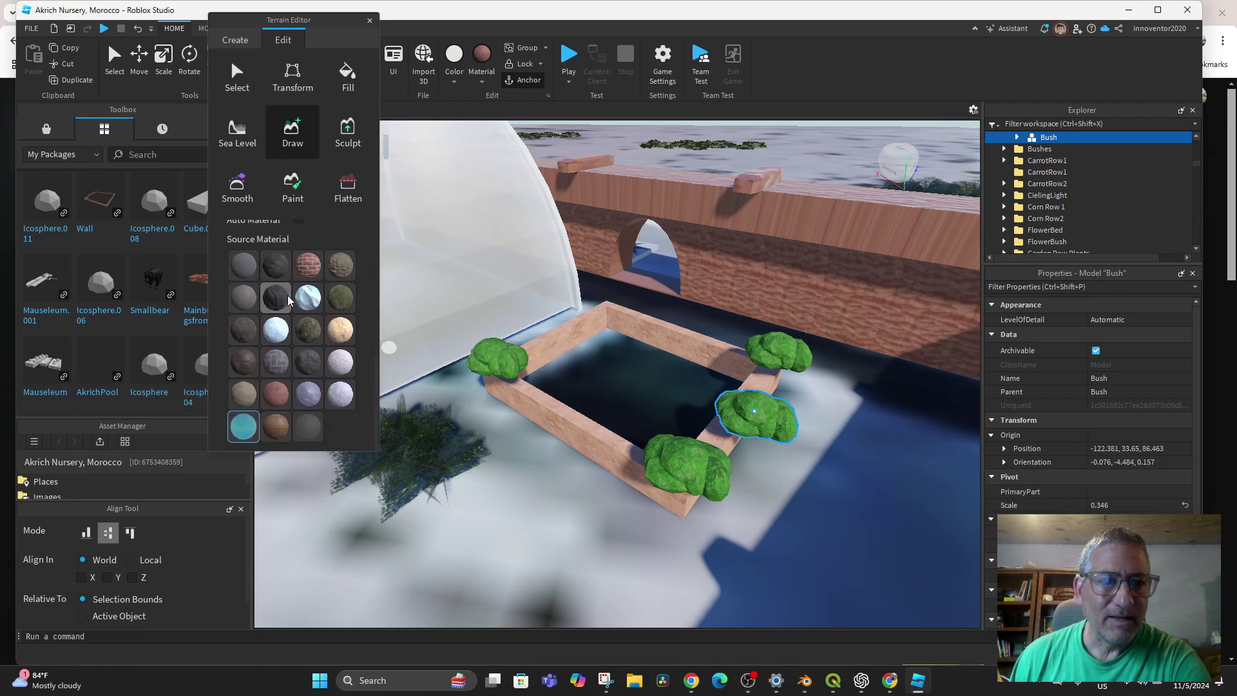
pyautogui.scroll(4, 288, 295)
pyautogui.scroll(-3, 286, 350)
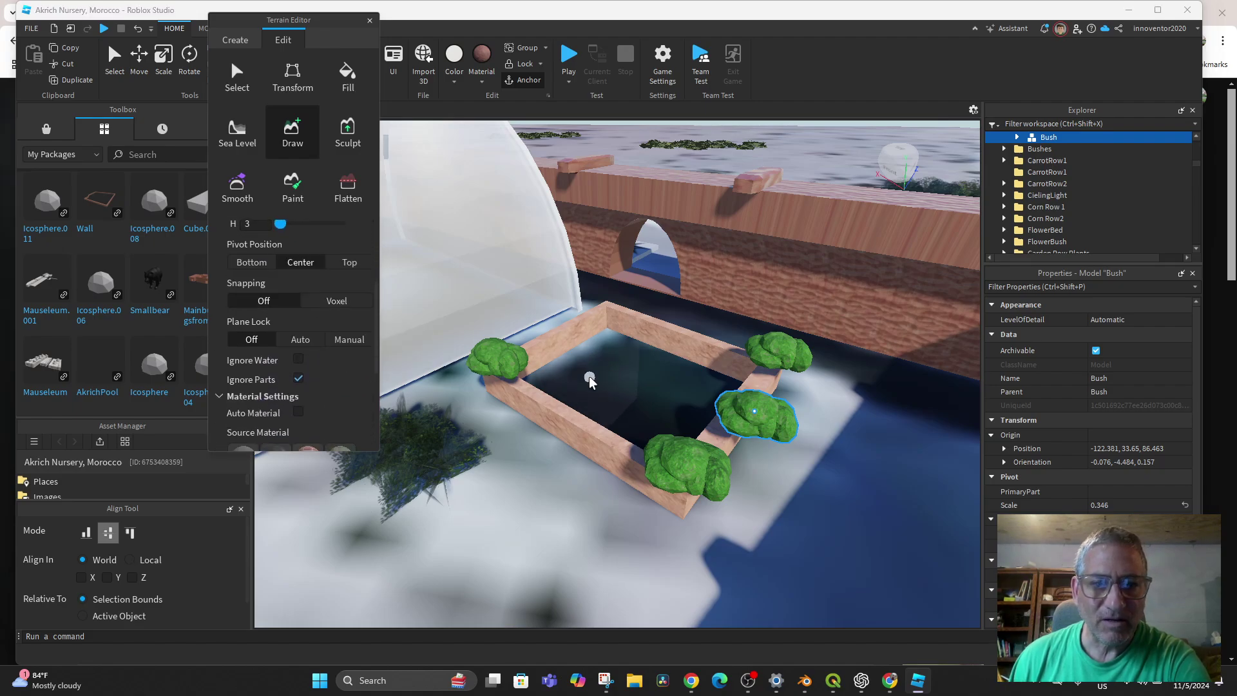
pyautogui.scroll(5, 268, 324)
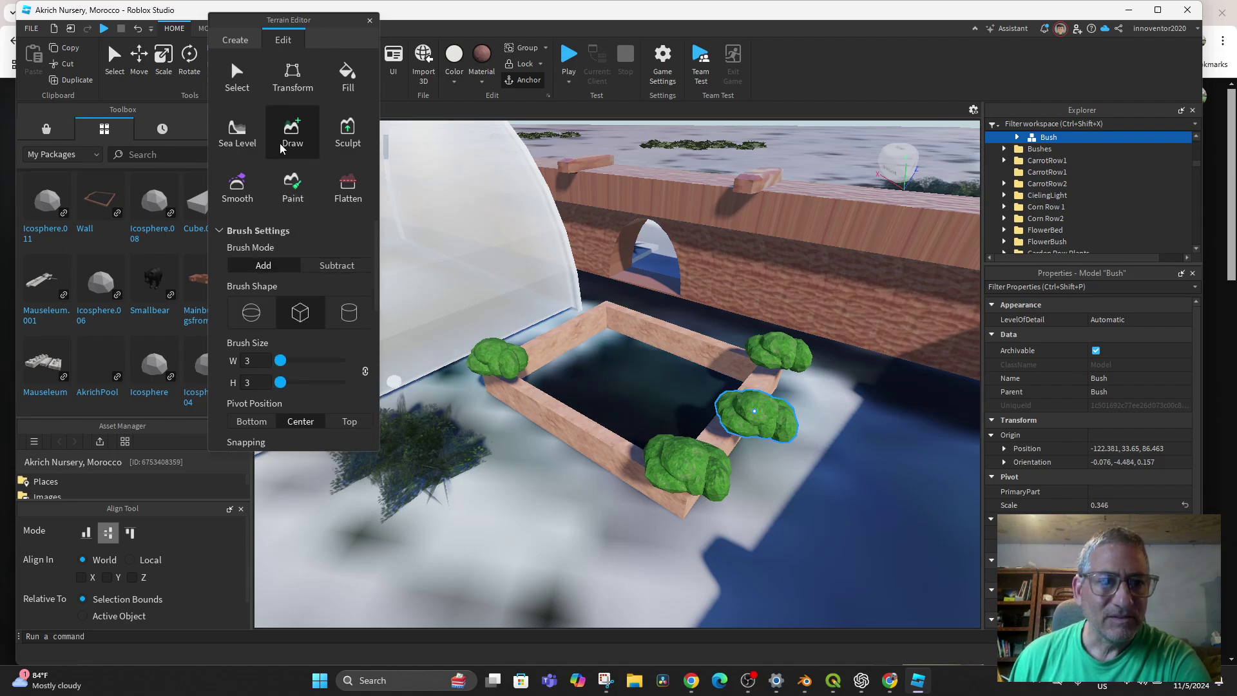
# Choose Water as the source material of the terrain Paint tool.
pyautogui.click(291, 202)
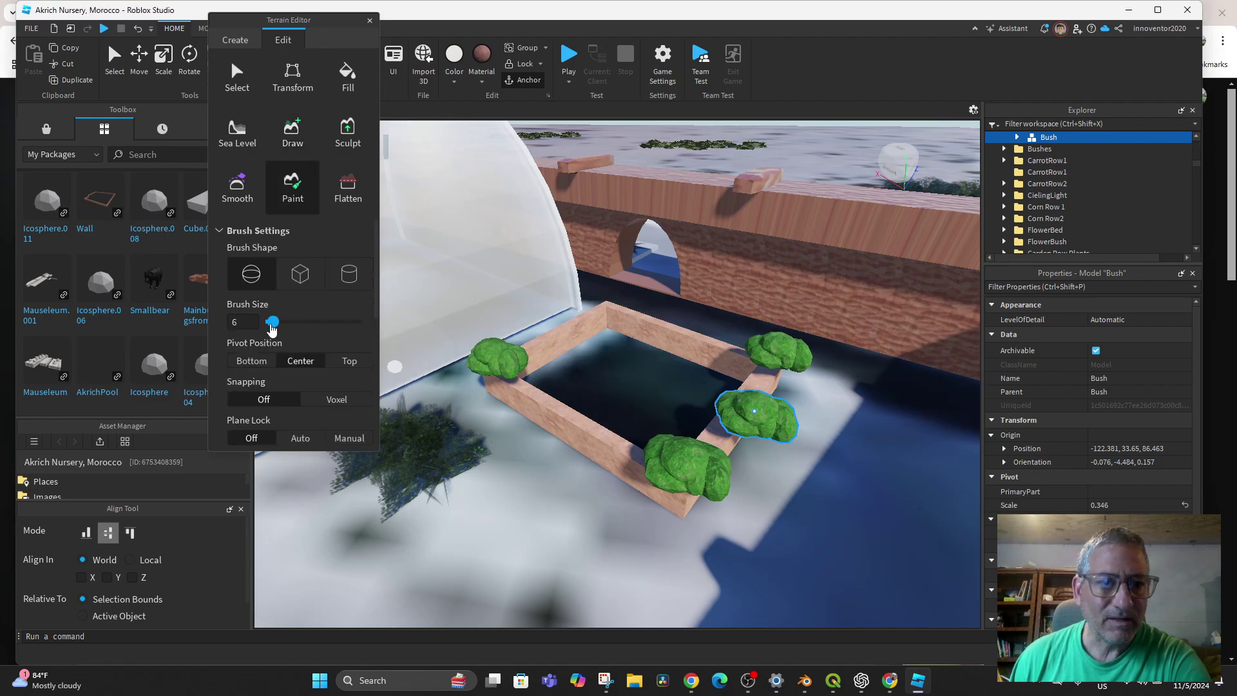
pyautogui.scroll(-3, 293, 346)
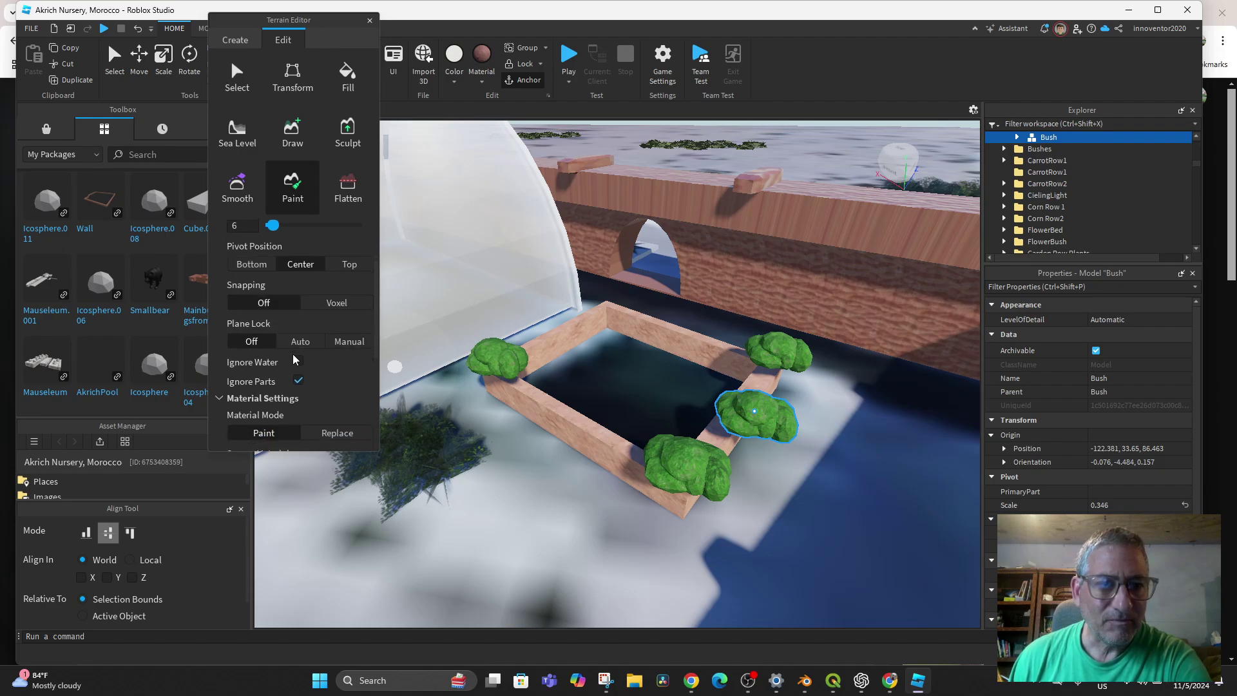
pyautogui.scroll(-2, 296, 354)
pyautogui.scroll(-3, 292, 354)
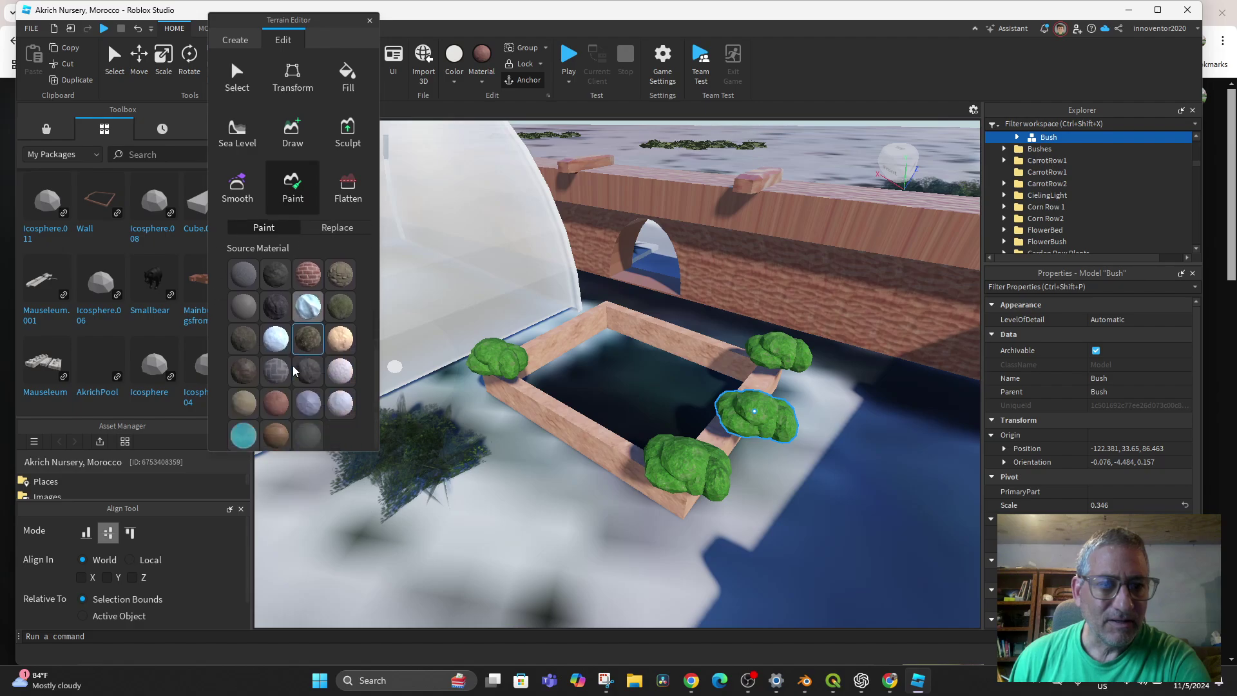
pyautogui.click(252, 430)
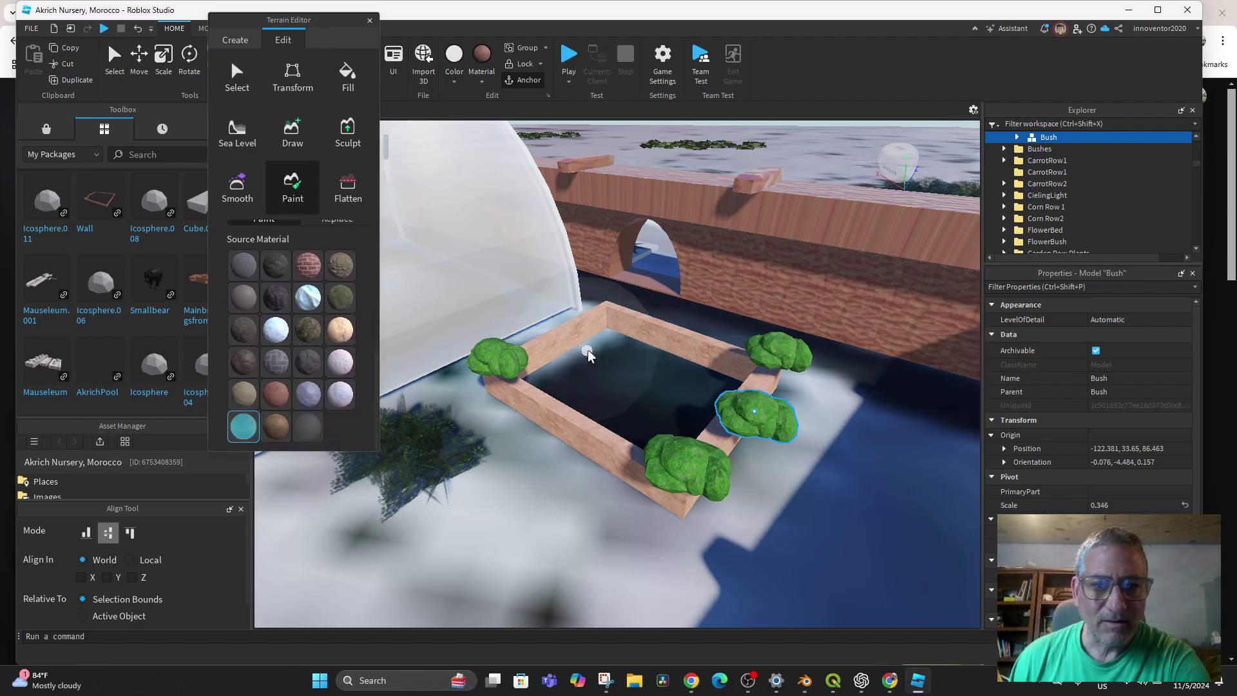
pyautogui.scroll(5, 334, 336)
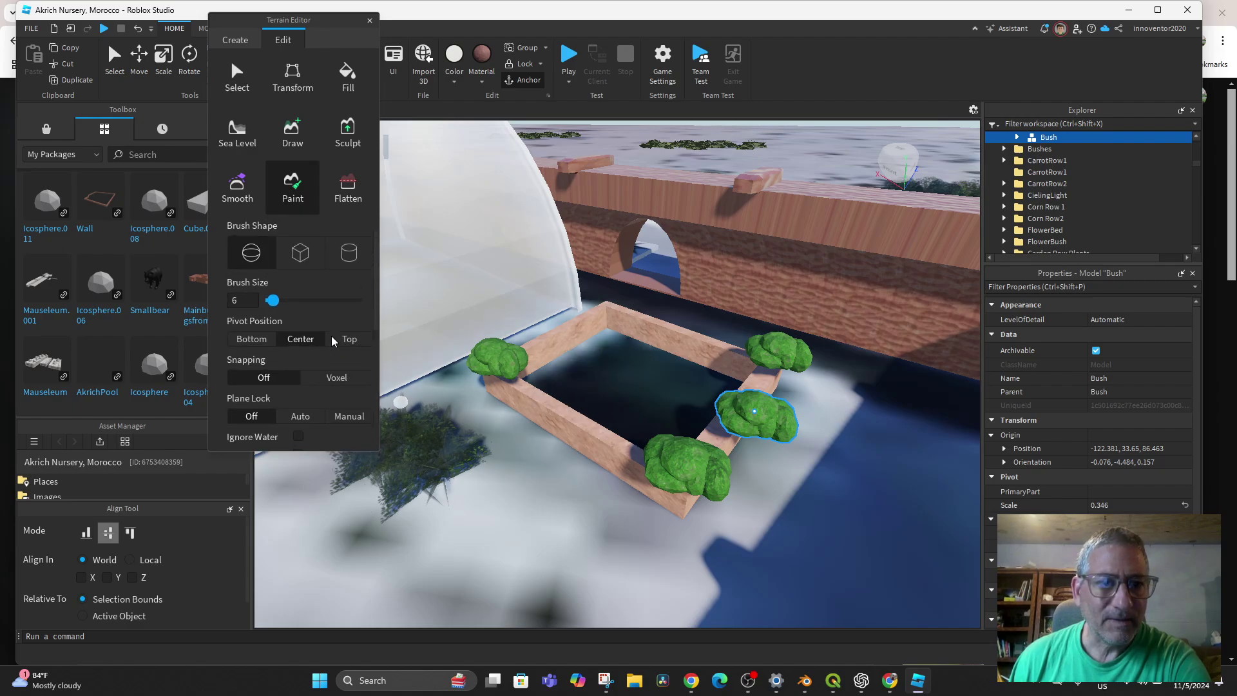
# Return to the terrain Draw tool and set its cube brush to width 5 and height 5.
pyautogui.click(293, 132)
pyautogui.scroll(-3, 295, 361)
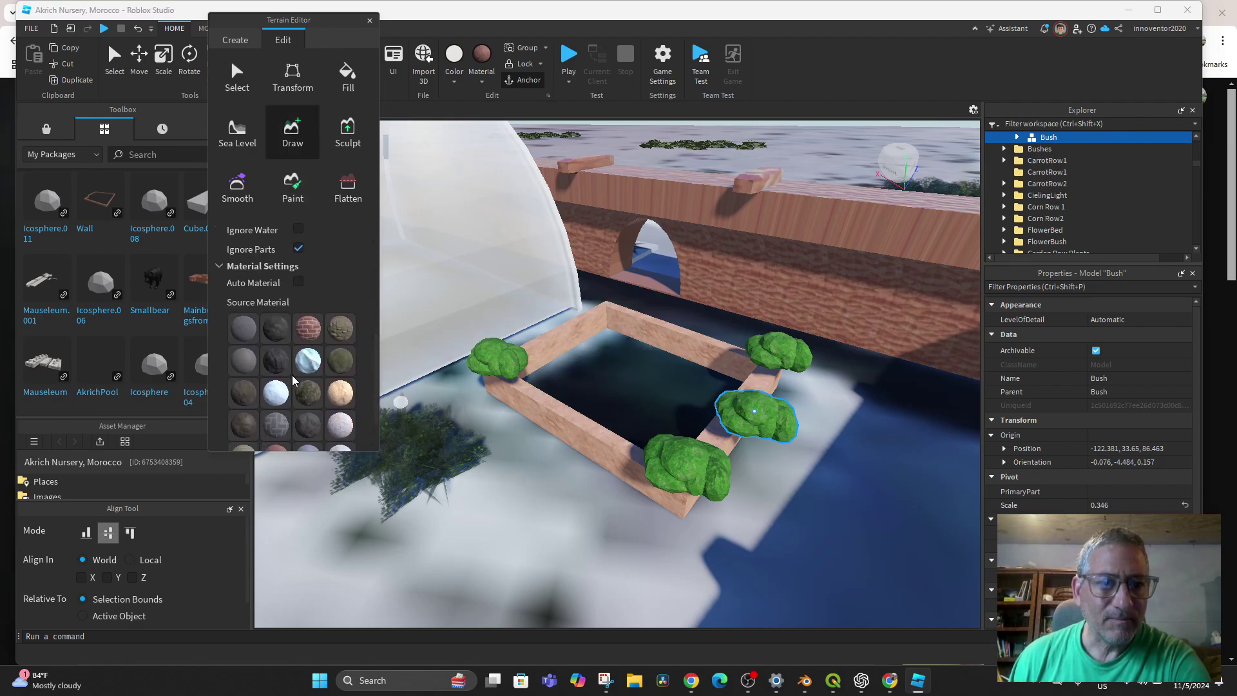
pyautogui.scroll(-2, 292, 375)
pyautogui.scroll(5, 287, 373)
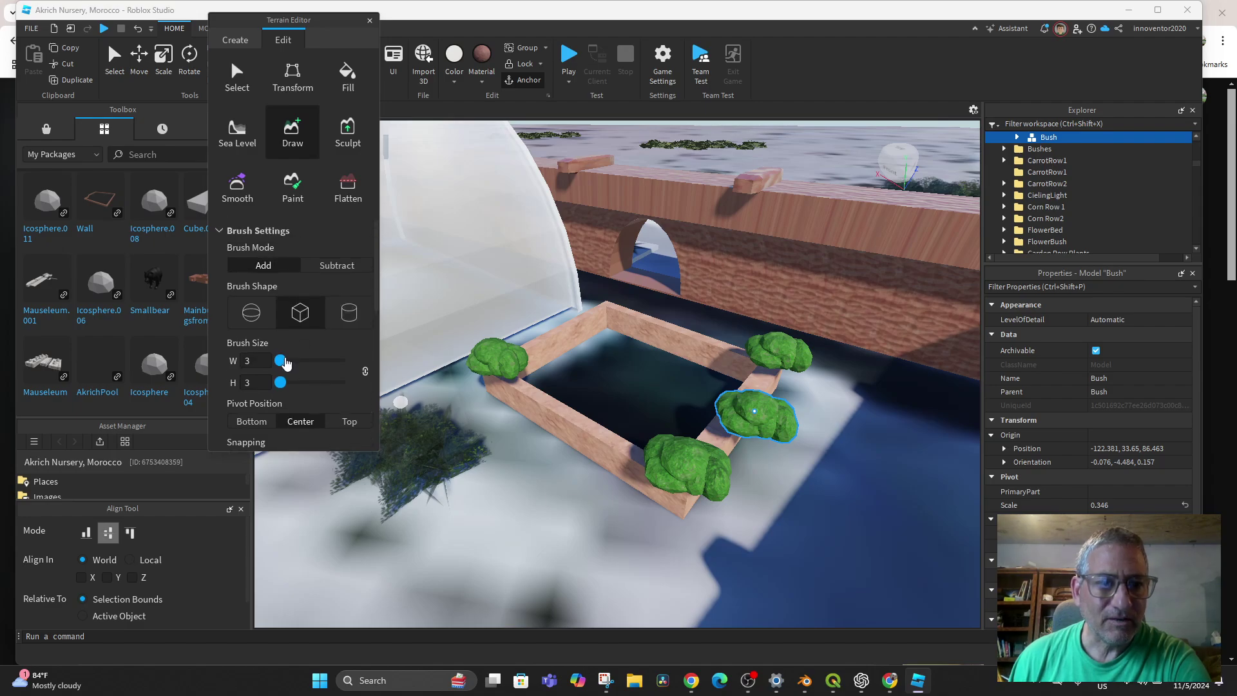
pyautogui.click(286, 362)
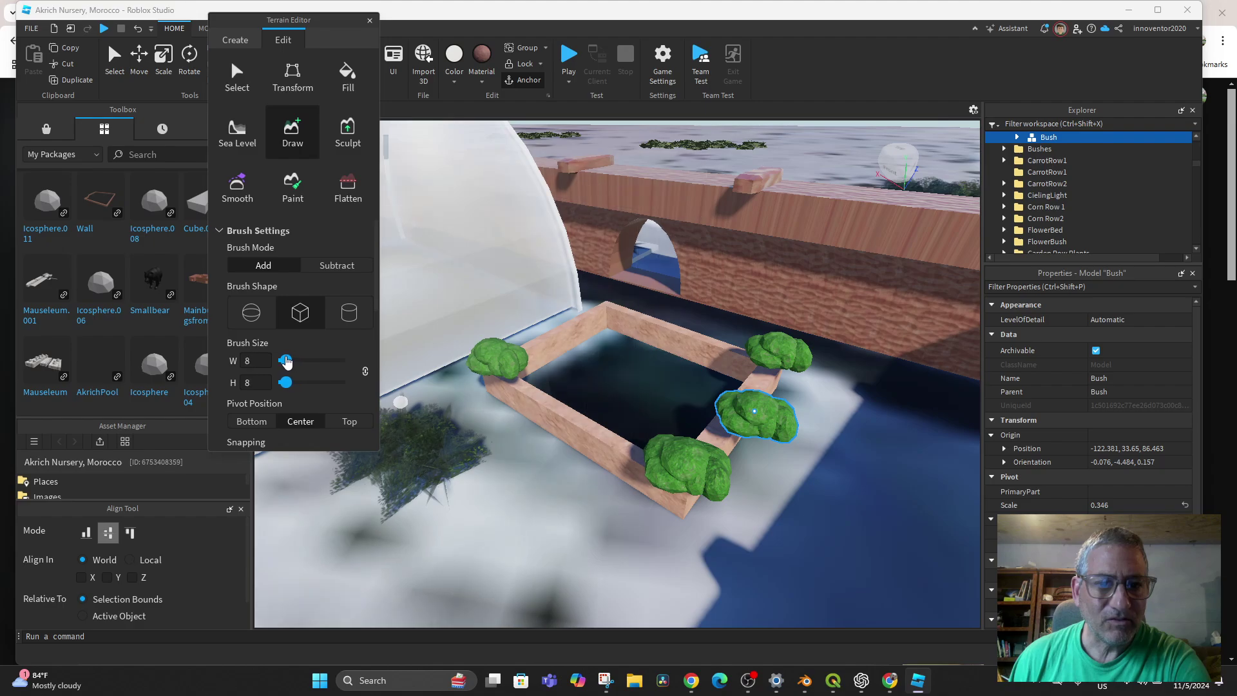
pyautogui.moveTo(284, 362); pyautogui.dragTo(282, 363)
pyautogui.click(288, 368)
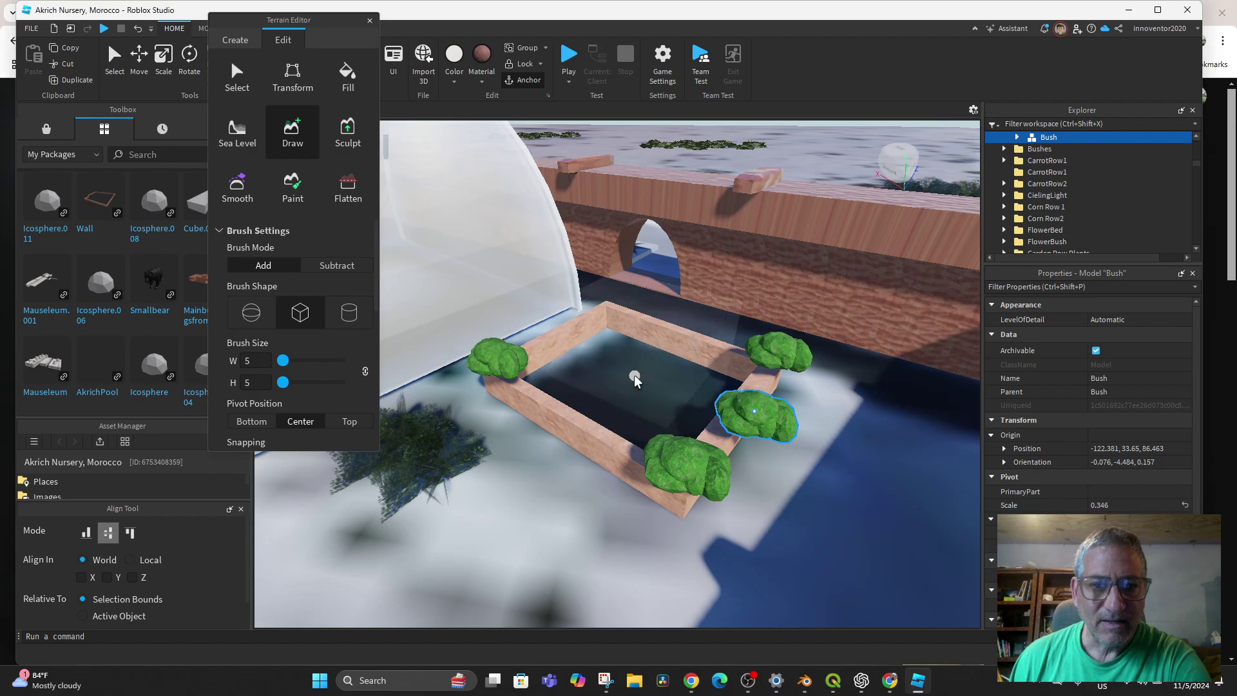
# Try adding a dab of water at the pool's greenhouse end with the size 5 cube brush, and undo it.
pyautogui.click(616, 353)
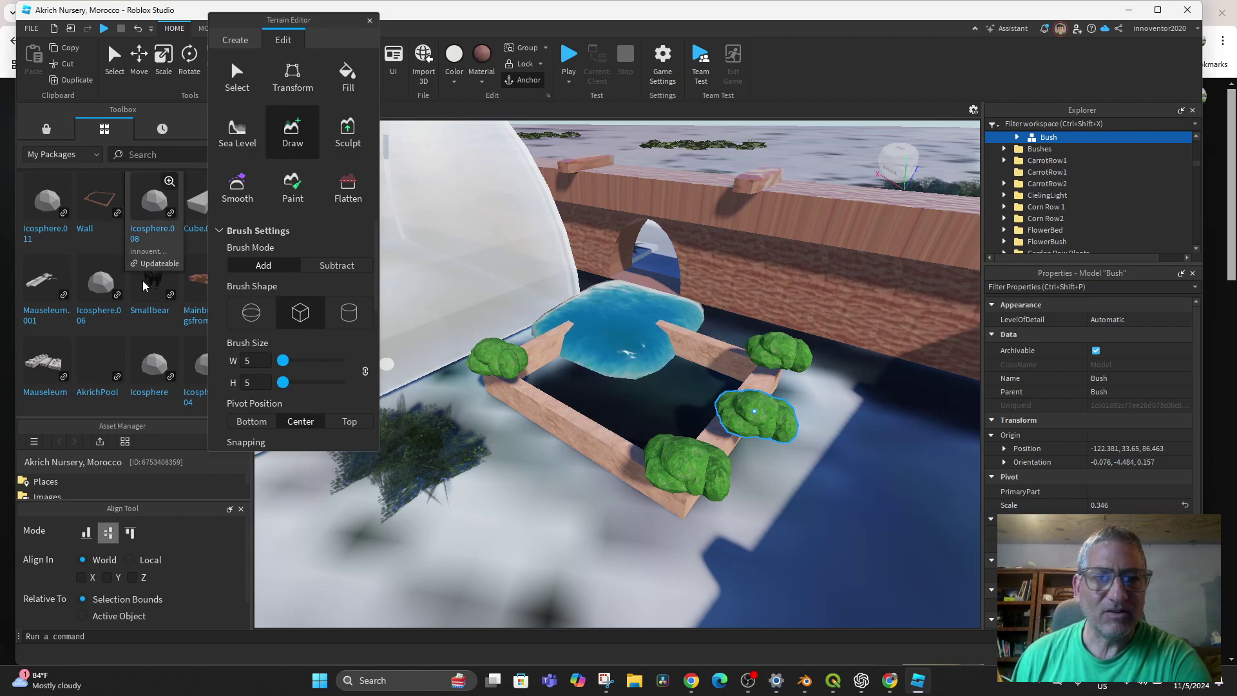
pyautogui.press('ctrl')
pyautogui.hotkey('ctrl', 'z')
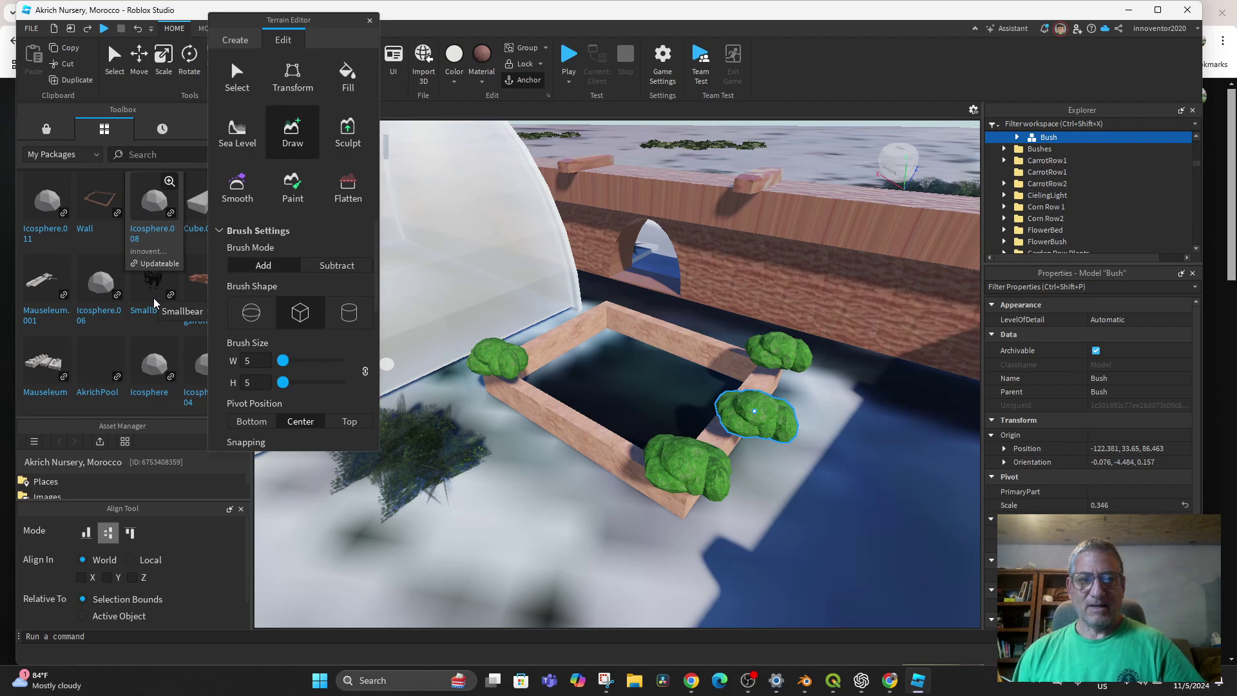
# Set the Draw brush's pivot position to Top and its width and height to 6.
pyautogui.moveTo(283, 369); pyautogui.dragTo(281, 368)
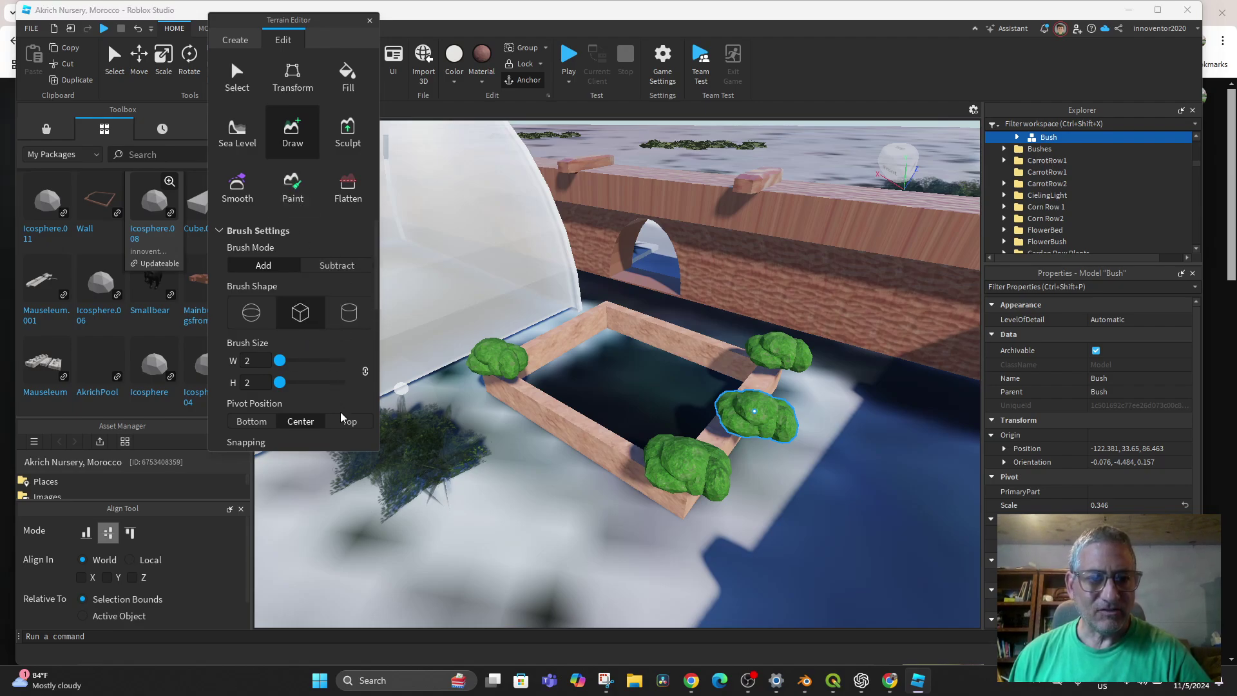
pyautogui.click(355, 423)
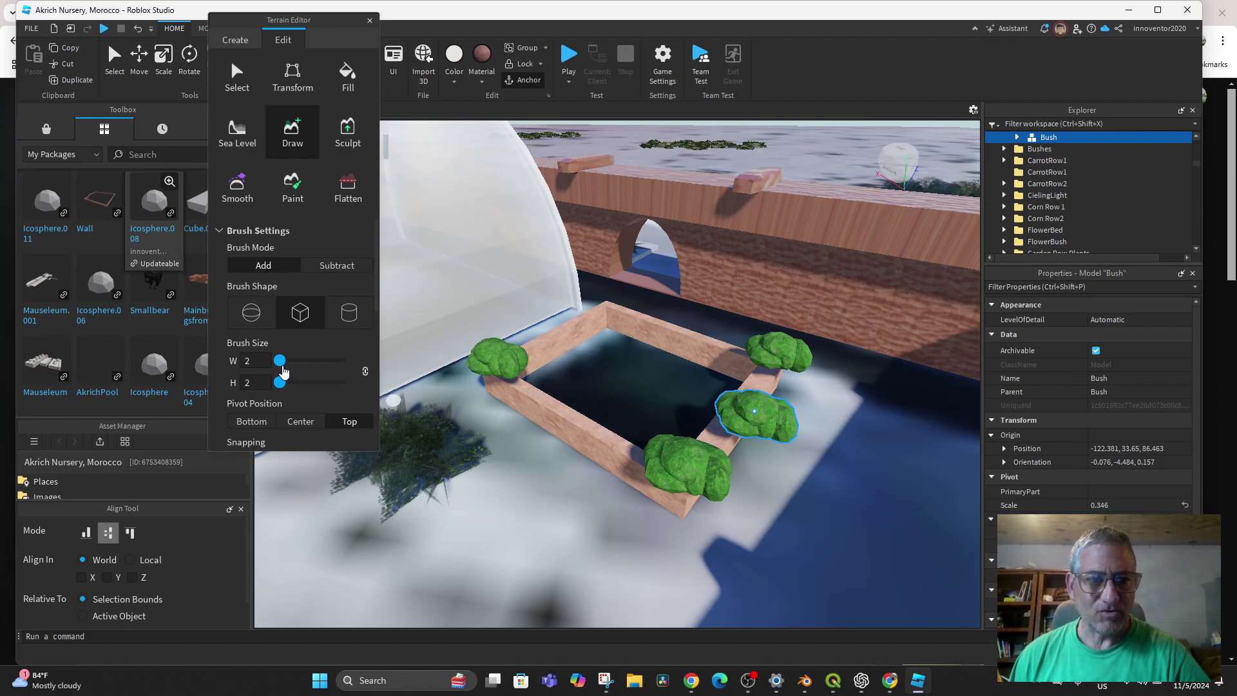
pyautogui.moveTo(282, 362); pyautogui.dragTo(289, 361)
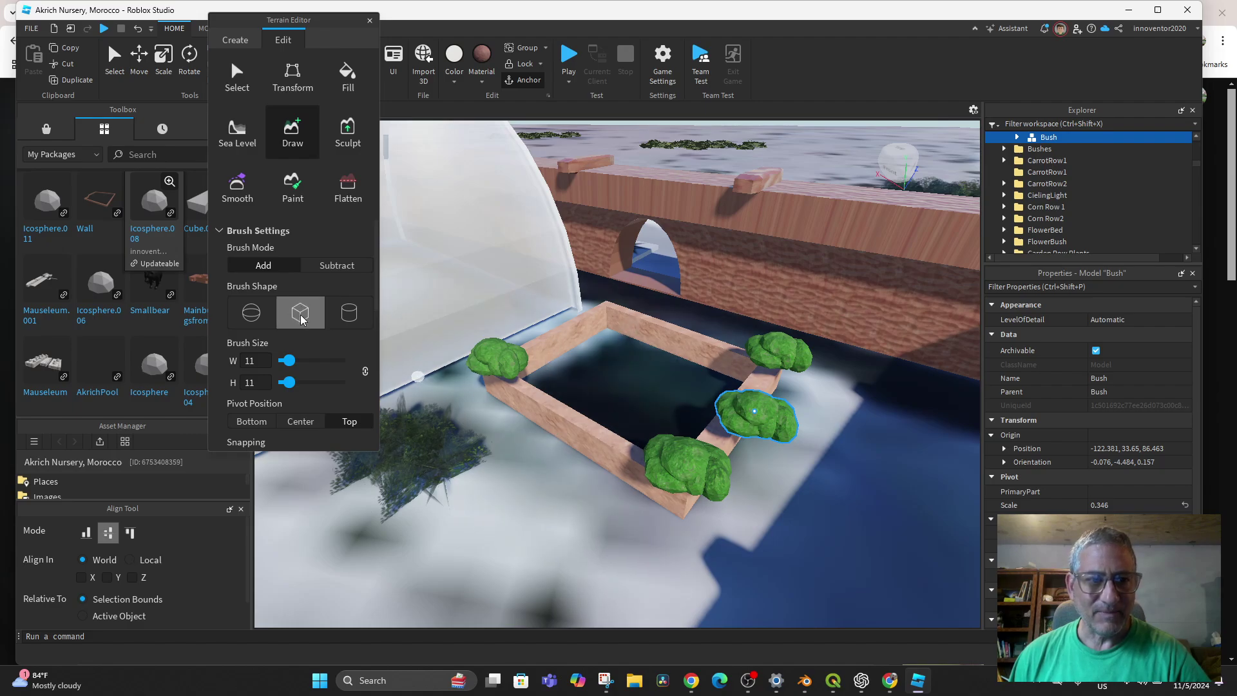
pyautogui.moveTo(287, 360); pyautogui.dragTo(284, 362)
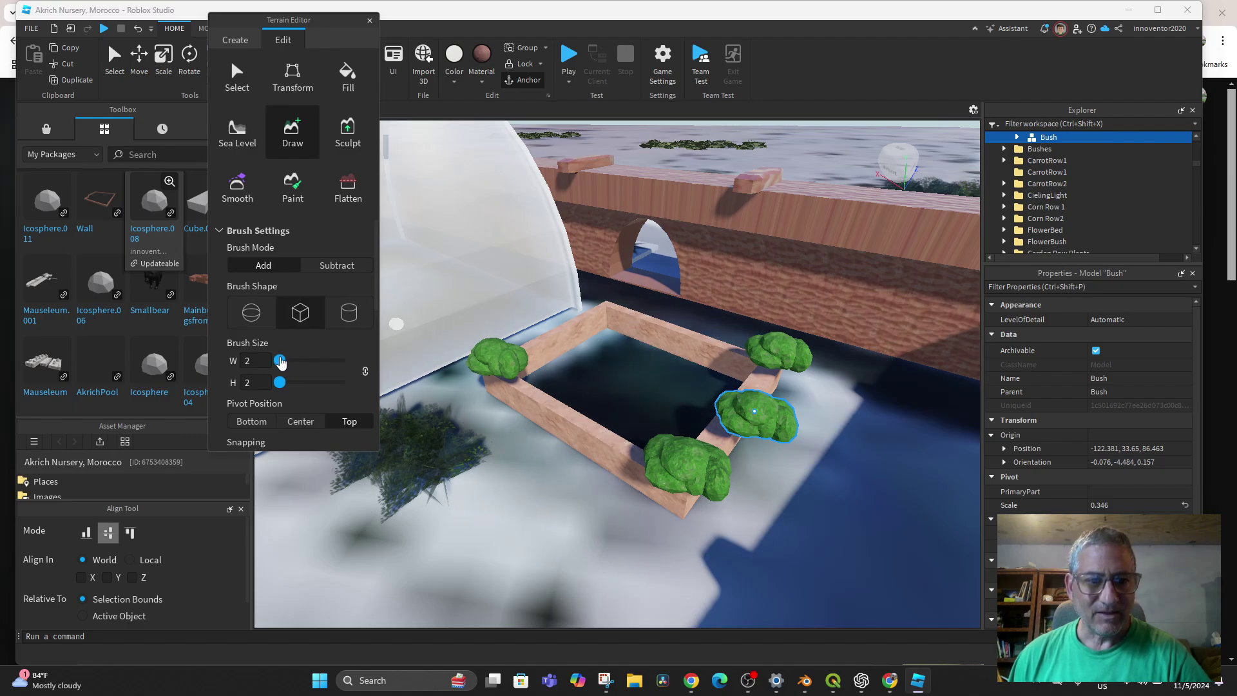
pyautogui.scroll(-5, 284, 419)
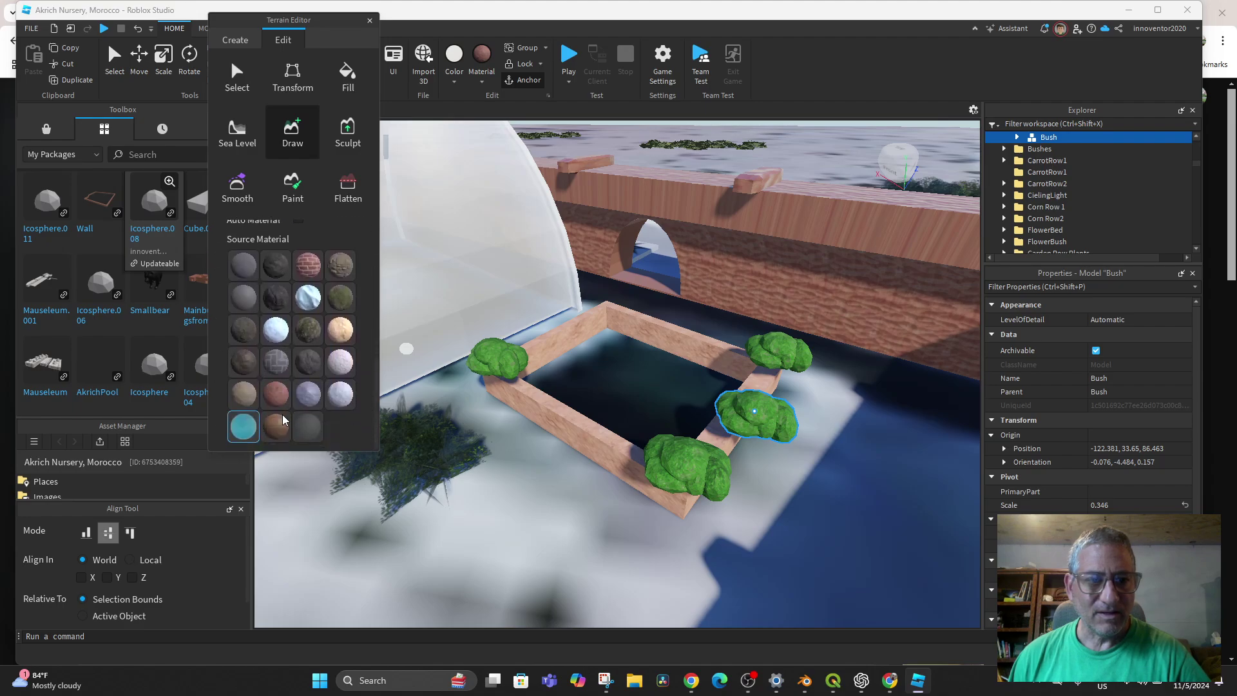
pyautogui.scroll(5, 284, 386)
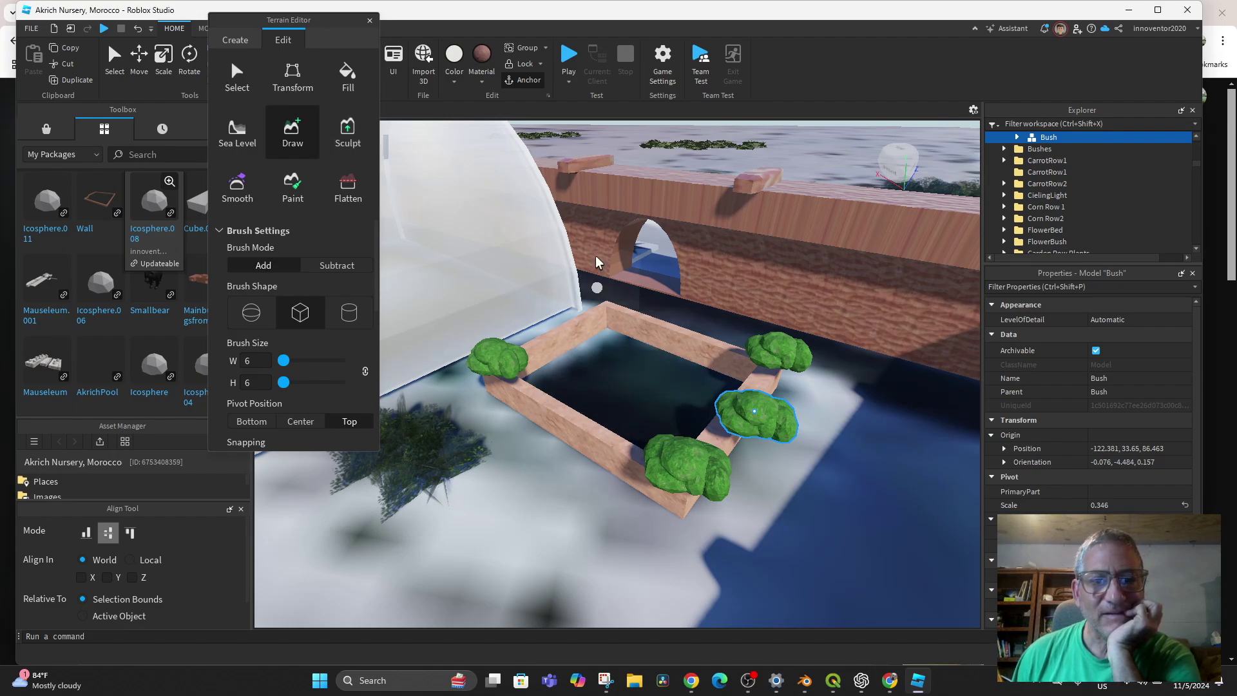
# Close the Terrain Editor to select the AkrichPool model, and reopen the editor with the Draw tool active.
pyautogui.scroll(-10, 583, 385)
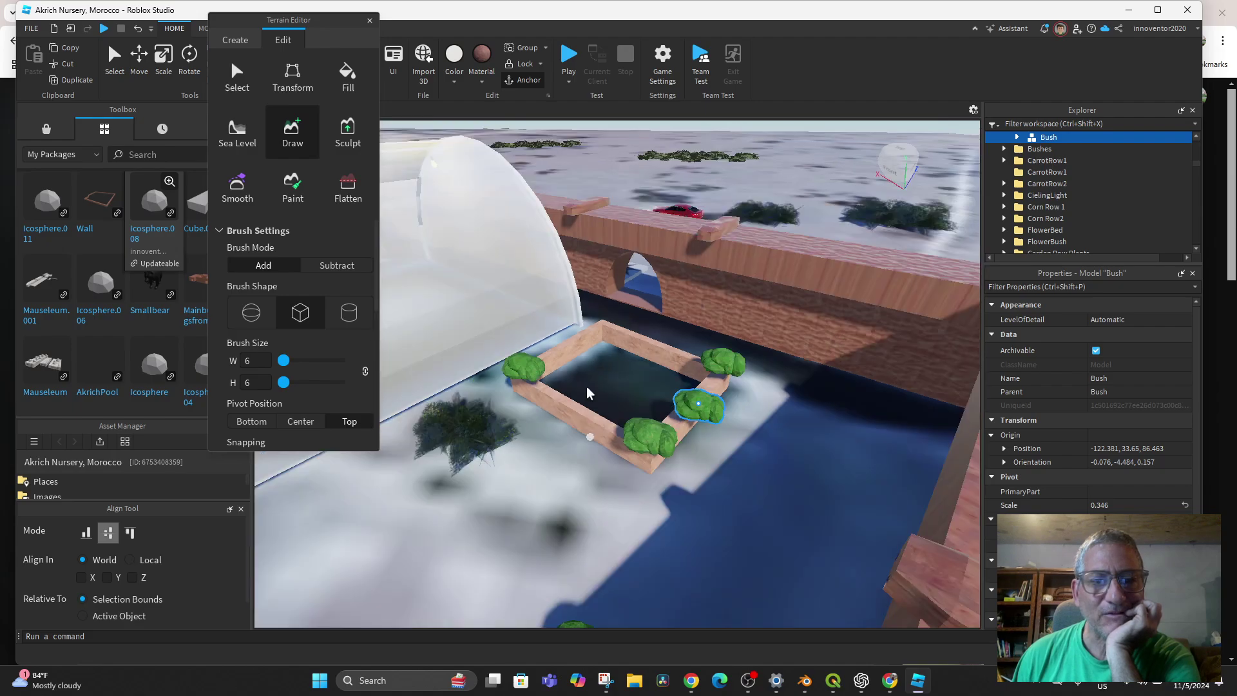
pyautogui.scroll(5, 607, 373)
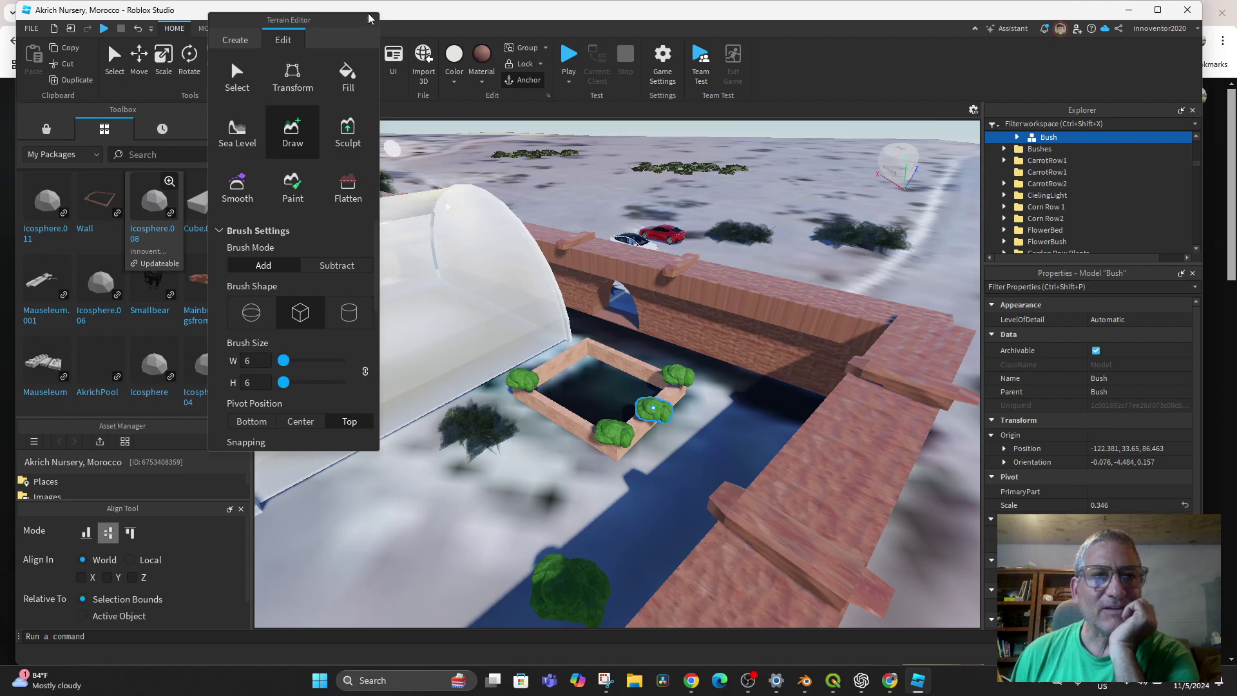
pyautogui.click(369, 18)
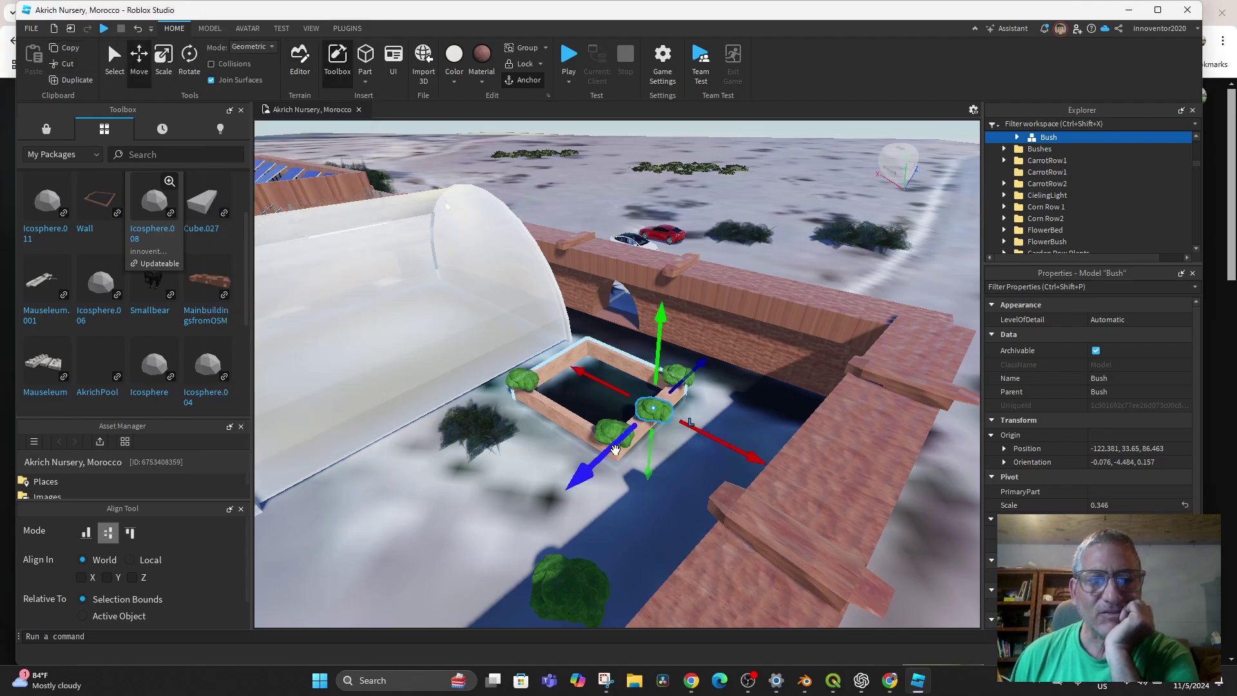
pyautogui.click(585, 409)
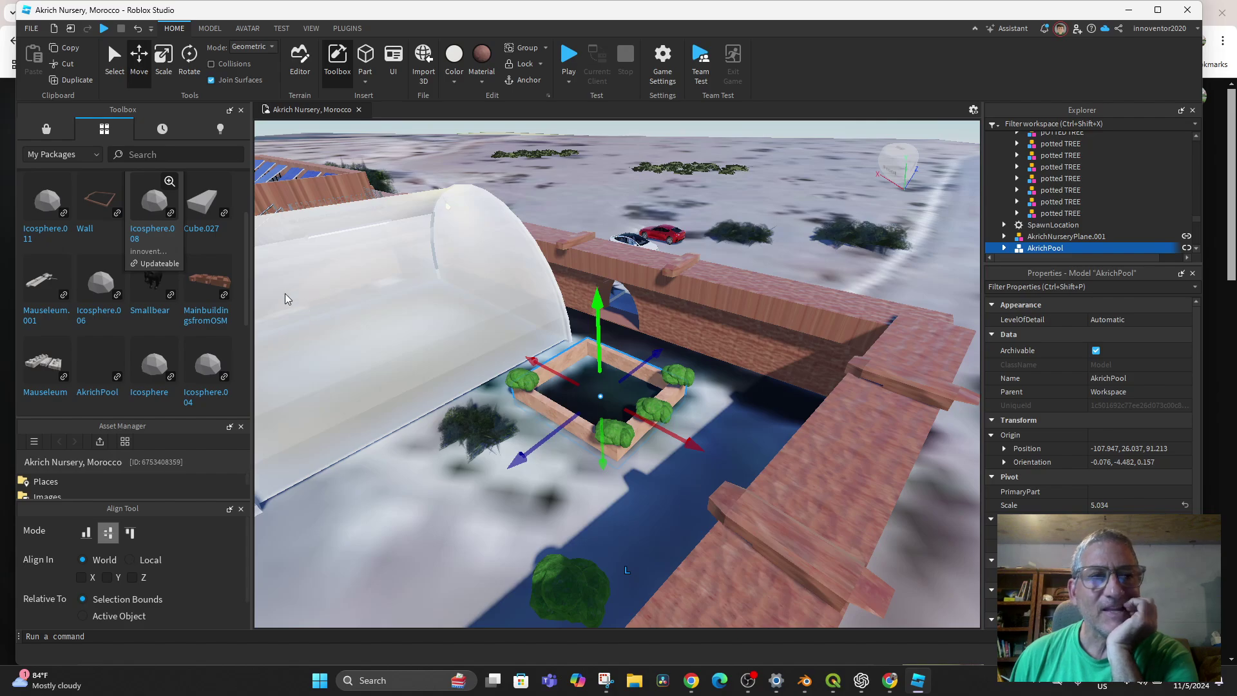
pyautogui.click(300, 65)
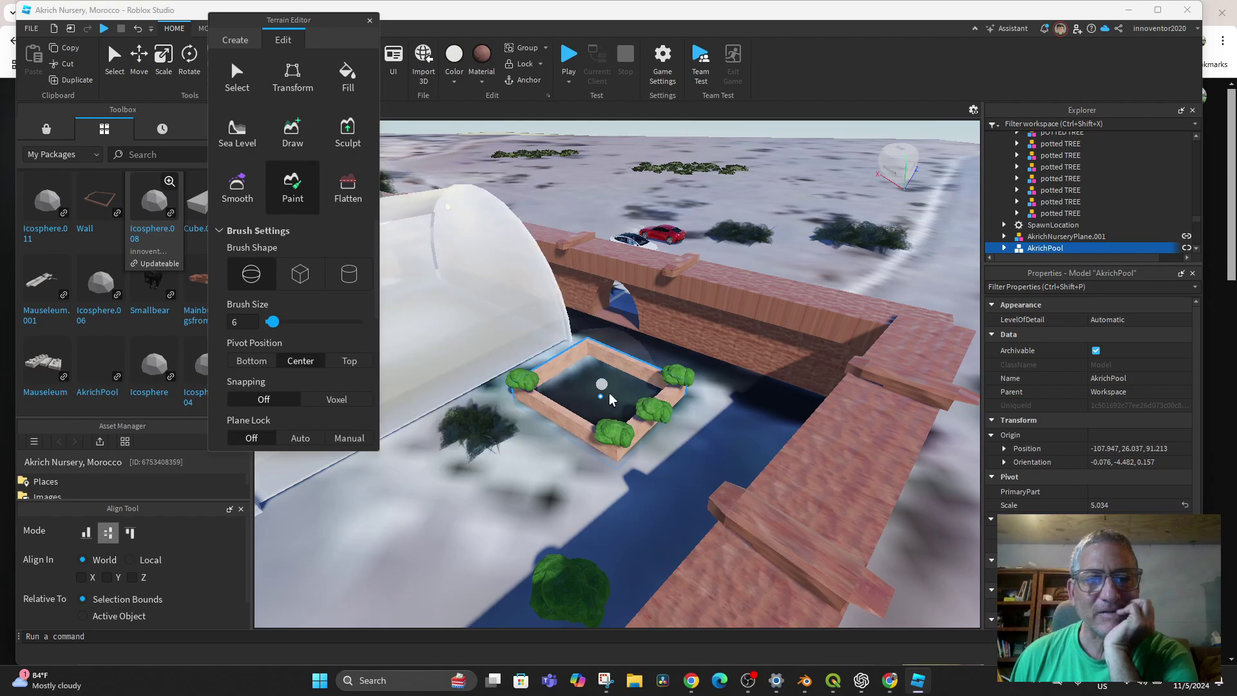
pyautogui.click(293, 132)
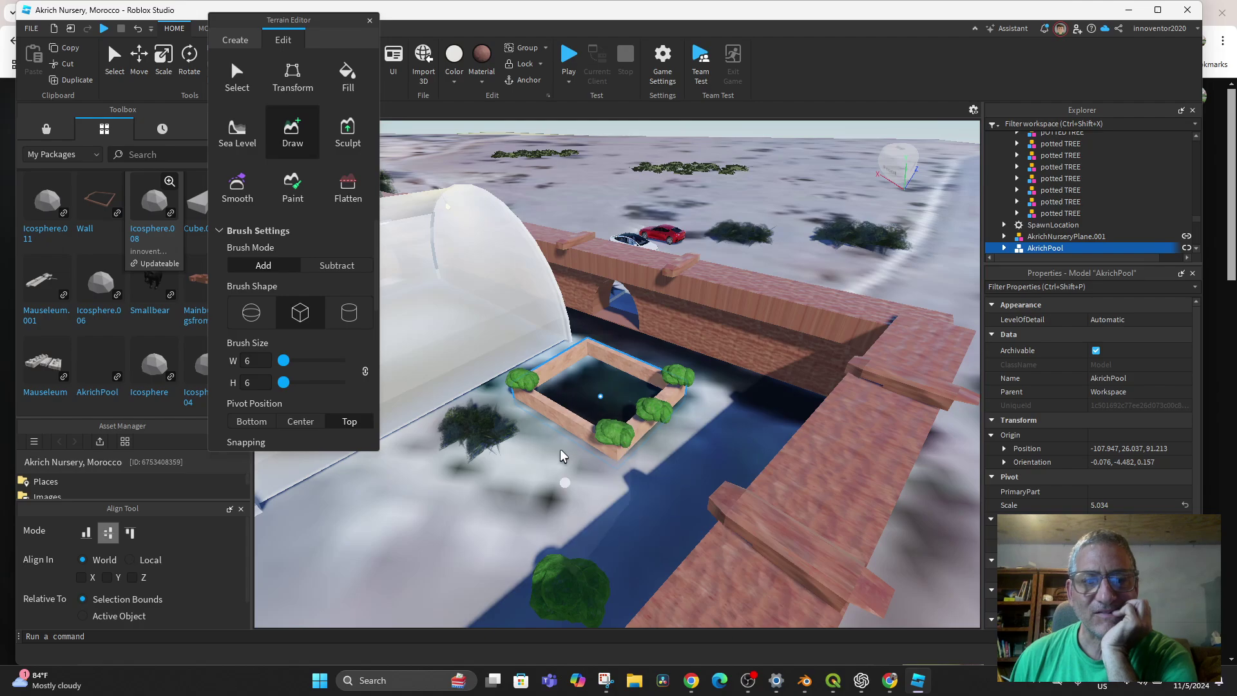
# Examine the pool and greenhouse surroundings, and show the terrain selection region with the terrain Select tool.
pyautogui.scroll(-6, 681, 358)
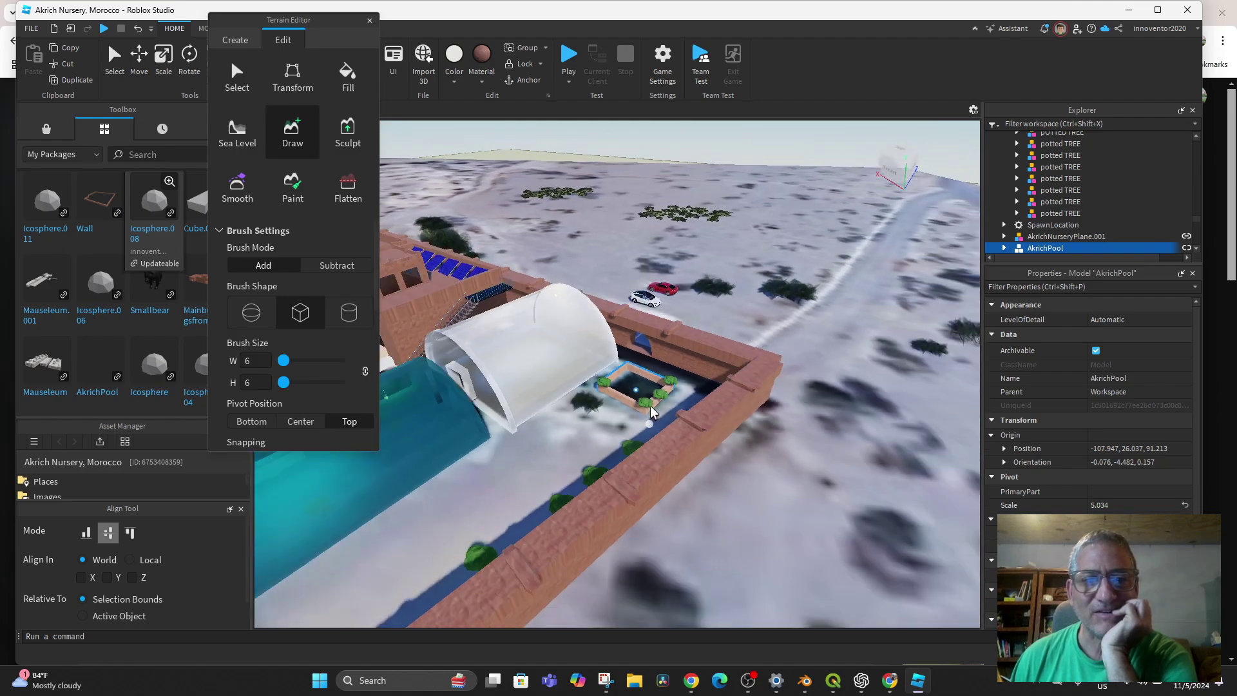
pyautogui.moveTo(684, 496); pyautogui.dragTo(851, 496, button='middle')
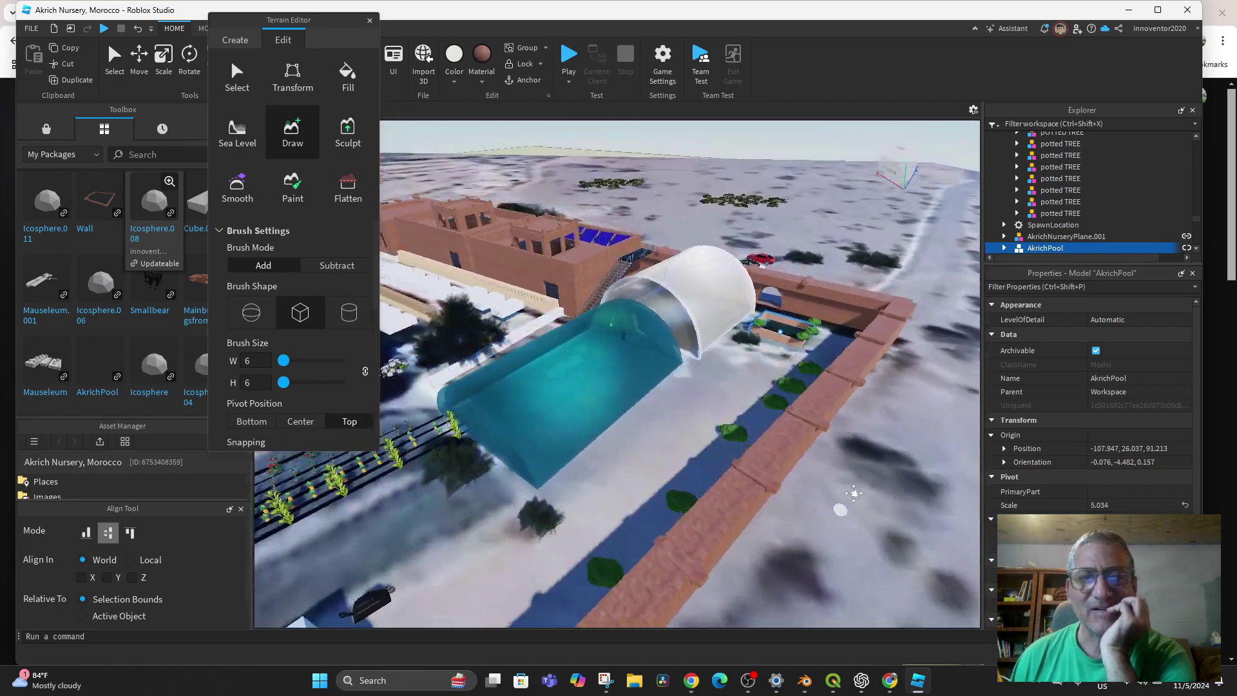
pyautogui.moveTo(643, 305); pyautogui.dragTo(728, 431, button='middle')
pyautogui.scroll(3, 615, 373)
pyautogui.moveTo(616, 372); pyautogui.dragTo(469, 328, button='middle')
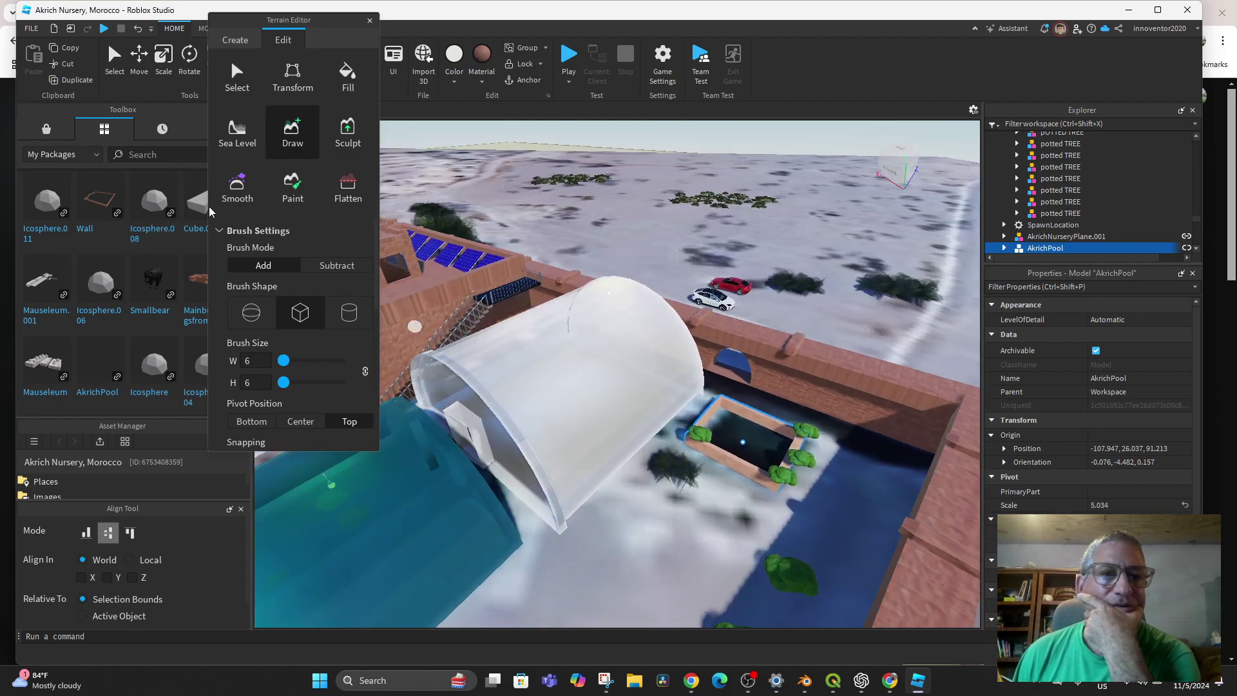
pyautogui.click(237, 76)
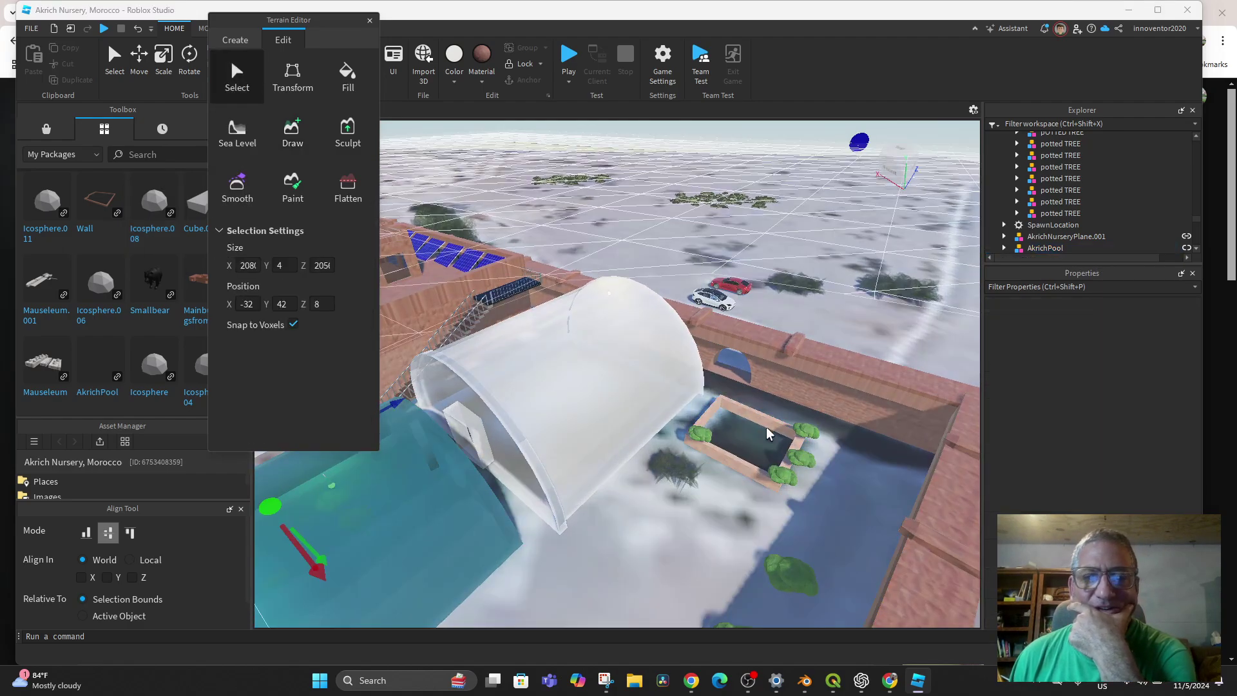
pyautogui.scroll(10, 789, 418)
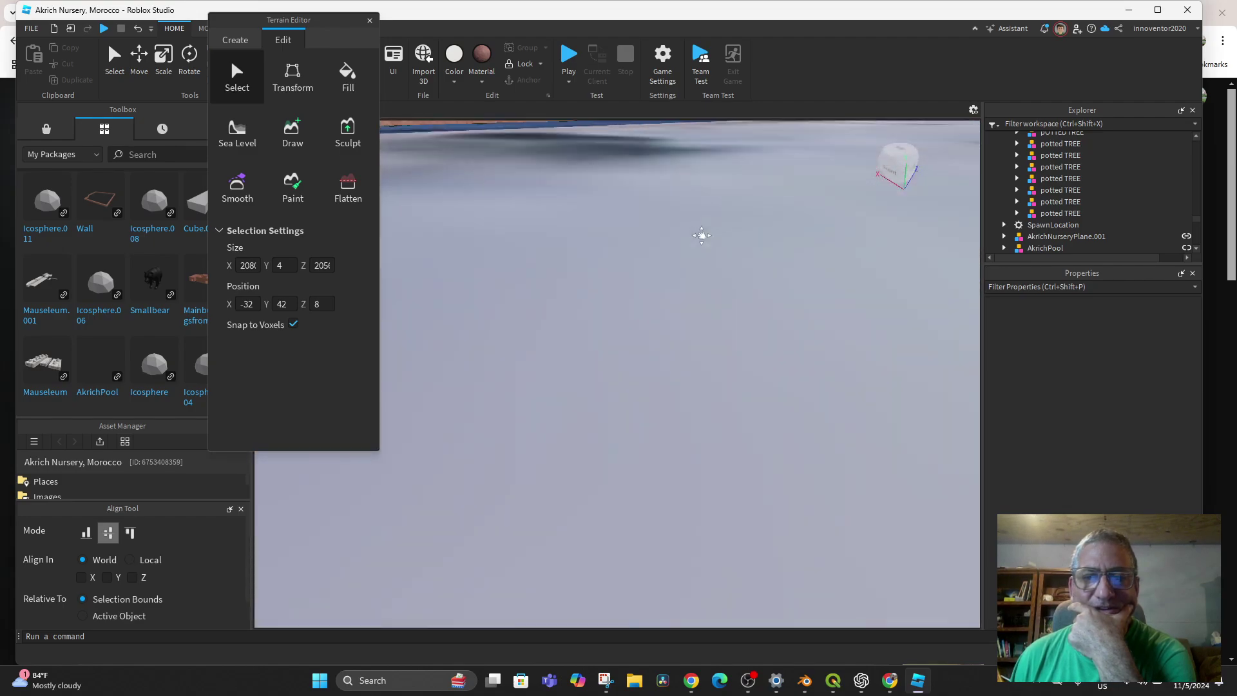
pyautogui.scroll(-10, 703, 206)
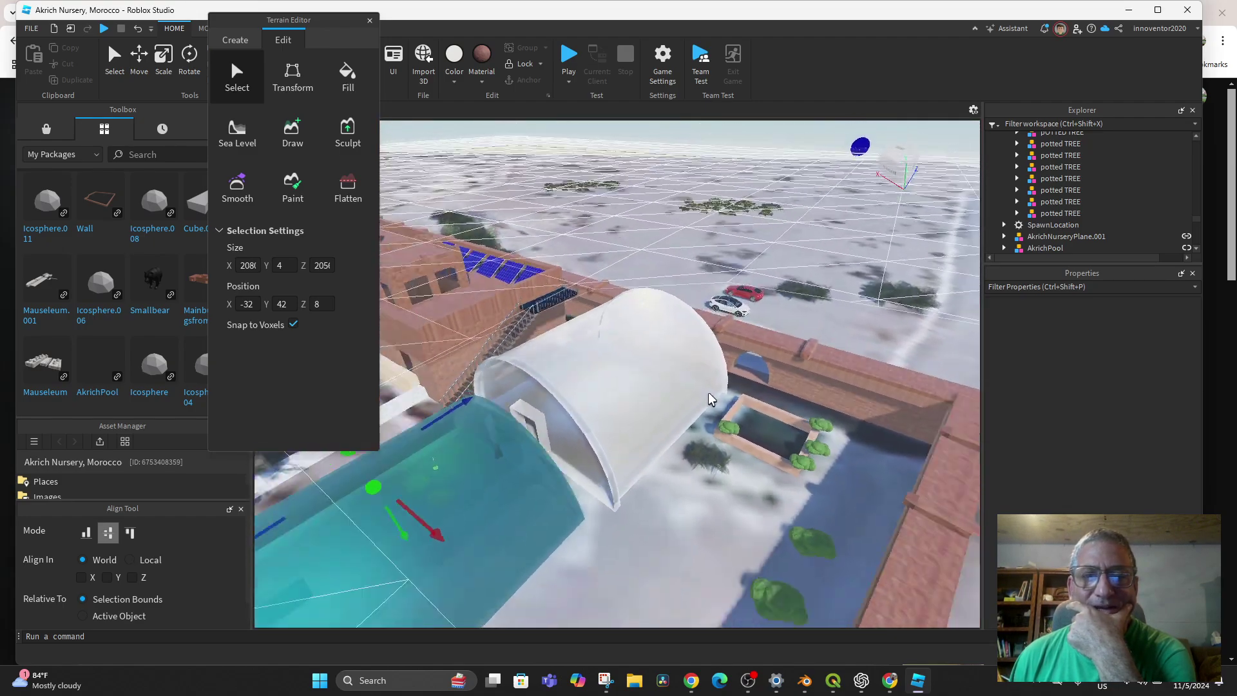
pyautogui.scroll(-2, 589, 385)
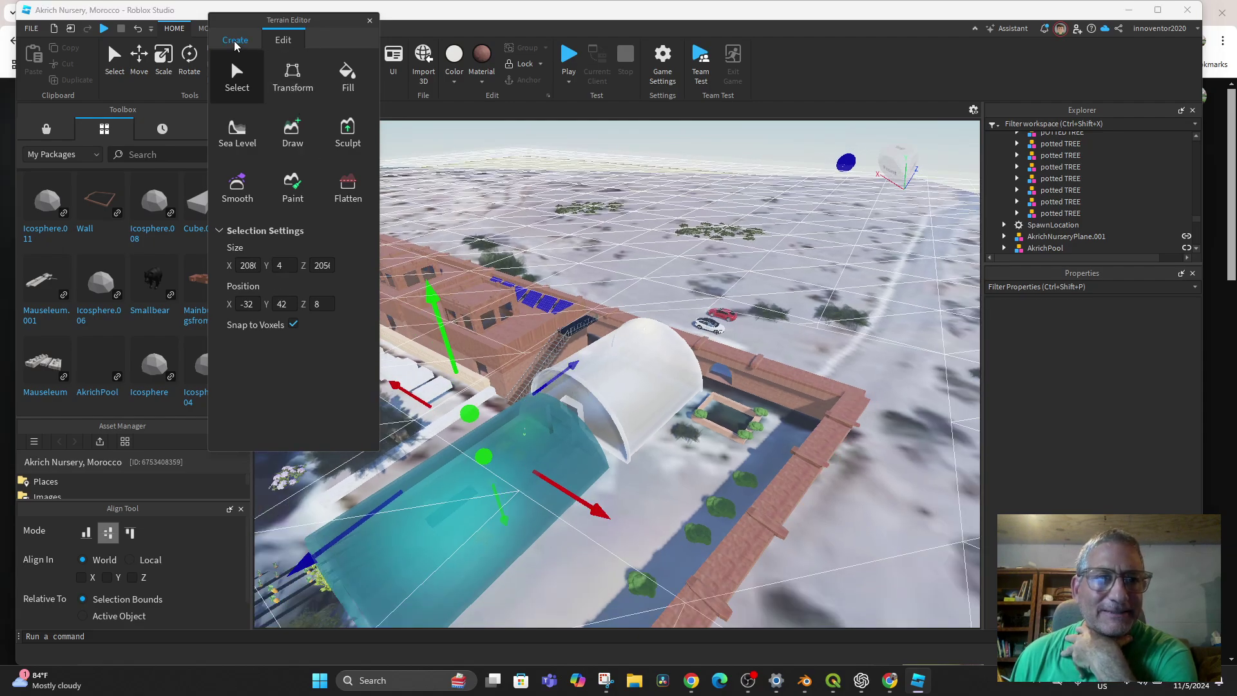
# Try generating terrain with only the Water biome and a biome size of 0.5, undo it, and close the Terrain Editor.
pyautogui.click(235, 40)
pyautogui.scroll(5, 720, 448)
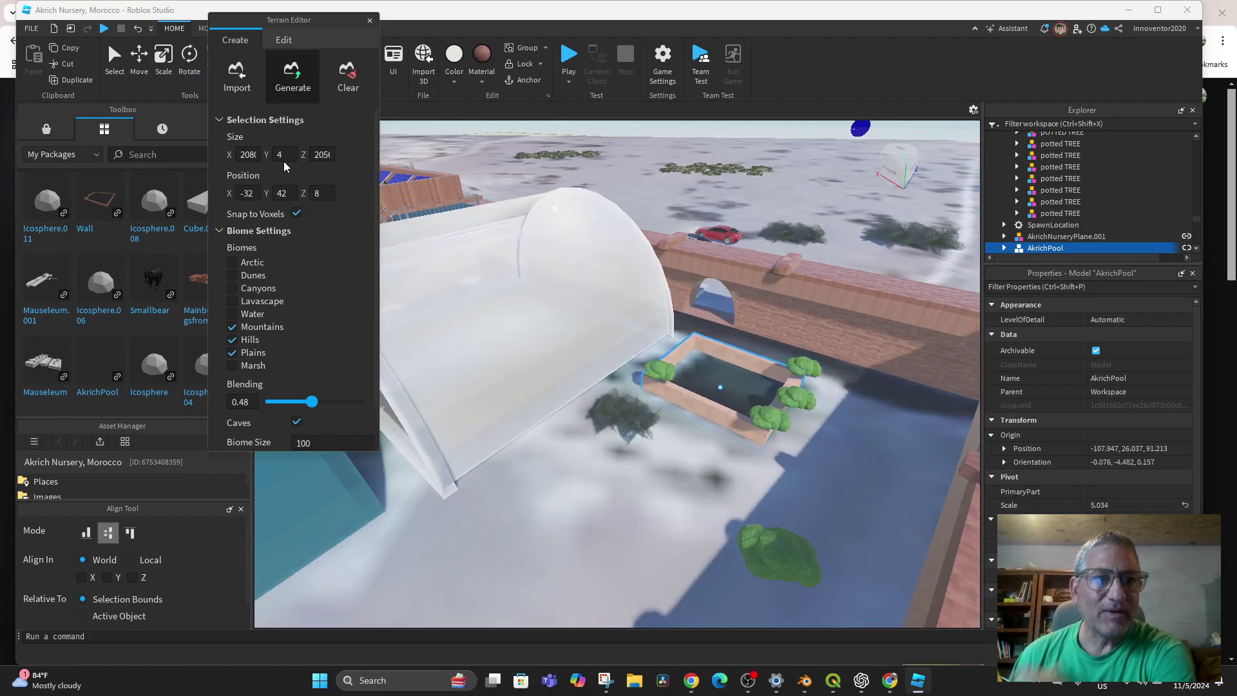
pyautogui.scroll(-2, 311, 340)
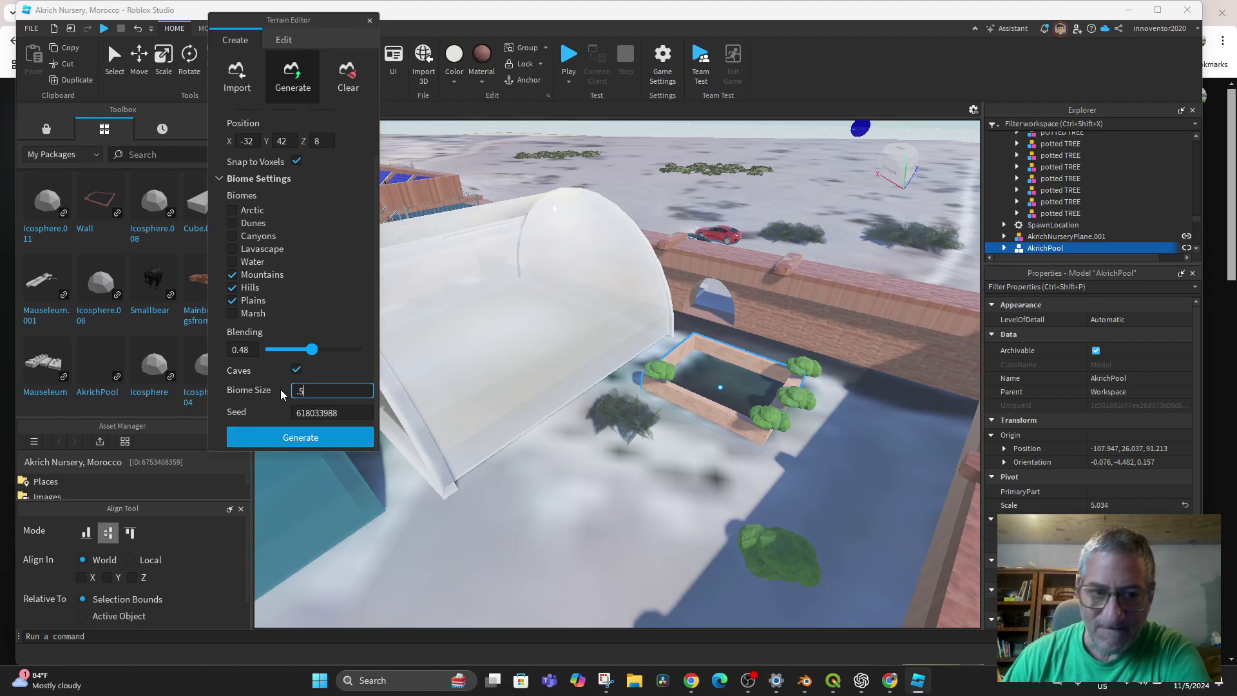
pyautogui.click(239, 301)
pyautogui.click(232, 262)
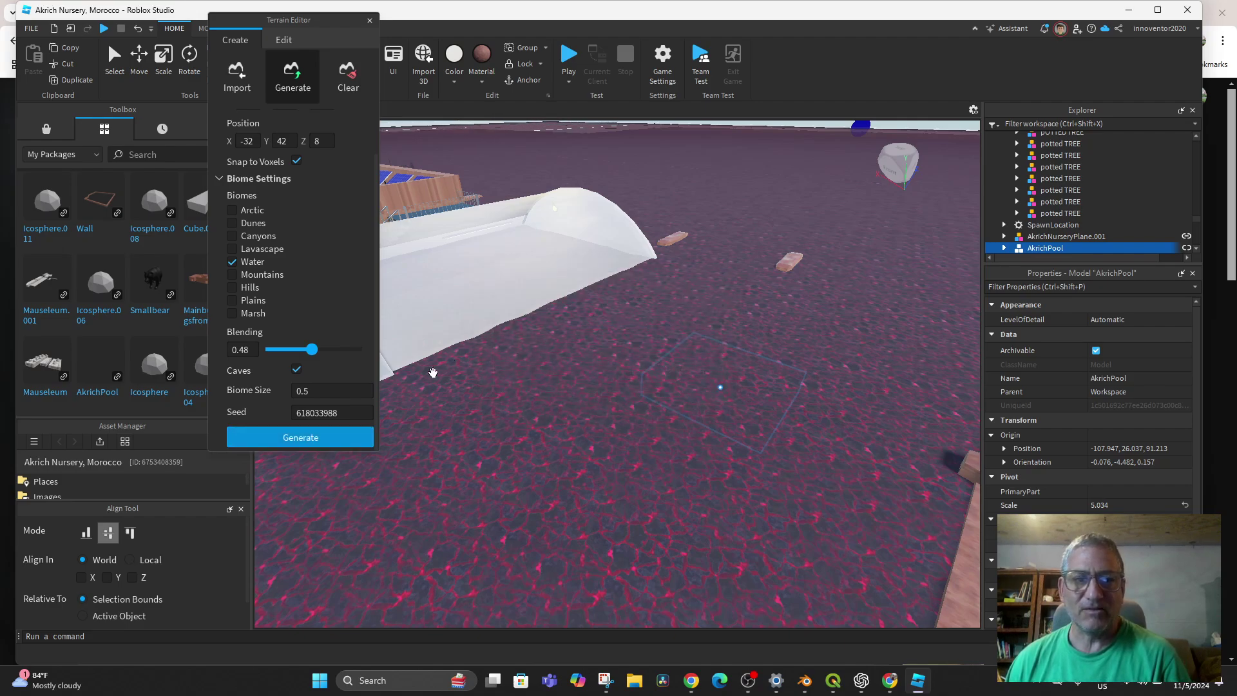
pyautogui.click(370, 20)
# Examine the whole nursery compound, including the pool, the greenhouses and the outer walls, from several sides and distances.
pyautogui.scroll(-5, 649, 384)
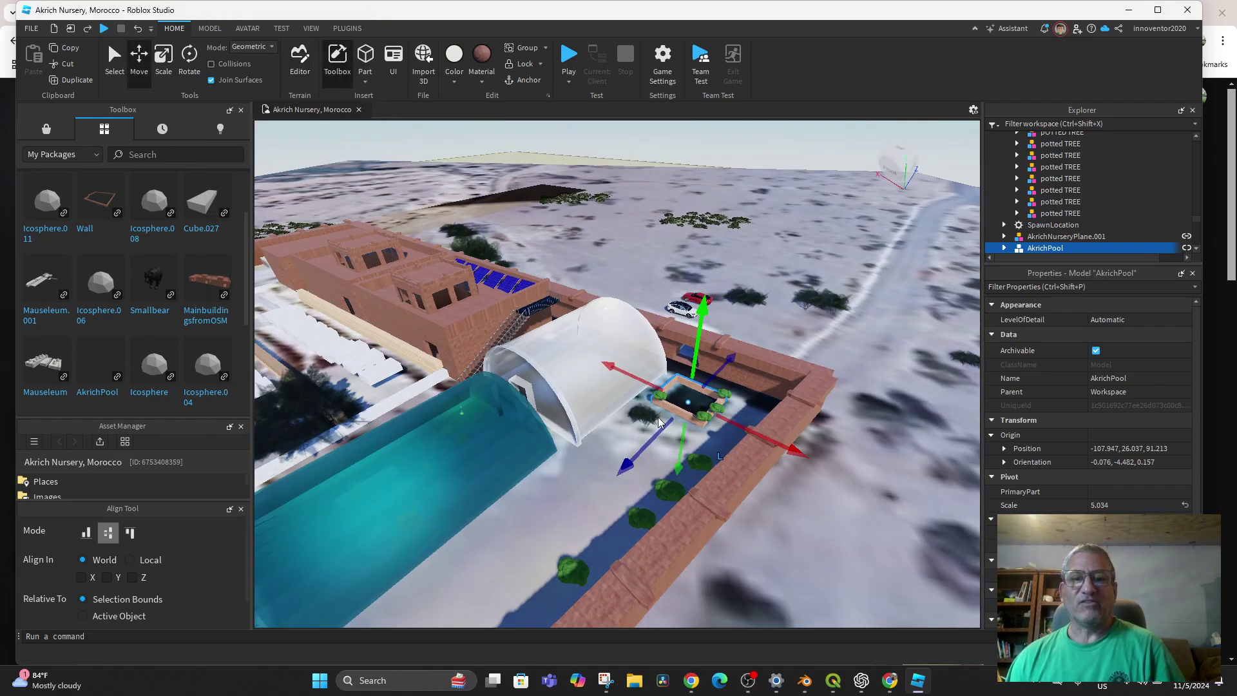
pyautogui.moveTo(658, 422); pyautogui.dragTo(750, 444, button='right')
pyautogui.scroll(-6, 750, 444)
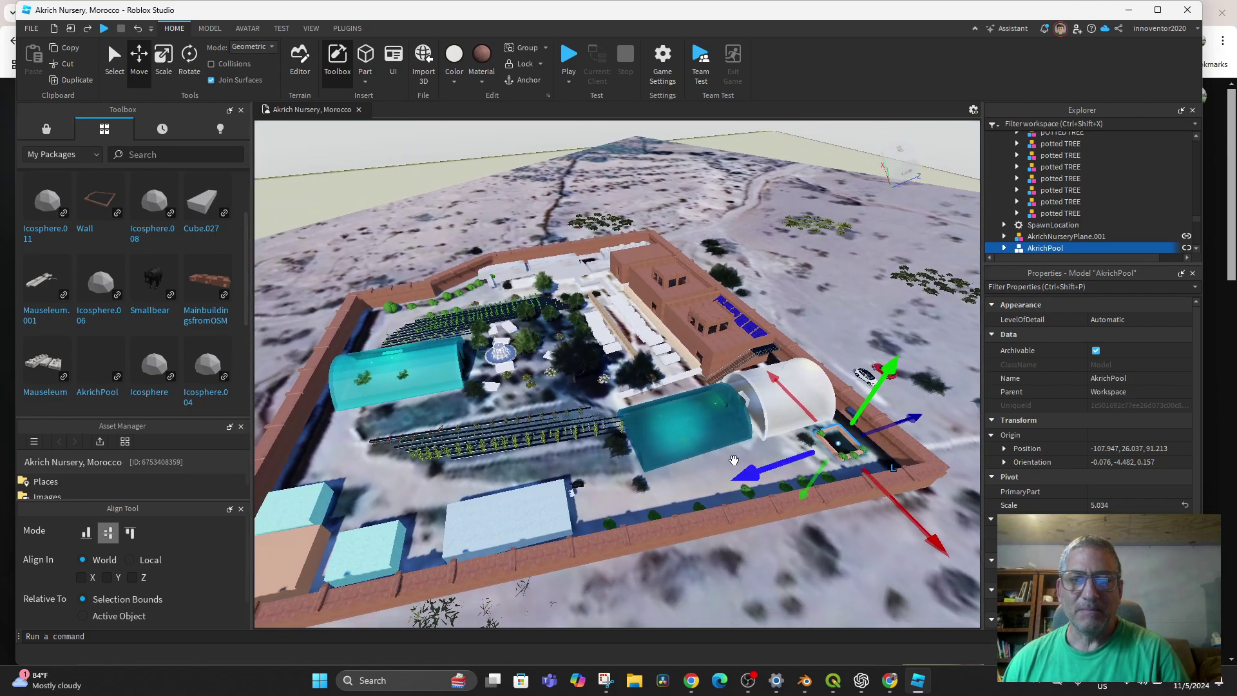
pyautogui.scroll(5, 702, 509)
pyautogui.scroll(8, 714, 528)
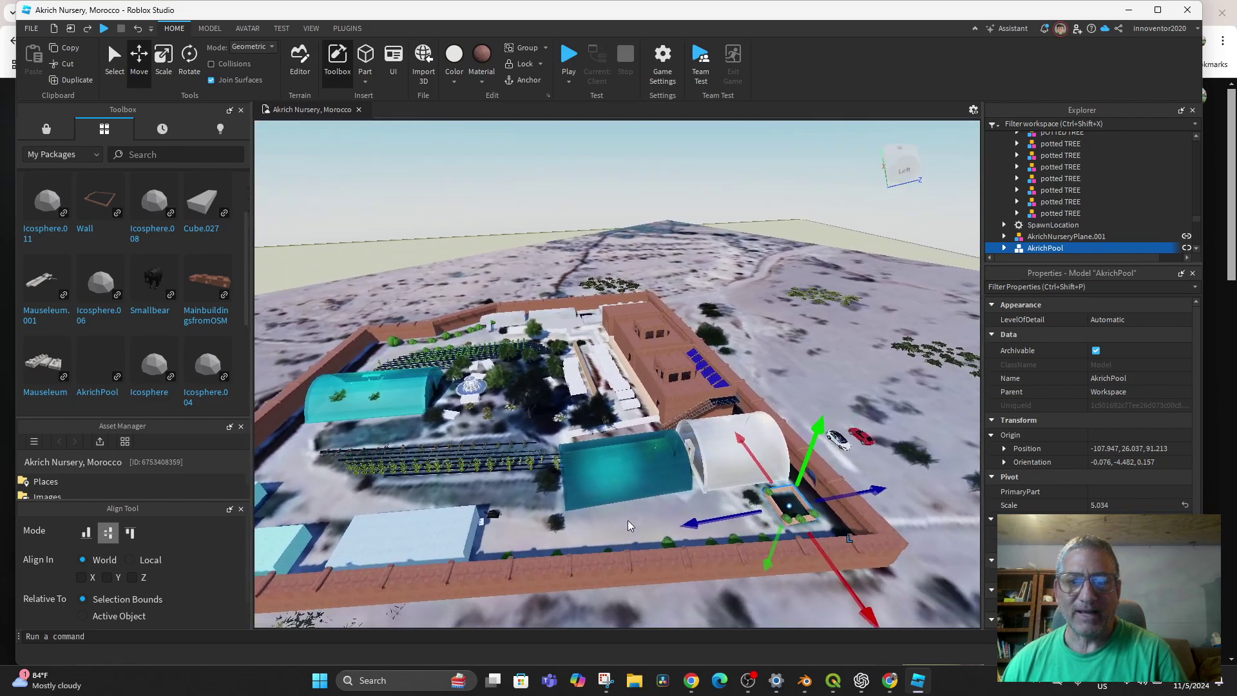
pyautogui.scroll(10, 578, 392)
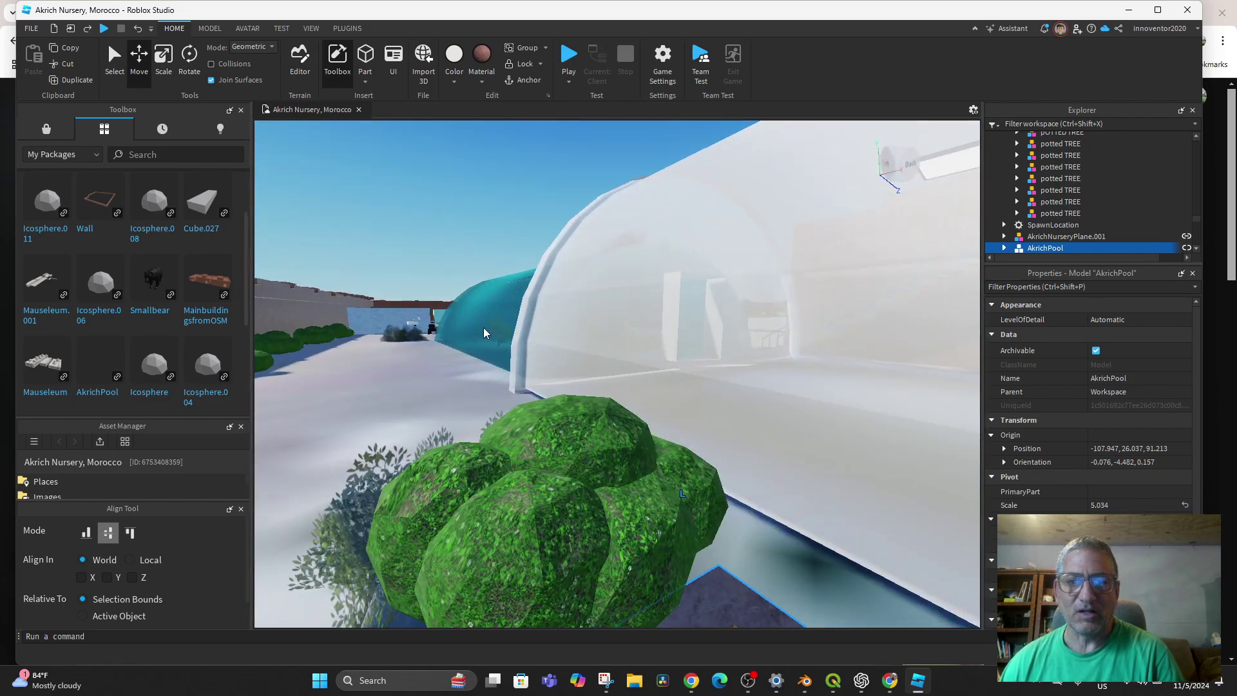
pyautogui.scroll(3, 757, 454)
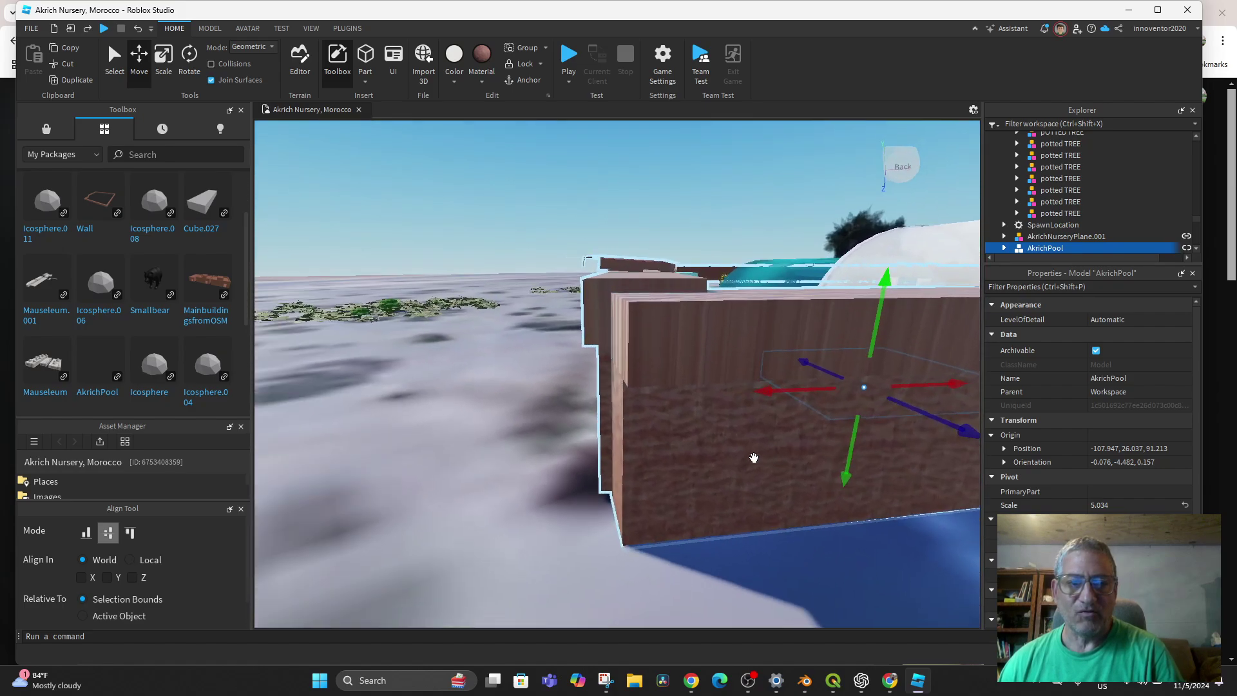
pyautogui.moveTo(754, 458); pyautogui.dragTo(705, 480, button='right')
pyautogui.scroll(-10, 705, 480)
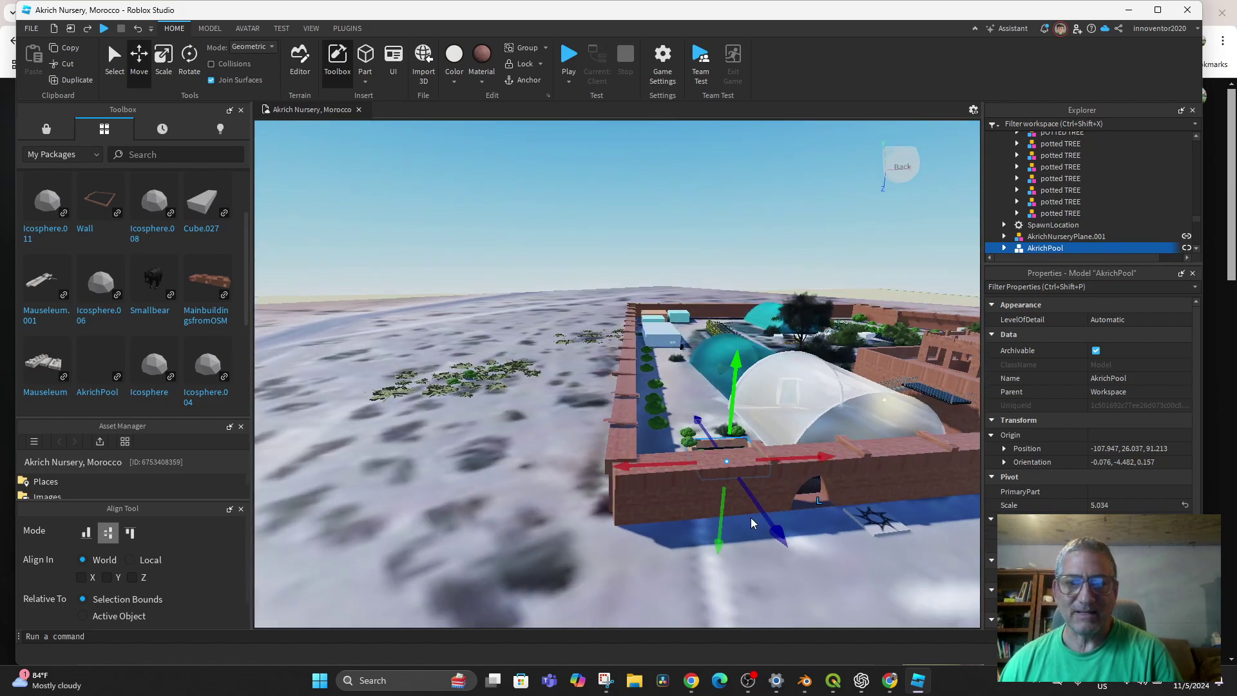
pyautogui.scroll(-10, 871, 465)
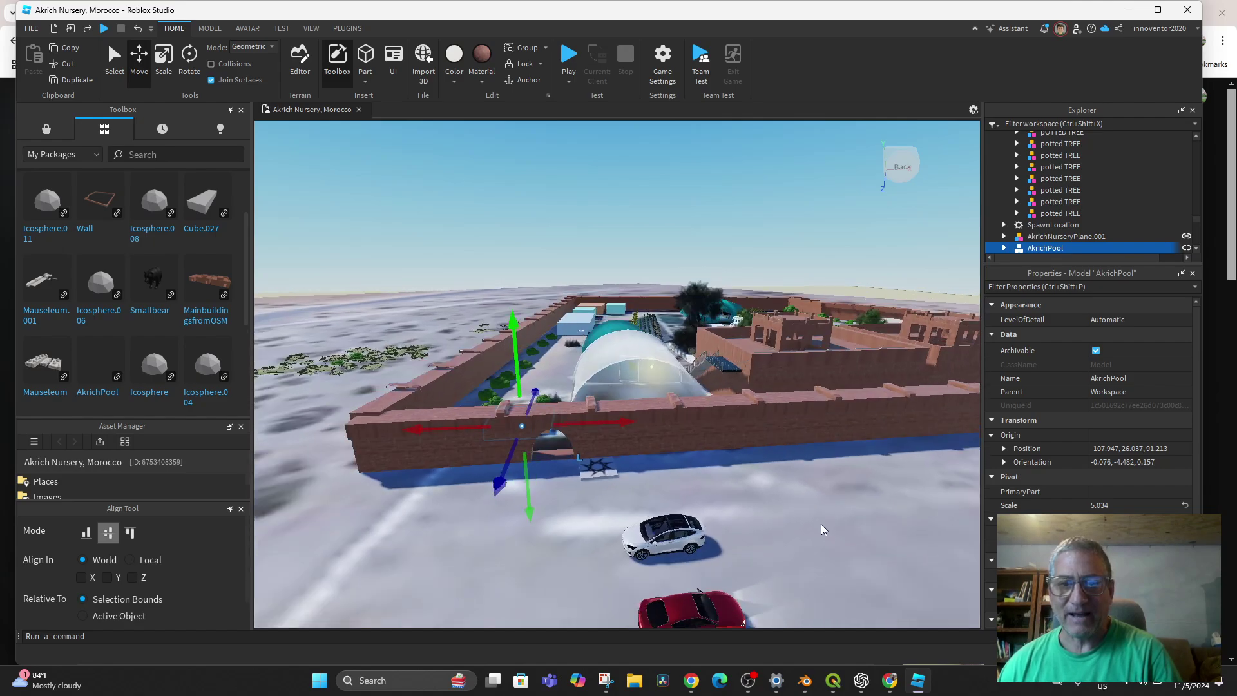
pyautogui.scroll(-5, 761, 560)
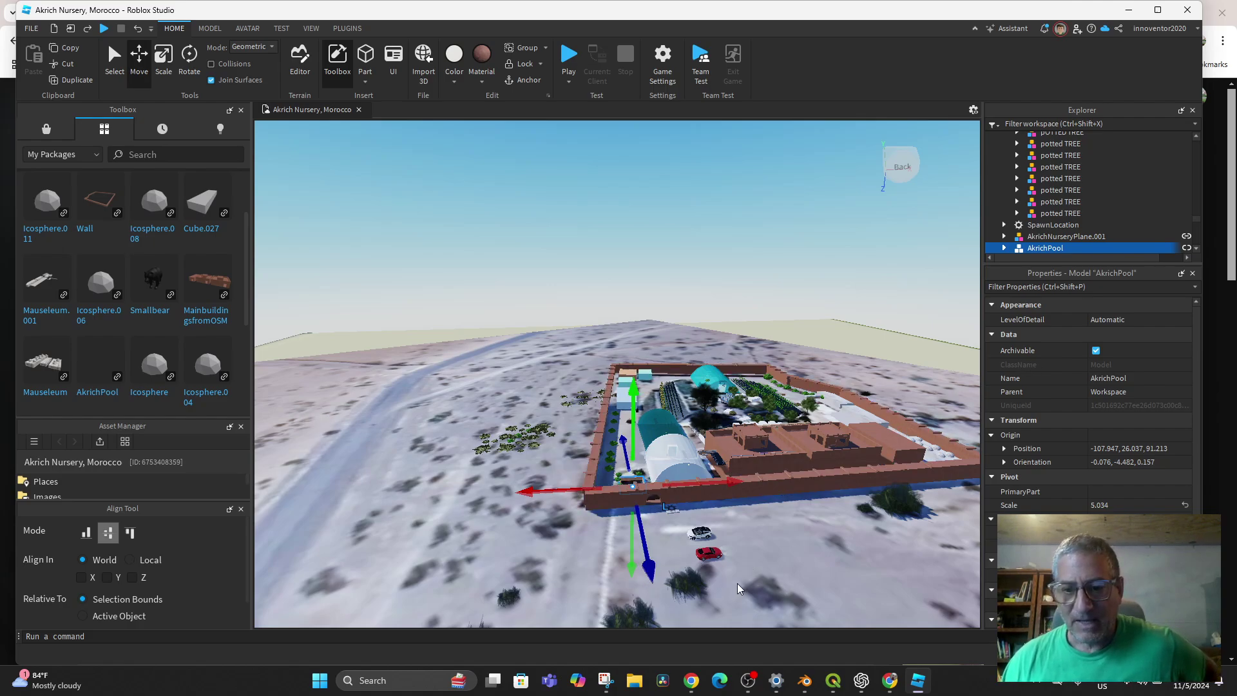
# Switch to Blender, bring the whole terrain model into view and select PlaneforAkrichRoblox.
pyautogui.moveTo(917, 690)
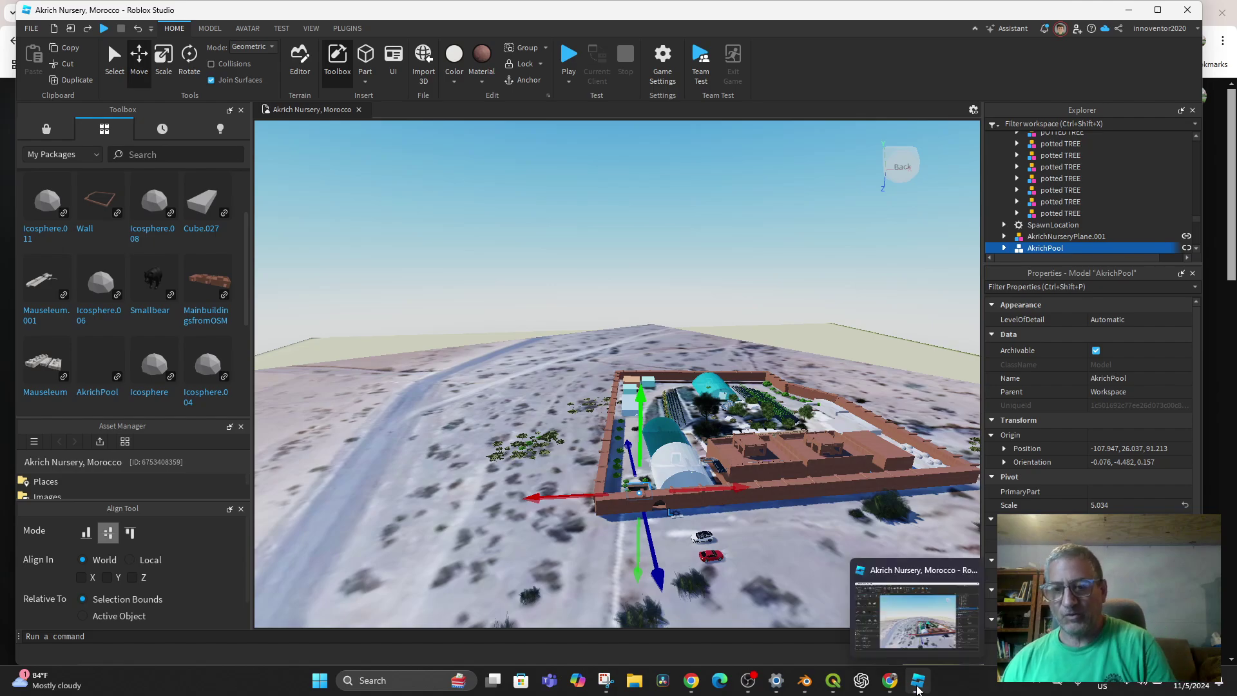
pyautogui.click(805, 680)
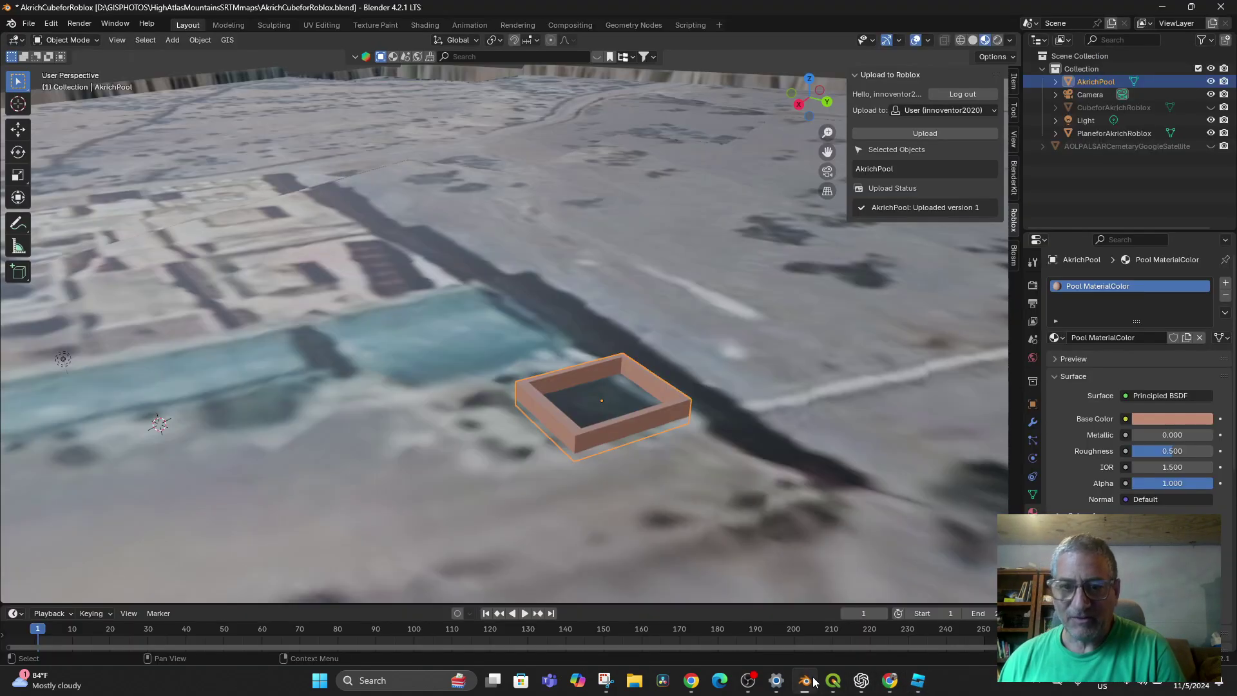
pyautogui.scroll(-10, 719, 411)
pyautogui.moveTo(711, 432); pyautogui.dragTo(640, 482, button='middle')
pyautogui.scroll(8, 641, 451)
pyautogui.scroll(-5, 639, 482)
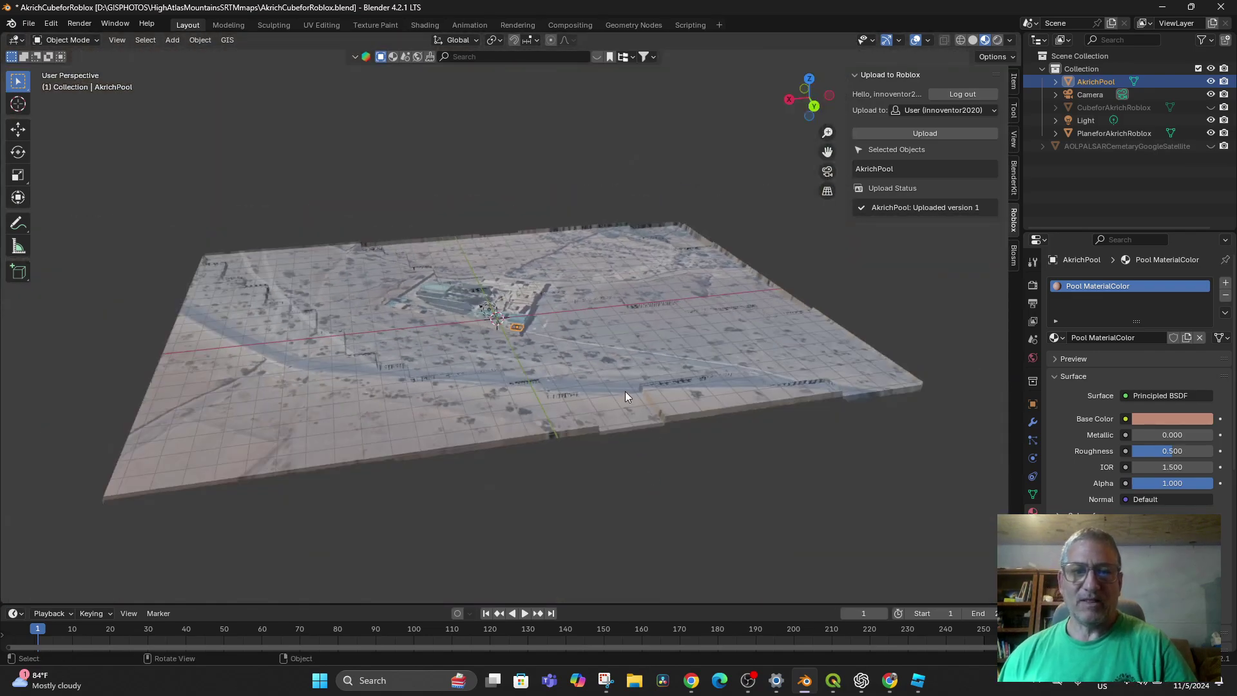
pyautogui.click(608, 339)
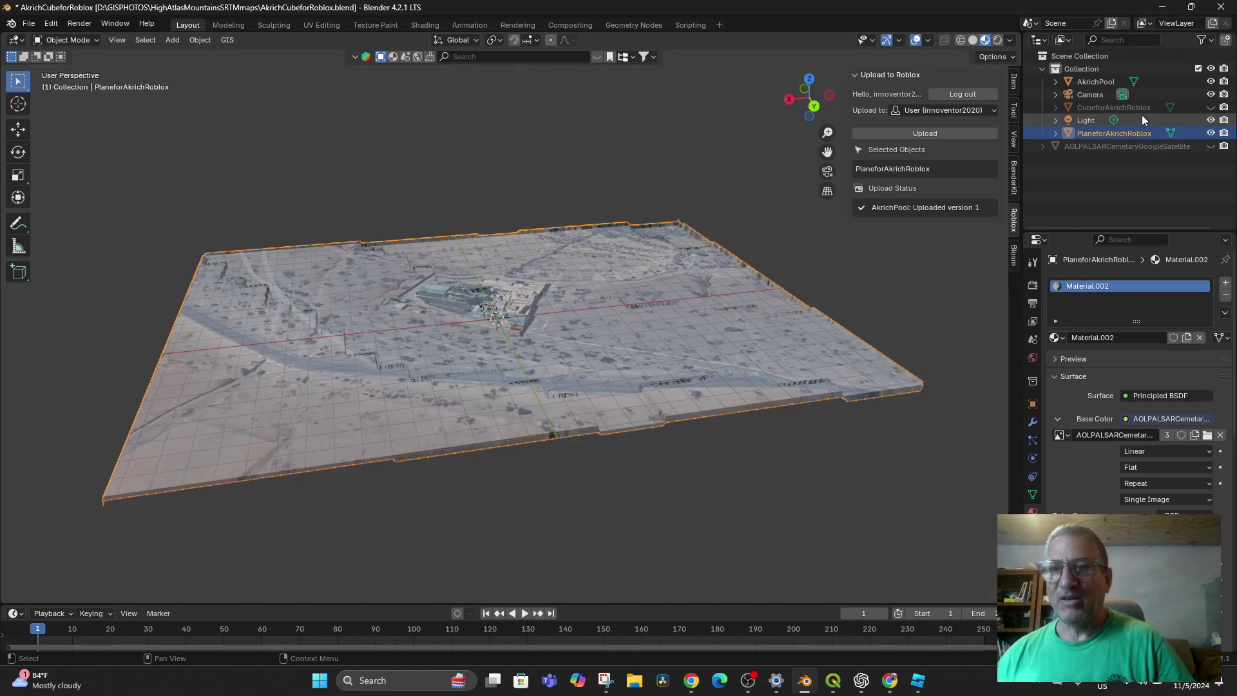
# Unhide the CubeforAkrichRoblox object above the terrain plane and select it.
pyautogui.click(1210, 107)
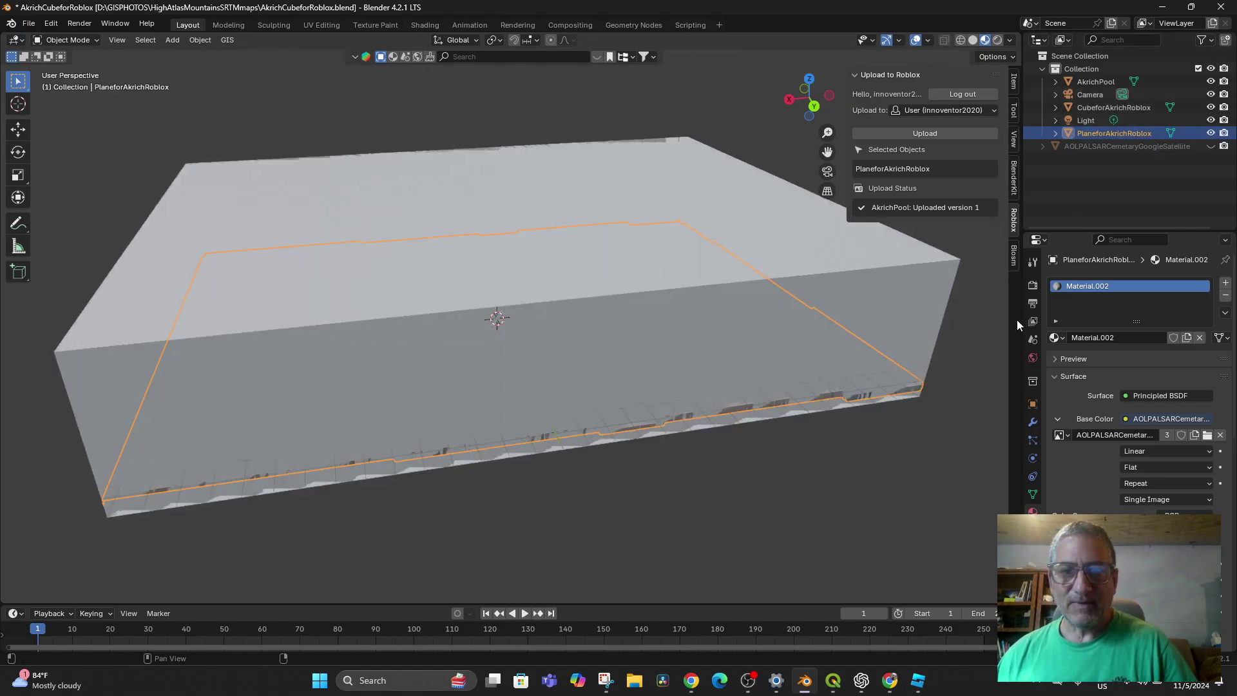
pyautogui.moveTo(879, 348); pyautogui.dragTo(837, 360, button='middle')
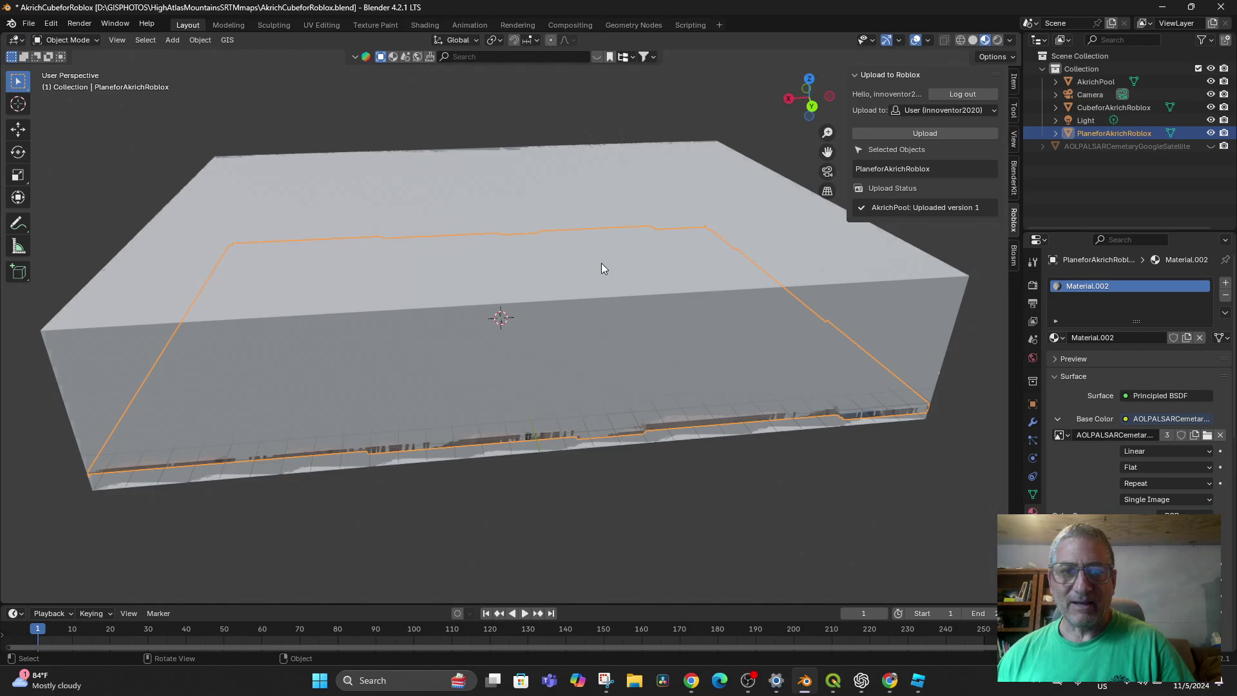
pyautogui.click(550, 243)
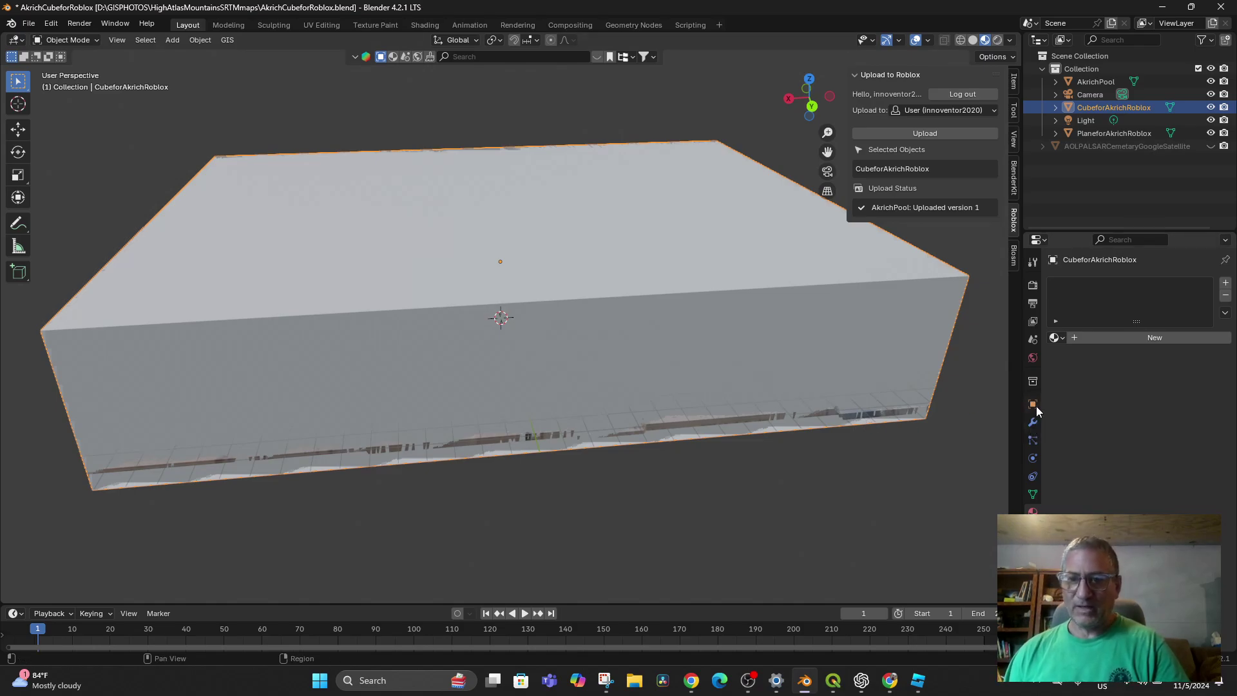
pyautogui.moveTo(654, 356); pyautogui.dragTo(655, 358, button='middle')
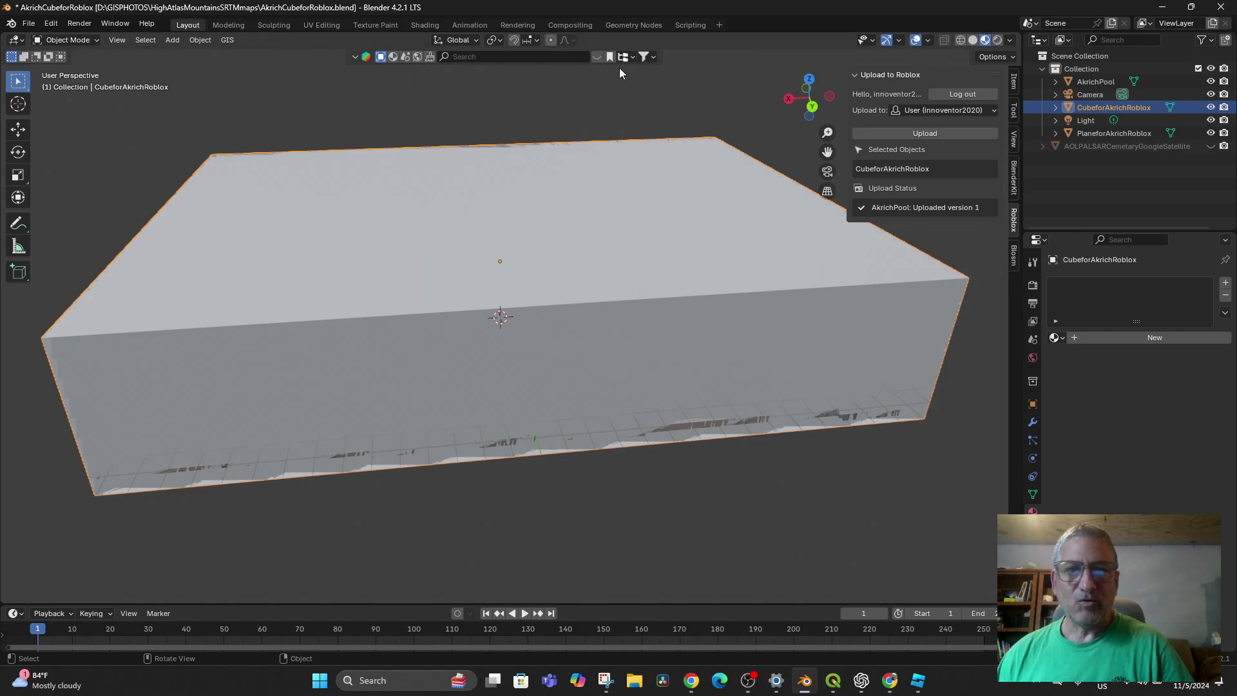
# Display the viewport in wireframe and inspect the terrain plane inside the cube.
pyautogui.click(944, 40)
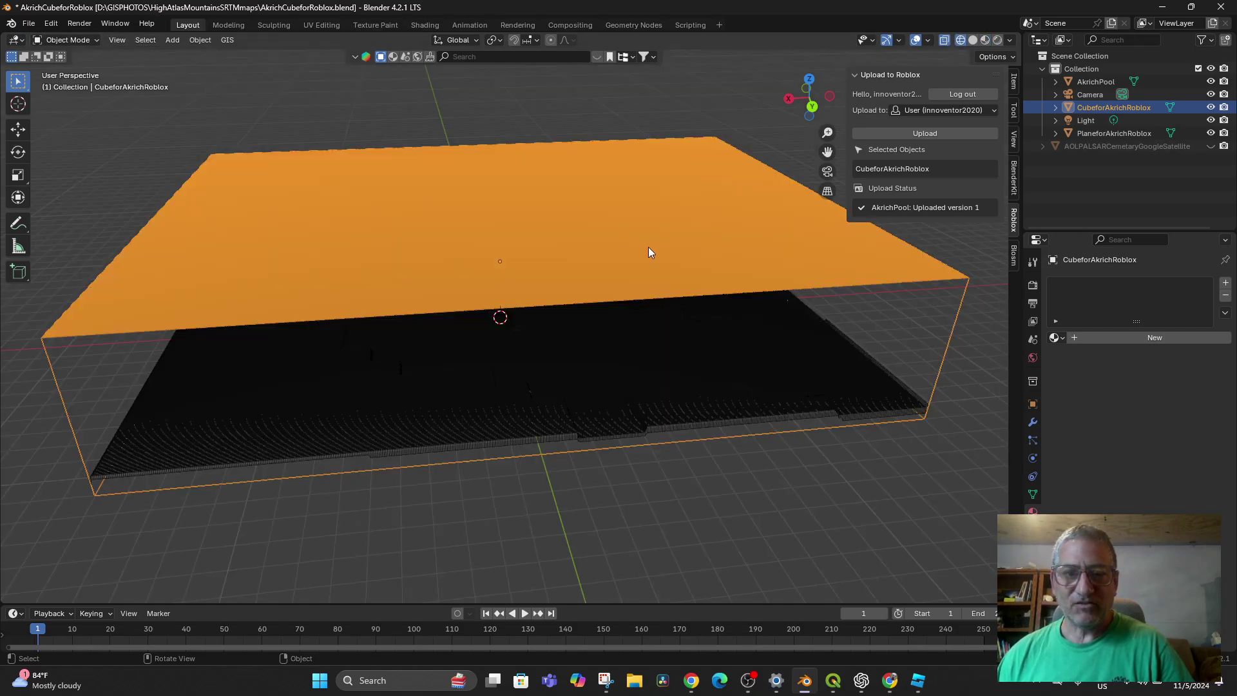
pyautogui.moveTo(648, 246); pyautogui.dragTo(692, 280, button='middle')
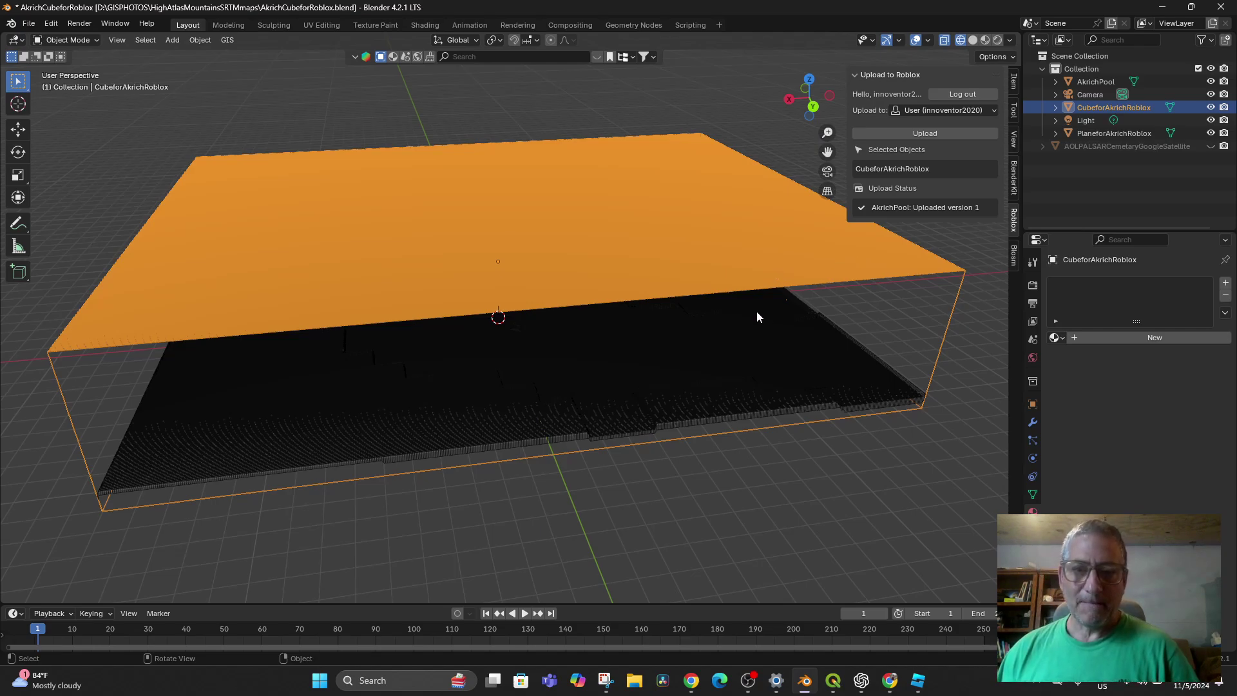
pyautogui.moveTo(744, 365); pyautogui.dragTo(664, 358, button='middle')
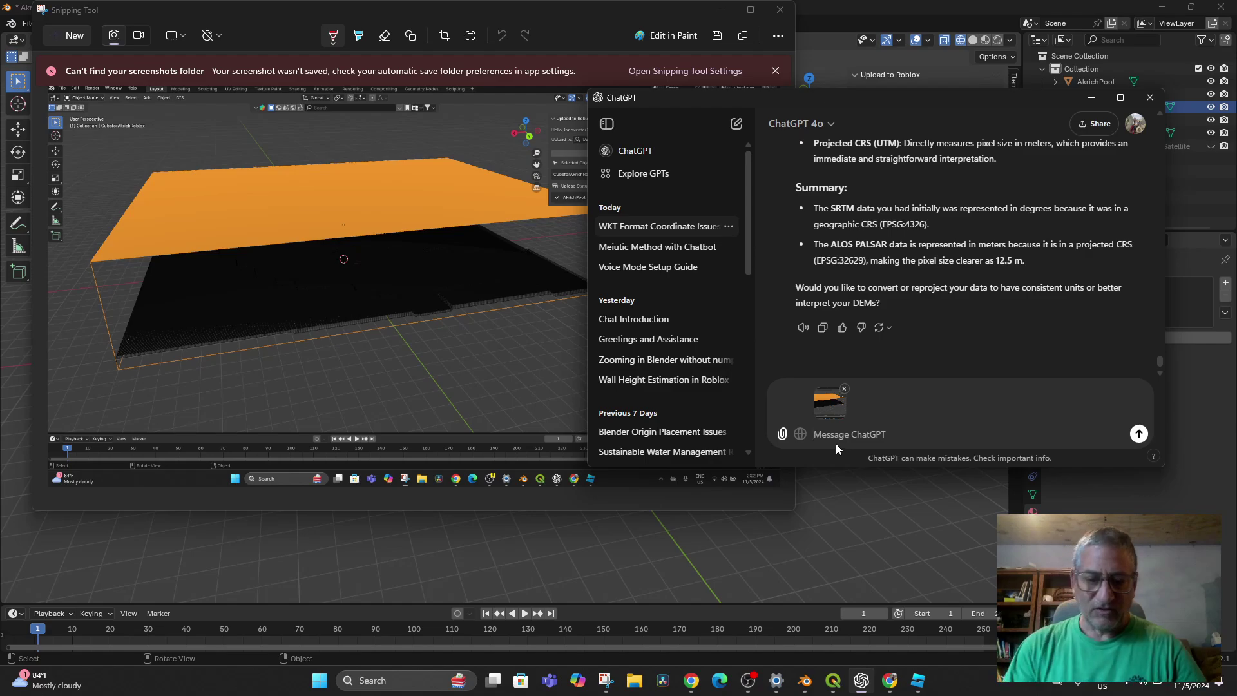
# Begin the message beside the attached screenshot: "Hey Chat, I am trying to follow up on last night's conversation in the car".
pyautogui.write('Hey Chat,')
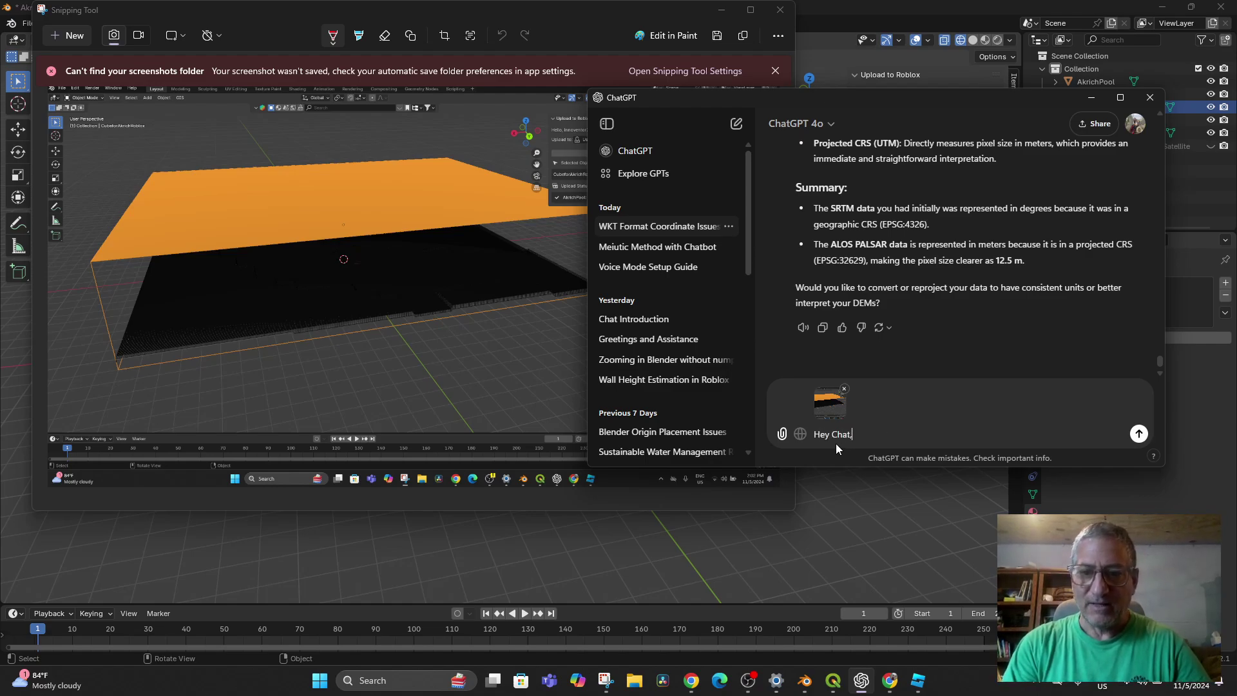
pyautogui.write('  I am tring t')
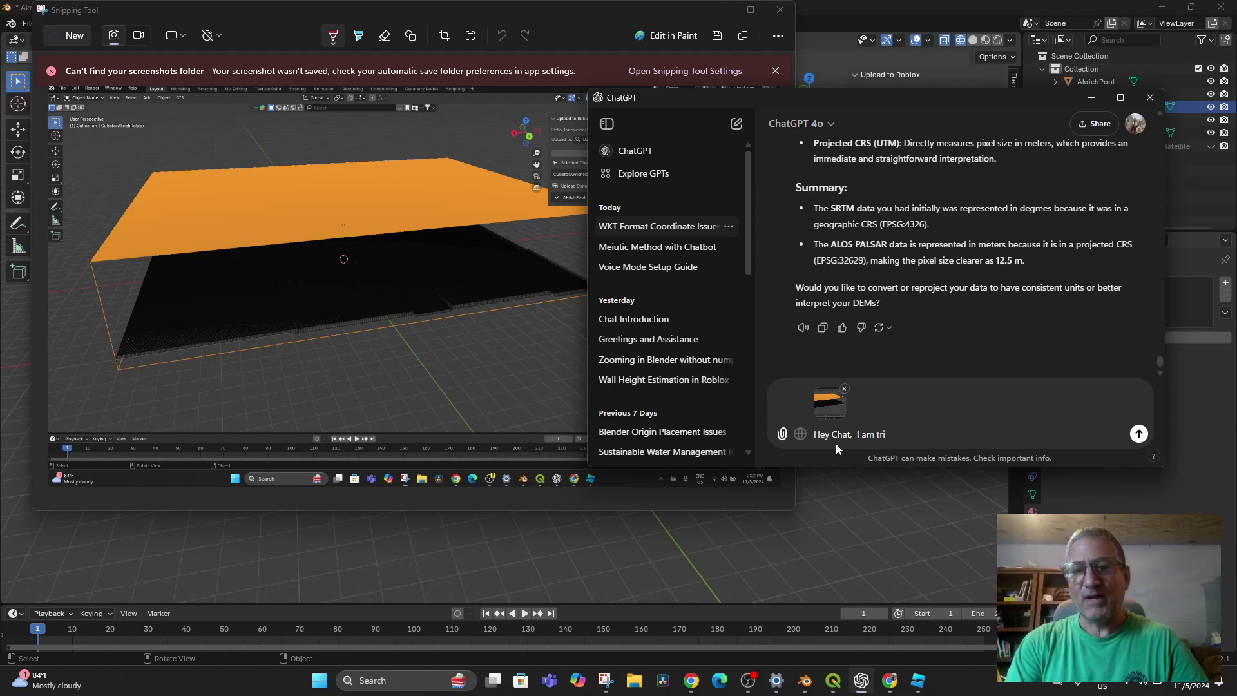
pyautogui.press('BackSpace')
pyautogui.press('BackSpace')
pyautogui.press('BackSpace')
pyautogui.press('BackSpace')
pyautogui.press('BackSpace')
pyautogui.write('ying')
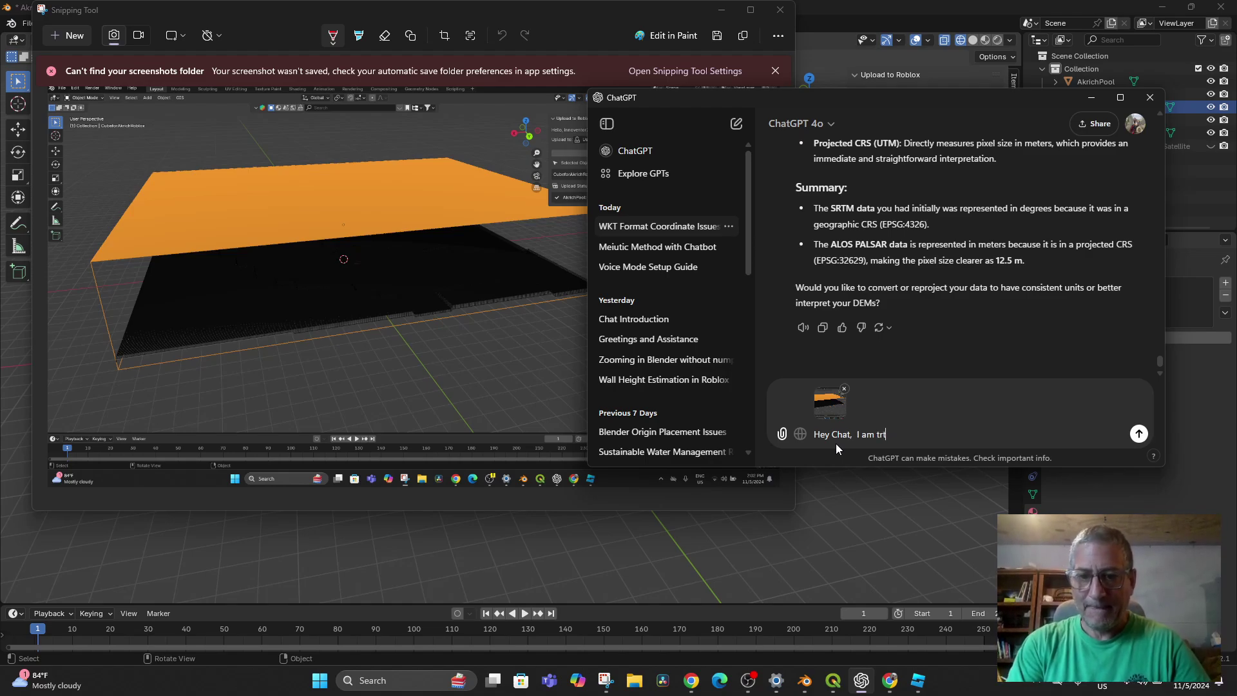
pyautogui.write(' to fol')
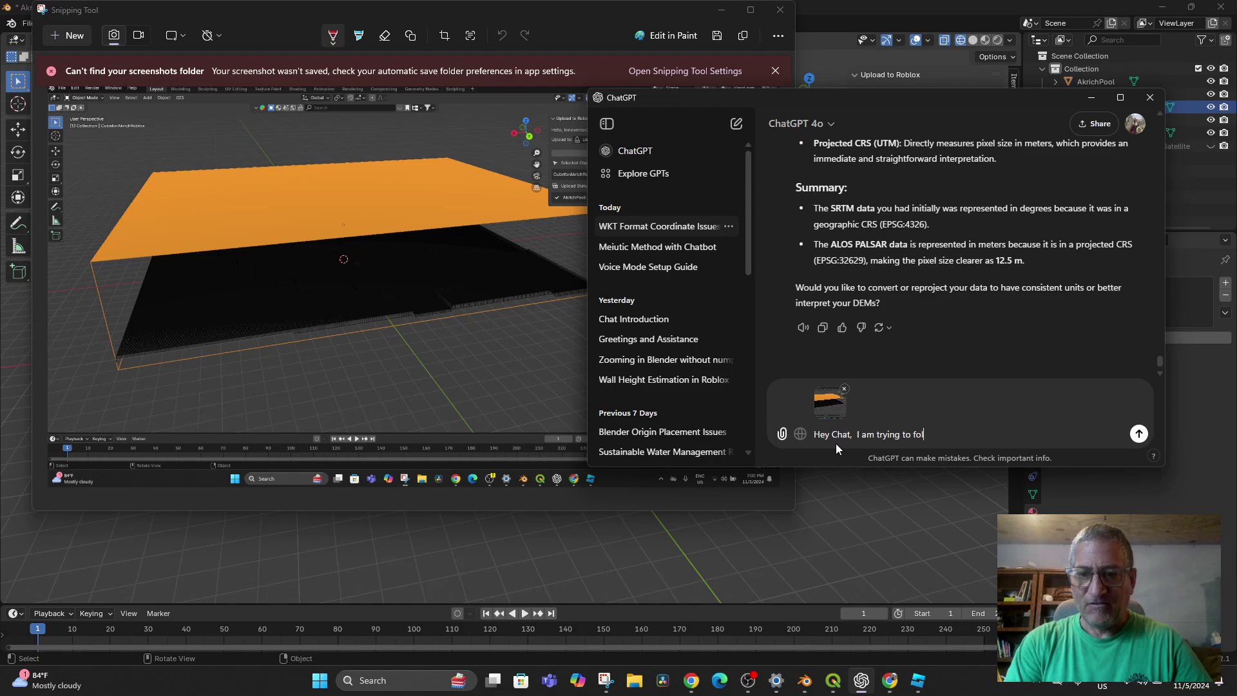
pyautogui.write('low up on last nig')
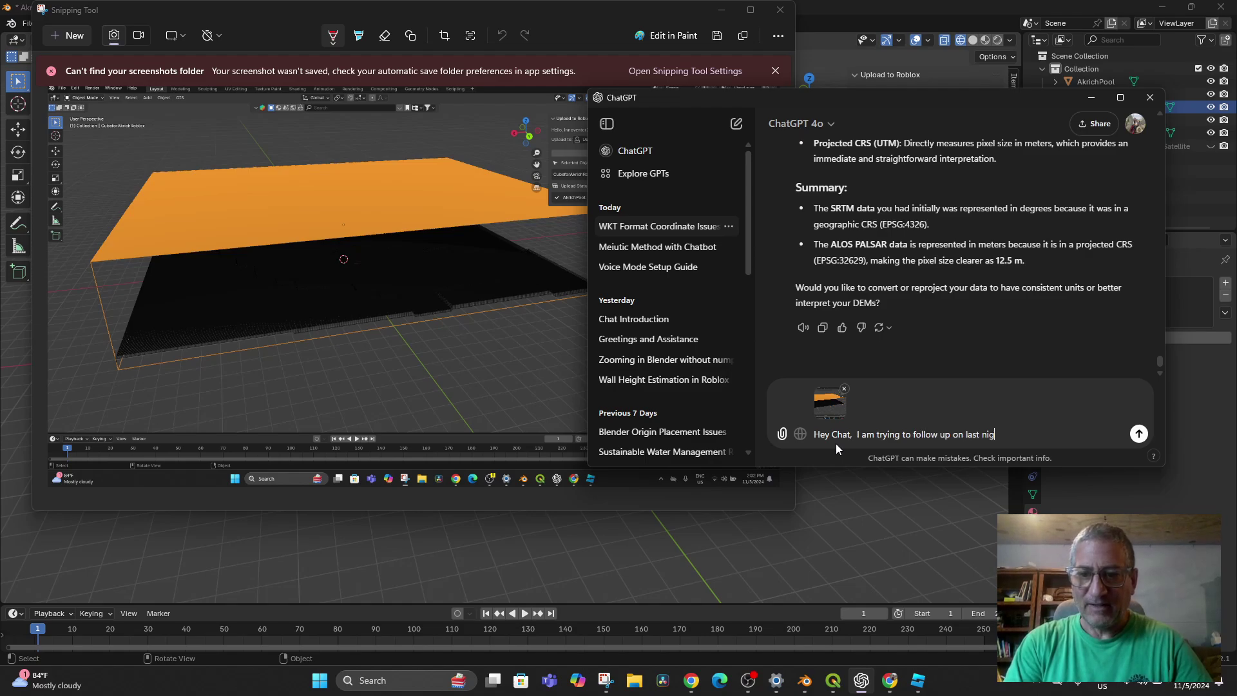
pyautogui.write("ht's conver")
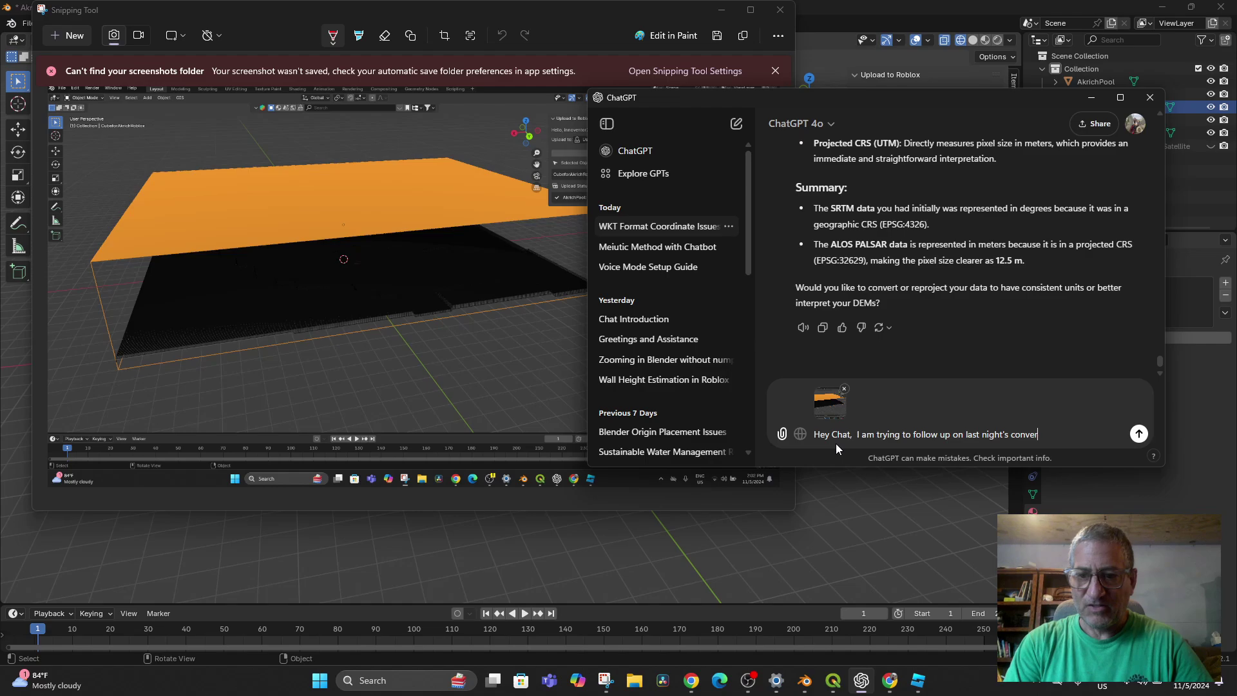
pyautogui.write('sation in the car when you de')
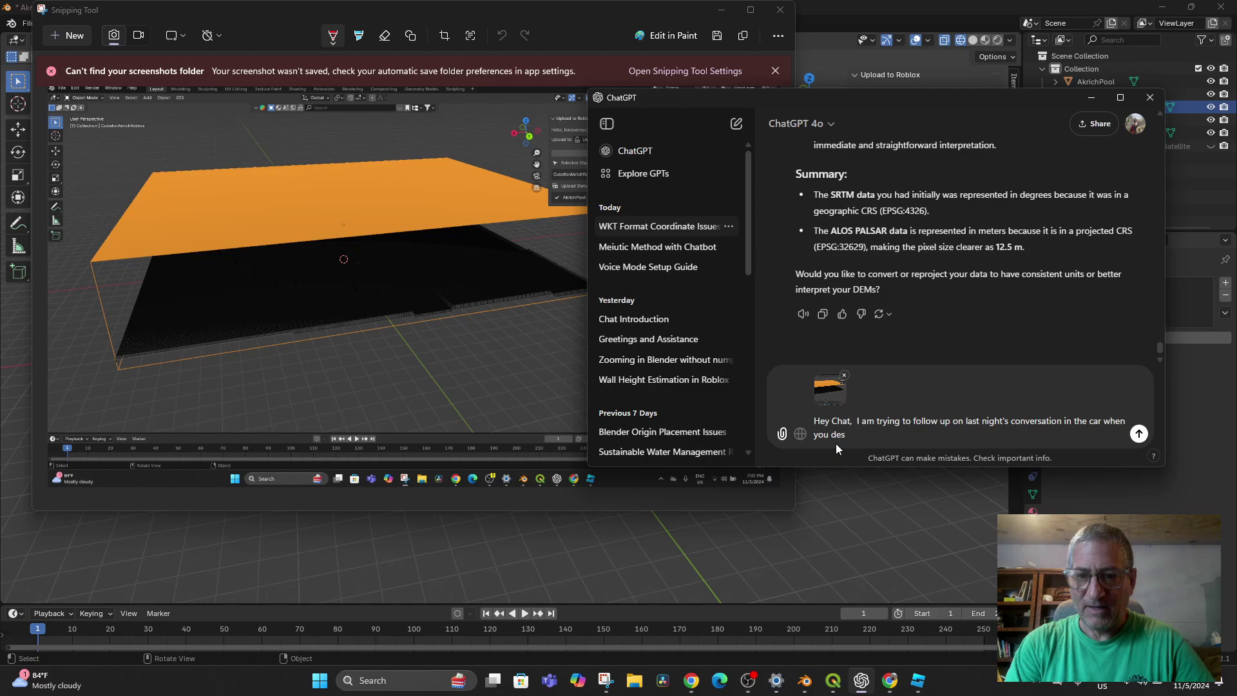
# Continue the message with "when you described how I might use a cube with a top surface subdivided".
pyautogui.write('scribed how I')
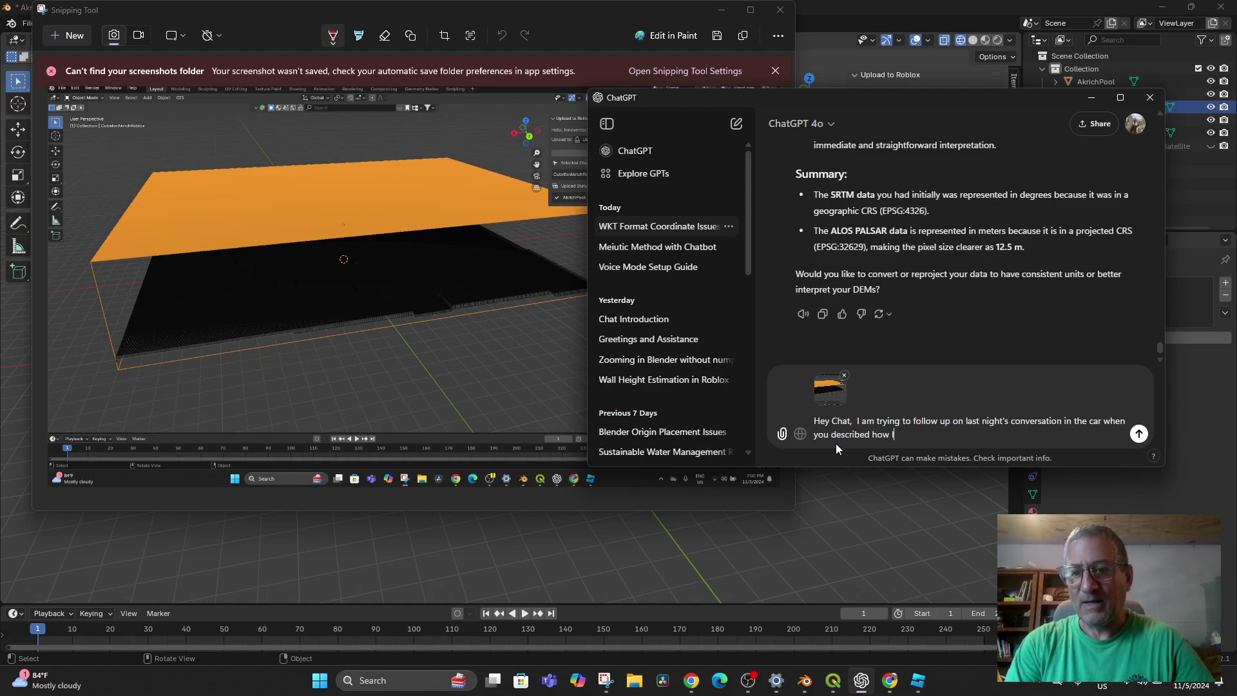
pyautogui.write(' might use a cub')
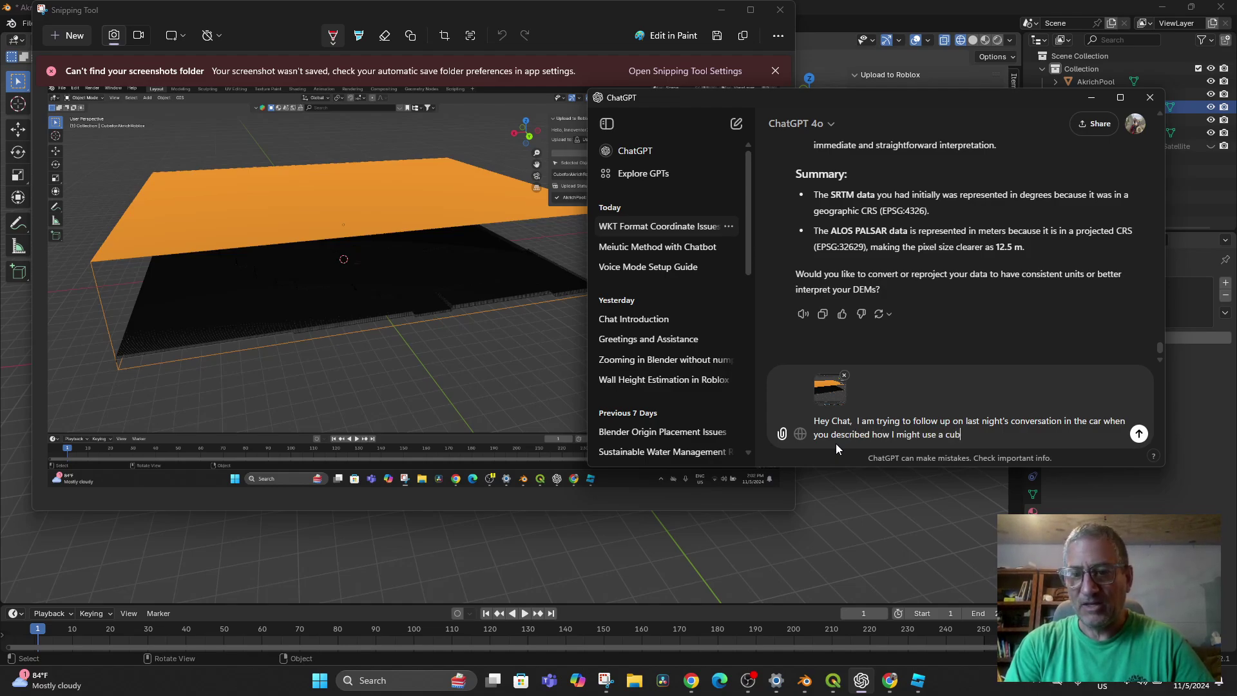
pyautogui.write('e with a ')
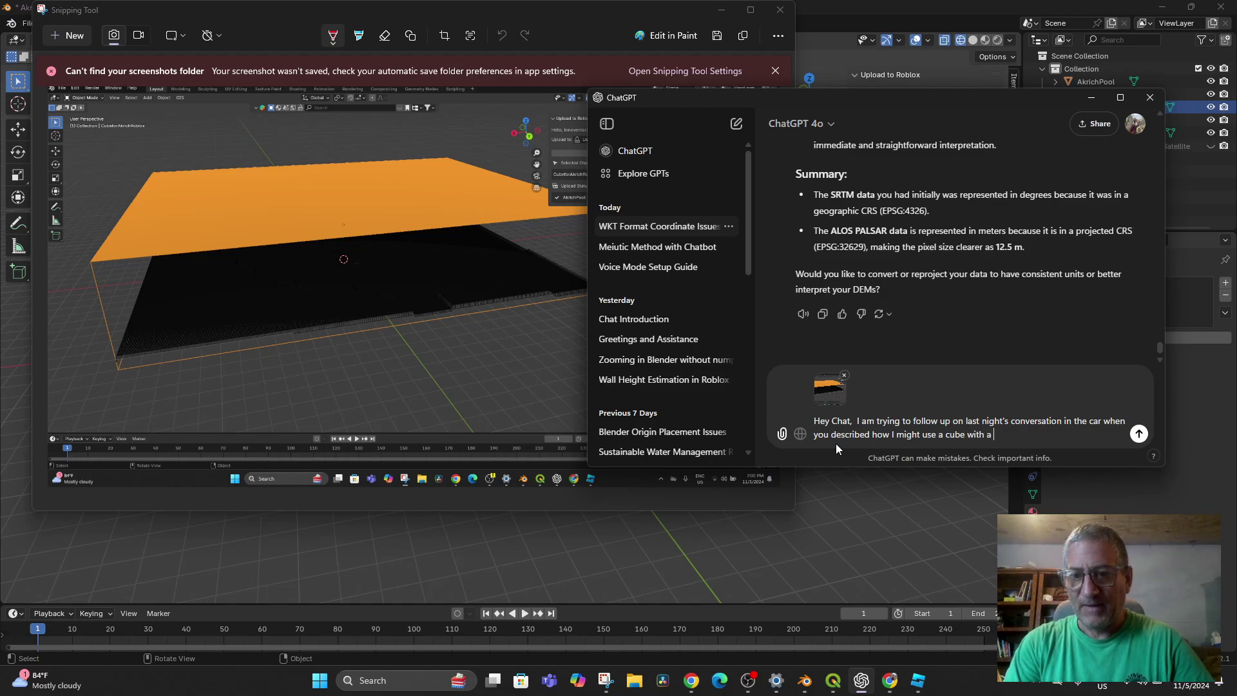
pyautogui.write('top surface')
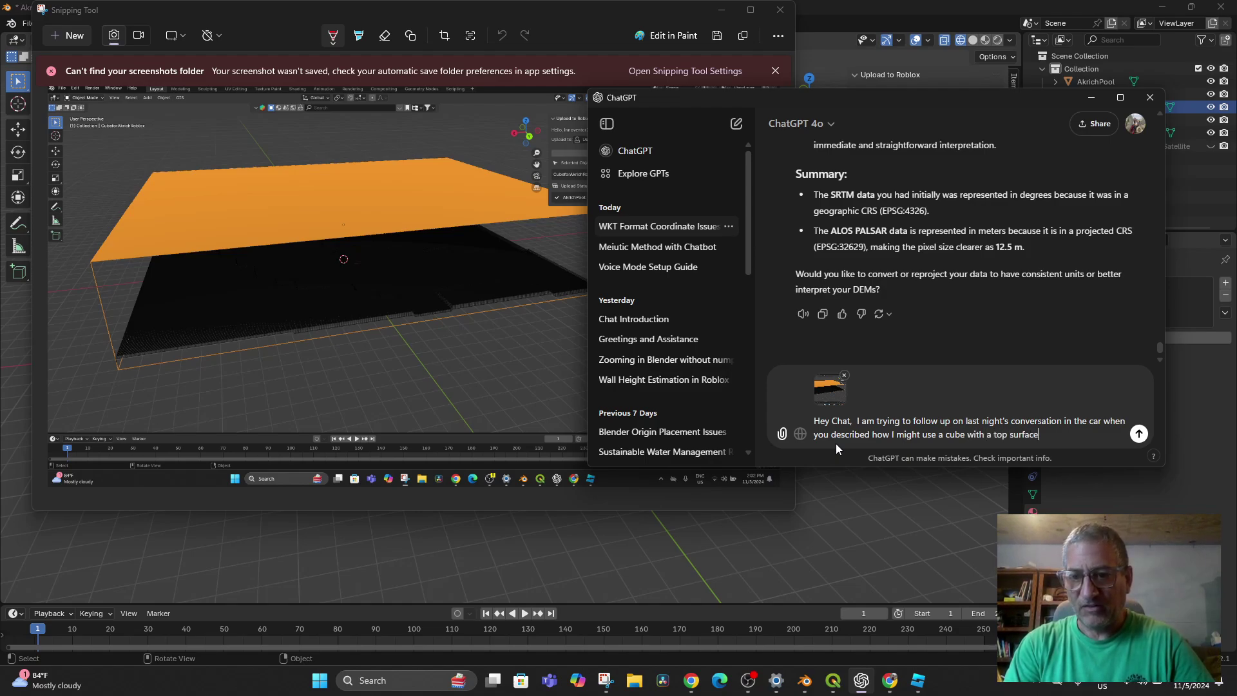
pyautogui.write(' subdivided')
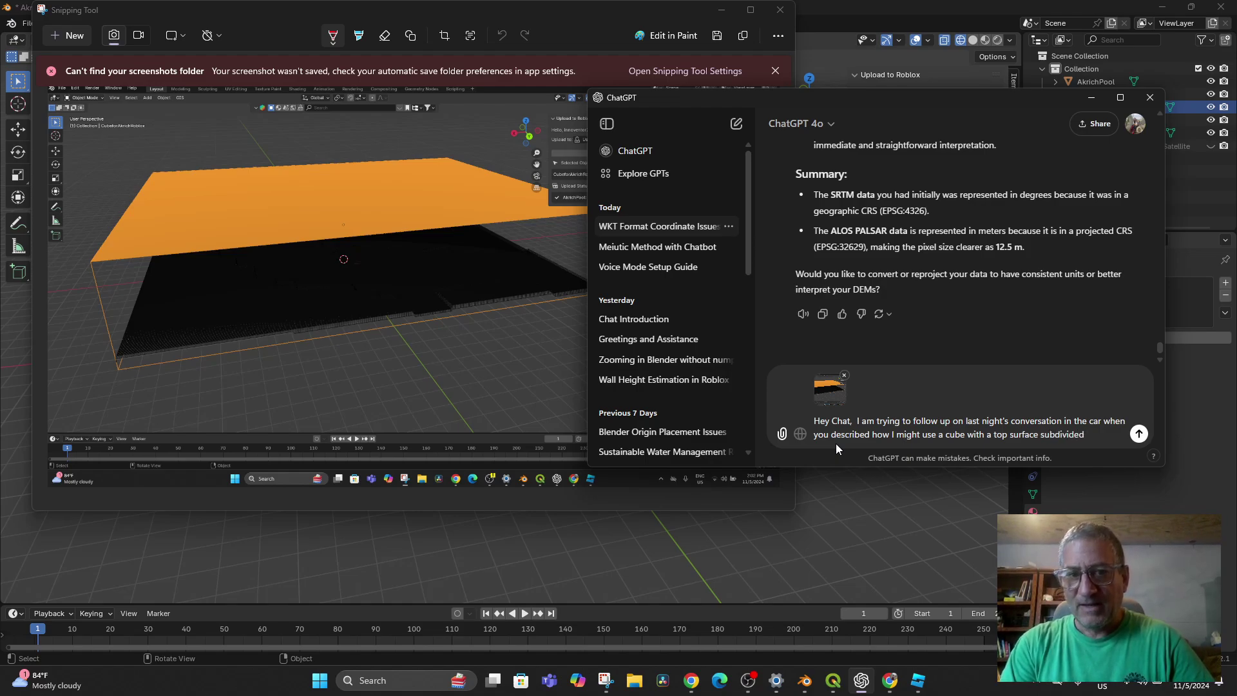
# Extend the message with the purpose "to put my displacement modifier based on the DEM at 12.5 meters".
pyautogui.write(' to put my di')
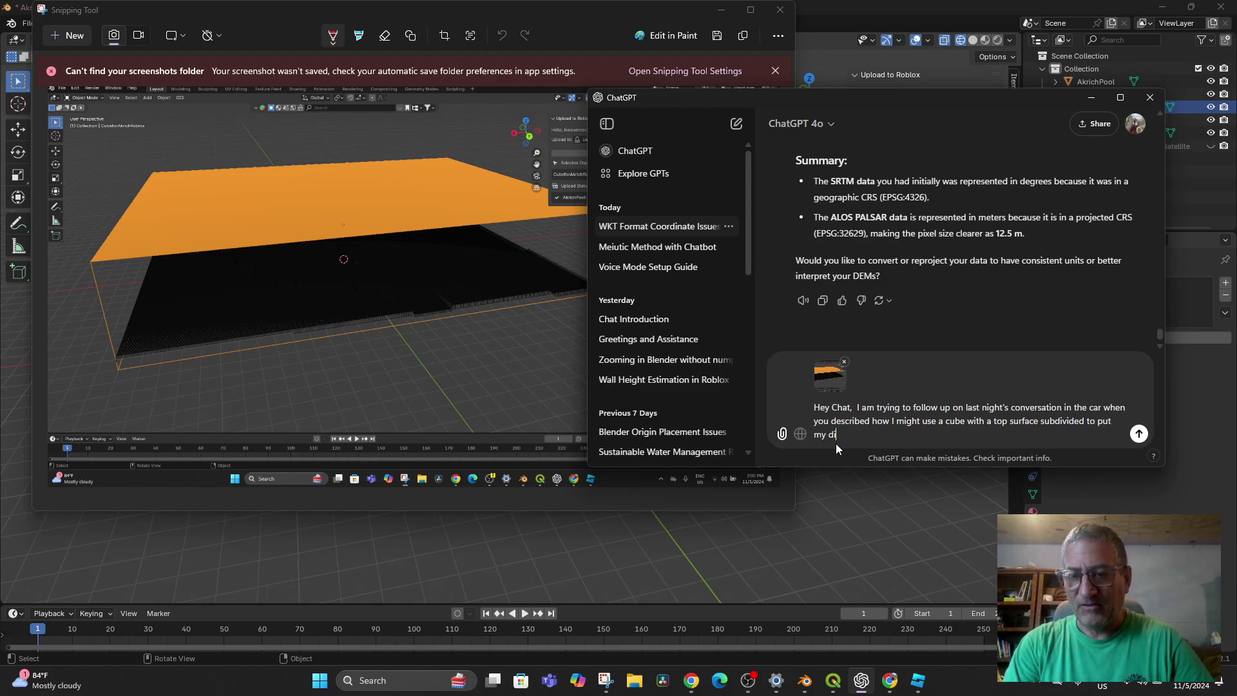
pyautogui.write('splac')
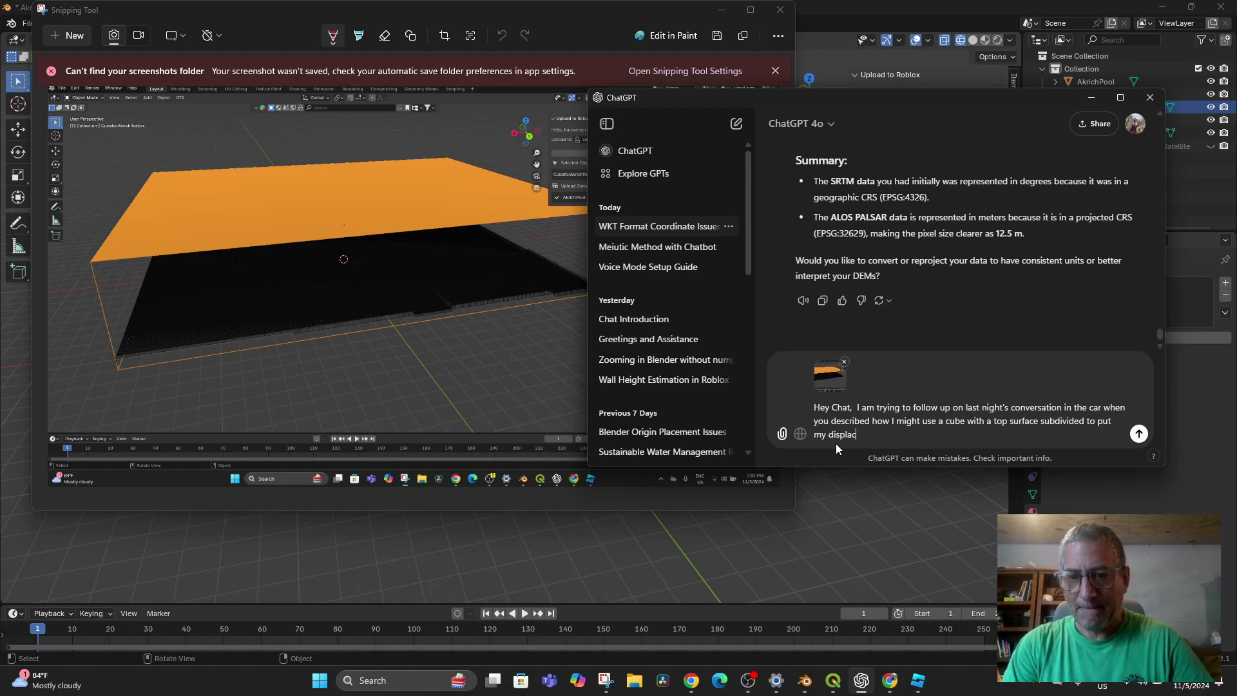
pyautogui.write('ement layer b')
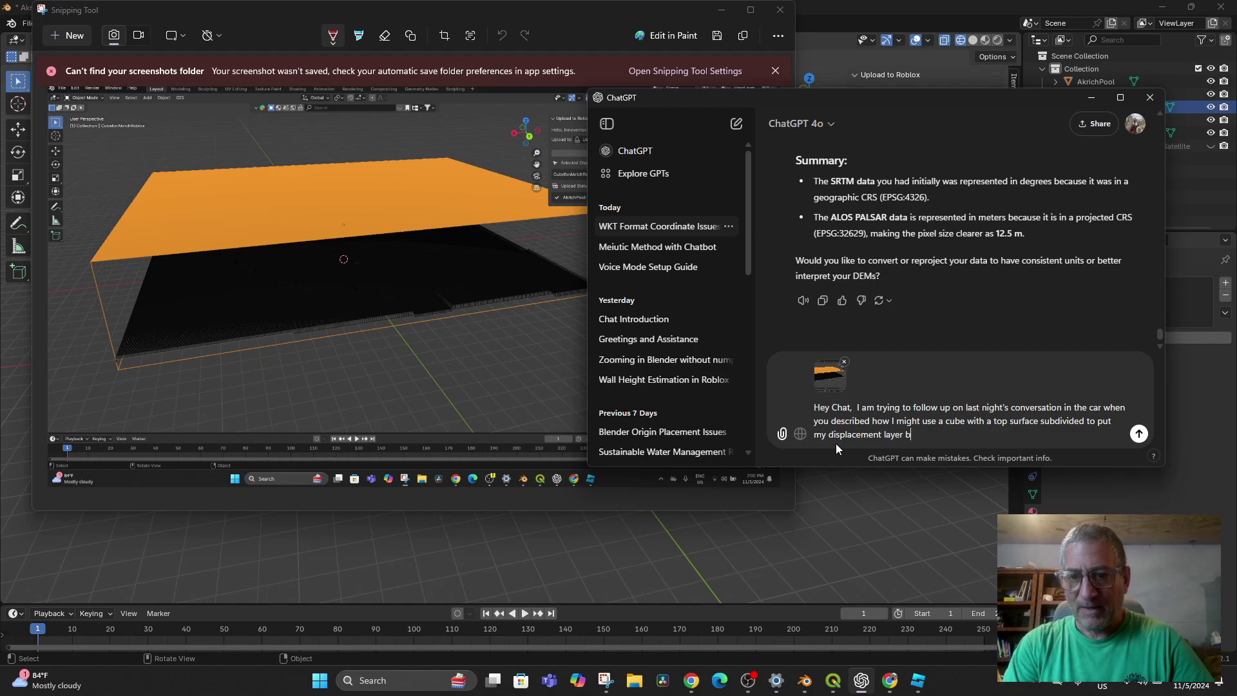
pyautogui.press('BackSpace')
pyautogui.press('BackSpace')
pyautogui.press('BackSpace')
pyautogui.press('BackSpace')
pyautogui.press('BackSpace')
pyautogui.press('BackSpace')
pyautogui.press('BackSpace')
pyautogui.write('mod')
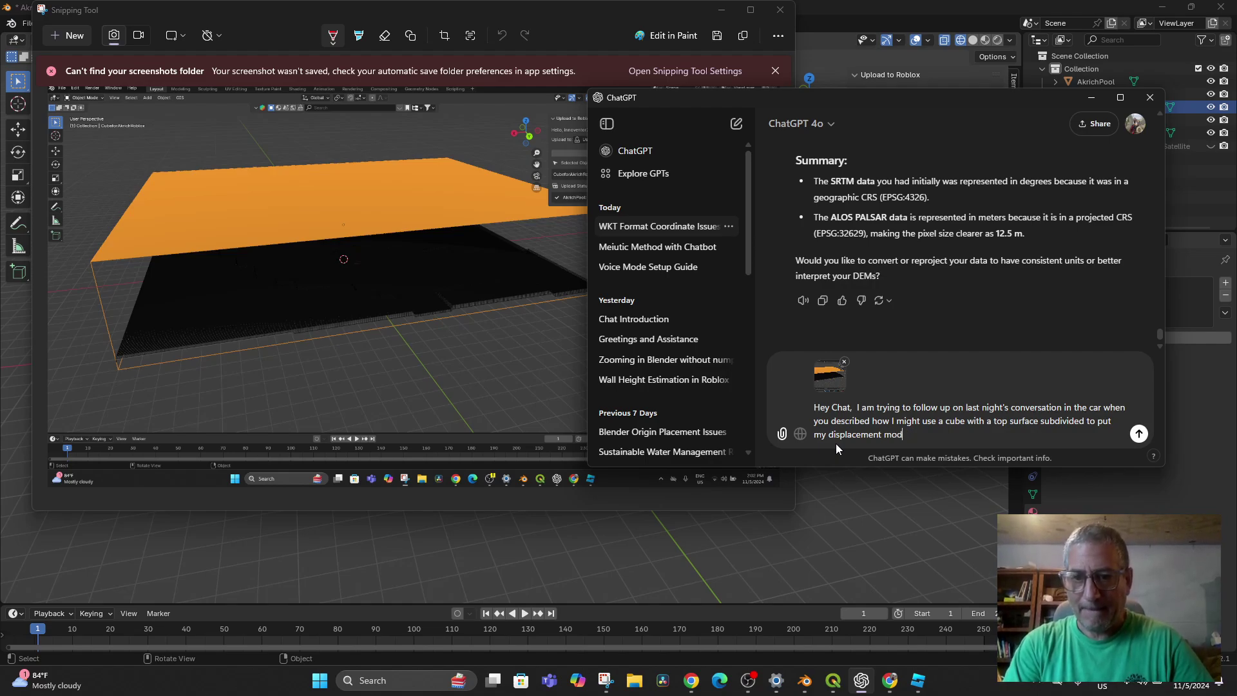
pyautogui.write('ifier based on ')
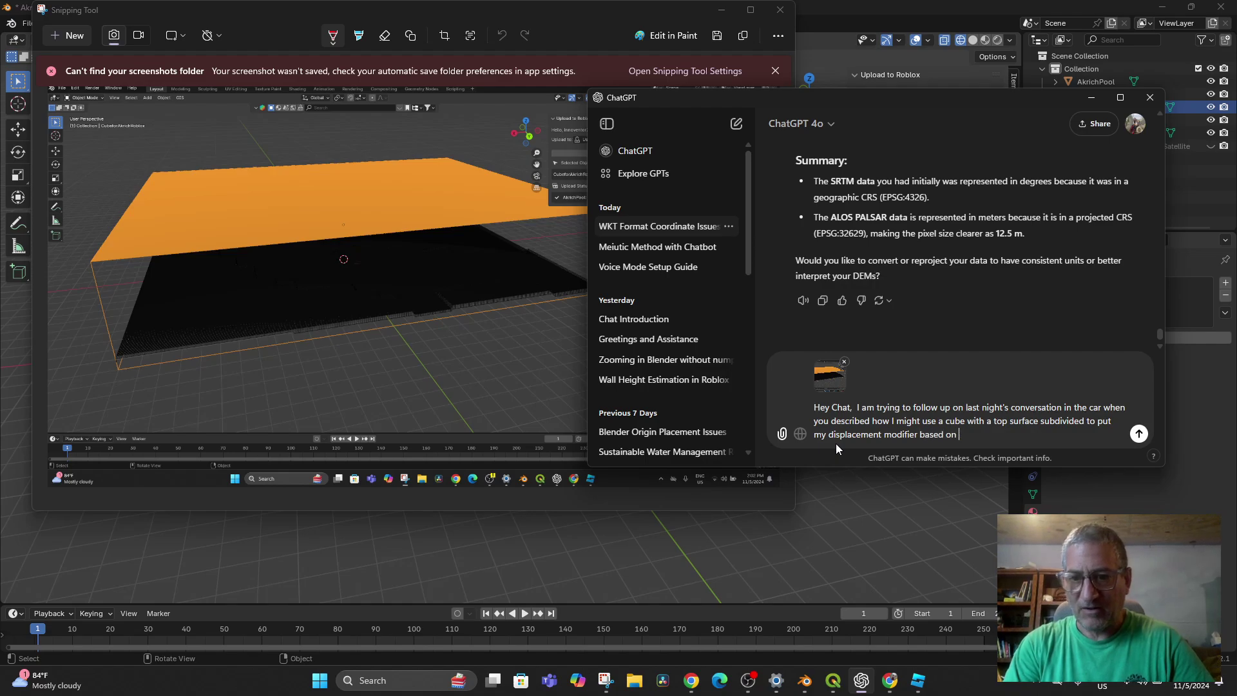
pyautogui.write('the DEM')
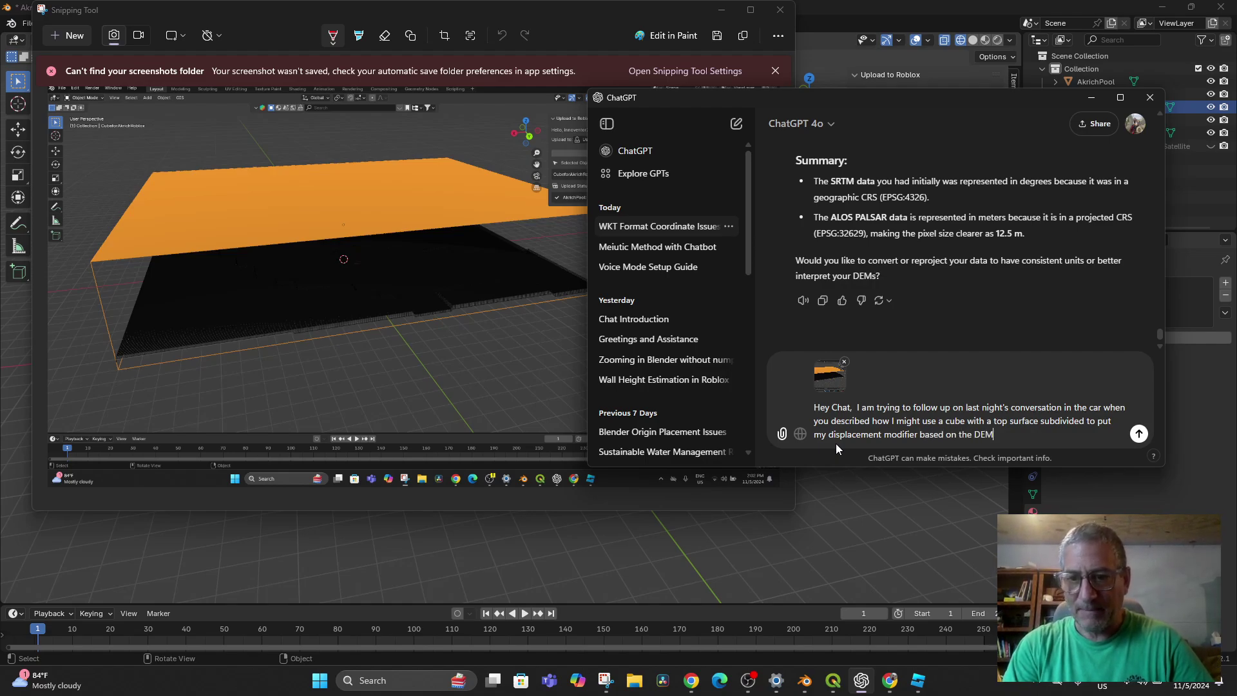
pyautogui.write(' at 12')
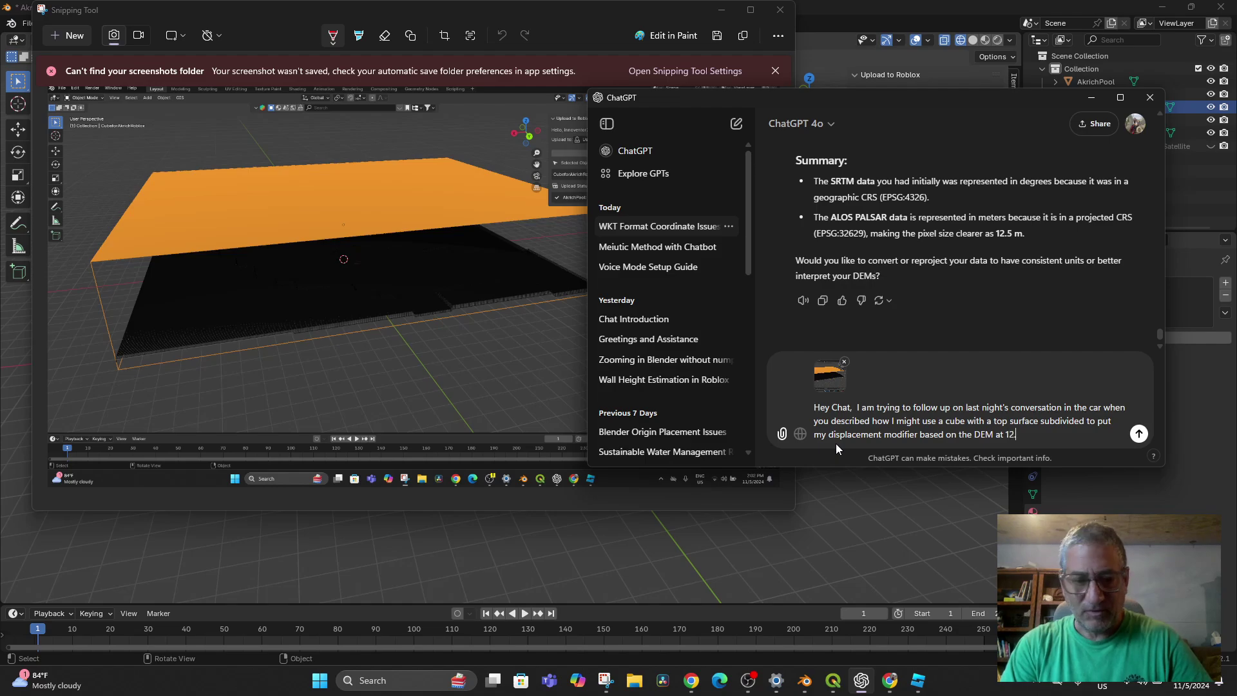
pyautogui.write('.5 meters')
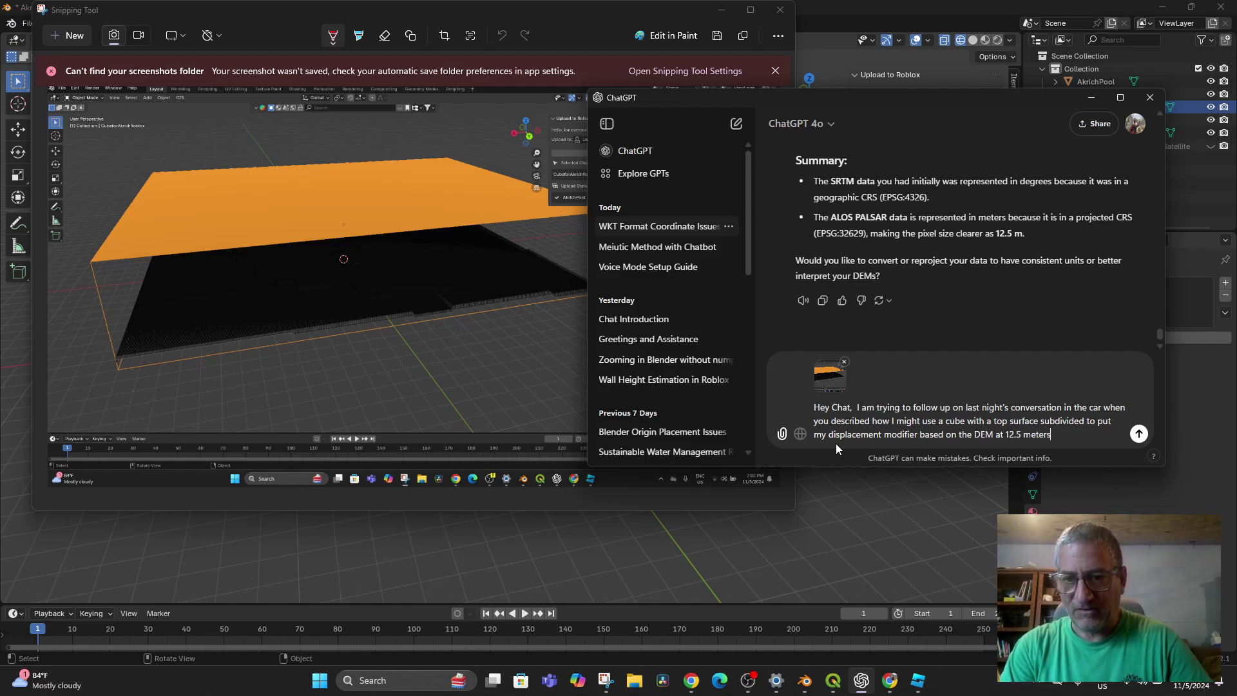
# Complete the sentence with "so the bottom of the cube can rest on the base in Roblox Studio.".
pyautogui.write(' so the b')
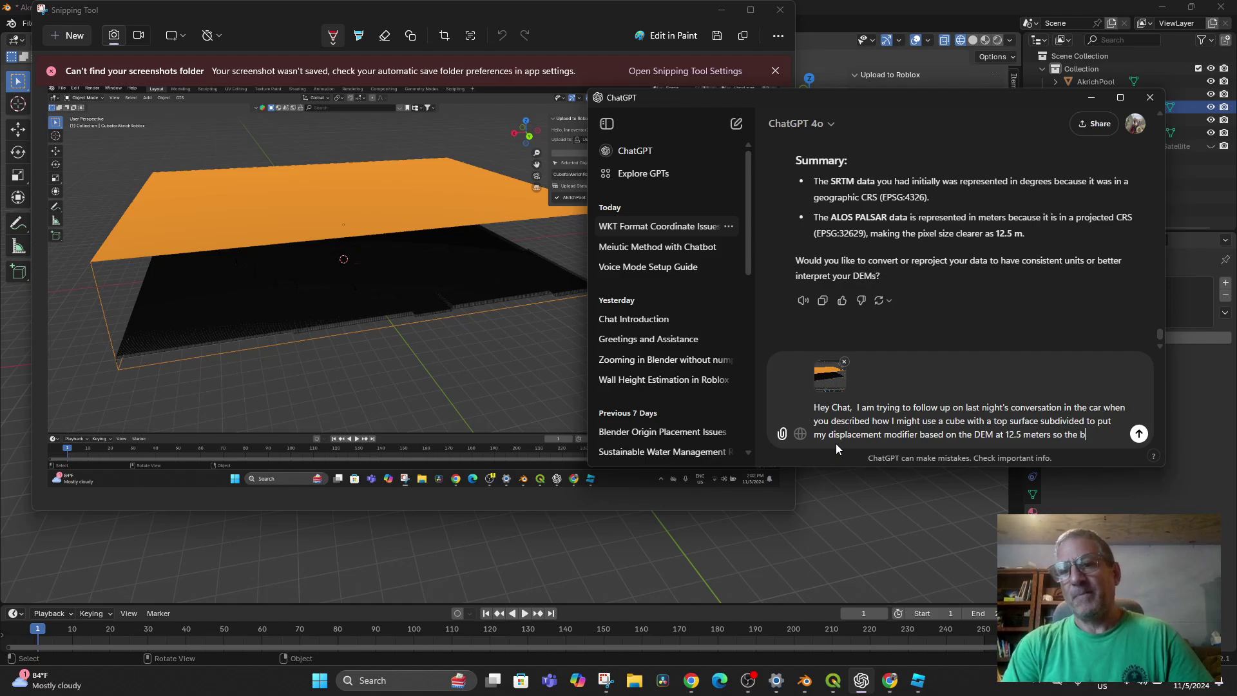
pyautogui.write('ottom of the cube')
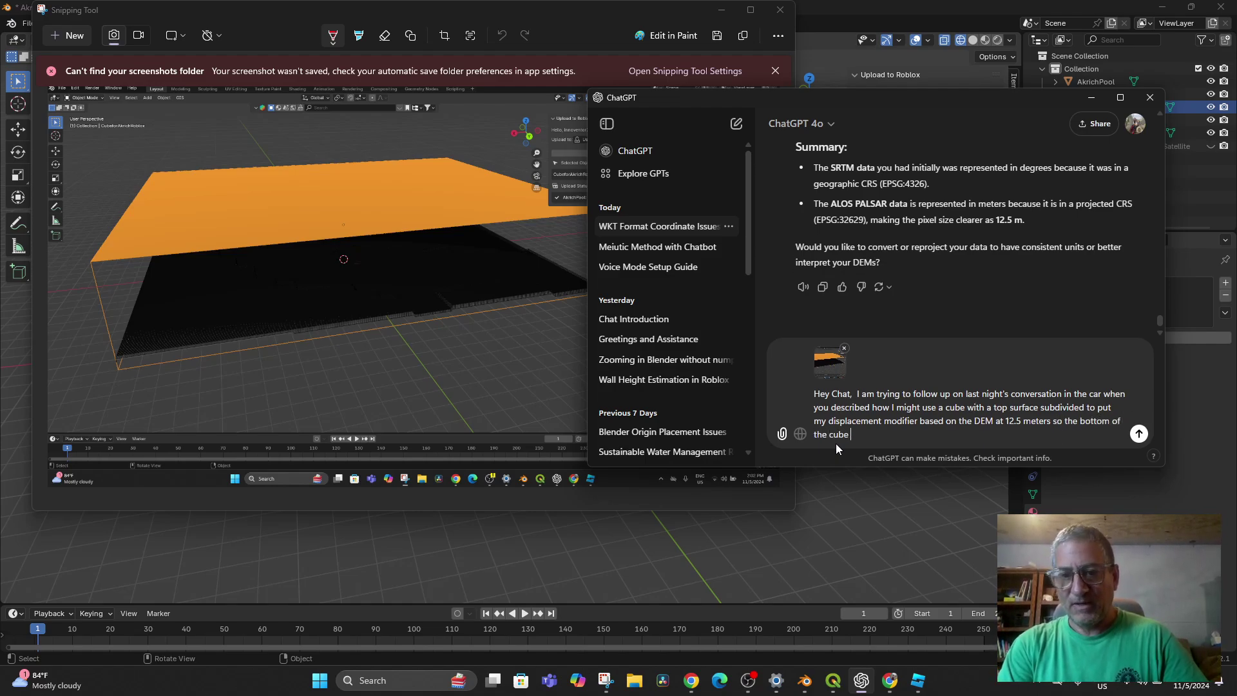
pyautogui.write(' can rest on the f')
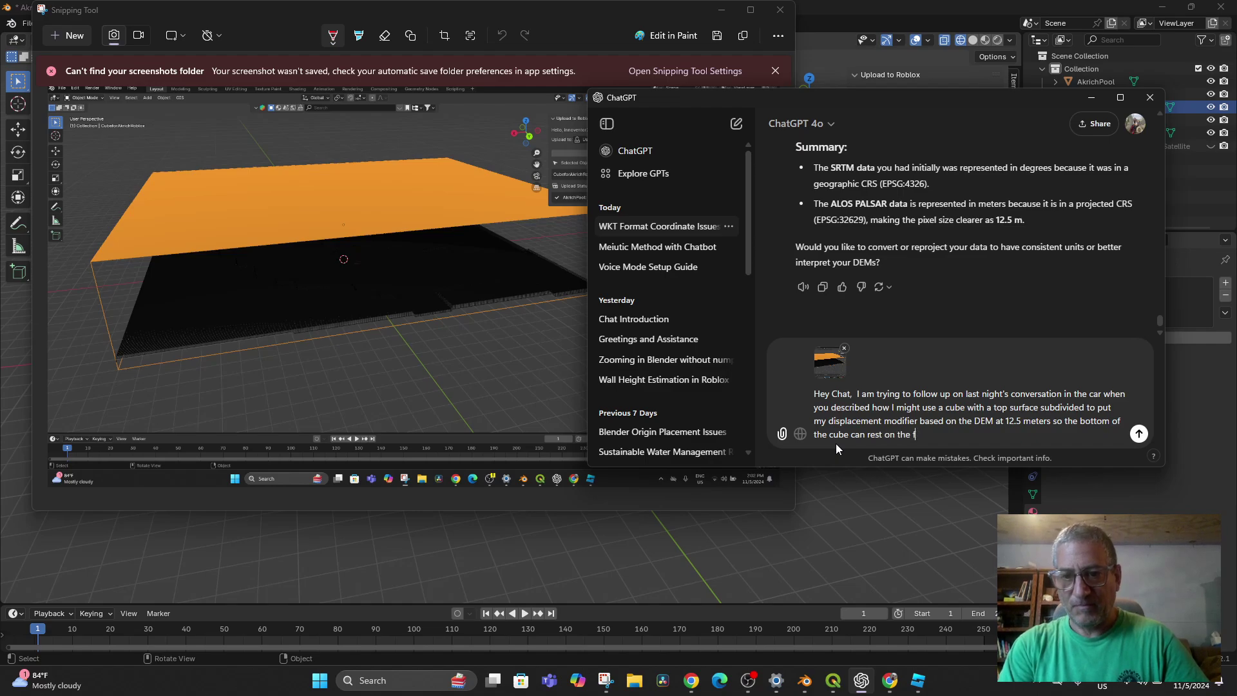
pyautogui.press('BackSpace')
pyautogui.write('base in Rob')
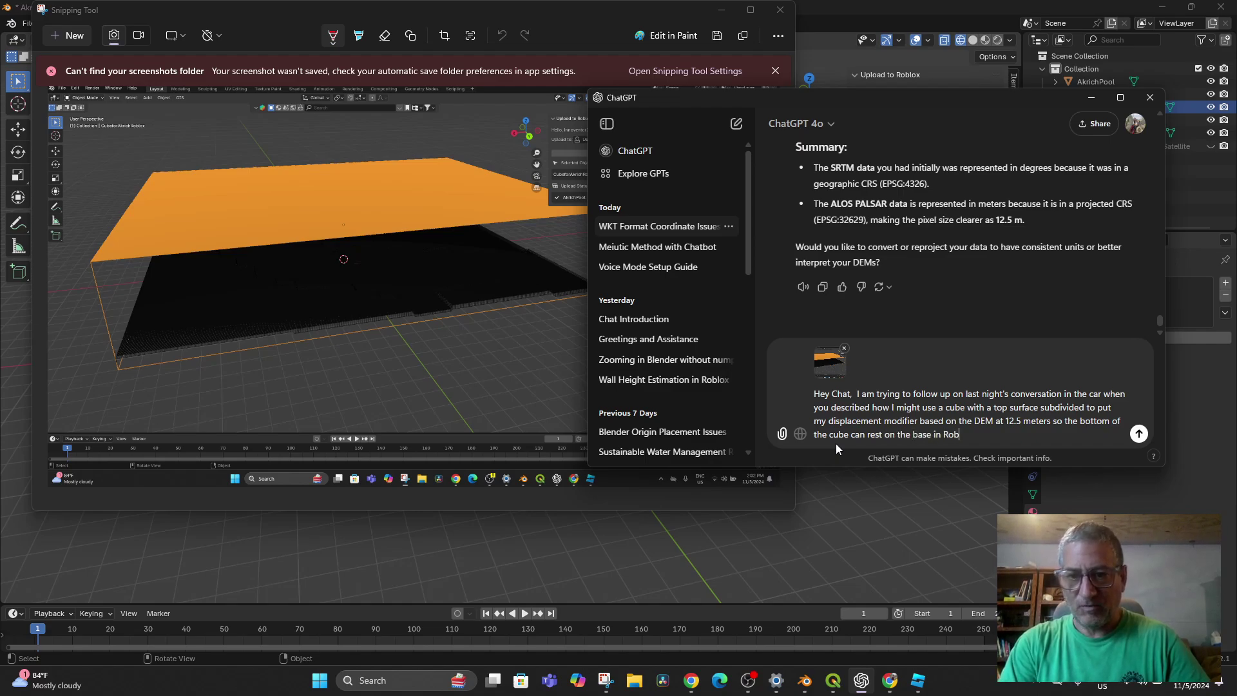
pyautogui.write('lox ')
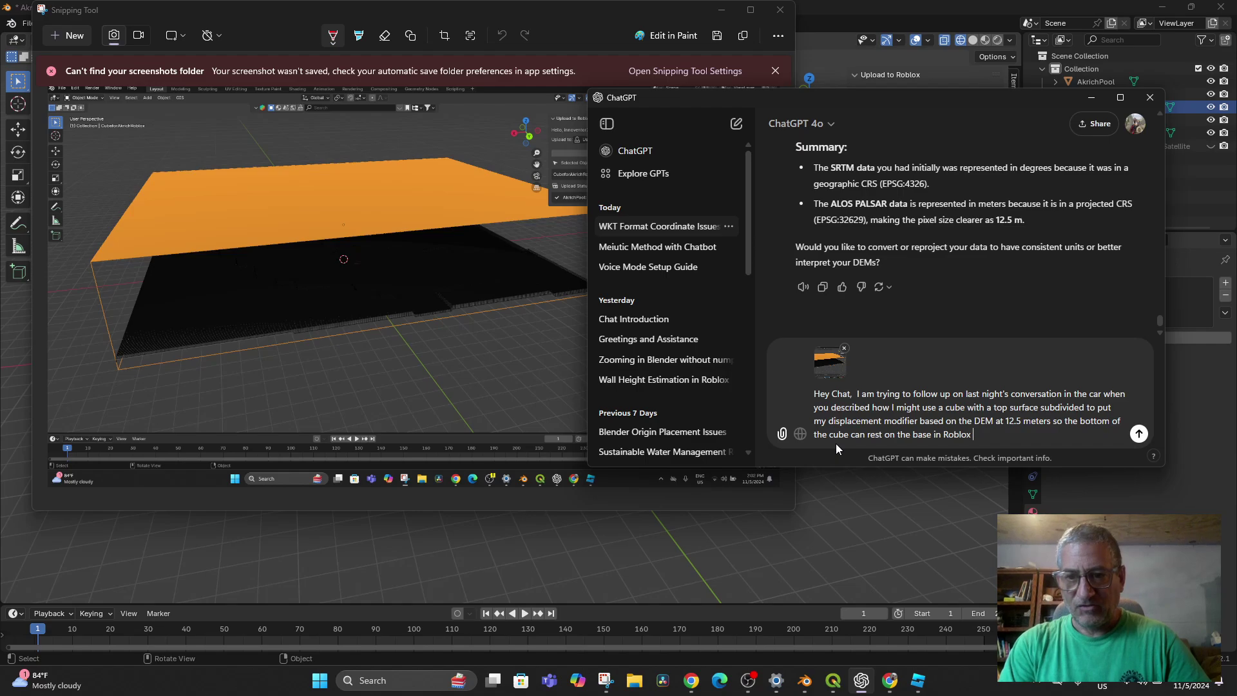
pyautogui.write('Studio.  Bu')
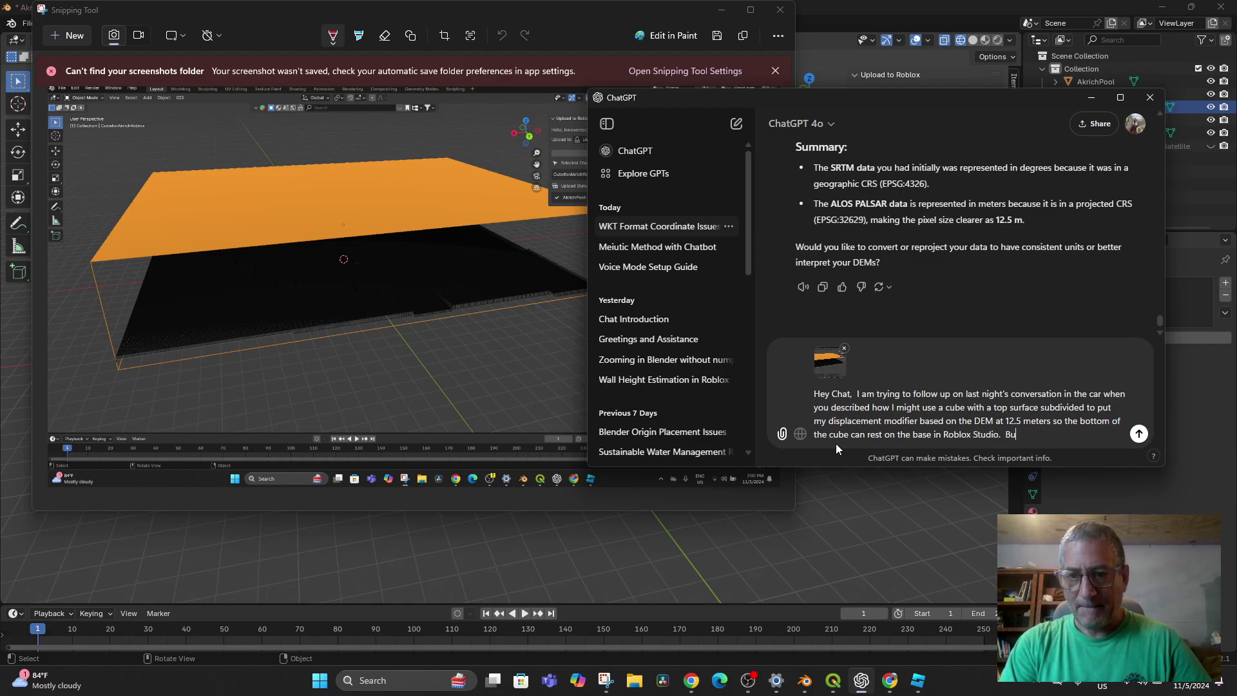
# Add "But I don't see how to displace just the top surface if I have to do my displacement in object mode!", send it and read the reply.
pyautogui.write("t I don't see ")
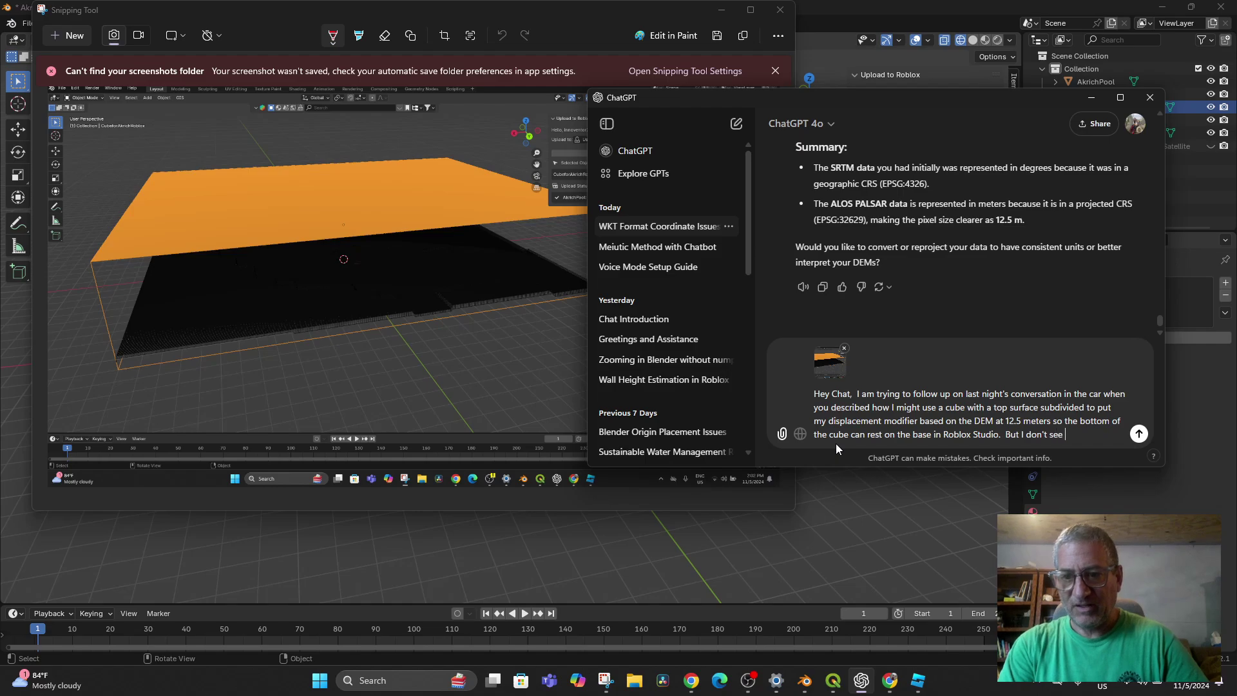
pyautogui.write('how to displ')
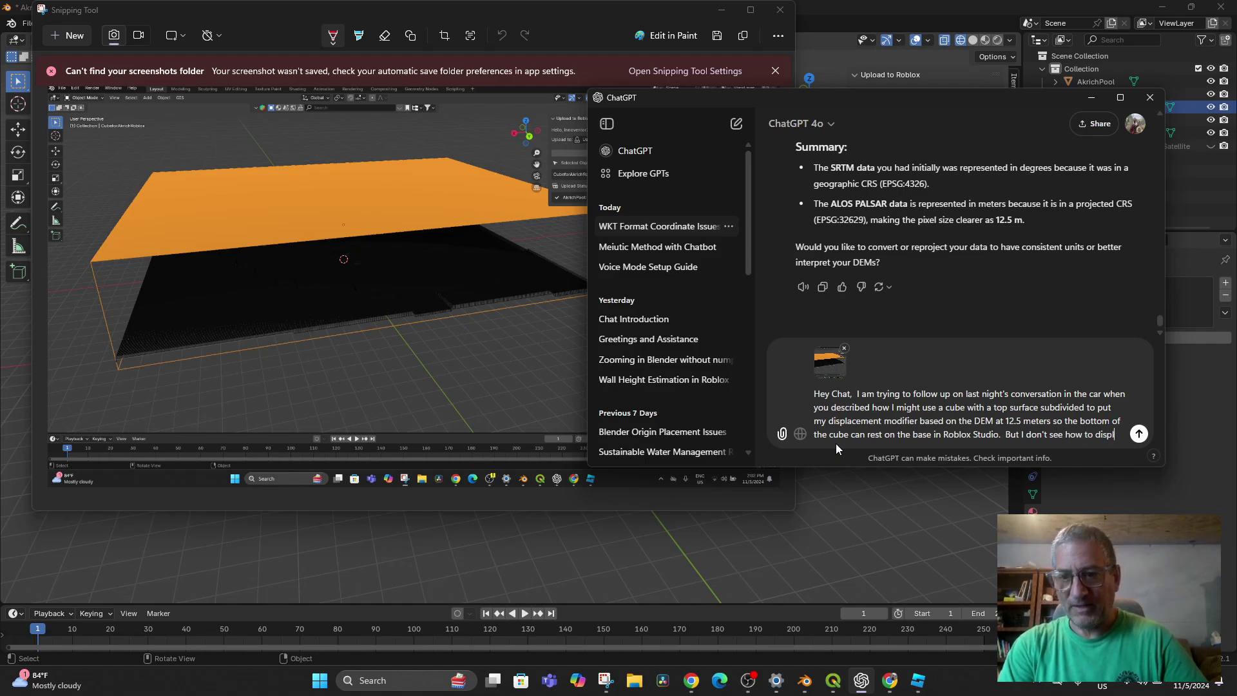
pyautogui.write('ace just the to')
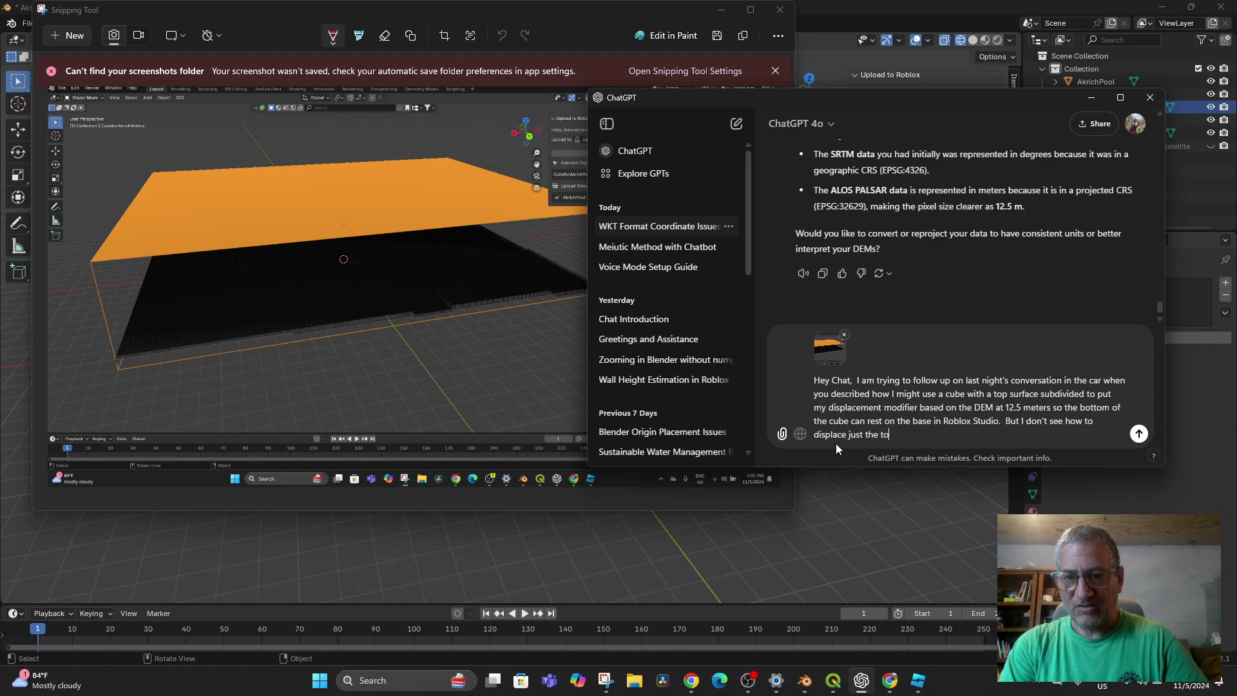
pyautogui.write('p surface i')
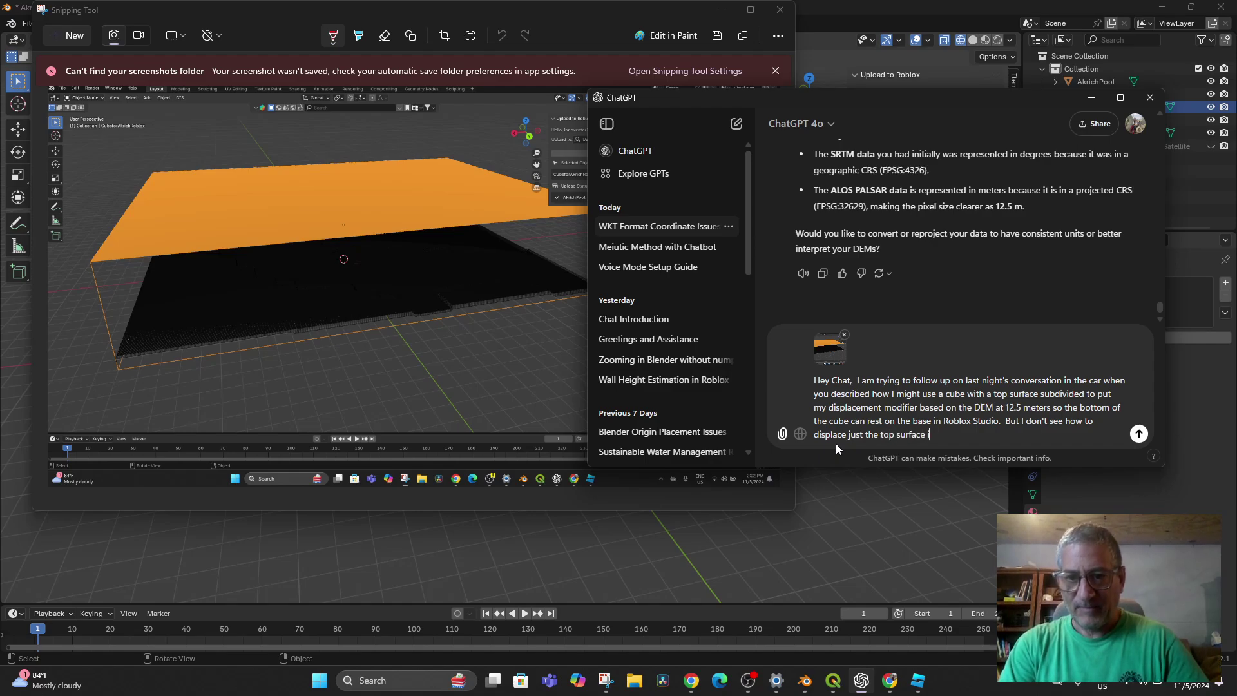
pyautogui.write('f I have to ')
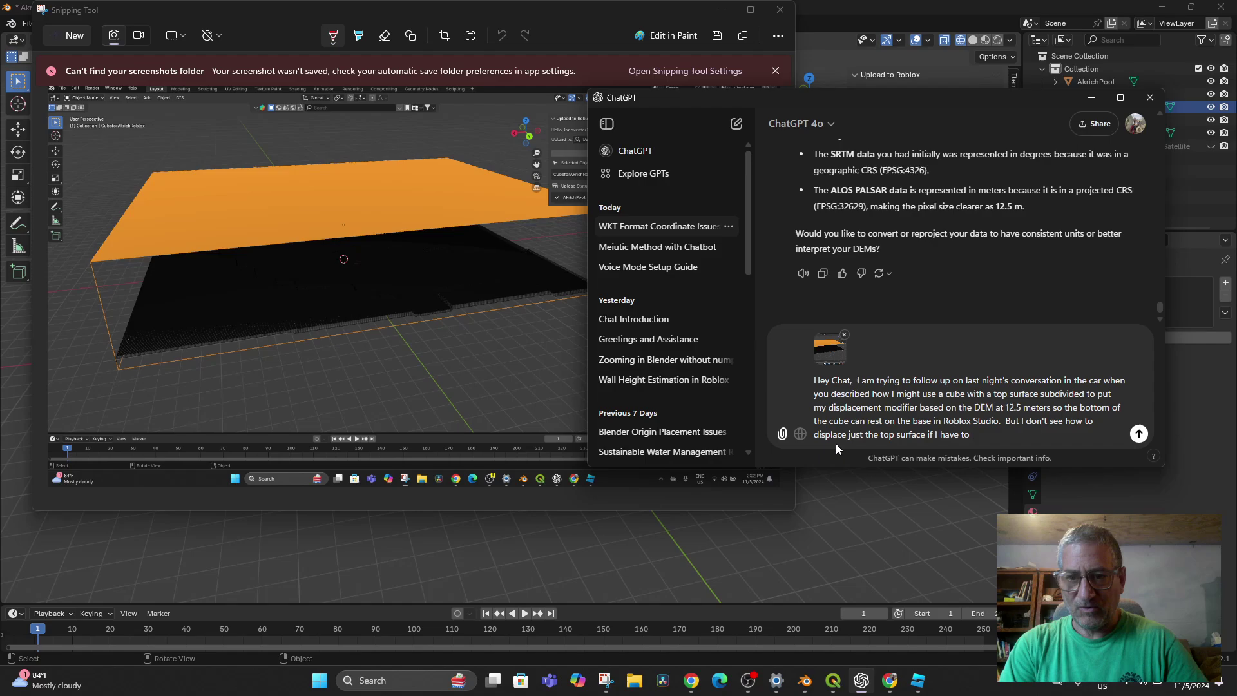
pyautogui.write('do my disp')
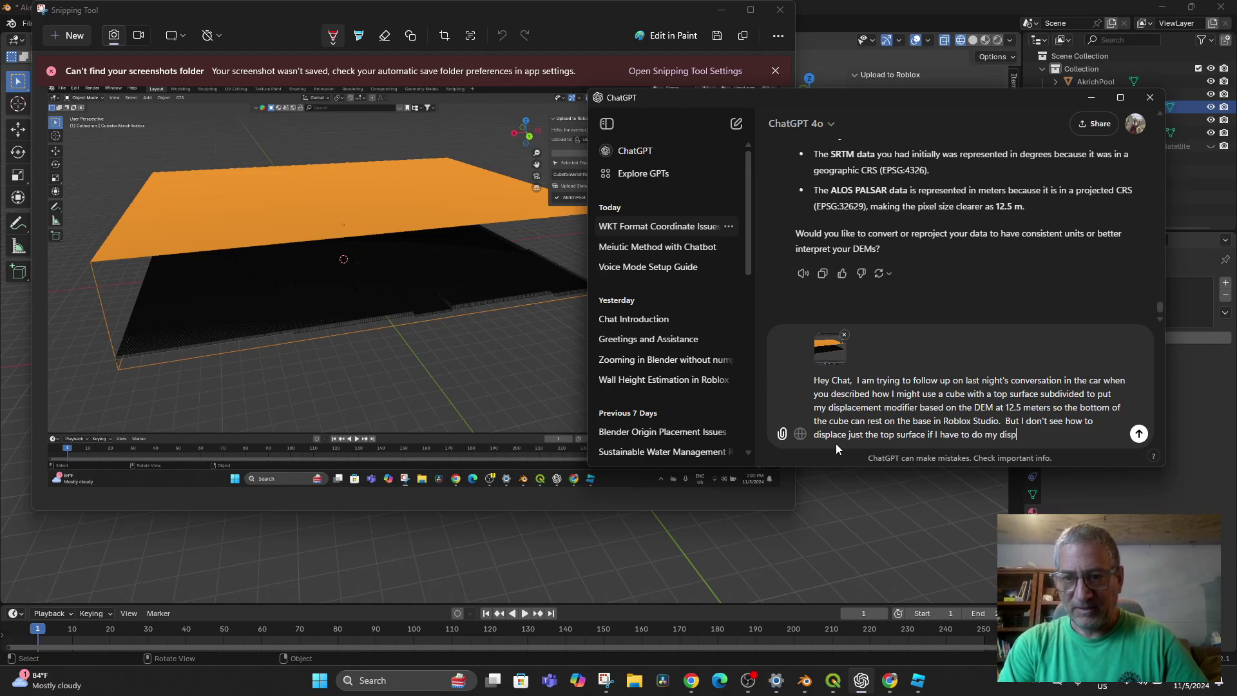
pyautogui.write('lacement in object mode!')
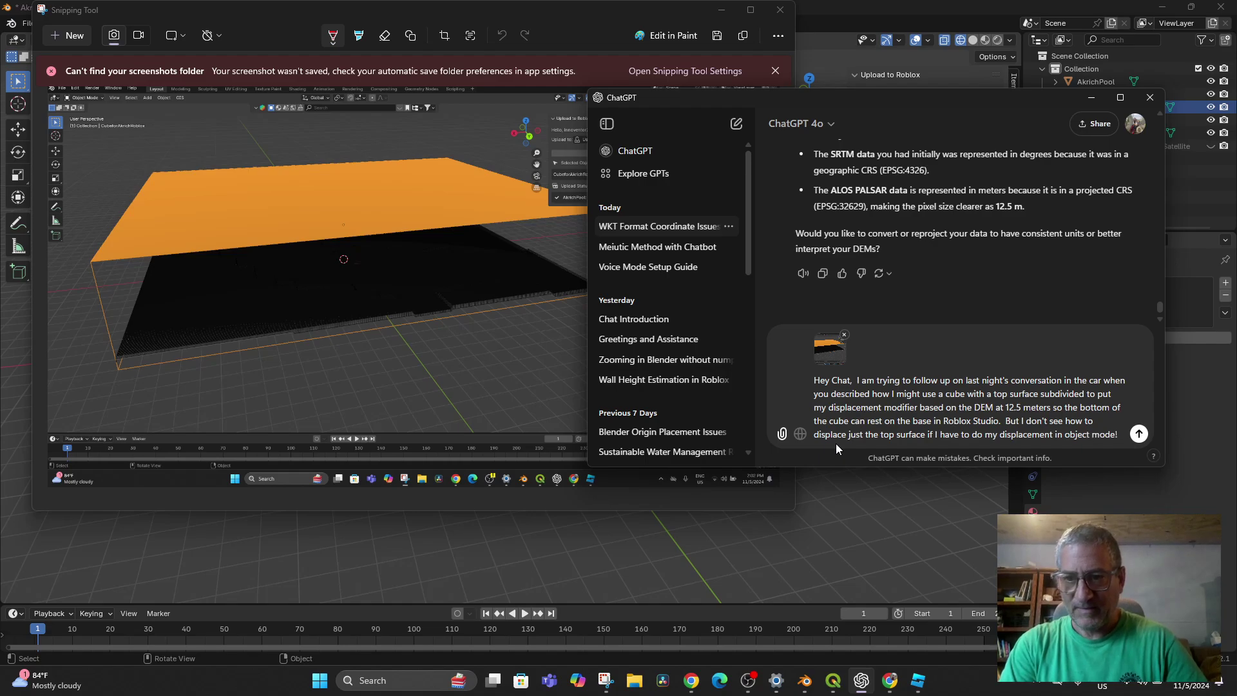
pyautogui.press('Return')
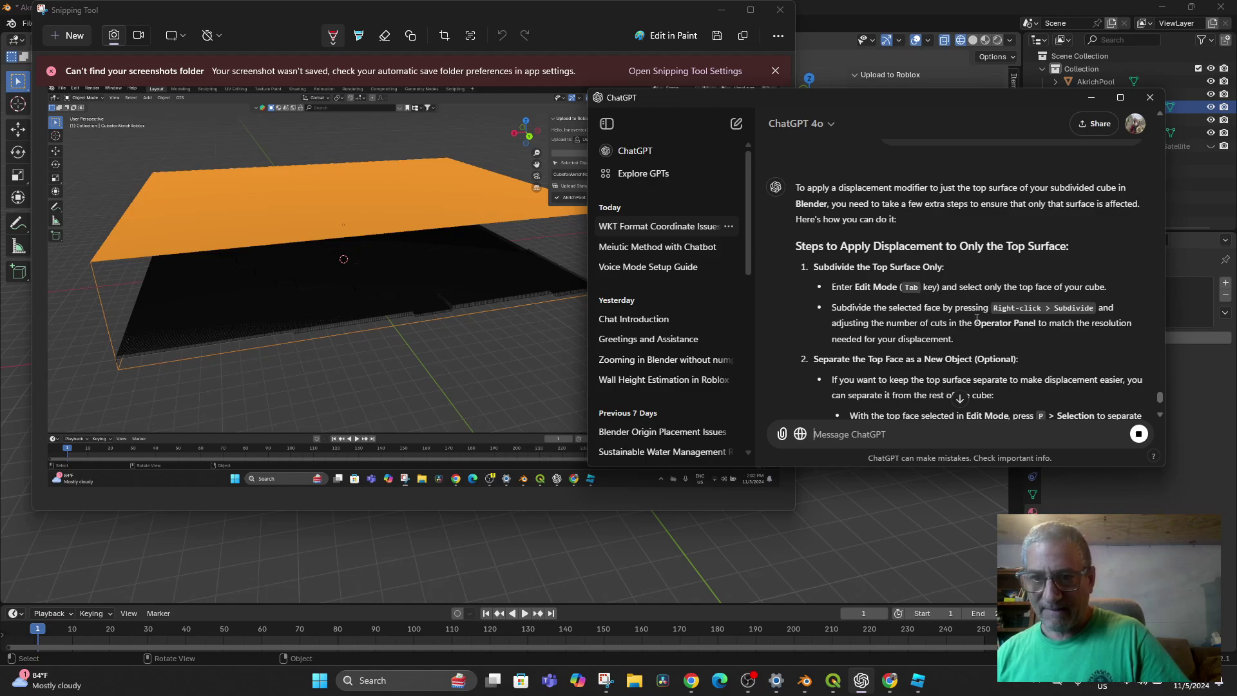
pyautogui.scroll(-3, 960, 334)
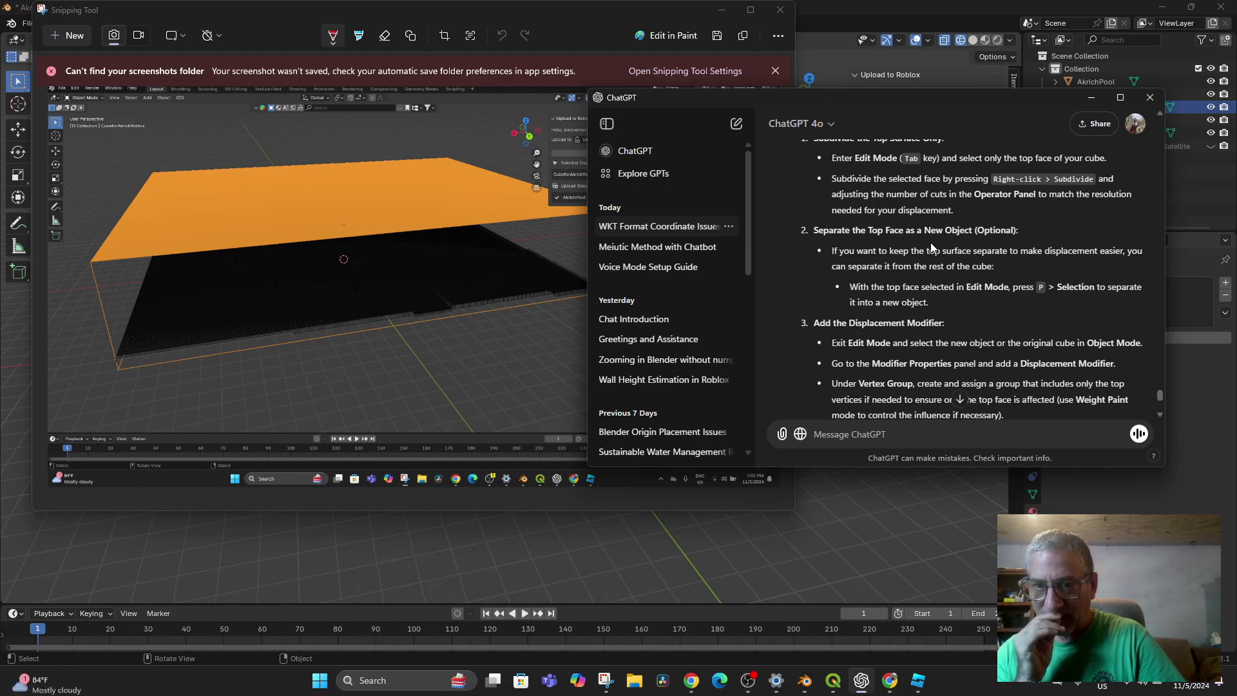
# Read the reply's instructions on separating the top face, adding and configuring the Displacement modifier, and making final adjustments.
pyautogui.scroll(-1, 930, 243)
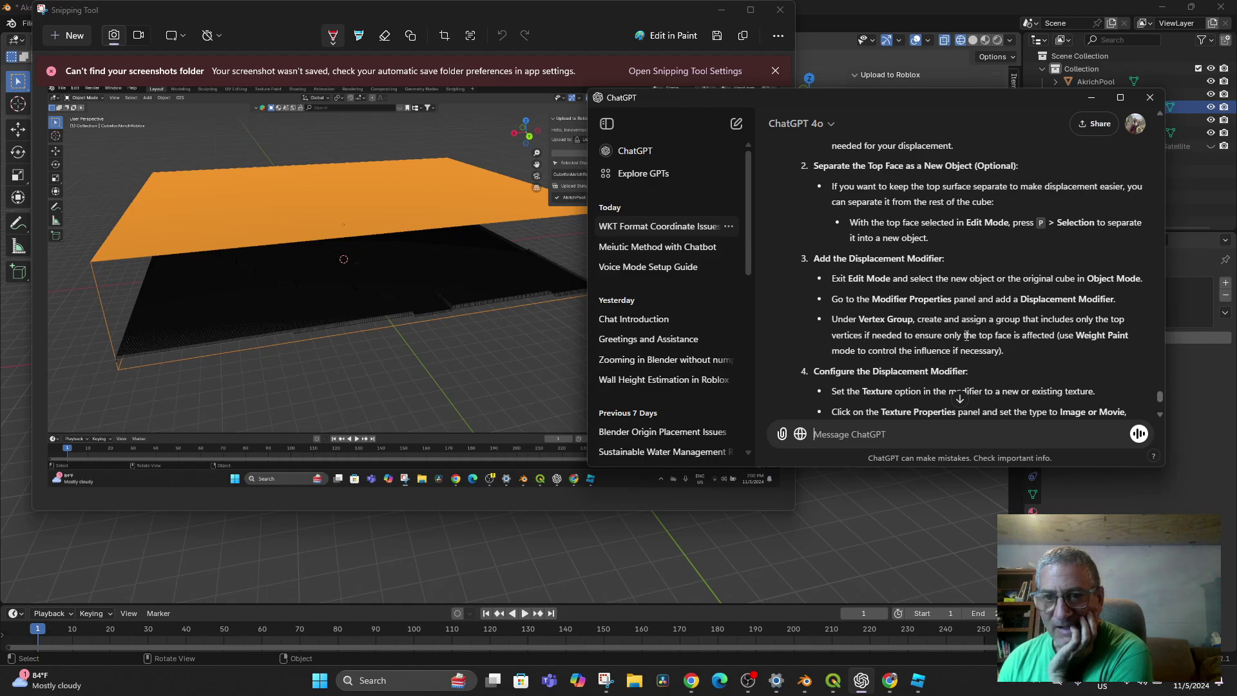
pyautogui.scroll(-2, 967, 334)
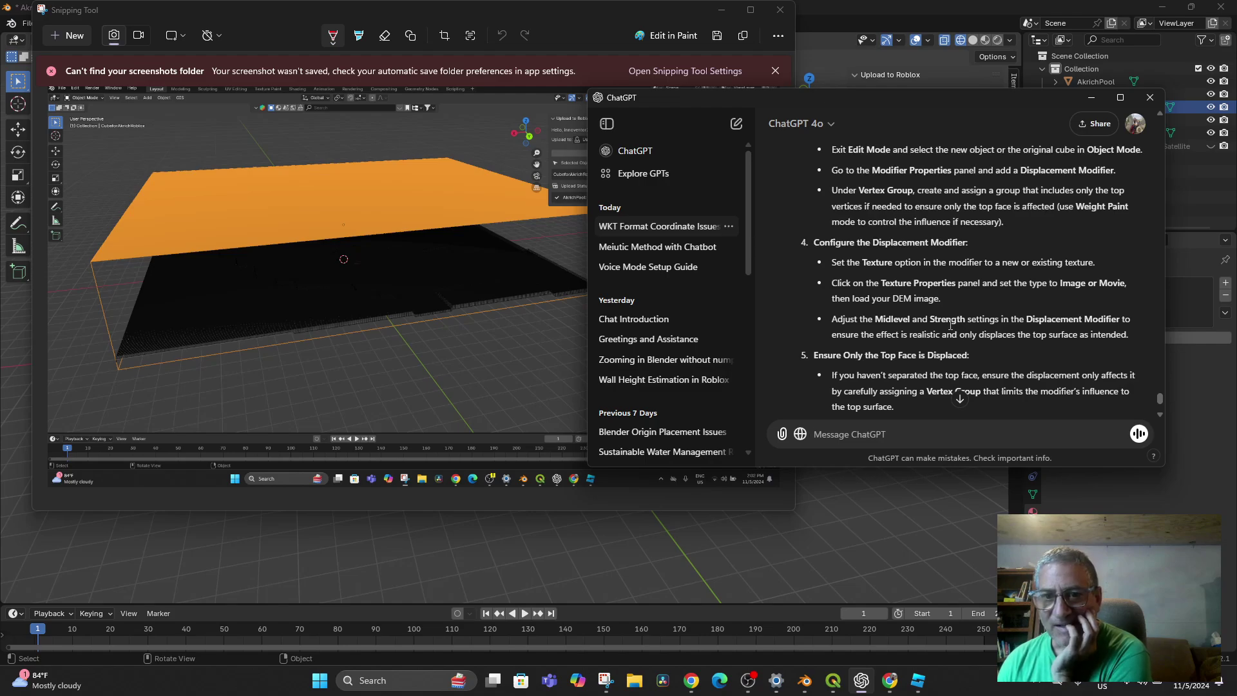
pyautogui.scroll(-1, 950, 326)
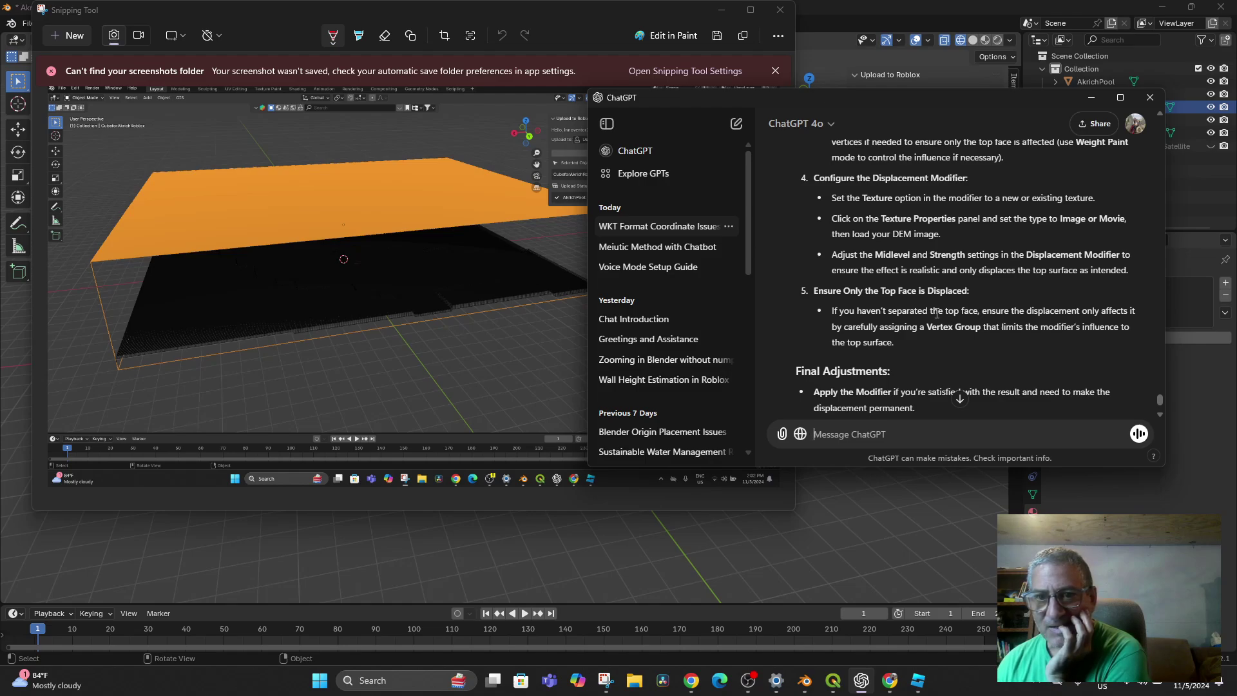
pyautogui.scroll(-1, 933, 311)
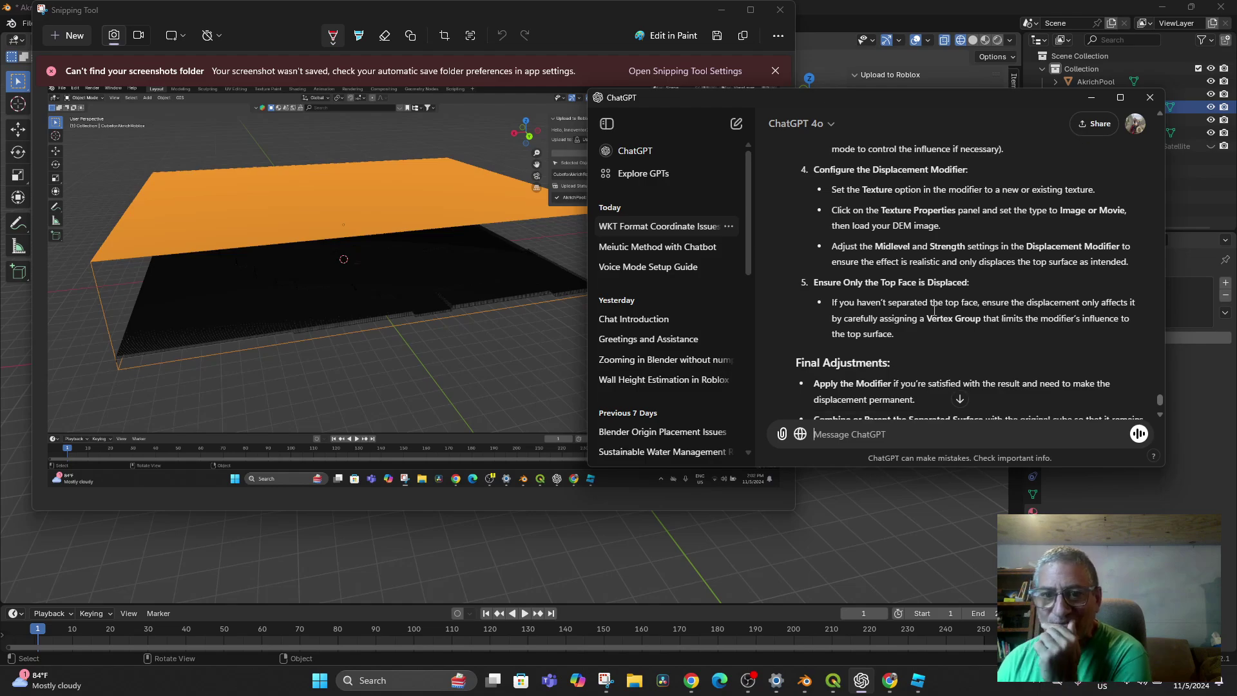
pyautogui.scroll(-2, 935, 313)
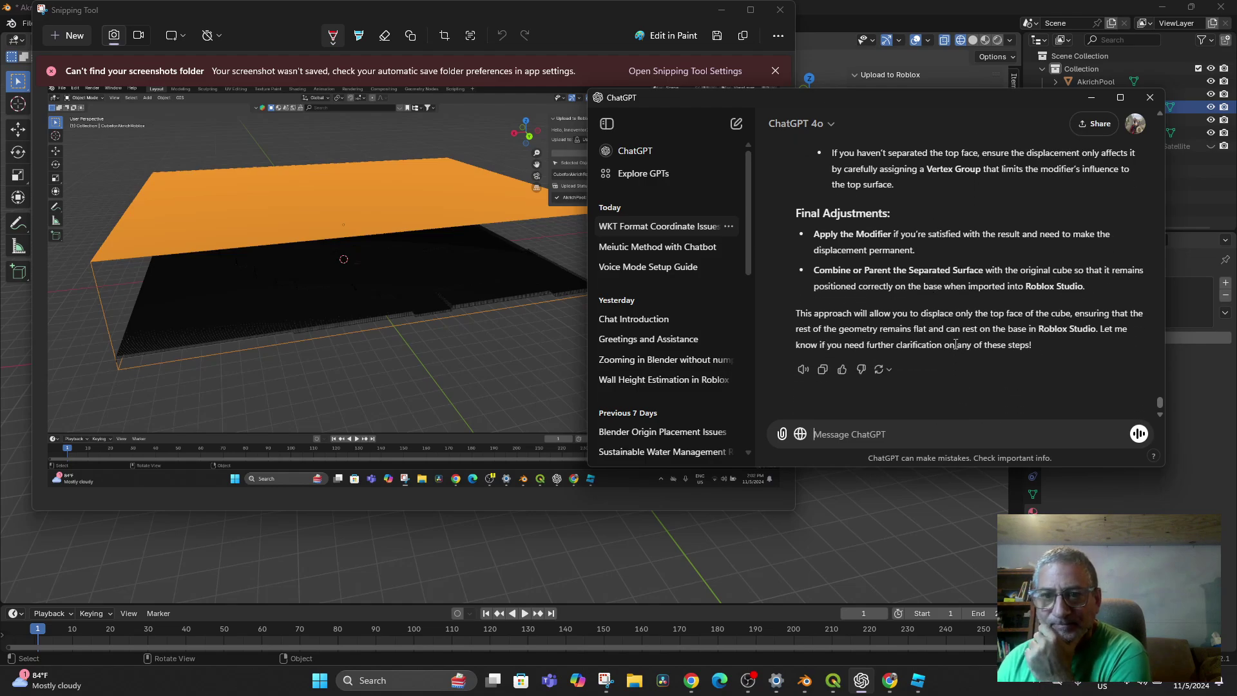
pyautogui.scroll(5, 941, 323)
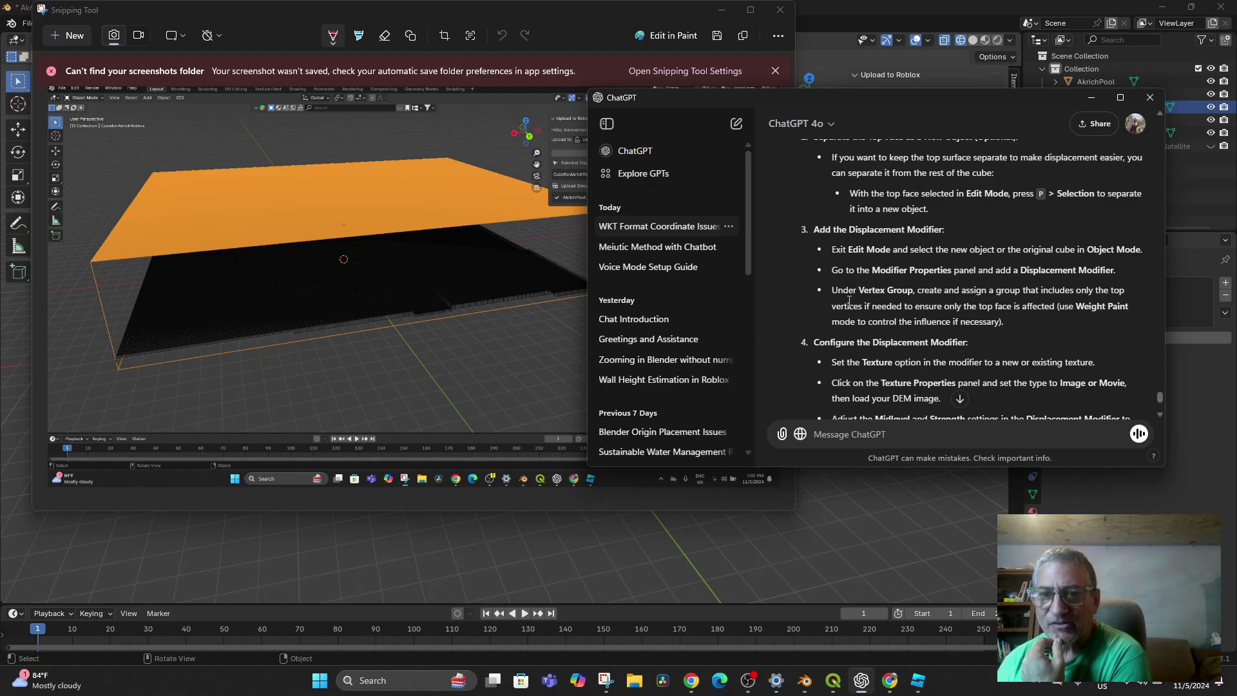
# Switch to Blender and select the CubeforAkrichRoblox object.
pyautogui.click(768, 560)
pyautogui.click(769, 560)
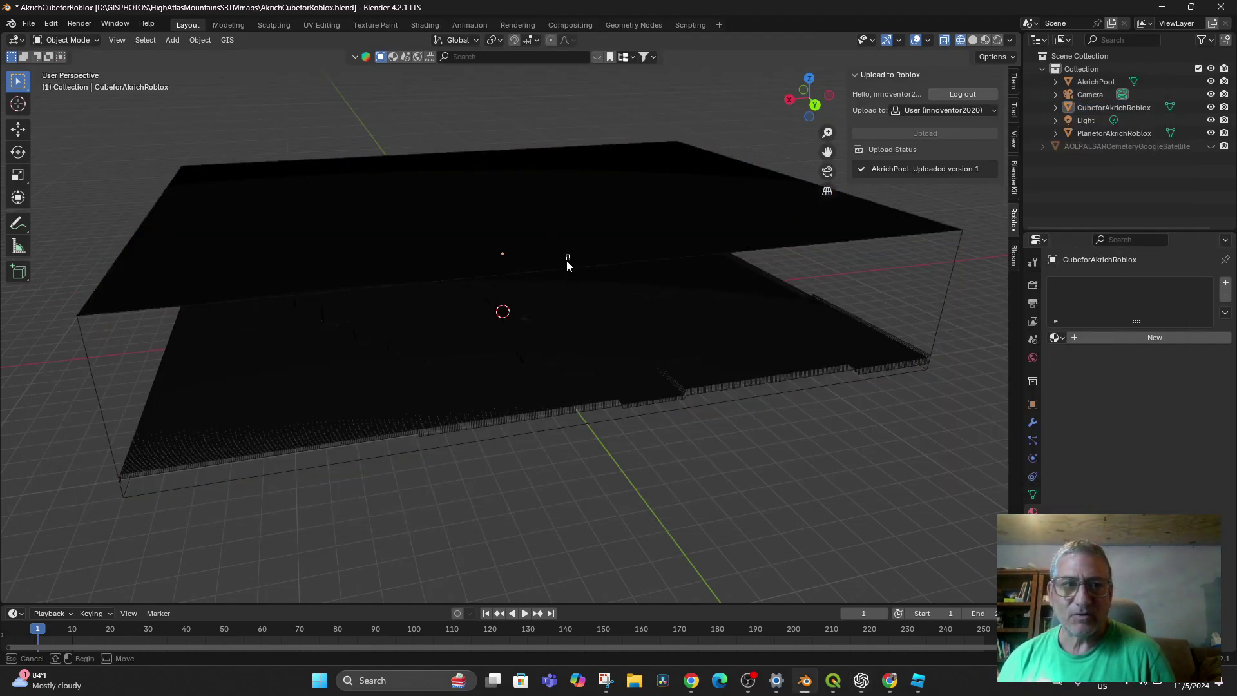
pyautogui.moveTo(566, 261); pyautogui.dragTo(326, 188)
pyautogui.moveTo(678, 304); pyautogui.dragTo(606, 257, button='middle')
pyautogui.click(605, 257)
pyautogui.click(587, 221)
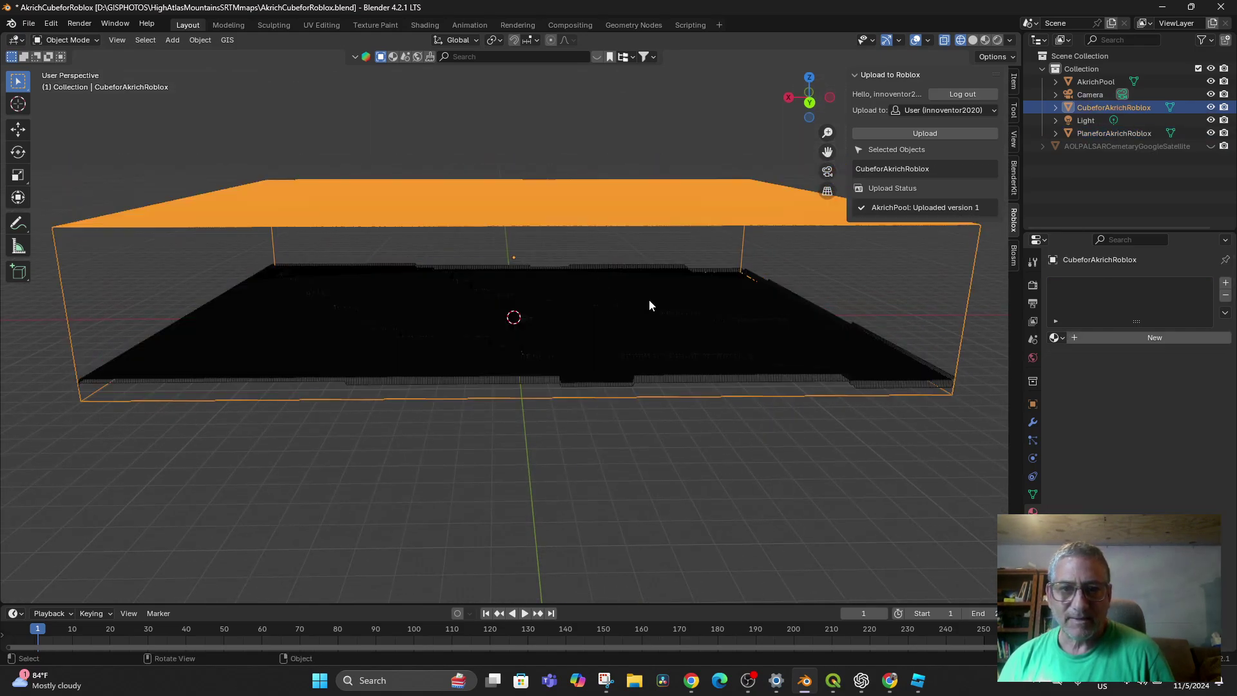
pyautogui.moveTo(665, 376); pyautogui.dragTo(671, 398, button='middle')
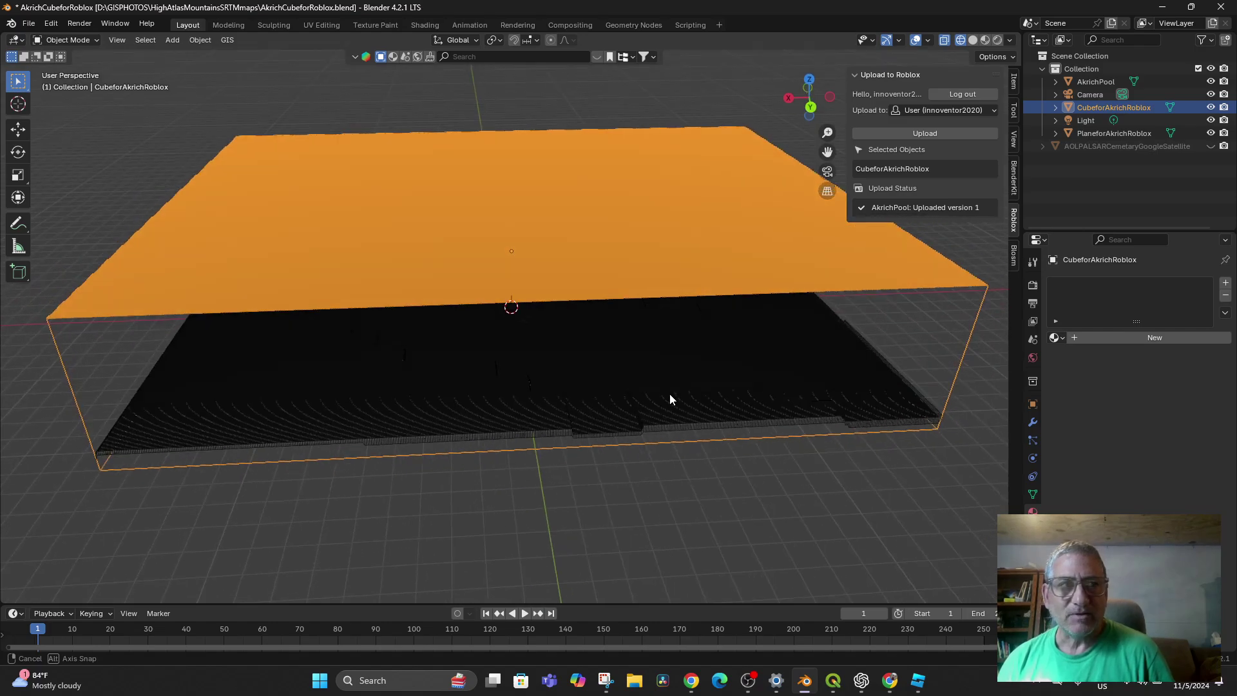
# Give the cube a new material and replace it with the existing rastMat material.
pyautogui.click(1081, 342)
pyautogui.press('i')
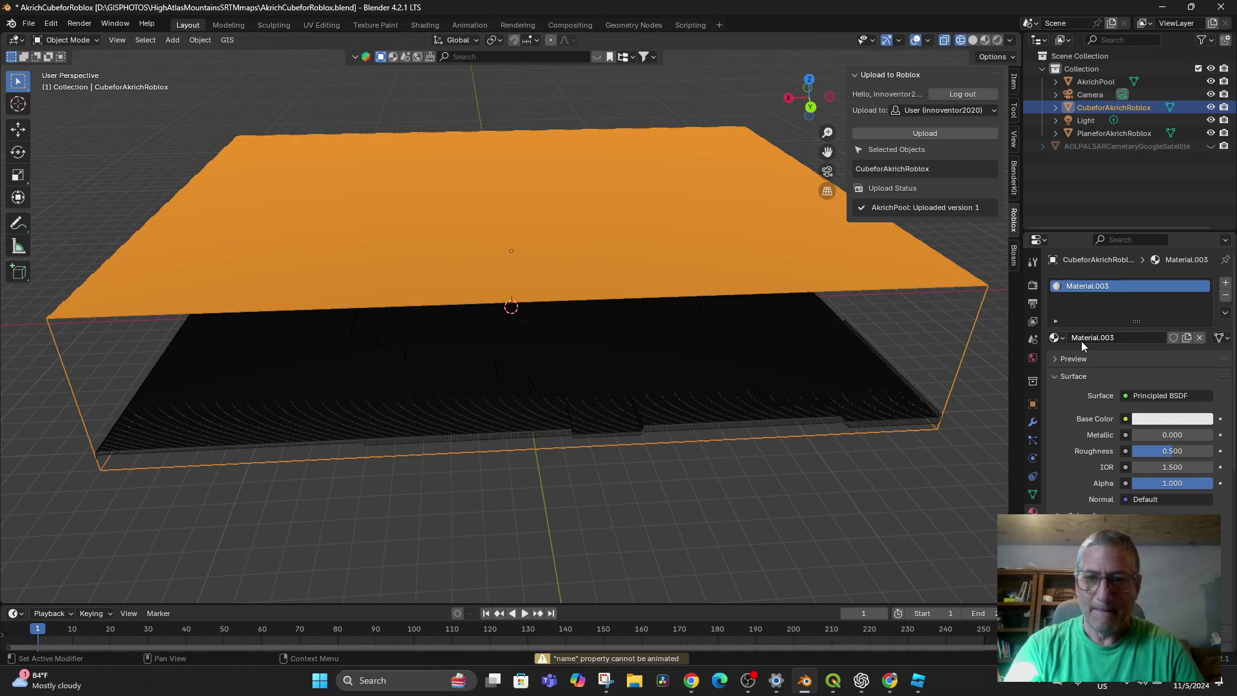
pyautogui.click(1032, 424)
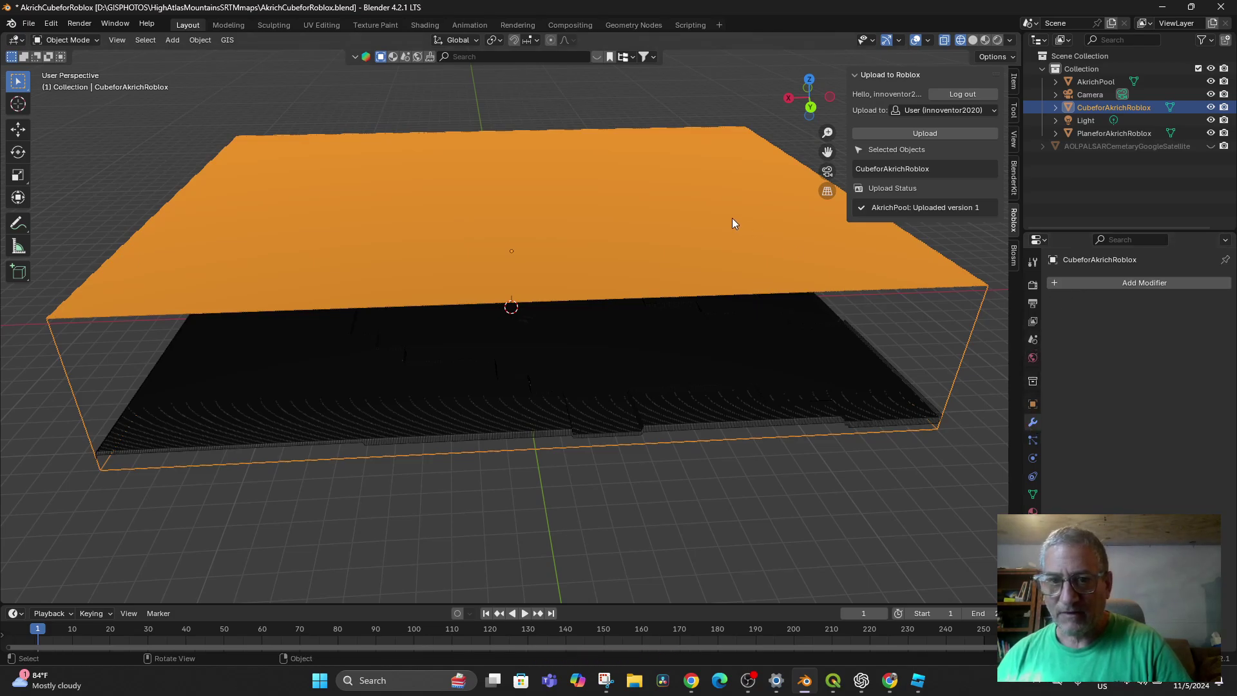
pyautogui.click(789, 283)
pyautogui.click(718, 278)
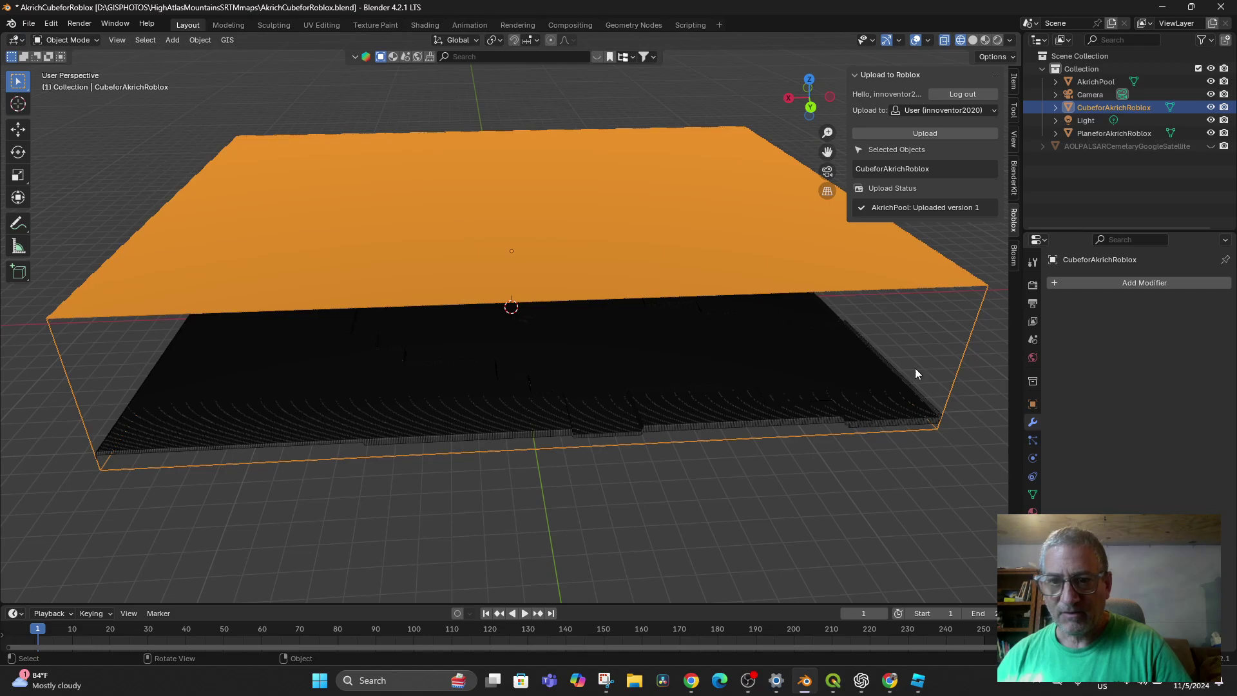
pyautogui.click(1033, 510)
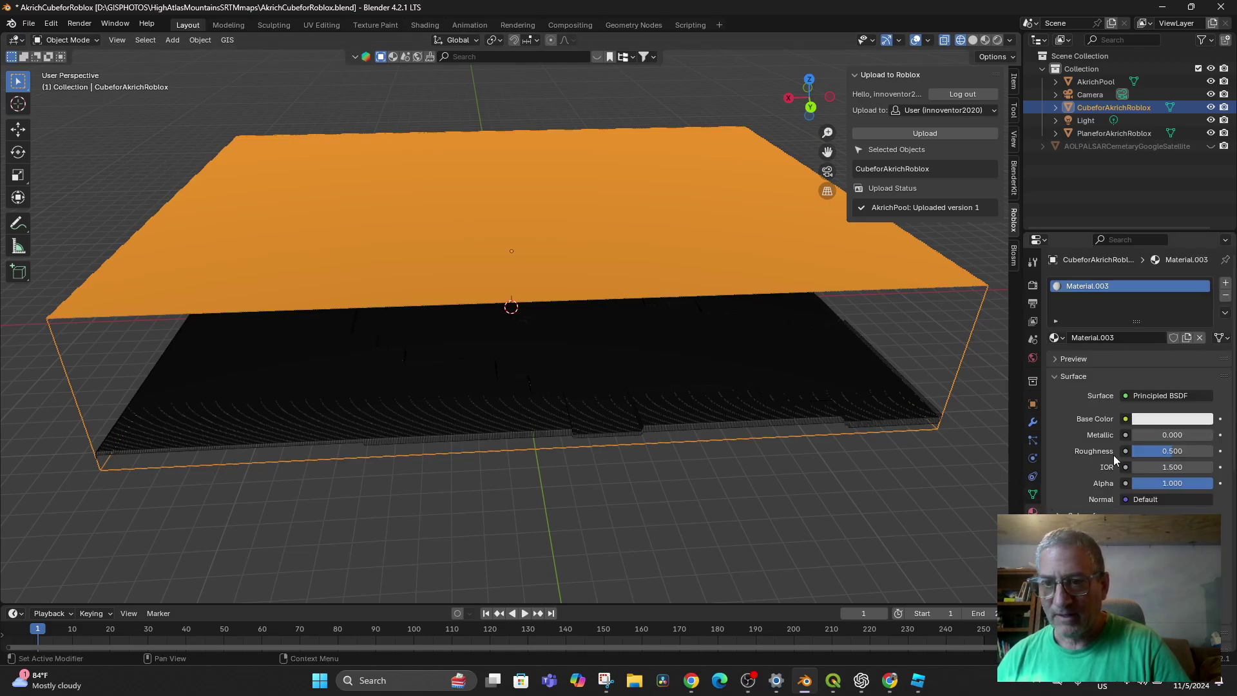
pyautogui.click(1058, 338)
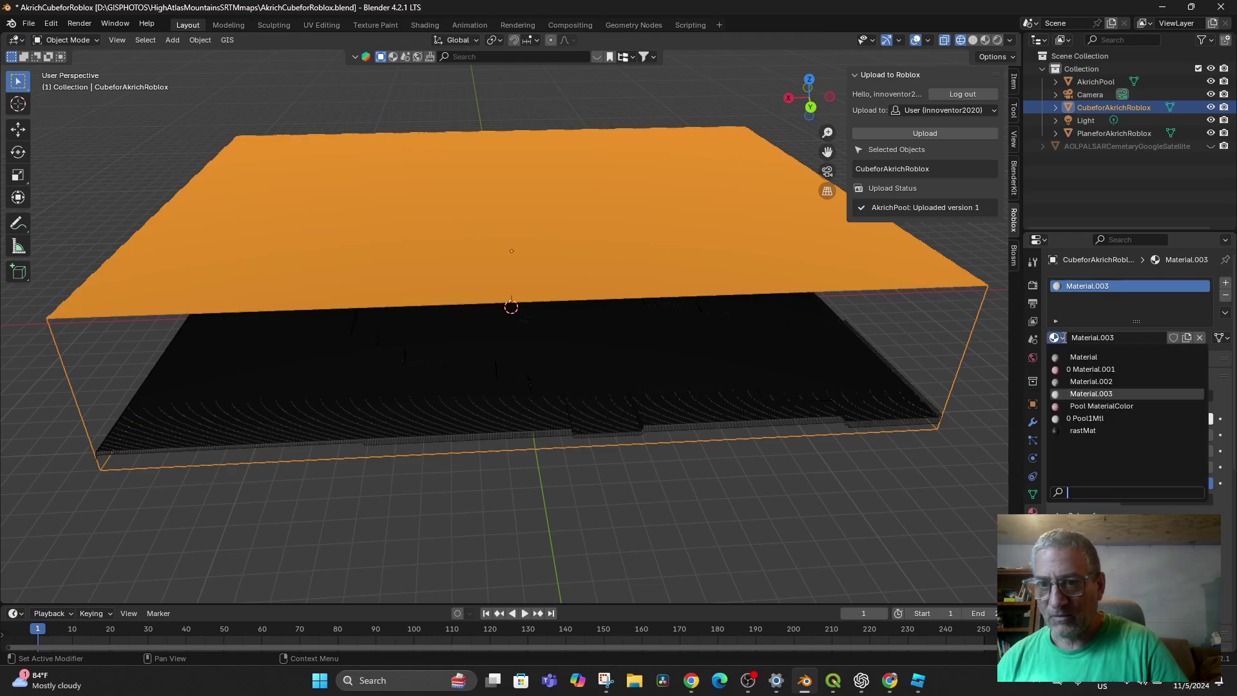
pyautogui.click(1080, 431)
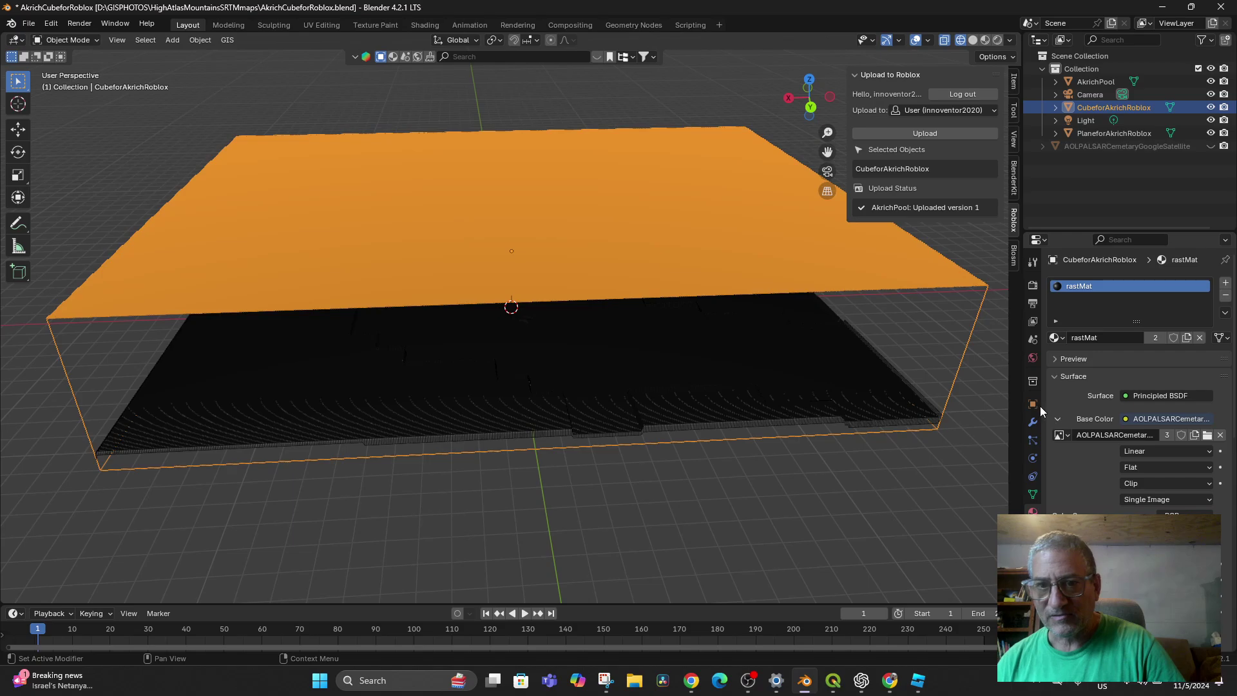
# Preview the cube in Material Preview shading and return the viewport to Solid shading.
pyautogui.click(984, 40)
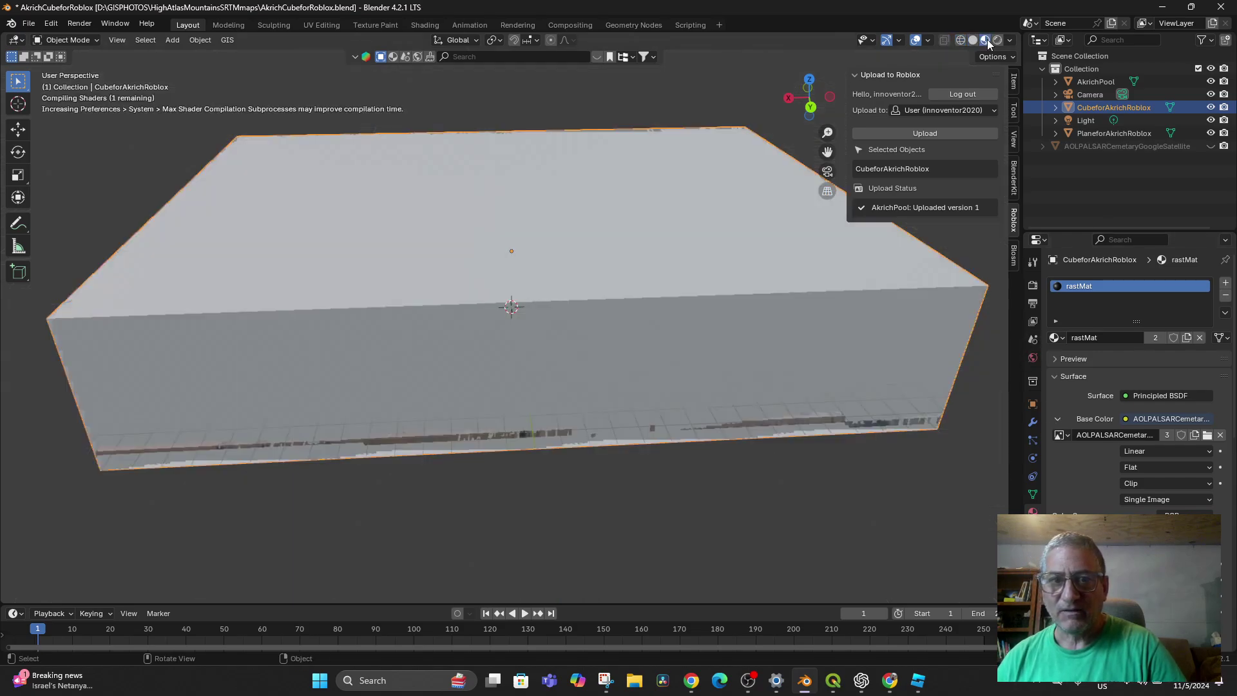
pyautogui.click(972, 40)
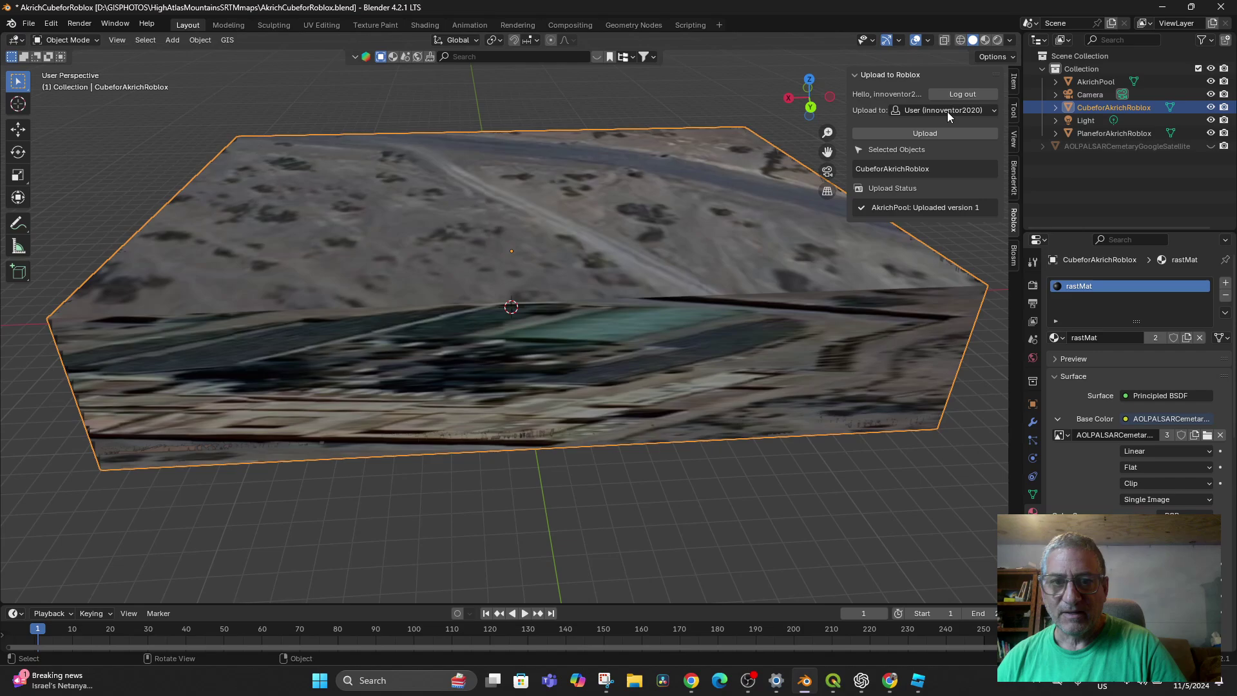
# Examine the rastMat material's surface settings, including its normal input options and the base color image's projection.
pyautogui.scroll(-4, 1149, 459)
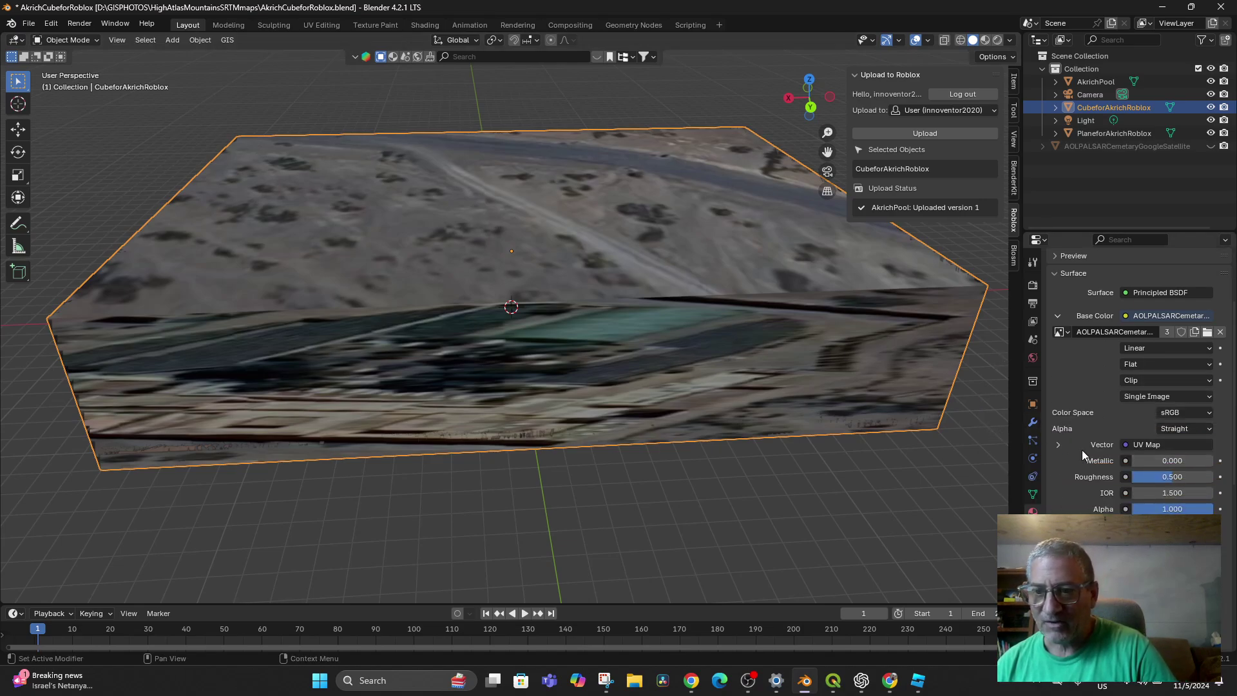
pyautogui.scroll(-3, 1096, 438)
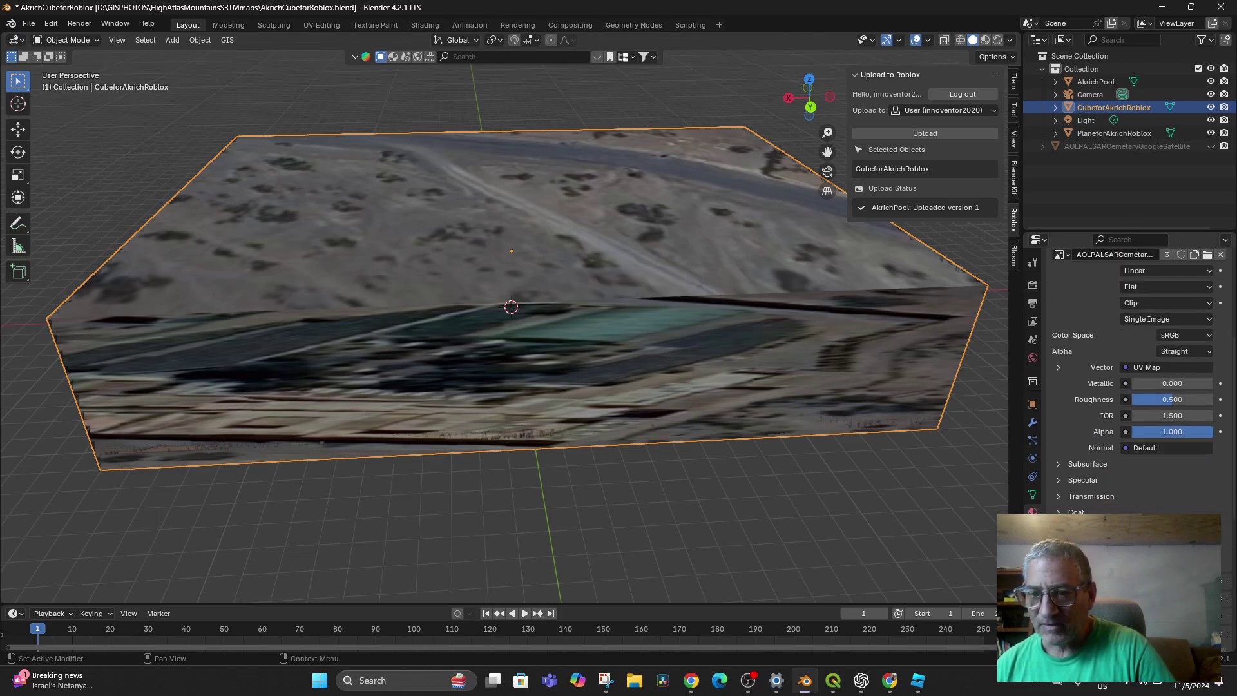
pyautogui.scroll(-2, 1134, 386)
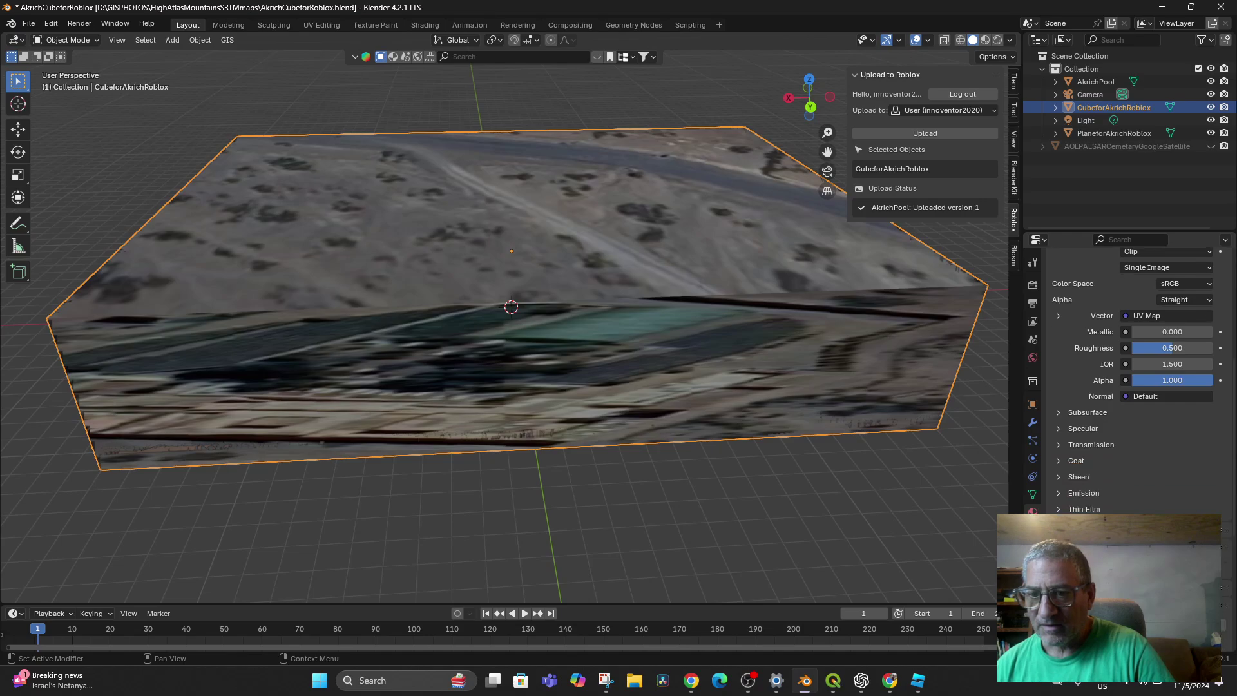
pyautogui.click(1166, 396)
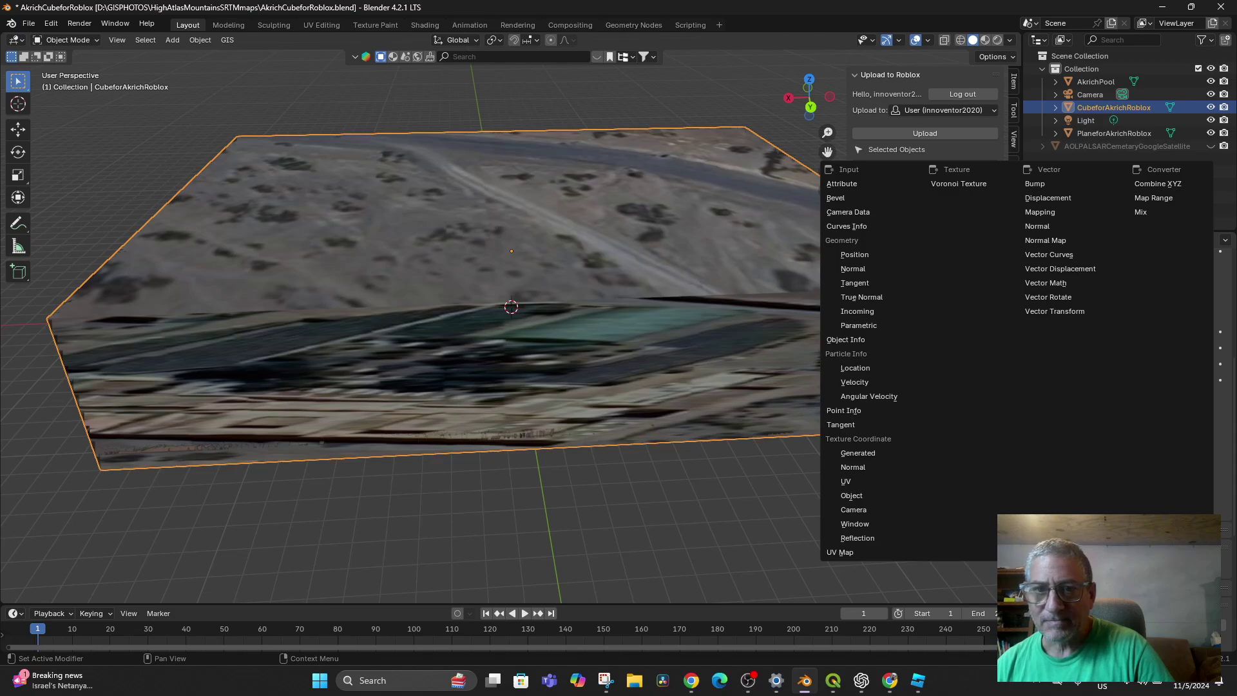
pyautogui.click(1036, 132)
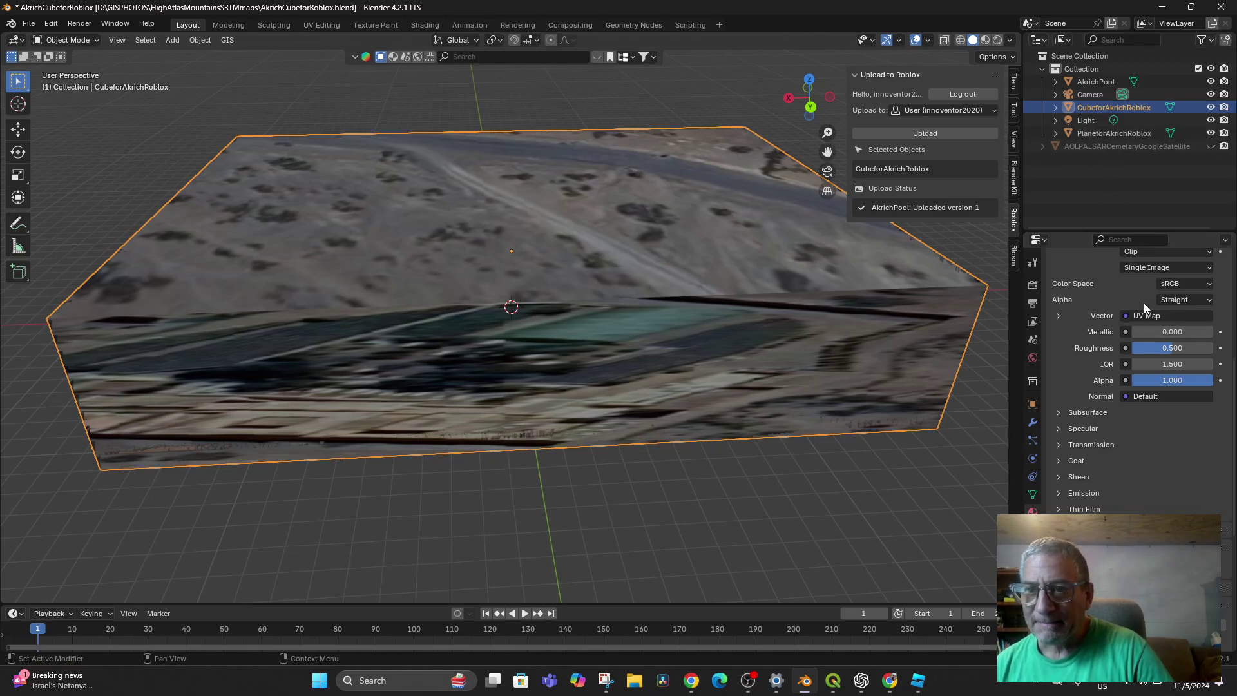
pyautogui.scroll(2, 1137, 310)
pyautogui.scroll(1, 1134, 312)
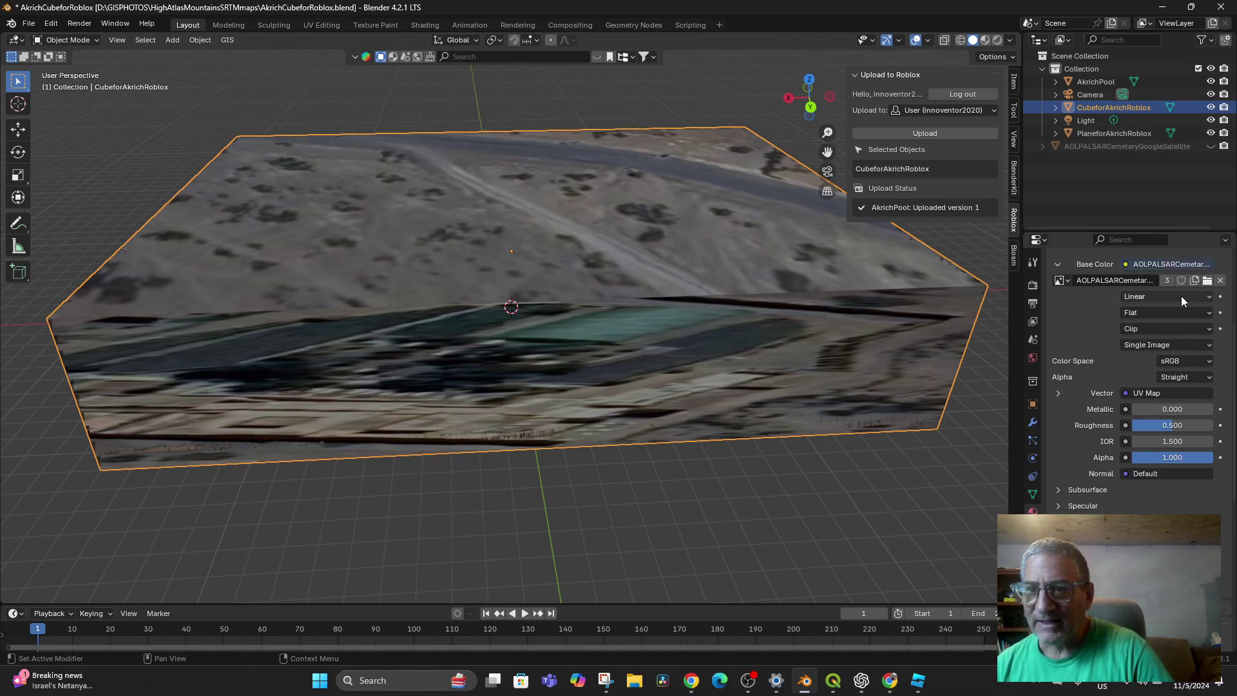
pyautogui.click(1184, 313)
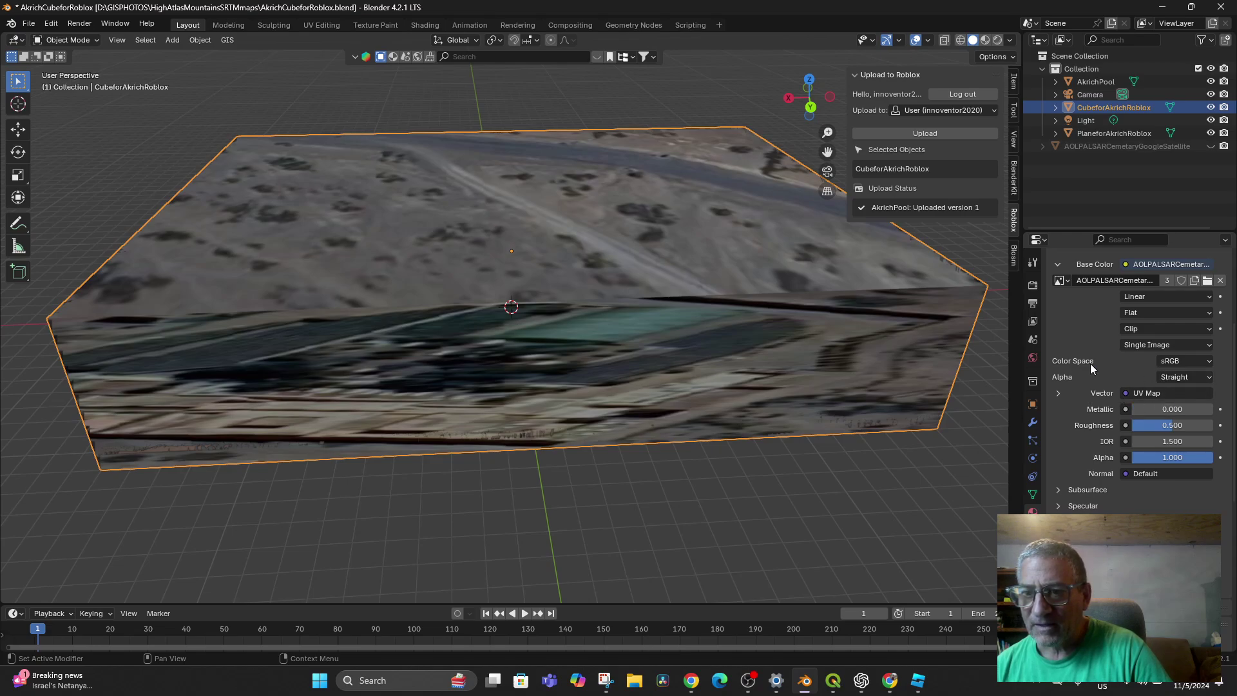
pyautogui.scroll(-1, 1089, 373)
pyautogui.scroll(4, 1089, 373)
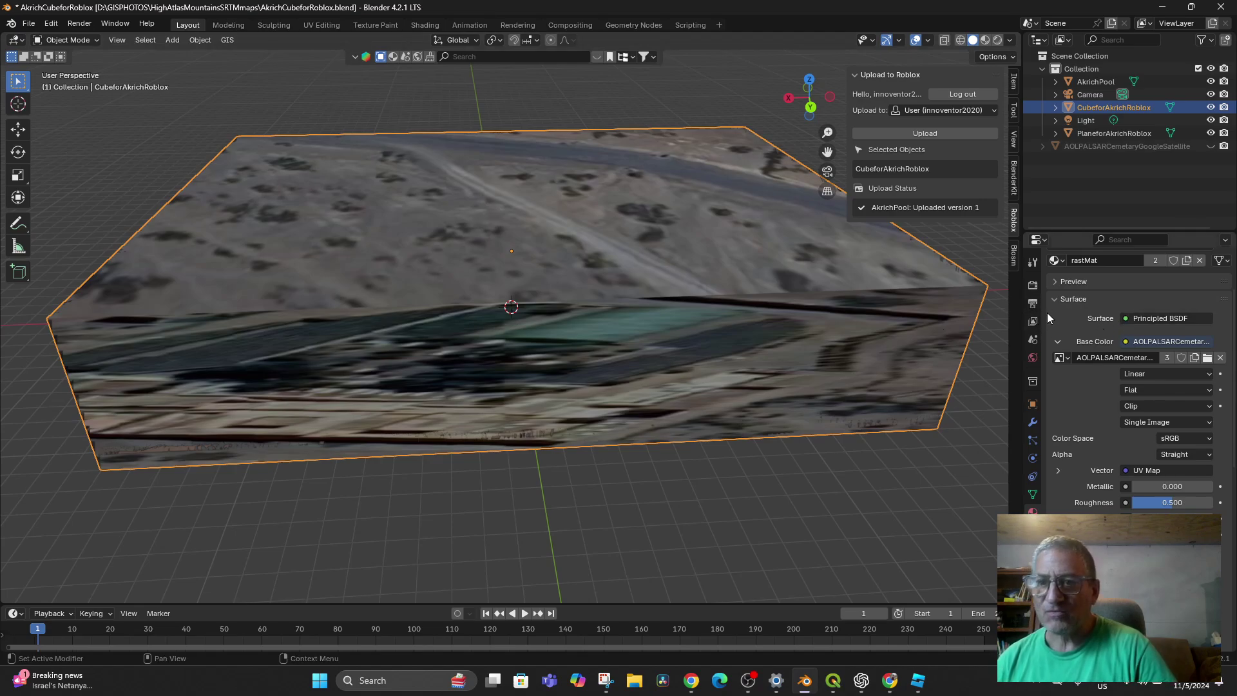
# Replace rastMat on the cube with the material named Material and remove the cube's material slot.
pyautogui.click(1057, 261)
pyautogui.click(1072, 281)
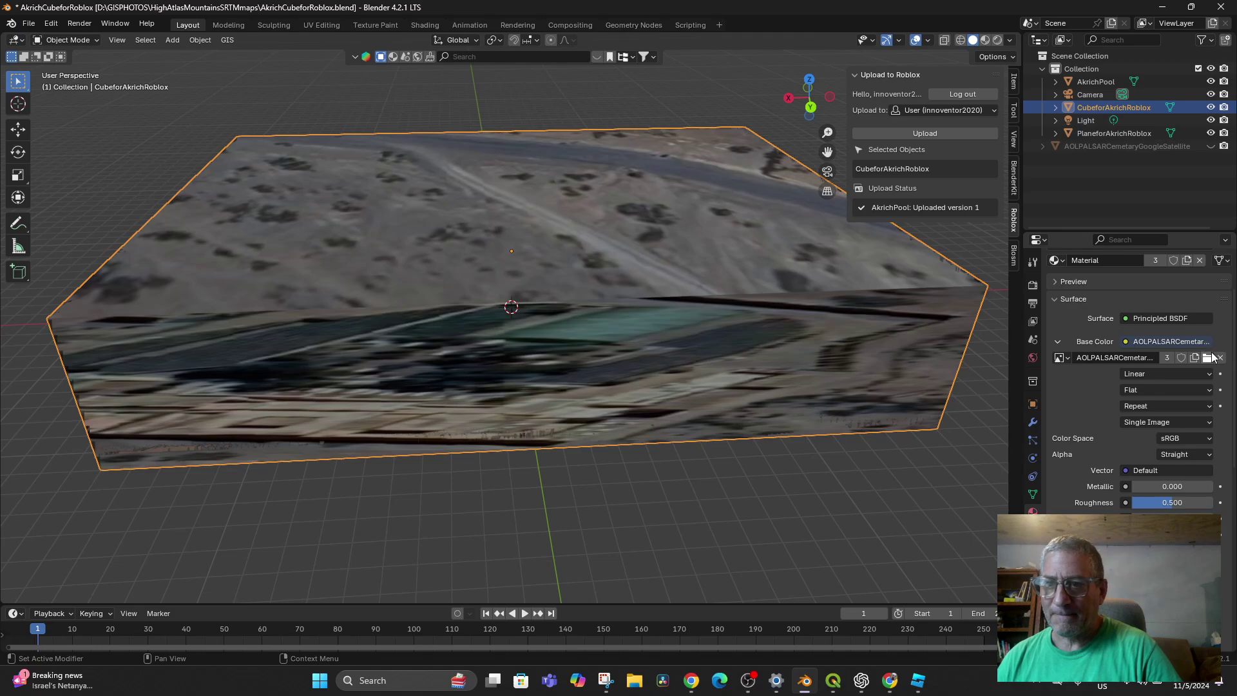
pyautogui.scroll(3, 1142, 330)
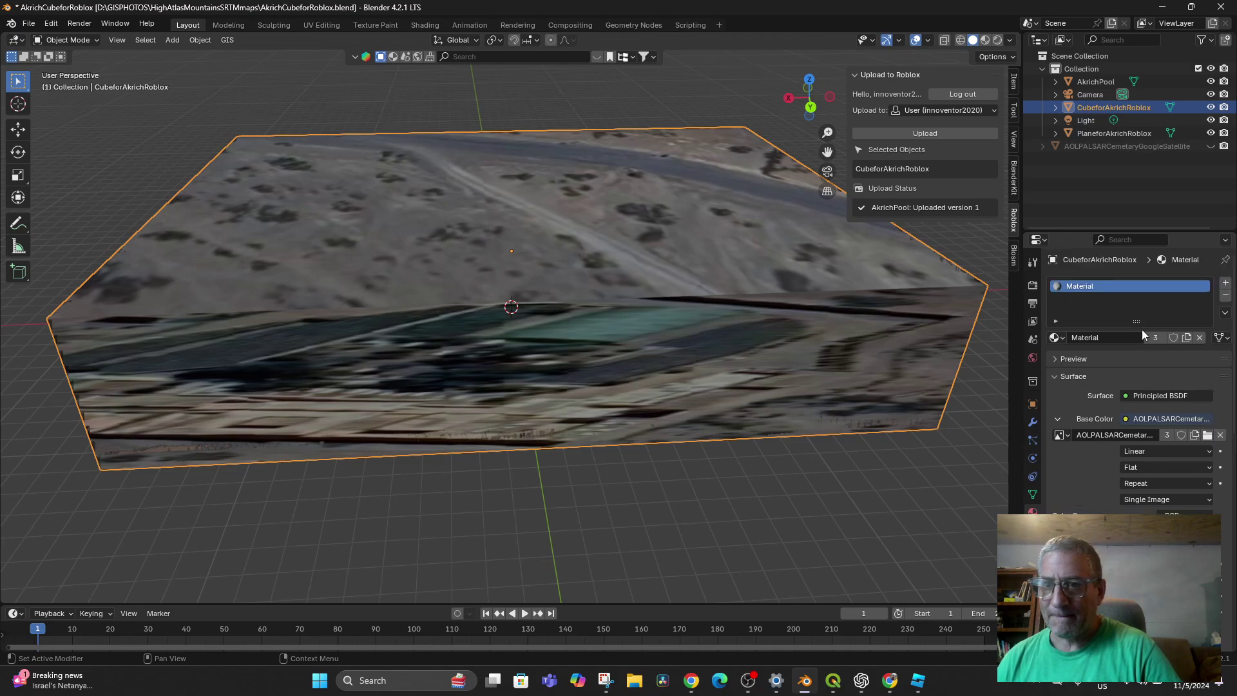
pyautogui.click(1225, 295)
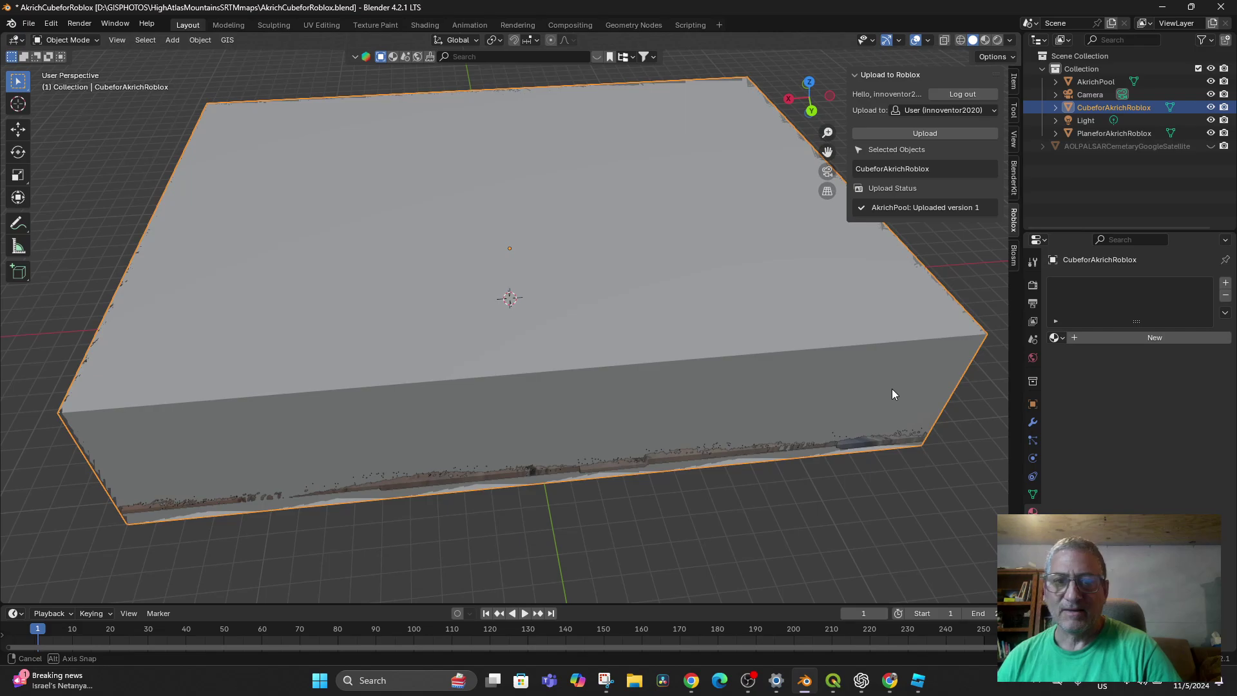
# Add a Displace modifier to the CubeforAkrichRoblox object.
pyautogui.moveTo(790, 362); pyautogui.dragTo(776, 353, button='middle')
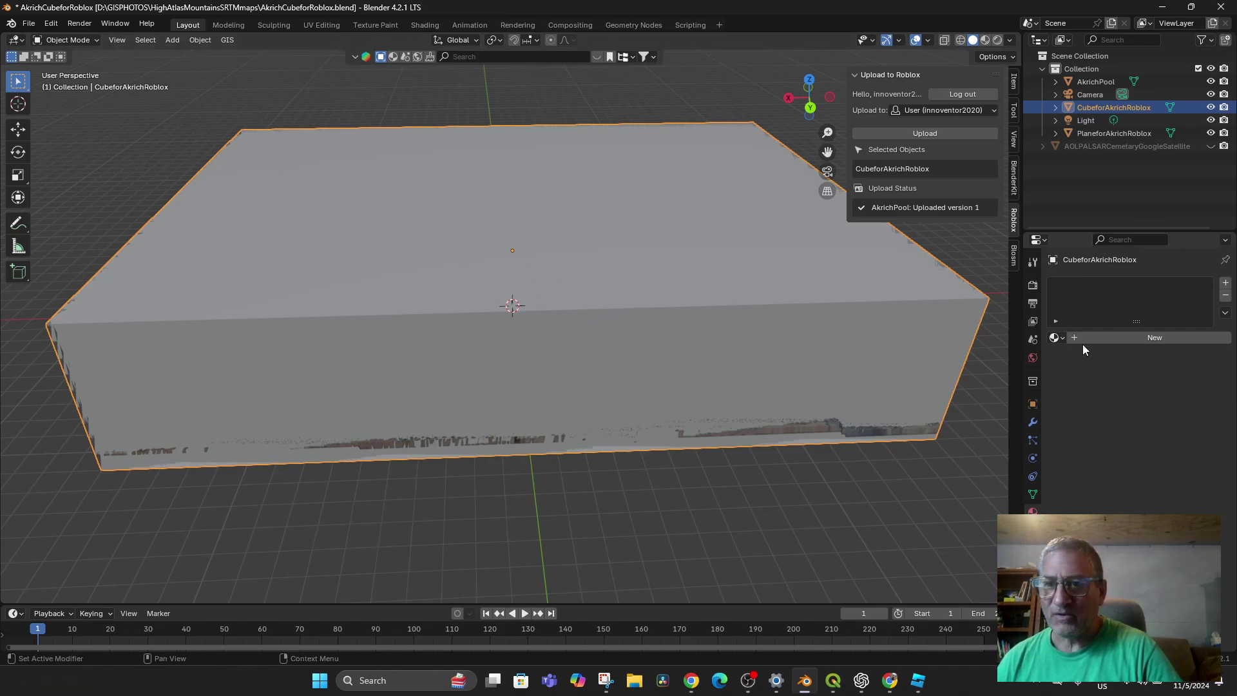
pyautogui.click(1033, 422)
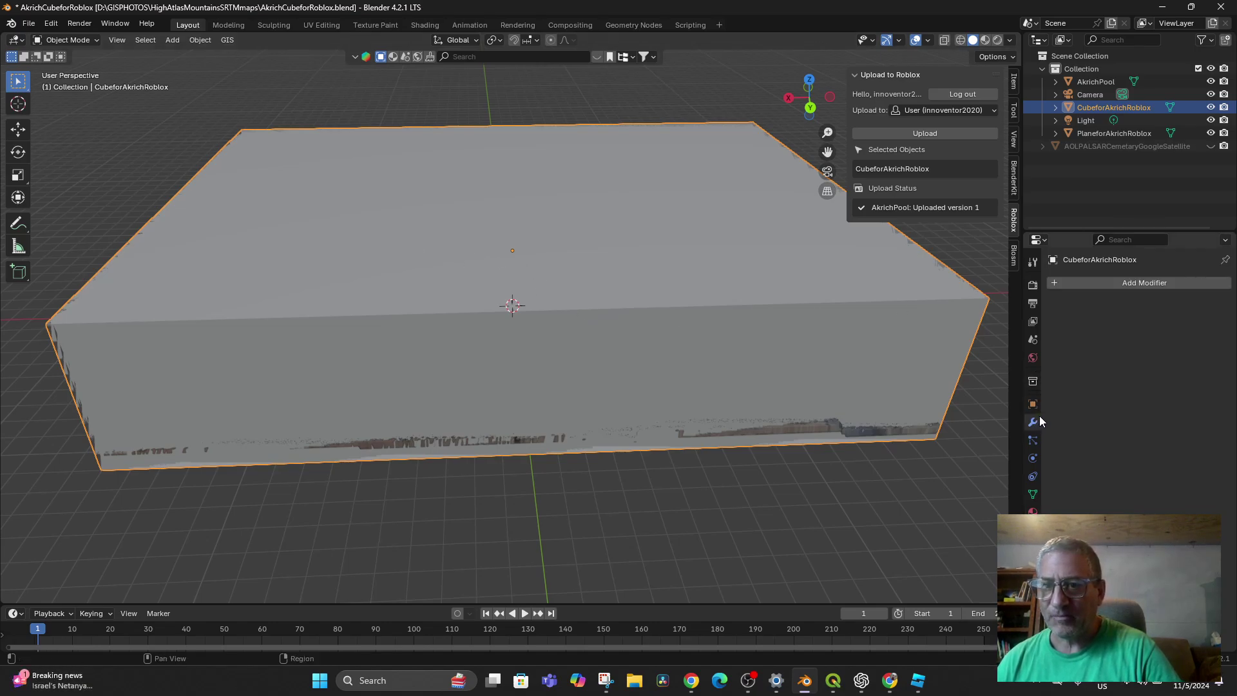
pyautogui.click(1084, 284)
pyautogui.write('displace')
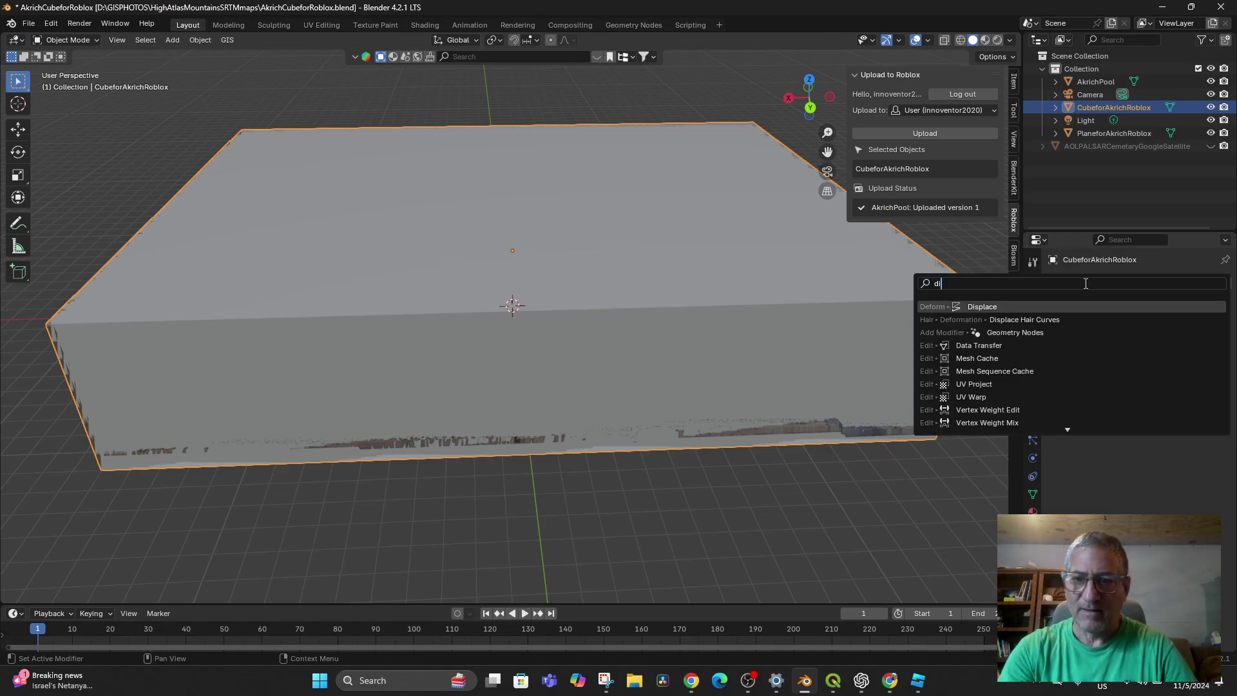
pyautogui.press('Return')
pyautogui.scroll(-8, 737, 250)
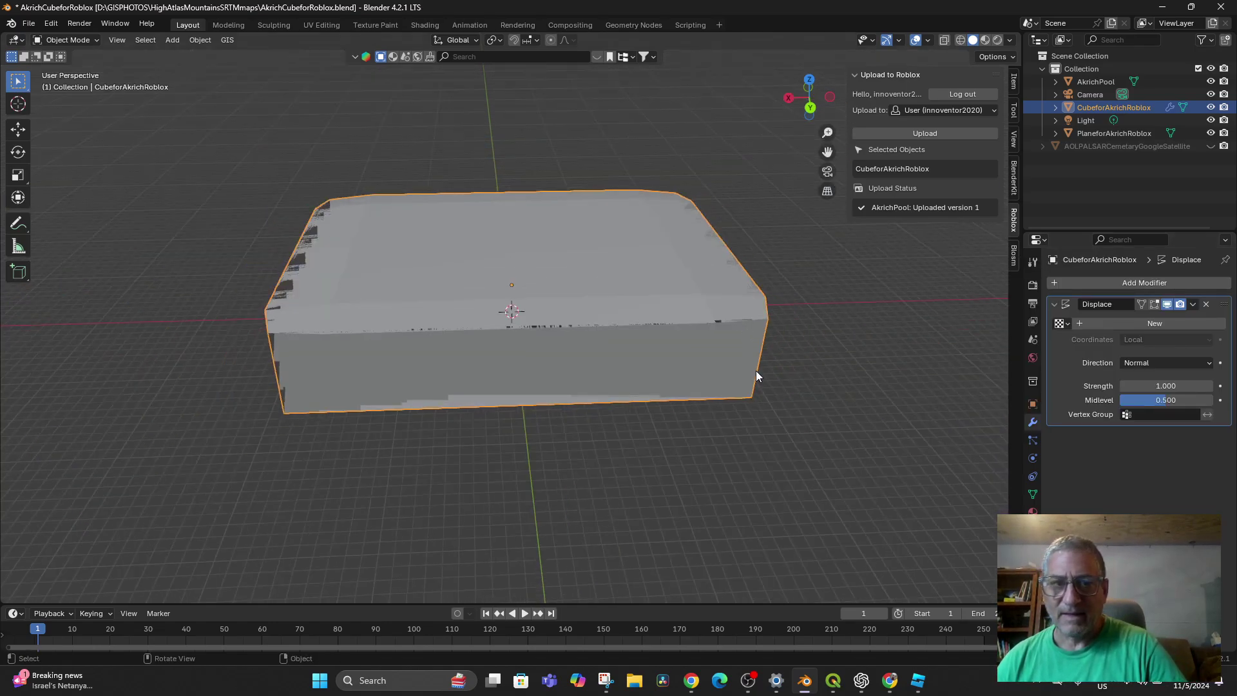
# Look for a vertex group in the Displace modifier and put CubeforAkrichRoblox into Edit Mode.
pyautogui.click(1128, 415)
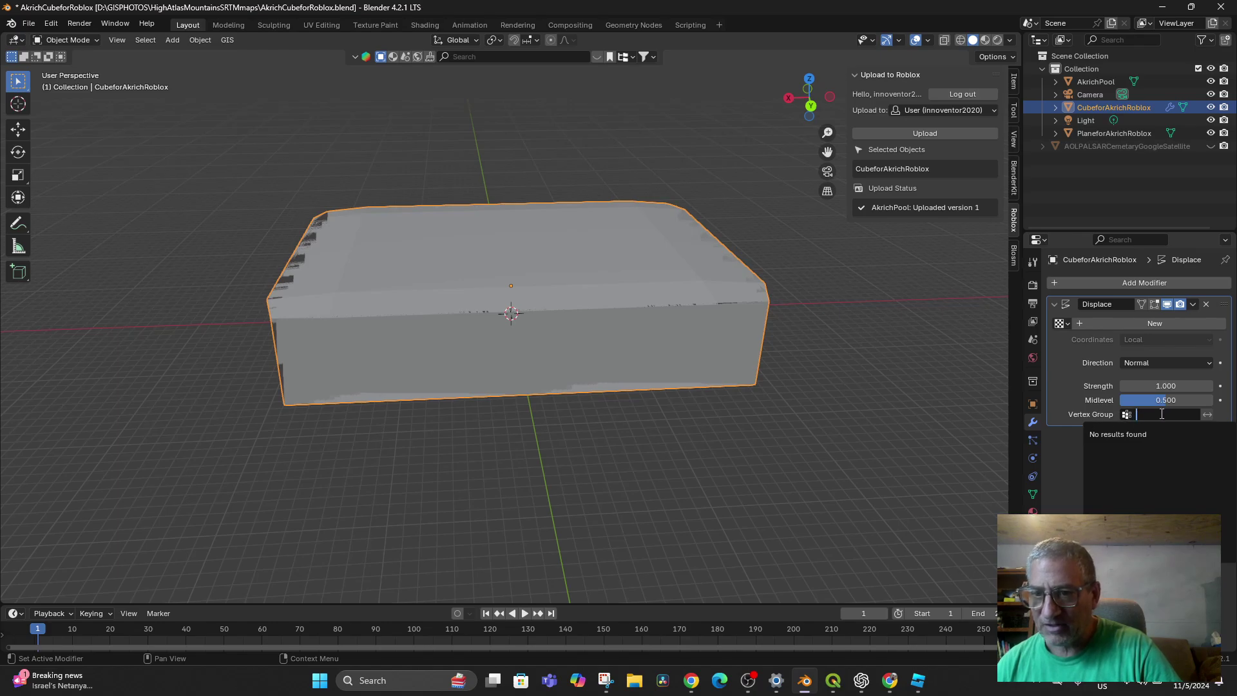
pyautogui.click(1208, 428)
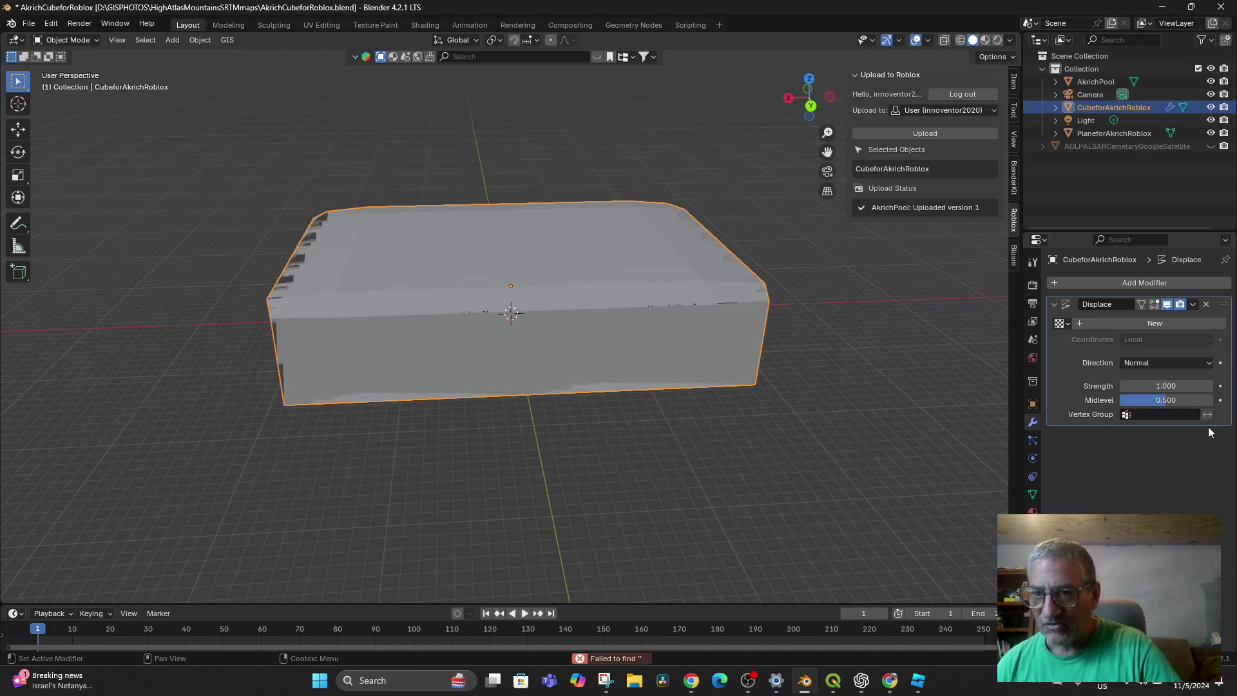
pyautogui.click(1128, 415)
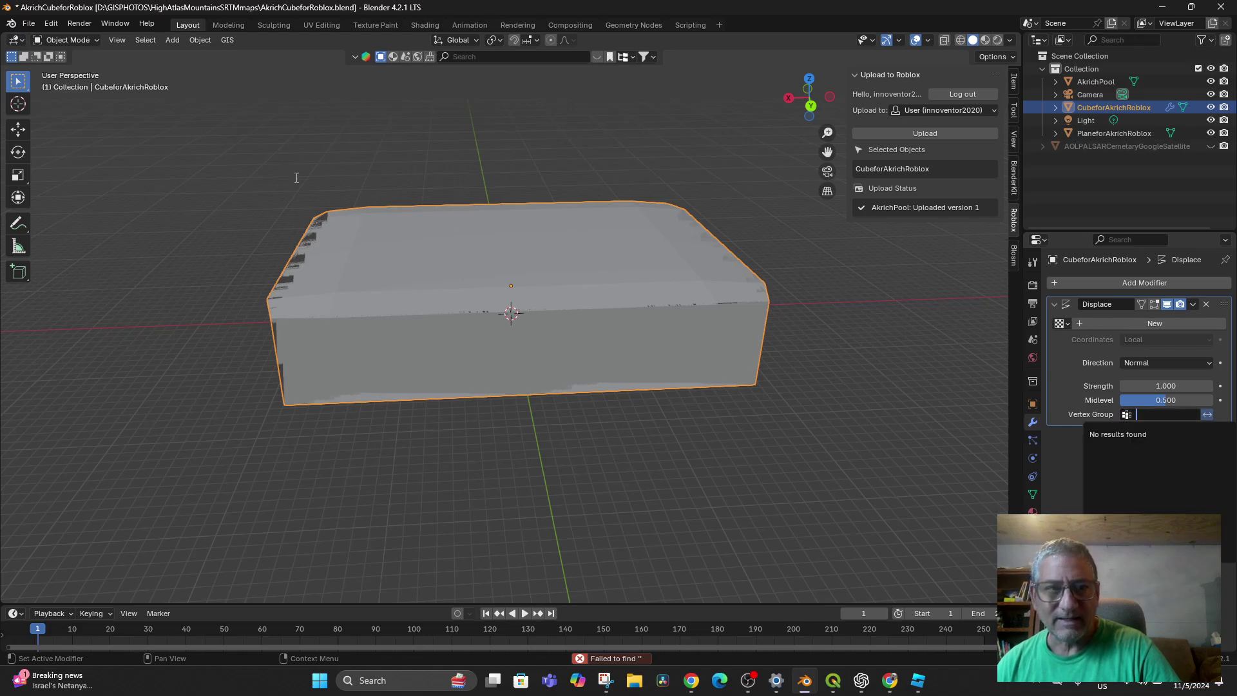
pyautogui.click(57, 39)
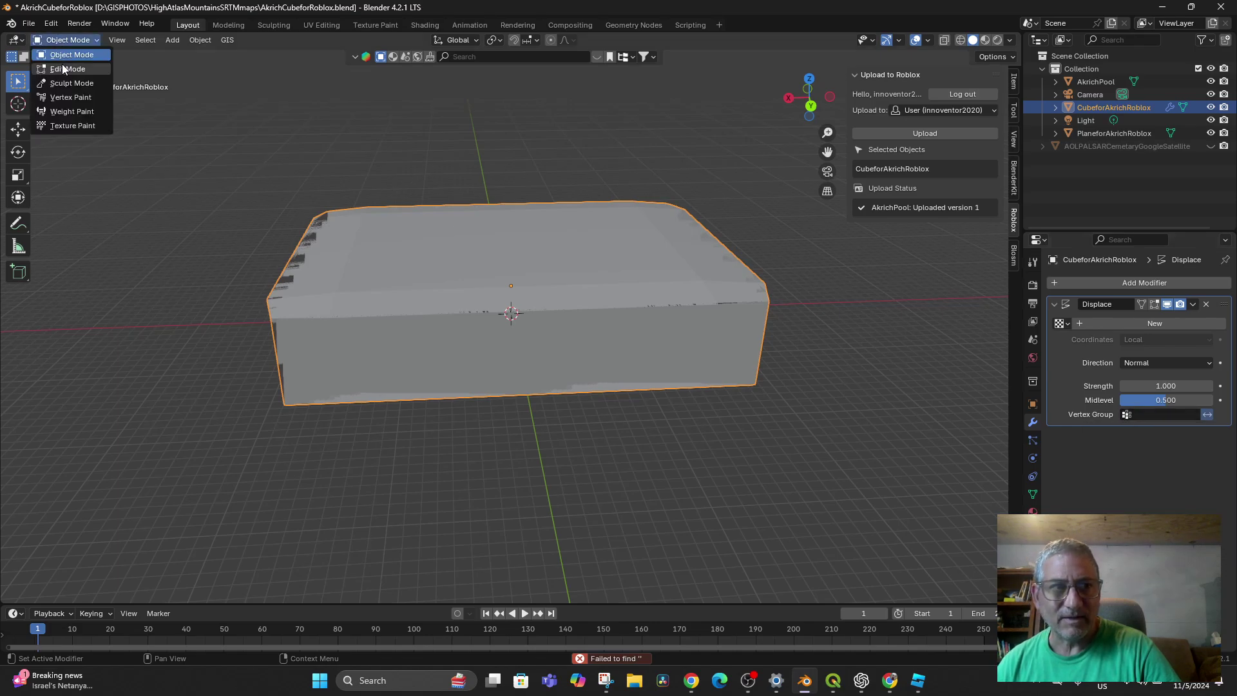
pyautogui.click(67, 68)
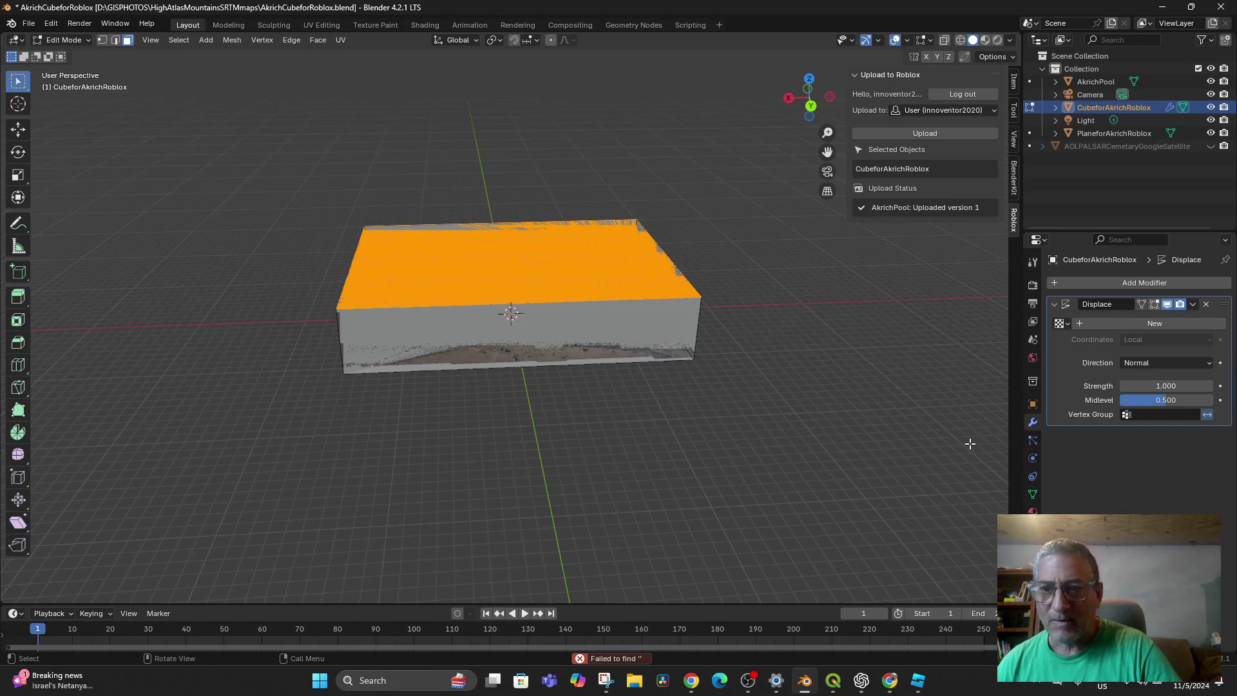
pyautogui.click(1128, 415)
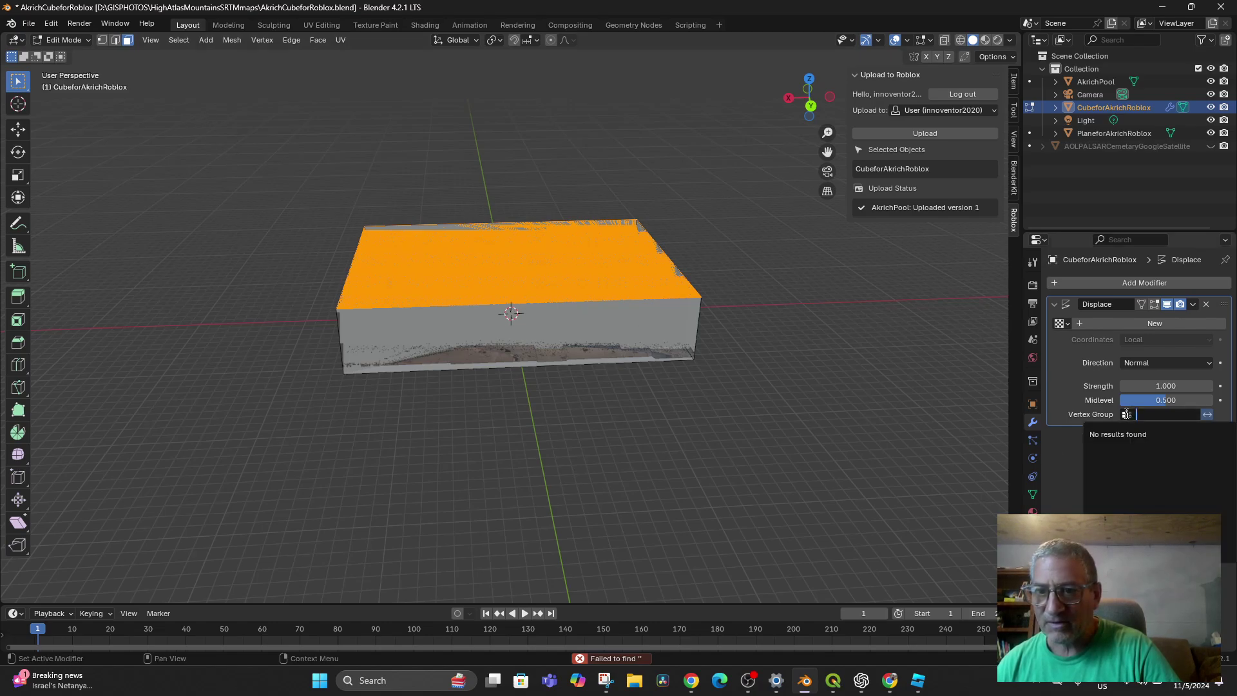
# Clear the face selection on the cube's mesh so that nothing is selected.
pyautogui.click(580, 257)
pyautogui.click(560, 273)
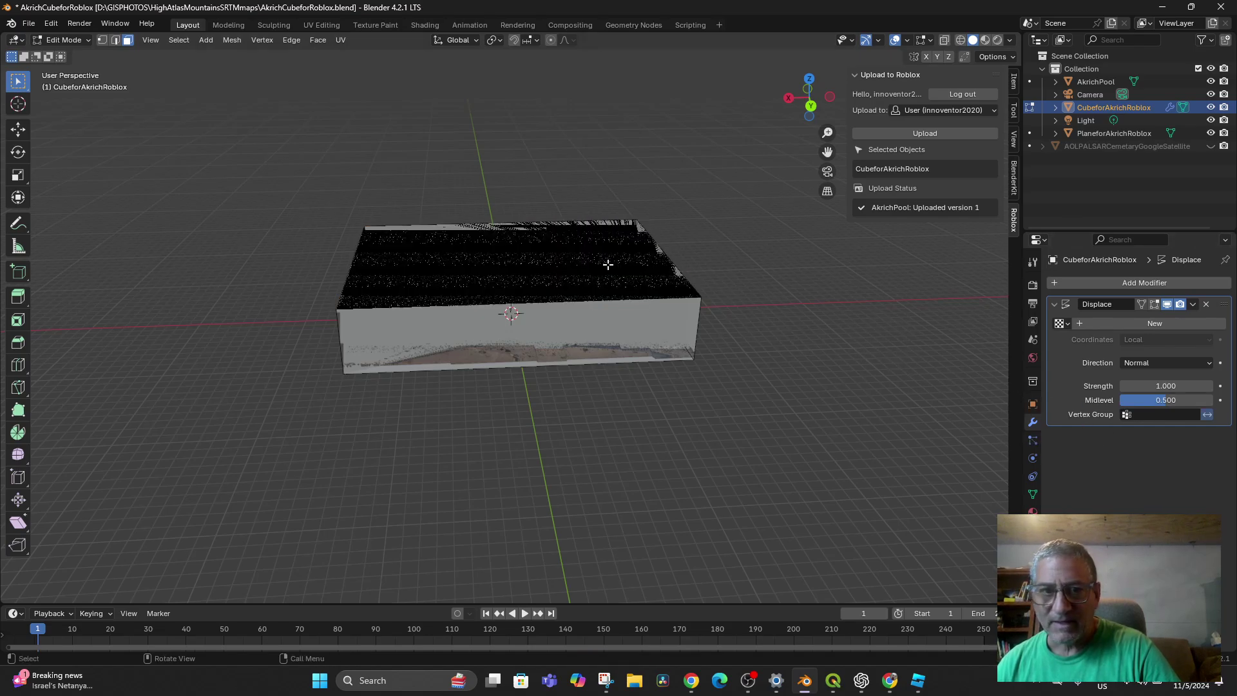
pyautogui.press('a')
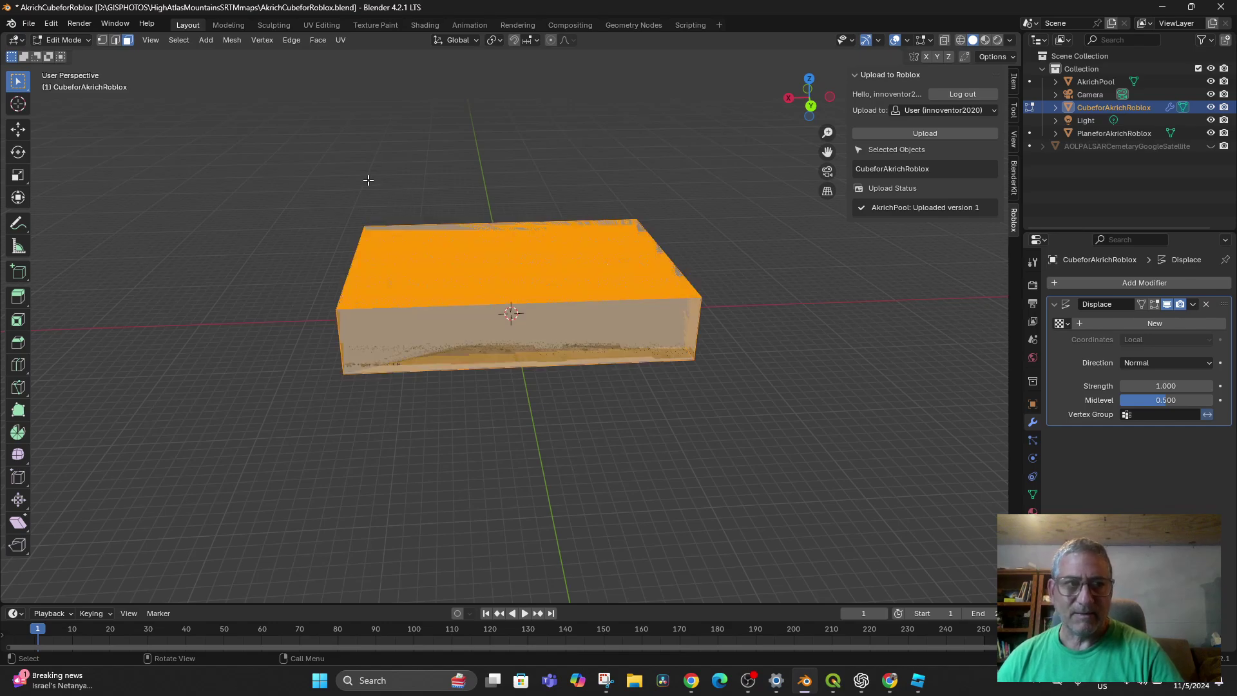
pyautogui.hotkey('alt', 'a')
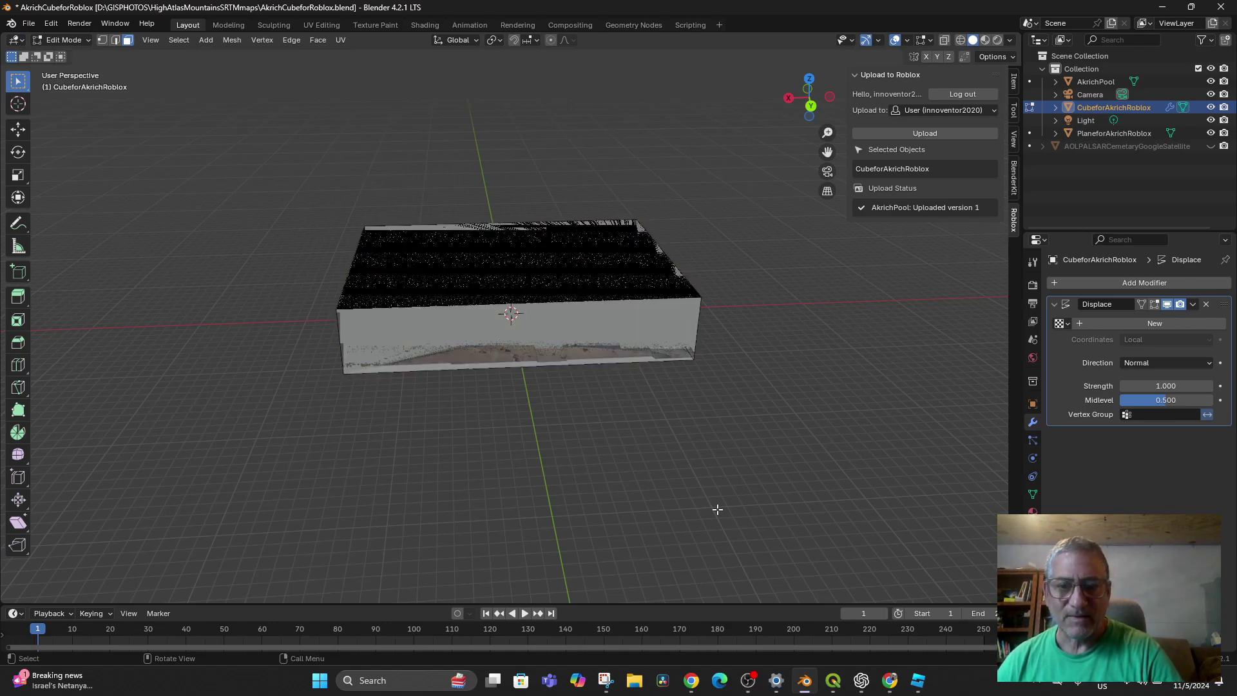
# Switch to ChatGPT, ask how to make the cube's top surface a vertex group without separating the surface, and read the answer.
pyautogui.click(861, 680)
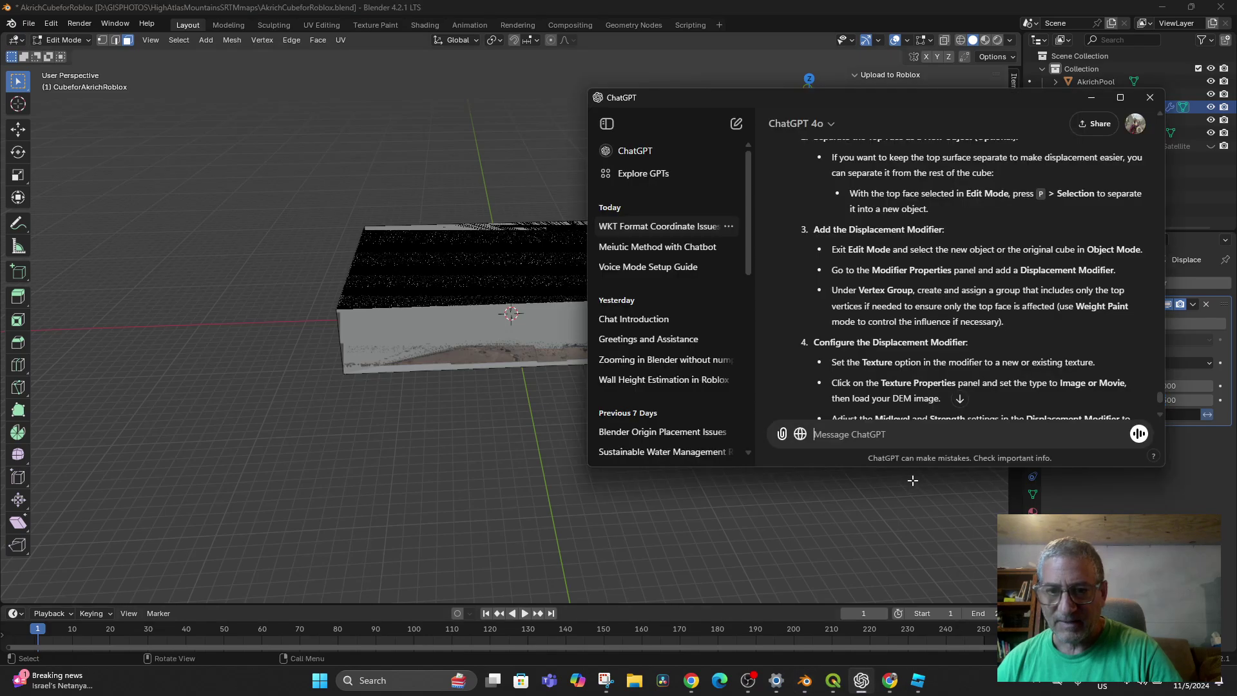
pyautogui.write('How do ')
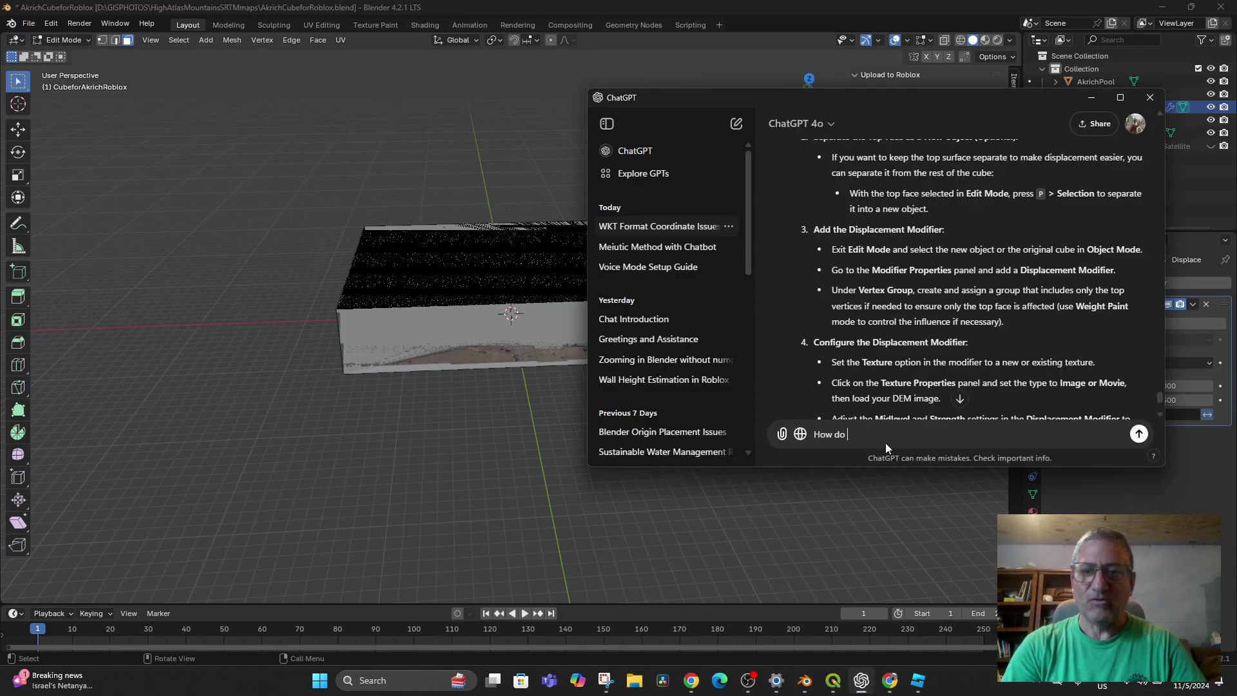
pyautogui.write('I make the top')
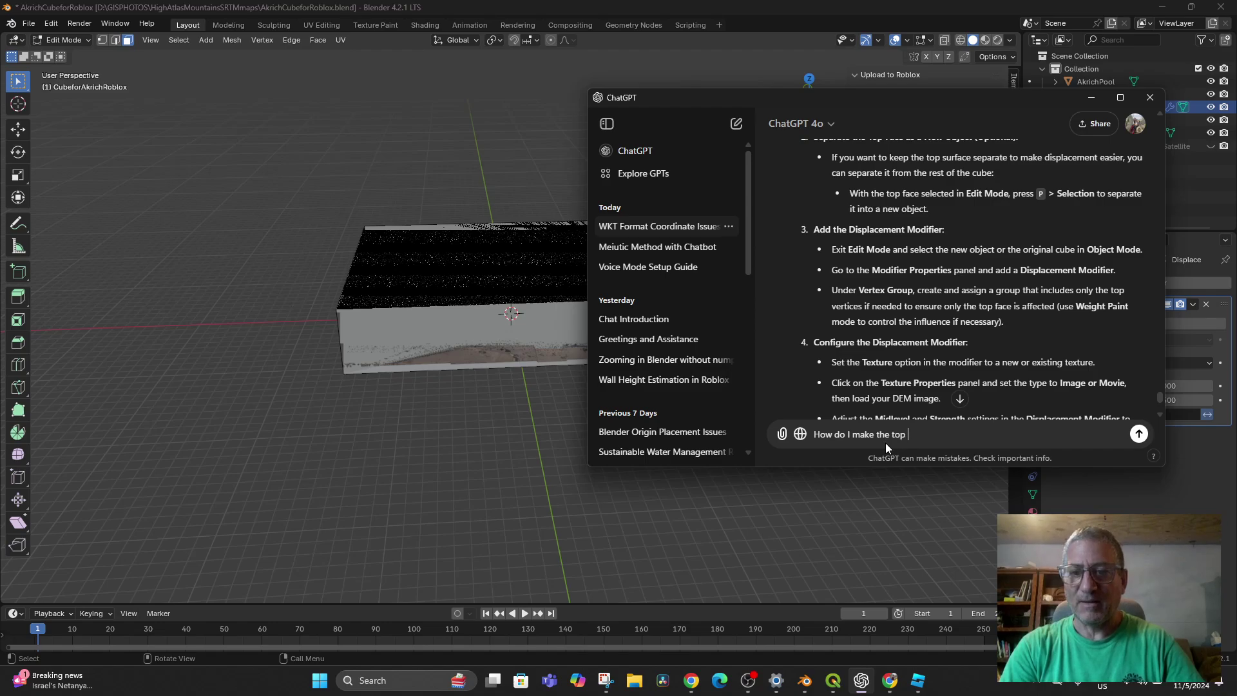
pyautogui.write(' surface of ')
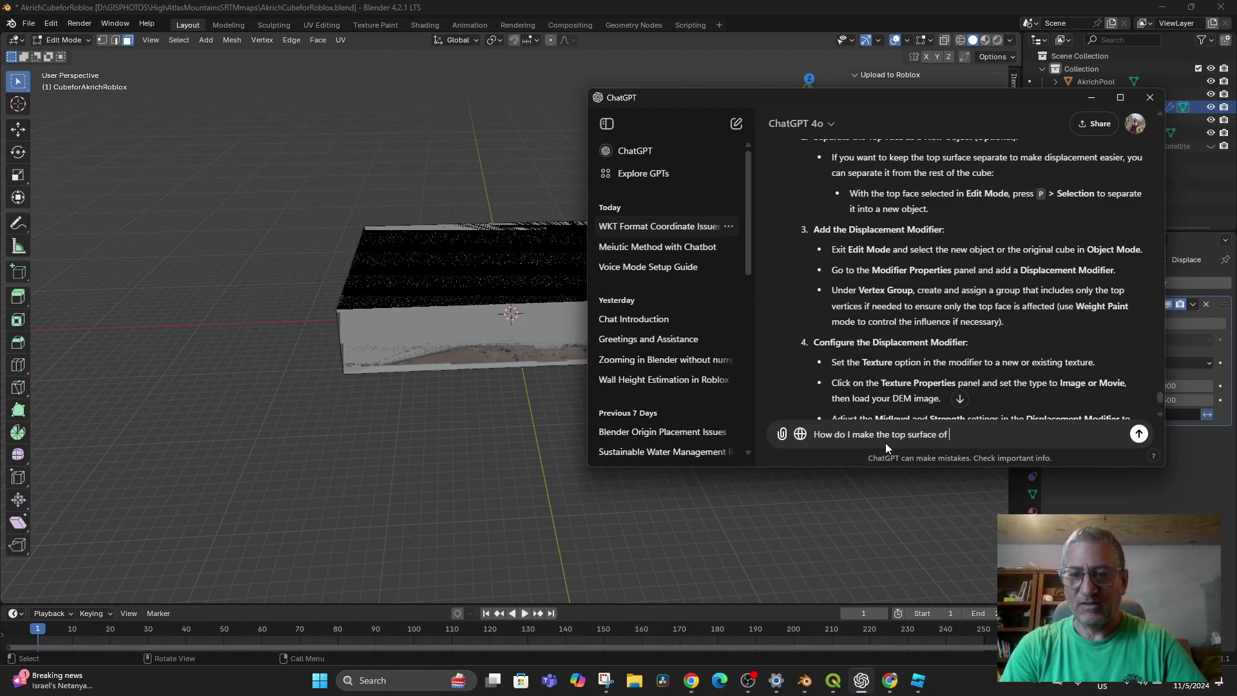
pyautogui.write('the cube a v')
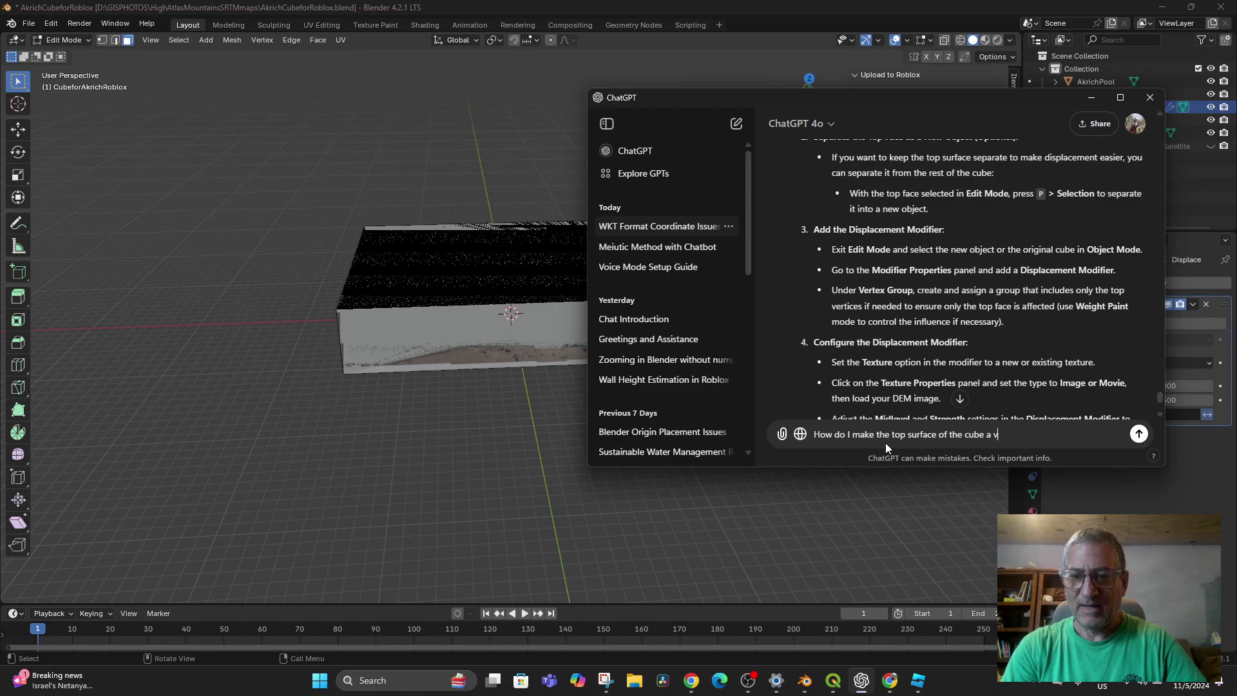
pyautogui.write('ertex group if')
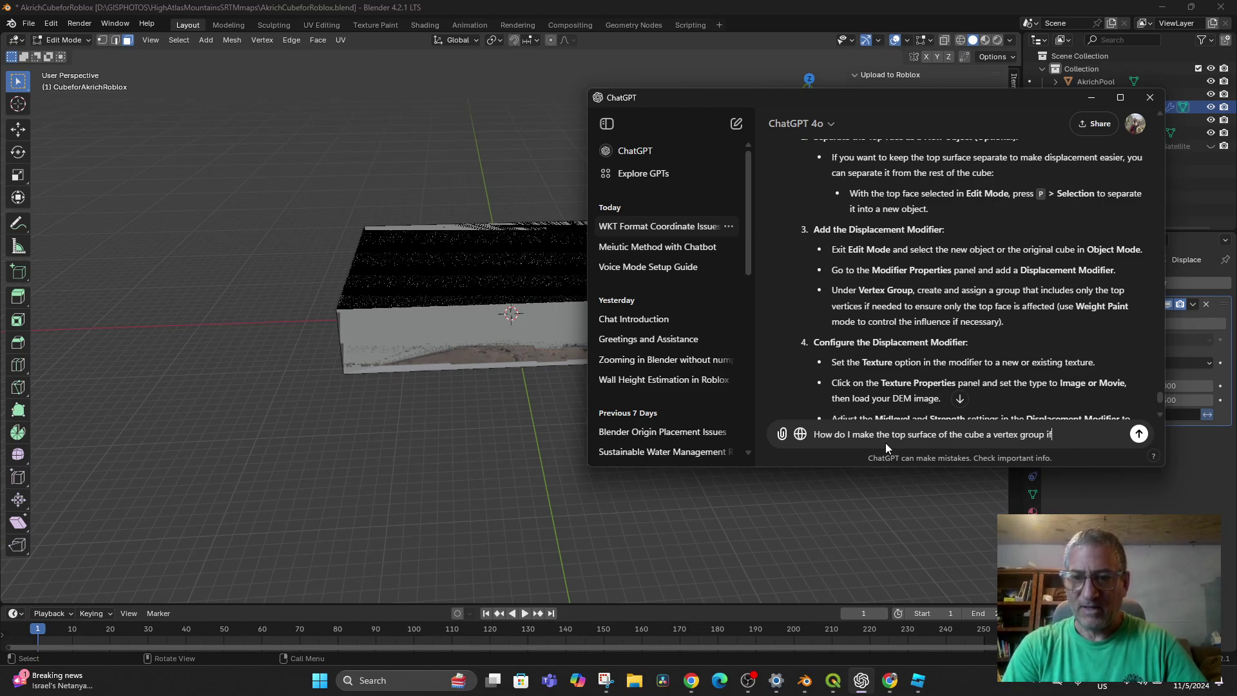
pyautogui.write(' I want to do this')
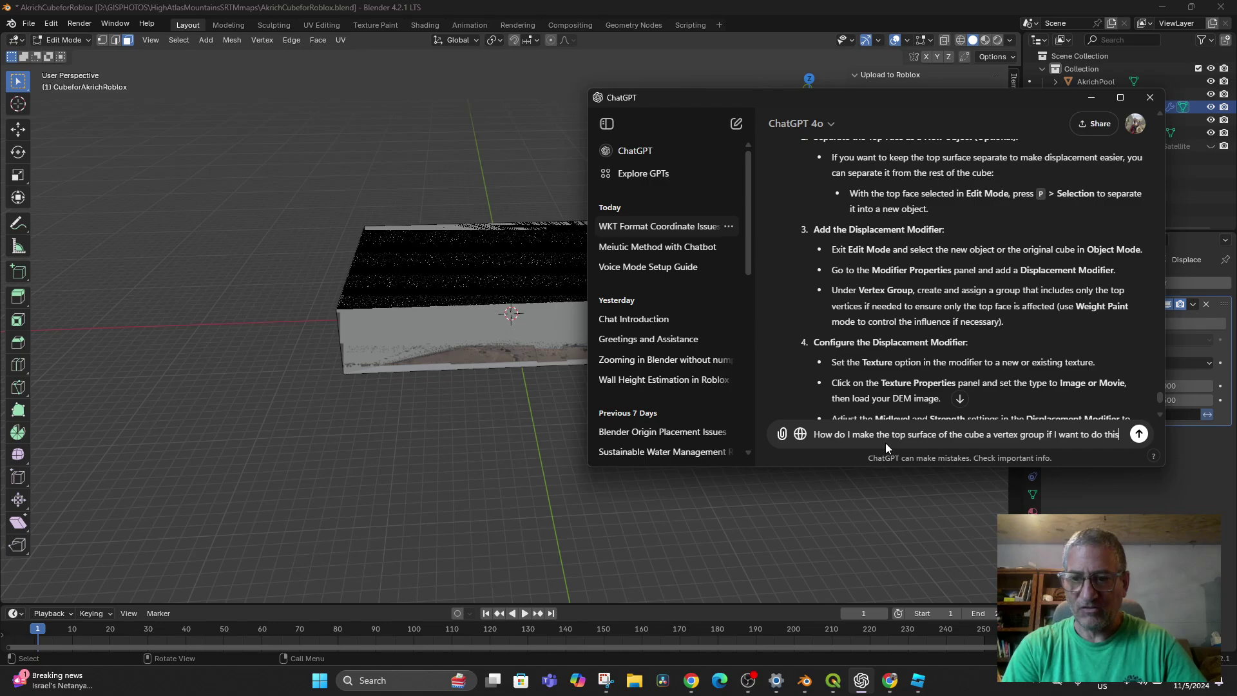
pyautogui.write(' without sep')
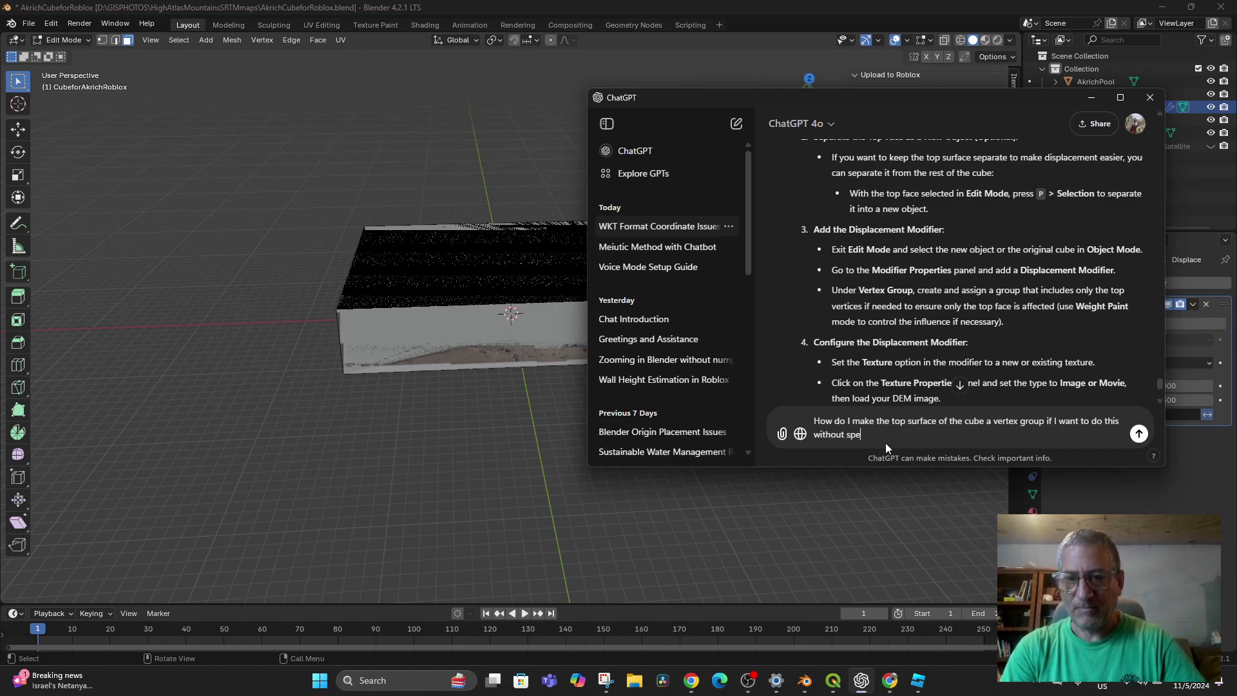
pyautogui.write('arating')
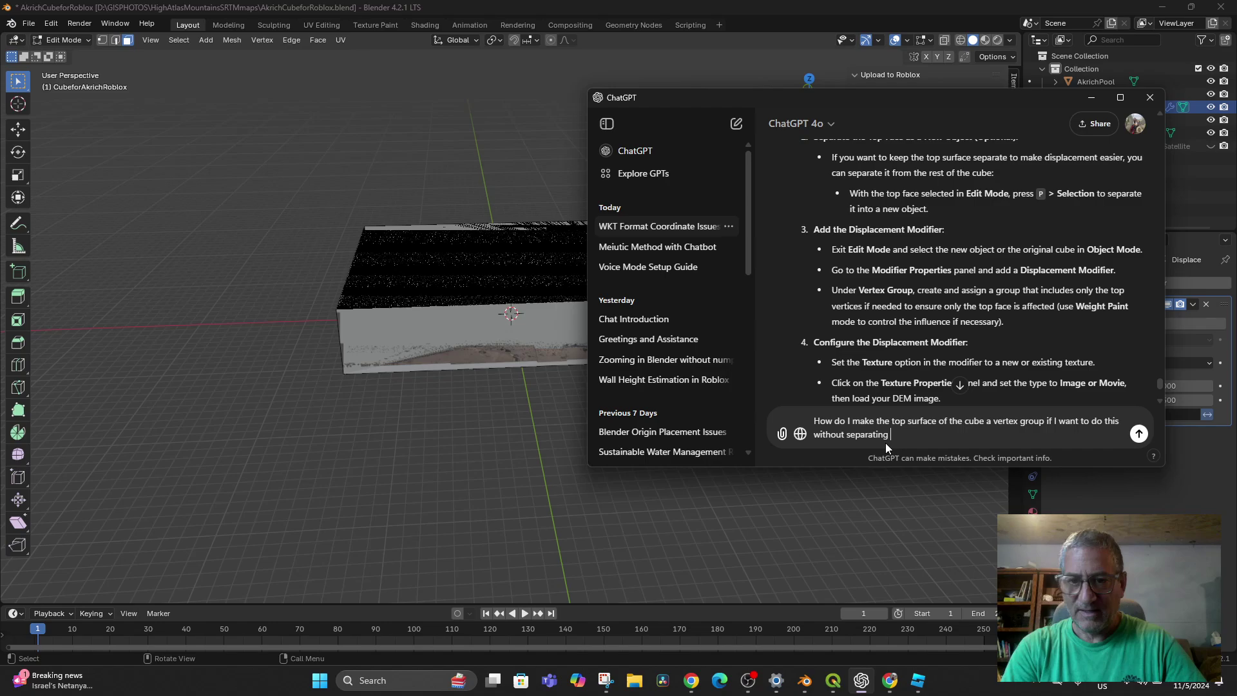
pyautogui.write(' the surface?')
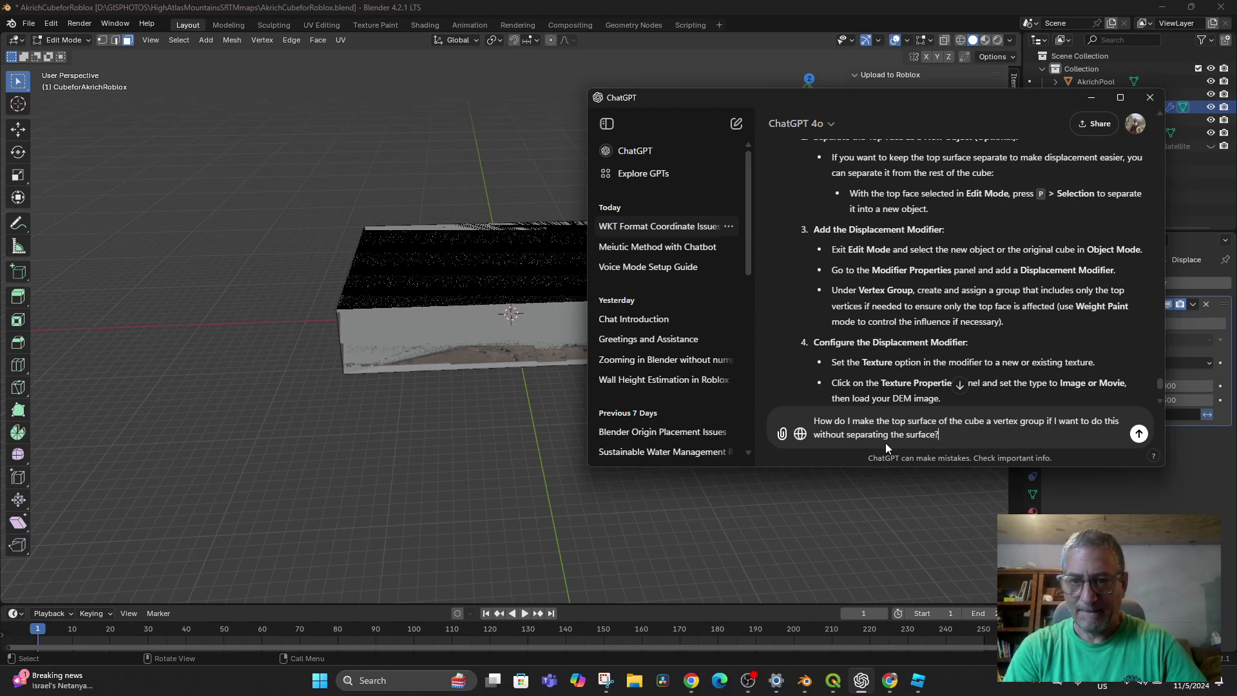
pyautogui.press('Return')
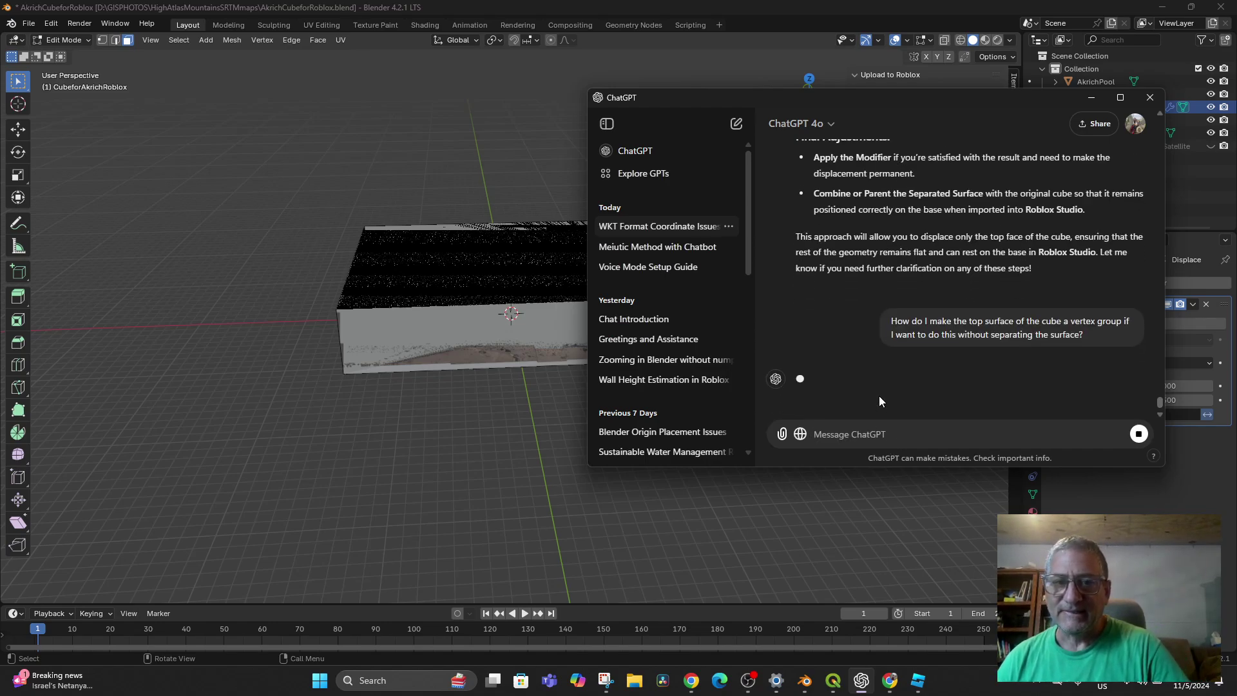
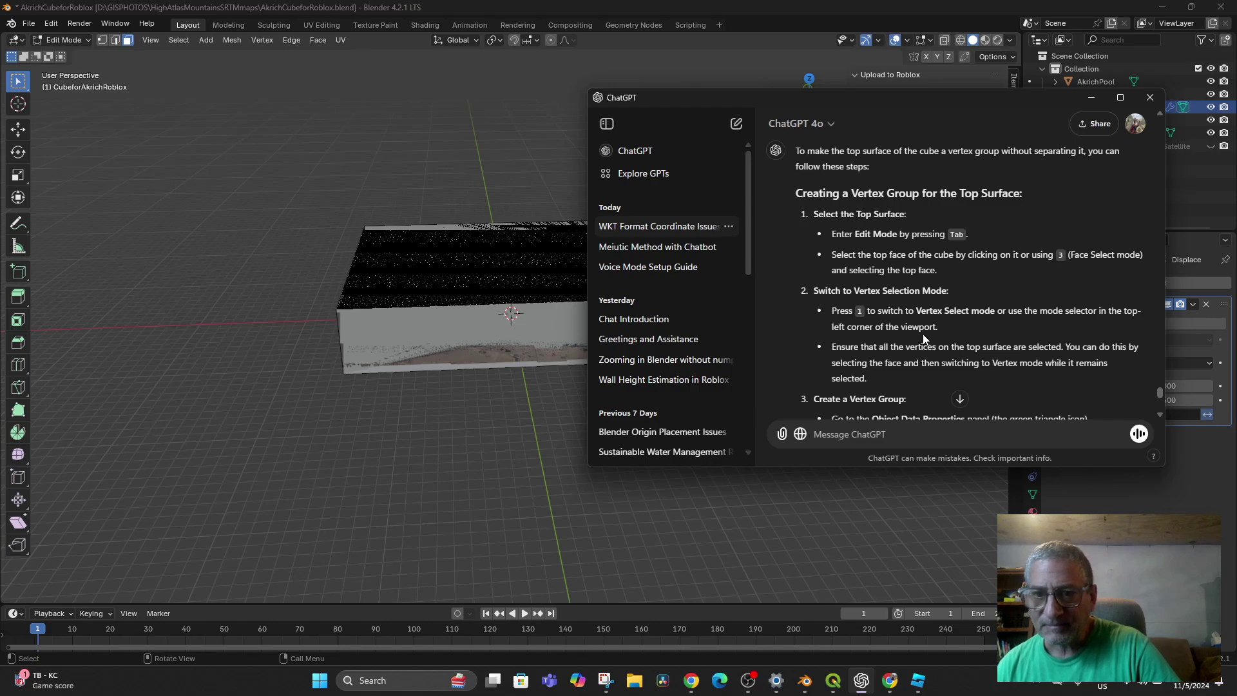
pyautogui.scroll(-1, 922, 289)
pyautogui.scroll(-2, 921, 288)
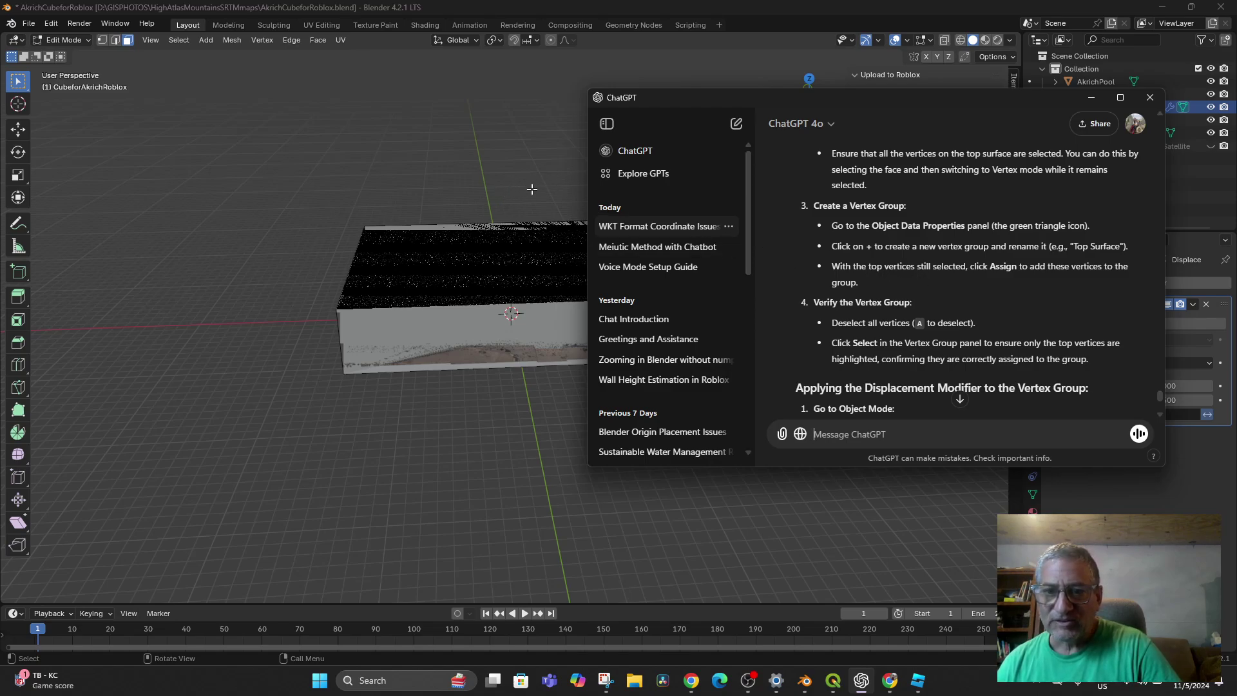
# Return to Blender, try to box-select the faces of the cube's top surface, and clear the selection.
pyautogui.click(480, 195)
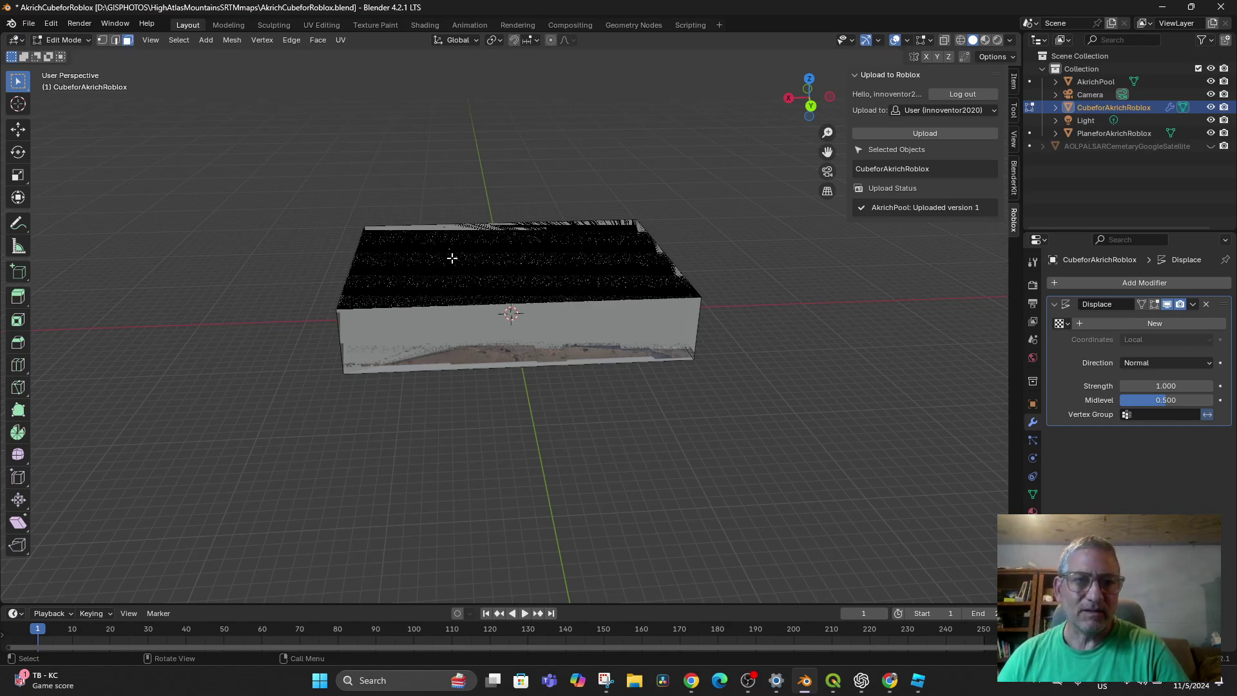
pyautogui.moveTo(359, 223); pyautogui.dragTo(508, 301)
pyautogui.moveTo(309, 191); pyautogui.dragTo(715, 313)
pyautogui.moveTo(596, 382); pyautogui.dragTo(641, 398, button='middle')
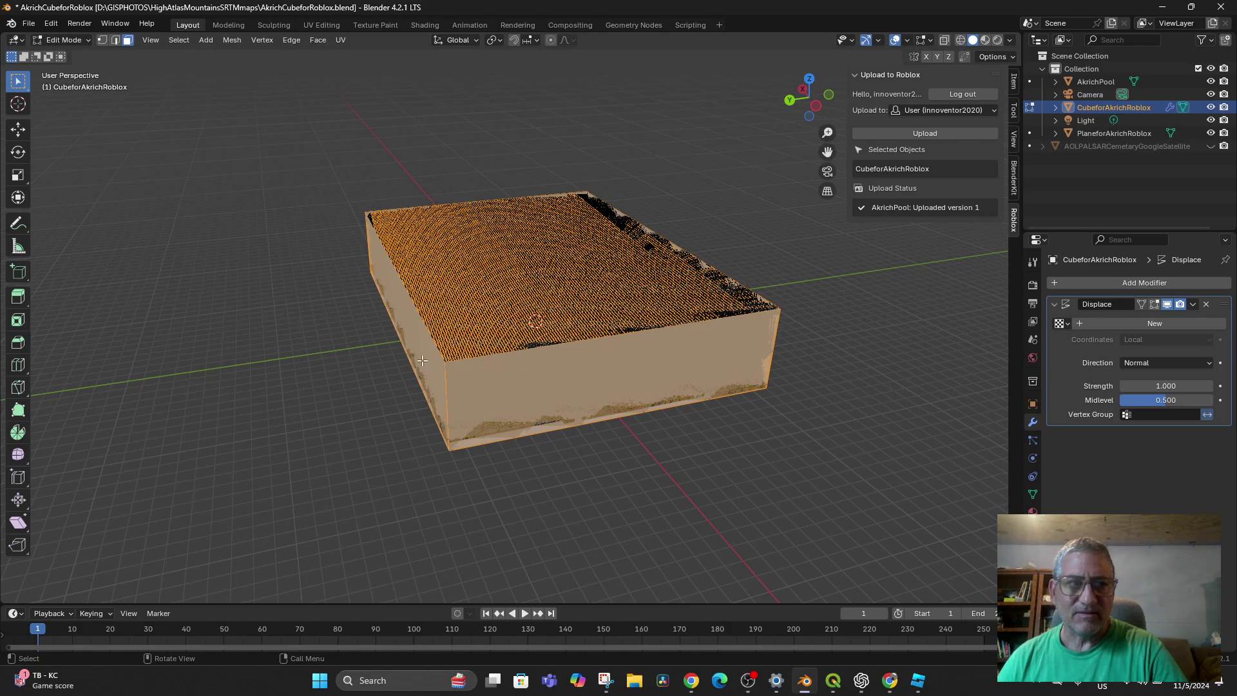
pyautogui.click(283, 408)
pyautogui.moveTo(295, 408); pyautogui.dragTo(512, 419, button='middle')
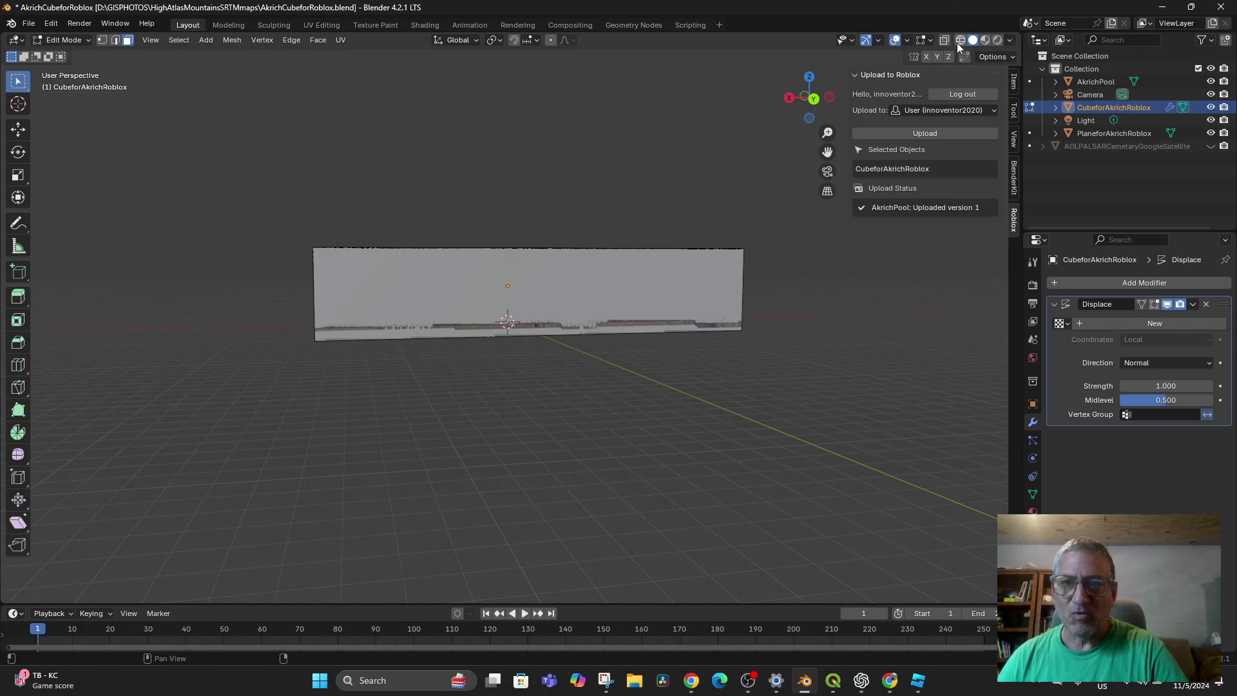
# Switch the viewport to Wireframe shading, try box-selecting the cube's top faces from the side and from above, and clear the selection.
pyautogui.click(959, 39)
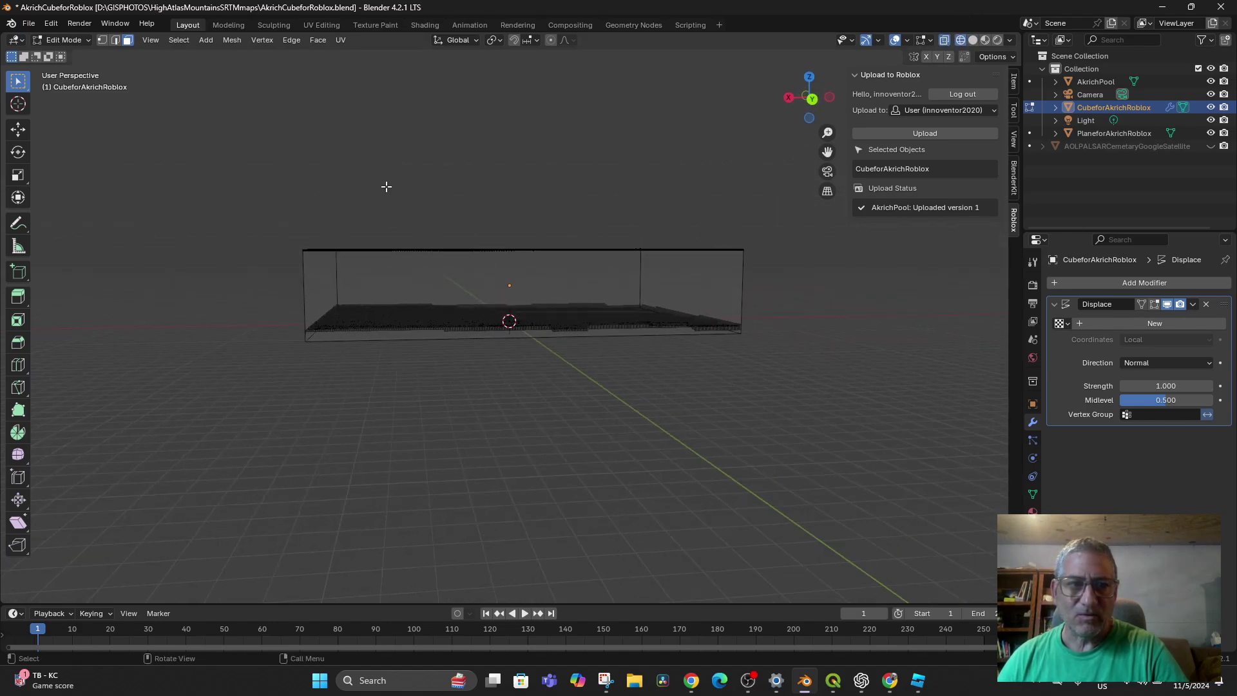
pyautogui.moveTo(270, 218); pyautogui.dragTo(782, 271)
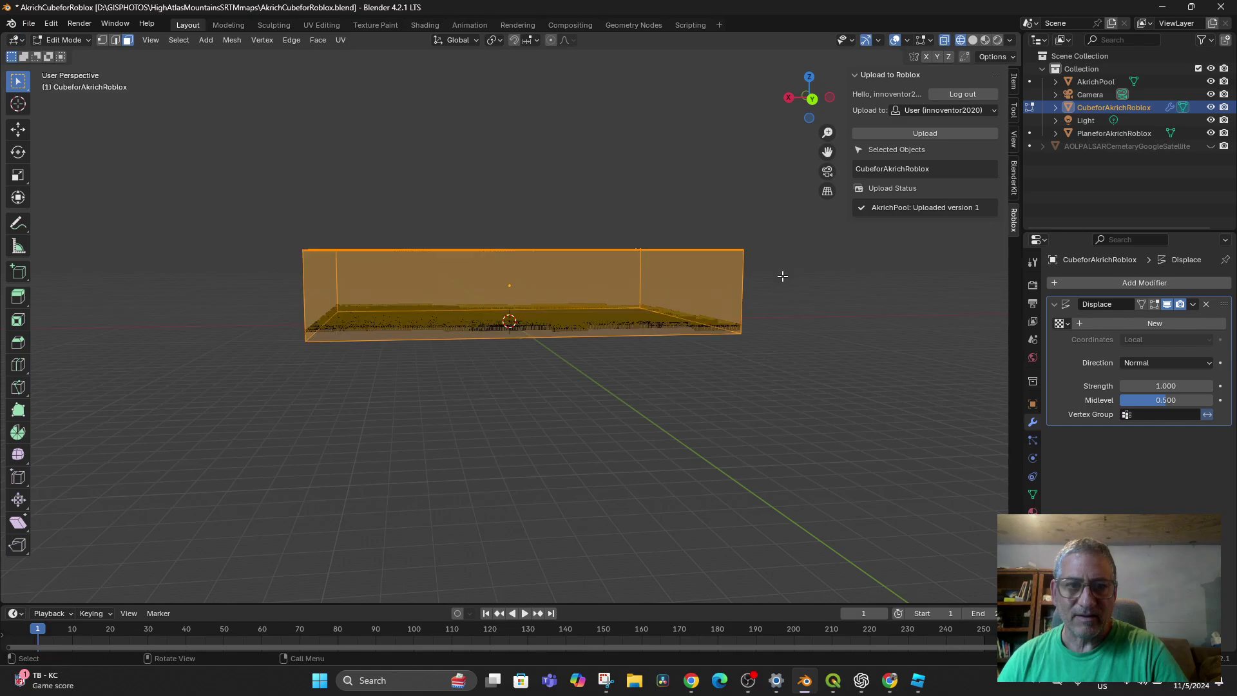
pyautogui.moveTo(763, 301); pyautogui.dragTo(789, 349, button='middle')
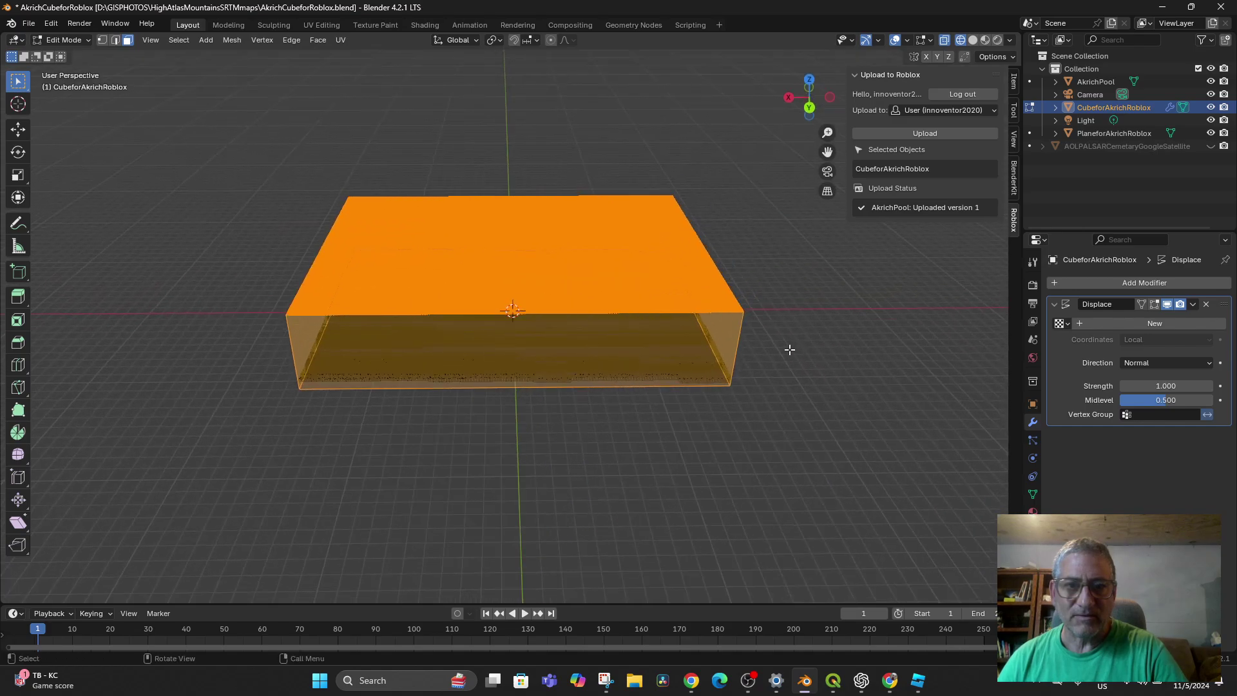
pyautogui.click(497, 128)
pyautogui.moveTo(205, 85); pyautogui.dragTo(805, 442)
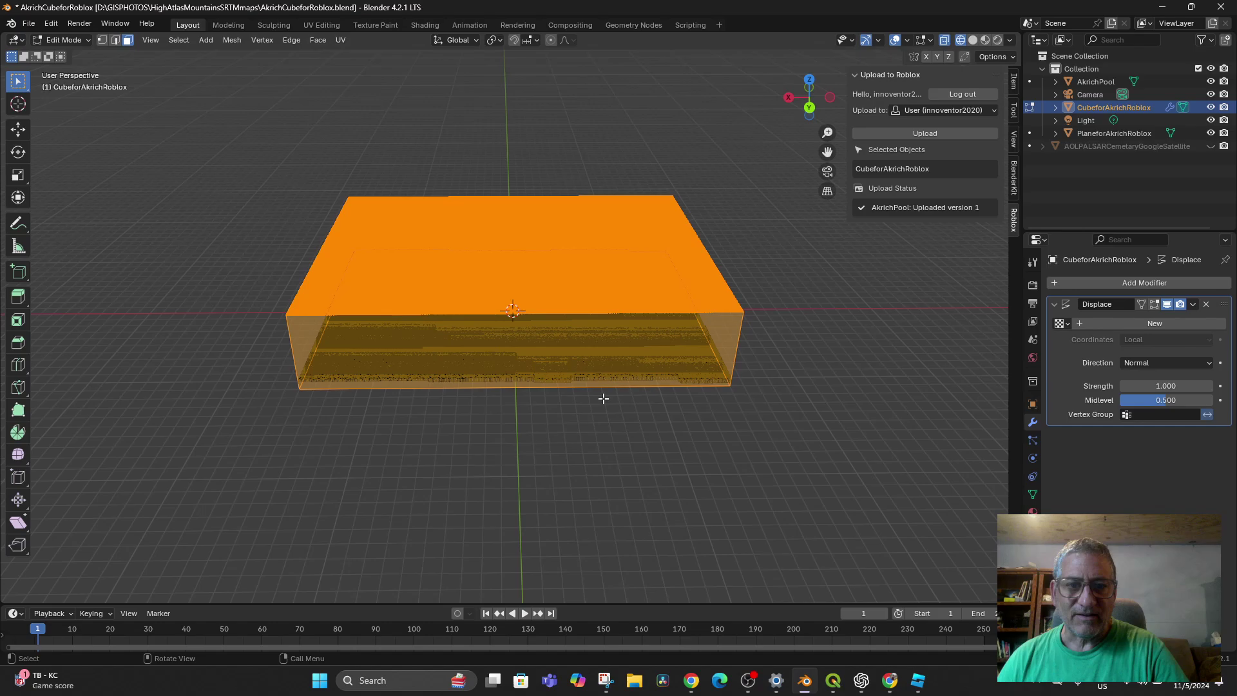
pyautogui.hotkey('alt', 'a')
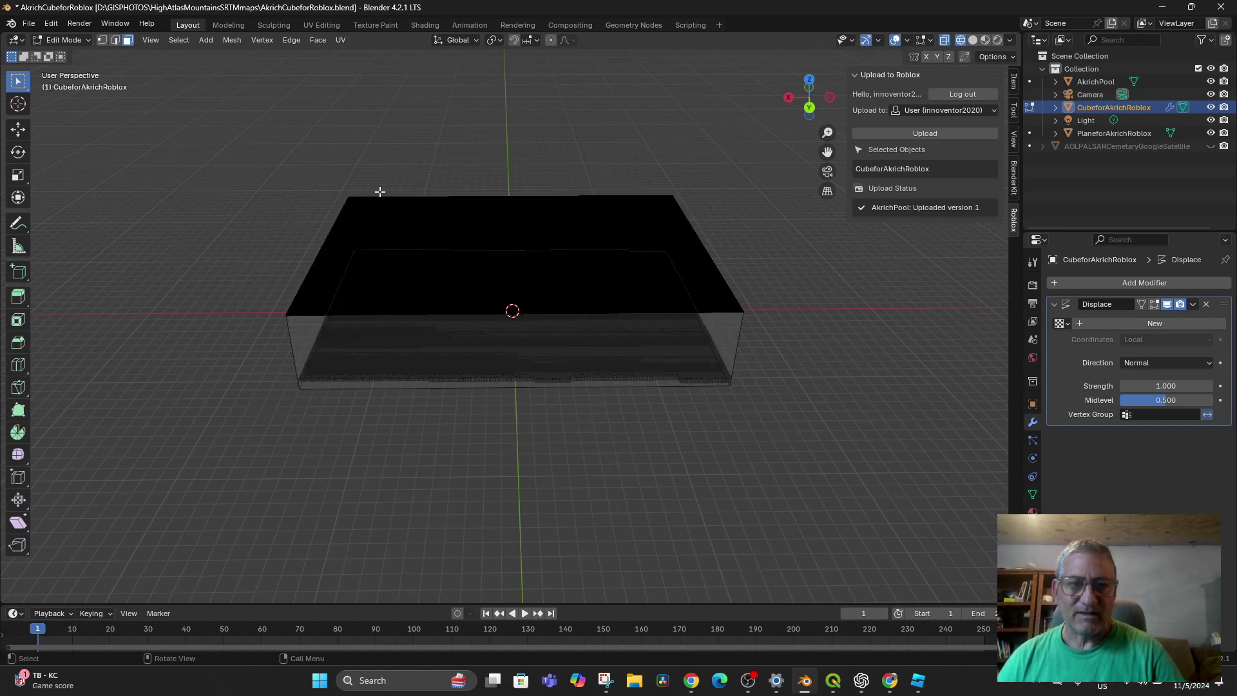
# Try box-selecting the whole cube and picking linked geometry on its top surface, and clear the face selection.
pyautogui.moveTo(276, 127); pyautogui.dragTo(781, 425)
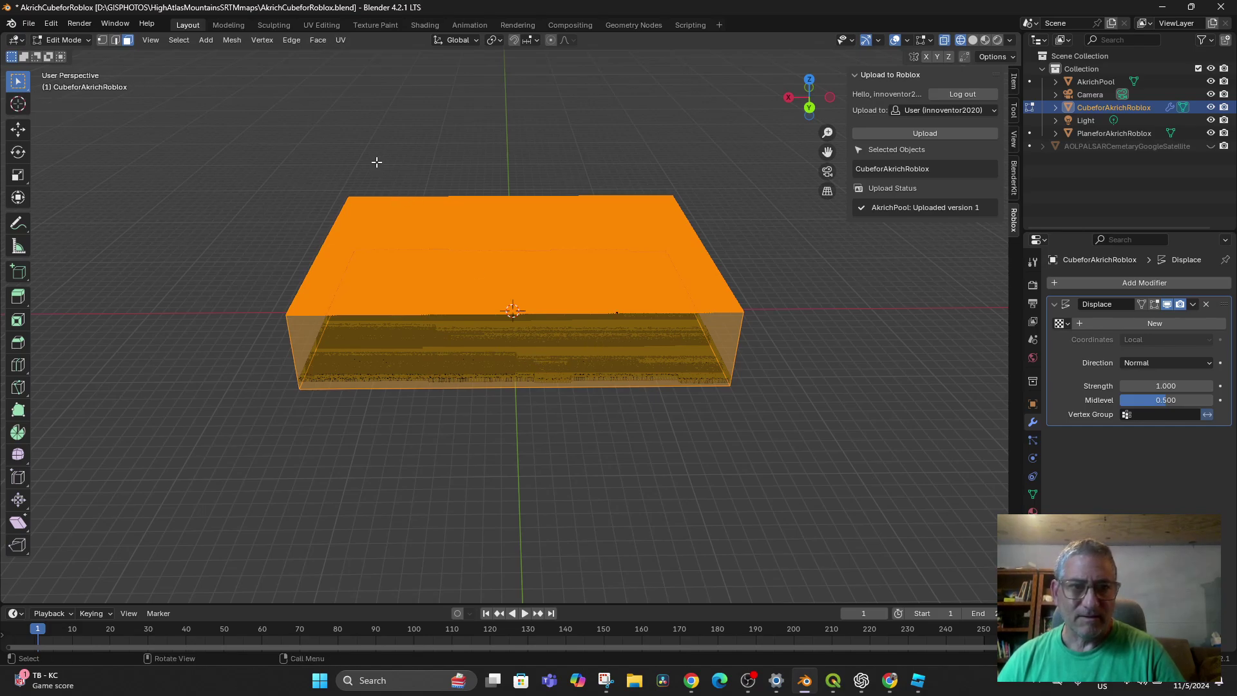
pyautogui.moveTo(749, 385); pyautogui.dragTo(700, 366, button='middle')
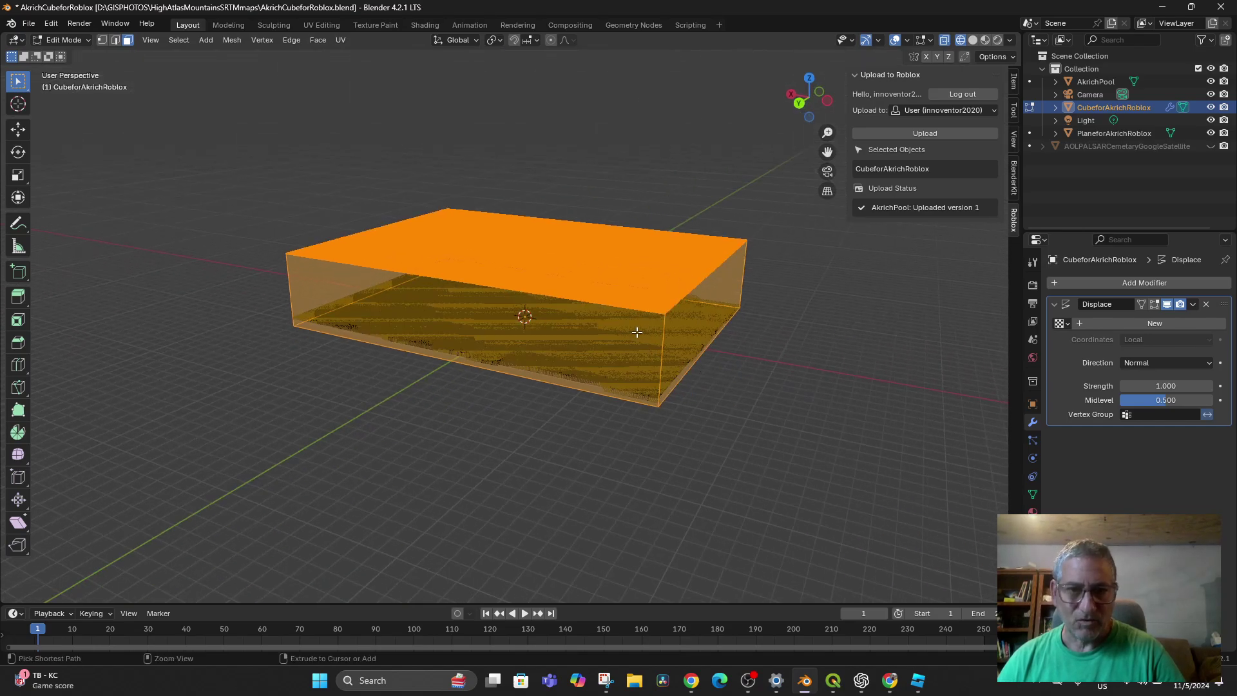
pyautogui.press('l')
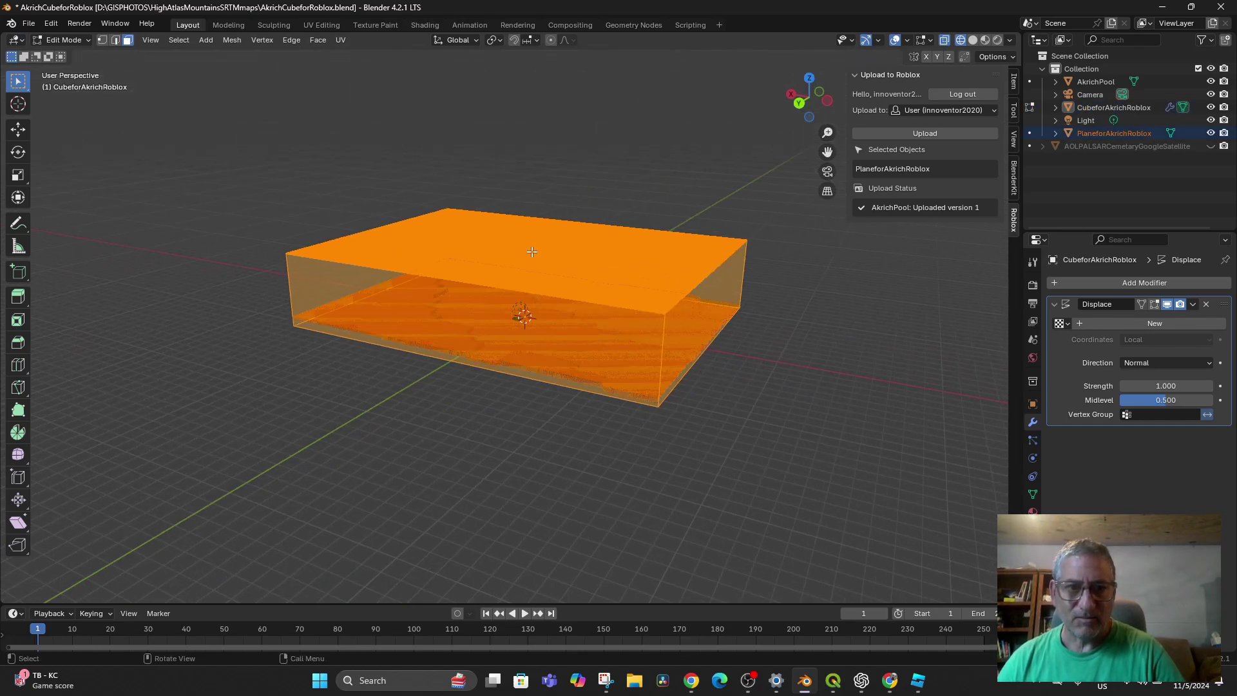
pyautogui.click(421, 195)
pyautogui.moveTo(298, 154); pyautogui.dragTo(425, 196, button='middle')
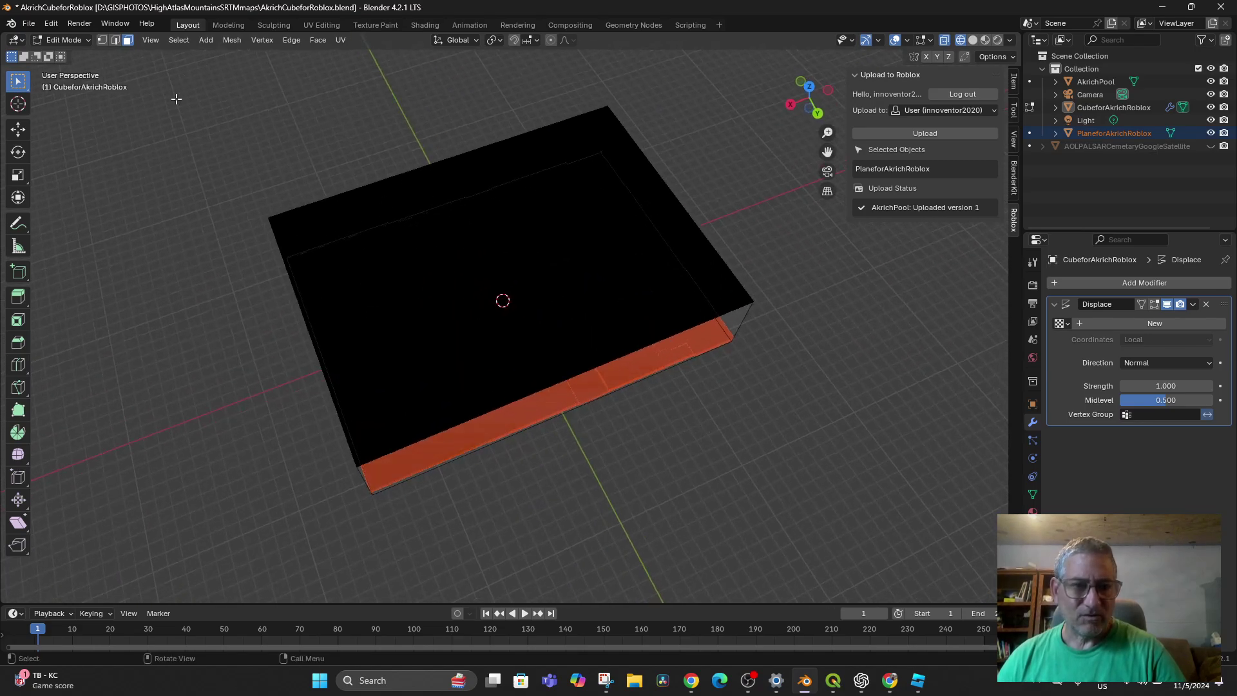
# Hide the PlaneforAkrichRoblox object in the viewport, leaving the cube's faces deselected.
pyautogui.press('a')
pyautogui.click(88, 121)
pyautogui.moveTo(288, 280); pyautogui.dragTo(277, 245, button='middle')
pyautogui.click(1211, 134)
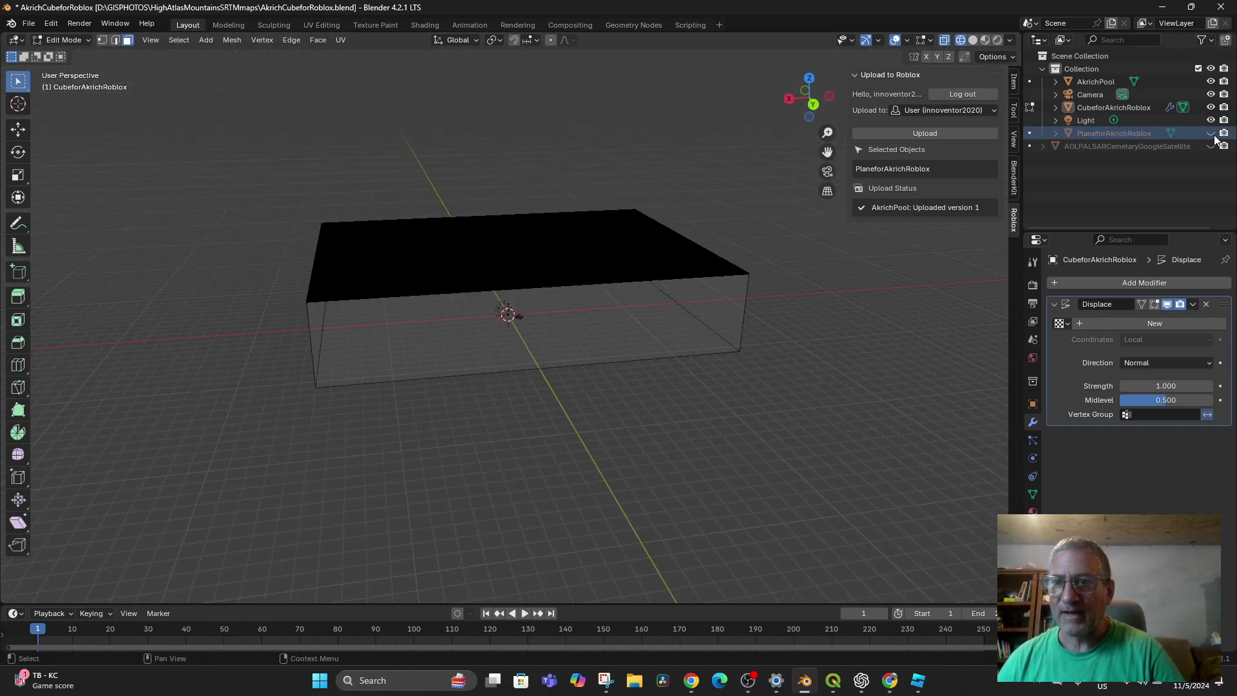
# Change to vertex selection and box-select all vertices of the cube's top surface.
pyautogui.moveTo(310, 182); pyautogui.dragTo(646, 308)
pyautogui.click(141, 158)
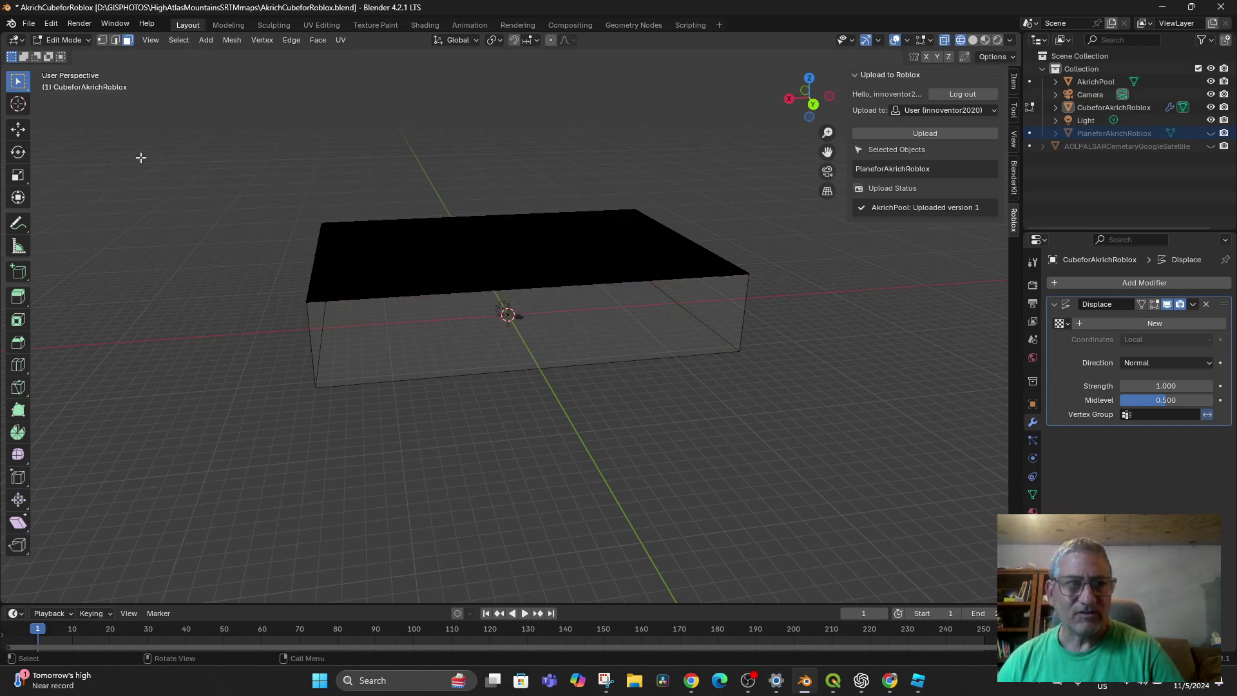
pyautogui.click(103, 39)
pyautogui.moveTo(698, 470); pyautogui.dragTo(707, 469, button='middle')
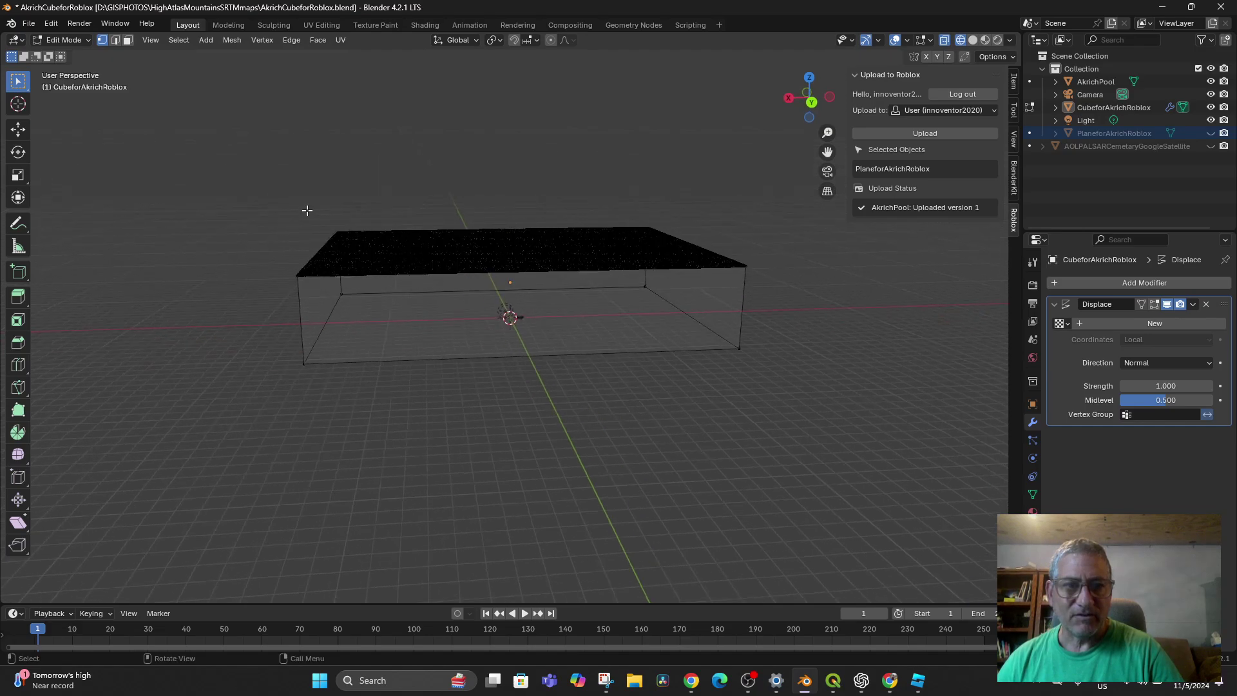
pyautogui.moveTo(271, 201); pyautogui.dragTo(762, 290)
pyautogui.moveTo(745, 382)
pyautogui.mouseDown(button='middle')
pyautogui.moveTo(715, 345)
pyautogui.moveTo(743, 407)
pyautogui.mouseUp(button='middle')
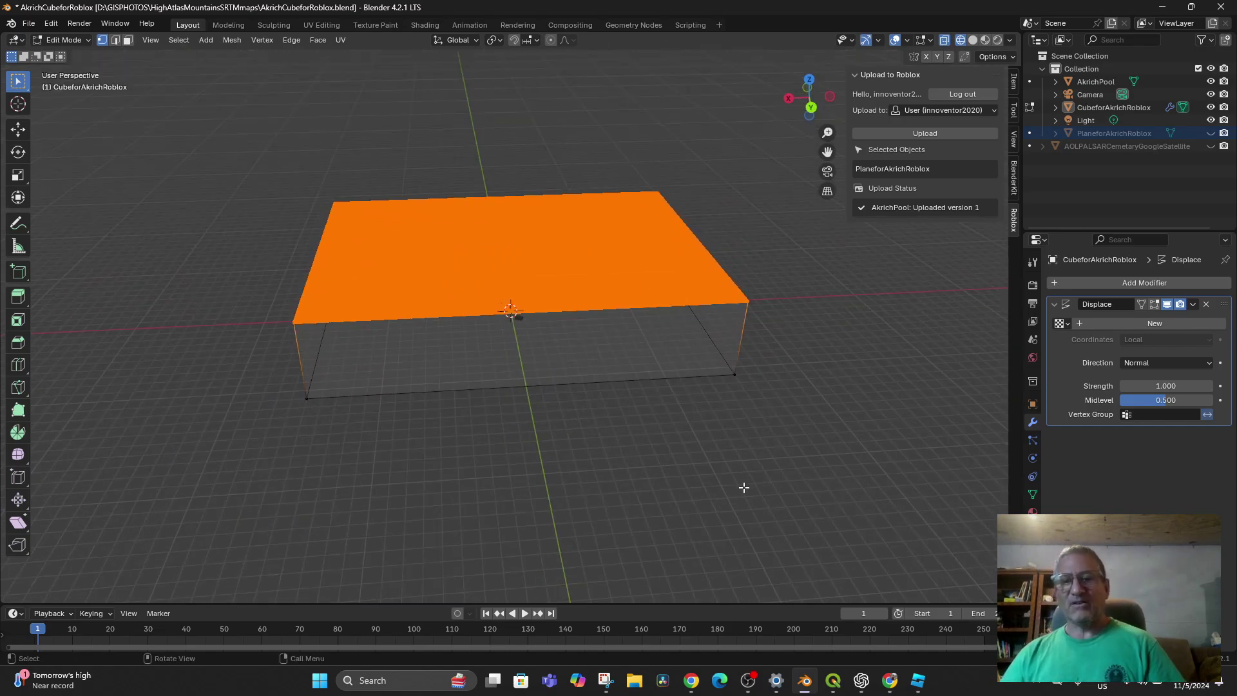
# Check ChatGPT's instructions for creating a vertex group, and show the Object Data Properties of CubeforAkrichRoblox in Blender.
pyautogui.click(861, 680)
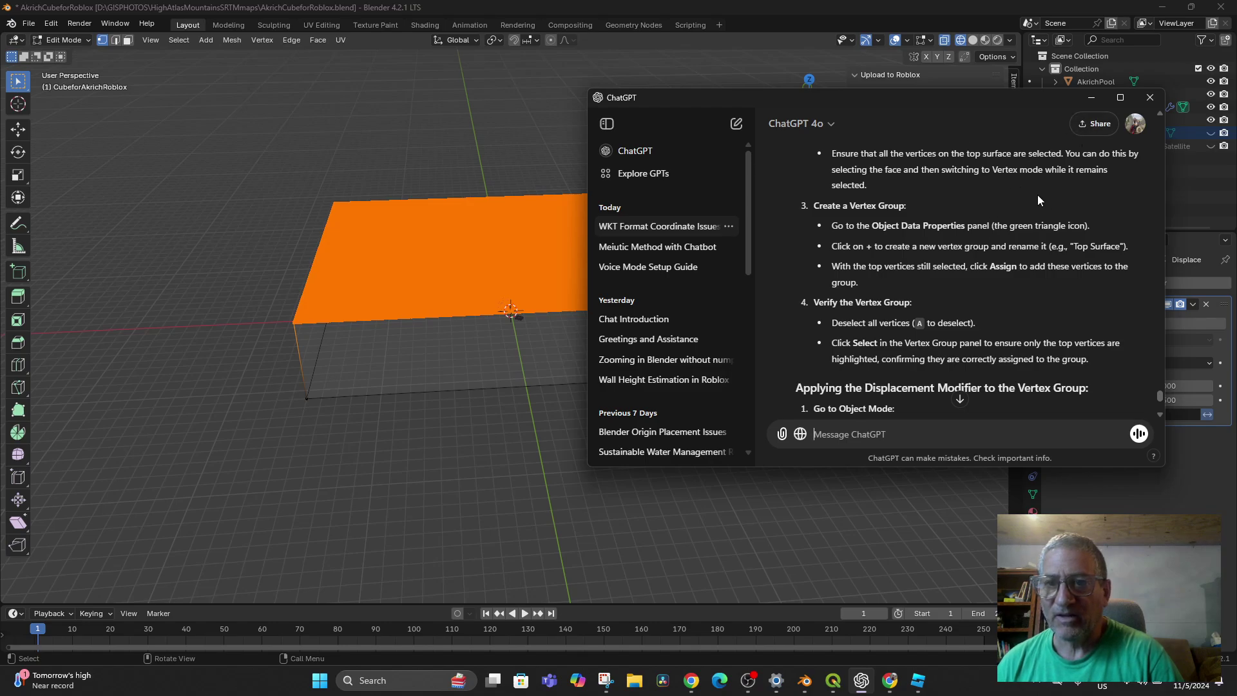
pyautogui.moveTo(934, 102); pyautogui.dragTo(338, 154)
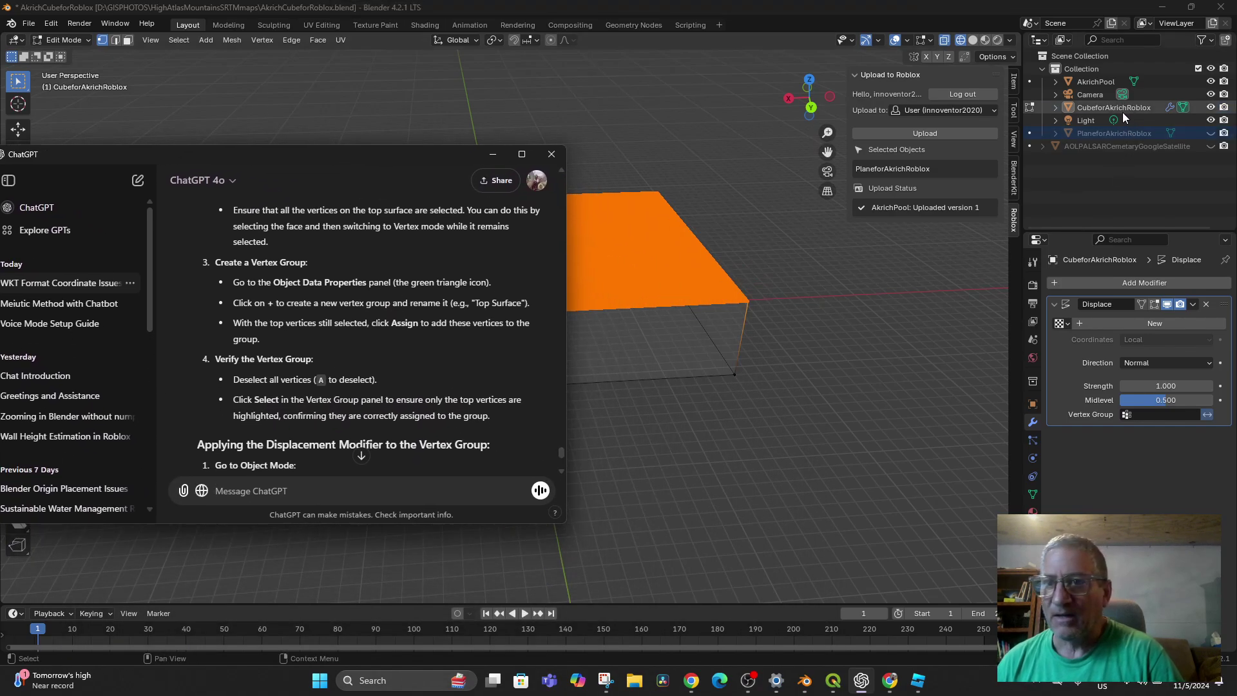
pyautogui.click(1184, 107)
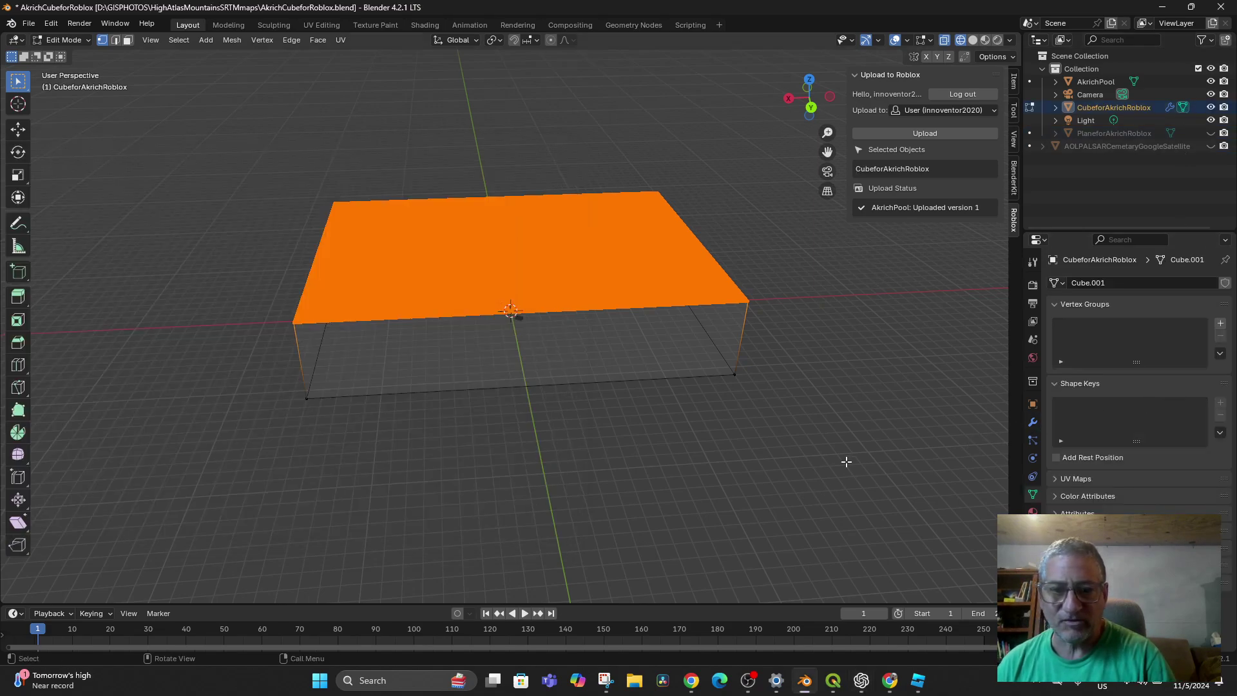
pyautogui.click(860, 680)
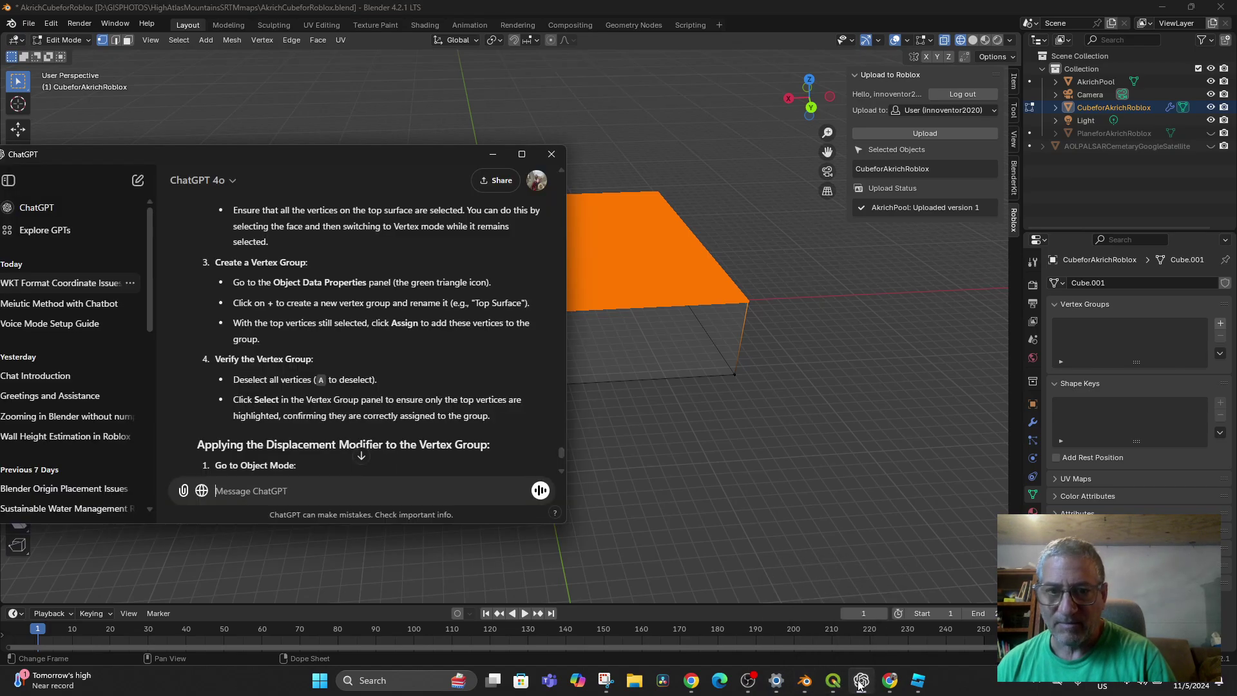
pyautogui.scroll(-1, 420, 384)
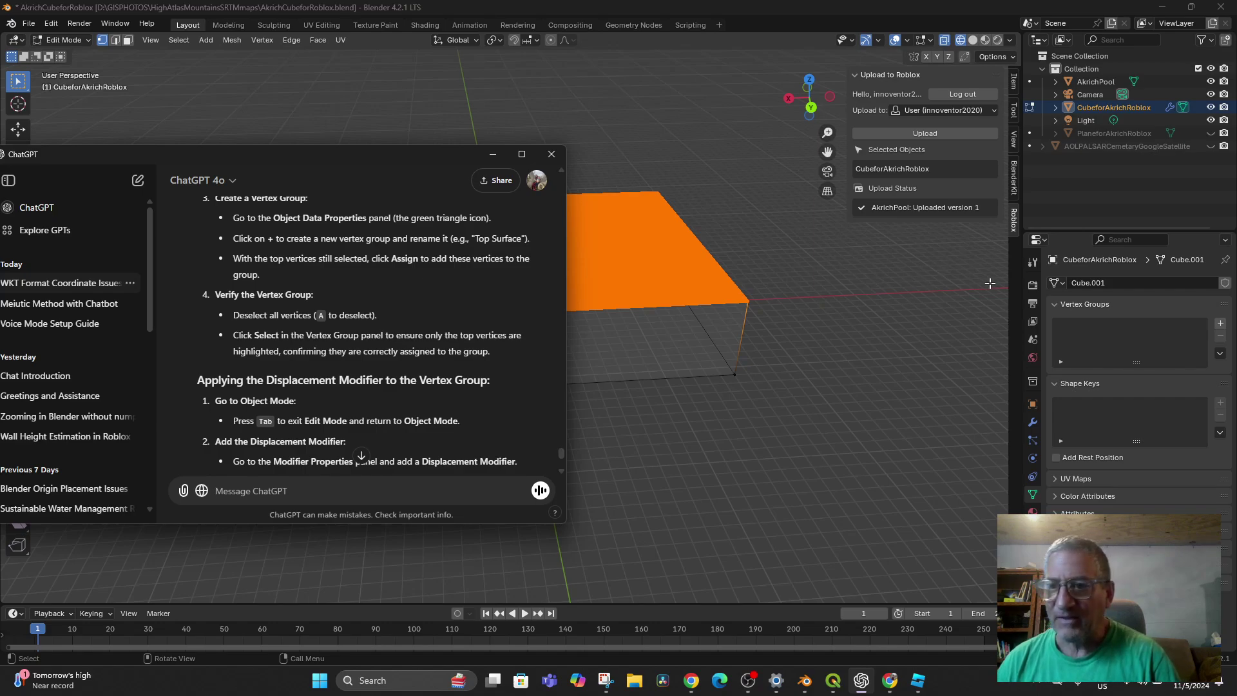
# Add a vertex group to CubeforAkrichRoblox and name it GroupTopSurface.
pyautogui.click(1219, 323)
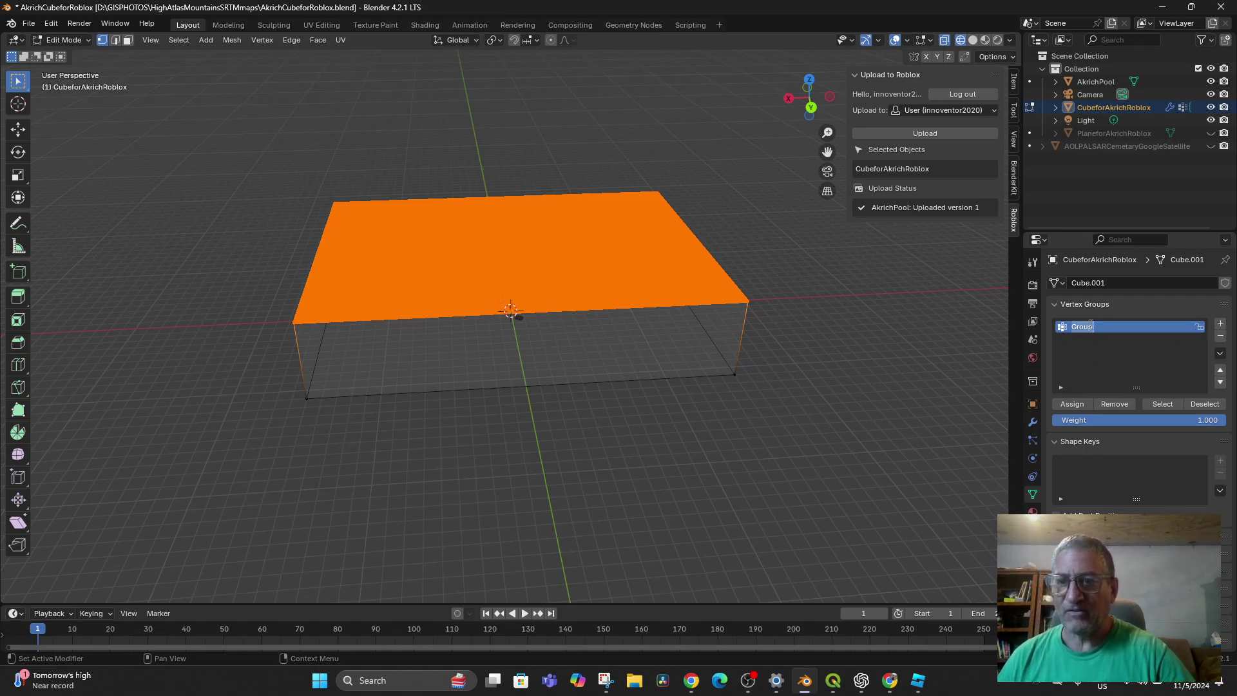
pyautogui.write('Top')
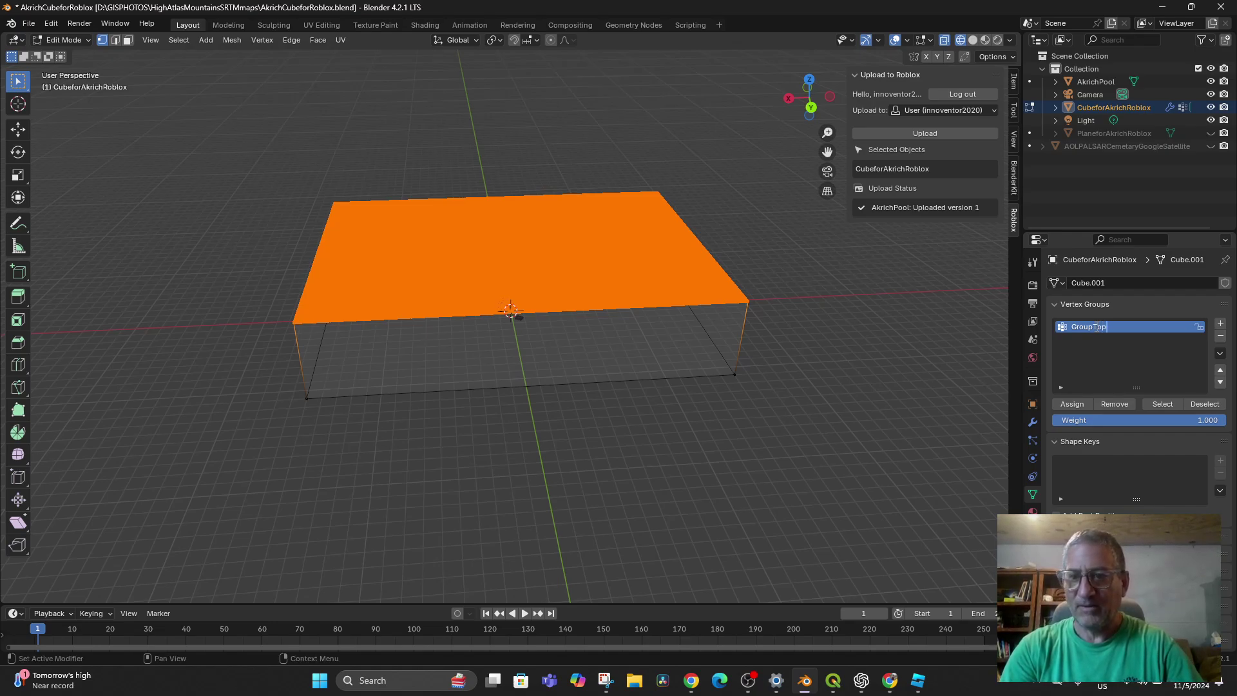
pyautogui.write('Surface')
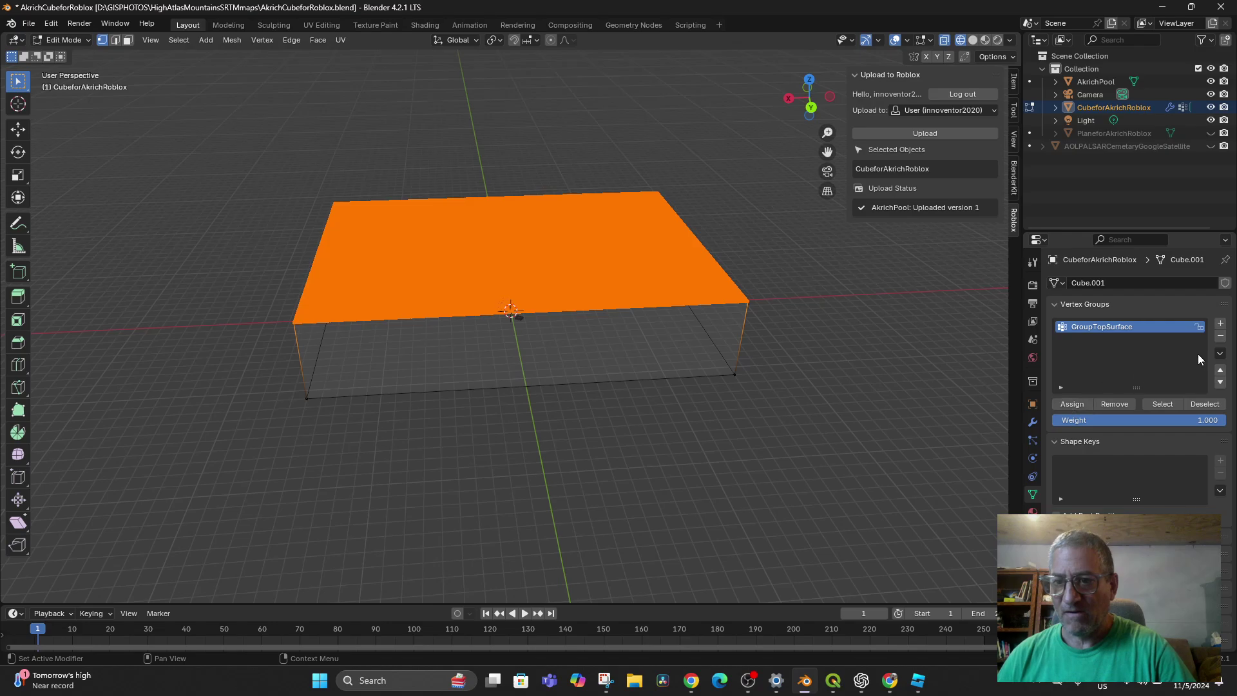
# Test the GroupTopSurface vertex group by selecting and deselecting its vertices, leaving the mesh deselected.
pyautogui.click(1197, 400)
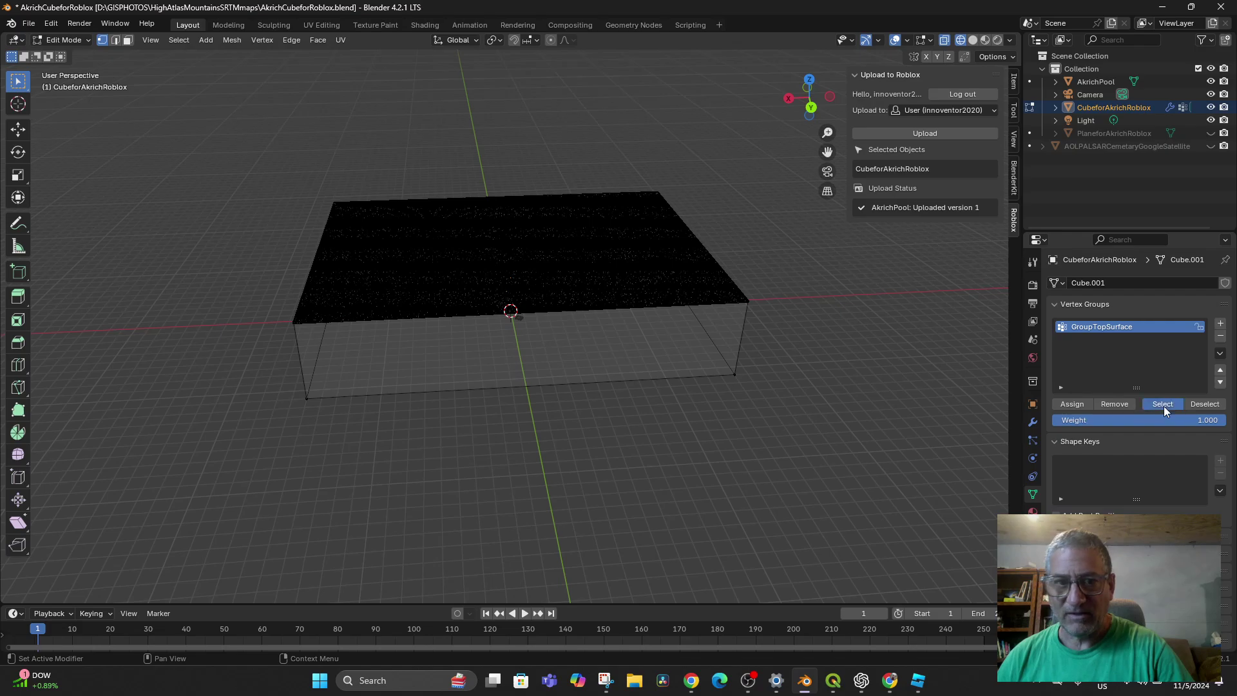
pyautogui.click(1163, 405)
pyautogui.click(1203, 405)
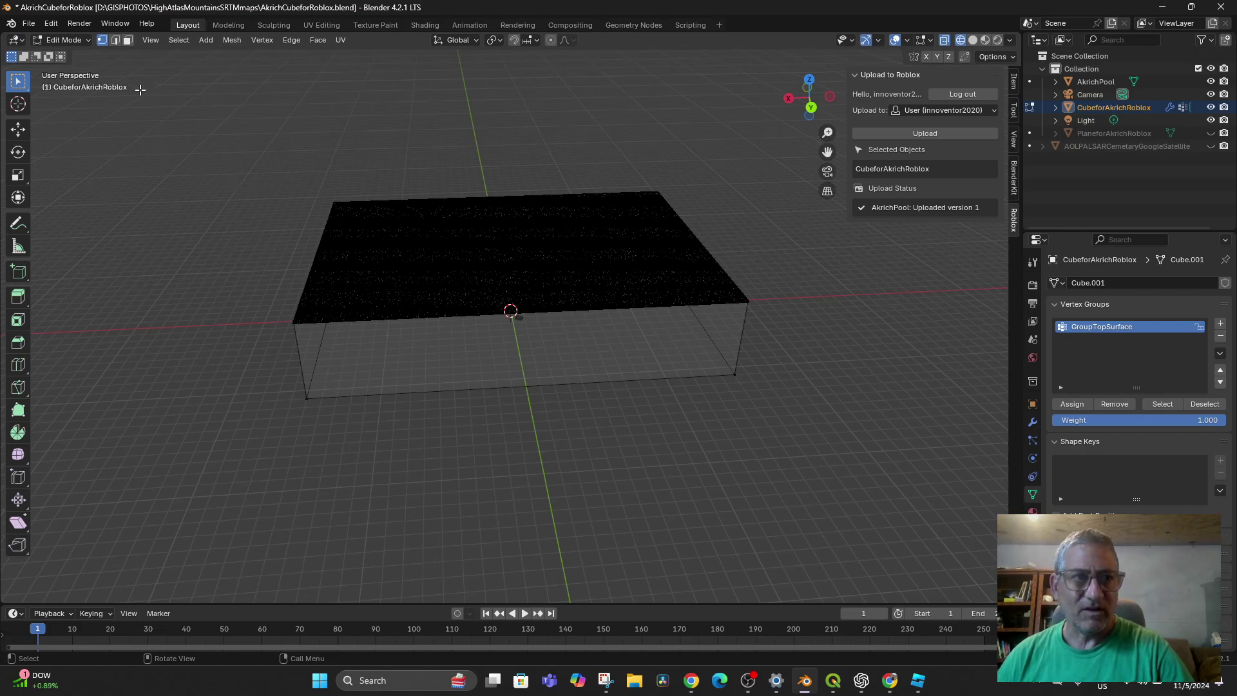
# Return to Object Mode and limit the cube's Displace modifier to the GroupTopSurface vertex group.
pyautogui.click(63, 40)
pyautogui.click(68, 56)
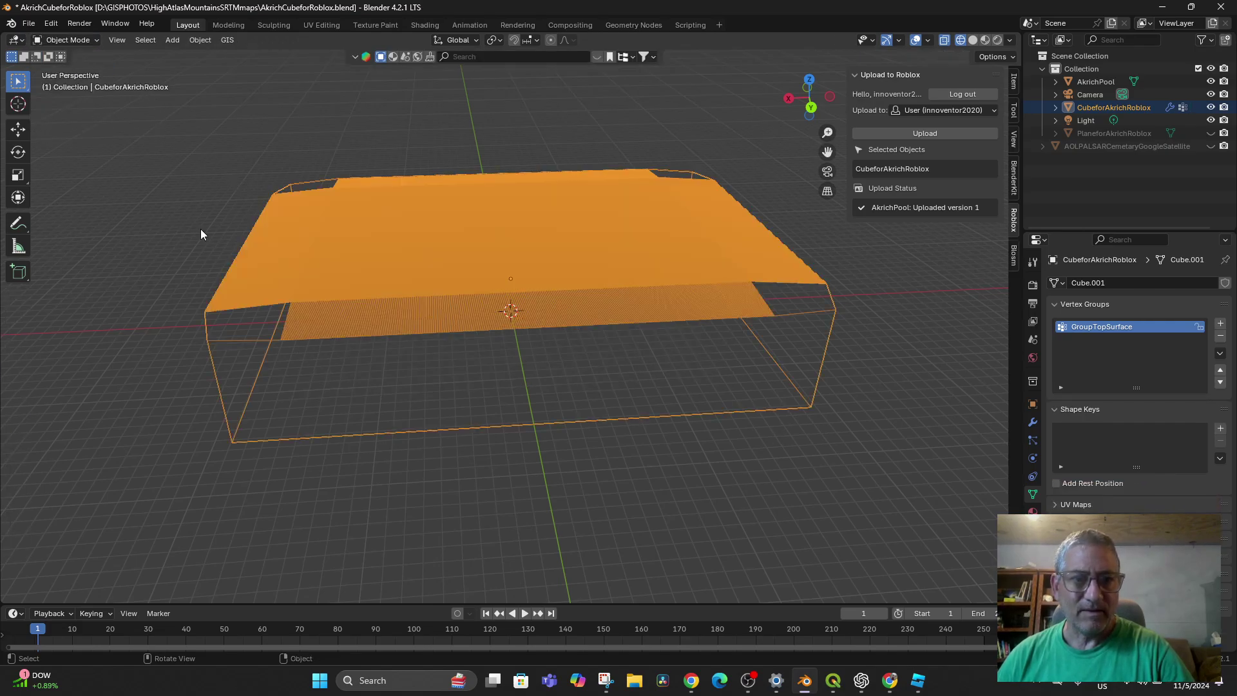
pyautogui.moveTo(478, 396)
pyautogui.mouseDown(button='middle')
pyautogui.moveTo(471, 365)
pyautogui.moveTo(466, 394)
pyautogui.mouseUp(button='middle')
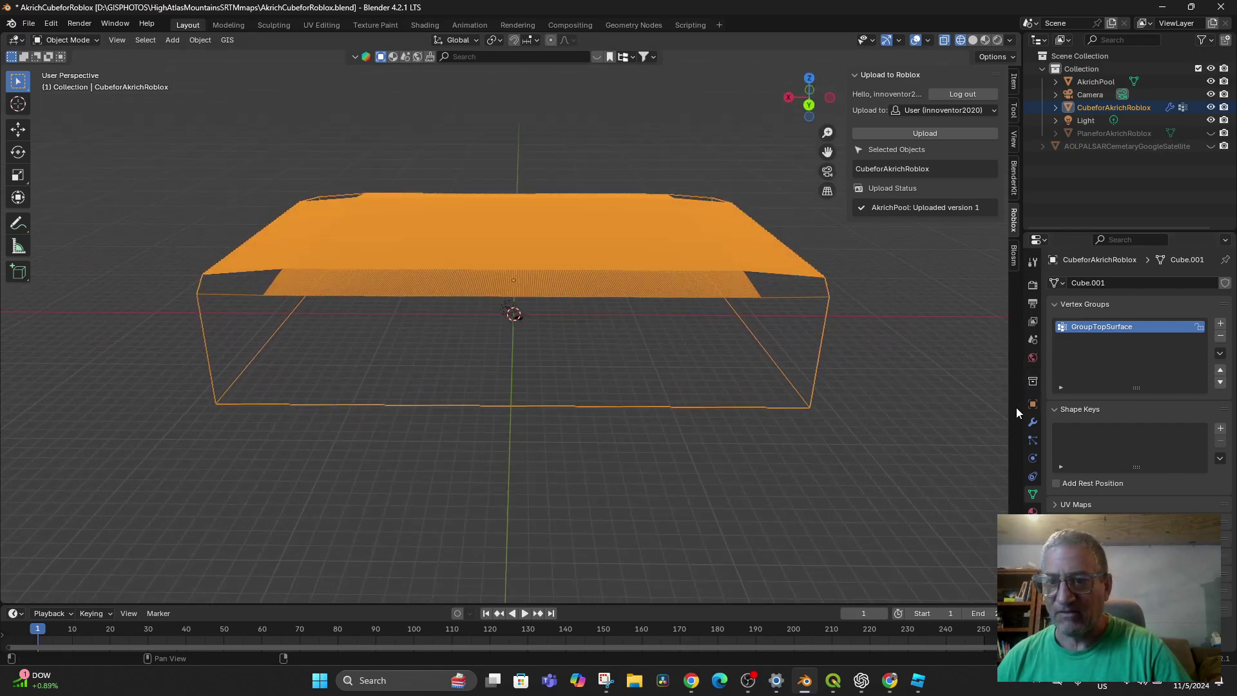
pyautogui.click(1032, 423)
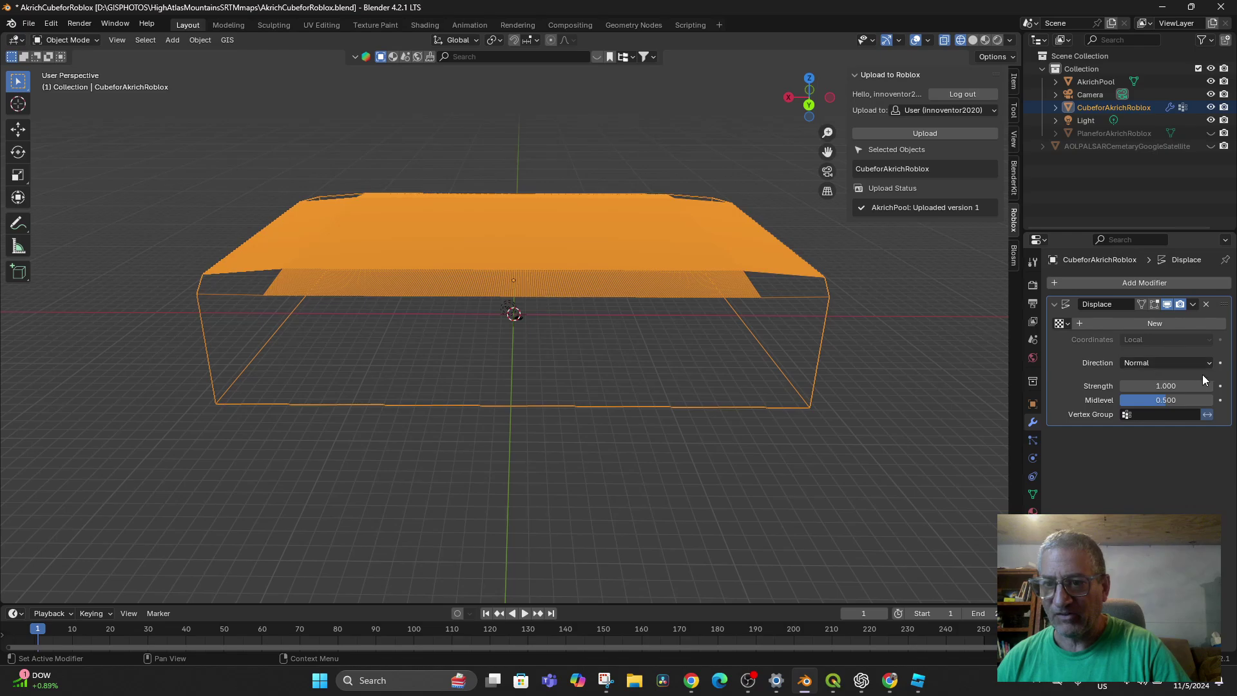
pyautogui.click(1127, 414)
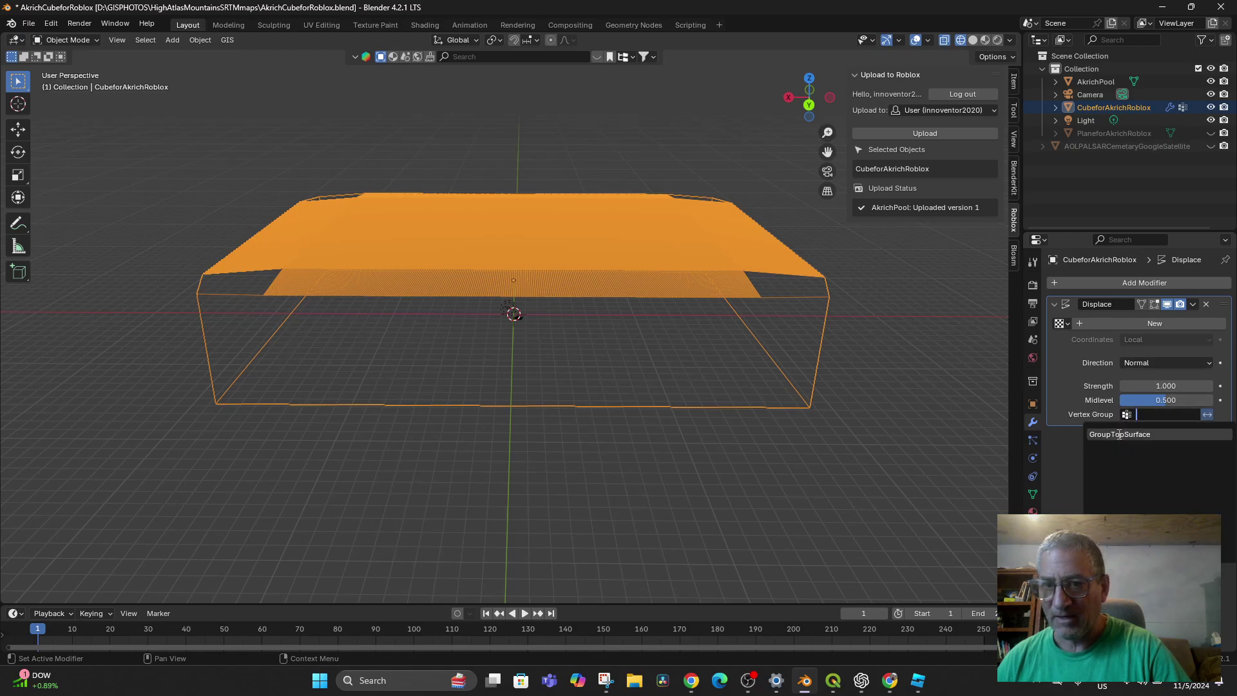
pyautogui.click(1119, 435)
pyautogui.moveTo(819, 456)
pyautogui.mouseDown(button='middle')
pyautogui.moveTo(817, 424)
pyautogui.moveTo(807, 478)
pyautogui.moveTo(825, 465)
pyautogui.mouseUp(button='middle')
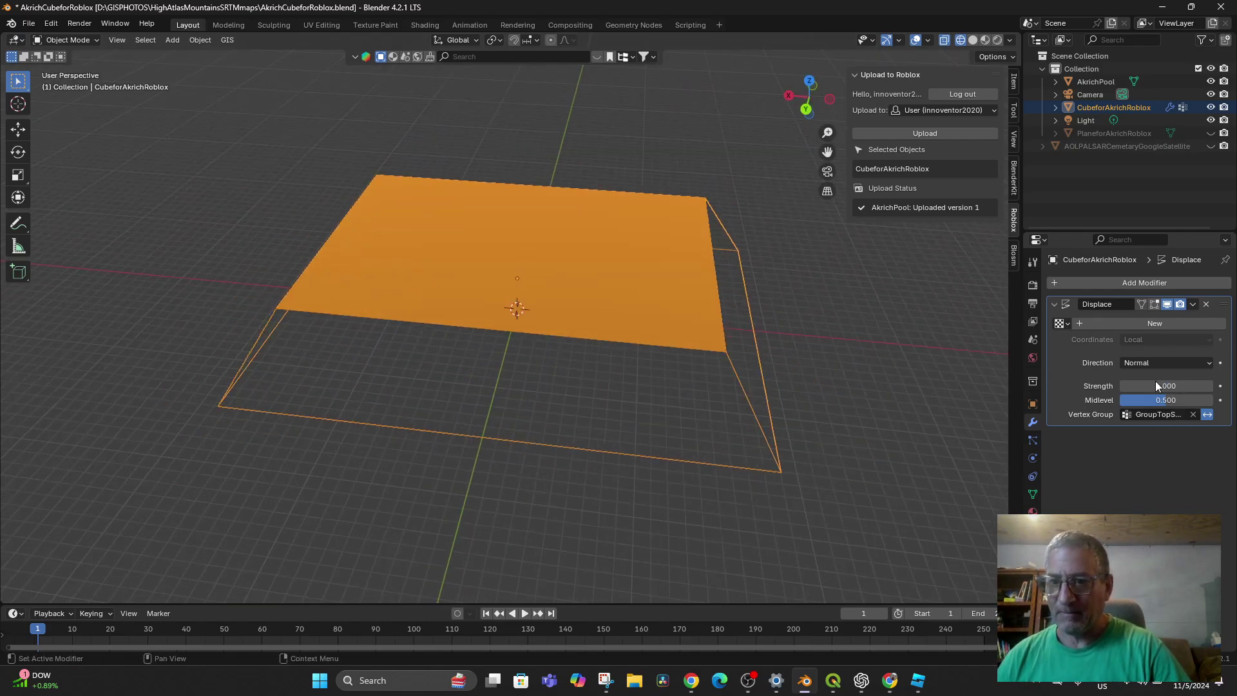
# Assign the existing texture named Texture to the Displace modifier and adjust the modifier's strength.
pyautogui.click(1061, 322)
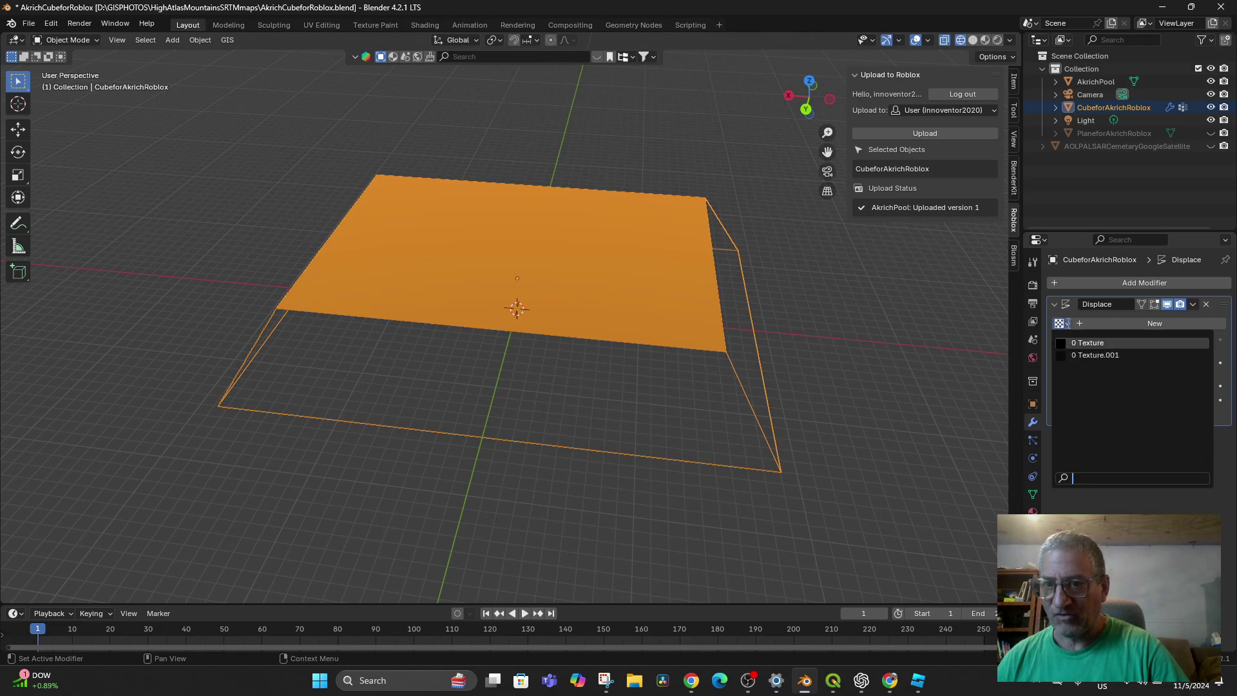
pyautogui.click(1087, 343)
pyautogui.moveTo(790, 438); pyautogui.dragTo(788, 382, button='middle')
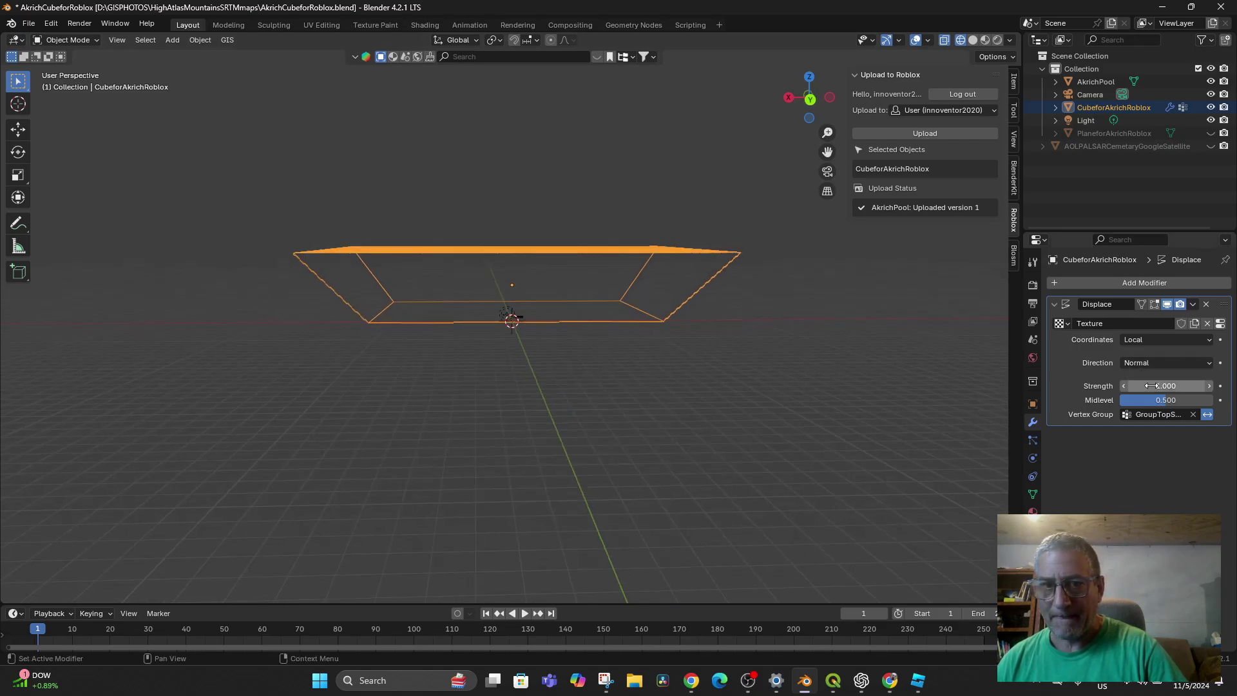
pyautogui.moveTo(1152, 385)
pyautogui.mouseDown()
pyautogui.moveTo(1223, 385)
pyautogui.moveTo(1114, 385)
pyautogui.moveTo(1159, 386)
pyautogui.moveTo(1140, 385)
pyautogui.mouseUp()
# Set the Displace modifier's direction to Z and its strength to 11.7.
pyautogui.click(1163, 363)
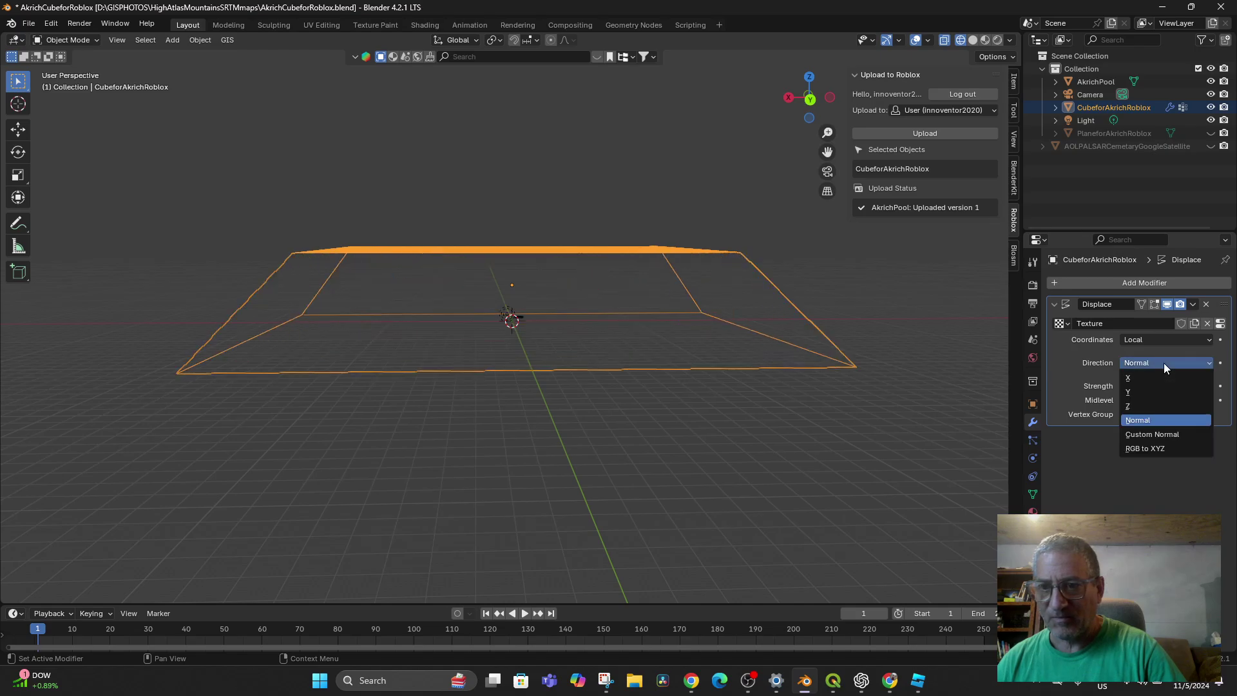
pyautogui.click(1138, 405)
pyautogui.click(1166, 400)
pyautogui.write('7.2')
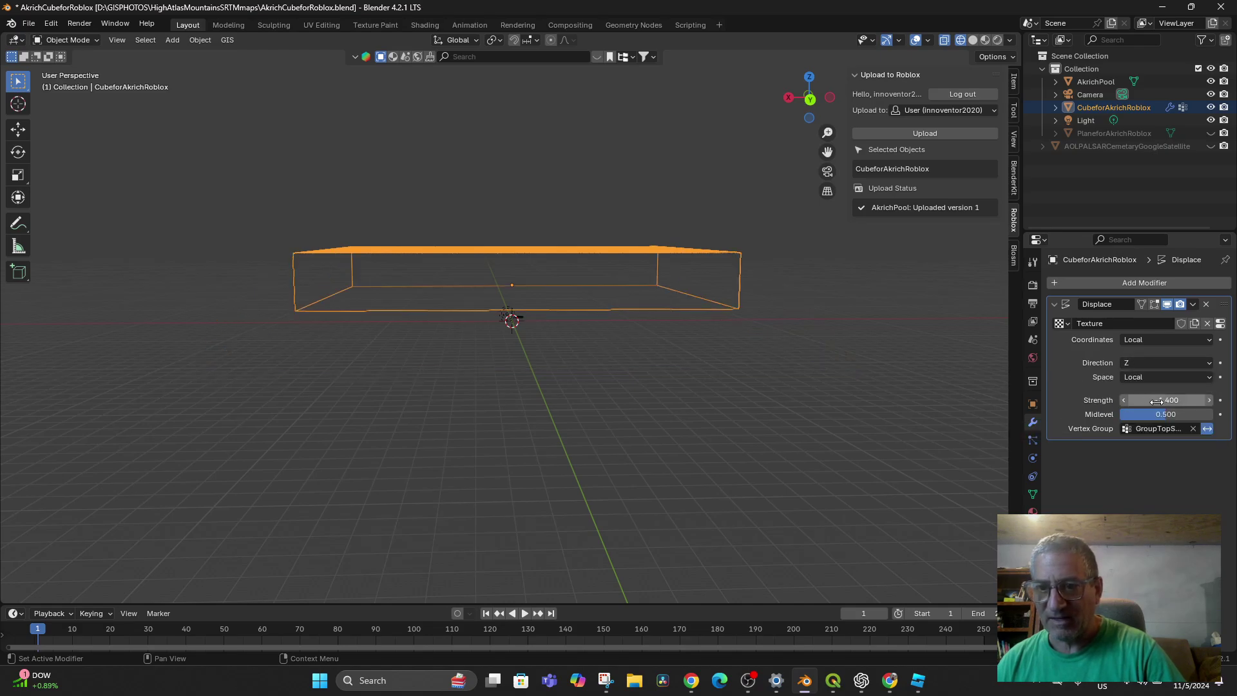
pyautogui.press('Return')
pyautogui.moveTo(1165, 400)
pyautogui.mouseDown()
pyautogui.moveTo(1134, 400)
pyautogui.moveTo(1179, 400)
pyautogui.mouseUp()
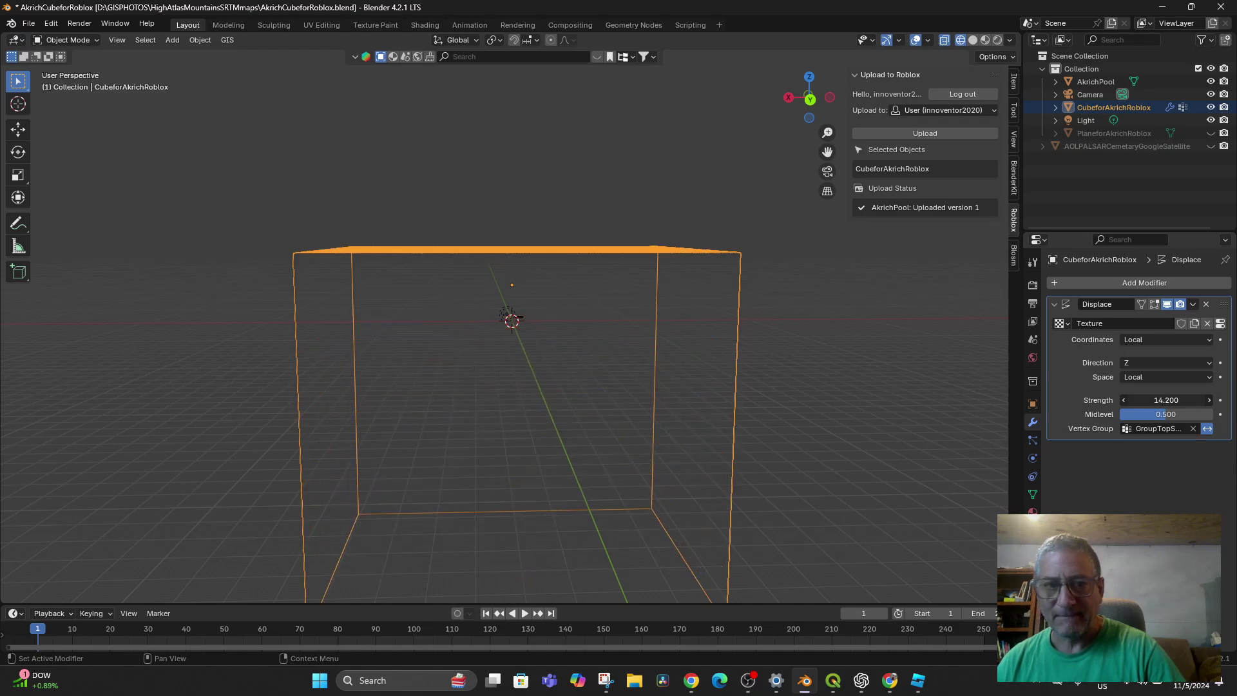
pyautogui.moveTo(910, 419)
pyautogui.mouseDown(button='middle')
pyautogui.moveTo(912, 454)
pyautogui.moveTo(910, 419)
pyautogui.mouseUp(button='middle')
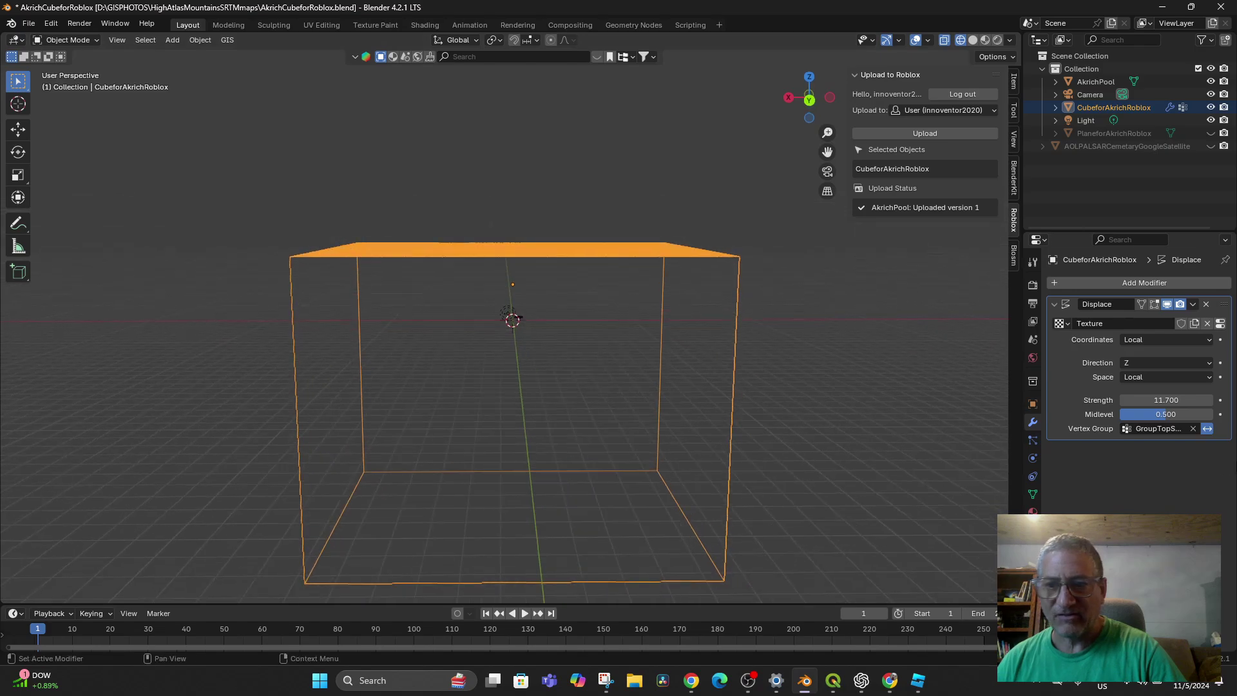
# Try the X and Y directions for the Displace modifier.
pyautogui.click(1160, 364)
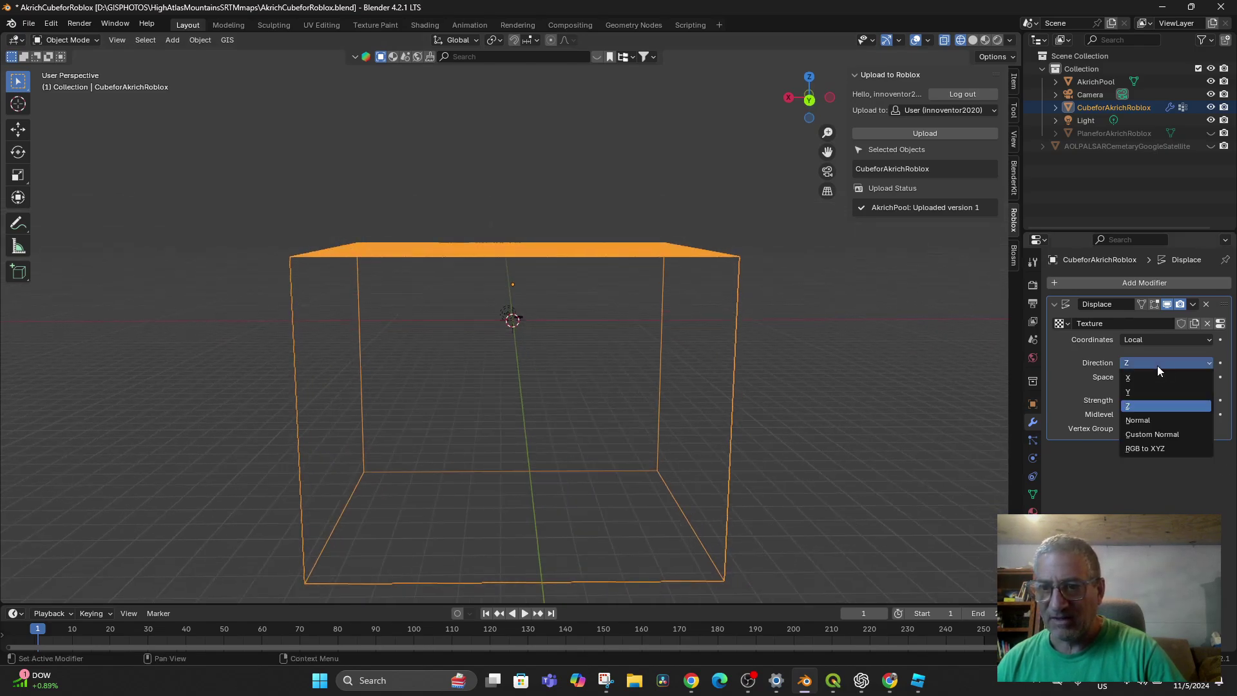
pyautogui.click(1149, 376)
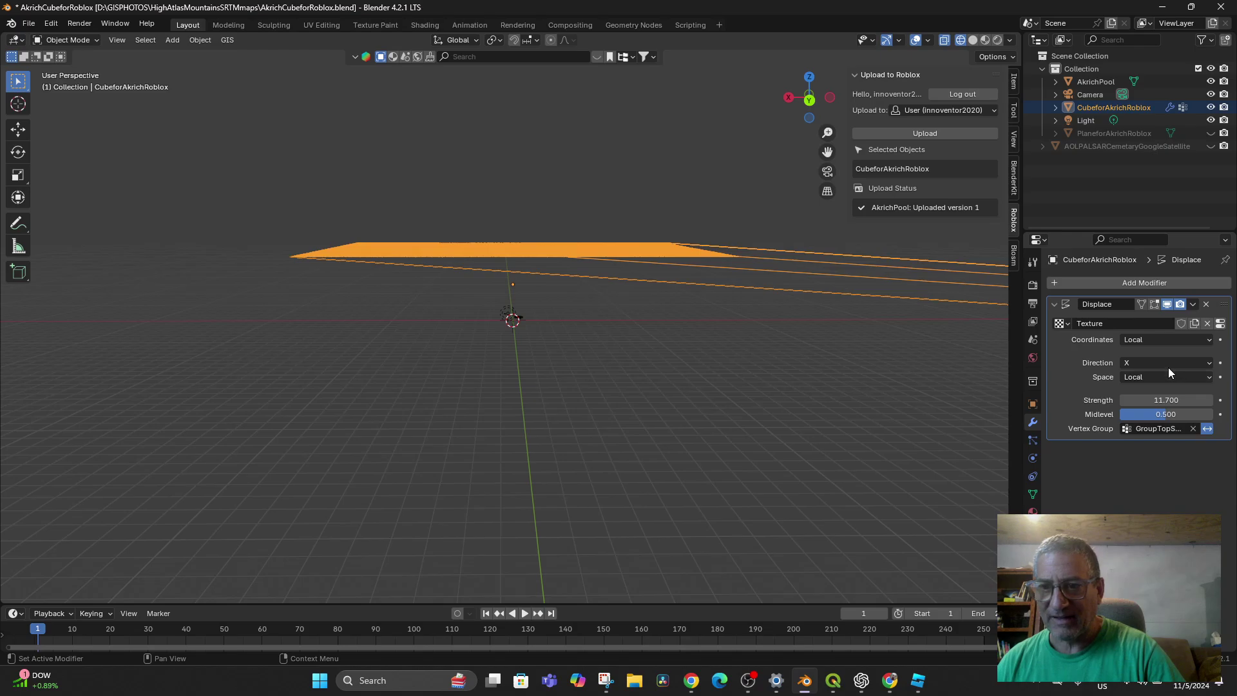
pyautogui.click(1167, 364)
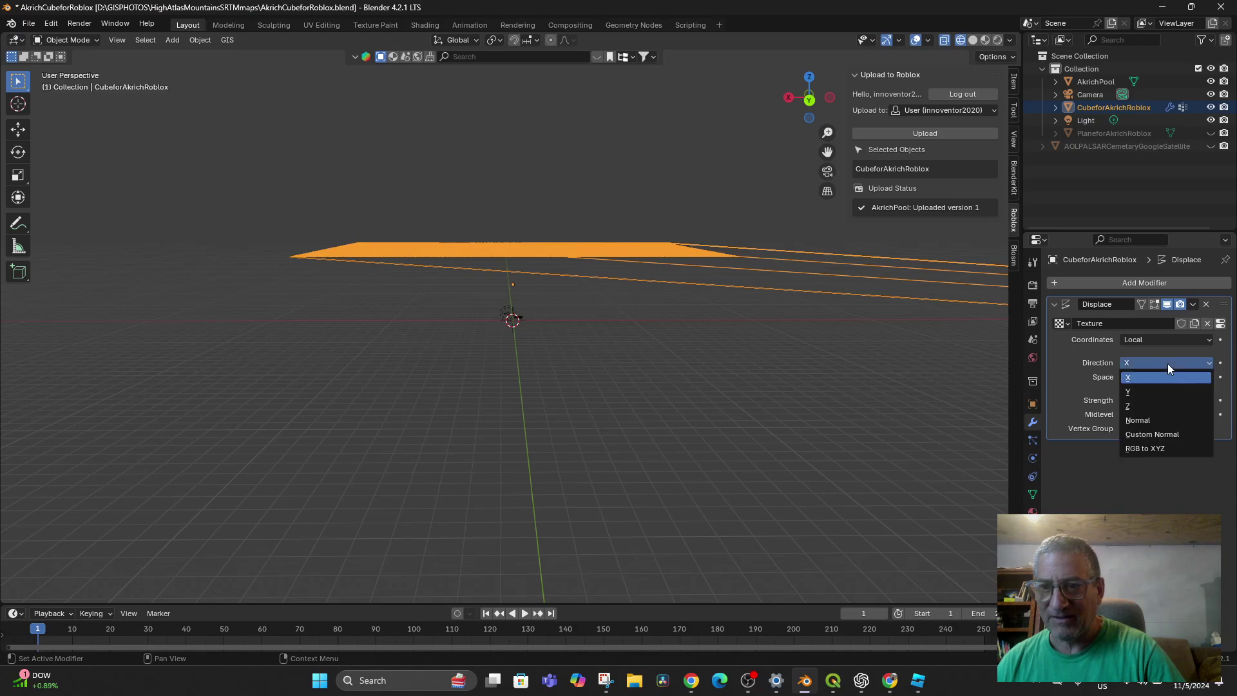
pyautogui.click(1150, 394)
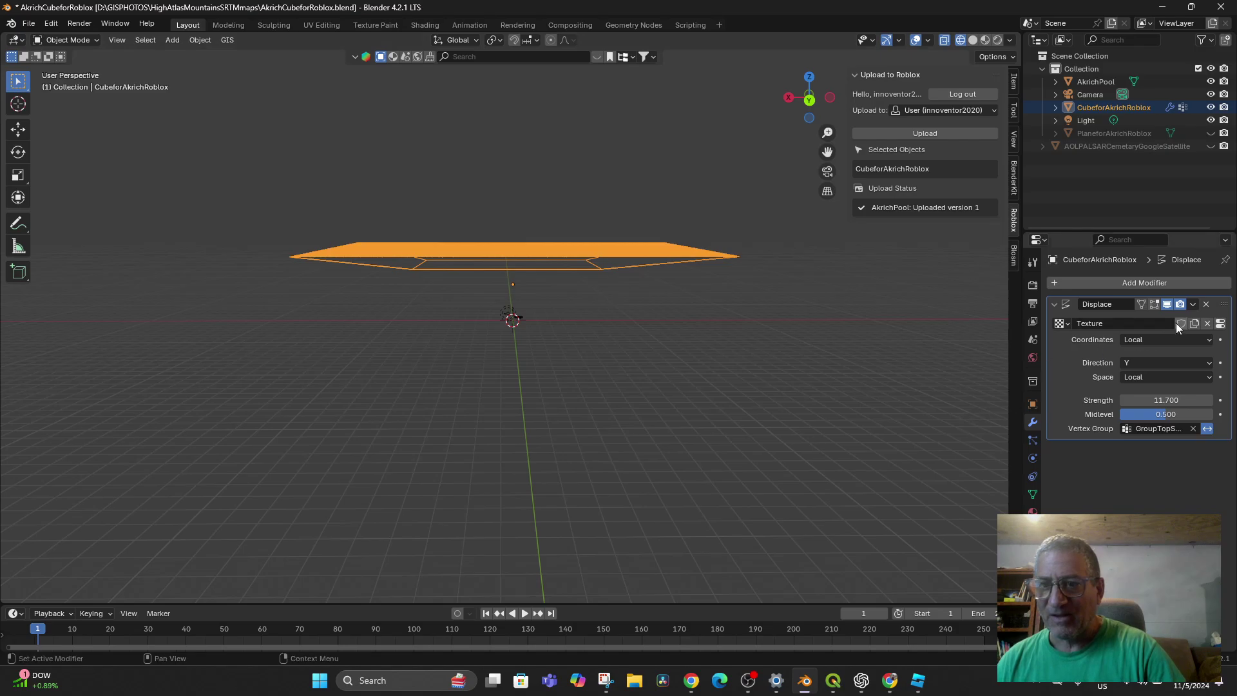
# Remove the Displace modifier from CubeforAkrichRoblox and show the viewport in Material Preview shading.
pyautogui.click(1206, 304)
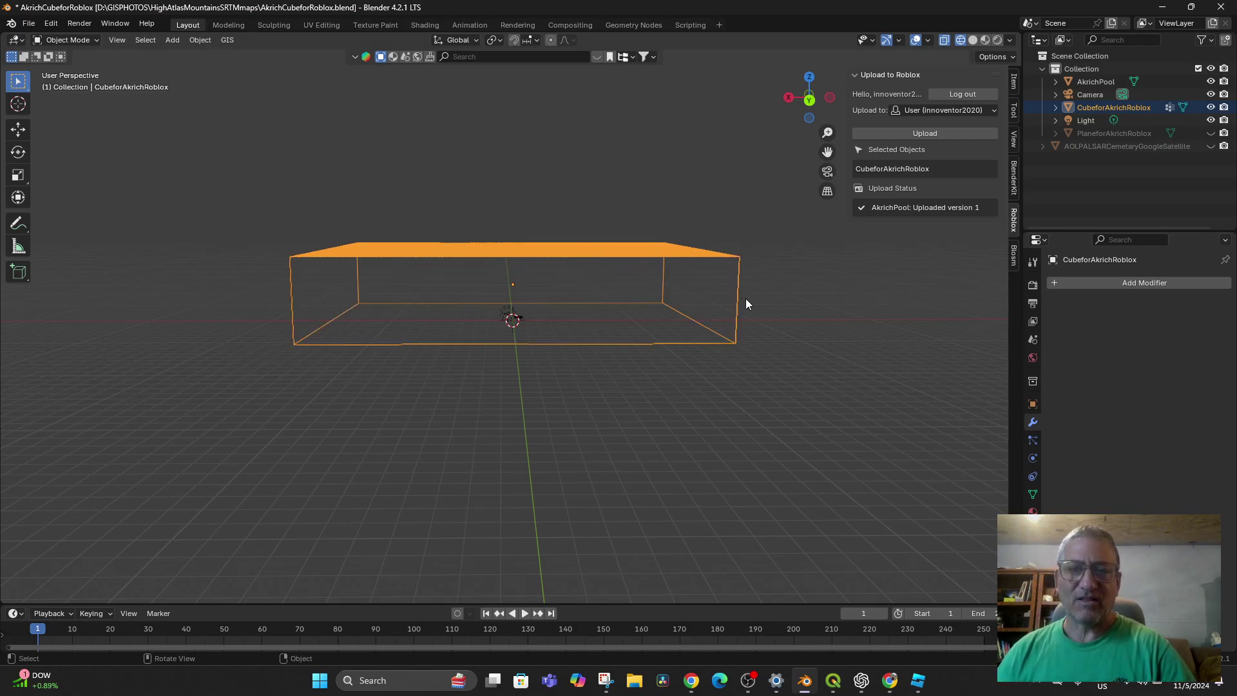
pyautogui.click(985, 40)
pyautogui.moveTo(740, 322)
pyautogui.mouseDown(button='middle')
pyautogui.moveTo(736, 342)
pyautogui.moveTo(724, 325)
pyautogui.moveTo(721, 343)
pyautogui.moveTo(640, 333)
pyautogui.moveTo(629, 311)
pyautogui.mouseUp(button='middle')
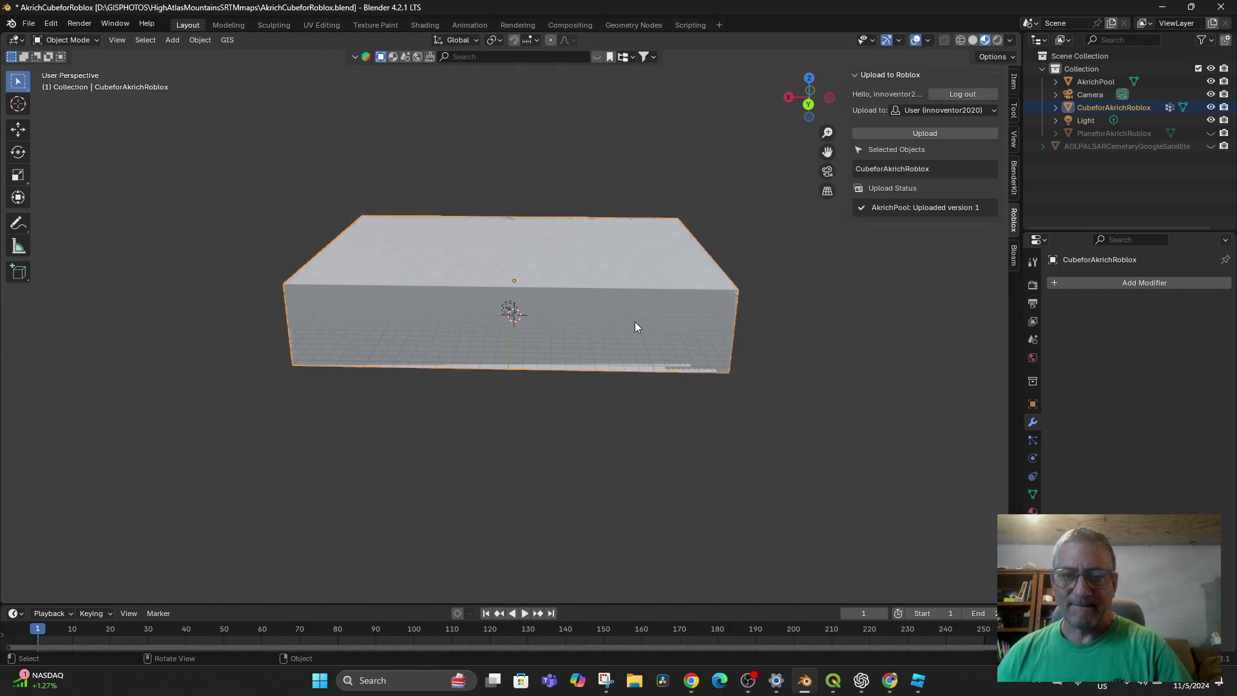
# Try deleting the CubeforAkrichRoblox object, and undo the deletion.
pyautogui.press('Delete')
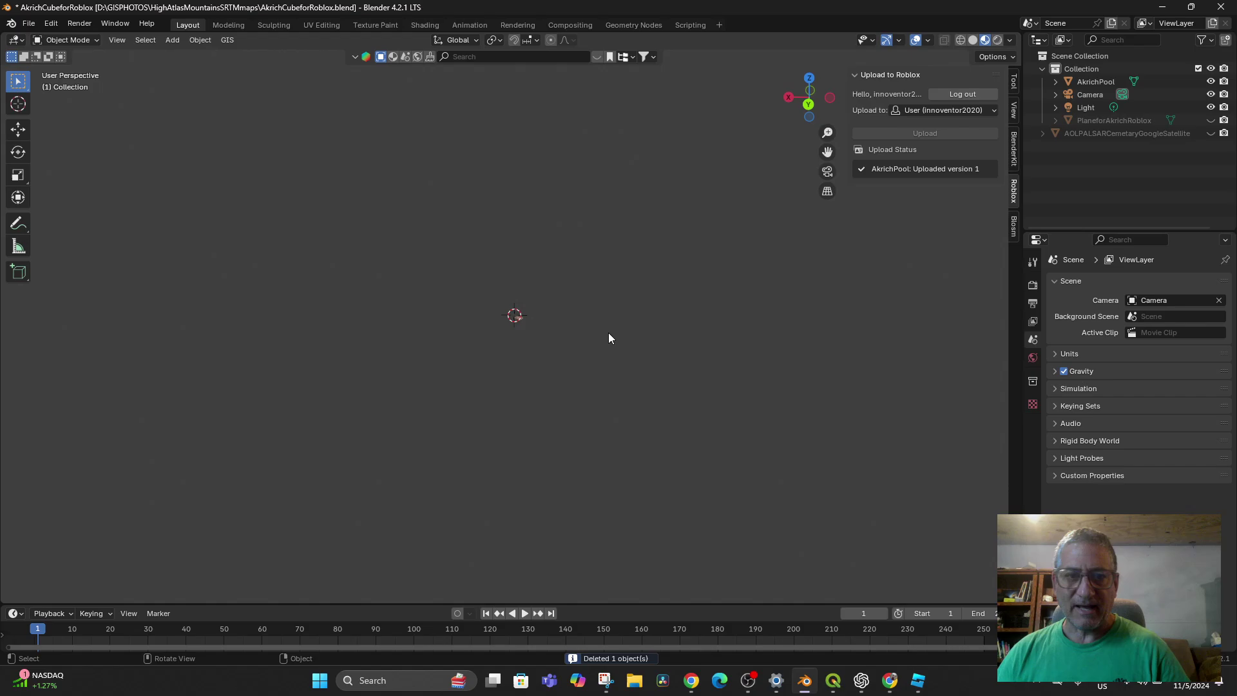
pyautogui.scroll(4, 596, 323)
pyautogui.scroll(-4, 597, 323)
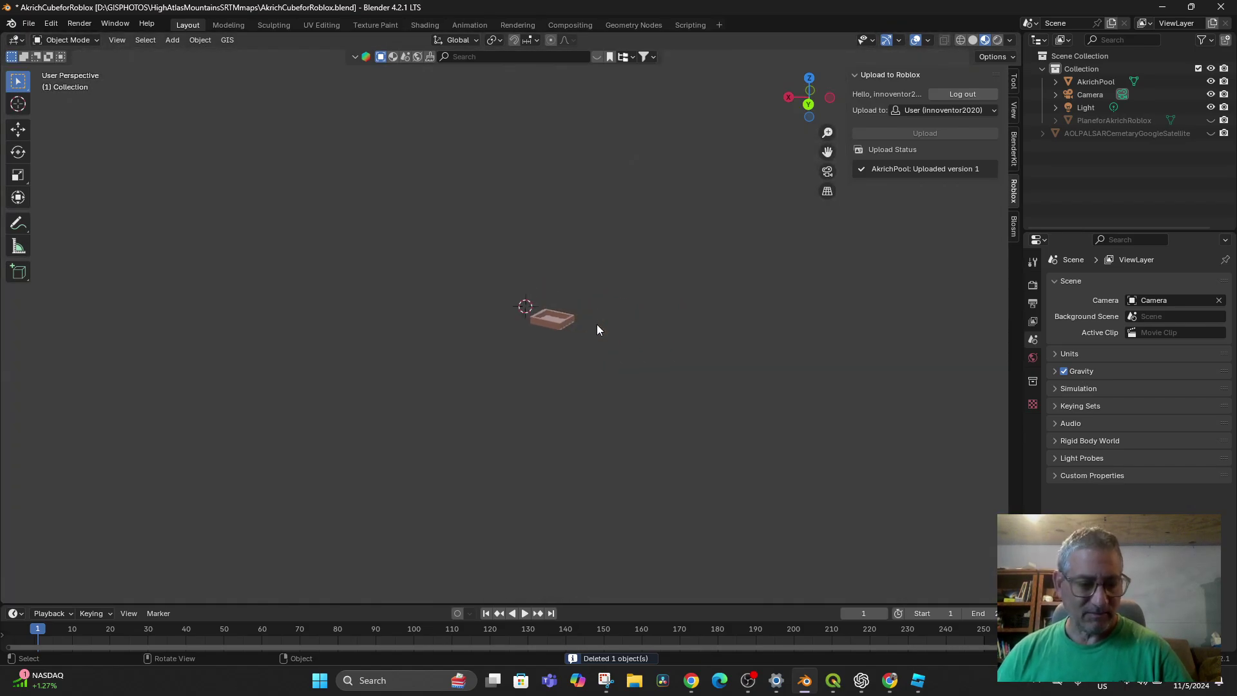
pyautogui.hotkey('ctrl', 'z')
pyautogui.scroll(-2, 596, 323)
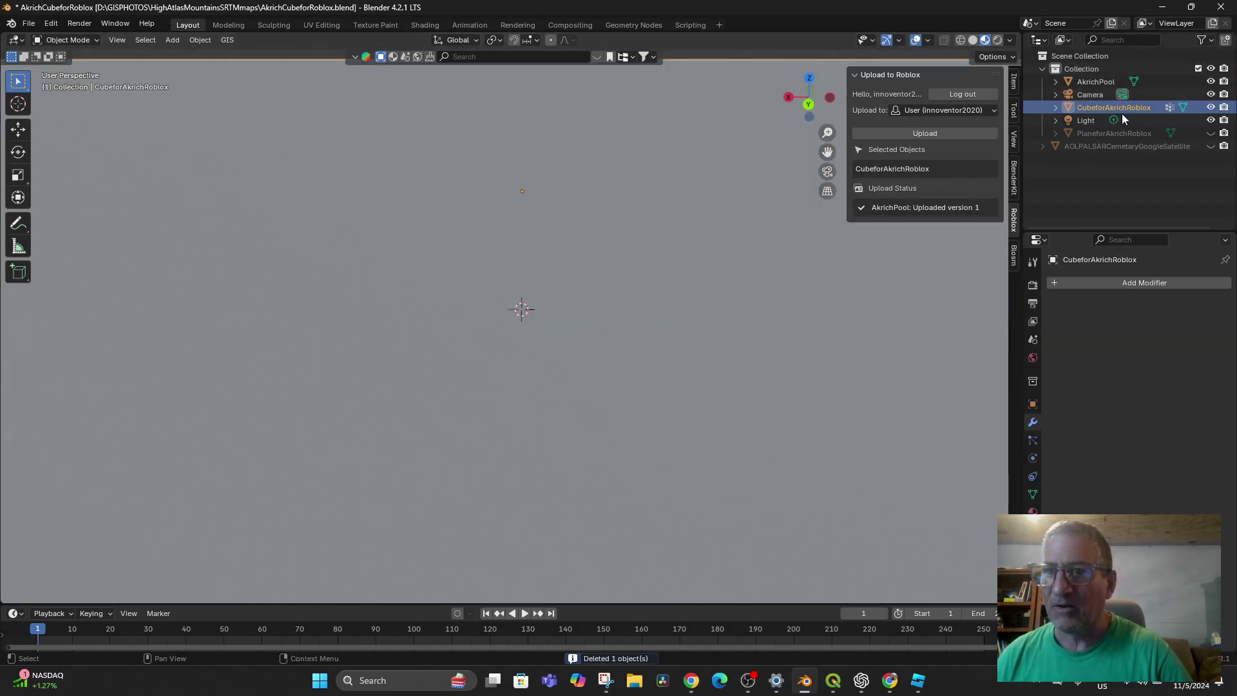
# Unhide the PlaneforAkrichRoblox and AOLPALSARCemetaryGoogleSatellite objects in the viewport.
pyautogui.click(1209, 134)
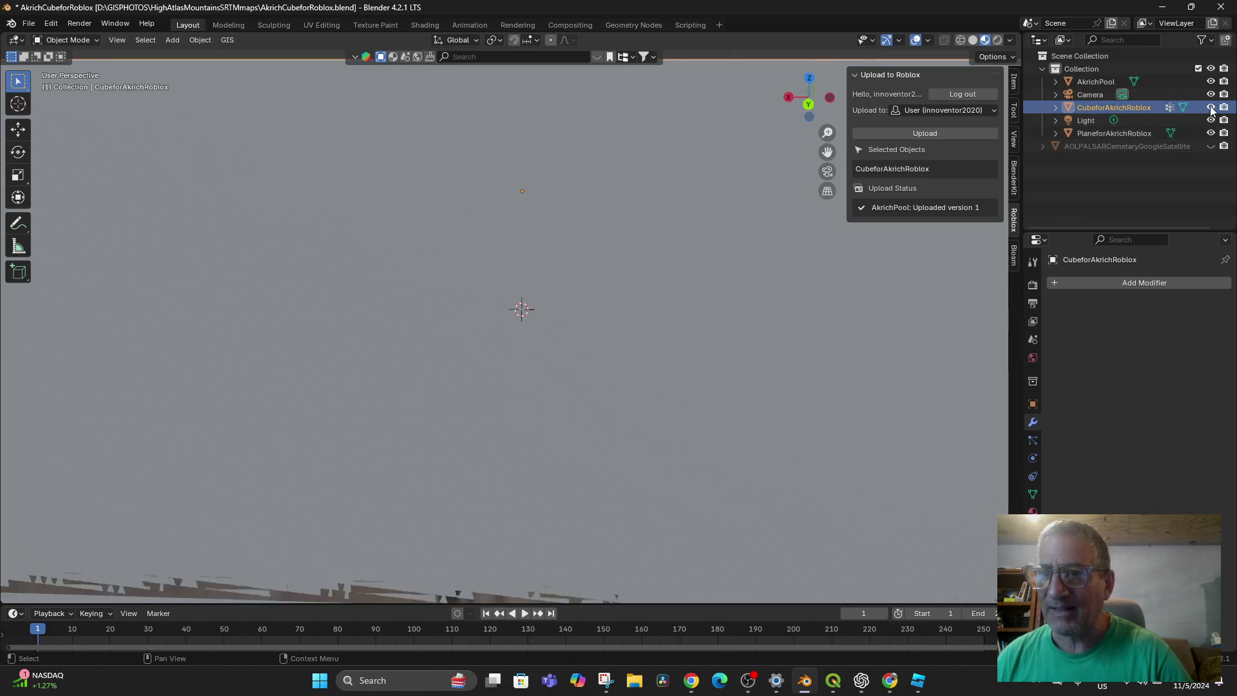
pyautogui.click(1209, 146)
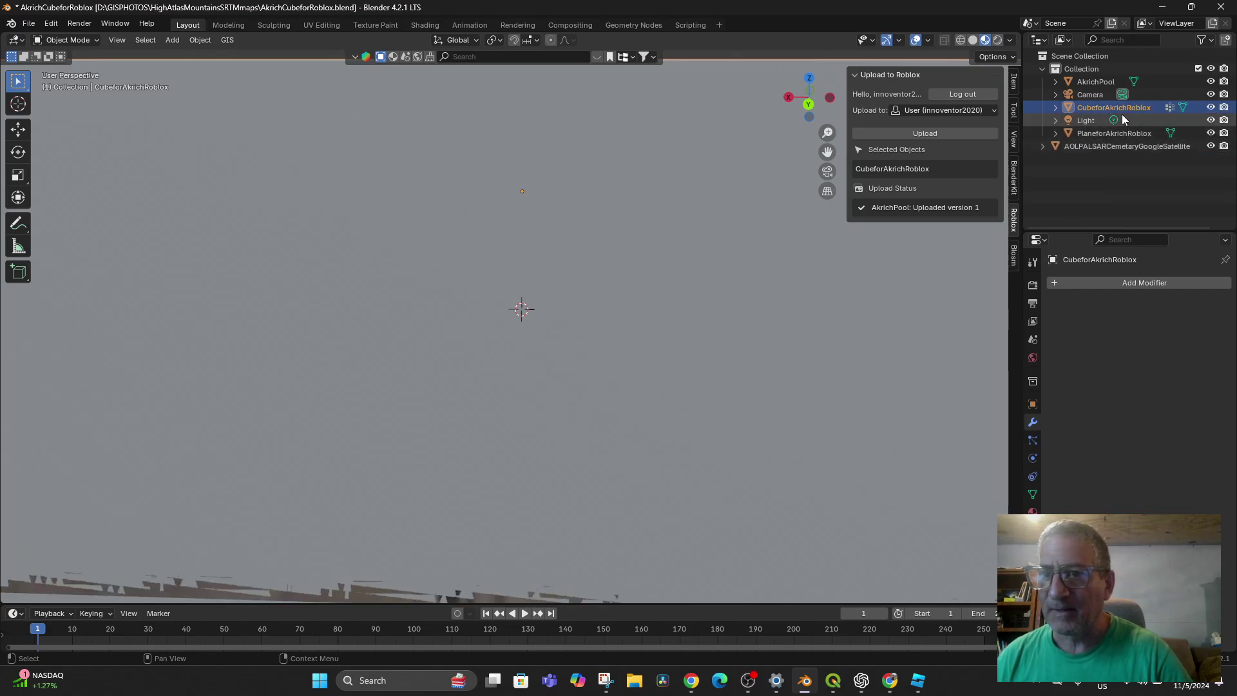
# Delete the CubeforAkrichRoblox object from the scene.
pyautogui.press('Delete')
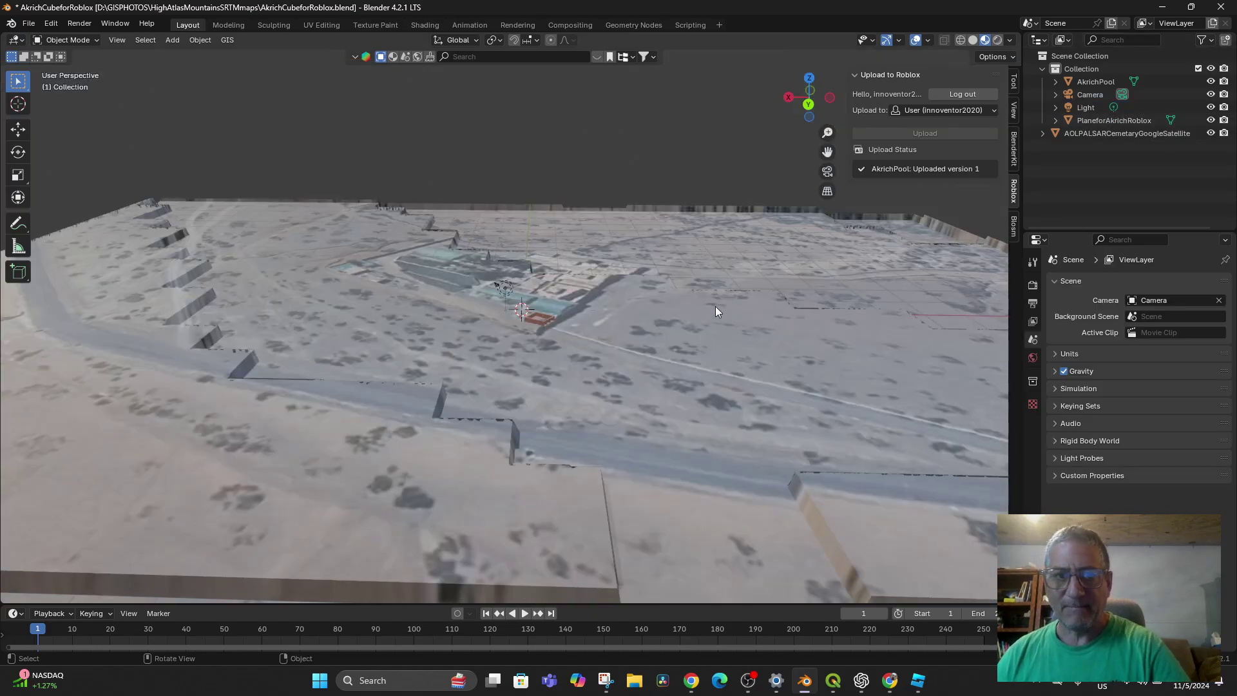
pyautogui.moveTo(715, 307); pyautogui.dragTo(701, 345, button='middle')
pyautogui.scroll(-3, 700, 345)
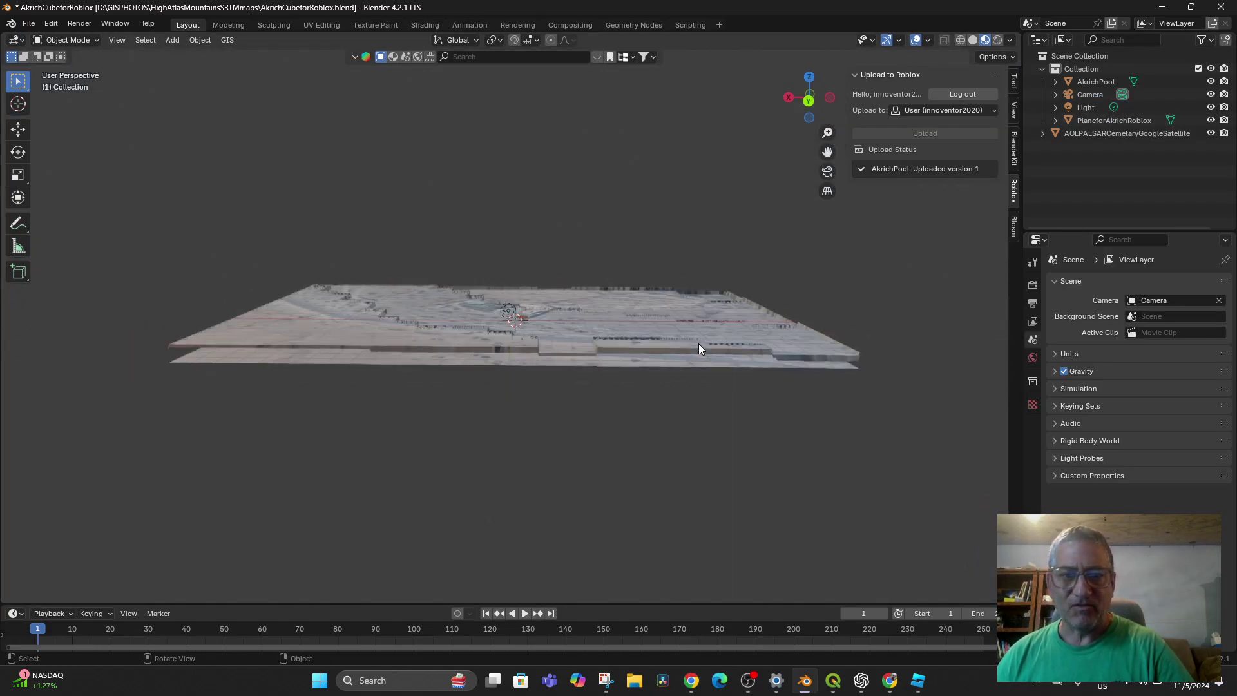
pyautogui.moveTo(608, 360); pyautogui.dragTo(603, 392, button='middle')
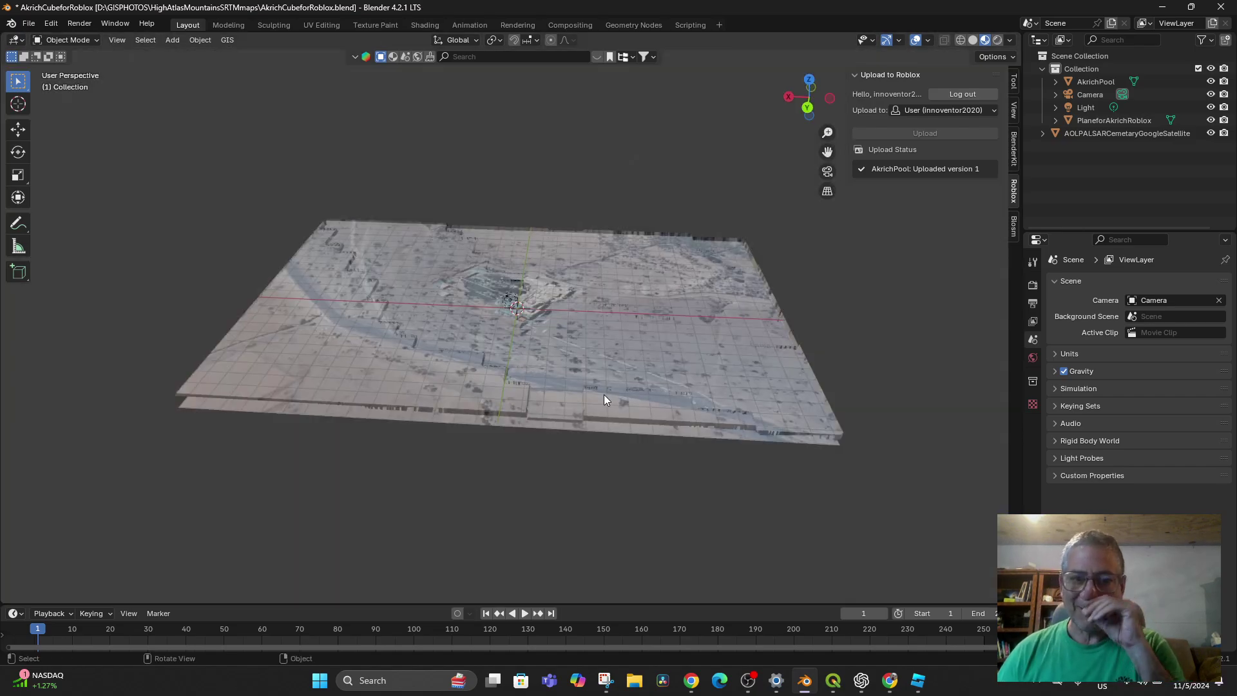
pyautogui.scroll(2, 604, 394)
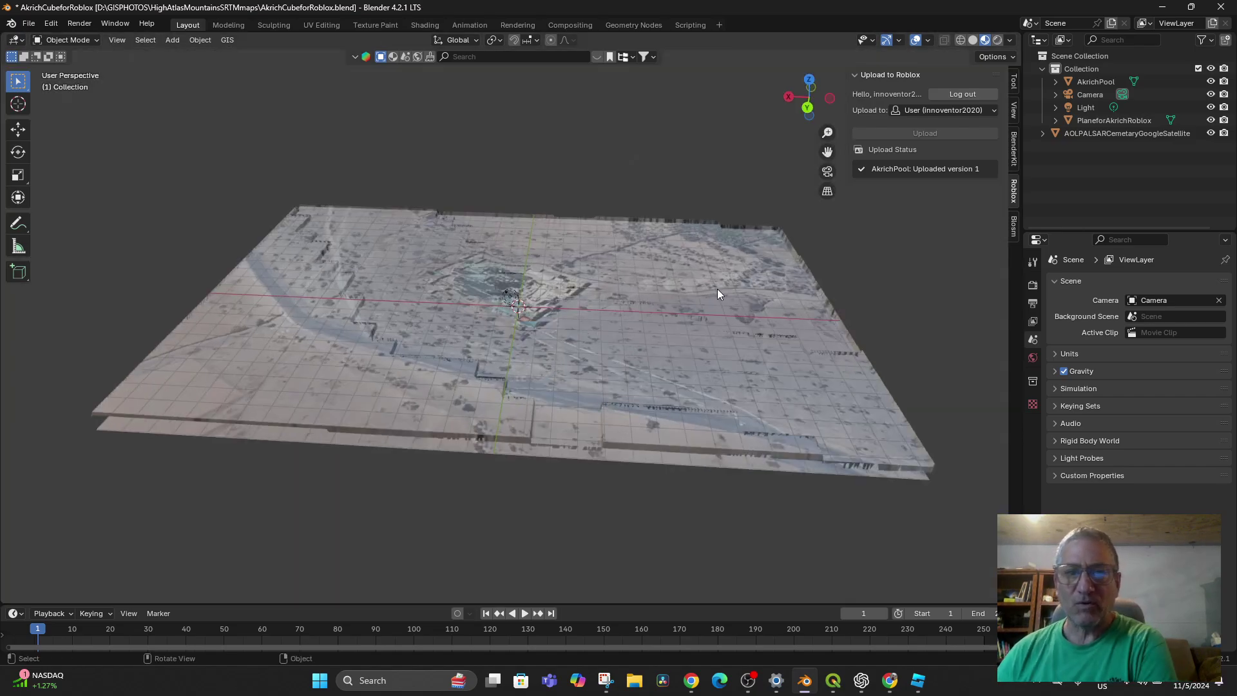
# Add a new cube mesh and display the transform values of the PlaneforAkrichRoblox object for reference.
pyautogui.click(172, 42)
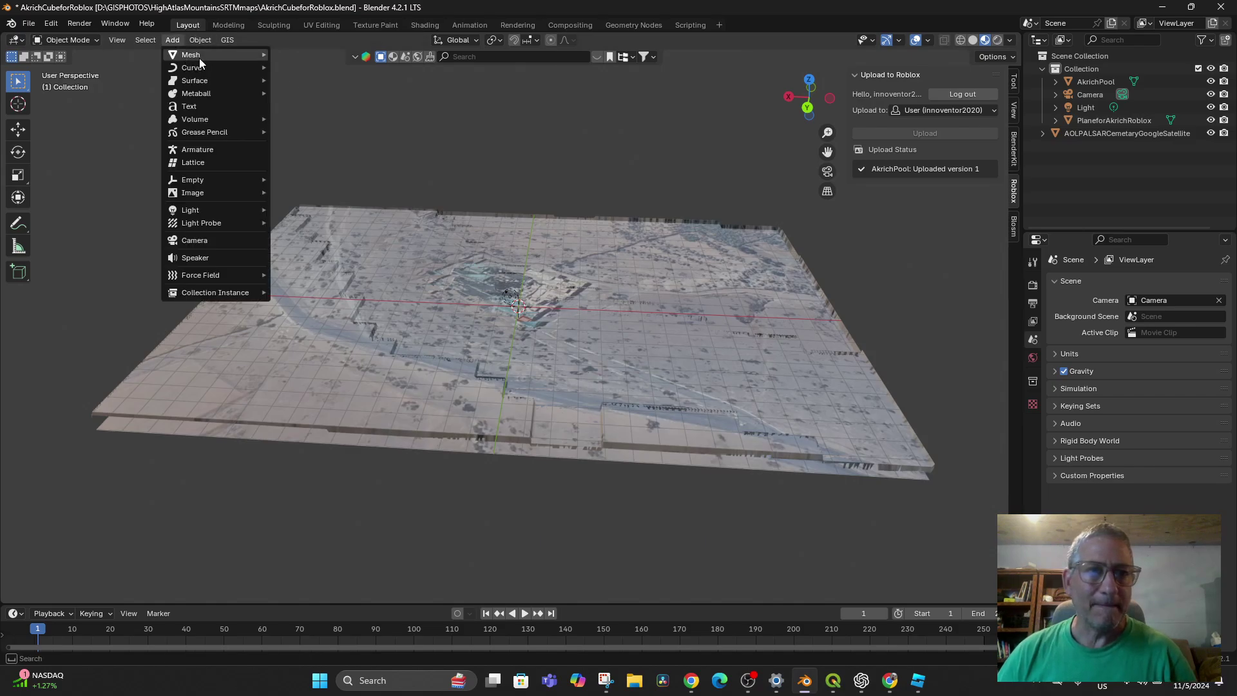
pyautogui.moveTo(201, 57)
pyautogui.click(300, 67)
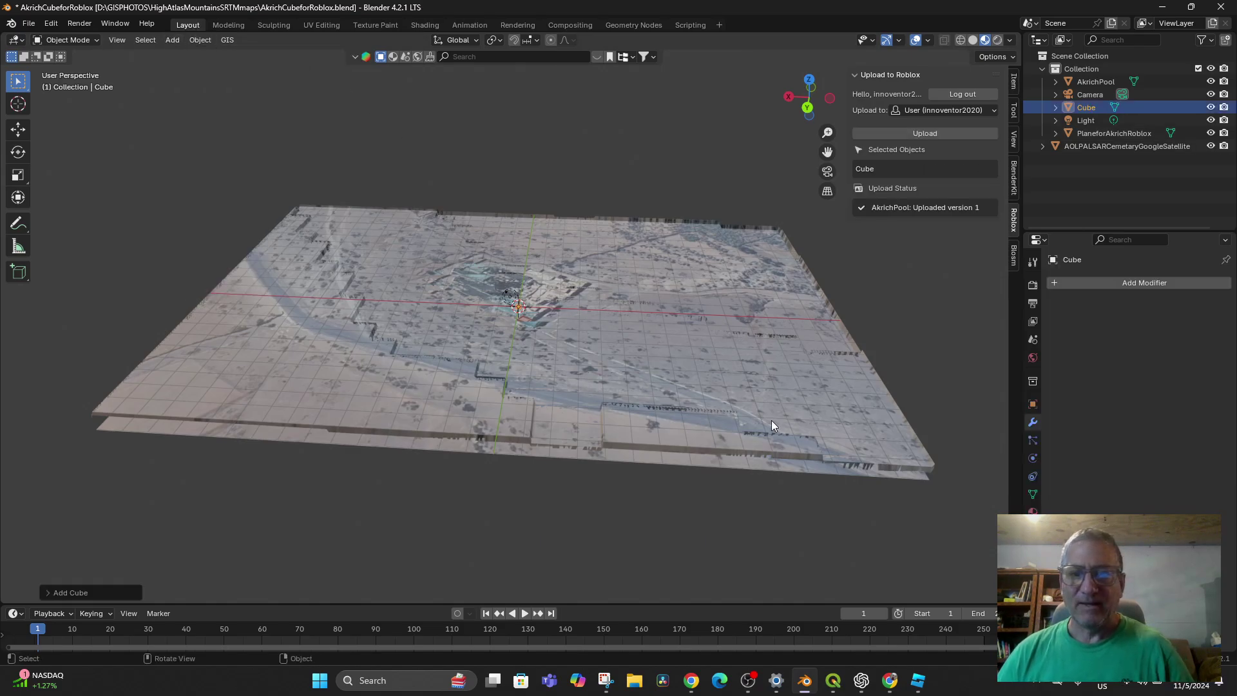
pyautogui.click(716, 462)
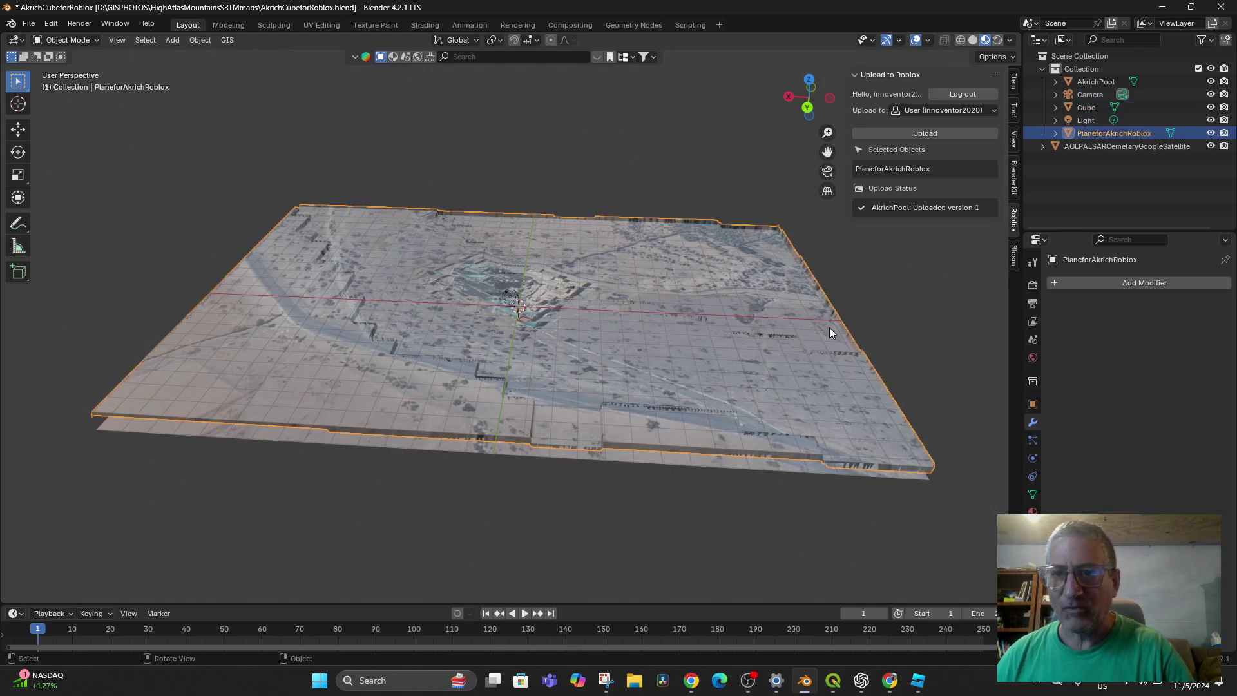
pyautogui.click(1014, 83)
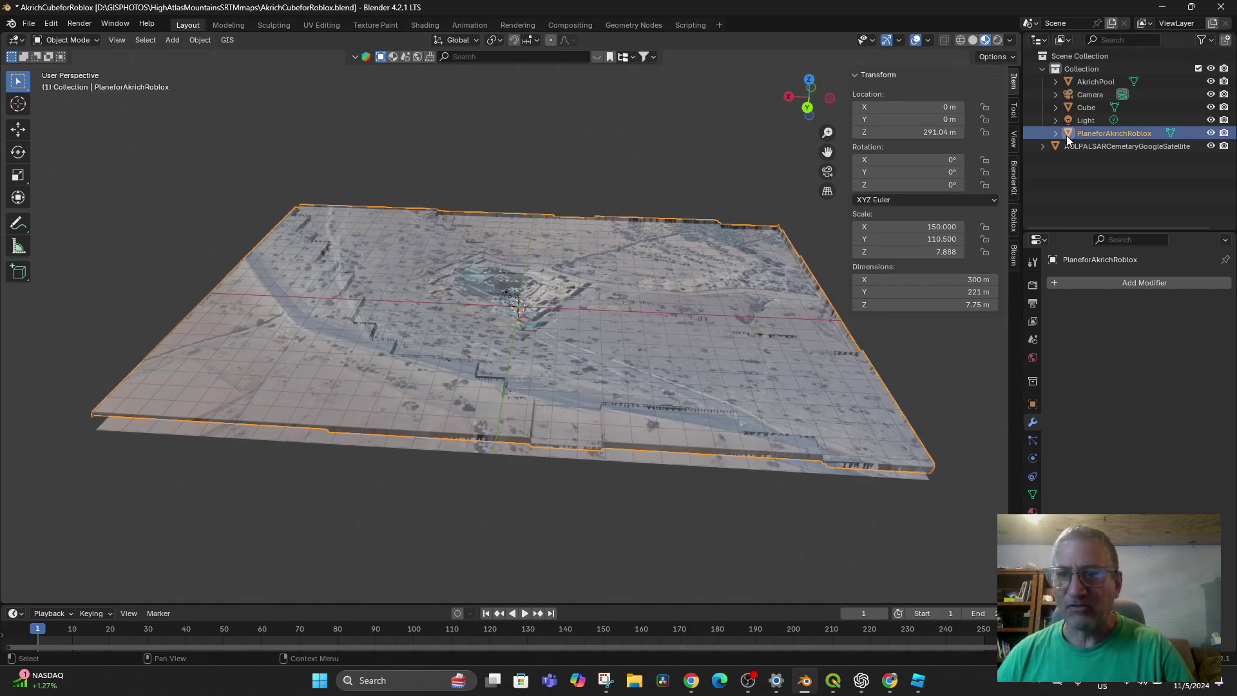
# Rename the new cube to CubeforAkrichRoblox.
pyautogui.click(1095, 107)
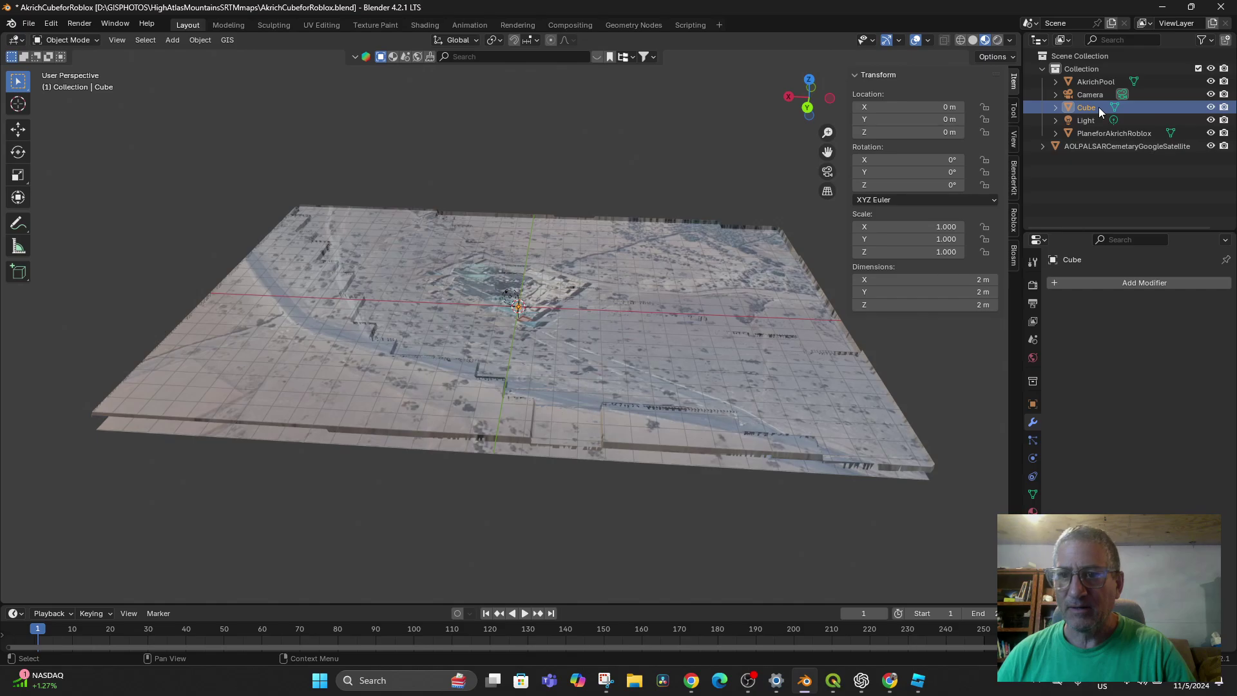
pyautogui.doubleClick(1091, 107)
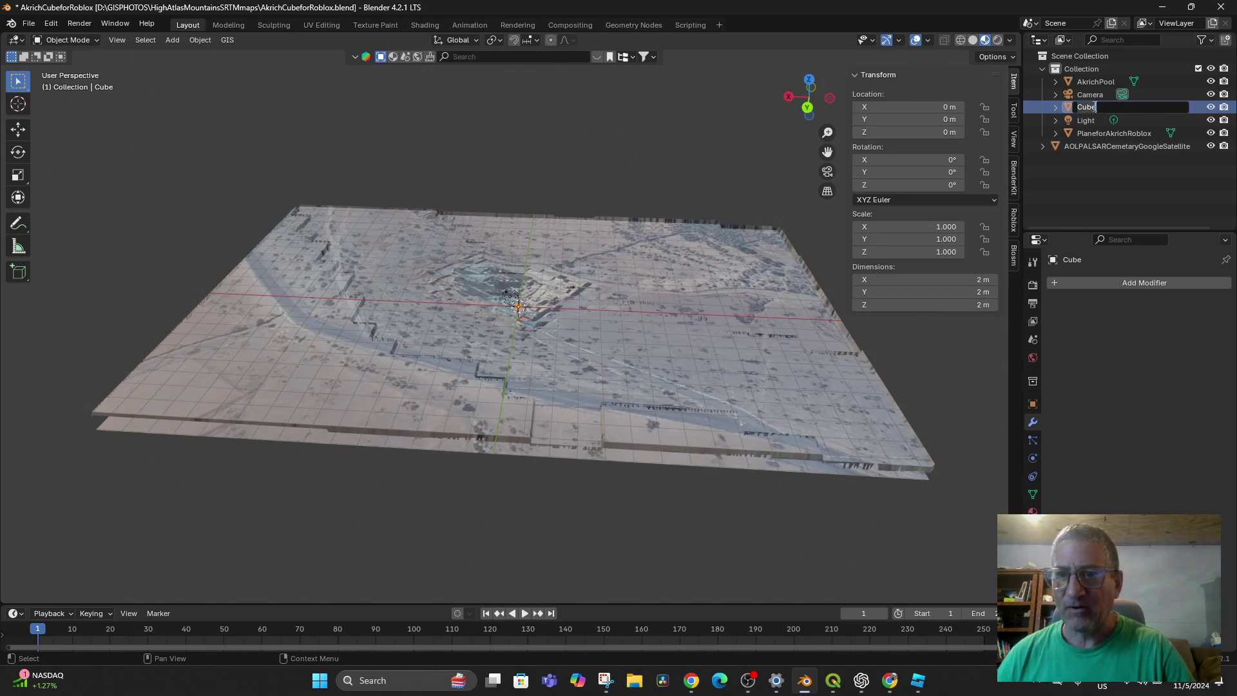
pyautogui.click(1095, 107)
pyautogui.write('for')
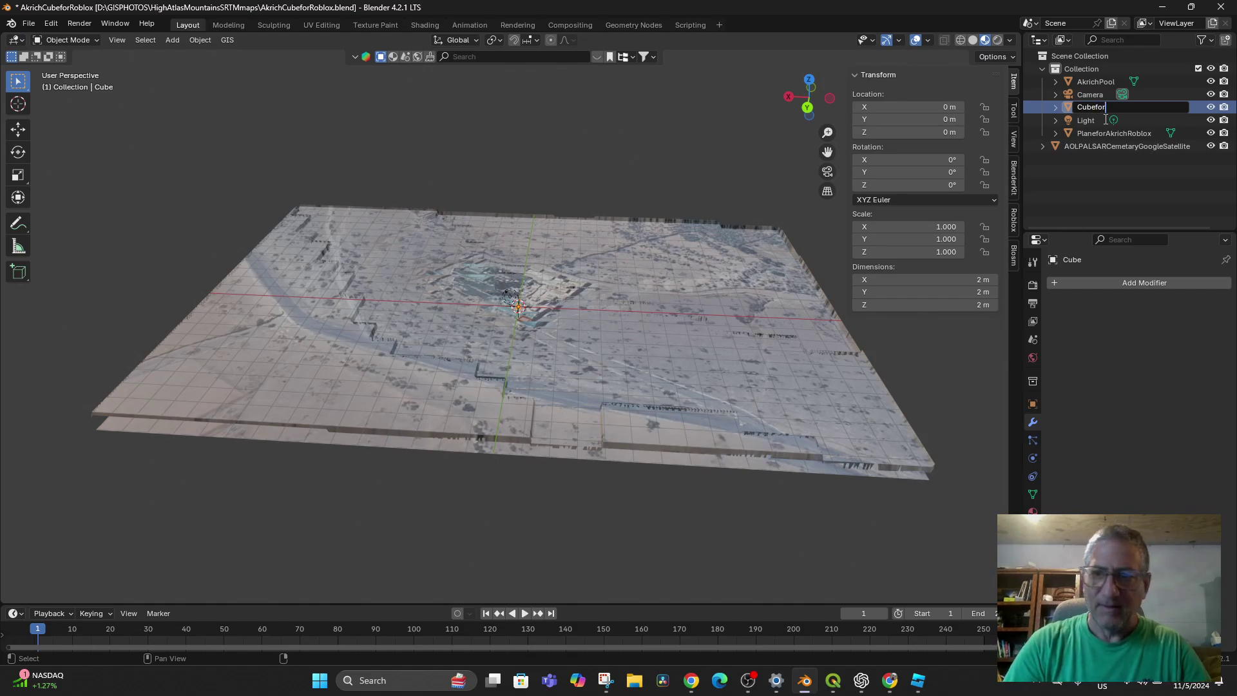
pyautogui.write('Akrich')
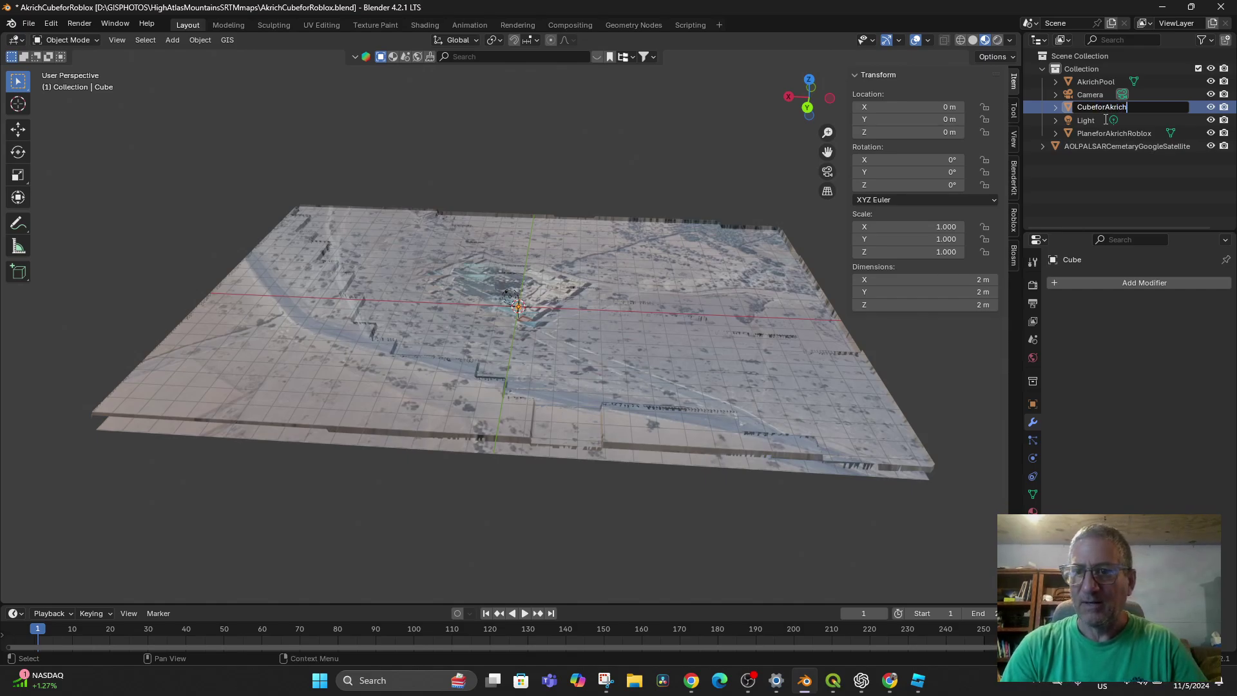
pyautogui.write('Roblox')
pyautogui.press('Return')
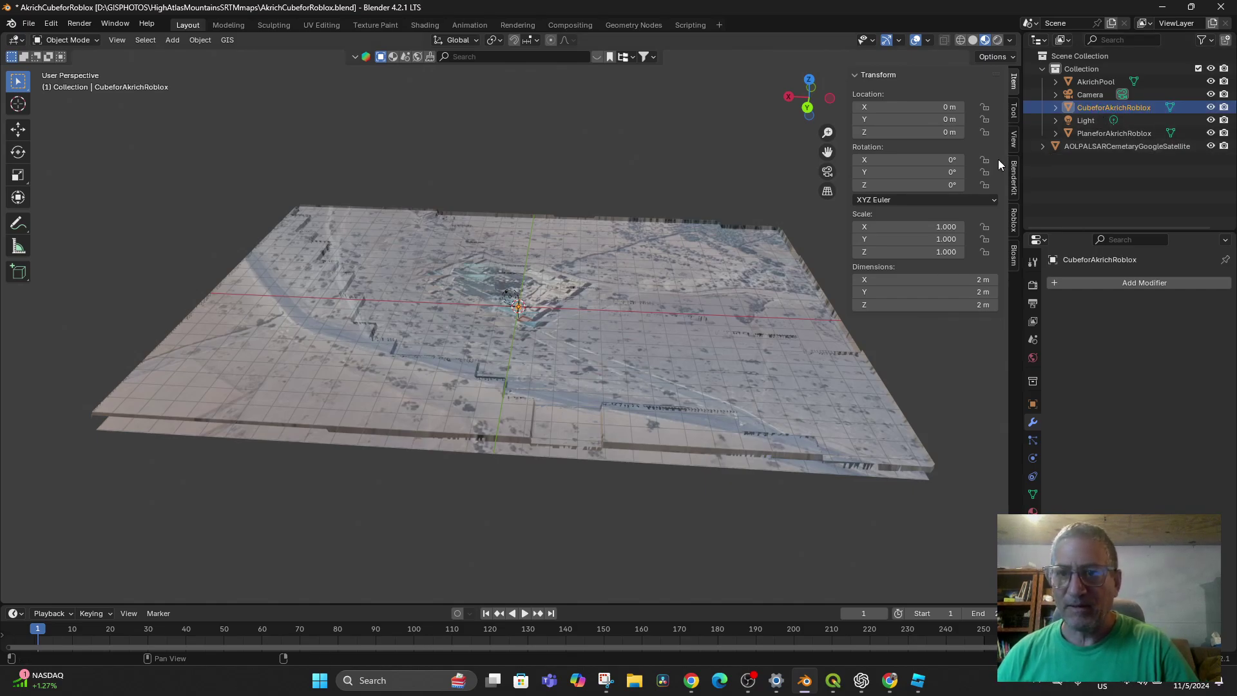
# Set the CubeforAkrichRoblox dimensions to 300 m in X and 221 m in Y.
pyautogui.click(963, 284)
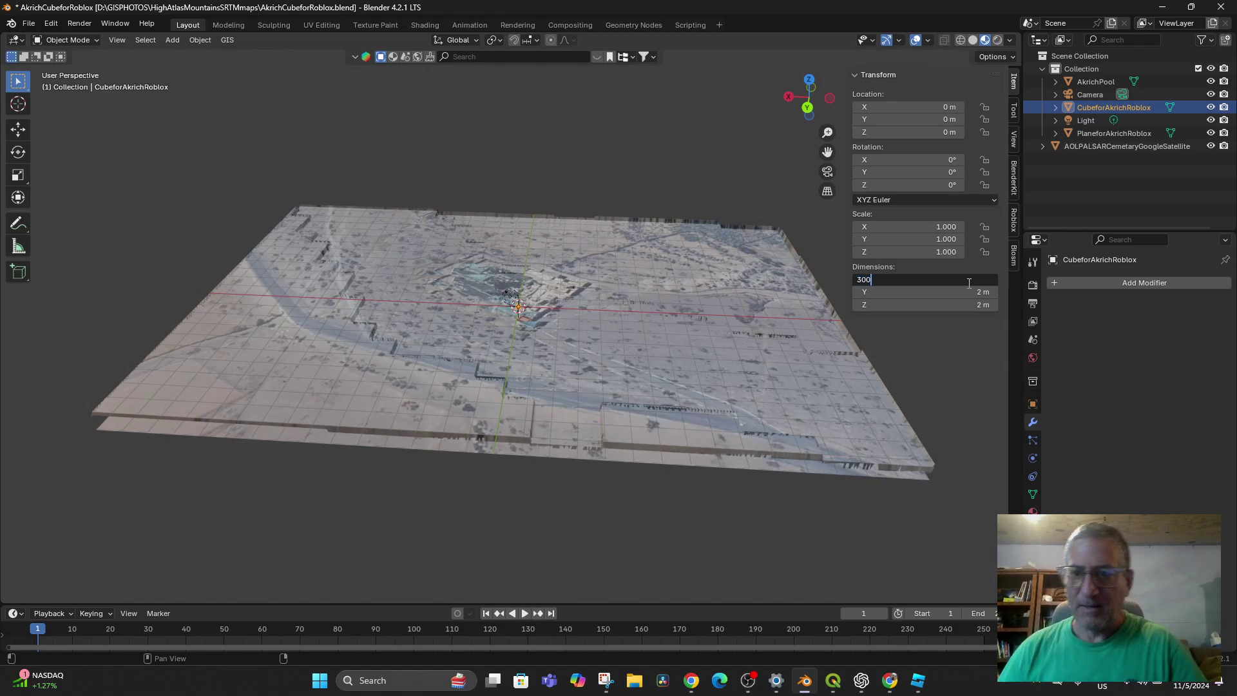
pyautogui.press('Return')
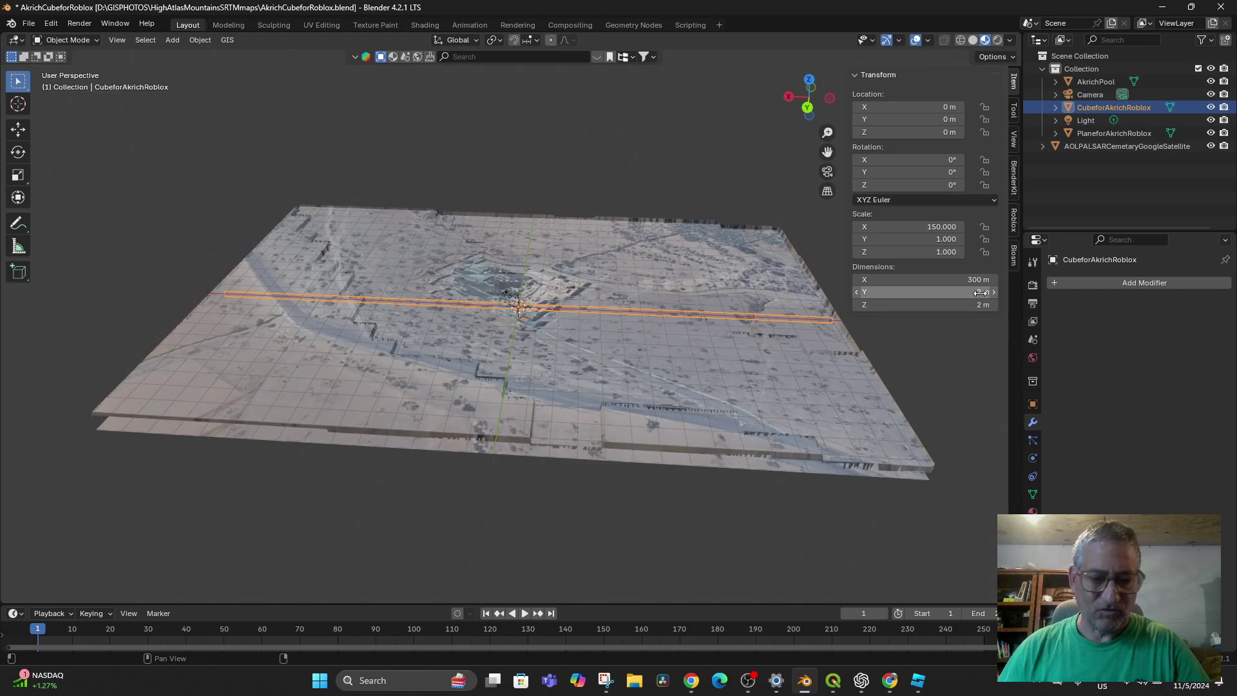
pyautogui.click(972, 292)
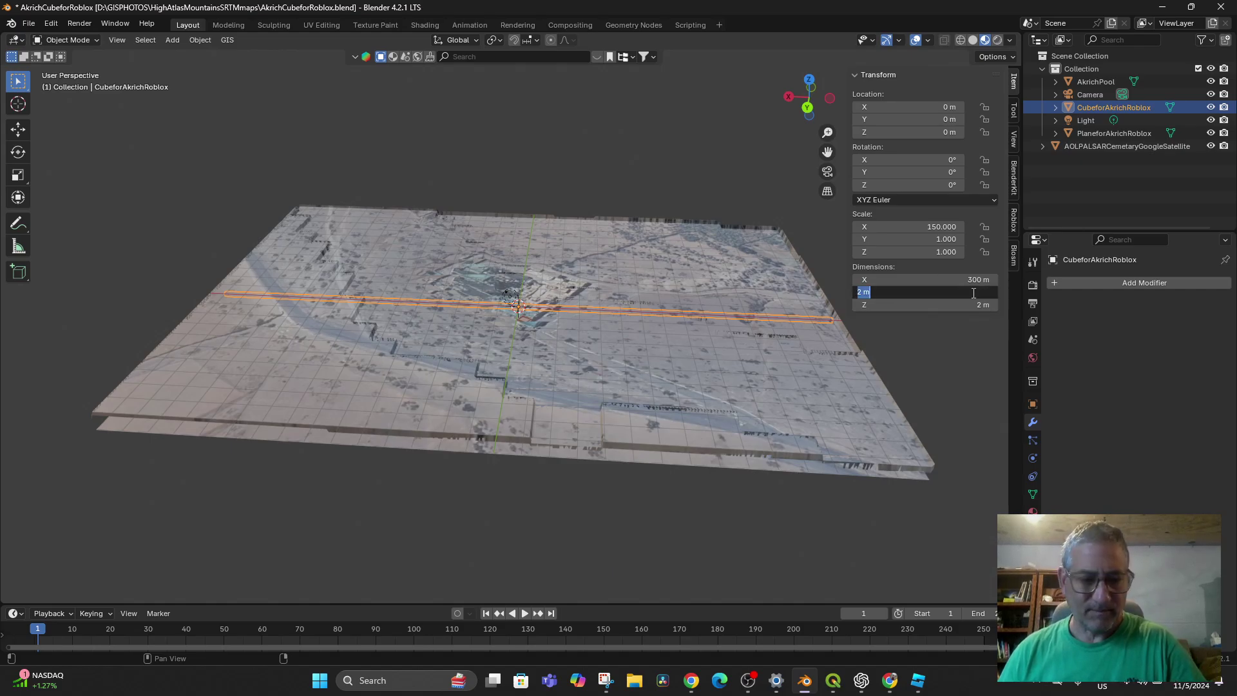
pyautogui.write('221')
pyautogui.press('Return')
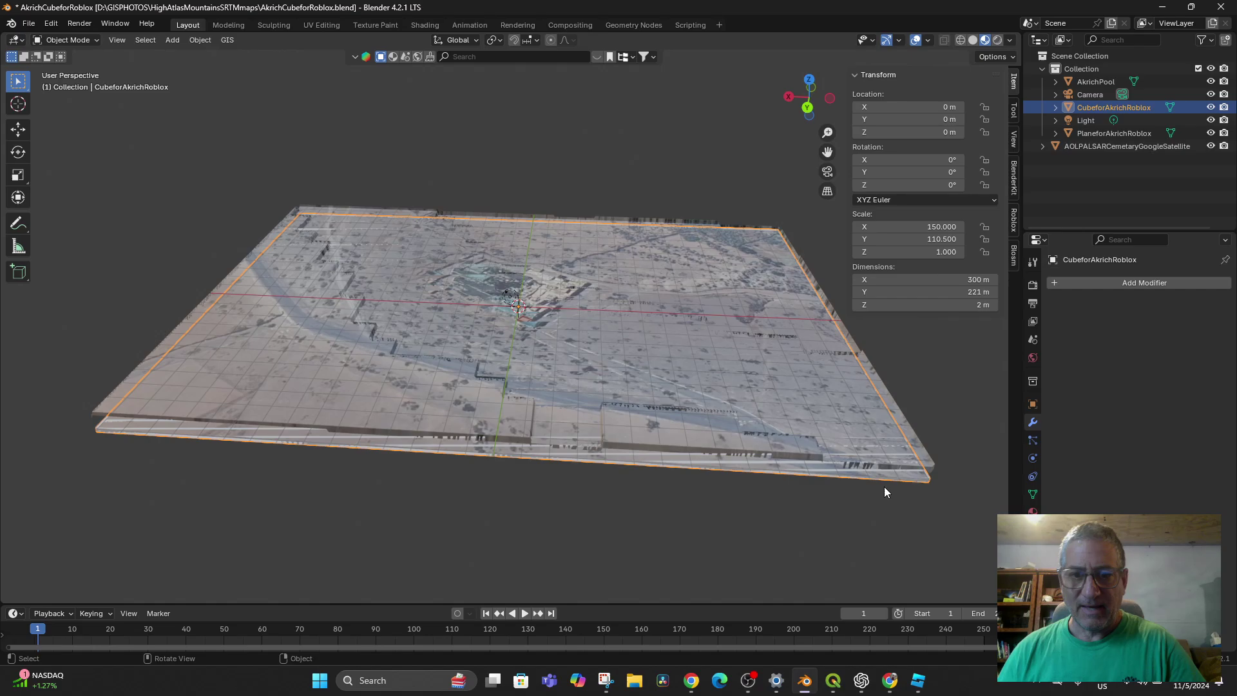
# Thicken CubeforAkrichRoblox by adjusting its Z dimension to 25.4 m.
pyautogui.moveTo(884, 485); pyautogui.dragTo(890, 444, button='middle')
pyautogui.scroll(-10, 891, 443)
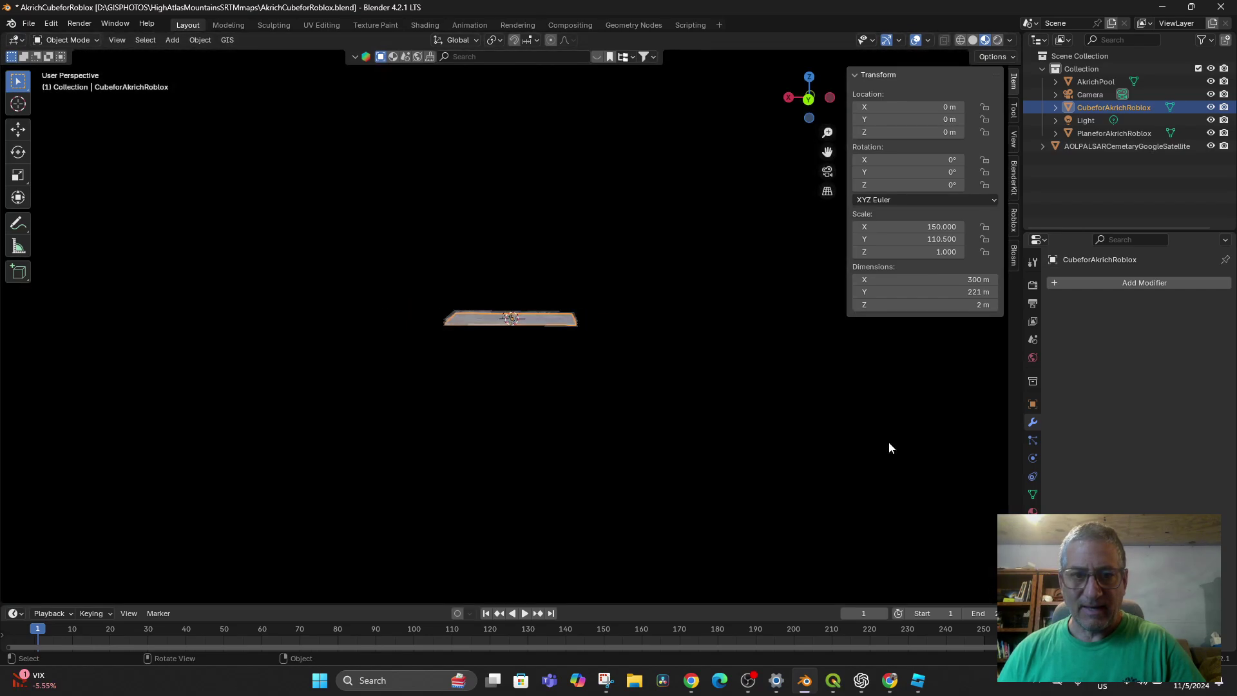
pyautogui.scroll(8, 883, 441)
pyautogui.scroll(8, 831, 412)
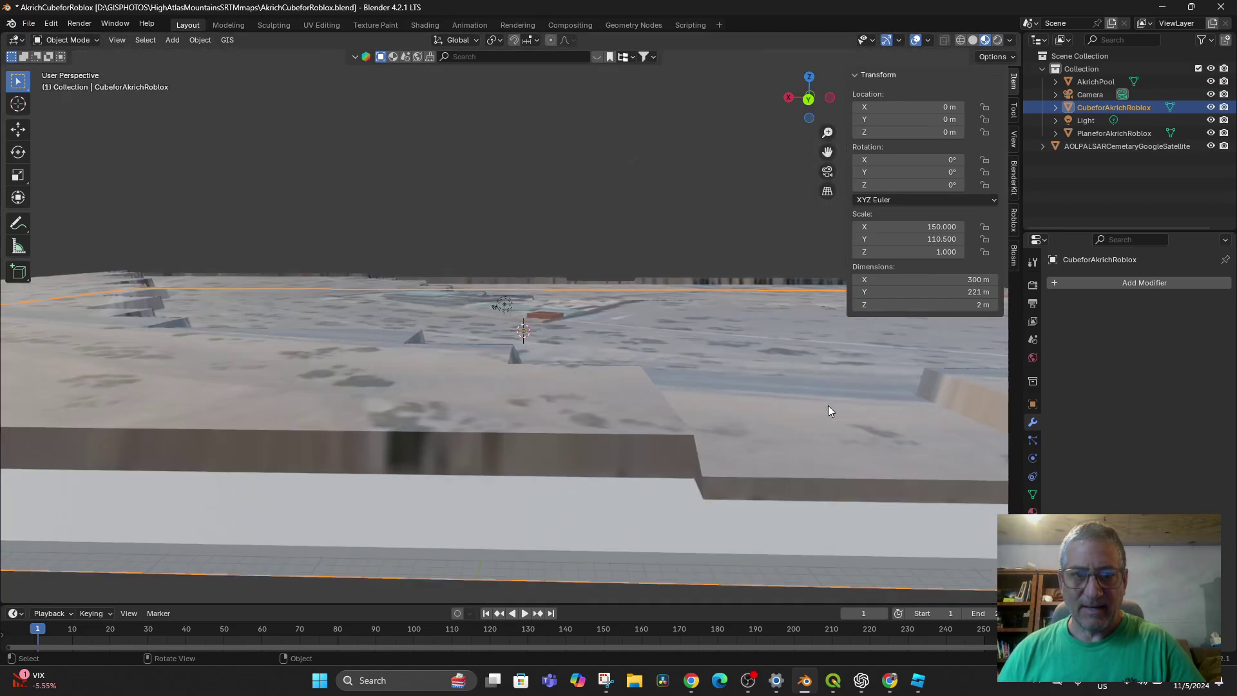
pyautogui.scroll(-2, 822, 408)
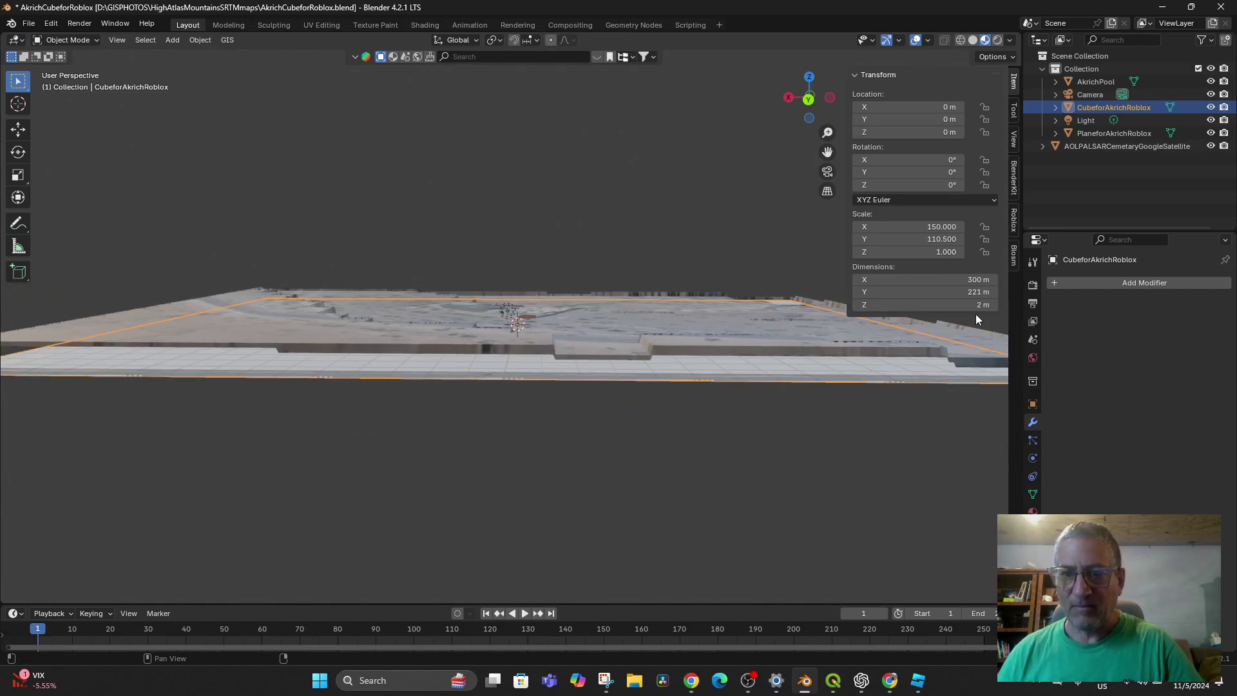
pyautogui.moveTo(975, 304); pyautogui.dragTo(1042, 304)
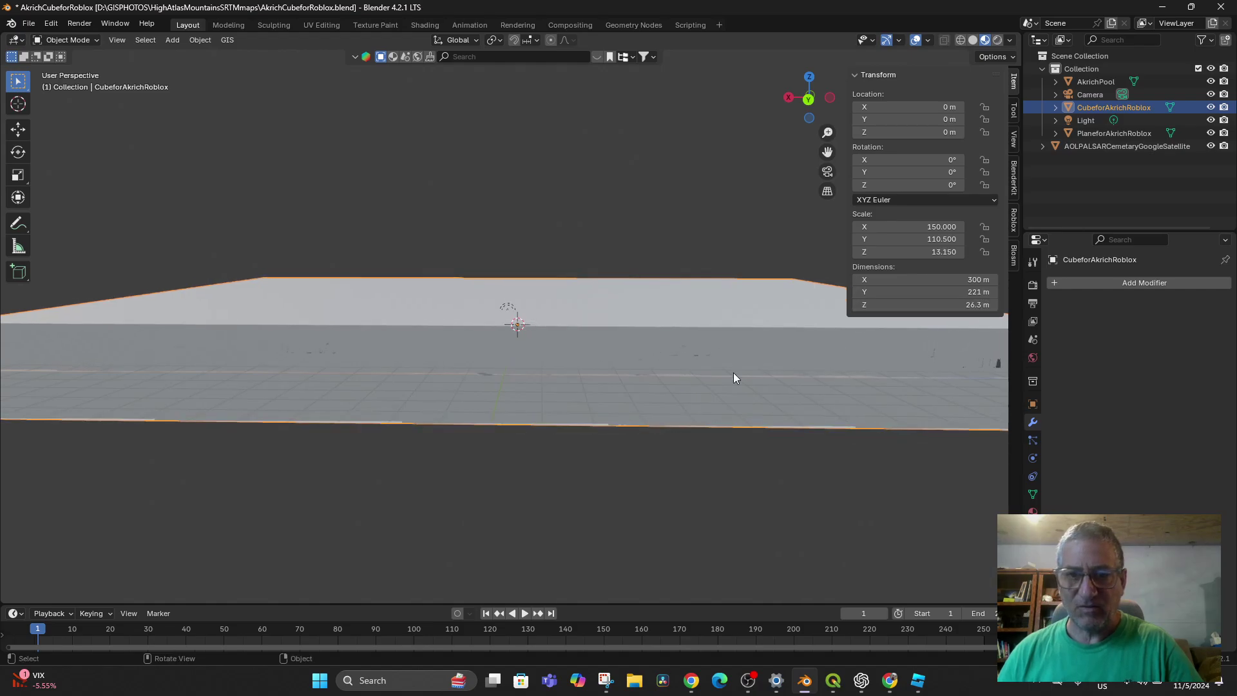
pyautogui.moveTo(733, 372); pyautogui.dragTo(699, 424, button='middle')
pyautogui.scroll(-6, 700, 423)
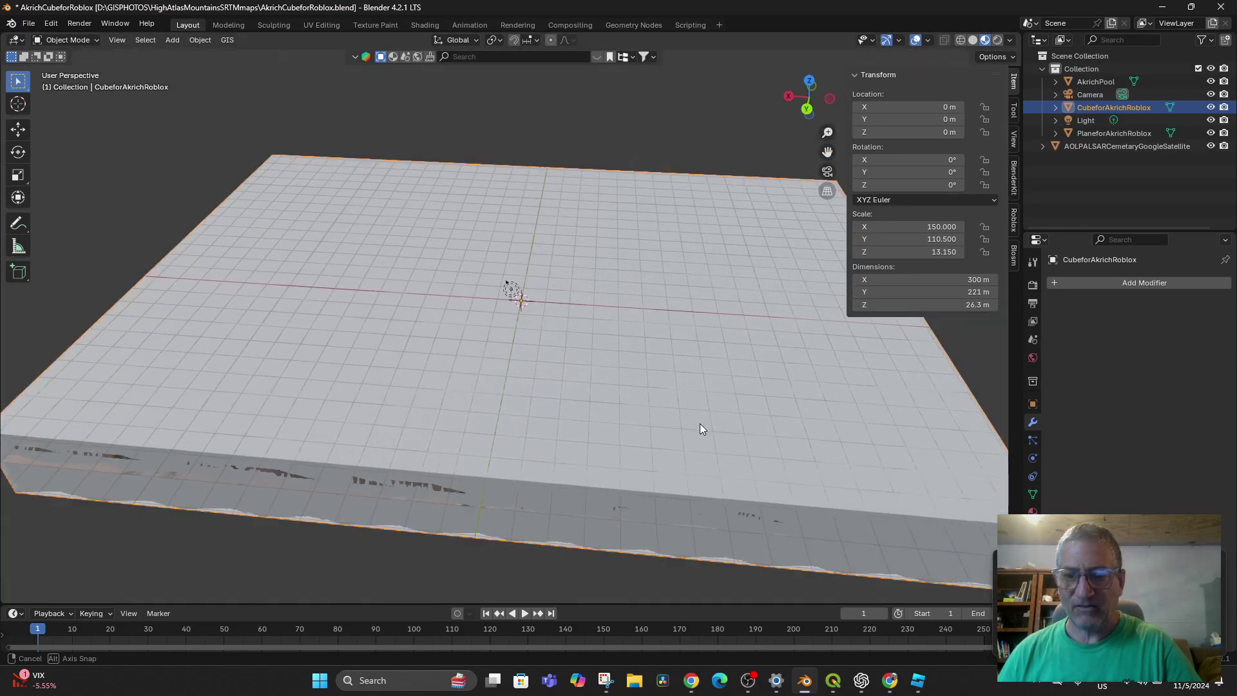
pyautogui.moveTo(604, 405)
pyautogui.mouseDown(button='middle')
pyautogui.moveTo(619, 389)
pyautogui.moveTo(625, 441)
pyautogui.moveTo(618, 425)
pyautogui.mouseUp(button='middle')
pyautogui.scroll(5, 591, 396)
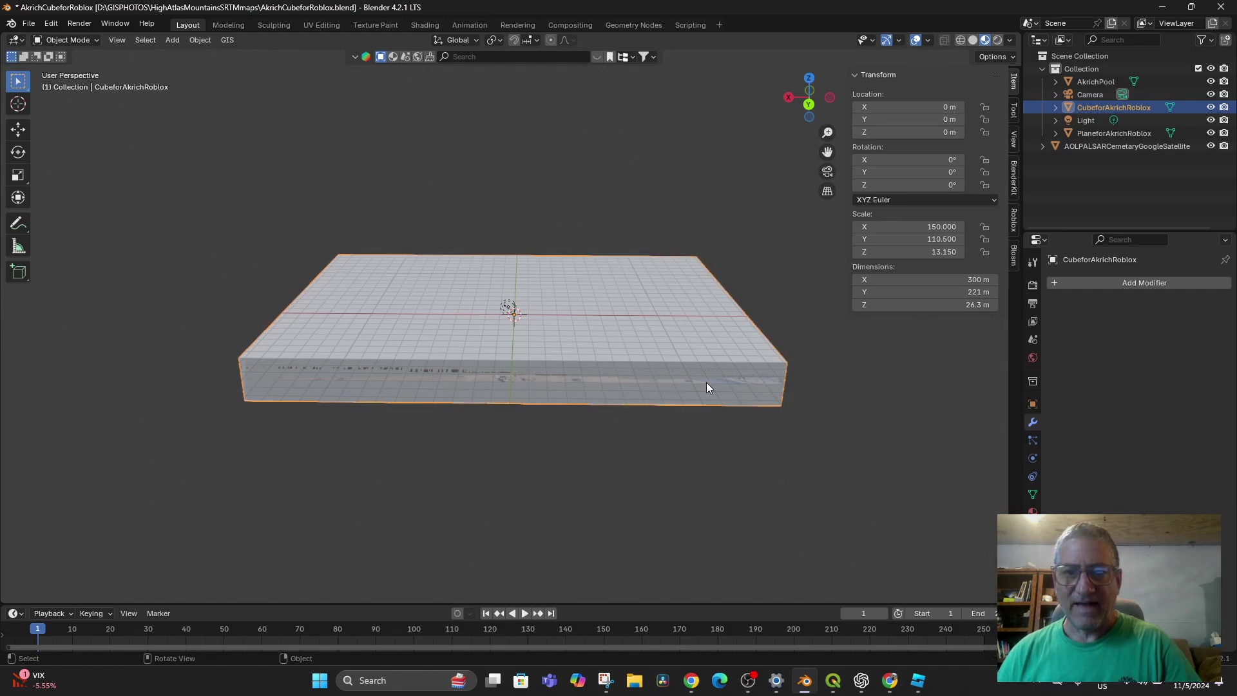
pyautogui.scroll(-3, 770, 362)
pyautogui.scroll(-1, 769, 361)
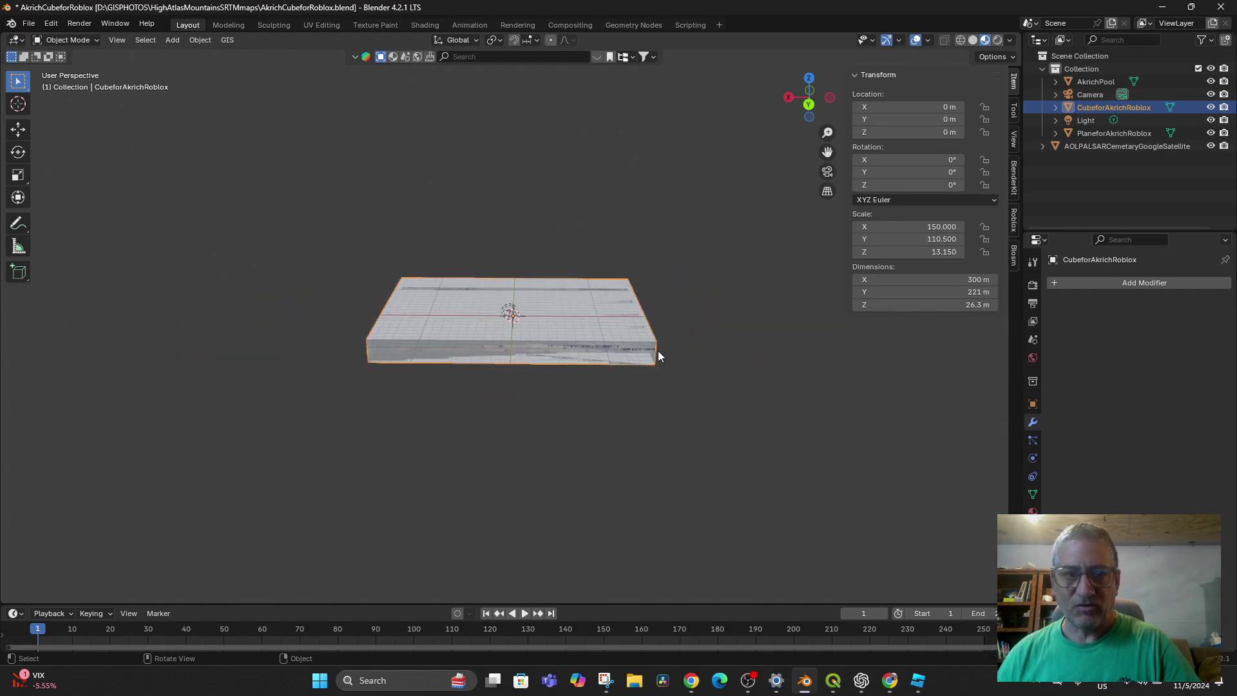
pyautogui.click(856, 305)
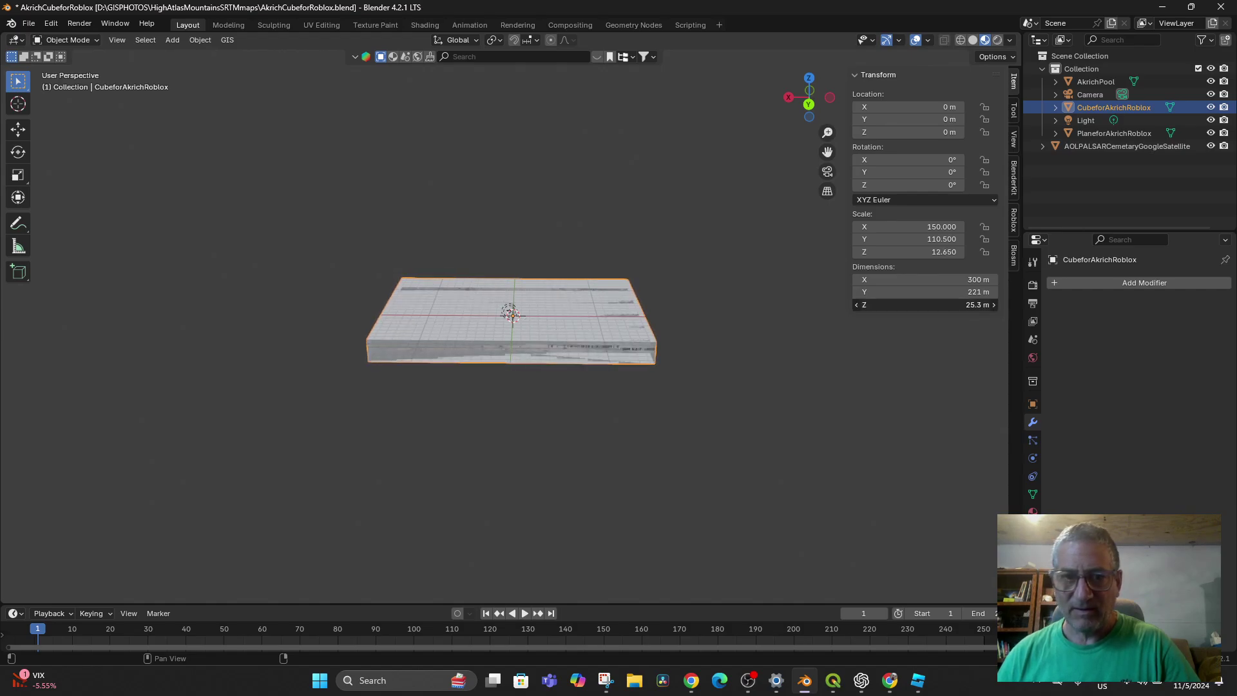
pyautogui.moveTo(856, 304); pyautogui.dragTo(861, 305)
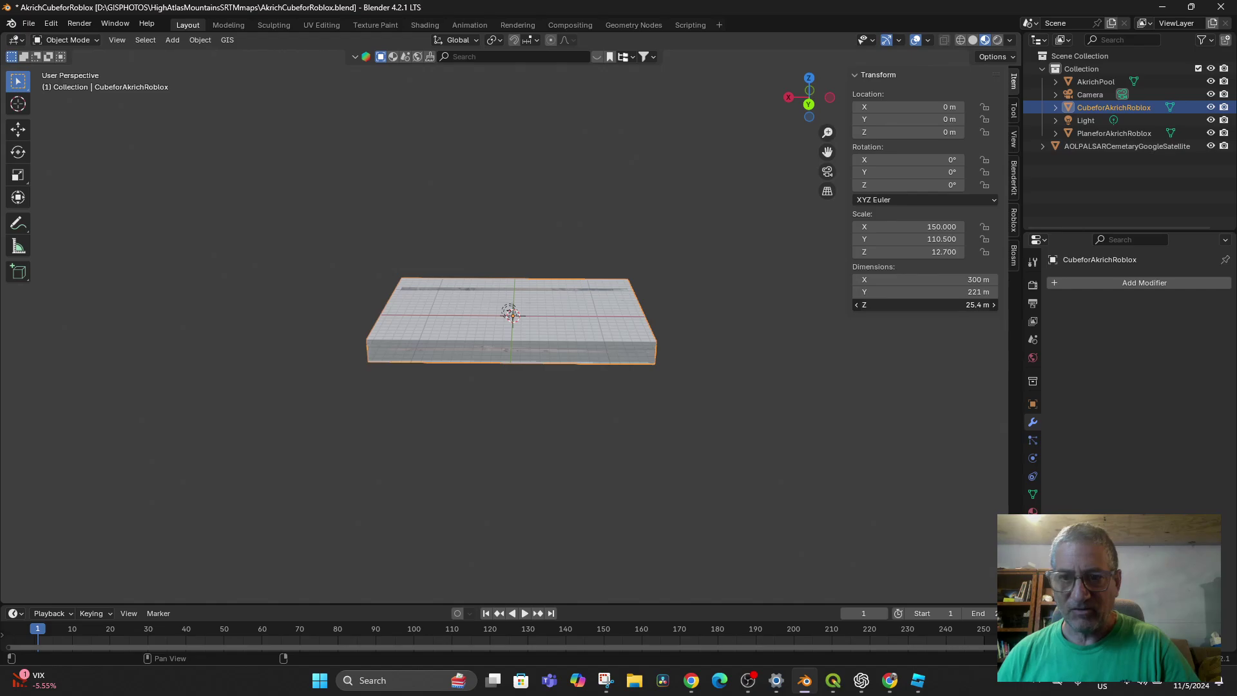
pyautogui.scroll(4, 544, 447)
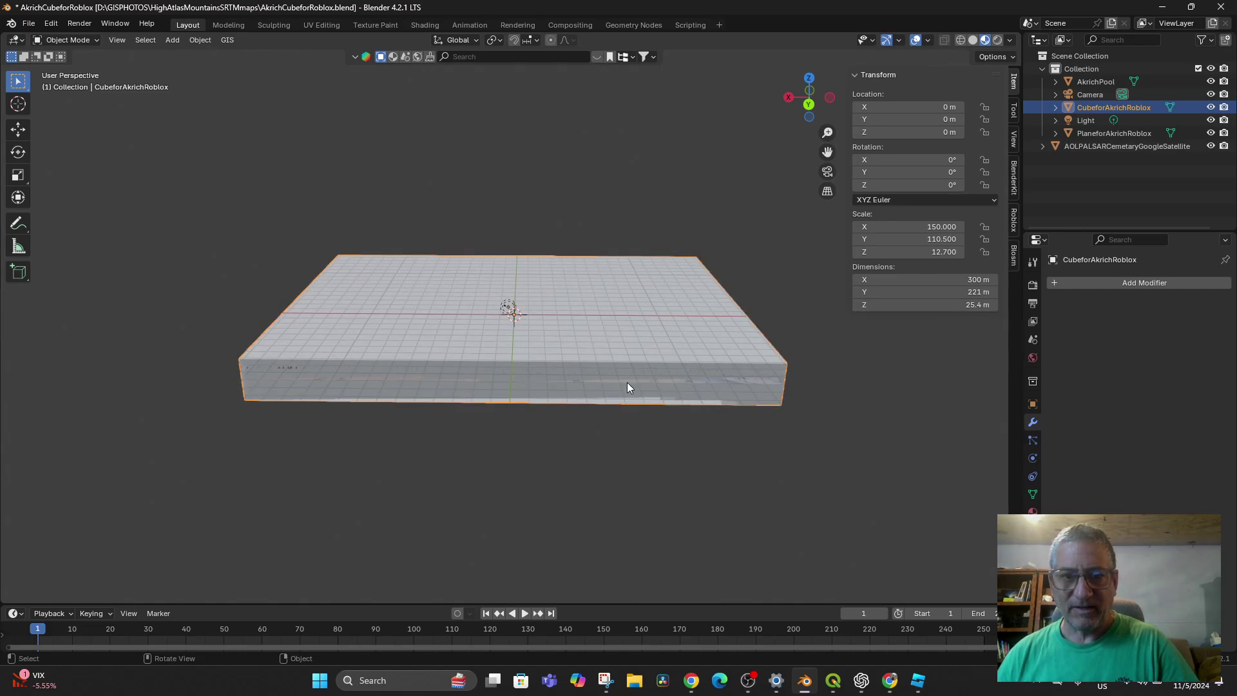
# Move CubeforAkrichRoblox down along the global Z axis to about -11.6 m, so its top lies just beneath the terrain plane.
pyautogui.click(1091, 134)
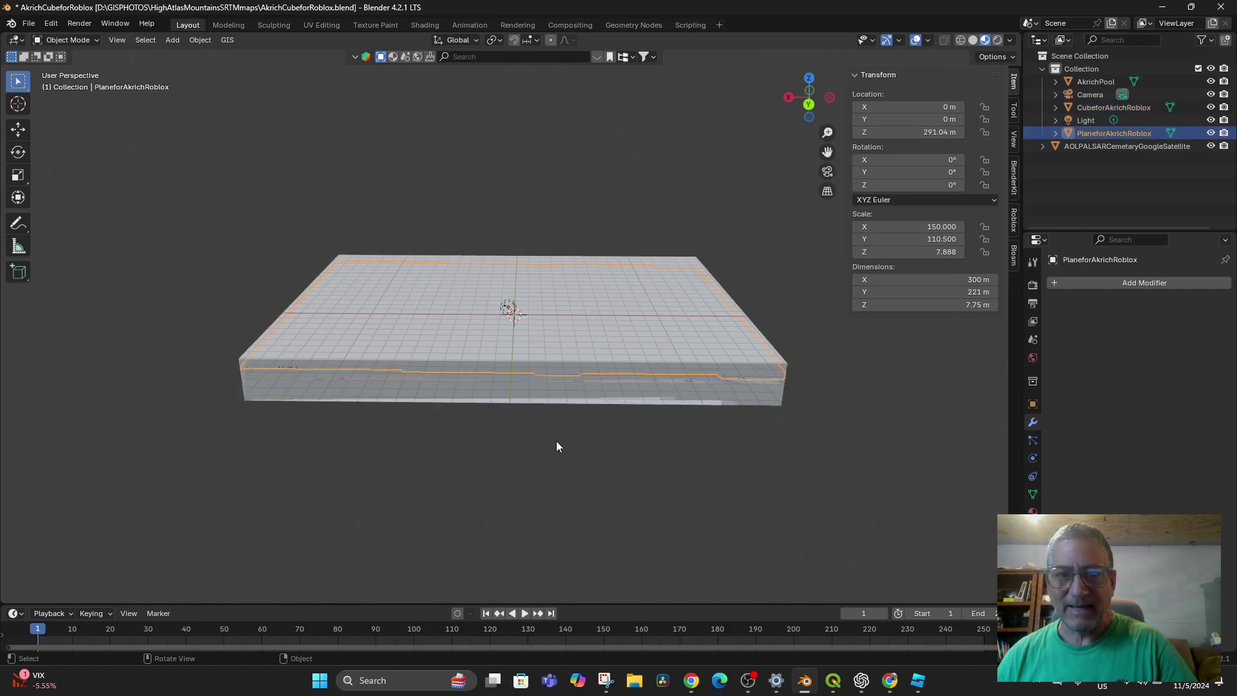
pyautogui.click(526, 400)
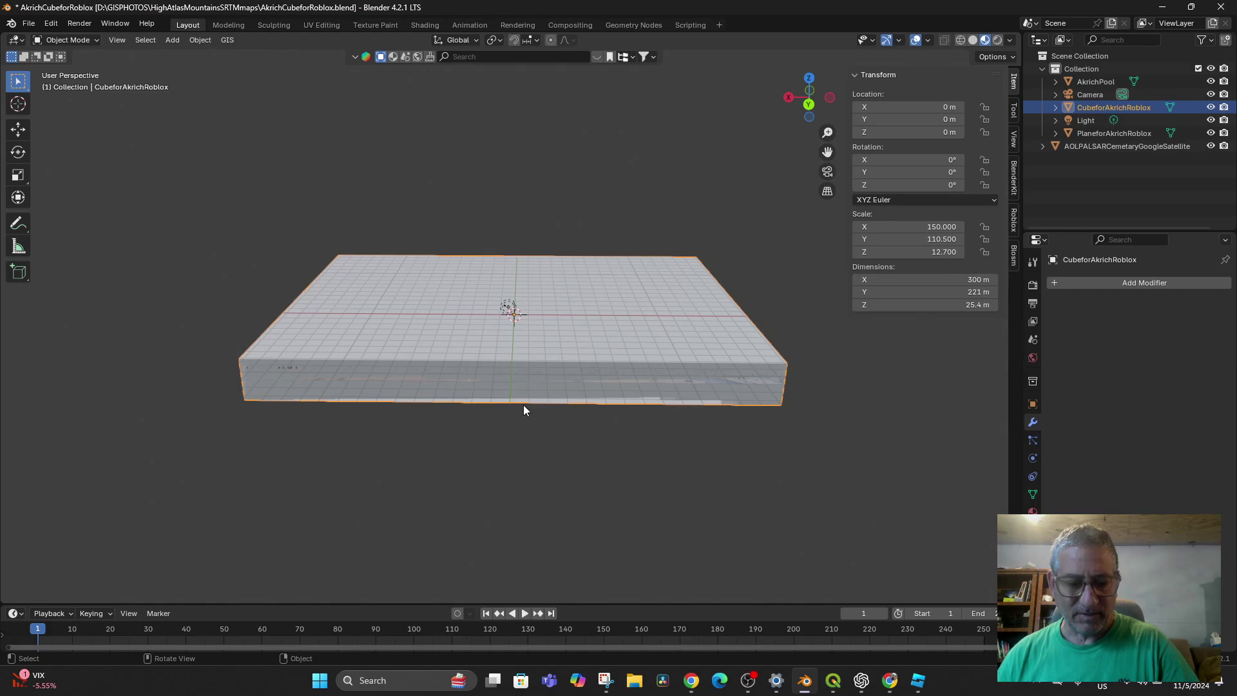
pyautogui.press('g')
pyautogui.press('z')
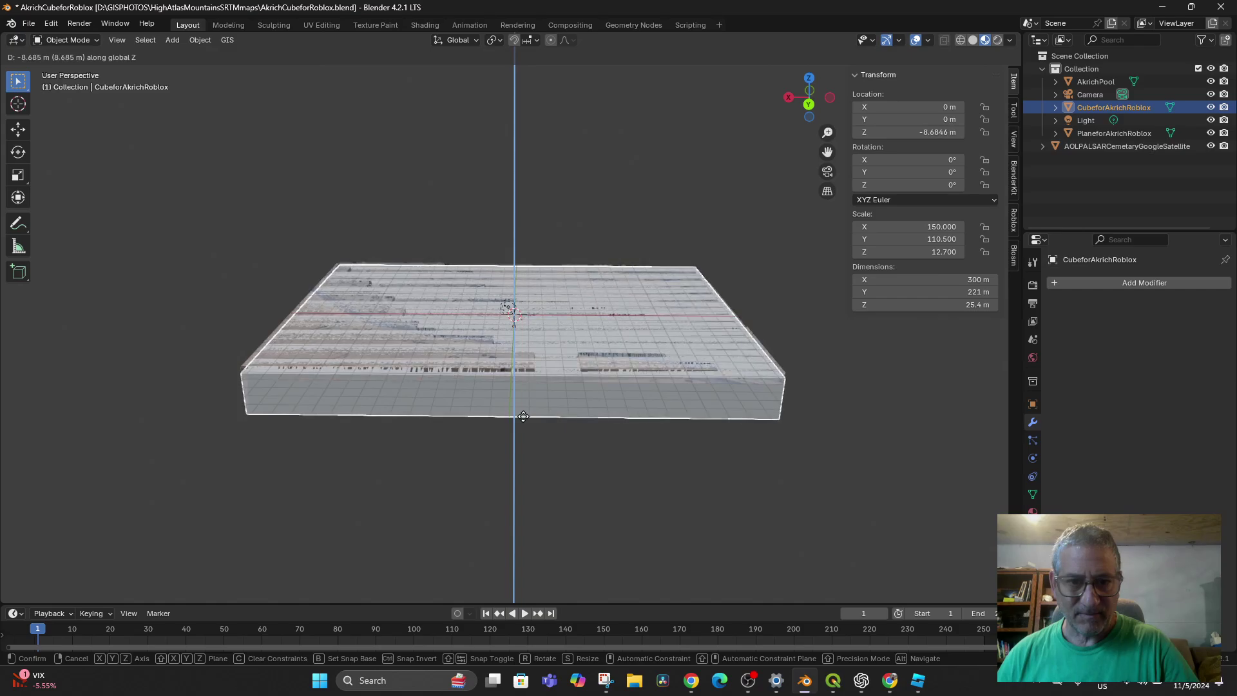
pyautogui.click(523, 420)
pyautogui.moveTo(598, 474); pyautogui.dragTo(587, 519, button='middle')
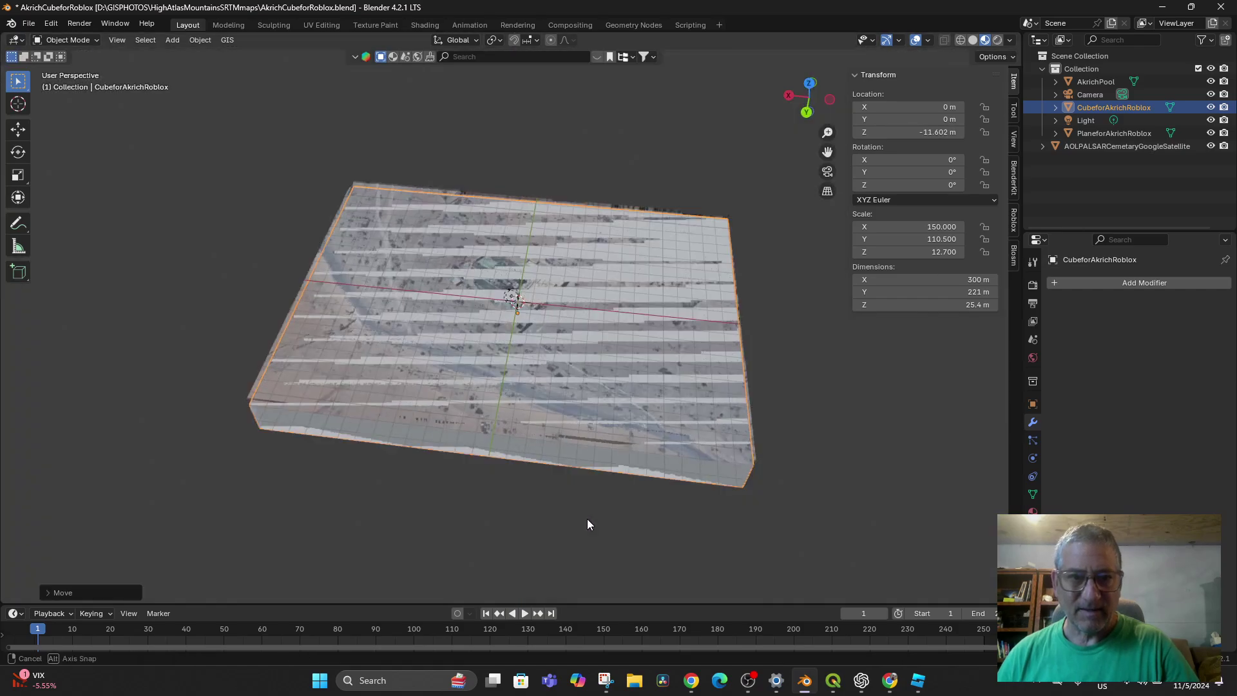
pyautogui.scroll(5, 555, 484)
pyautogui.moveTo(608, 476); pyautogui.dragTo(629, 434, button='middle')
pyautogui.scroll(-4, 629, 434)
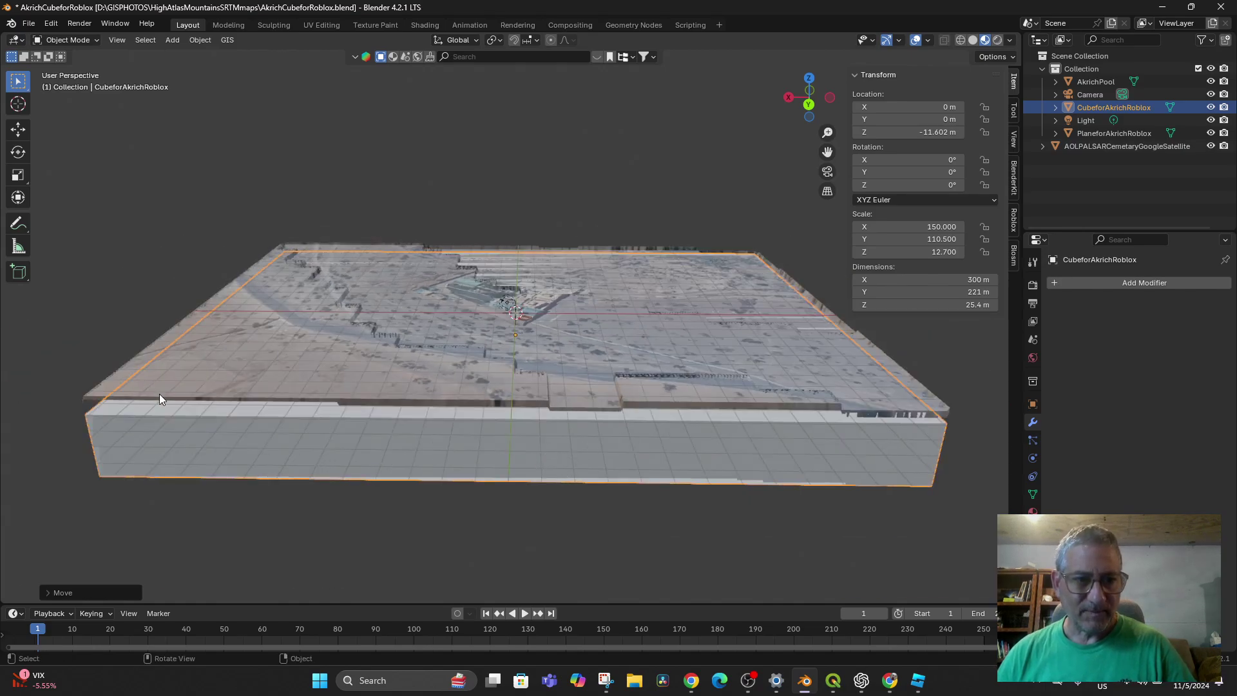
# Save the AkrichCubeforRoblox.blend file and select the PlaneforAkrichRoblox object.
pyautogui.click(29, 23)
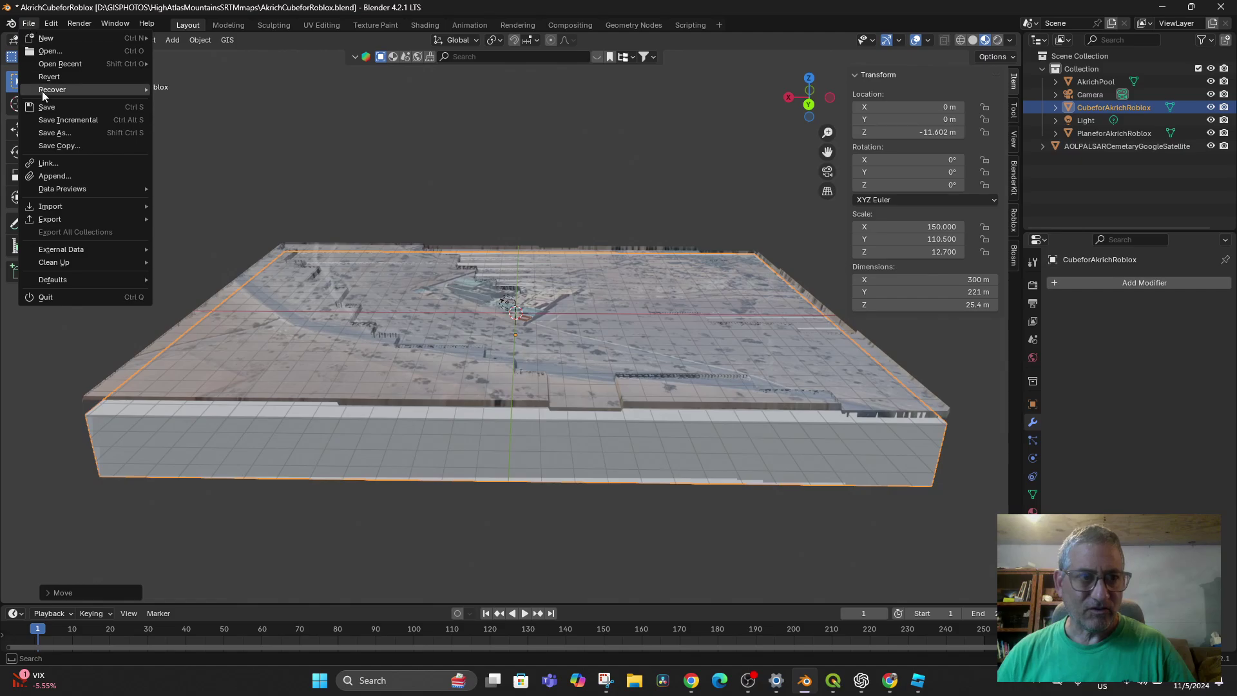
pyautogui.click(45, 107)
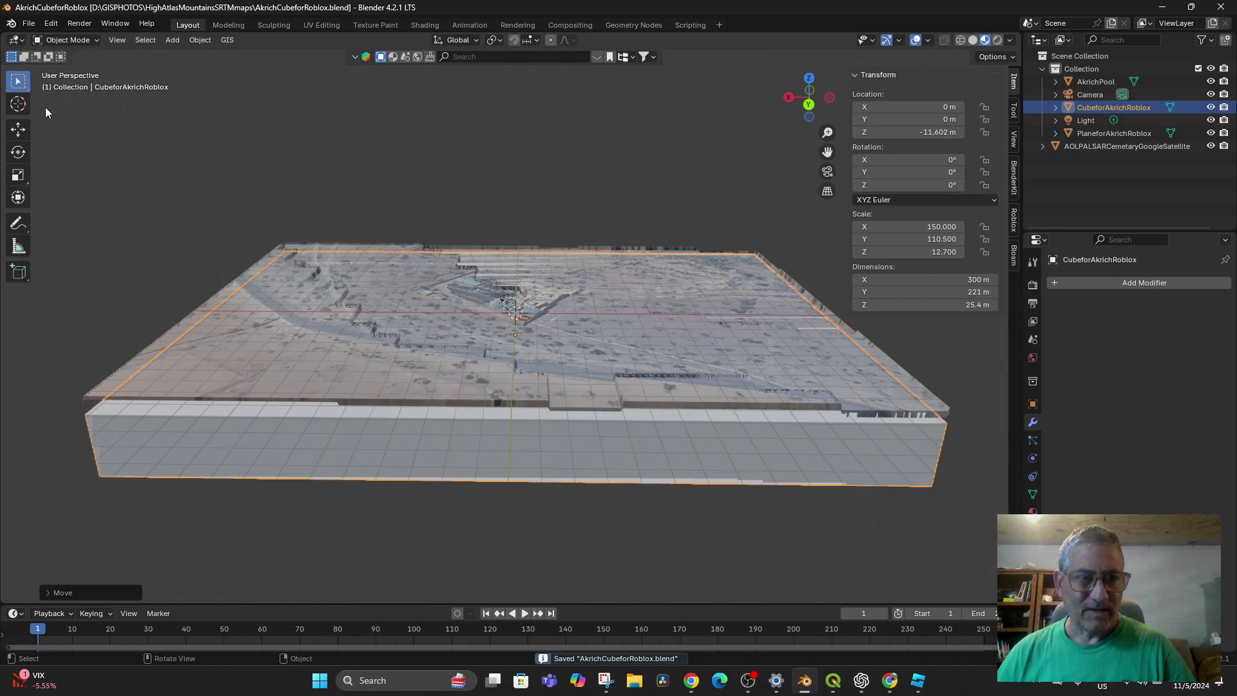
pyautogui.click(127, 373)
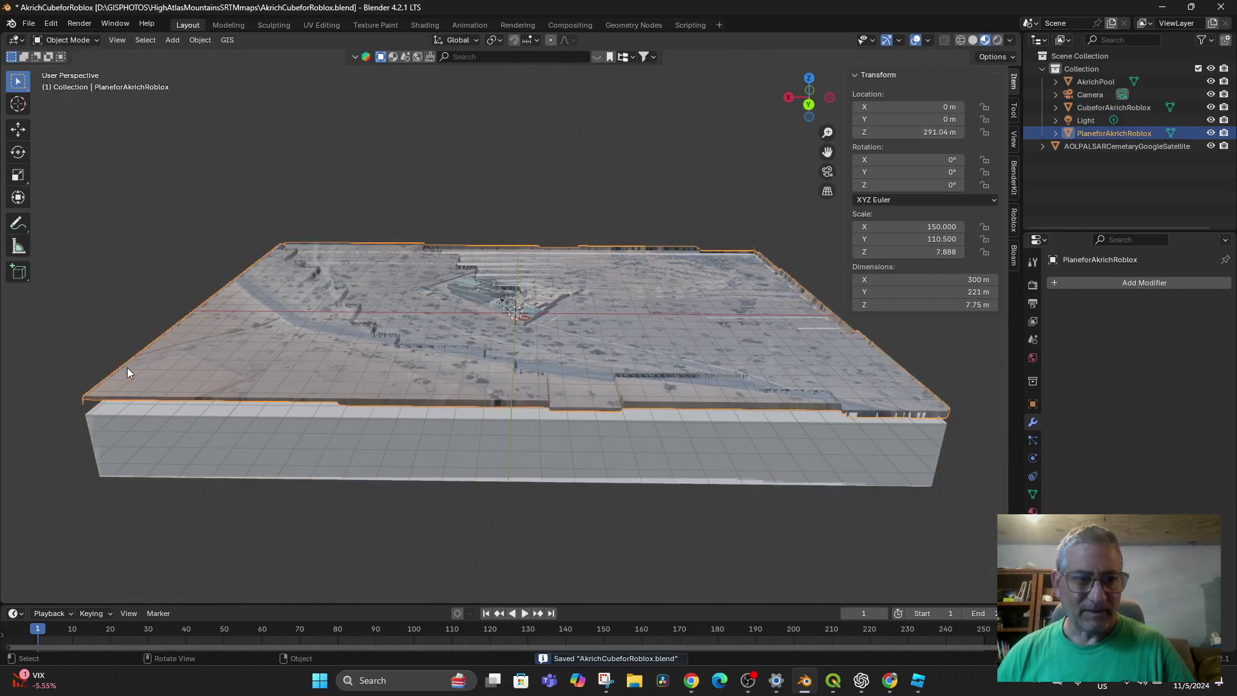
# Join the PlaneforAkrichRoblox terrain and the CubeforAkrichRoblox block into one mesh, keeping CubeforAkrichRoblox as the active object.
pyautogui.keyDown('shift'); pyautogui.click(347, 465); pyautogui.keyUp('shift')
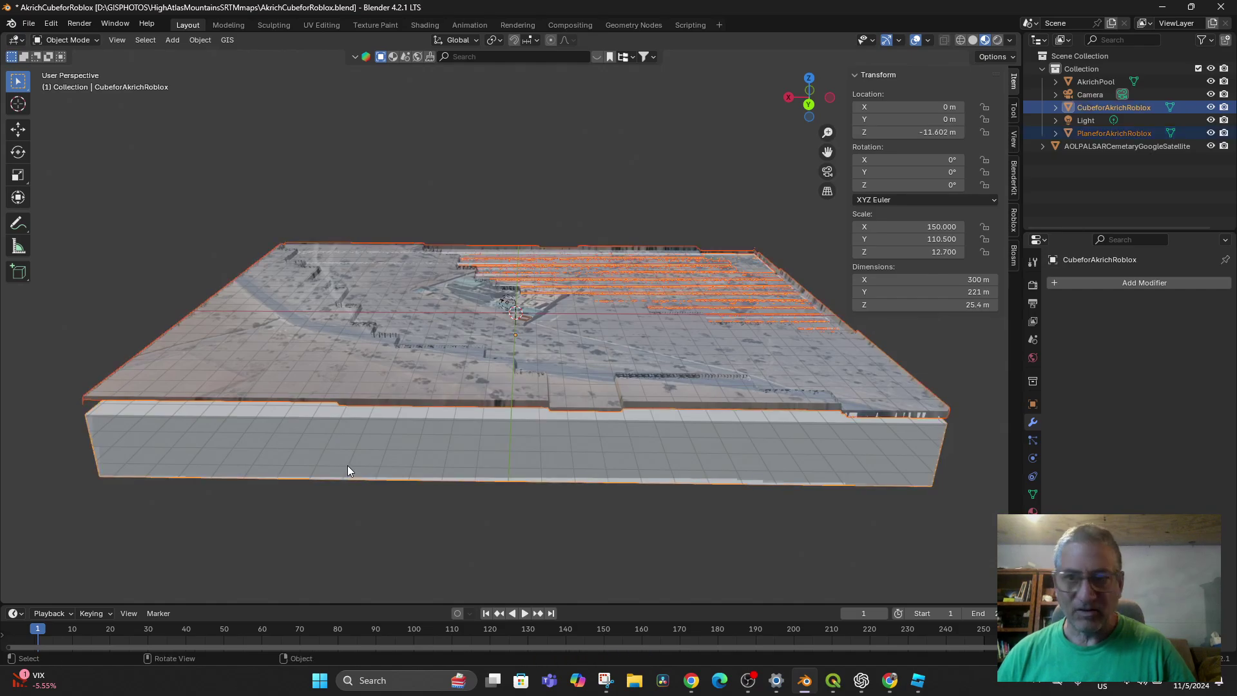
pyautogui.moveTo(344, 436); pyautogui.dragTo(396, 427, button='middle')
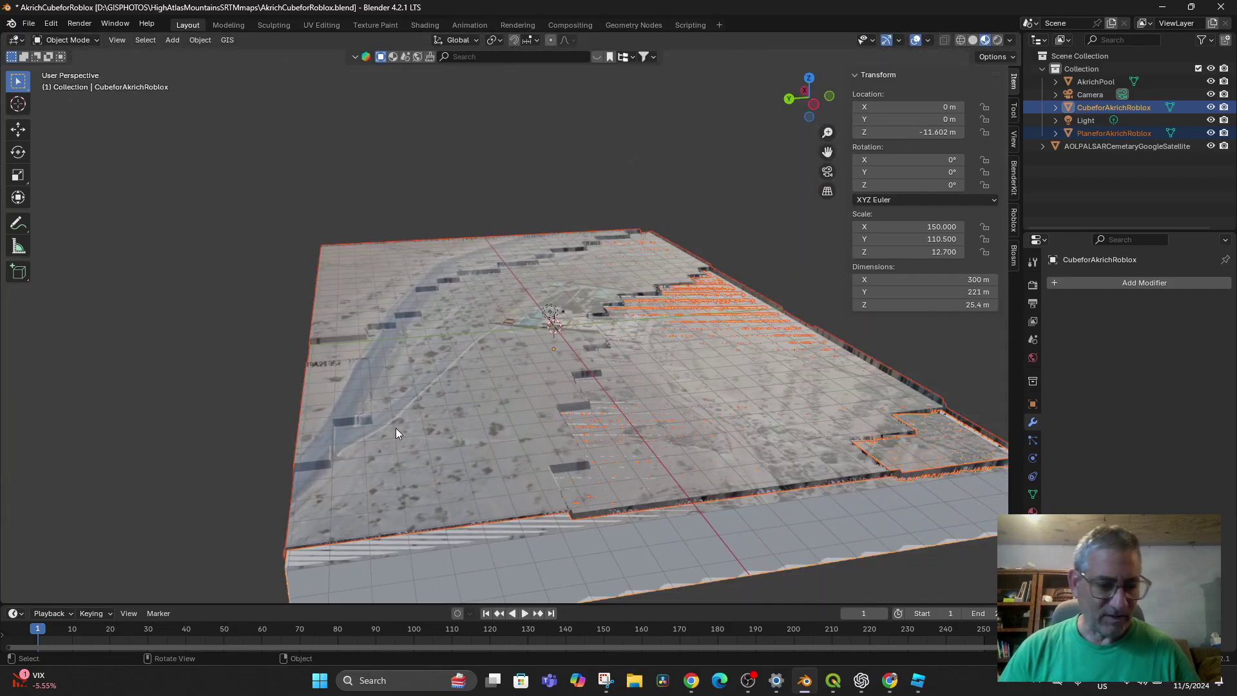
pyautogui.hotkey('ctrl', 'j')
pyautogui.scroll(1, 399, 438)
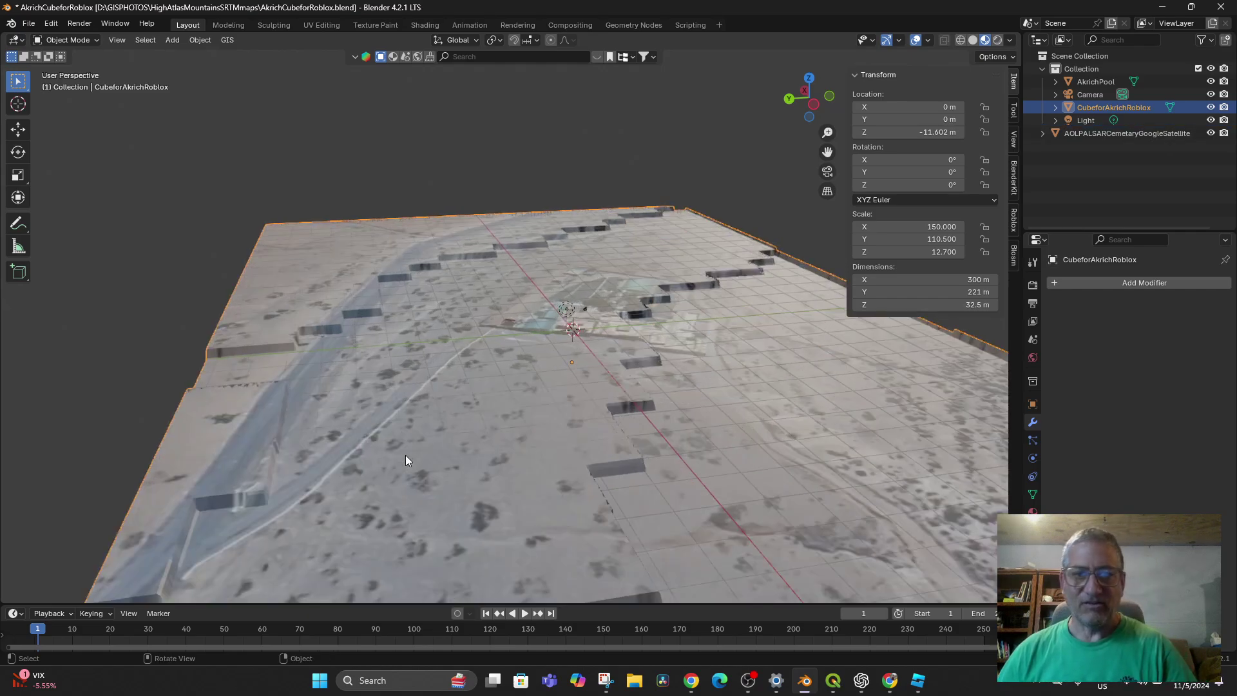
pyautogui.scroll(-1, 413, 455)
pyautogui.scroll(-3, 429, 454)
pyautogui.moveTo(427, 455); pyautogui.dragTo(488, 532, button='middle')
pyautogui.scroll(3, 488, 533)
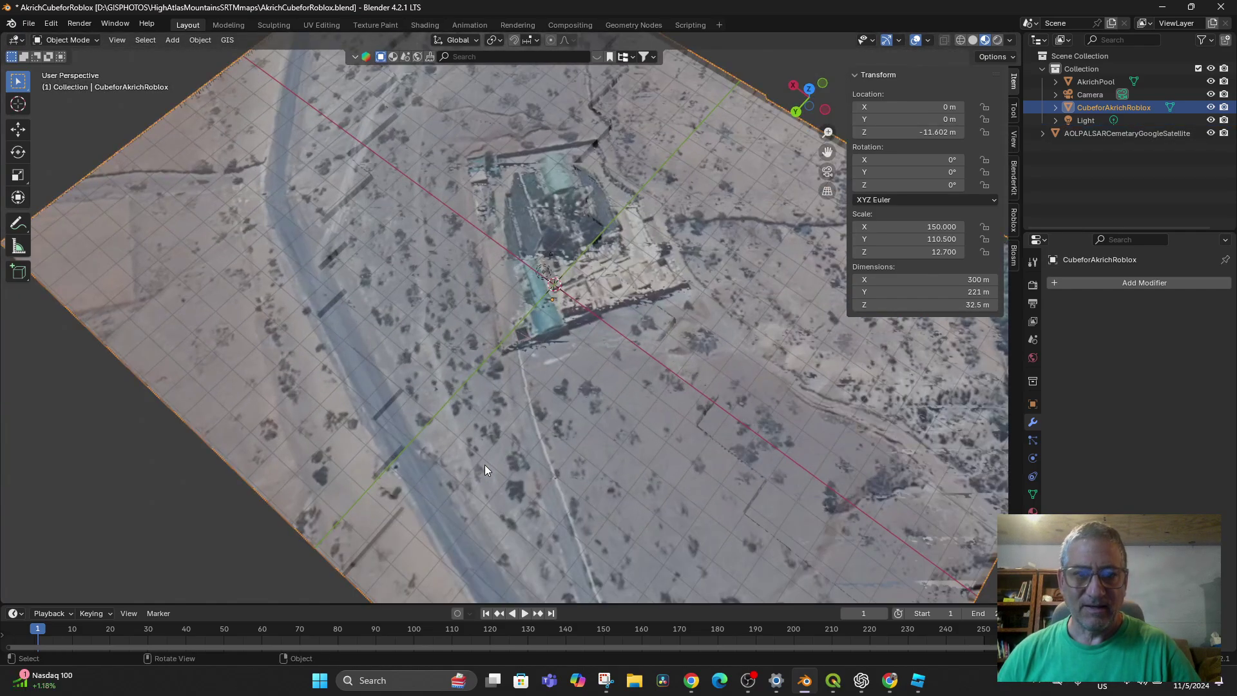
pyautogui.scroll(-1, 485, 469)
pyautogui.moveTo(497, 408)
pyautogui.mouseDown(button='middle')
pyautogui.moveTo(458, 349)
pyautogui.moveTo(419, 419)
pyautogui.moveTo(460, 348)
pyautogui.moveTo(496, 360)
pyautogui.moveTo(505, 431)
pyautogui.mouseUp(button='middle')
pyautogui.scroll(-2, 496, 360)
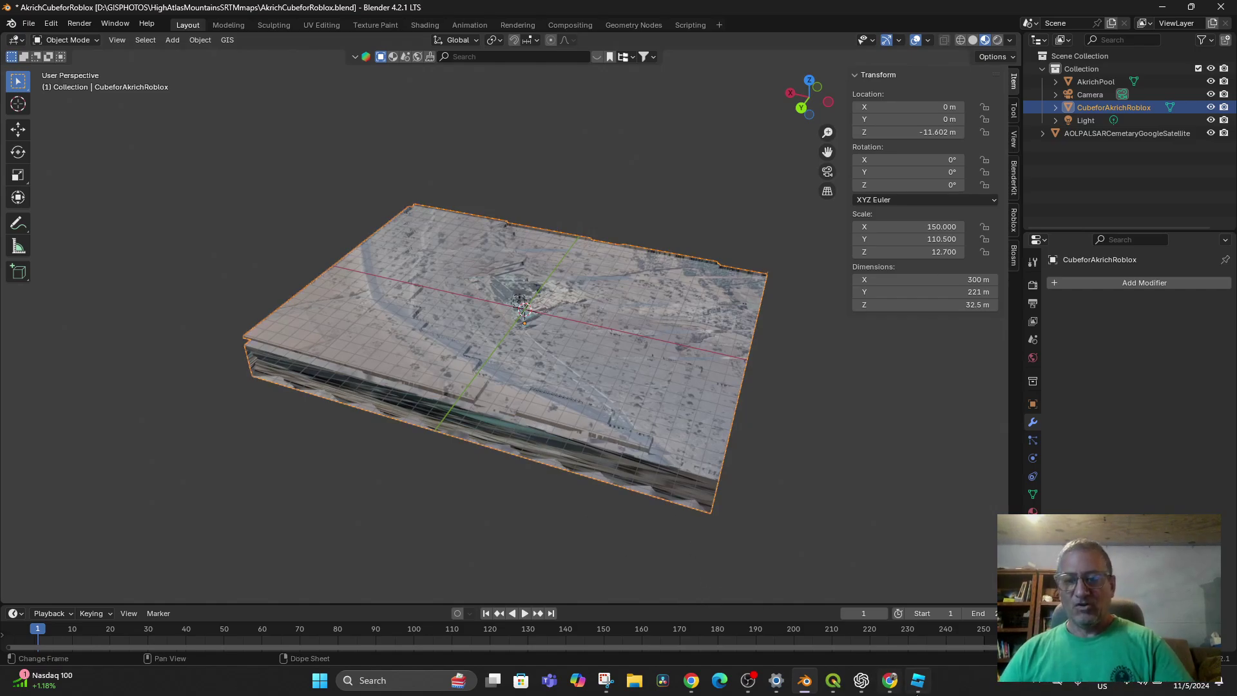
# Switch to Roblox Studio and create a new blank place, leaving the Akrich Nursery, Morocco place open.
pyautogui.click(918, 682)
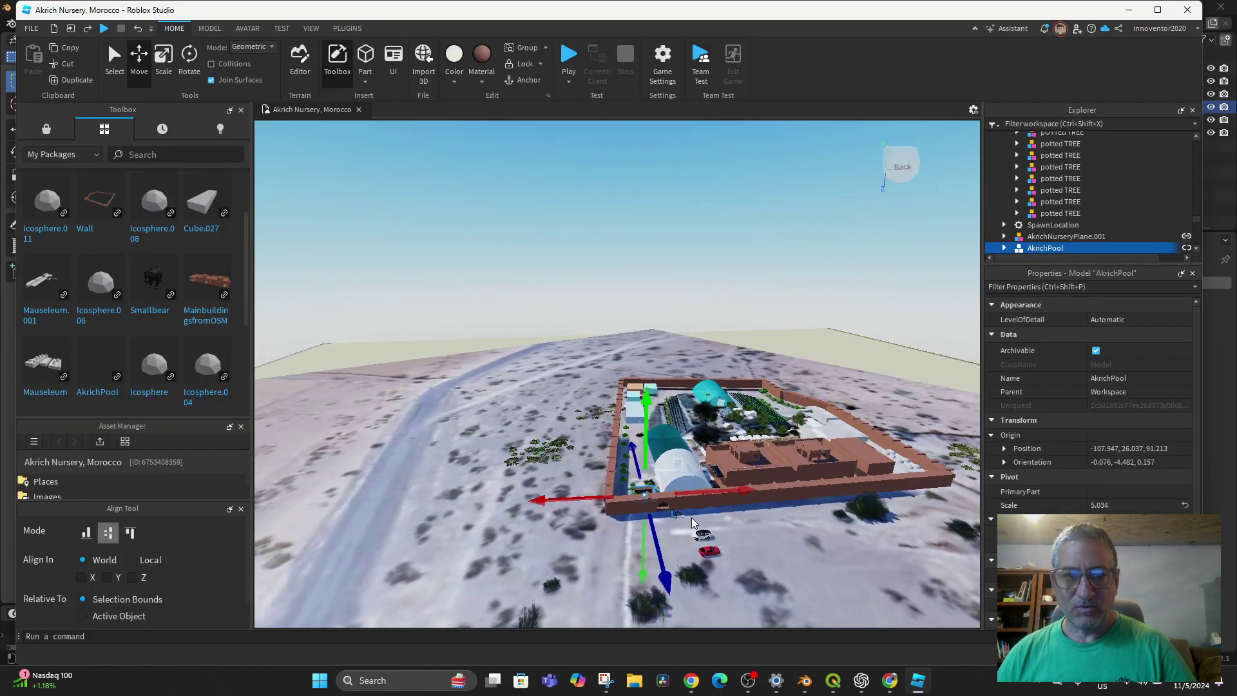
pyautogui.scroll(-5, 692, 523)
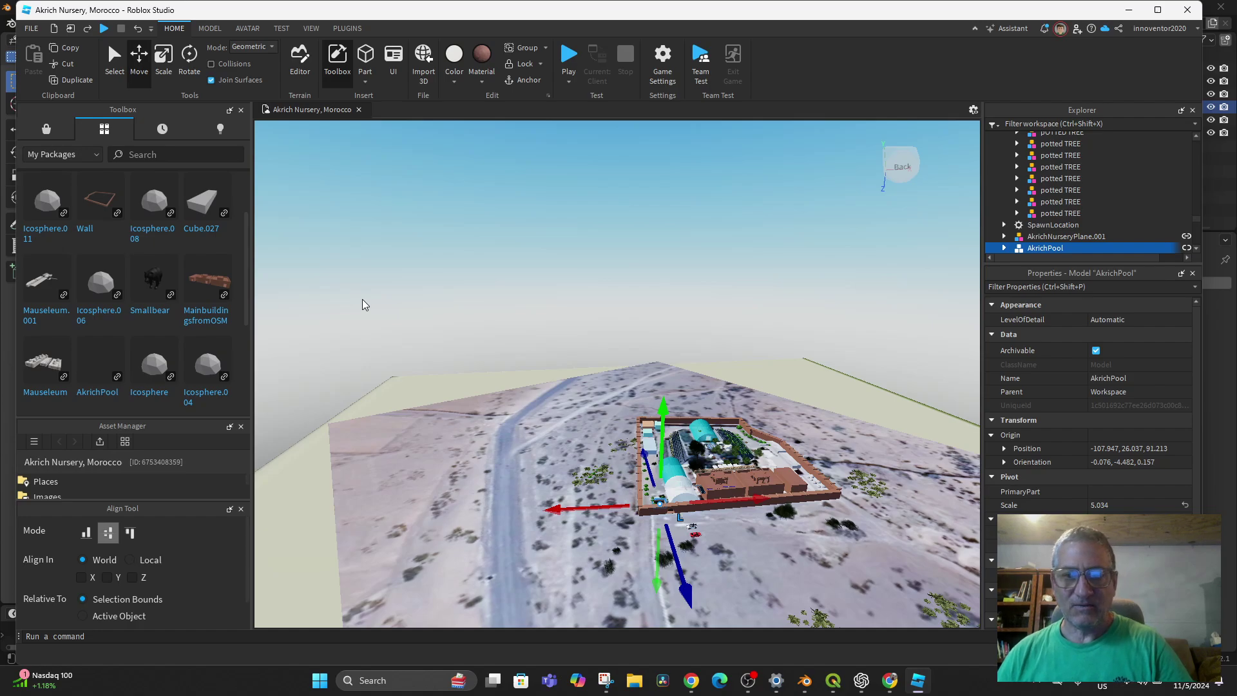
pyautogui.click(31, 28)
pyautogui.click(57, 107)
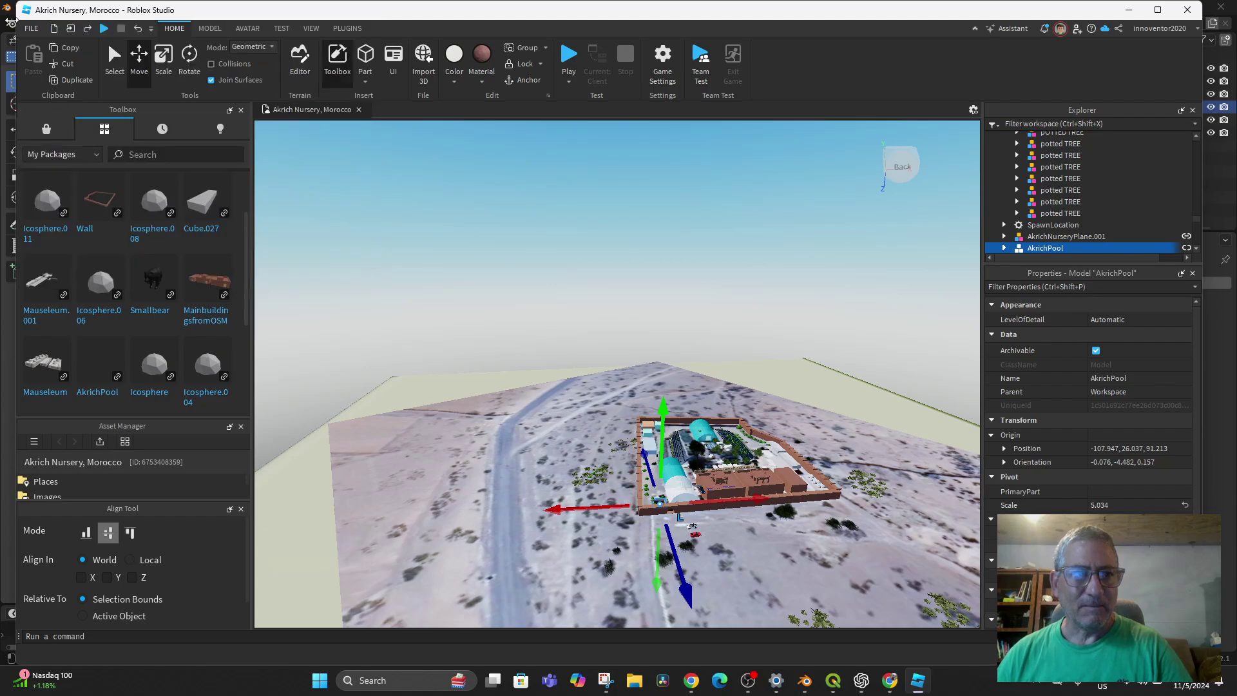
pyautogui.click(31, 29)
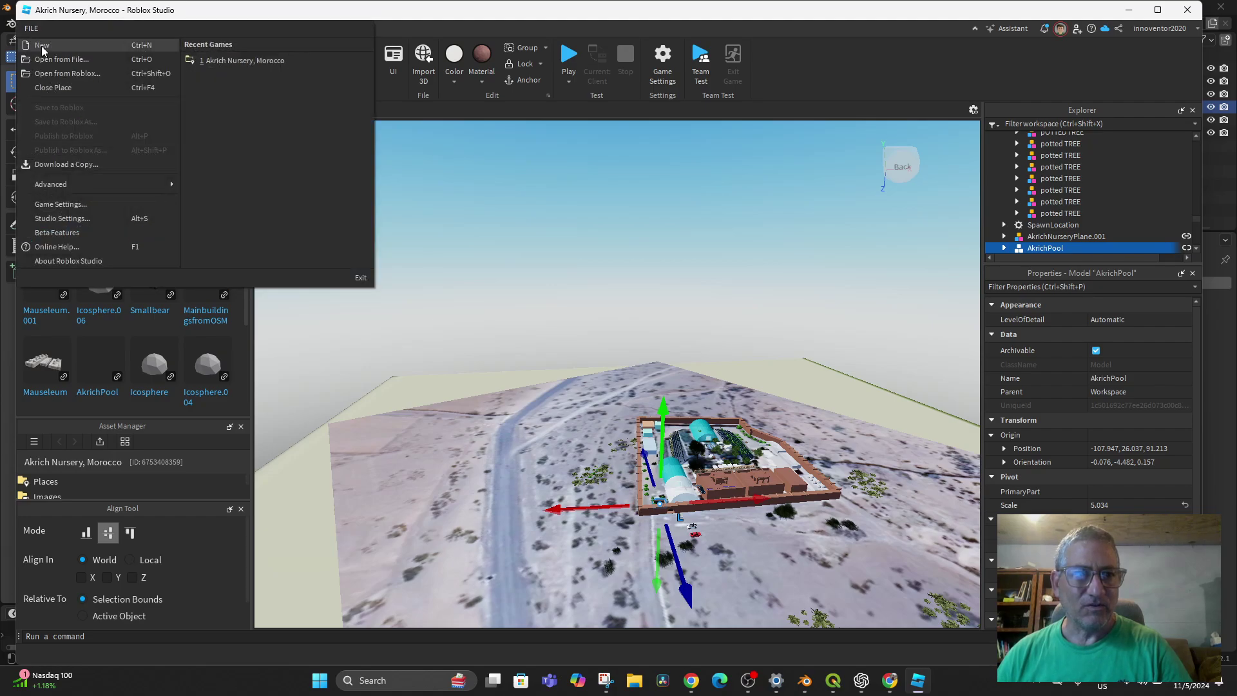
pyautogui.click(42, 45)
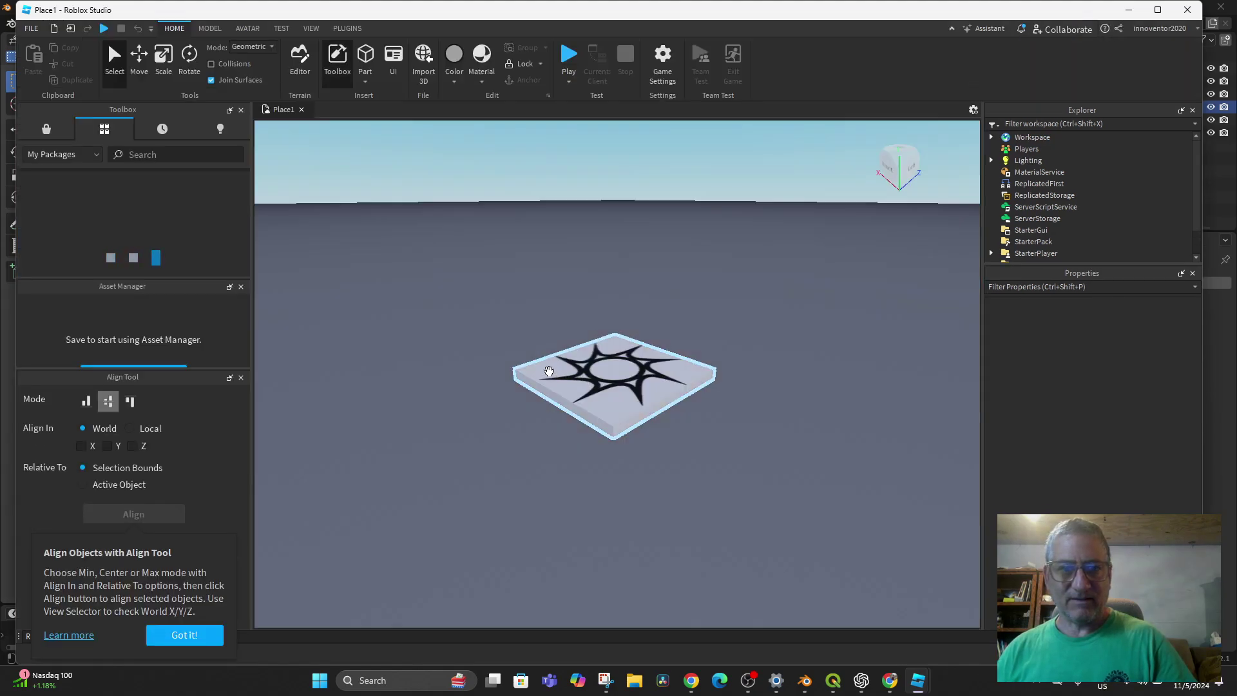
pyautogui.scroll(-5, 532, 361)
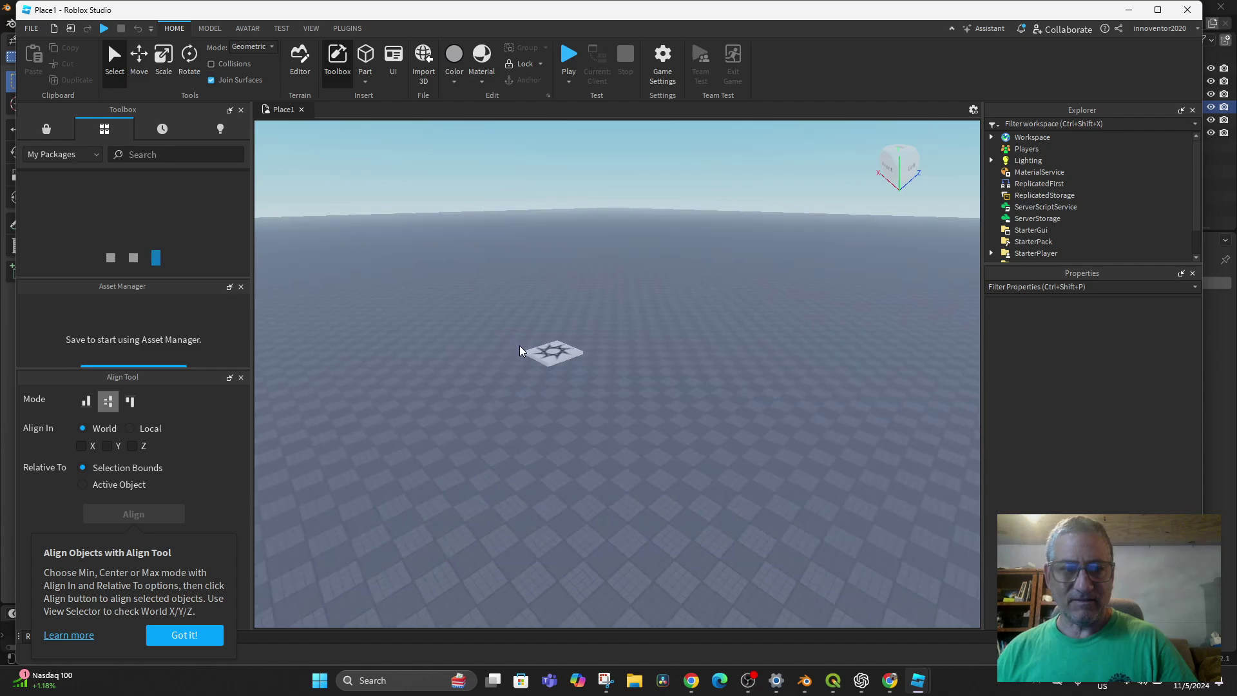
pyautogui.scroll(3, 522, 351)
pyautogui.scroll(-3, 520, 348)
pyautogui.scroll(5, 524, 353)
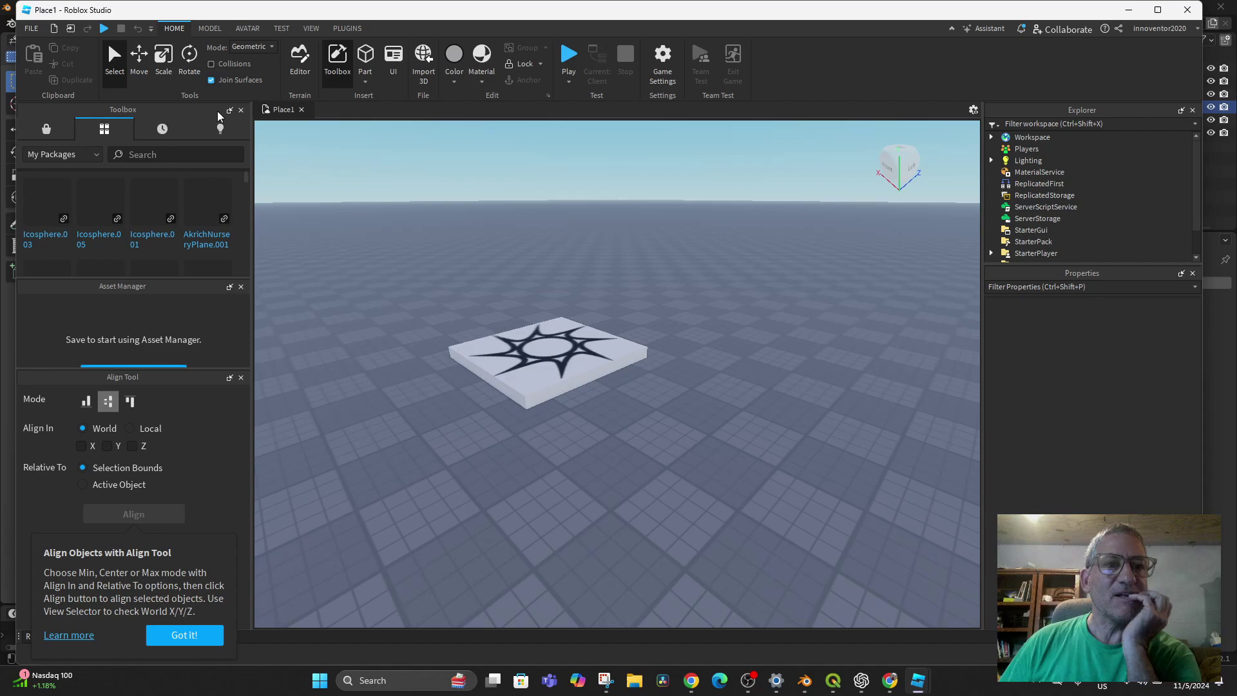
# Generate Plains biome terrain in the new place with the Terrain Editor, using a biome size of 100.
pyautogui.click(300, 64)
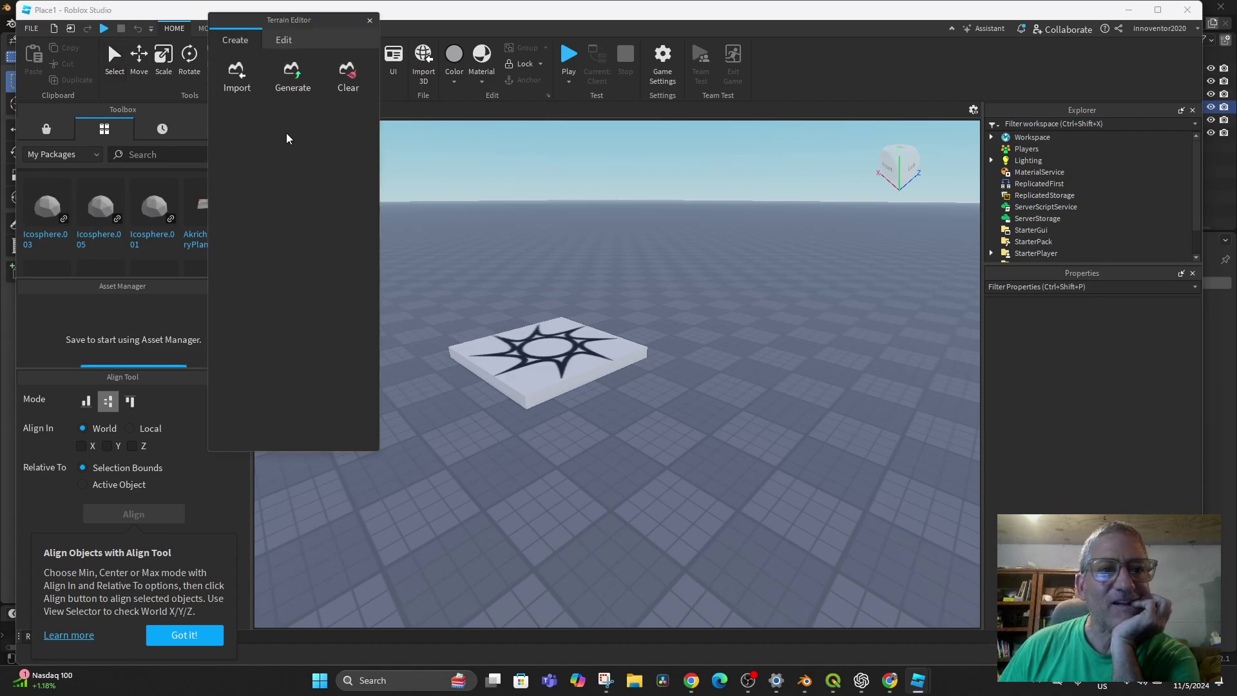
pyautogui.click(284, 89)
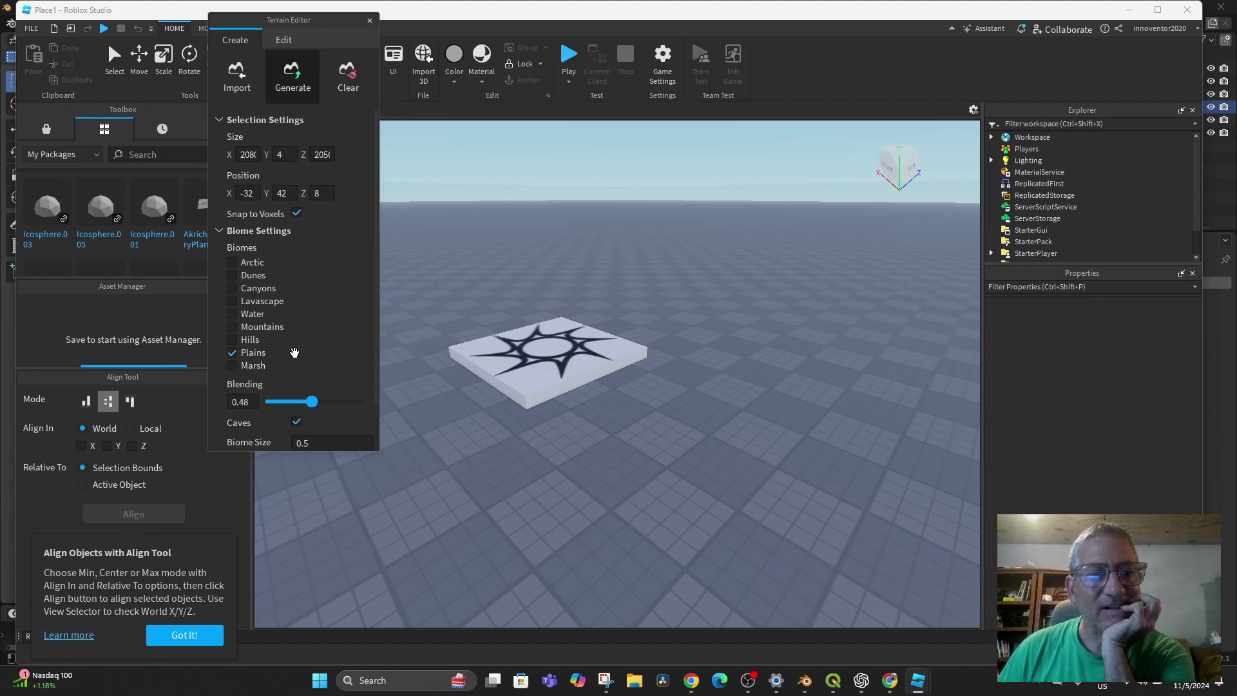
pyautogui.scroll(-2, 296, 387)
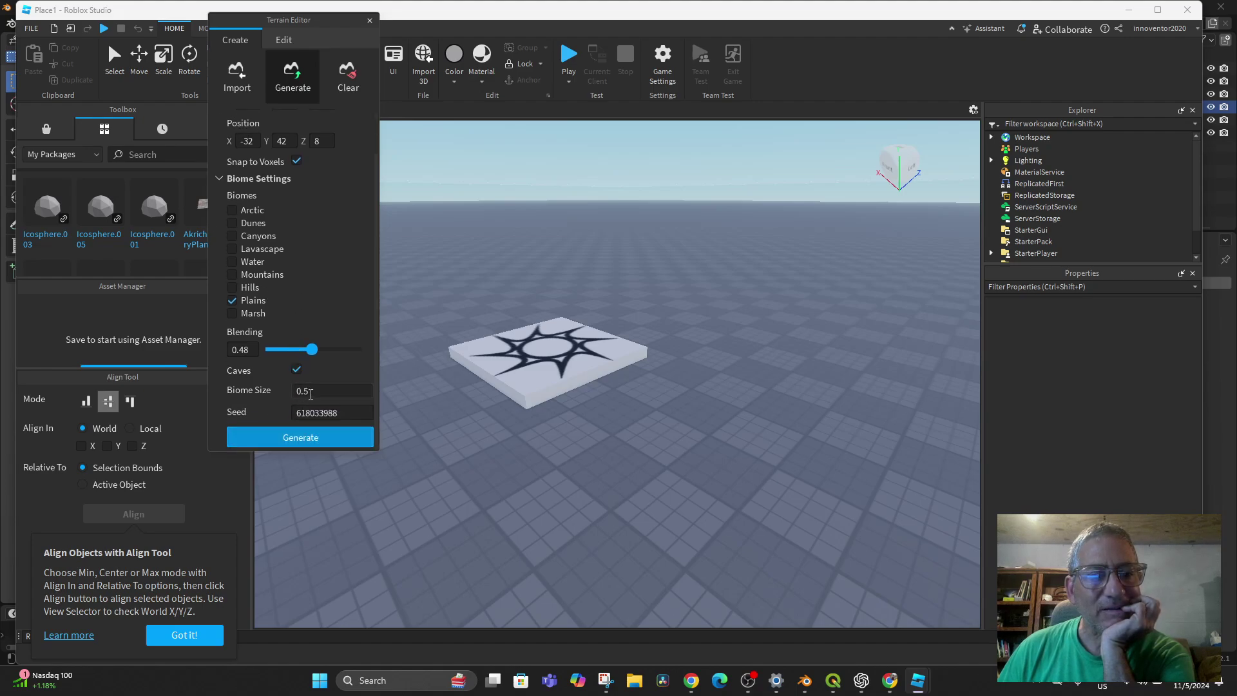
pyautogui.click(296, 391)
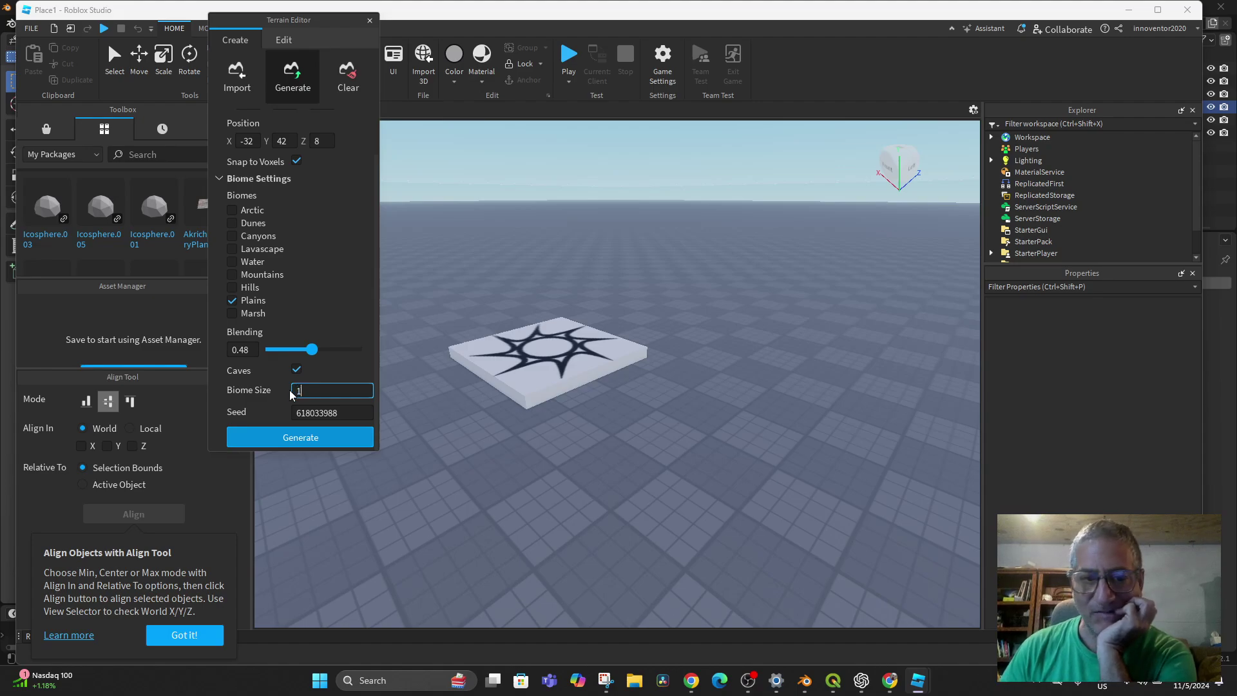
pyautogui.click(288, 438)
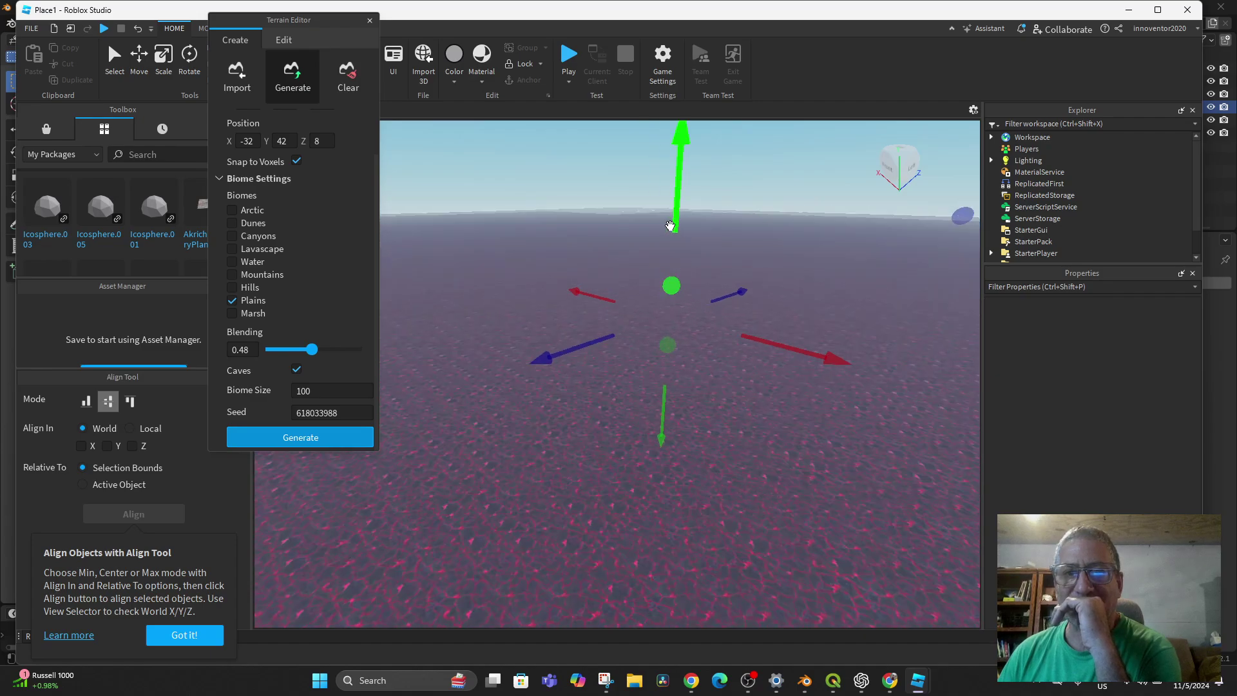
# Lower the terrain selection region to a Y position of 38.
pyautogui.moveTo(681, 132); pyautogui.dragTo(741, 295)
pyautogui.press('q')
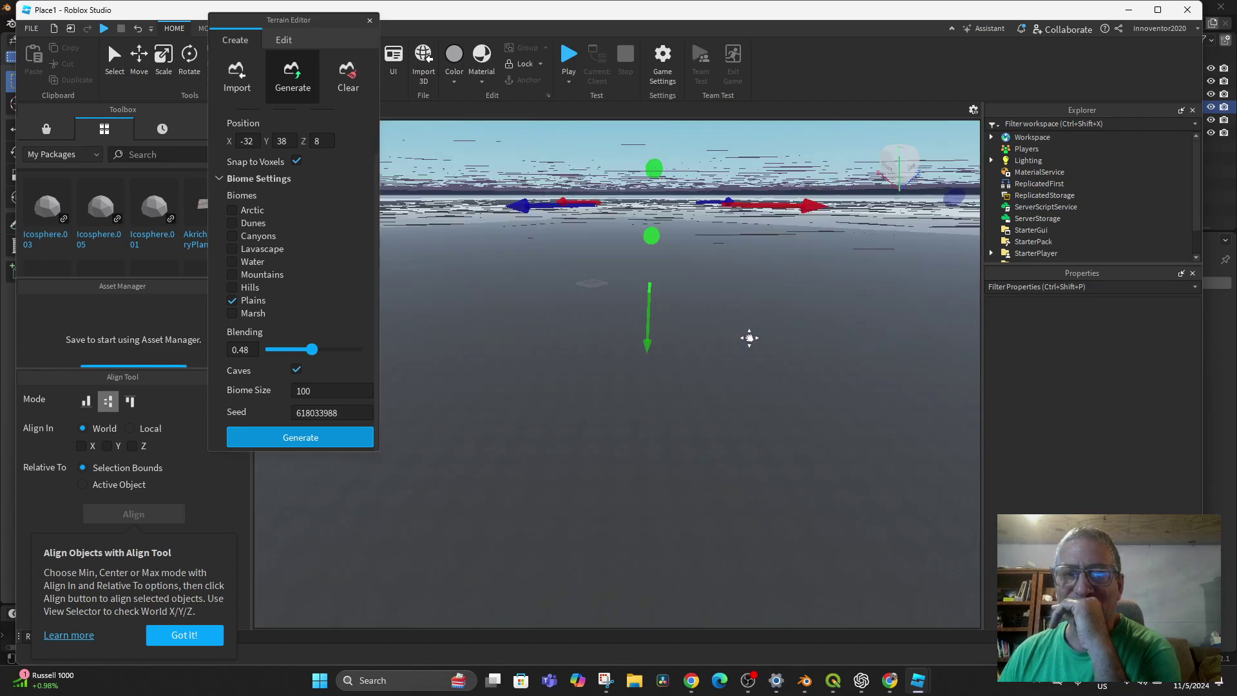
pyautogui.moveTo(749, 337); pyautogui.dragTo(747, 358, button='middle')
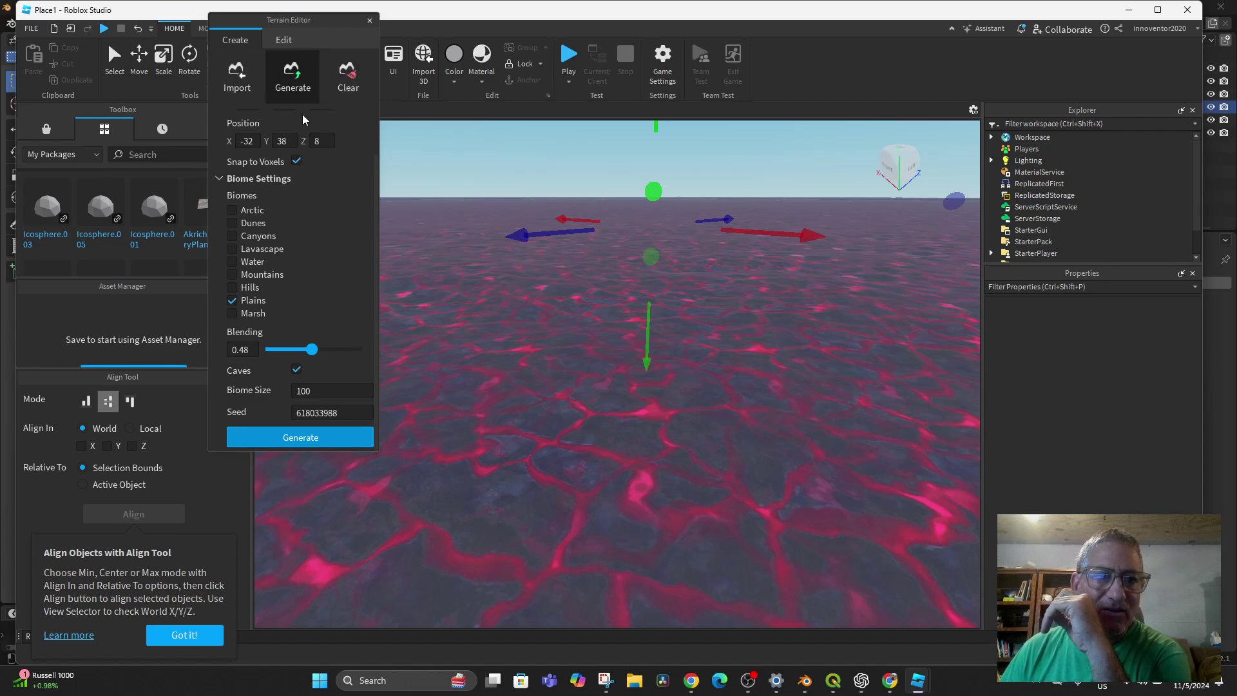
# Choose Ground as the source material for the terrain Fill tool and lower the selection region by about 140 units.
pyautogui.click(286, 41)
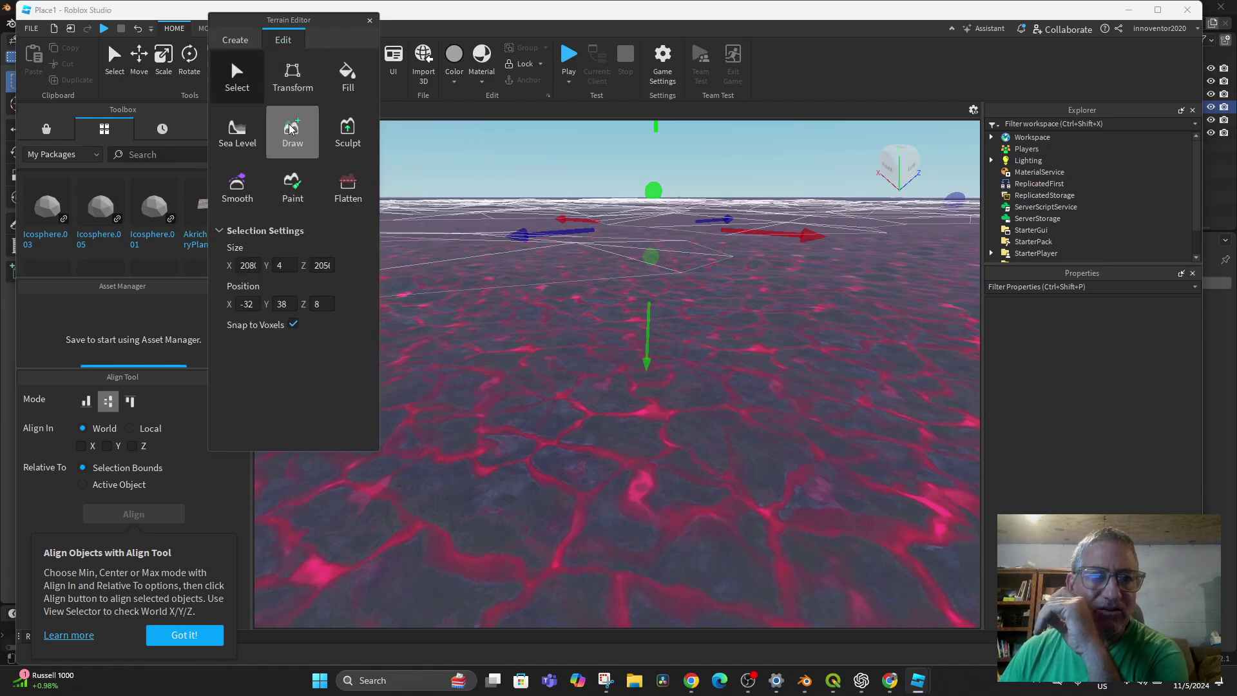
pyautogui.click(345, 79)
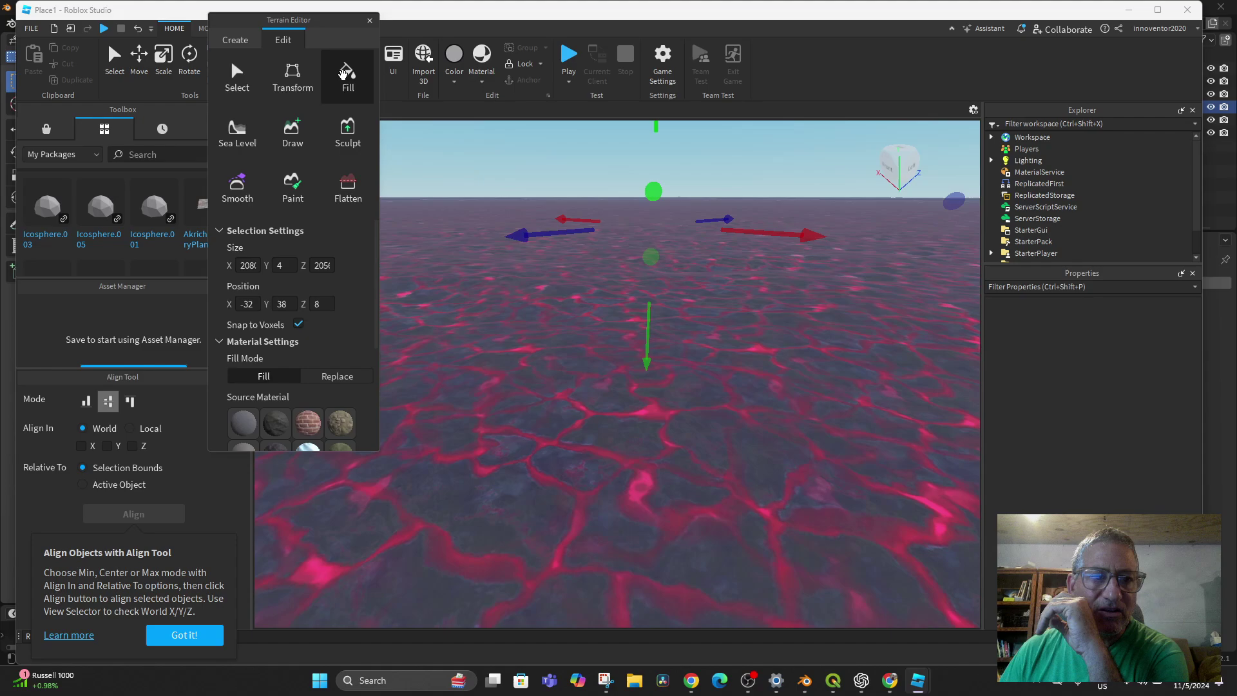
pyautogui.click(244, 420)
pyautogui.scroll(-1, 251, 361)
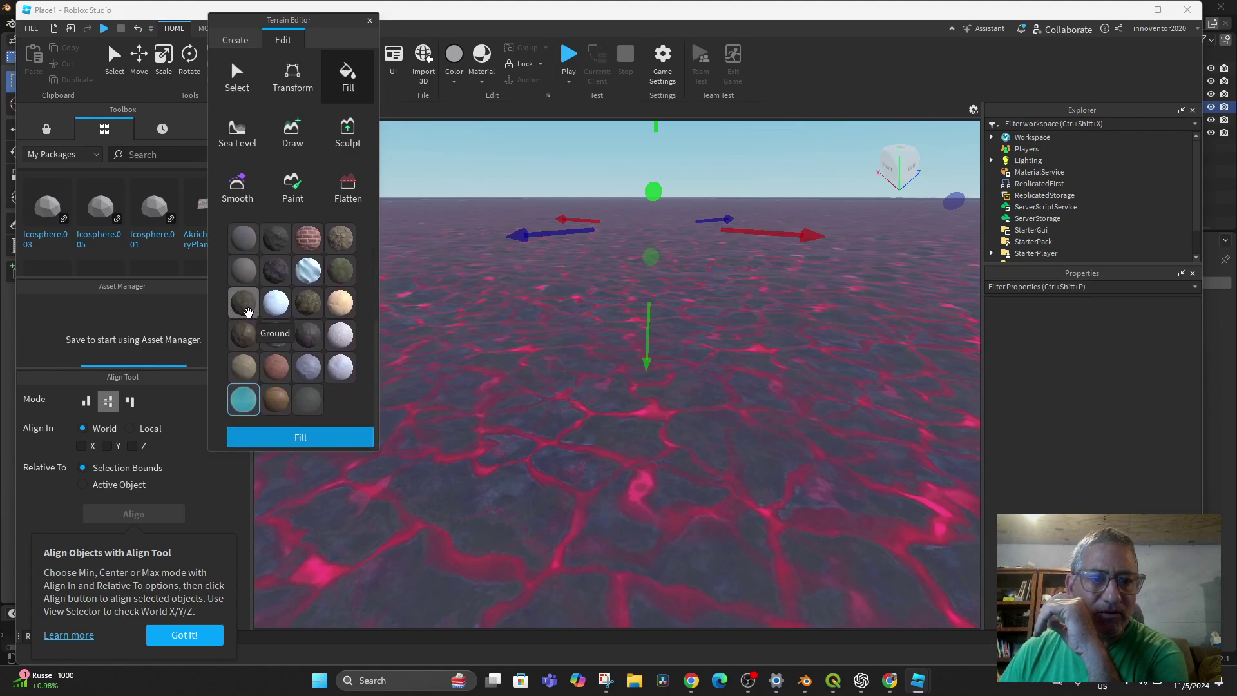
pyautogui.click(236, 305)
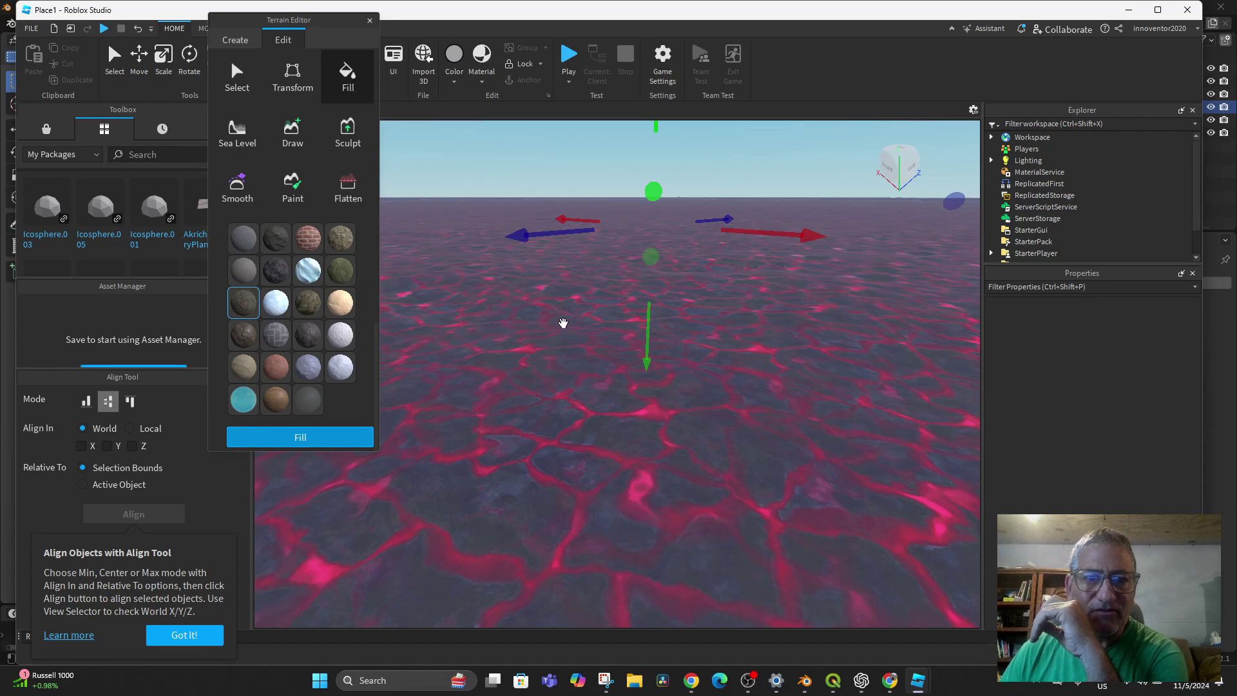
pyautogui.scroll(-2, 564, 354)
pyautogui.scroll(-4, 566, 358)
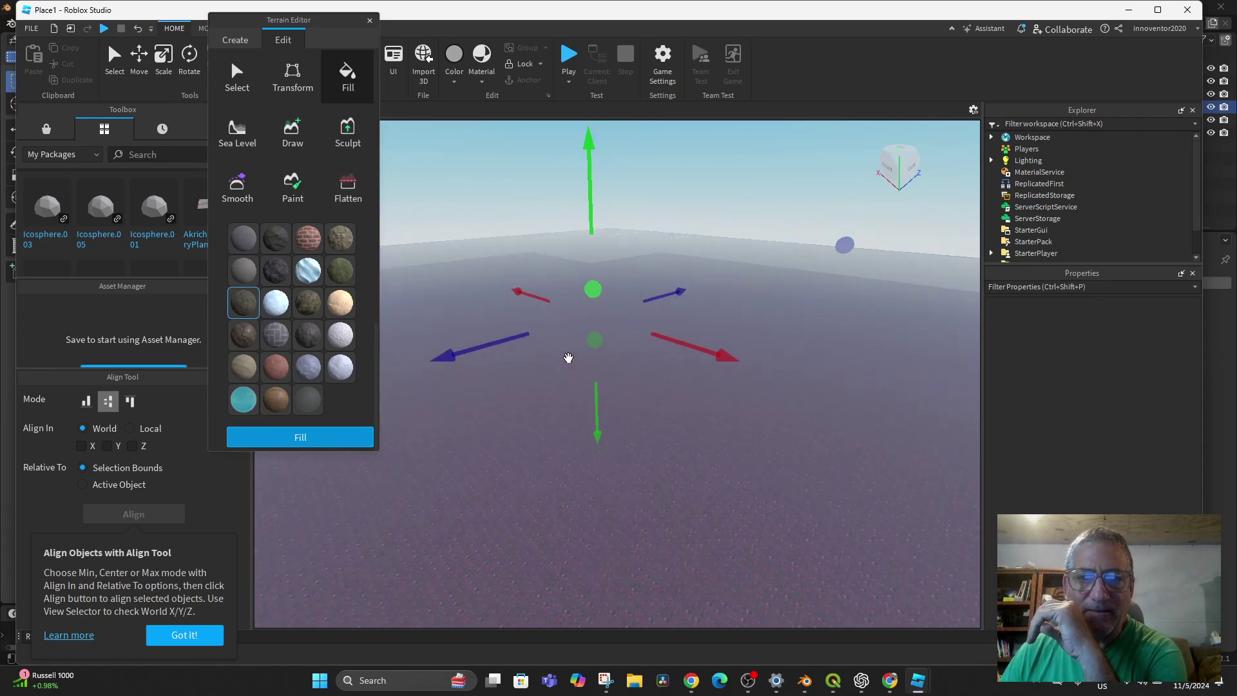
pyautogui.moveTo(576, 369); pyautogui.dragTo(683, 367, button='middle')
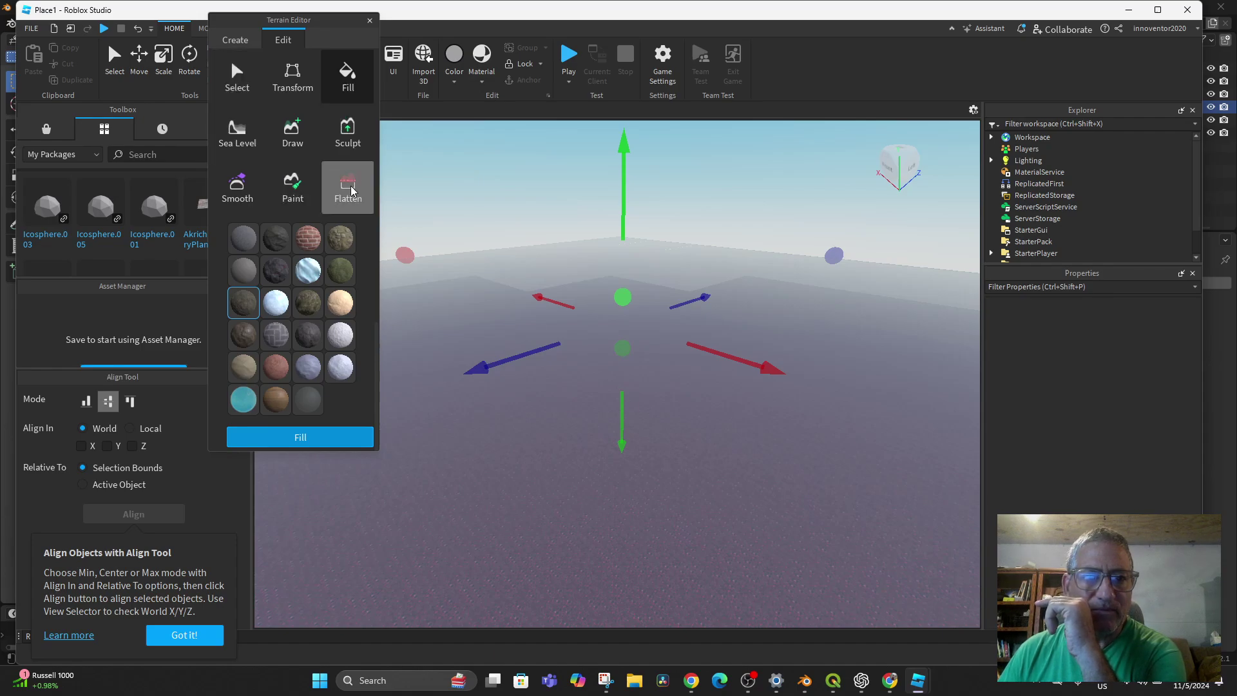
pyautogui.moveTo(623, 145)
pyautogui.mouseDown()
pyautogui.moveTo(651, 279)
pyautogui.moveTo(663, 282)
pyautogui.mouseUp()
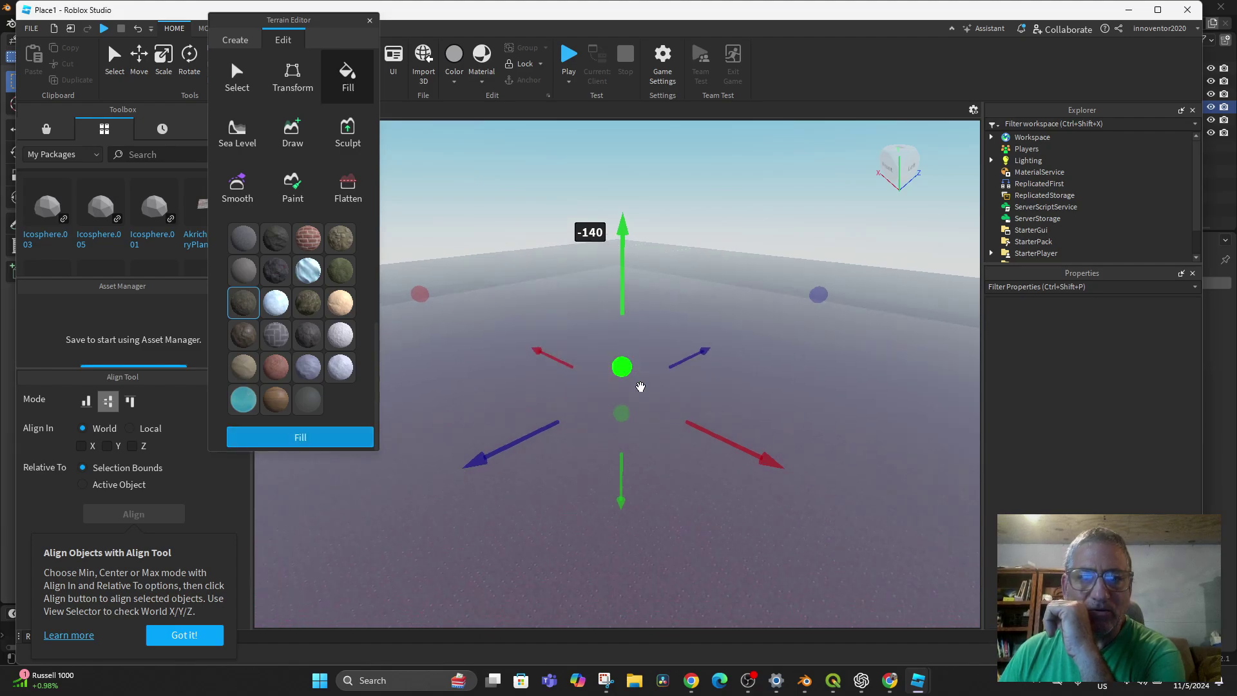
# Close the Terrain Editor and the Place1 window, discarding the changes to that place.
pyautogui.click(369, 24)
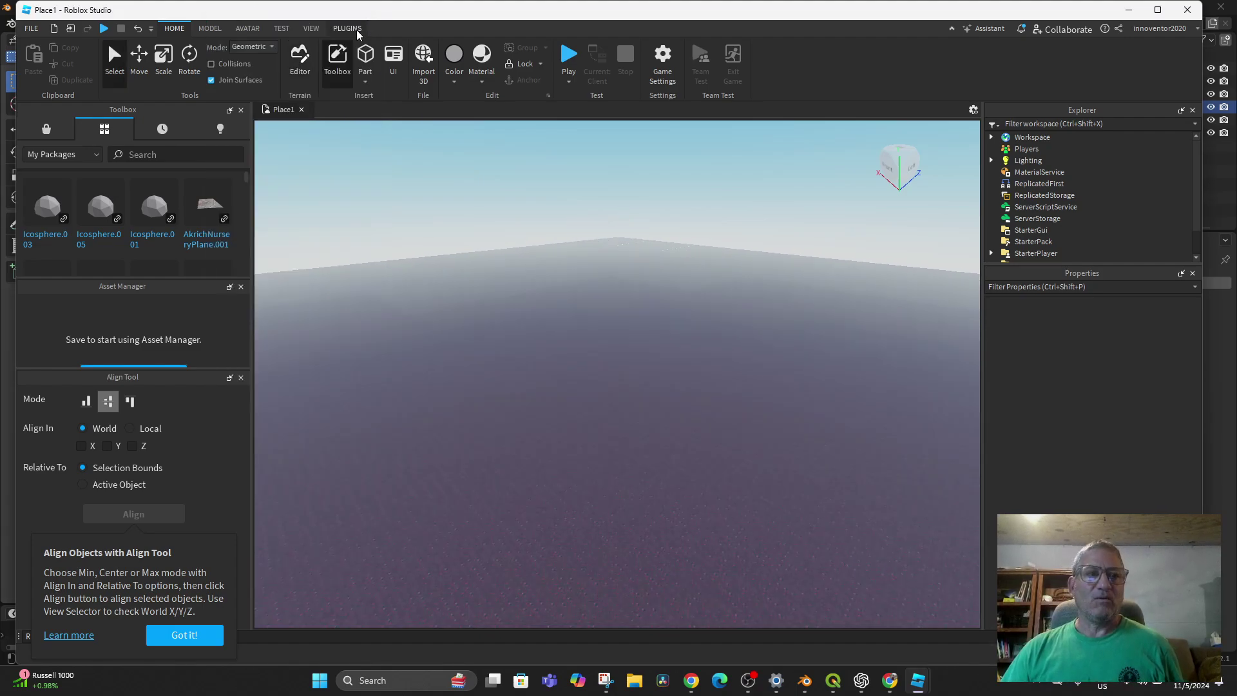
pyautogui.click(33, 29)
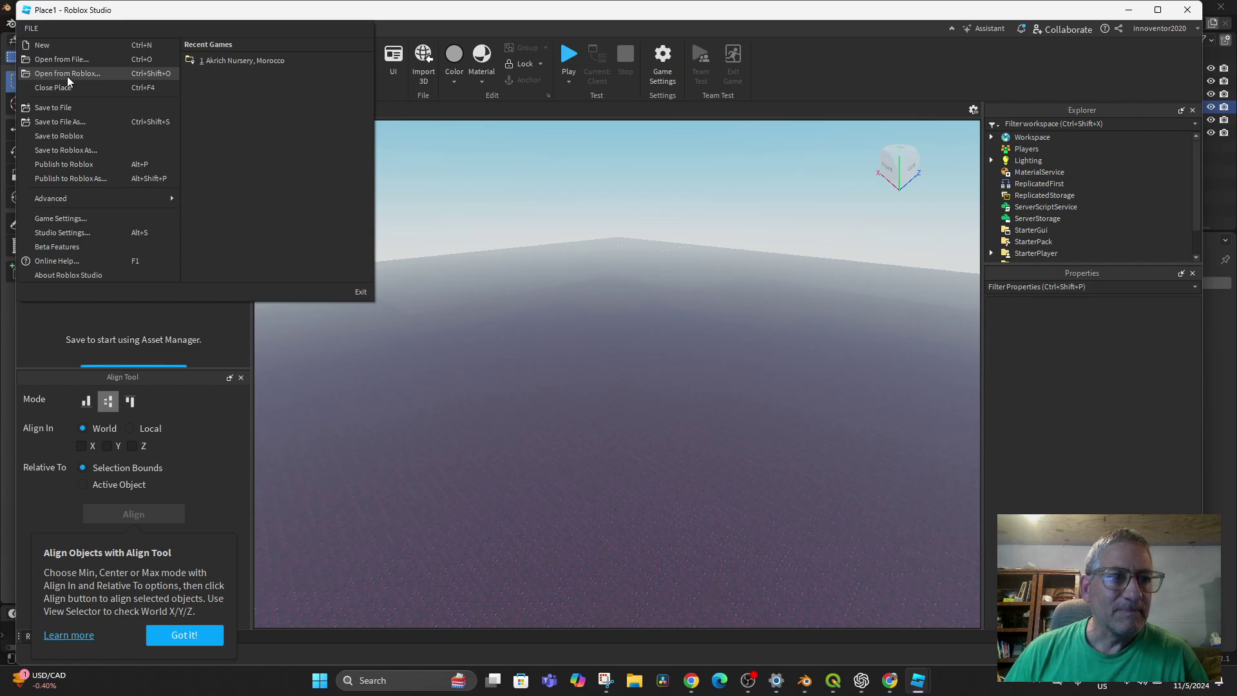
pyautogui.click(1188, 11)
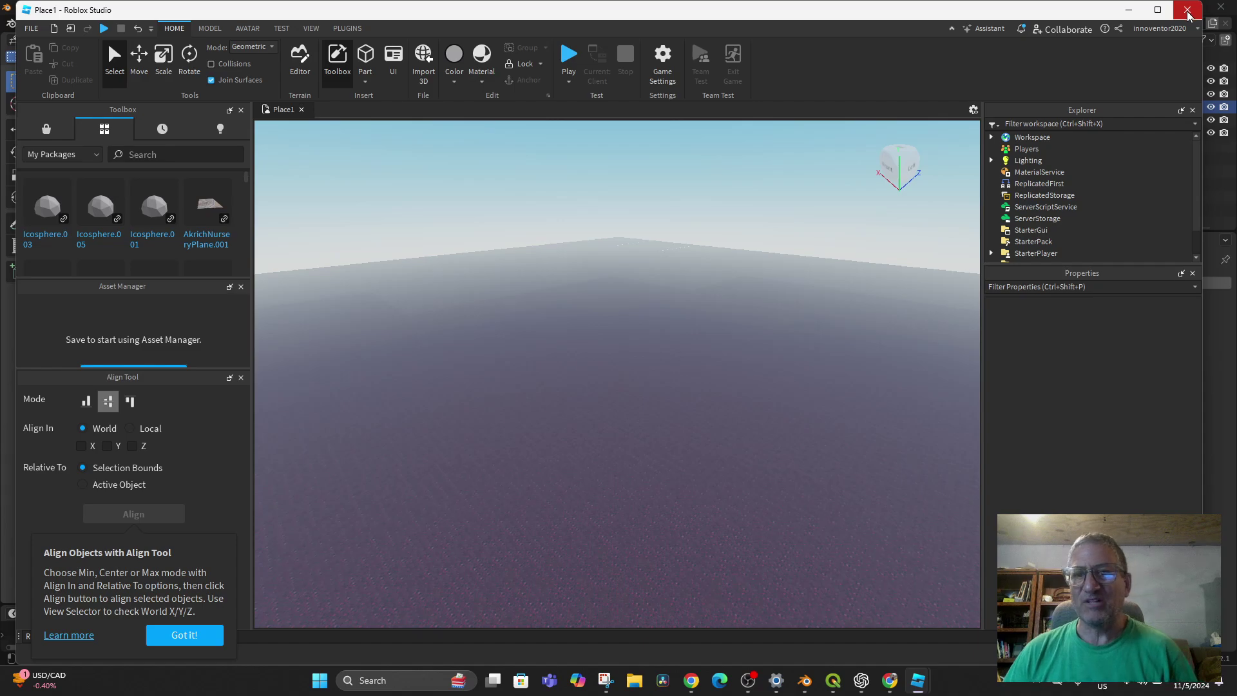
pyautogui.click(1189, 11)
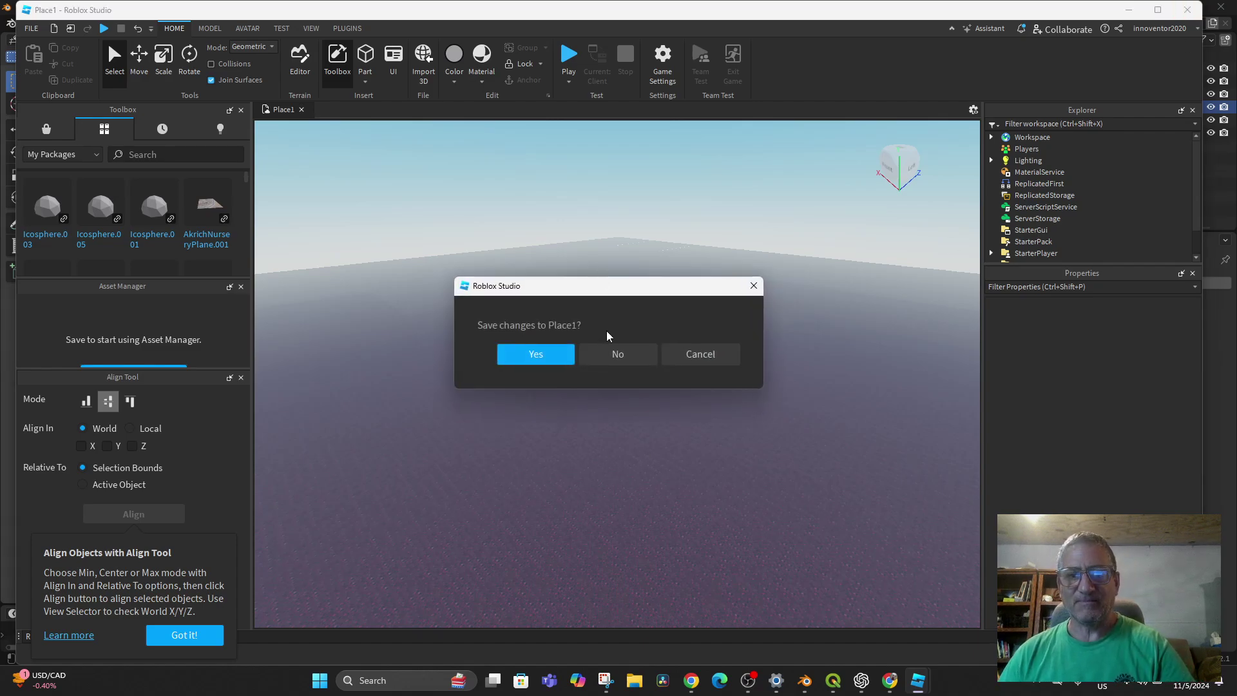
pyautogui.click(605, 360)
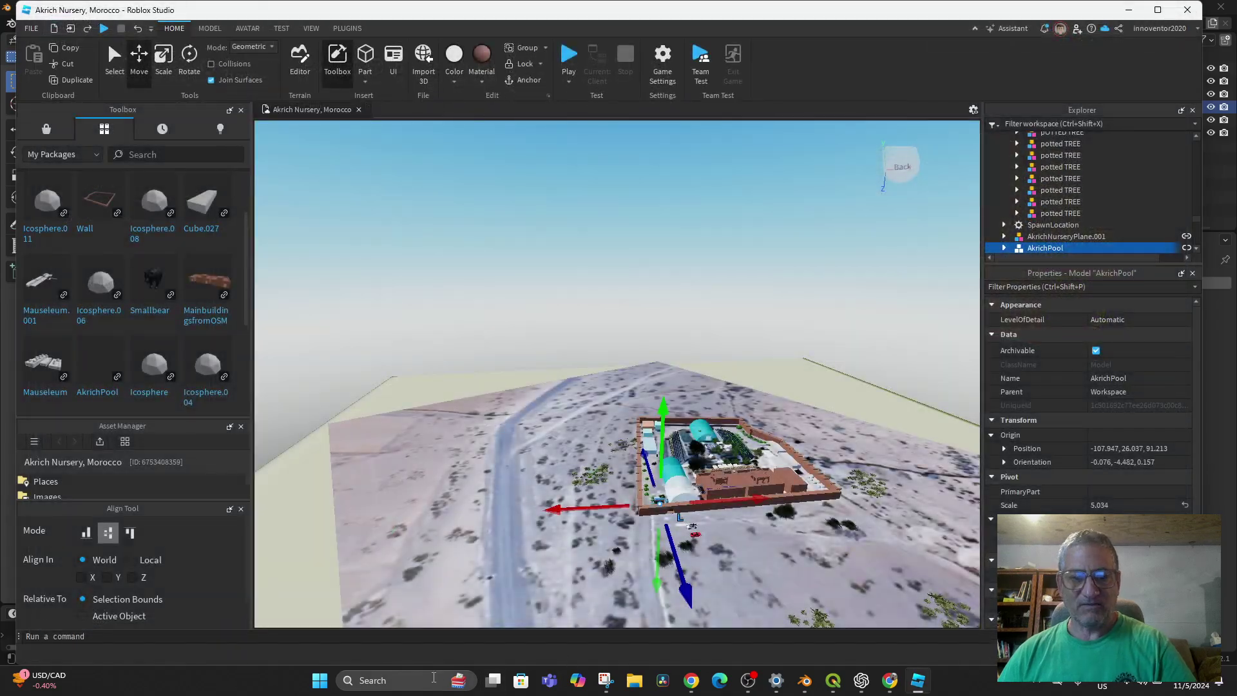
# Close the Akrich Nursery, Morocco window and relaunch Roblox Studio to its start page.
pyautogui.click(1187, 13)
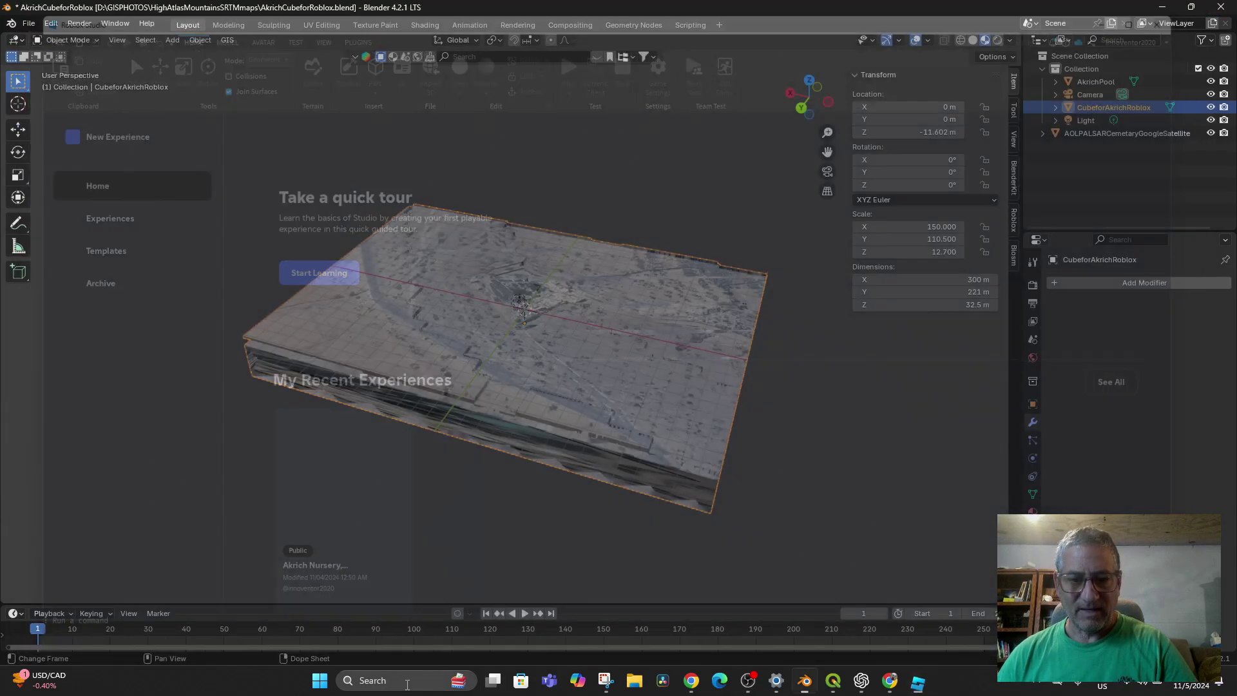
pyautogui.click(402, 681)
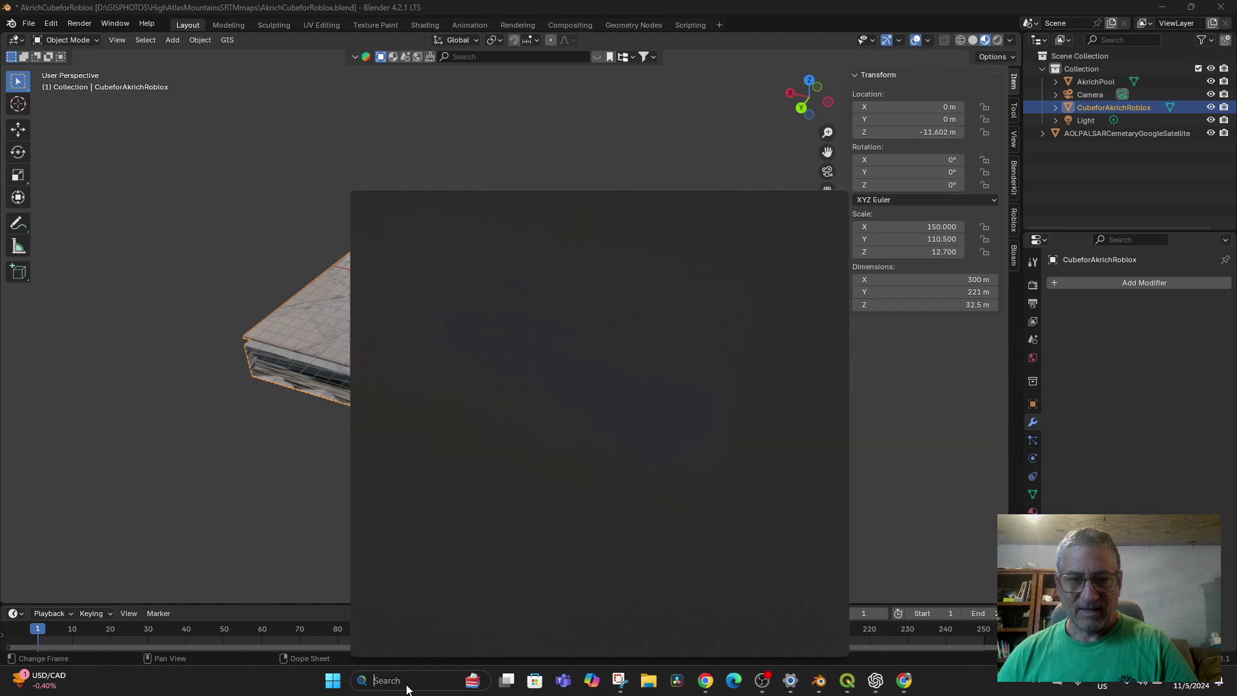
pyautogui.write('ro')
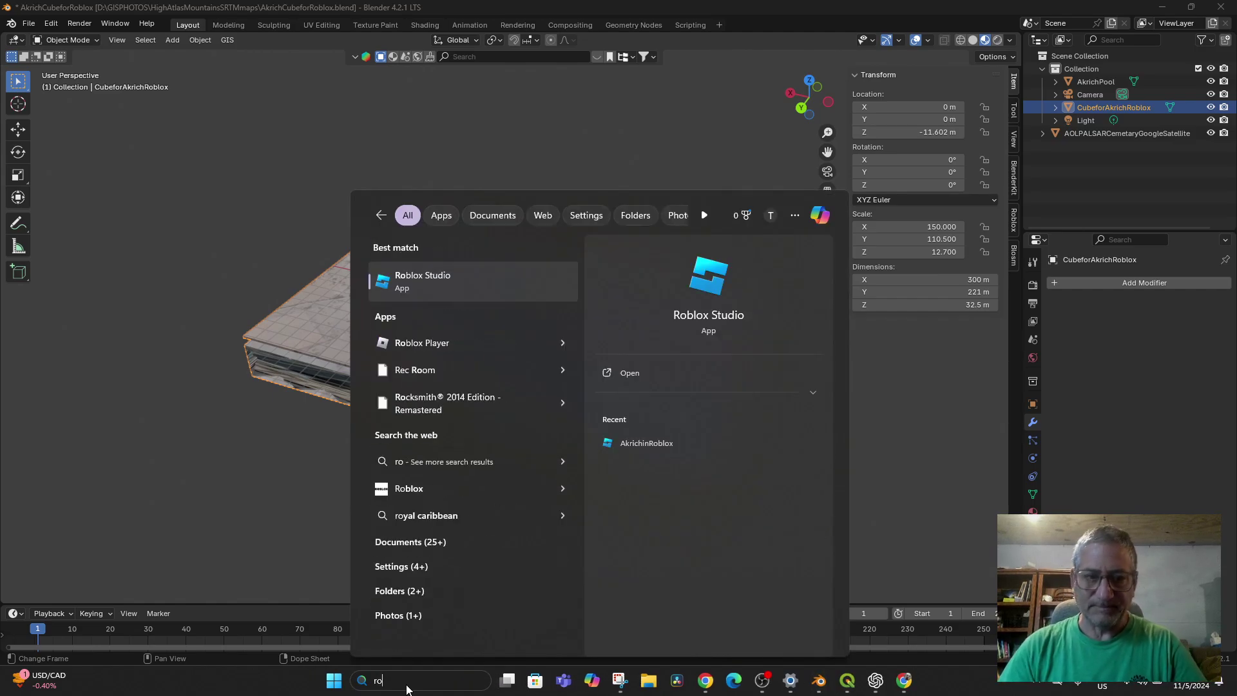
pyautogui.press('Return')
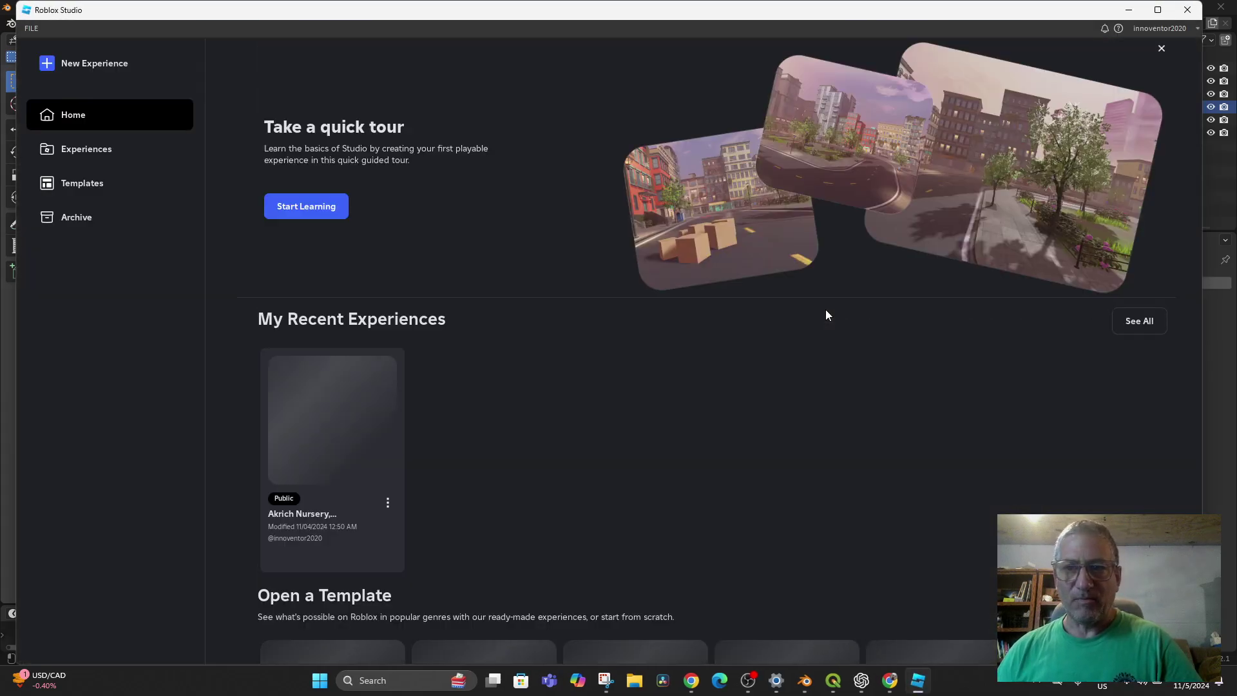
# Create a new Roblox Studio place from the grassy terrain template.
pyautogui.scroll(-6, 748, 342)
pyautogui.click(671, 346)
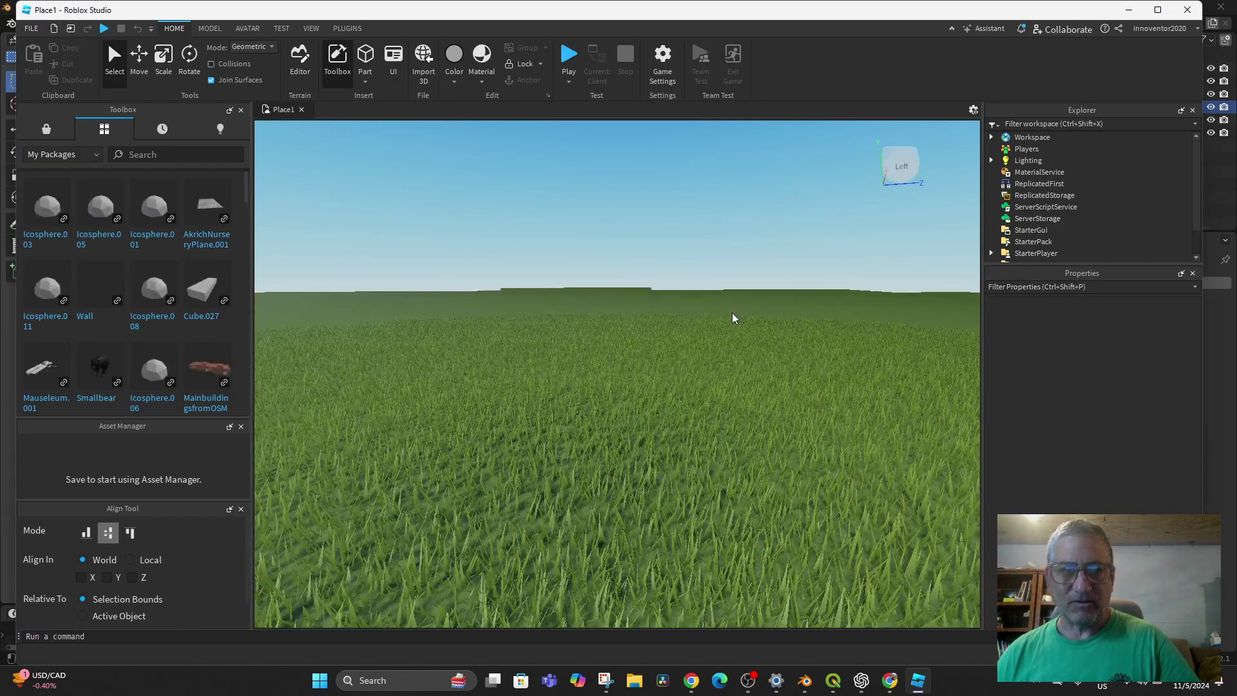
pyautogui.moveTo(724, 320); pyautogui.dragTo(724, 319, button='right')
pyautogui.scroll(-10, 724, 319)
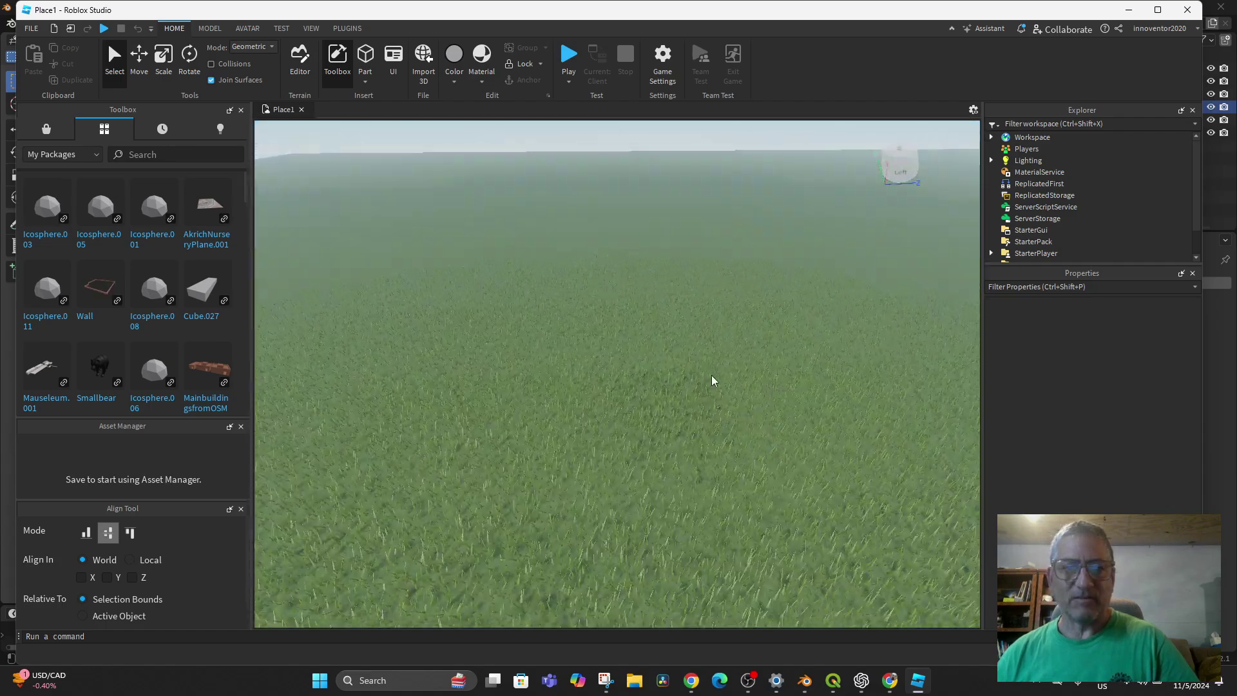
# Switch to Blender and upload the CubeforAkrichRoblox object to the Roblox user account.
pyautogui.click(804, 680)
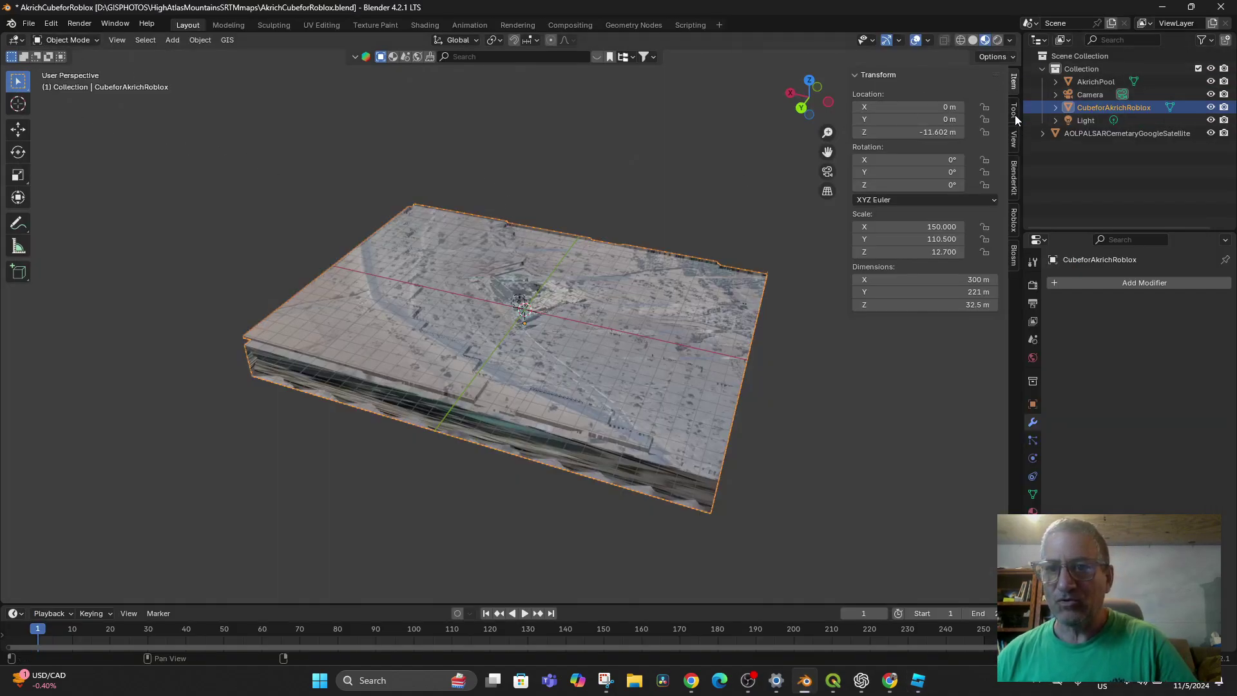
pyautogui.click(1013, 226)
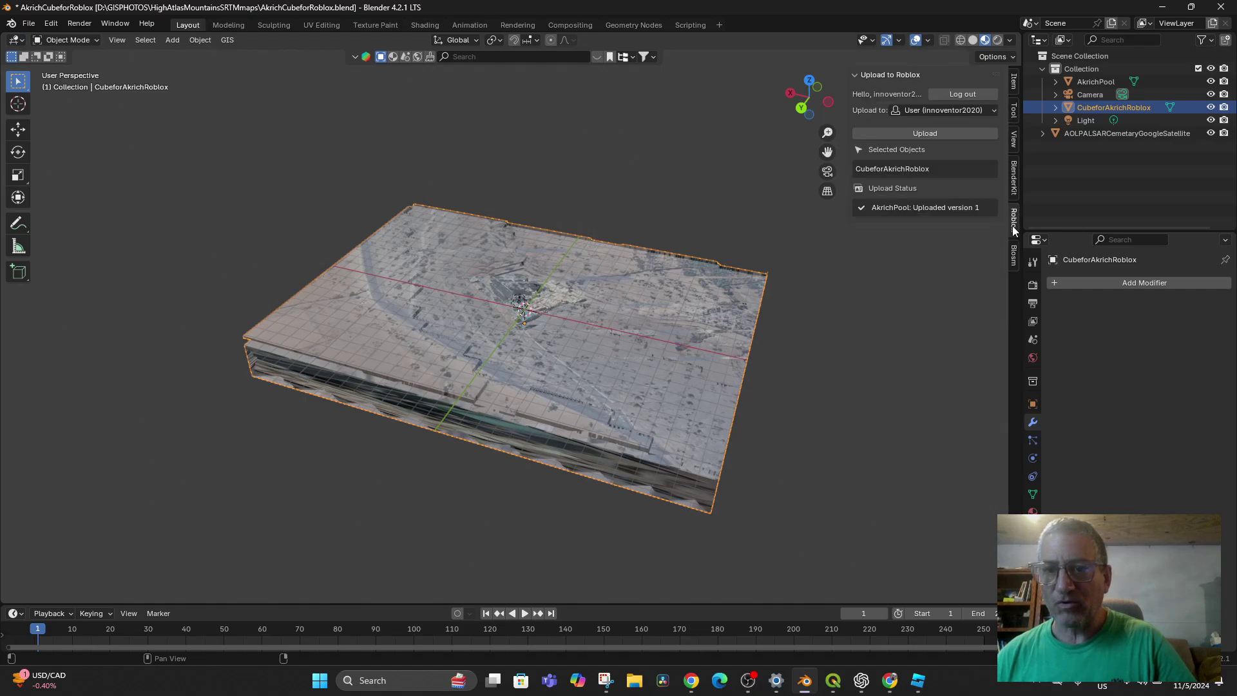
pyautogui.click(925, 134)
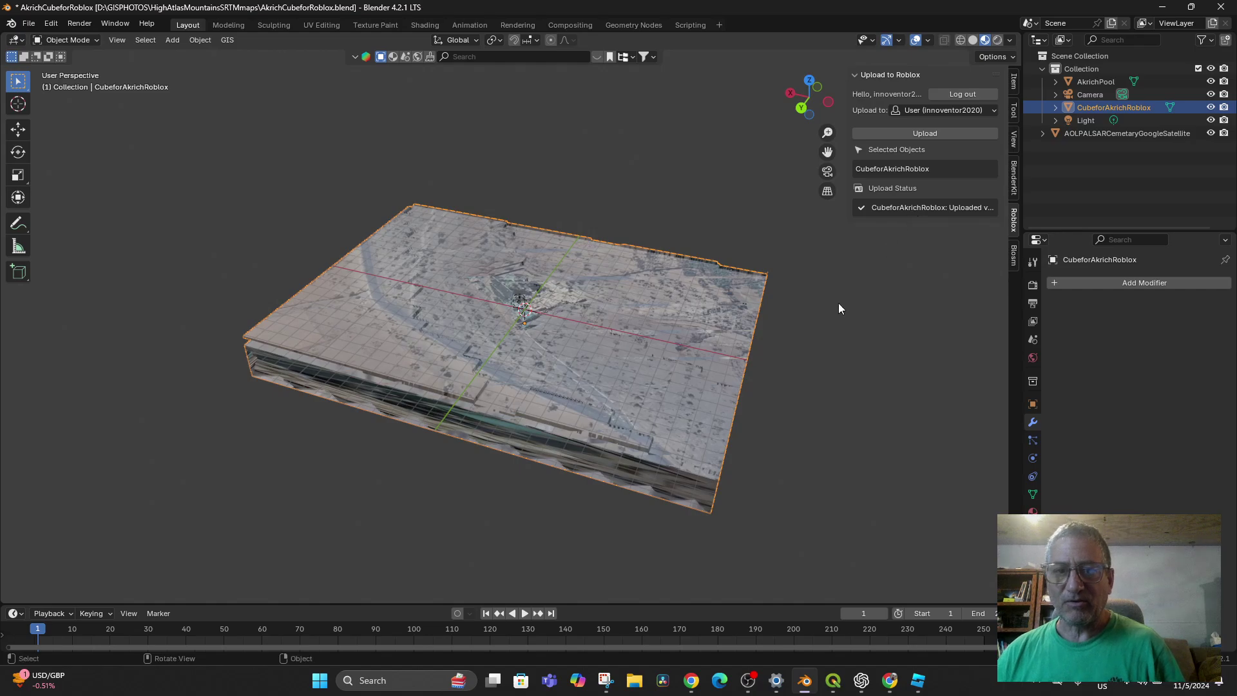
# Display the terrain block in wireframe and examine its mesh density.
pyautogui.scroll(2, 612, 360)
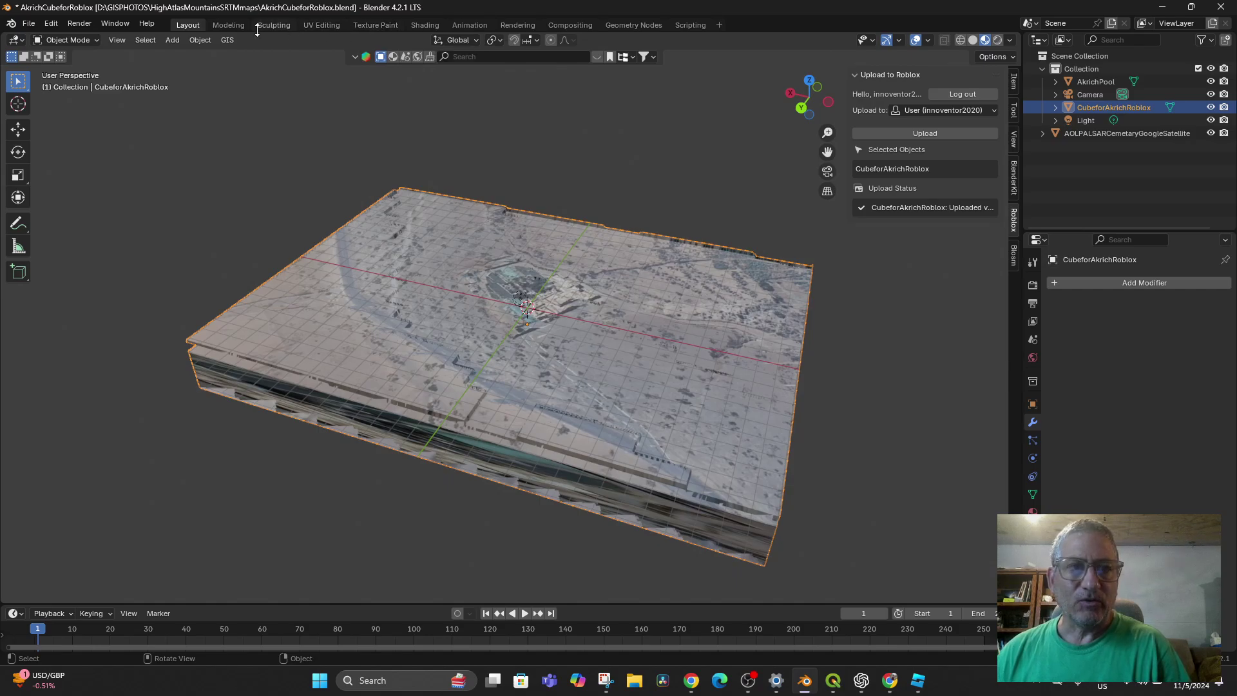
pyautogui.click(960, 40)
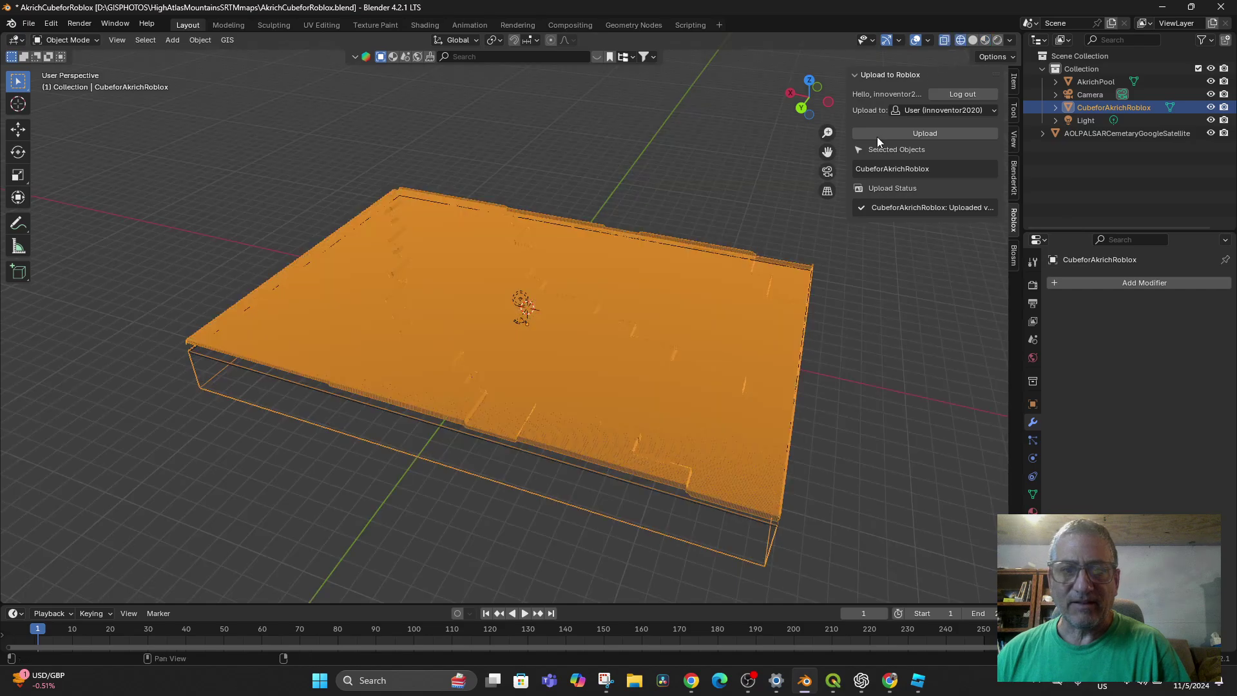
pyautogui.moveTo(702, 356)
pyautogui.mouseDown(button='middle')
pyautogui.moveTo(720, 357)
pyautogui.moveTo(721, 369)
pyautogui.mouseUp(button='middle')
pyautogui.scroll(4, 718, 376)
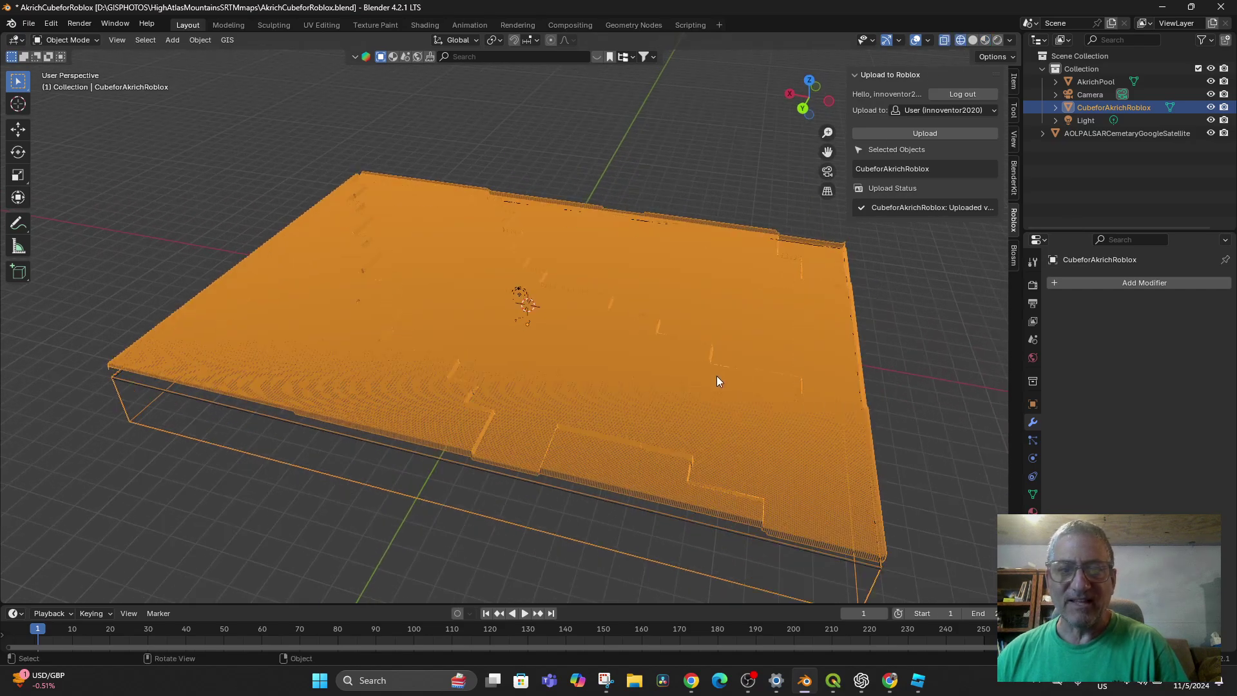
pyautogui.scroll(-2, 719, 378)
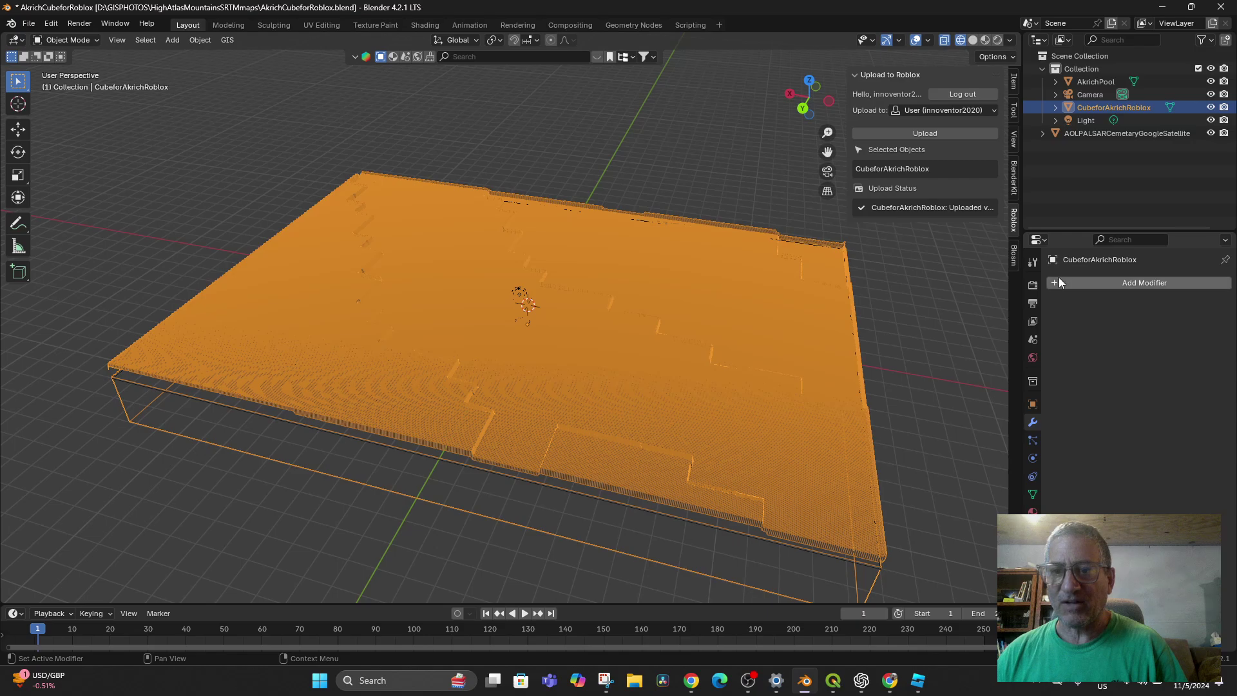
# Add a Decimate modifier to CubeforAkrichRoblox.
pyautogui.click(1074, 284)
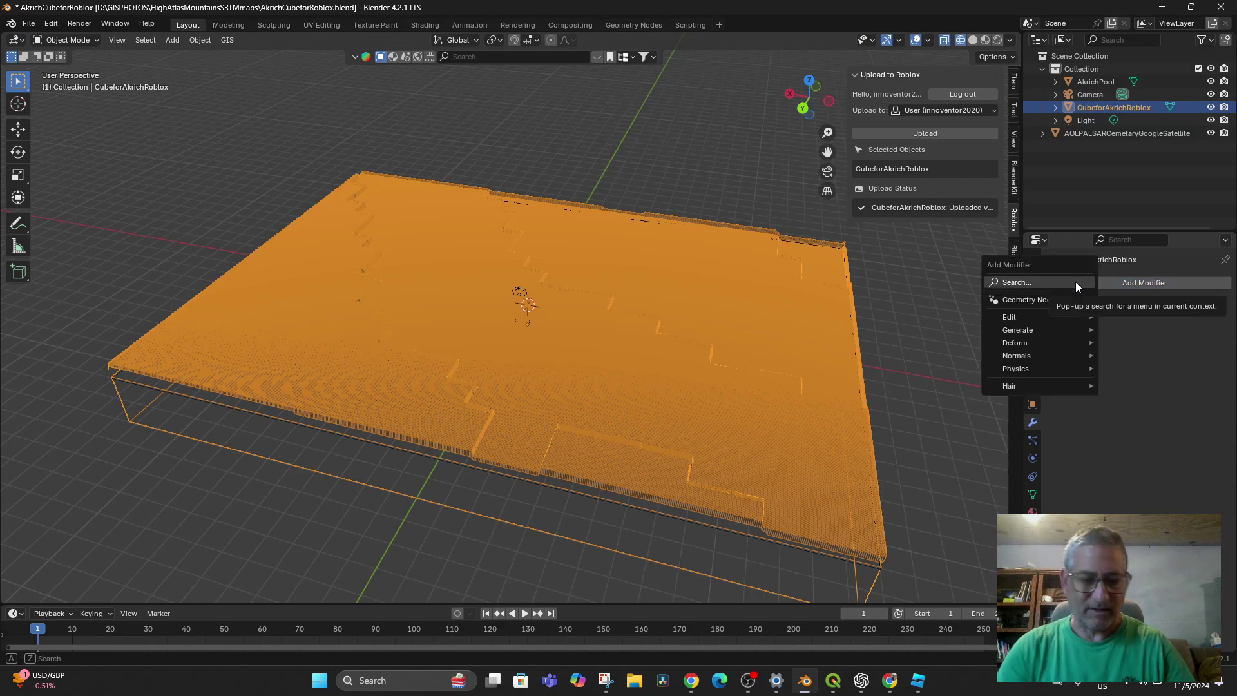
pyautogui.write('deci')
pyautogui.press('Return')
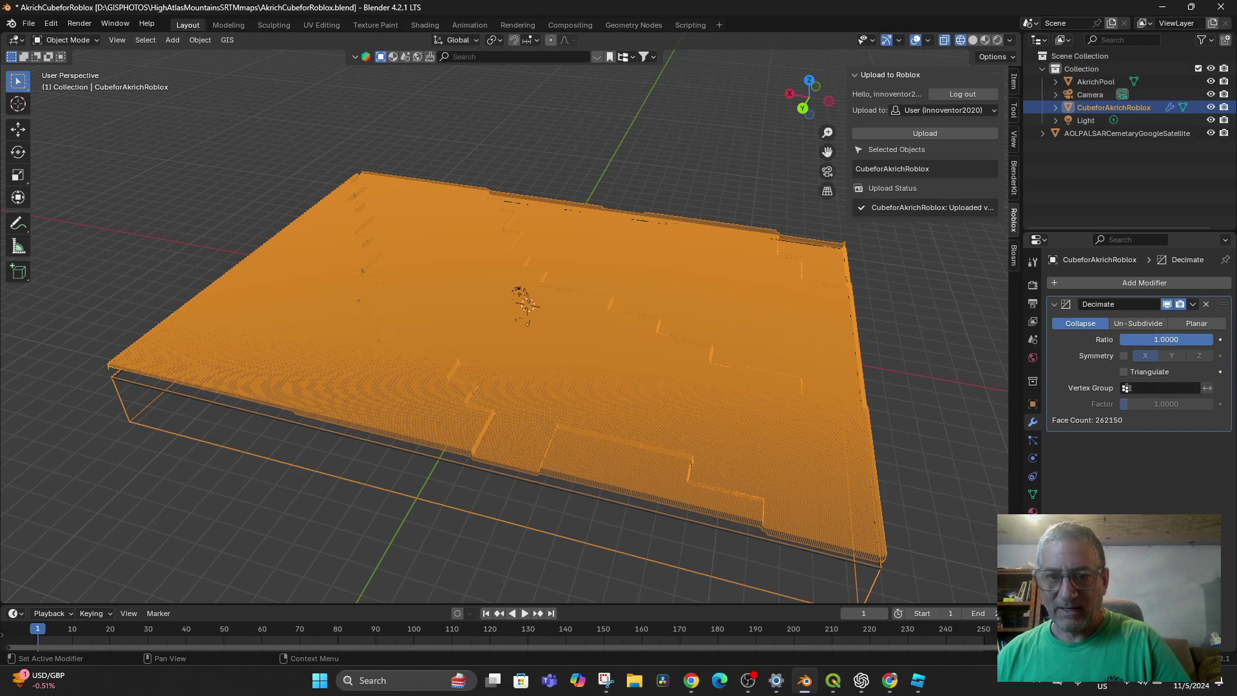
# Try Decimate ratios down to 0 on the terrain block and set the ratio to 0.1.
pyautogui.moveTo(1166, 339); pyautogui.dragTo(1156, 340)
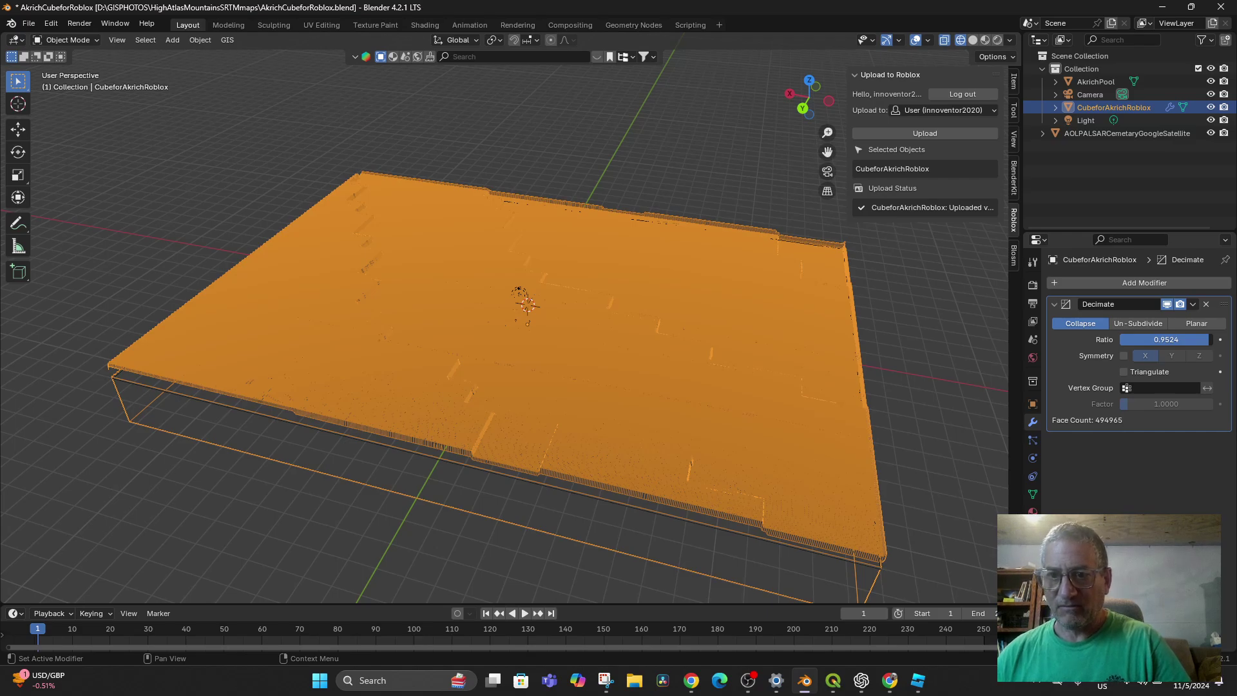
pyautogui.moveTo(1156, 339); pyautogui.dragTo(1121, 339)
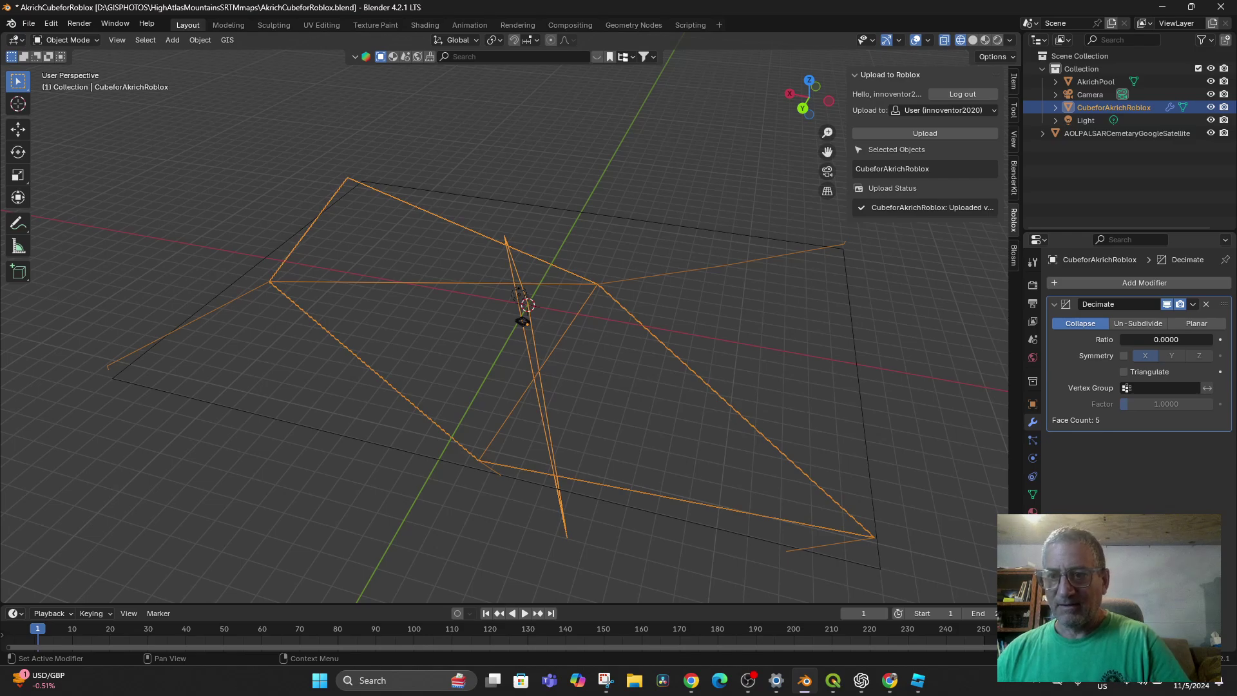
pyautogui.moveTo(1133, 339)
pyautogui.mouseDown()
pyautogui.moveTo(1211, 340)
pyautogui.moveTo(1153, 349)
pyautogui.mouseUp()
pyautogui.doubleClick(1164, 340)
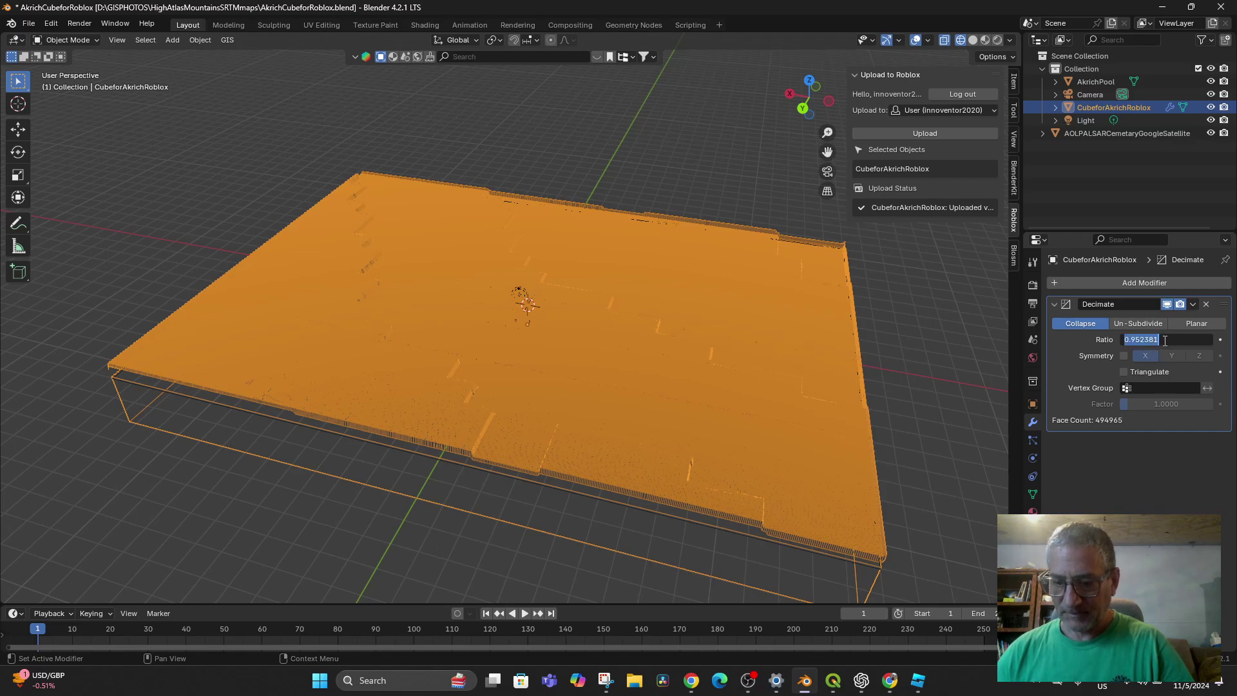
pyautogui.write('.1')
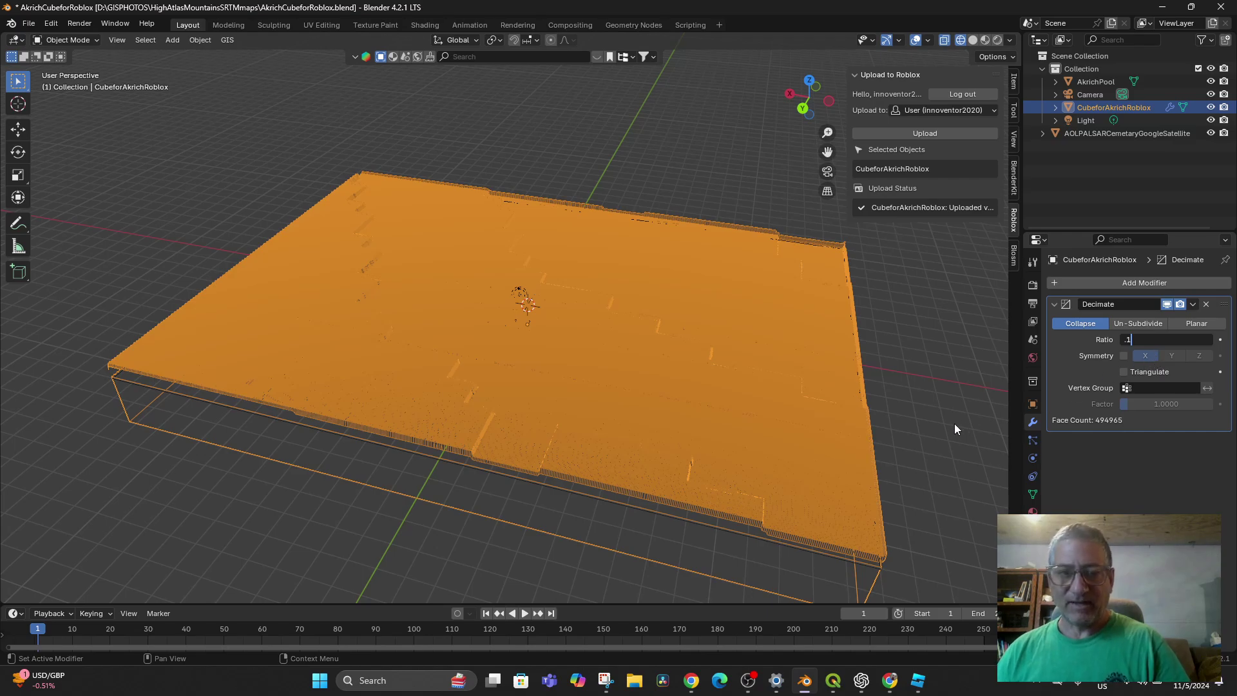
pyautogui.press('Return')
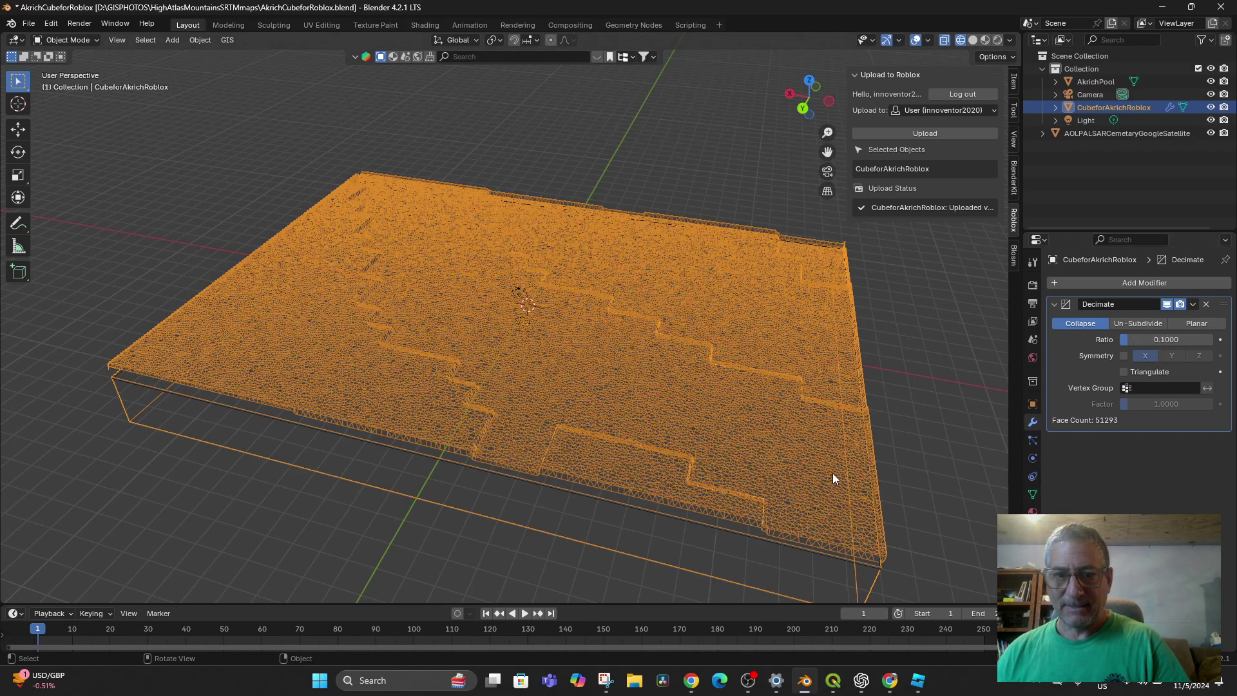
# Check the decimated terrain mesh up close and set the Decimate ratio to 0.05.
pyautogui.moveTo(832, 473); pyautogui.dragTo(818, 448, button='middle')
pyautogui.scroll(4, 815, 449)
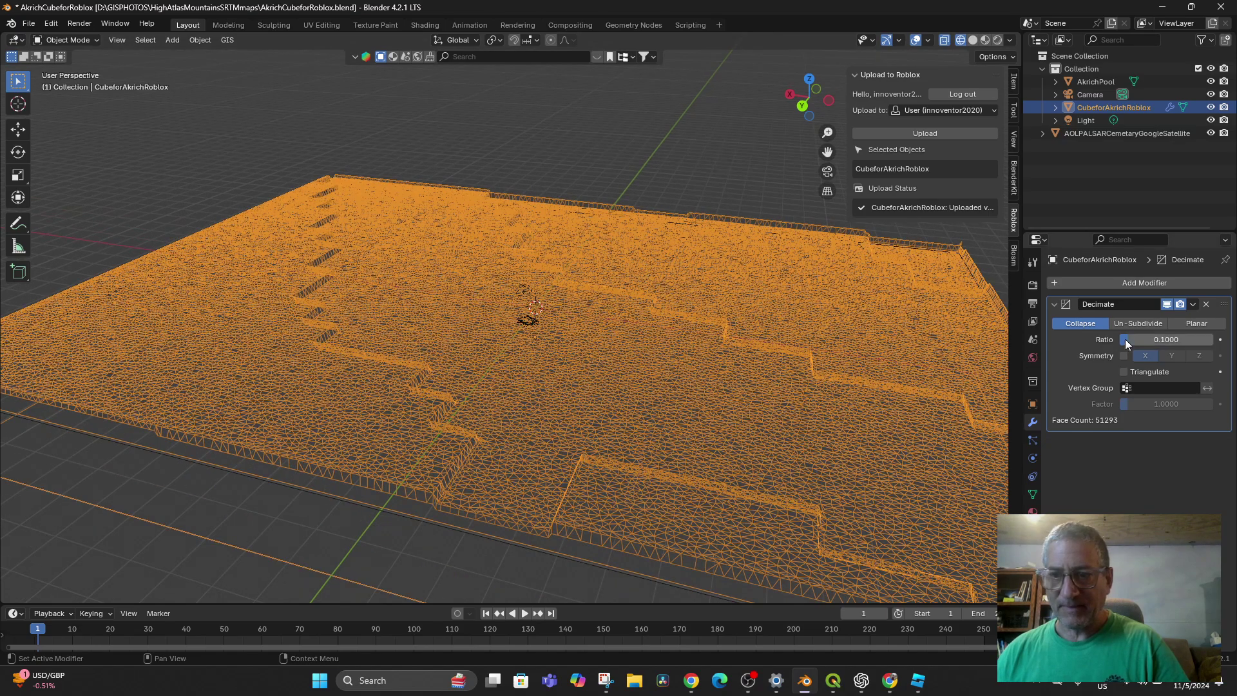
pyautogui.click(1155, 337)
pyautogui.write('.0')
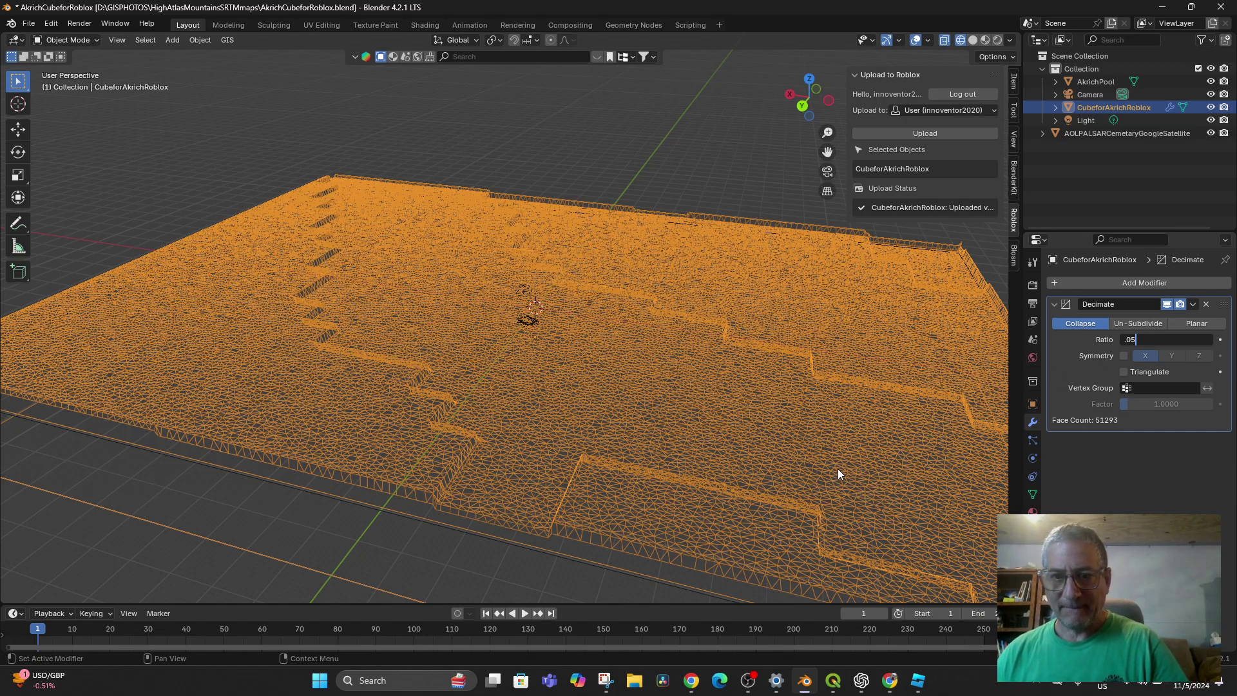
pyautogui.write('5')
pyautogui.press('Return')
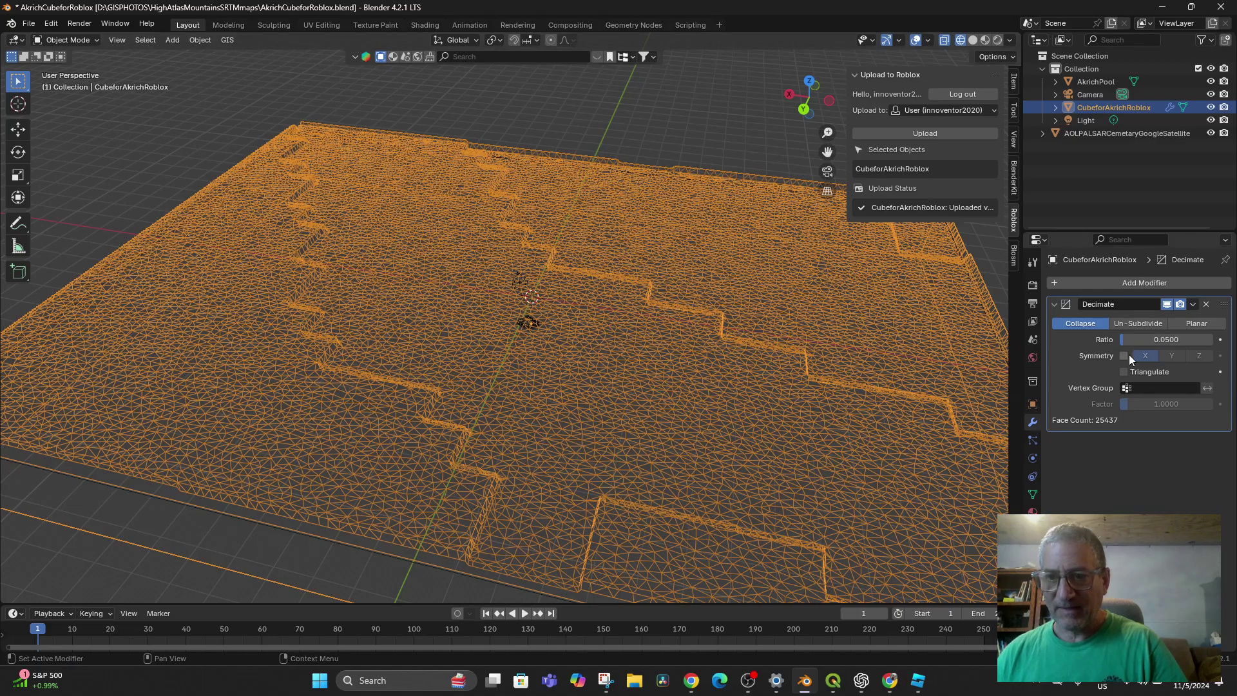
# Set the Decimate ratio to 0.0025 and return the viewport to solid shading.
pyautogui.click(1164, 339)
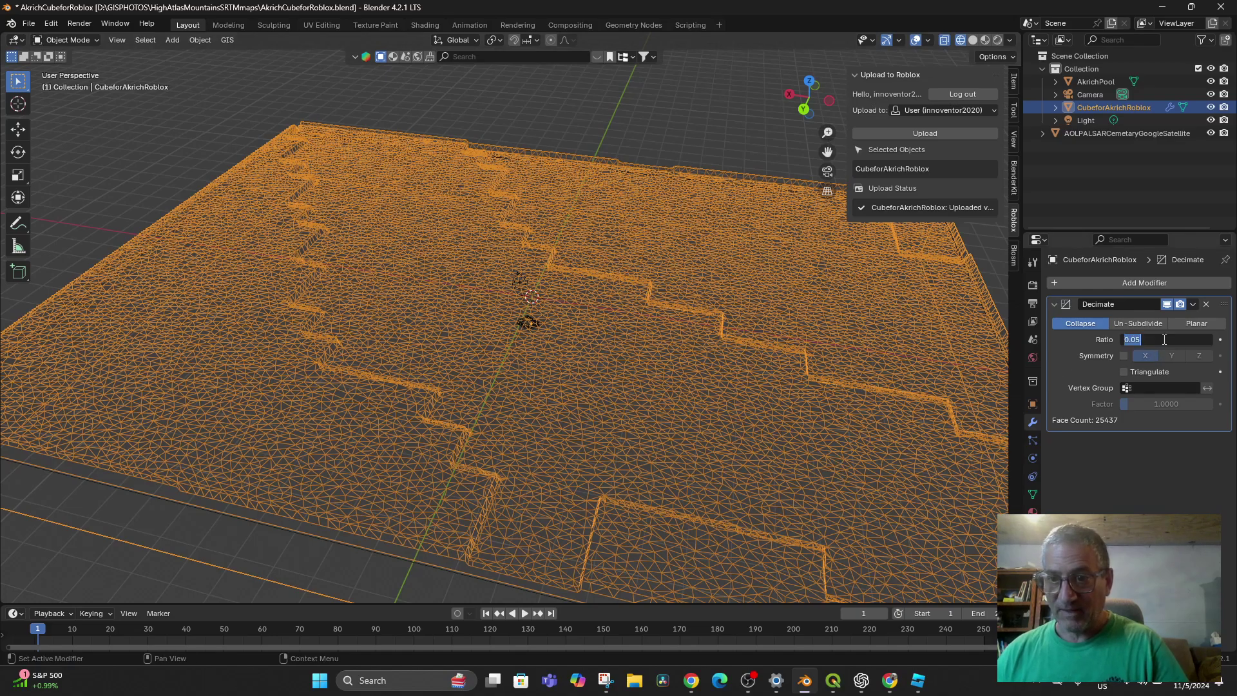
pyautogui.write('.0025')
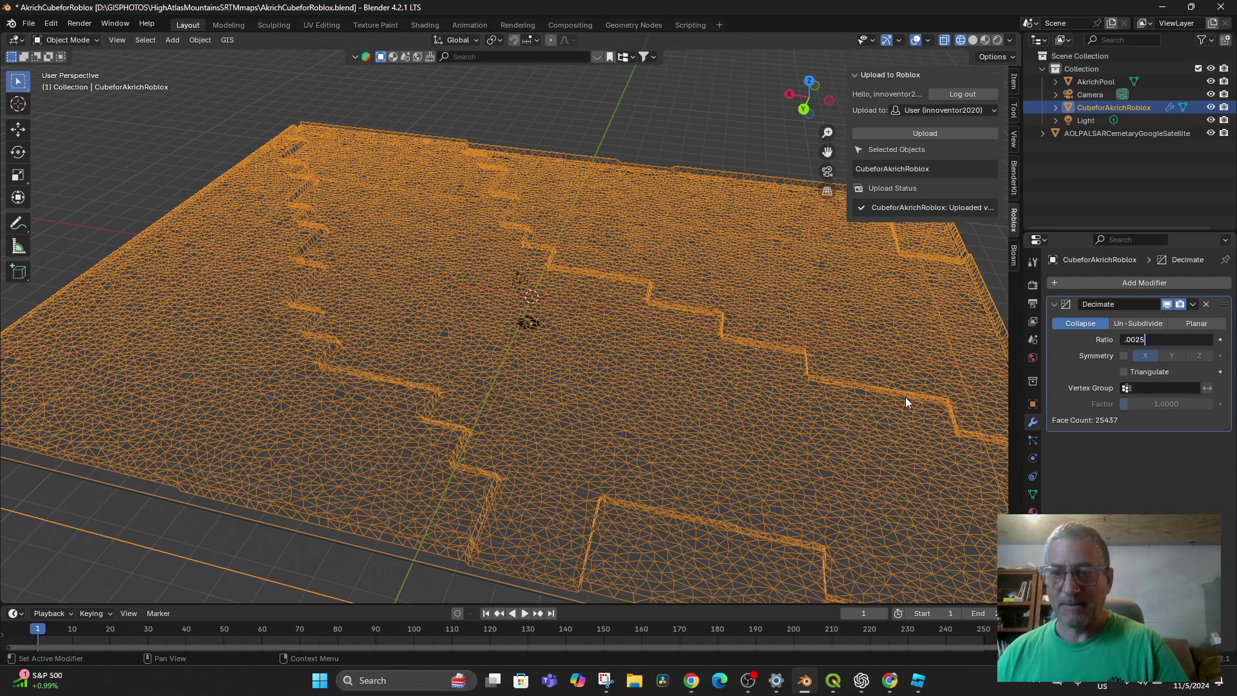
pyautogui.press('Return')
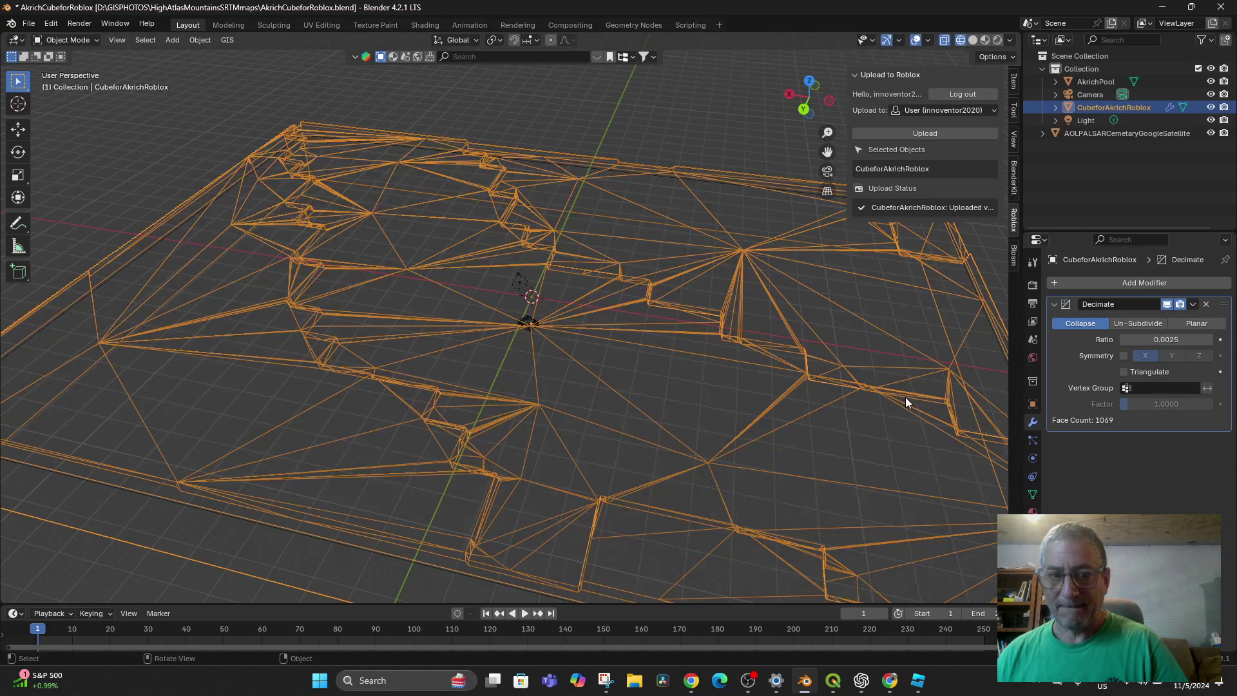
pyautogui.moveTo(868, 447); pyautogui.dragTo(882, 415, button='middle')
pyautogui.click(973, 41)
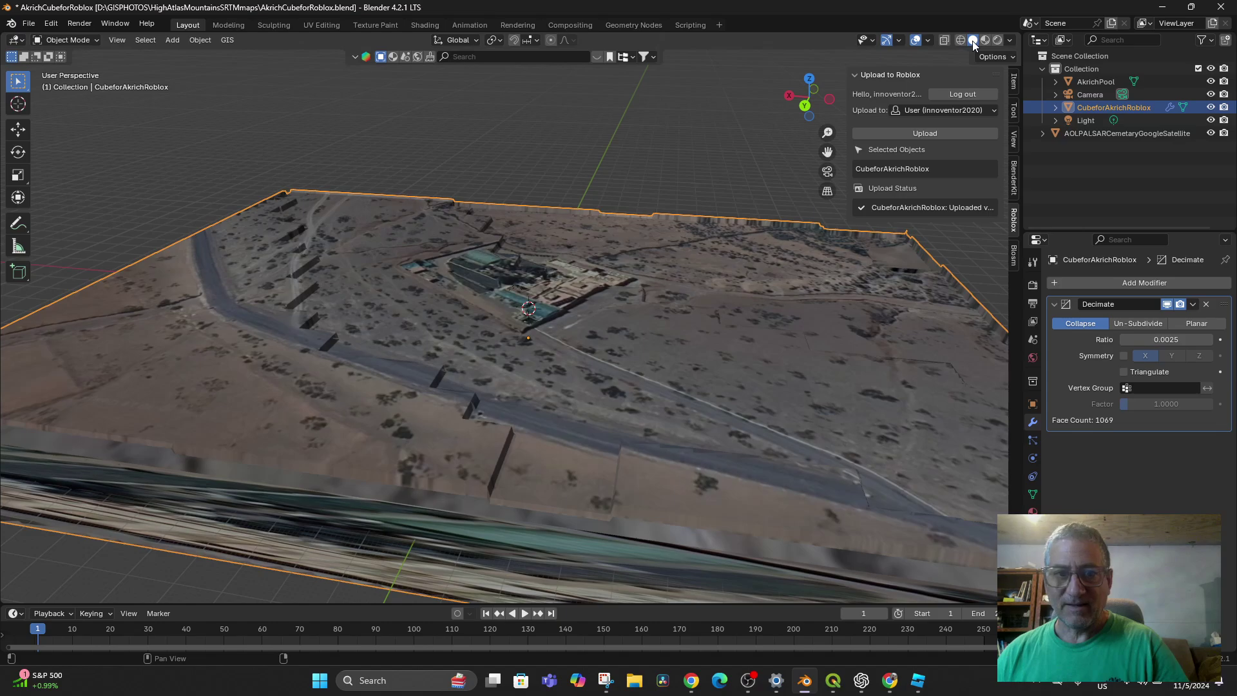
# Apply the Decimate modifier on CubeforAkrichRoblox and upload the mesh to Roblox.
pyautogui.moveTo(767, 392)
pyautogui.mouseDown(button='middle')
pyautogui.moveTo(732, 370)
pyautogui.moveTo(683, 389)
pyautogui.moveTo(675, 368)
pyautogui.moveTo(668, 381)
pyautogui.moveTo(623, 371)
pyautogui.moveTo(736, 408)
pyautogui.moveTo(725, 431)
pyautogui.moveTo(697, 432)
pyautogui.mouseUp(button='middle')
pyautogui.scroll(3, 697, 432)
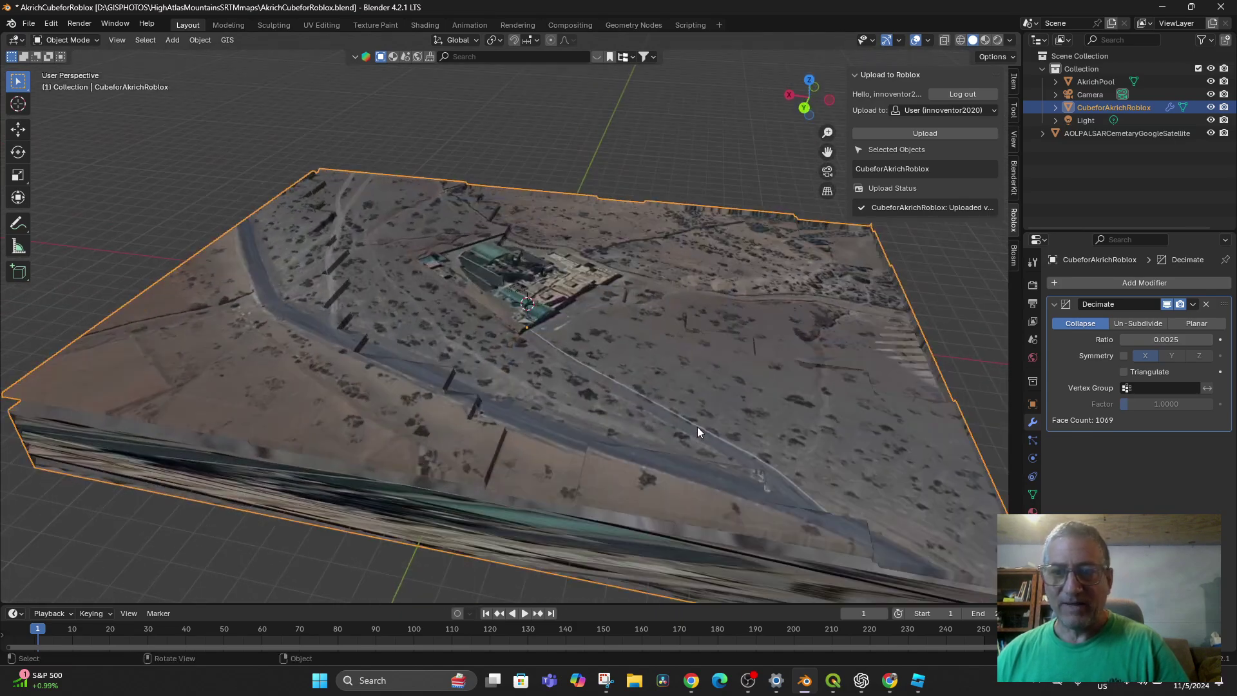
pyautogui.click(1193, 304)
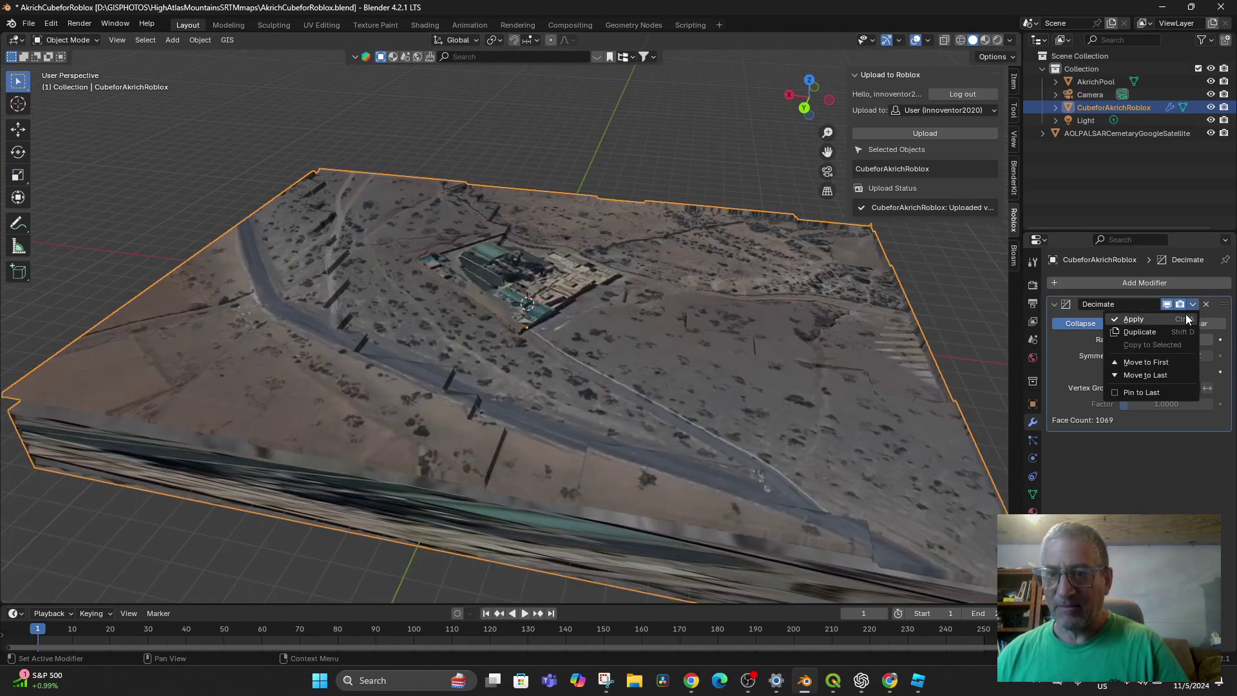
pyautogui.click(1130, 318)
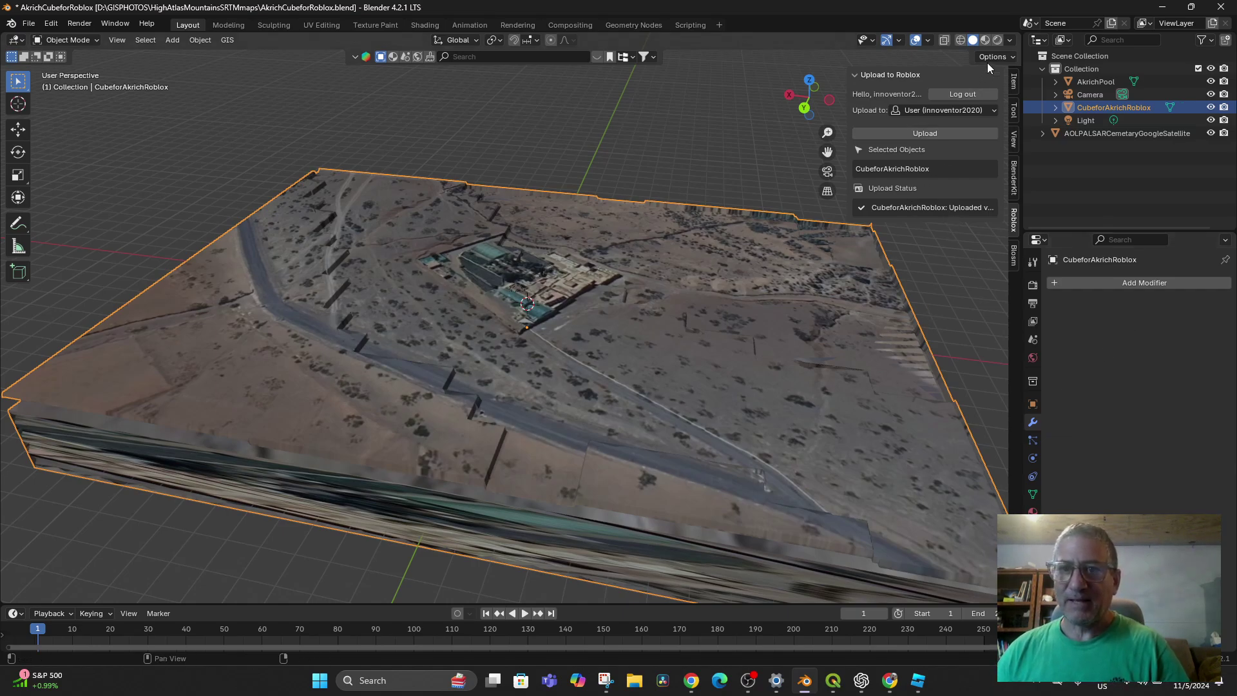
pyautogui.click(914, 134)
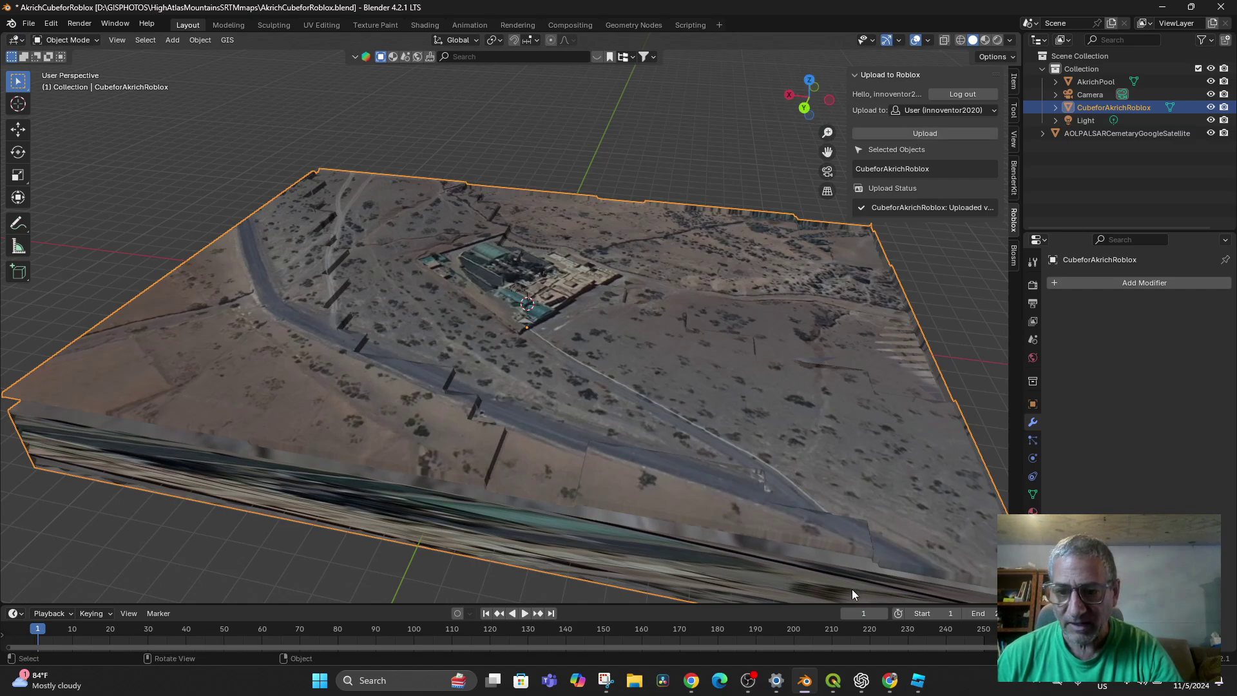
# Switch to Roblox Studio and refresh the My Packages inventory by changing to My Models and back.
pyautogui.click(917, 680)
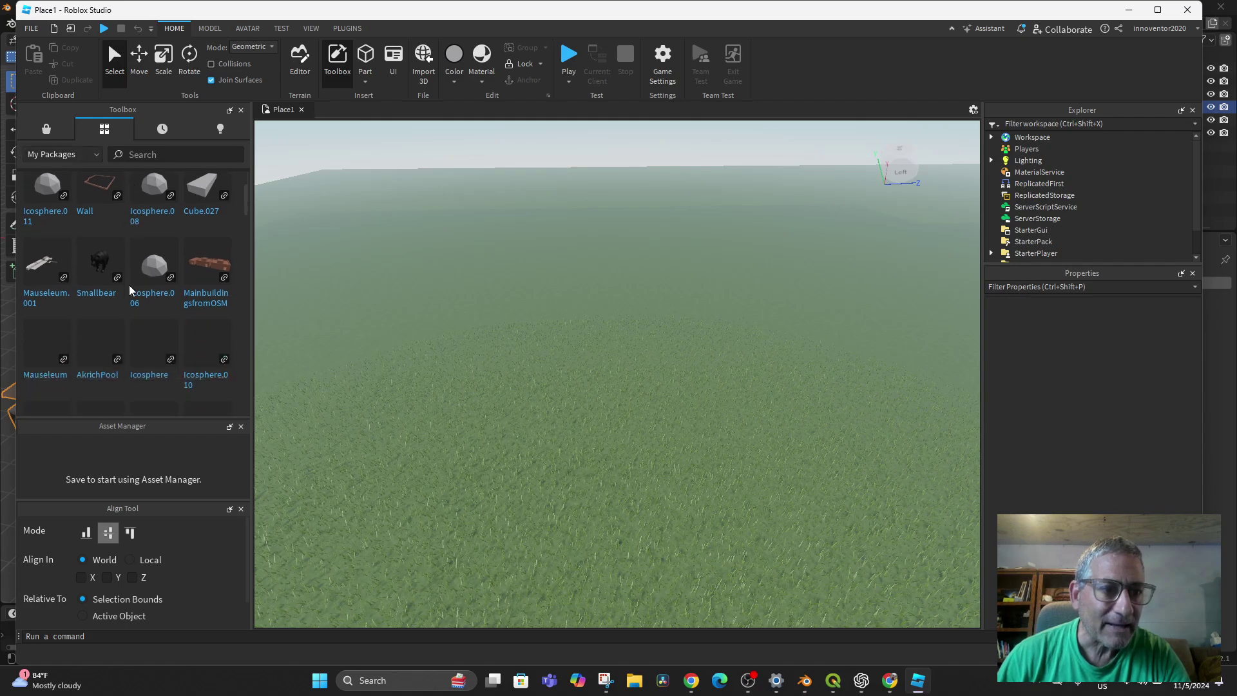
pyautogui.click(75, 157)
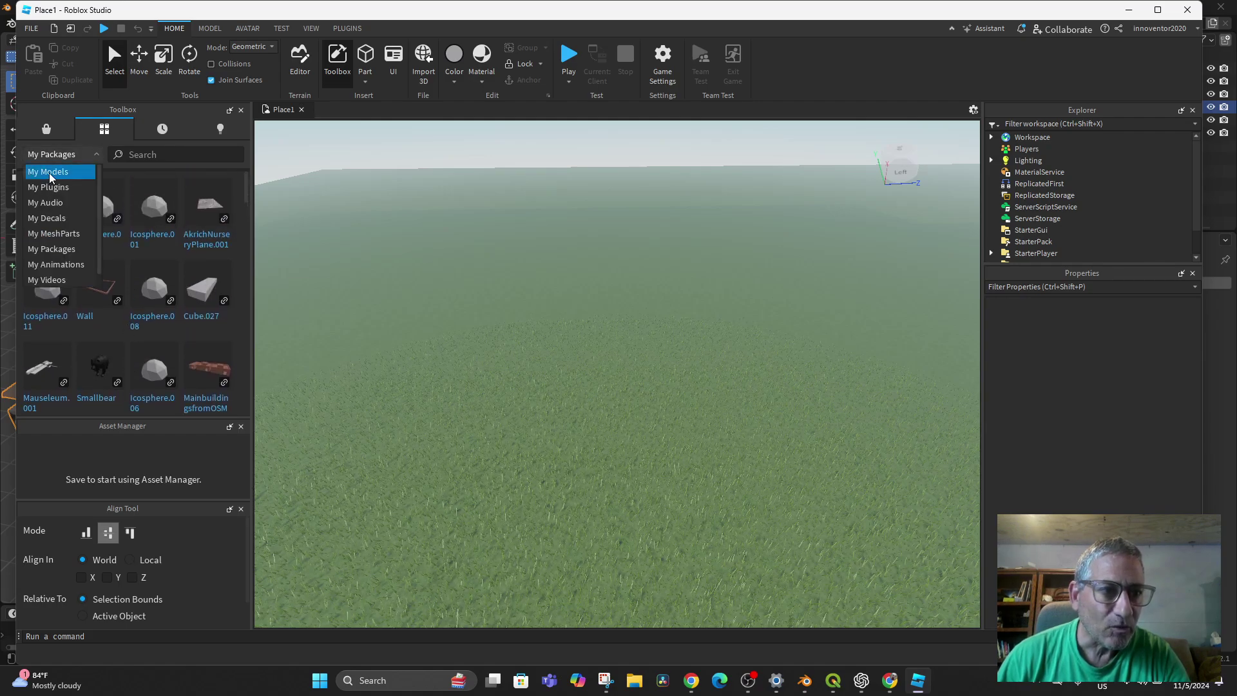
pyautogui.click(49, 173)
pyautogui.click(83, 153)
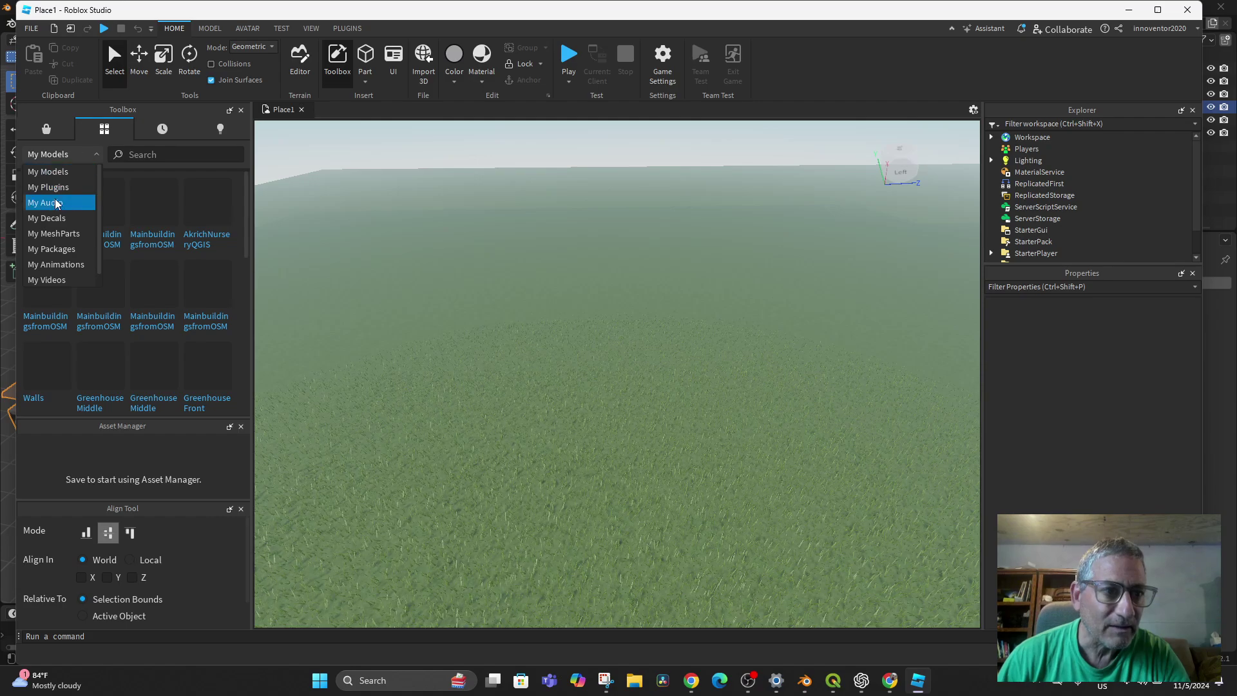
pyautogui.click(52, 246)
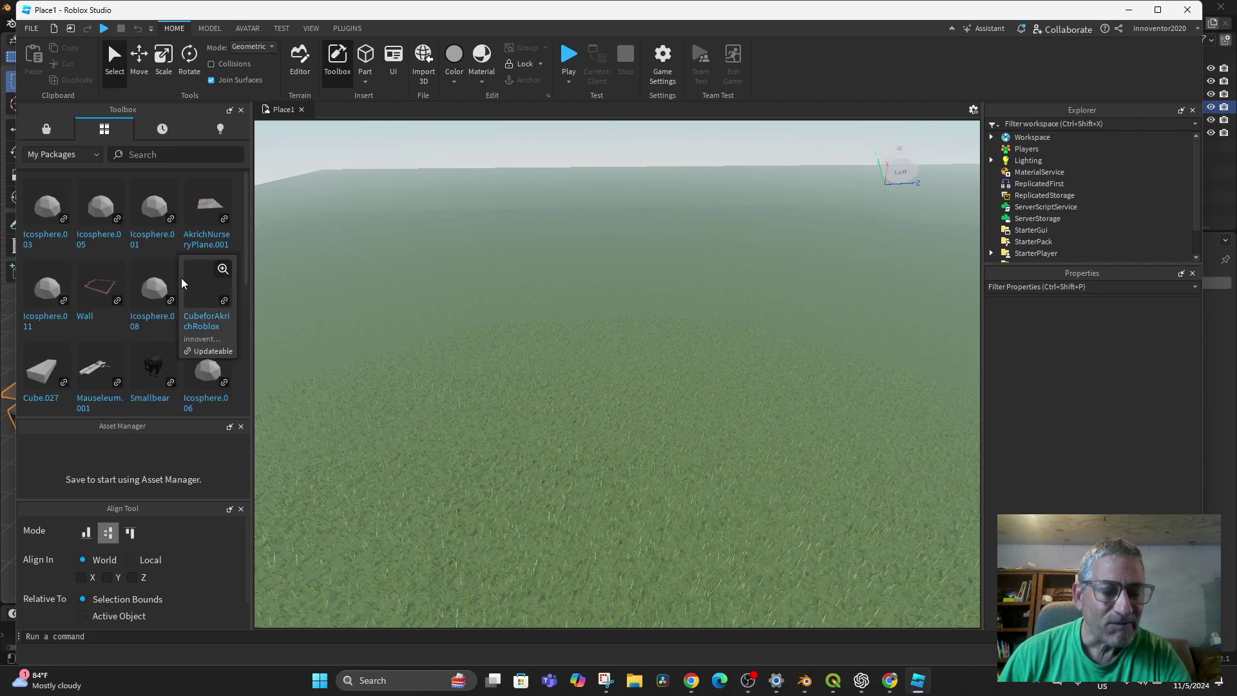
# Insert the CubeforAkrichRoblox package from the inventory into the place's workspace.
pyautogui.scroll(-1, 178, 284)
pyautogui.scroll(3, 178, 298)
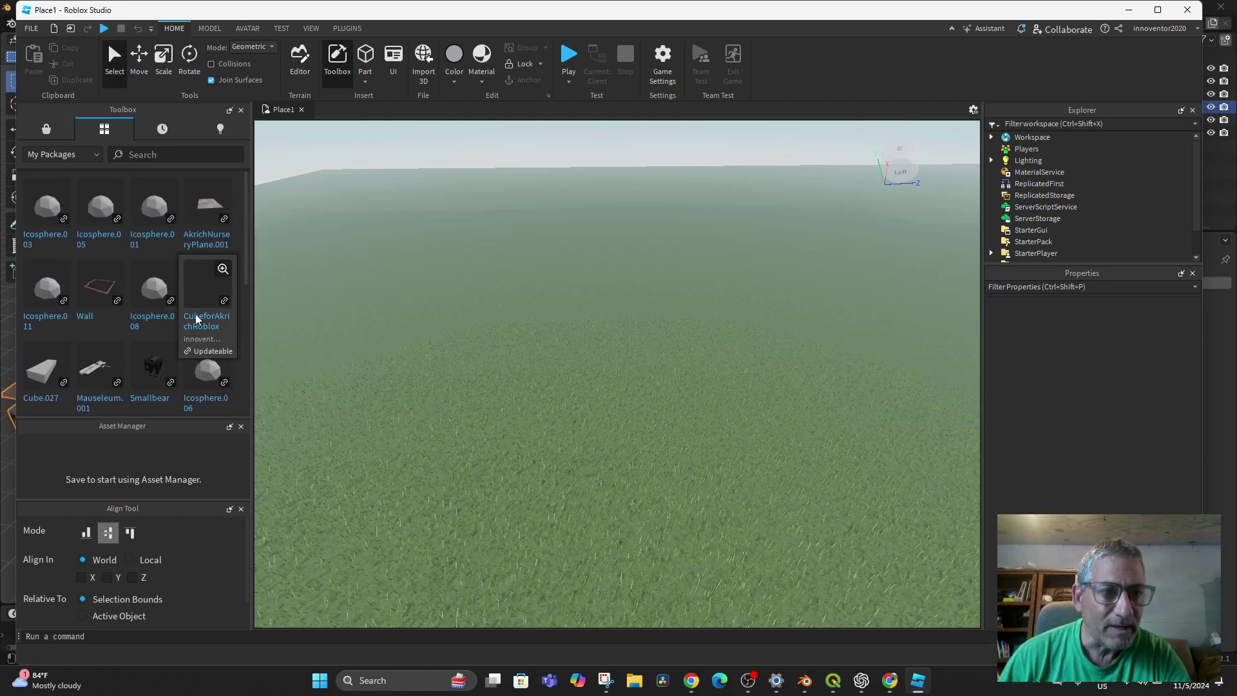
pyautogui.moveTo(199, 296); pyautogui.dragTo(500, 337)
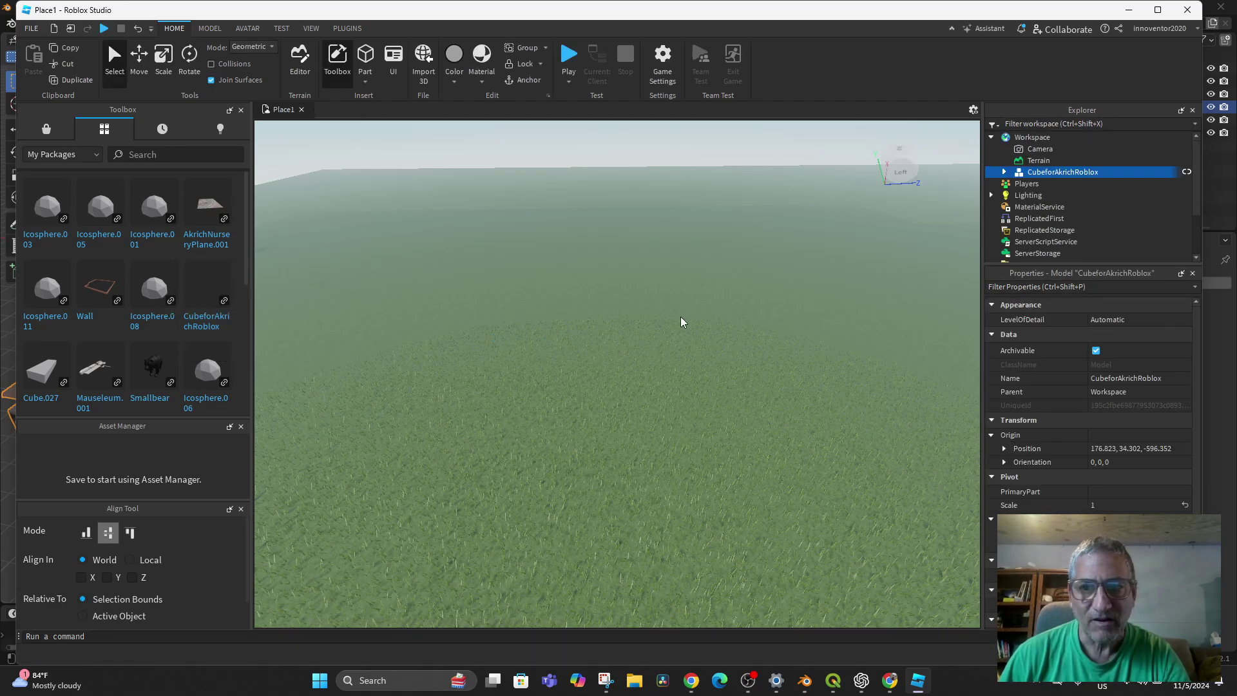
pyautogui.scroll(-2, 496, 362)
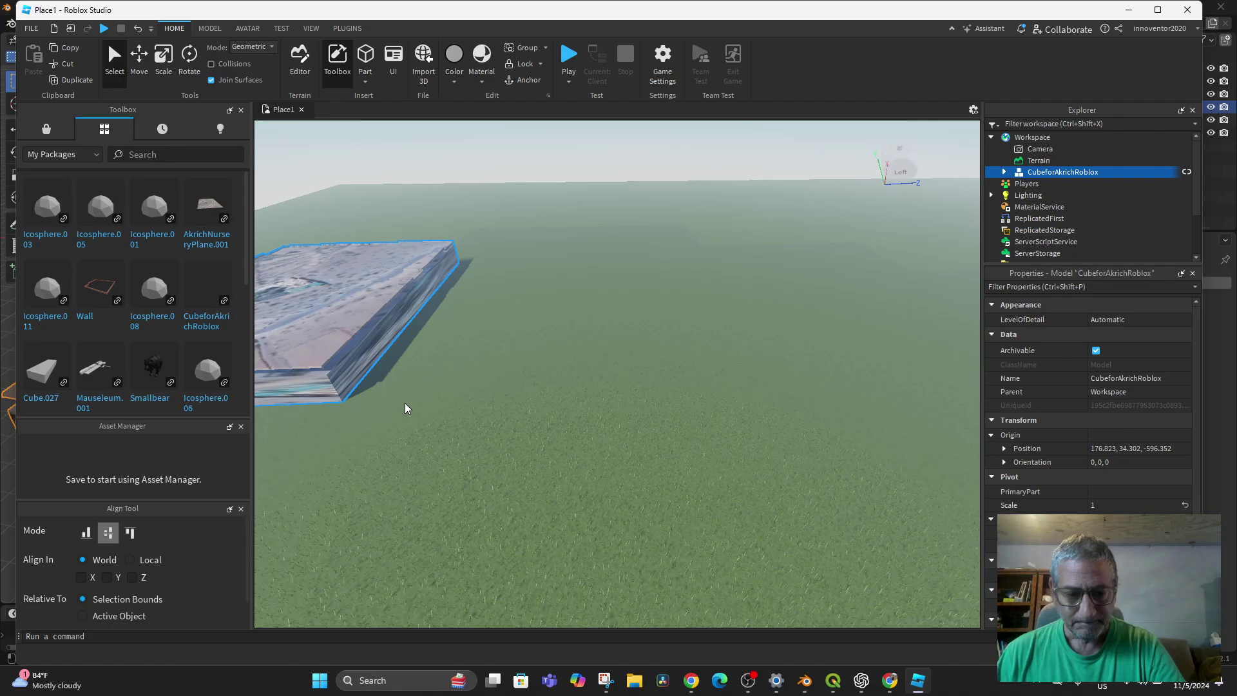
pyautogui.press('f')
# Run a brief playtest of the place with the terrain model inserted, and stop it.
pyautogui.scroll(3, 594, 451)
pyautogui.moveTo(594, 451); pyautogui.dragTo(645, 52, button='middle')
pyautogui.scroll(4, 672, 465)
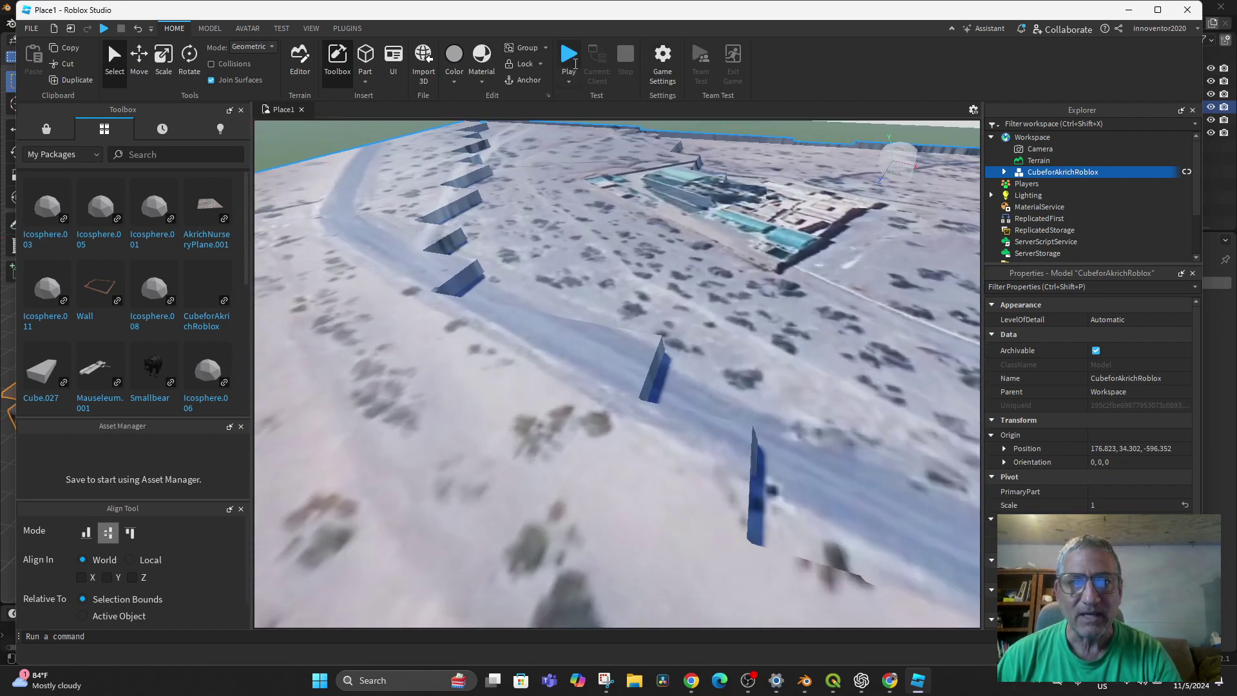
pyautogui.click(575, 64)
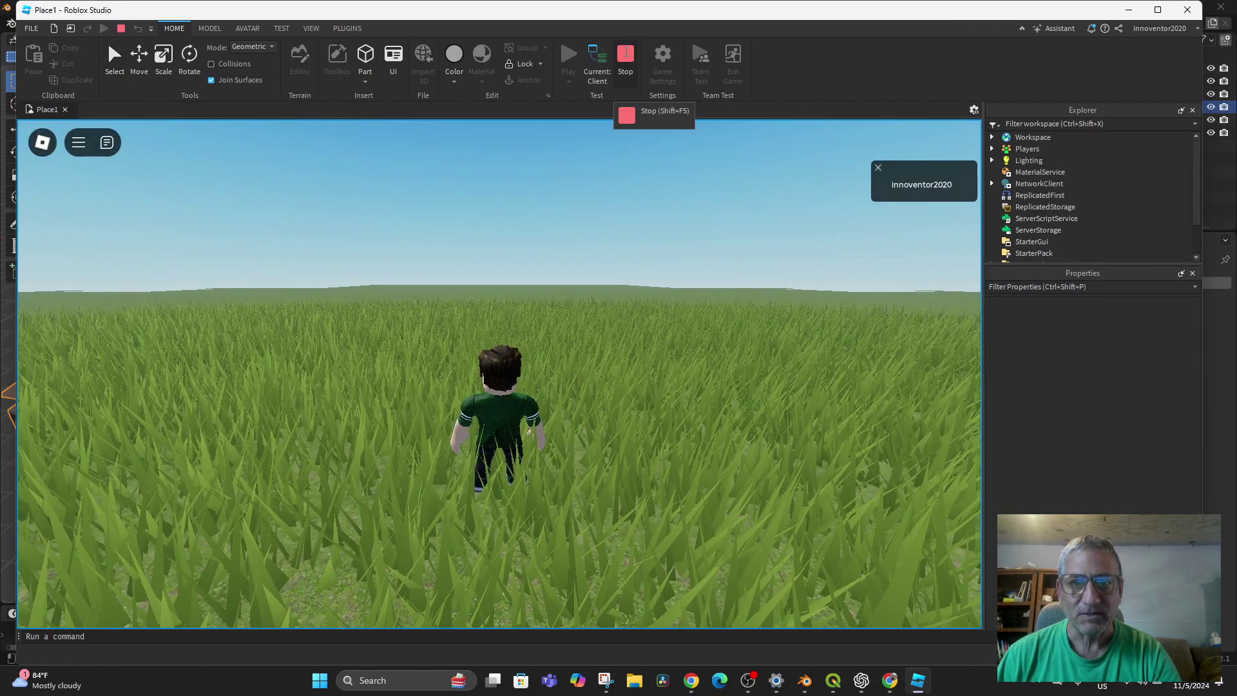
pyautogui.click(625, 60)
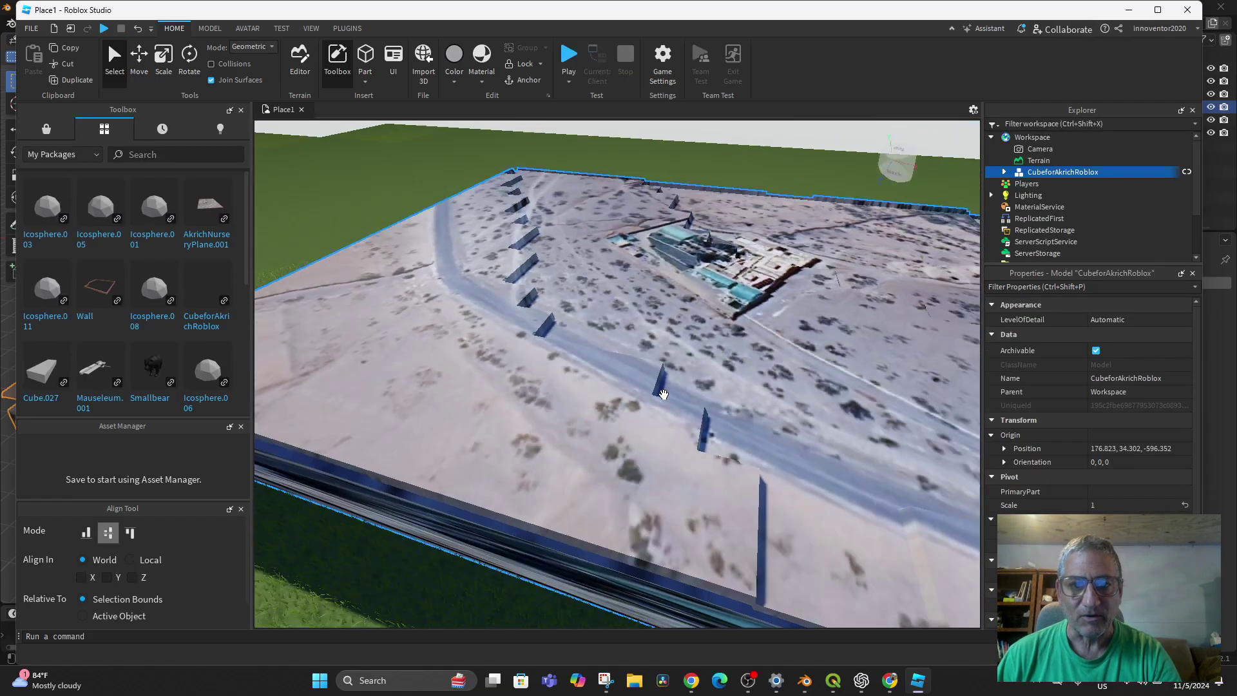
# Examine the imported terrain model's surface and texture along the road and around the walled building compound.
pyautogui.moveTo(683, 411); pyautogui.dragTo(558, 418, button='middle')
pyautogui.scroll(-5, 559, 418)
pyautogui.scroll(5, 588, 447)
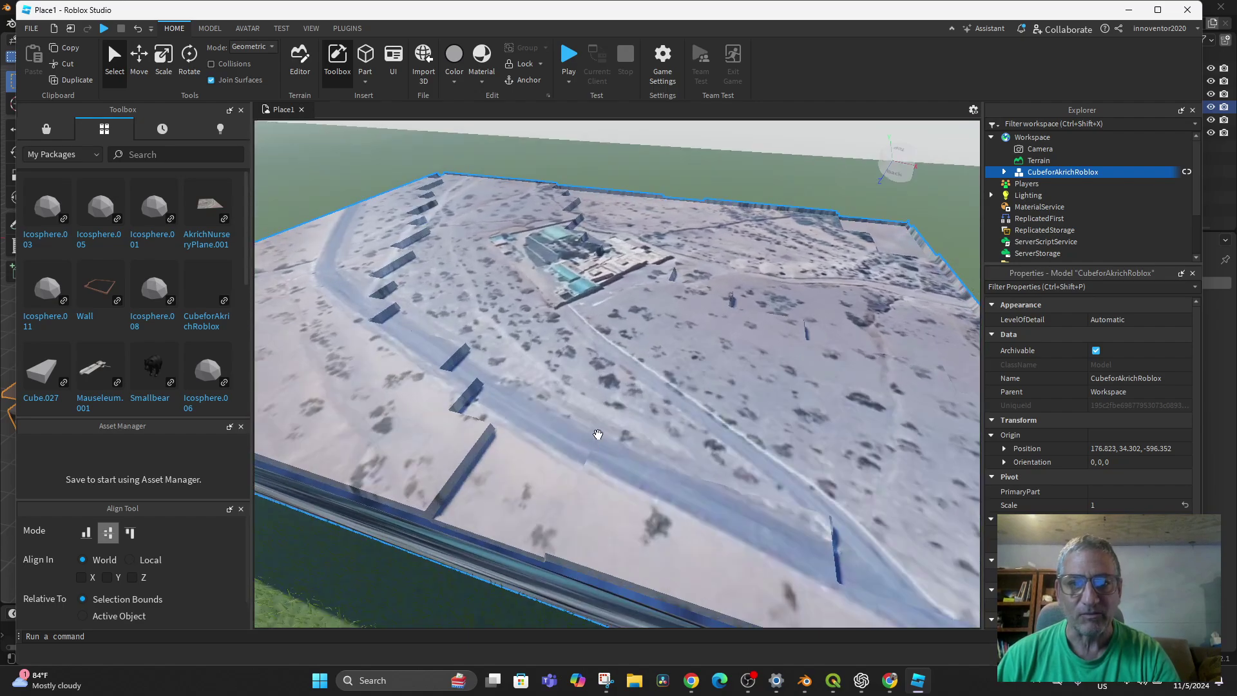
pyautogui.scroll(-5, 598, 434)
pyautogui.scroll(5, 588, 505)
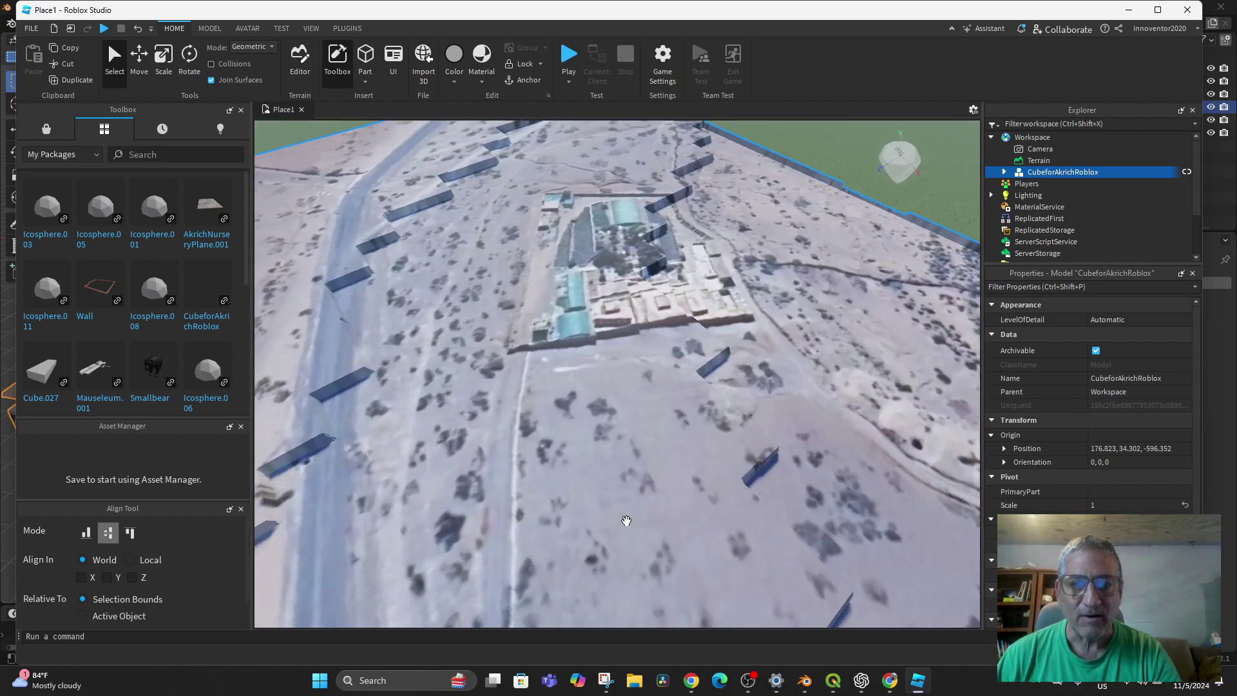
pyautogui.scroll(5, 626, 520)
pyautogui.scroll(-5, 599, 503)
pyautogui.scroll(5, 541, 442)
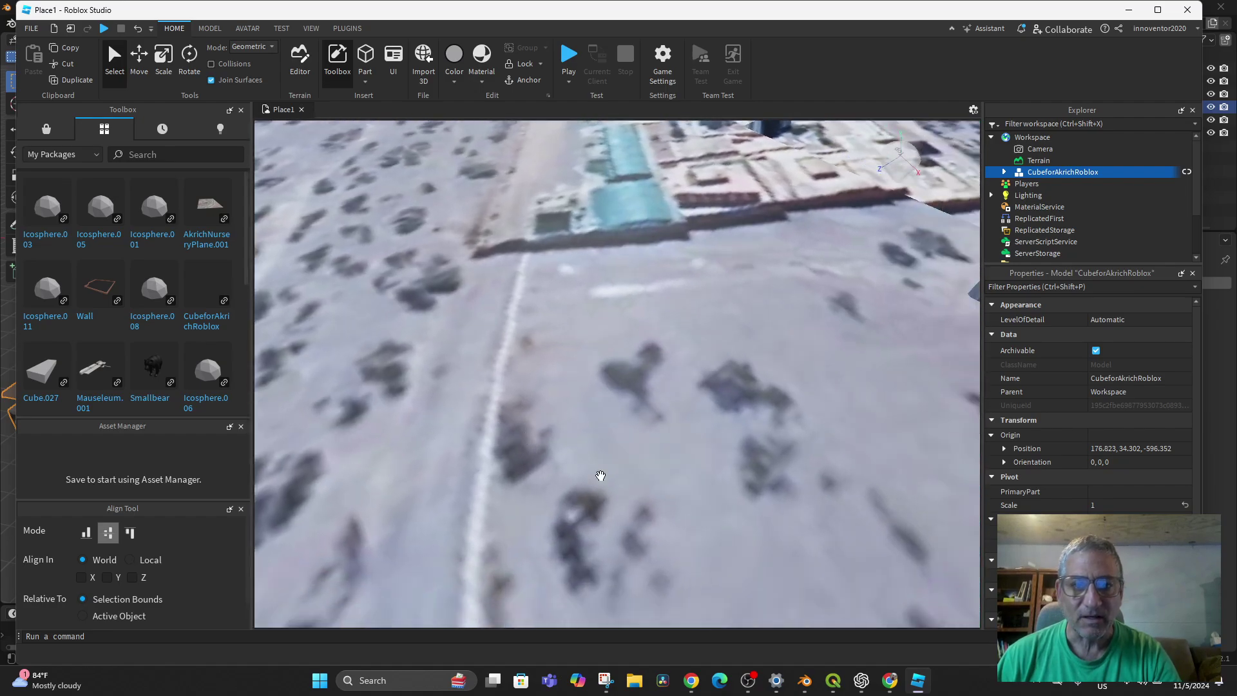
pyautogui.scroll(5, 601, 475)
pyautogui.scroll(-8, 593, 463)
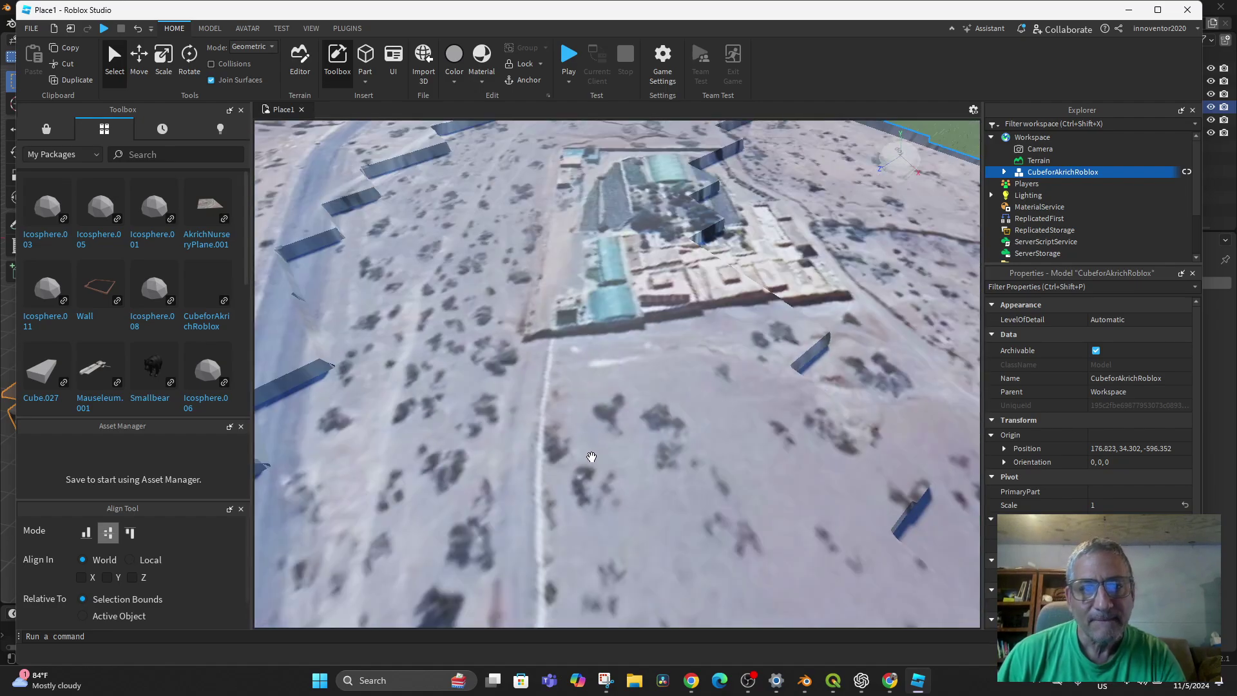
pyautogui.scroll(4, 588, 455)
pyautogui.scroll(-4, 568, 439)
pyautogui.scroll(2, 564, 434)
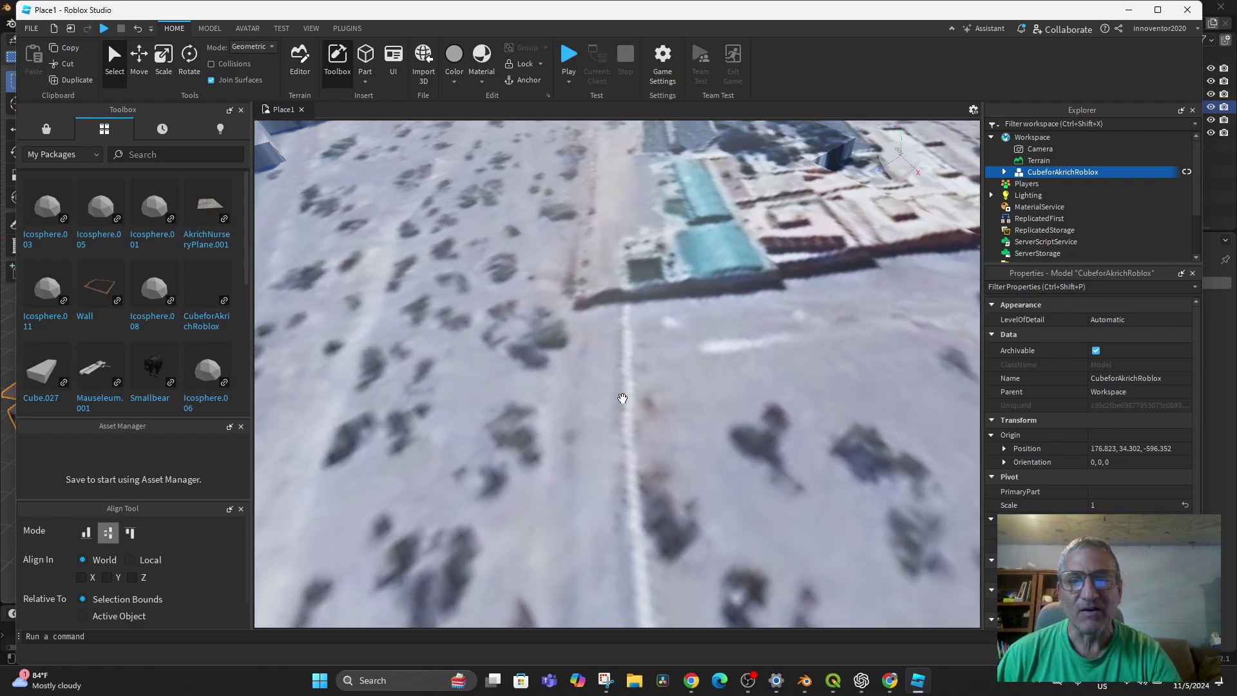
pyautogui.moveTo(623, 398)
pyautogui.mouseDown(button='middle')
pyautogui.moveTo(615, 387)
pyautogui.moveTo(613, 412)
pyautogui.mouseUp(button='middle')
pyautogui.scroll(-4, 611, 409)
pyautogui.scroll(4, 601, 398)
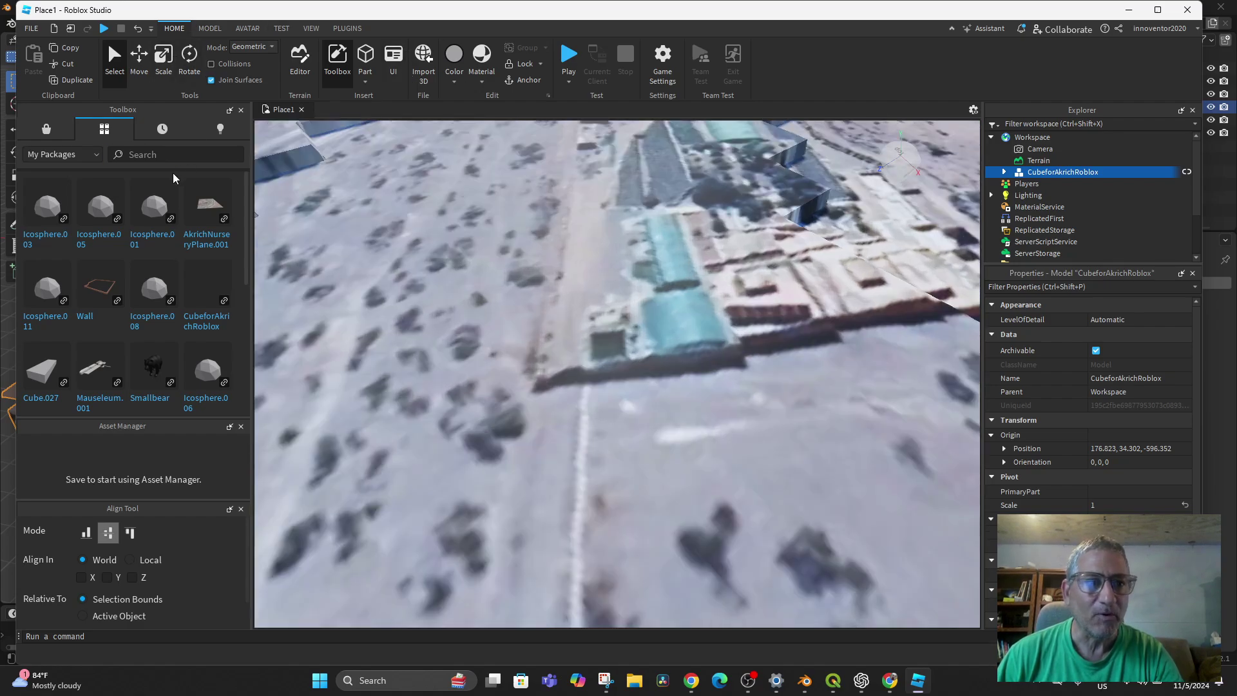
# Search the Creator Store models for "spawn".
pyautogui.click(157, 160)
pyautogui.click(79, 154)
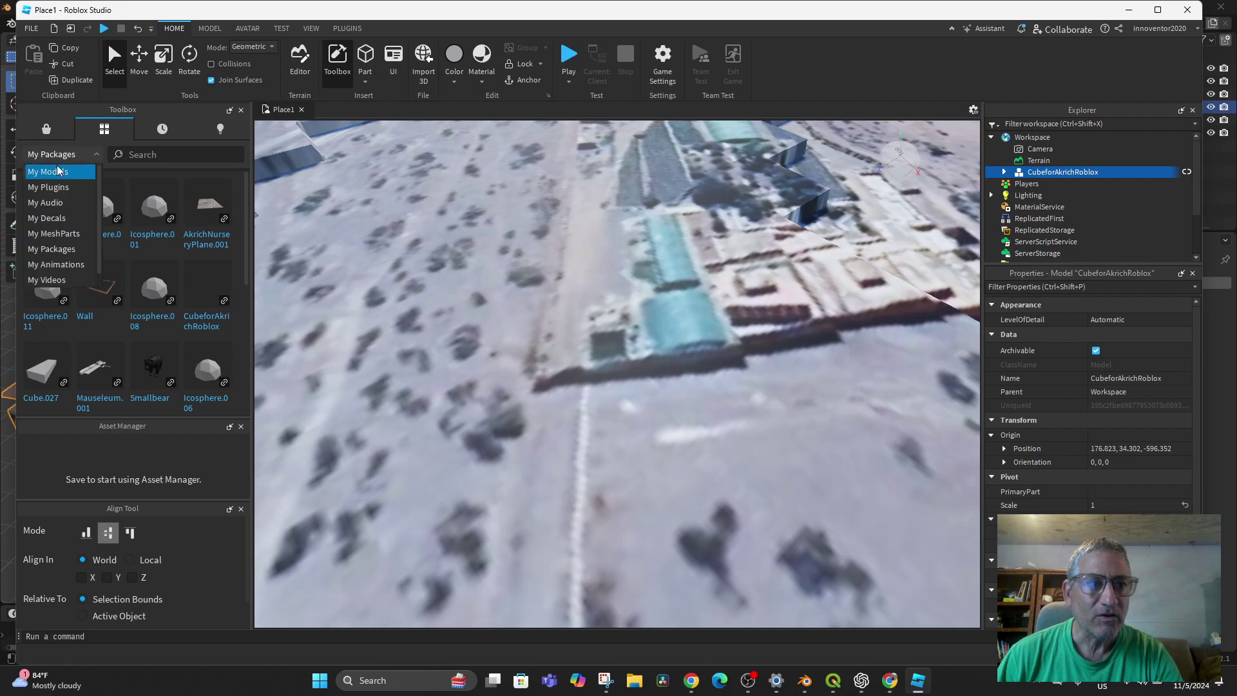
pyautogui.click(45, 129)
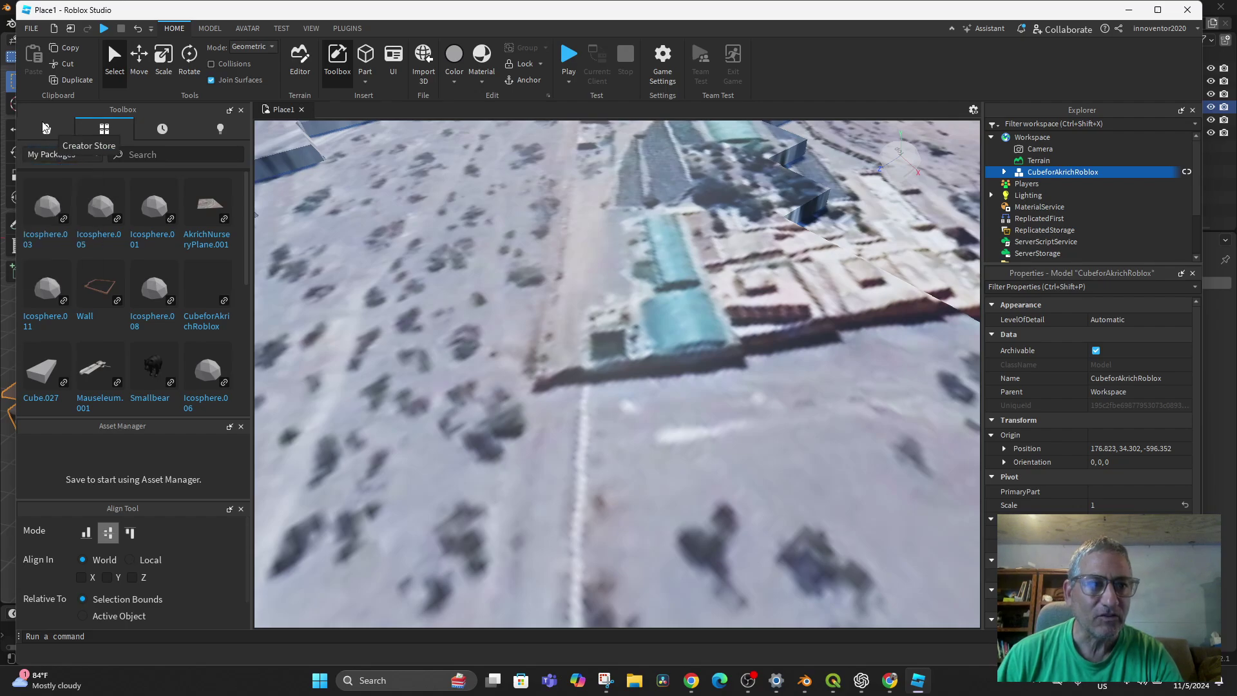
pyautogui.click(45, 128)
pyautogui.click(148, 155)
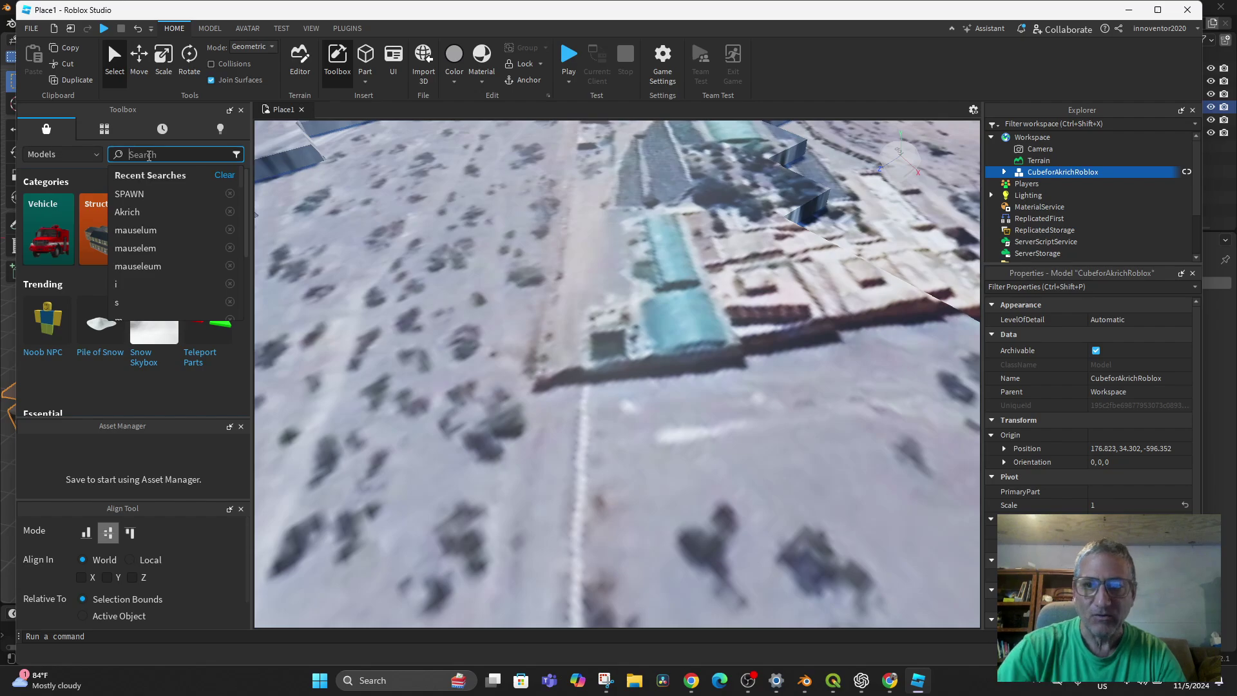
pyautogui.write('spawn')
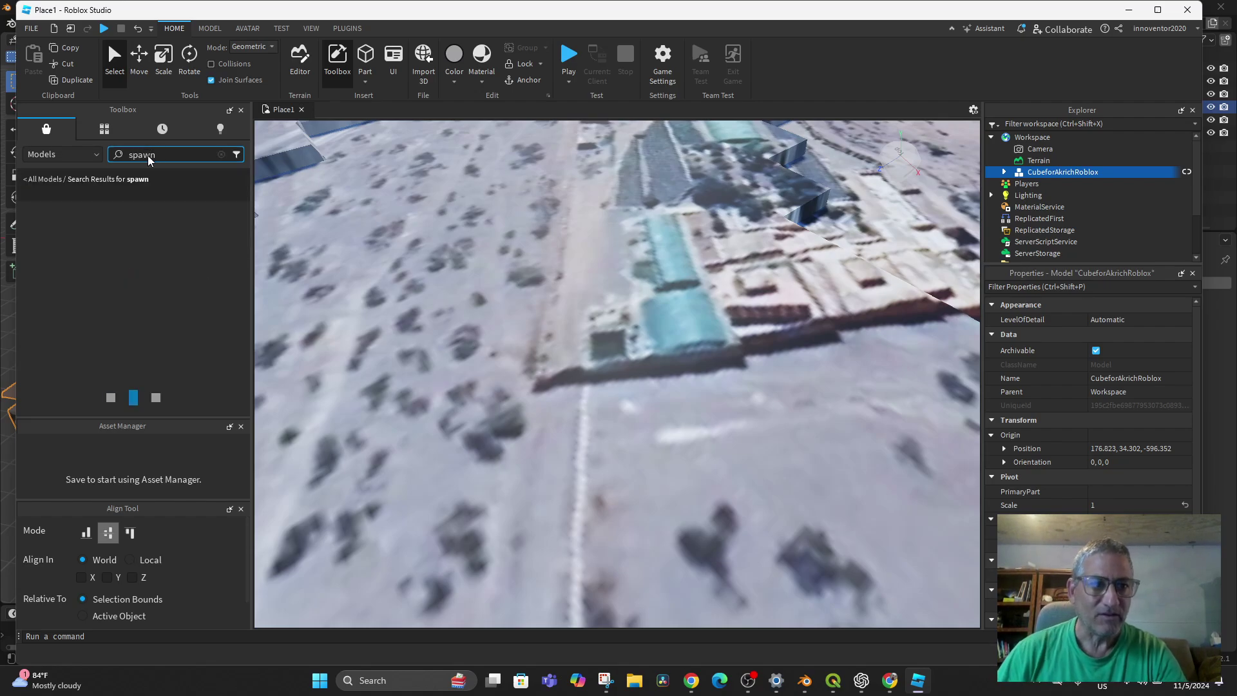
pyautogui.press('Return')
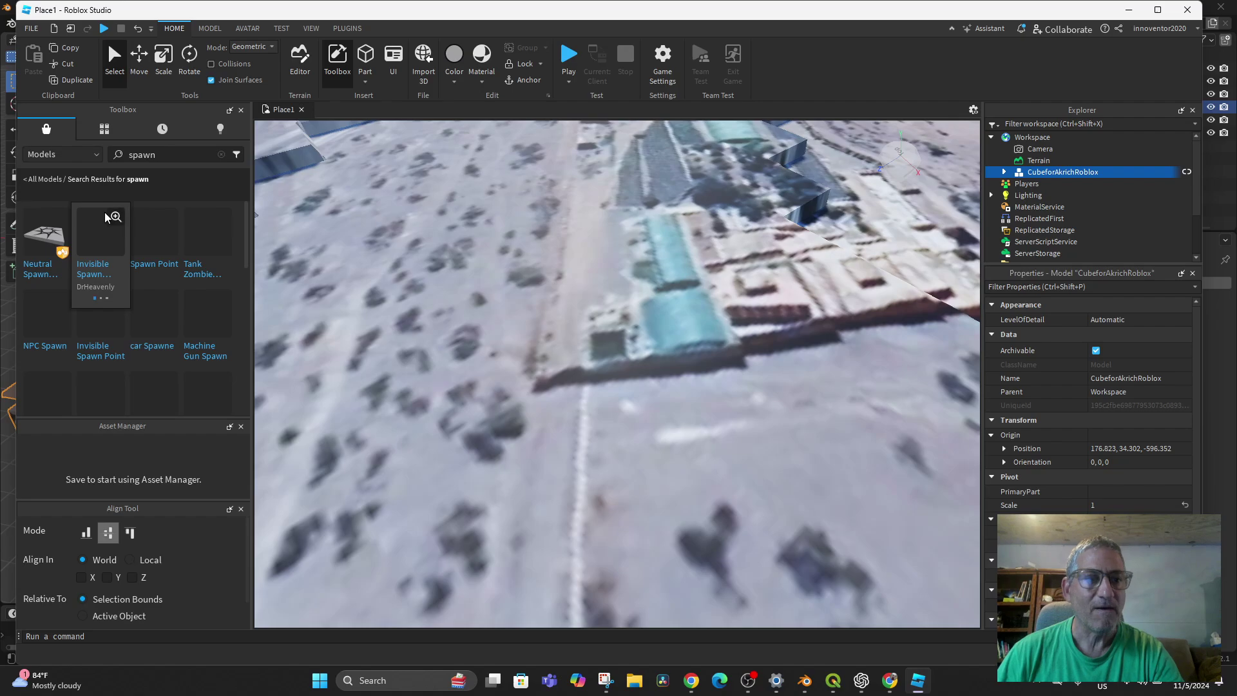
# Place the Neutral Spawn model on the terrain just outside the teal-roofed building, at about 198, 40, -574.
pyautogui.moveTo(67, 233); pyautogui.dragTo(690, 406)
pyautogui.scroll(-5, 677, 367)
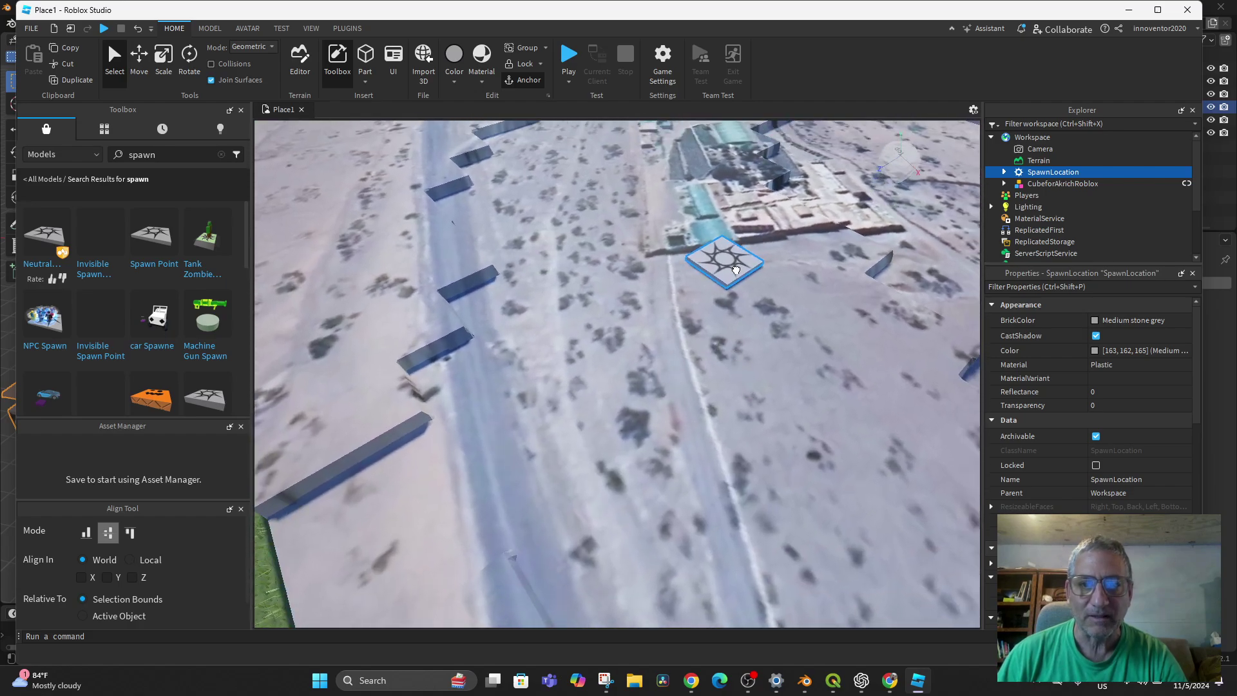
pyautogui.click(736, 269)
pyautogui.moveTo(736, 268); pyautogui.dragTo(744, 341, button='middle')
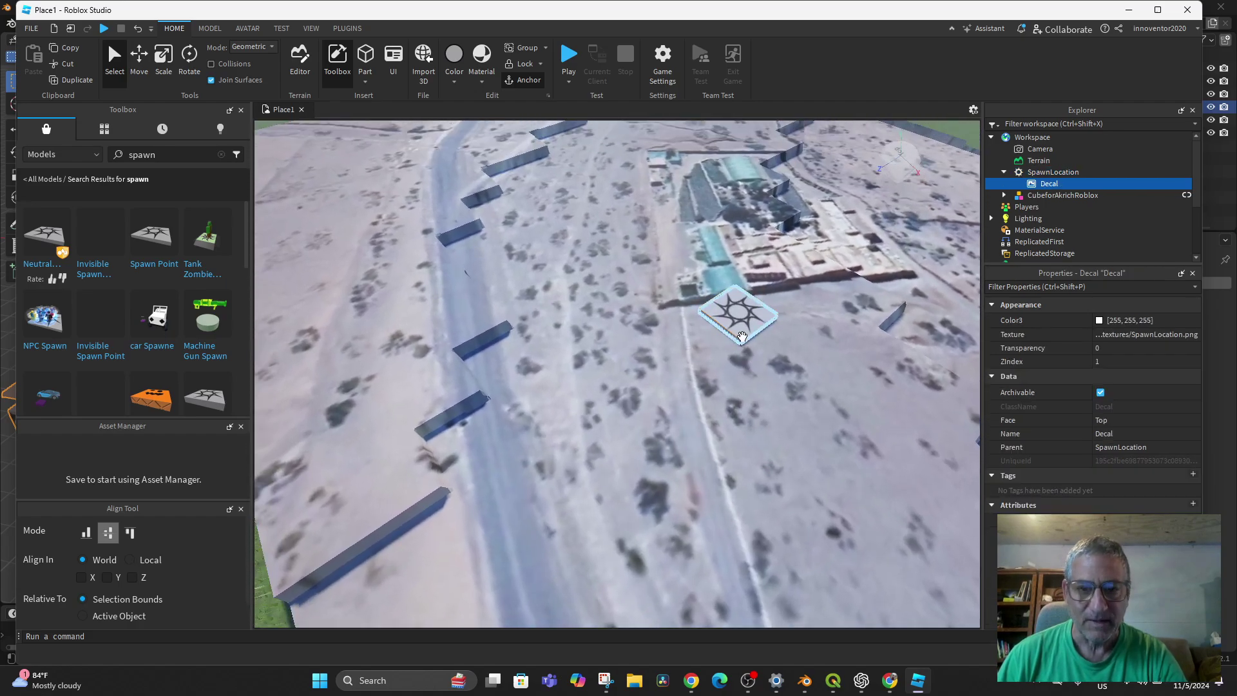
pyautogui.click(136, 64)
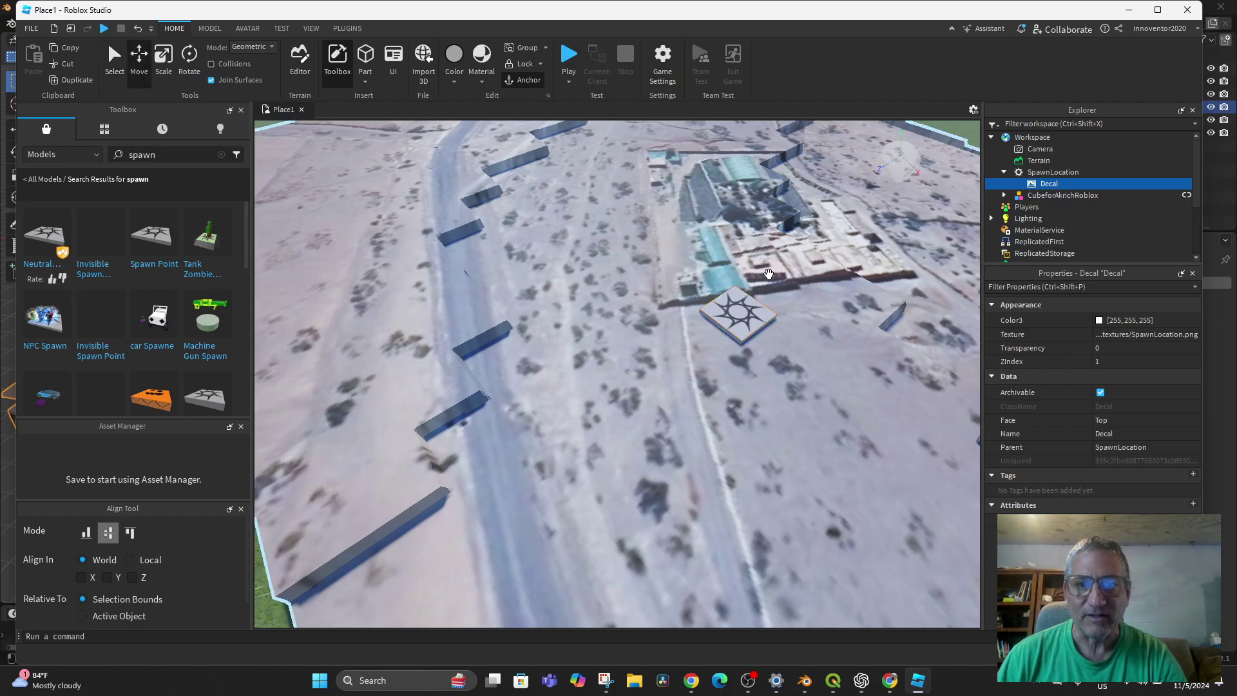
pyautogui.moveTo(726, 326); pyautogui.dragTo(738, 339)
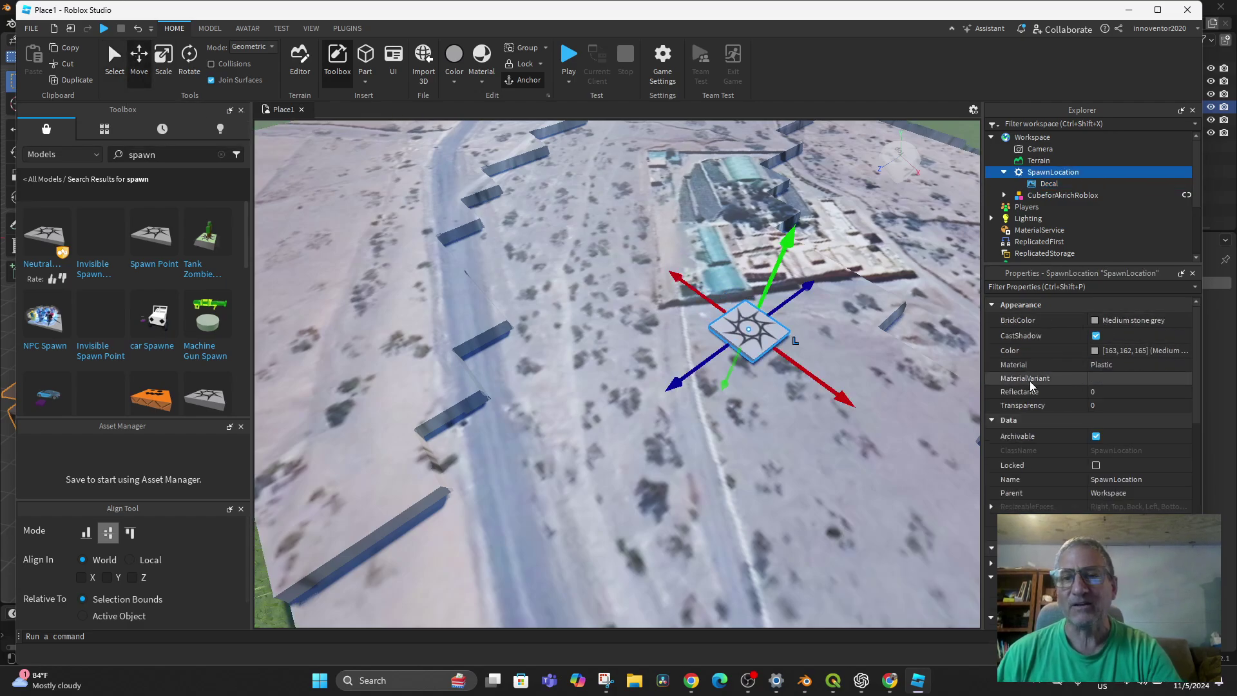
# Set the CubeforAkrichRoblox model's scale to 10.
pyautogui.scroll(-4, 1132, 462)
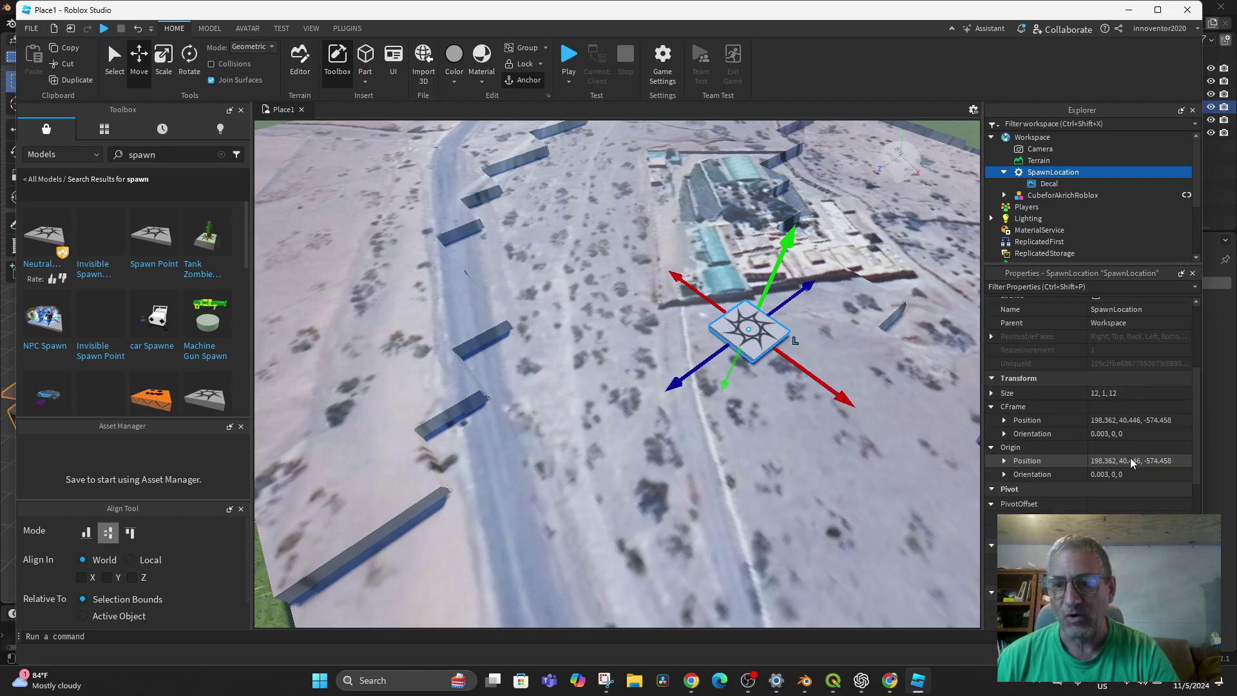
pyautogui.click(780, 413)
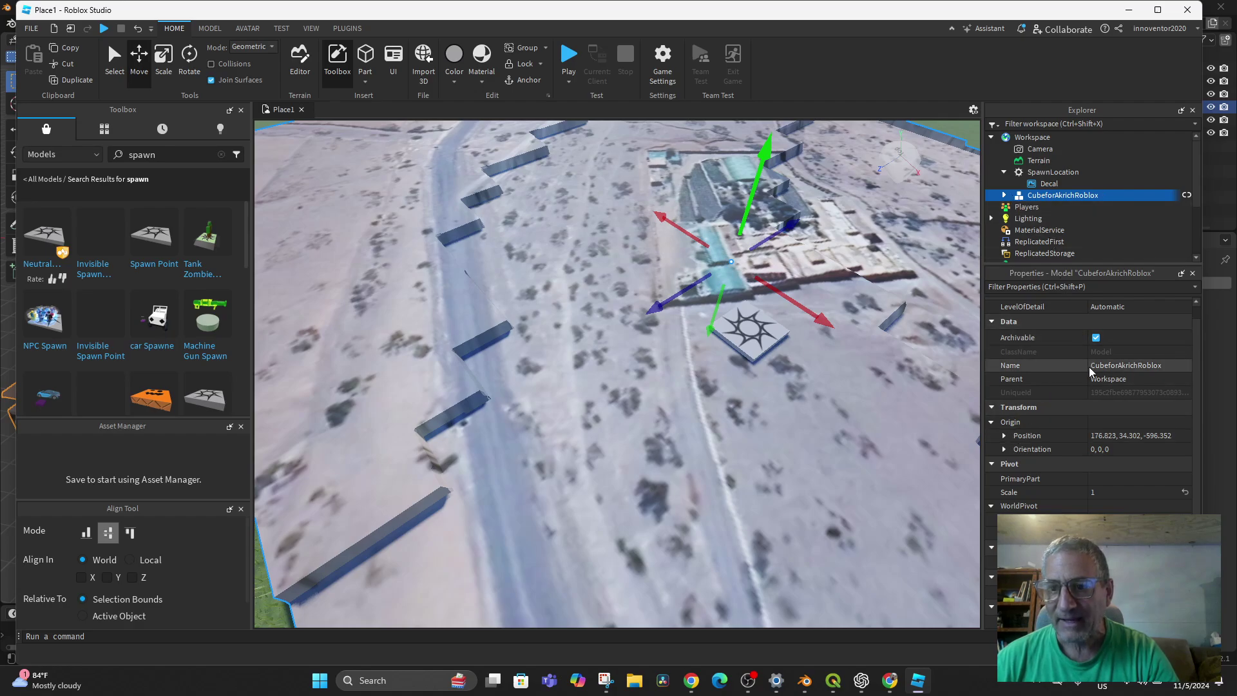
pyautogui.click(1104, 492)
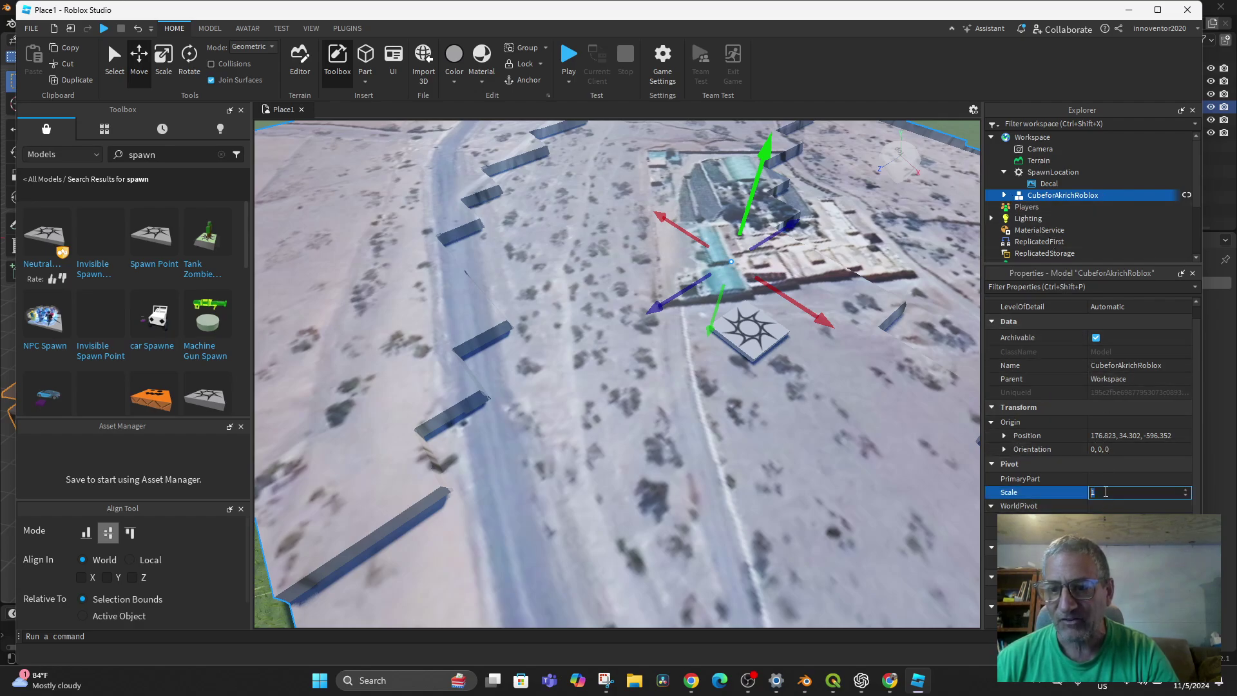
pyautogui.click(1106, 491)
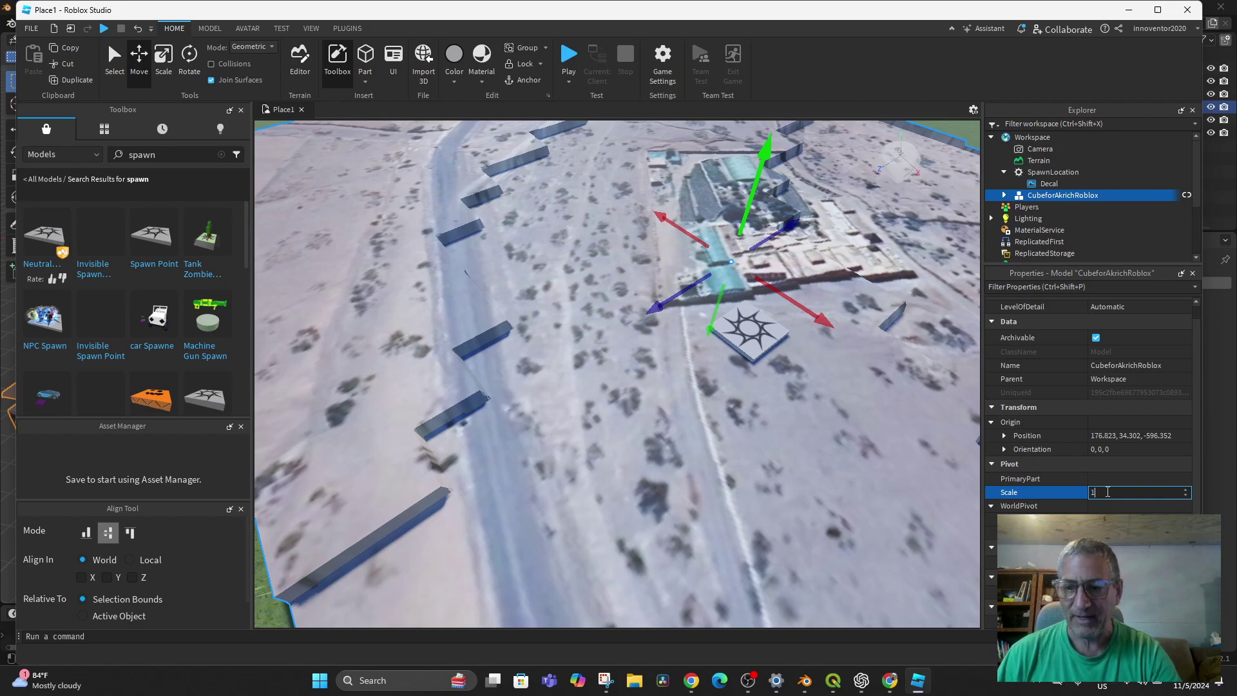
pyautogui.write('0')
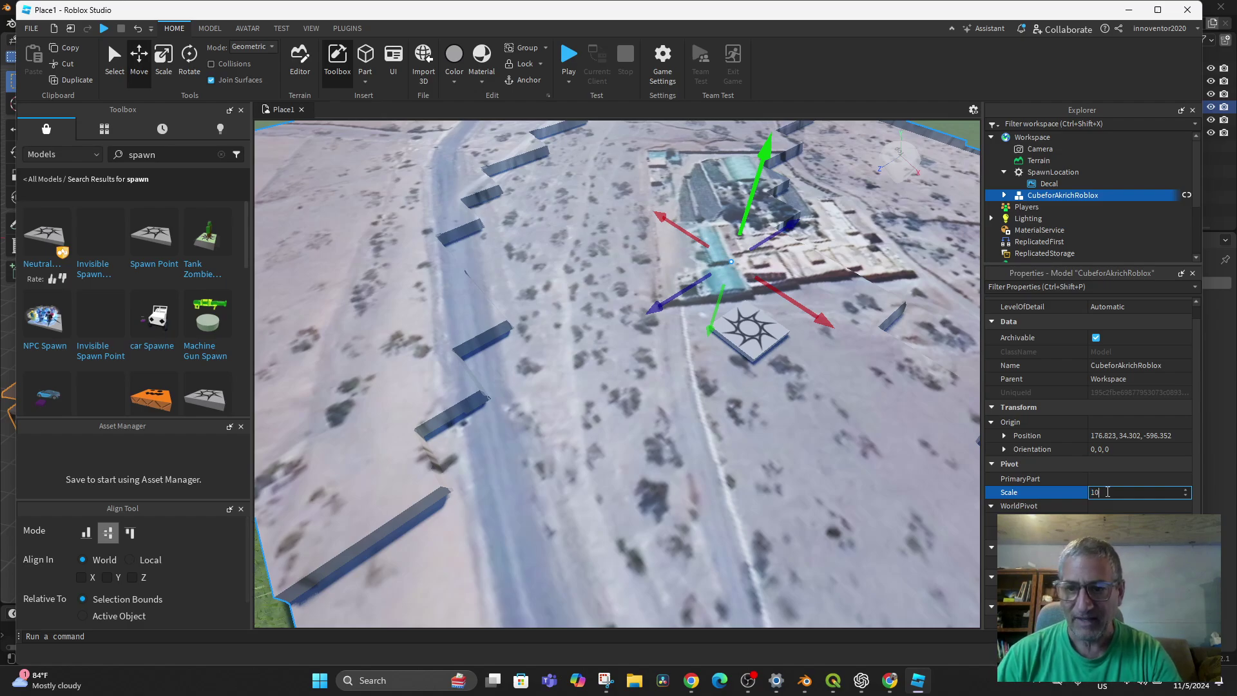
pyautogui.press('Return')
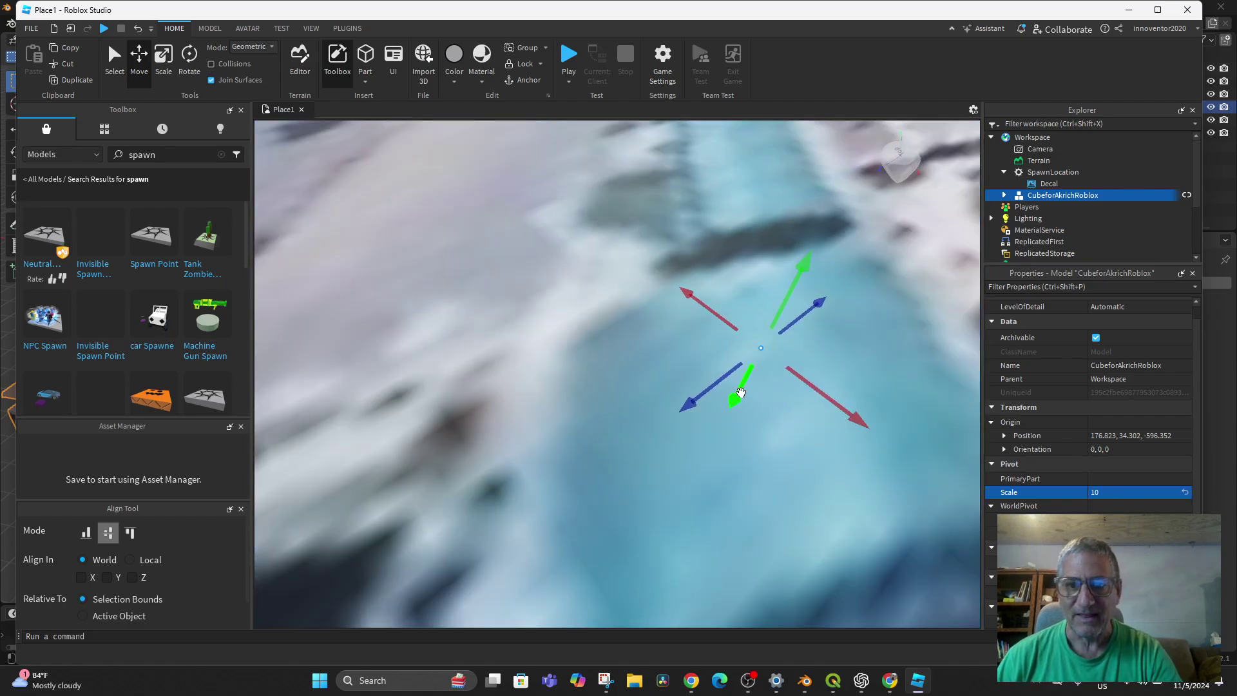
# Shift the CubeforAkrichRoblox terrain model vertically to a height of about -18, keeping its horizontal position.
pyautogui.moveTo(740, 392); pyautogui.dragTo(782, 325)
pyautogui.moveTo(838, 418); pyautogui.dragTo(549, 248, button='middle')
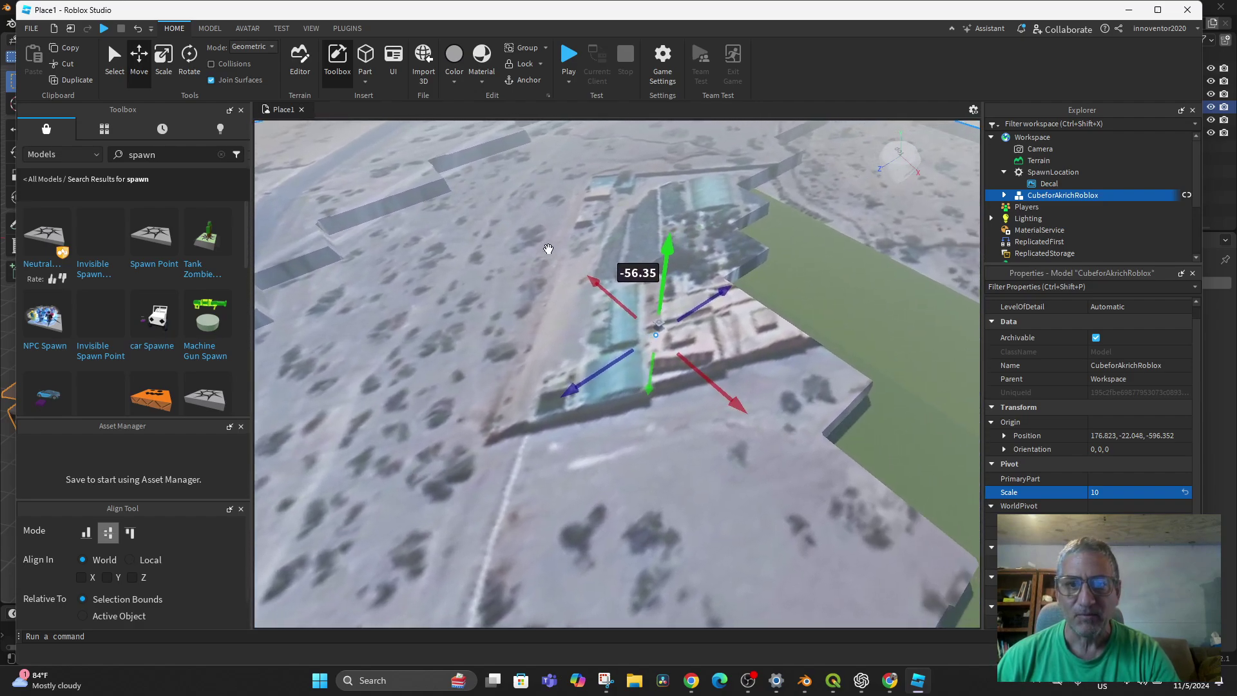
pyautogui.moveTo(666, 250); pyautogui.dragTo(664, 250)
pyautogui.moveTo(664, 250); pyautogui.dragTo(640, 353, button='middle')
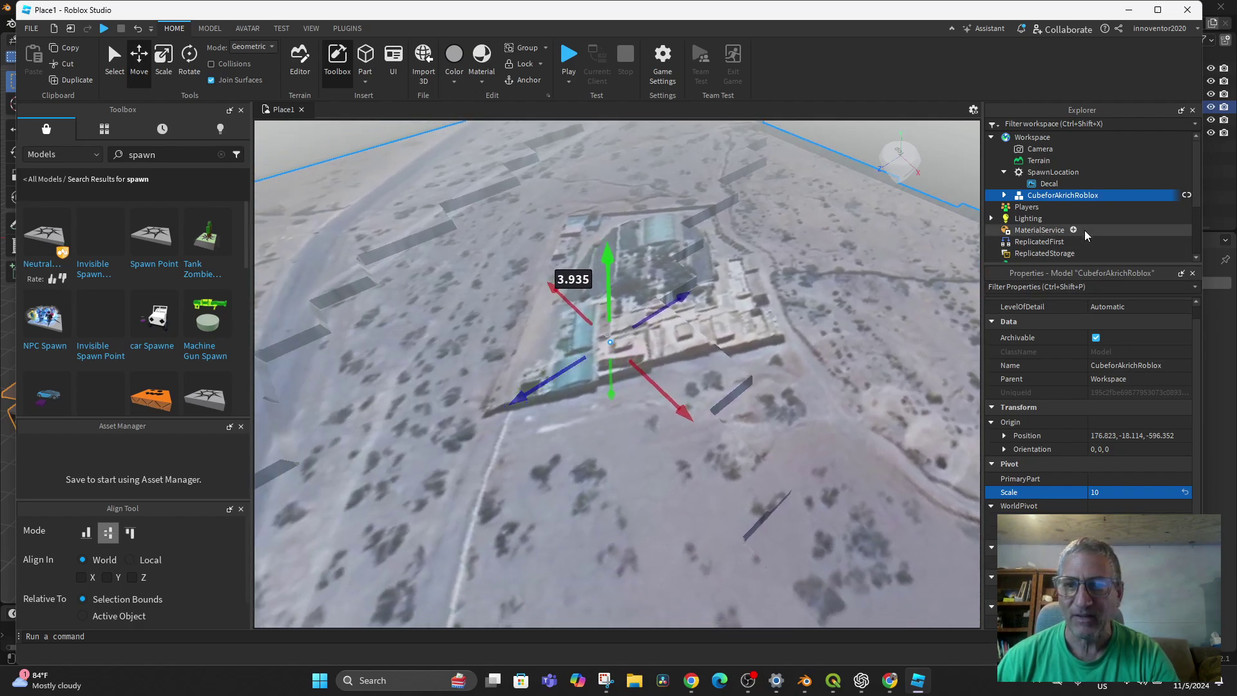
# Move the SpawnLocation to about 242, 38, -323, on the ground just outside the near corner of the walled compound.
pyautogui.click(1052, 172)
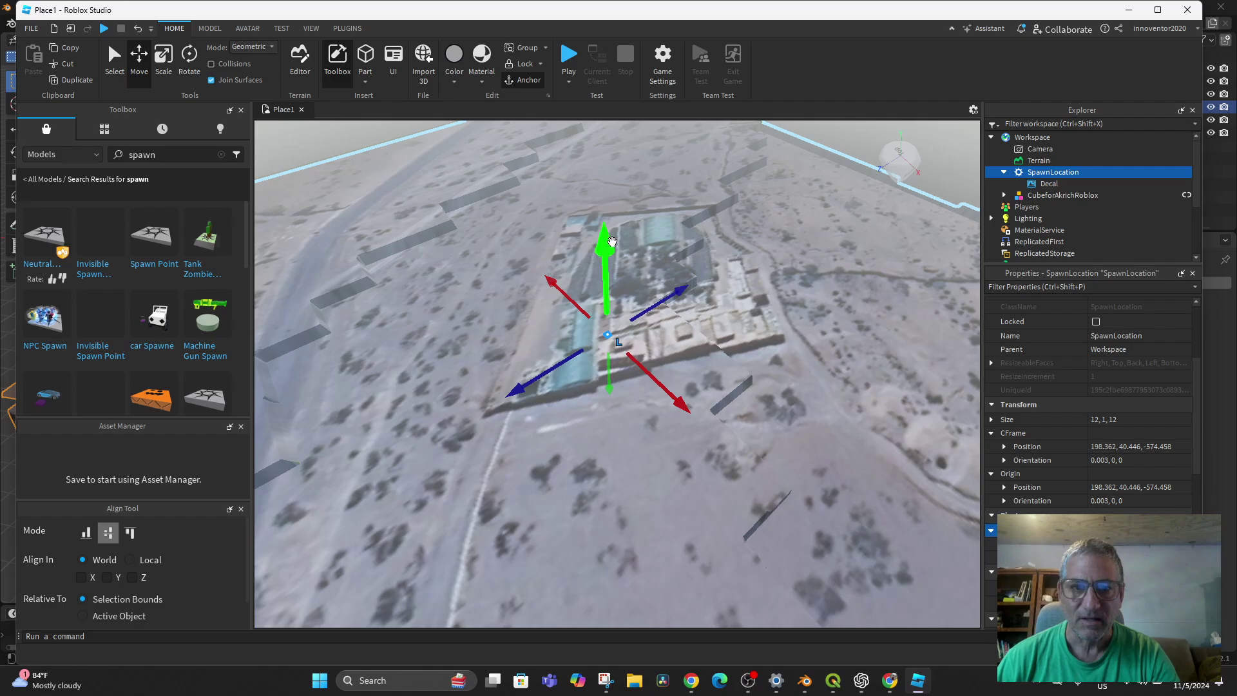
pyautogui.moveTo(606, 283); pyautogui.dragTo(635, 278)
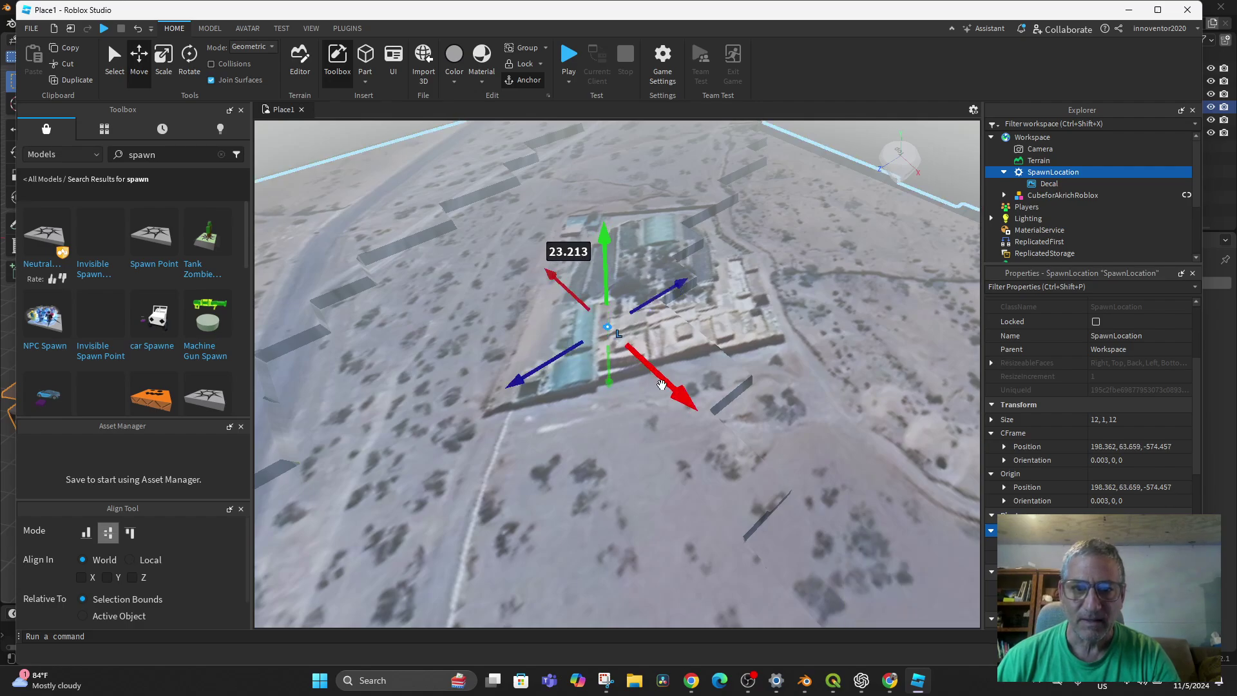
pyautogui.moveTo(662, 383); pyautogui.dragTo(733, 470)
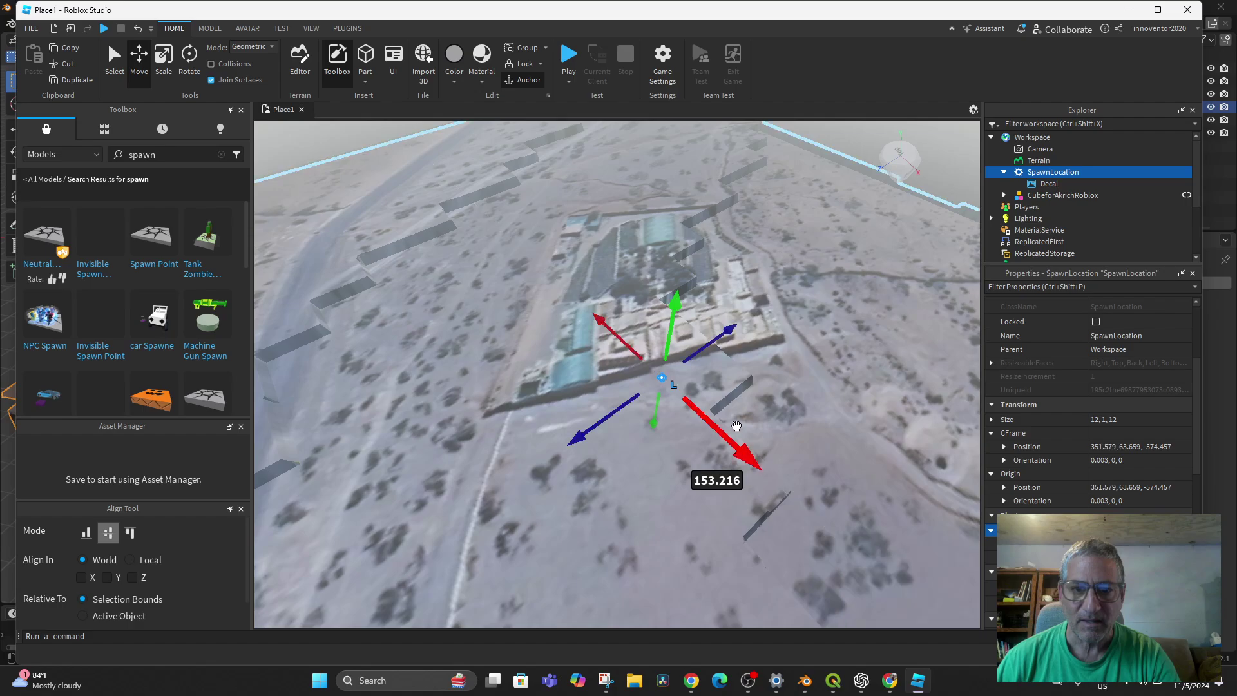
pyautogui.moveTo(557, 452); pyautogui.dragTo(619, 380)
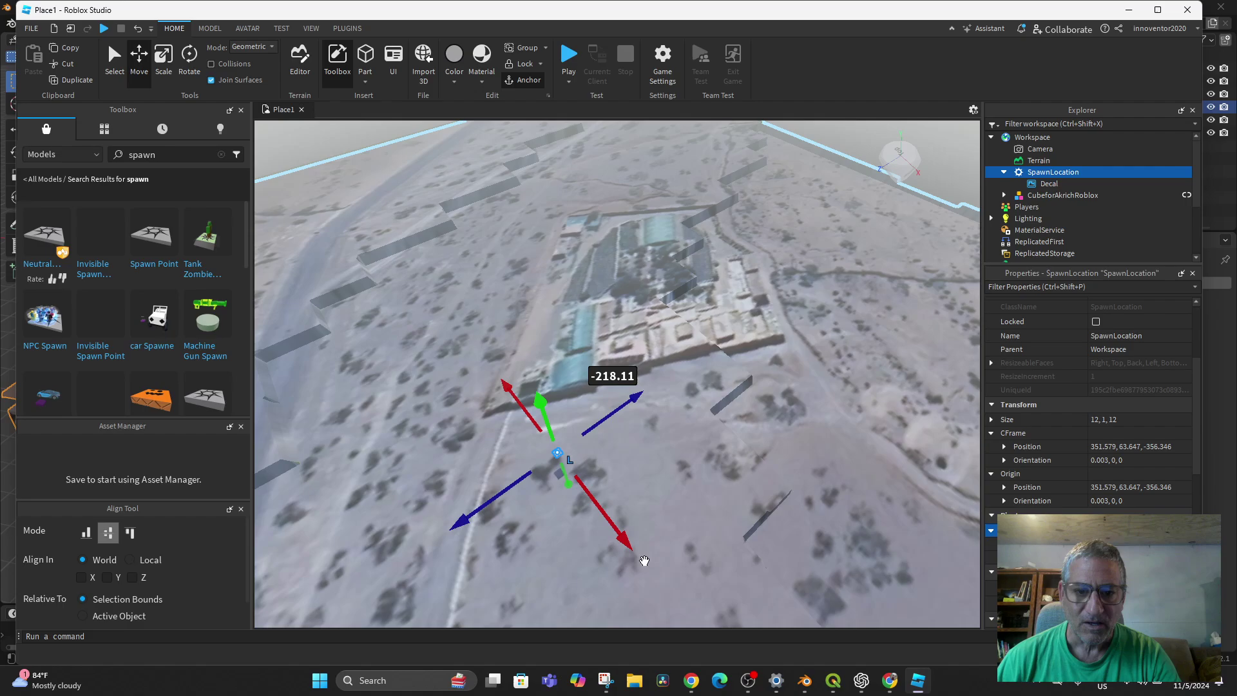
pyautogui.moveTo(644, 561); pyautogui.dragTo(609, 512)
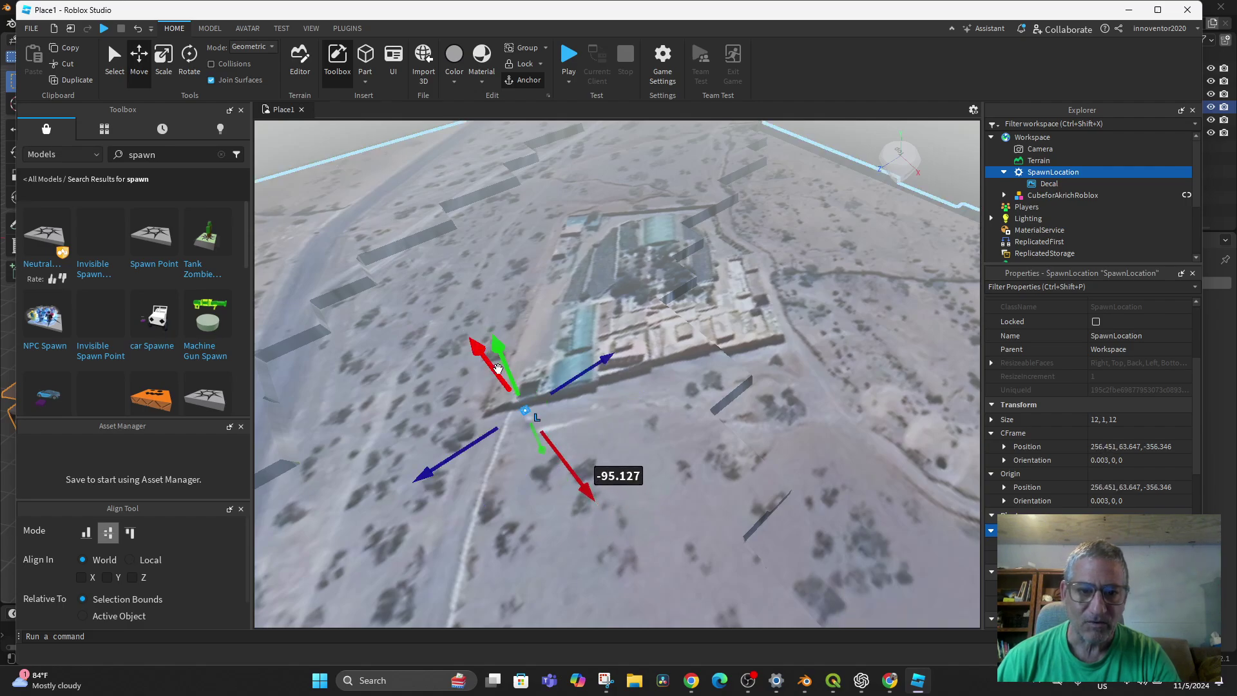
pyautogui.moveTo(497, 368); pyautogui.dragTo(497, 355)
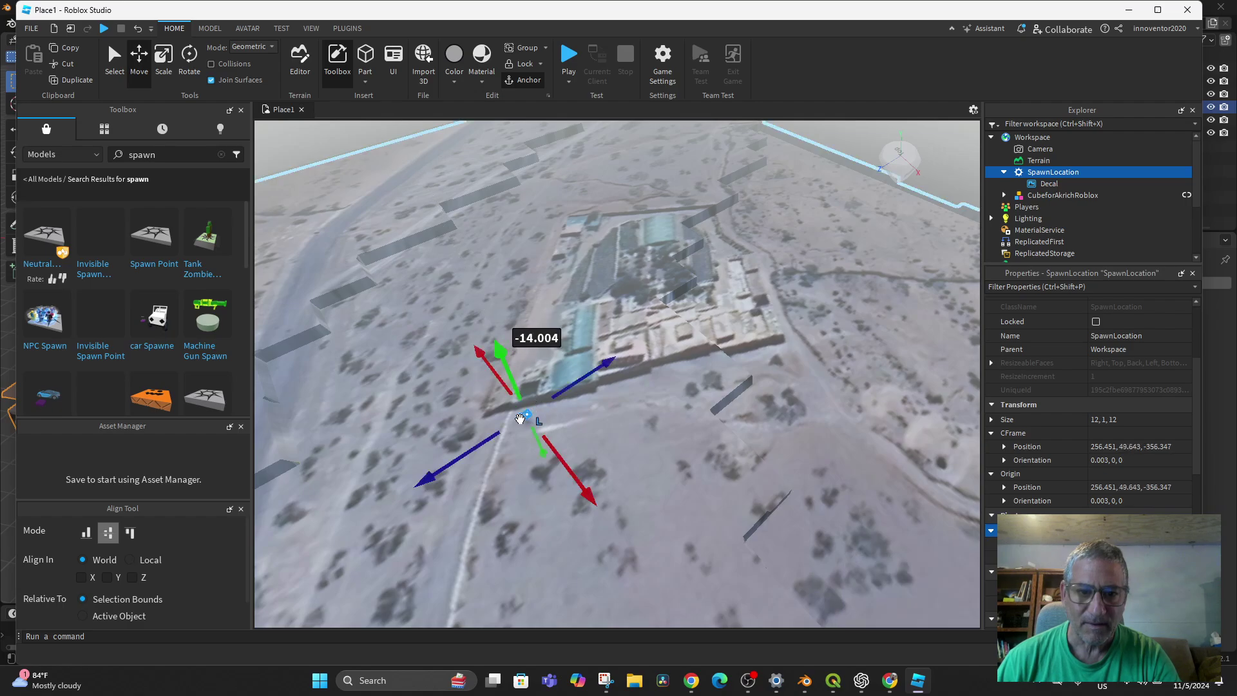
pyautogui.moveTo(520, 418); pyautogui.dragTo(507, 426)
pyautogui.scroll(2, 552, 455)
pyautogui.scroll(3, 522, 461)
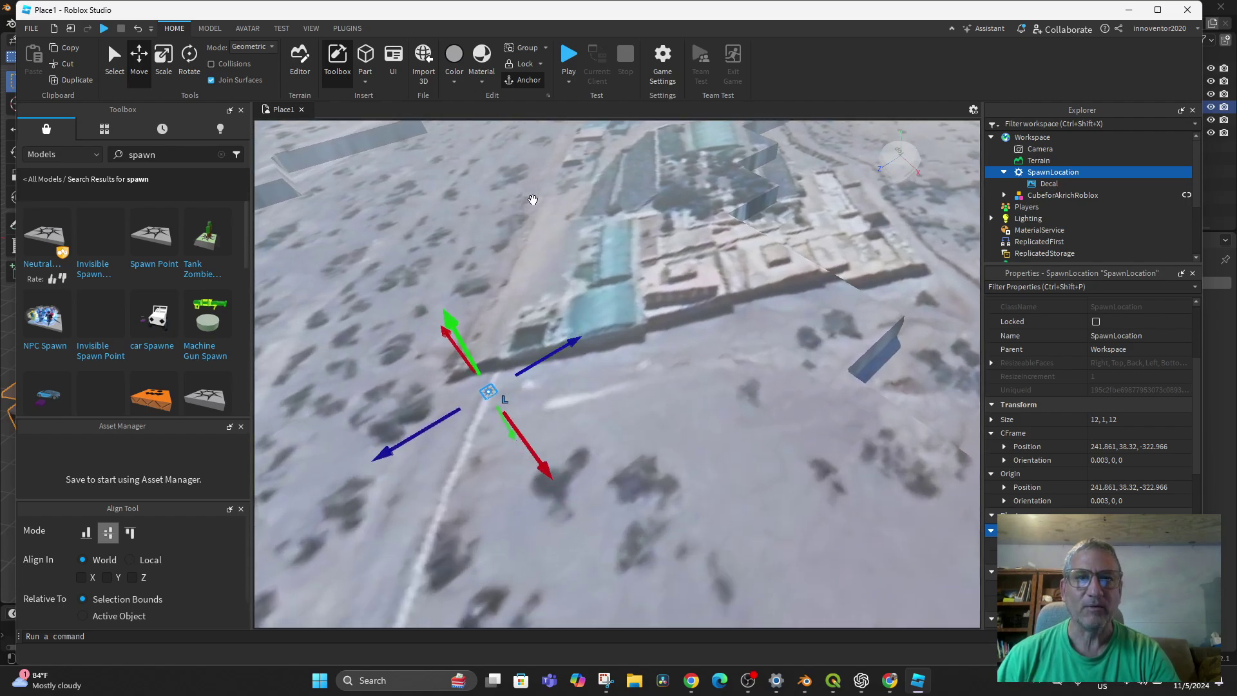
# Playtest the place, moving the character from the spawn along the compound wall to the teal roofs and viewing the terrain's scale.
pyautogui.click(569, 55)
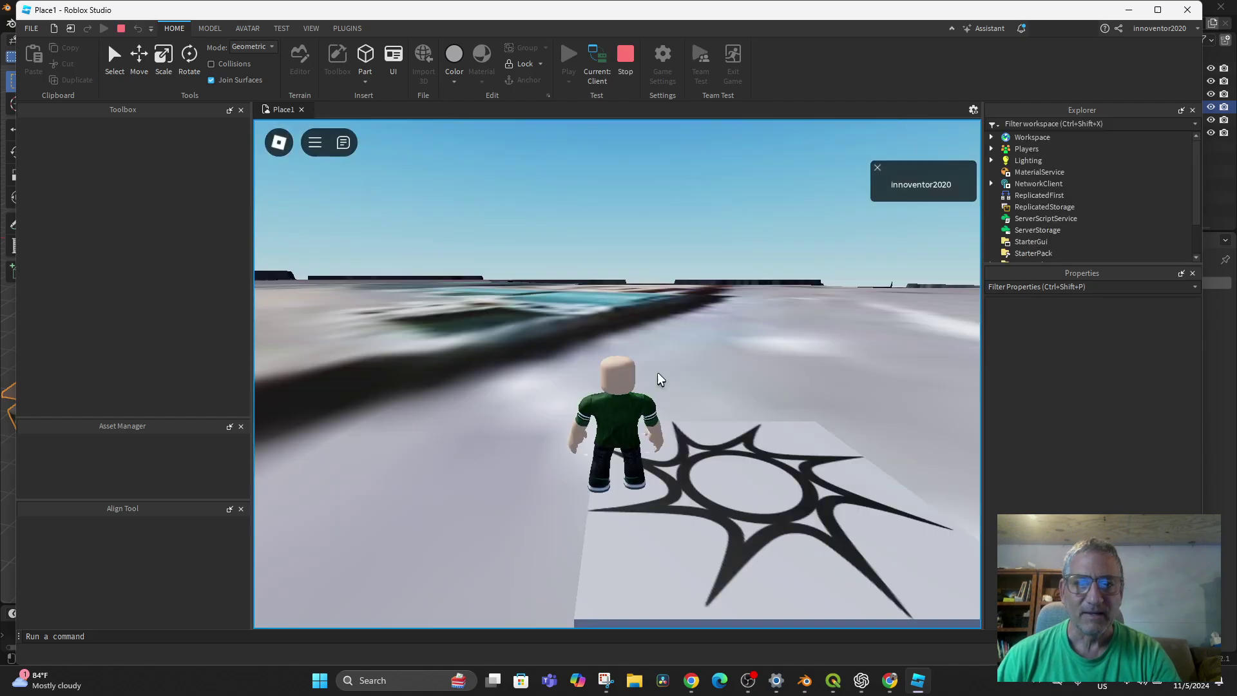
pyautogui.moveTo(655, 414); pyautogui.dragTo(419, 414, button='right')
pyautogui.press('w')
pyautogui.press('space')
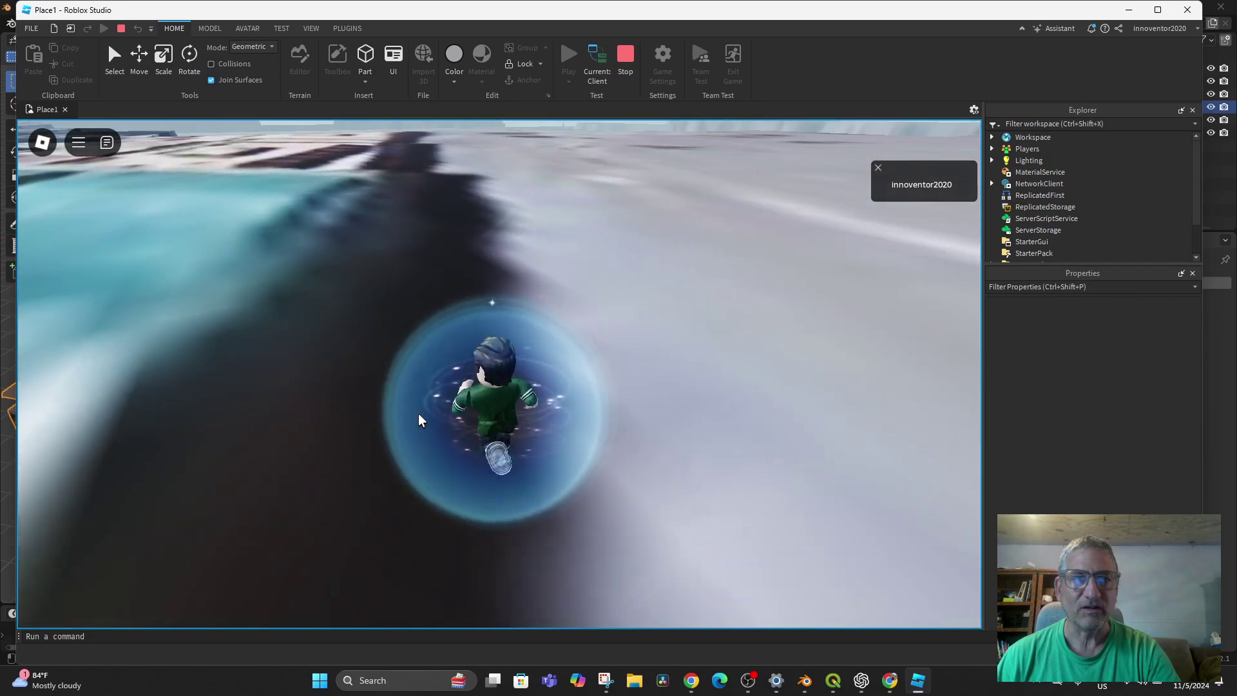
pyautogui.moveTo(419, 414); pyautogui.dragTo(418, 413, button='right')
pyautogui.scroll(-10, 628, 423)
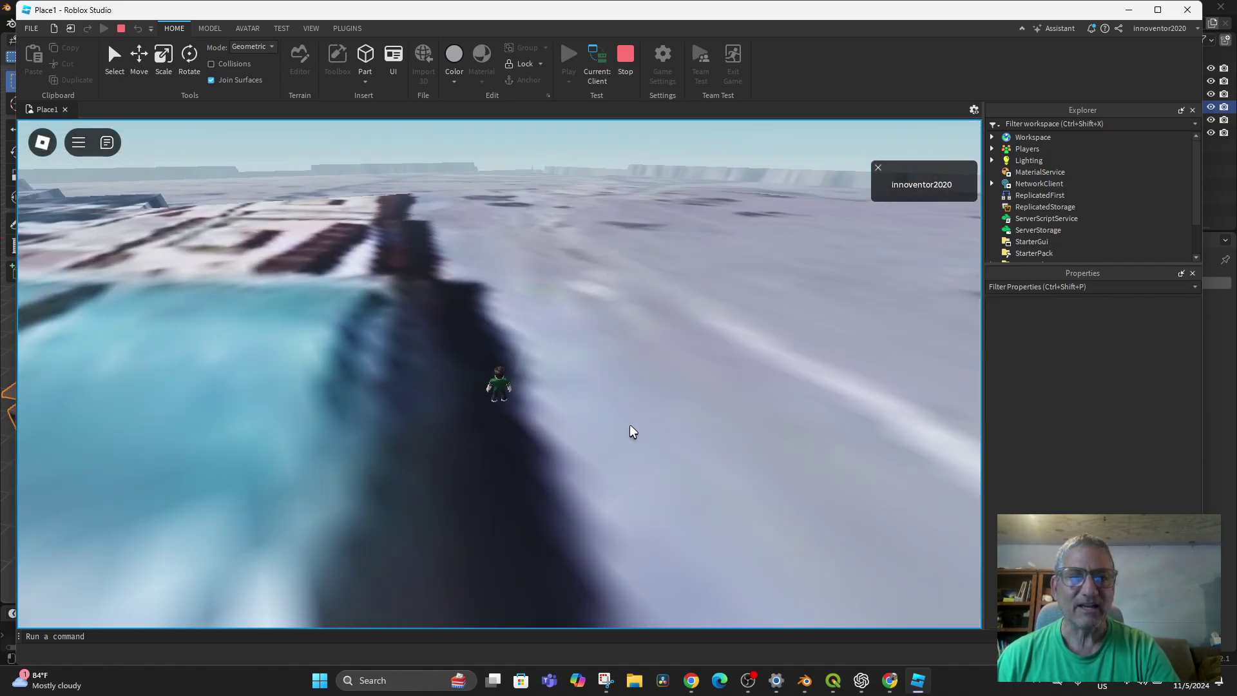
pyautogui.scroll(10, 654, 419)
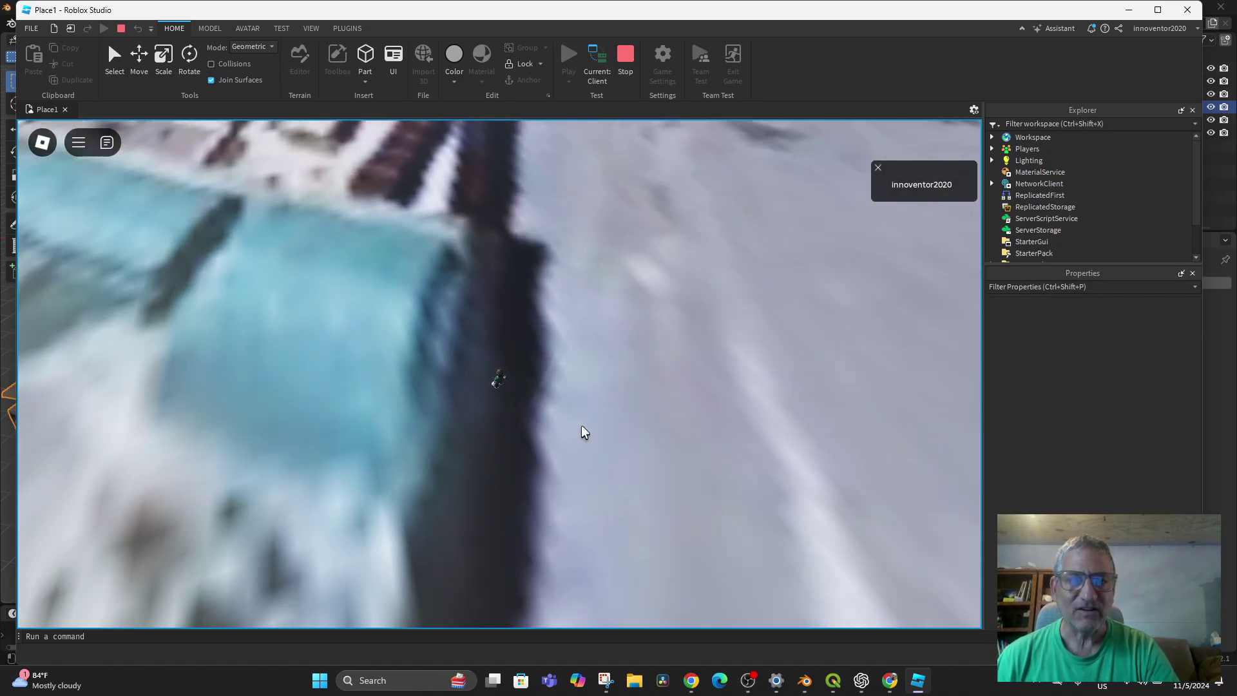
pyautogui.moveTo(581, 427); pyautogui.dragTo(574, 422, button='right')
pyautogui.scroll(-5, 581, 425)
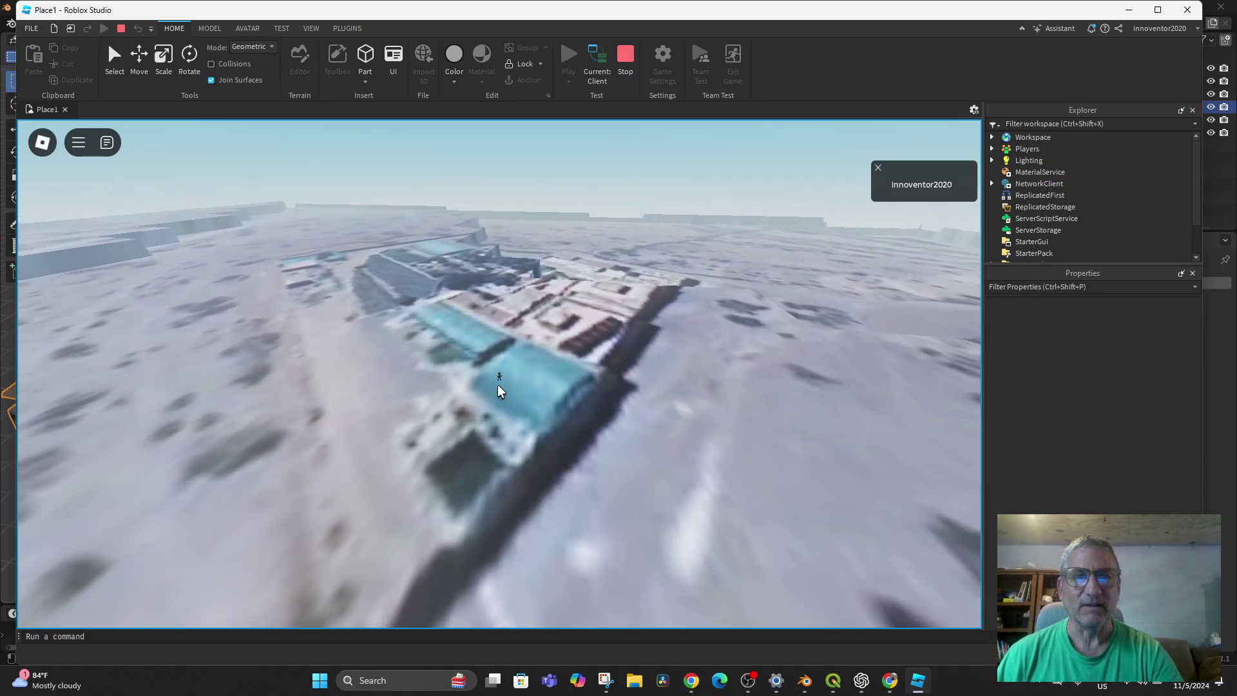
pyautogui.moveTo(498, 385); pyautogui.dragTo(499, 385, button='right')
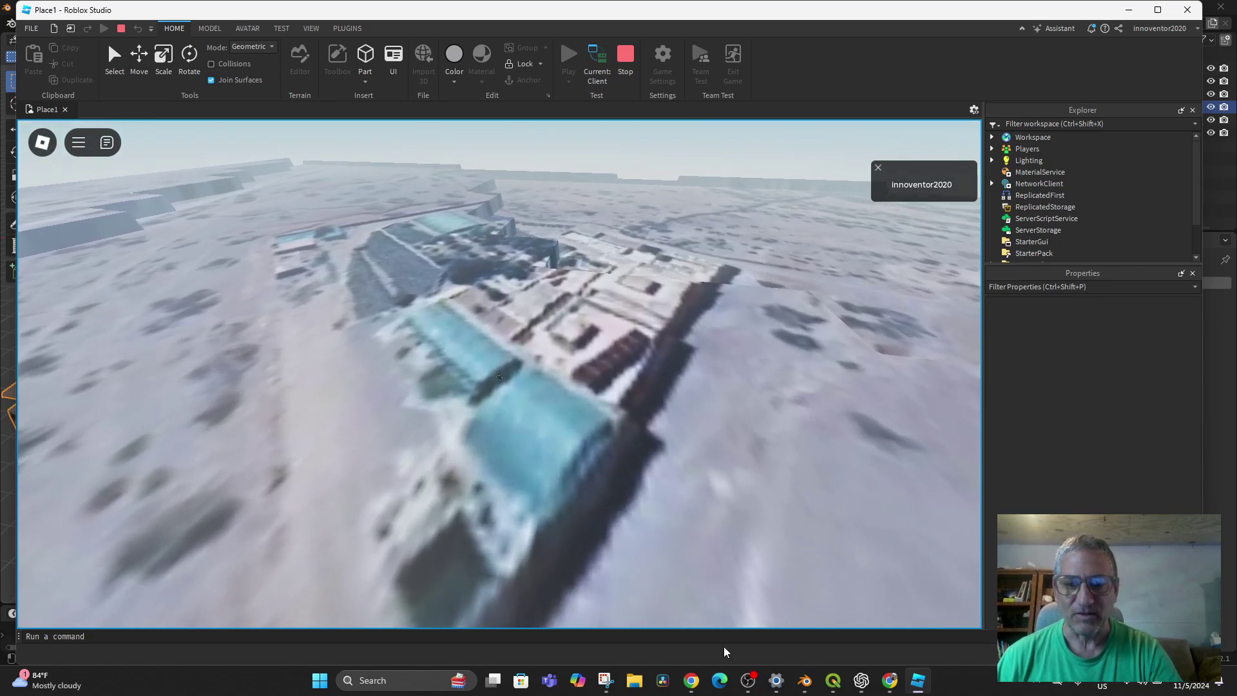
# Switch to ChatGPT, ask "Chat, can you give us a running script for Roblox player again?", and copy the generated Lua code.
pyautogui.click(862, 682)
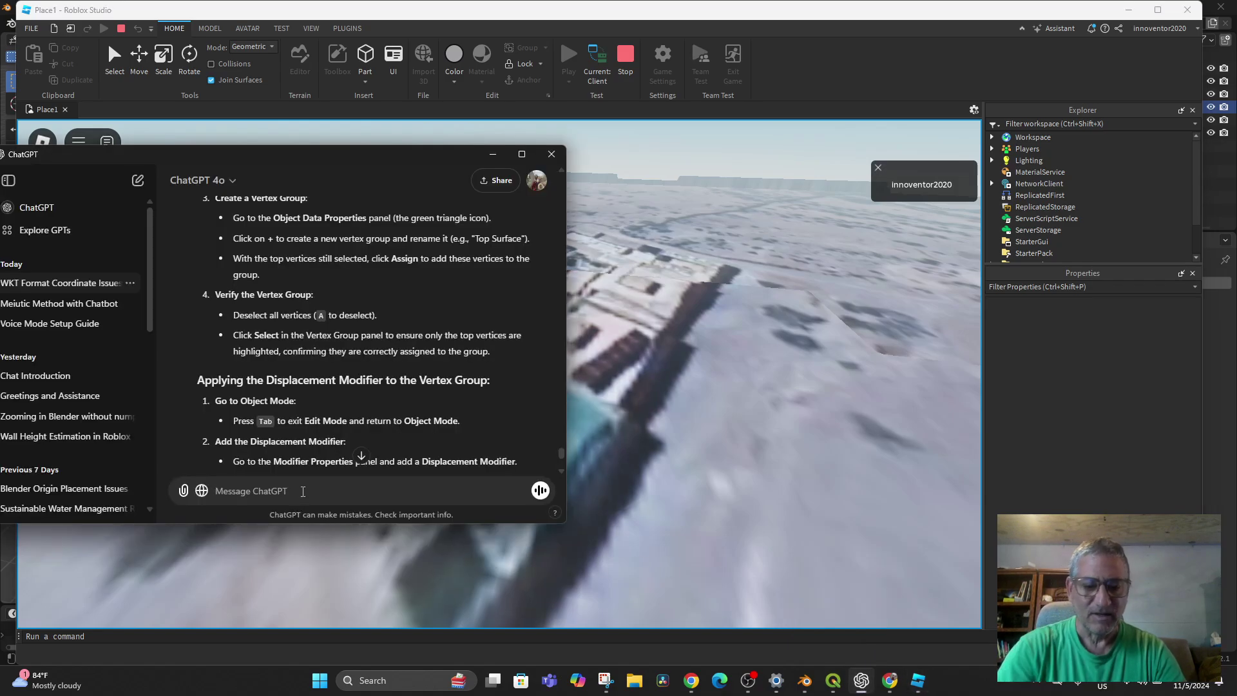
pyautogui.press('BackSpace')
pyautogui.press('BackSpace')
pyautogui.press('BackSpace')
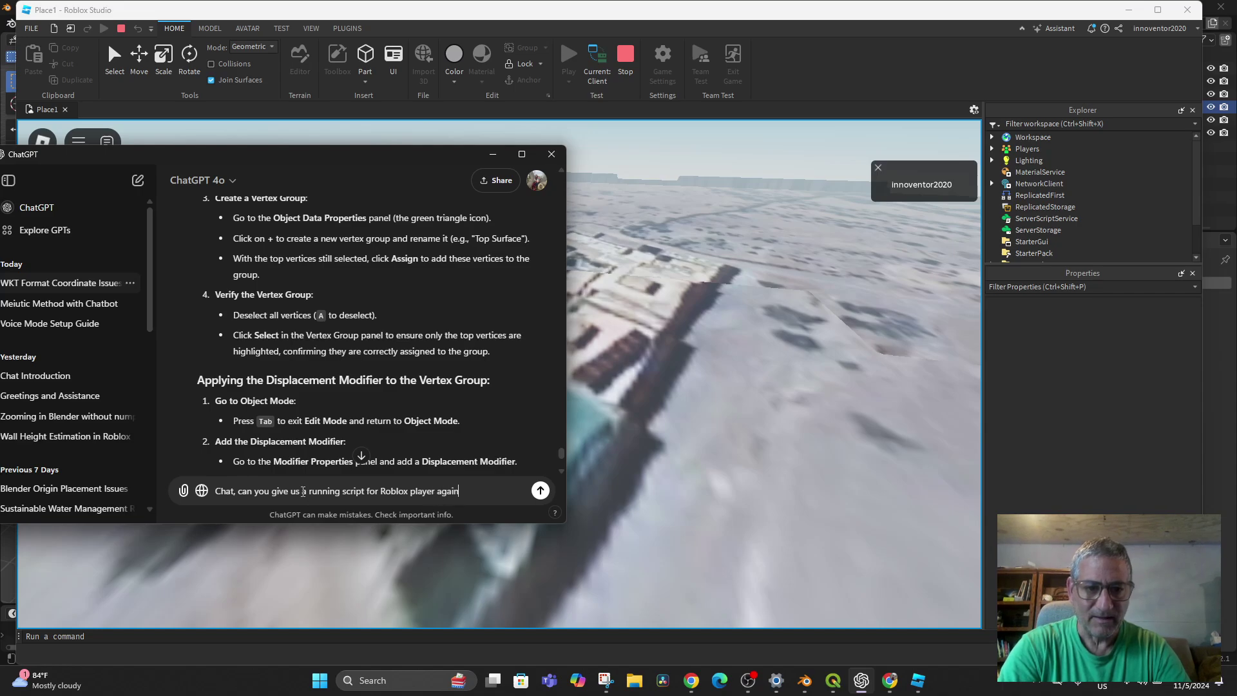
pyautogui.press('Return')
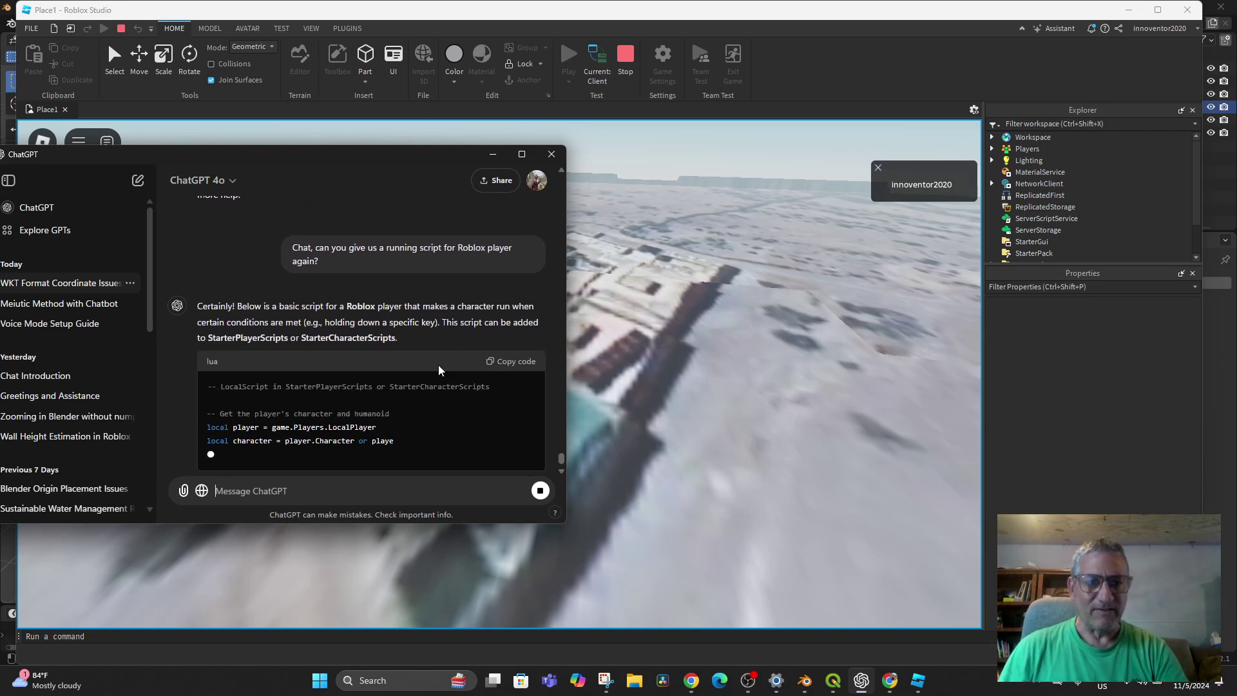
pyautogui.click(507, 334)
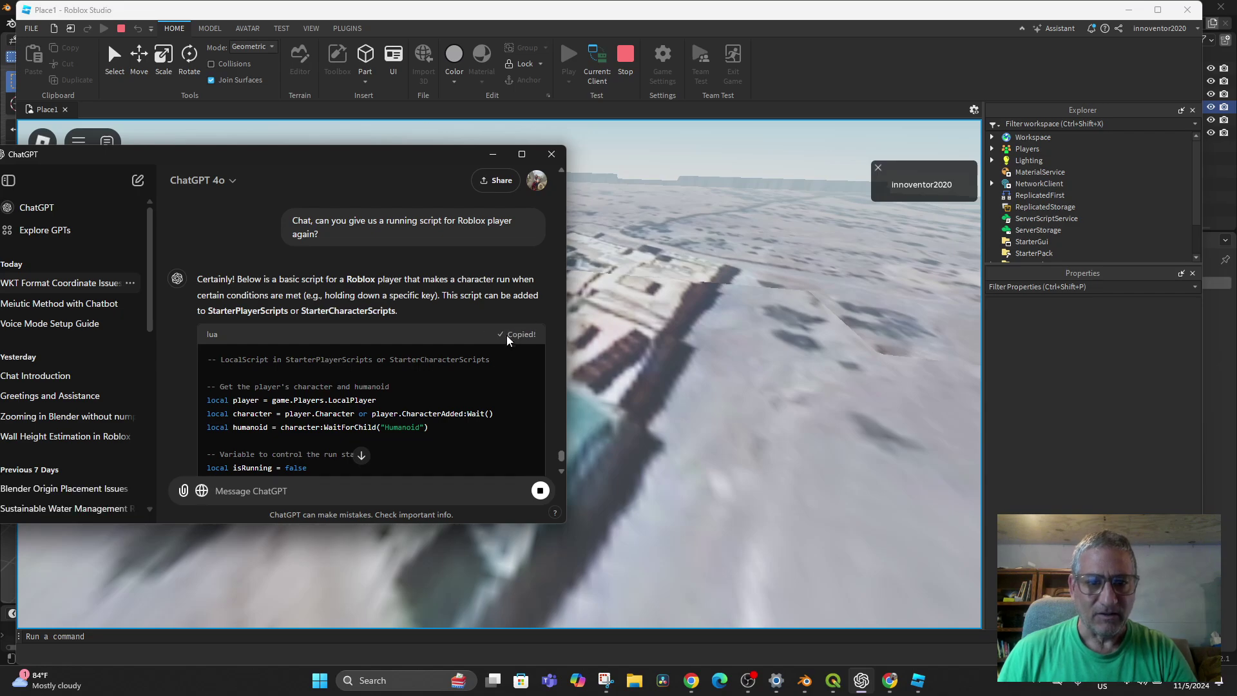
# Switch back to Roblox Studio, insert a LocalScript into StarterPlayerScripts under StarterPlayer, and name it RunningScript.
pyautogui.click(1073, 418)
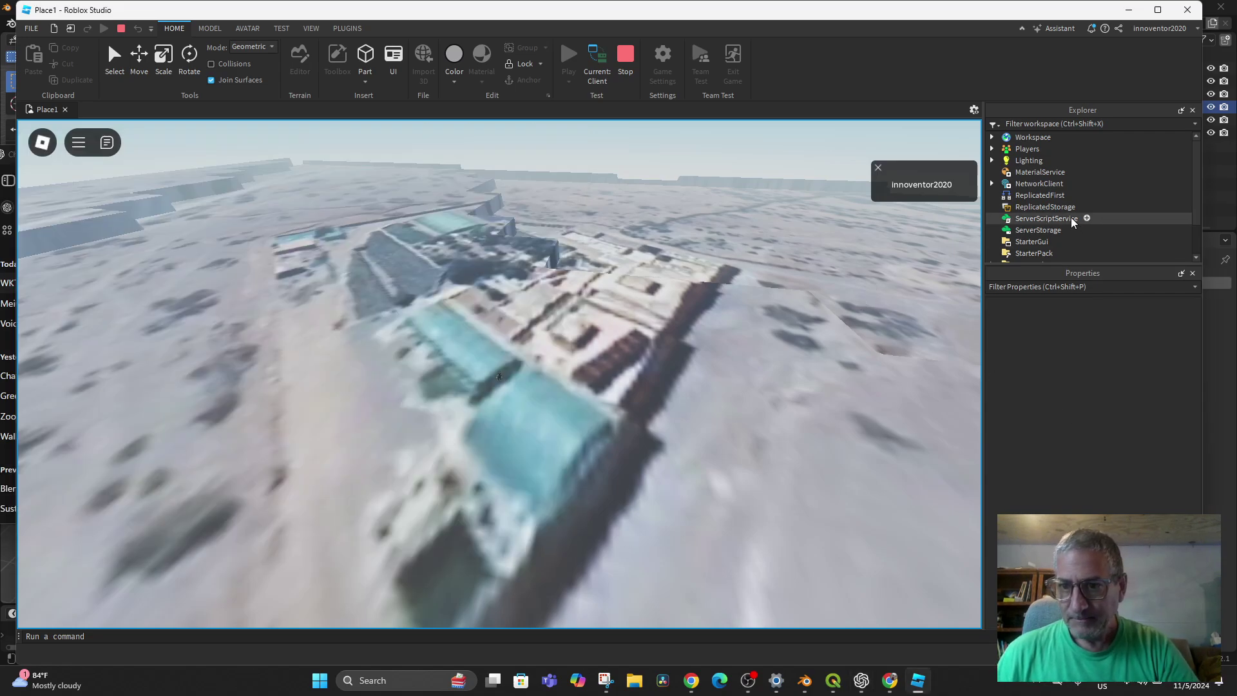
pyautogui.scroll(-2, 1070, 217)
pyautogui.click(992, 221)
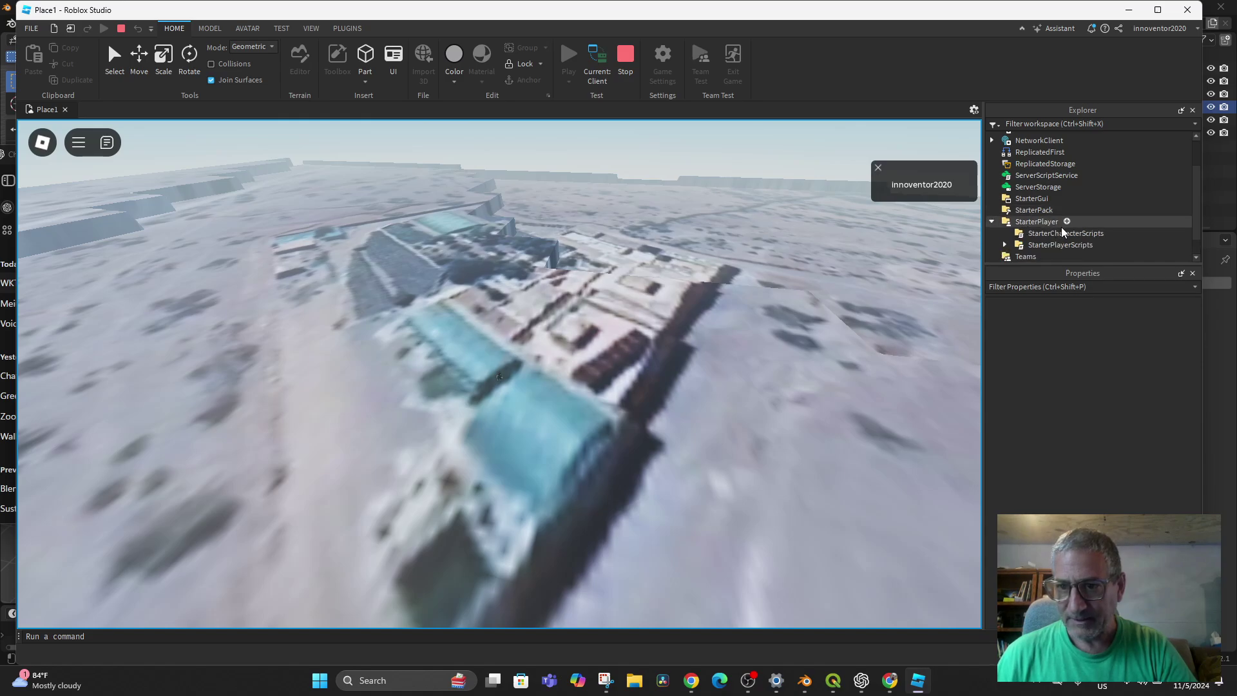
pyautogui.click(1005, 245)
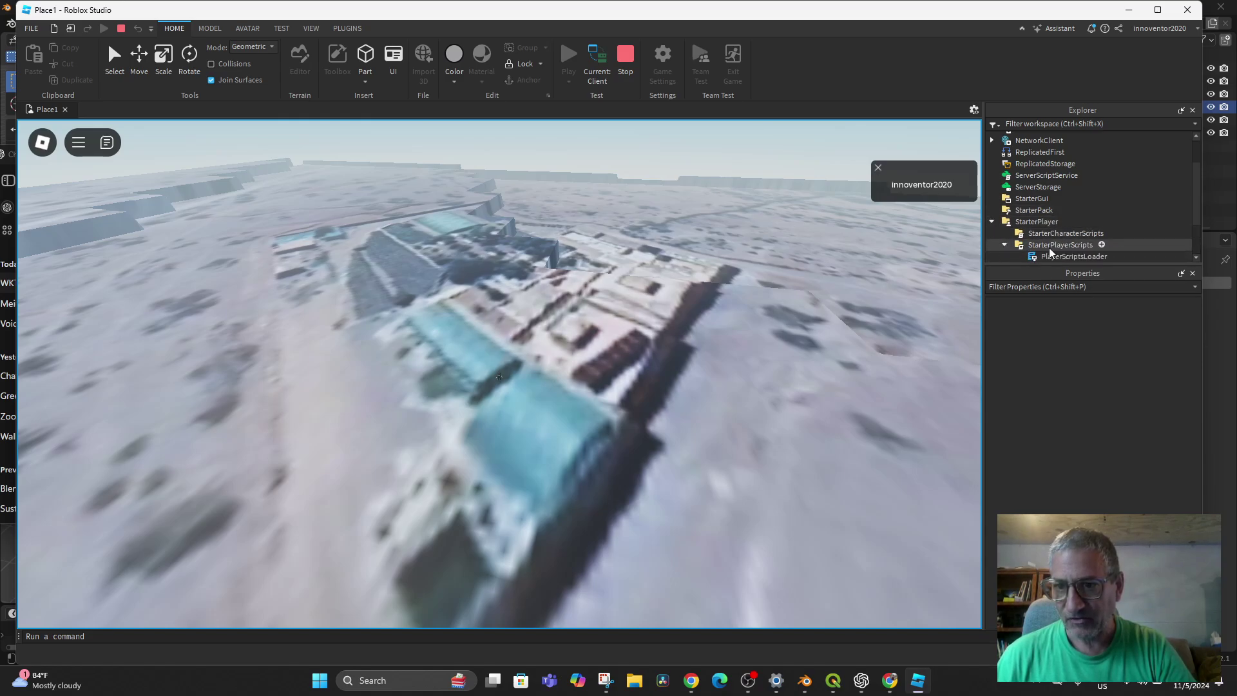
pyautogui.click(1050, 249)
pyautogui.rightClick(1050, 249)
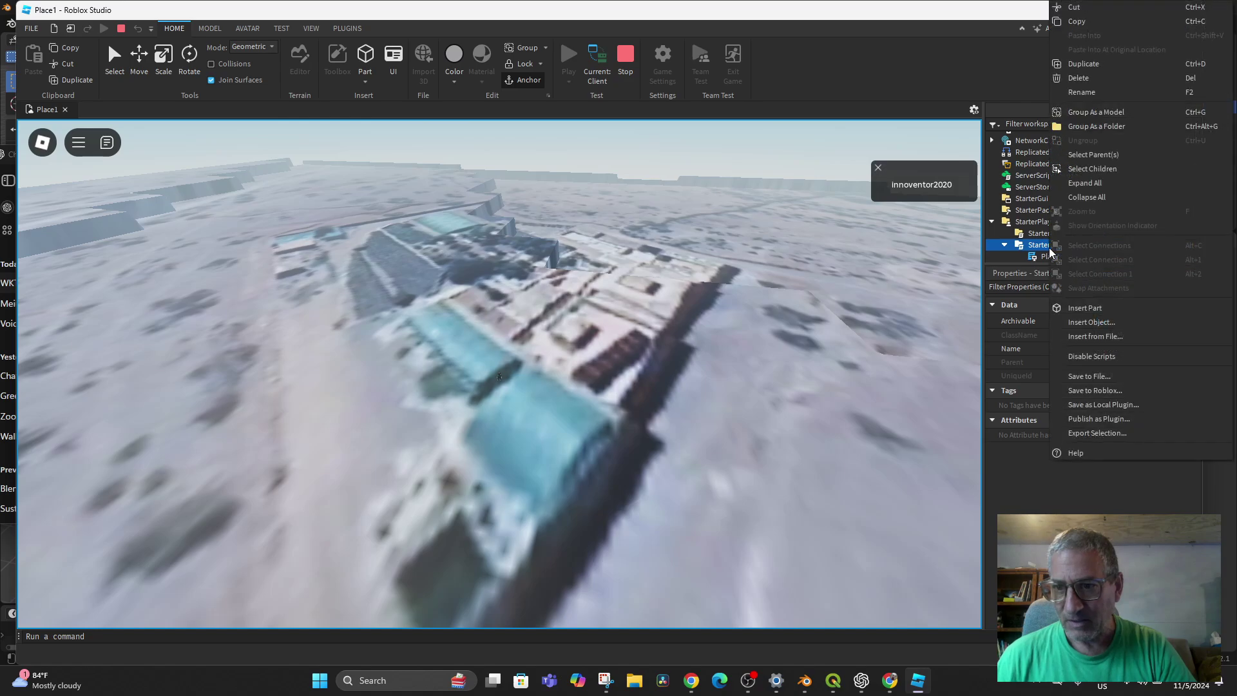
pyautogui.click(1089, 320)
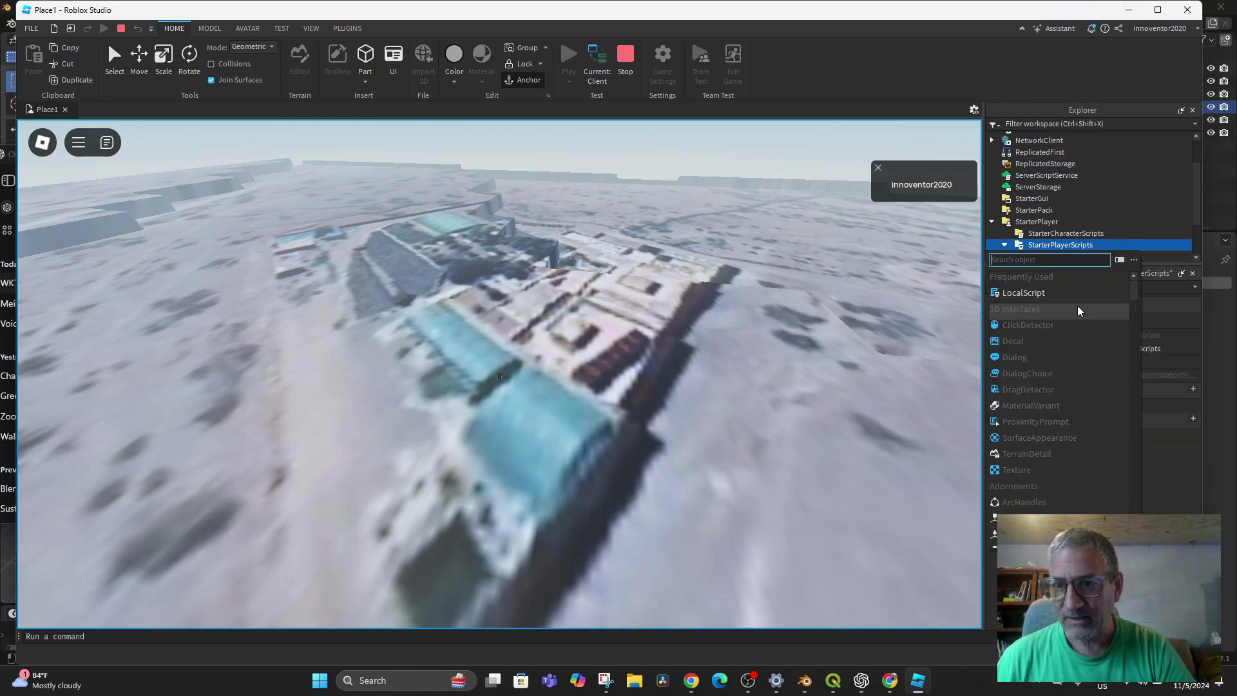
pyautogui.click(1024, 296)
pyautogui.click(1057, 257)
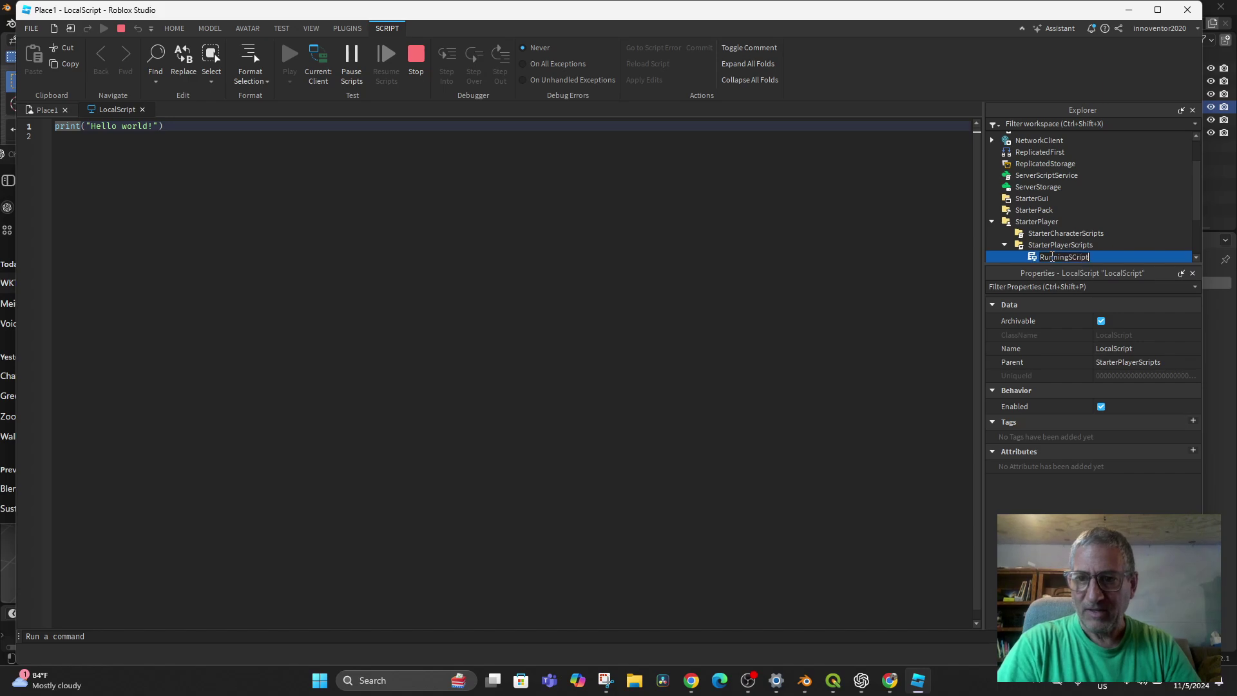
pyautogui.write('RunningScript')
pyautogui.press('Return')
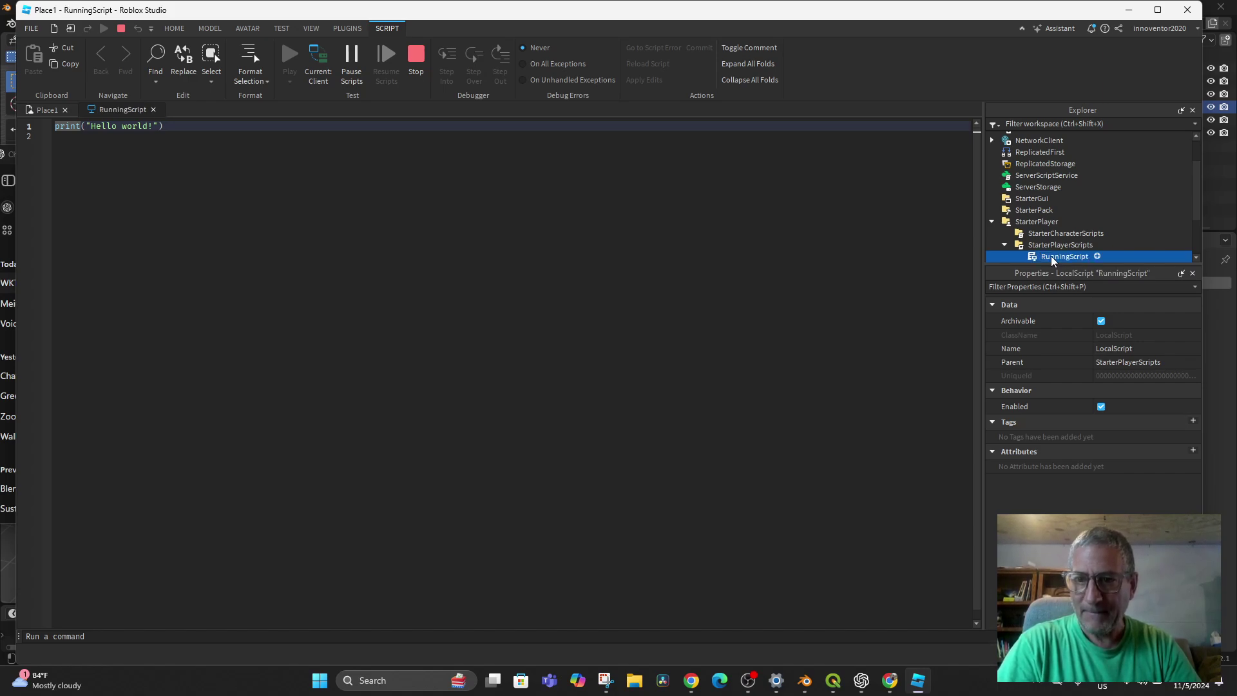
# Replace RunningScript's default print line with the copied running code and set runSpeed to 64.
pyautogui.moveTo(192, 125); pyautogui.dragTo(54, 128)
pyautogui.write('-- LocalScript in StarterPlayerScripts or StarterCharacterScripts  -- Get the player\'s character and humanoid local player = game.Players.LocalPlayer local character = player.Character or player.CharacterAdded:Wait() local humanoid = character:WaitForChild("Humanoid")  -- Variable to control the run state local isRunning = false  -- Speed settings local walkSpeed = 16 -- Default walk speed local runSpeed = 32 -- Speed when running  -- User input service to detect key presses local UserInputService = game:GetService("UserInputService")  -- Function to handle key press local function onInputBegan')
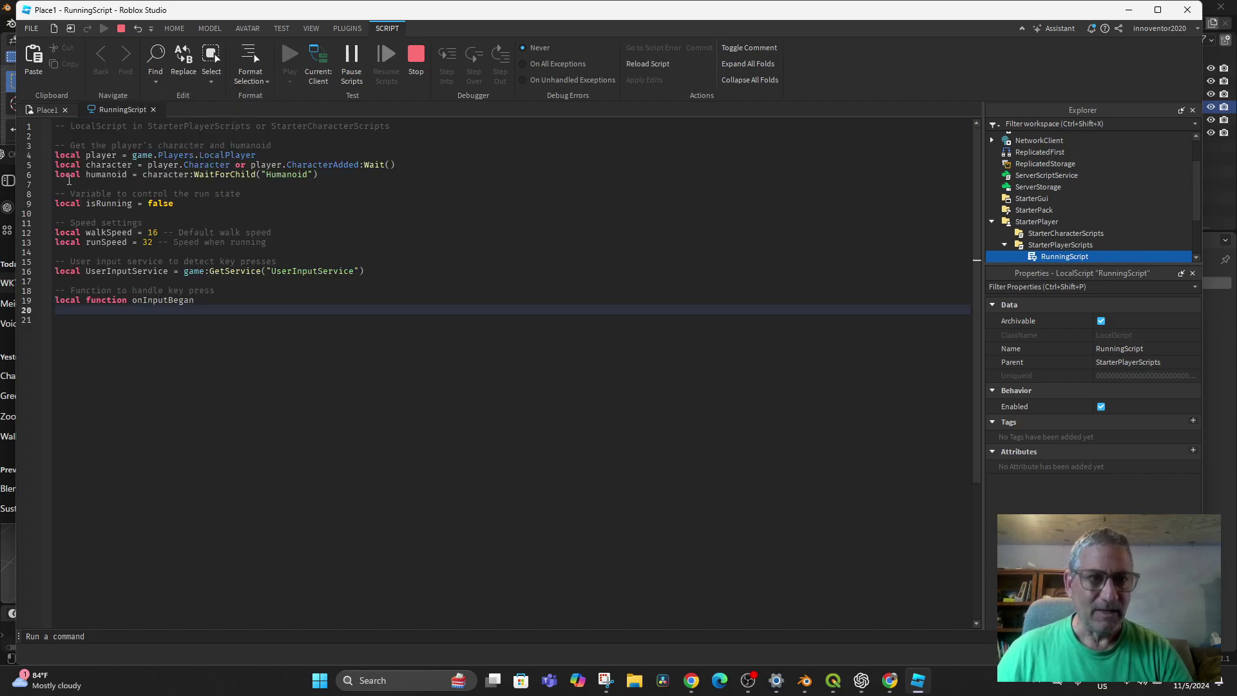
pyautogui.click(158, 235)
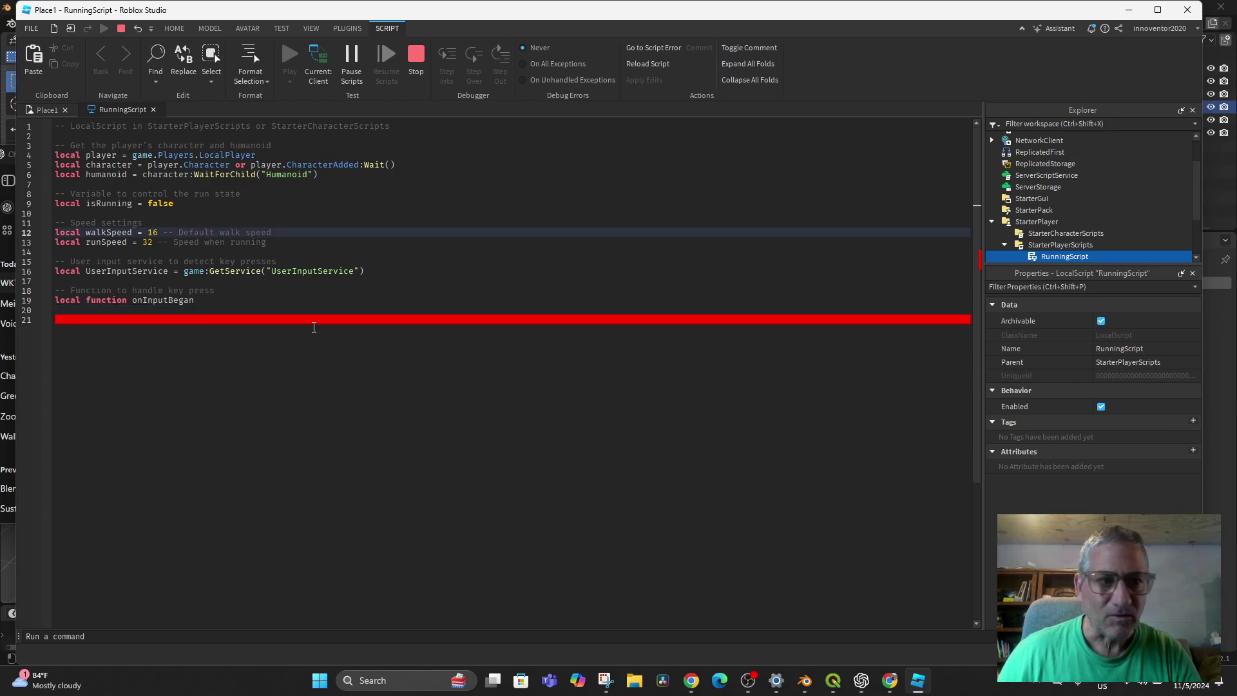
pyautogui.click(258, 322)
pyautogui.scroll(-2, 338, 322)
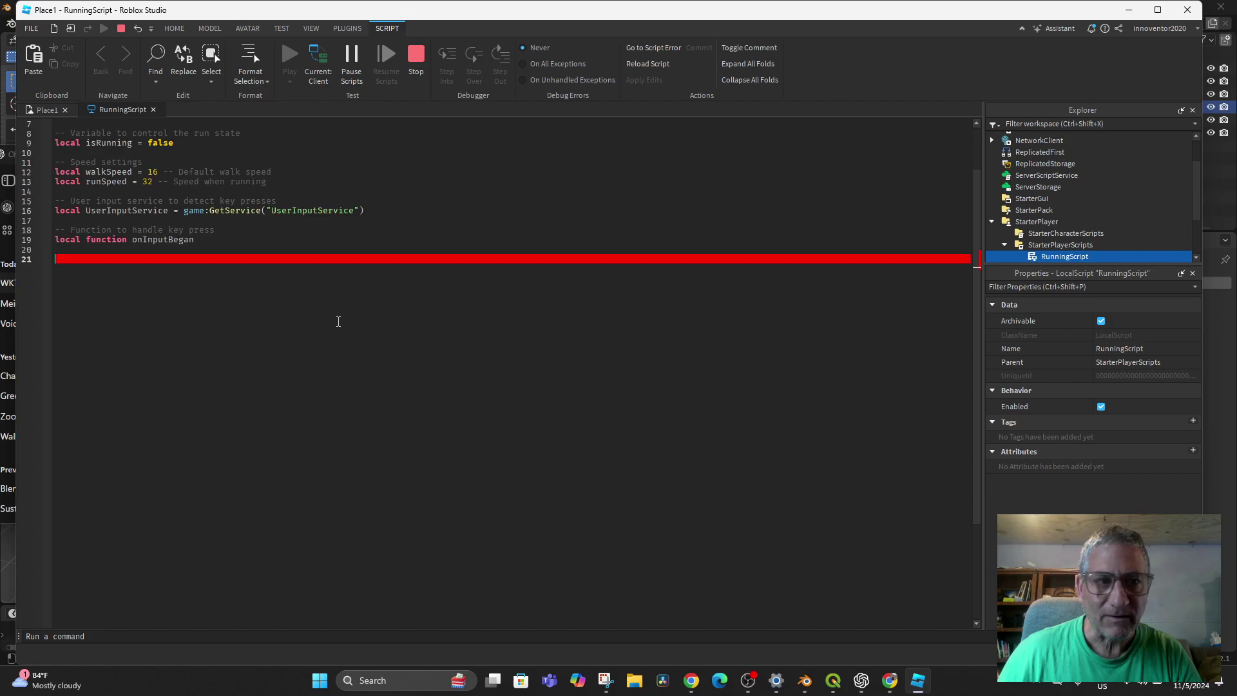
pyautogui.scroll(2, 339, 321)
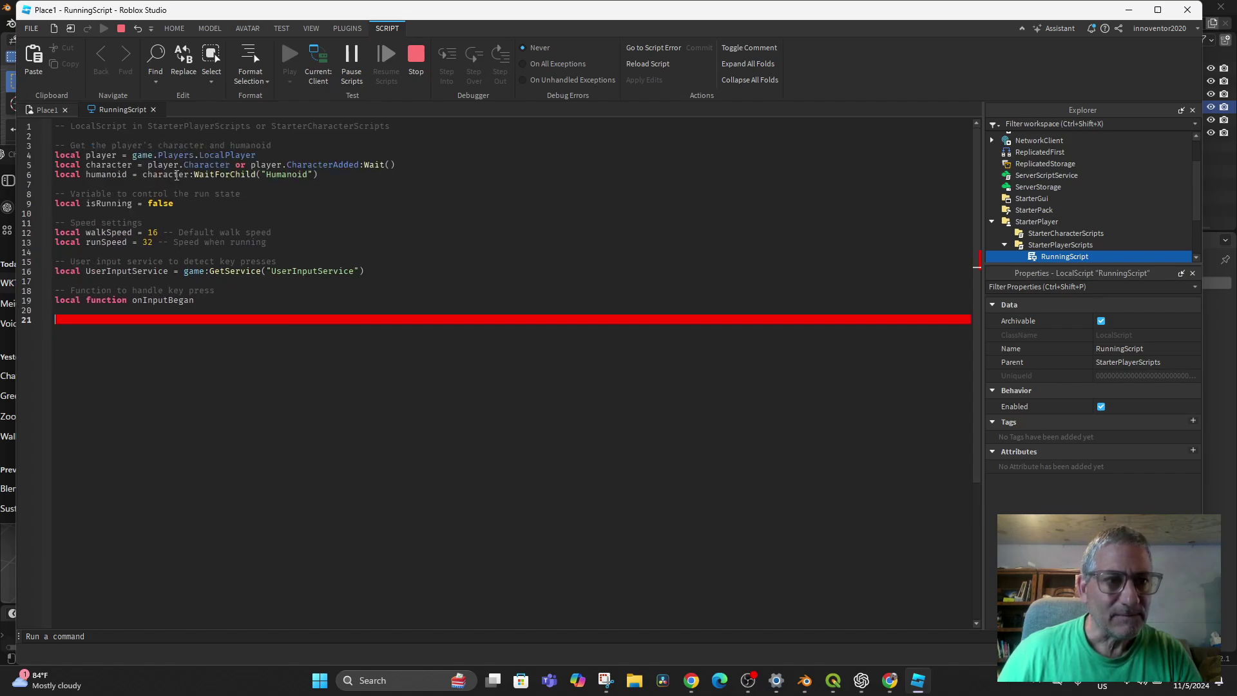
pyautogui.click(143, 242)
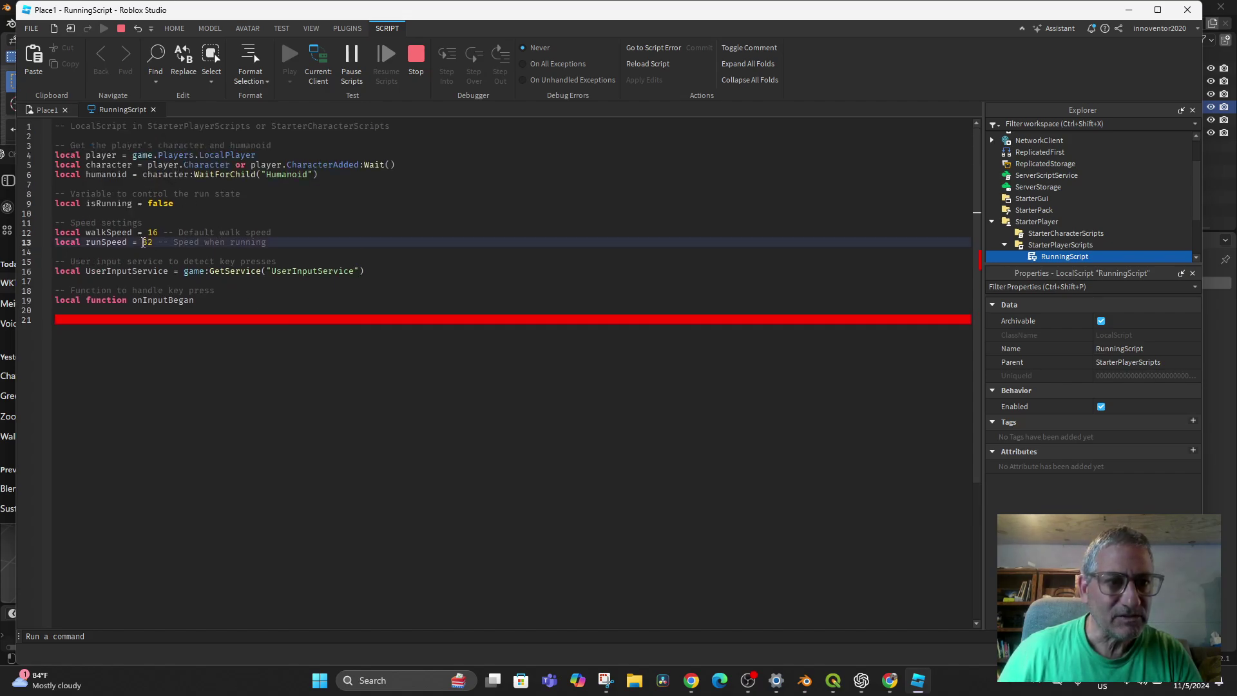
pyautogui.write('64')
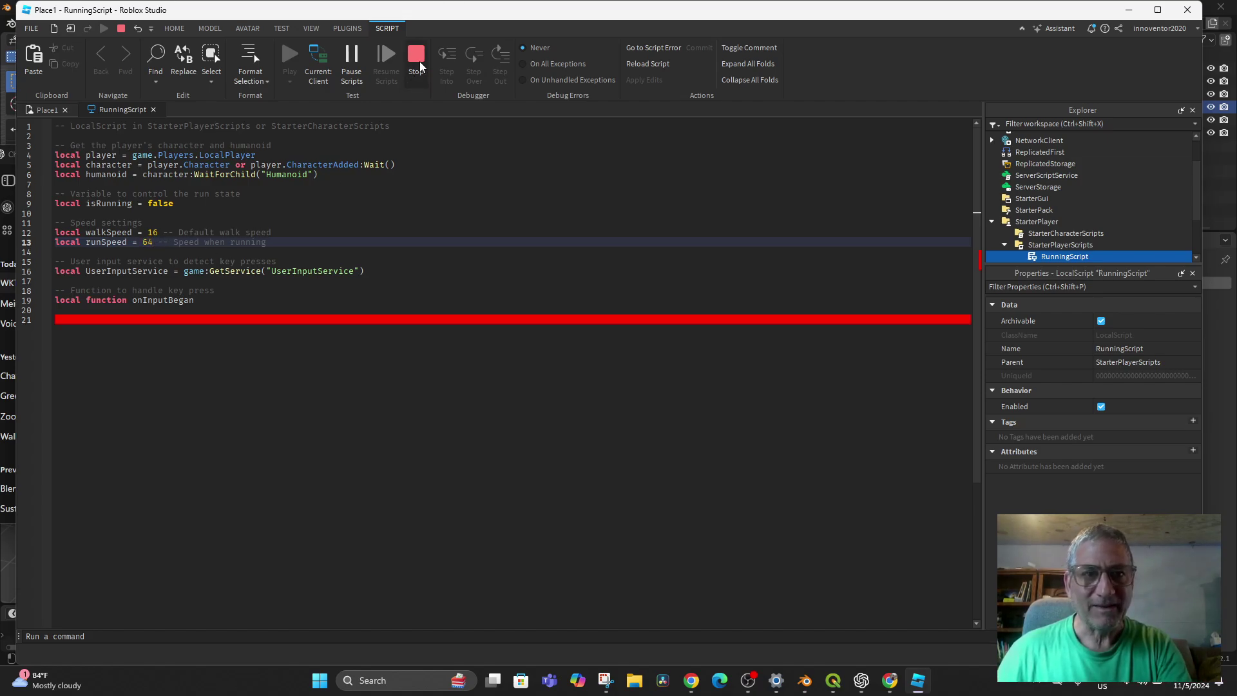
# Stop the playtest and keep the script changes made while playing.
pyautogui.click(417, 56)
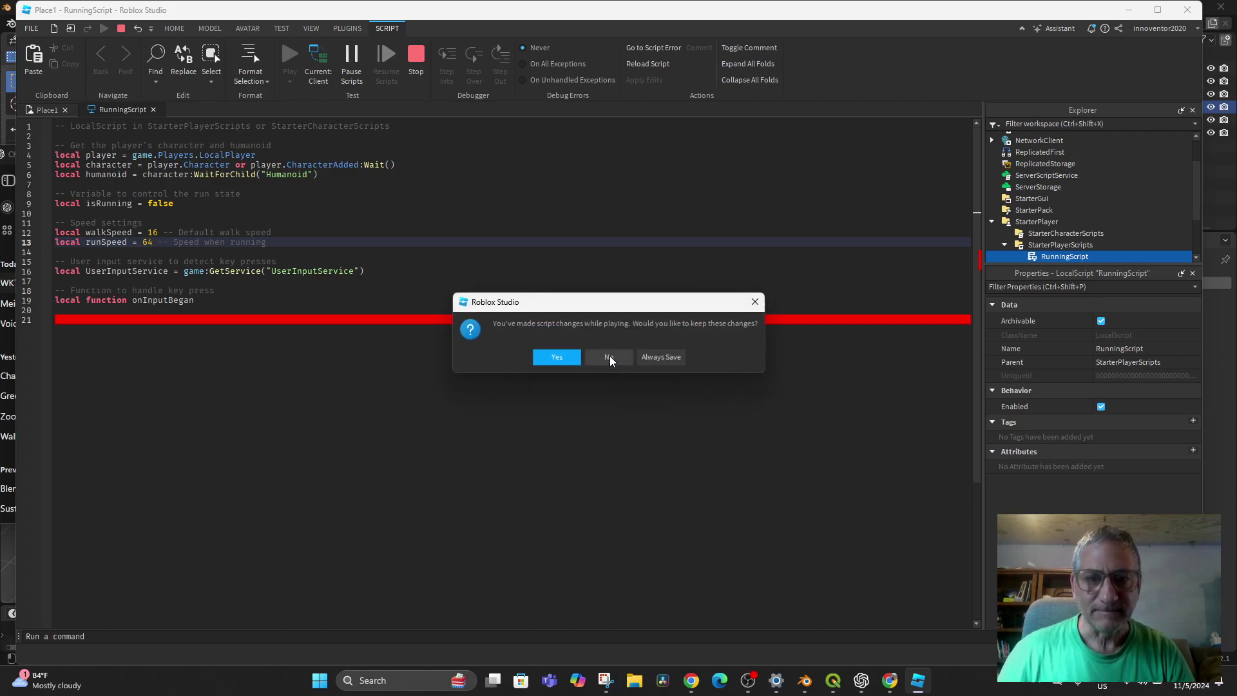
pyautogui.click(556, 357)
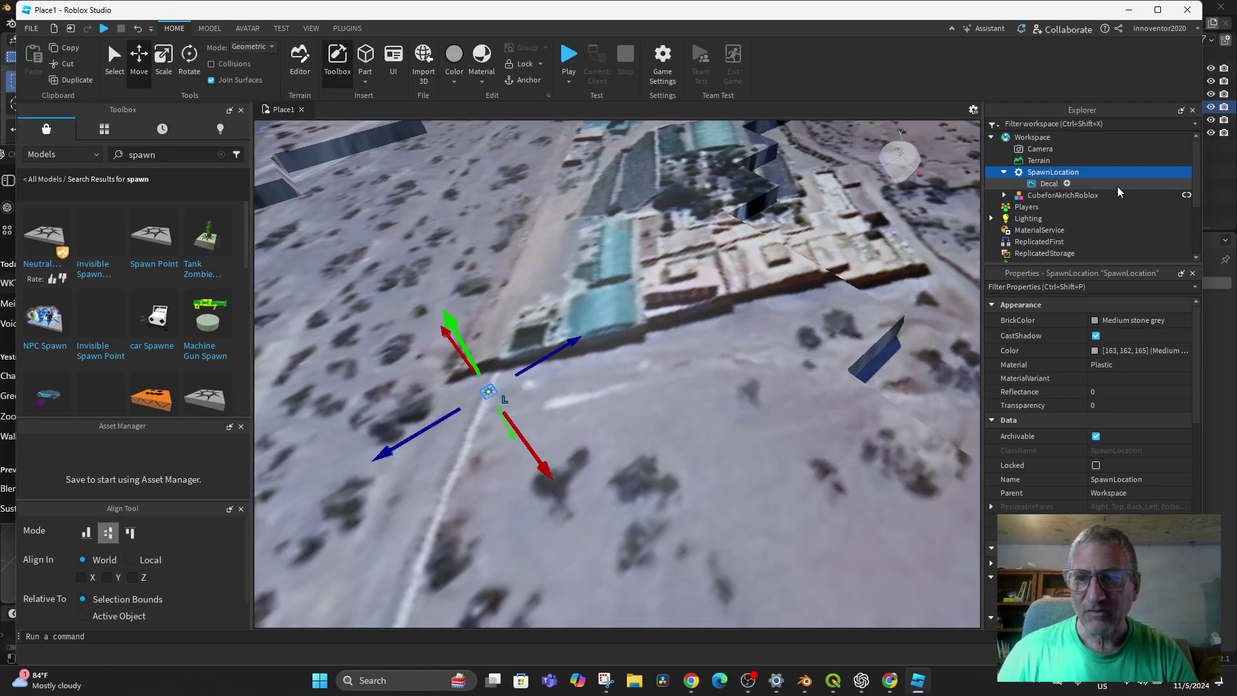
pyautogui.scroll(-3, 1031, 219)
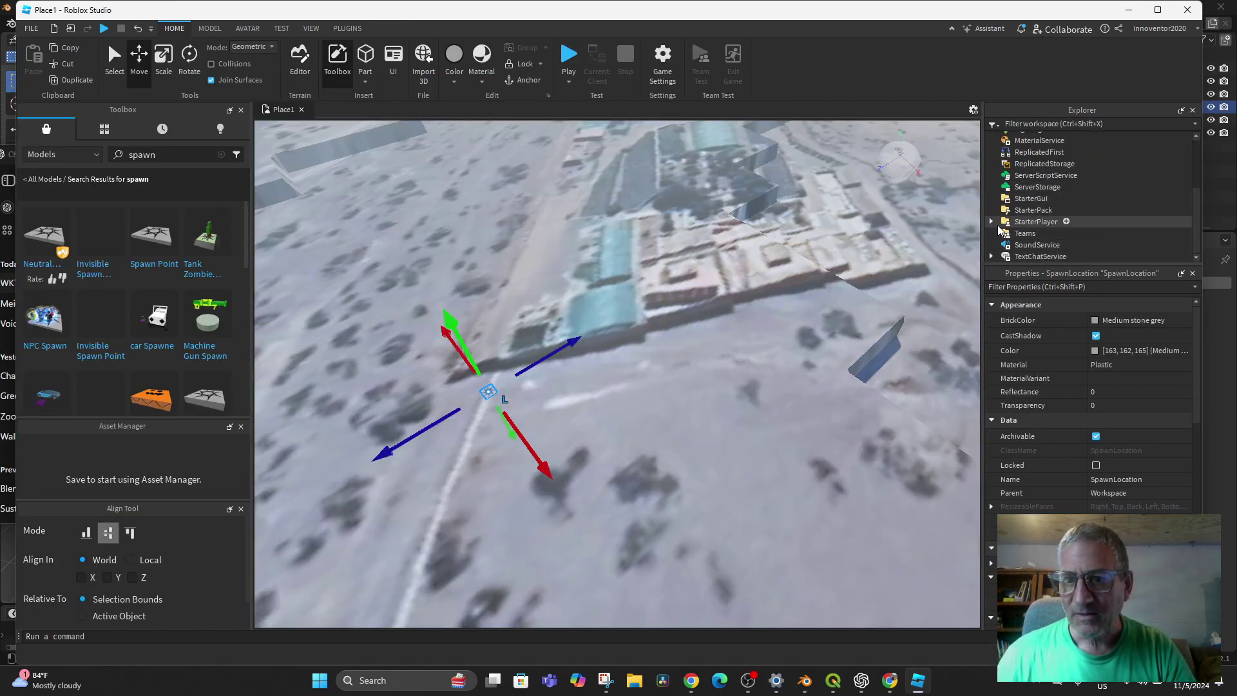
# Insert a LocalScript into StarterPlayerScripts under StarterPlayer and name it ScriptRunning.
pyautogui.click(991, 223)
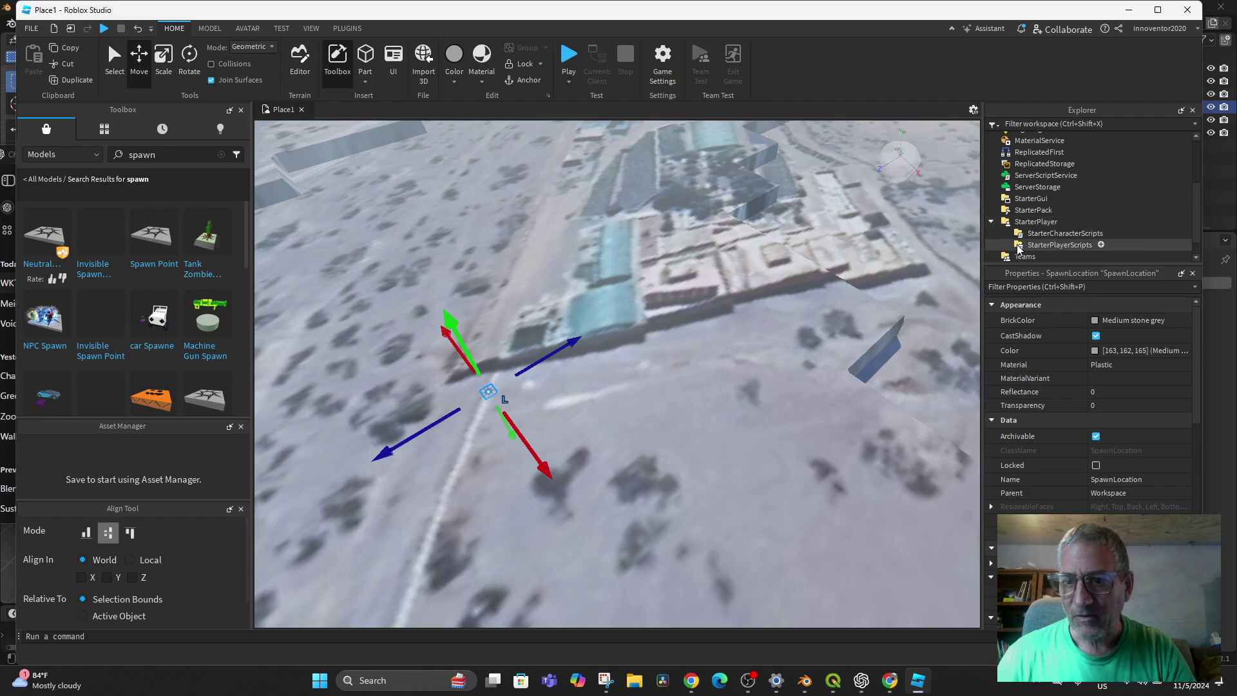
pyautogui.click(1019, 246)
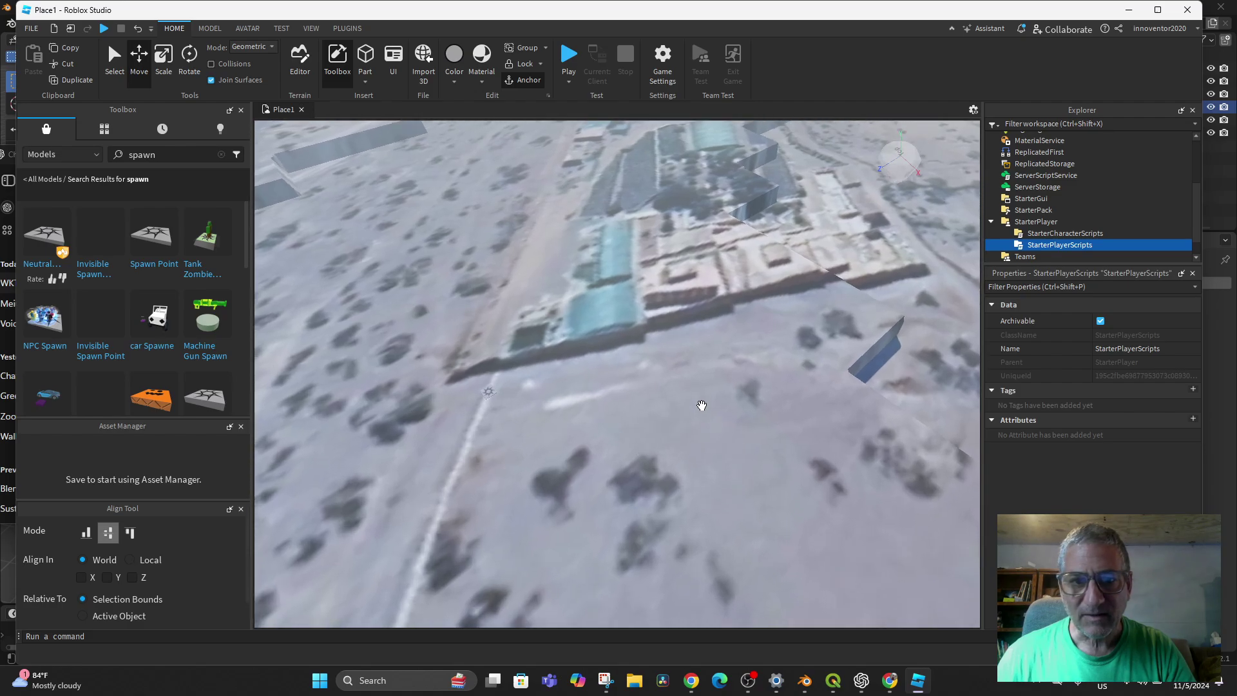
pyautogui.rightClick(1034, 248)
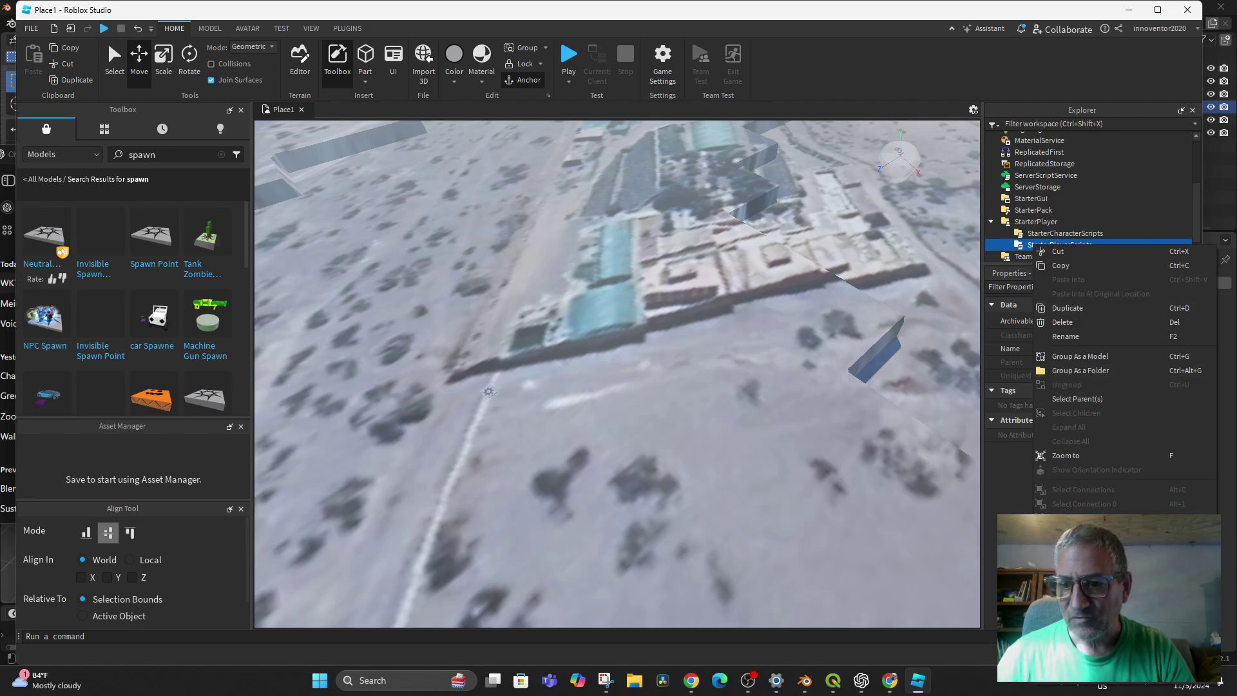
pyautogui.hotkey('ctrl', 'i')
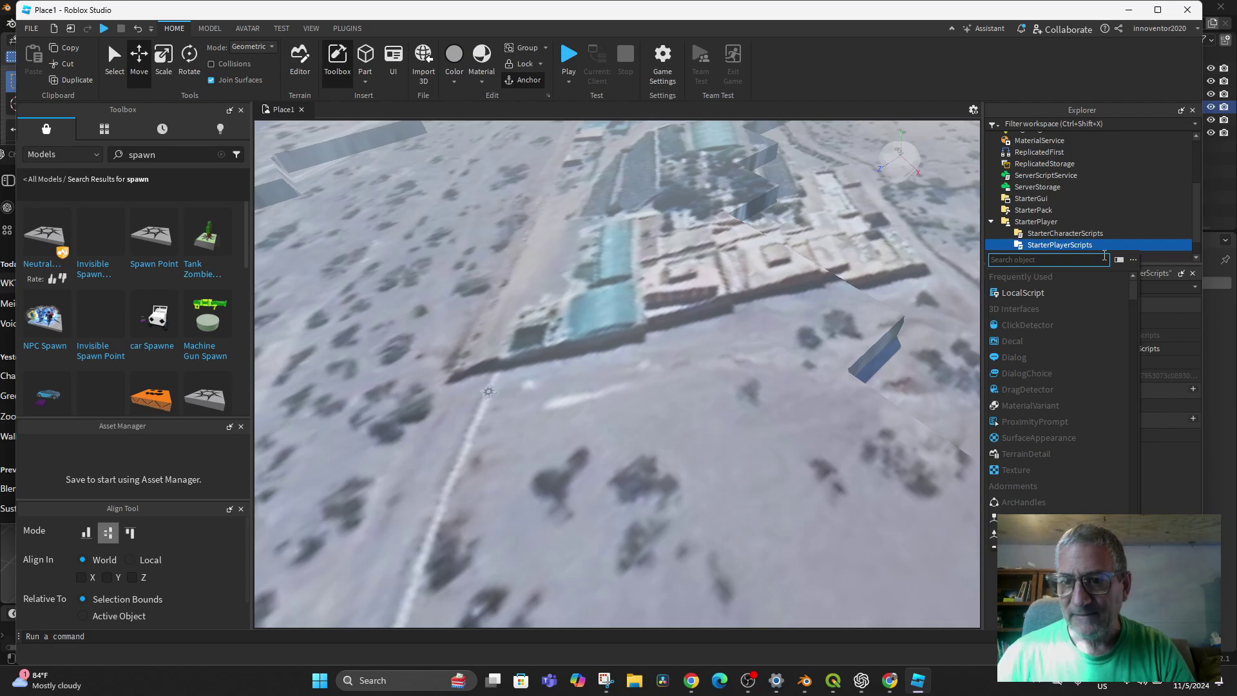
pyautogui.click(1030, 293)
pyautogui.click(1052, 257)
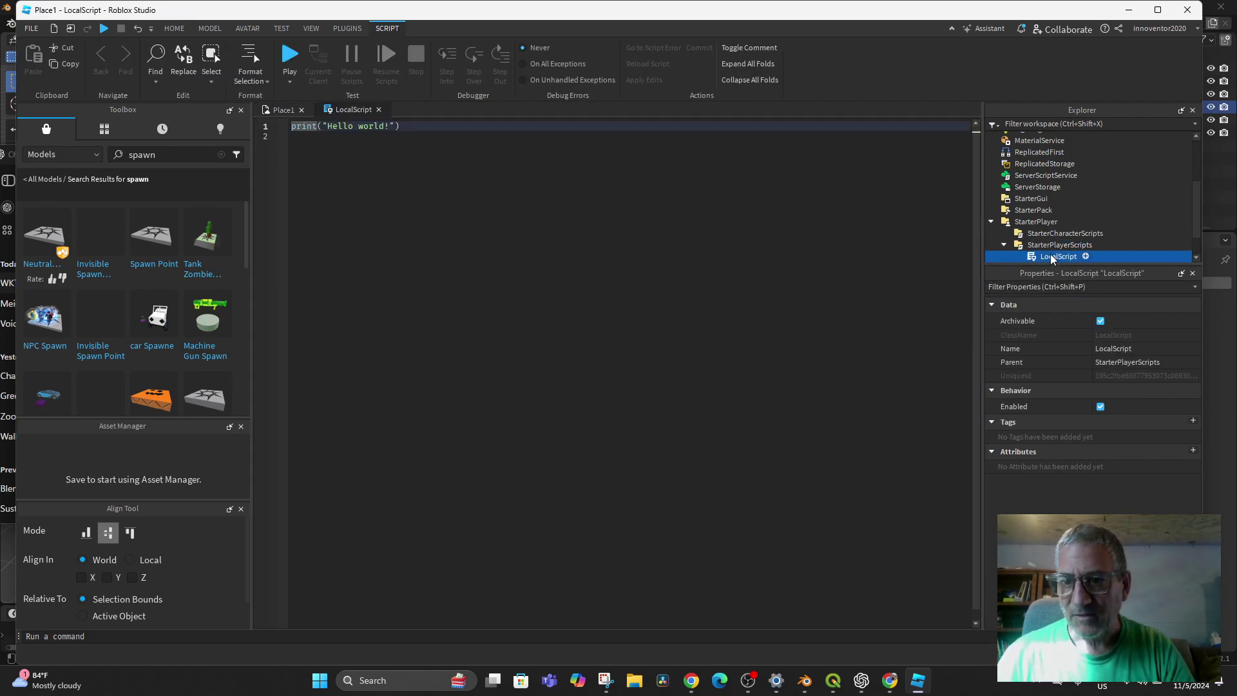
pyautogui.press('BackSpace')
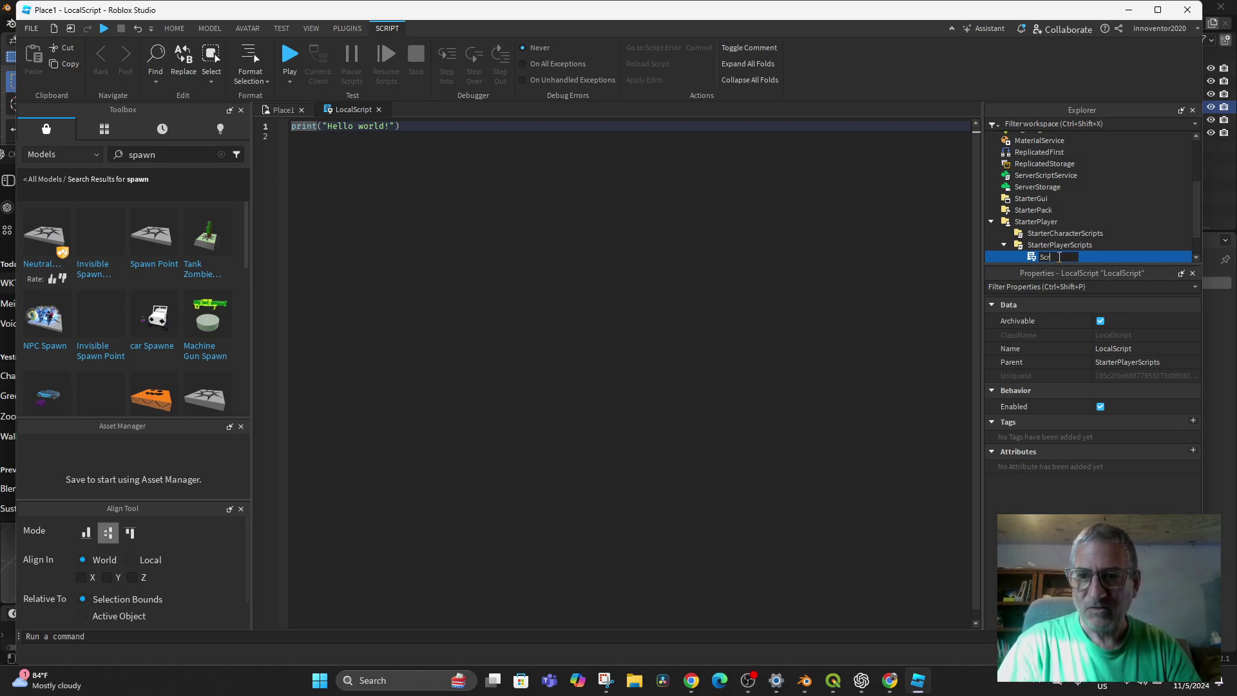
pyautogui.press('Return')
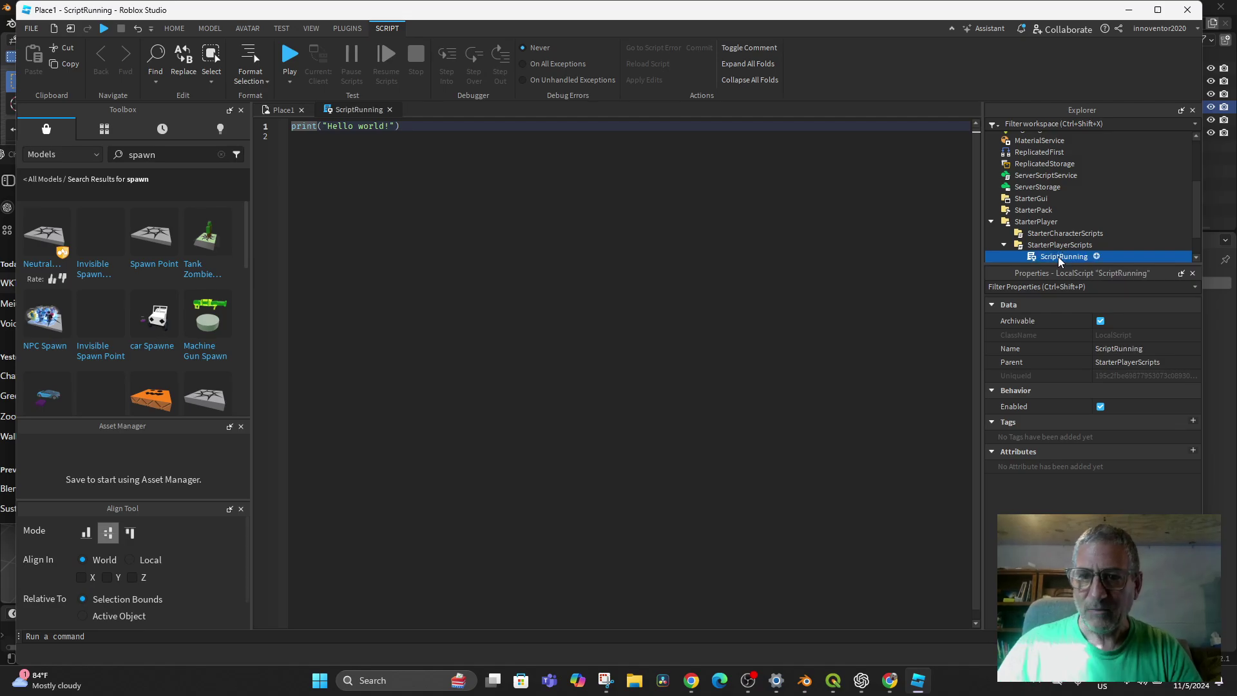
# Replace ScriptRunning's default print line with the copied running code and set runSpeed to 64.
pyautogui.click(357, 150)
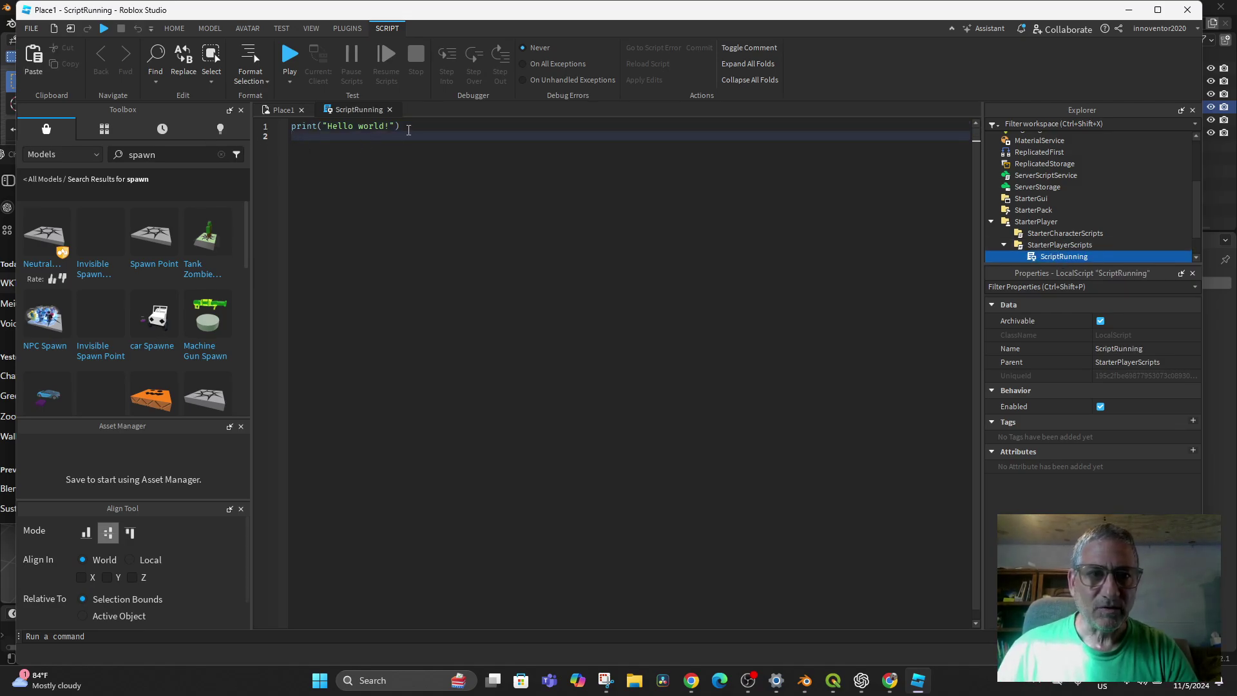
pyautogui.moveTo(408, 130); pyautogui.dragTo(299, 118)
pyautogui.write('-- LocalScript in StarterPlayerScripts or StarterCharacterScripts  -- Get the player\'s character and humanoid local player = game.Players.LocalPlayer local character = player.Character or player.CharacterAdded:Wait() local humanoid = character:WaitForChild("Humanoid")  -- Variable to control the run state local isRunning = false  -- Speed settings local walkSpeed = 16 -- Default walk speed local runSpeed = 32 -- Speed when running  -- User input service to detect key presses local UserInputService = game:GetService("UserInputService")  -- Function to handle key press local function onInputBegan')
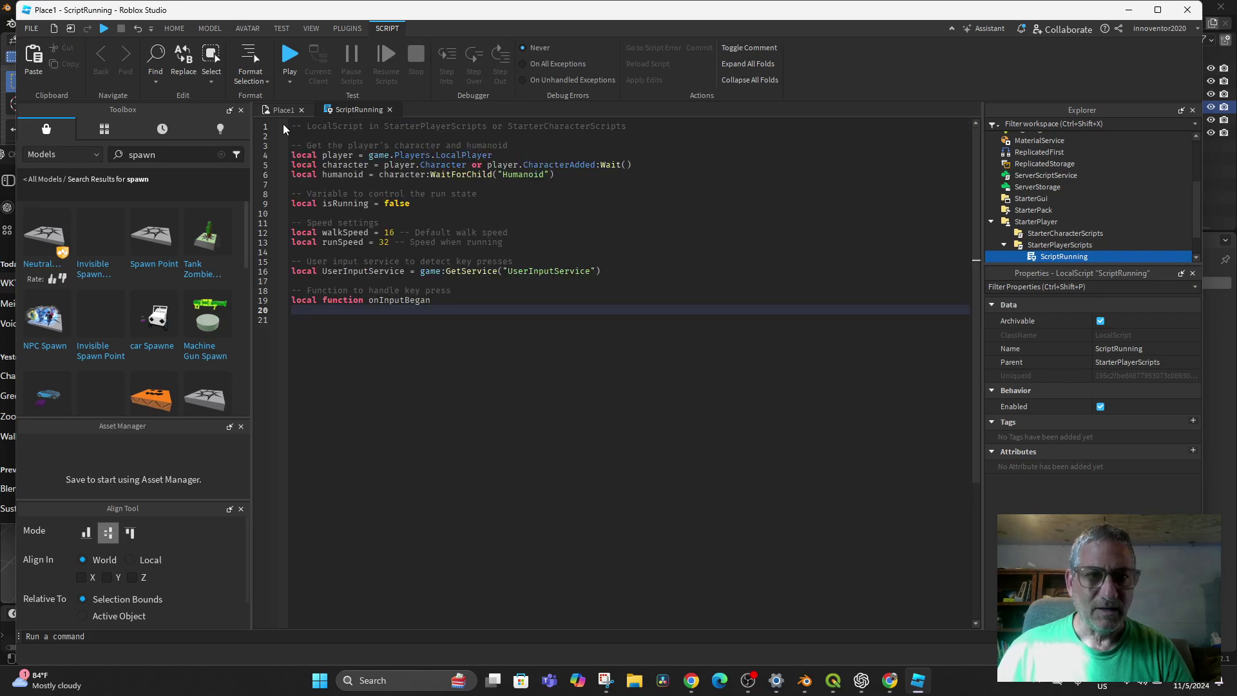
pyautogui.click(391, 242)
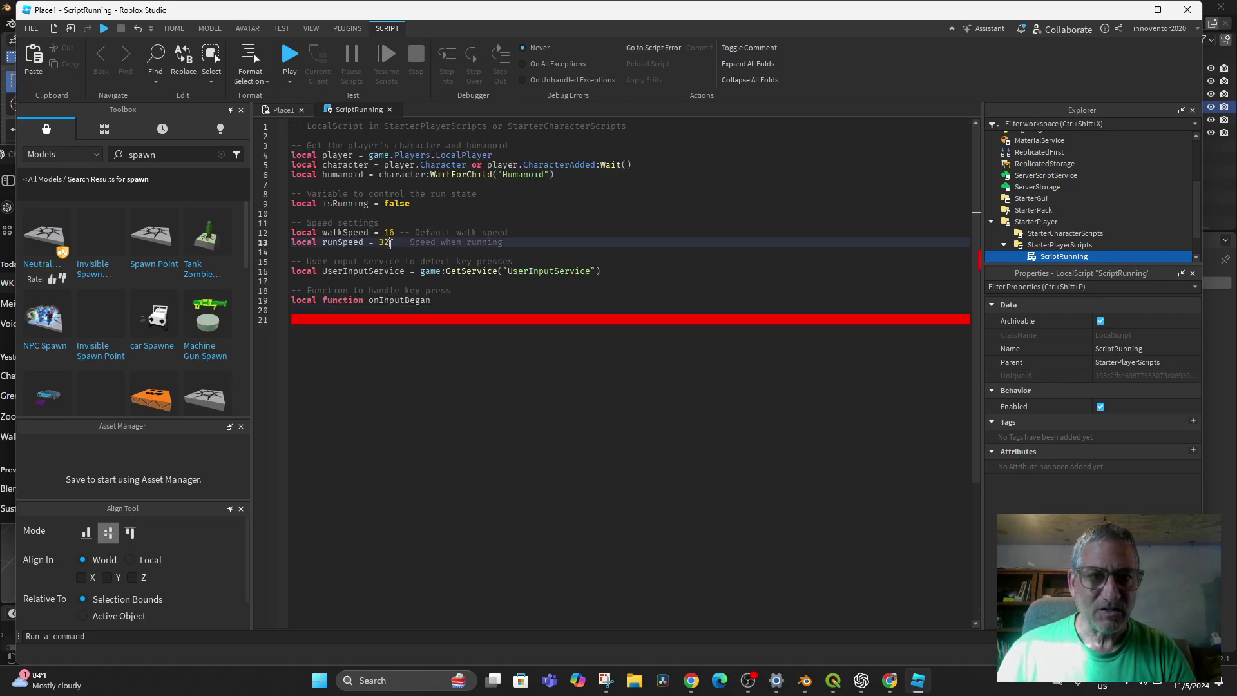
pyautogui.write('54')
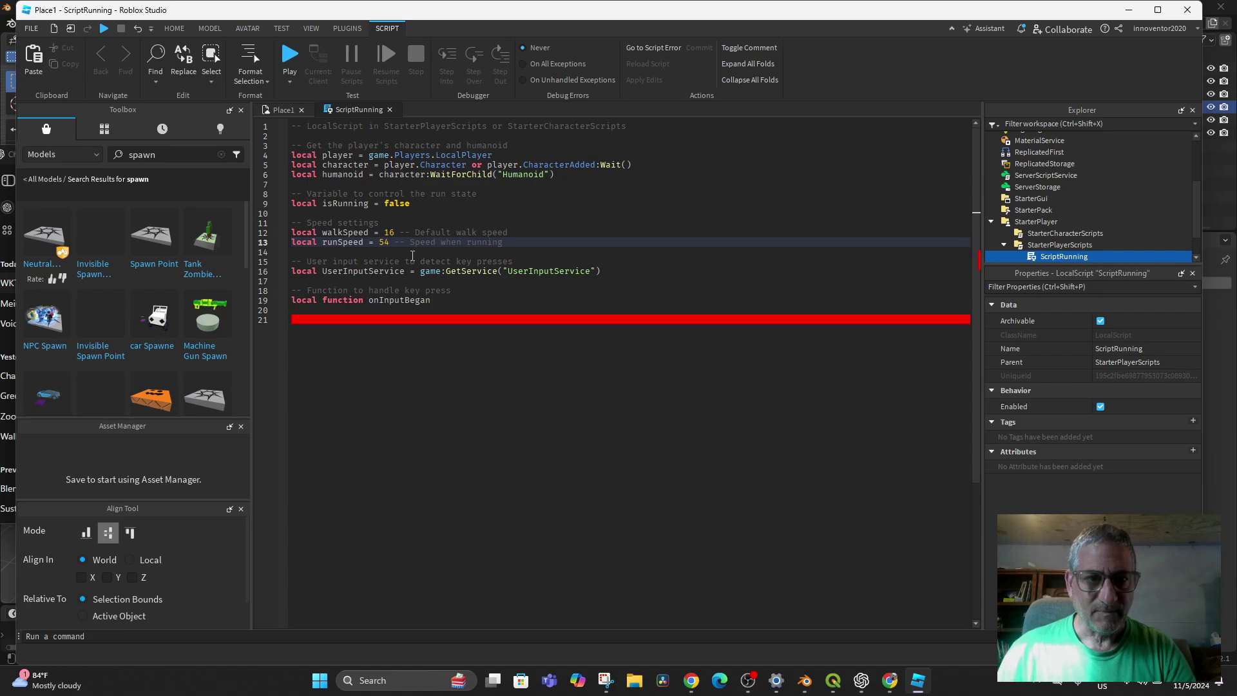
pyautogui.press('BackSpace')
pyautogui.press('BackSpace')
pyautogui.write('6')
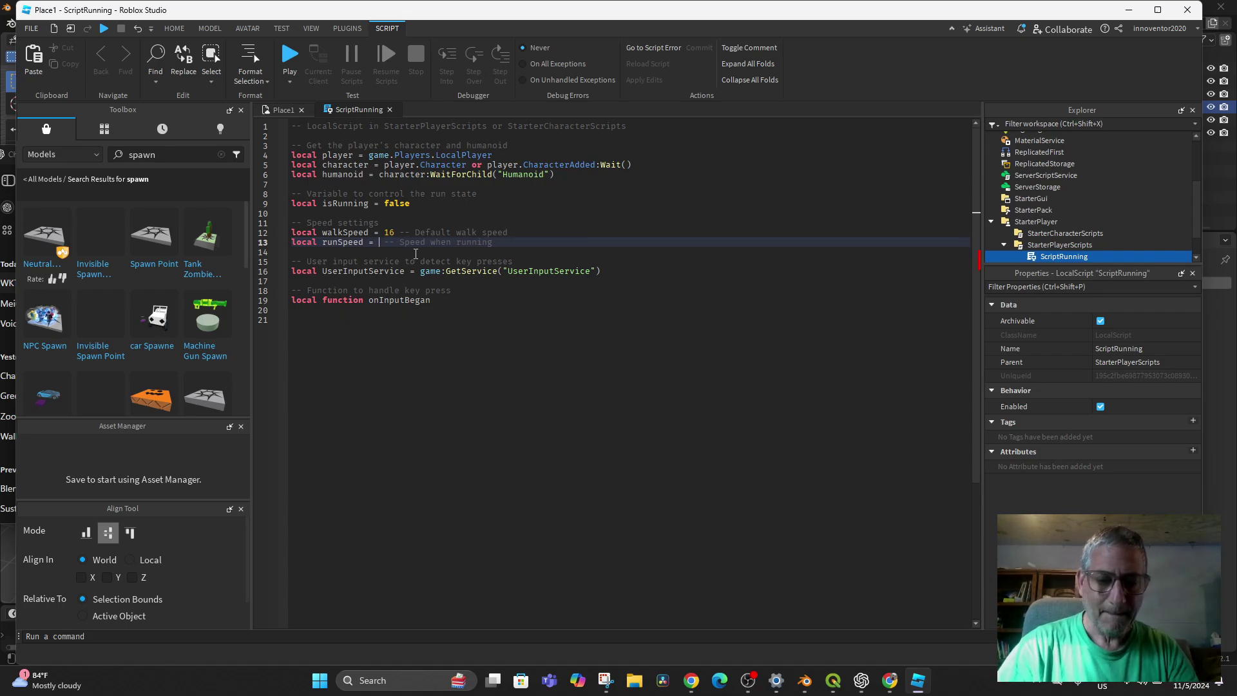
pyautogui.write('4')
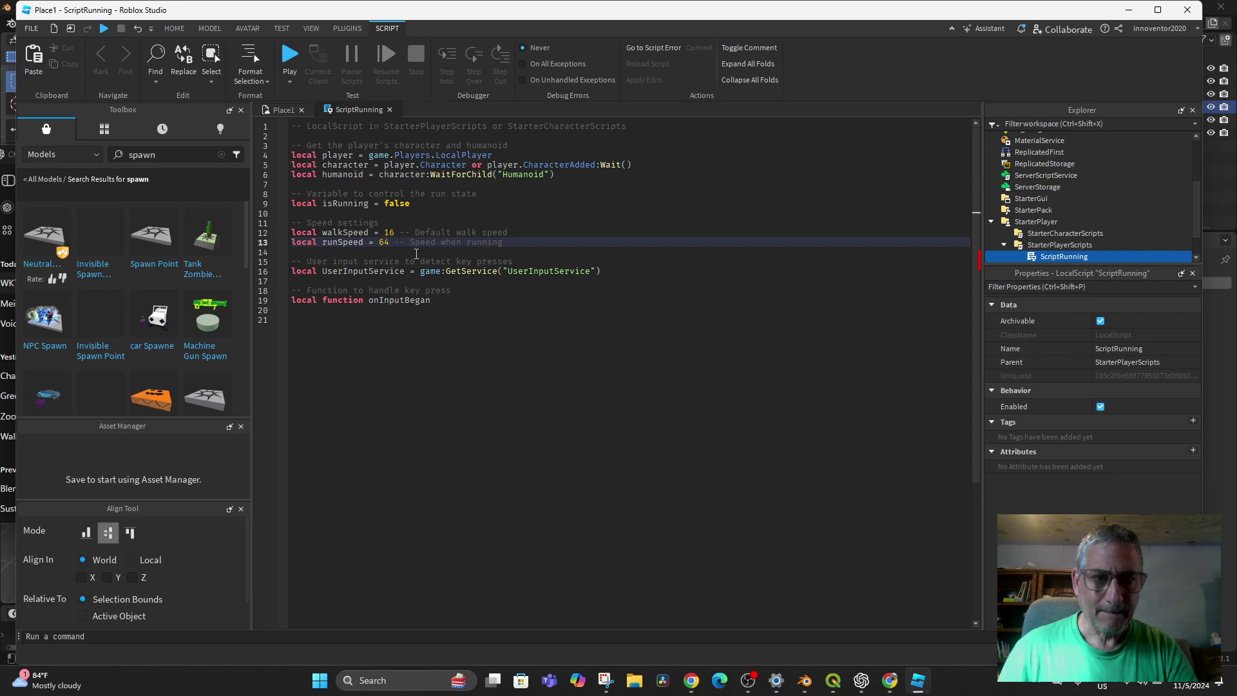
pyautogui.click(465, 483)
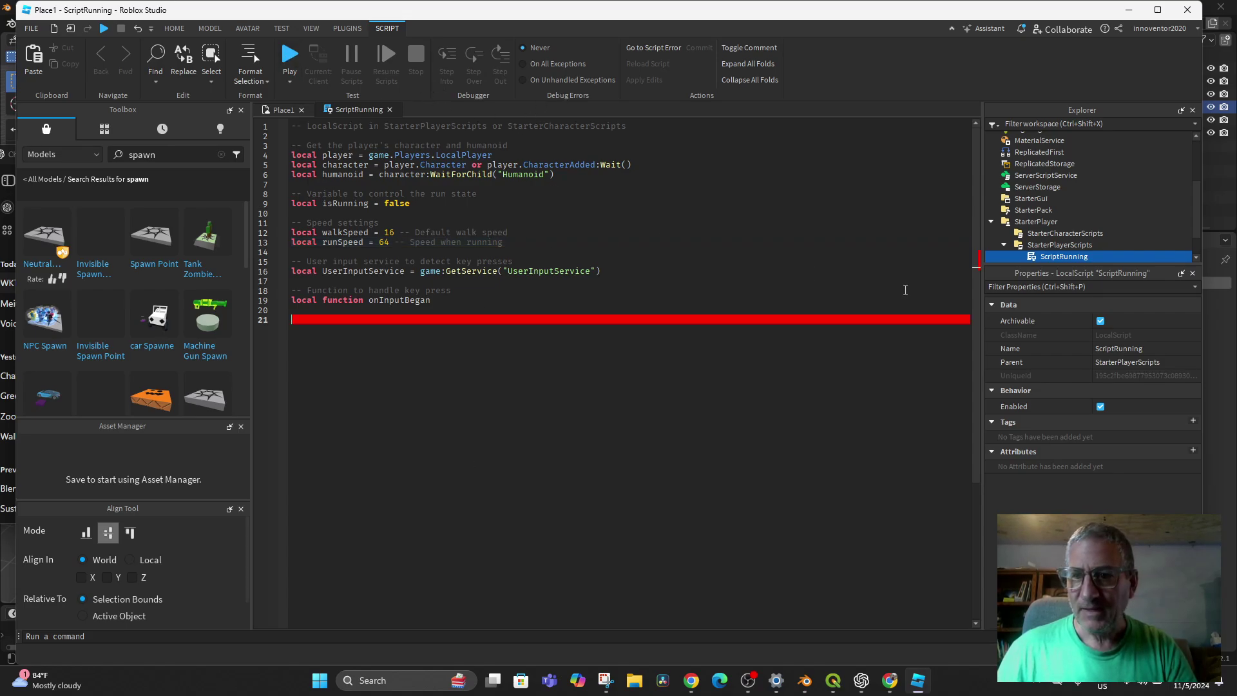
pyautogui.rightClick(1029, 257)
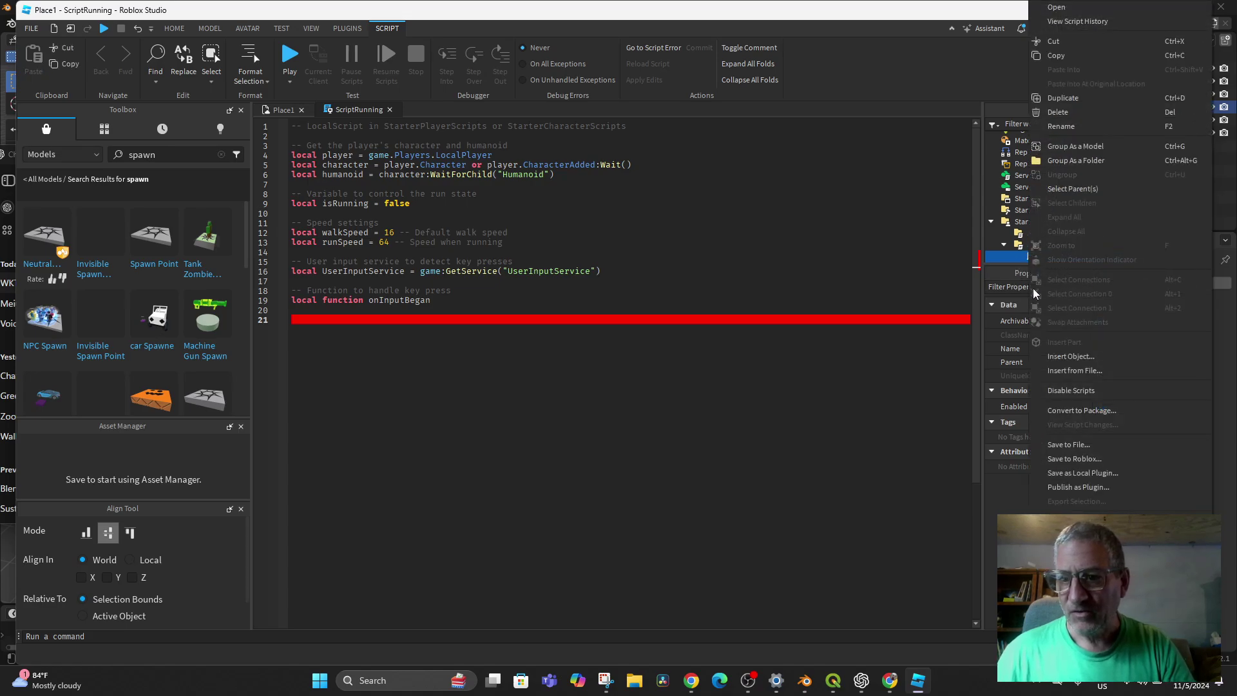
pyautogui.click(1077, 446)
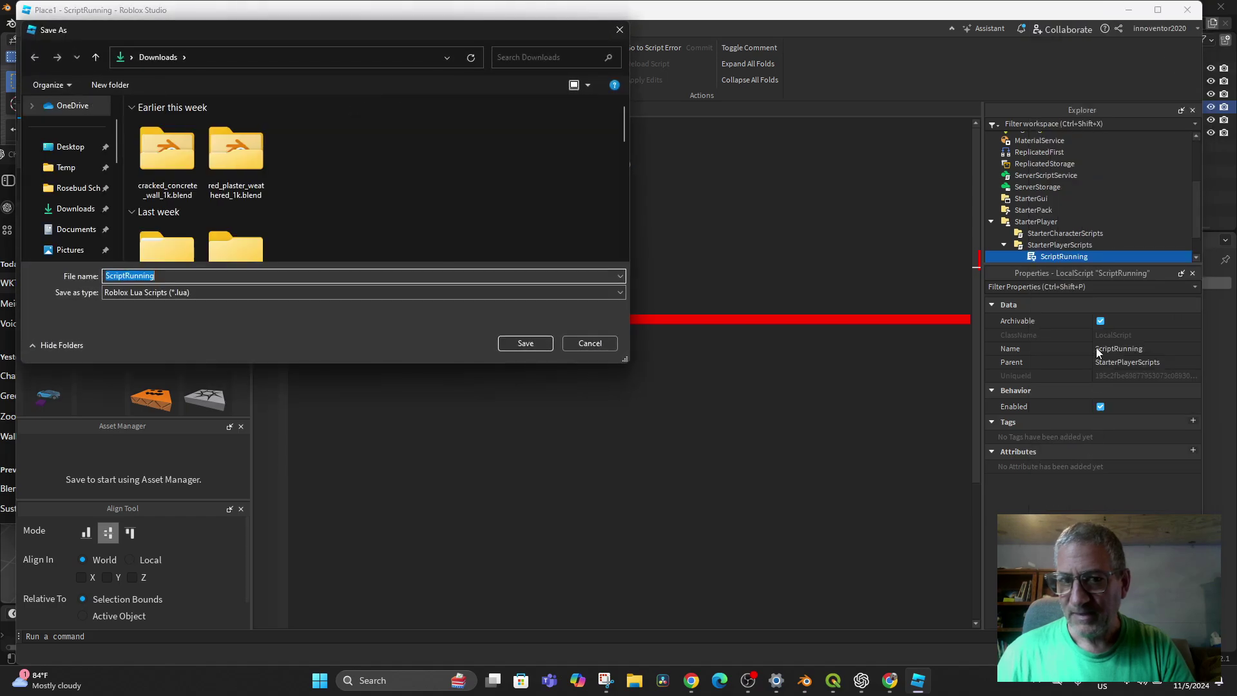
pyautogui.click(590, 342)
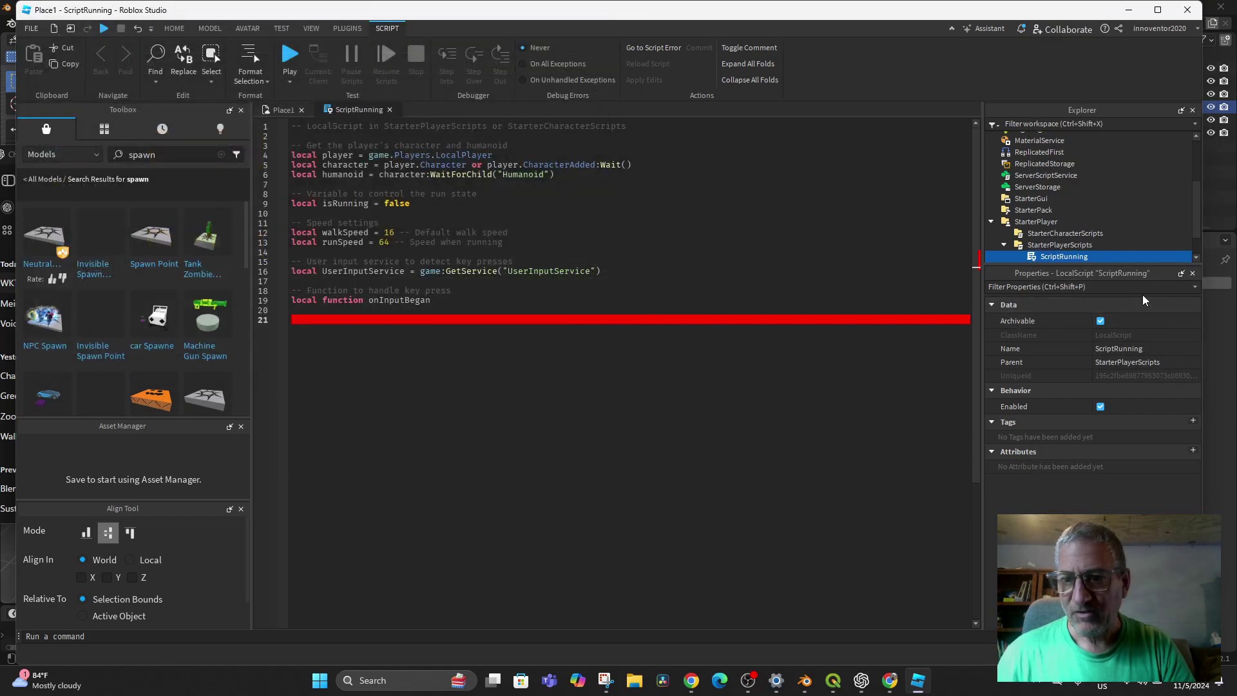
pyautogui.rightClick(1057, 256)
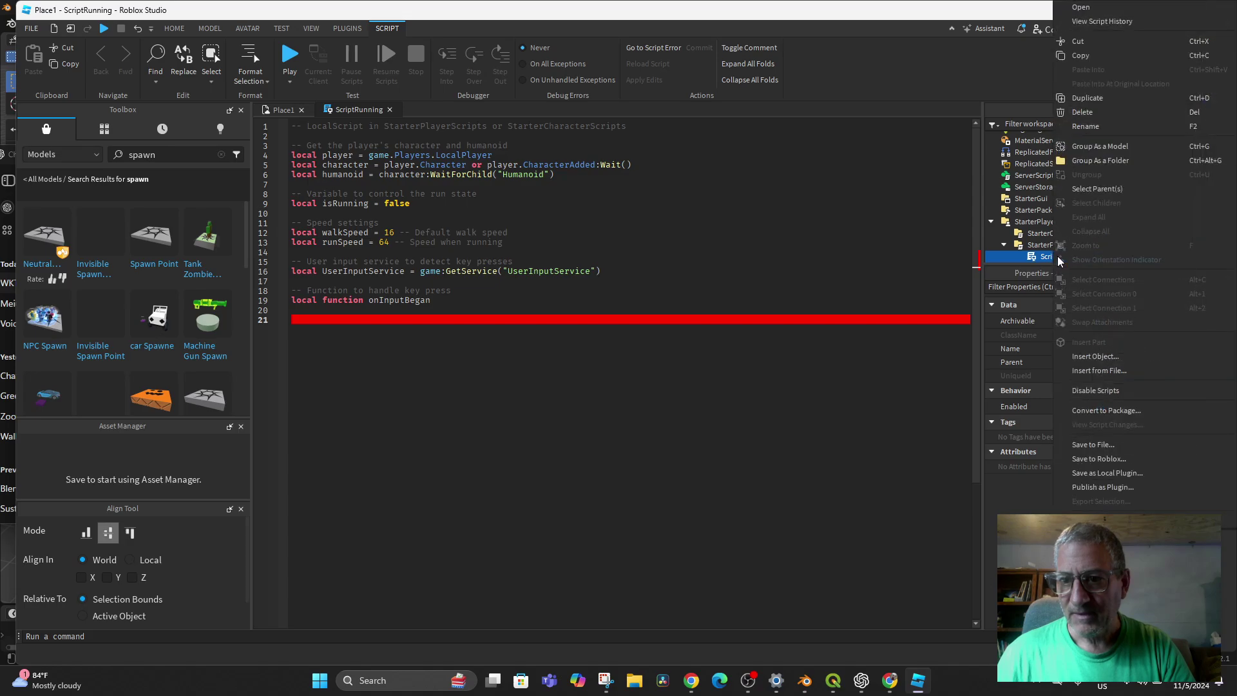
pyautogui.click(1107, 460)
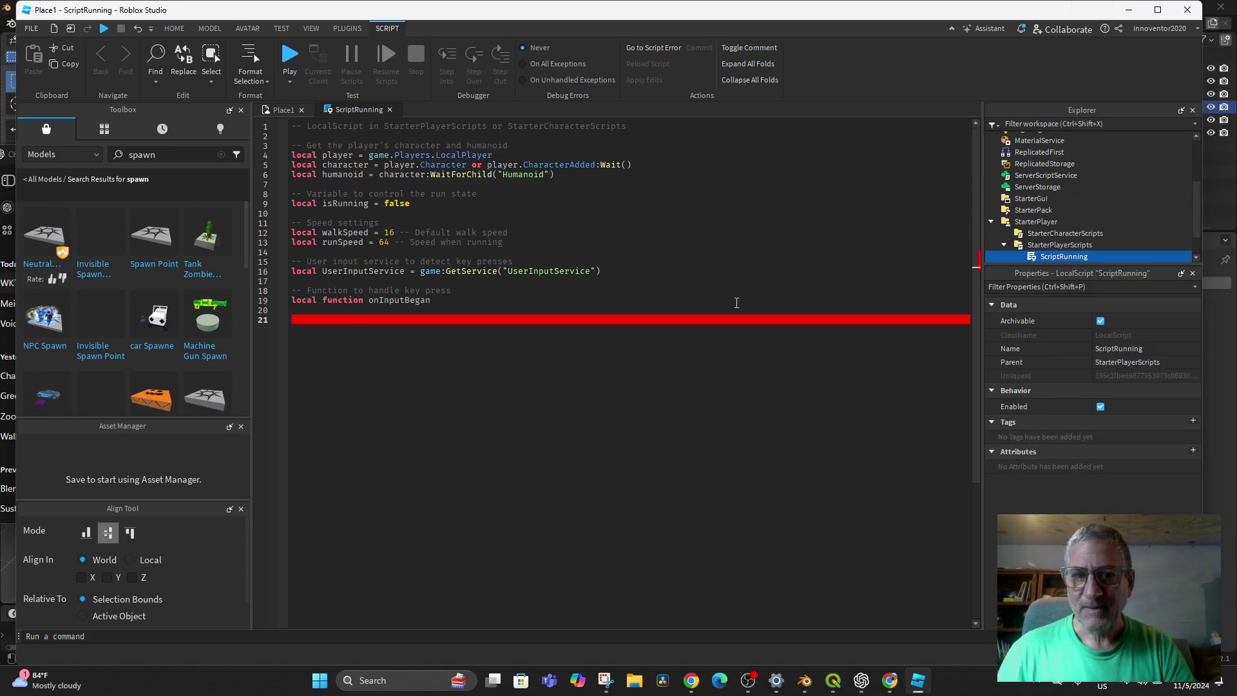
# Playtest the place, move the character across the terrain to test running, and stop the playtest.
pyautogui.click(290, 58)
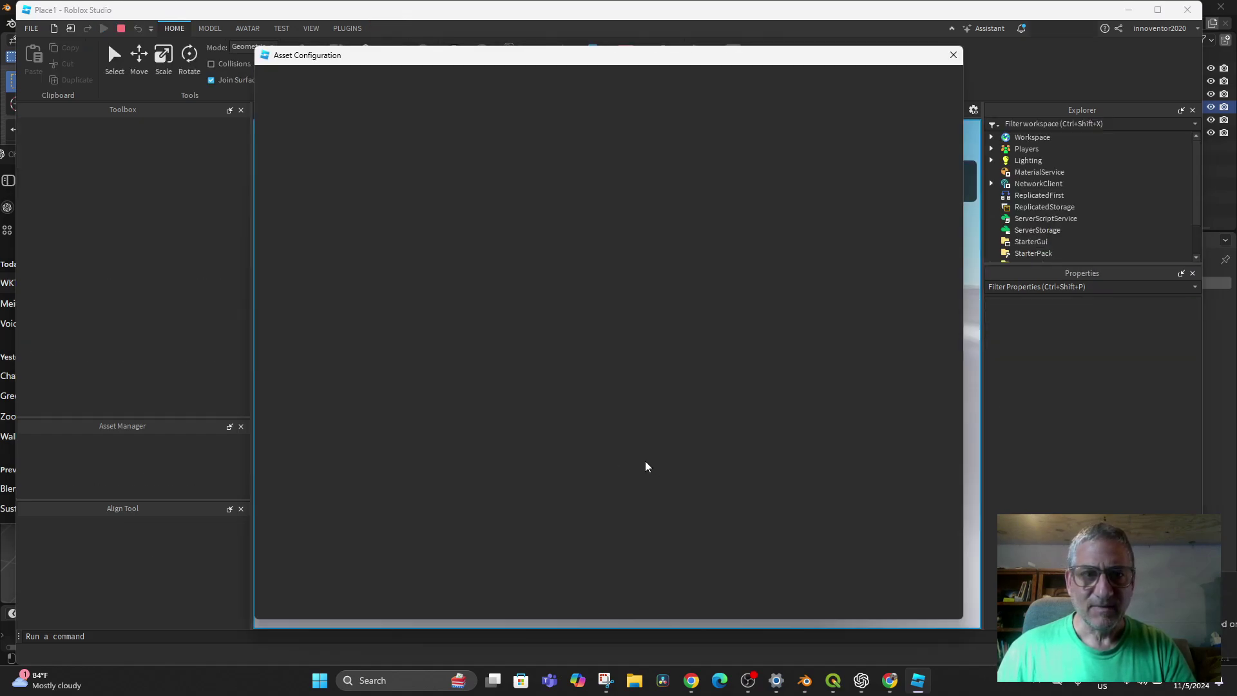
pyautogui.press('w')
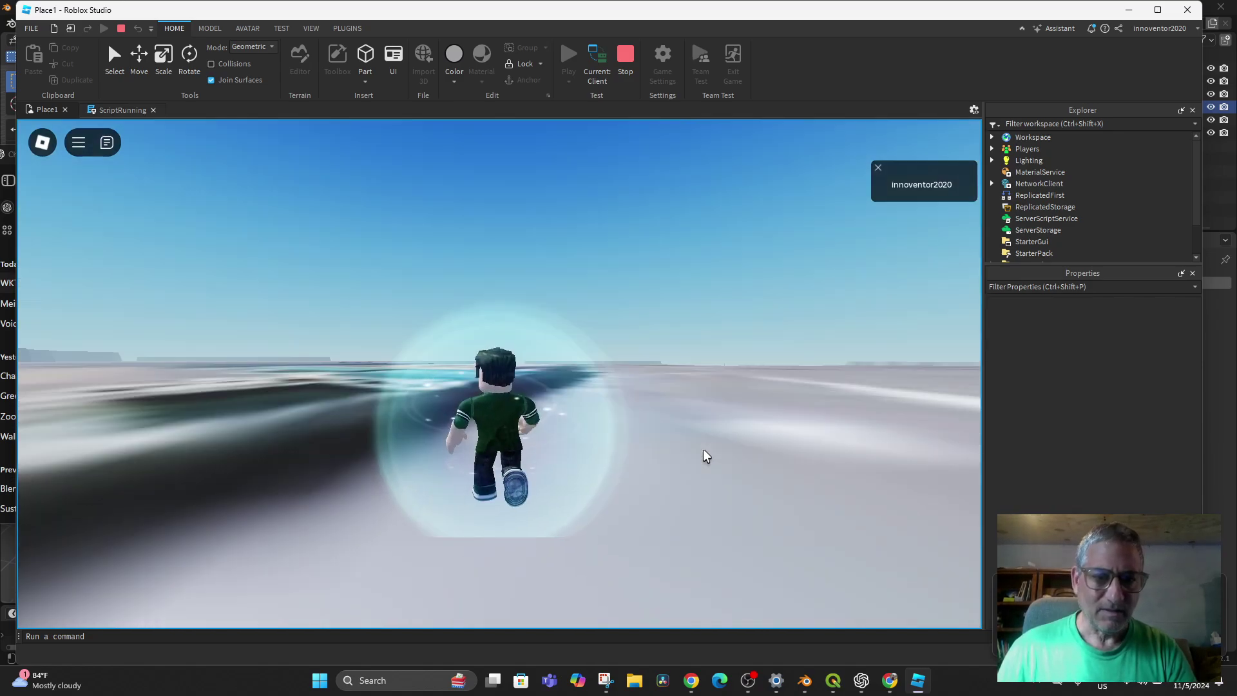
pyautogui.moveTo(703, 451); pyautogui.dragTo(697, 462, button='right')
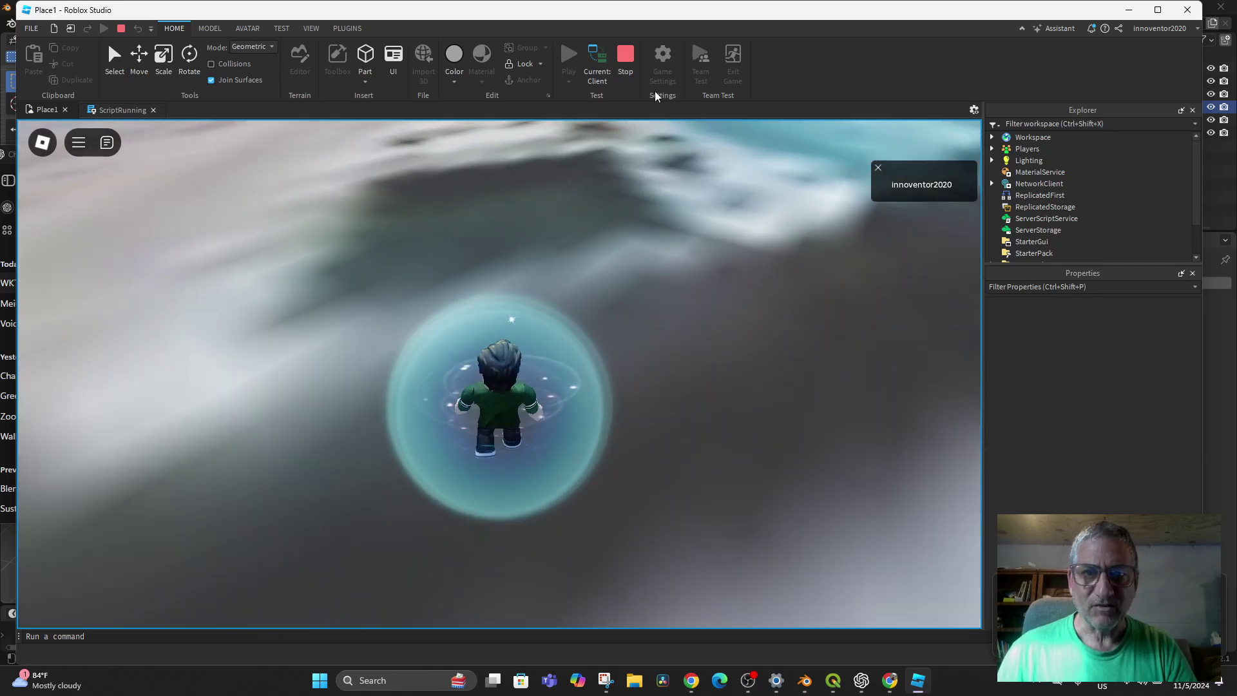
pyautogui.click(625, 58)
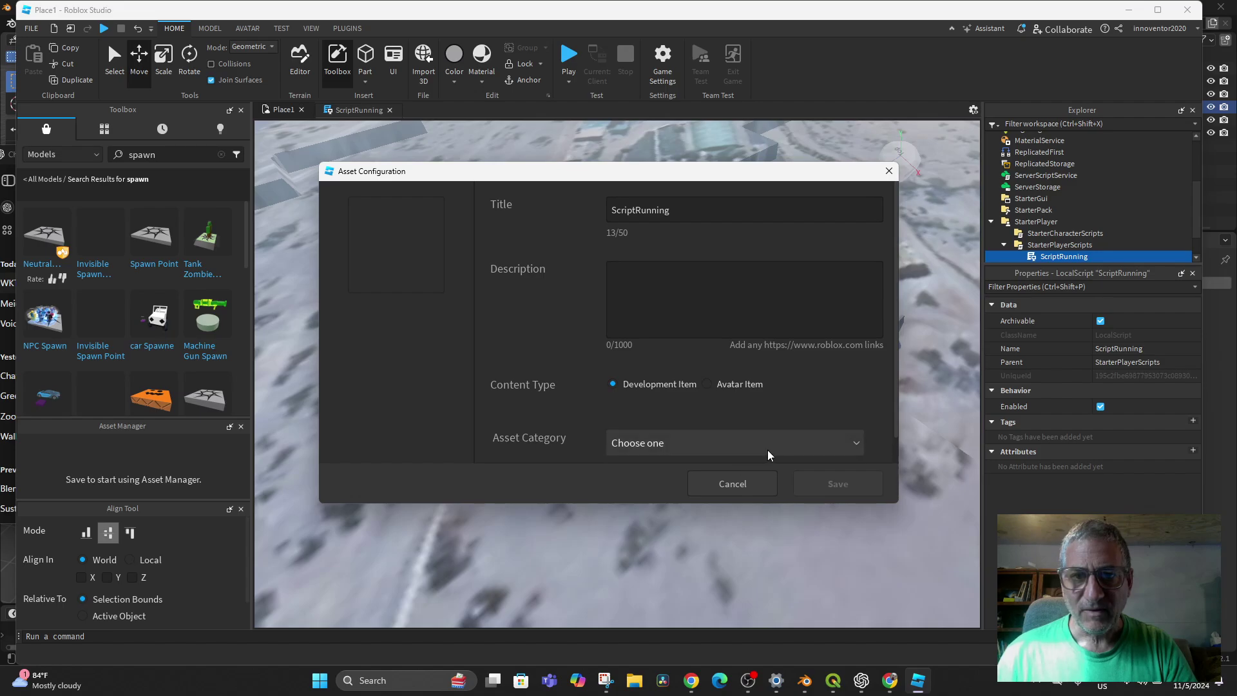
pyautogui.scroll(-1, 721, 427)
pyautogui.scroll(1, 691, 394)
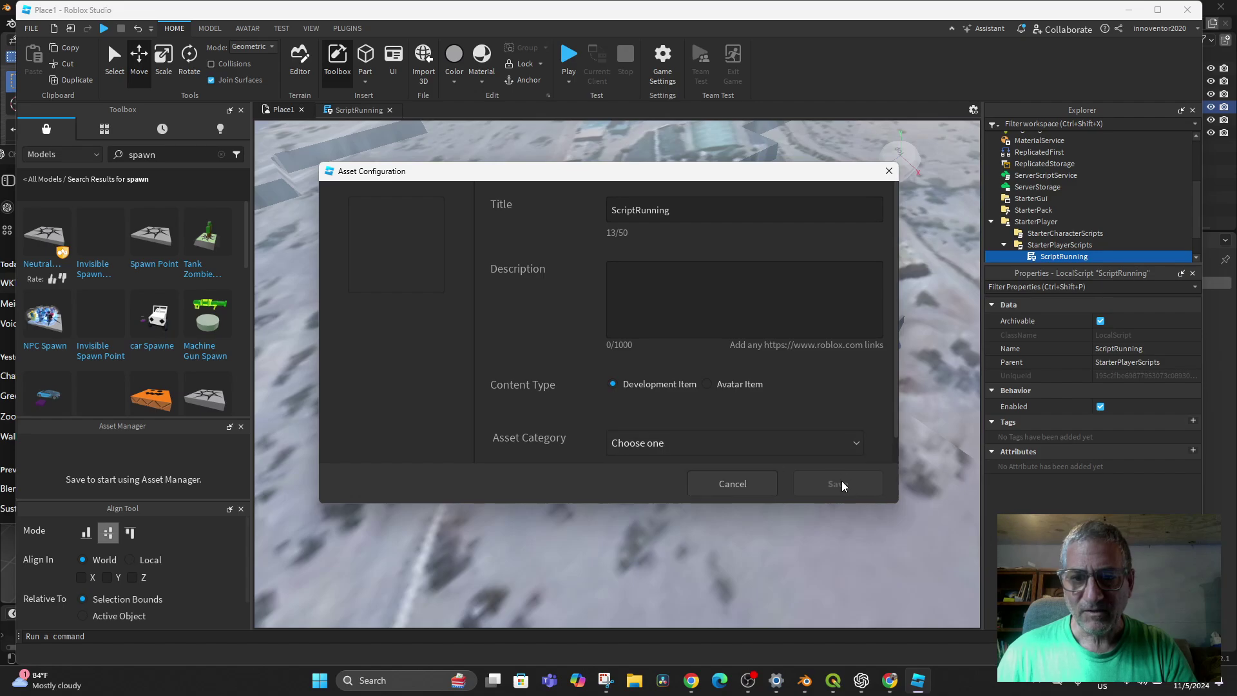
pyautogui.click(660, 277)
pyautogui.click(658, 438)
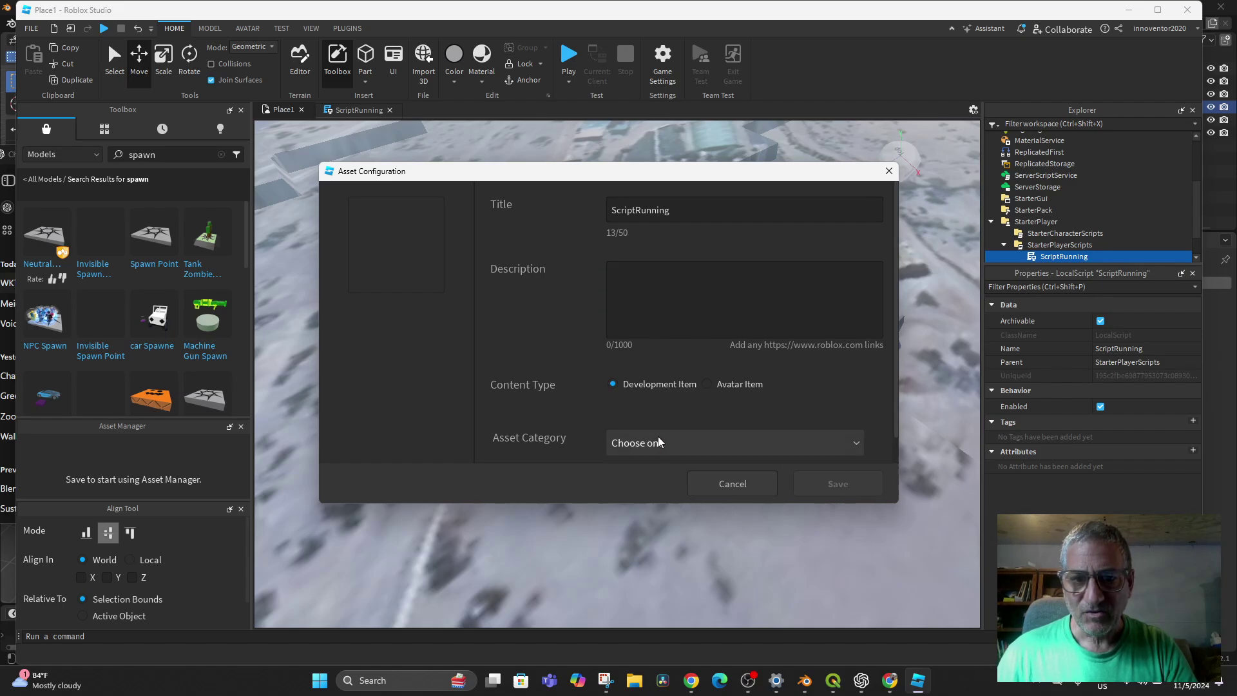
pyautogui.click(643, 464)
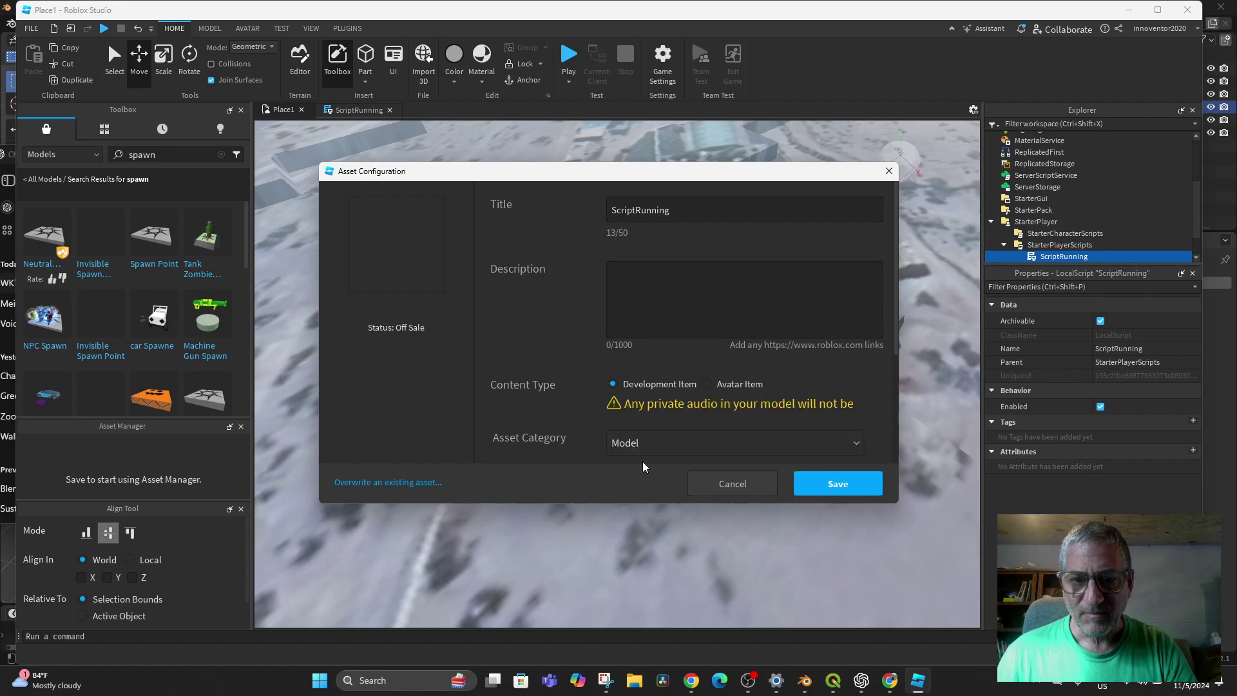
pyautogui.click(733, 489)
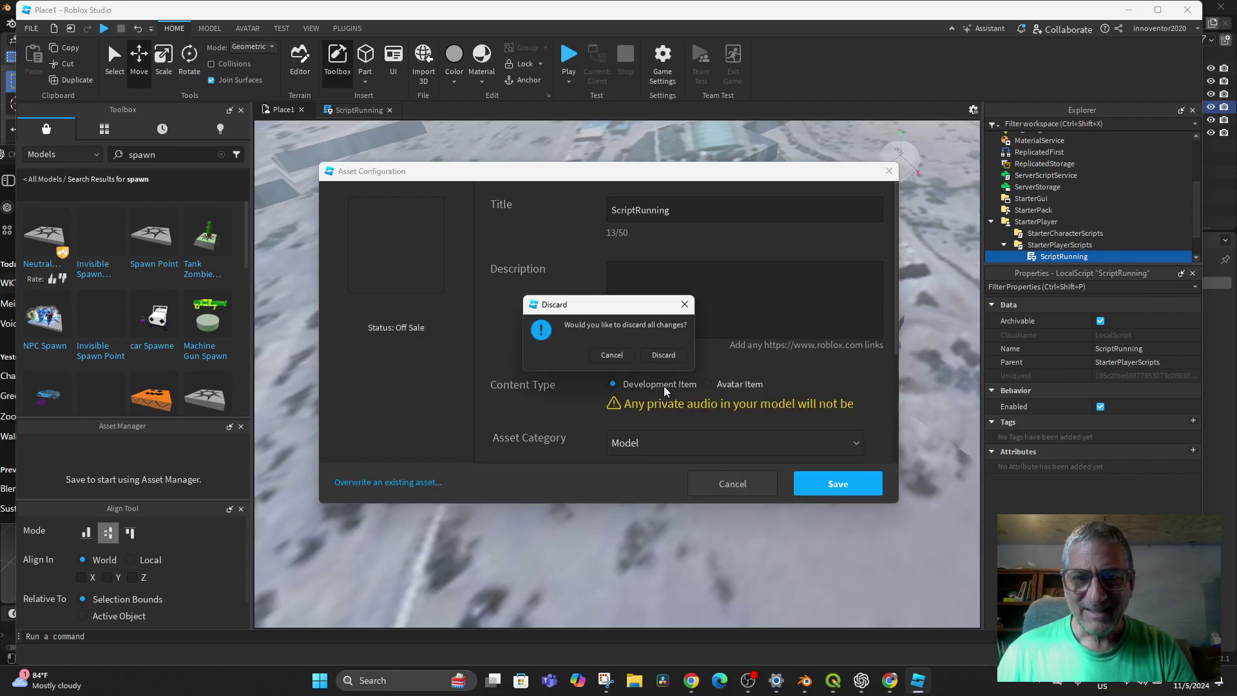
pyautogui.click(662, 356)
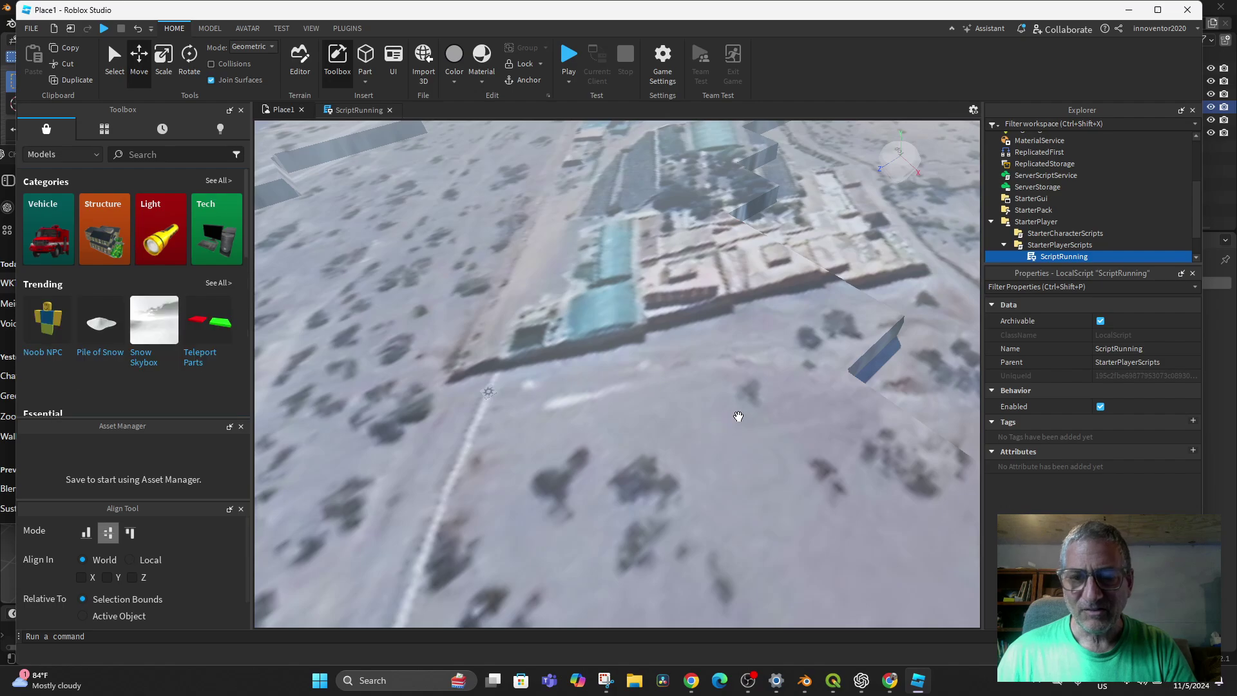
# Reopen ScriptRunning, switch to ChatGPT, and copy the complete Lua running script from its answer.
pyautogui.doubleClick(1049, 257)
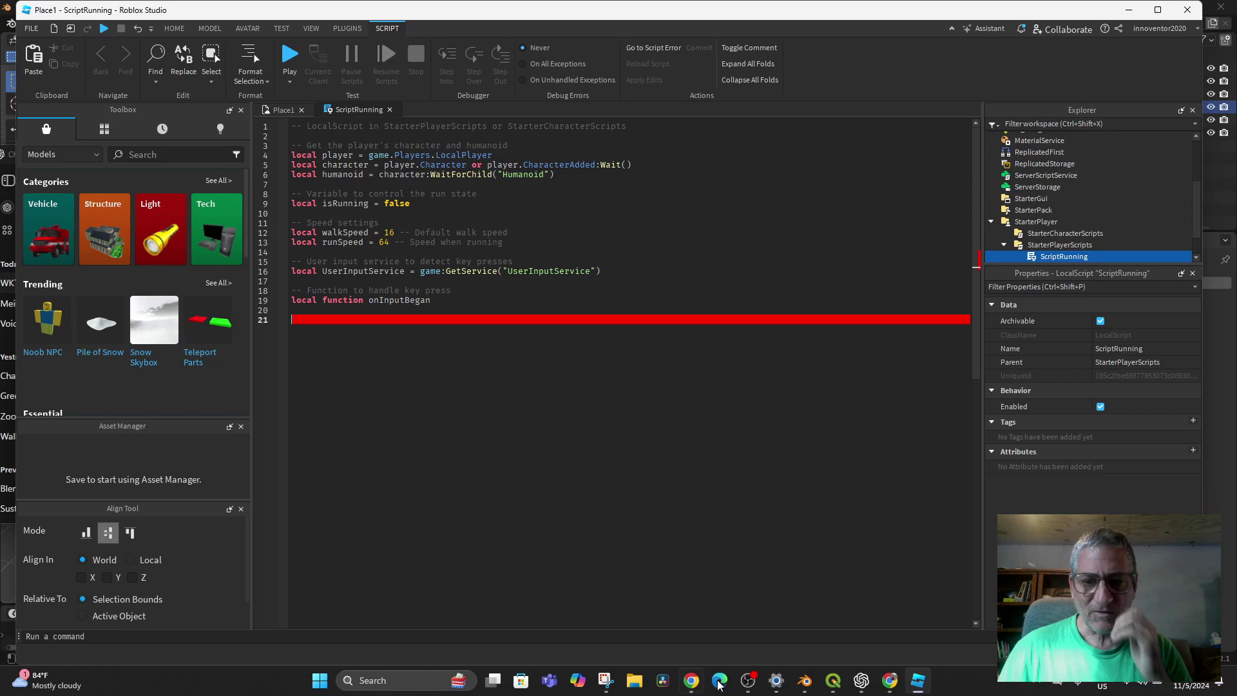
pyautogui.click(861, 684)
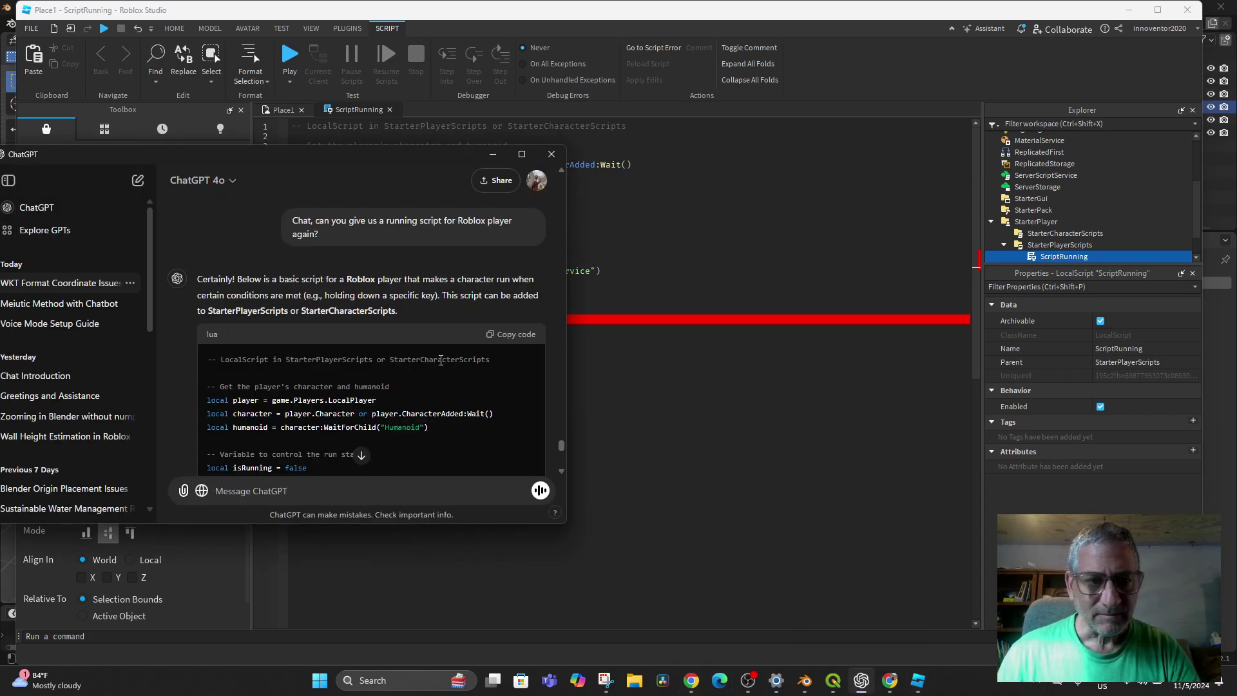
pyautogui.scroll(-15, 440, 360)
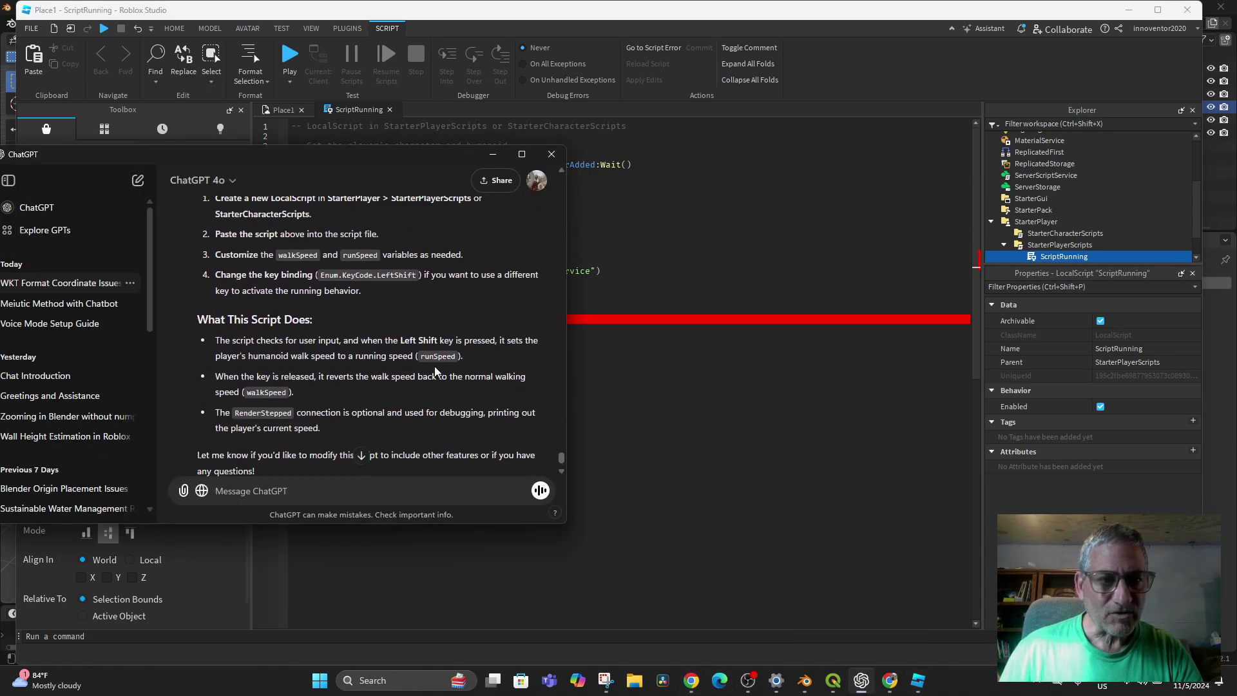
pyautogui.scroll(4, 434, 372)
pyautogui.moveTo(249, 388); pyautogui.dragTo(255, 313)
pyautogui.hotkey('ctrl', 'c')
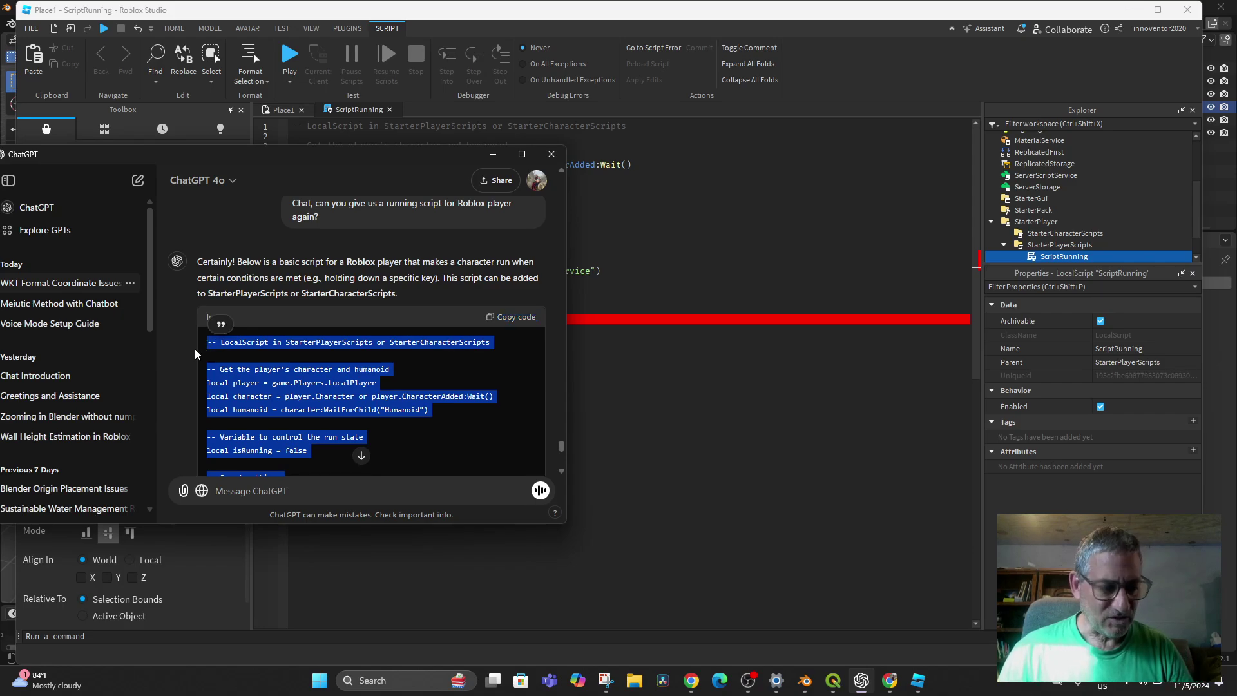
# Switch back to Roblox Studio and replace all of ScriptRunning's code with the complete copied running script.
pyautogui.click(698, 400)
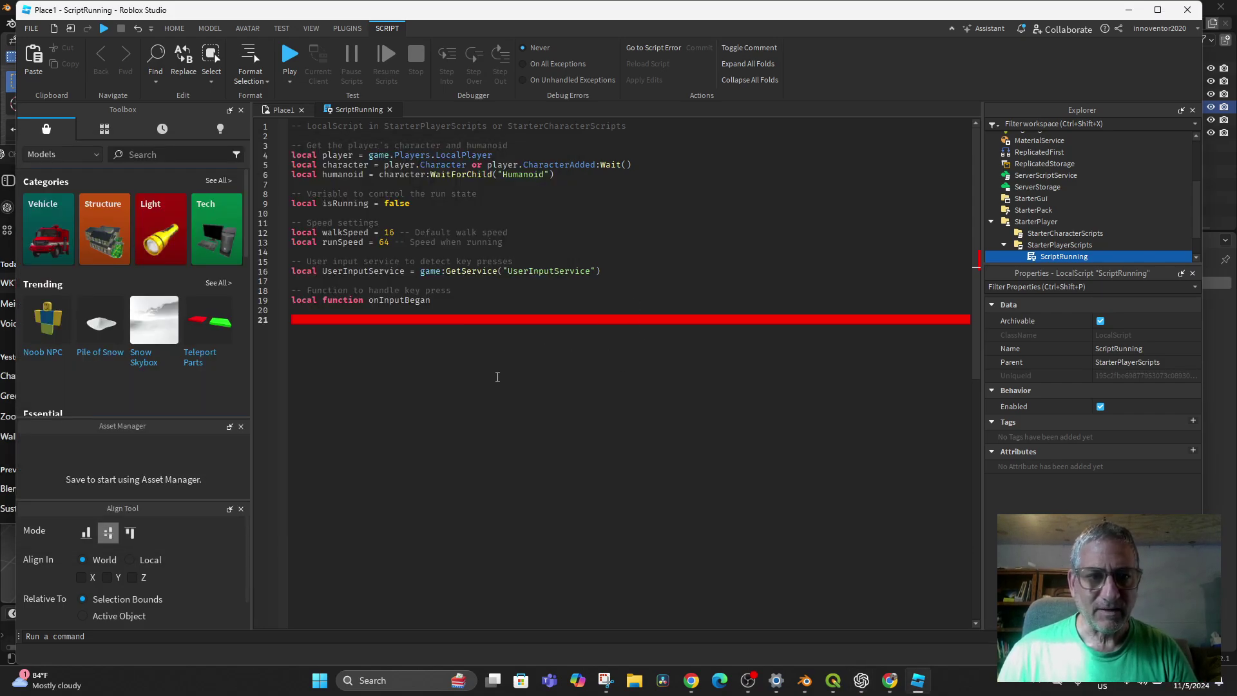
pyautogui.moveTo(497, 377); pyautogui.dragTo(292, 128)
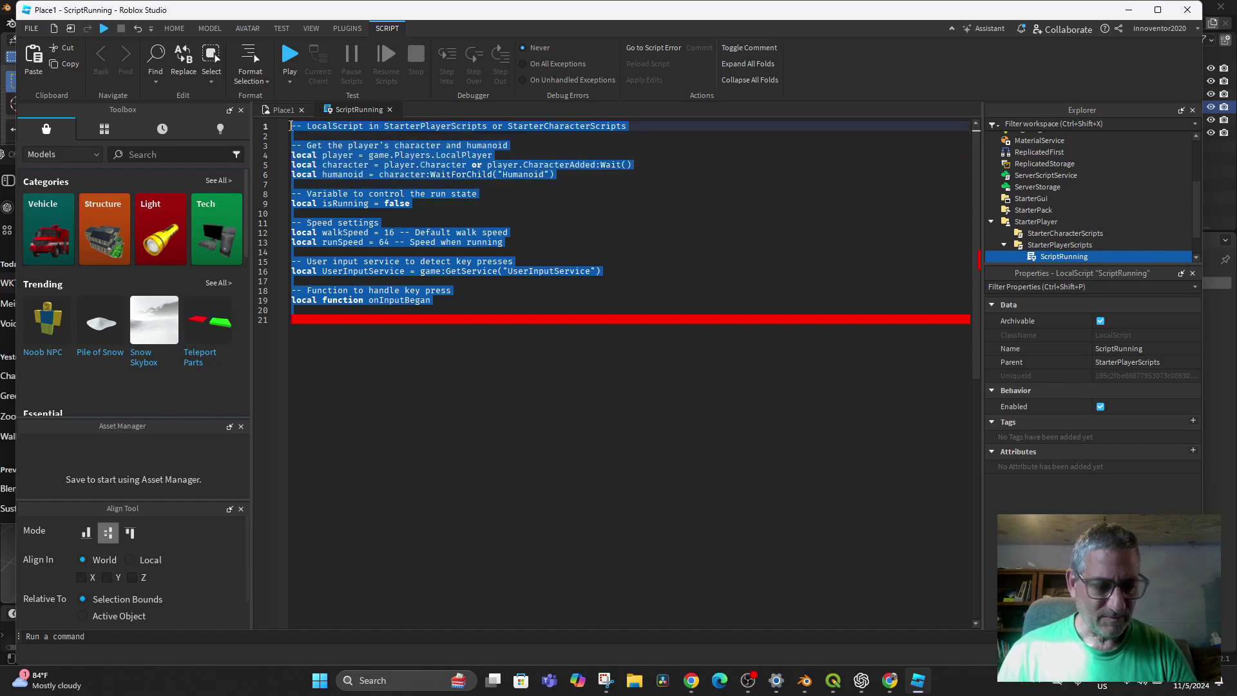
pyautogui.hotkey('ctrl', 'v')
pyautogui.scroll(-5, 483, 240)
pyautogui.scroll(5, 566, 312)
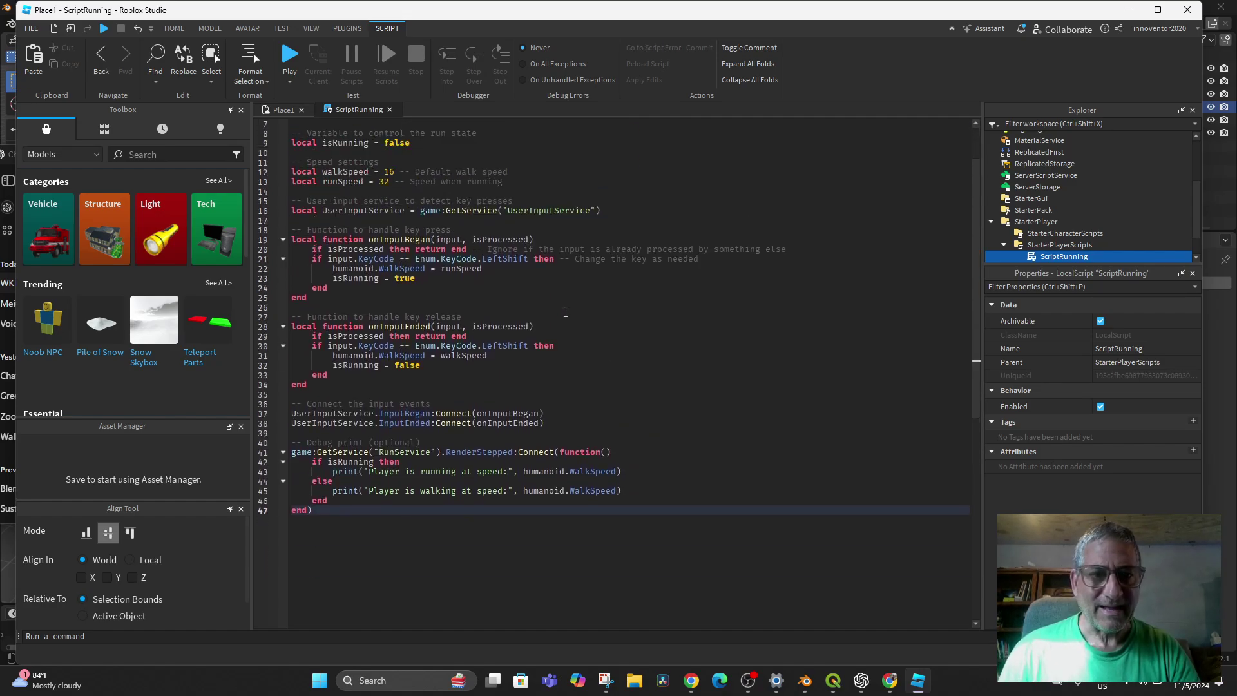
# Set runSpeed to 64 in the ScriptRunning code and close the script.
pyautogui.moveTo(374, 245); pyautogui.dragTo(380, 243)
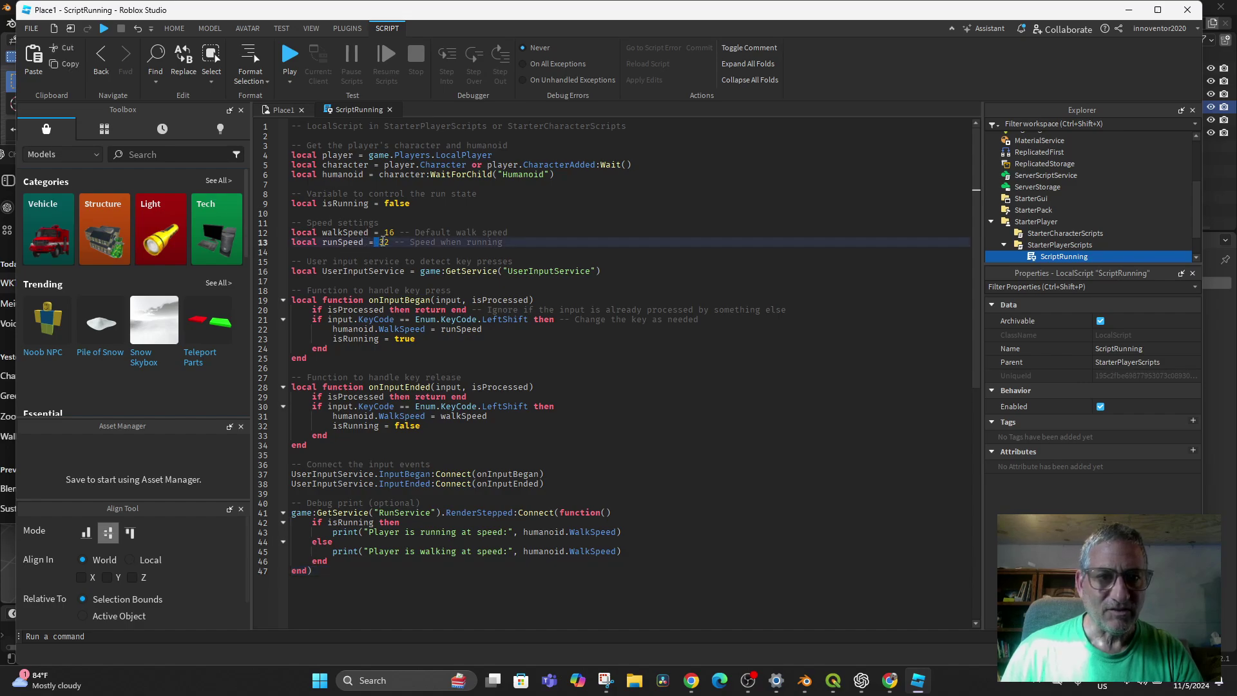
pyautogui.press('BackSpace')
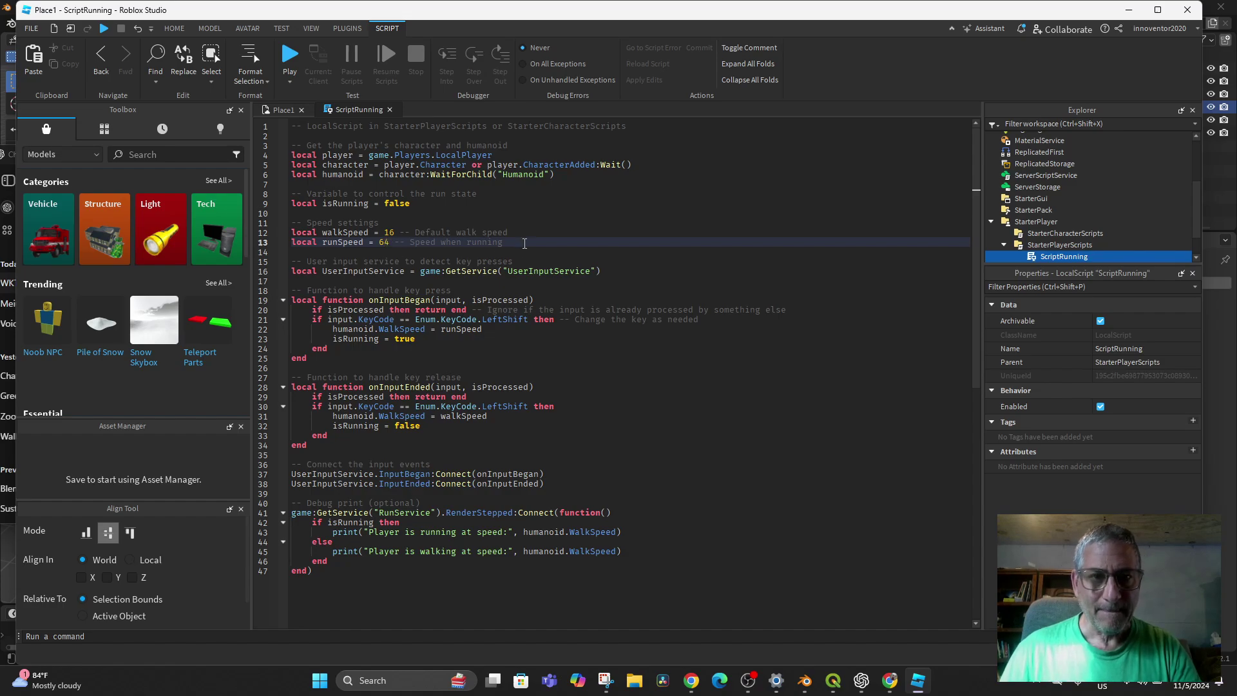
pyautogui.hotkey('ctrl', 'End')
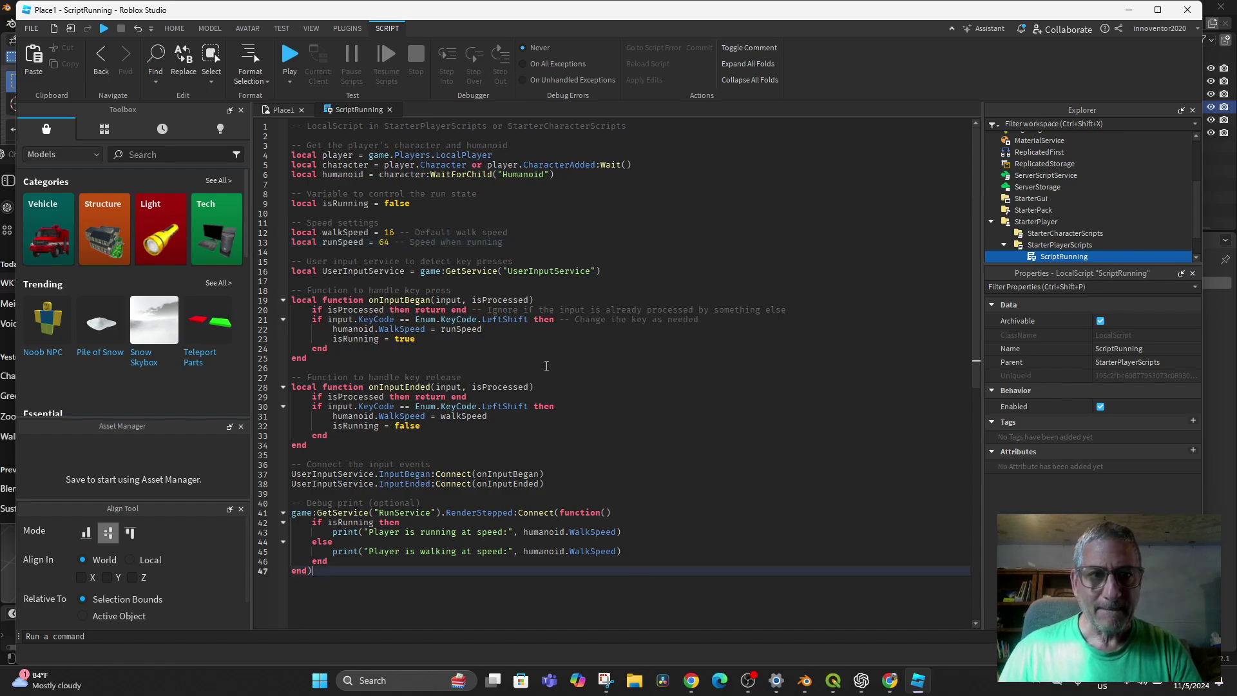
pyautogui.click(389, 110)
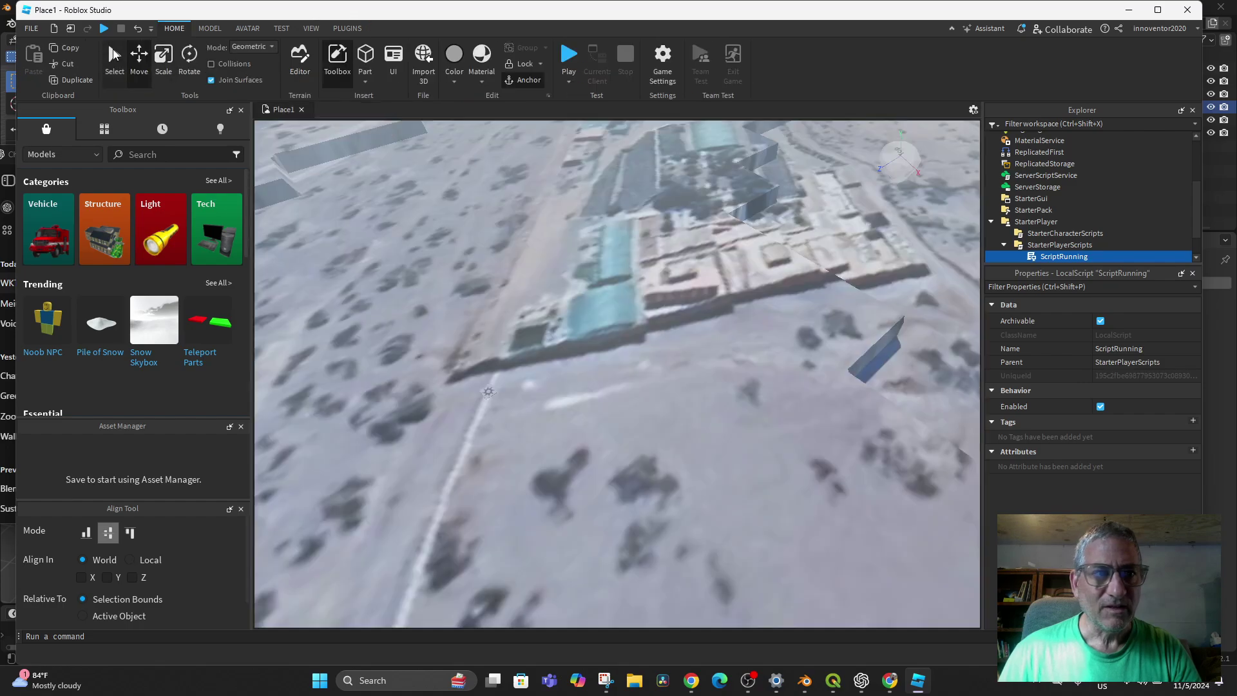
# Save the place to Roblox as a new game named "Akrich Nursery DEM" with Console added to its supported devices.
pyautogui.click(32, 29)
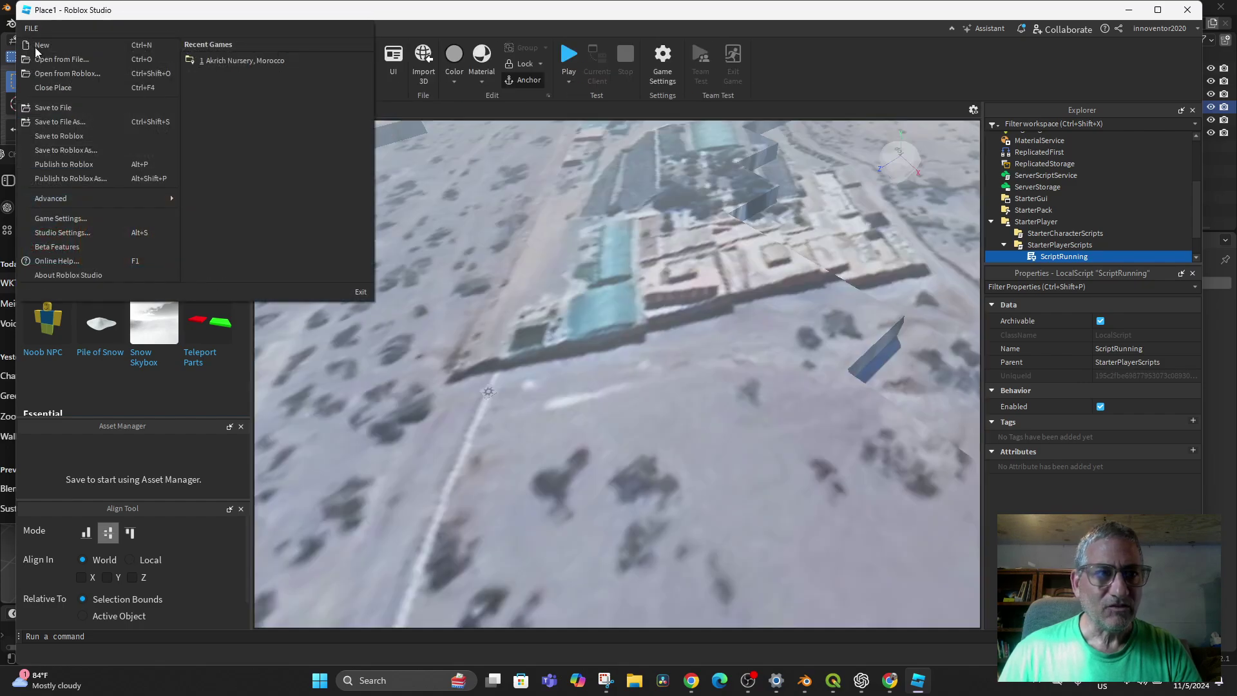
pyautogui.click(59, 135)
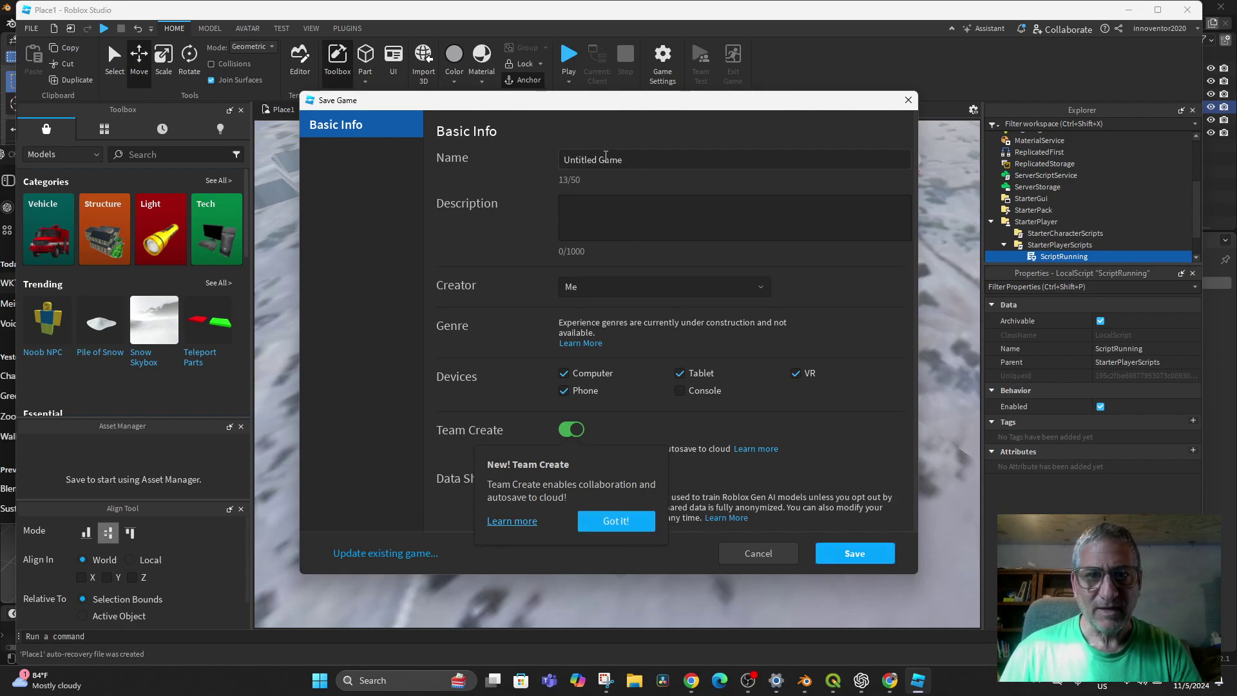
pyautogui.doubleClick(608, 159)
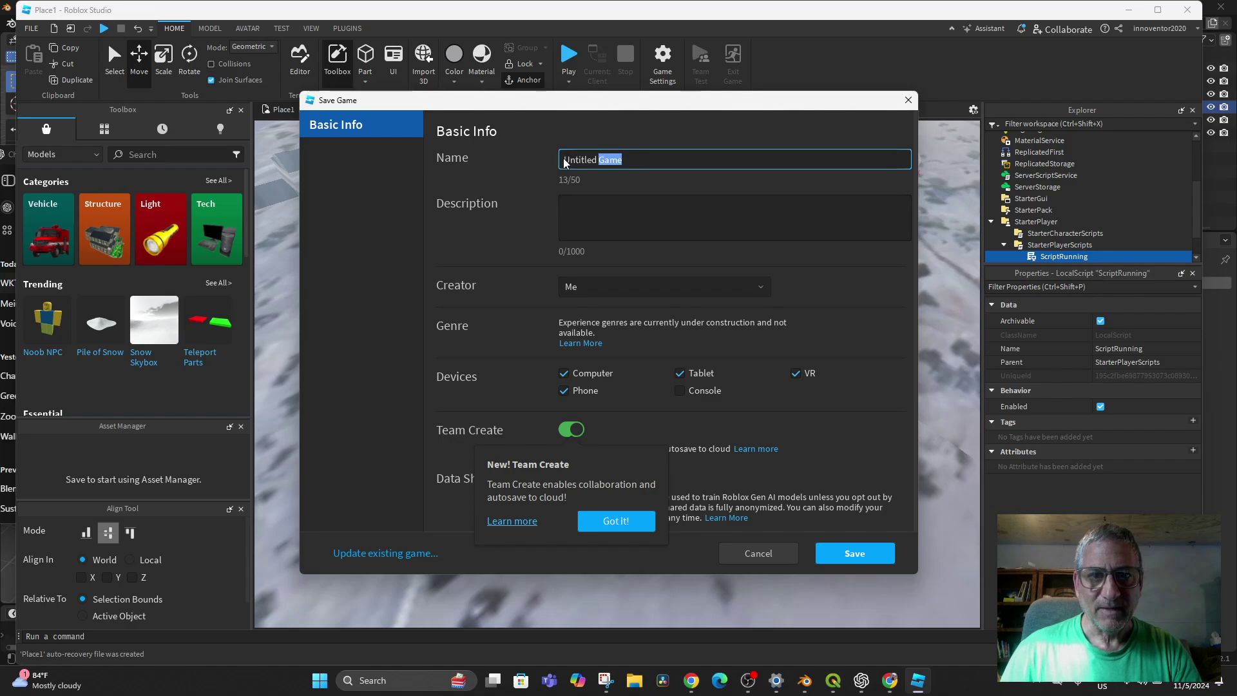
pyautogui.press('BackSpace')
pyautogui.press('BackSpace')
pyautogui.press('BackSpace')
pyautogui.press('BackSpace')
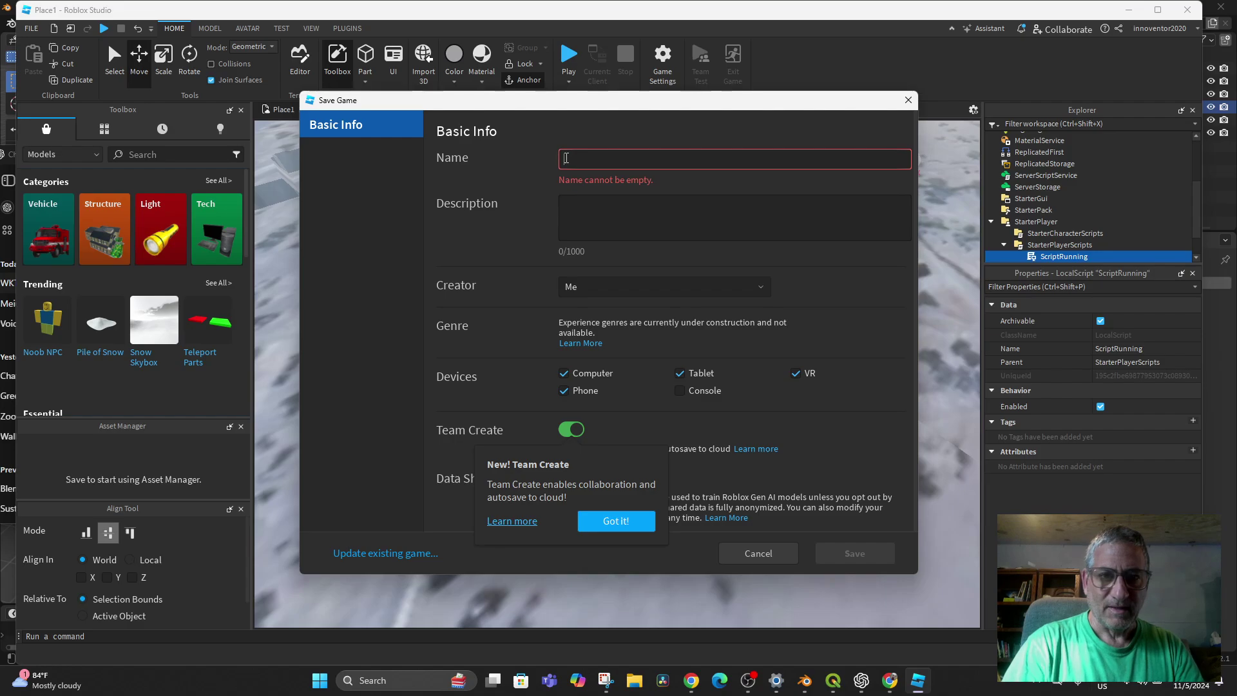
pyautogui.write('ak')
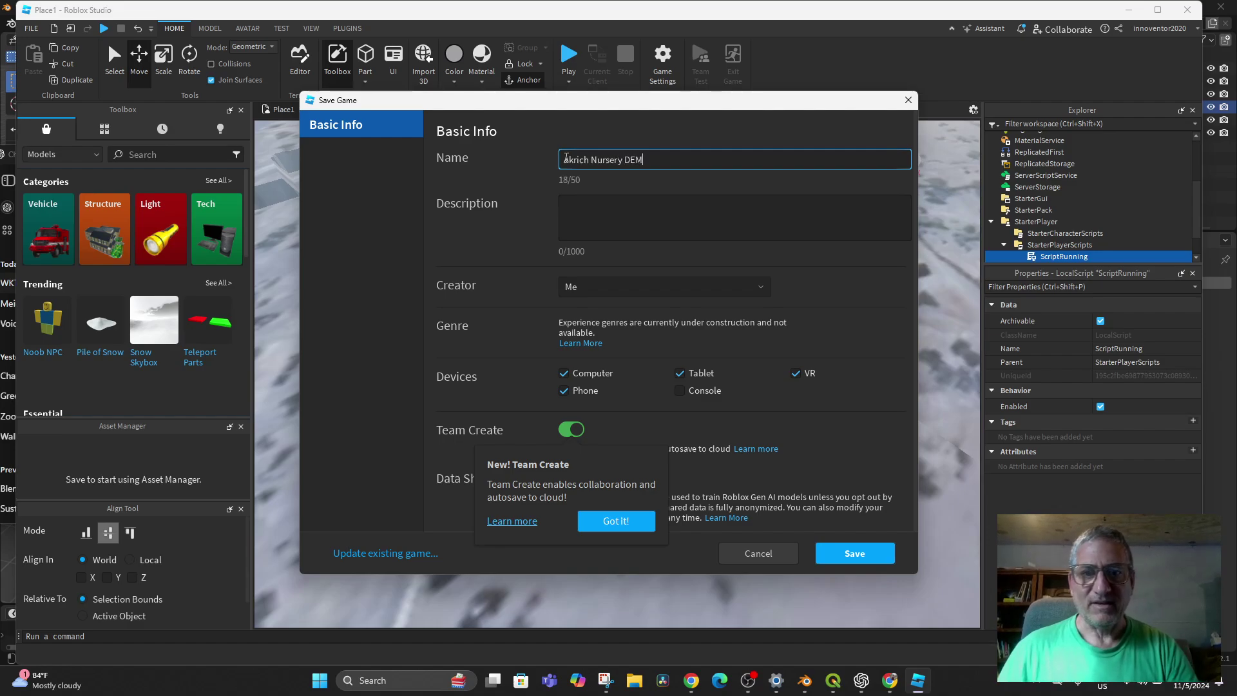
pyautogui.click(680, 390)
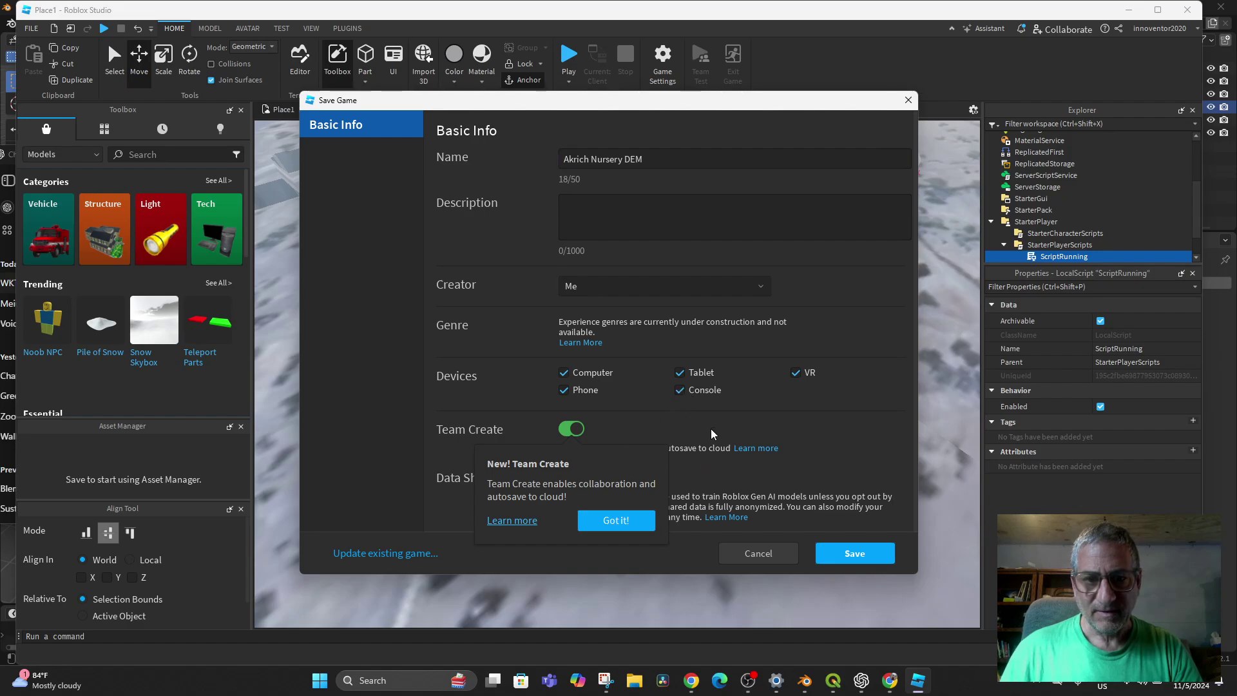
pyautogui.click(847, 557)
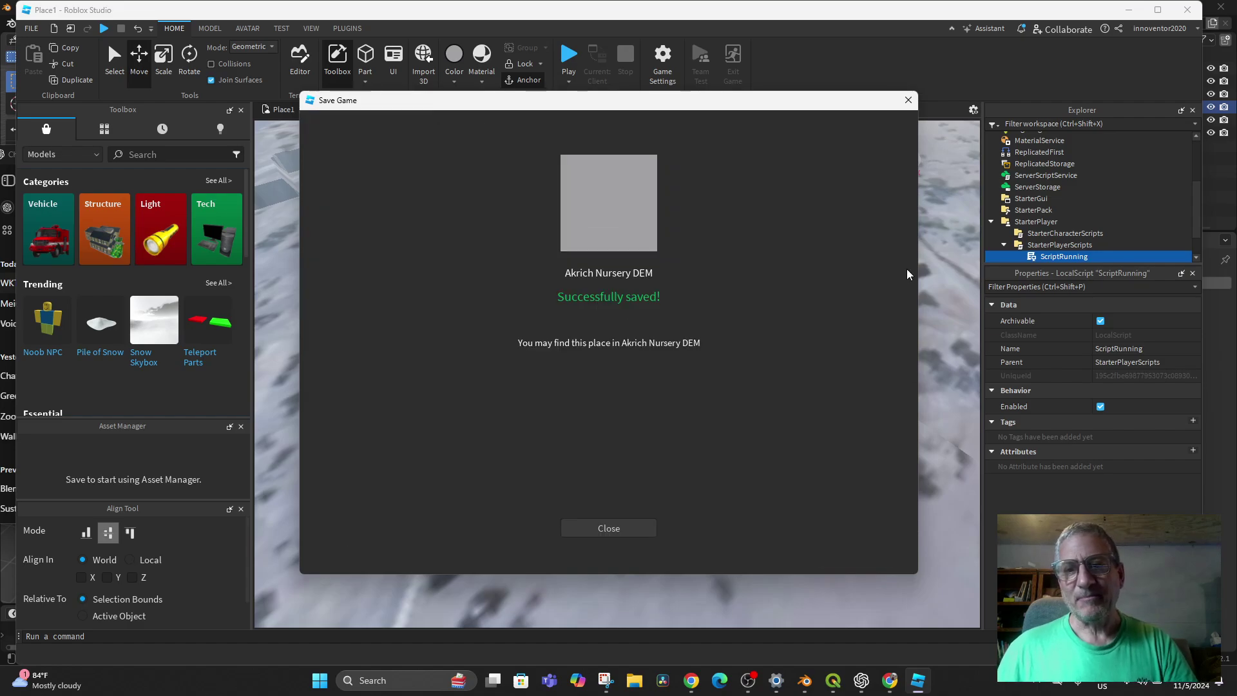
pyautogui.click(607, 529)
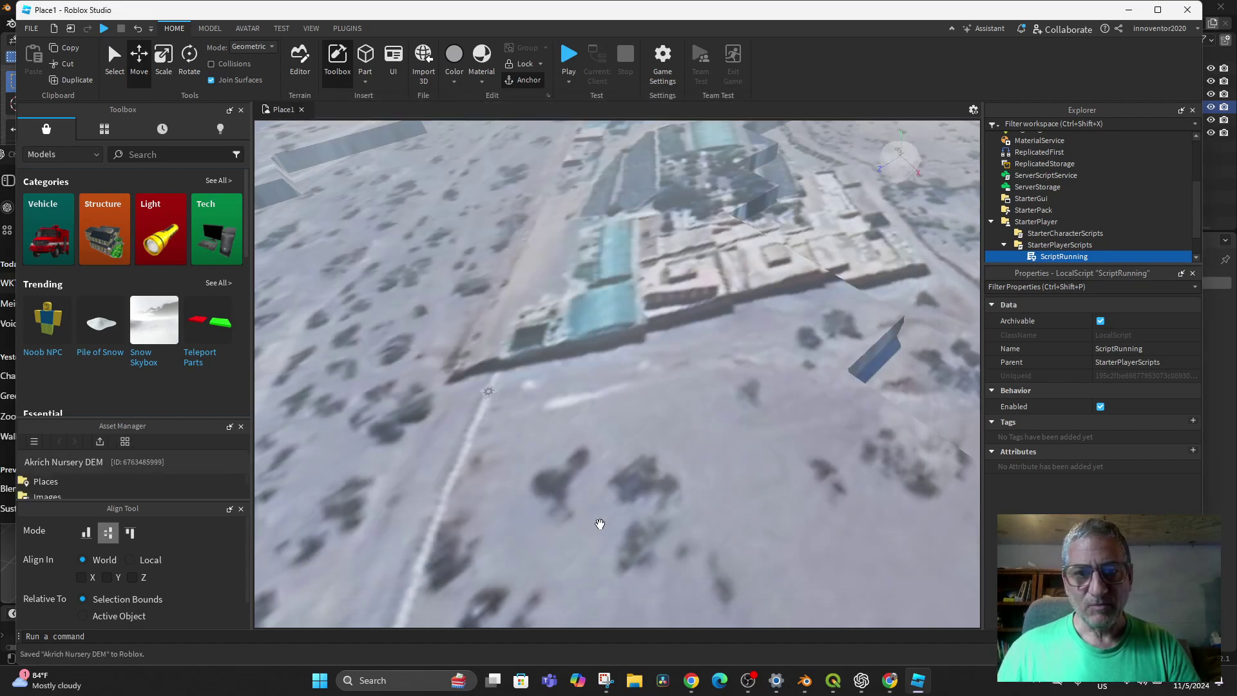
# Playtest the saved place, run the character across the nursery buildings and surrounding terrain, and stop the playtest.
pyautogui.click(570, 65)
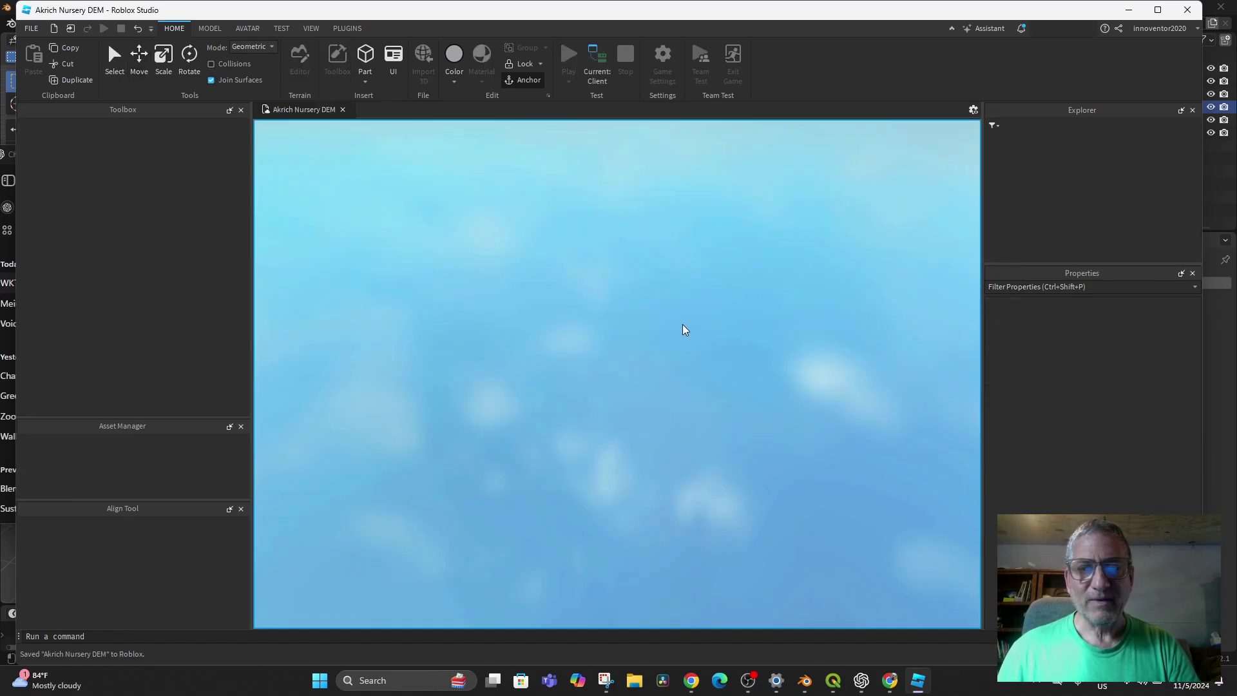
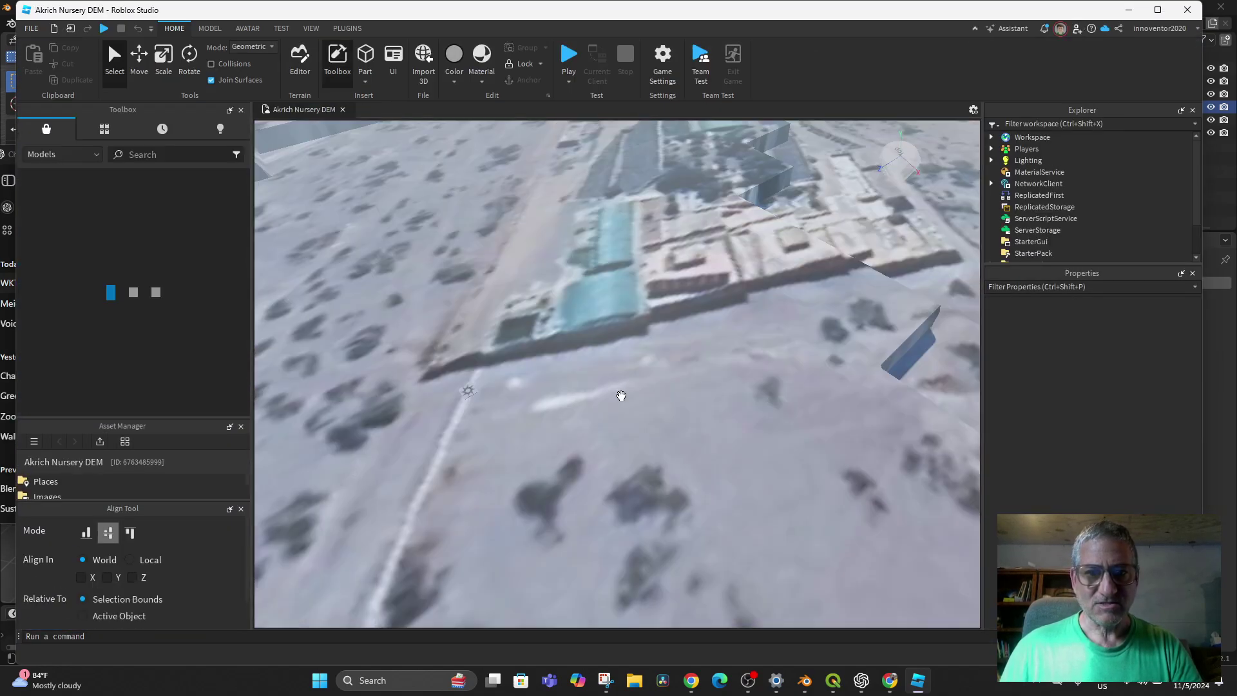
pyautogui.click(567, 62)
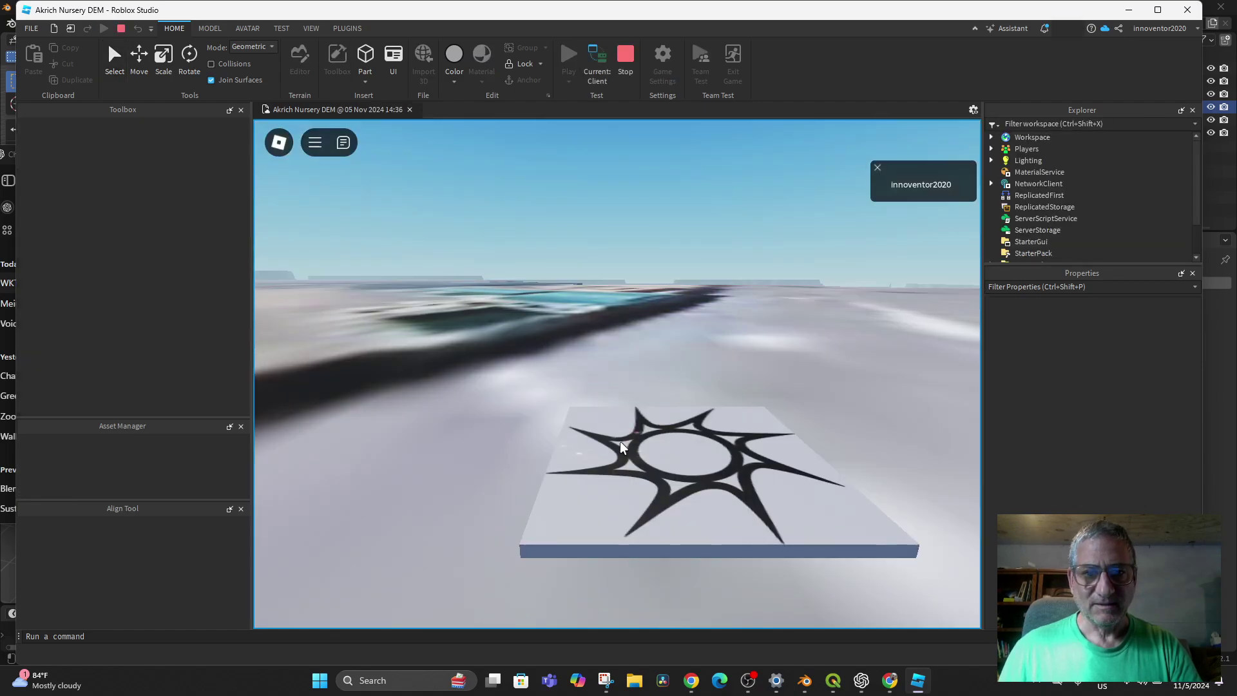
pyautogui.press('w')
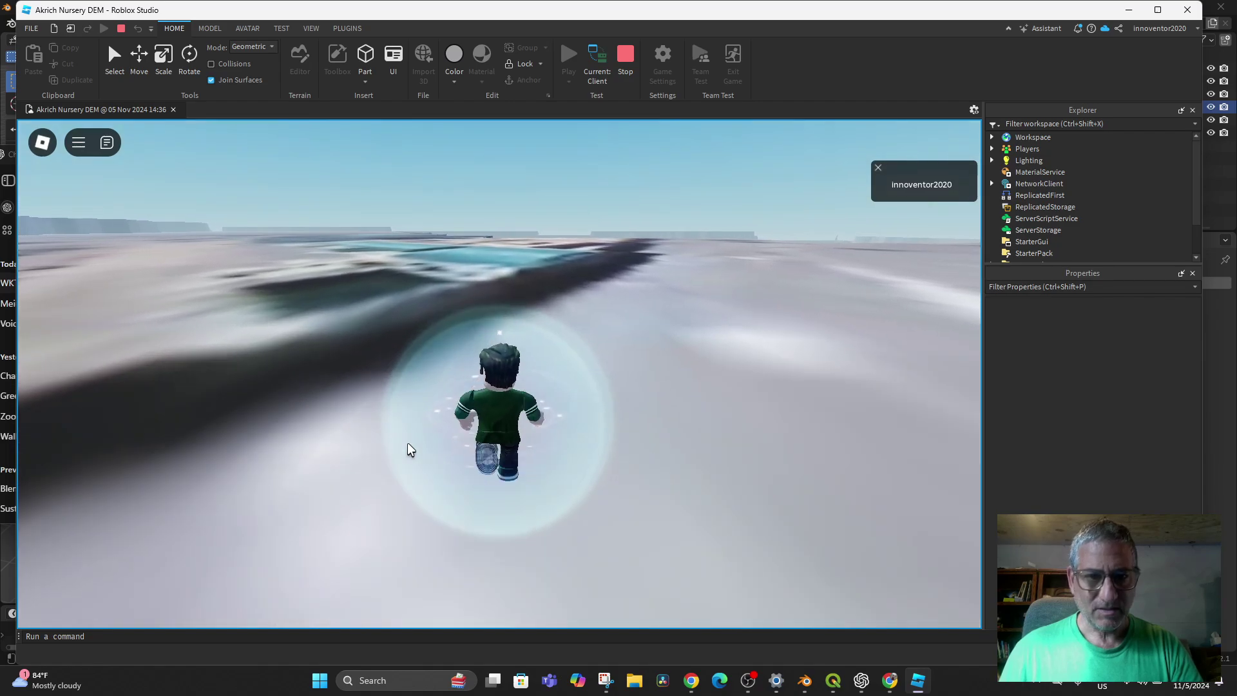
pyautogui.press('w')
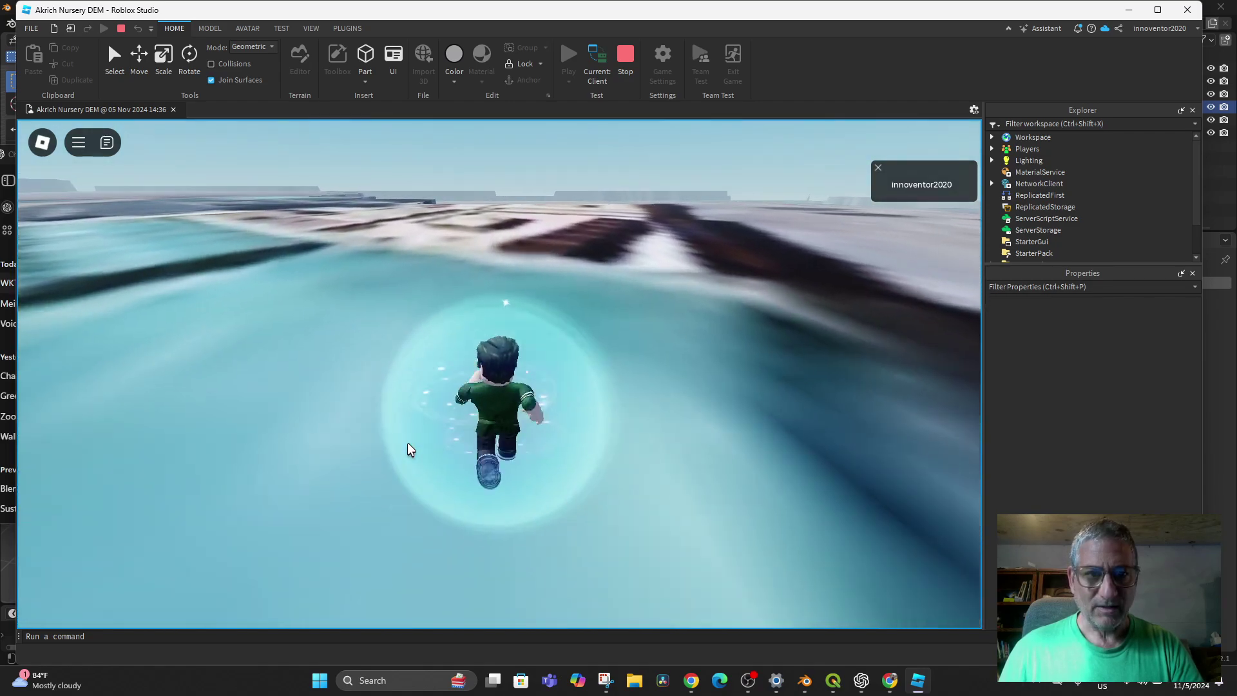
pyautogui.press('w')
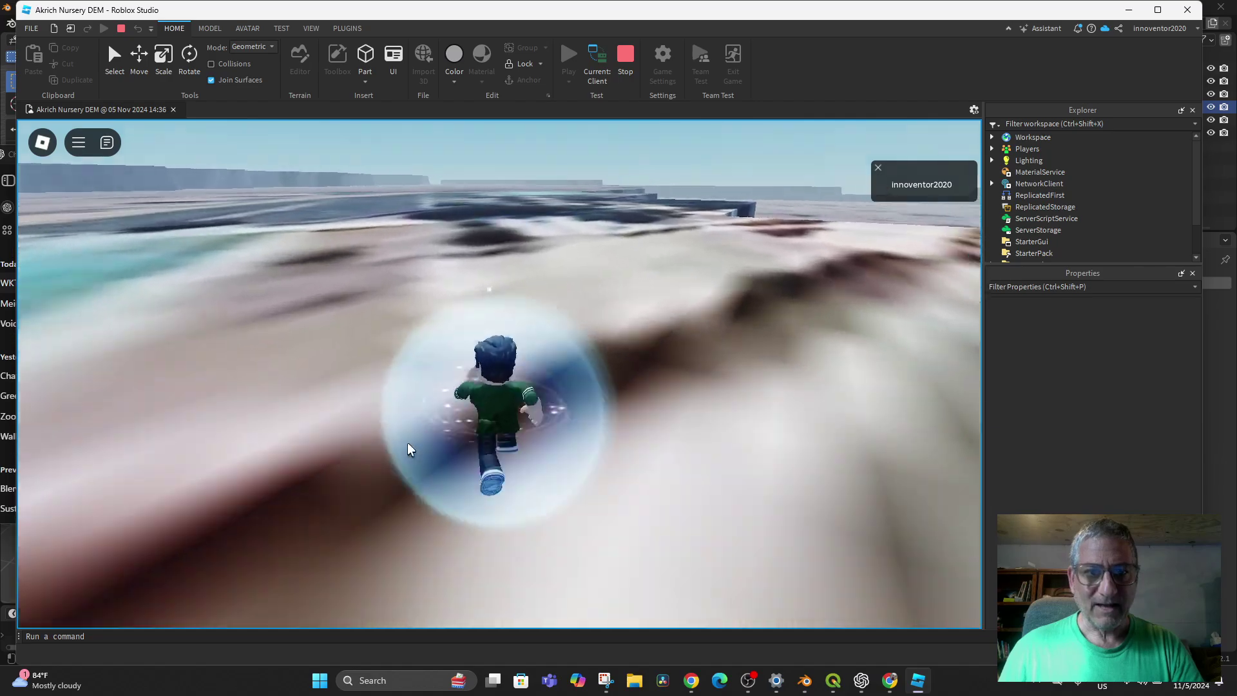
pyautogui.press('w')
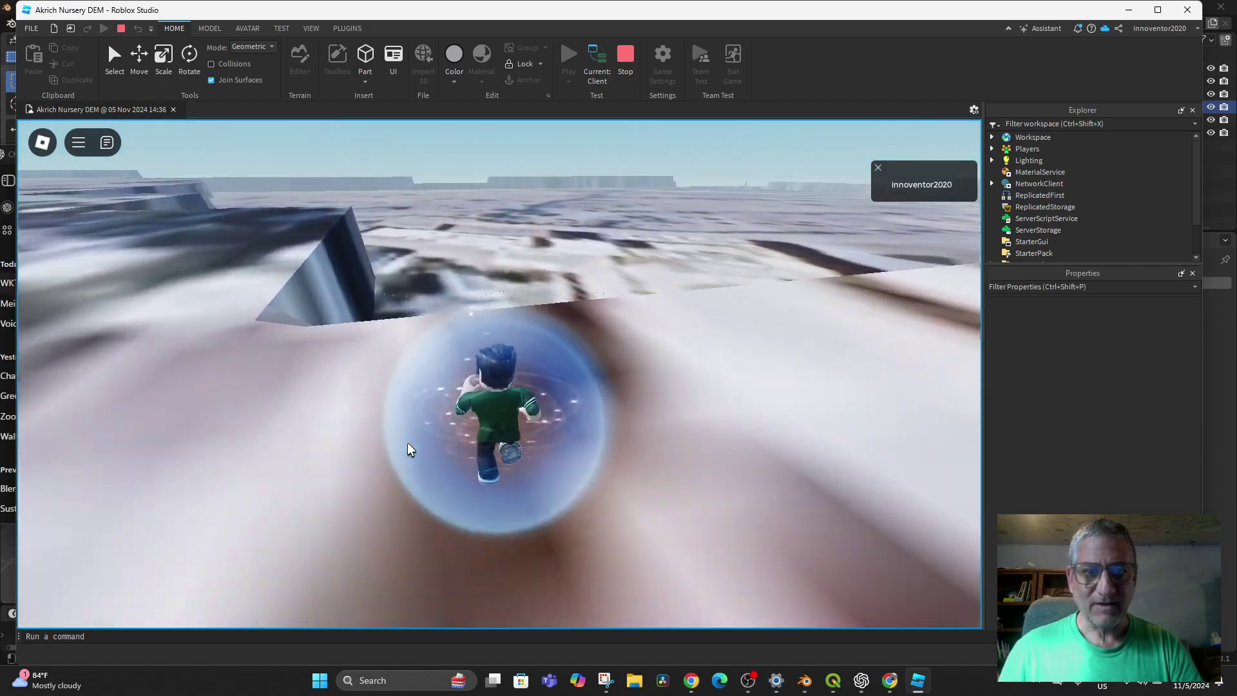
pyautogui.moveTo(407, 443); pyautogui.dragTo(407, 443, button='right')
pyautogui.press('w')
pyautogui.press('w')
pyautogui.press('w')
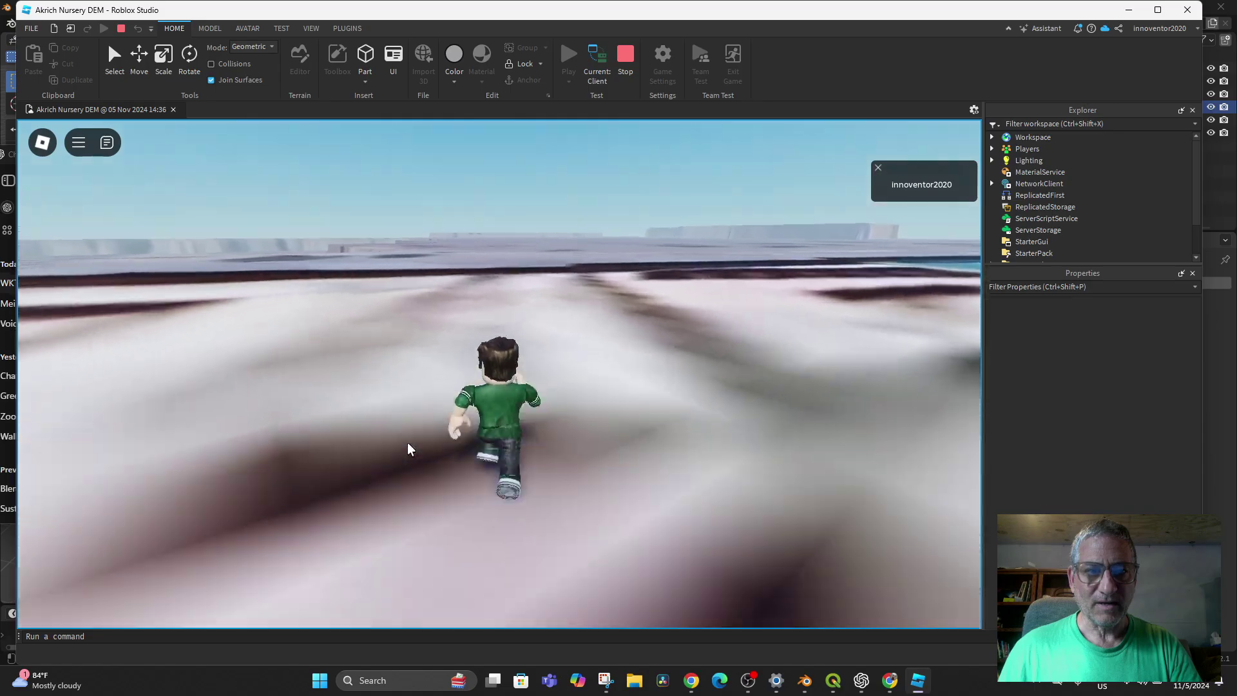
pyautogui.press('w')
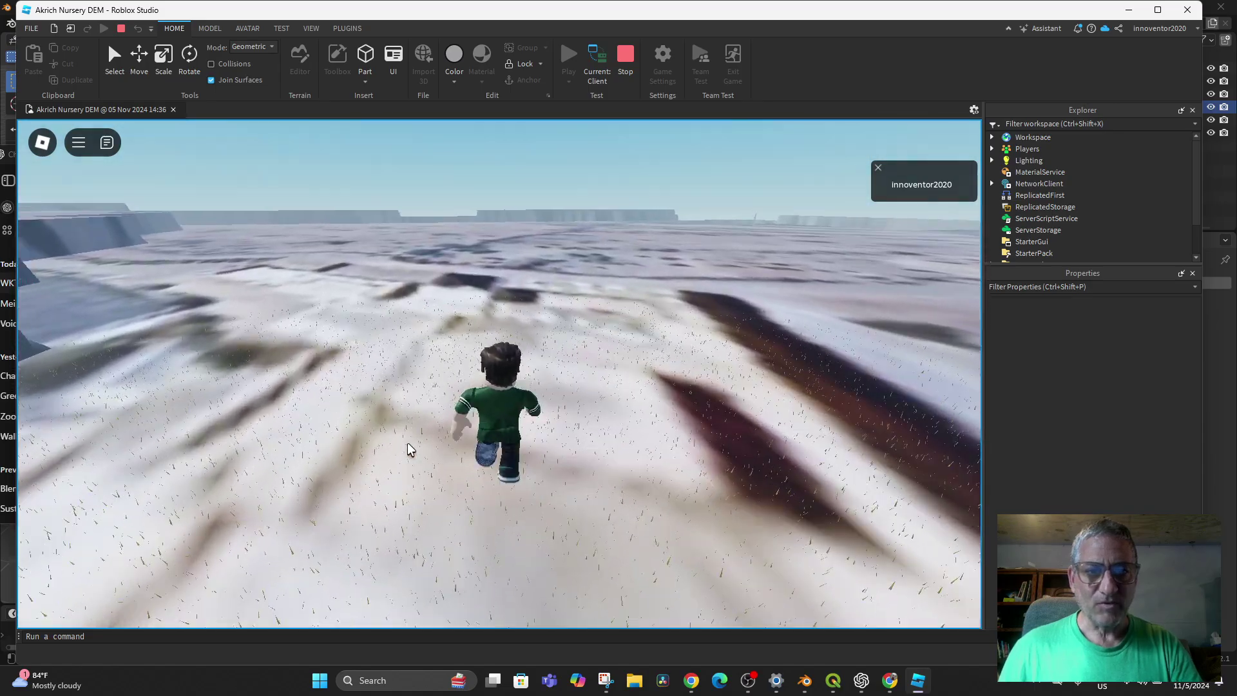
pyautogui.press('w')
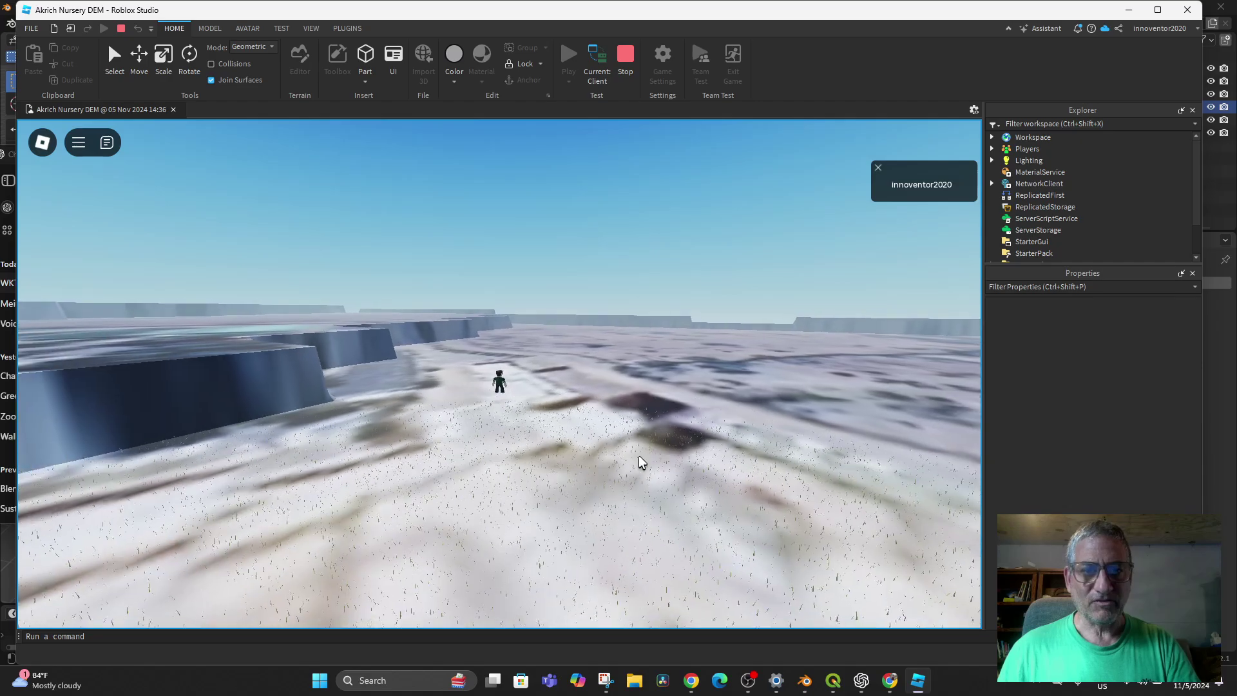
pyautogui.press('w')
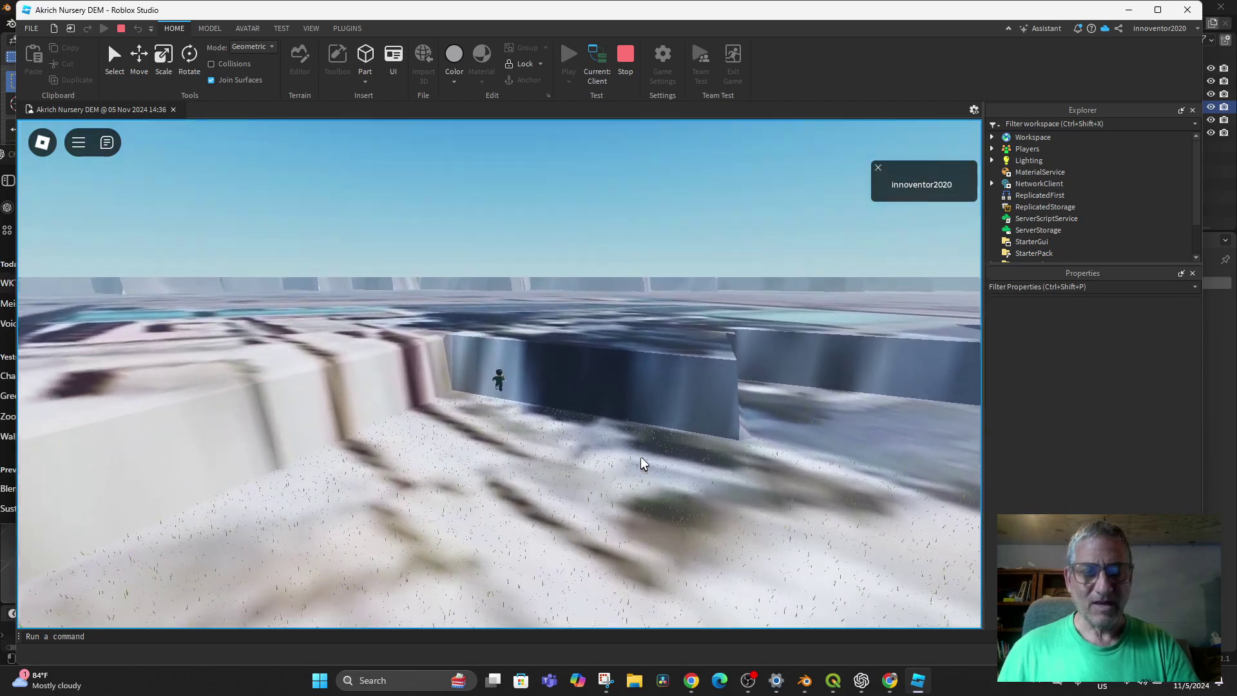
pyautogui.press('w')
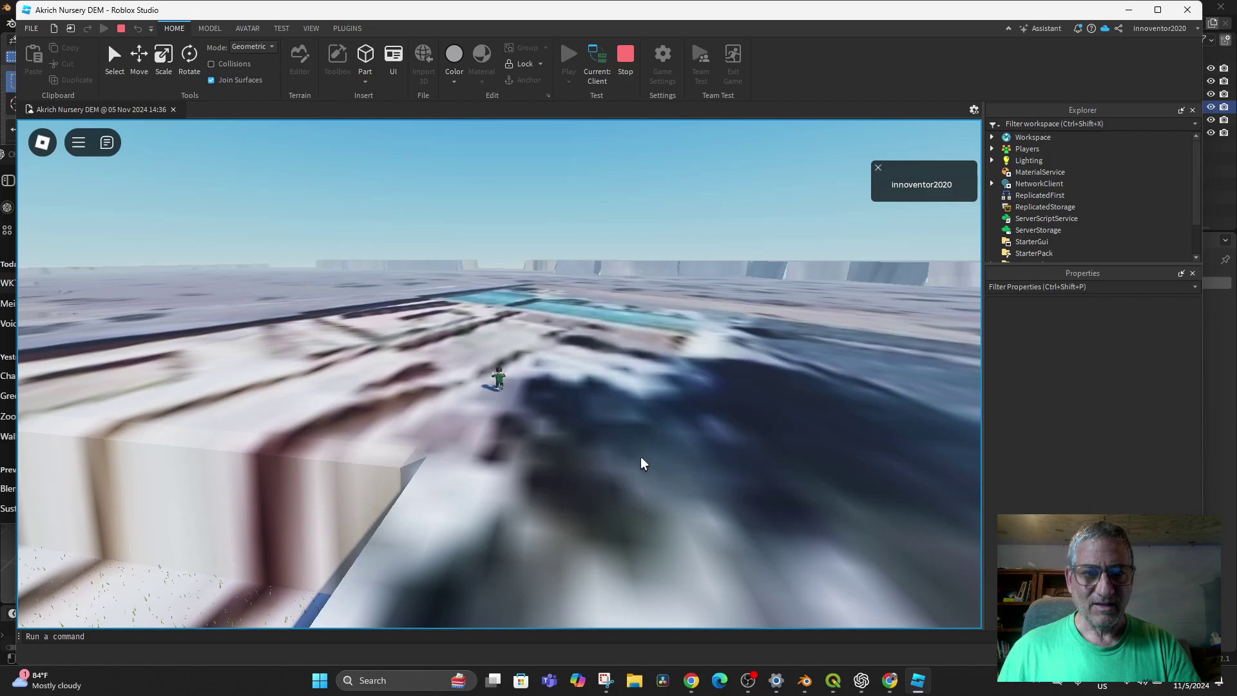
pyautogui.press('w')
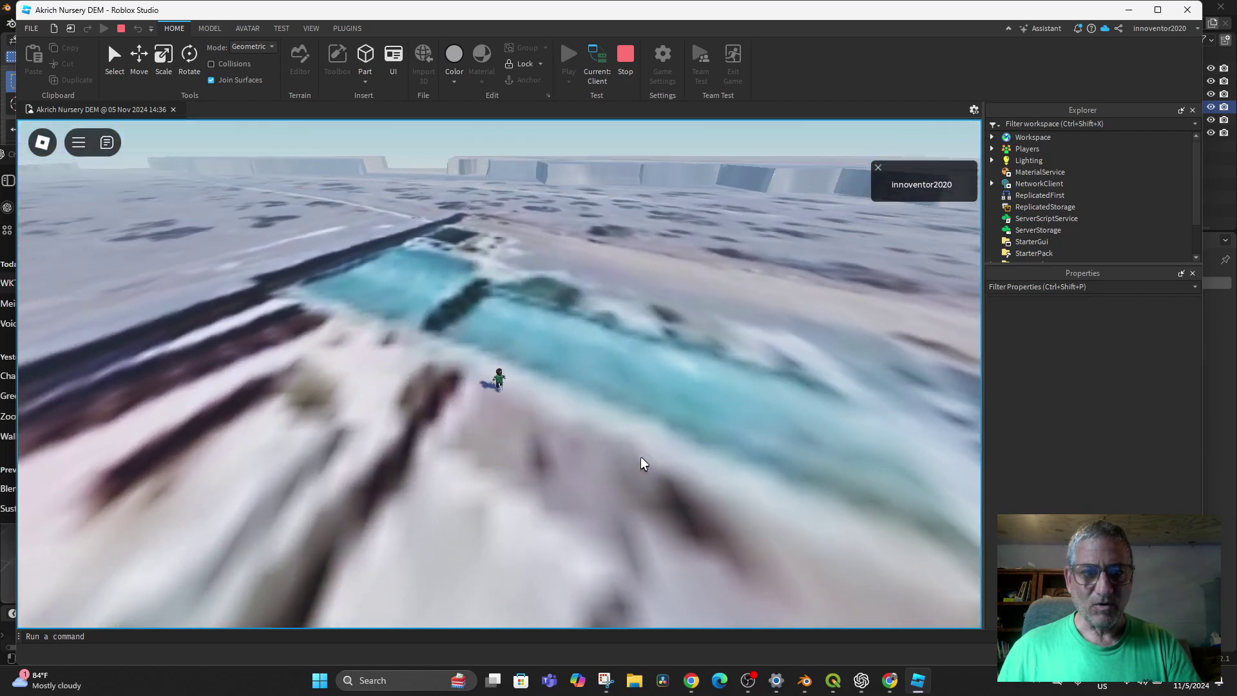
pyautogui.press('w')
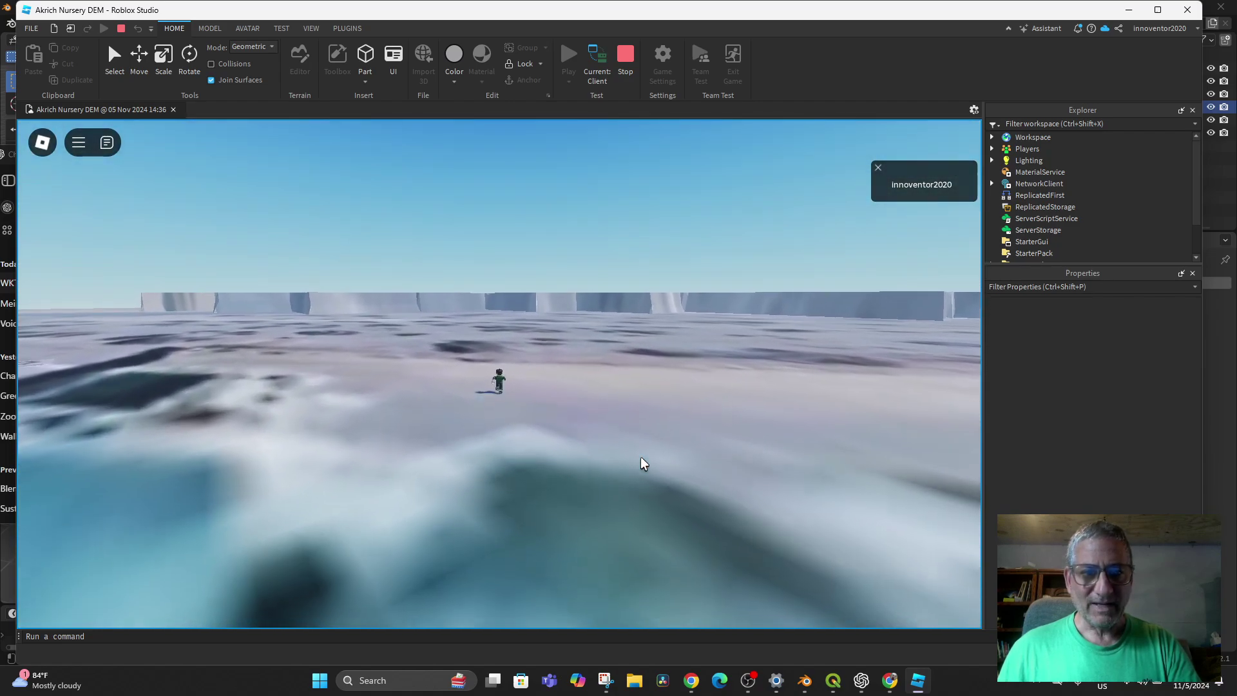
pyautogui.press('w')
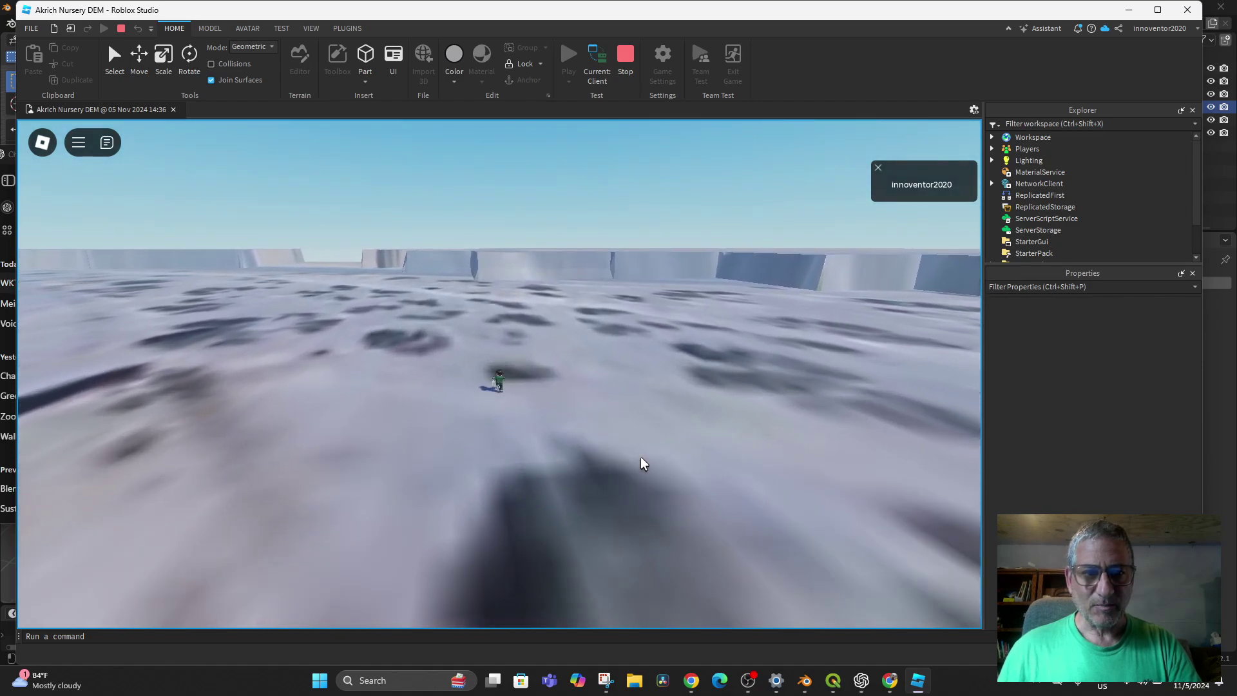
pyautogui.press('w')
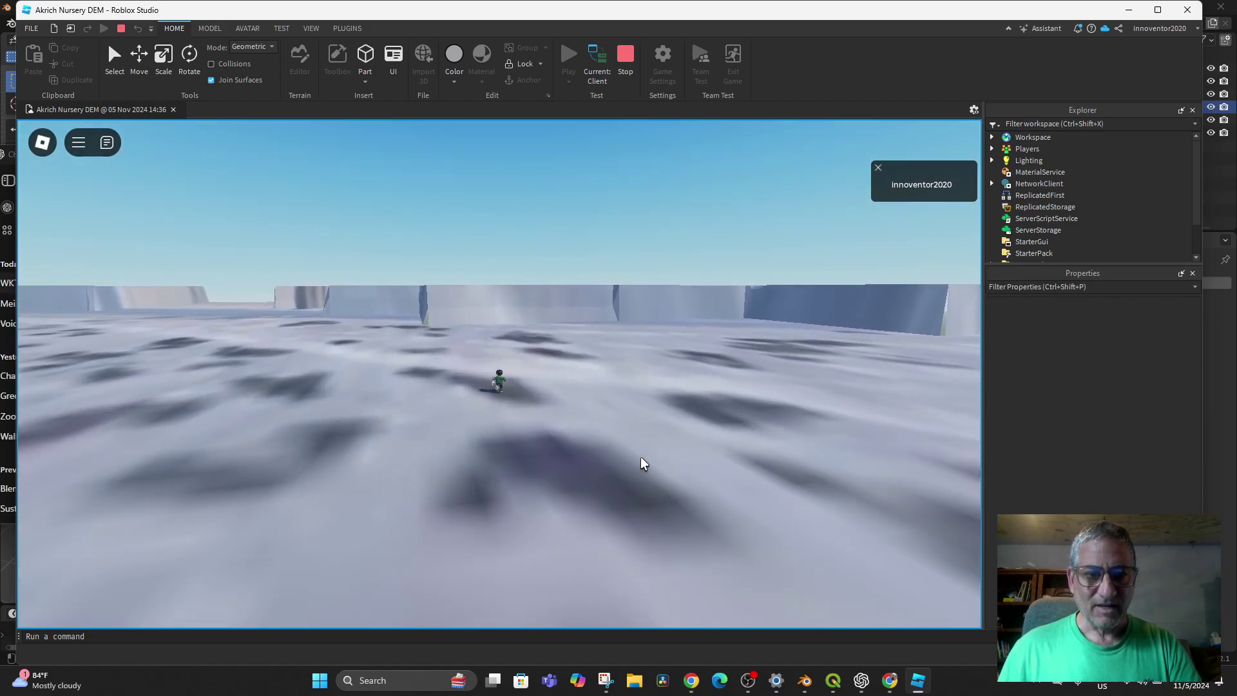
pyautogui.press('w')
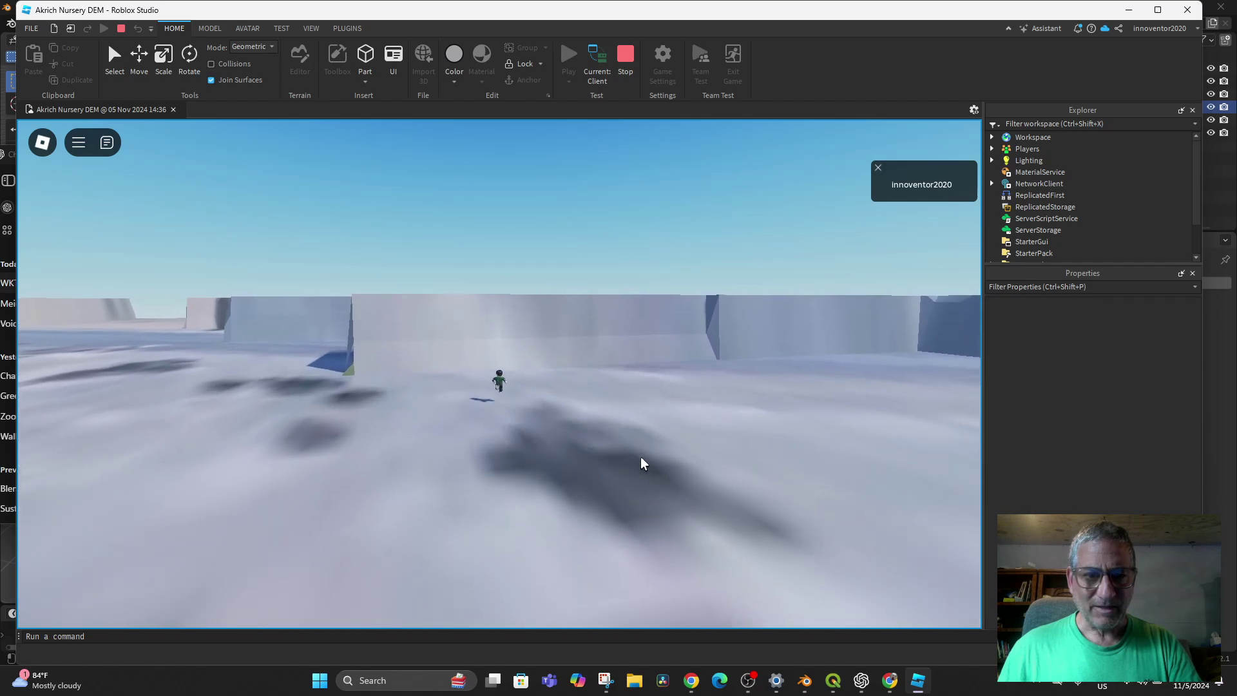
pyautogui.press('w')
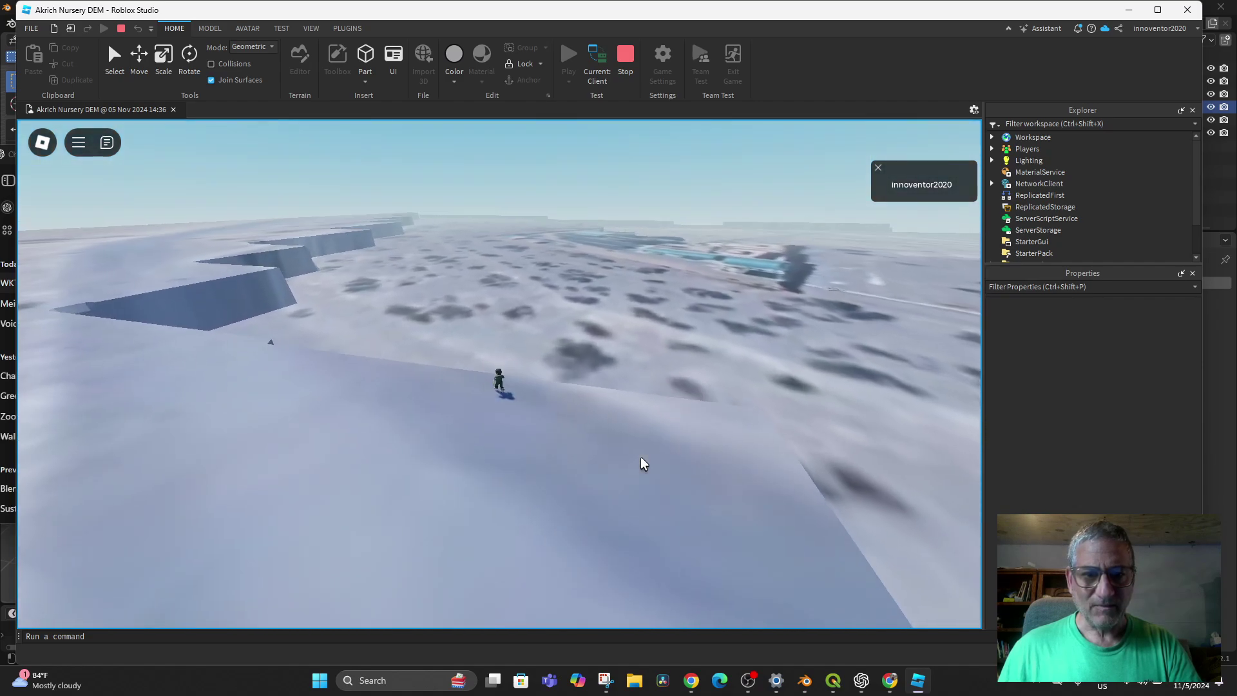
pyautogui.press('w')
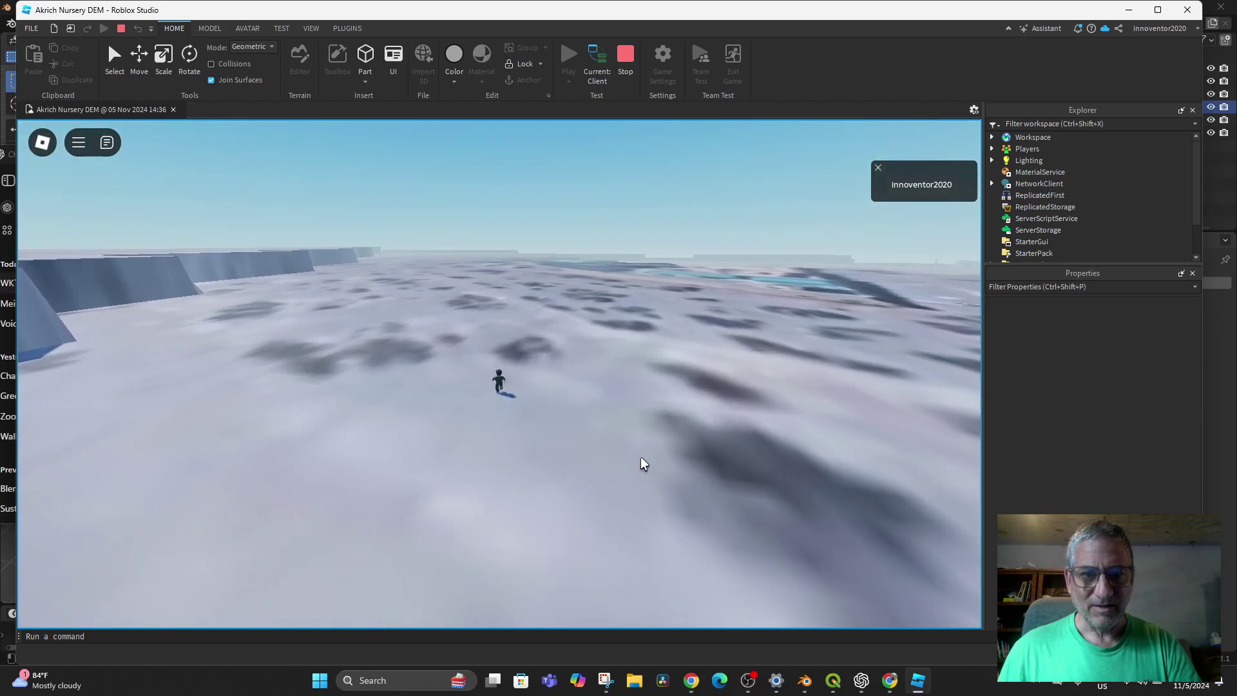
pyautogui.press('w')
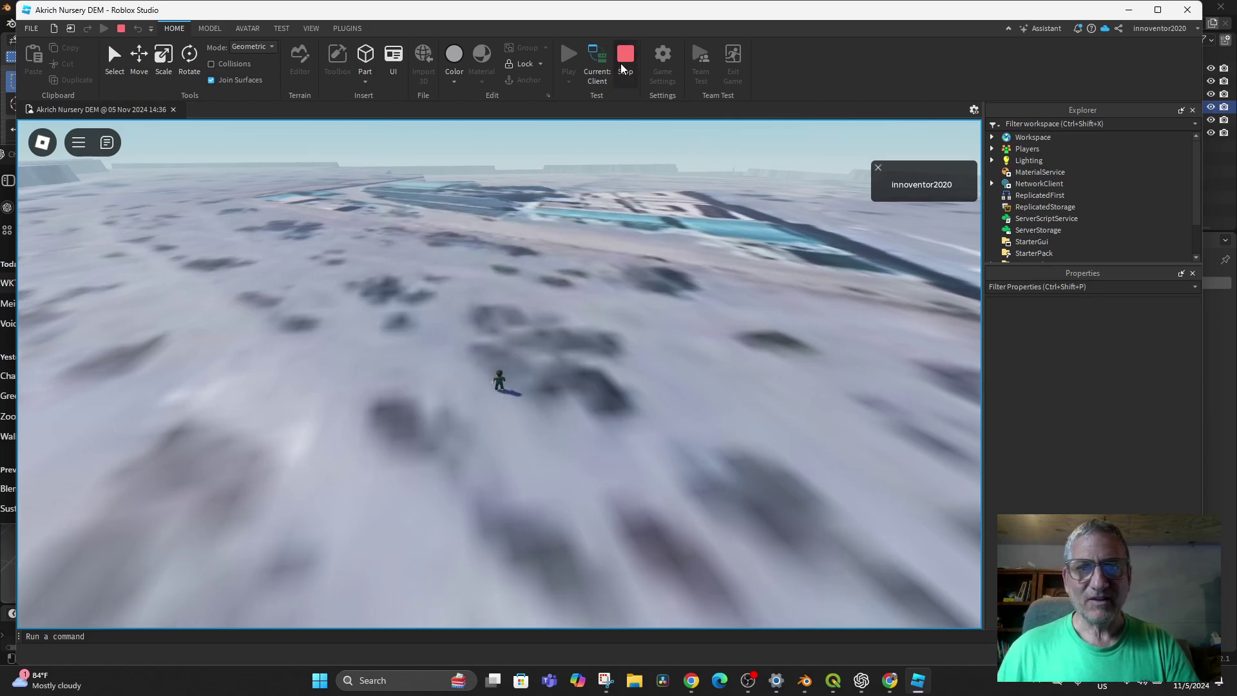
pyautogui.click(623, 58)
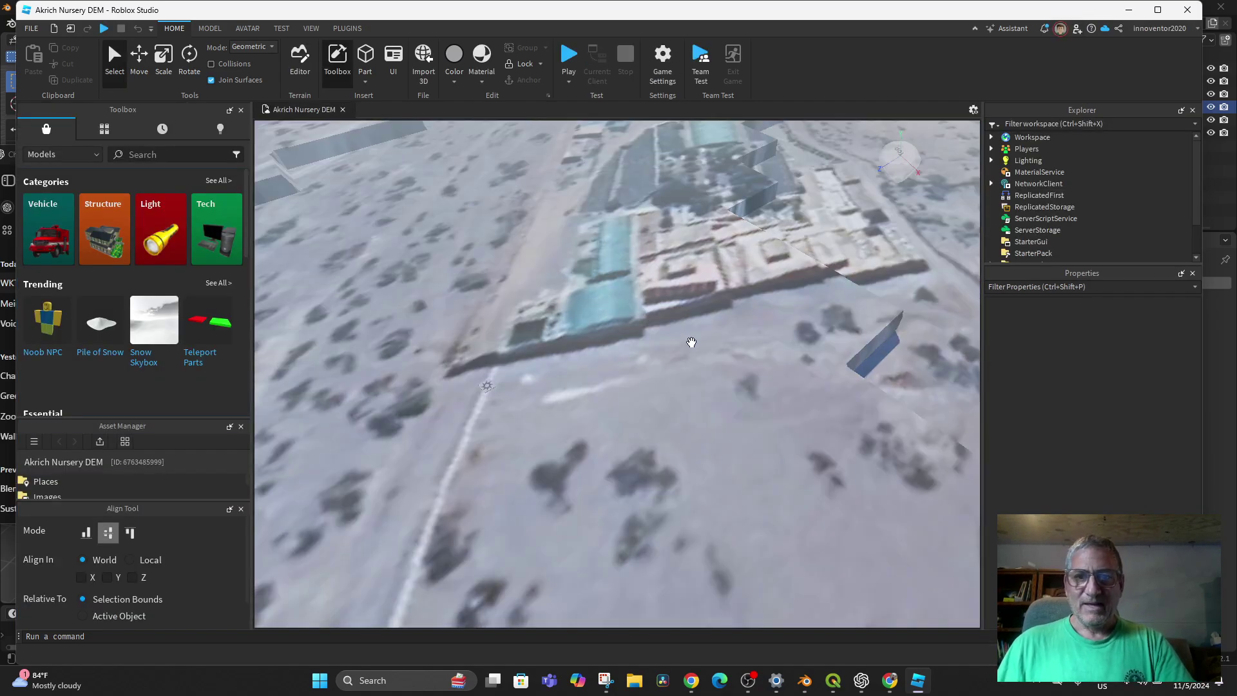
# Select the CubeforAkrichRoblox terrain model in the scene and turn on AutoUpdate for its PackageLink.
pyautogui.scroll(-5, 691, 342)
pyautogui.click(894, 280)
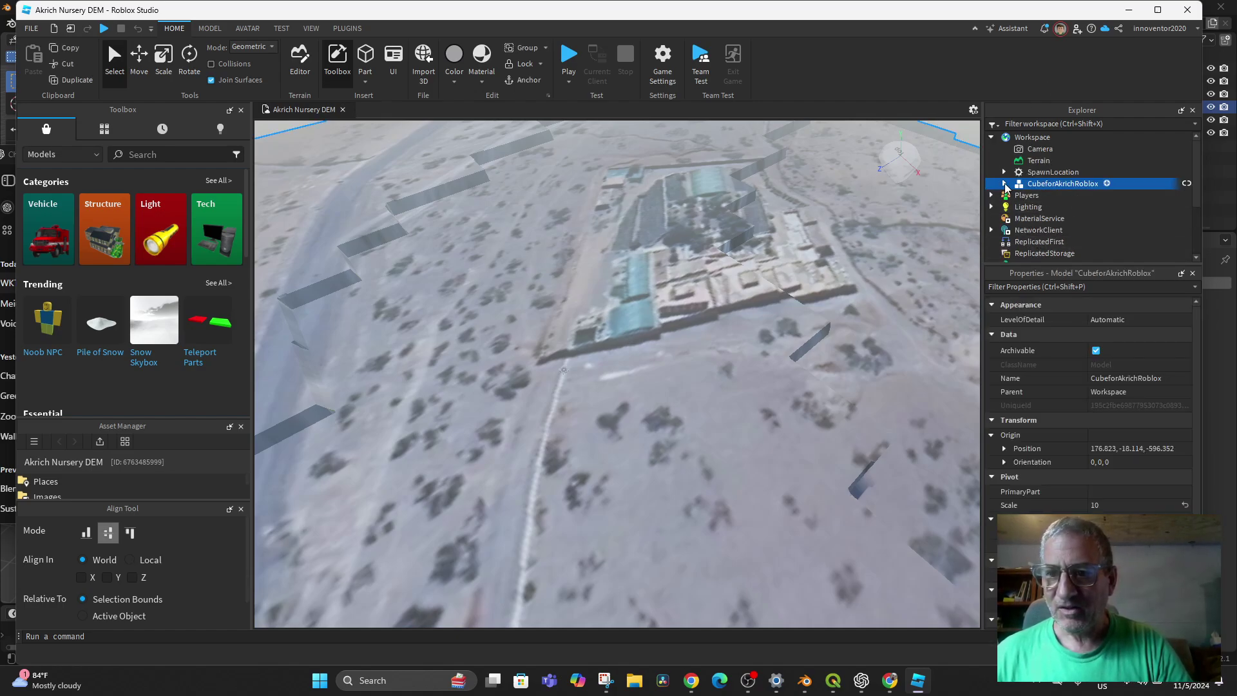
pyautogui.scroll(-1, 1096, 436)
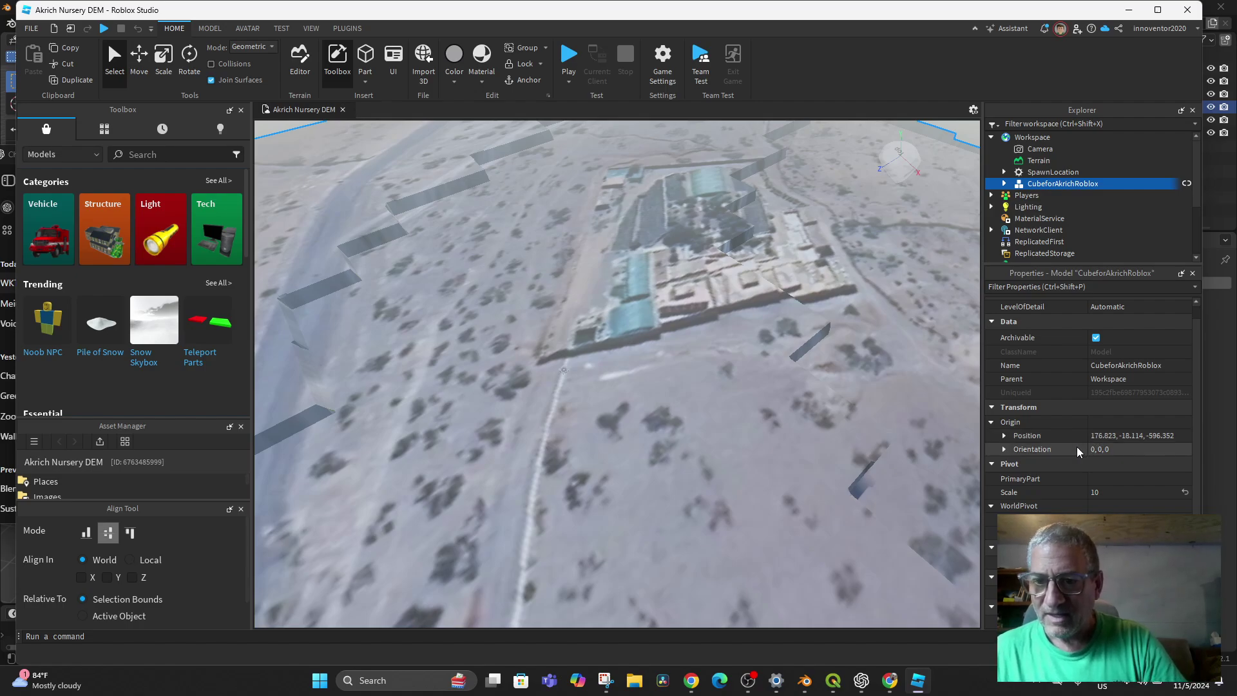
pyautogui.scroll(1, 1091, 457)
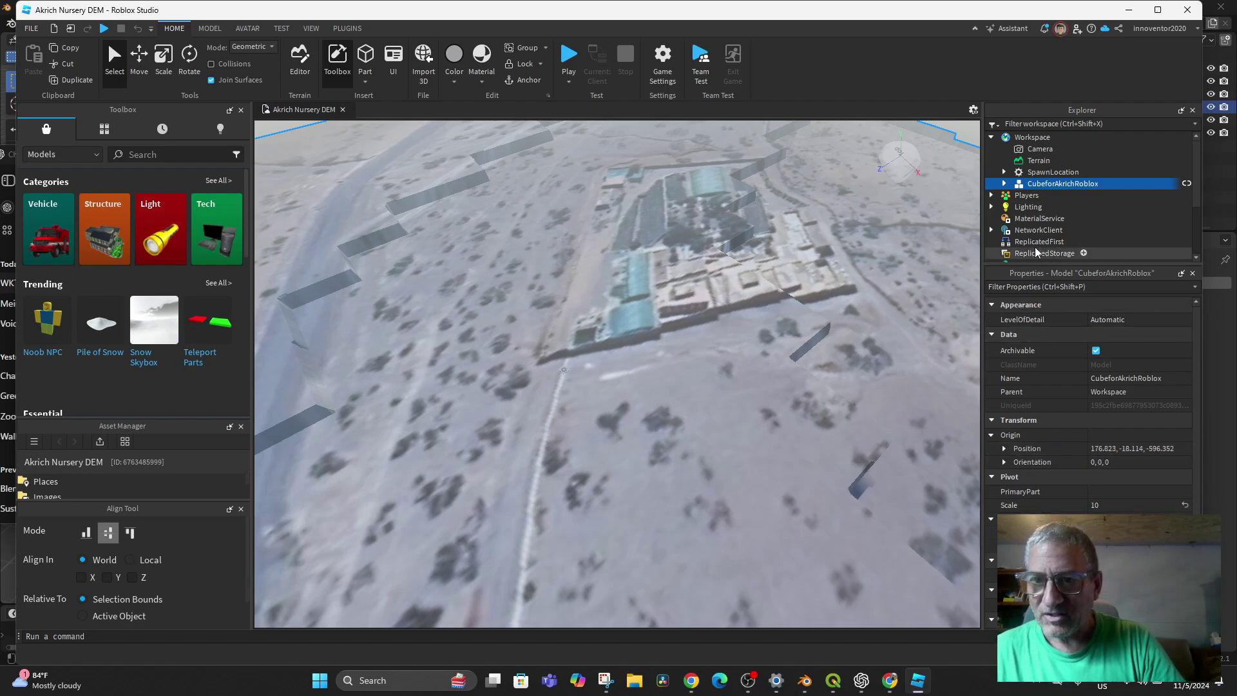
pyautogui.click(1004, 183)
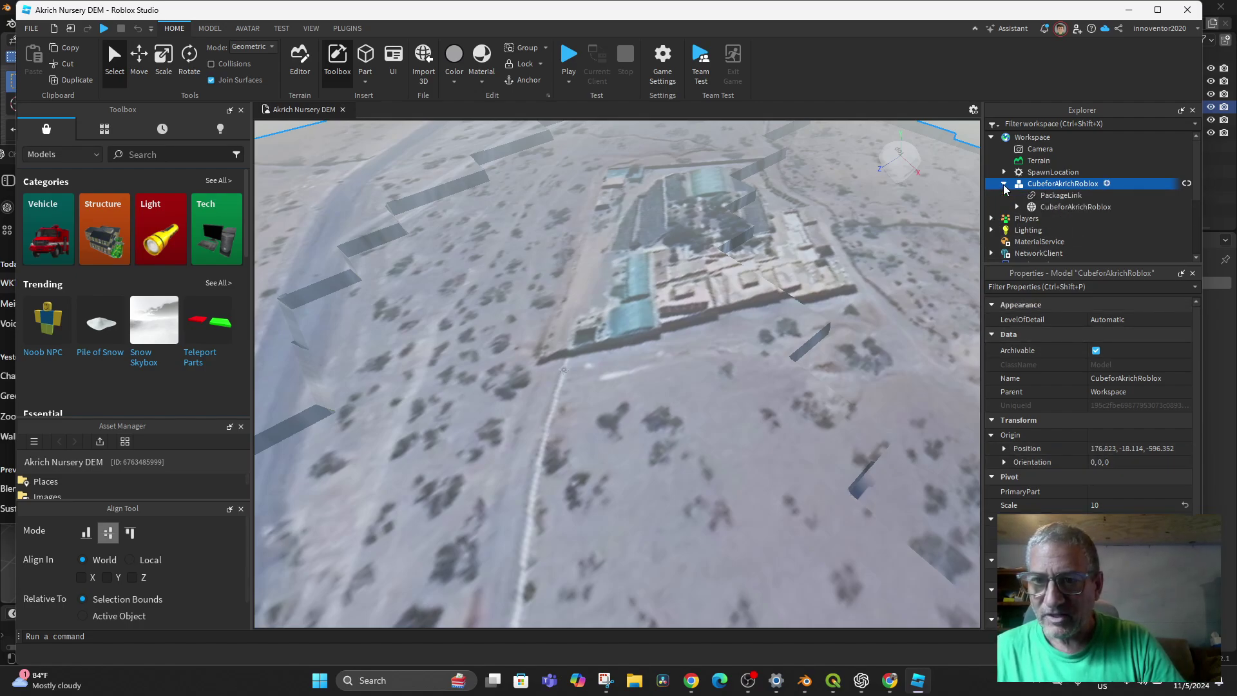
pyautogui.click(1054, 196)
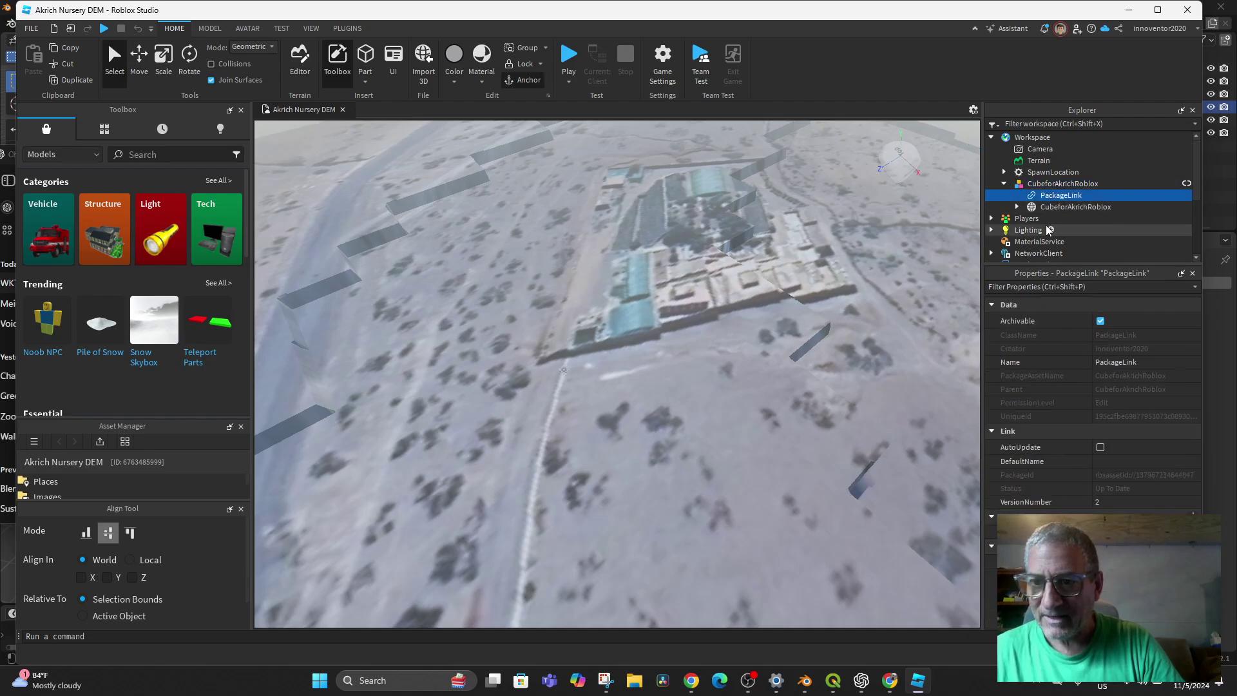
pyautogui.click(1100, 447)
# Set the CubeforAkrichRoblox MeshPart's CollisionFidelity to PreciseConvexDecomposition and accept the package modification.
pyautogui.click(1054, 207)
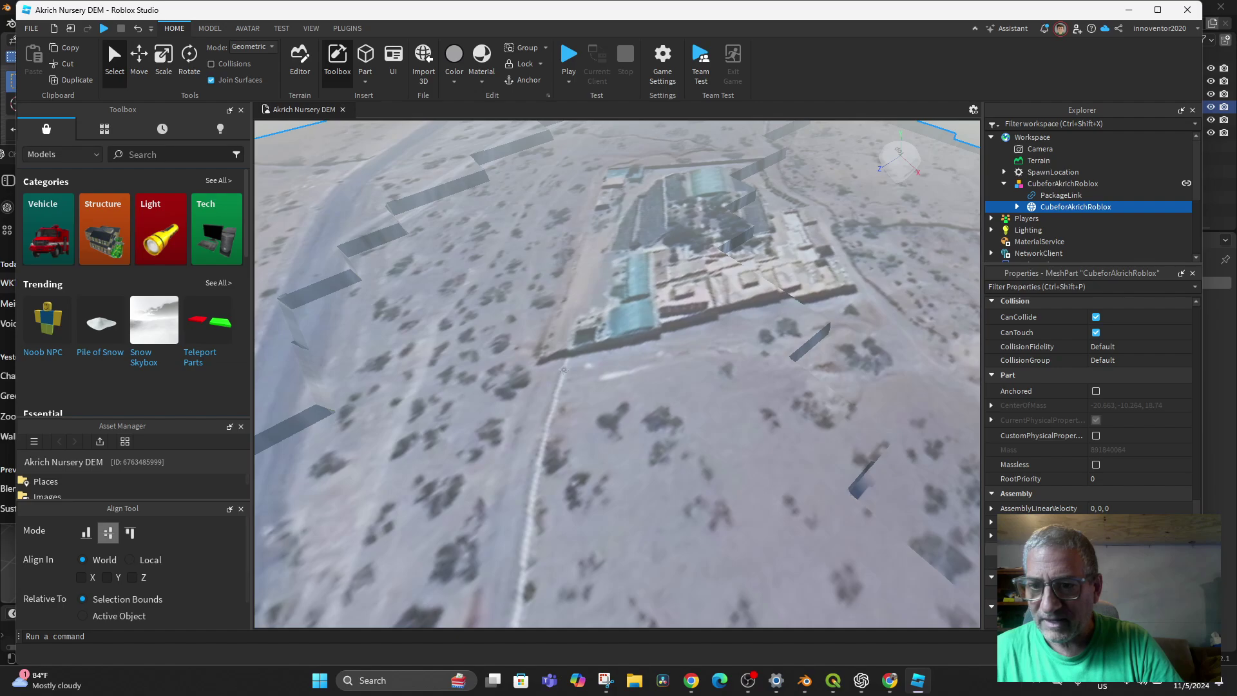
pyautogui.click(1103, 347)
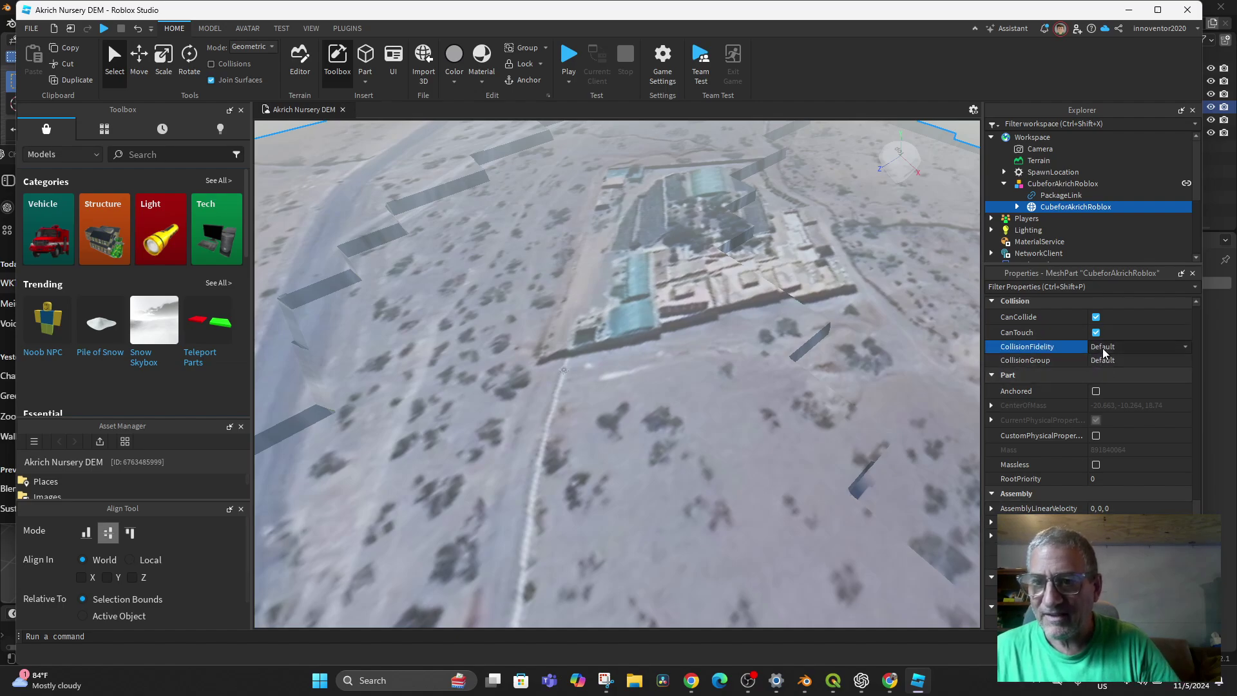
pyautogui.click(1180, 348)
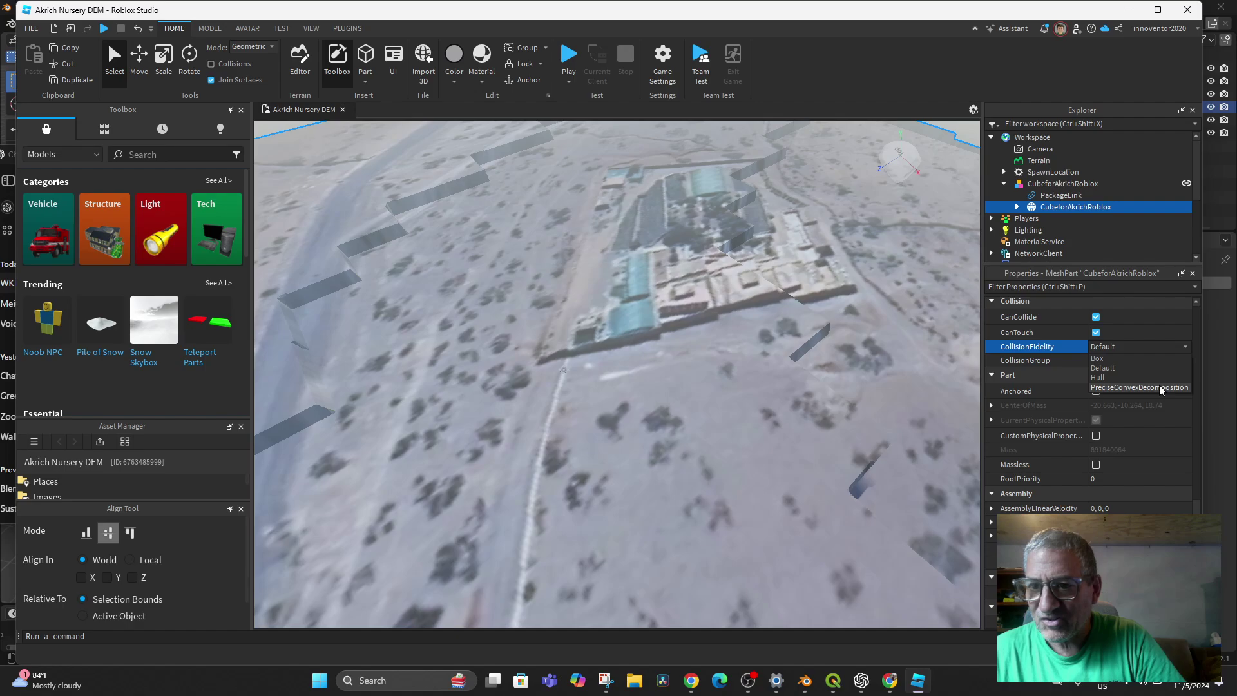
pyautogui.click(1138, 387)
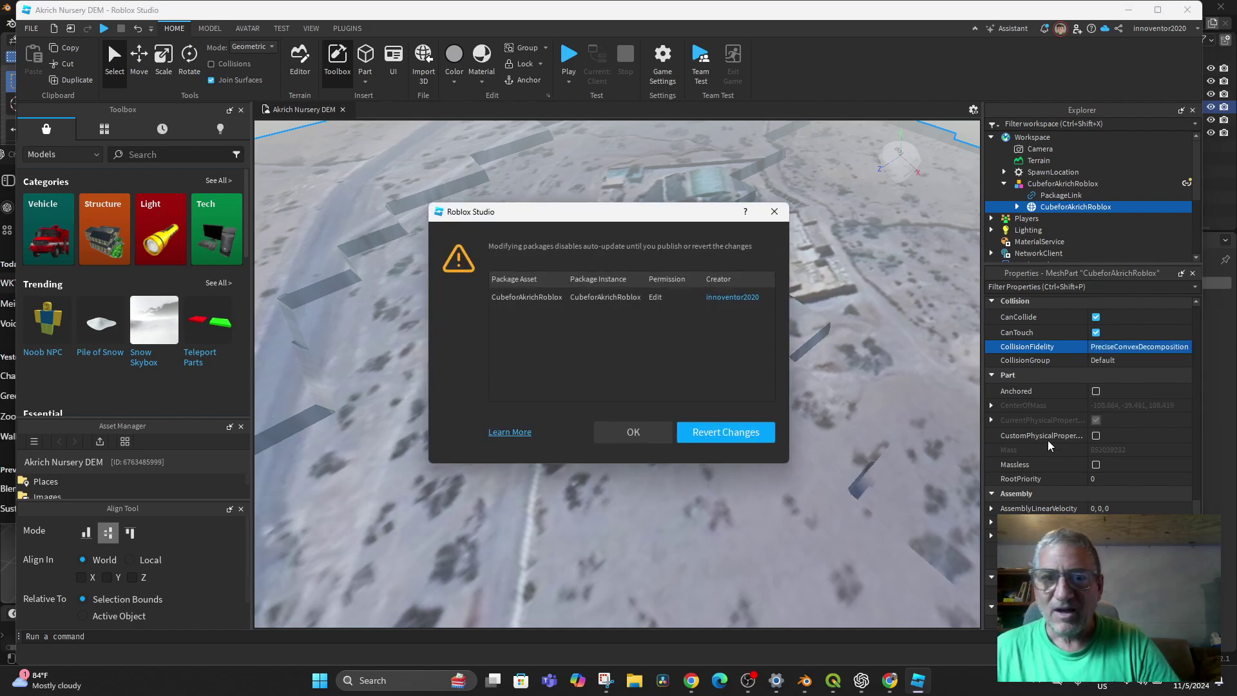
pyautogui.click(629, 430)
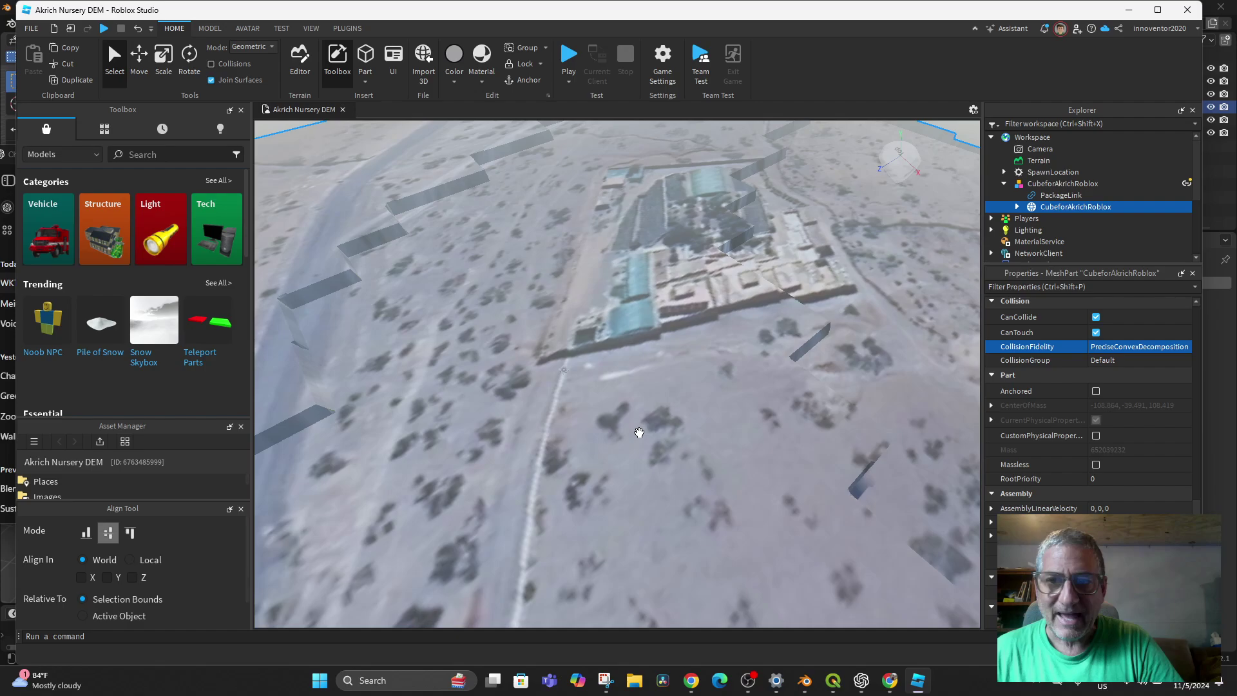
# Publish the modified CubeforAkrichRoblox model to its package.
pyautogui.click(1185, 185)
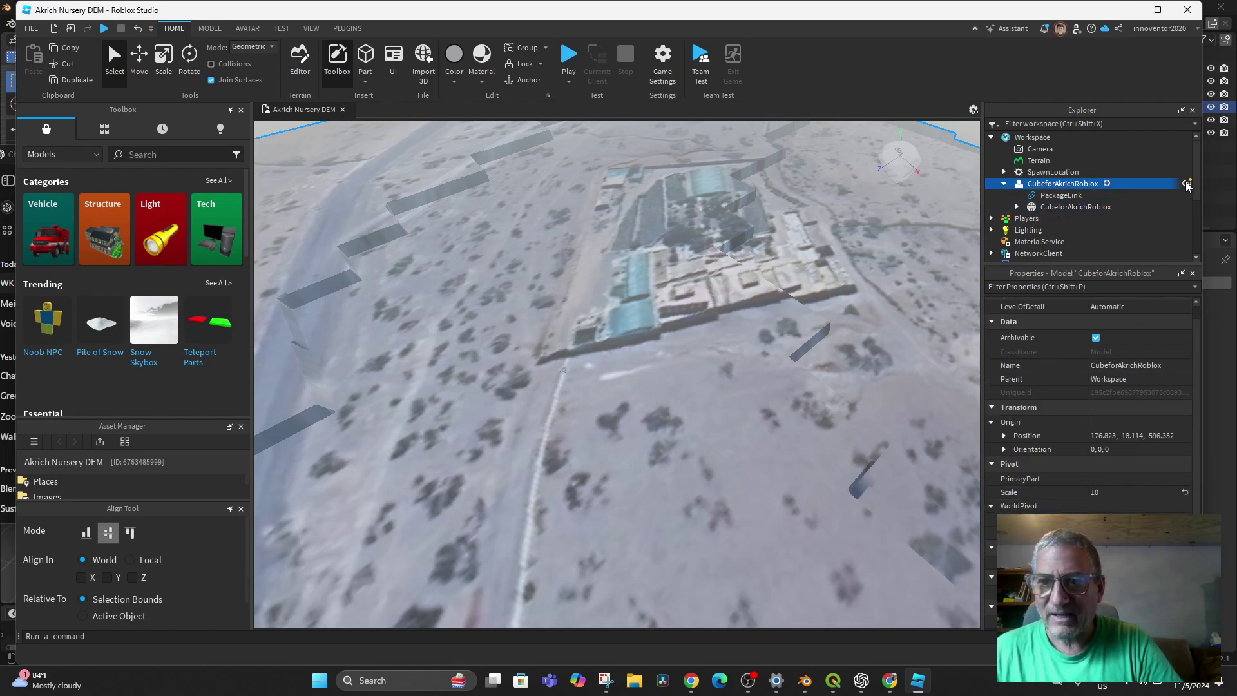
pyautogui.rightClick(1189, 185)
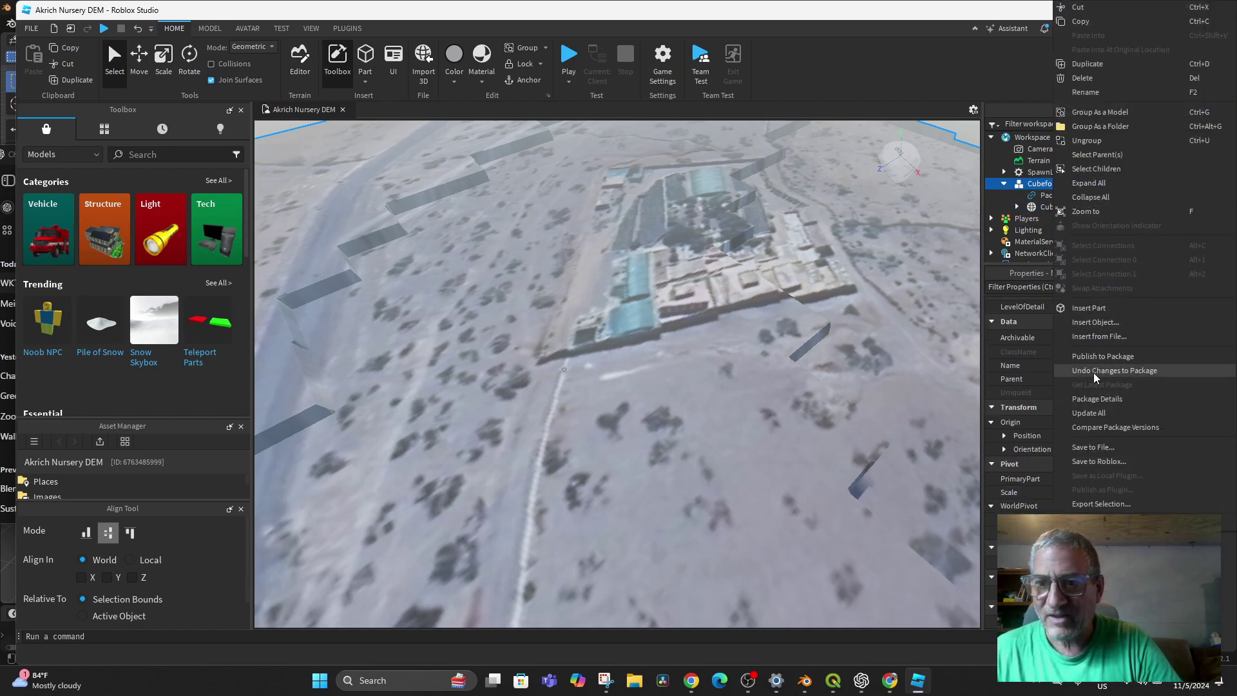
pyautogui.click(1113, 356)
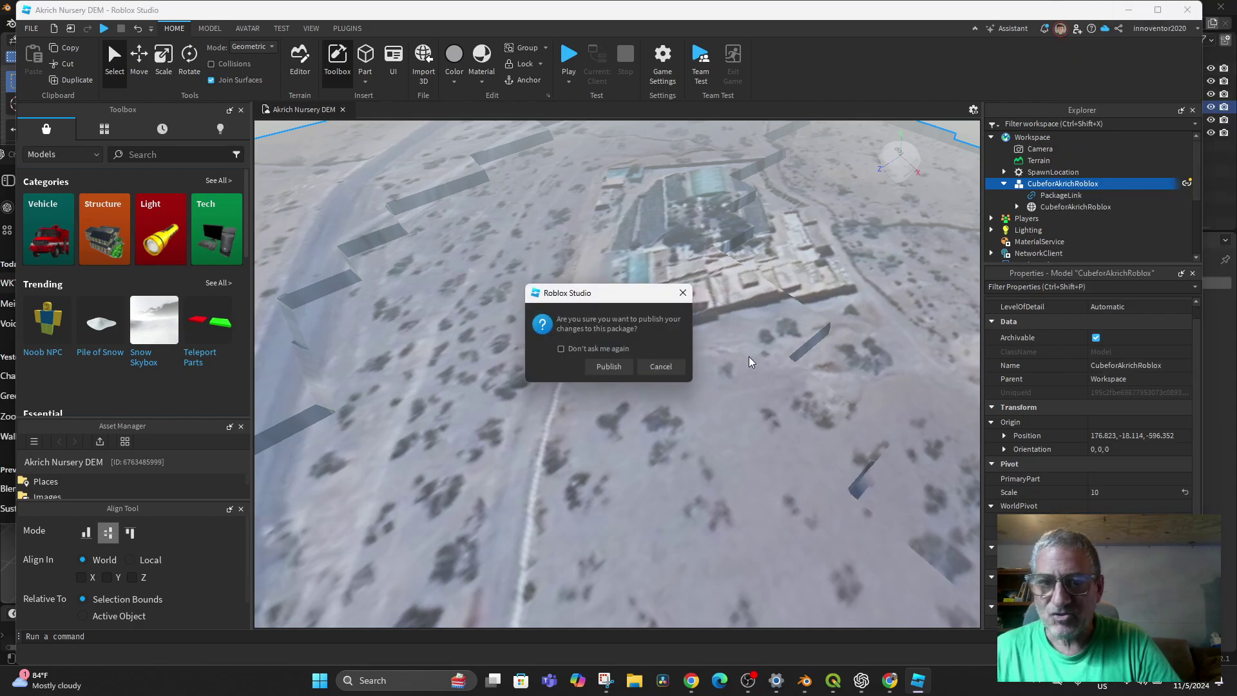
pyautogui.click(602, 366)
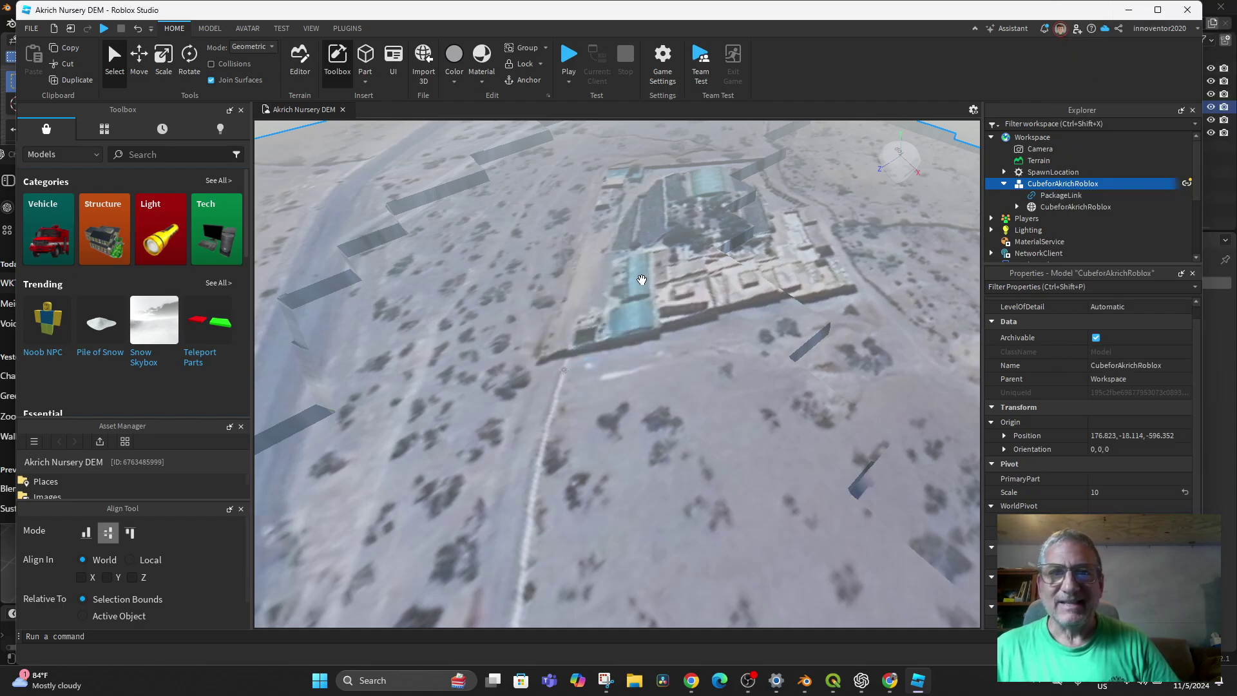
# Playtest the place and run the character from the spawn point across the nursery buildings and stepped terrain walls.
pyautogui.click(569, 55)
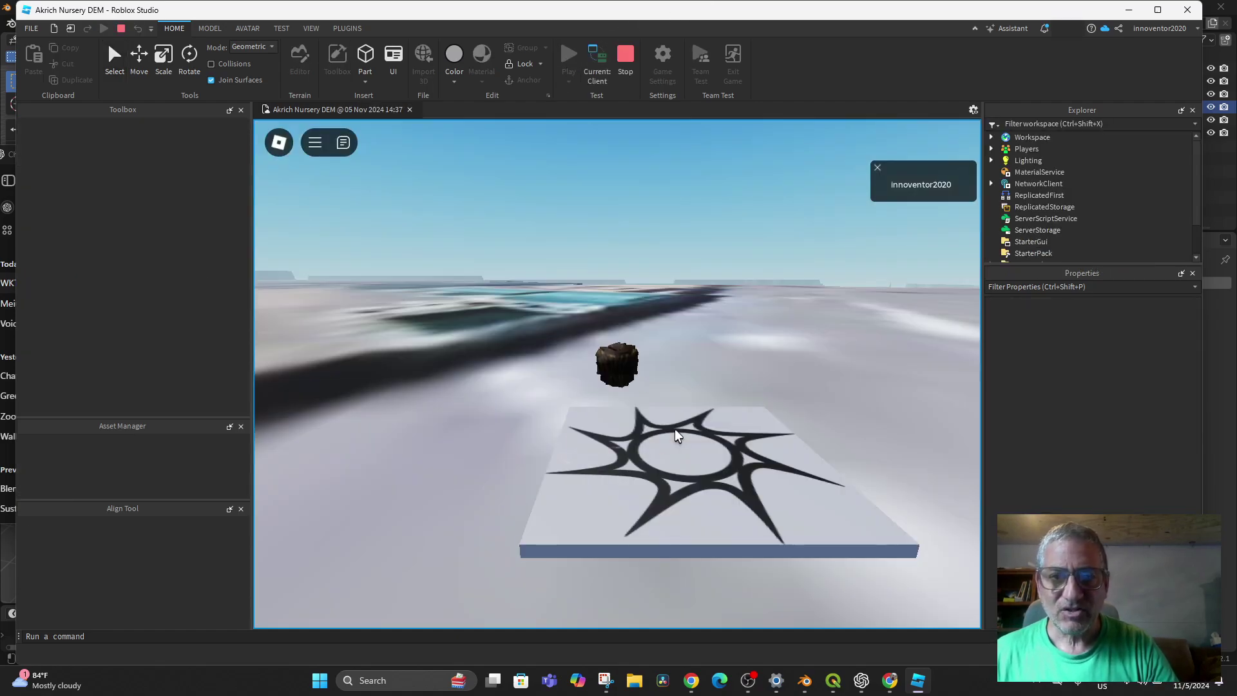
pyautogui.press('w')
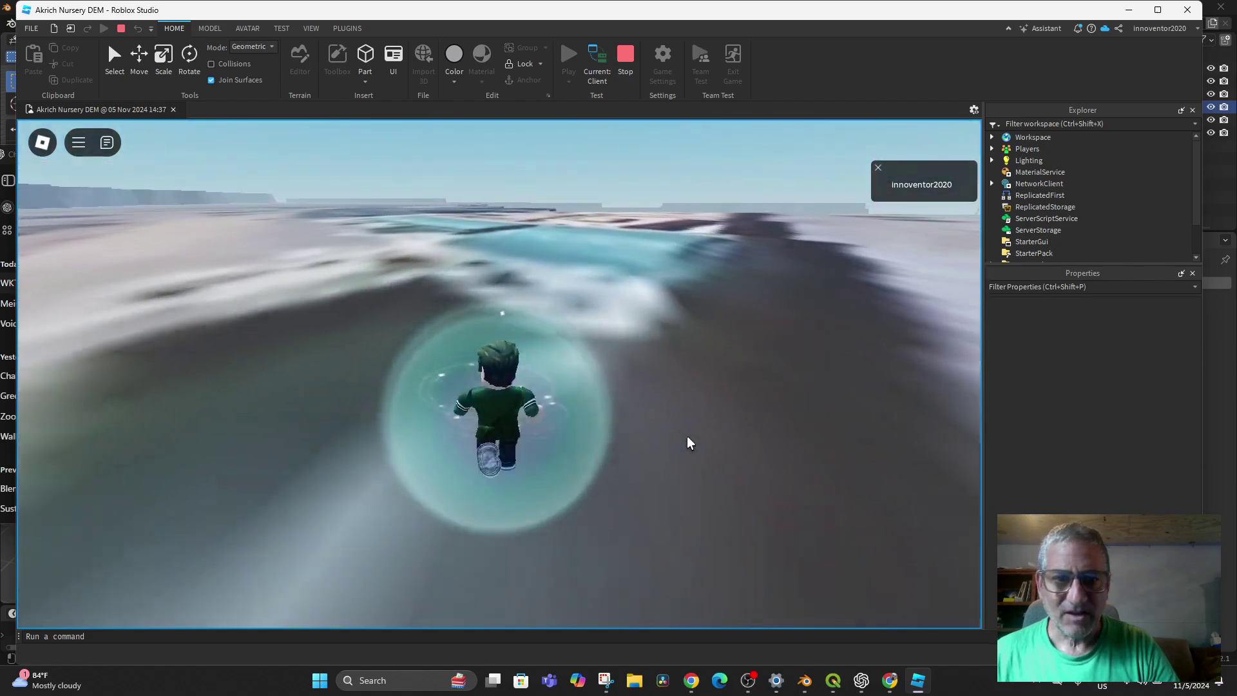
pyautogui.press('w')
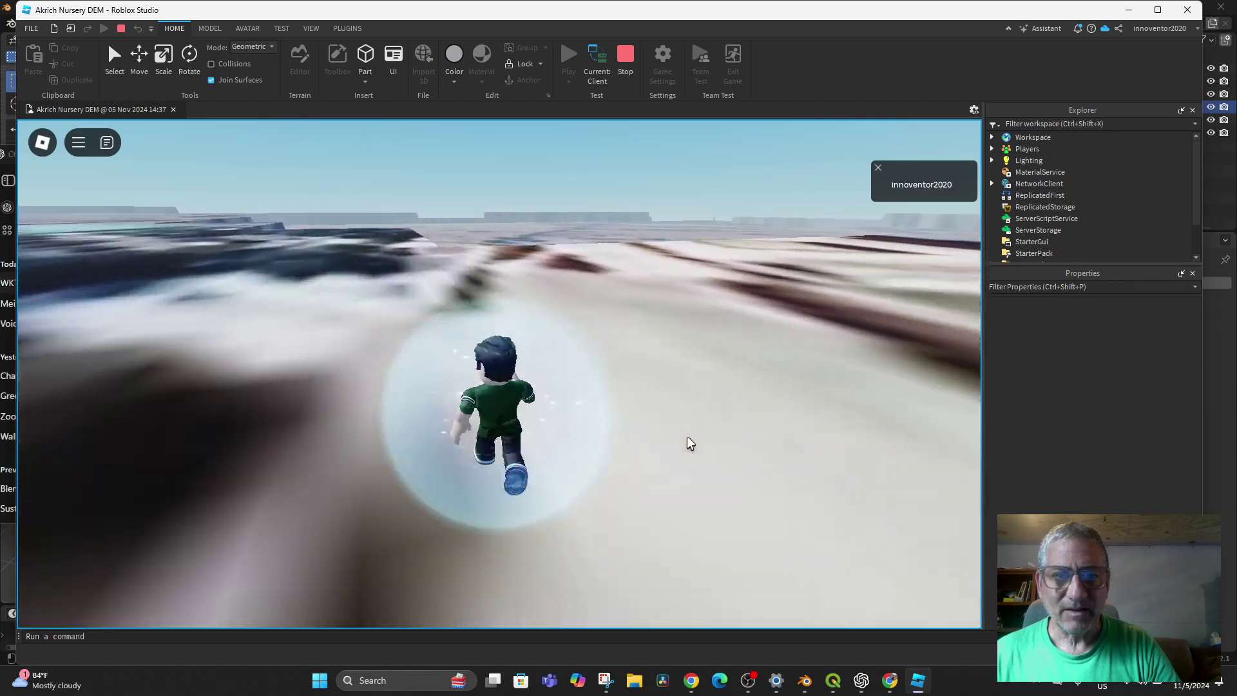
pyautogui.press('w')
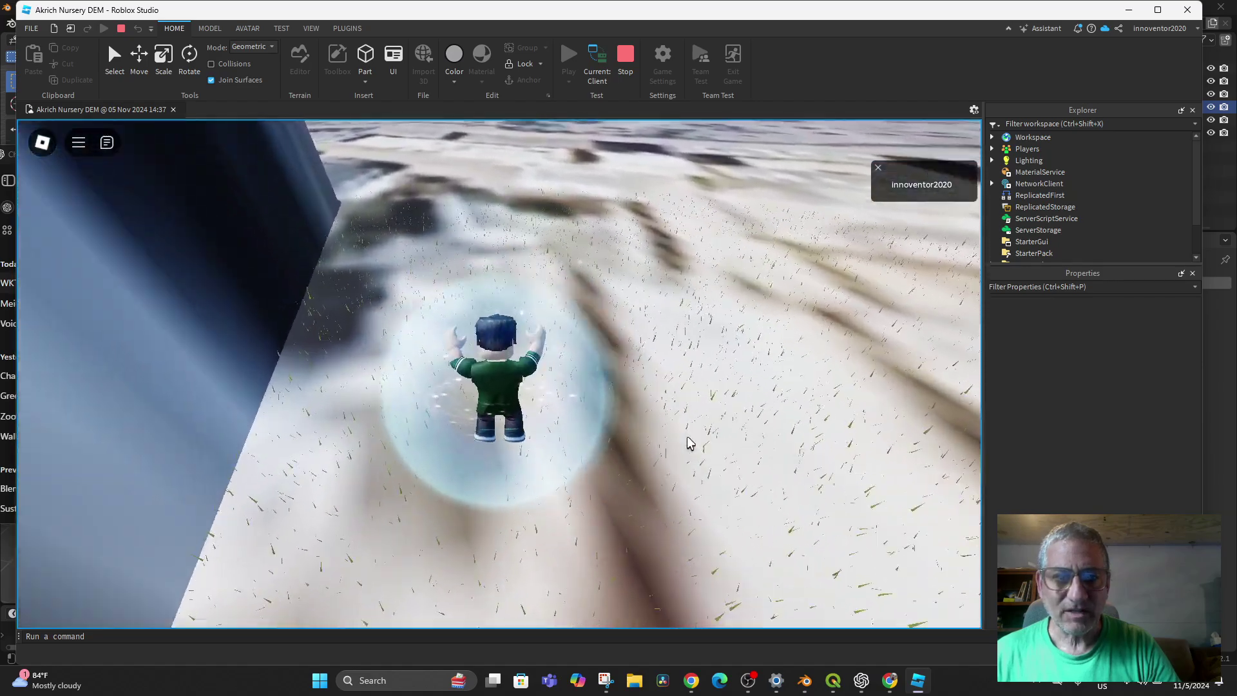
pyautogui.press('w')
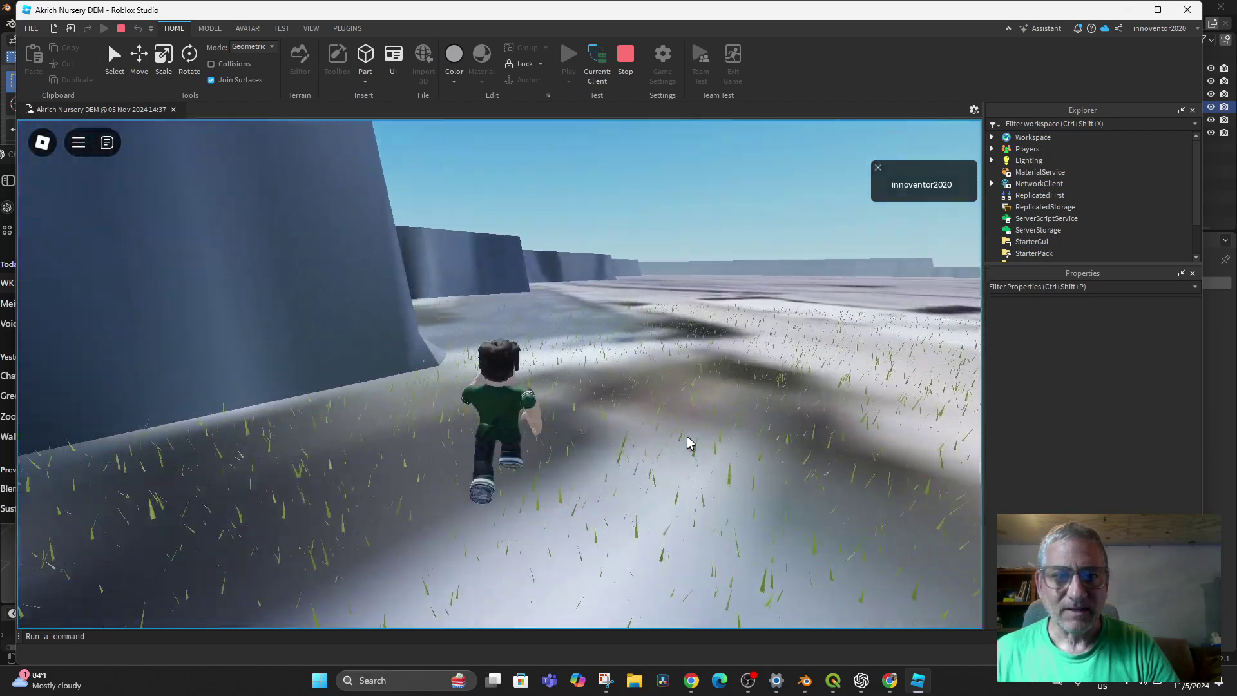
pyautogui.press('w')
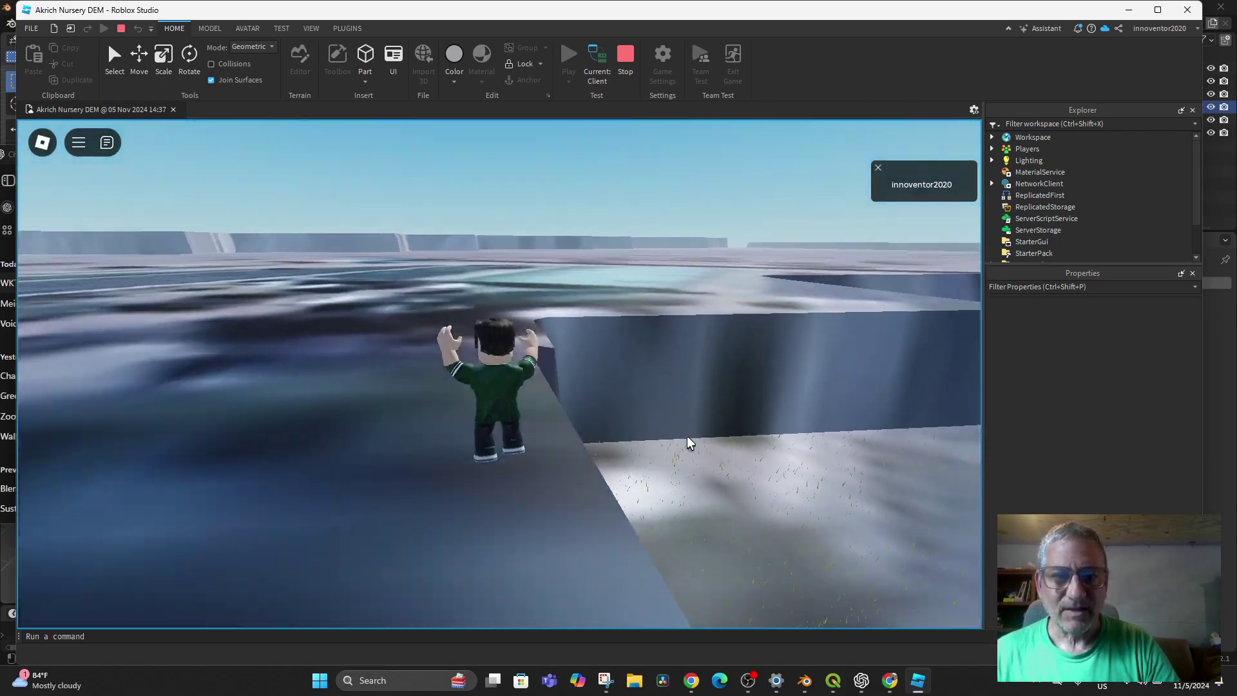
pyautogui.press('w')
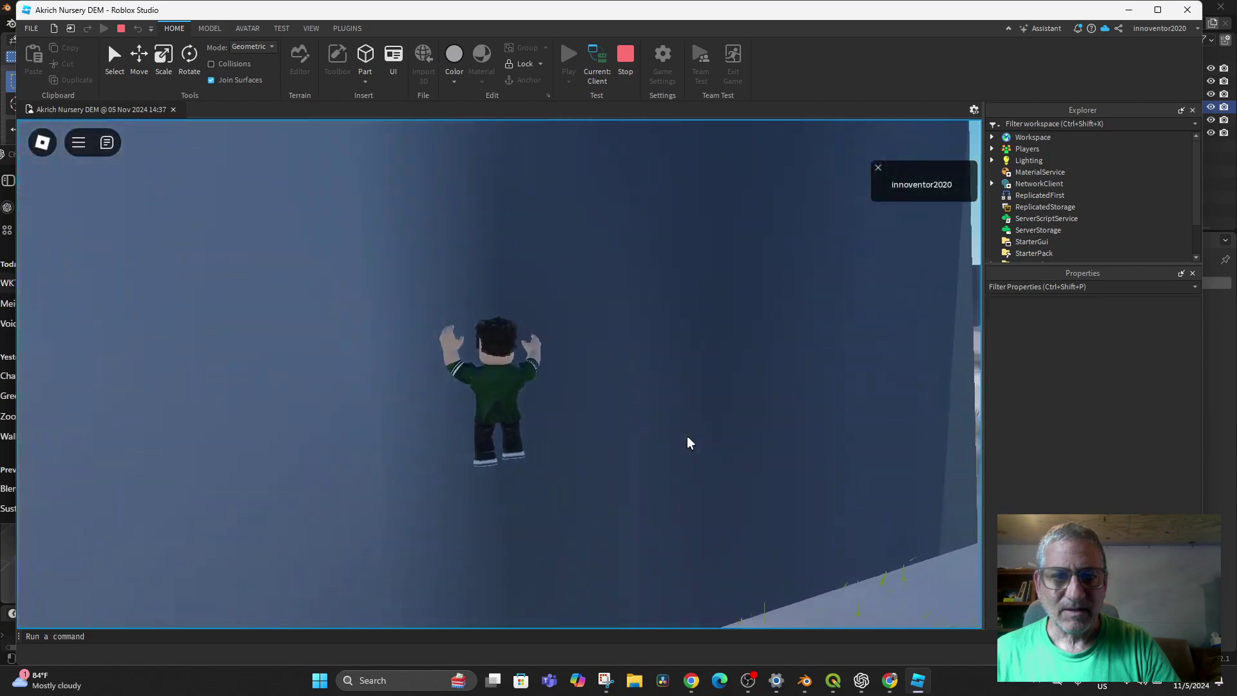
pyautogui.press('w')
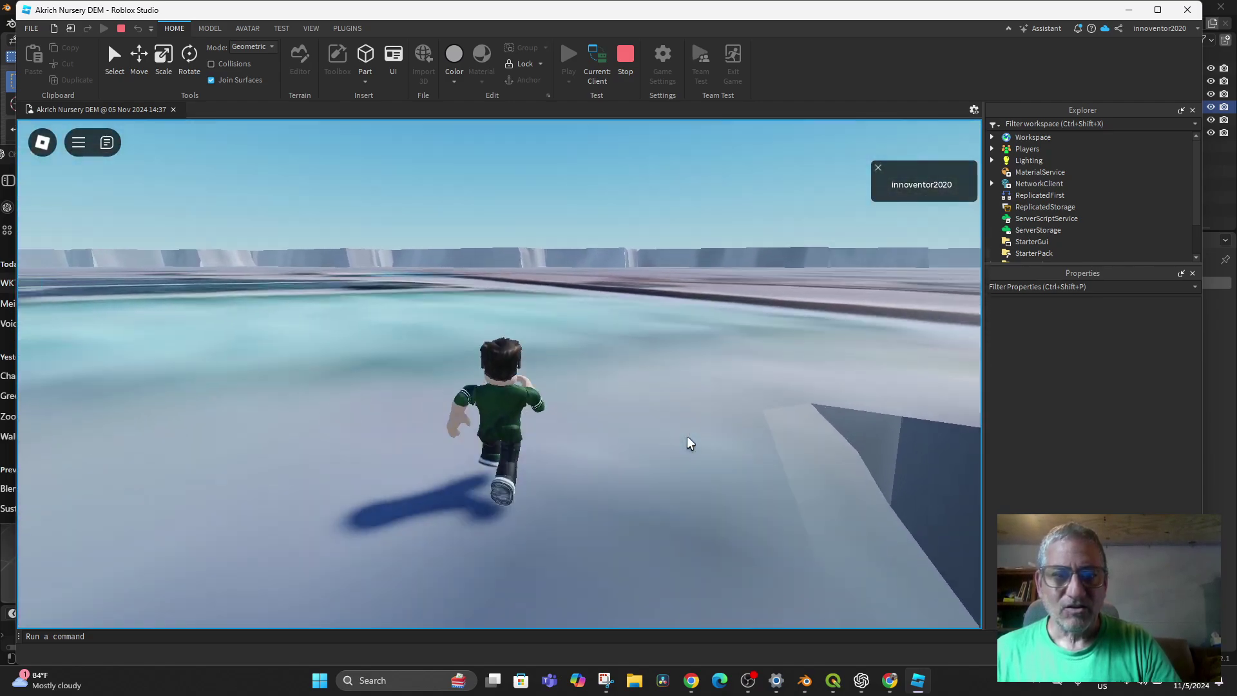
# Examine the nursery roofs, courtyards and terrain steps from a distant overhead camera while moving the character, and end the playtest.
pyautogui.scroll(-5, 684, 448)
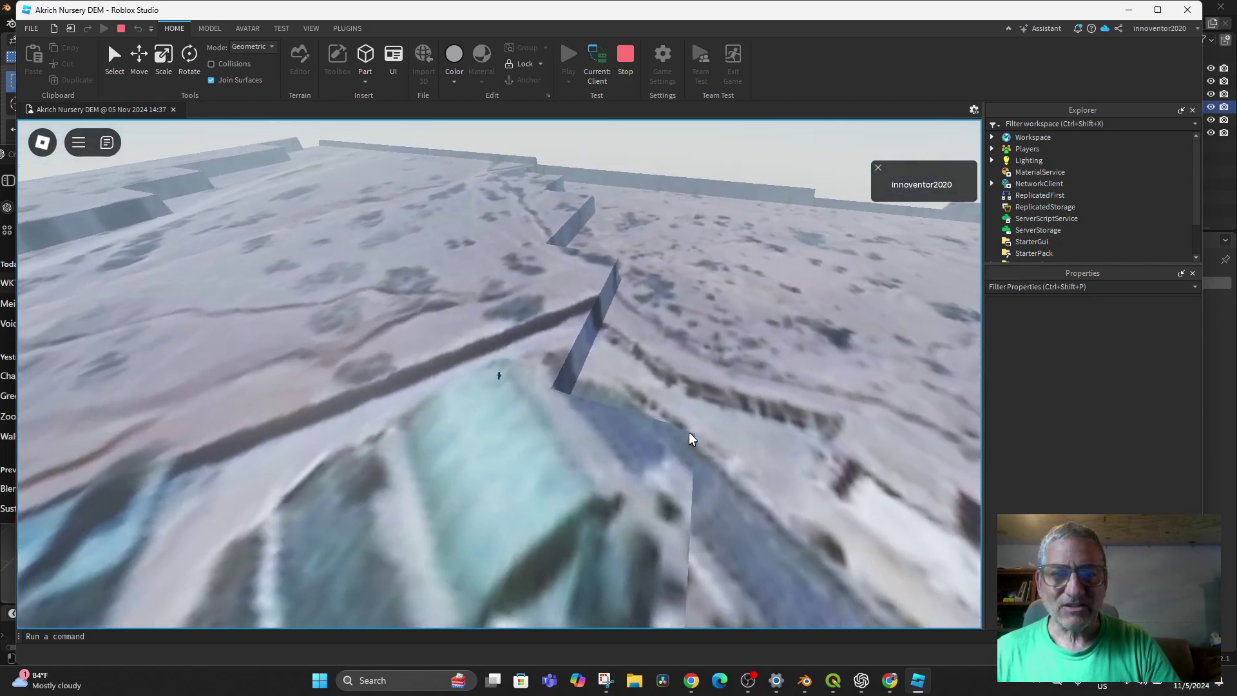
pyautogui.press('Left')
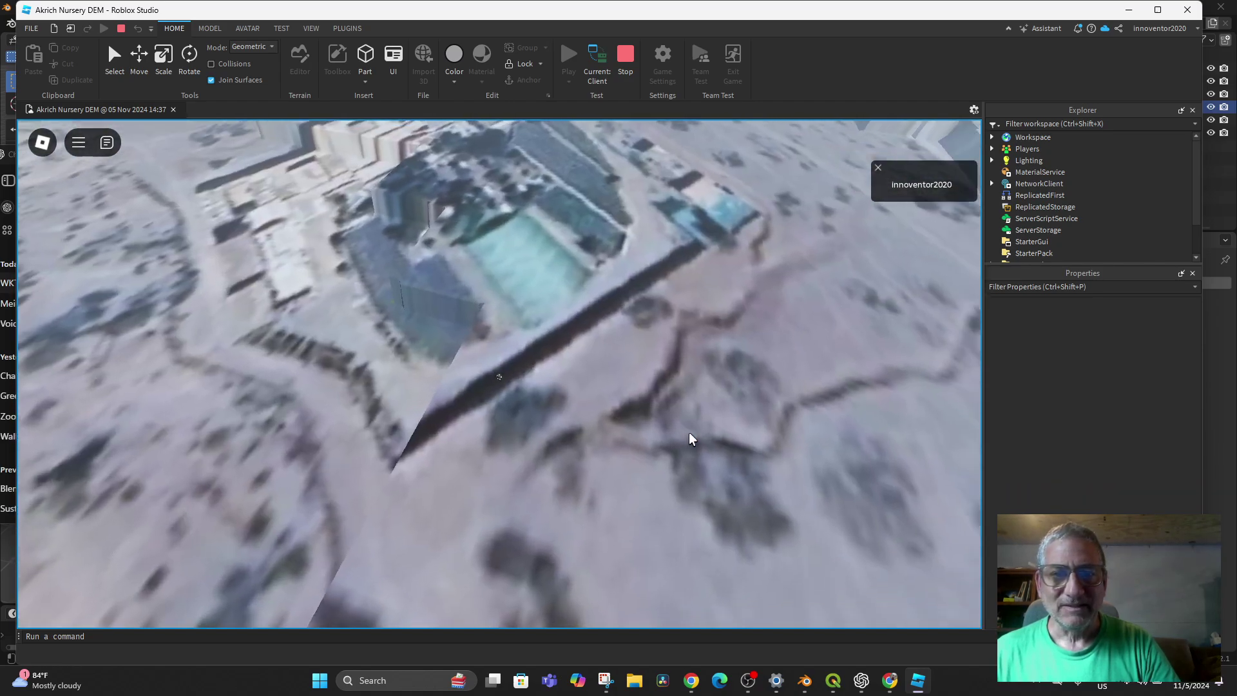
pyautogui.scroll(5, 690, 439)
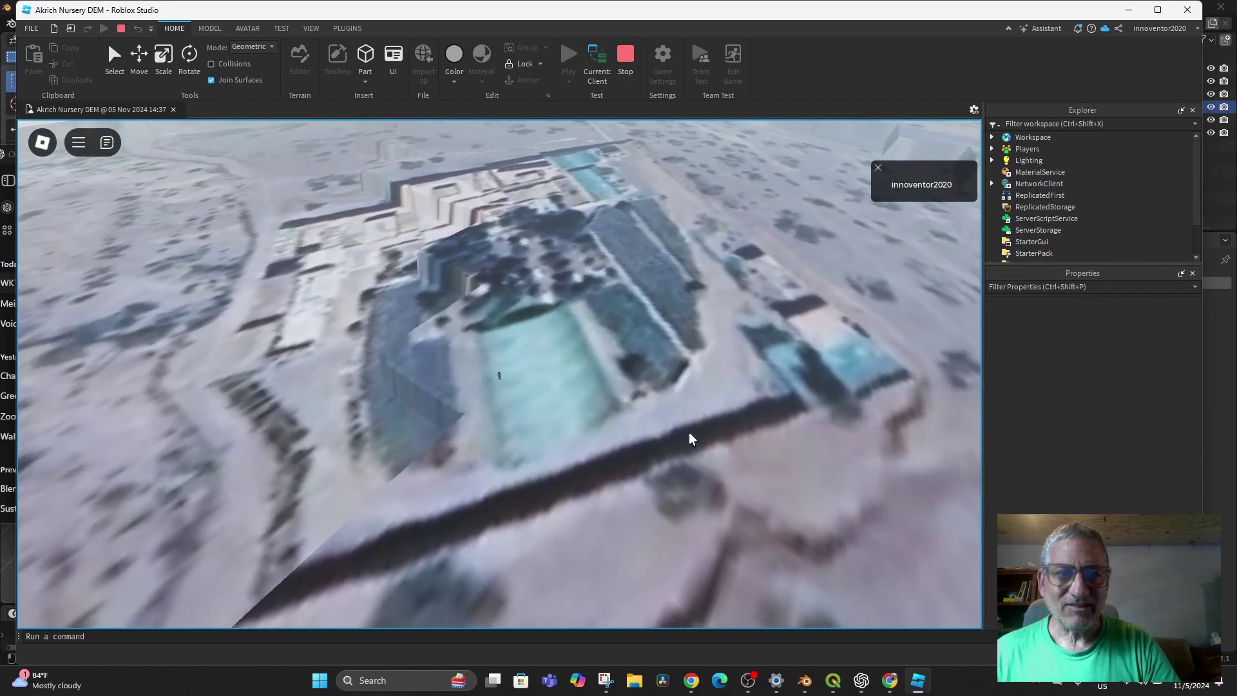
pyautogui.scroll(5, 691, 438)
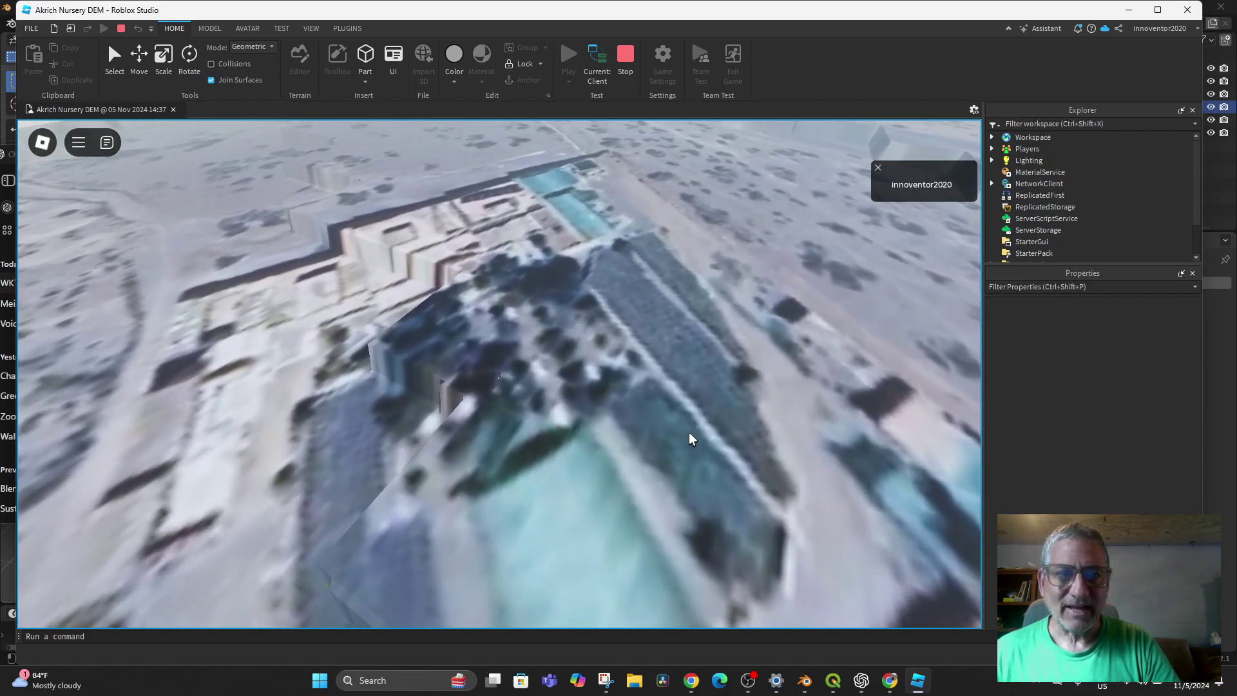
pyautogui.scroll(5, 691, 438)
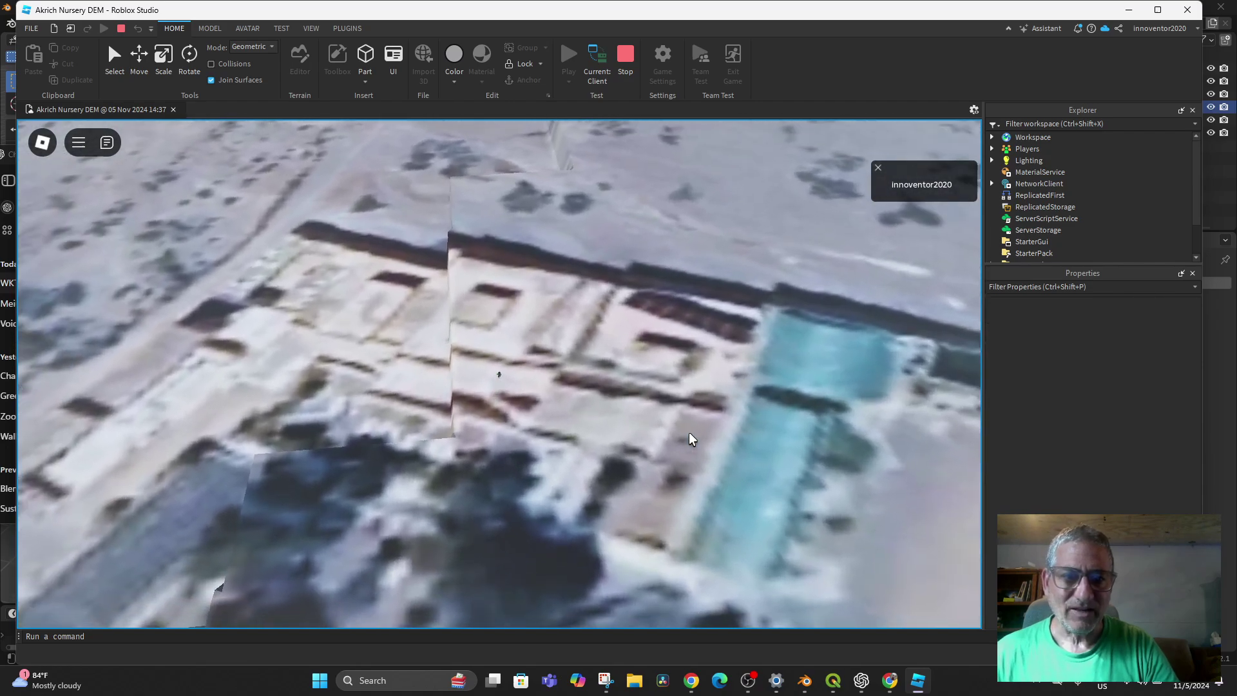
pyautogui.moveTo(690, 438); pyautogui.dragTo(709, 456, button='right')
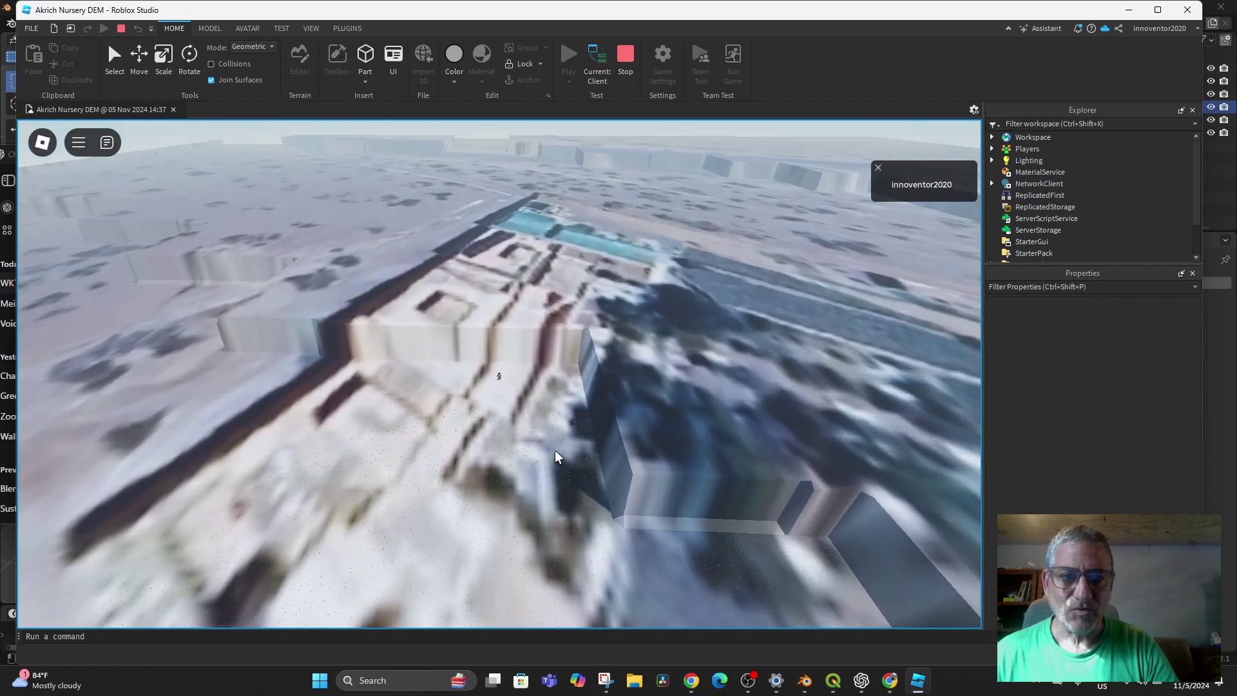
pyautogui.scroll(5, 558, 454)
pyautogui.scroll(-5, 558, 453)
pyautogui.moveTo(559, 452); pyautogui.dragTo(549, 447, button='right')
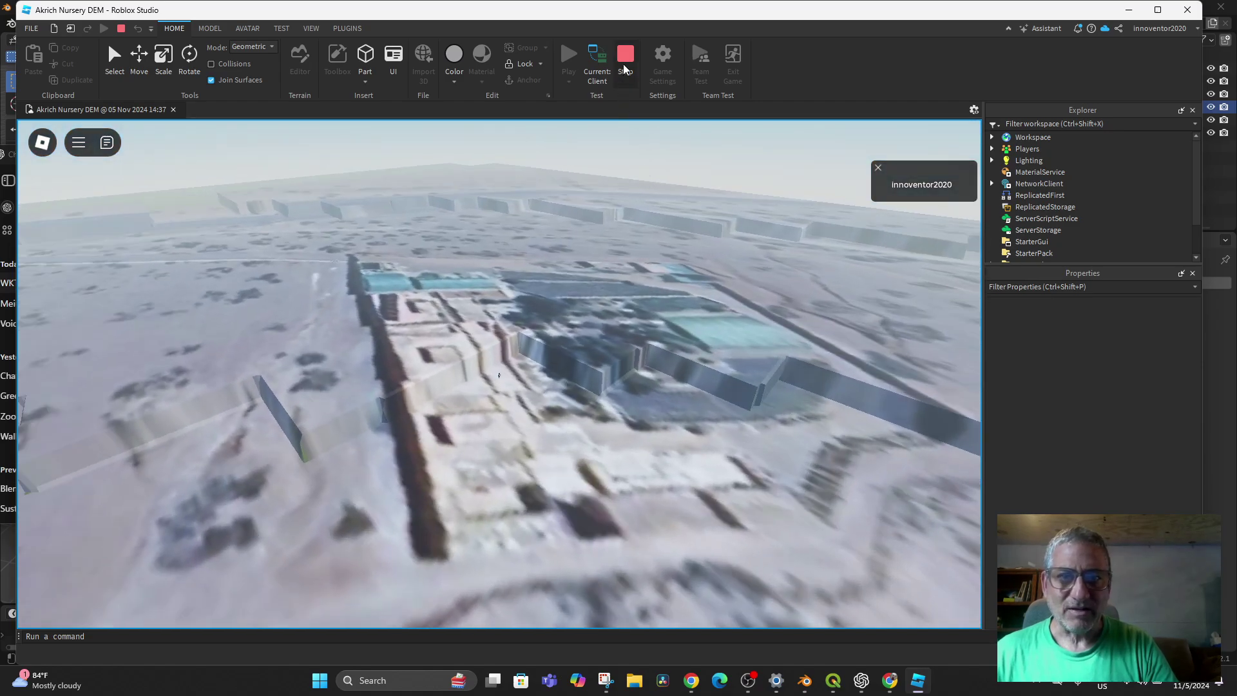
pyautogui.moveTo(630, 161); pyautogui.dragTo(632, 167, button='right')
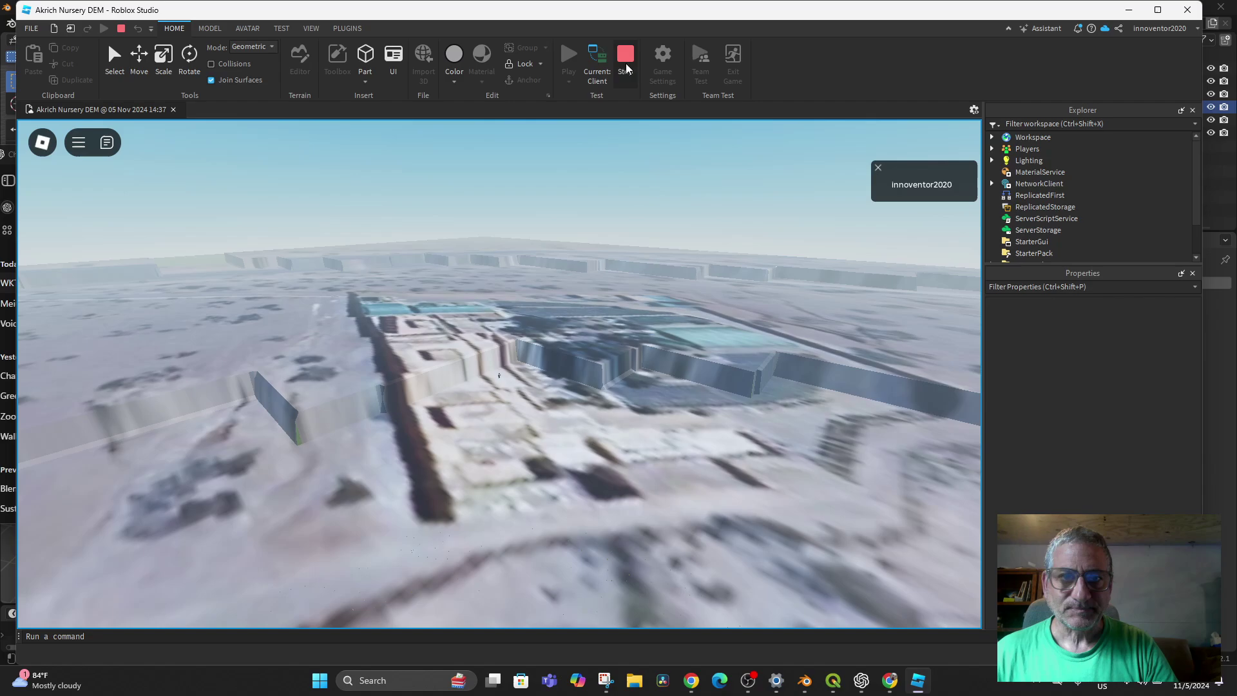
pyautogui.click(625, 54)
# Switch to Blender, apply Shade Smooth to the CubeforAkrichRoblox terrain, and inspect the surface around the nursery.
pyautogui.click(806, 683)
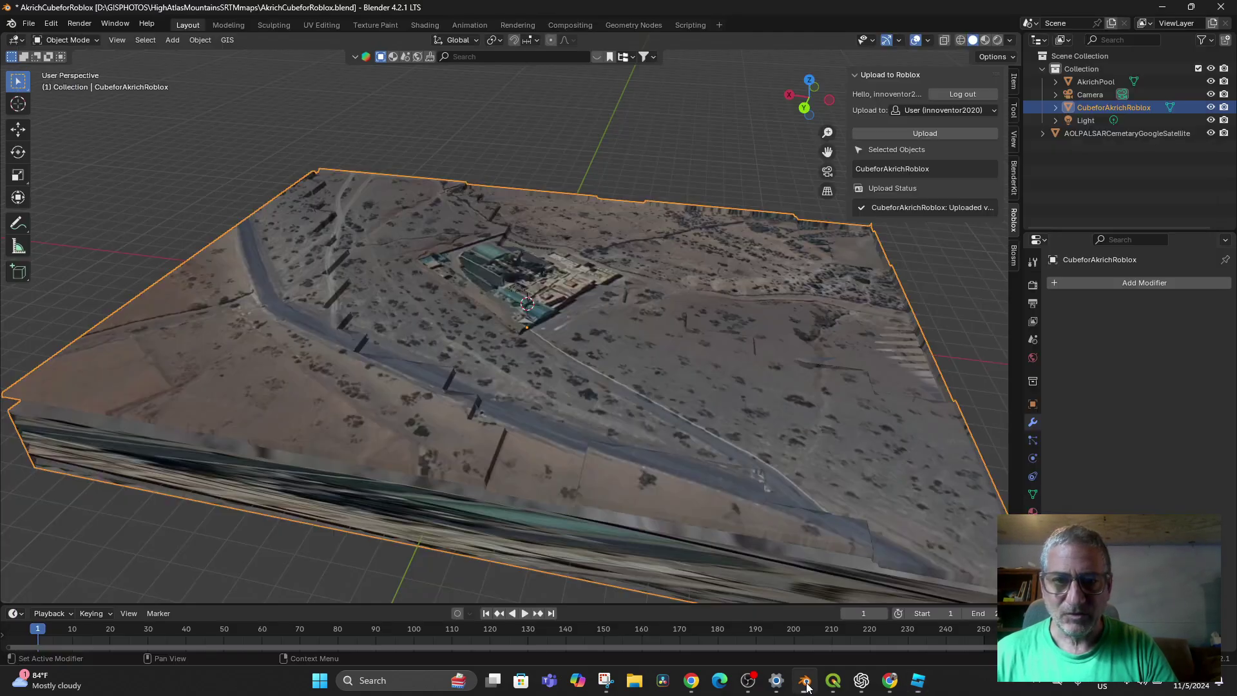
pyautogui.scroll(5, 600, 403)
pyautogui.rightClick(601, 405)
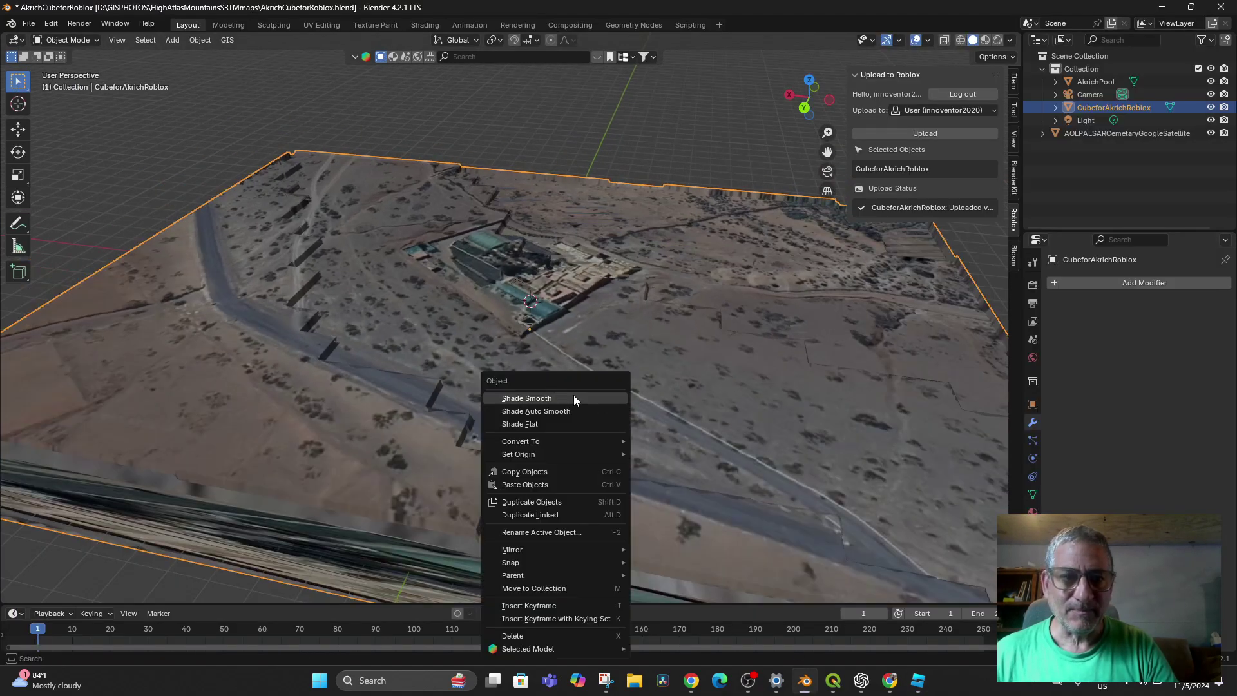
pyautogui.moveTo(573, 400); pyautogui.dragTo(682, 400, button='middle')
pyautogui.rightClick(647, 402)
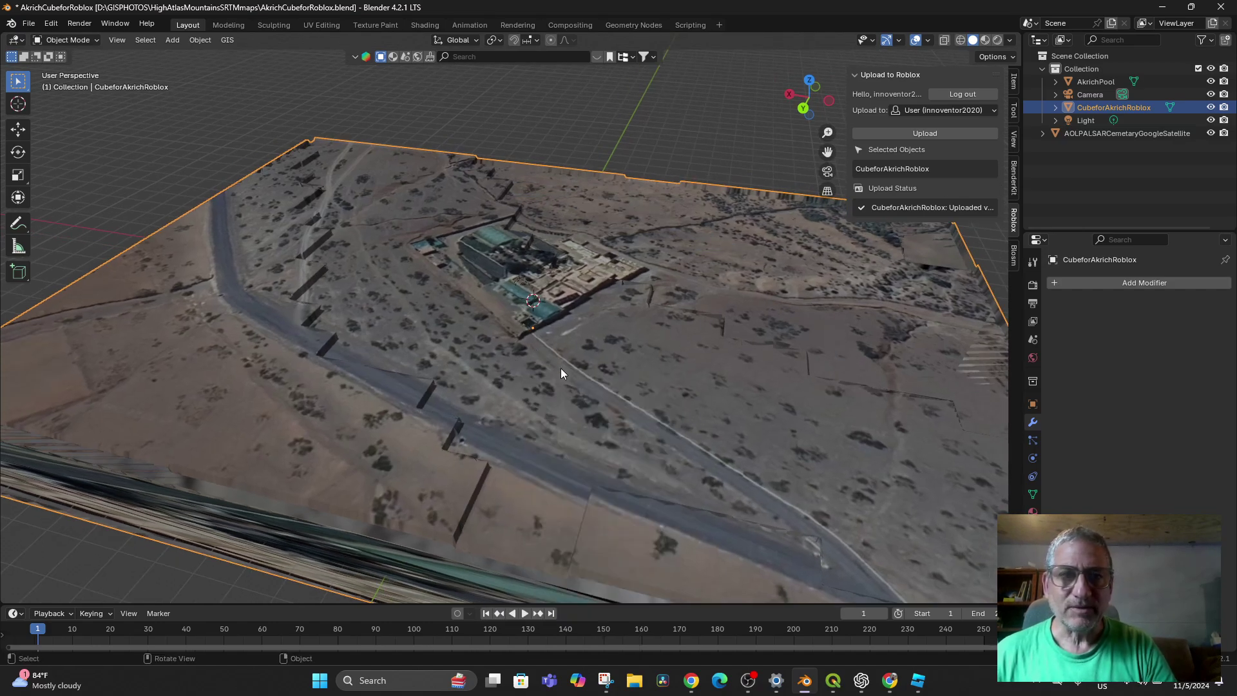
pyautogui.moveTo(531, 373)
pyautogui.mouseDown(button='middle')
pyautogui.moveTo(601, 390)
pyautogui.moveTo(608, 357)
pyautogui.moveTo(611, 381)
pyautogui.moveTo(515, 371)
pyautogui.mouseUp(button='middle')
pyautogui.rightClick(493, 362)
pyautogui.click(474, 365)
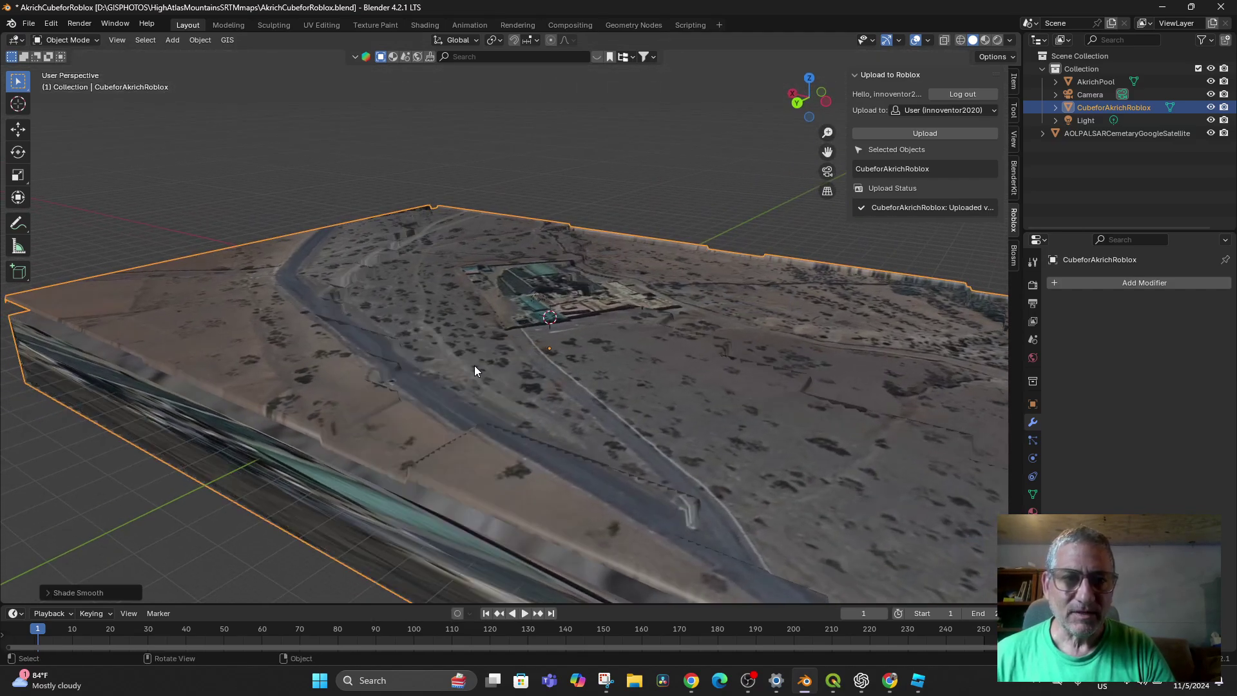
pyautogui.scroll(5, 567, 418)
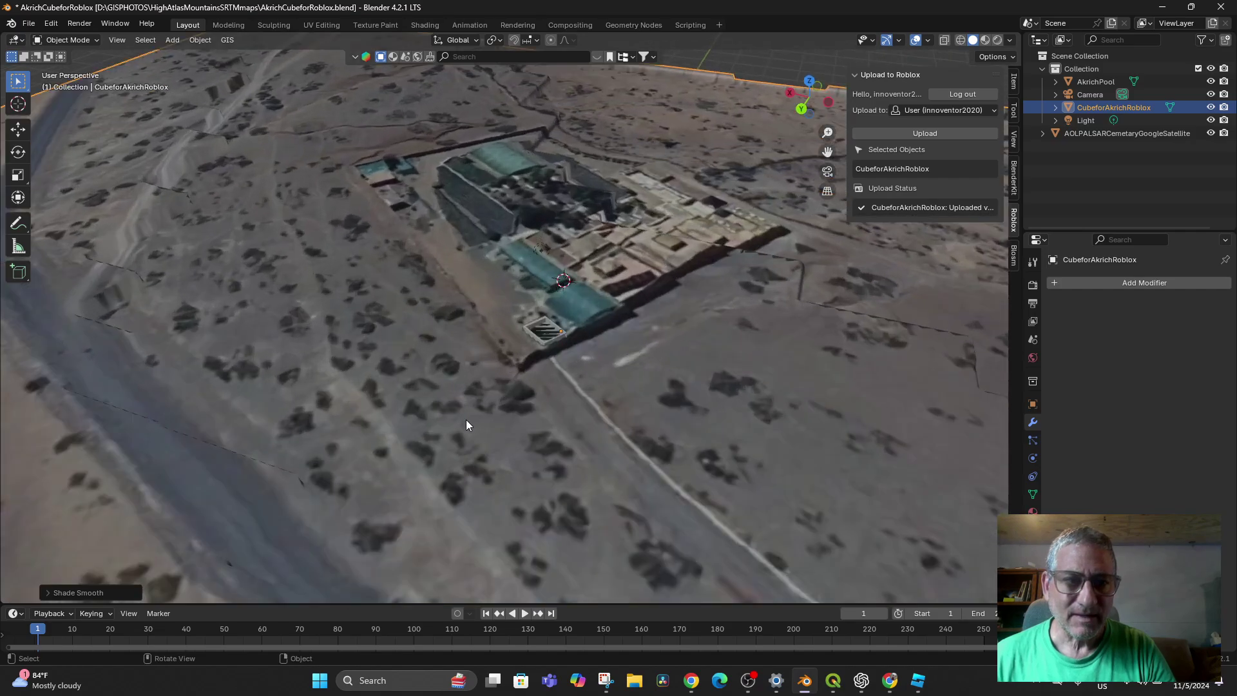
# Apply Shade Smooth to the CubeforAkrichRoblox terrain again and view the nursery from another side.
pyautogui.rightClick(465, 419)
pyautogui.click(451, 396)
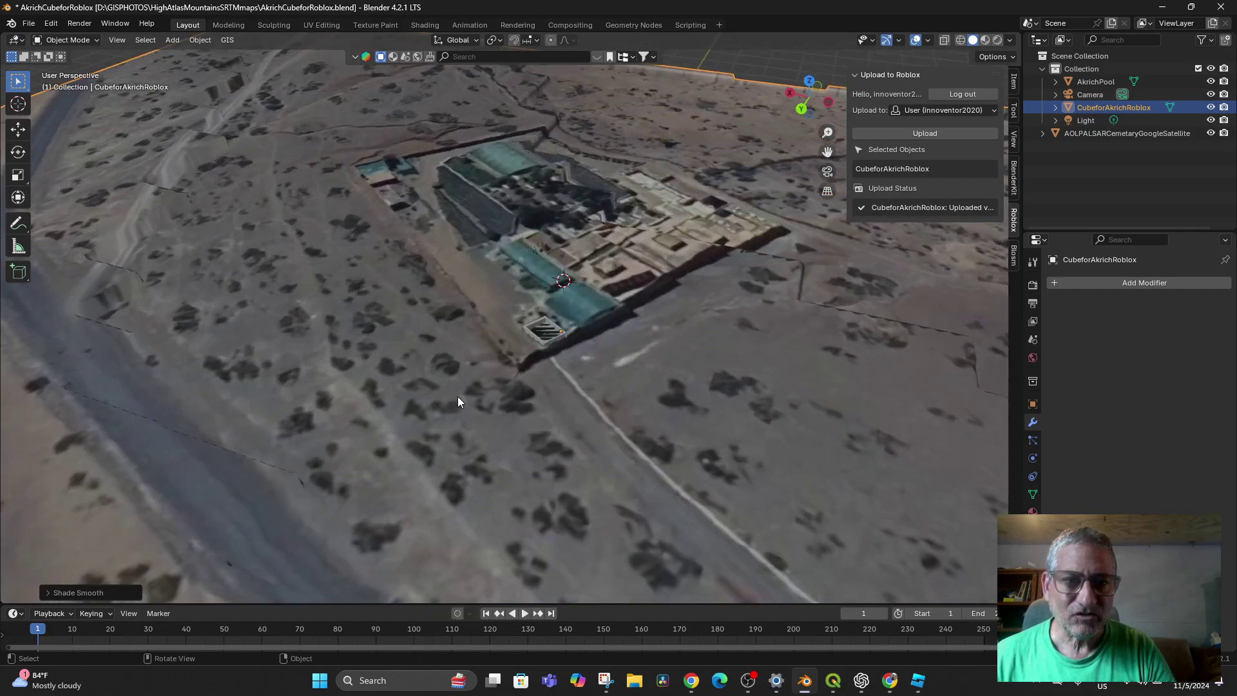
pyautogui.moveTo(457, 396); pyautogui.dragTo(608, 419, button='middle')
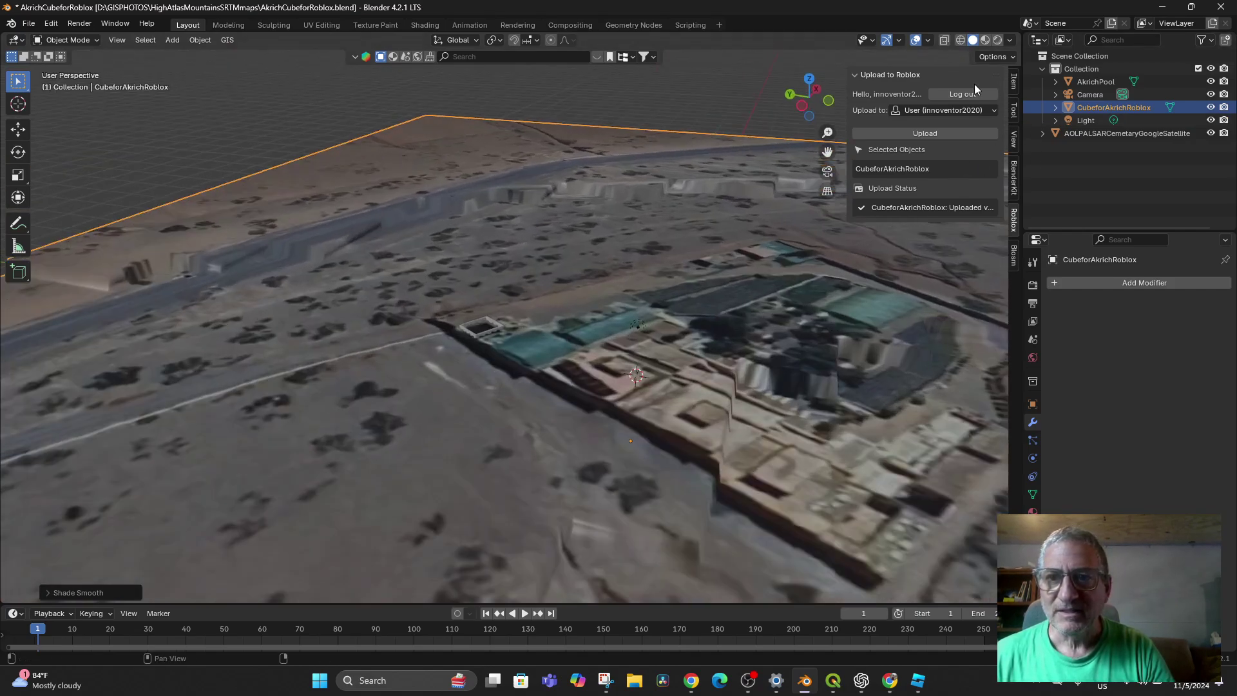
# Show the CubeforAkrichRoblox terrain in wireframe display and examine the whole mesh structure.
pyautogui.click(960, 40)
pyautogui.rightClick(679, 350)
pyautogui.moveTo(679, 351)
pyautogui.mouseDown(button='middle')
pyautogui.moveTo(760, 349)
pyautogui.moveTo(729, 319)
pyautogui.moveTo(695, 343)
pyautogui.mouseUp(button='middle')
pyautogui.scroll(-1, 726, 326)
pyautogui.scroll(-3, 724, 324)
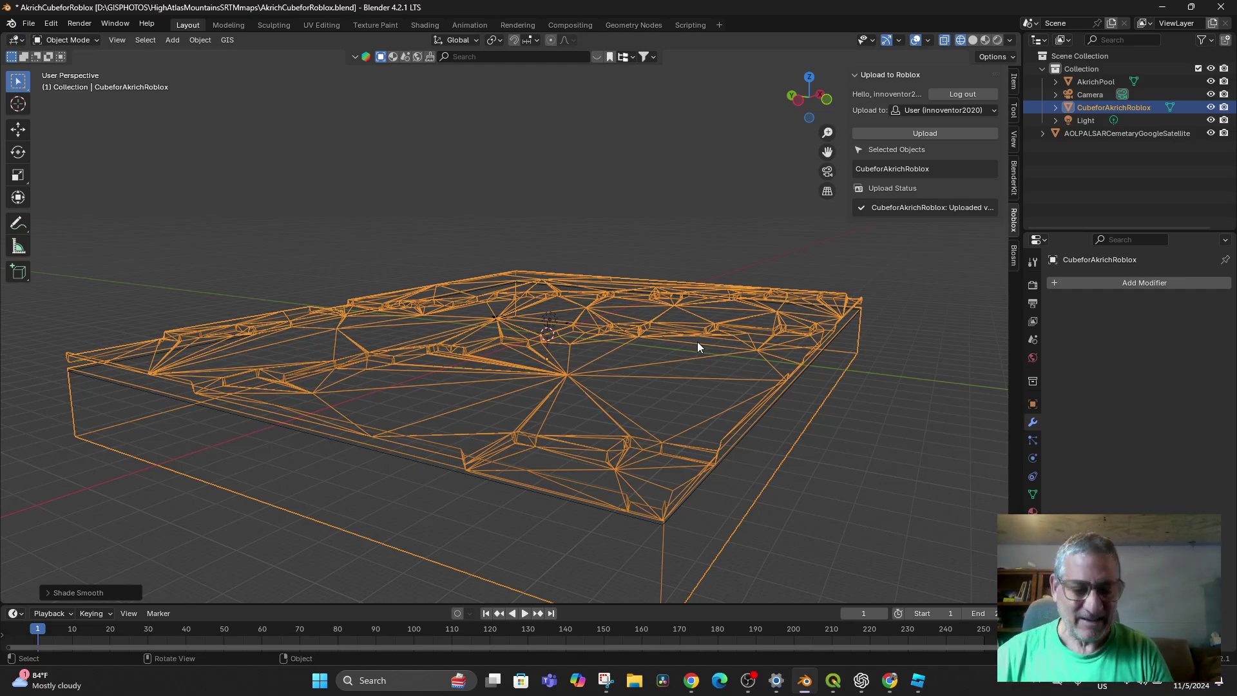
# Undo the recent edits back to the dense terrain mesh, with PlaneforAkrichRoblox separate from the cube.
pyautogui.hotkey('ctrl', 'z')
pyautogui.hotkey('ctrl', 'z')
pyautogui.hotkey('ctrl', 'z')
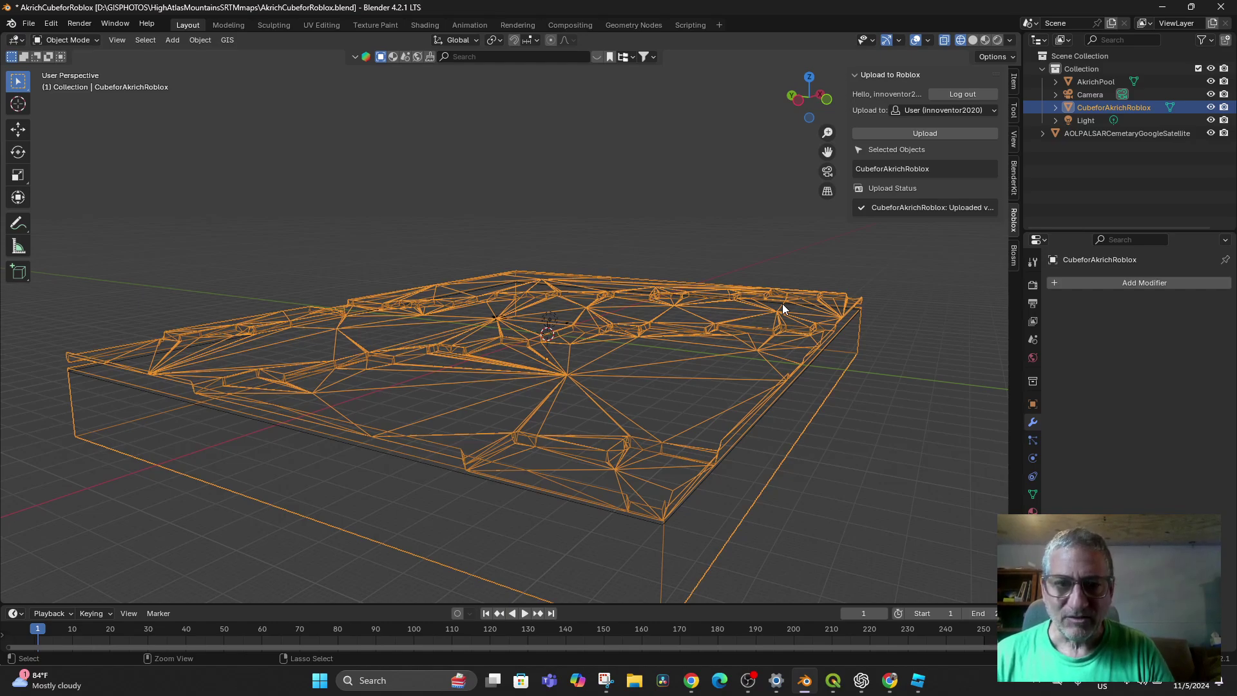
pyautogui.hotkey('ctrl', 'z')
pyautogui.hotkey('ctrl', 'z')
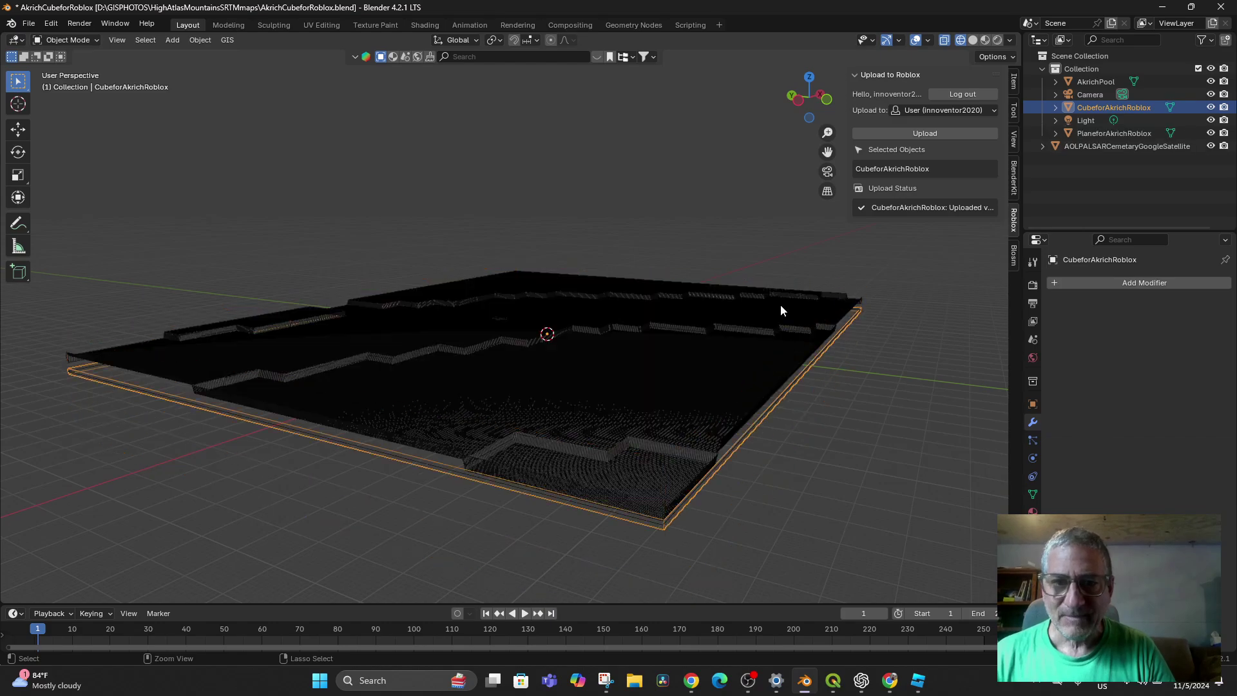
pyautogui.scroll(3, 726, 354)
pyautogui.scroll(-4, 721, 362)
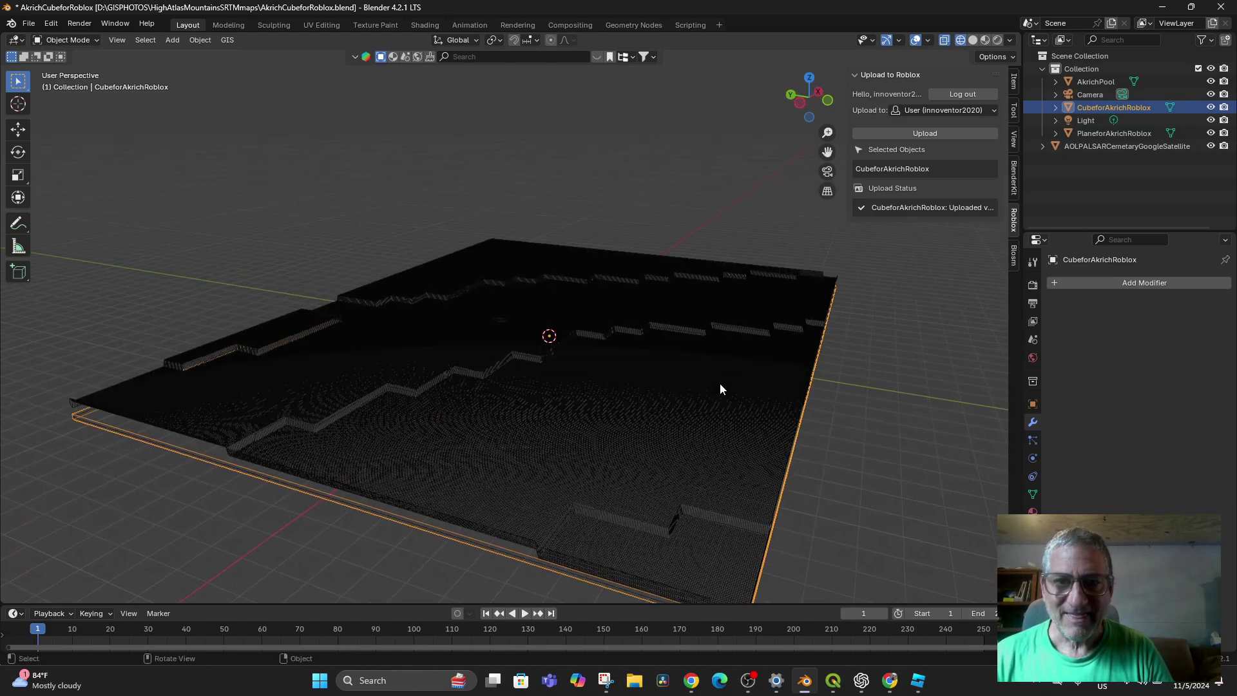
pyautogui.moveTo(787, 308); pyautogui.dragTo(801, 308, button='middle')
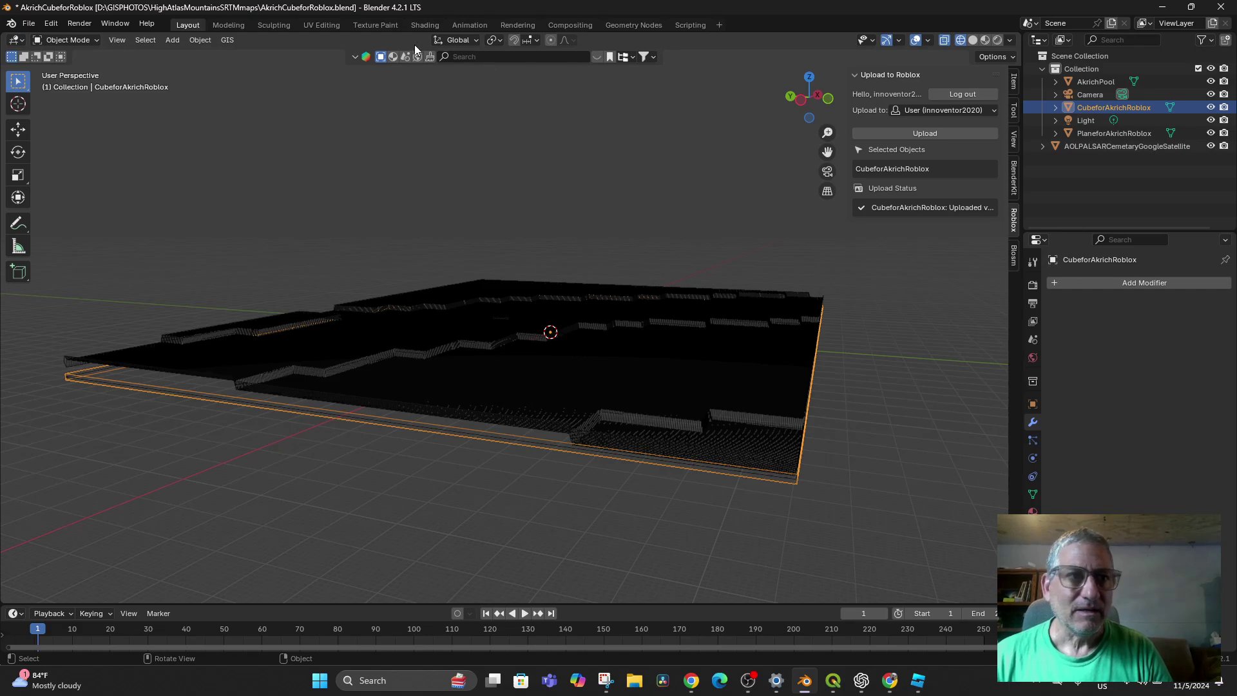
# Redo the height edits on CubeforAkrichRoblox step by step, up to the selection of PlaneforAkrichRoblox.
pyautogui.click(70, 22)
pyautogui.click(51, 23)
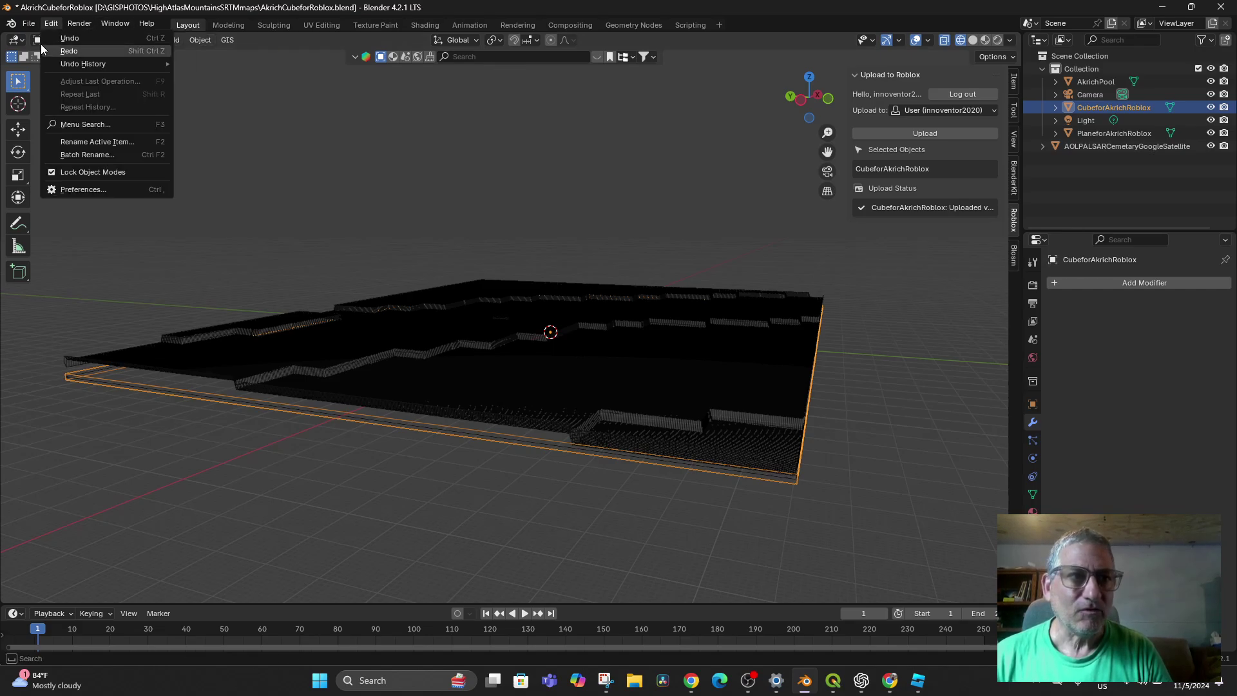
pyautogui.click(67, 51)
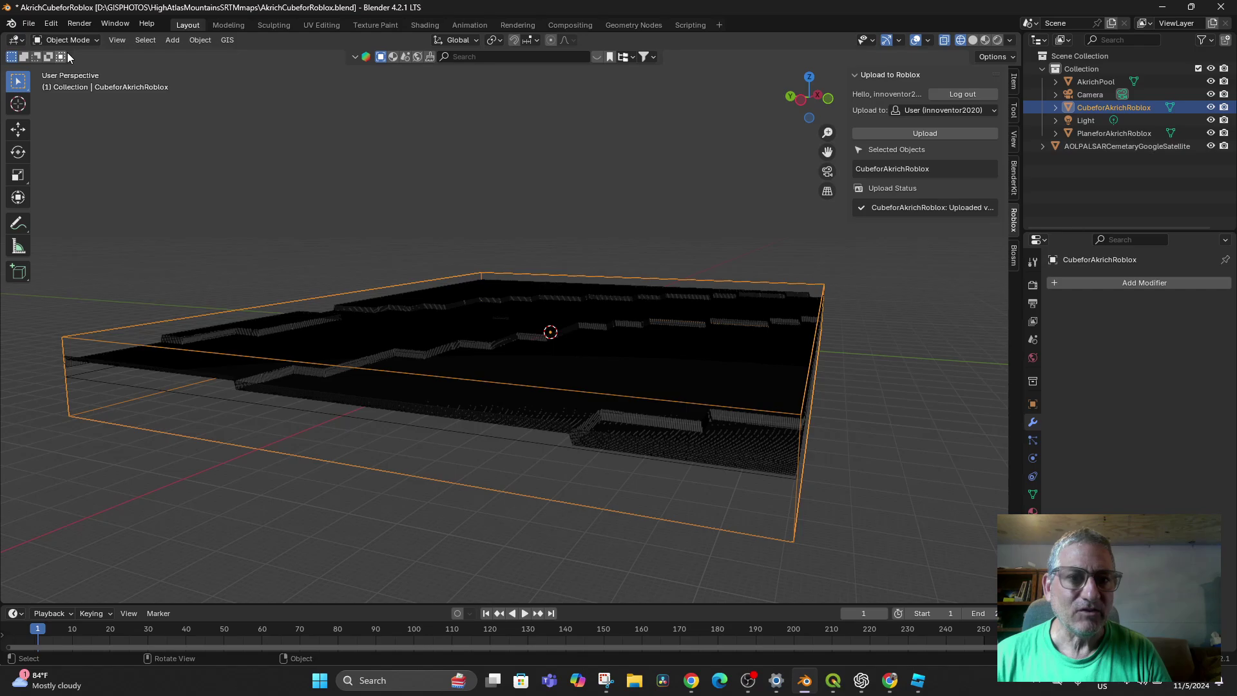
pyautogui.click(55, 22)
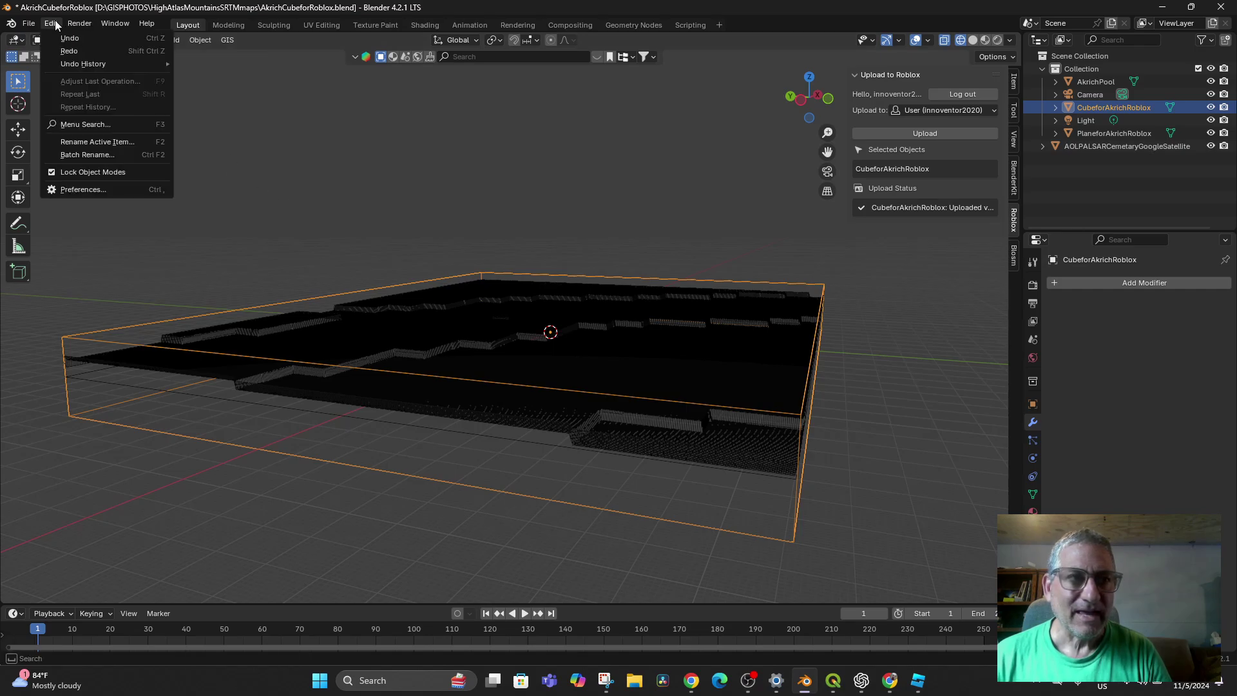
pyautogui.click(77, 51)
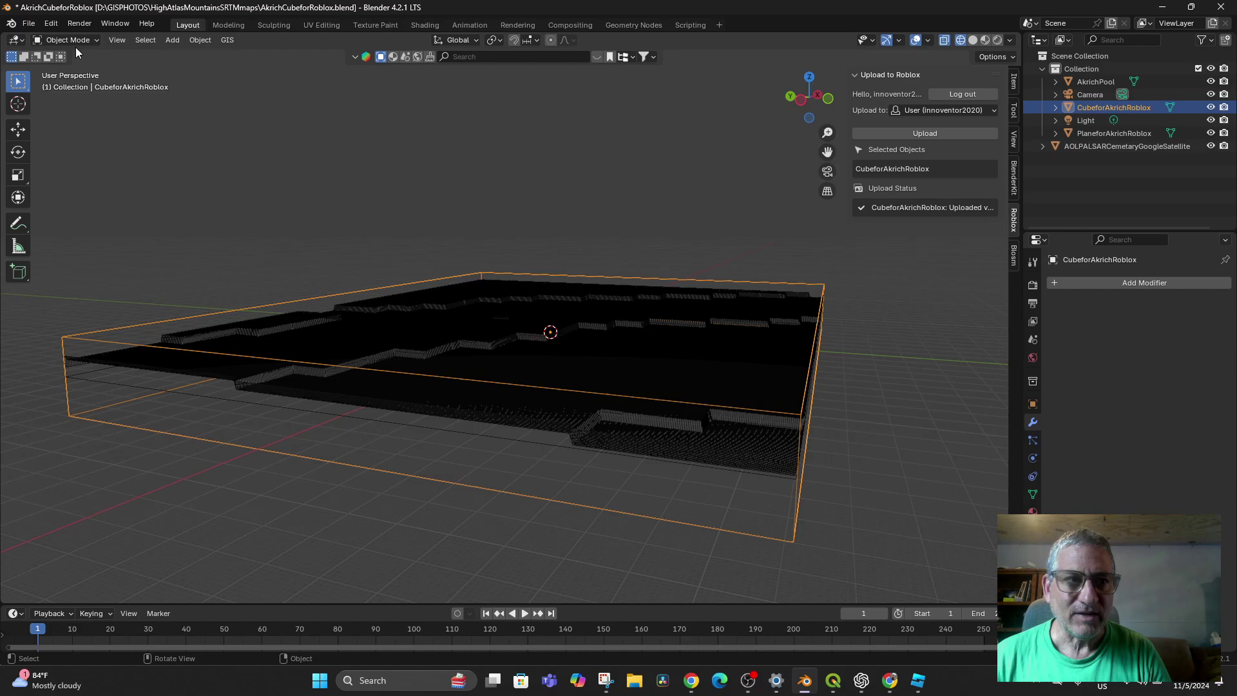
pyautogui.click(52, 23)
pyautogui.click(68, 49)
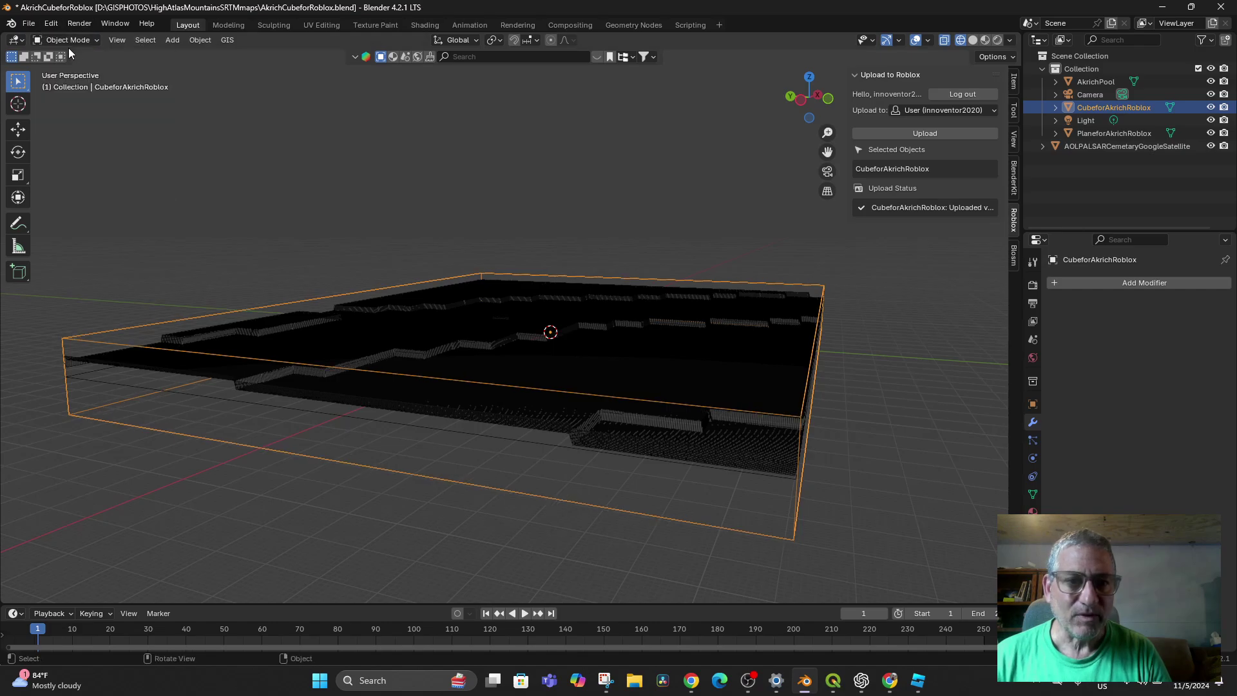
pyautogui.click(47, 23)
pyautogui.click(60, 49)
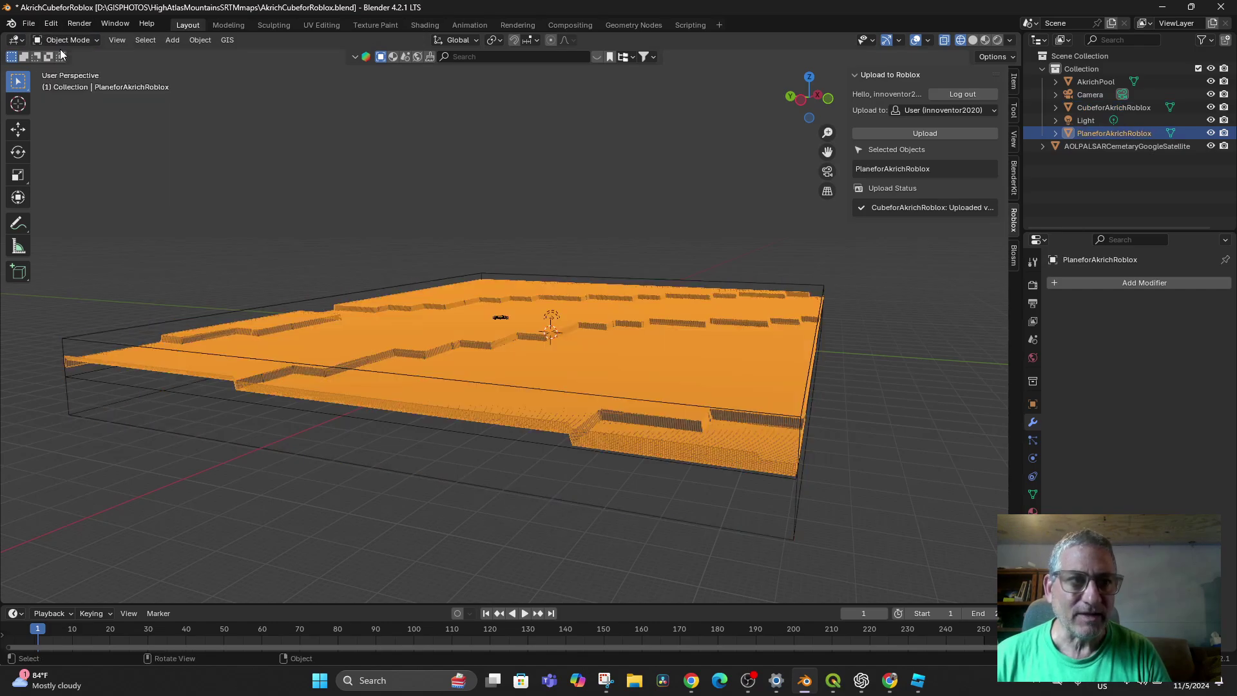
# Redo the edits that lower CubeforAkrichRoblox beneath the terrain, ending with only PlaneforAkrichRoblox selected.
pyautogui.moveTo(368, 308); pyautogui.dragTo(450, 371, button='middle')
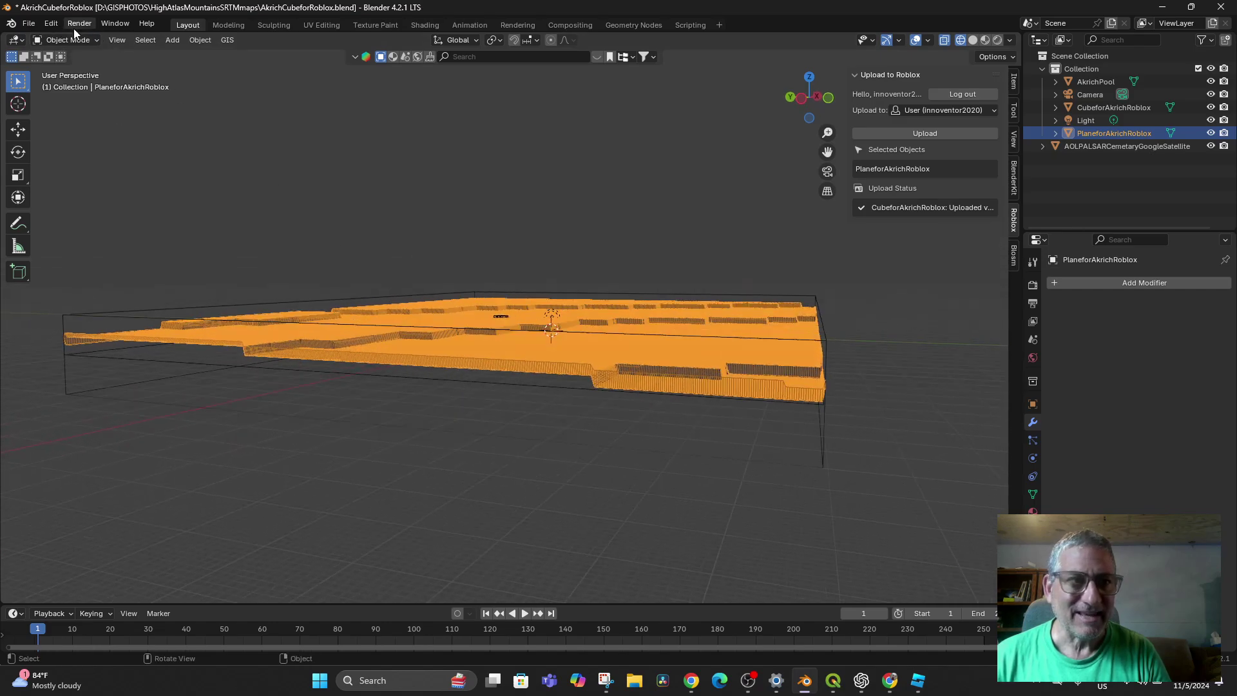
pyautogui.click(53, 26)
pyautogui.click(58, 50)
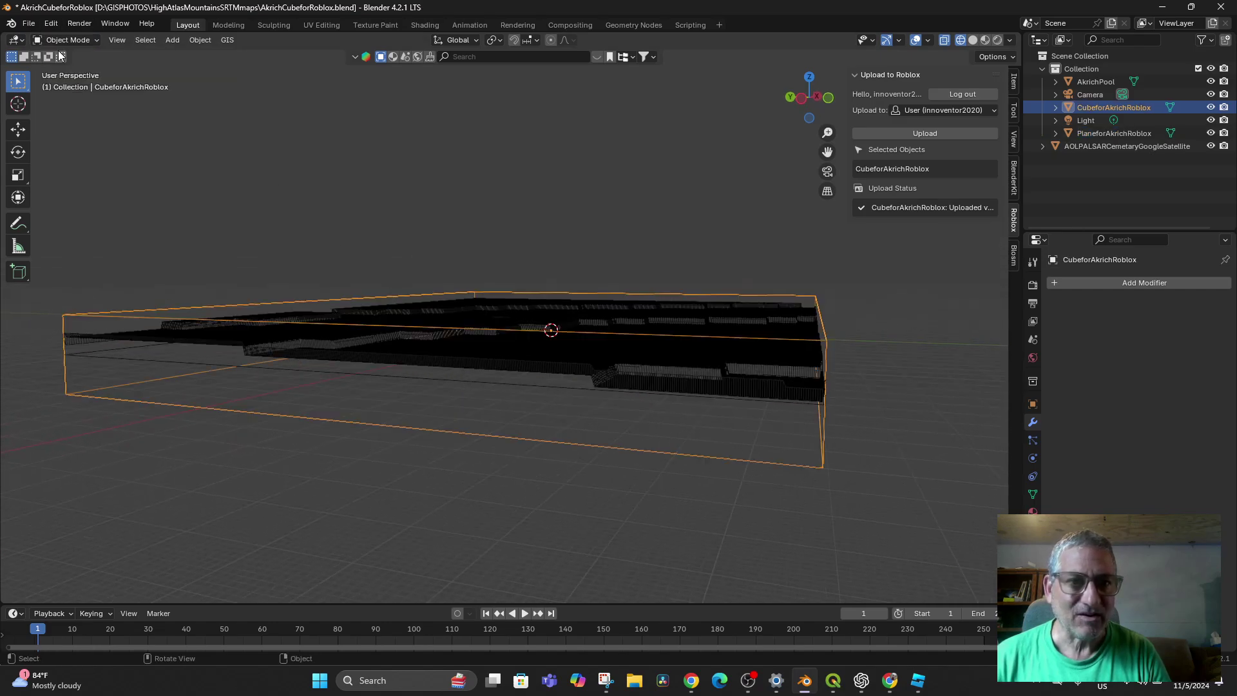
pyautogui.click(50, 23)
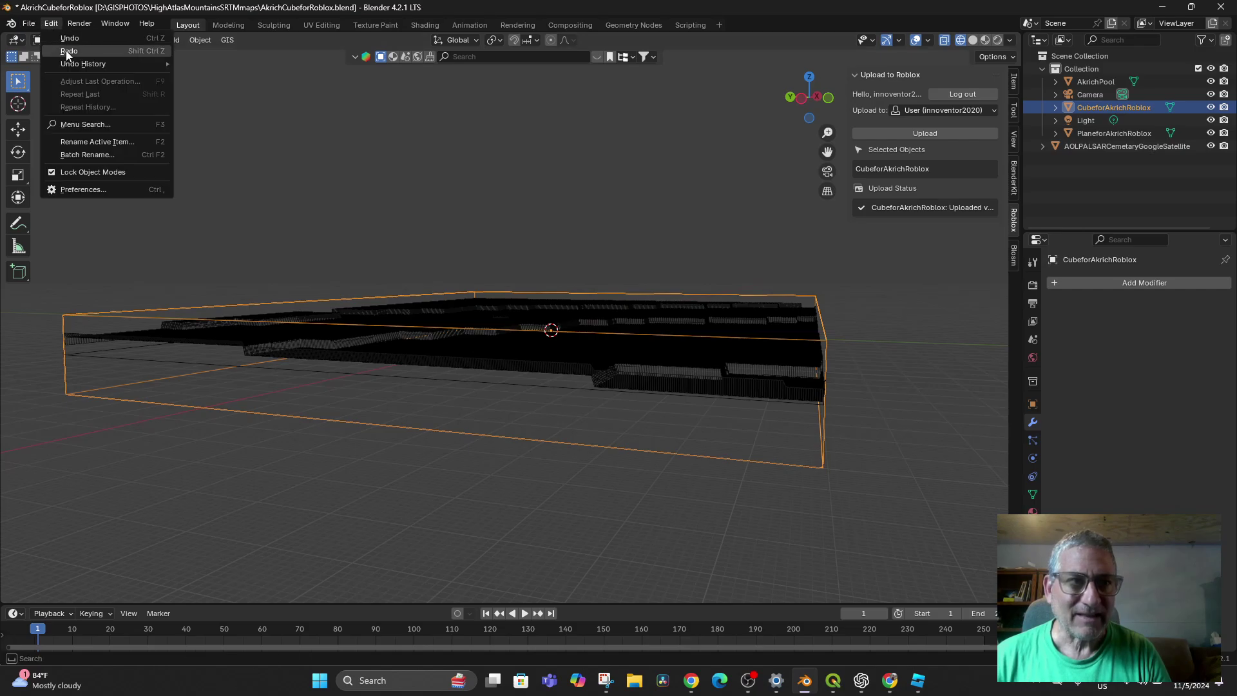
pyautogui.click(66, 51)
pyautogui.click(50, 23)
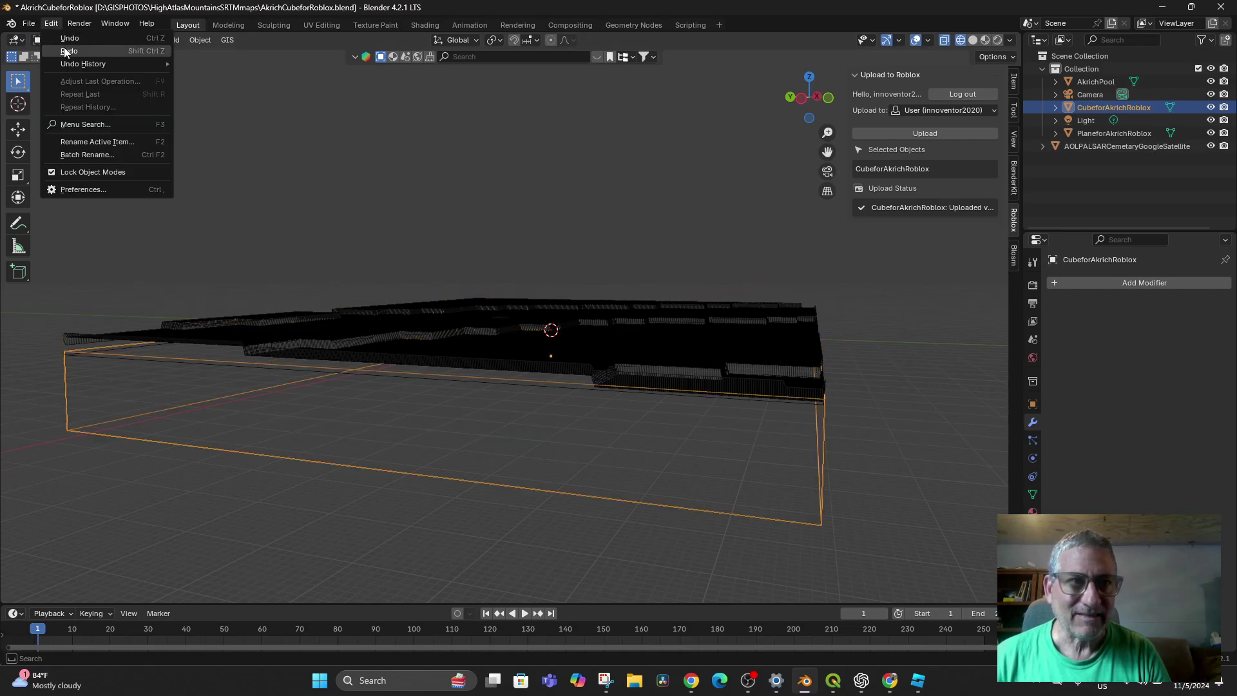
pyautogui.click(65, 51)
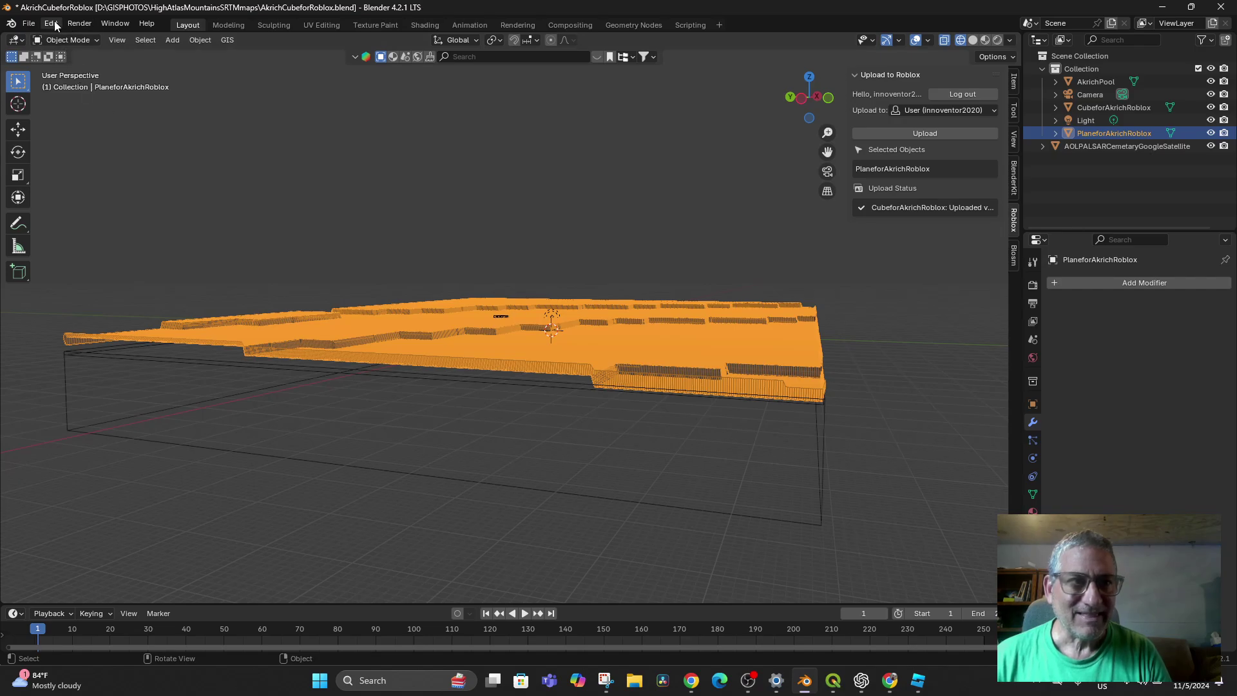
# Redo the joining of PlaneforAkrichRoblox into CubeforAkrichRoblox and show the joined model in Material Preview.
pyautogui.click(52, 23)
pyautogui.click(72, 51)
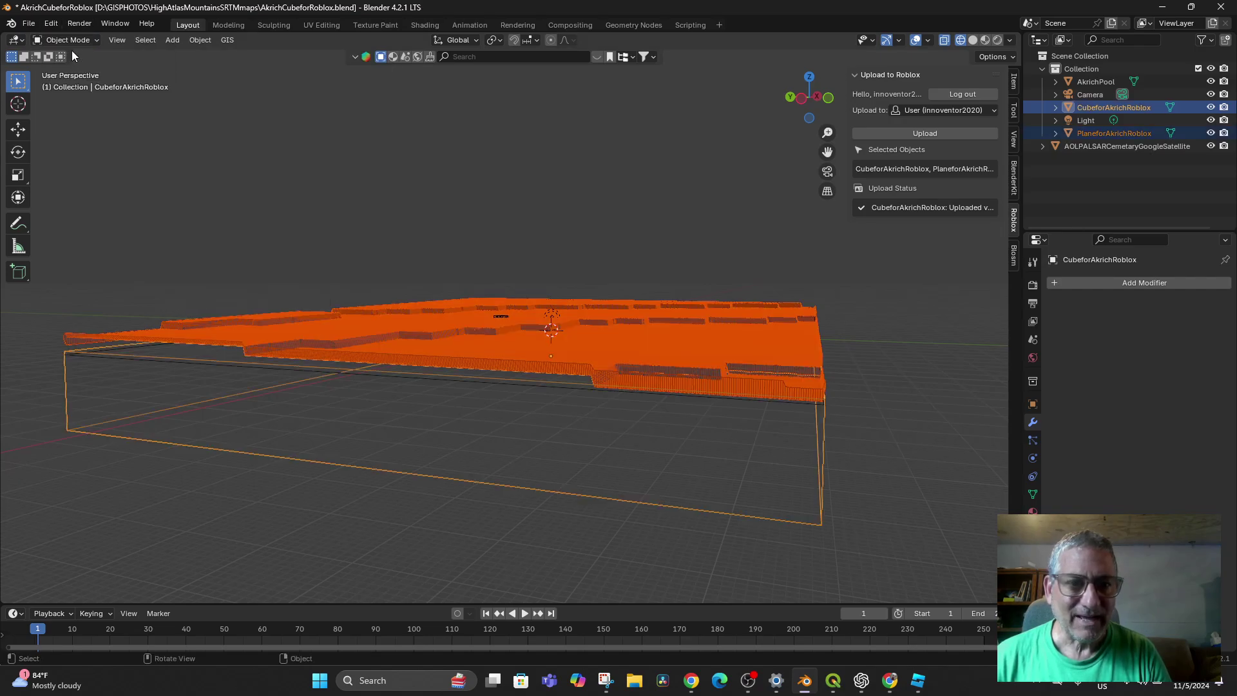
pyautogui.click(50, 23)
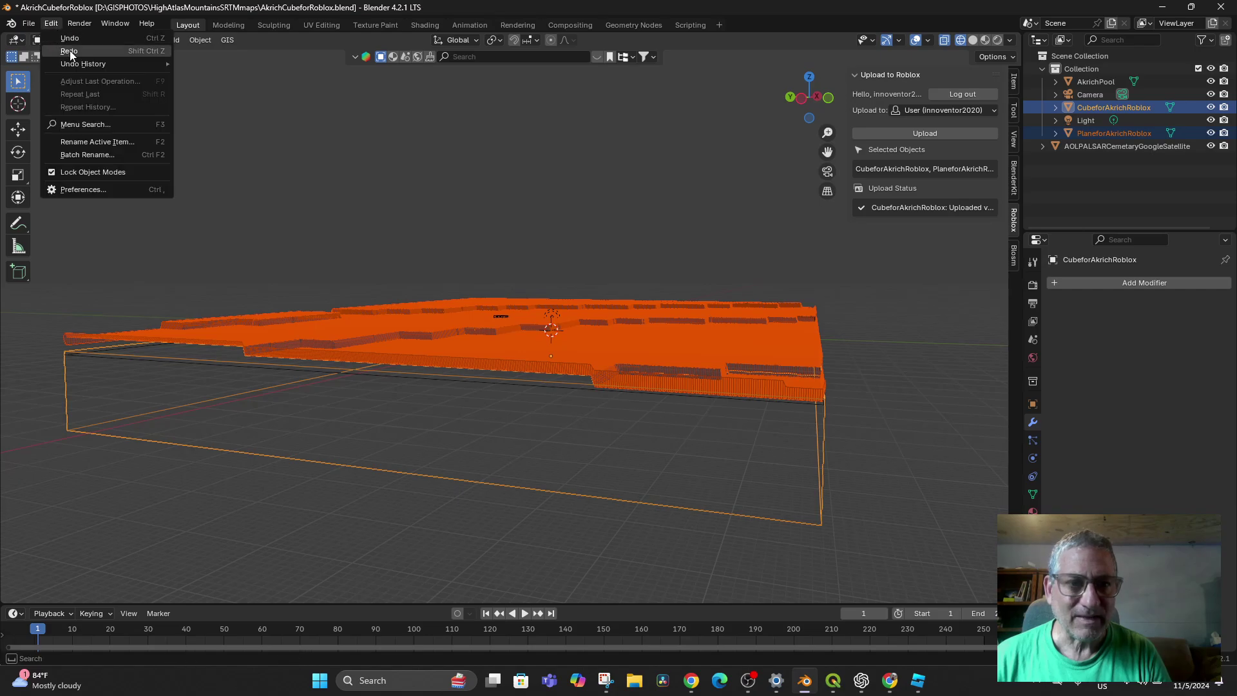
pyautogui.click(70, 50)
pyautogui.moveTo(420, 249); pyautogui.dragTo(420, 289, button='middle')
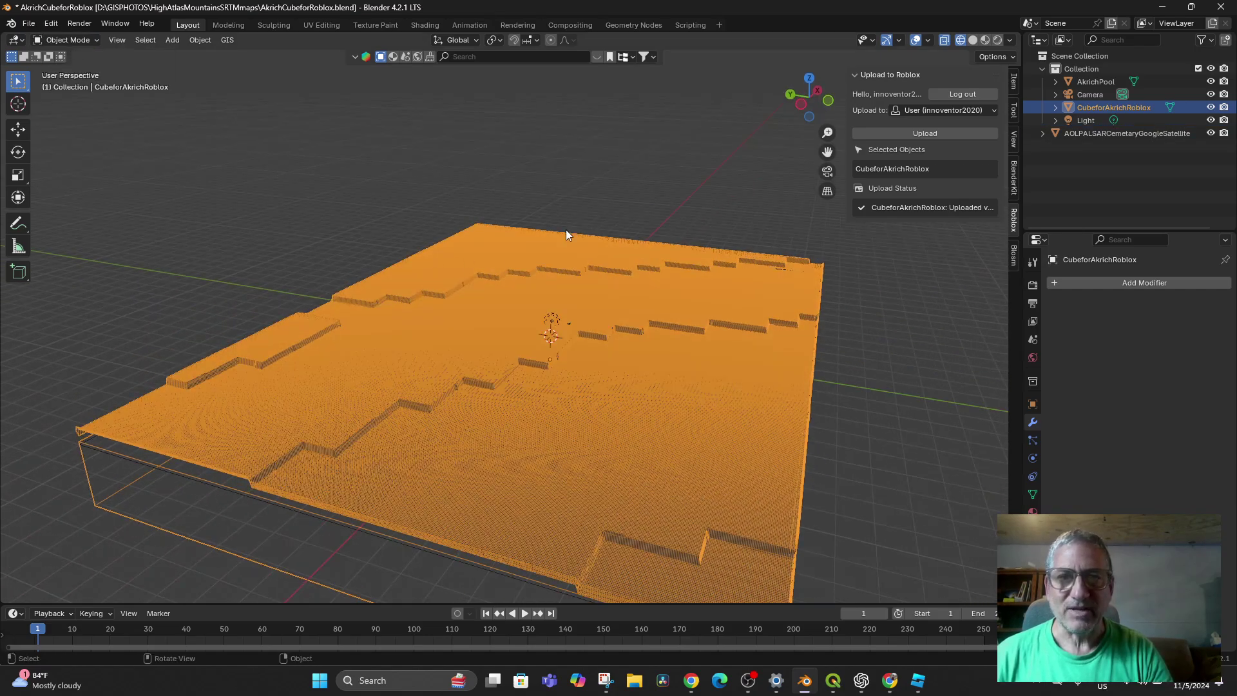
pyautogui.click(983, 40)
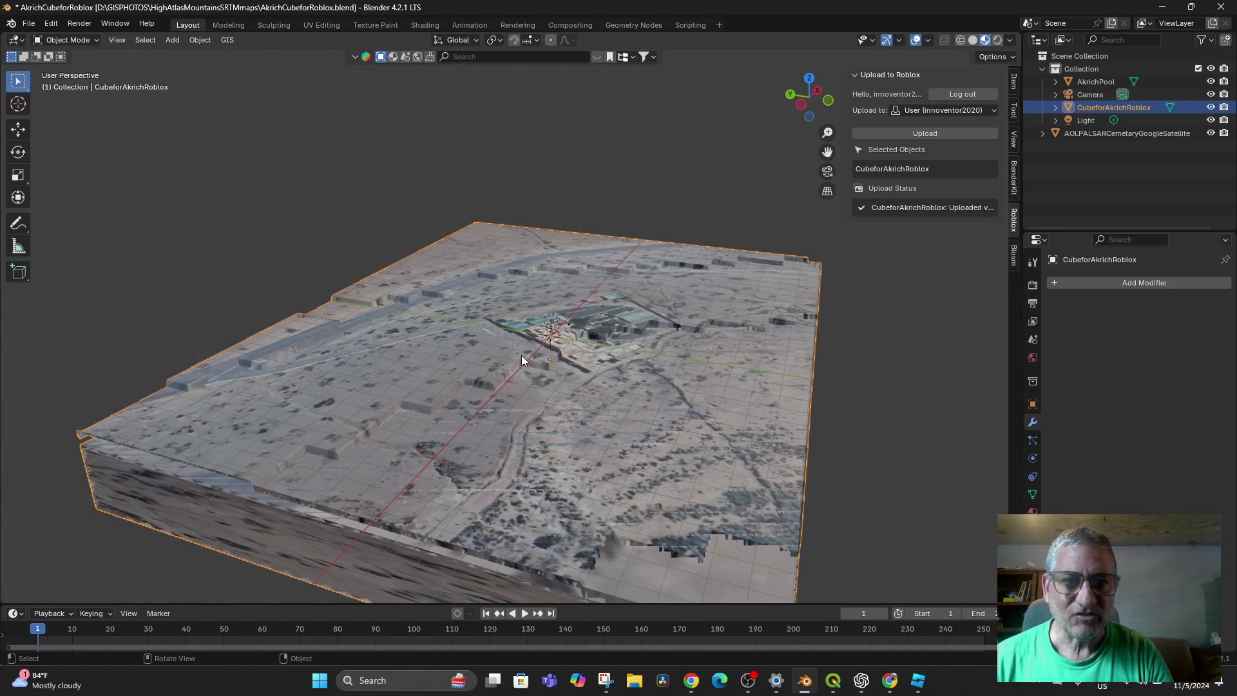
# Apply Shade Smooth to the joined CubeforAkrichRoblox model and check its mesh in wireframe display.
pyautogui.moveTo(521, 354); pyautogui.dragTo(456, 313, button='middle')
pyautogui.rightClick(462, 295)
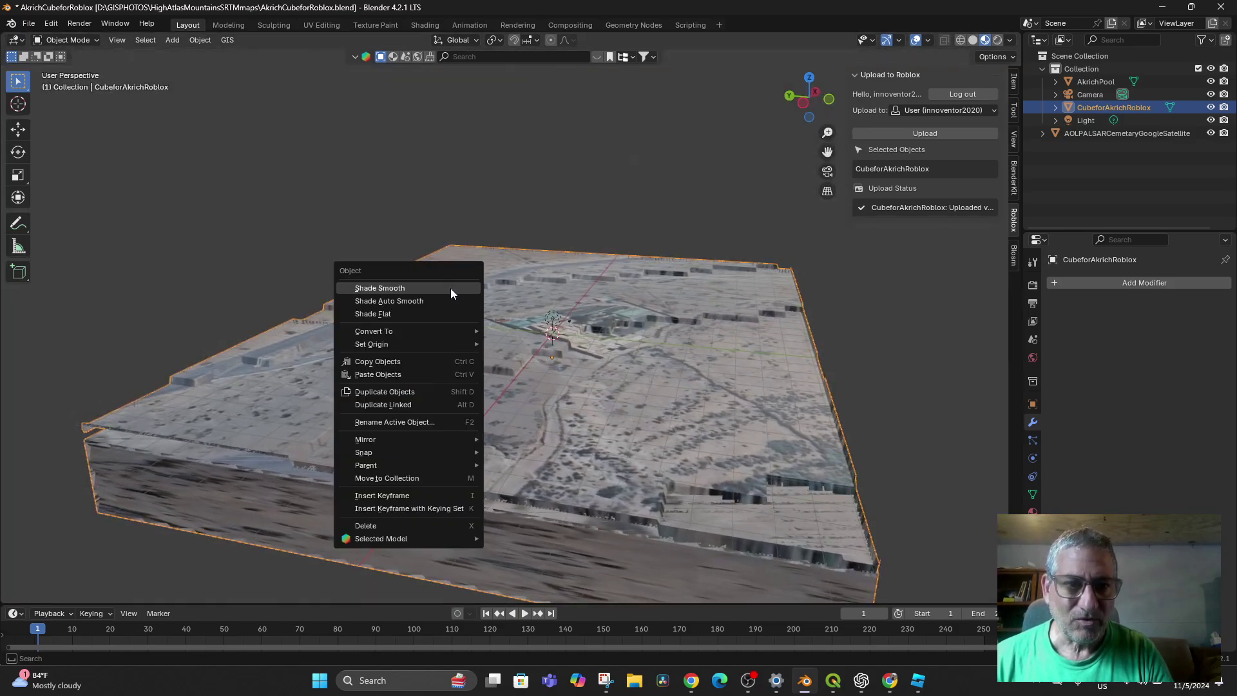
pyautogui.click(450, 289)
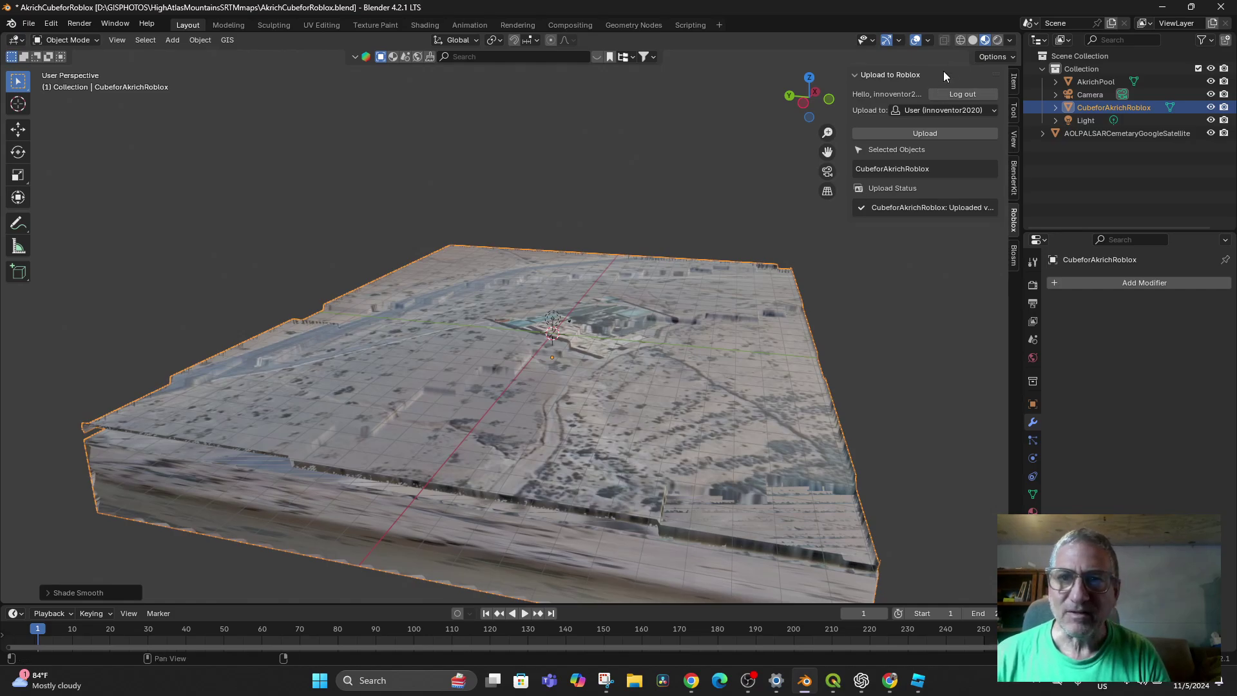
pyautogui.click(962, 38)
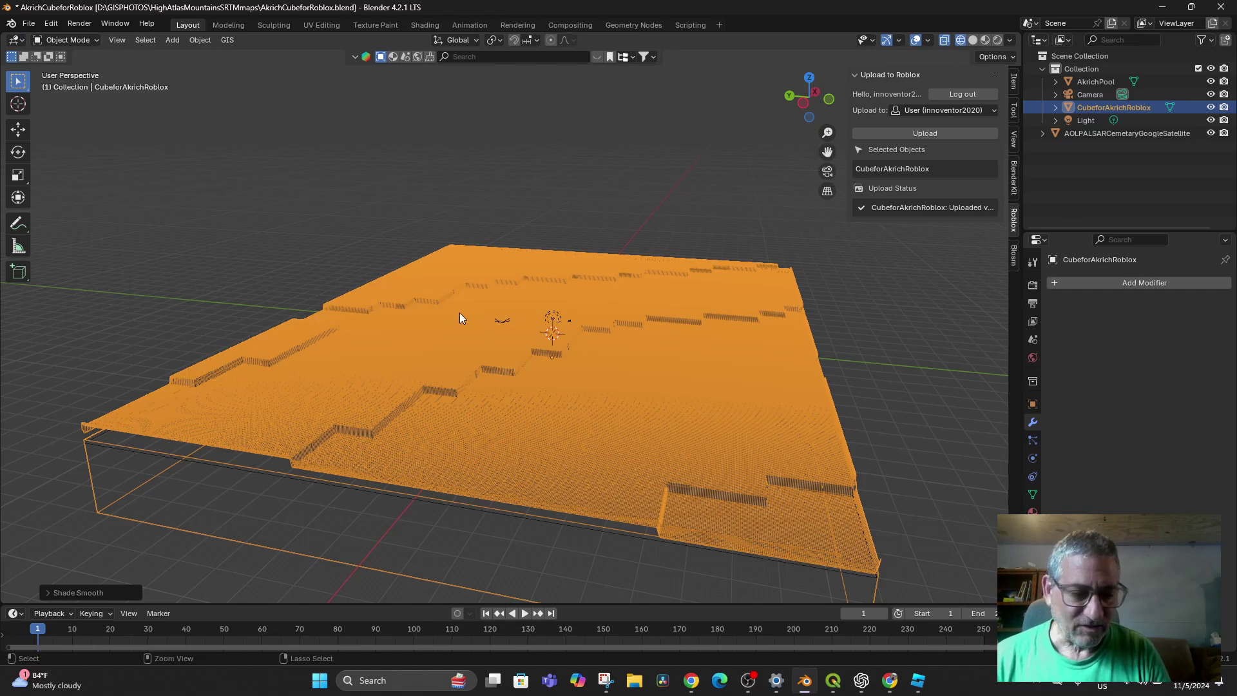
# Undo the smooth shading and the join, back to PlaneforAkrichRoblox as a separate selected object.
pyautogui.hotkey('ctrl', 'z')
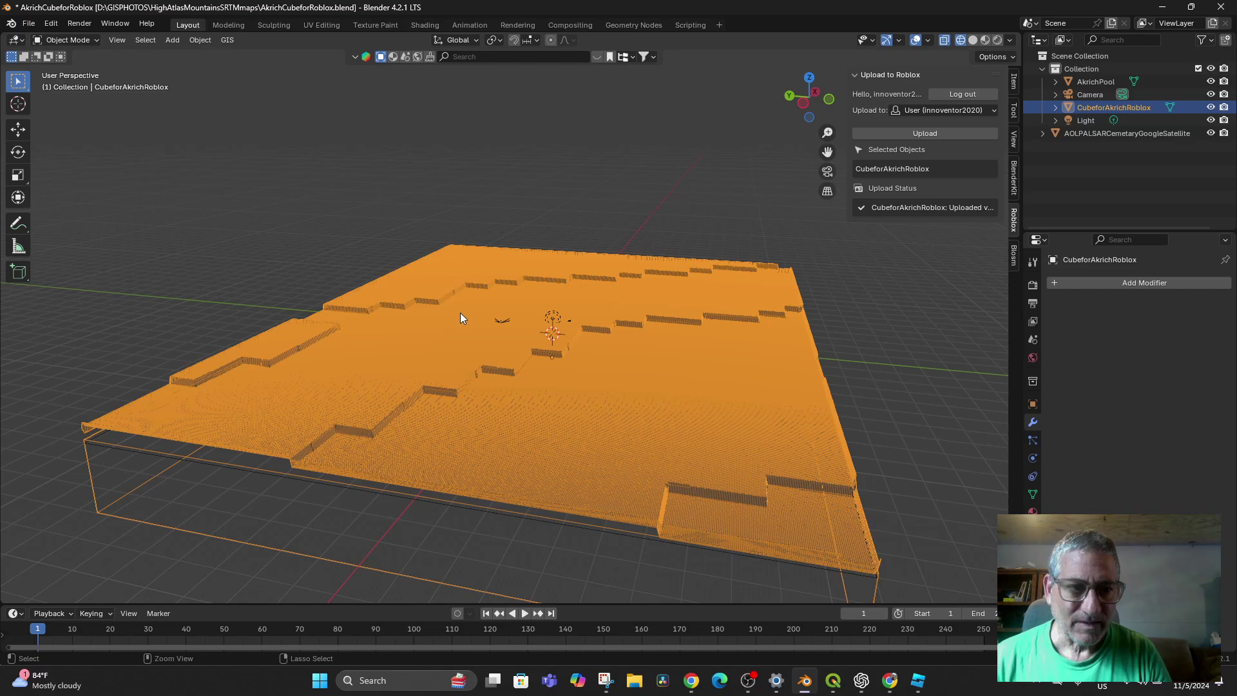
pyautogui.hotkey('ctrl', 'z')
pyautogui.hotkey('ctrl', 'z')
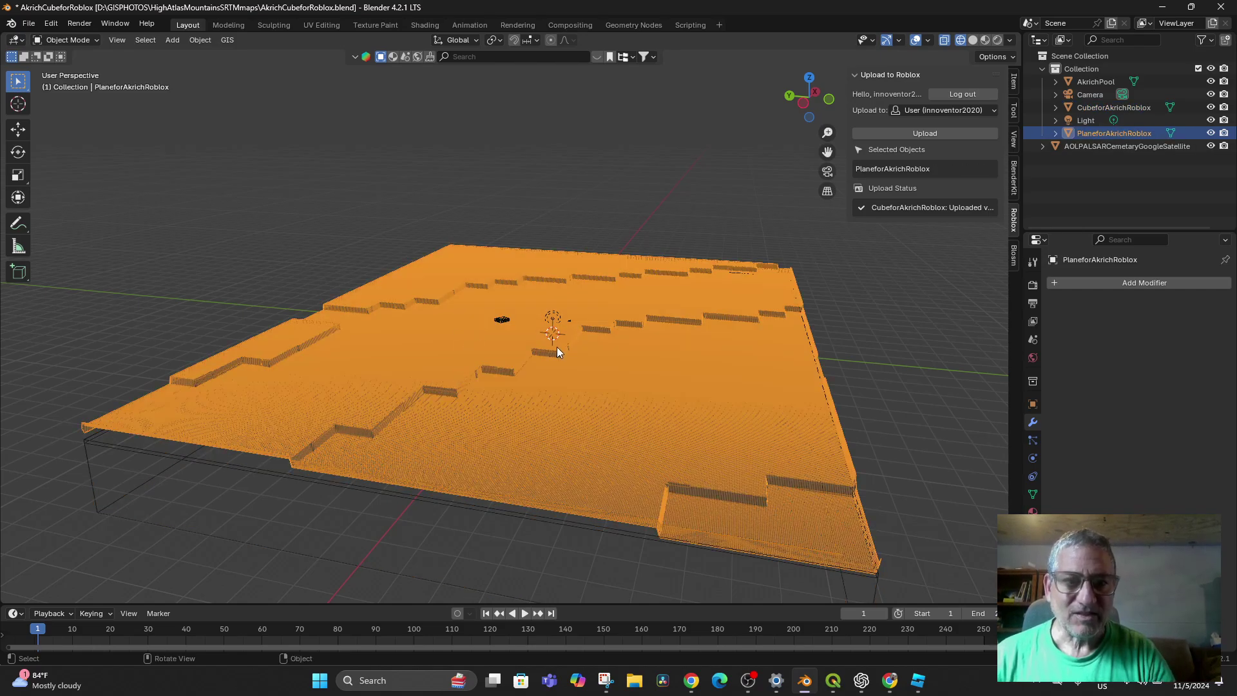
pyautogui.press('g')
pyautogui.rightClick(570, 327)
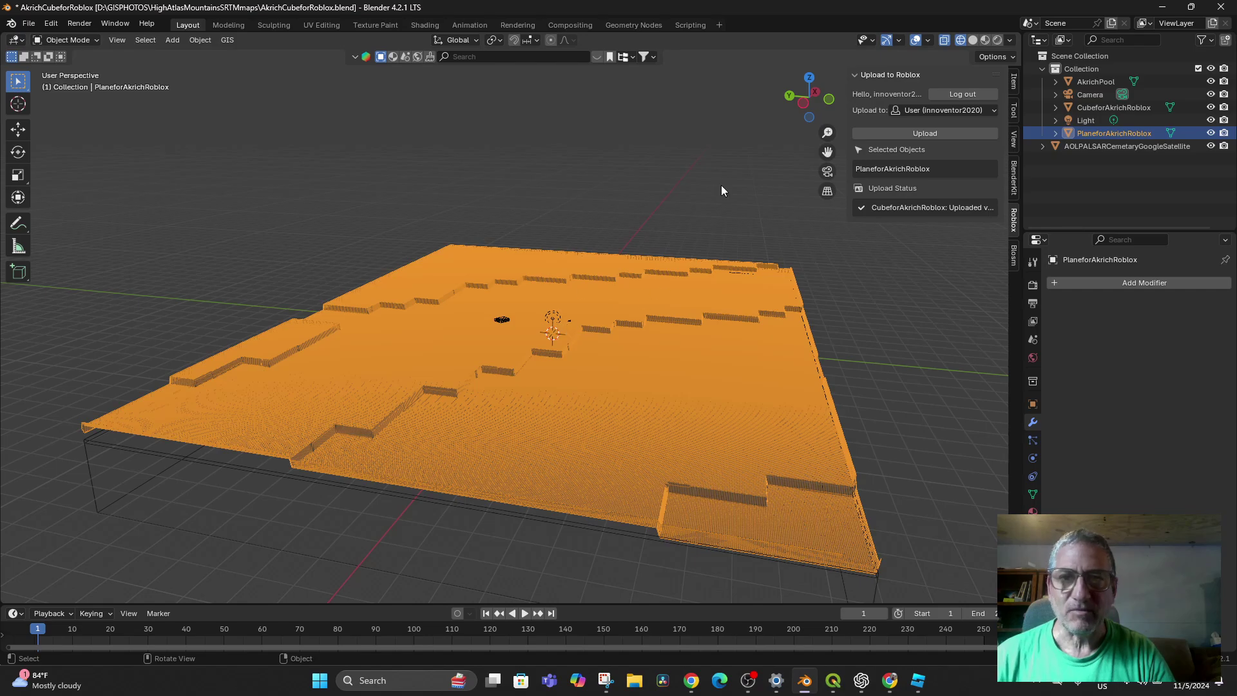
# Apply Shade Smooth to the separate PlaneforAkrichRoblox terrain and inspect its stepped mesh in wireframe.
pyautogui.rightClick(612, 369)
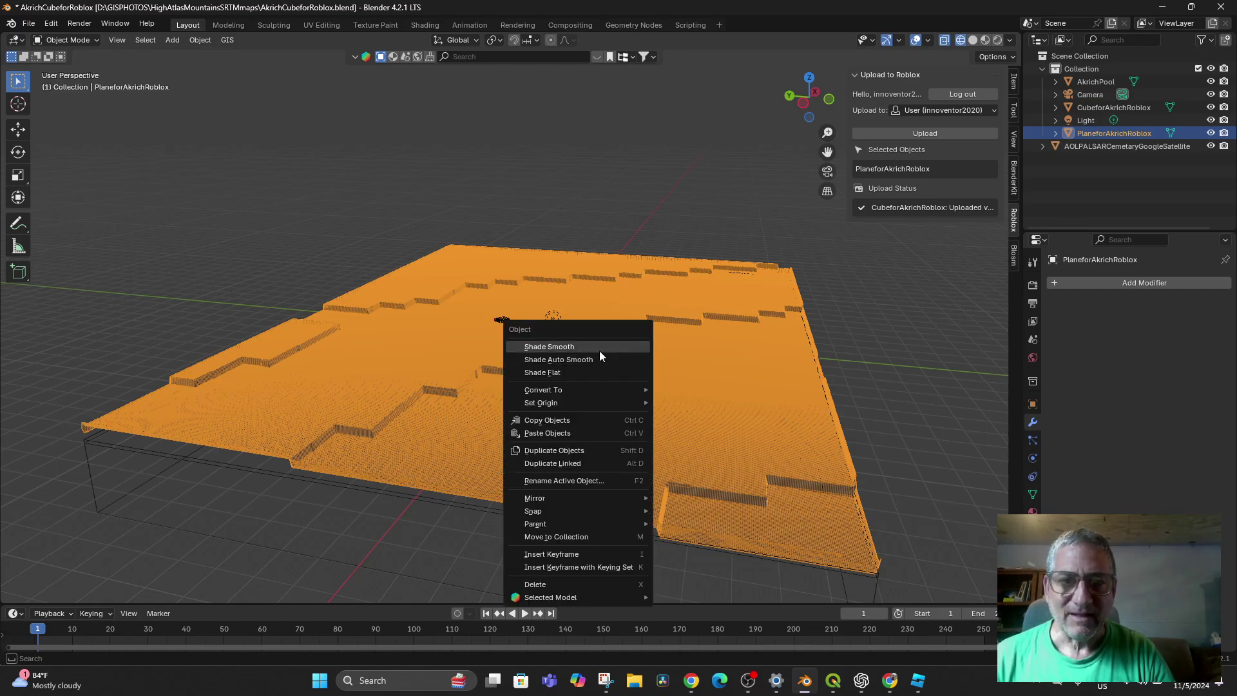
pyautogui.click(598, 349)
pyautogui.rightClick(597, 350)
pyautogui.click(596, 351)
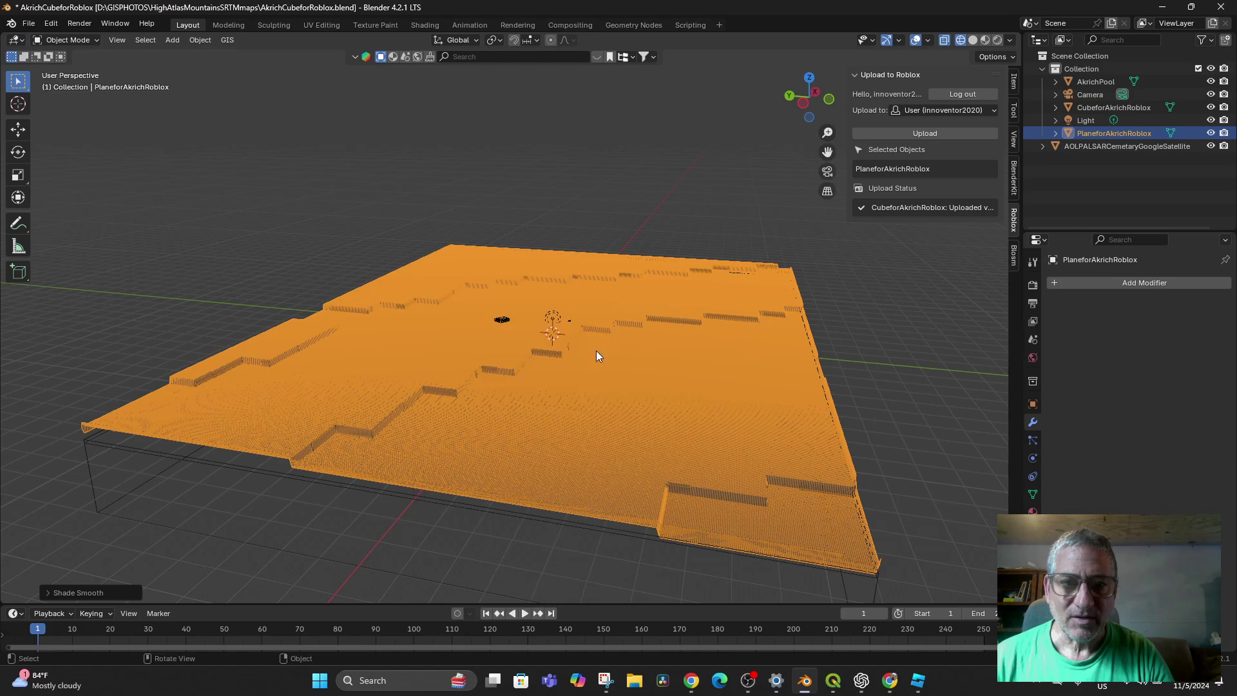
pyautogui.rightClick(596, 350)
pyautogui.click(589, 350)
pyautogui.moveTo(583, 347); pyautogui.dragTo(605, 379, button='middle')
pyautogui.scroll(2, 605, 379)
pyautogui.scroll(-3, 605, 379)
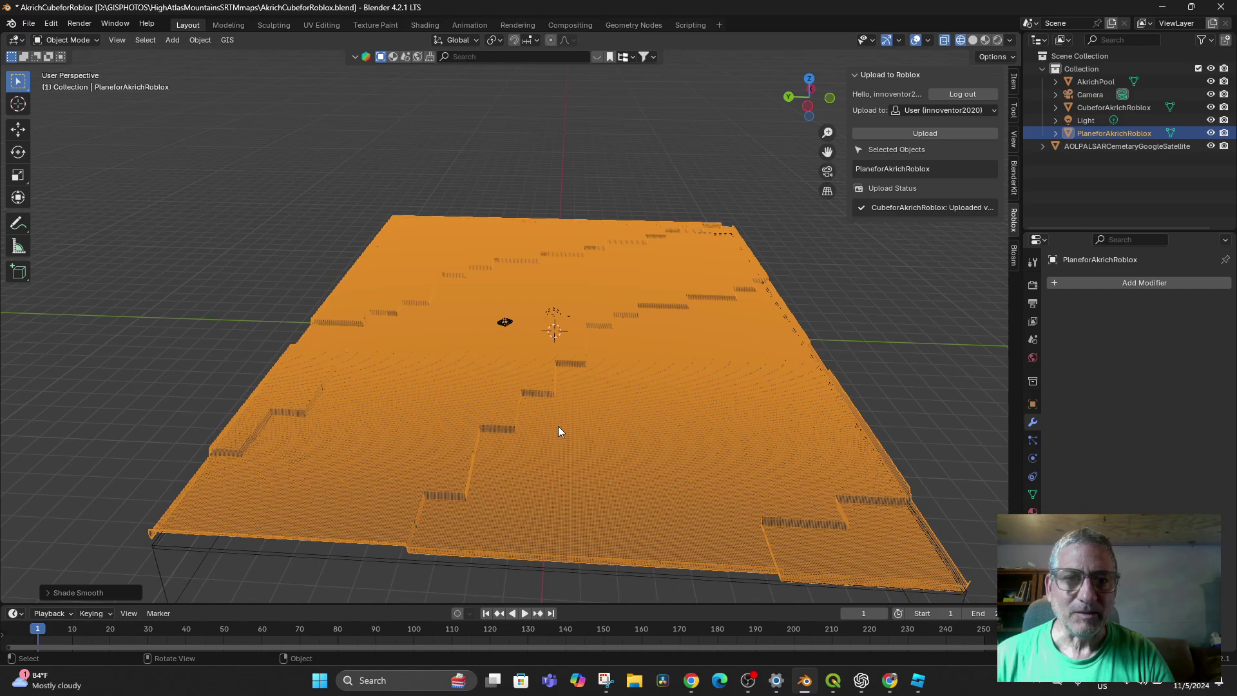
pyautogui.scroll(2, 444, 299)
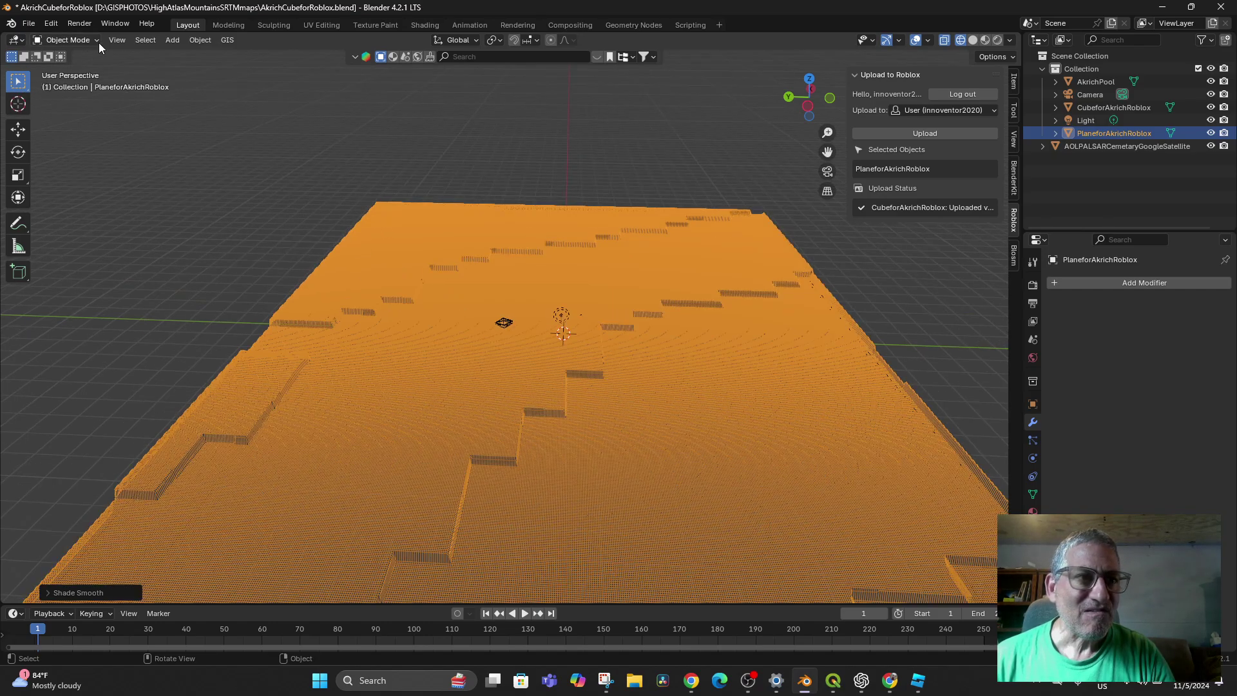
# Switch PlaneforAkrichRoblox to Sculpt Mode and choose the Smooth brush.
pyautogui.click(80, 42)
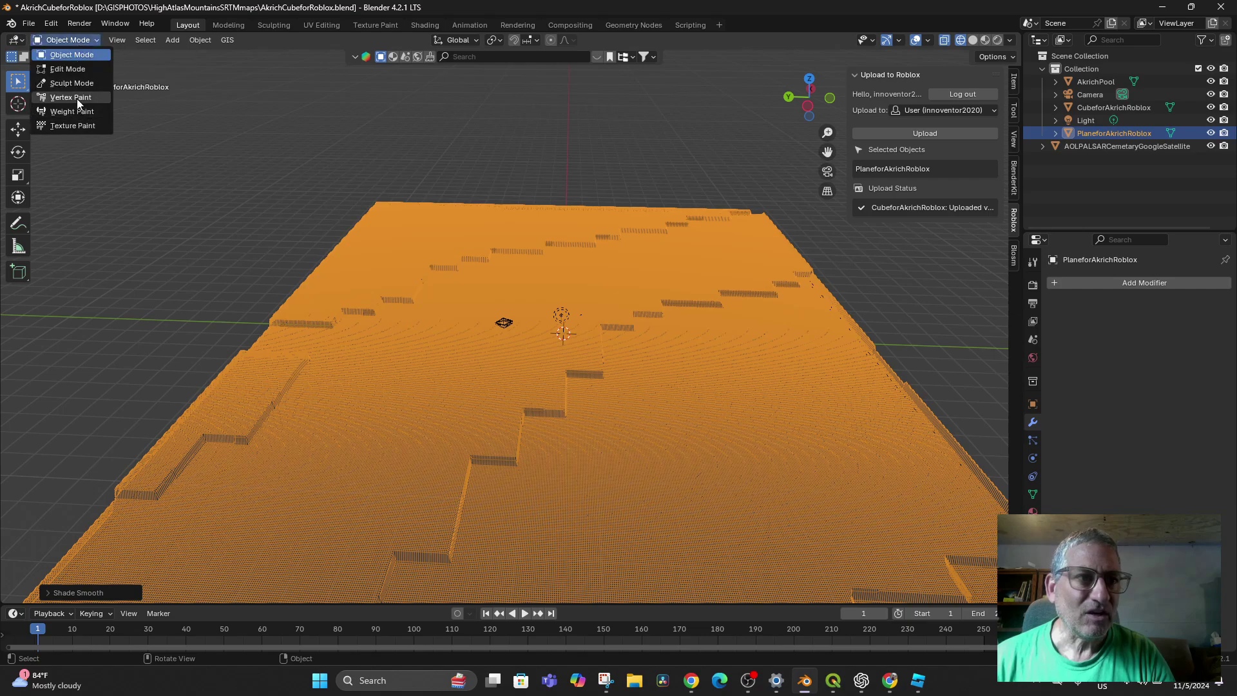
pyautogui.press('Return')
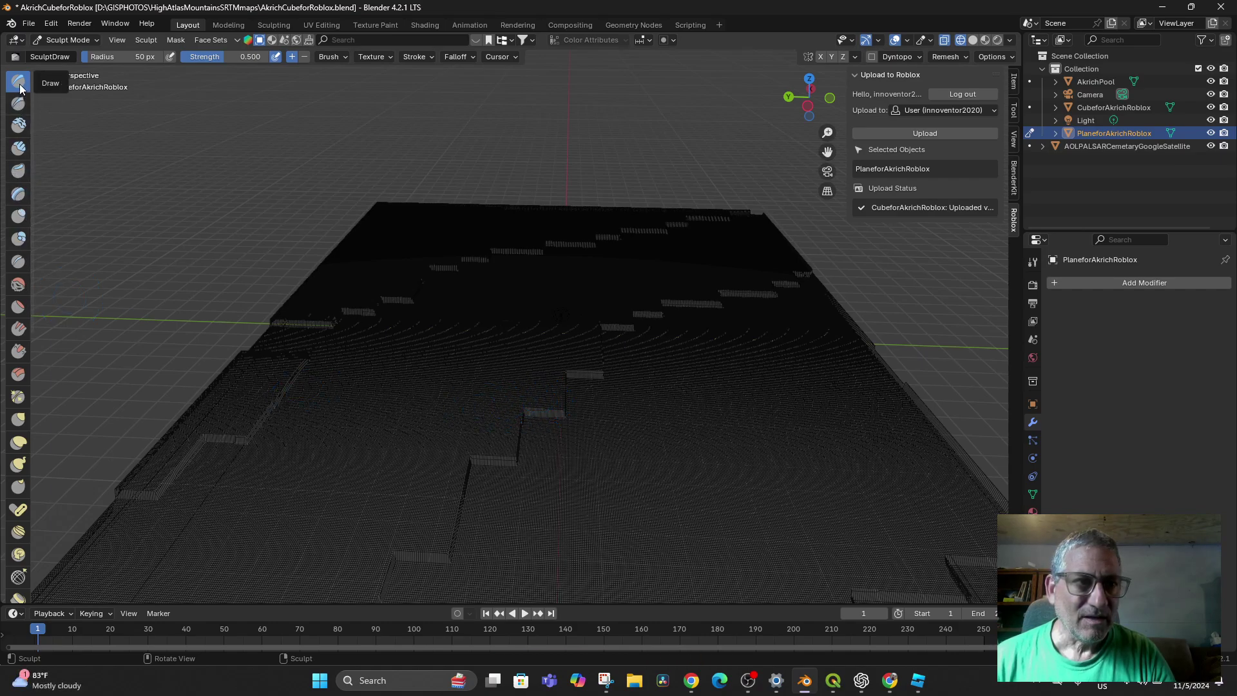
pyautogui.click(17, 287)
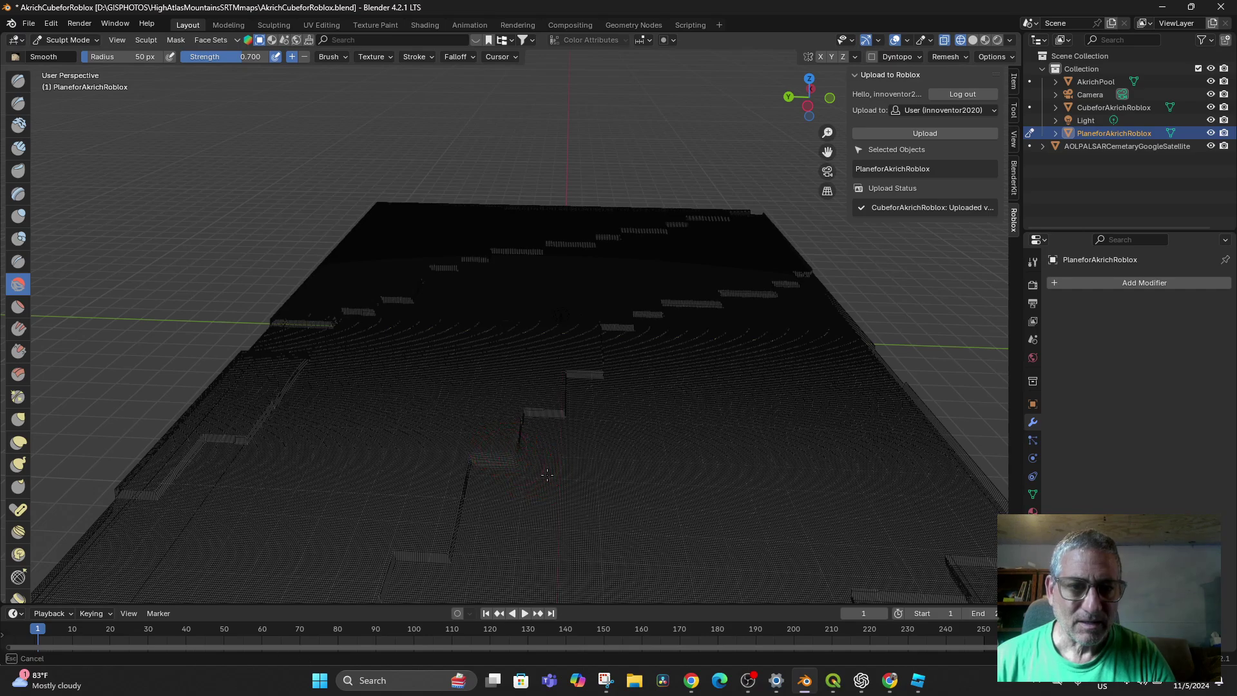
# Smooth the chain of terrain steps running from the front edge toward the middle of PlaneforAkrichRoblox with the Smooth brush.
pyautogui.moveTo(471, 430)
pyautogui.mouseDown()
pyautogui.moveTo(442, 470)
pyautogui.moveTo(455, 511)
pyautogui.moveTo(464, 489)
pyautogui.moveTo(443, 489)
pyautogui.mouseUp()
pyautogui.moveTo(443, 489); pyautogui.dragTo(446, 478)
pyautogui.moveTo(443, 526)
pyautogui.mouseDown()
pyautogui.moveTo(435, 544)
pyautogui.moveTo(387, 566)
pyautogui.moveTo(521, 448)
pyautogui.moveTo(526, 420)
pyautogui.mouseUp()
pyautogui.moveTo(528, 418)
pyautogui.mouseDown()
pyautogui.moveTo(567, 408)
pyautogui.moveTo(572, 384)
pyautogui.moveTo(560, 388)
pyautogui.moveTo(604, 369)
pyautogui.moveTo(560, 389)
pyautogui.moveTo(563, 409)
pyautogui.moveTo(599, 379)
pyautogui.moveTo(620, 320)
pyautogui.moveTo(604, 322)
pyautogui.mouseUp()
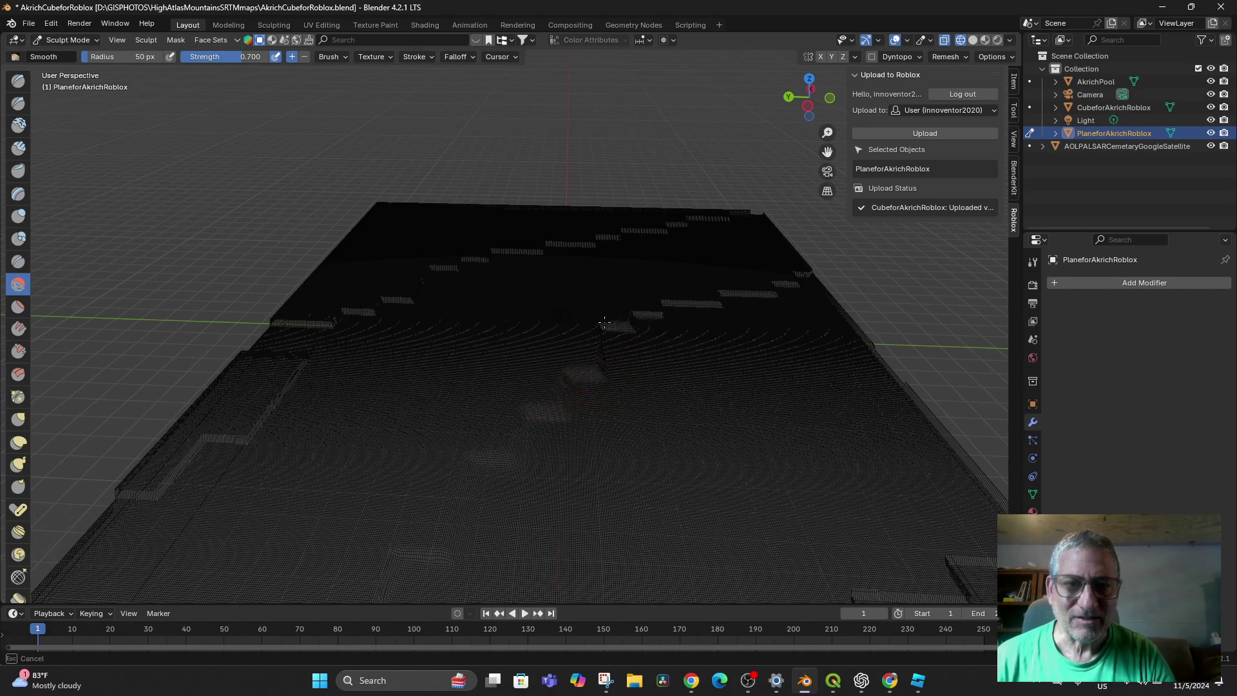
pyautogui.moveTo(622, 465); pyautogui.dragTo(613, 436, button='middle')
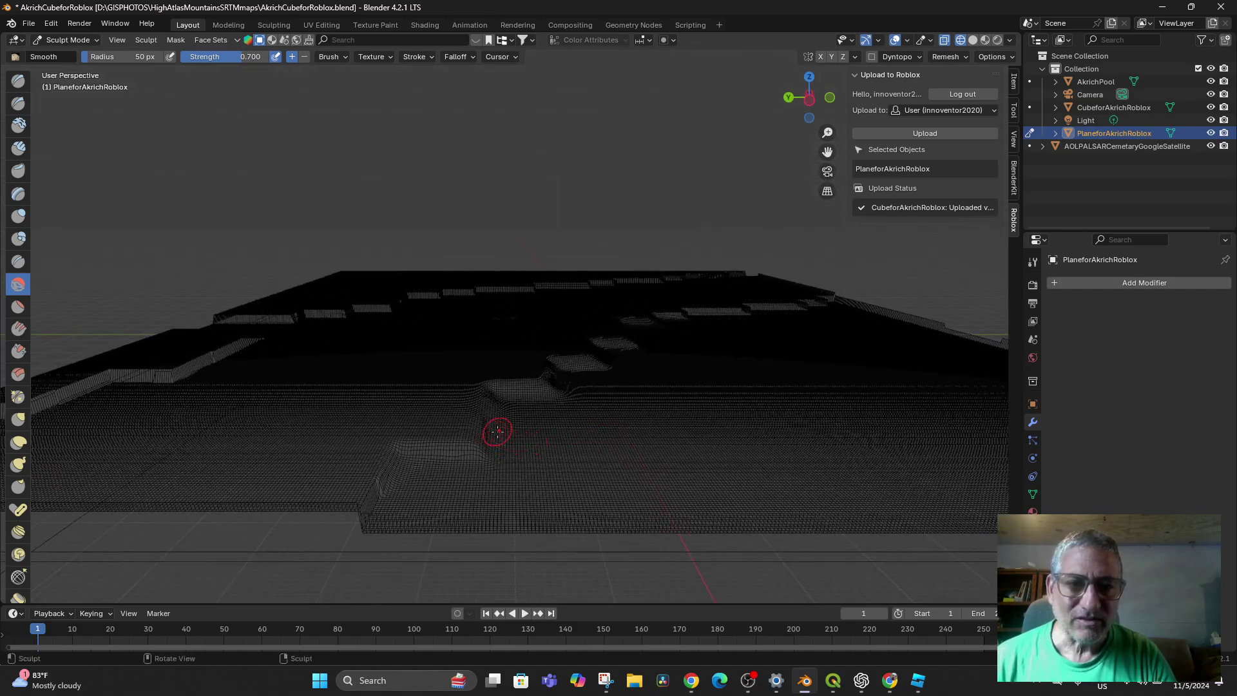
pyautogui.moveTo(500, 433)
pyautogui.mouseDown()
pyautogui.moveTo(511, 450)
pyautogui.moveTo(458, 438)
pyautogui.moveTo(519, 493)
pyautogui.moveTo(366, 440)
pyautogui.moveTo(353, 455)
pyautogui.moveTo(391, 487)
pyautogui.moveTo(333, 505)
pyautogui.mouseUp()
pyautogui.moveTo(367, 465)
pyautogui.mouseDown()
pyautogui.moveTo(490, 458)
pyautogui.moveTo(532, 365)
pyautogui.moveTo(687, 330)
pyautogui.moveTo(680, 310)
pyautogui.mouseUp()
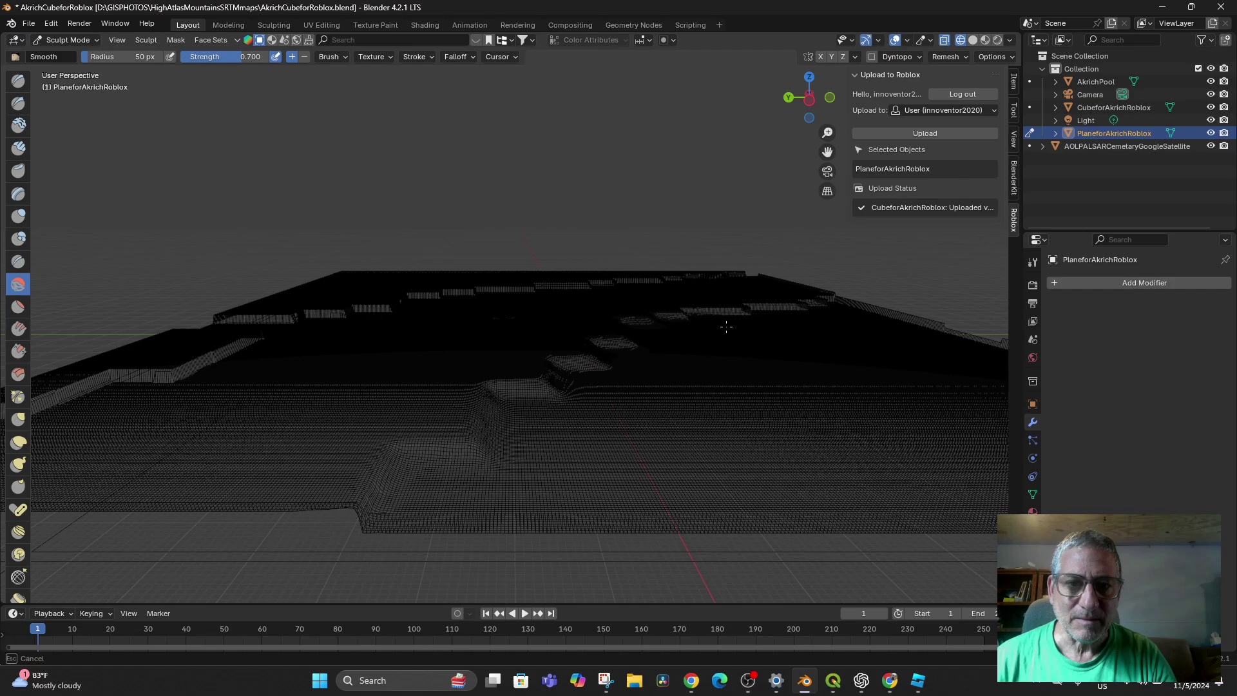
# Show the terrain in solid textured display, raise the Smooth brush strength to 0.786, and smooth the ground around the nursery compound.
pyautogui.click(973, 41)
pyautogui.moveTo(612, 284); pyautogui.dragTo(615, 334, button='middle')
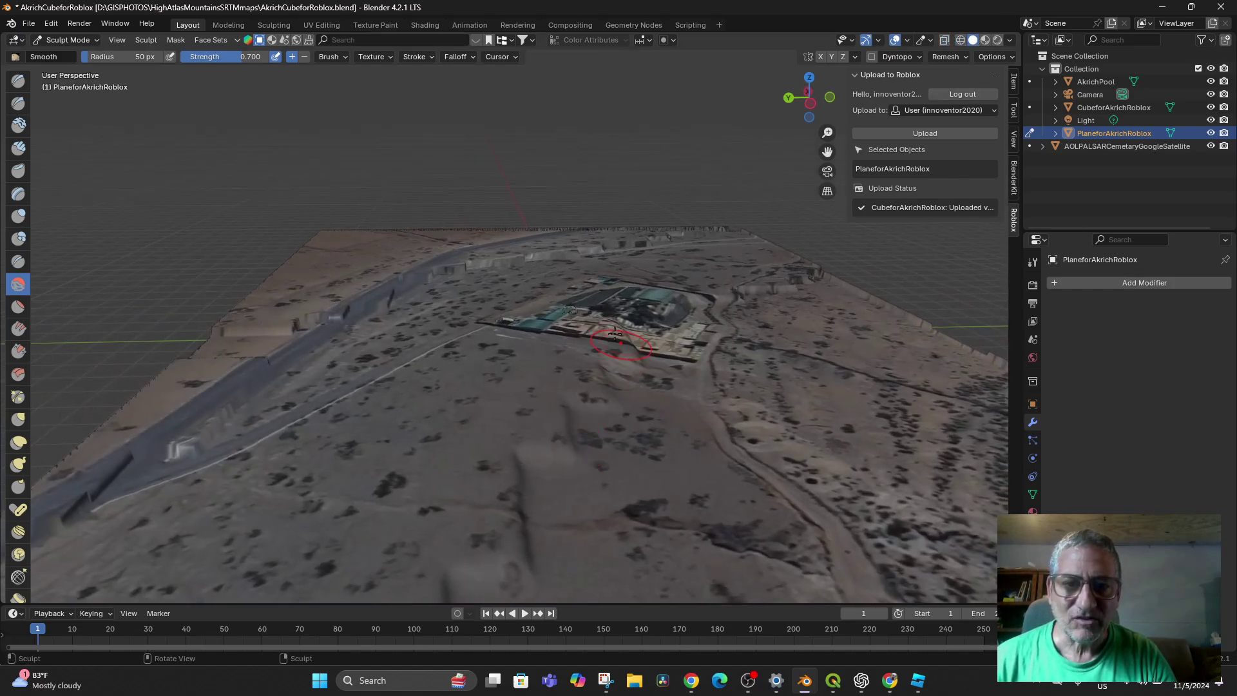
pyautogui.moveTo(612, 326); pyautogui.dragTo(604, 322)
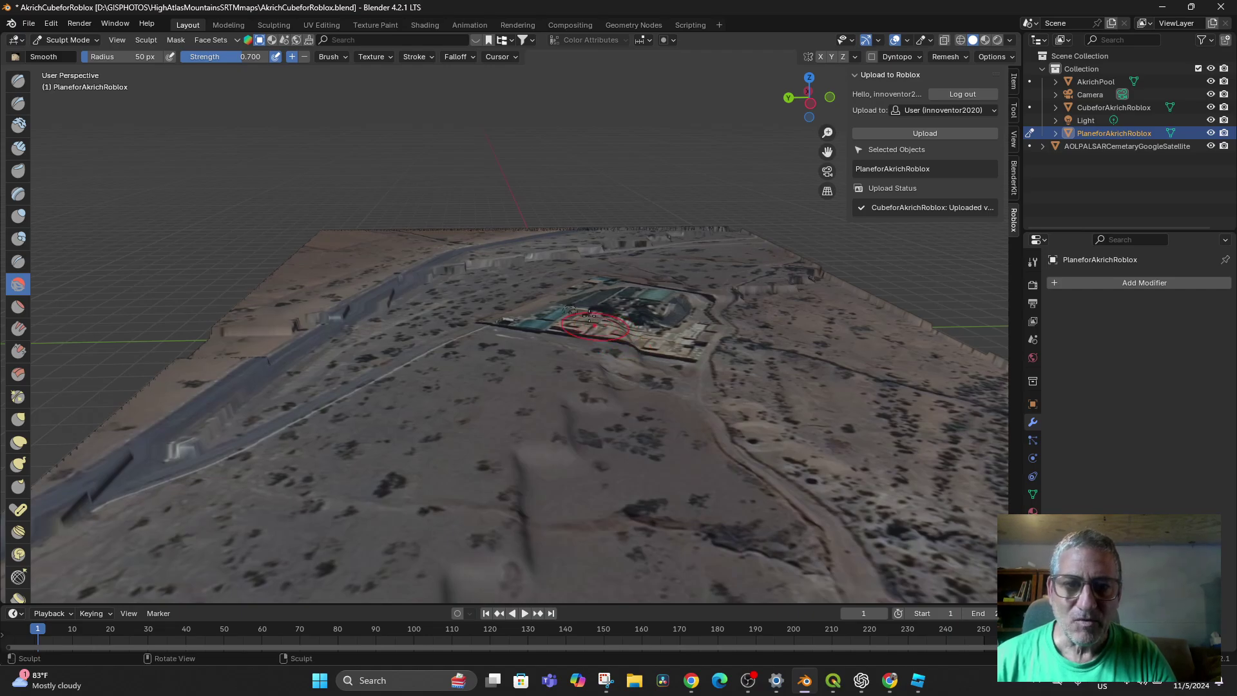
pyautogui.moveTo(641, 365); pyautogui.dragTo(749, 383, button='middle')
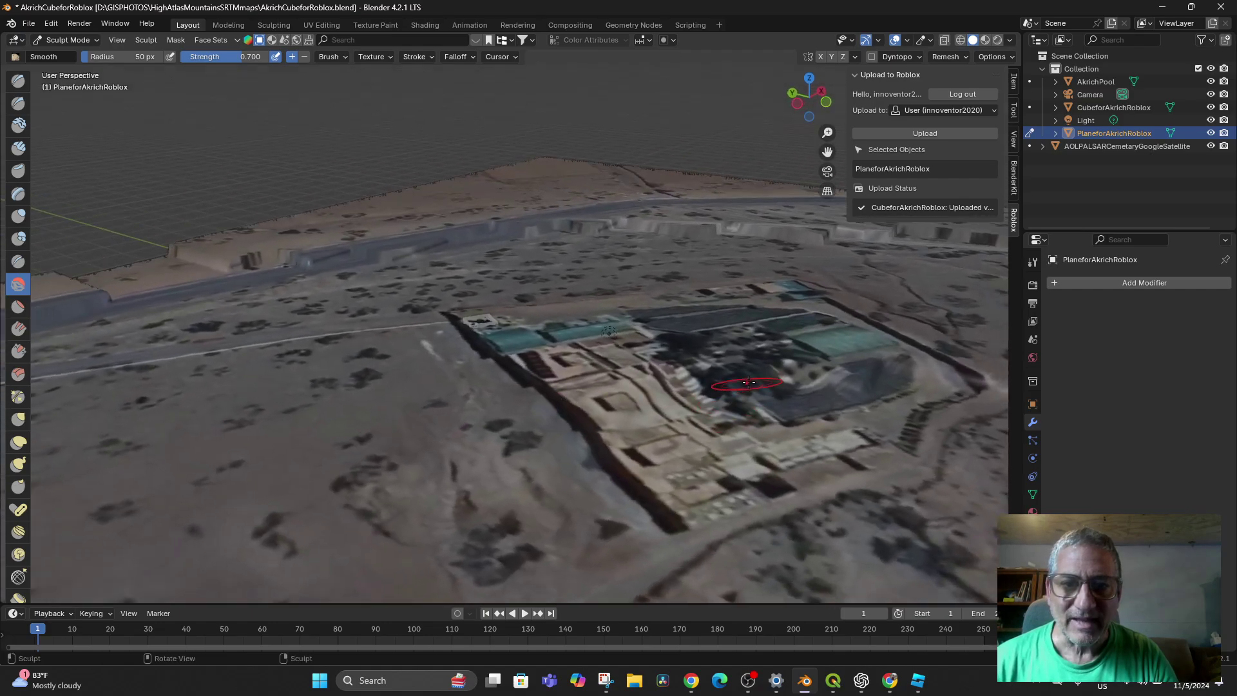
pyautogui.moveTo(773, 380)
pyautogui.mouseDown()
pyautogui.moveTo(857, 345)
pyautogui.moveTo(934, 374)
pyautogui.mouseUp()
pyautogui.moveTo(921, 362); pyautogui.dragTo(898, 365)
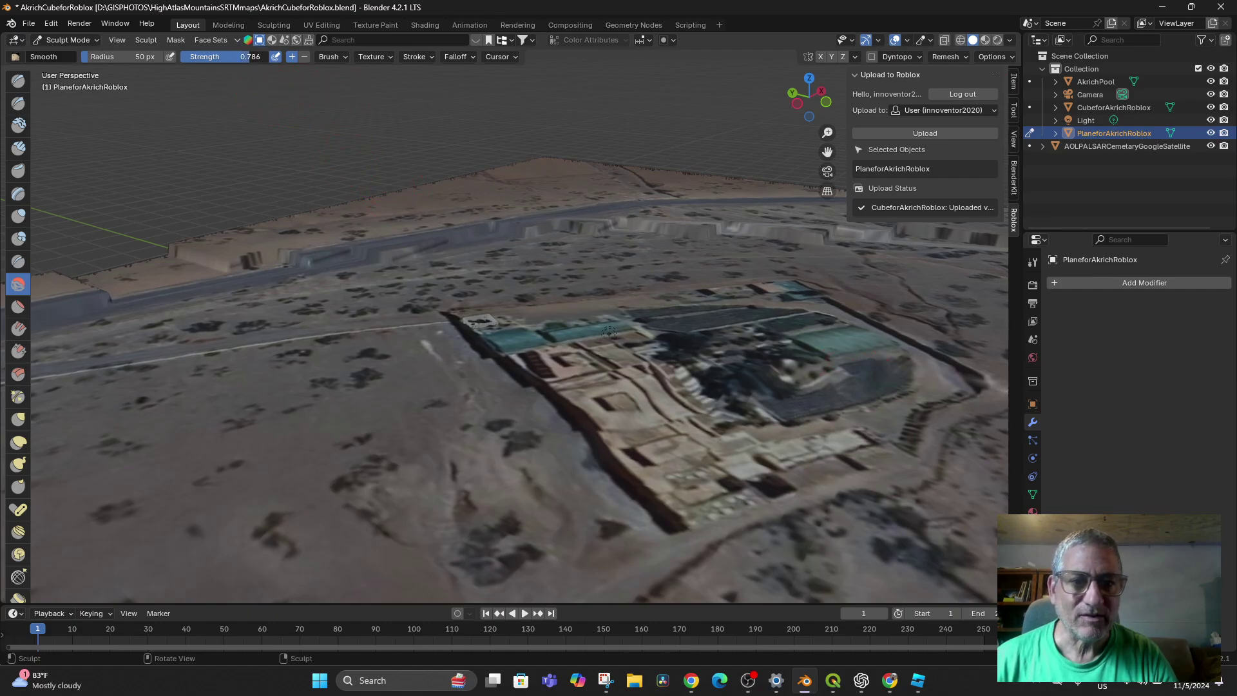
pyautogui.moveTo(589, 430); pyautogui.dragTo(581, 417)
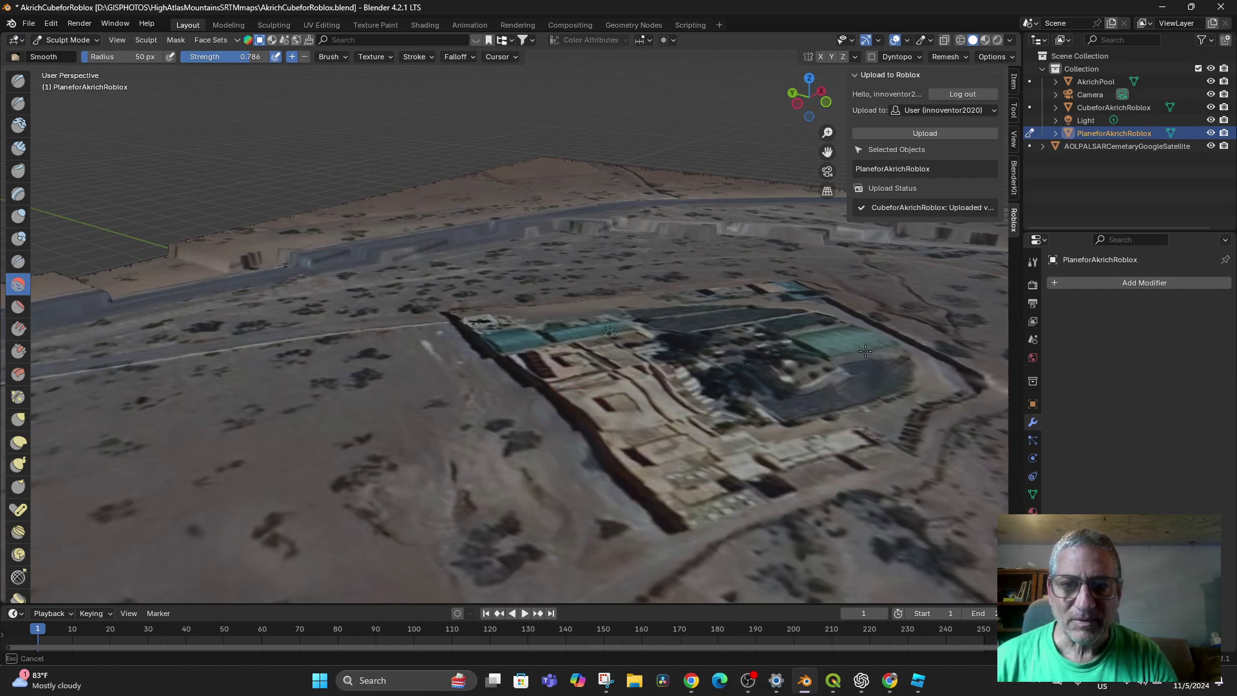
# Smooth the stepped banks along the road behind the nursery compound with the Smooth brush.
pyautogui.moveTo(865, 351)
pyautogui.mouseDown()
pyautogui.moveTo(931, 364)
pyautogui.moveTo(689, 233)
pyautogui.moveTo(623, 217)
pyautogui.moveTo(295, 255)
pyautogui.moveTo(280, 274)
pyautogui.mouseUp()
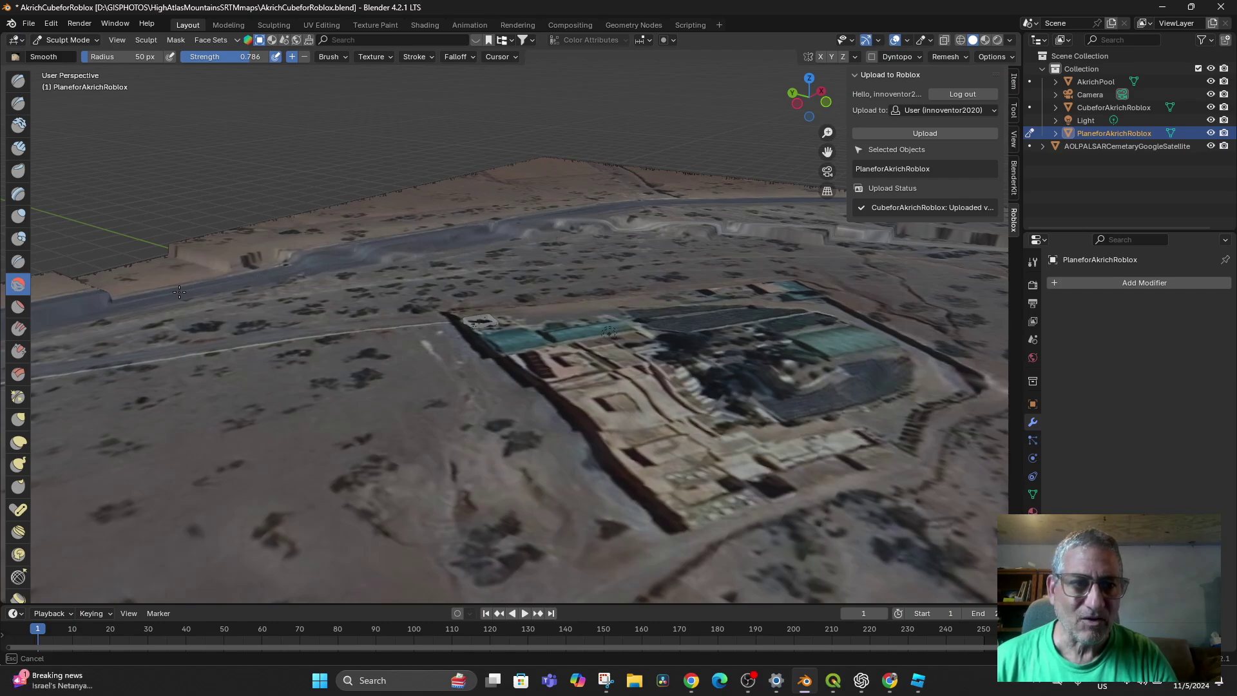
pyautogui.moveTo(100, 306); pyautogui.dragTo(561, 225)
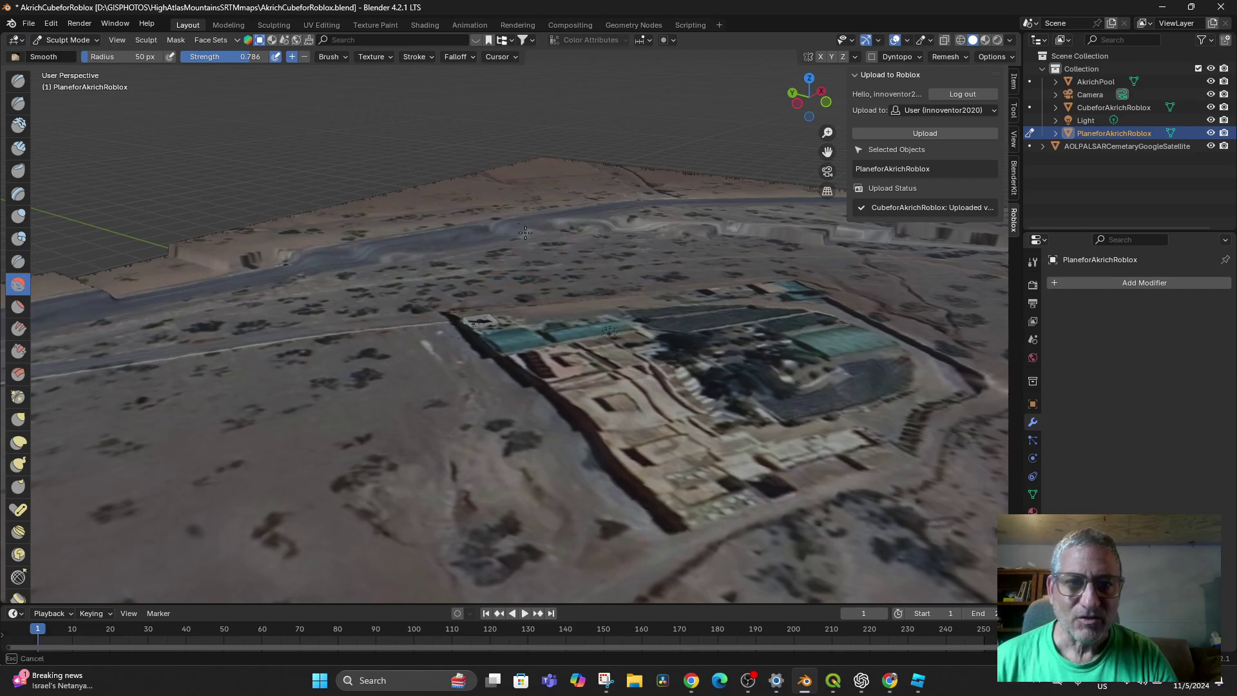
pyautogui.moveTo(645, 227); pyautogui.dragTo(851, 236)
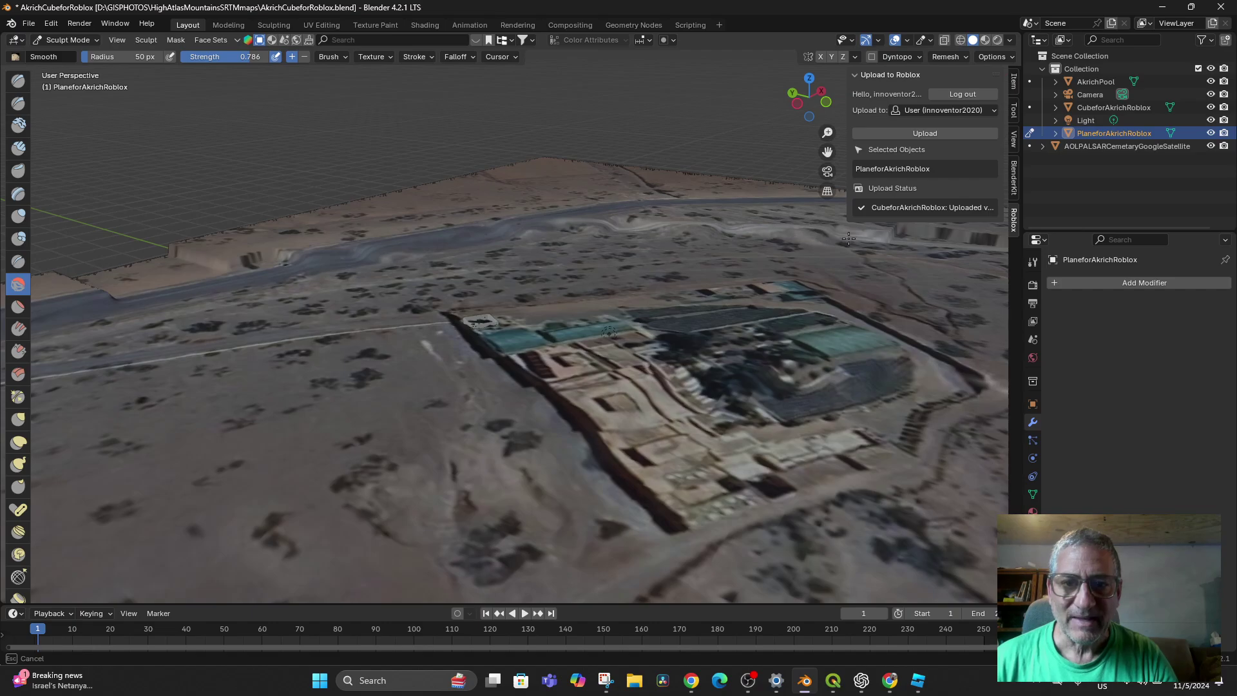
pyautogui.moveTo(783, 241)
pyautogui.mouseDown(button='middle')
pyautogui.moveTo(818, 348)
pyautogui.moveTo(813, 369)
pyautogui.mouseUp(button='middle')
pyautogui.moveTo(761, 253); pyautogui.dragTo(708, 253)
pyautogui.moveTo(708, 253)
pyautogui.mouseDown(button='middle')
pyautogui.moveTo(701, 391)
pyautogui.moveTo(717, 368)
pyautogui.moveTo(704, 361)
pyautogui.moveTo(713, 381)
pyautogui.moveTo(602, 464)
pyautogui.mouseUp(button='middle')
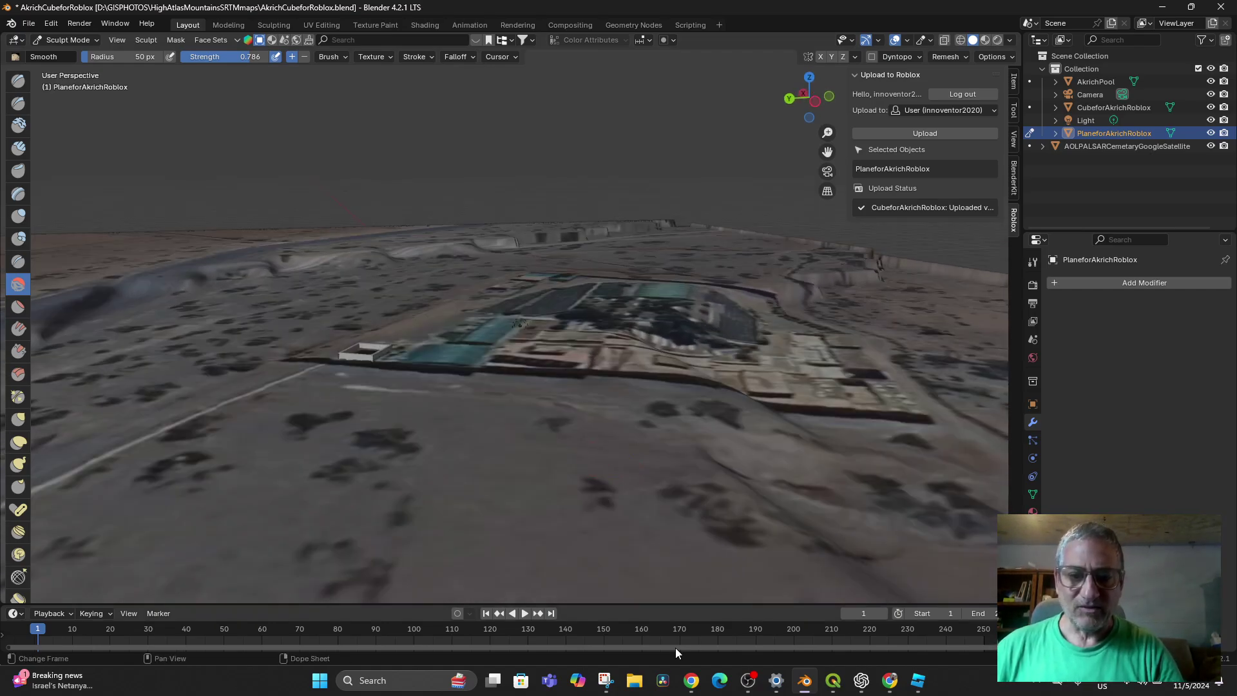
# Switch to Chrome and skim the YouTube tour of Akrich Nursery & Cemetery for views of the surrounding terrain and compound walls.
pyautogui.click(691, 681)
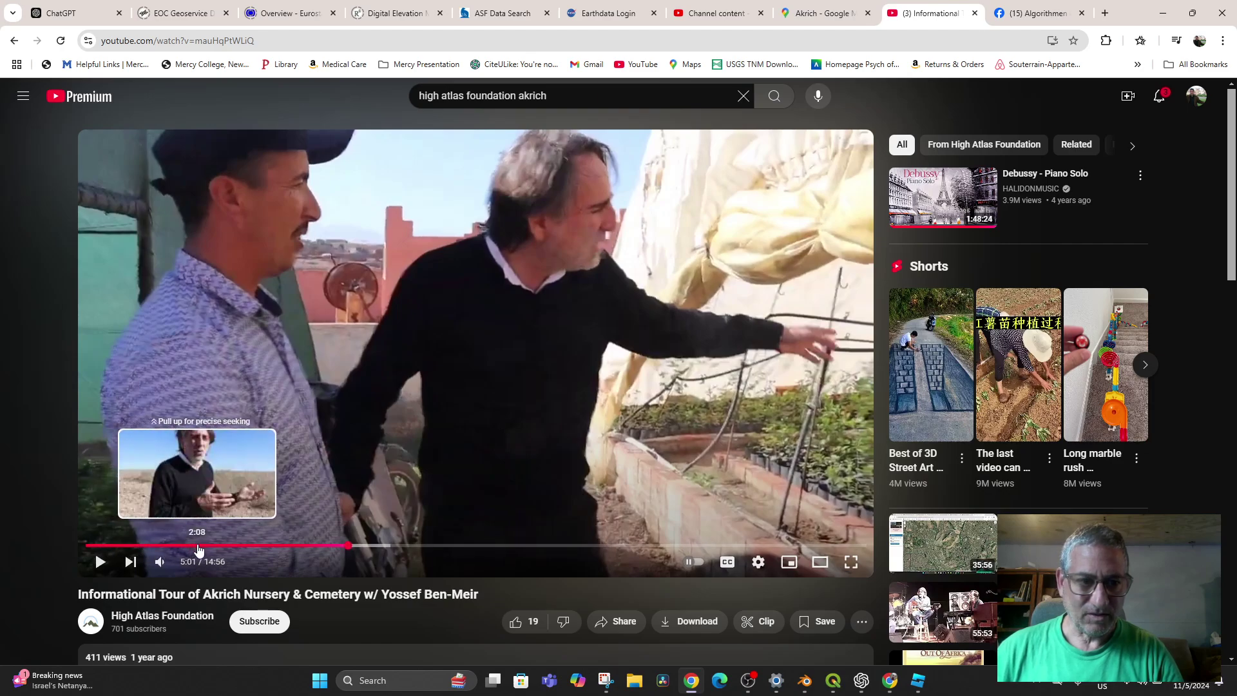
pyautogui.click(236, 545)
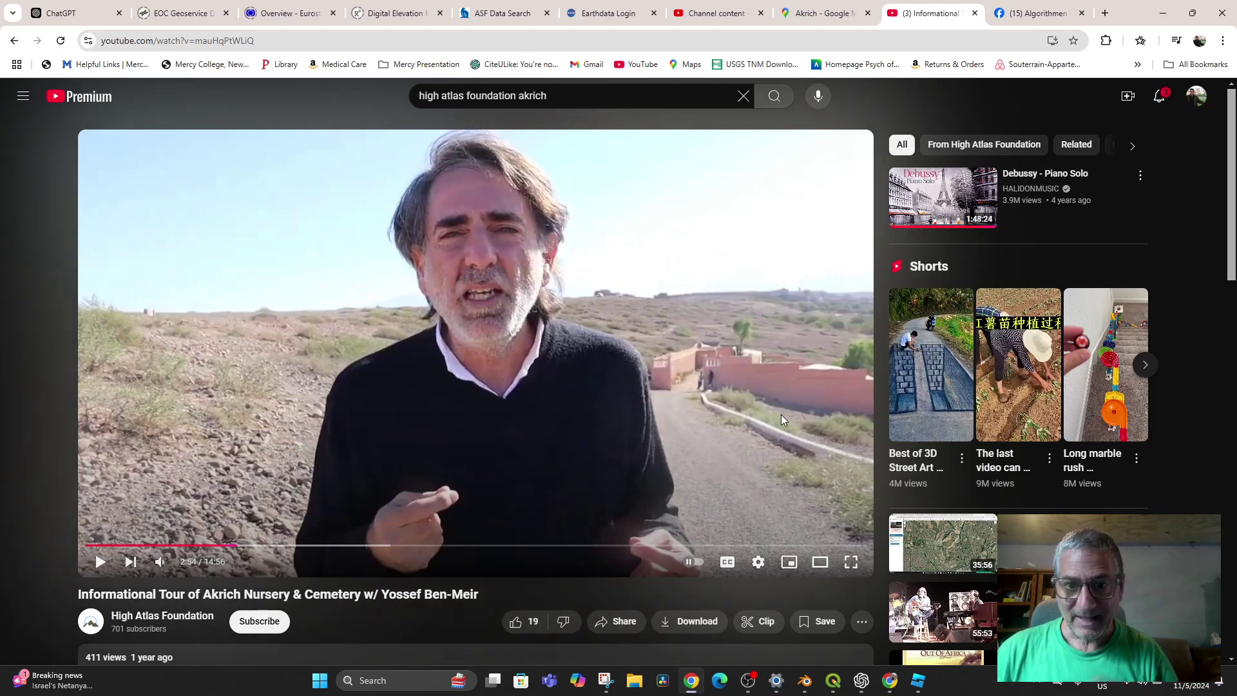
pyautogui.scroll(-1, 780, 415)
pyautogui.scroll(1, 753, 397)
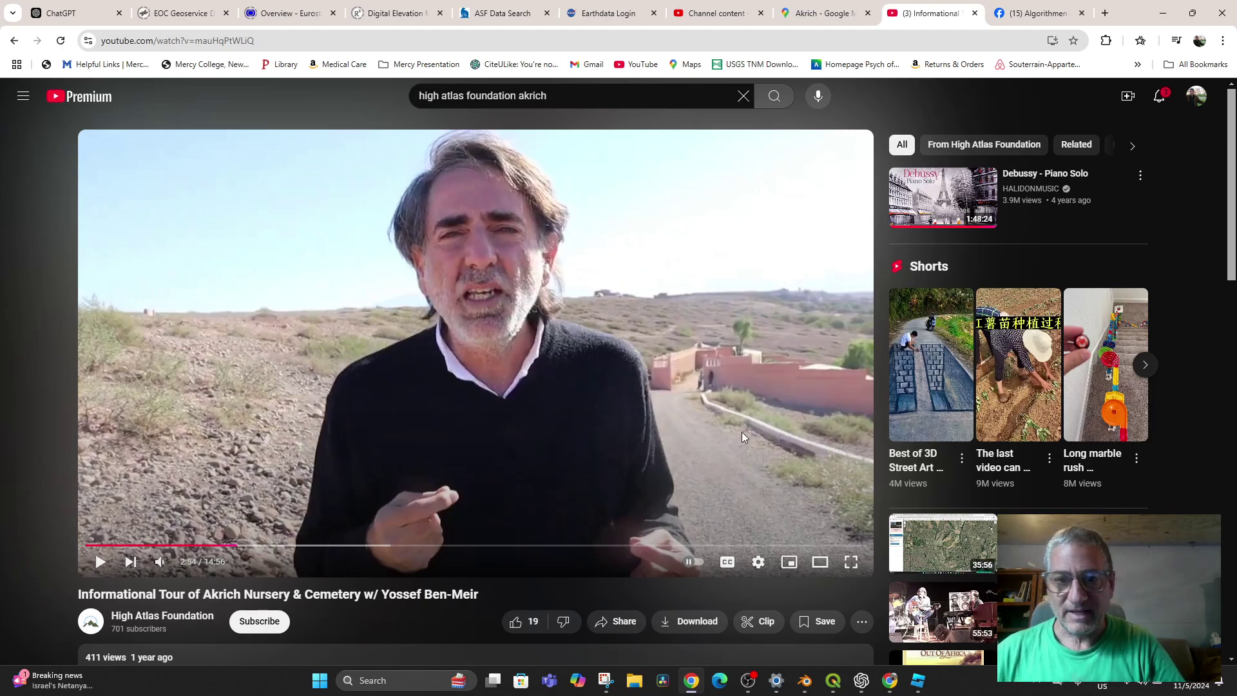
pyautogui.click(284, 545)
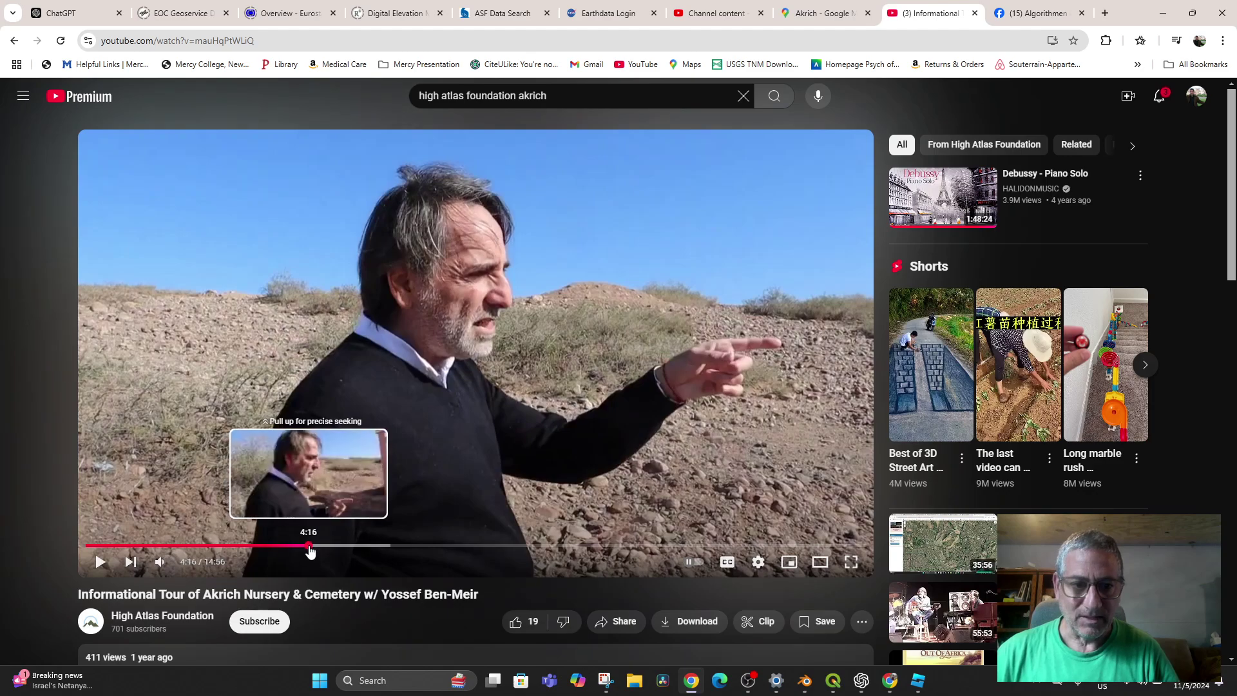
pyautogui.click(325, 547)
pyautogui.click(338, 548)
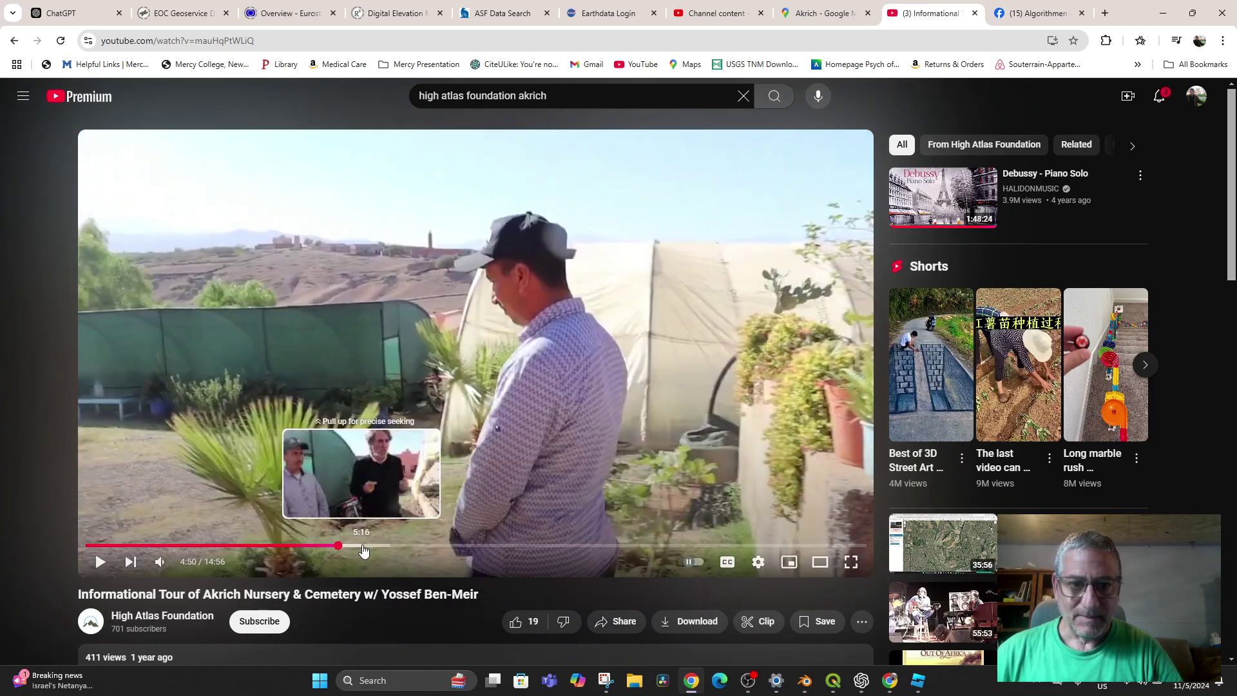
pyautogui.click(364, 547)
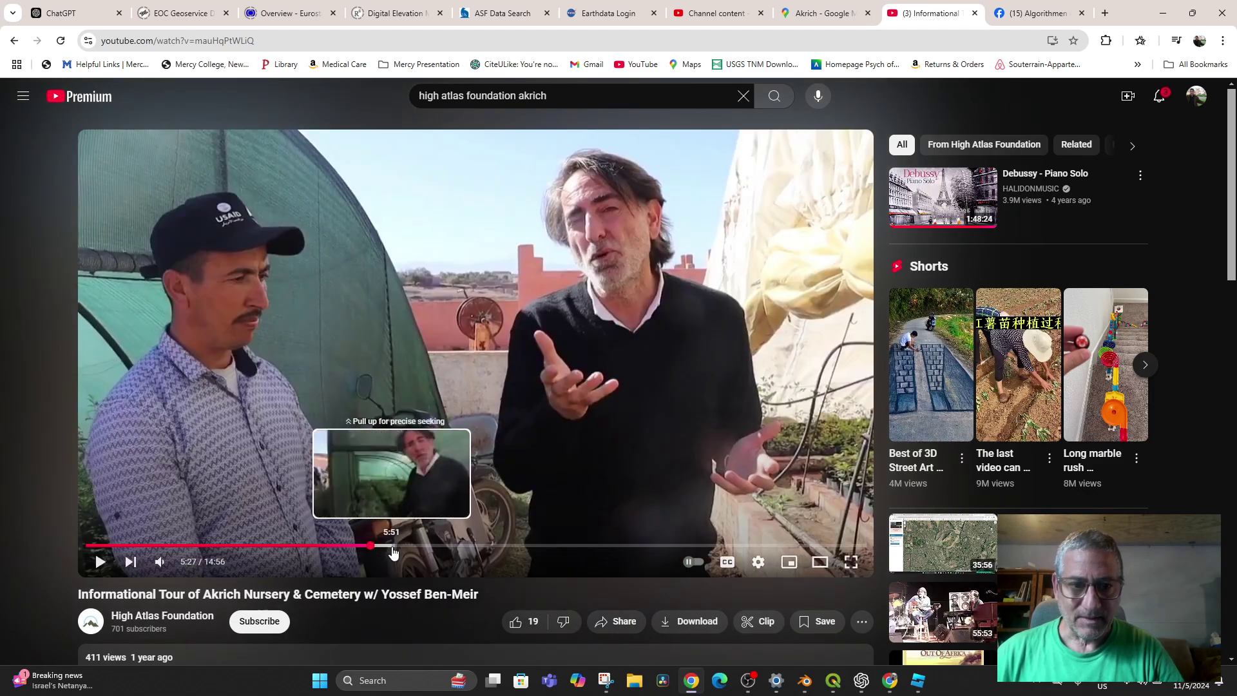
pyautogui.click(407, 547)
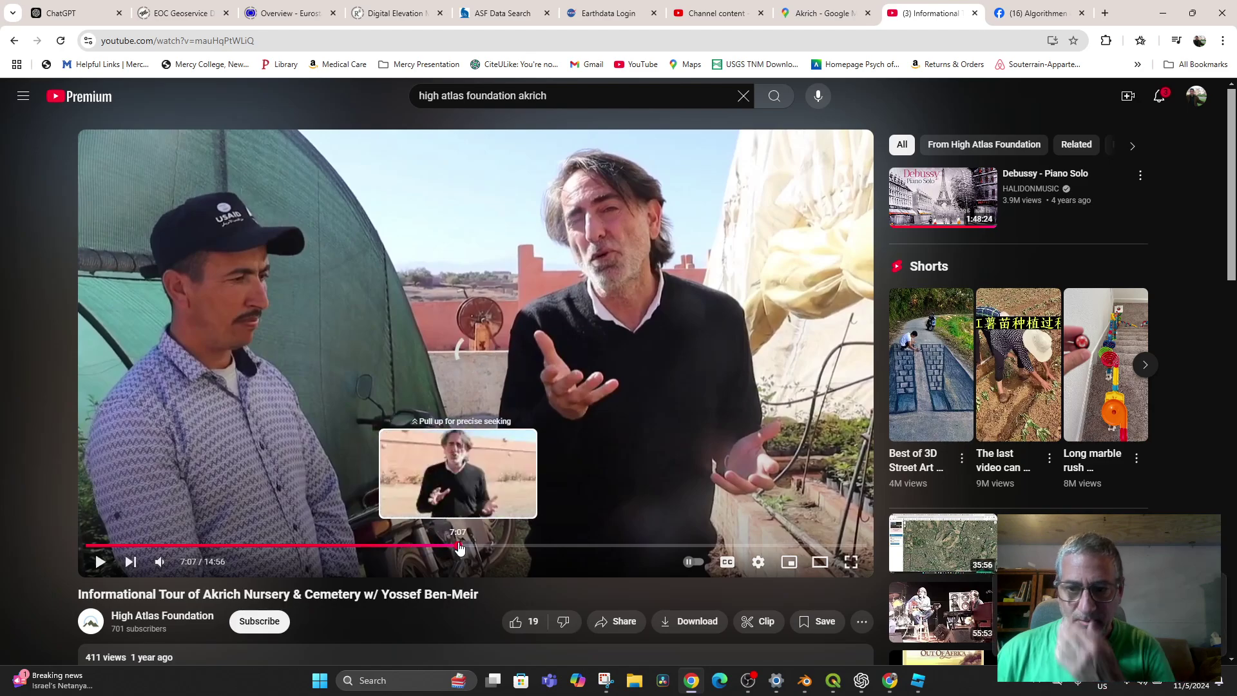
pyautogui.click(459, 547)
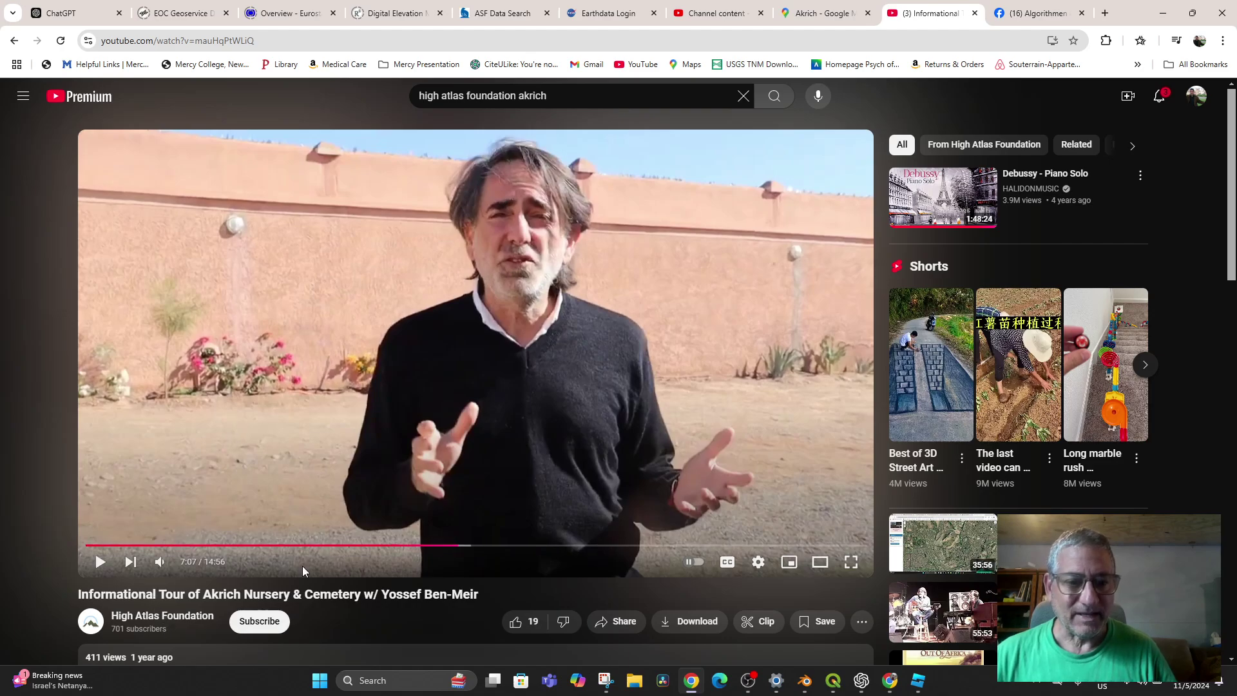
# Return to Blender, smooth the remaining step beyond the nursery compound, and check the terrain from several angles.
pyautogui.click(804, 681)
pyautogui.moveTo(813, 276); pyautogui.dragTo(820, 294, button='middle')
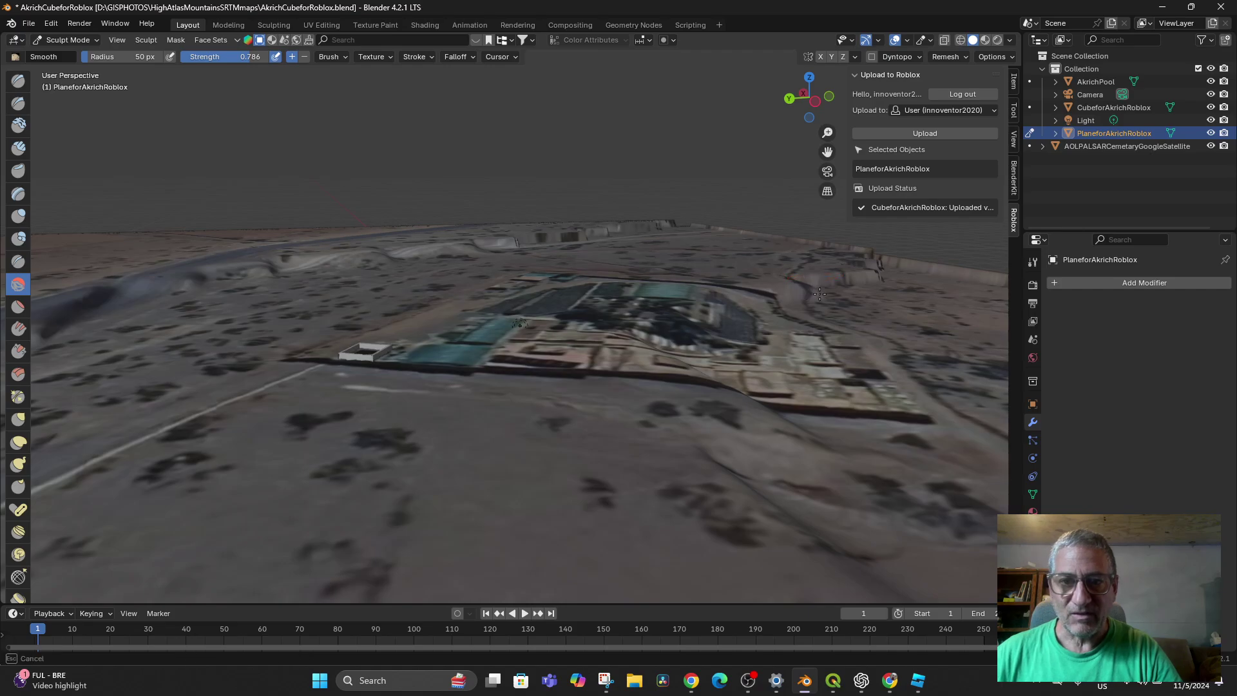
pyautogui.moveTo(874, 274)
pyautogui.mouseDown()
pyautogui.moveTo(884, 271)
pyautogui.moveTo(871, 268)
pyautogui.mouseUp()
pyautogui.moveTo(506, 251)
pyautogui.mouseDown(button='middle')
pyautogui.moveTo(517, 240)
pyautogui.moveTo(413, 326)
pyautogui.moveTo(590, 406)
pyautogui.mouseUp(button='middle')
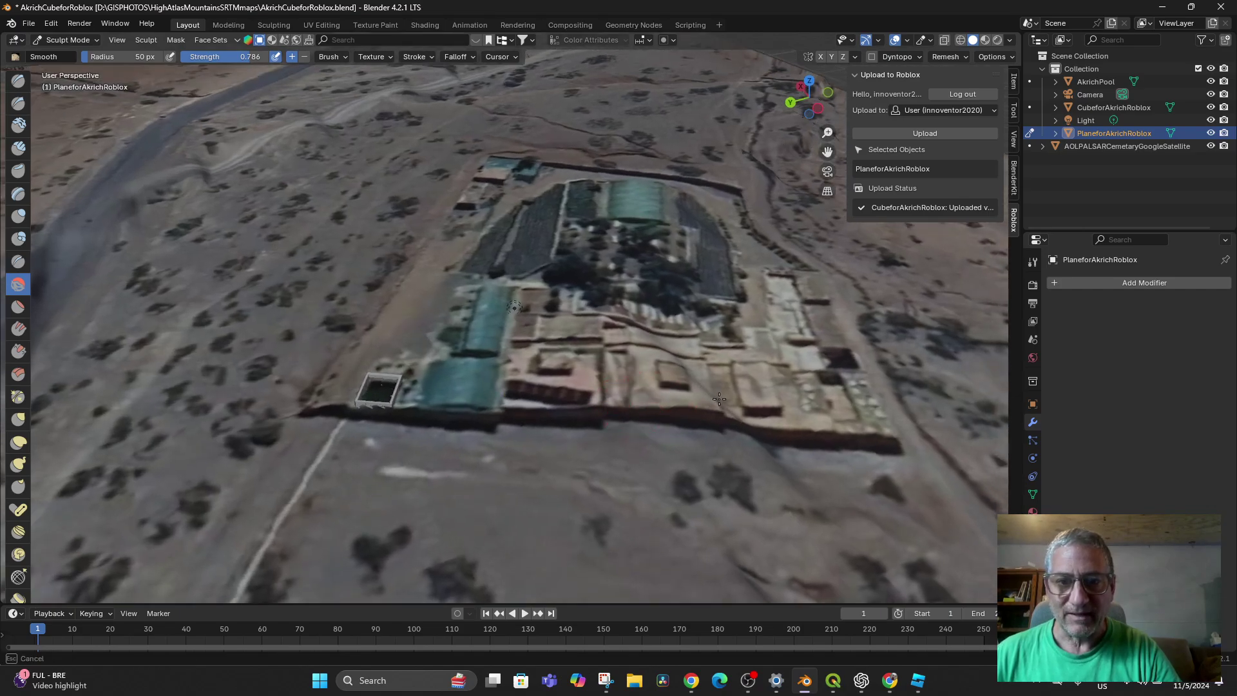
pyautogui.moveTo(713, 440); pyautogui.dragTo(745, 387, button='middle')
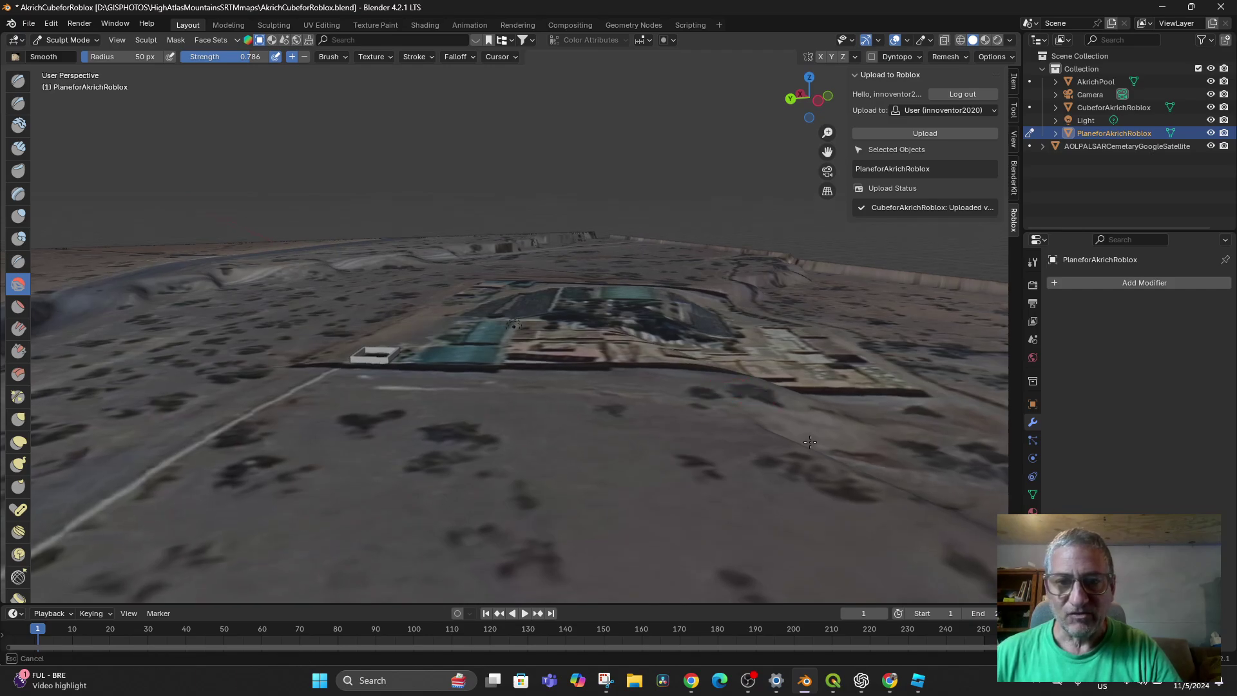
pyautogui.moveTo(811, 459)
pyautogui.mouseDown(button='middle')
pyautogui.moveTo(588, 441)
pyautogui.moveTo(678, 434)
pyautogui.moveTo(663, 431)
pyautogui.moveTo(695, 452)
pyautogui.moveTo(752, 458)
pyautogui.moveTo(708, 444)
pyautogui.moveTo(722, 458)
pyautogui.mouseUp(button='middle')
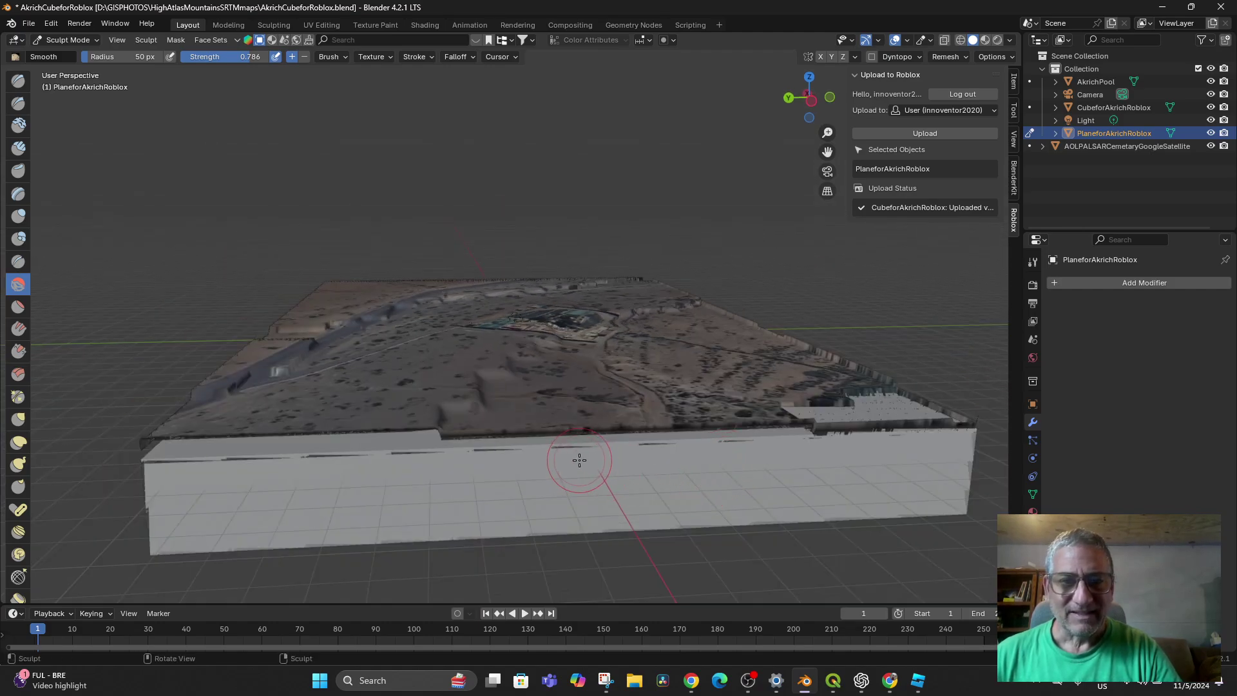
# Return PlaneforAkrichRoblox to Object Mode and save the project under the new name AkrichCubeforRobloxSmoothed.blend.
pyautogui.click(77, 39)
pyautogui.click(74, 52)
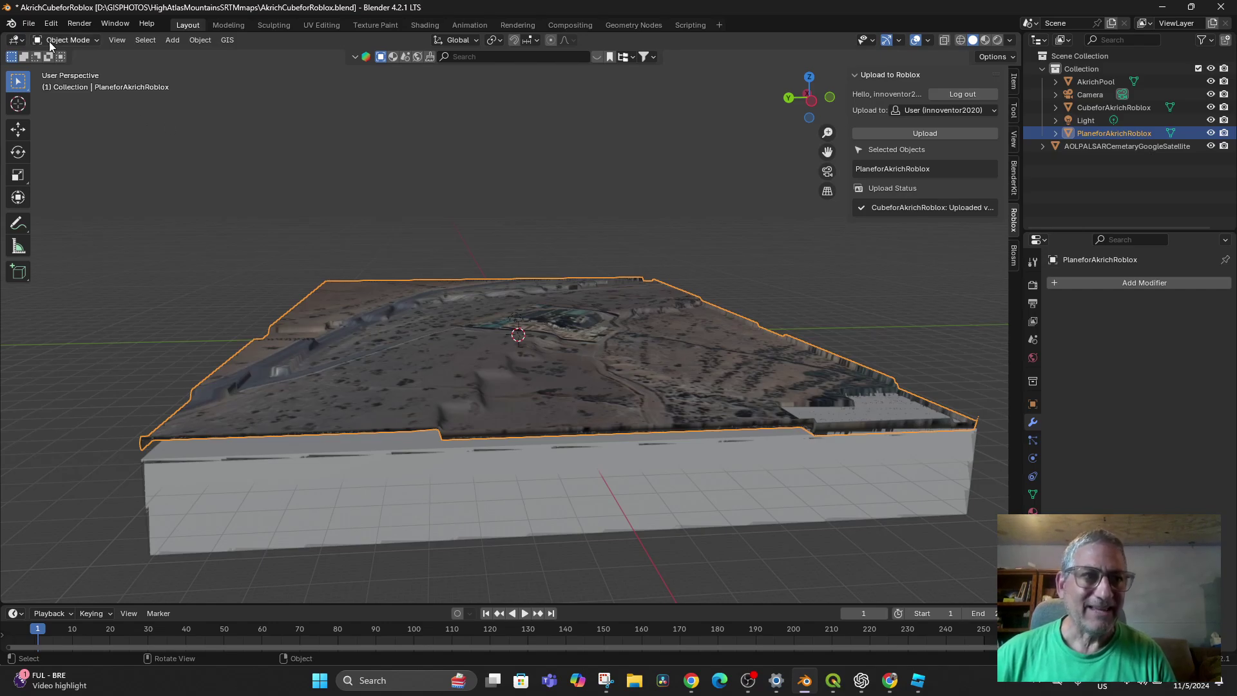
pyautogui.click(28, 24)
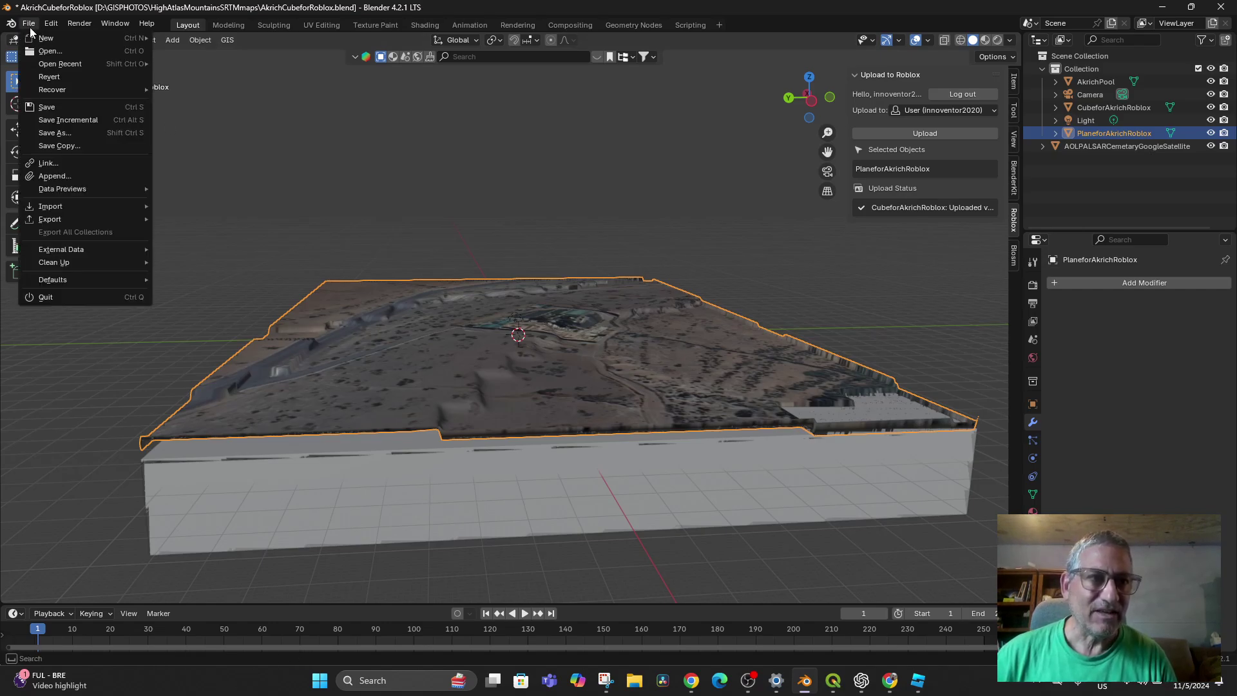
pyautogui.click(65, 132)
pyautogui.click(507, 496)
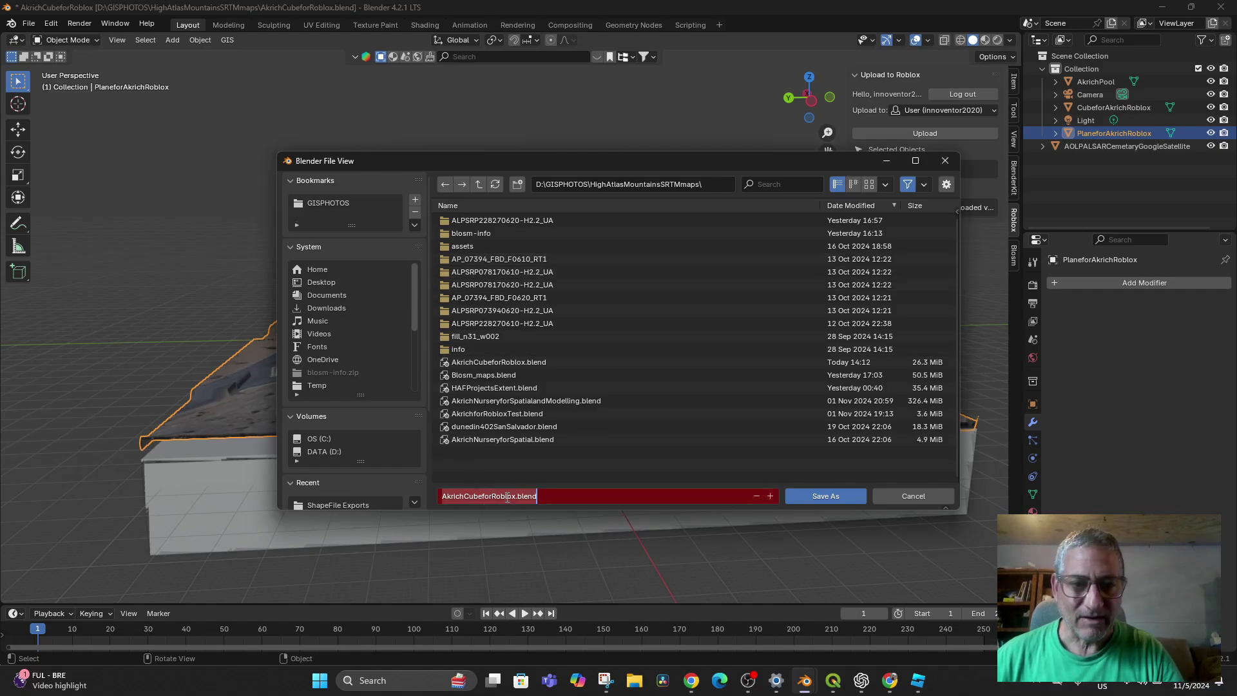
pyautogui.click(516, 495)
pyautogui.write('Smoothed')
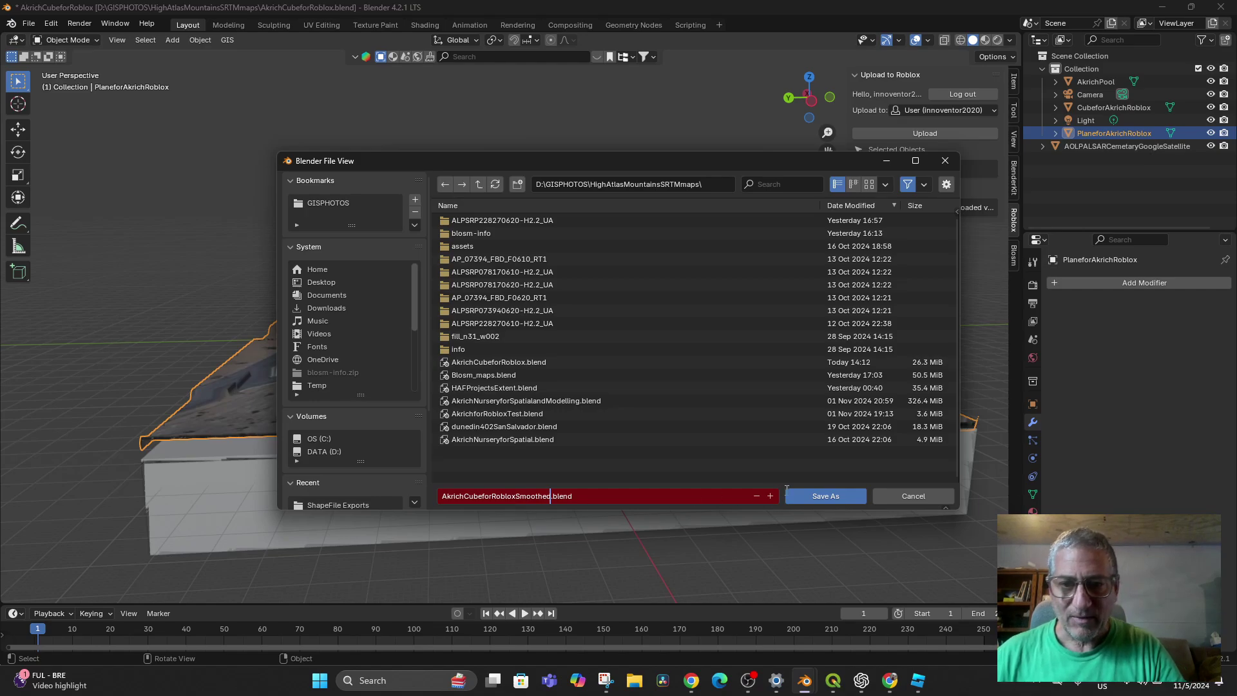
pyautogui.click(806, 495)
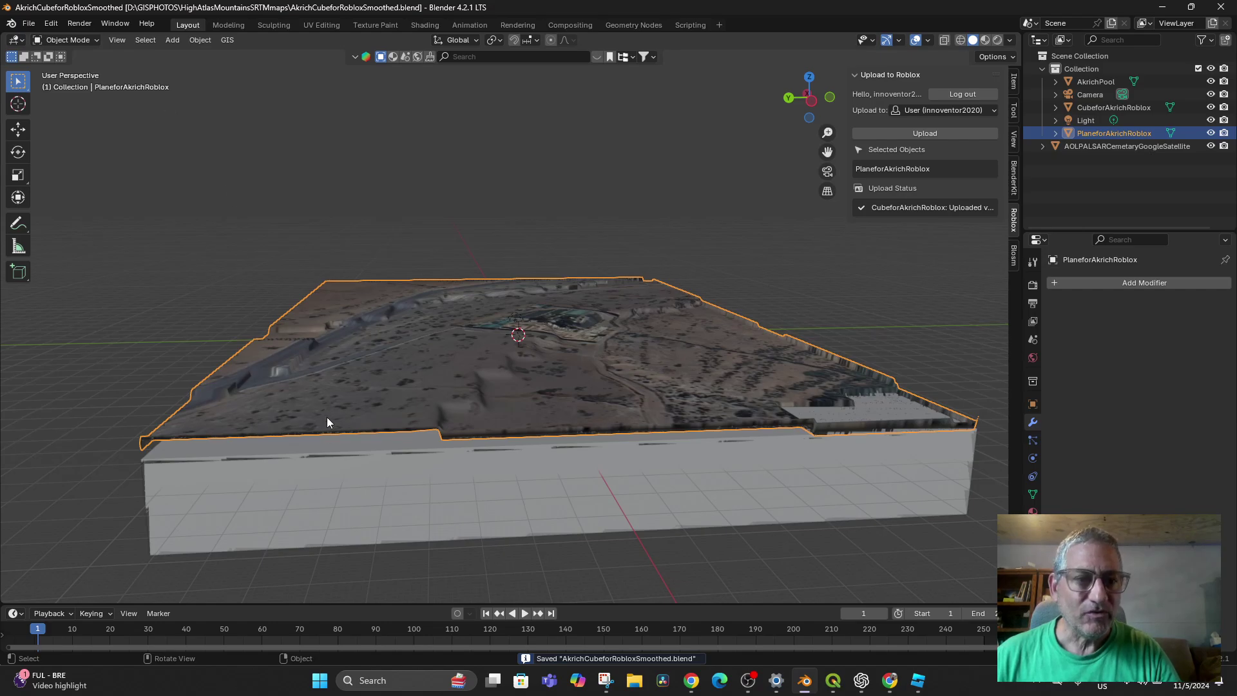
# Join CubeforAkrichRoblox into PlaneforAkrichRoblox and upload the joined model to Roblox.
pyautogui.click(372, 504)
pyautogui.keyDown('shift'); pyautogui.click(396, 409); pyautogui.keyUp('shift')
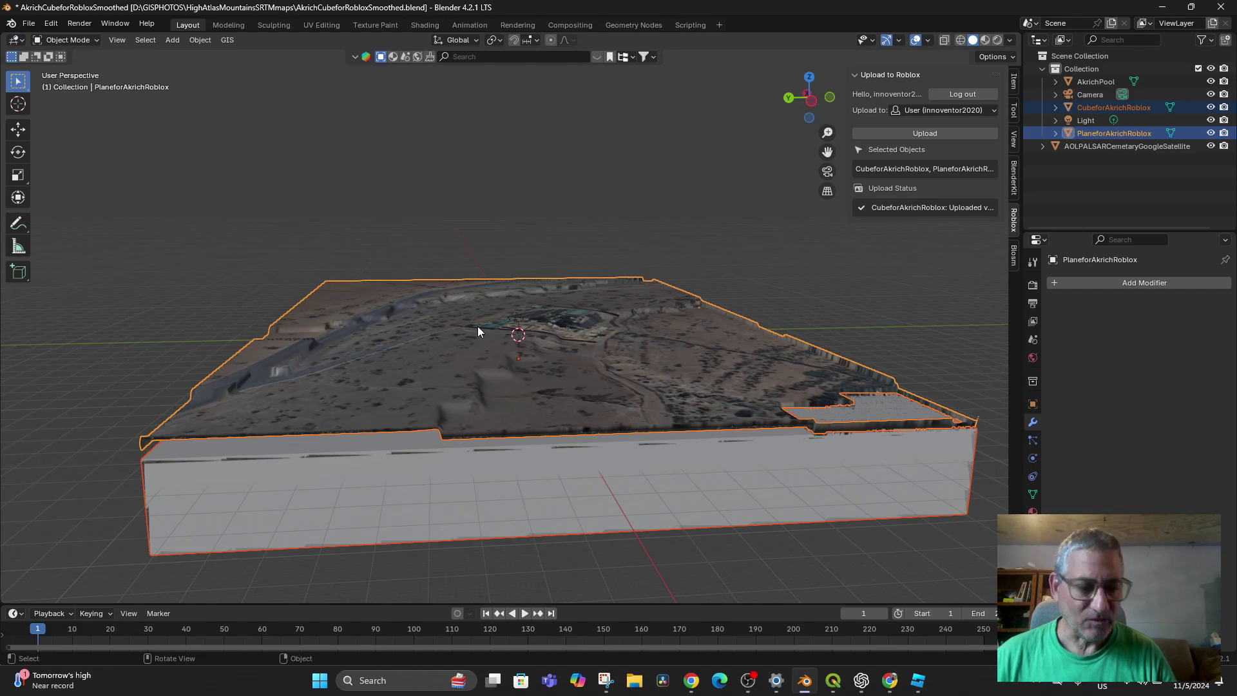
pyautogui.hotkey('ctrl', 'z')
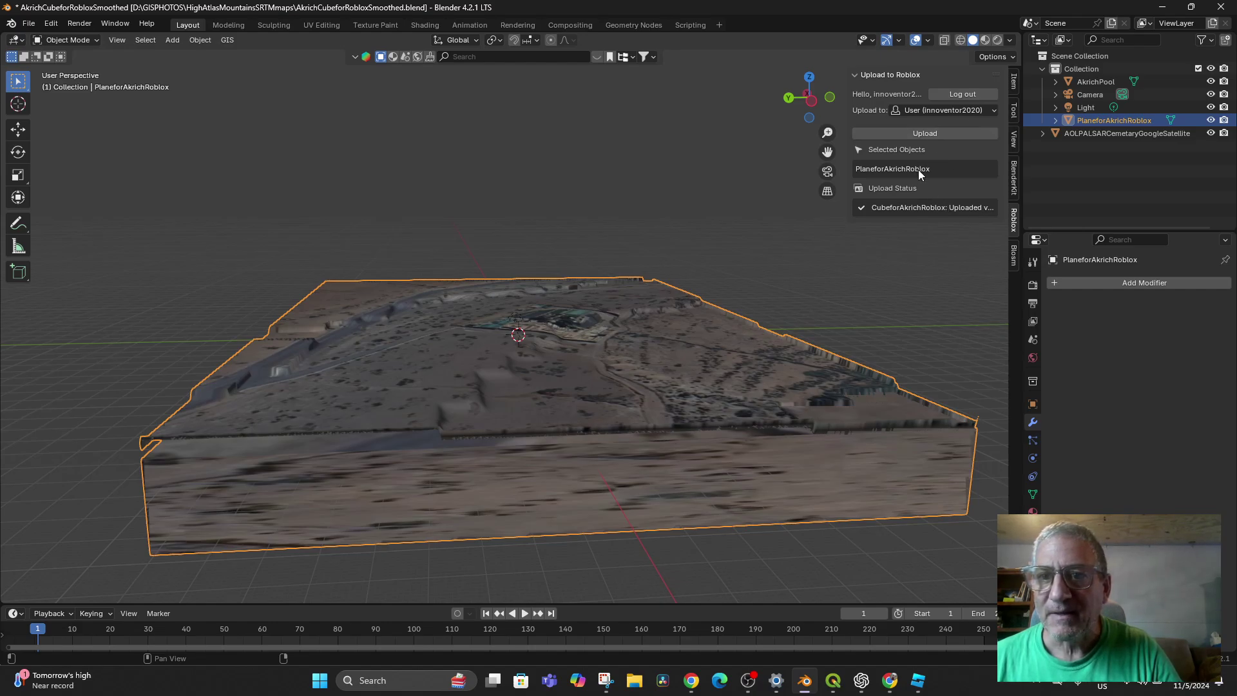
pyautogui.click(921, 133)
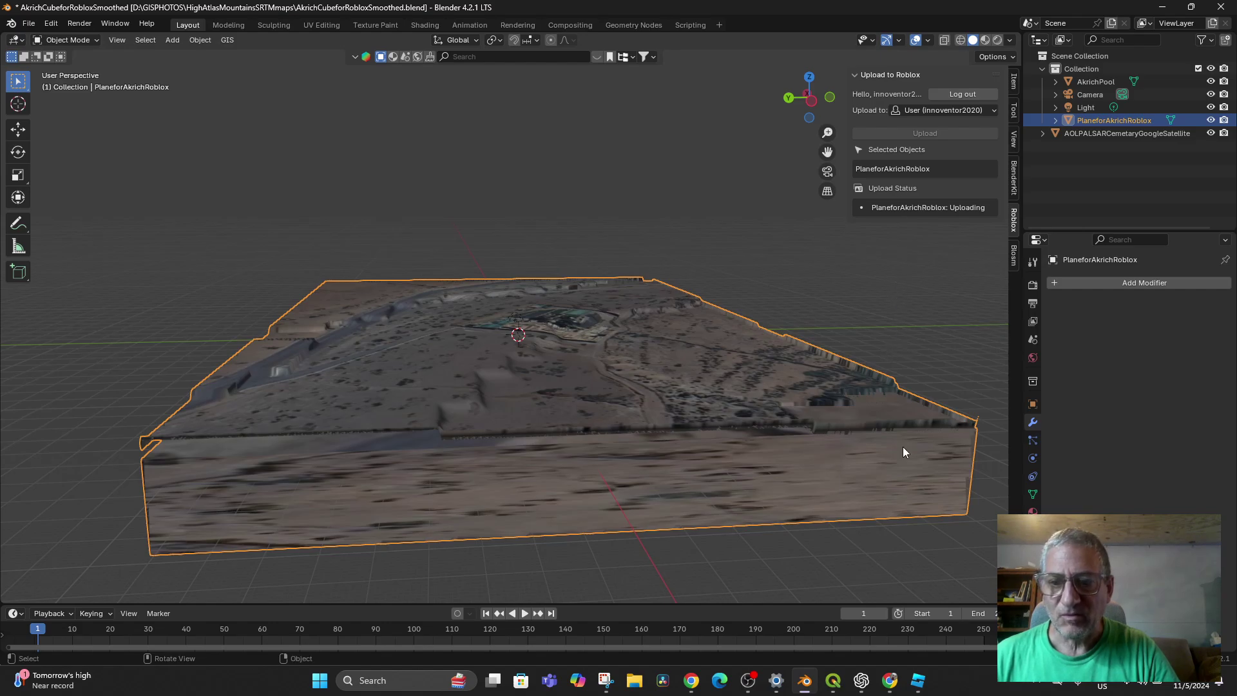
# Switch to Roblox Studio and select the PackageLink under CubeforAkrichRoblox to view its package properties.
pyautogui.moveTo(919, 684)
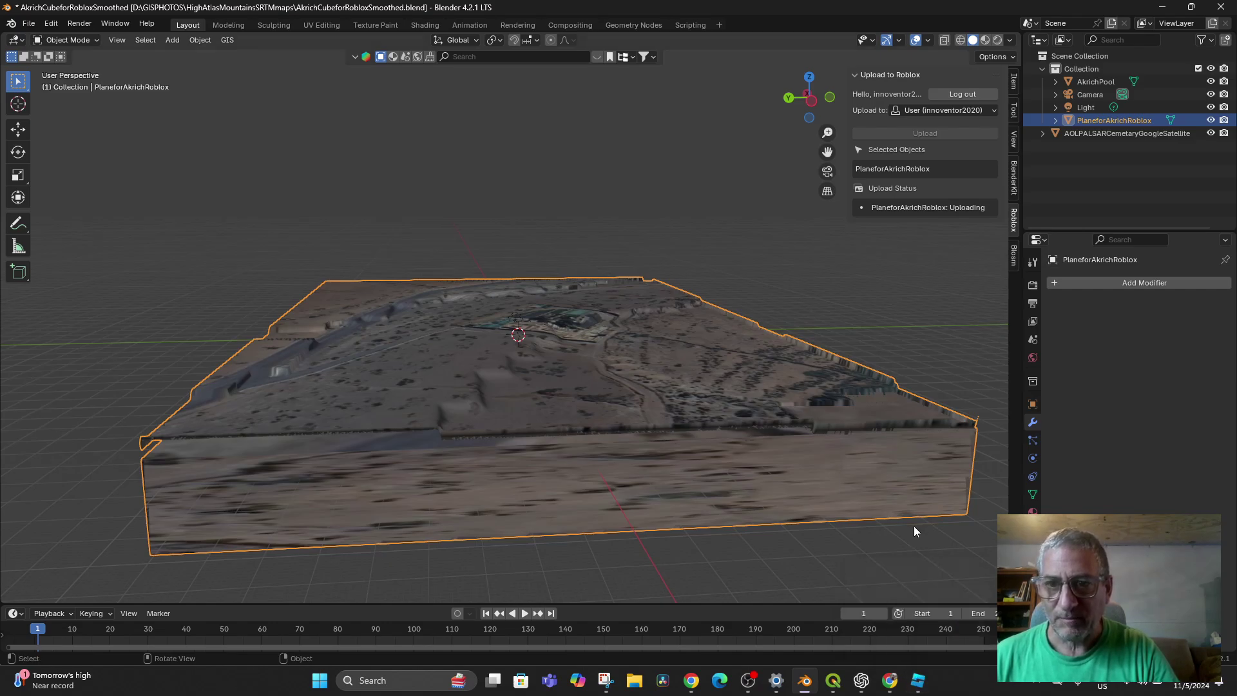
pyautogui.click(918, 683)
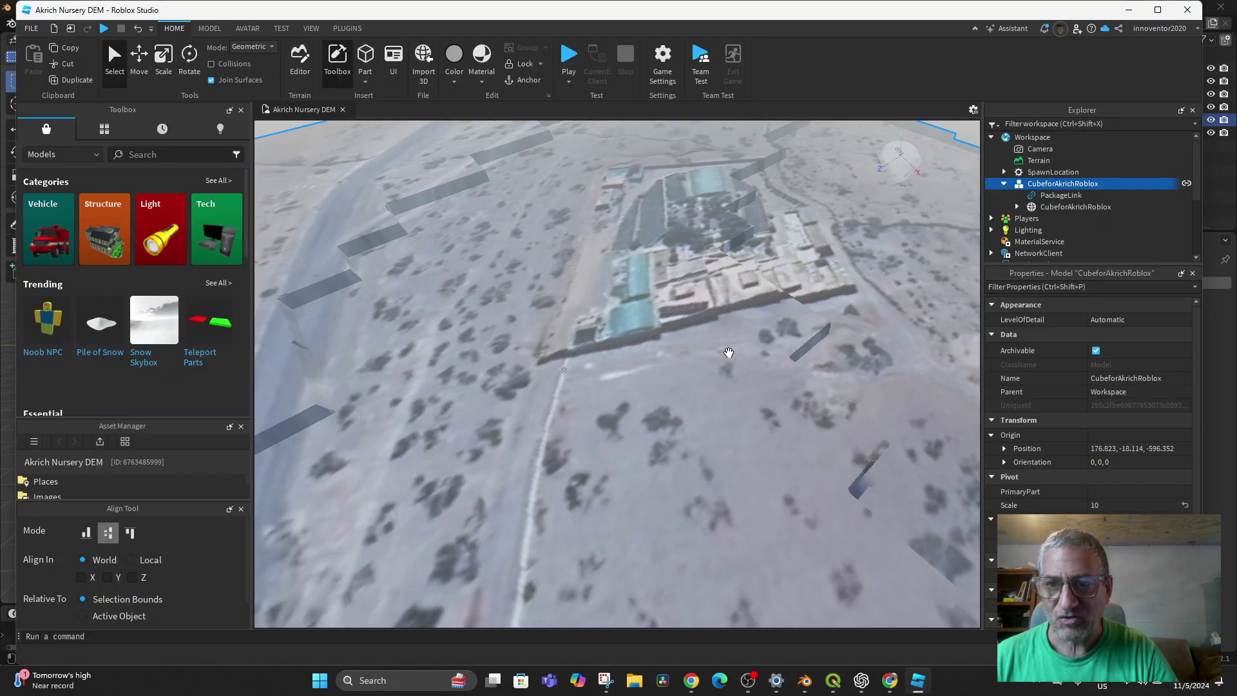
pyautogui.moveTo(739, 393); pyautogui.dragTo(735, 389, button='middle')
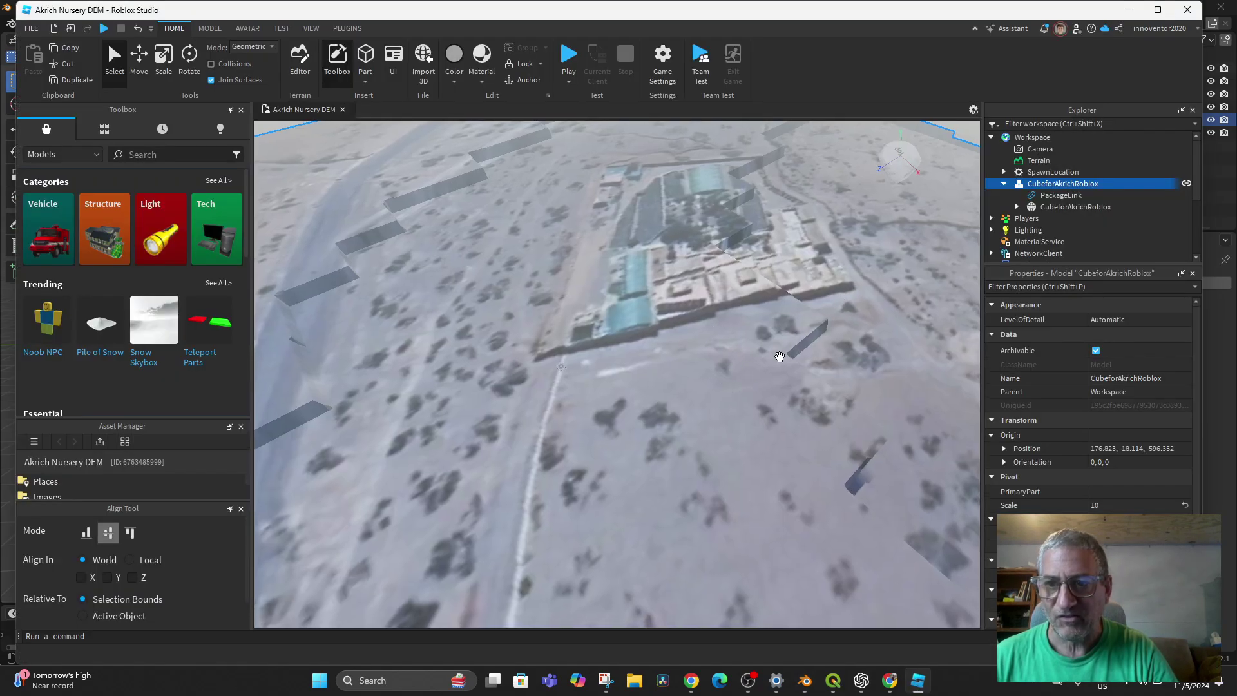
pyautogui.click(1061, 195)
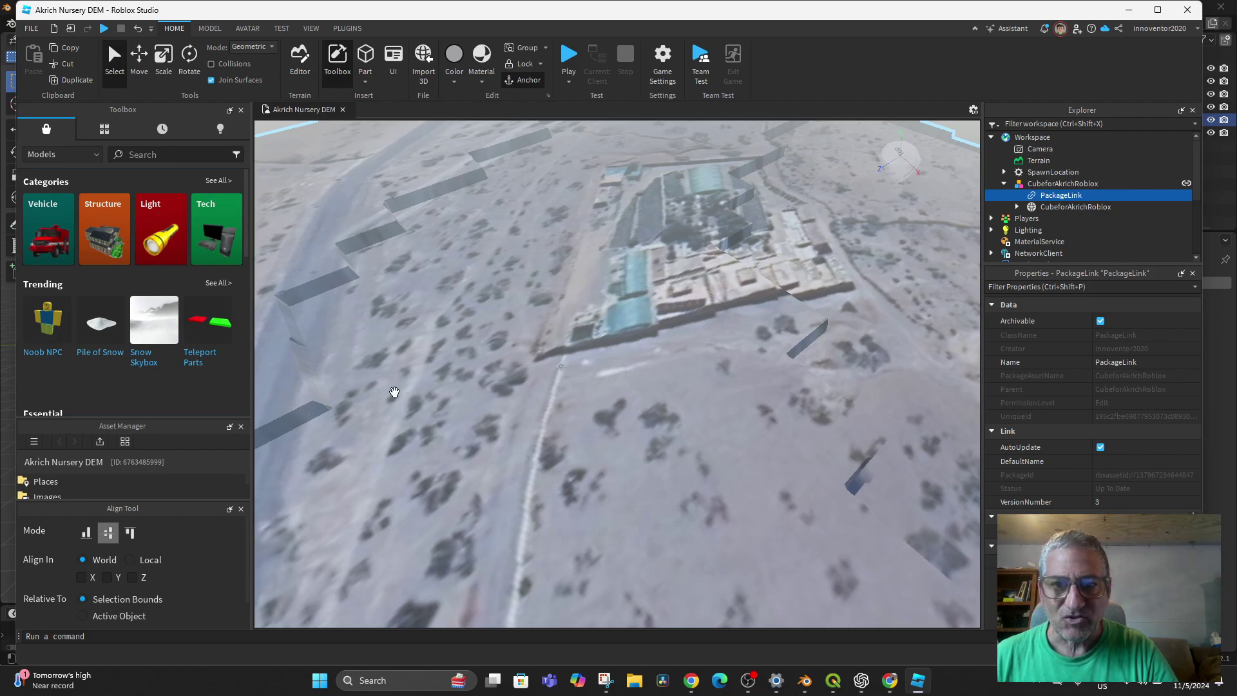
# Show My Packages from the account's own inventory and browse it for the uploaded terrain model.
pyautogui.click(94, 155)
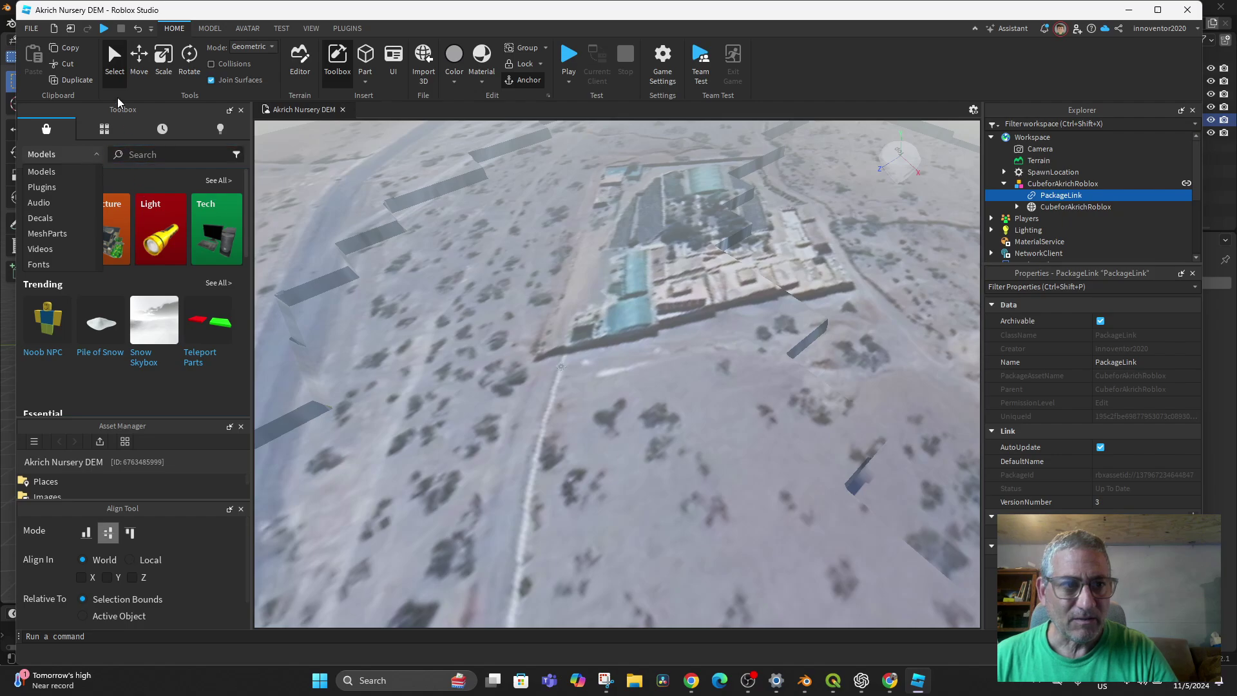
pyautogui.click(104, 131)
pyautogui.click(103, 131)
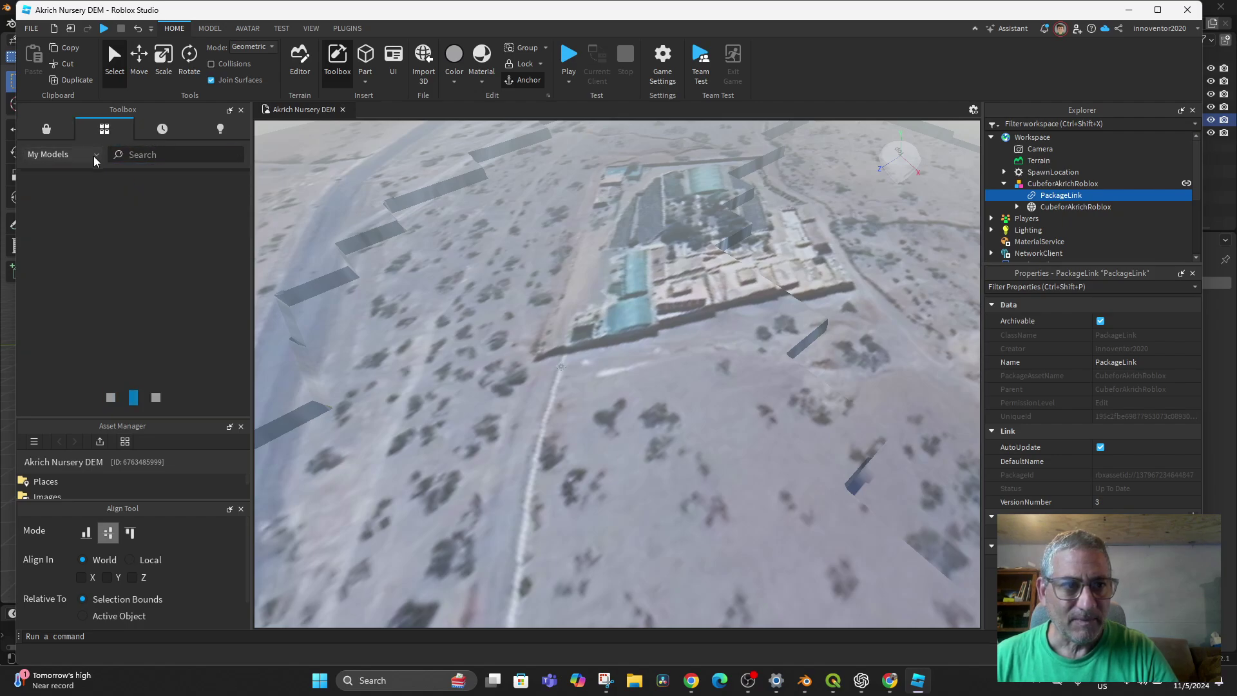
pyautogui.click(96, 155)
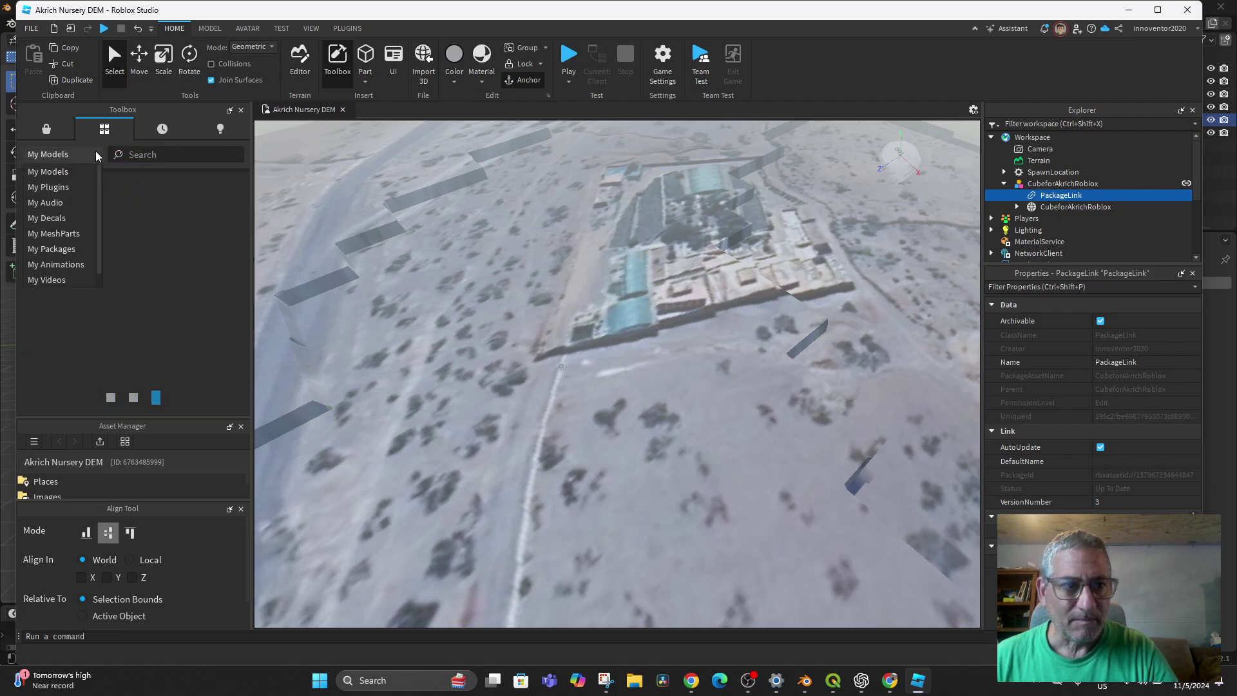
pyautogui.click(60, 249)
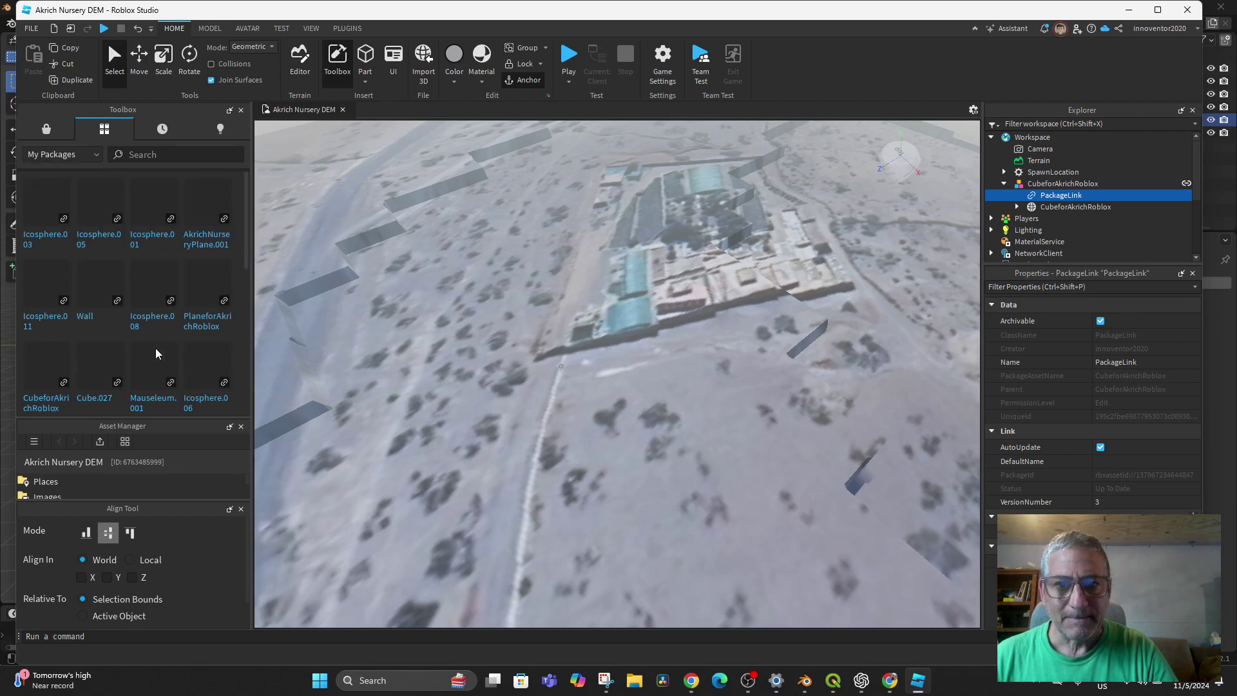
pyautogui.scroll(-3, 170, 328)
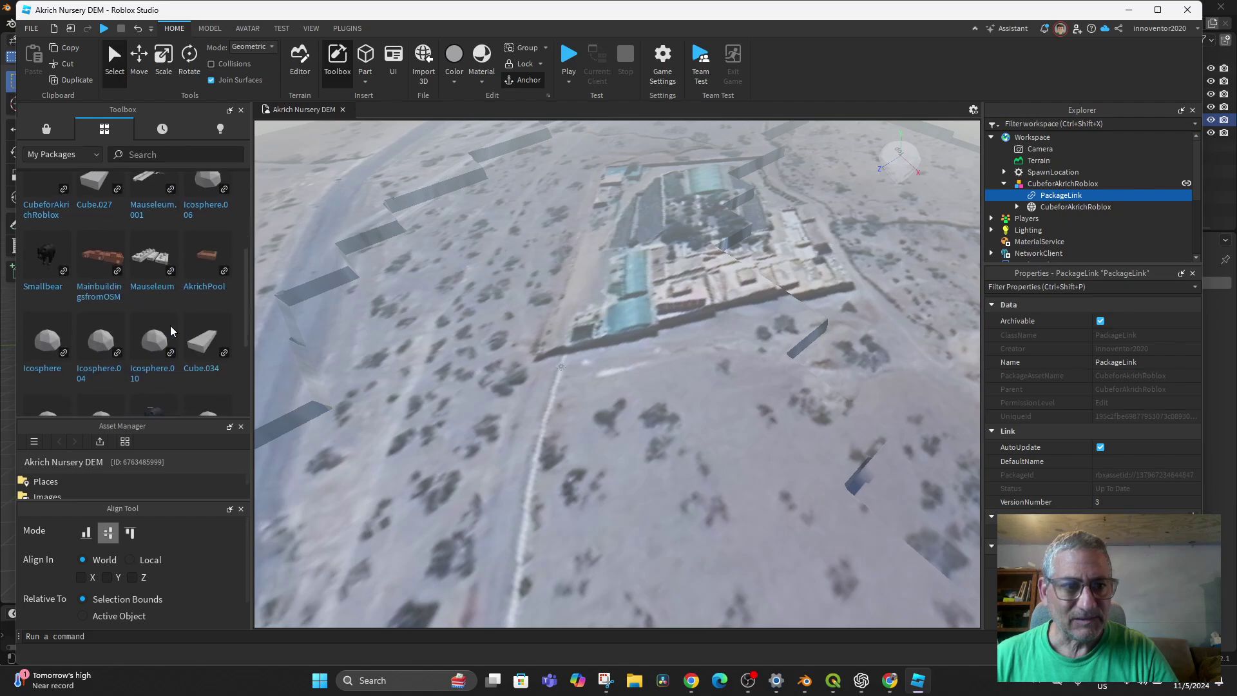
# Switch back to Blender to check the upload status of PlaneforAkrichRoblox, comparing with the terrain in Roblox Studio.
pyautogui.click(805, 682)
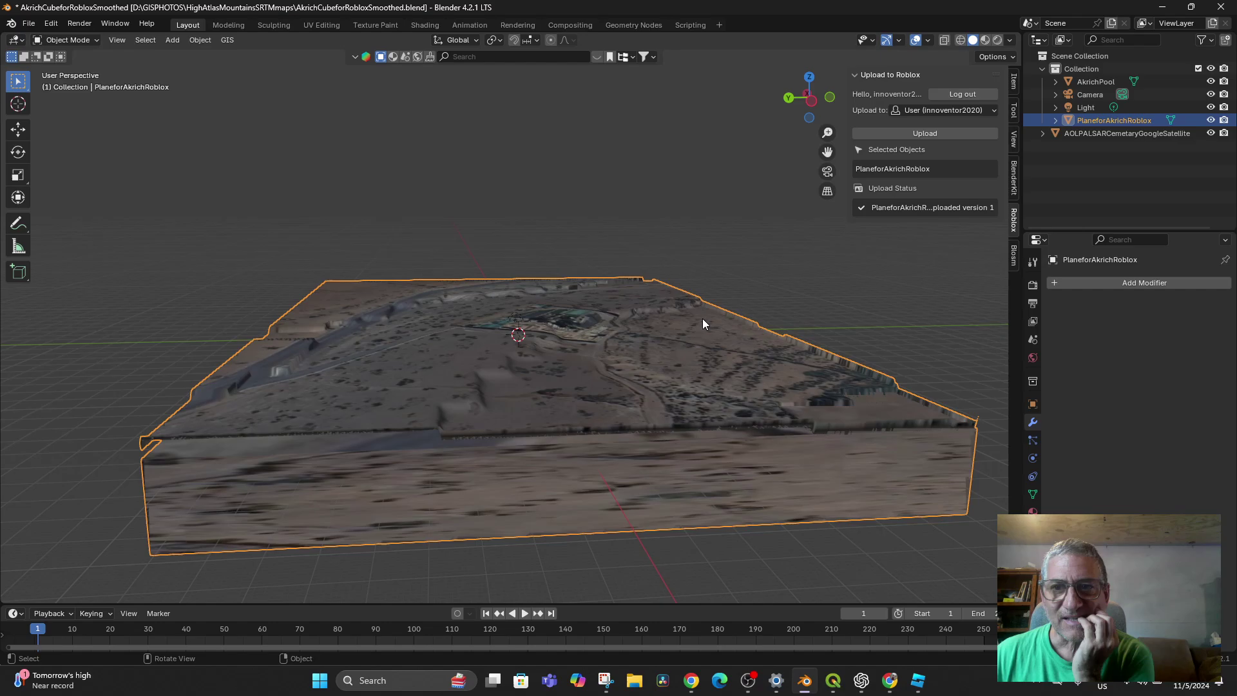
pyautogui.moveTo(712, 360)
pyautogui.mouseDown(button='middle')
pyautogui.moveTo(686, 369)
pyautogui.moveTo(701, 404)
pyautogui.moveTo(690, 352)
pyautogui.mouseUp(button='middle')
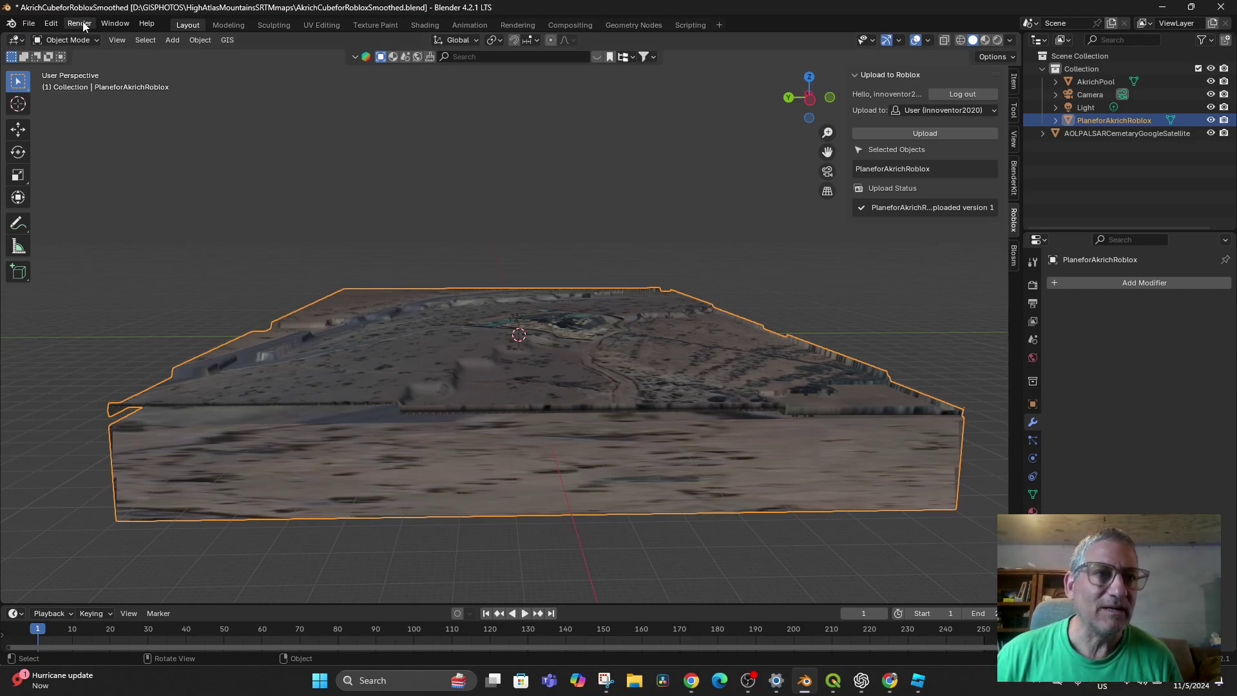
pyautogui.click(917, 680)
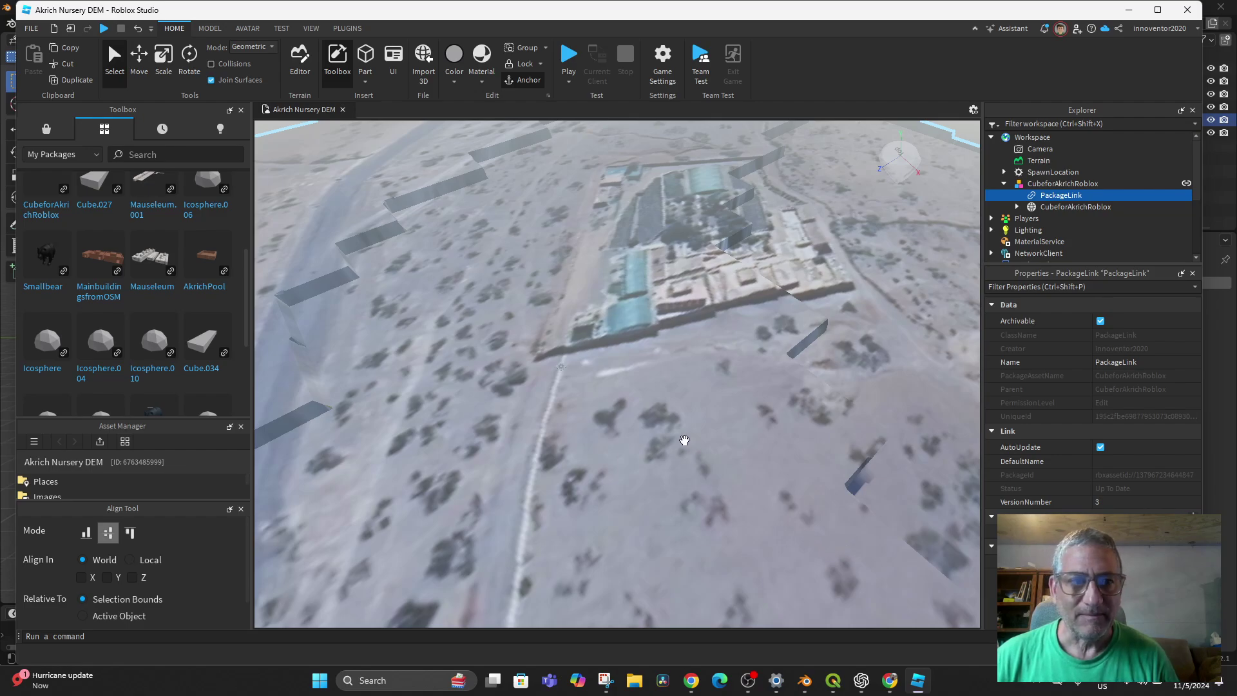
pyautogui.click(806, 683)
pyautogui.moveTo(615, 438); pyautogui.dragTo(620, 412, button='middle')
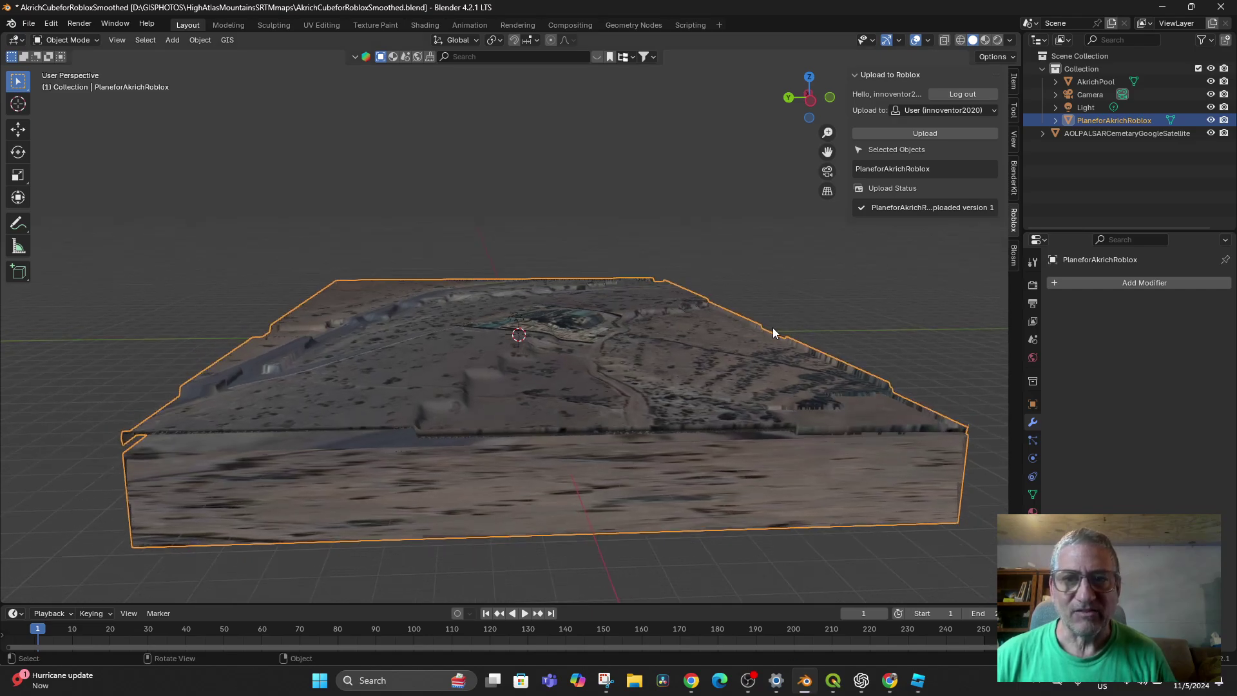
# Inspect the joined PlaneforAkrichRoblox mesh in Edit Mode and return it to Object Mode.
pyautogui.click(65, 40)
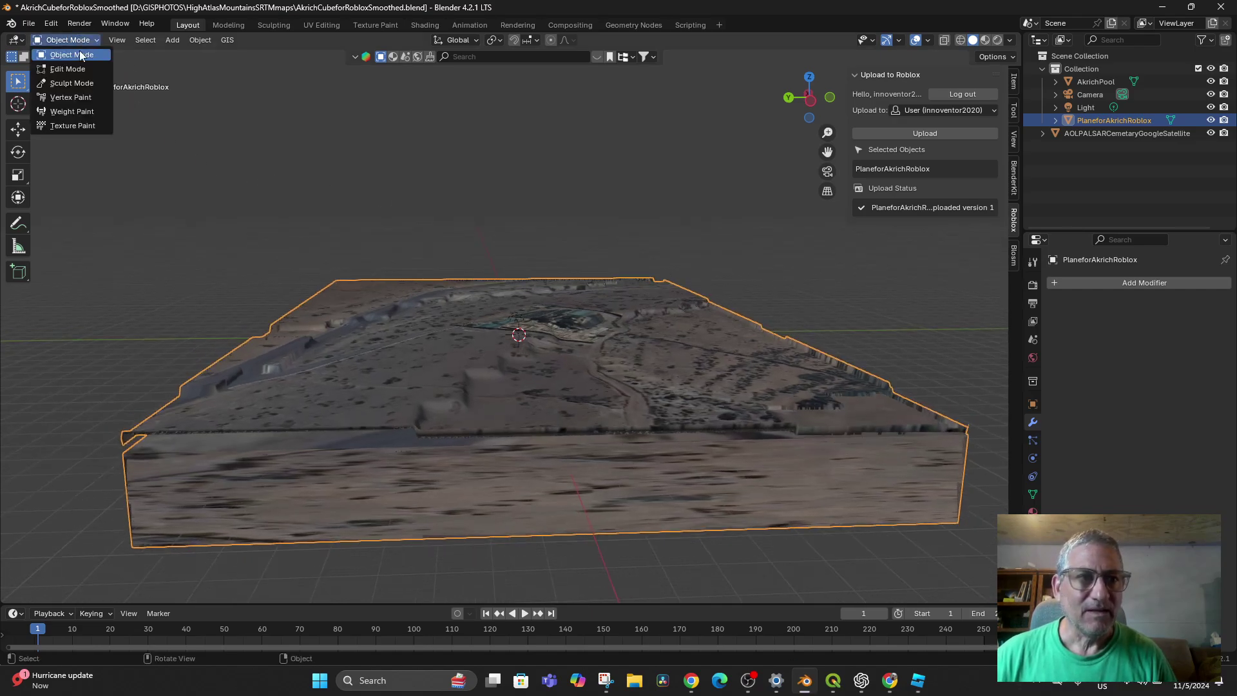
pyautogui.press('Tab')
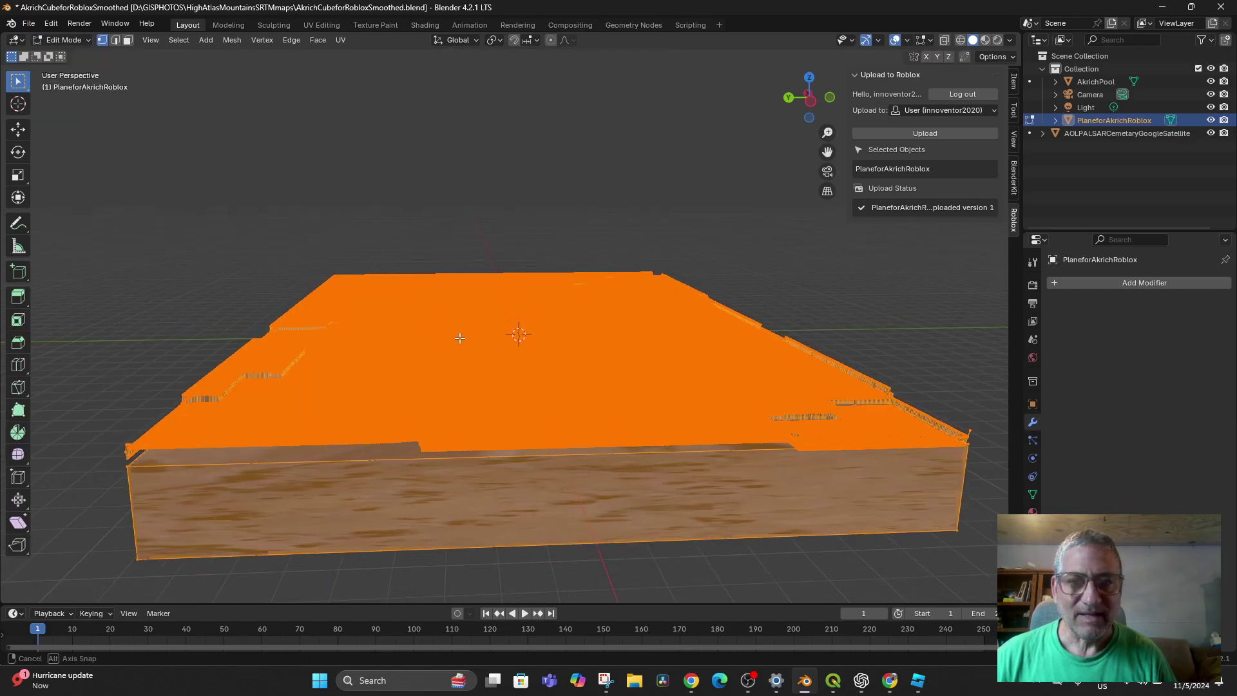
pyautogui.click(85, 41)
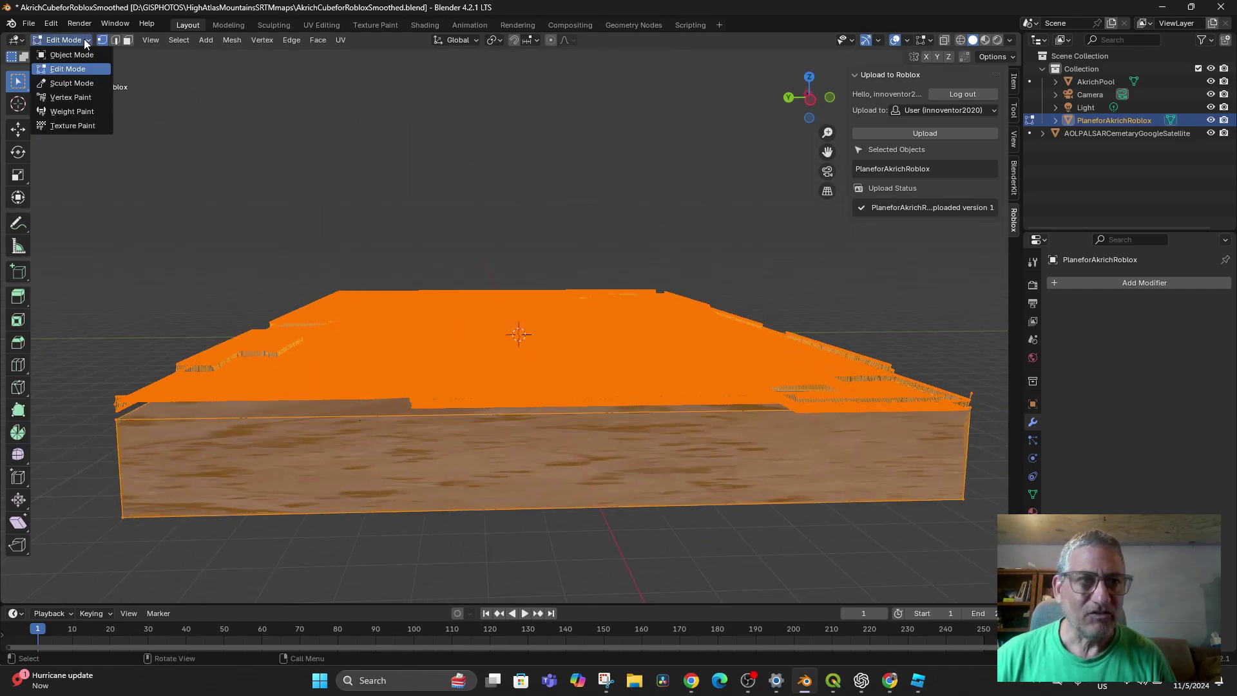
pyautogui.click(71, 55)
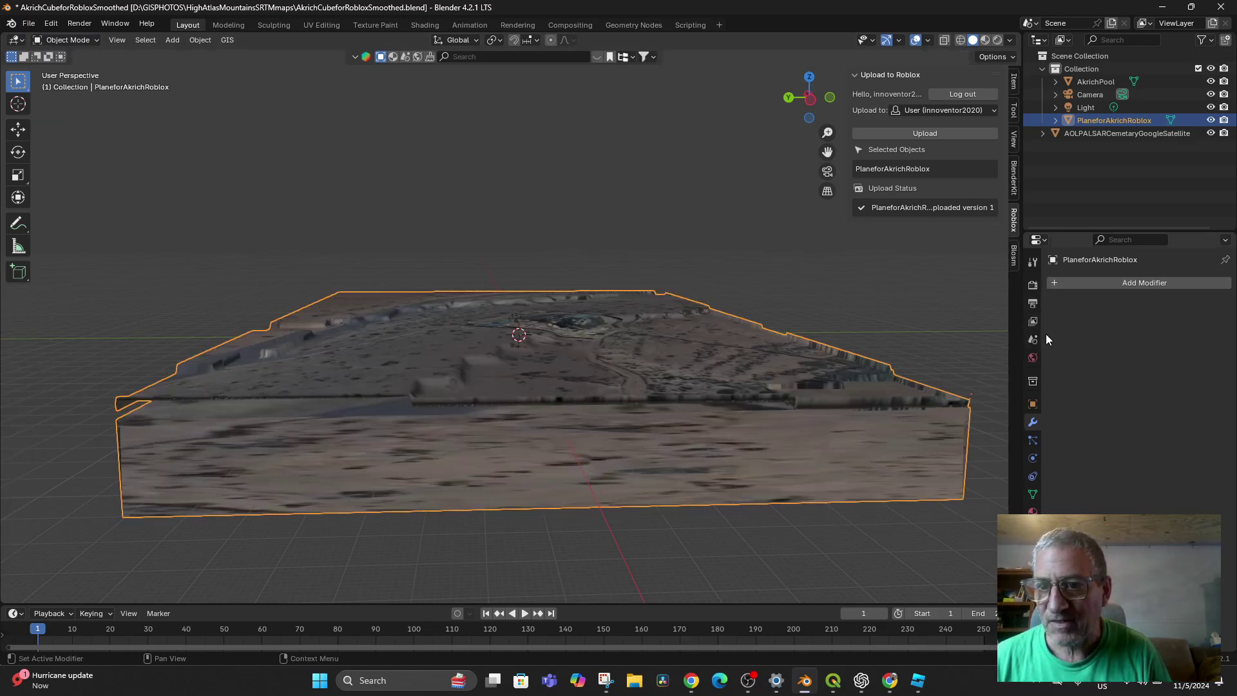
# Add a Decimate modifier to PlaneforAkrichRoblox and set its collapse ratio to 0.0025.
pyautogui.click(1072, 283)
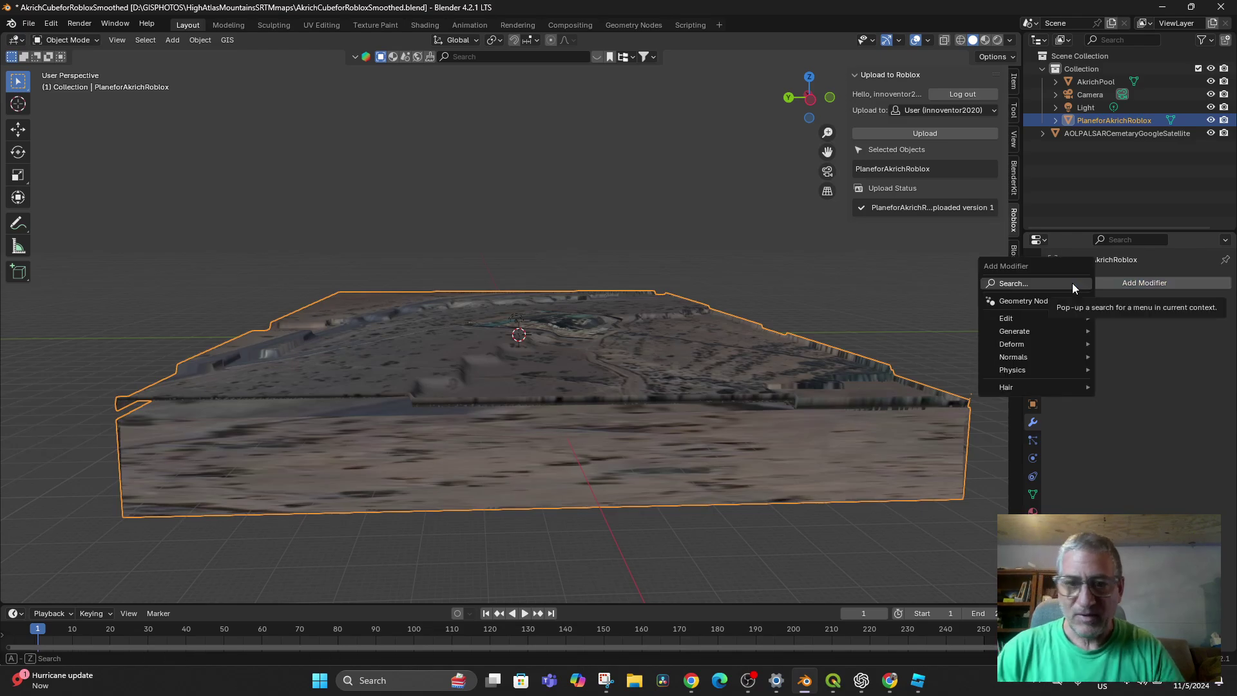
pyautogui.write('dec')
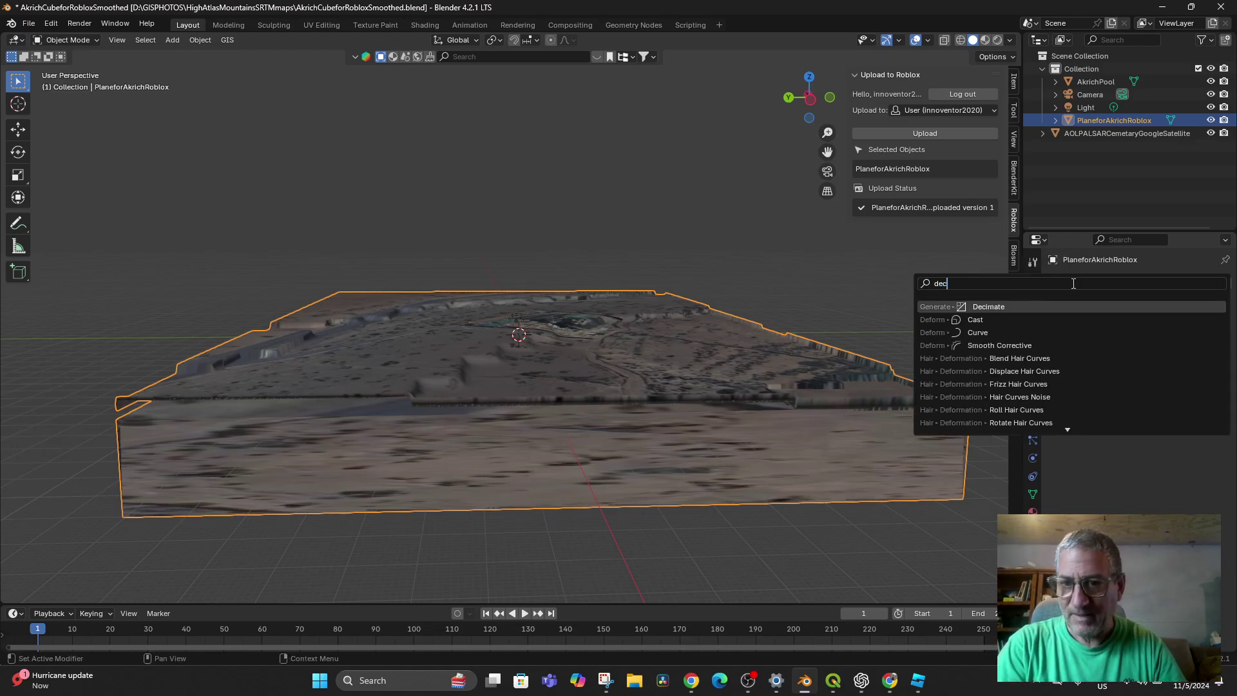
pyautogui.press('Return')
pyautogui.click(1159, 342)
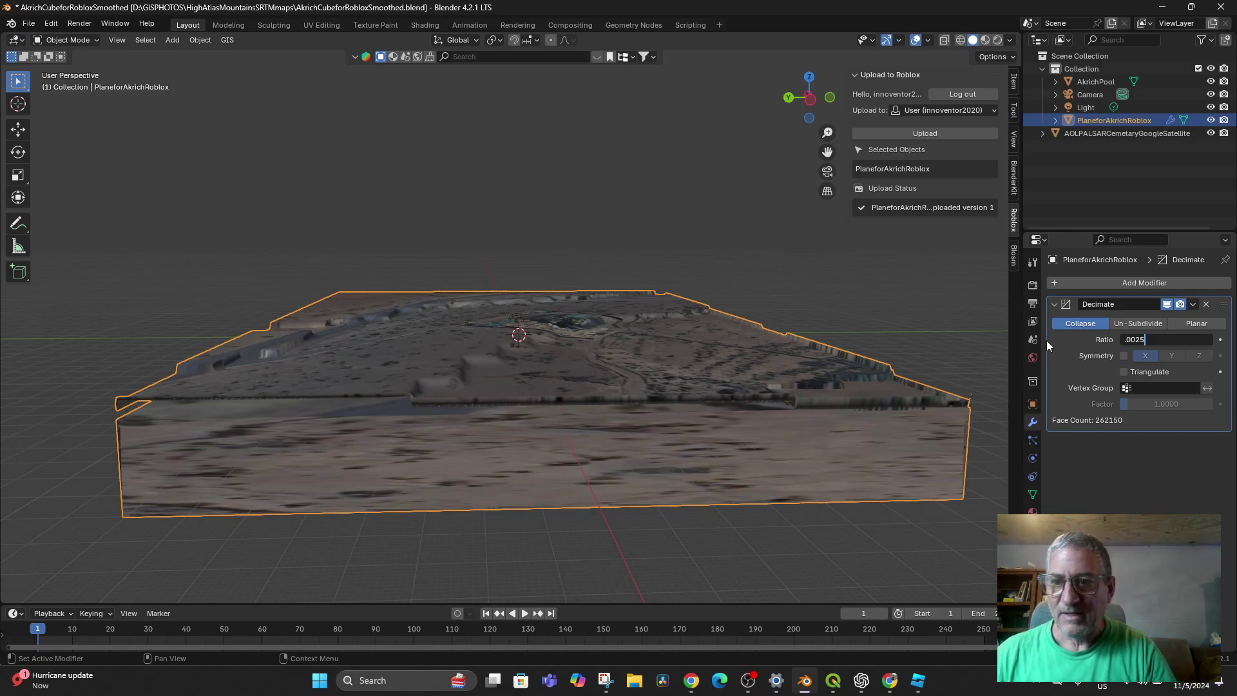
pyautogui.write('.0025')
pyautogui.press('Return')
# Check the decimated terrain mesh in wireframe display and return to solid shading.
pyautogui.click(960, 40)
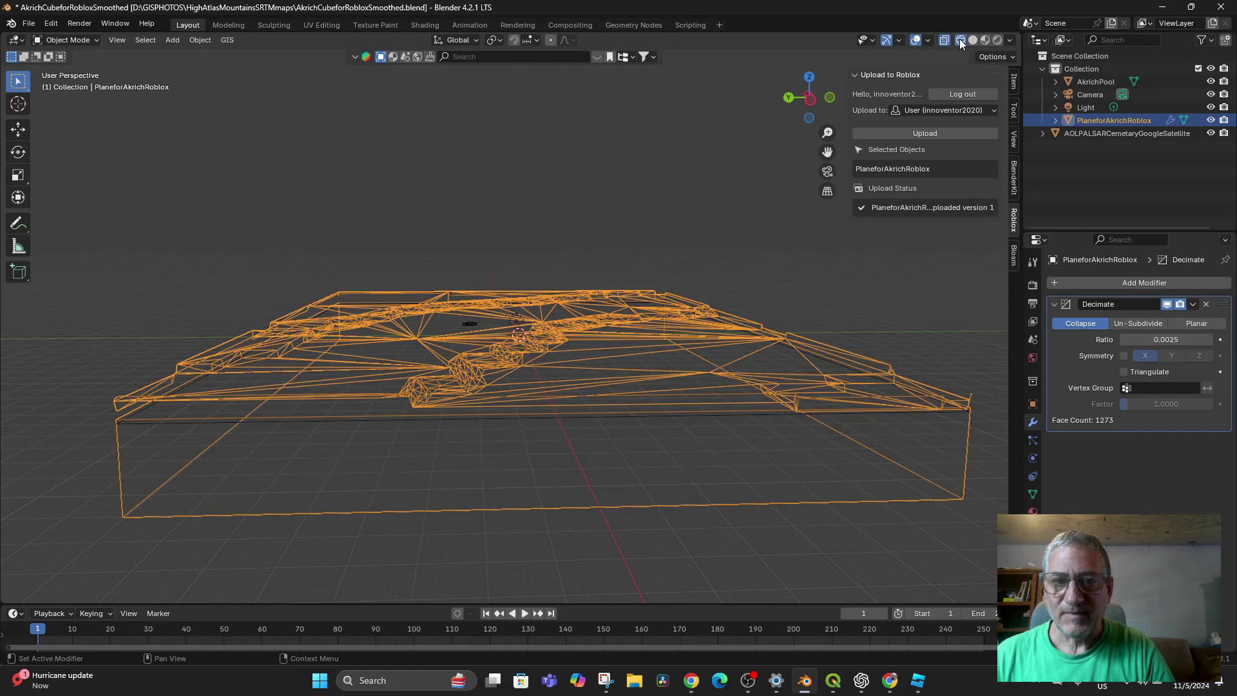
pyautogui.moveTo(712, 329); pyautogui.dragTo(725, 338, button='middle')
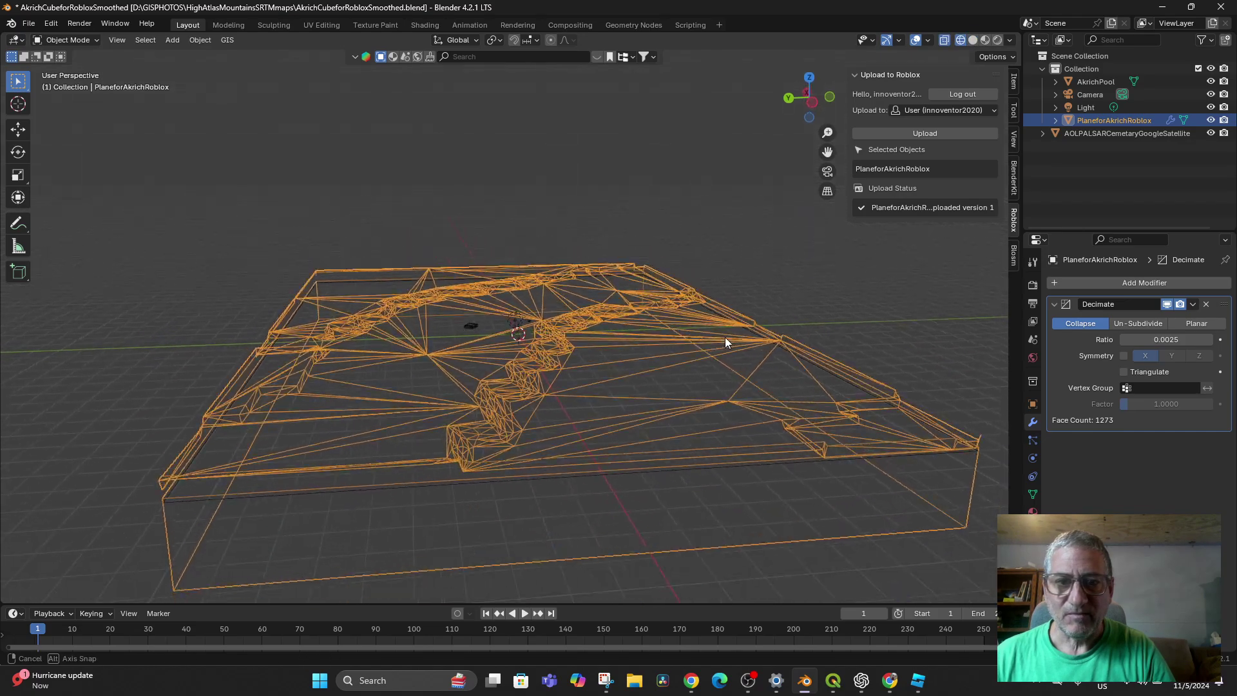
pyautogui.click(972, 40)
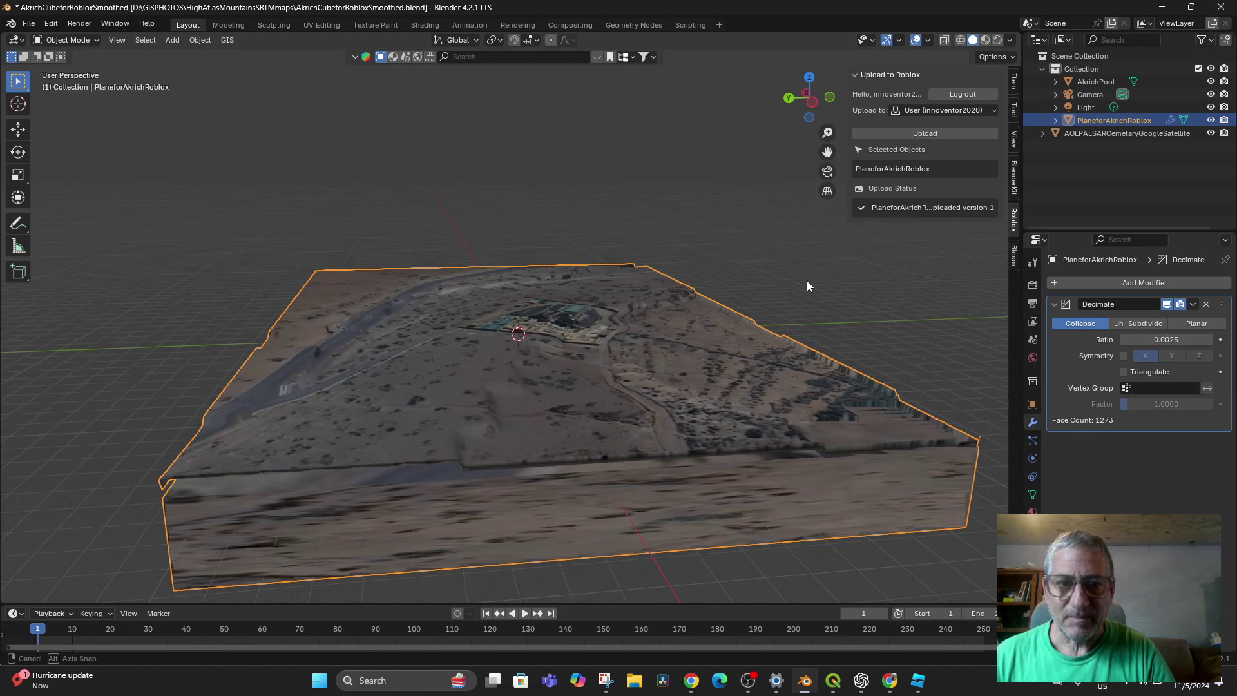
# Upload the decimated PlaneforAkrichRoblox to Roblox and apply its Decimate modifier.
pyautogui.moveTo(806, 280)
pyautogui.mouseDown(button='middle')
pyautogui.moveTo(786, 277)
pyautogui.moveTo(795, 285)
pyautogui.mouseUp(button='middle')
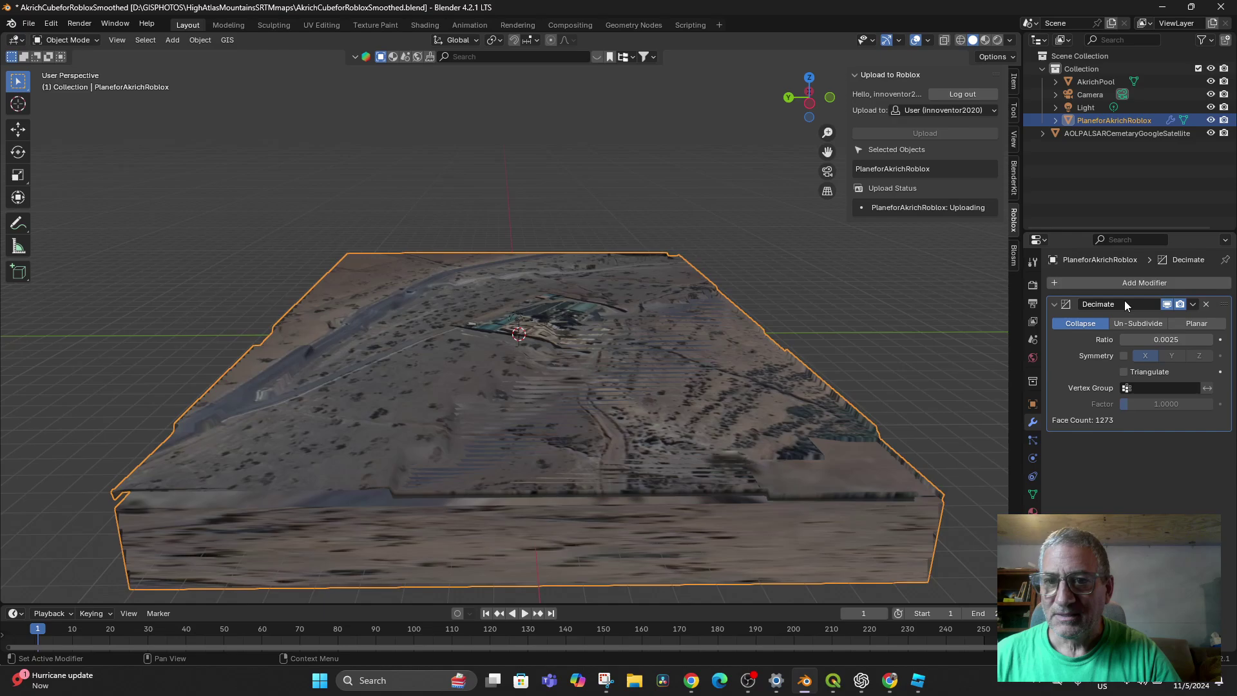
pyautogui.click(1192, 304)
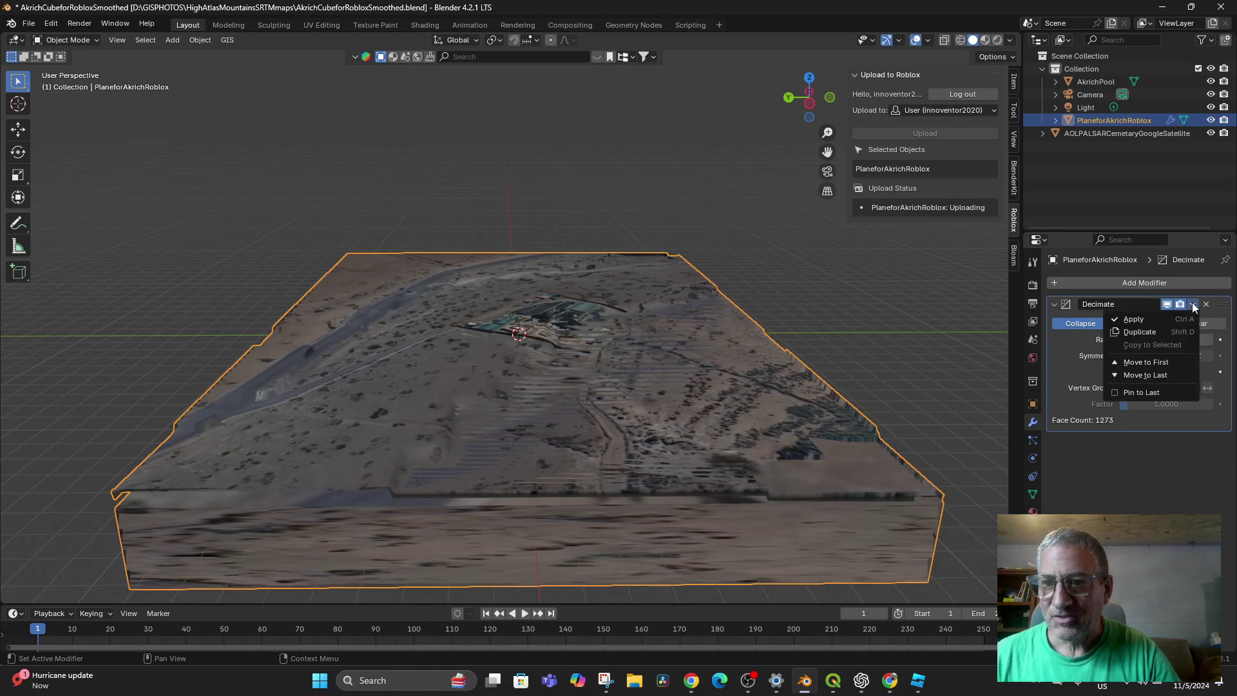
pyautogui.click(1133, 319)
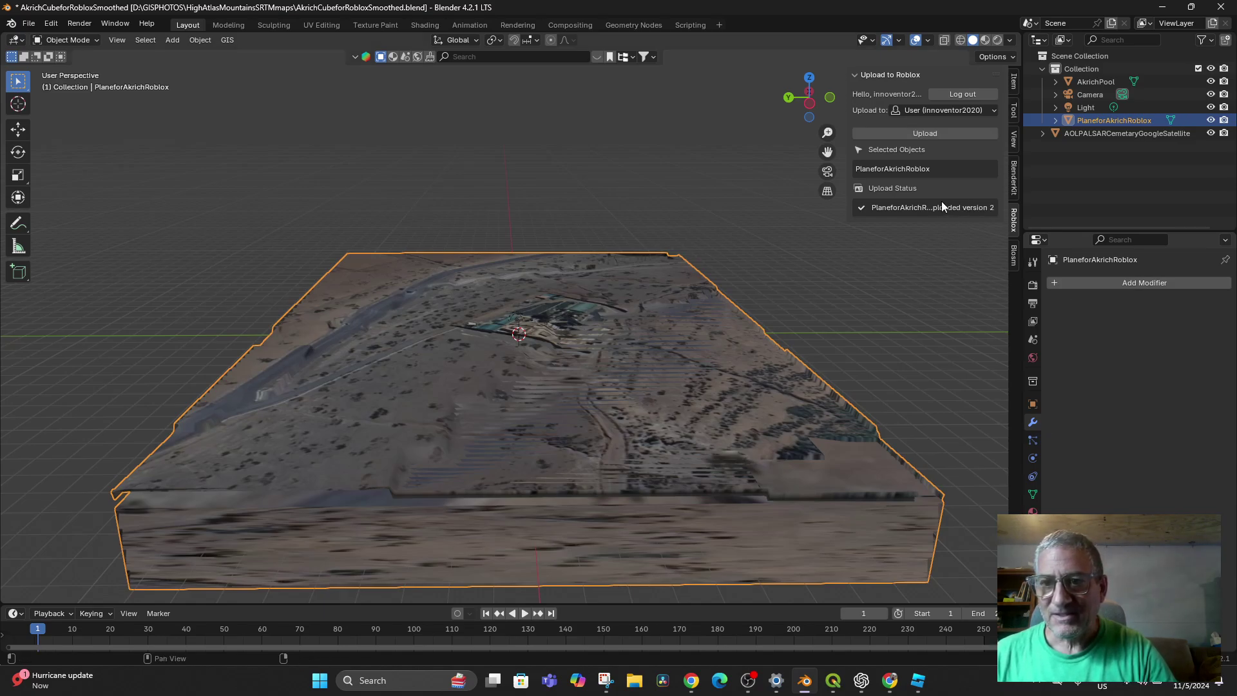
# Examine the whole reduced terrain block from a higher angle in wireframe and solid shading.
pyautogui.scroll(-2, 897, 335)
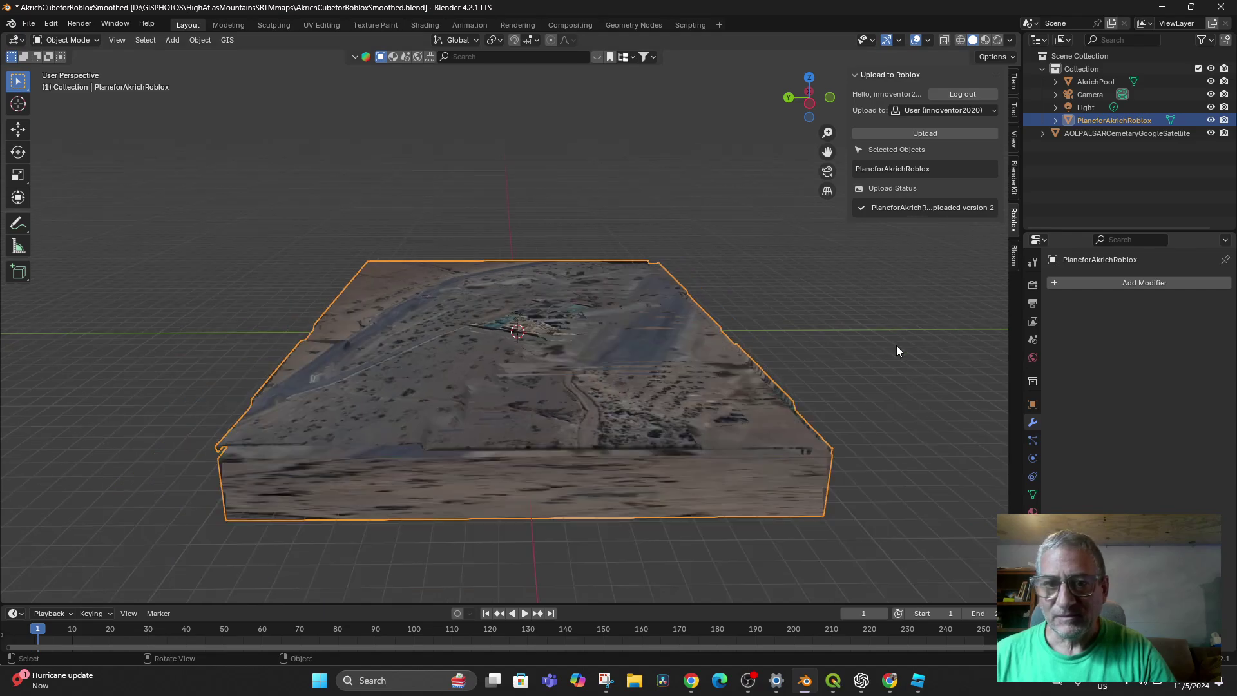
pyautogui.moveTo(895, 346); pyautogui.dragTo(902, 271, button='middle')
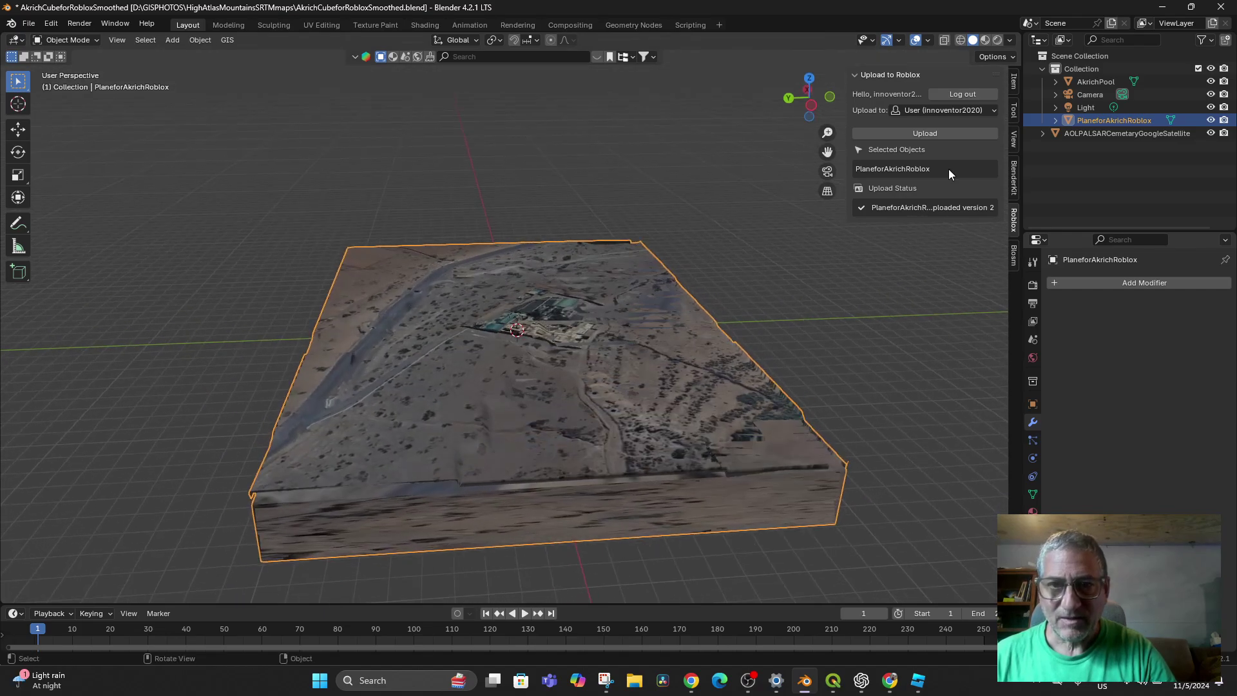
pyautogui.click(960, 40)
pyautogui.click(973, 41)
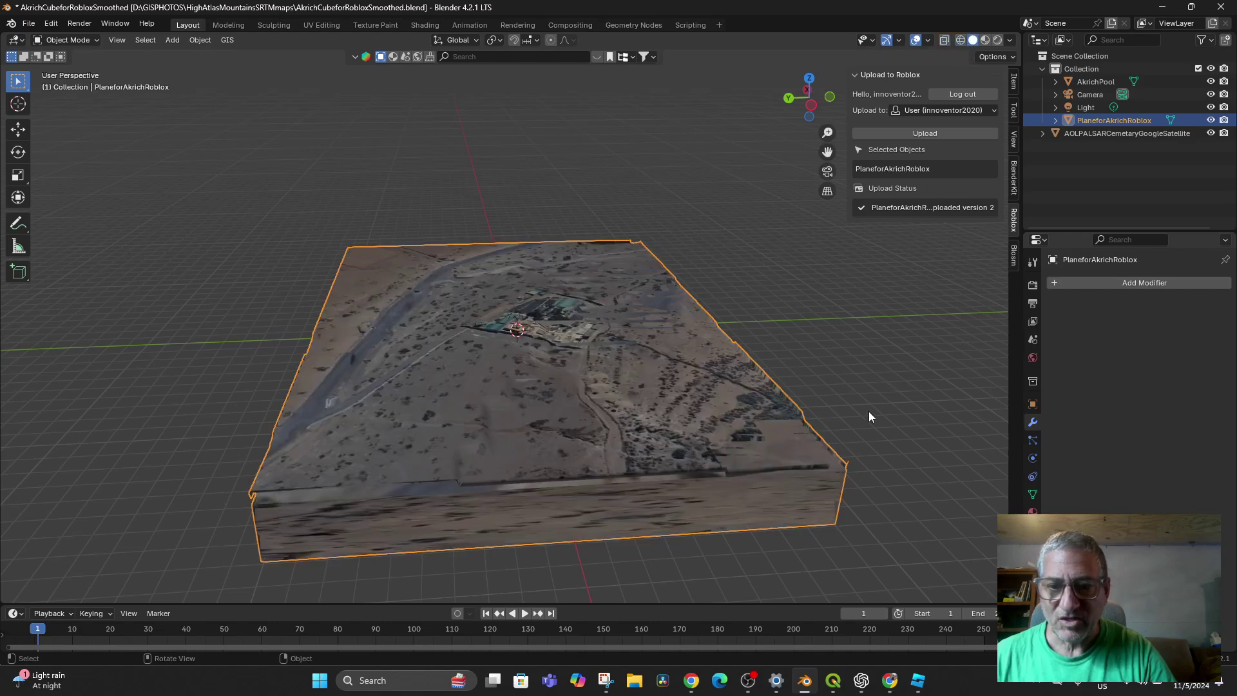
# Switch to Roblox Studio and insert the CubeforAkrichRoblox package from My Packages into the place.
pyautogui.click(918, 680)
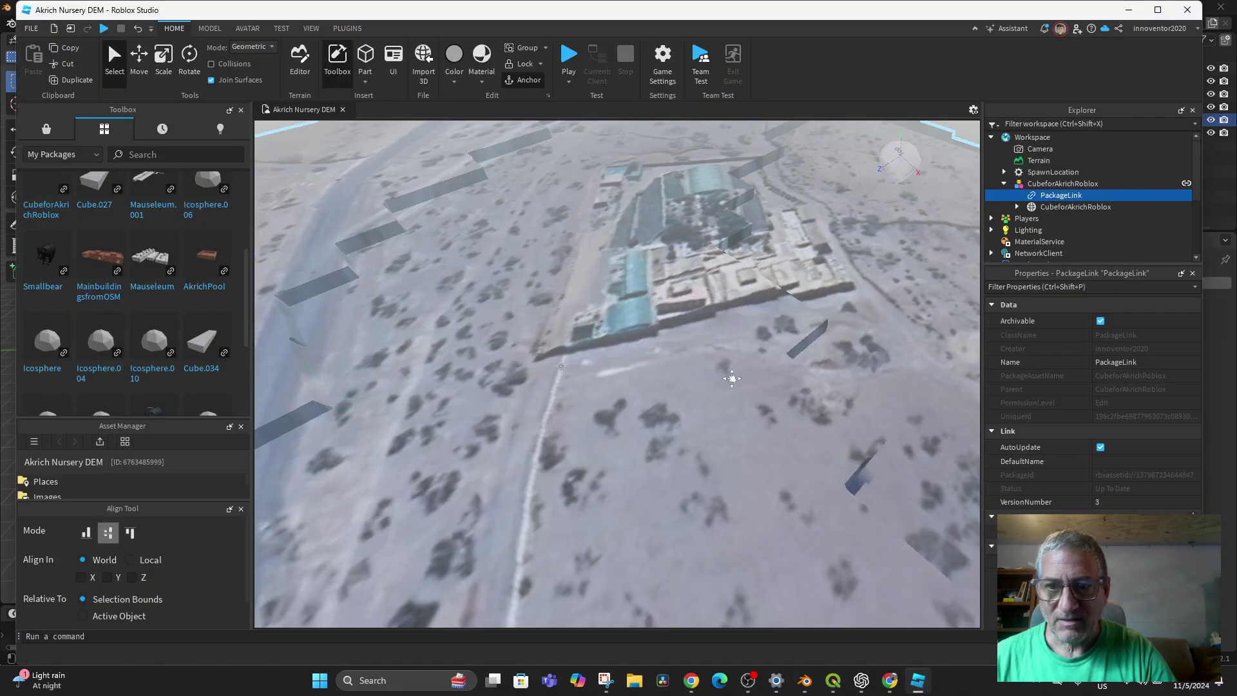
pyautogui.scroll(-5, 732, 378)
pyautogui.scroll(3, 648, 320)
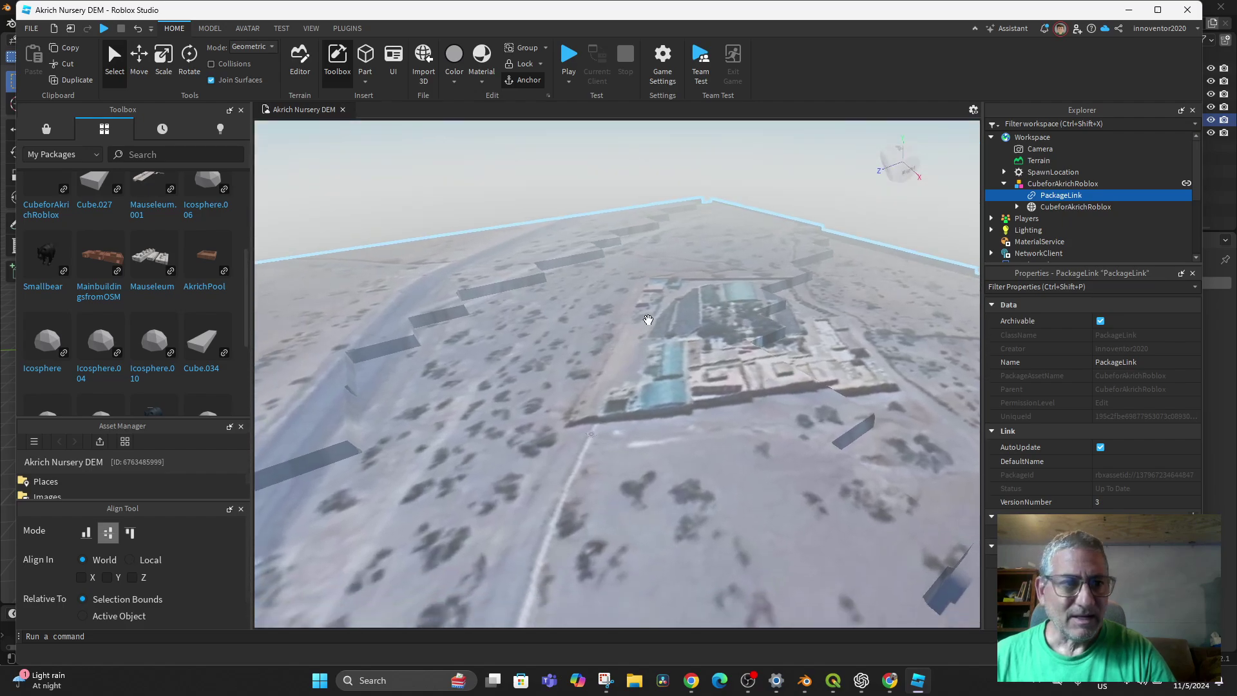
pyautogui.scroll(3, 180, 296)
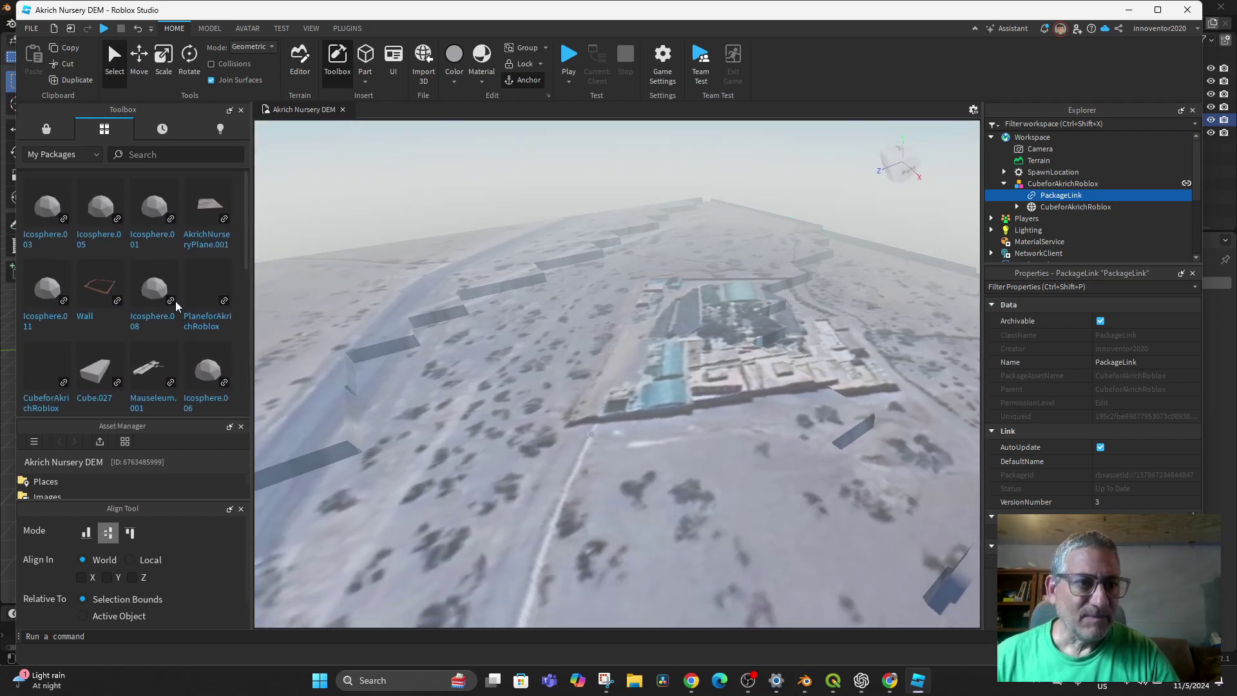
pyautogui.scroll(-2, 177, 300)
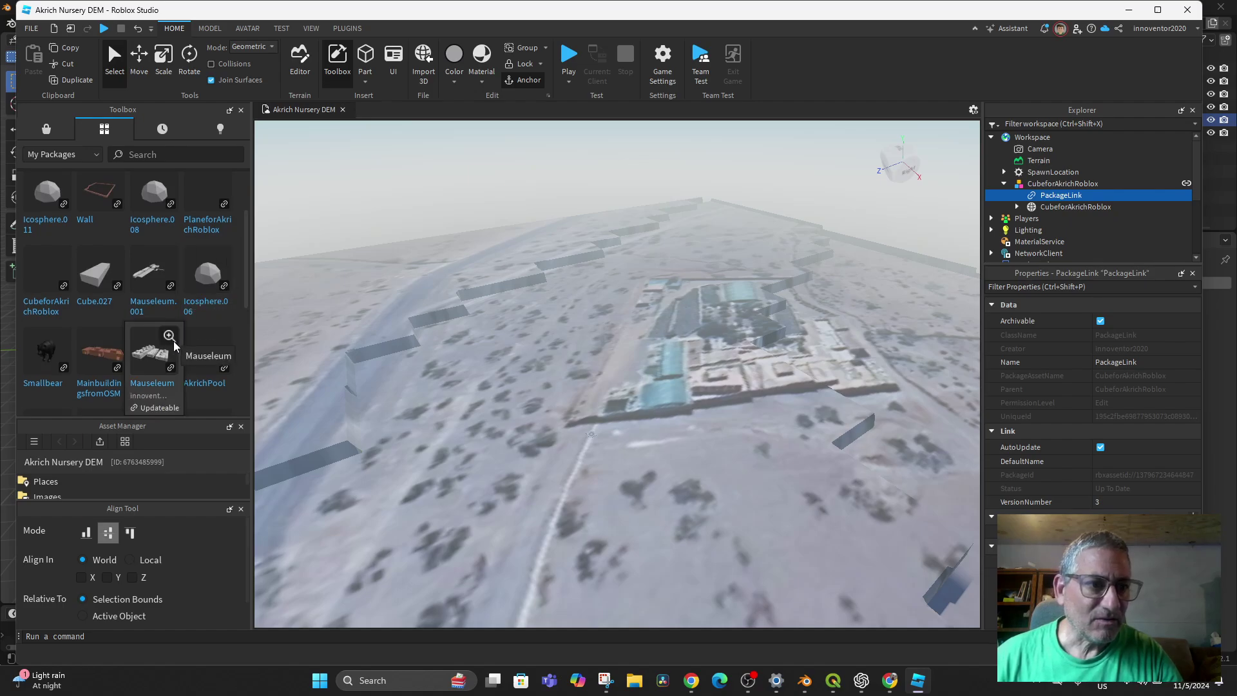
pyautogui.scroll(2, 172, 341)
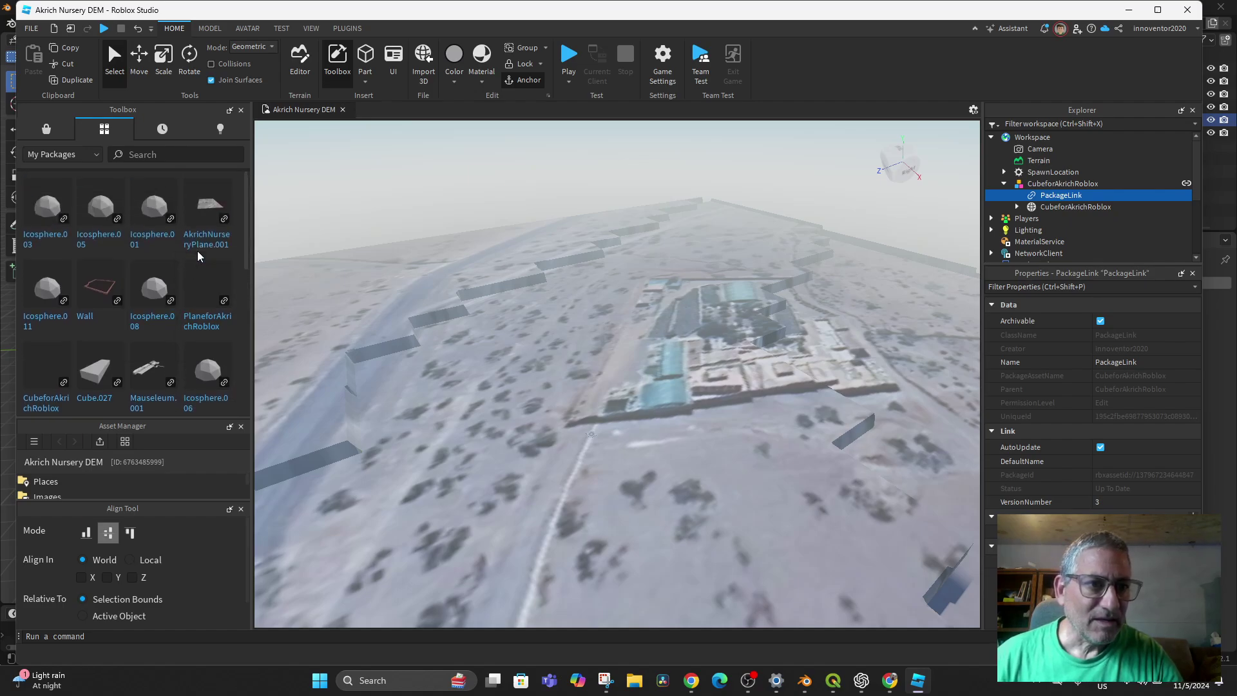
pyautogui.scroll(-2, 197, 256)
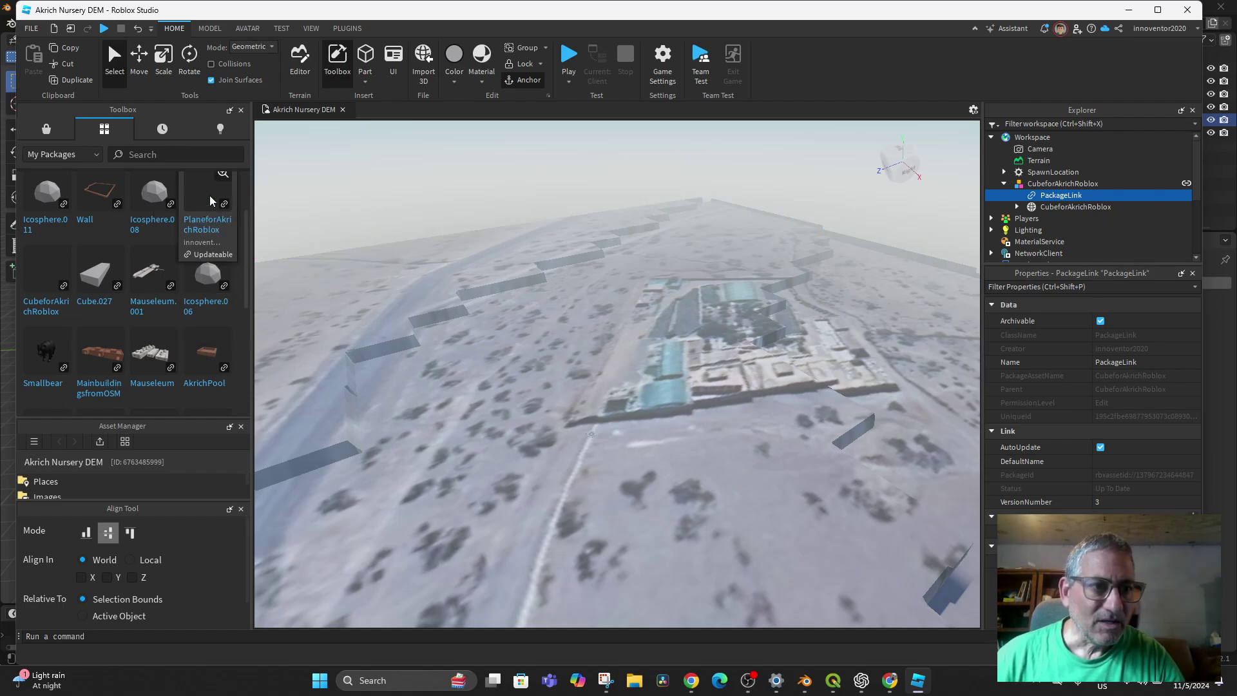
pyautogui.moveTo(41, 287)
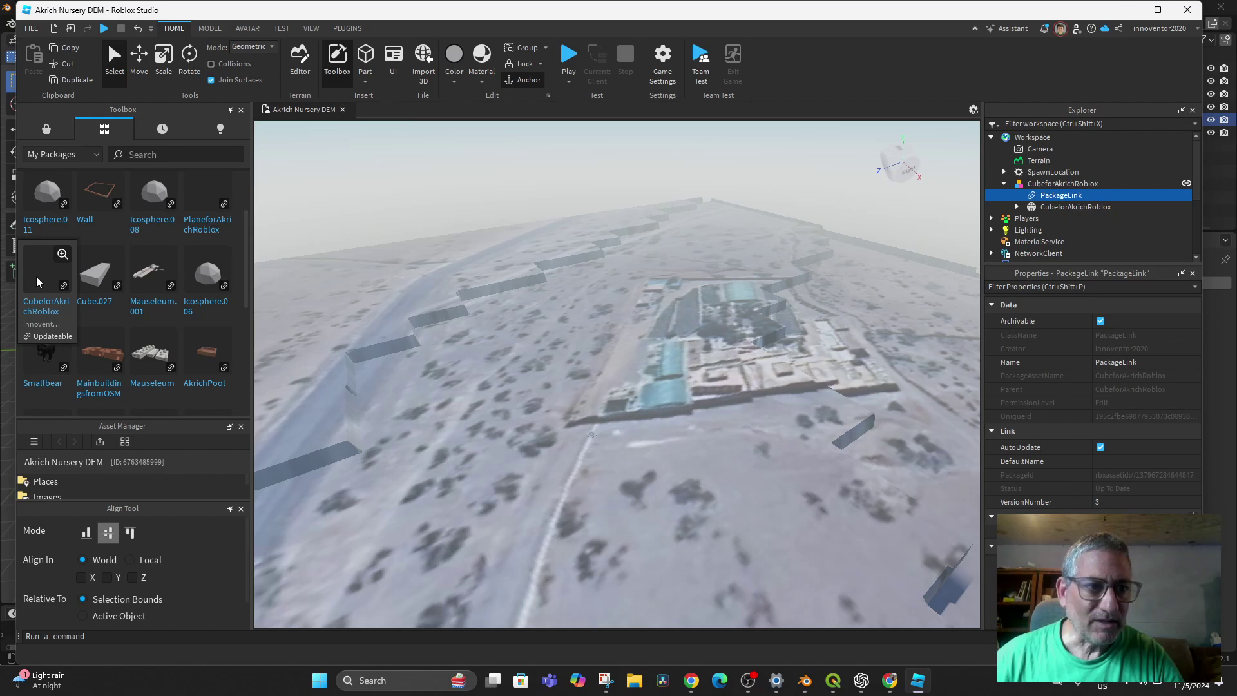
pyautogui.click(37, 278)
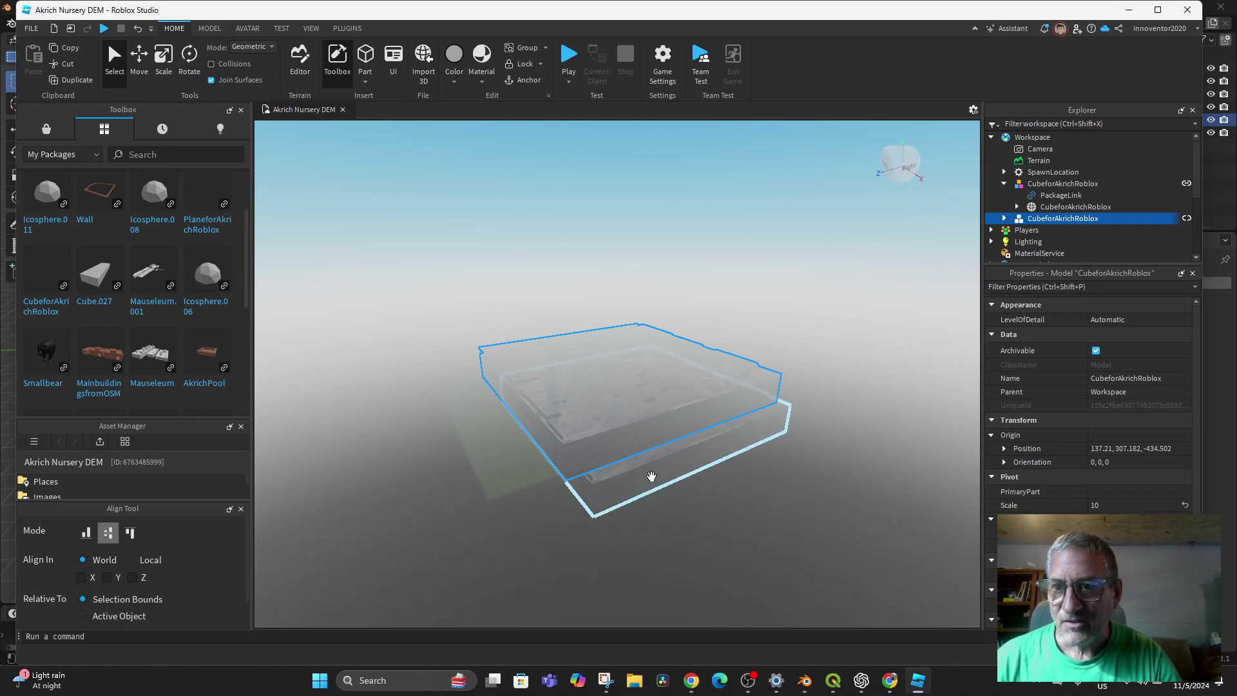
# Delete the older CubeforAkrichRoblox model from the workspace and select the newly inserted copy.
pyautogui.click(1065, 186)
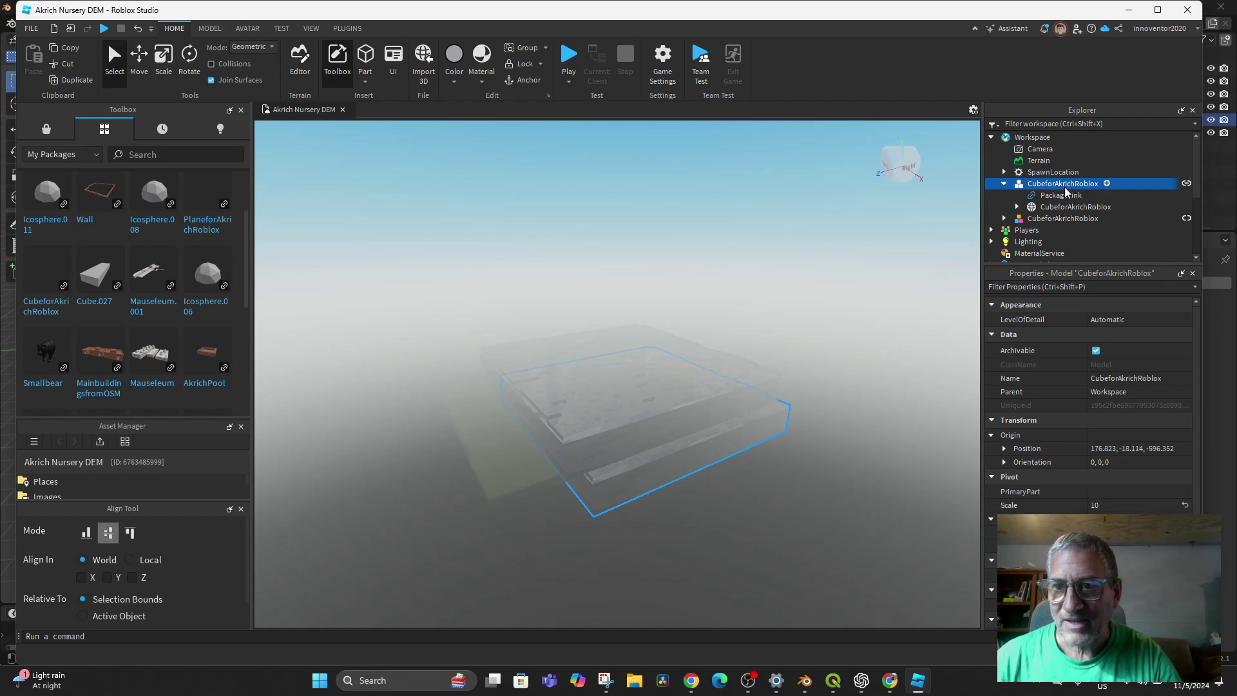
pyautogui.press('Delete')
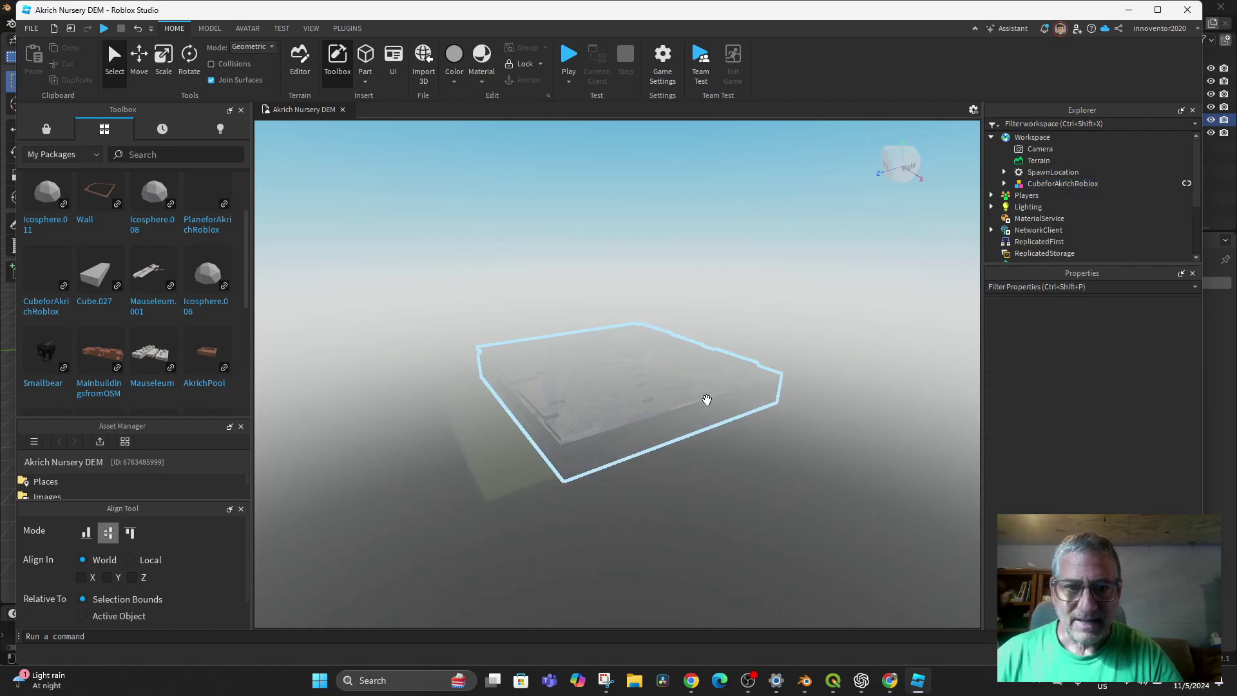
pyautogui.click(661, 423)
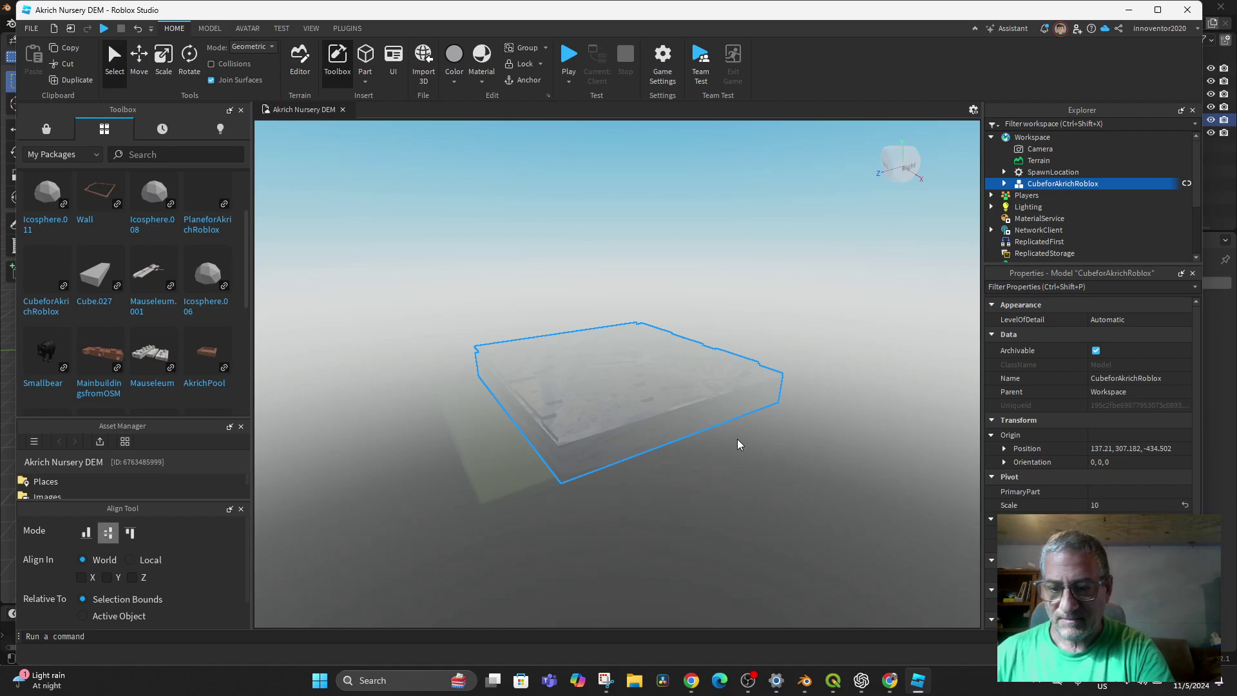
# In the top view, move the CubeforAkrichRoblox block about 389 studs along Z and about -65 studs along X.
pyautogui.click(906, 154)
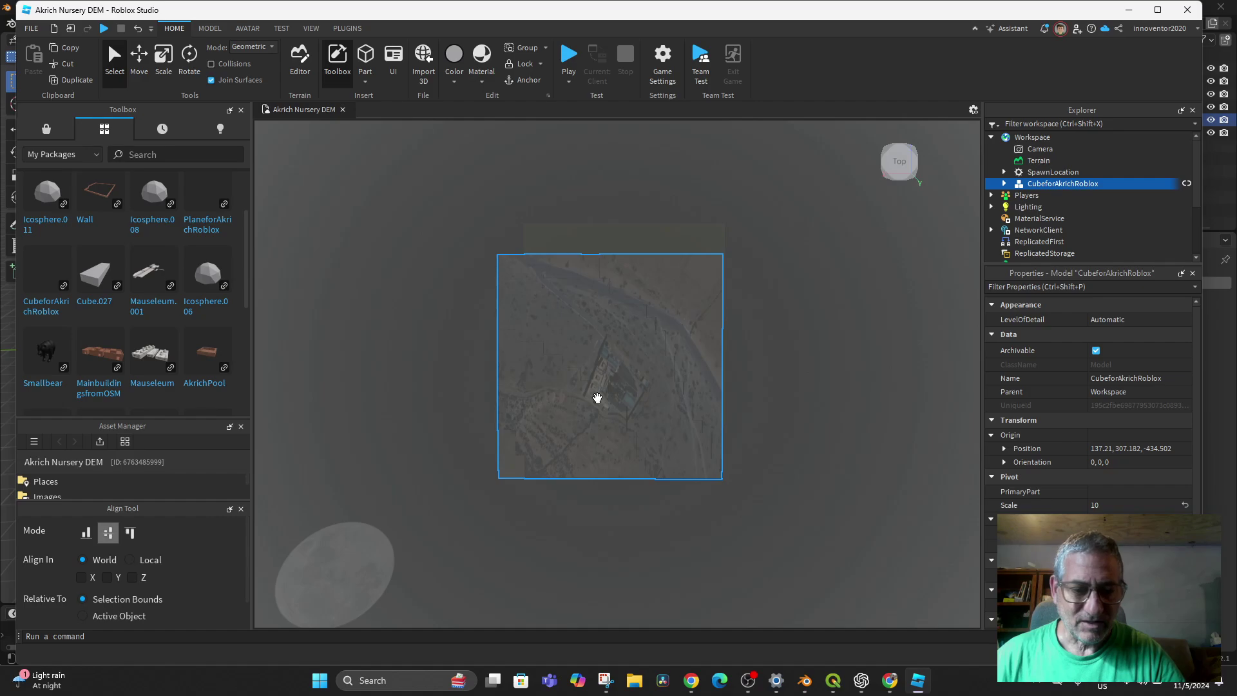
pyautogui.click(137, 58)
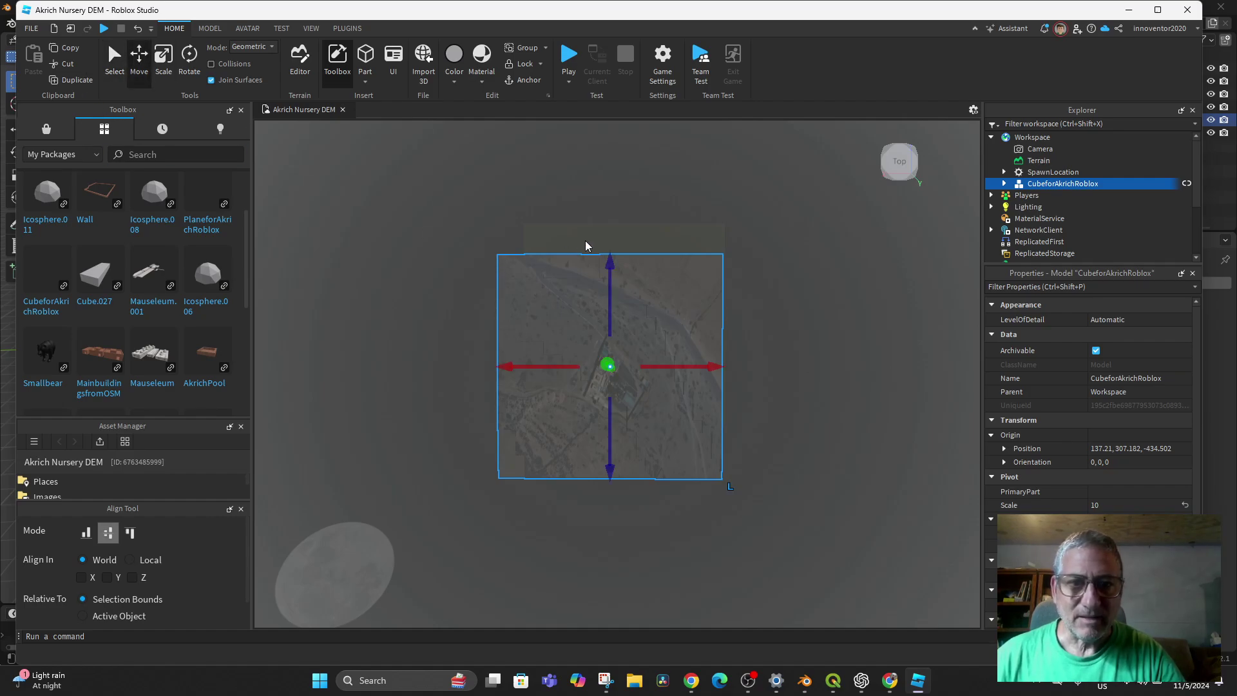
pyautogui.moveTo(610, 261); pyautogui.dragTo(609, 218)
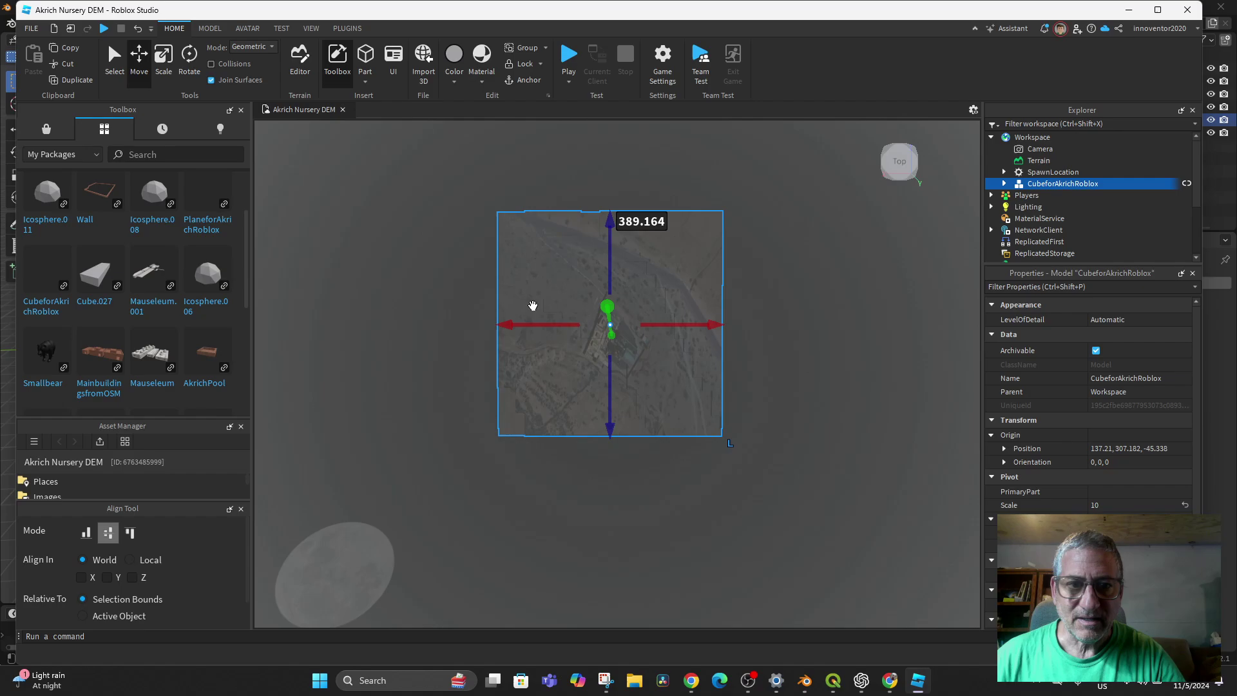
pyautogui.moveTo(529, 324); pyautogui.dragTo(512, 328)
pyautogui.moveTo(640, 420); pyautogui.dragTo(654, 540, button='right')
pyautogui.scroll(-2, 652, 360)
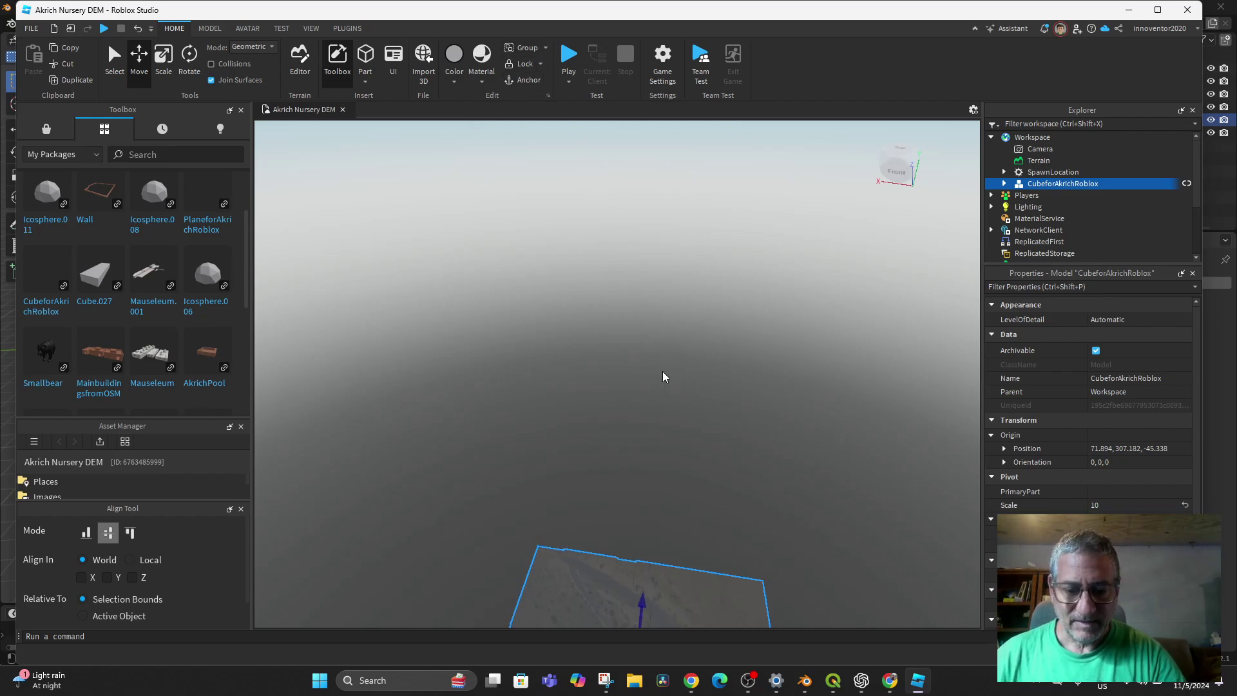
pyautogui.press('f')
pyautogui.scroll(5, 632, 385)
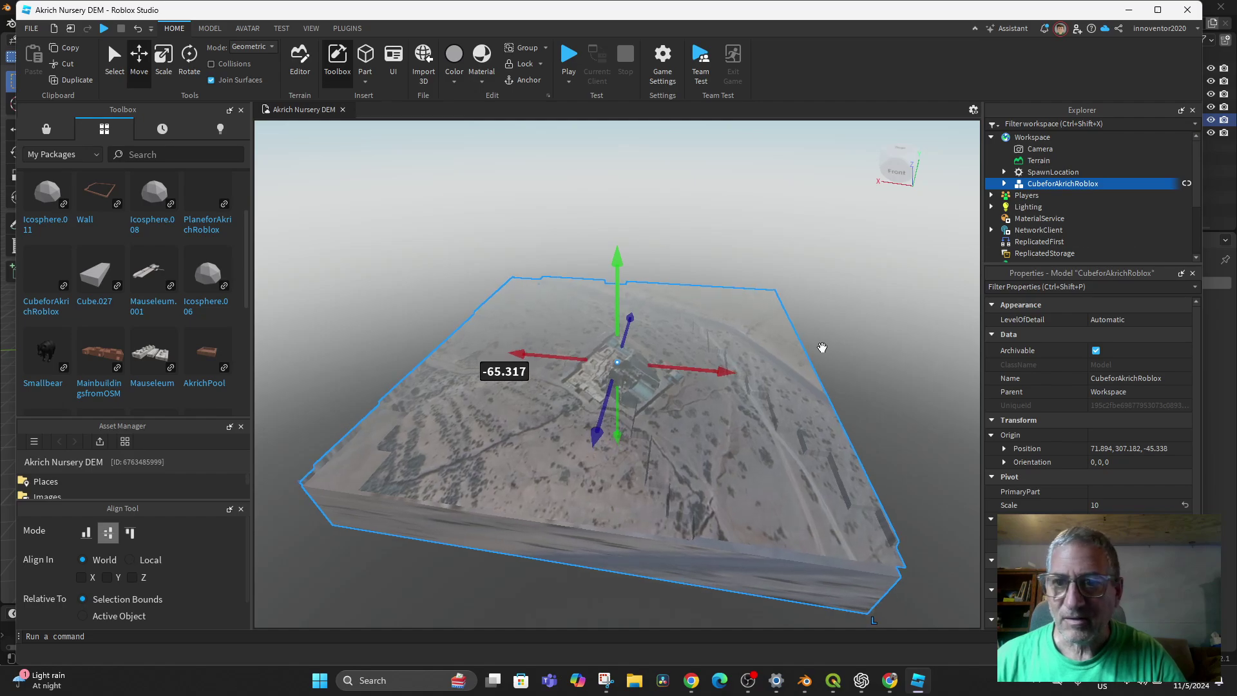
# Locate the SpawnLocation relative to the terrain block and inspect the terrain surface around the nursery from several sides.
pyautogui.click(1038, 174)
pyautogui.scroll(5, 608, 447)
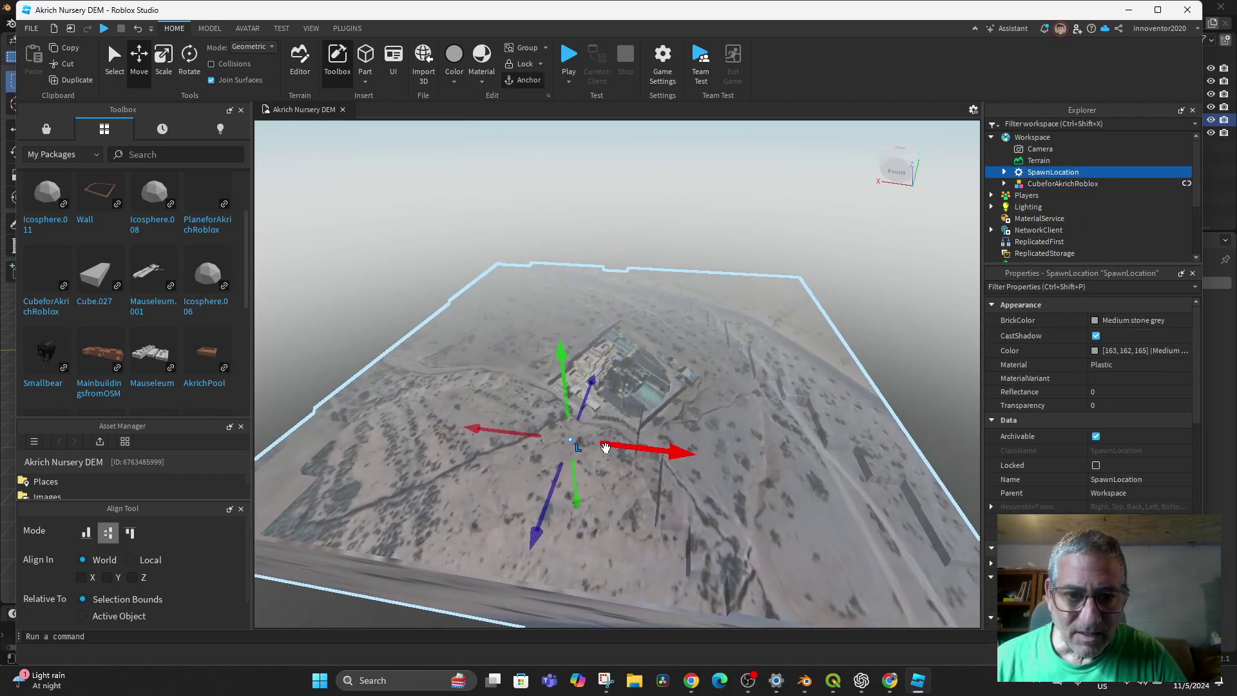
pyautogui.scroll(2, 605, 447)
pyautogui.press('f')
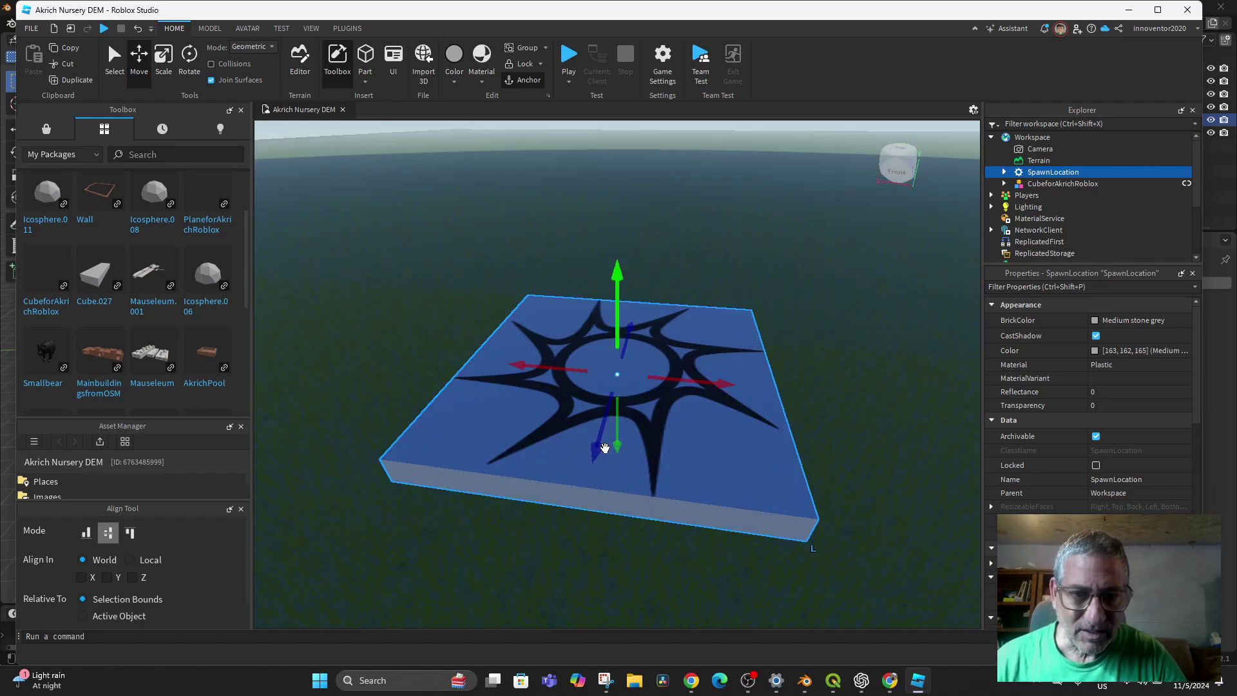
pyautogui.scroll(-5, 630, 322)
pyautogui.scroll(-5, 629, 323)
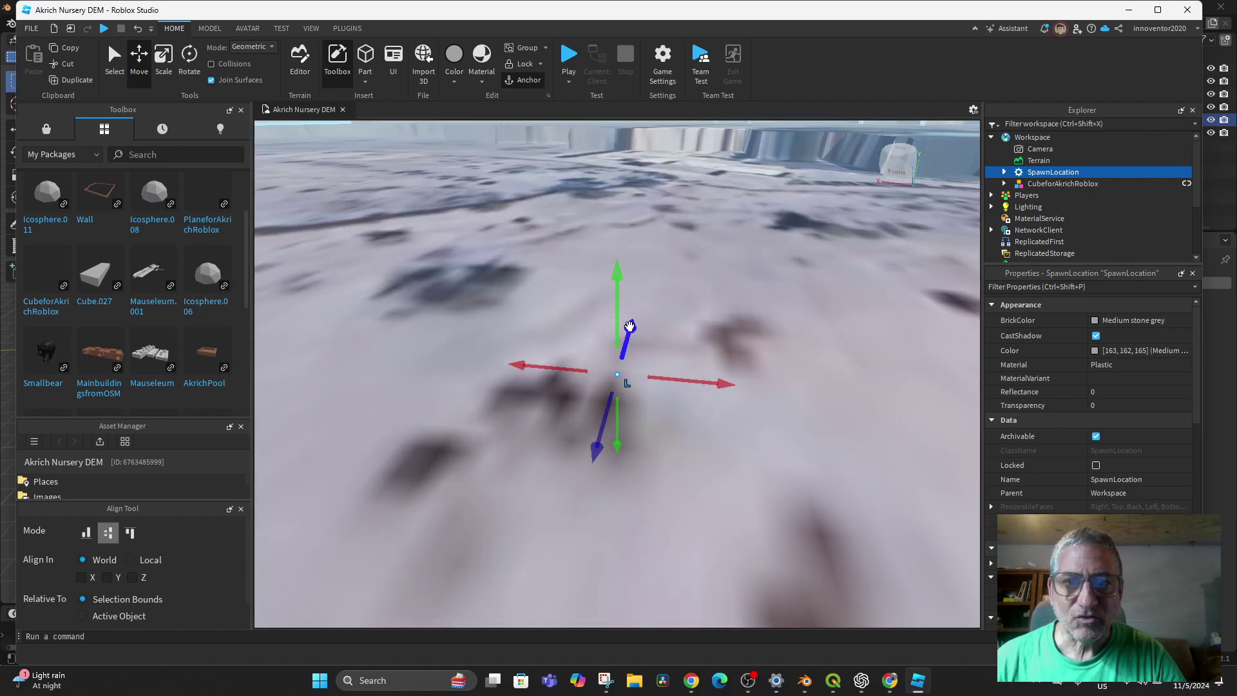
pyautogui.scroll(-5, 629, 327)
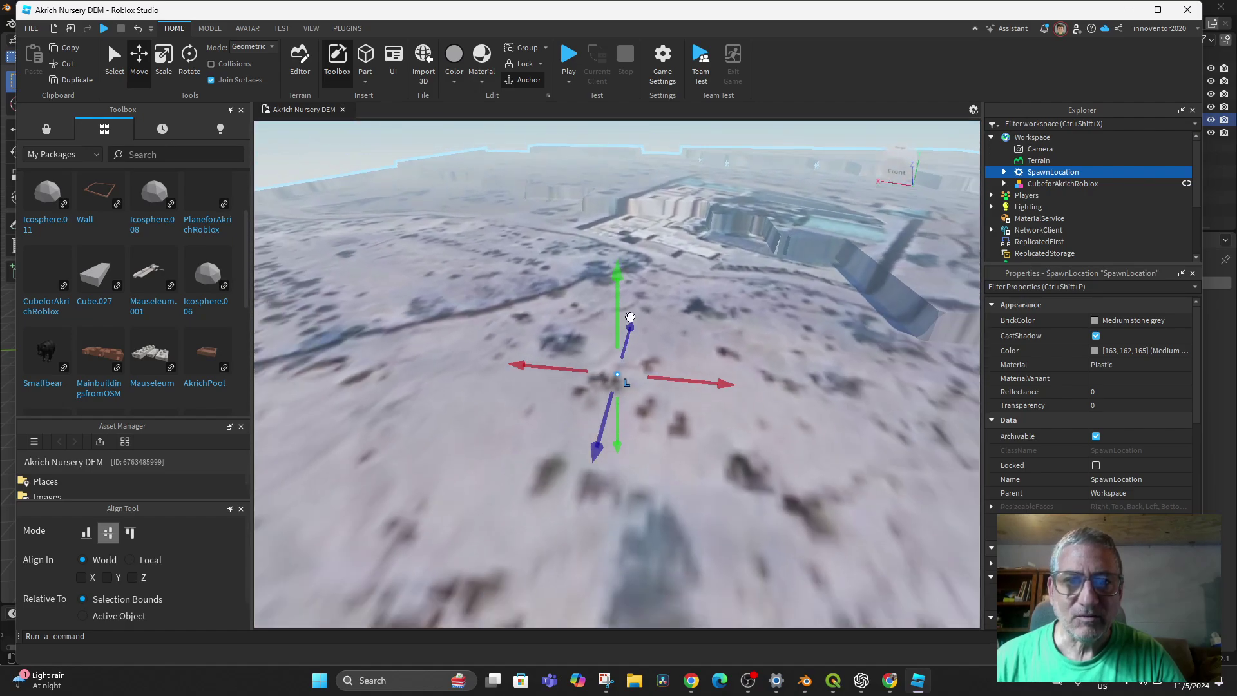
pyautogui.click(516, 308)
pyautogui.moveTo(688, 383); pyautogui.dragTo(450, 397, button='right')
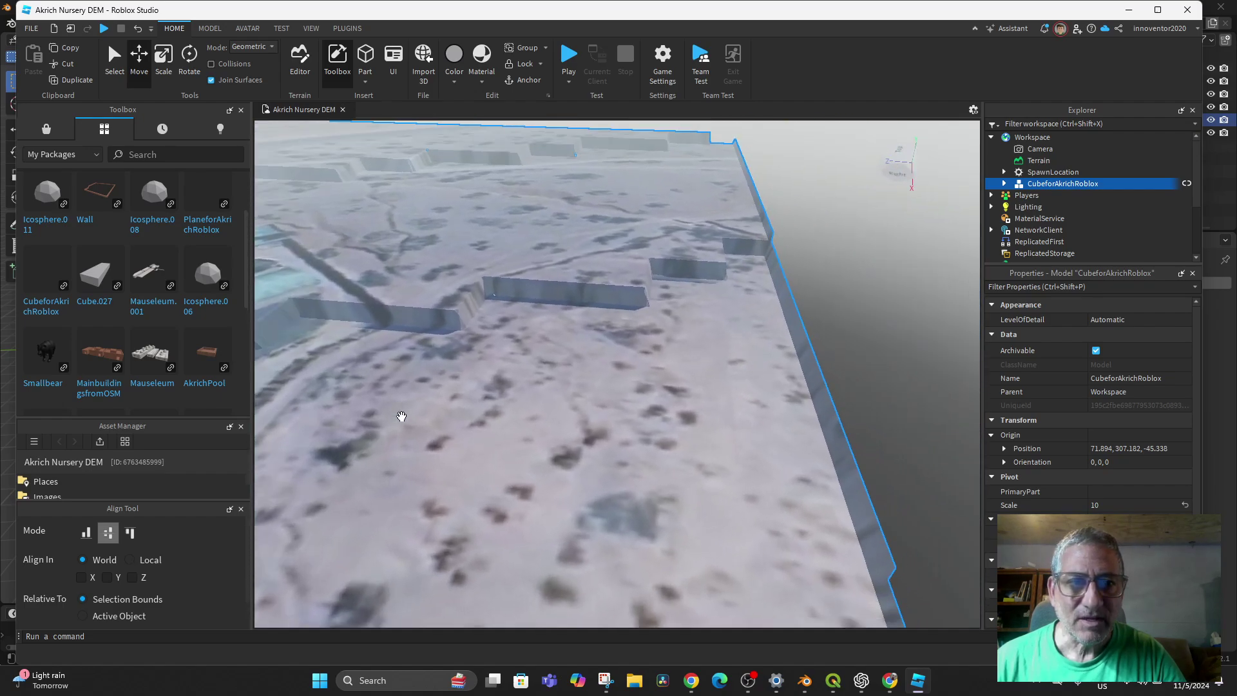
pyautogui.moveTo(572, 346); pyautogui.dragTo(395, 440, button='middle')
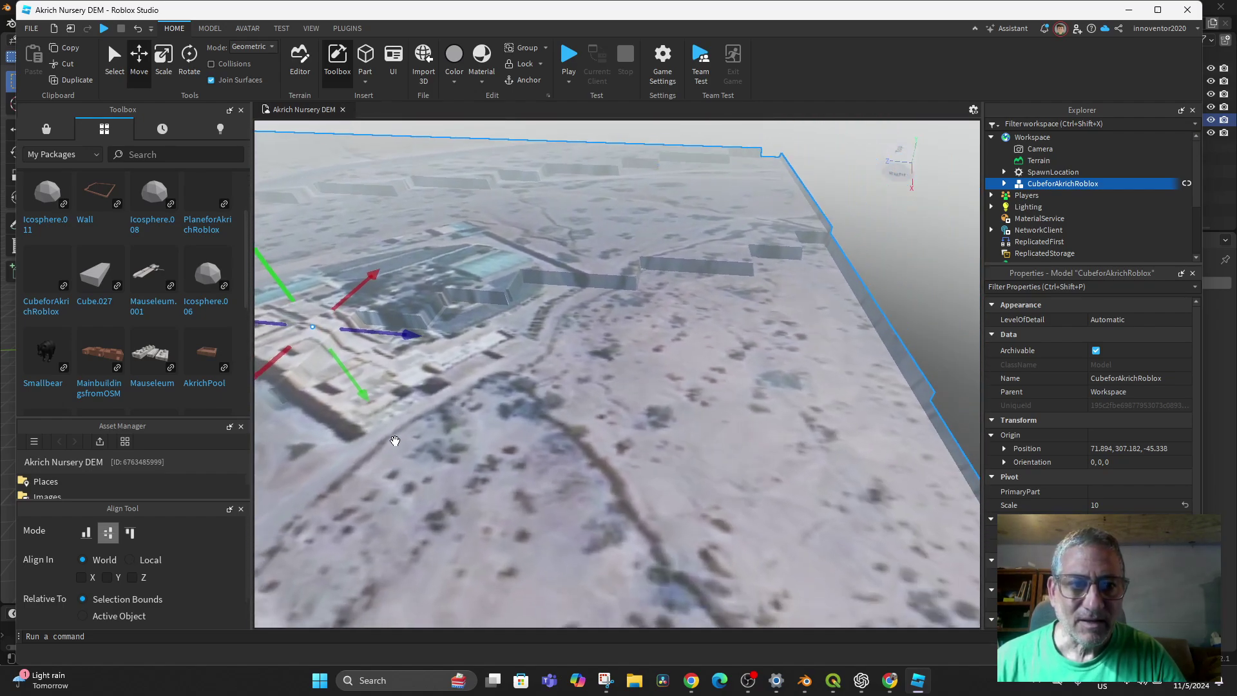
pyautogui.moveTo(552, 348); pyautogui.dragTo(589, 477, button='middle')
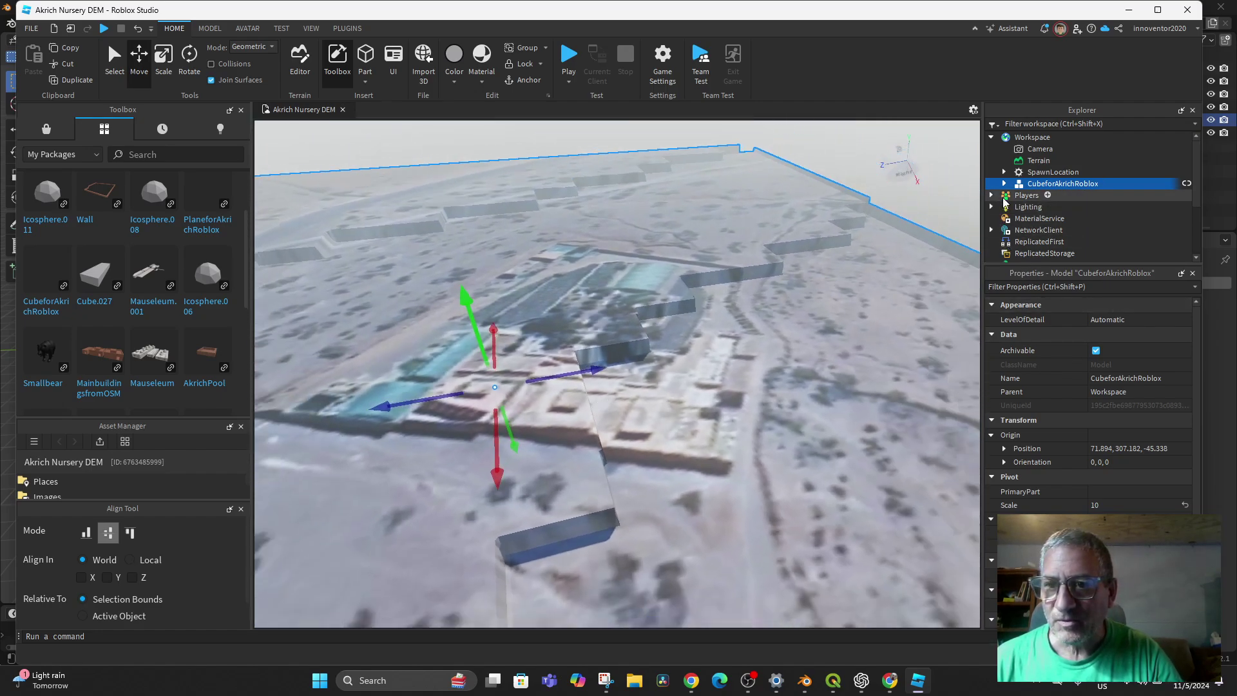
# Turn on AutoUpdate for the CubeforAkrichRoblox package link and check the available packages.
pyautogui.click(1005, 183)
pyautogui.click(1056, 195)
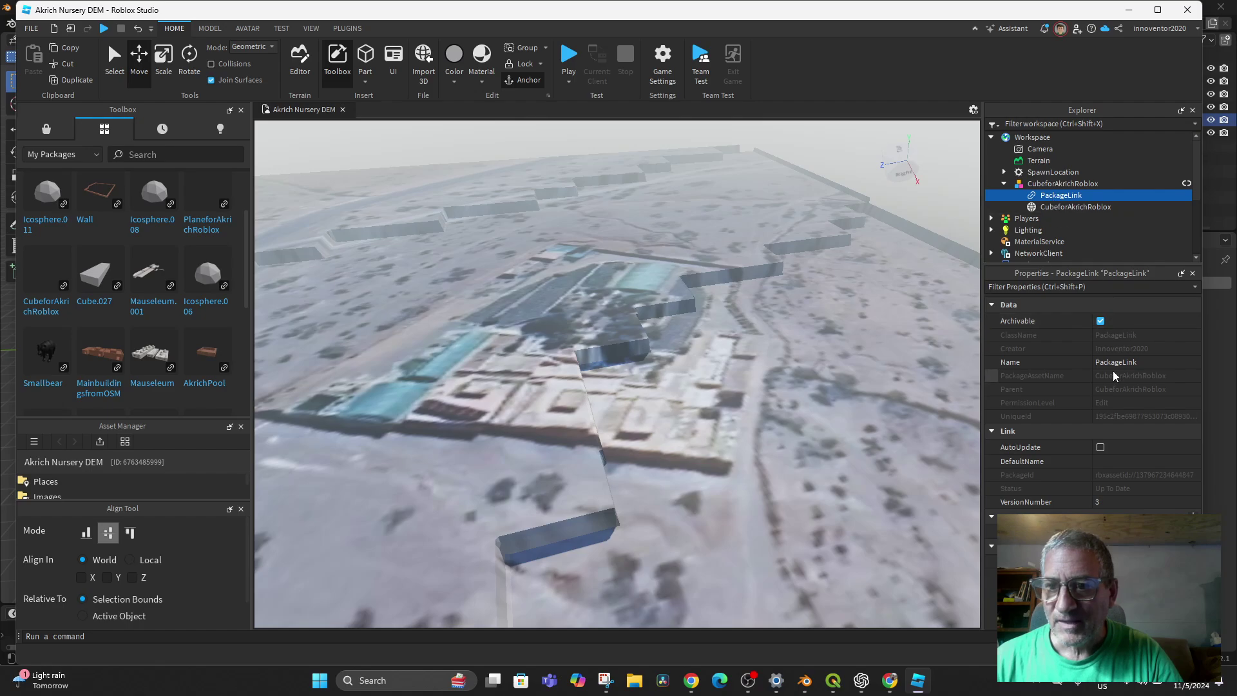
pyautogui.click(1100, 447)
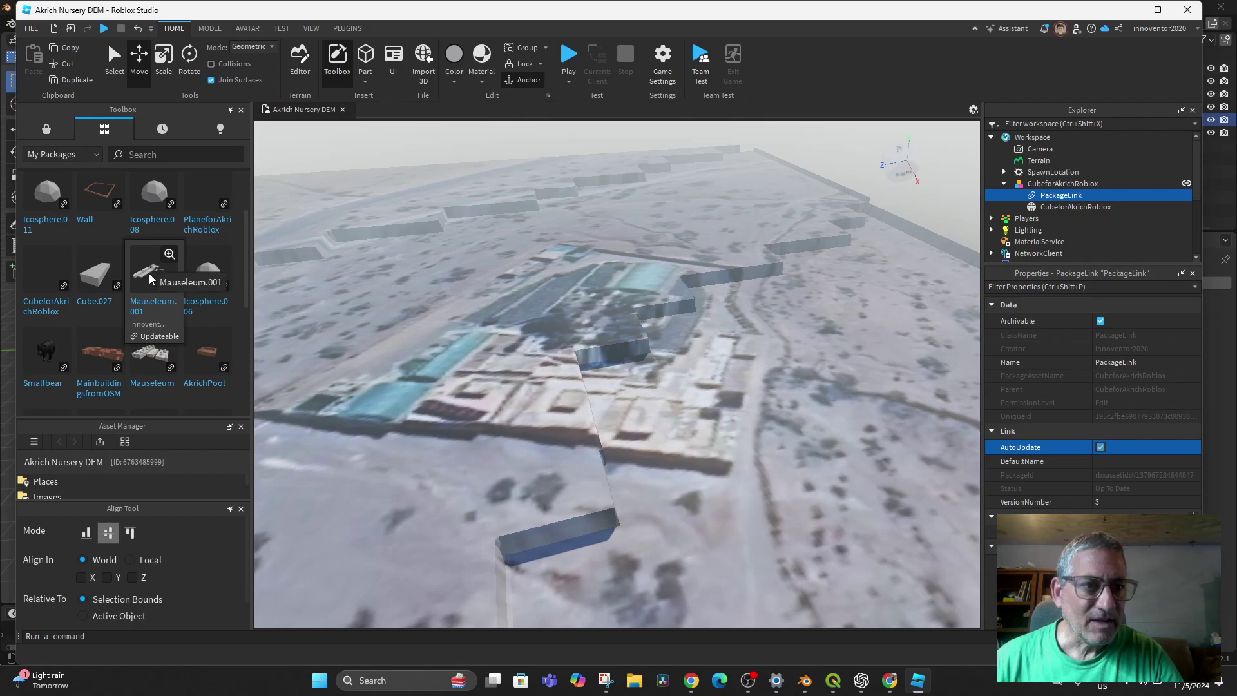
pyautogui.scroll(-8, 147, 377)
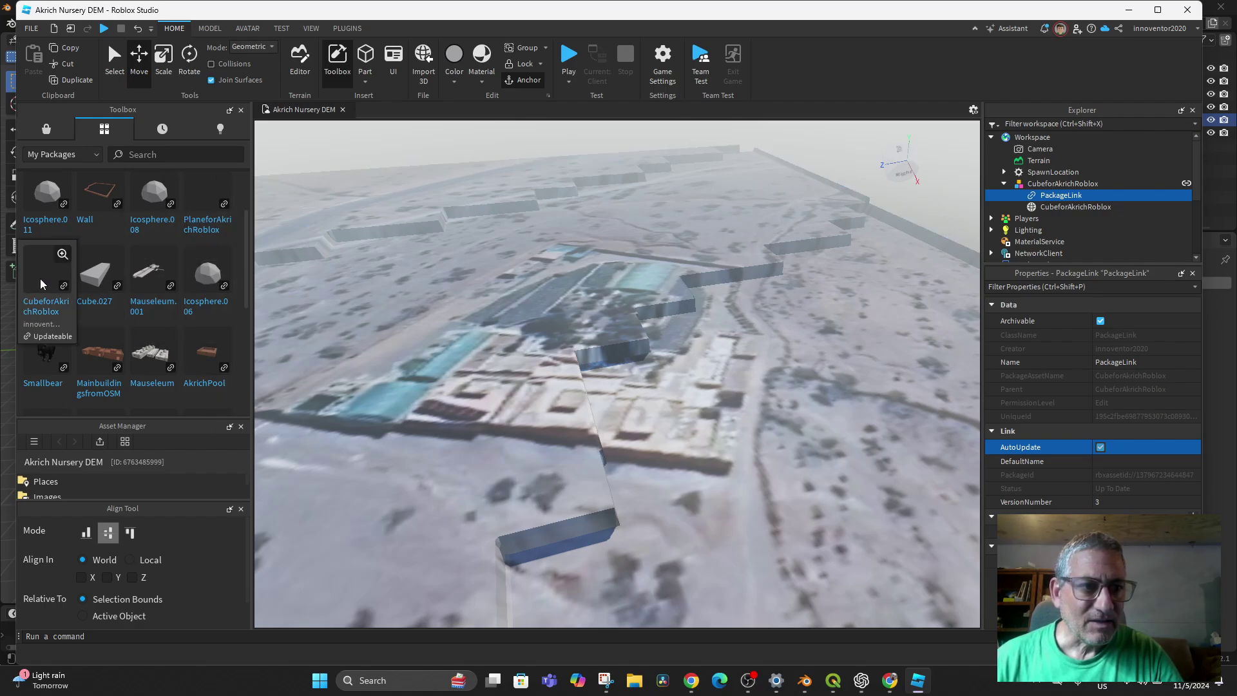
pyautogui.scroll(3, 147, 376)
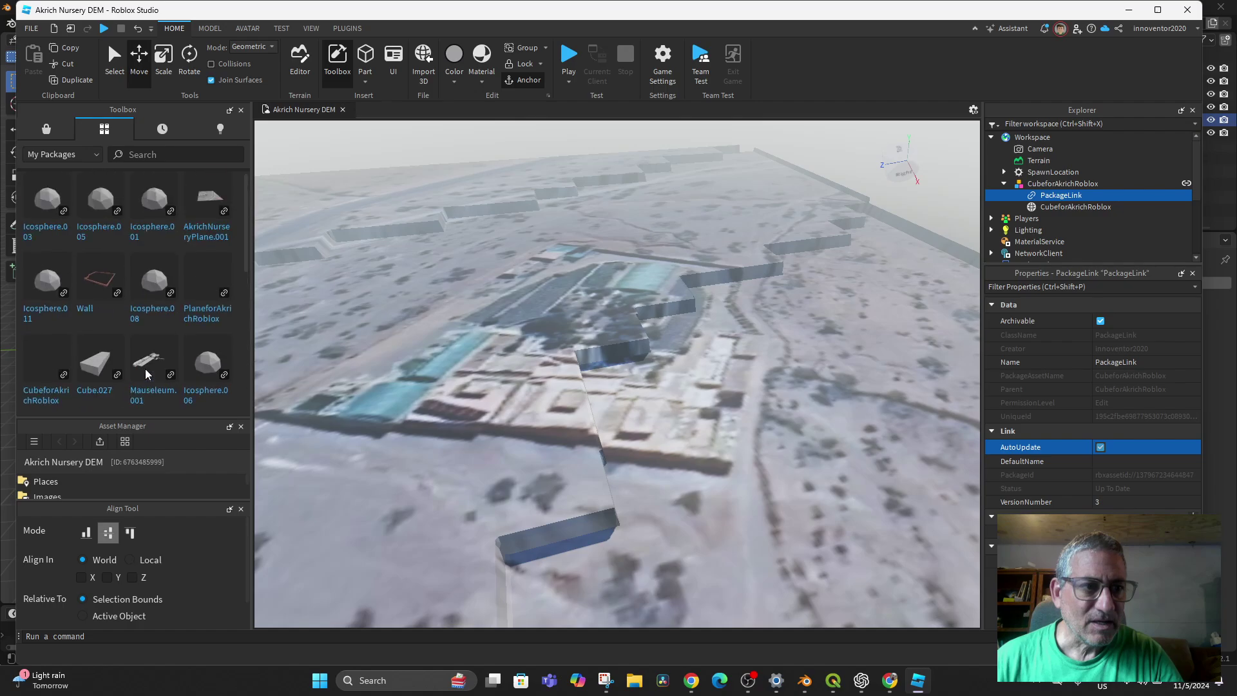
pyautogui.click(532, 447)
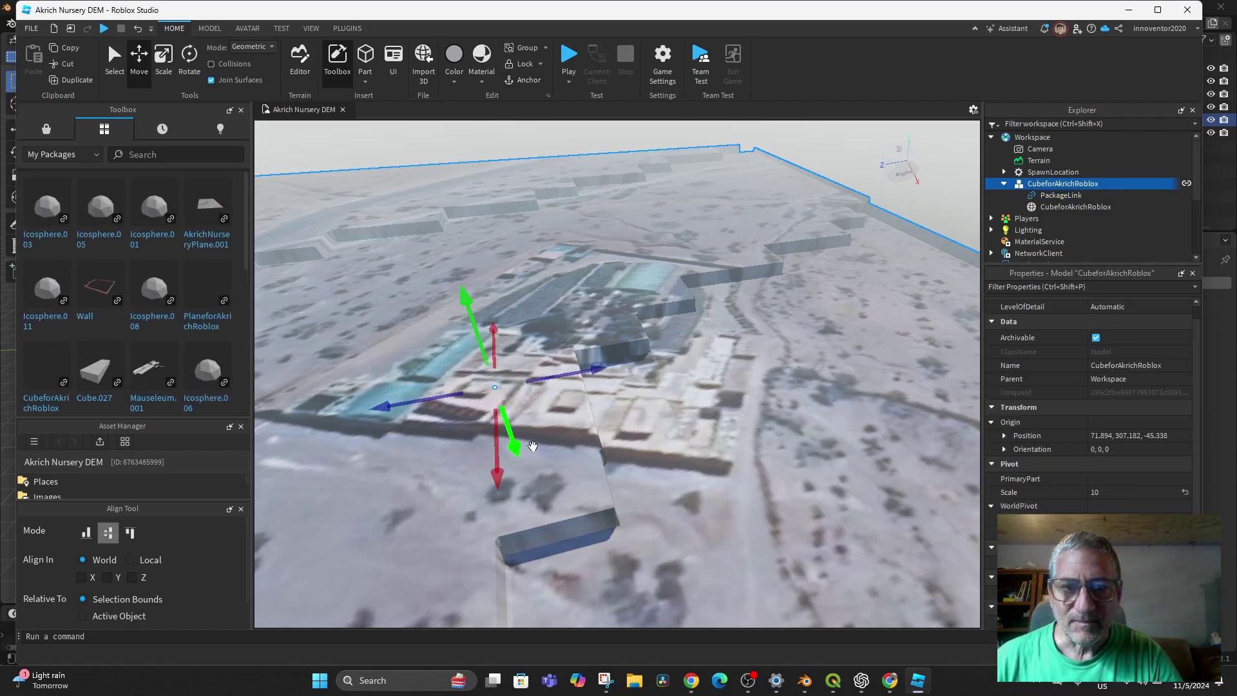
pyautogui.click(1060, 196)
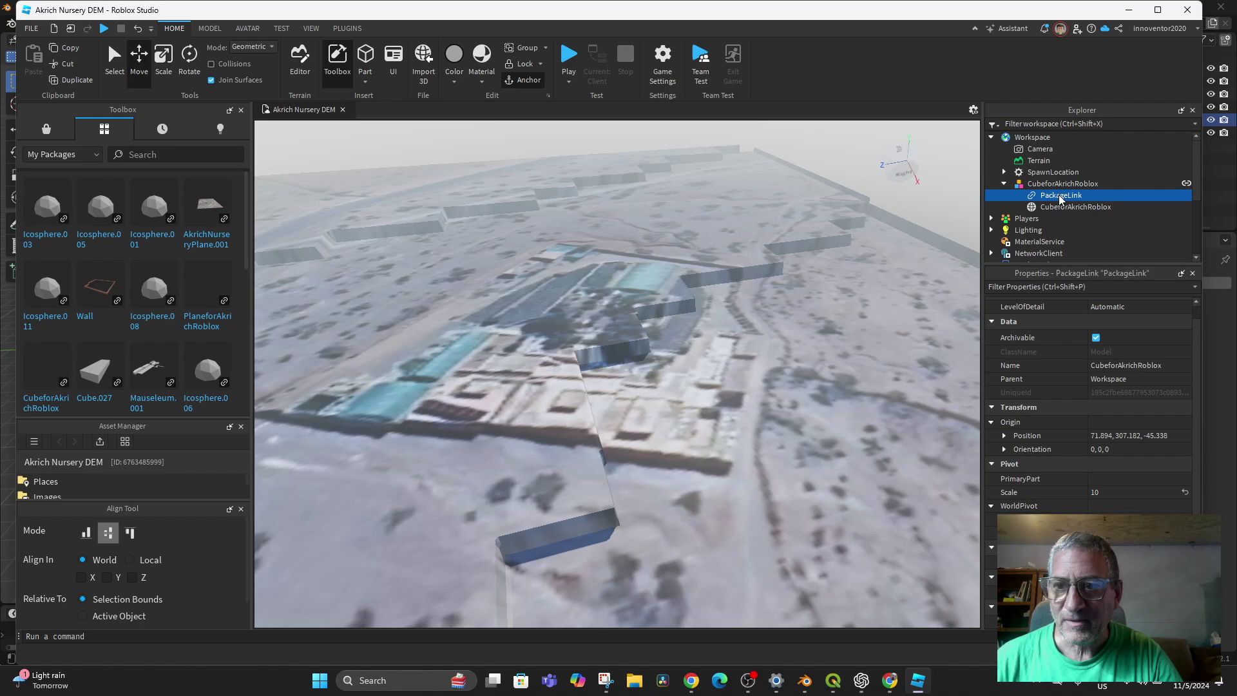
# Switch to Blender and upload PlaneforAkrichRoblox to Roblox again.
pyautogui.click(805, 680)
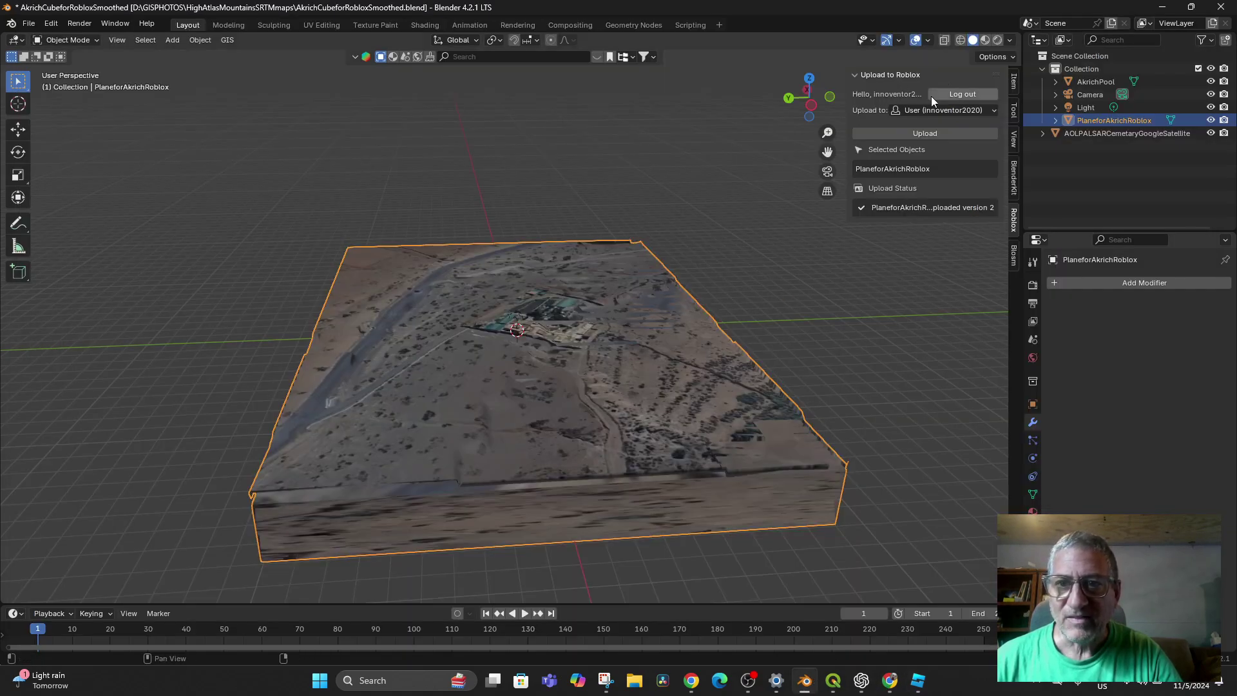
pyautogui.click(915, 128)
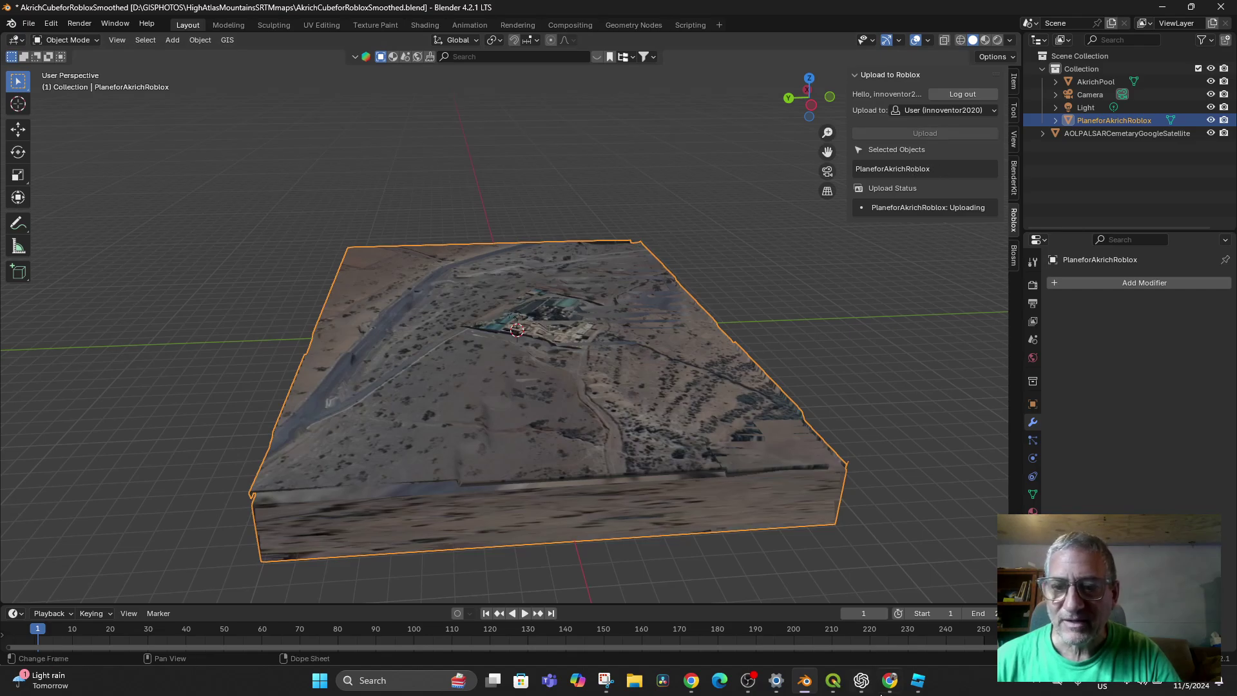
pyautogui.moveTo(923, 689)
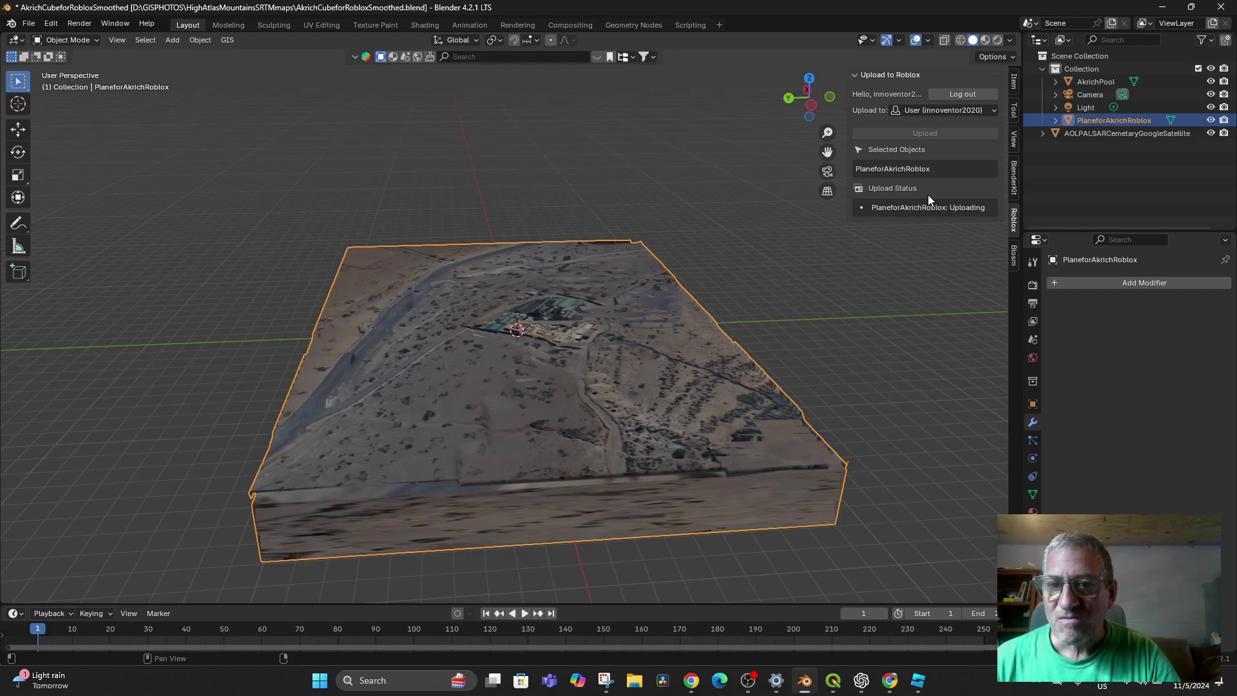
# Return to Roblox Studio and delete the CubeforAkrichRoblox model from the workspace.
pyautogui.click(918, 681)
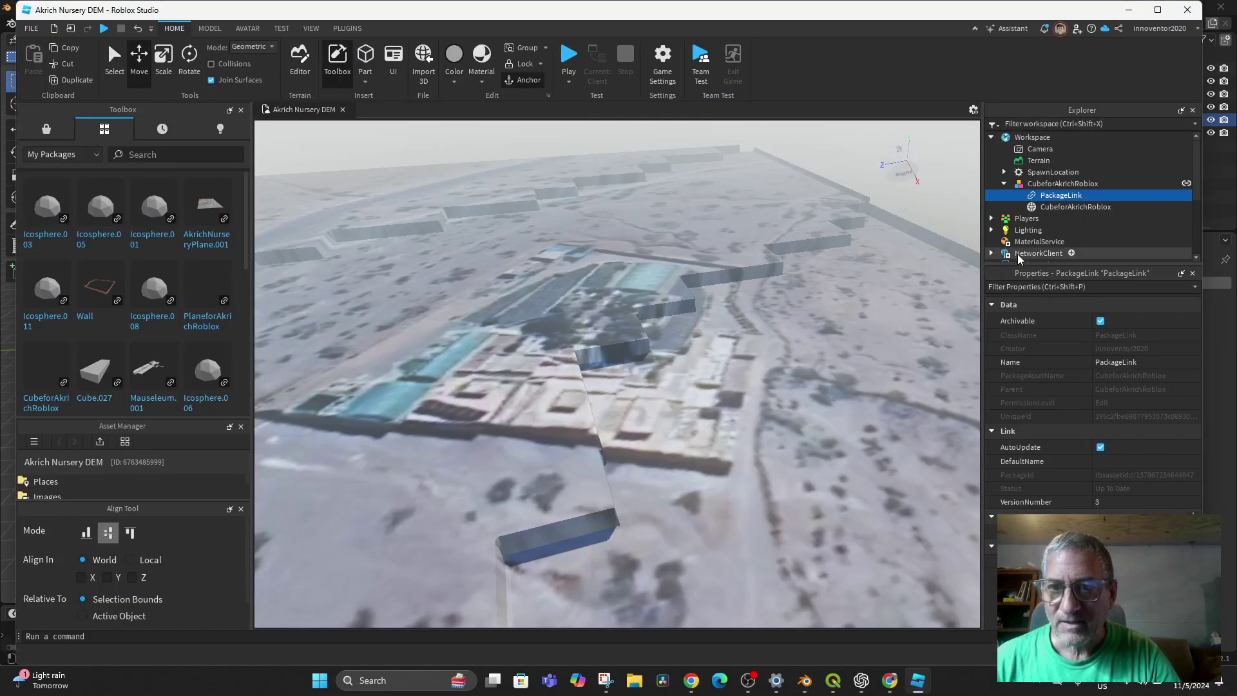
pyautogui.scroll(2, 836, 312)
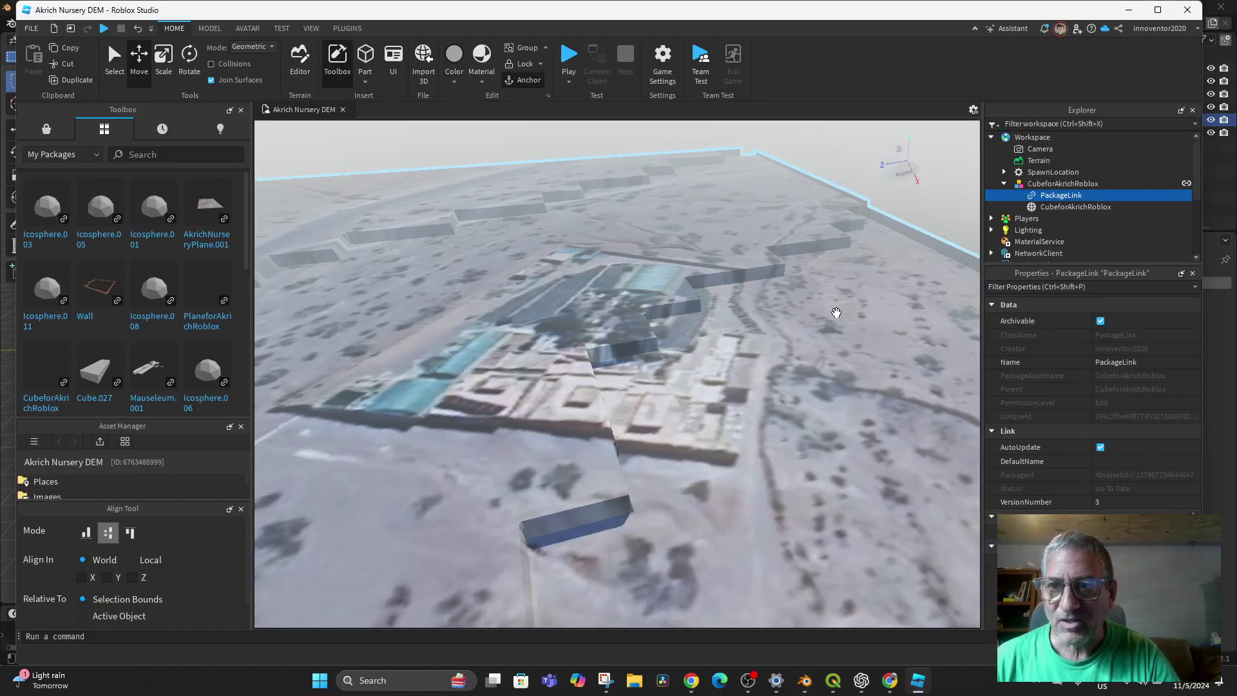
pyautogui.click(1057, 185)
pyautogui.press('Delete')
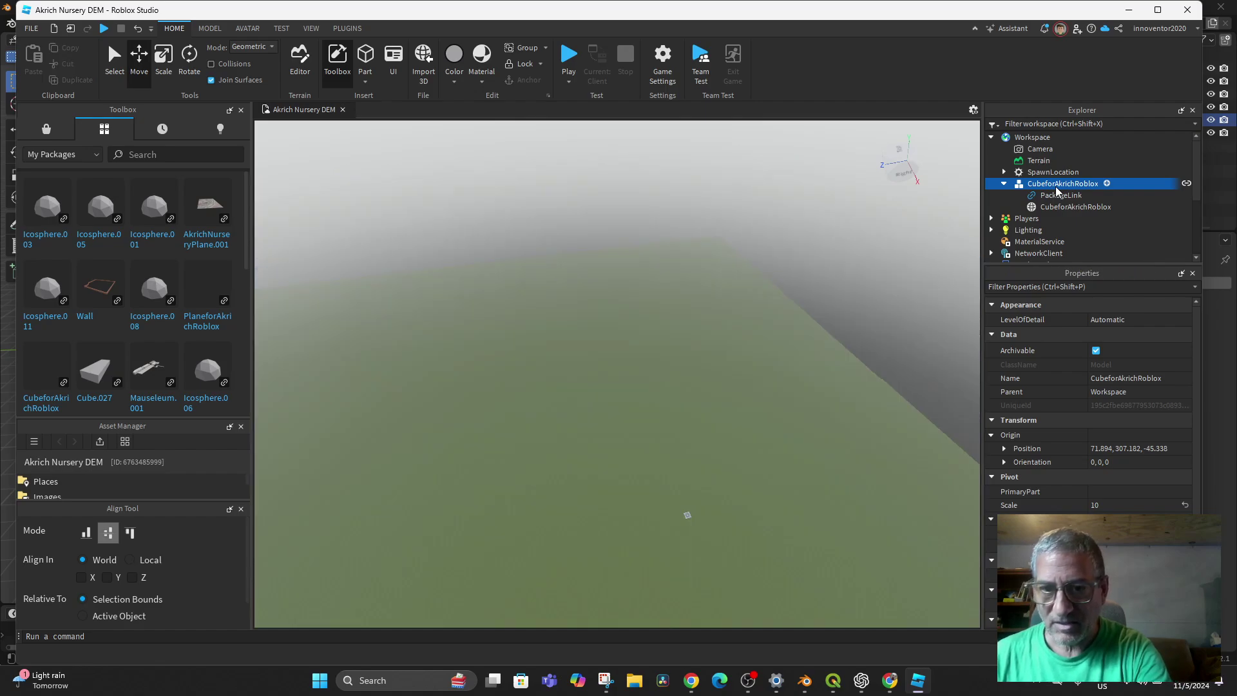
# Find the PlaneforAkrichRoblox package among the saved packages and insert it into the workspace on the green baseplate.
pyautogui.scroll(-3, 131, 268)
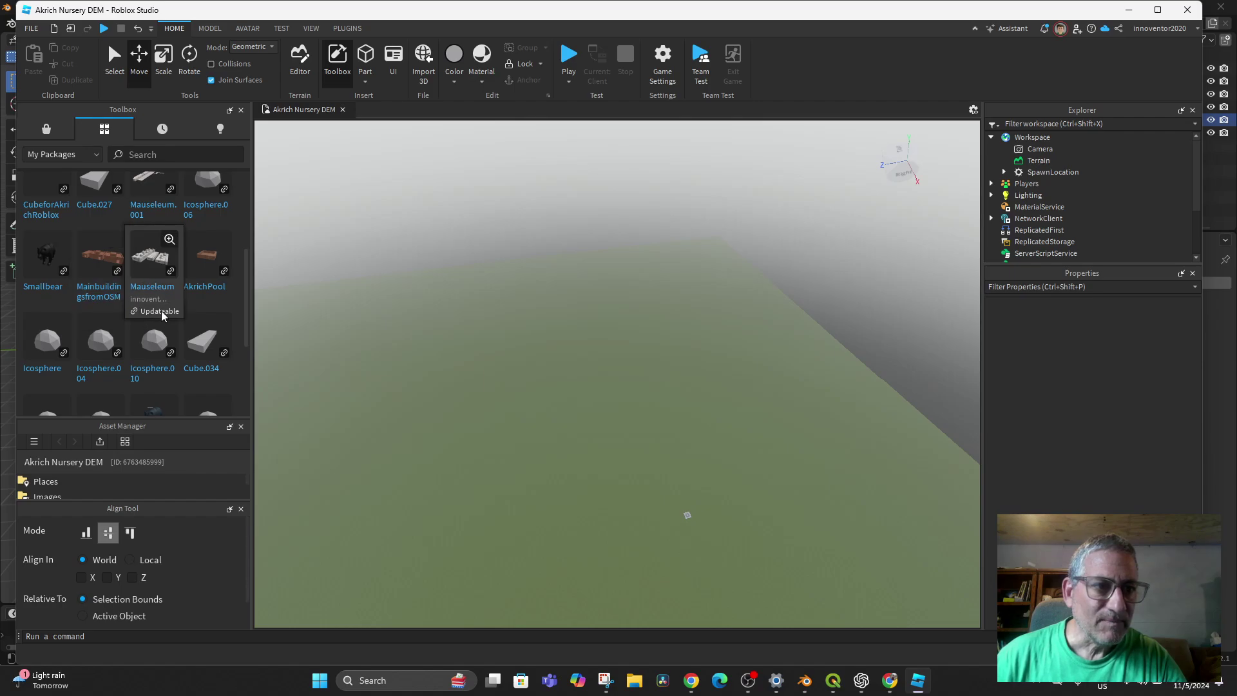
pyautogui.scroll(-2, 198, 276)
pyautogui.scroll(2, 195, 277)
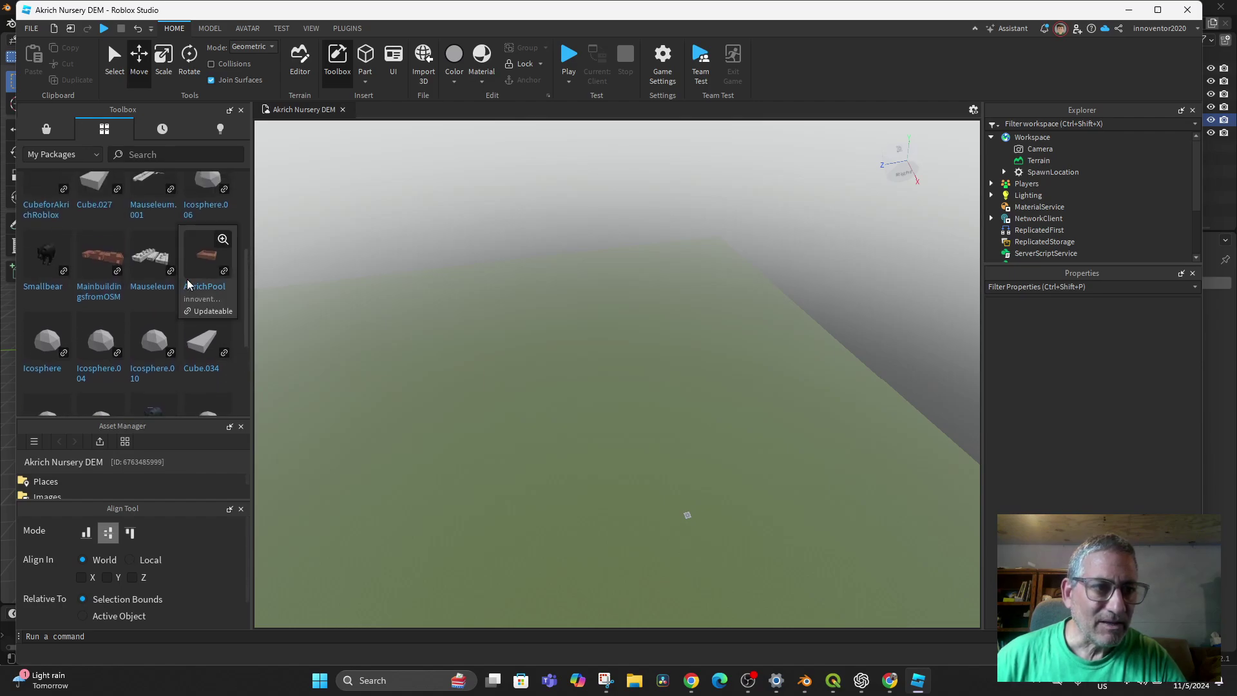
pyautogui.scroll(3, 187, 281)
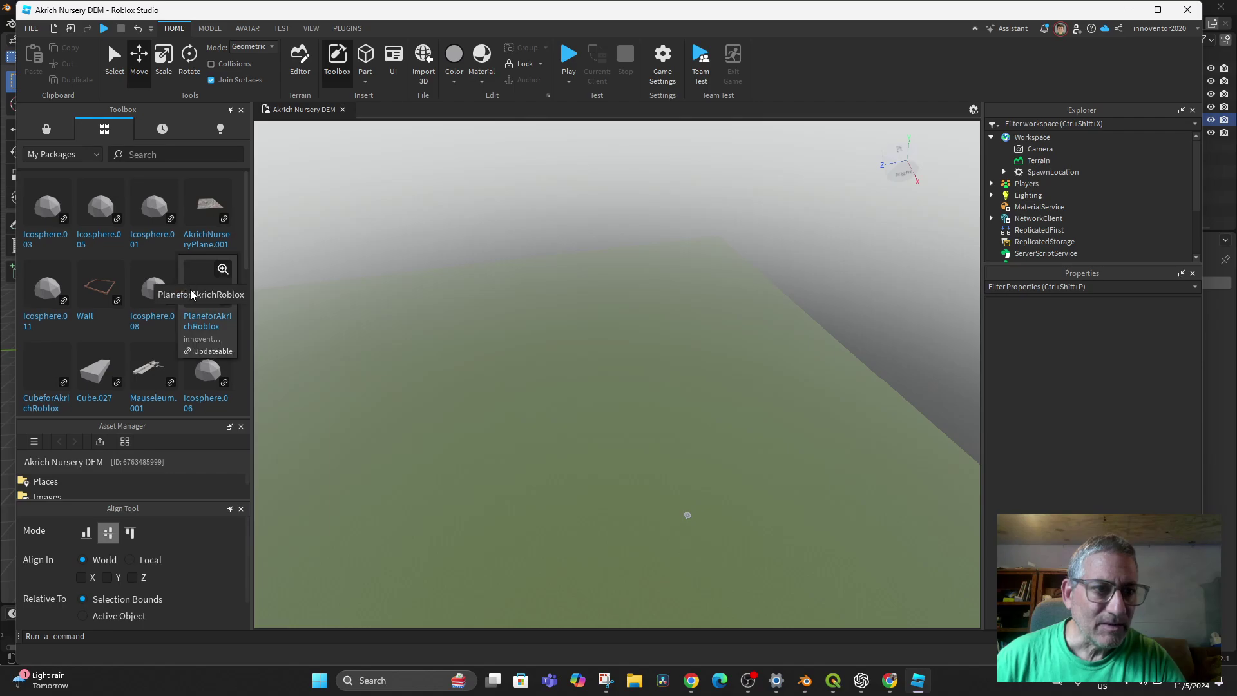
pyautogui.moveTo(206, 281); pyautogui.dragTo(693, 496)
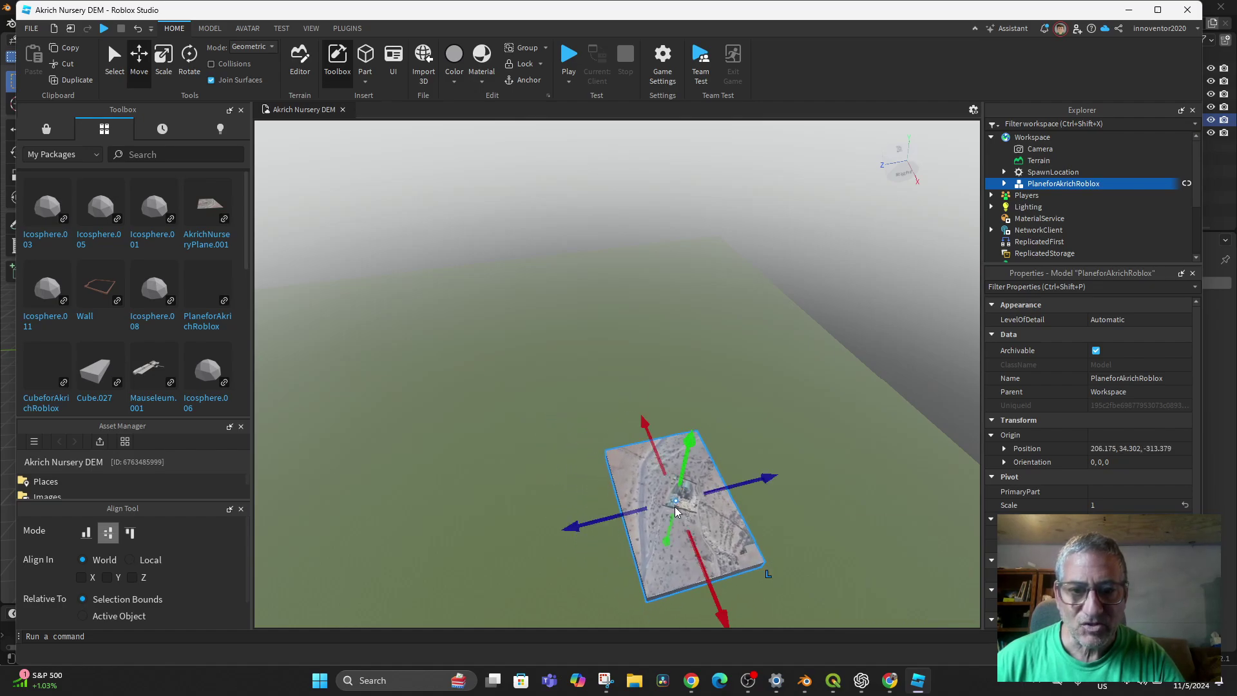
# Set the PlaneforAkrichRoblox model's scale to 10.
pyautogui.moveTo(695, 495); pyautogui.dragTo(684, 475, button='middle')
pyautogui.scroll(5, 696, 473)
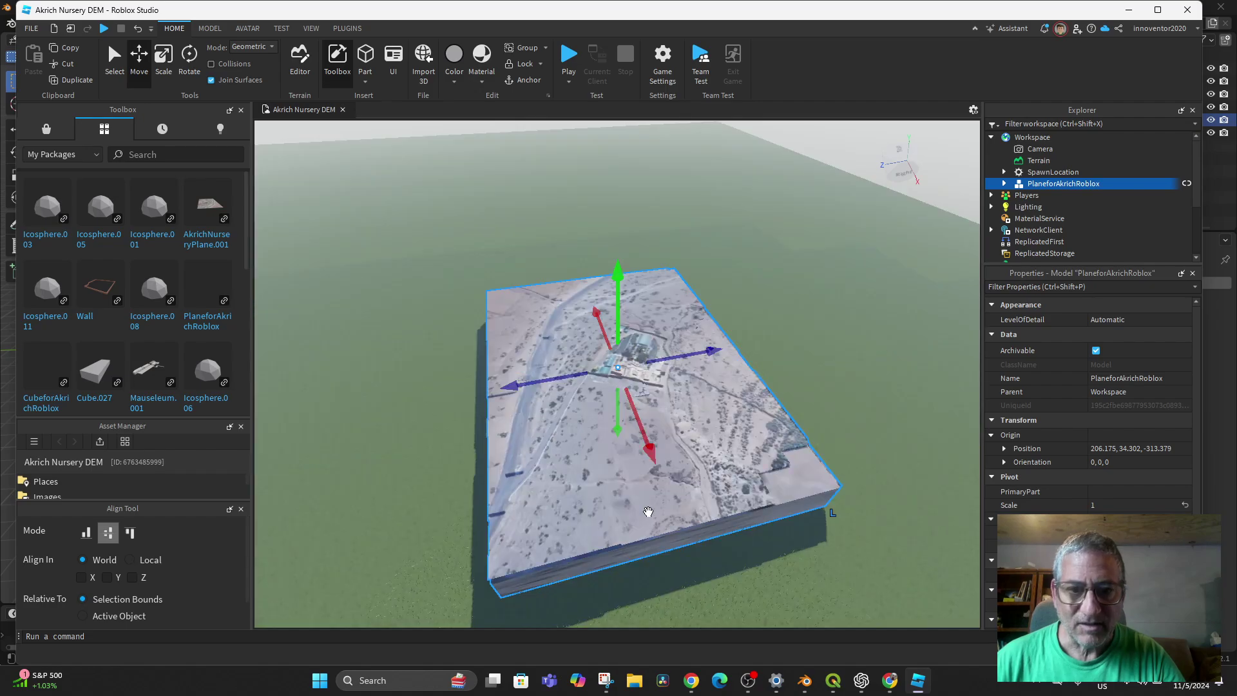
pyautogui.moveTo(696, 474); pyautogui.dragTo(617, 460, button='right')
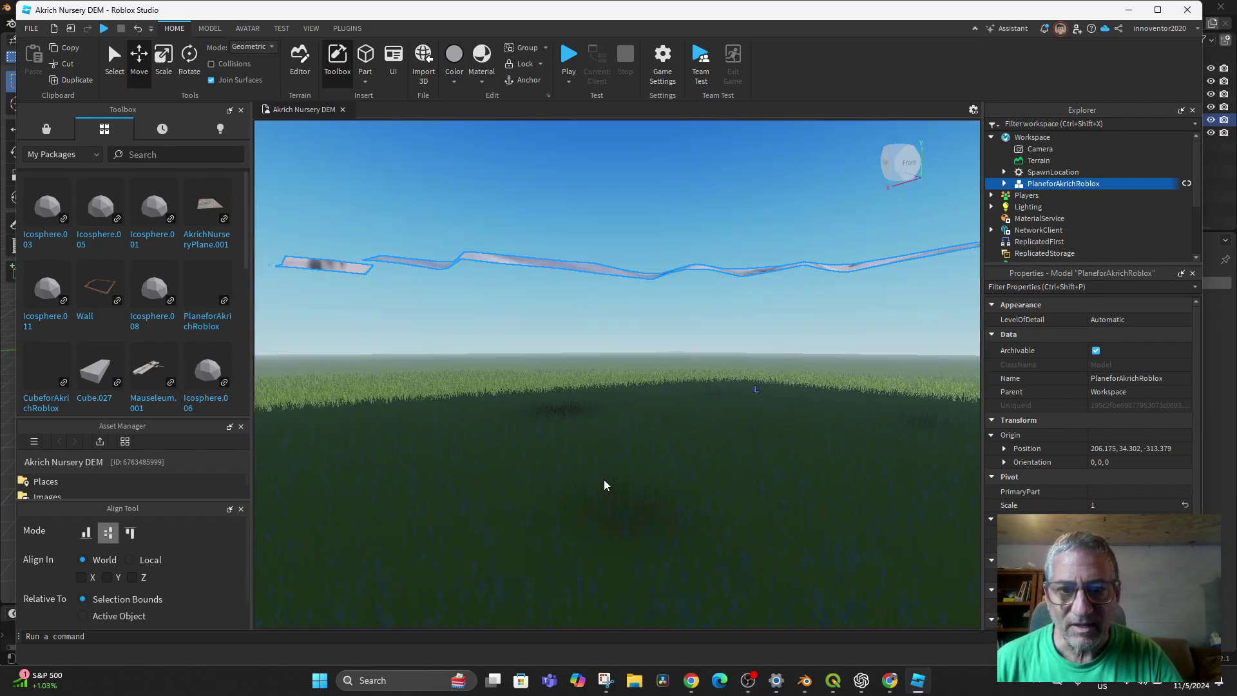
pyautogui.press('f')
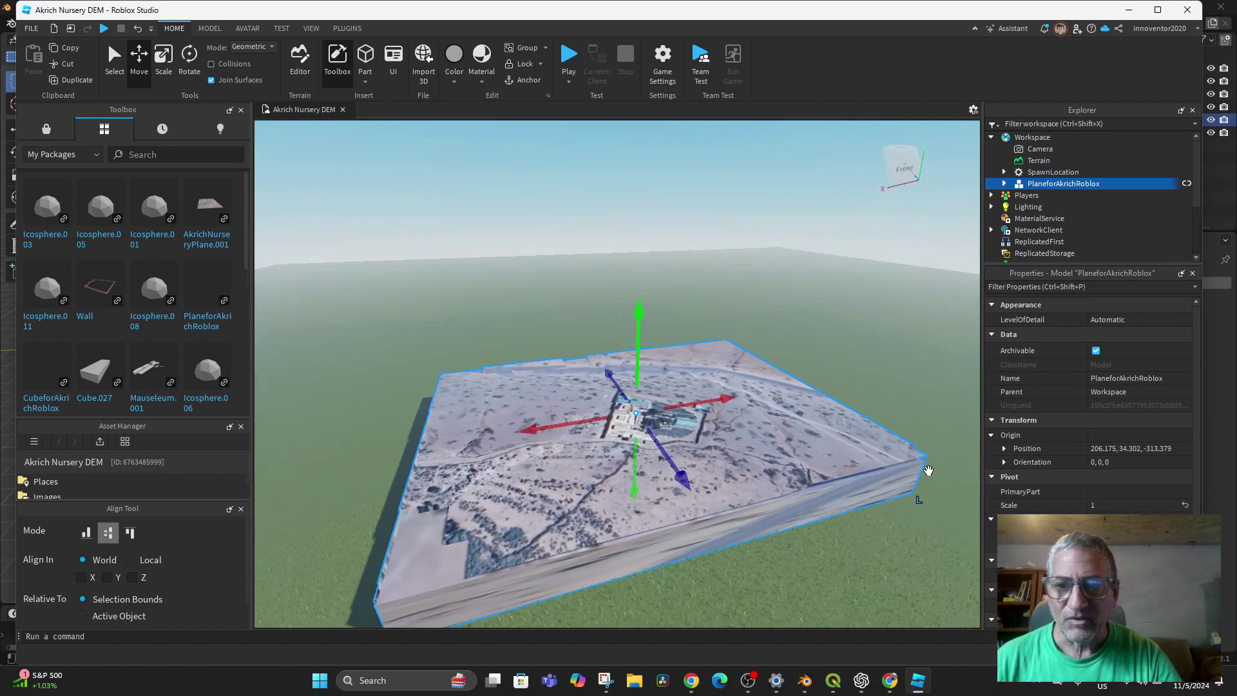
pyautogui.click(1096, 506)
pyautogui.write('10')
pyautogui.press('Return')
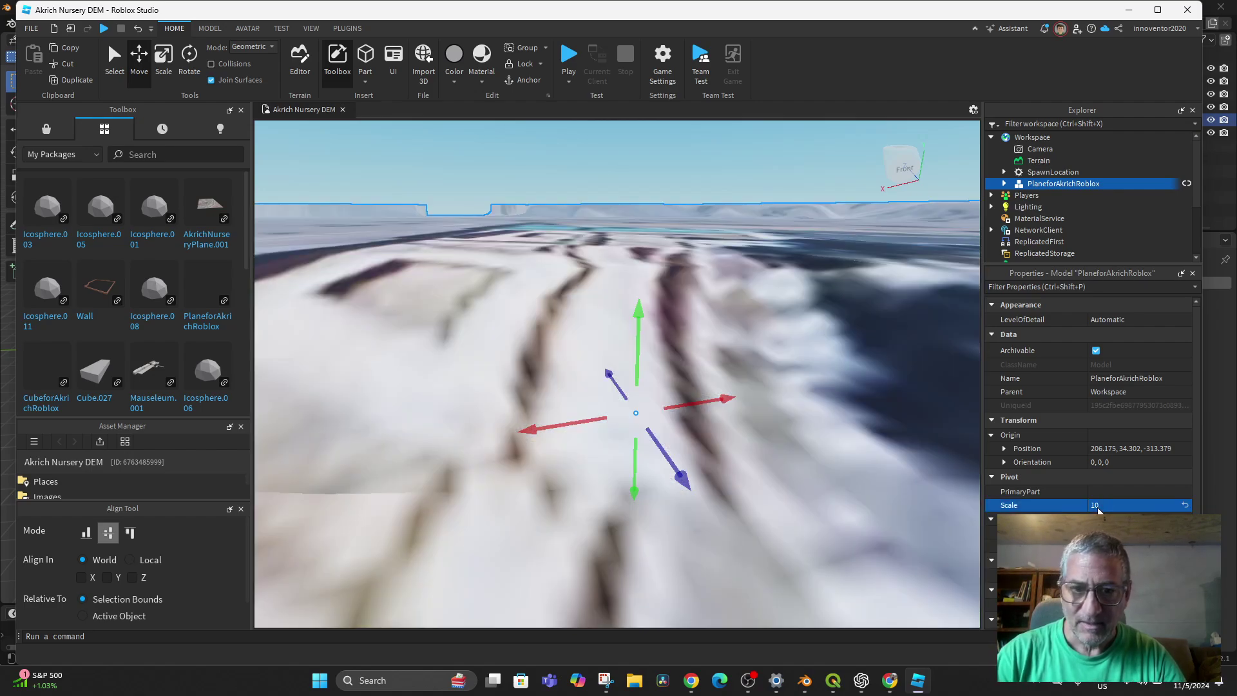
# Lower the enlarged PlaneforAkrichRoblox terrain by about 47 studs and check the surface around the nursery buildings.
pyautogui.moveTo(534, 489)
pyautogui.mouseDown(button='right')
pyautogui.moveTo(526, 470)
pyautogui.moveTo(537, 476)
pyautogui.mouseUp(button='right')
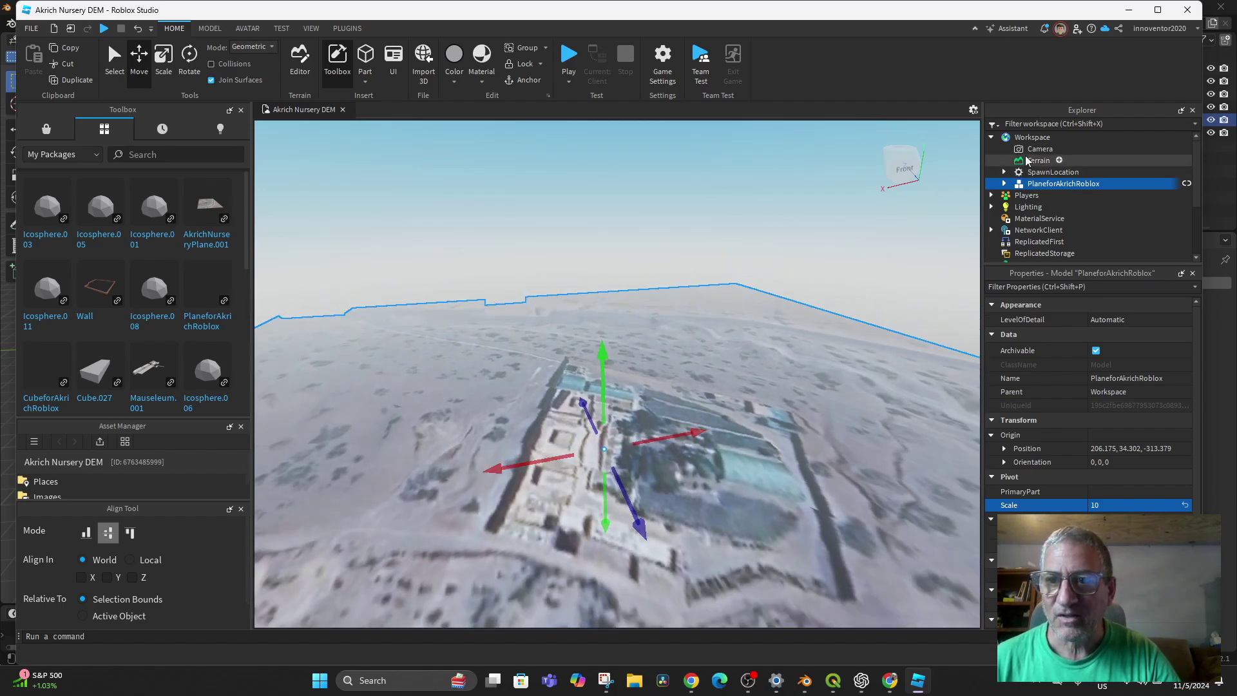
pyautogui.moveTo(607, 356); pyautogui.dragTo(601, 395)
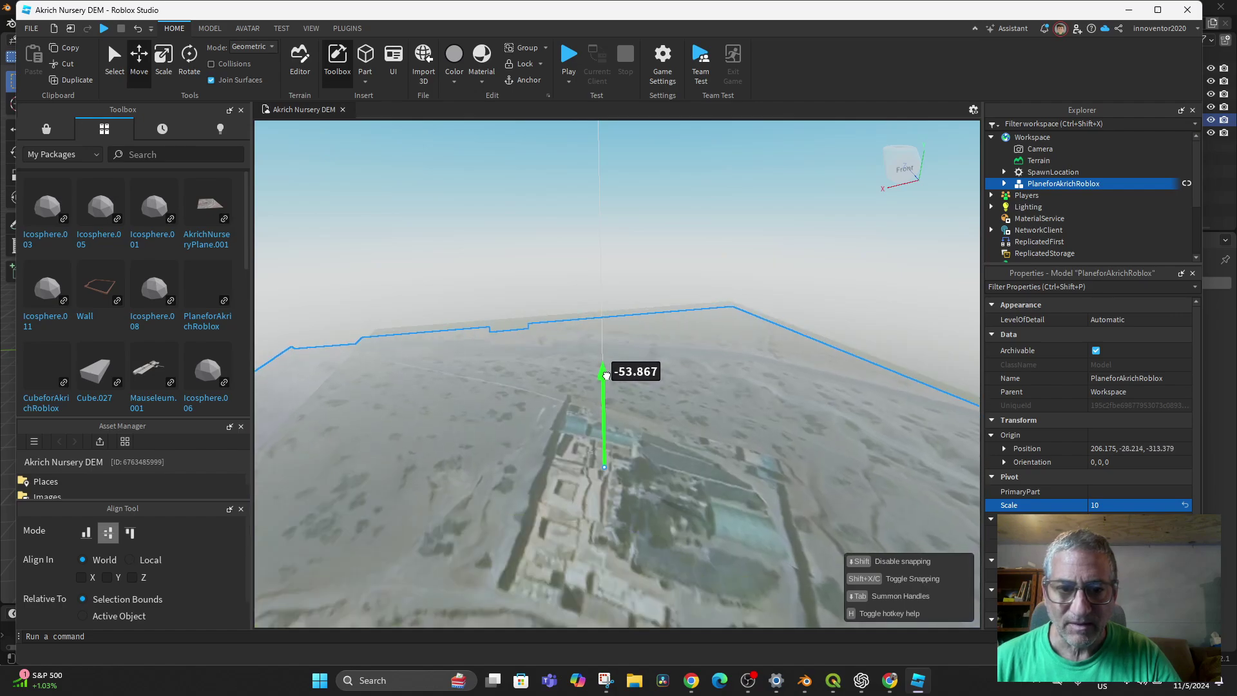
pyautogui.moveTo(684, 485); pyautogui.dragTo(533, 517, button='middle')
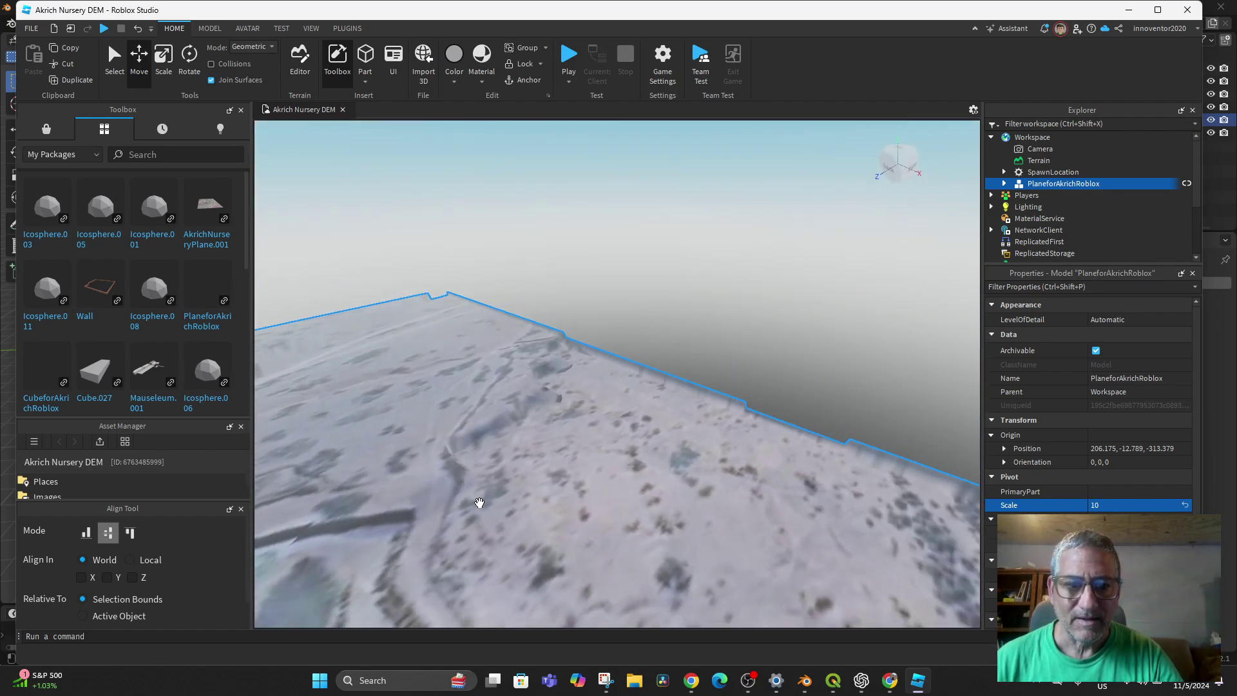
pyautogui.moveTo(426, 545); pyautogui.dragTo(694, 237, button='middle')
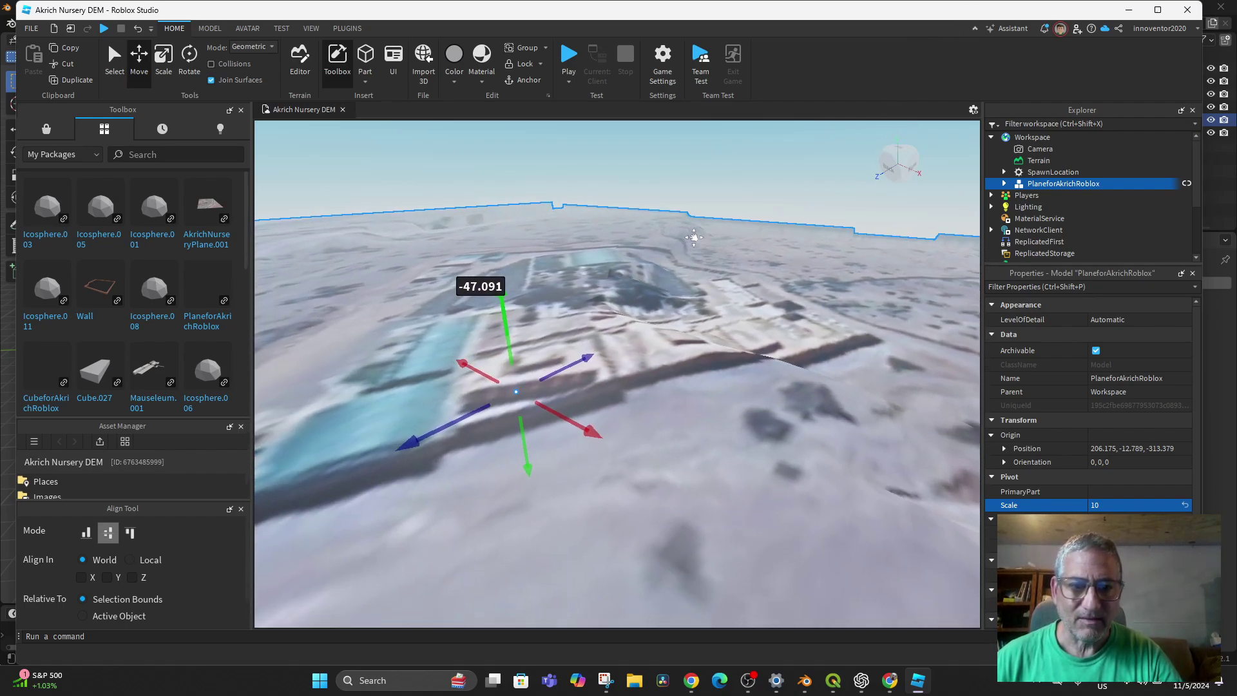
pyautogui.moveTo(582, 351); pyautogui.dragTo(619, 314, button='middle')
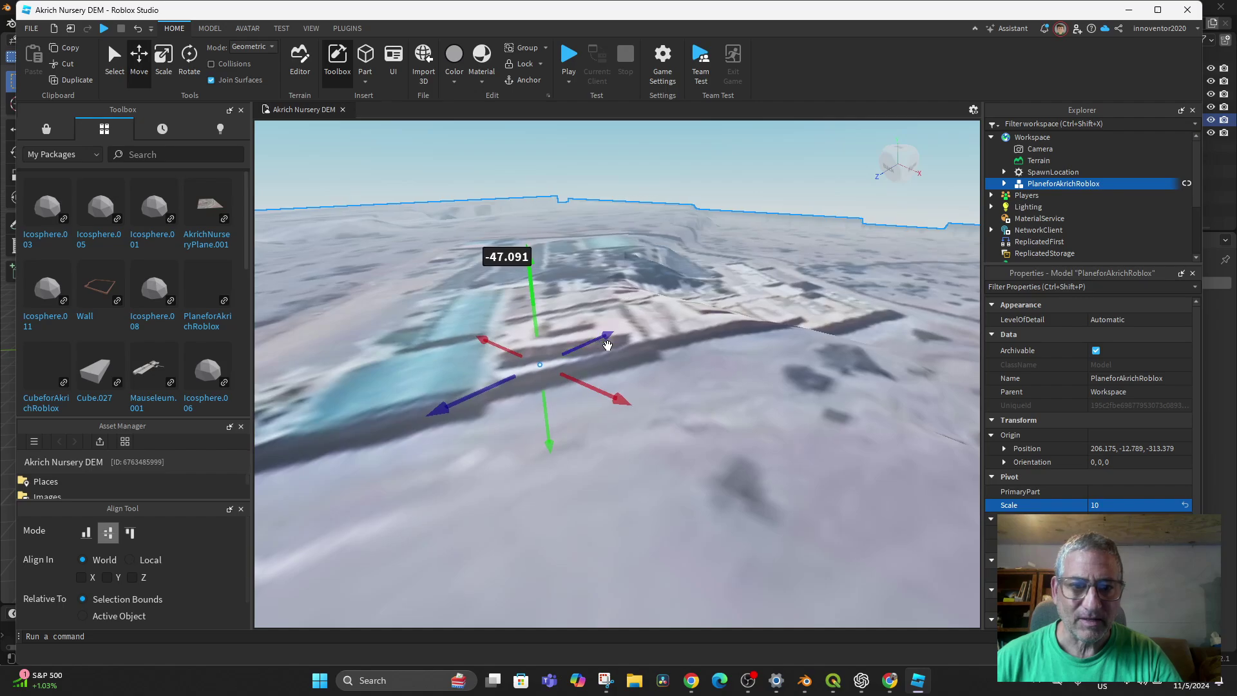
pyautogui.moveTo(607, 345); pyautogui.dragTo(563, 343)
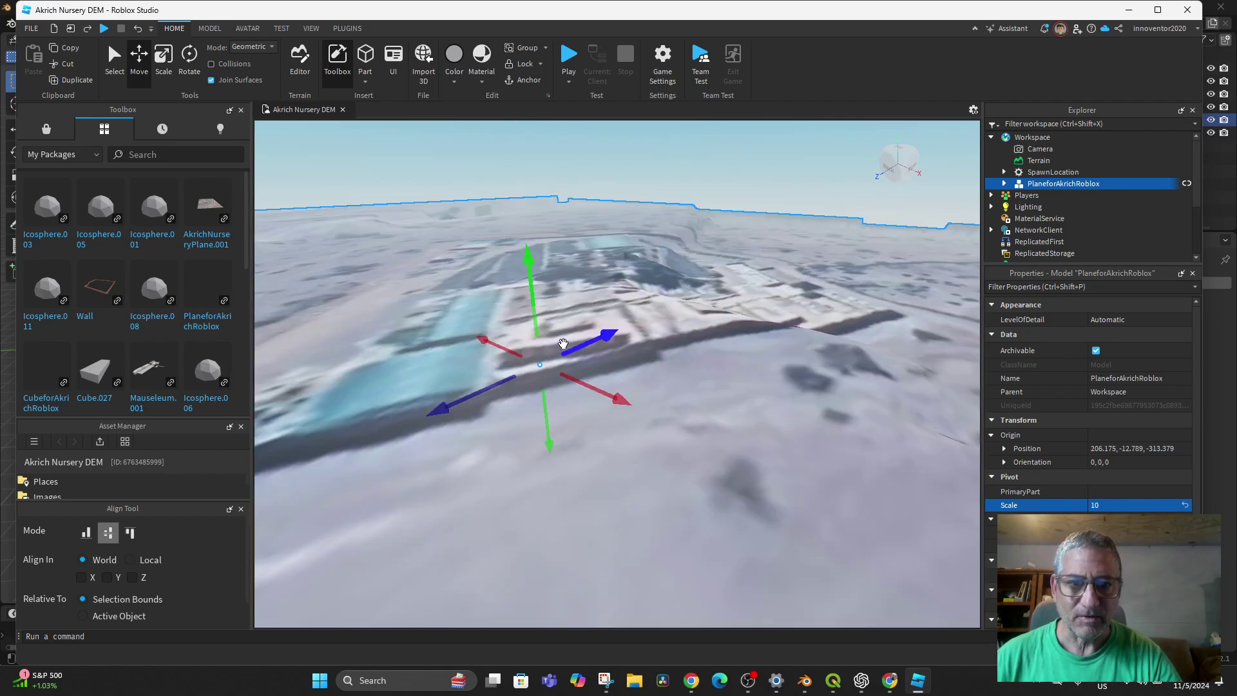
# Fine-tune the terrain model's height by raising it about 5.5 studs and lowering it about 0.7 studs.
pyautogui.scroll(-5, 587, 375)
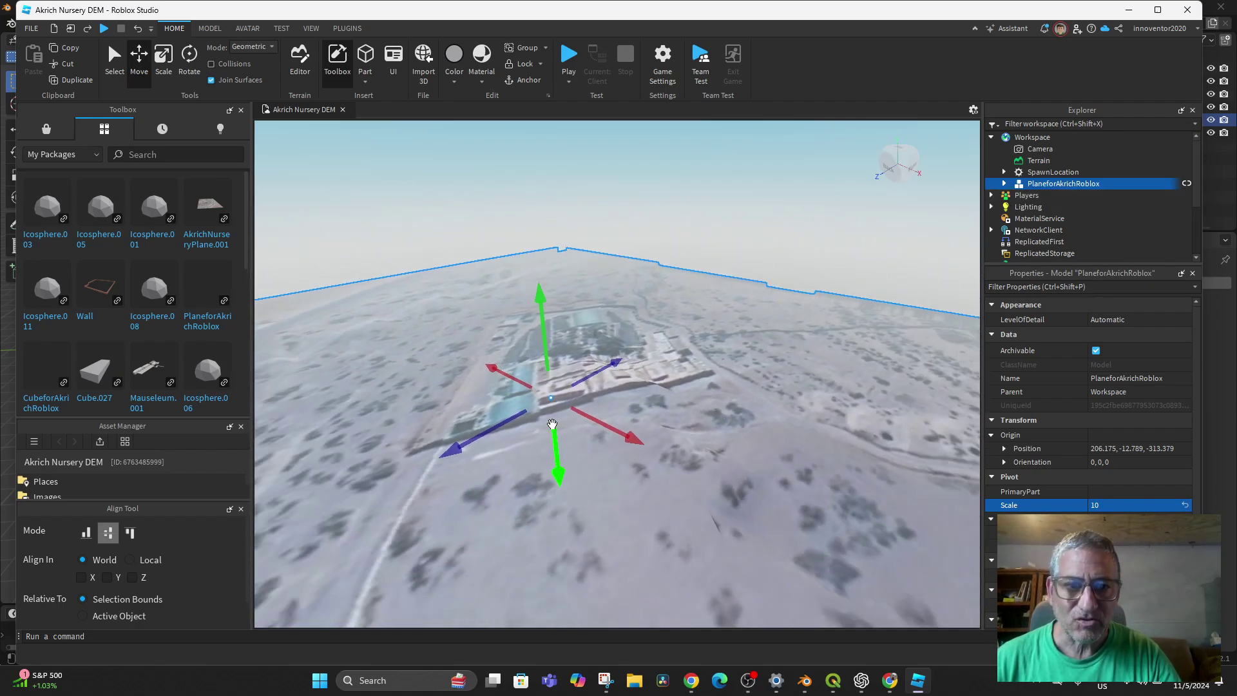
pyautogui.scroll(-3, 551, 387)
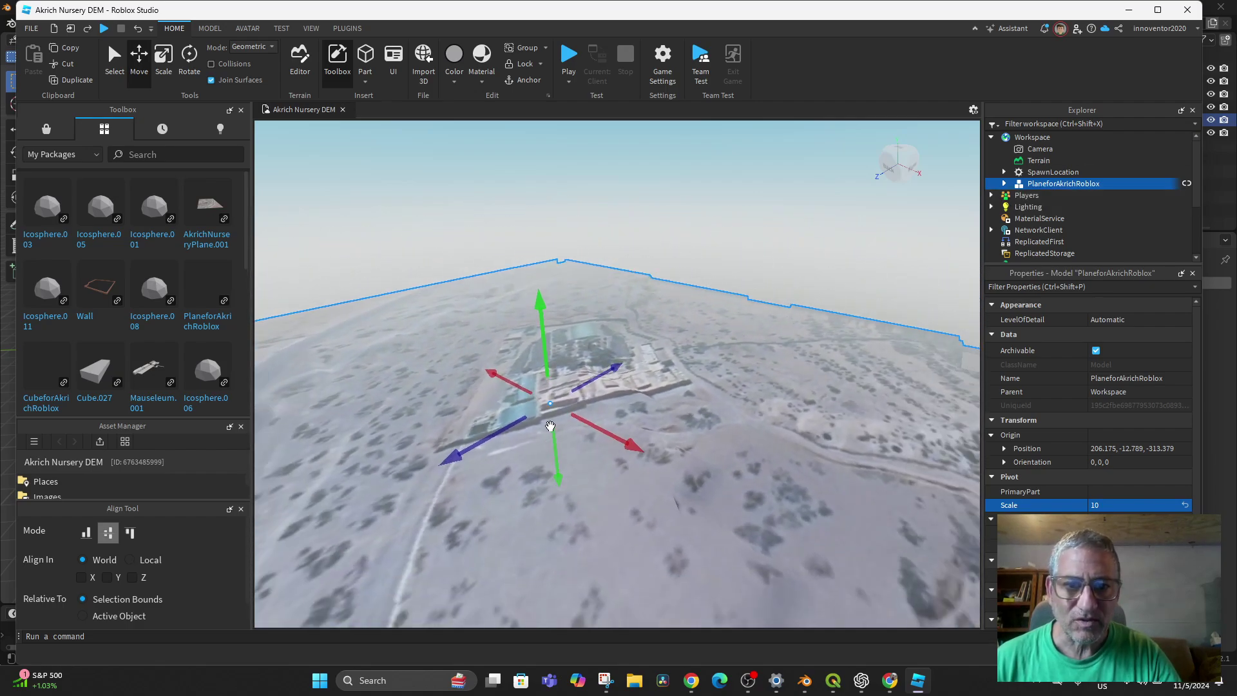
pyautogui.moveTo(540, 312)
pyautogui.mouseDown()
pyautogui.moveTo(544, 326)
pyautogui.moveTo(541, 302)
pyautogui.mouseUp()
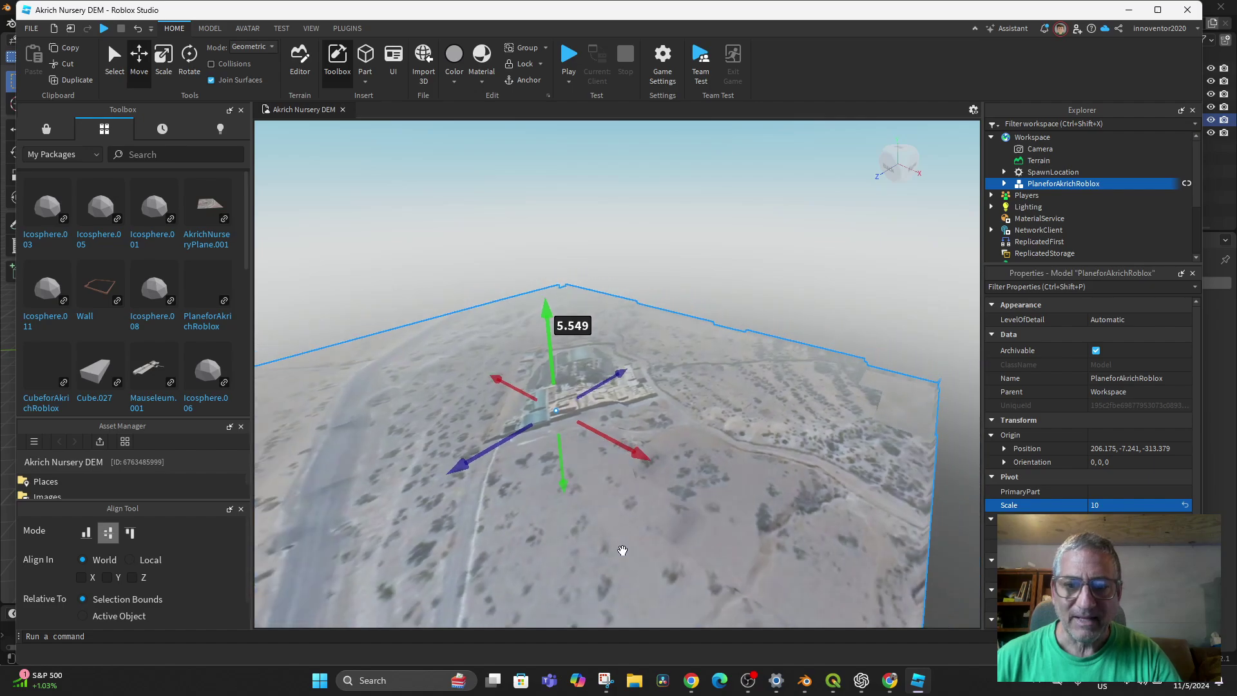
pyautogui.moveTo(622, 551); pyautogui.dragTo(697, 643, button='middle')
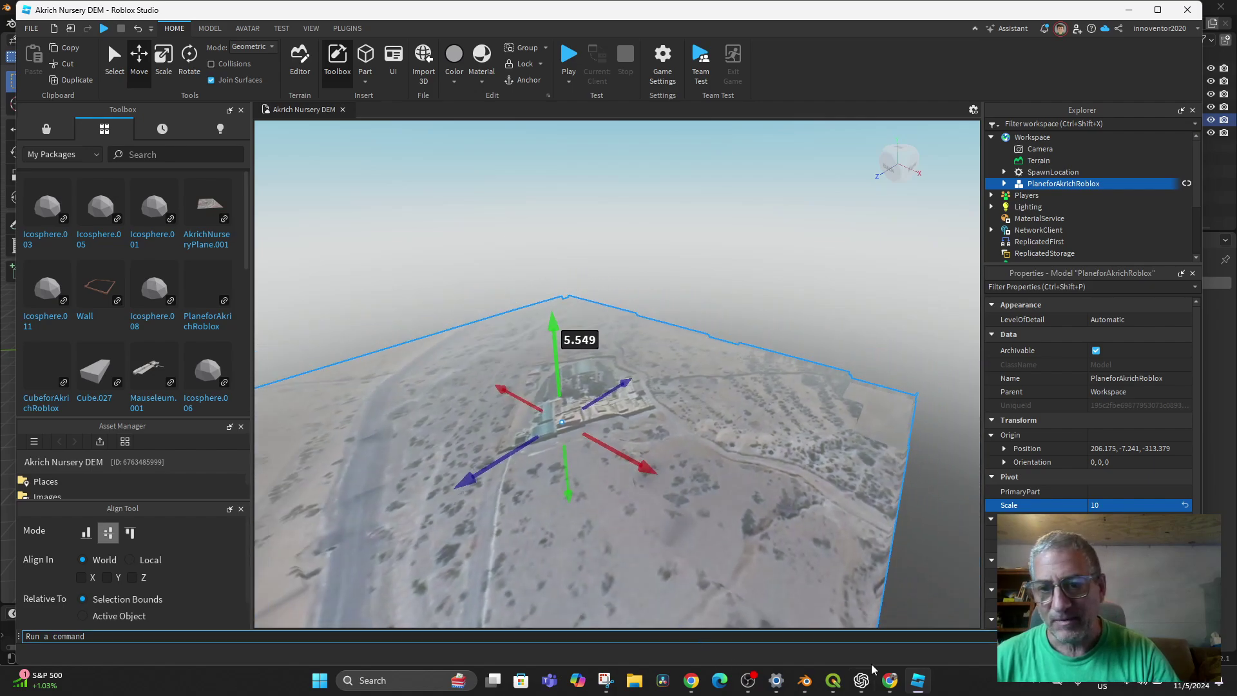
pyautogui.moveTo(824, 585); pyautogui.dragTo(825, 585, button='right')
pyautogui.scroll(-5, 748, 532)
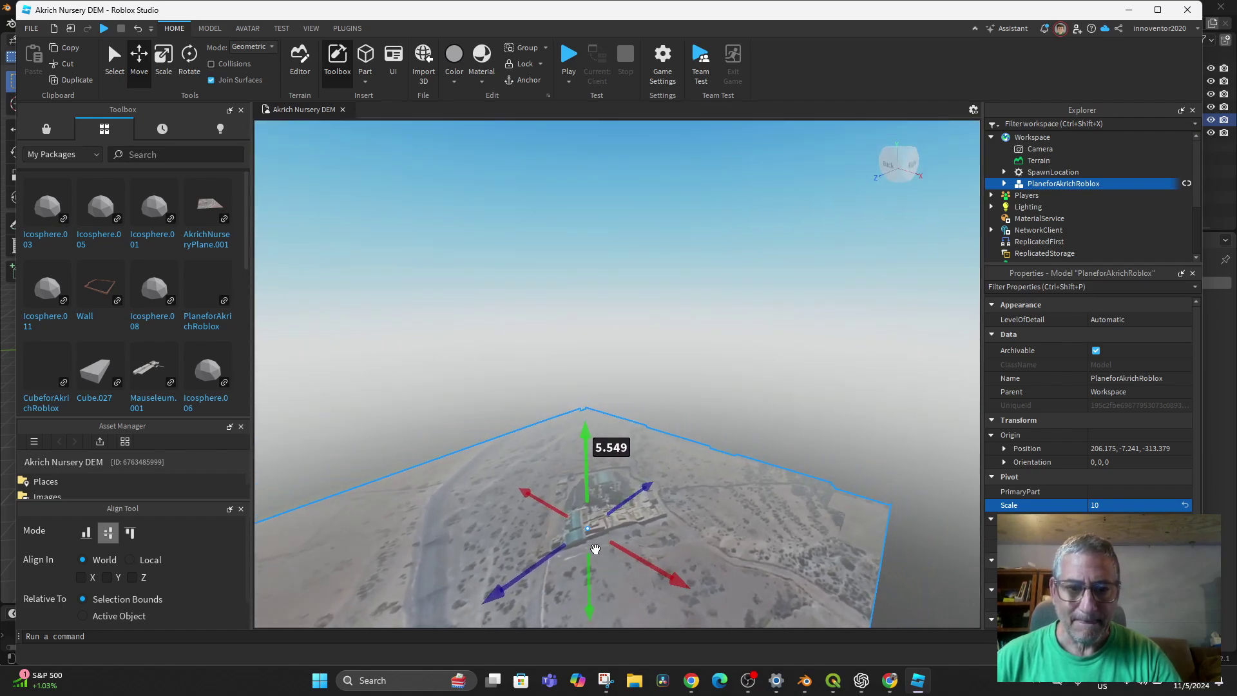
pyautogui.moveTo(580, 590)
pyautogui.mouseDown(button='middle')
pyautogui.moveTo(674, 492)
pyautogui.moveTo(767, 422)
pyautogui.mouseUp(button='middle')
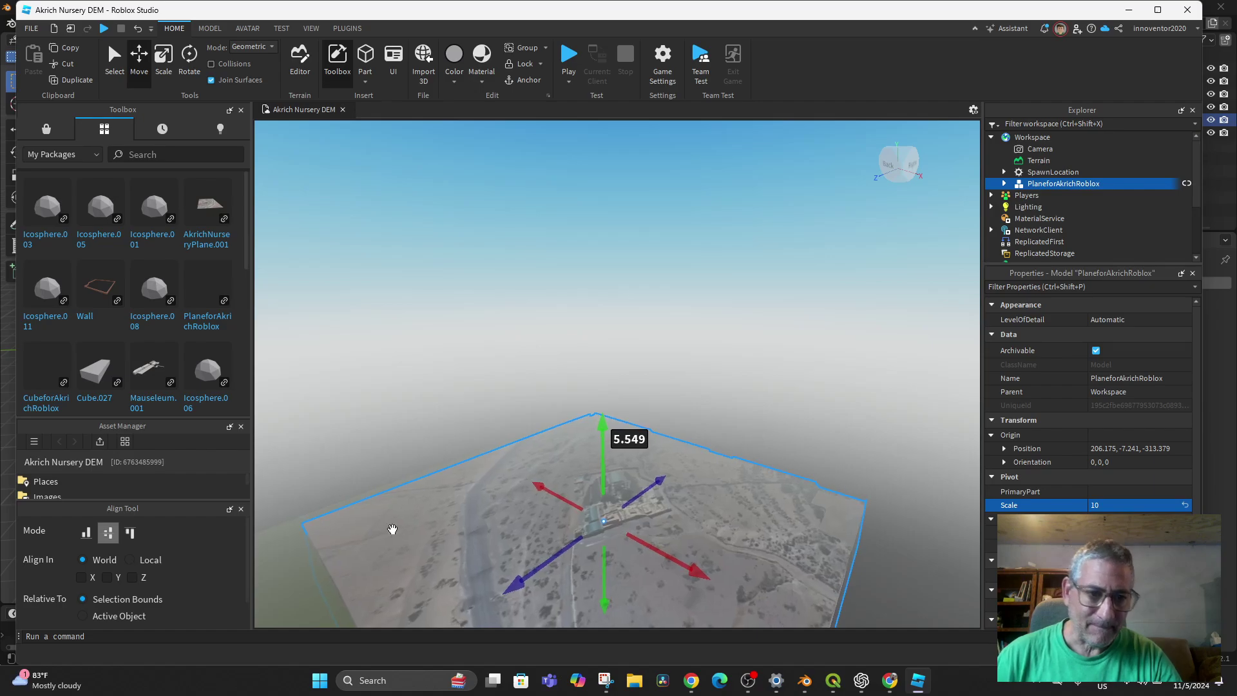
pyautogui.moveTo(391, 530); pyautogui.dragTo(623, 404, button='middle')
pyautogui.moveTo(482, 515); pyautogui.dragTo(619, 410, button='middle')
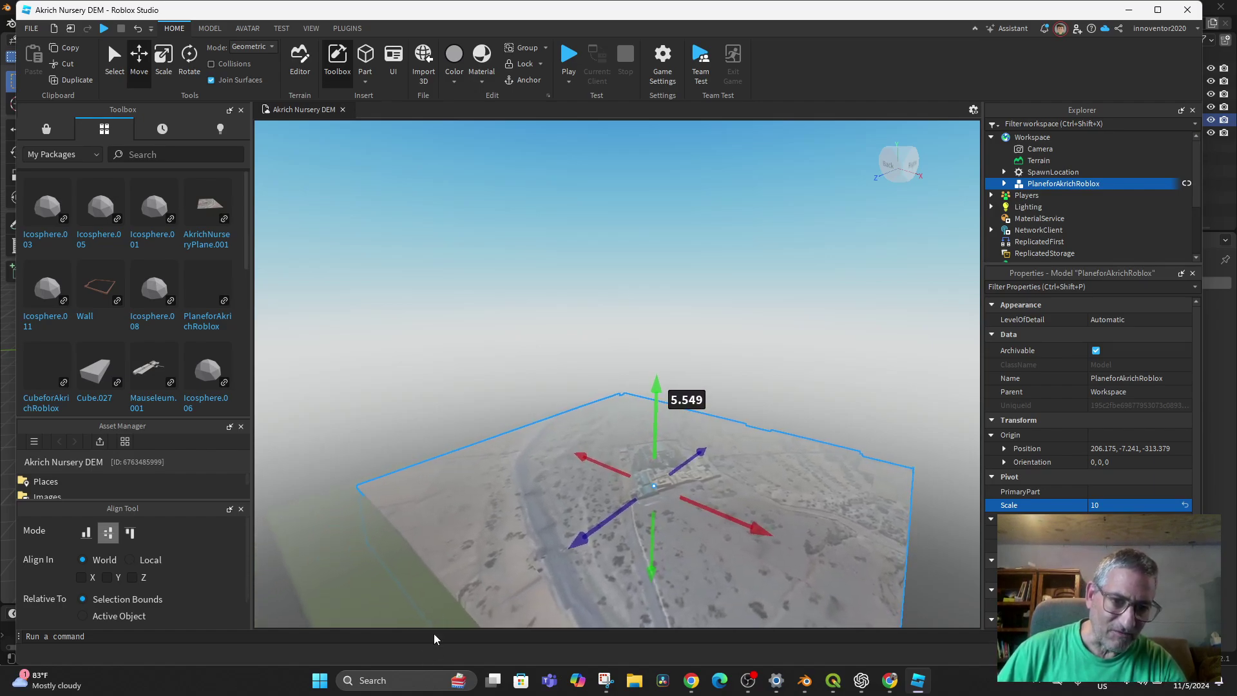
pyautogui.moveTo(494, 548); pyautogui.dragTo(570, 483, button='middle')
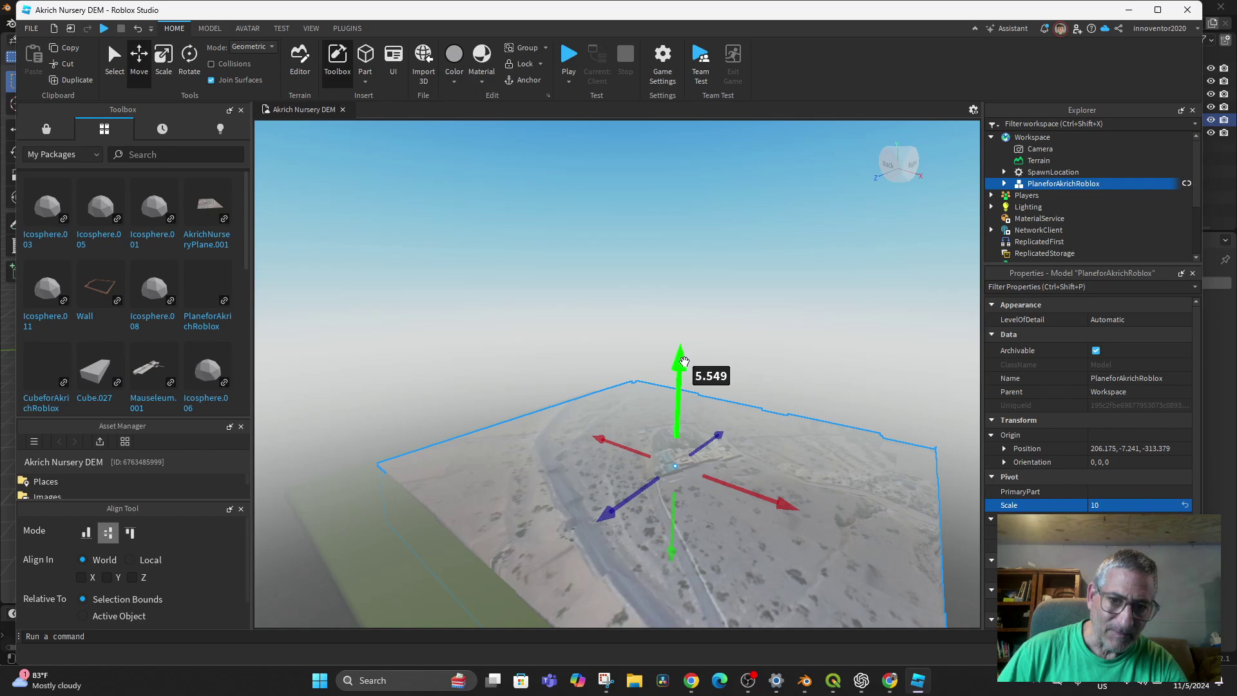
pyautogui.moveTo(683, 362); pyautogui.dragTo(713, 372)
pyautogui.scroll(3, 746, 502)
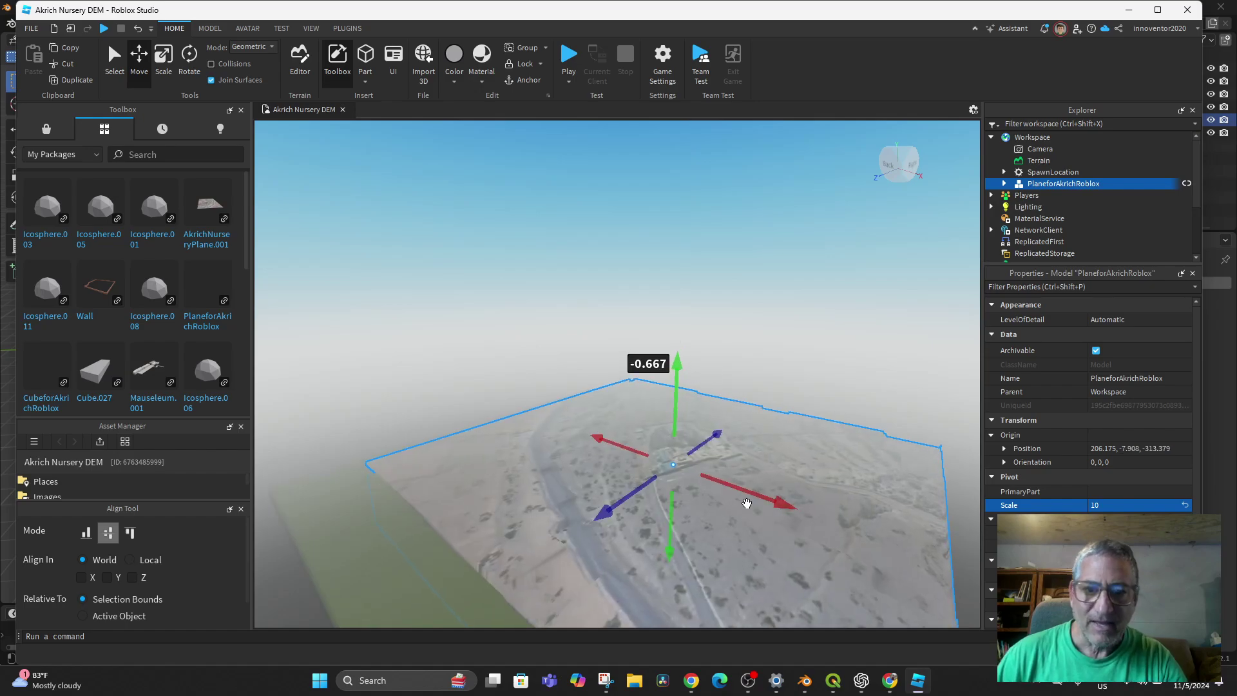
# Shift the SpawnLocation horizontally and raise it about 83 studs so that it sits above the new terrain surface.
pyautogui.click(1047, 171)
pyautogui.moveTo(783, 494); pyautogui.dragTo(825, 500)
pyautogui.moveTo(641, 519)
pyautogui.mouseDown()
pyautogui.moveTo(600, 530)
pyautogui.moveTo(622, 507)
pyautogui.mouseUp()
pyautogui.moveTo(653, 408); pyautogui.dragTo(666, 384)
pyautogui.press('f')
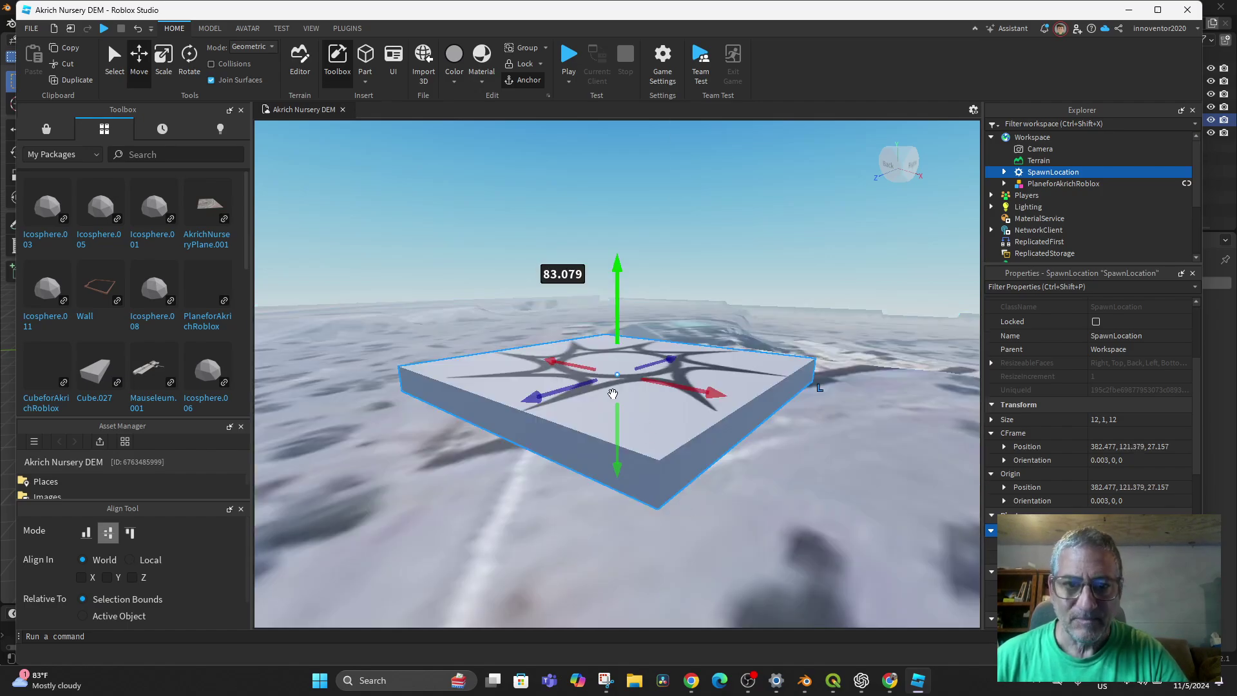
# Lower the SpawnLocation in stages to a height of about 49, close to the terrain surface.
pyautogui.moveTo(616, 278); pyautogui.dragTo(616, 470)
pyautogui.scroll(-5, 652, 350)
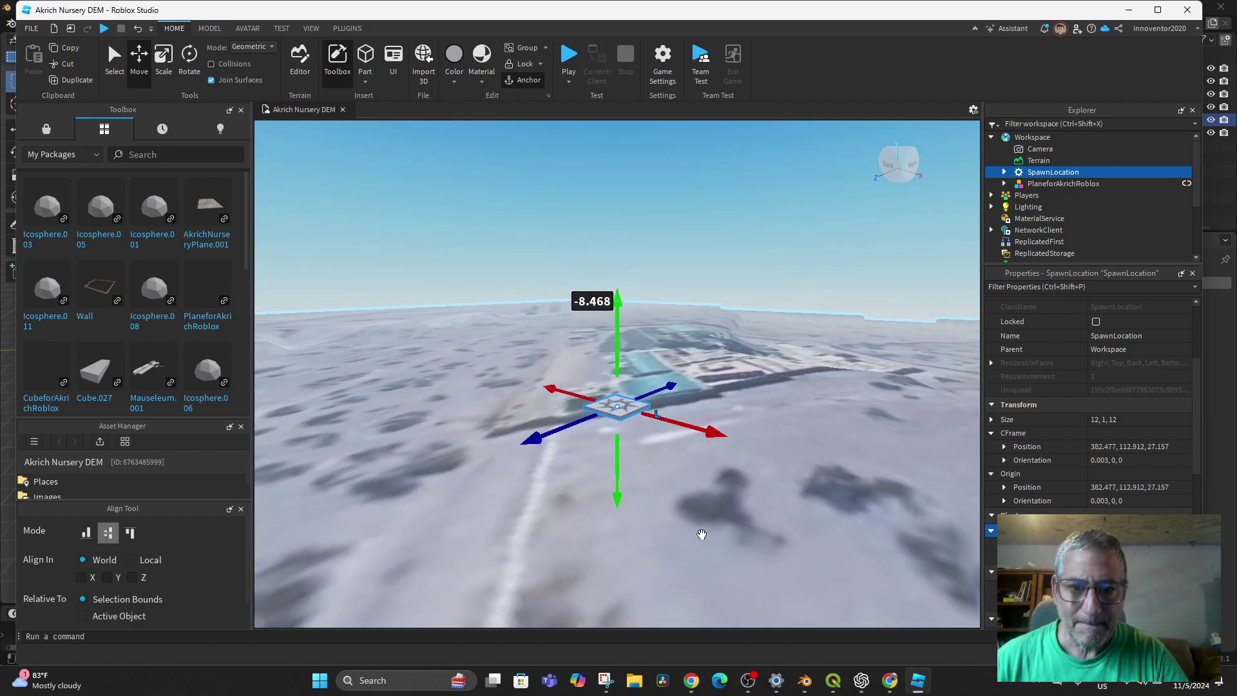
pyautogui.moveTo(622, 289); pyautogui.dragTo(613, 363)
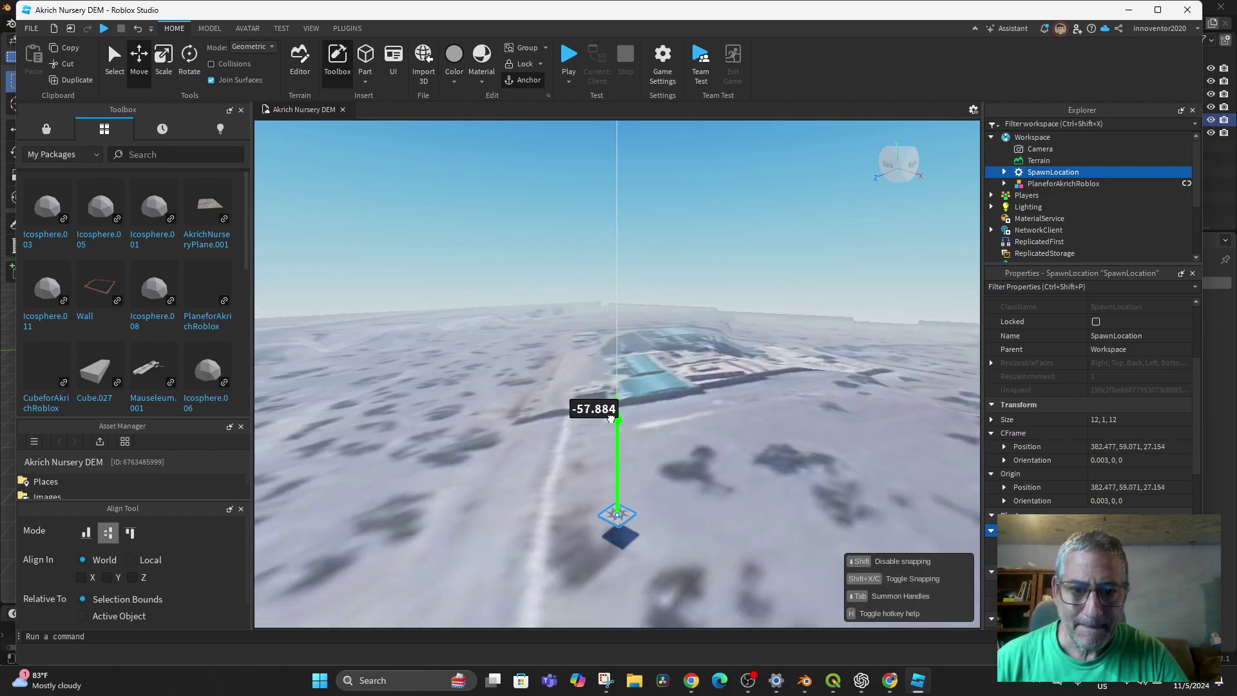
pyautogui.moveTo(610, 427); pyautogui.dragTo(612, 430)
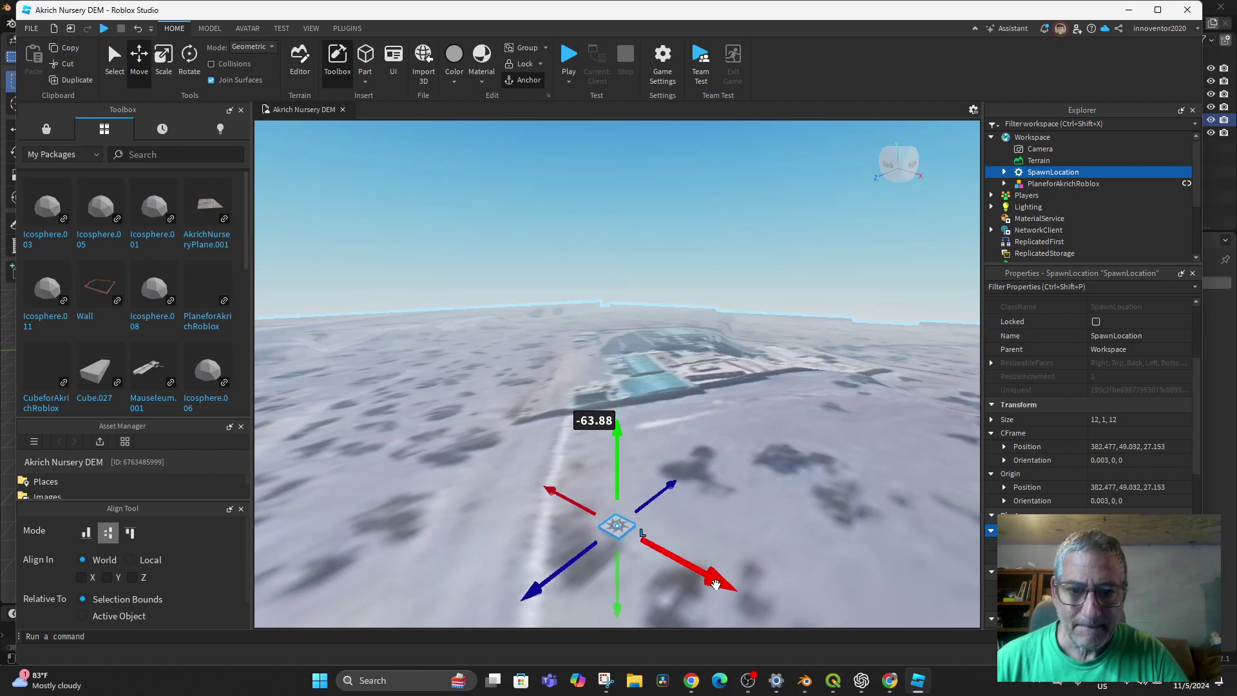
# Move the SpawnLocation across the terrain to about X 282, Z -51, near the path leading to the nursery.
pyautogui.moveTo(715, 584); pyautogui.dragTo(635, 548)
pyautogui.moveTo(570, 582)
pyautogui.mouseDown()
pyautogui.moveTo(574, 555)
pyautogui.moveTo(575, 584)
pyautogui.mouseUp()
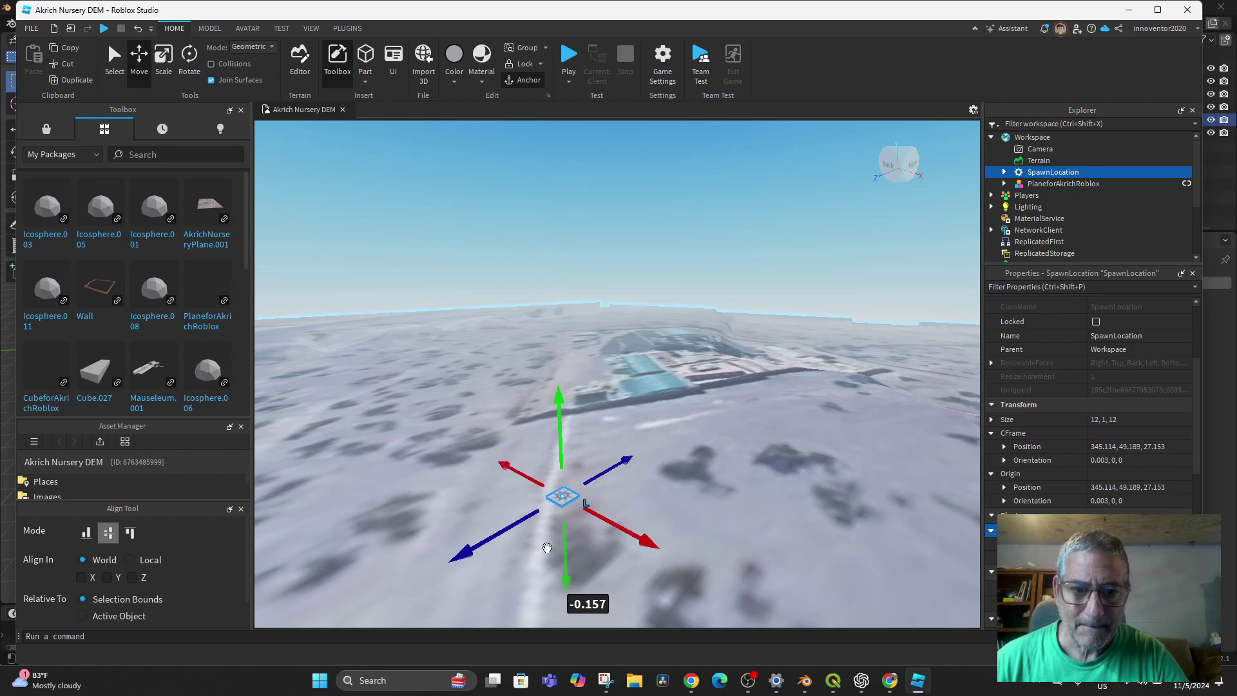
pyautogui.moveTo(487, 544); pyautogui.dragTo(516, 523)
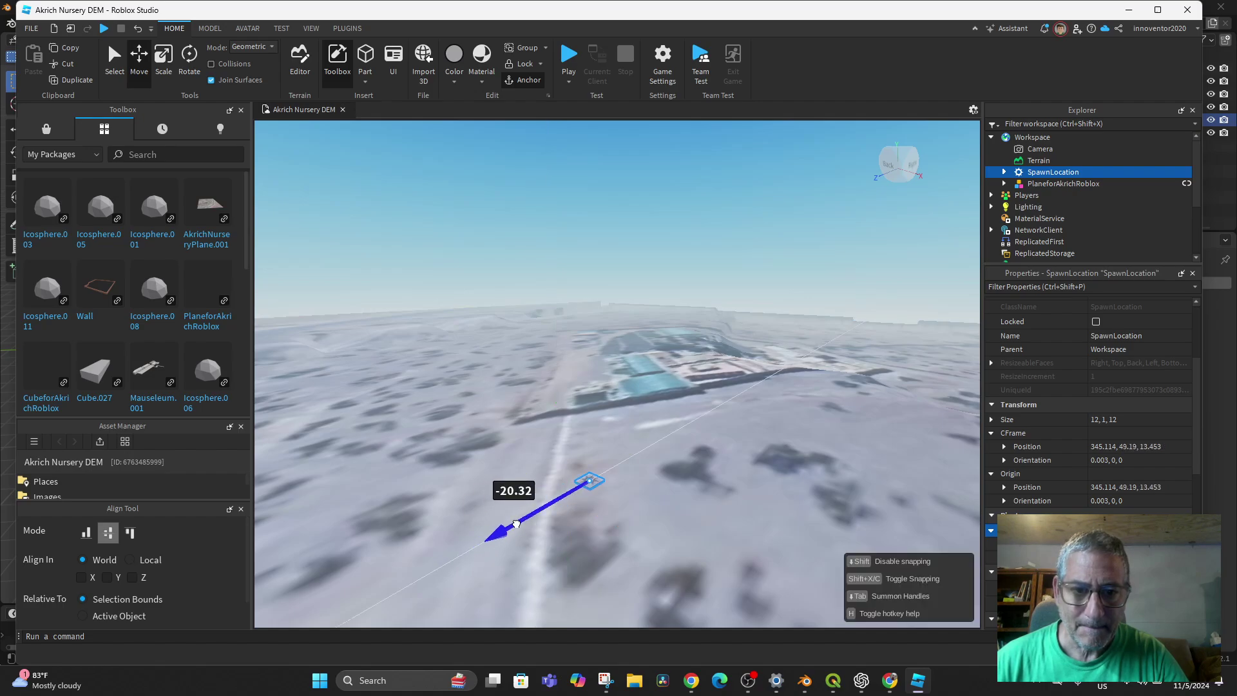
pyautogui.moveTo(572, 480); pyautogui.dragTo(576, 475)
pyautogui.moveTo(757, 482); pyautogui.dragTo(679, 451)
pyautogui.scroll(-1, 713, 454)
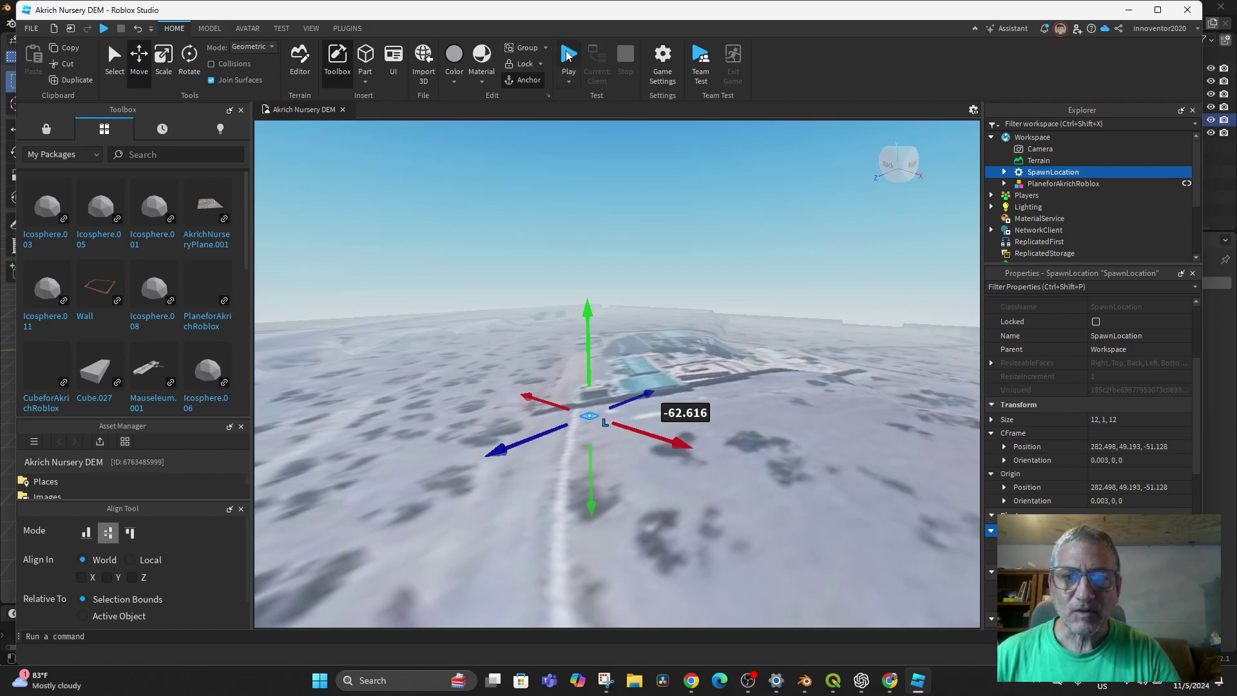
# Playtest the place by walking the avatar from the spawn pad over the nursery terrain, and stop the test.
pyautogui.click(567, 56)
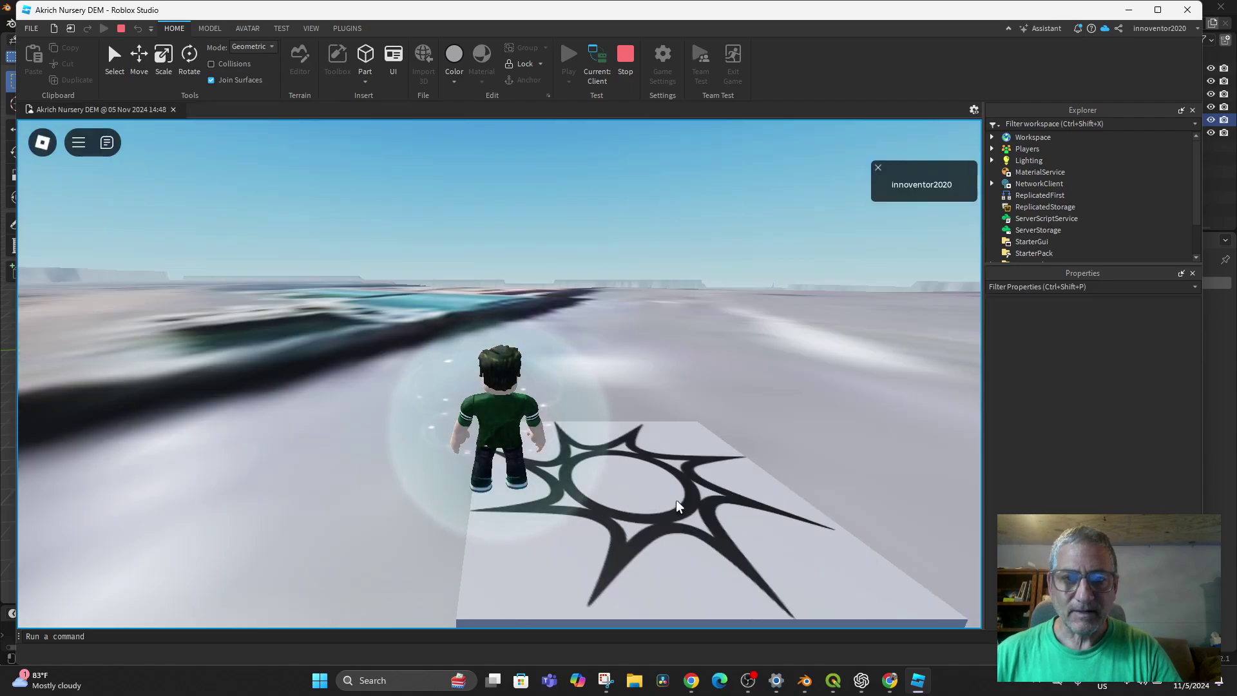
pyautogui.scroll(-10, 674, 497)
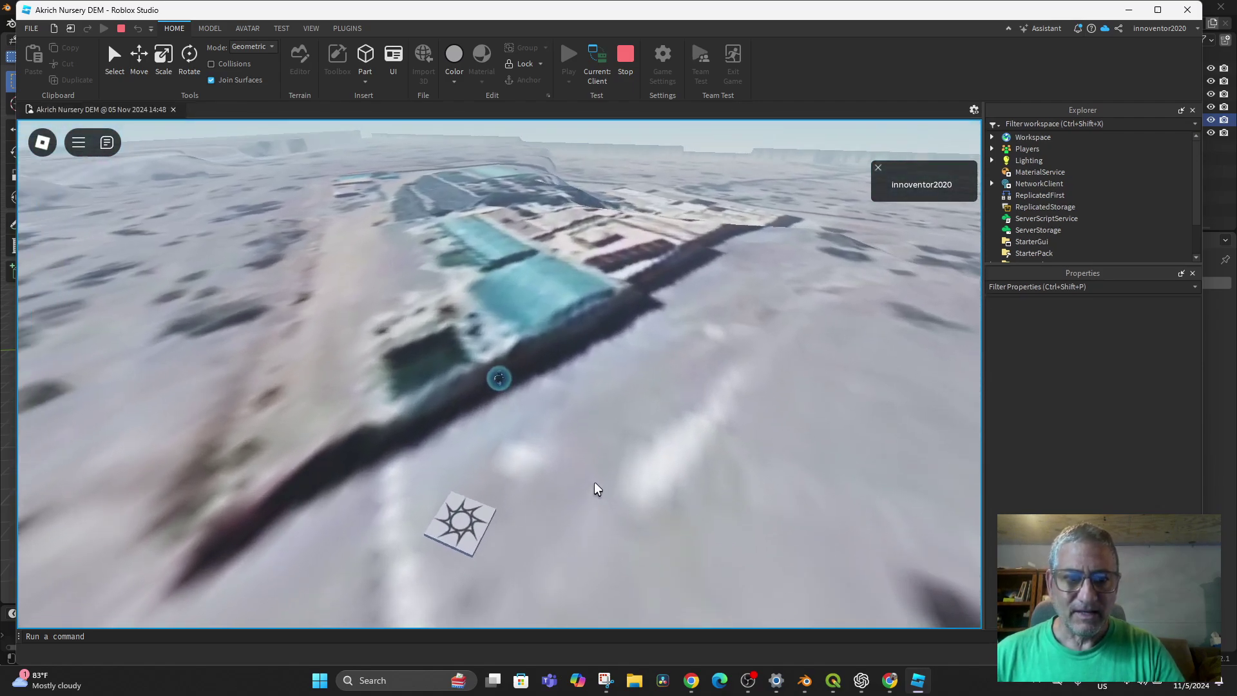
pyautogui.press('w')
pyautogui.moveTo(594, 482); pyautogui.dragTo(594, 481, button='right')
pyautogui.press('w')
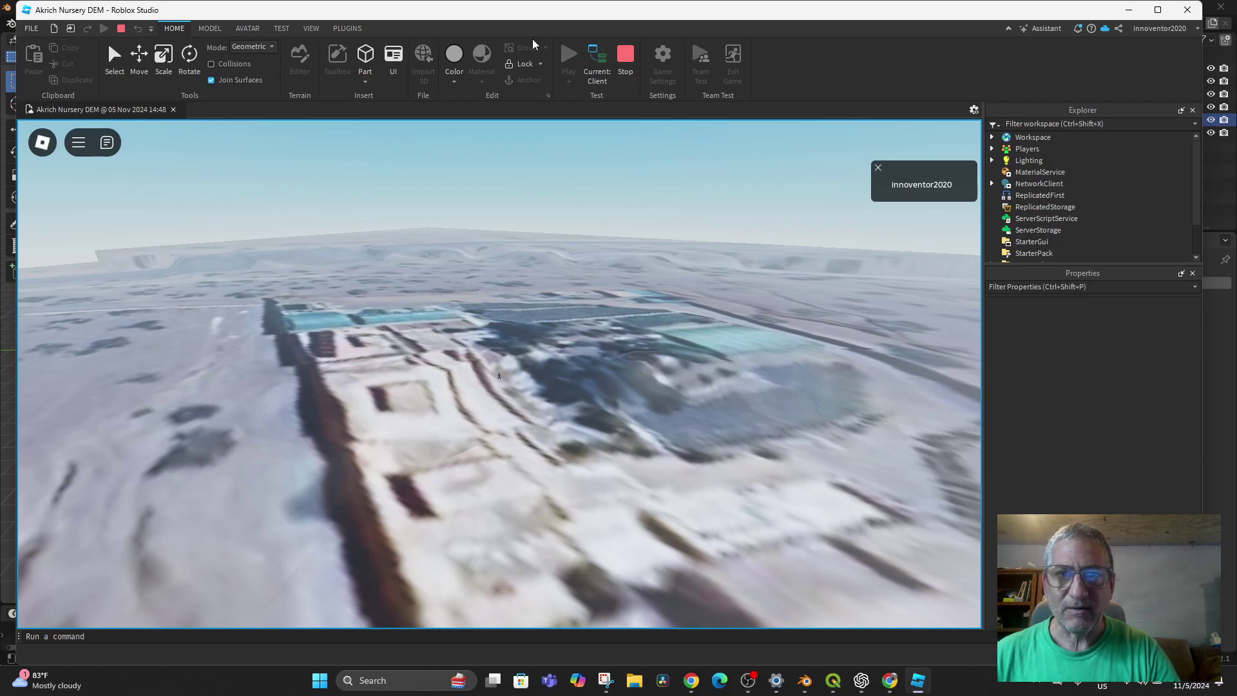
pyautogui.click(625, 55)
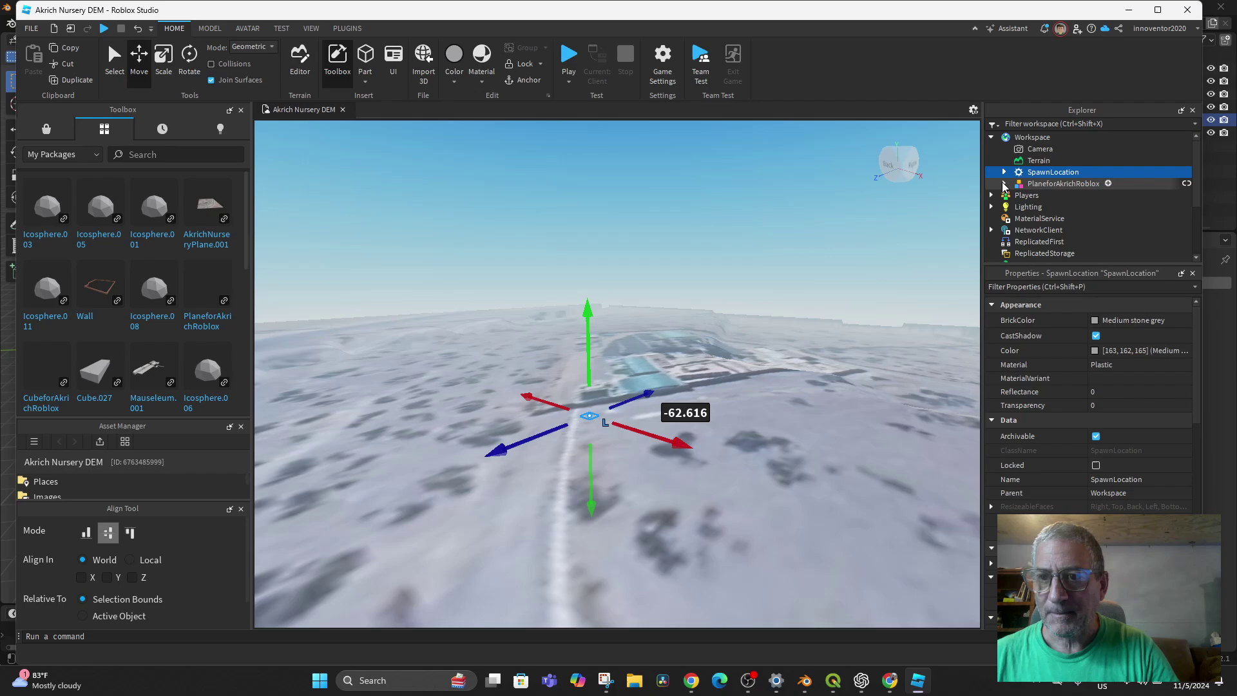
# Set the PlaneforAkrichRoblox mesh part's CollisionFidelity to PreciseConvexDecomposition and accept the package modification.
pyautogui.click(1050, 207)
pyautogui.scroll(-5, 1090, 450)
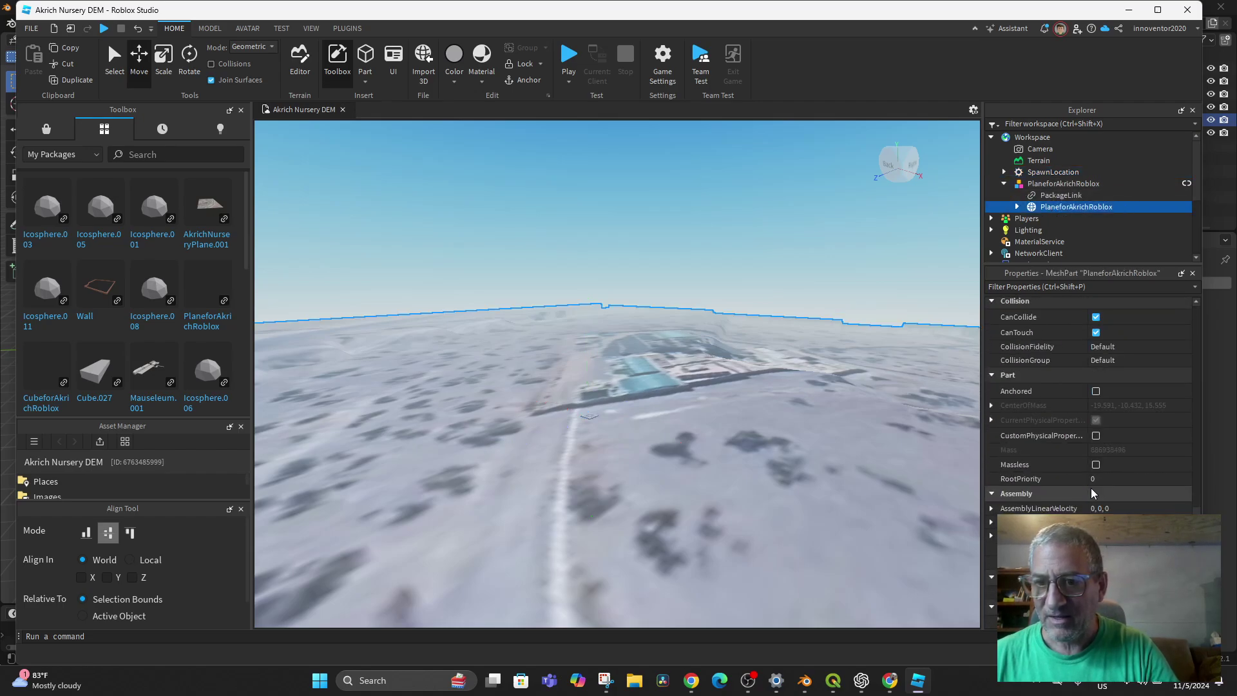
pyautogui.click(1123, 348)
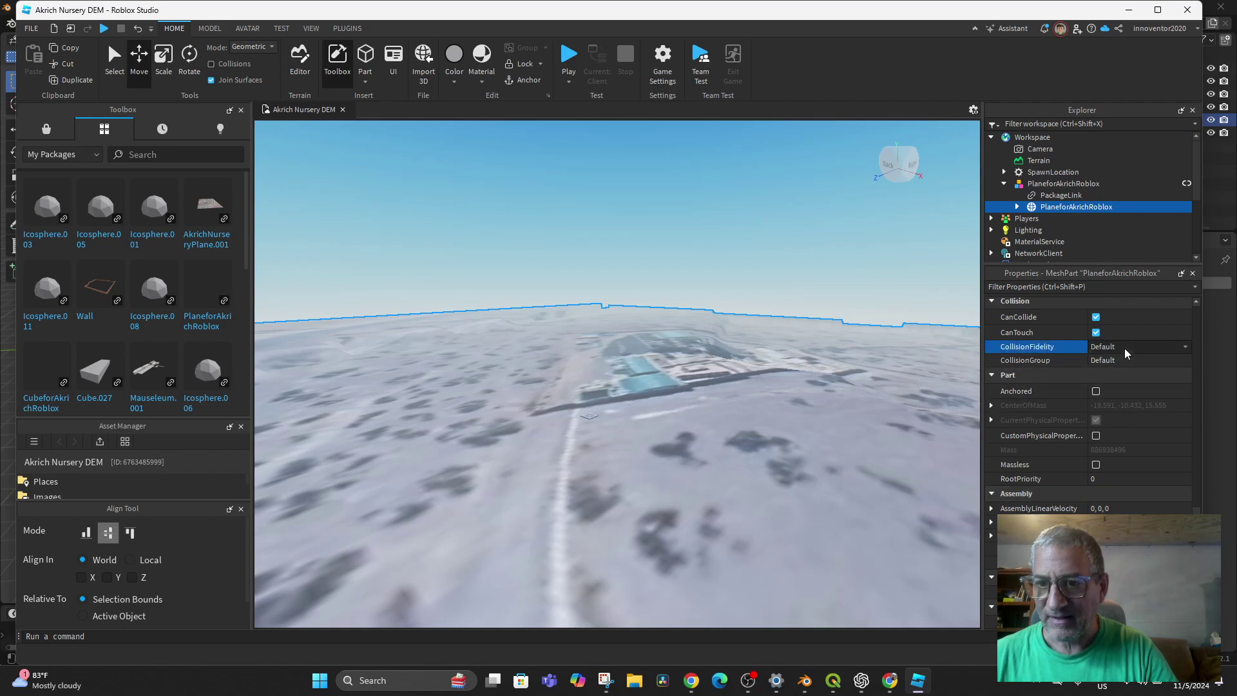
pyautogui.click(1185, 348)
pyautogui.click(1145, 386)
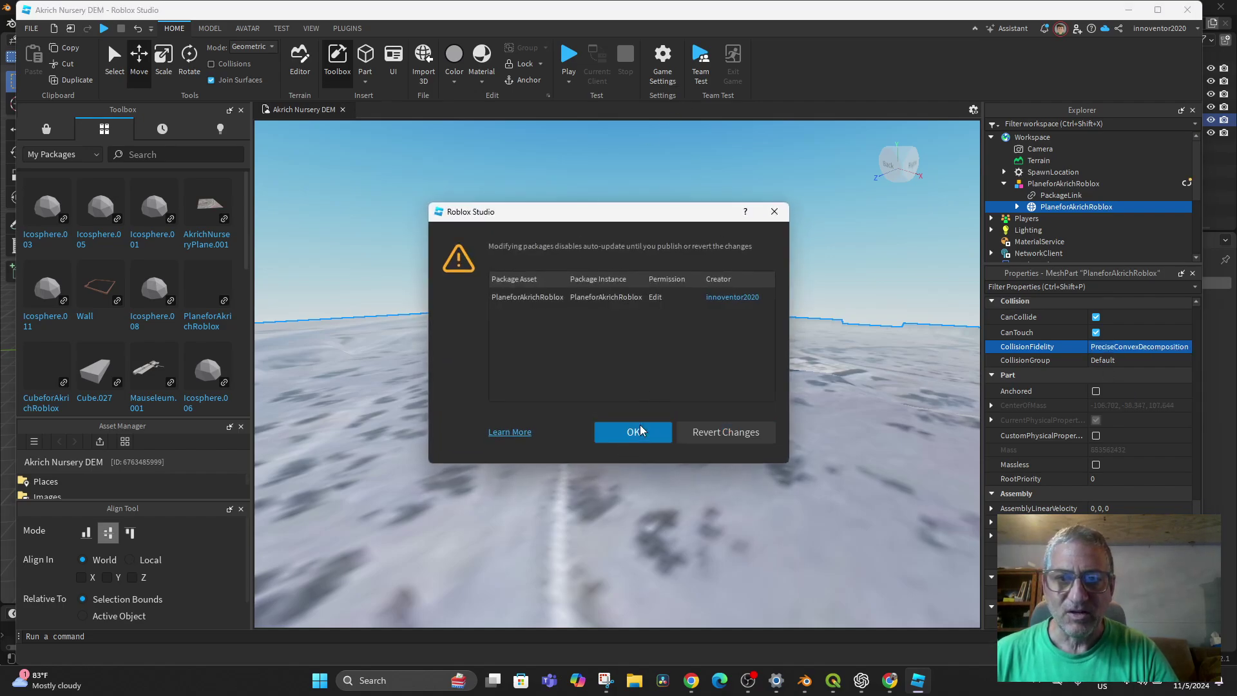
pyautogui.click(637, 428)
# Publish the changed PlaneforAkrichRoblox model to its package.
pyautogui.click(1043, 196)
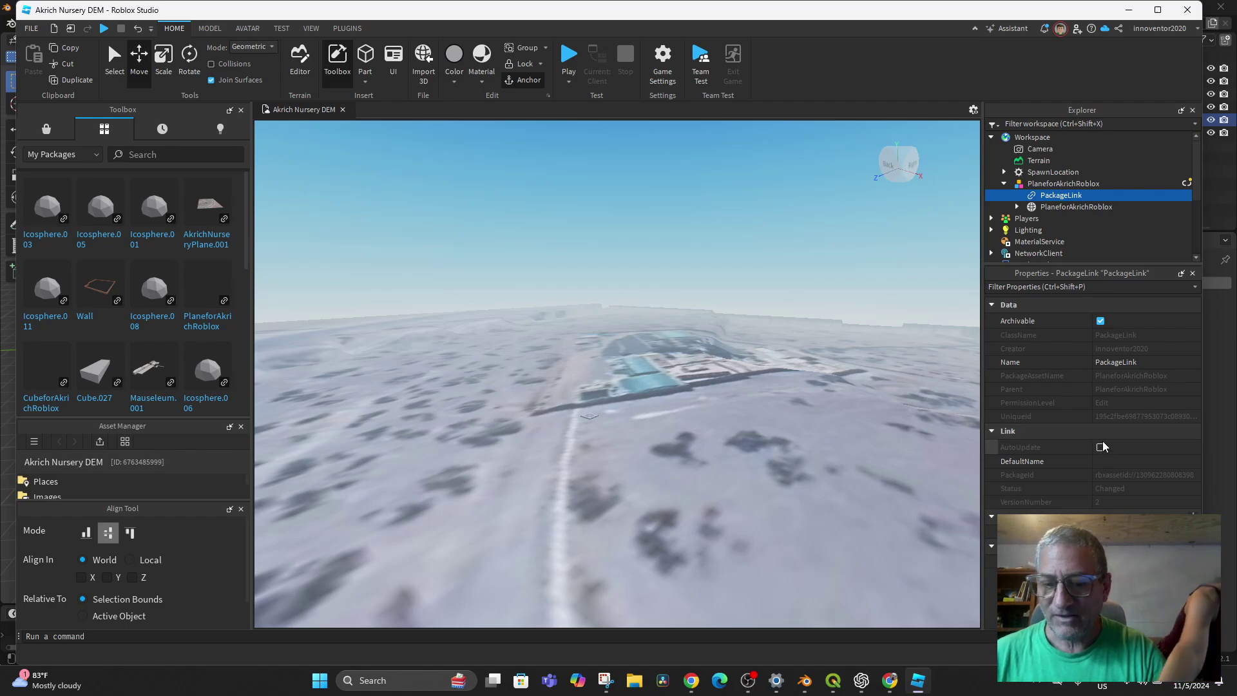
pyautogui.rightClick(1183, 185)
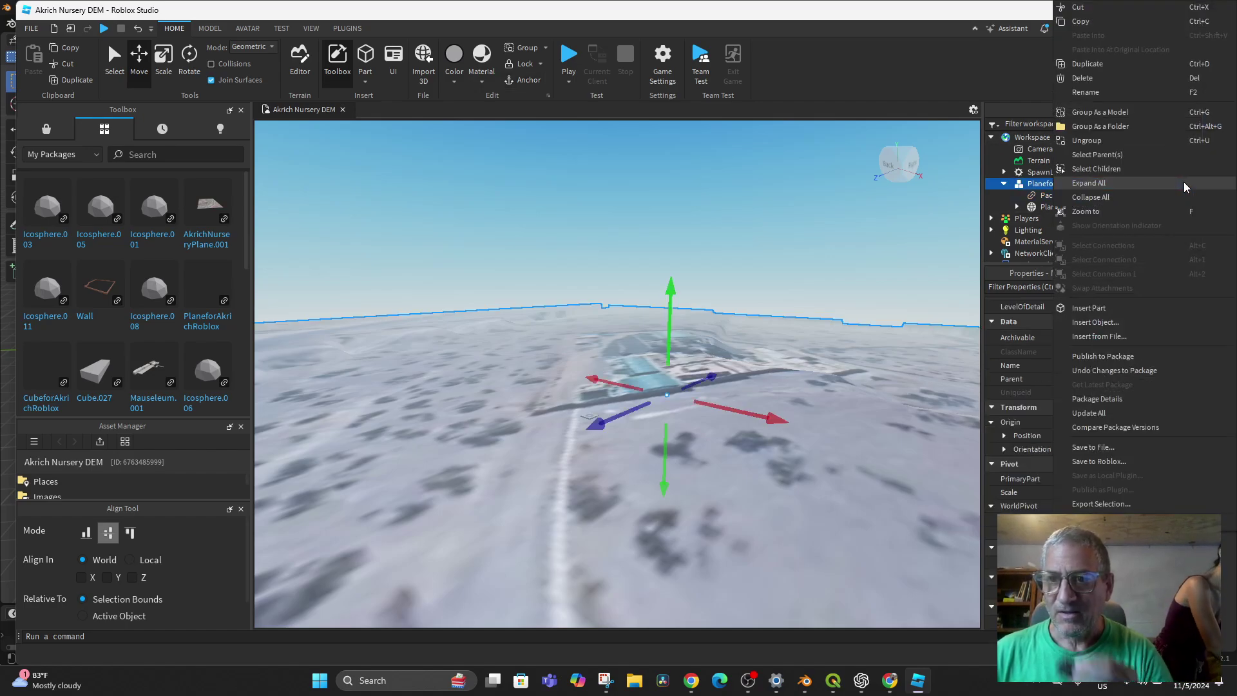
pyautogui.click(1114, 356)
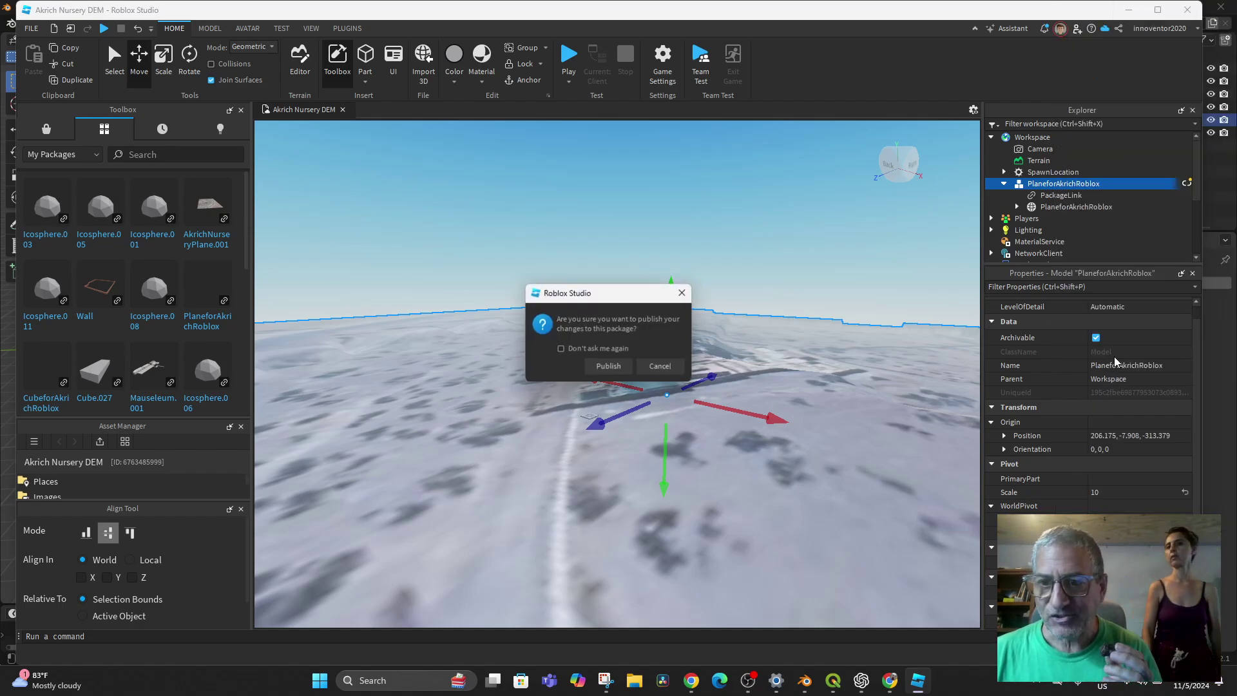
pyautogui.click(596, 367)
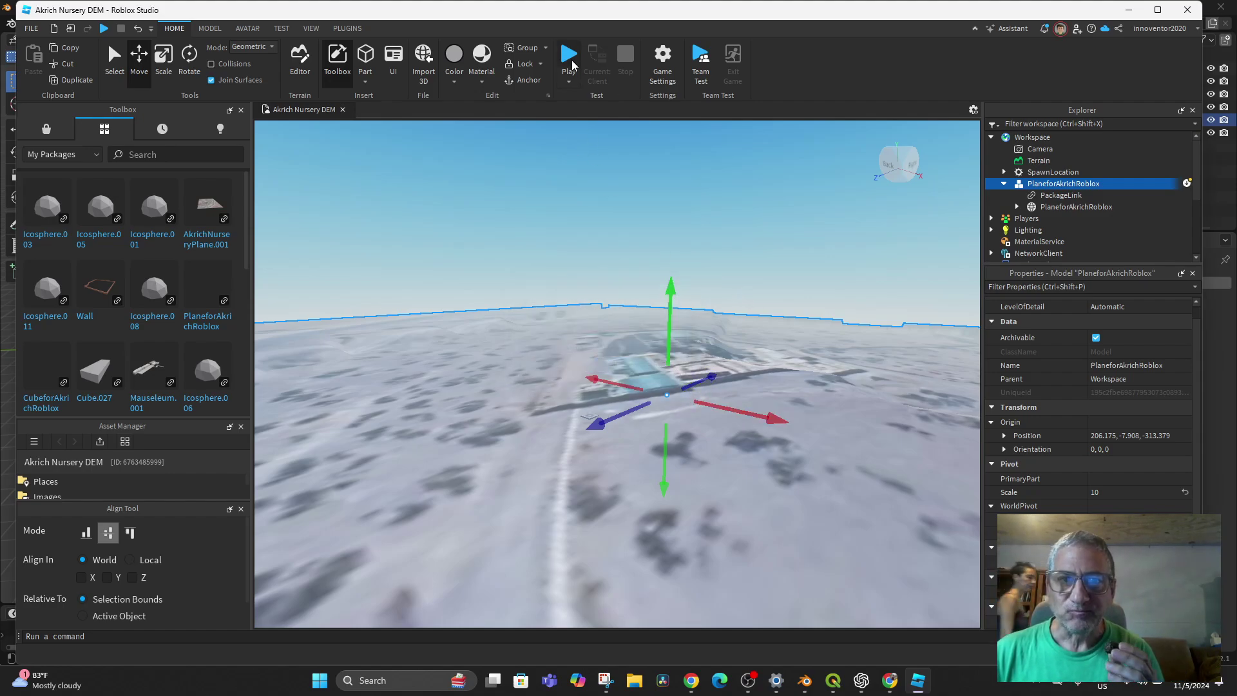
# Start a playtest and run the avatar from the spawn pad across the blue area and over the nursery buildings to check the collision surface.
pyautogui.click(571, 62)
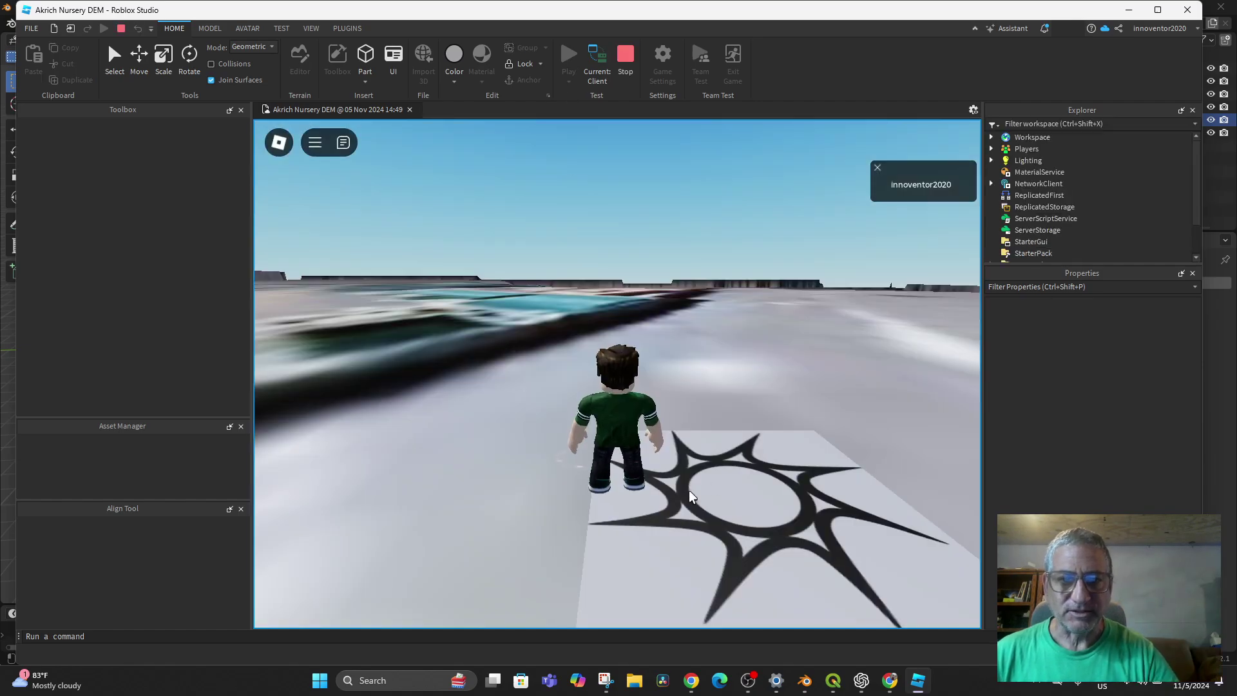
pyautogui.press('w')
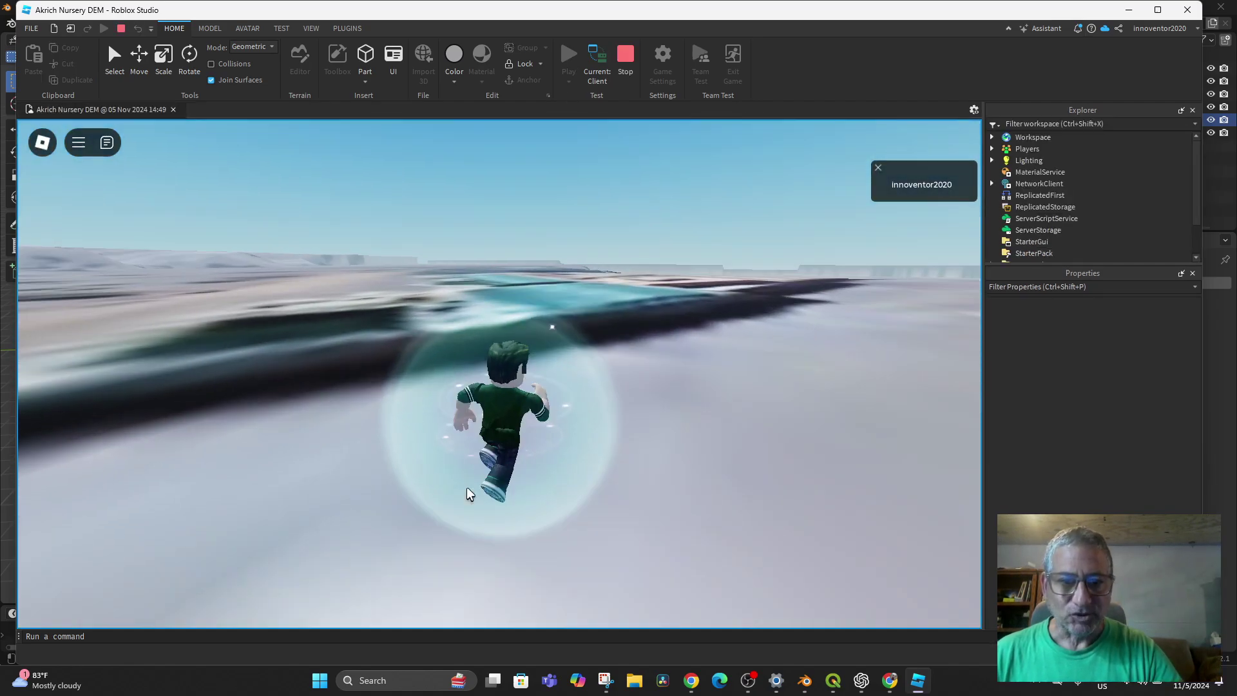
pyautogui.press('w')
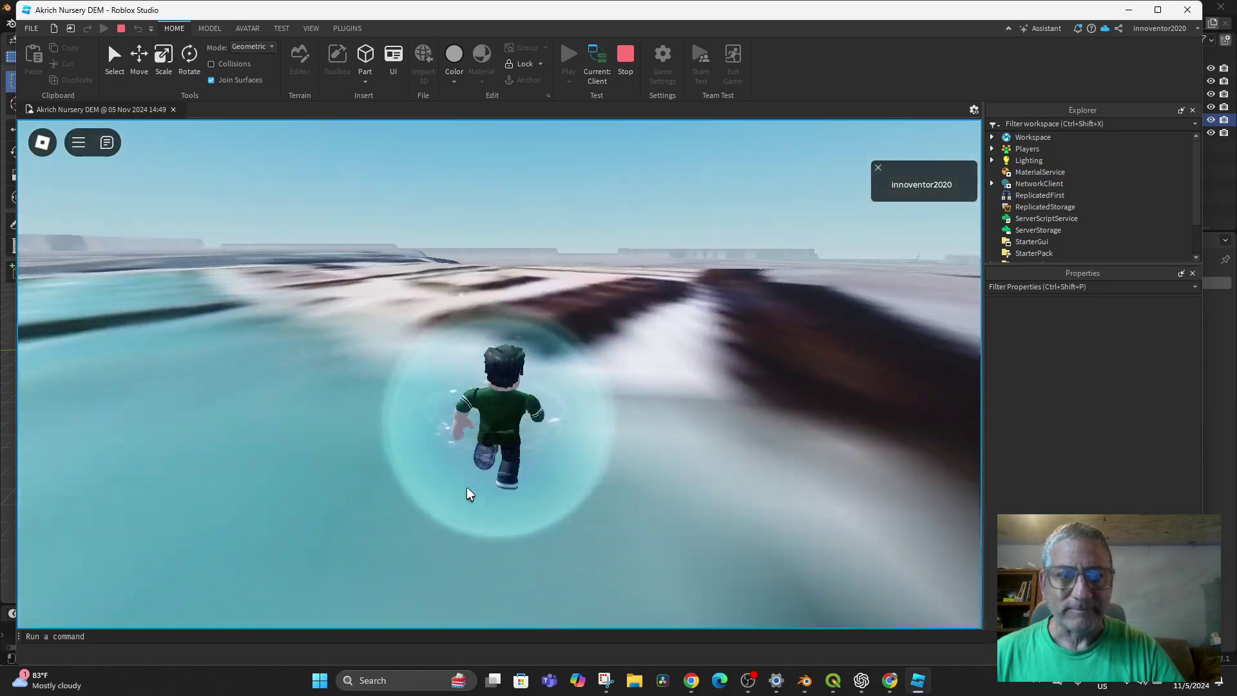
pyautogui.press('w')
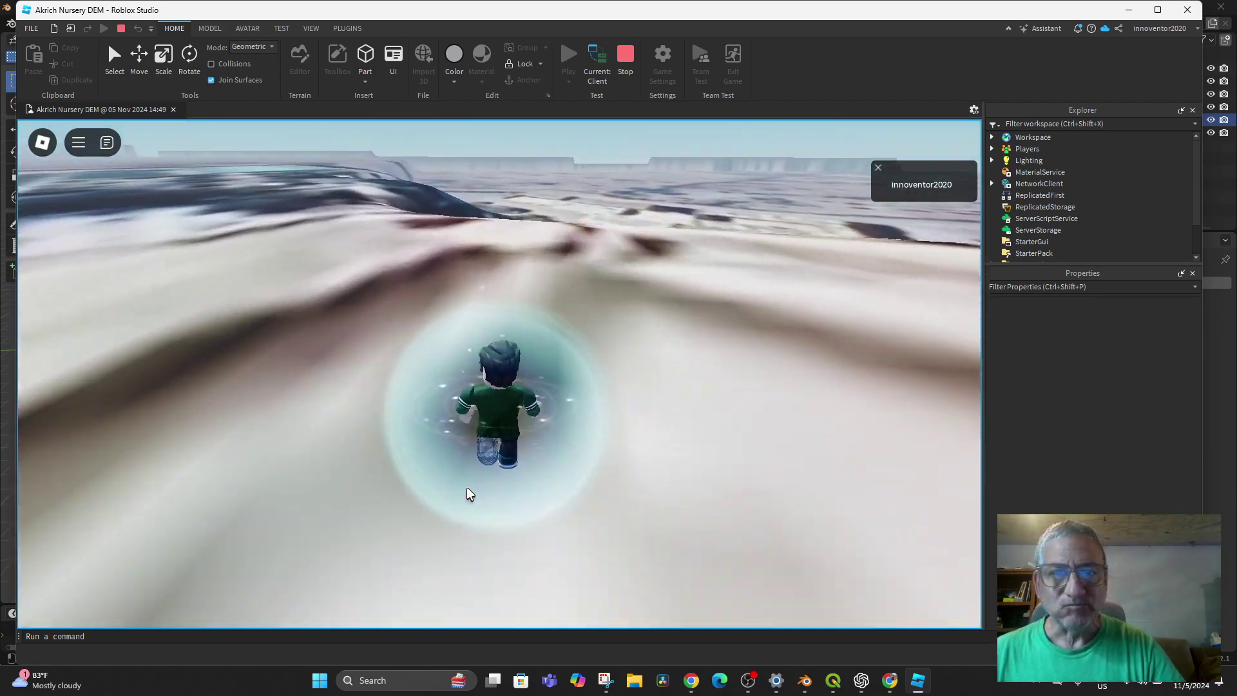
pyautogui.press('w')
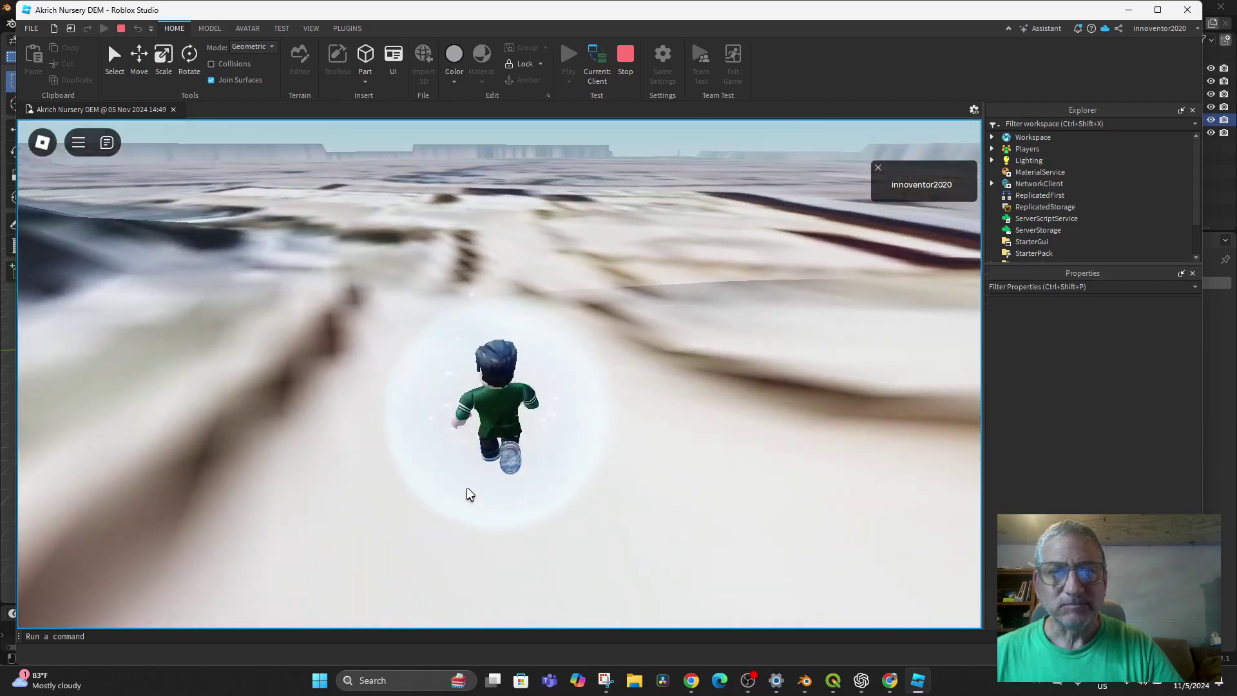
pyautogui.press('w')
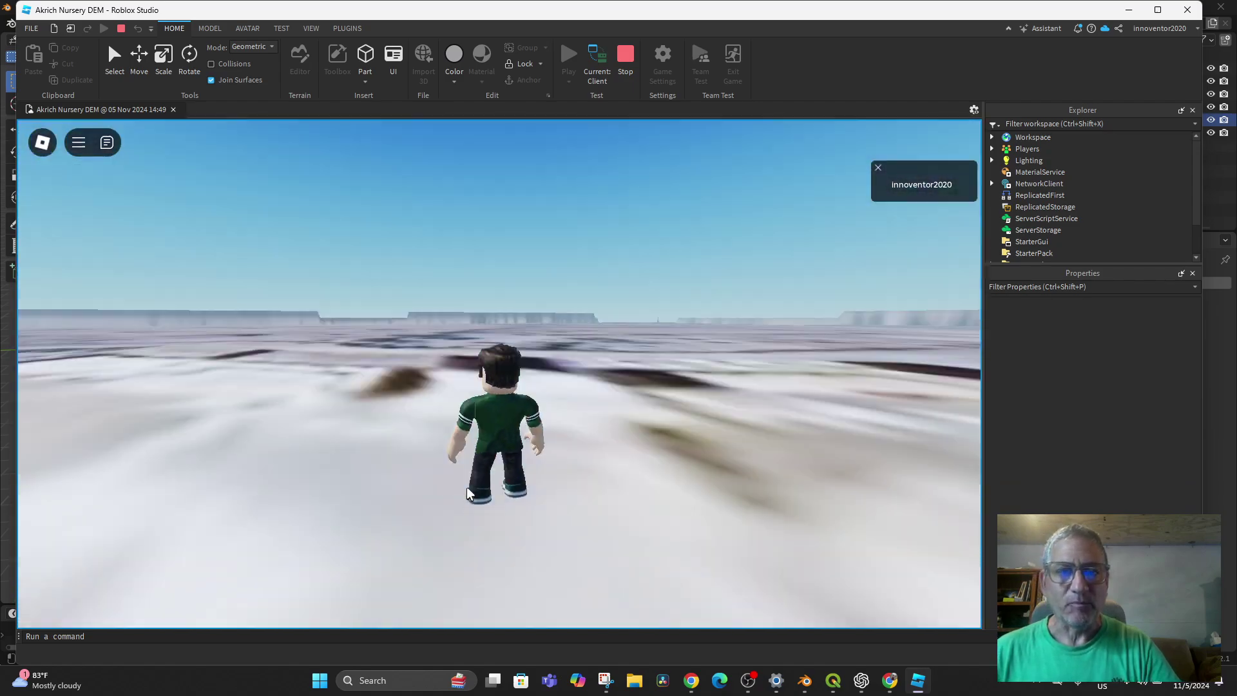
# Survey the nursery from far and close camera views while walking the avatar around its edge, and stop the playtest.
pyautogui.moveTo(696, 476)
pyautogui.mouseDown(button='right')
pyautogui.moveTo(670, 450)
pyautogui.moveTo(686, 464)
pyautogui.mouseUp(button='right')
pyautogui.scroll(-10, 696, 463)
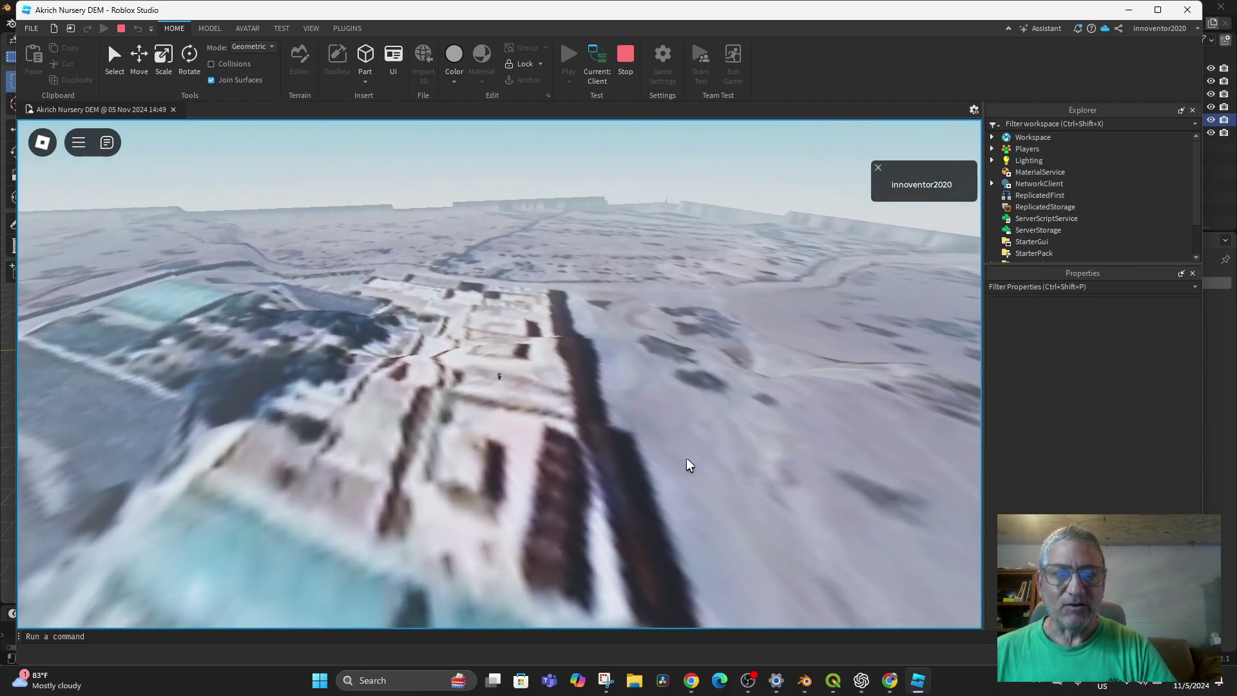
pyautogui.scroll(10, 686, 459)
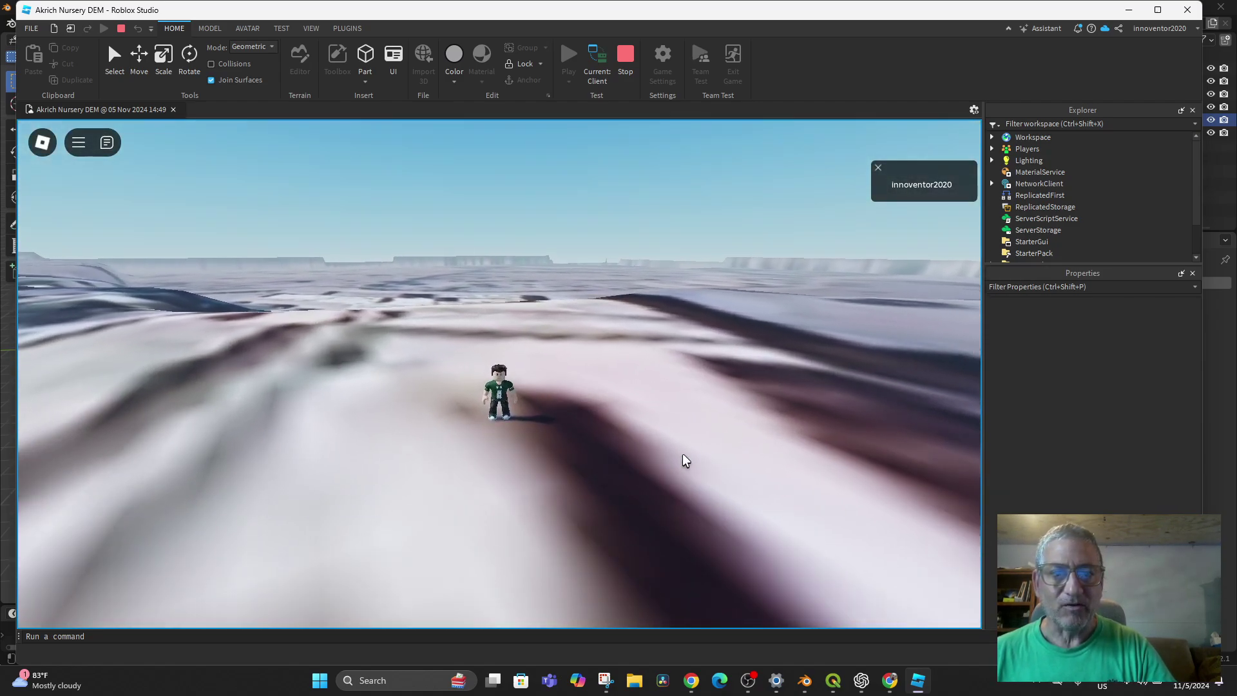
pyautogui.moveTo(683, 454); pyautogui.dragTo(684, 455, button='right')
pyautogui.press('s')
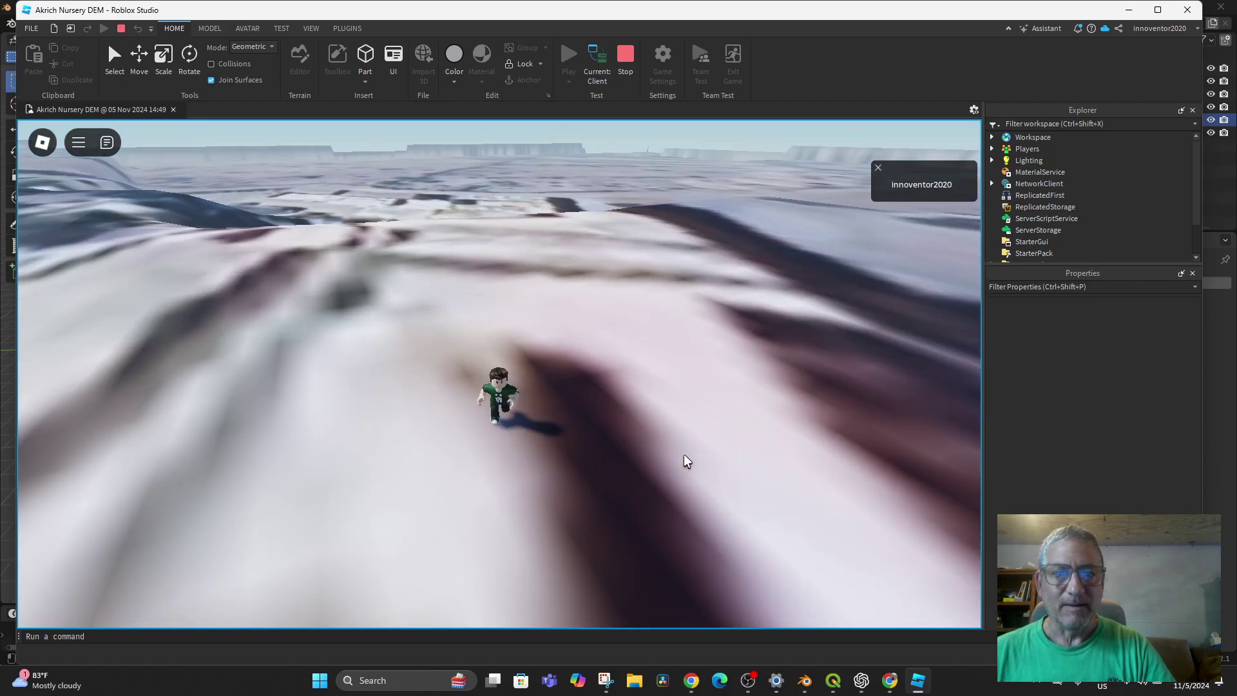
pyautogui.press('w')
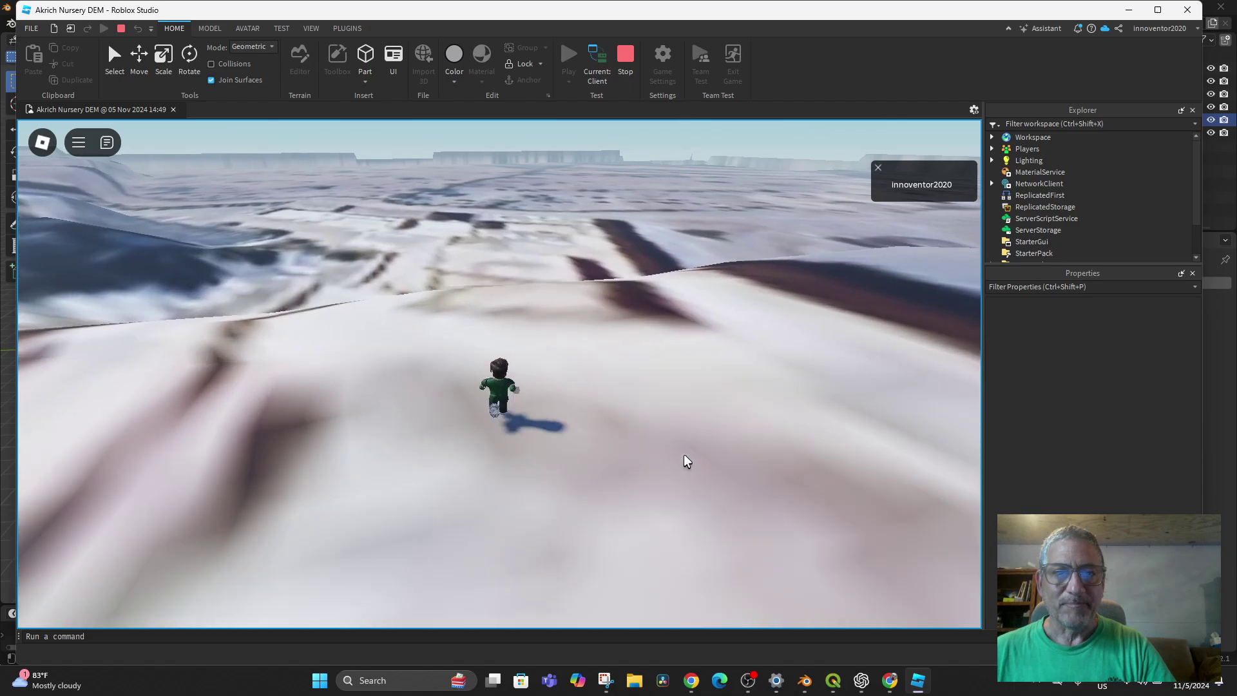
pyautogui.moveTo(684, 454); pyautogui.dragTo(638, 442, button='right')
pyautogui.press('w')
pyautogui.scroll(-5, 686, 431)
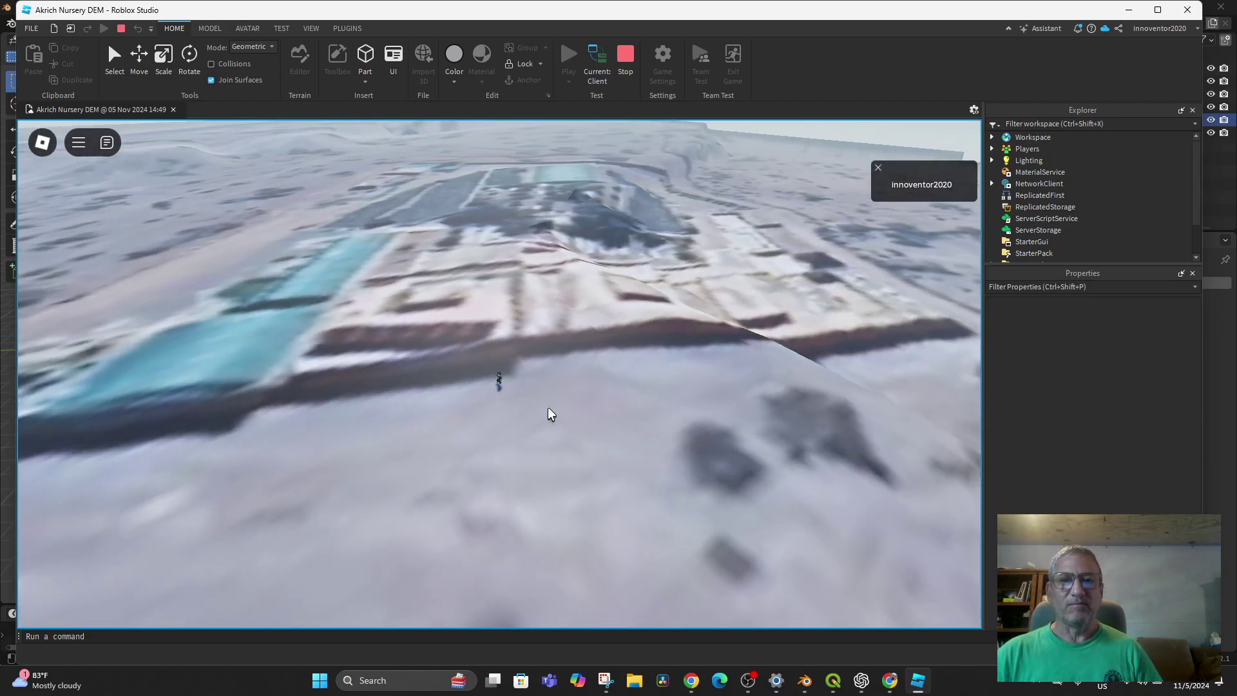
pyautogui.click(623, 56)
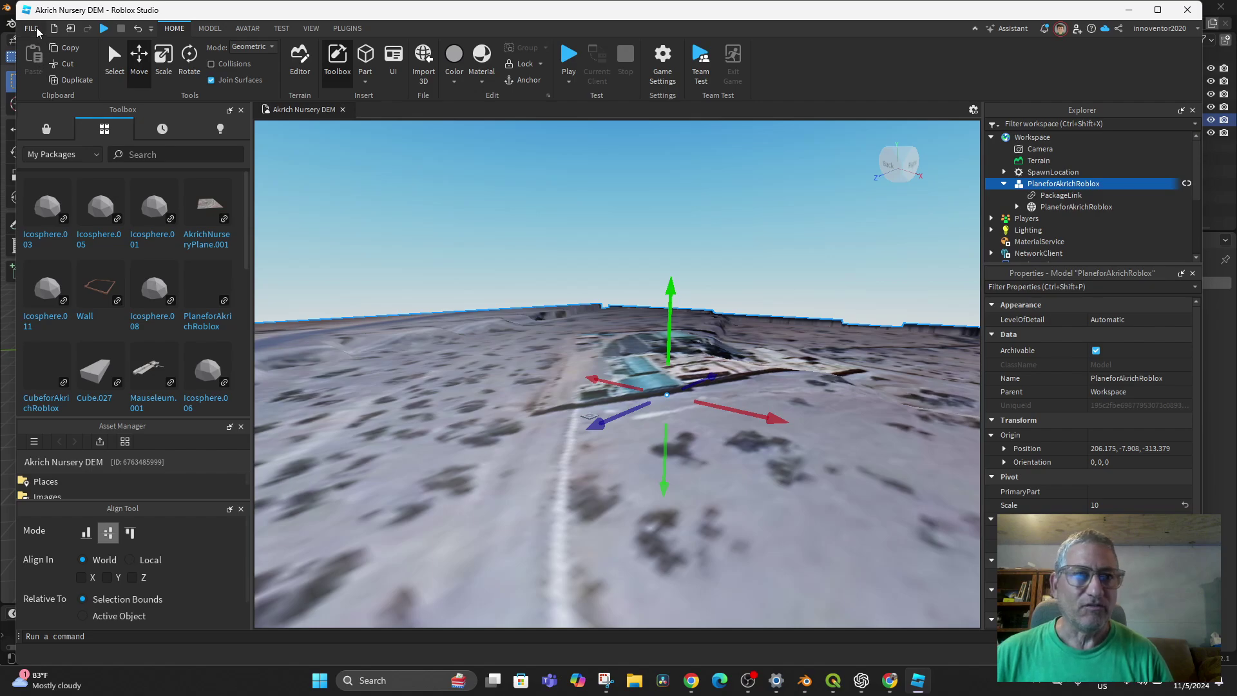
# Publish the Akrich Nursery DEM place to Roblox.
pyautogui.click(32, 28)
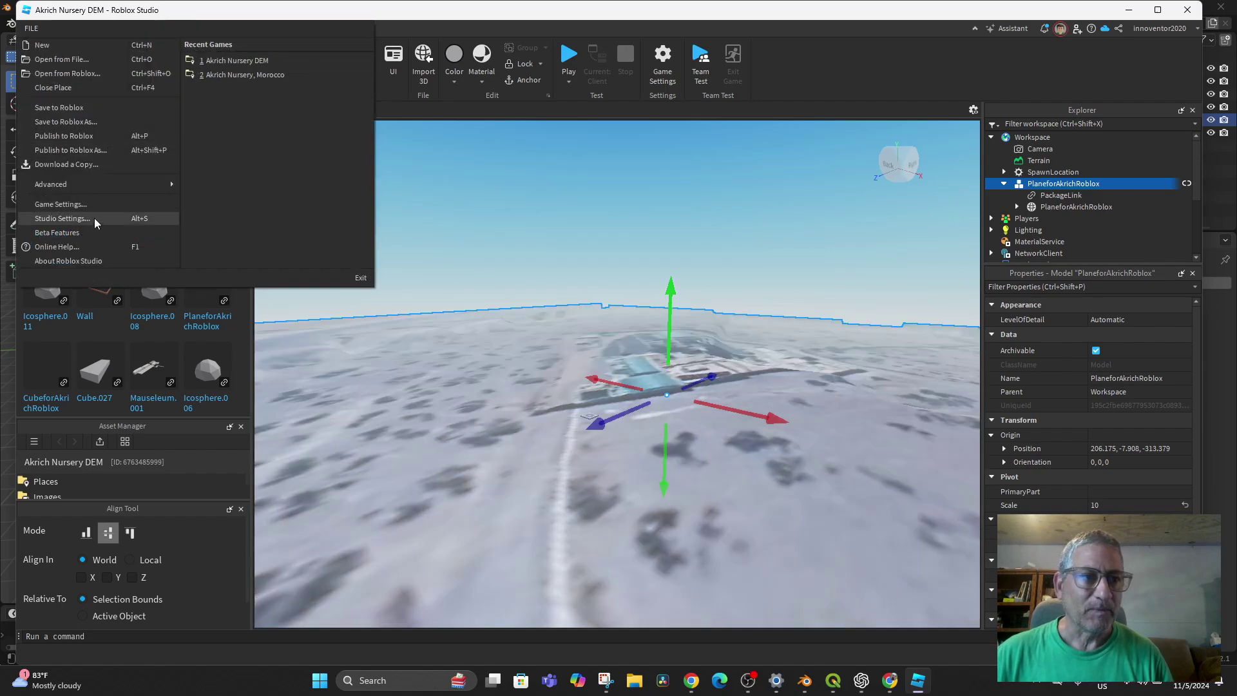
pyautogui.click(83, 140)
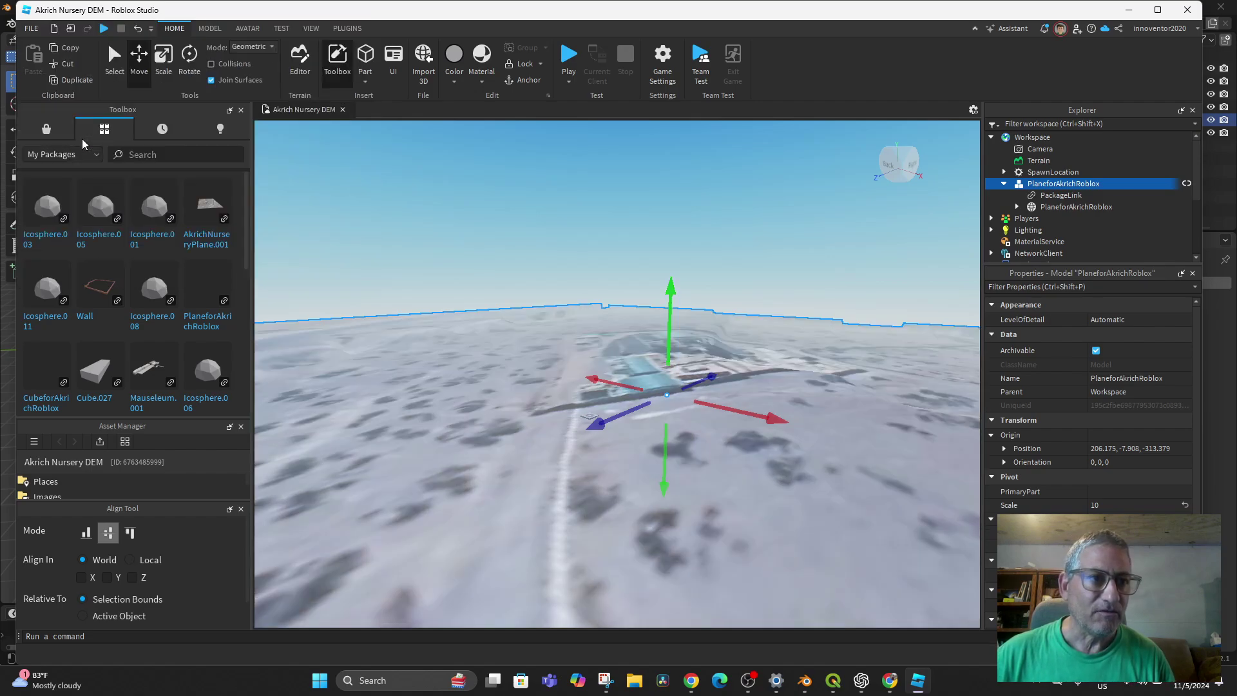